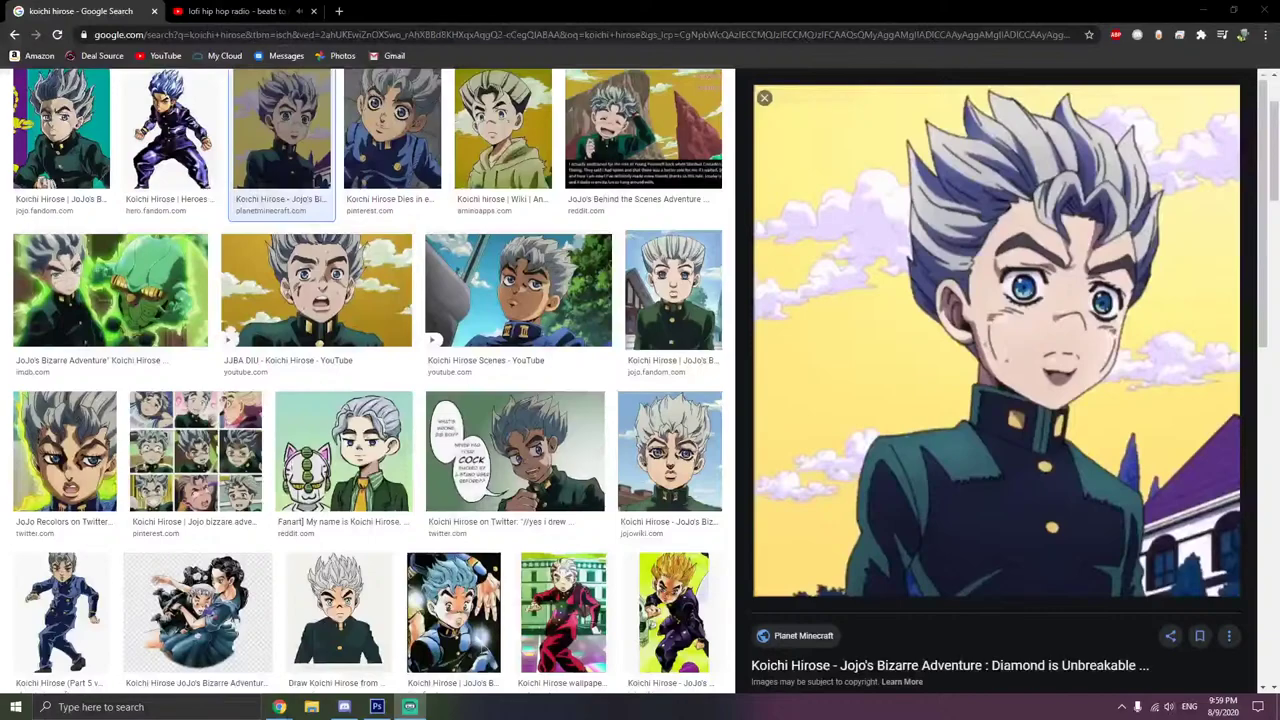
- Toggle playback of the lofi hip hop radio stream in the browser, and return to the character cutout in Photoshop
key("alt+Tab")
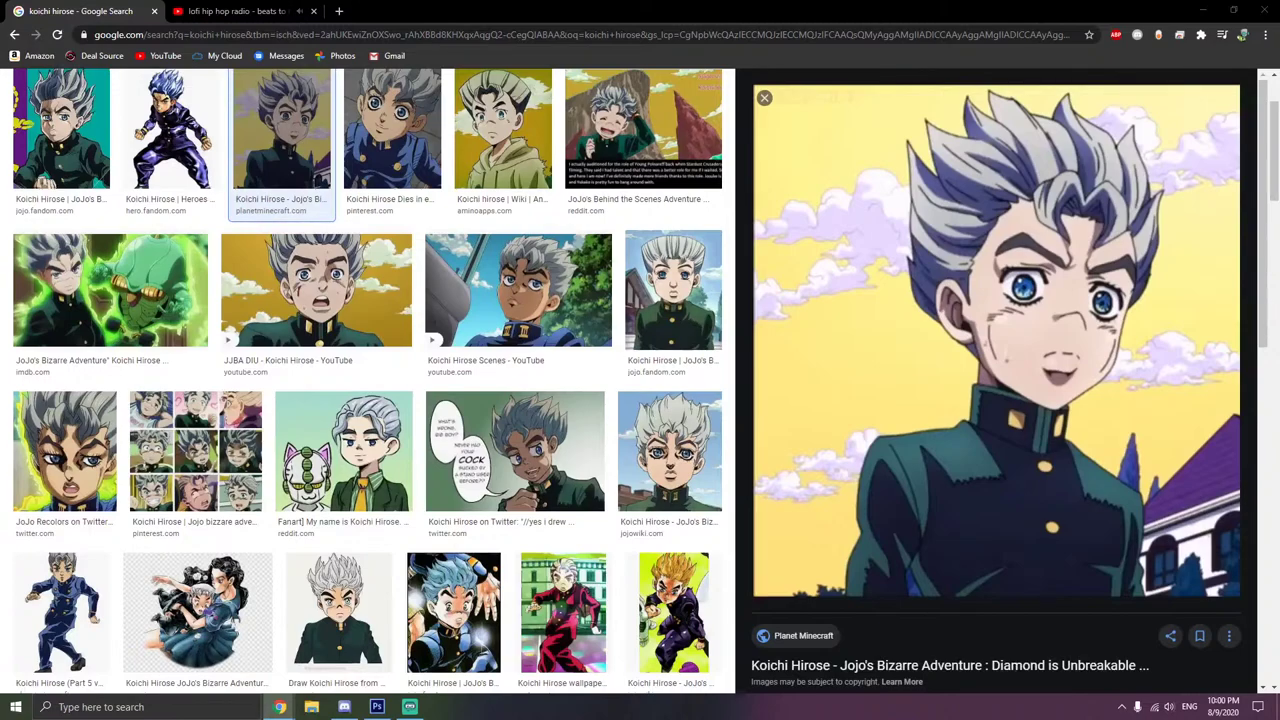
key("alt+Tab")
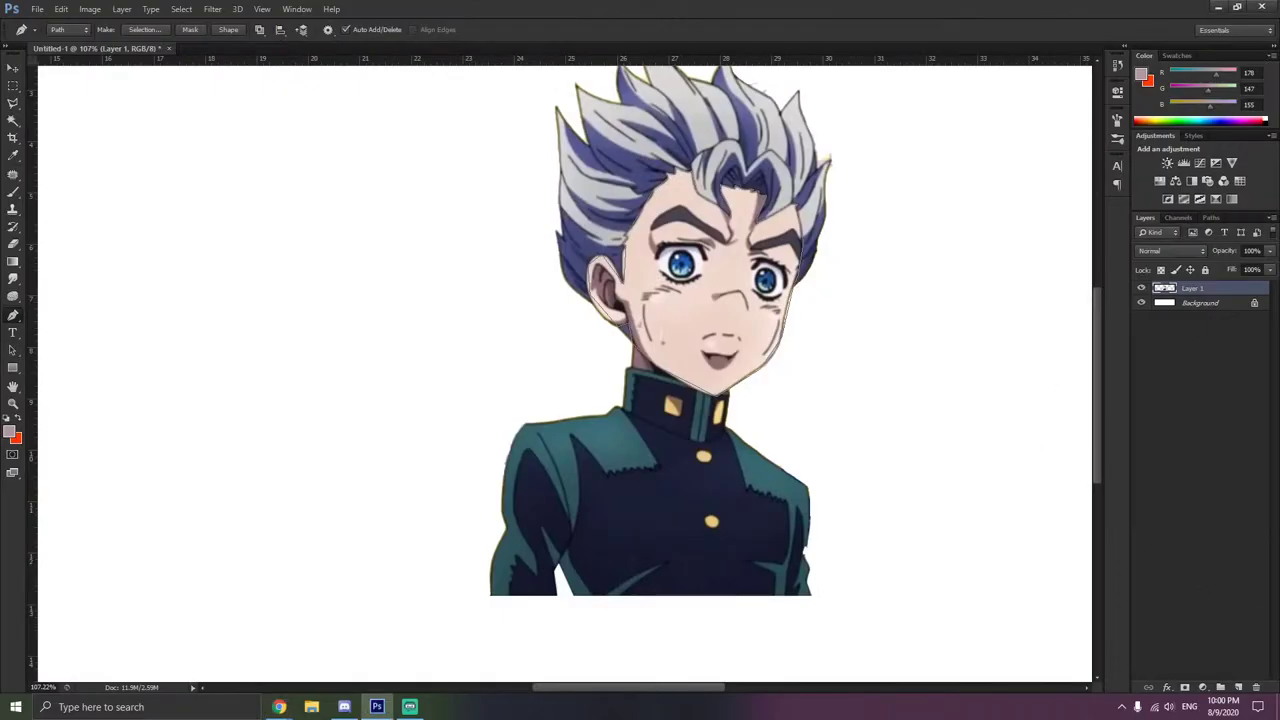
key("alt+Tab")
left_click(280, 10)
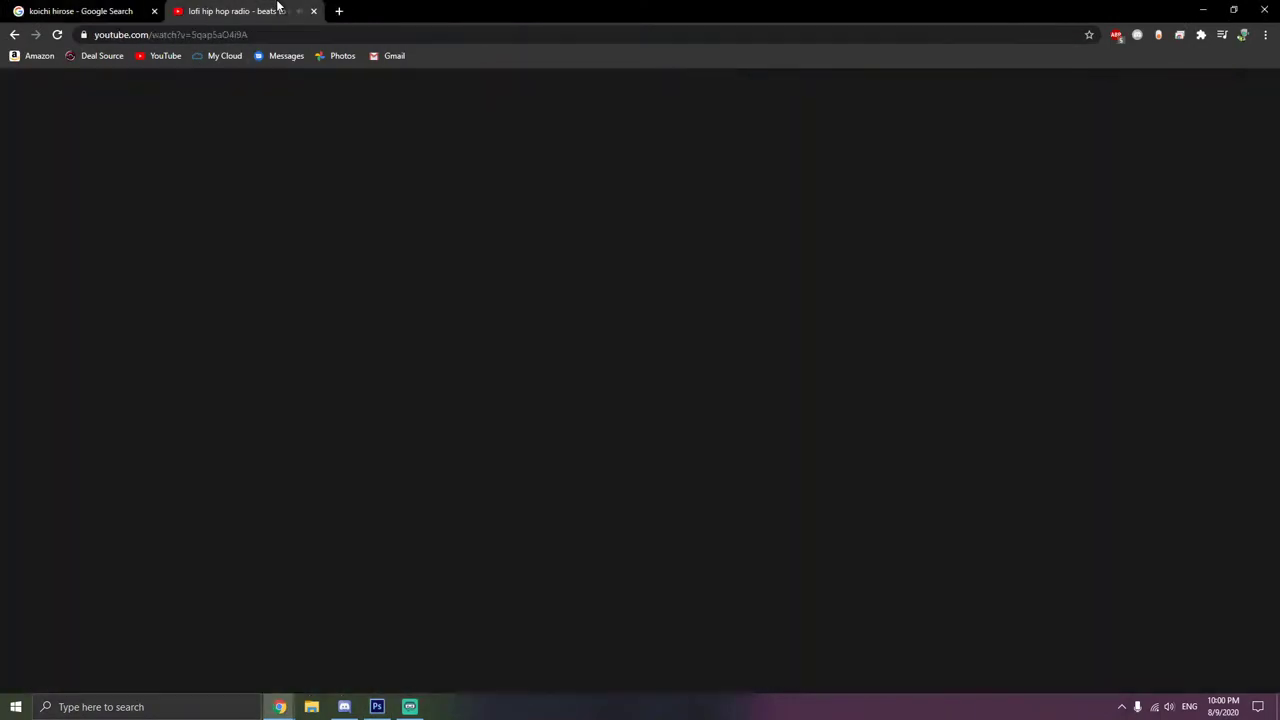
left_click(690, 308)
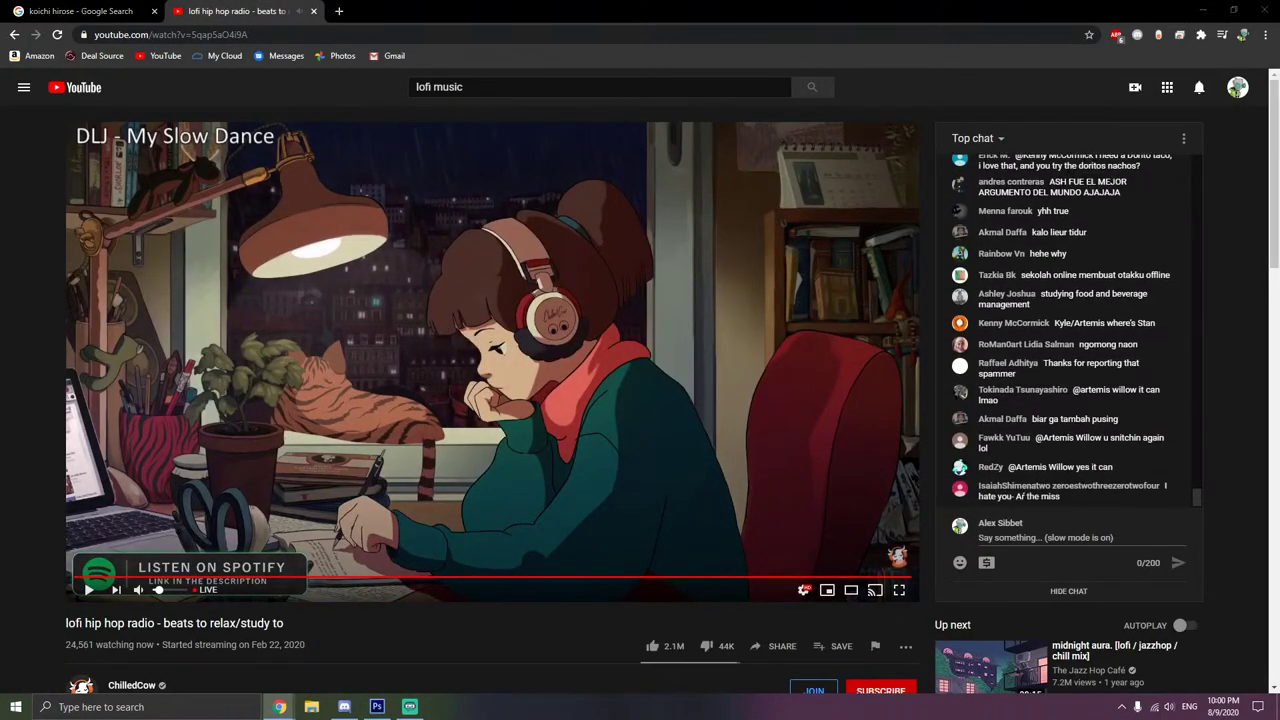
left_click(660, 426)
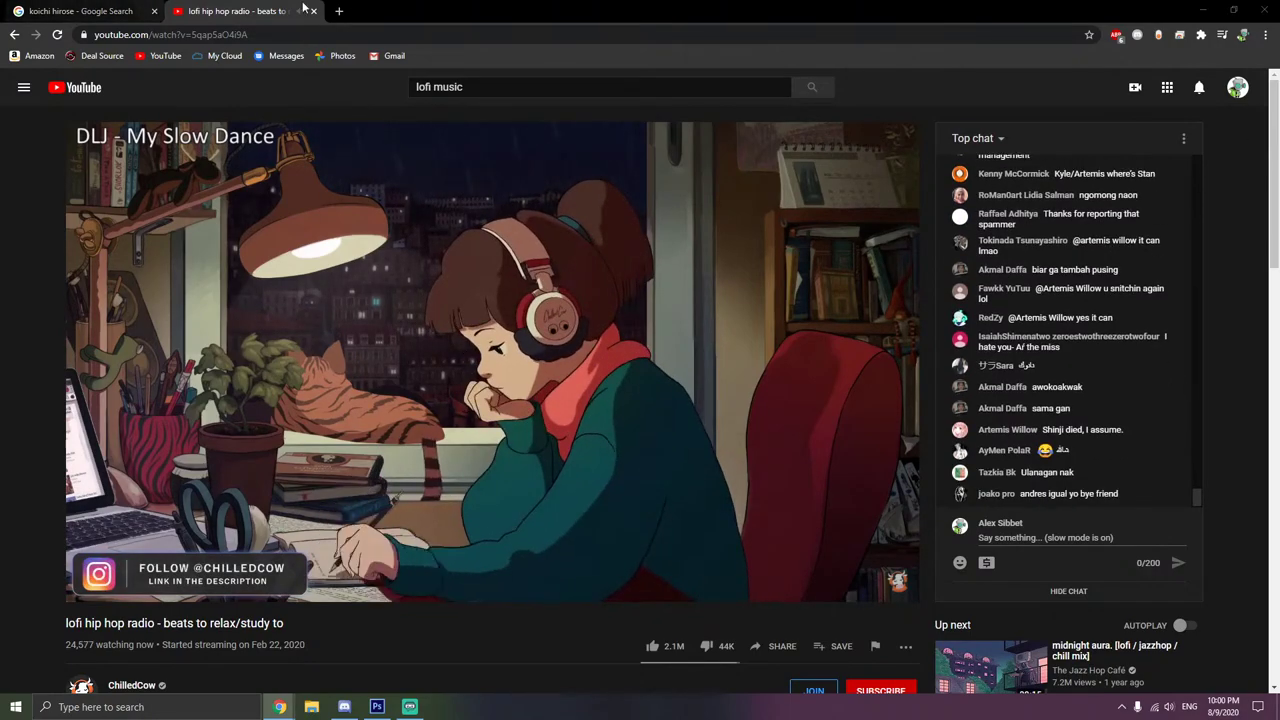
left_click(1199, 9)
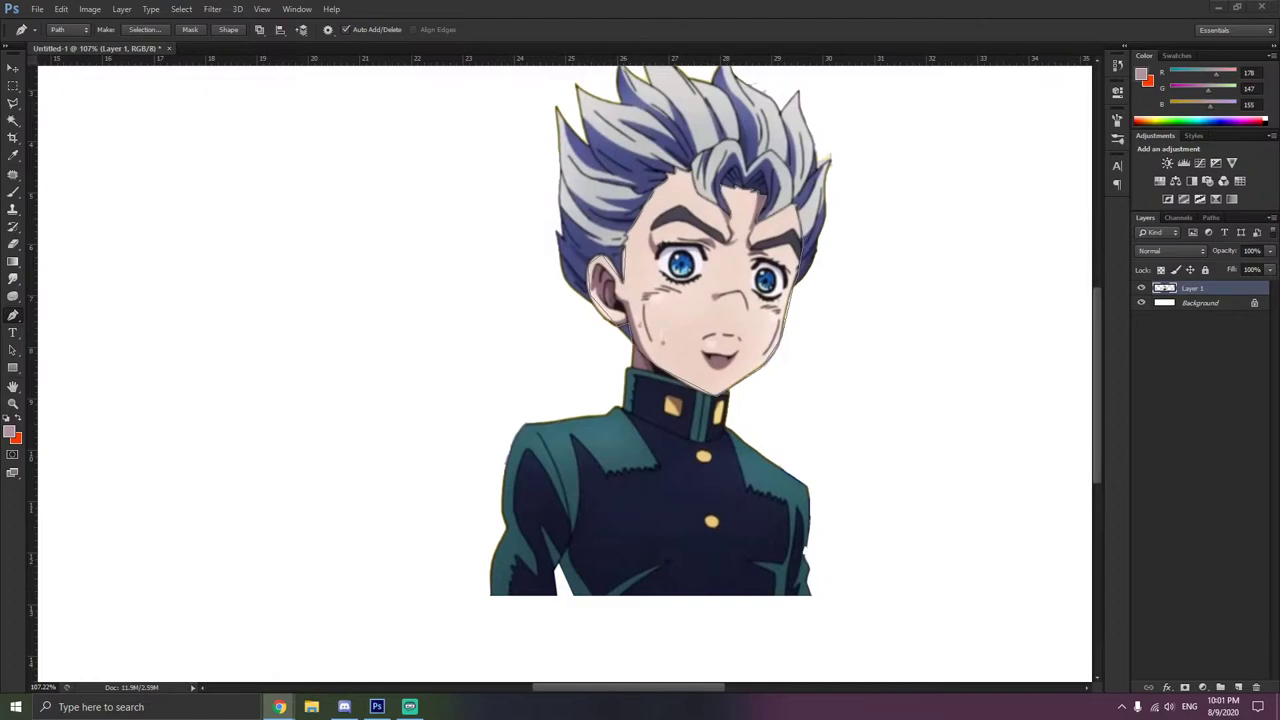
key("alt+Tab")
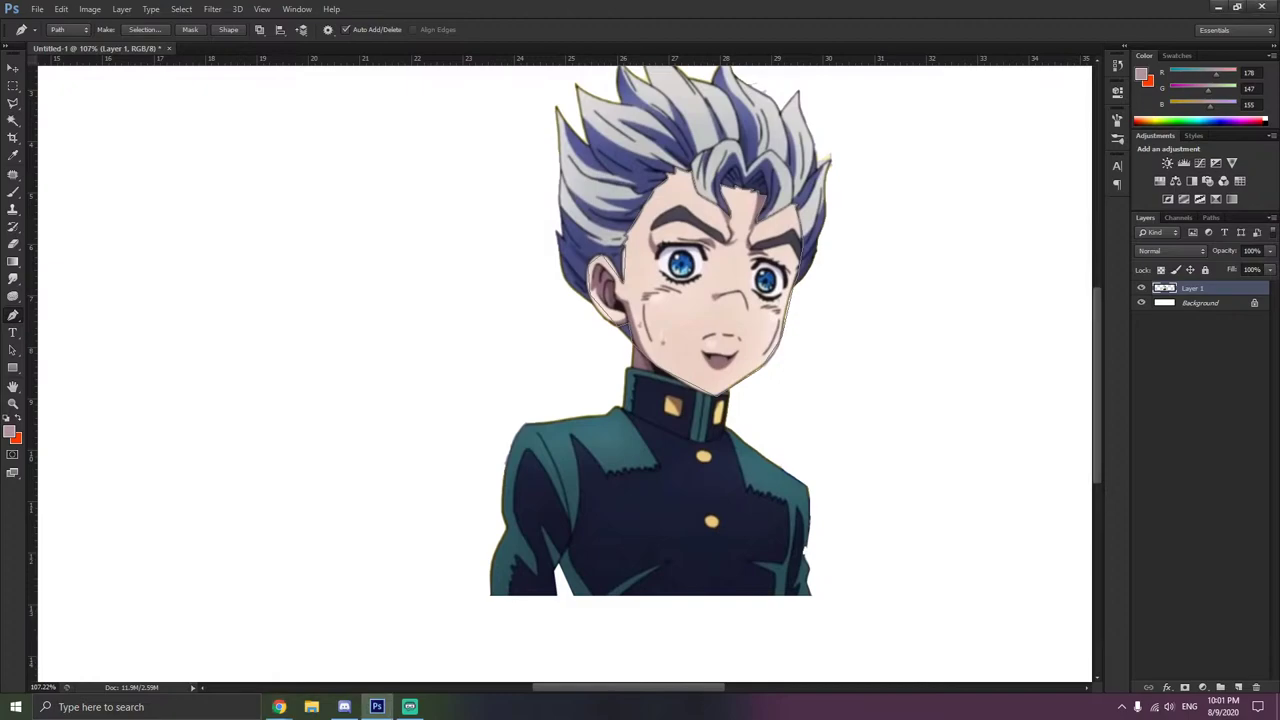
- Examine the pen path around the character's face and ear and the available Pen tool variants
scroll(815, 367, "down", 1)
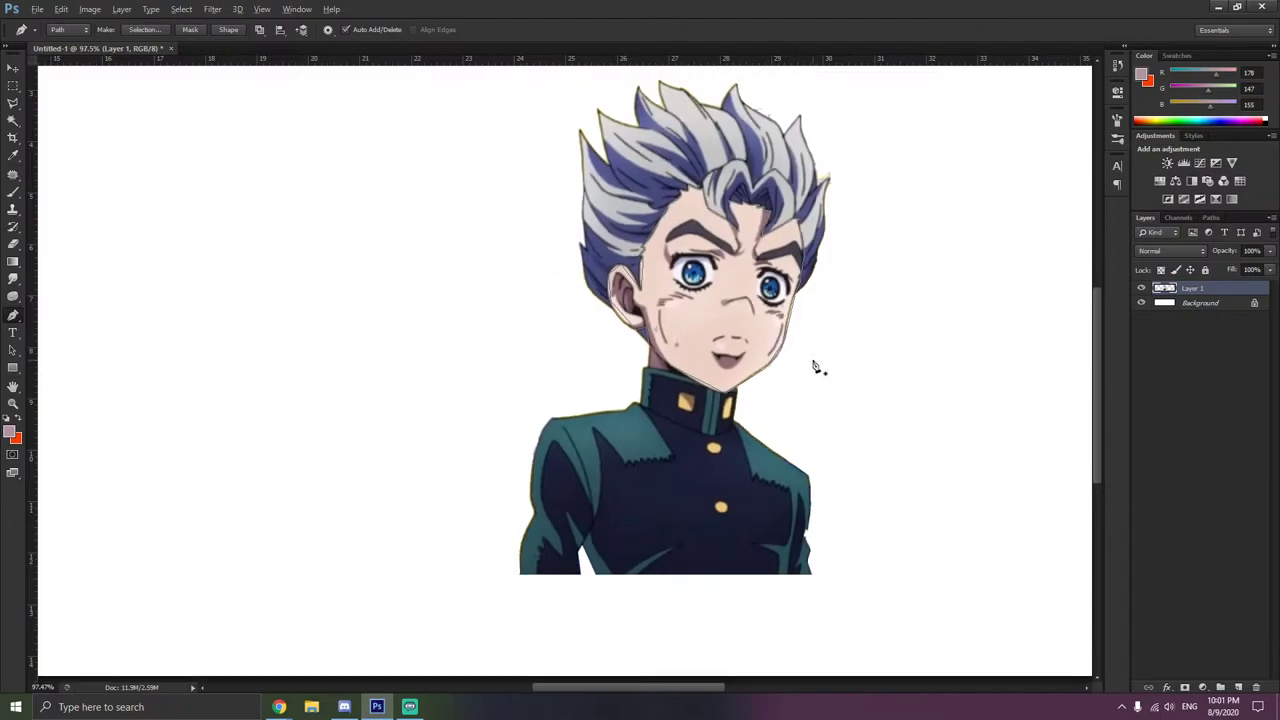
scroll(813, 363, "right", 3)
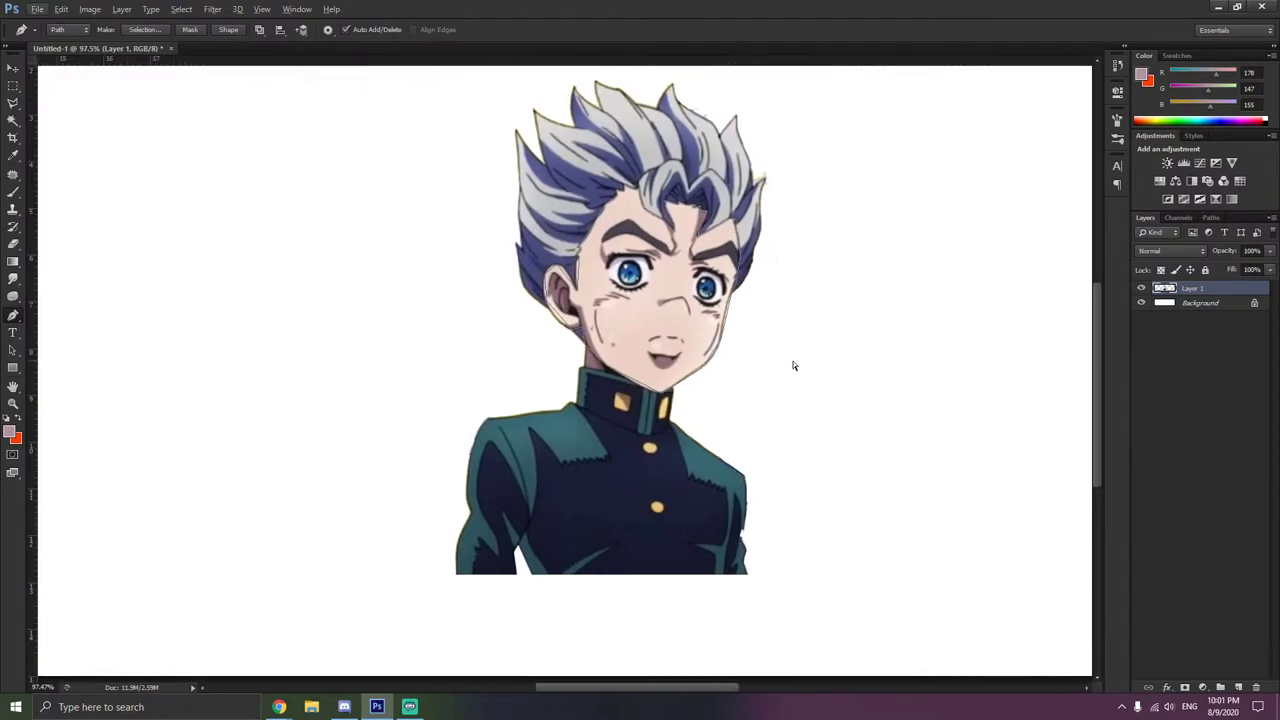
scroll(770, 410, "up", 1)
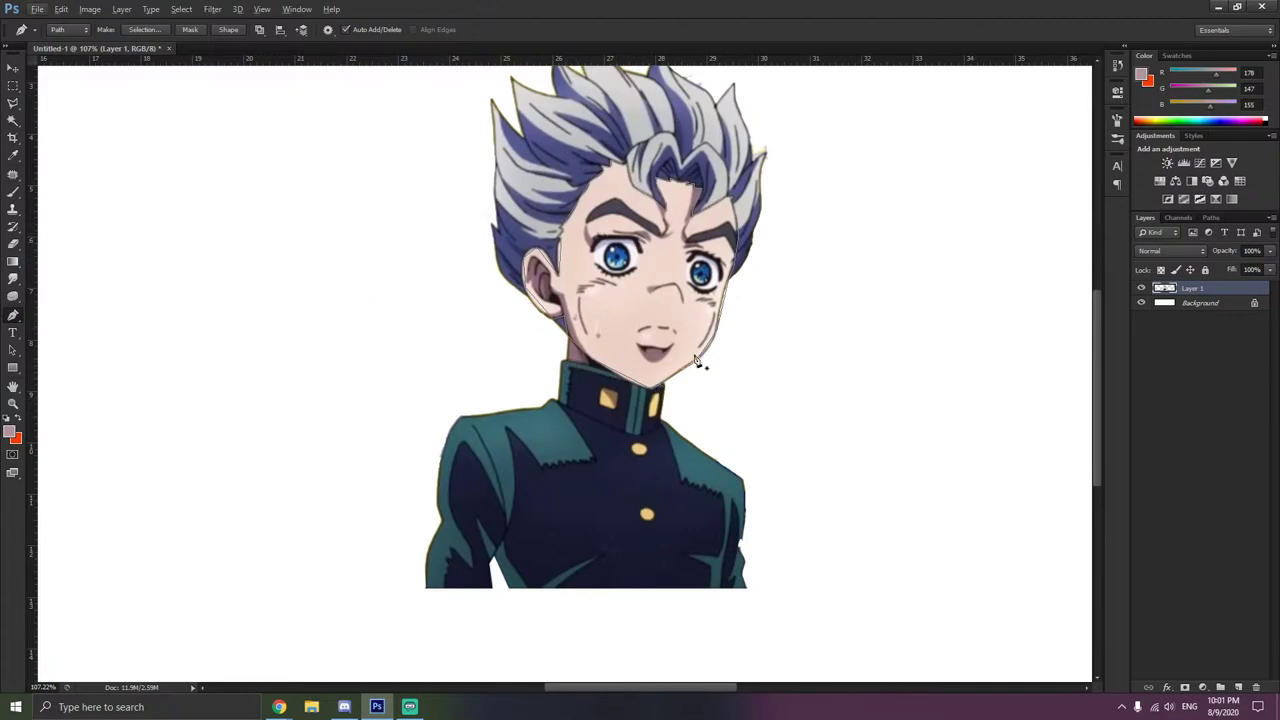
scroll(690, 358, "up", 2)
scroll(680, 350, "up", 3)
scroll(592, 334, "up", 2)
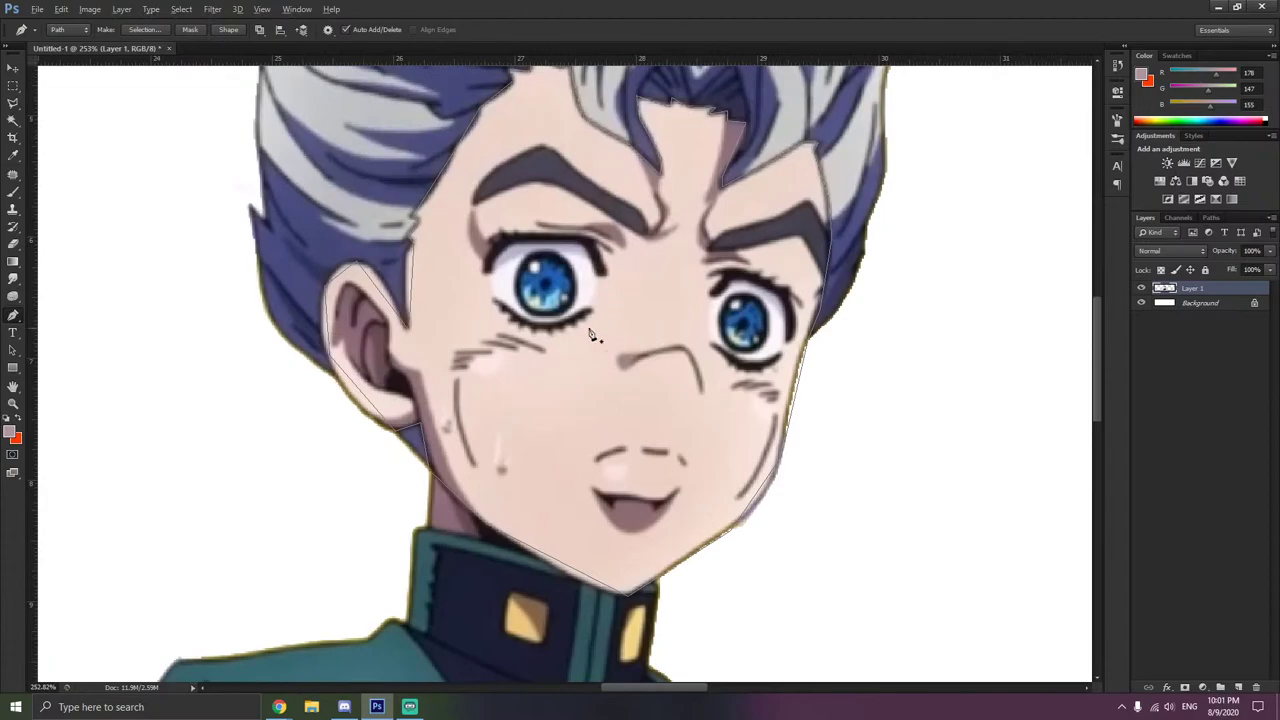
right_click(13, 314)
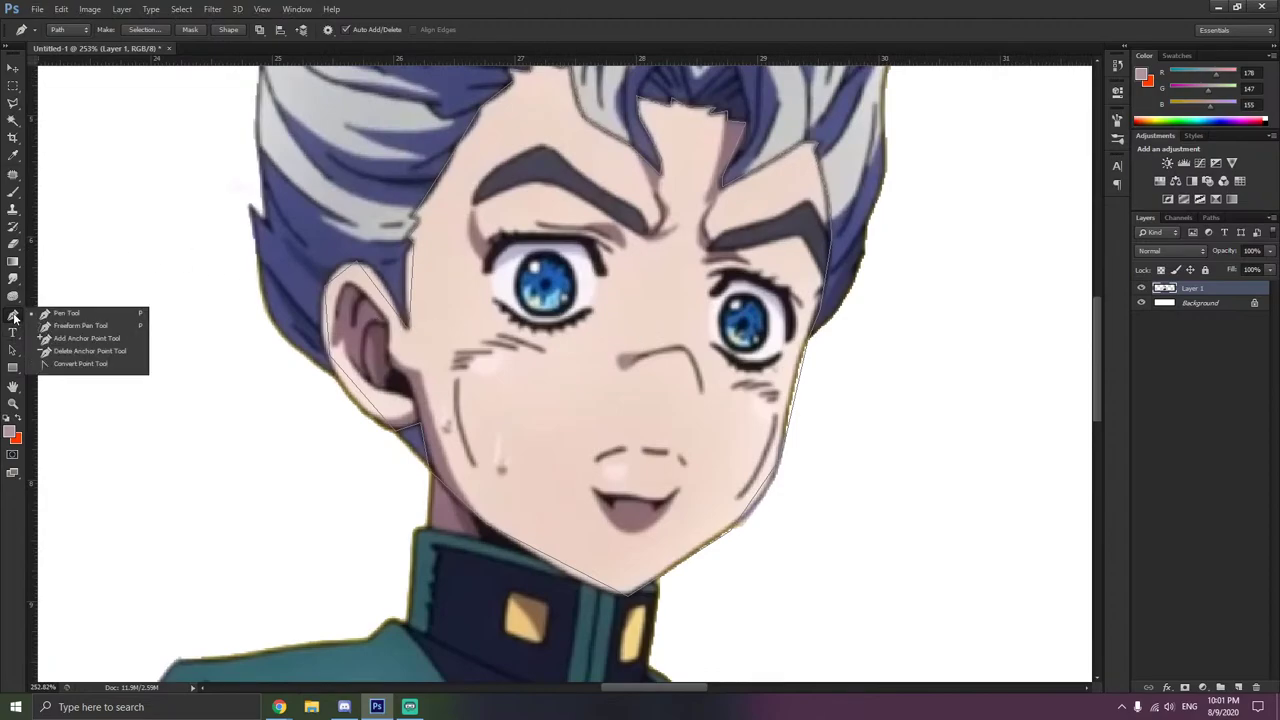
left_click(70, 313)
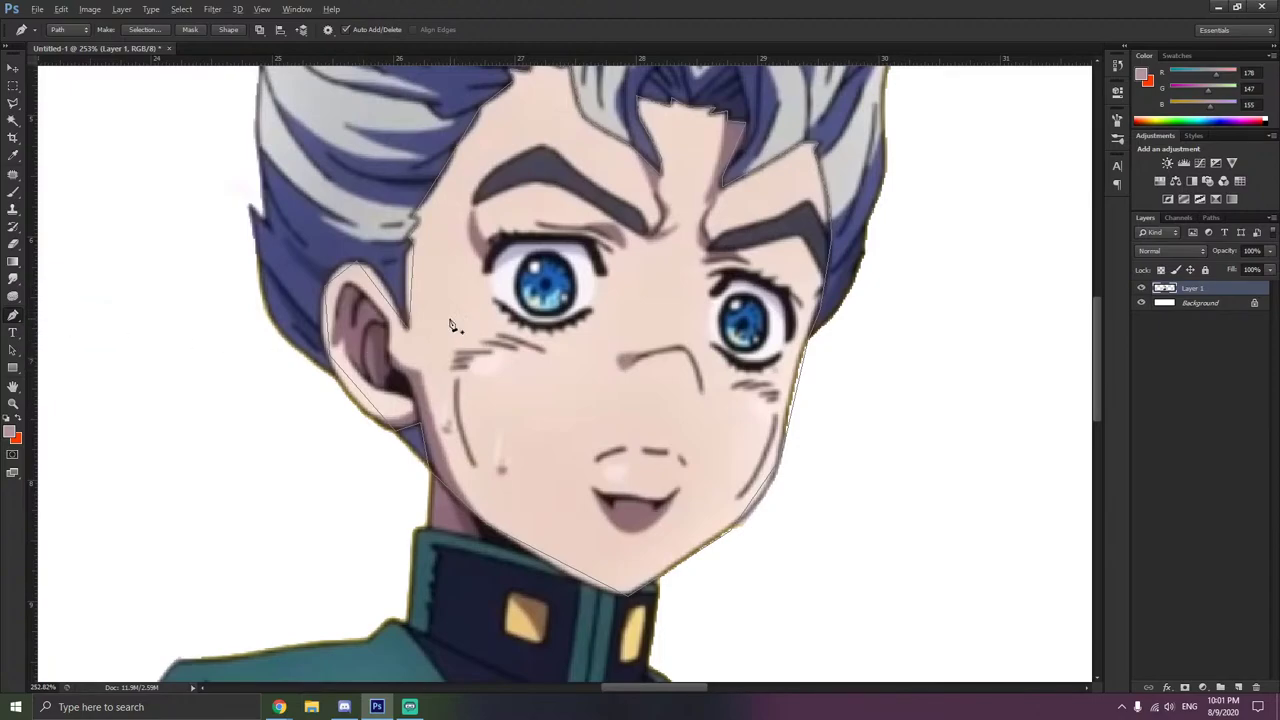
scroll(451, 323, "up", 4)
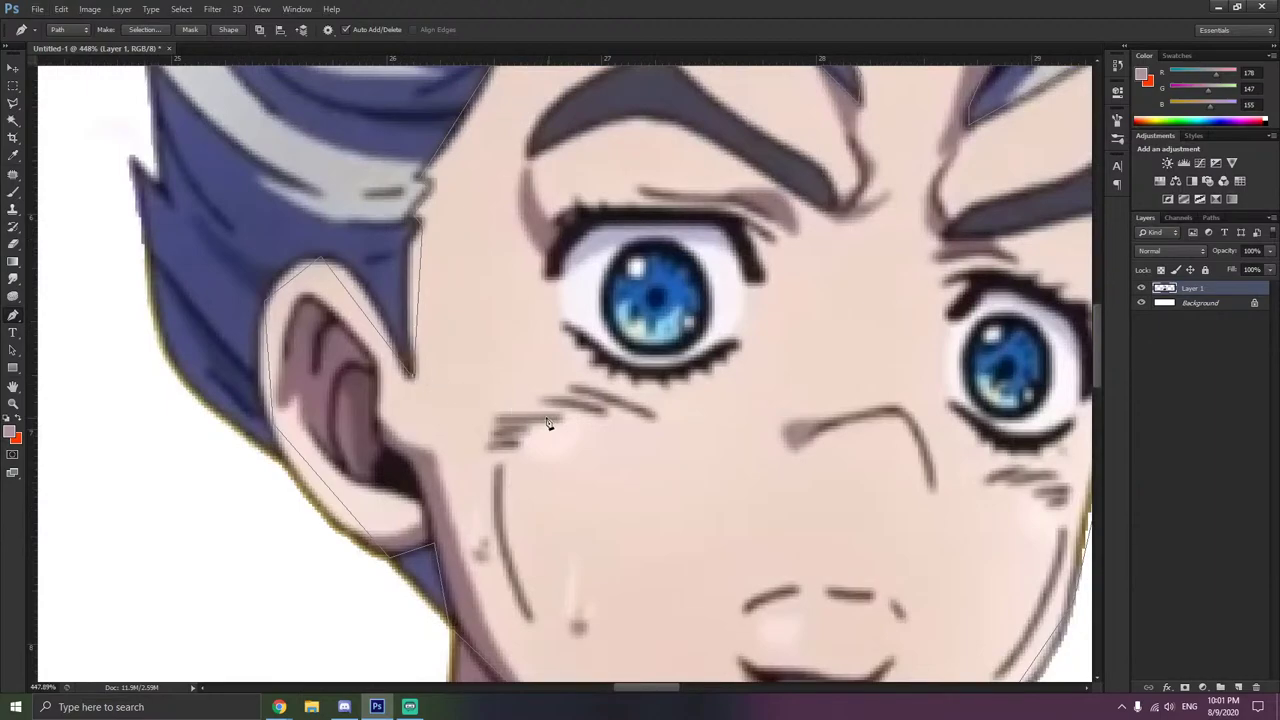
right_click(18, 316)
left_click(34, 313)
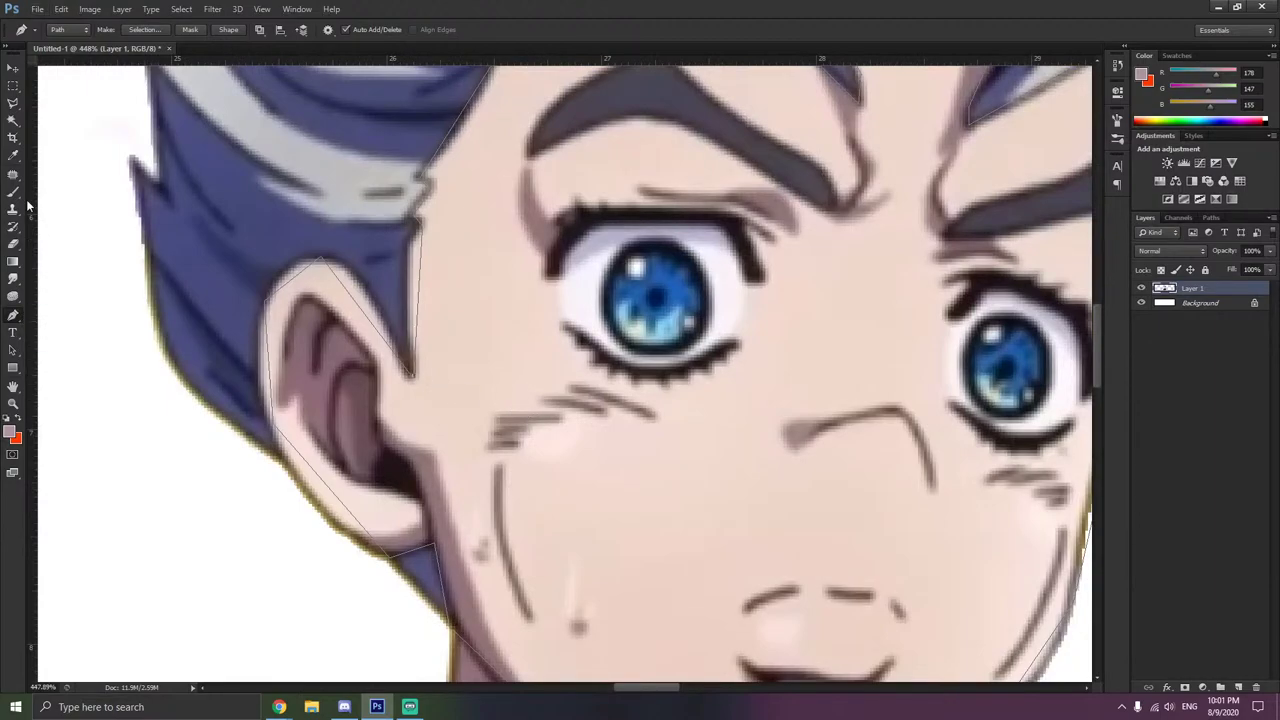
left_click(8, 70)
left_click_drag(414, 379, 397, 378)
key("ctrl+z")
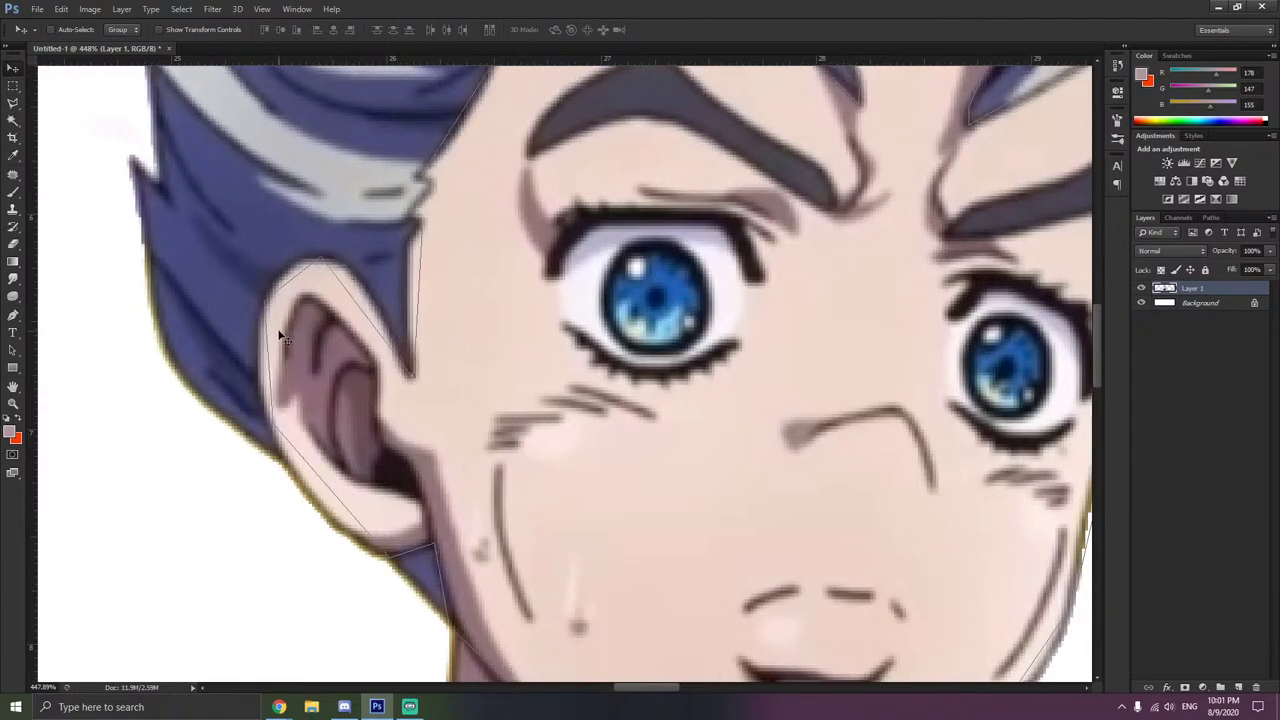
- Curve the straight path segments around the top and outer edge of the ear with the Convert Point Tool
left_click(20, 316)
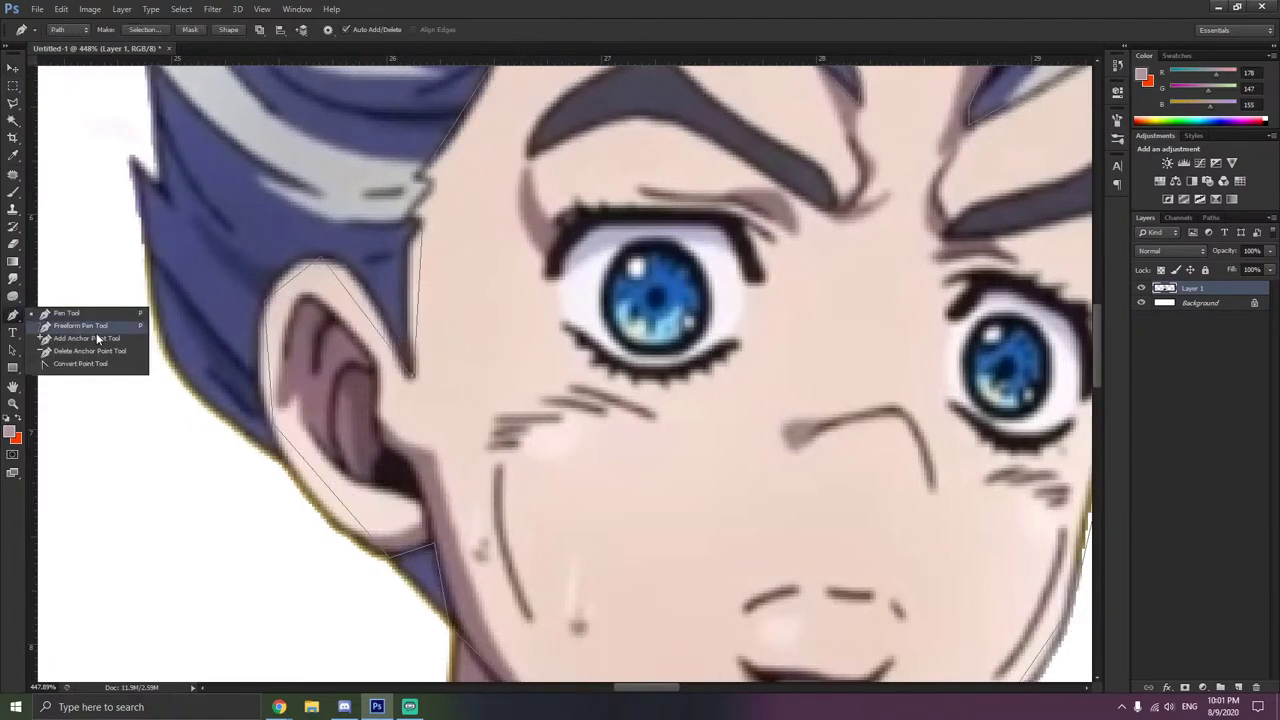
left_click(80, 363)
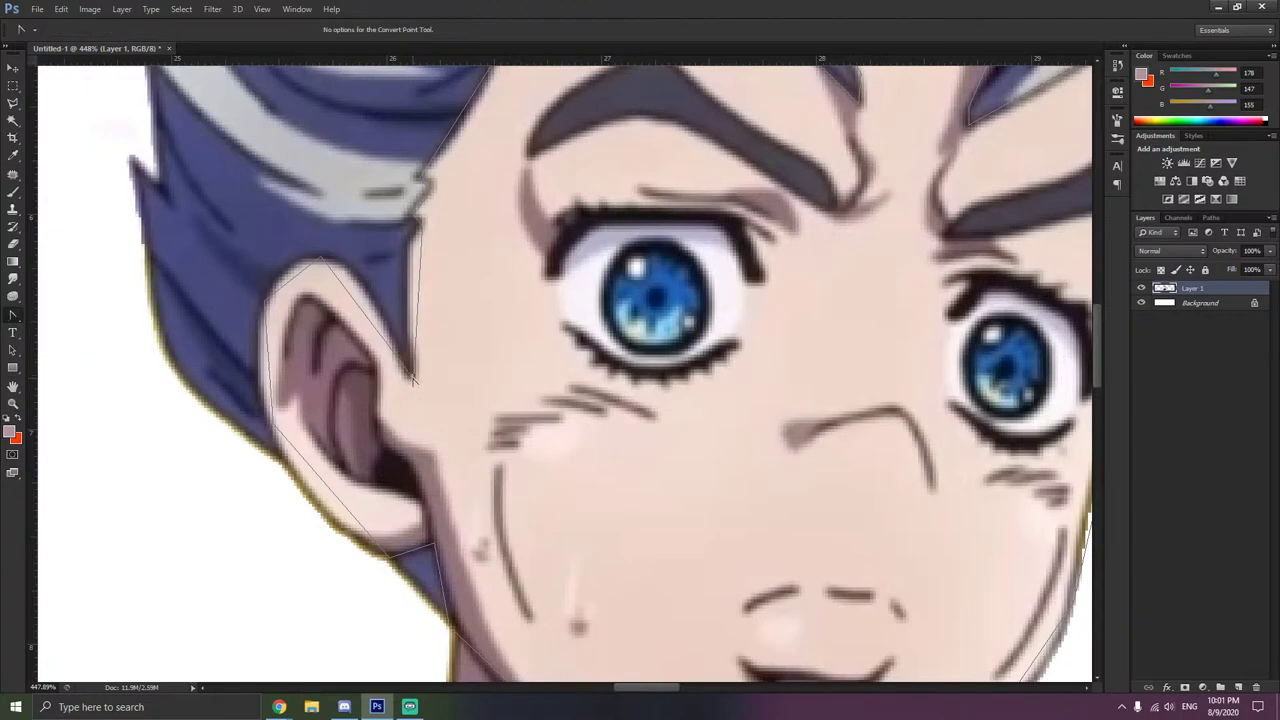
left_click_drag(421, 379, 463, 364)
key("ctrl+z")
left_click_drag(321, 257, 366, 257)
left_click_drag(264, 300, 274, 270)
left_click(272, 428)
left_click_drag(273, 426, 258, 376)
left_click_drag(288, 472, 283, 471)
- Curve the path along the earlobe's underside and keep a corner point where the lobe meets the jaw
scroll(382, 517, "down", 1)
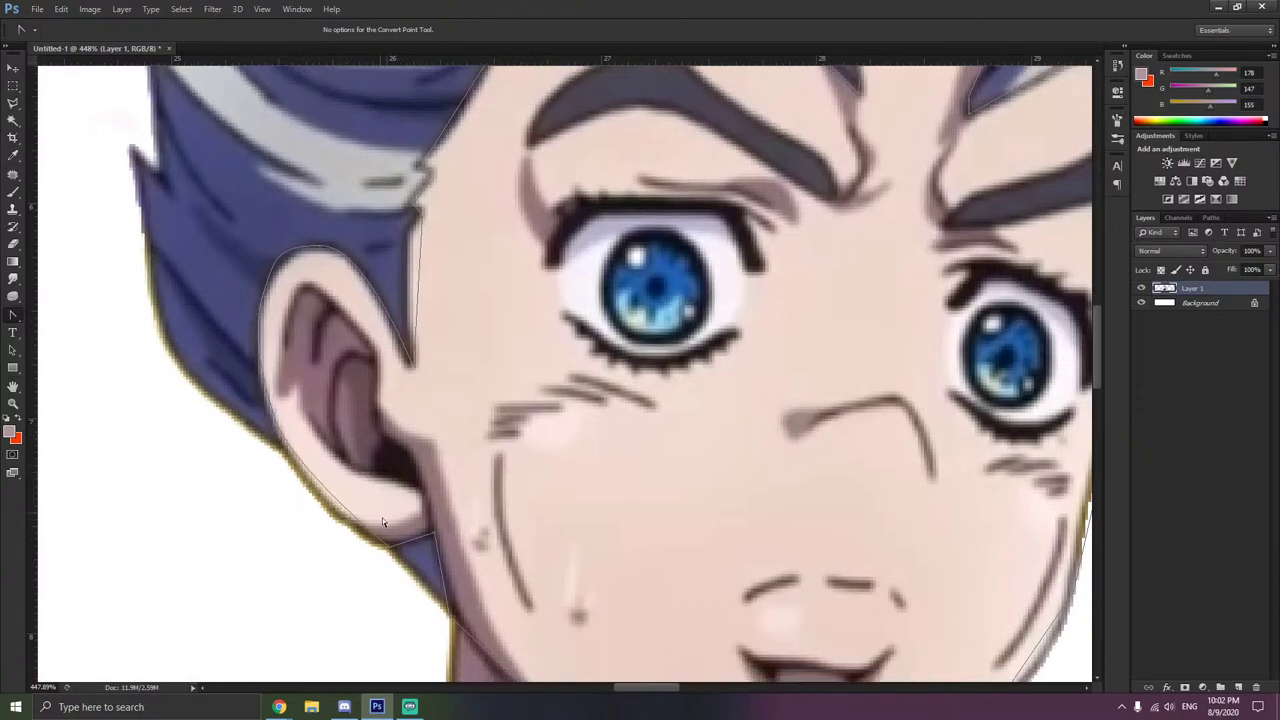
left_click_drag(392, 526, 433, 507)
left_click(436, 512)
left_click(434, 512)
left_click(471, 500)
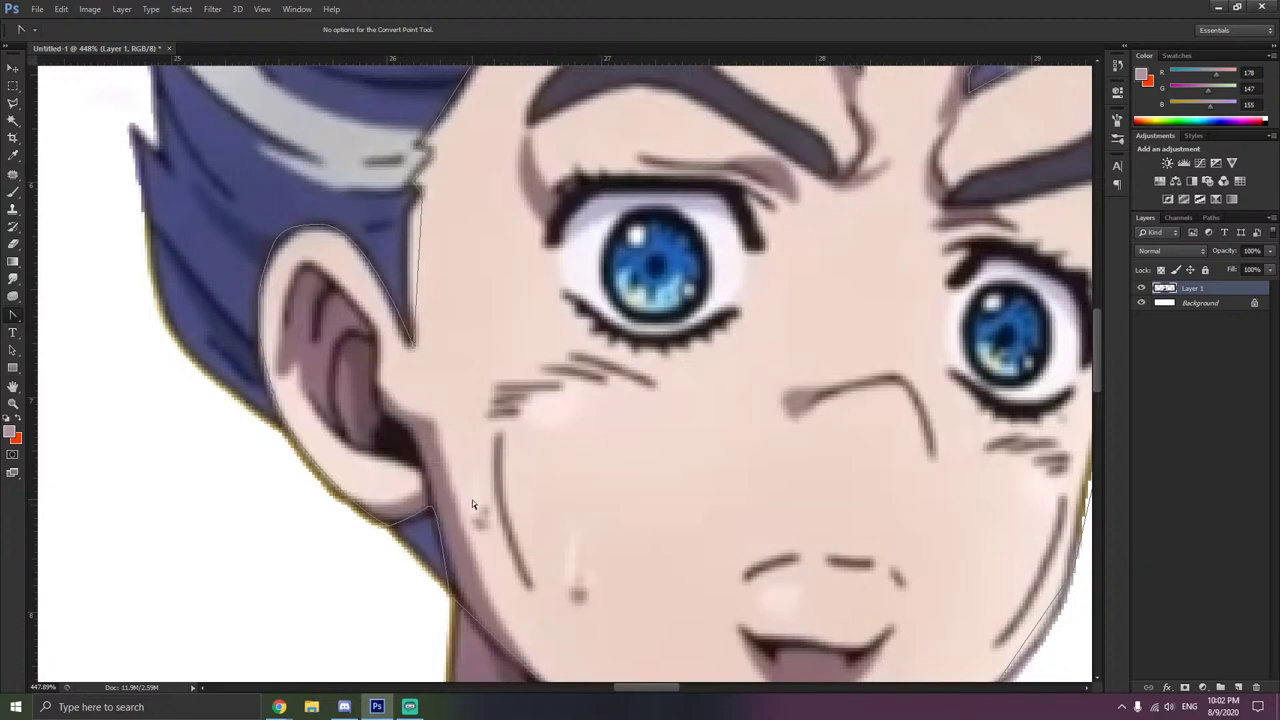
- Curve the path along the jawline from below the ear down to the chin
scroll(450, 505, "down", 3)
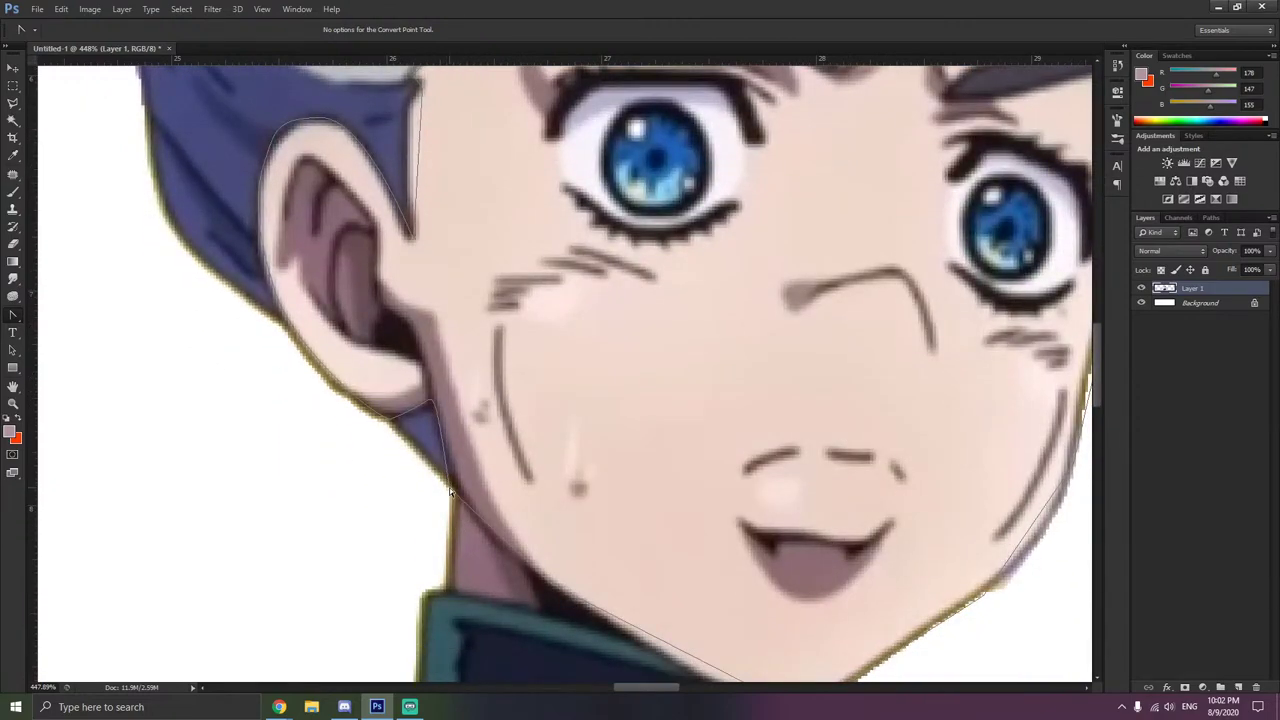
left_click_drag(453, 493, 447, 462)
scroll(531, 490, "down", 2)
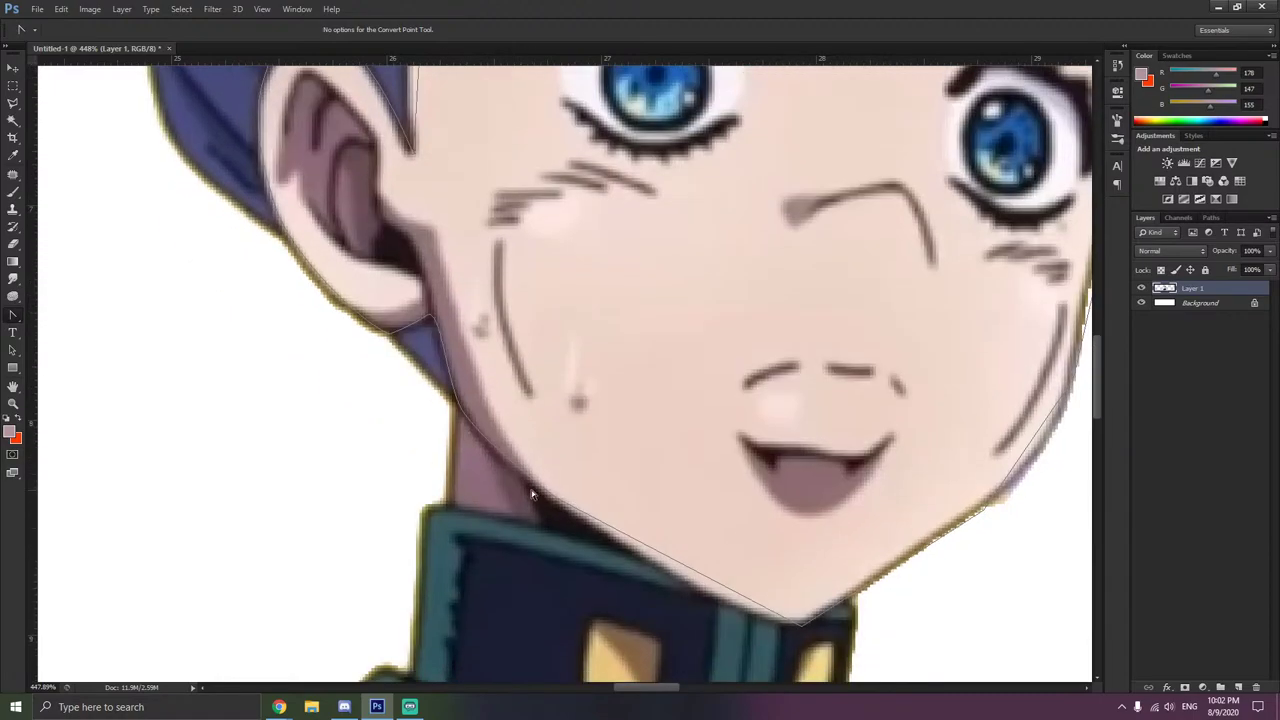
left_click_drag(800, 624, 770, 621)
- Curve the path around the lower cheek on the side of the face opposite the ear
scroll(787, 562, "down", 1)
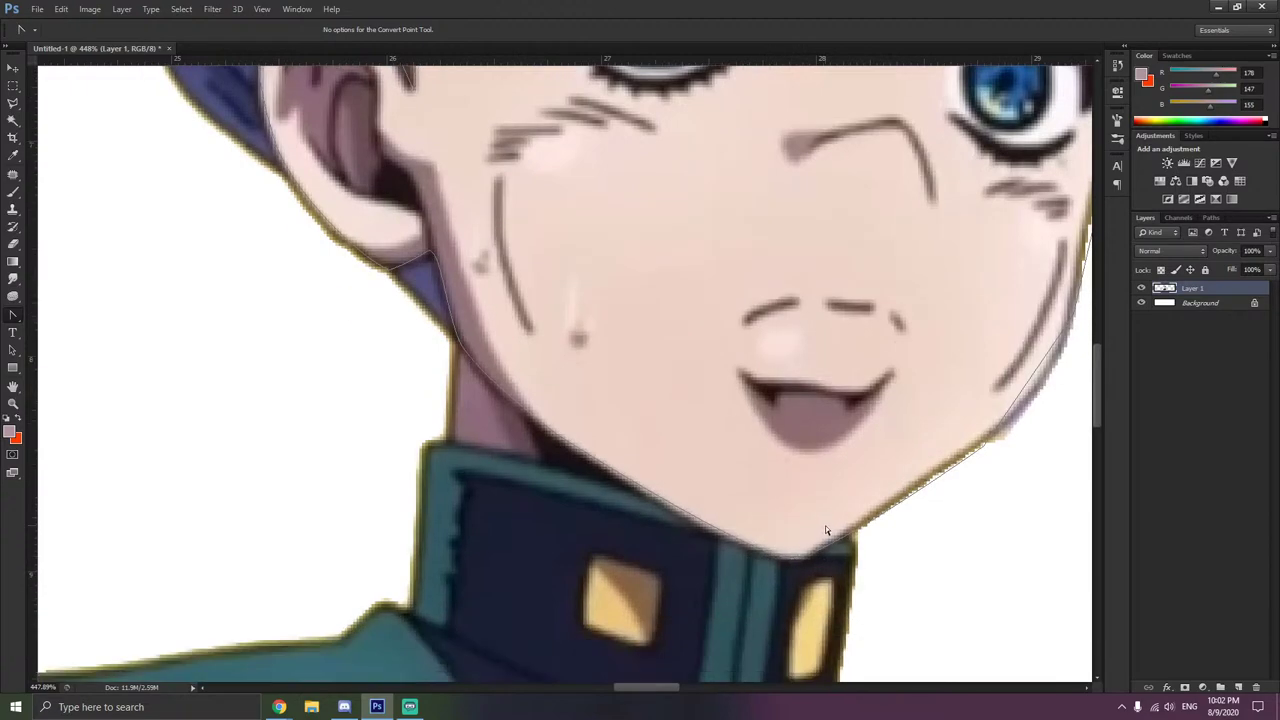
scroll(825, 525, "right", 3)
left_click_drag(817, 443, 775, 478)
- Fit the path to the far cheek's edge up to the hair beside the eye by converting its points
scroll(880, 437, "up", 3)
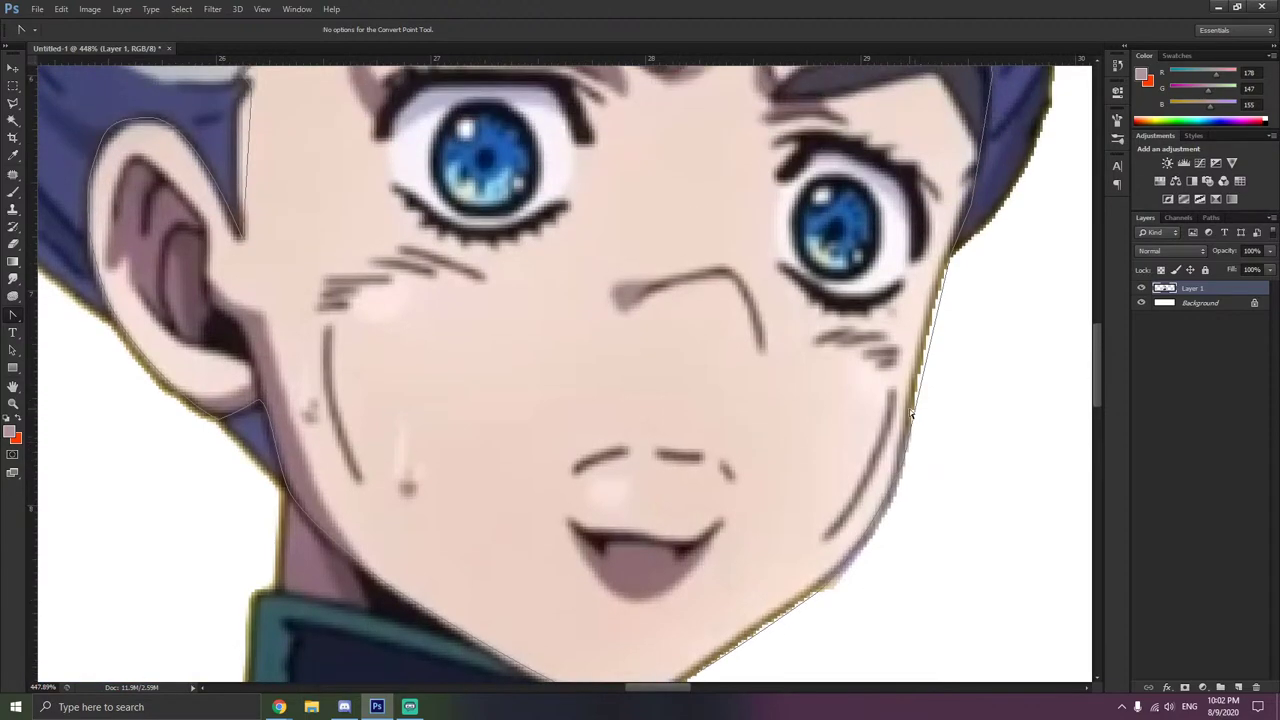
left_click(958, 254)
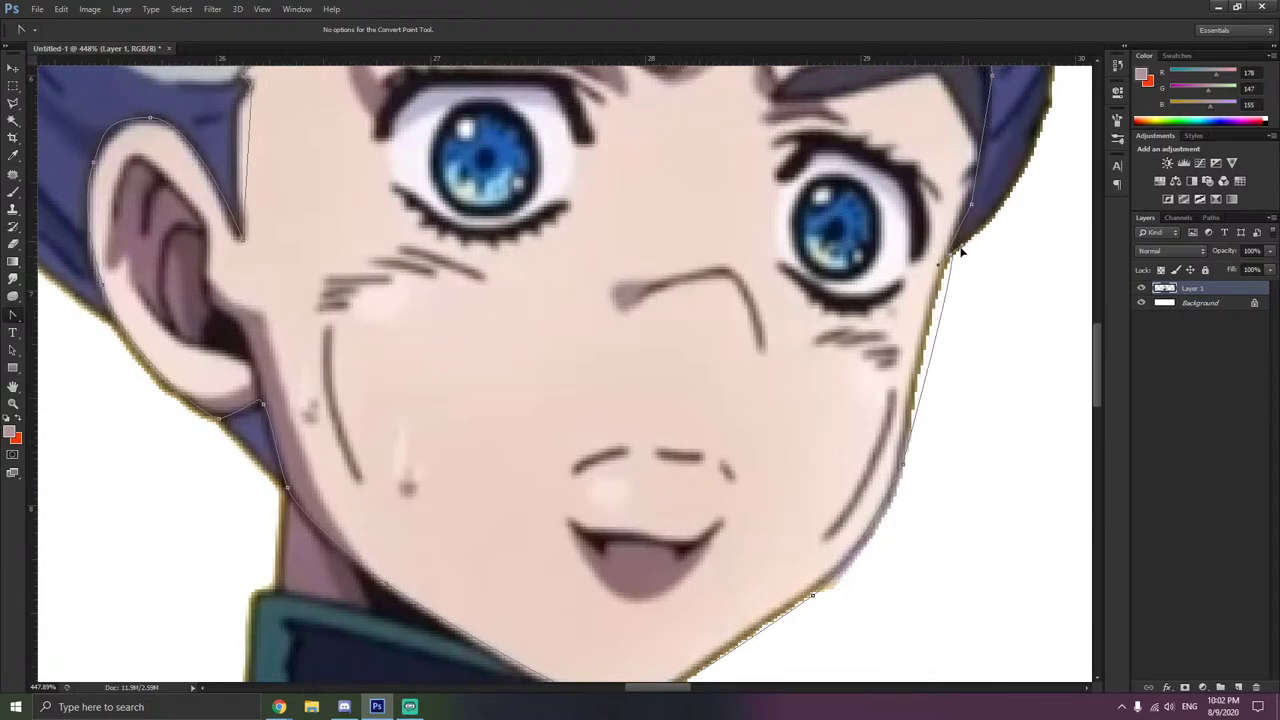
left_click_drag(960, 252, 936, 282)
left_click_drag(970, 219, 959, 214)
key("ctrl+z")
left_click(950, 257)
left_click_drag(960, 239, 955, 240)
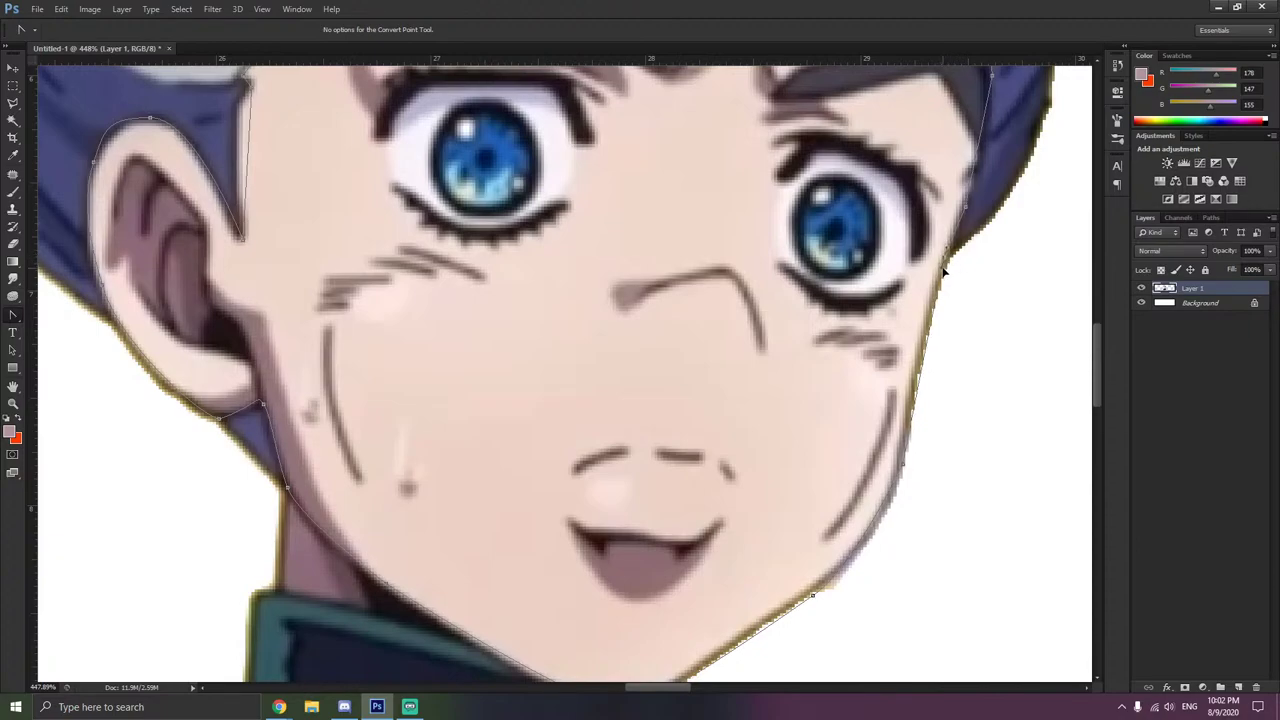
- Curve the path along the far temple, where the hair meets the outer end of the eyebrow
scroll(972, 263, "up", 2)
scroll(972, 263, "up", 4)
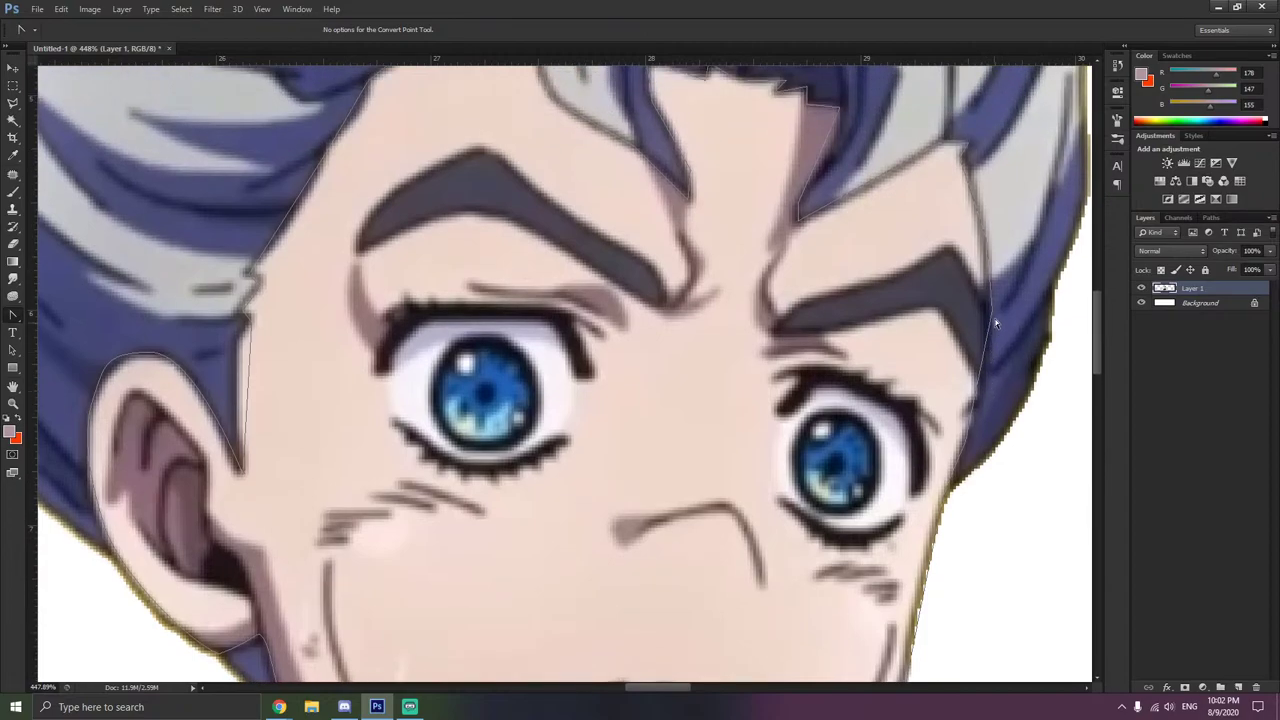
left_click(993, 317)
left_click_drag(995, 318, 995, 348)
- Adjust the path points along the jagged lower edge of the fringe at the centre of the forehead
scroll(1000, 300, "up", 3)
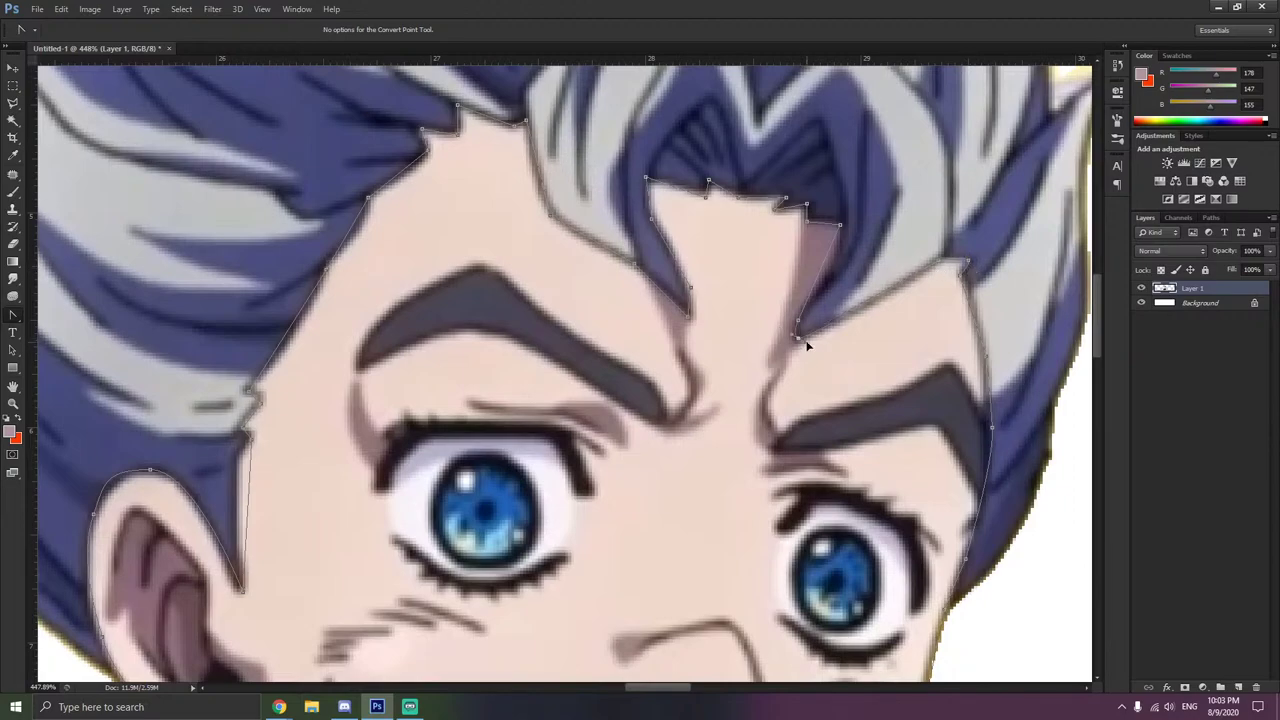
scroll(805, 330, "up", 2)
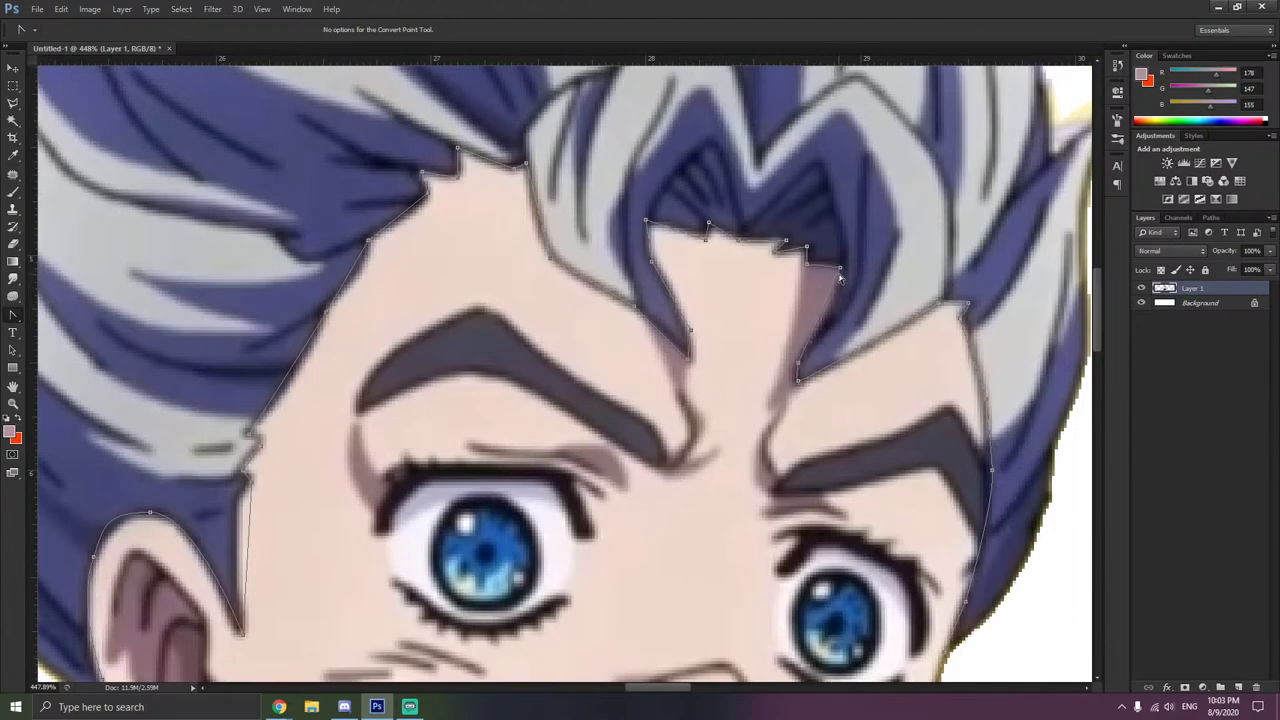
mouse_move(841, 270)
left_mouse_down()
mouse_move(843, 290)
mouse_move(824, 265)
left_mouse_up()
scroll(713, 282, "up", 3)
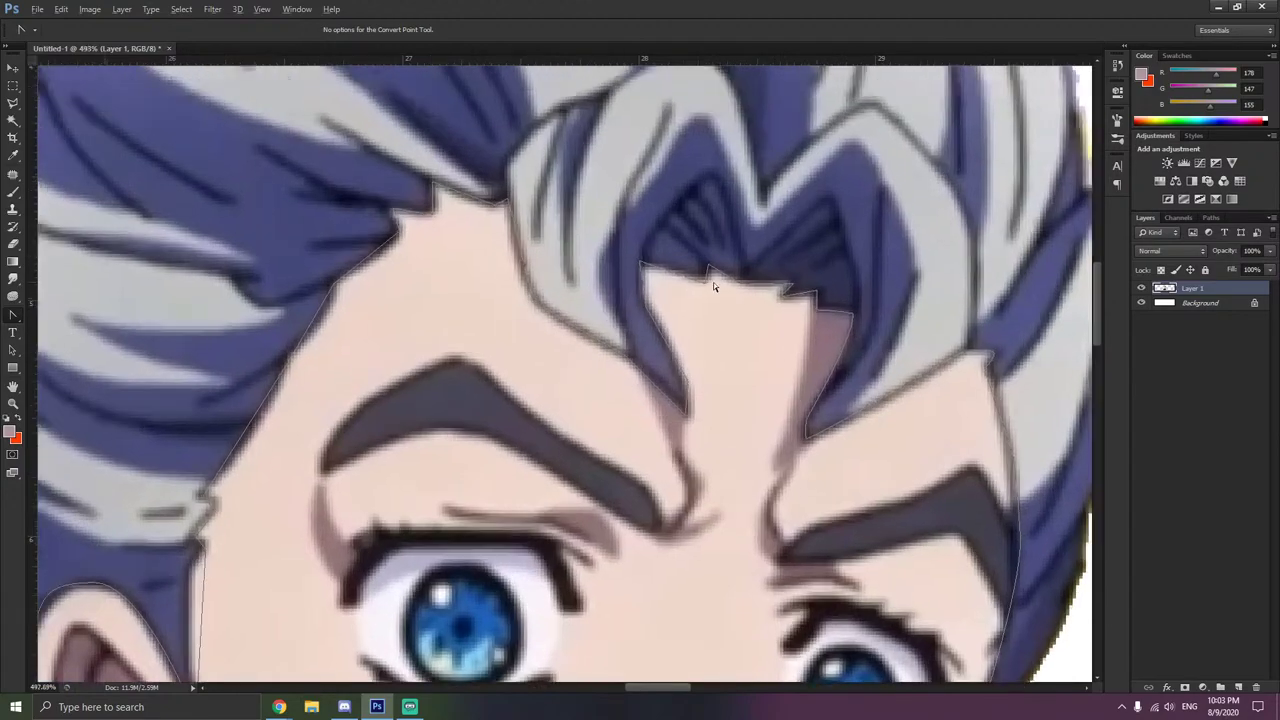
scroll(712, 281, "down", 3)
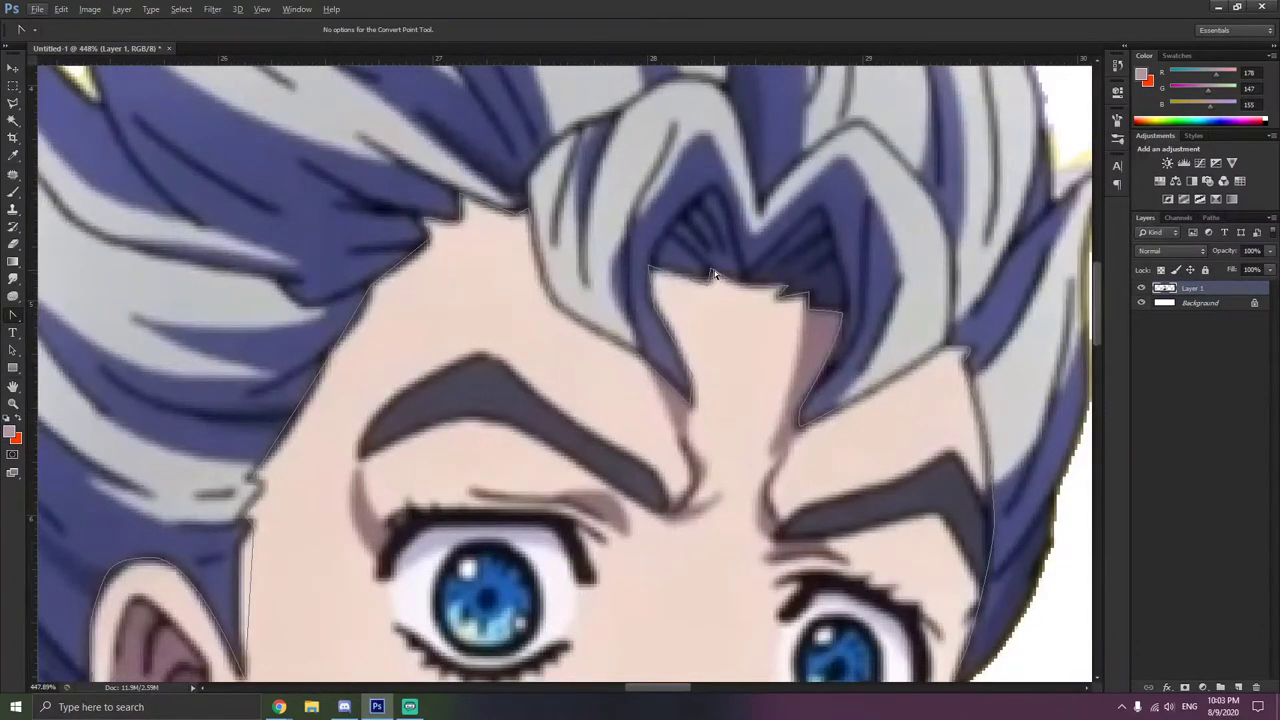
left_click_drag(714, 270, 721, 274)
- Curve the path along the hairline from the forehead down to the notched strand above the sideburn
mouse_move(366, 286)
left_mouse_down()
mouse_move(357, 297)
mouse_move(374, 266)
mouse_move(393, 270)
mouse_move(371, 266)
mouse_move(377, 276)
left_mouse_up()
mouse_move(430, 239)
left_mouse_down()
mouse_move(415, 252)
mouse_move(442, 240)
mouse_move(426, 226)
left_mouse_up()
scroll(508, 347, "up", 2)
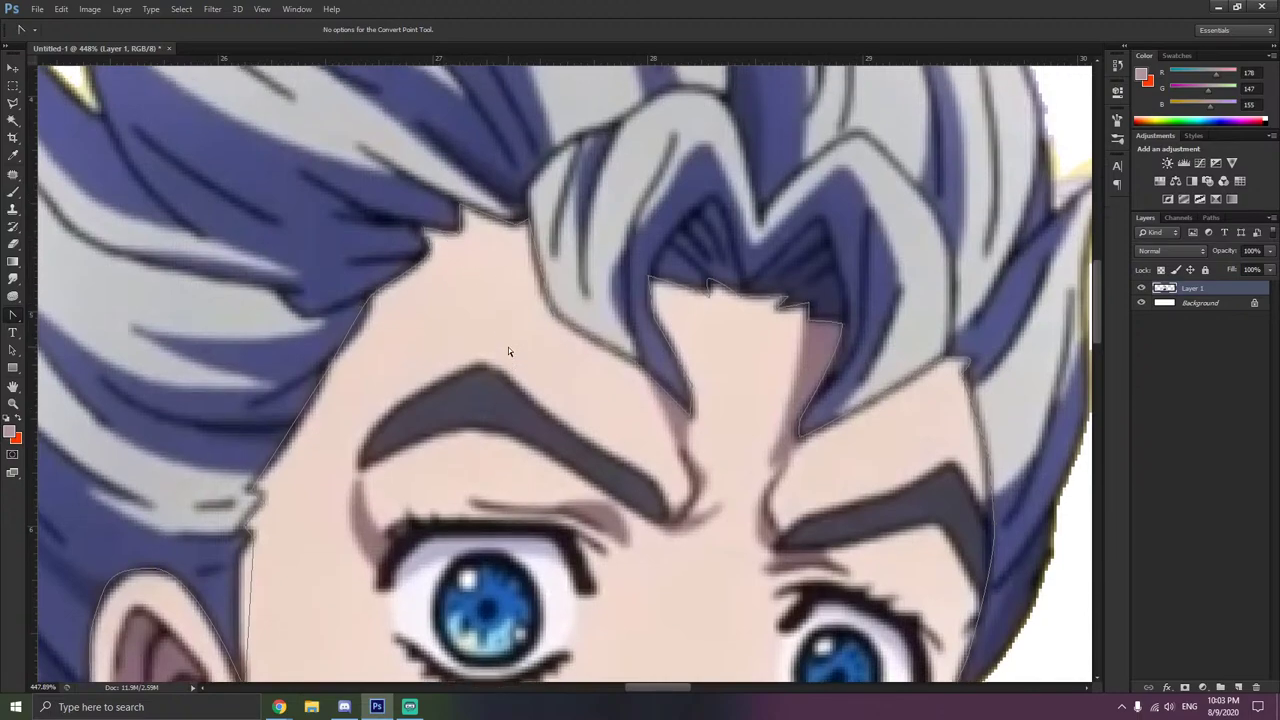
scroll(508, 347, "left", 3)
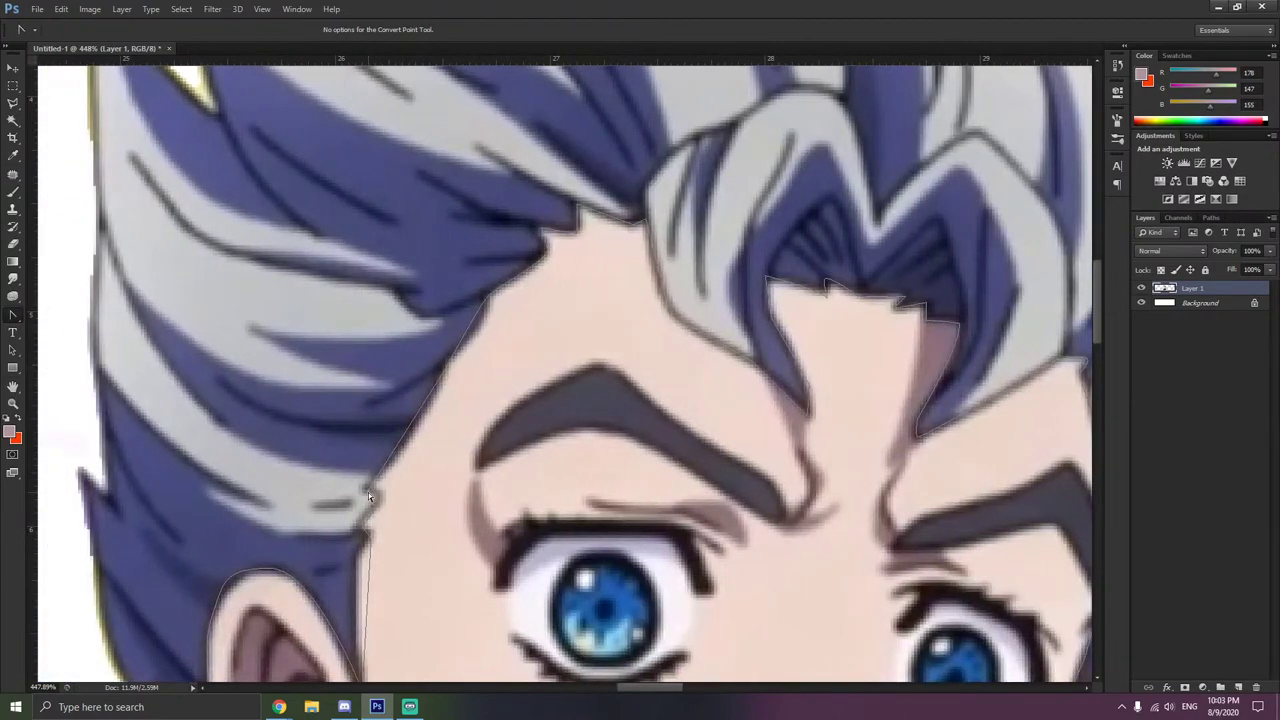
left_click_drag(368, 491, 377, 515)
left_click(363, 531)
- Curve the path along the sideburn's front edge, from the lower corner of the notched strand down toward the ear
scroll(380, 525, "down", 3)
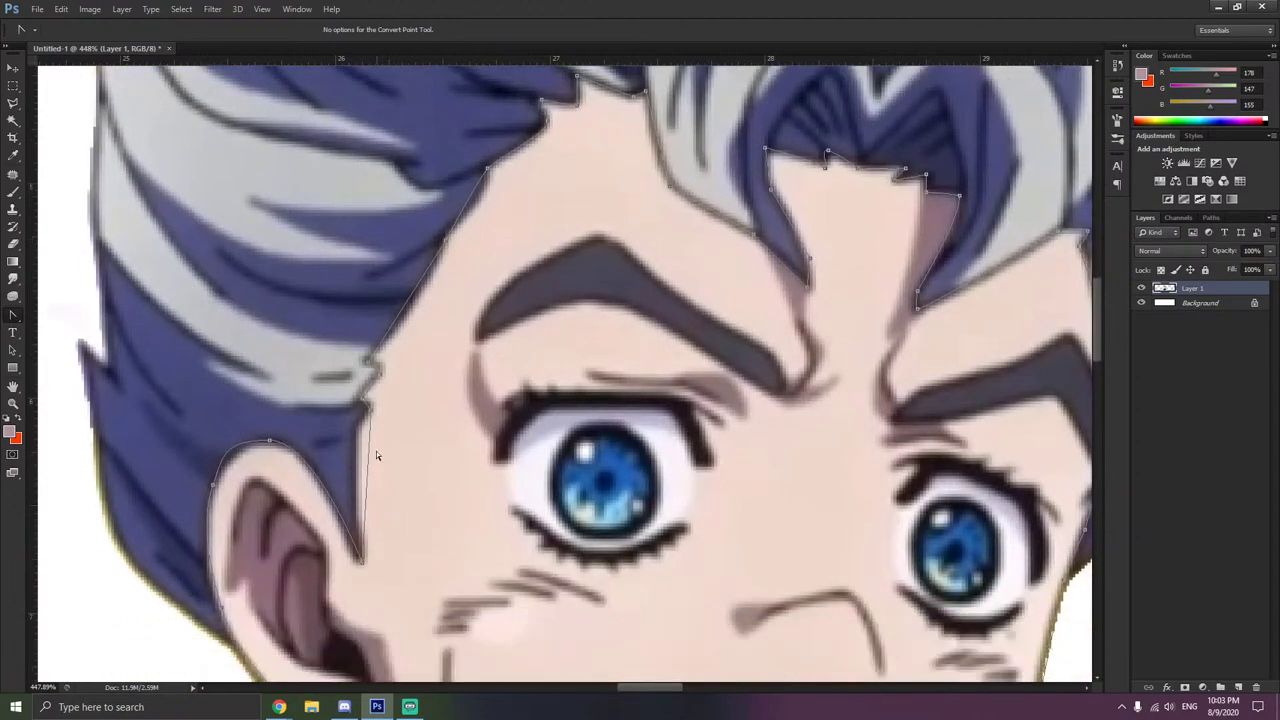
left_click_drag(371, 411, 389, 419)
scroll(371, 405, "up", 8)
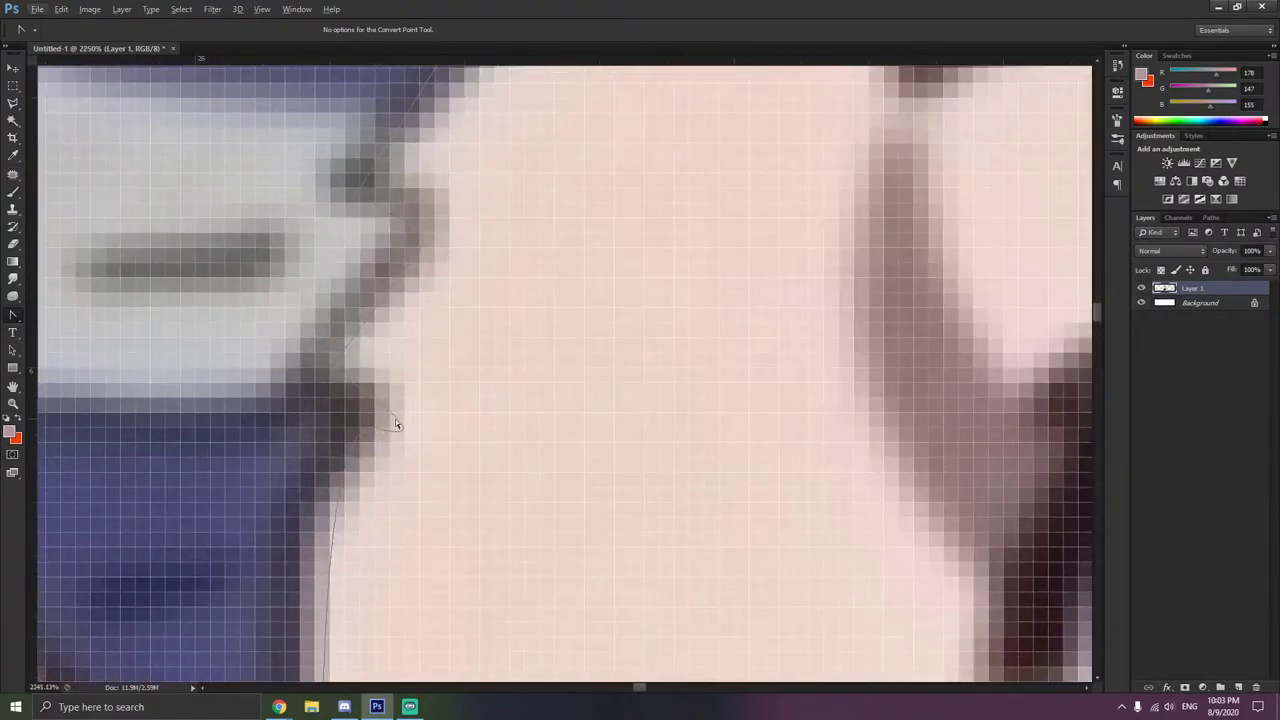
left_click_drag(401, 428, 380, 364)
left_click_drag(372, 428, 266, 642)
scroll(410, 462, "up", 2)
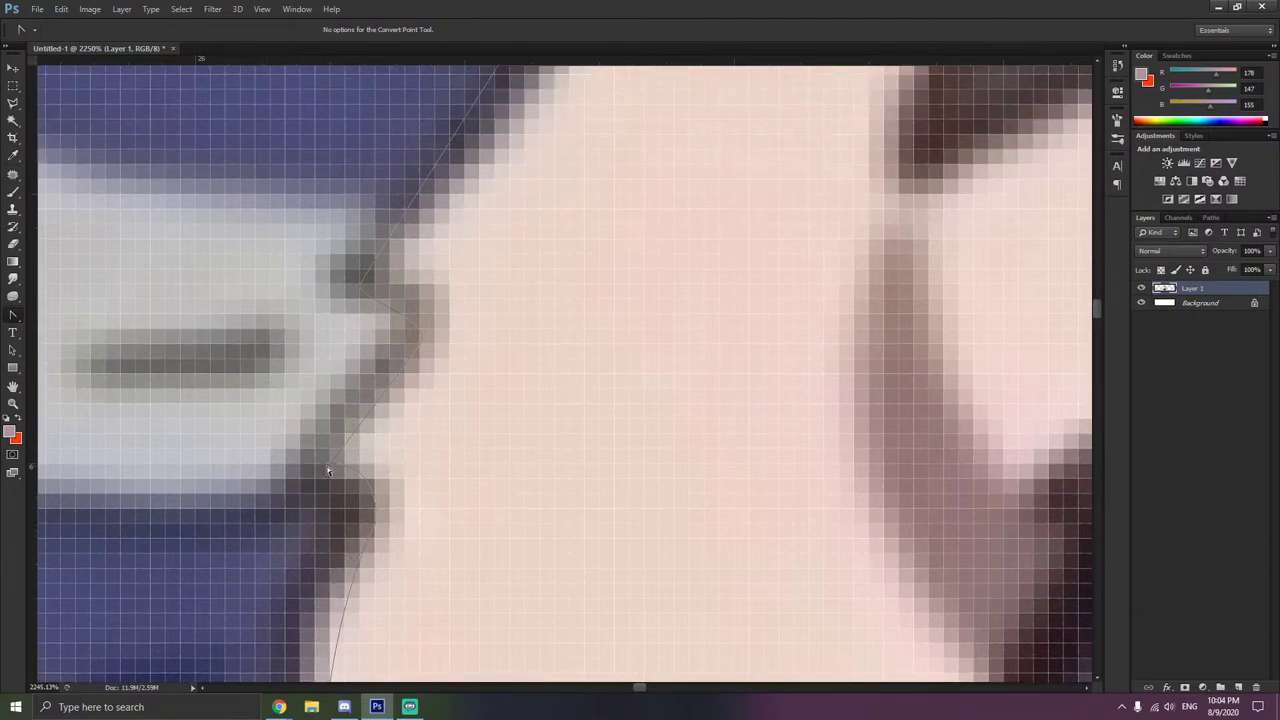
- Adjust the path points around the notched hair strand above the sideburn to follow its dark outline
left_click(331, 463)
left_click_drag(339, 468, 336, 433)
left_click(430, 408)
scroll(430, 408, "up", 1)
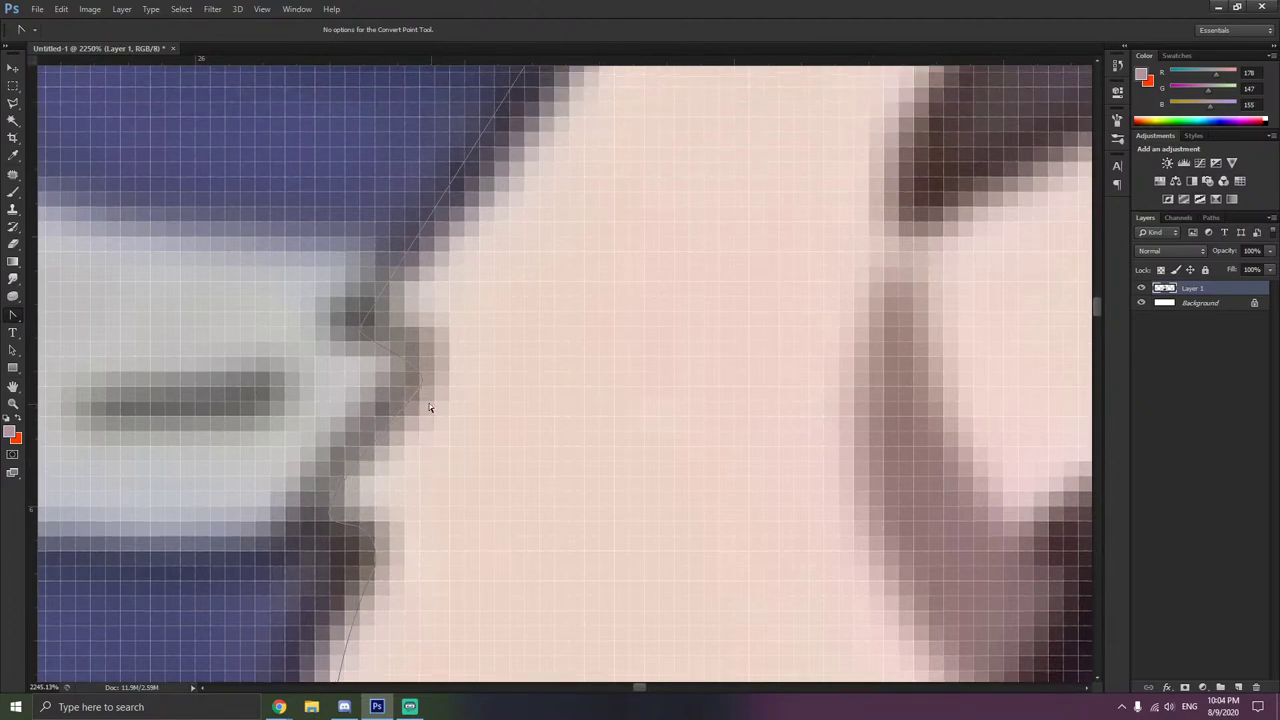
left_click_drag(358, 333, 371, 305)
left_click_drag(348, 352, 363, 354)
scroll(486, 277, "down", 5)
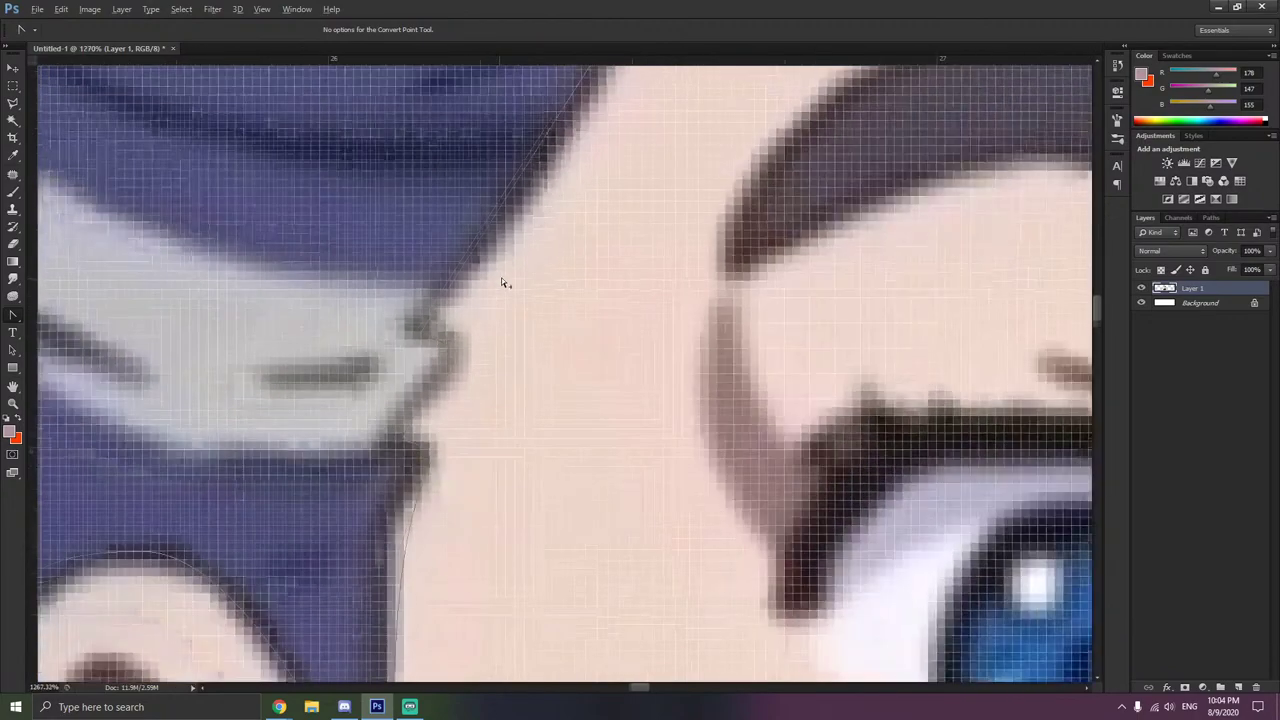
- Curve the path along the near temple's hairline between the notched strand and the upper forehead
scroll(617, 248, "down", 3)
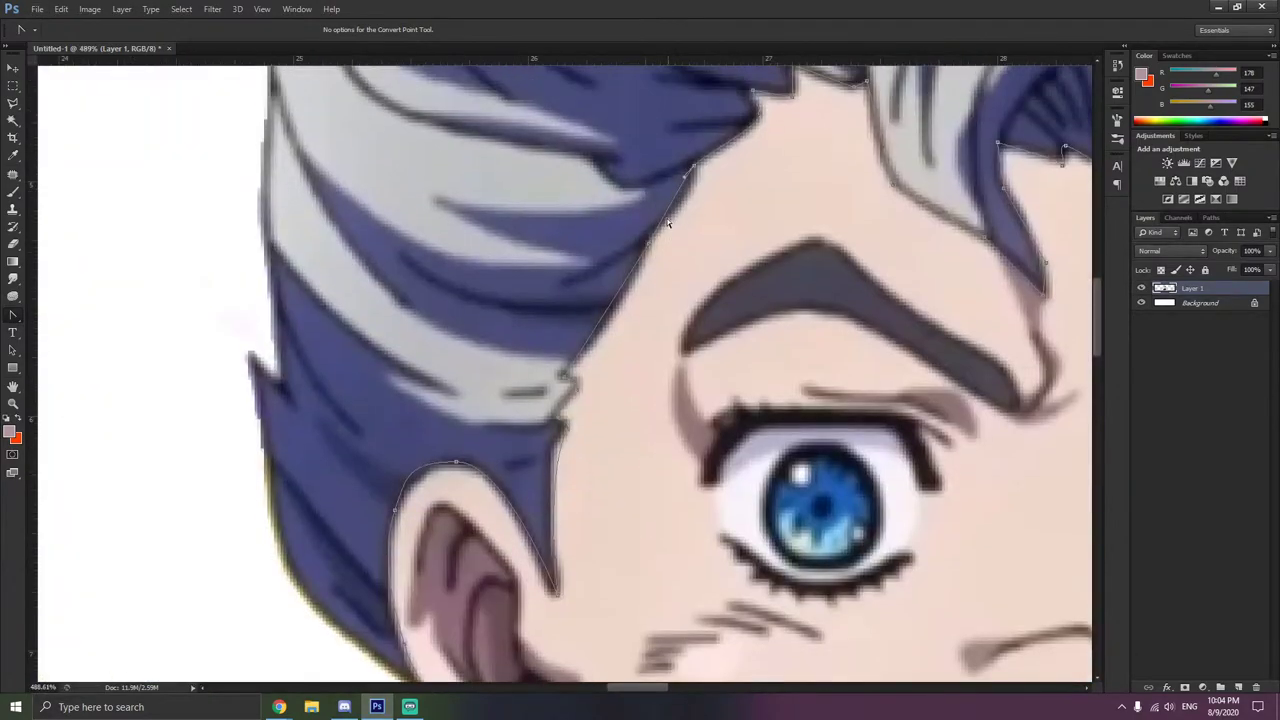
mouse_move(649, 247)
left_mouse_down()
mouse_move(644, 233)
mouse_move(664, 228)
left_mouse_up()
left_click(758, 187)
- Fit the path to the hair tuft at the upper corner of the forehead by converting its points
scroll(762, 190, "up", 3)
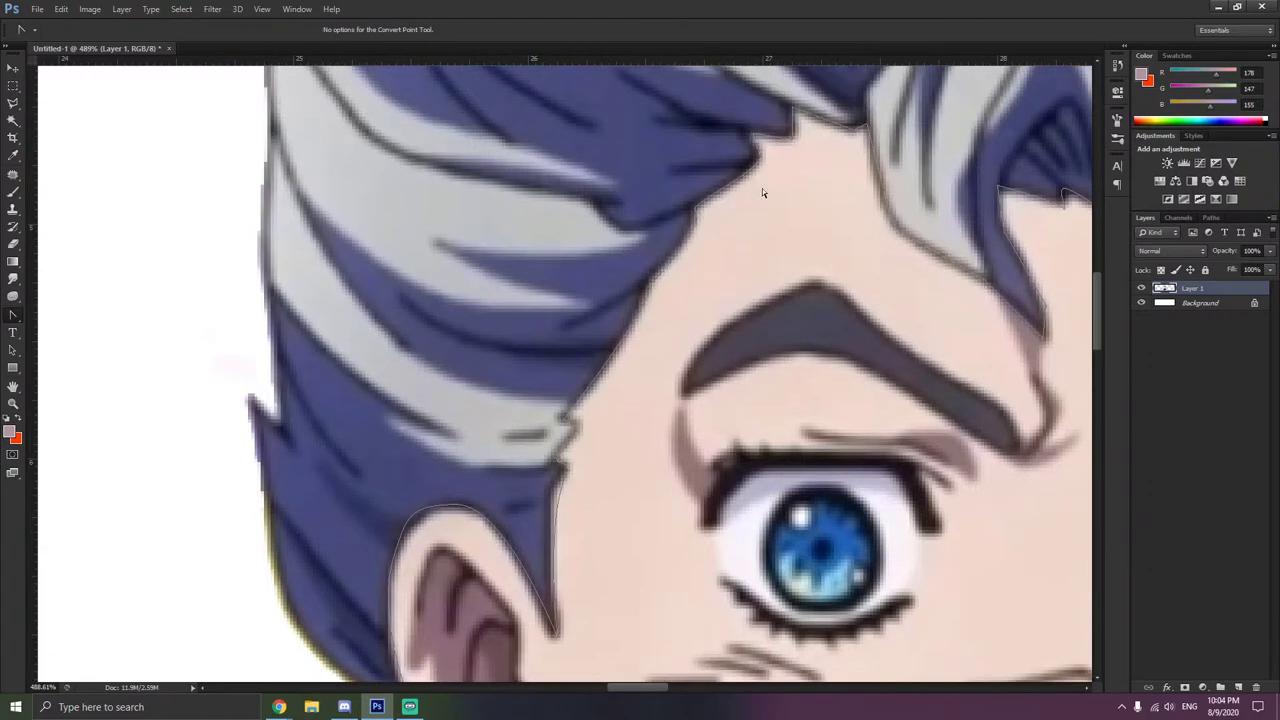
scroll(773, 238, "left", 2)
scroll(777, 240, "down", 1)
scroll(777, 240, "up", 4)
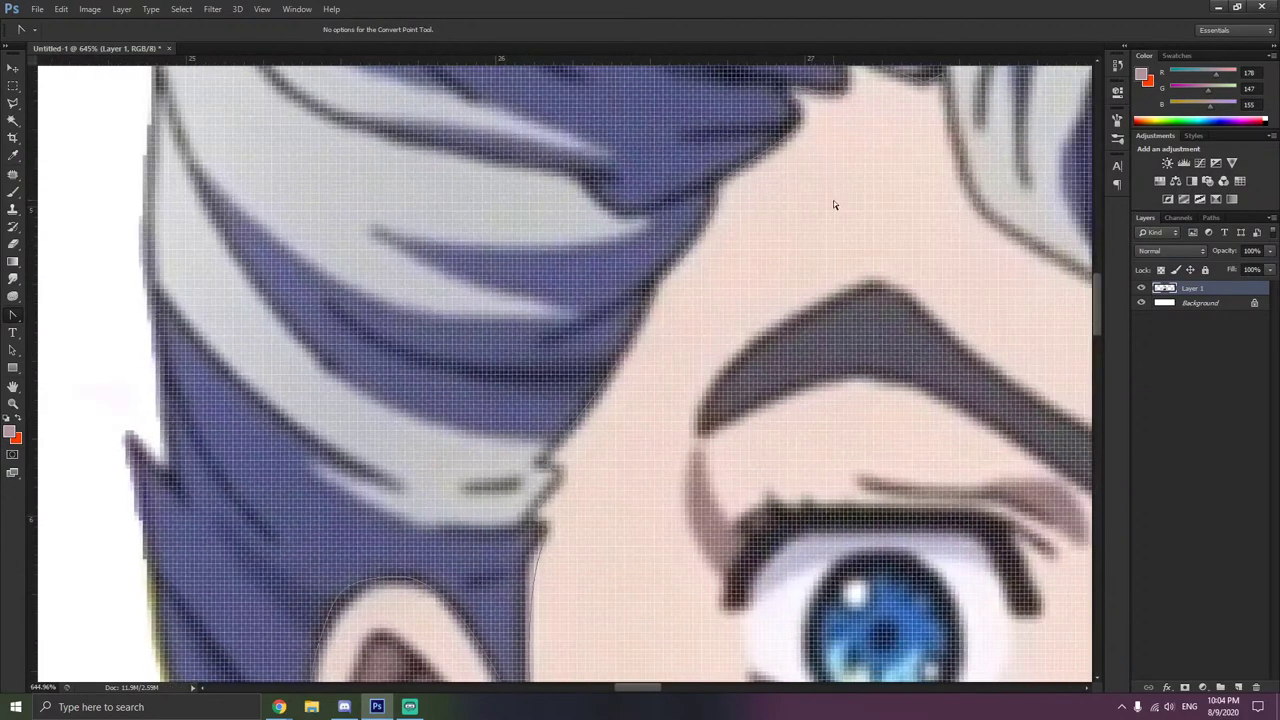
scroll(744, 284, "up", 8)
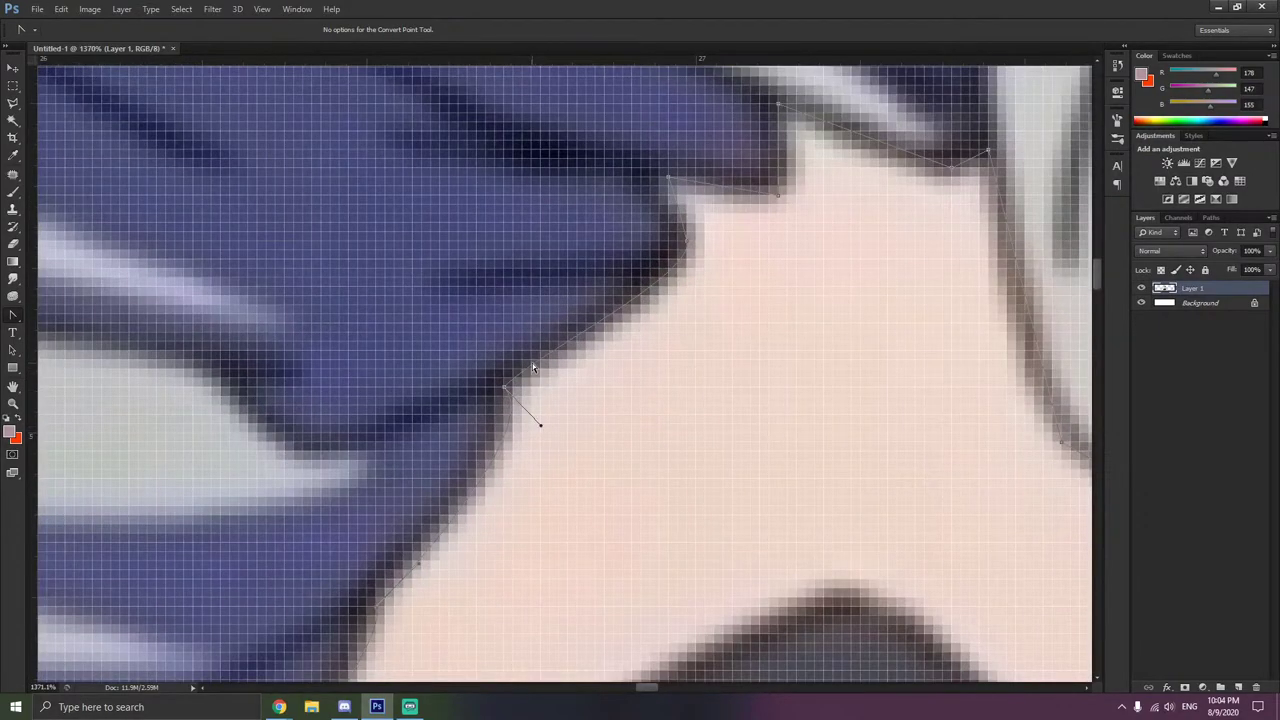
left_click(532, 363)
left_click_drag(543, 372, 522, 384)
mouse_move(695, 273)
left_mouse_down()
mouse_move(679, 284)
mouse_move(716, 273)
left_mouse_up()
scroll(719, 275, "down", 8)
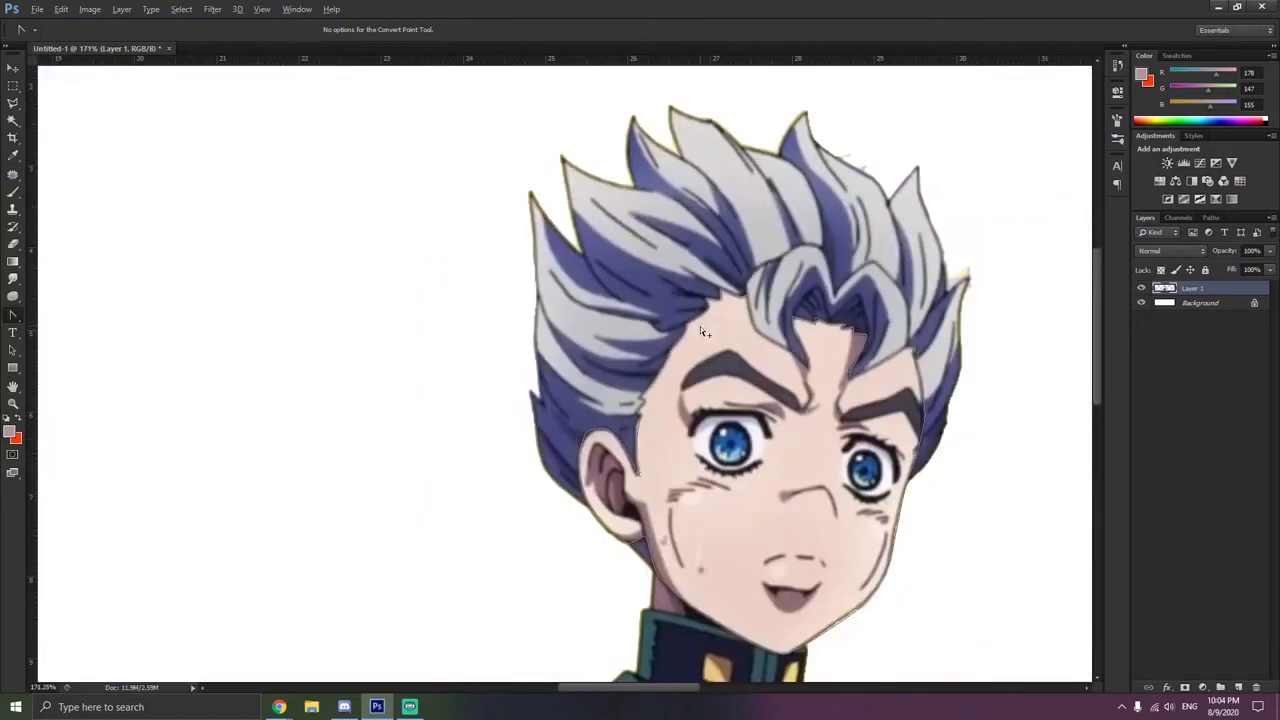
scroll(719, 355, "down", 3)
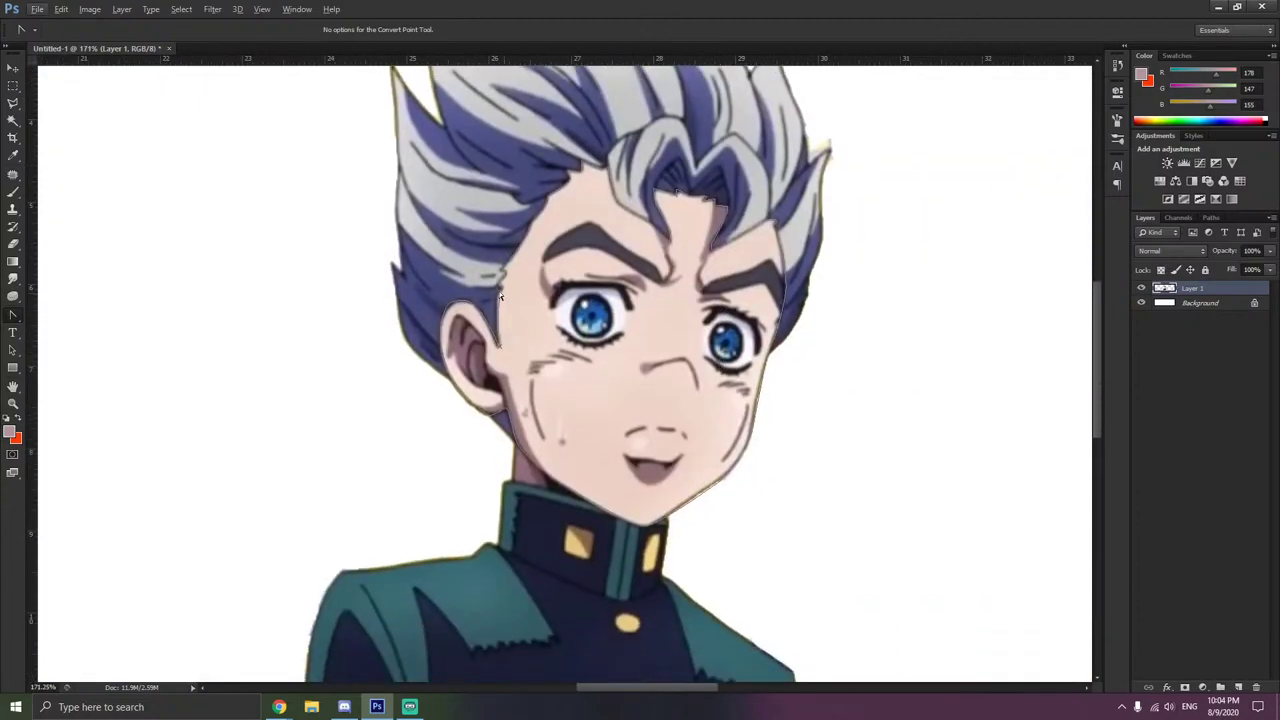
- Sample the face's skin tone as the foreground colour and set the path's fill colour to efd7cb from the forehead
left_click(14, 156)
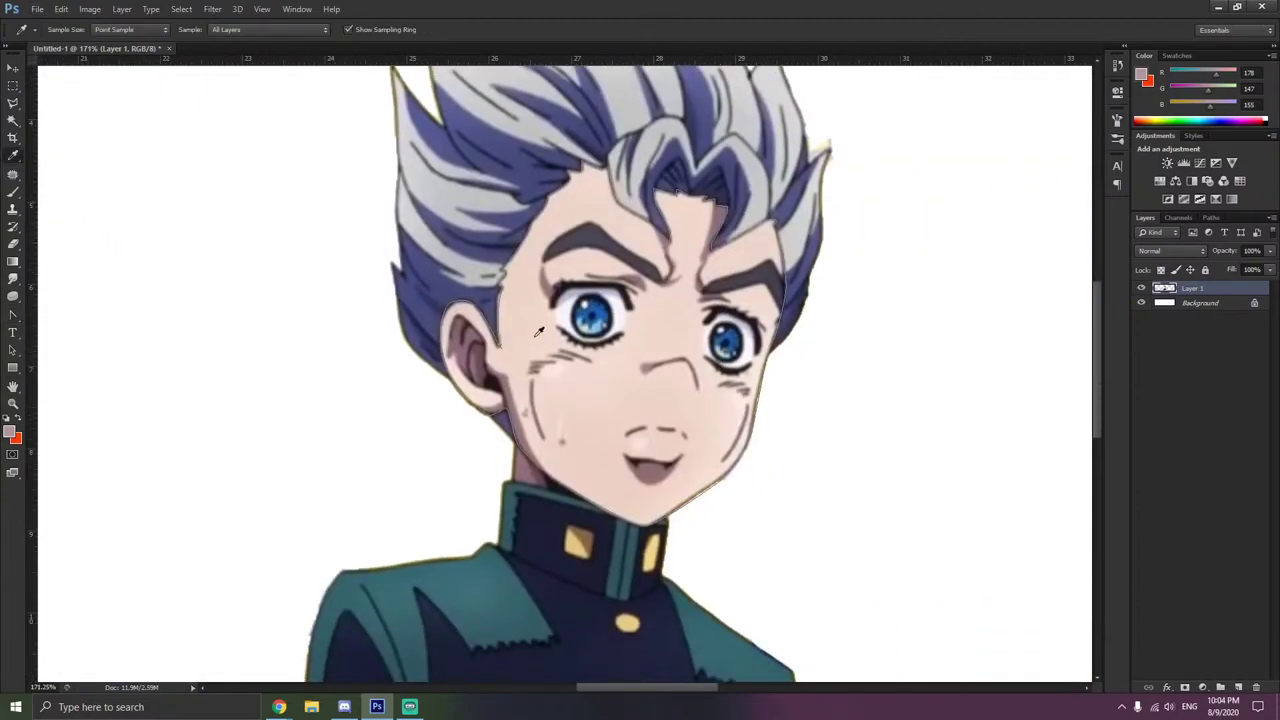
left_click(608, 368)
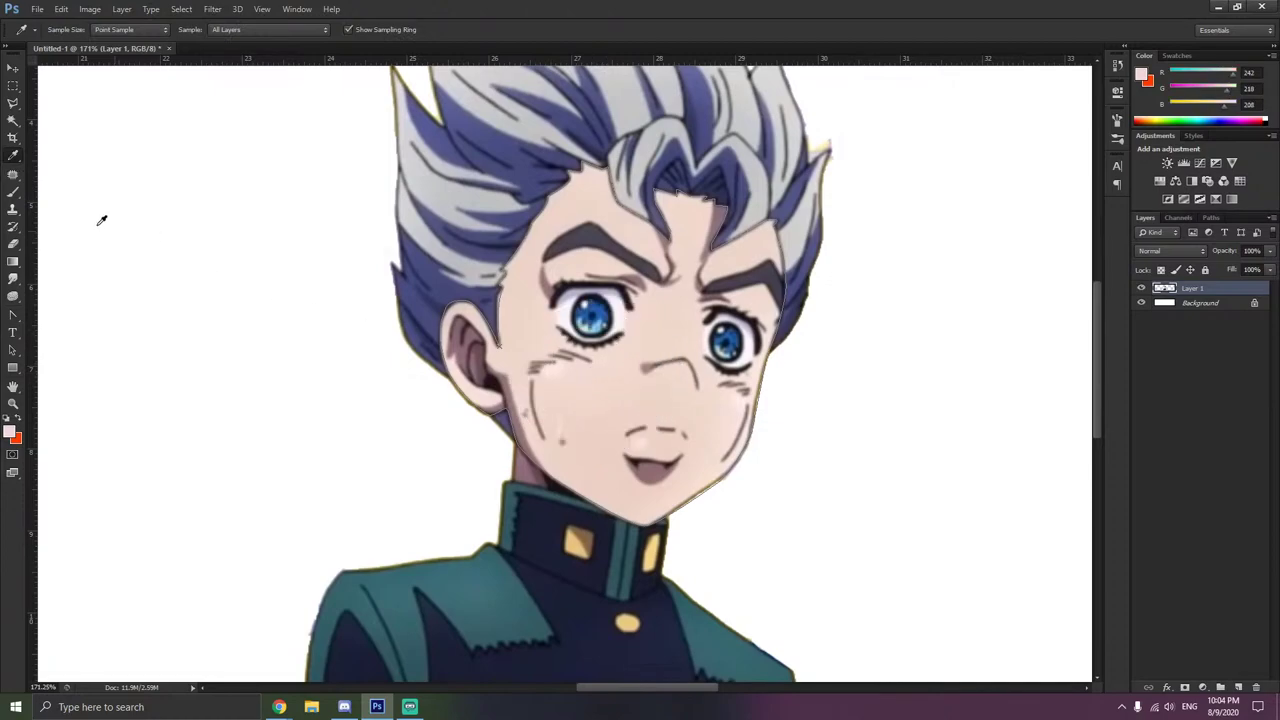
left_click_drag(13, 314, 57, 314)
left_click(57, 314)
right_click(594, 371)
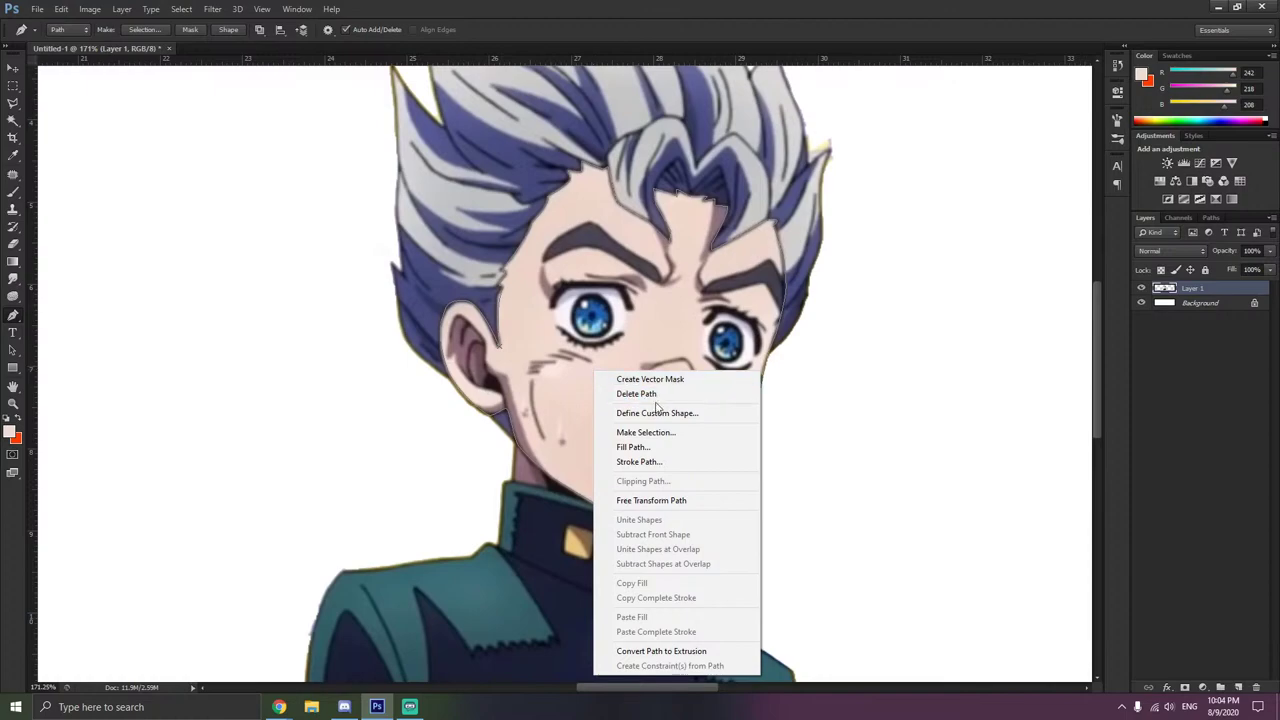
left_click(674, 446)
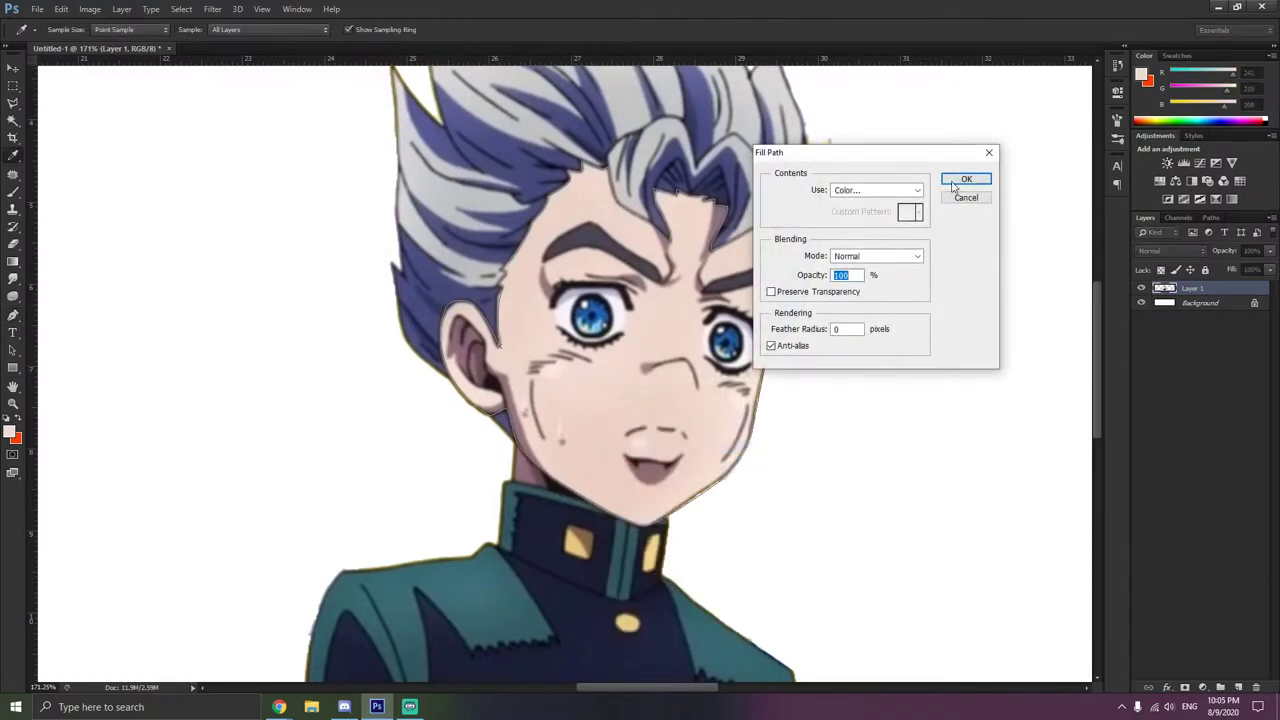
left_click(915, 191)
left_click(870, 225)
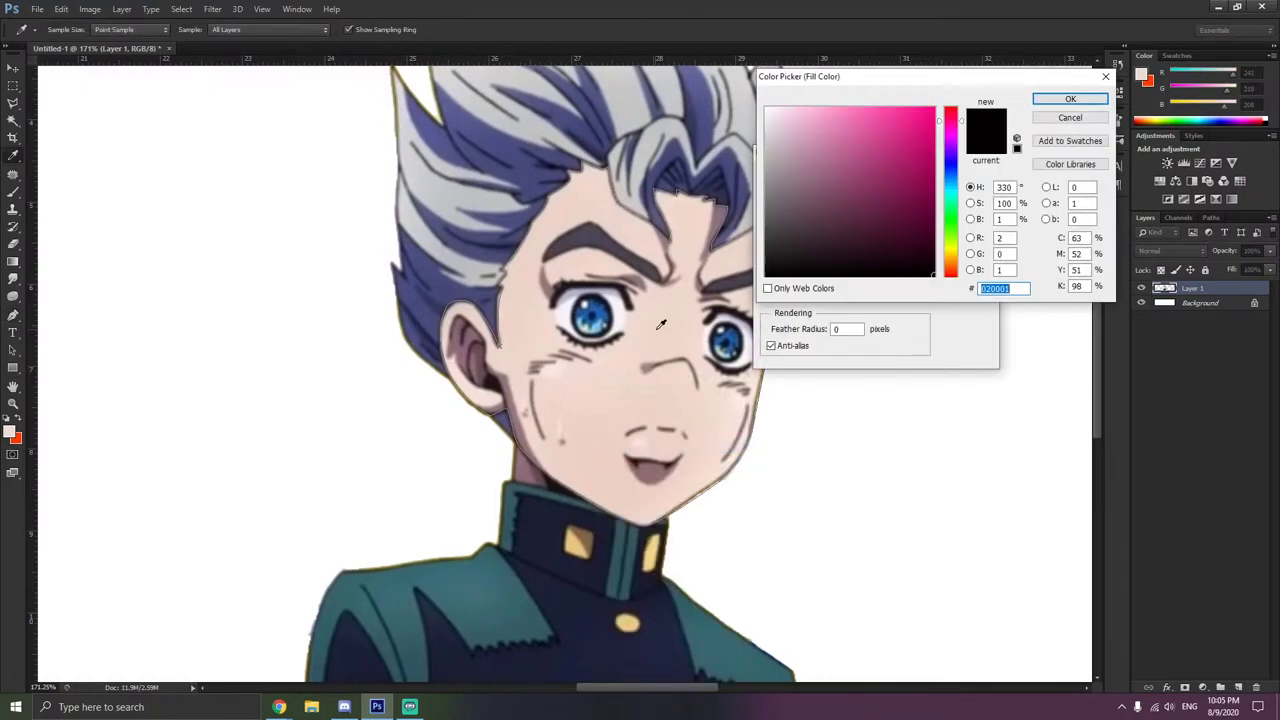
left_click(667, 318)
left_click(1070, 98)
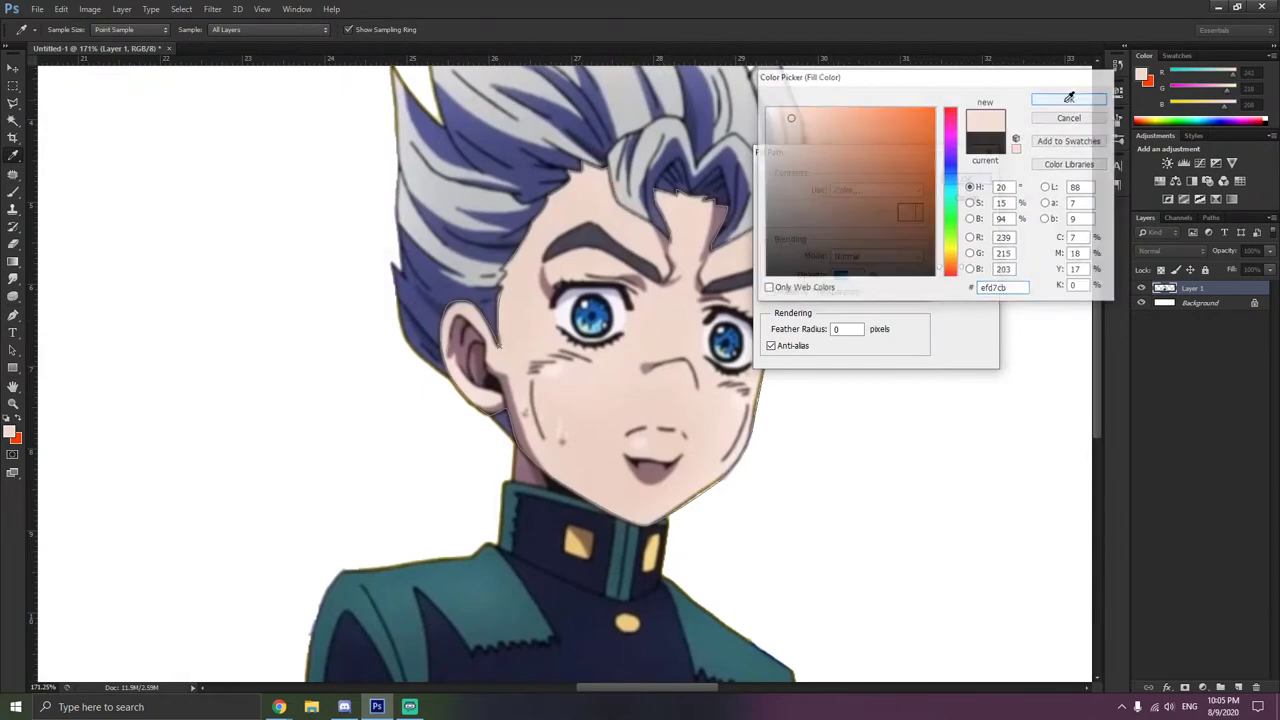
- Fill the face path with the chosen skin tone directly on Layer 1 and delete the path
left_click(958, 182)
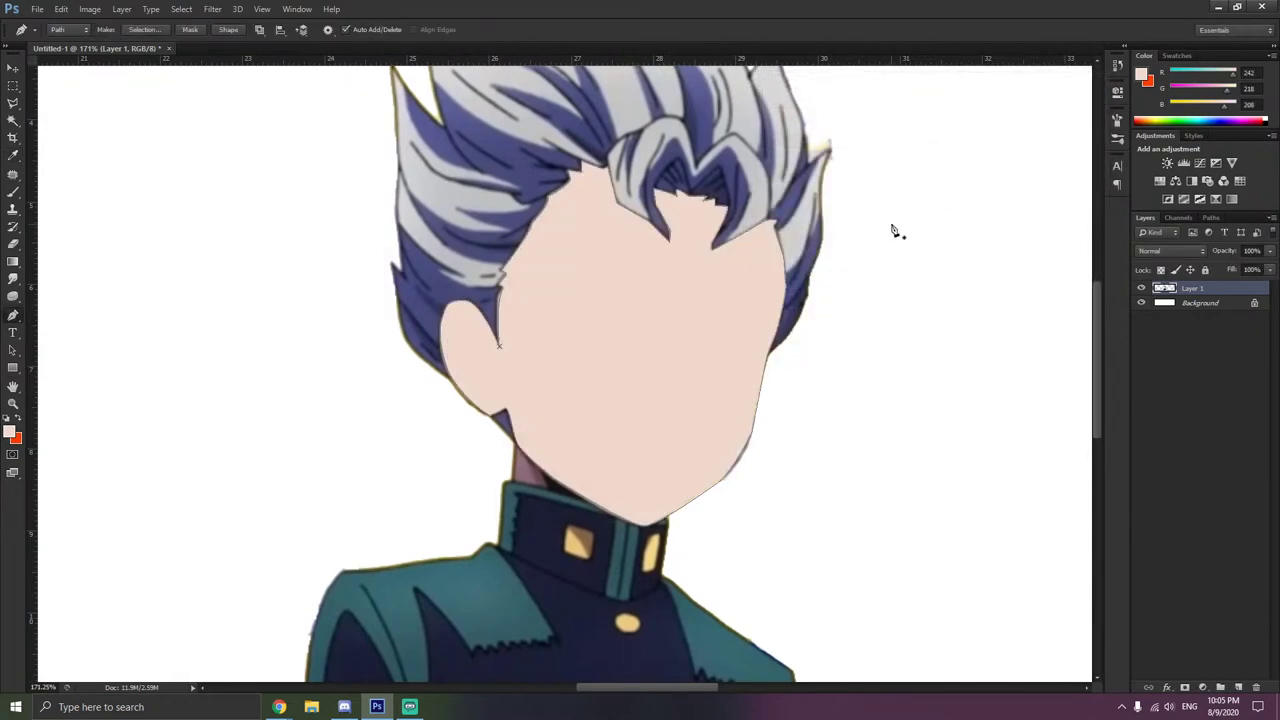
right_click(857, 254)
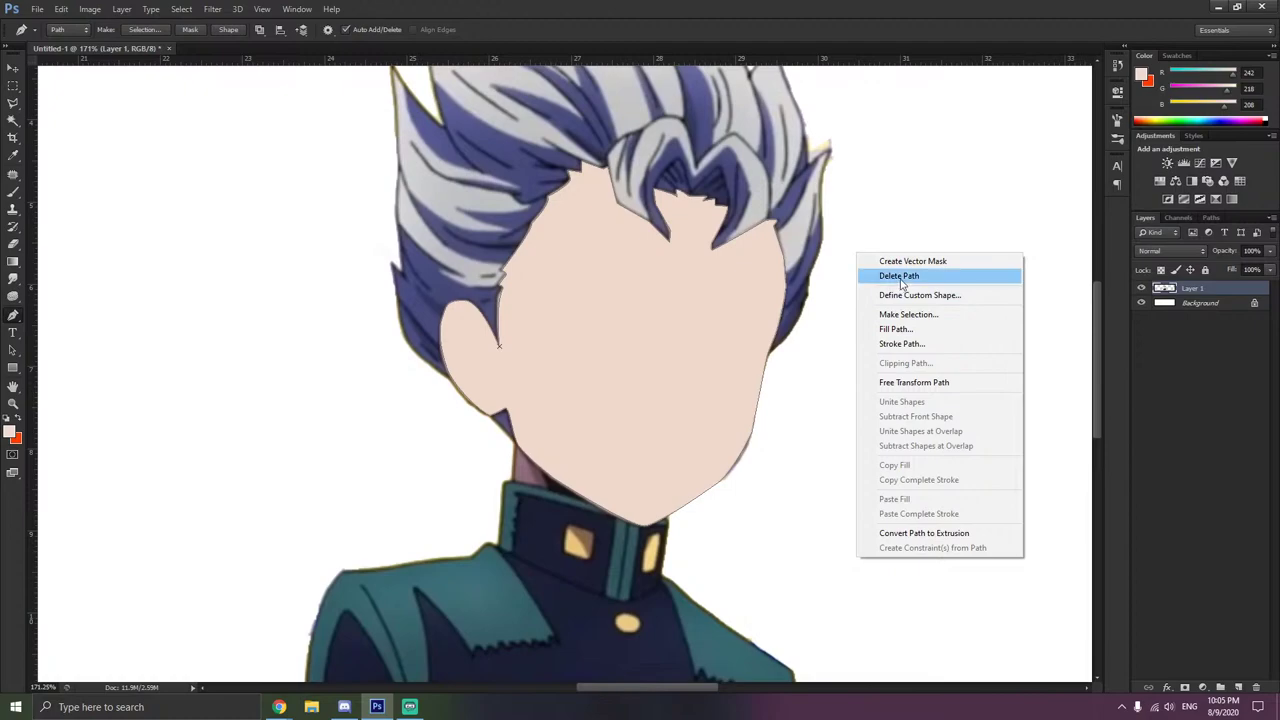
left_click(899, 276)
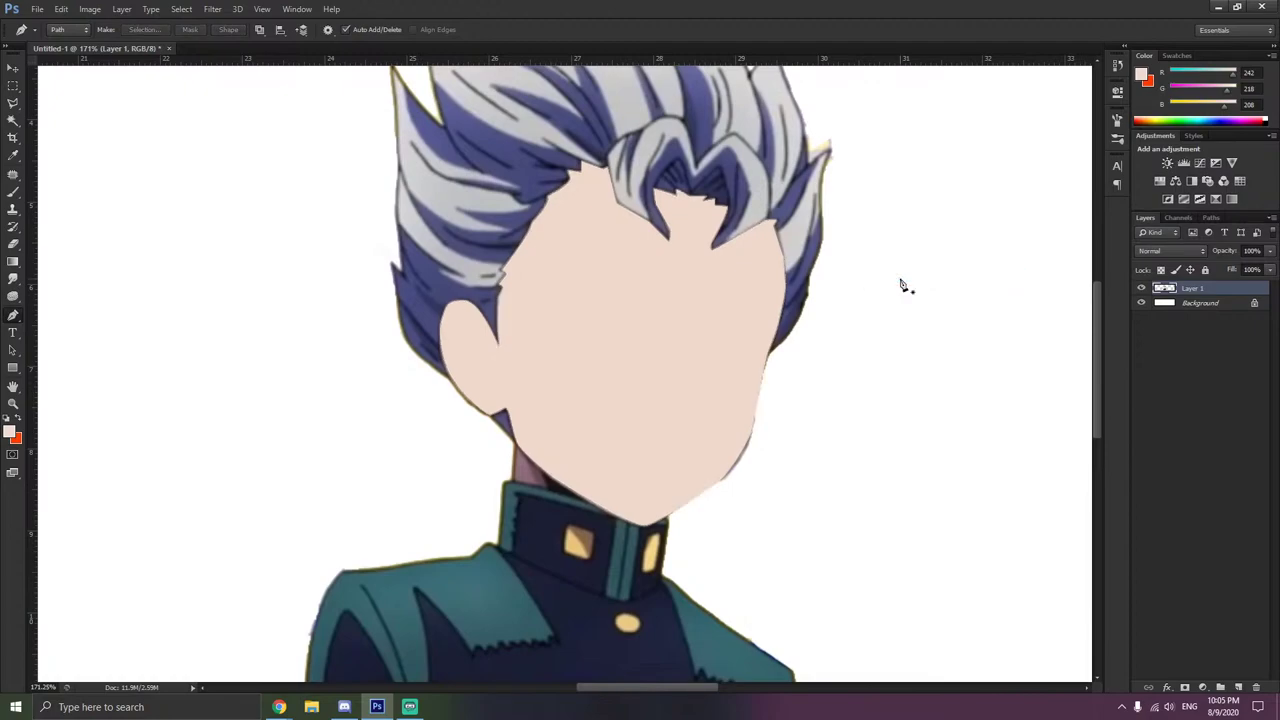
- Undo the path deletion and the skin-tone fill on Layer 1
key("ctrl+z")
key("ctrl+z")
key("ctrl+z")
key("ctrl+z")
- Create a new layer named "face" above Layer 1
key("ctrl+shift+n")
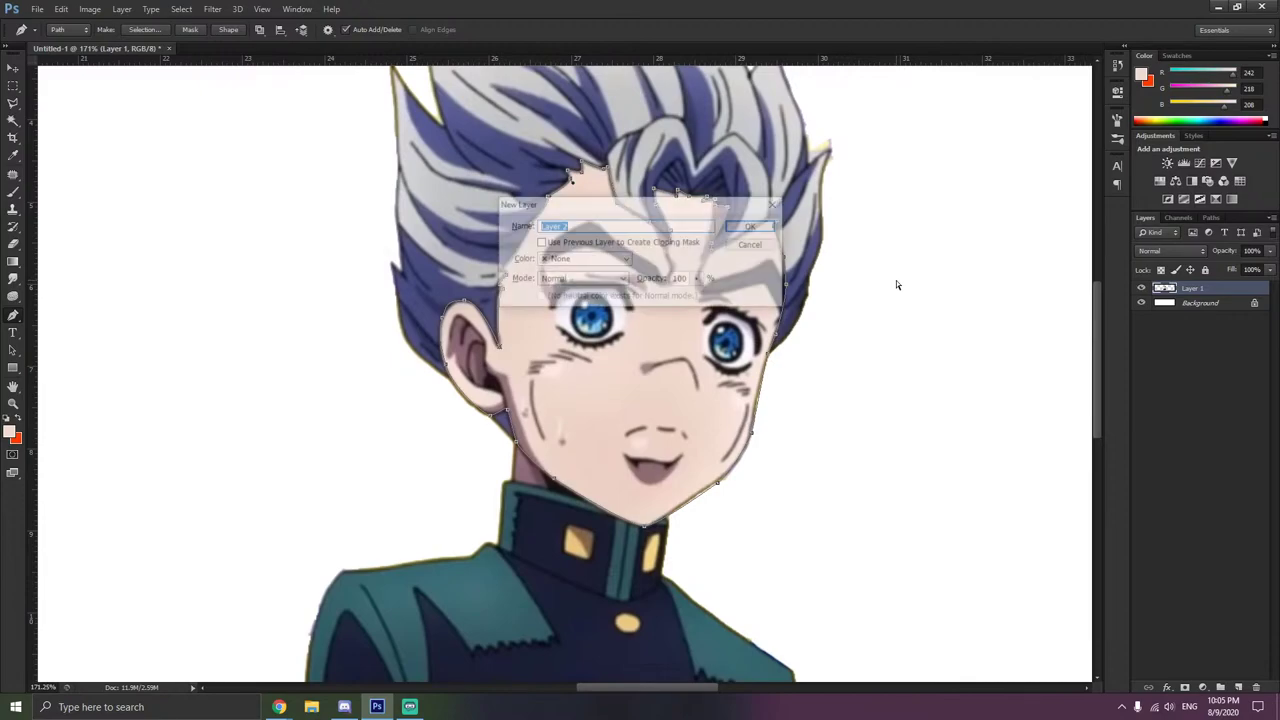
type("face")
key("Return")
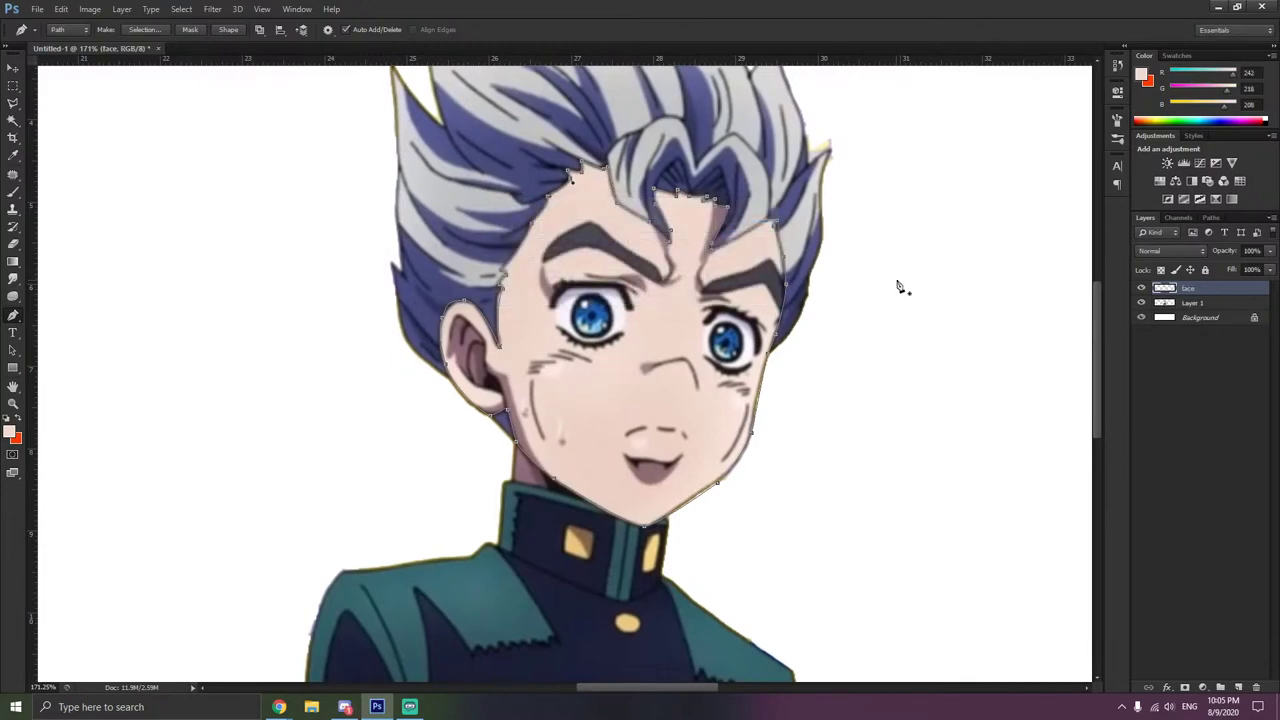
- Fill the face subpath with the skin tone on the "face" layer and delete the path
right_click(651, 331)
left_click(705, 407)
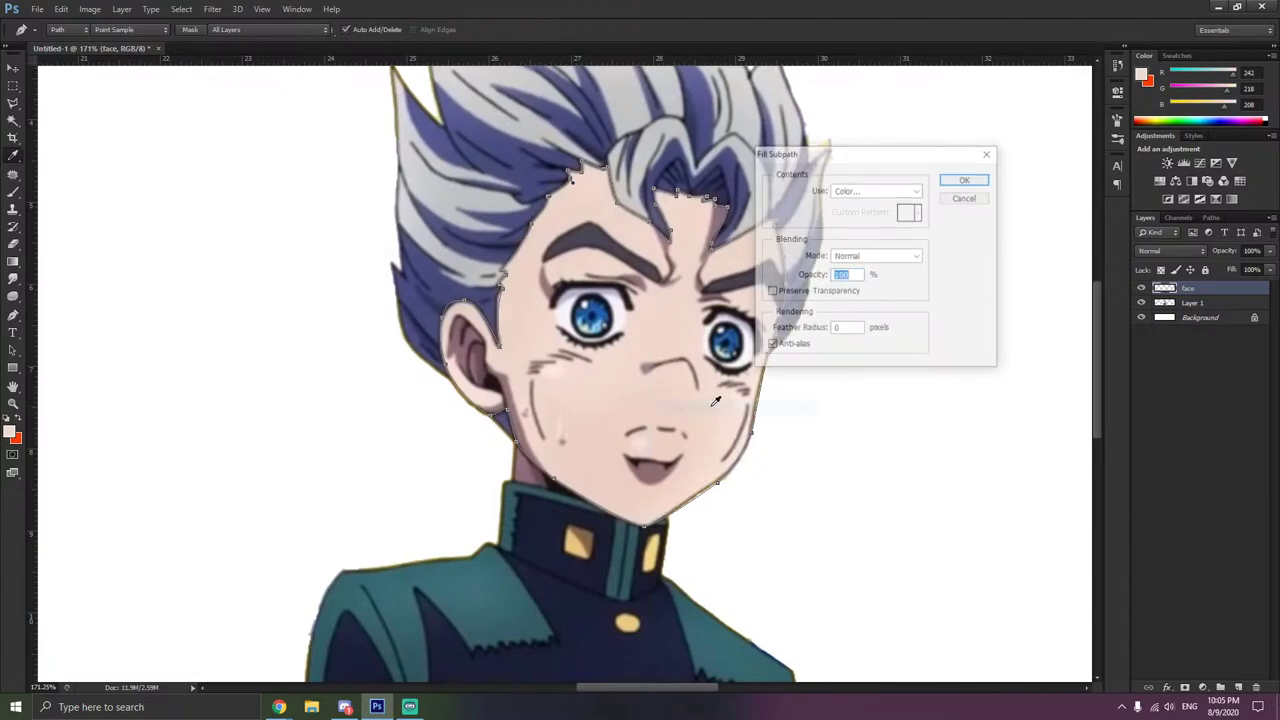
left_click(955, 190)
right_click(598, 346)
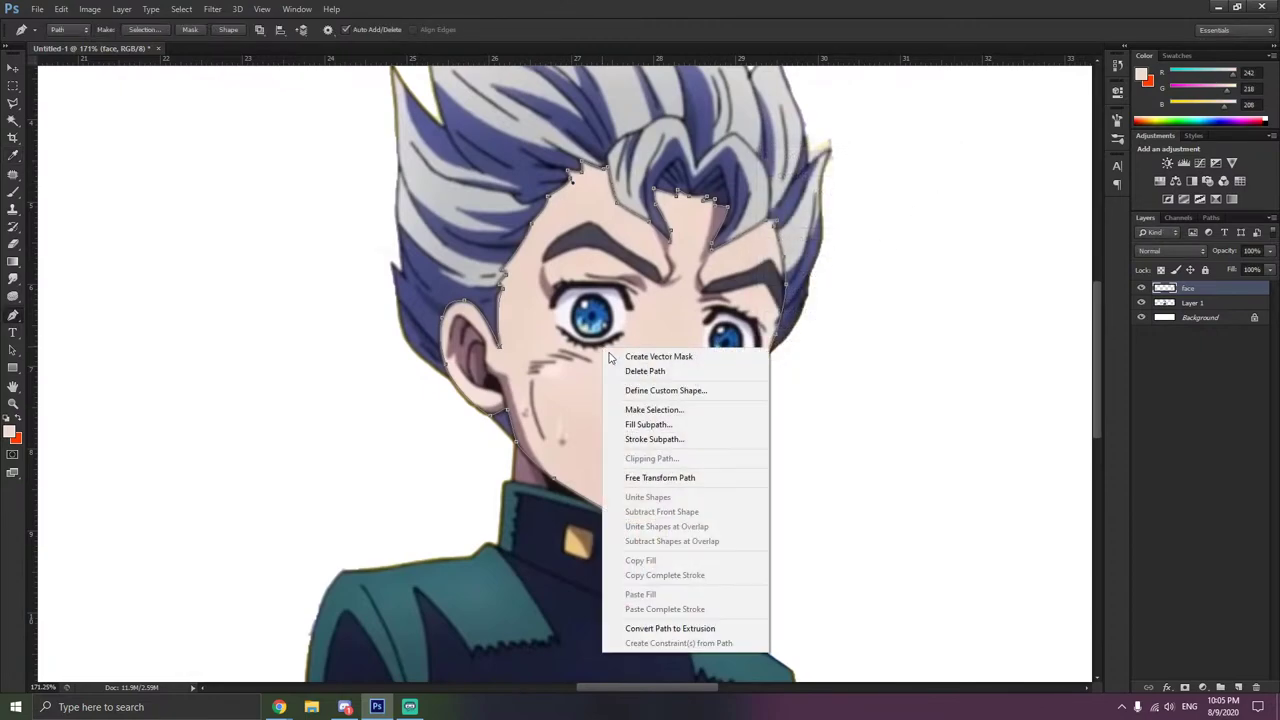
left_click(682, 432)
left_click(955, 184)
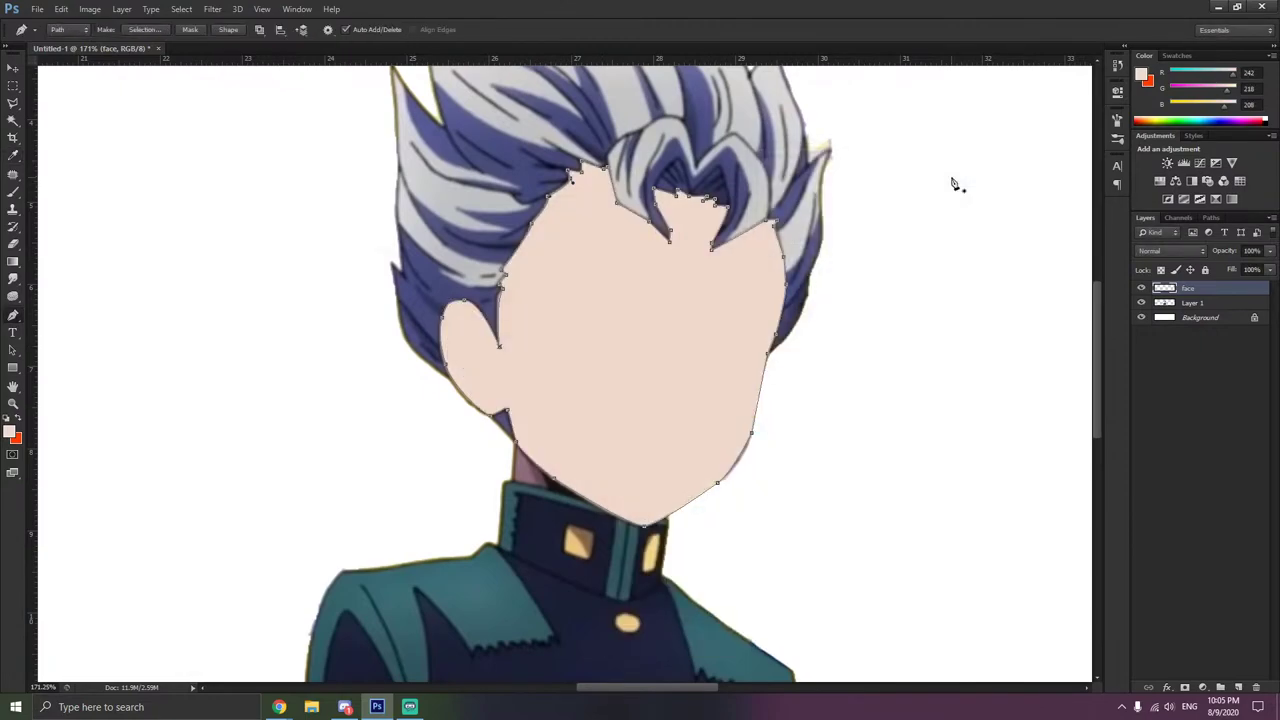
right_click(641, 314)
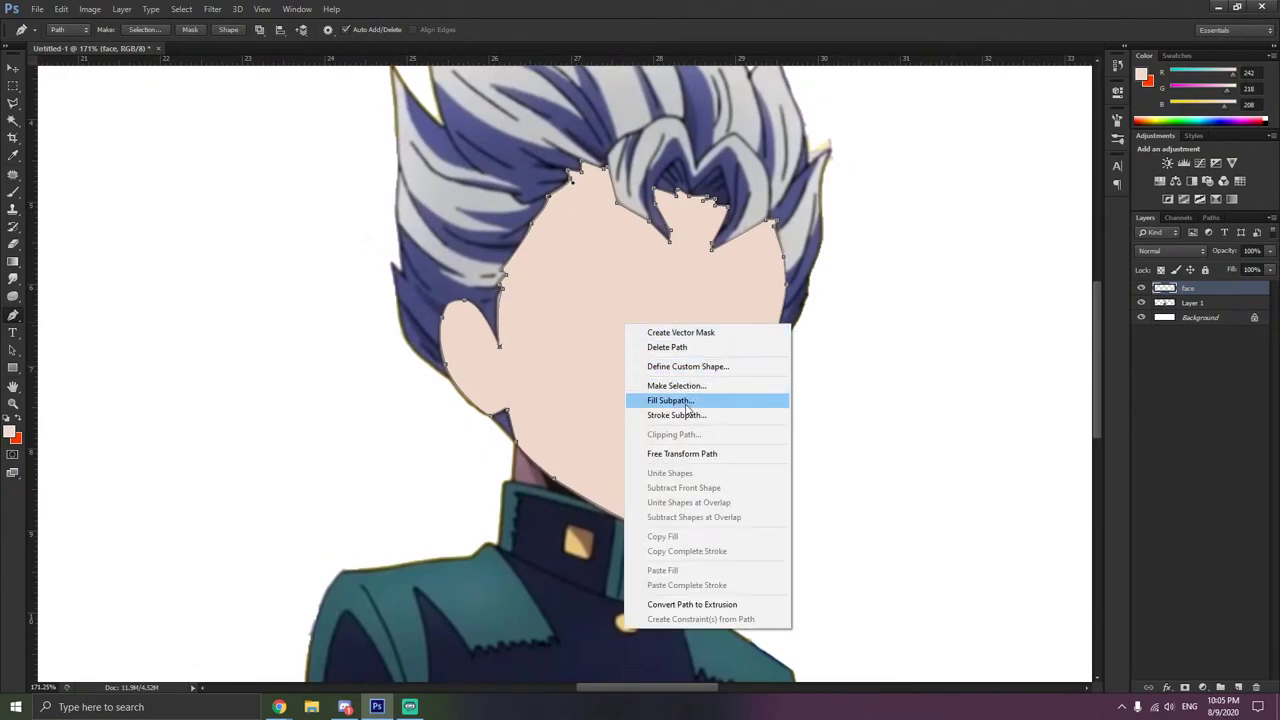
left_click(691, 347)
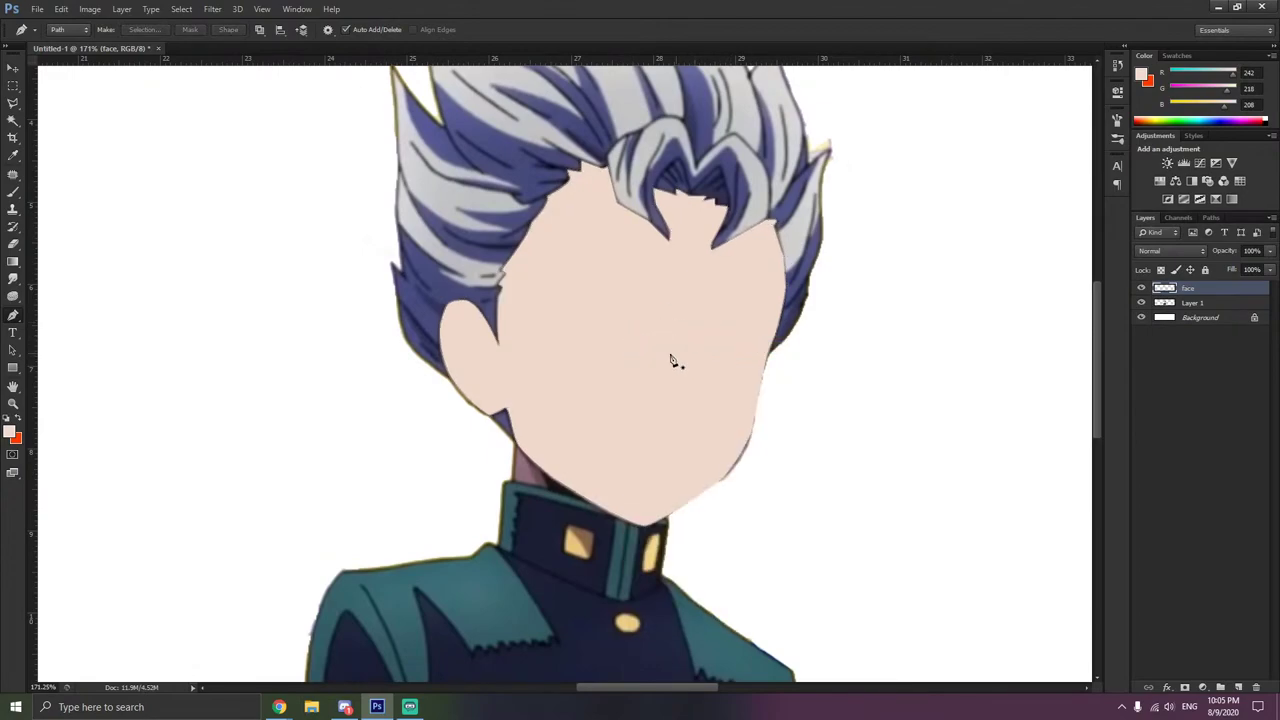
- Return to Photoshop and delete the stray path point on the white area beside the head
scroll(513, 262, "up", 3)
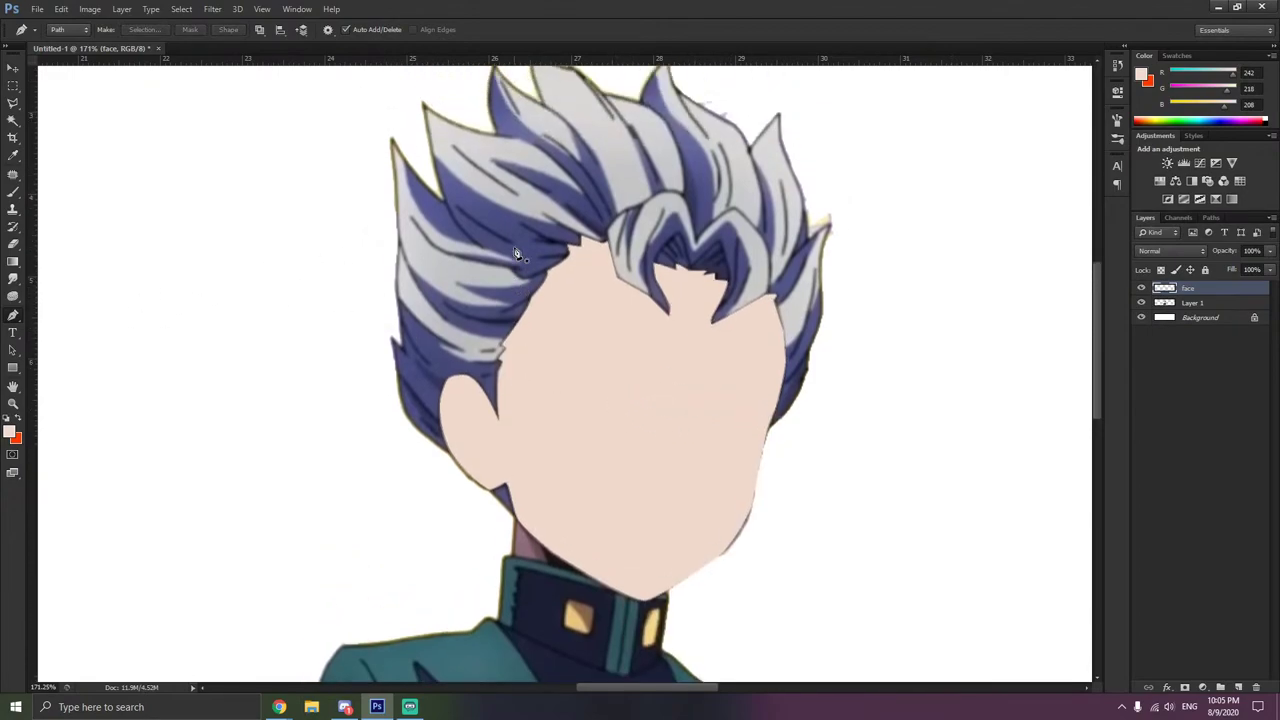
scroll(513, 262, "down", 2)
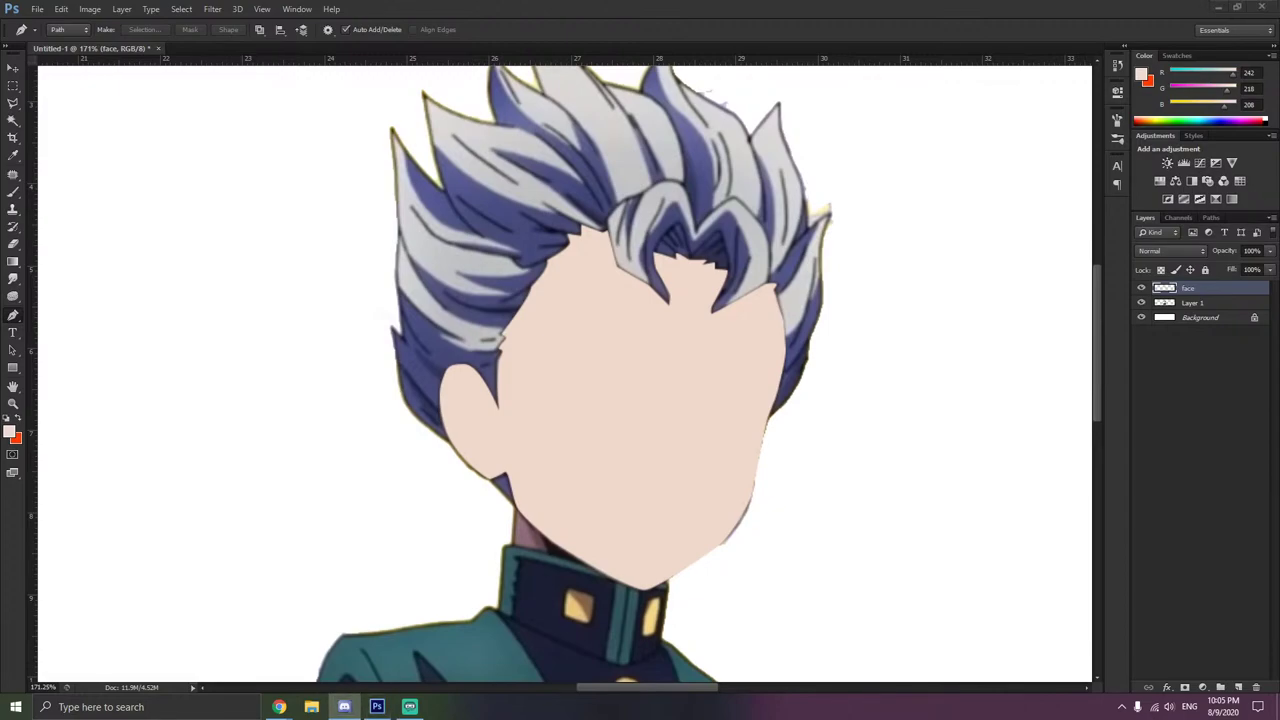
left_click(376, 707)
right_click(1042, 370)
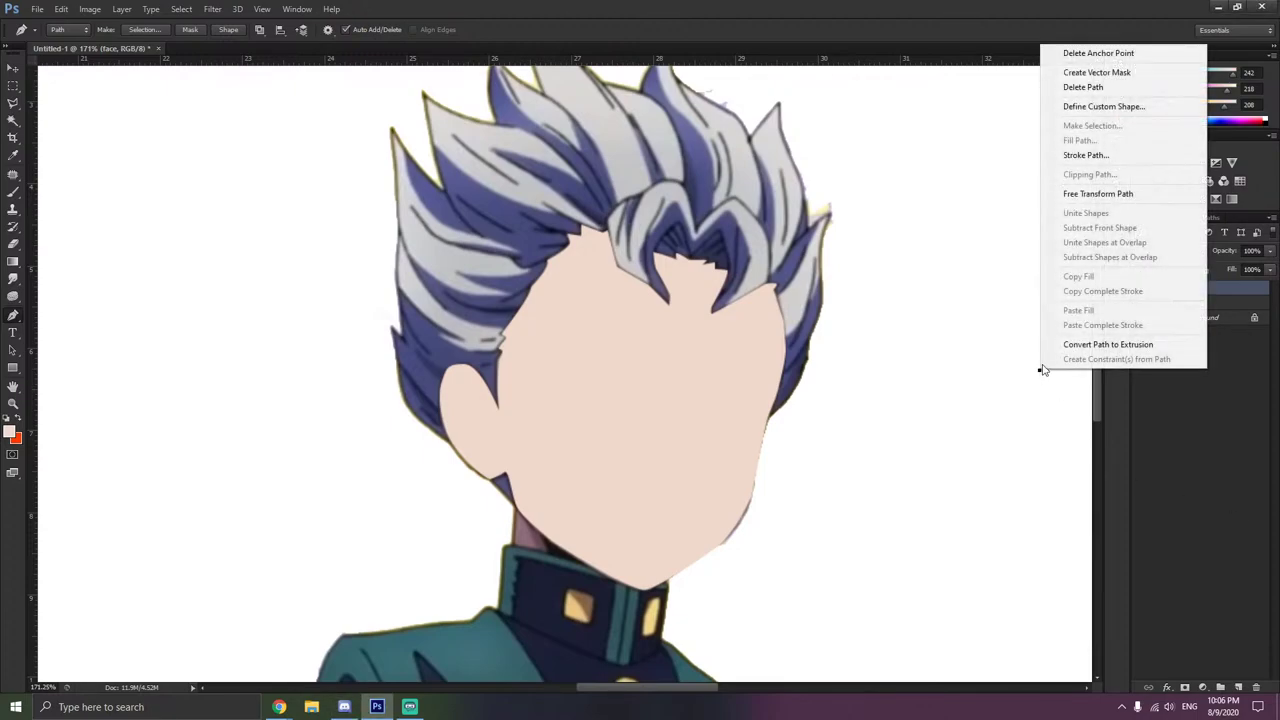
left_click(1090, 88)
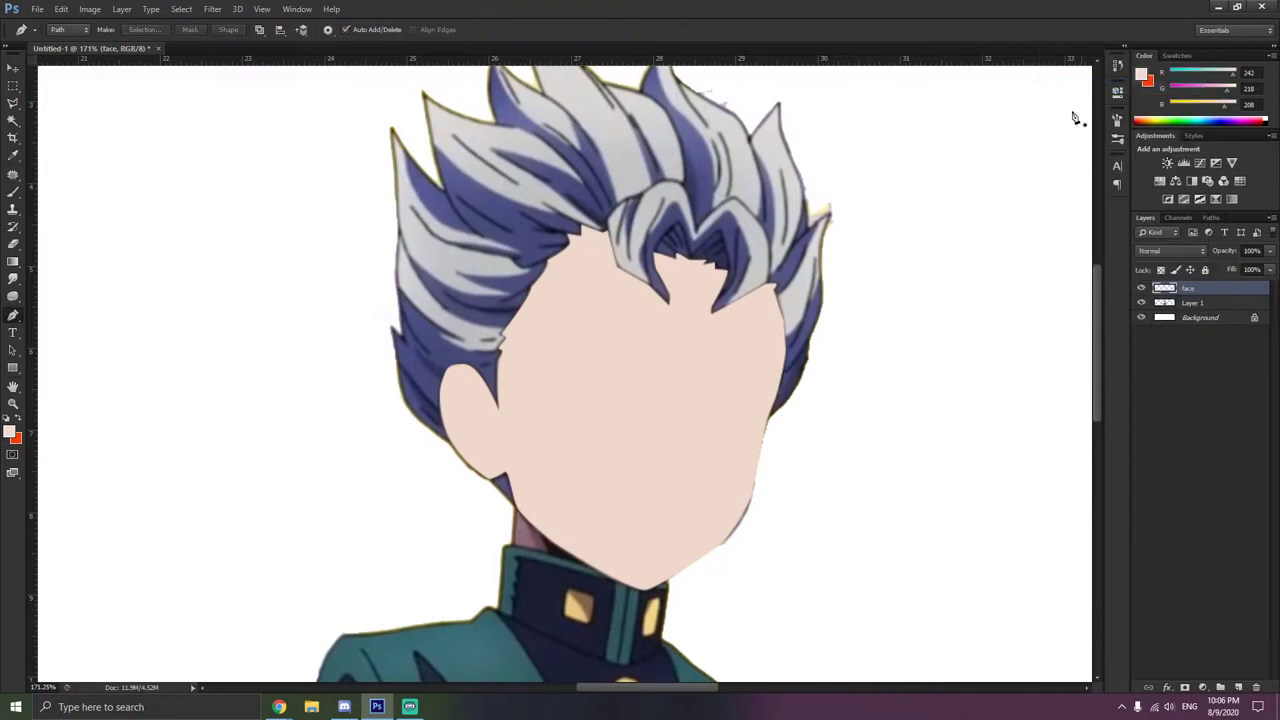
- Start a pen path at the hair's lower end beside the cheek and trace up its outer edge to just below the side spike
scroll(810, 350, "up", 3)
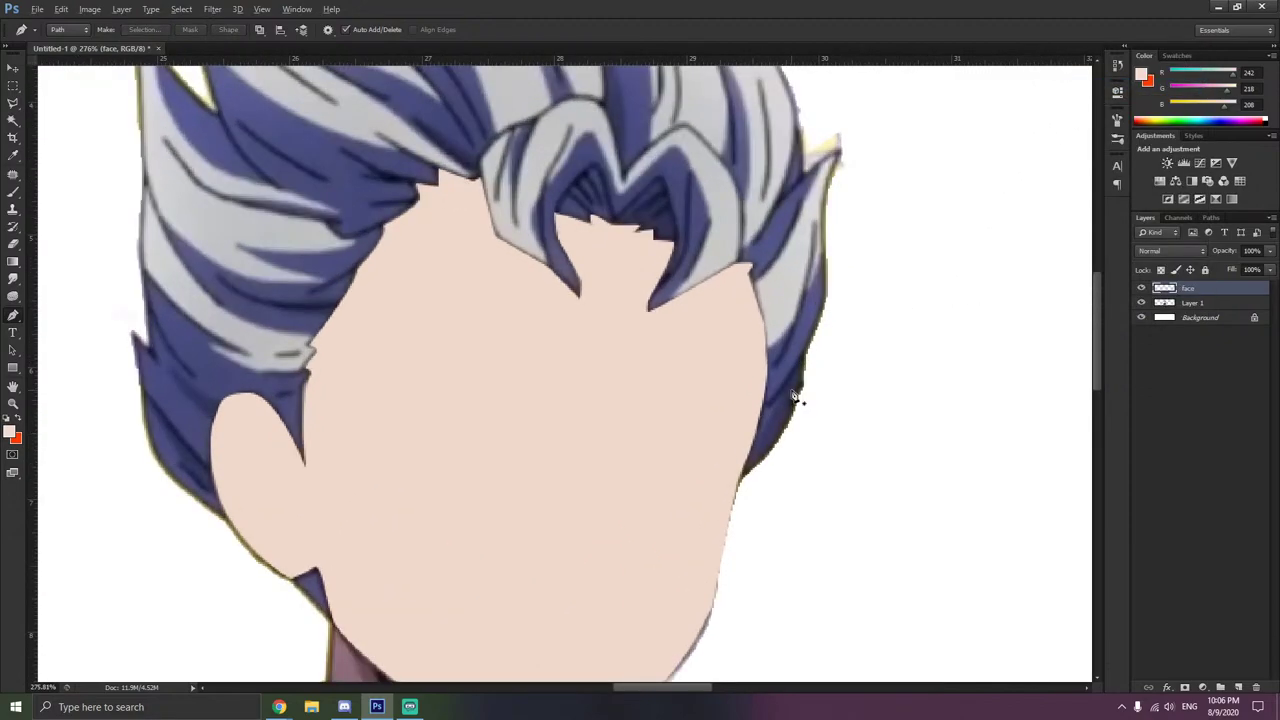
scroll(800, 395, "up", 3)
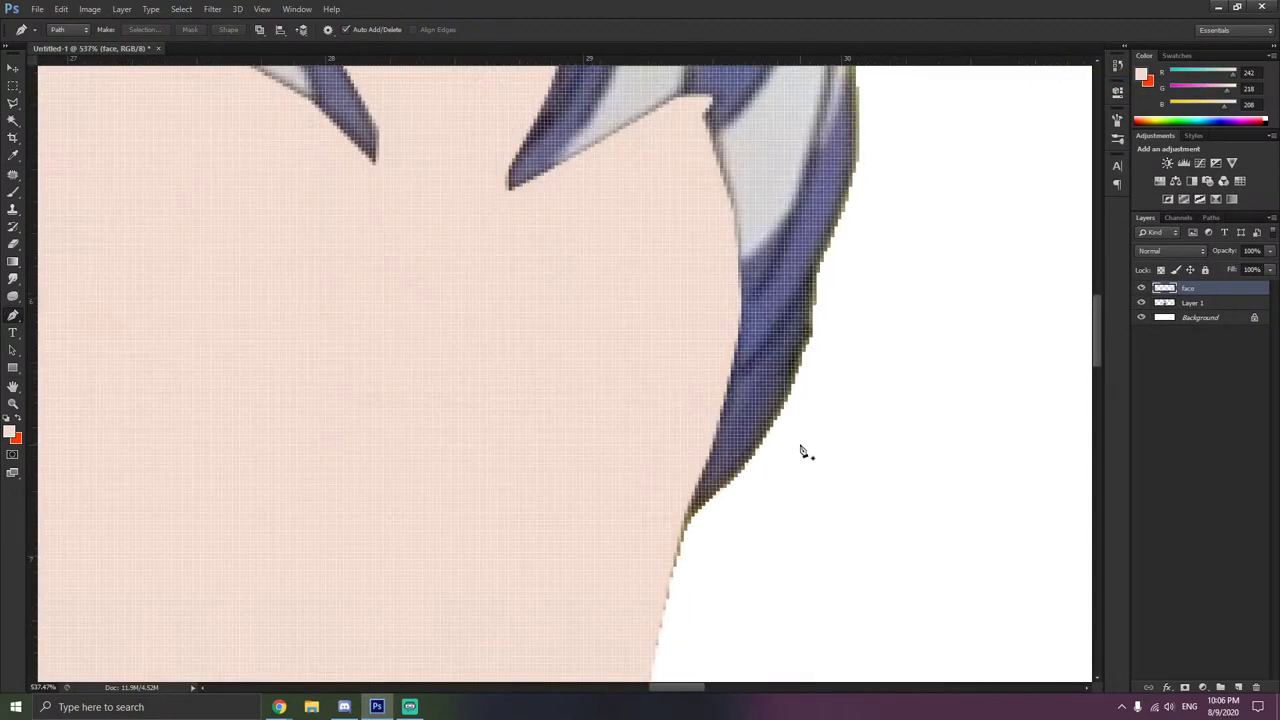
left_click(684, 522)
left_click(822, 284)
scroll(864, 175, "up", 5)
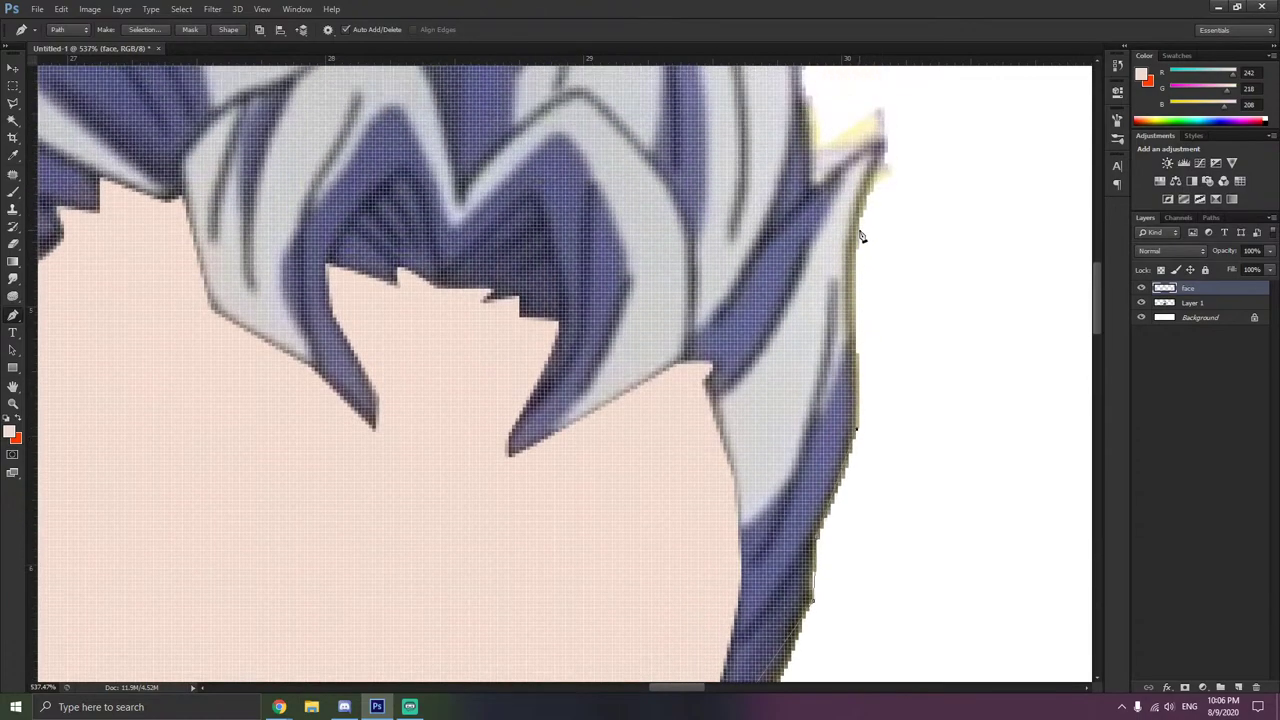
left_click(858, 228)
- Switch to Task Manager to check the running processes' CPU usage, and close it
right_click(612, 706)
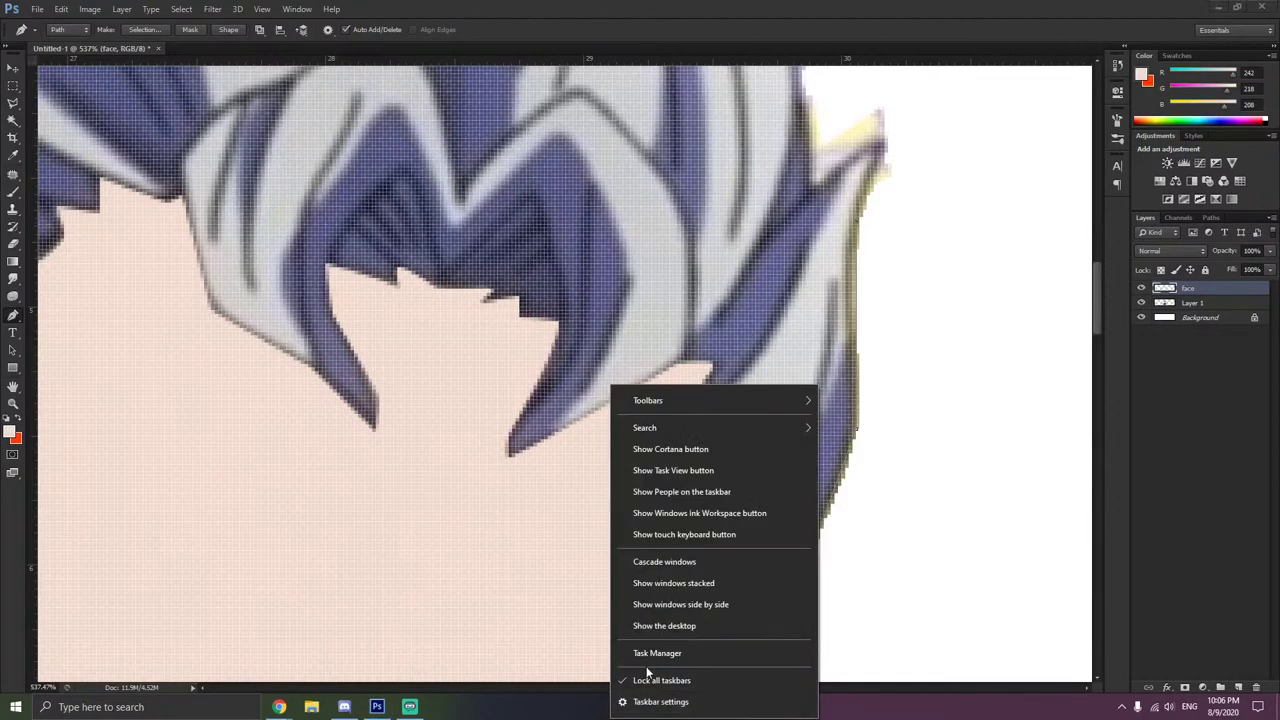
left_click(650, 655)
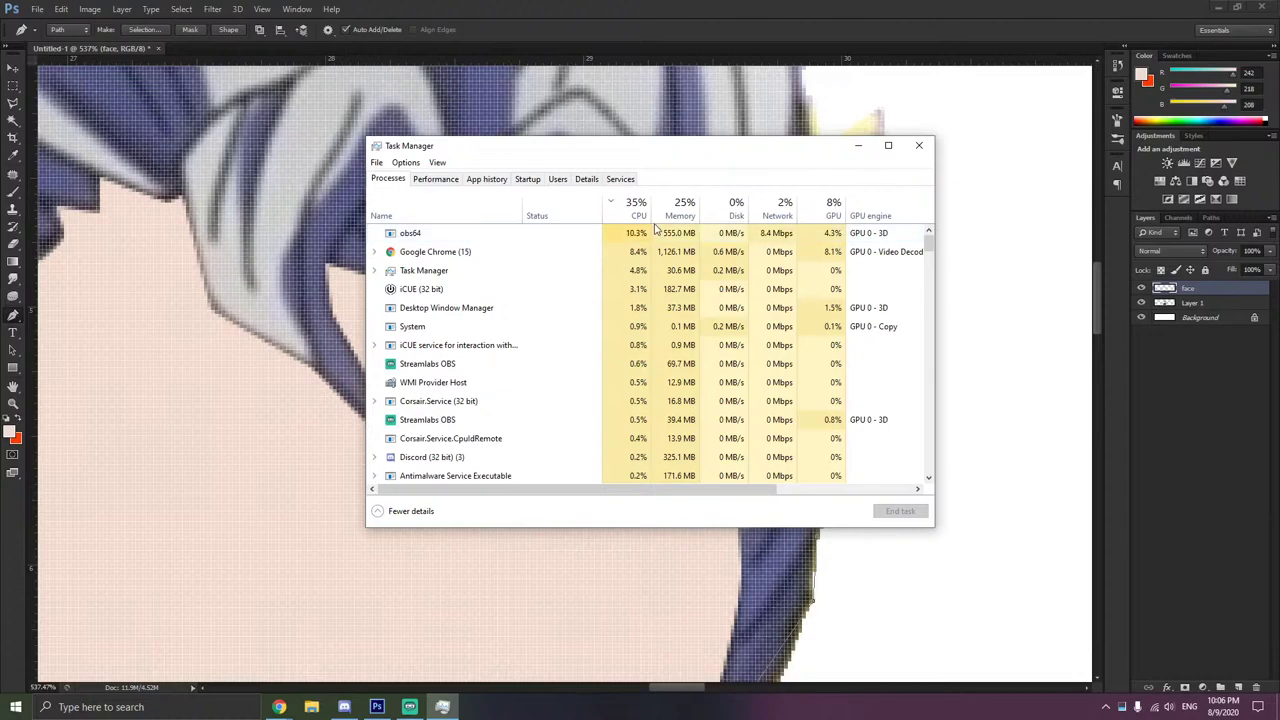
left_click(919, 148)
- Extend the hair path up to the tip of the side spike
left_click(885, 163)
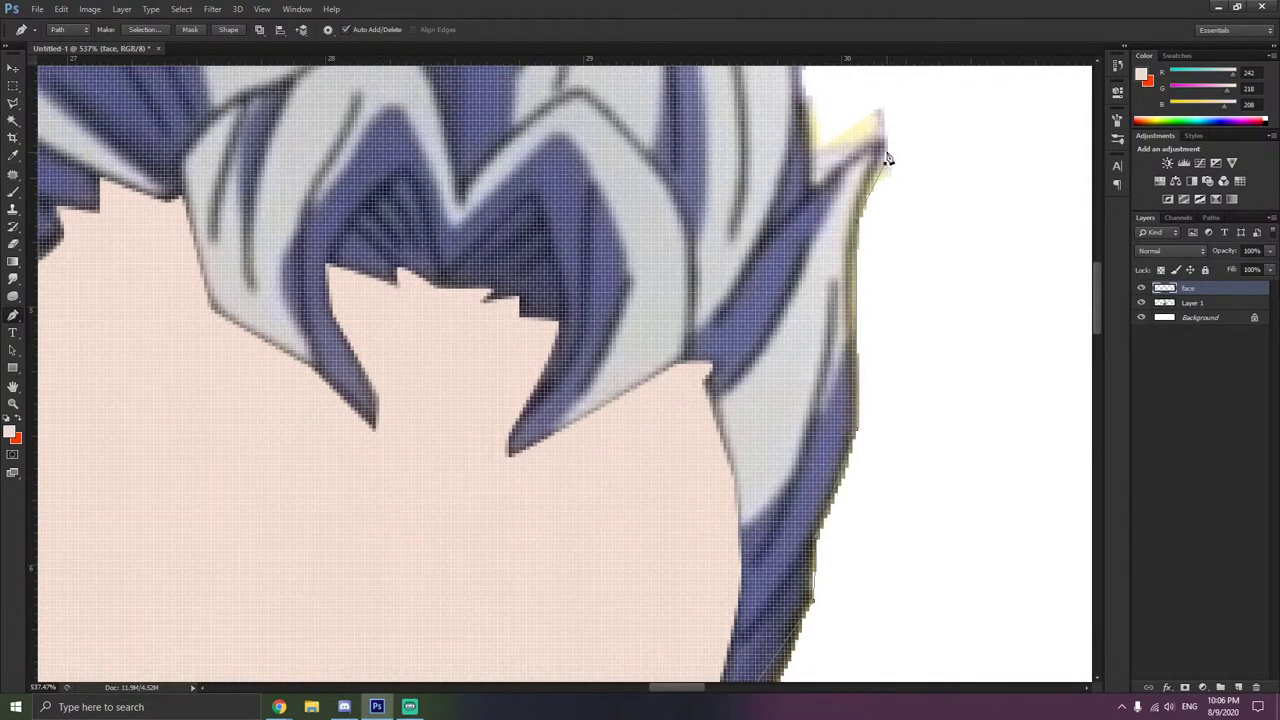
- Review the running processes by CPU load in Task Manager and return to Photoshop
right_click(547, 706)
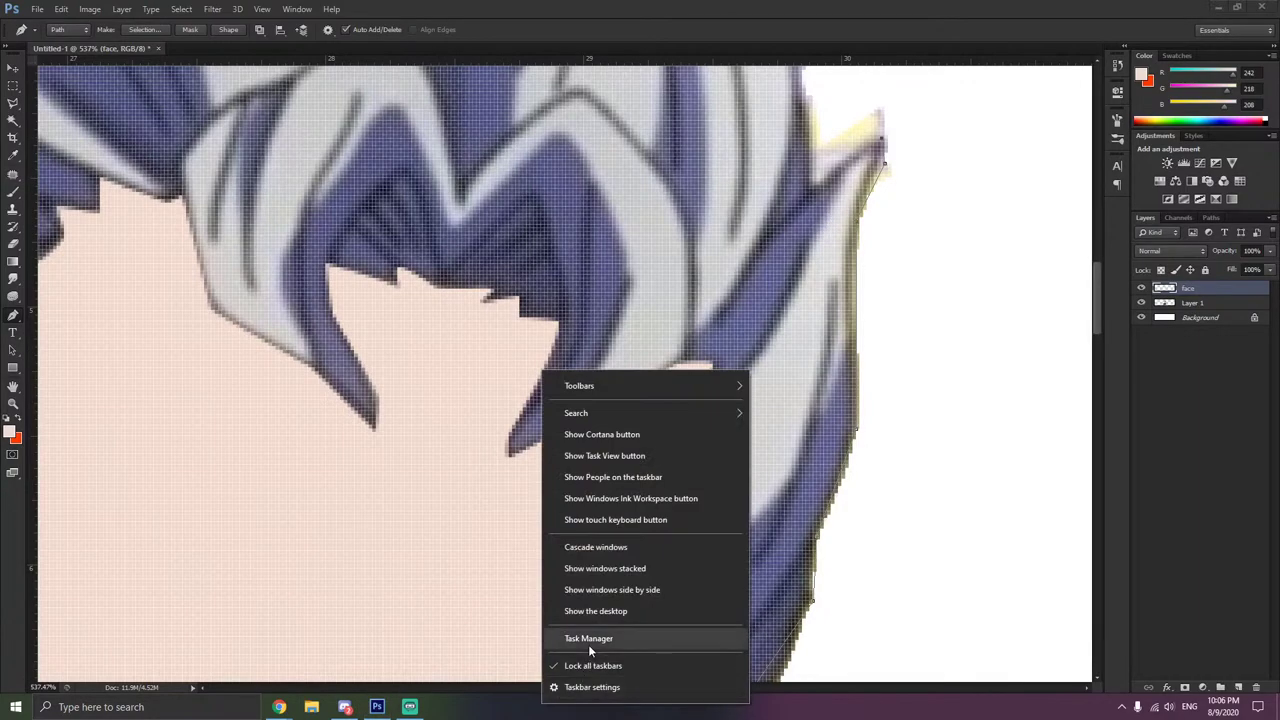
left_click(588, 644)
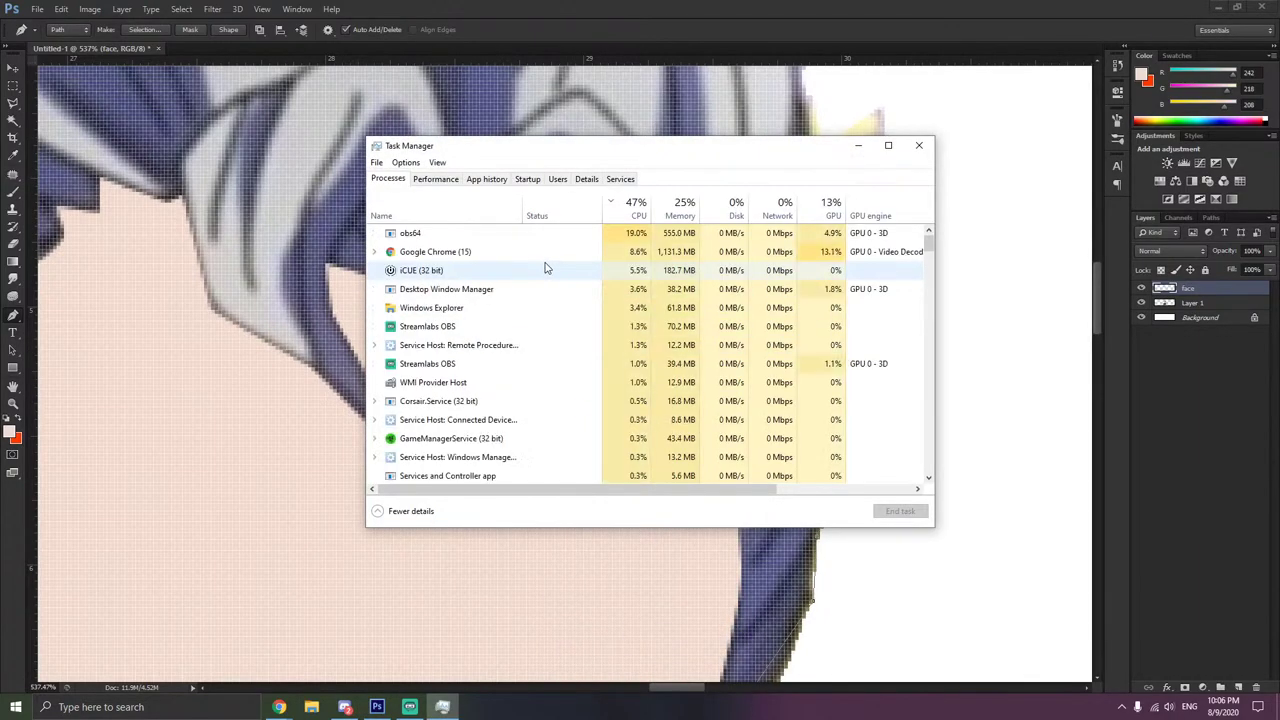
left_click(620, 221)
left_click(620, 221)
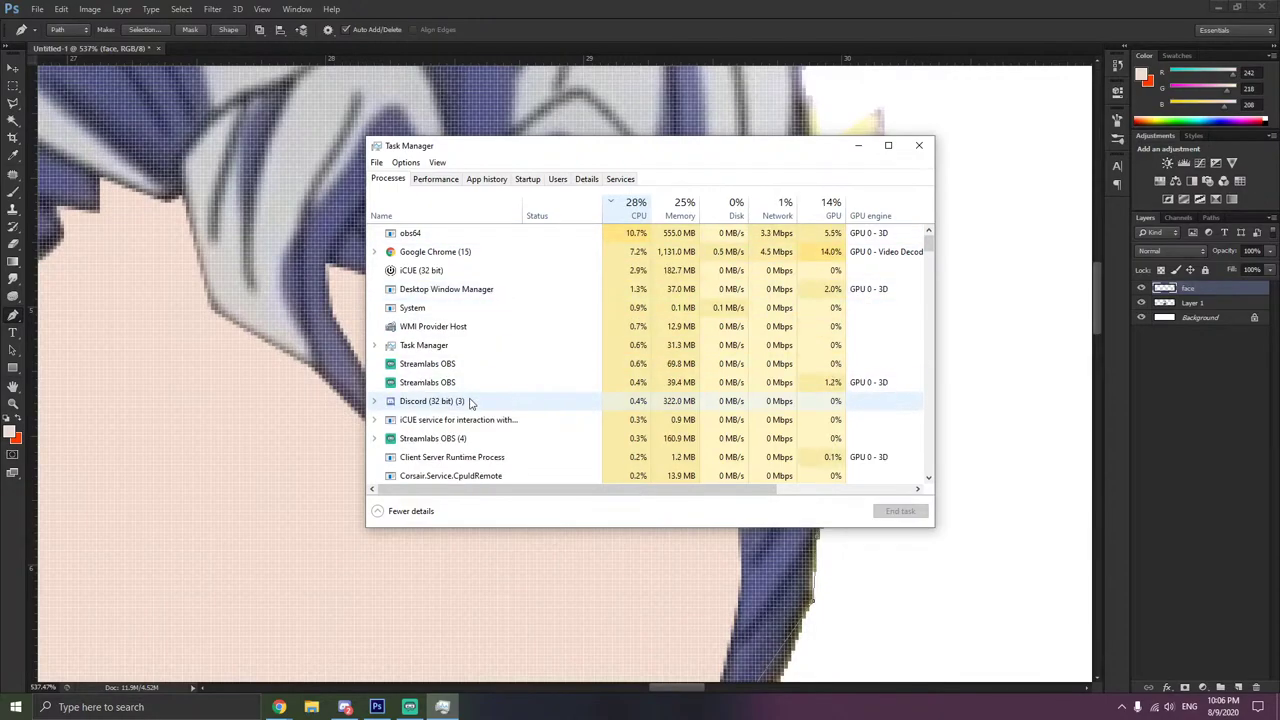
left_click(918, 146)
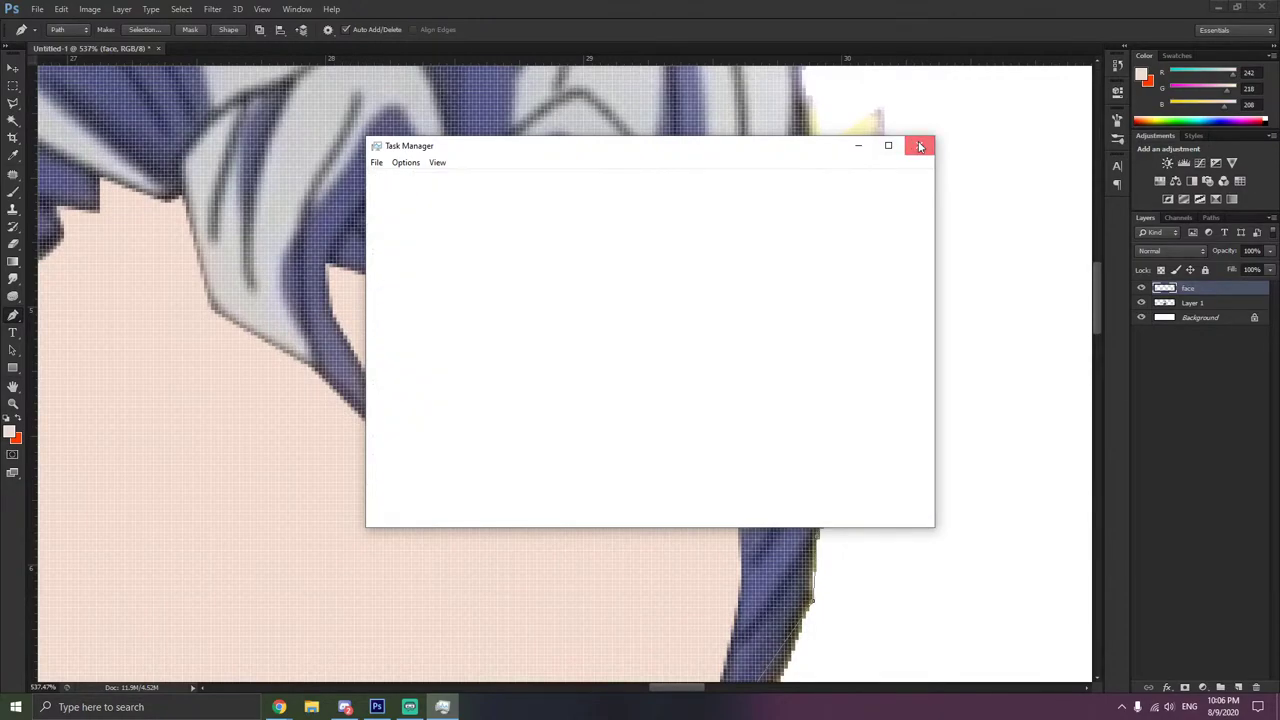
- Activate Layer 1 while extending the hair path through the notch above the side spike and up to the next spike's tip
scroll(880, 158, "up", 3)
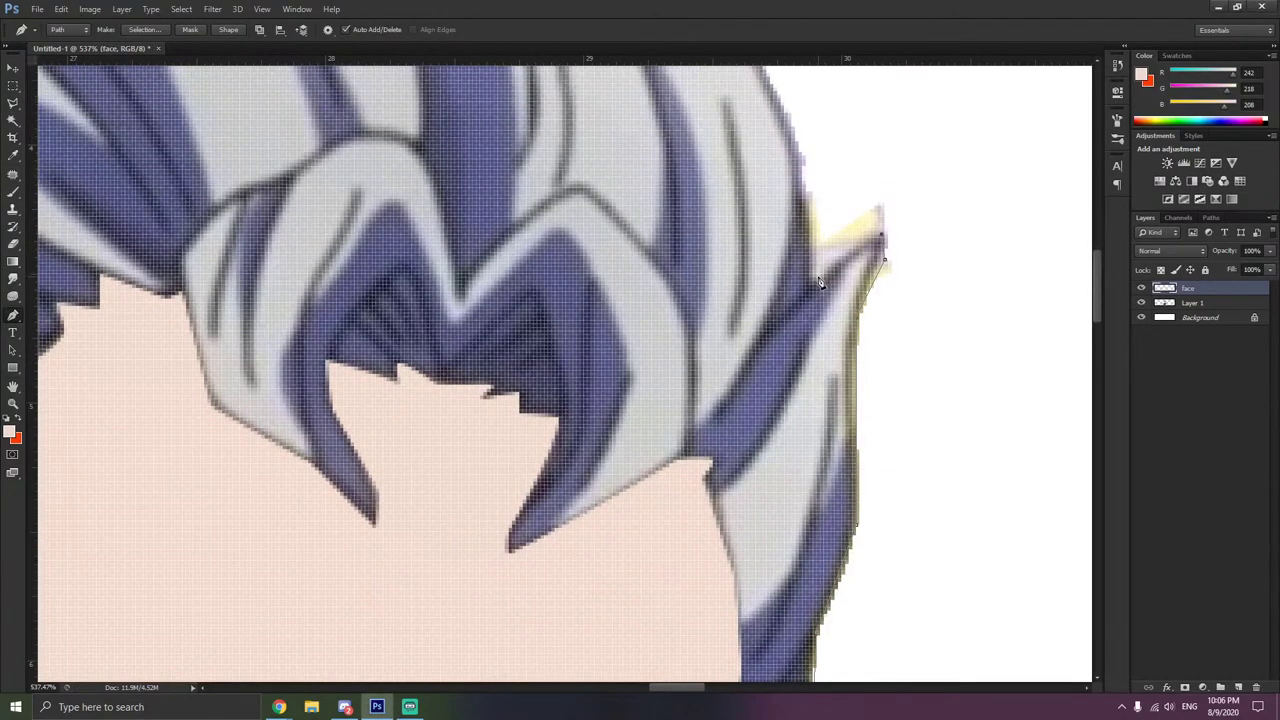
left_click(817, 277)
left_click(1192, 302)
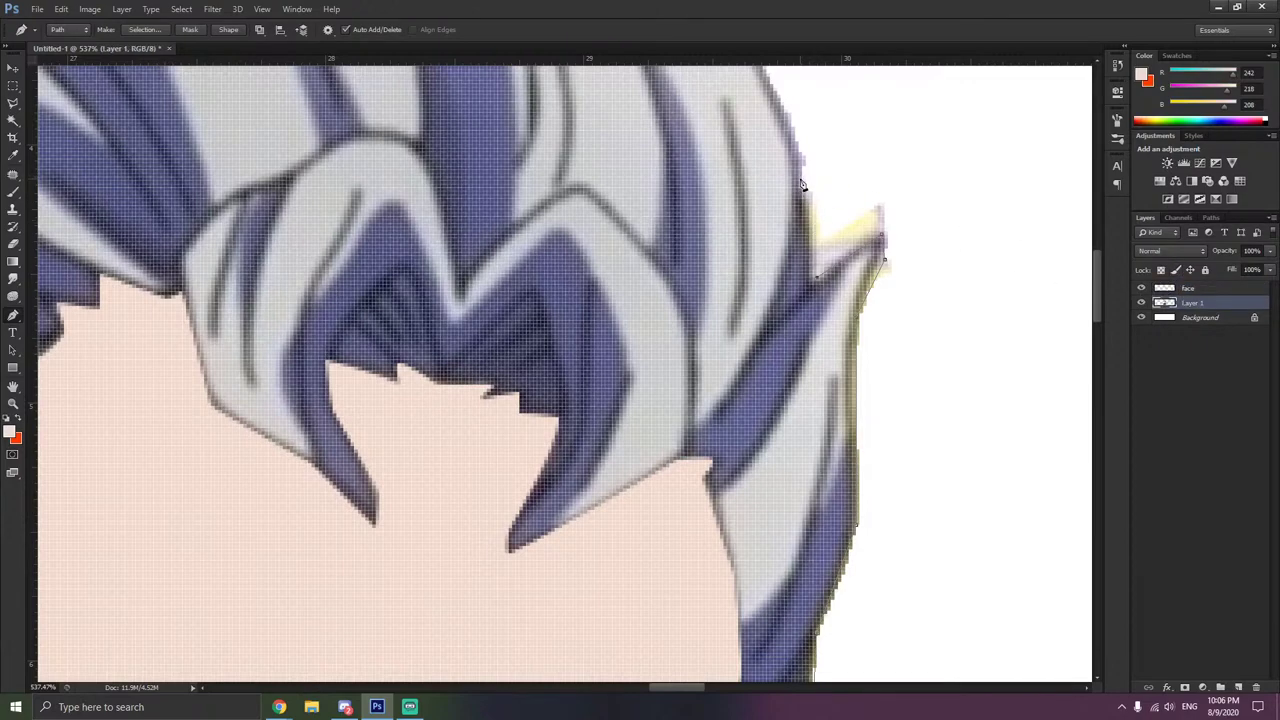
scroll(802, 182, "up", 5)
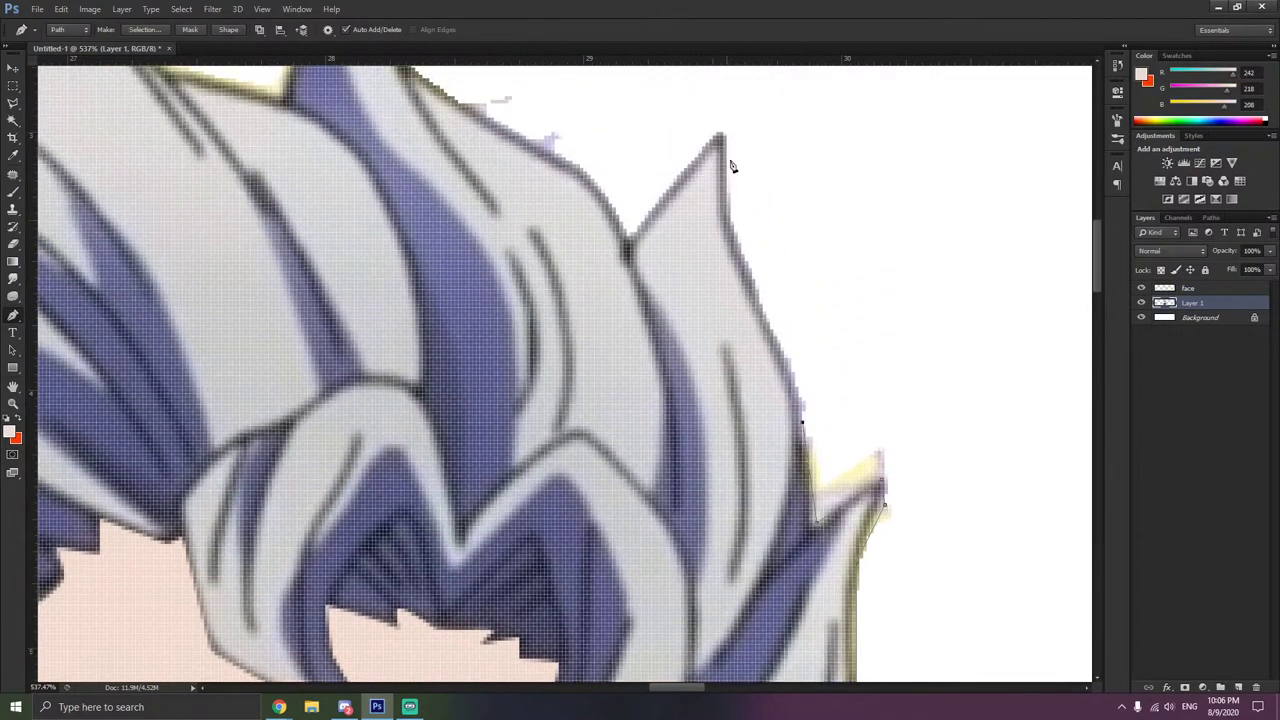
left_click(724, 136)
- Open Task Manager's detailed process list and end the first Battle.net.exe process
right_click(502, 707)
left_click(540, 657)
left_click(585, 180)
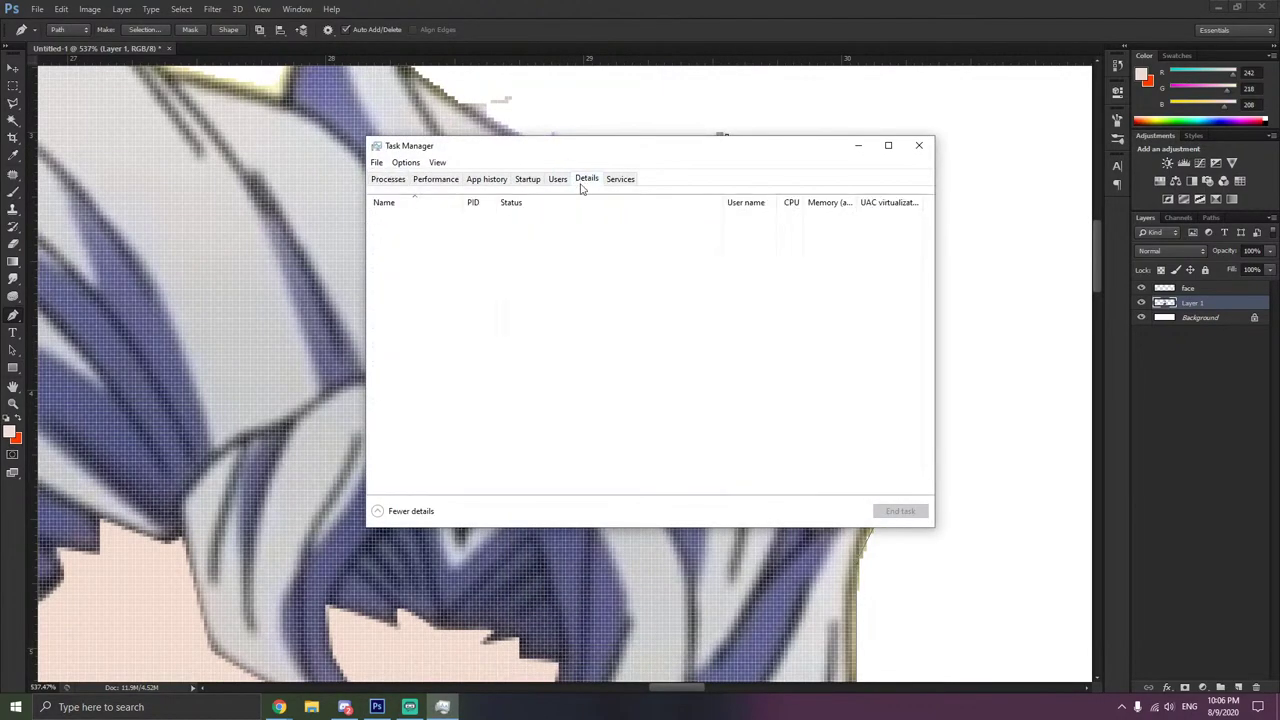
scroll(927, 238, "down", 2)
scroll(927, 238, "up", 3)
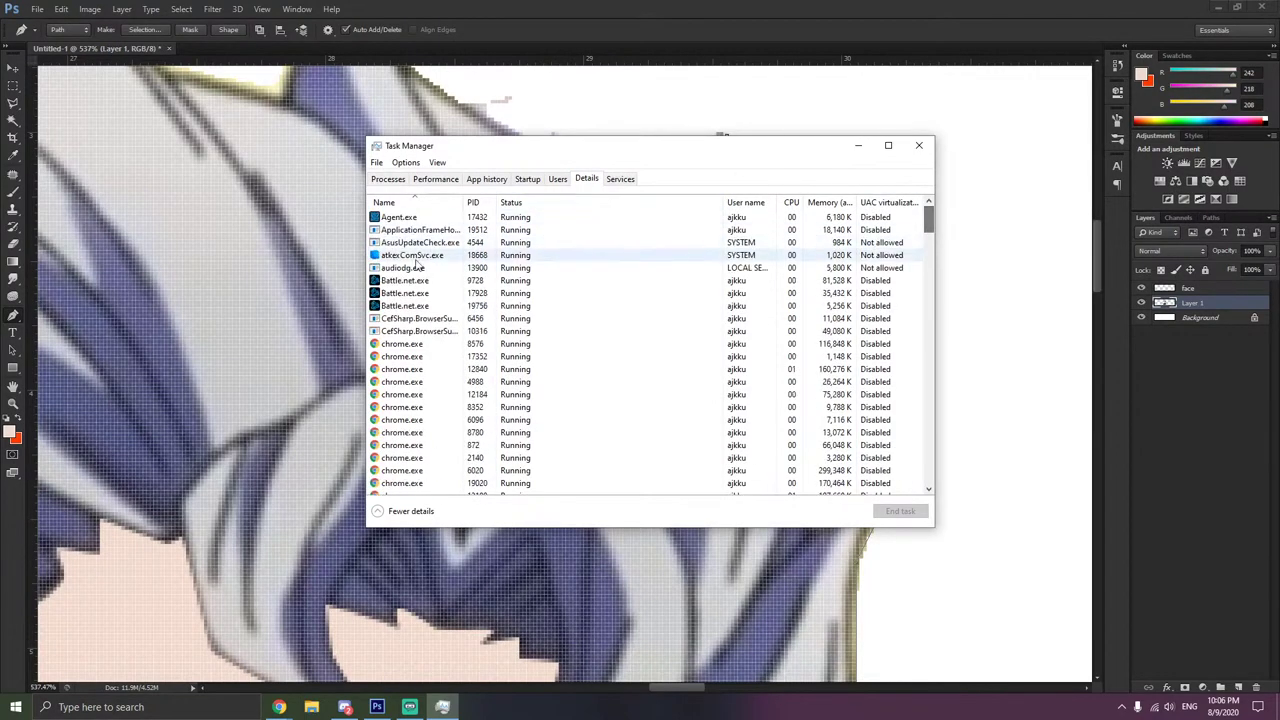
left_click(405, 280)
right_click(405, 280)
left_click(428, 292)
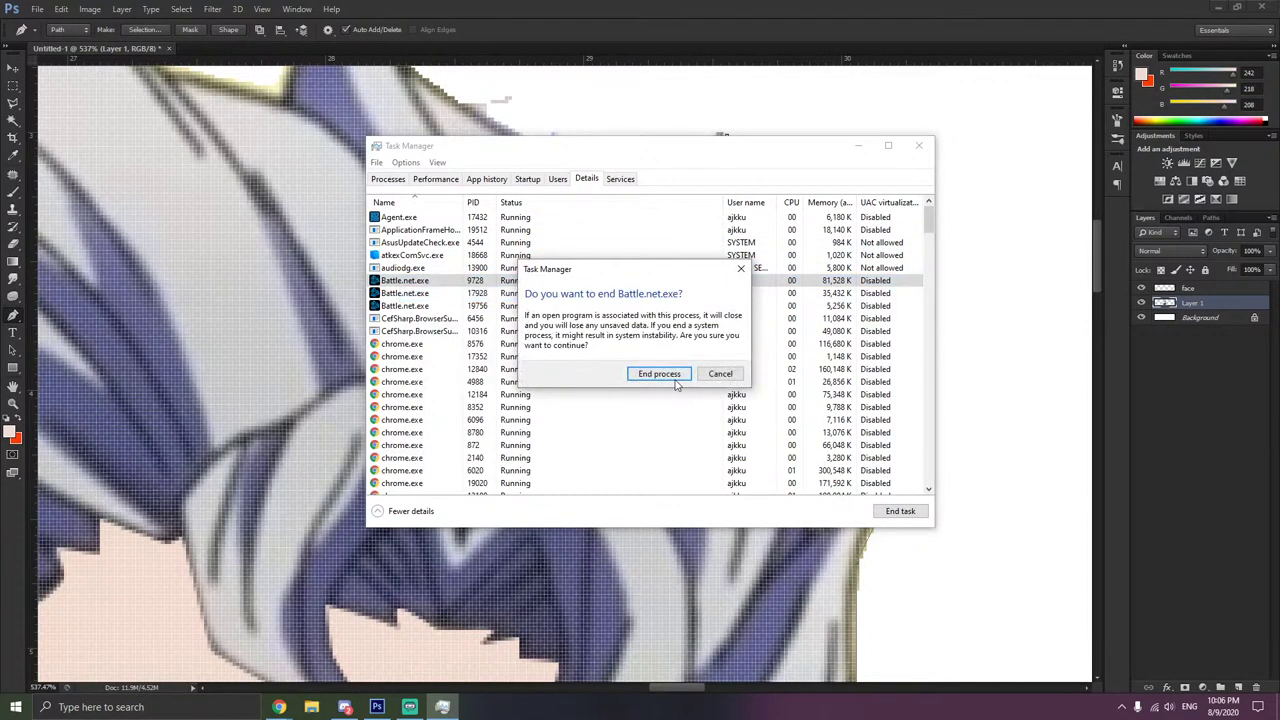
left_click(662, 373)
- End the Agent.exe process
right_click(400, 217)
left_click(445, 223)
left_click(656, 373)
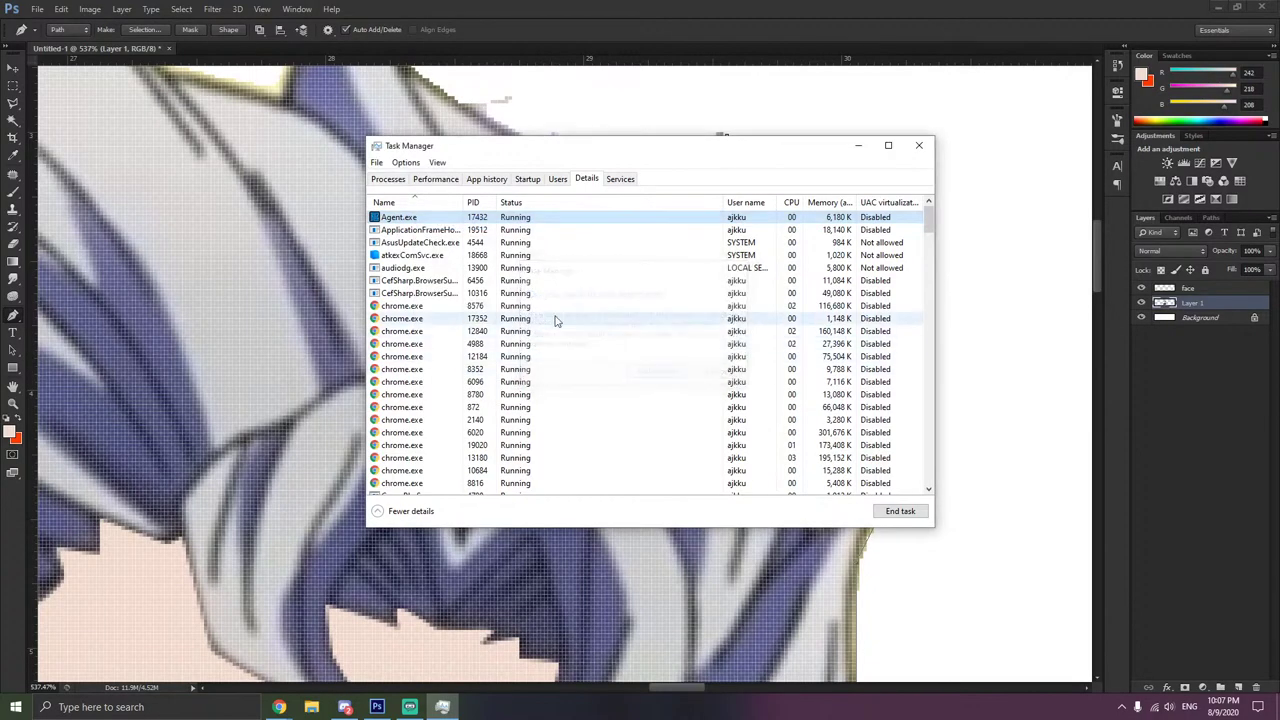
- End the mbamtray.exe process
scroll(550, 320, "down", 16)
left_click(415, 370)
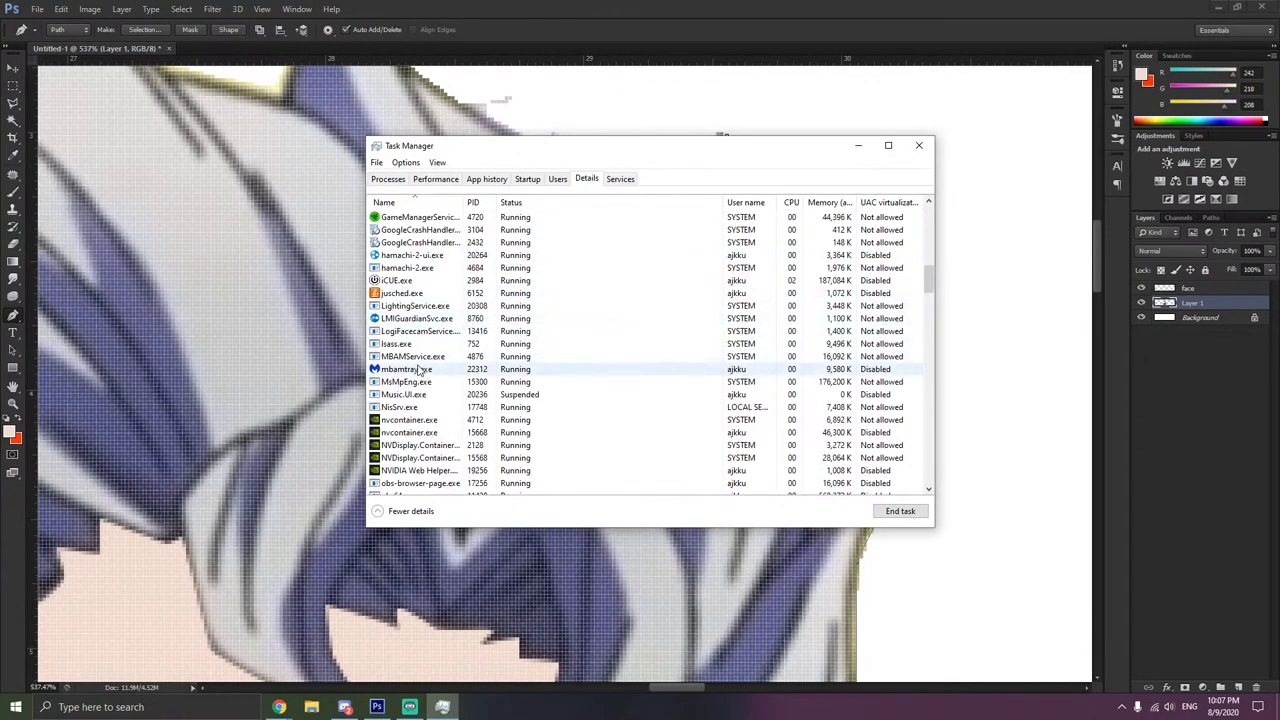
right_click(415, 370)
left_click(445, 381)
left_click(655, 373)
- End the LMIGuardianSvc.exe process
scroll(600, 373, "down", 4)
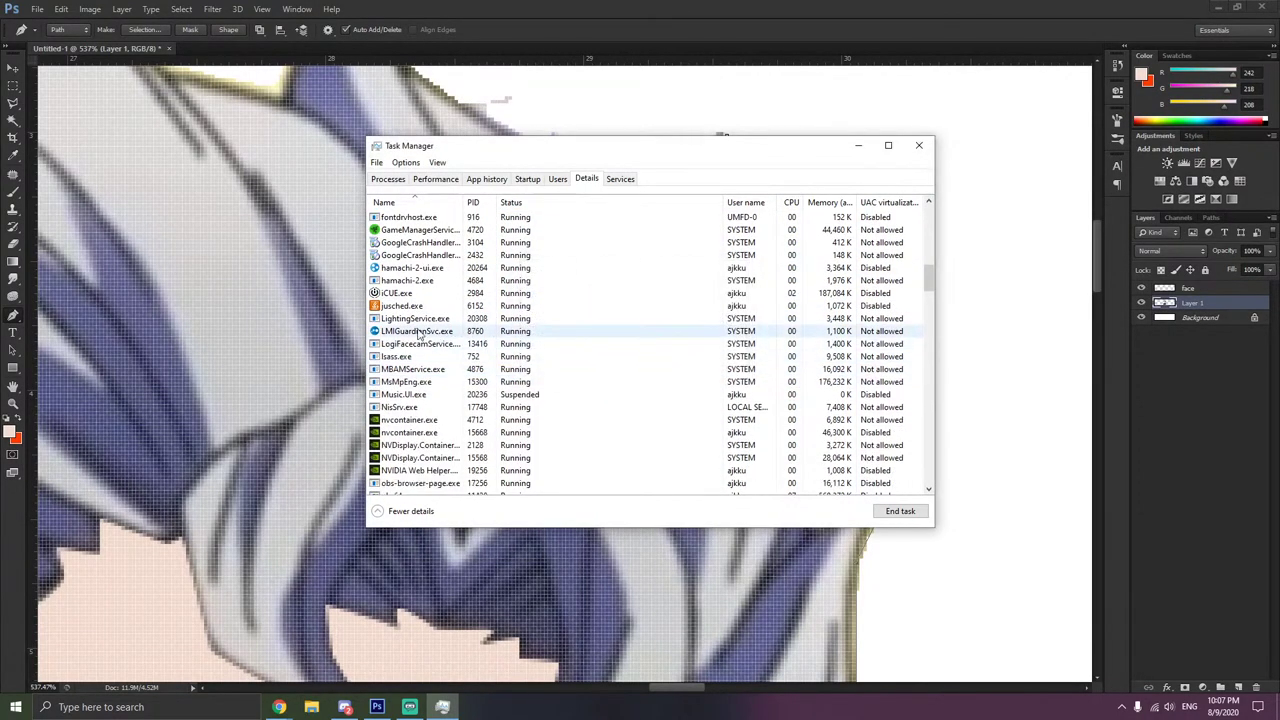
left_click(410, 331)
right_click(410, 331)
left_click(440, 341)
left_click(651, 374)
- Set the priority of the Photoshop.exe process to High
scroll(493, 372, "down", 7)
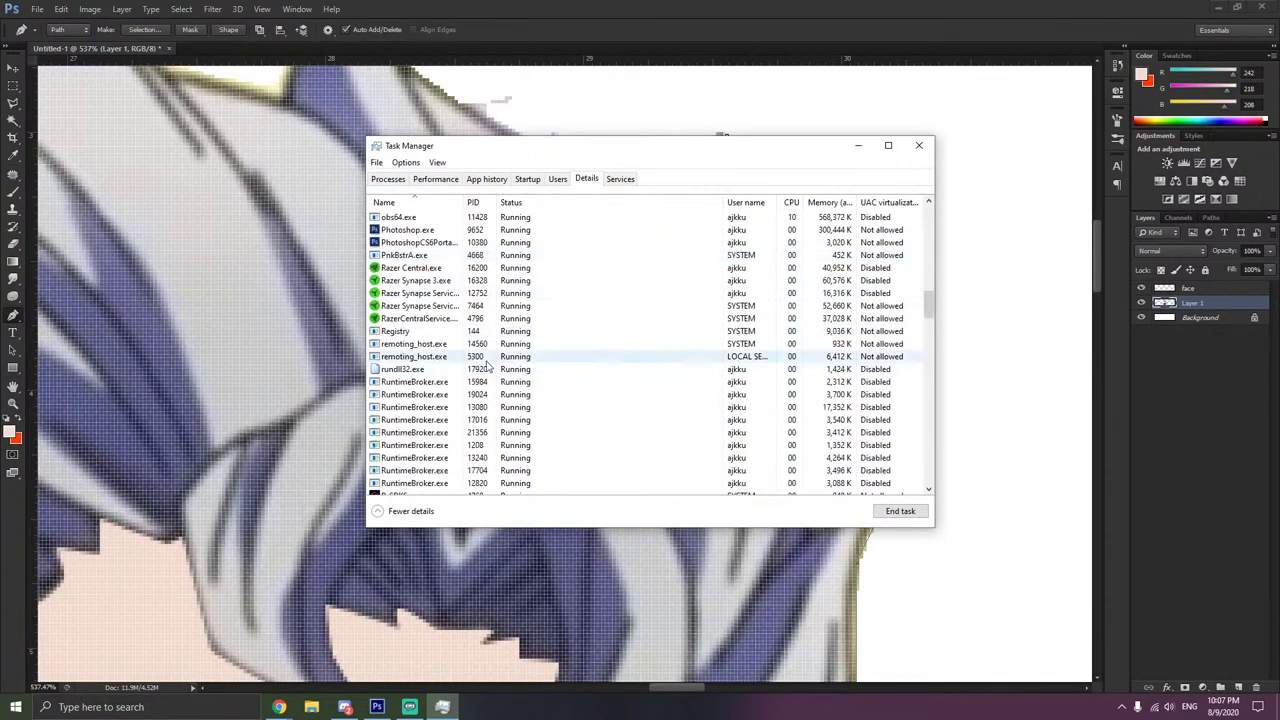
scroll(408, 320, "up", 5)
left_click(412, 307)
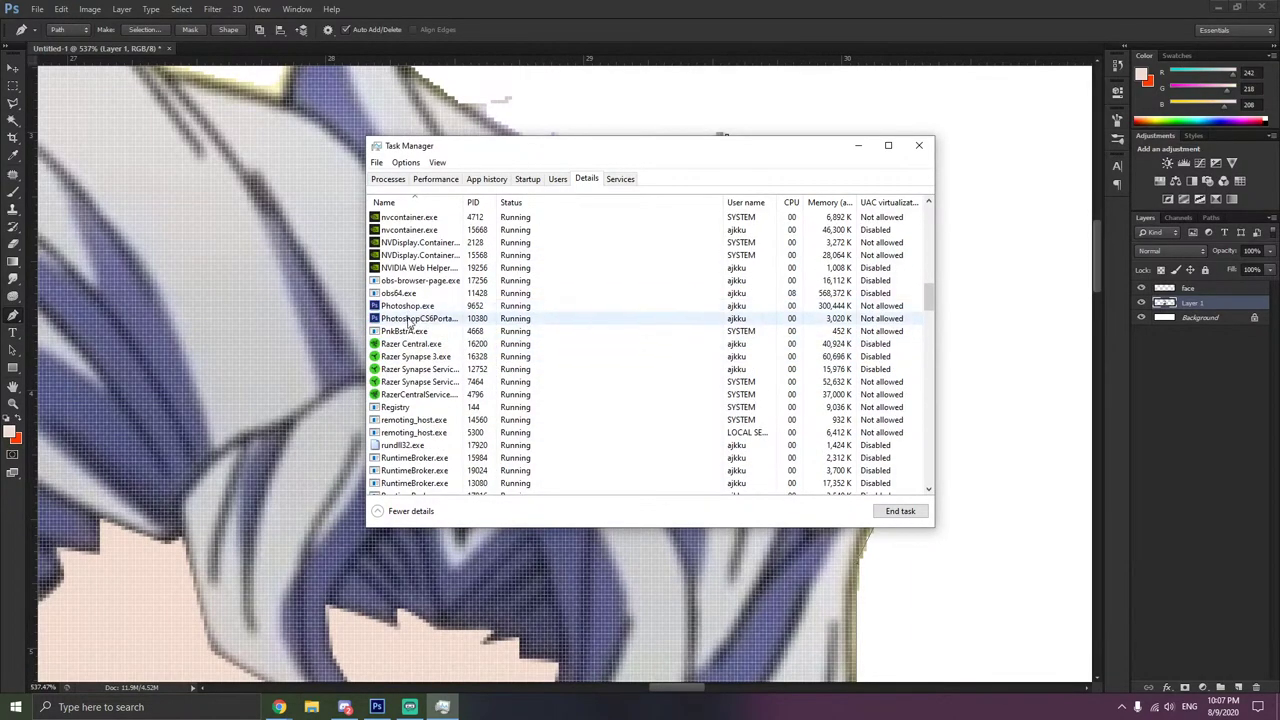
right_click(413, 309)
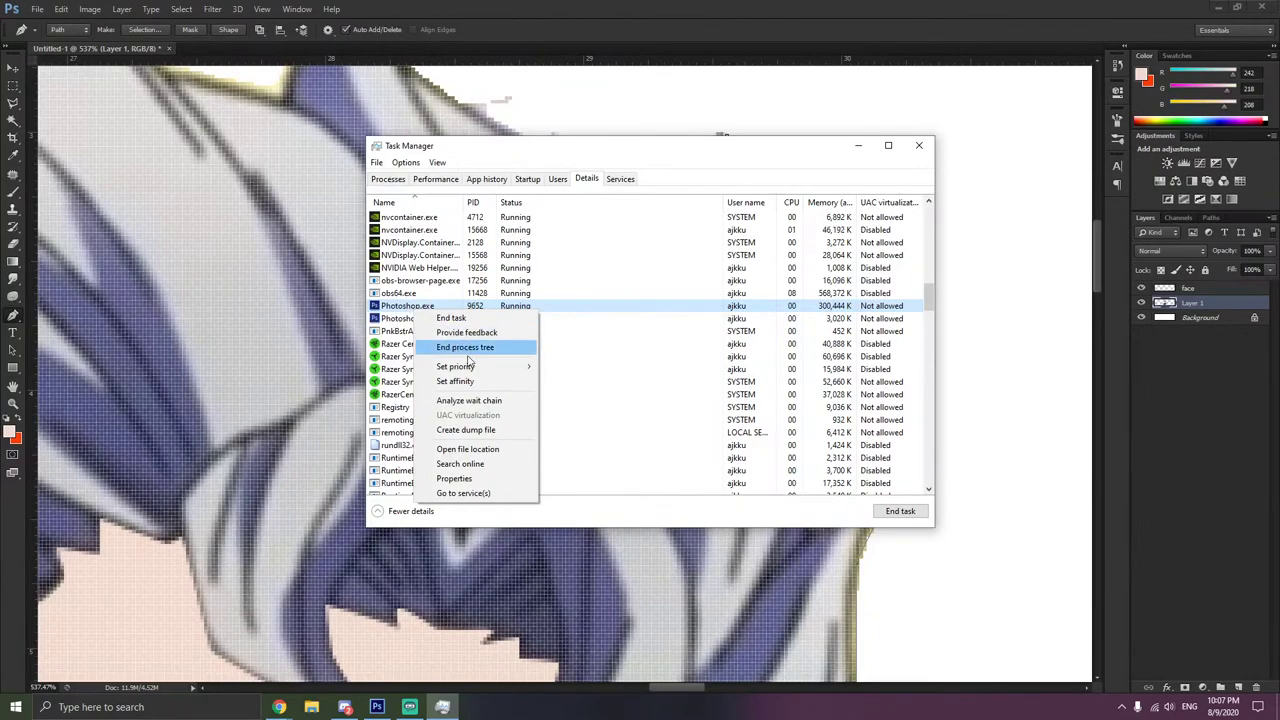
mouse_move(460, 366)
left_click(570, 379)
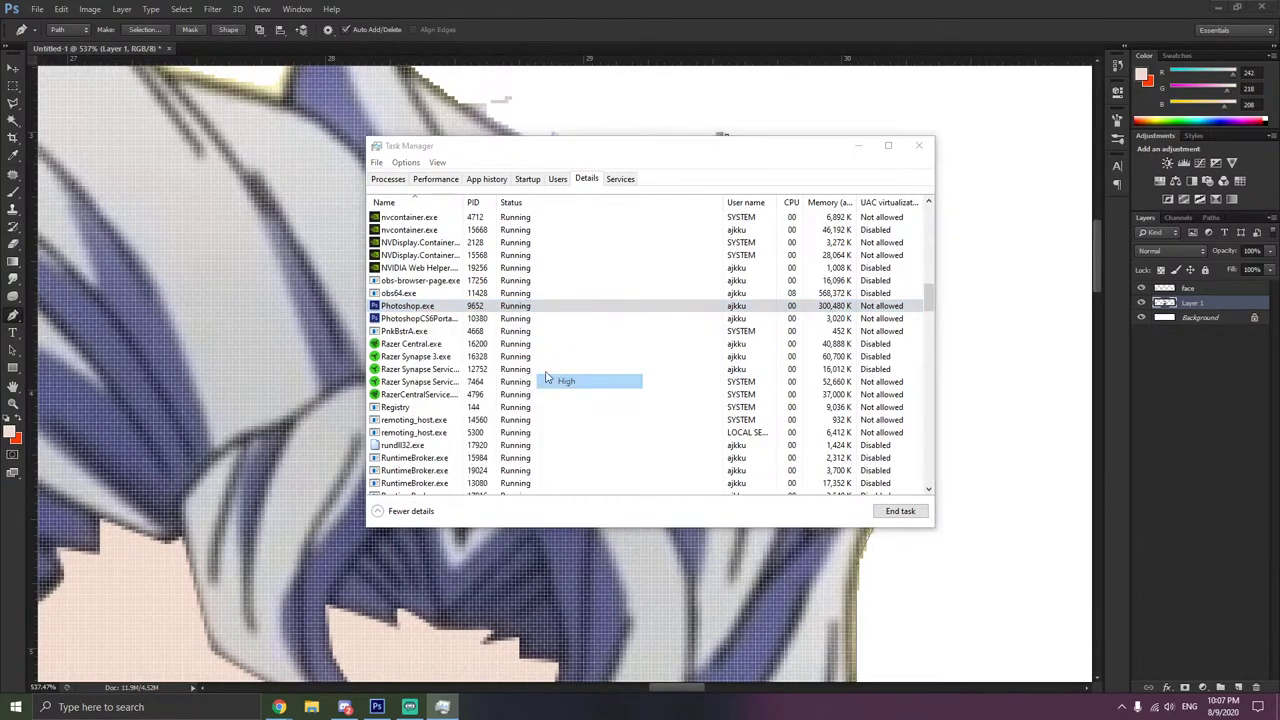
left_click(645, 371)
- Set the priority of the PhotoshopCS6Portable.exe process to High
left_click(490, 318)
right_click(488, 320)
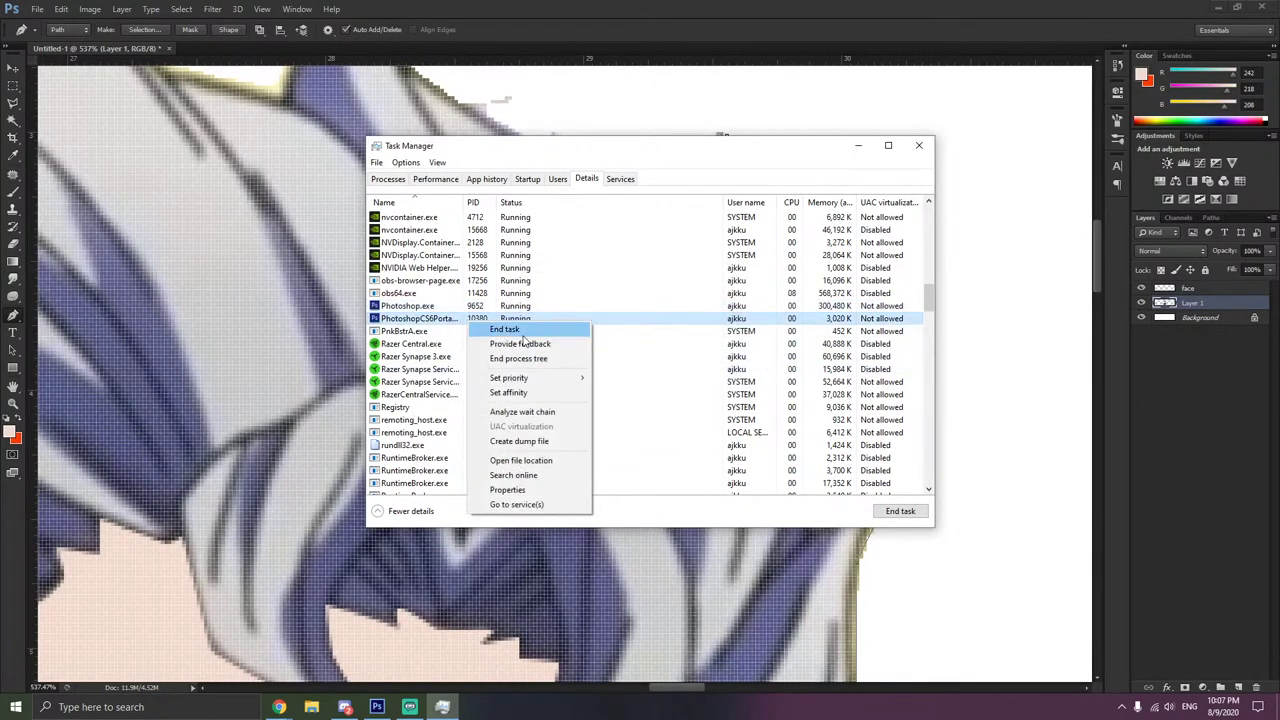
mouse_move(535, 377)
left_click(612, 392)
left_click(645, 371)
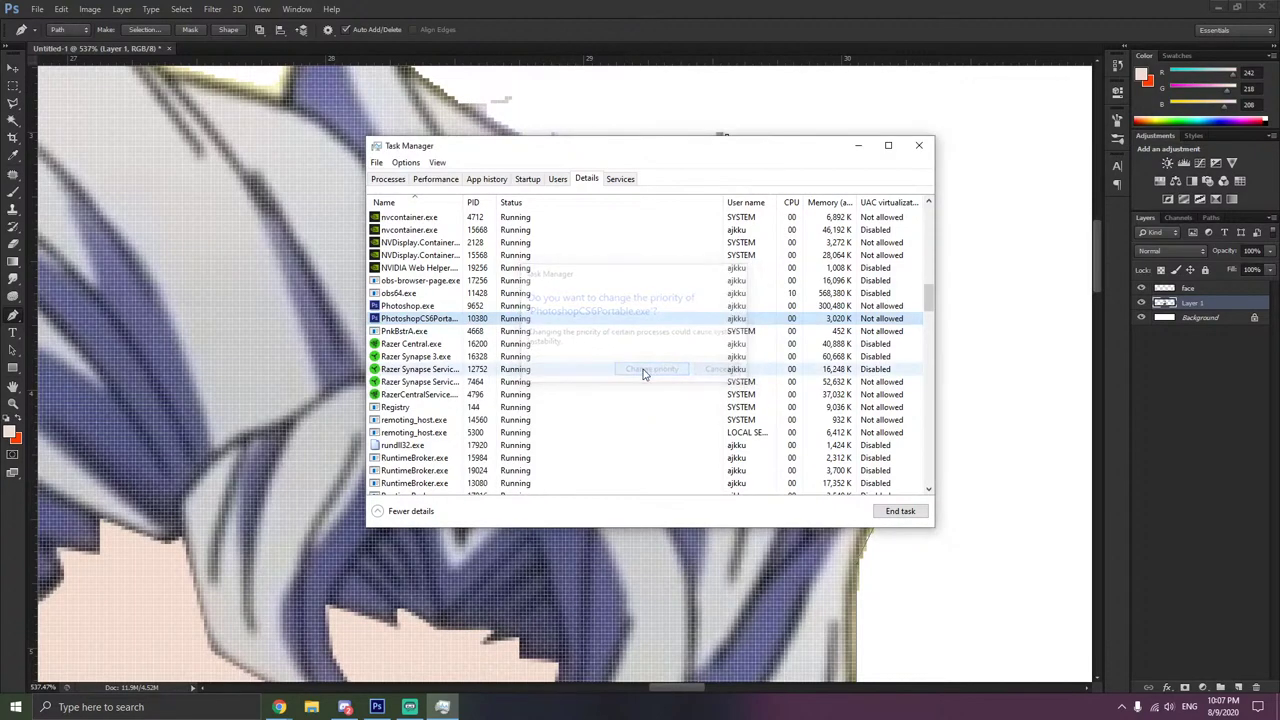
- End the steam.exe process
scroll(545, 372, "down", 7)
scroll(530, 365, "up", 3)
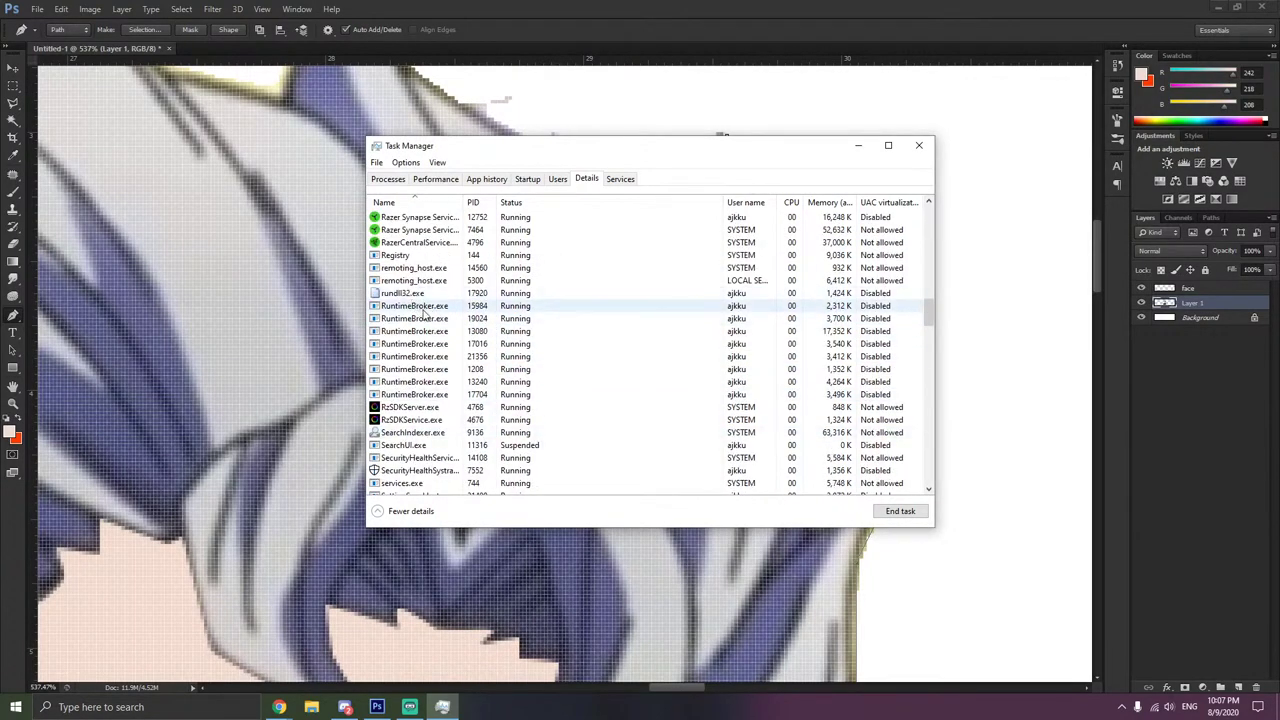
scroll(448, 400, "down", 10)
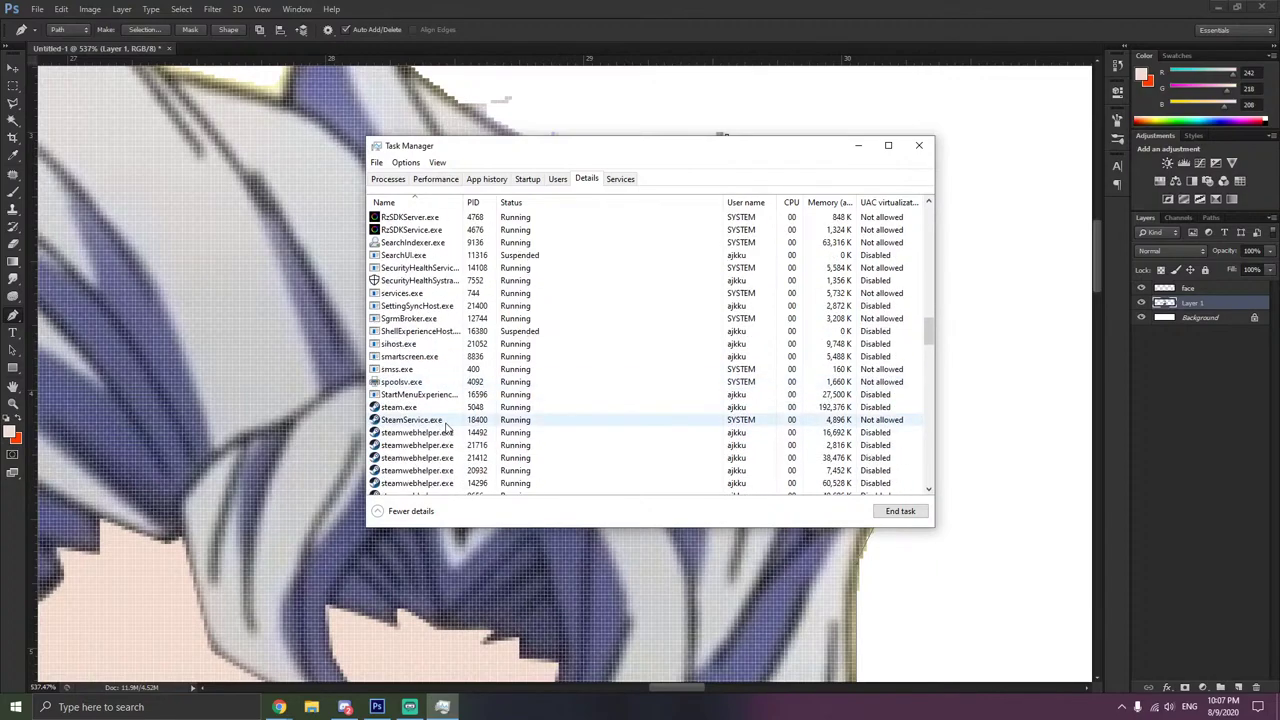
scroll(449, 410, "up", 5)
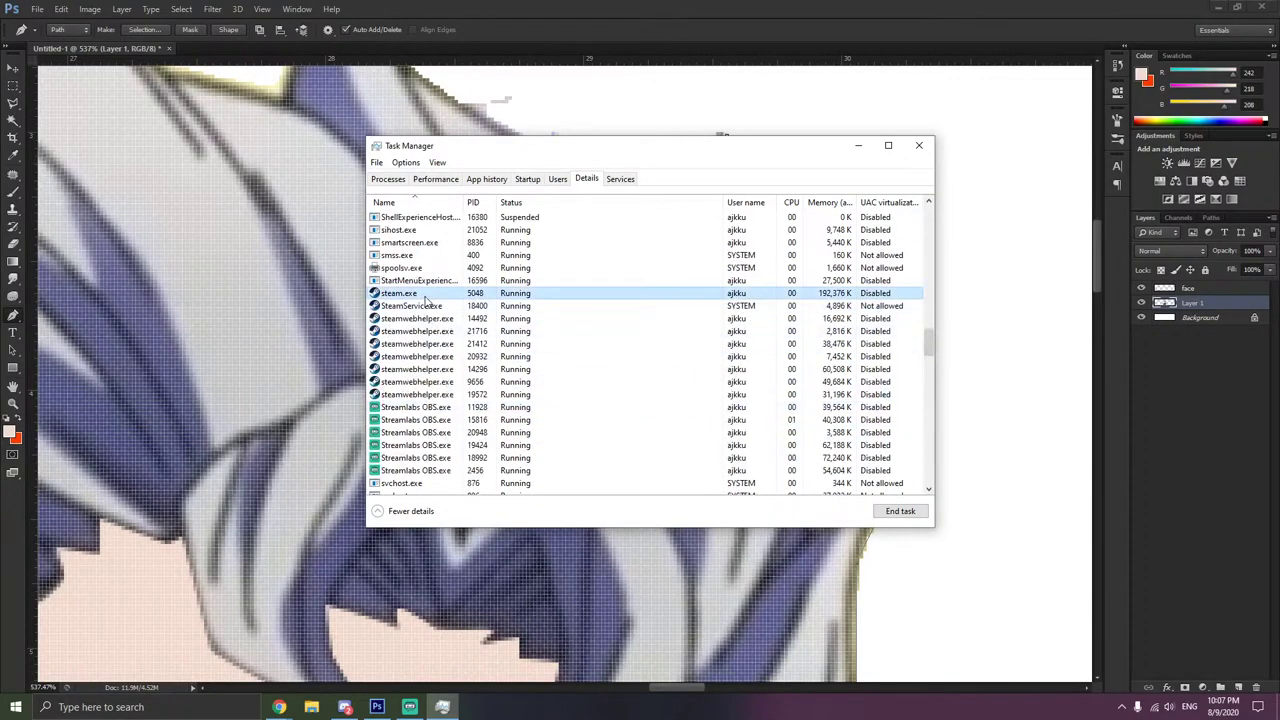
right_click(426, 297)
left_click(456, 305)
left_click(647, 374)
- End the vgtray.exe process and close Task Manager to return to Photoshop
scroll(514, 358, "down", 16)
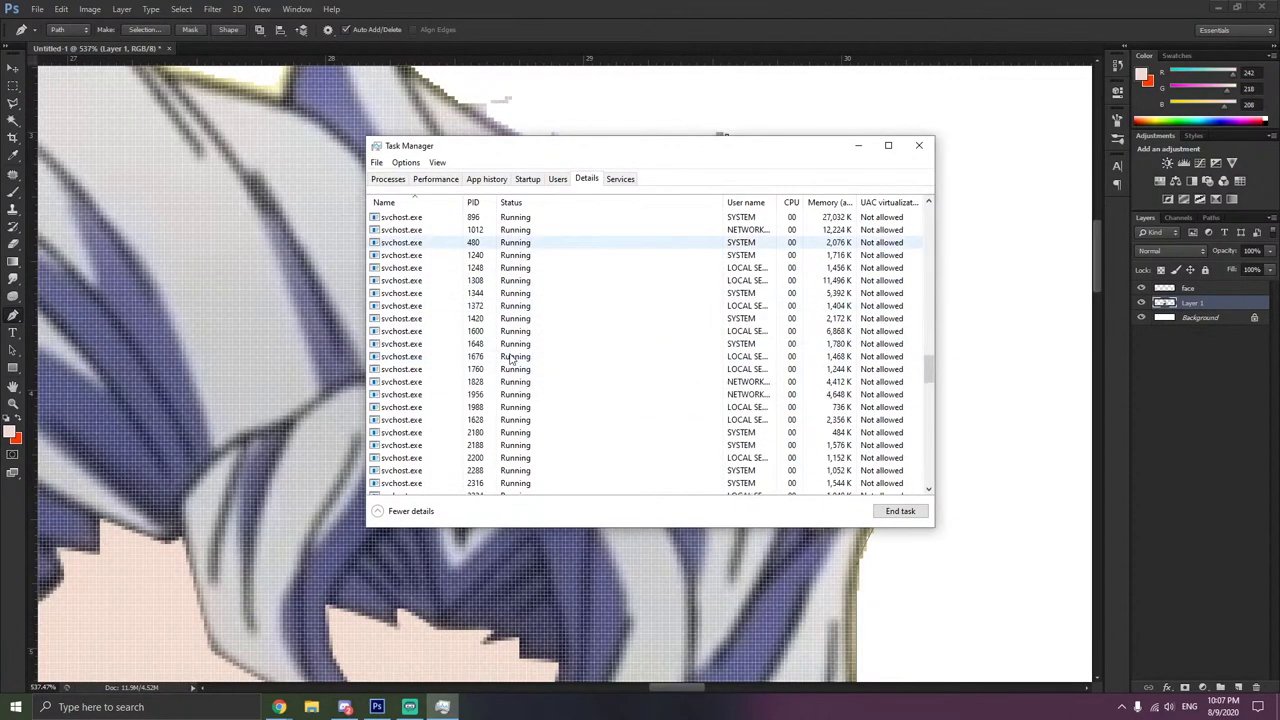
scroll(510, 360, "down", 8)
right_click(404, 344)
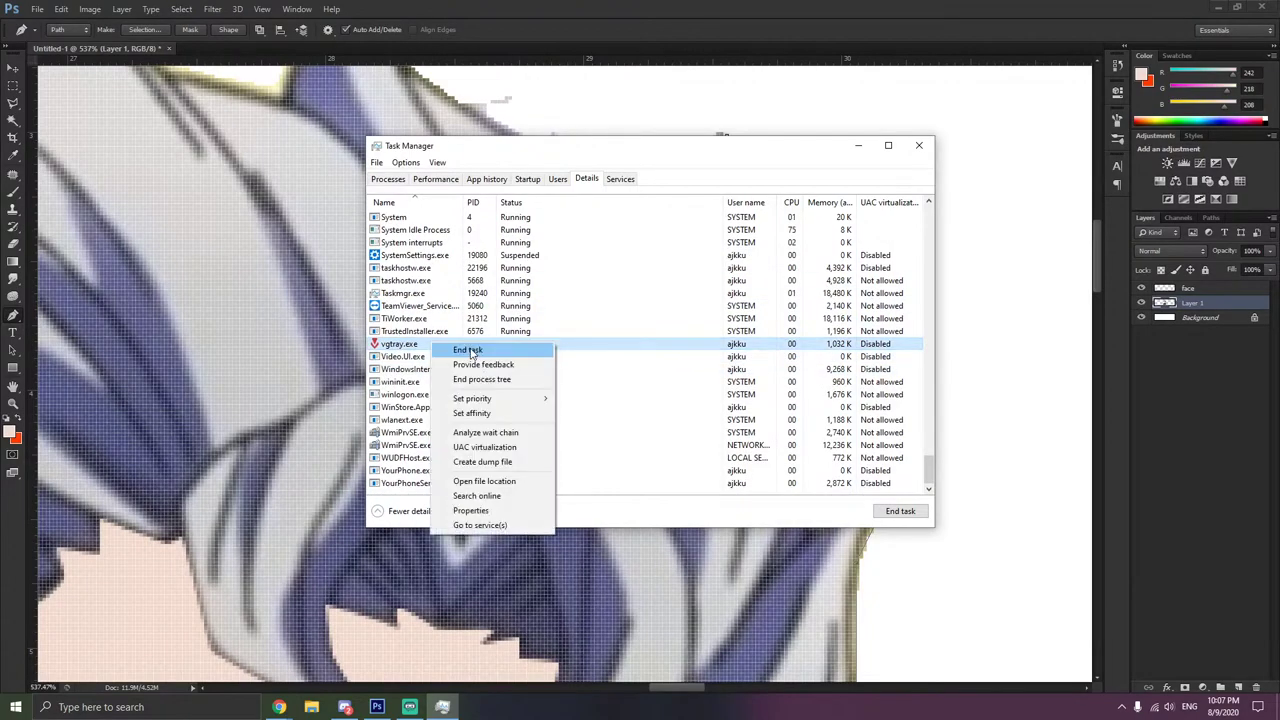
left_click(428, 352)
left_click(656, 376)
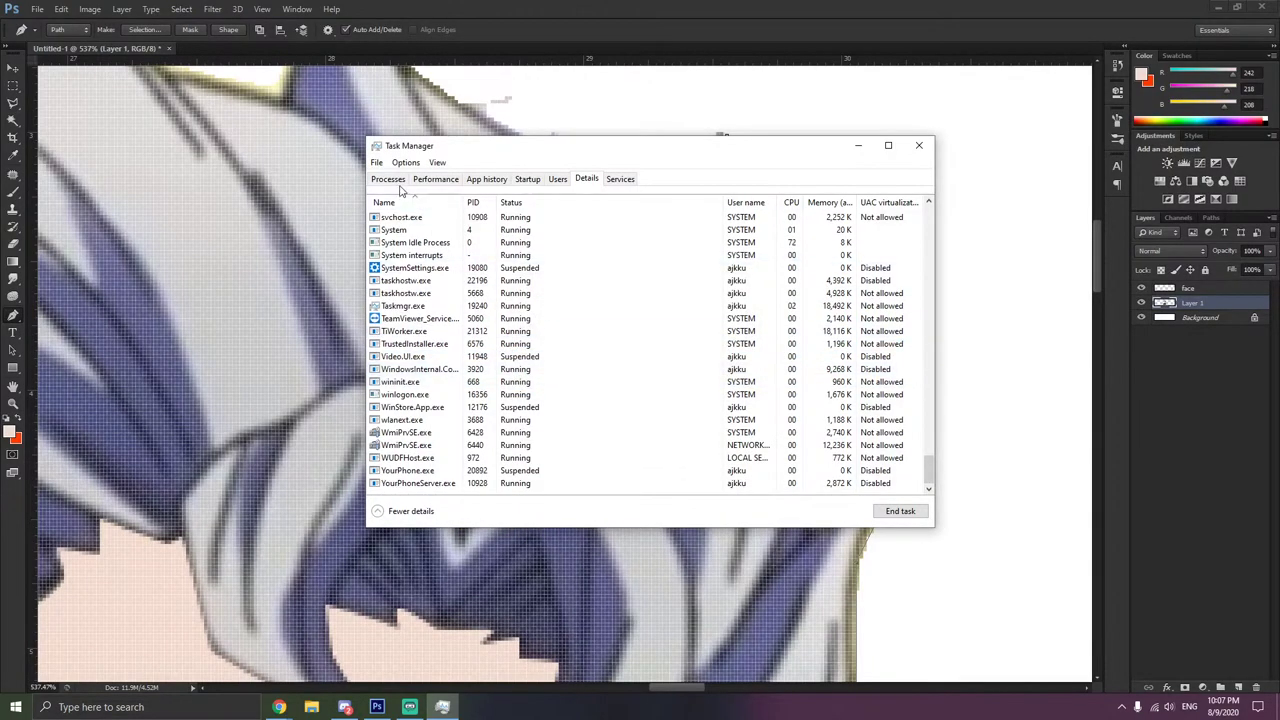
left_click(400, 184)
left_click(919, 145)
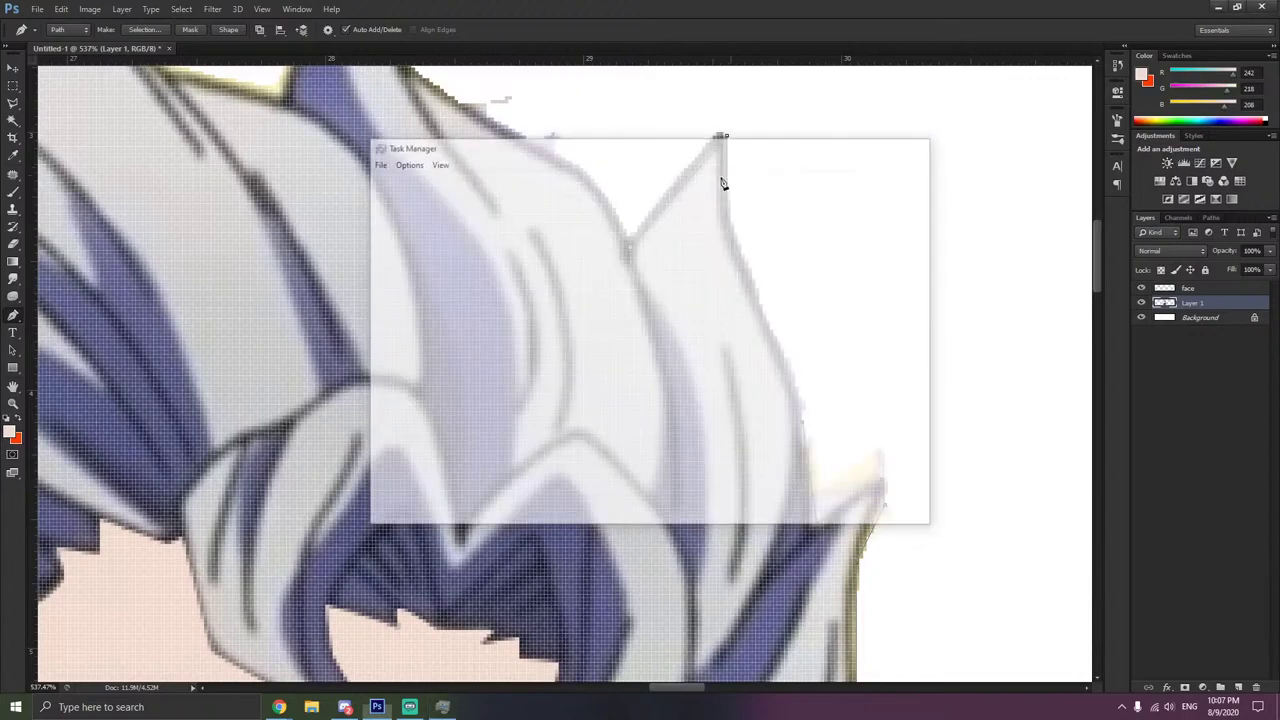
- Extend the hair path through the notch beside the spike and up the outer edge of the neighbouring lock
scroll(571, 240, "up", 3)
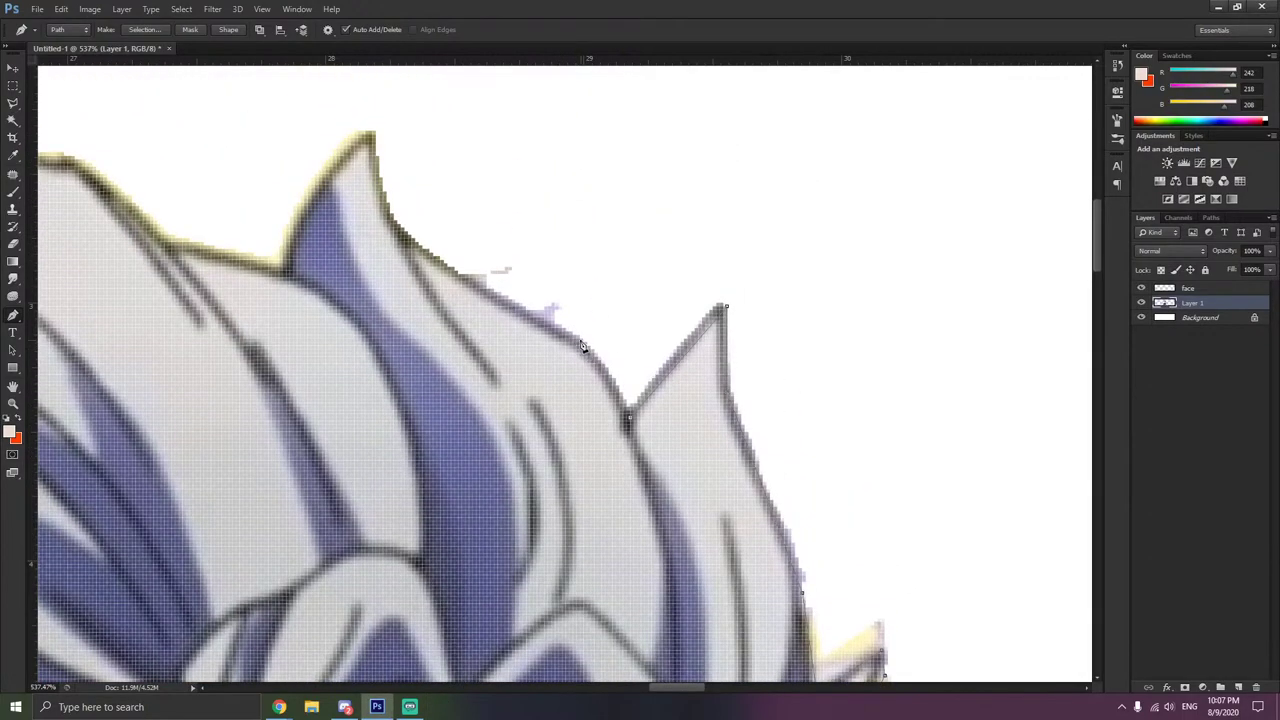
left_click(580, 341)
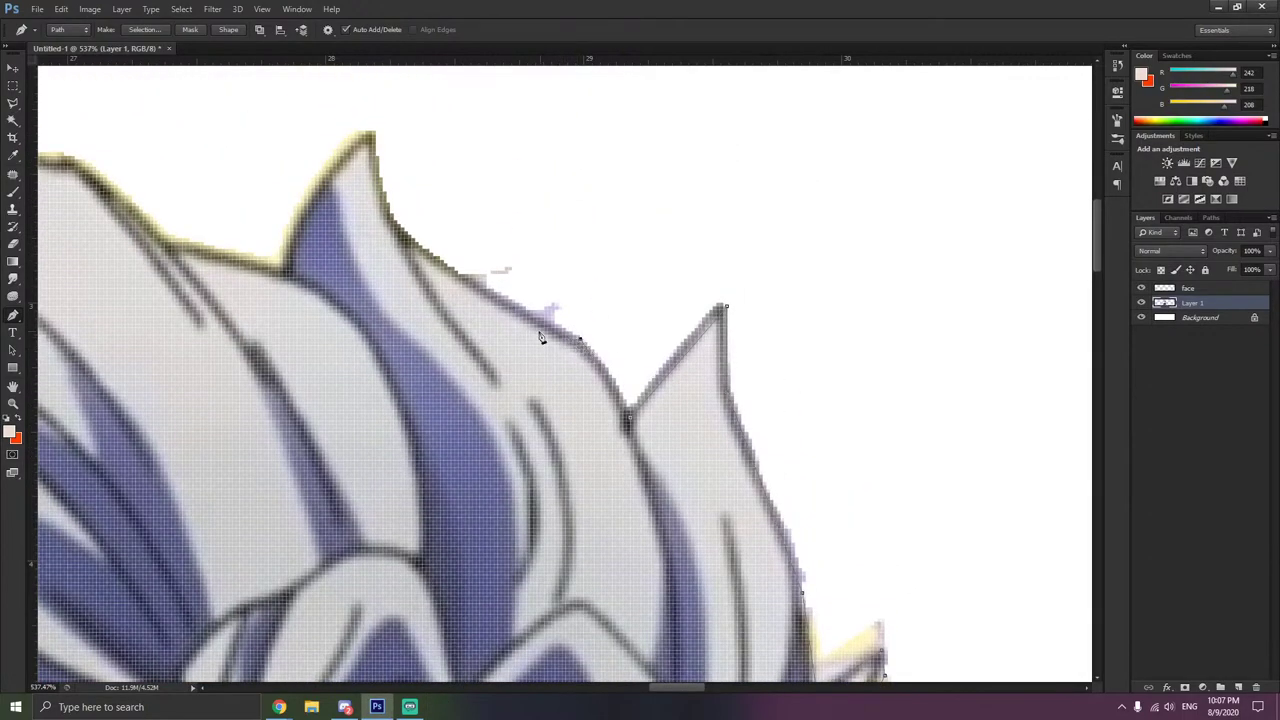
- Open Task Manager and bring up the actions for the obs64.exe process in its detailed process list
right_click(450, 714)
left_click(468, 645)
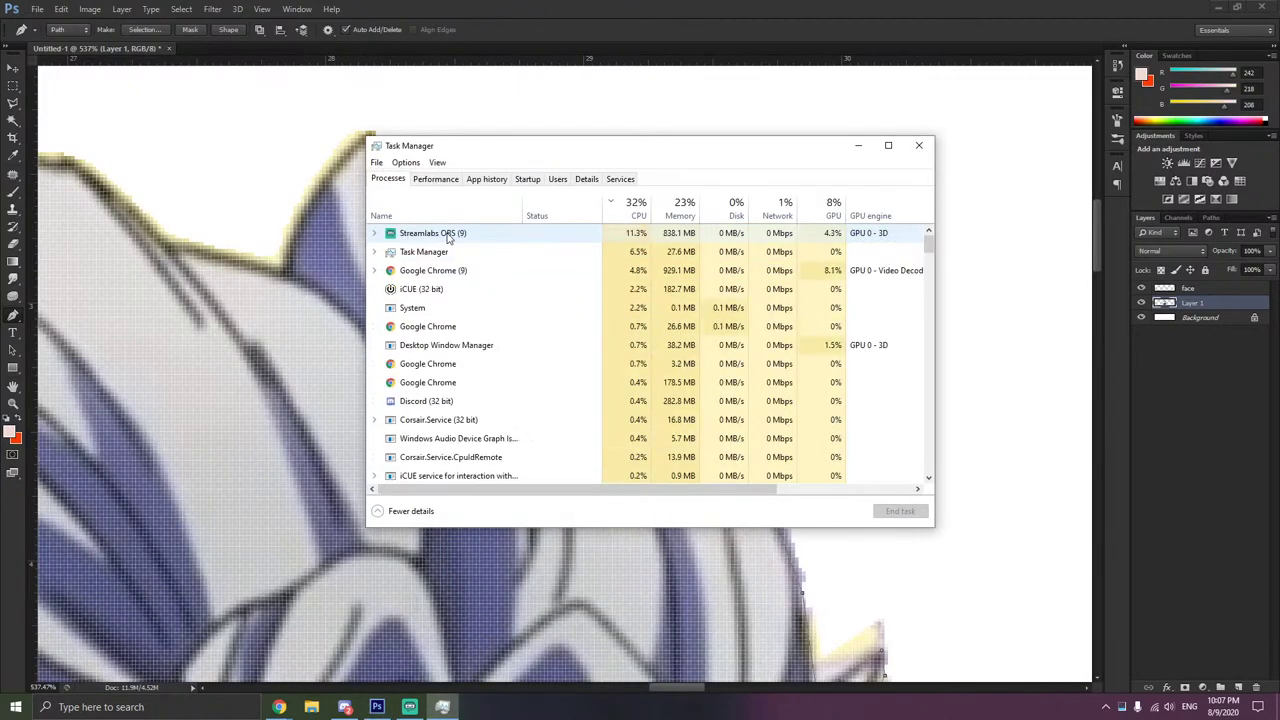
left_click(618, 210)
left_click(618, 210)
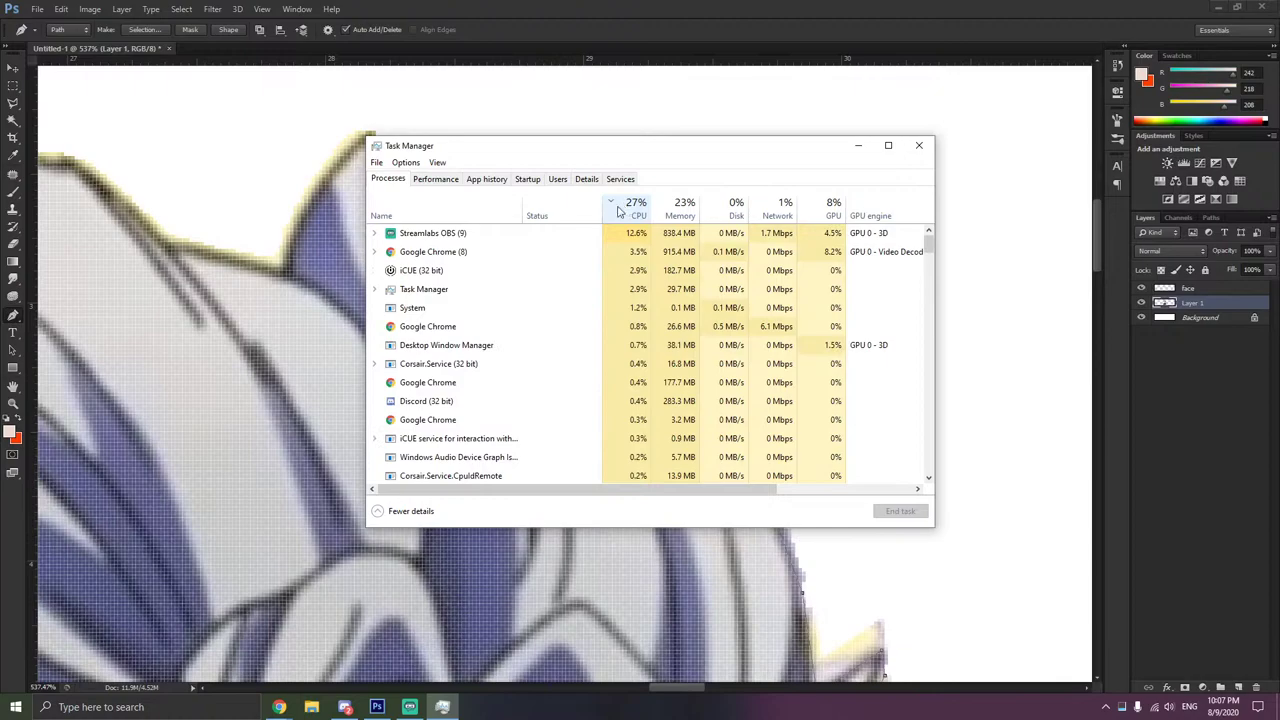
left_click(587, 179)
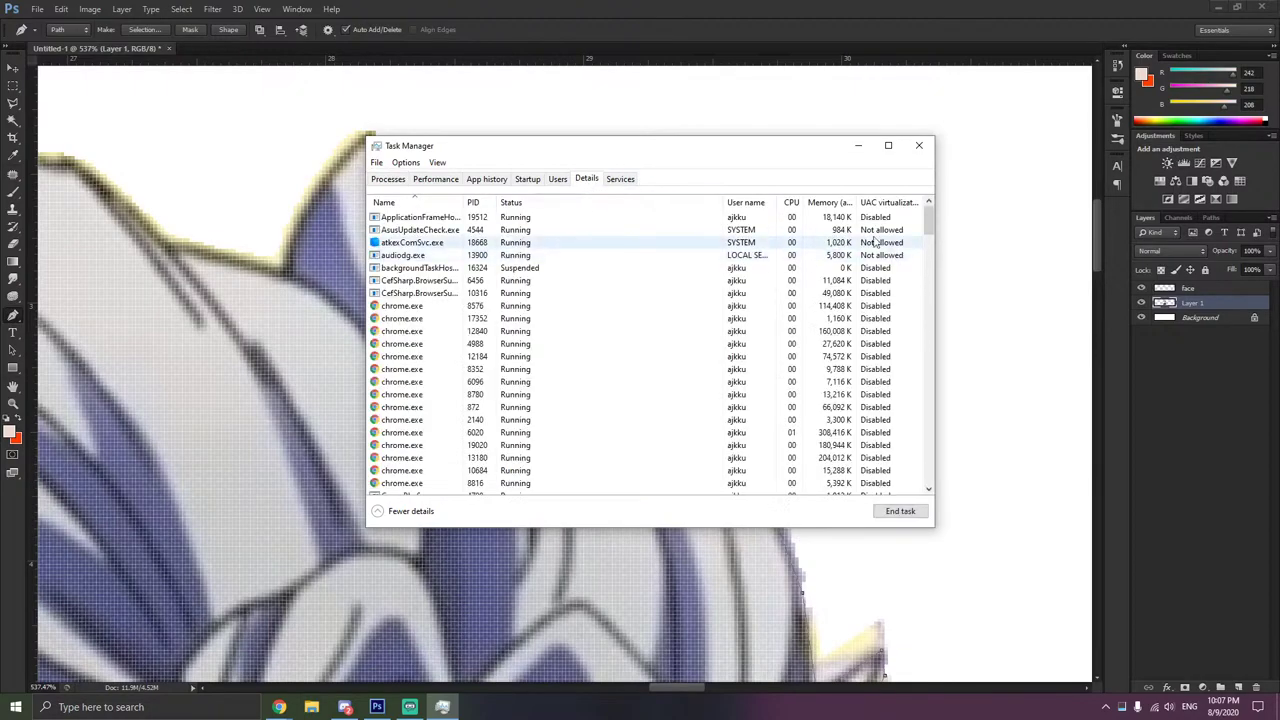
left_click_drag(928, 225, 917, 305)
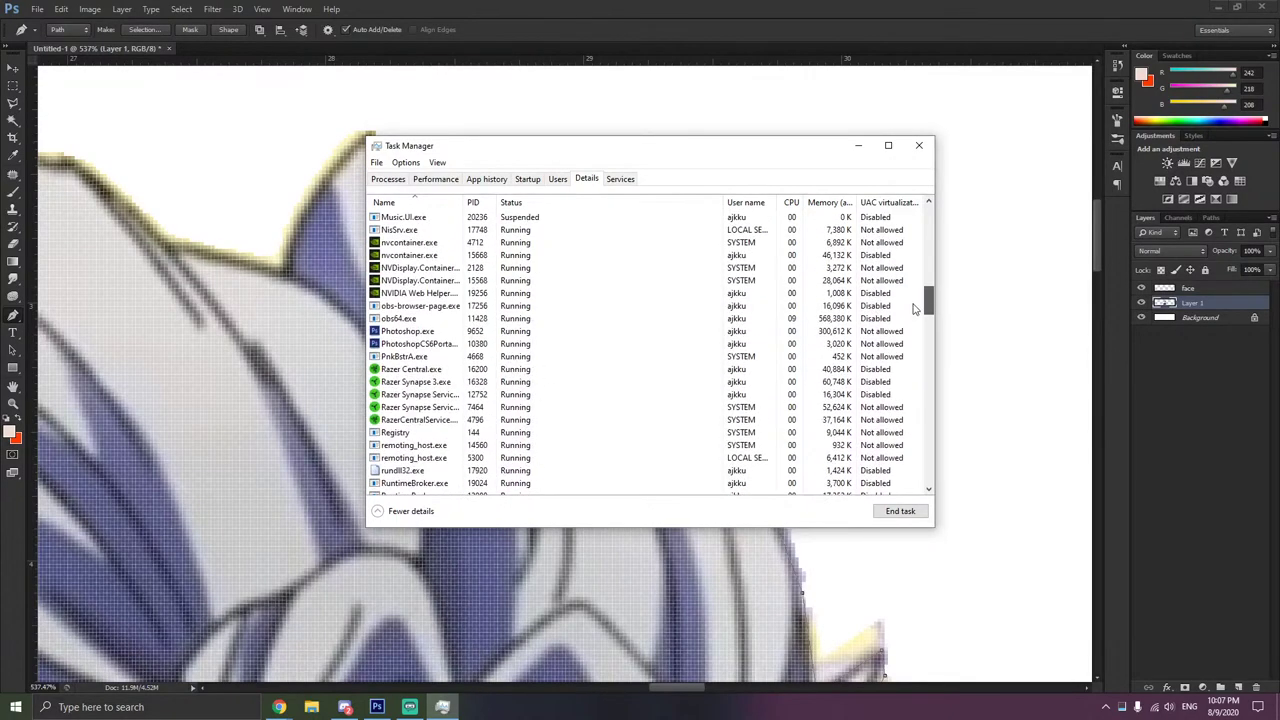
right_click(414, 320)
left_click(452, 326)
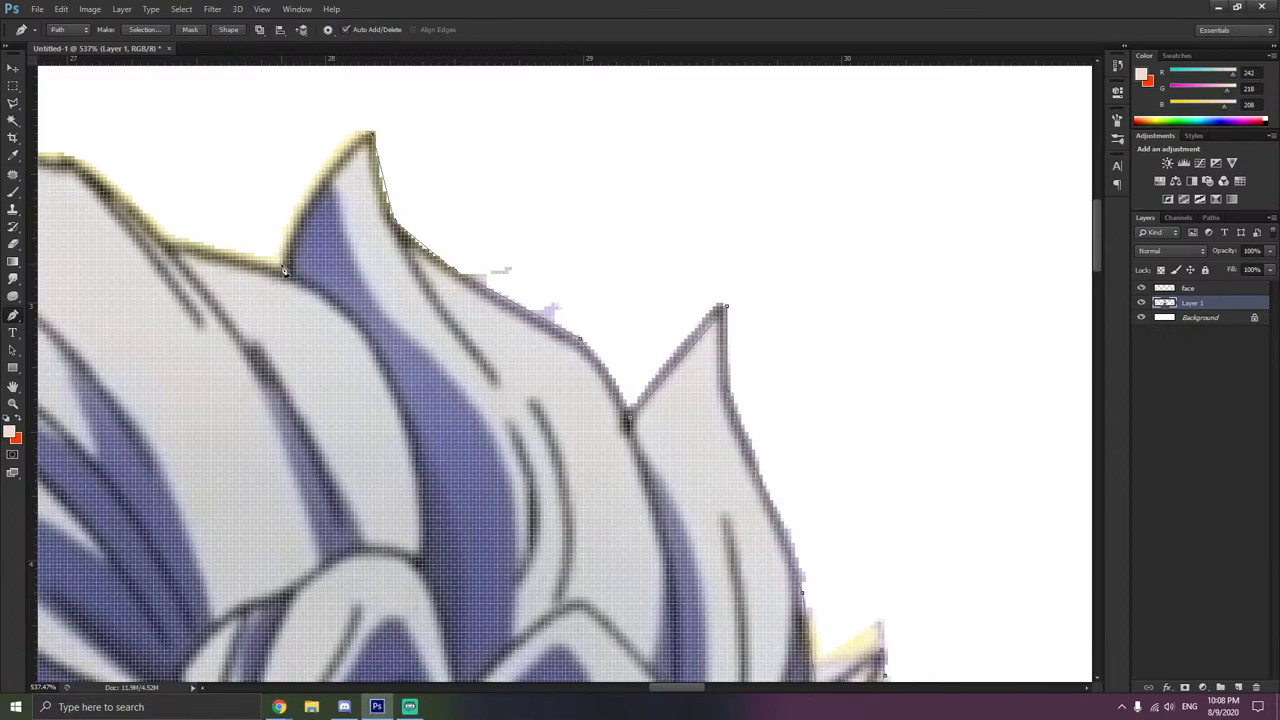
- Write "idk why ps is running like shit" in a new Notepad document and minimize it
scroll(290, 268, "left", 6)
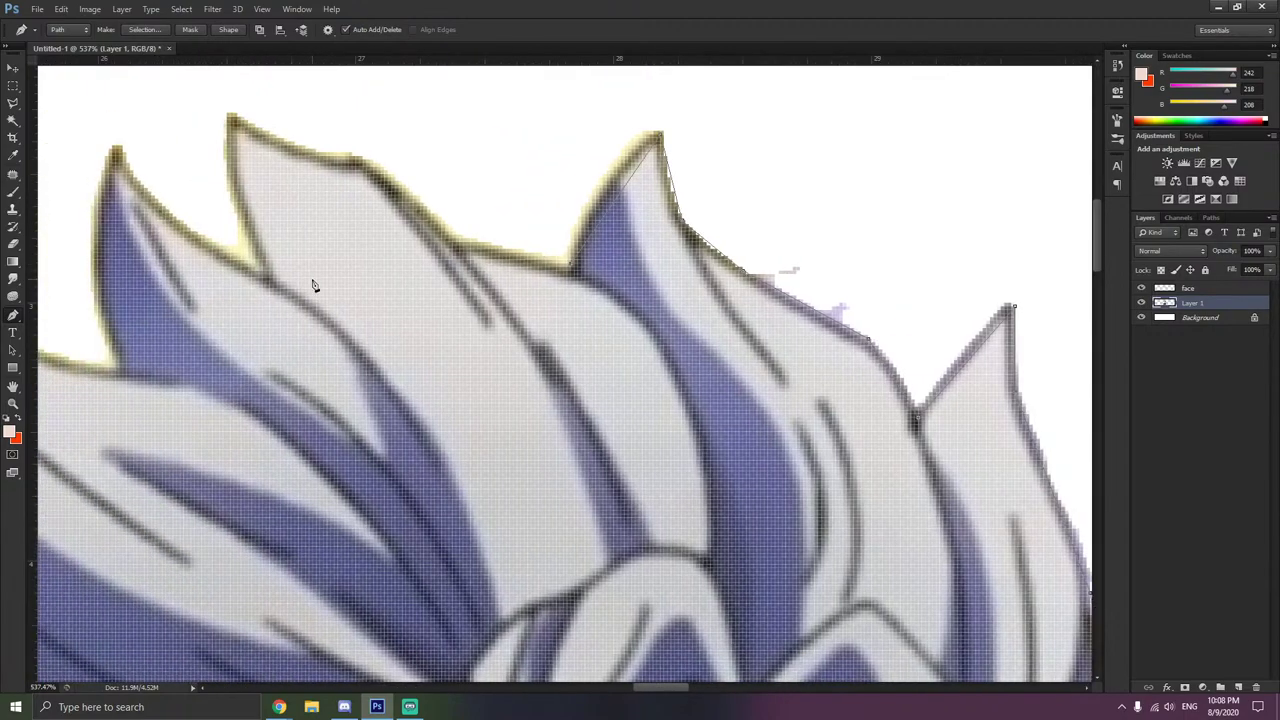
key("super")
type("note")
key("Return")
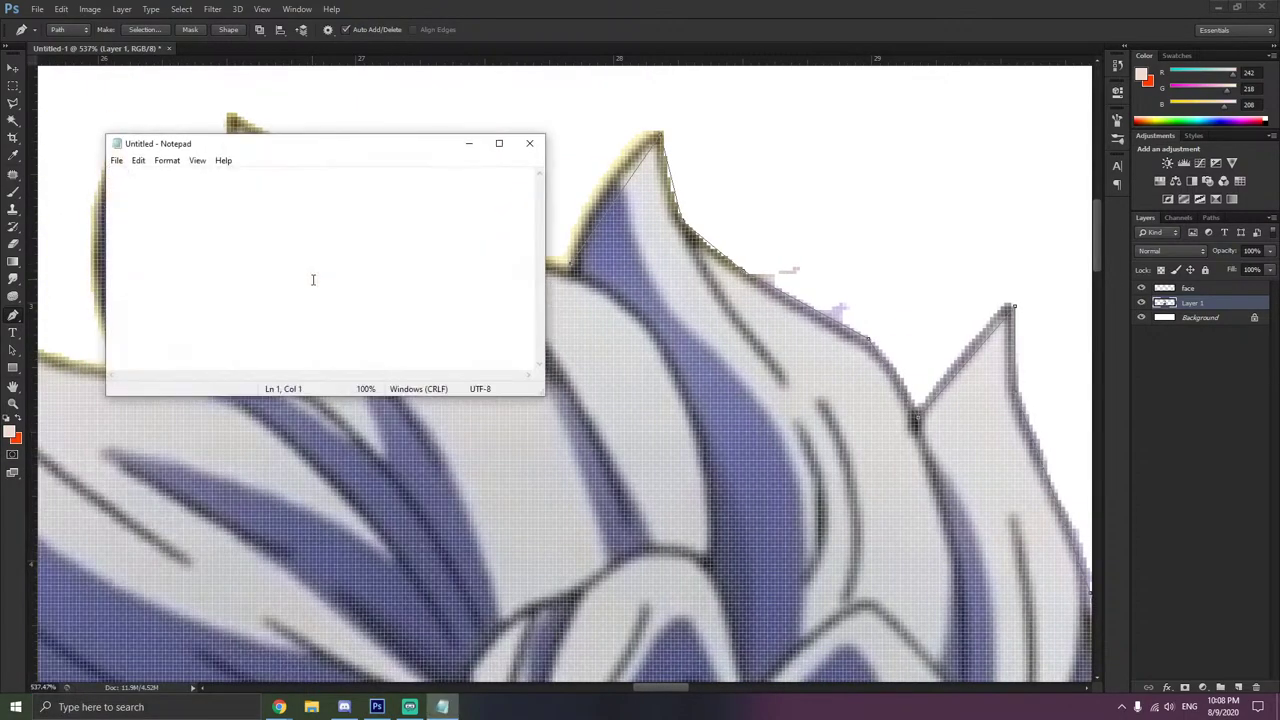
type("idk why ps is running like")
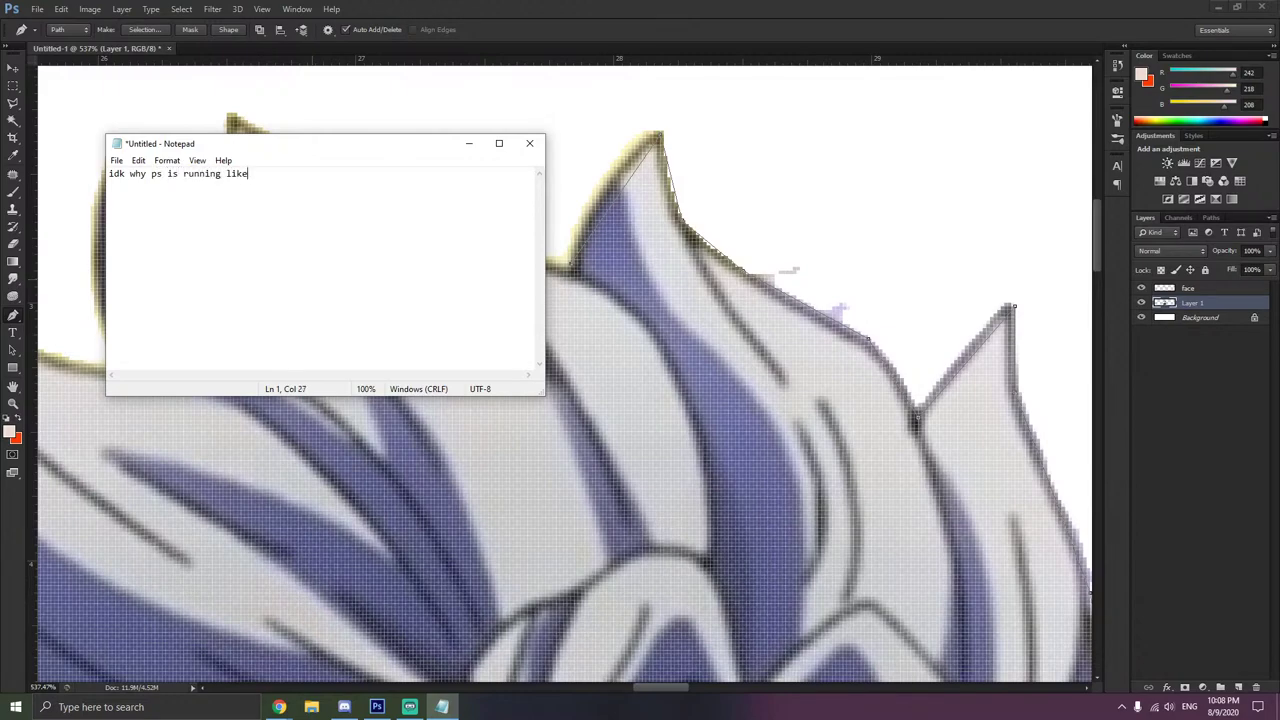
type("shit")
left_click(469, 143)
- Extend the hair path over the broad lock to its tip, through the adjoining notch and around the neighbouring narrow spike
scroll(449, 209, "left", 3)
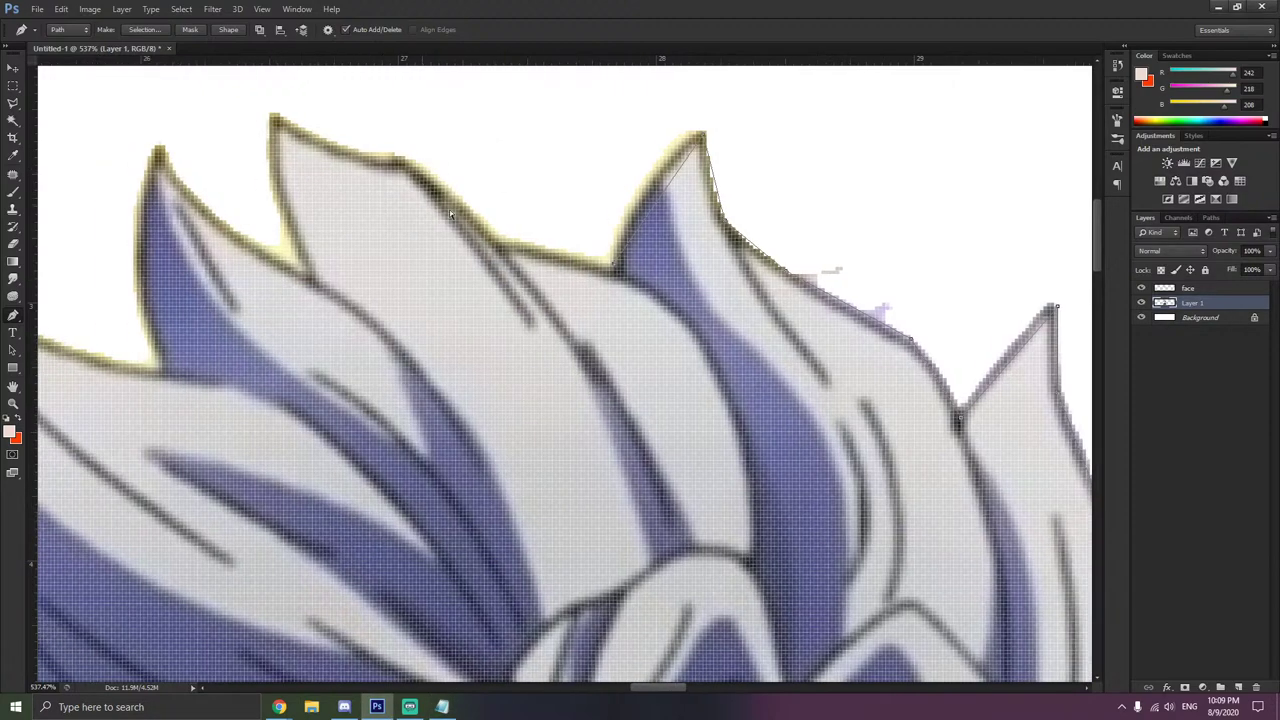
left_click(425, 160)
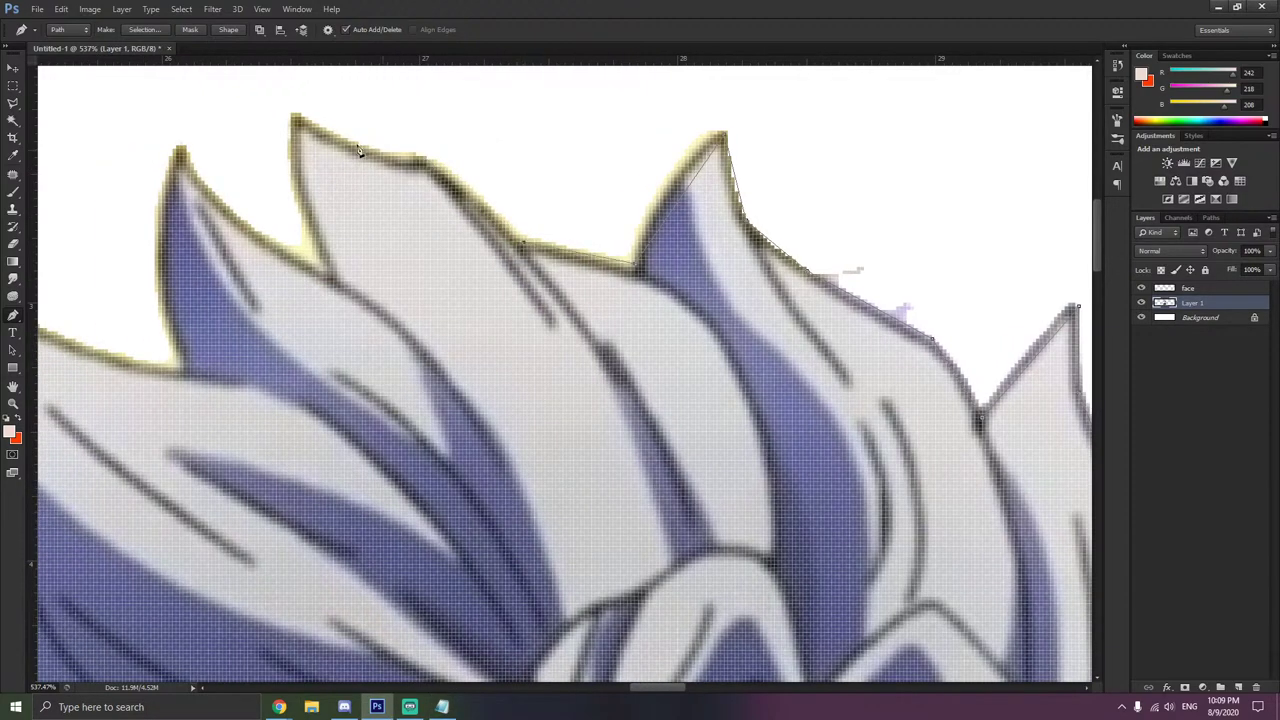
left_click_drag(292, 116, 290, 187)
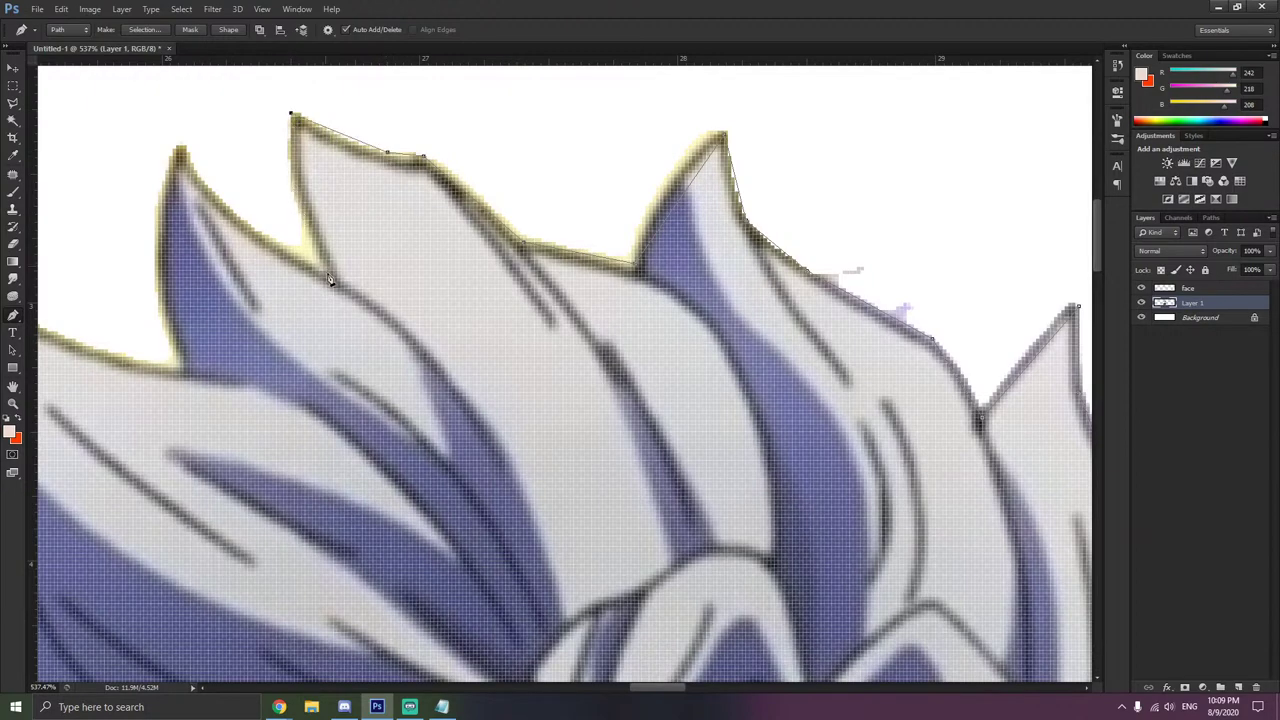
left_click(194, 174)
scroll(182, 362, "up", 3)
scroll(182, 362, "left", 5)
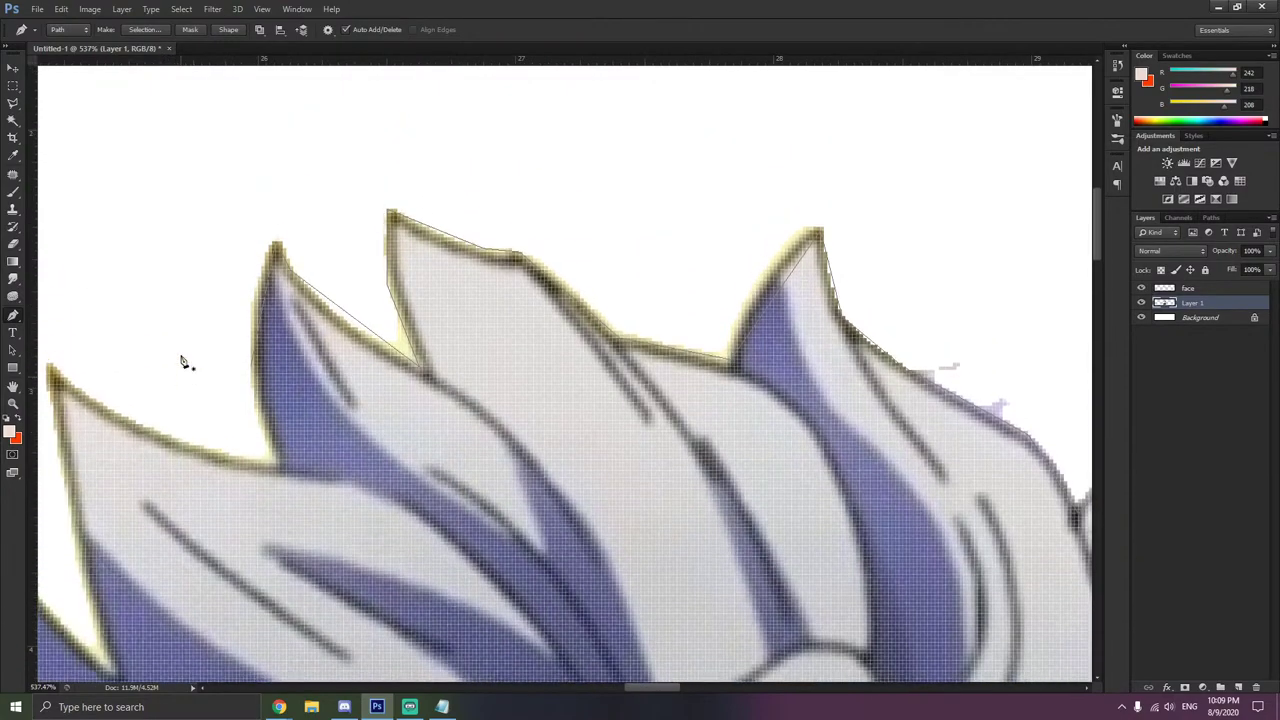
scroll(216, 406, "left", 3)
scroll(300, 415, "down", 3)
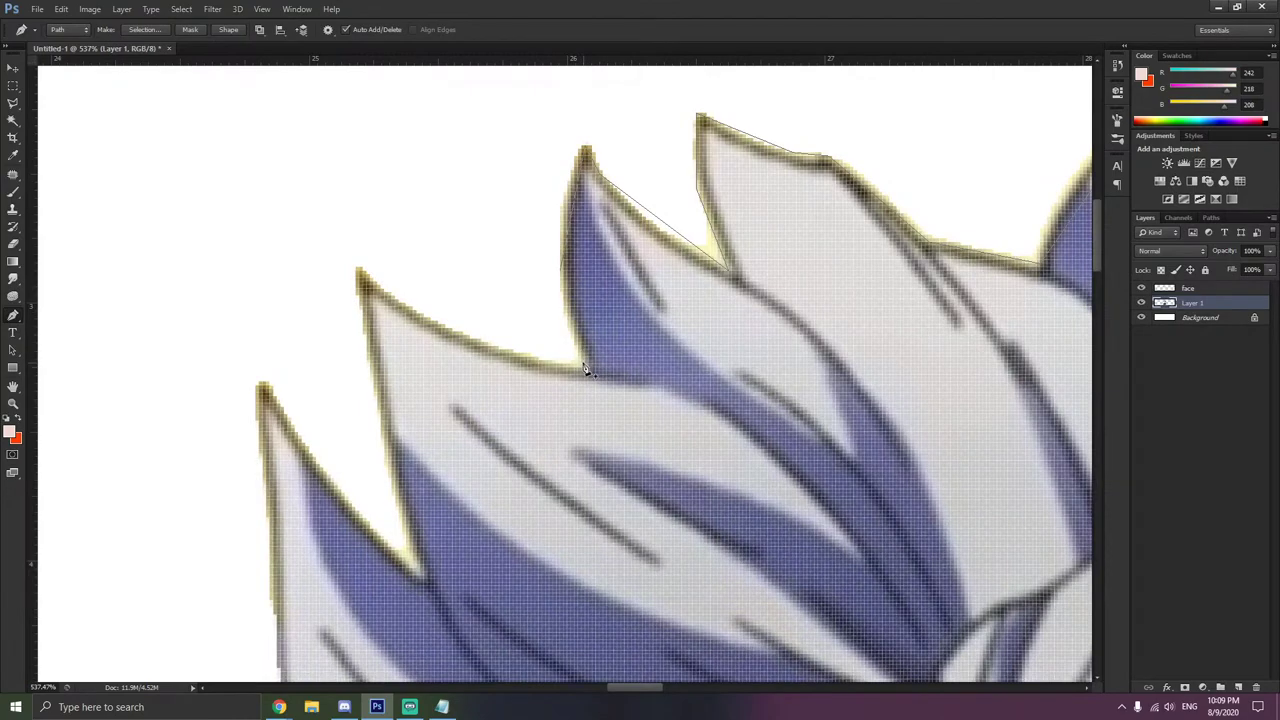
- Convert the locked Background into a regular layer and extend the hair path to the tip of the next spike
double_click(1203, 319)
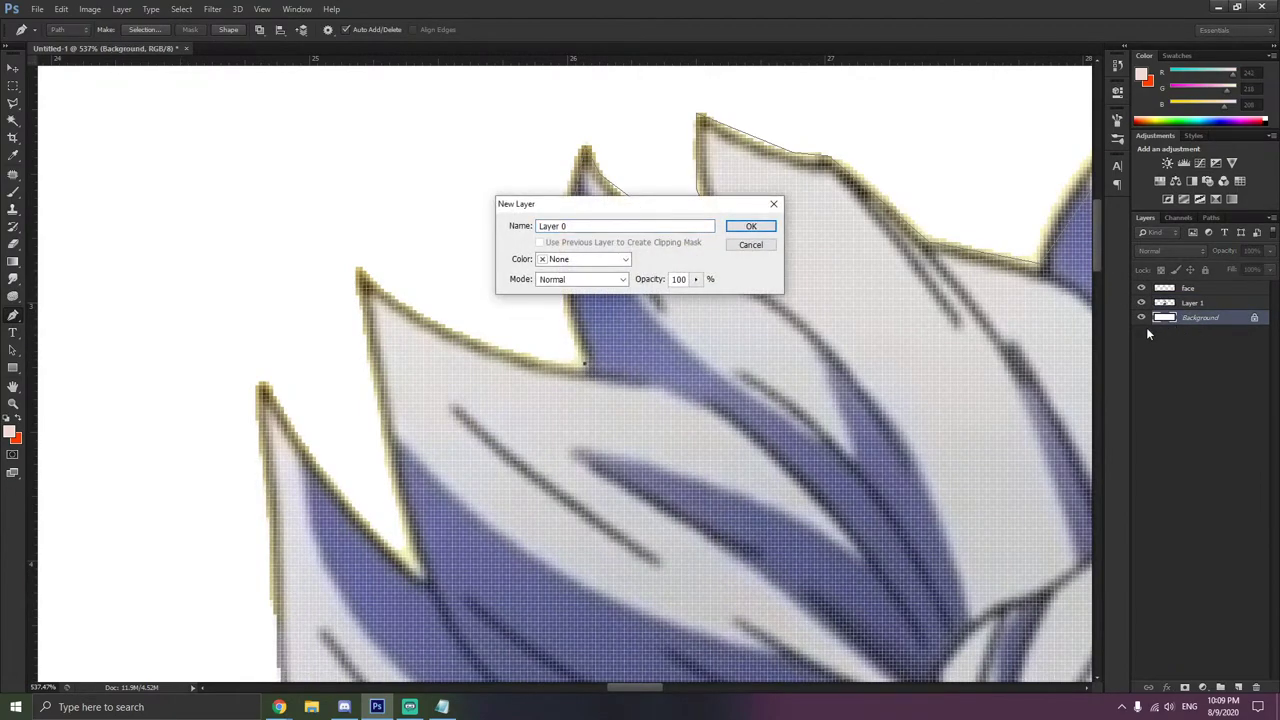
left_click(750, 226)
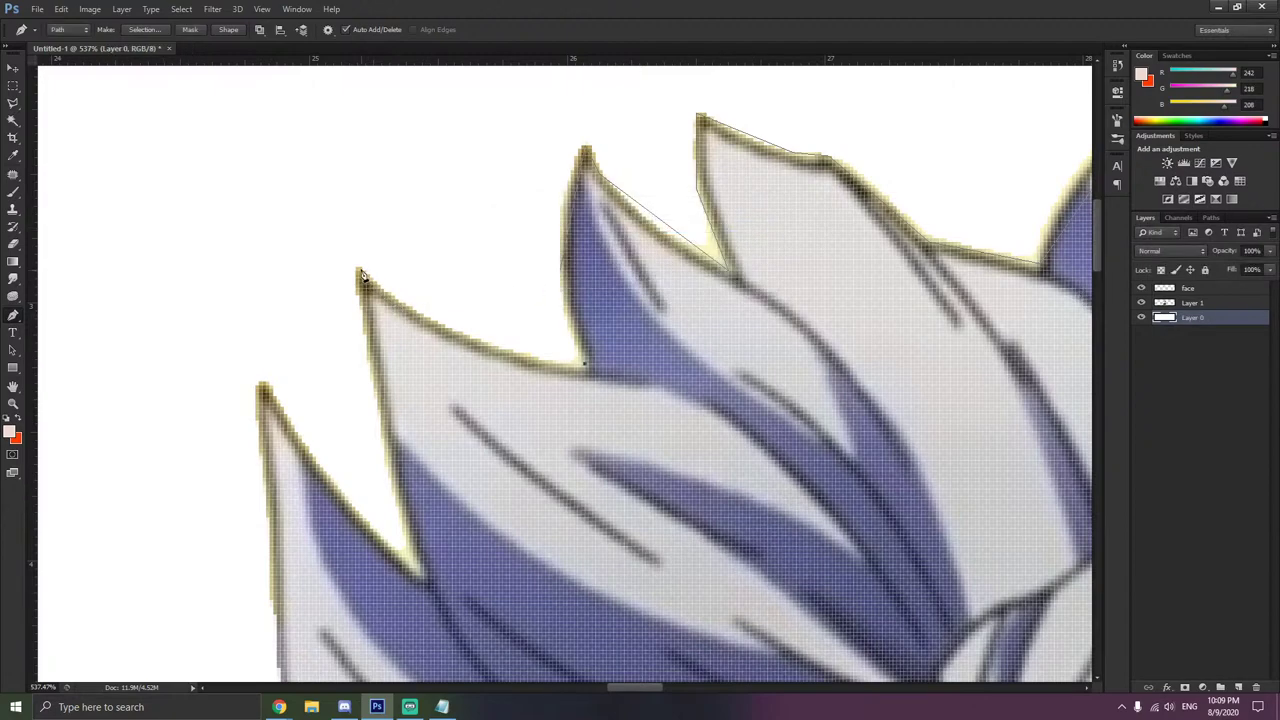
left_click(360, 269)
- Save the document in Photoshop format as background.psd in the jiba folder
key("ctrl+s")
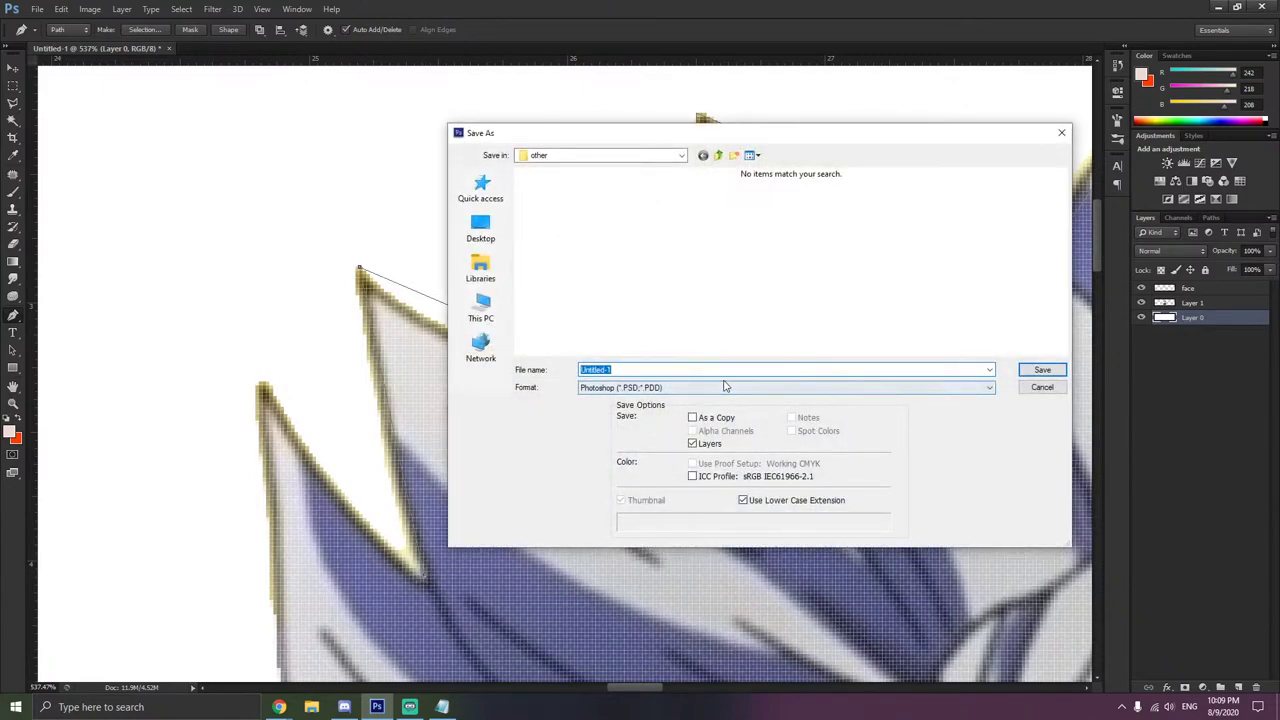
type("background")
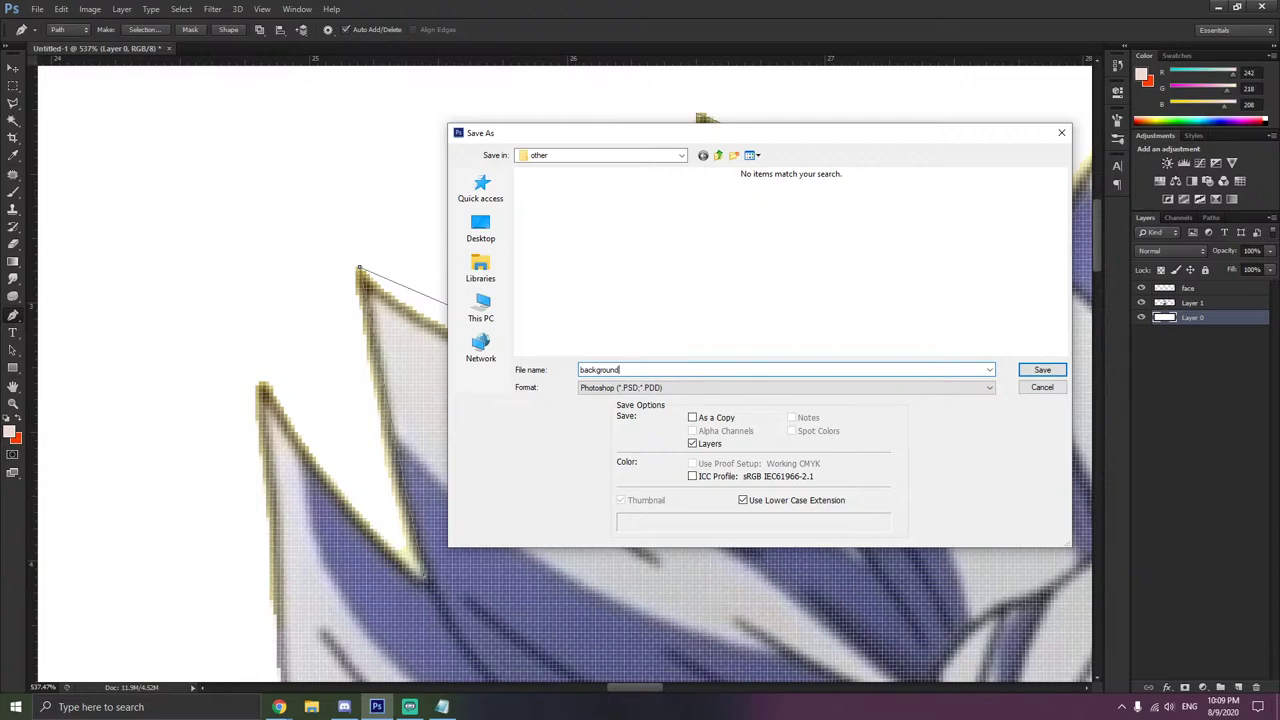
left_click(682, 155)
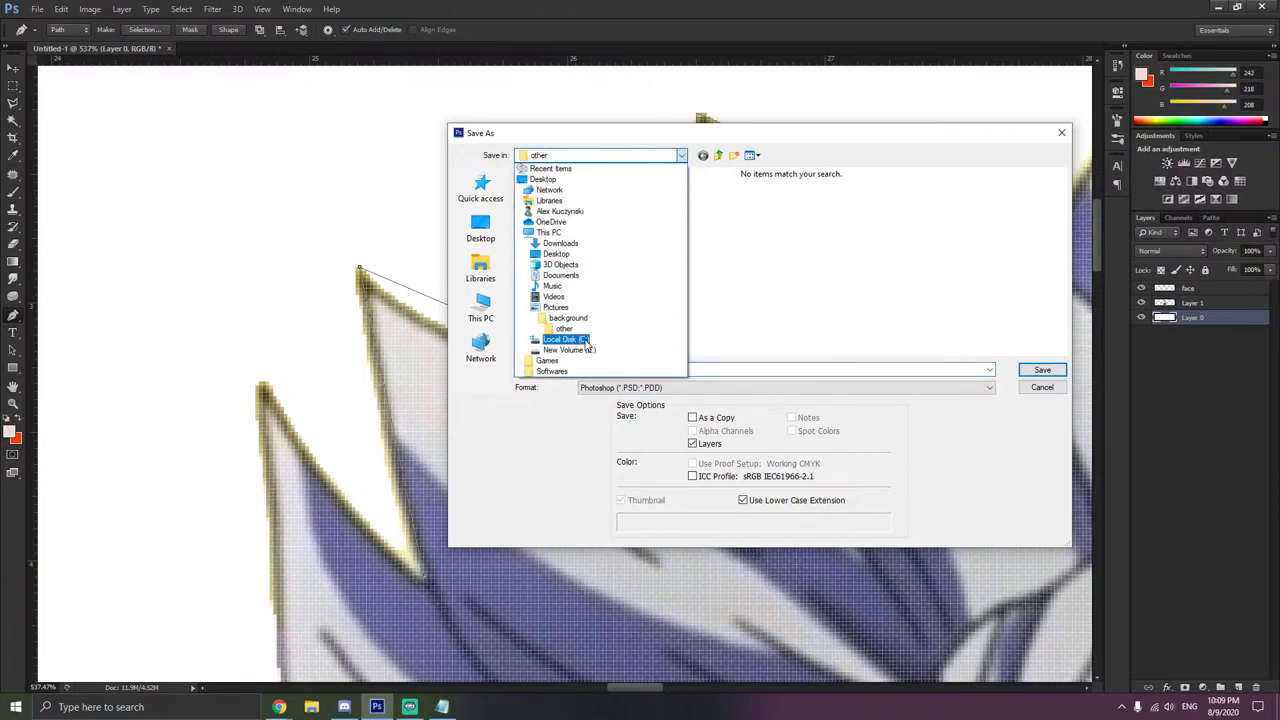
left_click(558, 322)
double_click(760, 207)
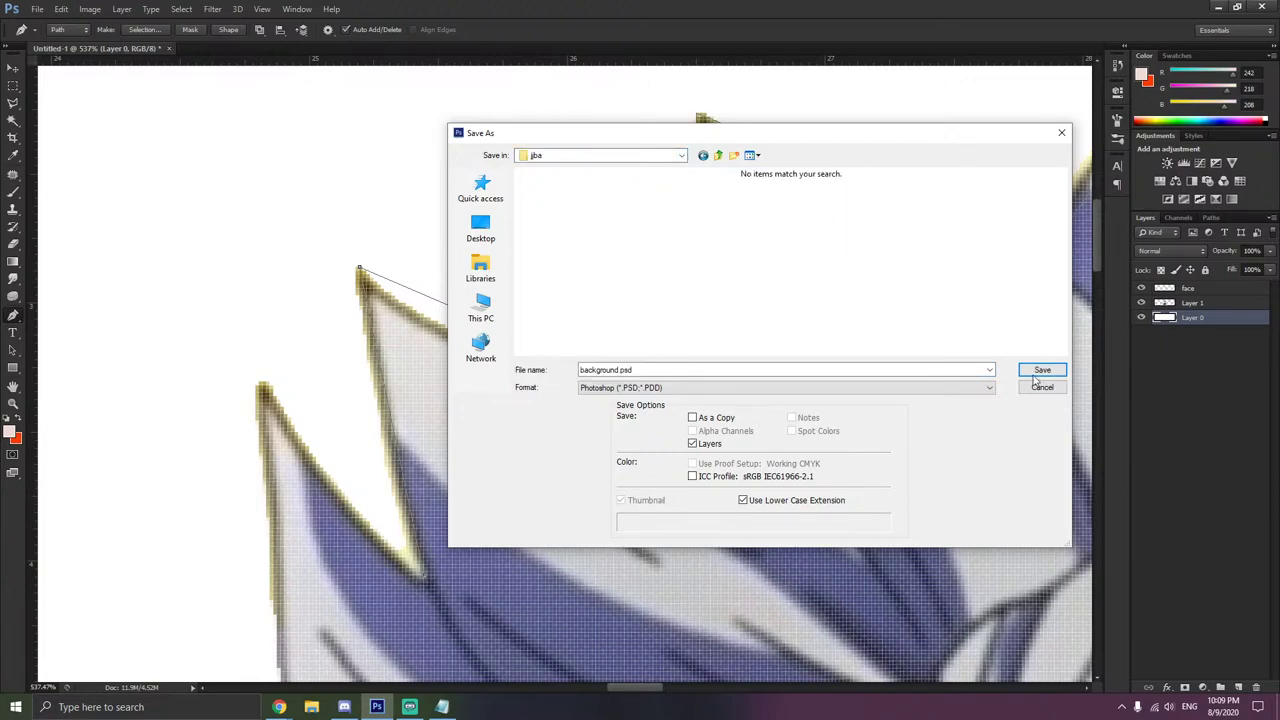
left_click(1040, 370)
left_click(785, 218)
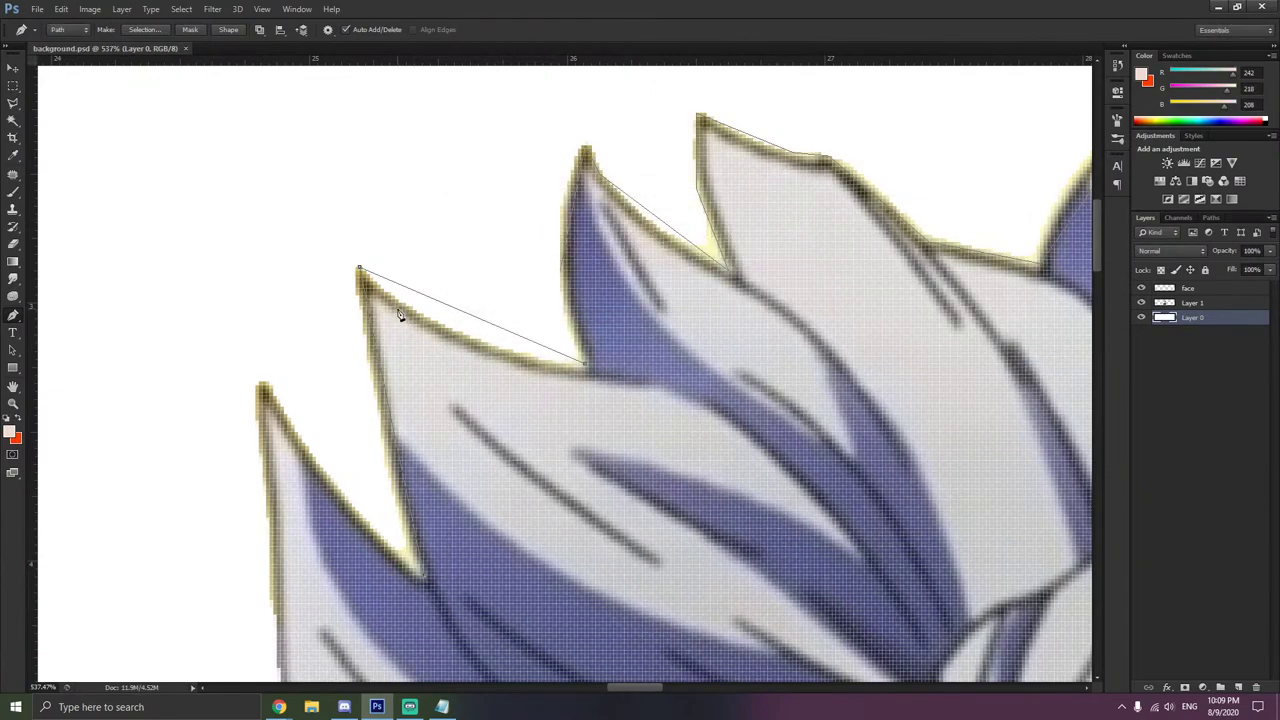
- Extend the hair path to the outermost spike's tip and down the outer hair edge to the small notch above the ear
scroll(398, 315, "down", 3)
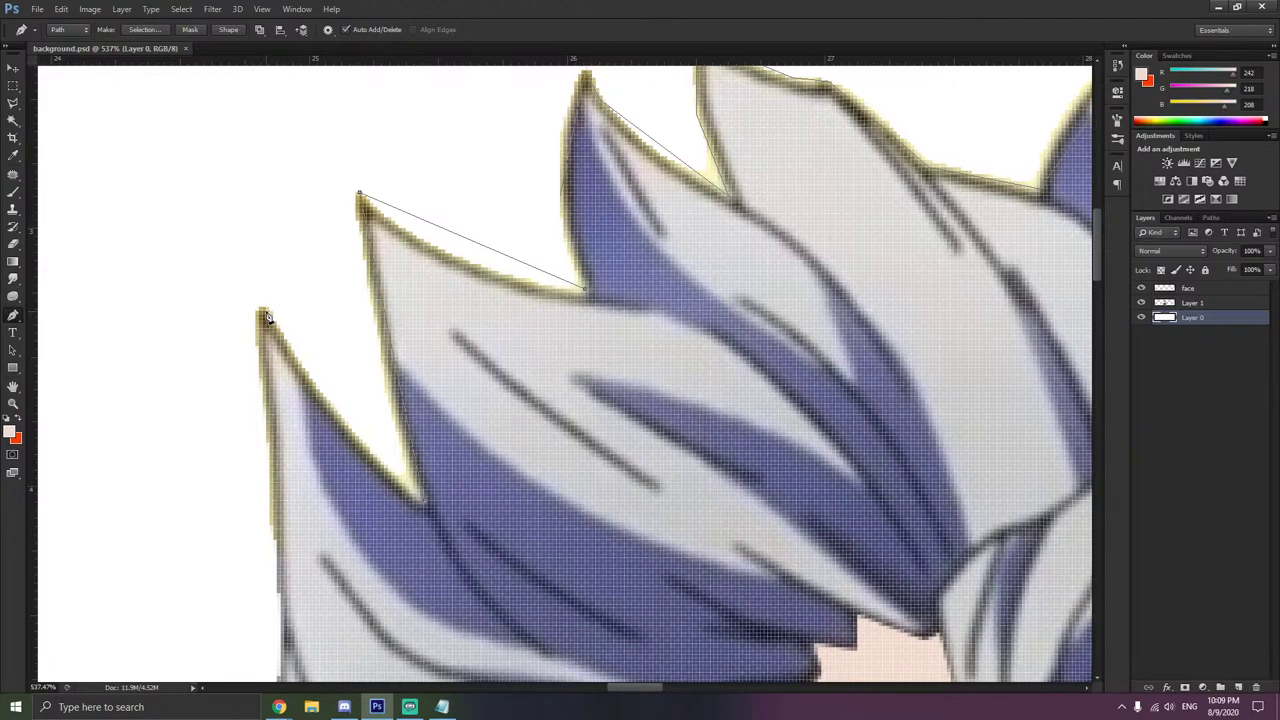
left_click(264, 314)
scroll(268, 325, "down", 8)
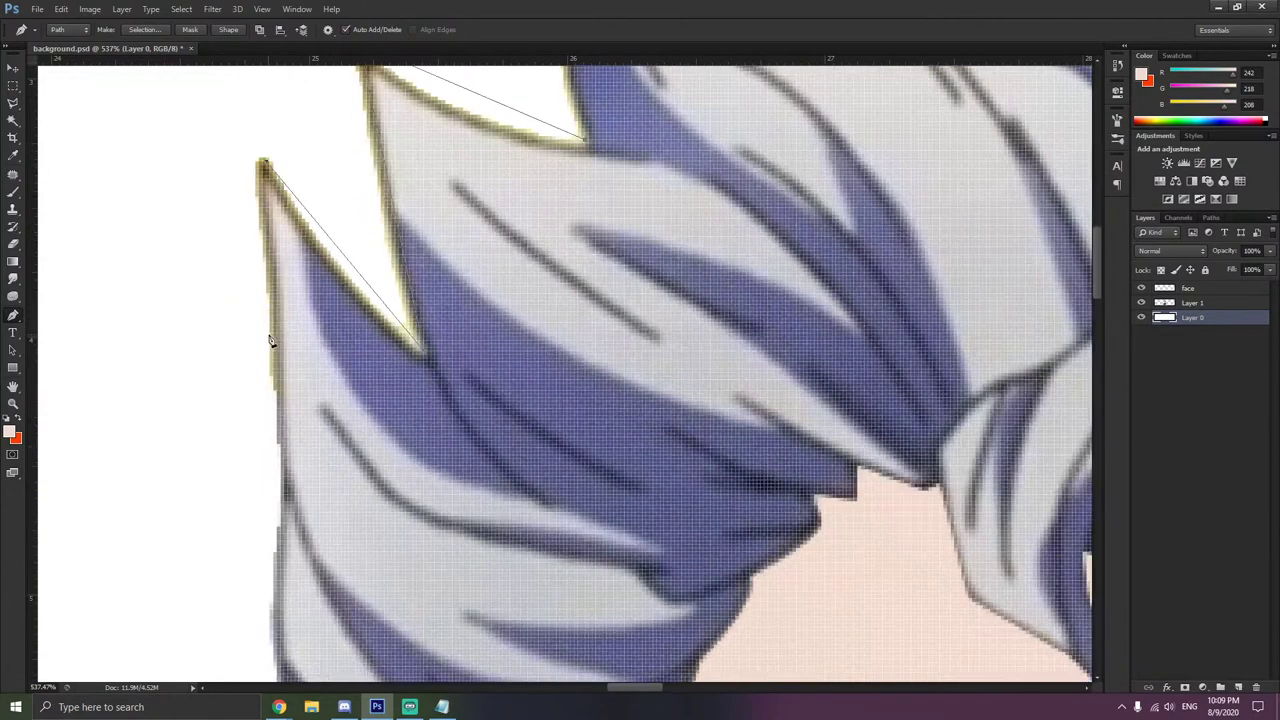
scroll(270, 342, "down", 10)
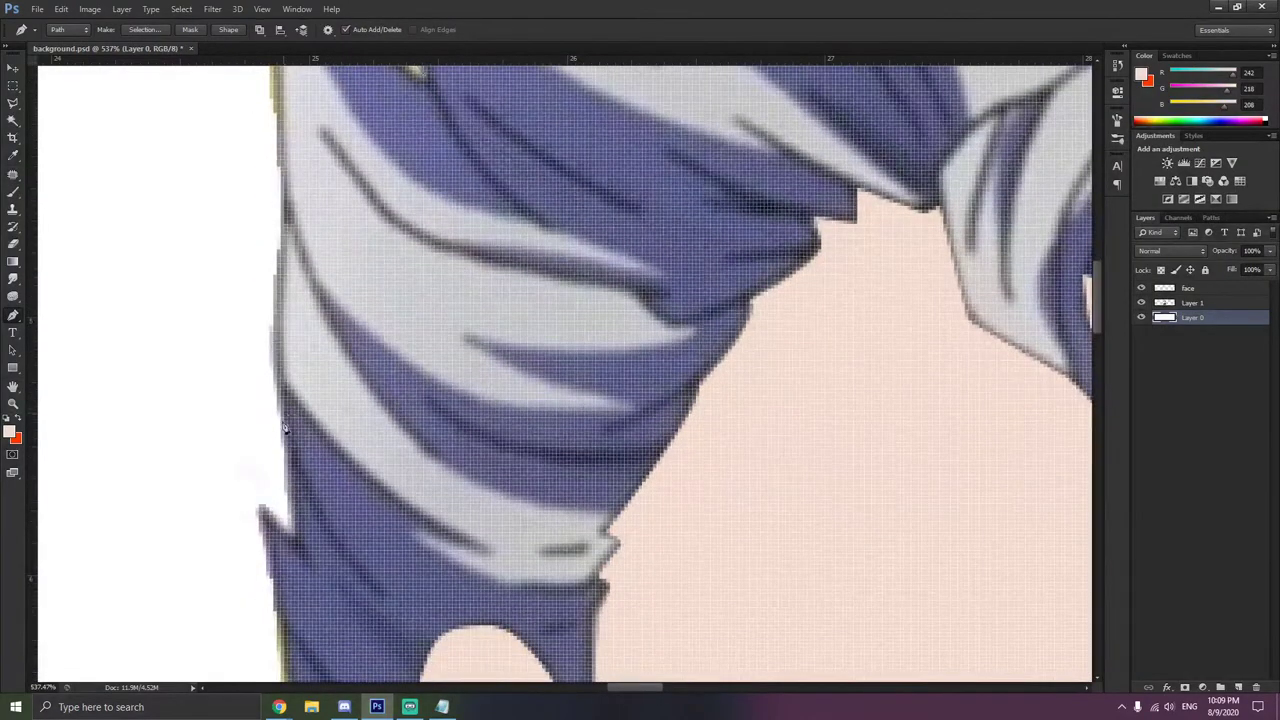
left_click(298, 472)
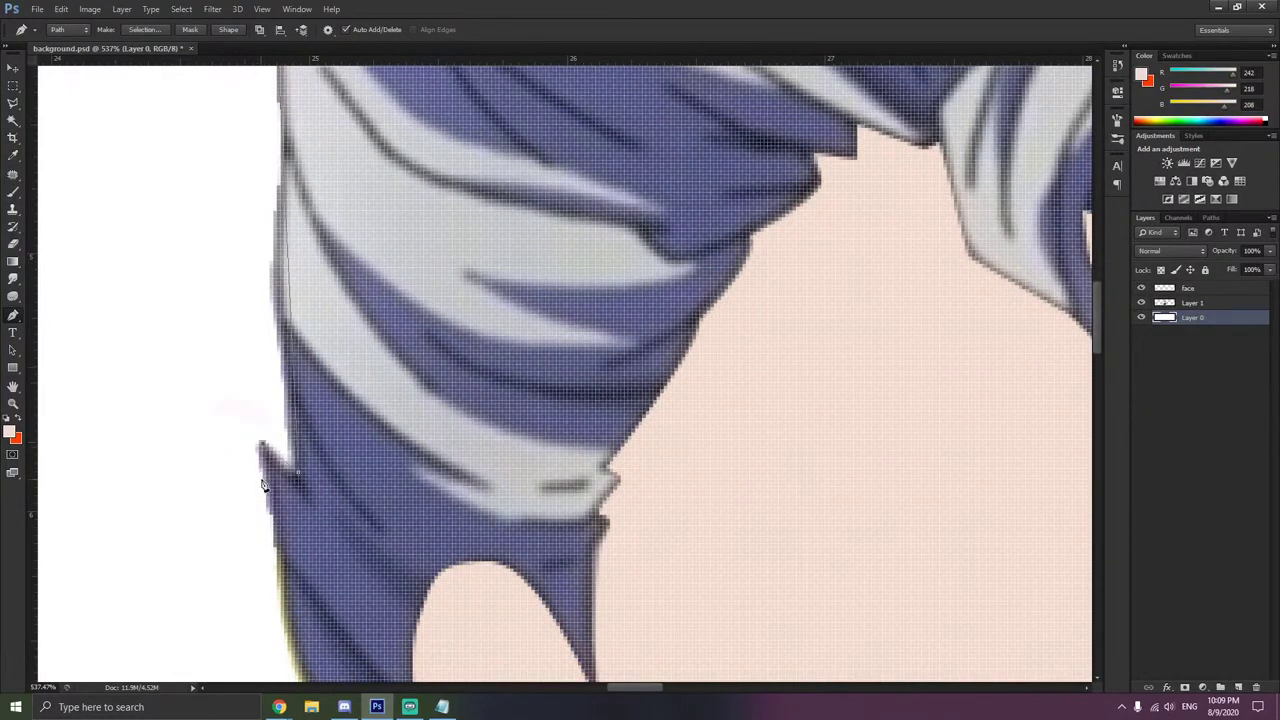
- Continue the hair path down the outer edge behind the ear to where the hair ends at the neck
scroll(262, 440, "down", 9)
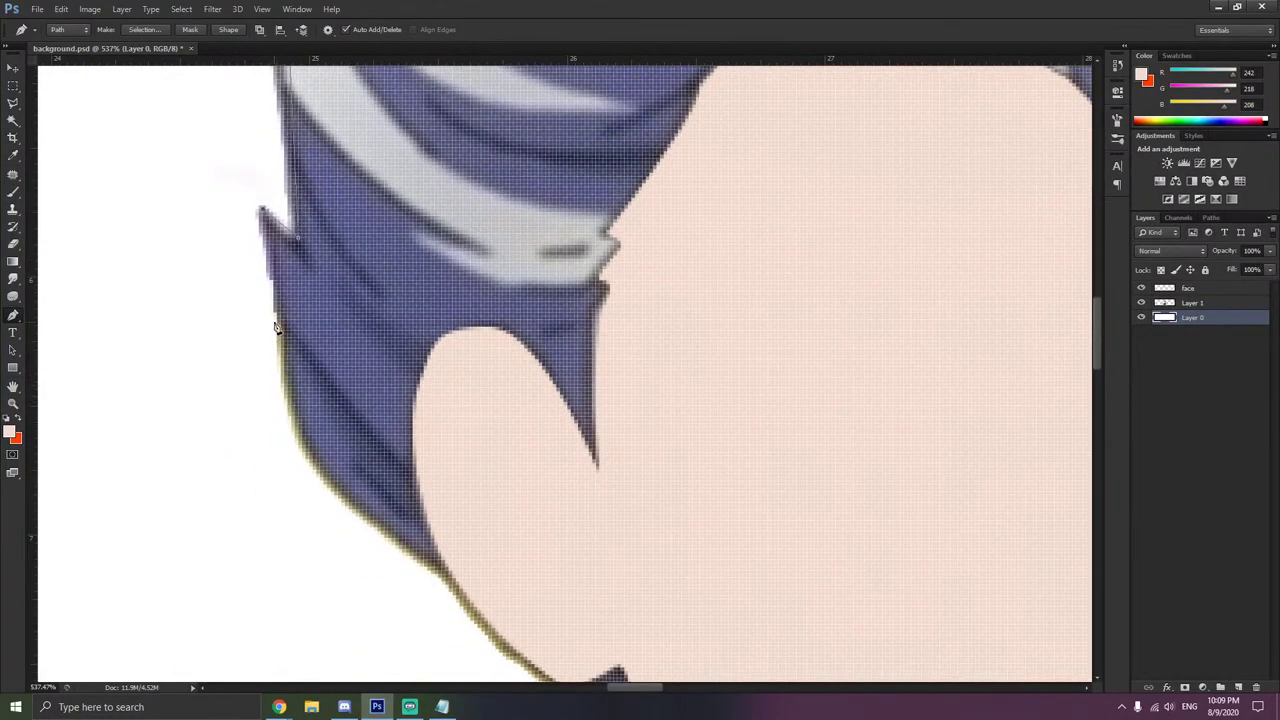
left_click(276, 320)
left_click(295, 445)
scroll(443, 581, "down", 5)
scroll(620, 590, "up", 1)
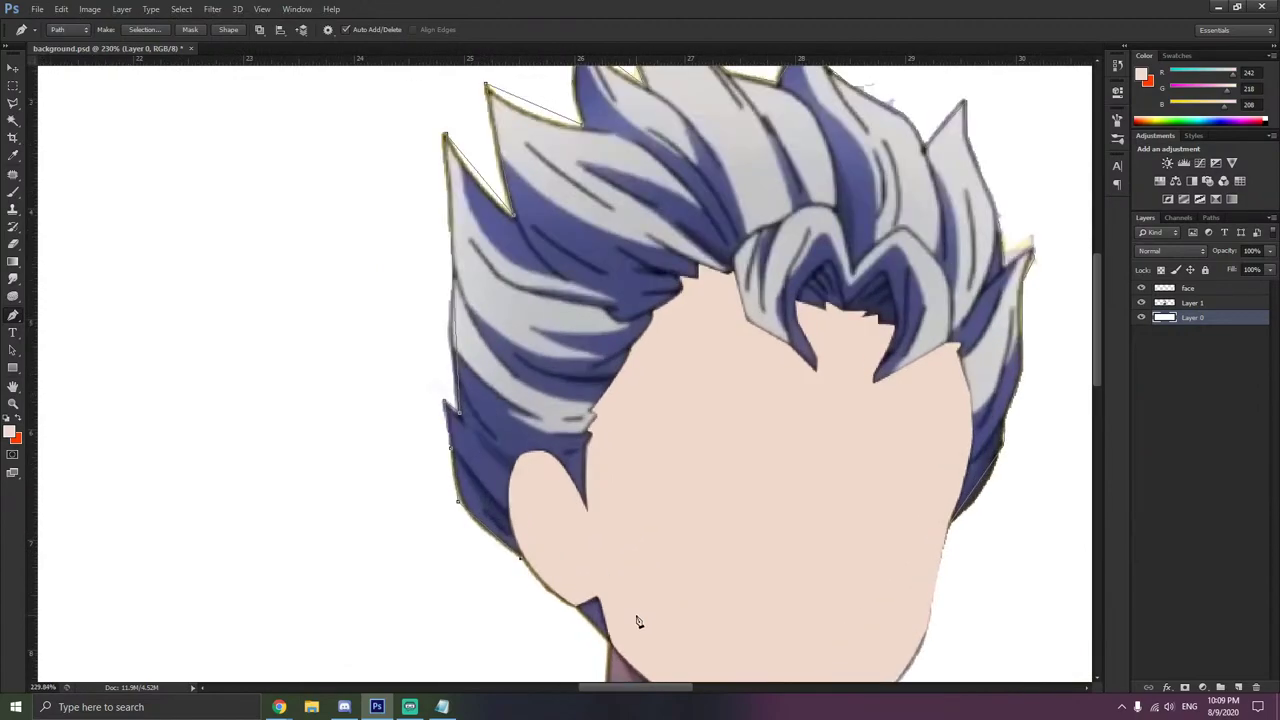
scroll(637, 621, "up", 2)
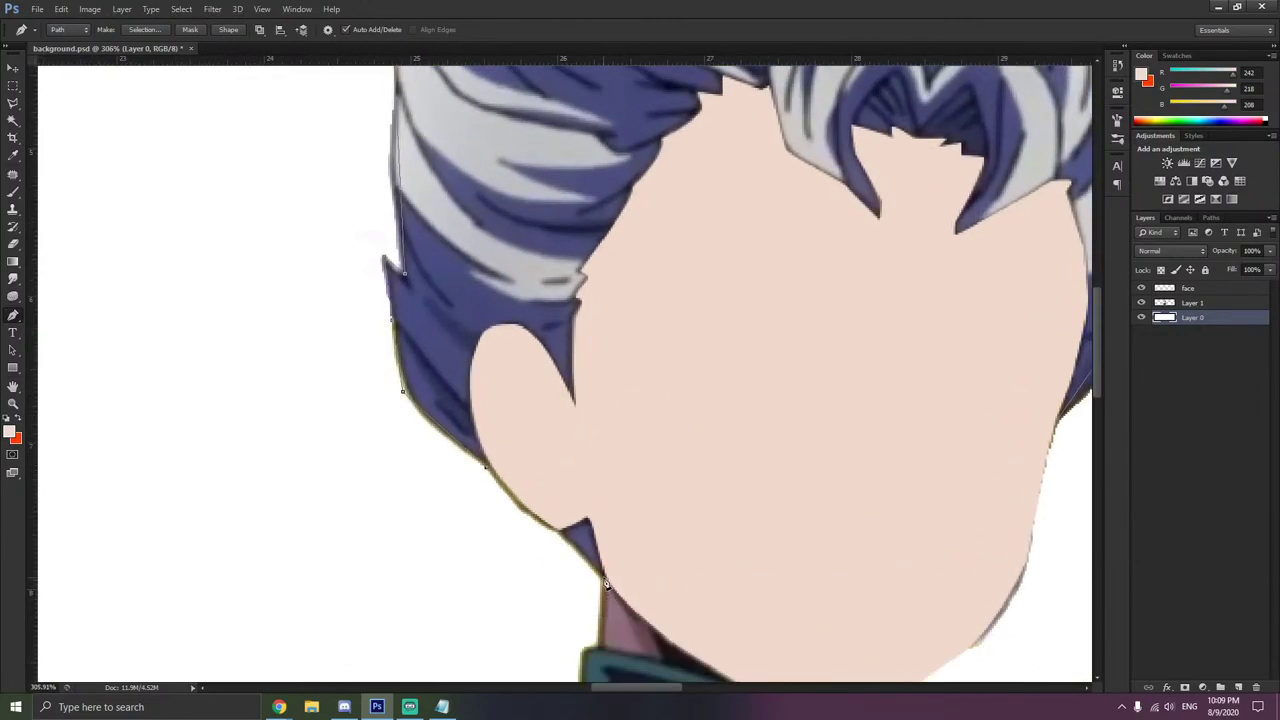
left_click(604, 578)
left_click(1020, 416)
scroll(985, 400, "up", 3)
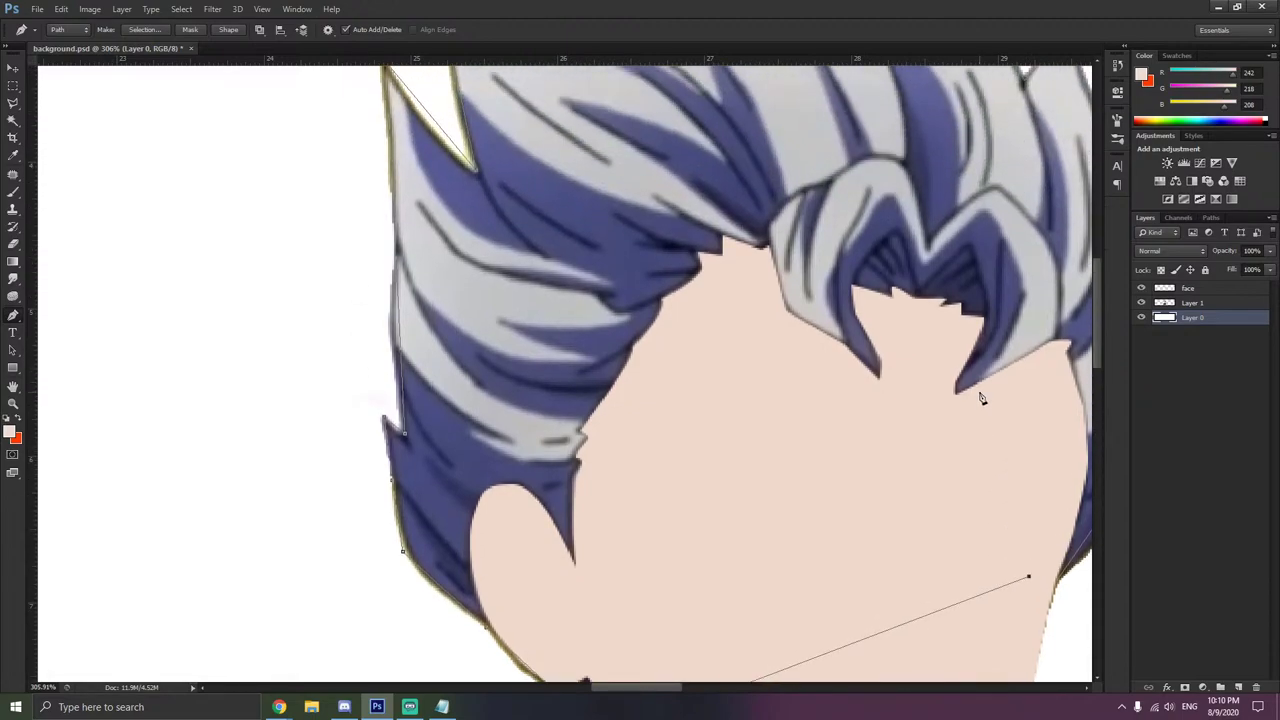
scroll(880, 525, "down", 2)
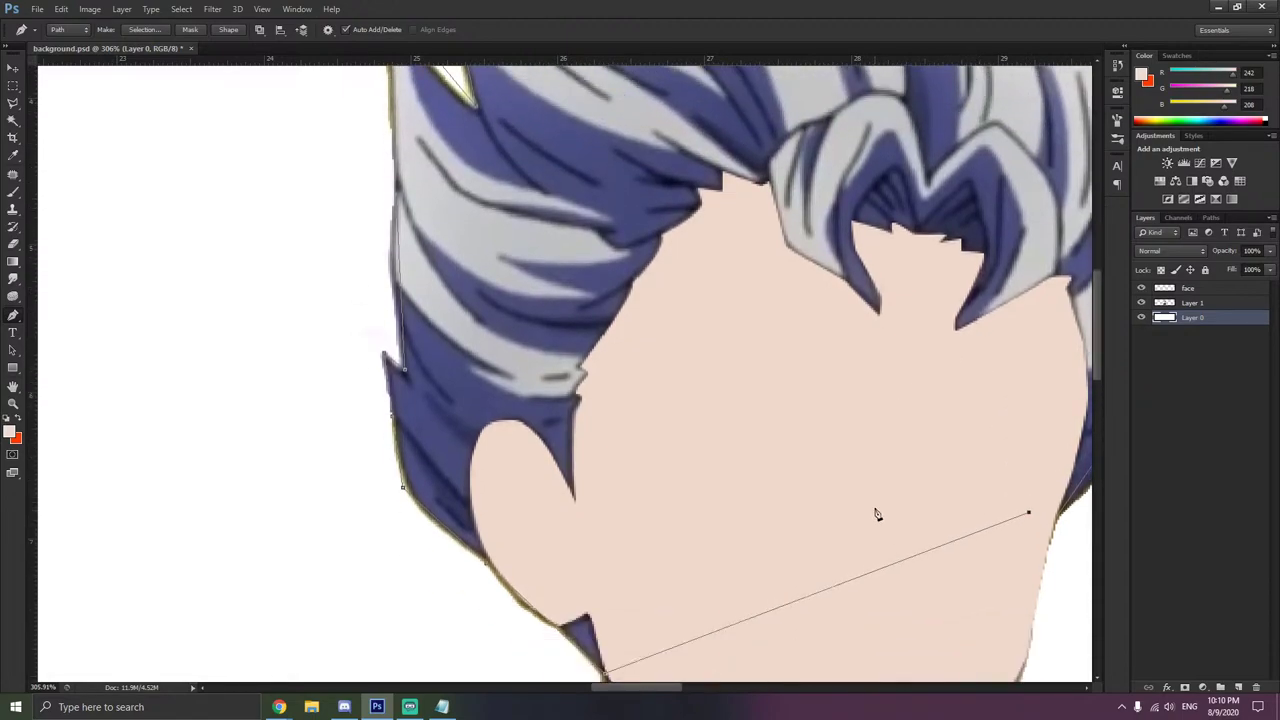
right_click(1030, 452)
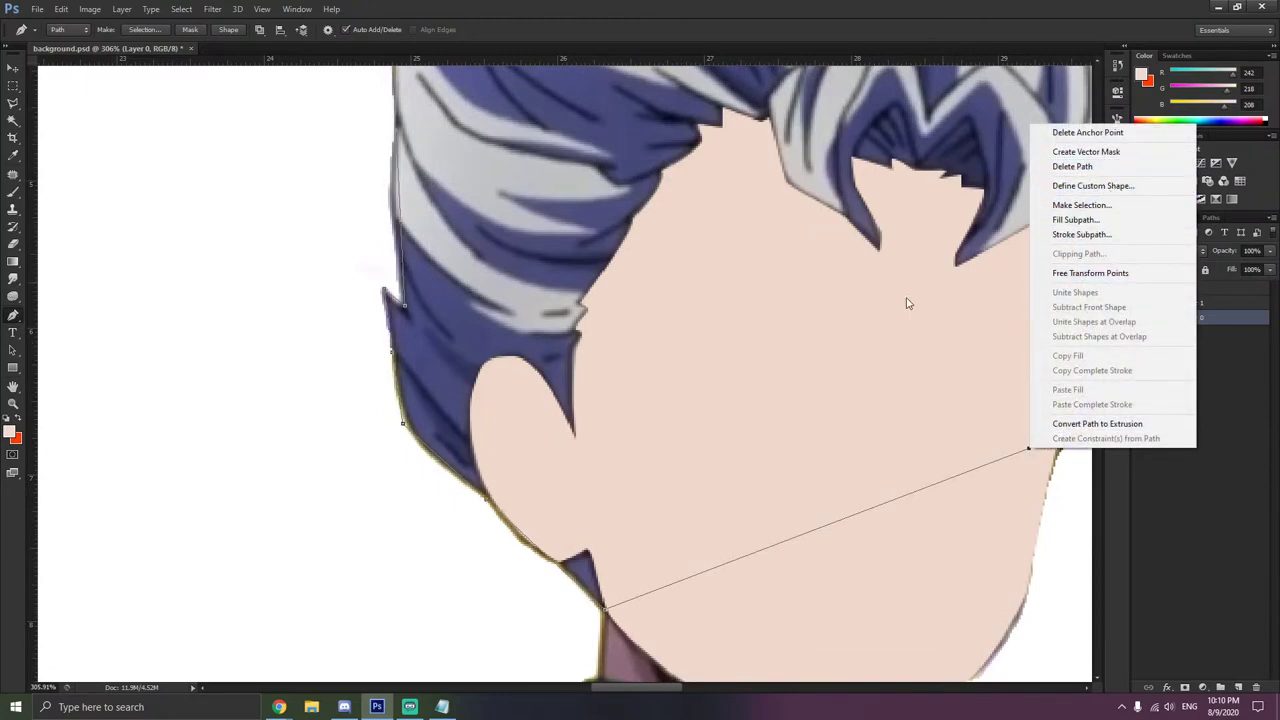
key("Up")
key("Up")
key("Return")
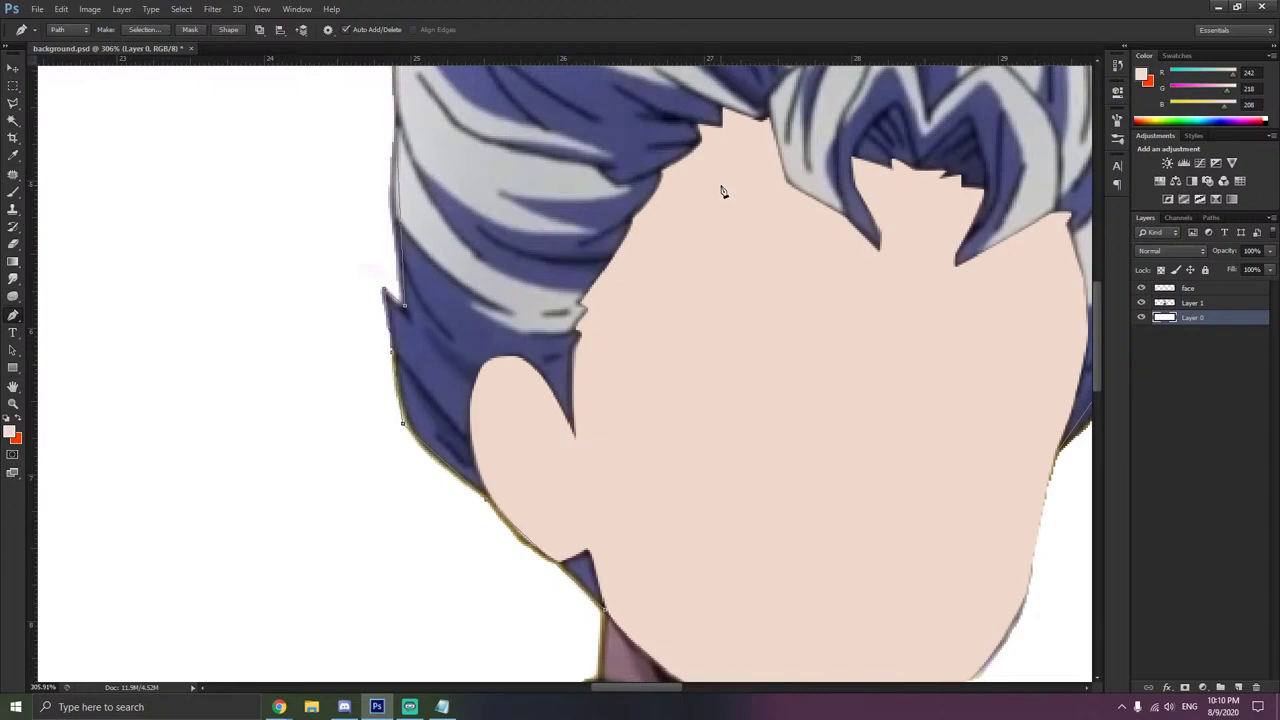
- Close the hair path across the face at the hairline on the side opposite the ear and apply a path fill
left_click(1057, 455)
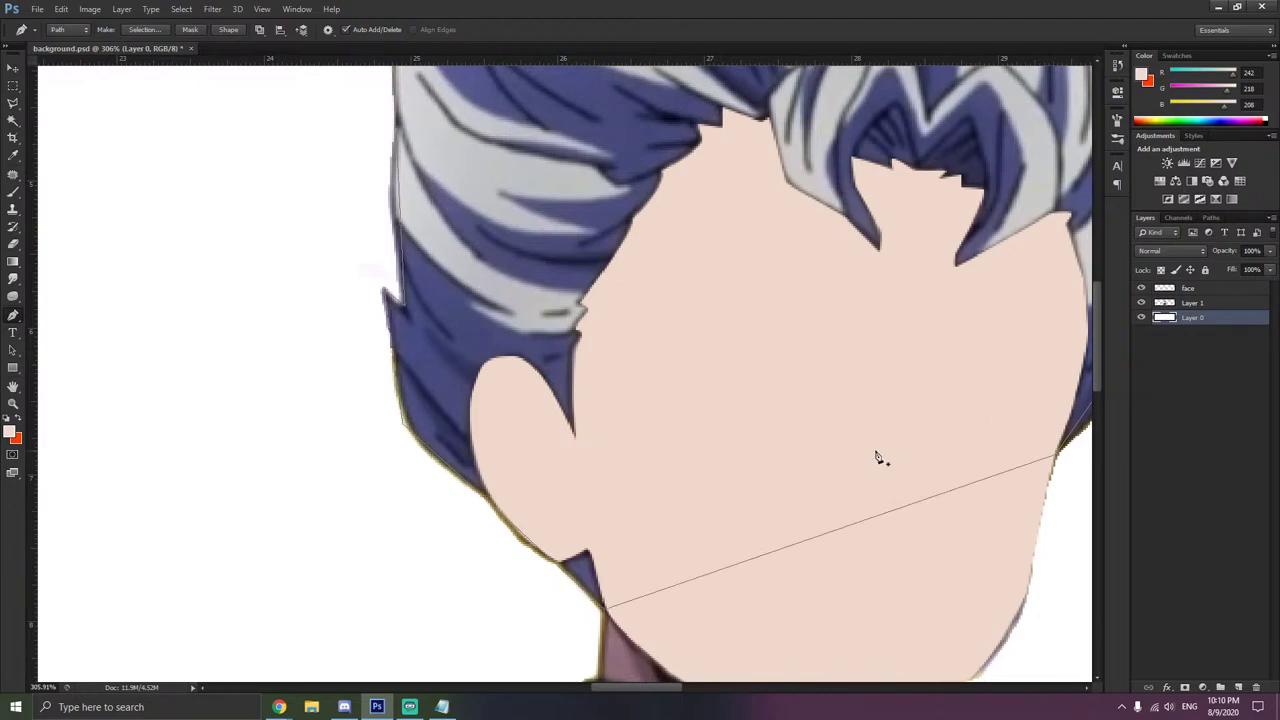
scroll(876, 457, "down", 3)
right_click(784, 433)
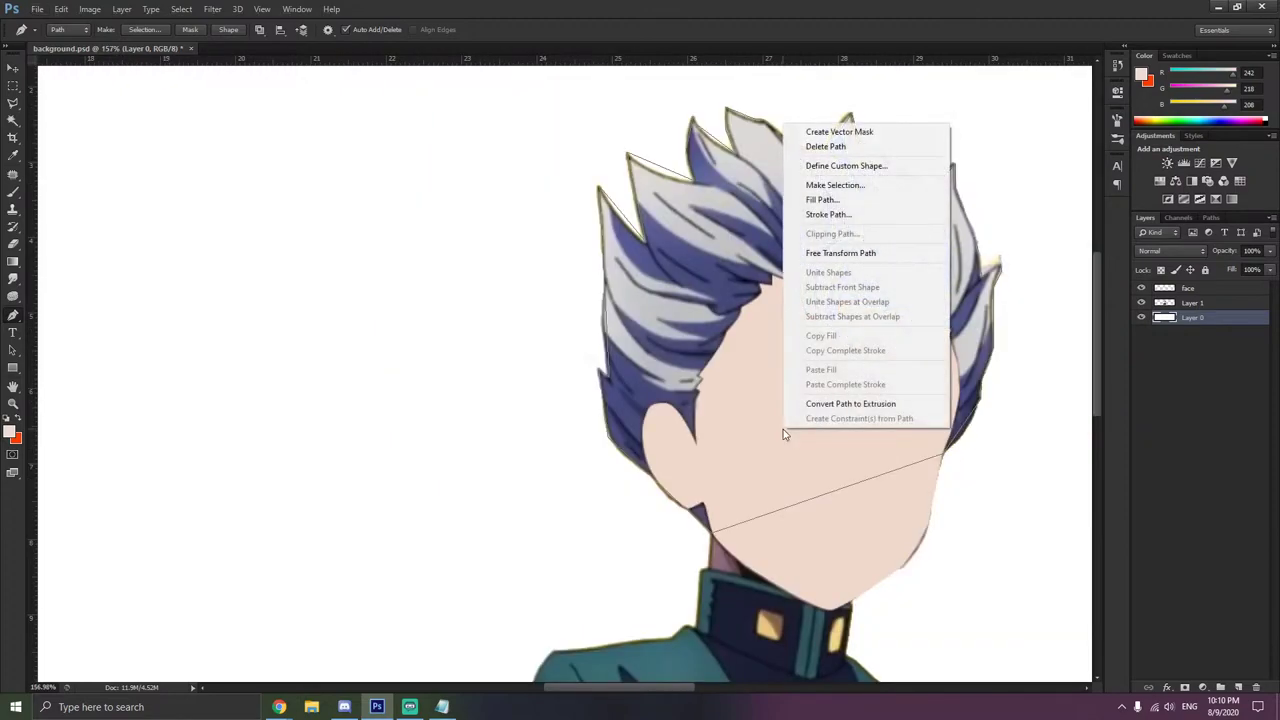
left_click(829, 201)
left_click(989, 152)
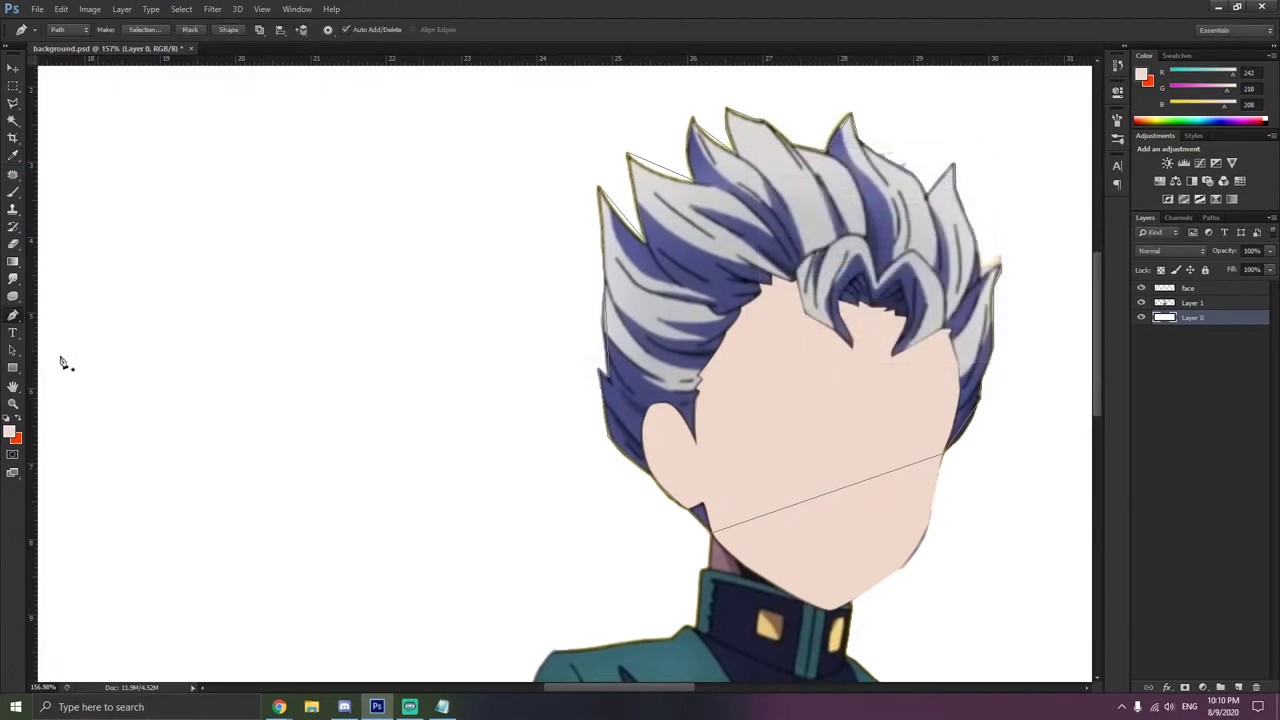
- Curve the hair path's anchors along the outer hair edge opposite the ear with the Convert Point tool
left_click(28, 318)
left_click(80, 363)
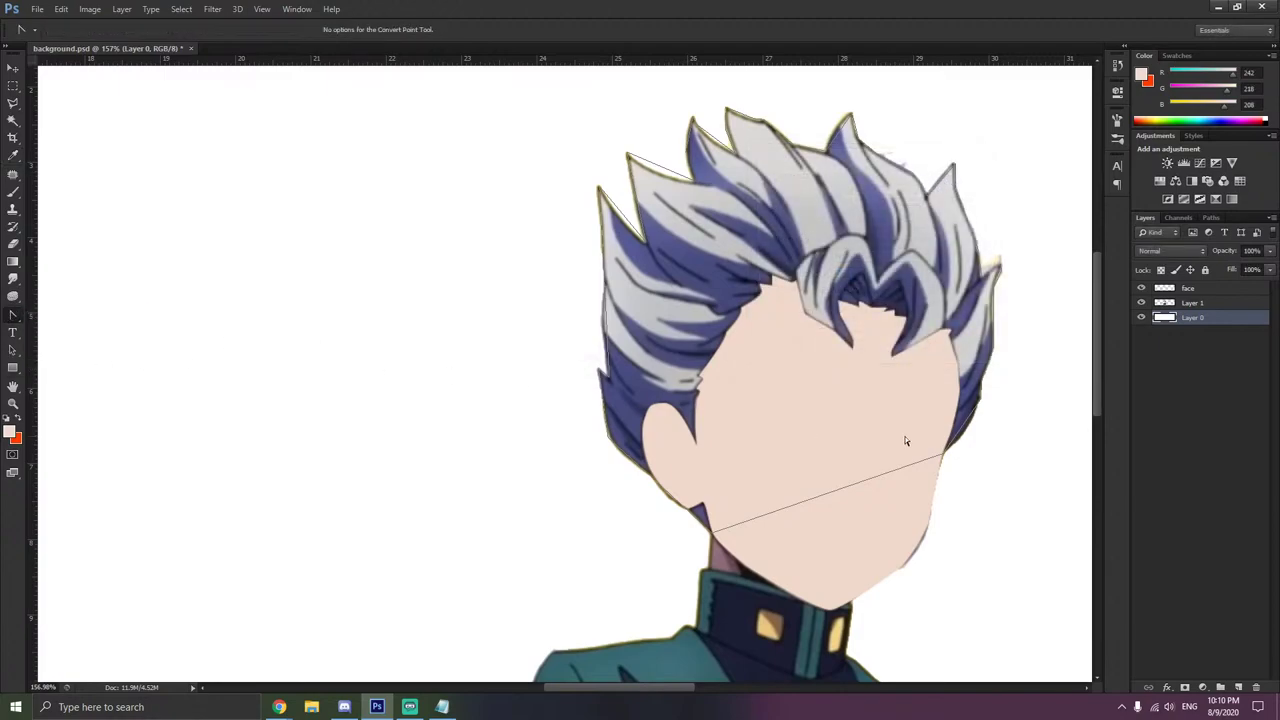
scroll(906, 443, "up", 5)
scroll(925, 458, "up", 2)
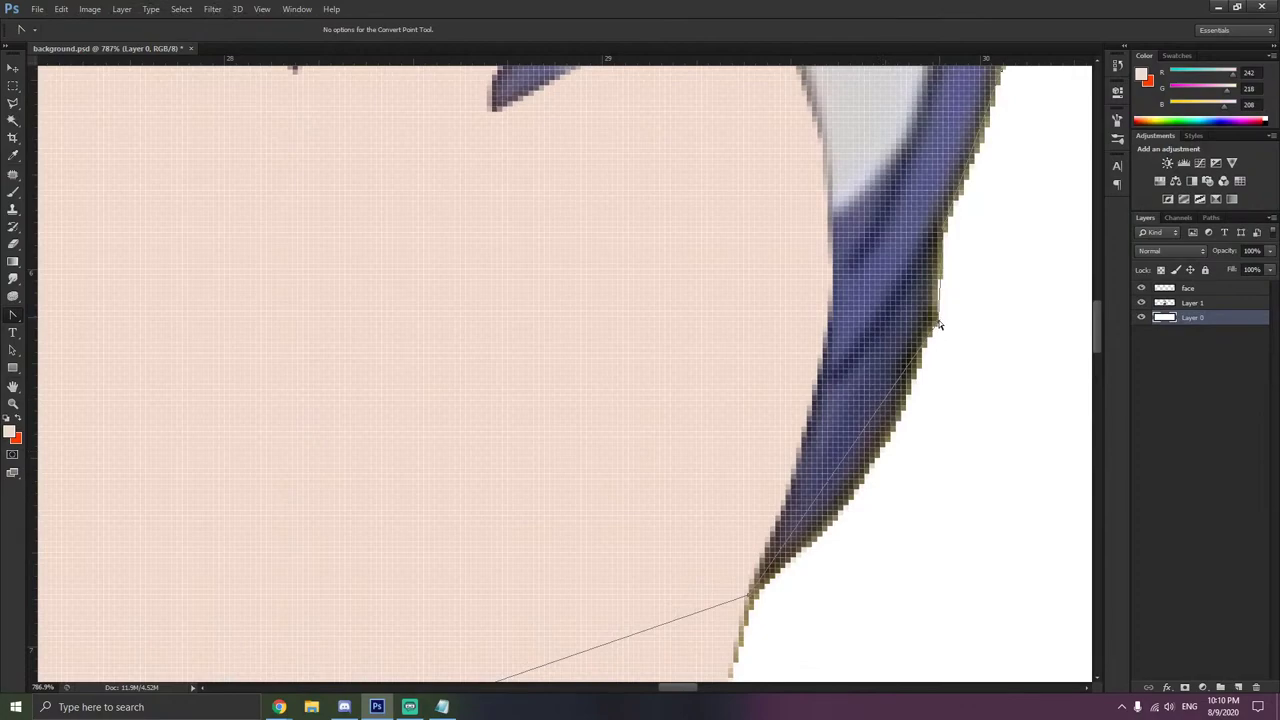
left_click_drag(936, 324, 910, 472)
scroll(1014, 293, "up", 5)
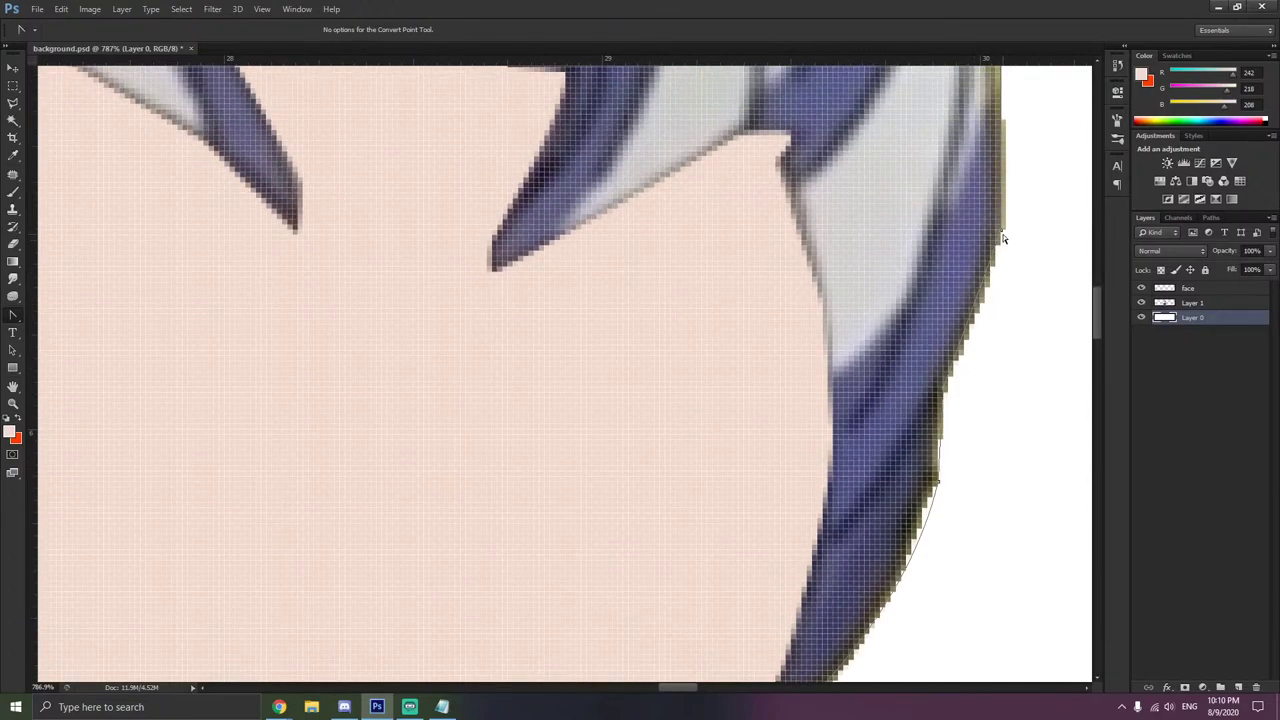
left_click_drag(1008, 224, 1007, 197)
left_click_drag(996, 268, 982, 315)
- Curve the hair path's anchors at the outermost spike's tip and in the notch beside it, opposite the ear
scroll(1026, 307, "up", 6)
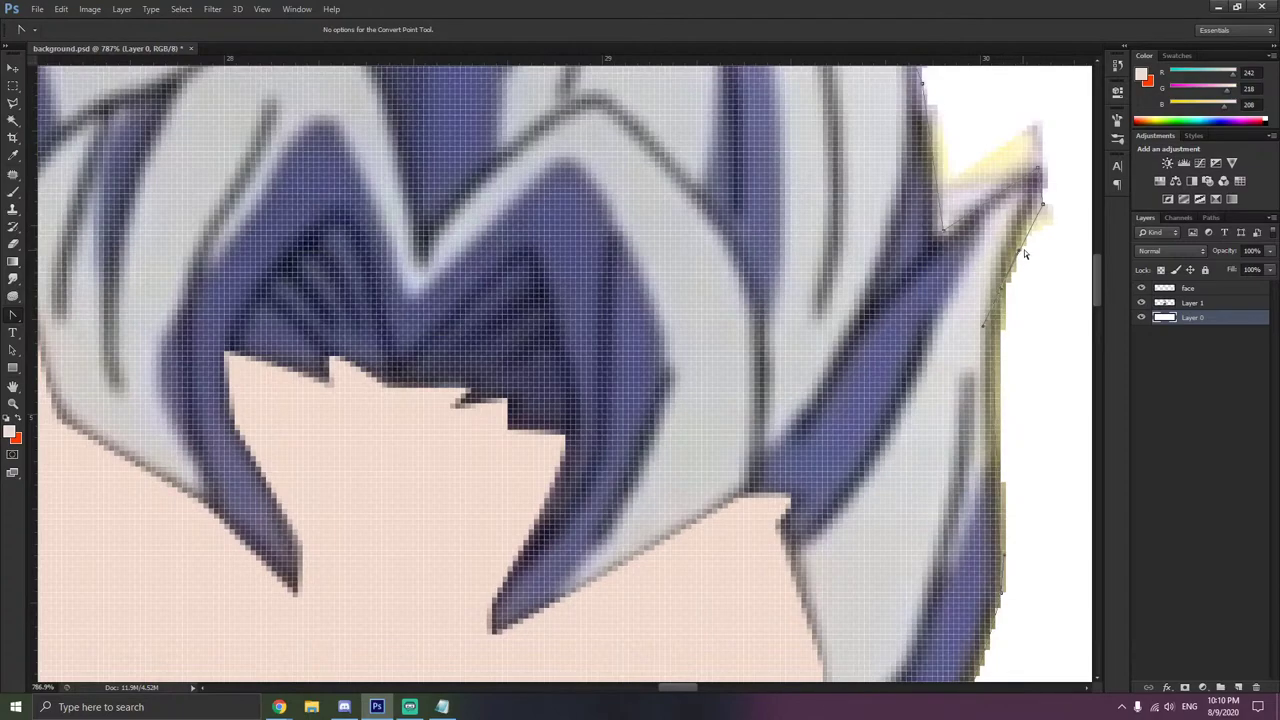
scroll(1024, 249, "up", 2)
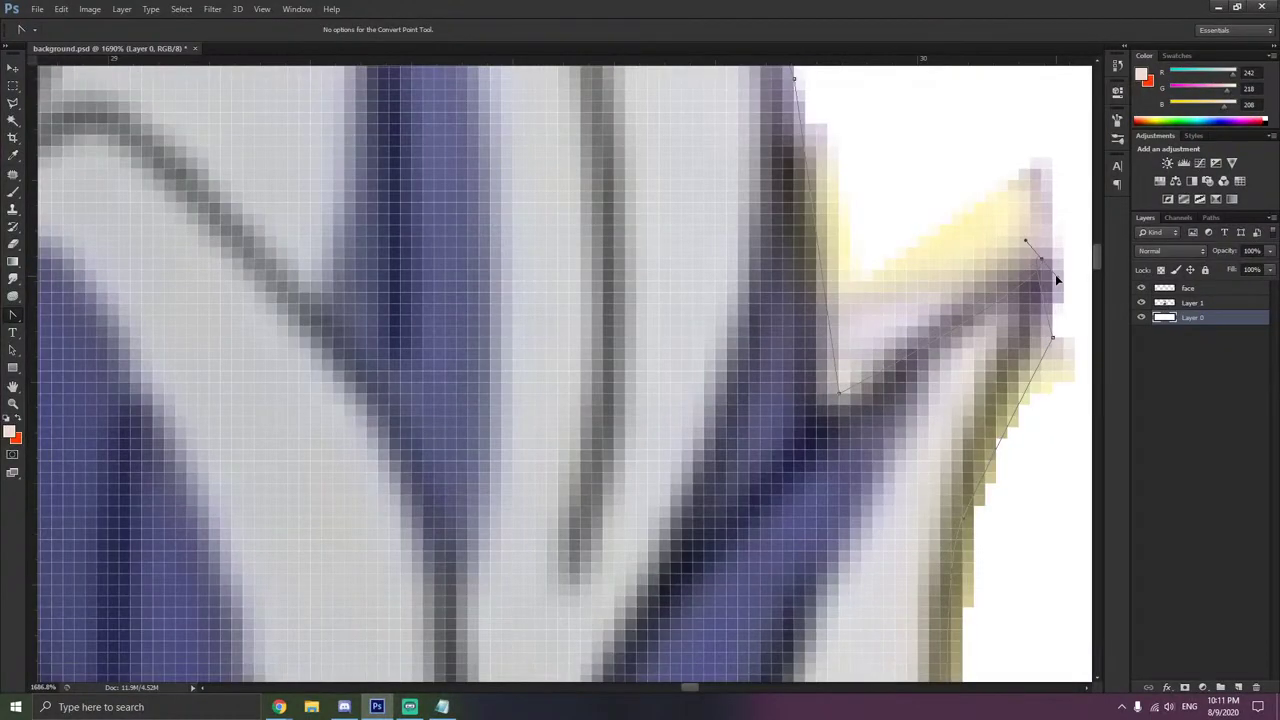
left_click_drag(1055, 274, 1030, 243)
left_click_drag(838, 395, 837, 340)
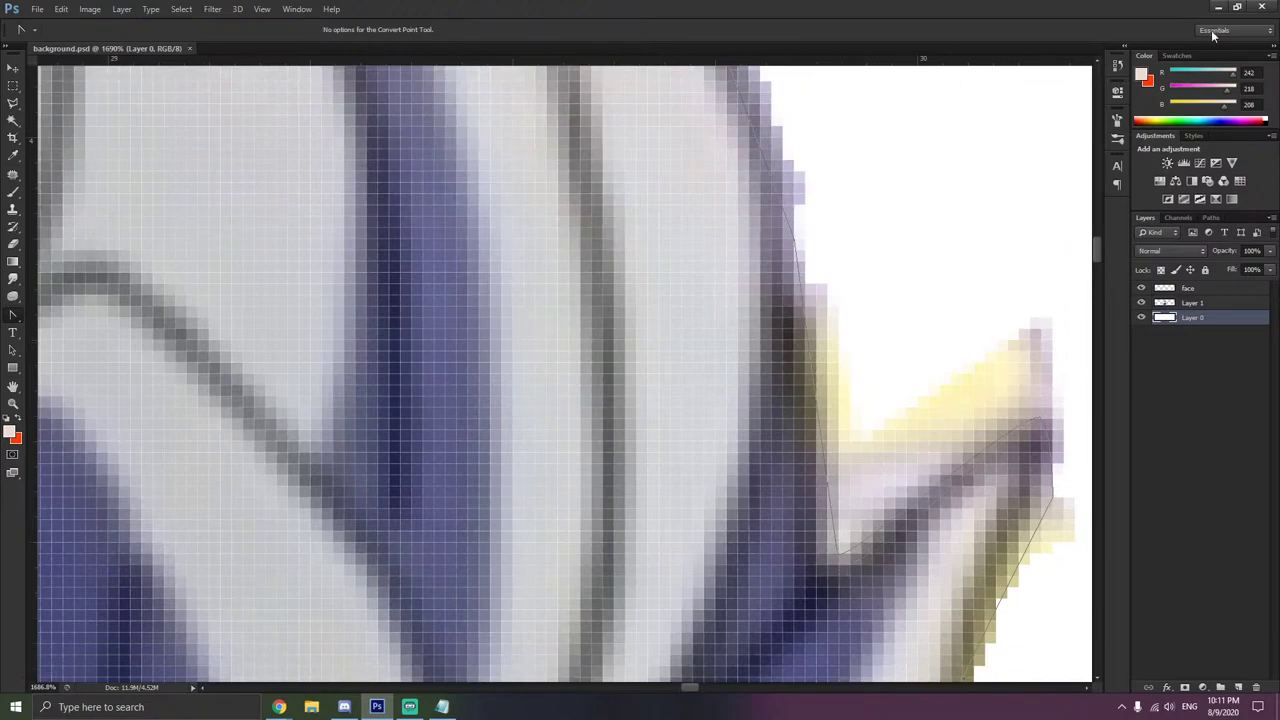
- Close Photoshop and relaunch it from the Windows search
left_click(1265, 7)
key("super")
type("p")
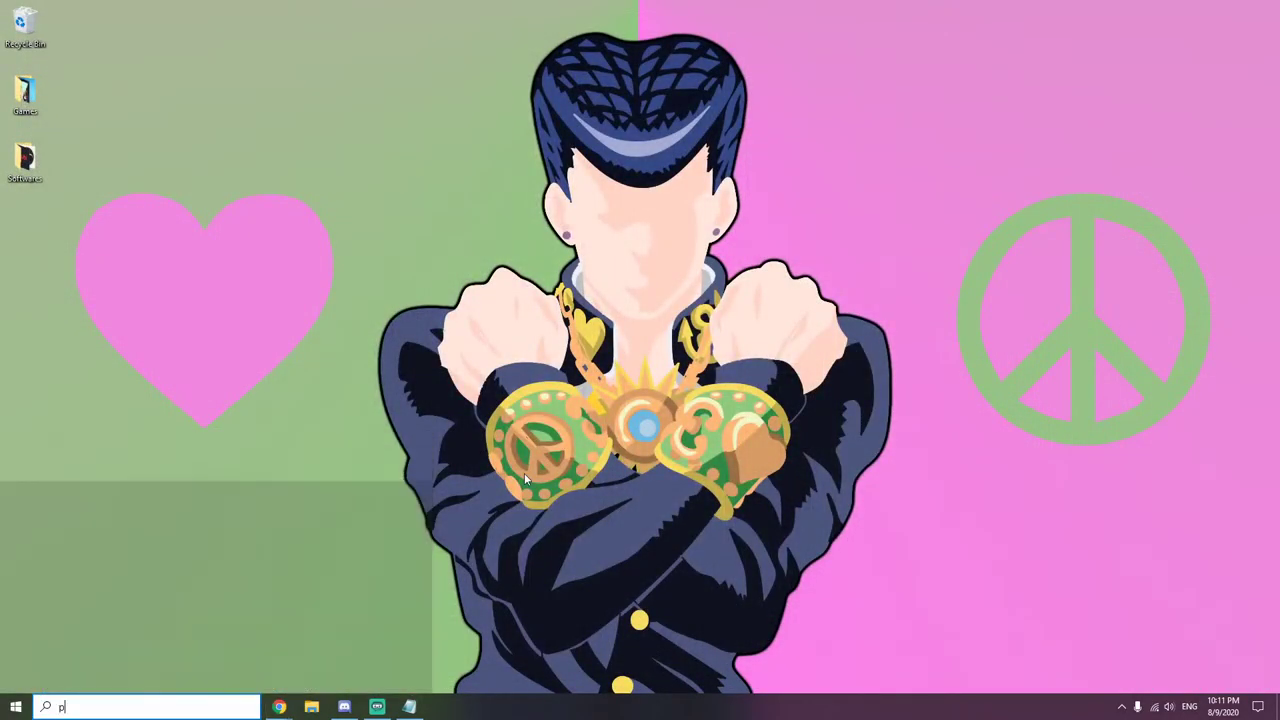
type("hotos")
key("Return")
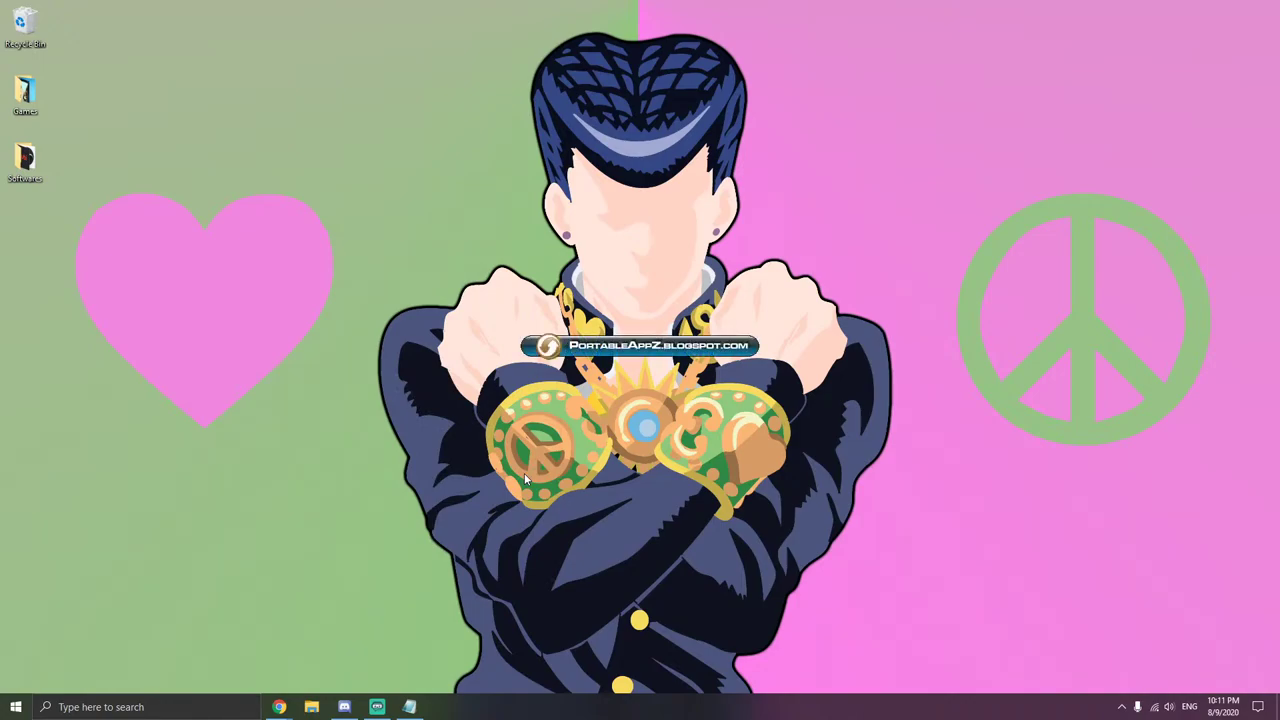
mouse_move(279, 707)
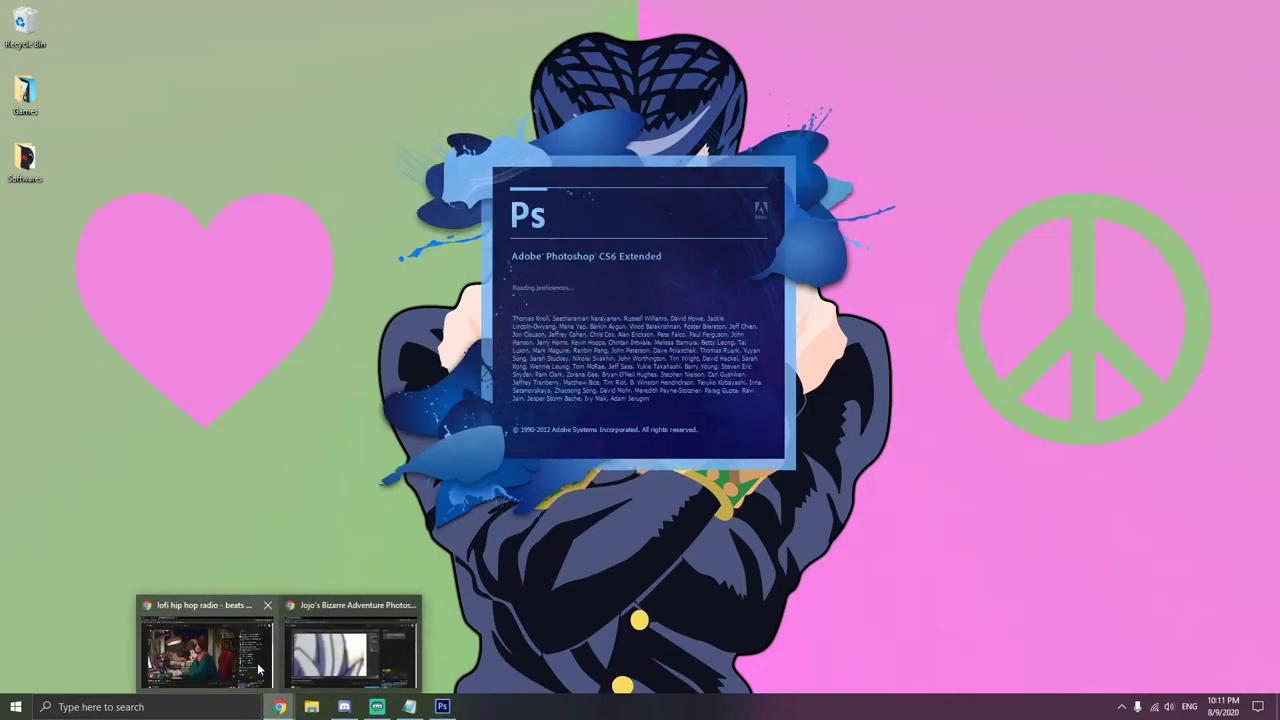
left_click(208, 648)
left_click_drag(1279, 100, 360, 8)
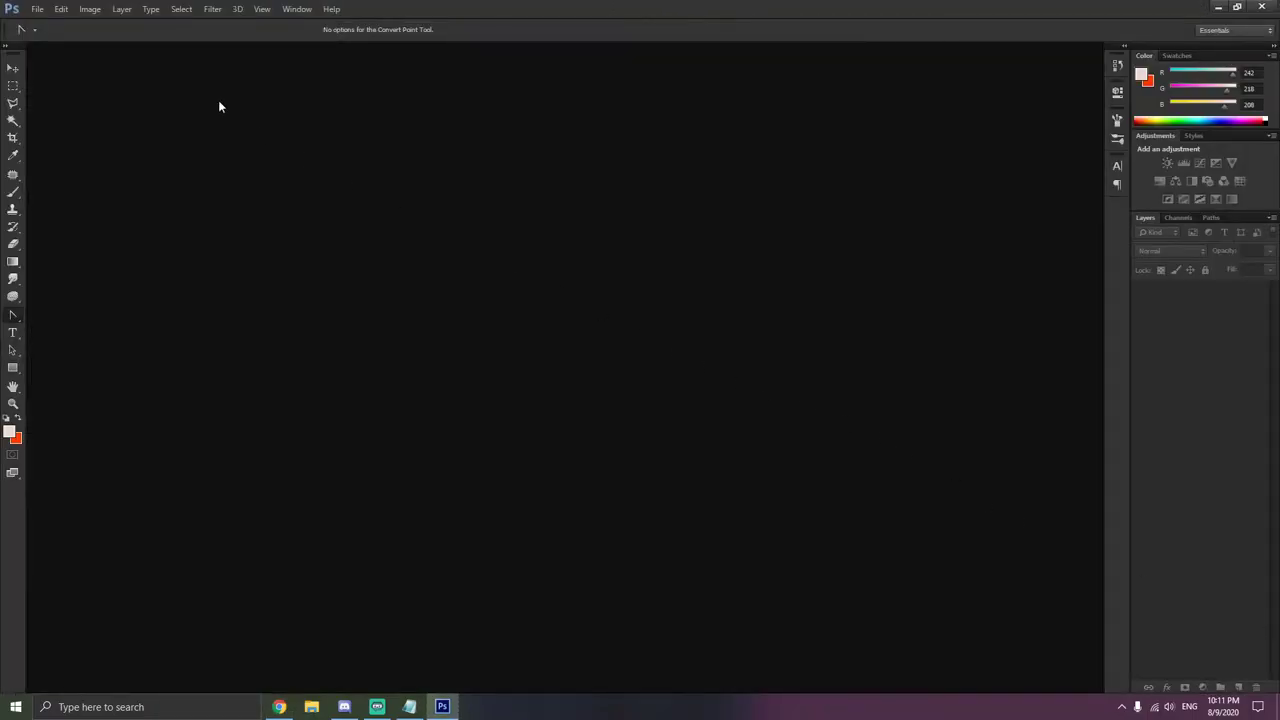
- Open background.psd in Photoshop and frame the character's hair
left_click(37, 9)
left_click(45, 34)
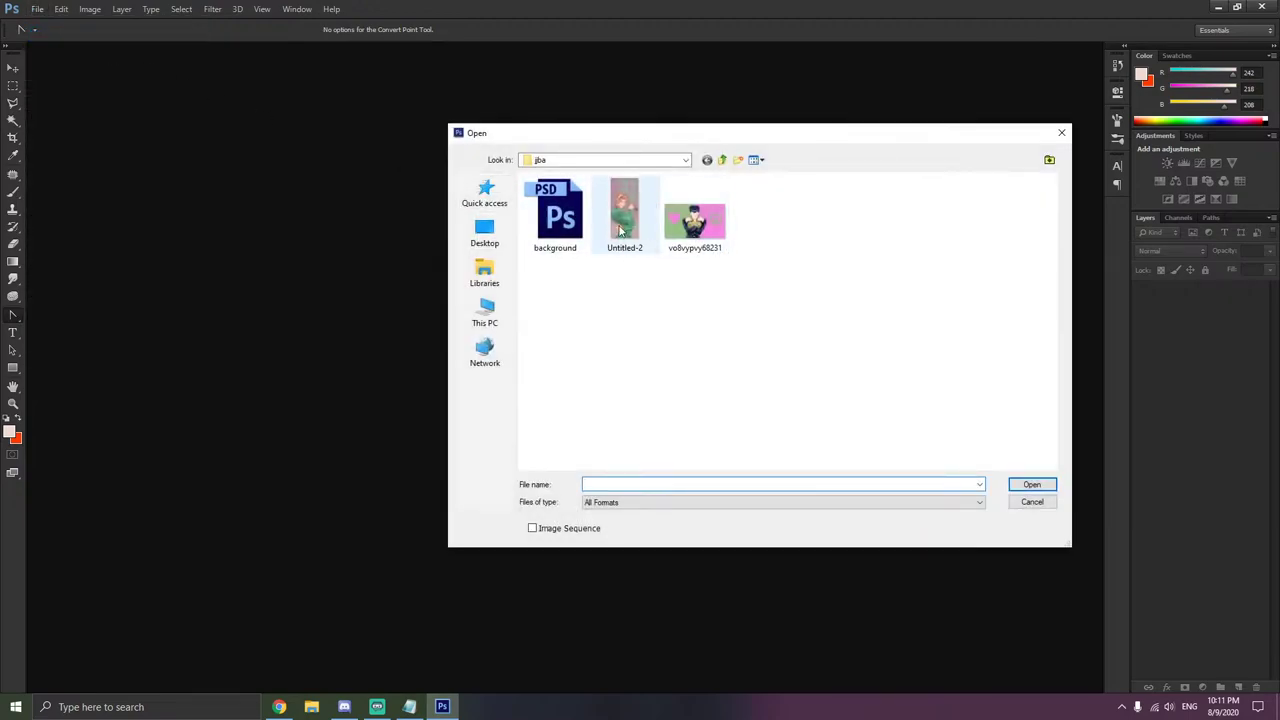
double_click(560, 218)
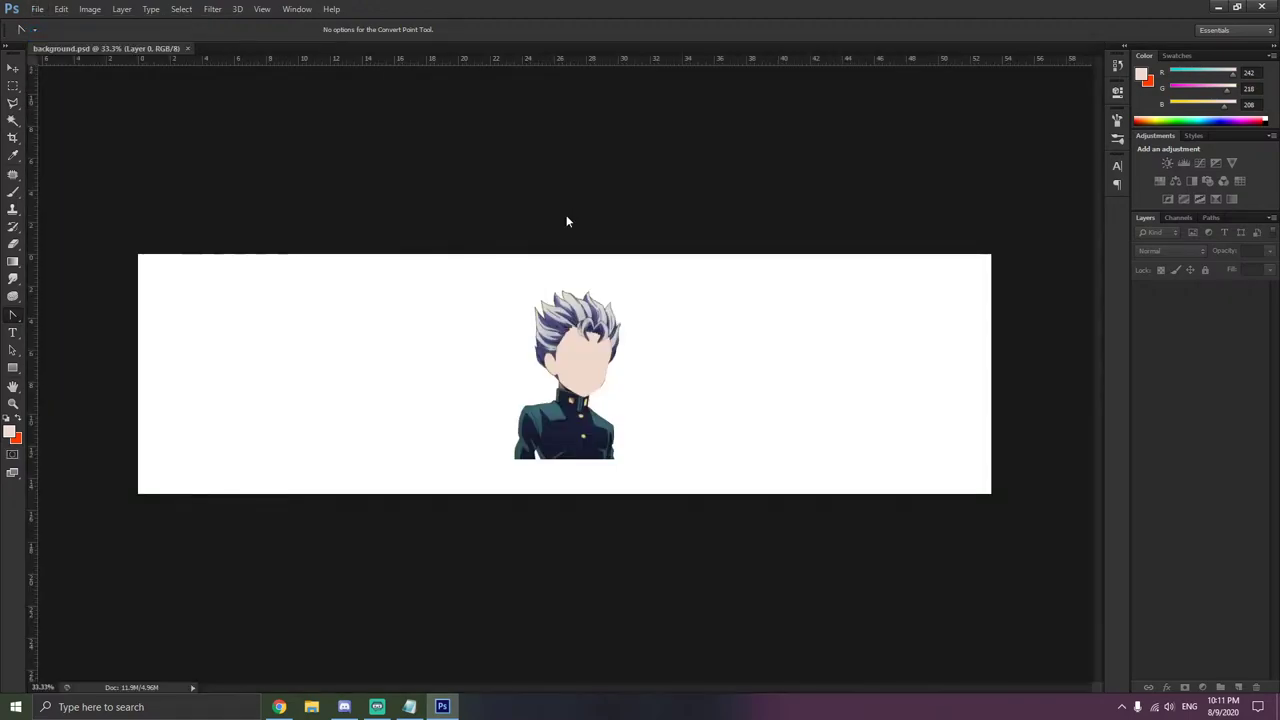
scroll(558, 309, "up", 6)
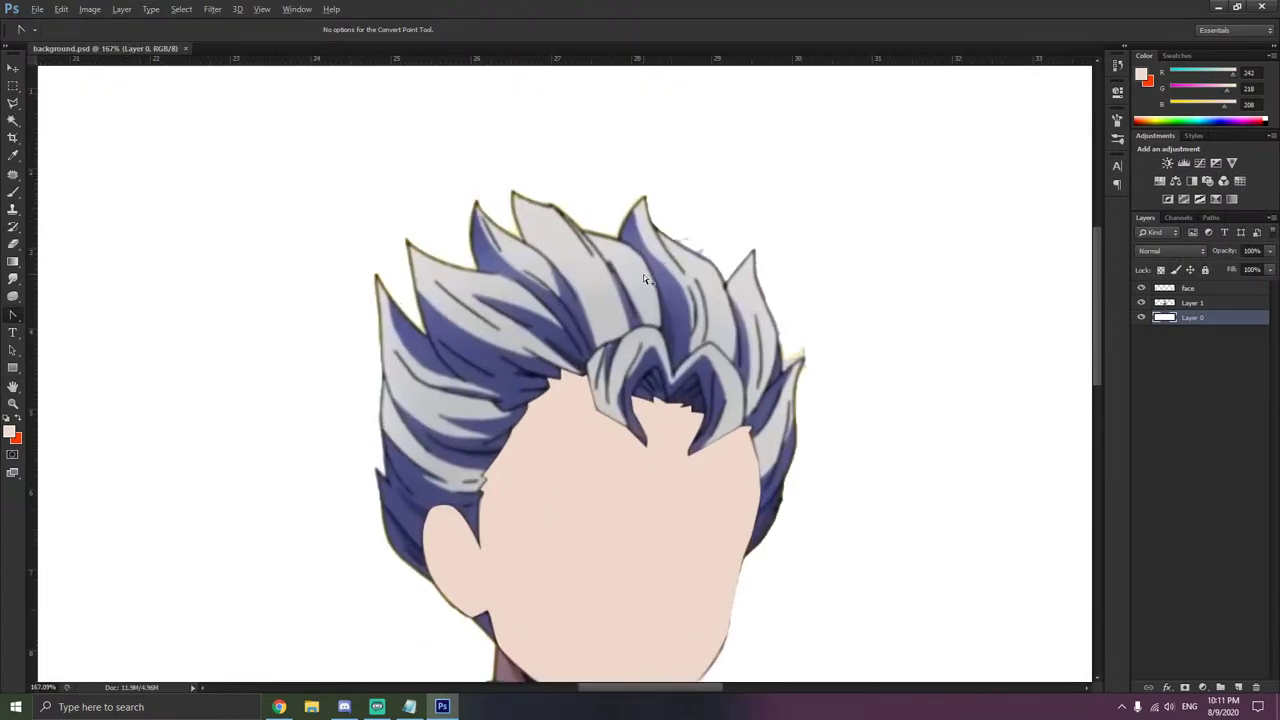
key("alt")
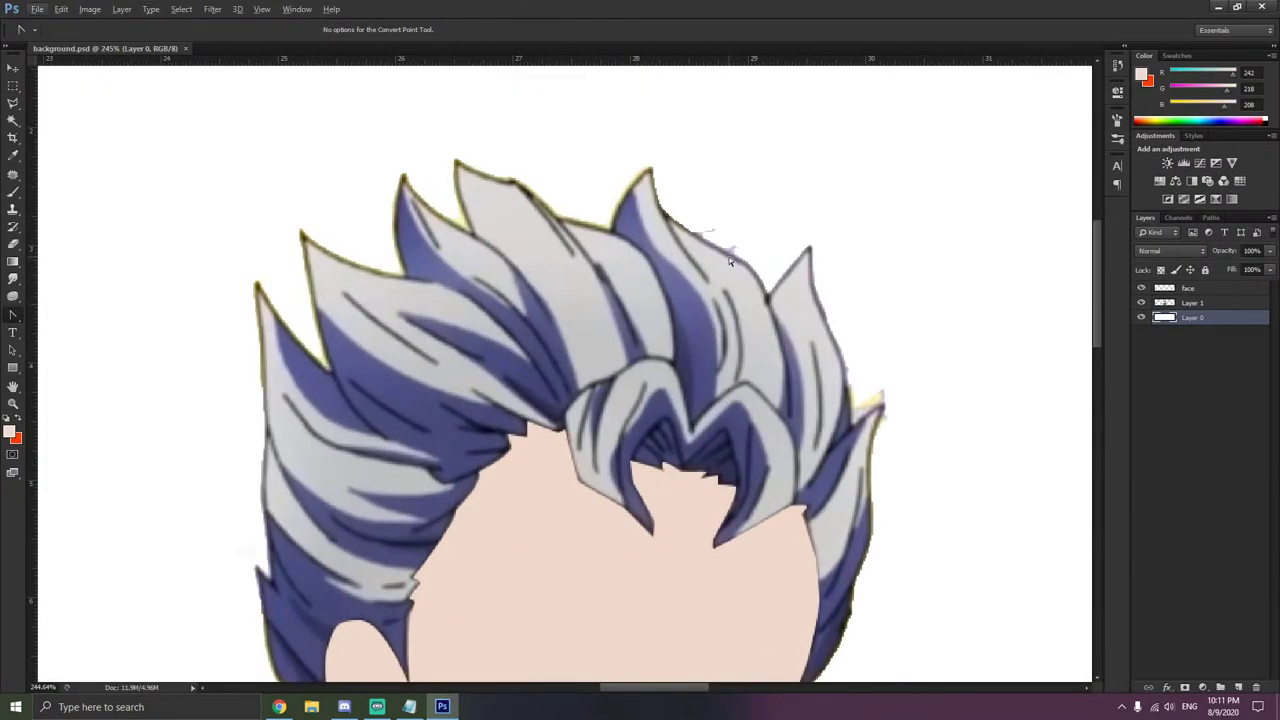
- Make Layer 1 the active layer and activate the Pen tool
left_click(1186, 289)
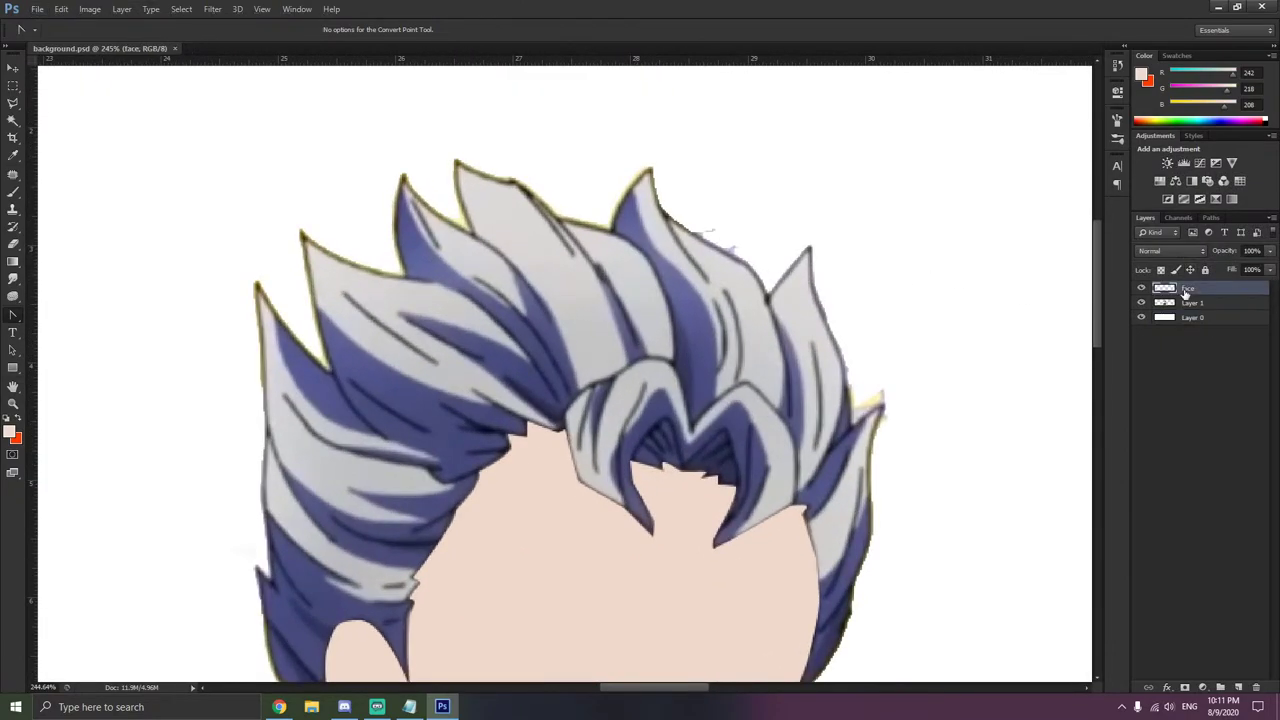
left_click(1183, 303)
scroll(821, 337, "down", 3)
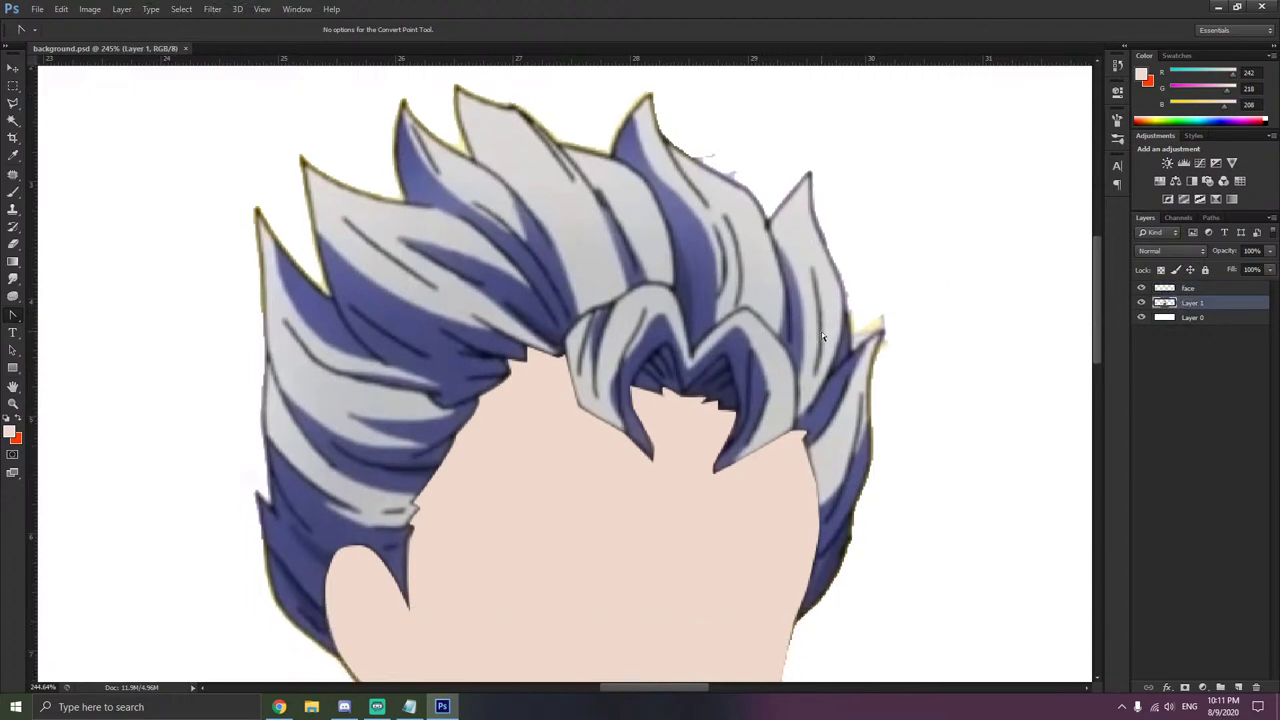
scroll(821, 336, "down", 5)
right_click(13, 315)
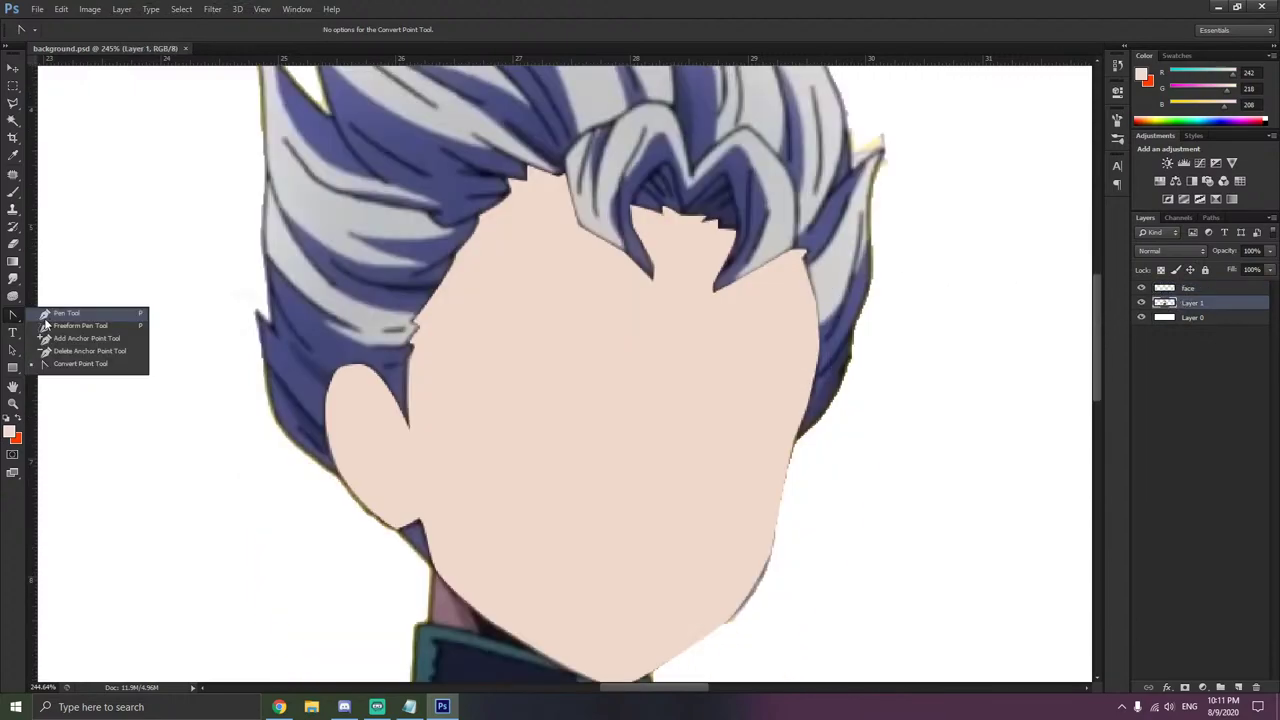
left_click(70, 313)
scroll(779, 444, "up", 8)
scroll(770, 459, "down", 1)
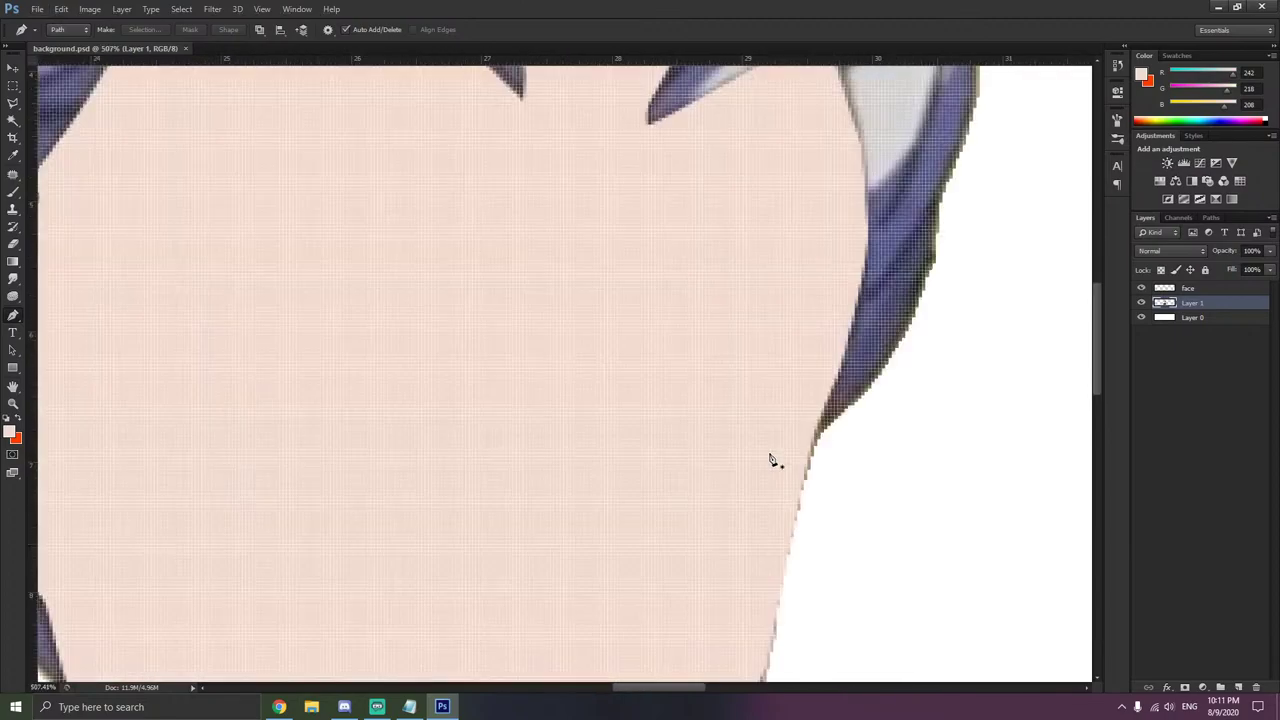
key("ctrl+0")
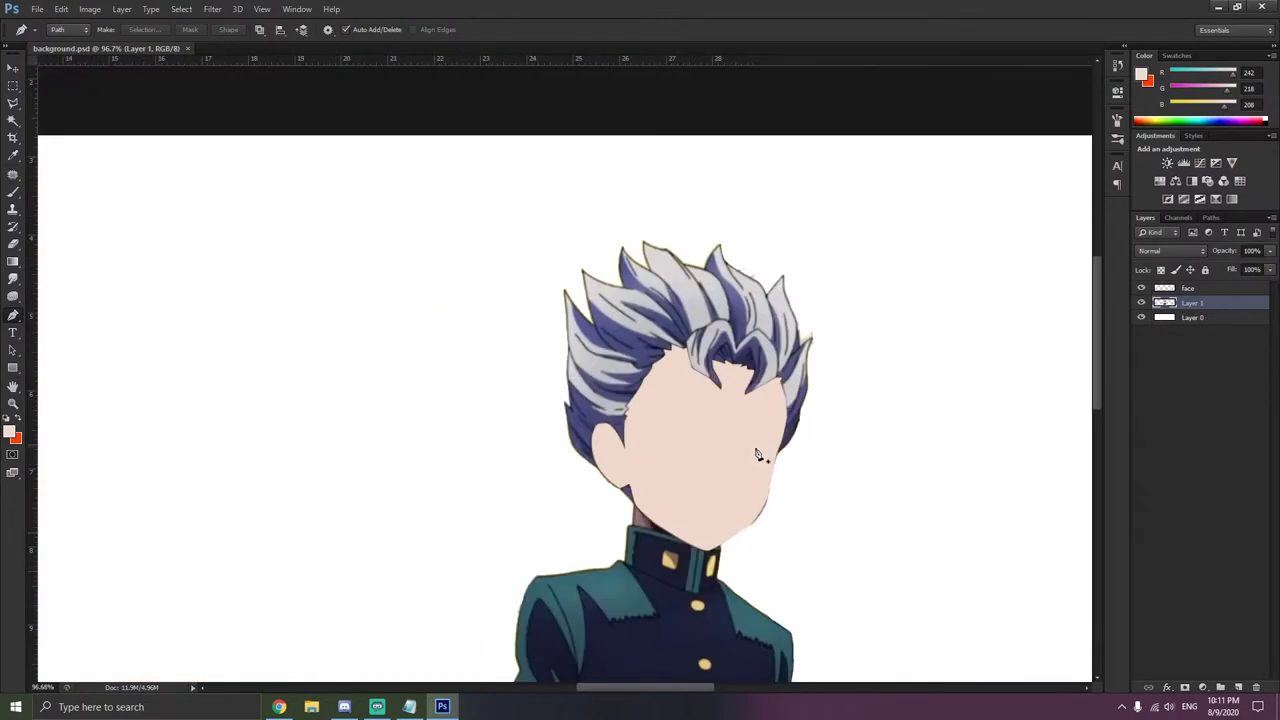
- Open Task Manager to examine the resource use of the running processes
right_click(622, 707)
left_click(660, 652)
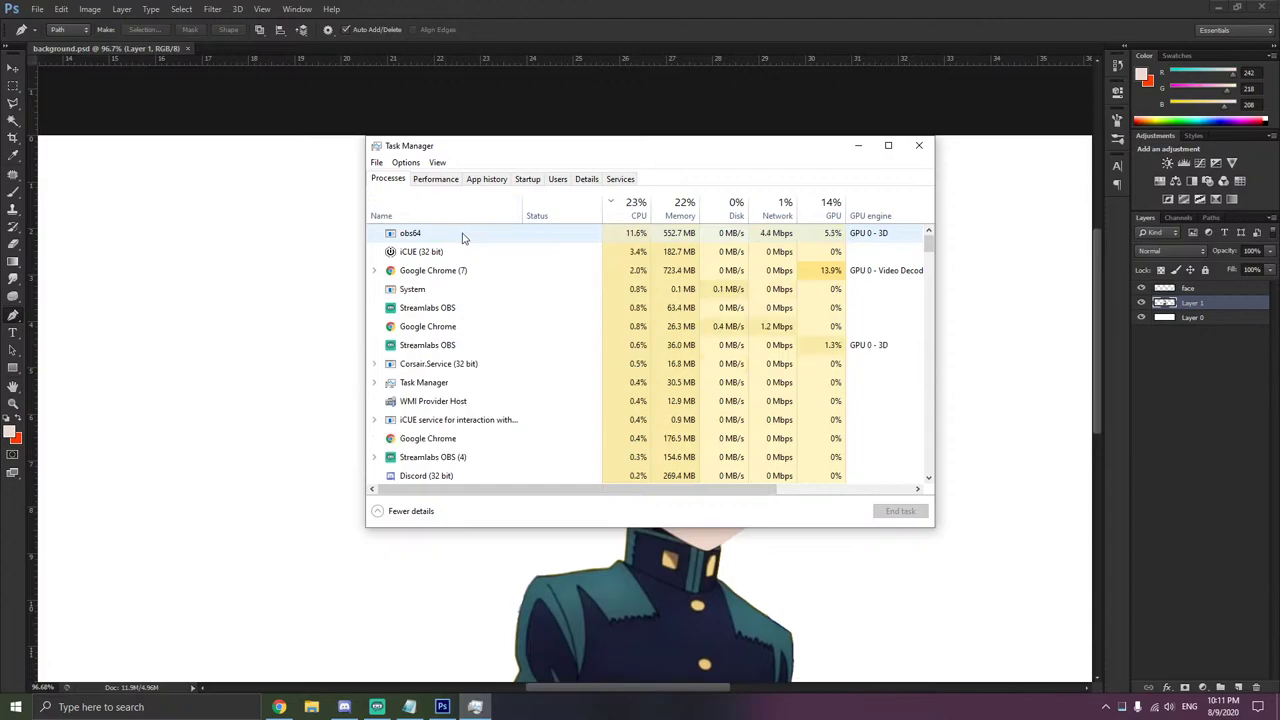
- Launch OBS Studio (64bit) from the Windows search and close Task Manager
left_click(190, 710)
type("o")
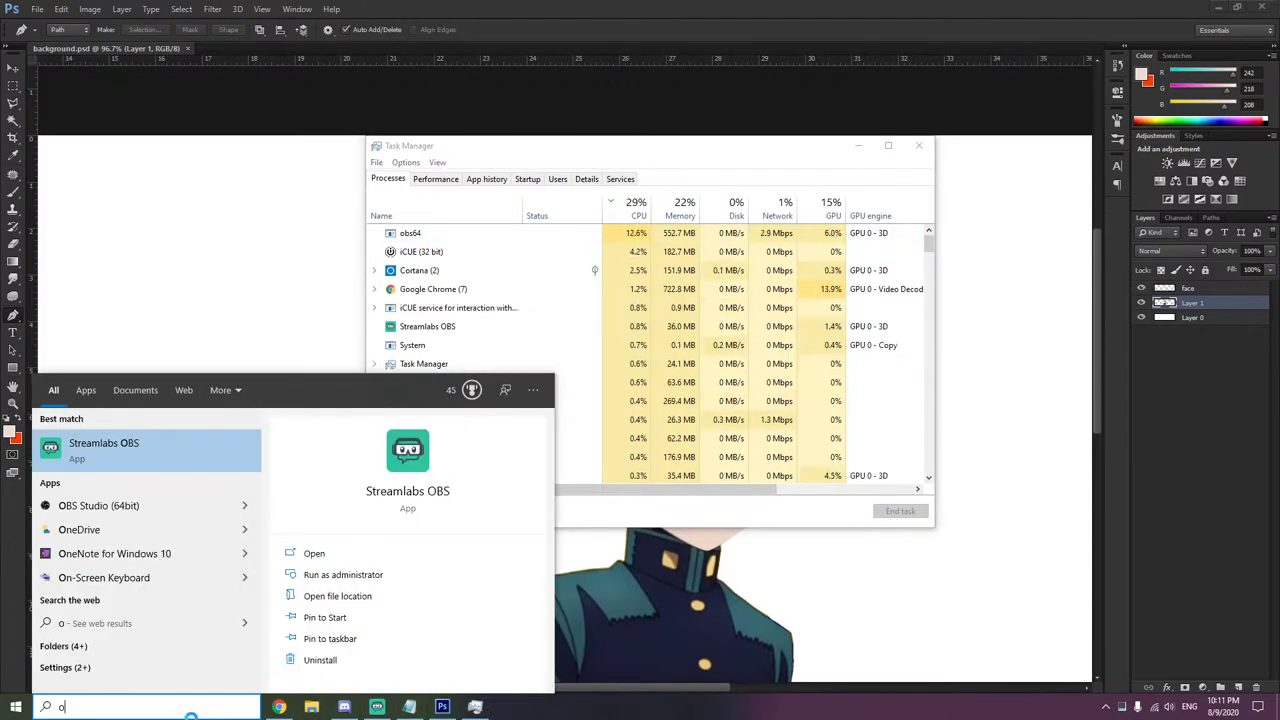
type("bs")
key("Down")
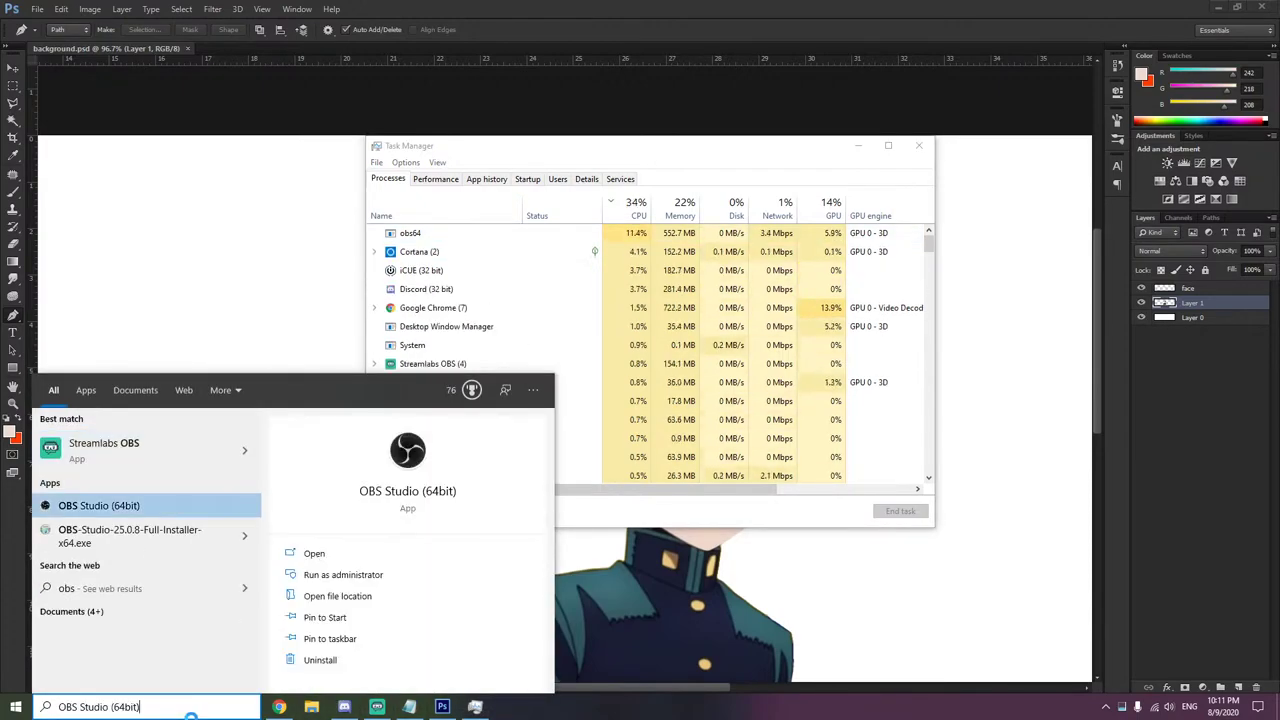
key("Return")
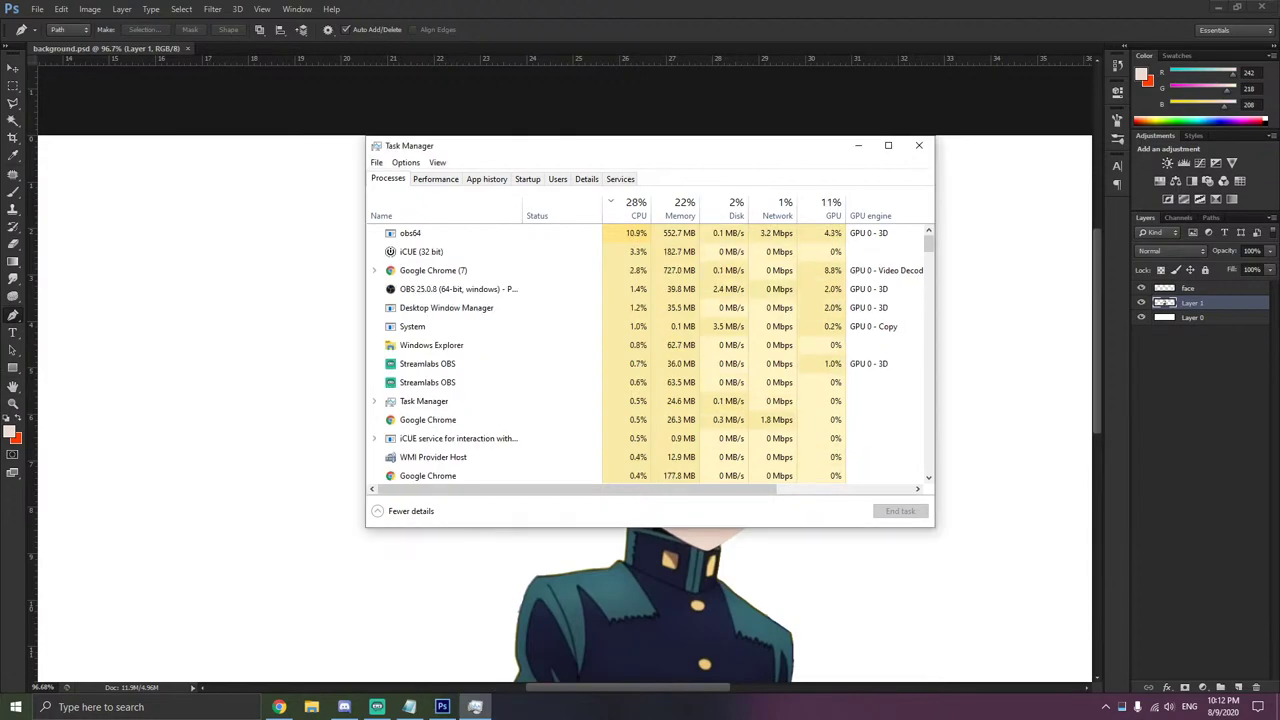
left_click(920, 150)
- Start a new hair path on Layer 1 inside the face edge opposite the ear and trace up the outer hair edge
scroll(814, 491, "up", 5)
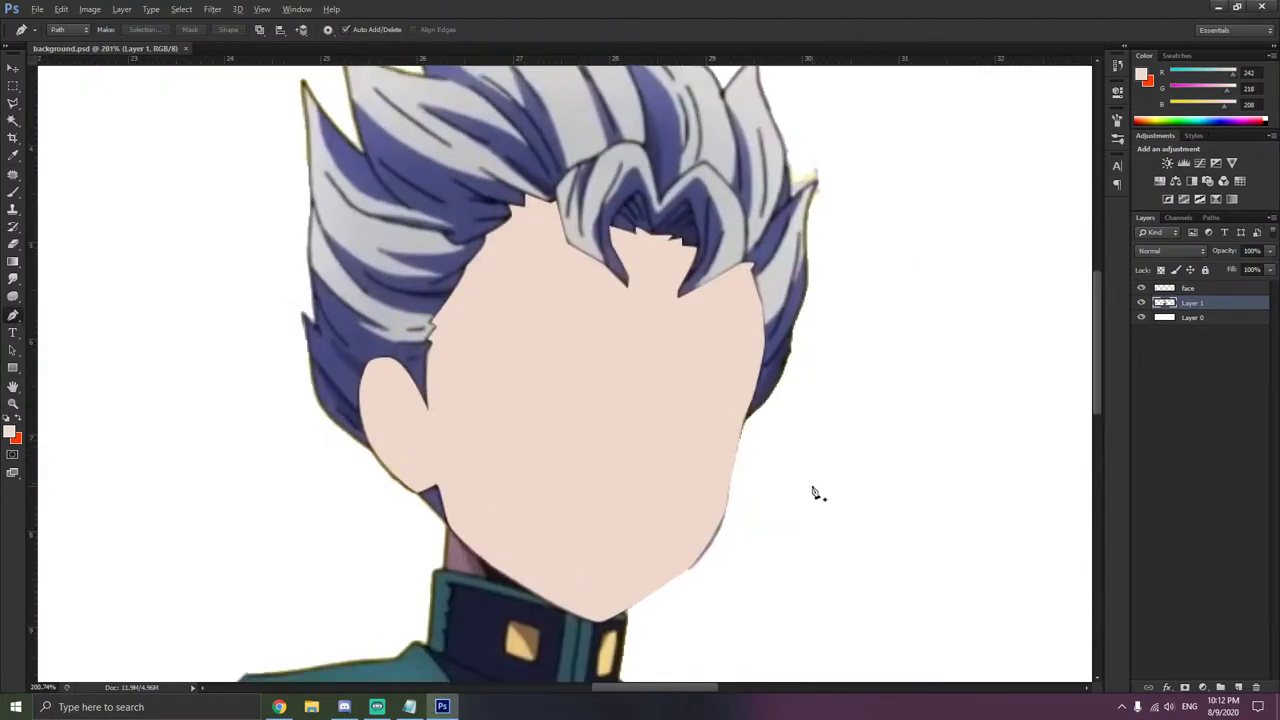
scroll(704, 456, "up", 1)
left_click(656, 365)
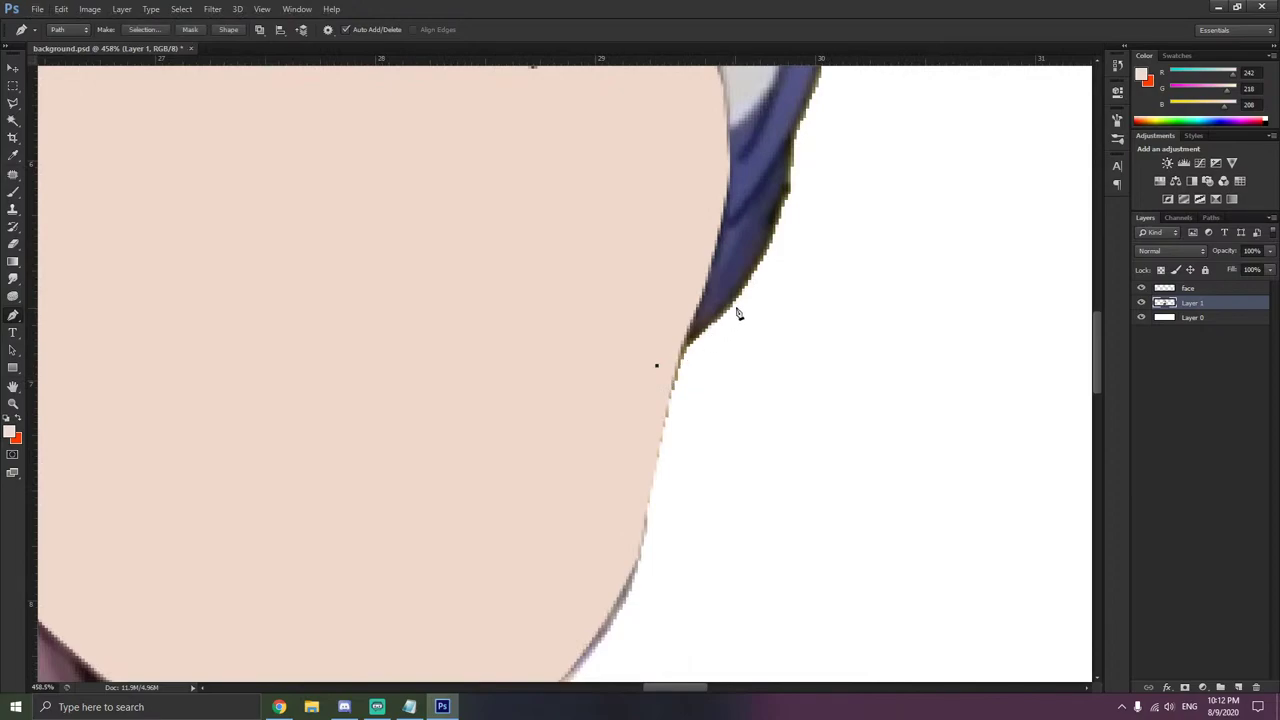
left_click(789, 190)
scroll(791, 194, "up", 4)
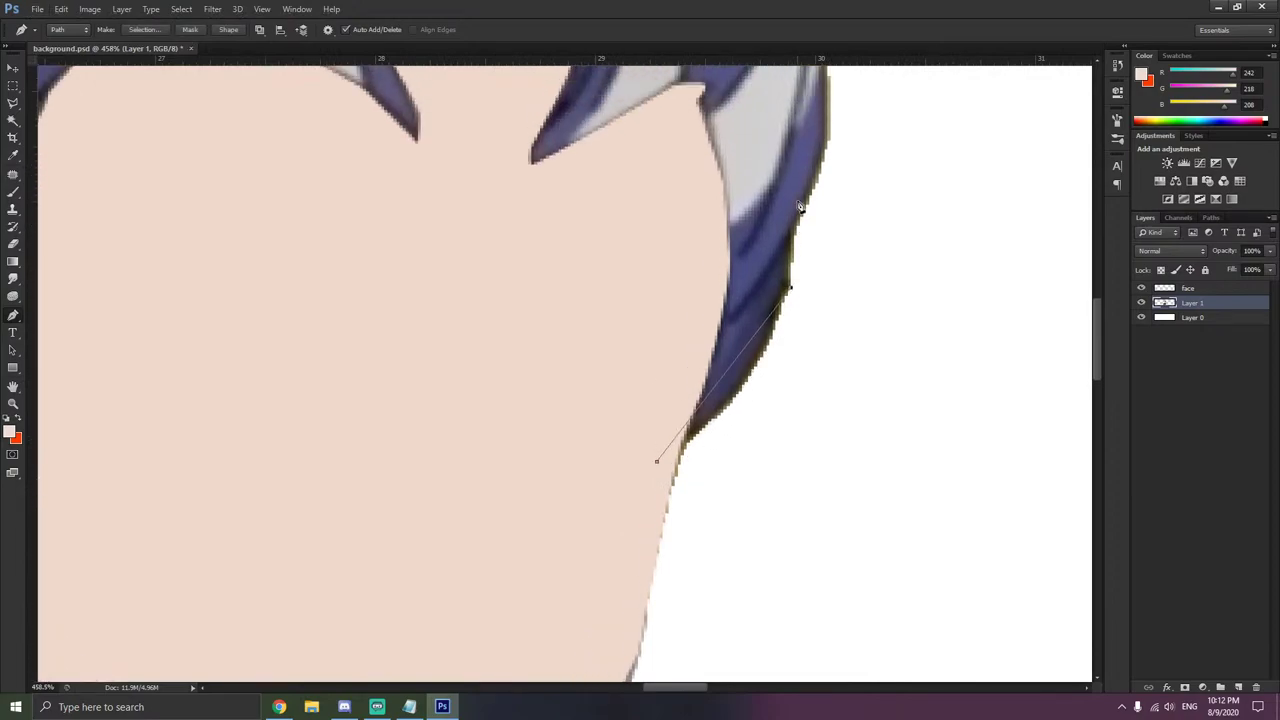
left_click(829, 209)
- Extend the hair path around the outermost spike, through its notch and up to the next spike's tip
scroll(835, 220, "up", 5)
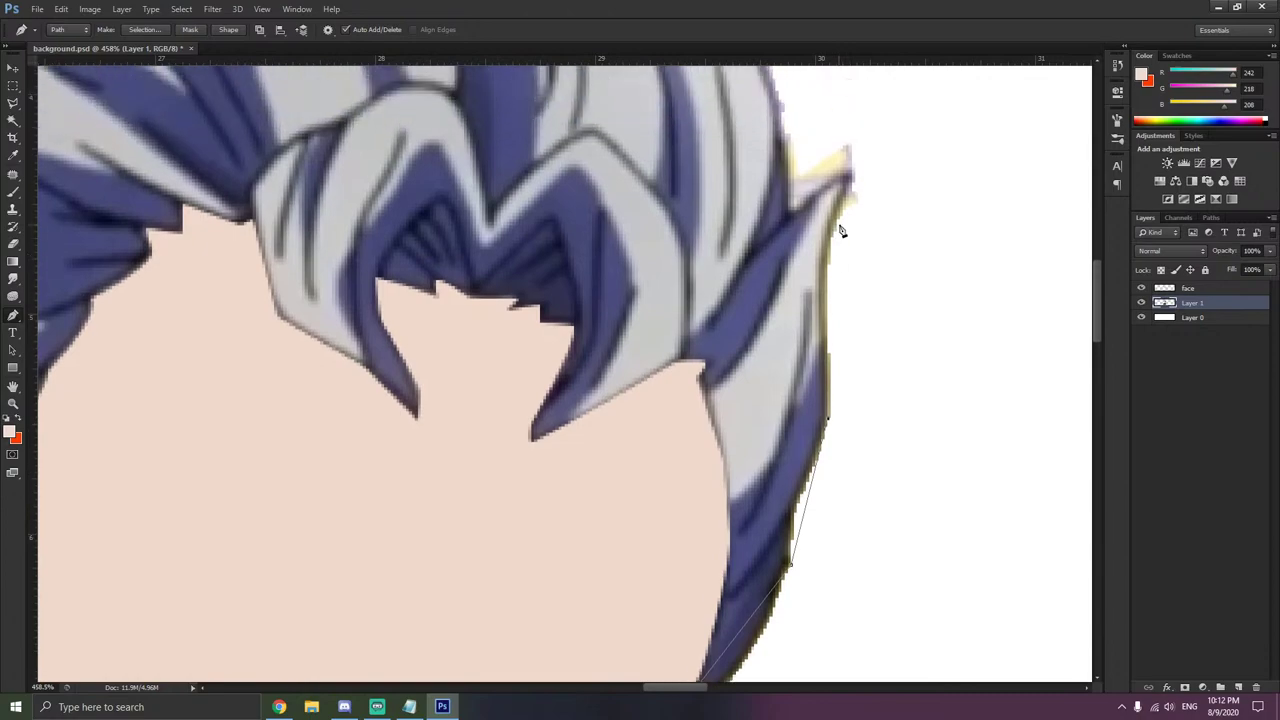
left_click(841, 210)
scroll(793, 213, "up", 5)
left_click(744, 224)
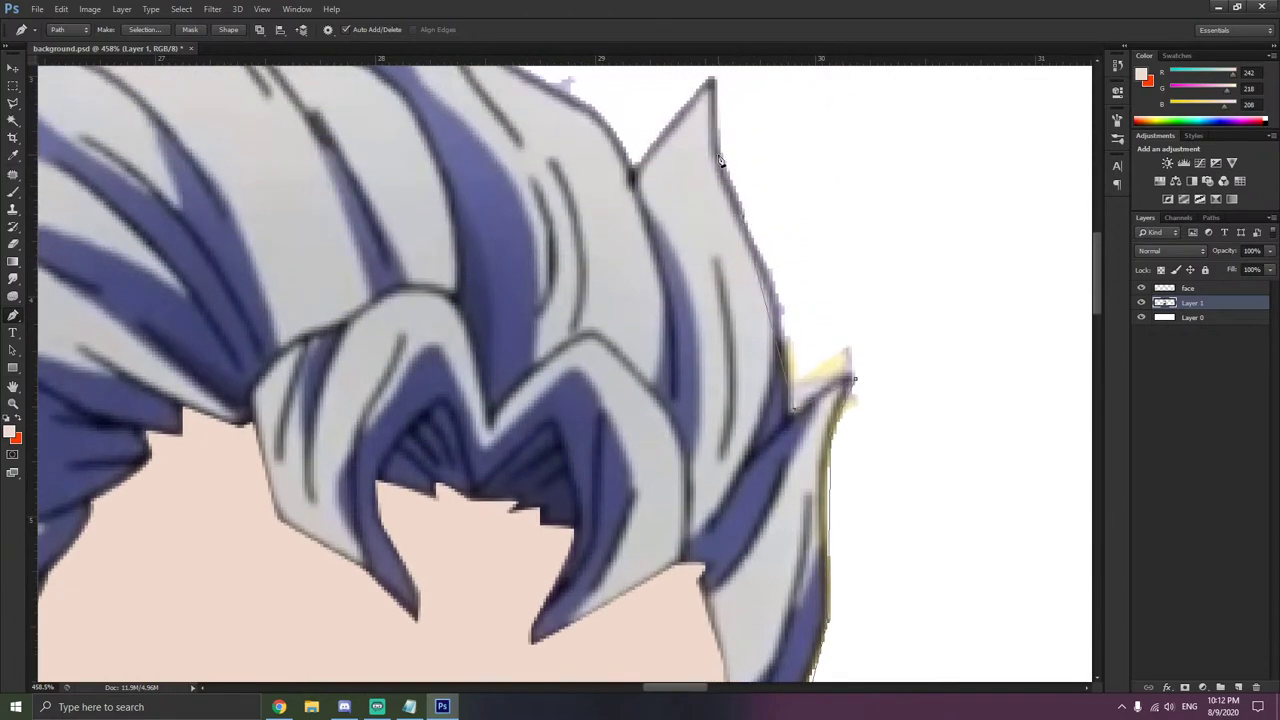
left_click(712, 81)
- Continue the hair path across the top of the hair, over the next spike to the tip of the tall central spike
scroll(640, 178, "up", 5)
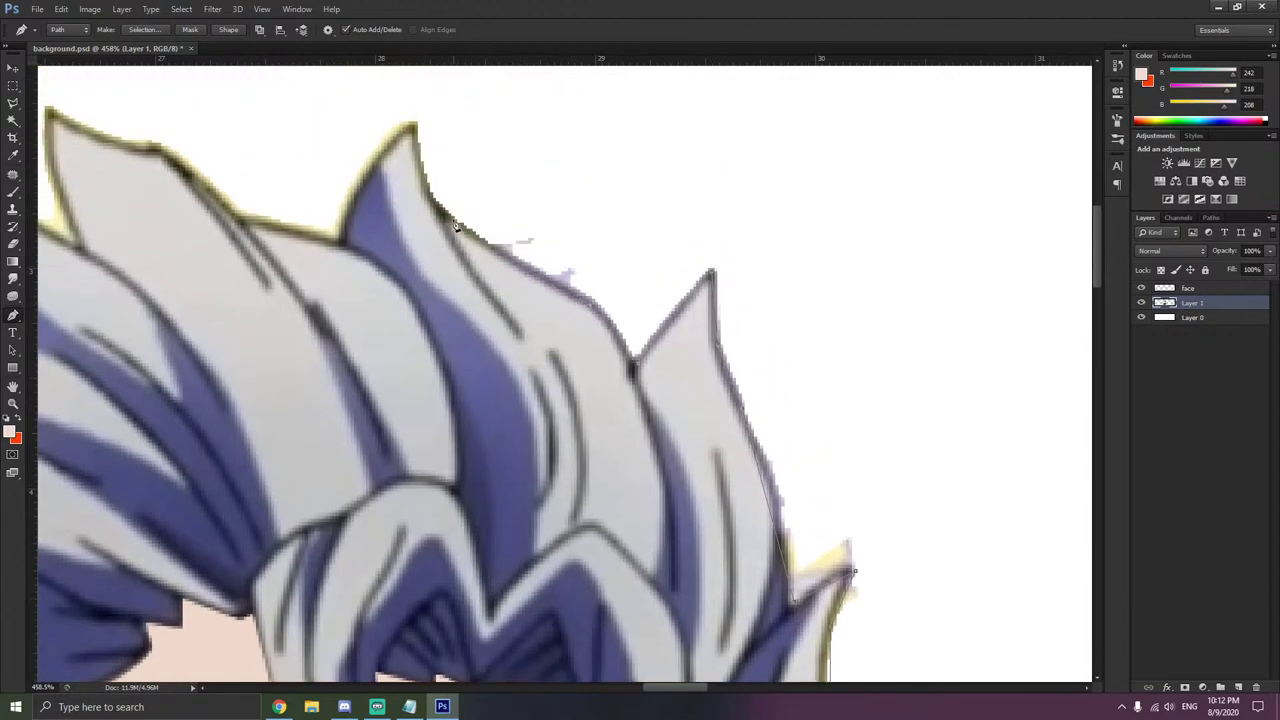
left_click(431, 195)
left_click(412, 122)
left_click(341, 239)
left_click(244, 222)
left_click(166, 150)
left_click(131, 148)
left_click(47, 108)
- Trace the hair path down the central spike, over the neighbouring spike toward the ear side and into its far notch
scroll(57, 150, "left", 10)
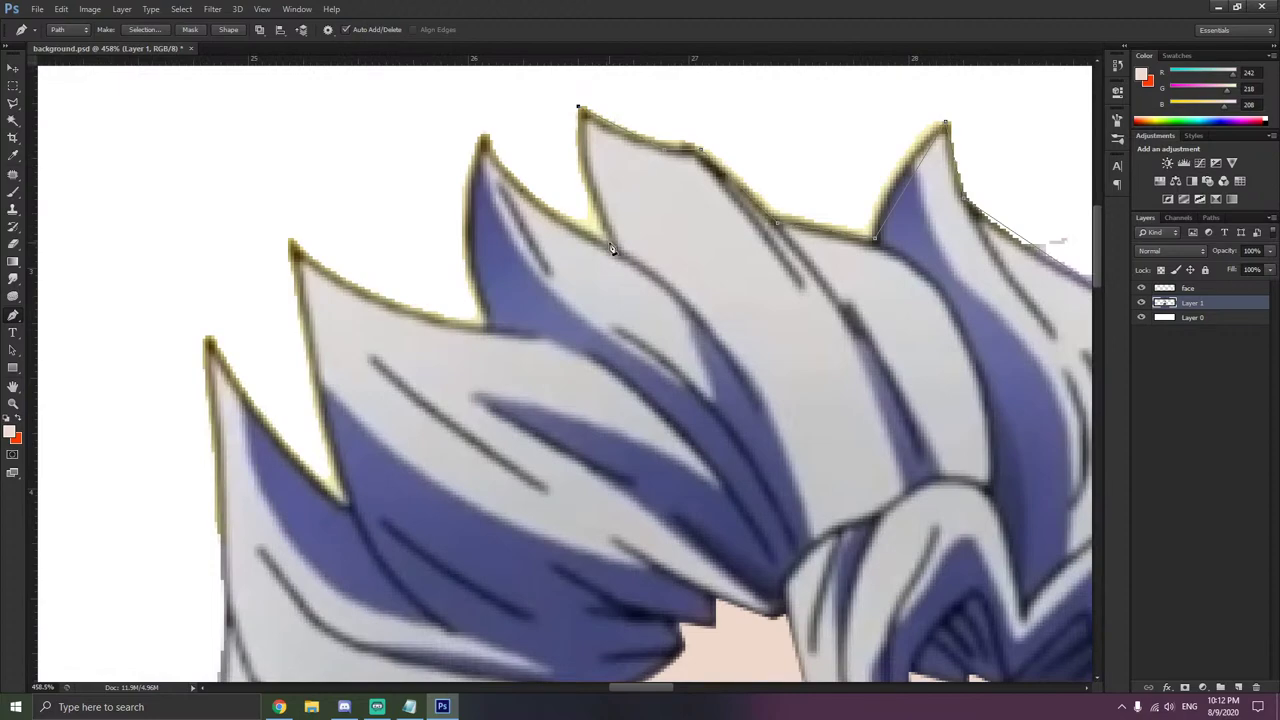
left_click(580, 174)
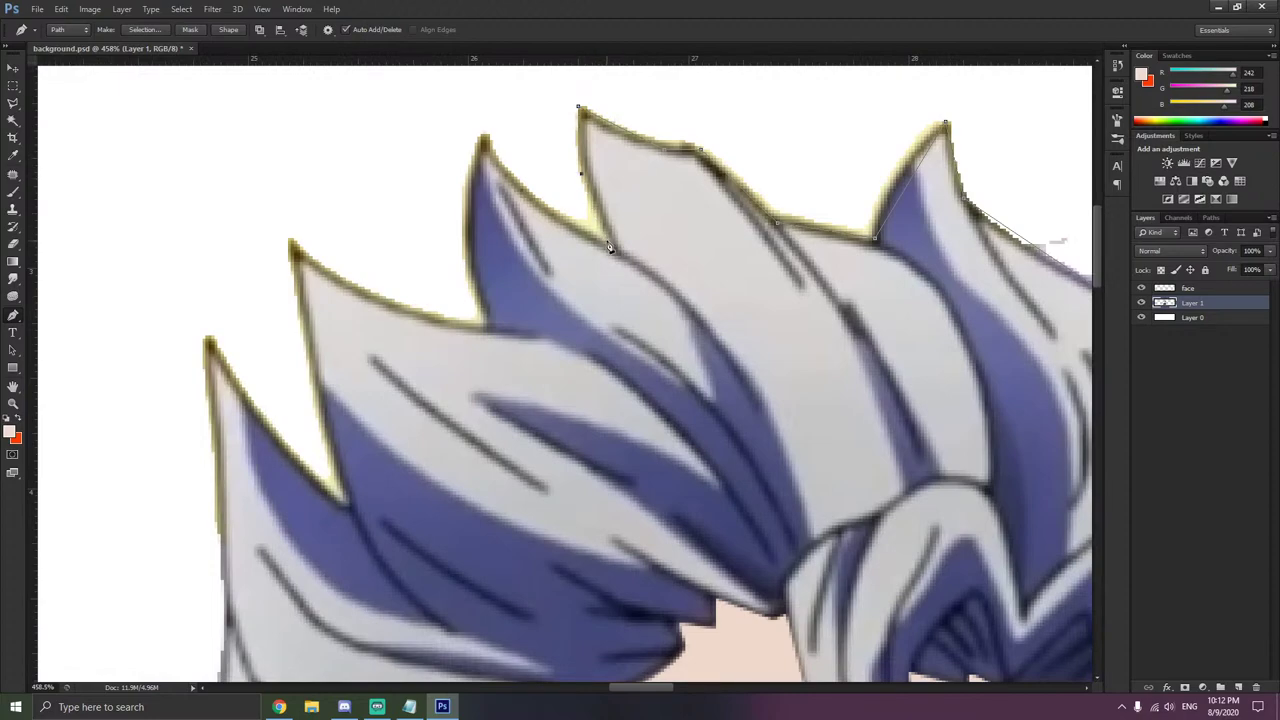
left_click(486, 131)
left_click(464, 210)
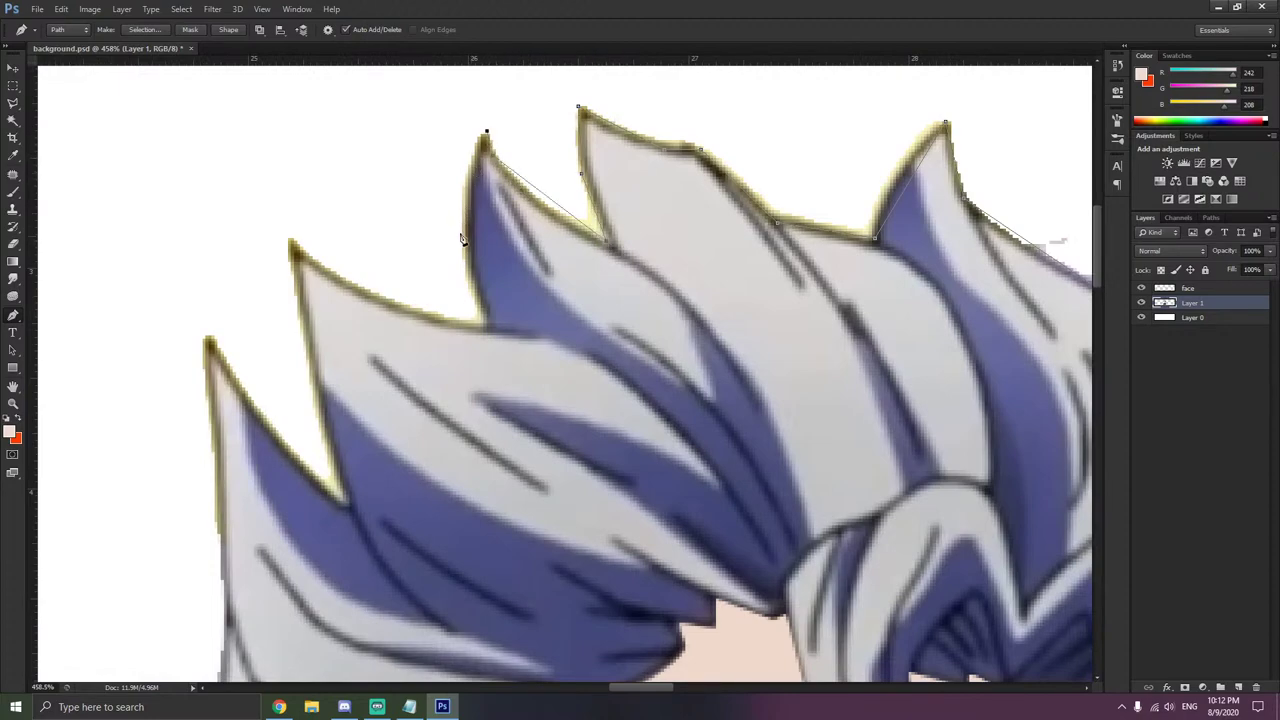
left_click(483, 322)
- Switch to Chrome and skip through the Jojo's Bizarre Adventure Photoshop live stream on YouTube to review its recent footage
key("alt+Tab")
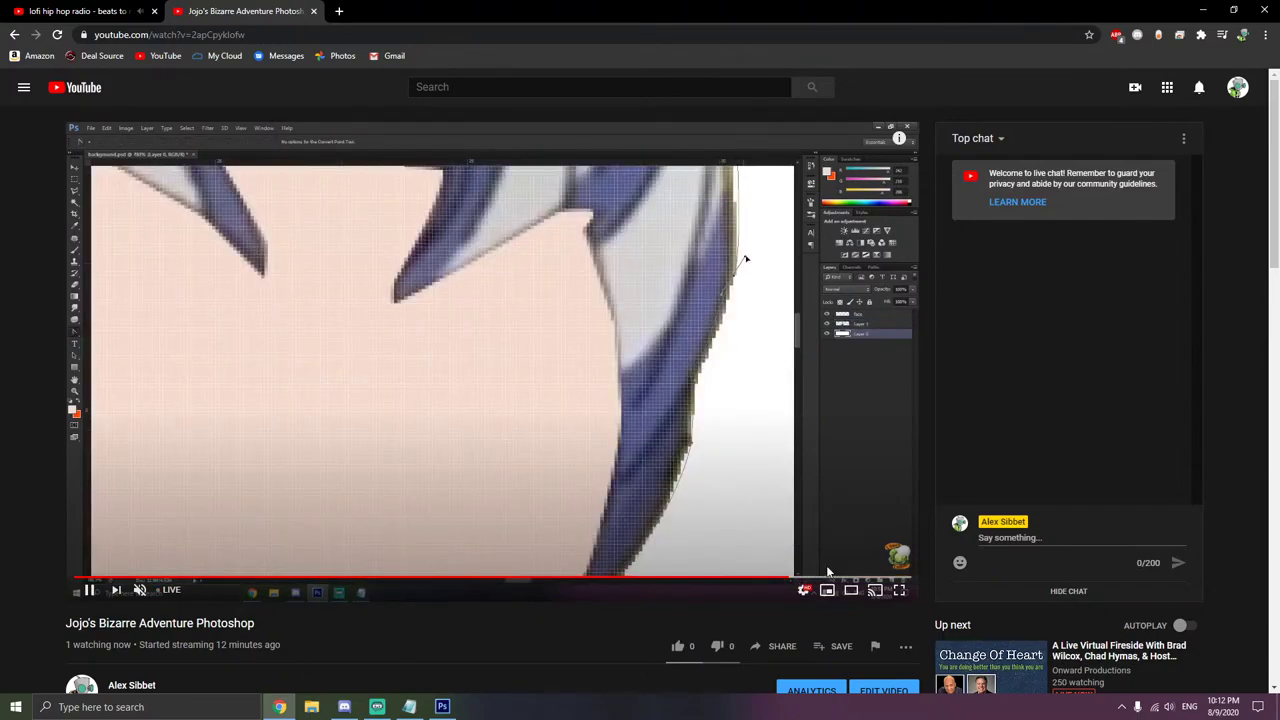
left_click(828, 570)
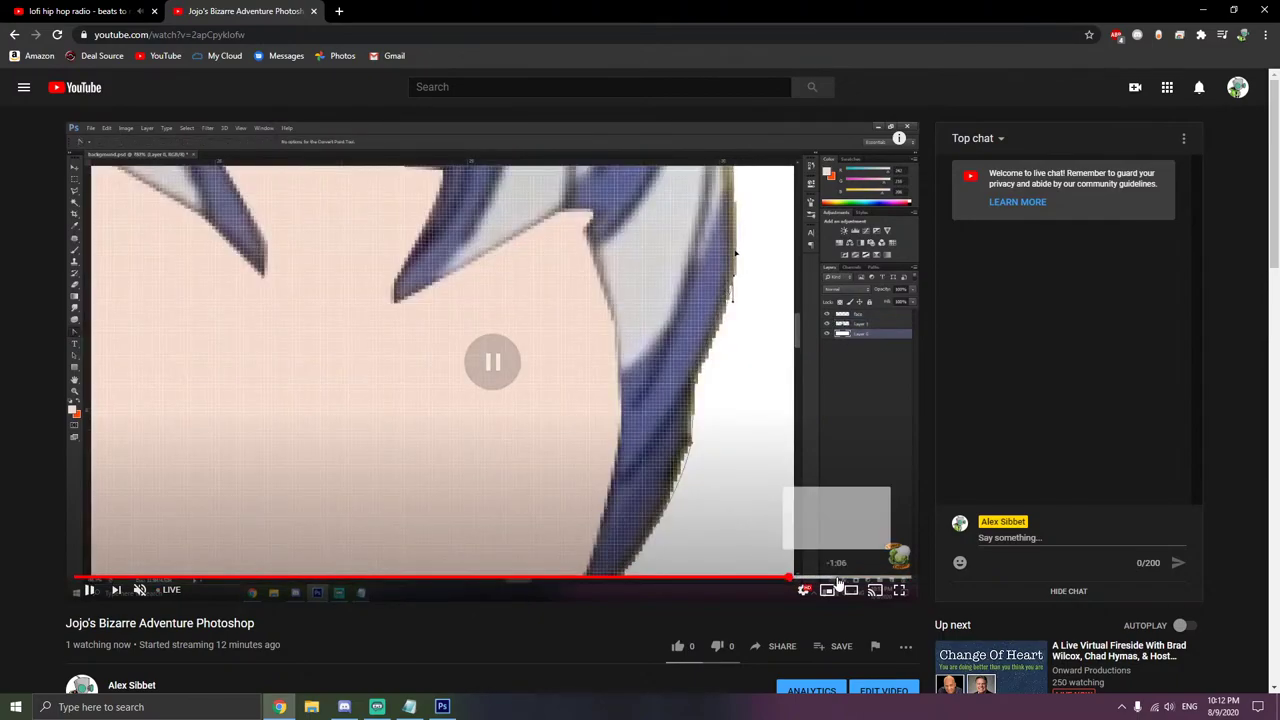
left_click(838, 578)
left_click(850, 559)
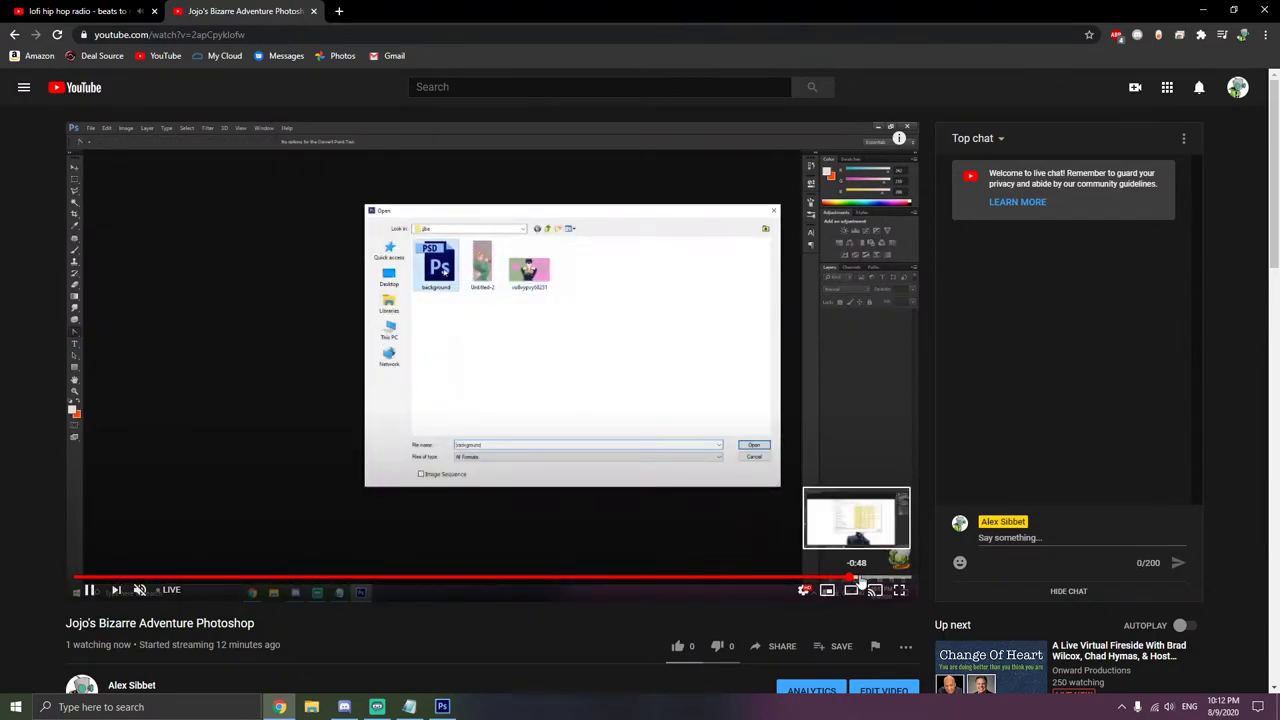
- Skip the live stream ahead to its newest footage, move its tab out of the browser window and switch to Photoshop
left_click(872, 579)
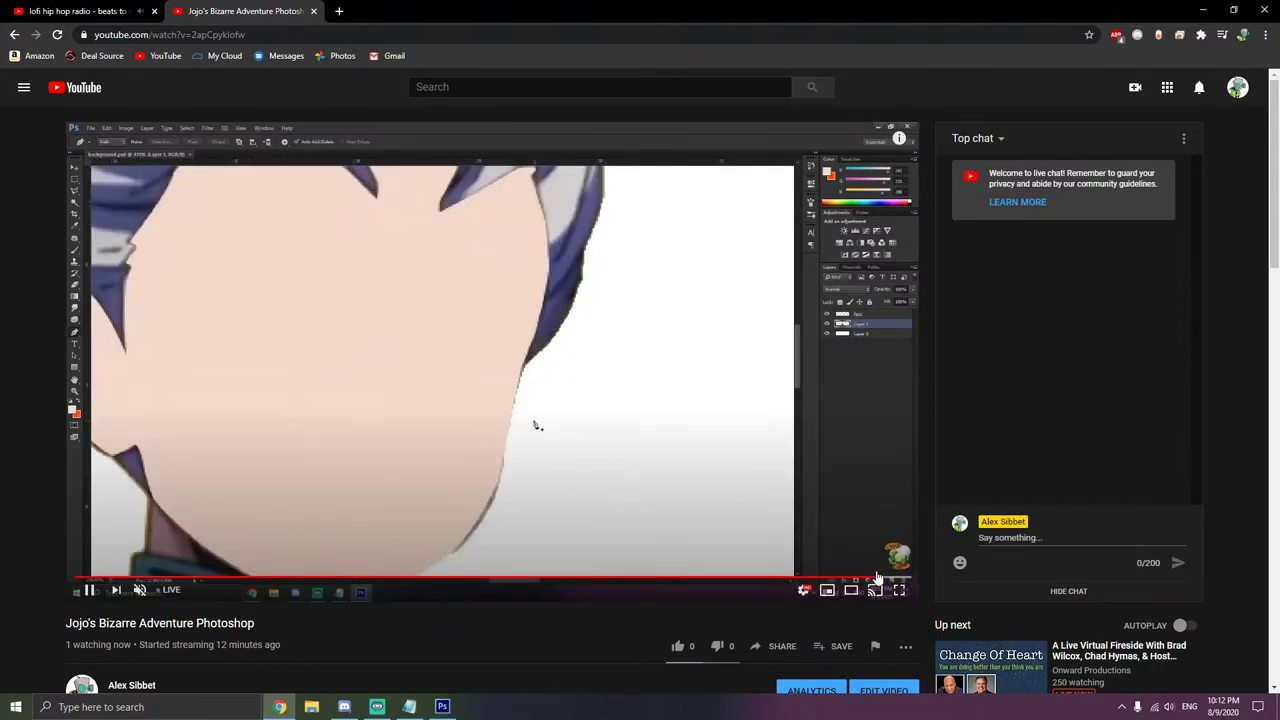
left_click_drag(280, 11, 1279, 240)
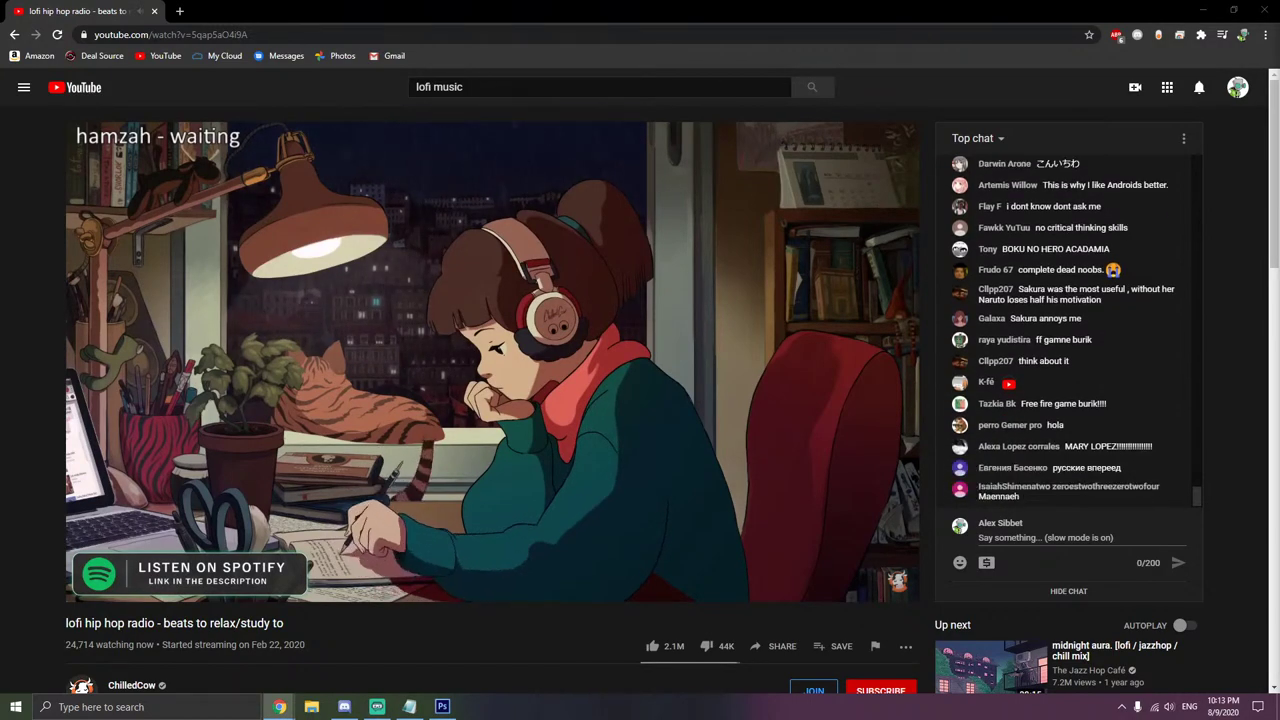
key("alt+Tab")
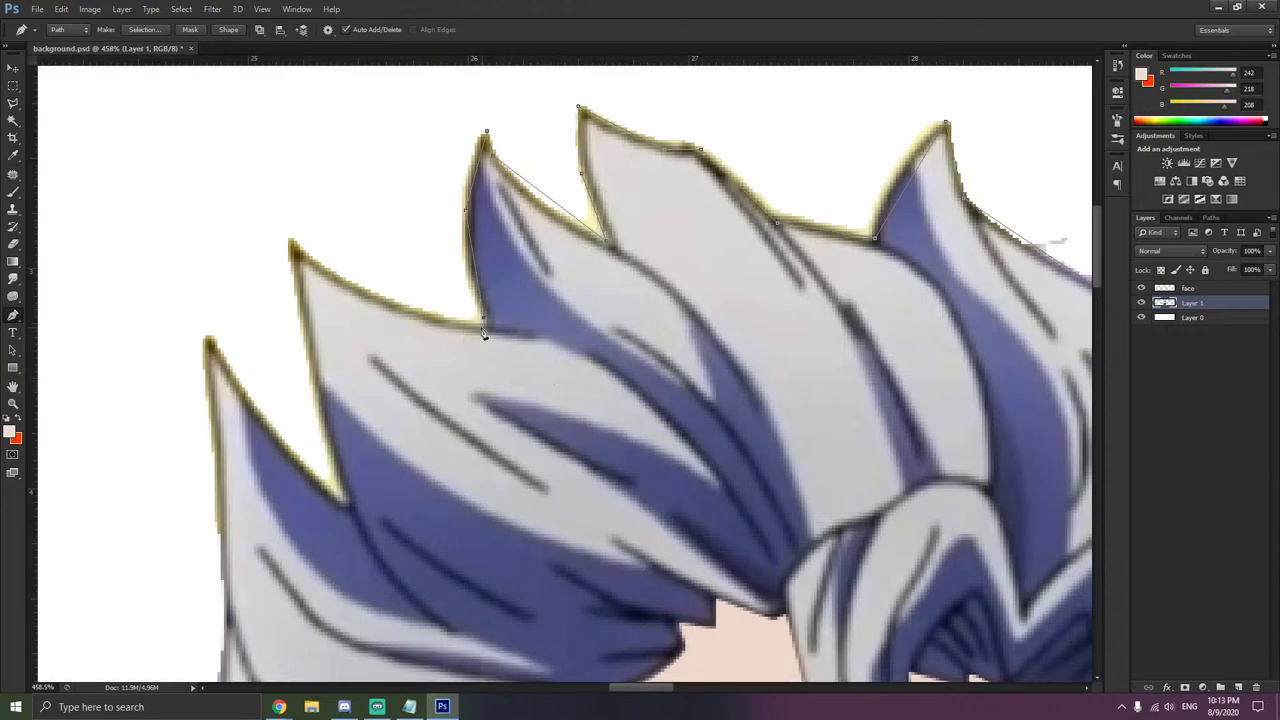
- Continue the hair path over the two leftmost spikes, through the notch between them and down the hair's left edge
left_click(324, 265)
left_click(292, 243)
left_click(346, 507)
left_click(209, 343)
scroll(212, 540, "down", 4)
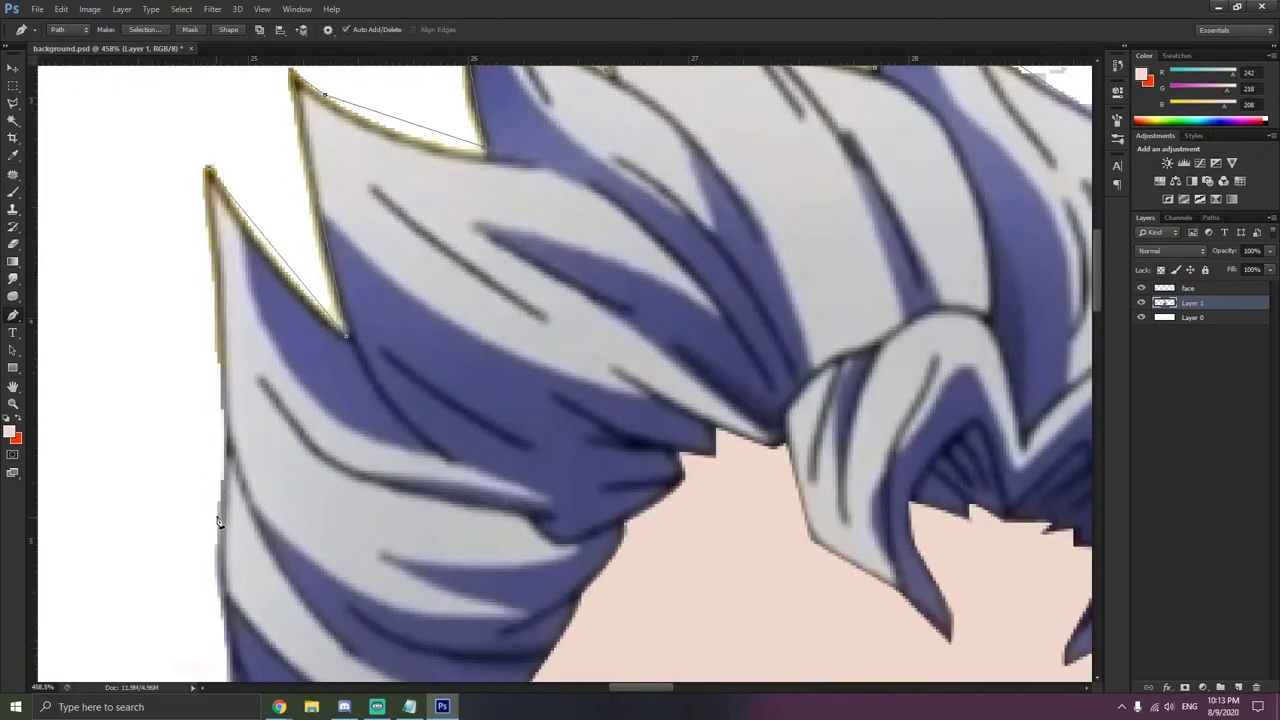
left_click(222, 505)
- Trace the path past the small lower spike, around the hair behind the ear and across the face to close it
scroll(222, 507, "down", 4)
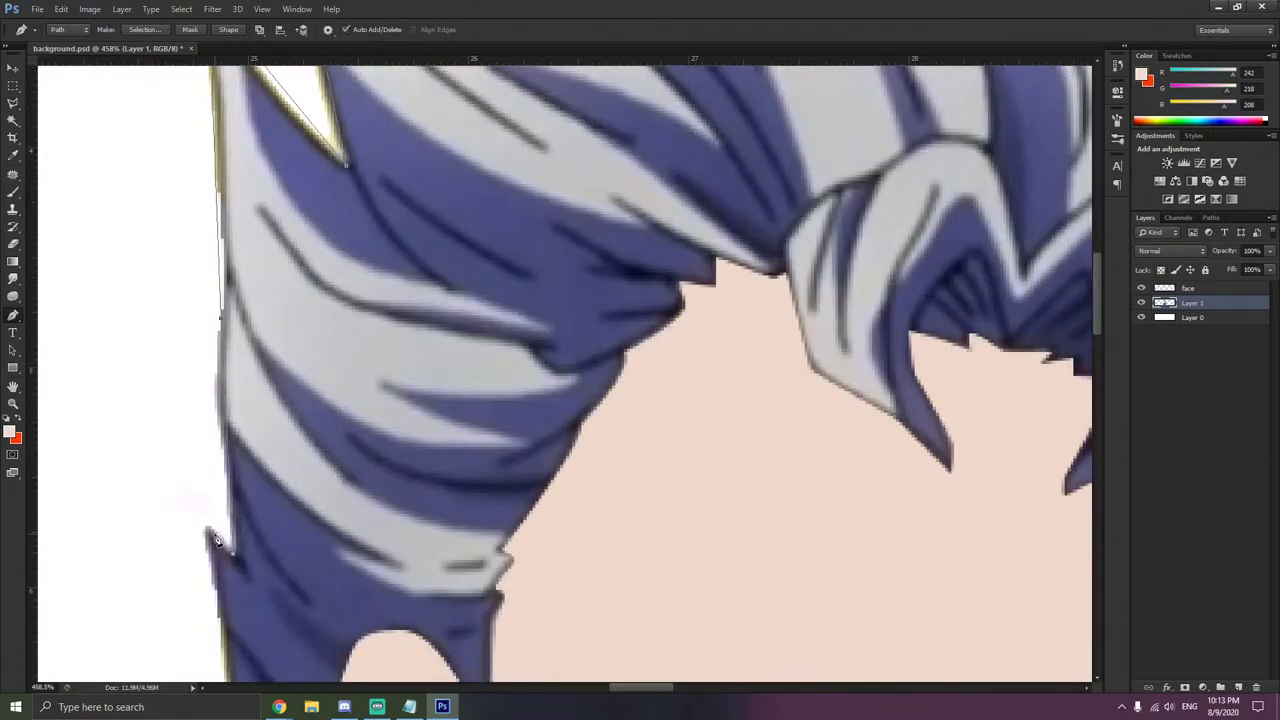
scroll(212, 520, "down", 6)
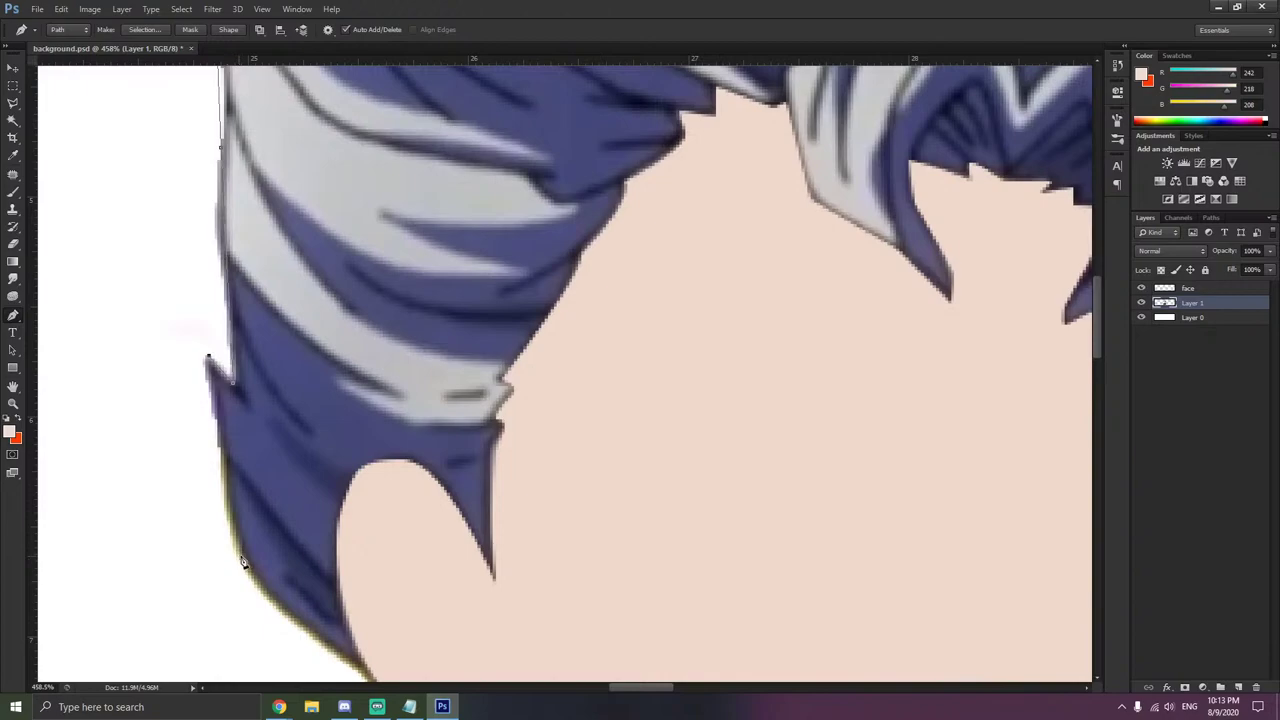
scroll(324, 562, "down", 2)
scroll(426, 572, "down", 1)
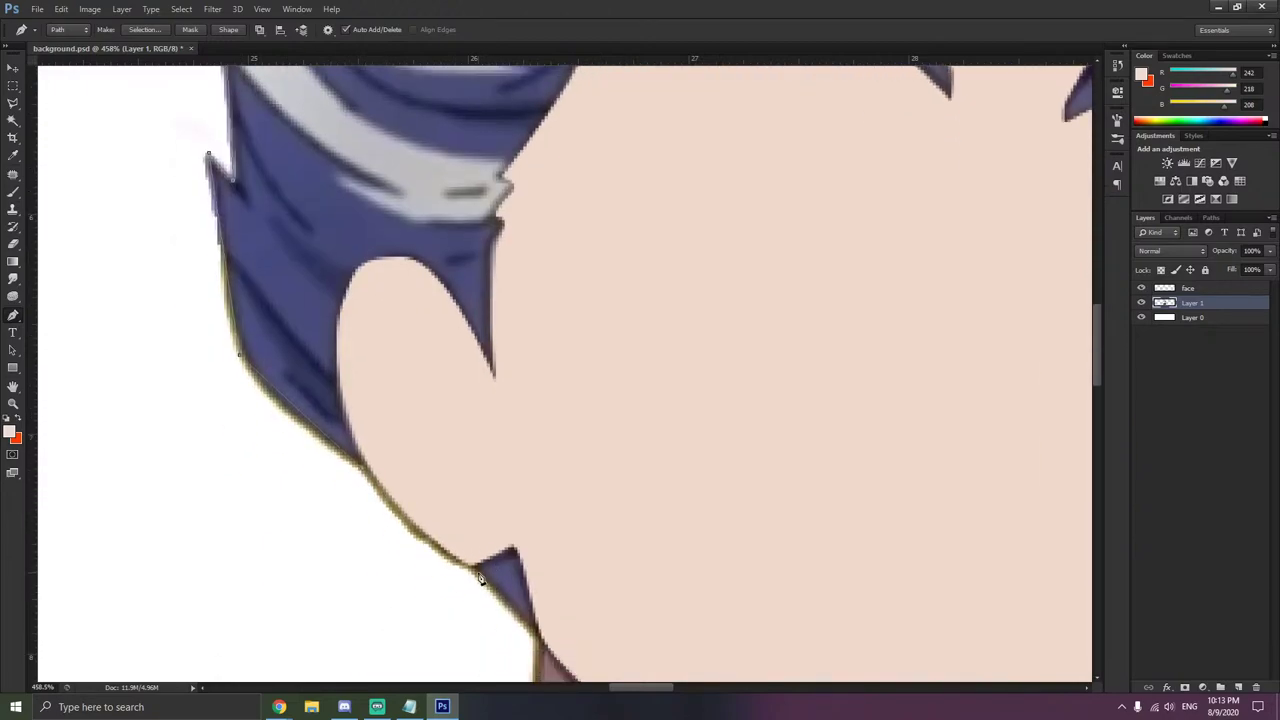
left_click(476, 570)
scroll(571, 374, "down", 5)
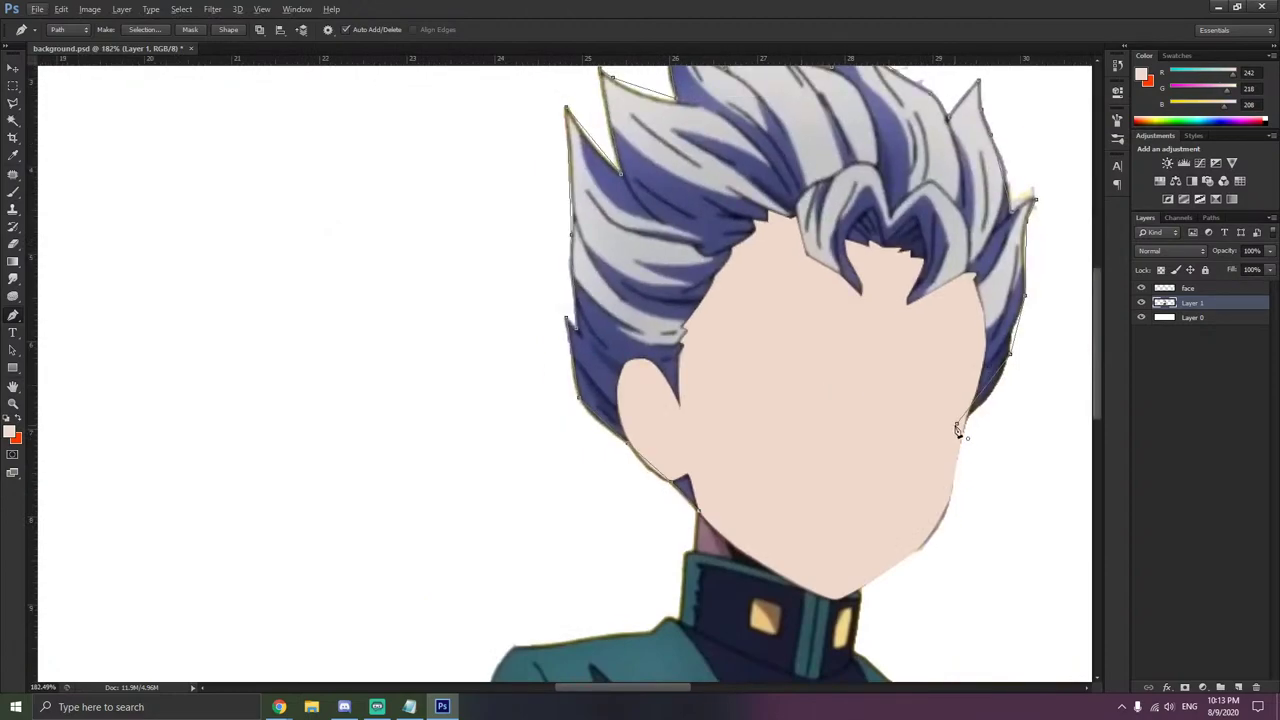
left_click(957, 430)
- Create a new layer named hair above Layer 1
key("ctrl+shift+n")
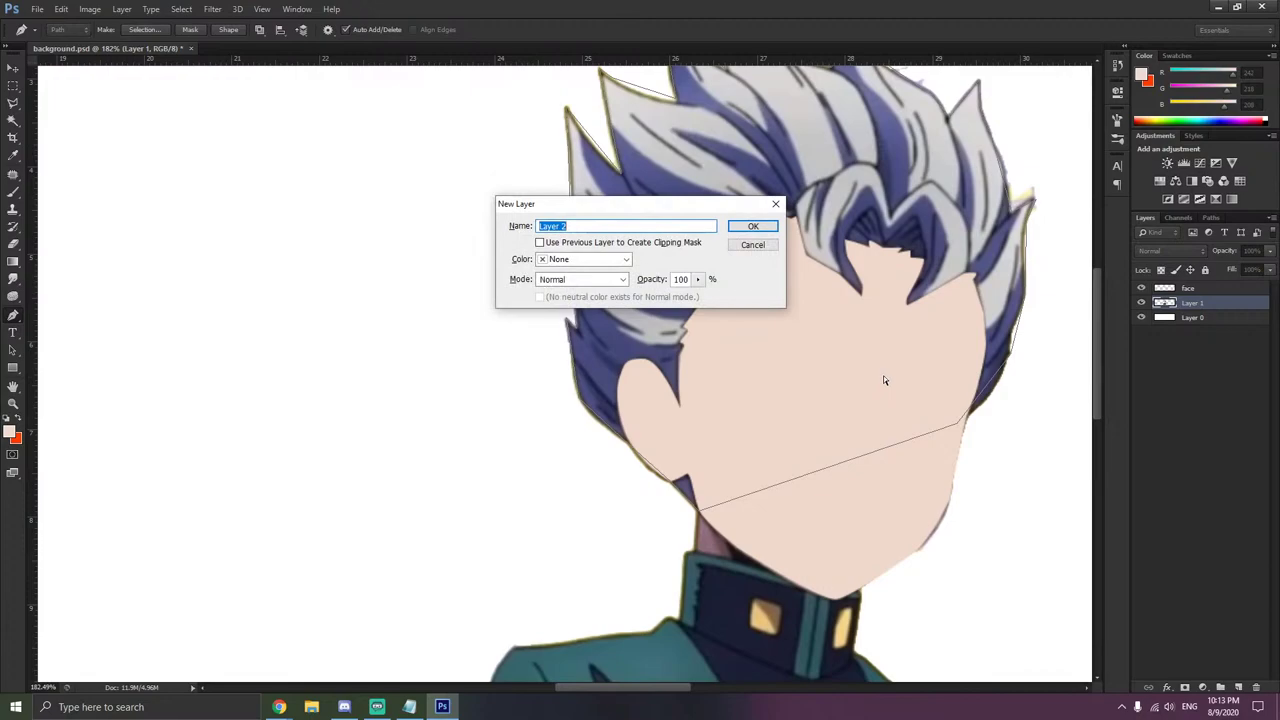
type("hair")
key("Return")
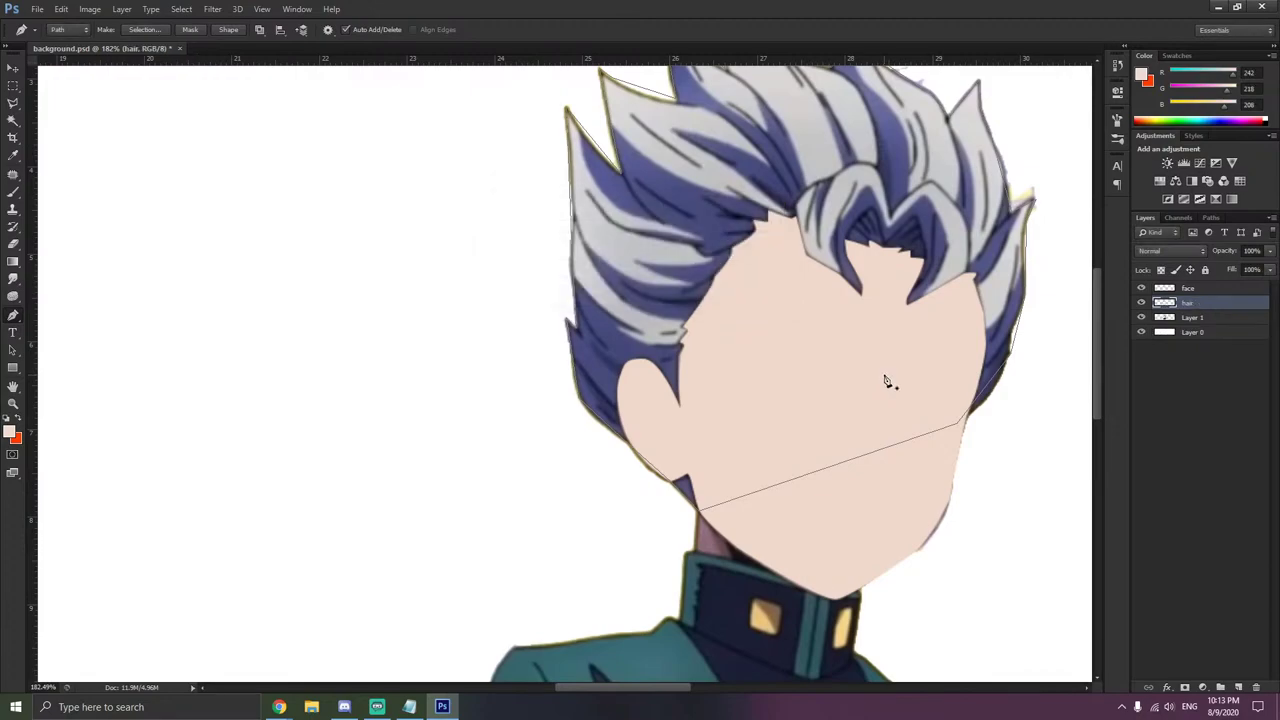
- Select the face layer and look at its blending options without changing them
left_click(1200, 290)
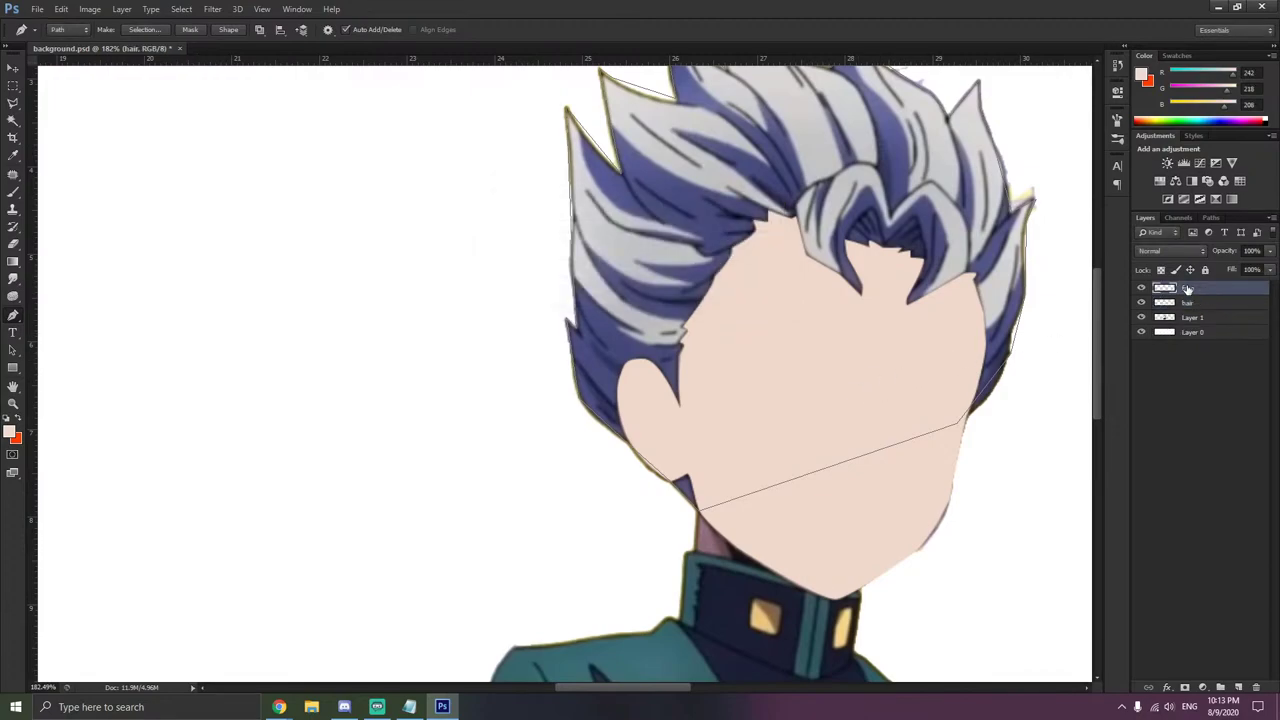
double_click(1188, 289)
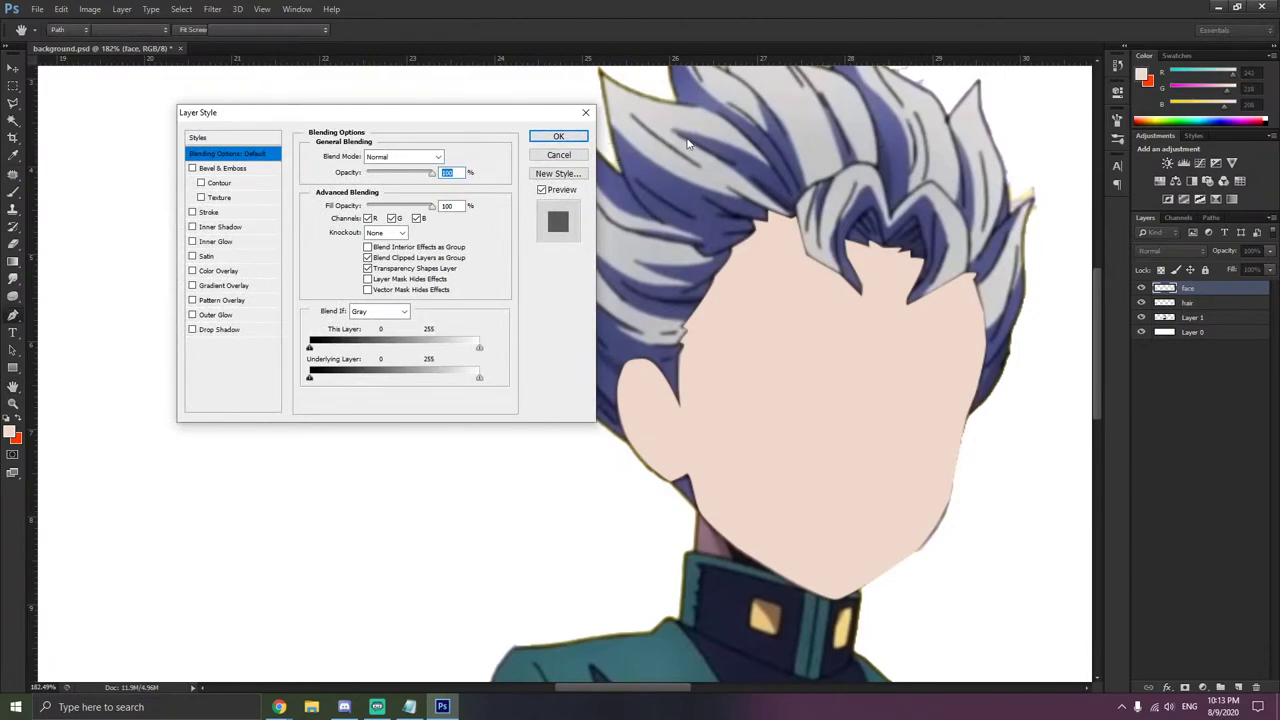
left_click(563, 135)
right_click(1190, 285)
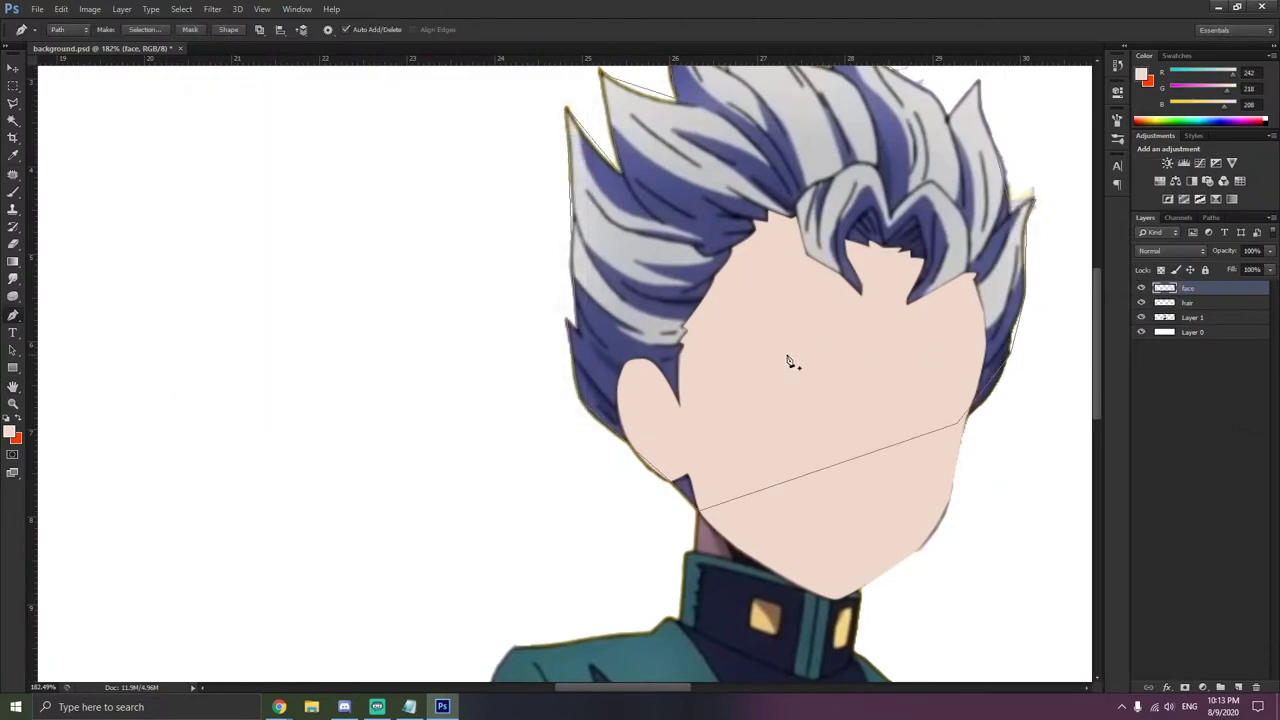
- Use the Convert Point tool to curve the path's anchor beside the cheek so it follows the hair's lower right end
scroll(800, 357, "up", 2)
scroll(970, 505, "up", 3)
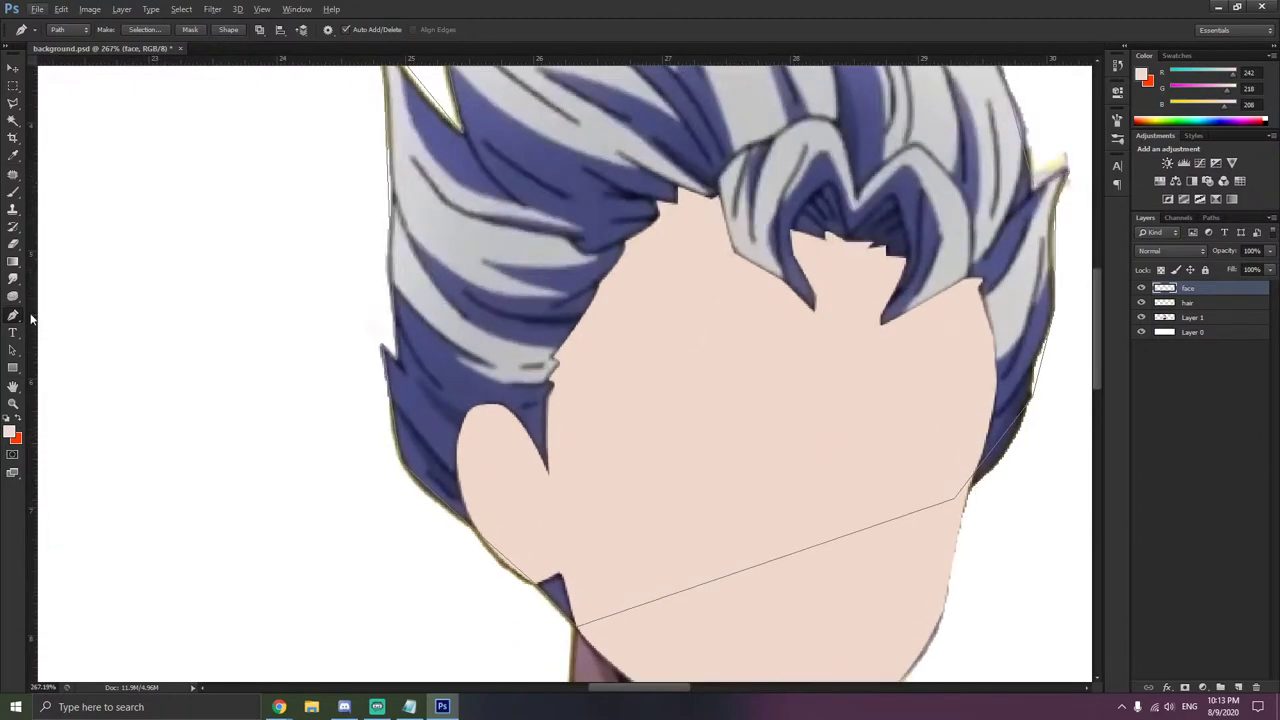
left_click_drag(13, 314, 109, 366)
scroll(1007, 503, "up", 2)
scroll(1007, 503, "up", 2)
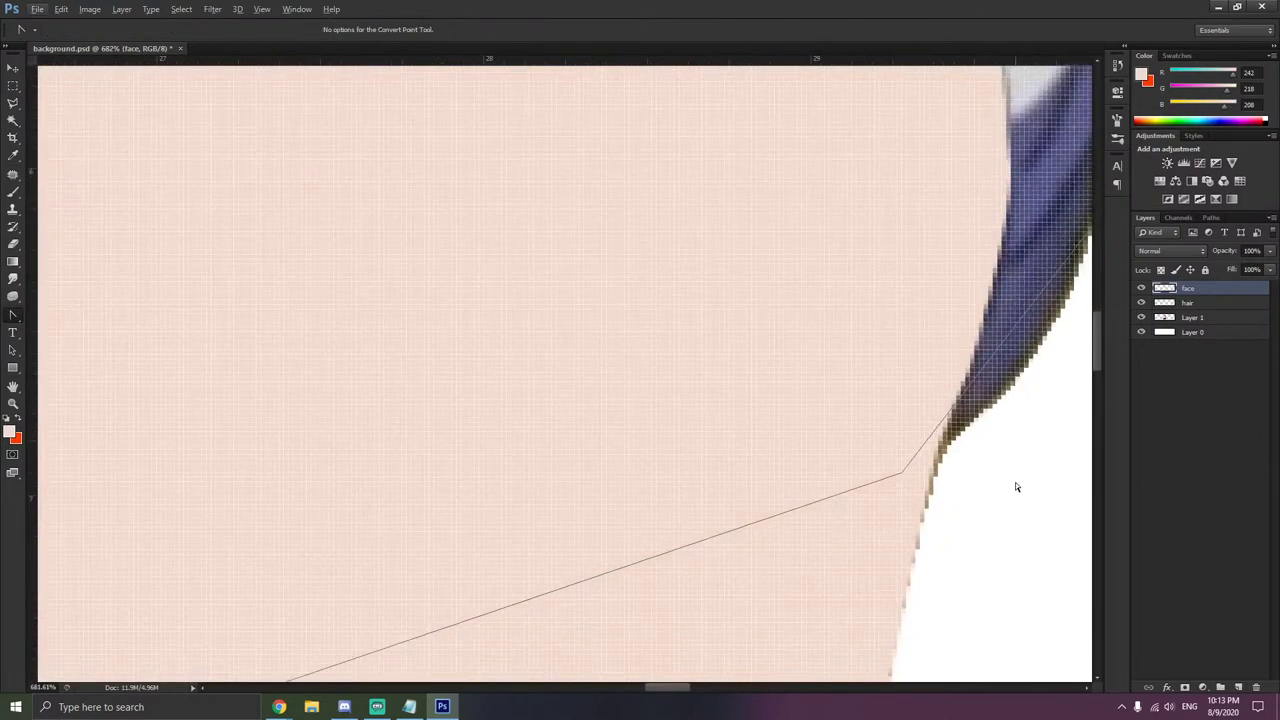
left_click_drag(902, 474, 995, 443)
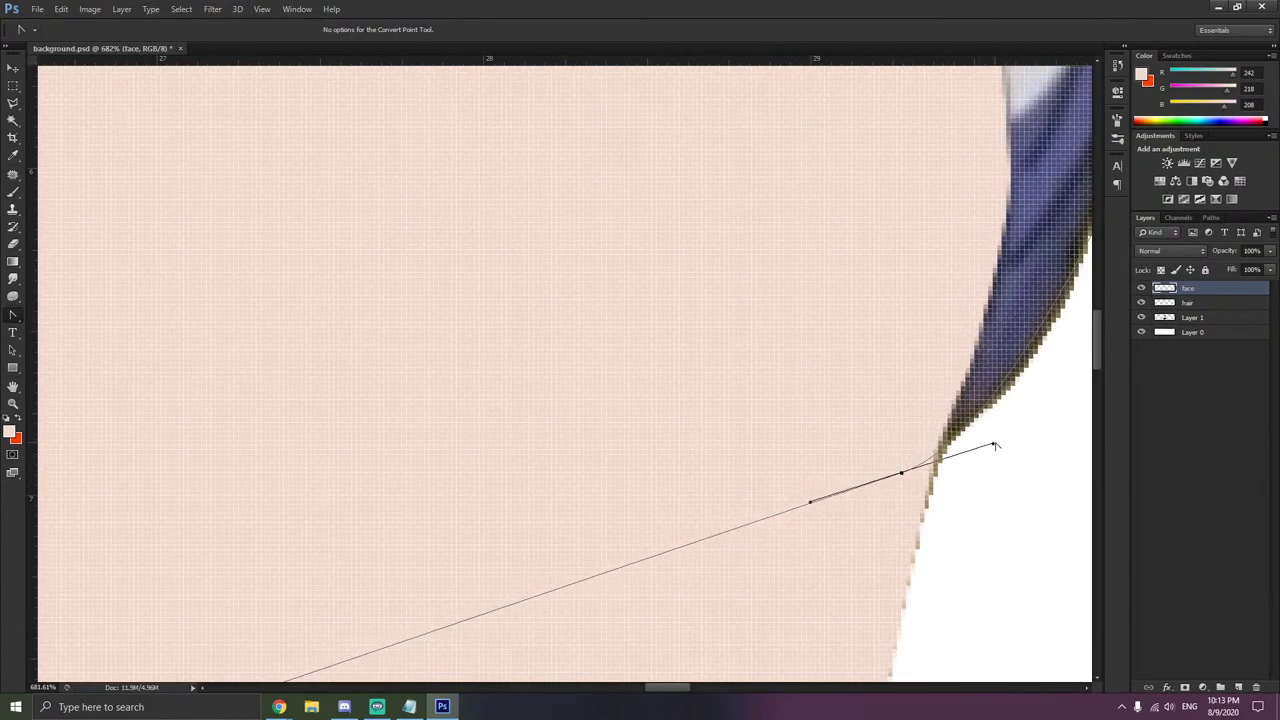
- Curve the path's anchors up the hair's right edge to the tip of the outermost right spike
scroll(1008, 417, "down", 1)
scroll(1003, 405, "right", 3)
scroll(996, 380, "up", 2)
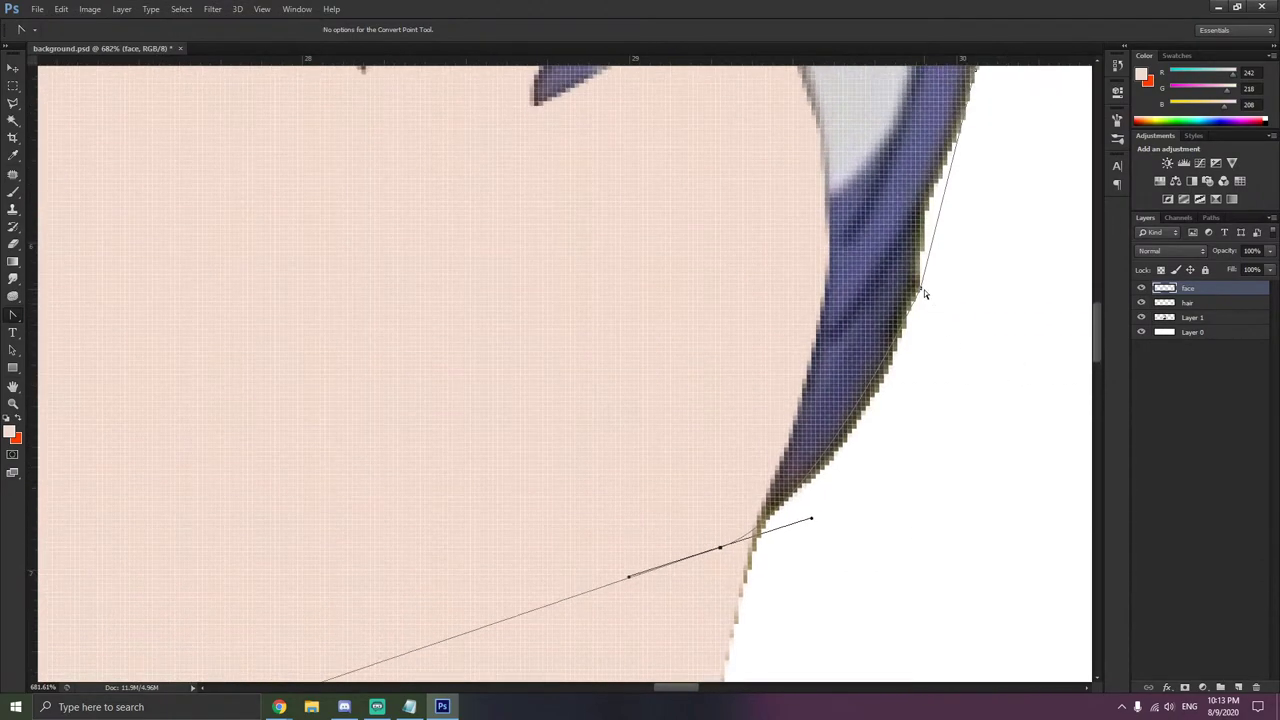
left_click_drag(924, 289, 920, 178)
scroll(985, 254, "up", 1)
scroll(985, 254, "up", 6)
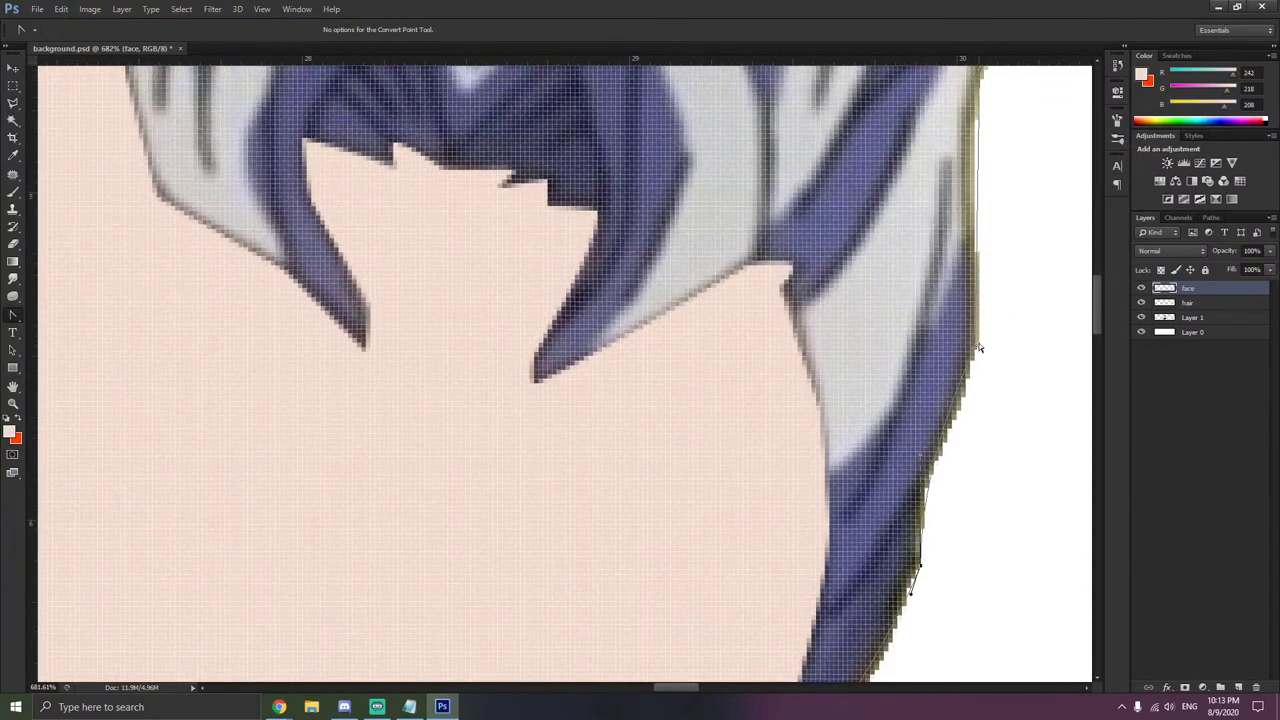
left_click_drag(972, 358, 1024, 171)
scroll(982, 306, "up", 2)
scroll(984, 308, "up", 3)
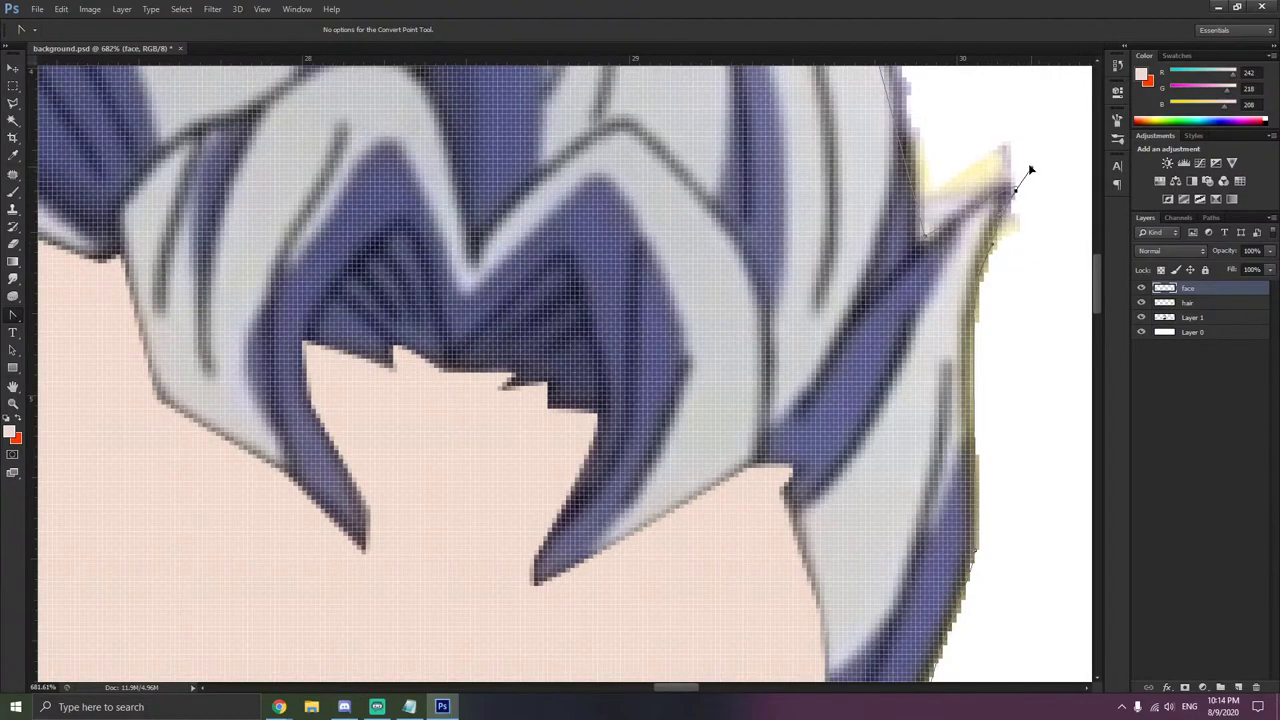
mouse_move(1032, 172)
left_mouse_down()
mouse_move(1000, 163)
mouse_move(1057, 169)
mouse_move(1039, 162)
mouse_move(1017, 178)
left_mouse_up()
- Bend the path along the outer slope of the second right spike, from the notch below up toward its tip
scroll(920, 215, "up", 4)
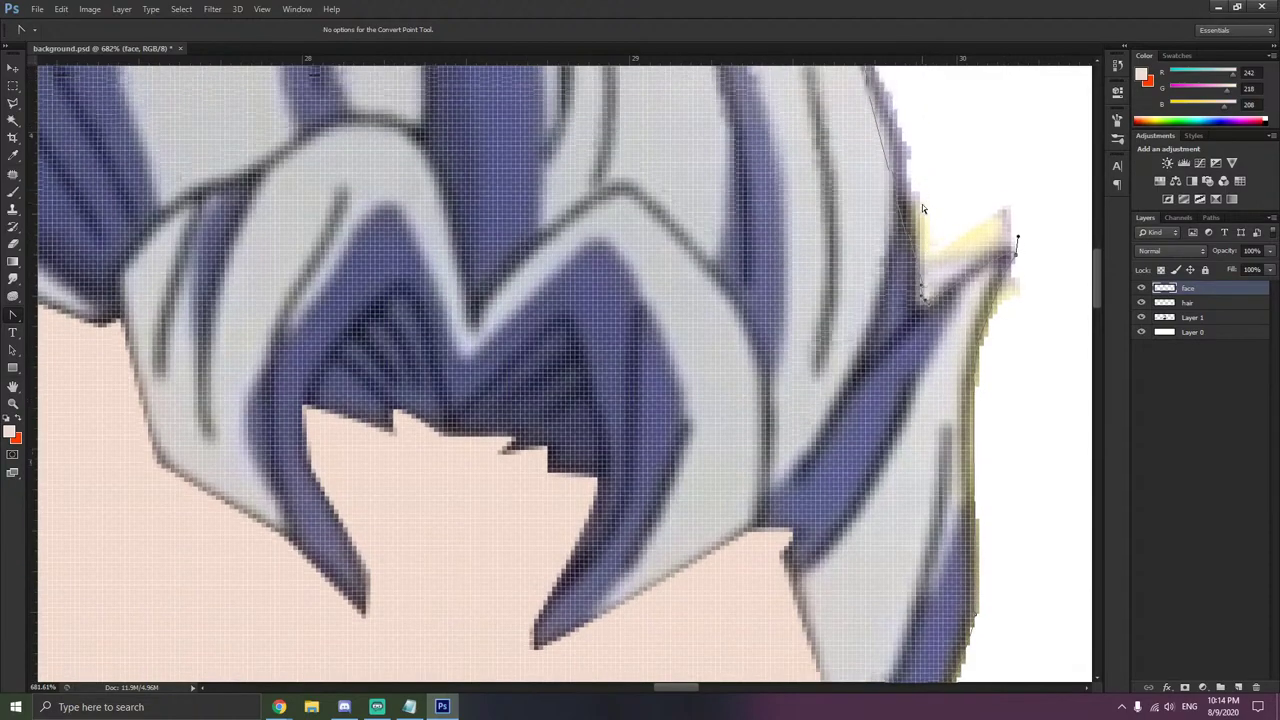
scroll(885, 251, "up", 3)
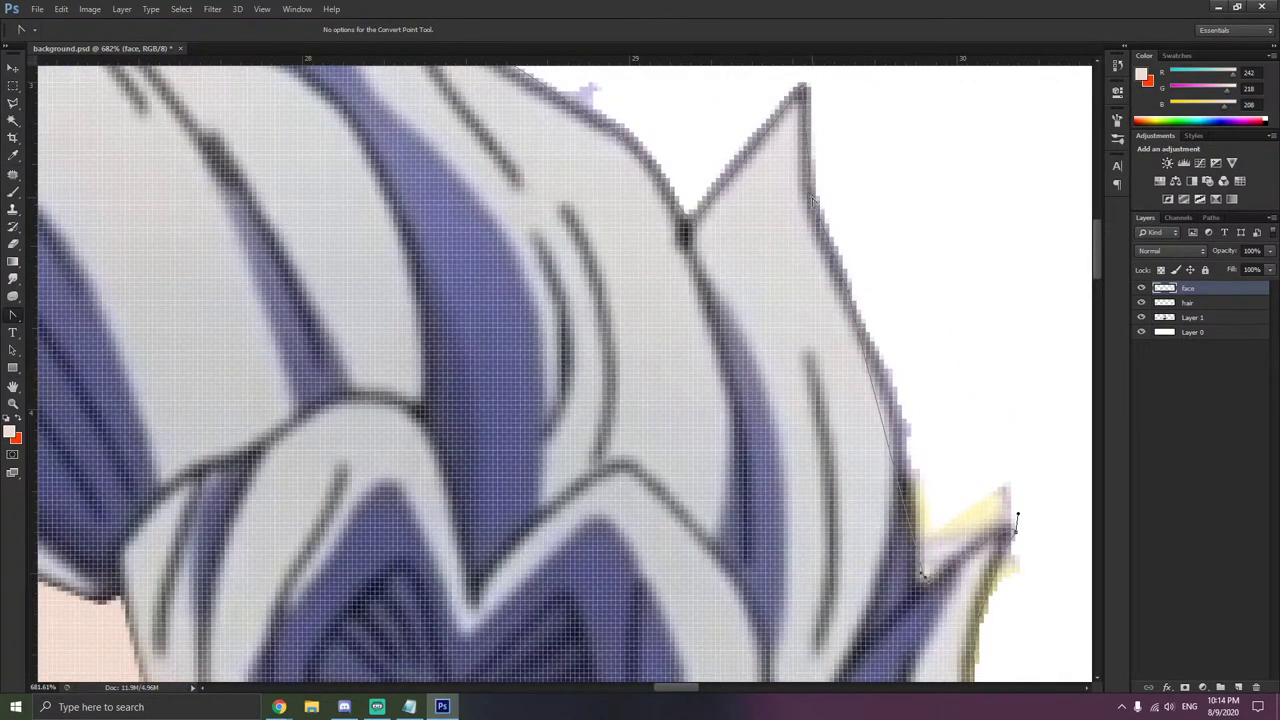
left_click_drag(813, 200, 795, 170)
left_click_drag(848, 297, 843, 241)
left_click_drag(904, 325, 890, 338)
left_click(846, 293)
left_click_drag(849, 297, 890, 377)
left_click(885, 364, "alt")
mouse_move(829, 228)
left_mouse_down()
mouse_move(846, 198)
mouse_move(826, 247)
left_mouse_up()
- Fit the path around the second right spike's tip and notch, then over the next tall spike into its far notch
scroll(815, 228, "up", 2)
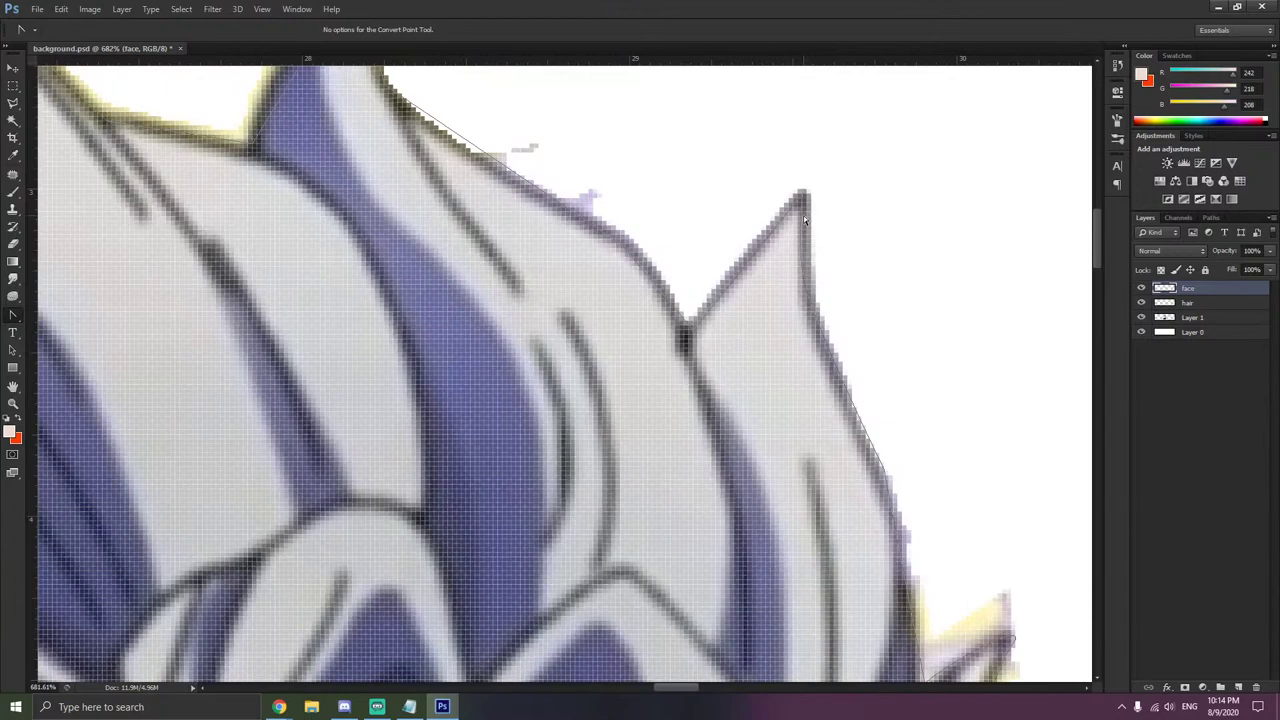
left_click_drag(806, 199, 804, 196)
left_click(697, 330)
scroll(625, 249, "up", 3)
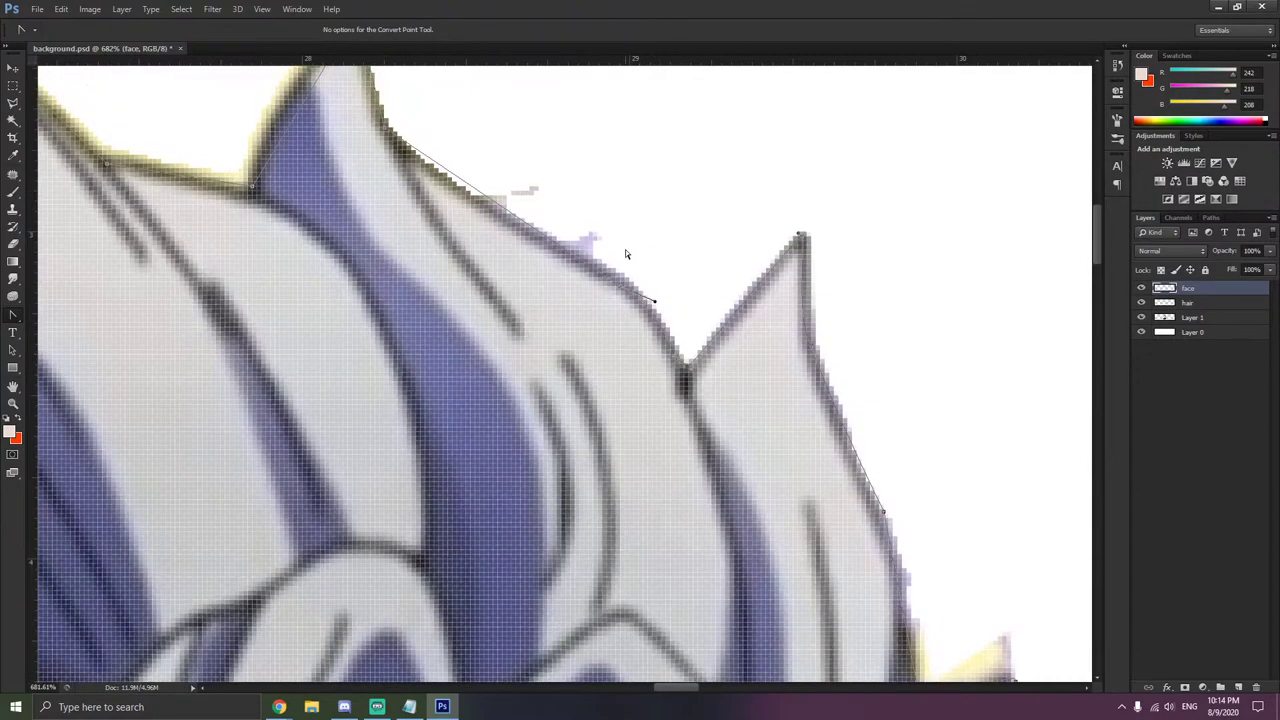
left_click_drag(385, 205, 369, 161)
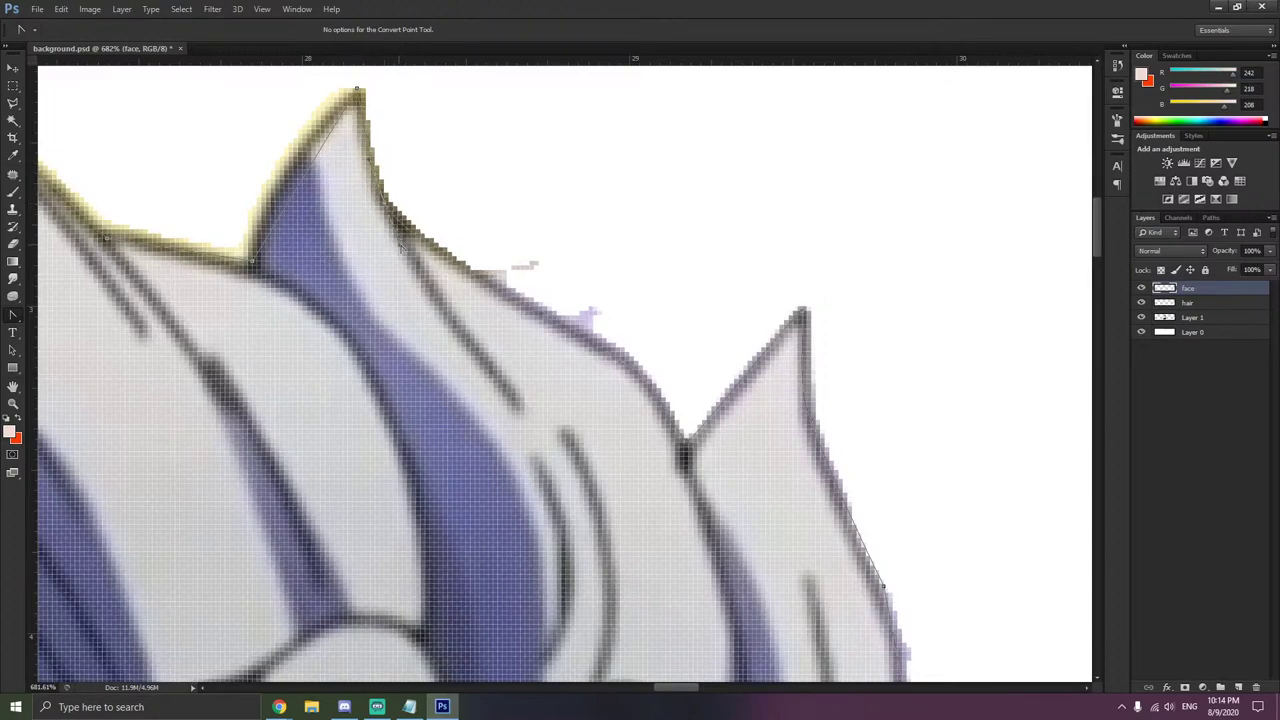
scroll(425, 241, "up", 2)
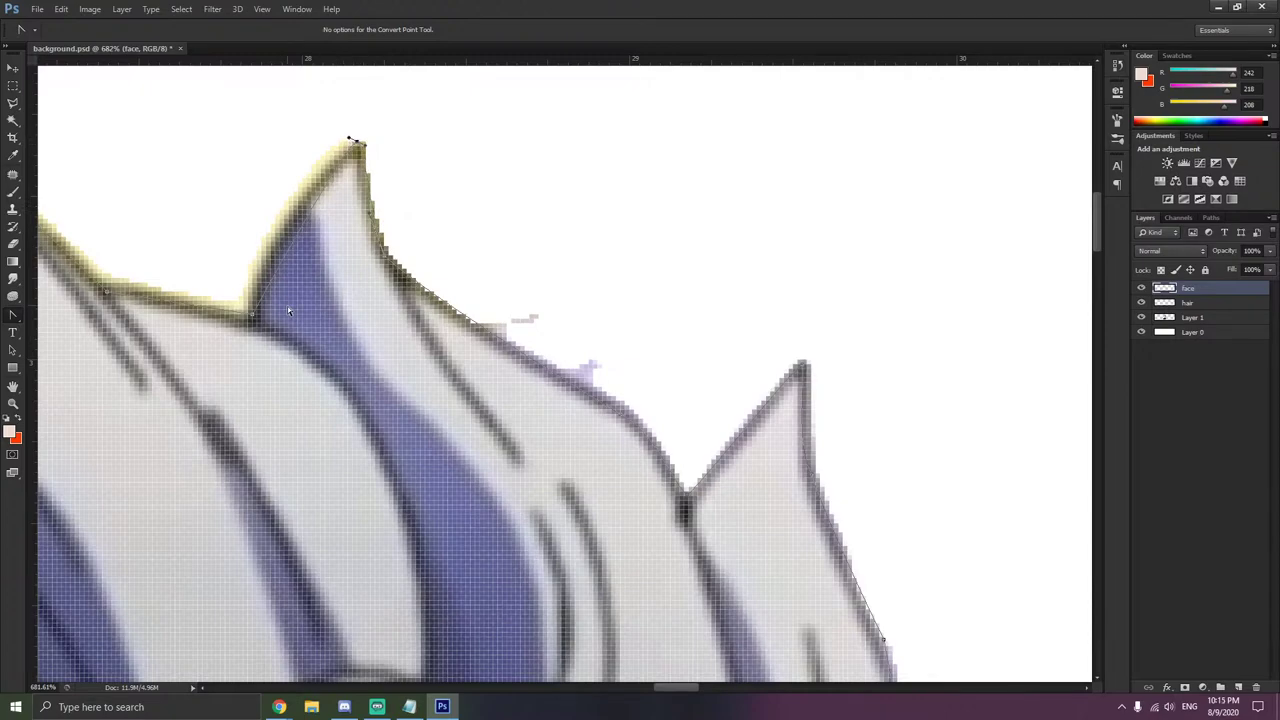
left_click_drag(252, 315, 244, 322)
- Curve the path's anchors across the top of the hair, over the tall central spike and into its left notch
scroll(282, 324, "up", 2)
scroll(282, 330, "left", 10)
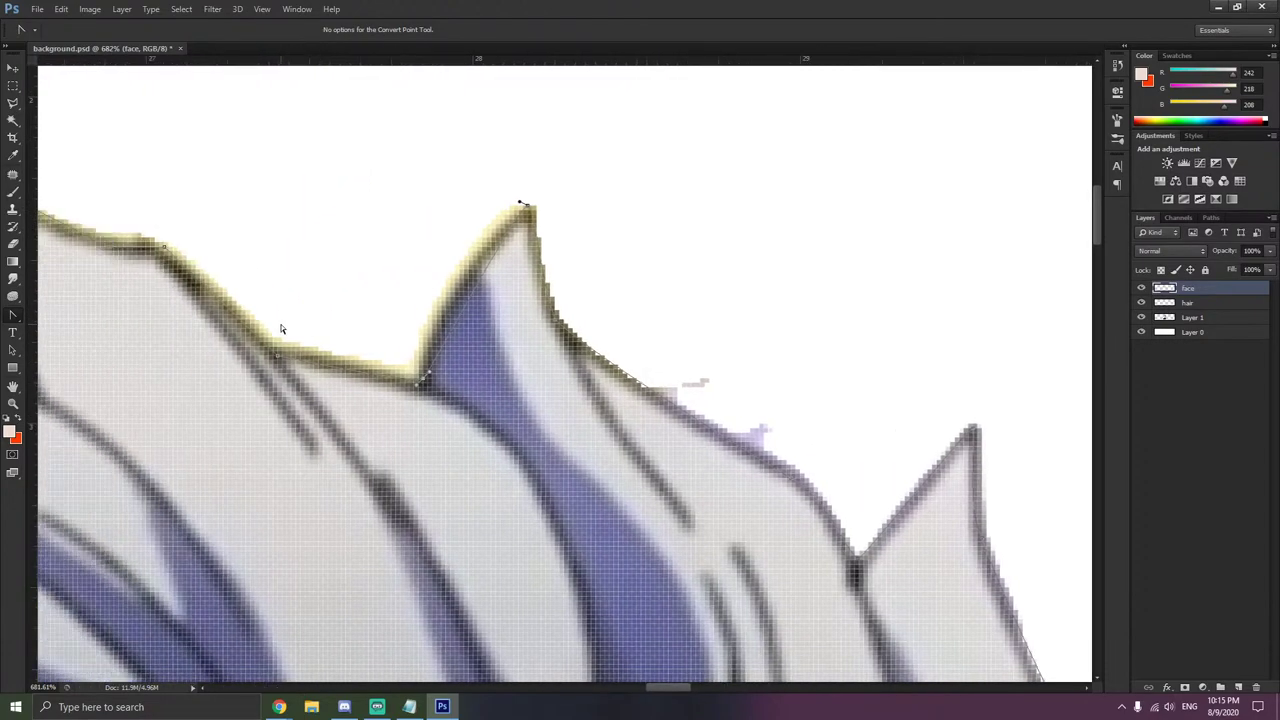
scroll(290, 332, "left", 2)
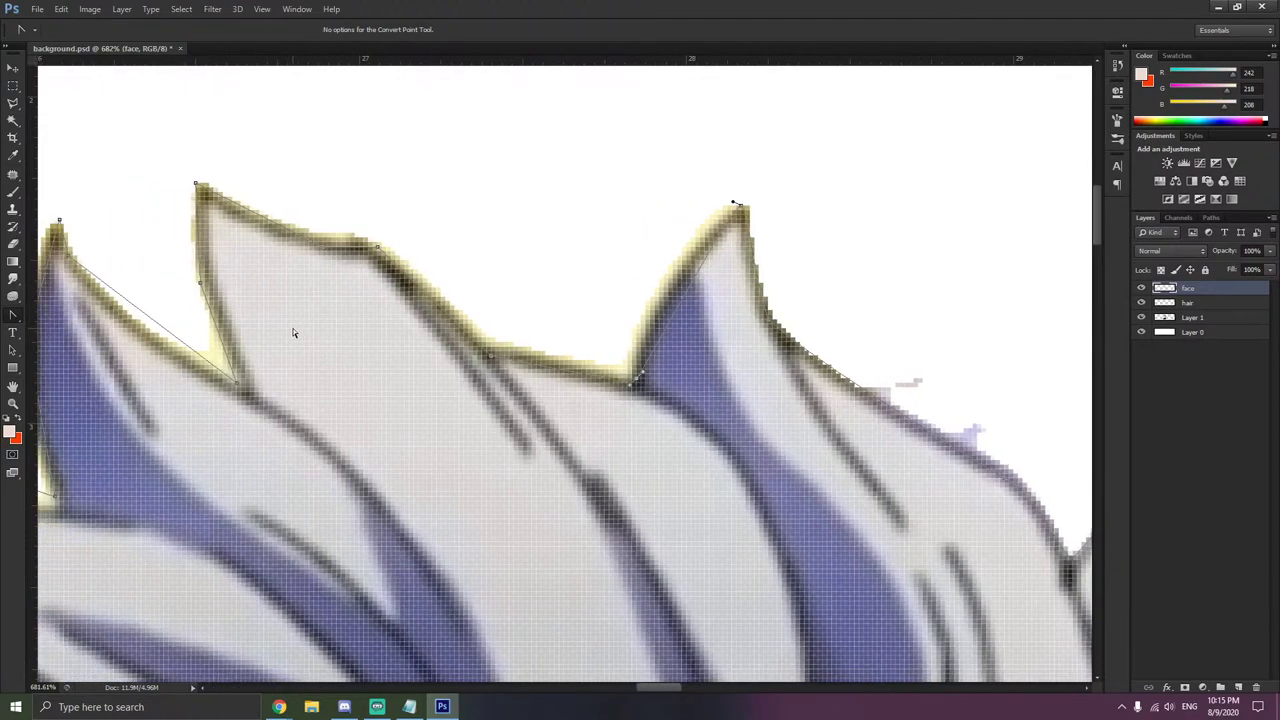
scroll(815, 428, "down", 1)
scroll(815, 428, "down", 1)
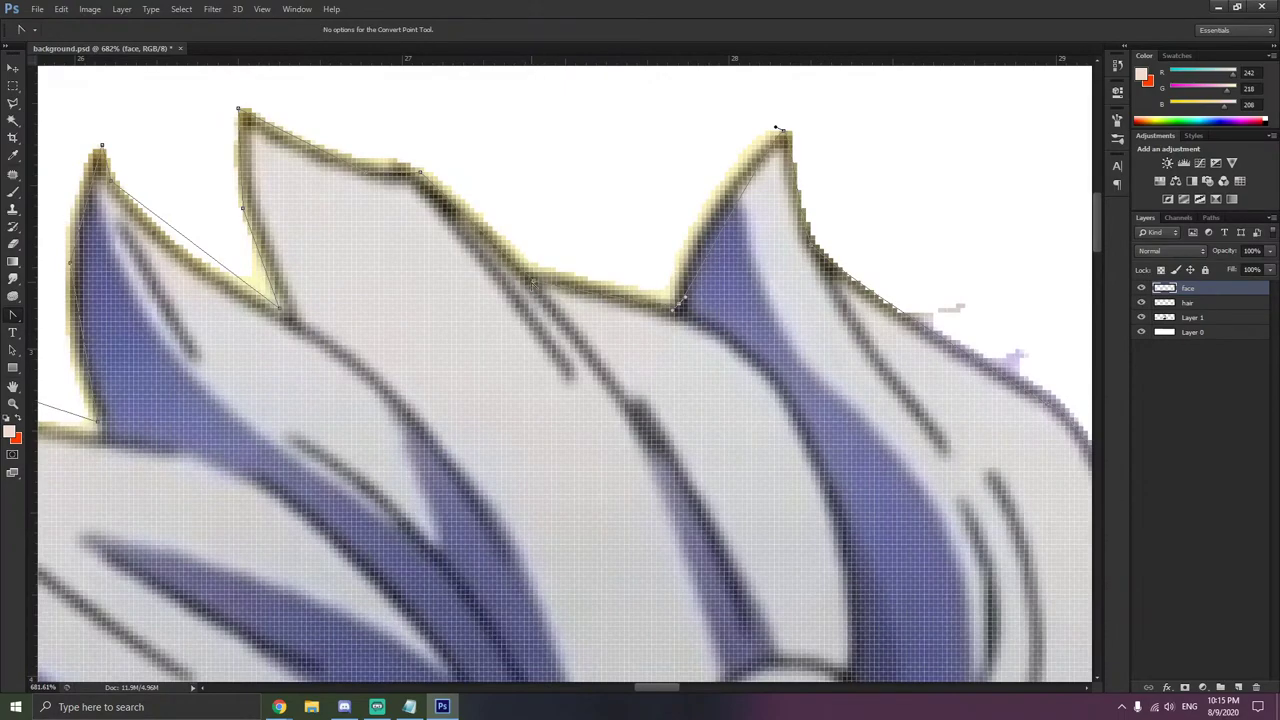
left_click_drag(532, 283, 516, 272)
left_click_drag(419, 173, 408, 171)
left_click_drag(238, 109, 232, 117)
left_click_drag(281, 309, 275, 308)
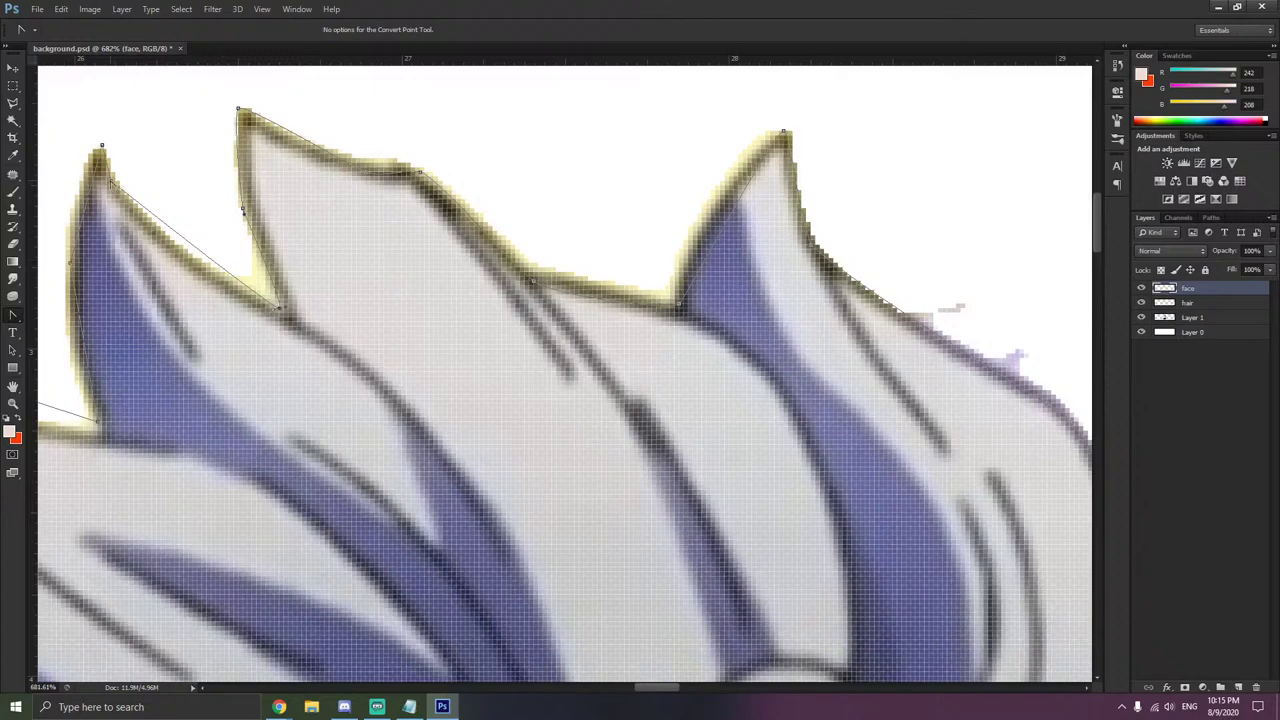
- Shape the path around the spike left of the central one and along the slope to the next spike
left_click_drag(111, 182, 105, 152)
scroll(150, 182, "up", 2)
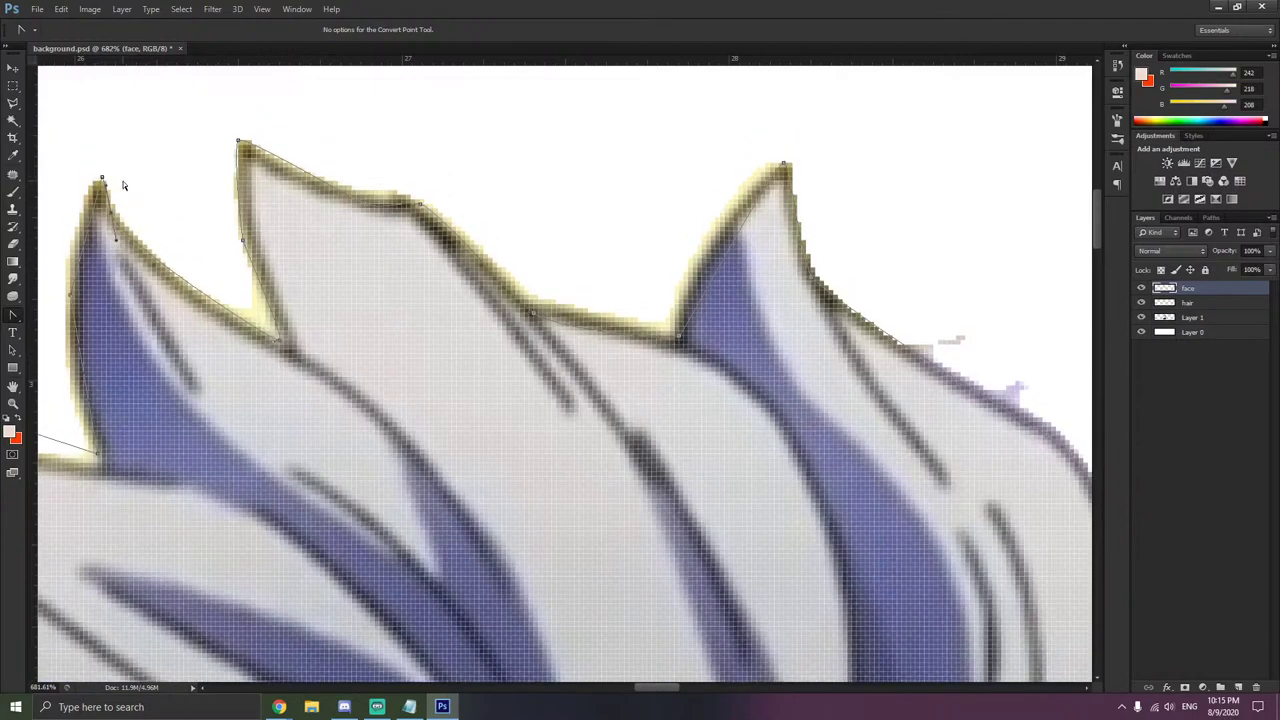
scroll(140, 200, "left", 15)
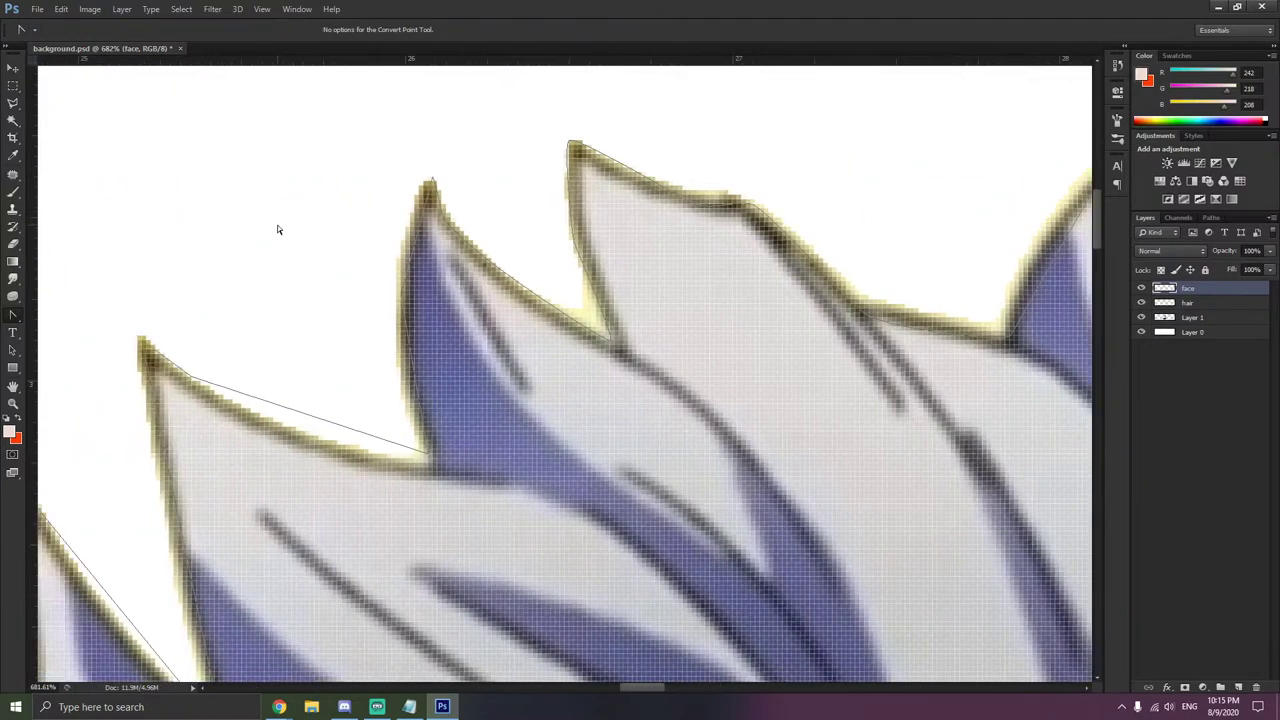
left_click(430, 180)
left_click_drag(401, 296, 398, 308)
mouse_move(421, 455)
left_mouse_down()
mouse_move(414, 466)
mouse_move(431, 474)
mouse_move(405, 474)
mouse_move(431, 477)
left_mouse_up()
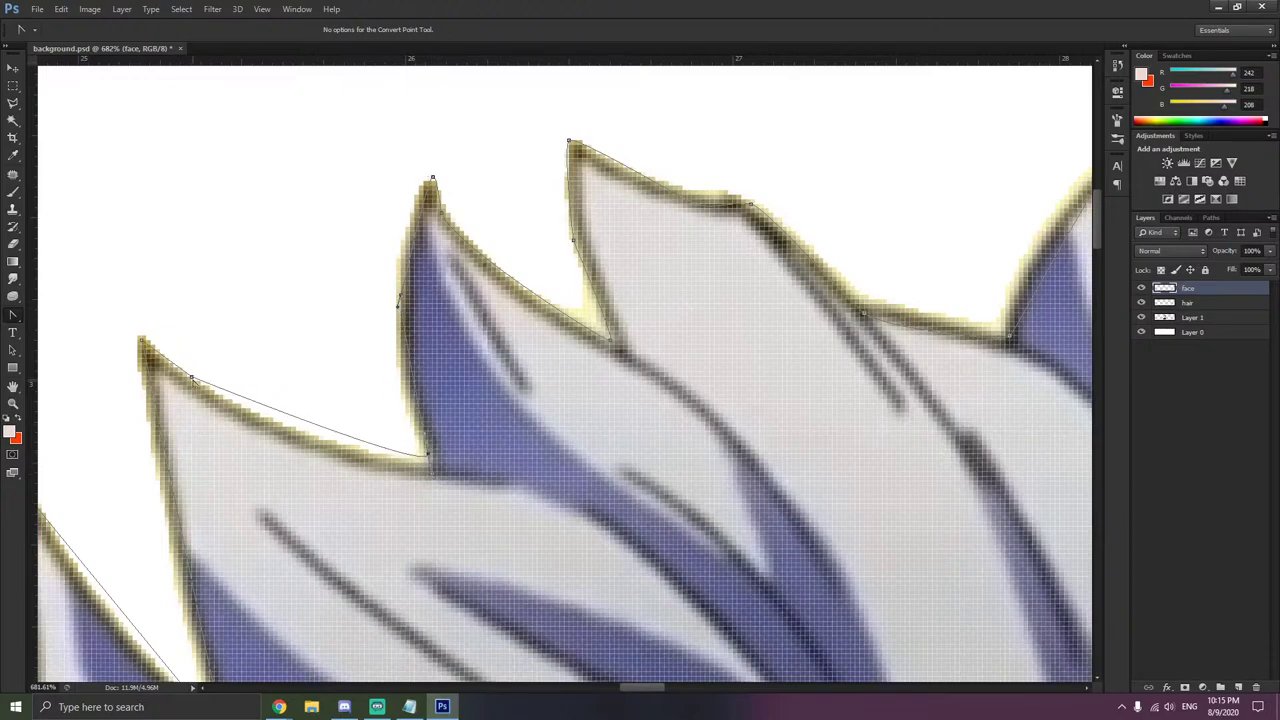
mouse_move(193, 379)
left_mouse_down()
mouse_move(206, 374)
mouse_move(163, 356)
mouse_move(177, 353)
mouse_move(196, 400)
left_mouse_up()
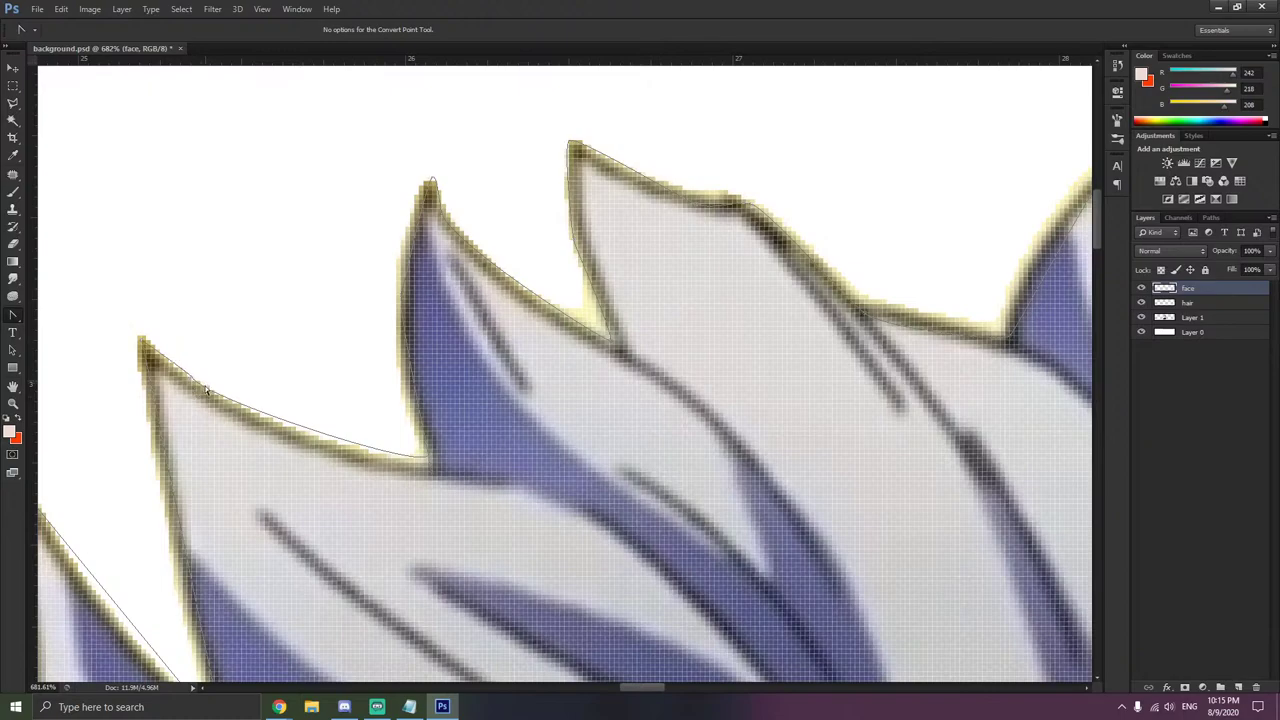
- Curve the path along the leftmost spike's inner slope, from the notch beside the neighbouring spike up to its tip
scroll(146, 403, "up", 2)
scroll(181, 425, "left", 6)
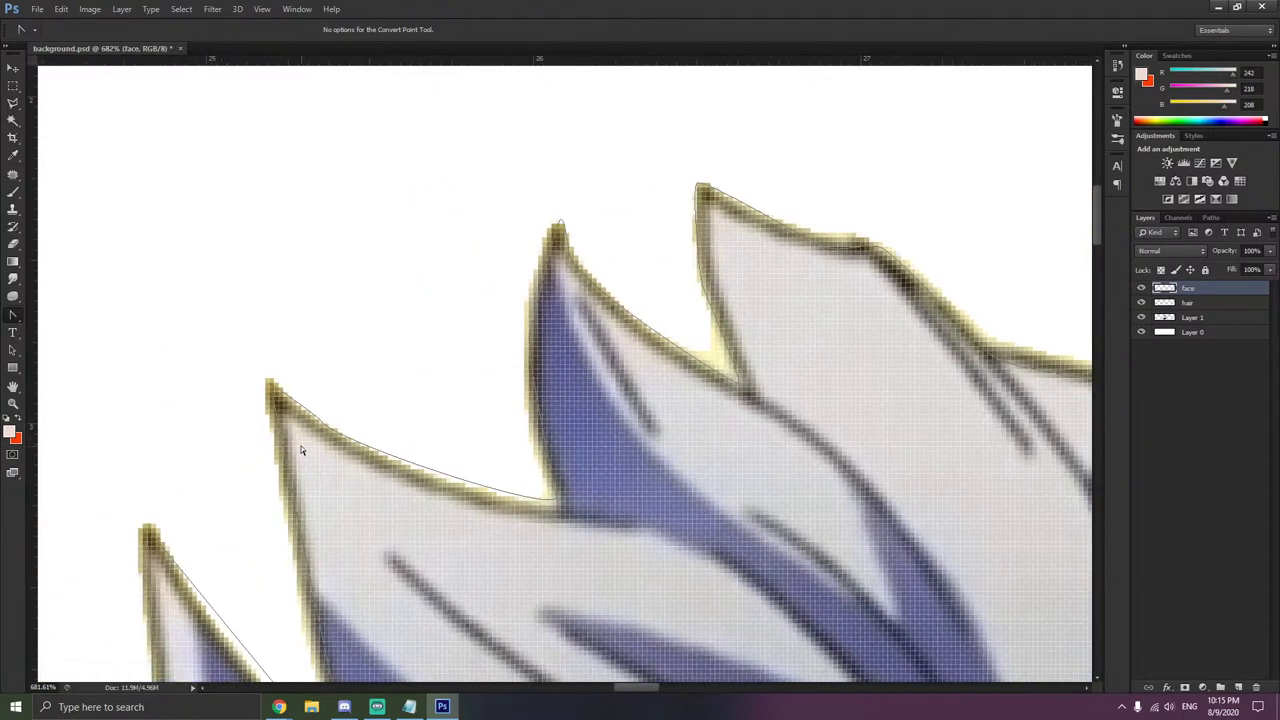
scroll(300, 435, "down", 4)
scroll(315, 427, "down", 4)
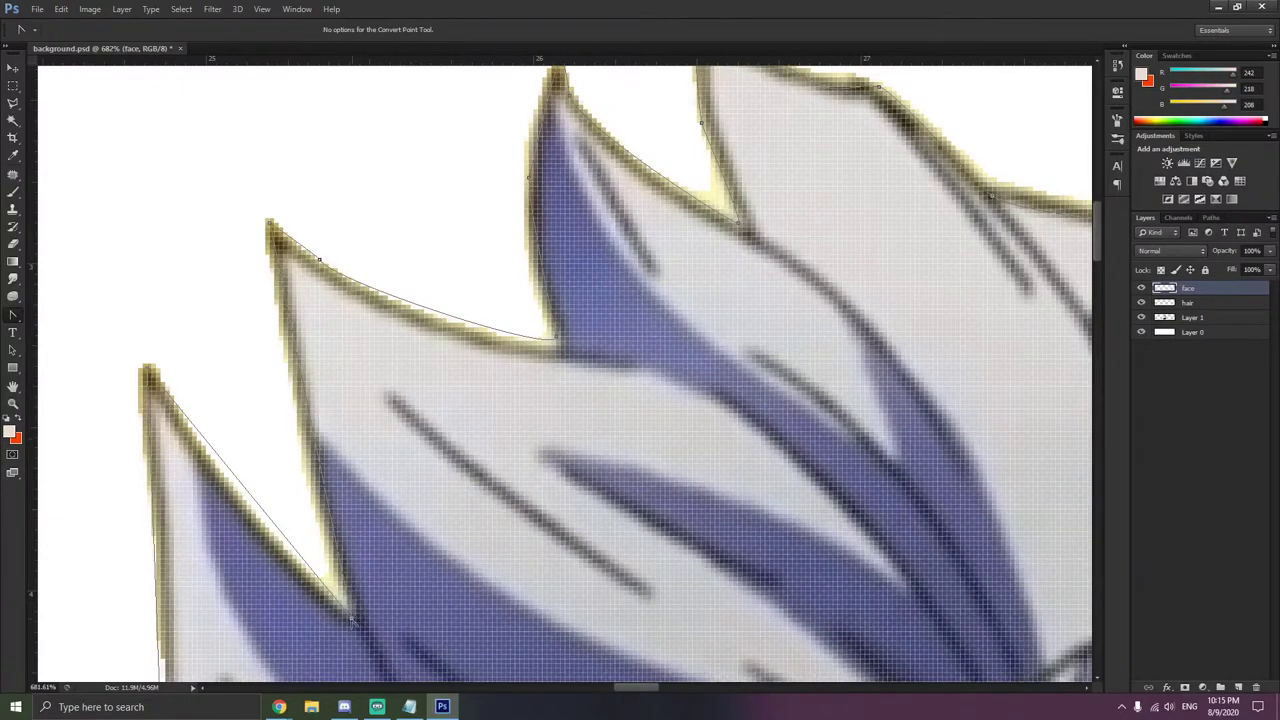
left_click_drag(352, 620, 318, 608)
left_click_drag(378, 636, 320, 555)
scroll(182, 450, "up", 1)
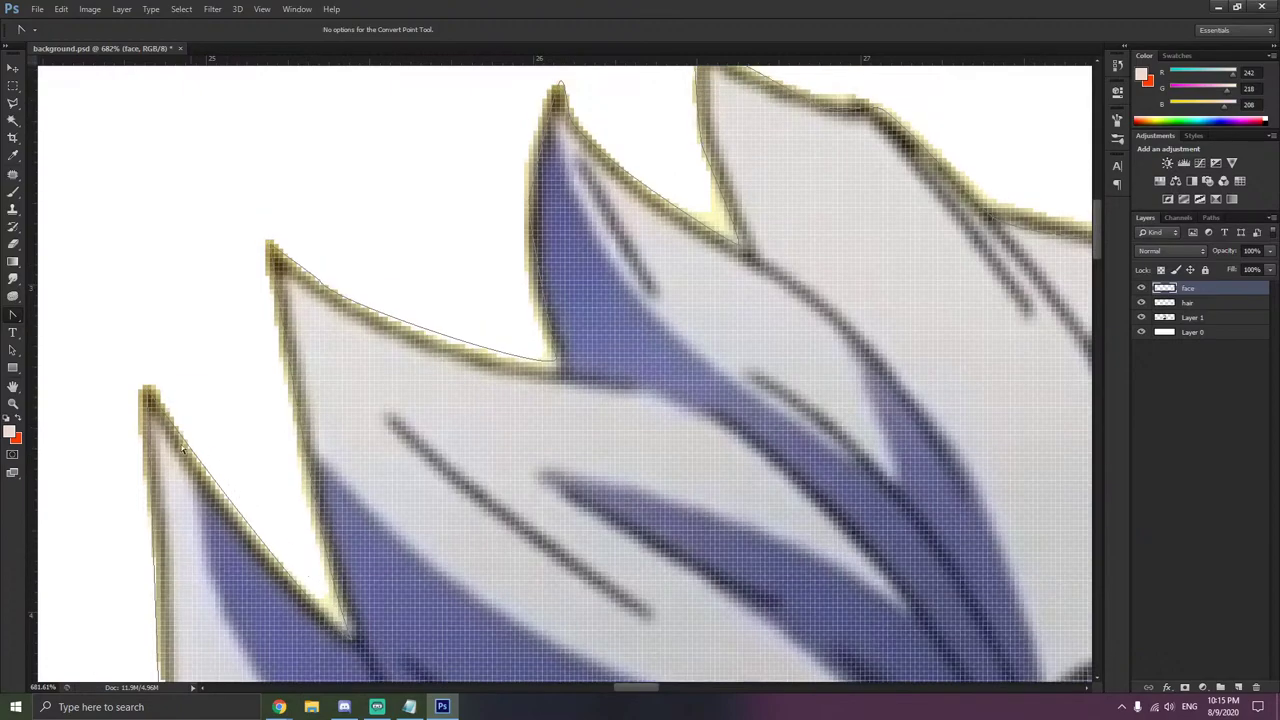
- Fit the path down the left side of the hair, past the small lower spike and around the curve behind the ear
scroll(217, 419, "down", 10)
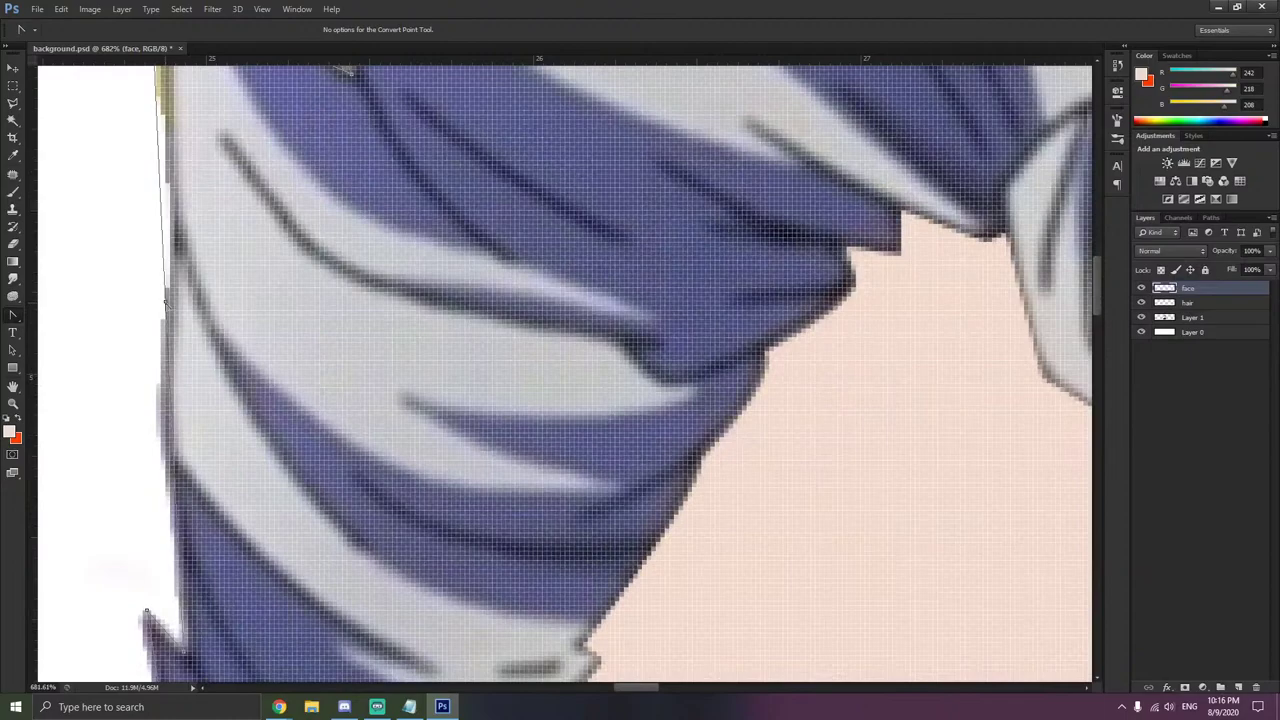
mouse_move(165, 303)
left_mouse_down()
mouse_move(172, 294)
mouse_move(157, 312)
left_mouse_up()
scroll(157, 312, "down", 3)
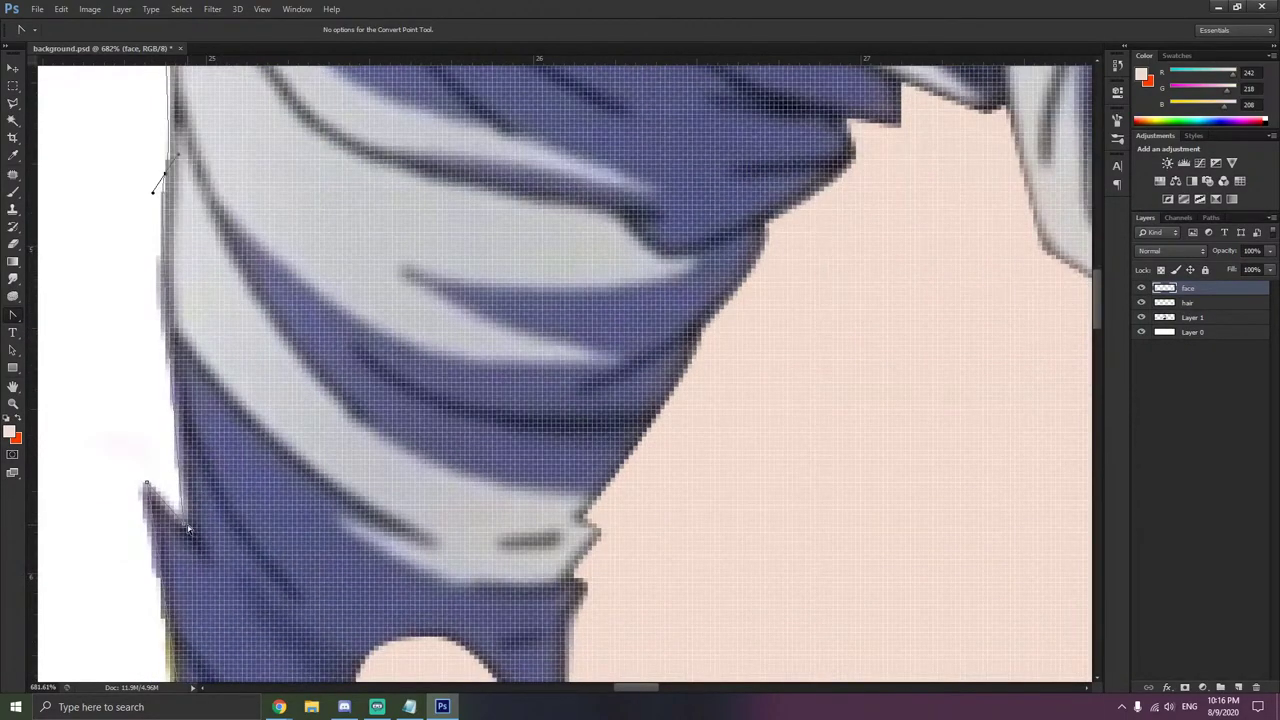
left_click(145, 485)
scroll(213, 491, "down", 7)
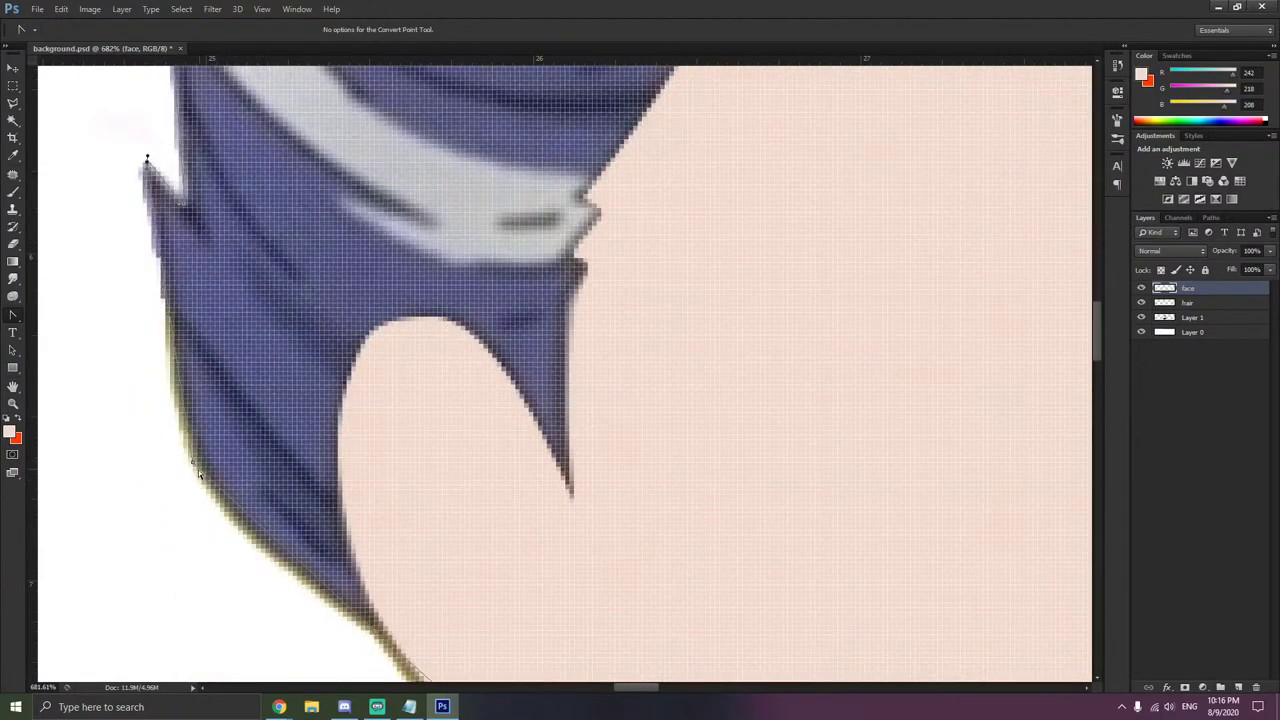
left_click_drag(192, 462, 244, 534)
scroll(240, 535, "down", 5)
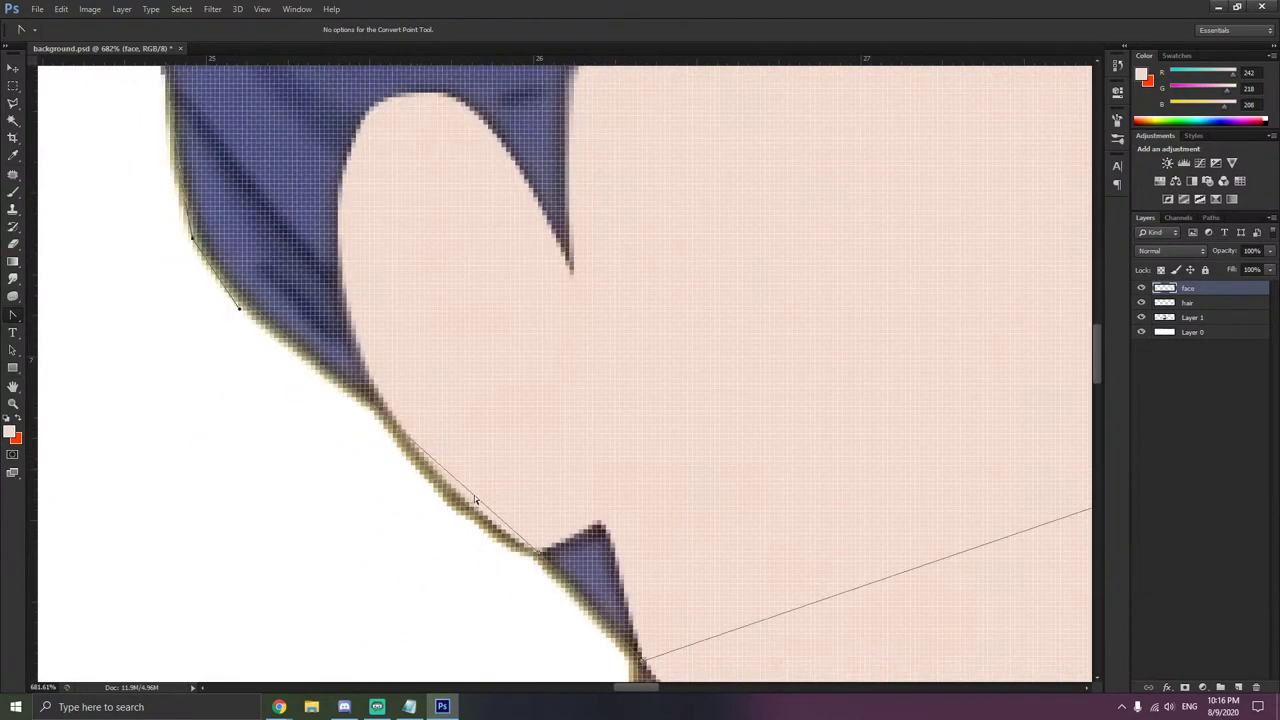
- Bend the path's closing segment upward across the face, between the neck corner and the lower right end of the hair
scroll(563, 568, "down", 2)
left_click_drag(645, 592, 717, 380)
scroll(752, 400, "down", 3)
scroll(752, 400, "down", 4)
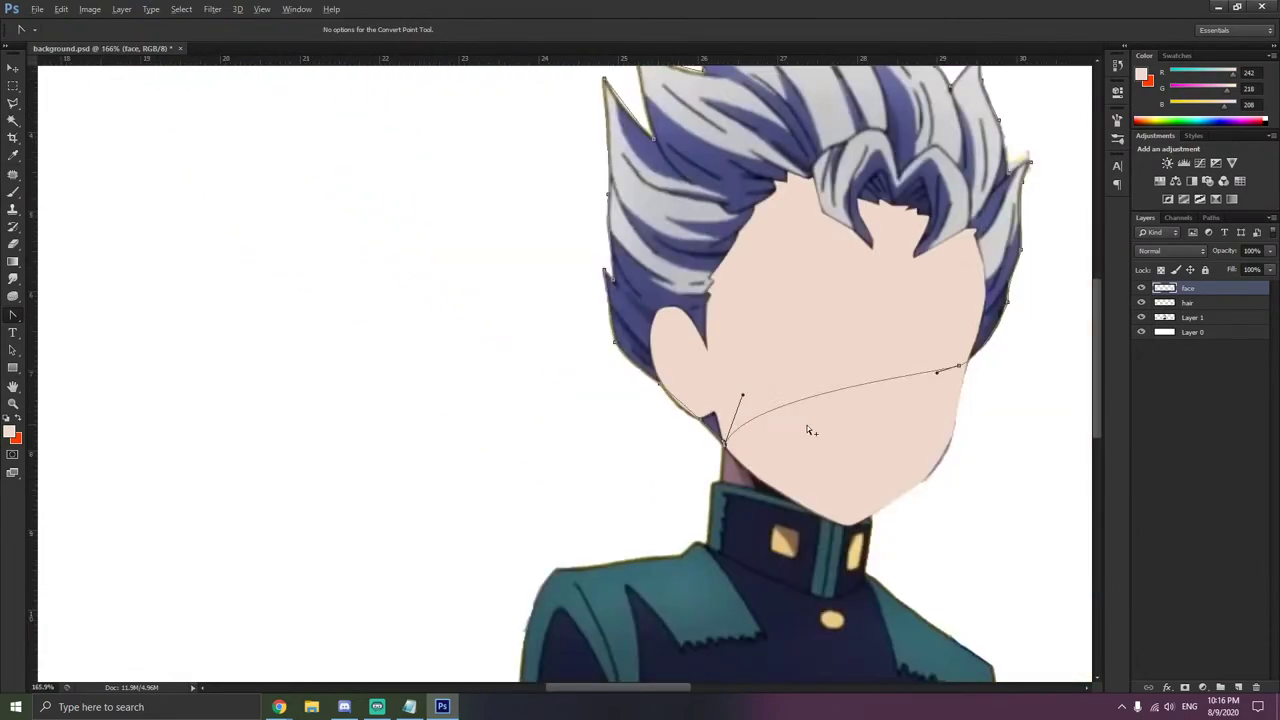
left_click_drag(958, 366, 687, 452)
scroll(730, 453, "down", 3)
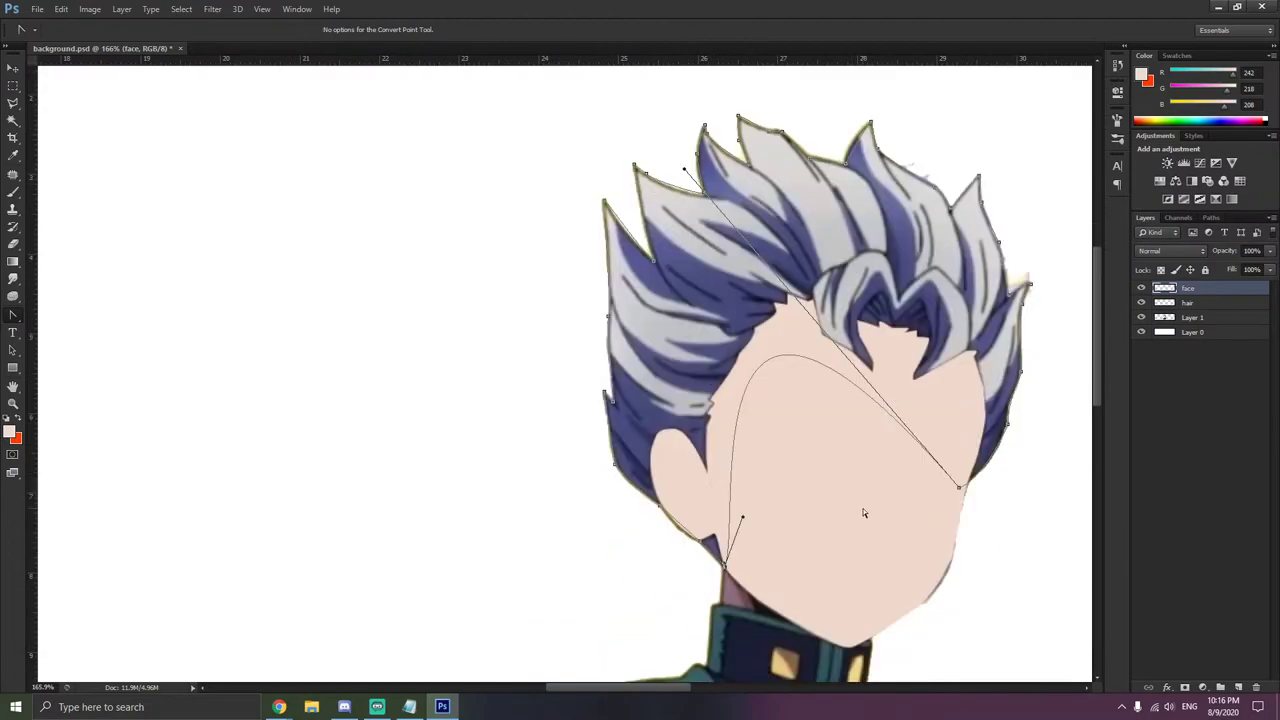
- Fit the path to the outer edge of the lower right hair, down to where it meets the cheek
scroll(916, 471, "up", 8)
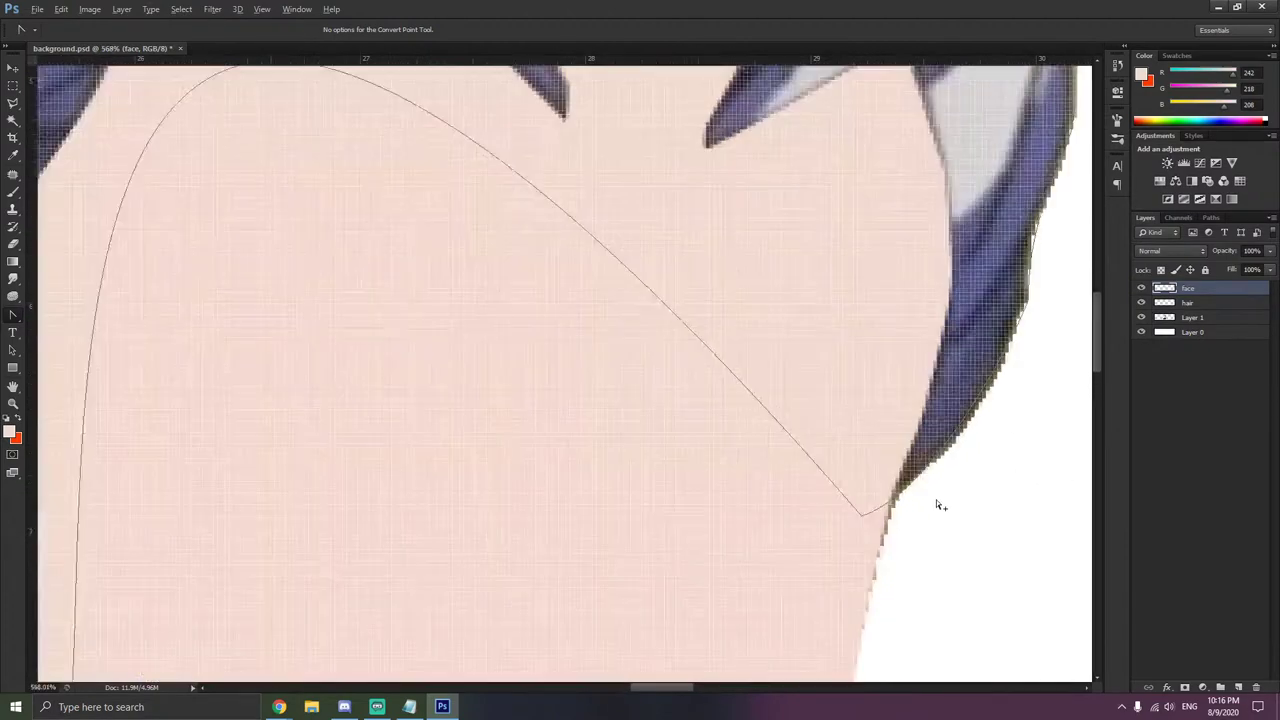
left_click_drag(872, 497, 962, 404)
scroll(962, 437, "down", 2)
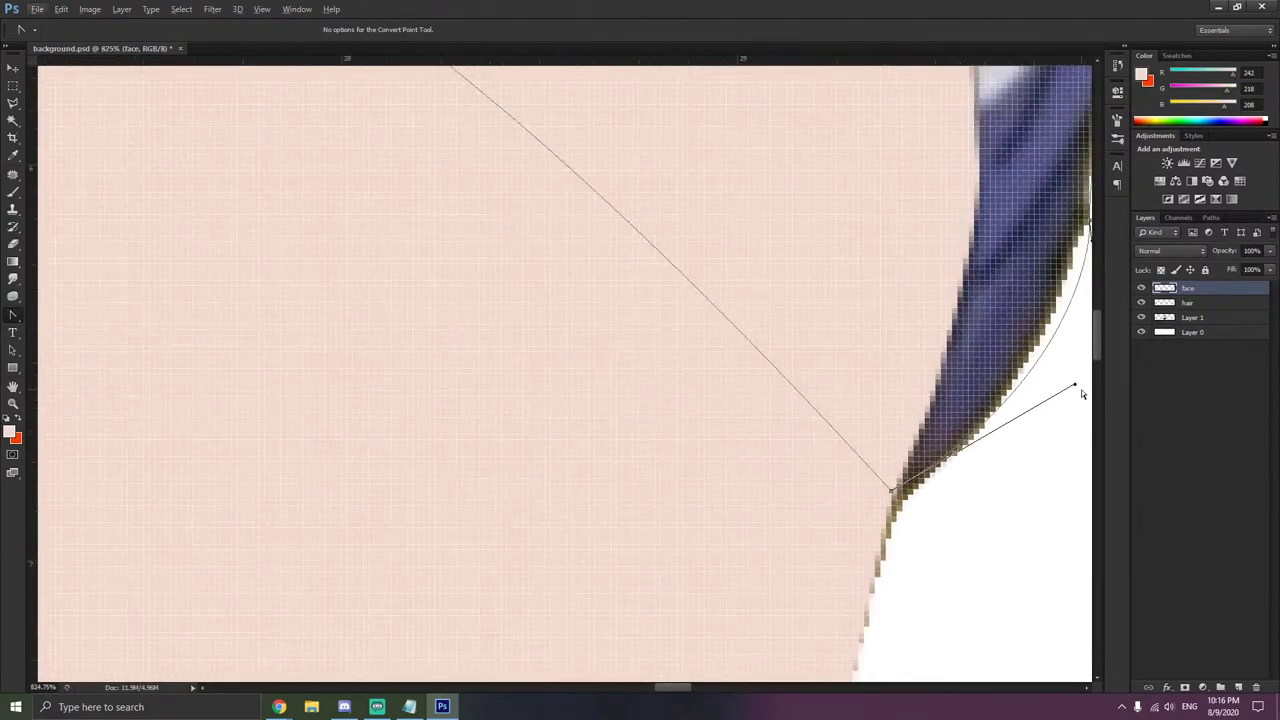
left_click_drag(1081, 389, 1044, 354)
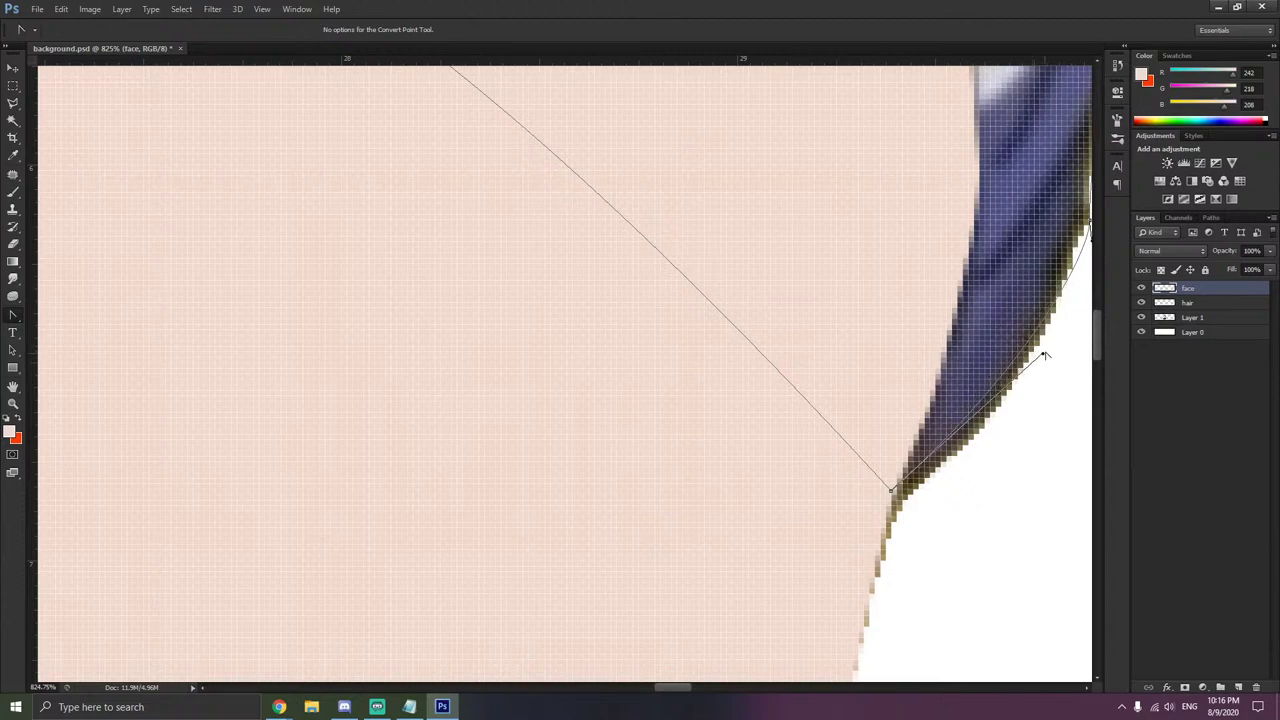
scroll(1068, 303, "down", 1)
scroll(1062, 296, "right", 2)
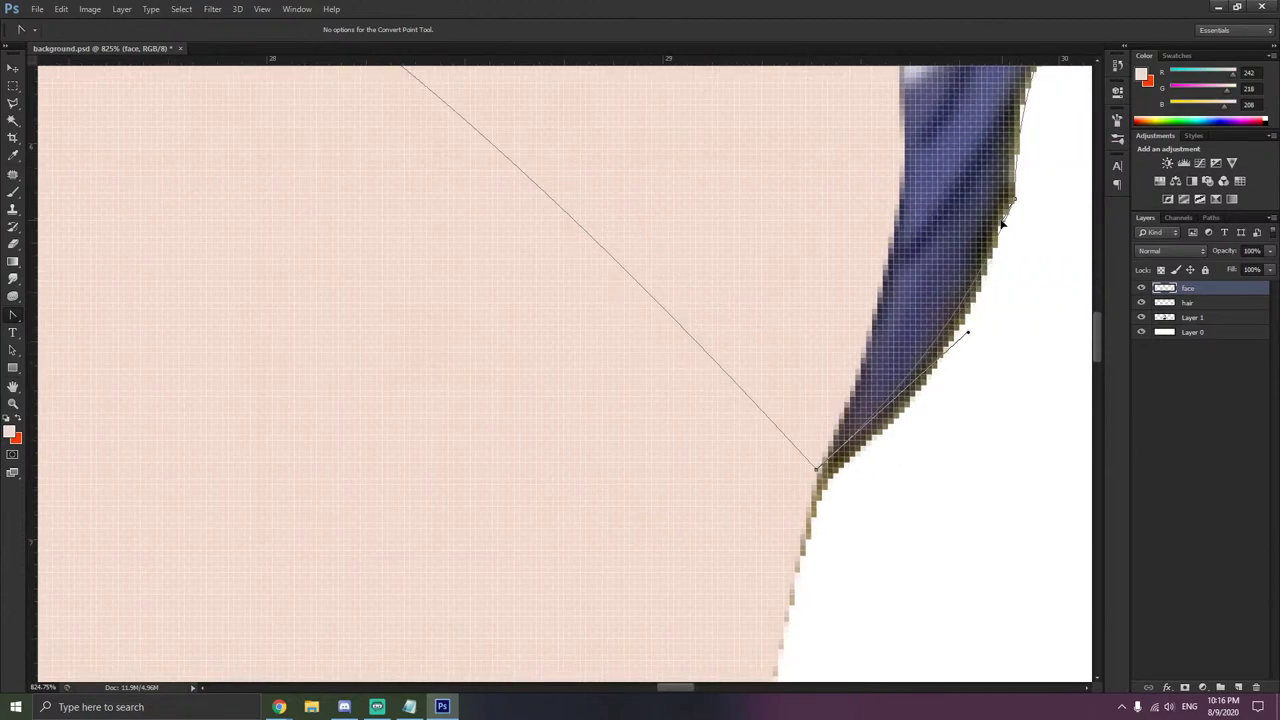
- Fill the closed hair path on the face layer with a light gray custom color
scroll(815, 292, "down", 3)
scroll(688, 272, "down", 4)
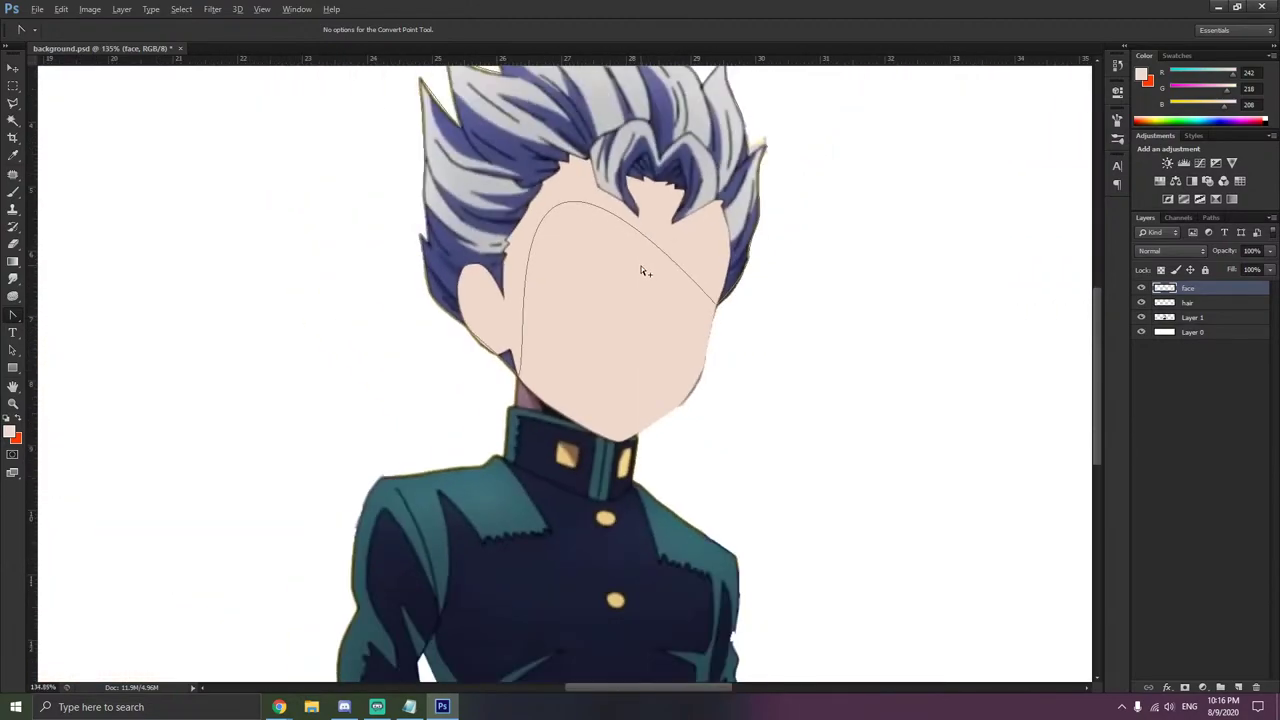
scroll(610, 290, "up", 1)
scroll(524, 355, "up", 3)
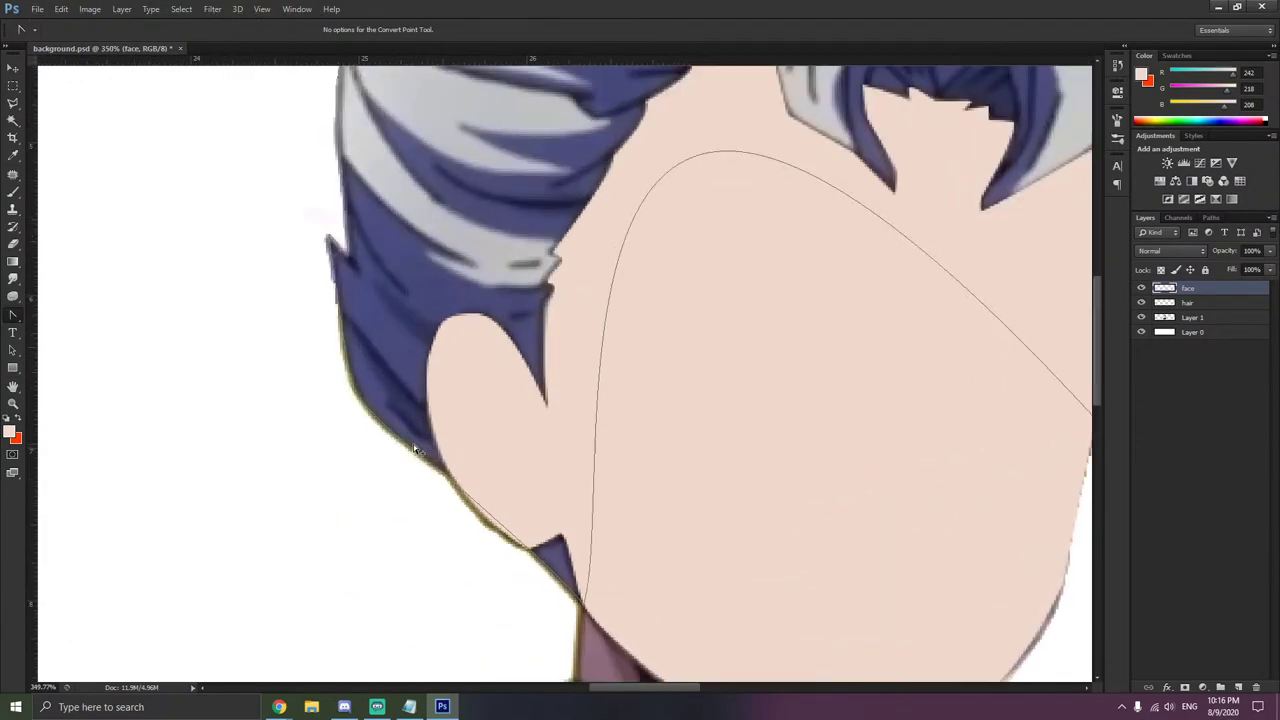
scroll(494, 417, "down", 3)
right_click(604, 285)
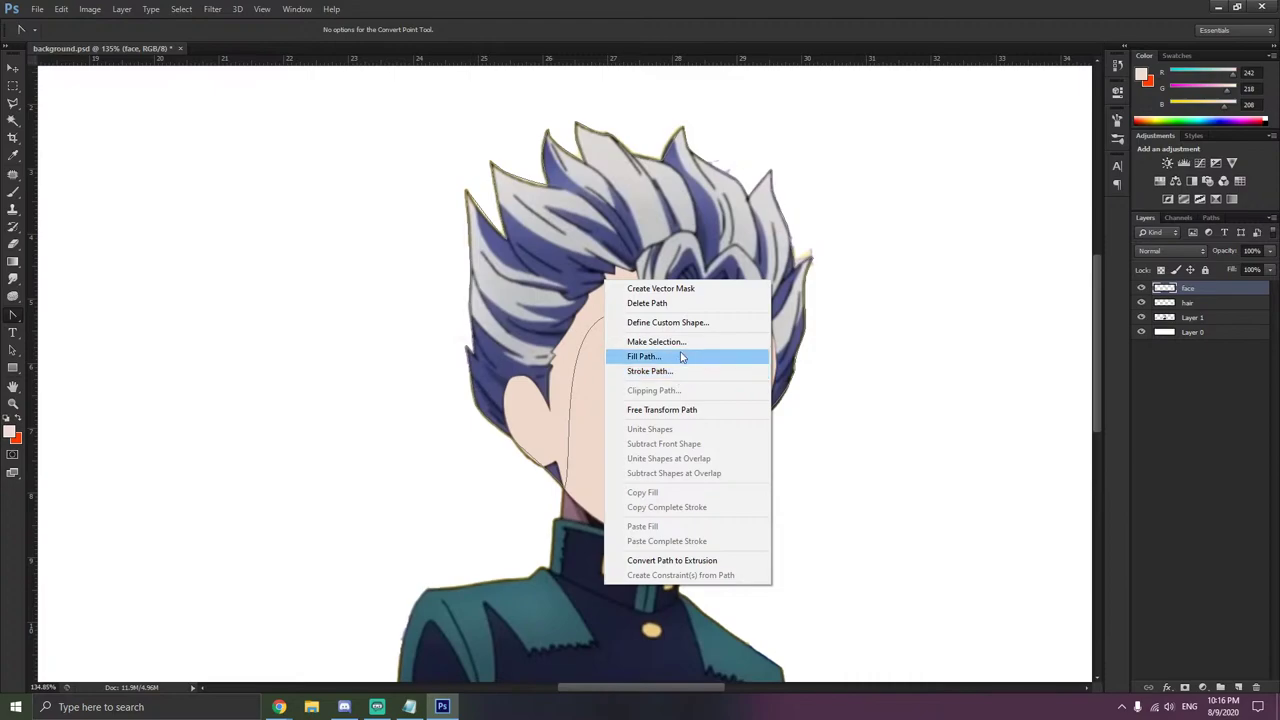
left_click(676, 356)
left_click(890, 190)
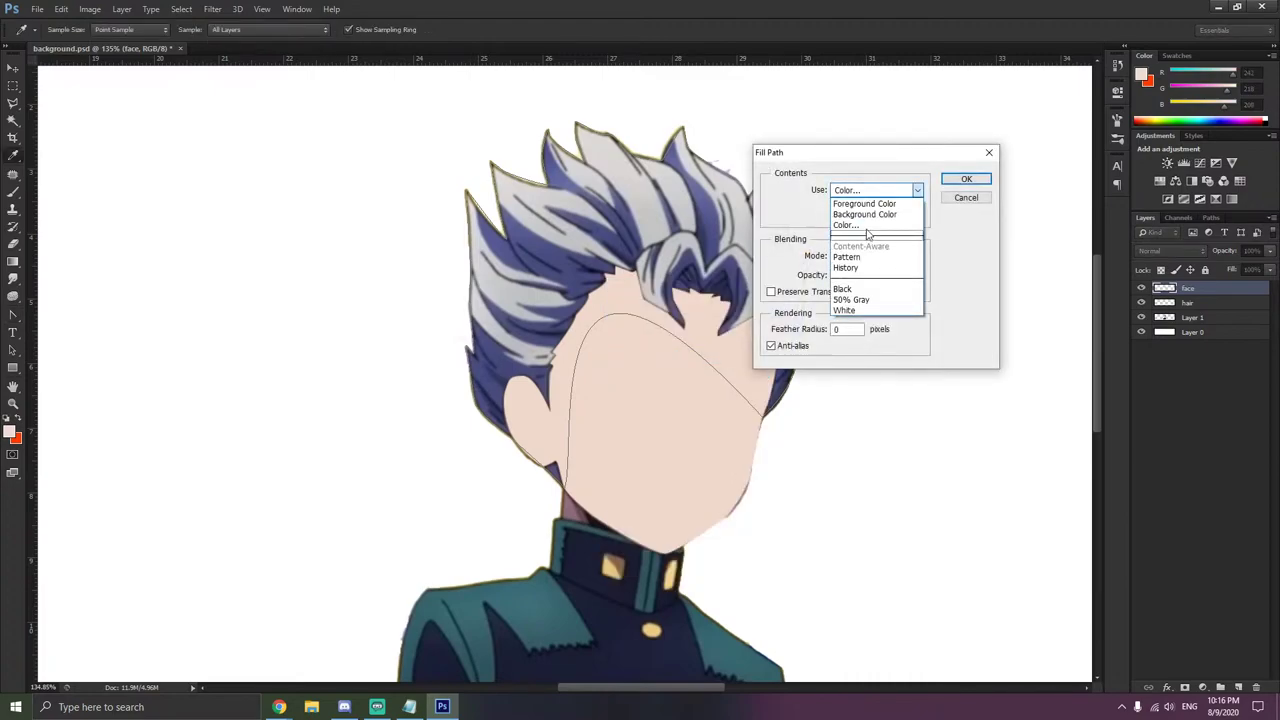
left_click(846, 225)
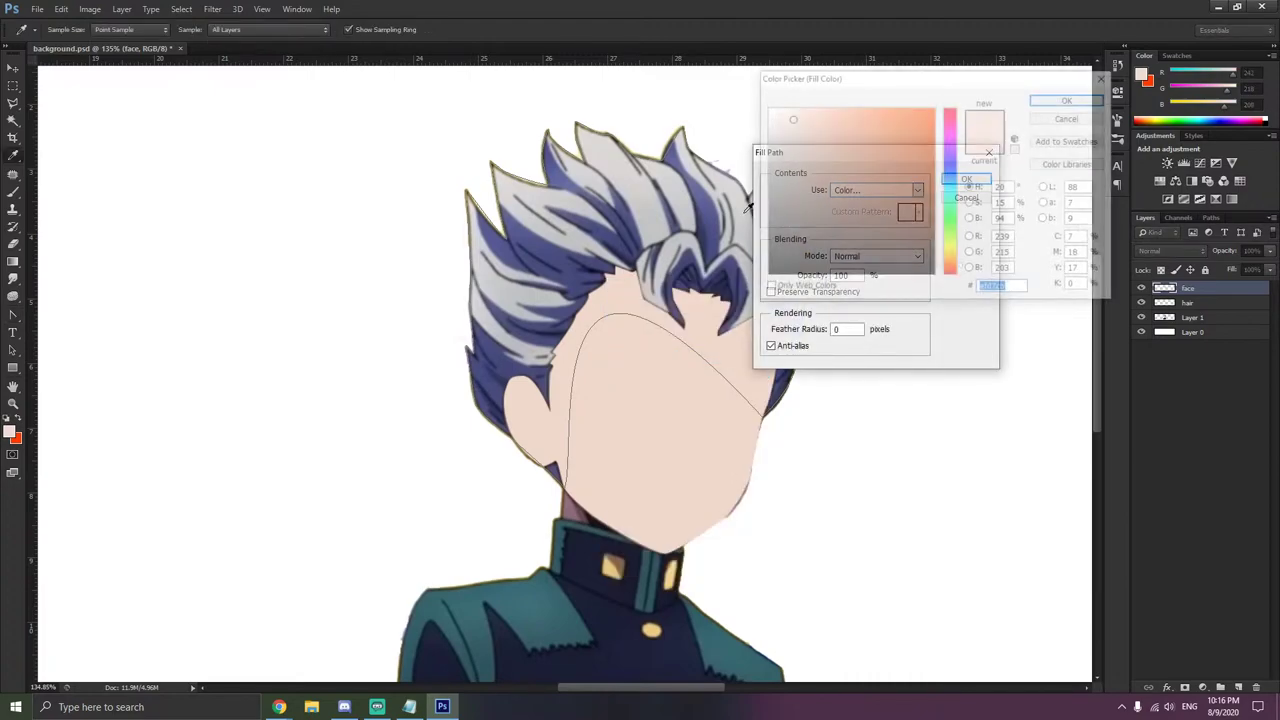
left_click(1069, 98)
left_click(965, 181)
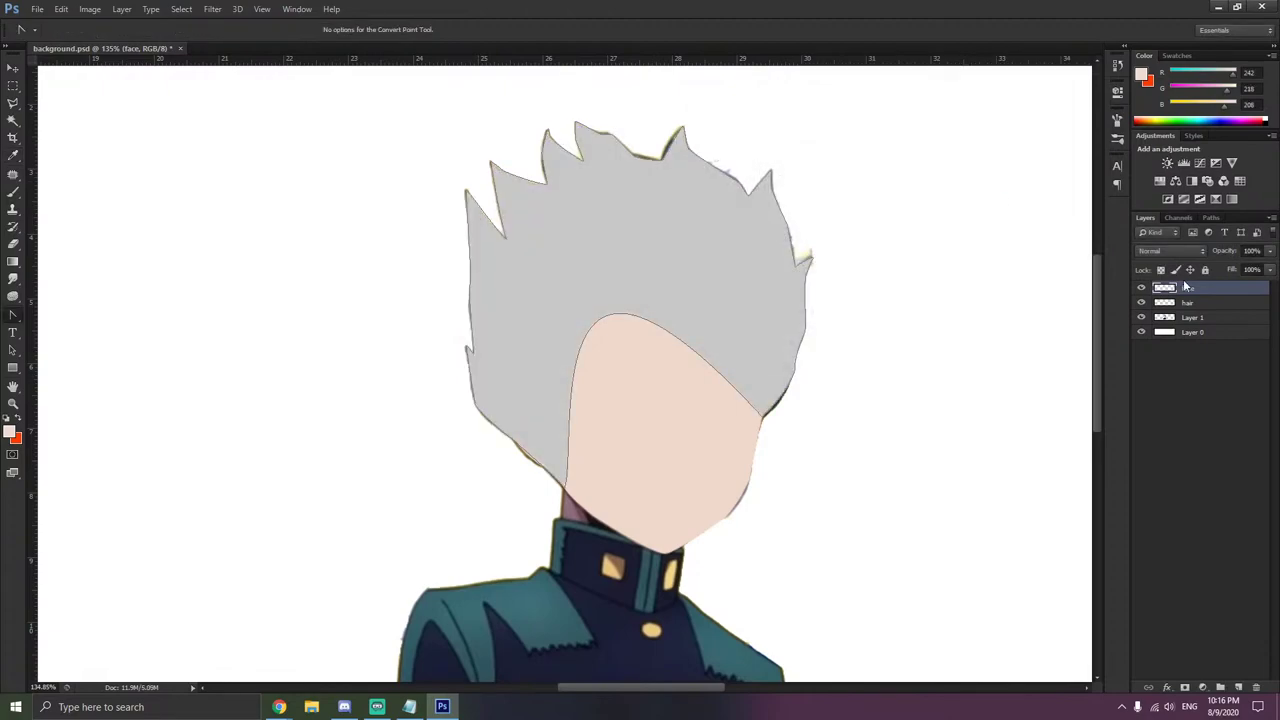
- Try to reorder the face layer, and undo back to before the gray fill
mouse_move(1188, 289)
left_mouse_down()
mouse_move(1190, 314)
mouse_move(1203, 289)
mouse_move(1196, 304)
left_mouse_up()
key("ctrl+bracketright")
key("ctrl+alt+z")
key("ctrl+alt+z")
key("ctrl+alt+z")
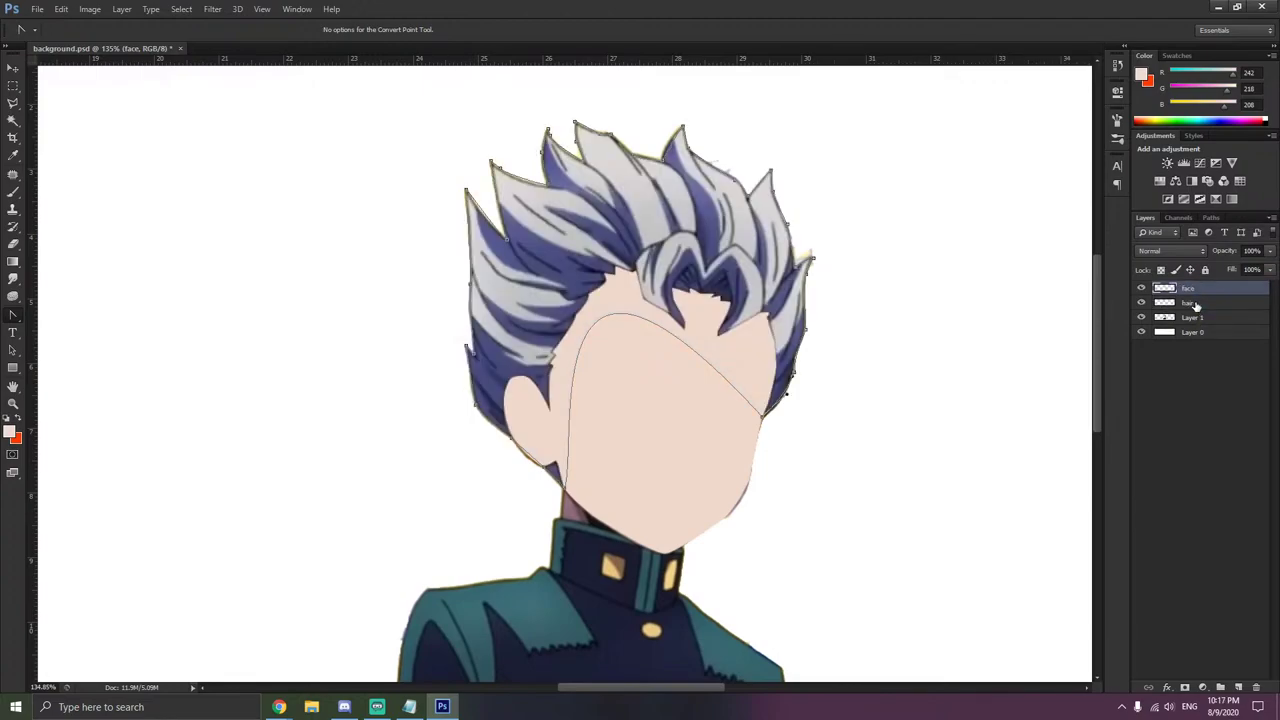
- Fill the closed hair path with the light gray color on the hair layer
left_click(1194, 303)
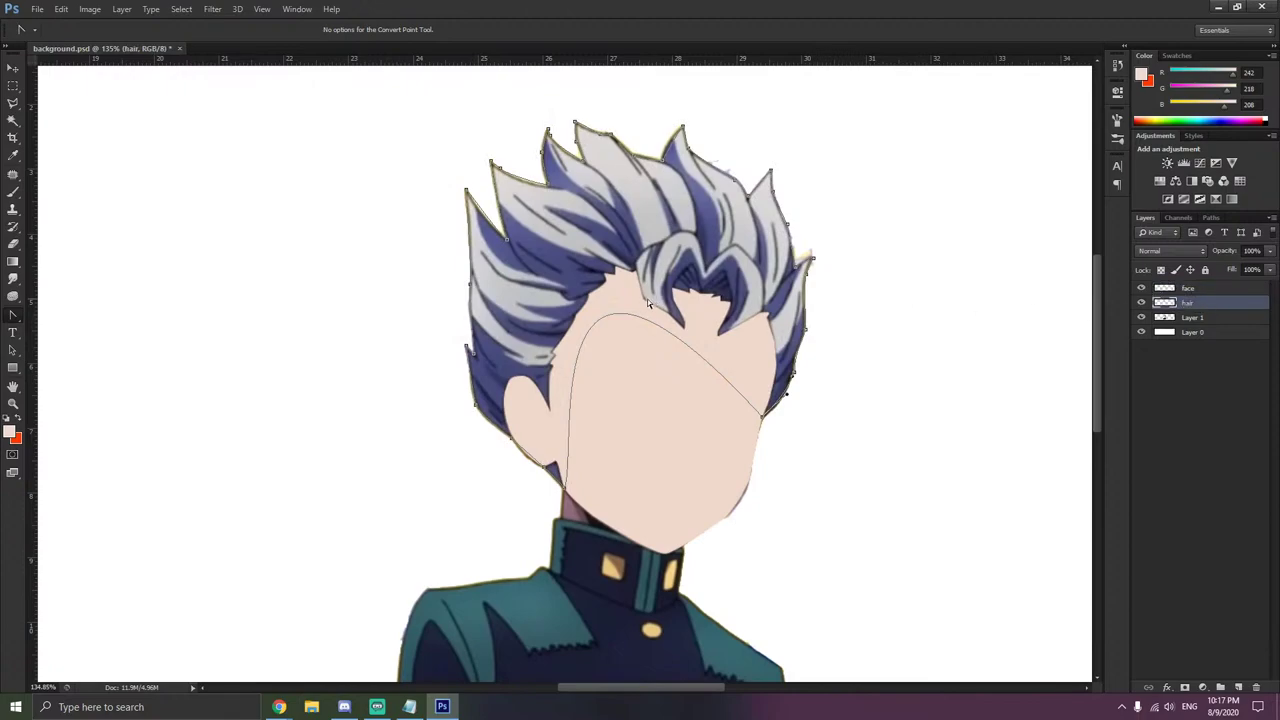
right_click(631, 259)
left_click(700, 337)
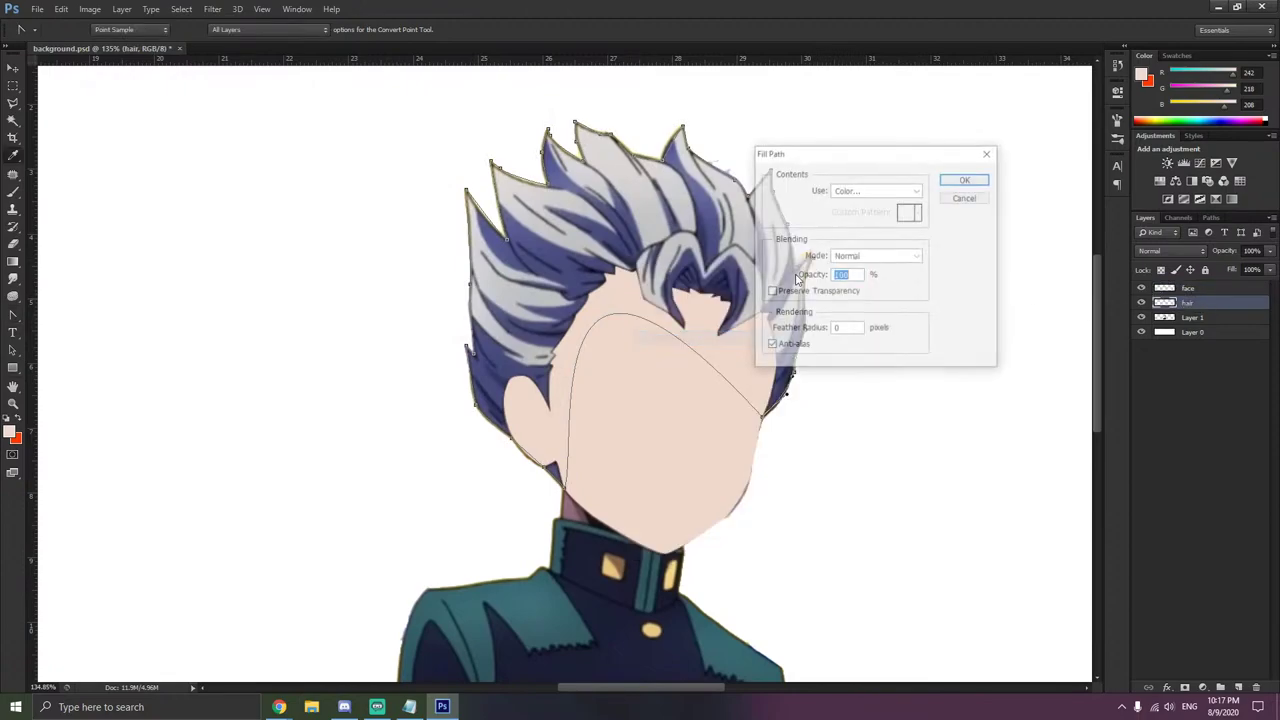
left_click(963, 180)
left_click(869, 240)
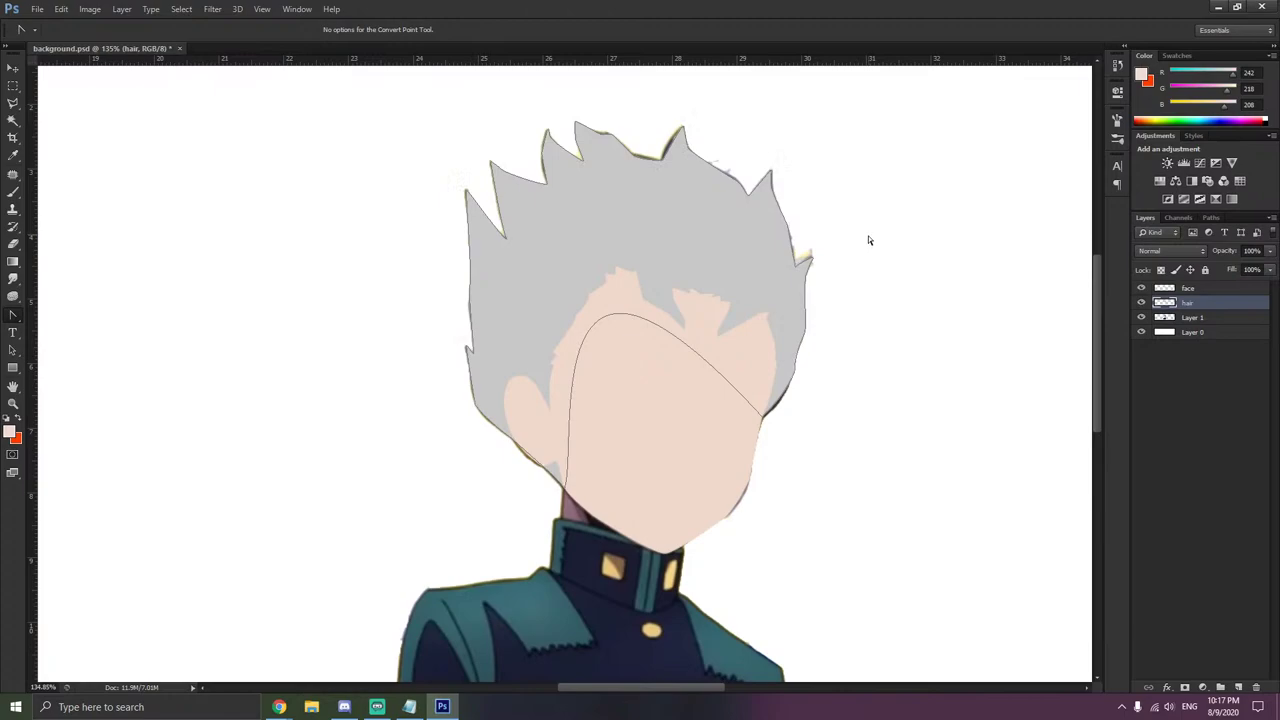
- Erase the leftover source image edges around the hair and jaw on Layer 1, undoing the last stroke below the ear
left_click(1177, 320)
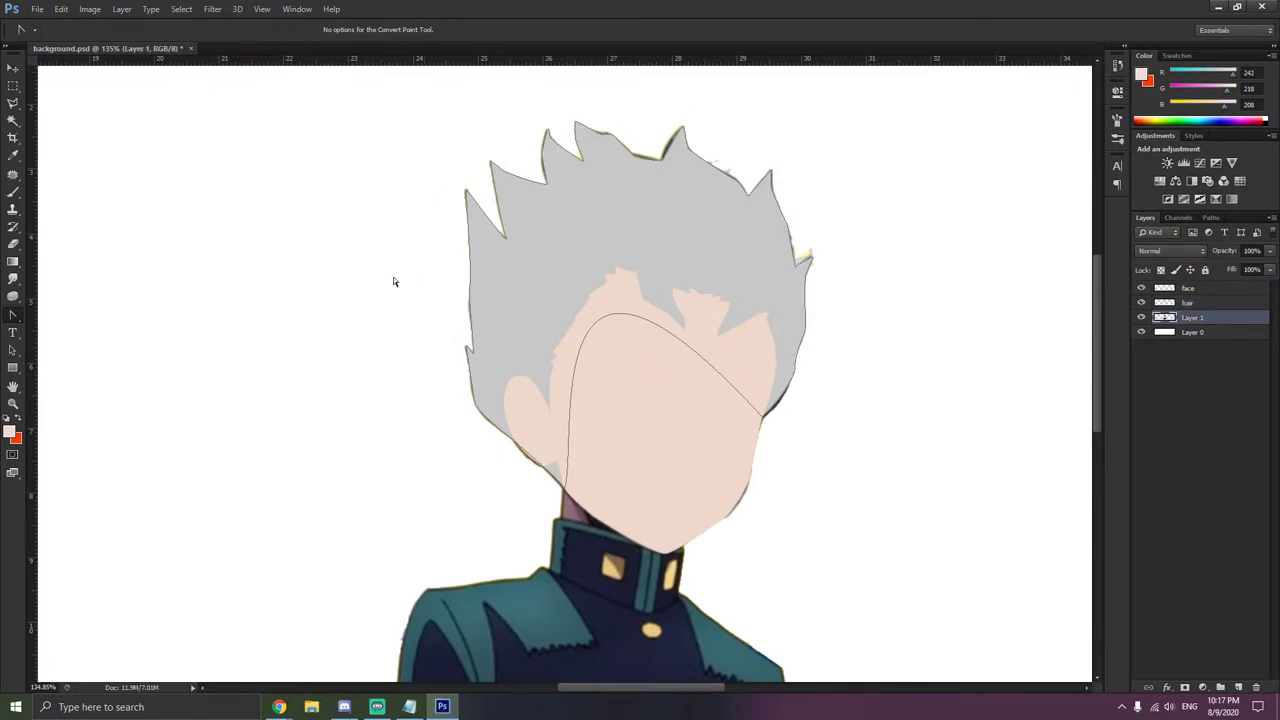
left_click(12, 244)
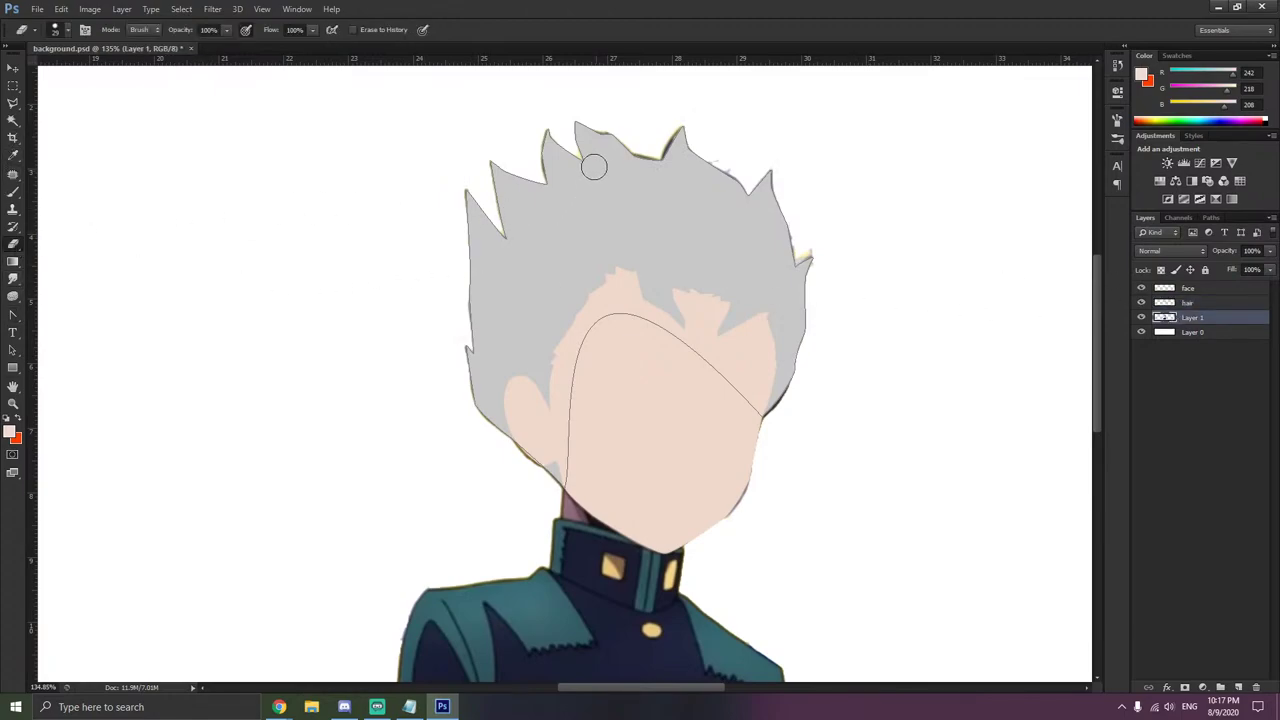
mouse_move(628, 135)
left_mouse_down()
mouse_move(697, 139)
mouse_move(731, 170)
mouse_move(777, 183)
mouse_move(811, 259)
left_mouse_up()
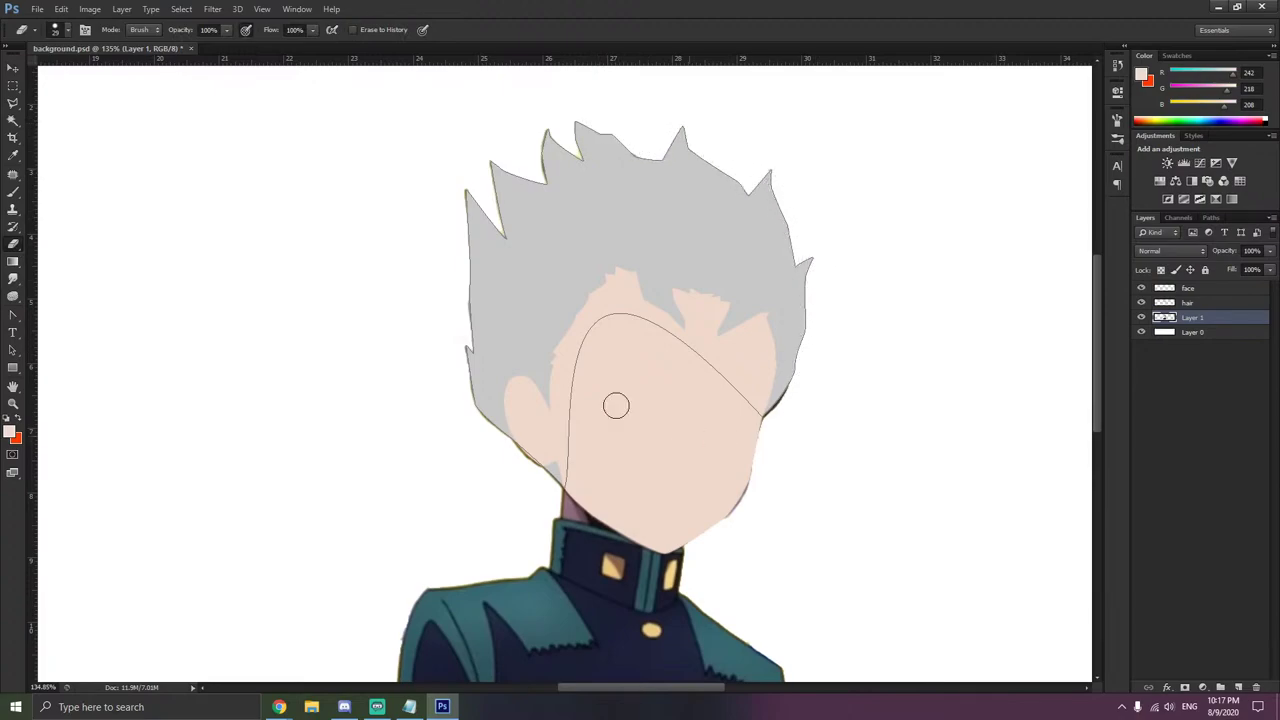
mouse_move(491, 177)
left_mouse_down()
mouse_move(503, 227)
mouse_move(465, 212)
mouse_move(475, 404)
mouse_move(542, 488)
mouse_move(497, 443)
left_mouse_up()
mouse_move(542, 130)
left_mouse_down()
mouse_move(548, 177)
mouse_move(560, 150)
mouse_move(634, 166)
left_mouse_up()
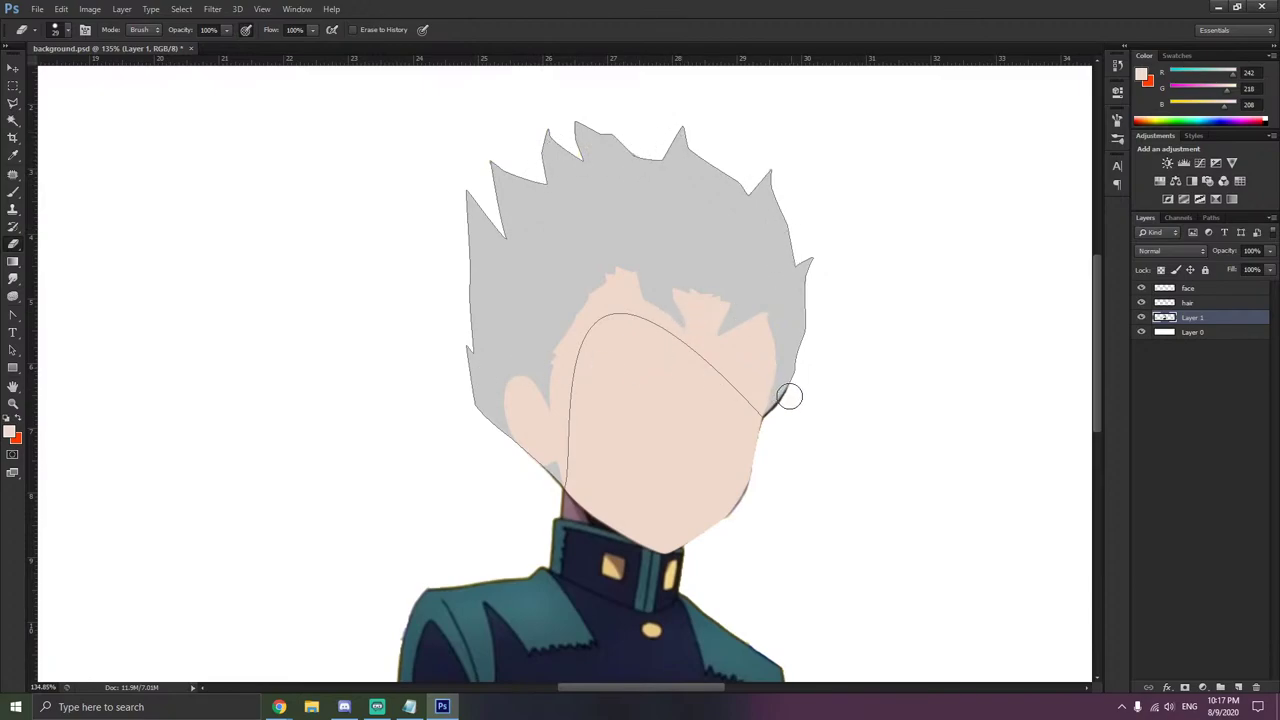
left_click_drag(789, 394, 726, 523)
mouse_move(530, 472)
left_mouse_down()
mouse_move(554, 497)
mouse_move(547, 489)
left_mouse_up()
key("ctrl+z")
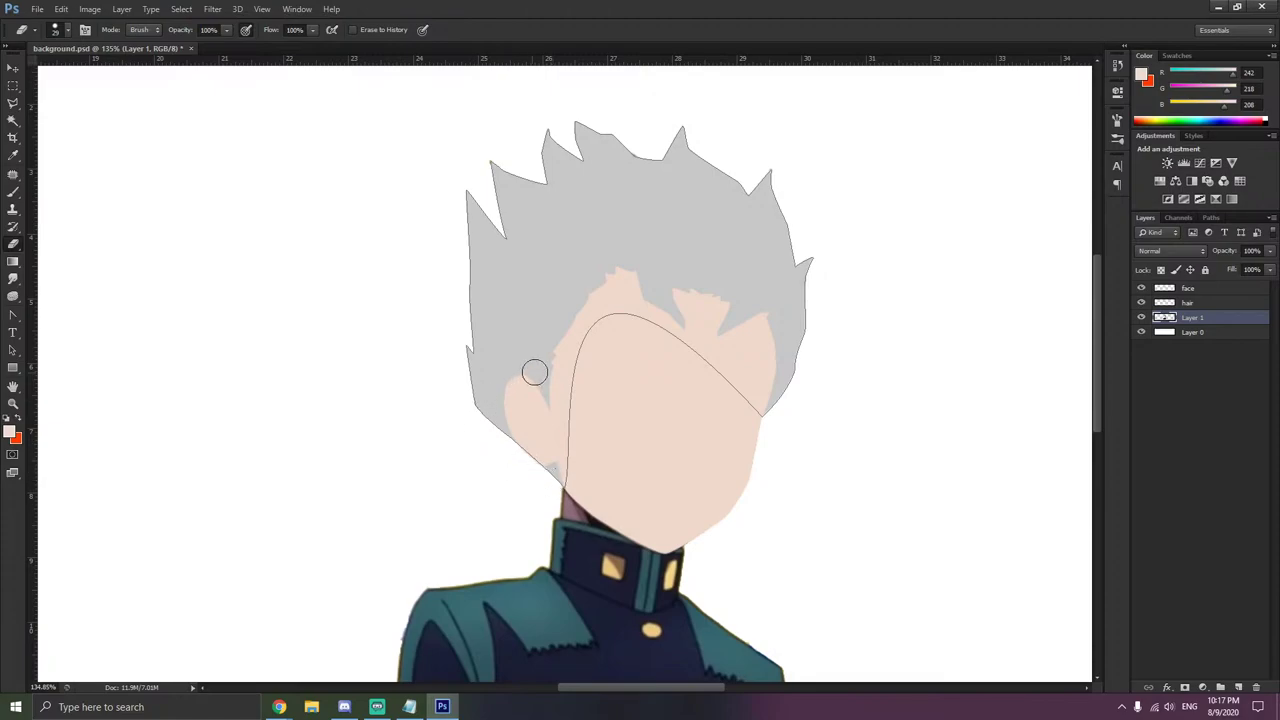
- Delete the hair path and hide the hair and face layers
left_click(13, 315)
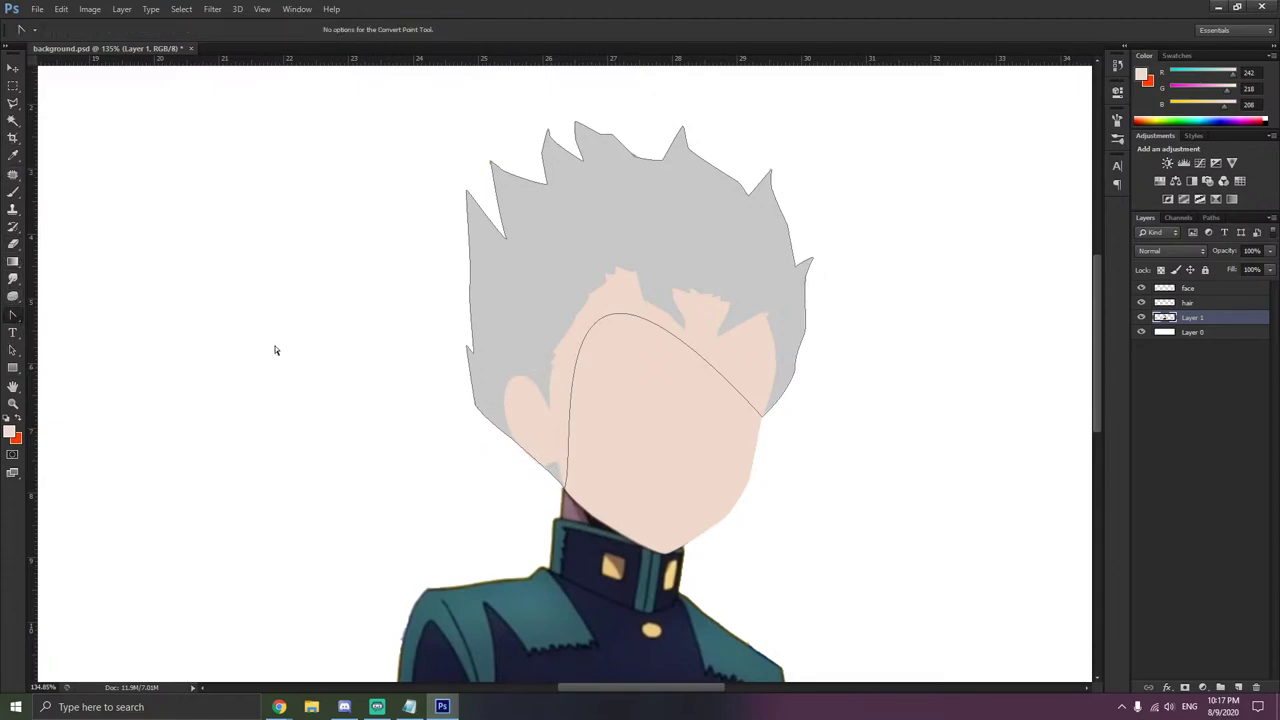
right_click(510, 308)
left_click(565, 331)
left_click(1141, 302)
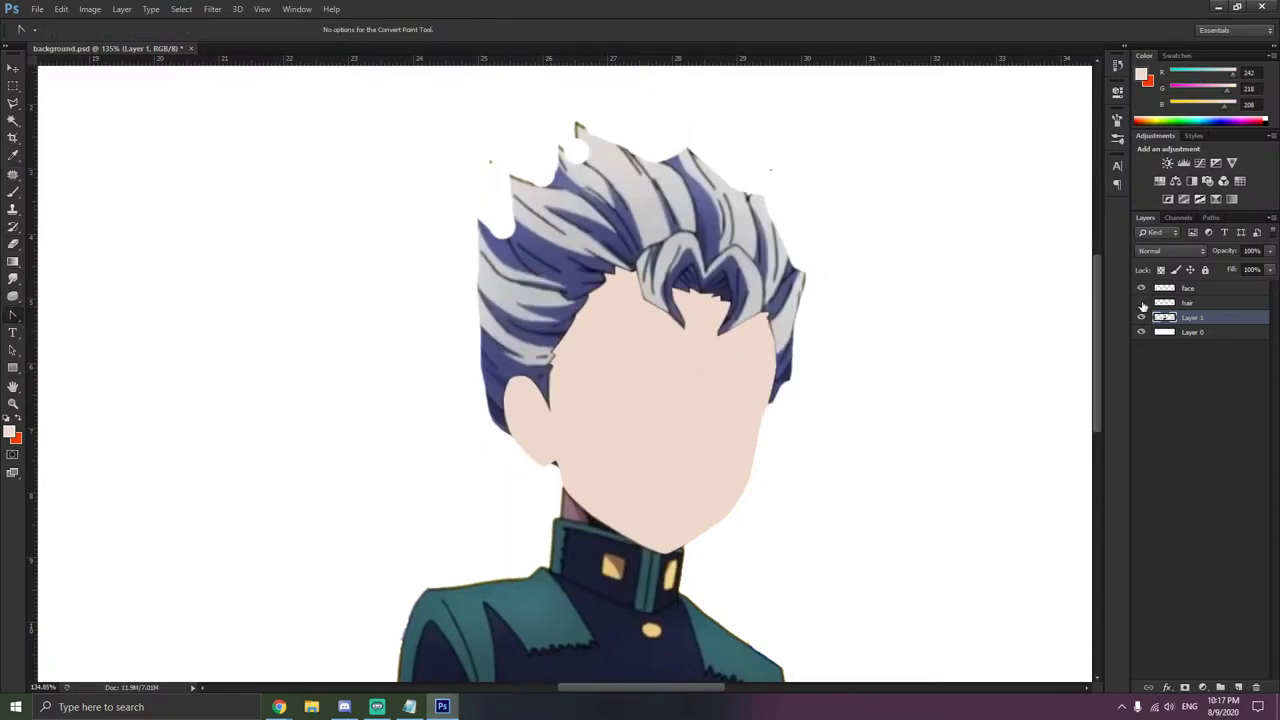
left_click(1141, 288)
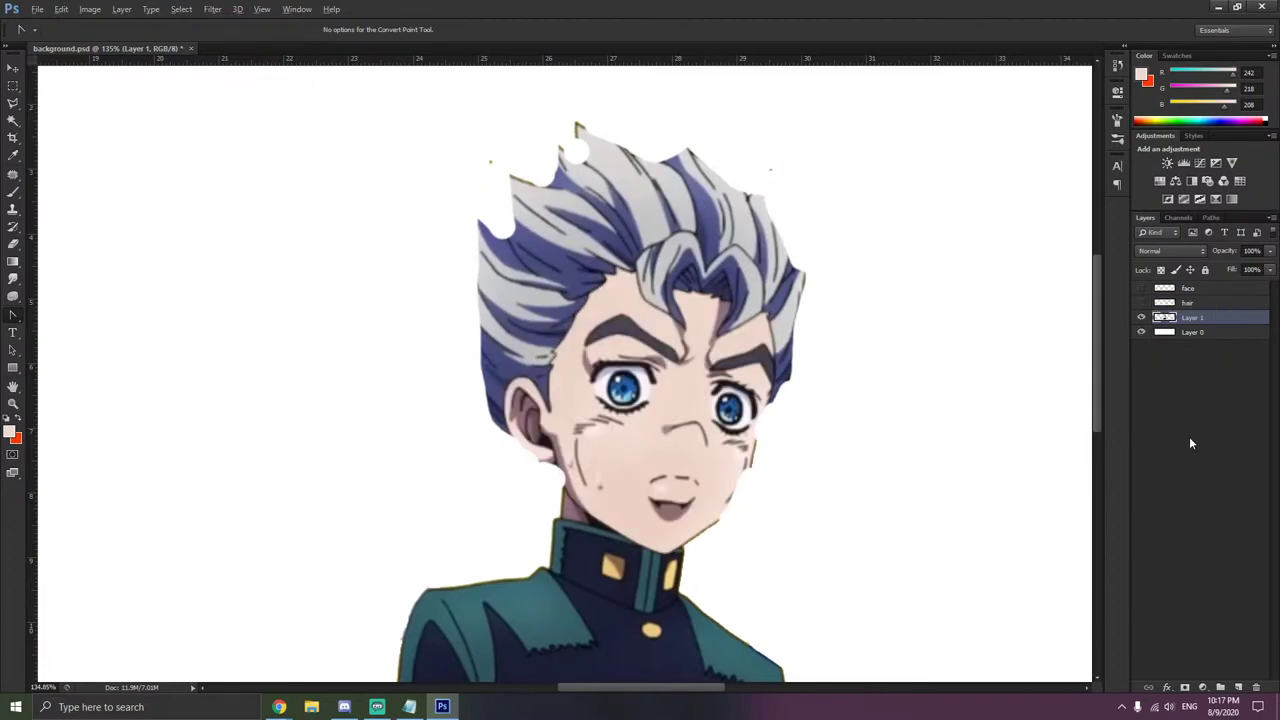
- Create a new layer named "hair dets" directly above the hair layer
left_click(1191, 300)
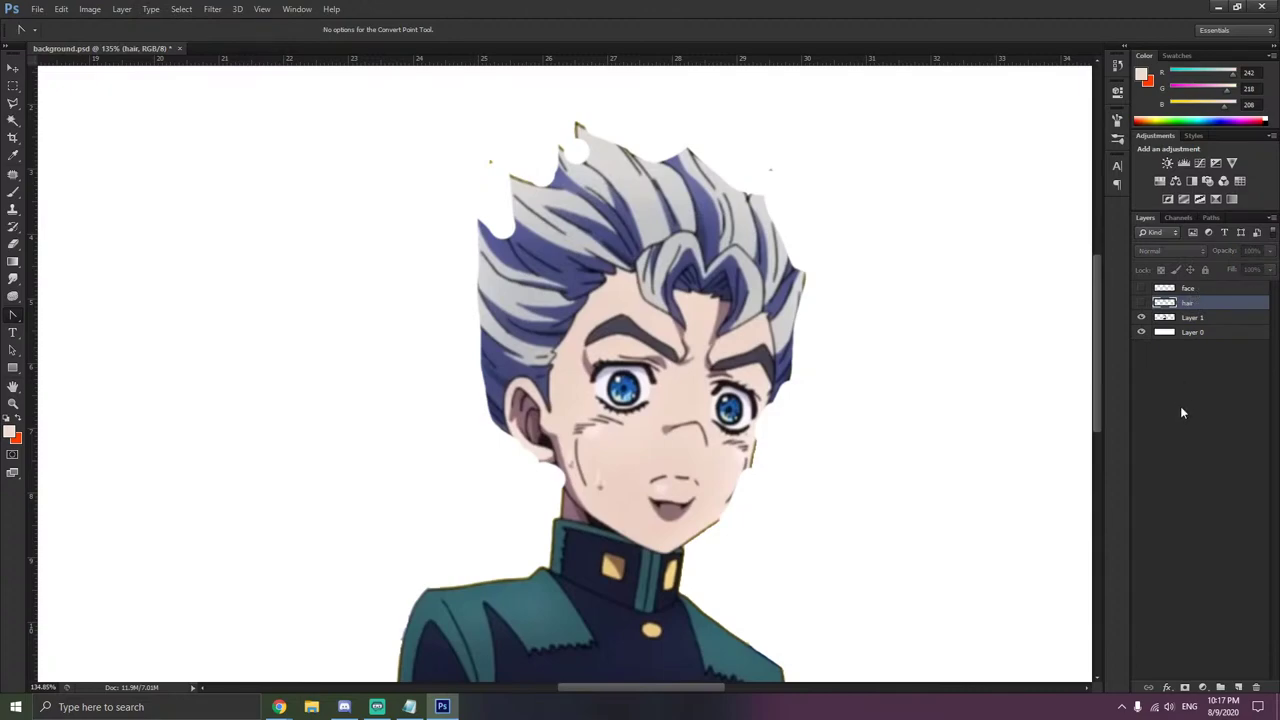
key("ctrl+shift+n")
type("hair dets")
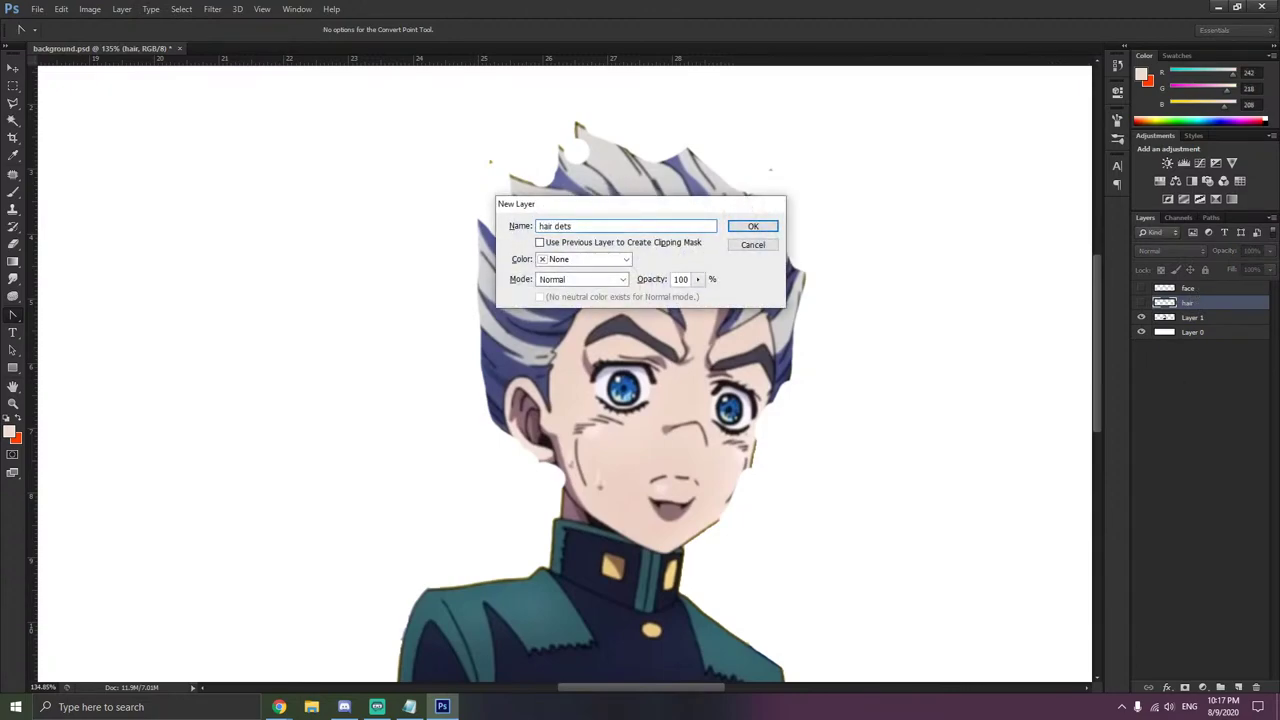
key("Return")
mouse_move(1196, 302)
left_mouse_down()
mouse_move(1194, 283)
mouse_move(1196, 302)
left_mouse_up()
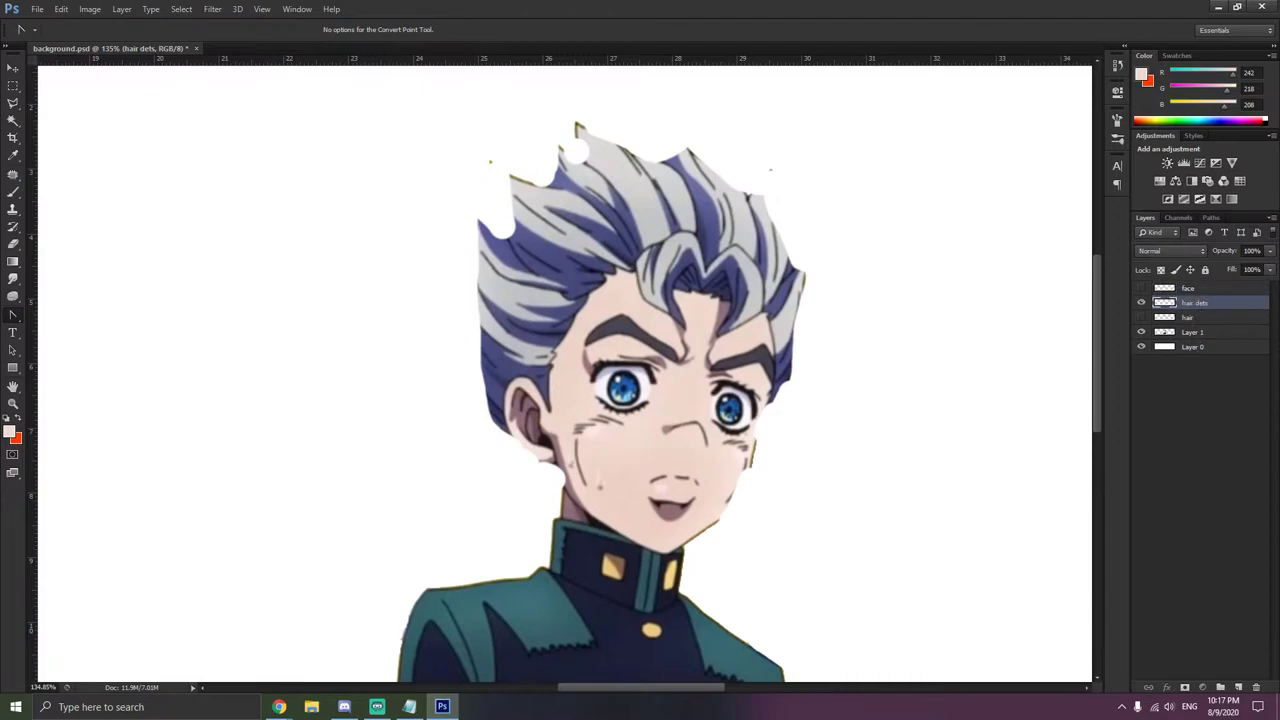
key("alt+Tab")
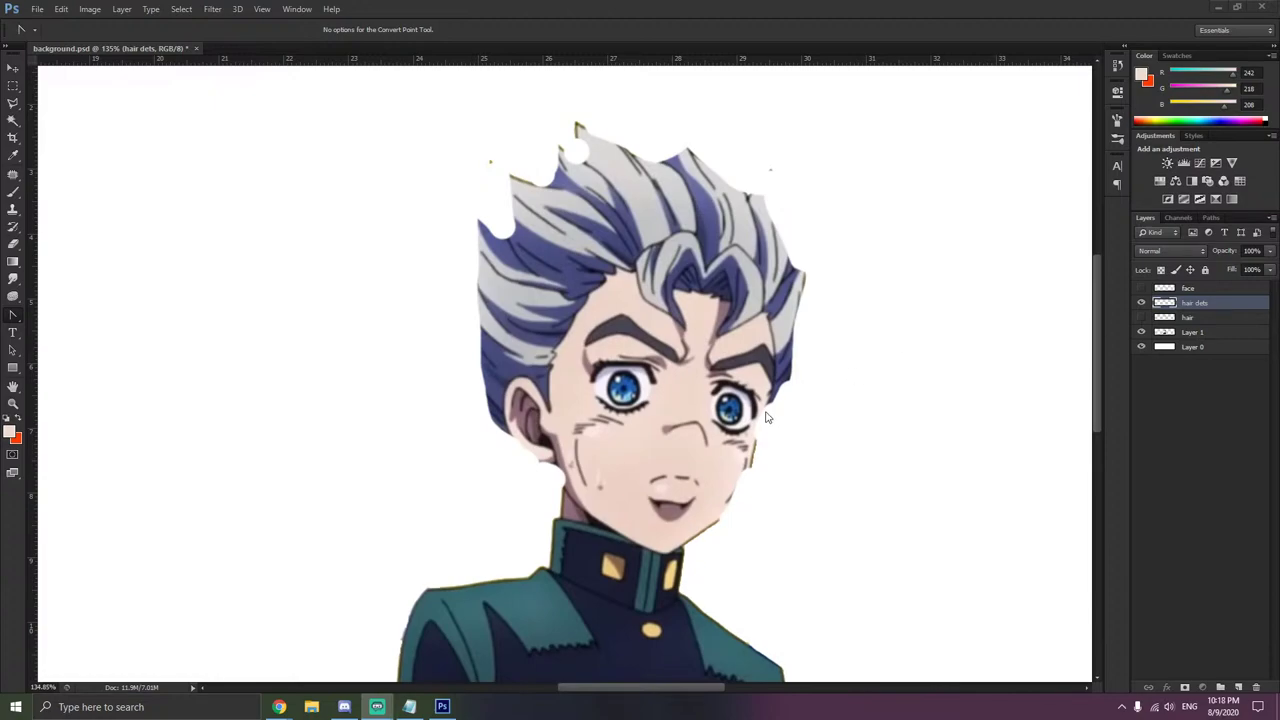
- Sample the dark gray line color from a hair strand and set the brush size to 2 px
scroll(767, 417, "up", 5)
scroll(774, 259, "up", 1)
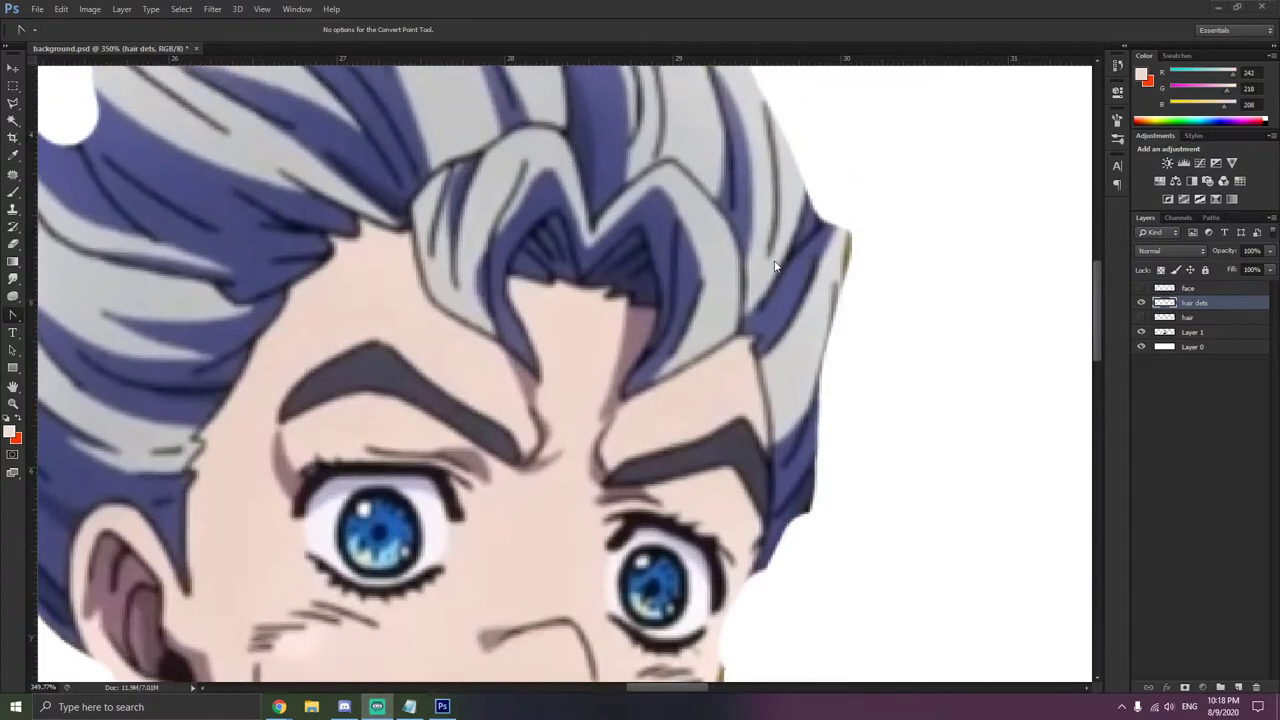
scroll(774, 265, "up", 1)
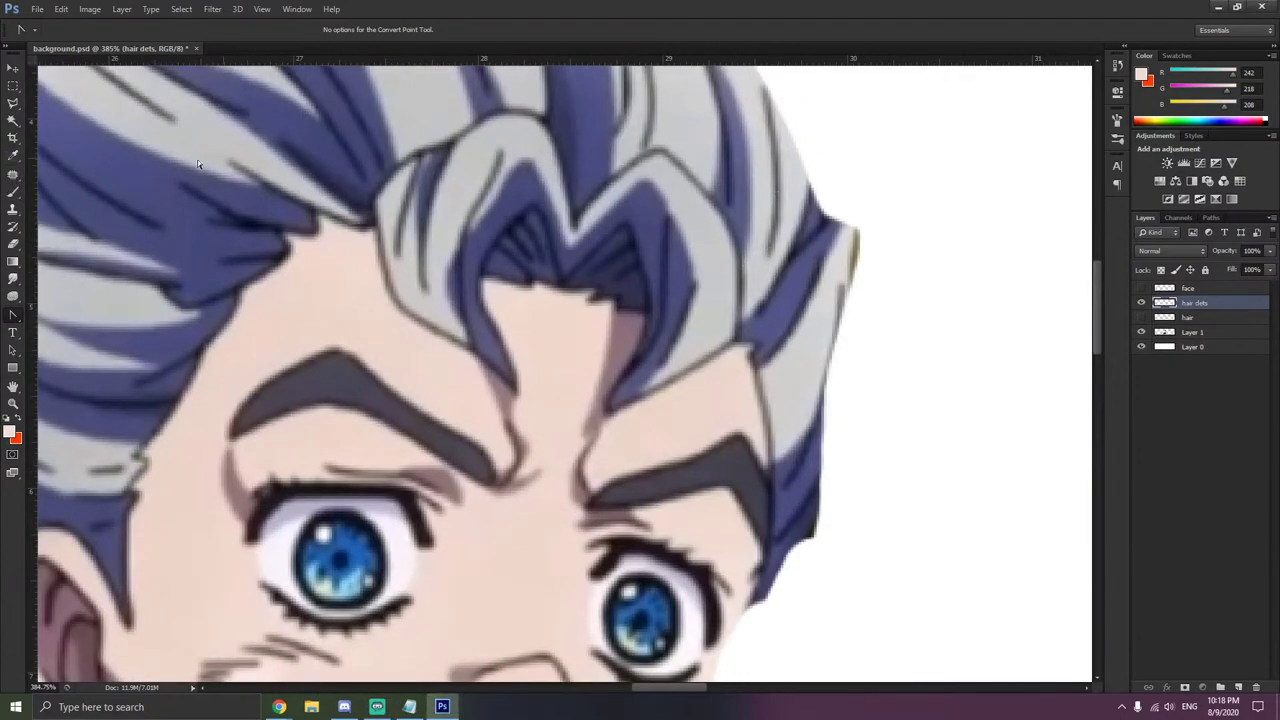
key("i")
left_click(783, 175)
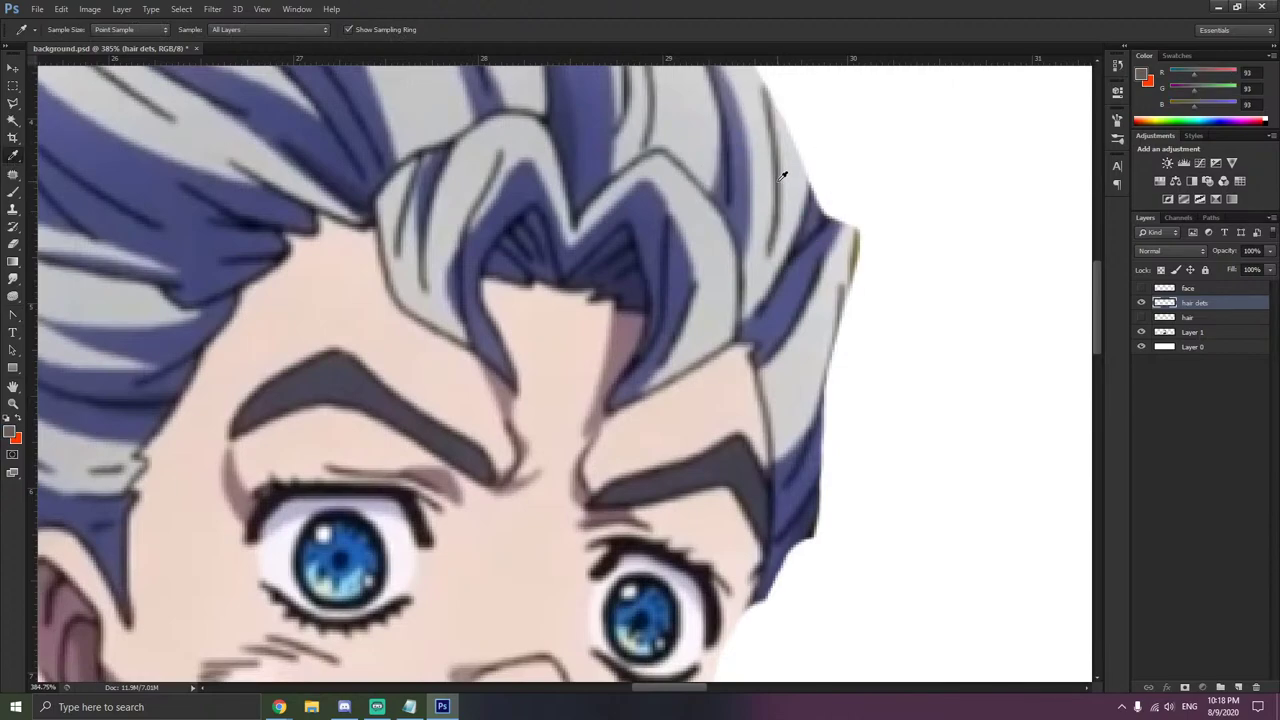
left_click(783, 175)
left_click(13, 191)
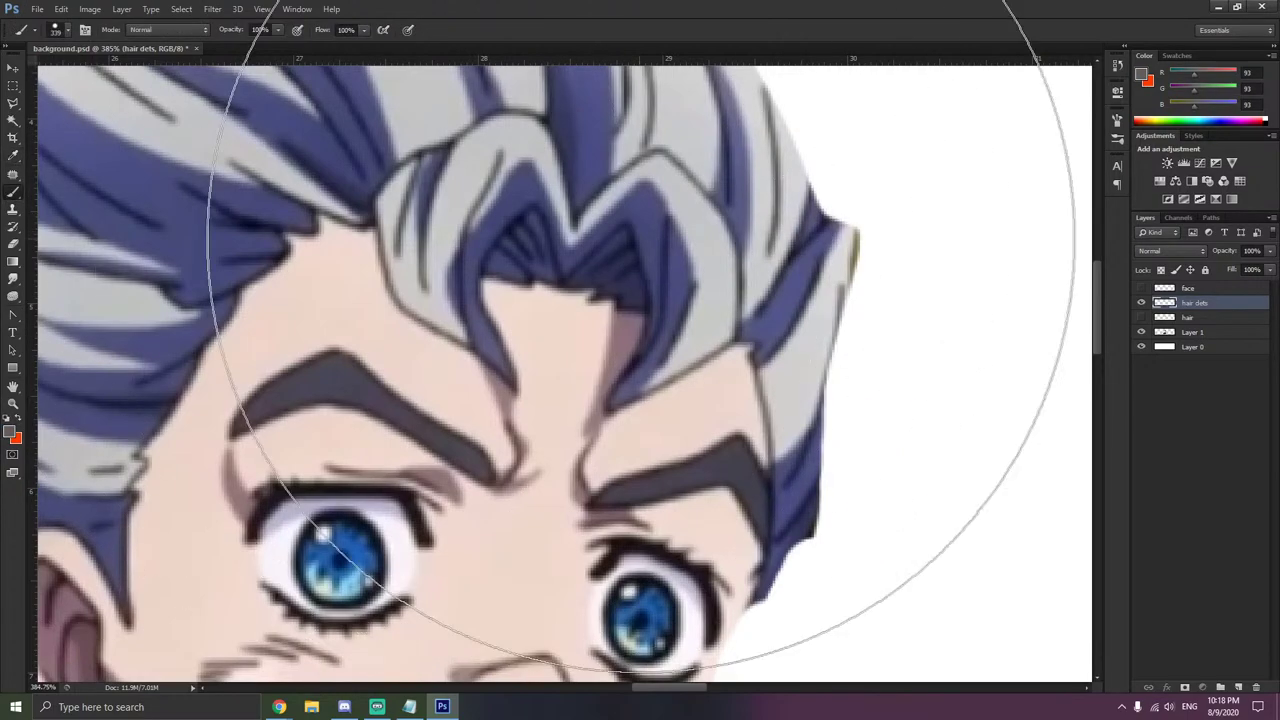
right_click(658, 250)
left_click_drag(684, 282, 676, 282)
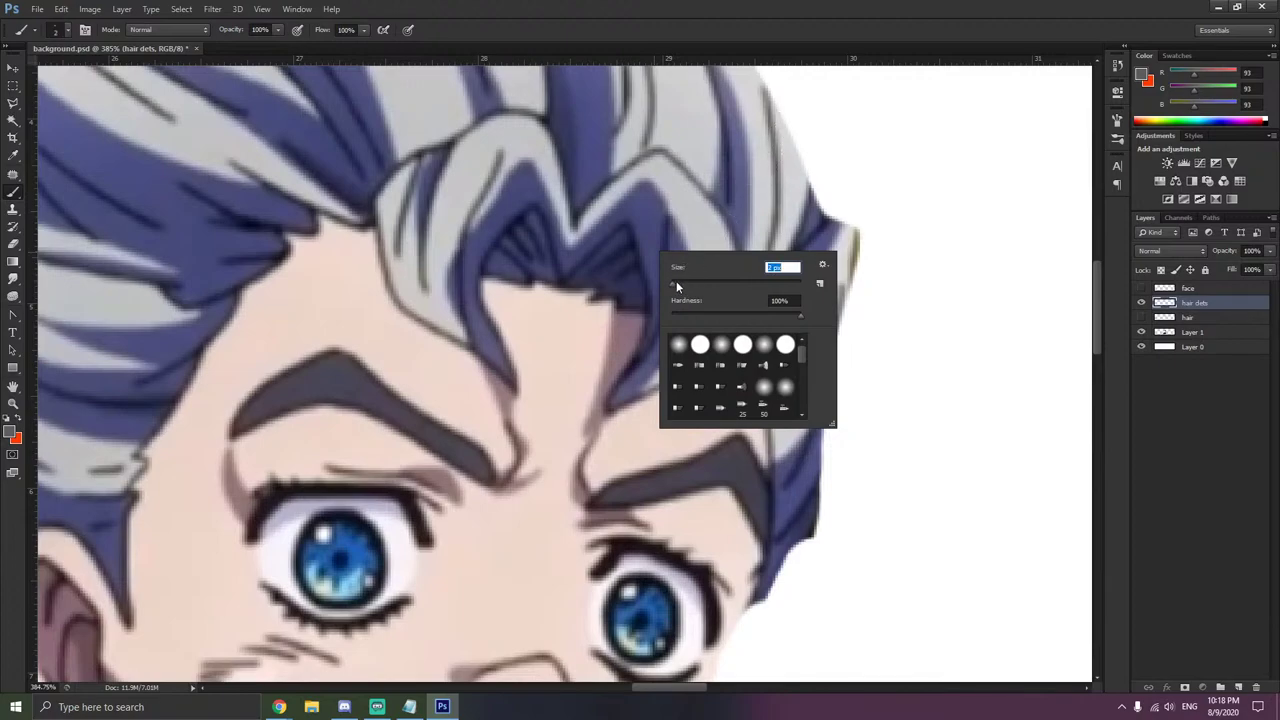
left_click(936, 305)
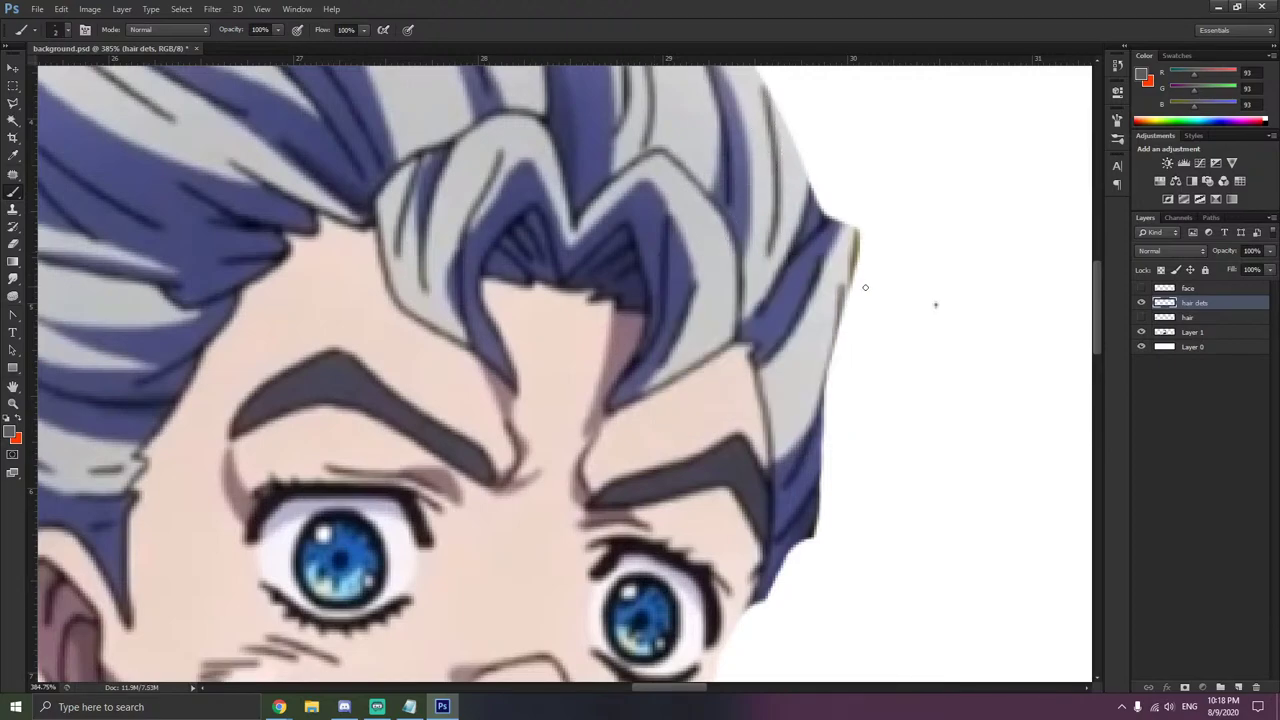
- Trace the dark strand lines in the hair above and right of the front curl, undoing one stray stroke
scroll(852, 262, "up", 3)
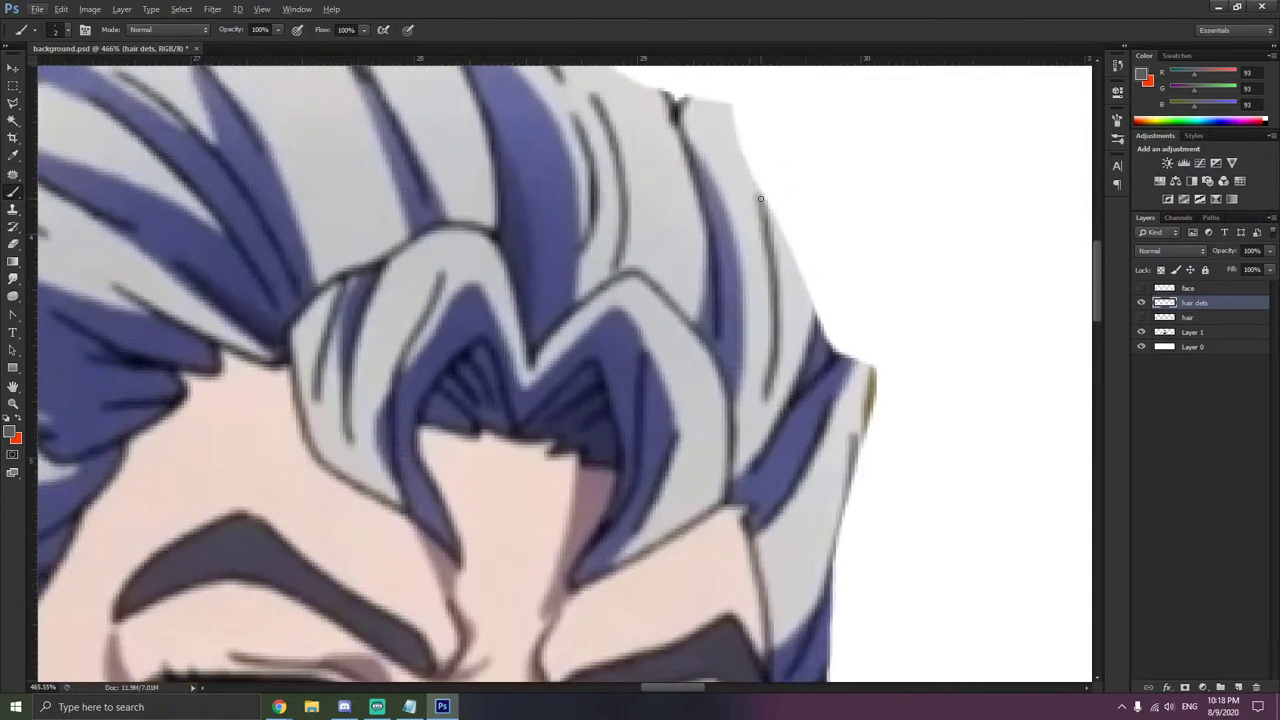
left_click_drag(760, 198, 776, 326)
scroll(608, 186, "up", 2)
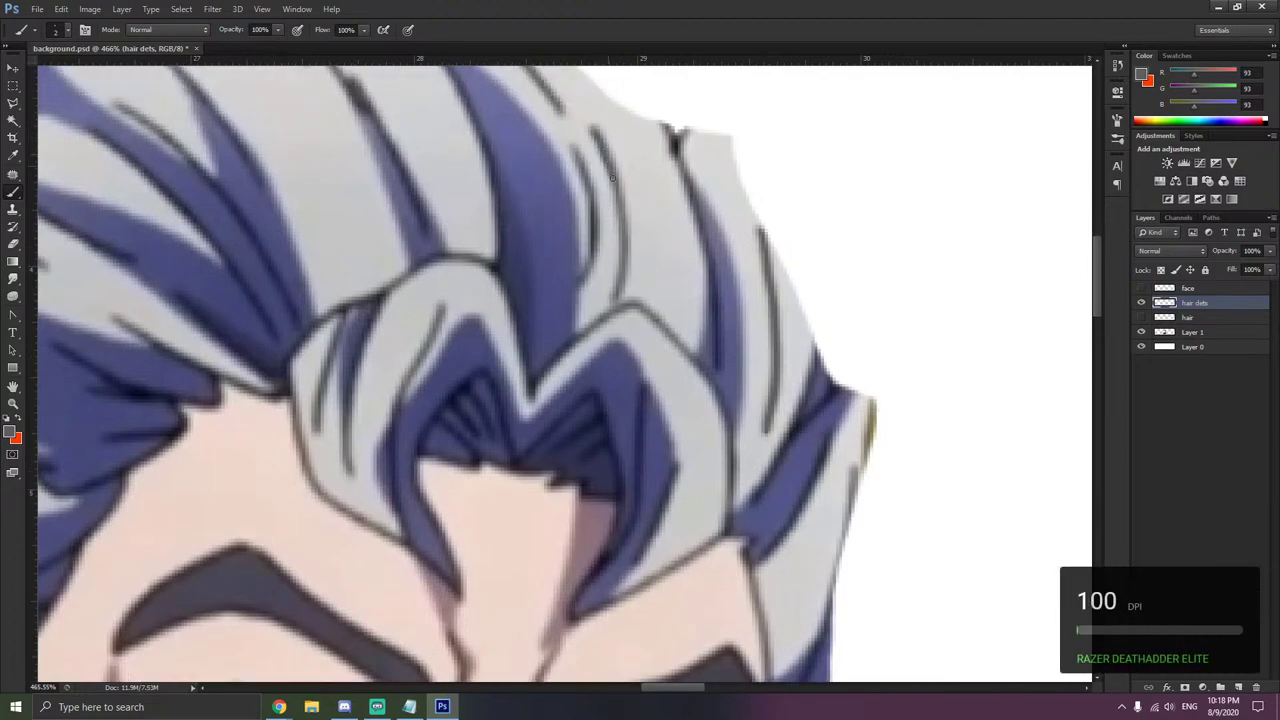
key("ctrl+z")
left_click_drag(593, 133, 623, 240)
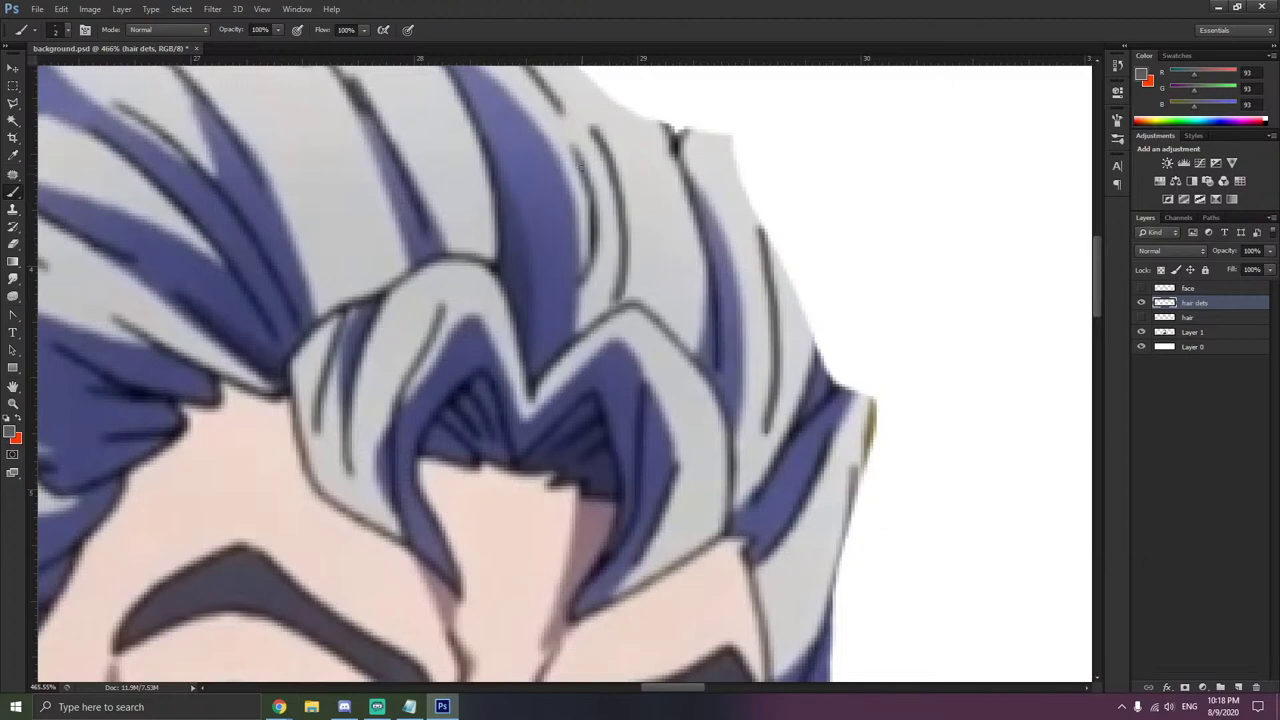
left_click_drag(575, 155, 594, 207)
left_click_drag(596, 252, 587, 279)
mouse_move(675, 139)
left_mouse_down()
mouse_move(704, 287)
mouse_move(700, 360)
left_mouse_up()
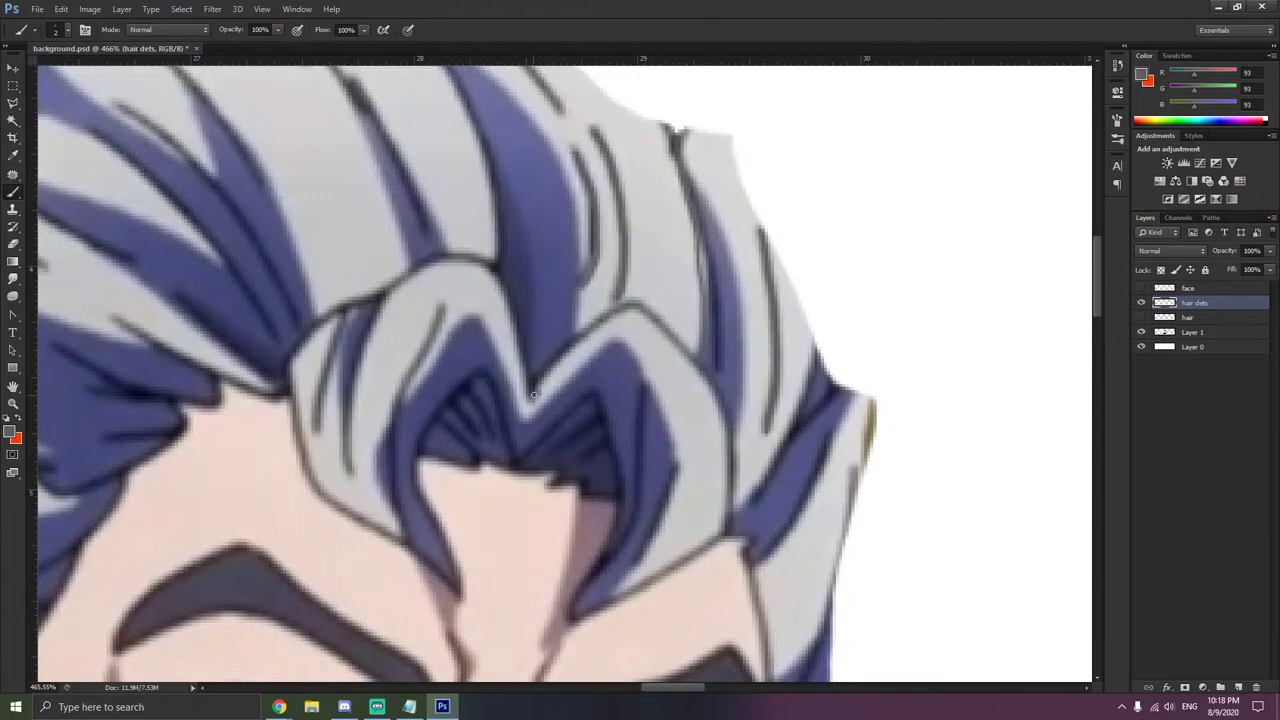
- Trace the right lobe of the heart-shaped front curl, the hatch lines inside both lobes and the left lobe's inner edge
mouse_move(555, 363)
left_mouse_down()
mouse_move(601, 328)
mouse_move(648, 316)
mouse_move(706, 380)
mouse_move(732, 455)
mouse_move(729, 522)
mouse_move(700, 558)
mouse_move(599, 610)
left_mouse_up()
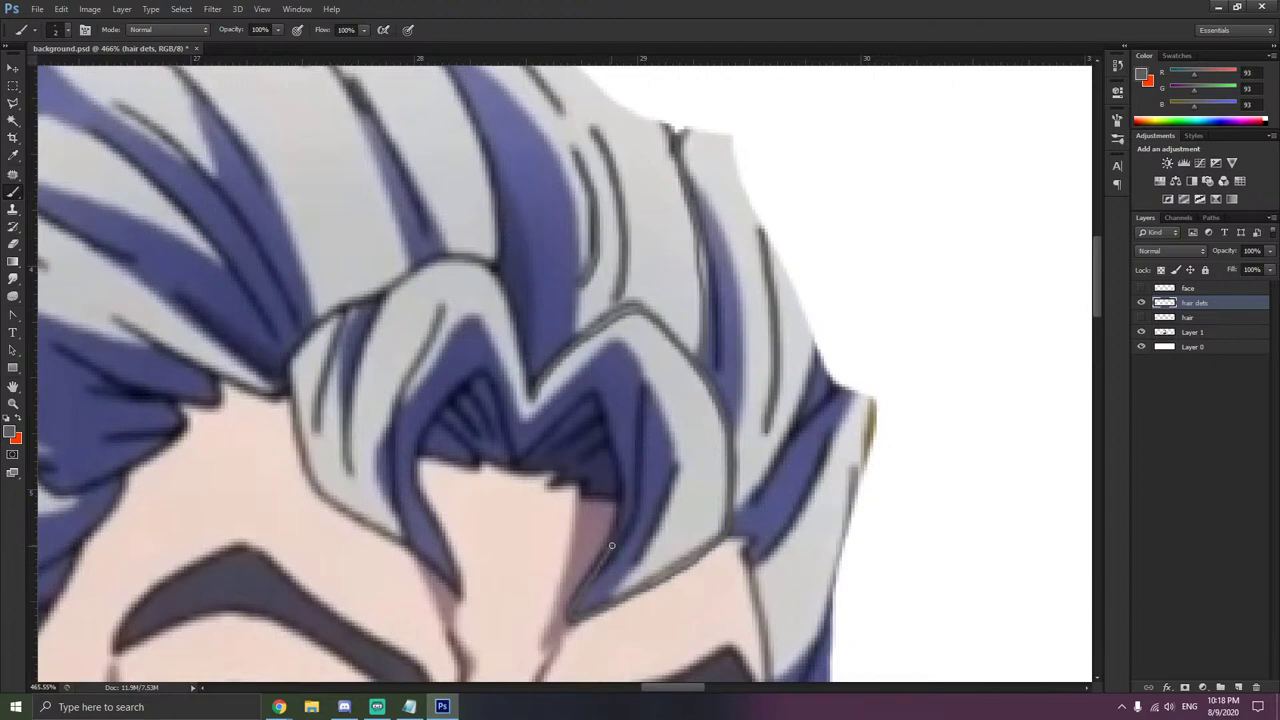
mouse_move(615, 537)
left_mouse_down()
mouse_move(616, 459)
mouse_move(599, 404)
mouse_move(509, 464)
left_mouse_up()
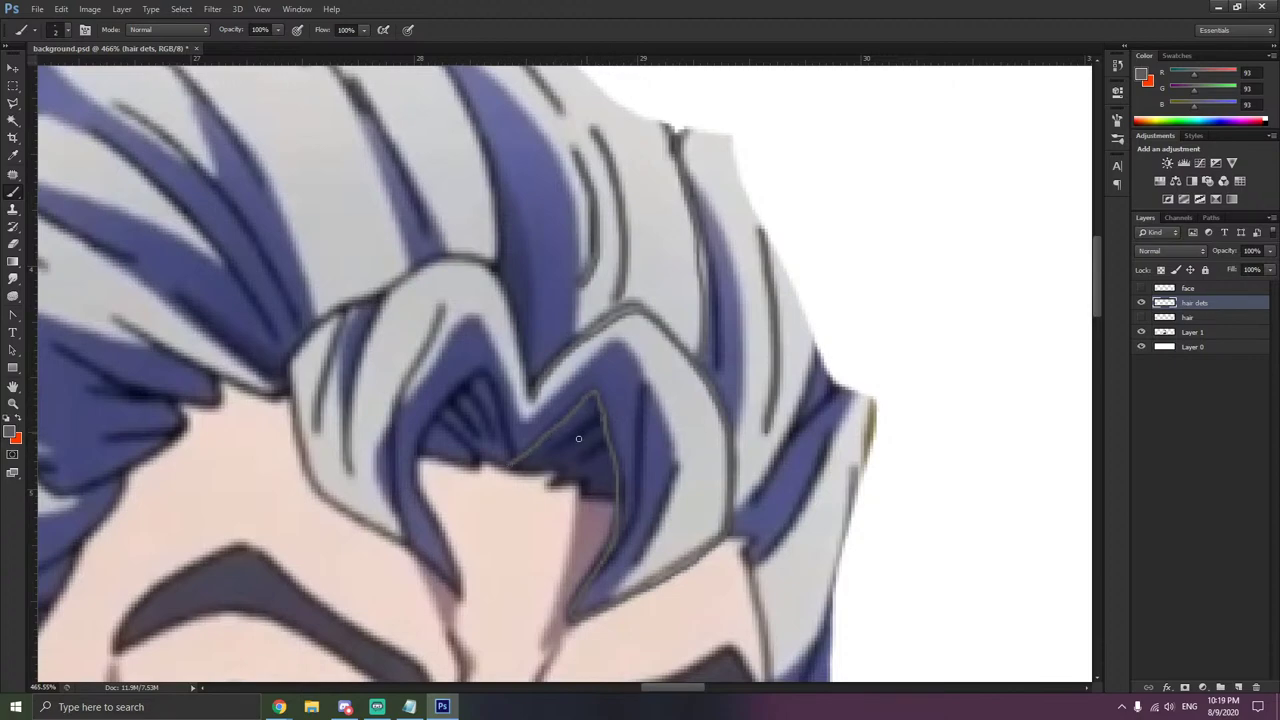
mouse_move(600, 420)
left_mouse_down()
mouse_move(548, 462)
mouse_move(568, 463)
left_mouse_up()
mouse_move(463, 383)
left_mouse_down()
mouse_move(472, 425)
mouse_move(442, 417)
mouse_move(470, 459)
mouse_move(513, 464)
mouse_move(495, 392)
mouse_move(470, 377)
mouse_move(430, 429)
mouse_move(418, 475)
mouse_move(461, 590)
left_mouse_up()
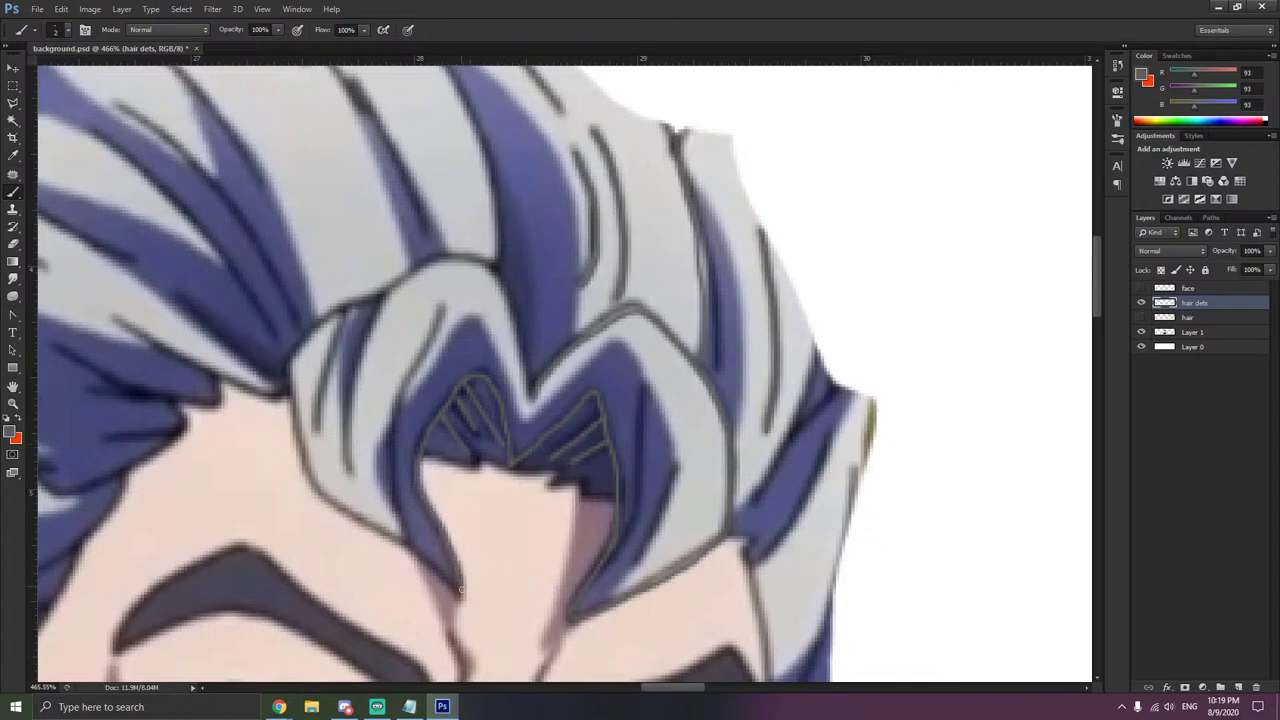
- Outline the outer edge of the front curl's left lobe and trace the strand lines within it
scroll(439, 574, "down", 3)
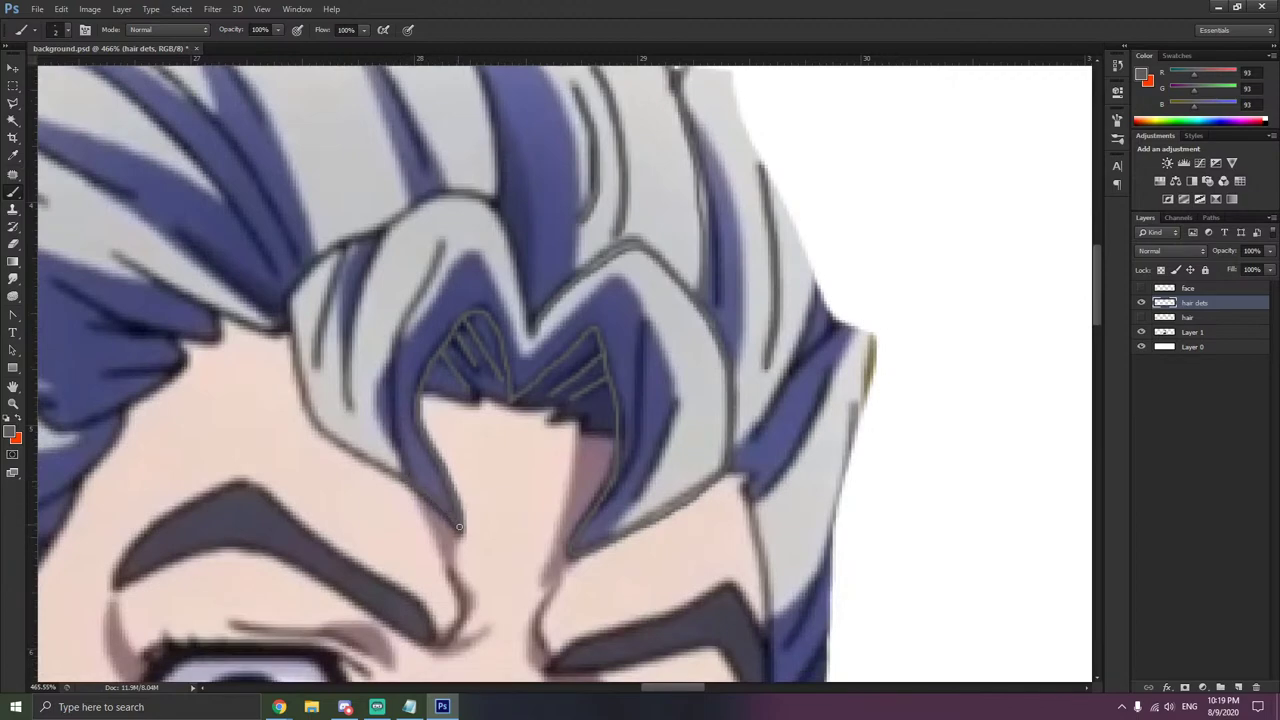
mouse_move(400, 477)
left_mouse_down()
mouse_move(309, 411)
mouse_move(289, 290)
mouse_move(414, 205)
mouse_move(463, 197)
mouse_move(504, 221)
mouse_move(533, 335)
left_mouse_up()
mouse_move(442, 243)
left_mouse_down()
mouse_move(413, 303)
mouse_move(391, 424)
left_mouse_up()
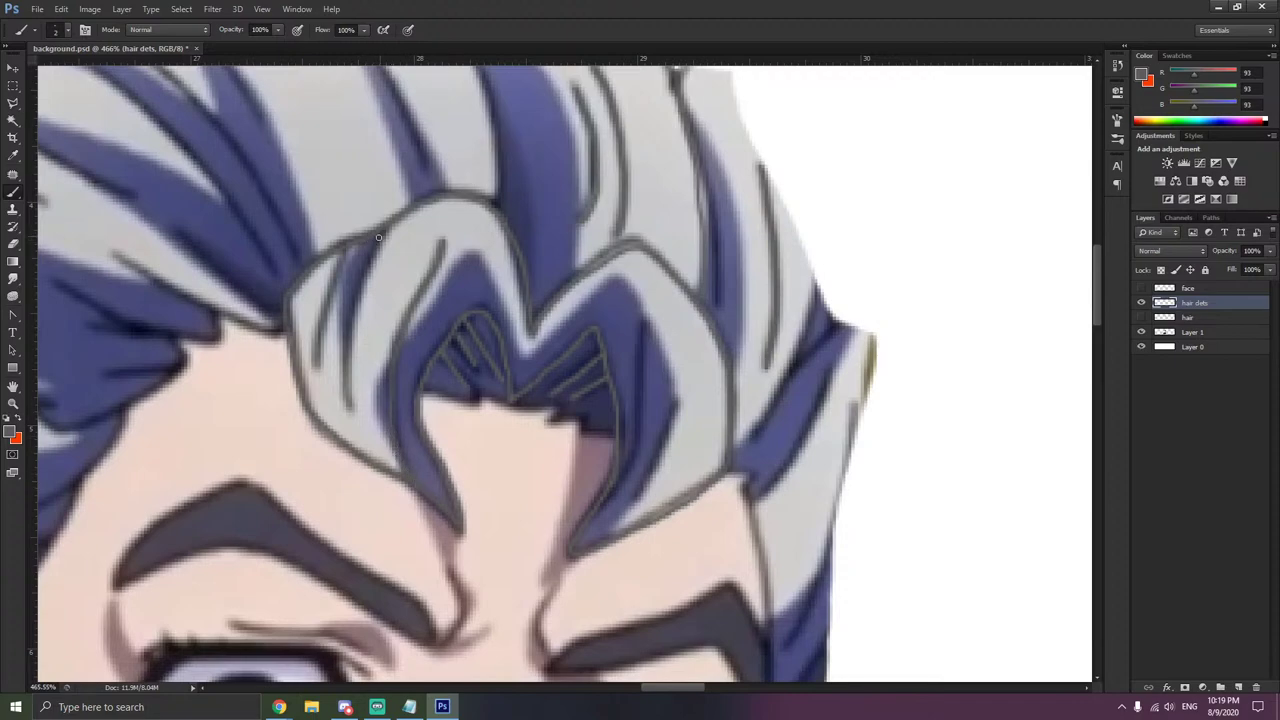
mouse_move(379, 238)
left_mouse_down()
mouse_move(342, 354)
mouse_move(342, 406)
left_mouse_up()
left_click_drag(320, 313, 314, 358)
- Trace the strand lines on the right side of the hair between the front curl and the outer edge
mouse_move(855, 331)
left_mouse_down()
mouse_move(806, 452)
mouse_move(757, 502)
left_mouse_up()
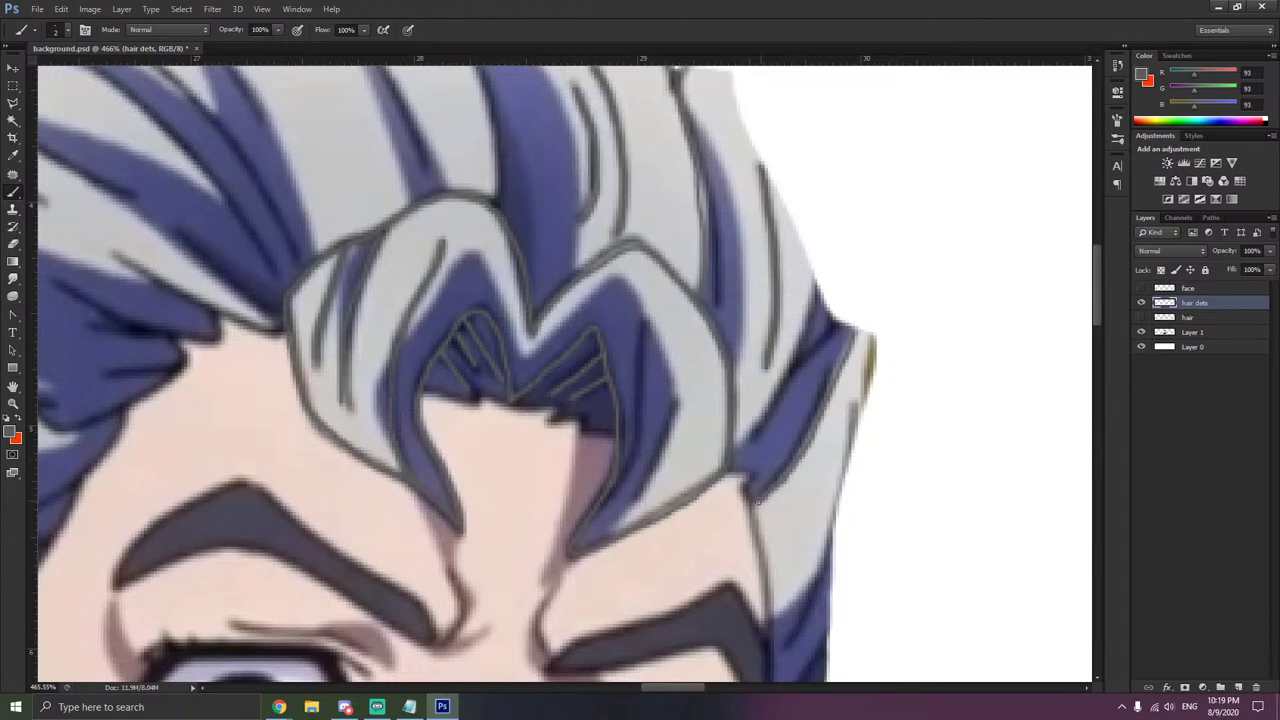
scroll(830, 548, "down", 3)
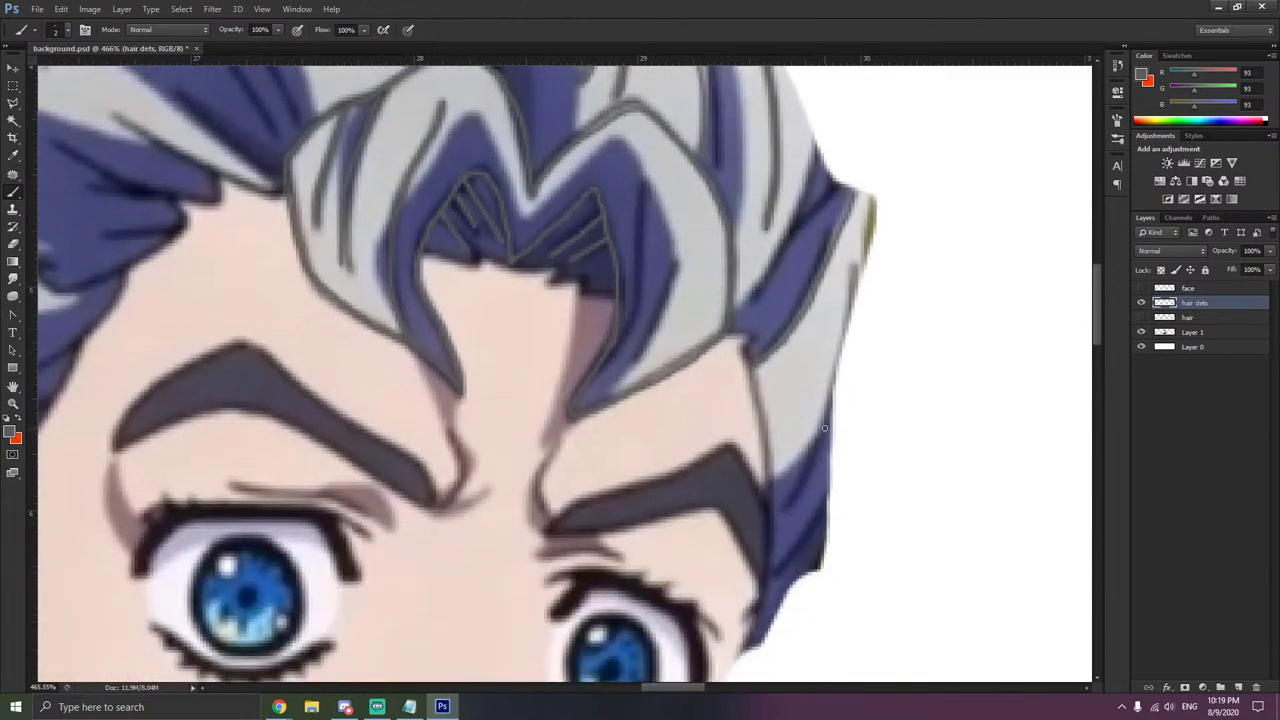
scroll(790, 500, "up", 3)
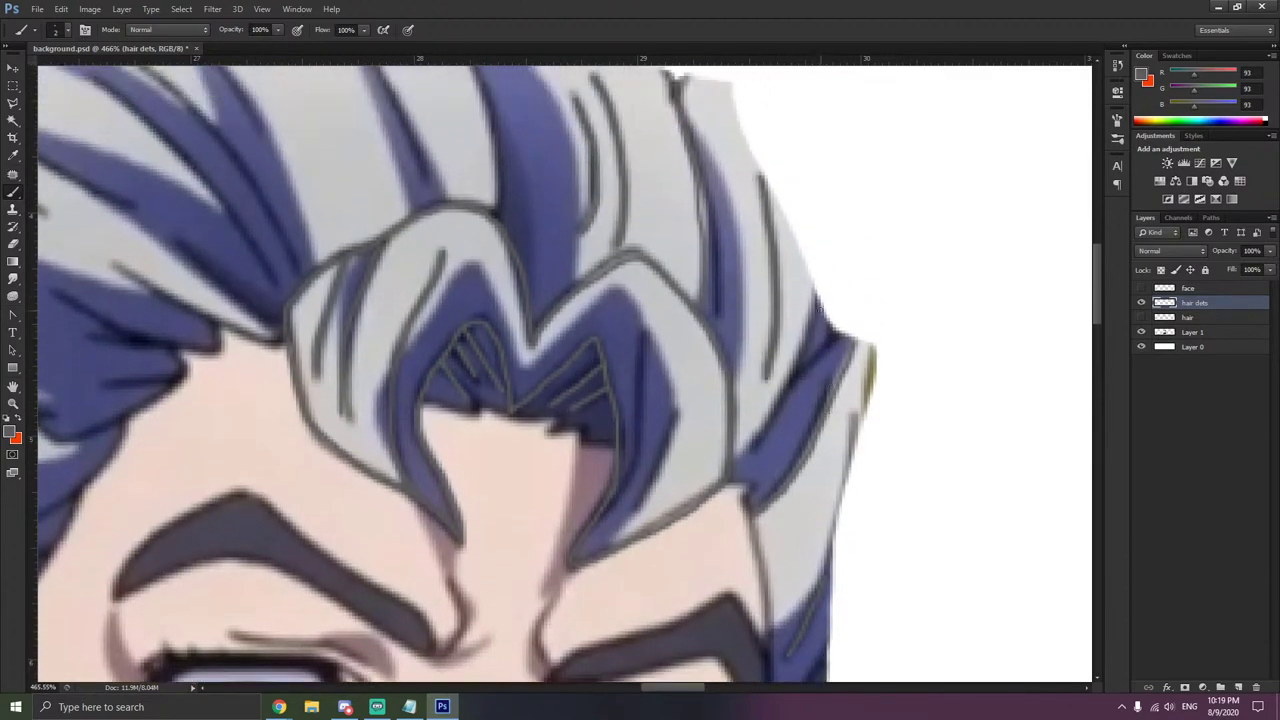
mouse_move(813, 300)
left_mouse_down()
mouse_move(786, 390)
mouse_move(749, 438)
left_mouse_up()
- Trace the long strand lines running from the top hair spikes down toward the front curl
scroll(670, 291, "up", 2)
scroll(580, 277, "left", 2)
scroll(552, 220, "up", 1)
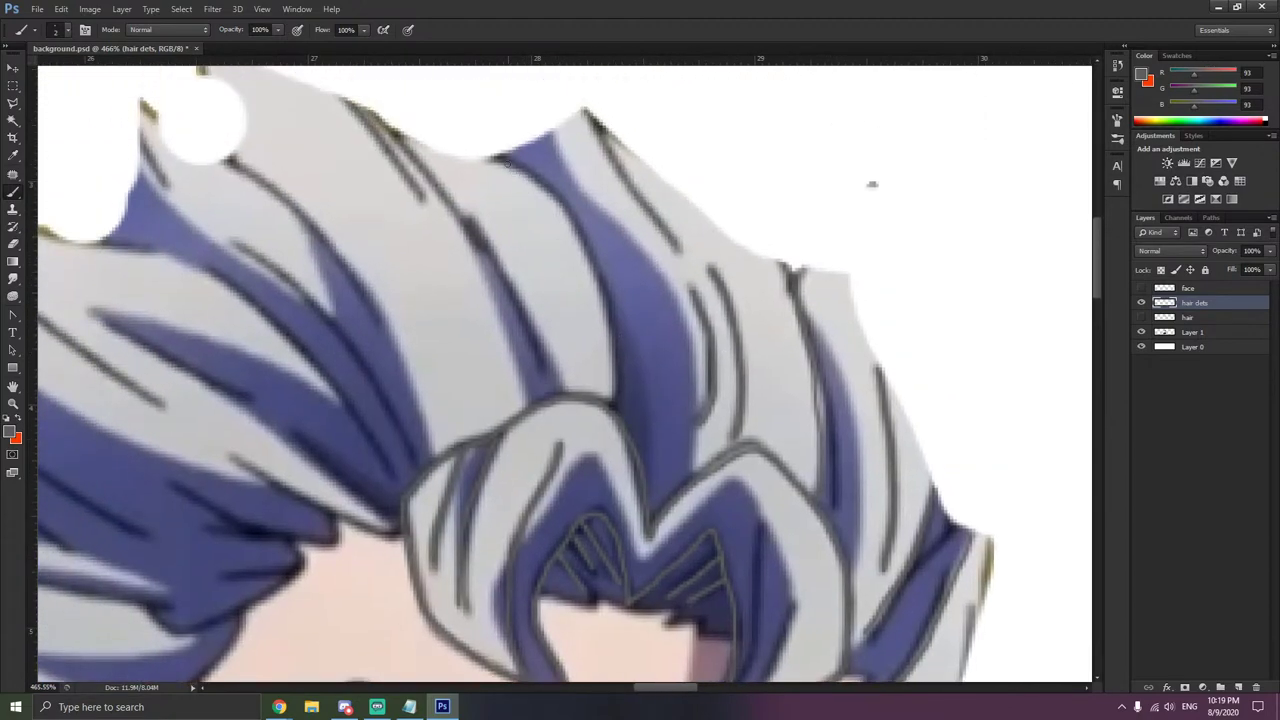
mouse_move(519, 171)
left_mouse_down()
mouse_move(563, 211)
mouse_move(592, 271)
mouse_move(605, 402)
left_mouse_up()
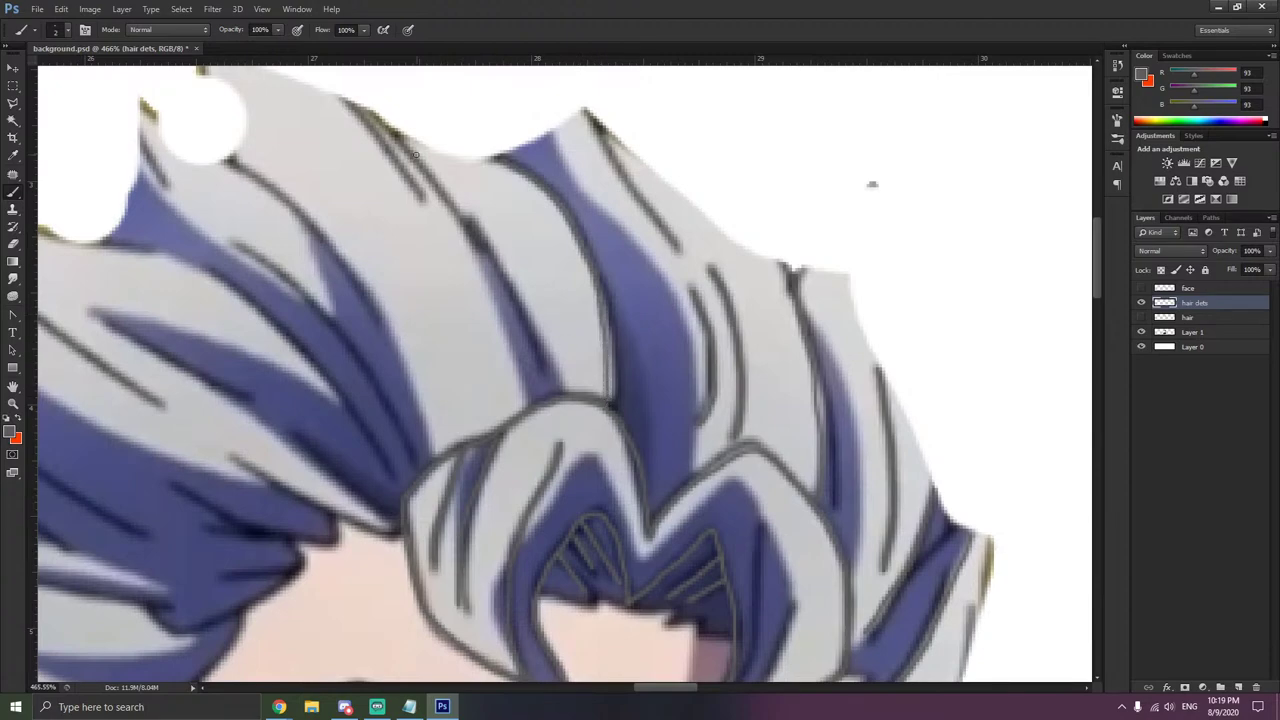
left_click_drag(399, 142, 481, 239)
left_click_drag(510, 292, 532, 353)
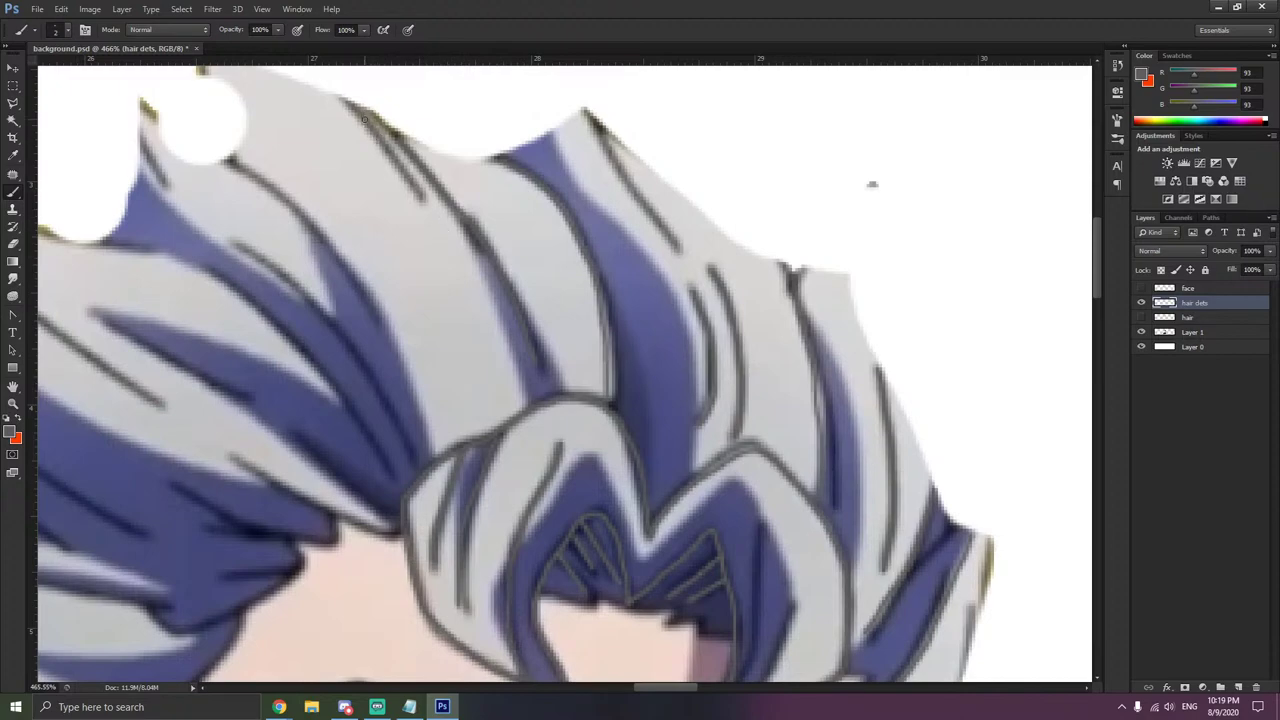
mouse_move(340, 101)
left_mouse_down()
mouse_move(378, 128)
mouse_move(424, 202)
left_mouse_up()
mouse_move(141, 105)
left_mouse_down()
mouse_move(321, 223)
mouse_move(383, 323)
left_mouse_up()
mouse_move(238, 242)
left_mouse_down()
mouse_move(340, 330)
mouse_move(418, 459)
mouse_move(377, 450)
mouse_move(338, 382)
mouse_move(212, 275)
mouse_move(262, 322)
mouse_move(399, 398)
left_mouse_up()
- Trace the short strand lines and the jagged hairline edge above the left side of the forehead
scroll(202, 304, "down", 1)
scroll(198, 304, "left", 5)
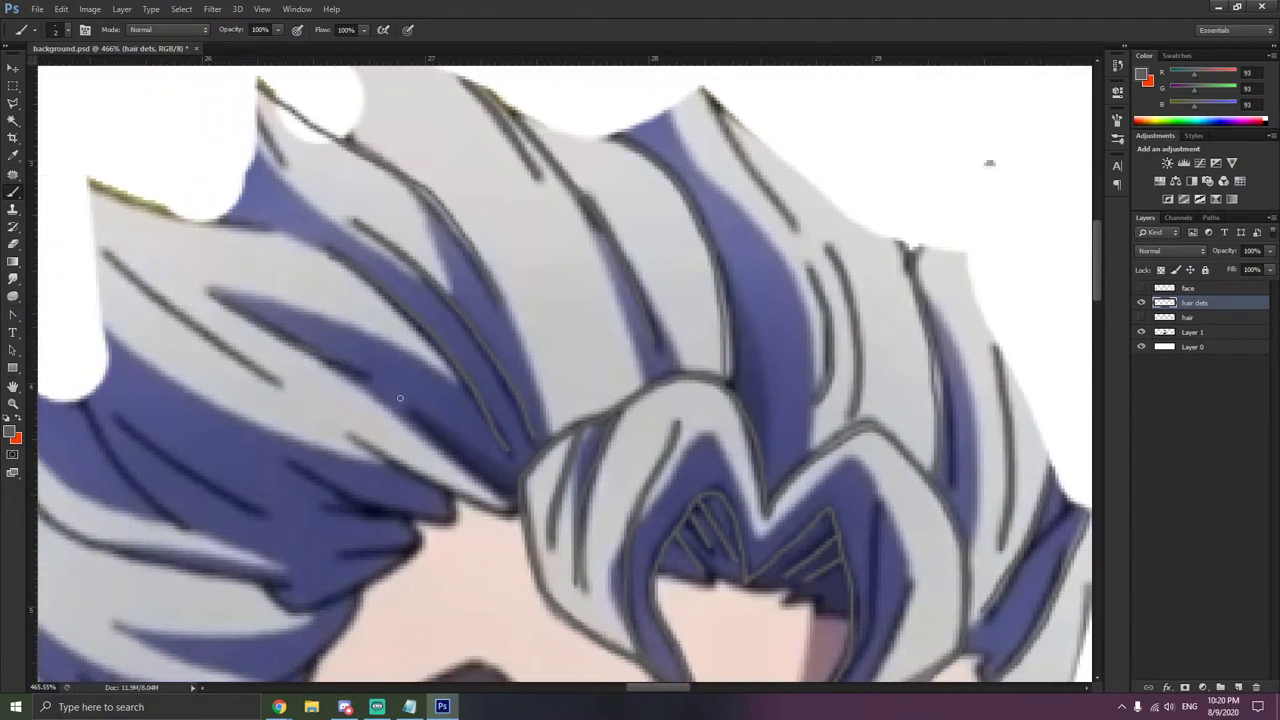
scroll(341, 442, "down", 3)
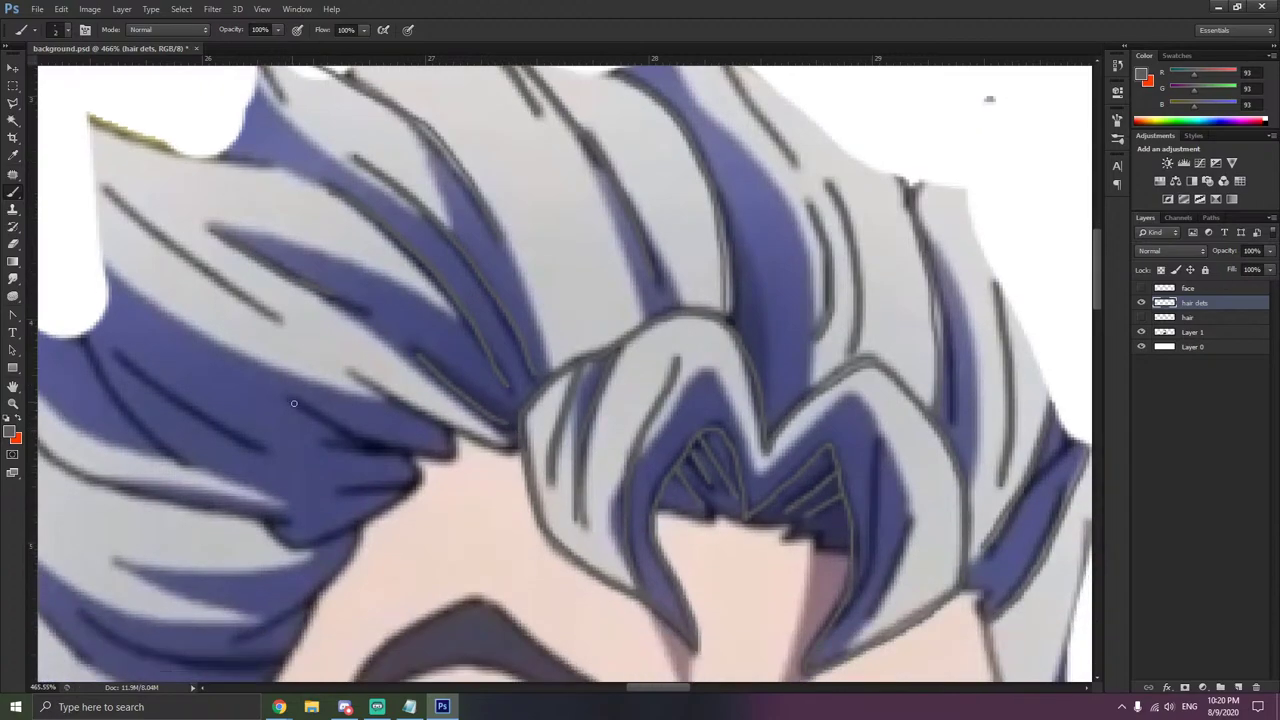
left_click_drag(294, 403, 411, 451)
mouse_move(334, 443)
left_mouse_down()
mouse_move(392, 452)
mouse_move(400, 494)
mouse_move(355, 514)
left_mouse_up()
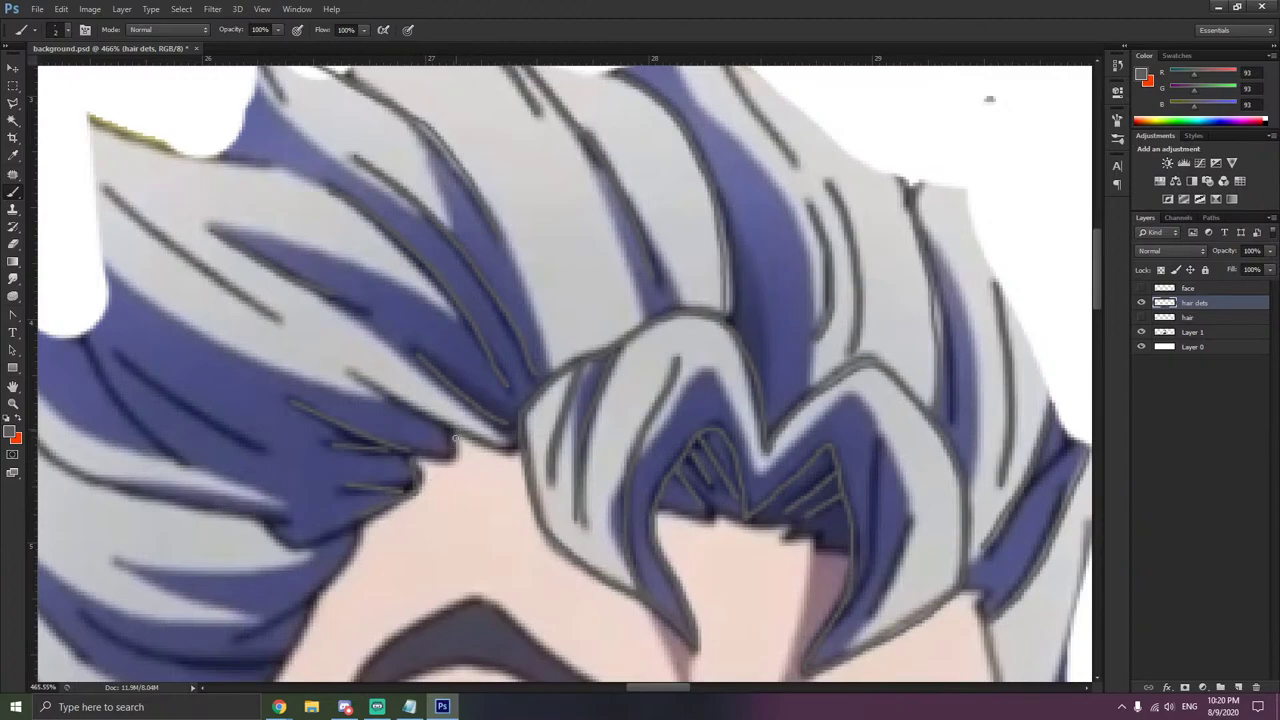
mouse_move(454, 436)
left_mouse_down()
mouse_move(421, 458)
mouse_move(455, 460)
mouse_move(455, 438)
mouse_move(517, 445)
left_mouse_up()
- Trace the long strand lines across the left side of the hair, redrawing the line in the upper gray strand
left_click_drag(121, 351, 262, 454)
mouse_move(108, 190)
left_mouse_down()
mouse_move(157, 241)
mouse_move(278, 298)
left_mouse_up()
key("ctrl+z")
left_click_drag(103, 187, 269, 299)
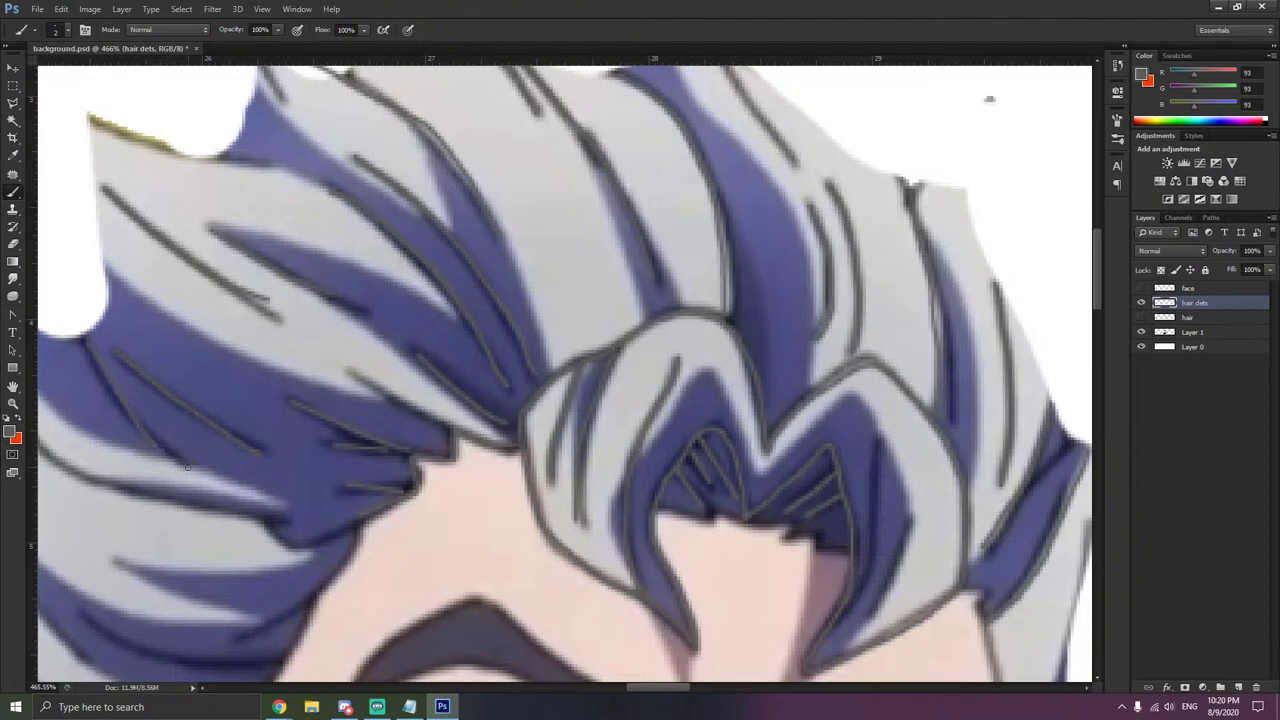
scroll(130, 420, "left", 4)
mouse_move(112, 386)
left_mouse_down()
mouse_move(163, 461)
mouse_move(198, 483)
mouse_move(420, 540)
left_mouse_up()
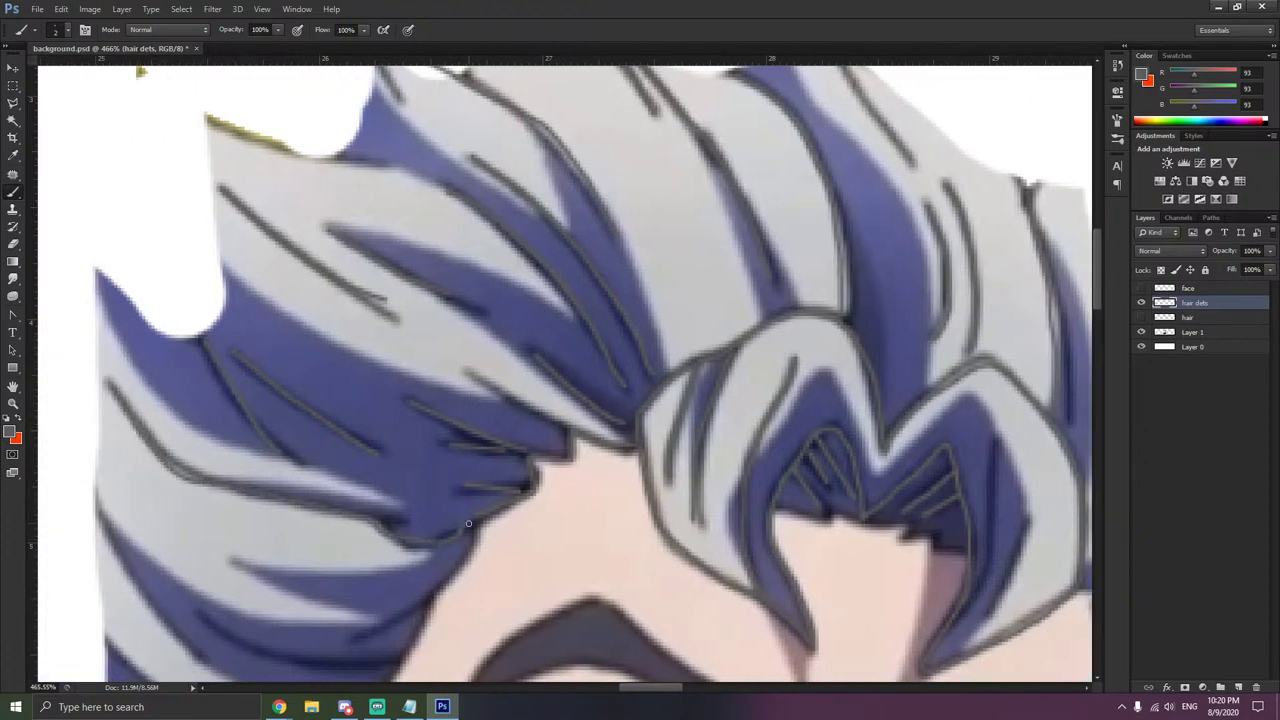
- Trace the curved strand lines in the blue hair area beside the left temple, redoing the first attempt
scroll(464, 501, "right", 2)
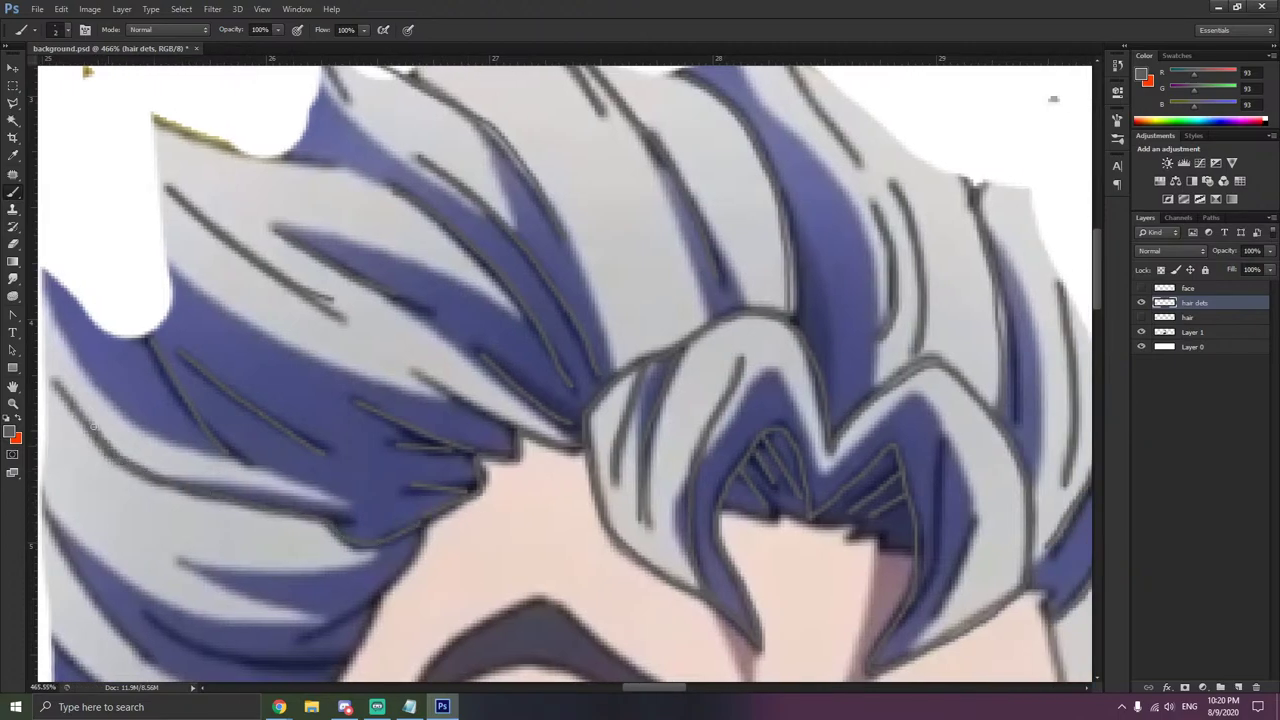
scroll(370, 528, "down", 5)
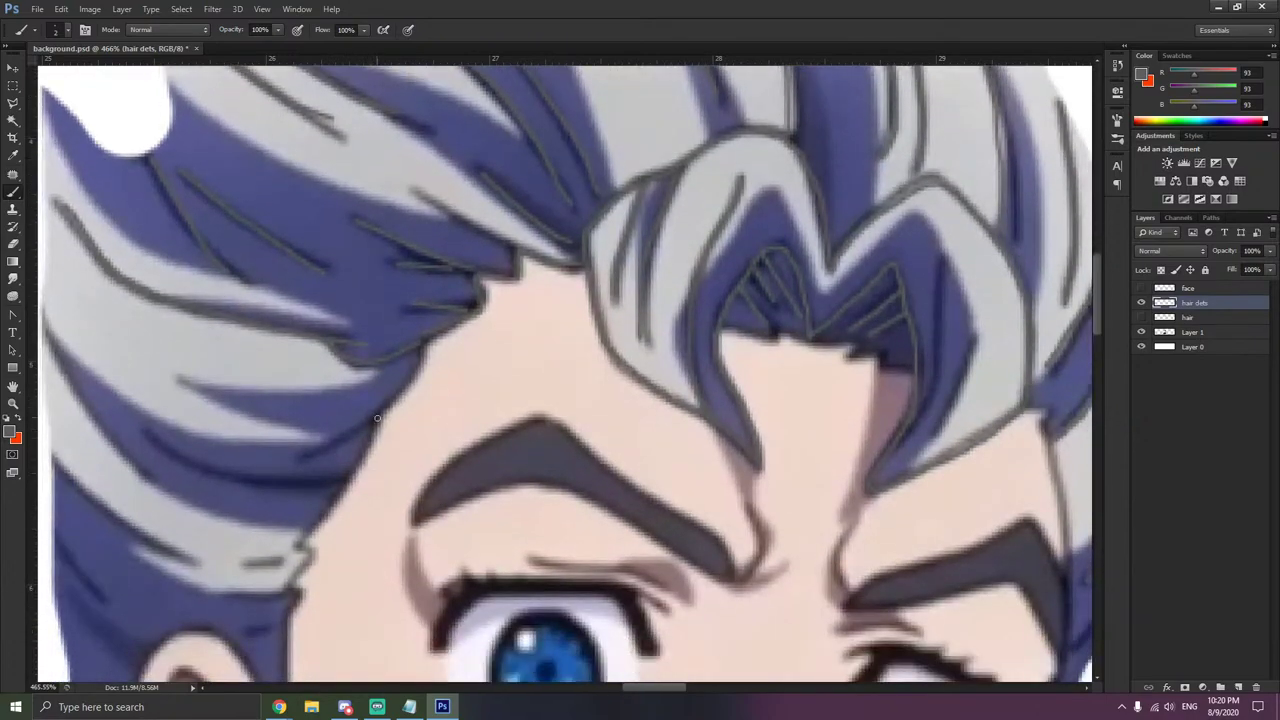
mouse_move(377, 418)
left_mouse_down()
mouse_move(268, 480)
mouse_move(197, 468)
mouse_move(121, 429)
left_mouse_up()
key("ctrl+z")
mouse_move(340, 480)
left_mouse_down()
mouse_move(202, 474)
mouse_move(146, 432)
left_mouse_up()
- Trace the short strand lines at the sideburn above the ear, undoing the stray stroke at the hair's left edge
scroll(235, 467, "down", 2)
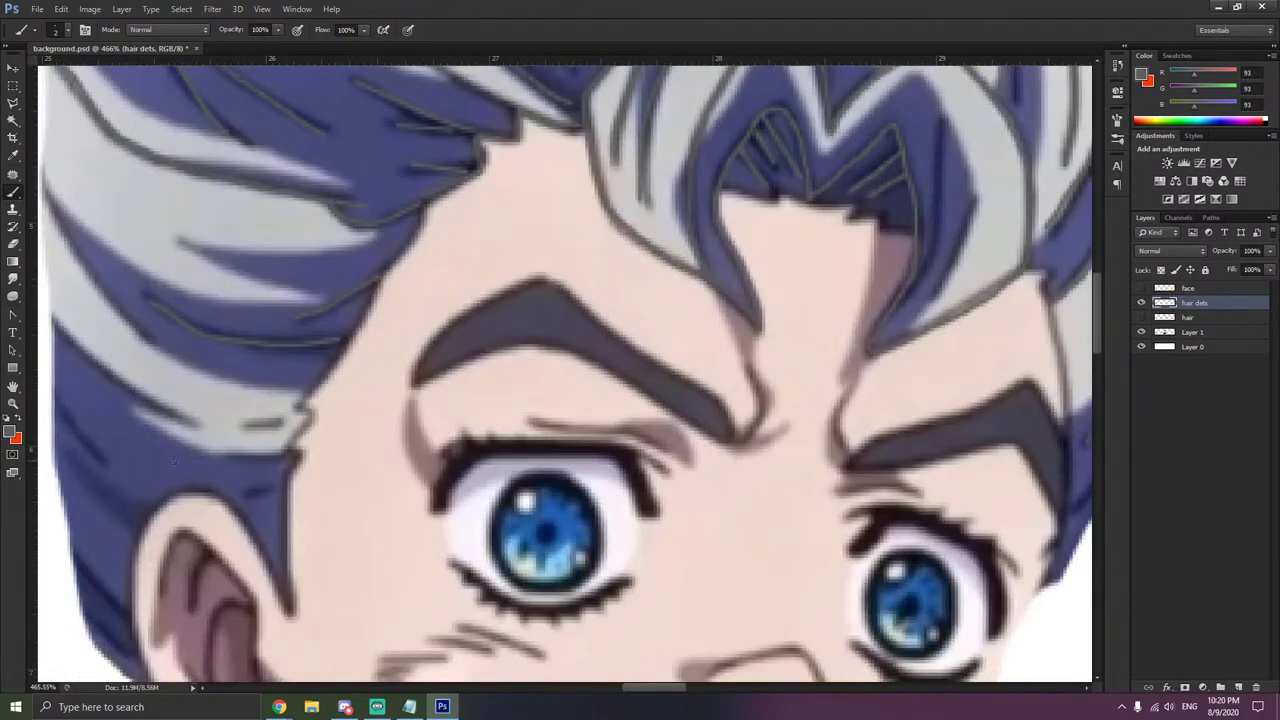
scroll(235, 467, "left", 1)
left_click_drag(237, 469, 290, 469)
left_click_drag(401, 423, 276, 419)
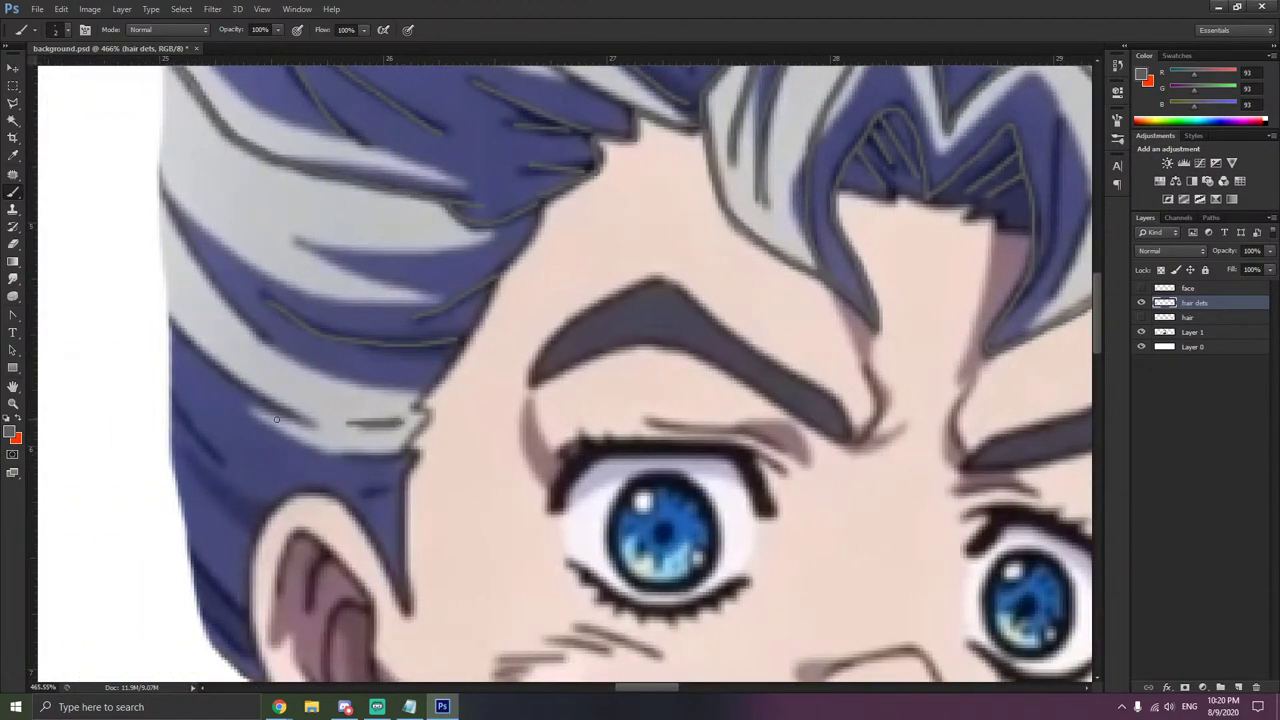
mouse_move(222, 352)
left_mouse_down()
mouse_move(318, 428)
mouse_move(204, 340)
left_mouse_up()
key("ctrl+z")
key("ctrl+z")
- Trace the lower edge of the gray strand above the ear and the strand lines behind the ear, redrawing one until it fits
left_click_drag(178, 324, 321, 427)
left_click_drag(174, 402, 255, 468)
key("ctrl+z")
left_click_drag(174, 404, 256, 469)
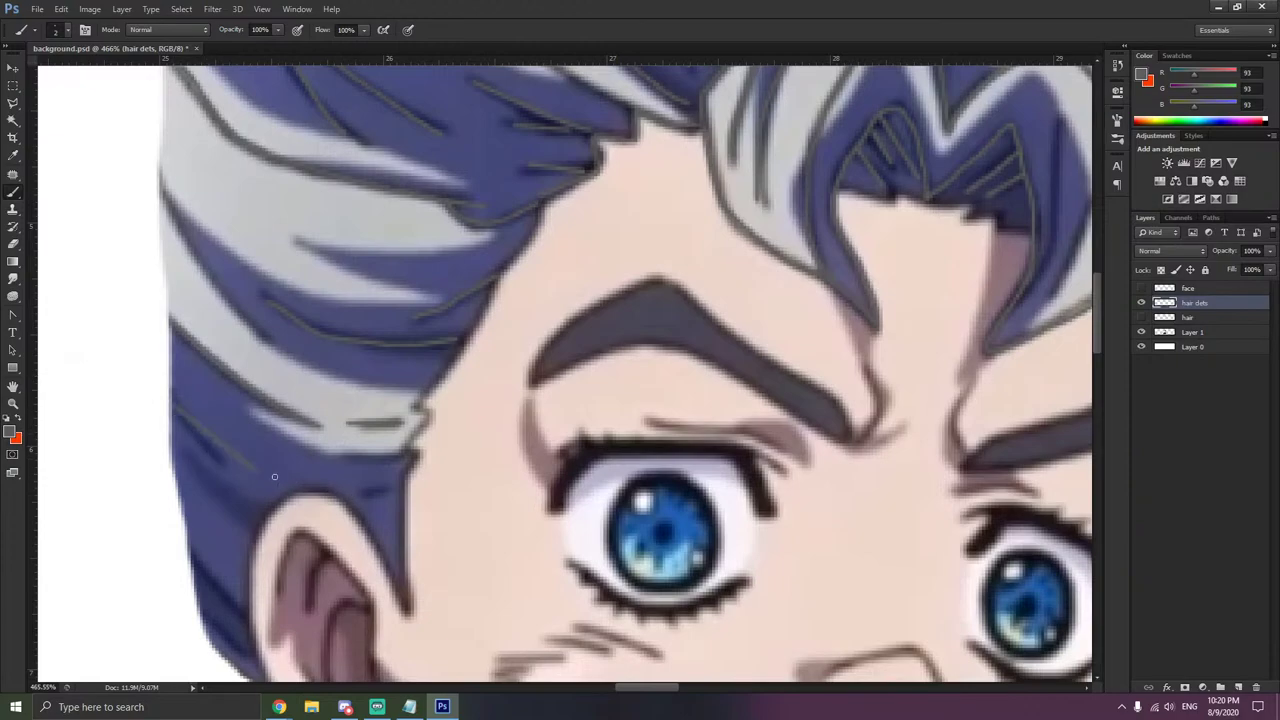
key("ctrl+z")
left_click_drag(176, 406, 243, 470)
scroll(347, 495, "down", 3)
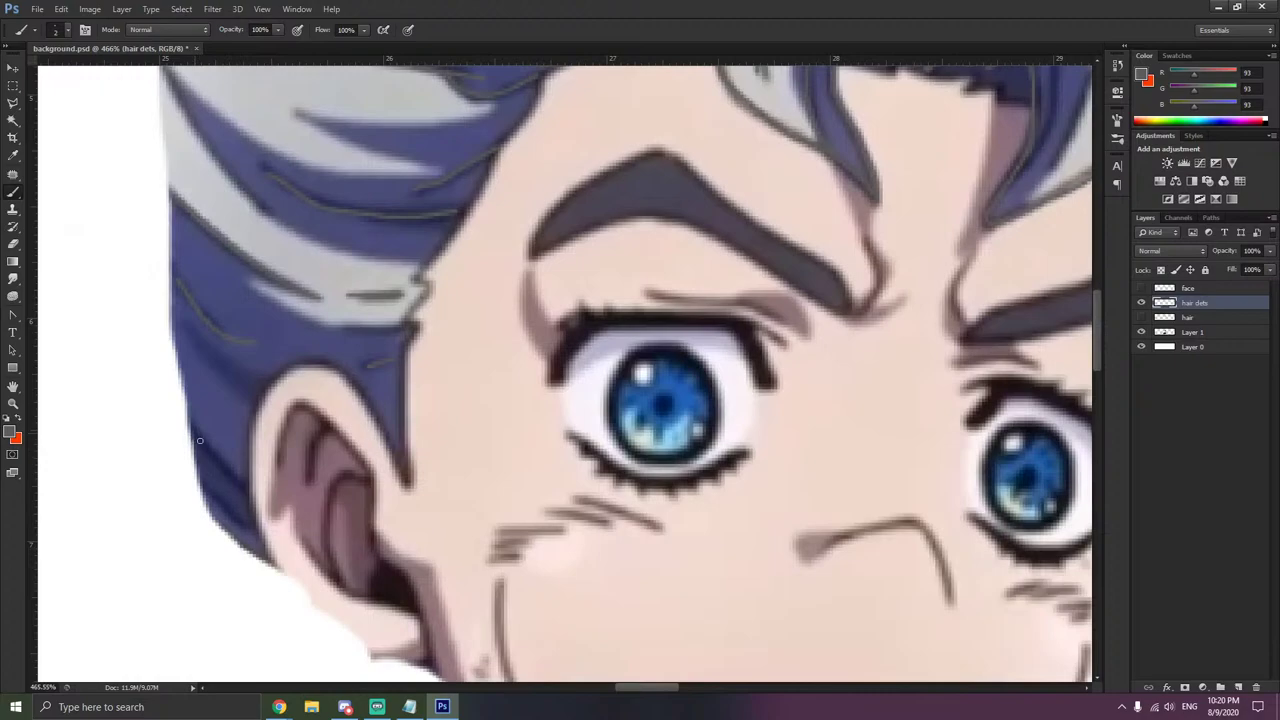
mouse_move(193, 432)
left_mouse_down()
mouse_move(241, 490)
mouse_move(208, 488)
mouse_move(212, 499)
mouse_move(258, 536)
left_mouse_up()
- Show the hair and face layers again together with the traced hair details
scroll(381, 481, "up", 3)
scroll(392, 461, "down", 5)
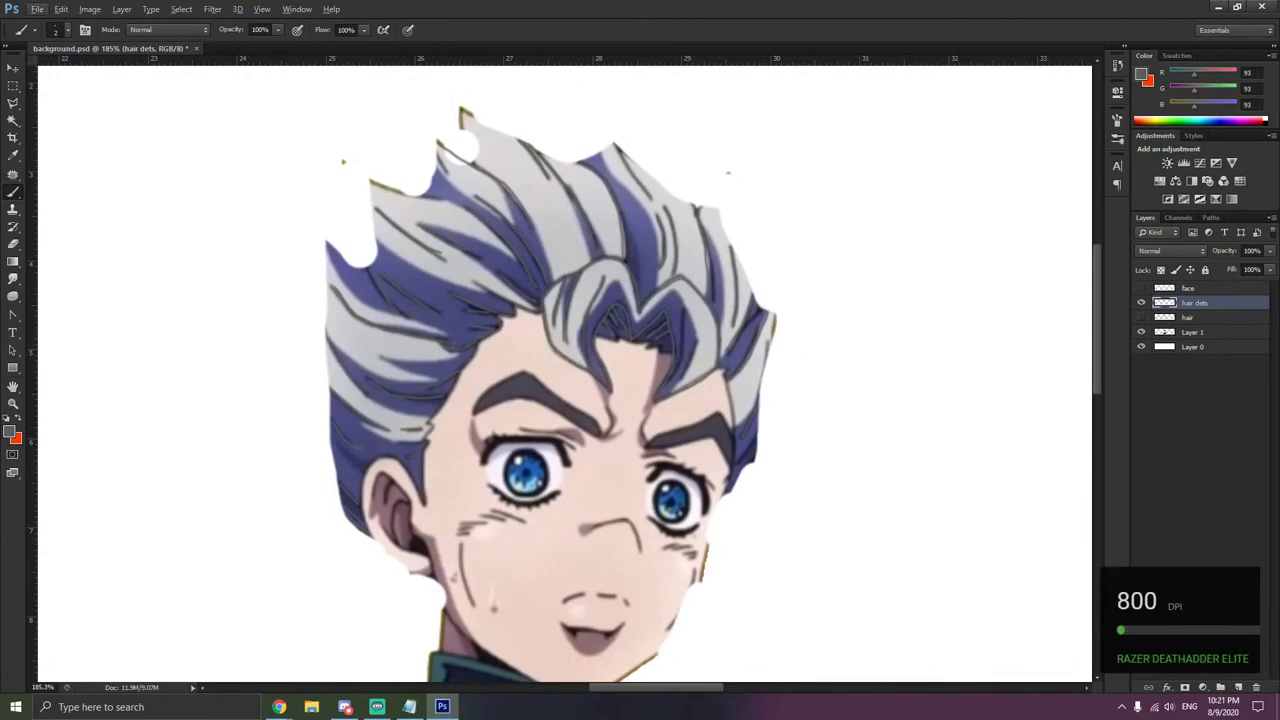
left_click(1141, 317)
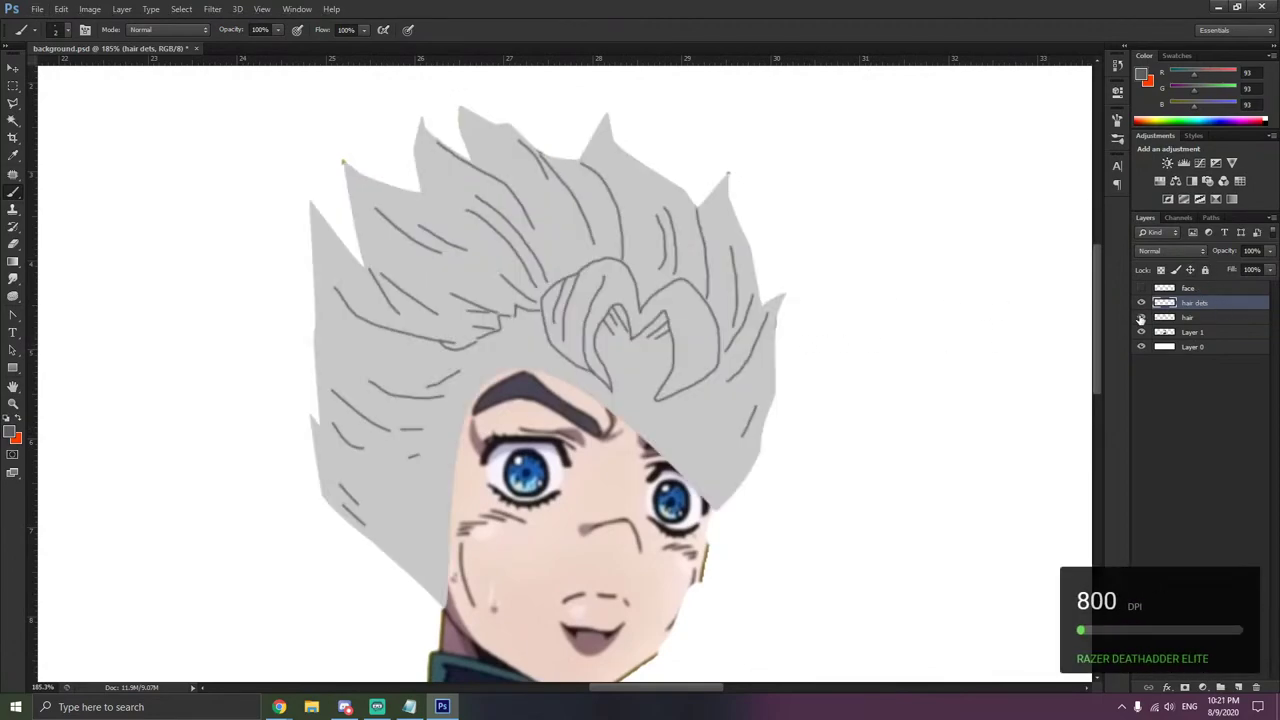
left_click(1141, 289)
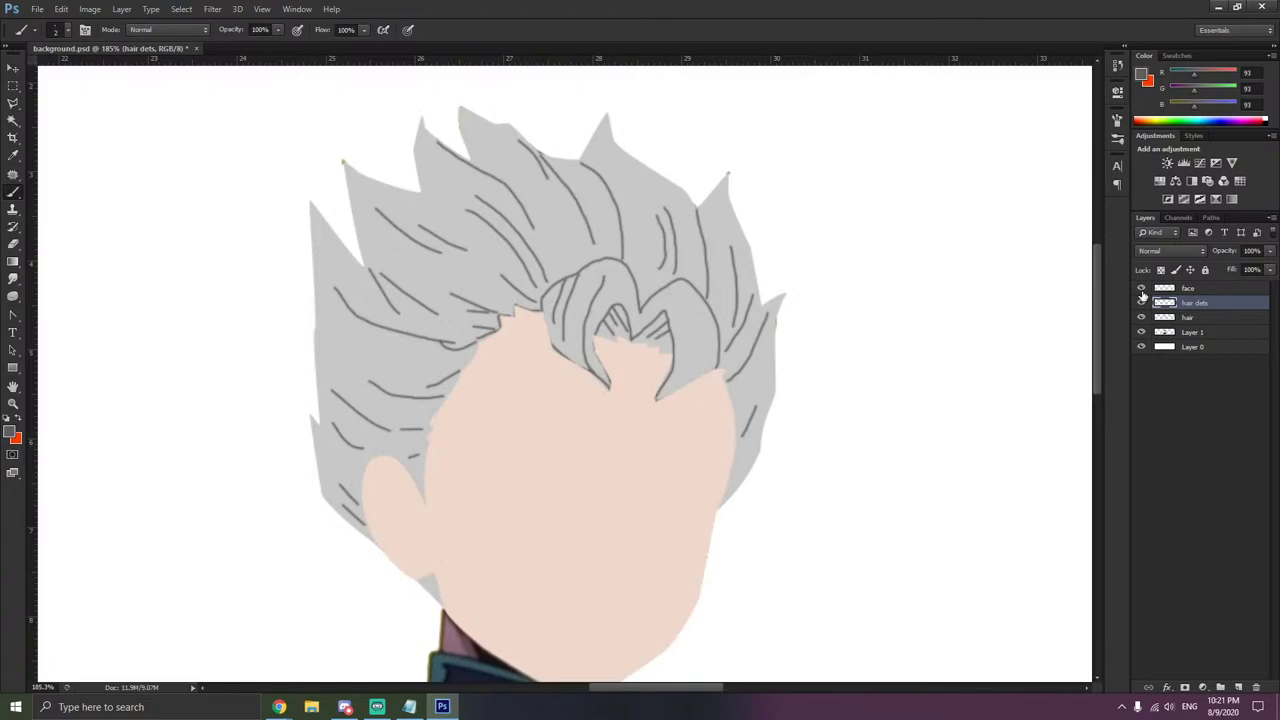
- Toggle the visibility of the face layer and reference image layer to check the traced hair details
left_click(1141, 289)
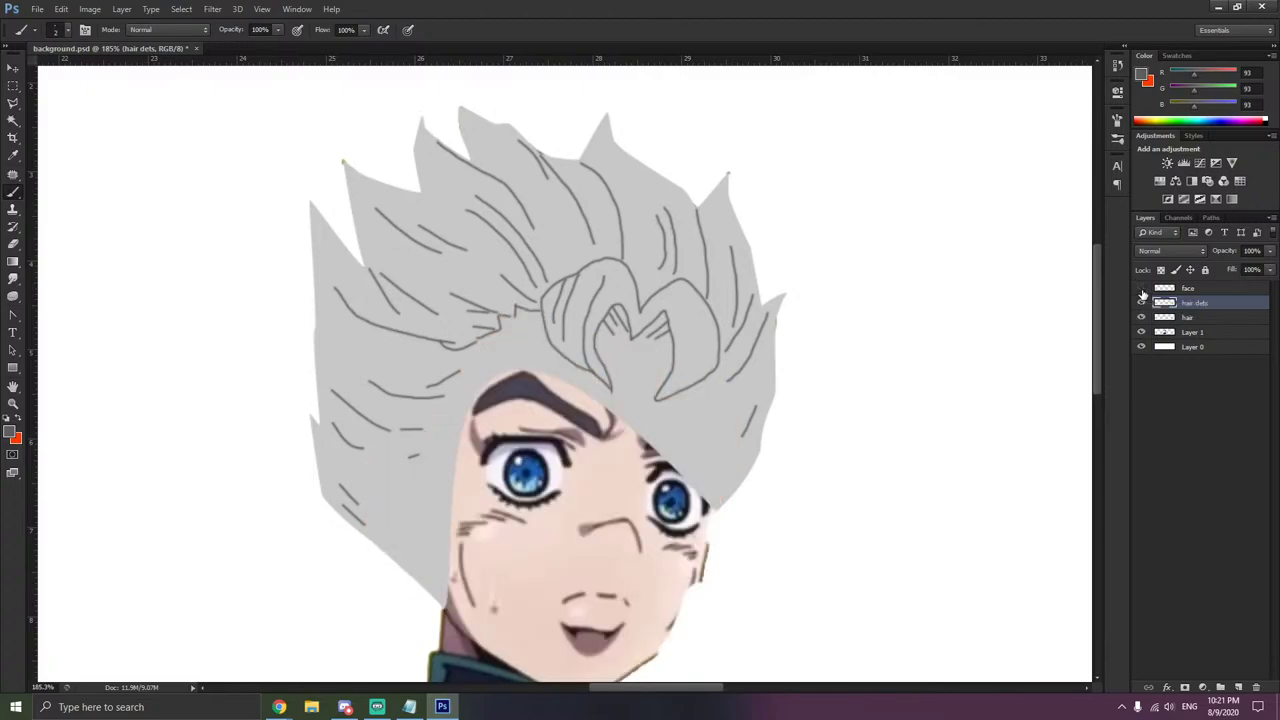
left_click(1141, 289)
left_click(1142, 332)
left_click(1142, 332)
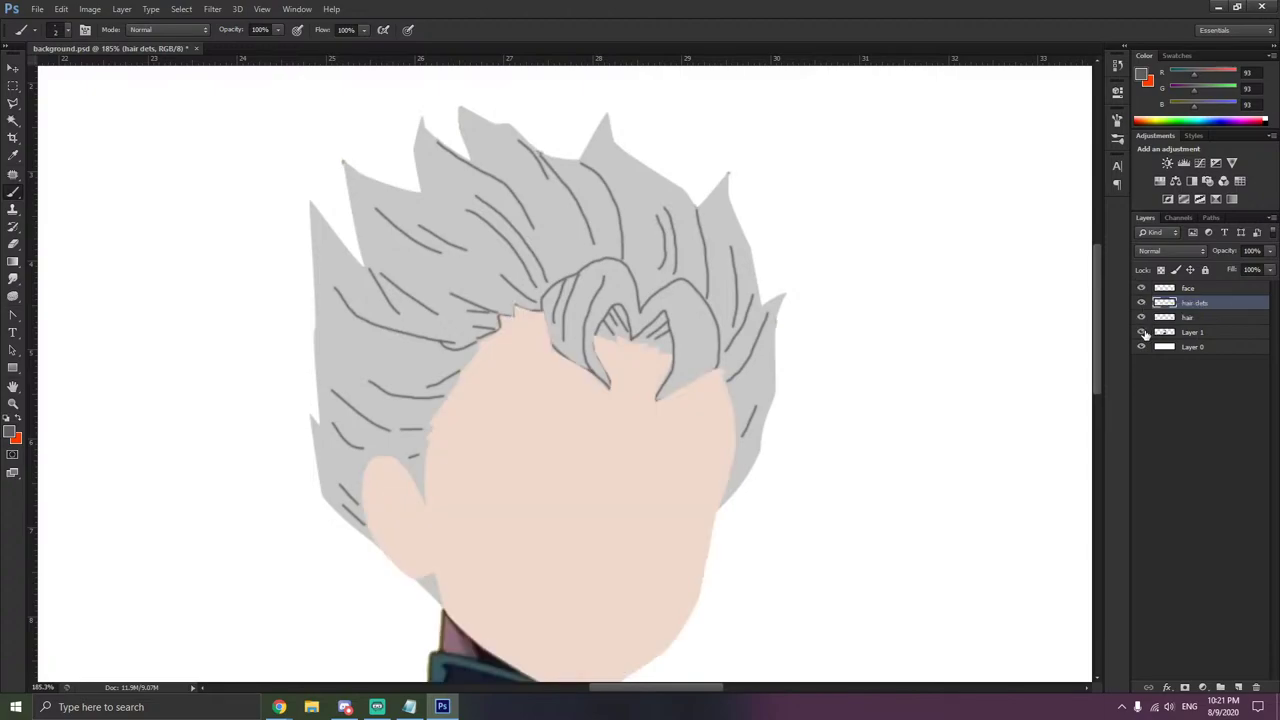
left_click(1142, 332)
left_click(1142, 332)
left_click(1142, 332)
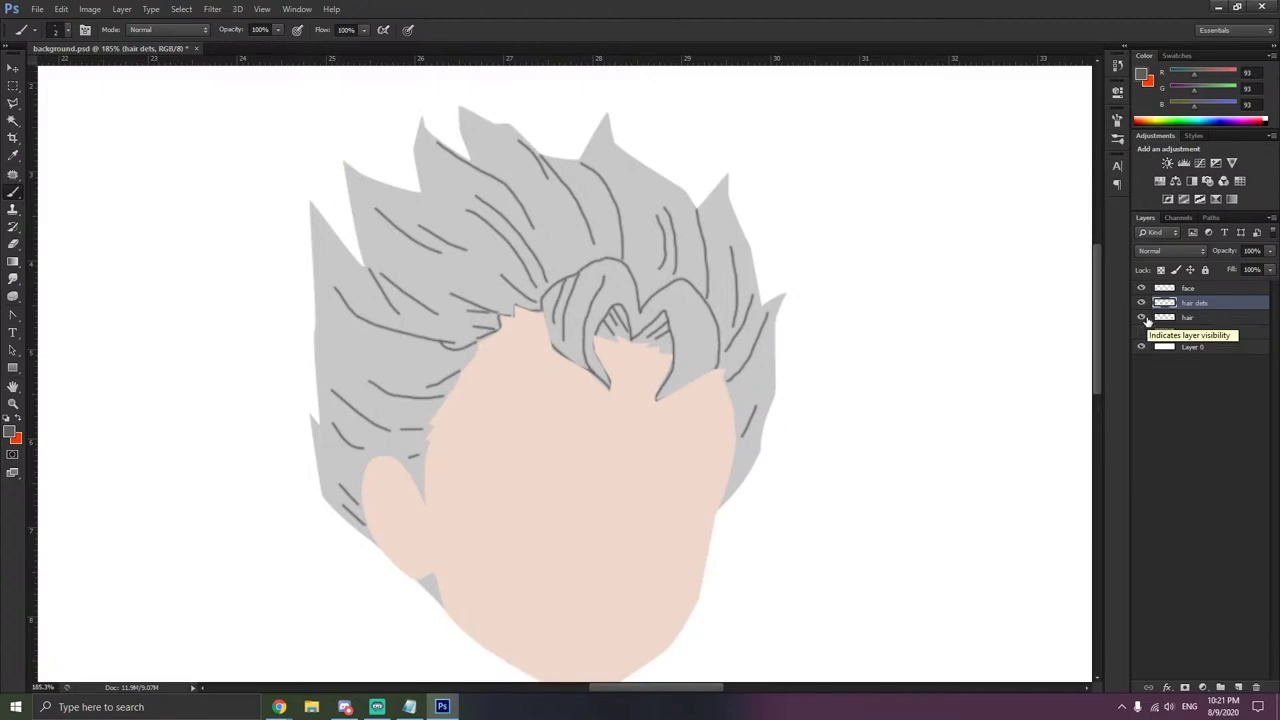
scroll(680, 337, "down", 8)
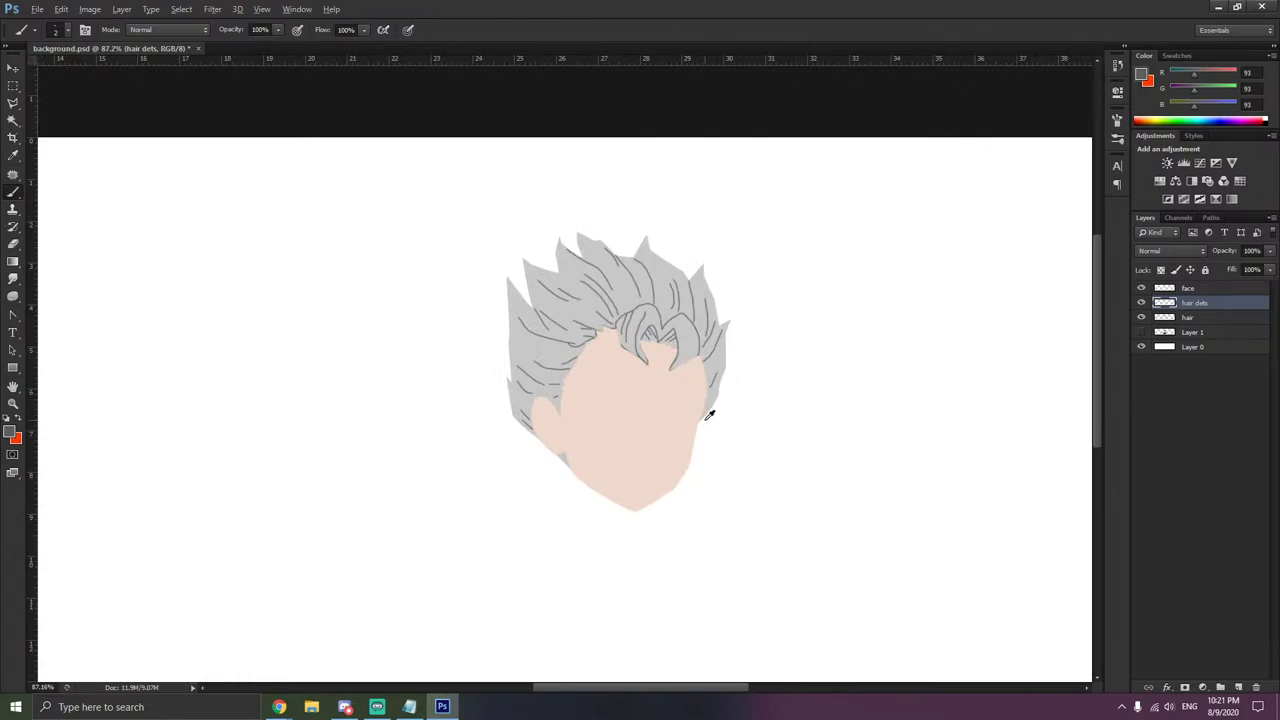
- Compare the flat hair shape with the original artwork by toggling the hair layer and Layer 1
left_click(1178, 316)
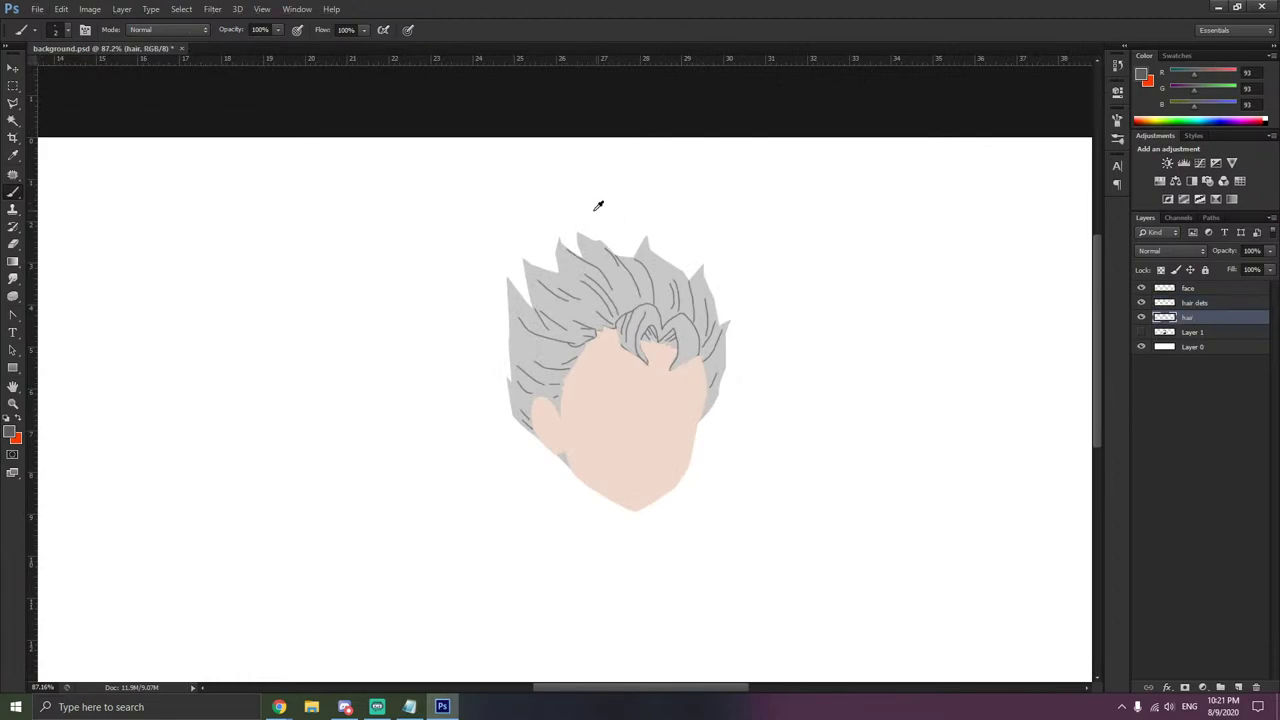
scroll(560, 225, "up", 5)
scroll(557, 257, "up", 1)
scroll(560, 263, "down", 4)
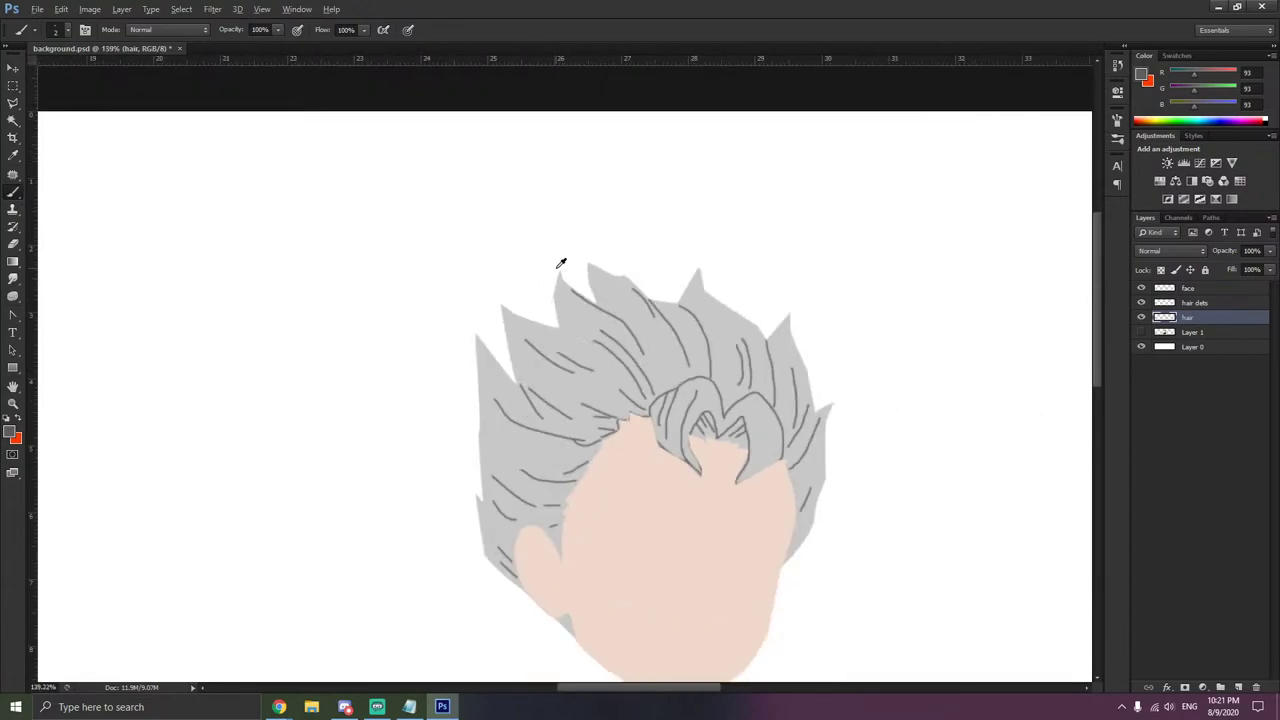
left_click(1141, 331)
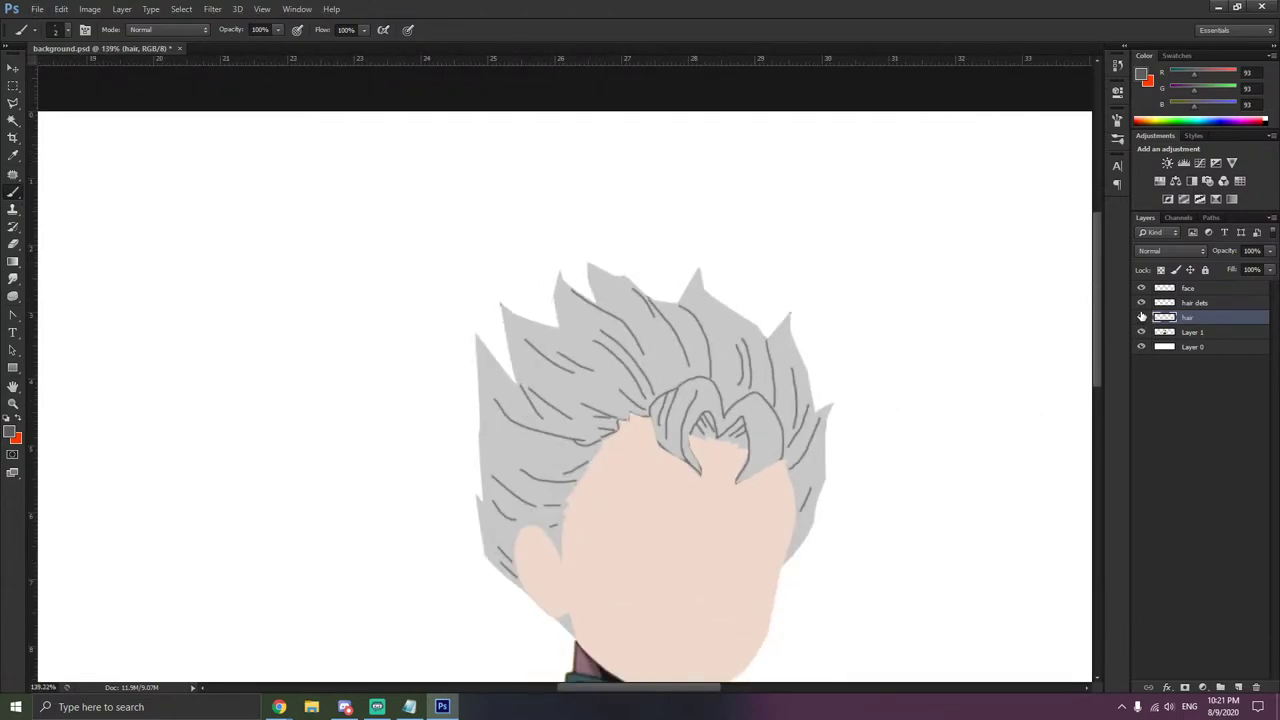
left_click(1141, 317)
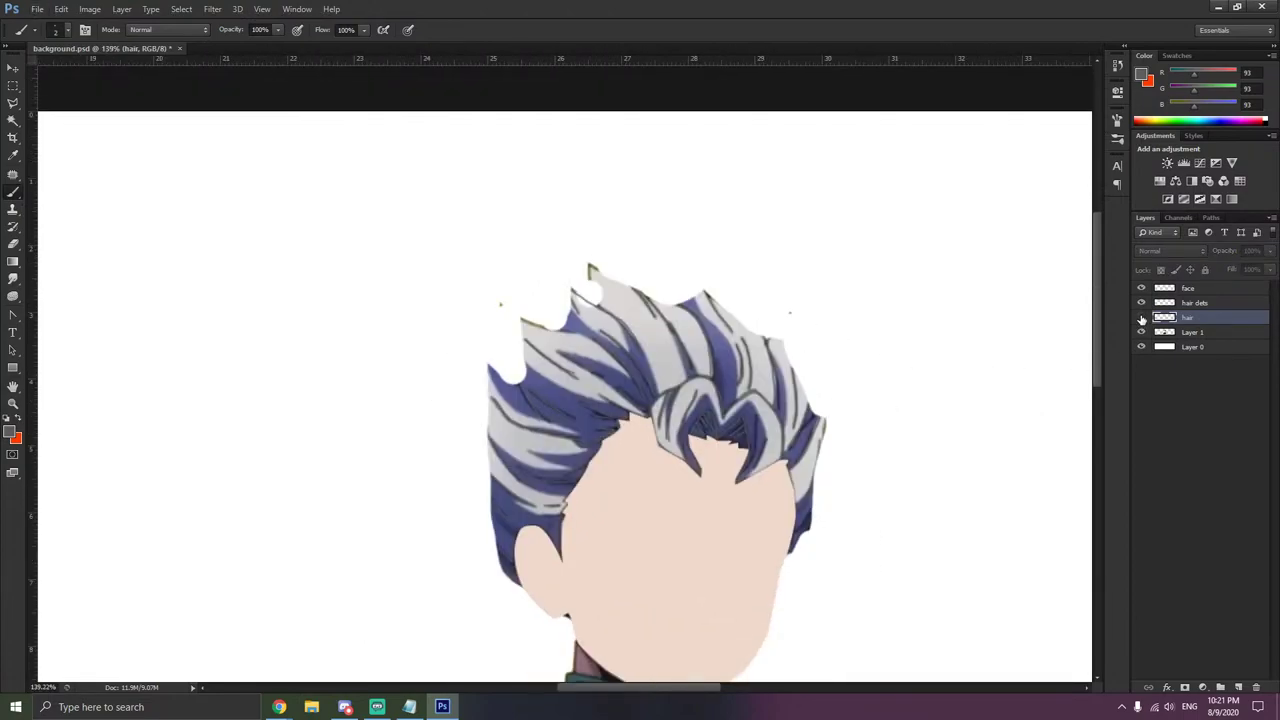
left_click(1141, 318)
left_click(1141, 318)
left_click(1141, 317)
left_click(1140, 318)
left_click(1141, 332)
left_click(1141, 317)
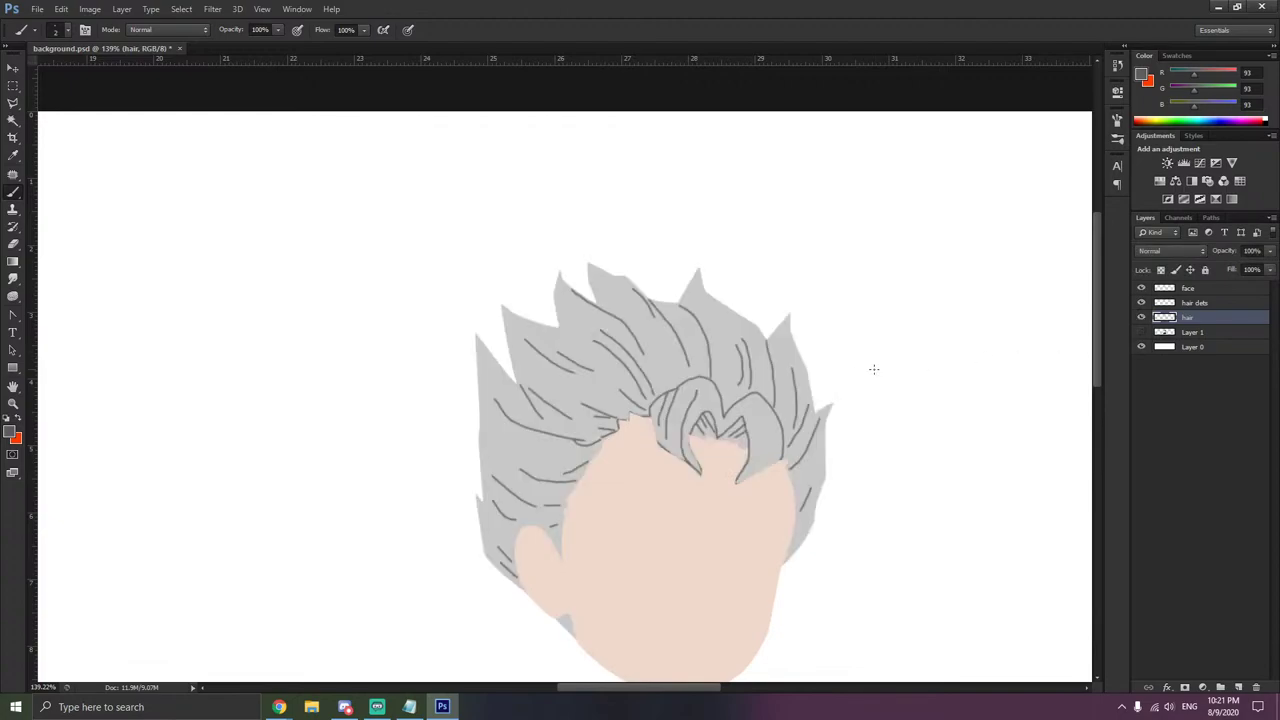
scroll(867, 369, "down", 3)
scroll(867, 369, "down", 3)
scroll(600, 420, "up", 5)
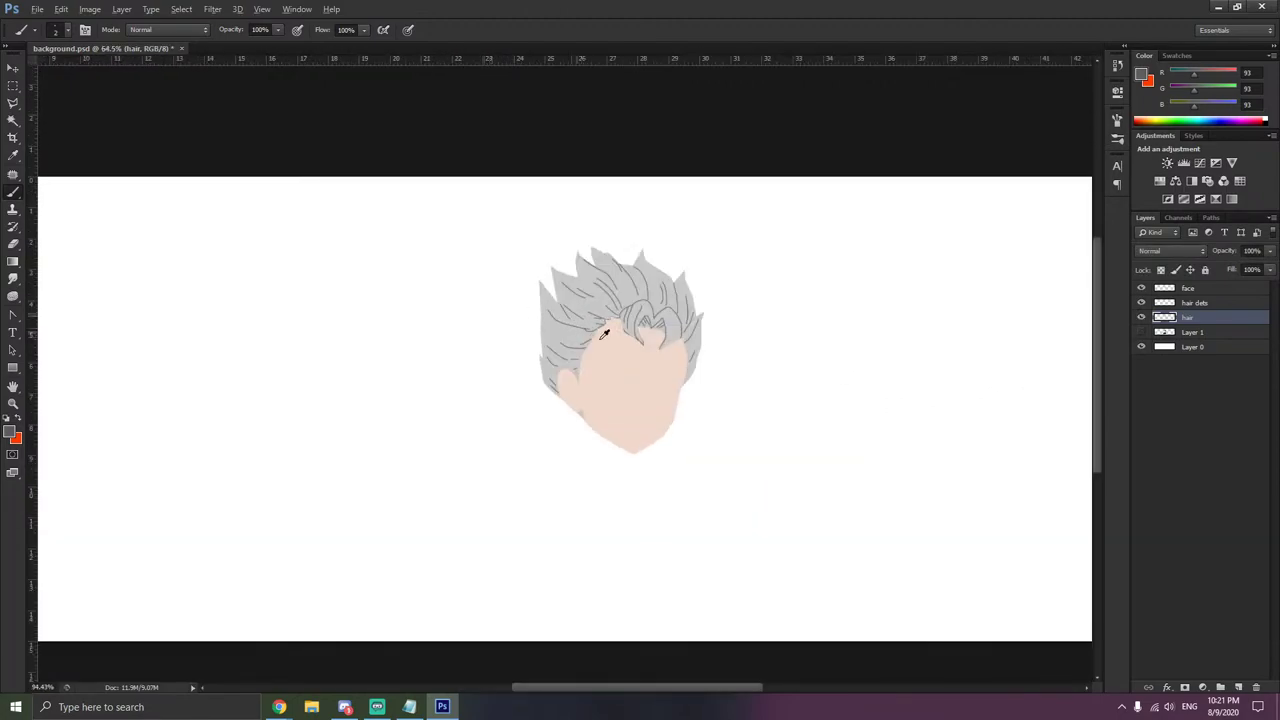
key("alt")
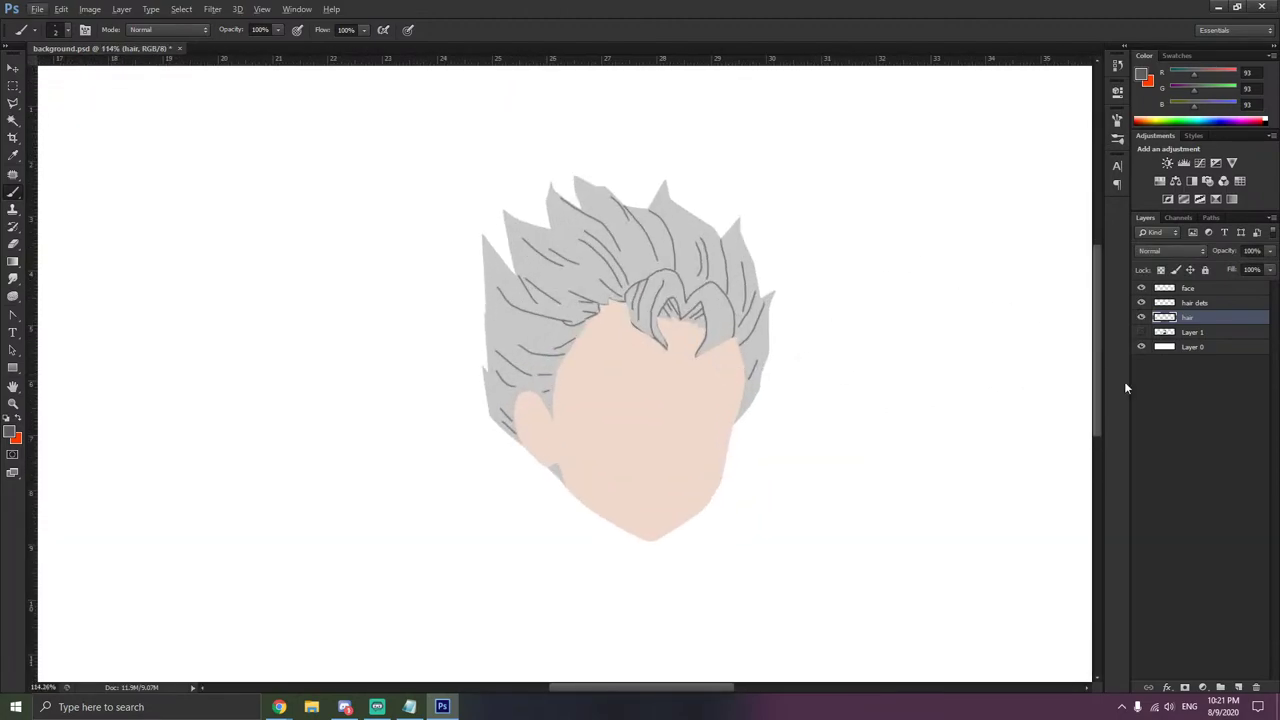
- Show reference Layer 1, create a new layer named torso and place it directly beneath the hair layer
left_click(1141, 332)
scroll(857, 366, "down", 3)
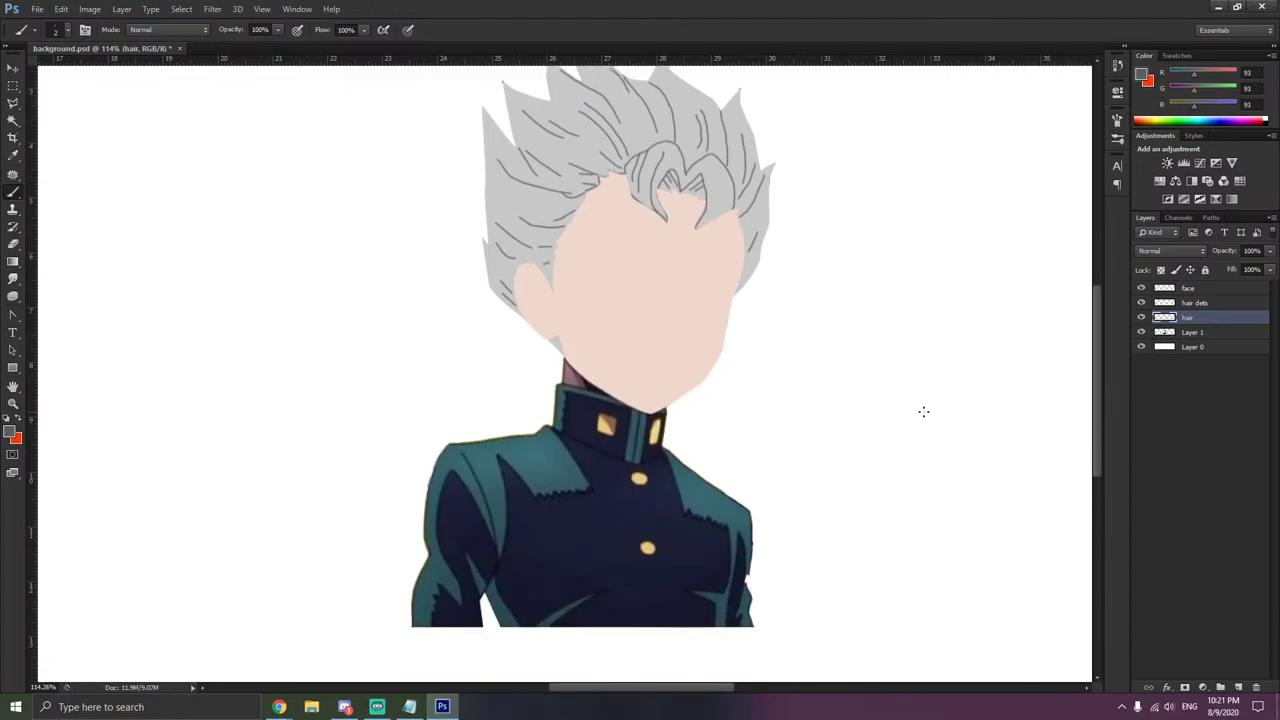
key("ctrl+shift+n")
type("torso")
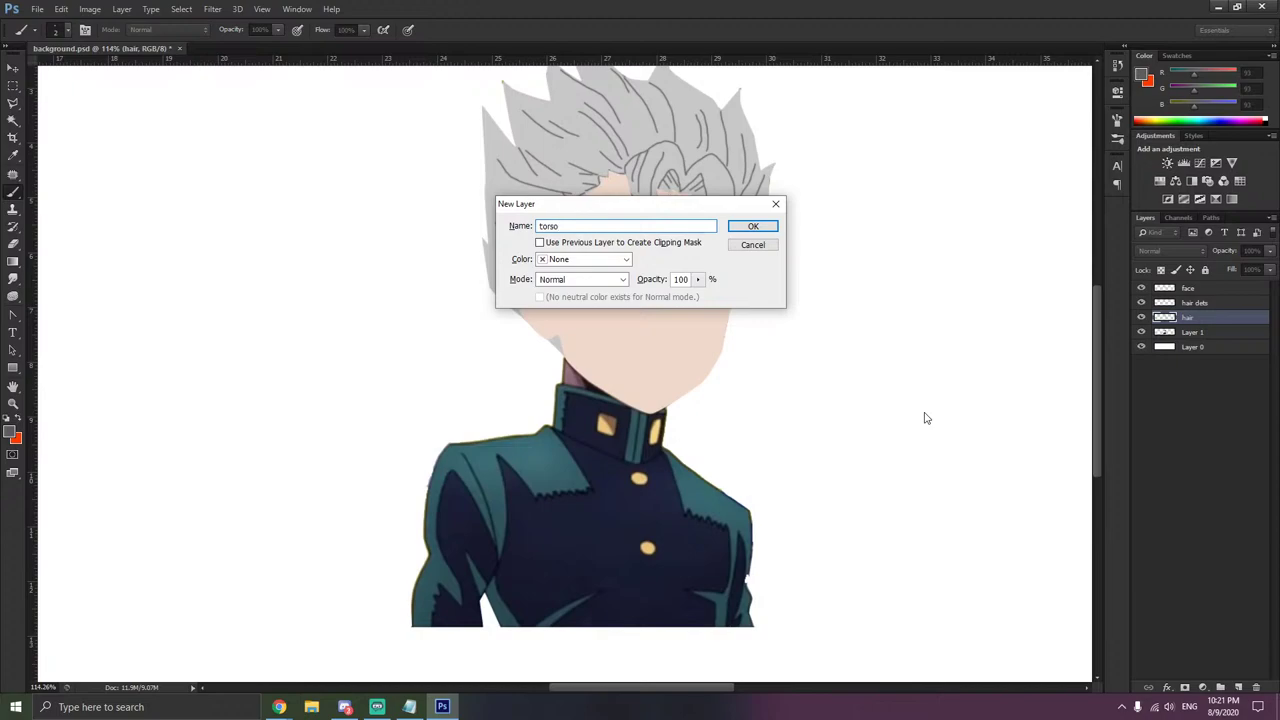
key("Return")
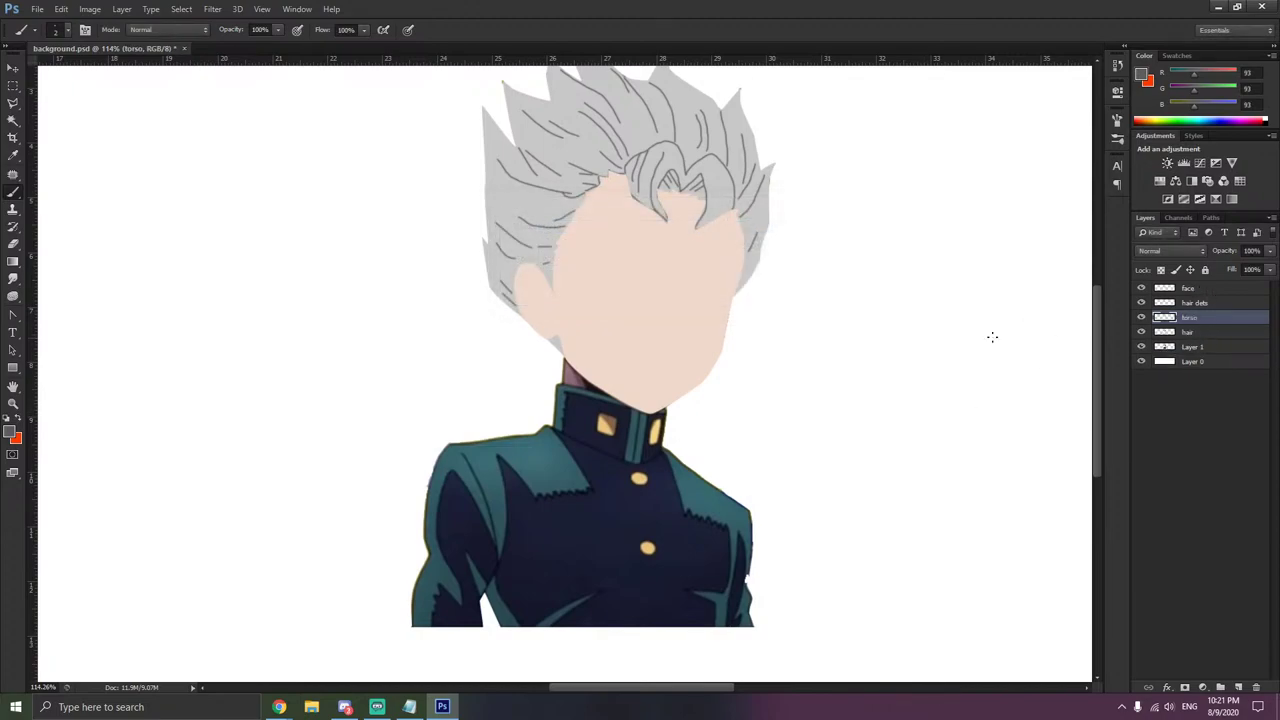
left_click(13, 67)
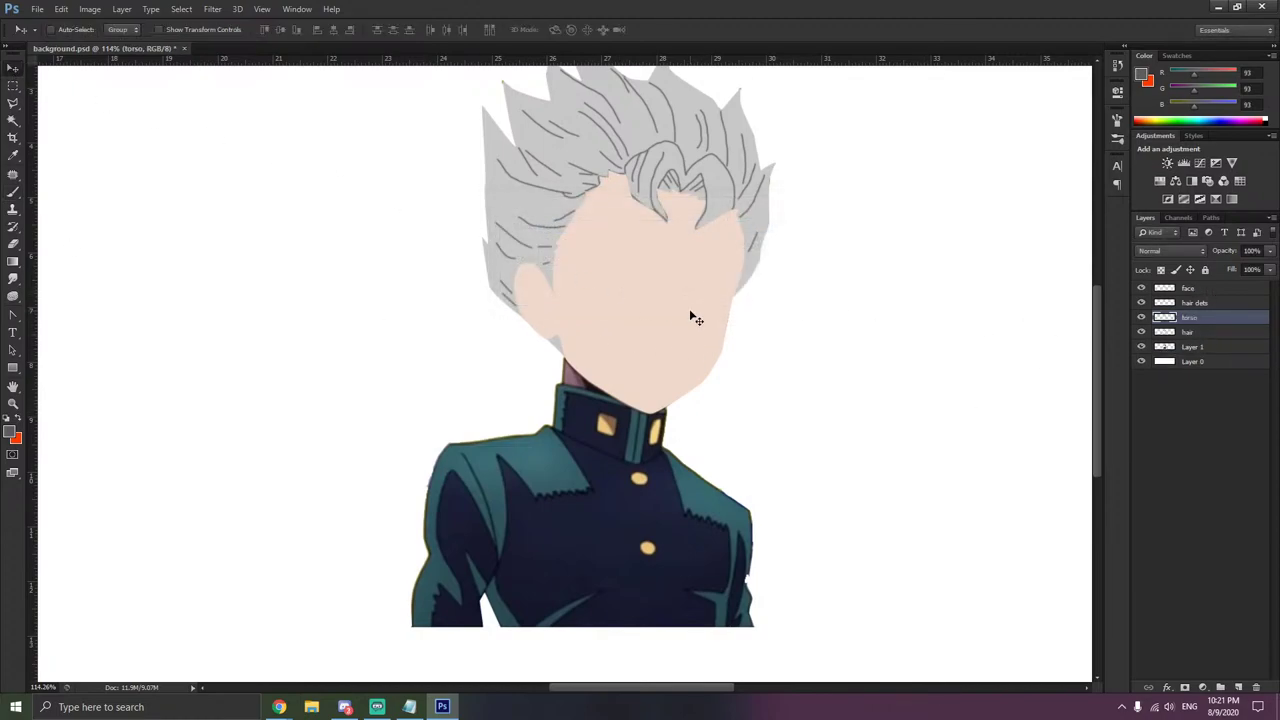
scroll(657, 412, "down", 2)
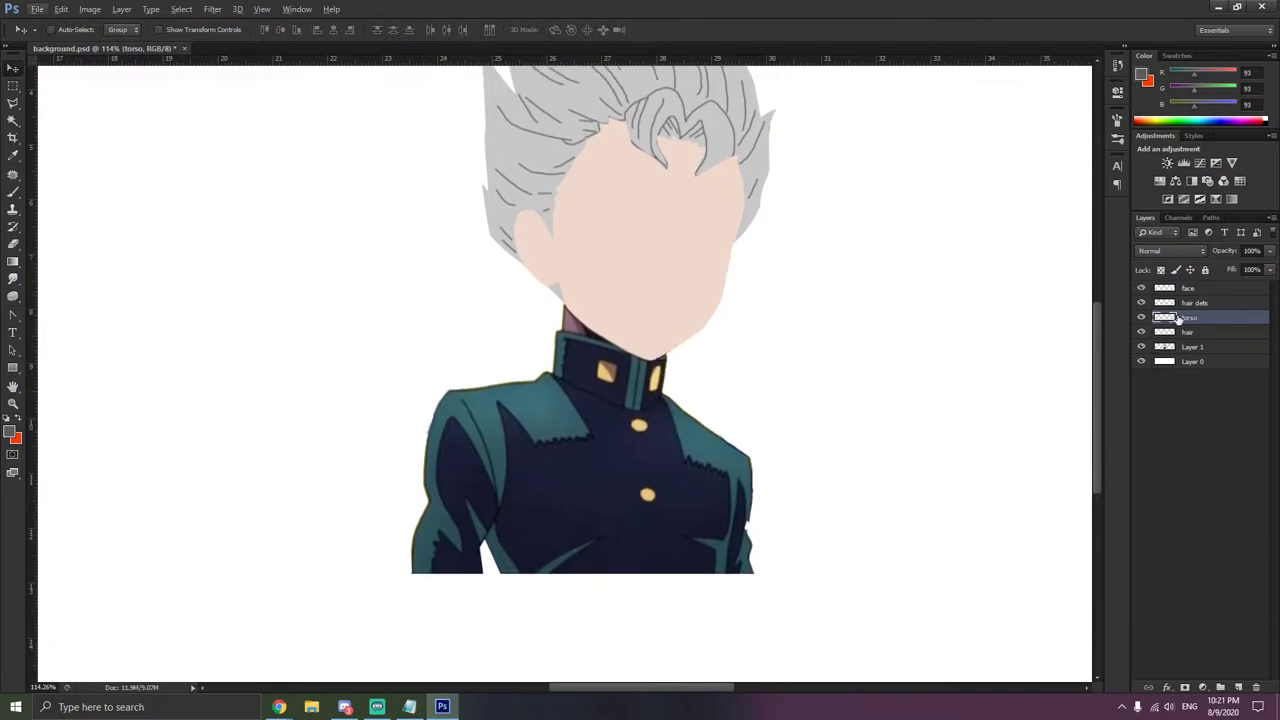
left_click_drag(1180, 318, 1203, 343)
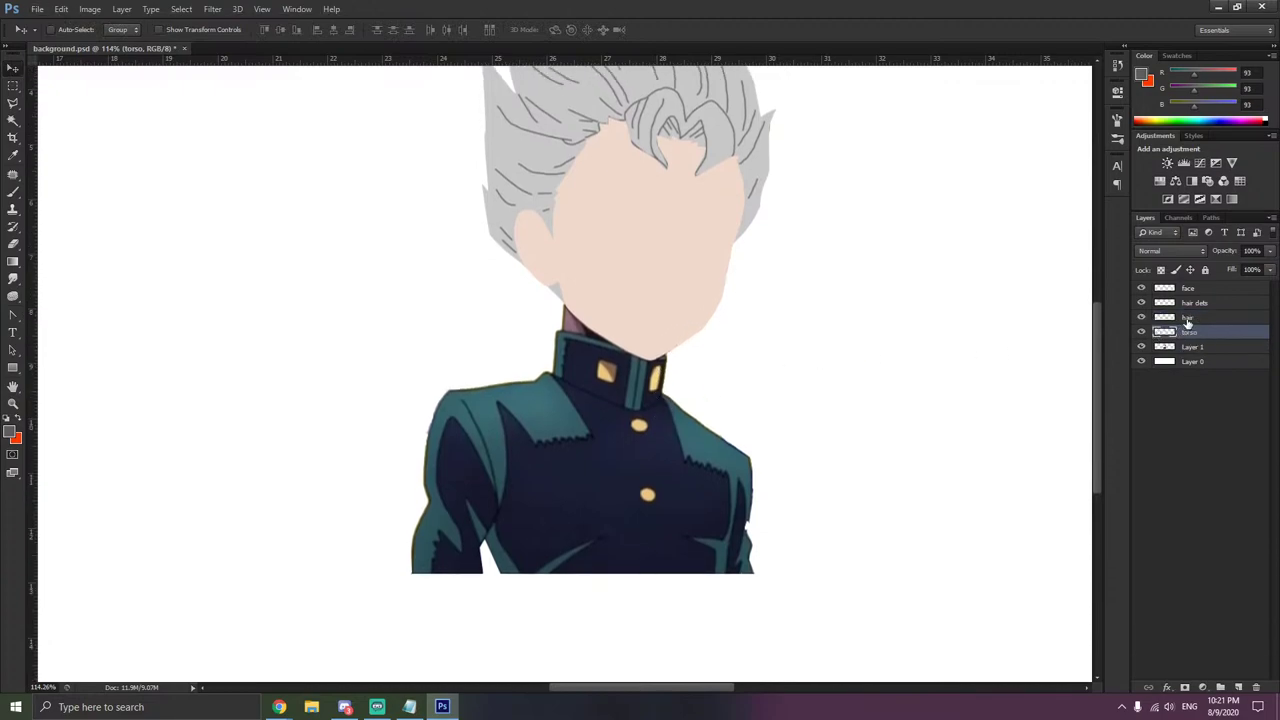
left_click(1187, 318)
scroll(572, 382, "down", 1)
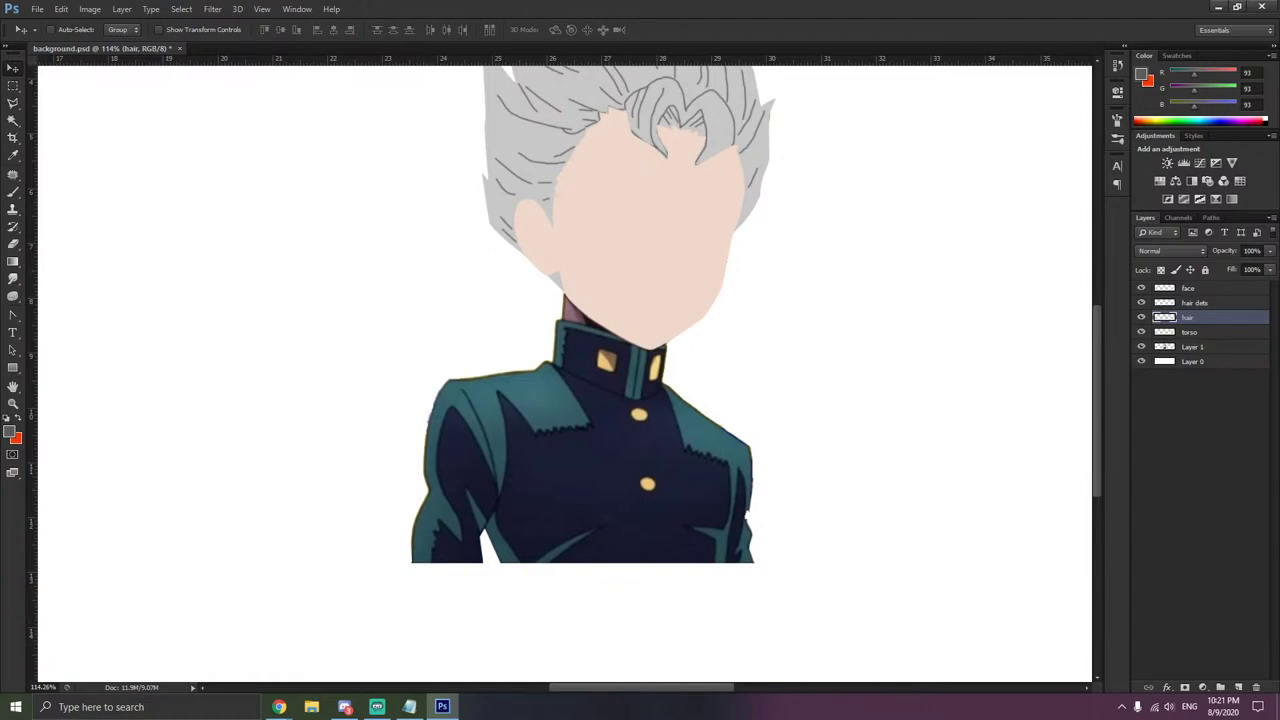
key("alt+Tab")
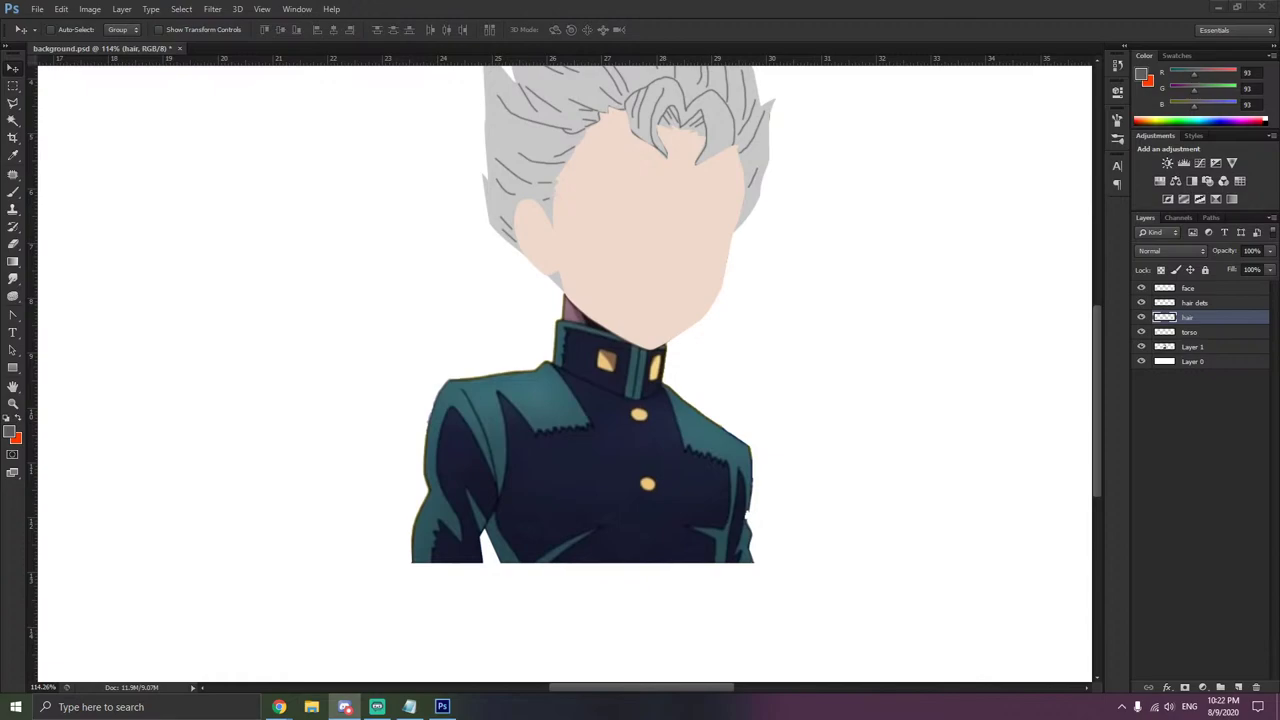
key("alt+Tab")
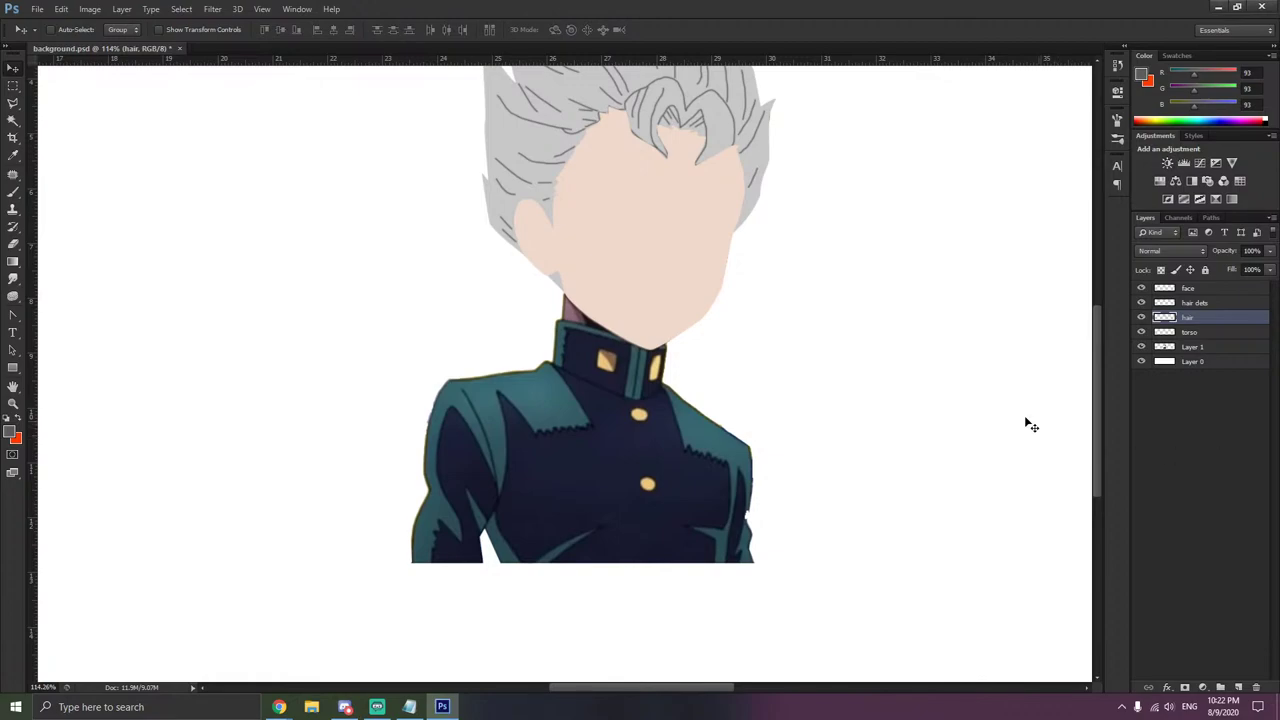
- On the torso layer, start a Pen path down the back of the neck, around the collar and along the shoulder beside it
scroll(560, 322, "up", 5)
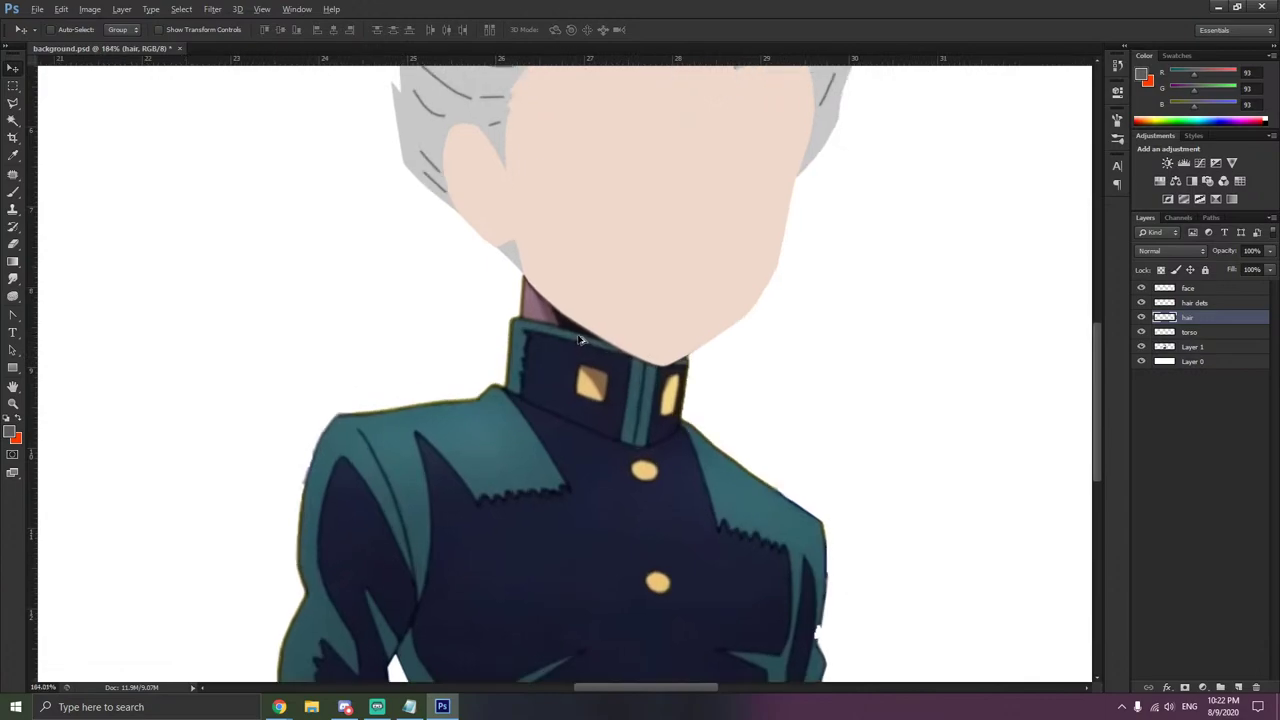
scroll(560, 322, "up", 3)
left_click(1194, 334)
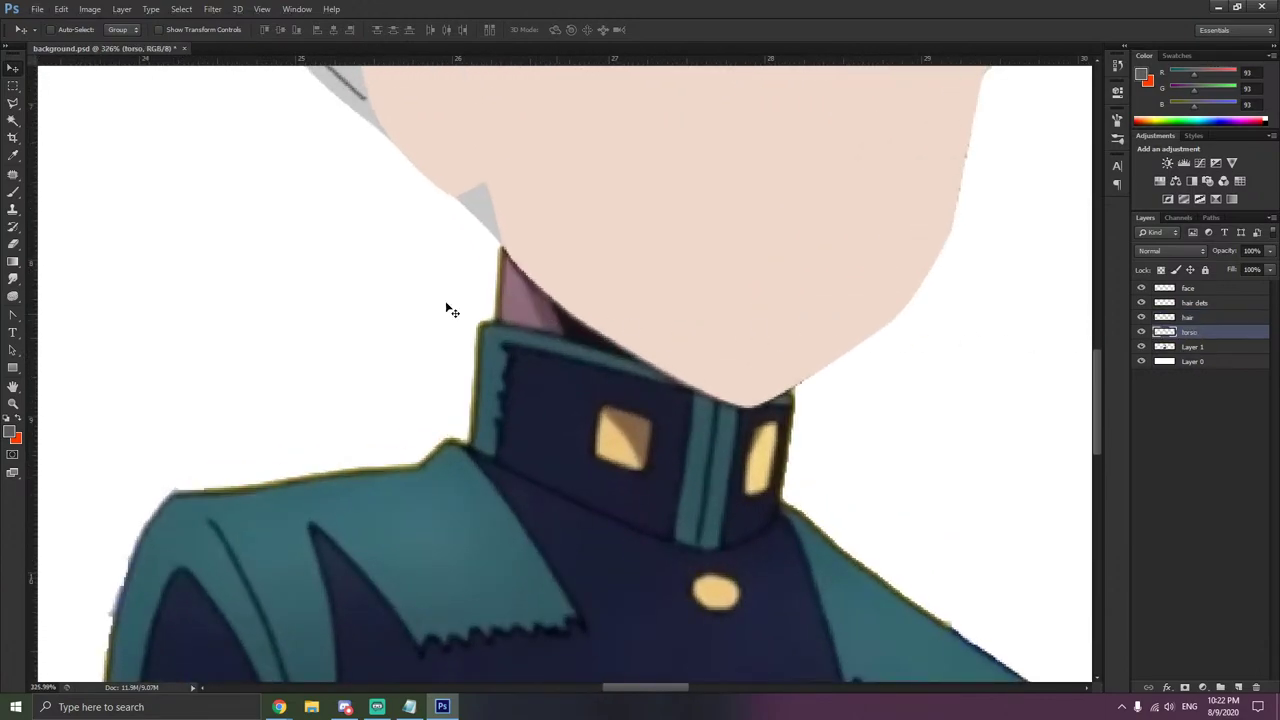
left_click(13, 103)
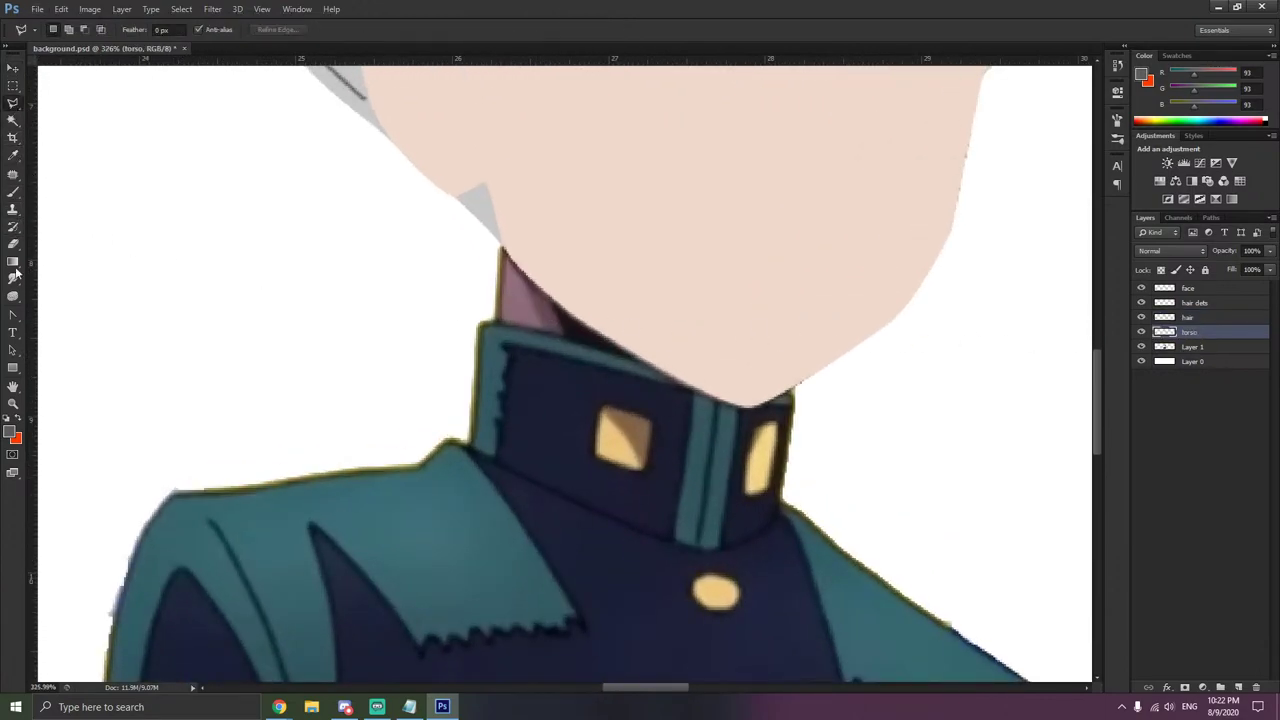
left_click(13, 315)
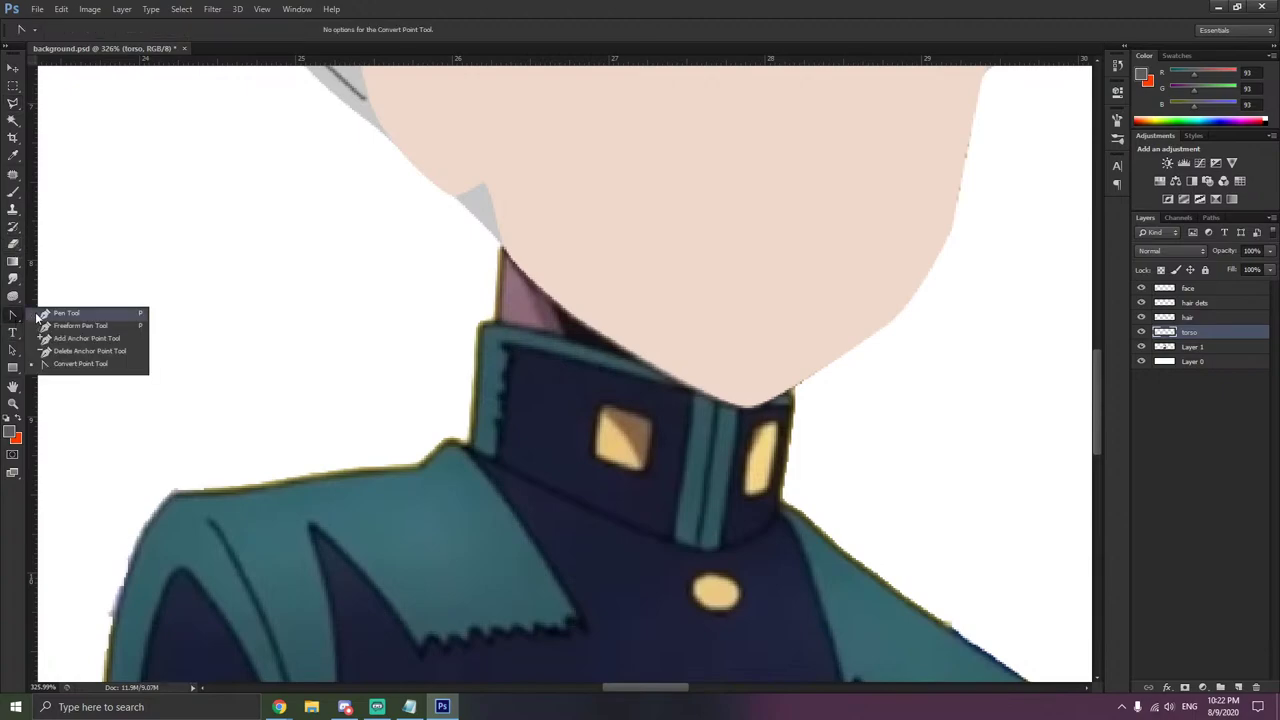
key("alt+Tab")
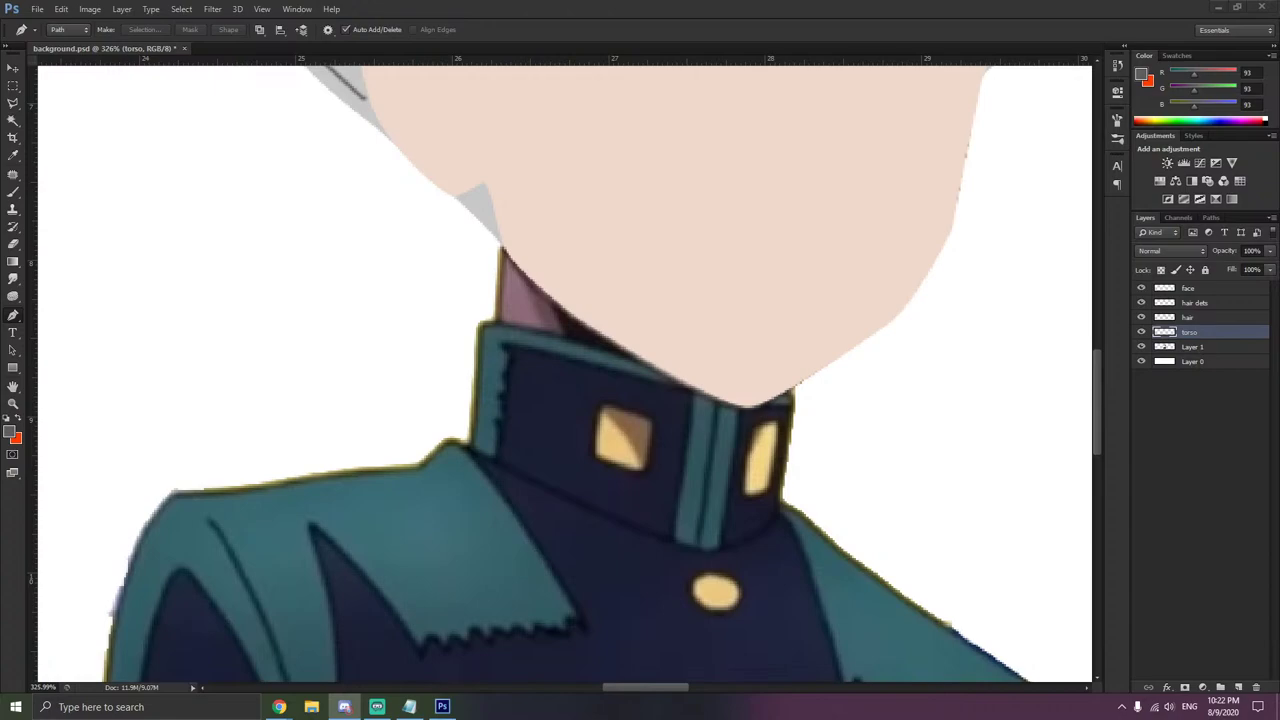
key("alt+Tab")
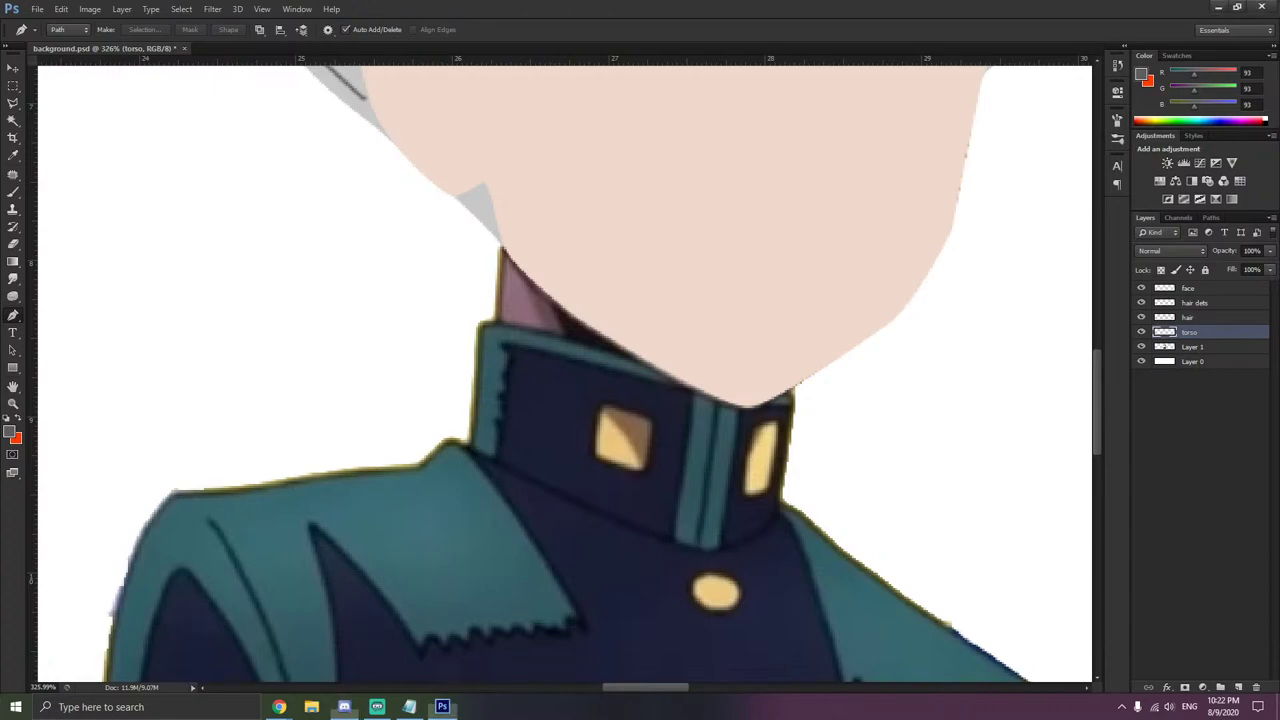
left_click(502, 242)
left_click(498, 325)
left_click(480, 327)
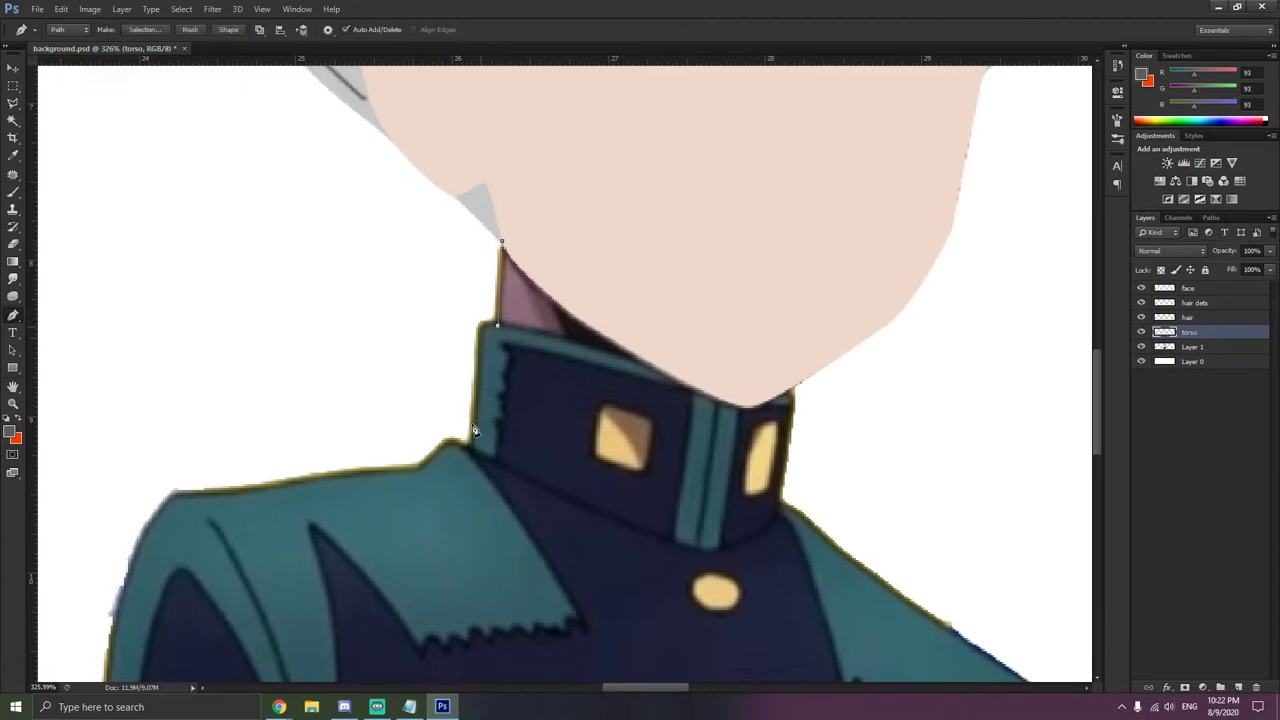
left_click(470, 447)
left_click(448, 443)
left_click(420, 467)
left_click(173, 493)
- Continue the Pen path down the outer sleeve, around the gap between arm and body, and along the torso's cut-off lower edge
scroll(180, 490, "down", 2)
scroll(176, 484, "down", 2)
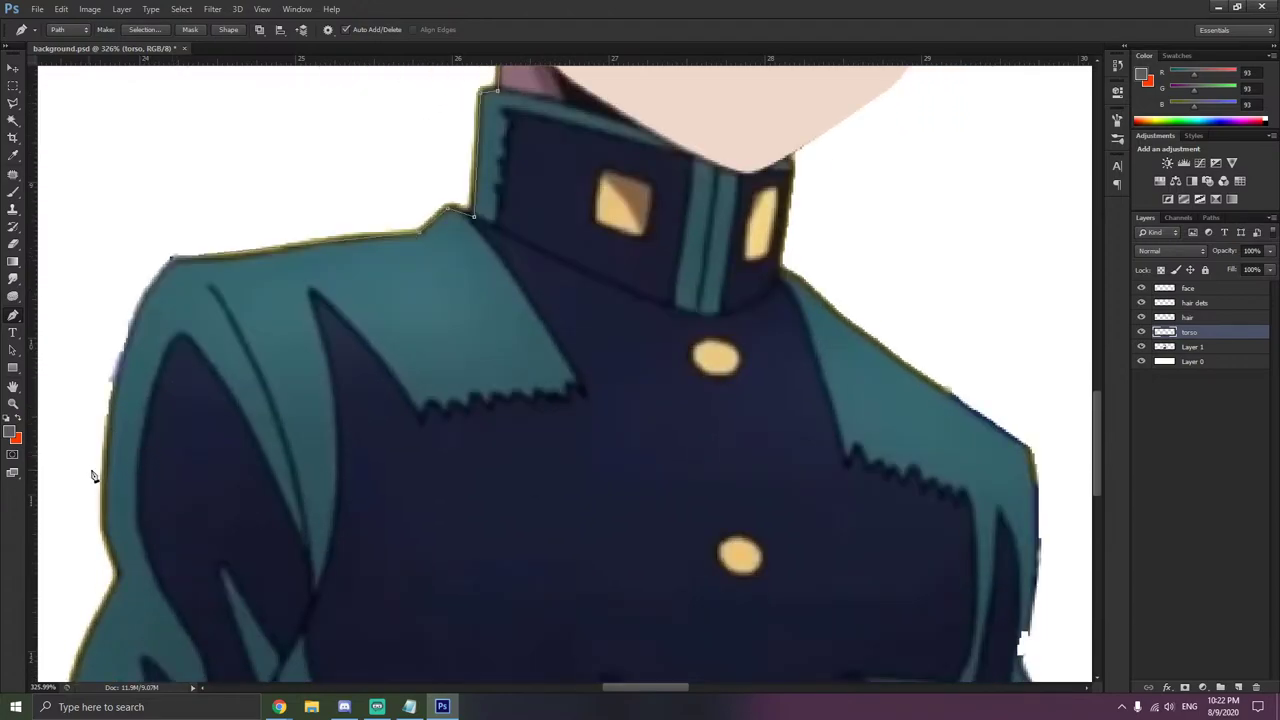
scroll(118, 480, "down", 1)
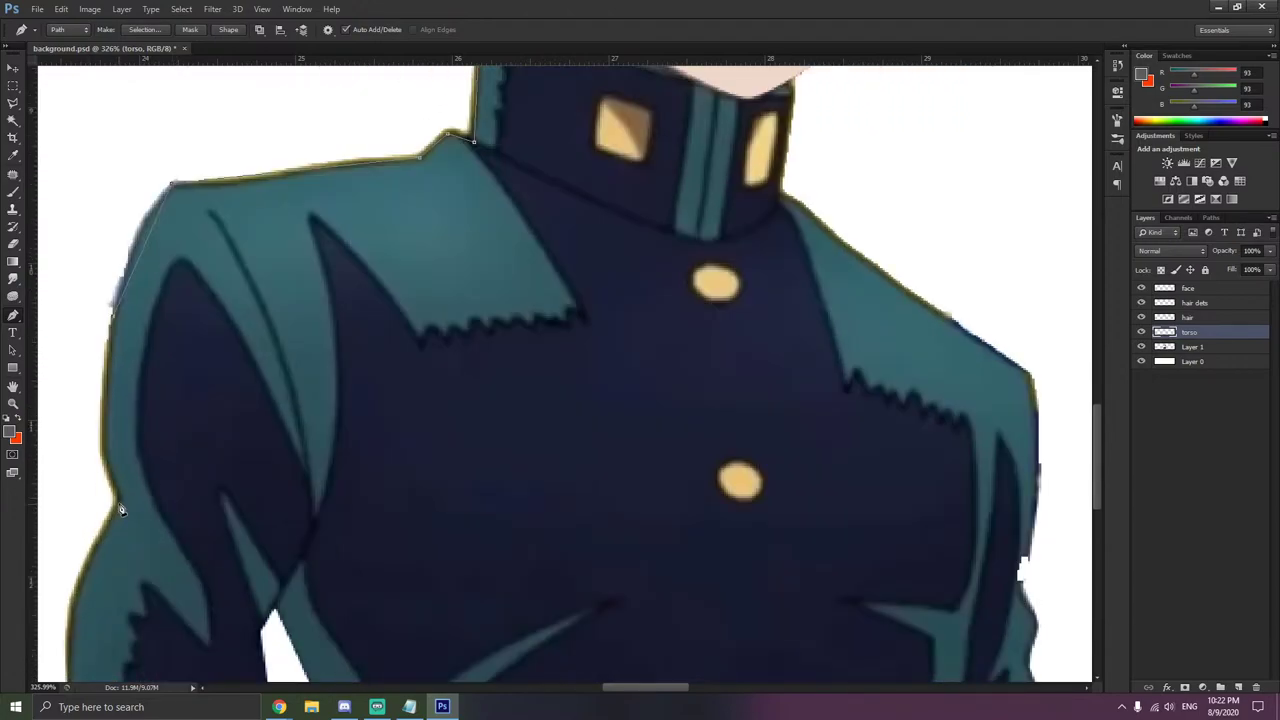
left_click(121, 503)
scroll(120, 505, "down", 2)
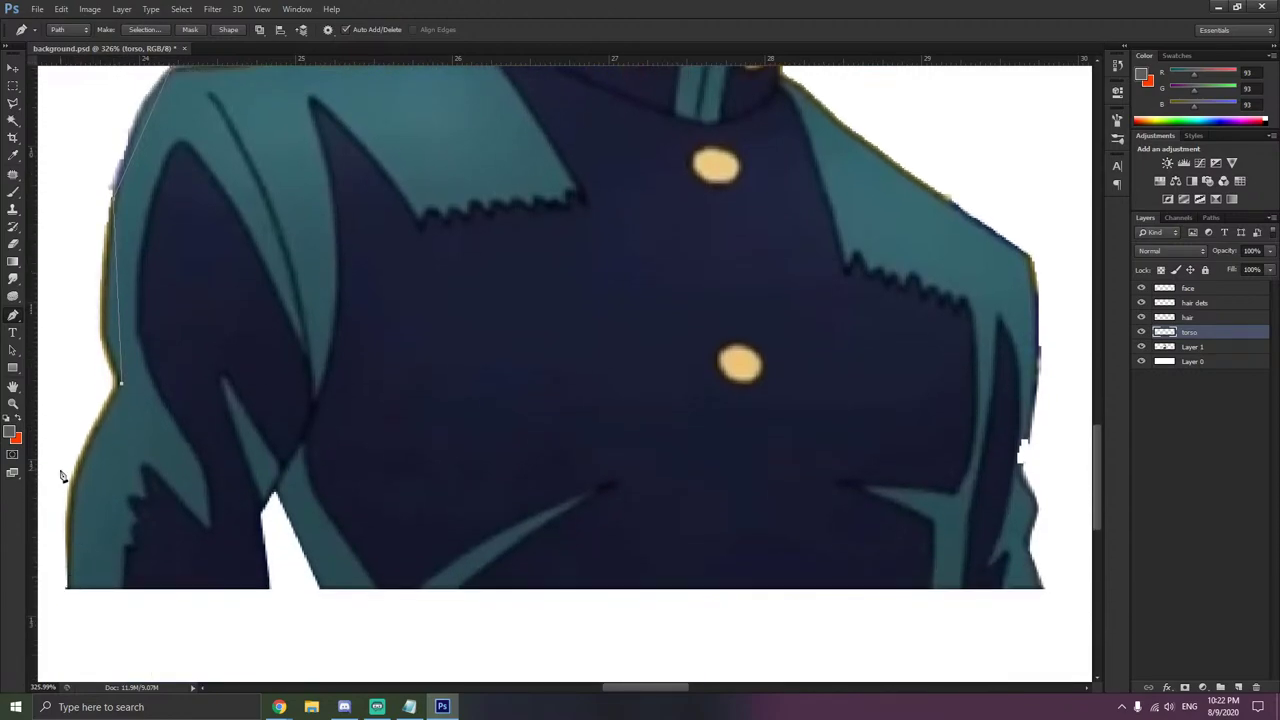
left_click(69, 590)
left_click(268, 589)
left_click(273, 487)
left_click(321, 589)
left_click(1046, 588)
- Trace up the opposite arm, shoulder and collar, and close the torso path across the chin at the neck's starting point
left_click(1038, 510)
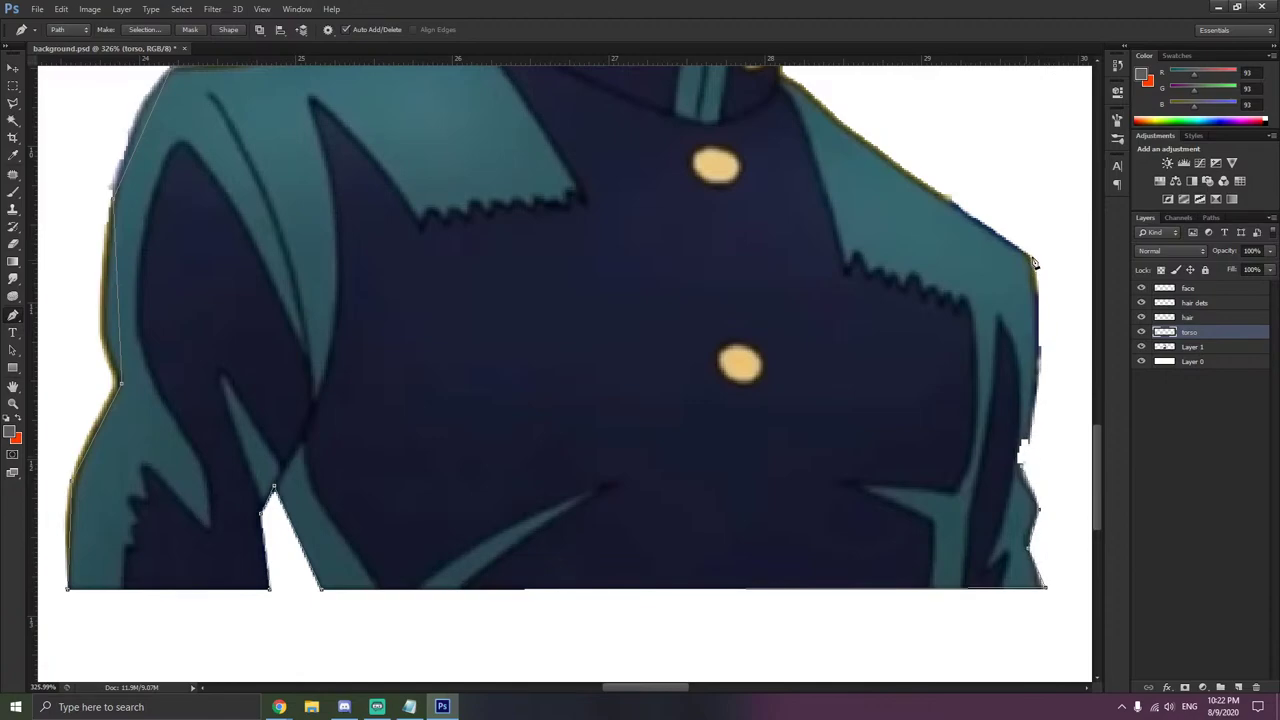
scroll(910, 237, "up", 3)
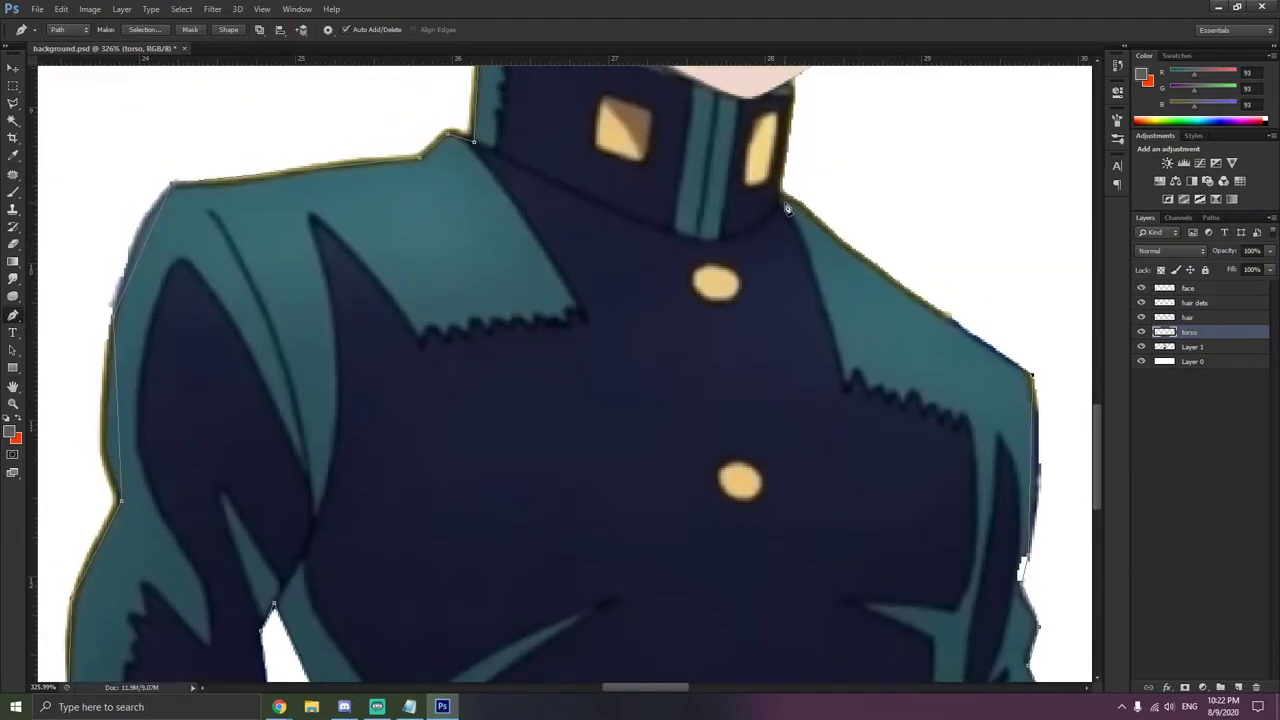
left_click(786, 196)
scroll(784, 197, "up", 2)
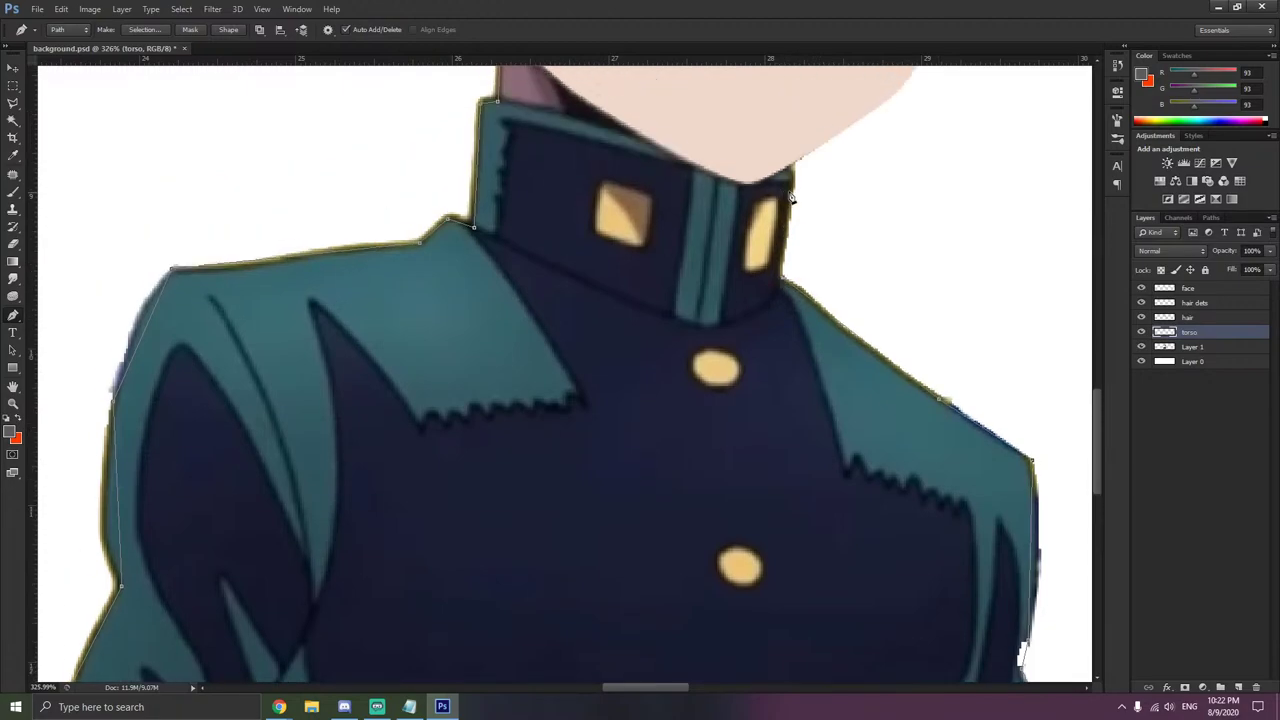
left_click(800, 142)
scroll(771, 149, "up", 4)
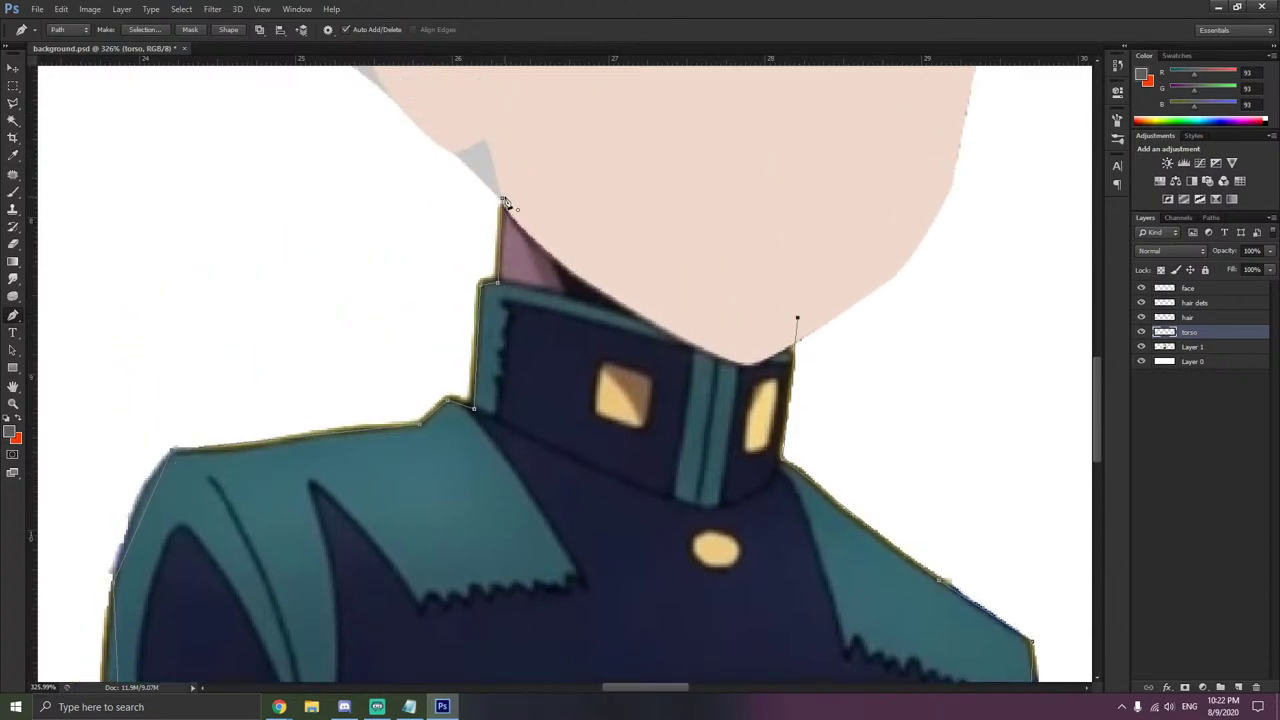
left_click(505, 202)
- With the Convert Point tool, curve the torso path to follow the collar corner, the rounded shoulder and the upper sleeve down to the elbow notch
right_click(15, 318)
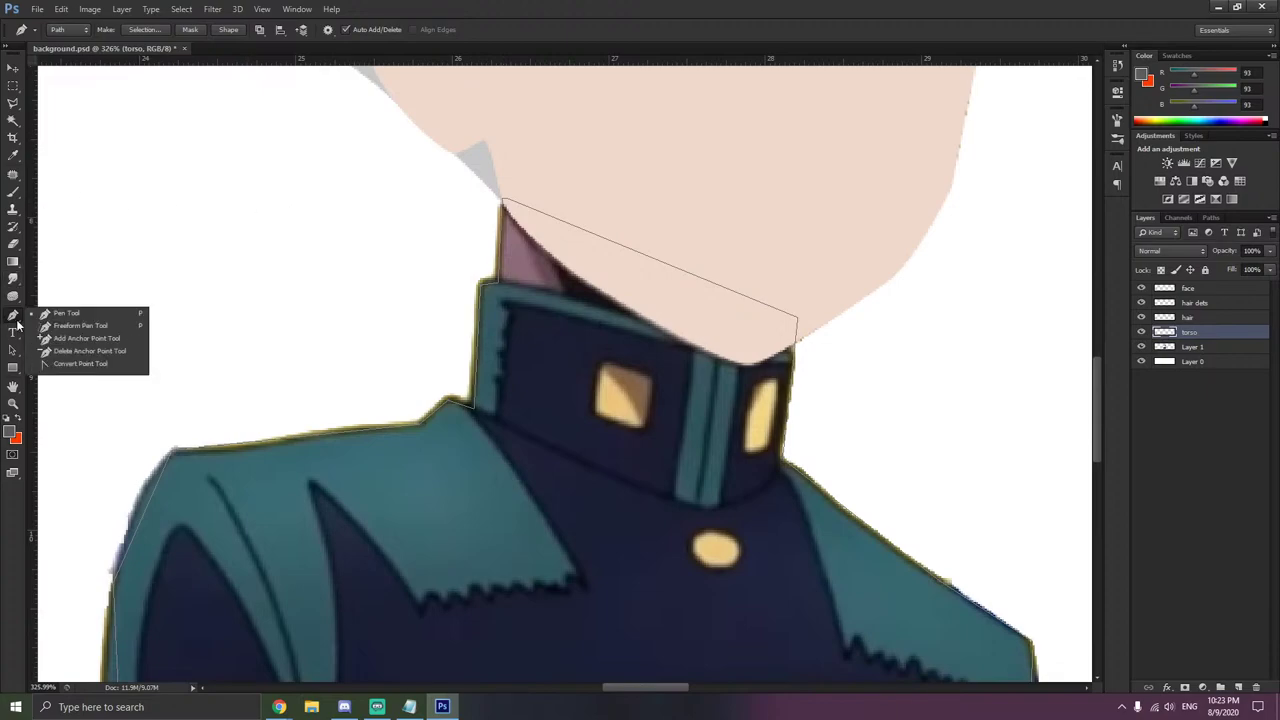
left_click(78, 363)
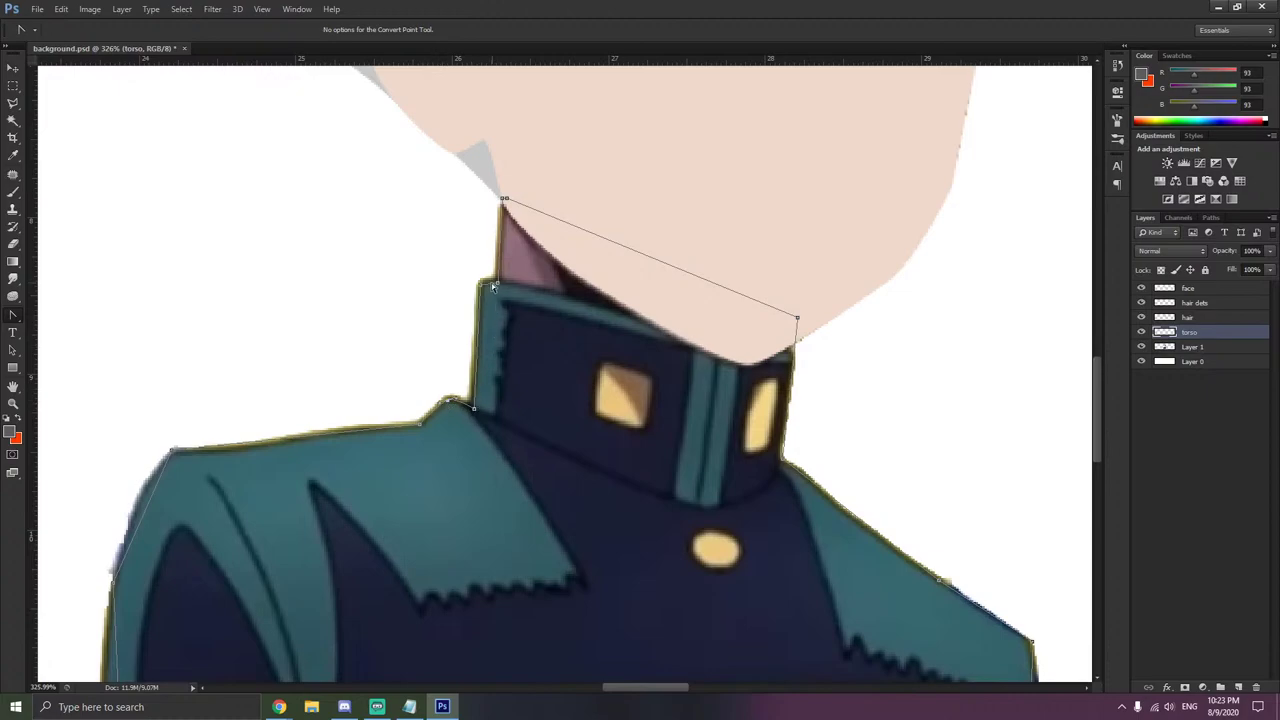
left_click_drag(481, 286, 478, 296)
left_click_drag(117, 568, 151, 448)
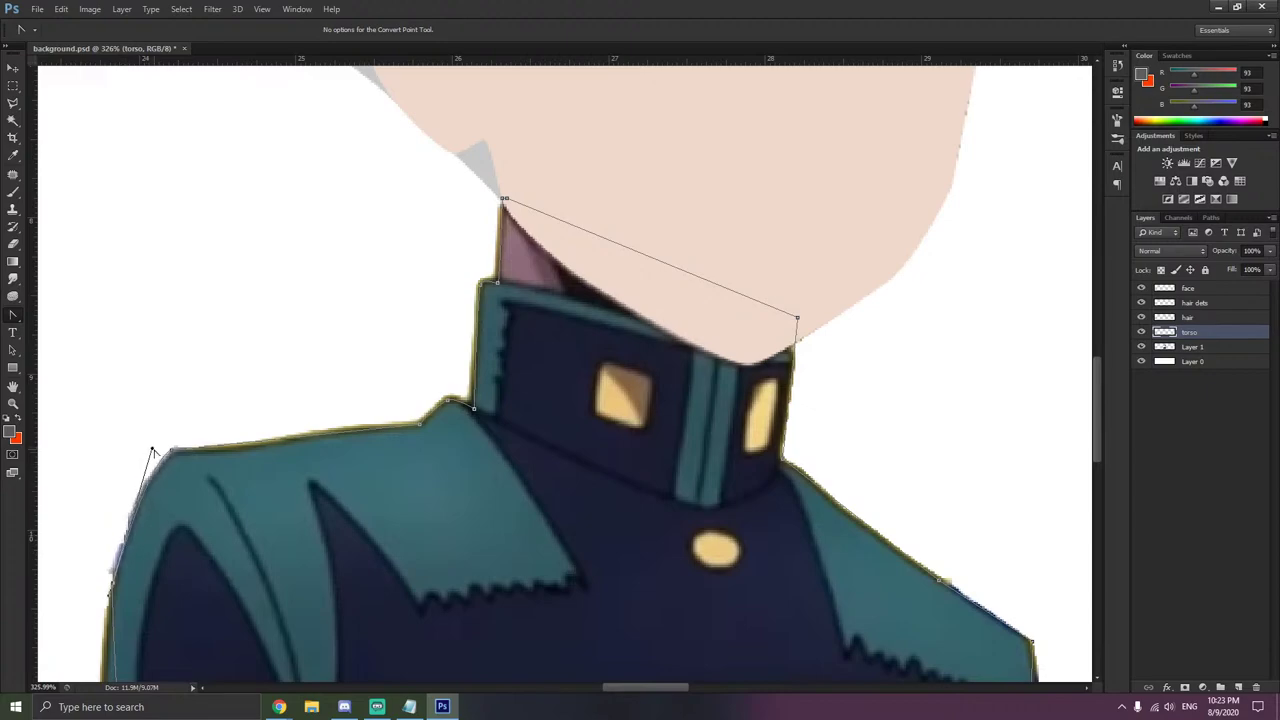
scroll(140, 455, "down", 5)
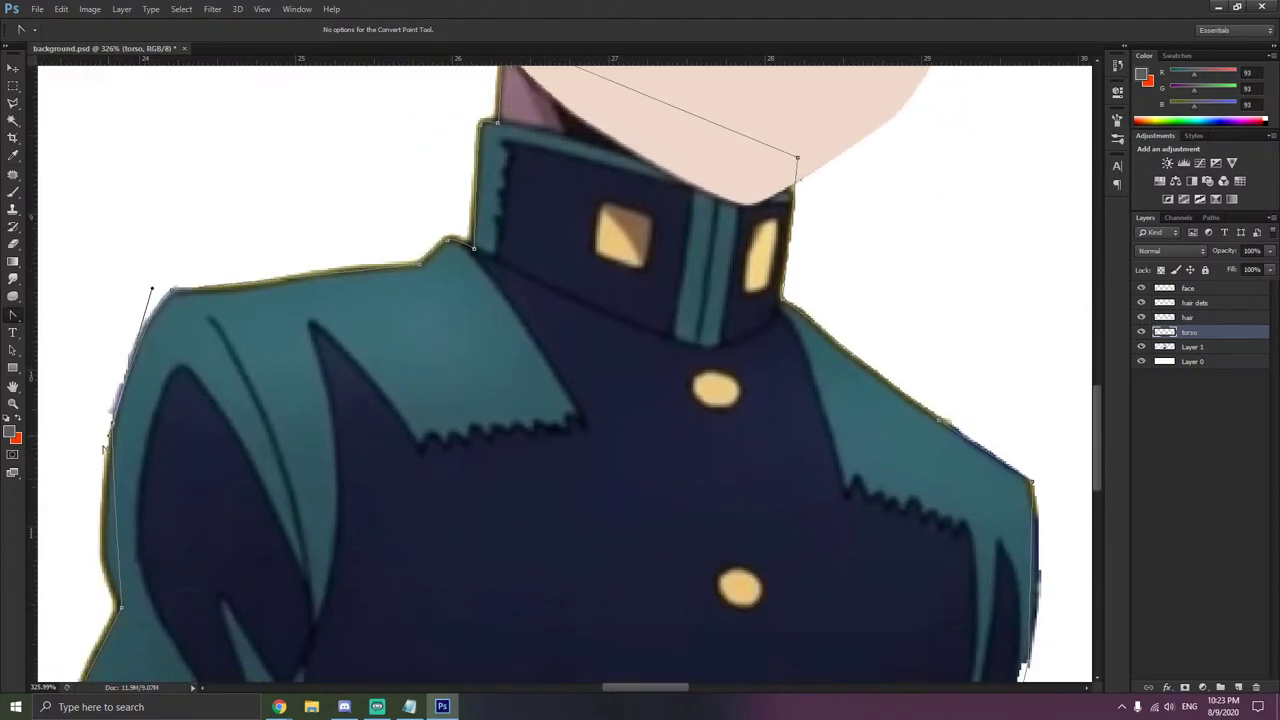
left_click_drag(111, 426, 85, 511)
left_click(120, 608)
left_click_drag(120, 608, 104, 578)
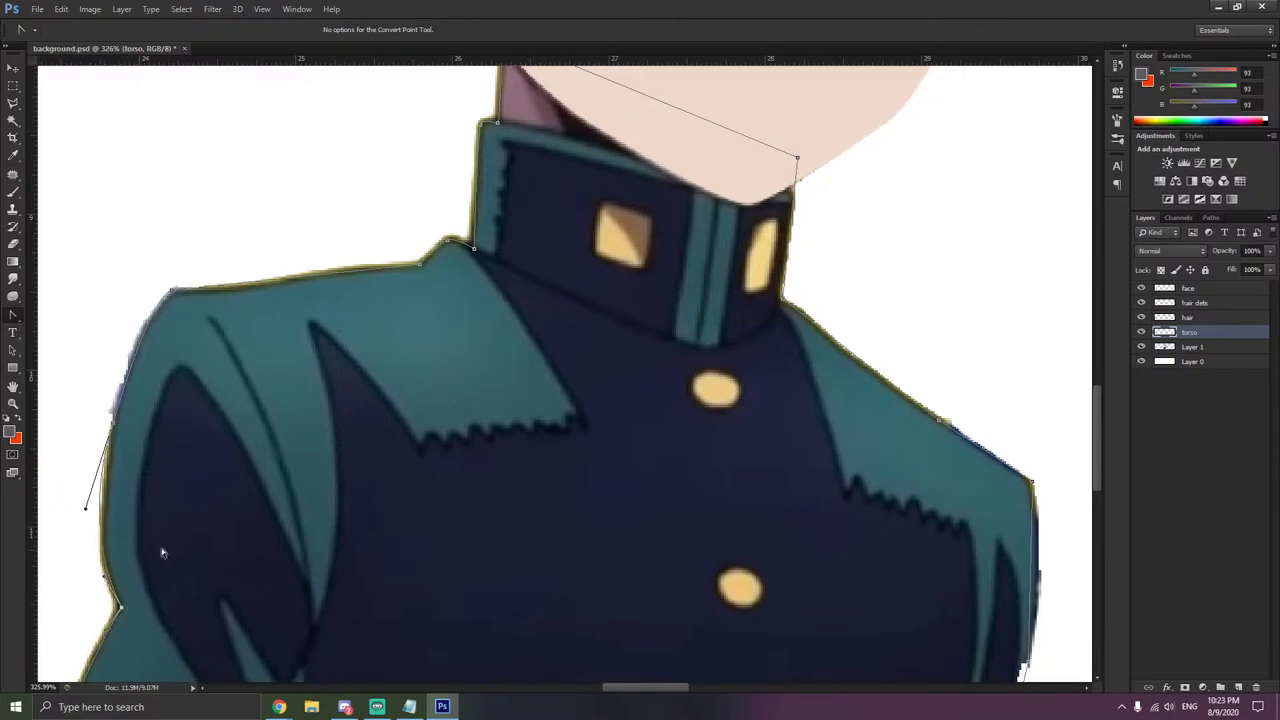
- Curve the torso path along the lower sleeve and adjust the point at the top of the gap between arm and body
scroll(161, 548, "down", 3)
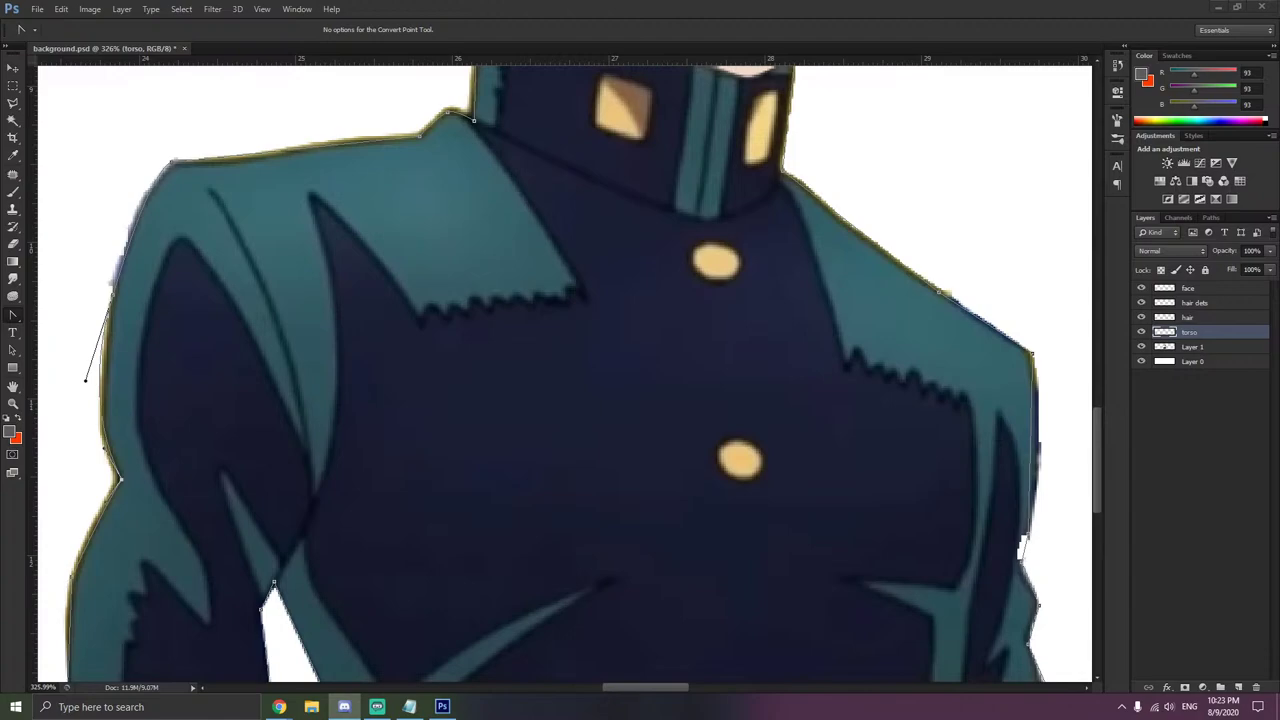
scroll(237, 343, "down", 3)
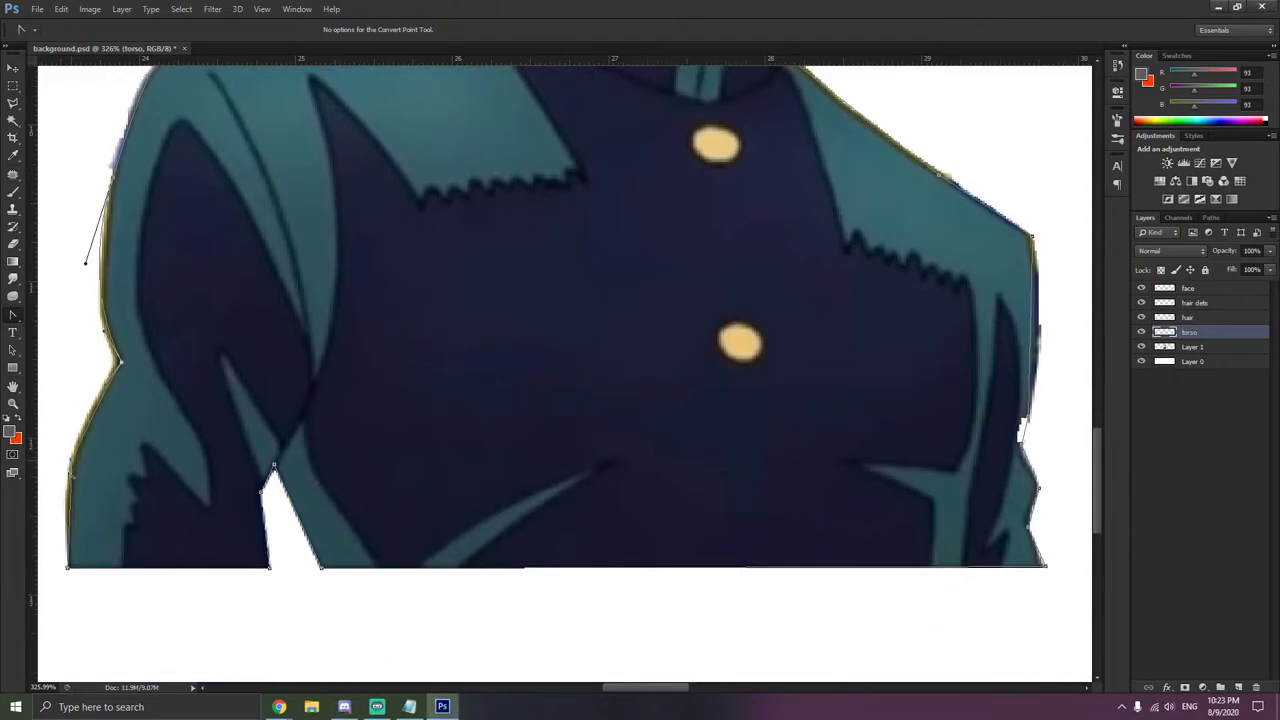
left_click_drag(70, 461, 67, 486)
left_click_drag(275, 465, 275, 462)
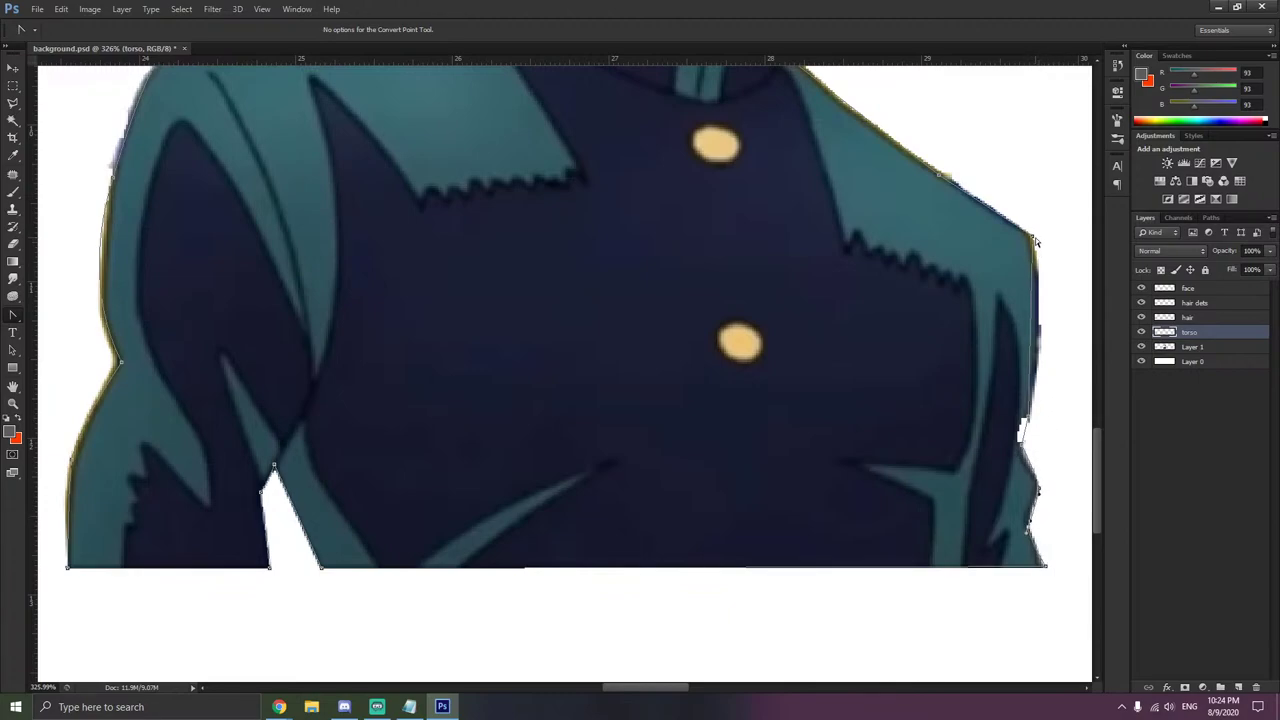
- Curve the torso path along the opposite sleeve and smooth its anchor point on the shoulder slope
left_click_drag(1034, 241, 1054, 284)
left_click_drag(1021, 444, 1020, 433)
scroll(1022, 428, "up", 5)
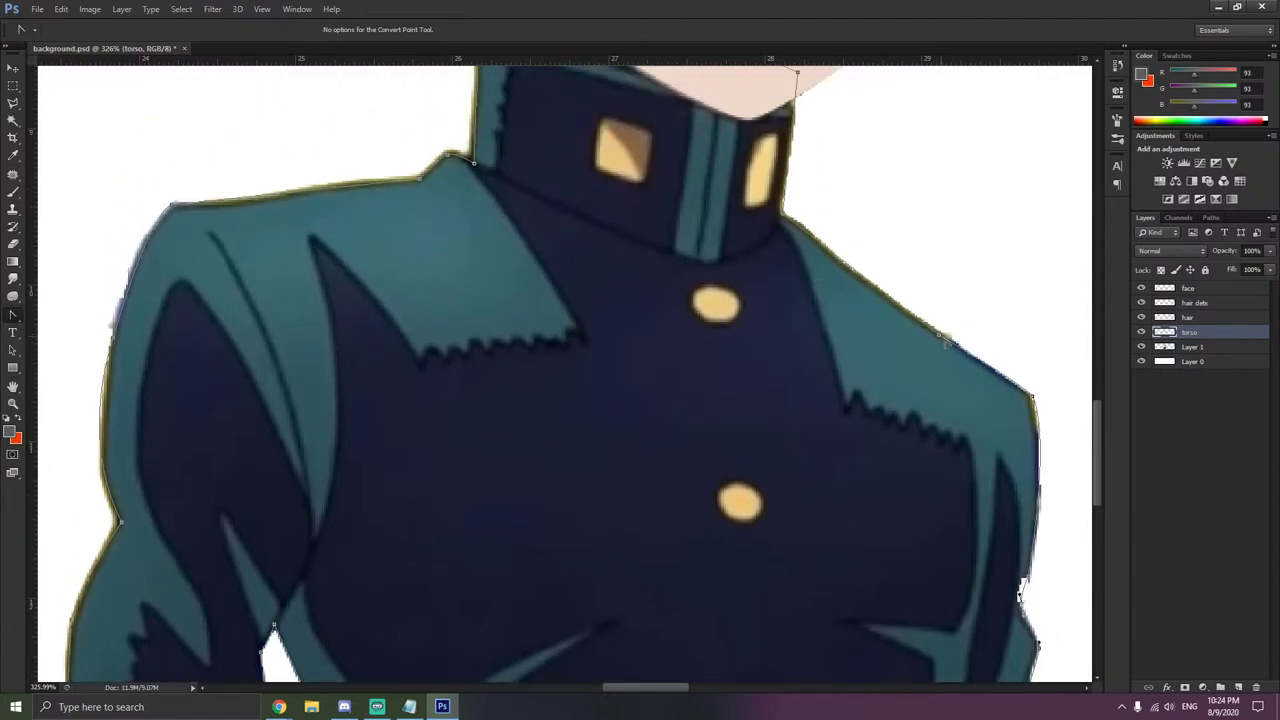
left_click_drag(940, 335, 907, 314)
scroll(865, 307, "up", 4)
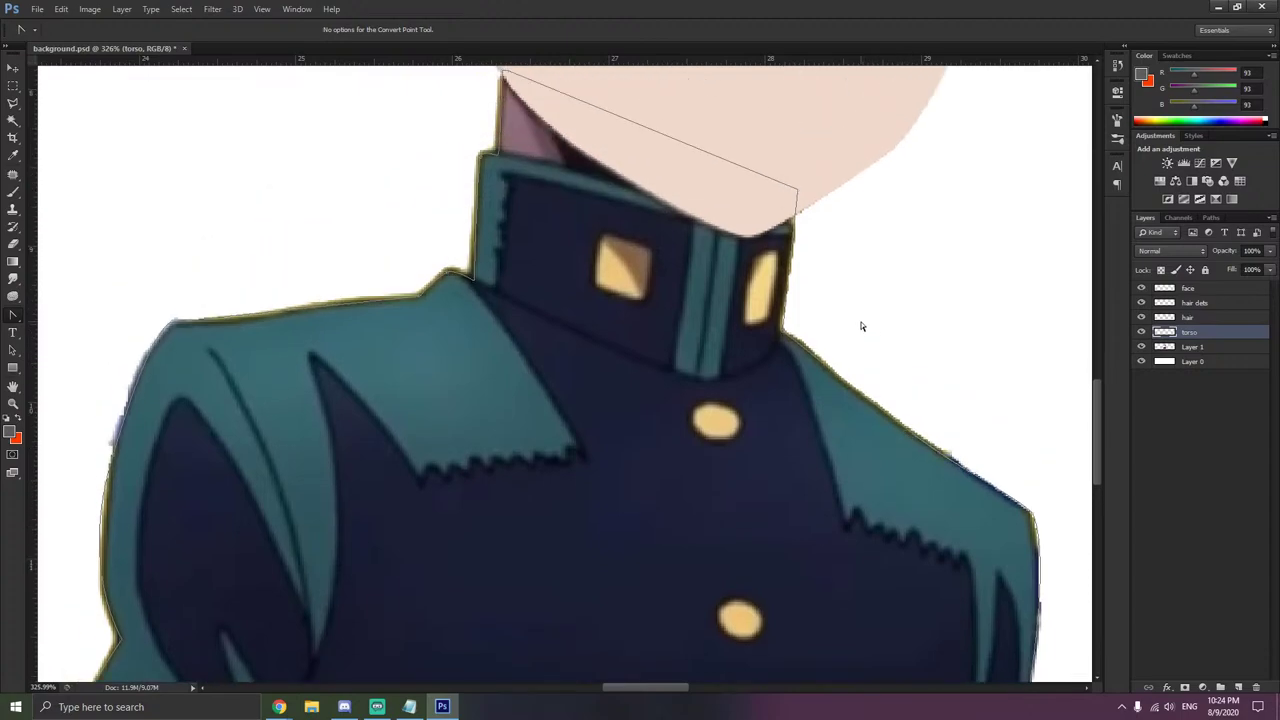
- Fill the torso path with the jacket's dark navy, #17172f, sampled from the reference, using Normal mode and 100% opacity
scroll(858, 330, "down", 8)
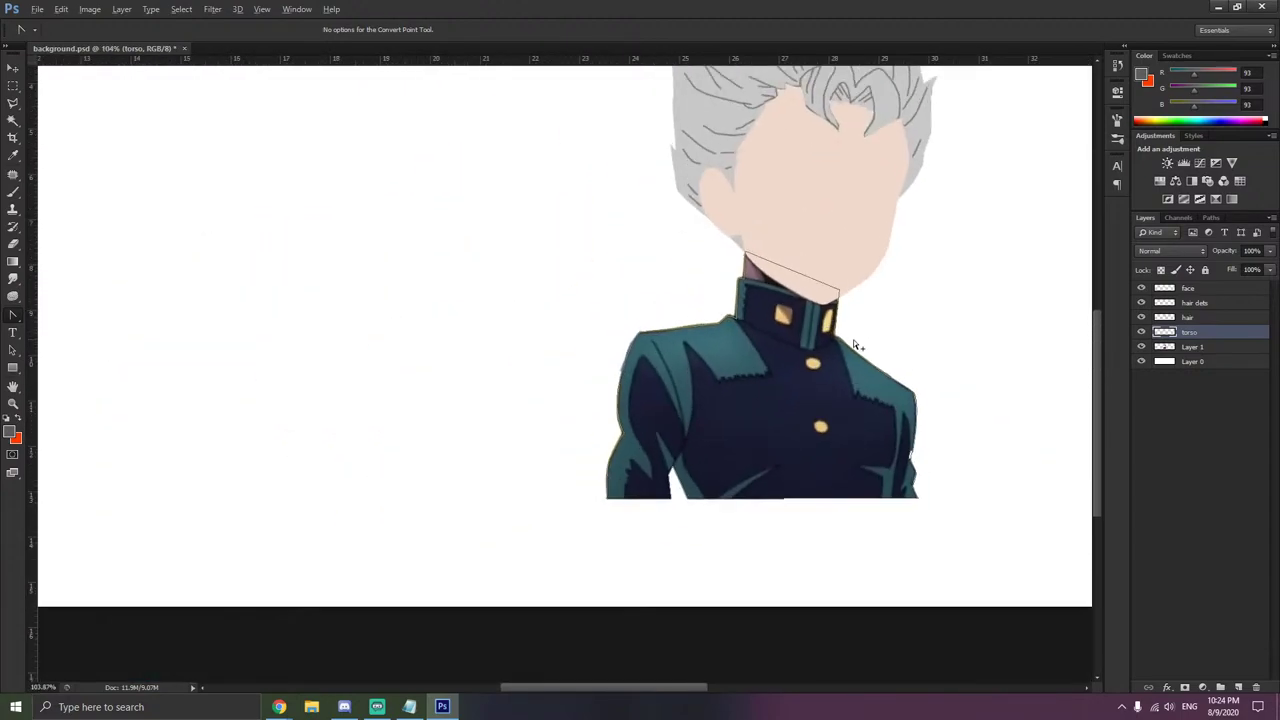
scroll(853, 339, "up", 3)
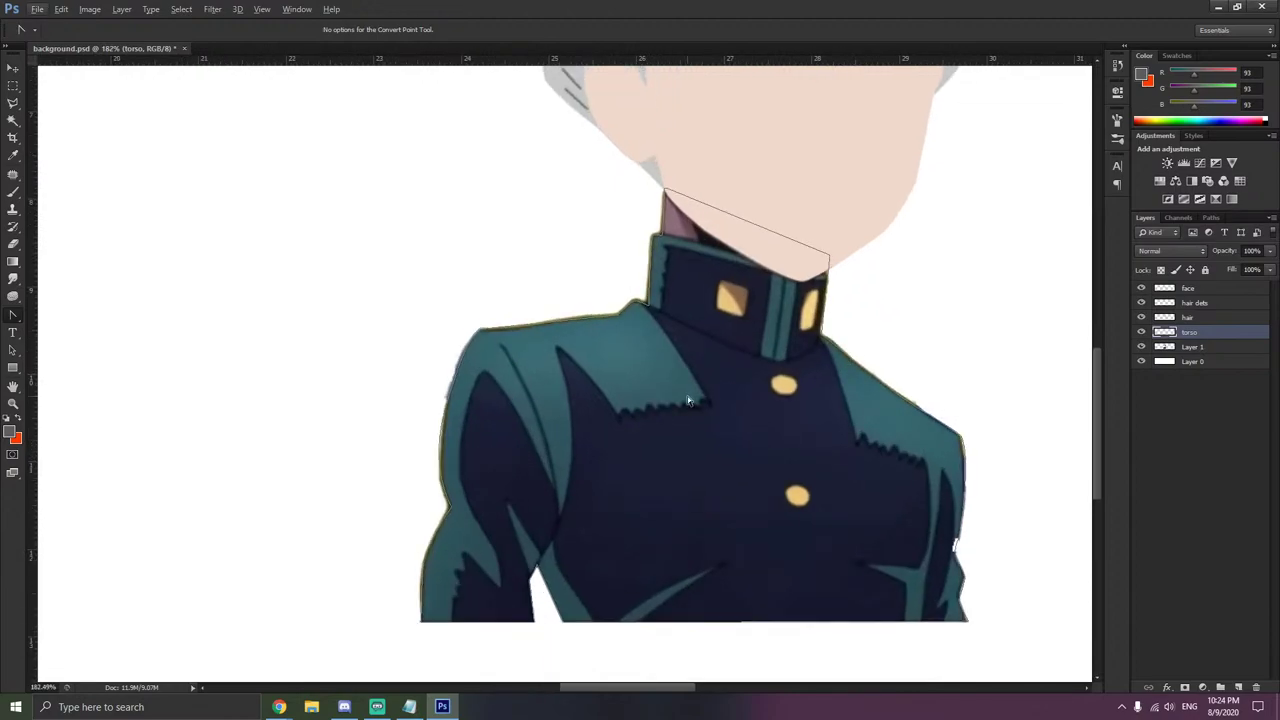
right_click(689, 400)
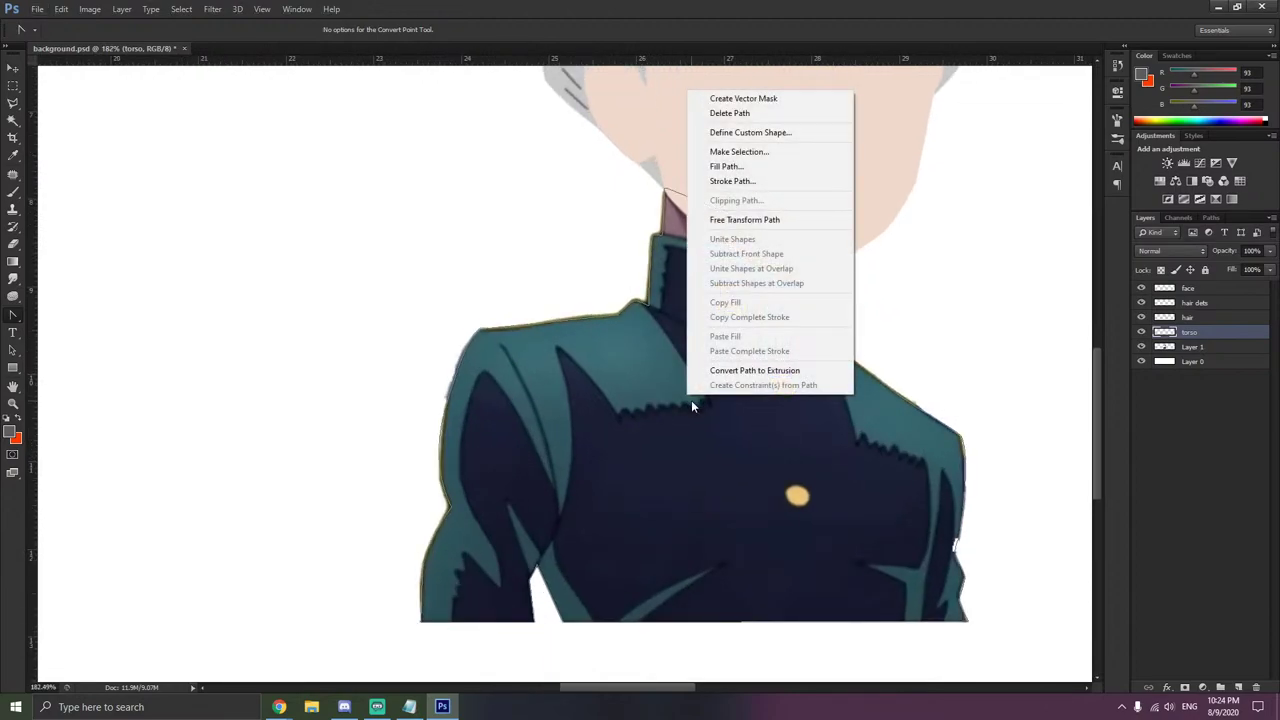
left_click(728, 167)
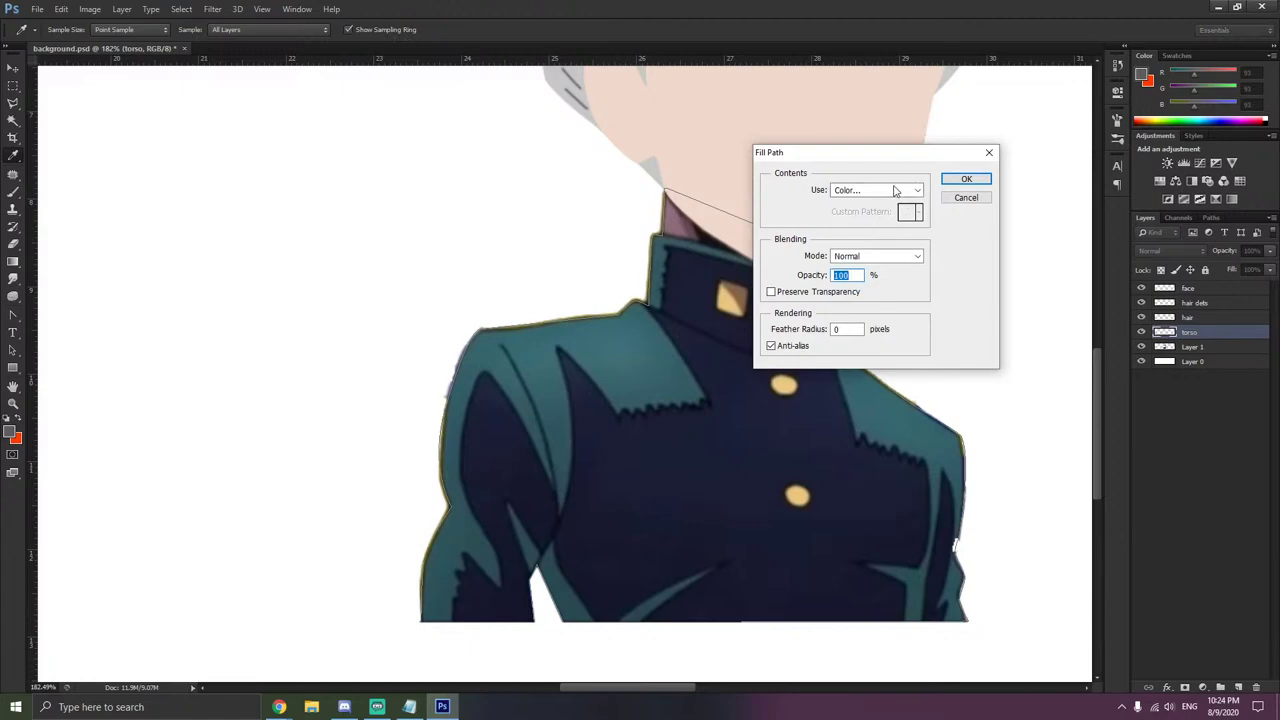
left_click(897, 190)
left_click(848, 225)
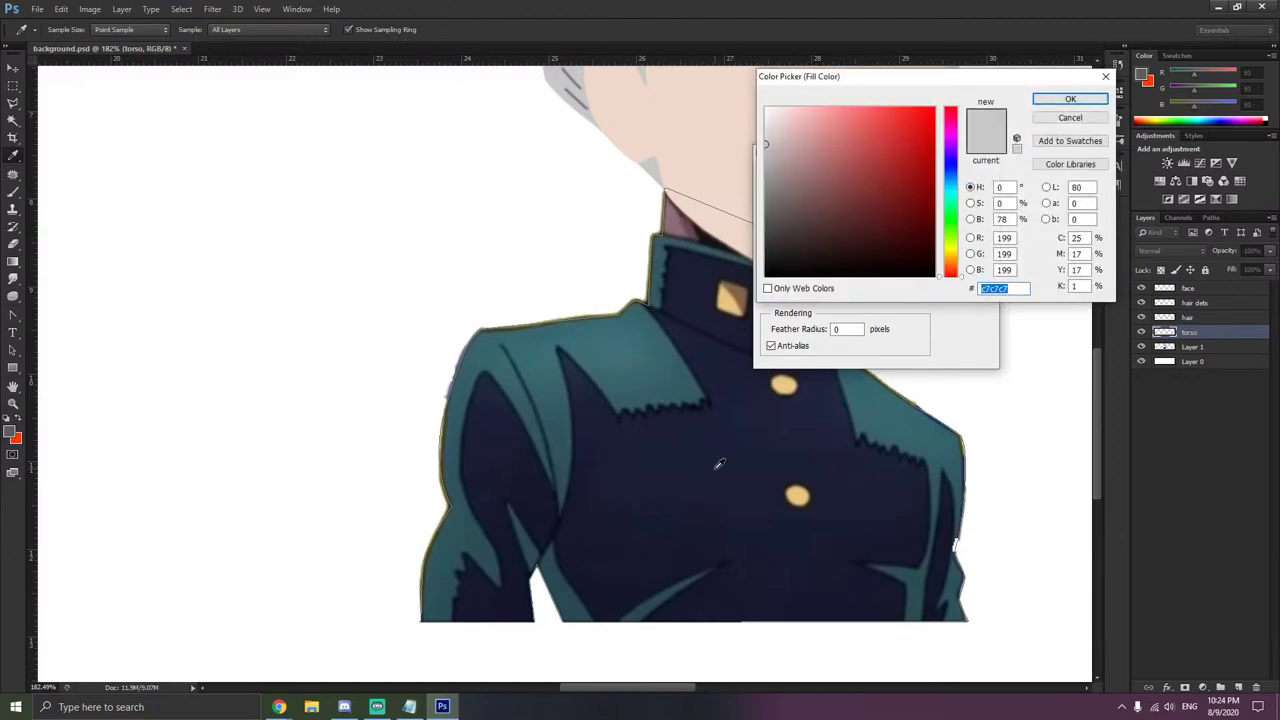
left_click(718, 463)
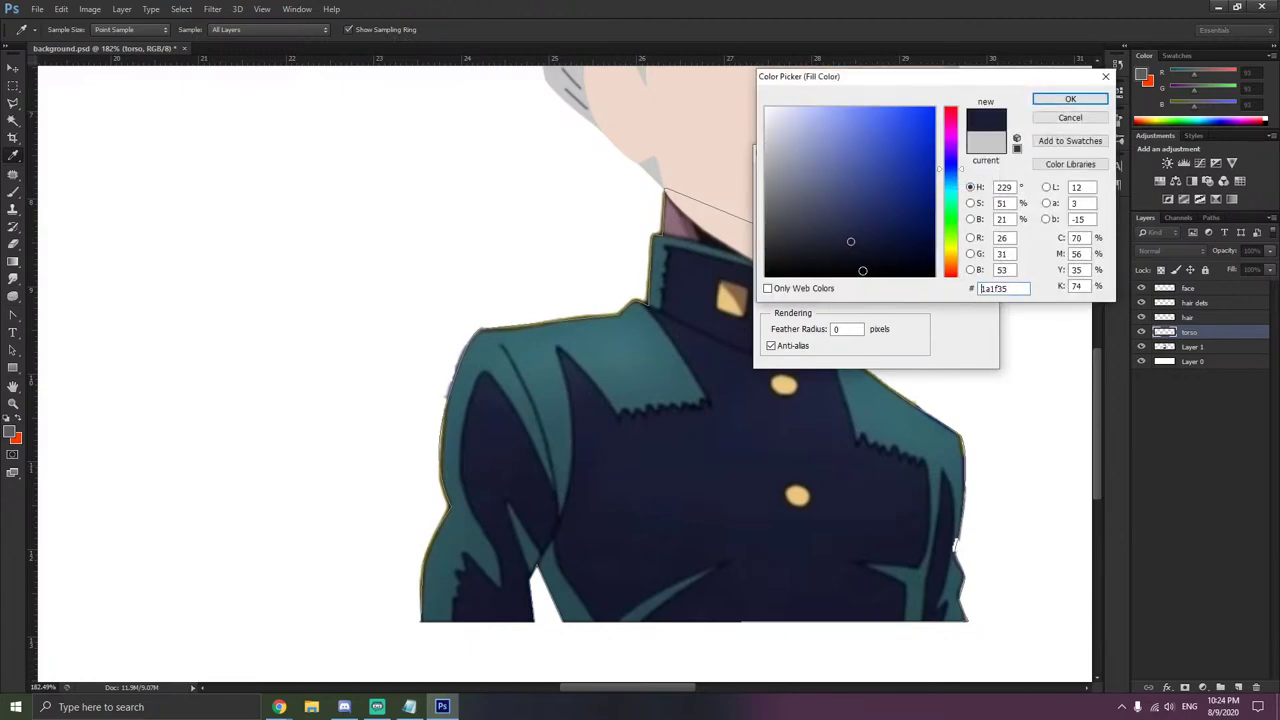
left_click(763, 428)
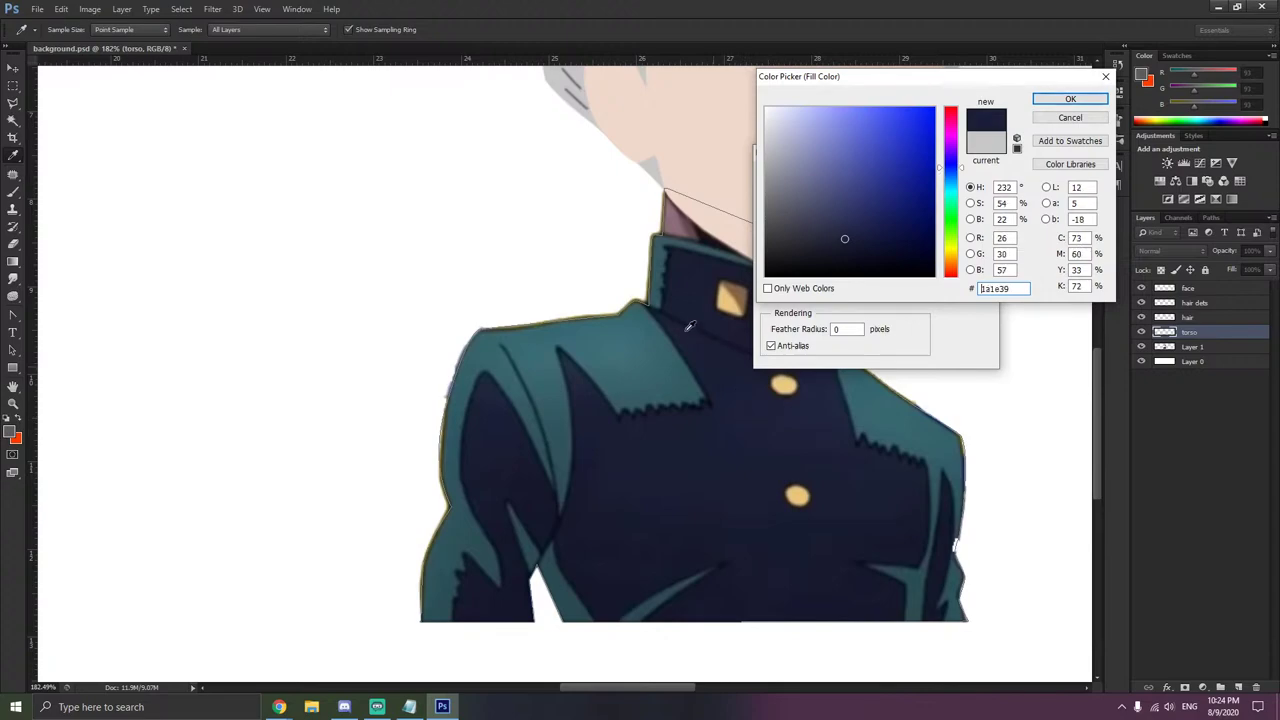
left_click(728, 438)
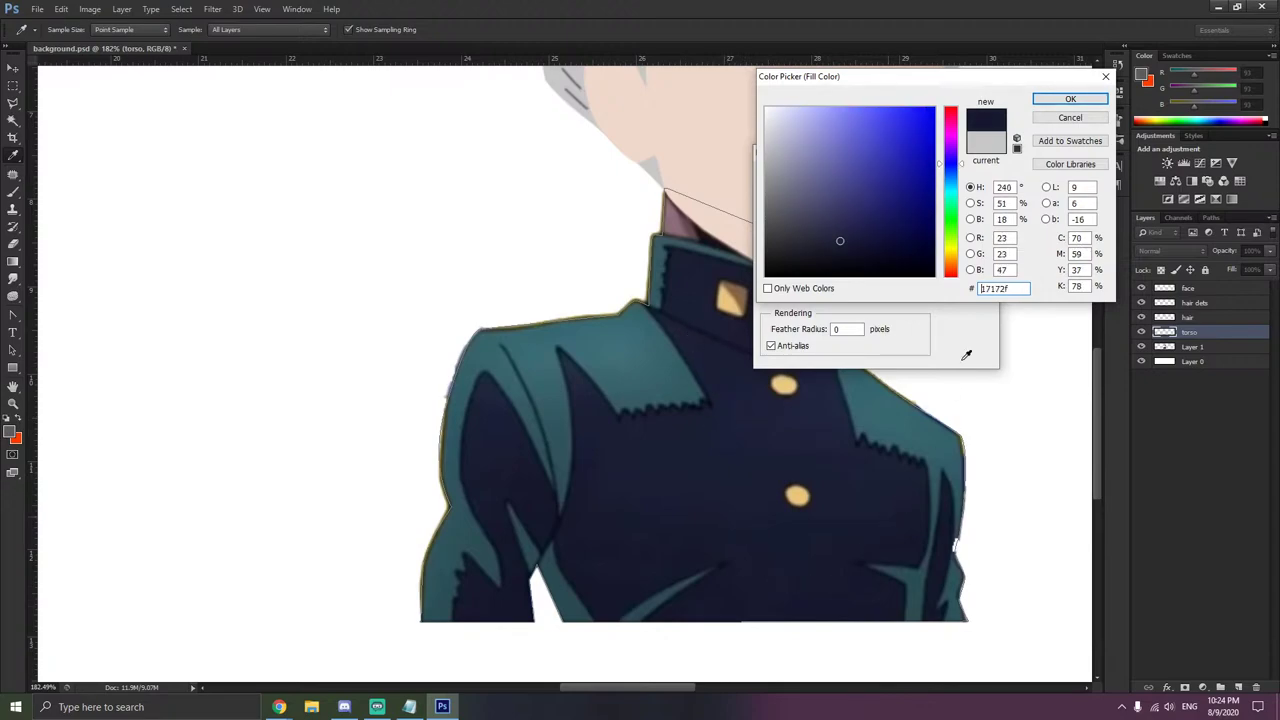
left_click(1070, 98)
left_click(974, 180)
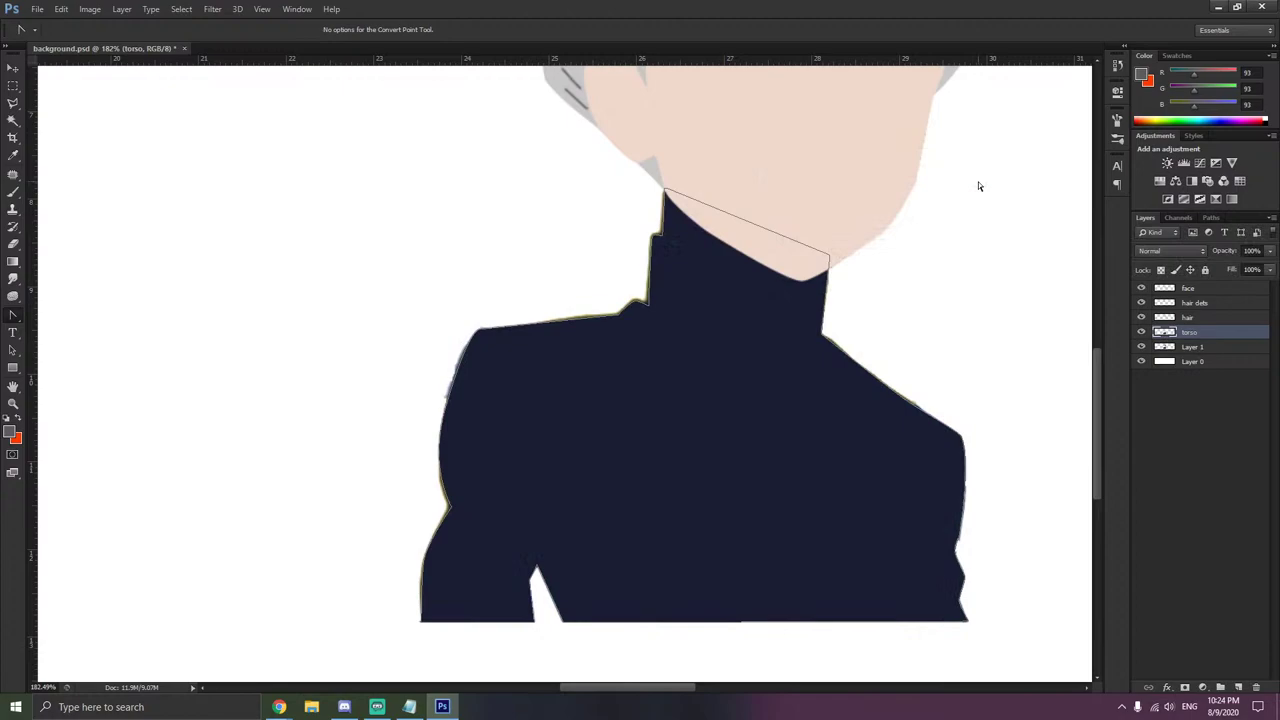
- Hide the torso layer and create a new layer named "torso deats" above it
left_click(1141, 332)
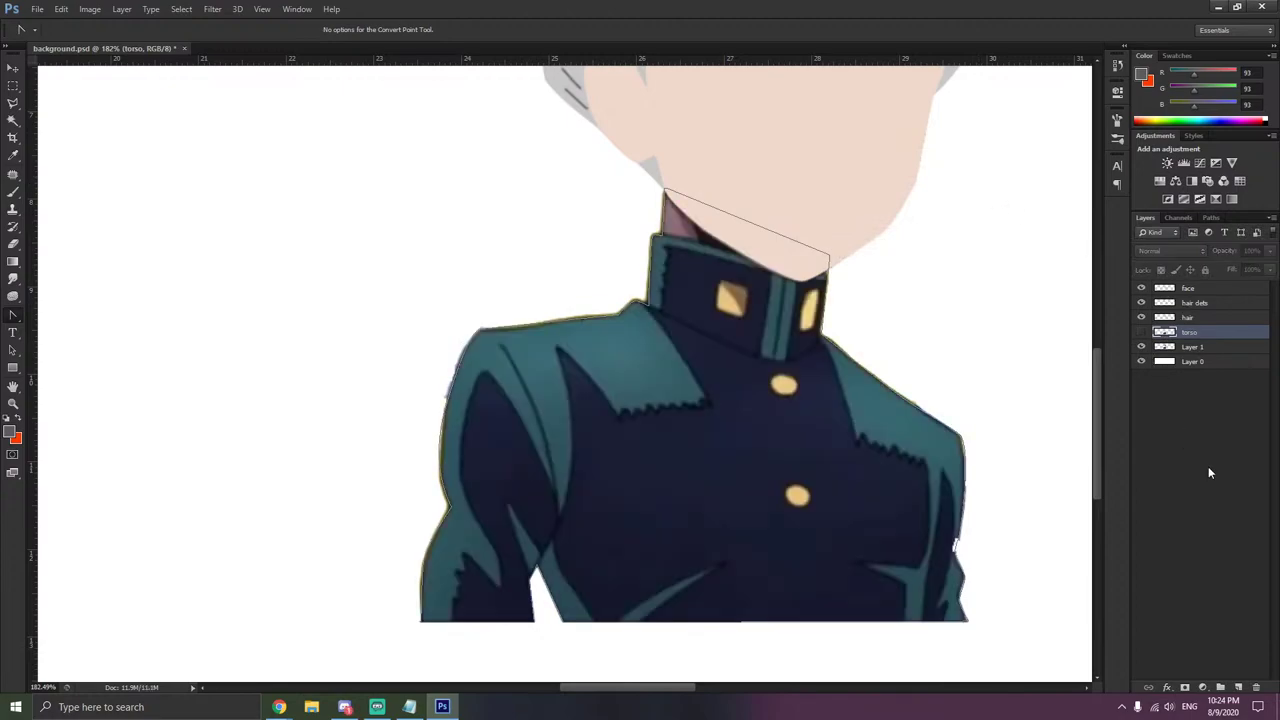
key("ctrl+shift+n")
type("torso")
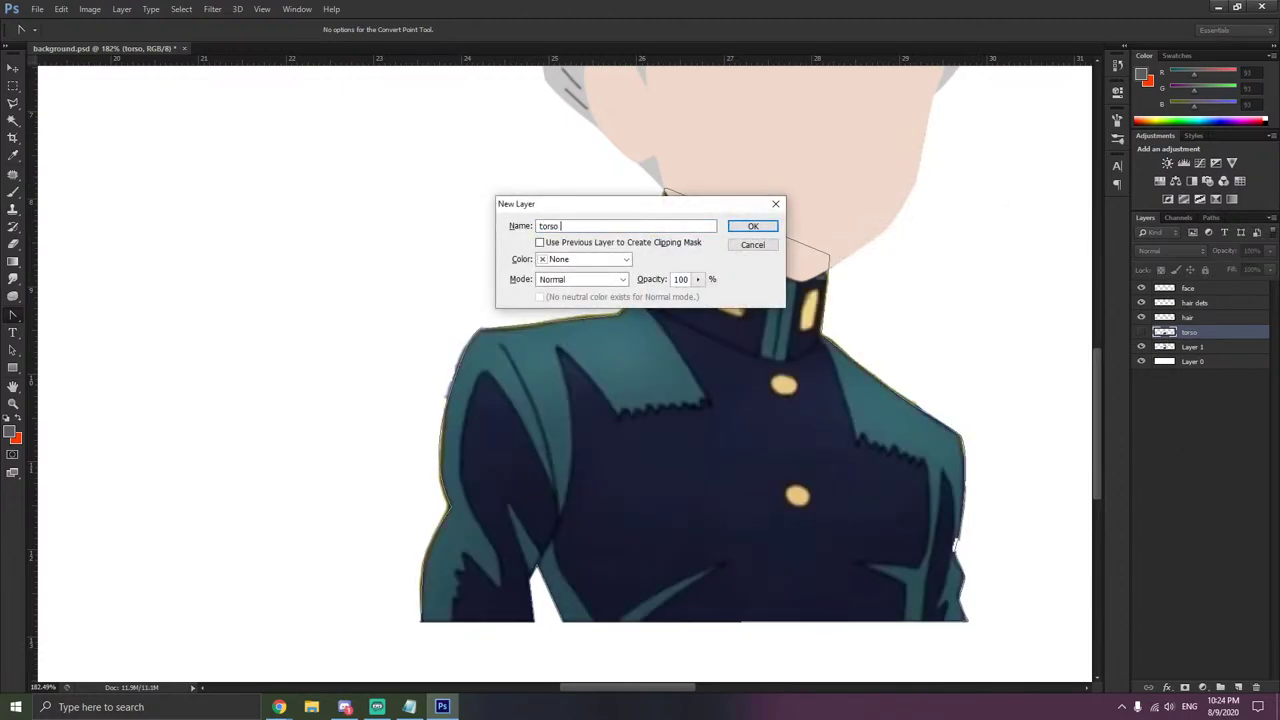
type(" deats")
key("Return")
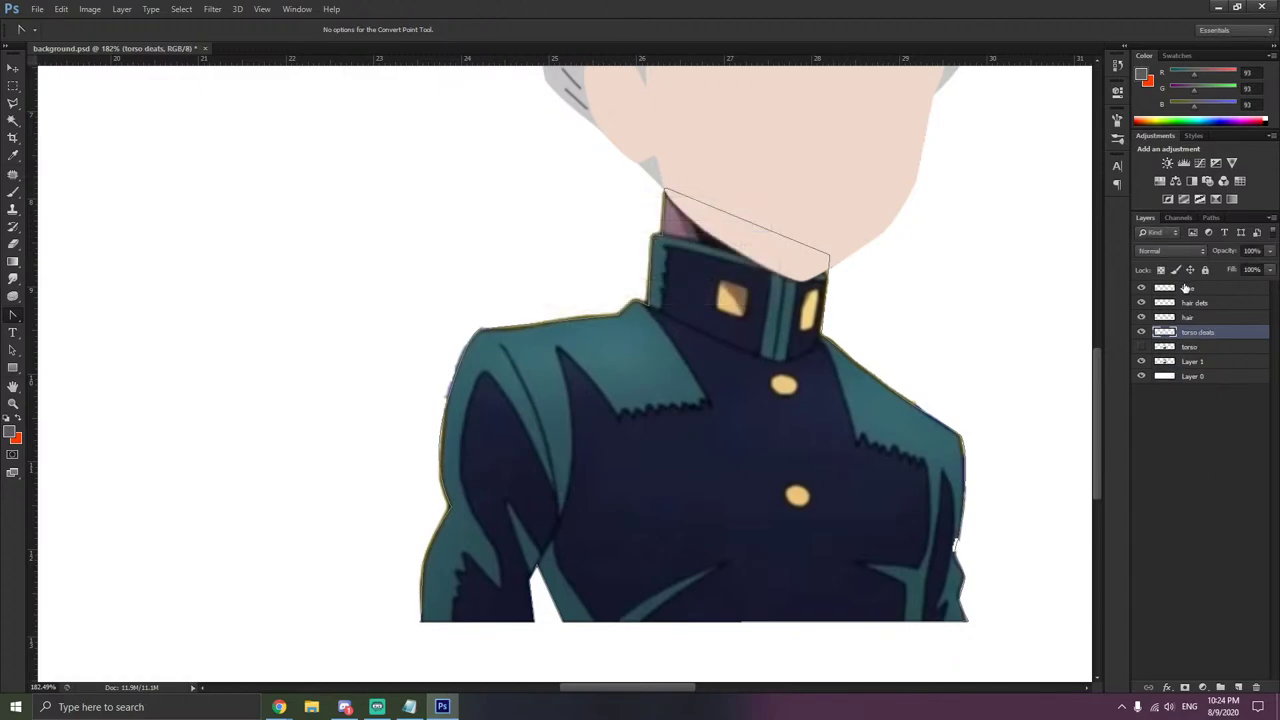
- Delete the finished torso outline path
scroll(617, 355, "up", 2)
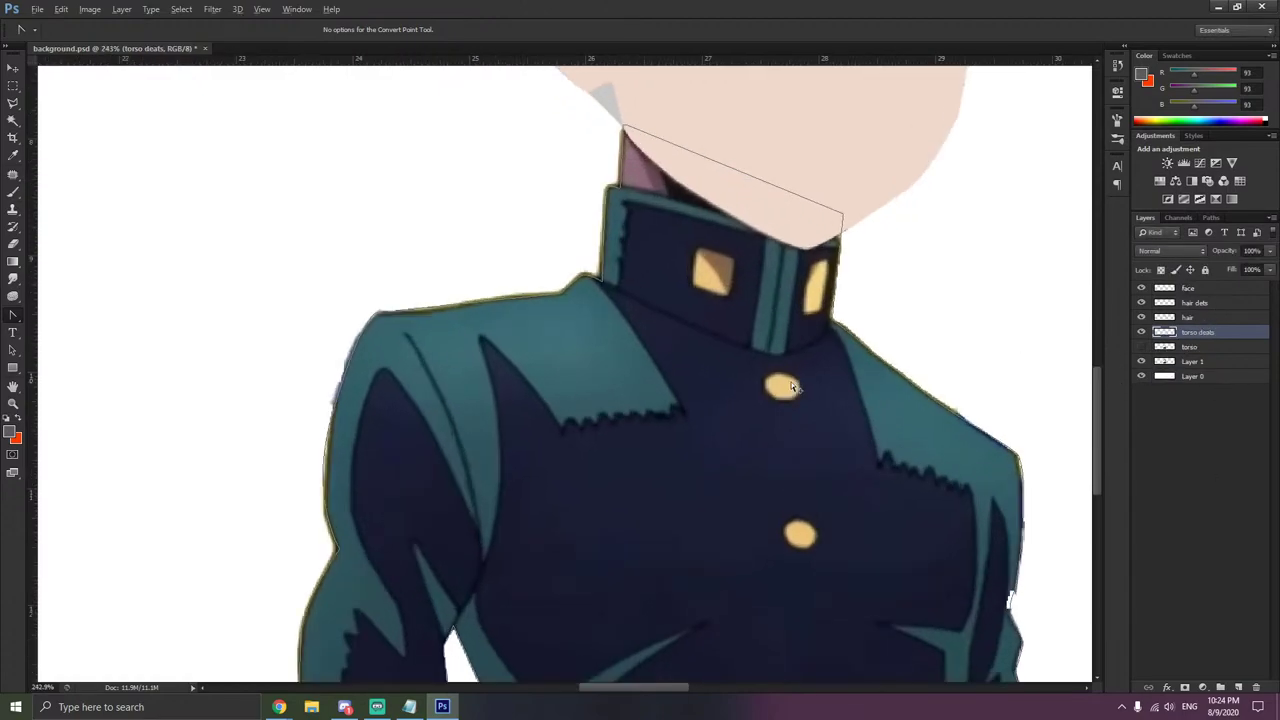
right_click(741, 329)
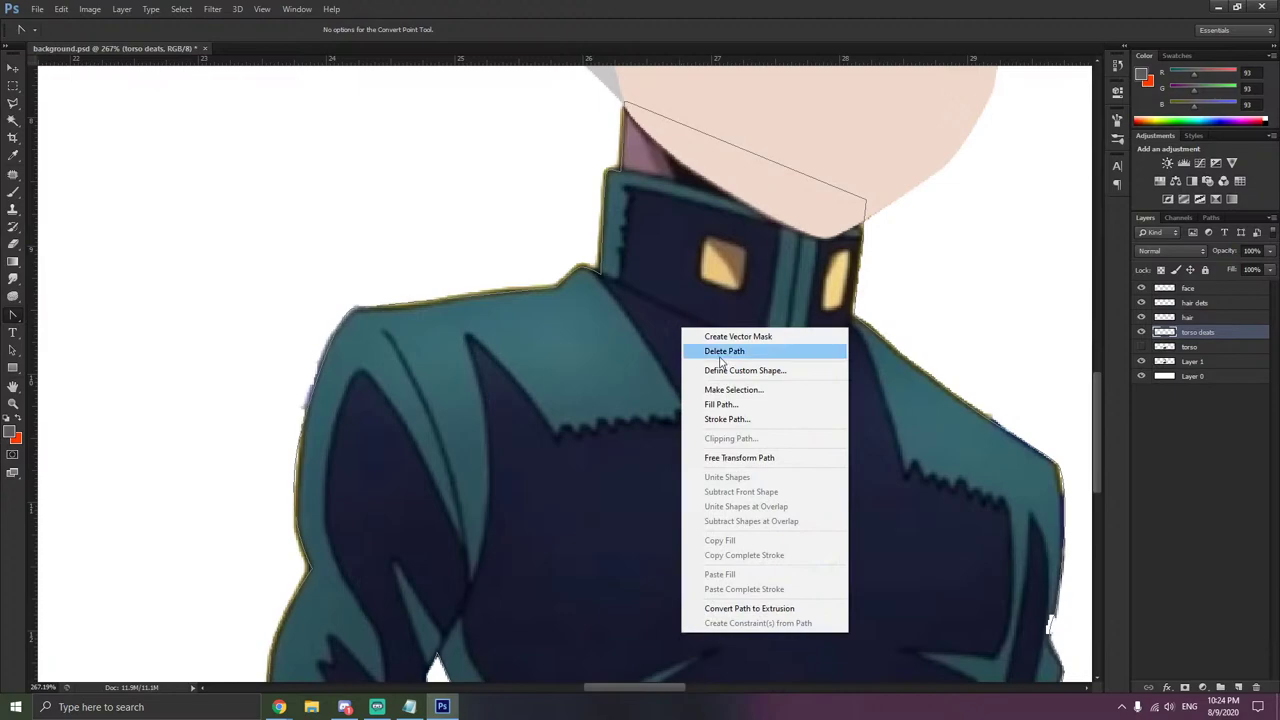
left_click(720, 350)
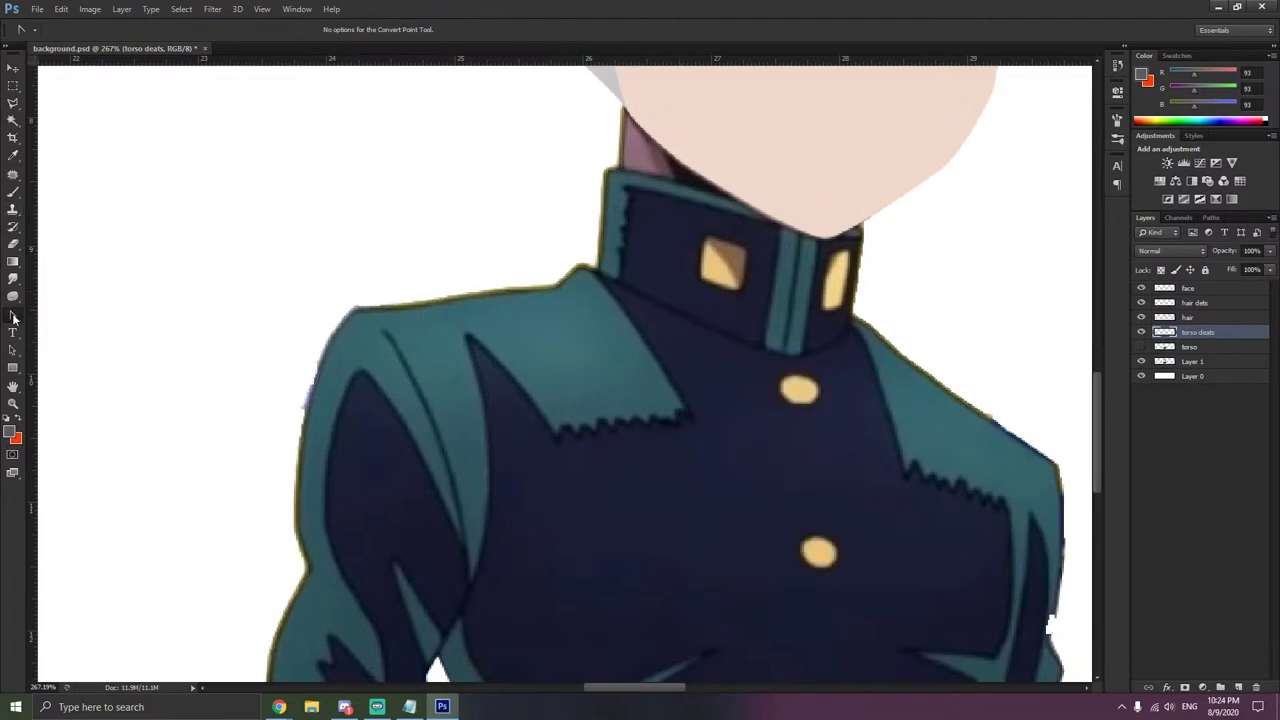
- Start a Pen path at the collar base, down the teal shoulder patch's front edge and along its jagged hem
left_click_drag(13, 318, 70, 316)
scroll(622, 300, "up", 2)
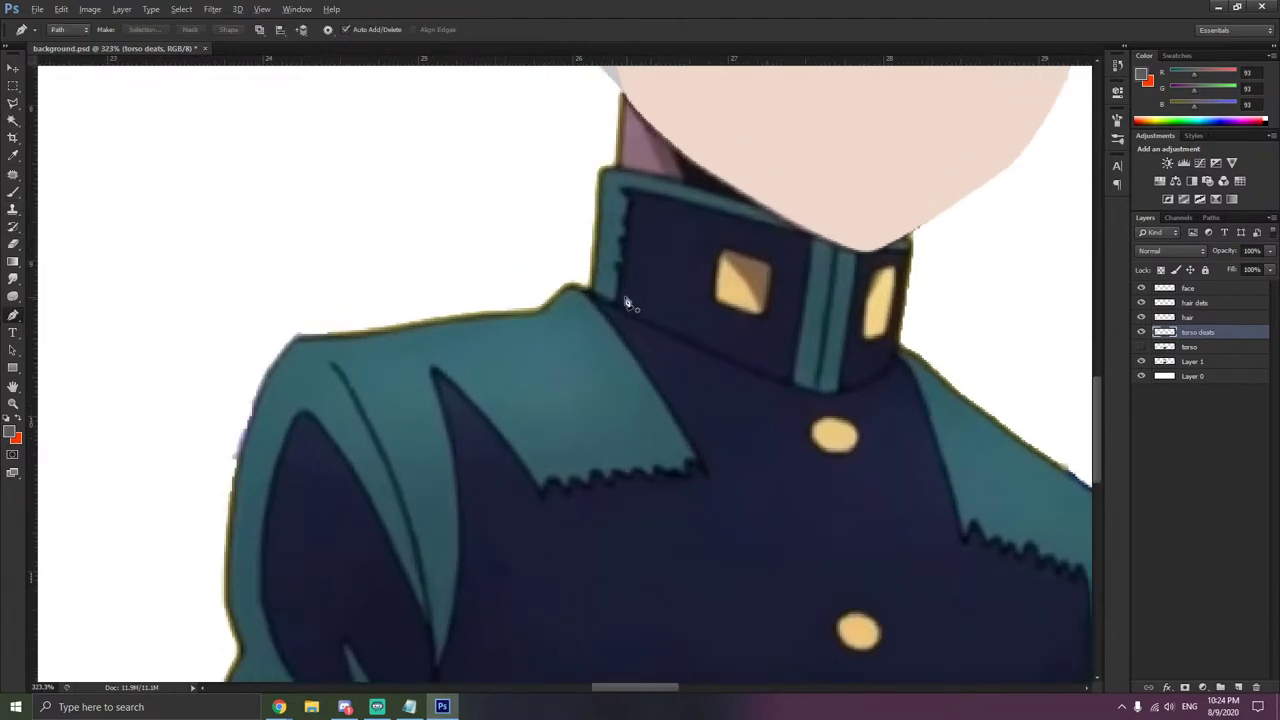
left_click(718, 500)
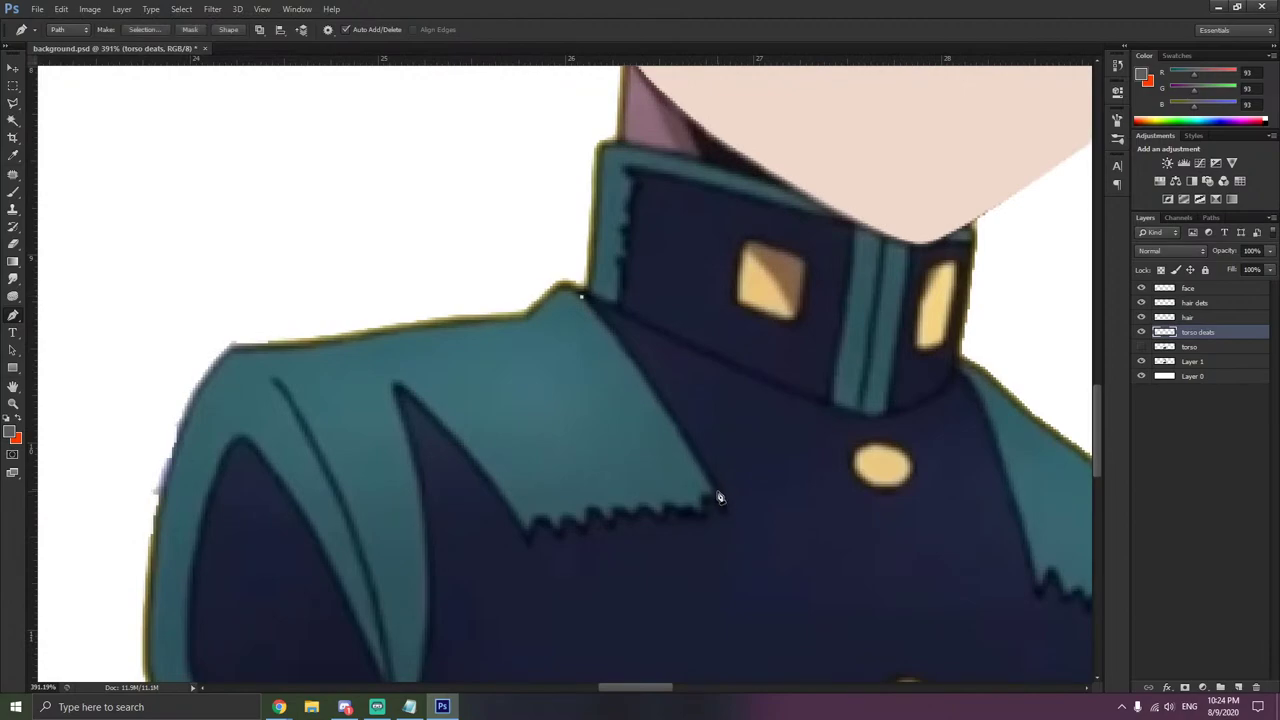
left_click(702, 497)
left_click(618, 509)
left_click(613, 525)
left_click(597, 511)
left_click(580, 527)
left_click(564, 514)
left_click(561, 532)
left_click(543, 515)
left_click(528, 540)
- Continue the path up to the patch's inner peak, down to the armpit, and around the top of the dark sleeve area
left_click(395, 383)
left_click(396, 388)
scroll(400, 400, "down", 4)
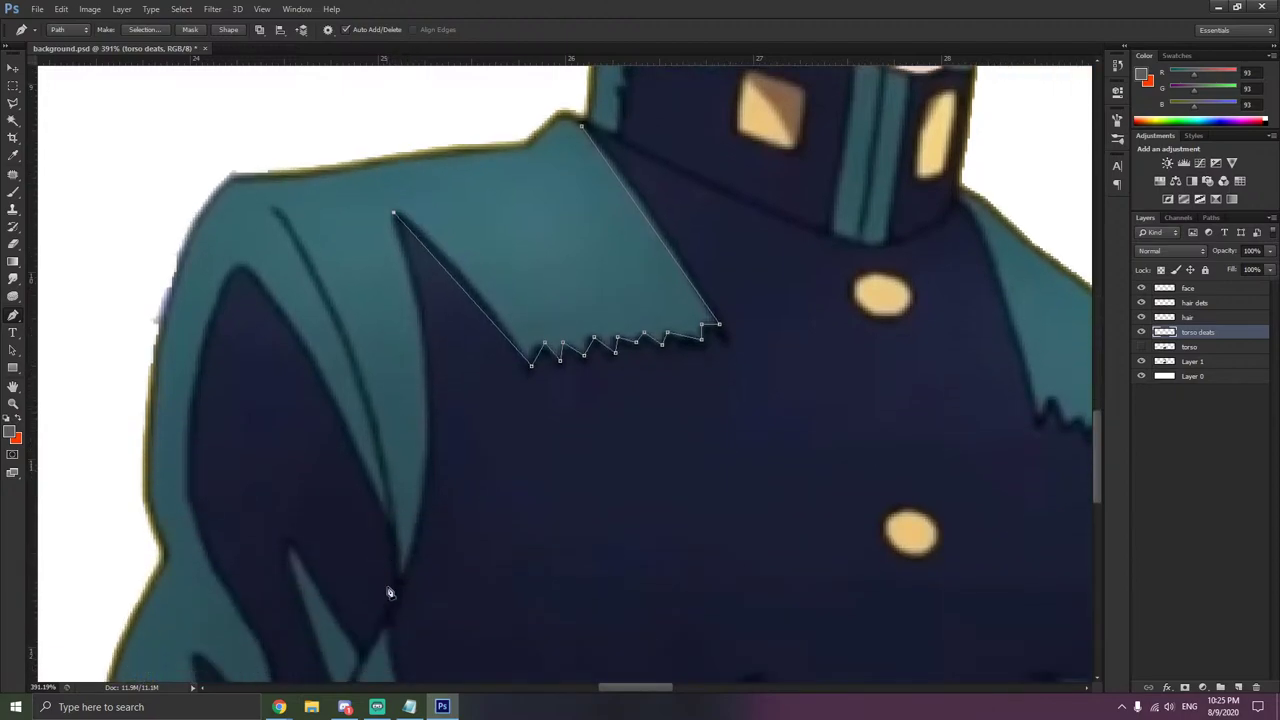
left_click(401, 578)
left_click(393, 521)
left_click(320, 371)
left_click(245, 271)
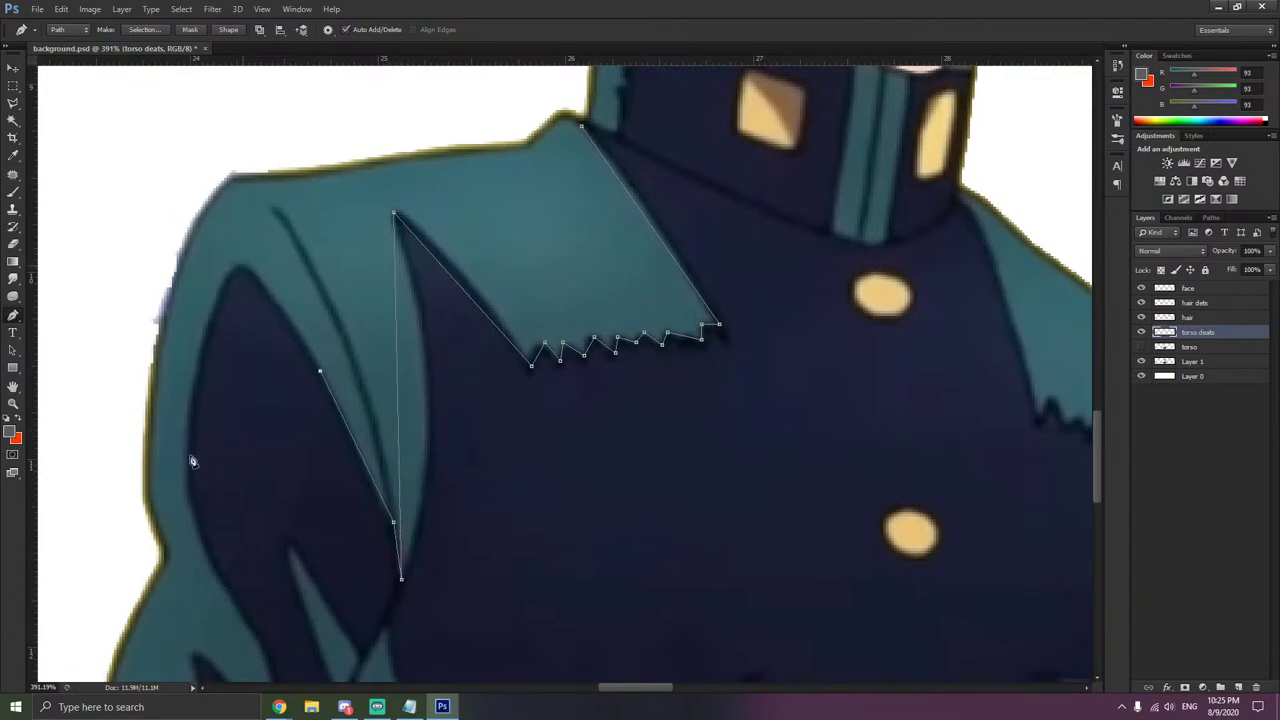
left_click(188, 495)
- Trace the path down the teal sleeve's inner edge to the pointed tip above the forearm
scroll(200, 517, "down", 1)
scroll(200, 517, "down", 1)
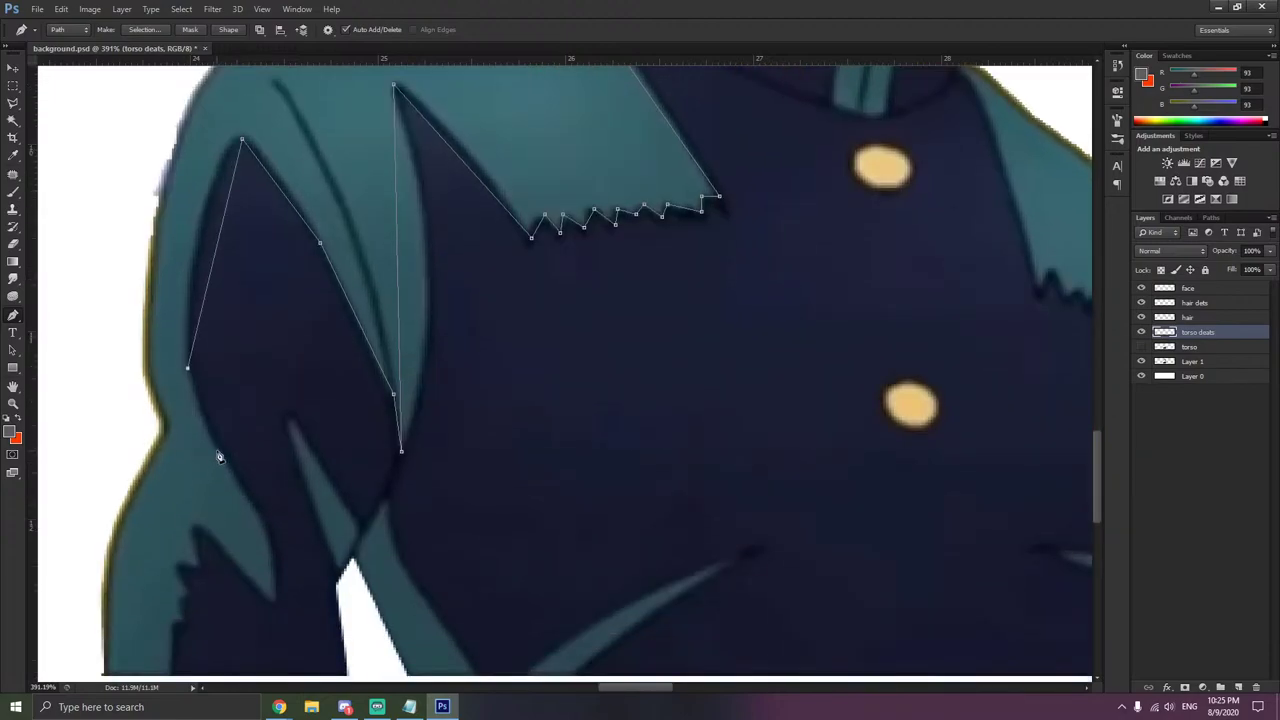
left_click(231, 466)
left_click(265, 524)
left_click(276, 610)
- Trace the jagged teal edge on the forearm down to the cut-off lower edge and out to the sleeve's outer side
left_click(195, 524)
left_click(202, 566)
left_click(176, 562)
left_click(195, 592)
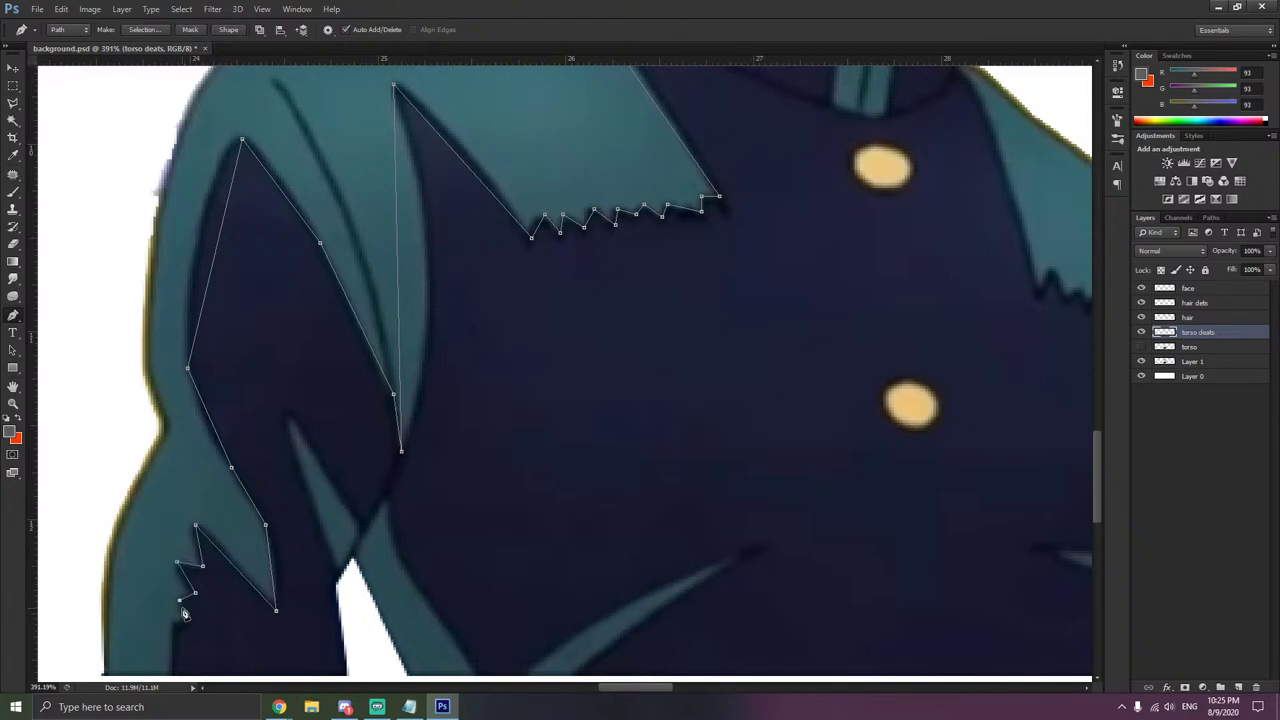
left_click(182, 610)
scroll(200, 598, "down", 2)
left_click(172, 569)
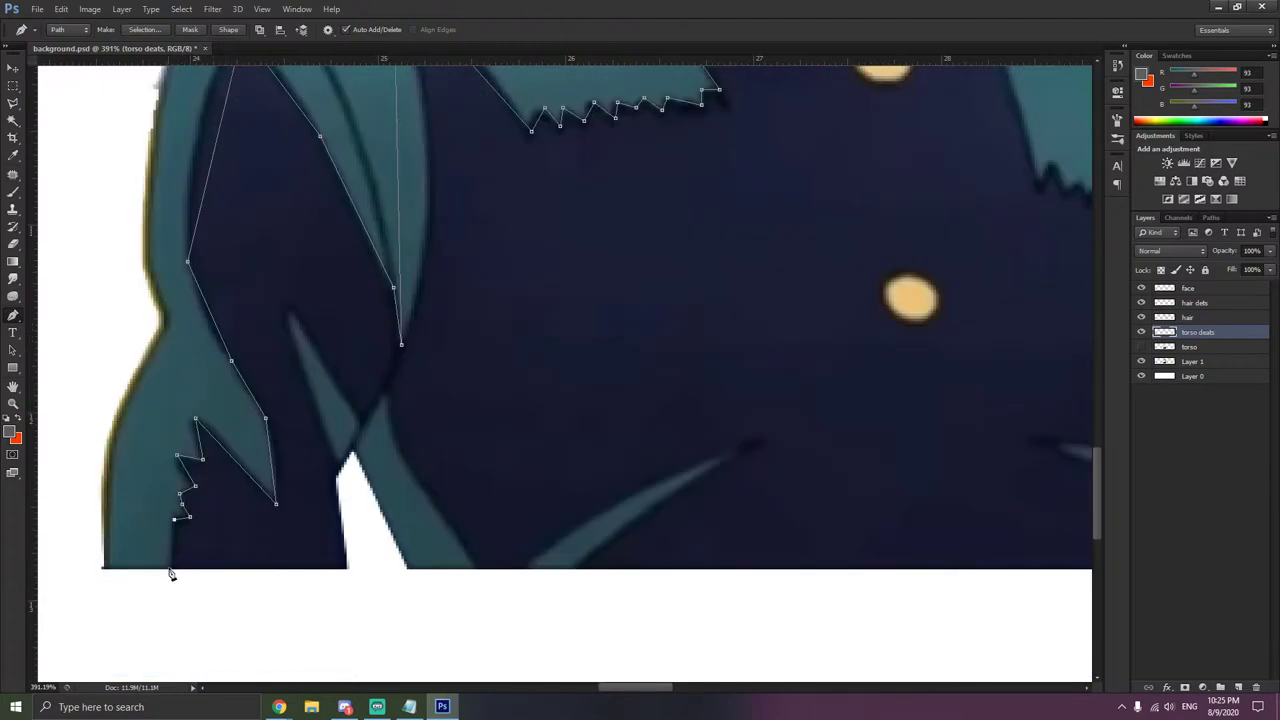
left_click(104, 569)
- Run the path loosely outside the sleeve and shoulder, up to the back of the neck, and across the chin
scroll(107, 511, "up", 5)
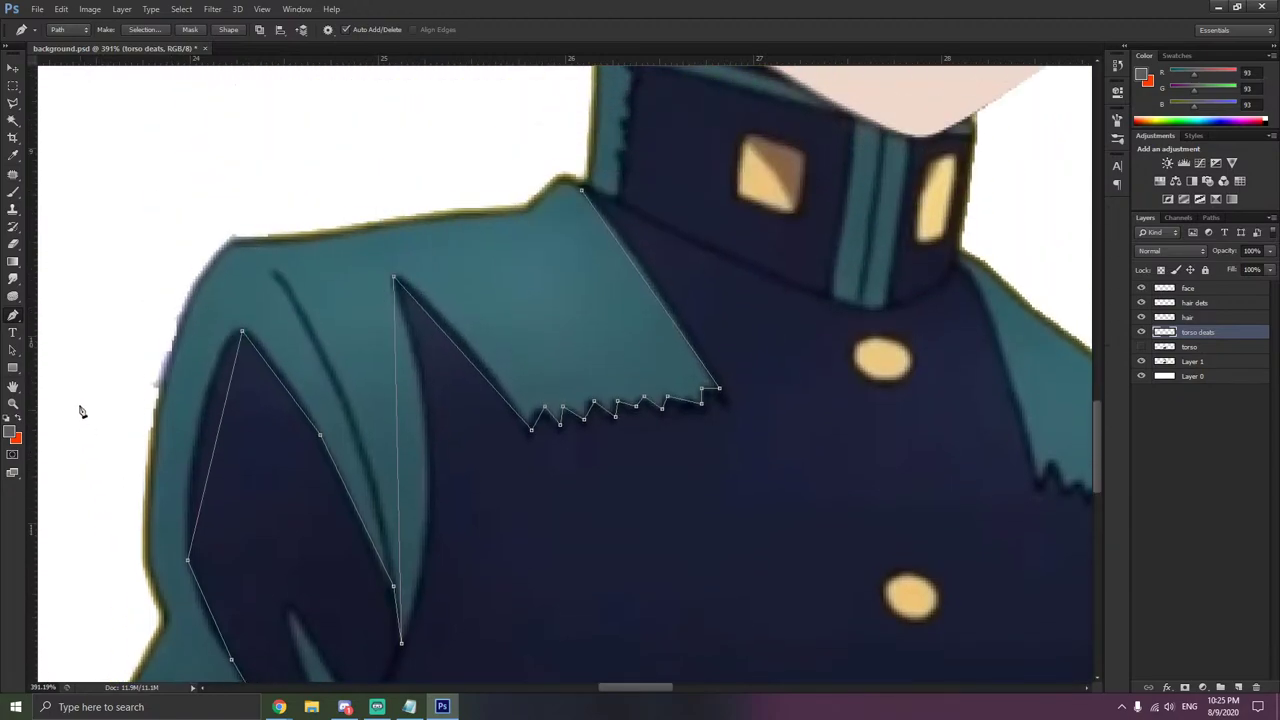
scroll(58, 444, "down", 3)
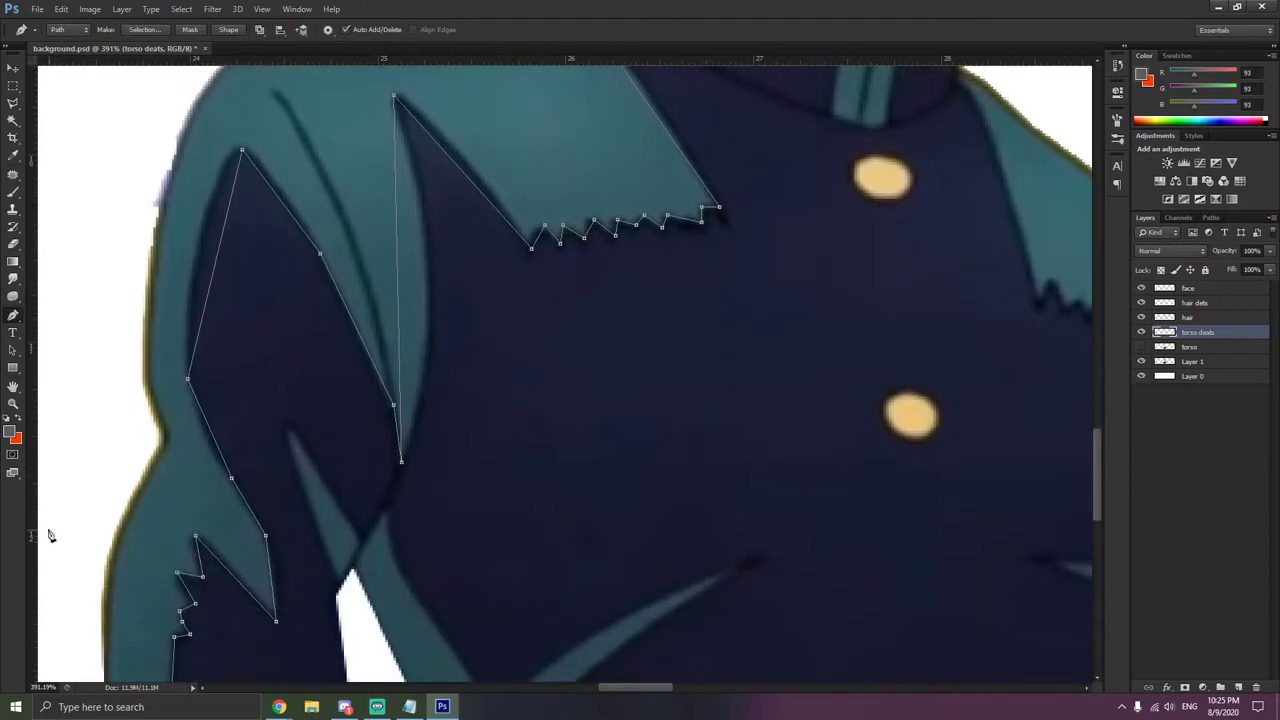
scroll(52, 527, "up", 3)
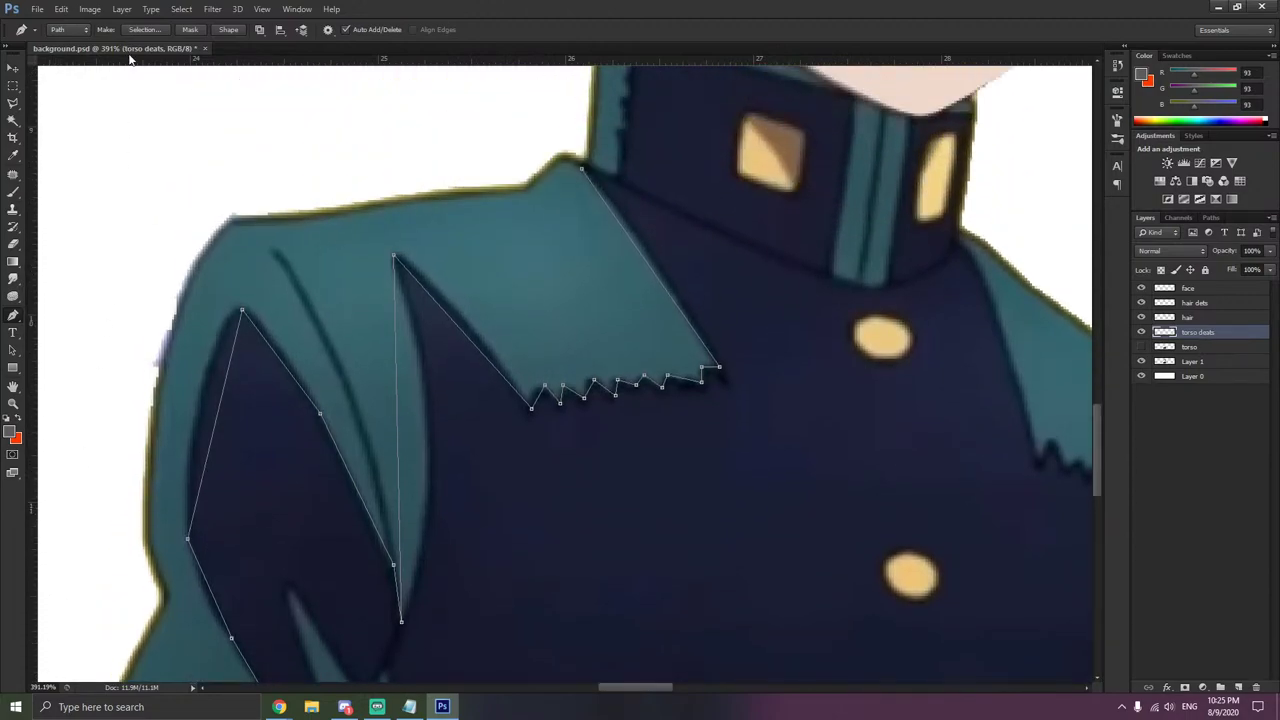
left_click(127, 101)
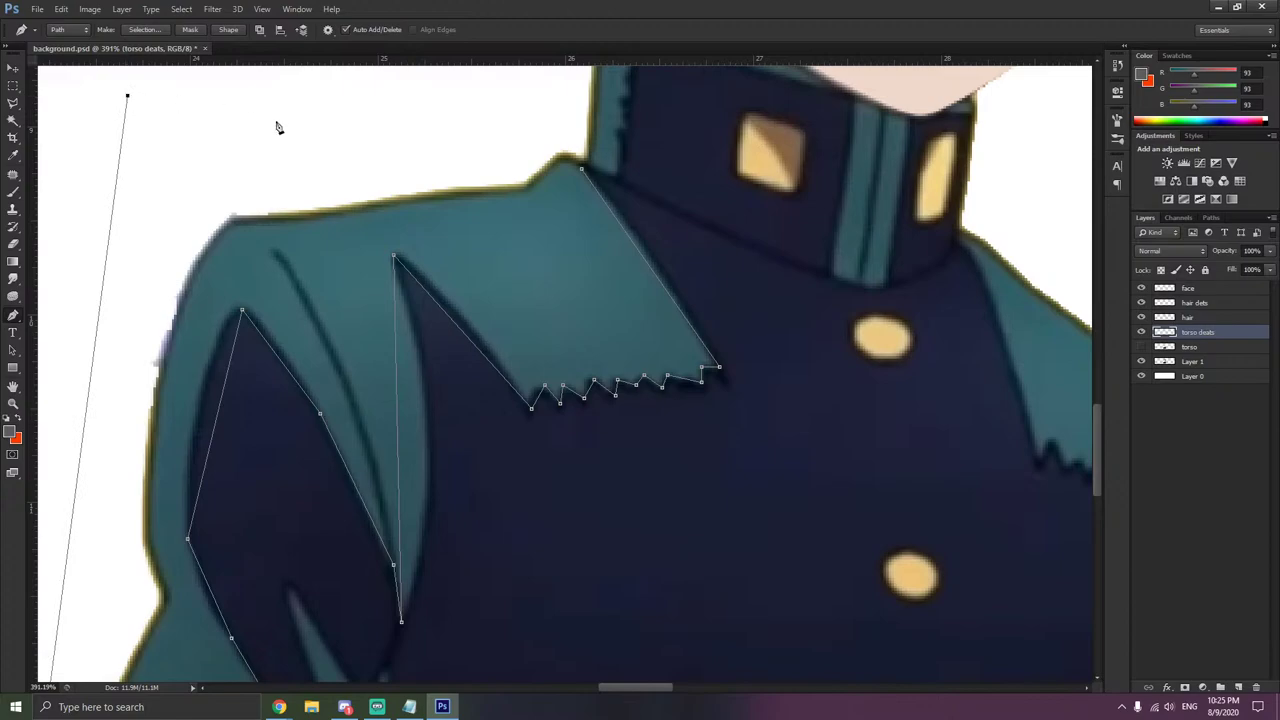
scroll(471, 272, "up", 3)
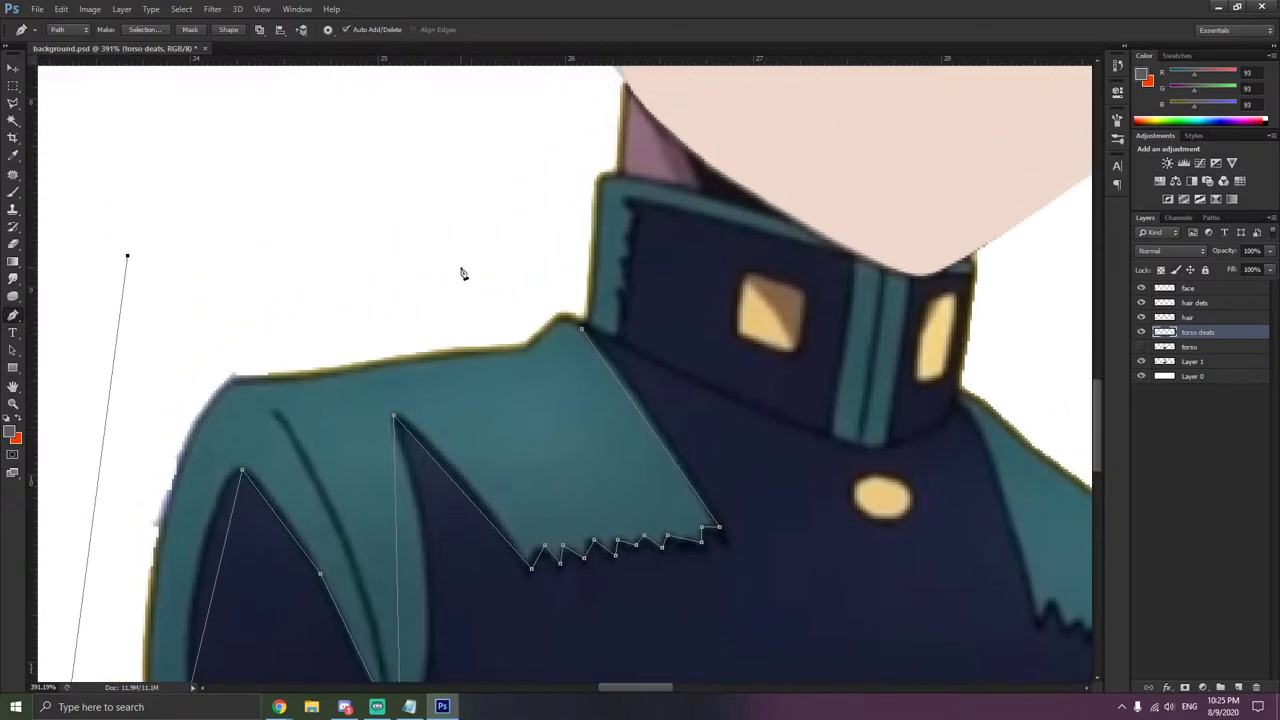
left_click(625, 76)
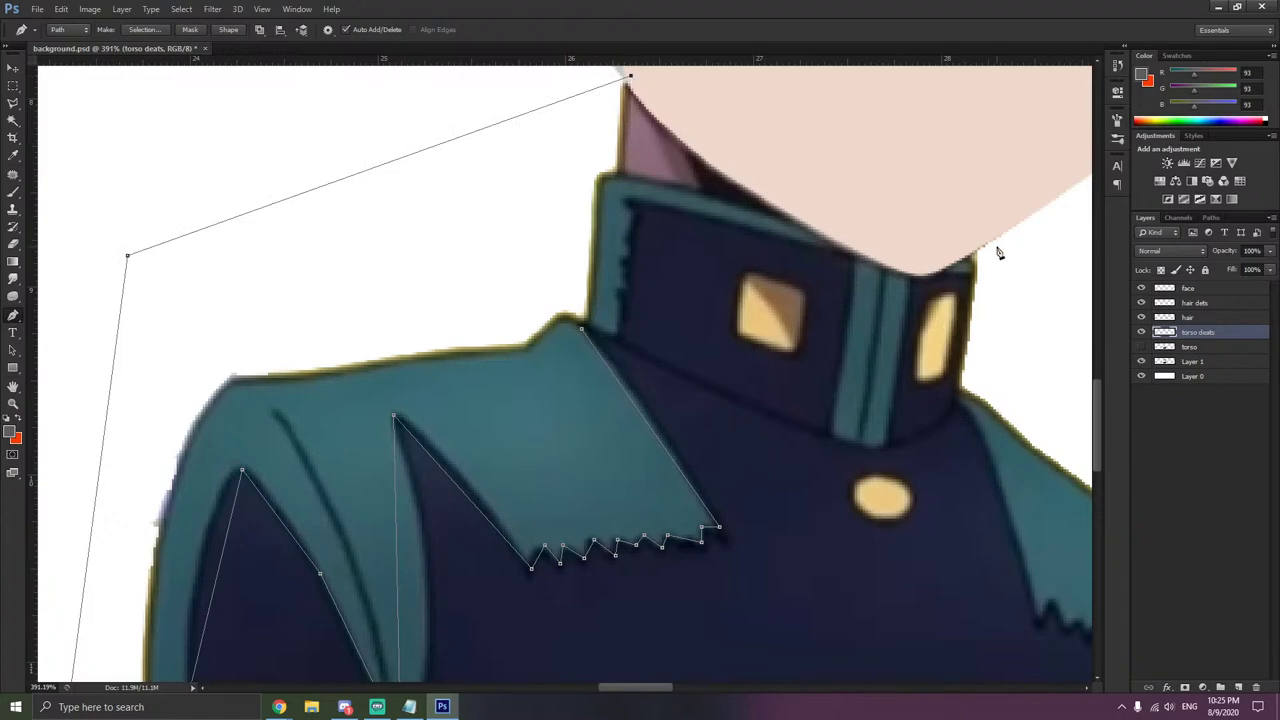
left_click(1024, 201)
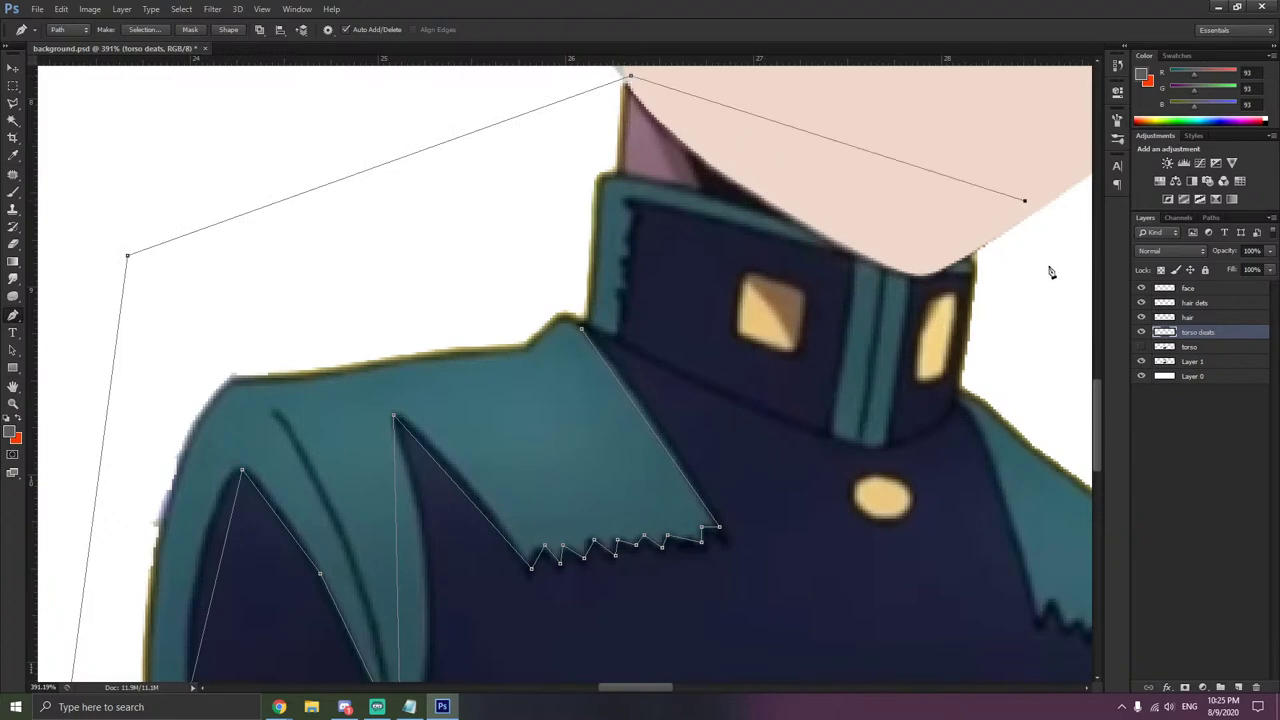
- Extend the pen path outside the jacket's right-hand shoulder and sleeve, then bring it to the sleeve's bottom edge
scroll(1012, 330, "down", 3)
scroll(1012, 328, "down", 3)
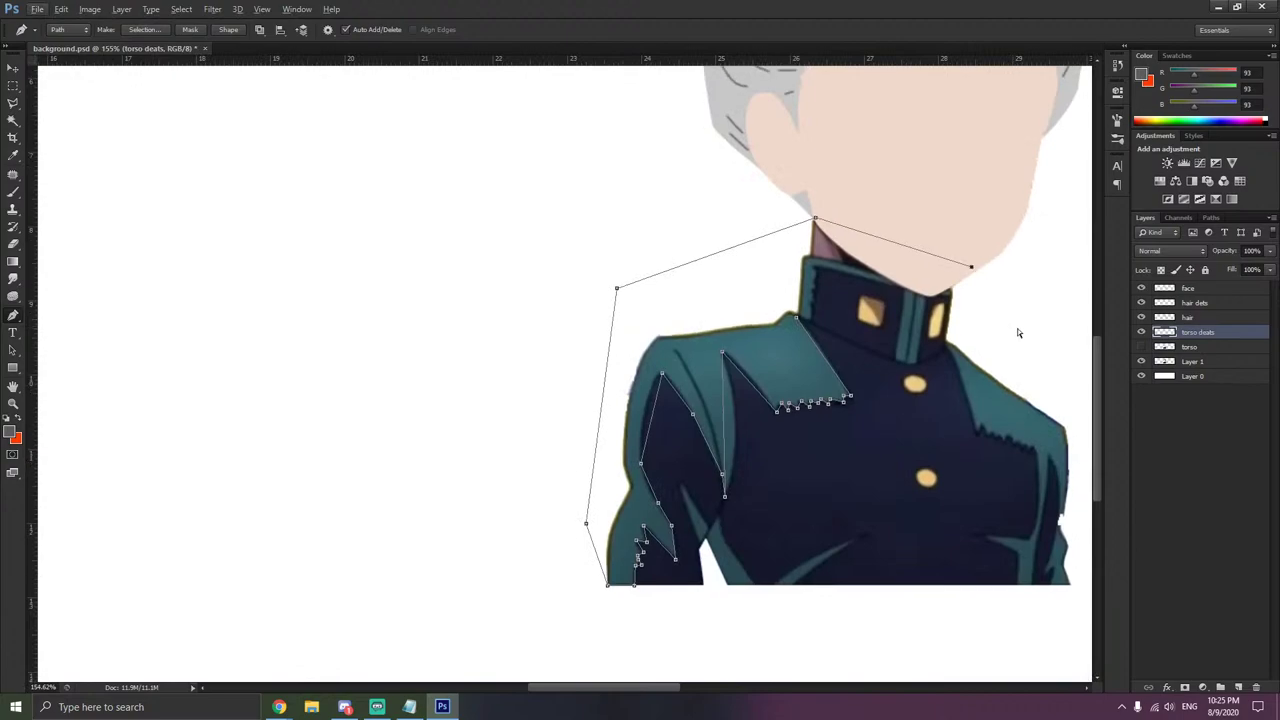
scroll(1020, 329, "right", 3)
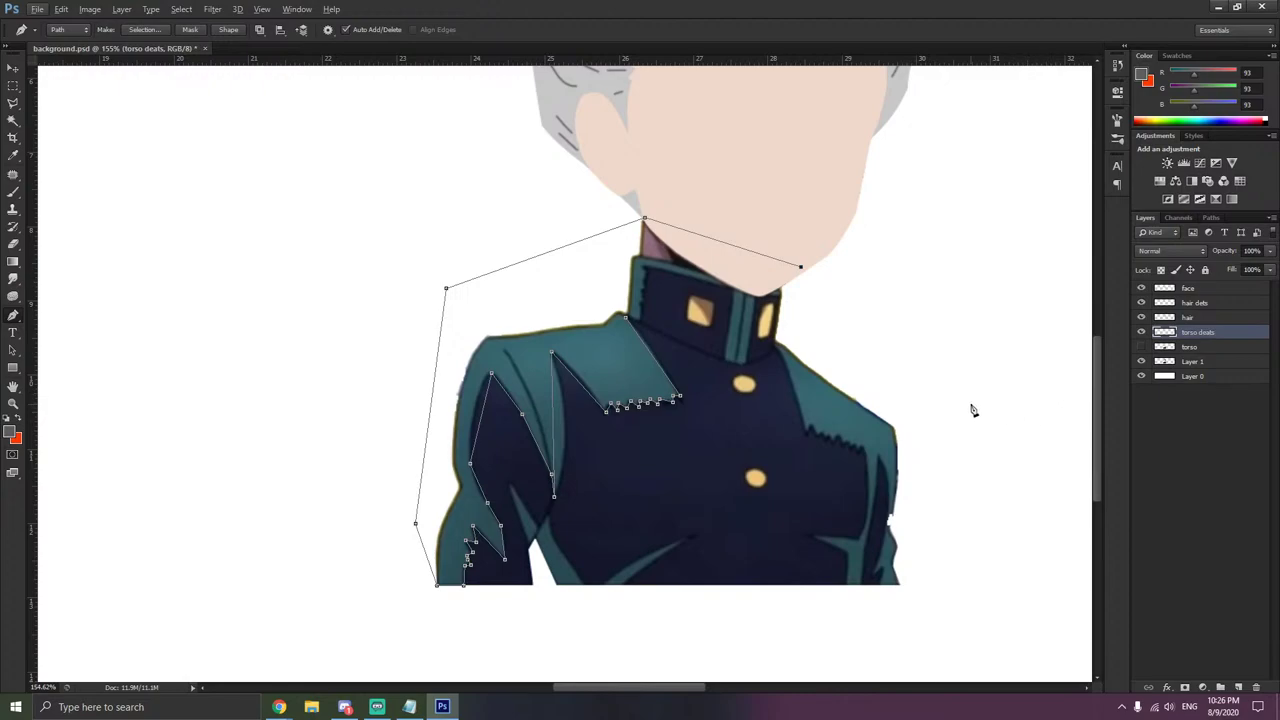
left_click(962, 455)
left_click(938, 605)
scroll(923, 607, "up", 2)
scroll(893, 580, "up", 4)
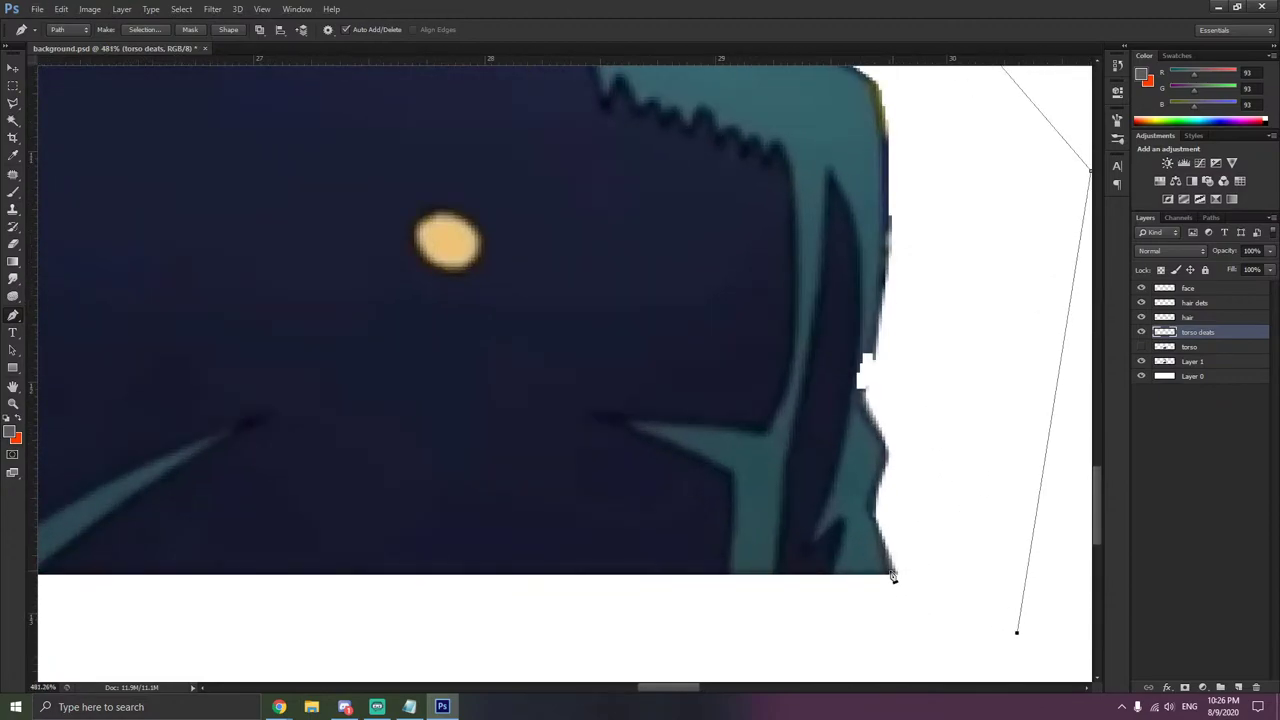
left_click_drag(893, 575, 831, 573)
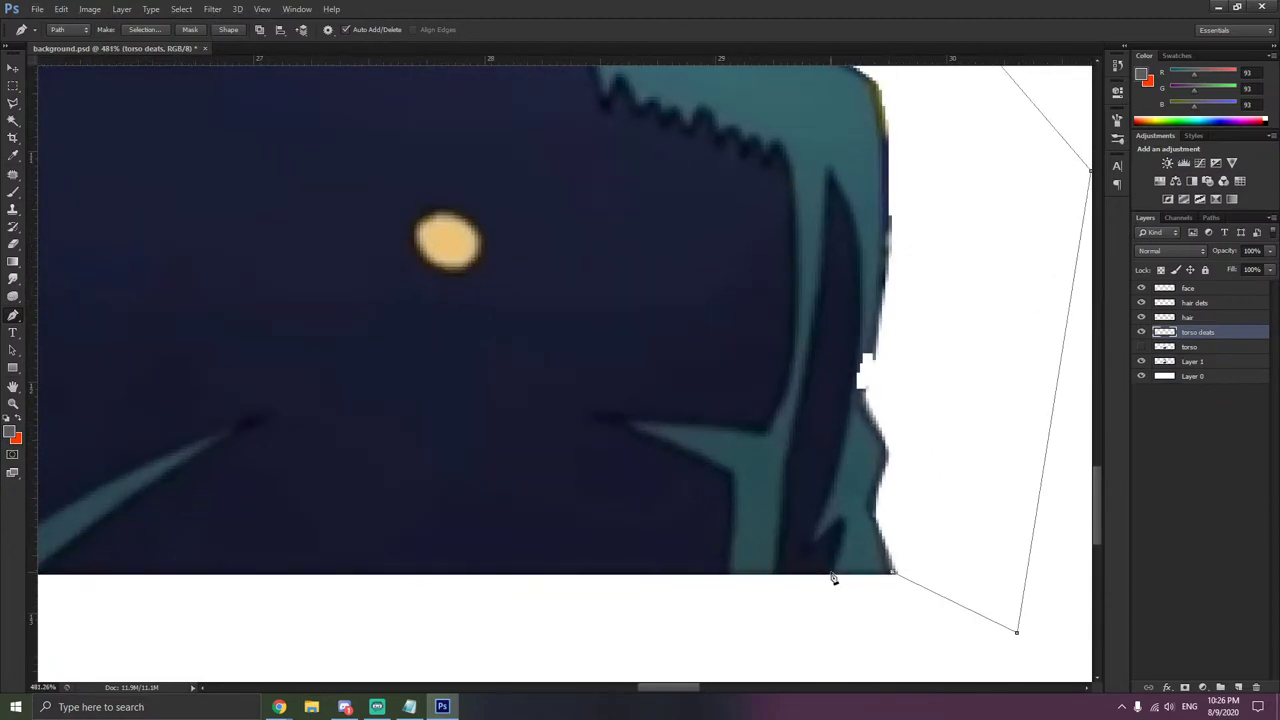
- Trace the teal edge of the right-hand sleeve with the path, up to the tip of the narrow dark fold
left_click(843, 521)
left_click(815, 542)
left_click(853, 376)
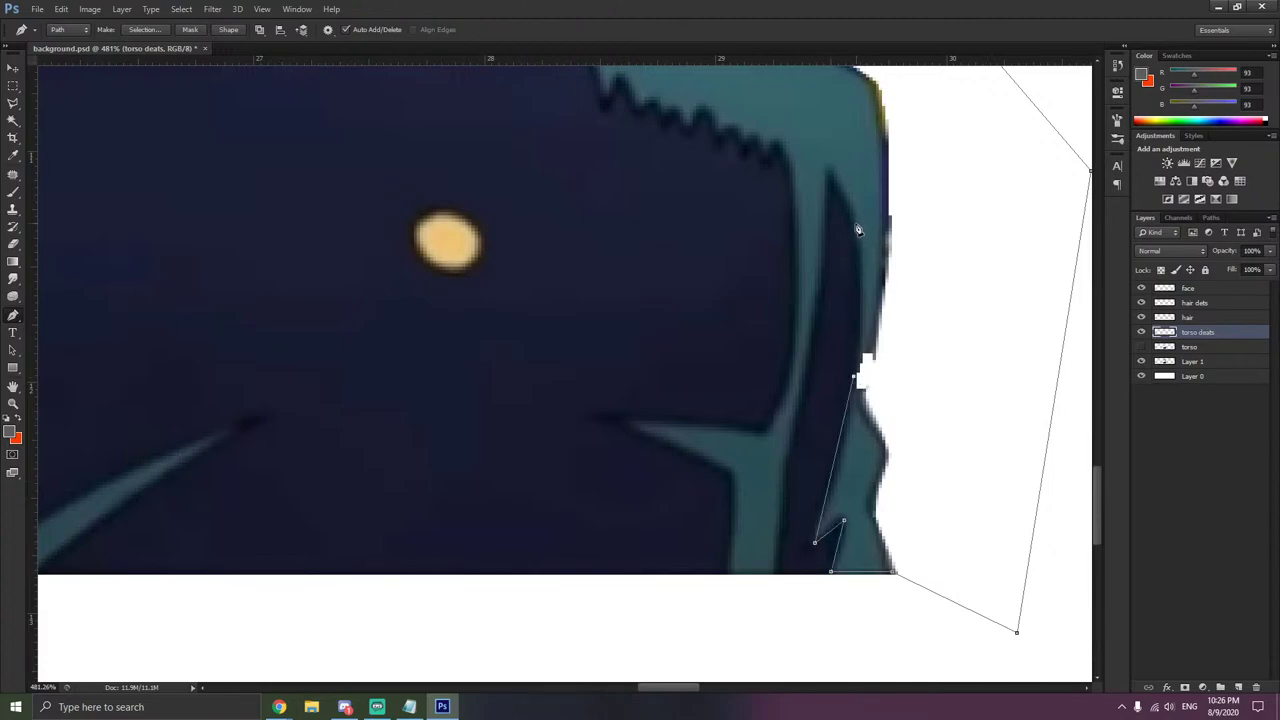
left_click(828, 169)
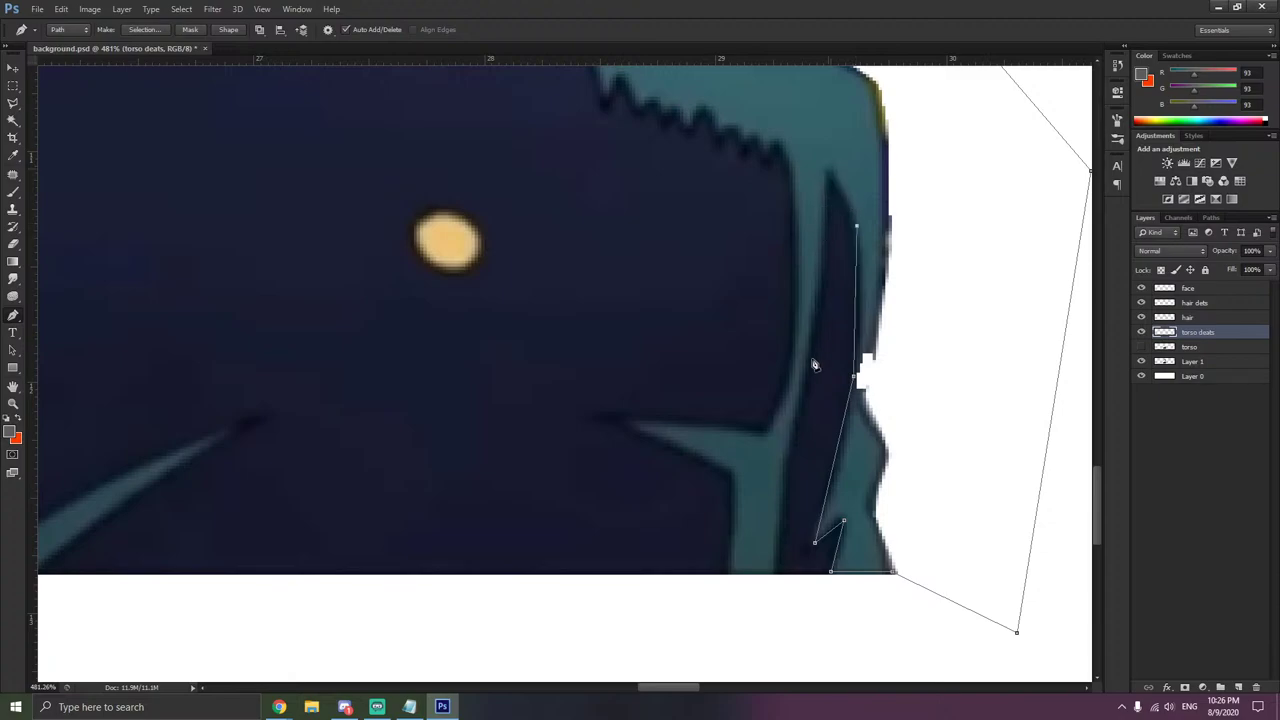
- Trace down the dark fold to the hem, around the pointed teal chest crease, and up to the shoulder patch
left_click(780, 574)
left_click(728, 574)
left_click(620, 418)
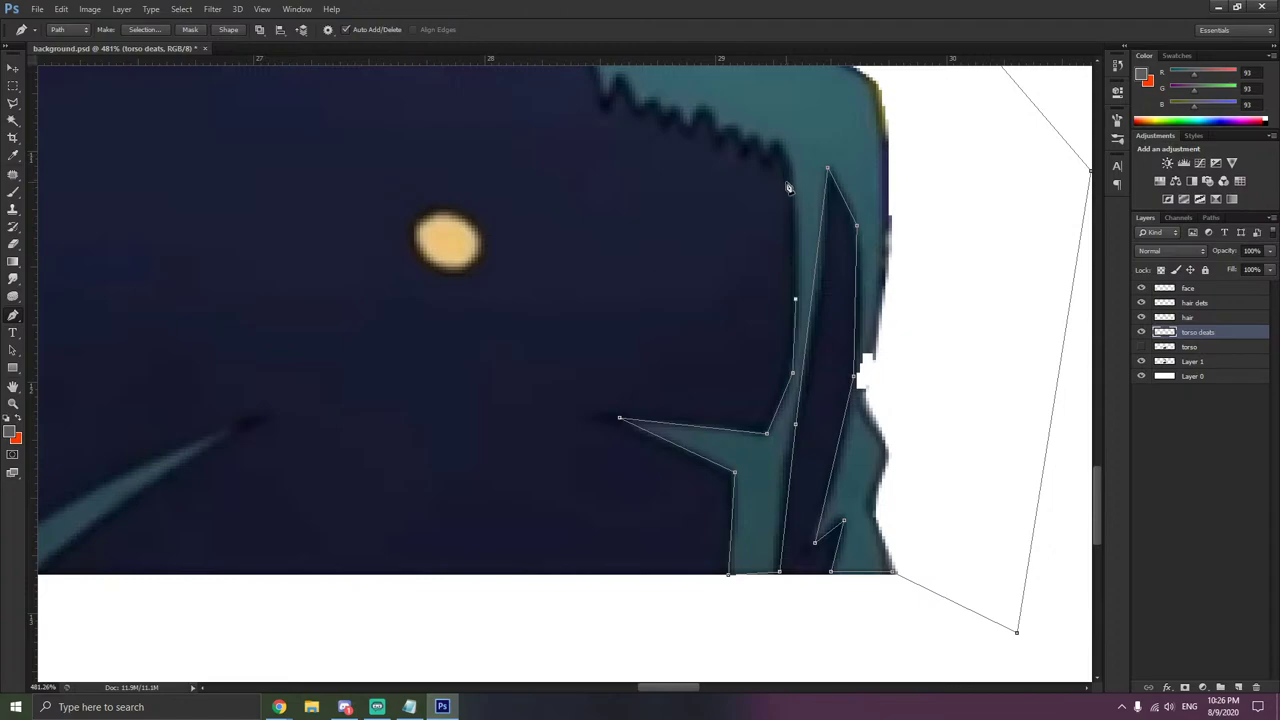
scroll(786, 260, "up", 5)
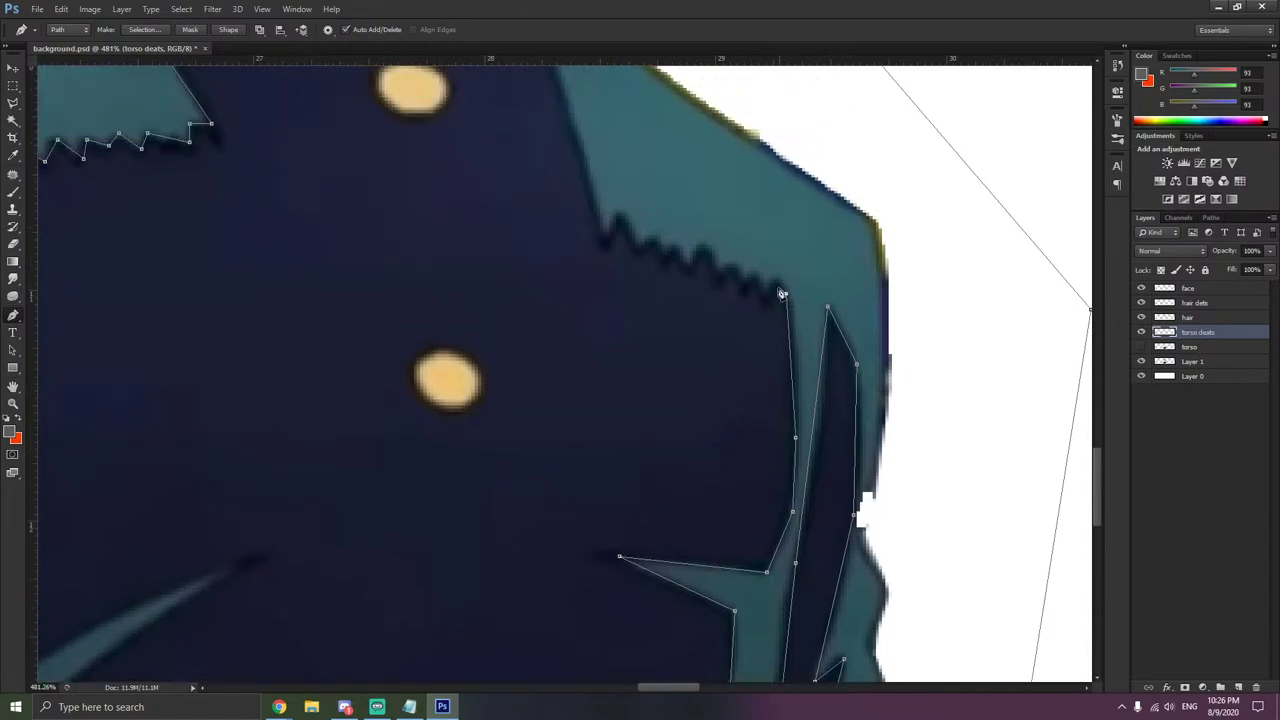
- Trace the zigzag lower edge of the right-hand teal shoulder patch with closely spaced anchor points
left_click(766, 334)
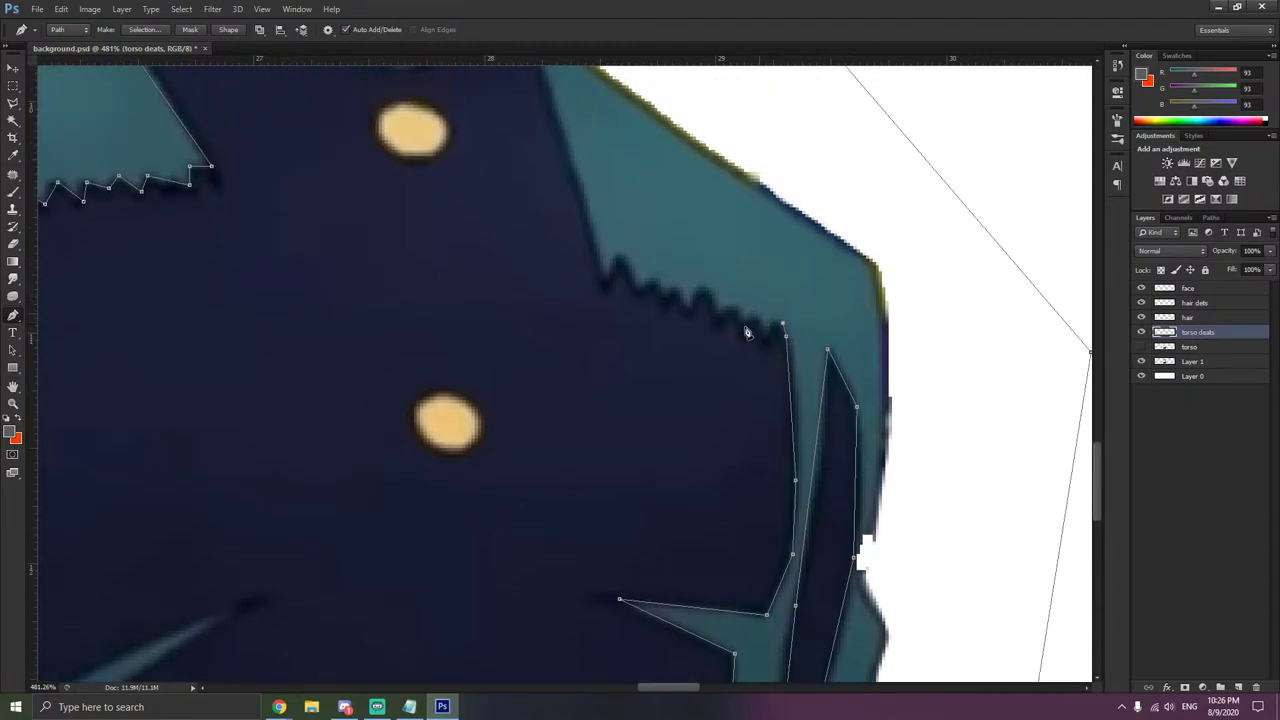
left_click(689, 311)
left_click(680, 291)
left_click(662, 303)
left_click(655, 282)
left_click(741, 306)
left_click(719, 317)
left_click(603, 278)
- Continue the path up the inner edge of the right-hand shoulder patch and around the collar's right side to the chin
scroll(597, 266, "up", 5)
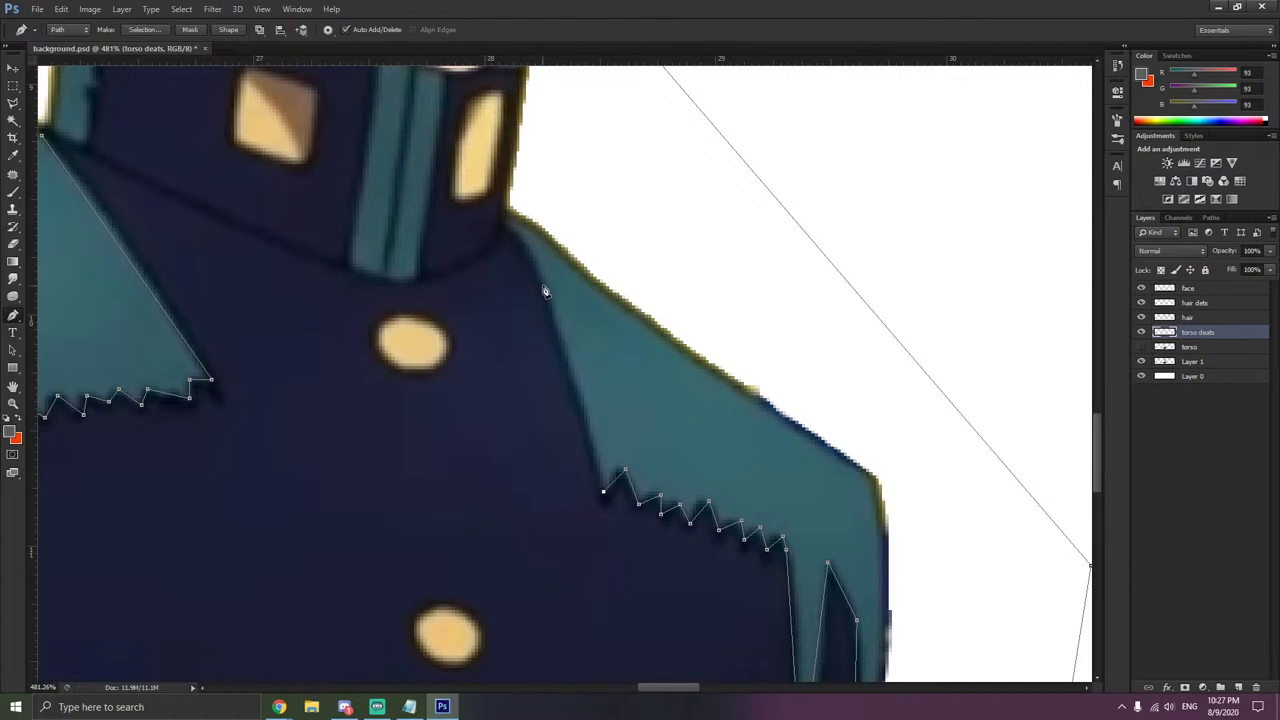
left_click(542, 286)
scroll(505, 230, "up", 4)
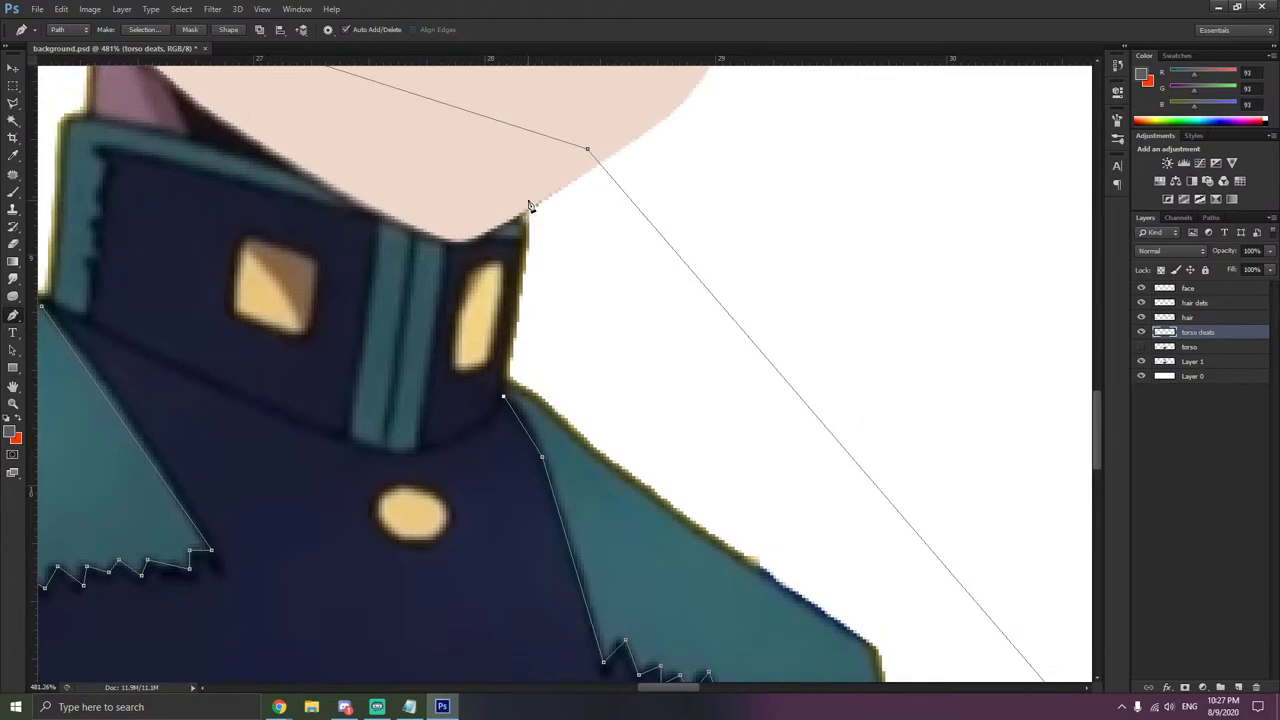
left_click(529, 202)
left_click(452, 216)
- Trace around the vertical teal strip at the front of the collar
left_click(417, 450)
left_click(388, 453)
left_click(347, 438)
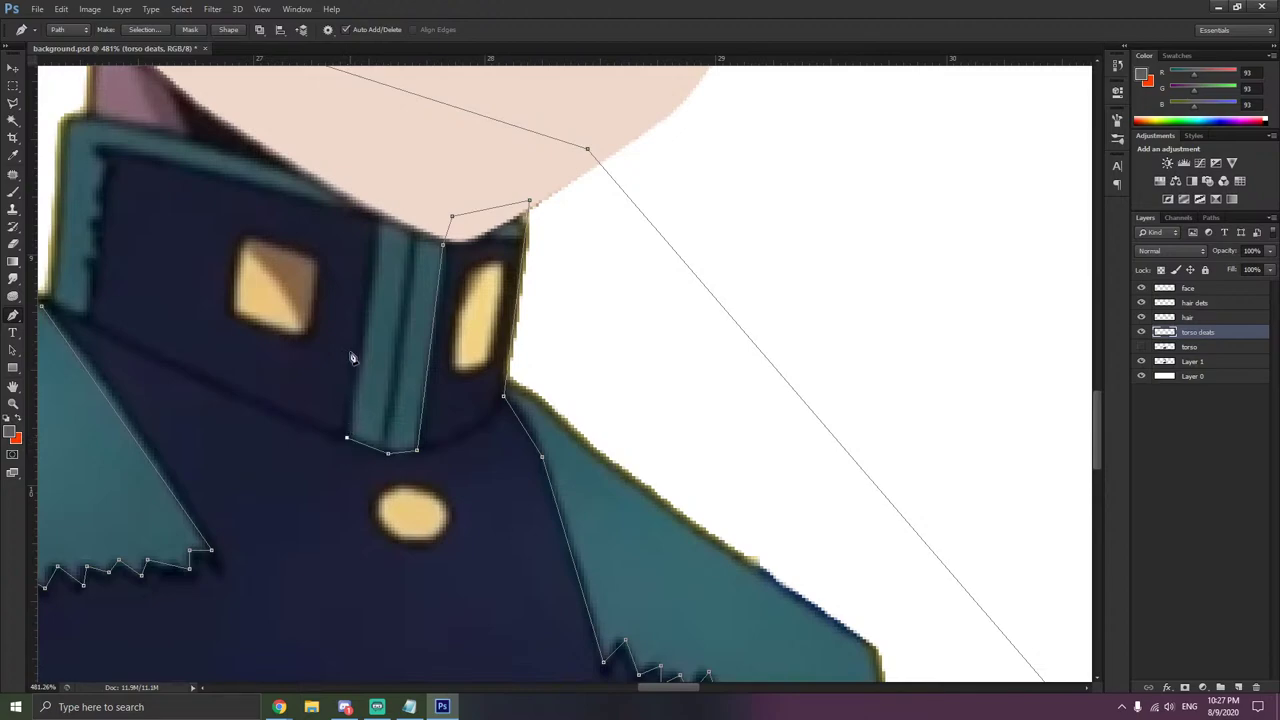
left_click(378, 203)
- Trace the collar's upper teal band and its jagged left trim, then close the path at the left shoulder
scroll(297, 234, "up", 3)
scroll(236, 252, "left", 5)
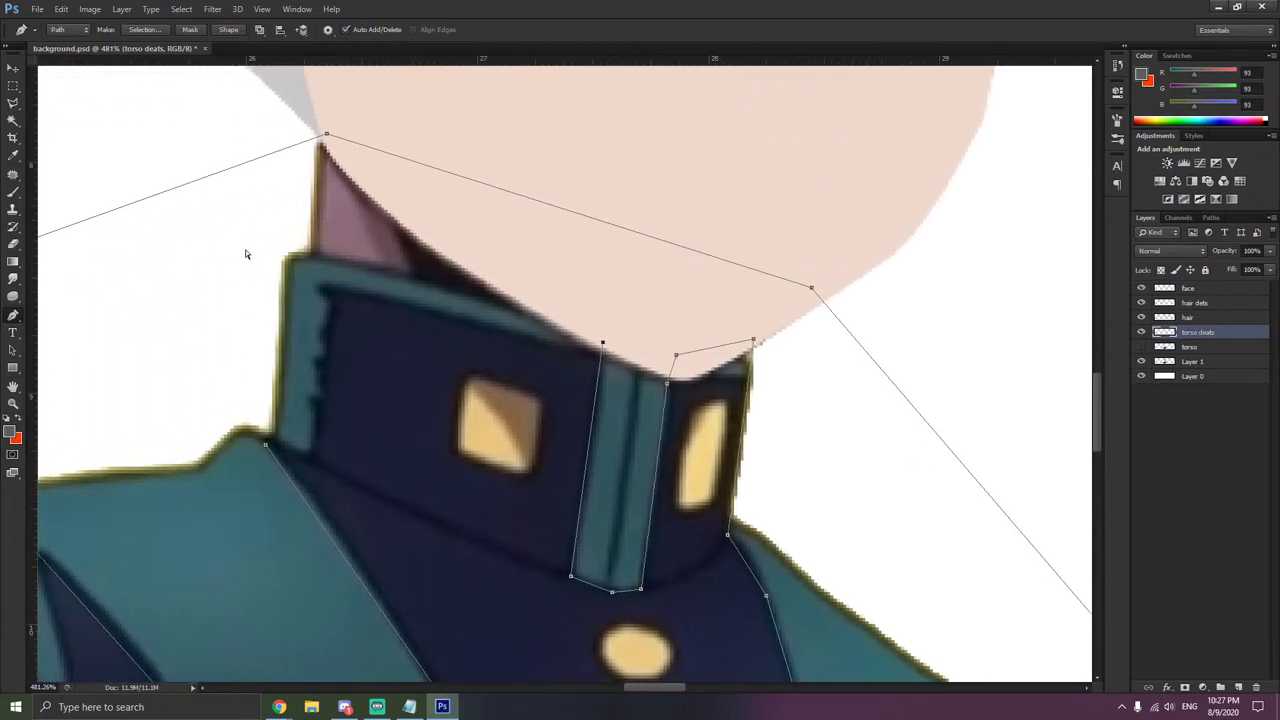
left_click(571, 348)
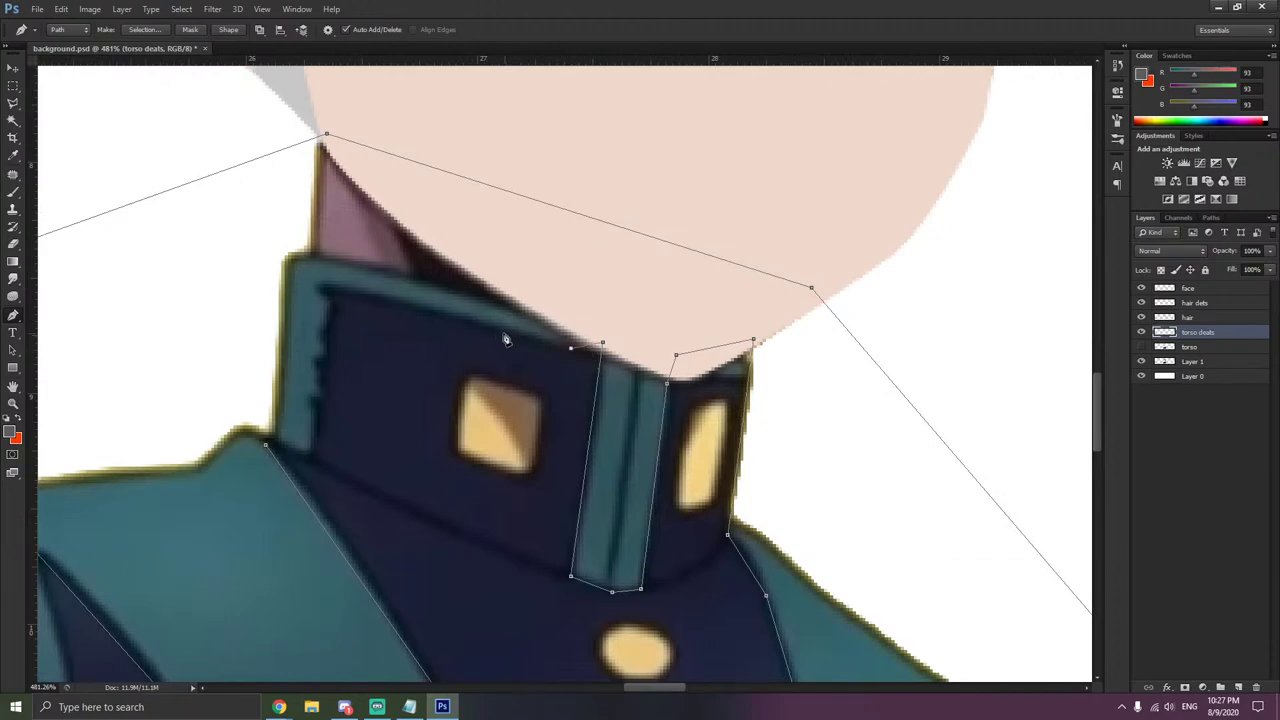
left_click(320, 285)
left_click(329, 300)
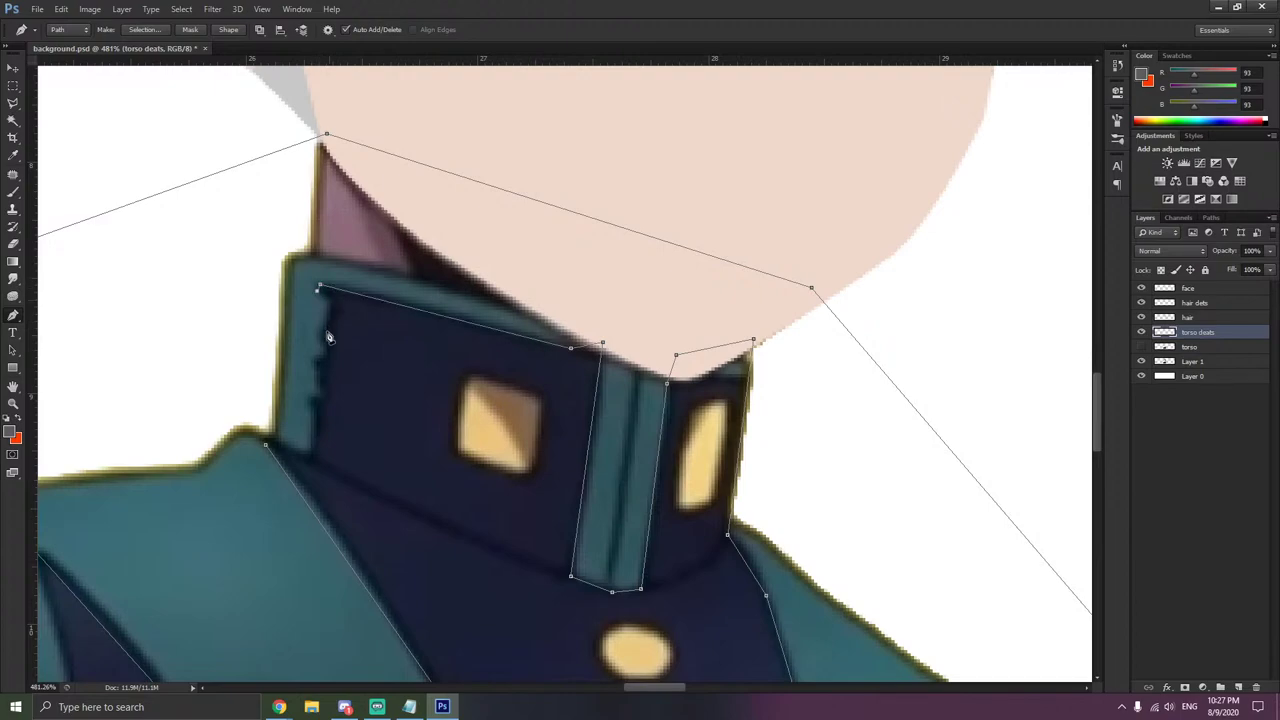
left_click(310, 457)
scroll(462, 412, "down", 5)
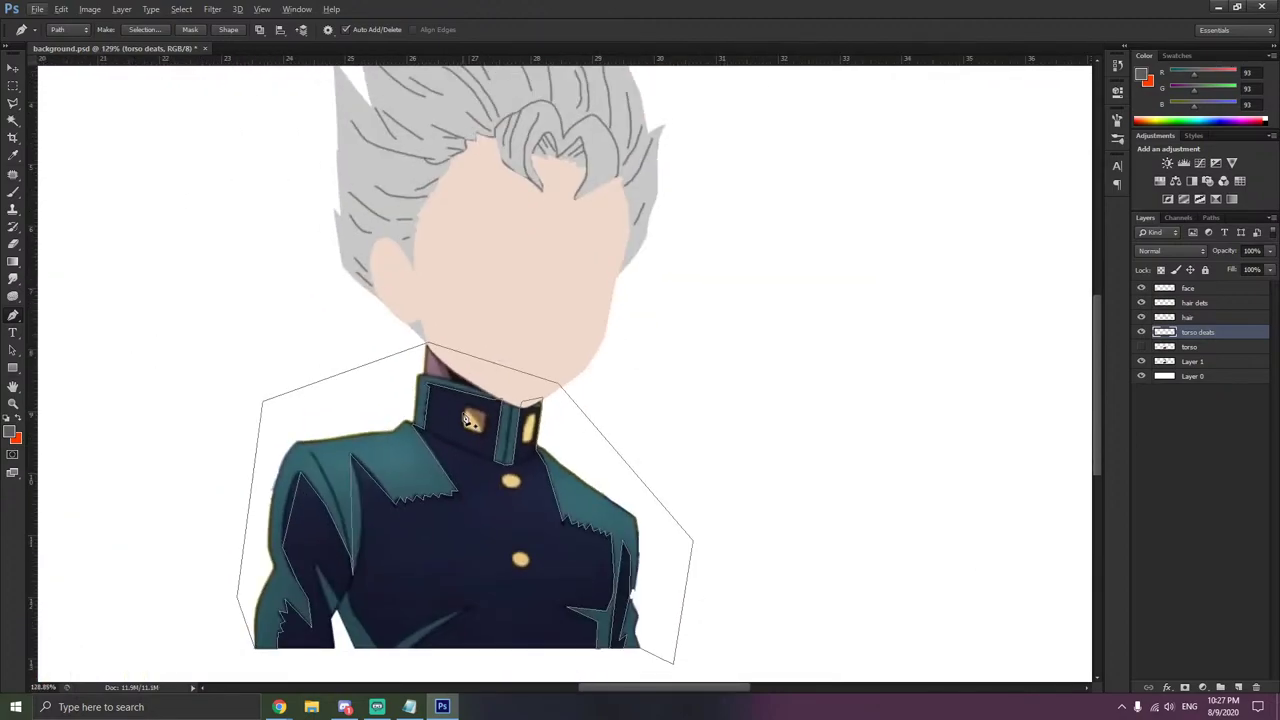
- Use the Convert Point tool to curve the long edge of the teal fold below the left-hand shoulder patch
scroll(449, 457, "up", 4)
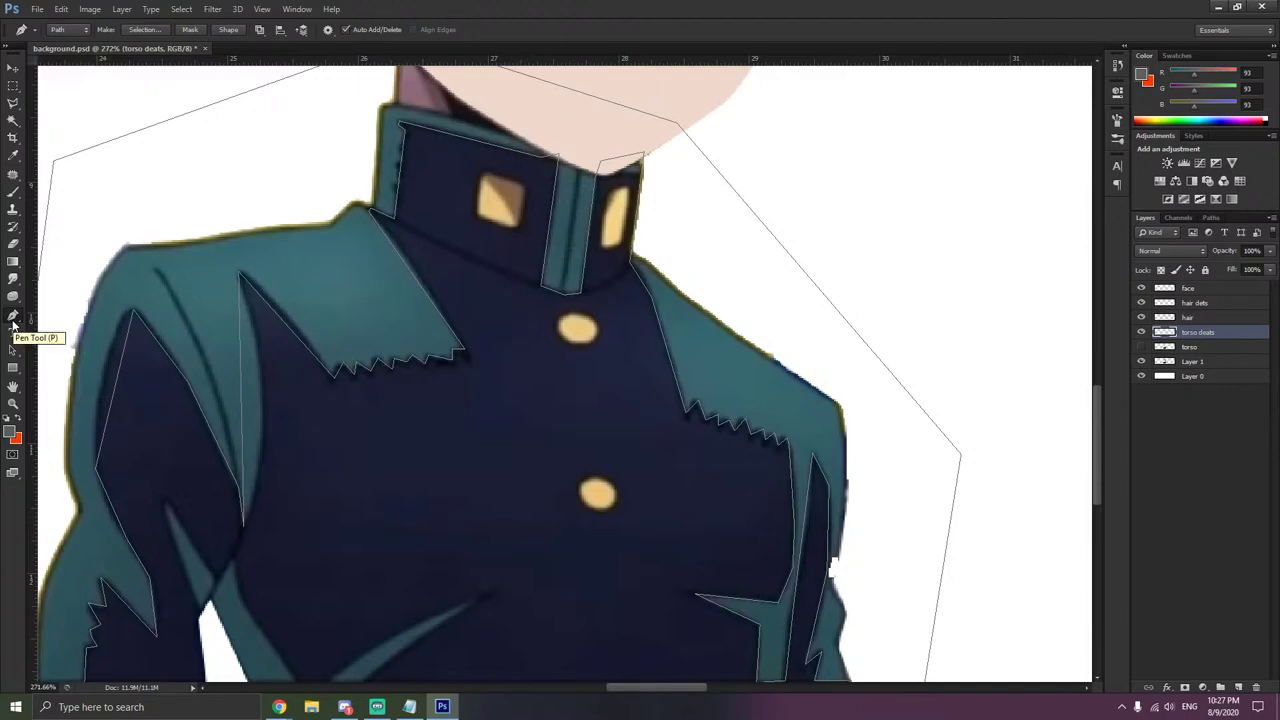
left_click_drag(12, 323, 100, 376)
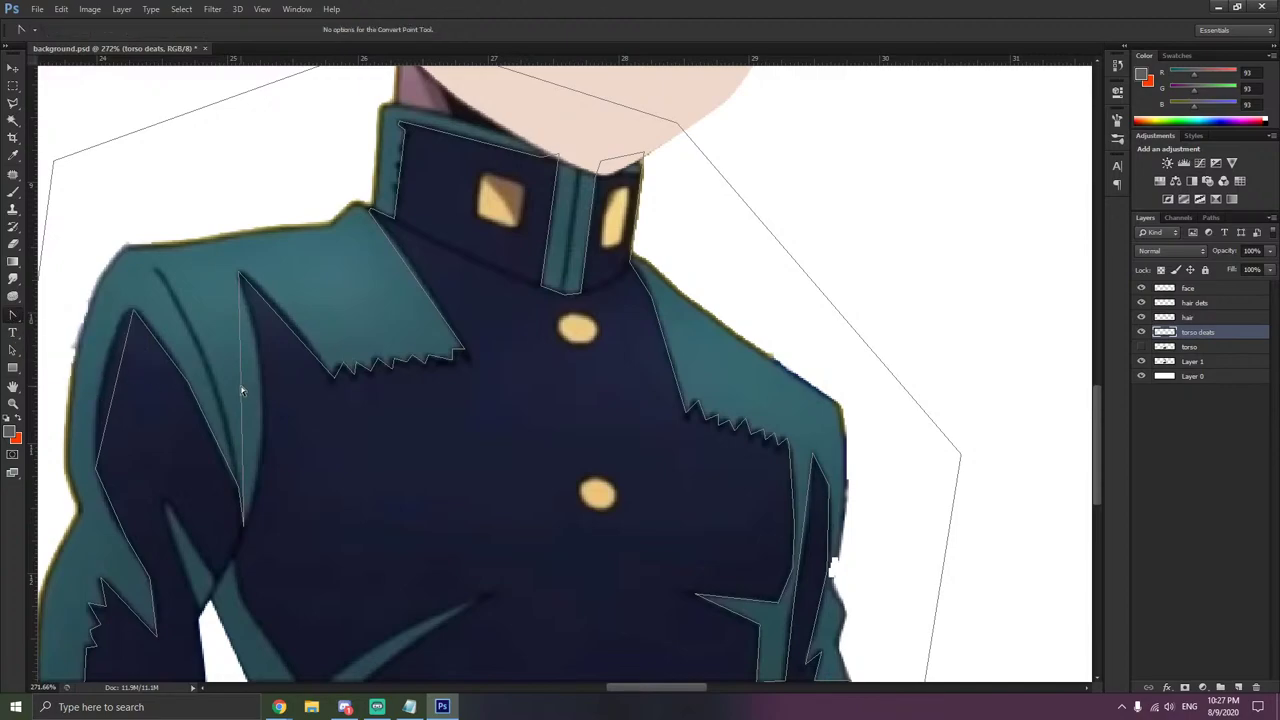
left_click(241, 283)
left_click_drag(252, 503, 284, 408)
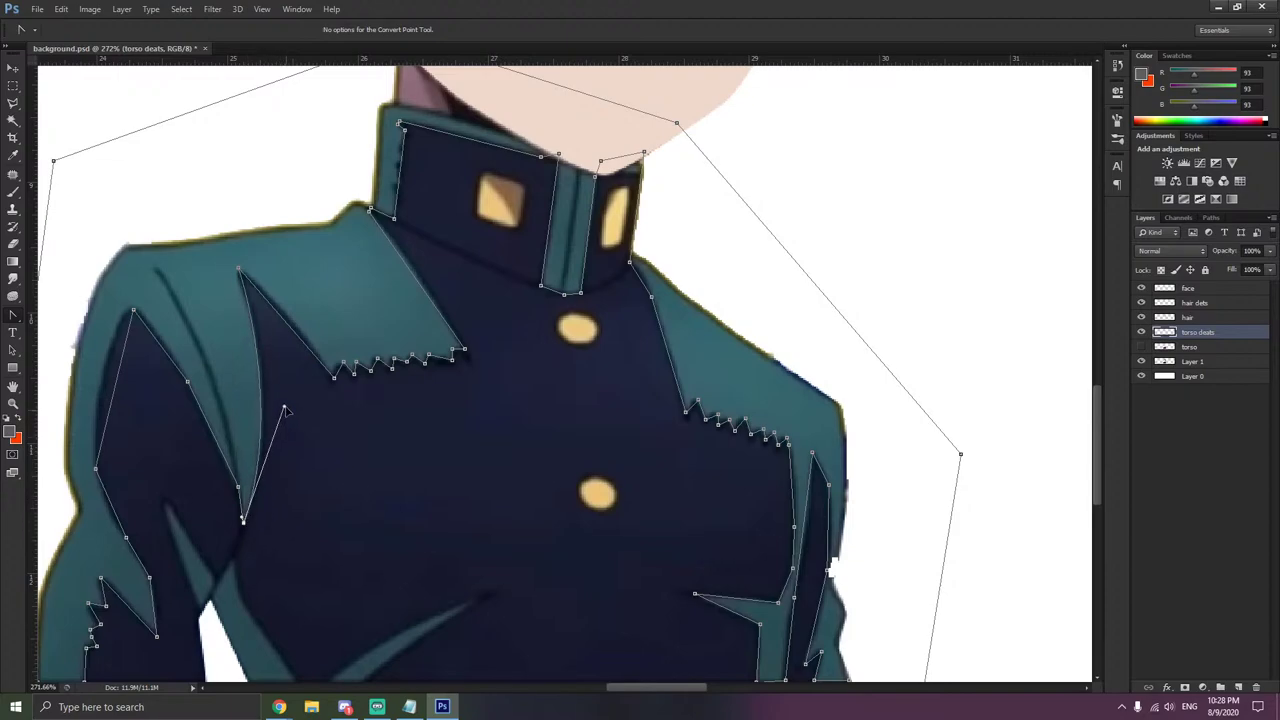
- Curve the path around the dark upper area of the left-hand sleeve at its top and outer anchor points
left_click(133, 313)
left_click_drag(133, 312, 109, 294)
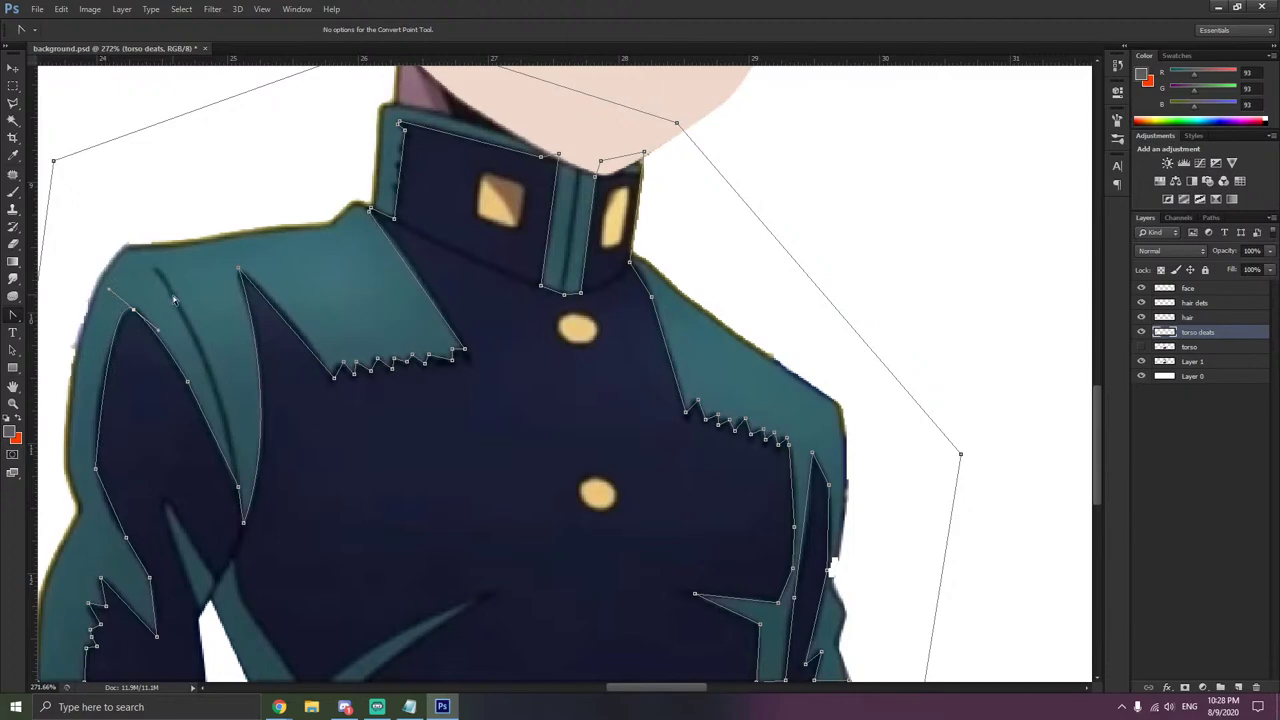
left_click(163, 335)
left_click(97, 474)
left_click_drag(96, 469, 100, 508)
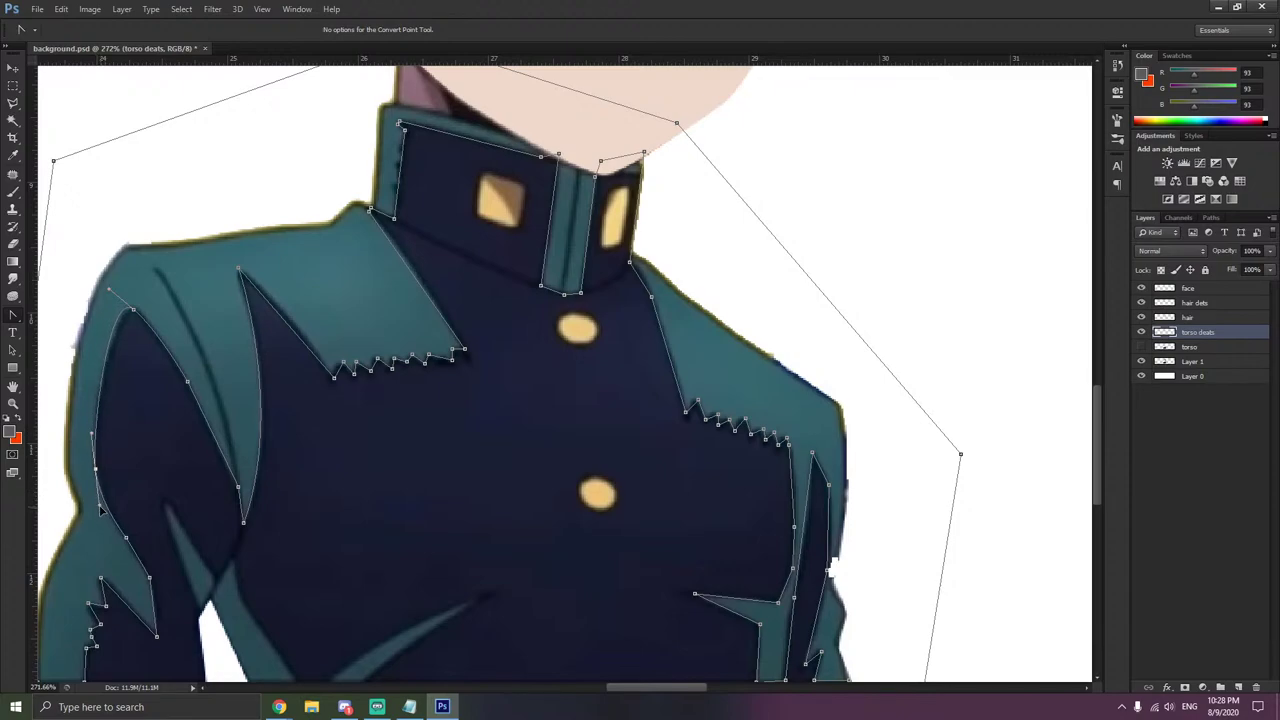
- Curve the path segments leading to the lower teal spike on the left-hand sleeve
scroll(72, 551, "up", 3)
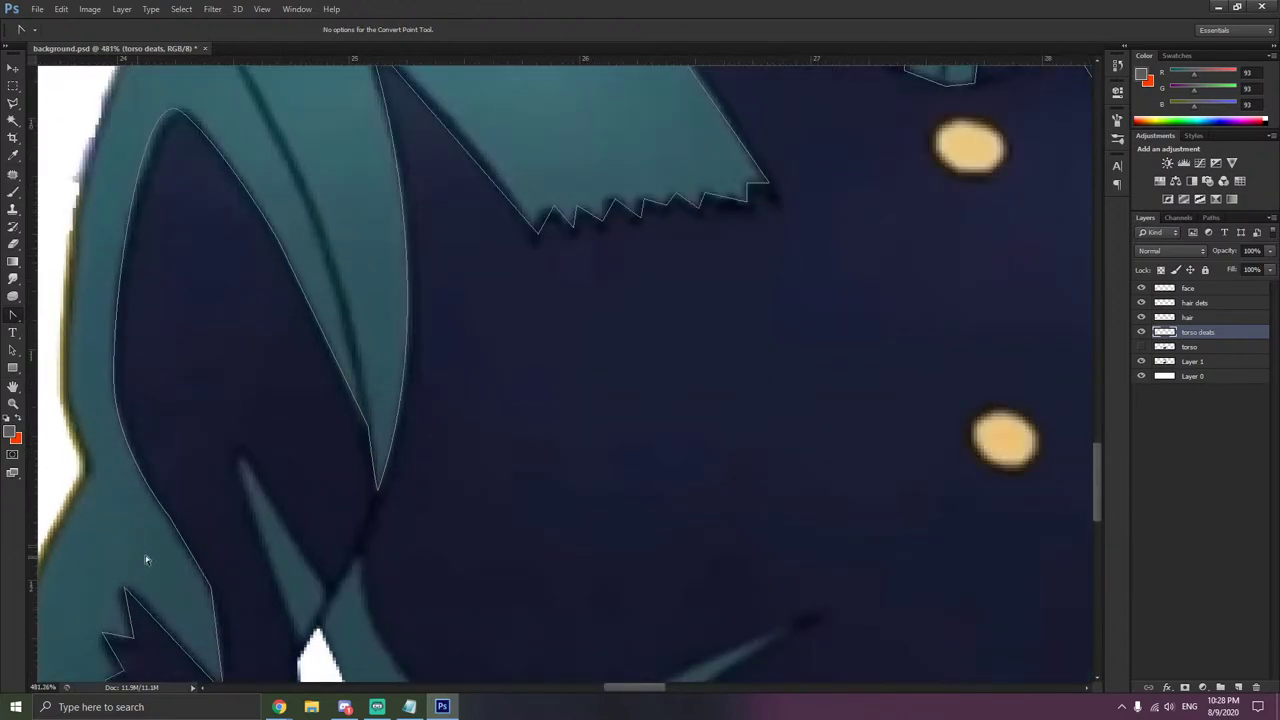
scroll(145, 560, "down", 2)
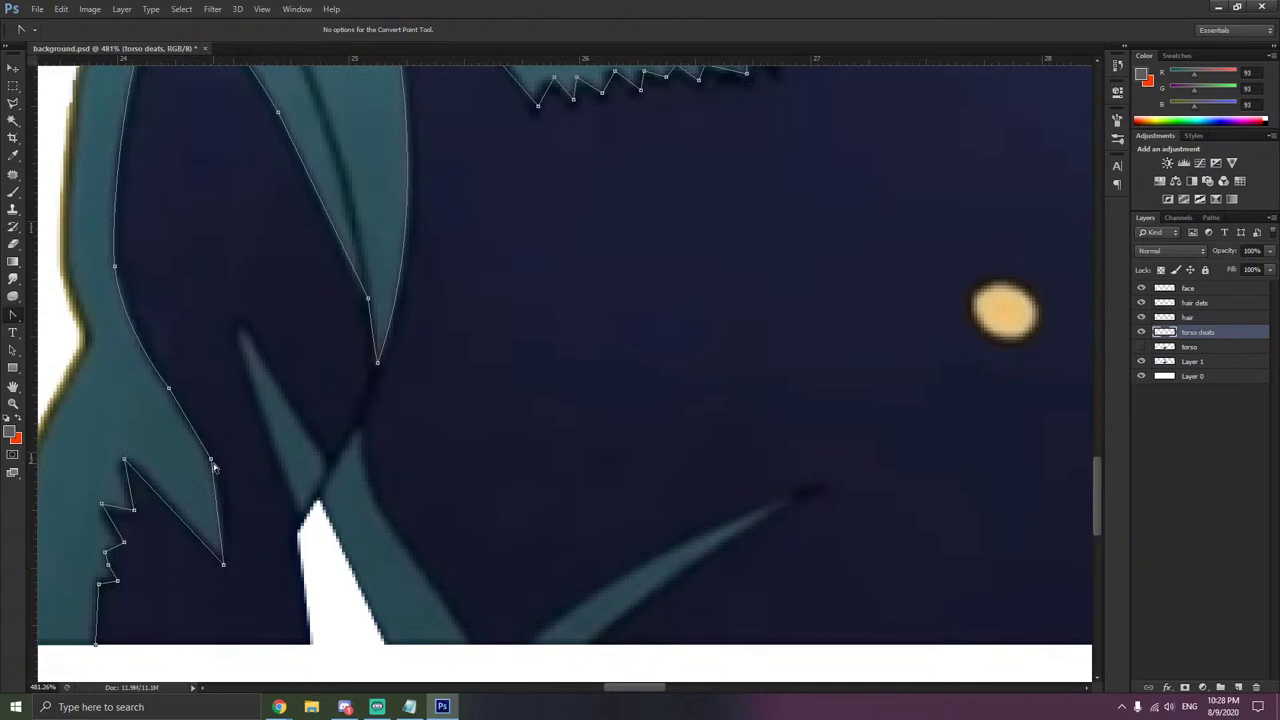
left_click_drag(215, 468, 218, 481)
left_click_drag(222, 566, 217, 565)
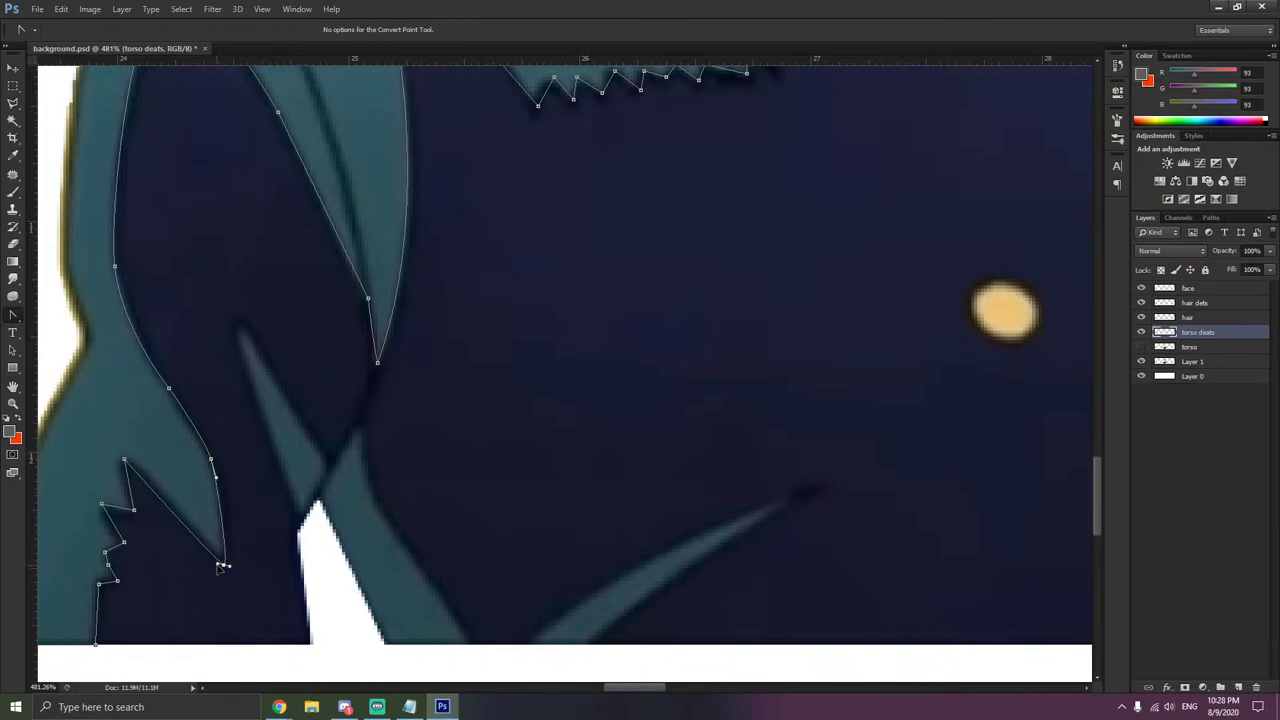
- Refine the anchor points along the jagged teal edge of the left-hand lower sleeve into slight curves
left_click(134, 511)
left_click(123, 542)
left_click(134, 577)
left_click(105, 554)
left_click(126, 565)
left_click_drag(98, 517, 100, 508)
left_click(121, 467)
left_click_drag(124, 466, 125, 468)
left_click(164, 467)
scroll(360, 533, "down", 2)
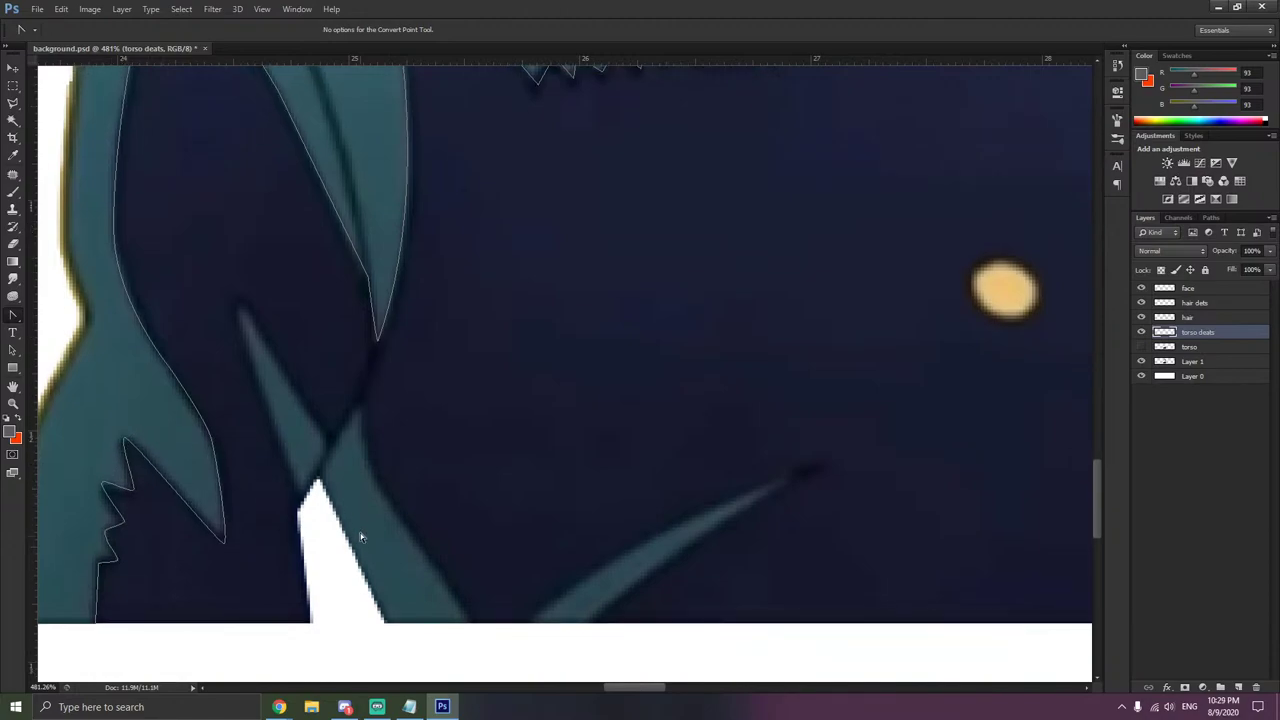
- Curve the path around the narrow dark fold on the right-hand sleeve to follow its outline
scroll(334, 518, "down", 4)
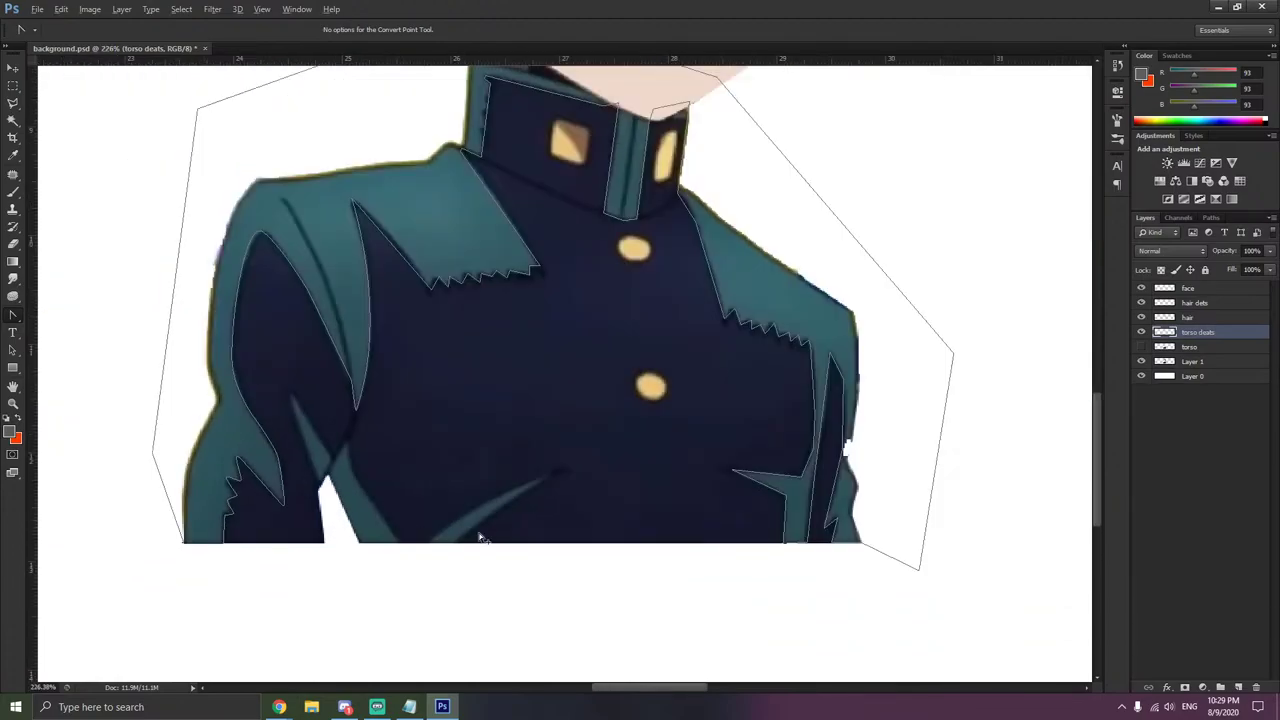
scroll(892, 530, "up", 4)
scroll(817, 500, "up", 3)
scroll(816, 499, "down", 3)
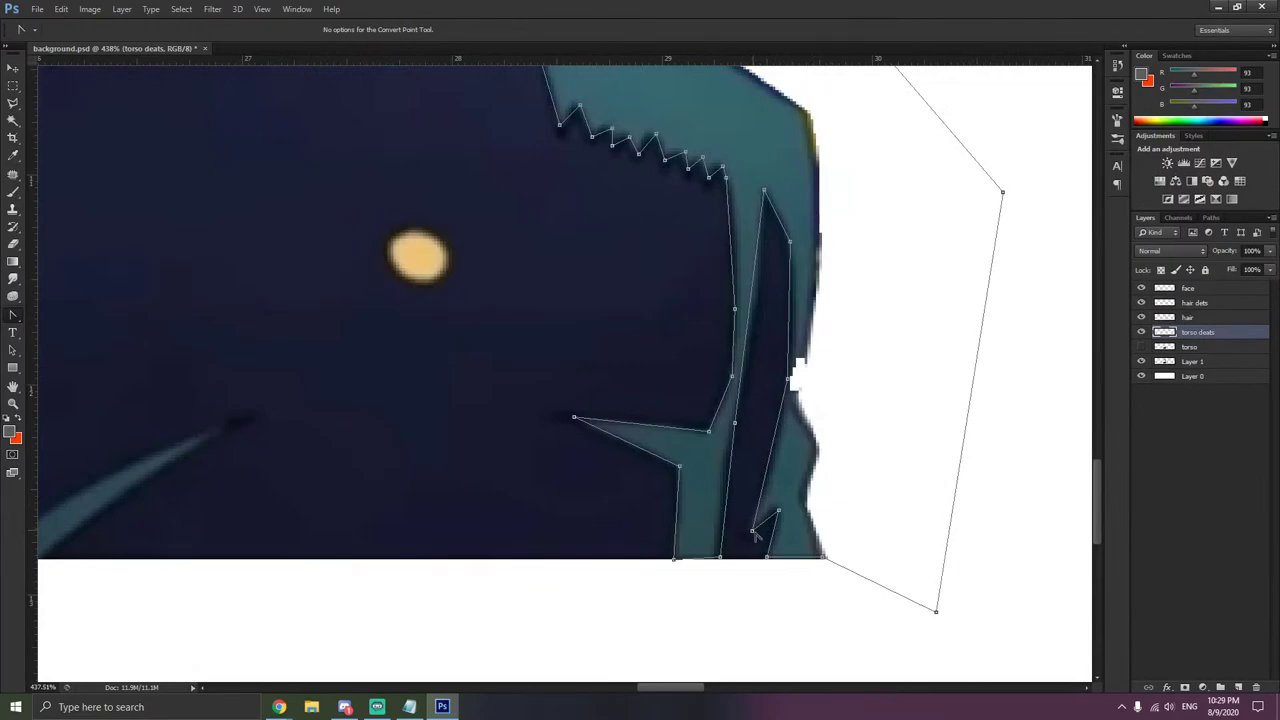
left_click_drag(753, 531, 750, 527)
scroll(733, 388, "up", 2)
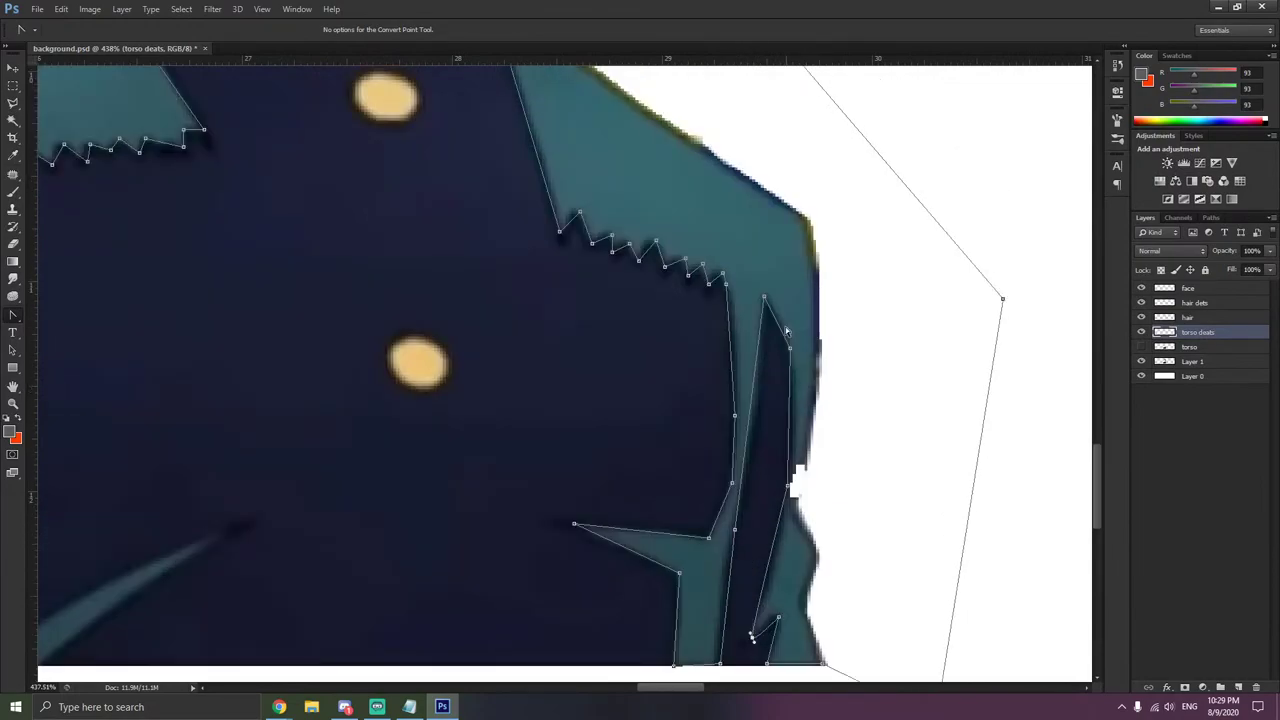
left_click_drag(764, 297, 773, 311)
left_click_drag(789, 487, 801, 450)
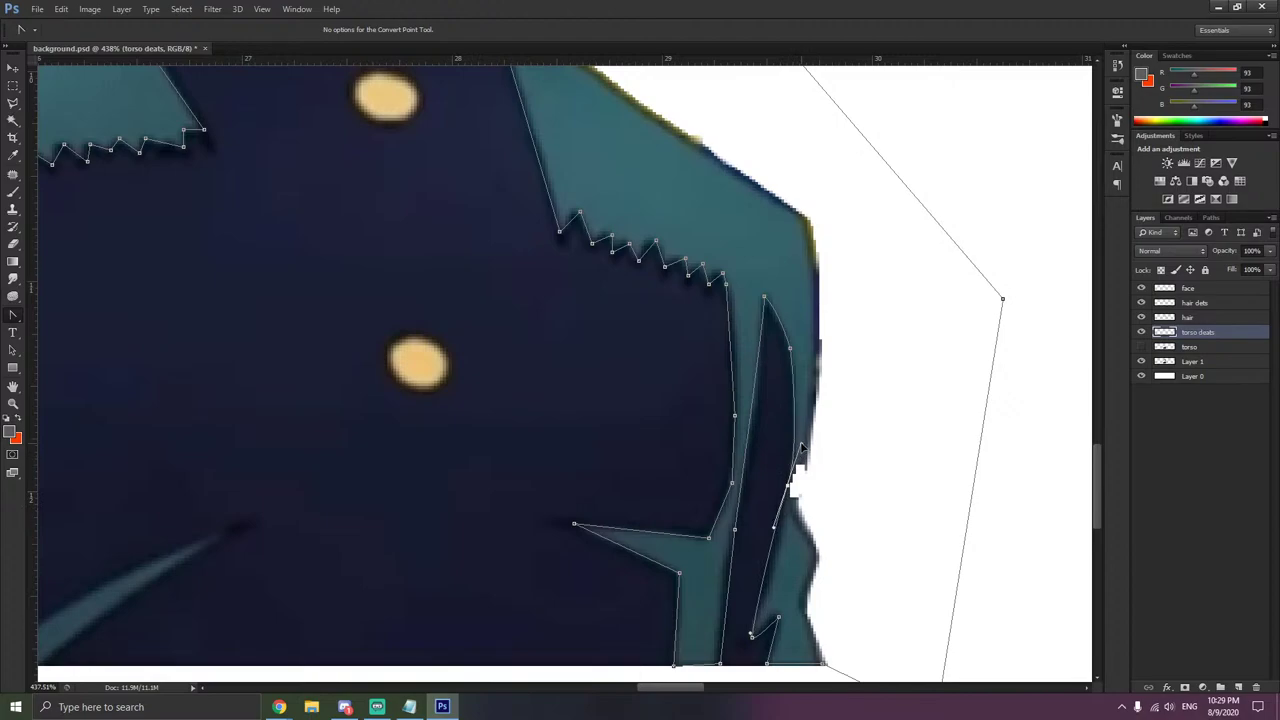
- Curve the path at the pointed tip of the right-hand teal chest crease
scroll(776, 464, "down", 3)
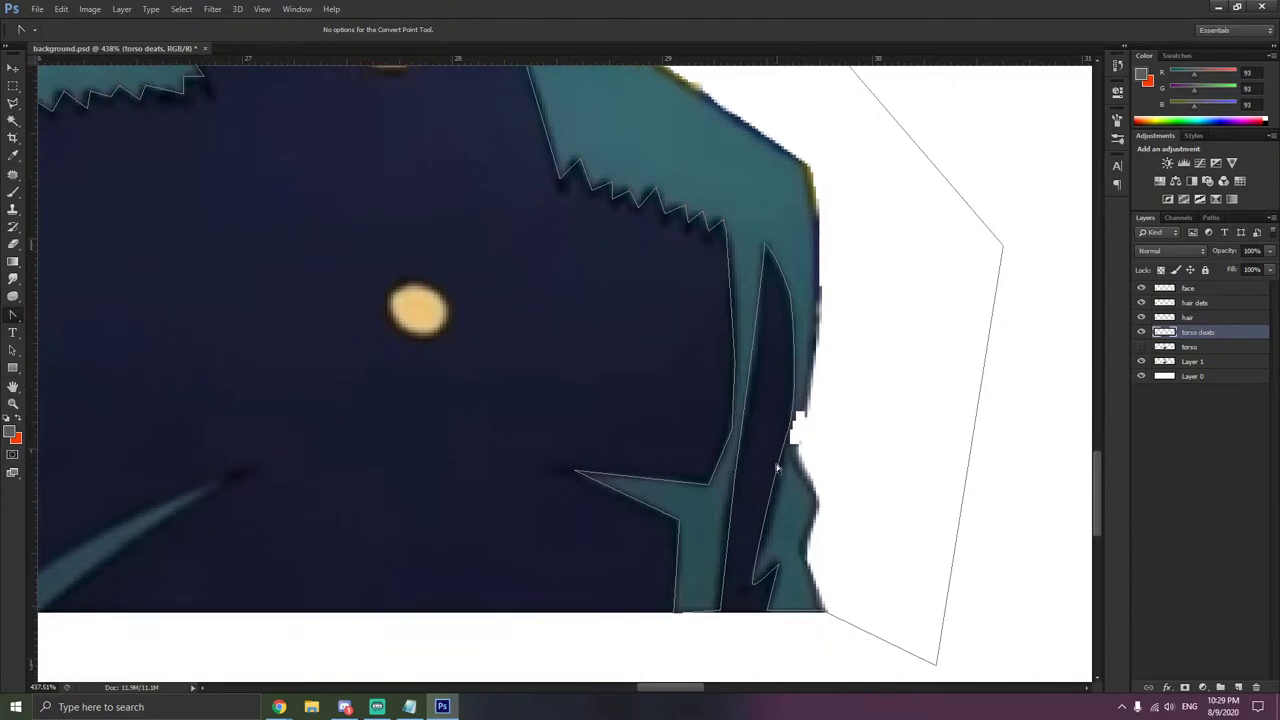
scroll(567, 430, "up", 2)
scroll(567, 430, "down", 2)
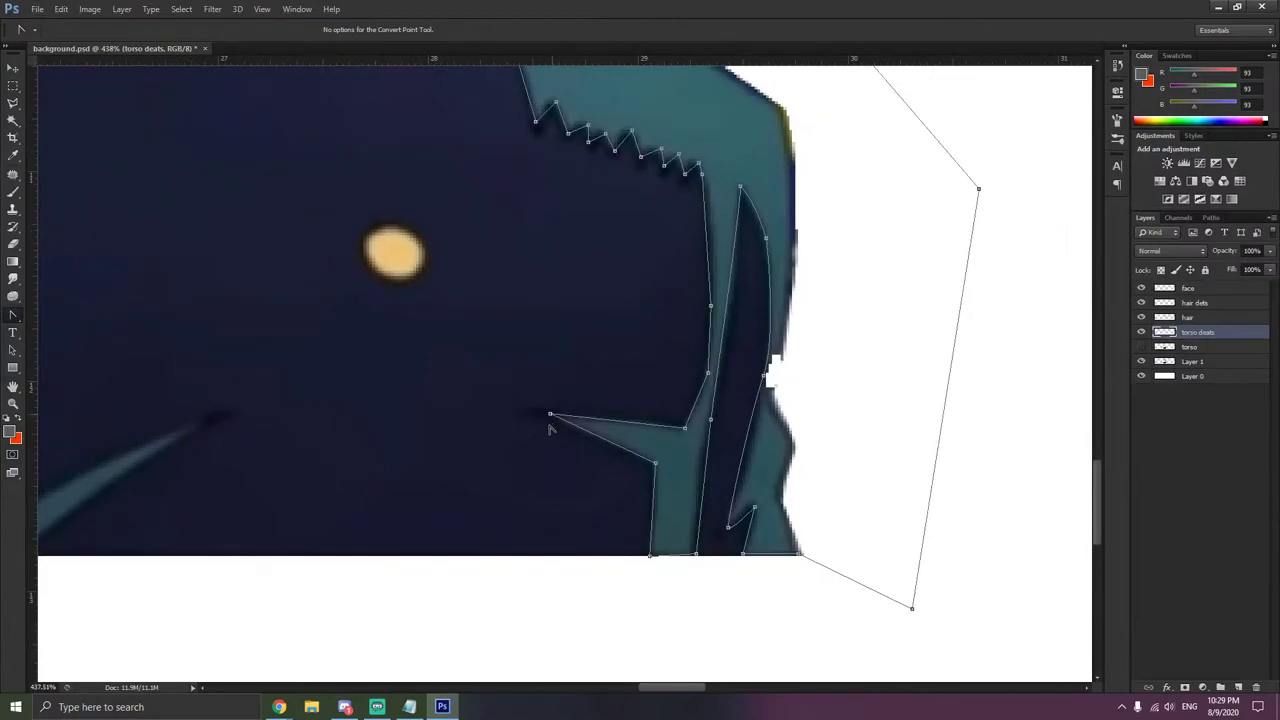
mouse_move(550, 415)
left_mouse_down()
mouse_move(551, 427)
mouse_move(552, 411)
left_mouse_up()
- Curve the inner edge of the right-hand shoulder patch where it rises to the base of the collar
scroll(504, 370, "up", 3)
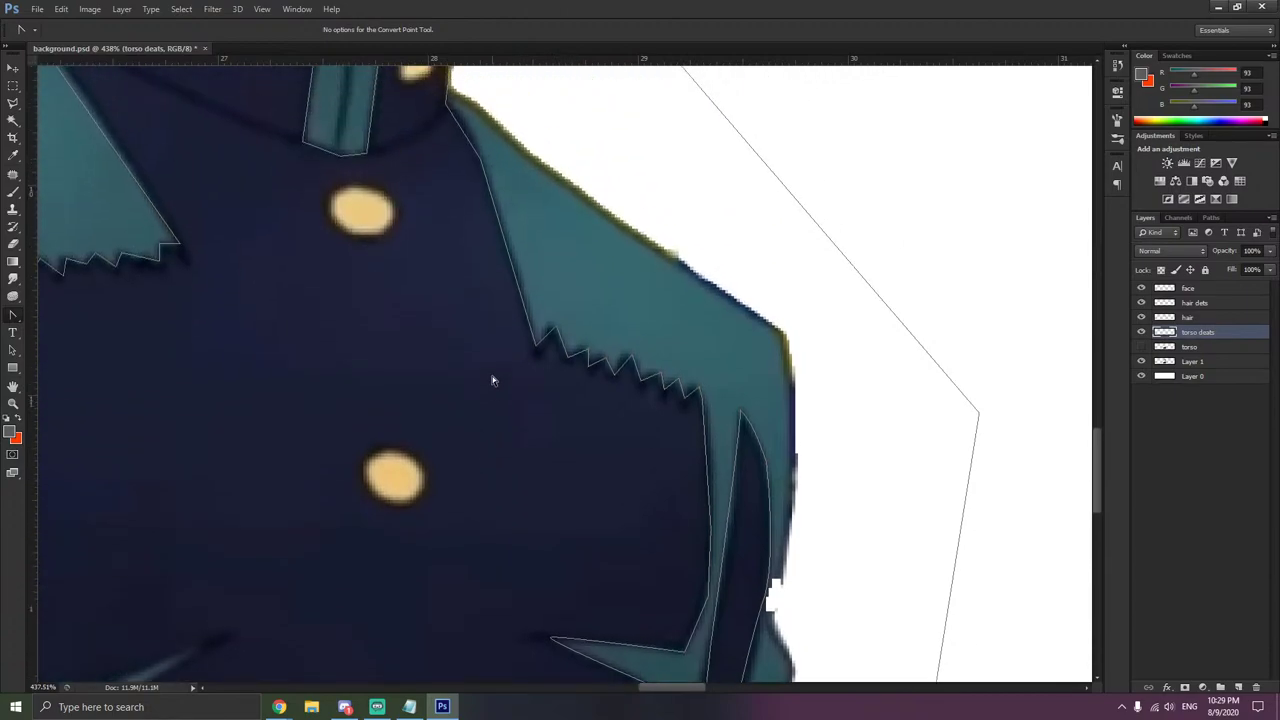
scroll(492, 379, "up", 3)
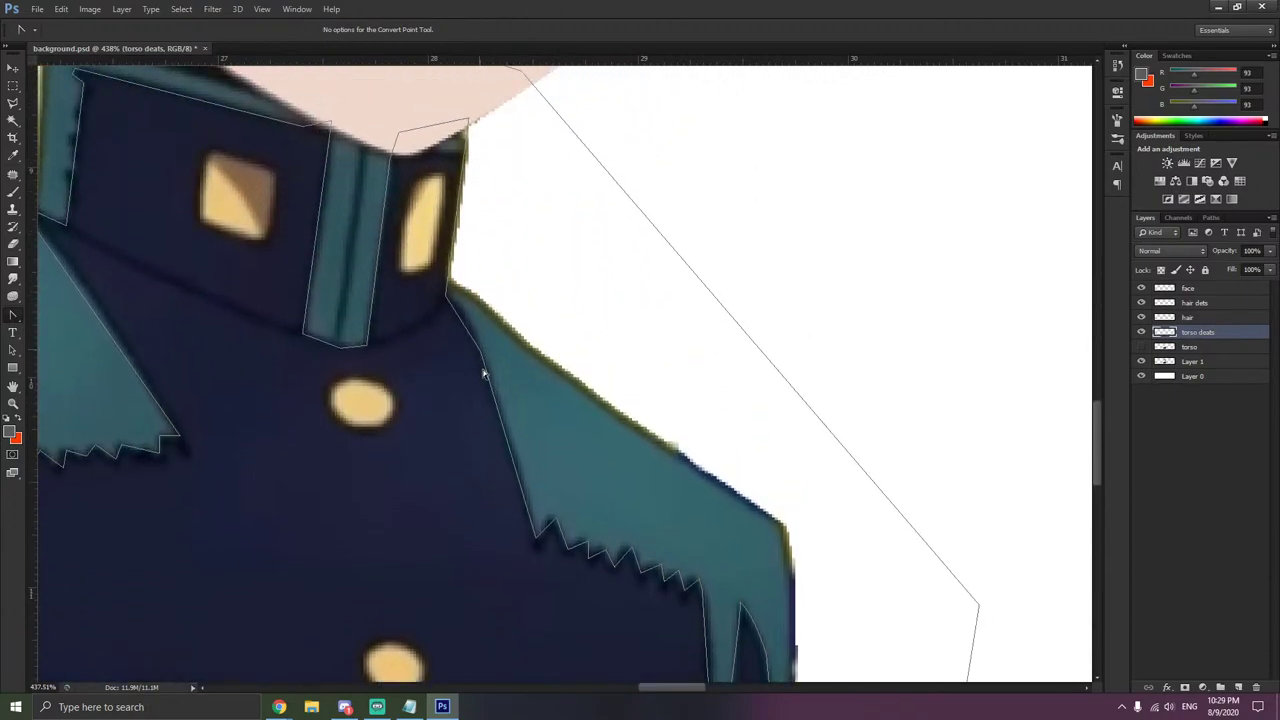
left_click_drag(480, 351, 477, 325)
left_click_drag(489, 382, 538, 526)
left_click(537, 477)
scroll(214, 429, "up", 5)
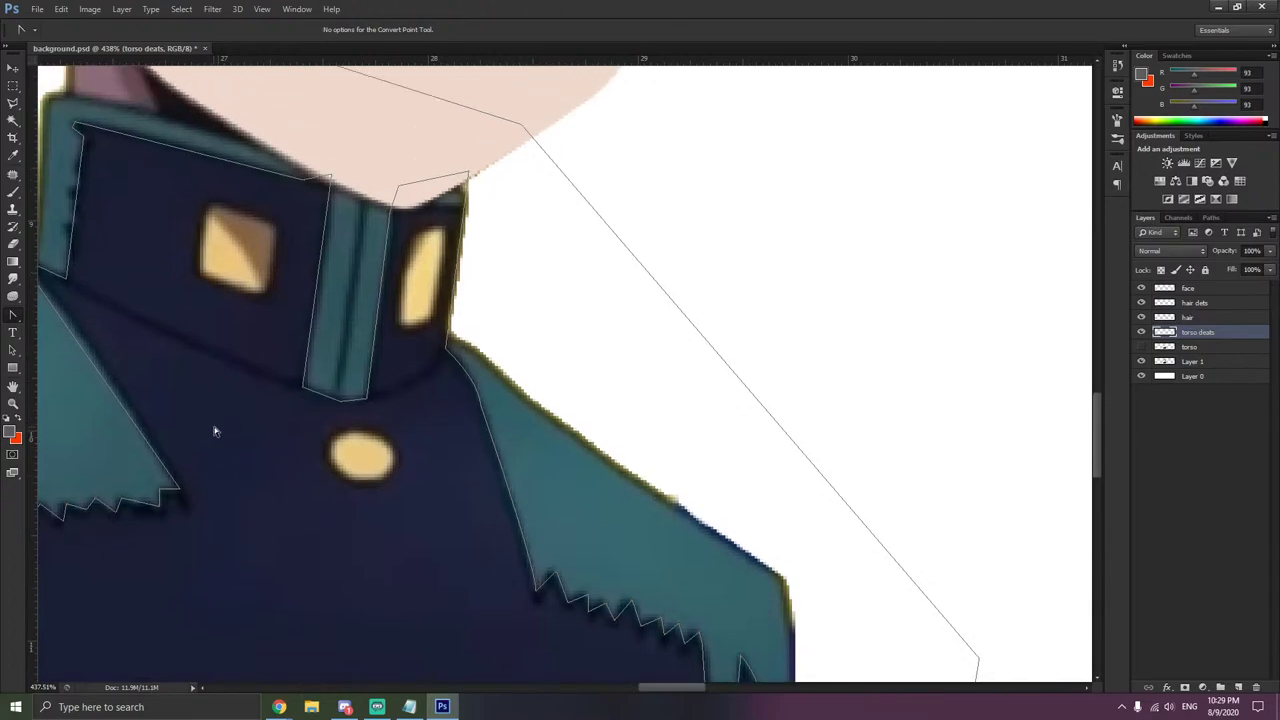
scroll(220, 417, "left", 3)
scroll(398, 396, "down", 2)
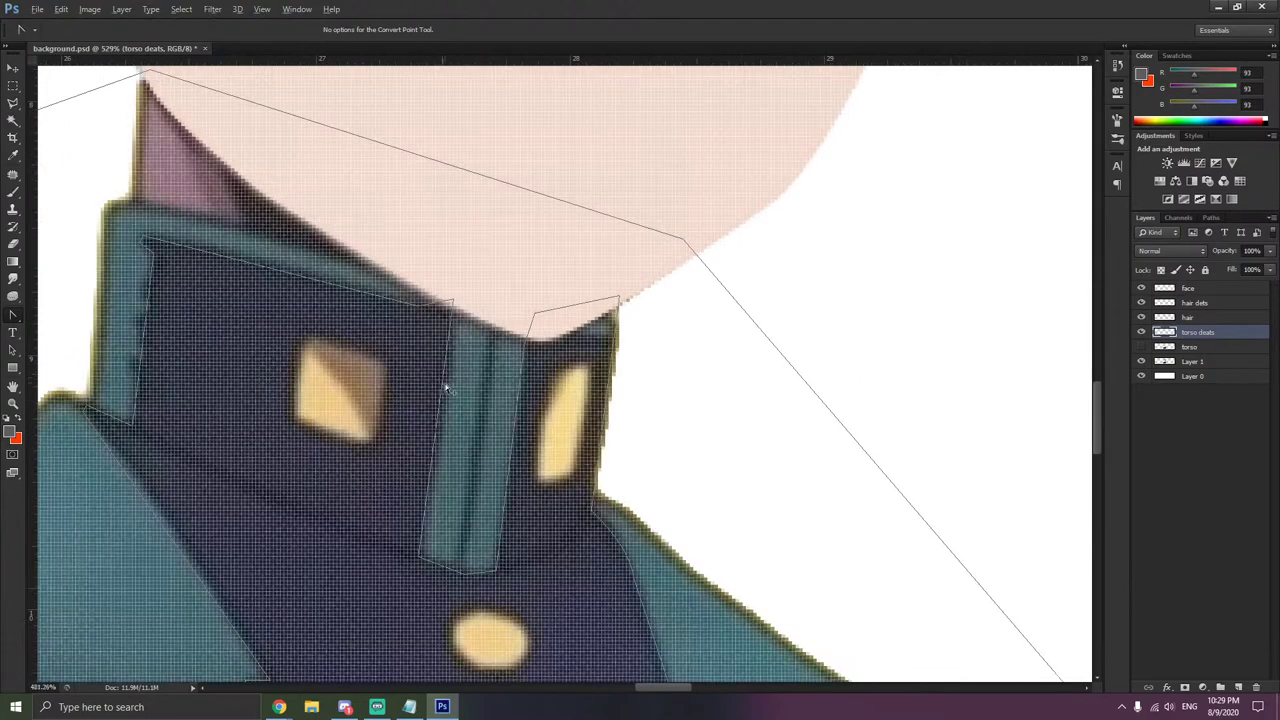
- Curve the path along the lower end of the collar's teal front strip
scroll(426, 547, "up", 10)
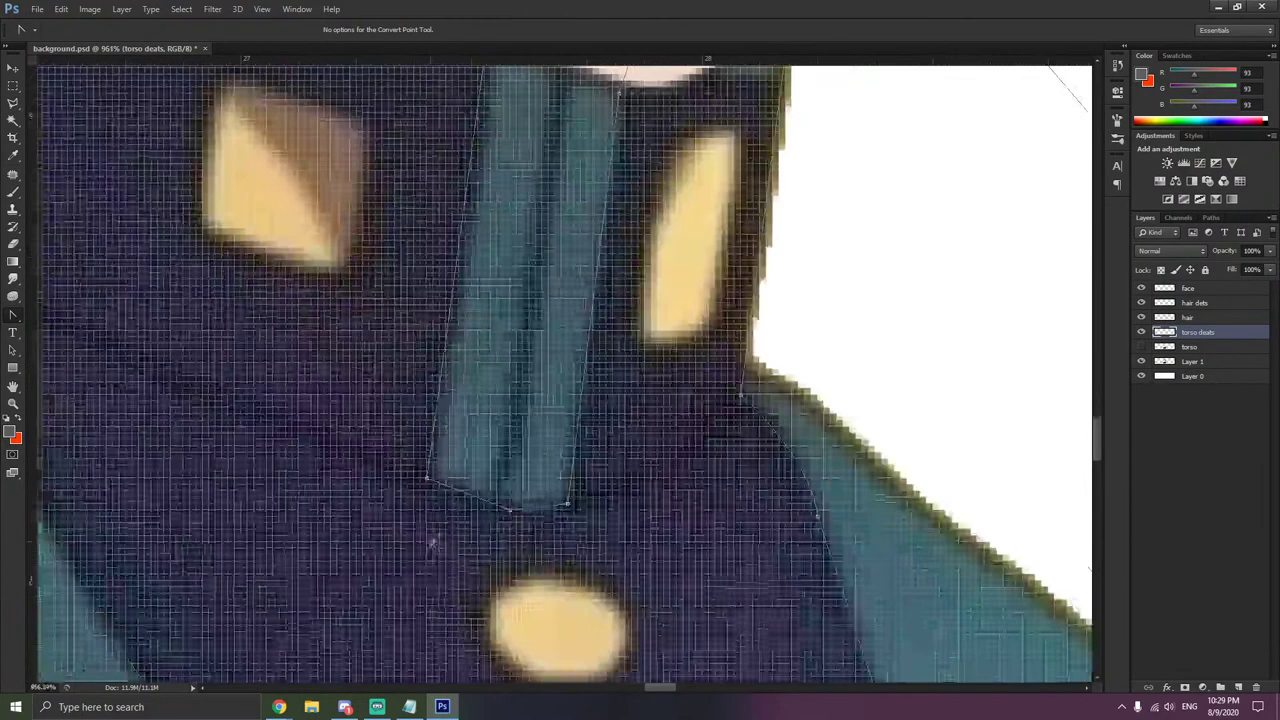
key("Right")
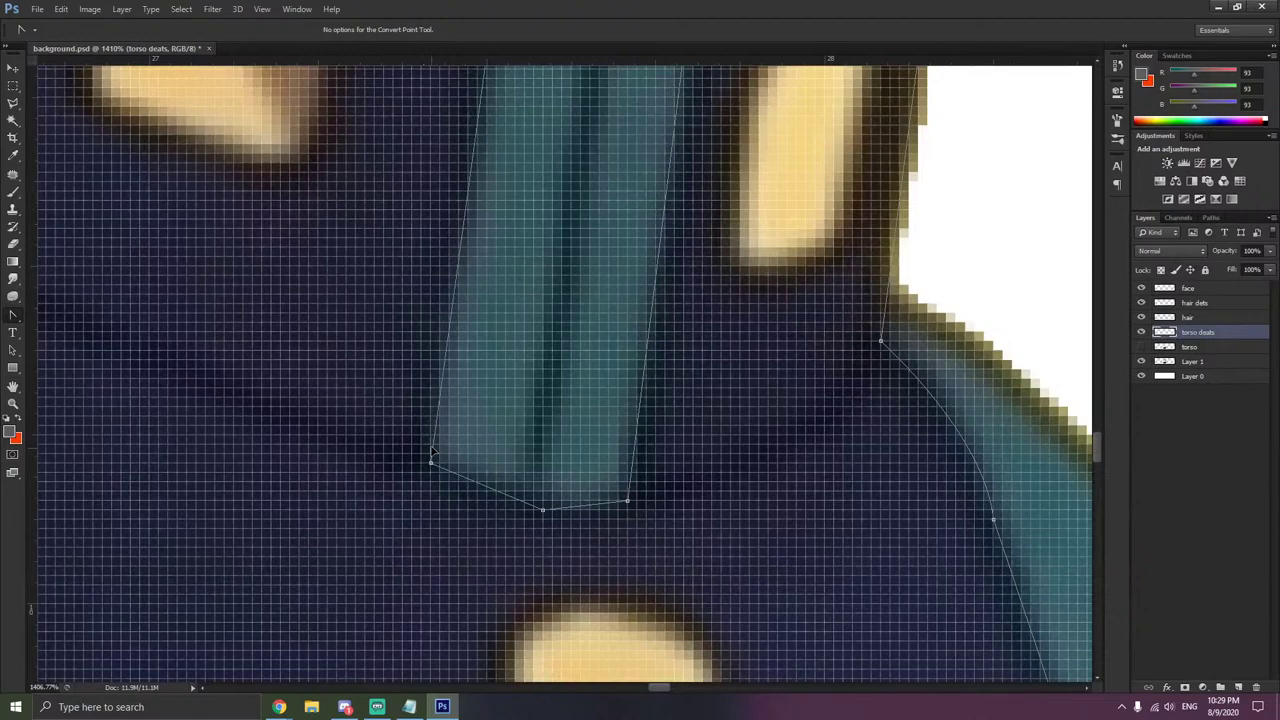
left_click_drag(431, 462, 431, 453)
left_click_drag(542, 511, 616, 515)
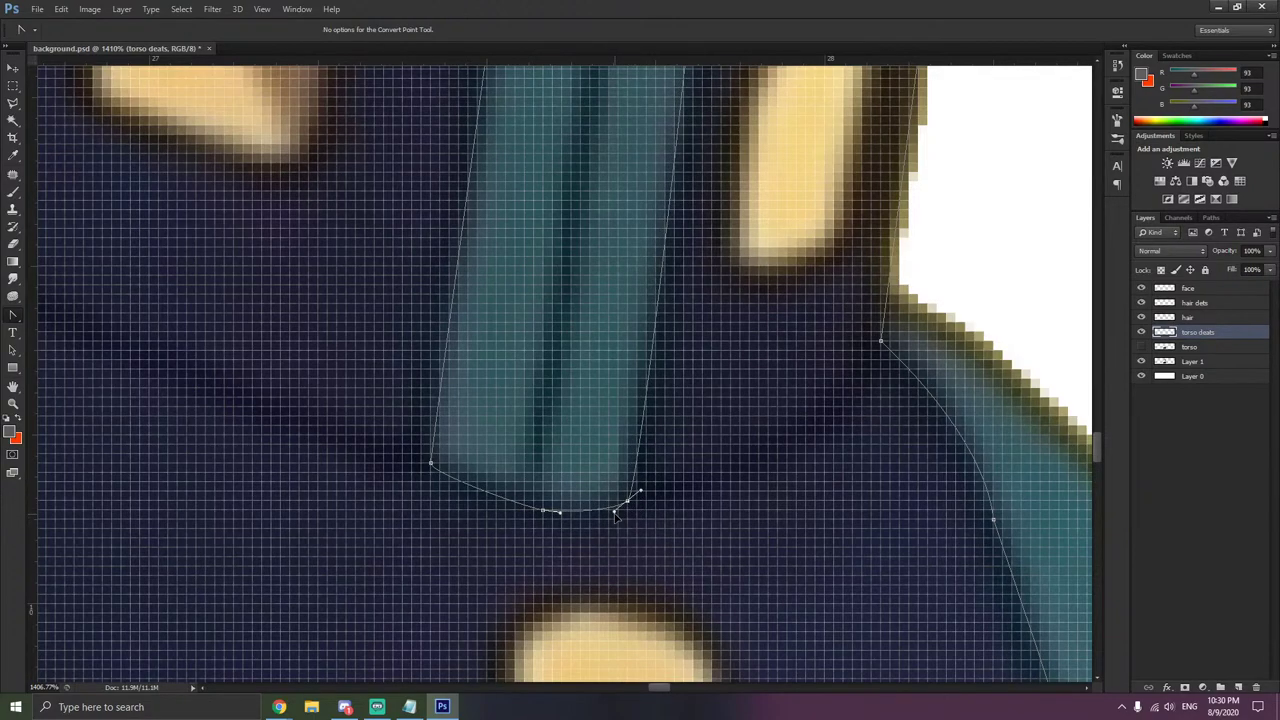
- Fill the closed path with the teal sampled from the jacket, in Normal mode at 100% opacity
scroll(694, 470, "down", 6)
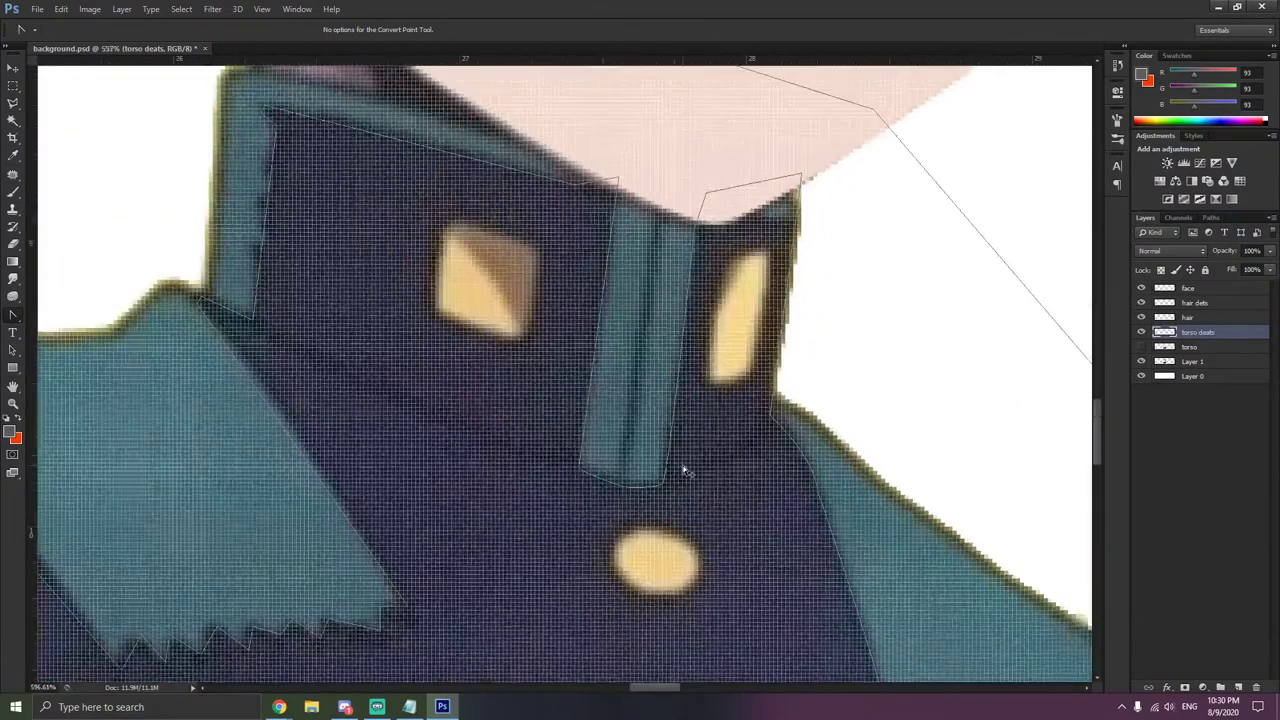
scroll(672, 285, "up", 4)
scroll(540, 281, "down", 4)
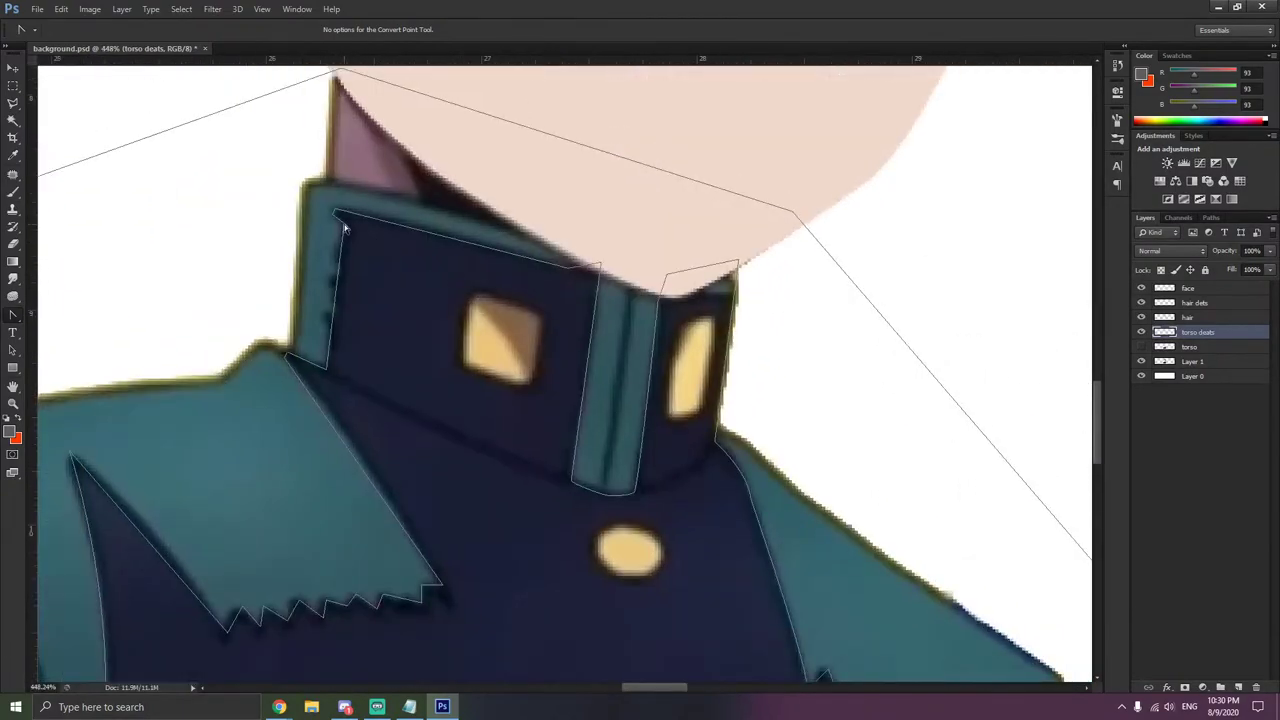
scroll(434, 338, "down", 3)
right_click(434, 434)
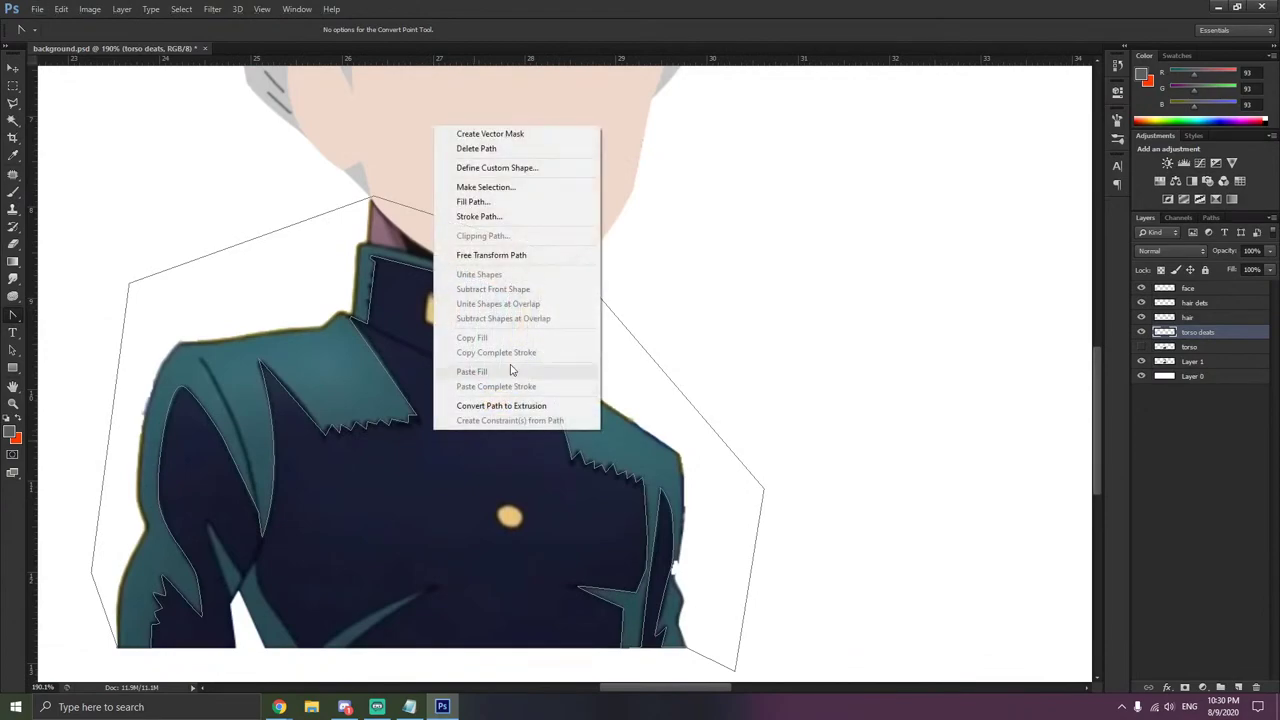
left_click(478, 202)
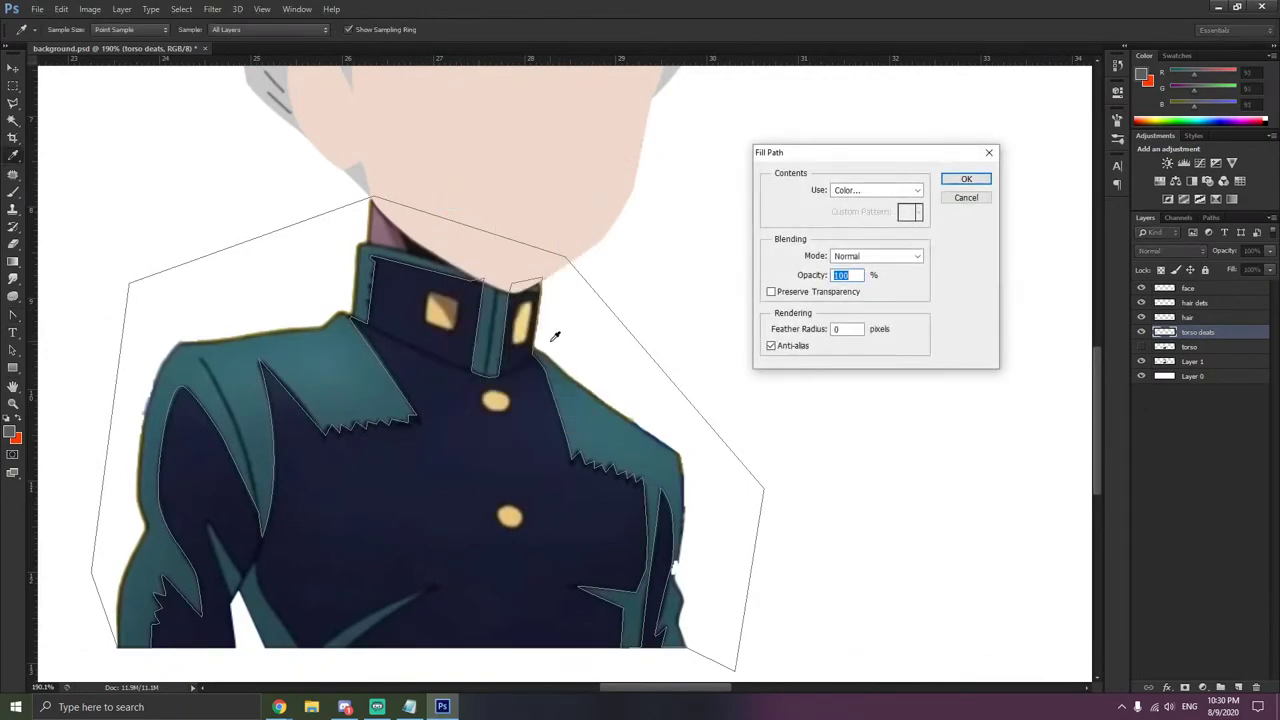
left_click(883, 198)
left_click(880, 222)
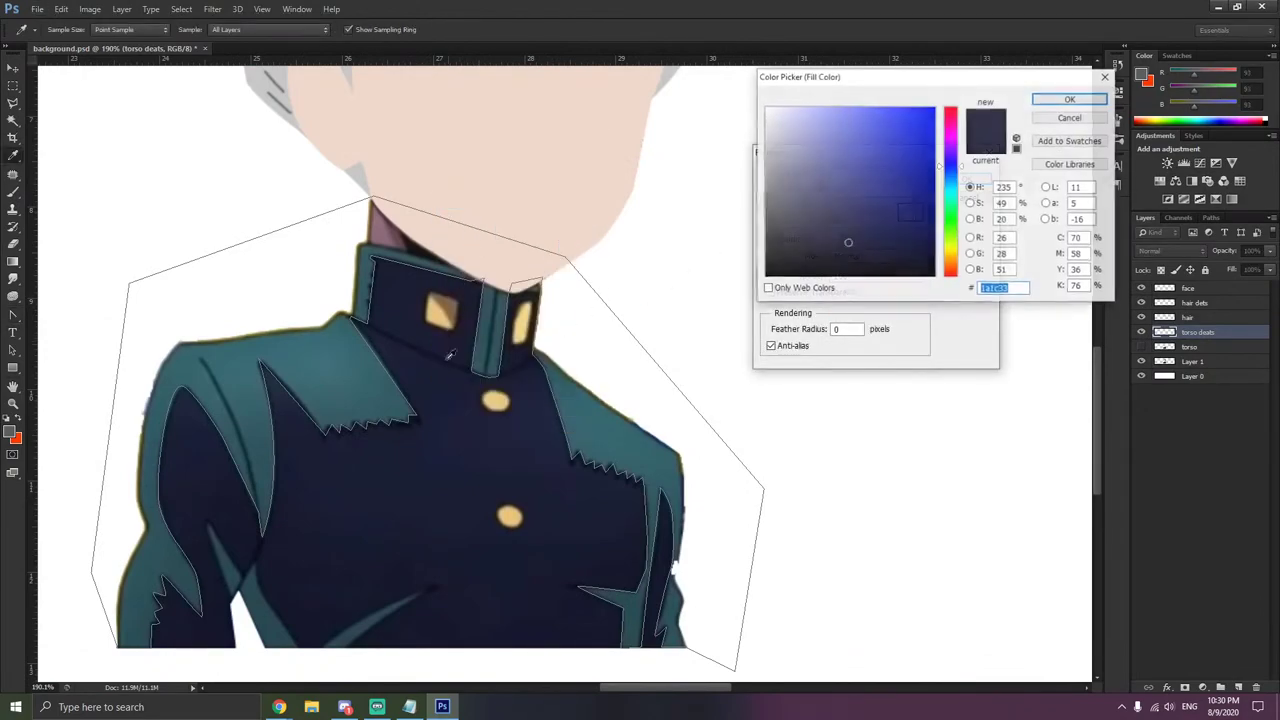
left_click(360, 369)
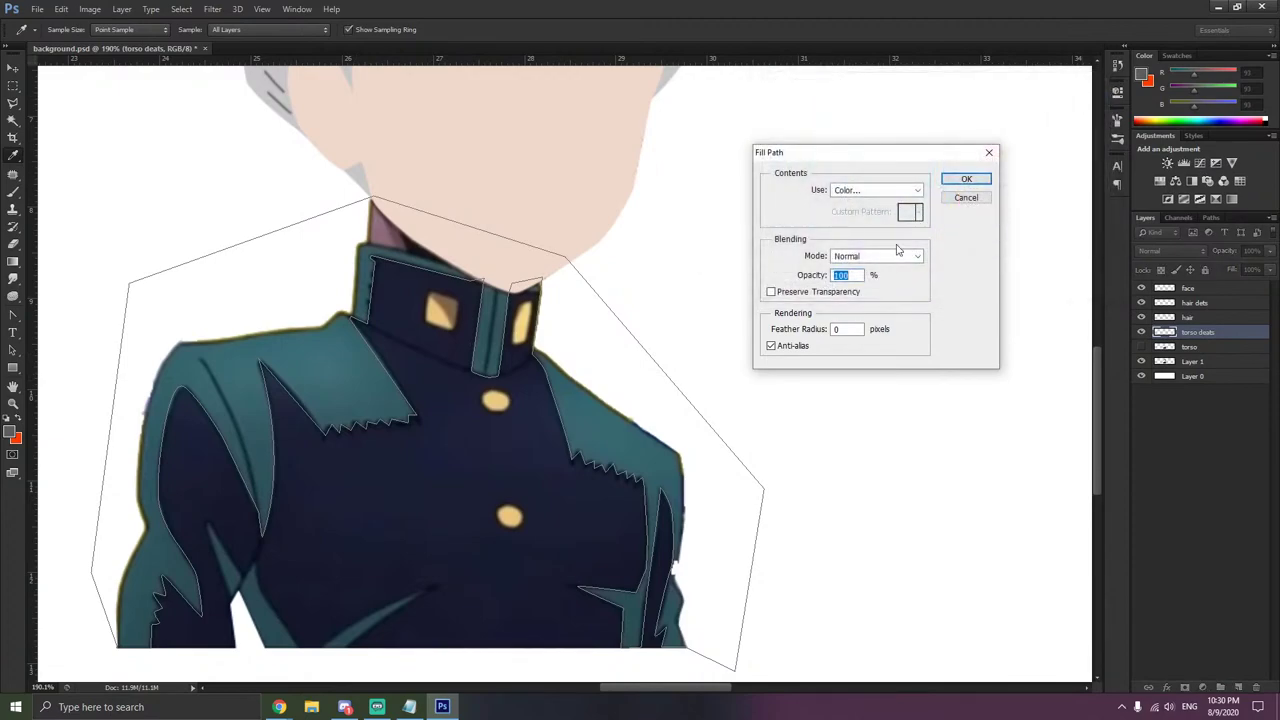
left_click(966, 179)
scroll(743, 287, "down", 1)
scroll(743, 290, "down", 1)
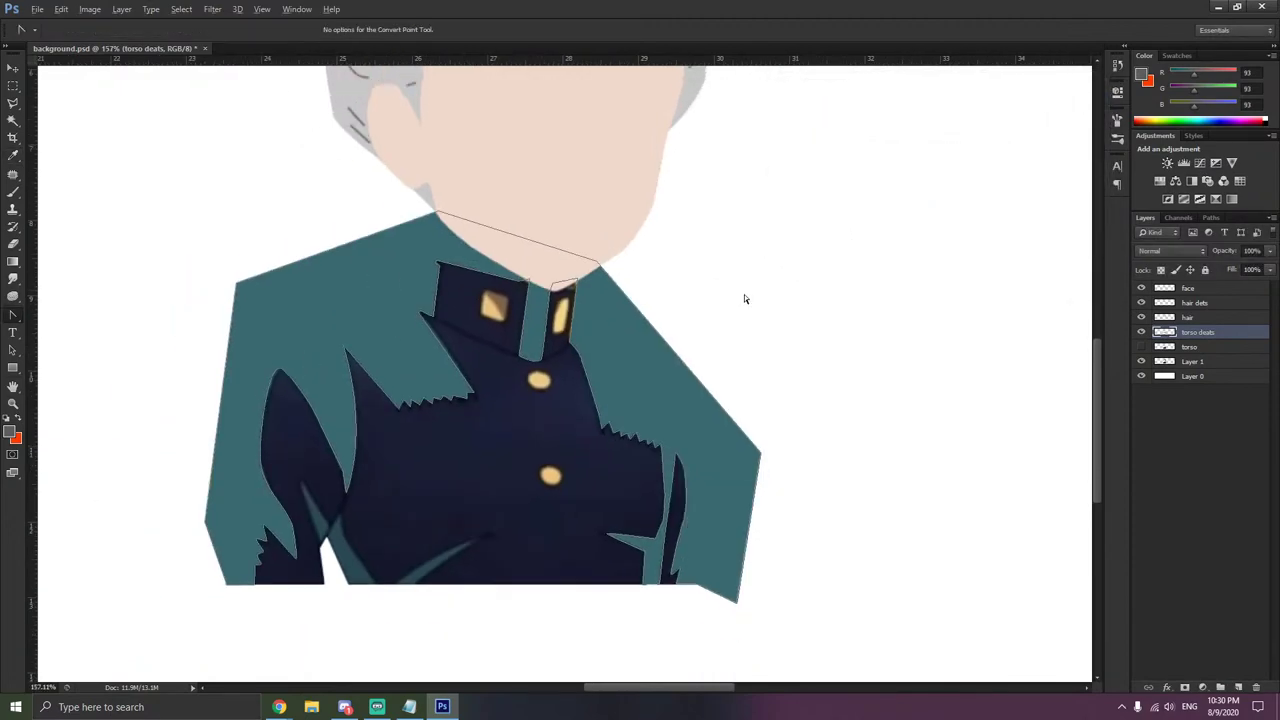
- Show the torso layer, select its navy shape with the Magic Wand, and invert the selection
left_click(1138, 347)
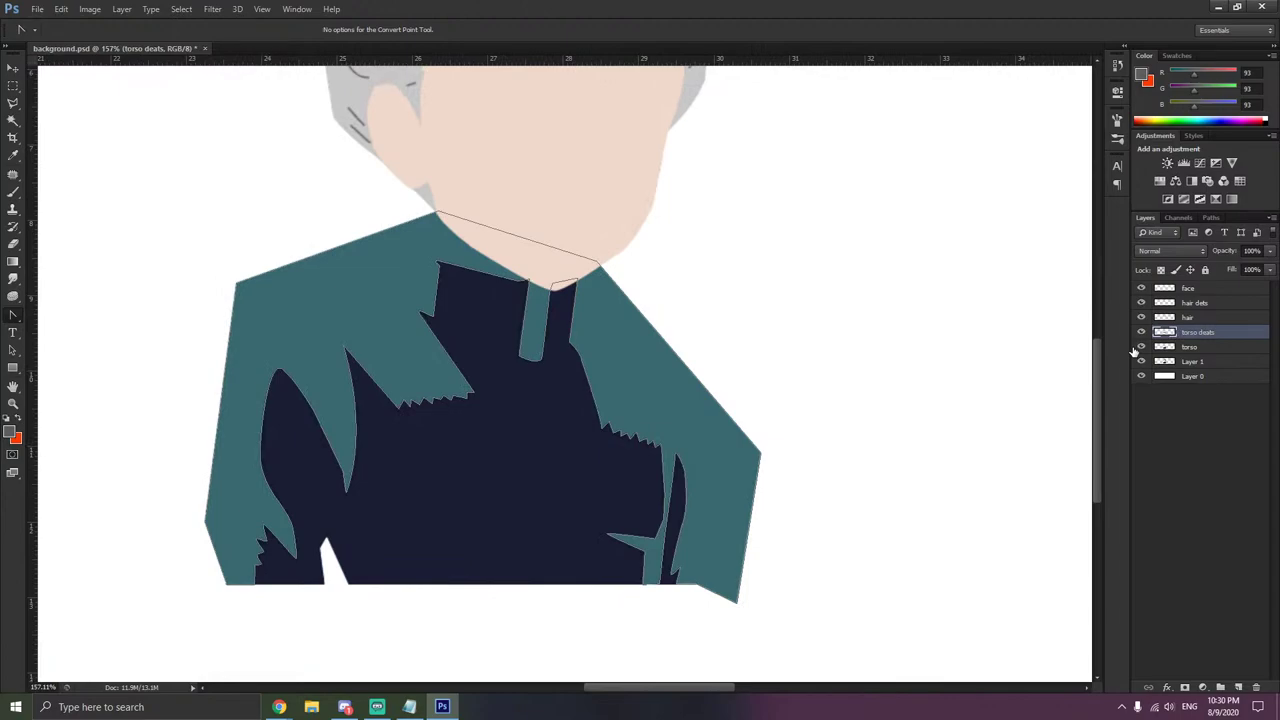
left_click(1203, 347)
left_click(13, 120)
left_click(537, 420)
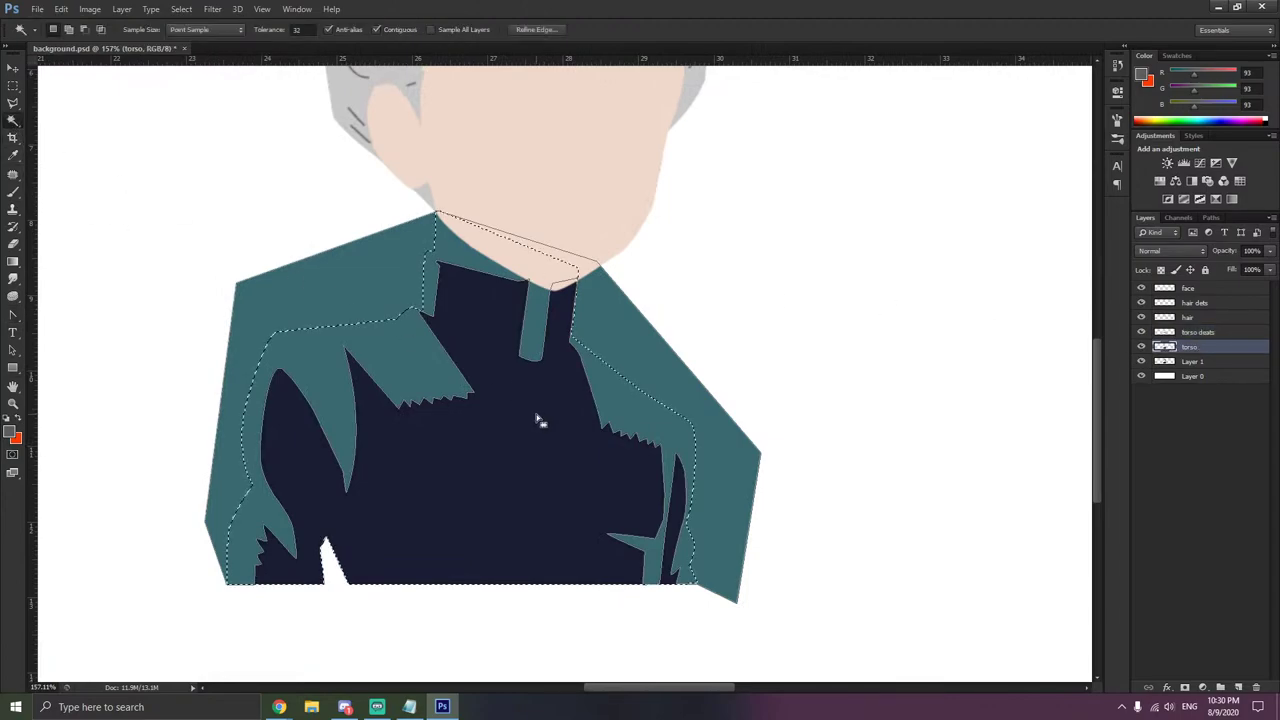
right_click(537, 417)
left_click(602, 274)
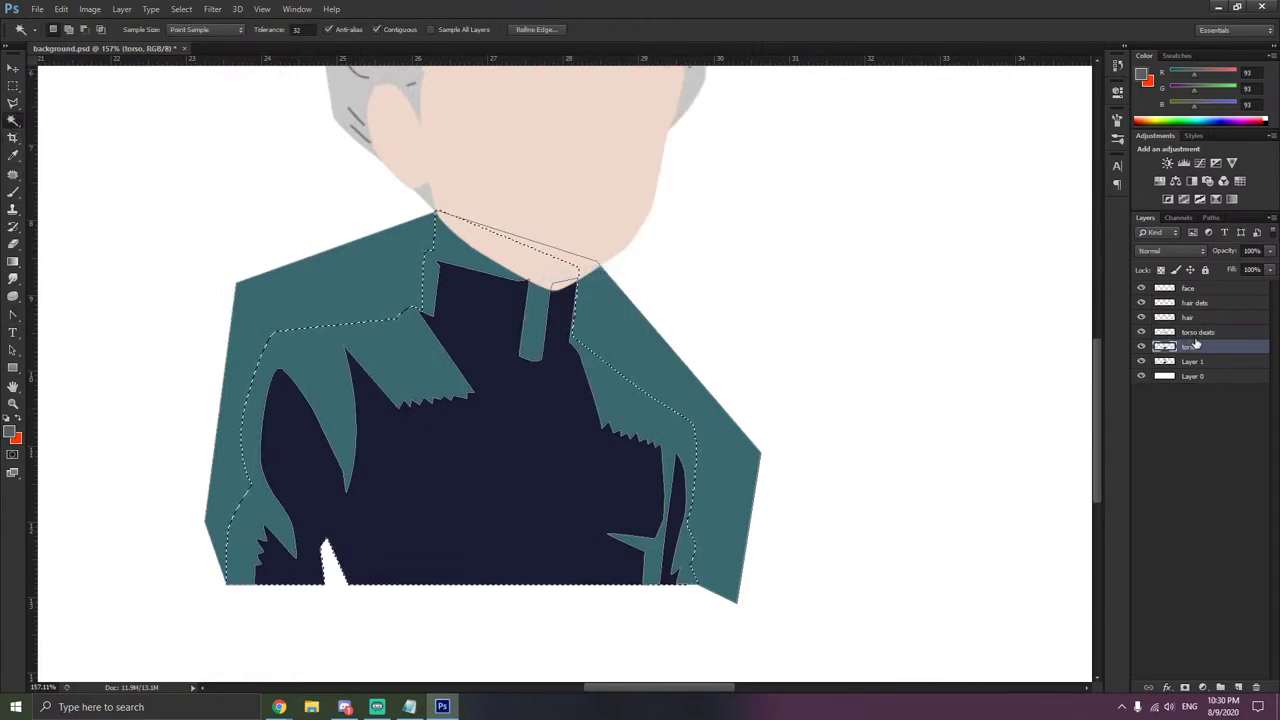
- Delete the teal outside the torso silhouette on the torso deats layer, and deselect
left_click(1196, 332)
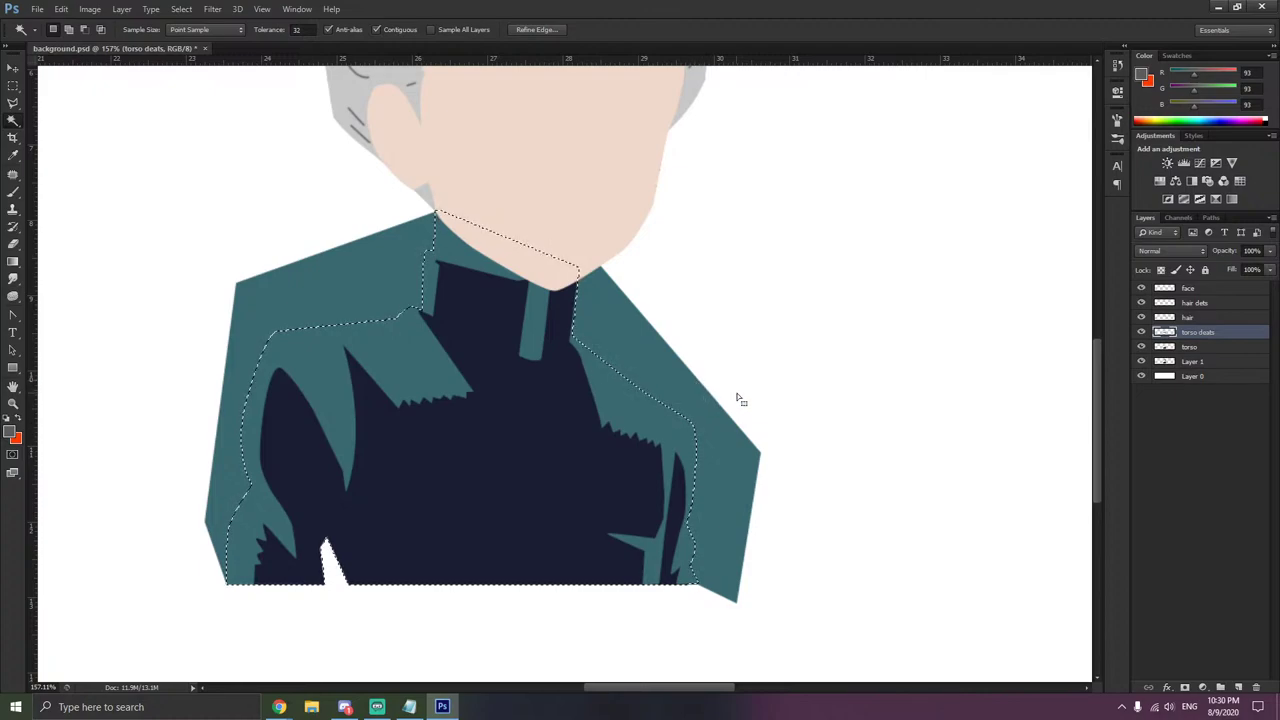
scroll(737, 399, "down", 3)
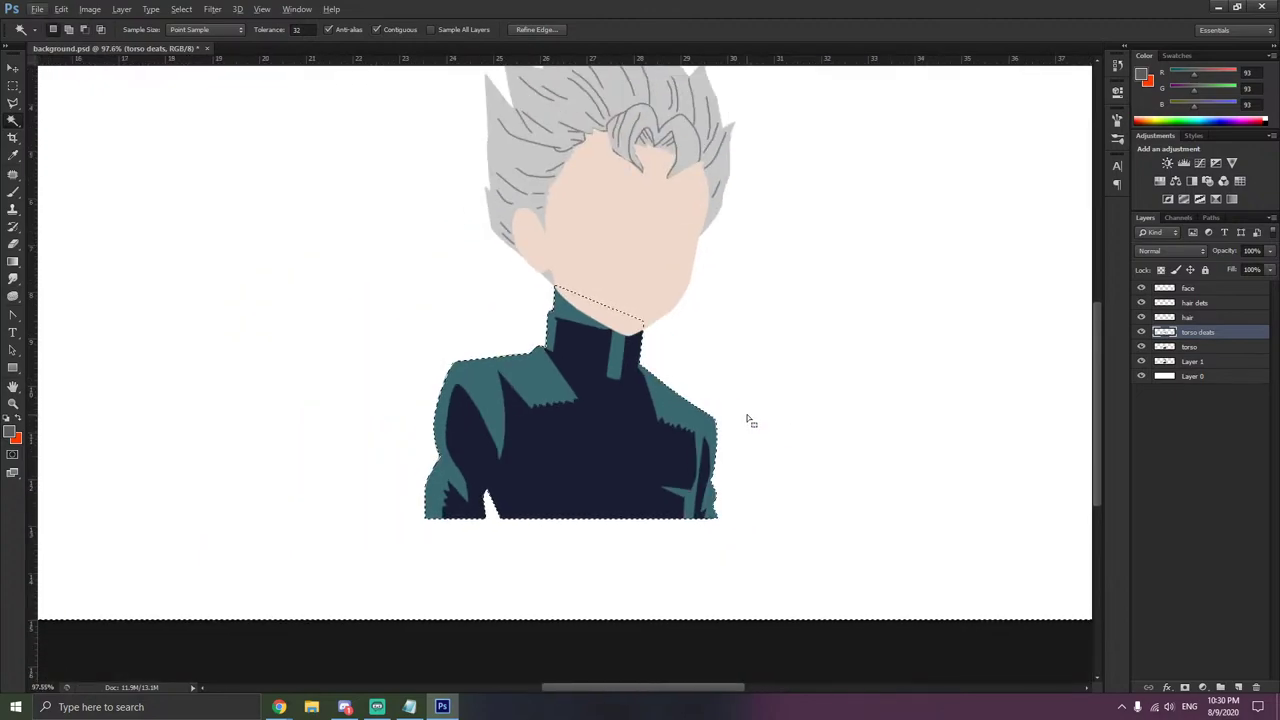
scroll(655, 415, "up", 3)
right_click(534, 406)
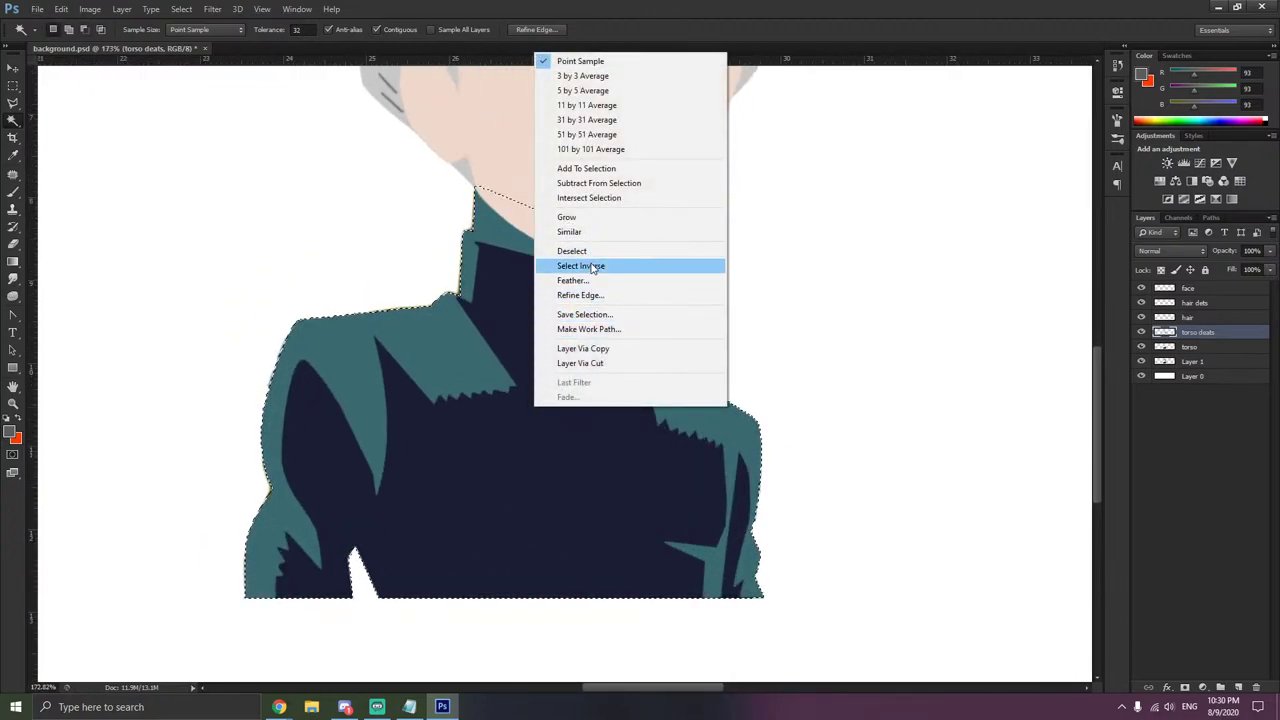
left_click(575, 251)
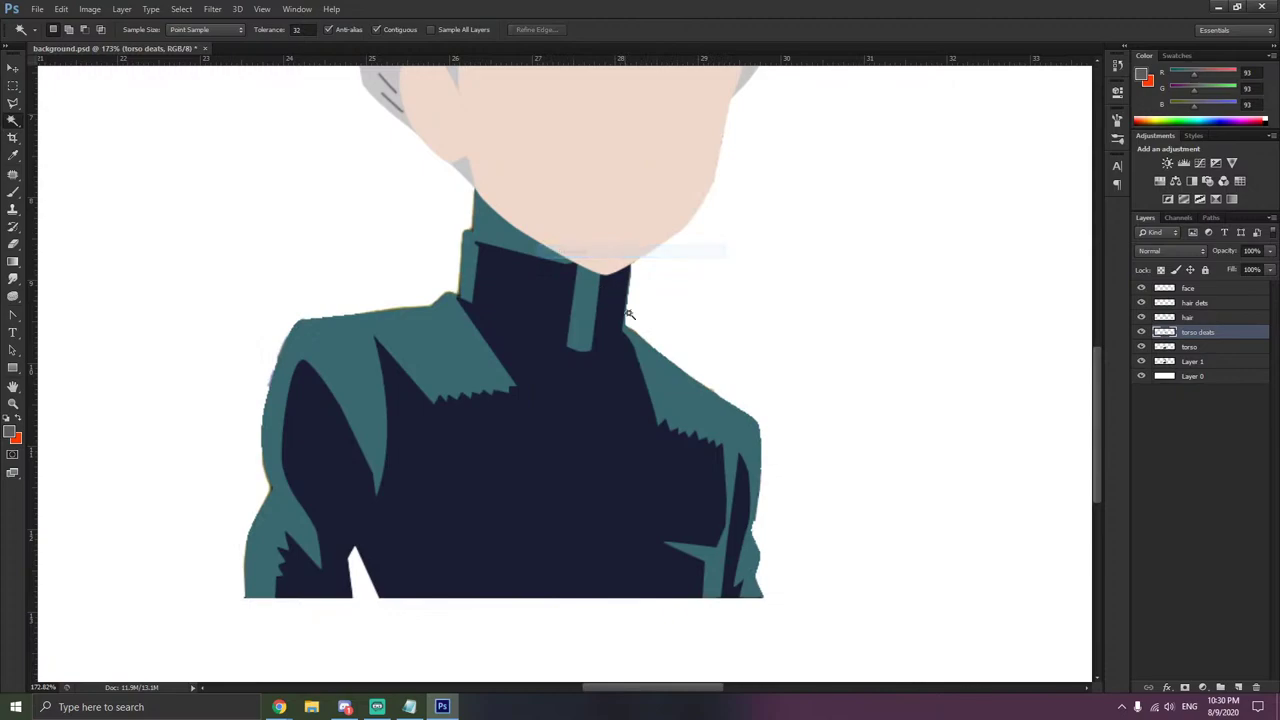
- Hide the torso layer and outline the unfilled teal folds at the left-hand underarm and lower chest with a polygonal lasso selection
left_click(1141, 332)
left_click(1141, 332)
left_click(1141, 347)
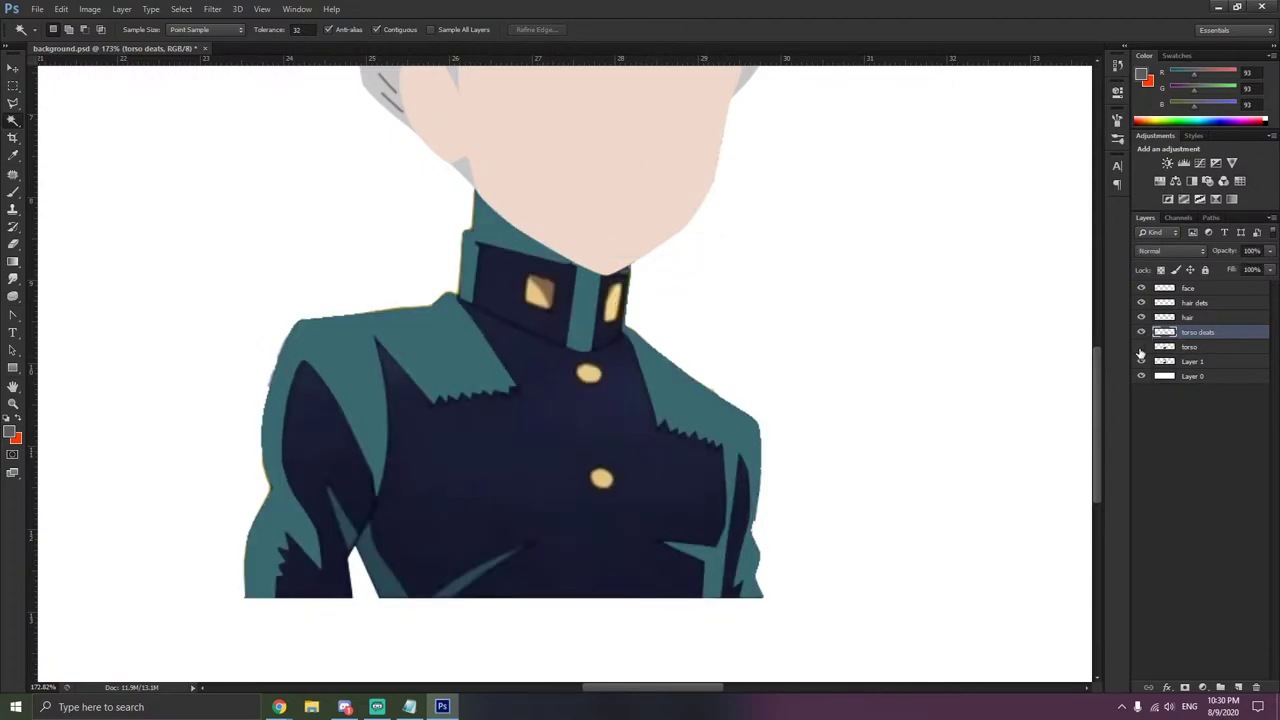
scroll(360, 565, "up", 4)
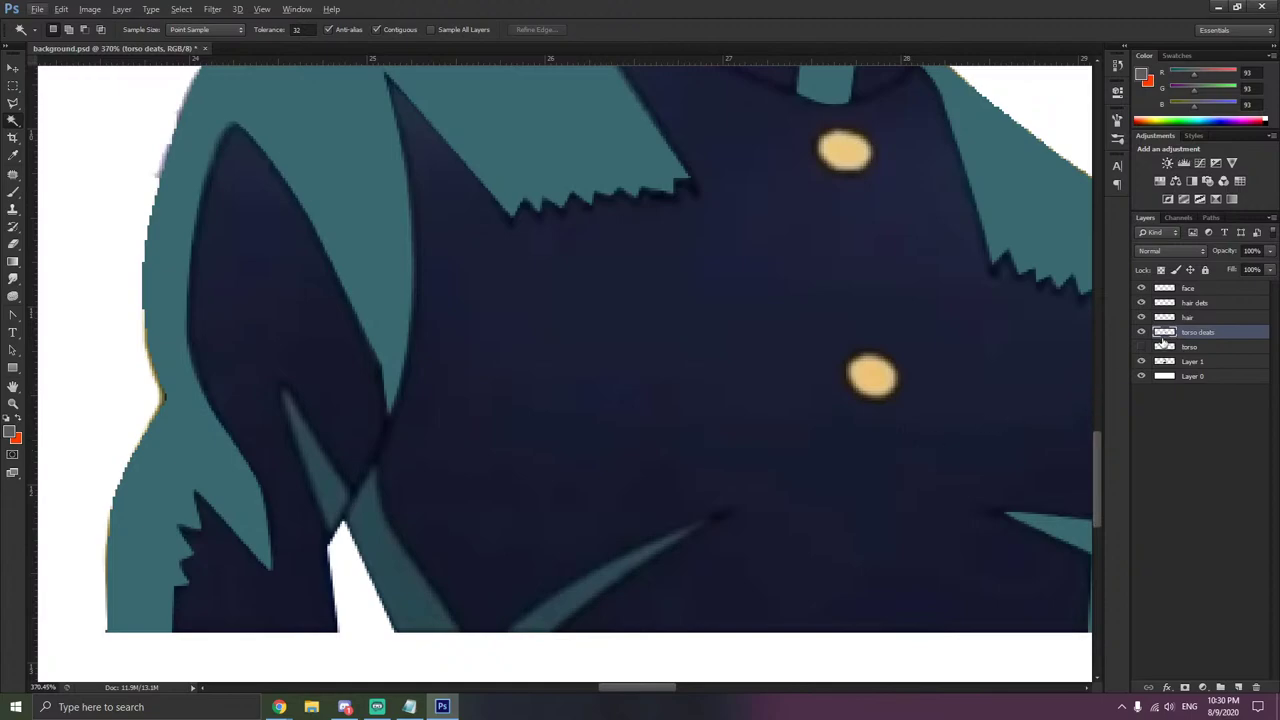
scroll(91, 354, "up", 1)
left_click(13, 103)
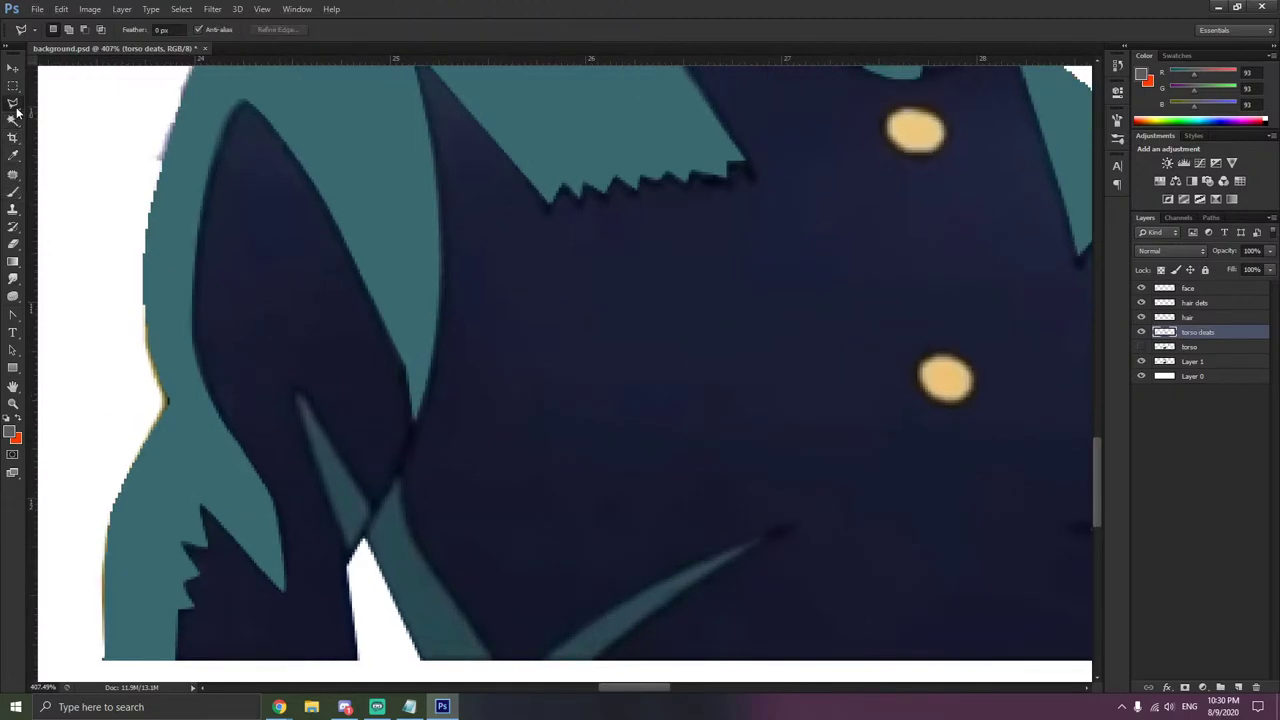
scroll(371, 467, "down", 1)
scroll(373, 480, "up", 1)
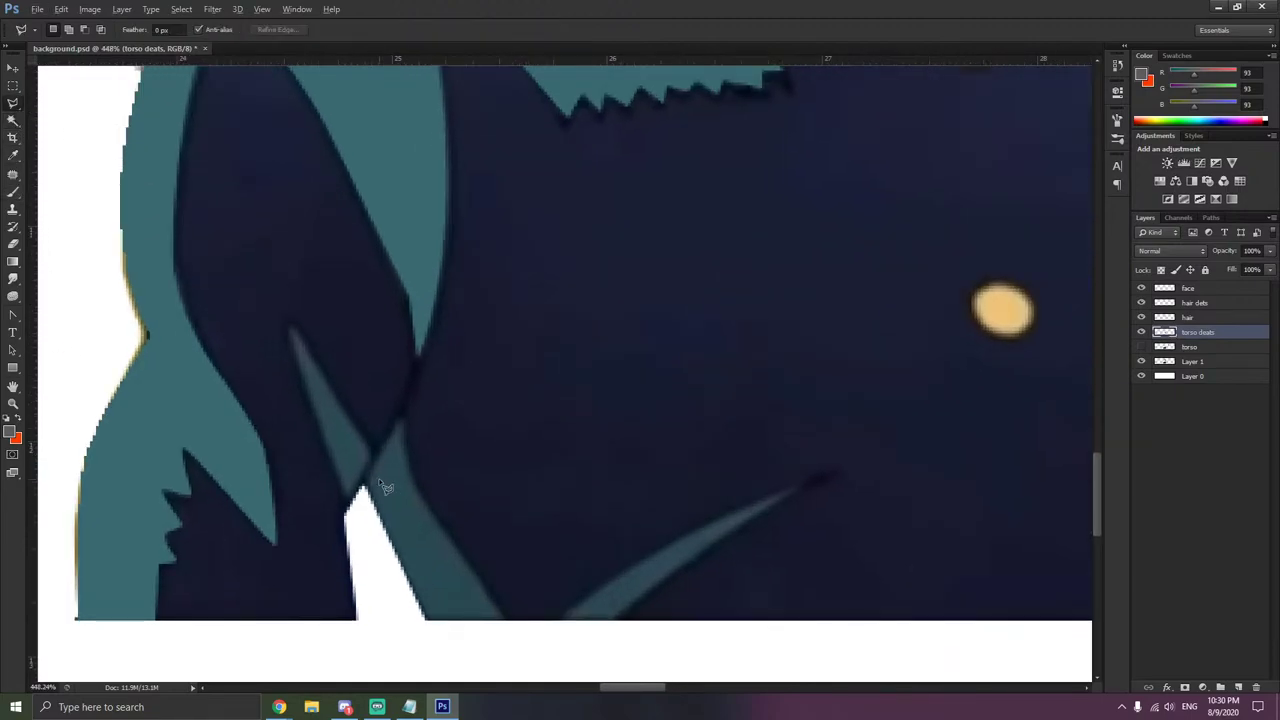
left_click(293, 321)
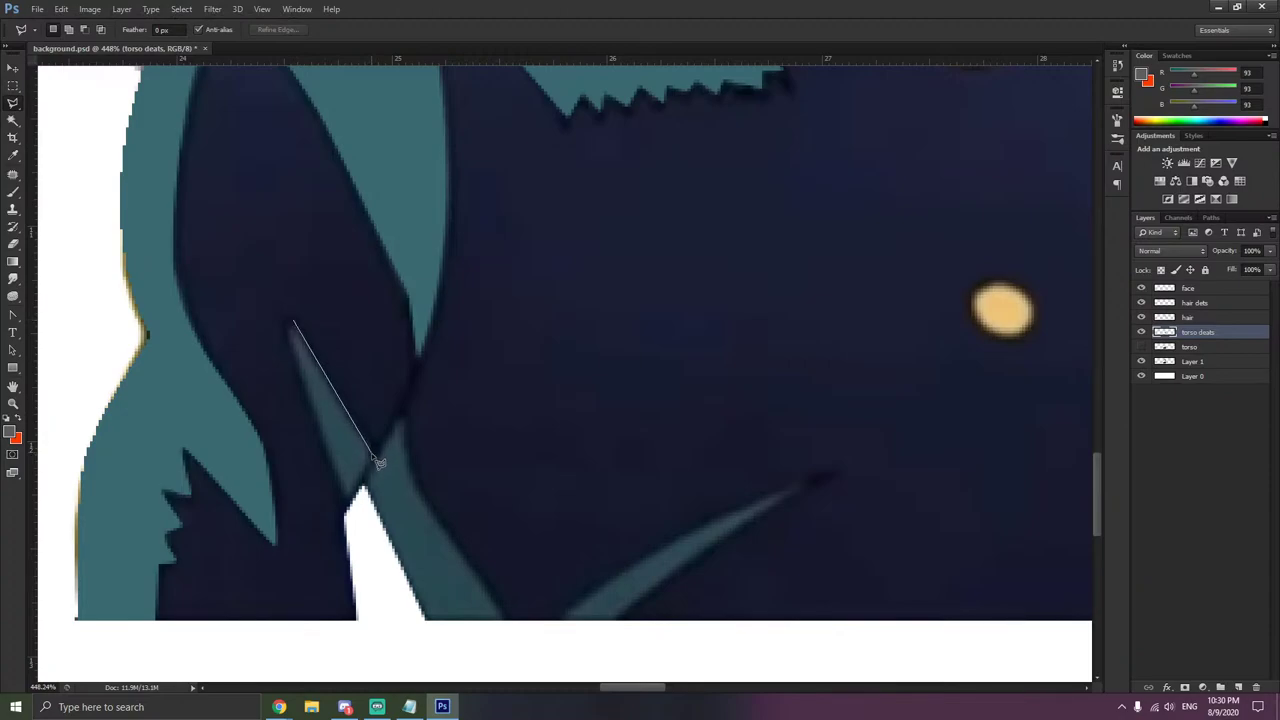
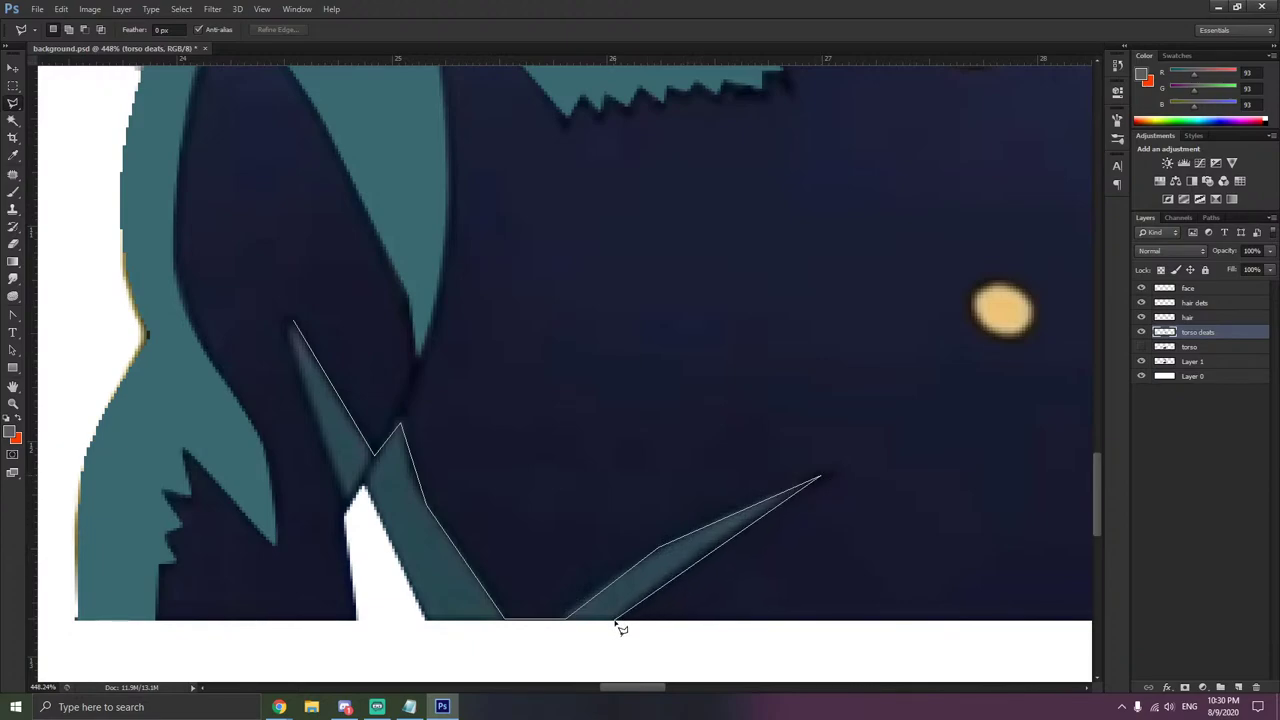
left_click(428, 621)
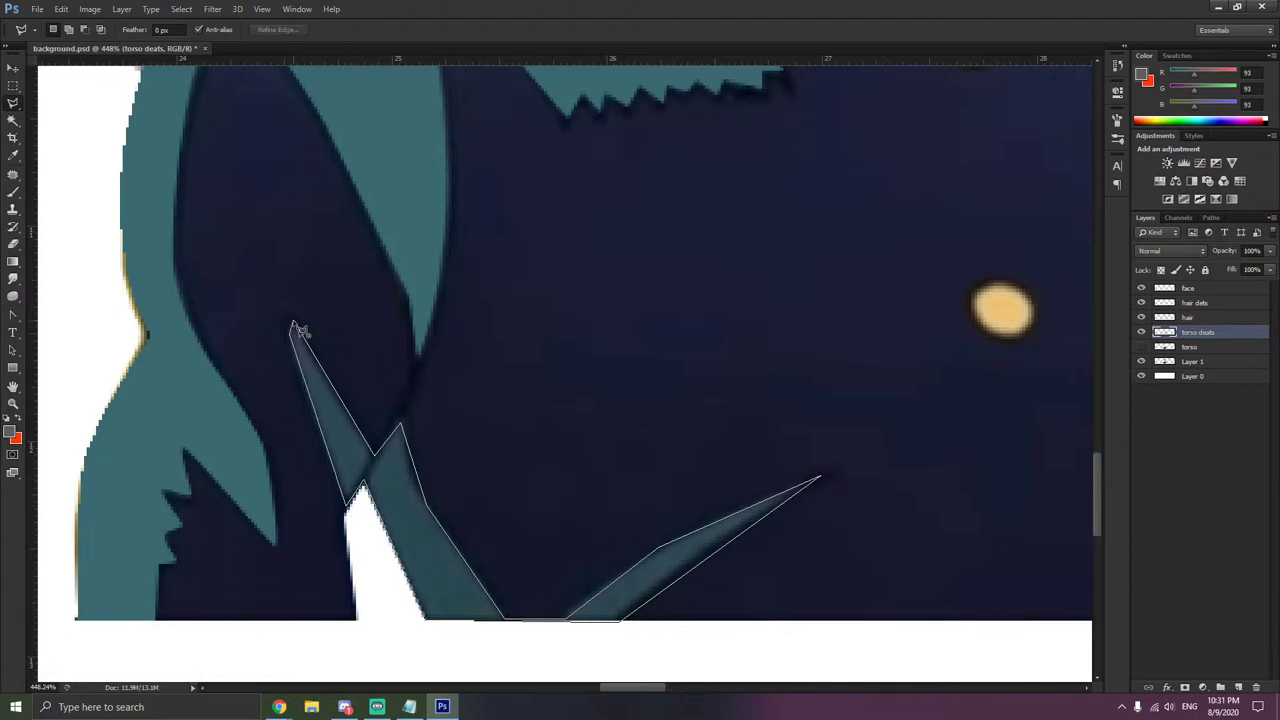
left_click(296, 327)
- Fill the selected underarm and chest folds with the jacket's sampled teal in Normal mode at 100% opacity, and deselect
right_click(417, 528)
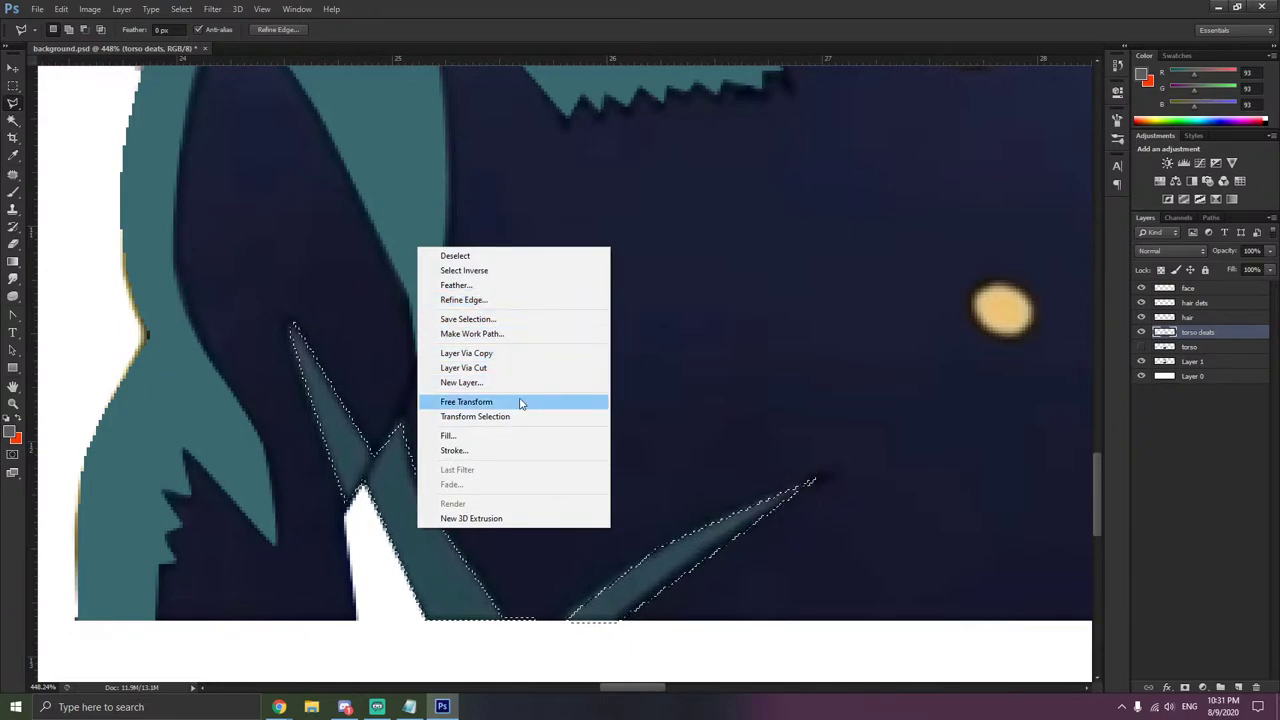
left_click(470, 436)
left_click(630, 218)
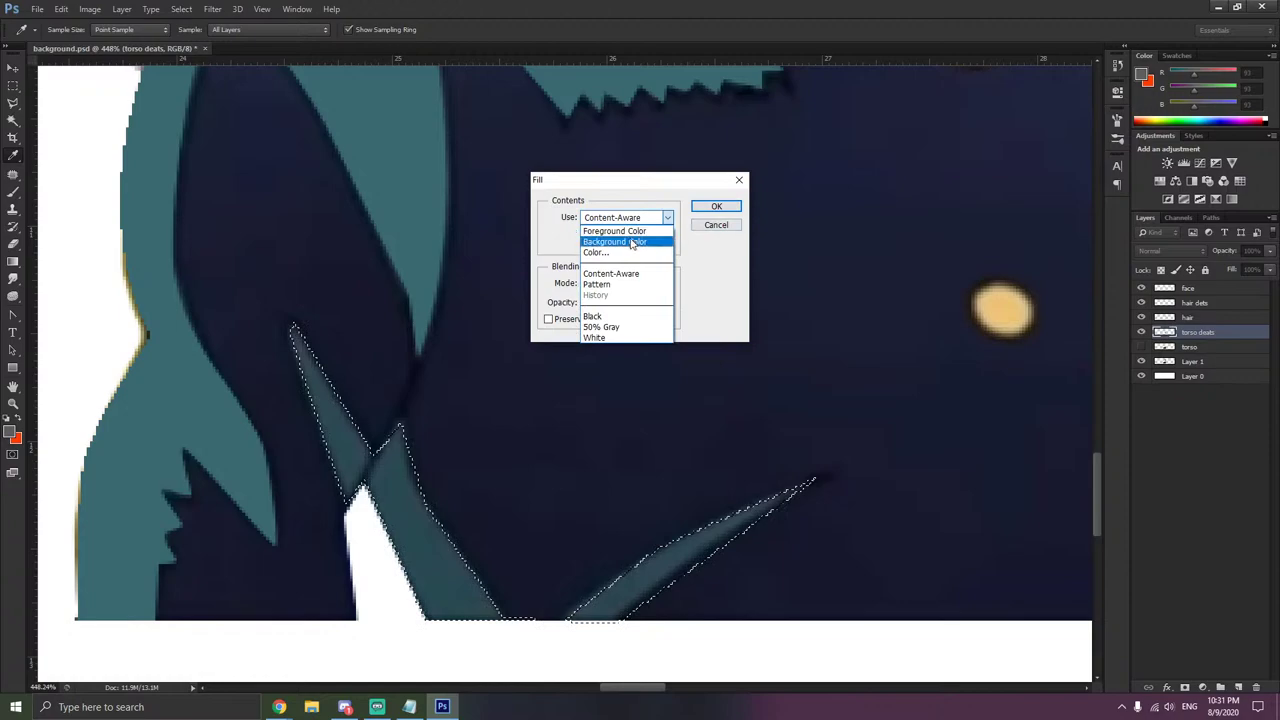
left_click(620, 252)
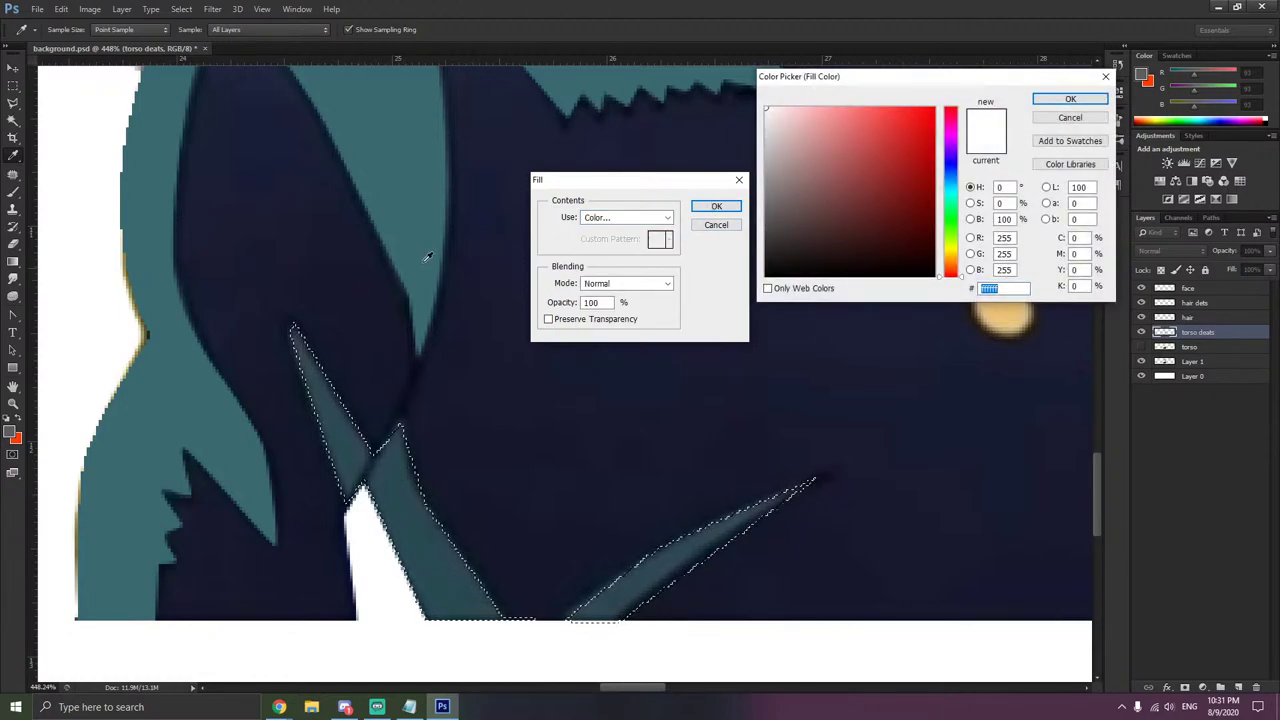
left_click(431, 231)
left_click(1070, 99)
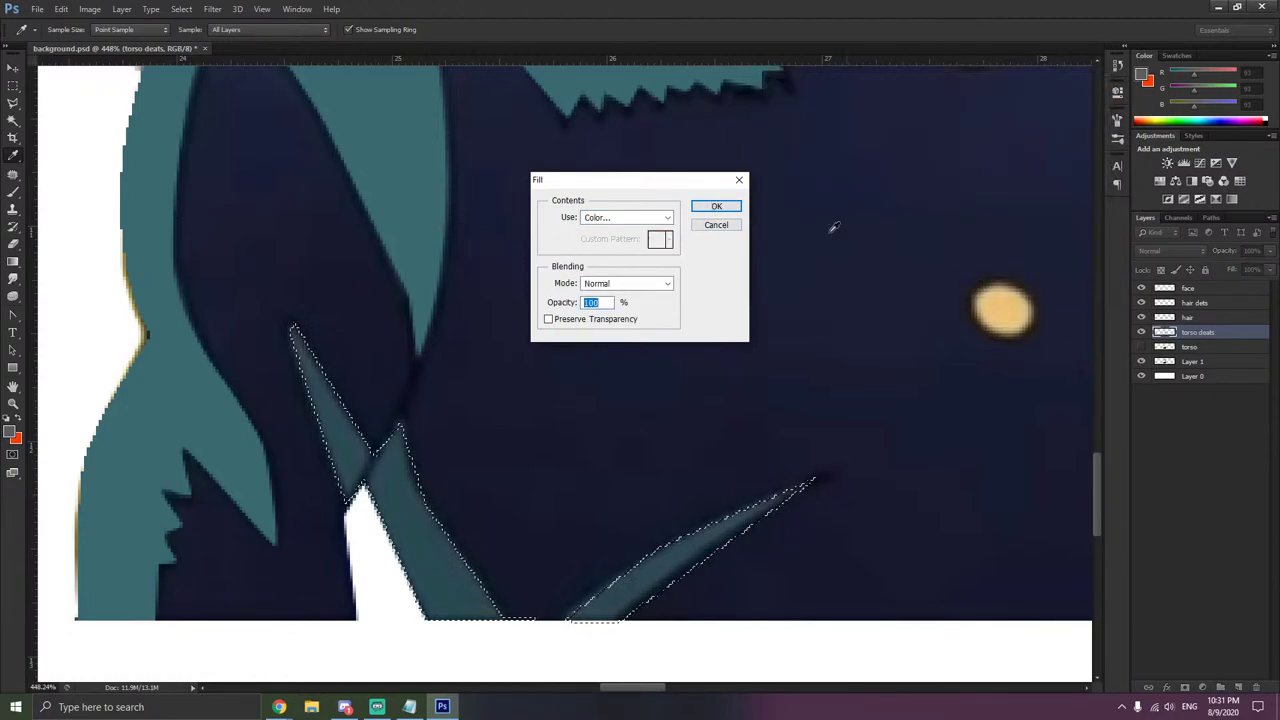
left_click(717, 207)
key("l")
right_click(546, 354)
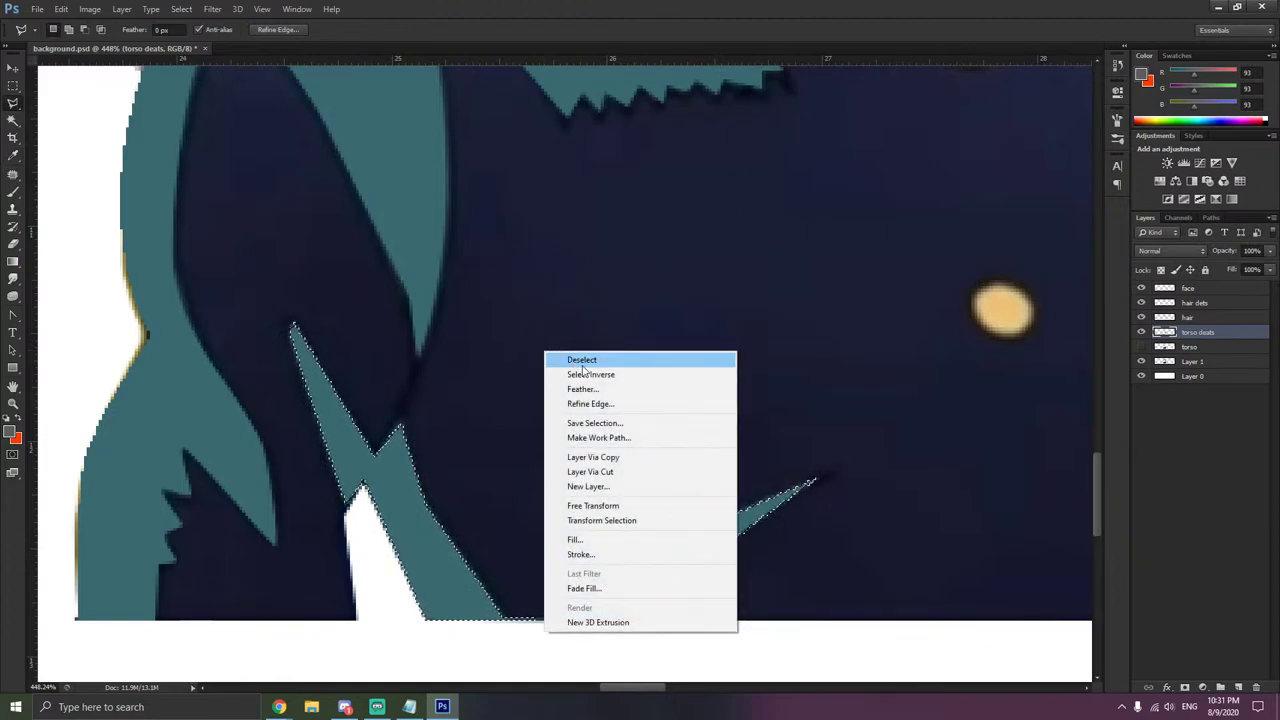
left_click(583, 360)
scroll(581, 370, "down", 10)
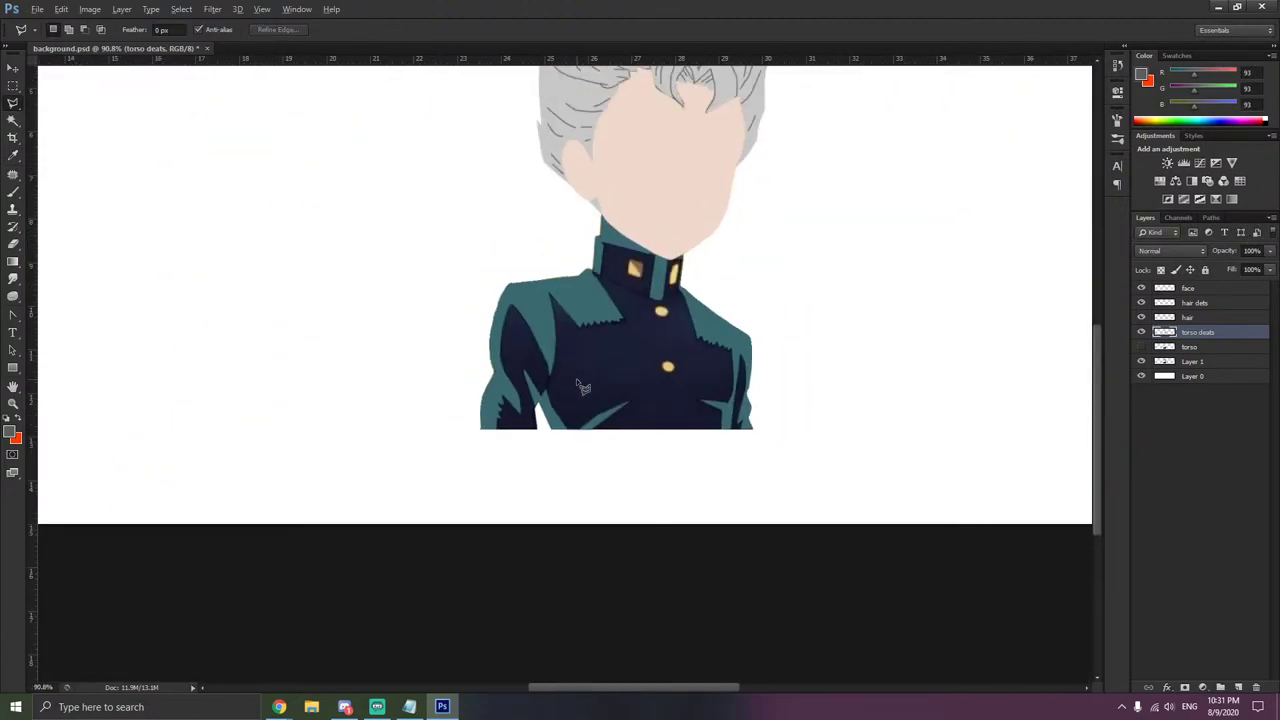
scroll(578, 382, "up", 4)
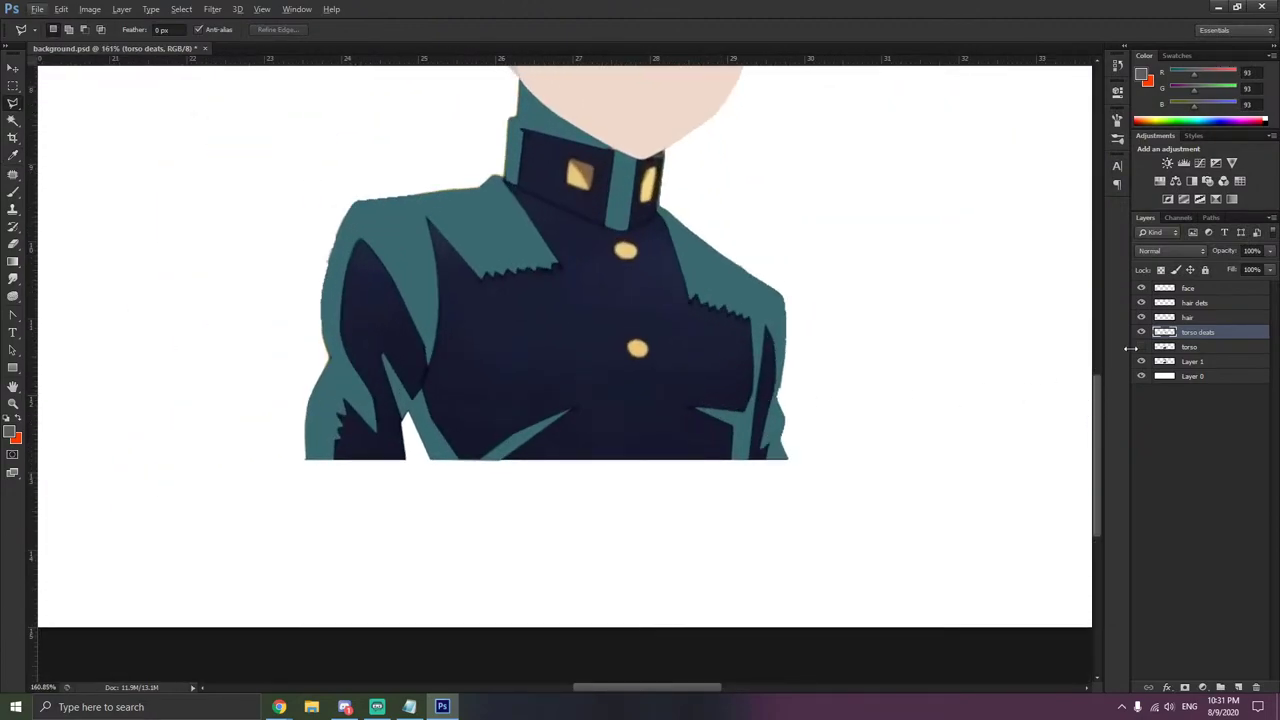
left_click(1140, 347)
left_click(1140, 347)
- Draw an elliptical marquee selection around the lower gold chest button and adjust it to fit the button's outline
scroll(569, 371, "up", 8)
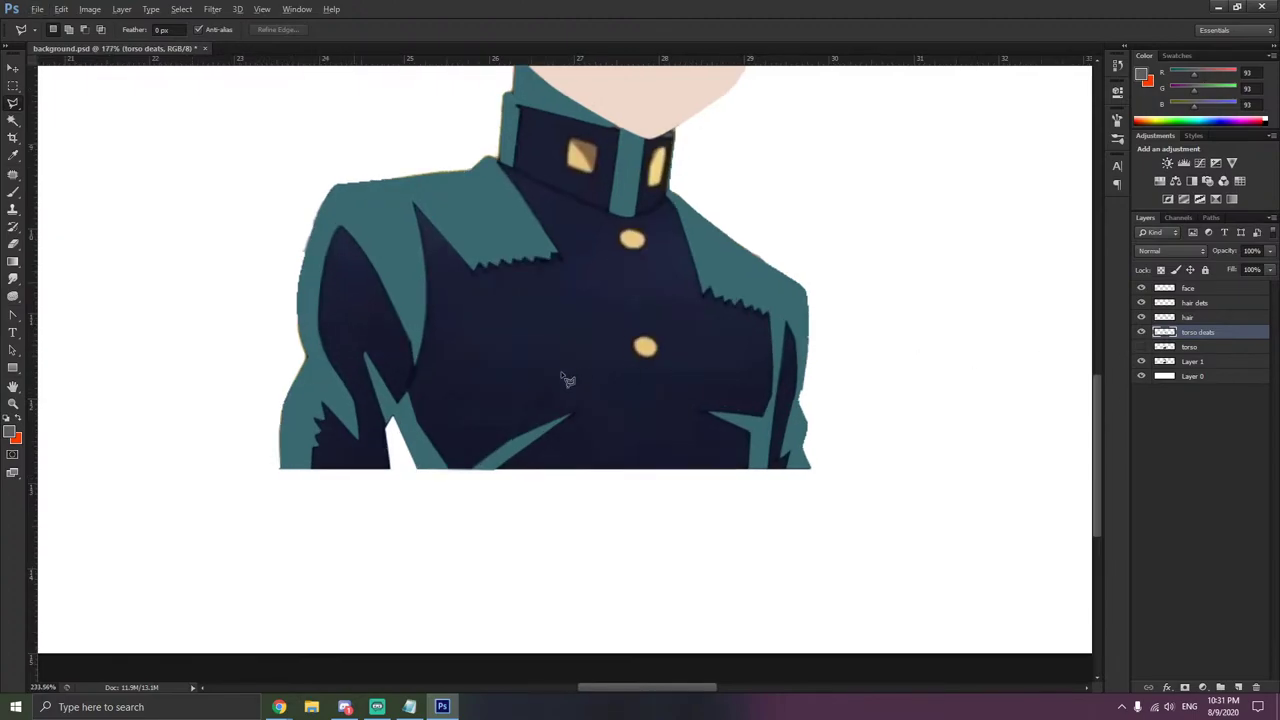
scroll(694, 366, "up", 2)
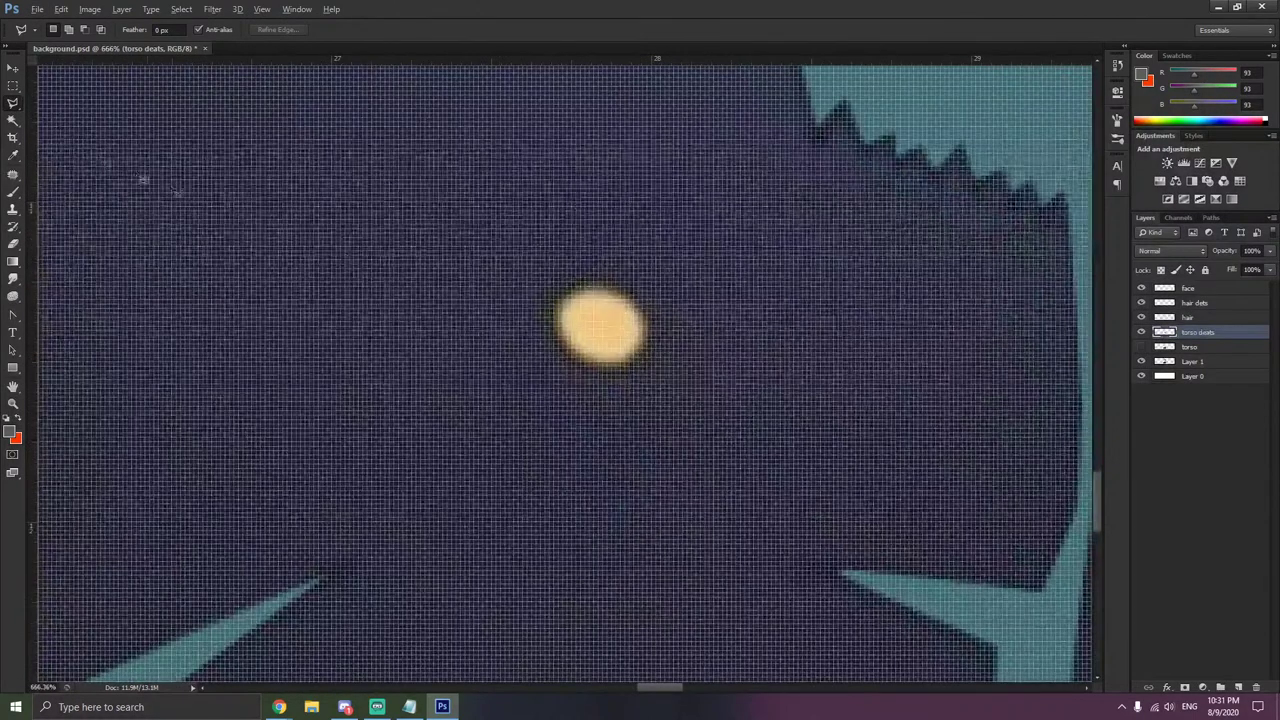
right_click(13, 103)
left_click(68, 101)
left_click(14, 87)
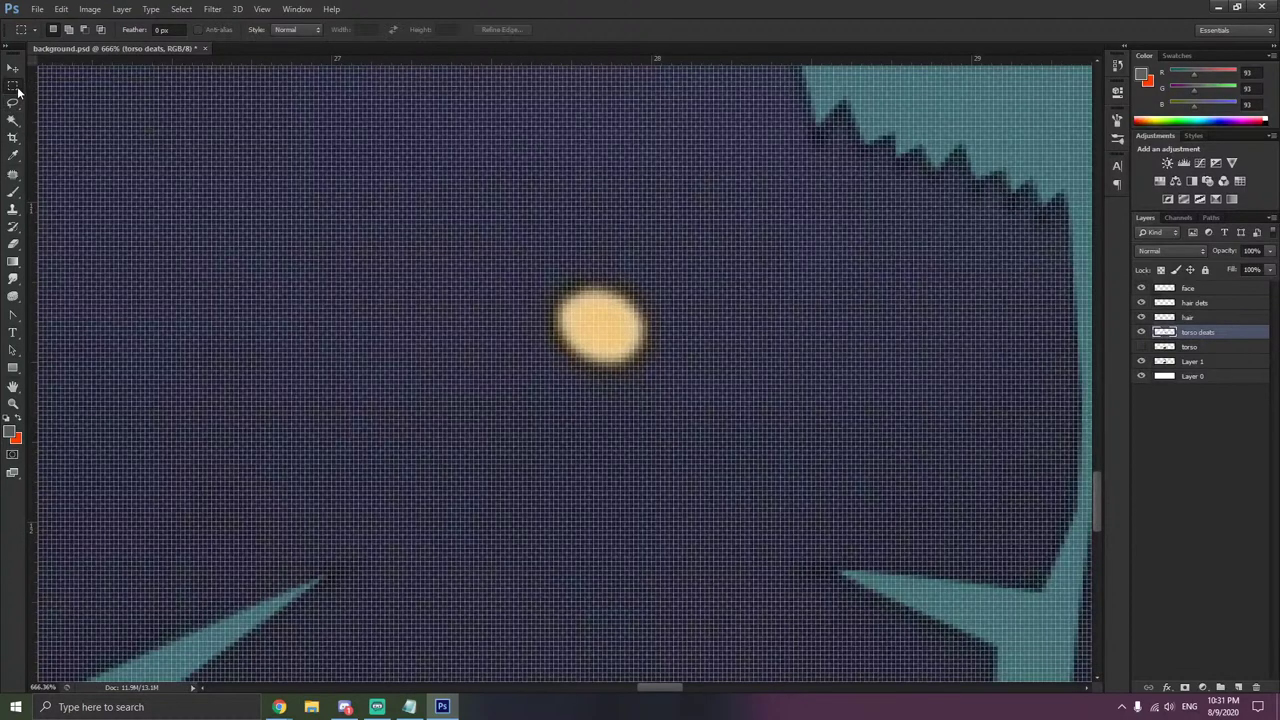
right_click(9, 88)
left_click(68, 97)
left_click_drag(664, 368, 645, 395)
mouse_move(613, 327)
left_mouse_down()
mouse_move(608, 314)
mouse_move(614, 345)
left_mouse_up()
key("ctrl+t")
left_click(641, 267)
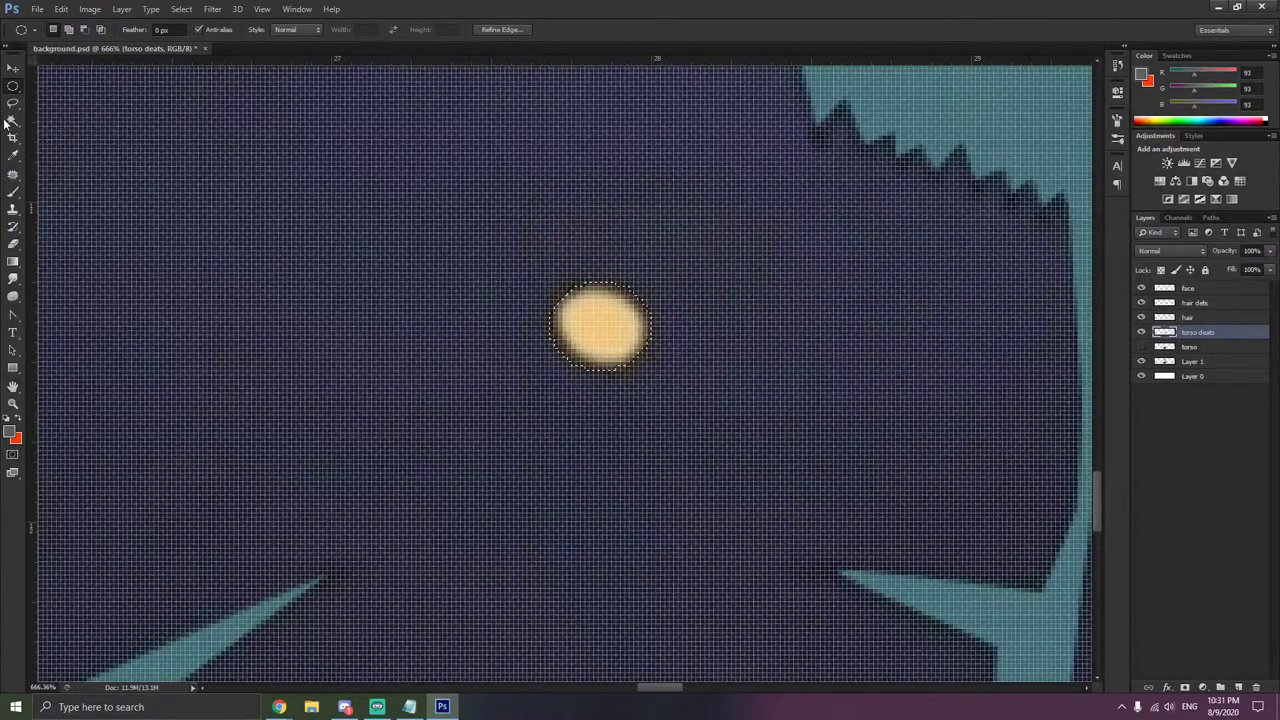
- Sample the lower chest button's gold, enlarge the brush to 78 px, paint the selected ellipse with it, and deselect
left_click(12, 149)
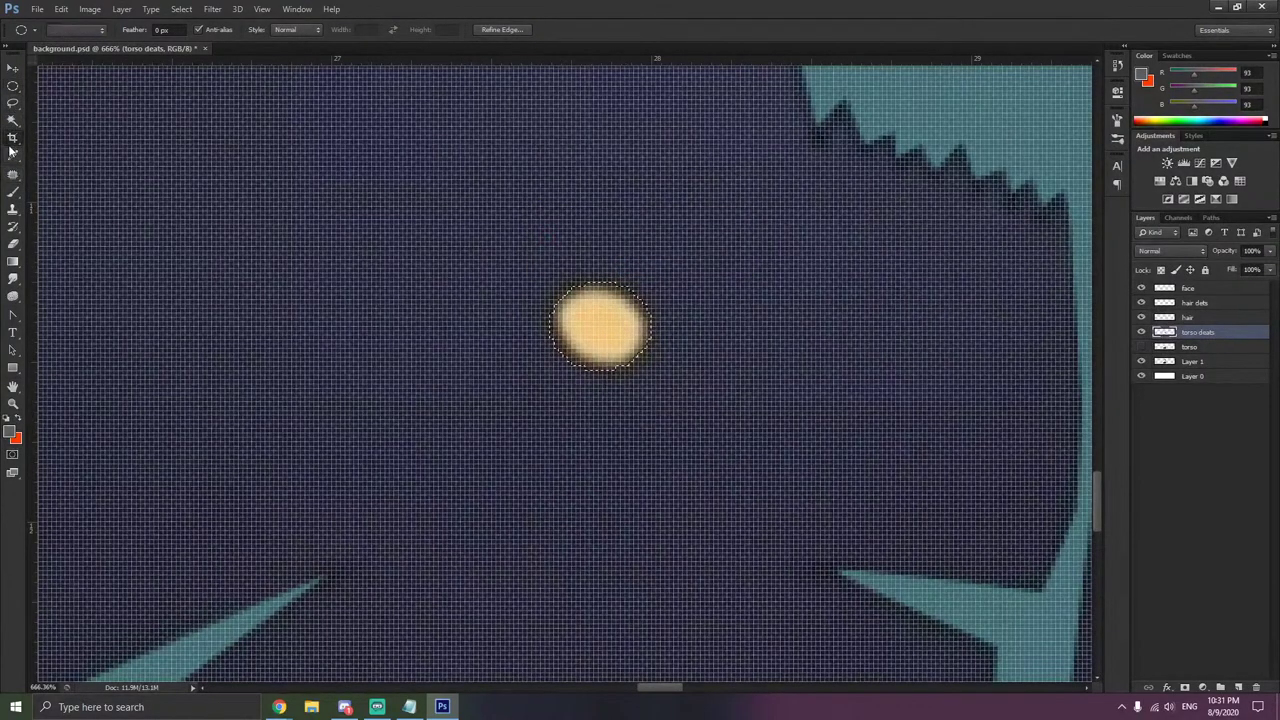
left_click(602, 315)
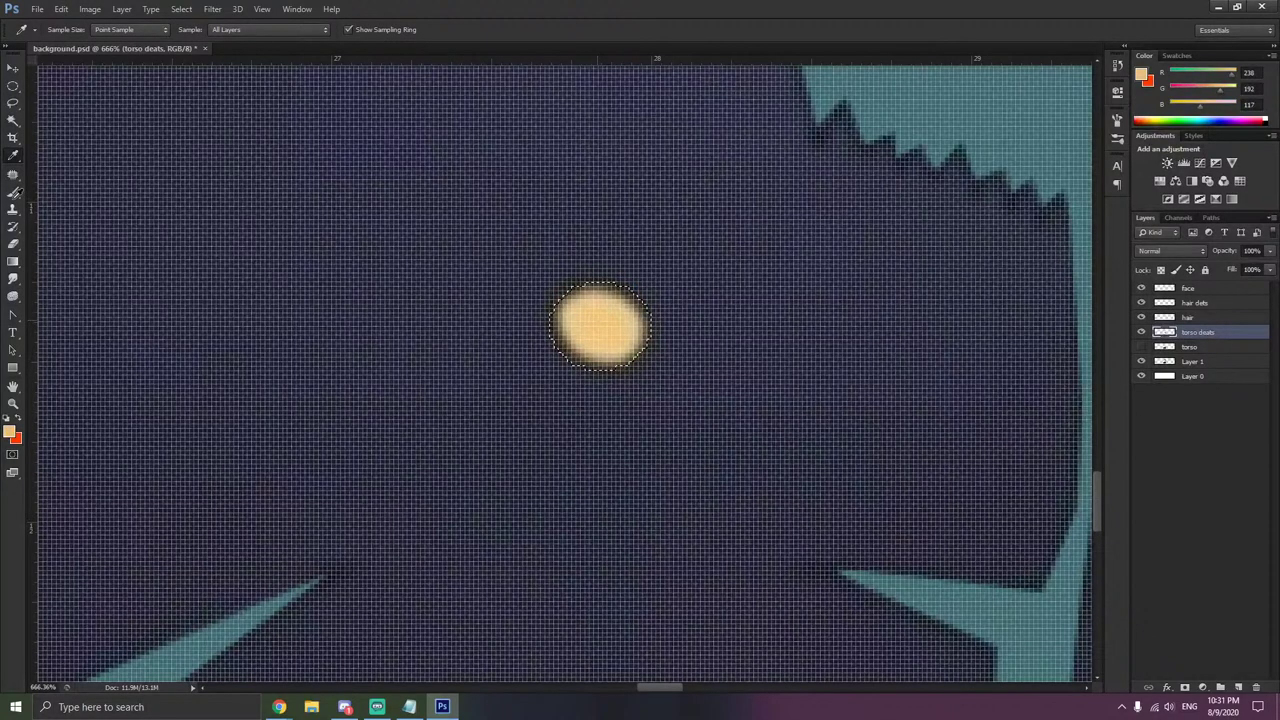
key("b")
right_click(598, 345)
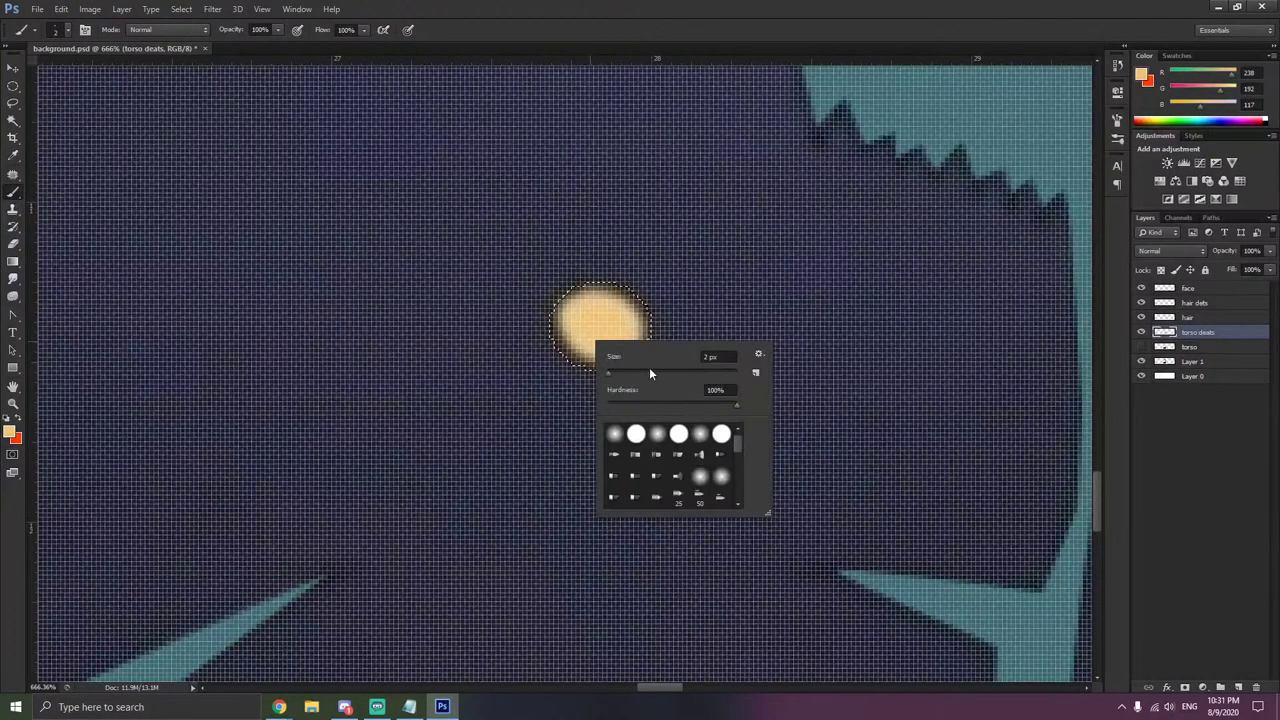
left_click(650, 373)
left_click(618, 329)
left_click(615, 329)
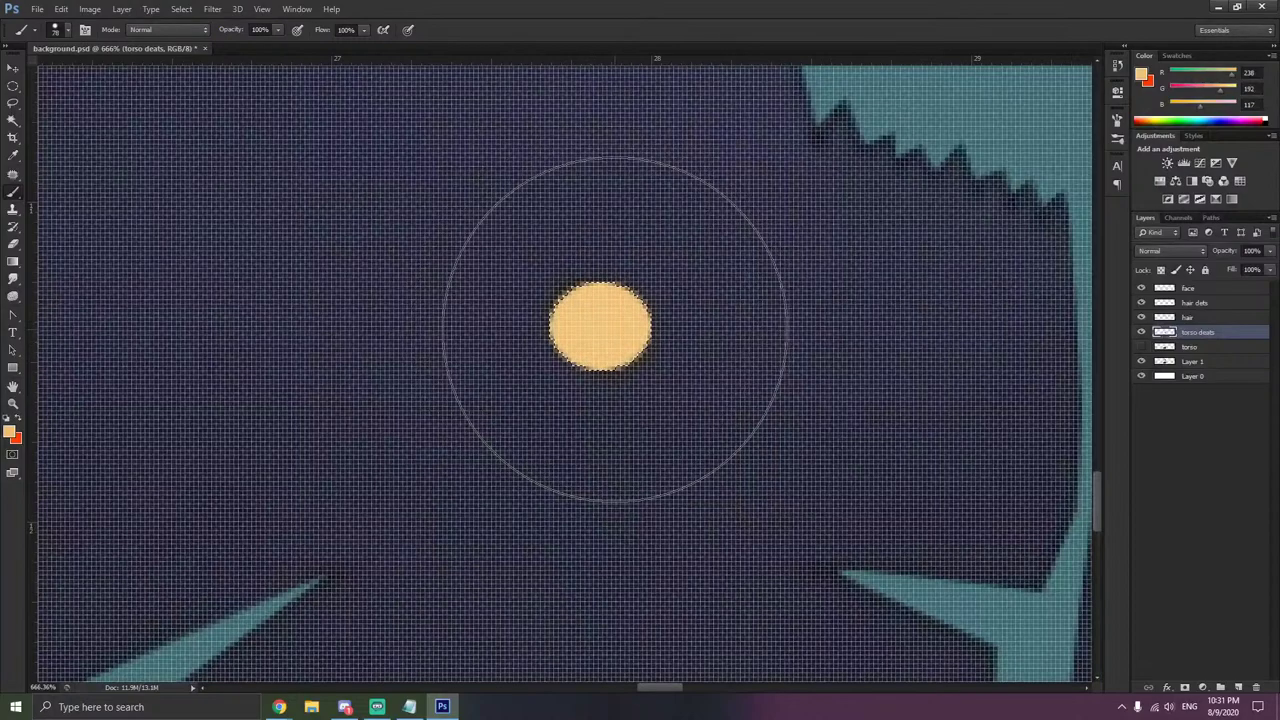
left_click(13, 69)
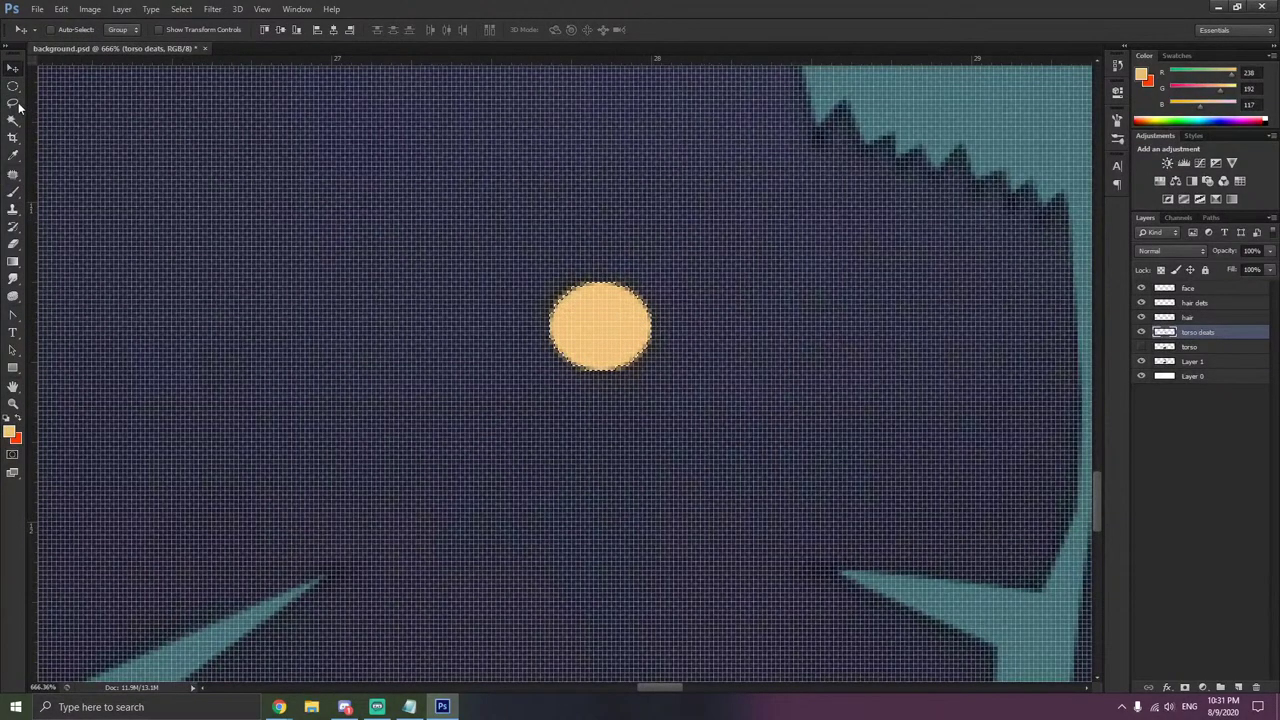
right_click(106, 142)
left_click(137, 150)
- Outline the upper gold chest button with an elliptical marquee selection fitted to its edge
scroll(590, 291, "down", 5)
scroll(632, 232, "up", 3)
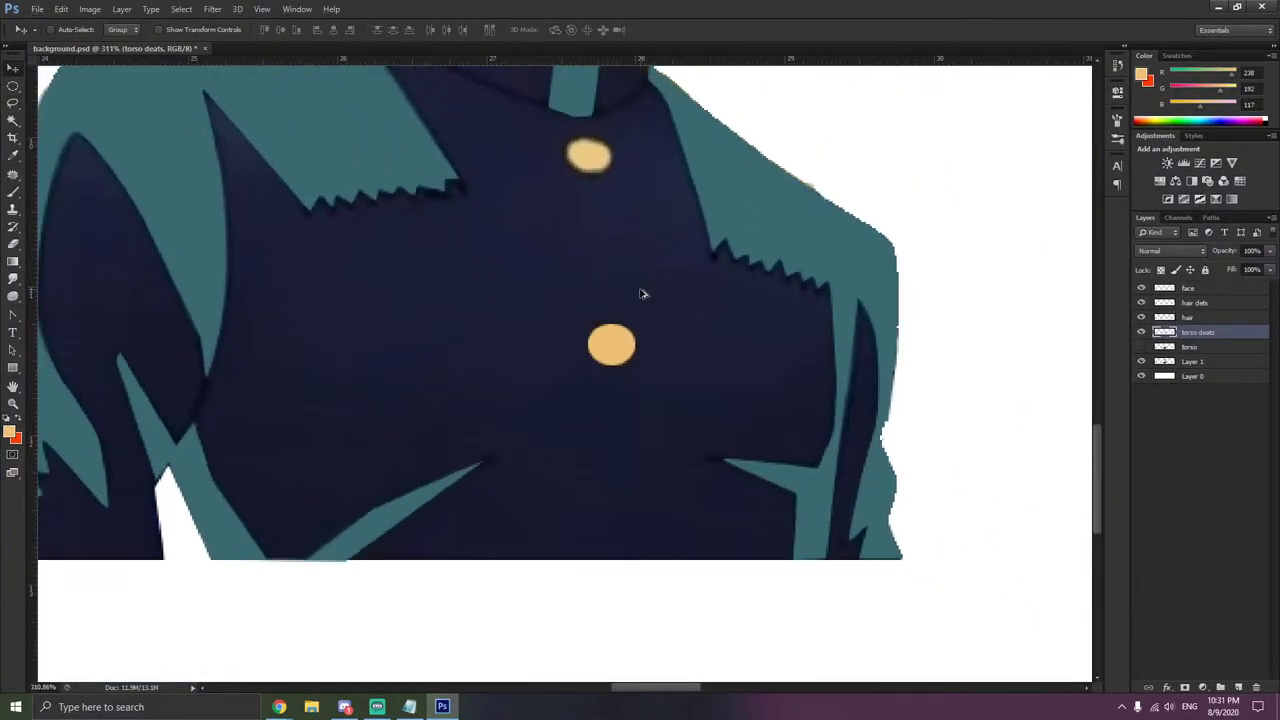
left_click(1141, 347)
left_click(1141, 349)
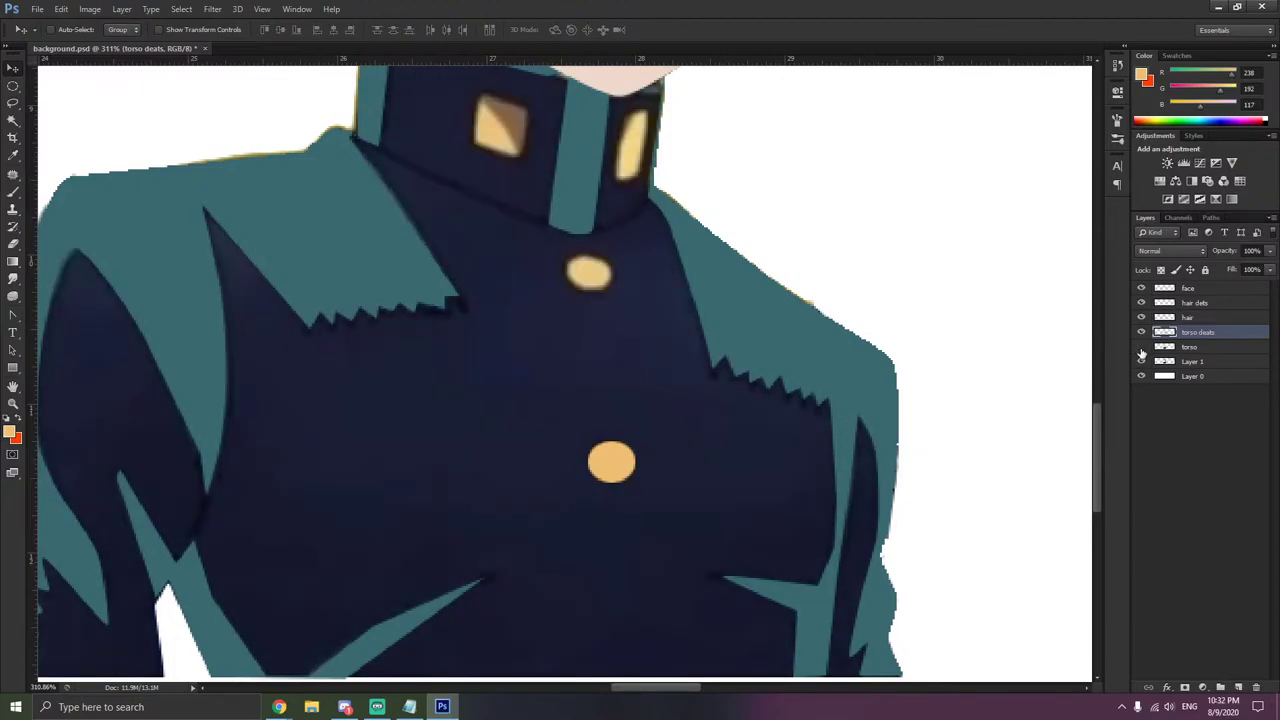
scroll(608, 443, "up", 5)
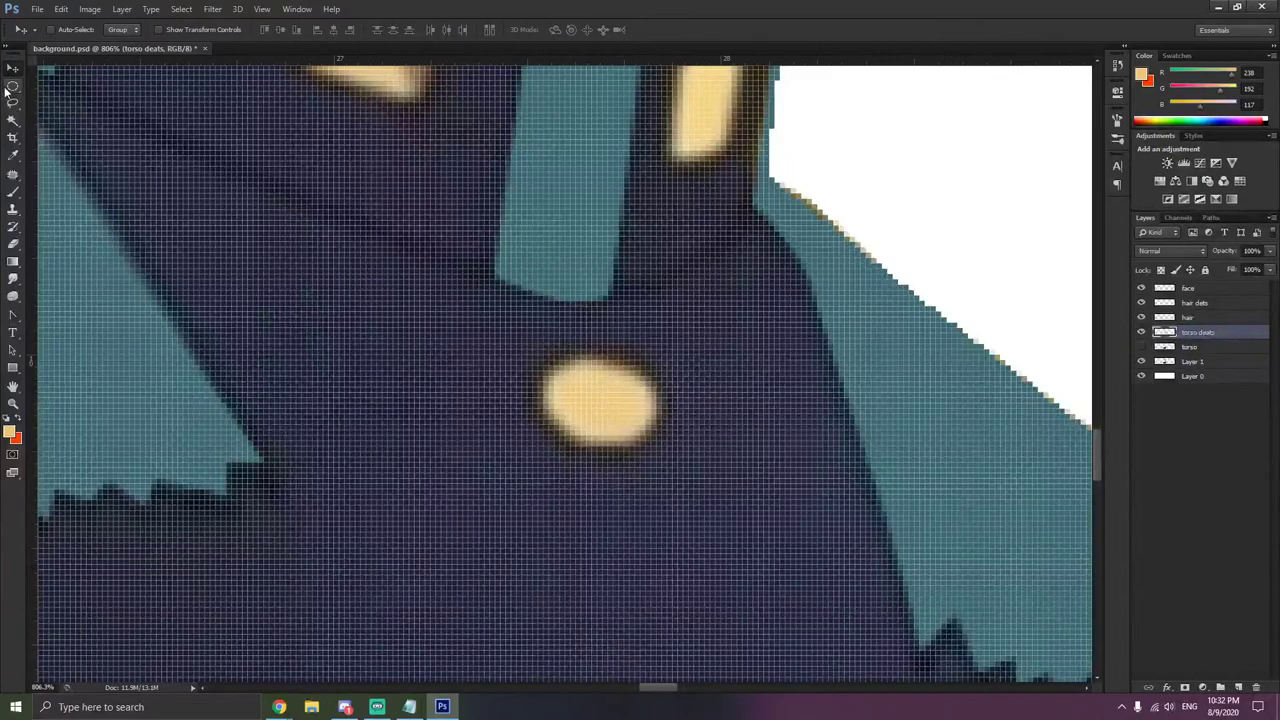
left_click(12, 87)
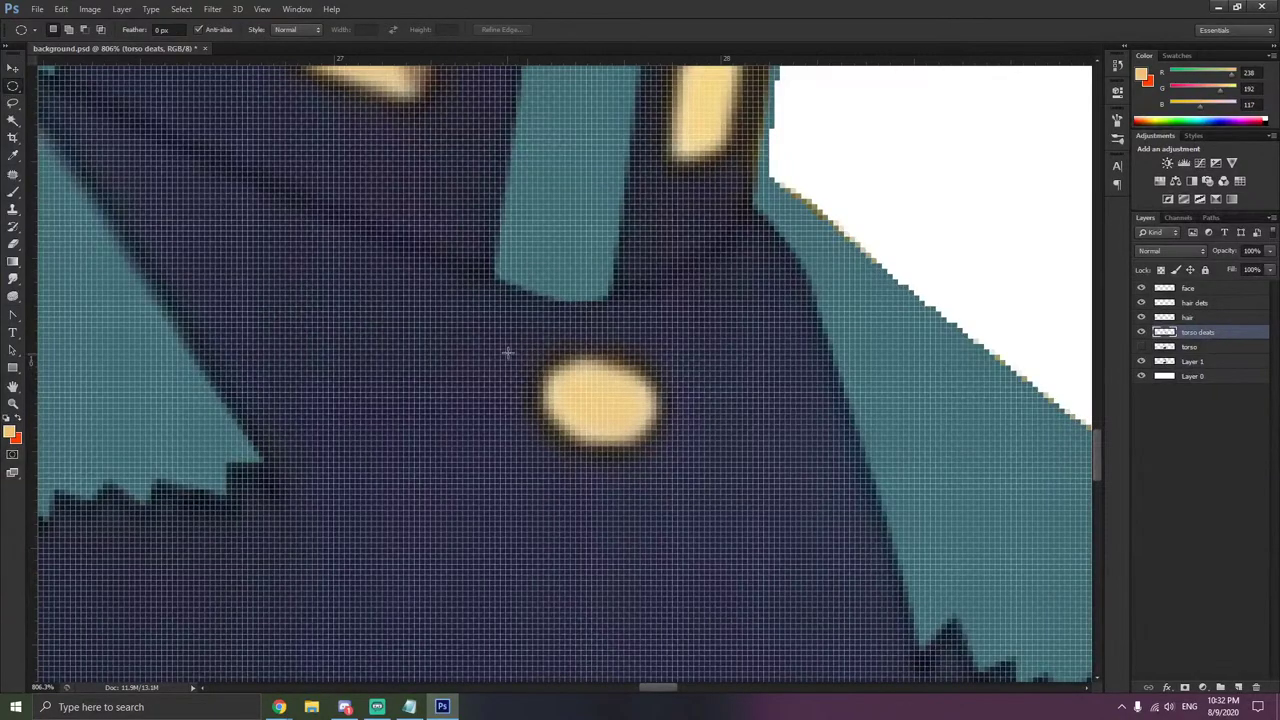
left_click_drag(658, 446, 649, 421)
- Paint the selected upper chest button with the sampled gold, and deselect
left_click(13, 192)
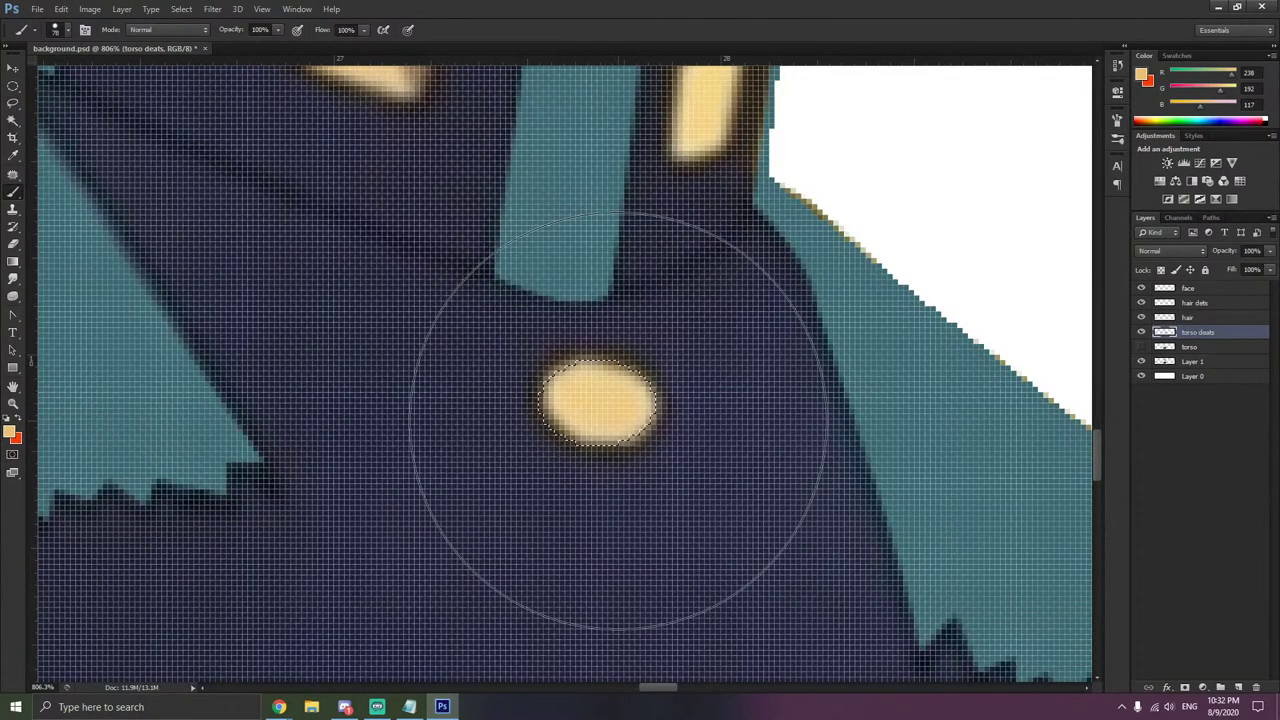
left_click(612, 416)
key("v")
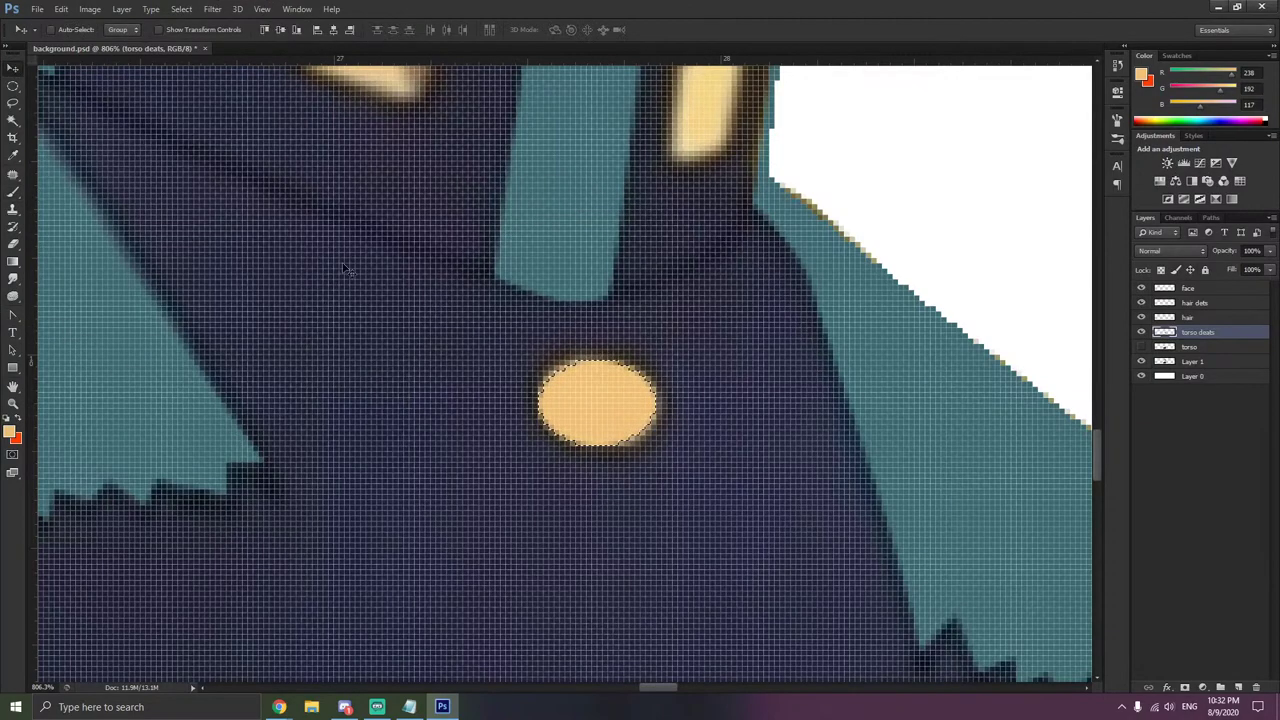
right_click(149, 166)
left_click(170, 172)
key("ctrl+t")
scroll(618, 390, "down", 6)
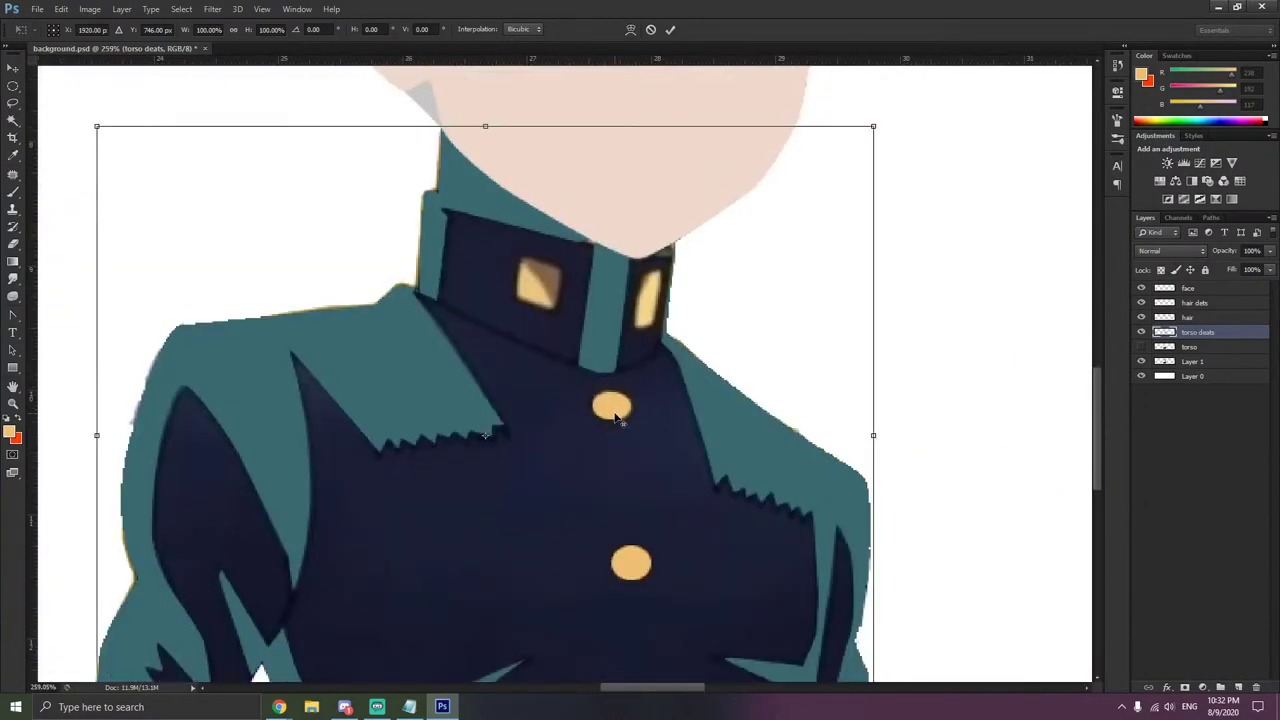
right_click(614, 409)
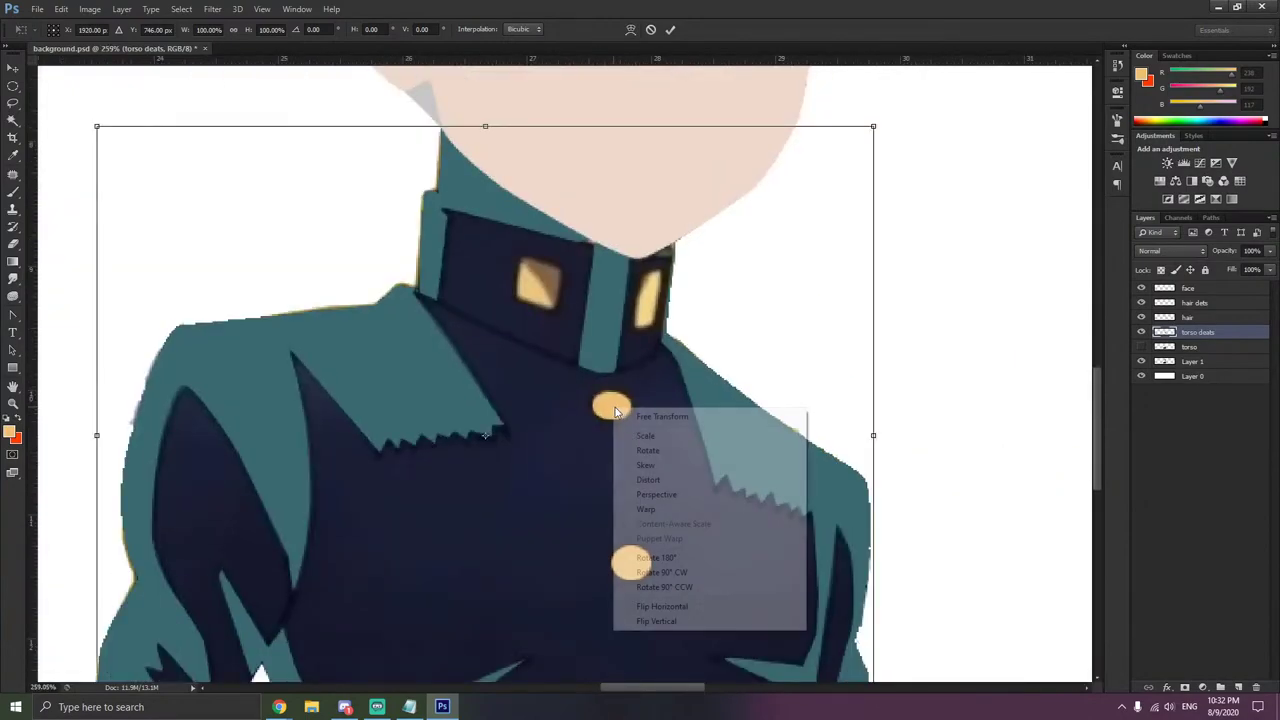
left_click(536, 446)
key("Return")
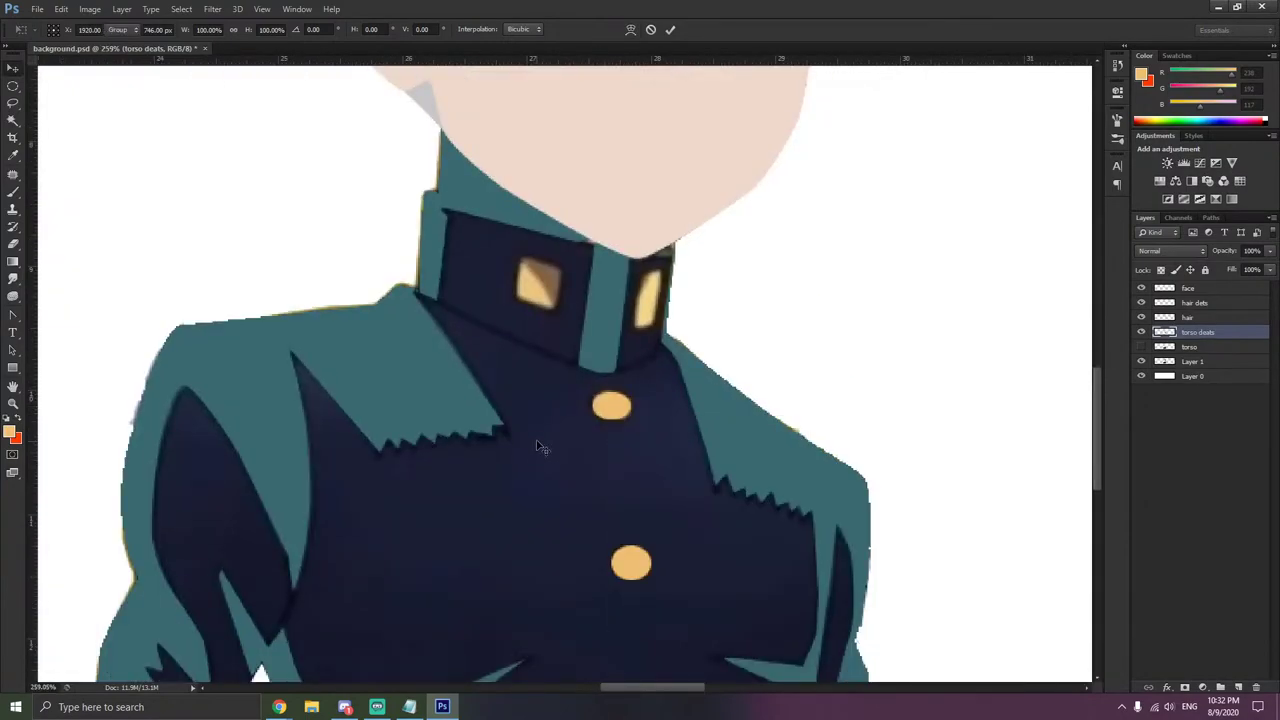
- Outline the square gold ornament on the collar with a four-cornered polygonal lasso selection
scroll(603, 300, "up", 3)
scroll(463, 241, "up", 2)
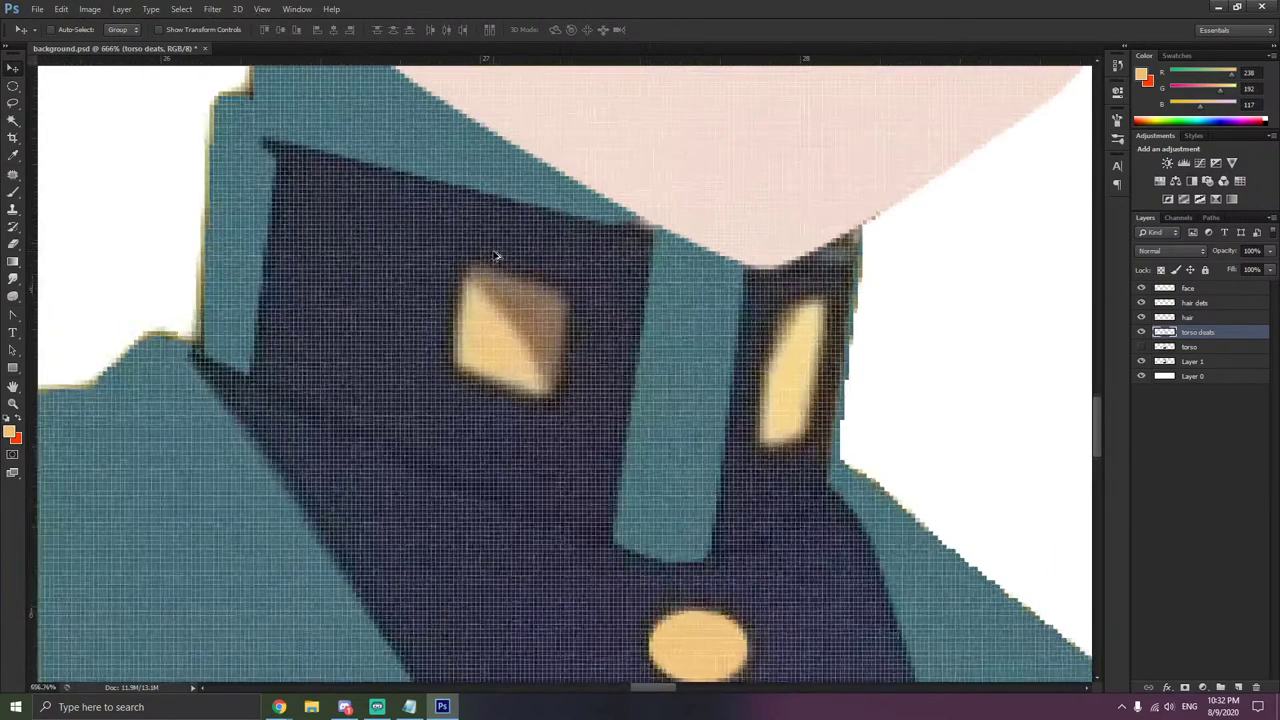
left_click(14, 88)
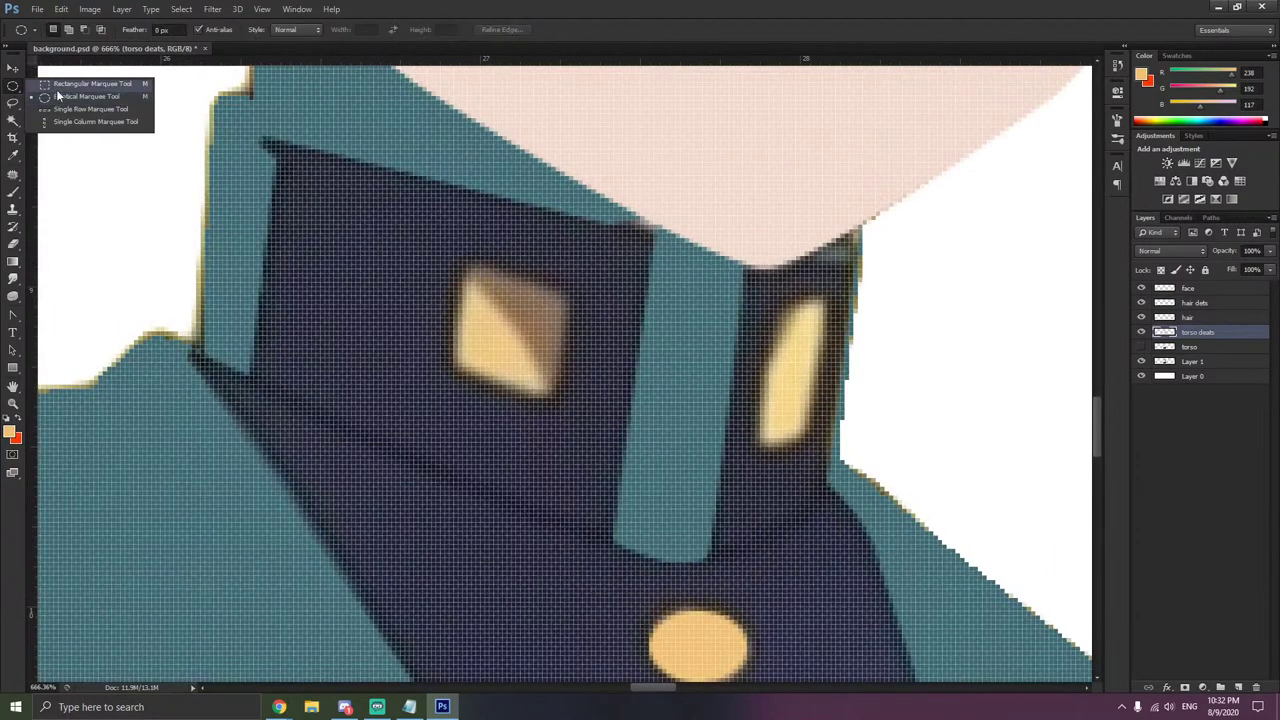
left_click(16, 120)
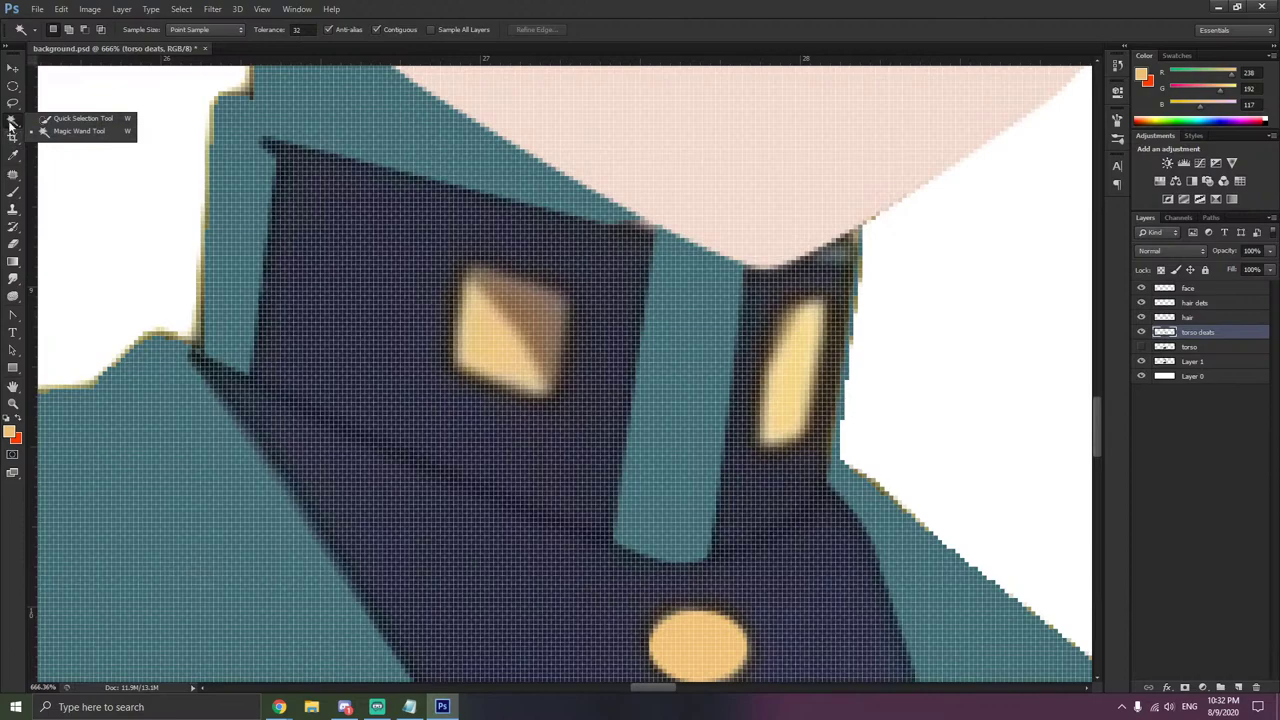
left_click(13, 102)
left_click(70, 117)
scroll(460, 272, "up", 2)
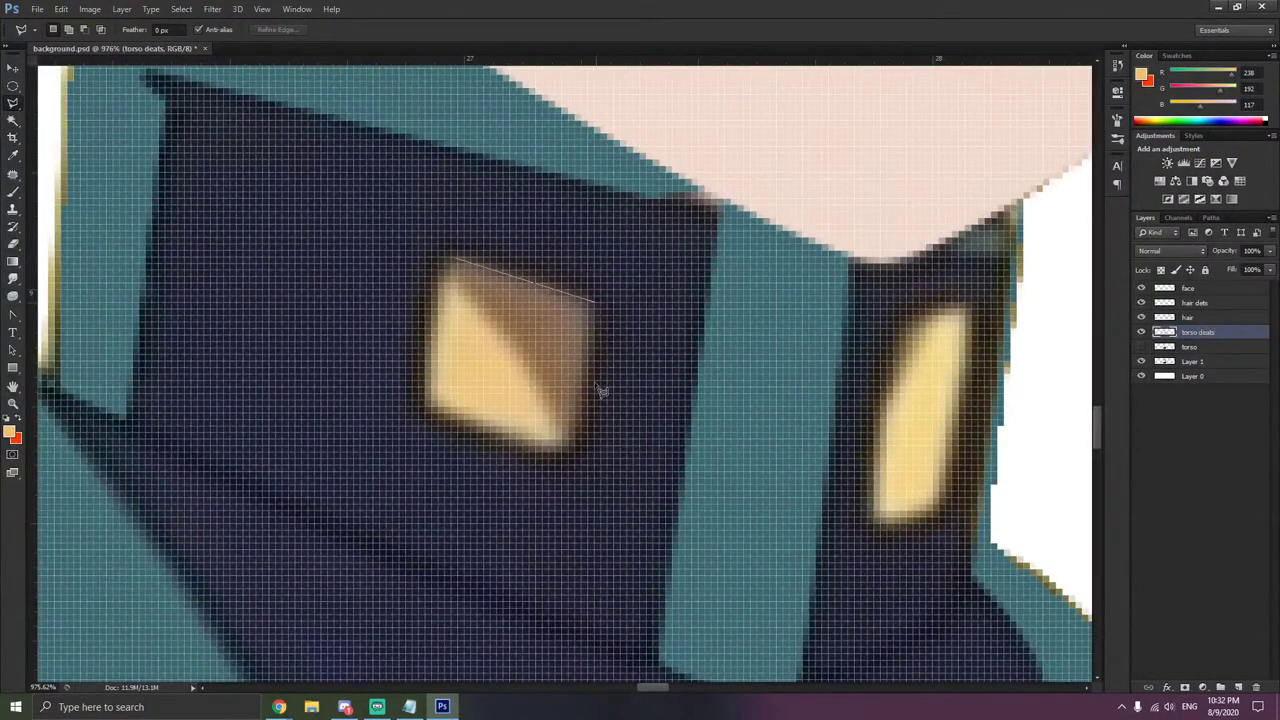
left_click(574, 448)
left_click(455, 262)
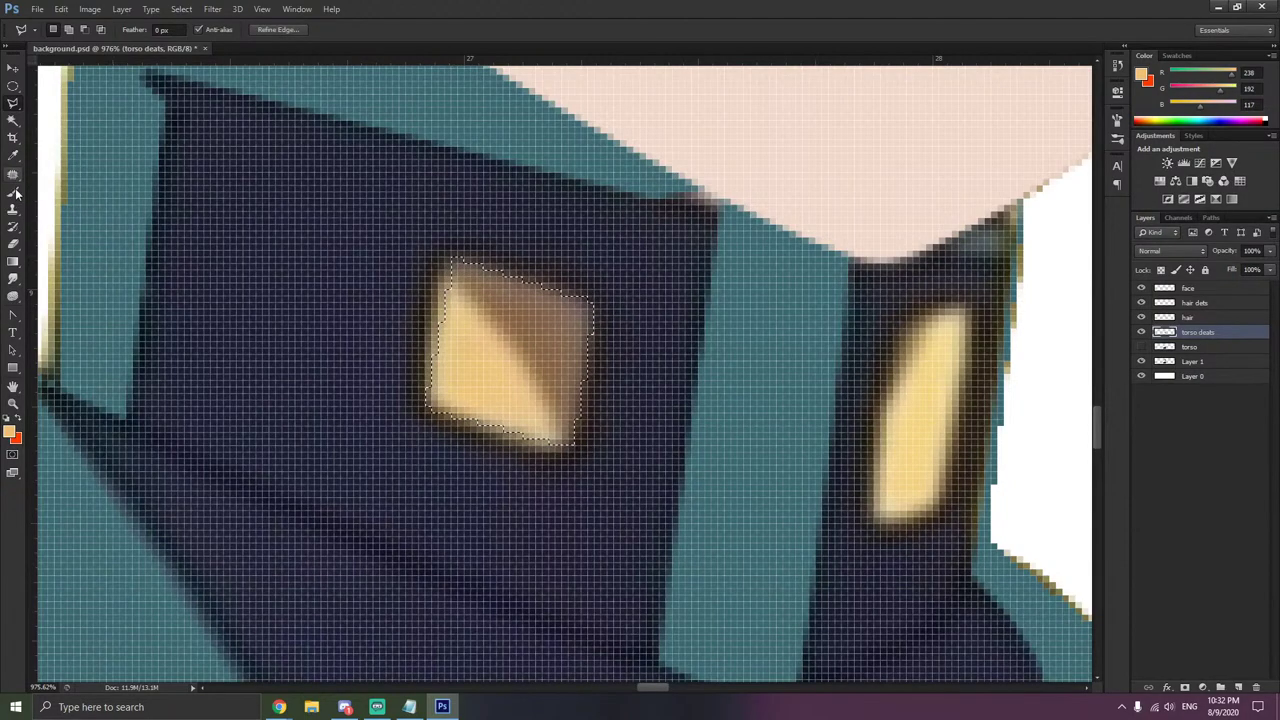
- Paint the selected square collar ornament with the sampled gold using a 53 px brush at 100% hardness
key("b")
right_click(525, 350)
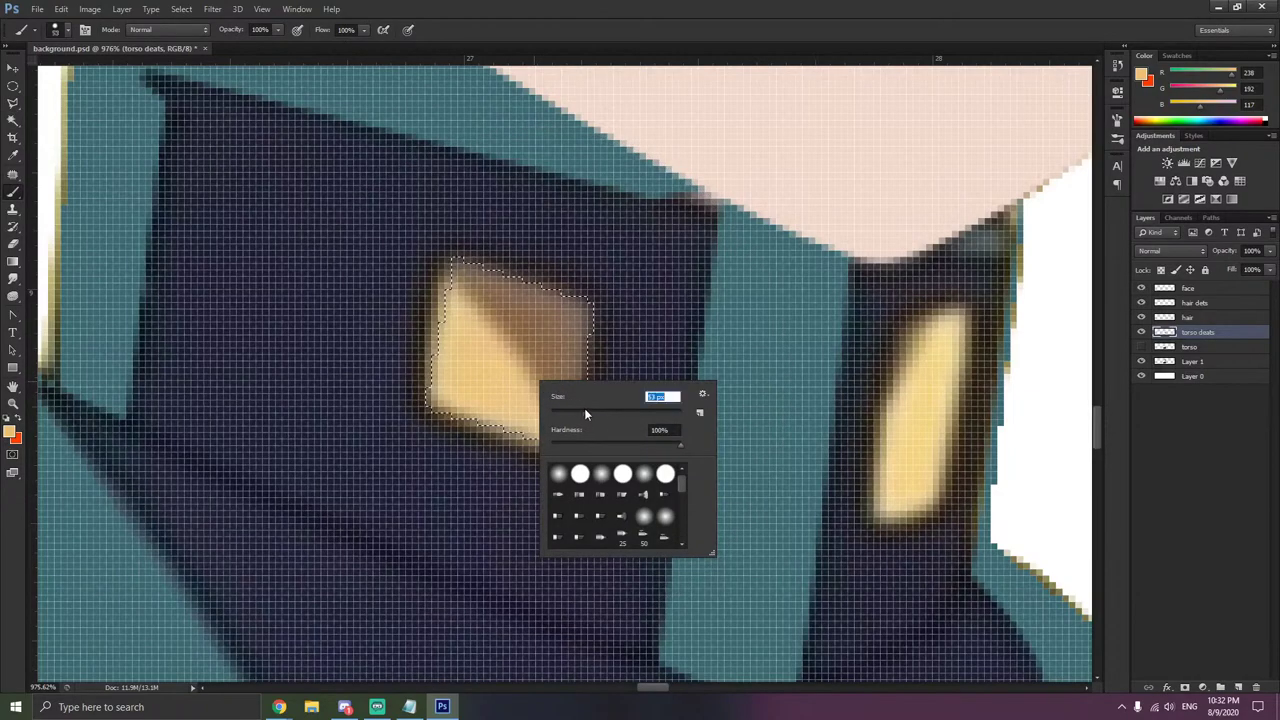
key("Return")
left_click(509, 340)
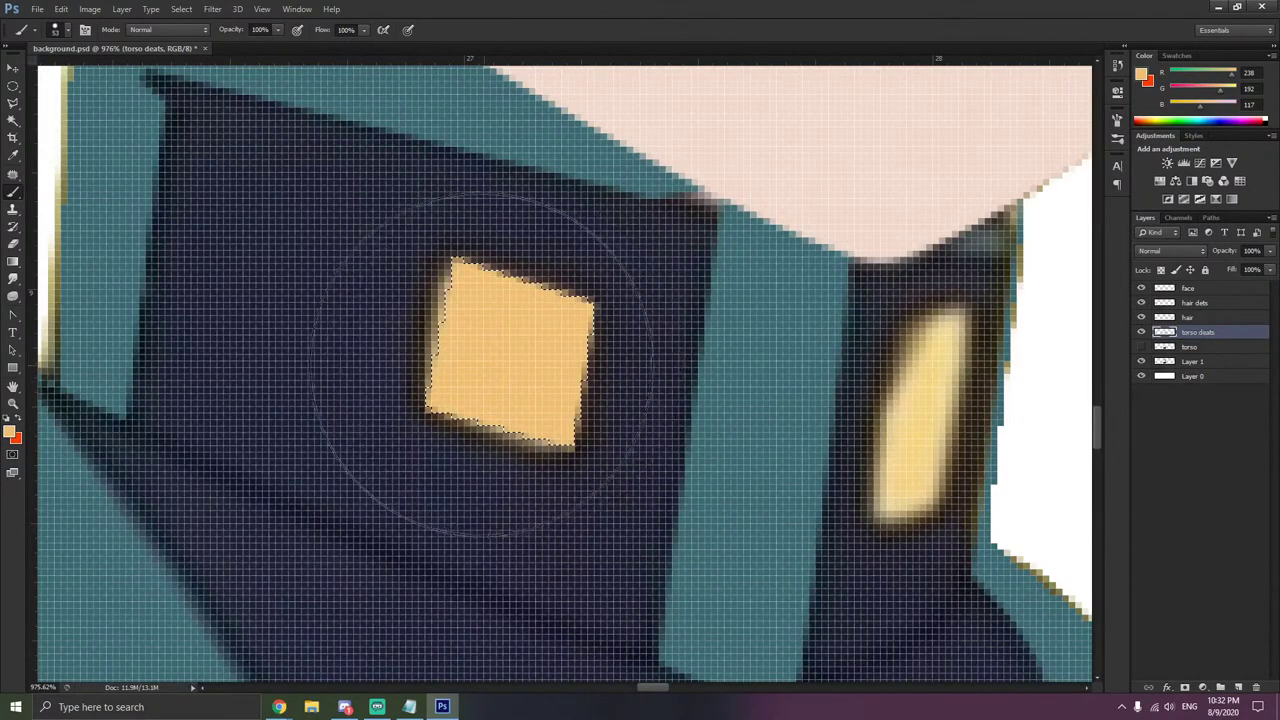
- Sample the dark brown at the square ornament's edge and outline its upper-right triangular half with a polygonal lasso selection
left_click(13, 156)
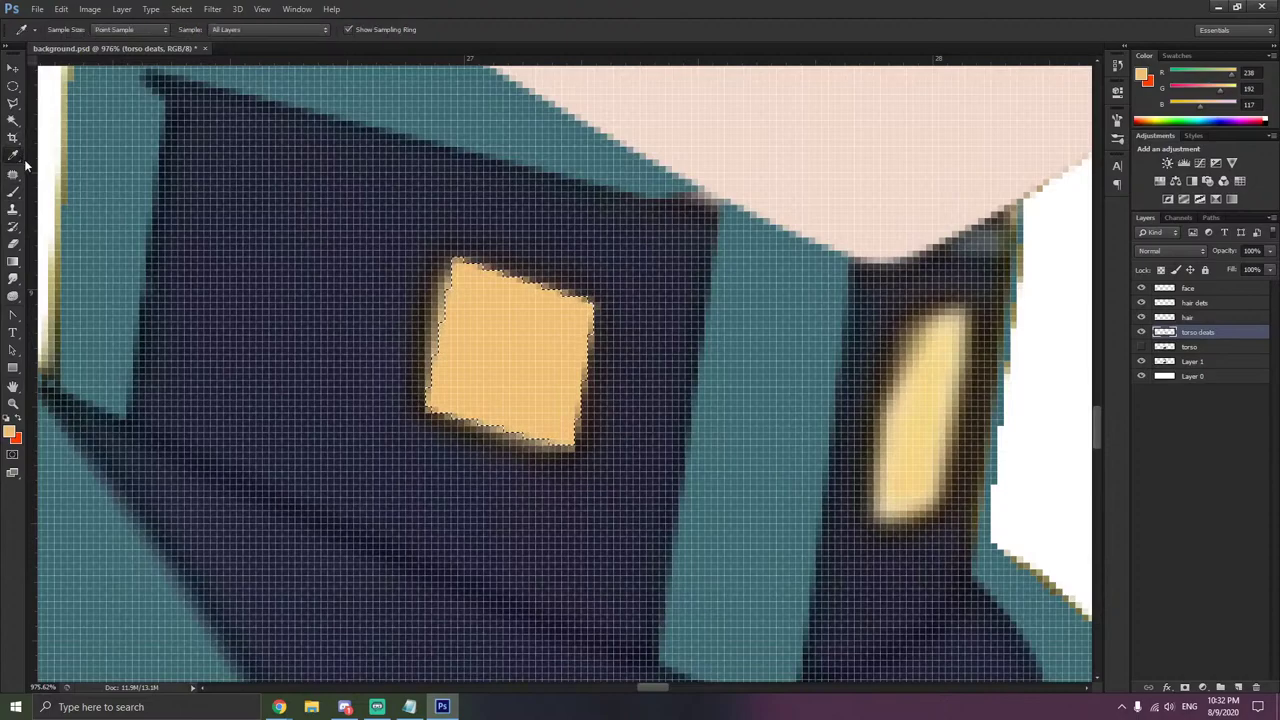
left_click(446, 268)
key("l")
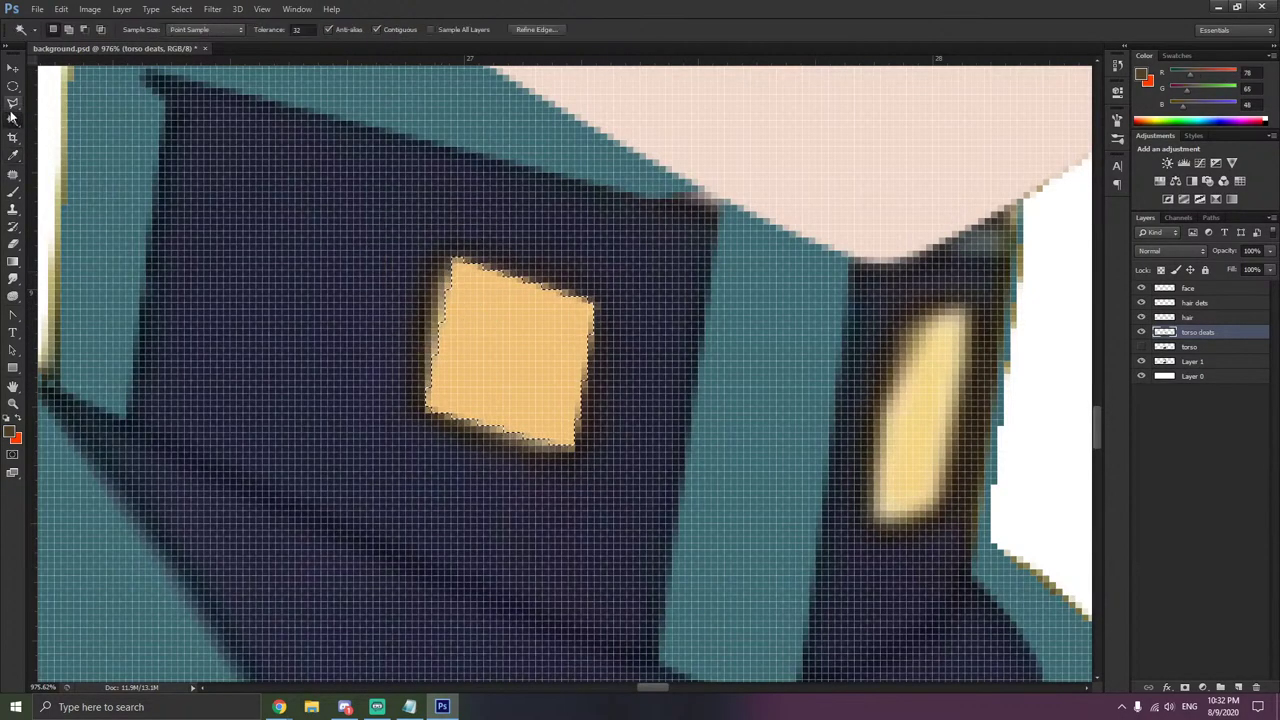
key("ctrl+d")
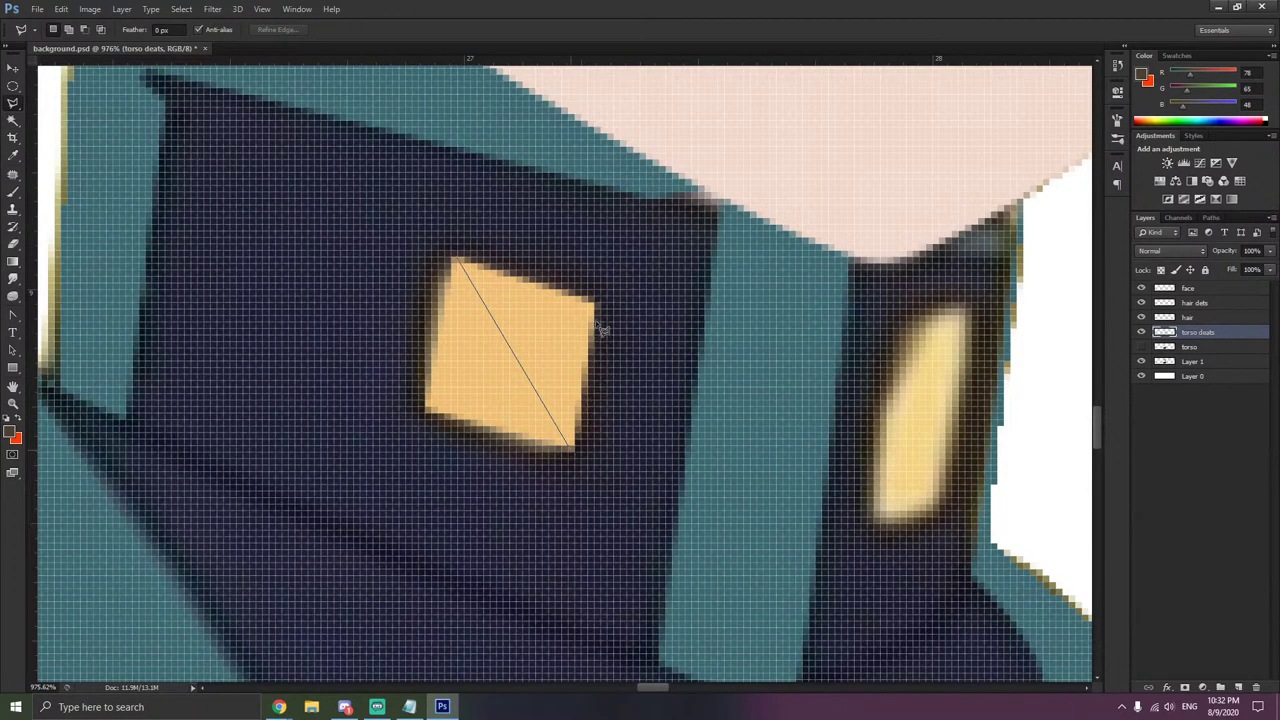
left_click(449, 264)
- Paint the selected triangular half of the collar ornament with the dark brown, and deselect
key("b")
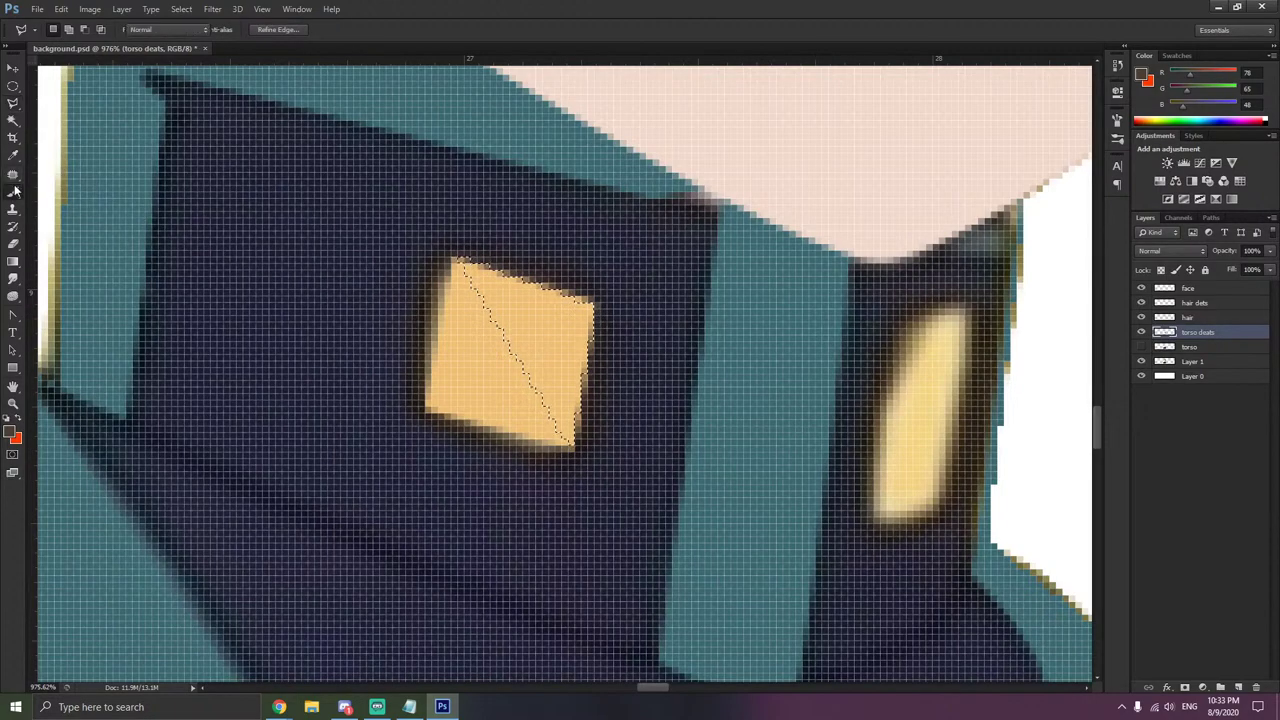
left_click(517, 291)
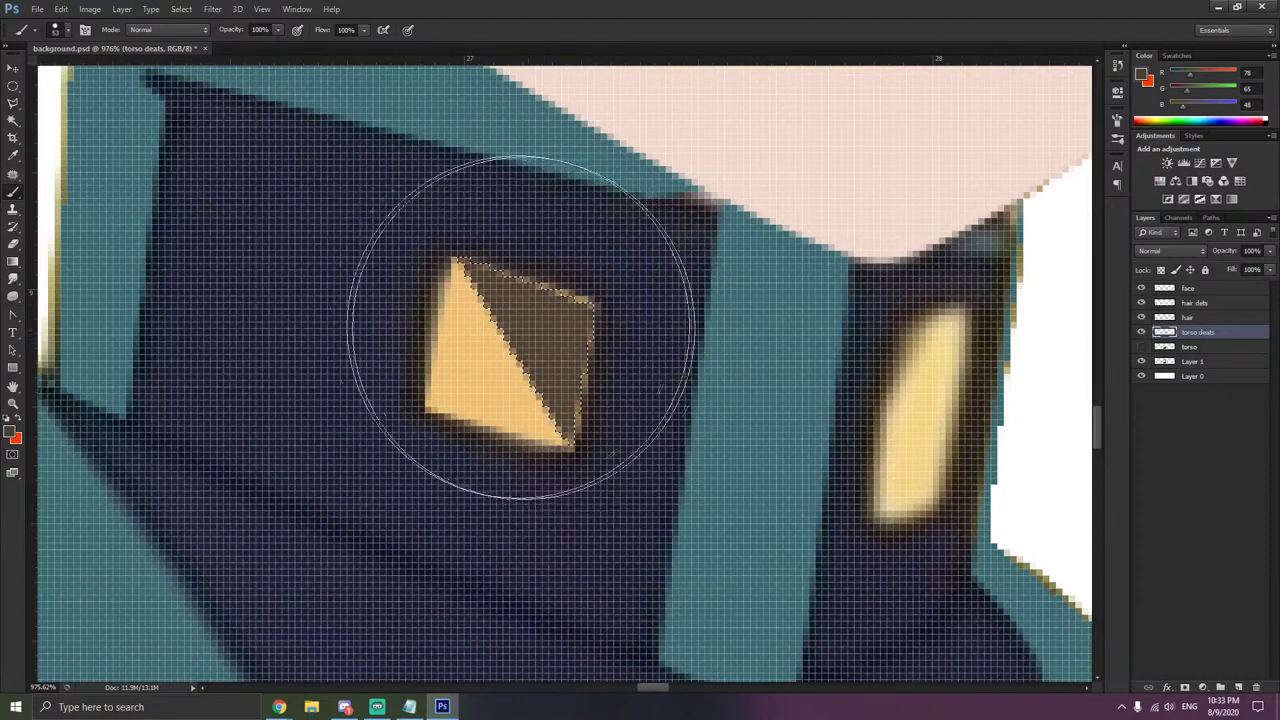
left_click(13, 119)
right_click(234, 193)
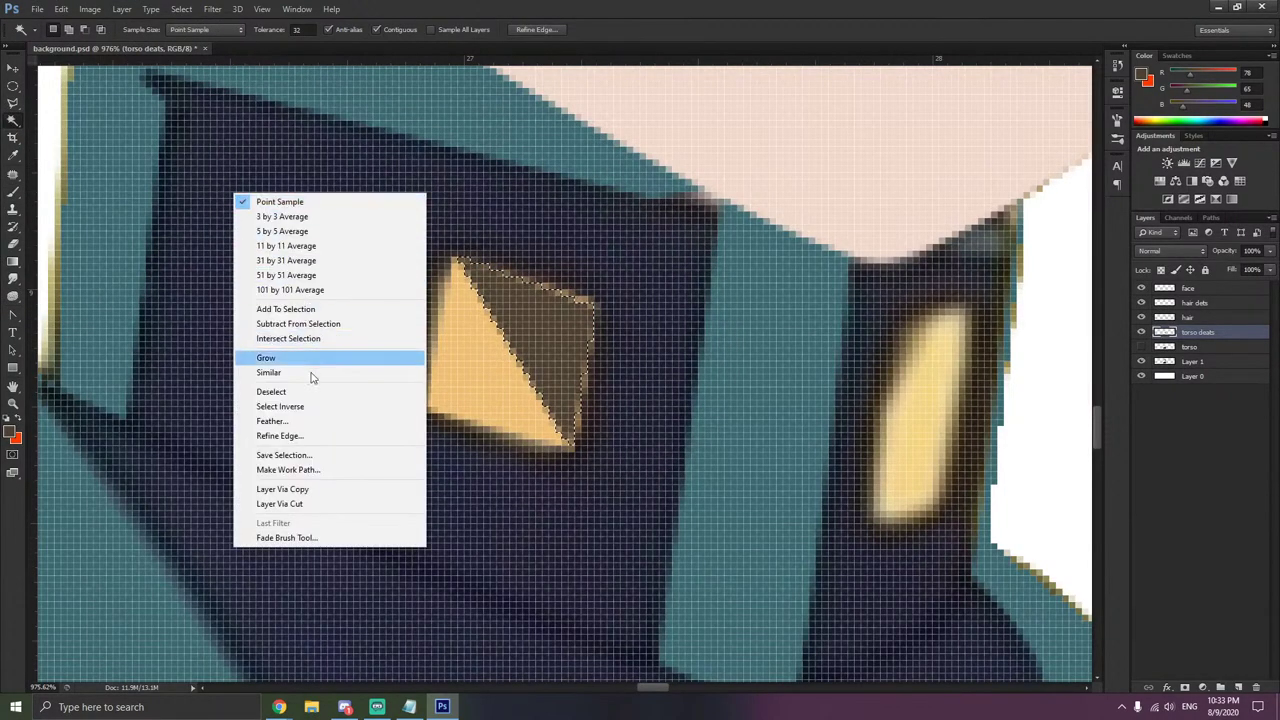
left_click(309, 390)
- Resample the gold from the square ornament and outline the narrow gold ornament beyond the collar's teal strip with a polygonal lasso selection
scroll(615, 420, "down", 5)
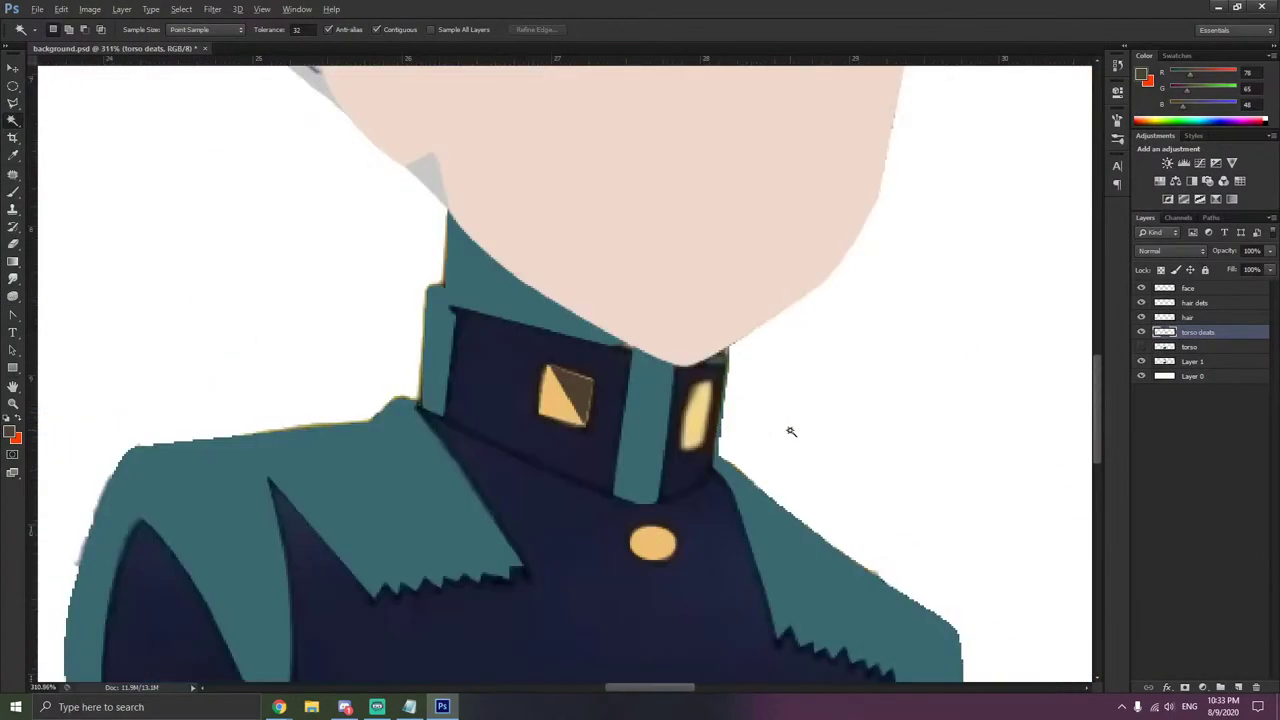
scroll(800, 430, "up", 5)
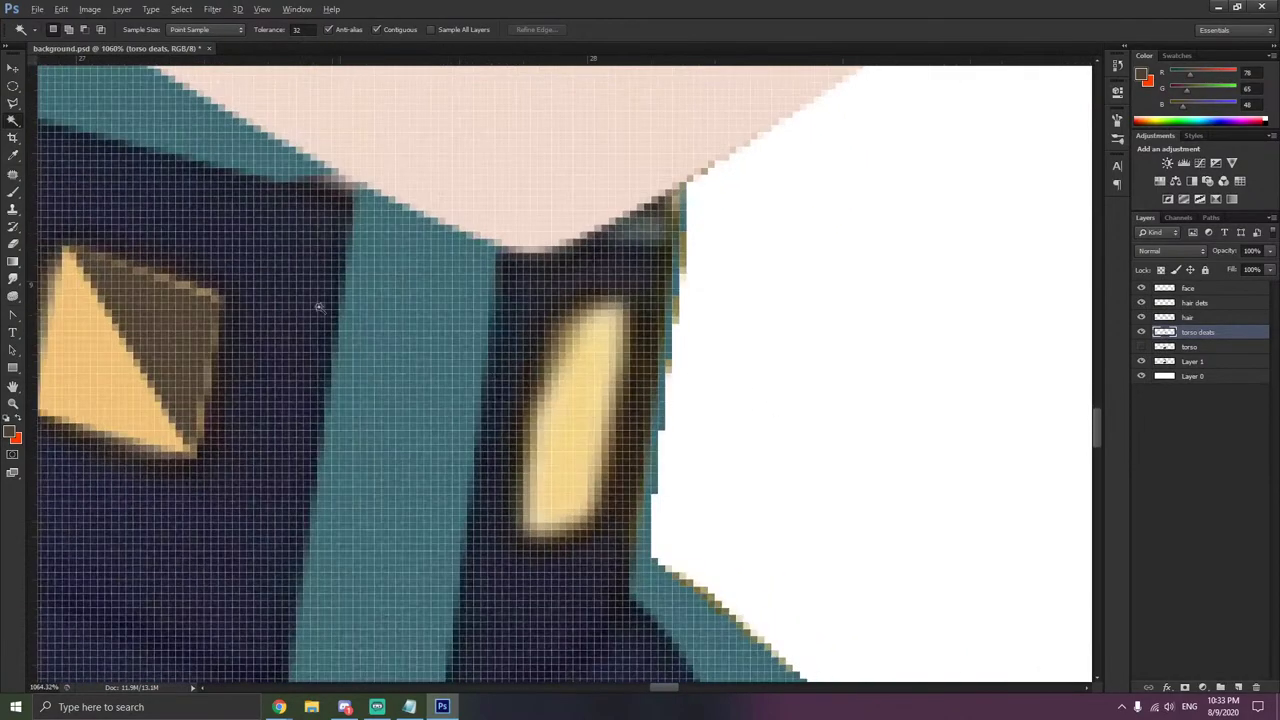
left_click(14, 104)
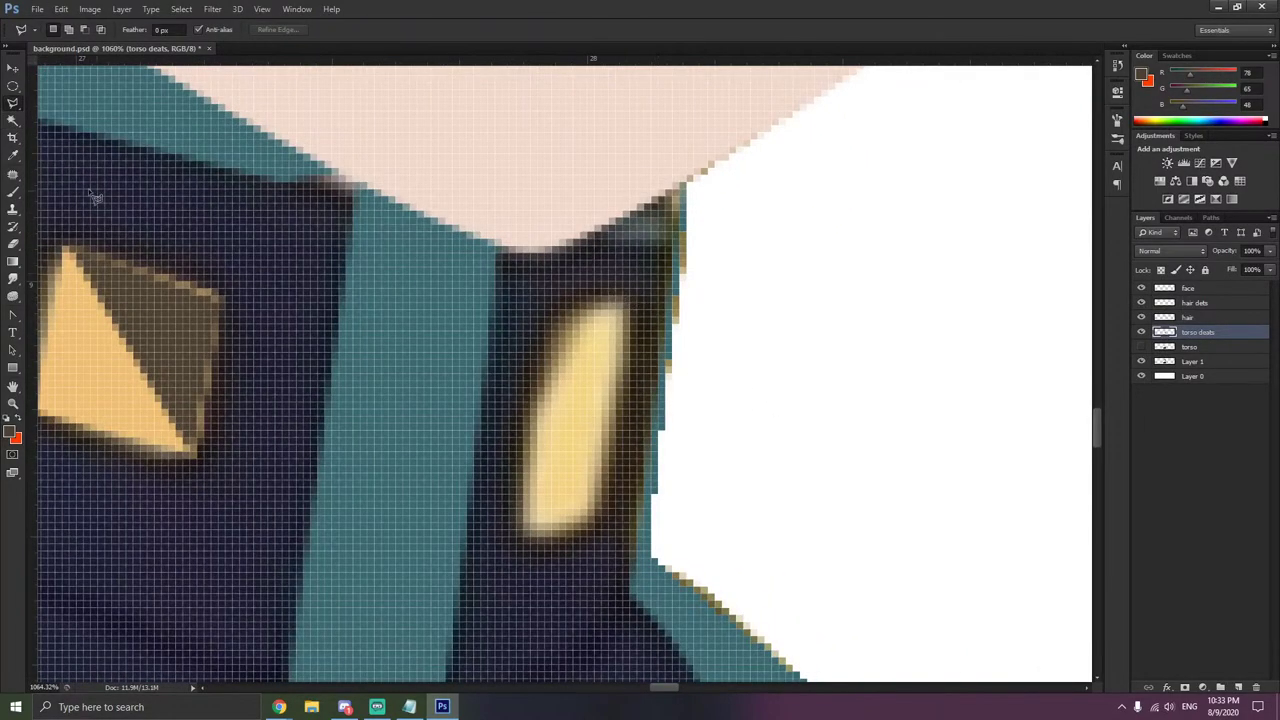
left_click(13, 155)
left_click(75, 317)
left_click(14, 105)
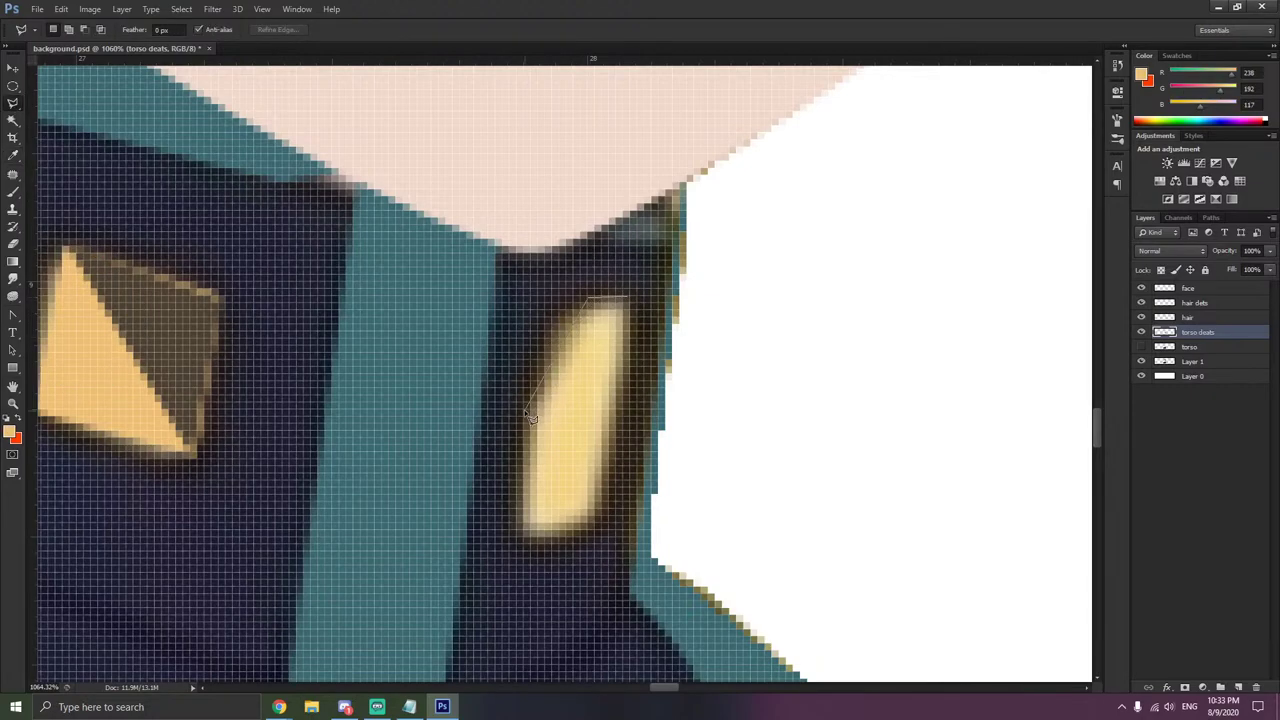
left_click(521, 529)
left_click(605, 497)
left_click(634, 305)
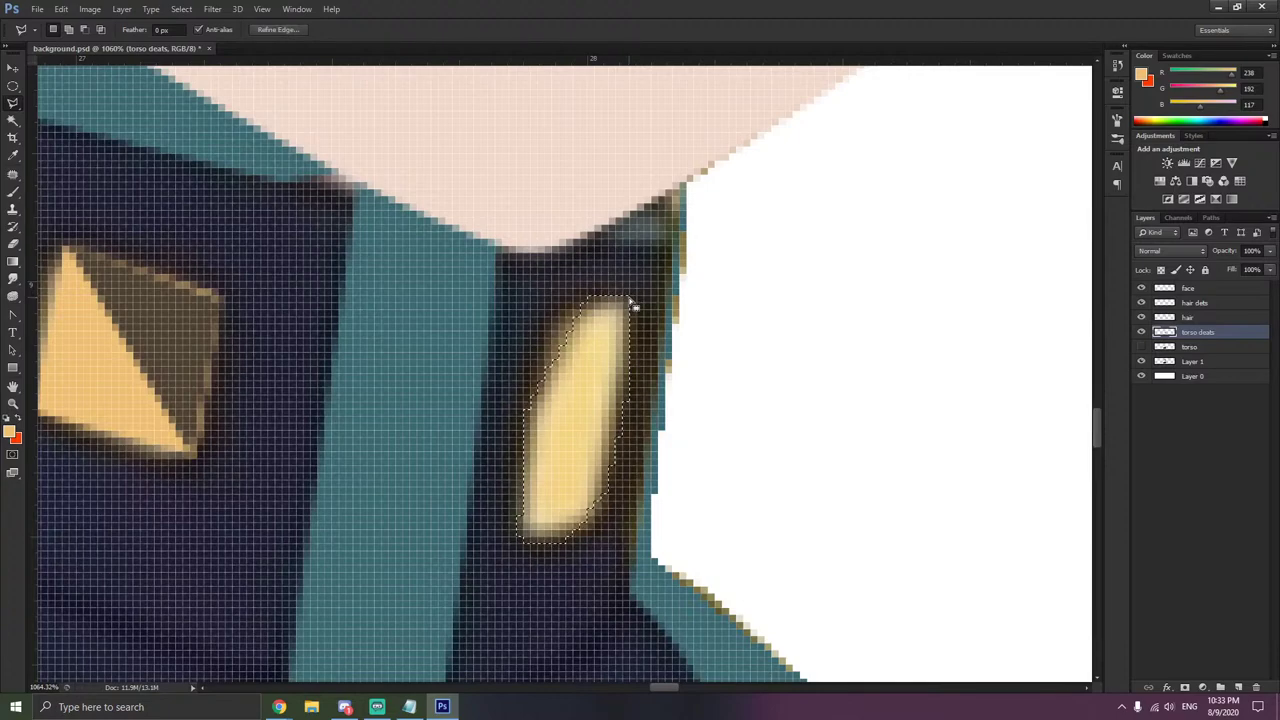
key("alt+Tab")
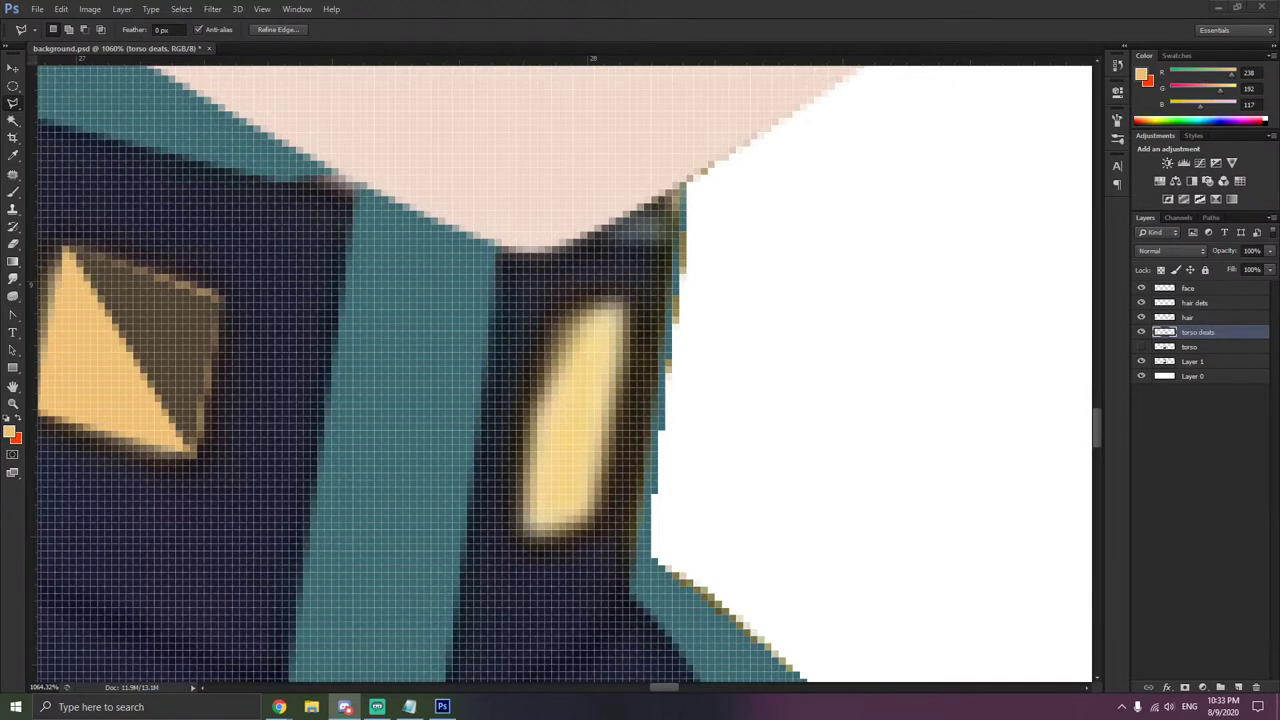
key("alt+Tab")
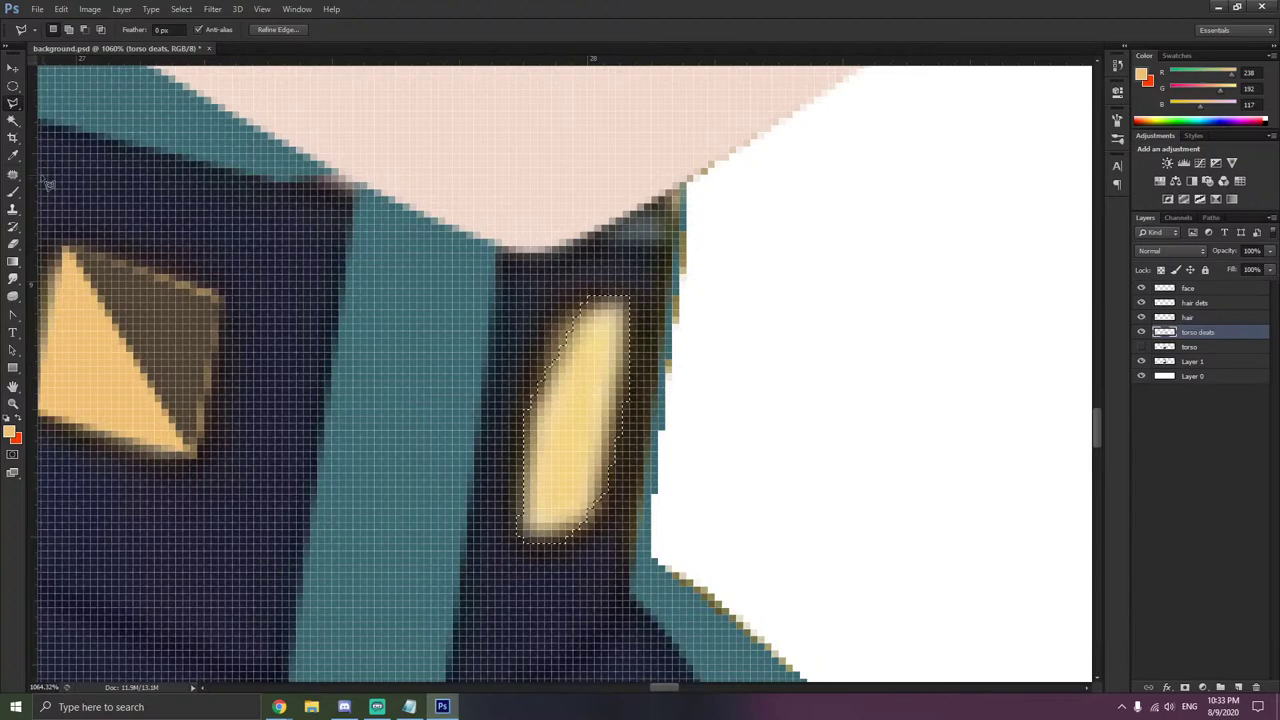
- Paint the selected narrow collar ornament with the sampled gold, deselect, and show the torso layer again
left_click(14, 191)
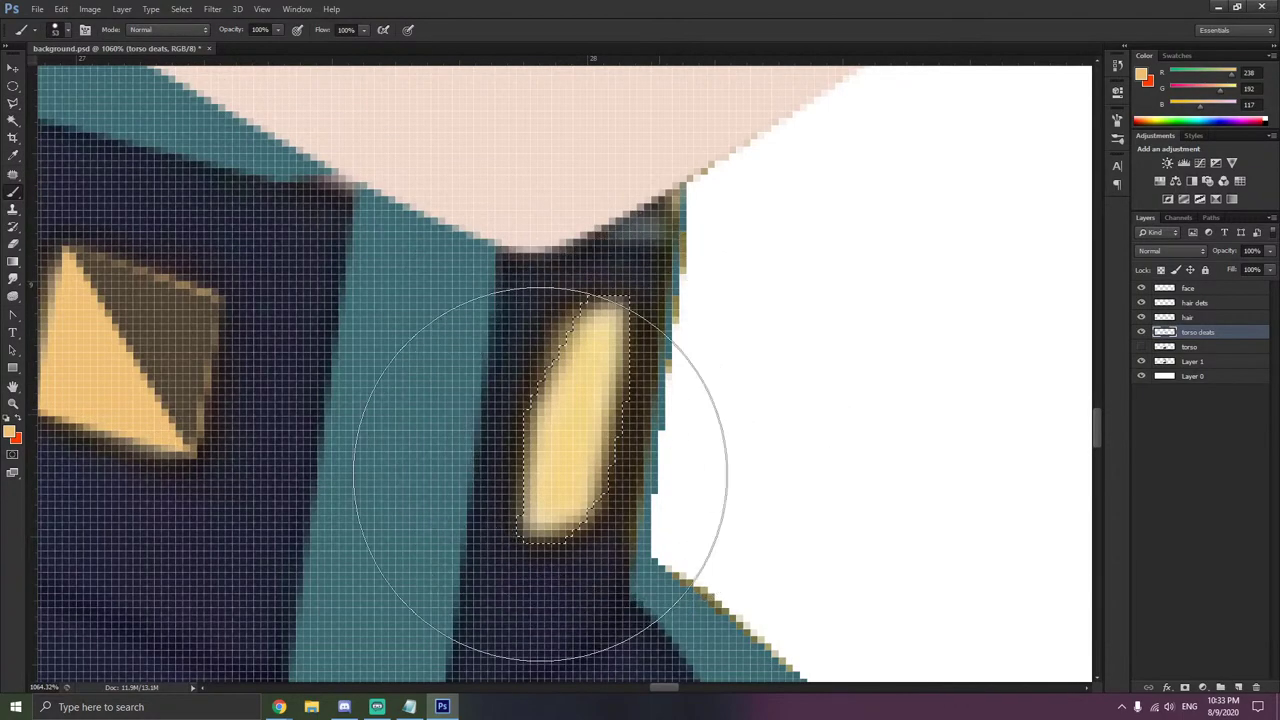
left_click_drag(540, 475, 528, 466)
left_click(12, 103)
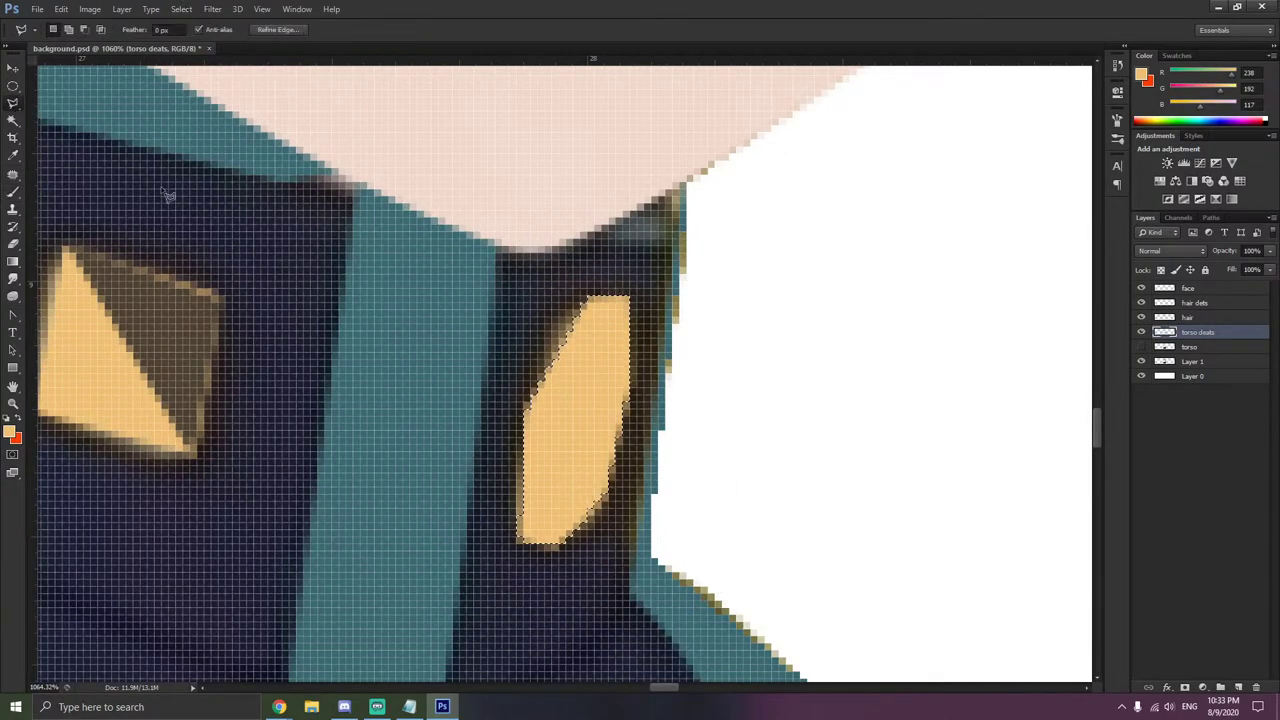
right_click(163, 194)
left_click(185, 198)
scroll(347, 273, "down", 4)
scroll(345, 273, "down", 2)
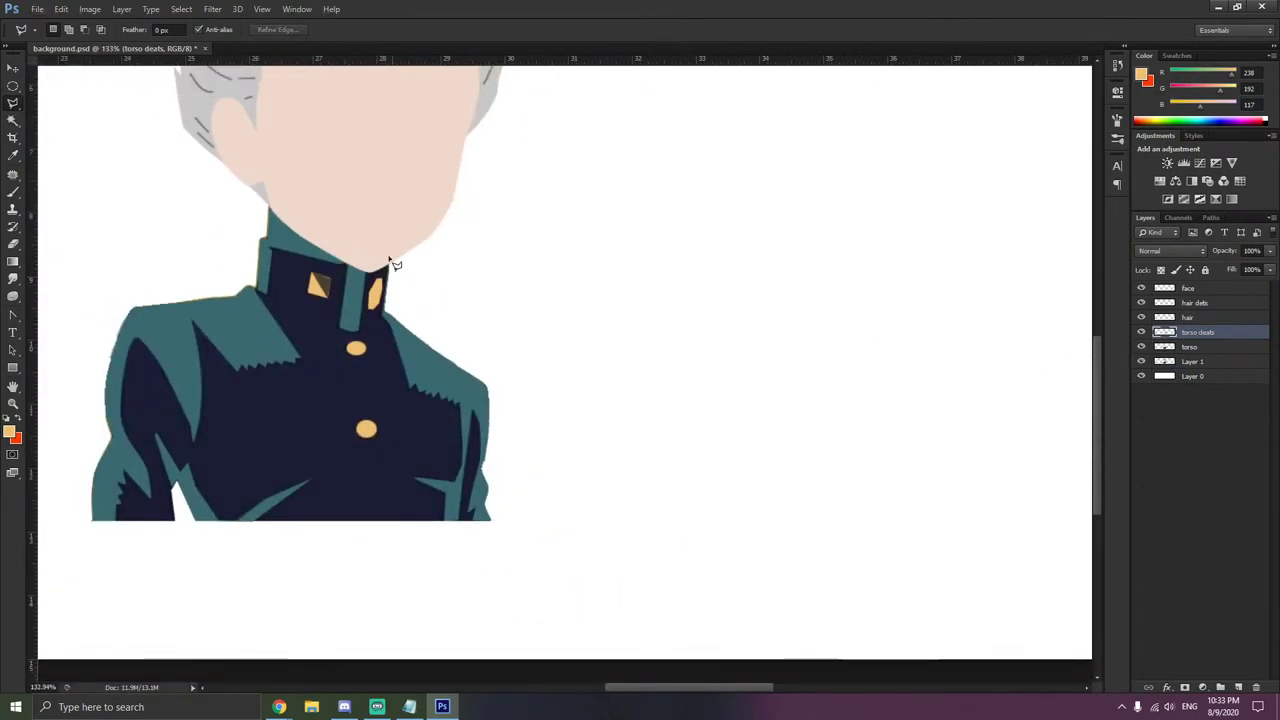
- Hide the torso deats and torso layers to expose the reference image around the collar and neck
scroll(286, 290, "up", 2)
scroll(284, 284, "down", 1)
scroll(279, 284, "left", 3)
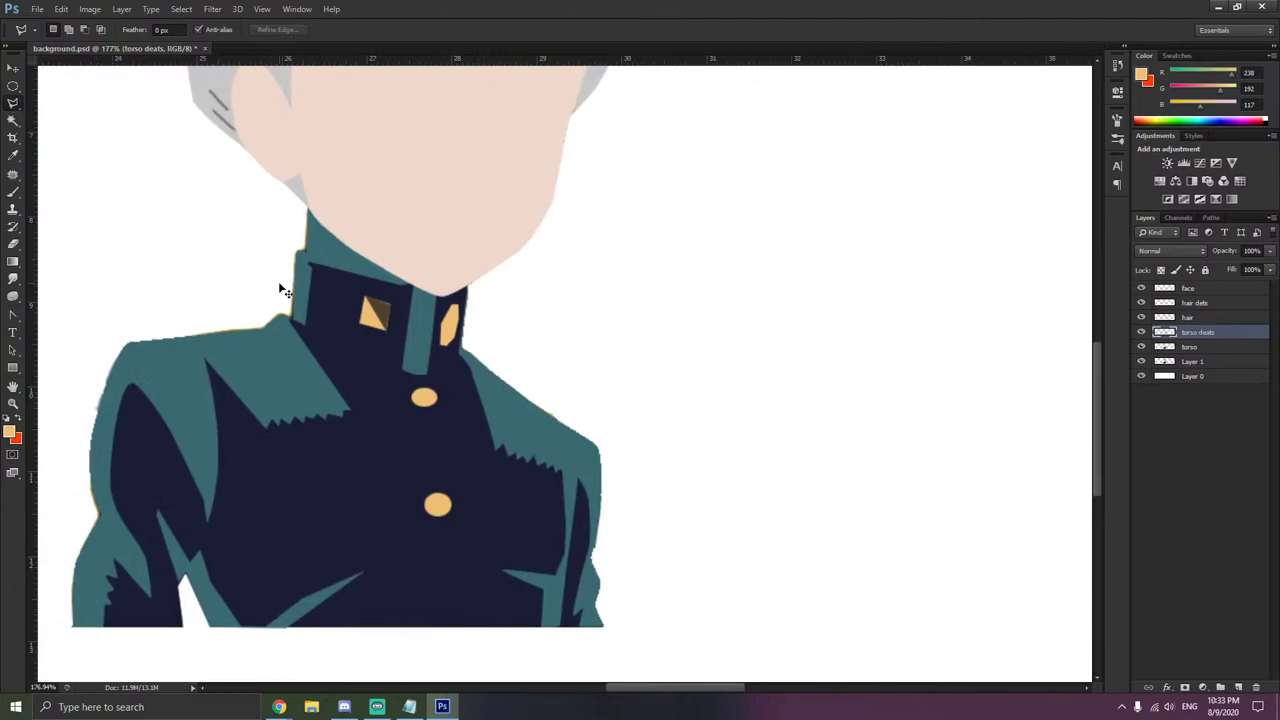
scroll(400, 251, "up", 10)
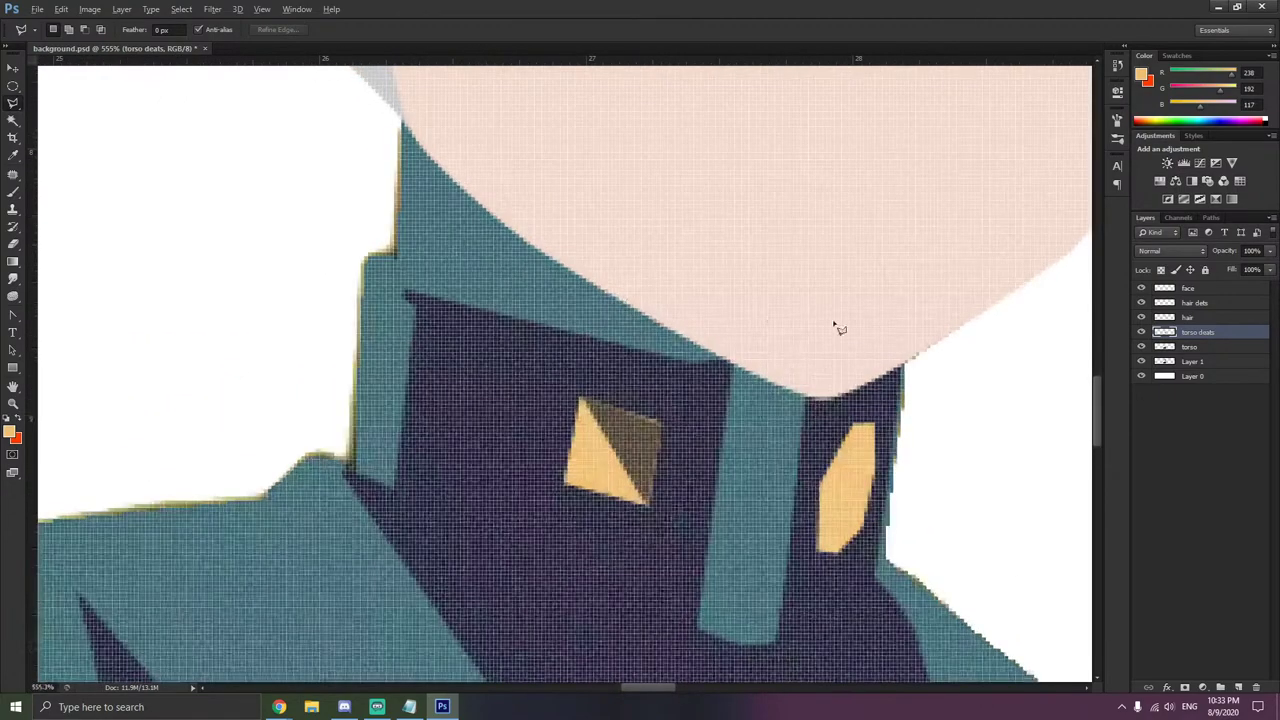
left_click(1143, 358)
left_click(1142, 333)
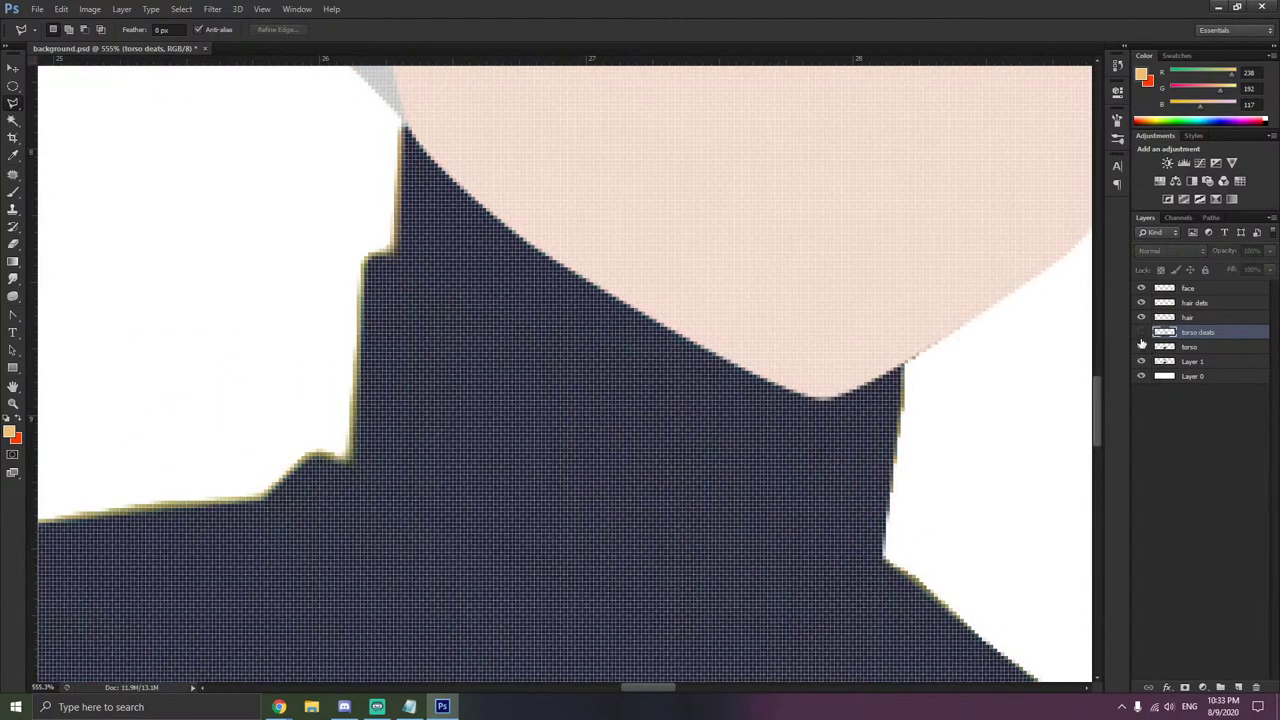
left_click(1141, 346)
scroll(432, 168, "up", 2)
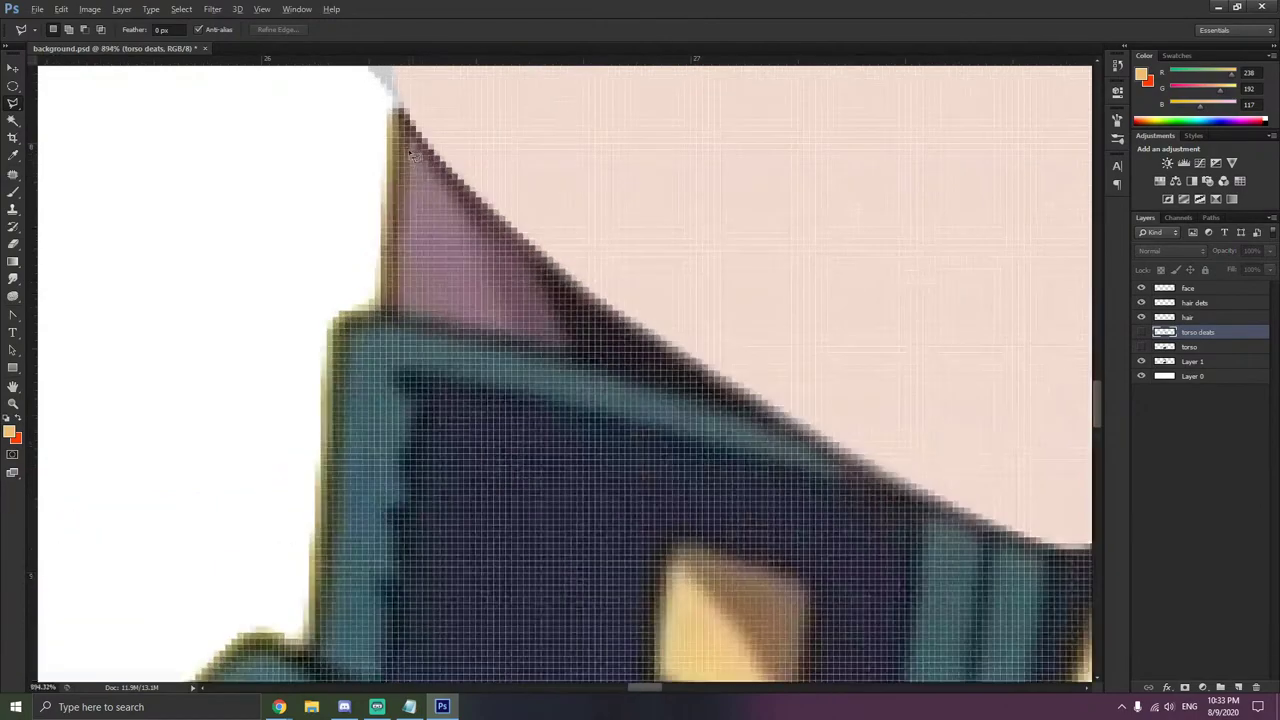
- Outline the purple neck area above the collar with a polygonal lasso selection and sample its purple
left_click(401, 102)
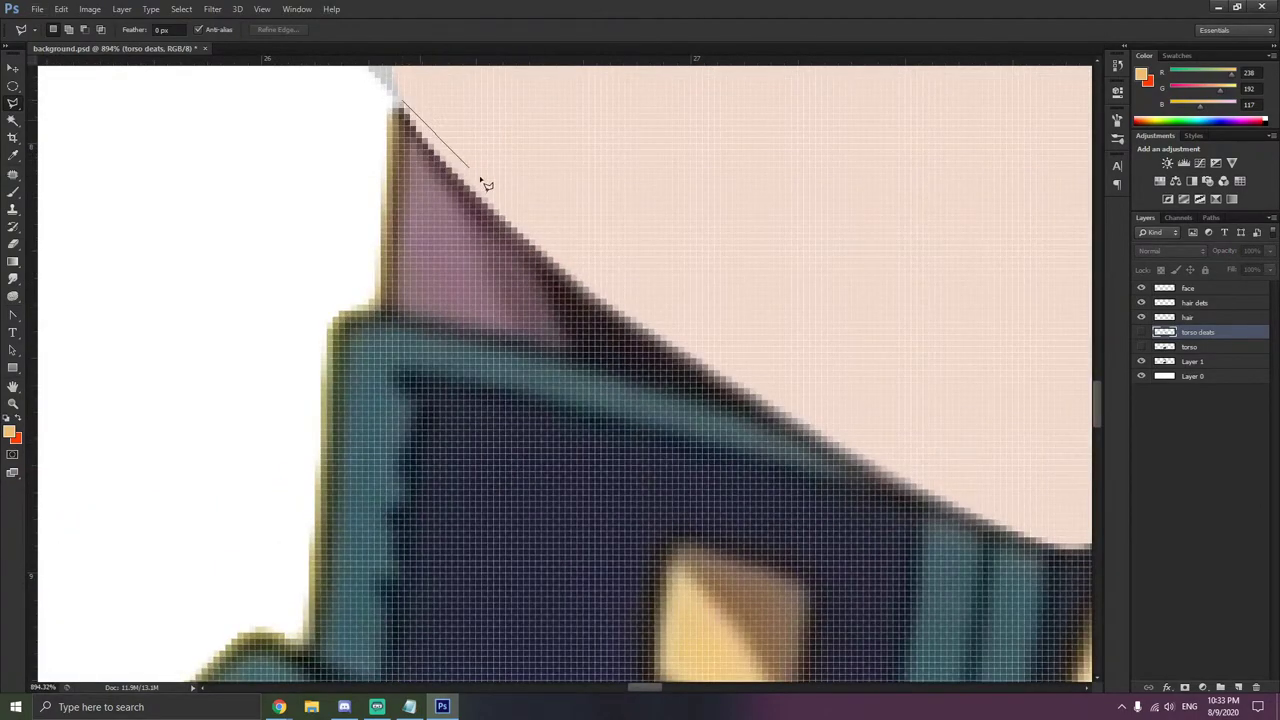
left_click(551, 255)
left_click(569, 353)
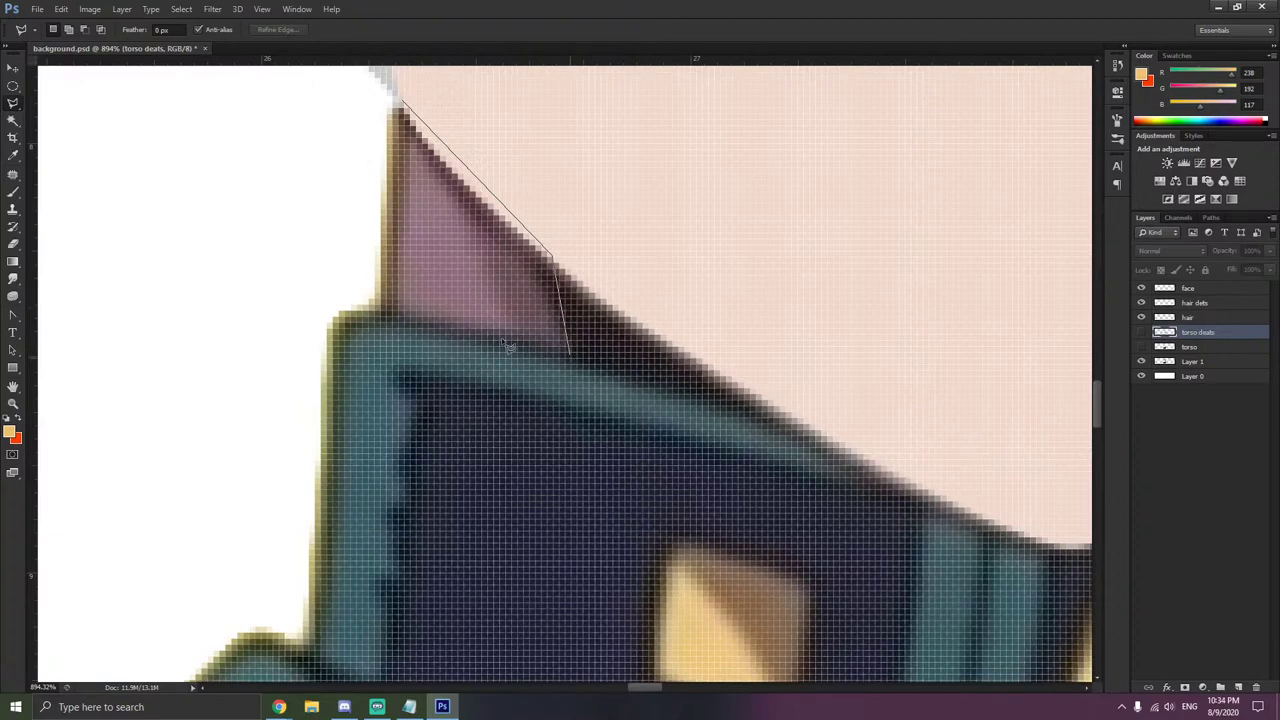
left_click(396, 316)
left_click(408, 106)
left_click(13, 158)
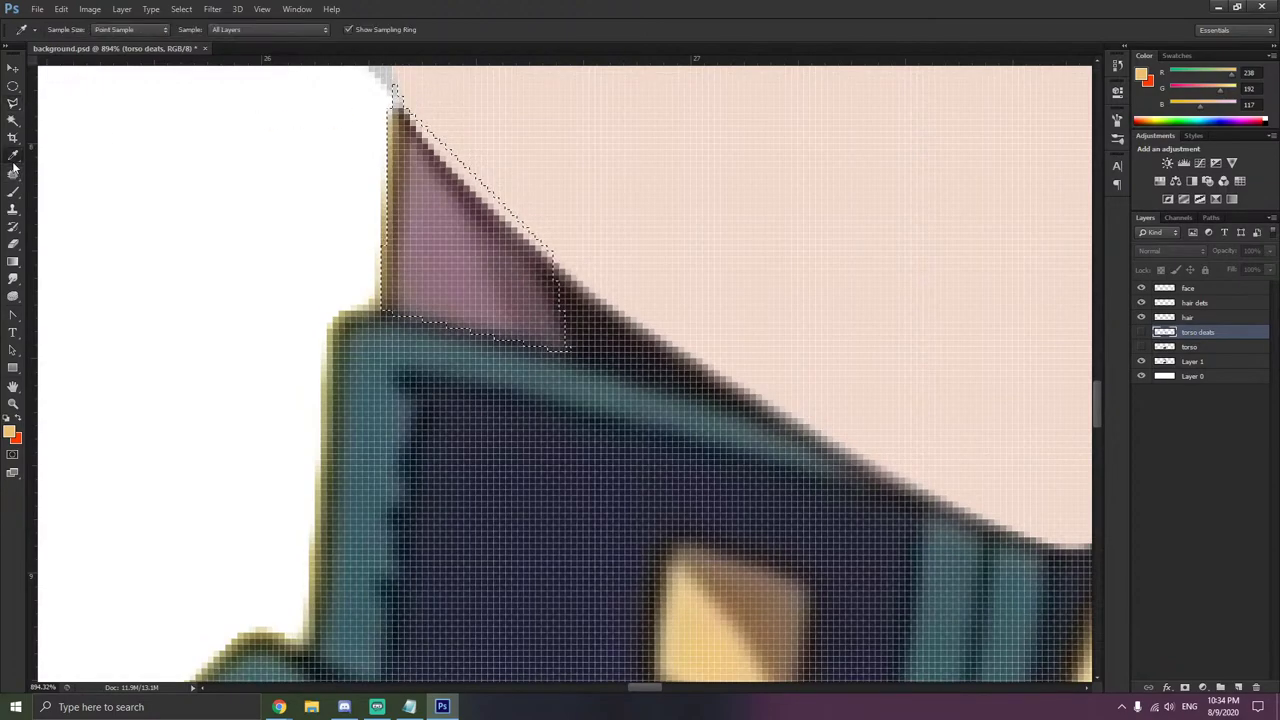
left_click(488, 273)
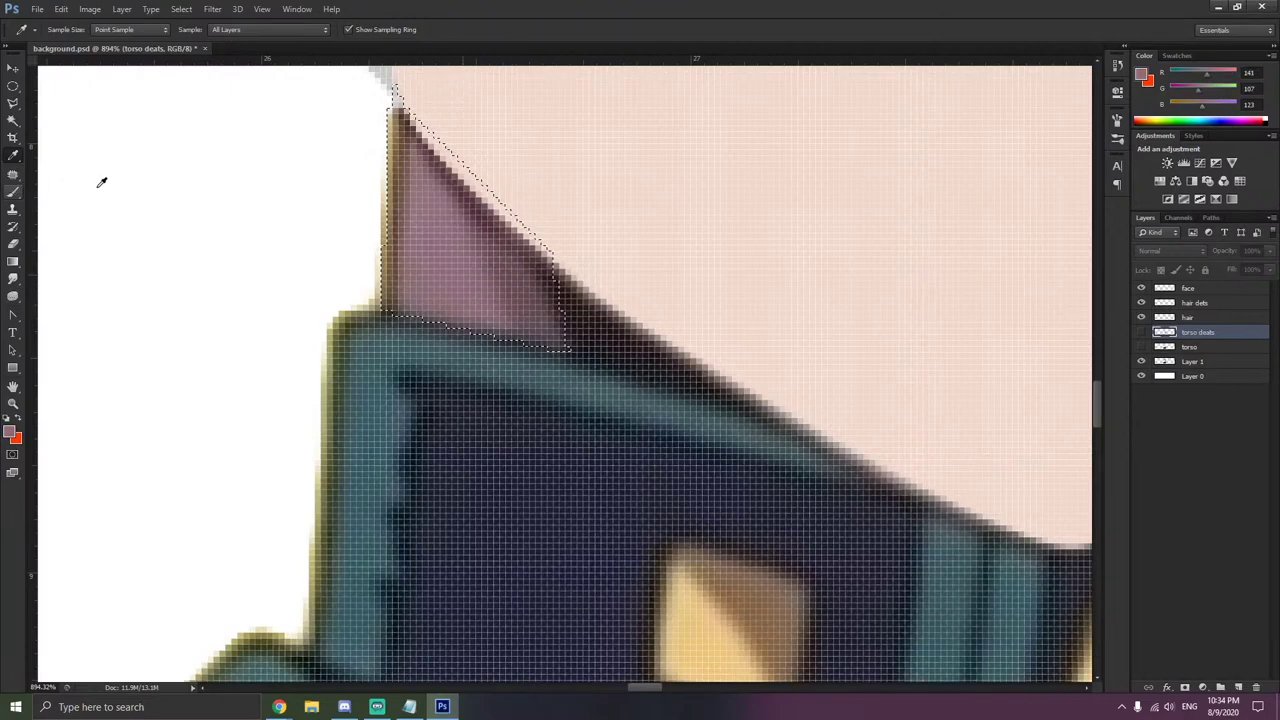
key("b")
mouse_move(406, 182)
left_mouse_down()
mouse_move(443, 266)
mouse_move(474, 267)
left_mouse_up()
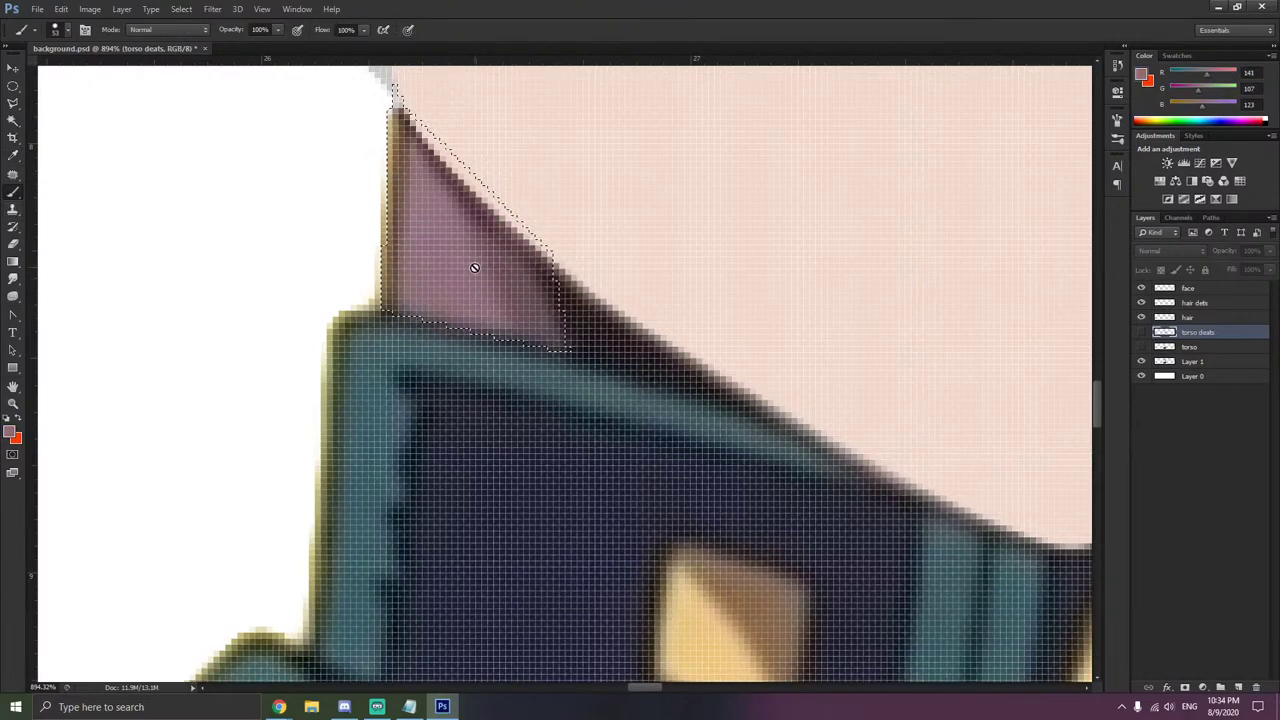
left_click(1142, 337)
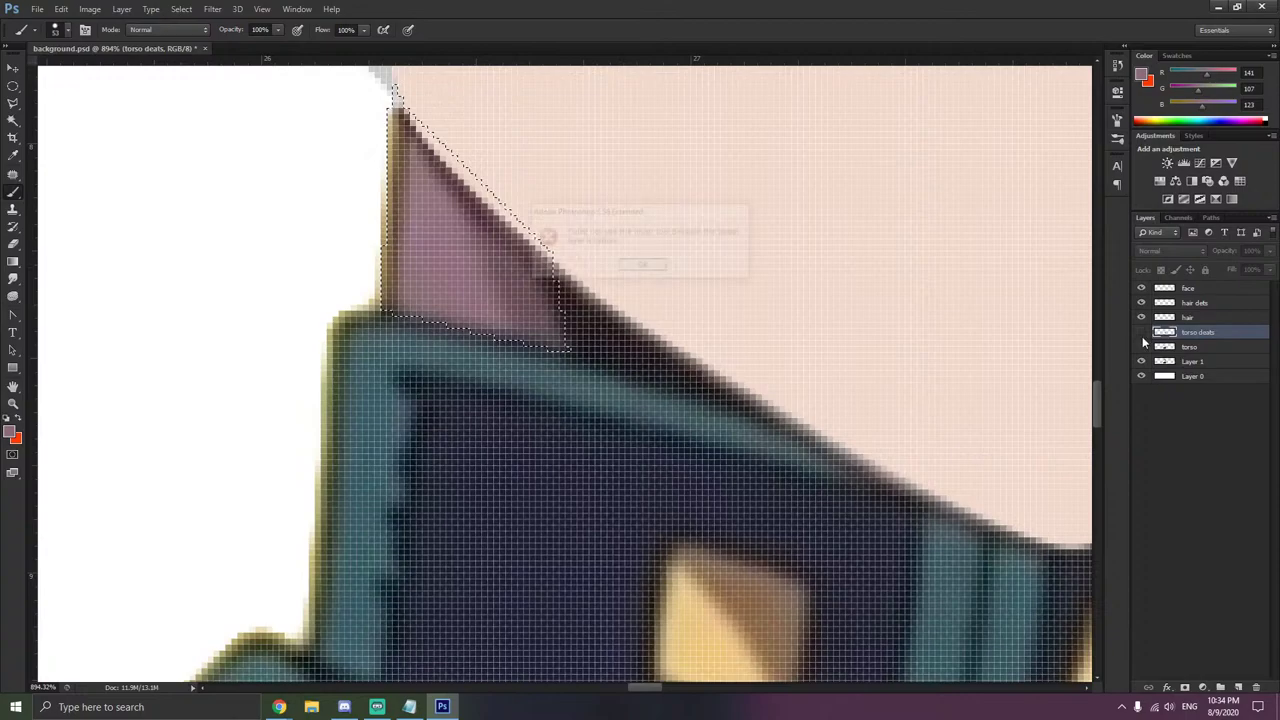
left_click(630, 268)
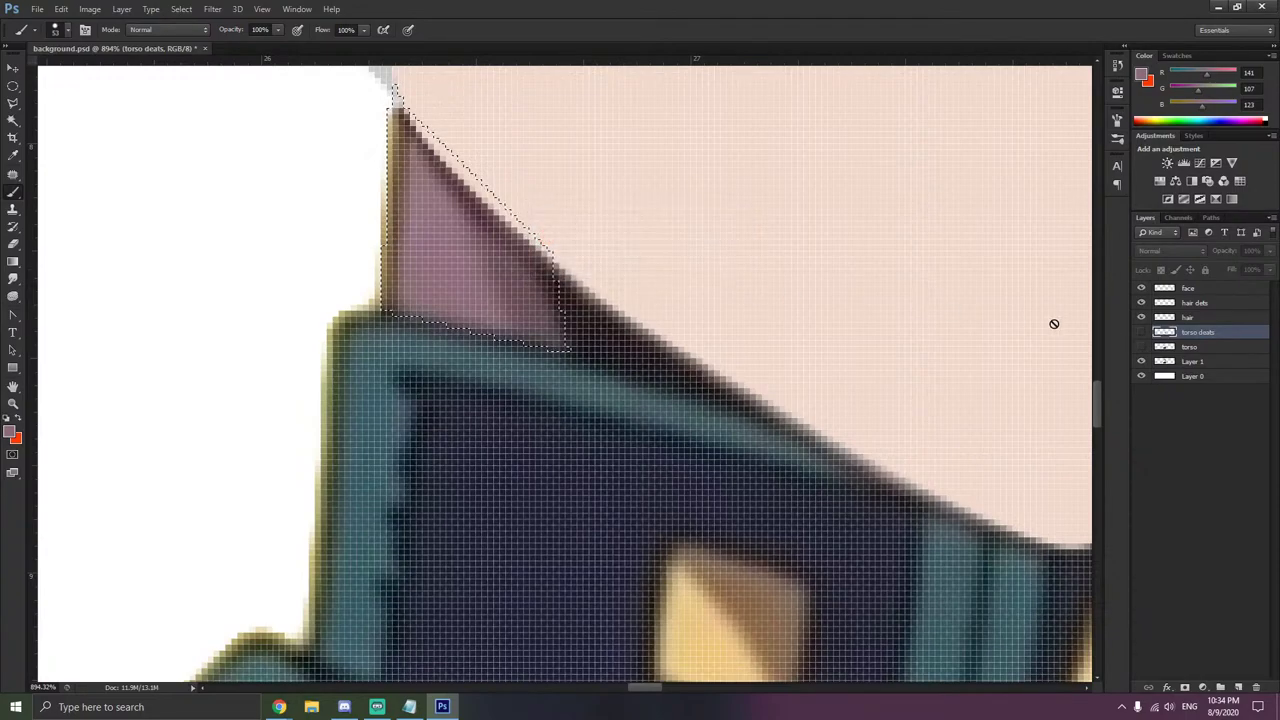
- Show the torso deats layer, fill the selected neck area with the sampled purple, and deselect
left_click(1141, 332)
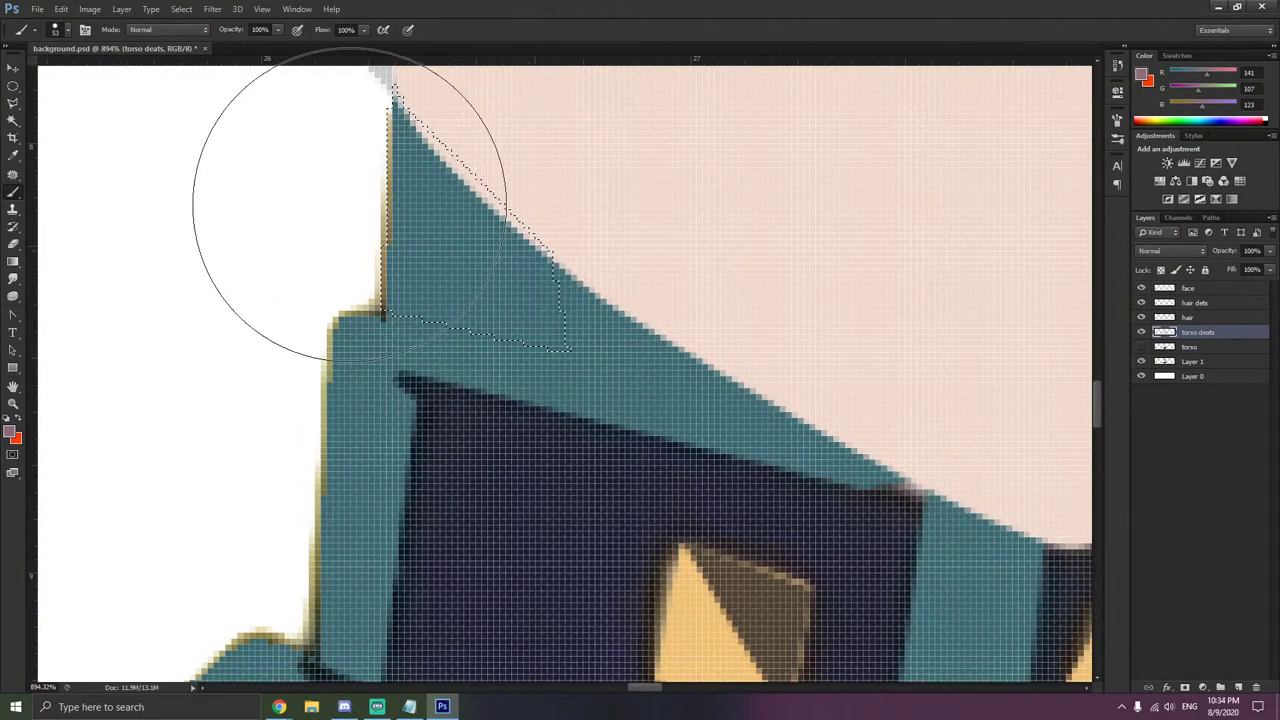
key("alt+BackSpace")
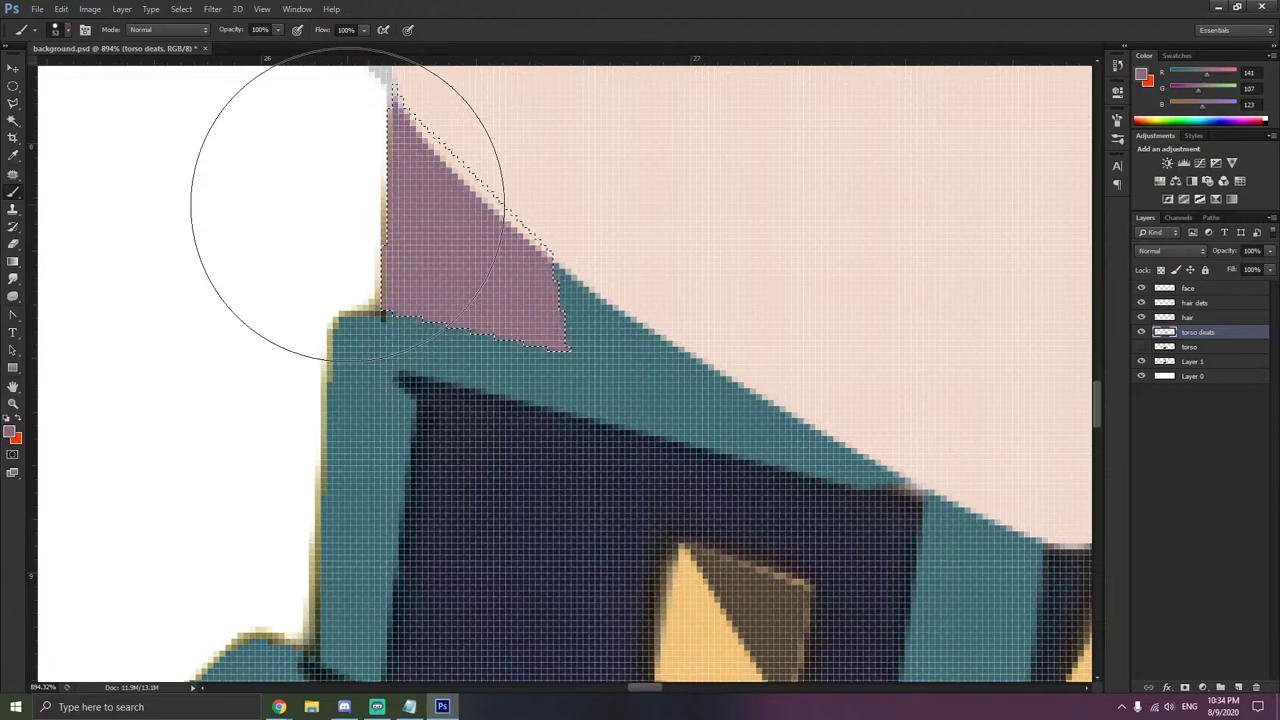
left_click(13, 103)
right_click(132, 153)
left_click(170, 160)
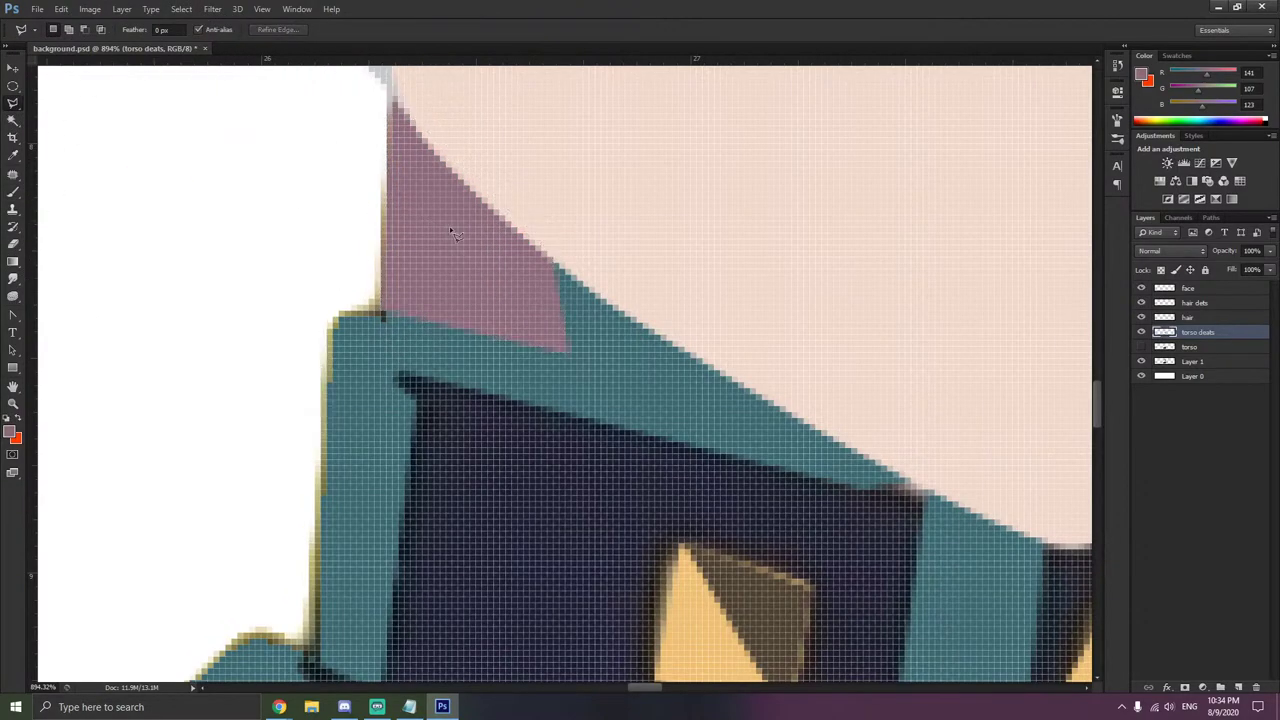
- Show the torso layer and hide the Layer 1 reference image to check the whole flat-colour figure
scroll(449, 226, "down", 10)
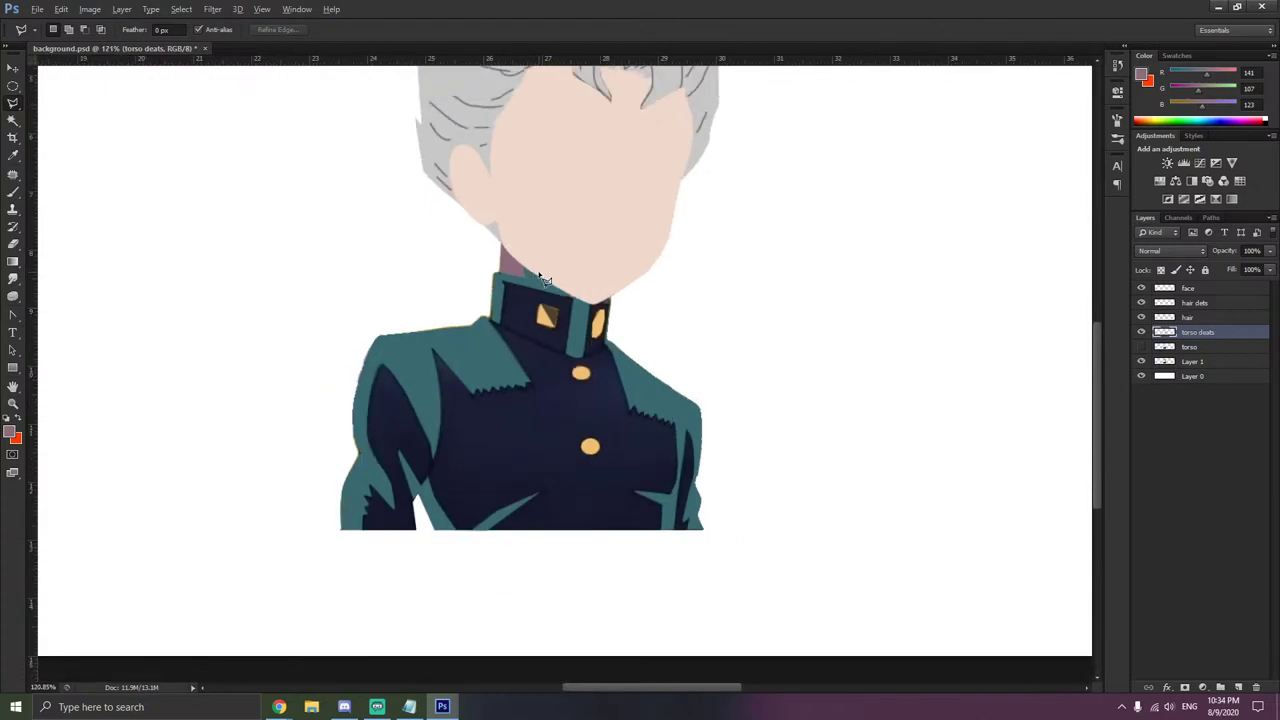
scroll(479, 270, "up", 3)
left_click(1141, 347)
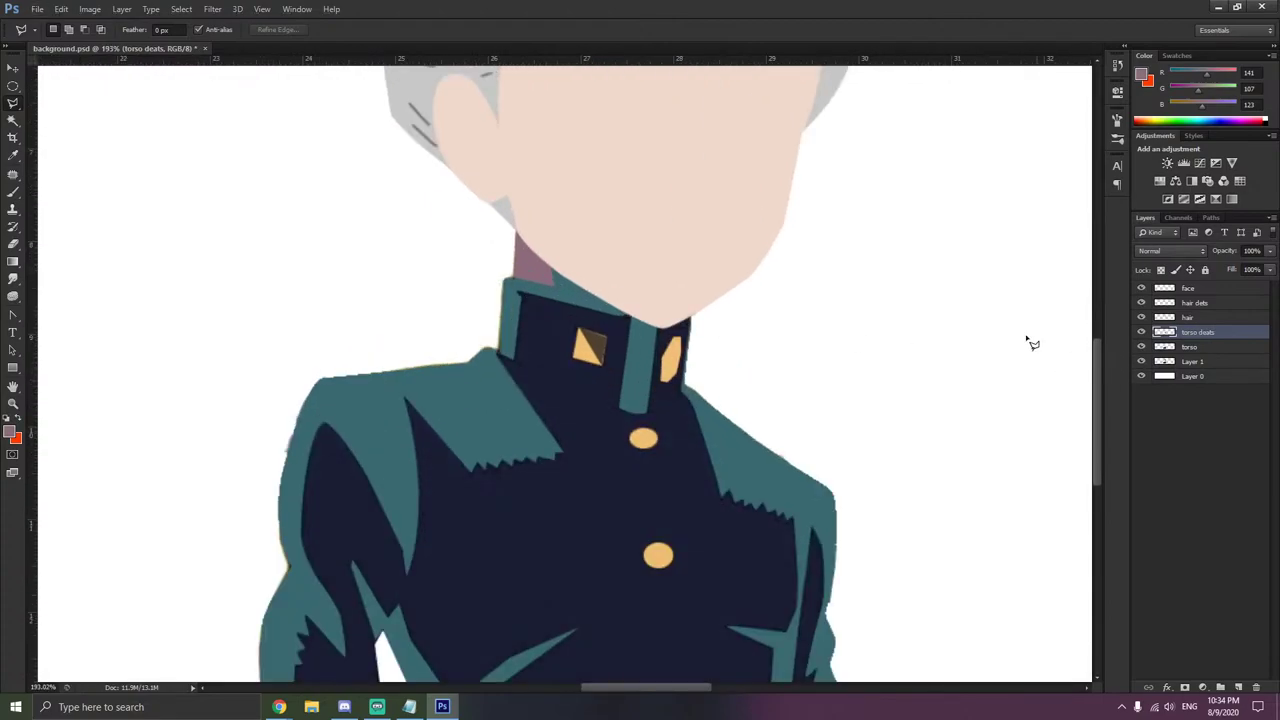
left_click(1141, 366)
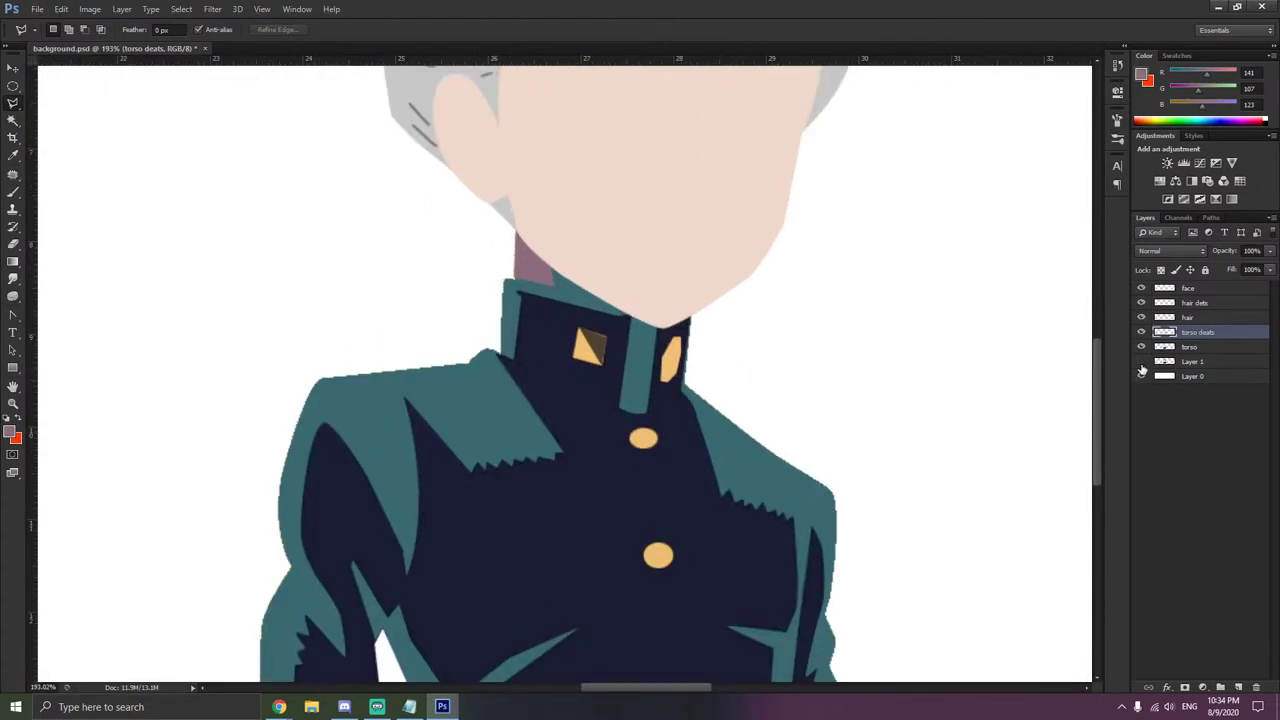
scroll(858, 414, "down", 5)
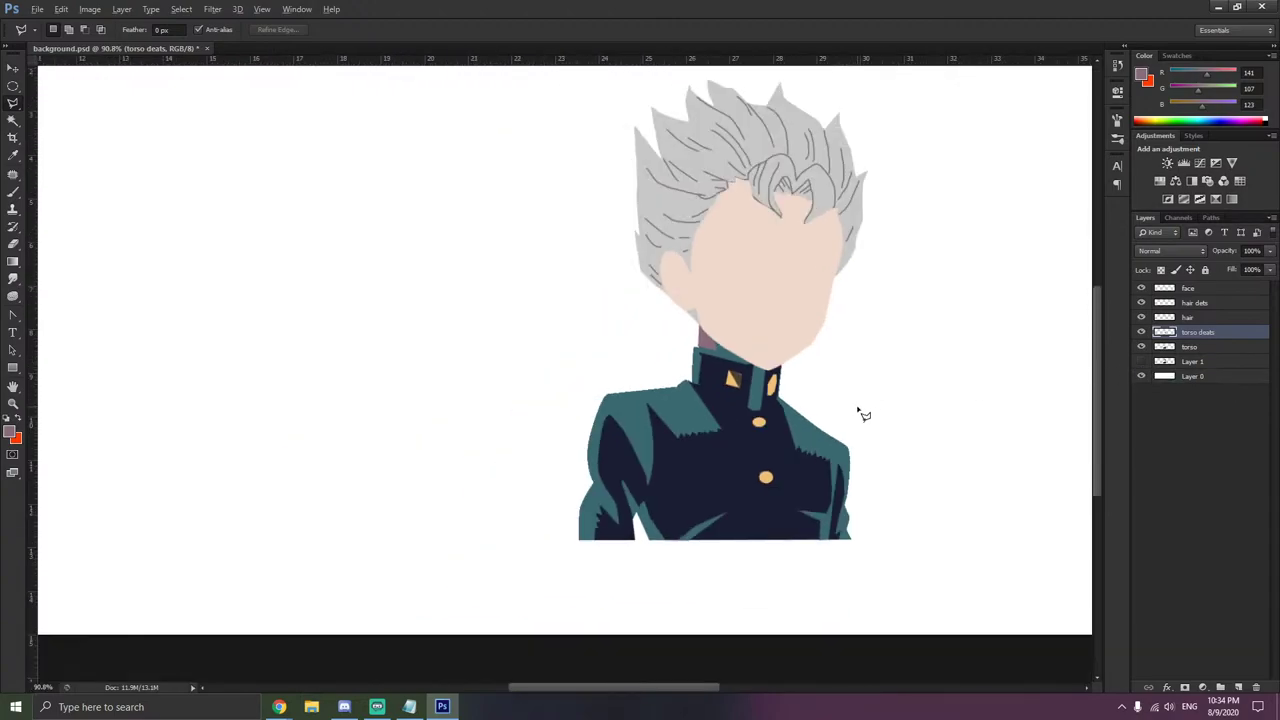
scroll(858, 410, "right", 5)
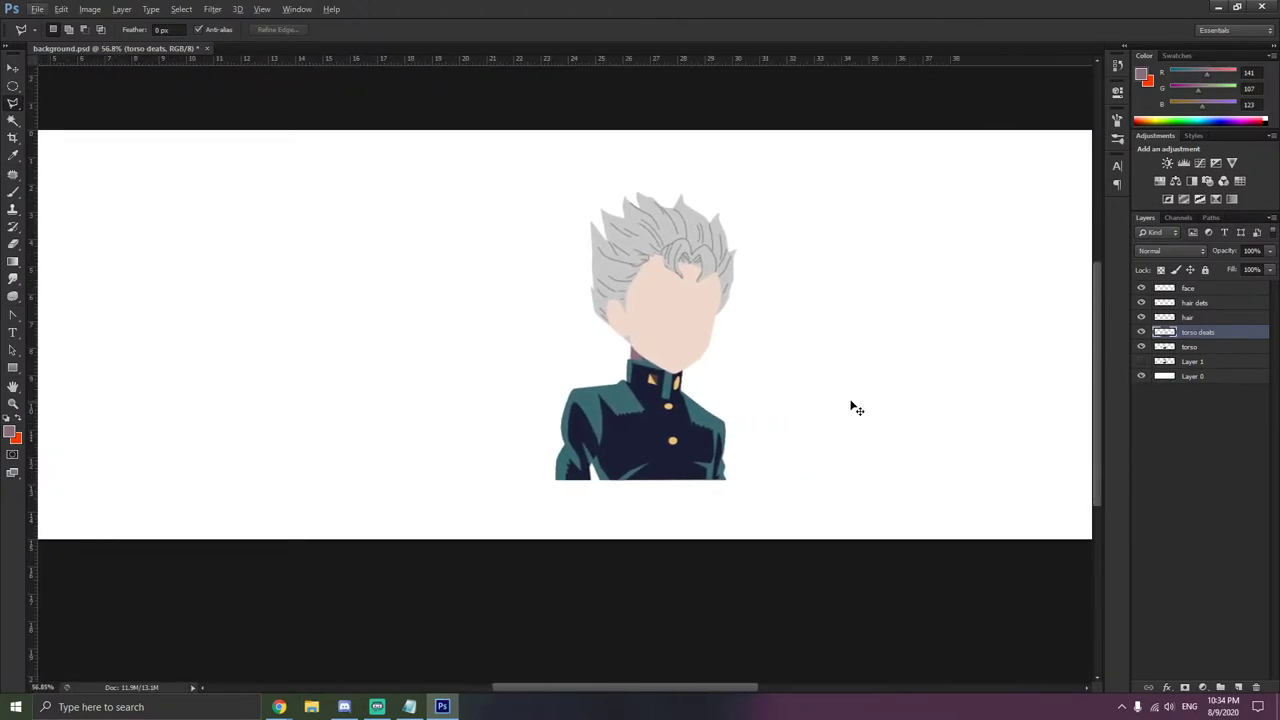
scroll(537, 328, "up", 5)
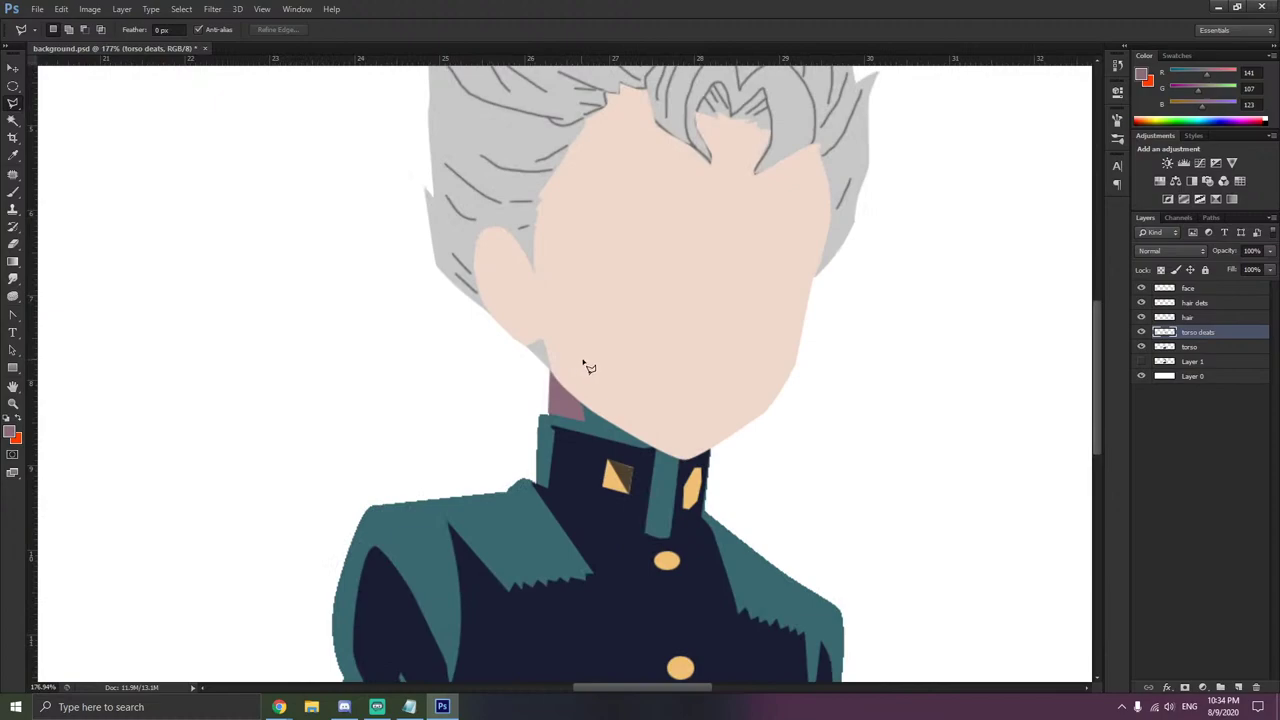
scroll(586, 363, "down", 5)
scroll(1020, 363, "down", 1)
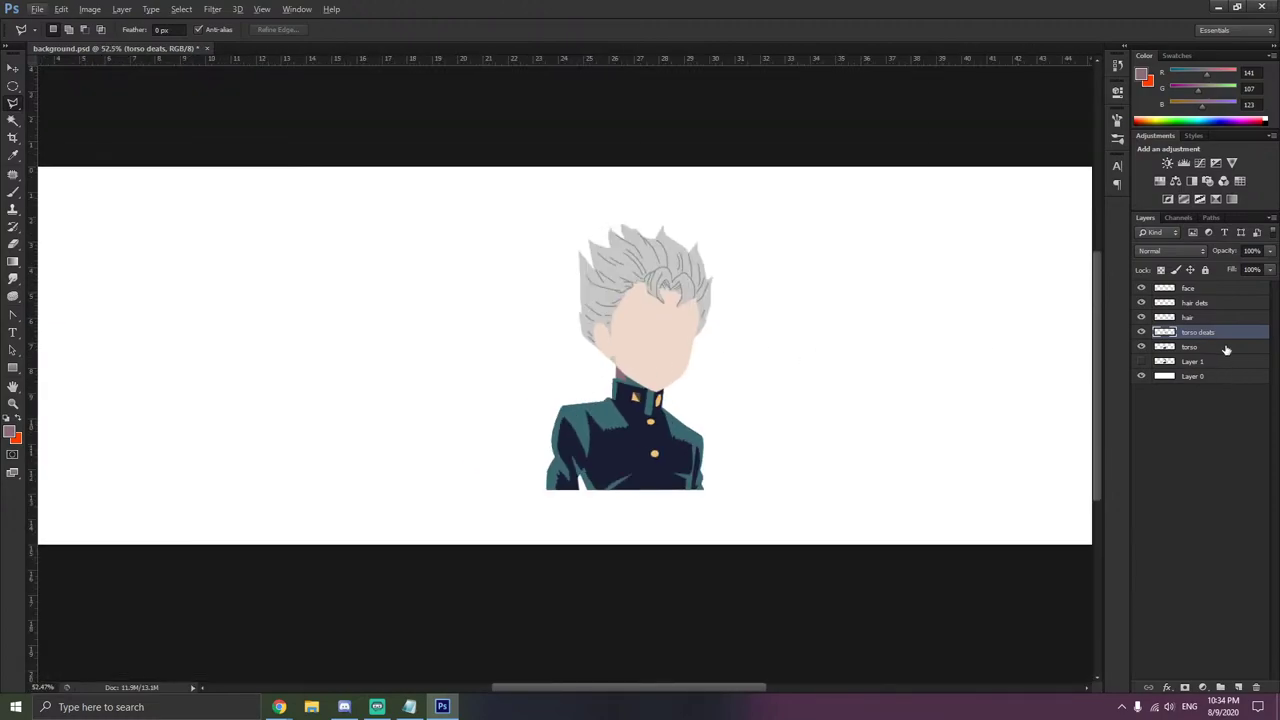
- Select all layers from torso up to face and give them a green colour label
left_click(1224, 347)
left_click(1201, 291, "shift")
right_click(1201, 292)
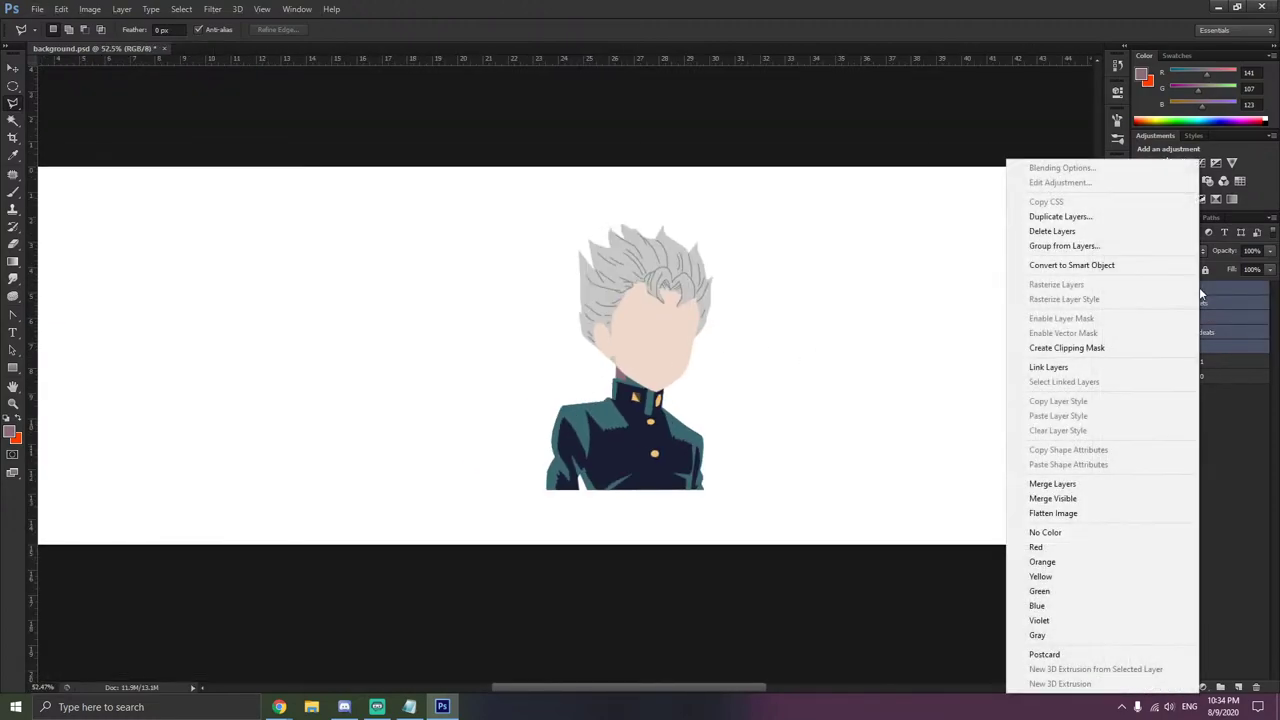
left_click(1040, 547)
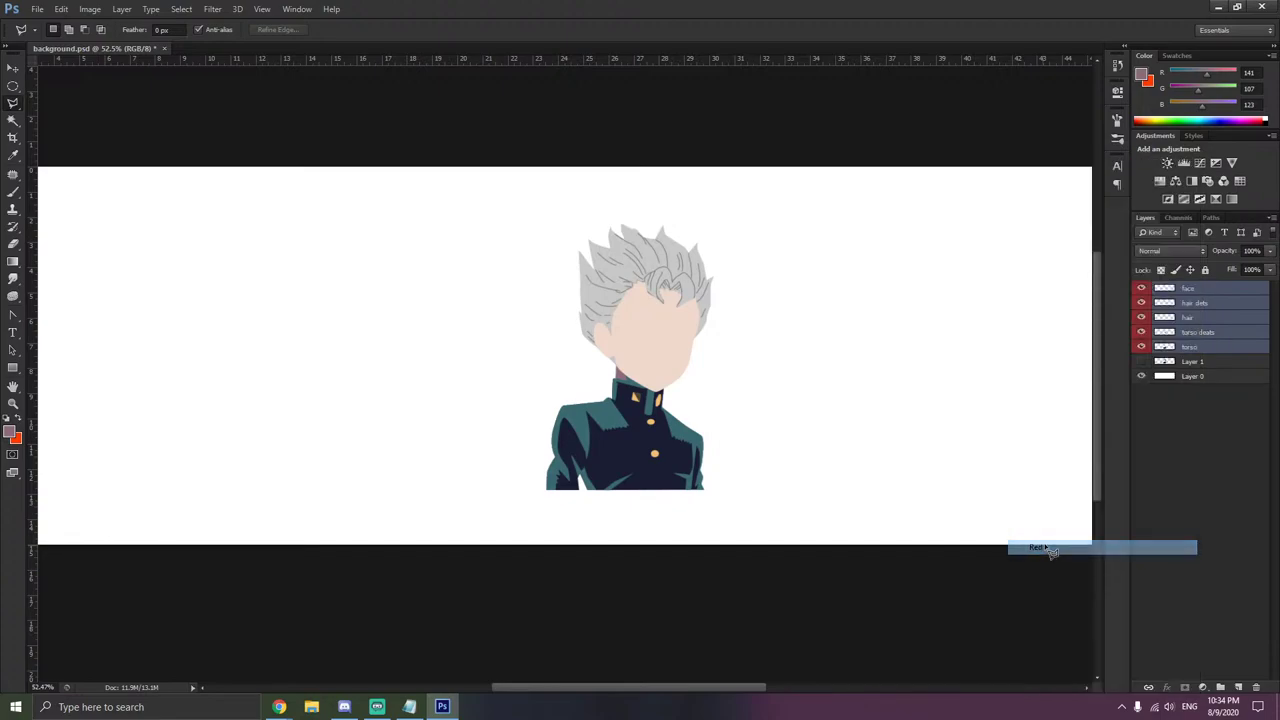
right_click(1182, 331)
left_click(1035, 597)
- Link the selected figure layers together and clear the layer selection
right_click(1170, 320)
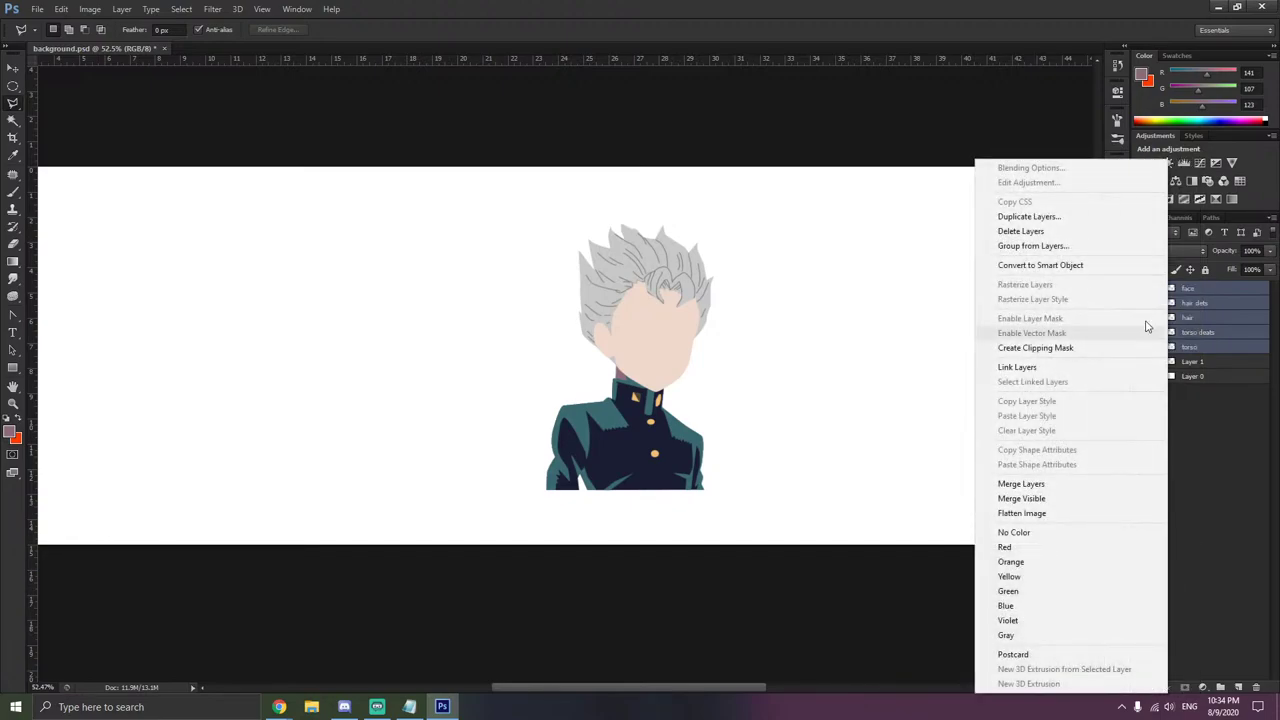
left_click(1064, 371)
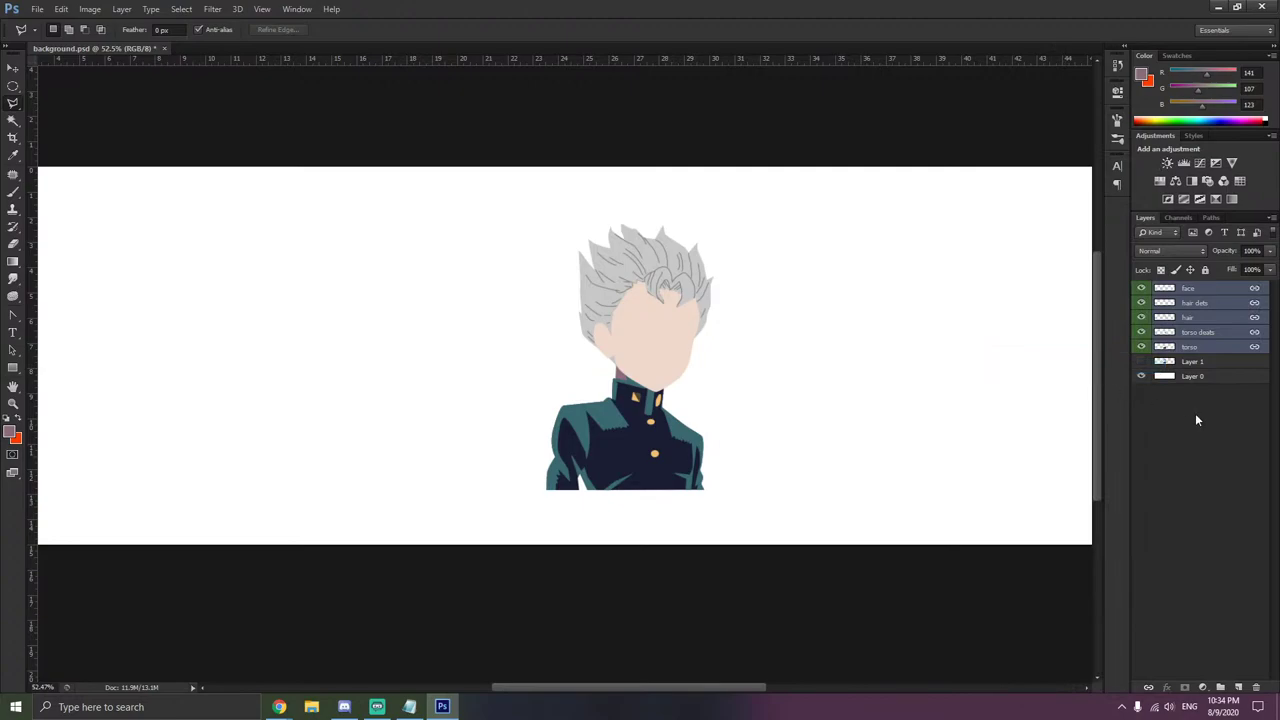
left_click(1197, 418)
key("v")
left_click(649, 307)
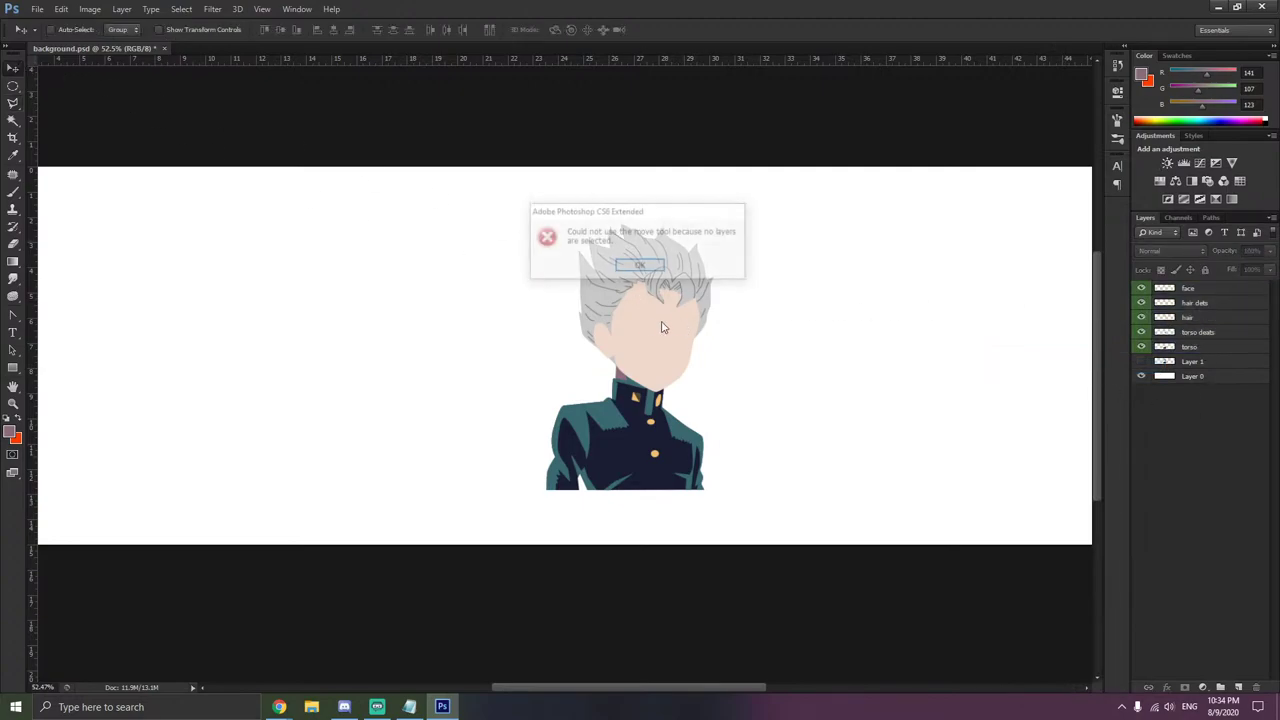
left_click(640, 266)
left_click(623, 320)
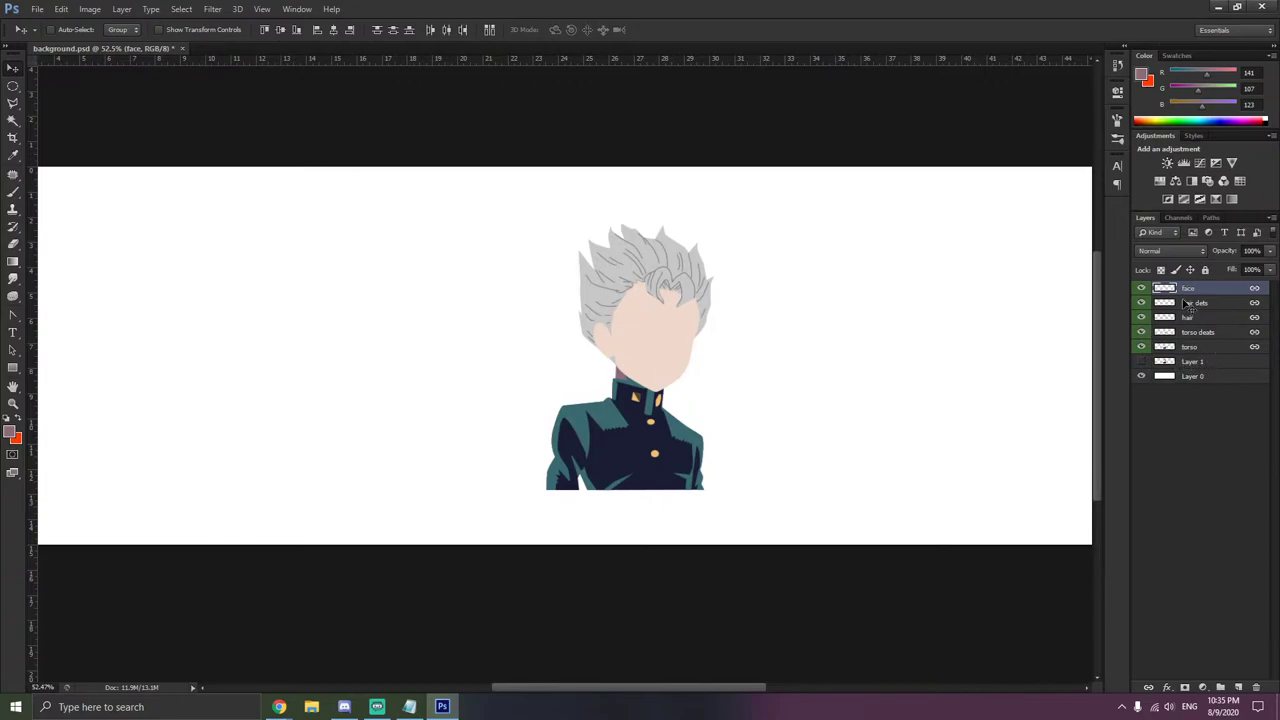
left_click(1195, 350)
double_click(1195, 347)
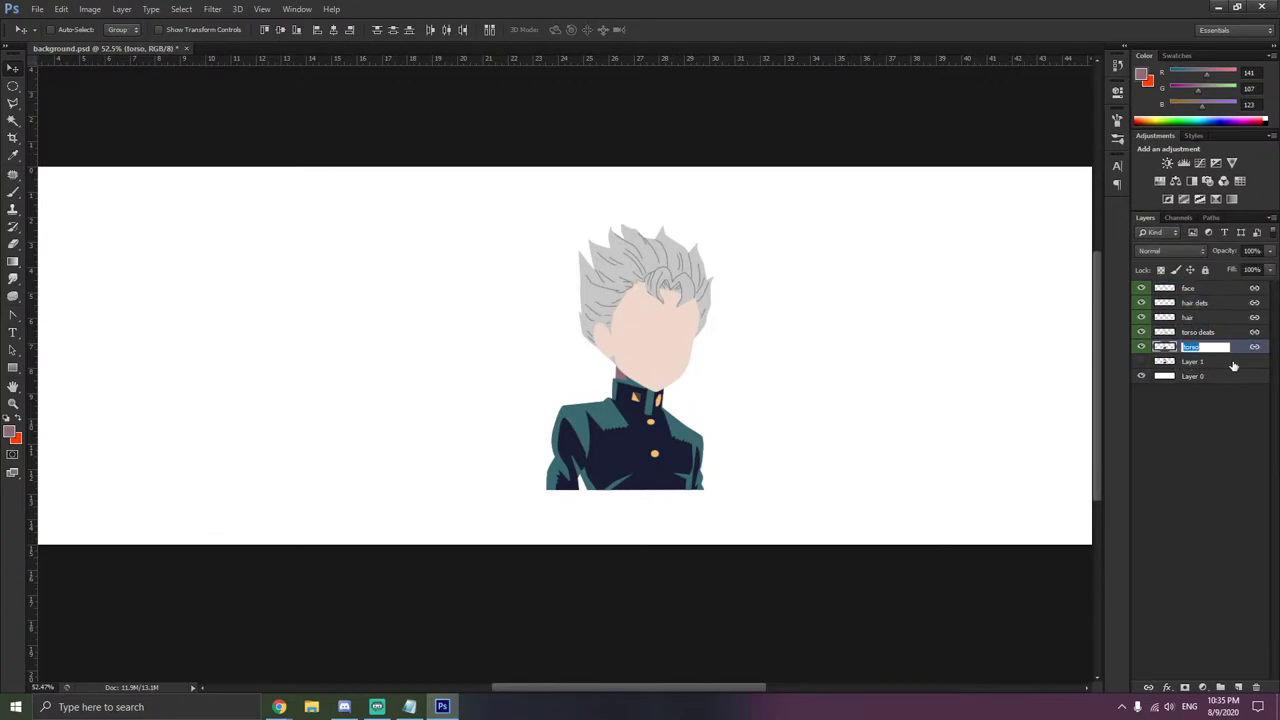
- Delete the Layer 1 reference layer
left_click(1233, 364)
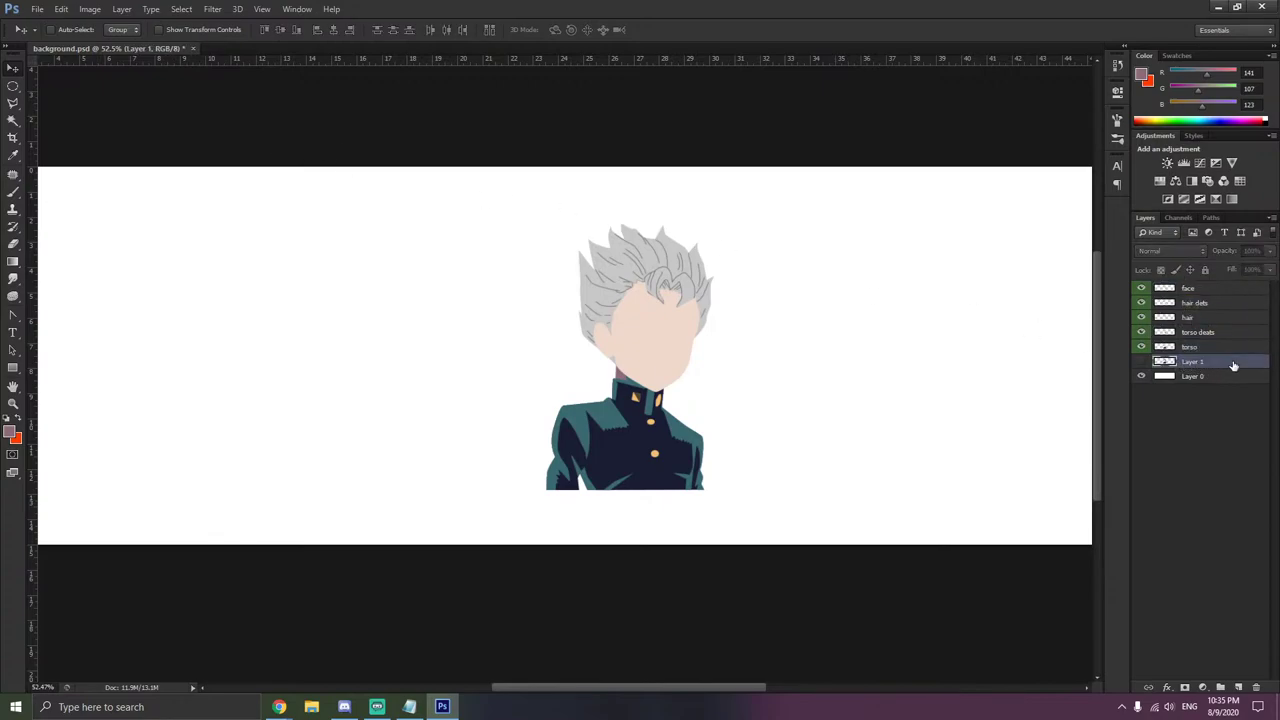
left_click(1142, 364)
key("Delete")
- Select the hair layer, draw a rectangular marquee around the whole figure, and switch to the Move tool
left_click(1190, 319)
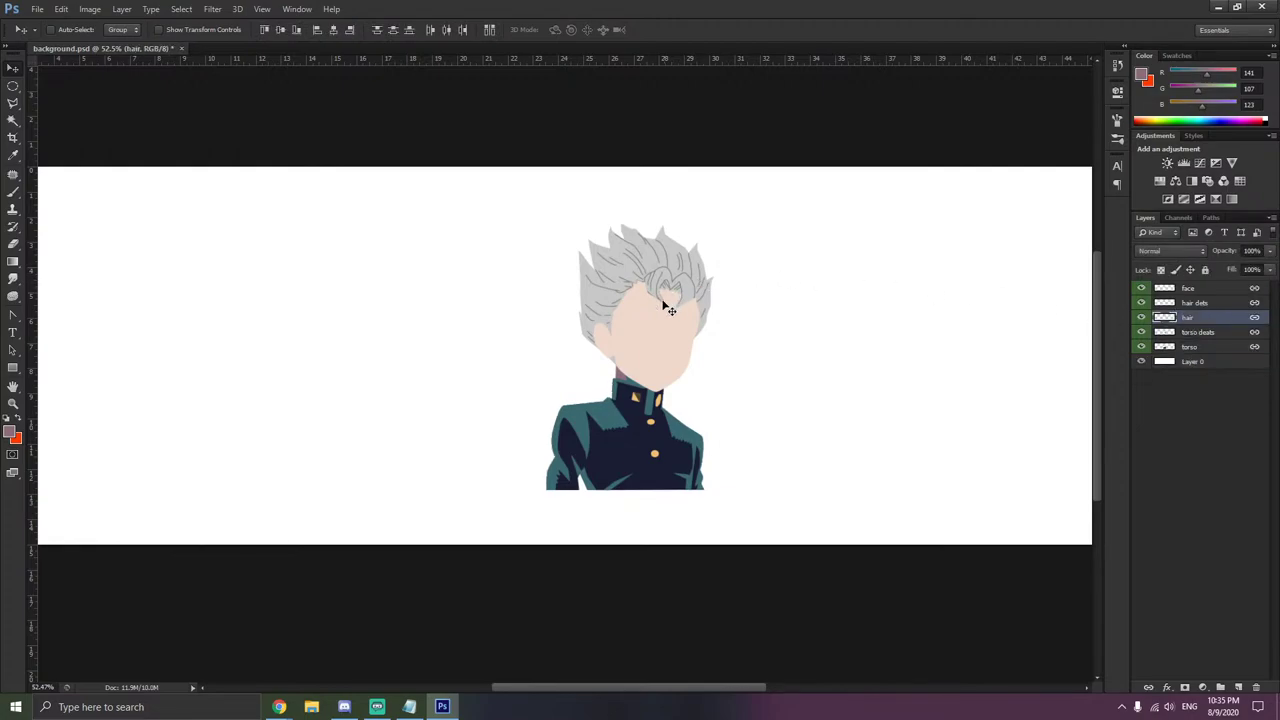
left_click(13, 88)
left_click(46, 86)
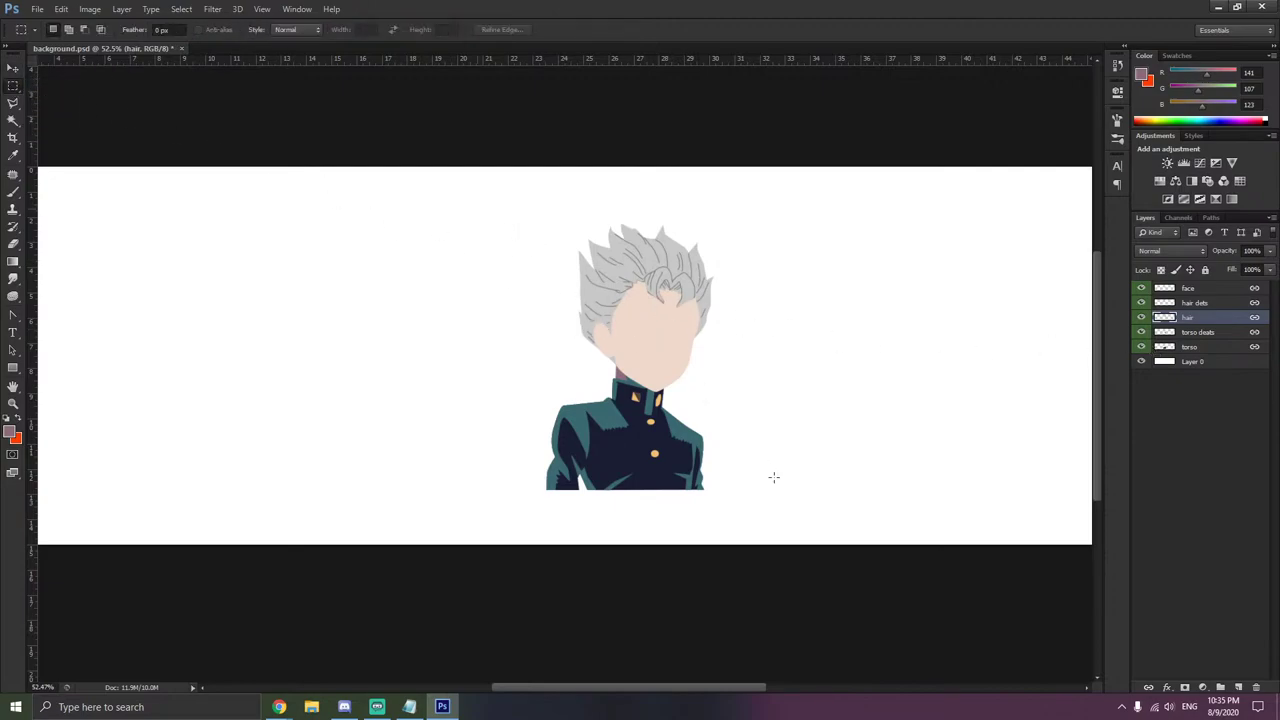
left_click_drag(476, 208, 809, 507)
left_click(13, 68)
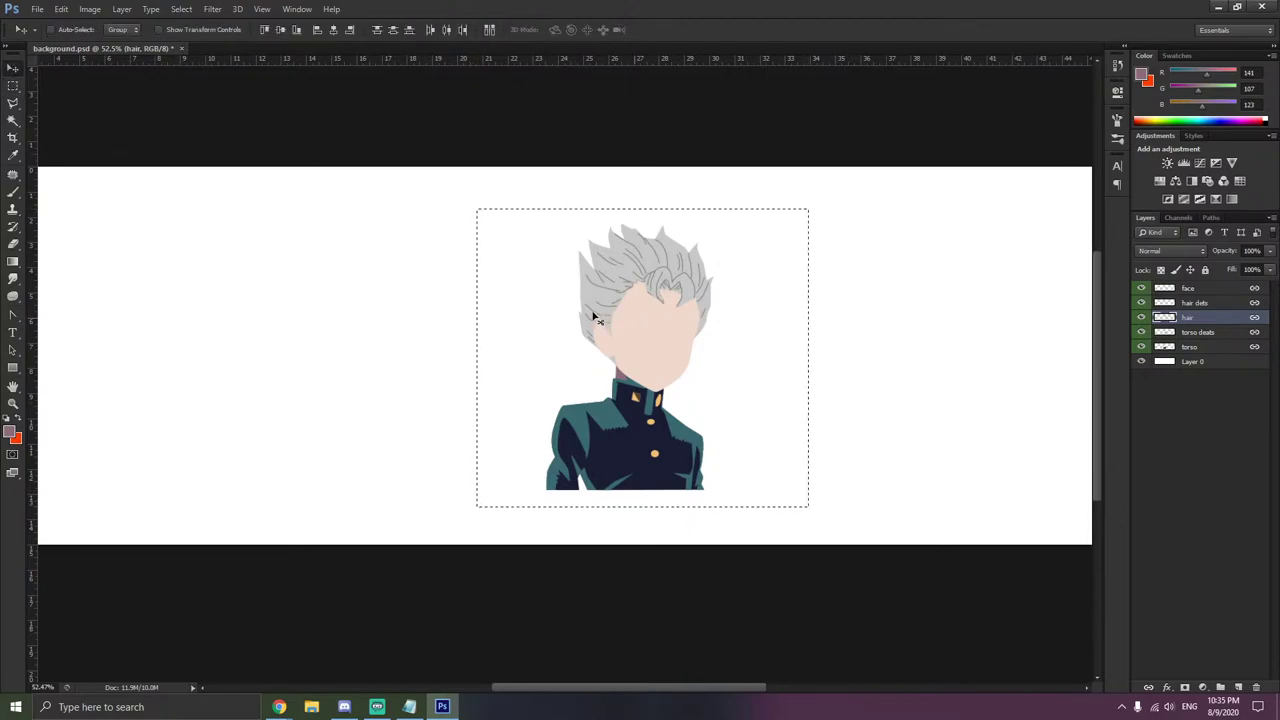
- Undo the hair-only move, select all layers from torso to face, and move the whole figure to the canvas's upper-left corner
left_click_drag(559, 313, 480, 297)
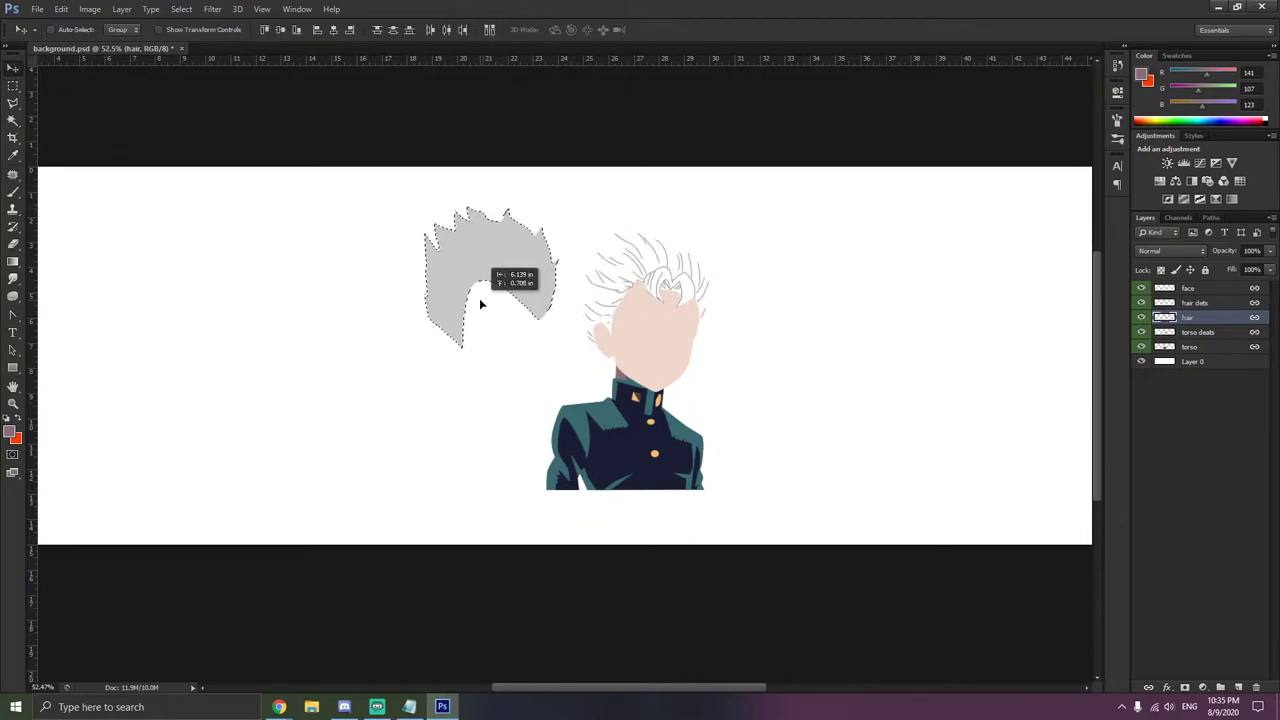
key("ctrl+z")
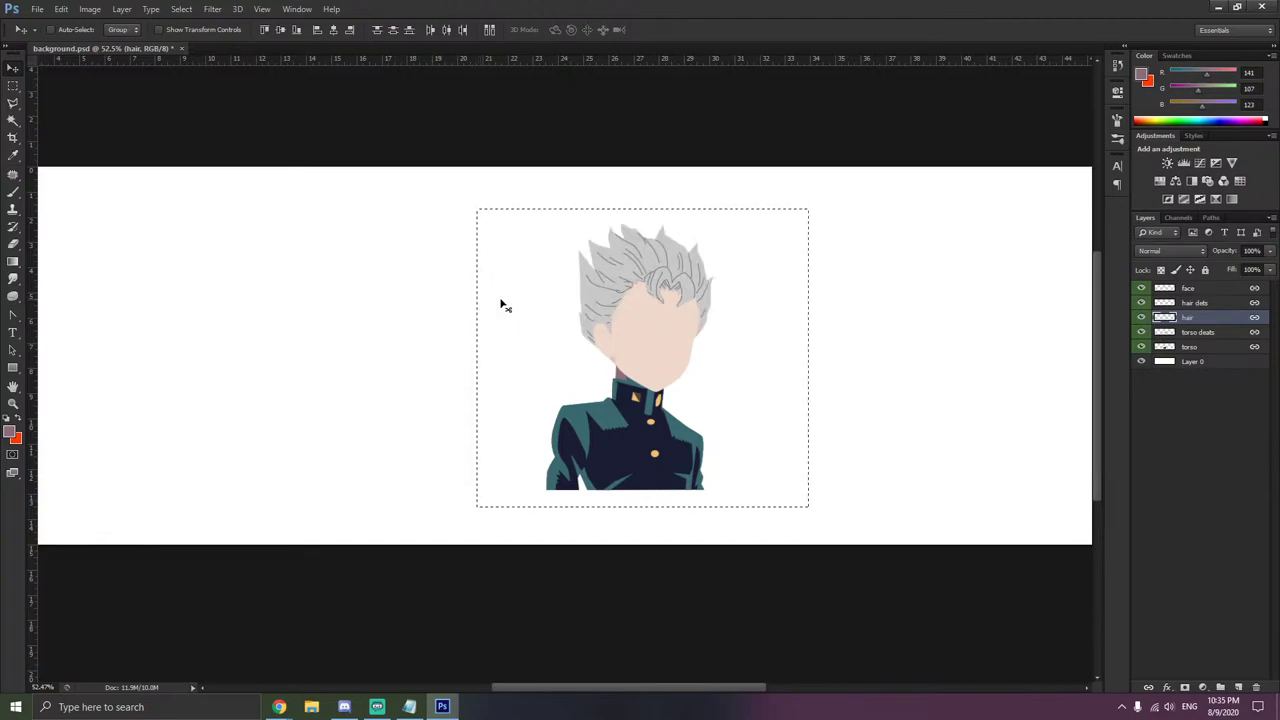
left_click(1209, 348)
left_click(1201, 290, "shift")
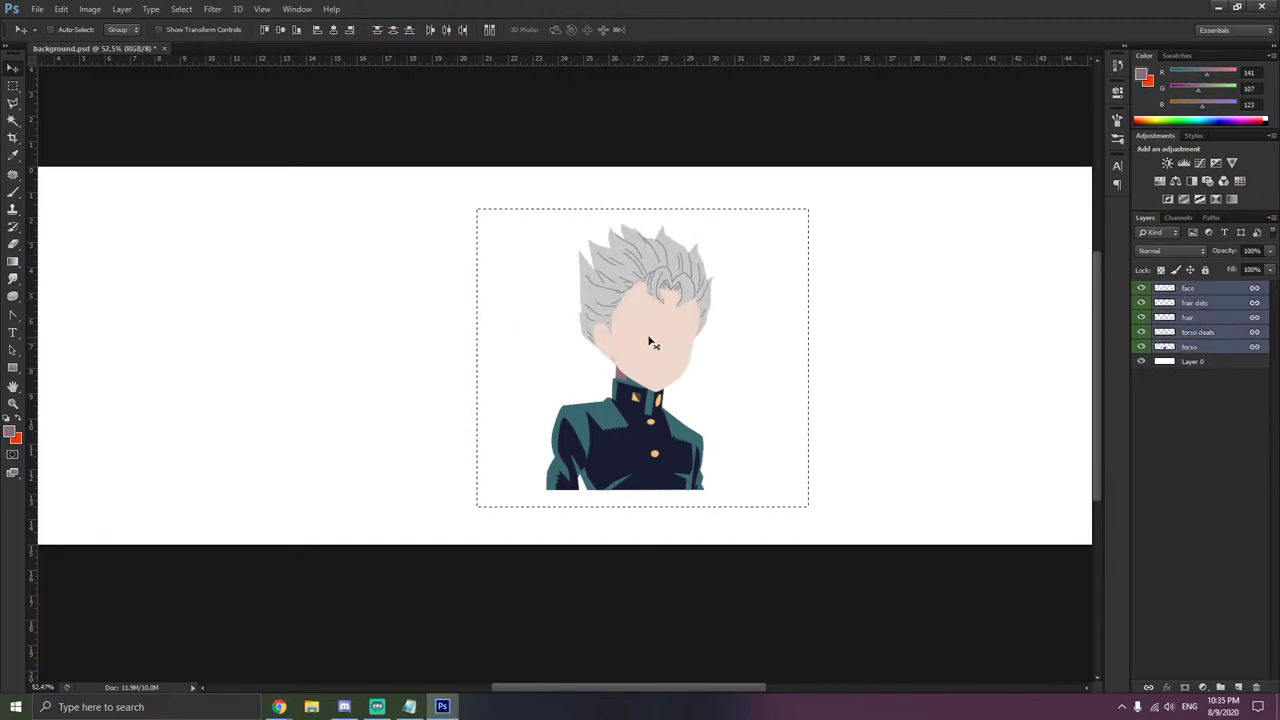
left_click_drag(471, 326, 240, 286)
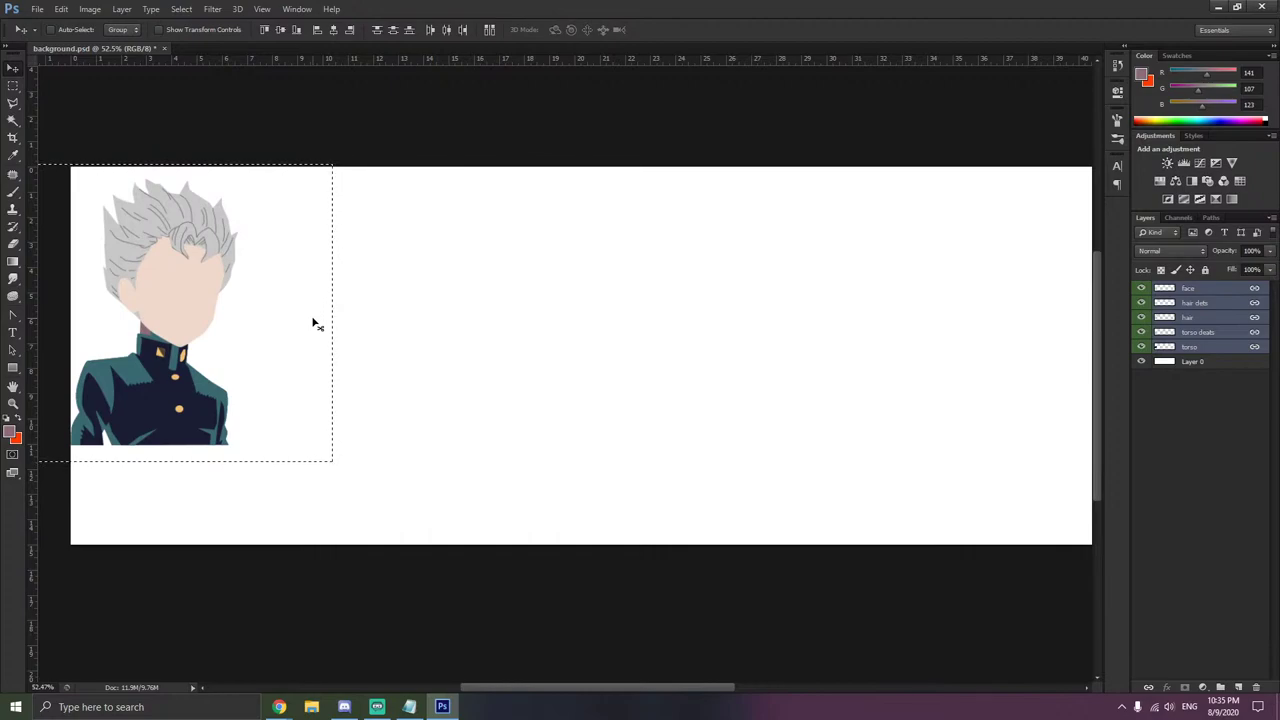
left_click(409, 707)
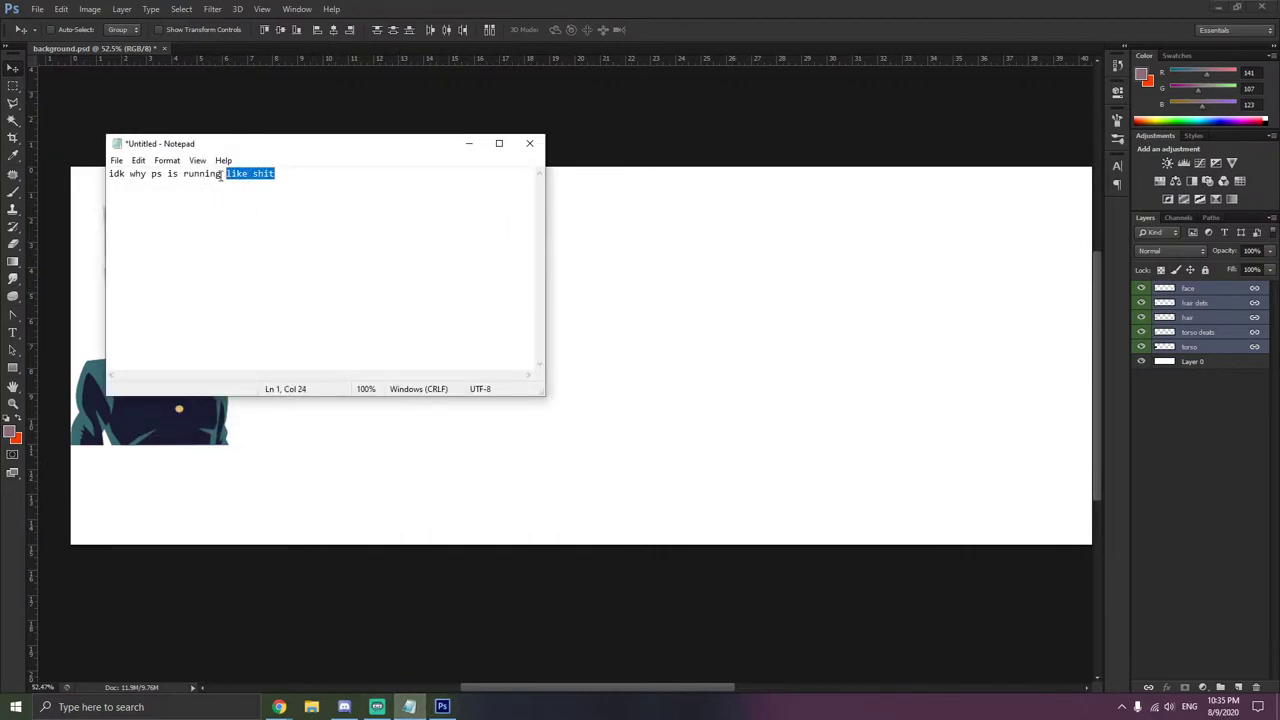
left_click(468, 143)
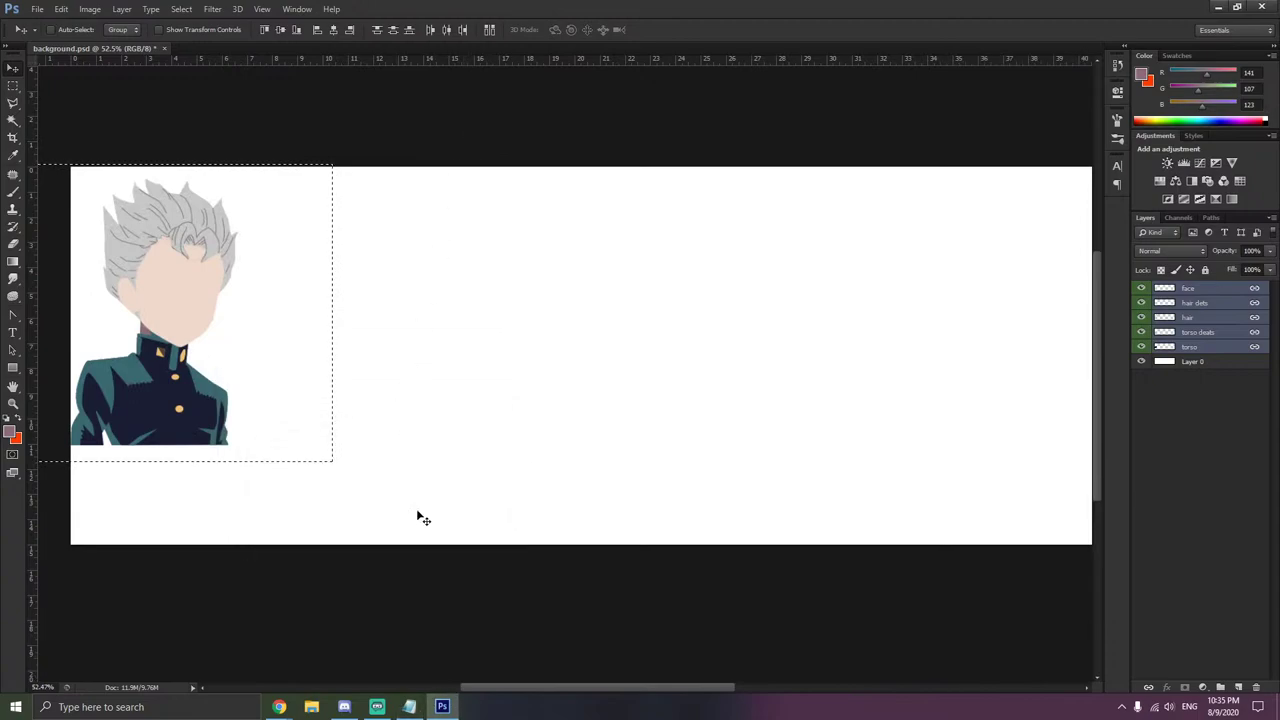
left_click(37, 9)
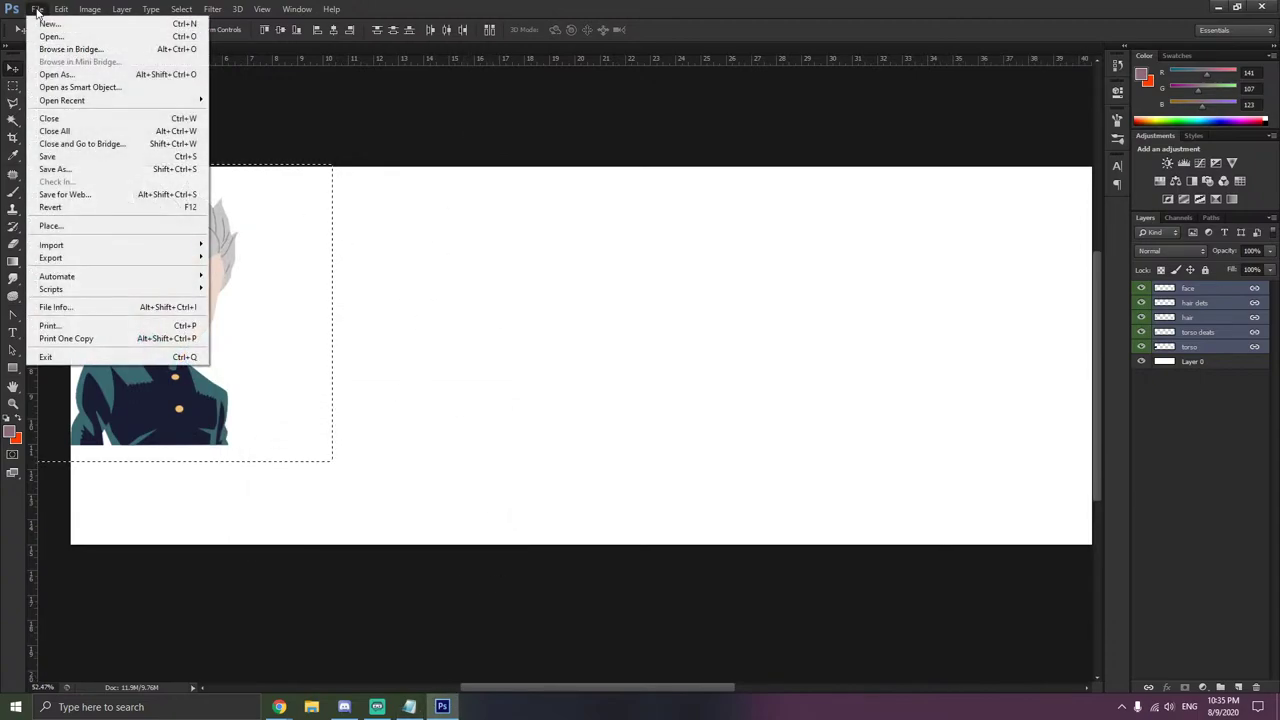
left_click(420, 196)
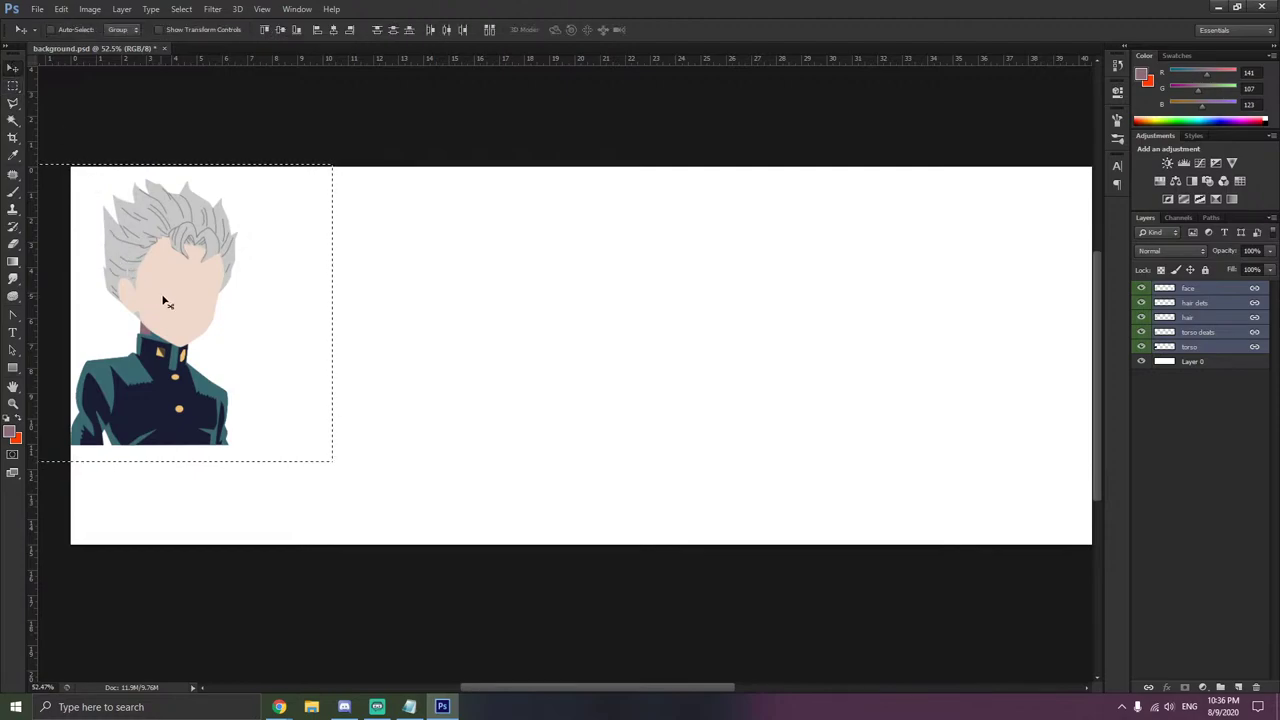
right_click(1190, 334)
left_click(1081, 370)
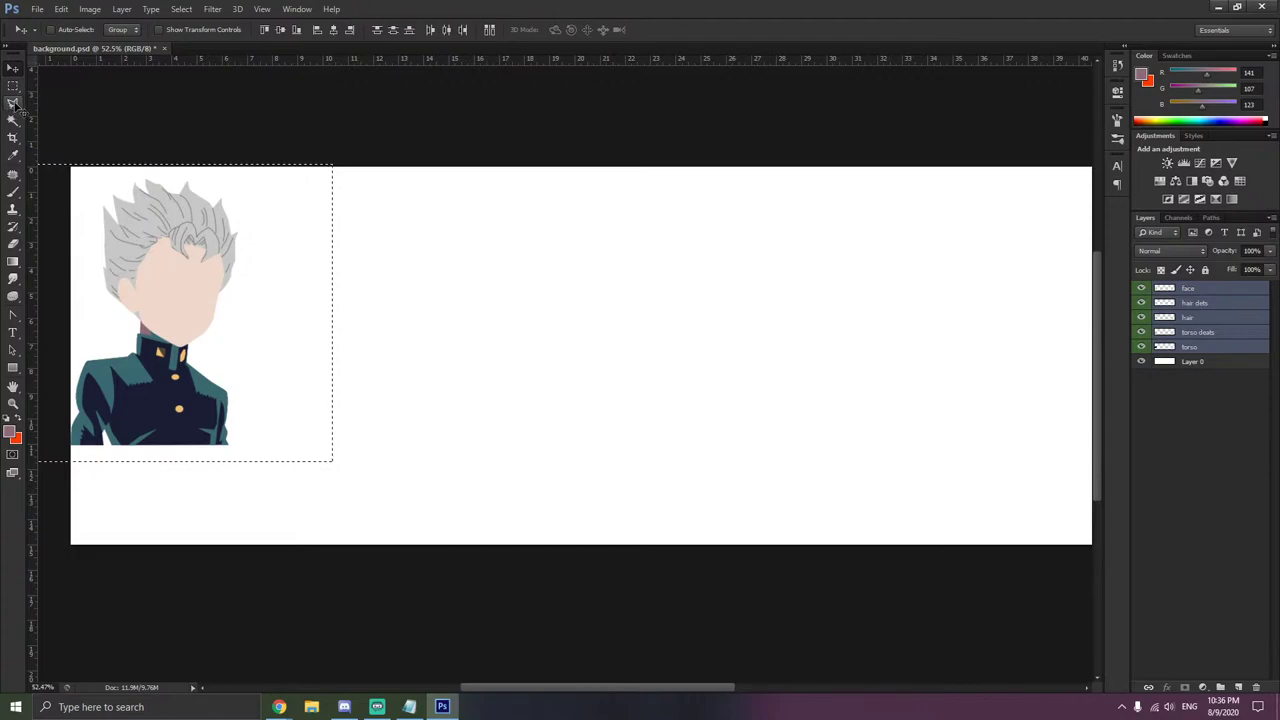
- Draw a polygonal lasso selection around the whole figure and move it slightly away from the canvas's left edge
left_click(13, 103)
scroll(220, 200, "up", 1)
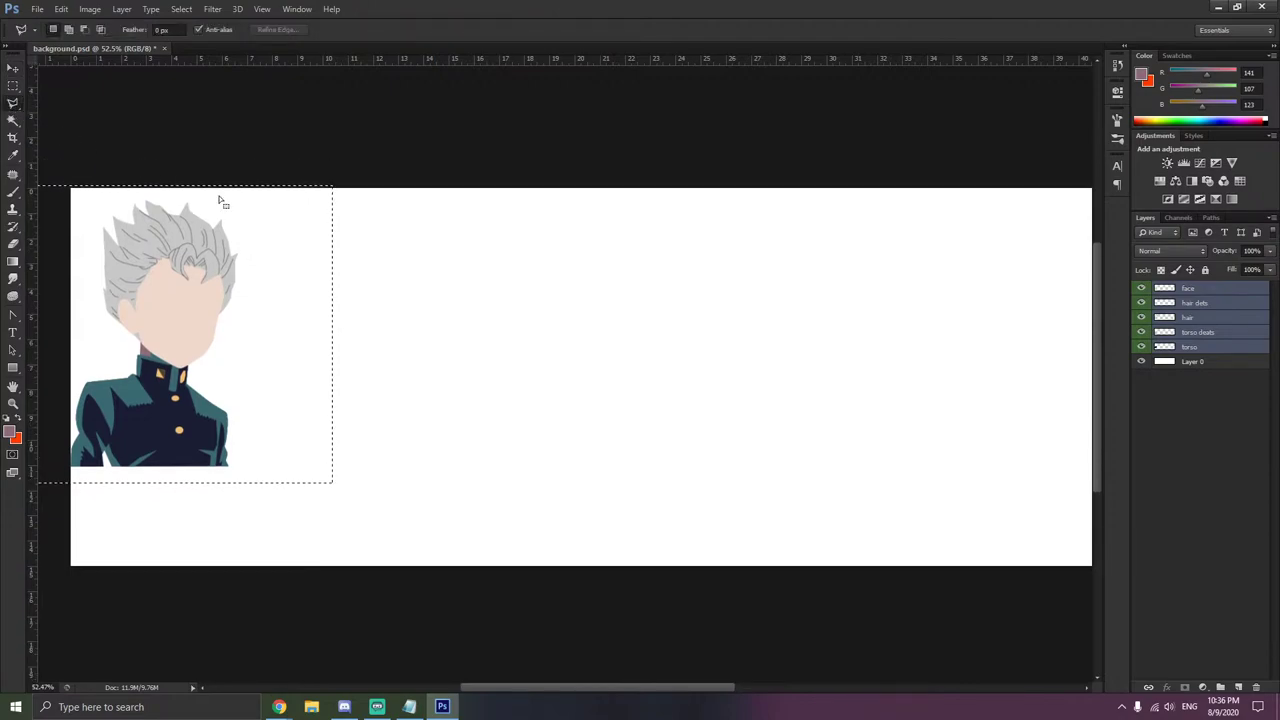
right_click(446, 308)
left_click(458, 315)
left_click(278, 182)
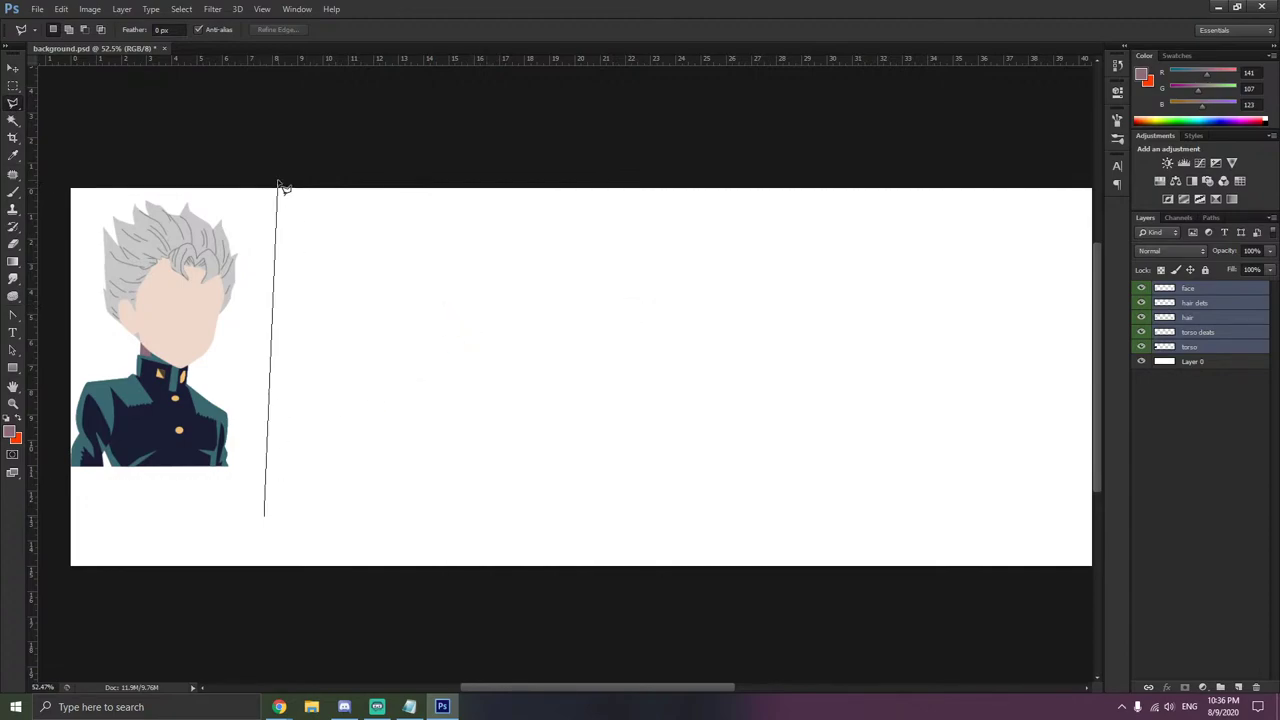
mouse_move(284, 187)
left_mouse_down()
mouse_move(54, 181)
mouse_move(56, 507)
mouse_move(271, 524)
left_mouse_up()
left_click(13, 68)
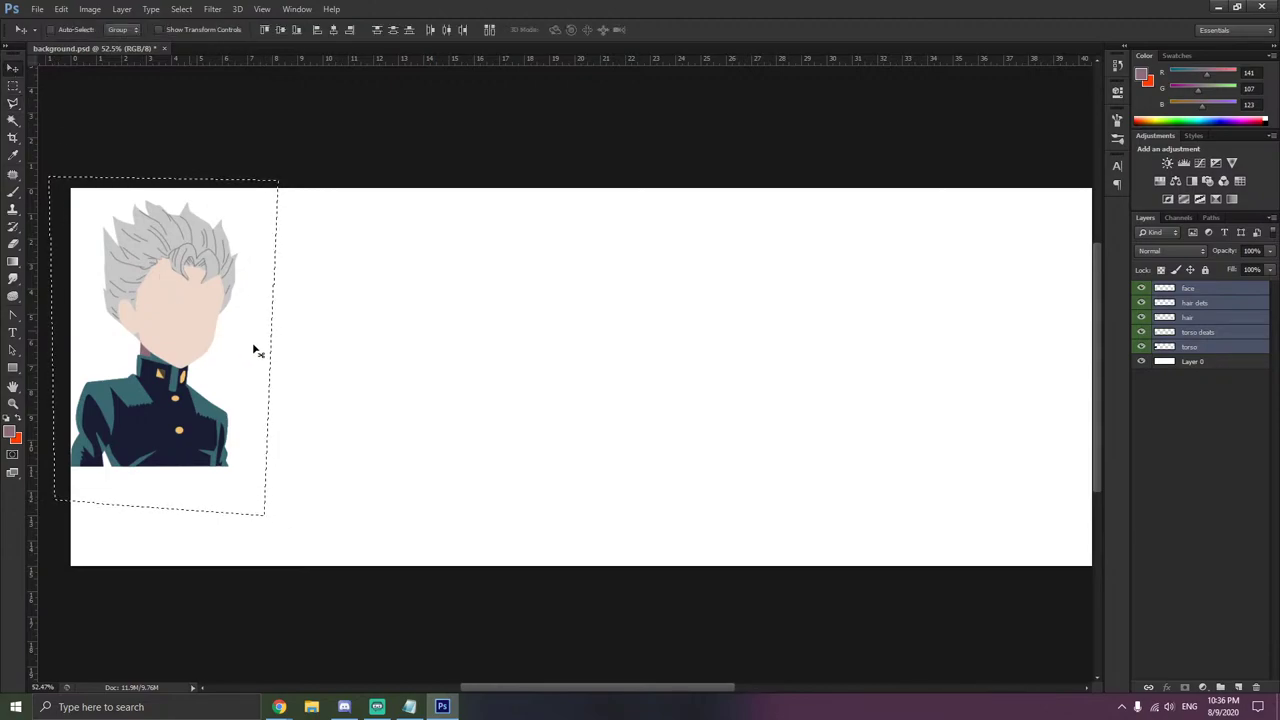
mouse_move(190, 334)
left_mouse_down()
mouse_move(404, 349)
mouse_move(178, 336)
mouse_move(206, 320)
mouse_move(208, 337)
left_mouse_up()
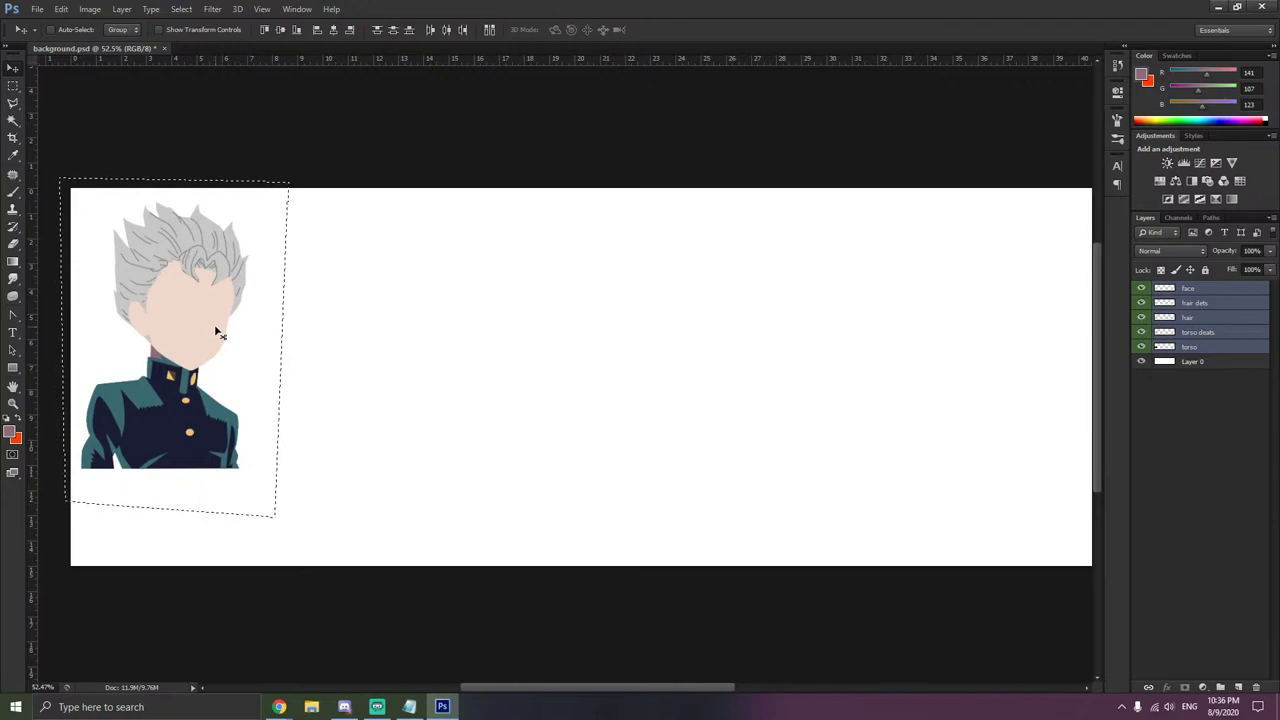
- Save background.psd and close Photoshop
key("ctrl+d")
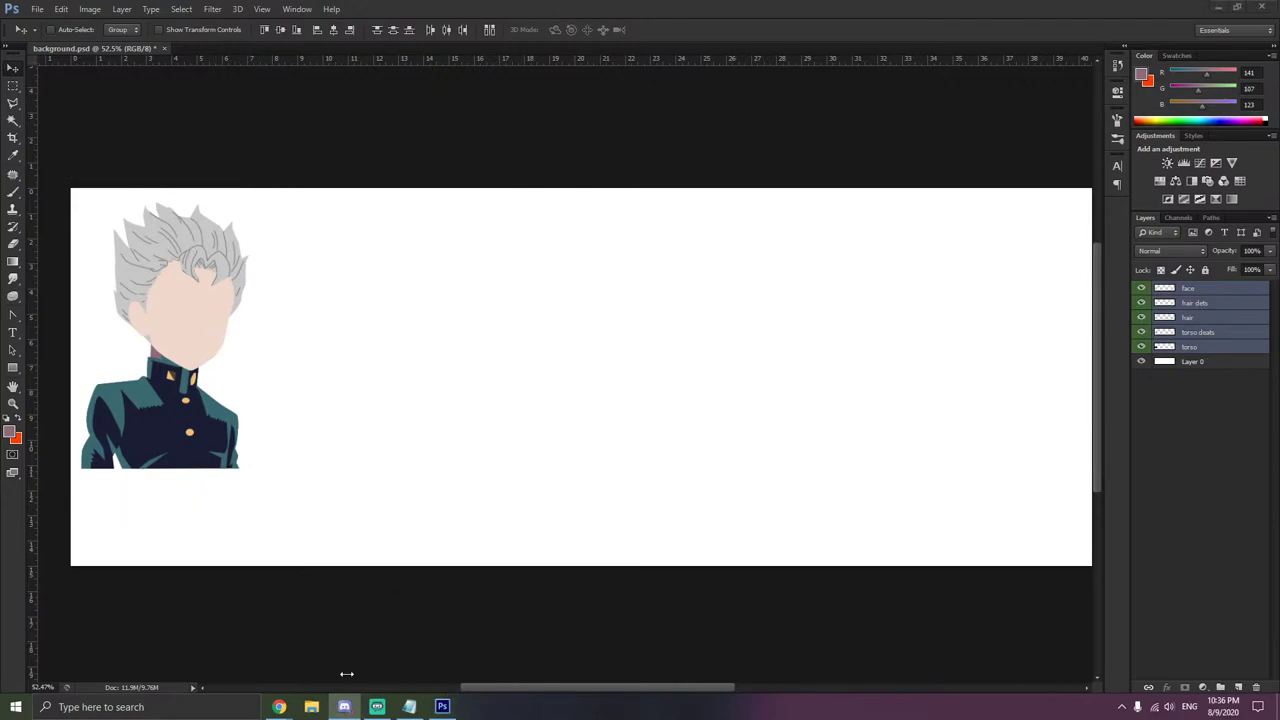
key("super")
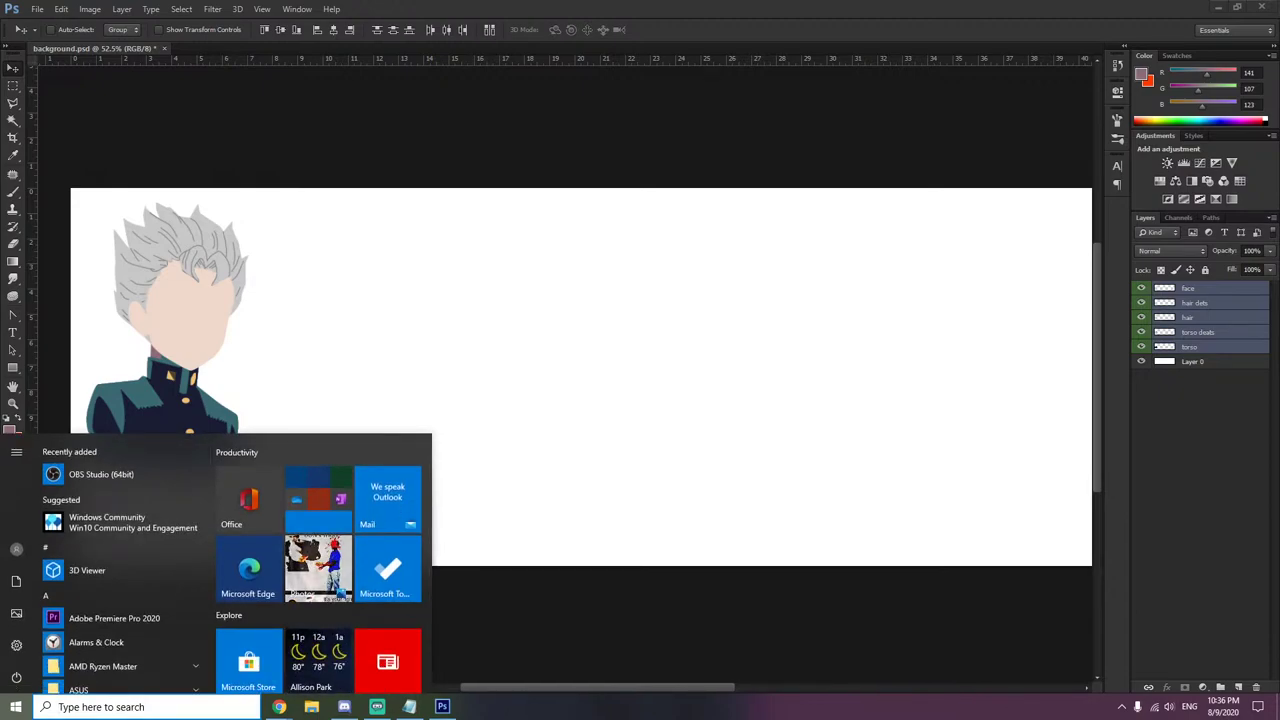
left_click(156, 710)
left_click(486, 709)
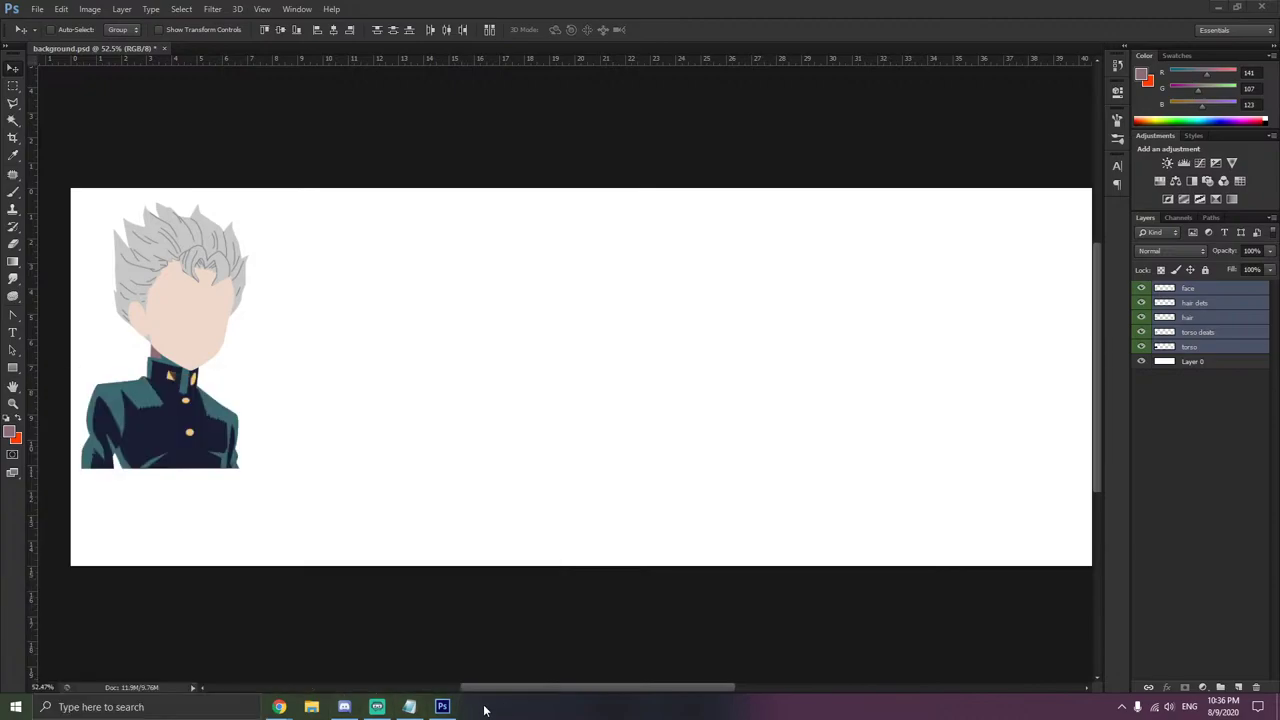
left_click(402, 567)
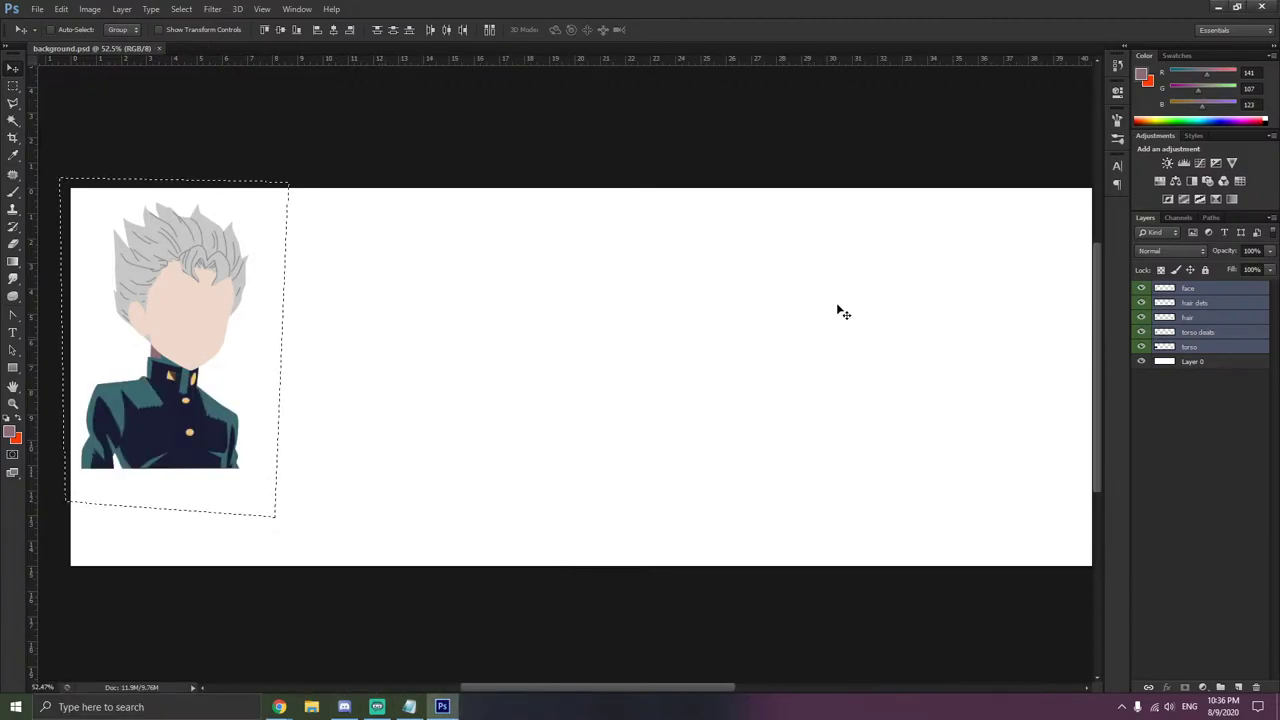
left_click(1264, 7)
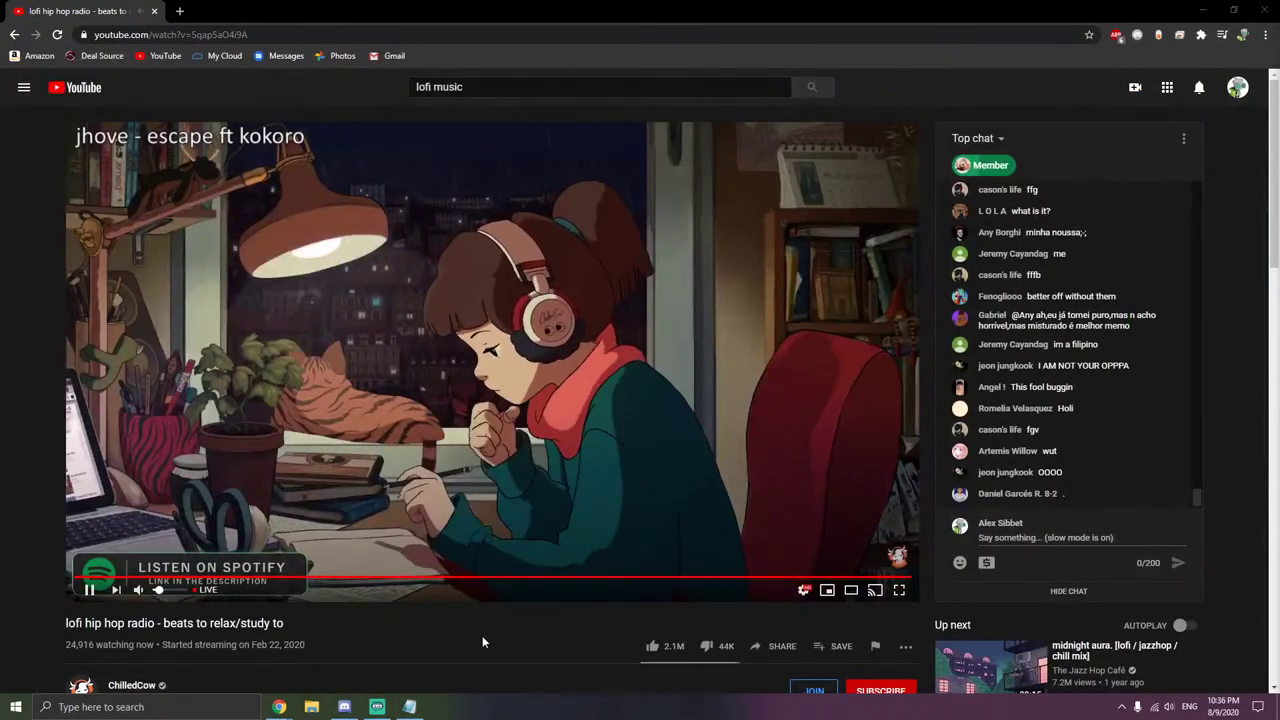
- Search Windows for Photoshop CS6 Portable and relaunch it
key("super")
type("phot")
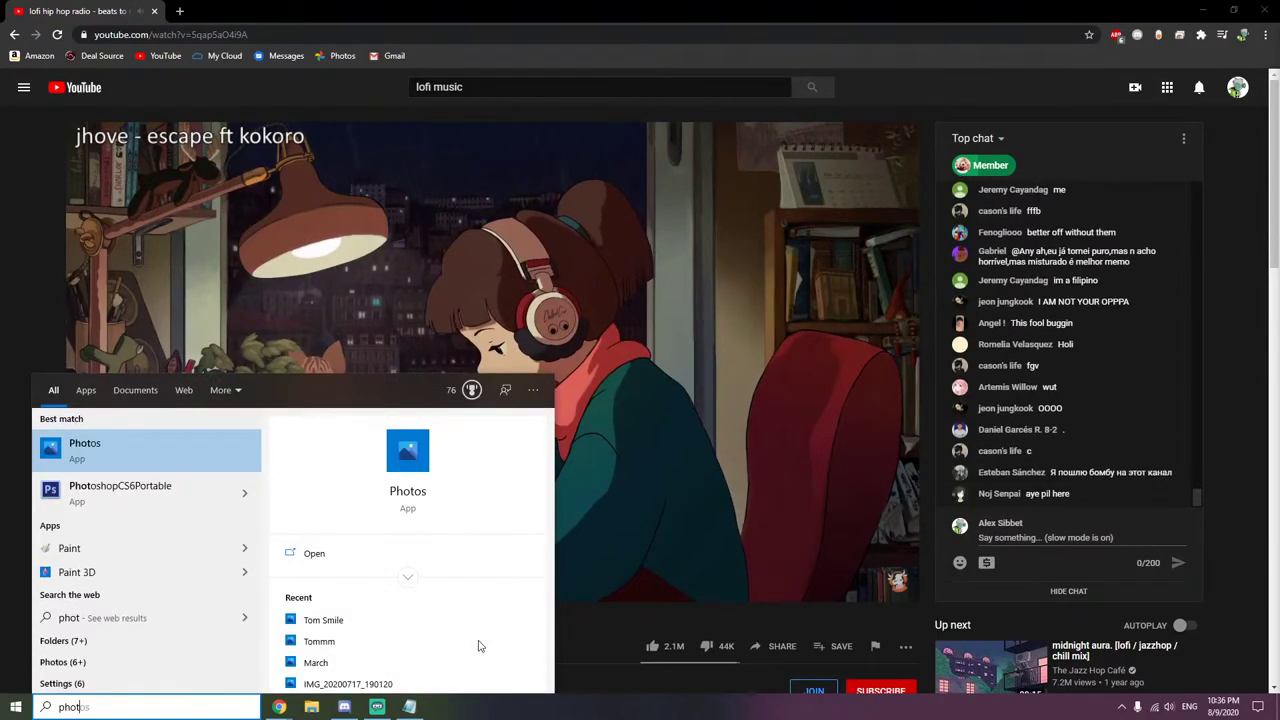
key("Escape")
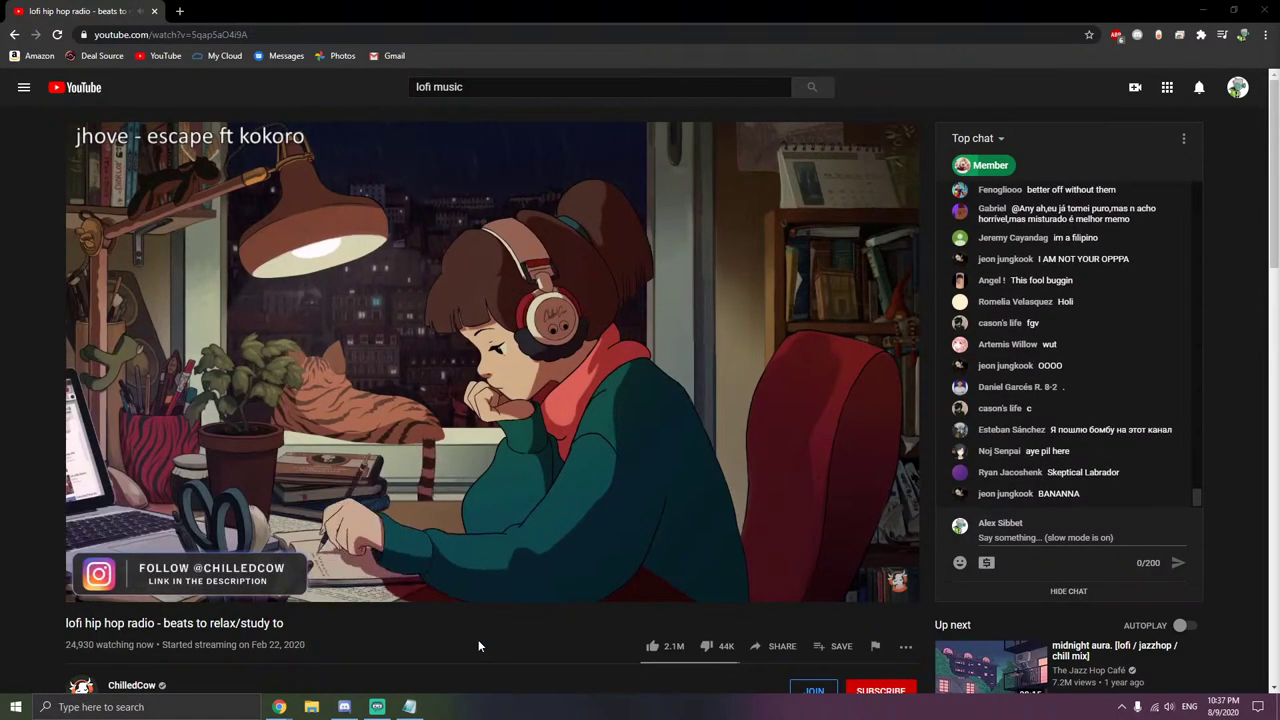
- Open a new tab in Chrome and begin entering a search for Josuke
mouse_move(280, 708)
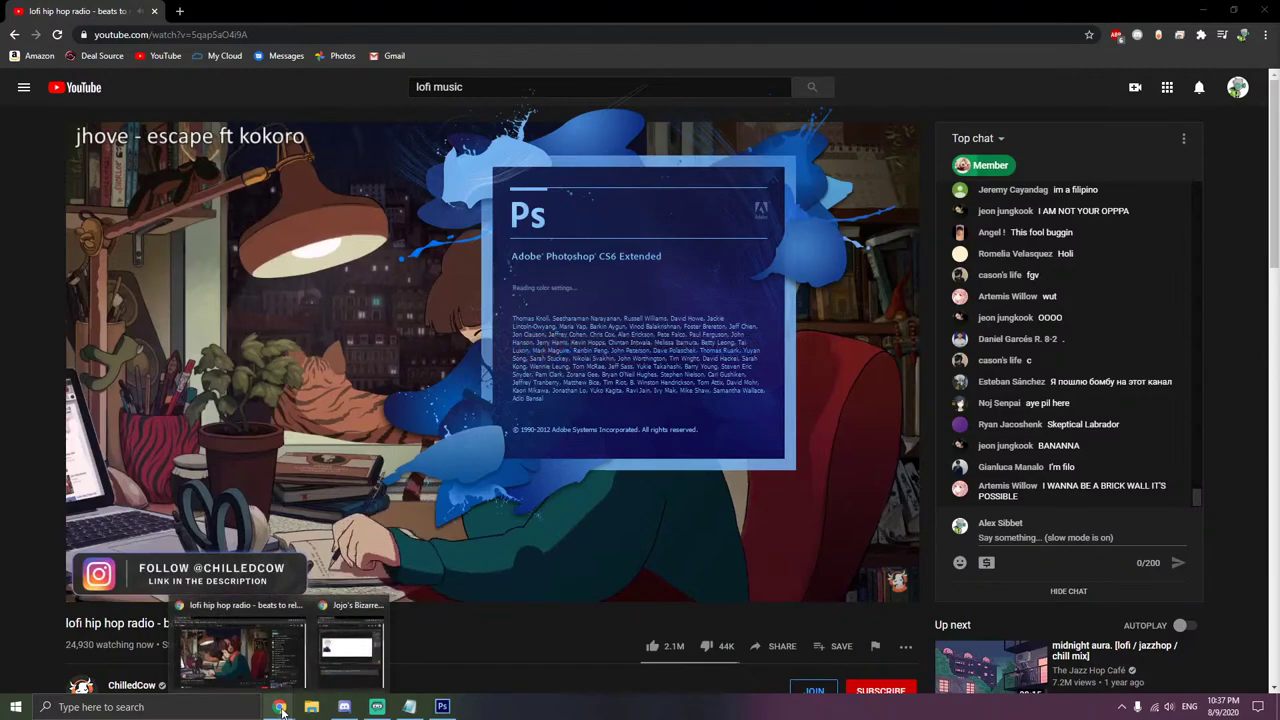
left_click(178, 9)
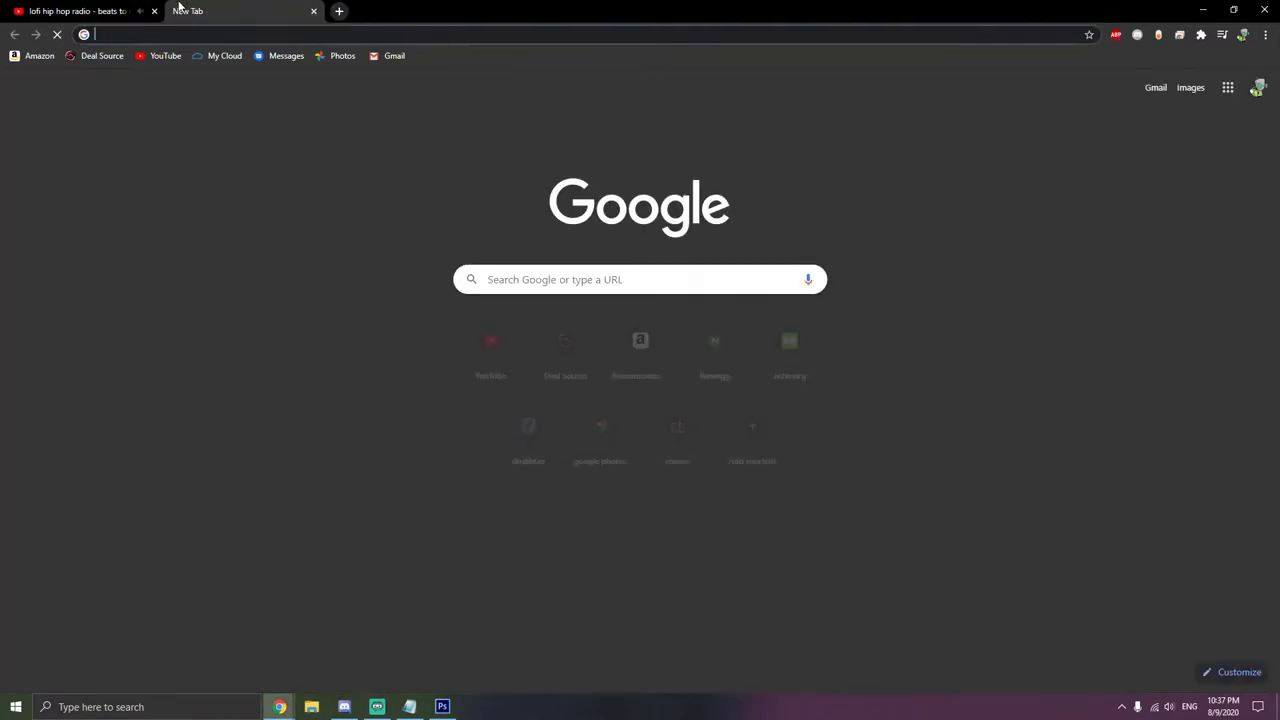
type("jo")
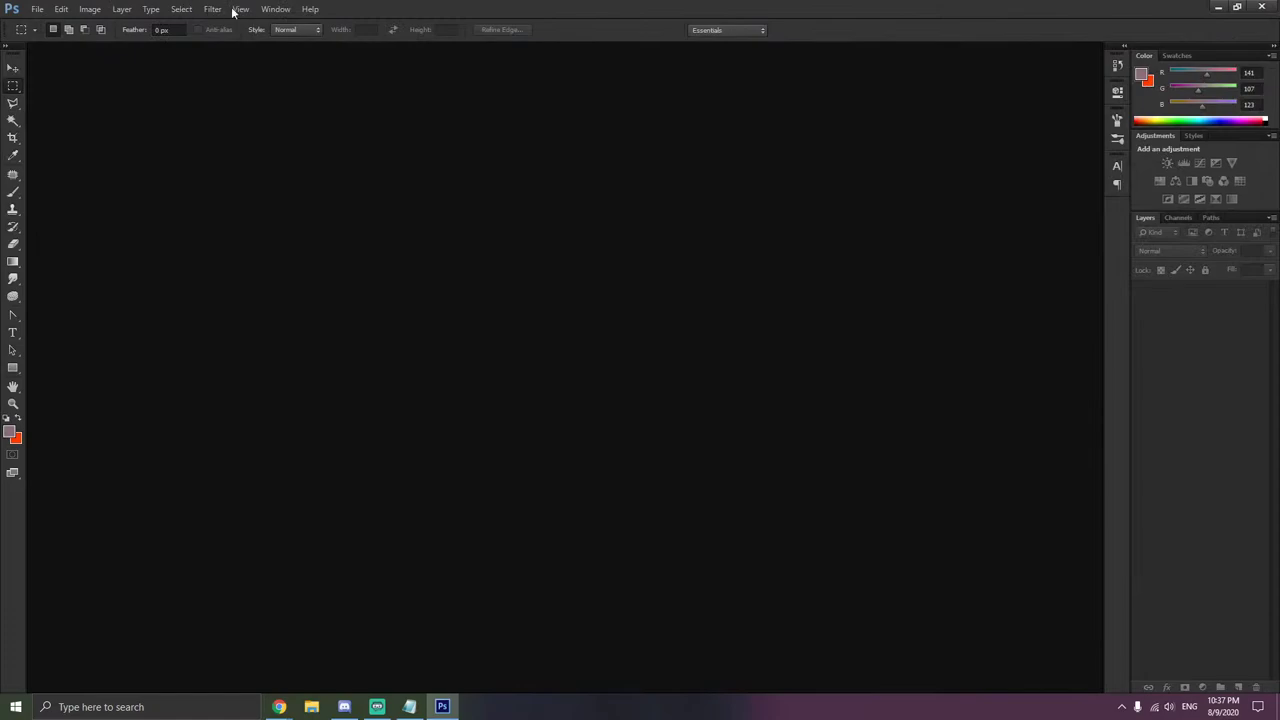
- Open background.psd in Photoshop and clear its layer selection
left_click(37, 10)
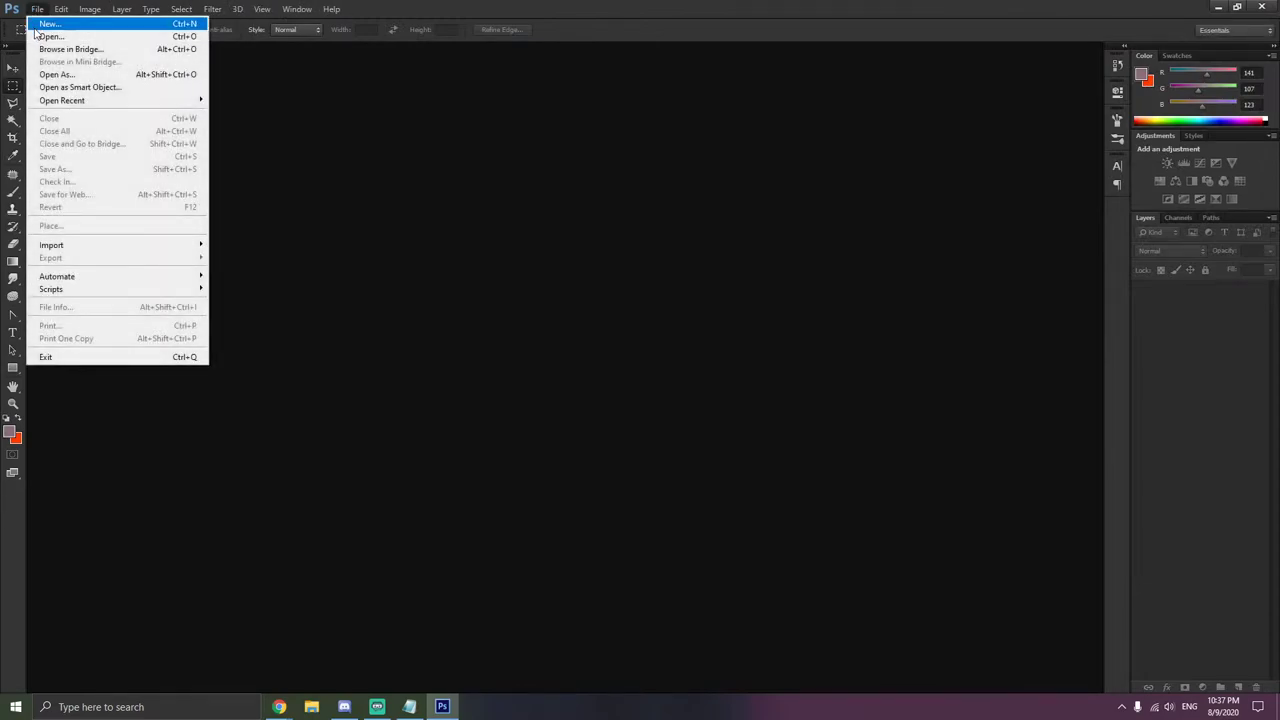
left_click(46, 37)
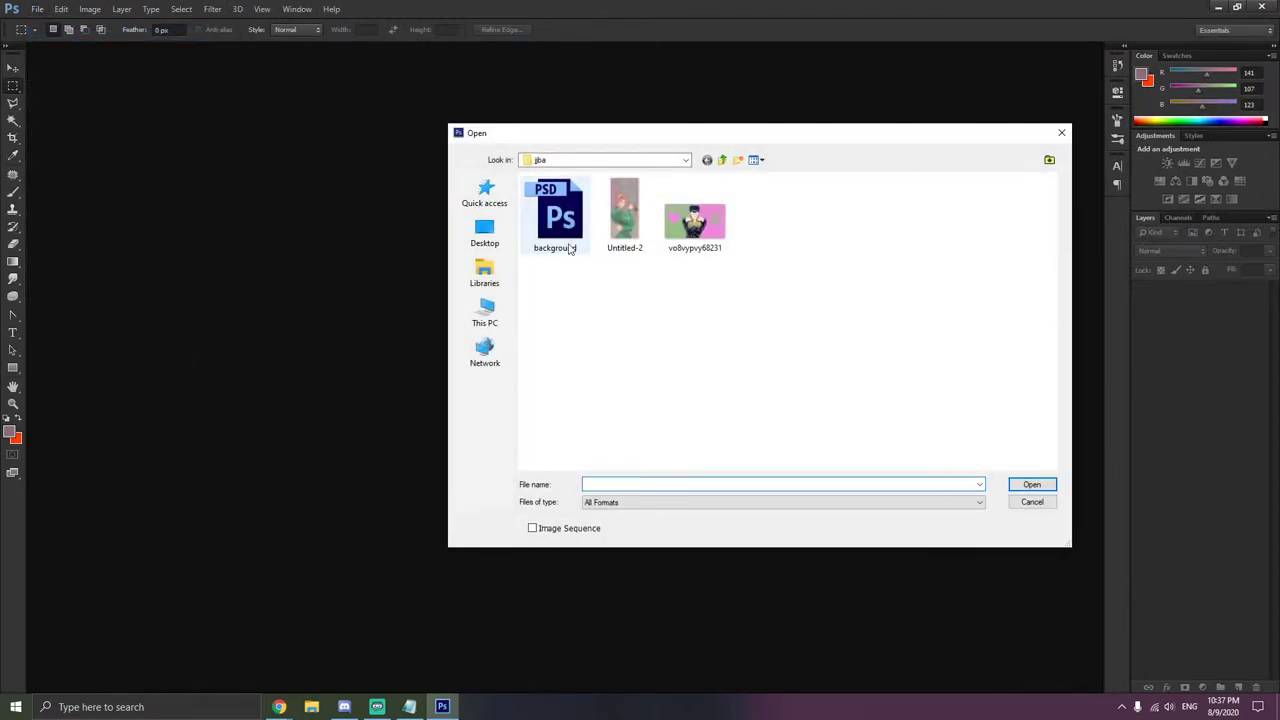
double_click(566, 242)
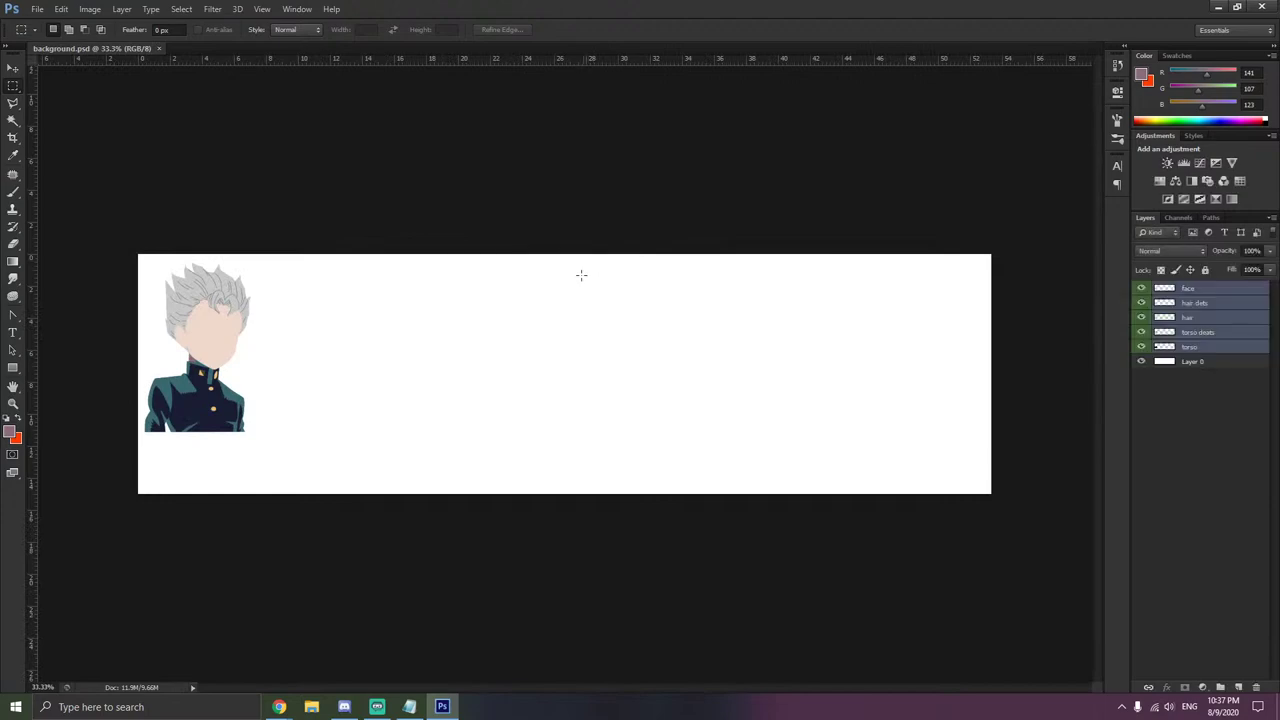
left_click(1198, 396)
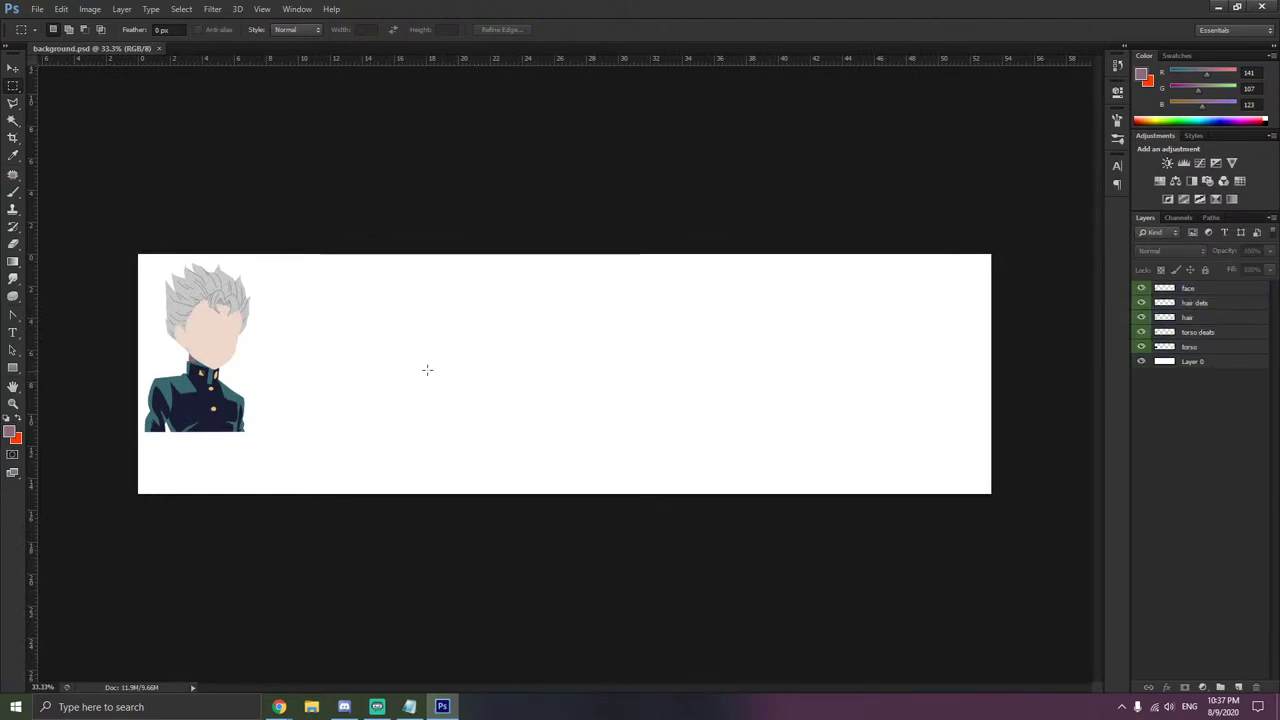
left_click(13, 102)
left_click(331, 349)
left_click(478, 316)
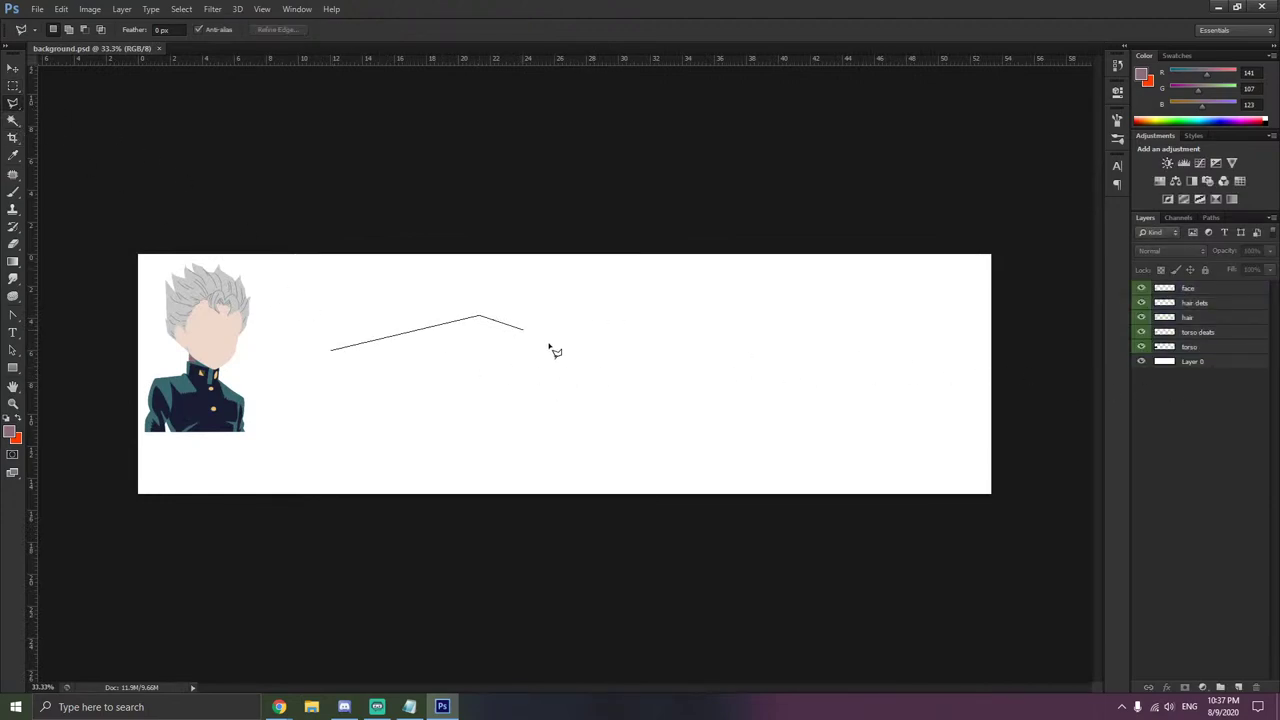
left_click(632, 399)
left_click(455, 431)
left_click(345, 389)
left_click(475, 354)
left_click(593, 369)
left_click(552, 408)
left_click(351, 398)
left_click(682, 346)
left_click(629, 448)
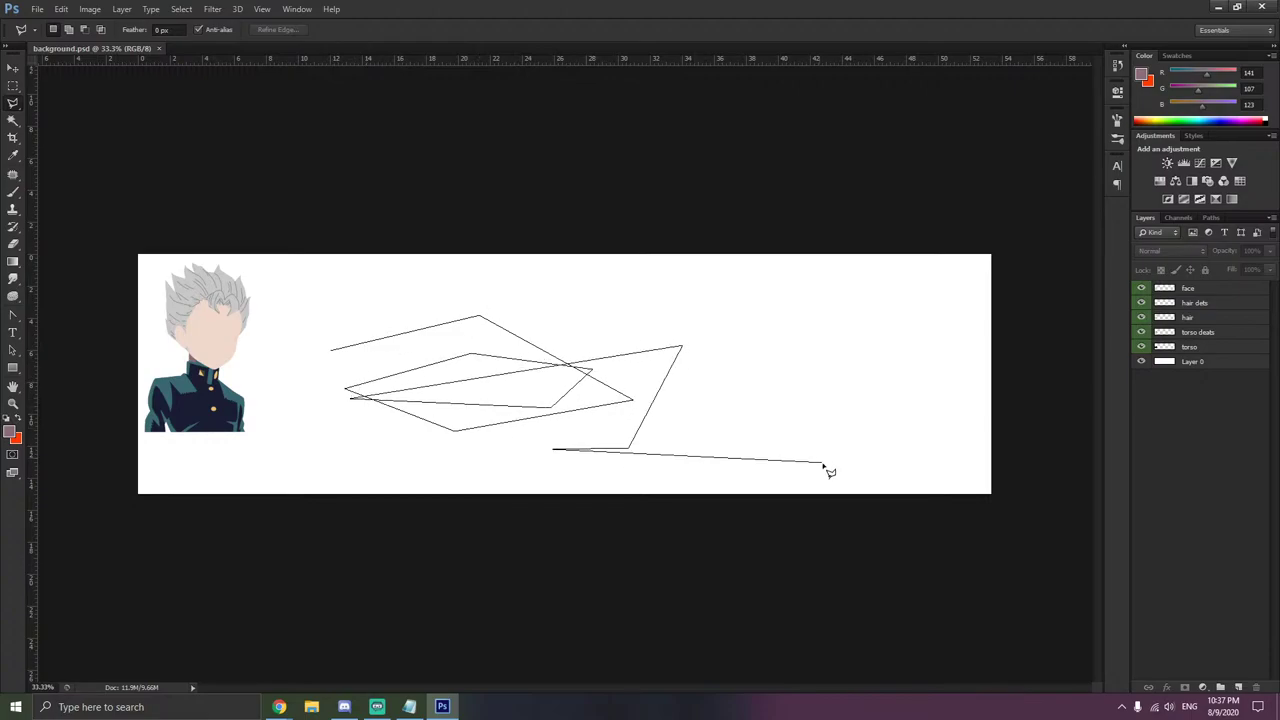
key("Escape")
- Switch to Chrome and search Google for "josuke higashikata"
mouse_move(280, 705)
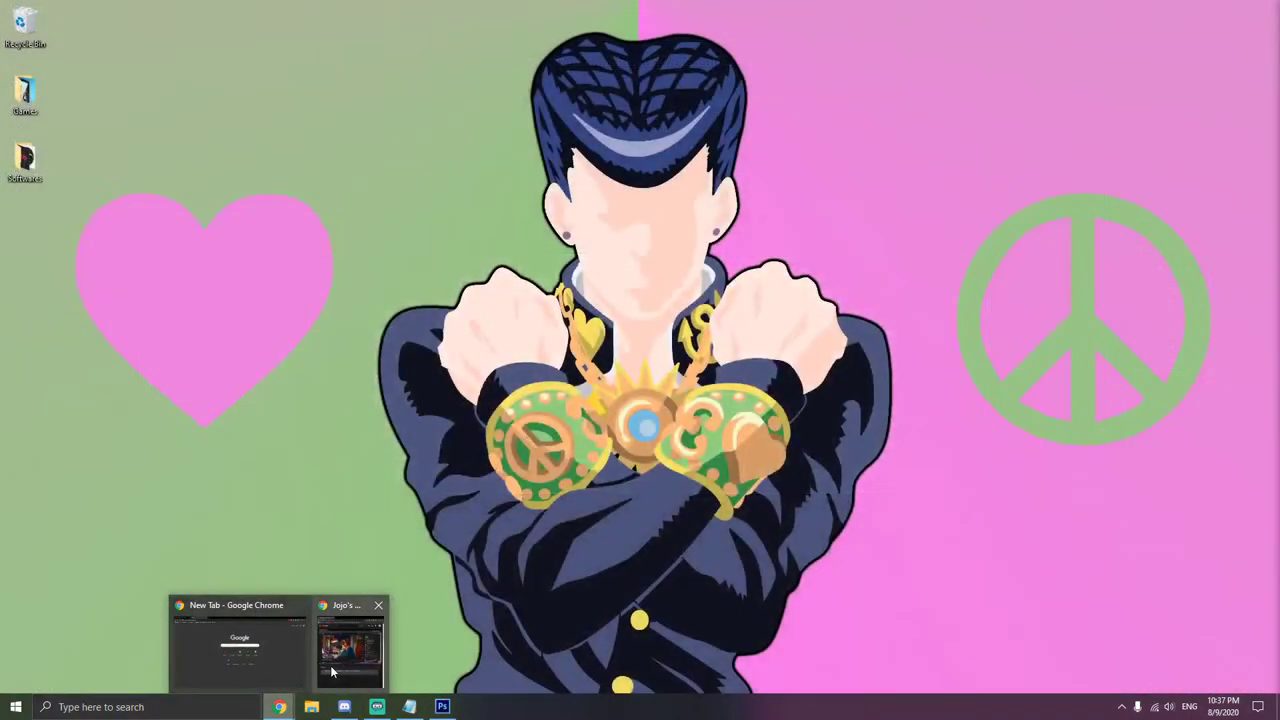
left_click(332, 672)
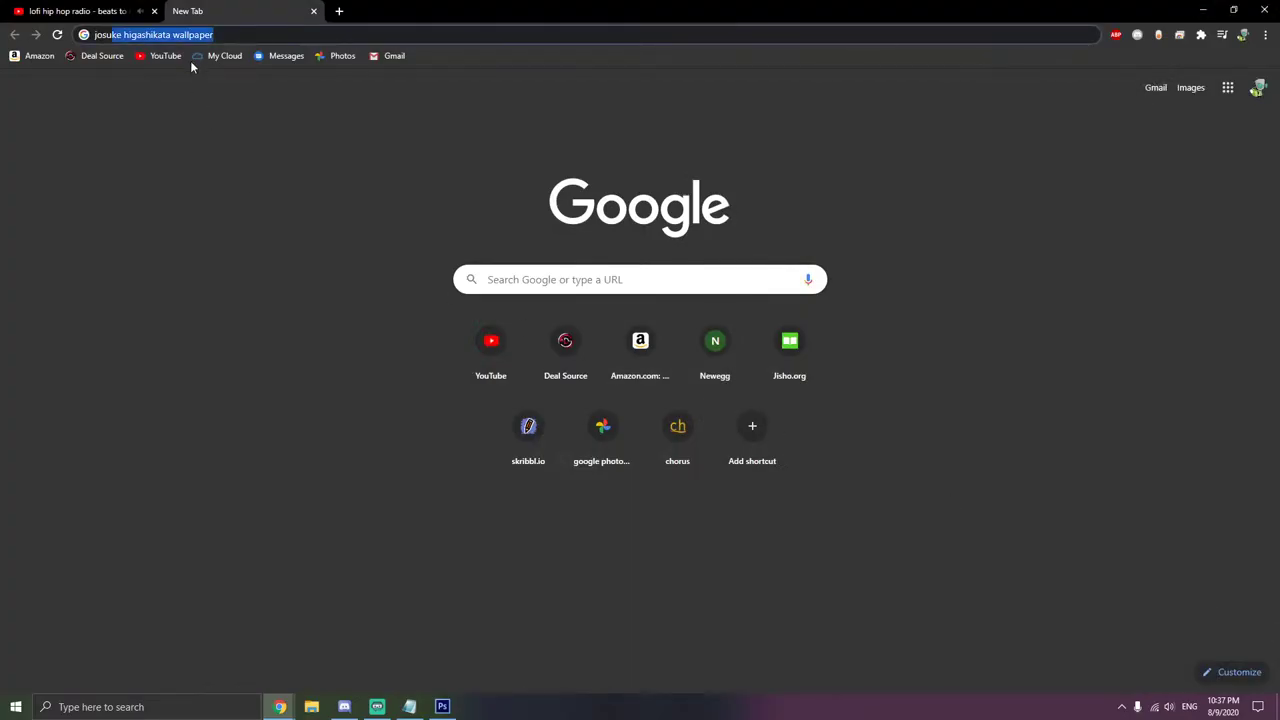
left_click(224, 34)
key("Delete")
key("Return")
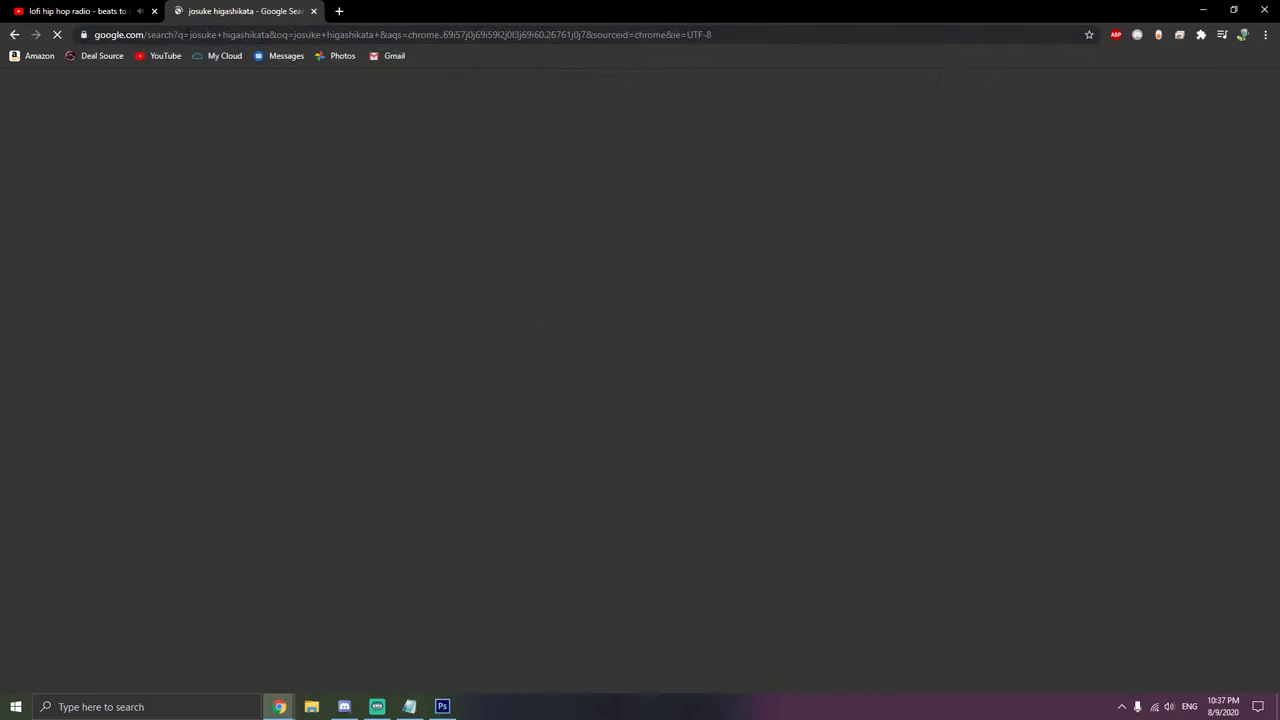
- Switch to the image results and preview the Anime-Planet portrait, the many-faces collage and the Pinterest close-up of Josuke
left_click(194, 136)
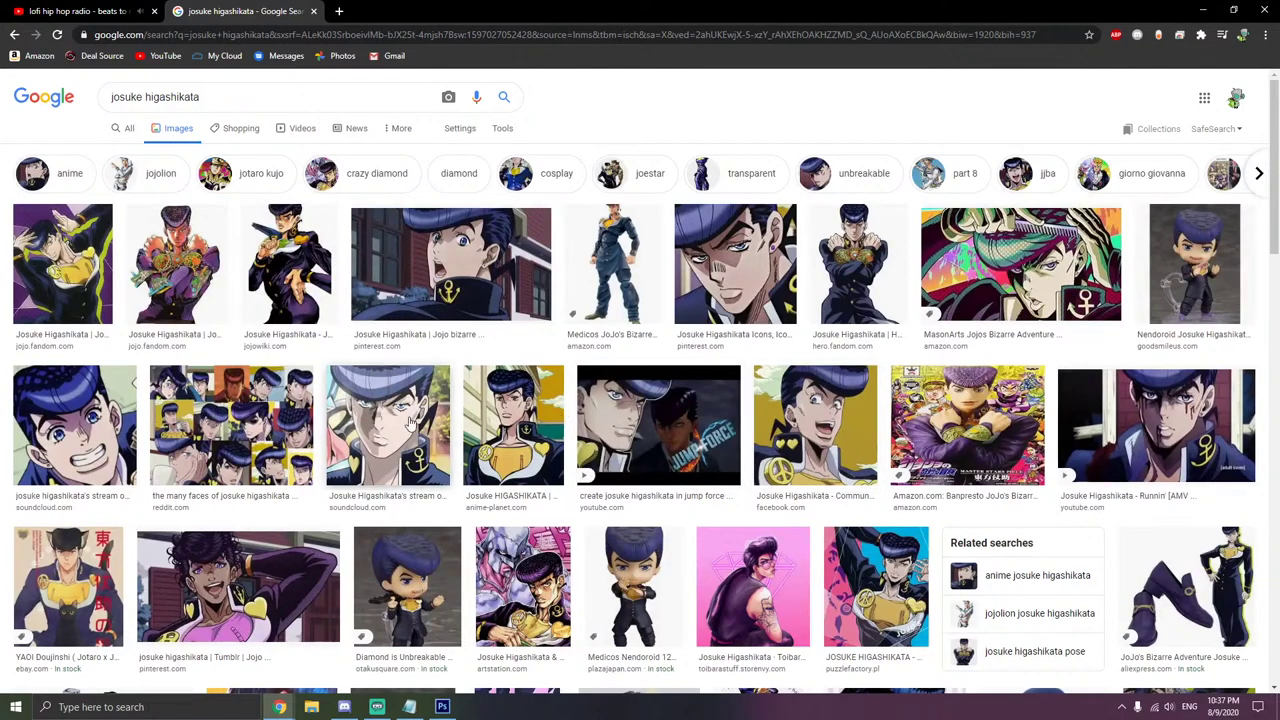
left_click(480, 437)
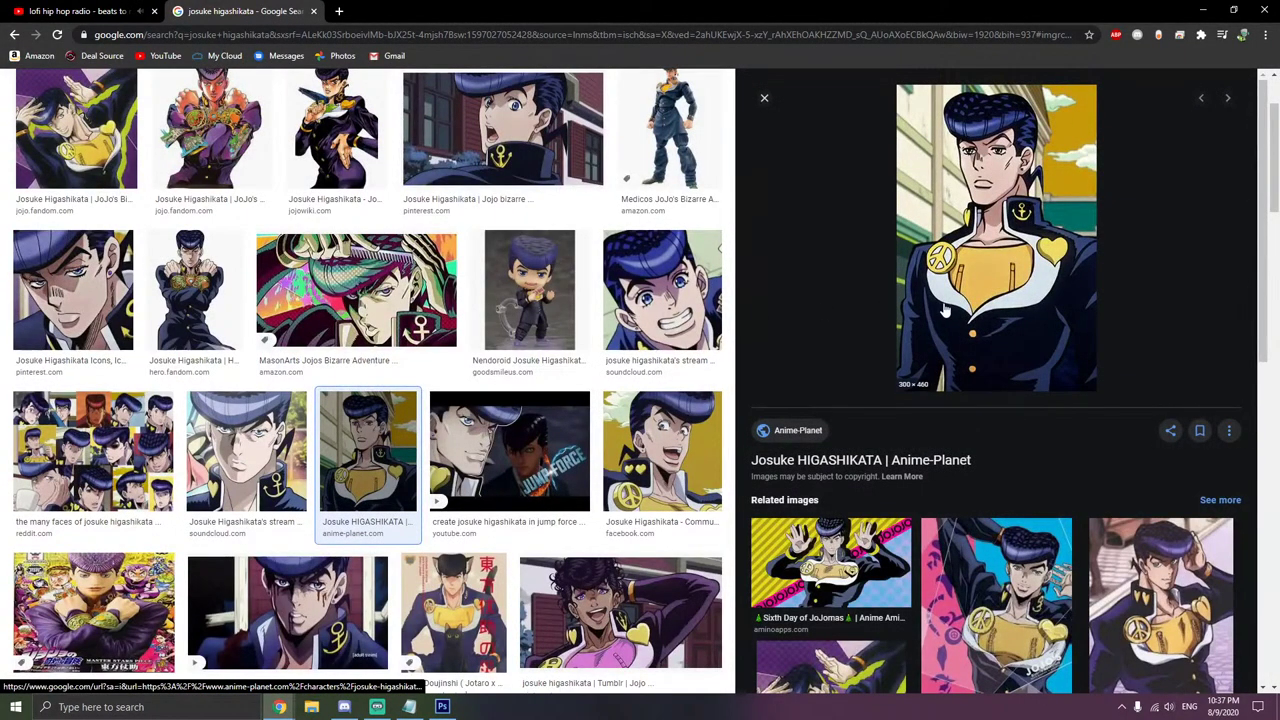
scroll(992, 413, "down", 2)
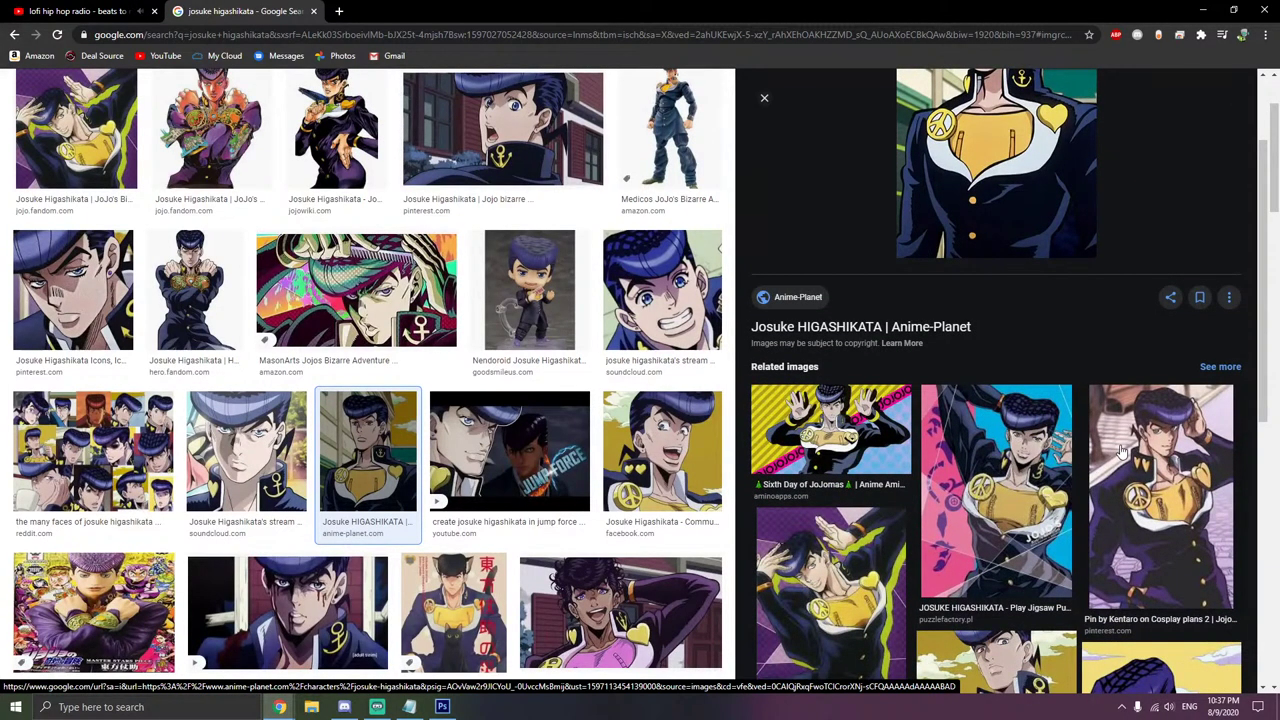
left_click(155, 448)
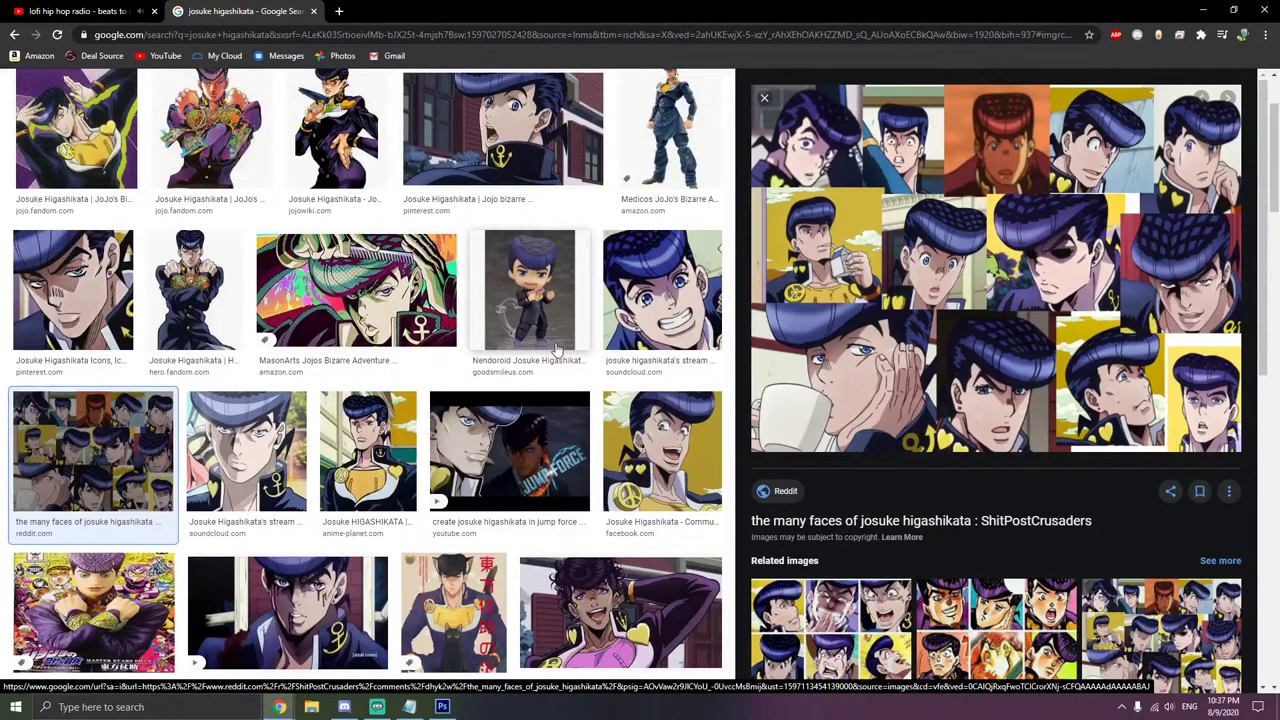
scroll(558, 344, "up", 2)
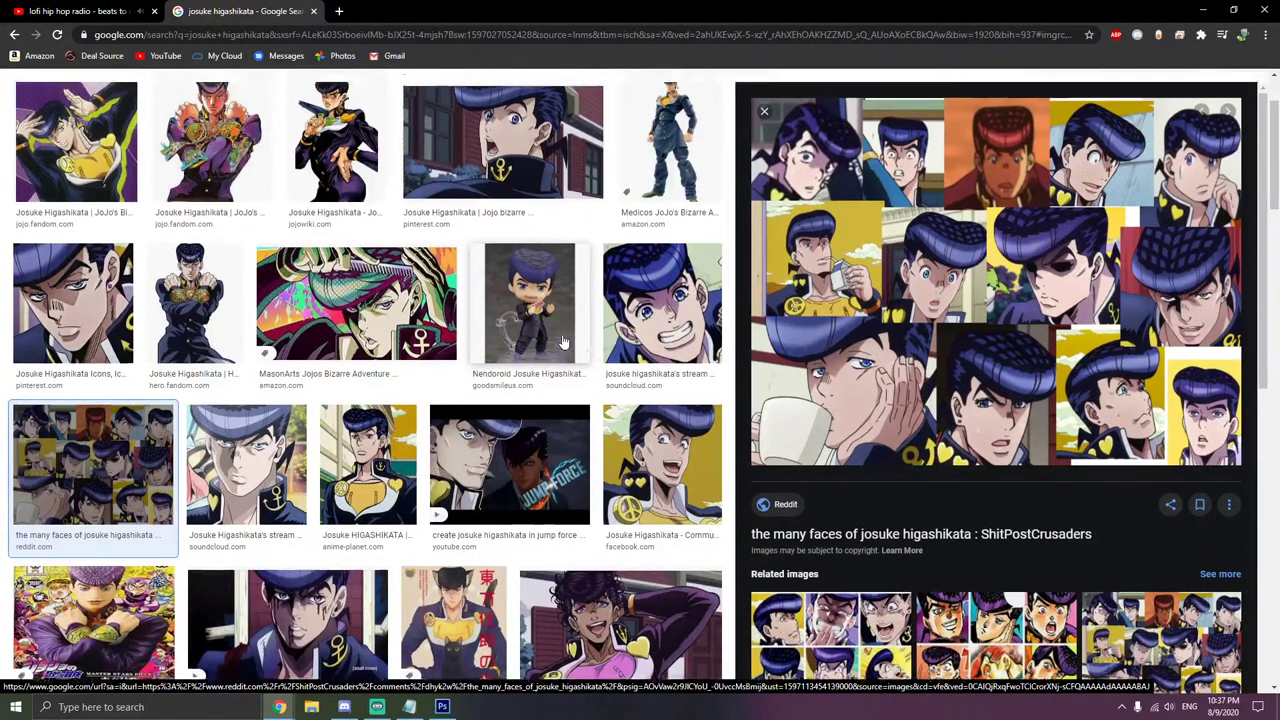
left_click(518, 283)
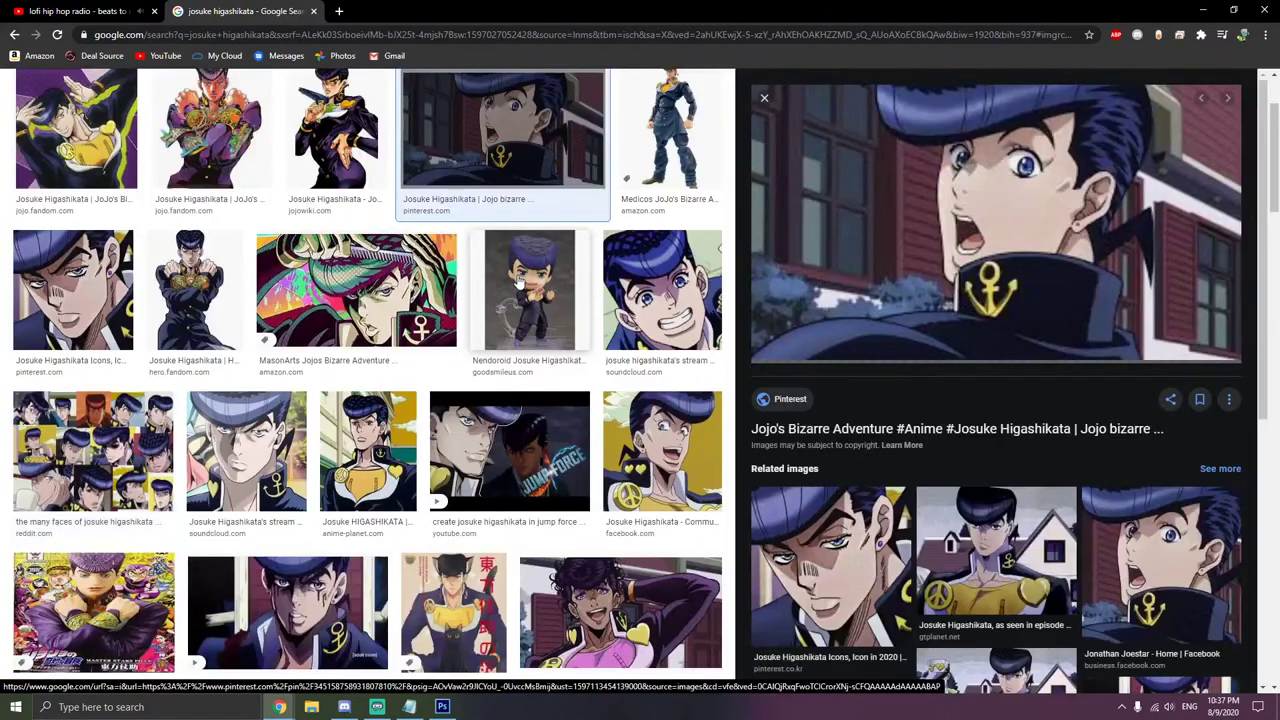
- Look further through the image results for a usable pose and preview the Gfycat picture of Josuke against the yellow sky
scroll(518, 283, "down", 3)
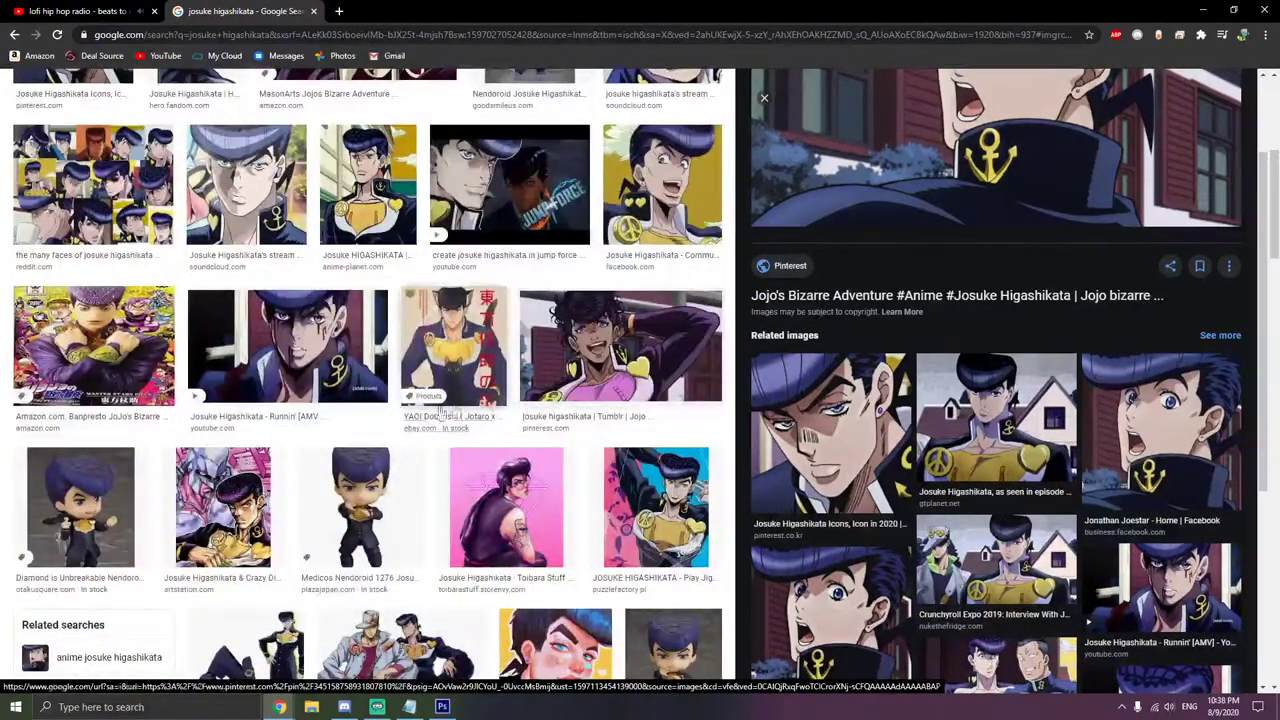
scroll(307, 389, "down", 3)
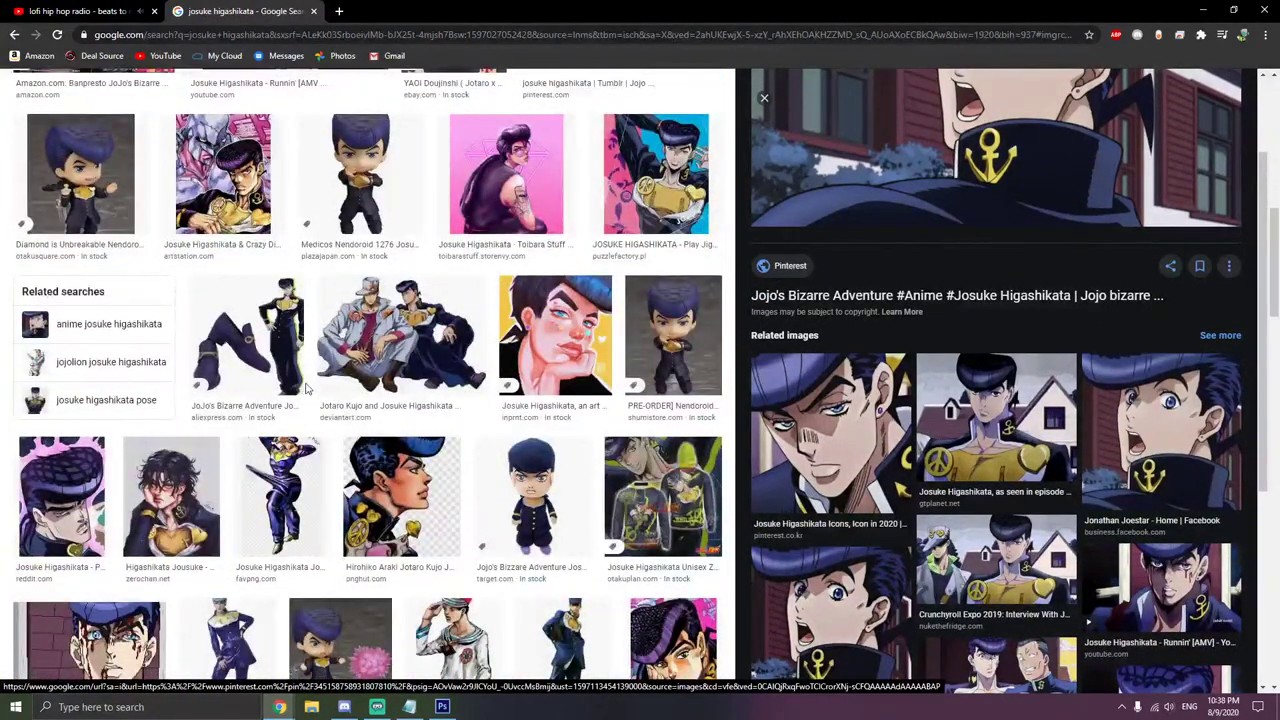
scroll(311, 397, "down", 1)
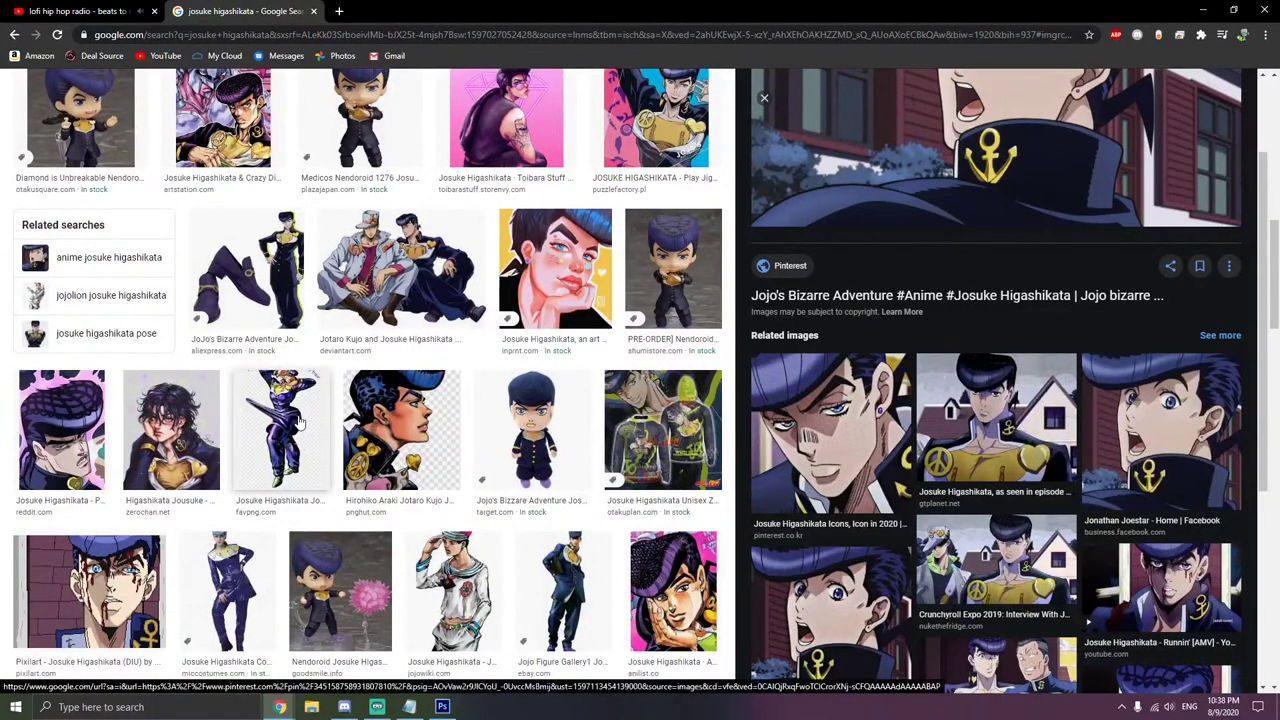
scroll(292, 418, "down", 4)
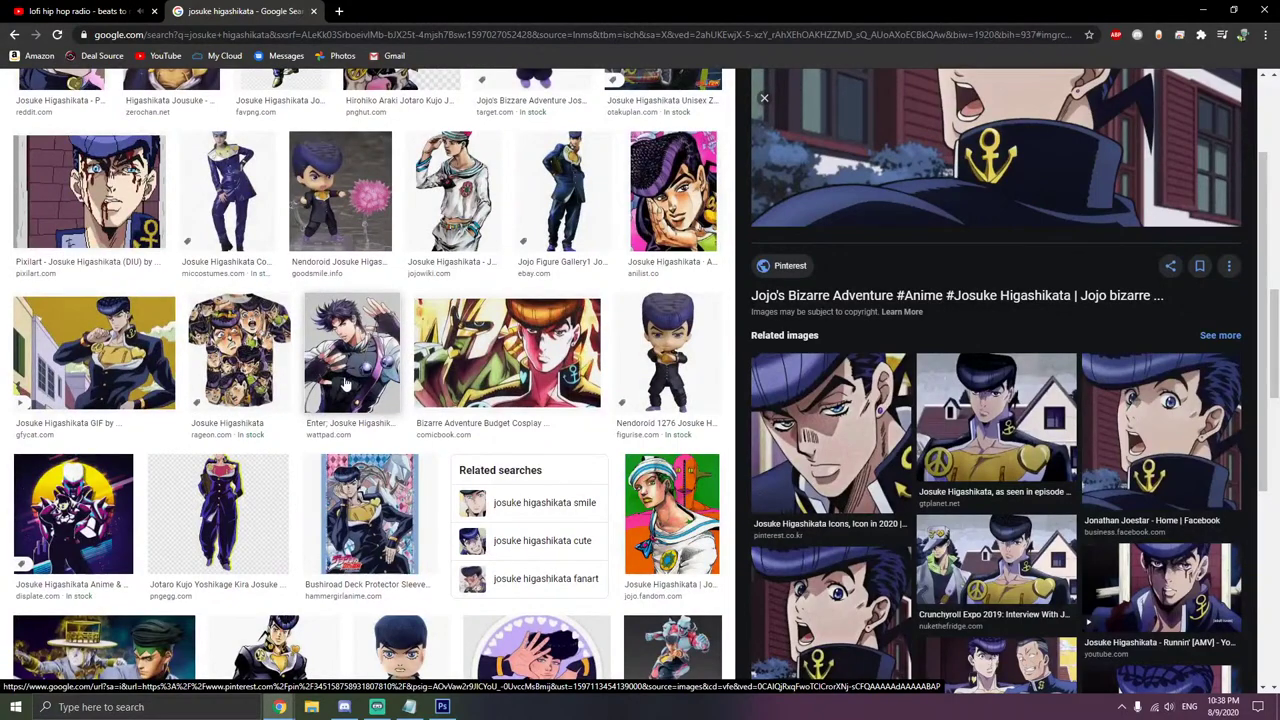
left_click(128, 373)
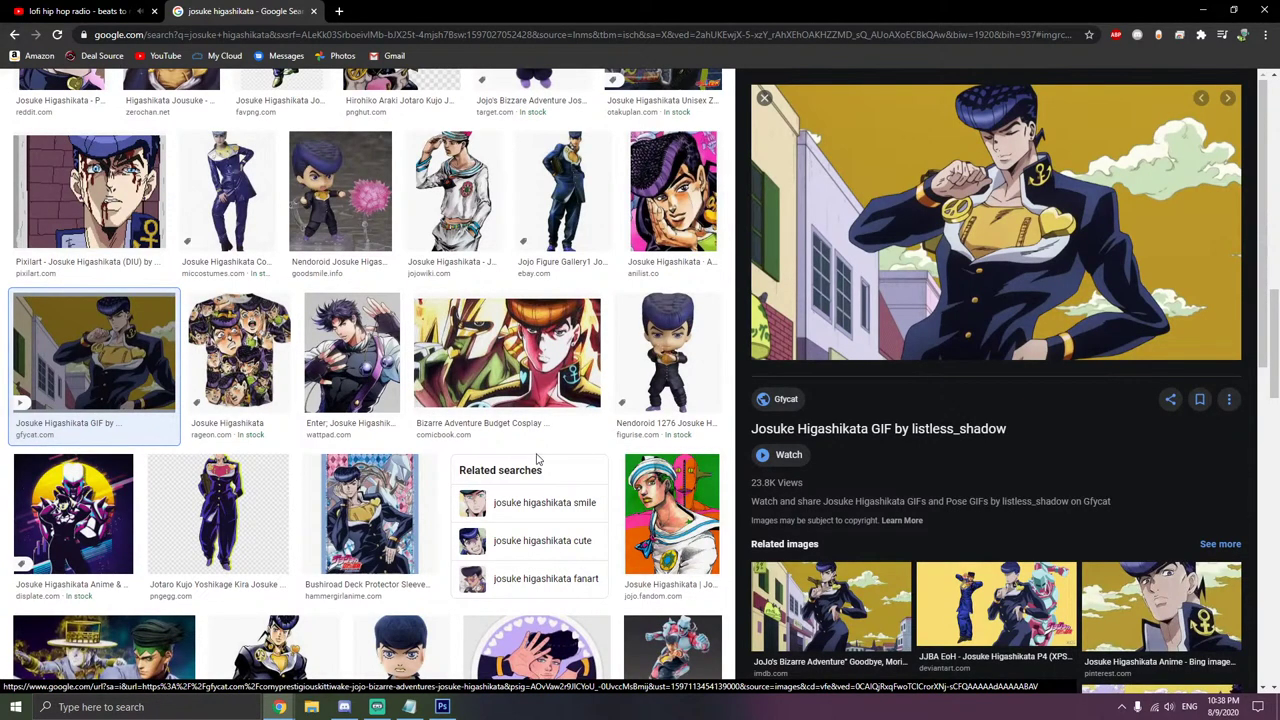
scroll(532, 457, "down", 4)
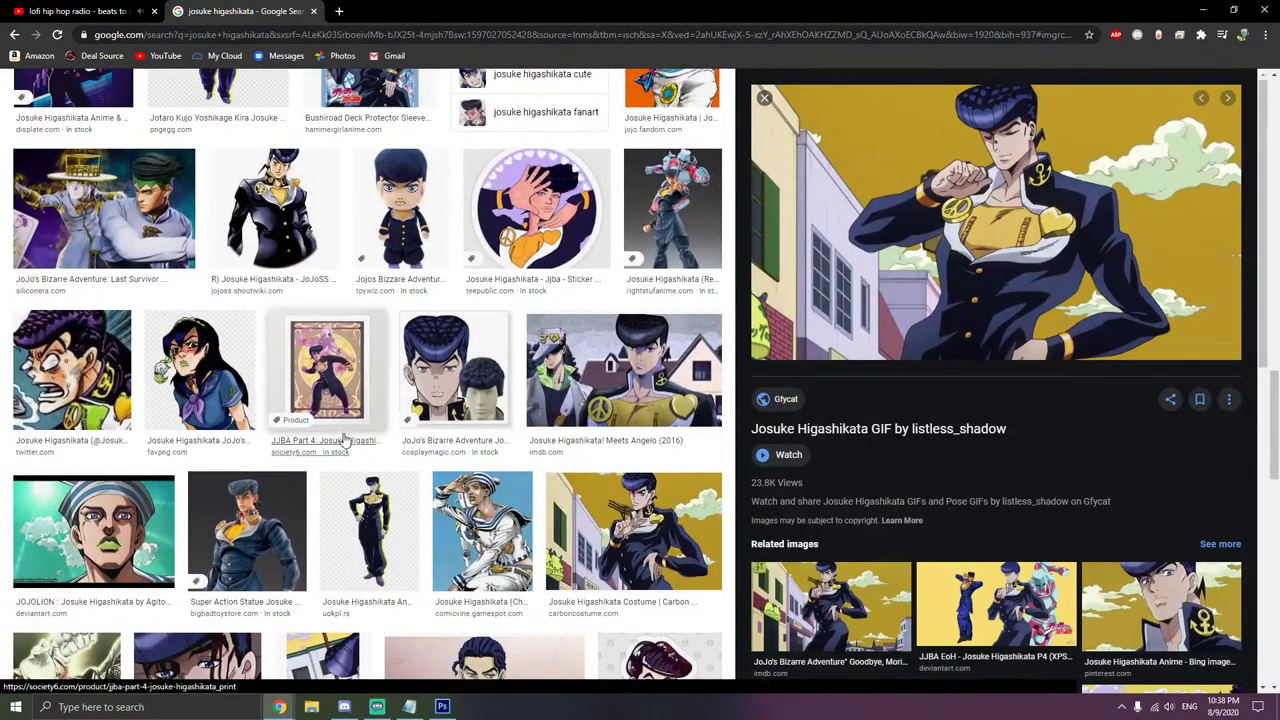
scroll(345, 442, "down", 4)
scroll(340, 446, "up", 10)
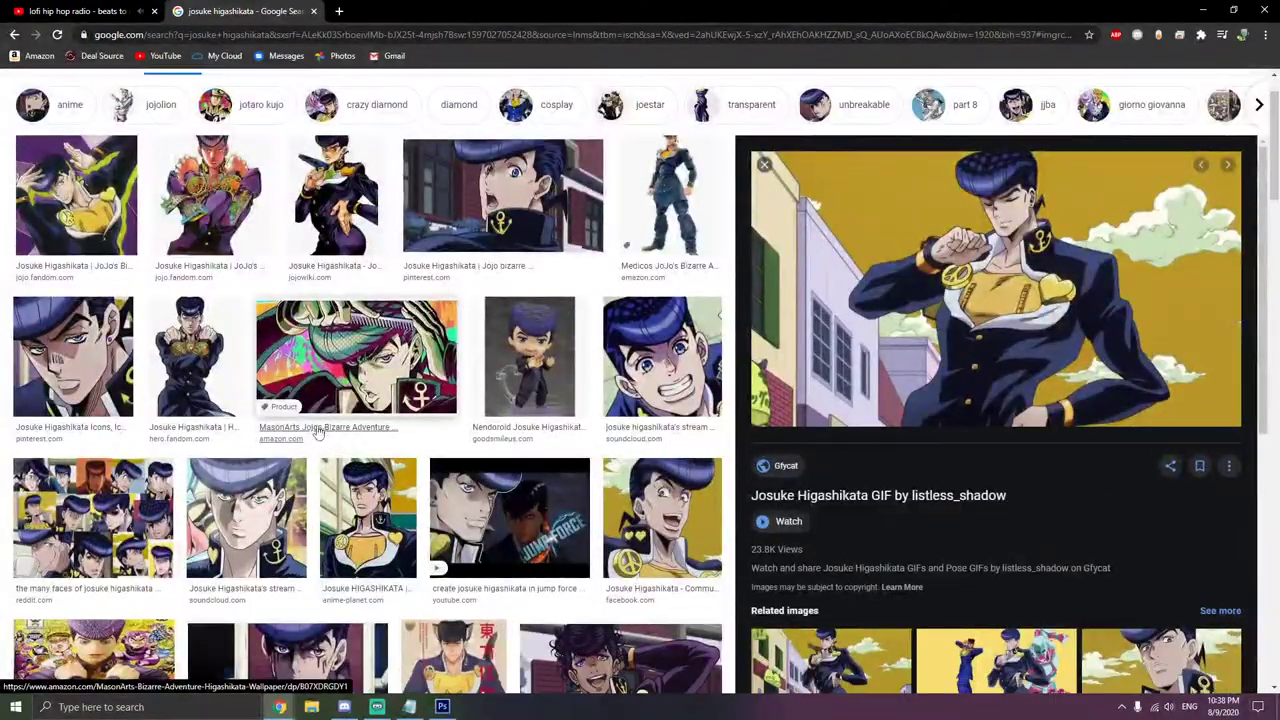
- Compare the many-faces collage, the Heroes Wiki crossed-arms picture and the FAVPNG full-body render as reference candidates
left_click(127, 490)
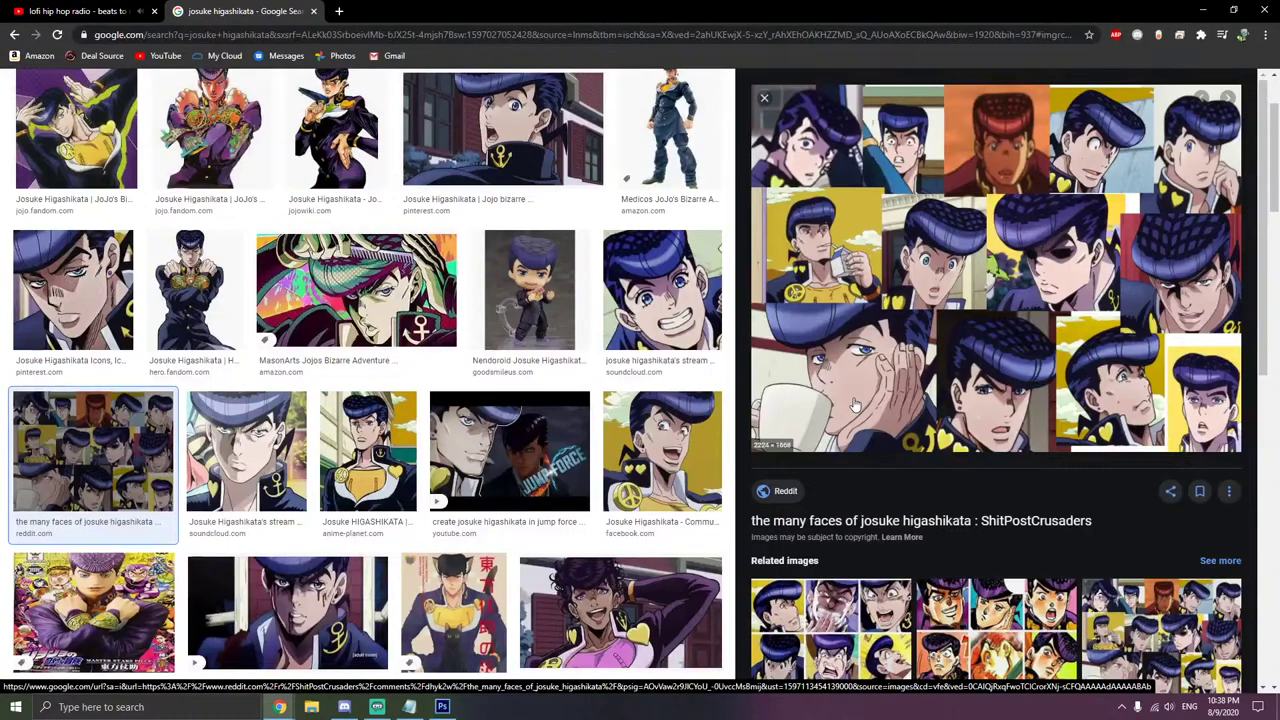
left_click(172, 305)
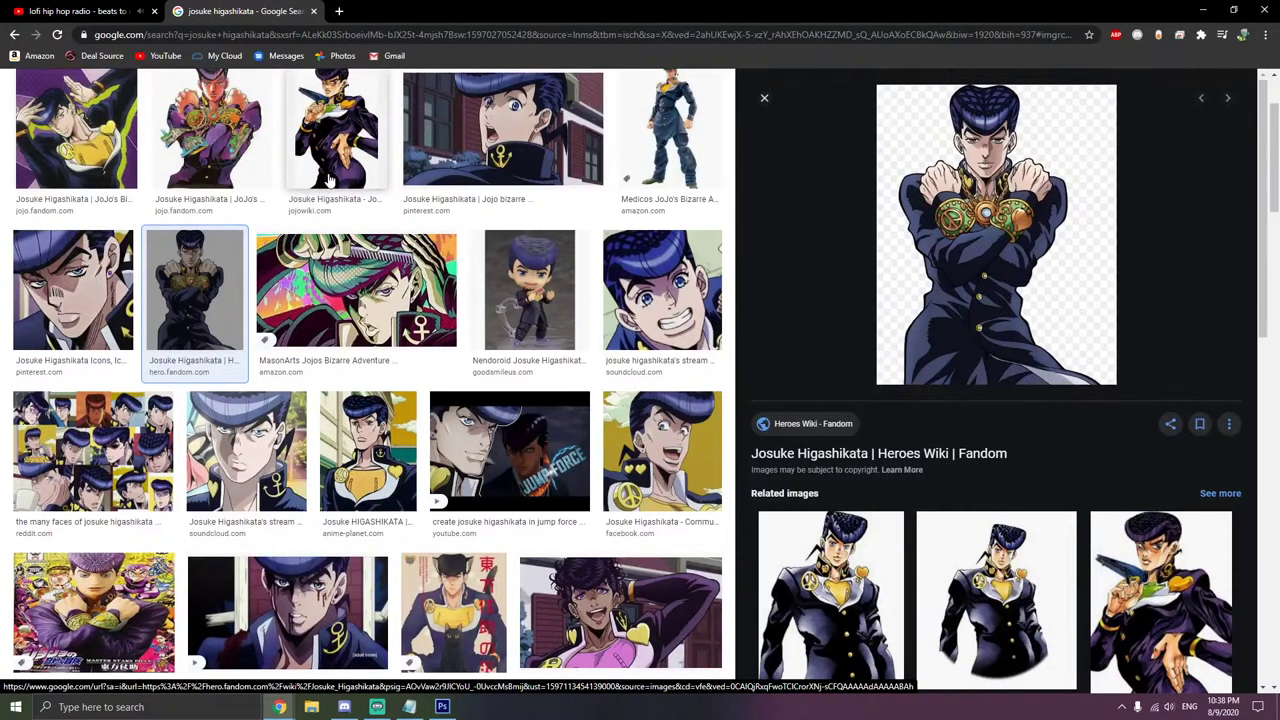
scroll(376, 478, "down", 6)
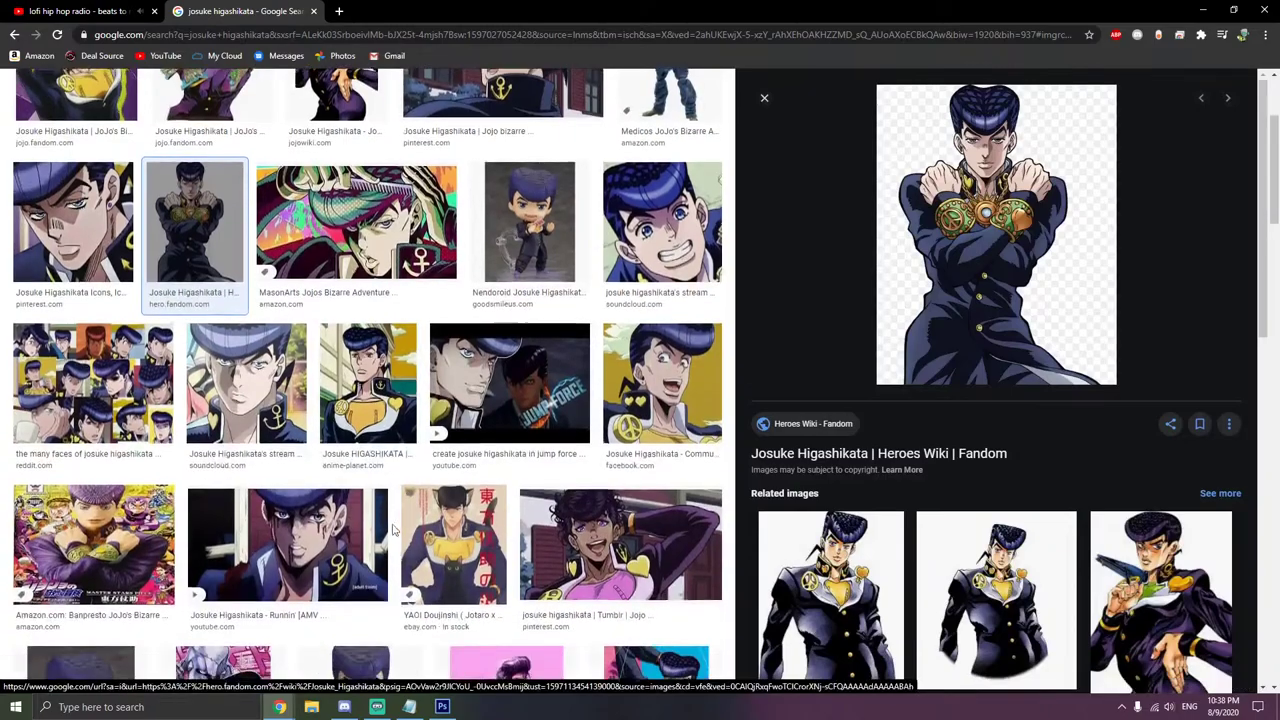
scroll(228, 507, "down", 2)
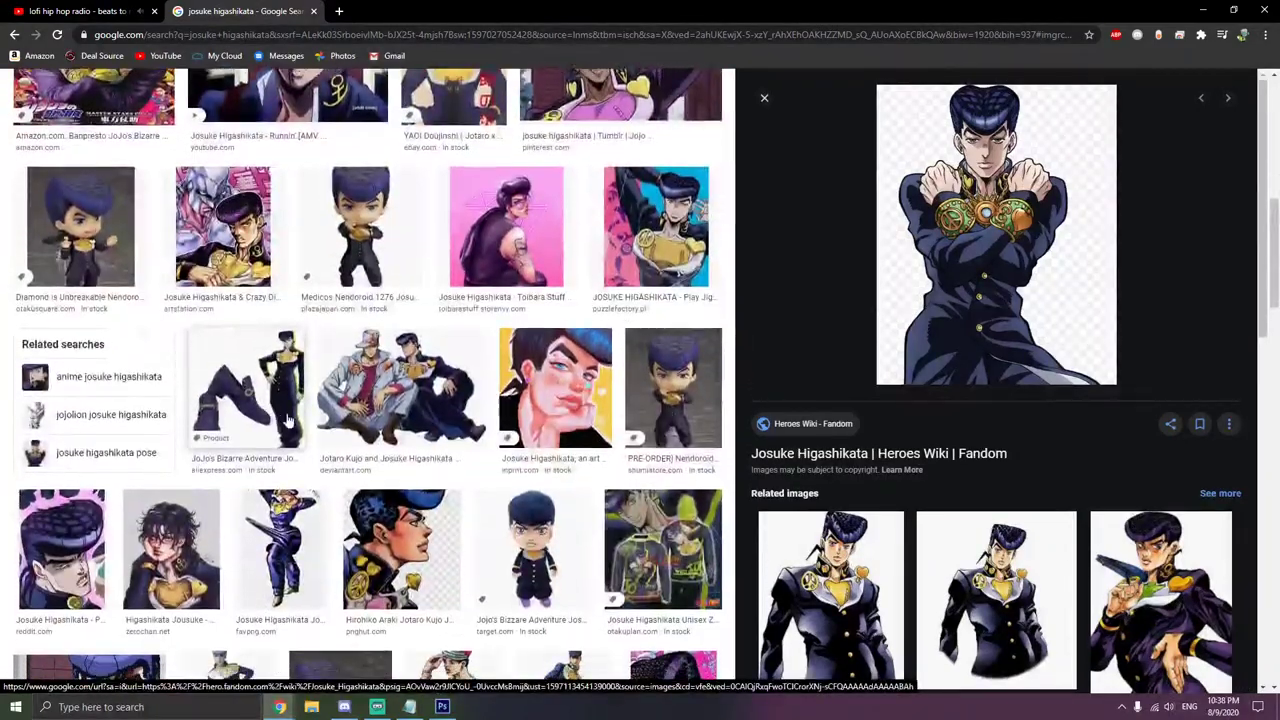
scroll(228, 507, "down", 1)
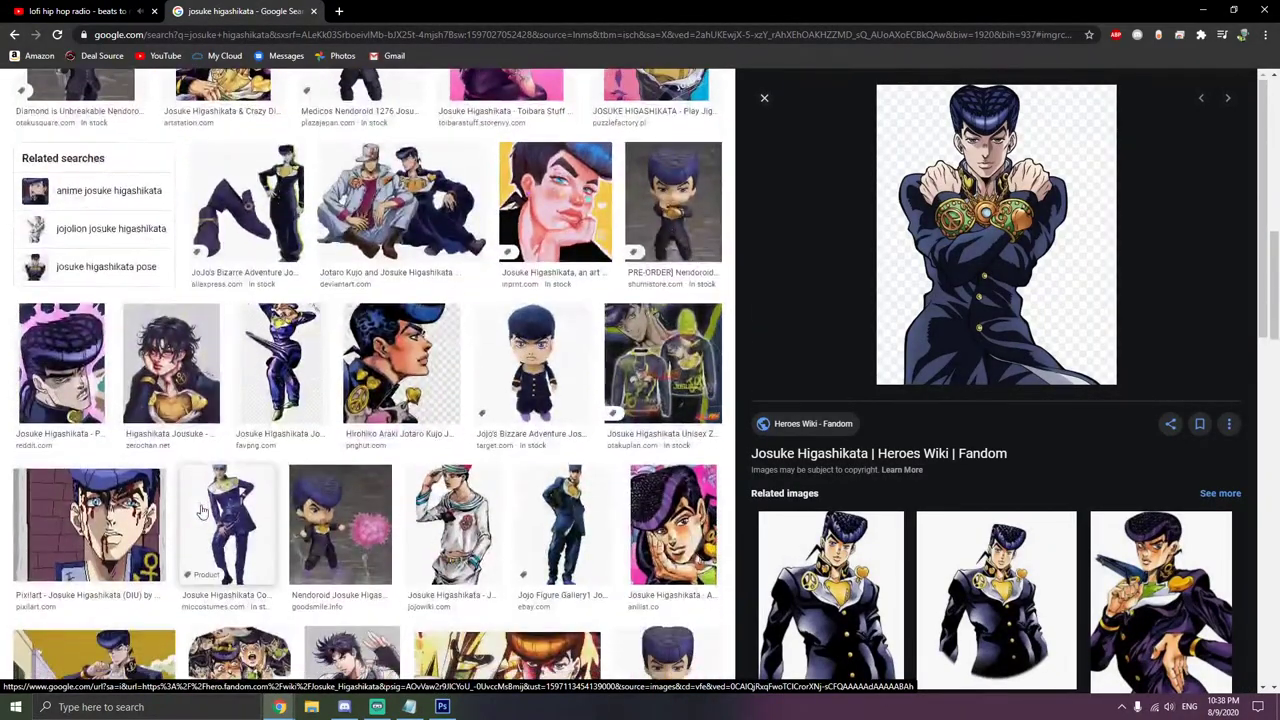
left_click(270, 396)
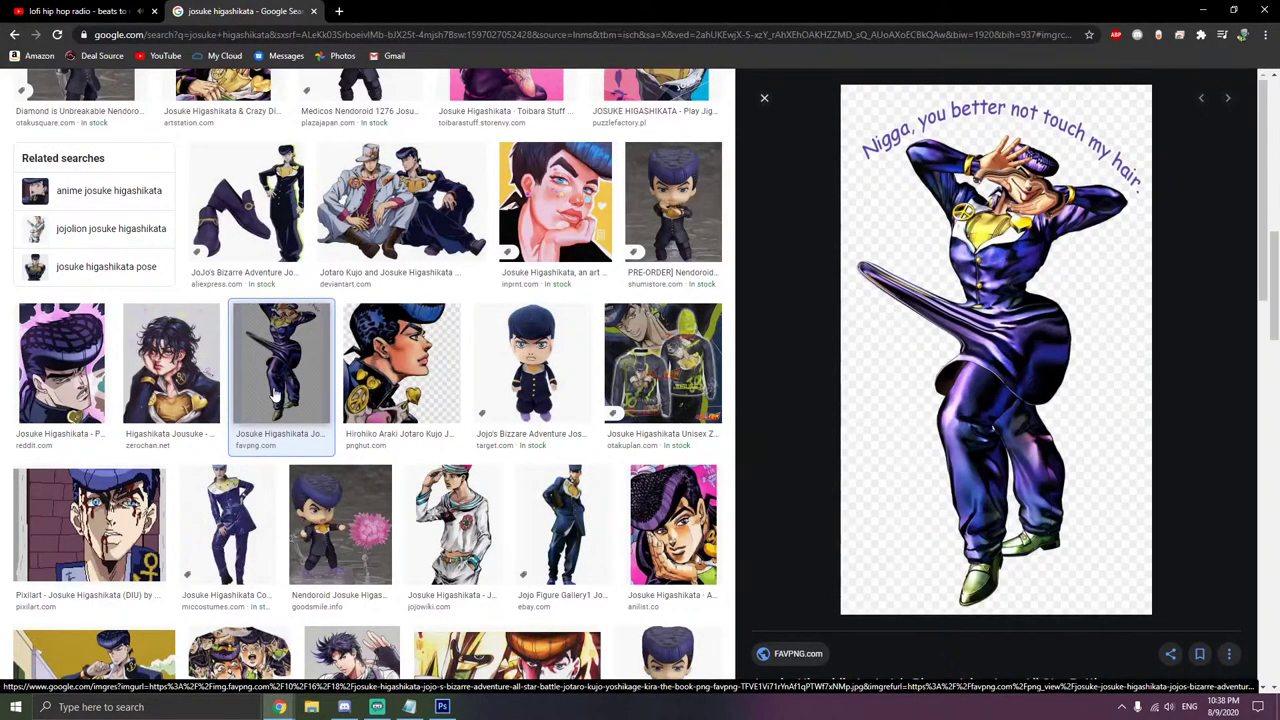
scroll(275, 395, "down", 2)
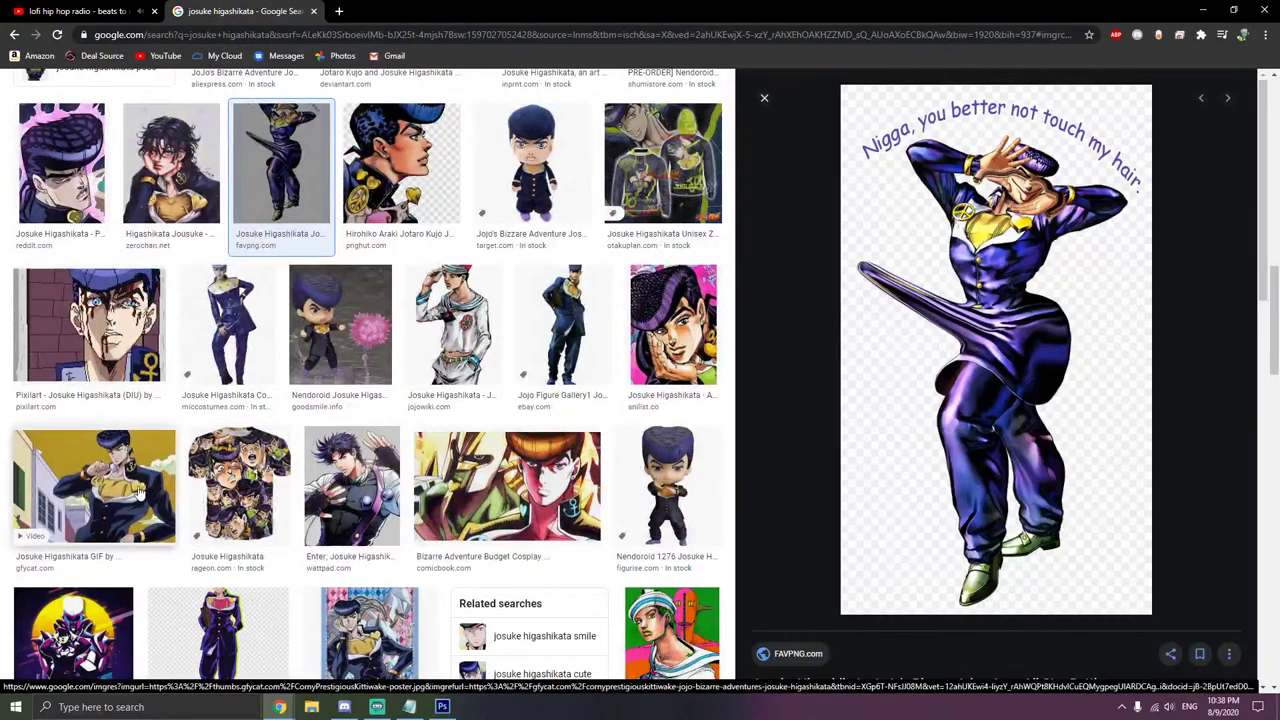
- Explore the images related to the Gfycat pose picture and preview the full-body Pinterest pose with both hands raised
left_click(141, 494)
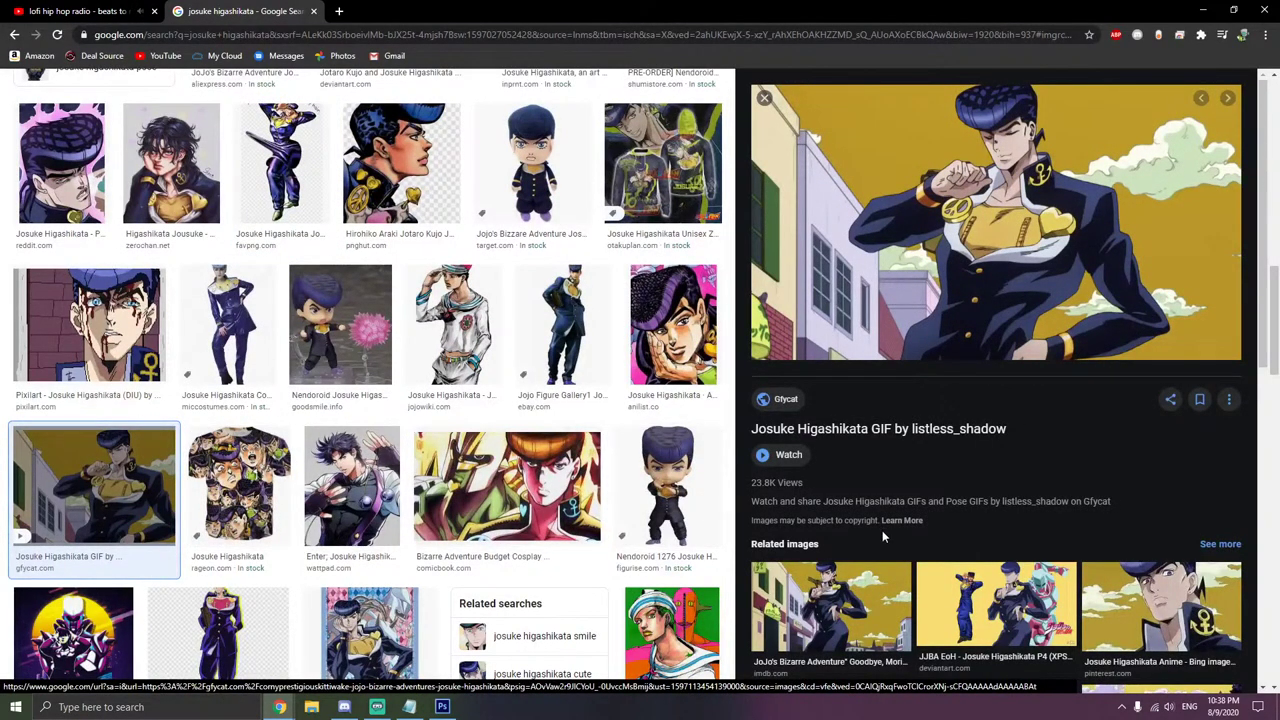
scroll(852, 597, "down", 5)
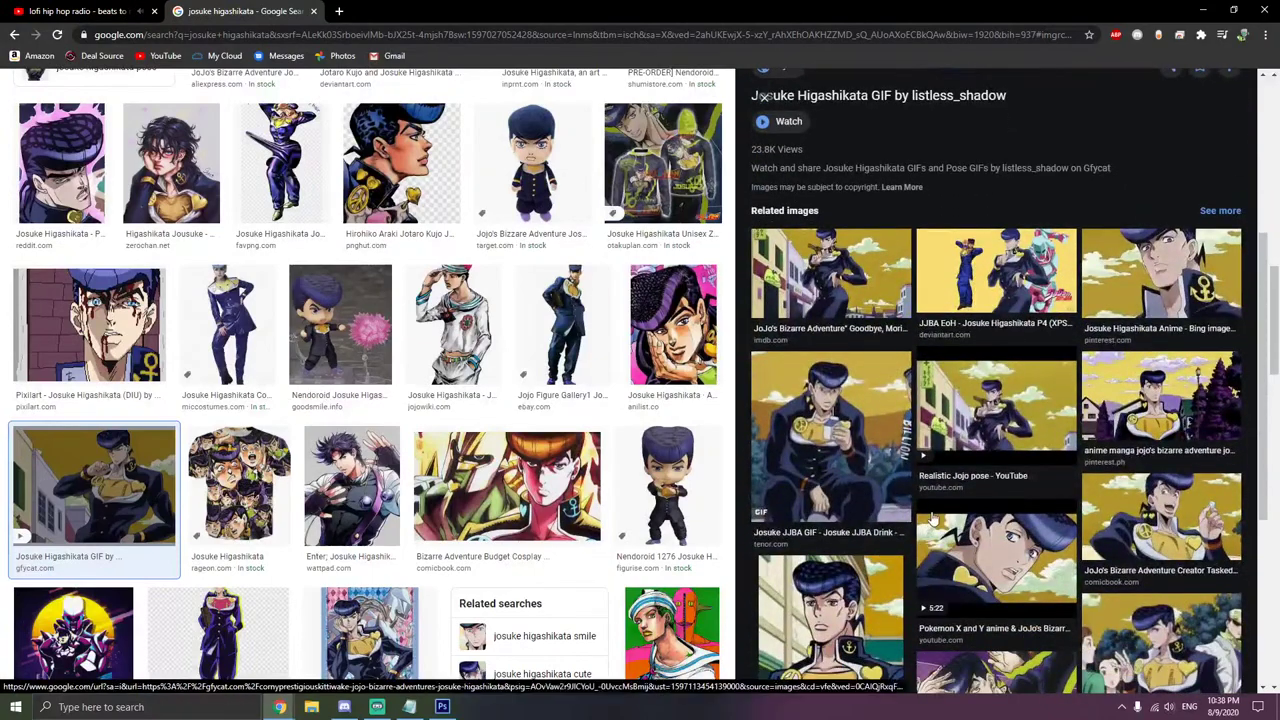
left_click(970, 473)
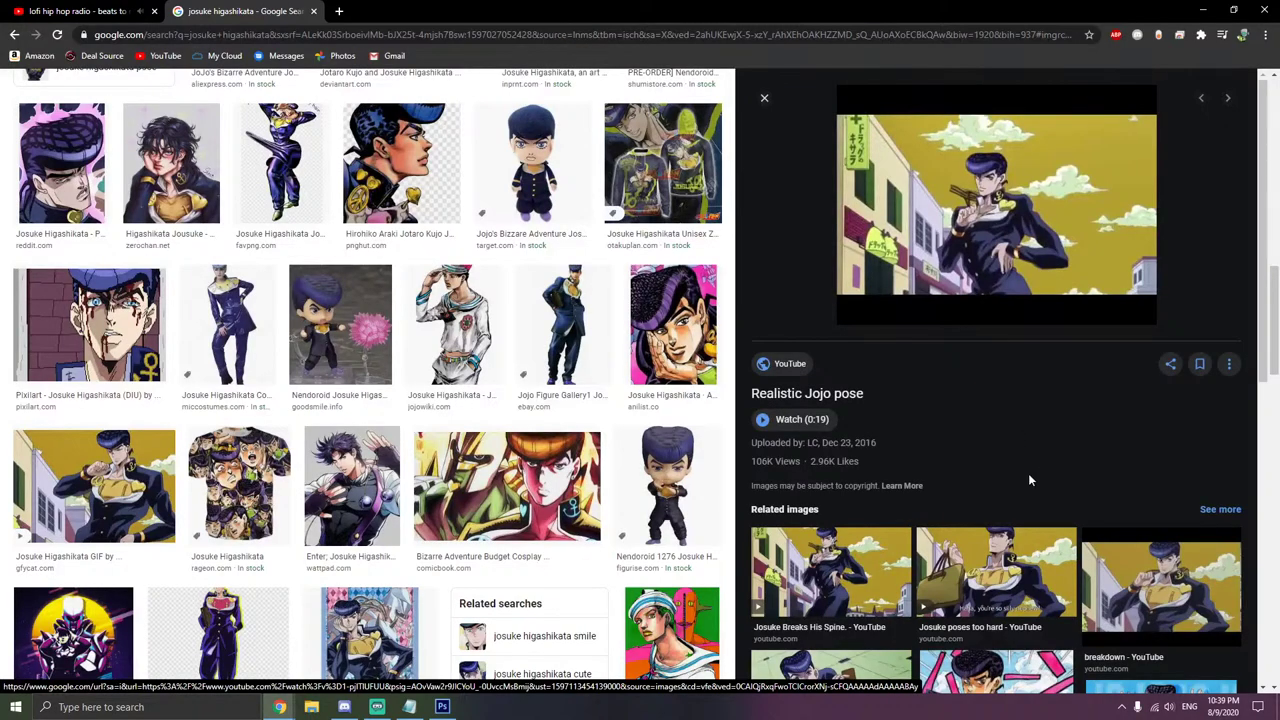
scroll(1043, 575, "down", 2)
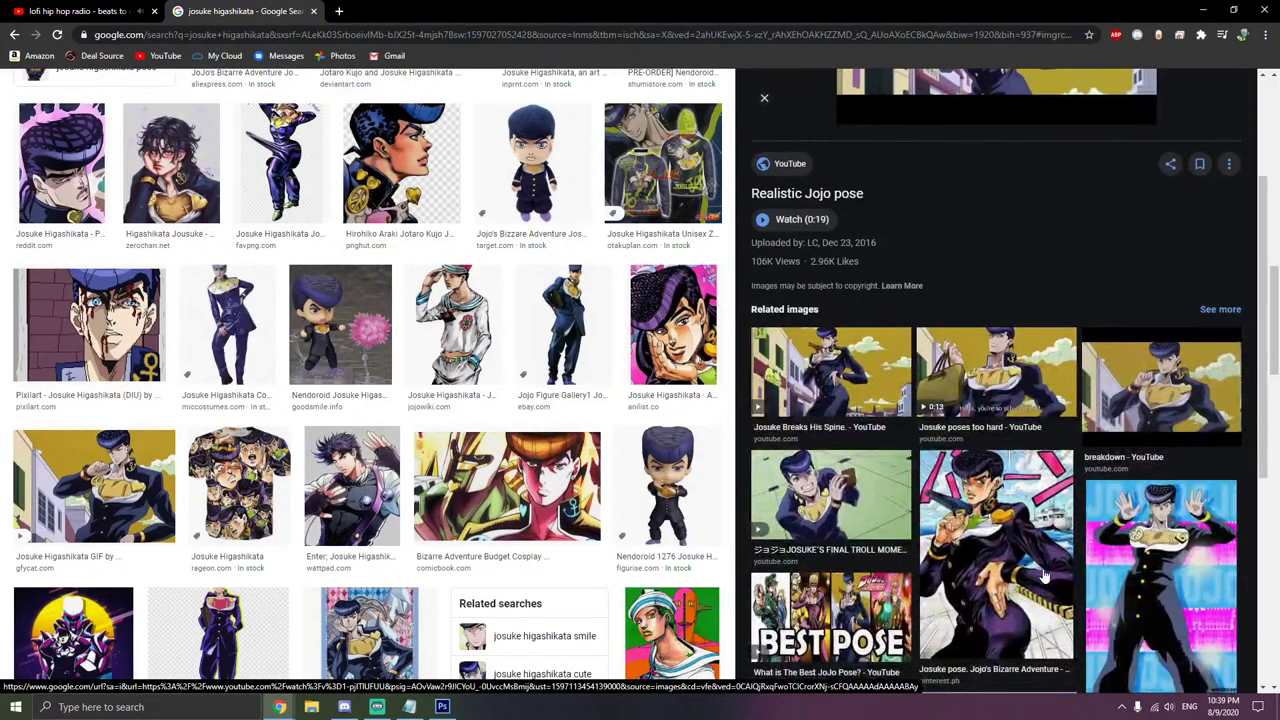
scroll(1030, 578, "down", 3)
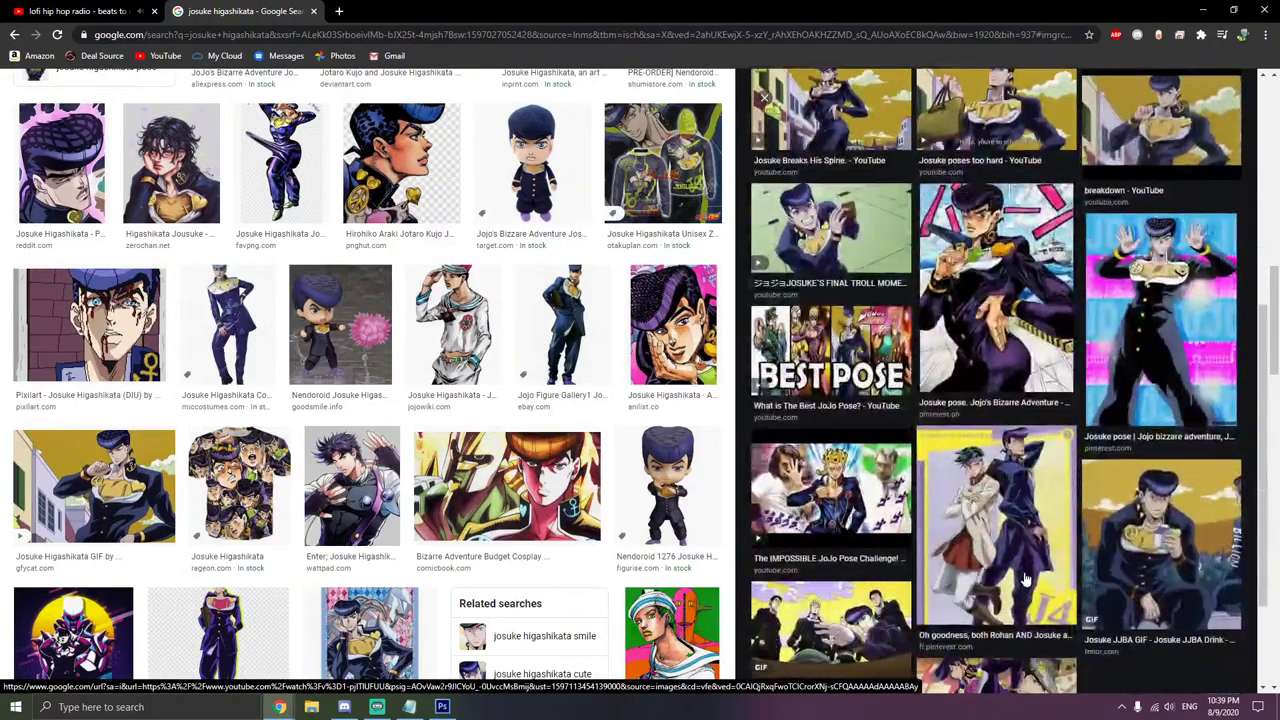
left_click(1147, 403)
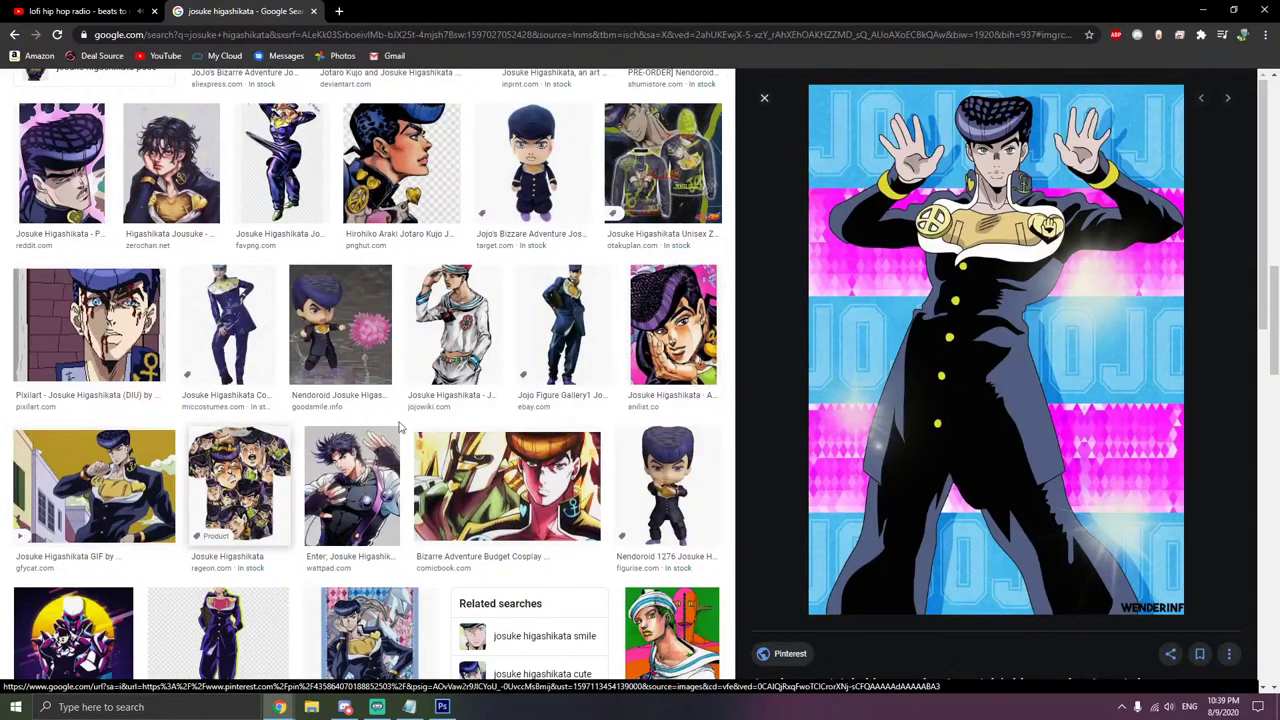
- Open the raised-hands image and the Gfycat thumbnail in new tabs, close the thumbnail's tab and return to the image results
right_click(873, 450)
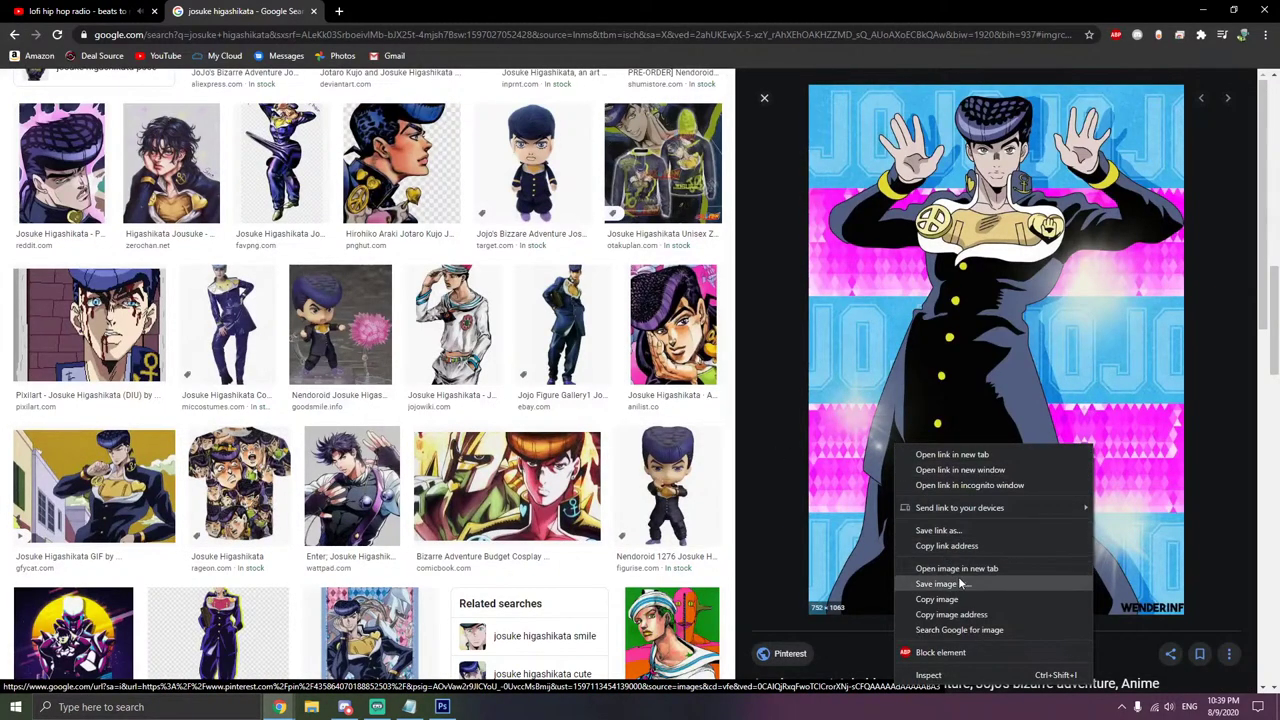
left_click(962, 569)
right_click(152, 520)
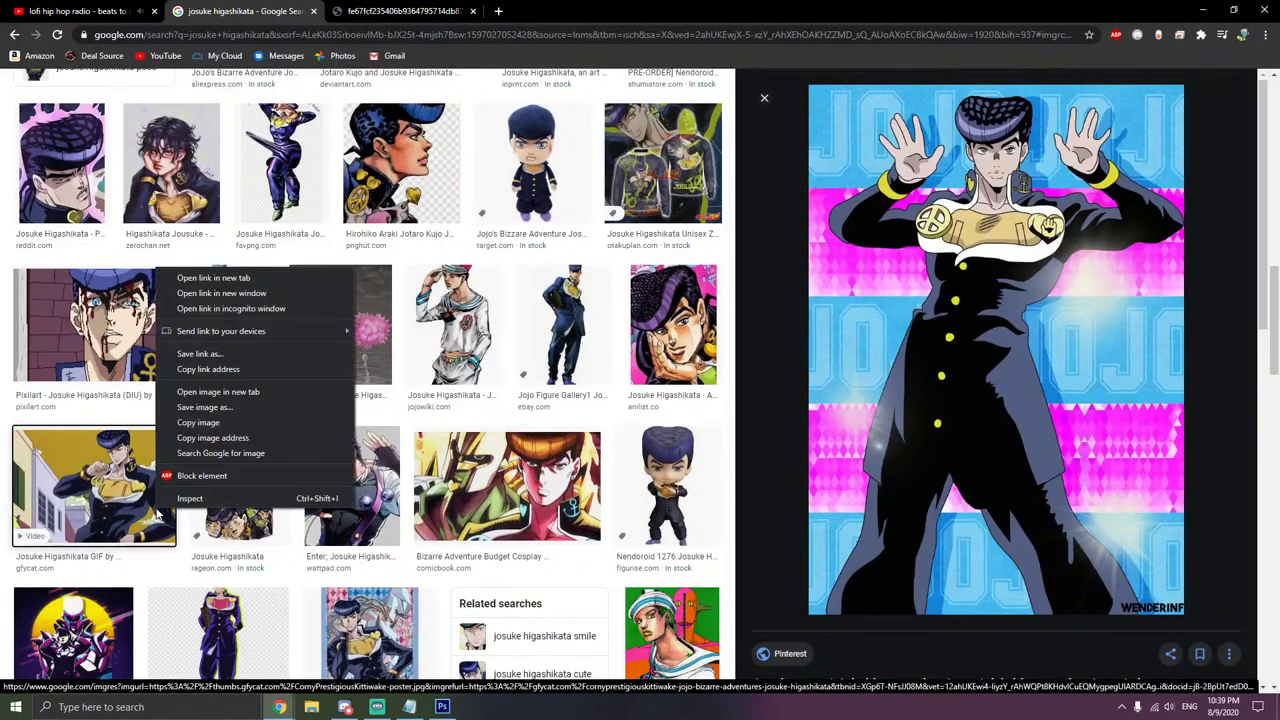
left_click(256, 394)
left_click(400, 11)
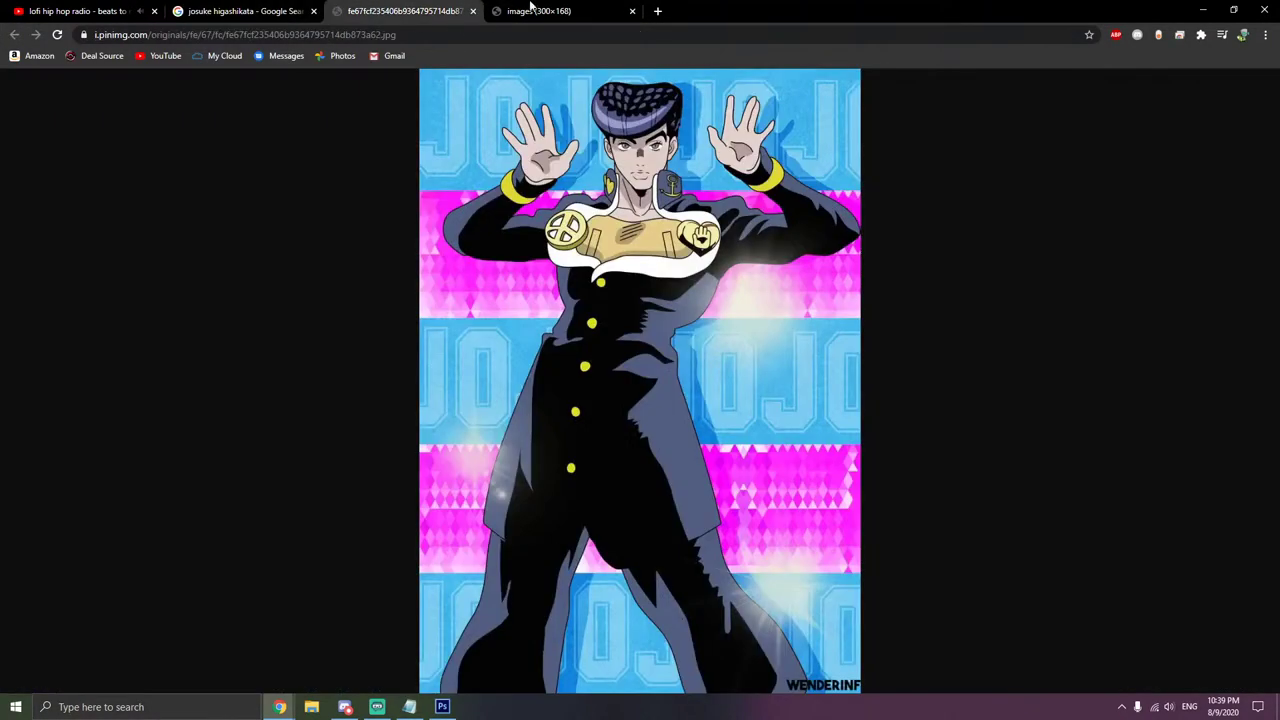
left_click(584, 10)
left_click(632, 11)
left_click(240, 11)
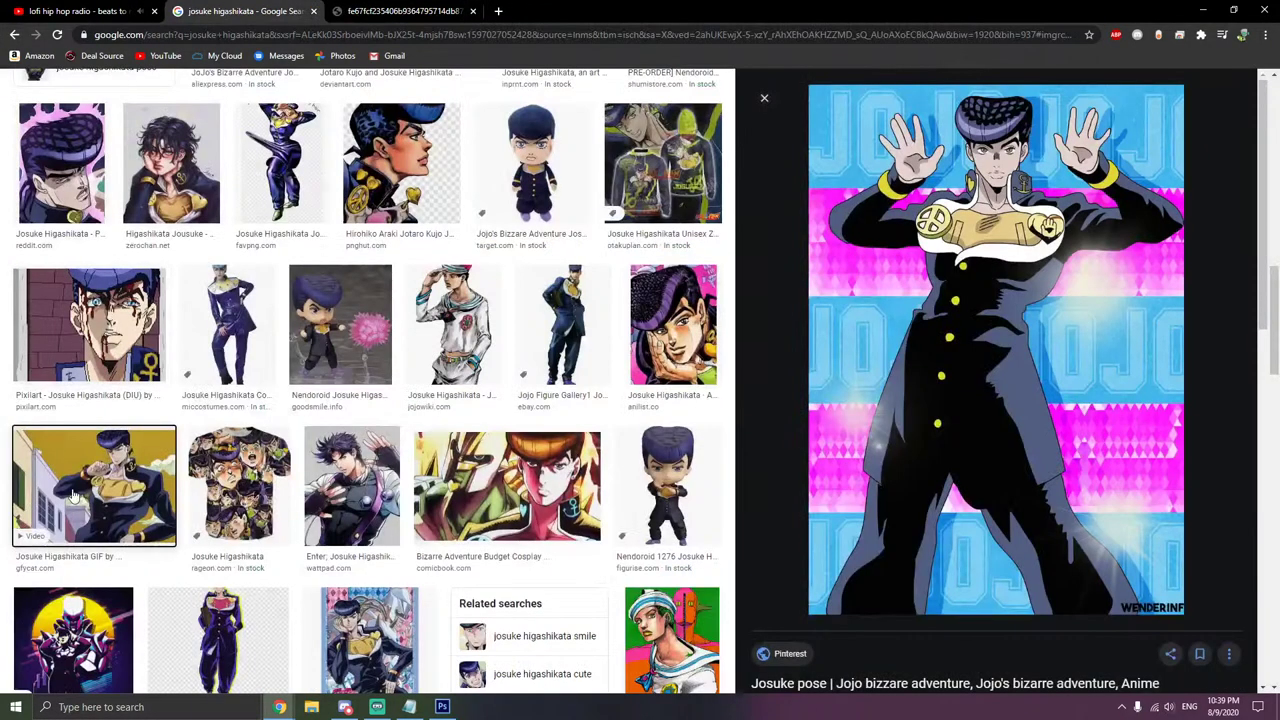
- Preview the Gfycat pose picture and open its full-size image in a new tab
left_click(94, 497)
right_click(978, 318)
left_click(1039, 429)
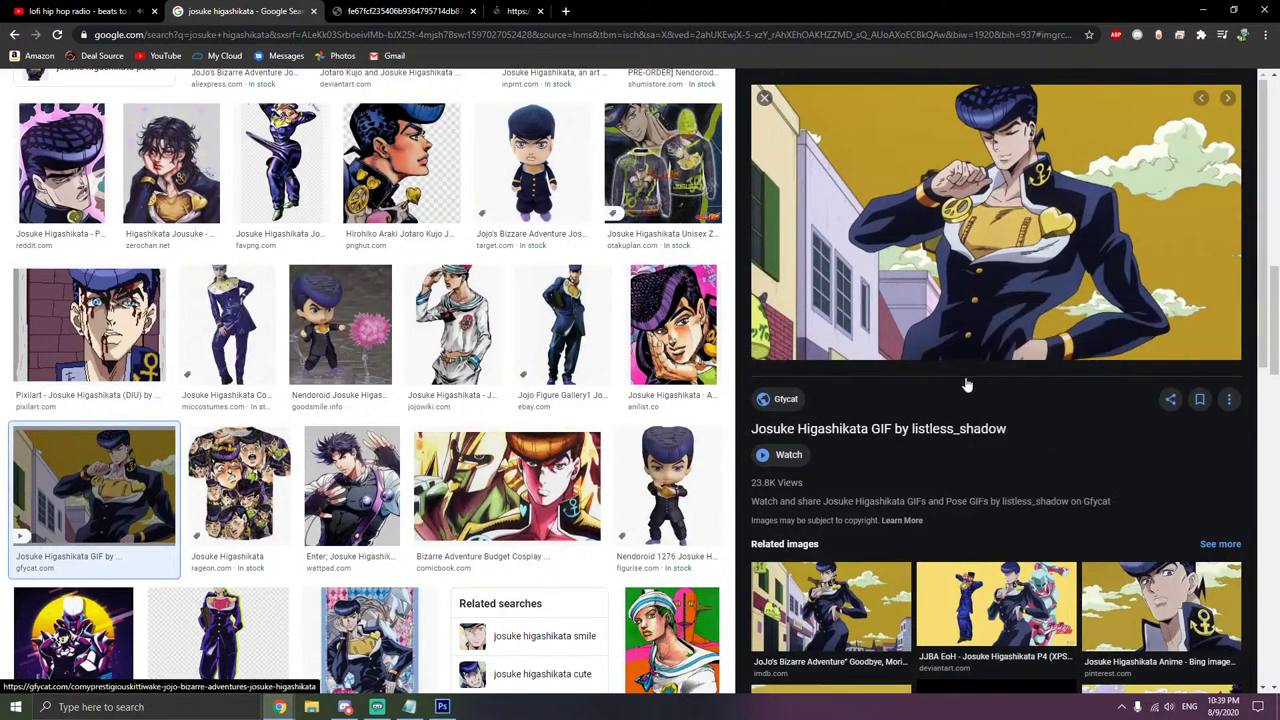
- Compare the full-size Gfycat pose with the raised-hands image and close the raised-hands image's tab
left_click(562, 11)
left_click(400, 11)
left_click(516, 8)
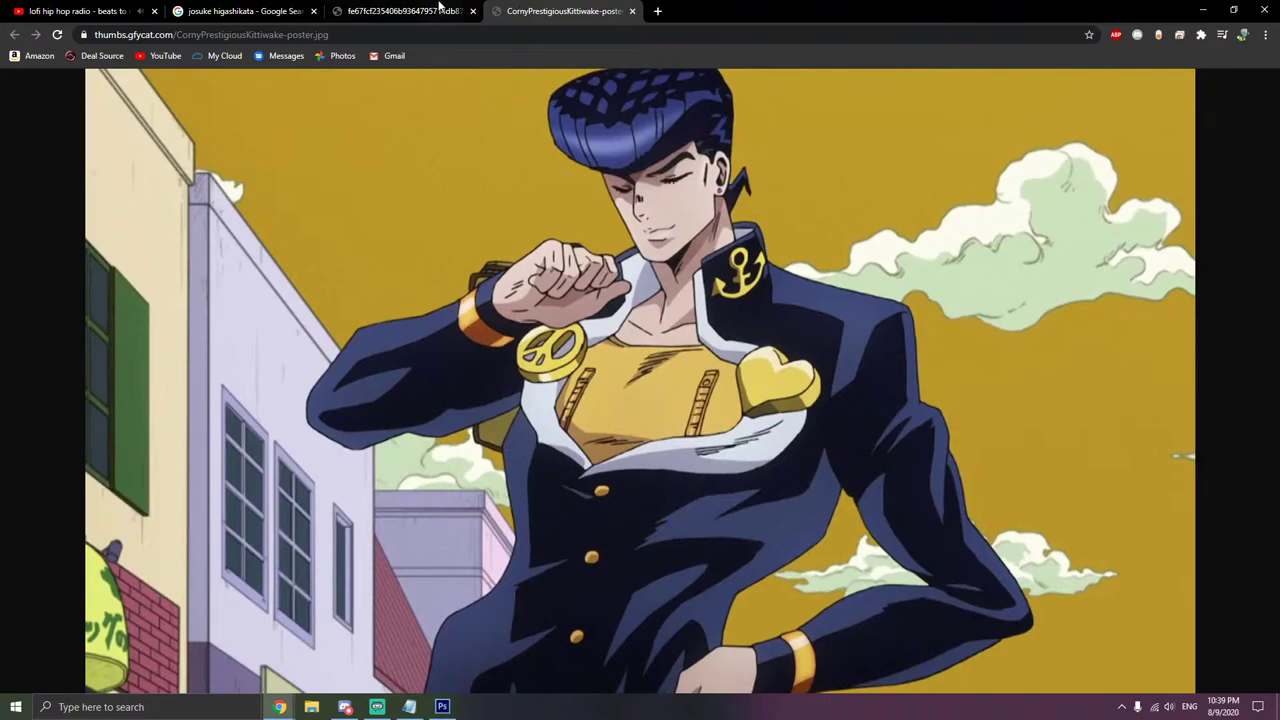
left_click(440, 8)
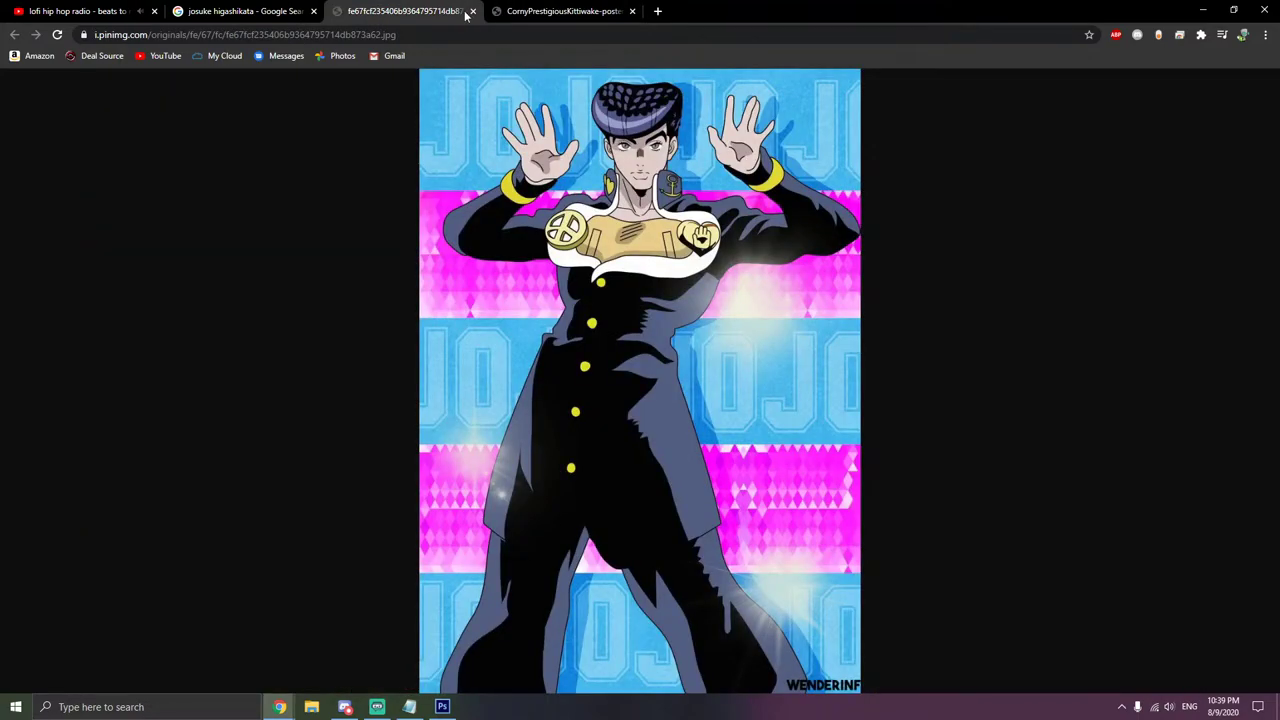
left_click(472, 11)
- Return to the image results and preview the JoJoSS Wiki half-body portrait of Josuke
left_click(262, 11)
scroll(350, 392, "down", 3)
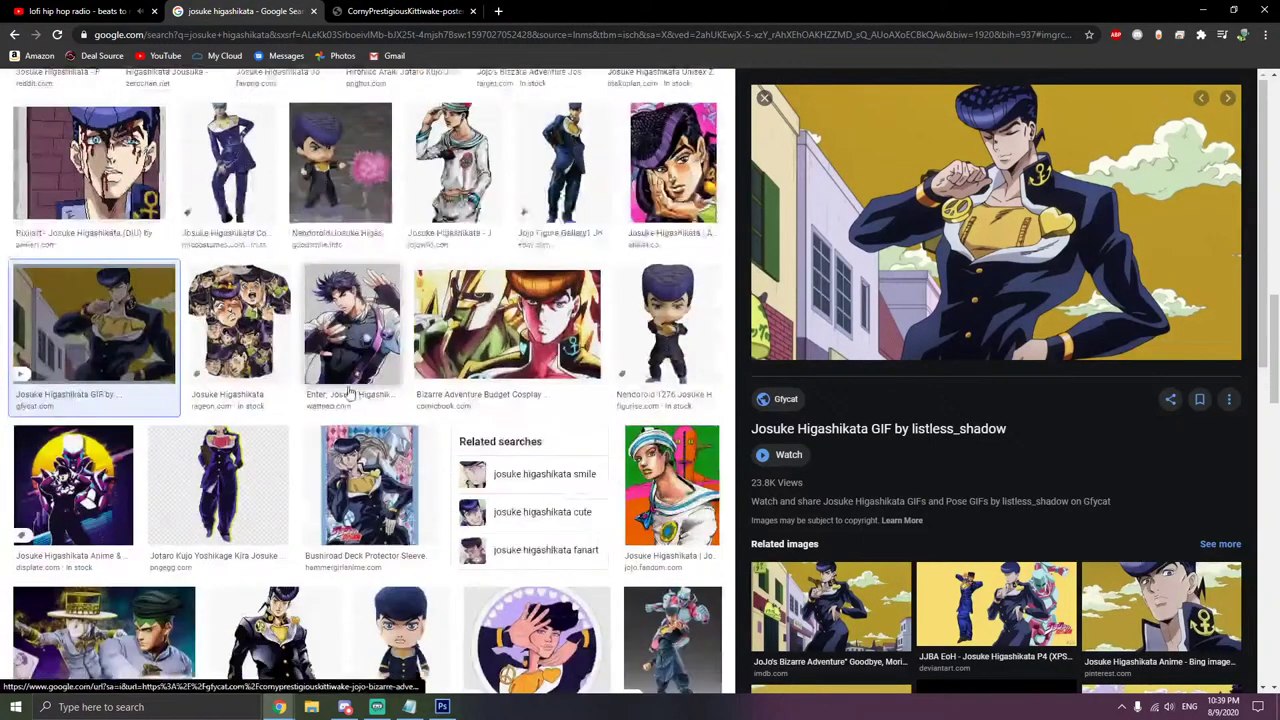
scroll(350, 392, "down", 2)
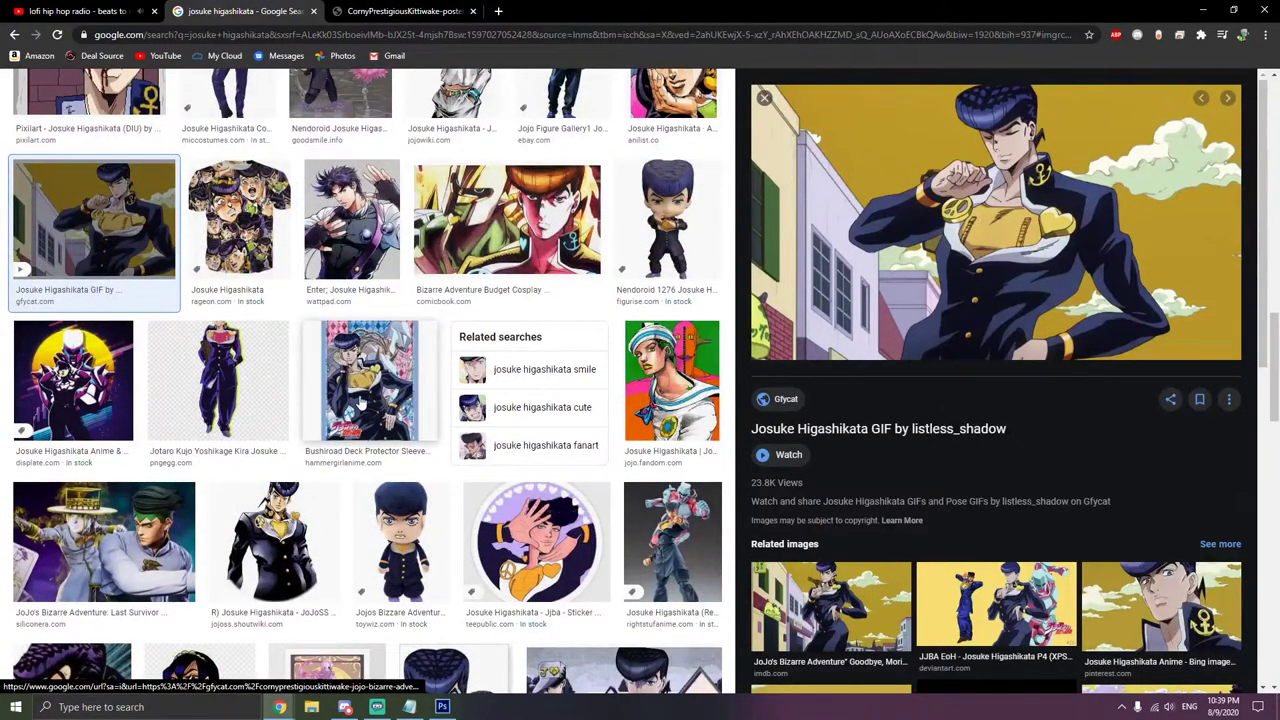
left_click(313, 515)
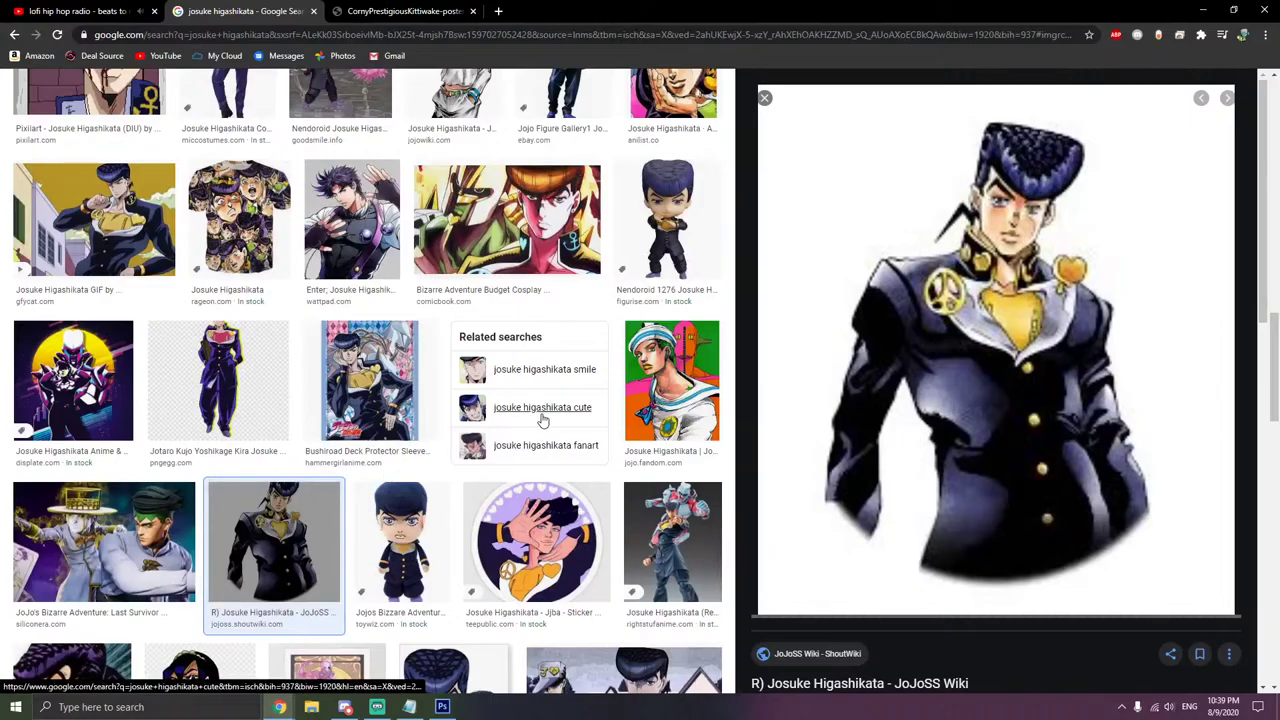
- Look back through the earlier results and preview the Facebook and SoundCloud face pictures and Reddit's many-faces collage
scroll(541, 420, "down", 15)
scroll(541, 428, "up", 5)
scroll(541, 428, "up", 5)
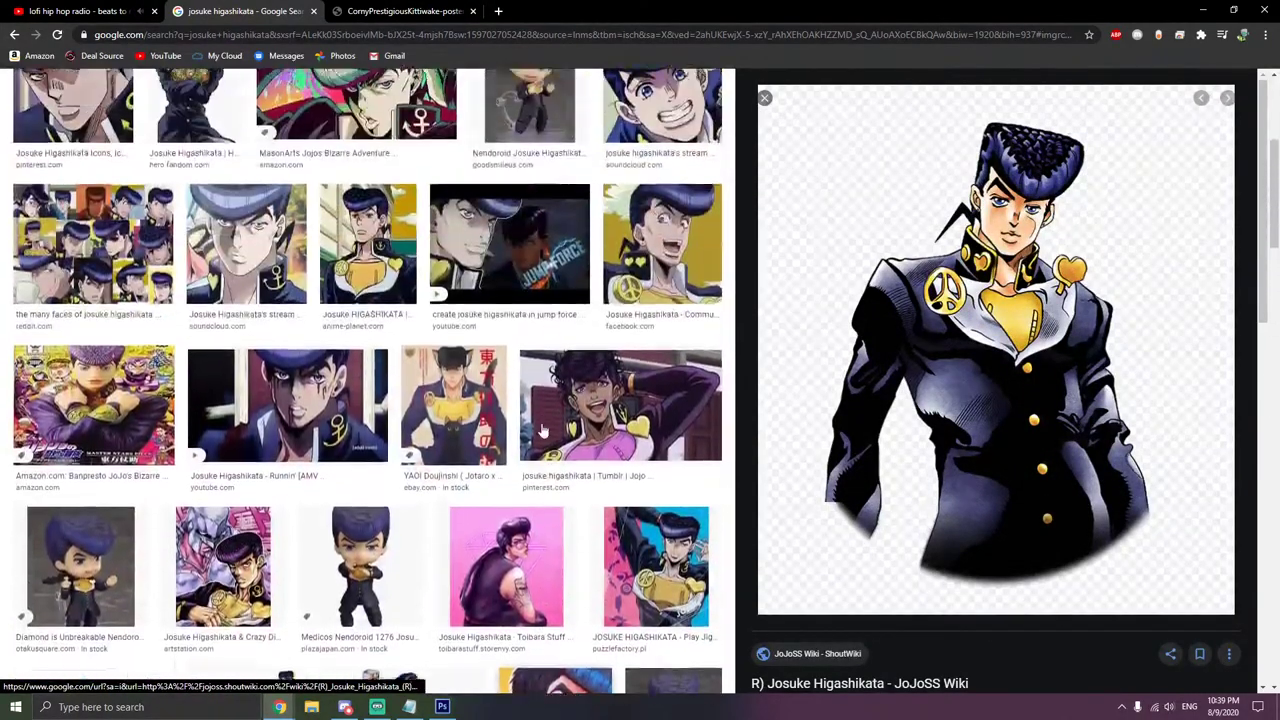
scroll(672, 468, "up", 1)
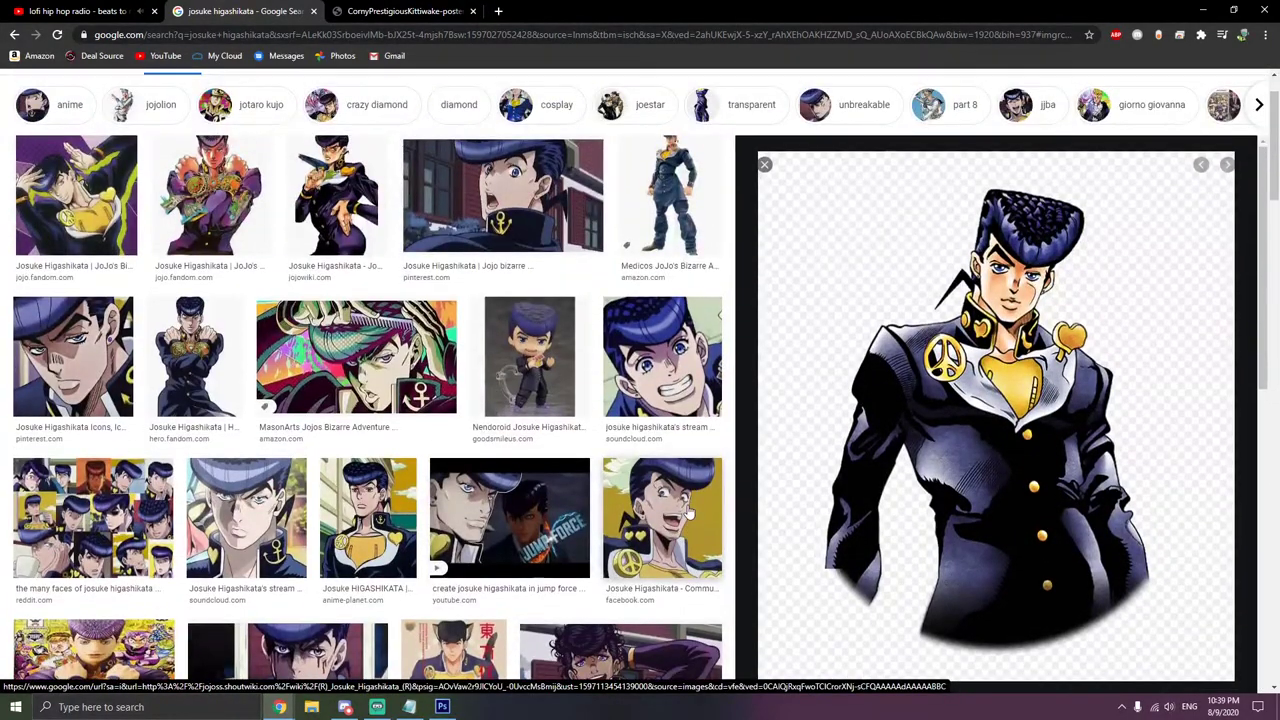
left_click(686, 508)
left_click(665, 295)
scroll(100, 560, "up", 2)
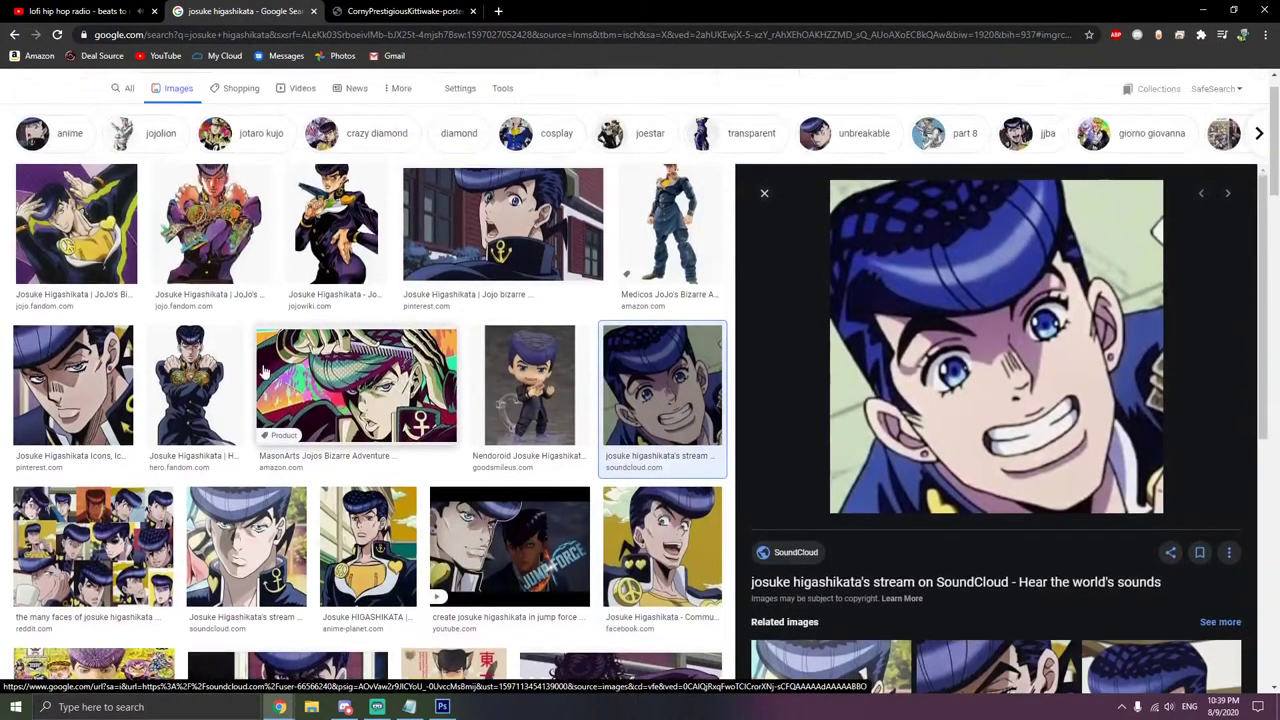
left_click(92, 590)
scroll(92, 590, "down", 2)
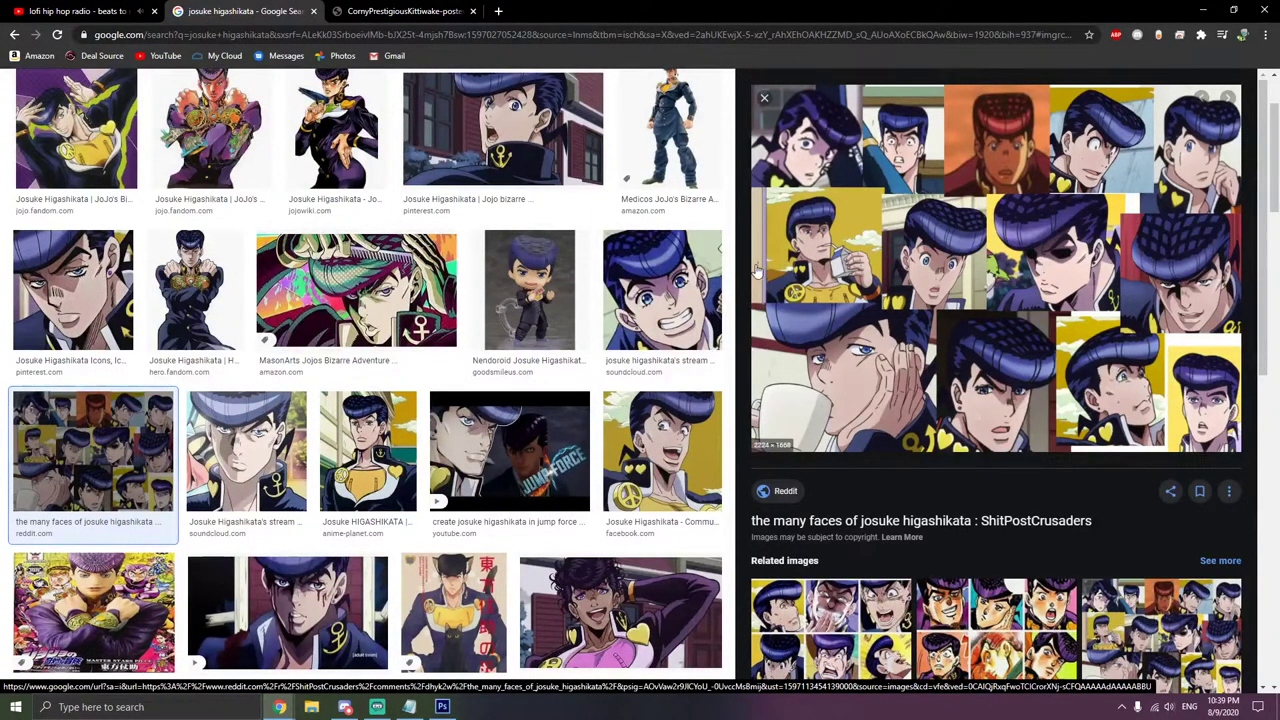
- Examine the collage's related images and further results for a suitable pose, and preview the TV Tropes full-body picture
scroll(900, 450, "down", 5)
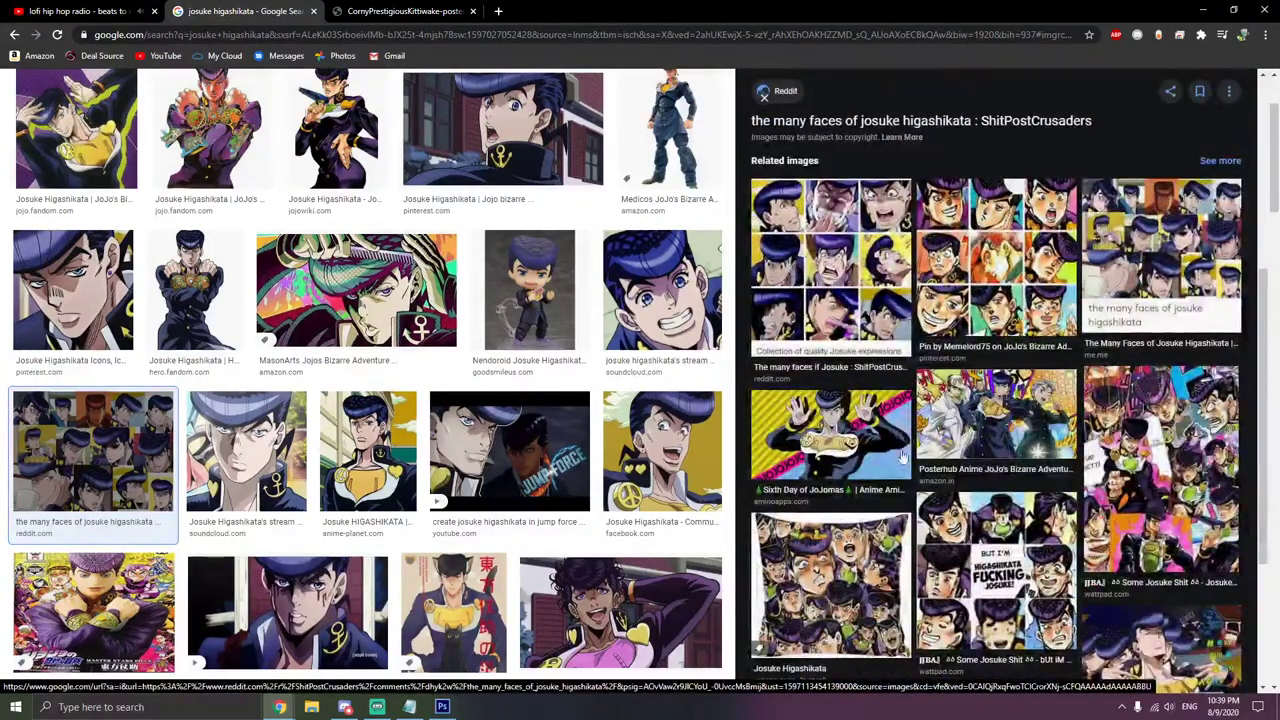
scroll(900, 455, "down", 3)
scroll(655, 493, "down", 3)
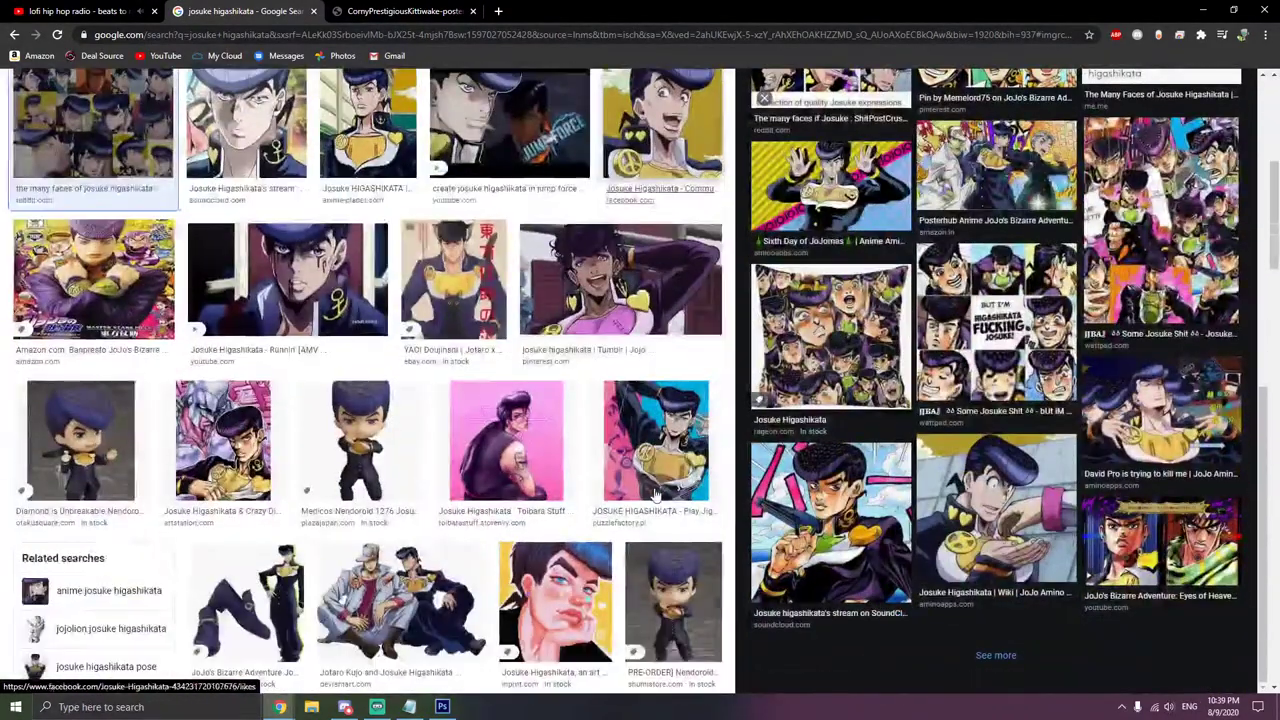
scroll(650, 480, "down", 3)
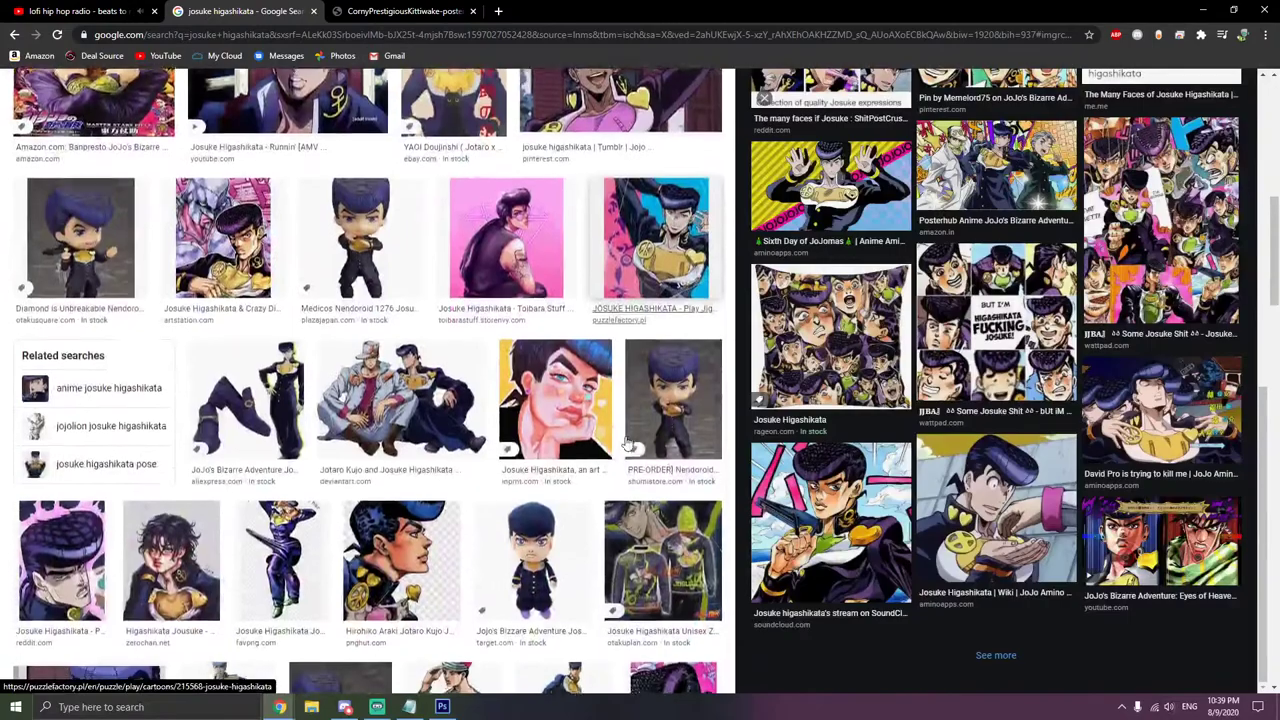
scroll(628, 443, "down", 8)
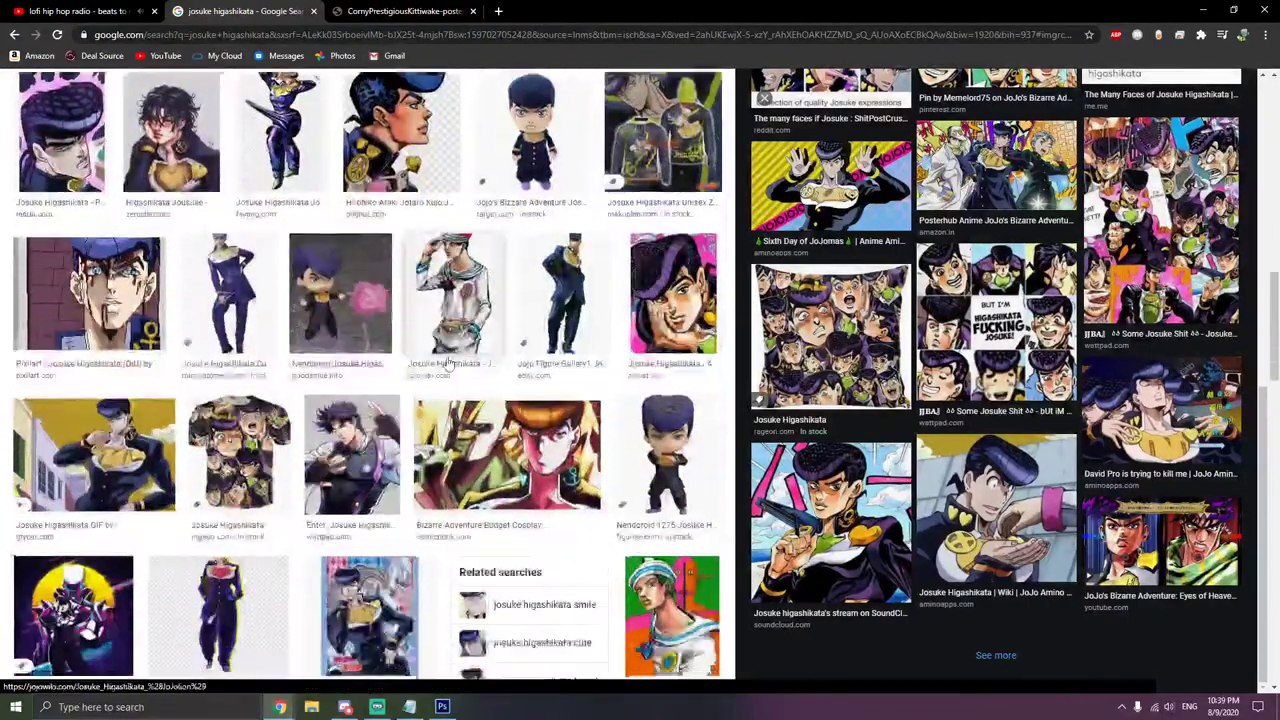
scroll(449, 363, "down", 10)
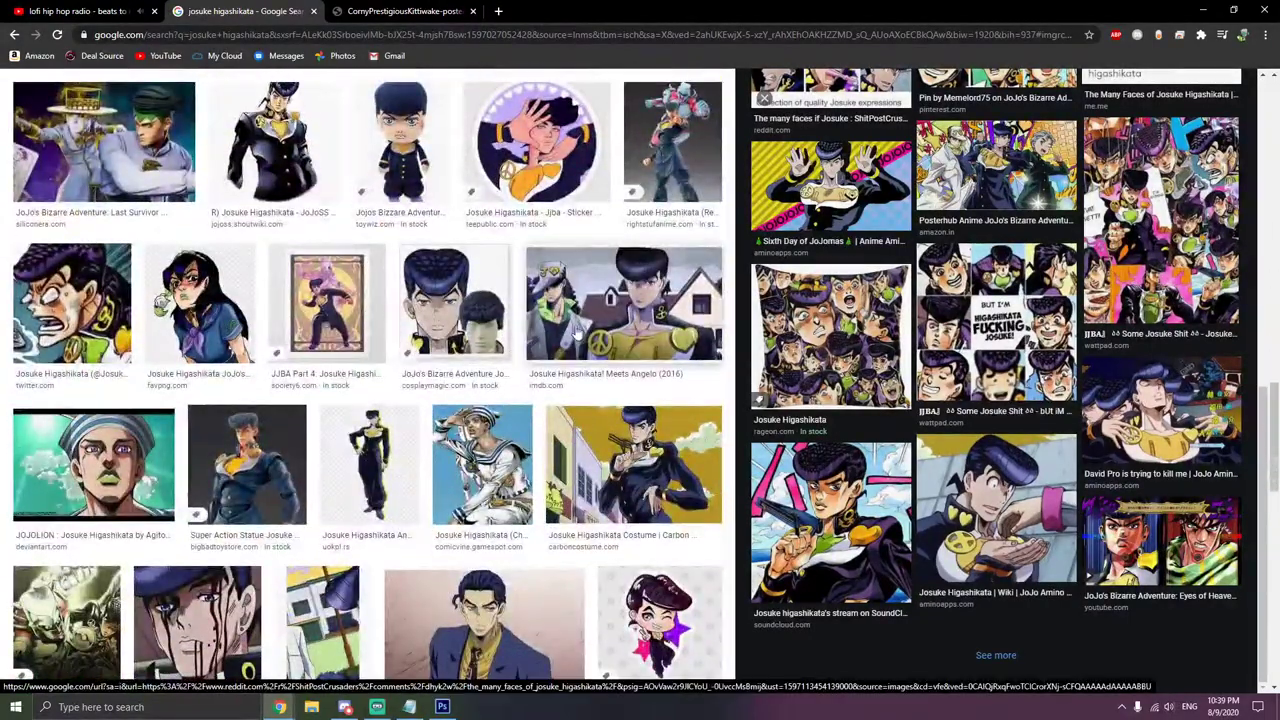
scroll(560, 350, "down", 5)
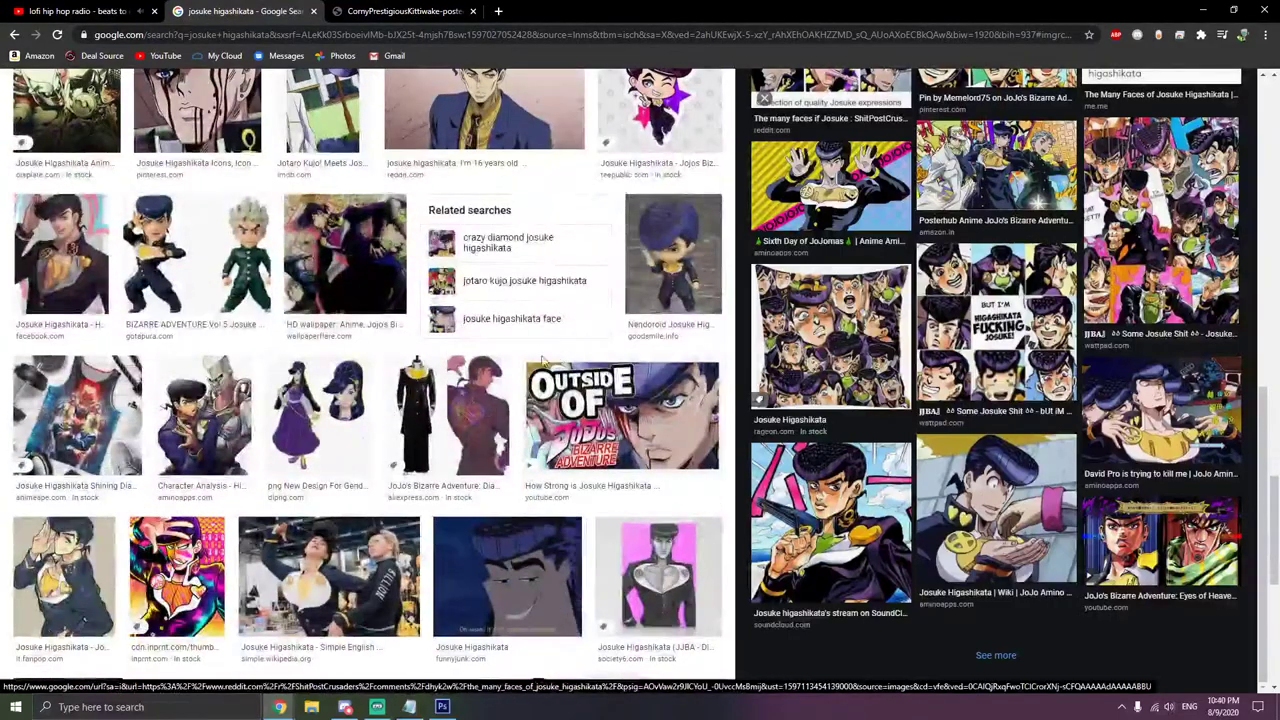
scroll(543, 360, "down", 8)
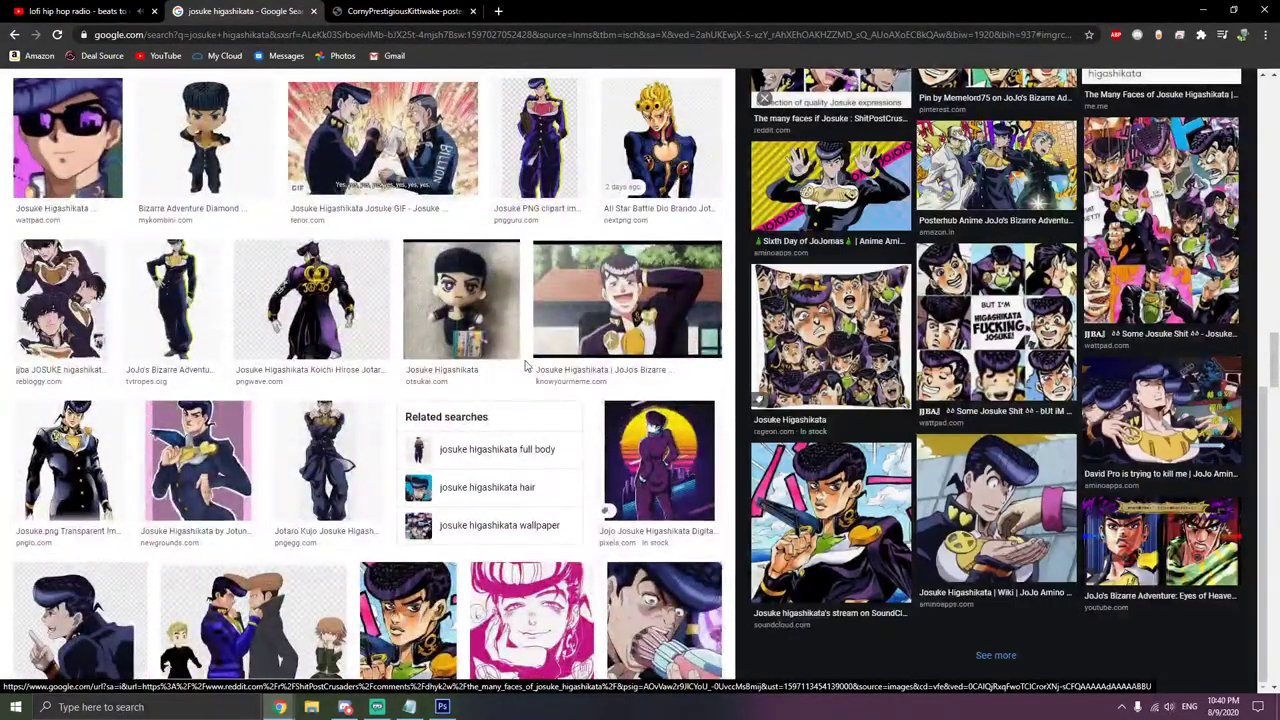
scroll(527, 367, "down", 2)
left_click(178, 208)
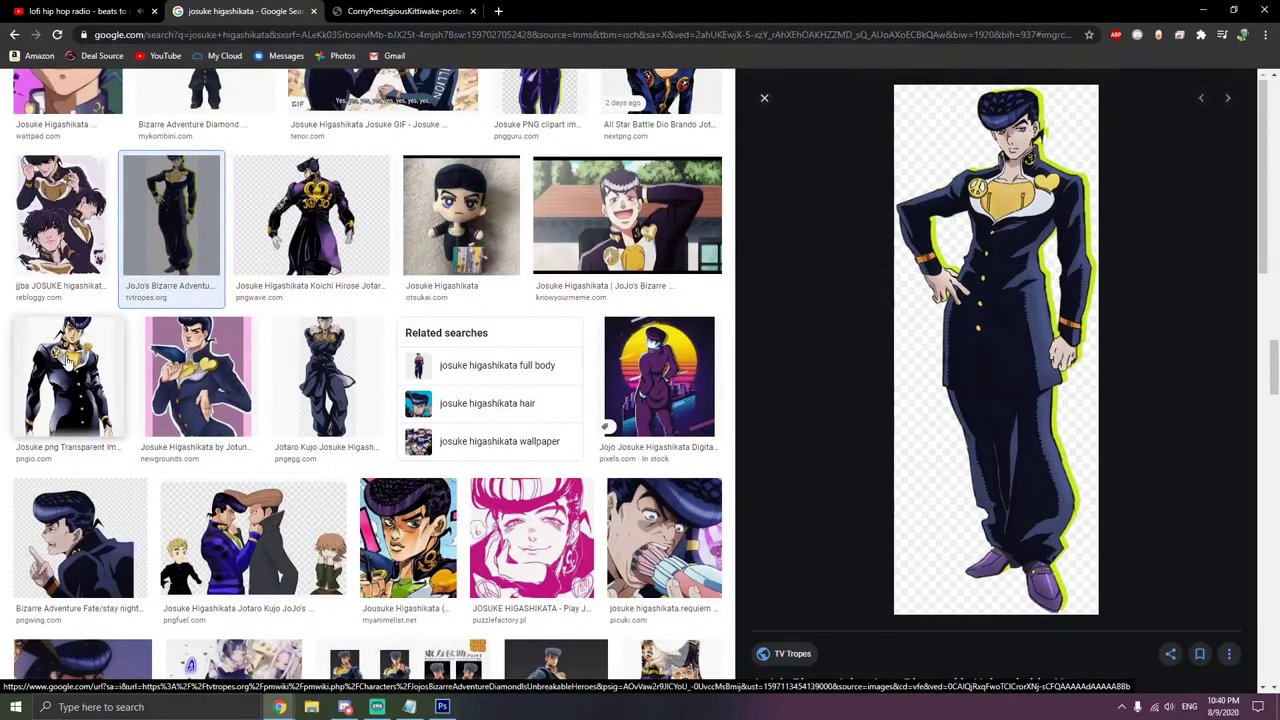
- Preview the PNGWing side-profile picture of Josuke pointing a finger and copy the image
scroll(112, 377, "down", 2)
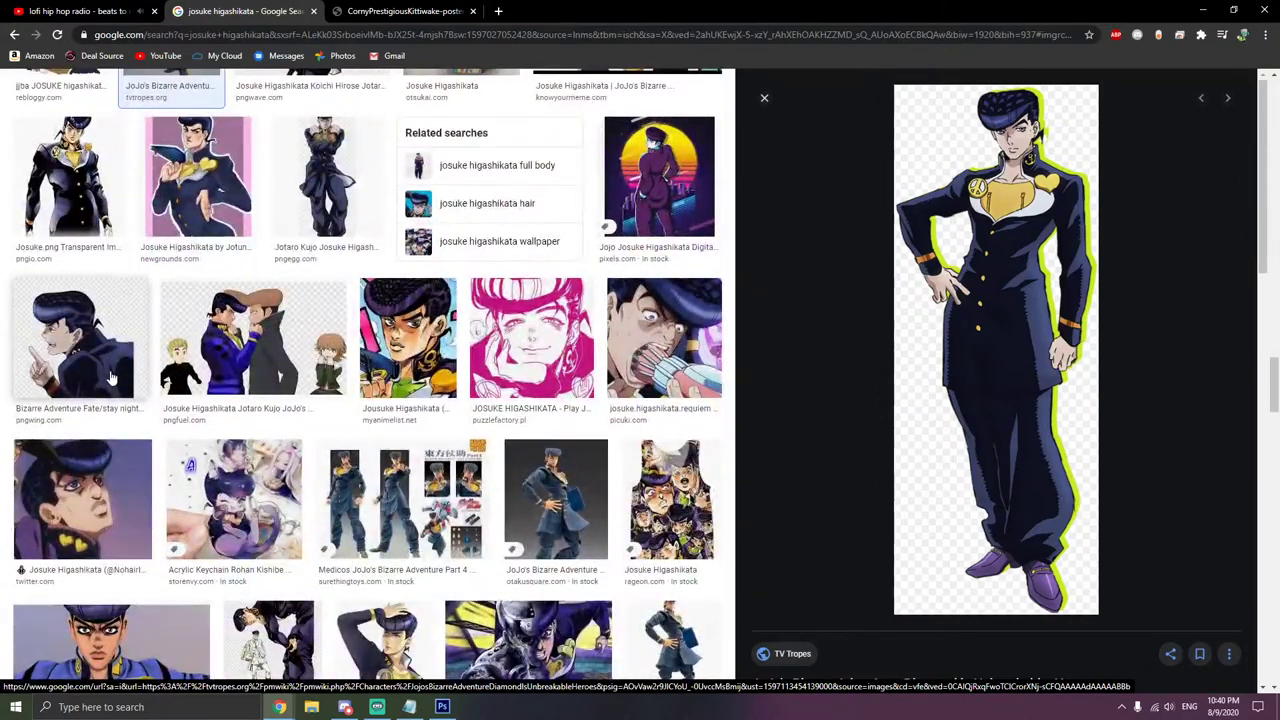
left_click(112, 377)
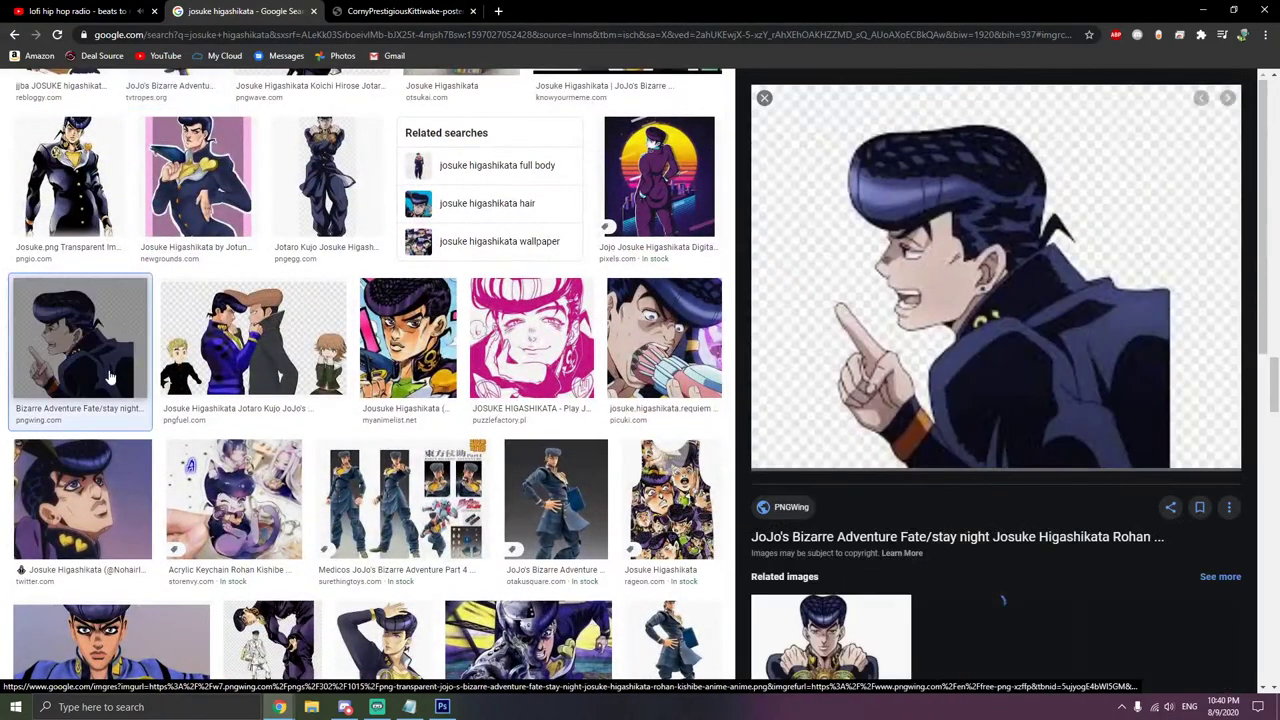
right_click(880, 369)
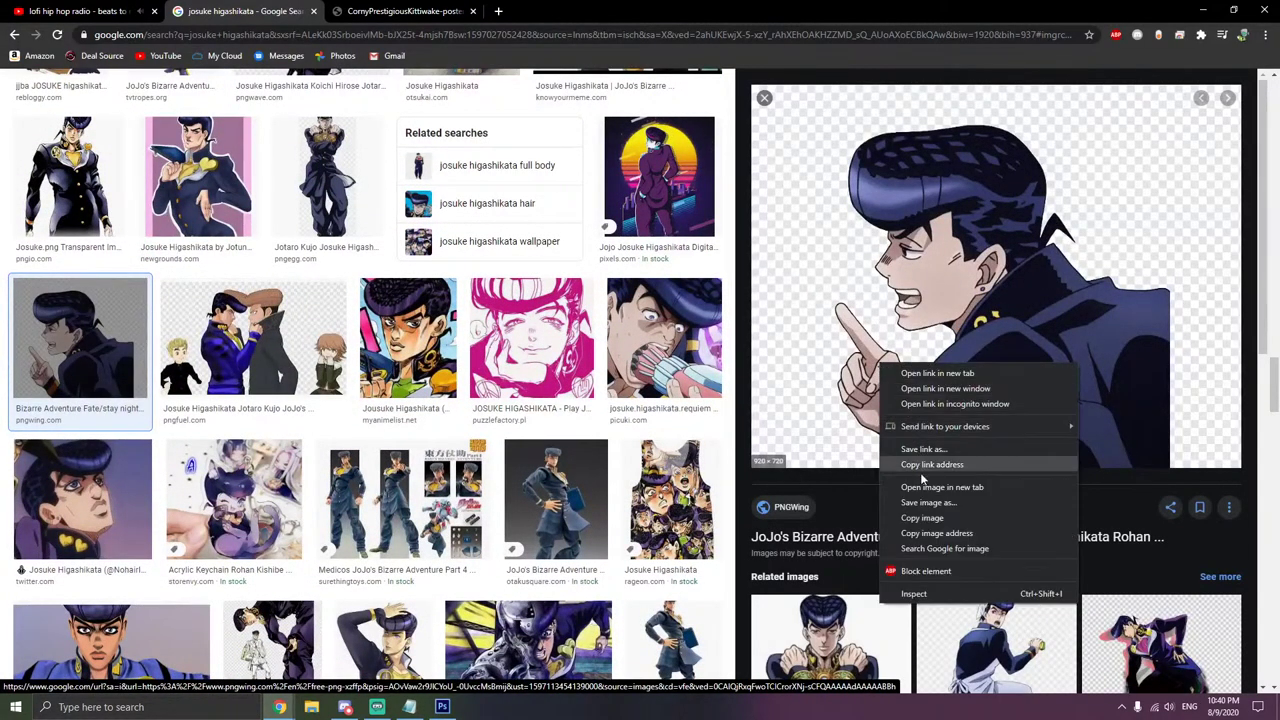
left_click(914, 516)
- Find the Anime Amino picture of Josuke with both hands at his hair and copy the image
scroll(917, 527, "down", 1)
scroll(916, 524, "down", 5)
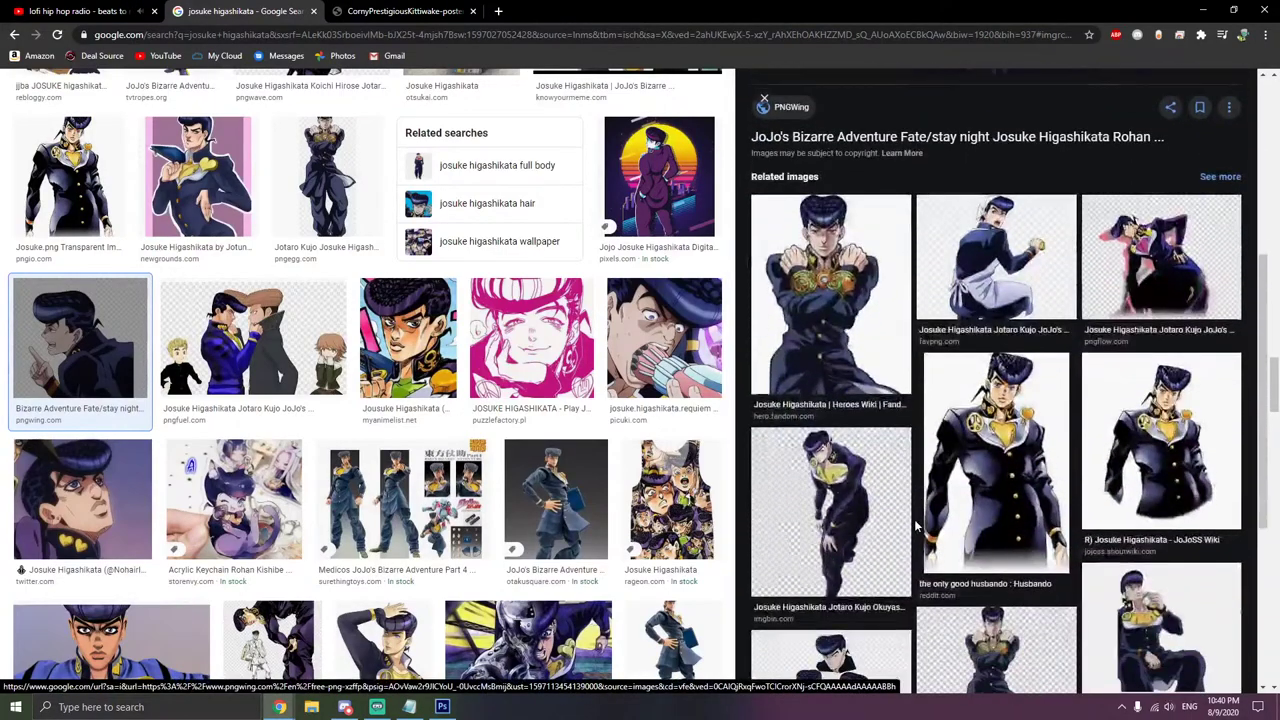
scroll(916, 527, "down", 2)
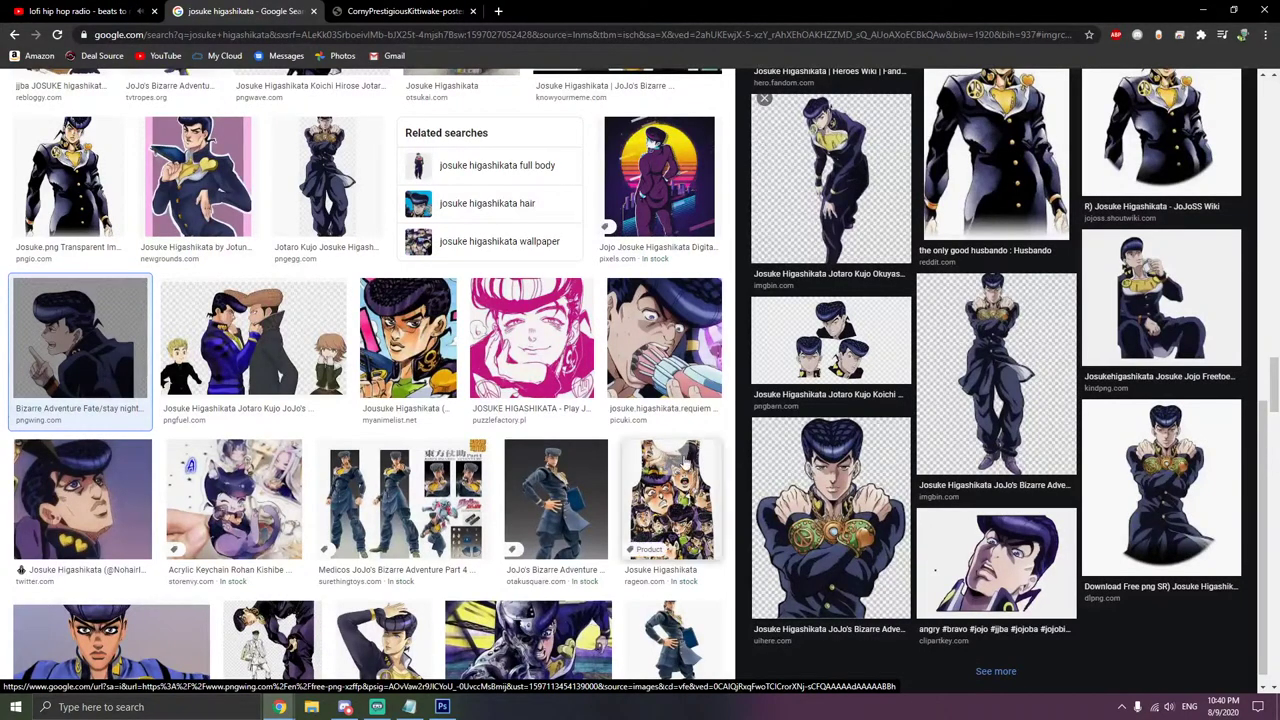
scroll(310, 433, "down", 2)
scroll(310, 433, "down", 5)
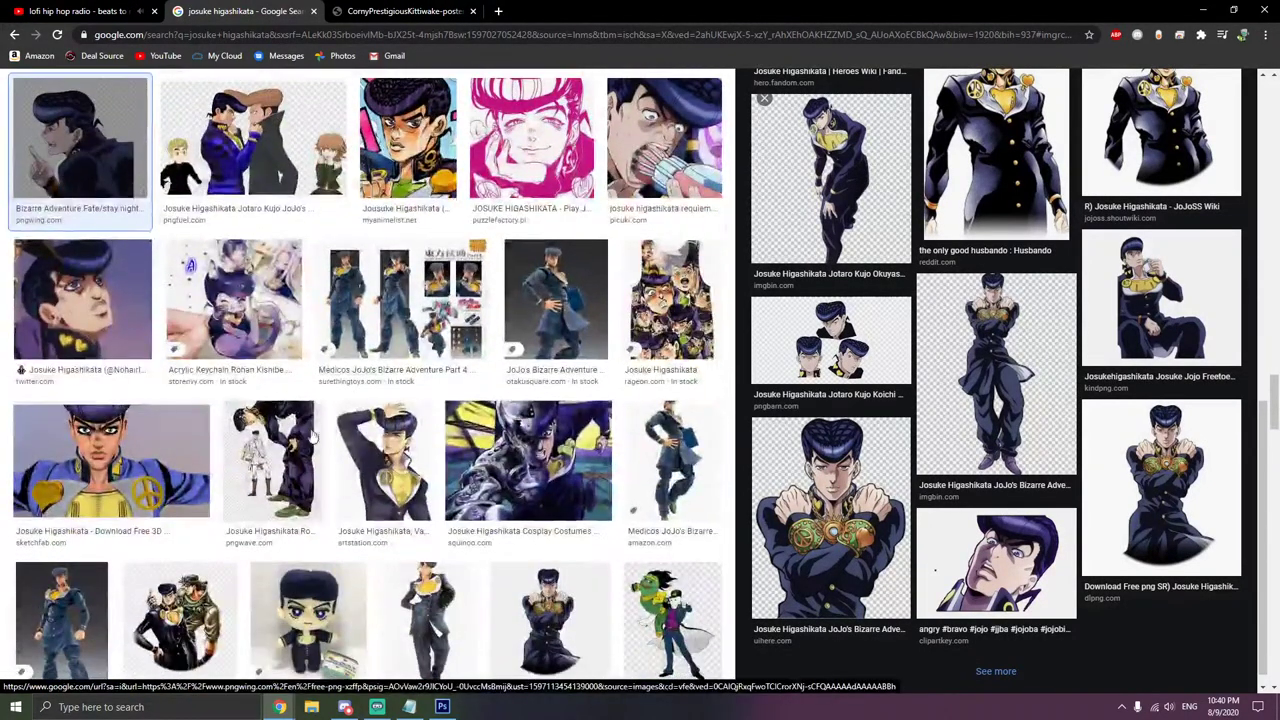
scroll(310, 433, "down", 5)
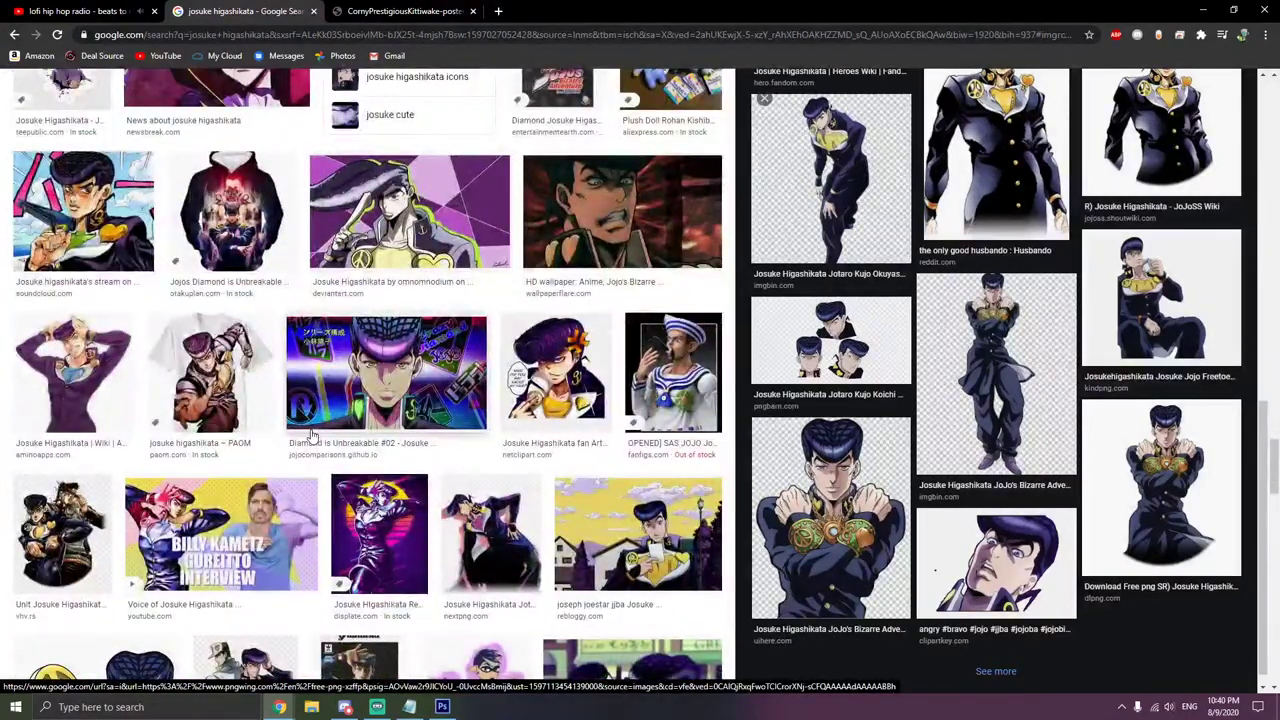
left_click(96, 400)
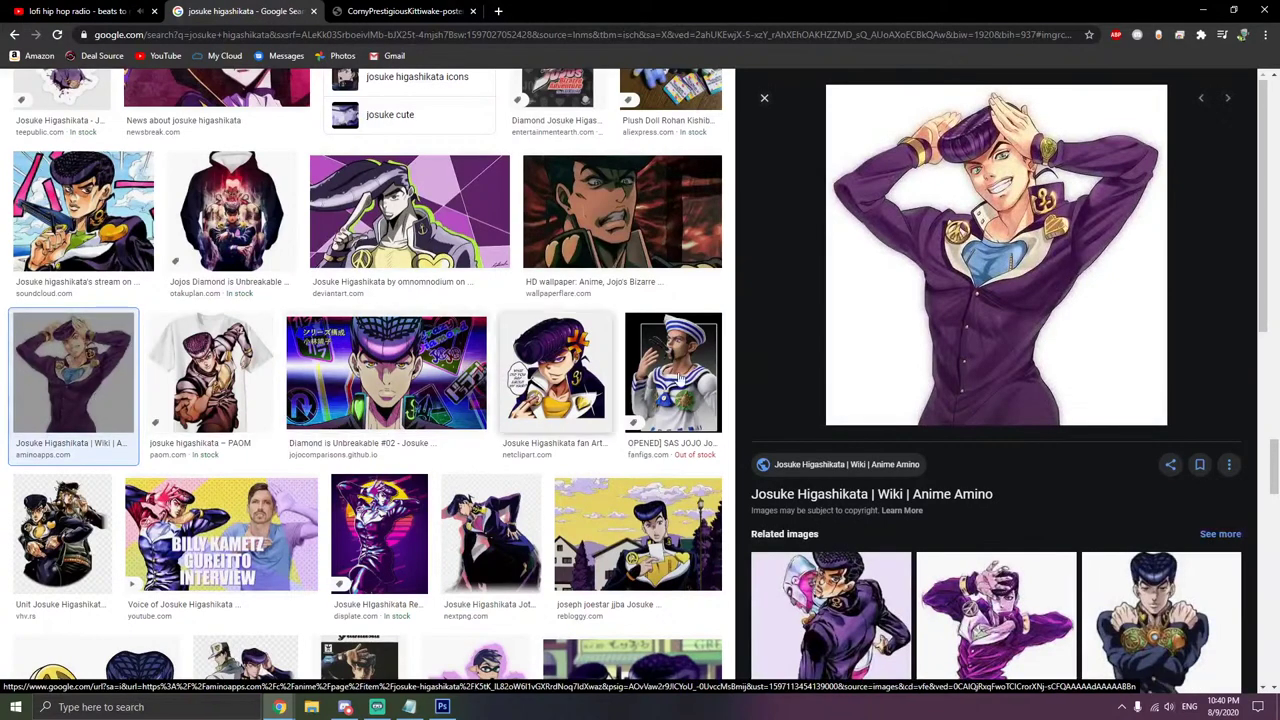
right_click(947, 299)
left_click(986, 451)
- Examine the related images and further results for alternative poses, including a preview of the JoJoSS Wiki Anime Key Visual Ver 4 picture
scroll(986, 458, "down", 6)
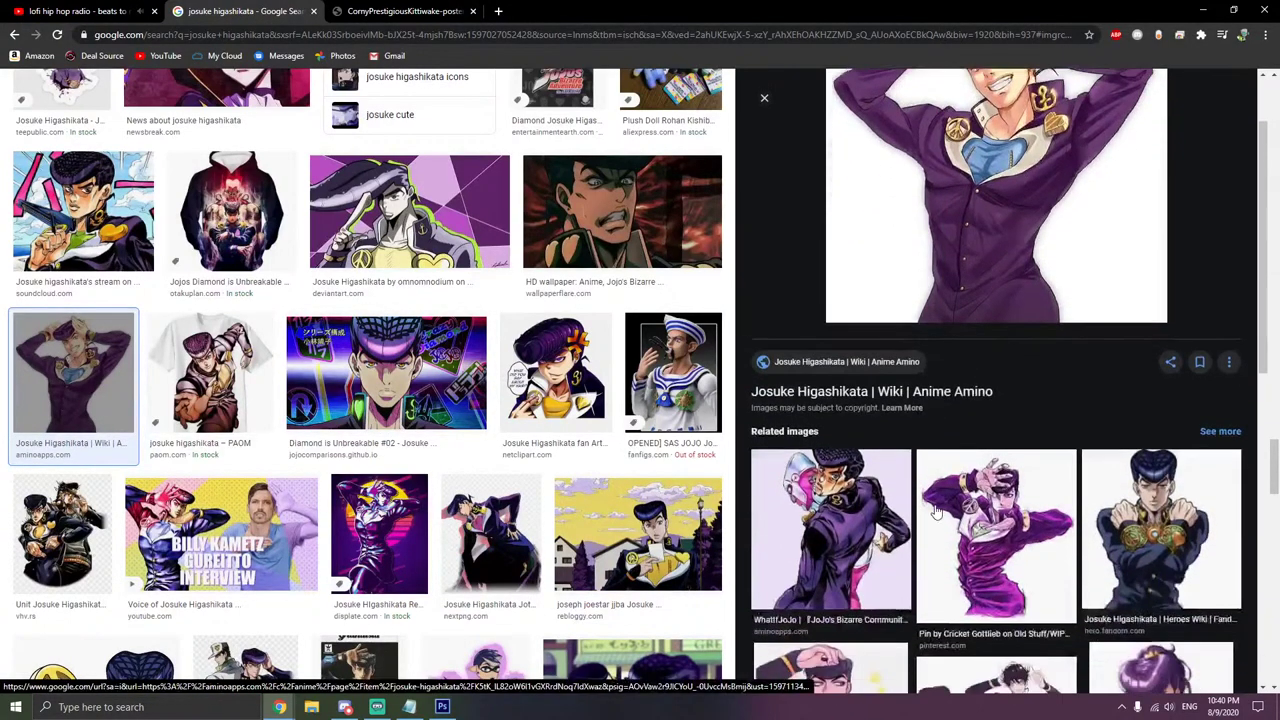
scroll(901, 527, "down", 6)
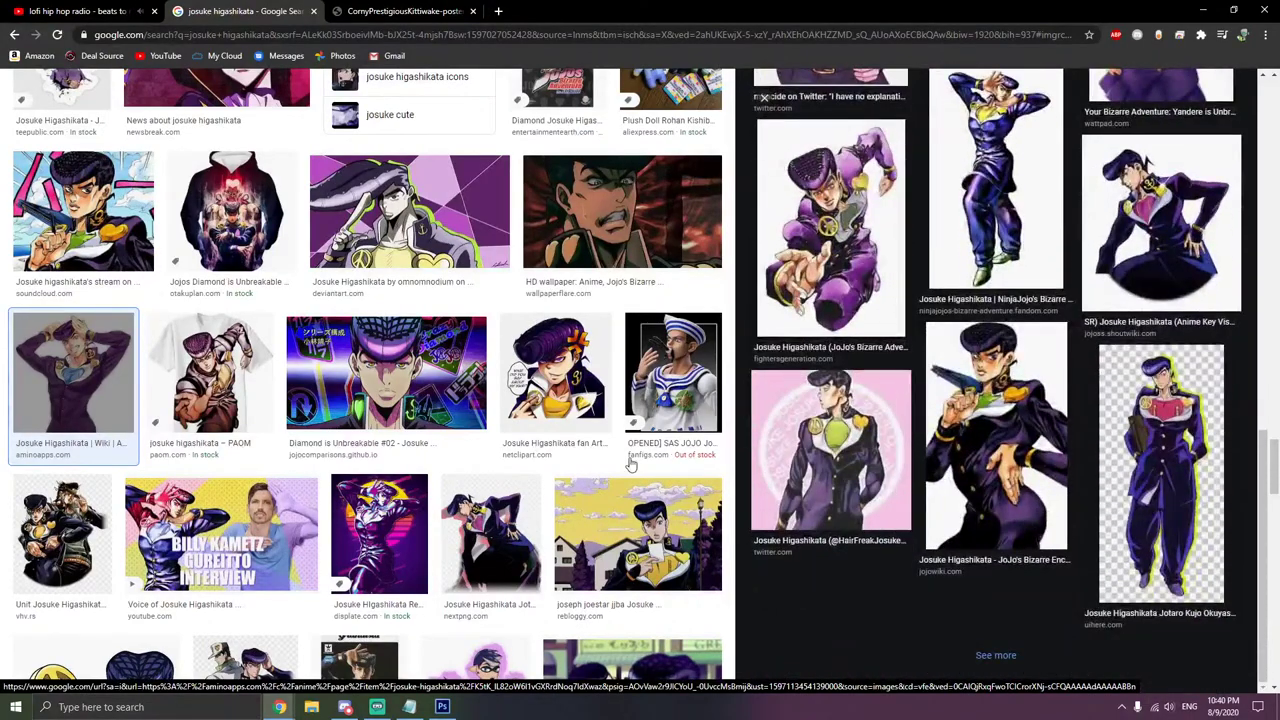
scroll(620, 462, "down", 4)
scroll(595, 462, "down", 2)
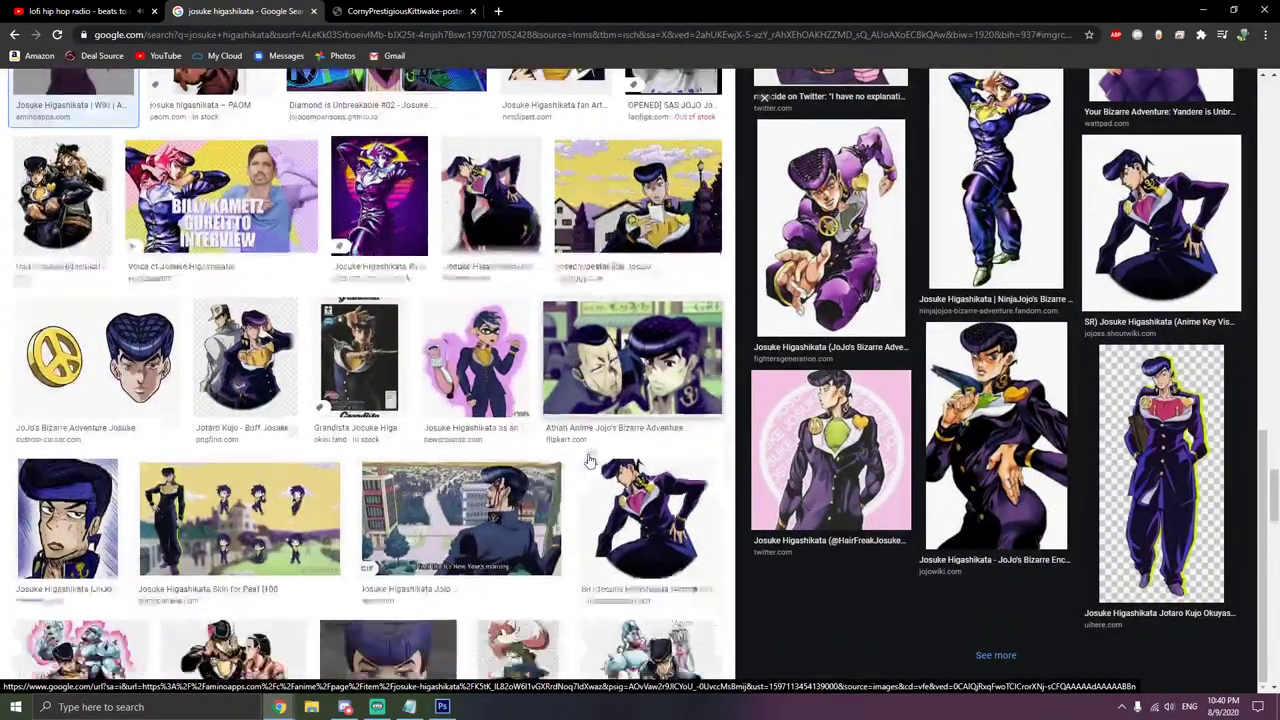
left_click(679, 483)
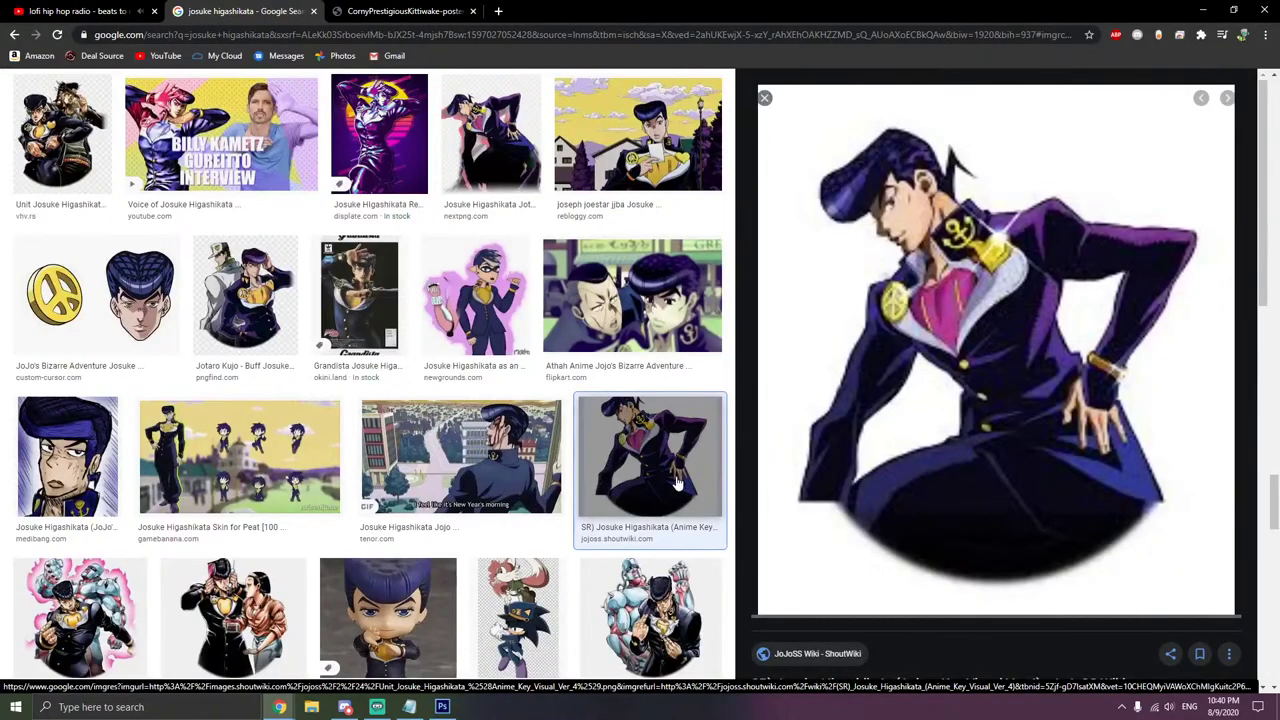
scroll(580, 452, "up", 6)
scroll(578, 452, "up", 3)
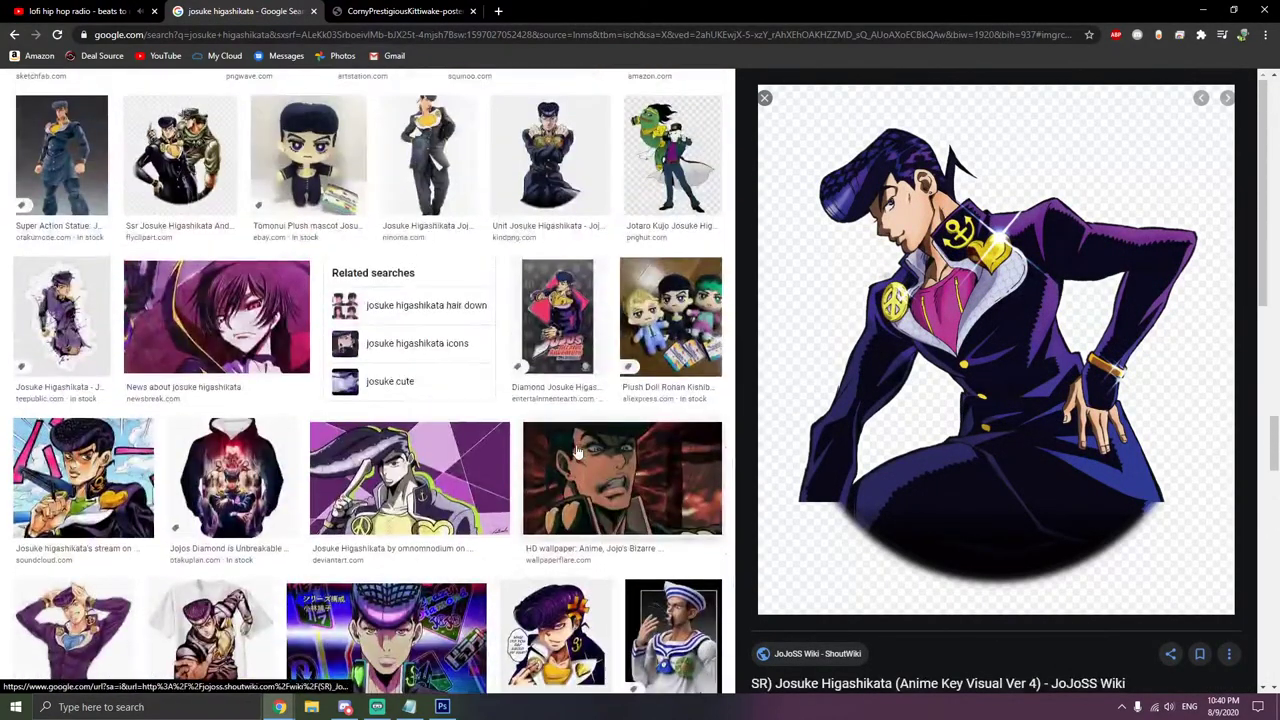
scroll(578, 455, "down", 10)
scroll(578, 455, "down", 8)
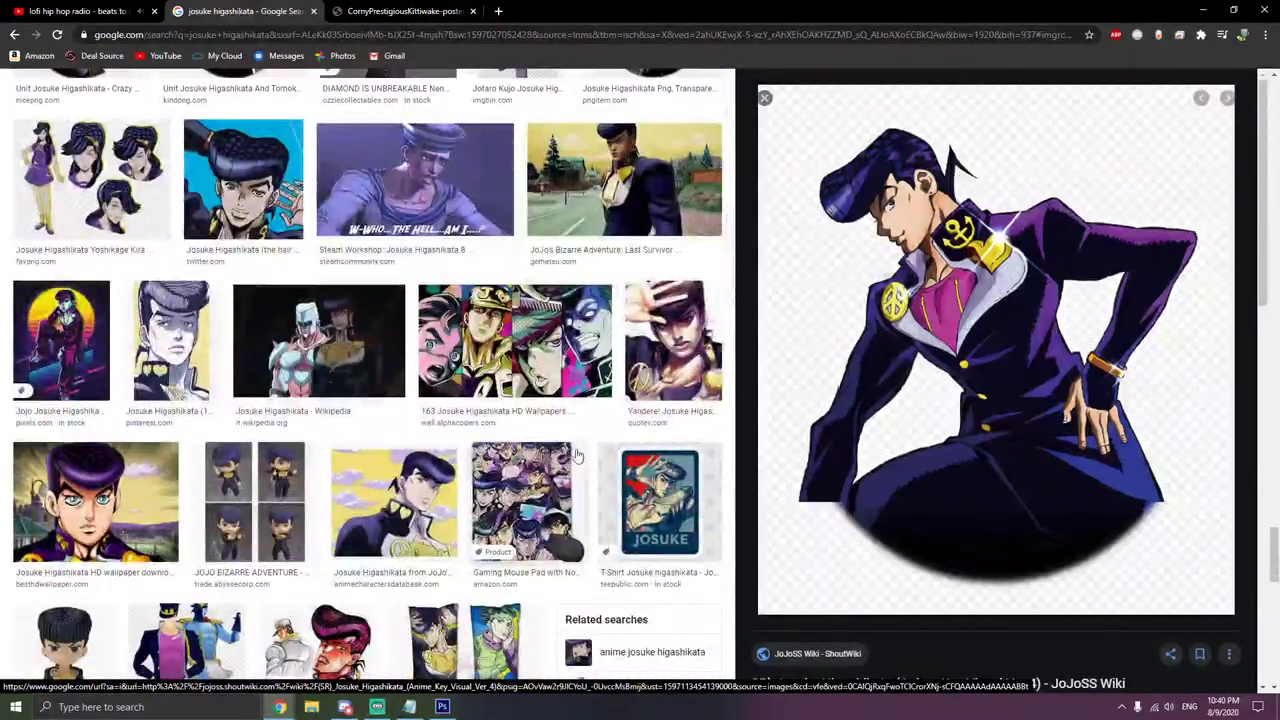
scroll(453, 523, "down", 6)
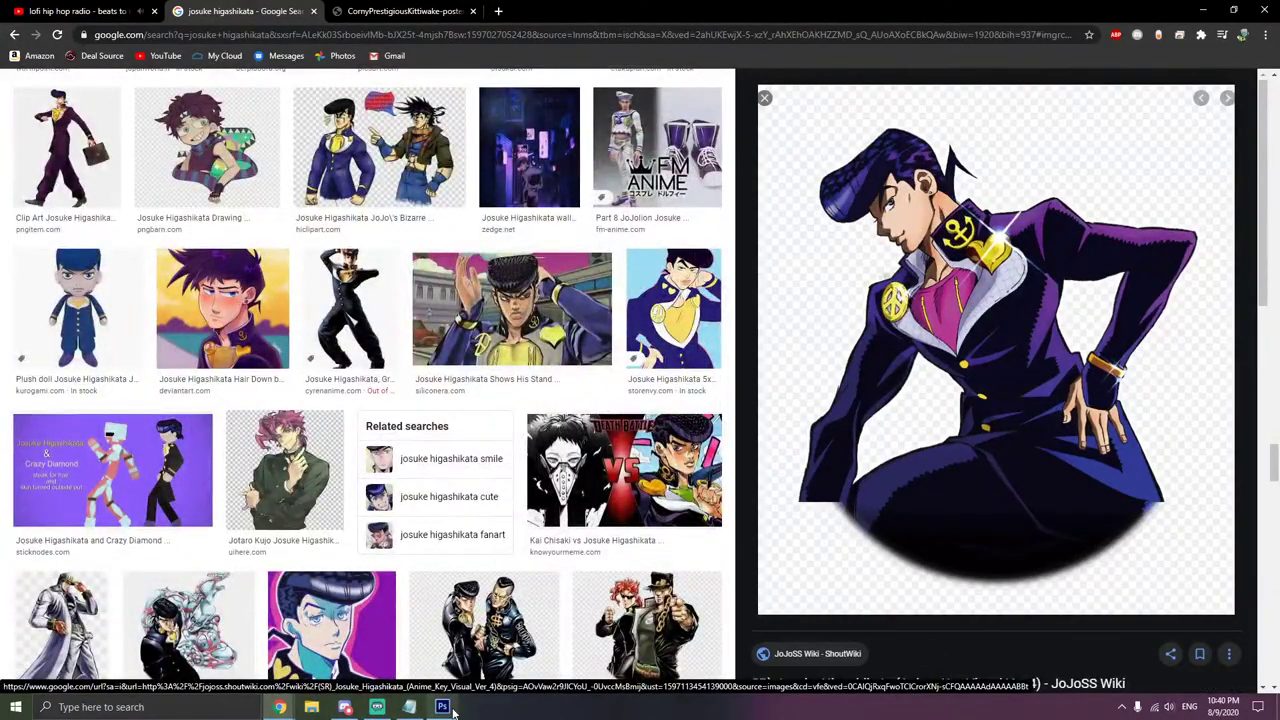
- Switch to Photoshop and paste the copied hands-at-hair Josuke picture into background.psd as a new layer
mouse_move(442, 707)
left_click(488, 640)
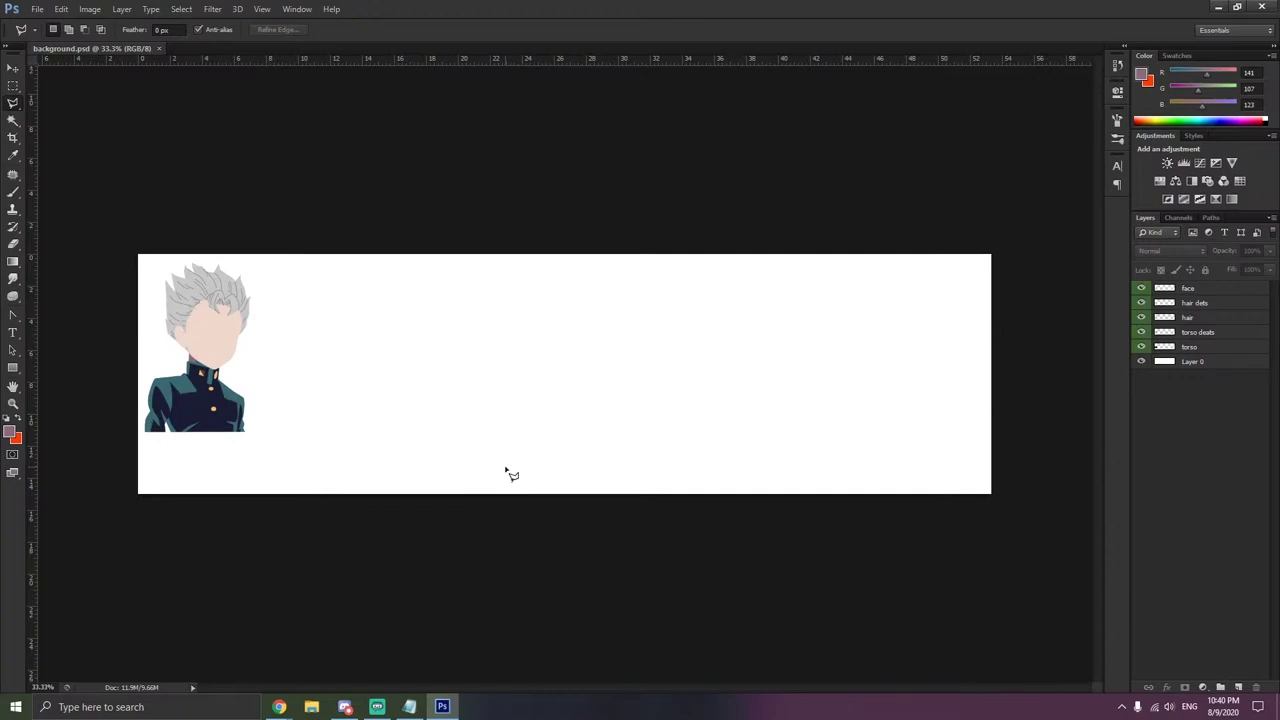
scroll(398, 443, "up", 2)
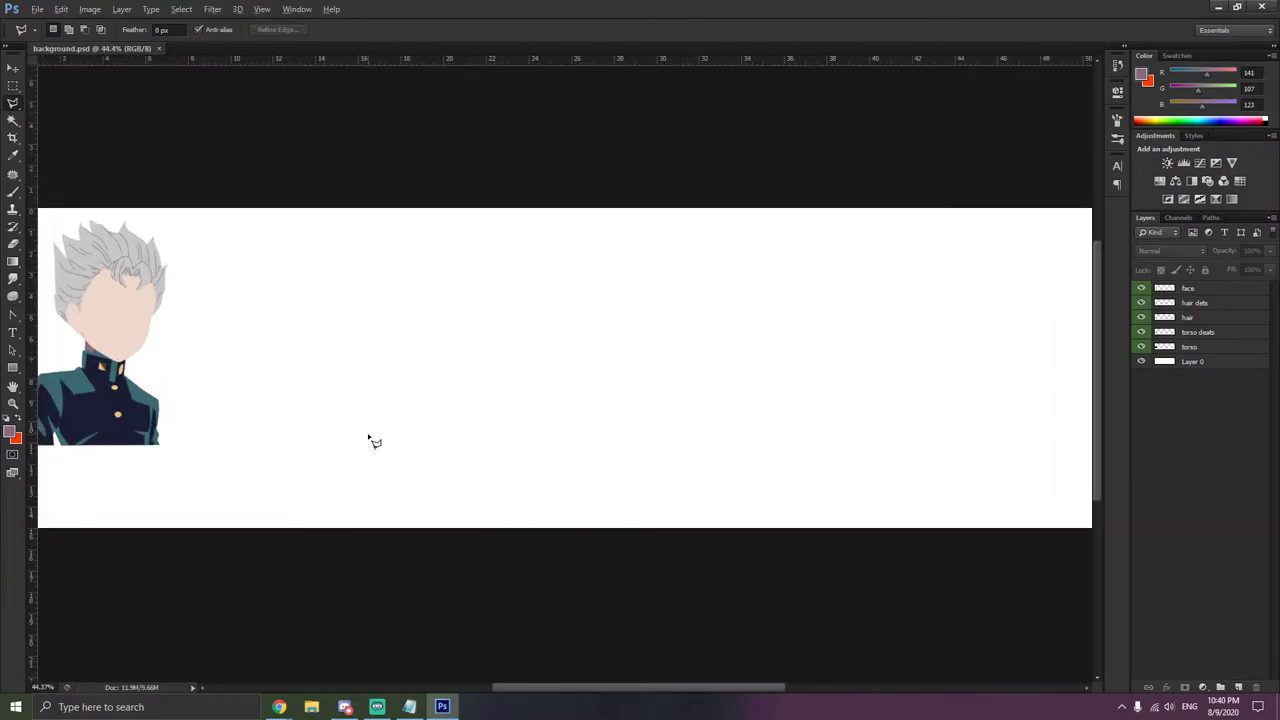
scroll(343, 363, "up", 3)
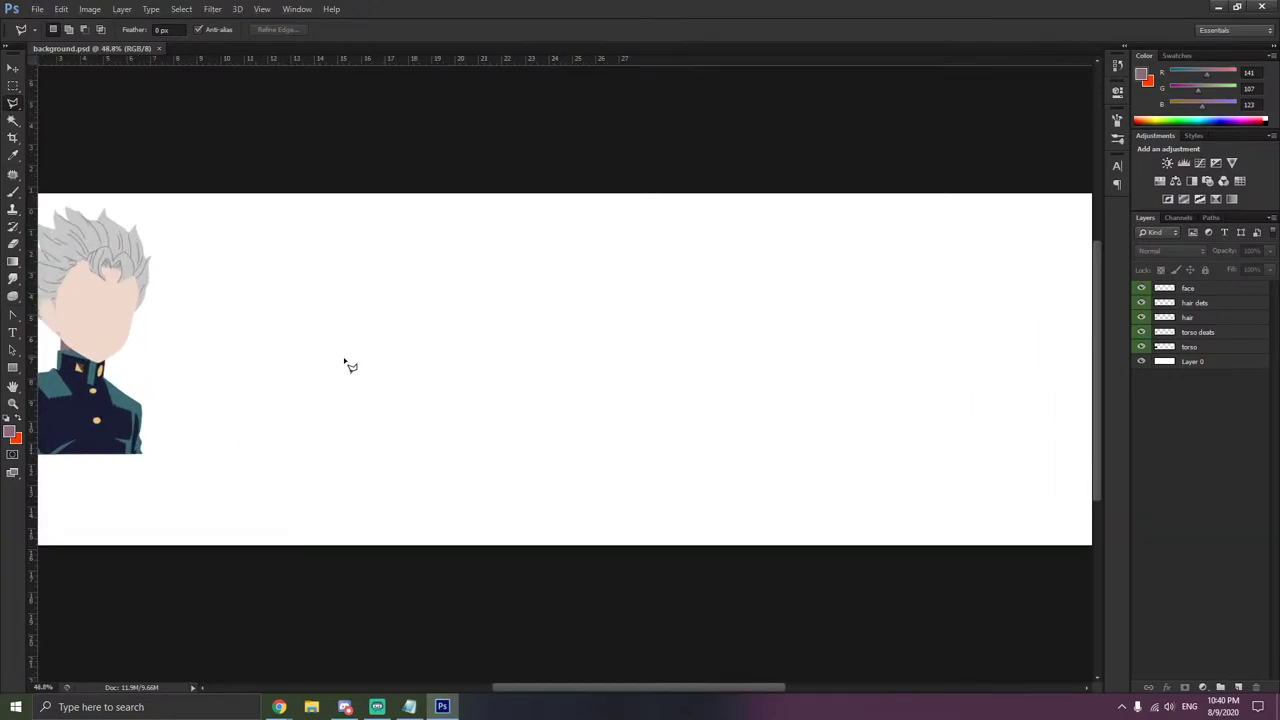
key("ctrl+v")
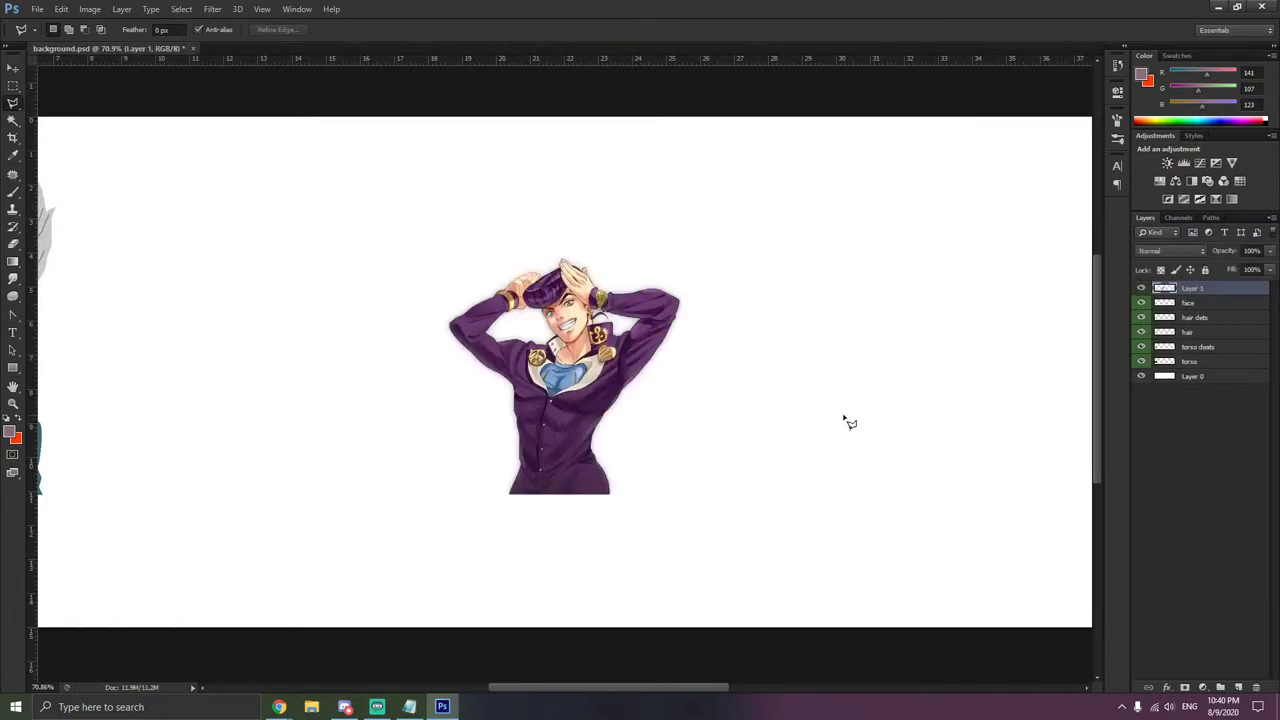
scroll(544, 357, "up", 3)
key("alt")
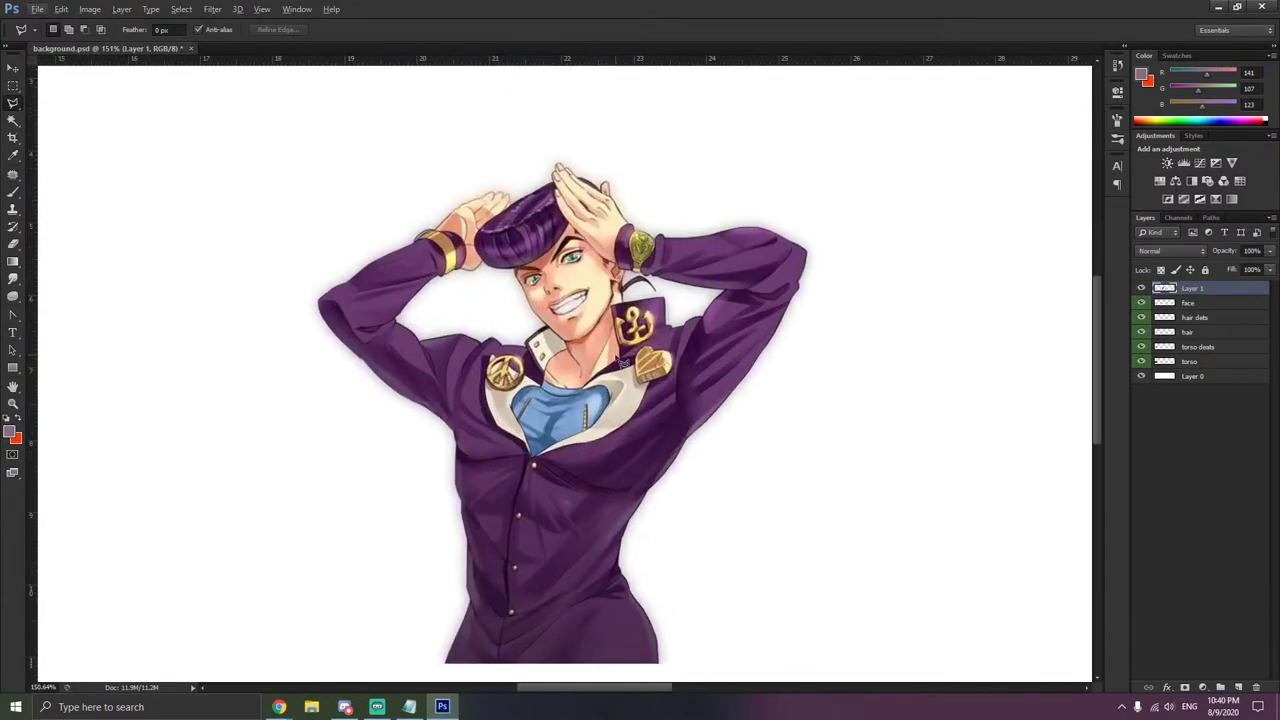
- Create a new layer named "body" above the pasted Josuke picture and give it a red colour label
key("ctrl+shift+n")
type("hair")
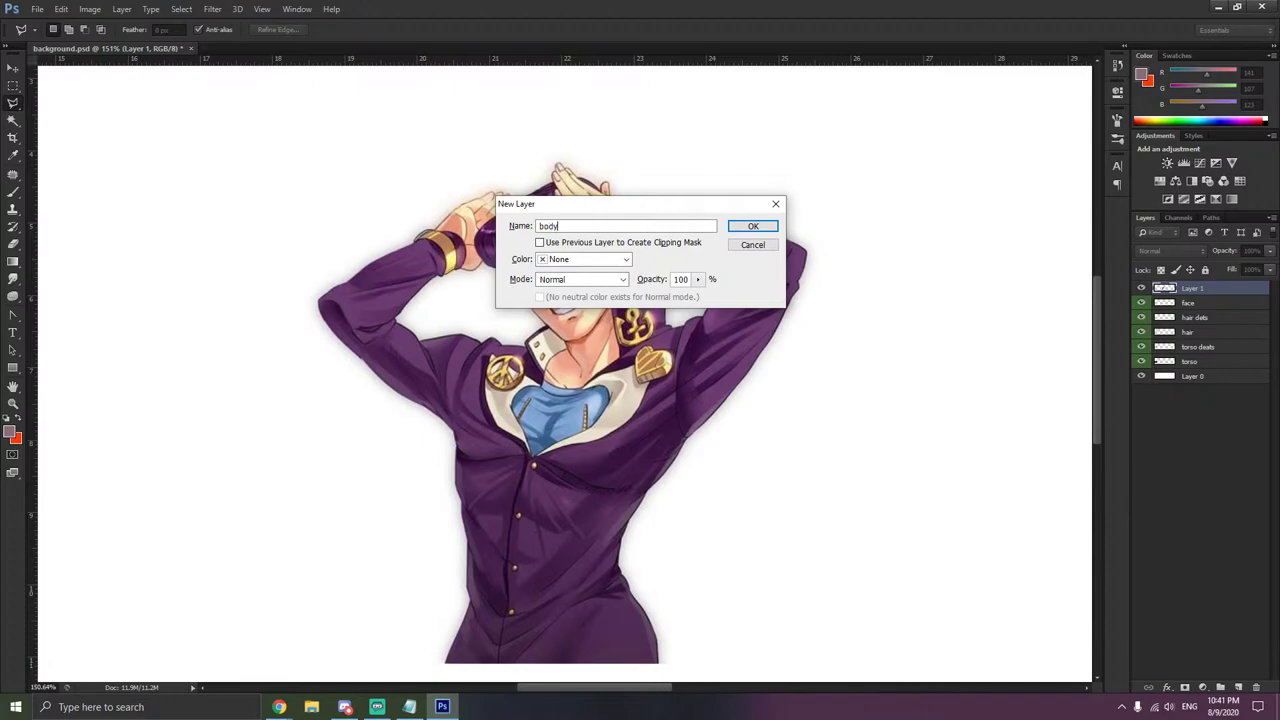
key("Return")
right_click(1203, 290)
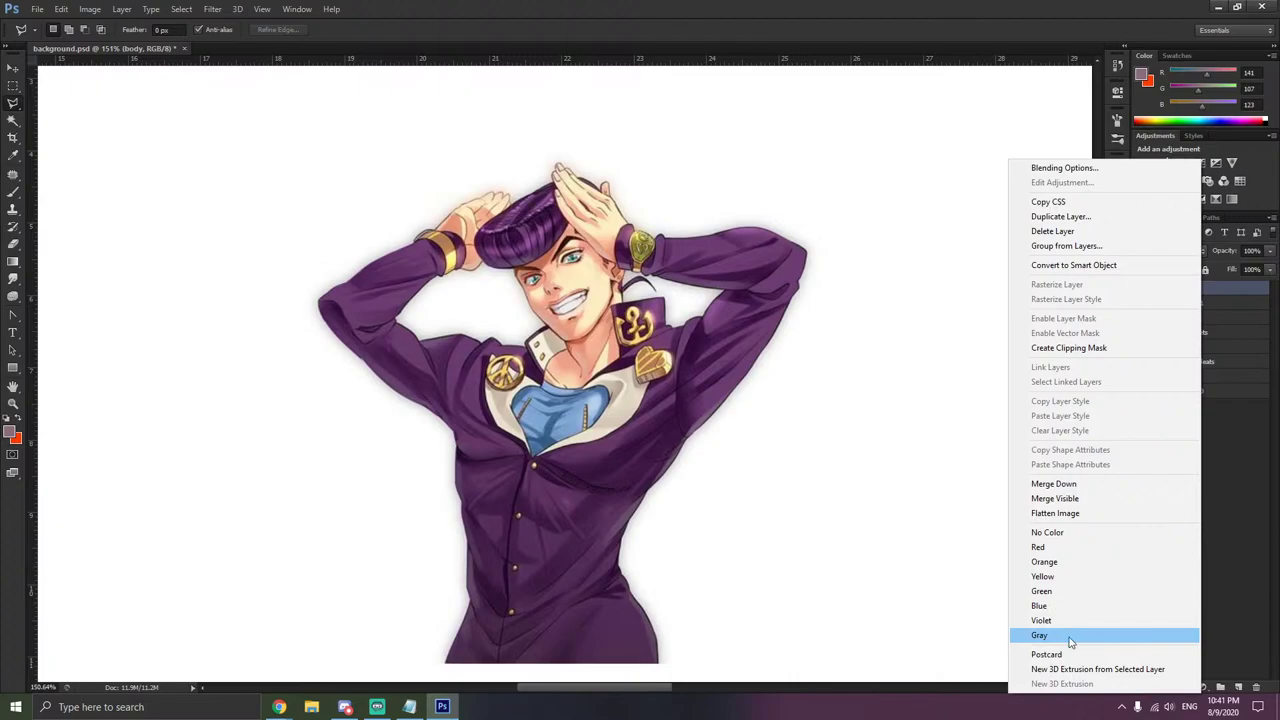
left_click(1072, 547)
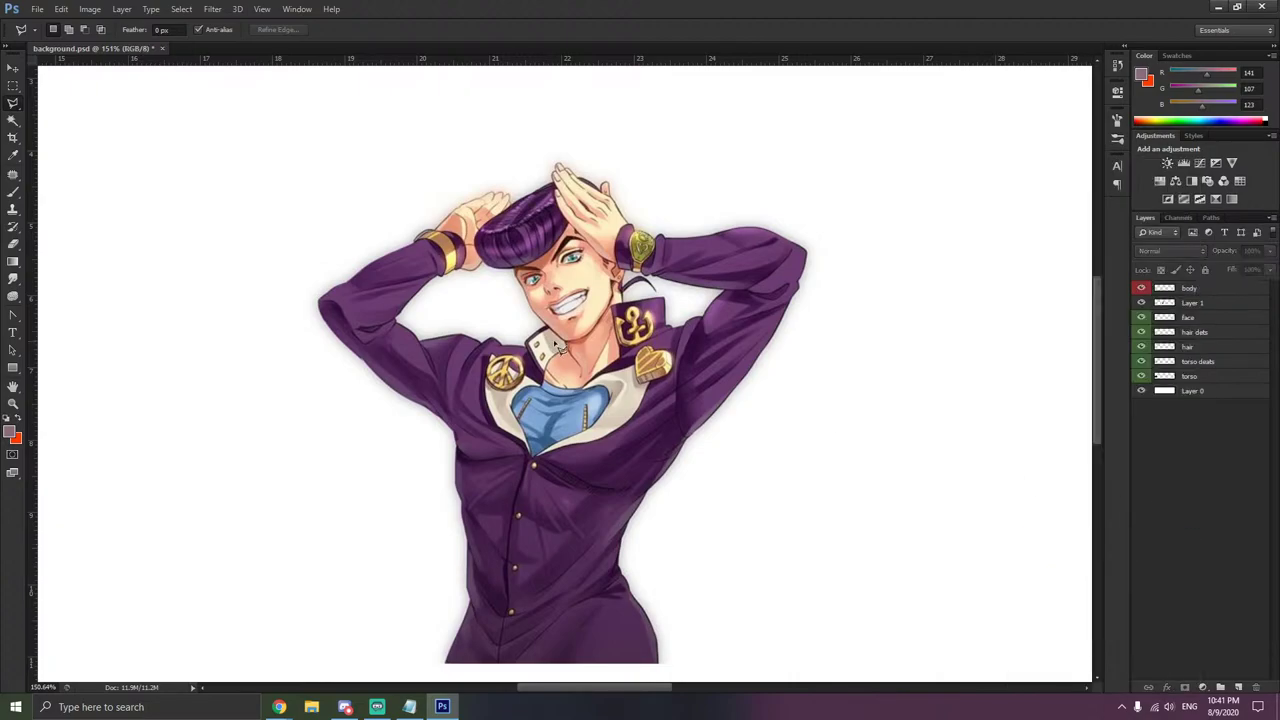
- Start a Pen tool path at the jacket's lower corner on the watch-arm side and trace up the hip to the waist
scroll(620, 348, "up", 8)
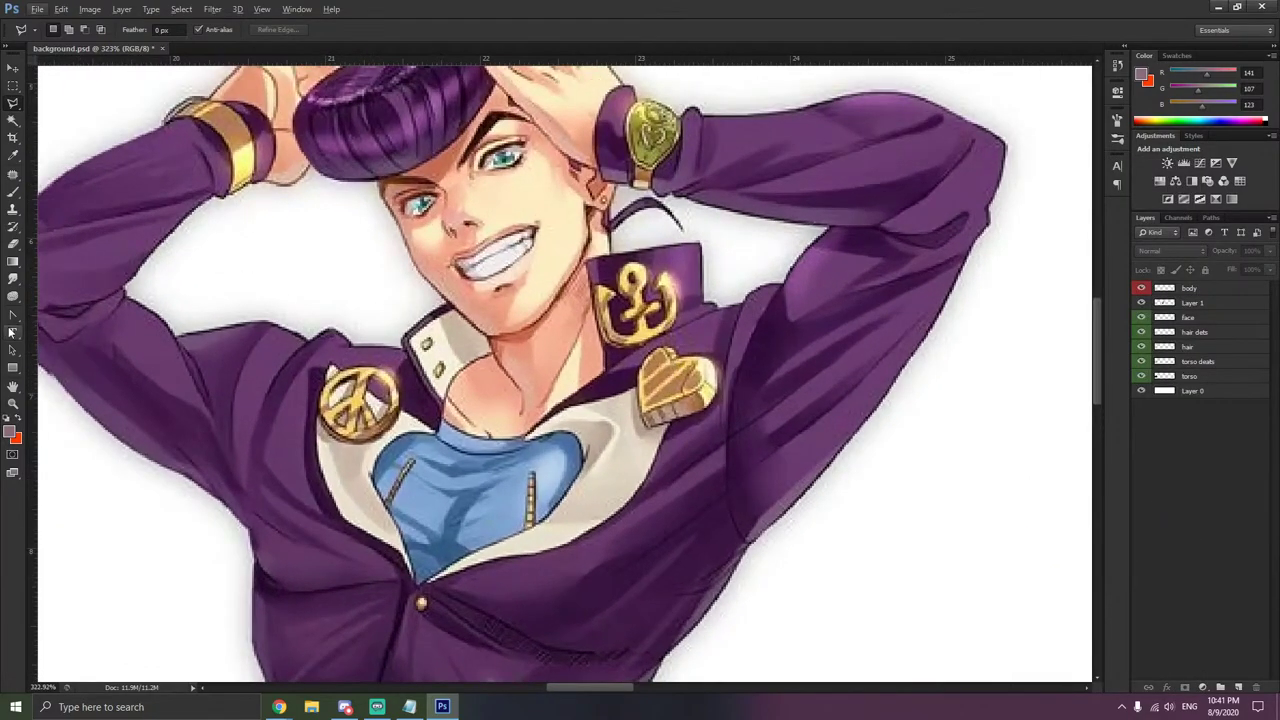
left_click_drag(13, 315, 60, 312)
scroll(789, 292, "down", 6)
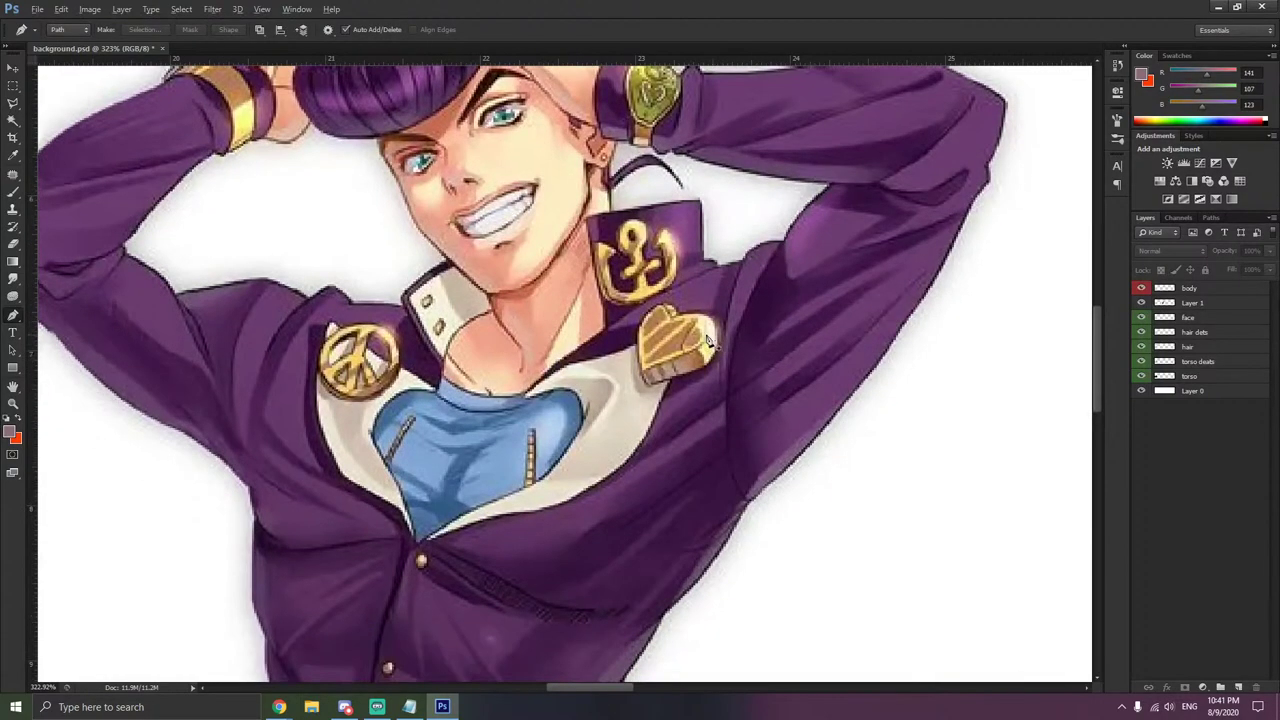
scroll(700, 500, "up", 6)
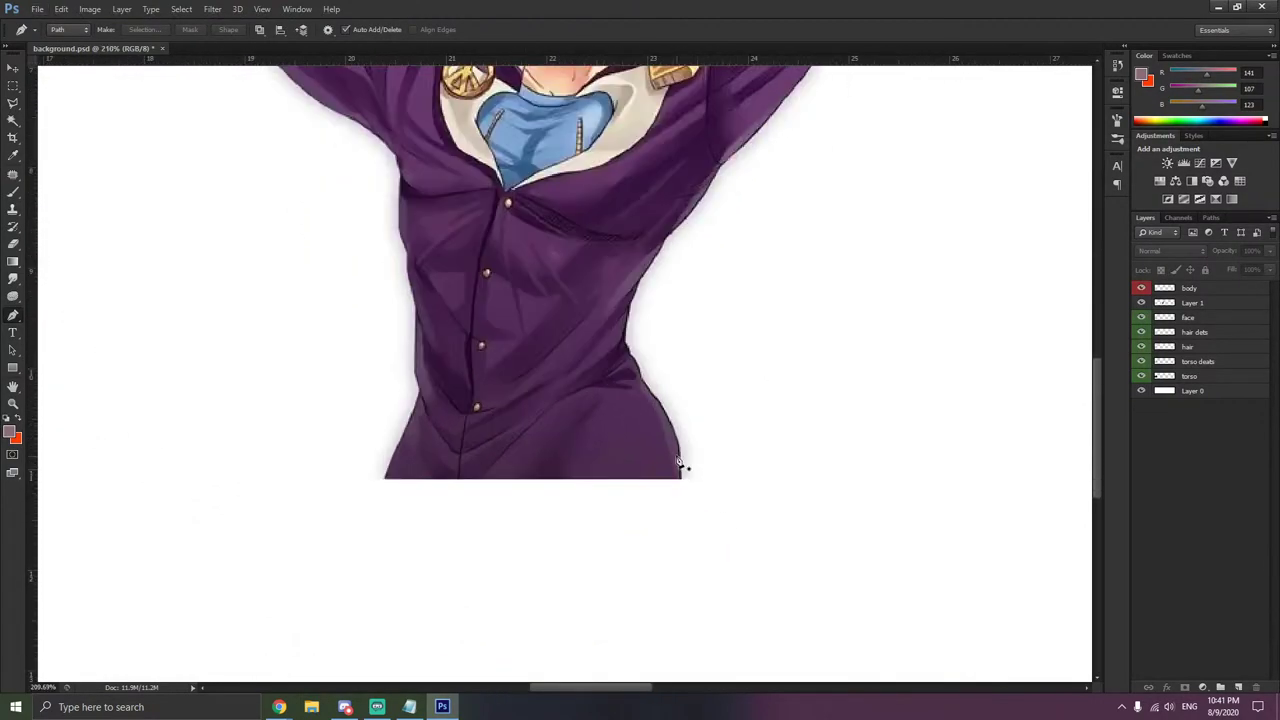
left_click(678, 496)
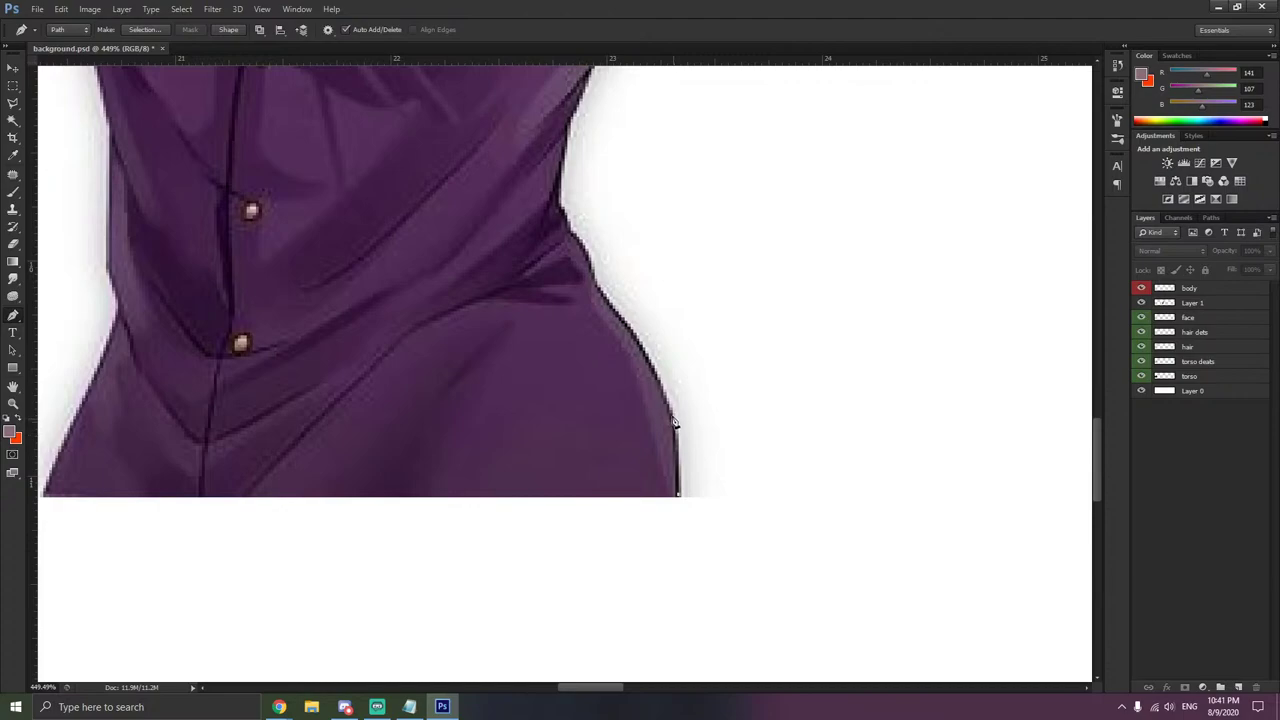
left_click(673, 417)
left_click(595, 287)
left_click(585, 251)
left_click(559, 205)
scroll(575, 215, "up", 3)
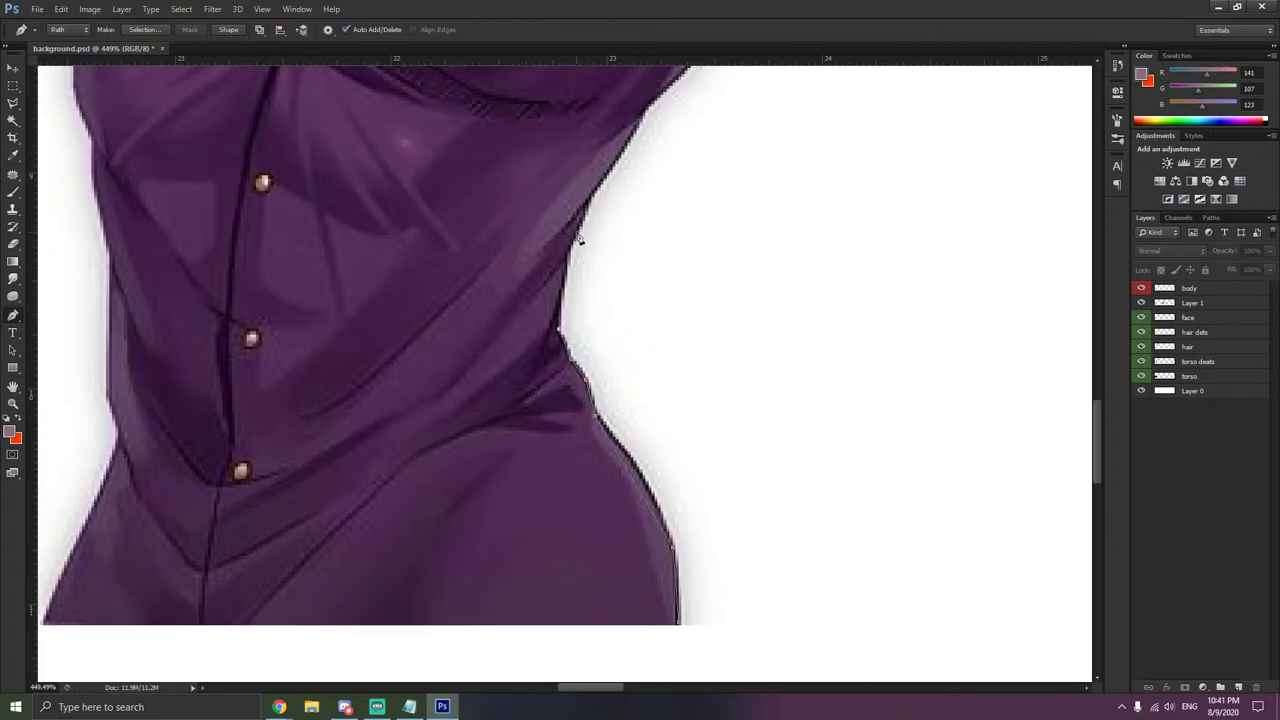
- Extend the path up the side of the torso and along the outer edge of the watch-side upper arm toward the elbow
left_click(578, 238)
scroll(626, 206, "up", 3)
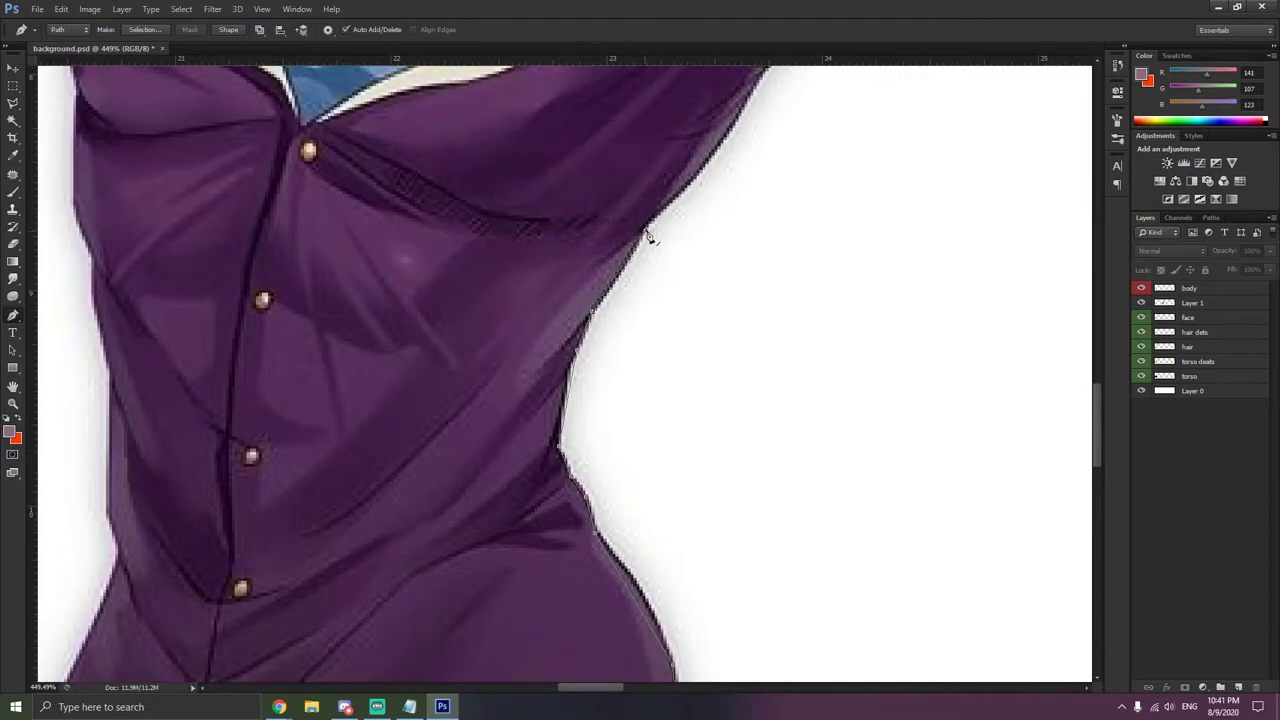
scroll(700, 250, "up", 3)
left_click(760, 220)
scroll(777, 220, "up", 3)
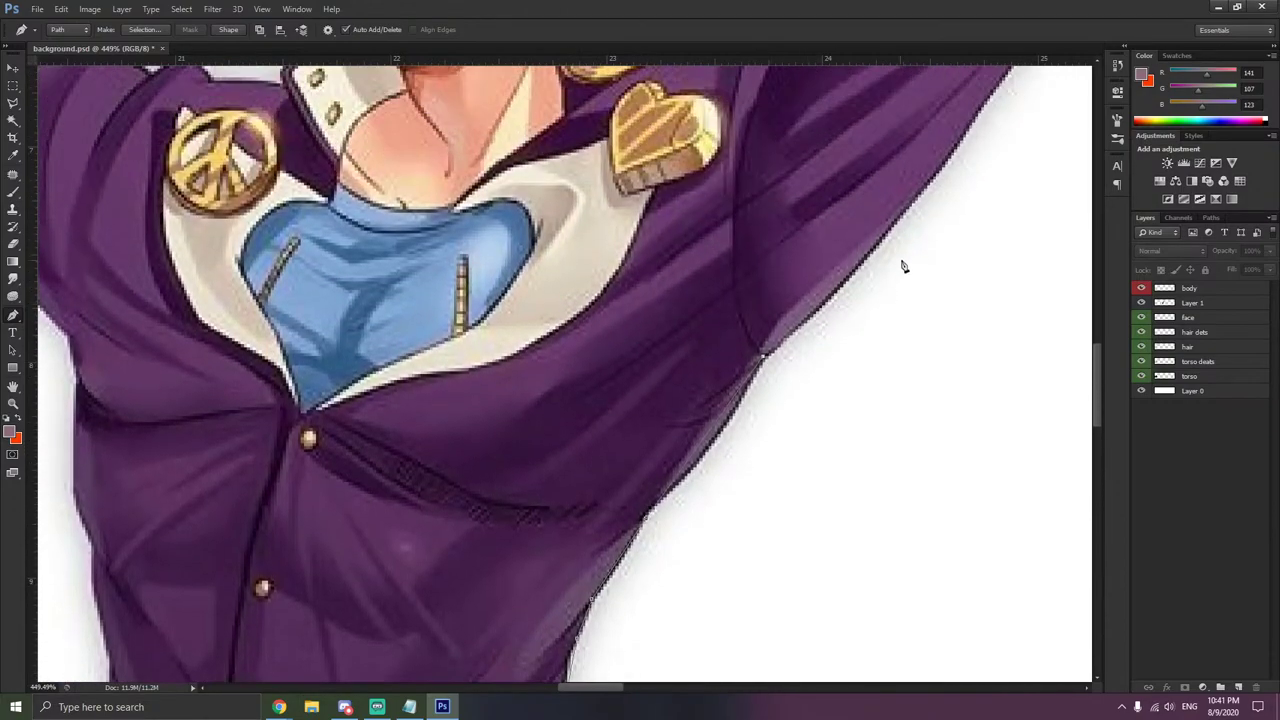
scroll(950, 265, "up", 3)
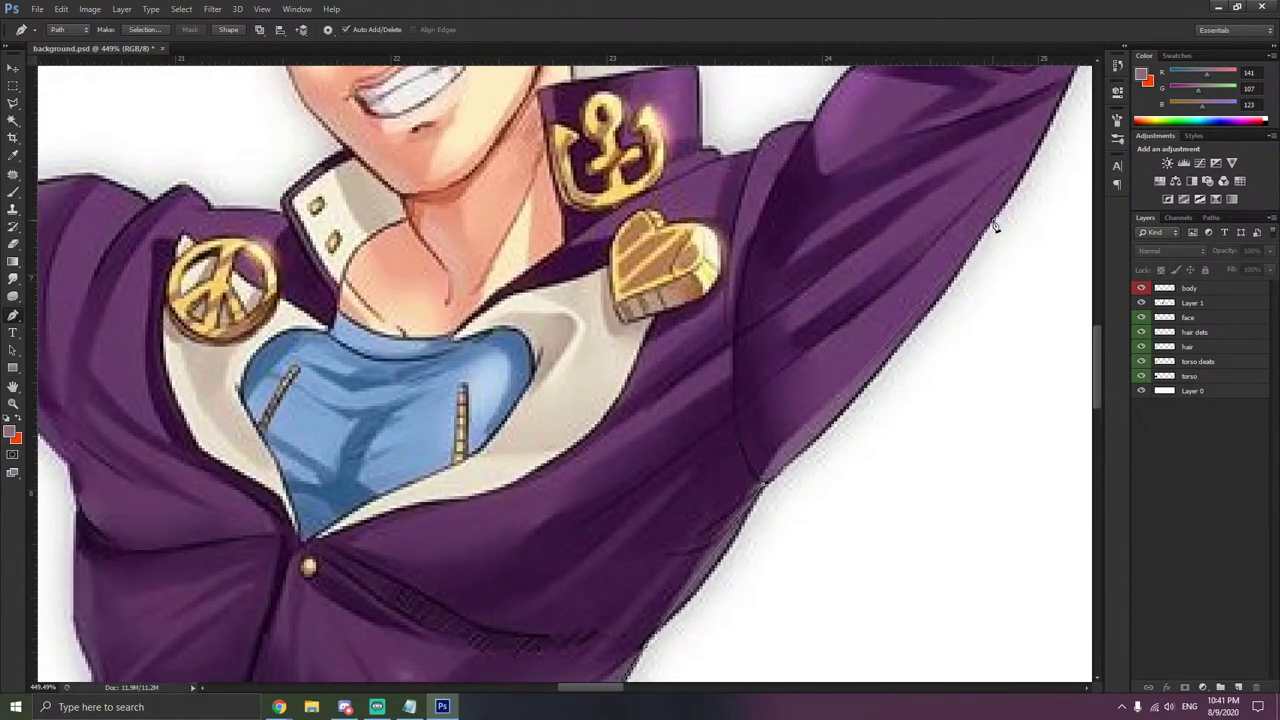
scroll(995, 226, "up", 3)
scroll(1042, 240, "right", 2)
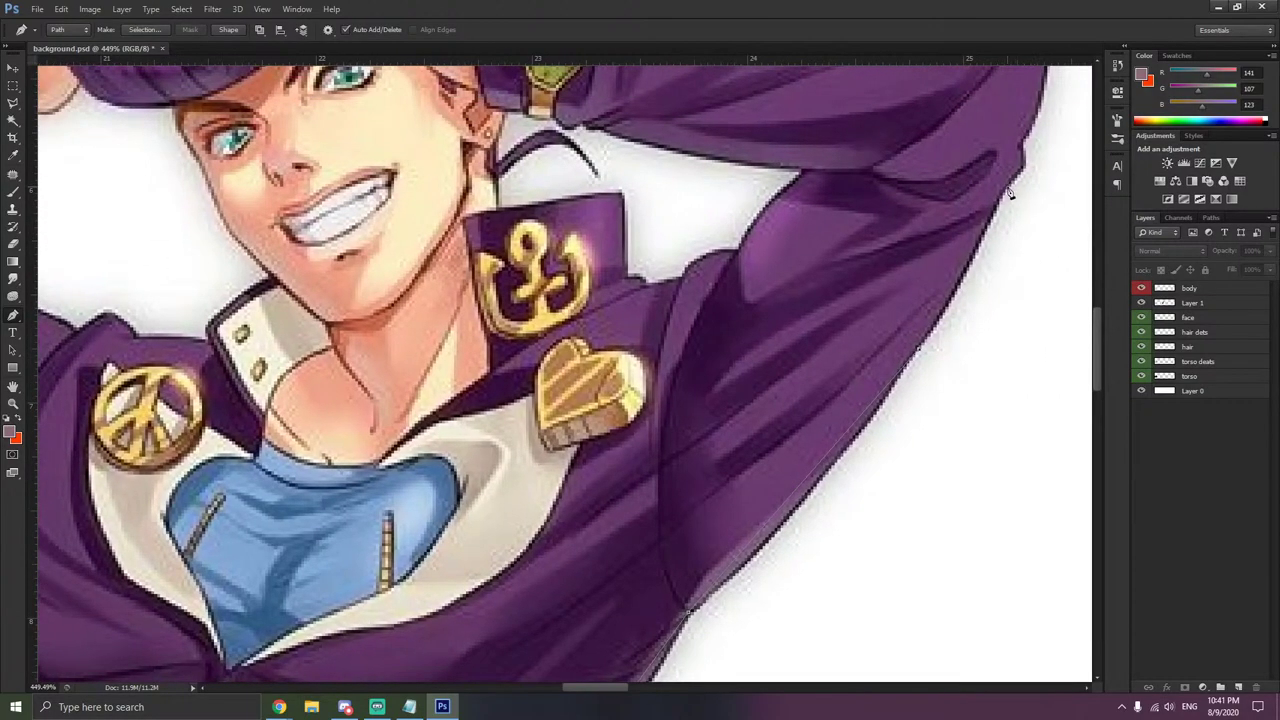
- Trace the path around the watch-side elbow, along the forearm, around the watch cuff and back to the inner elbow
scroll(1022, 150, "up", 3)
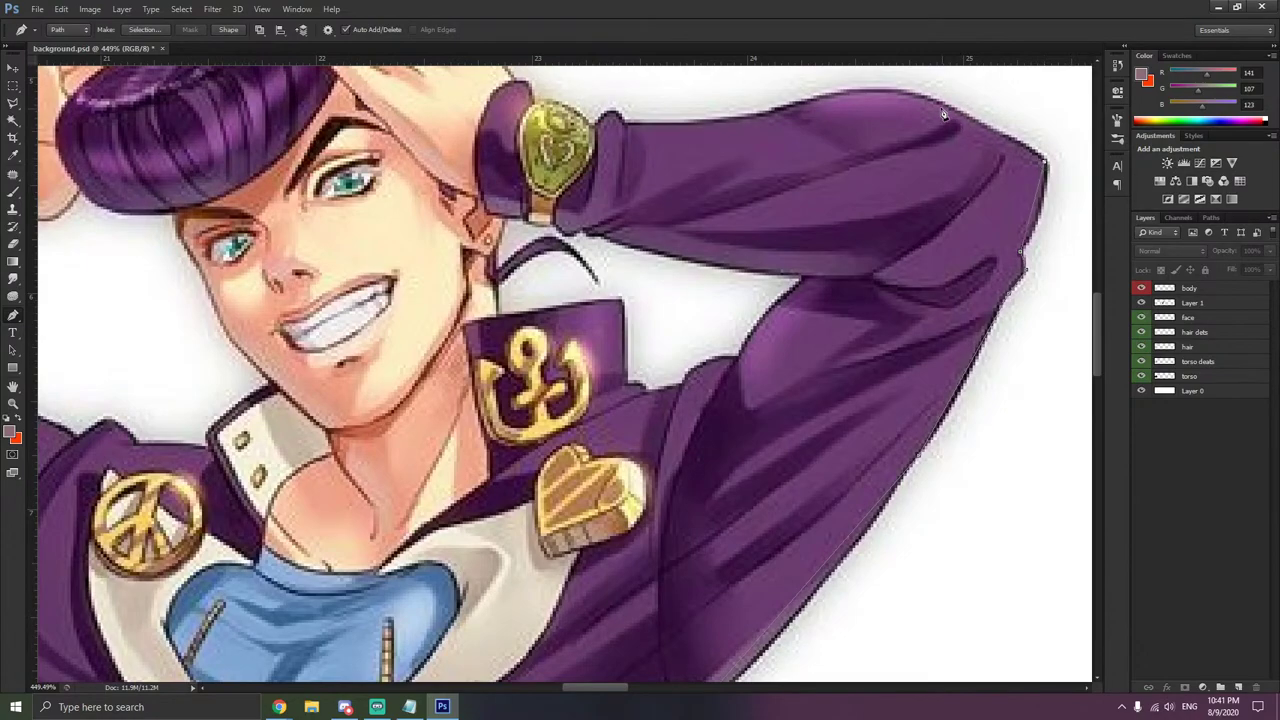
left_click(765, 113)
left_click(618, 117)
left_click_drag(577, 140, 720, 252)
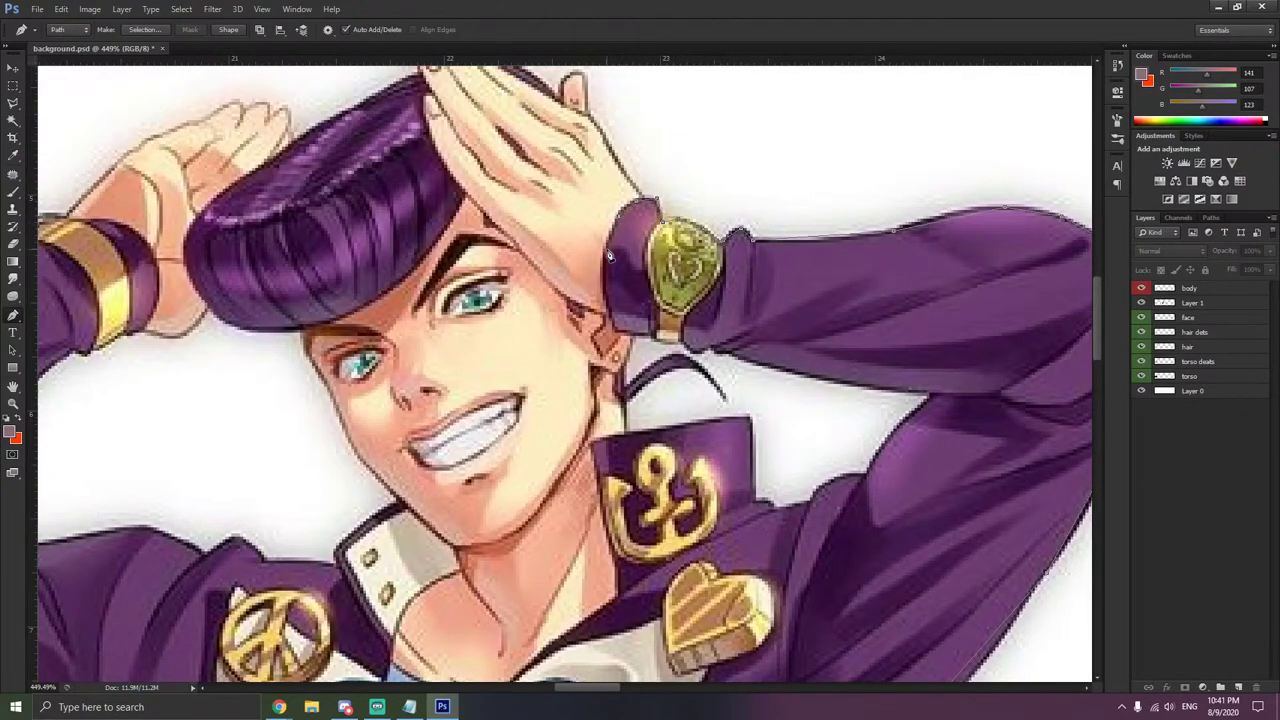
left_click(607, 300)
left_click(608, 308)
left_click(793, 370)
left_click(930, 393)
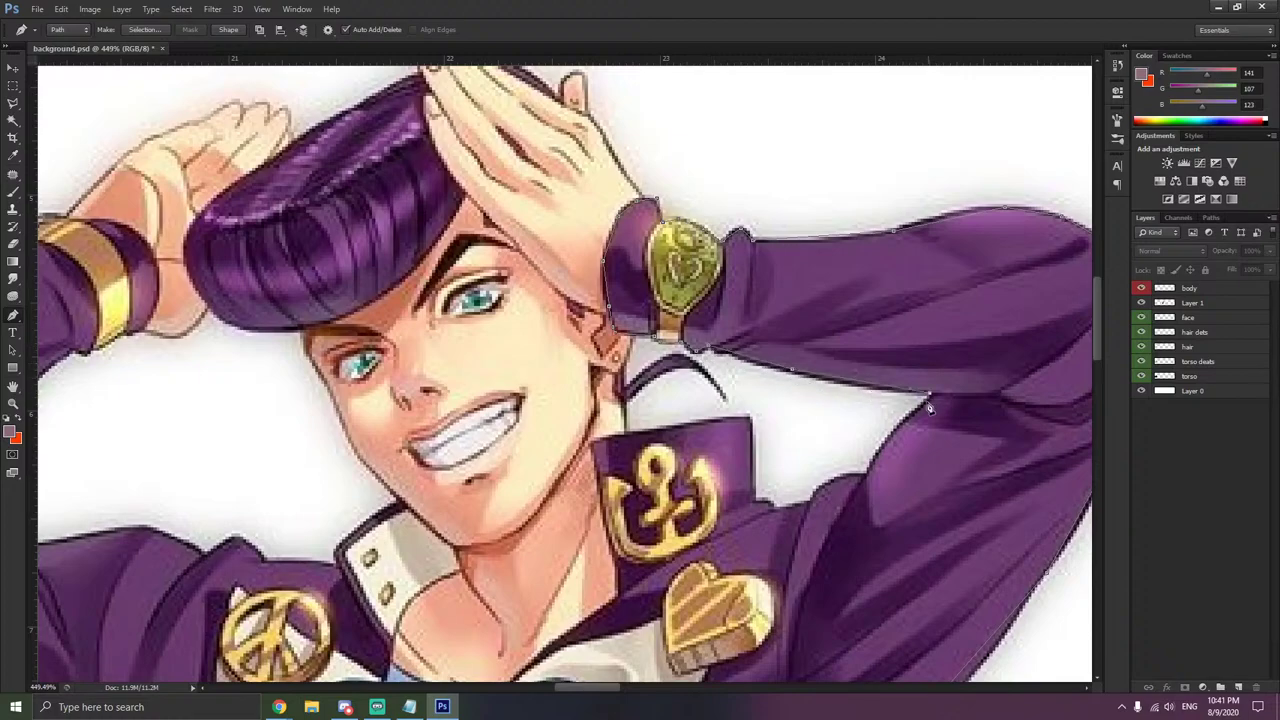
- Continue the path over the watch-side shoulder and around the anchor-pin collar down to the blue shirt's neckline
left_click(867, 478)
left_click(813, 497)
left_click(771, 508)
left_click(752, 418)
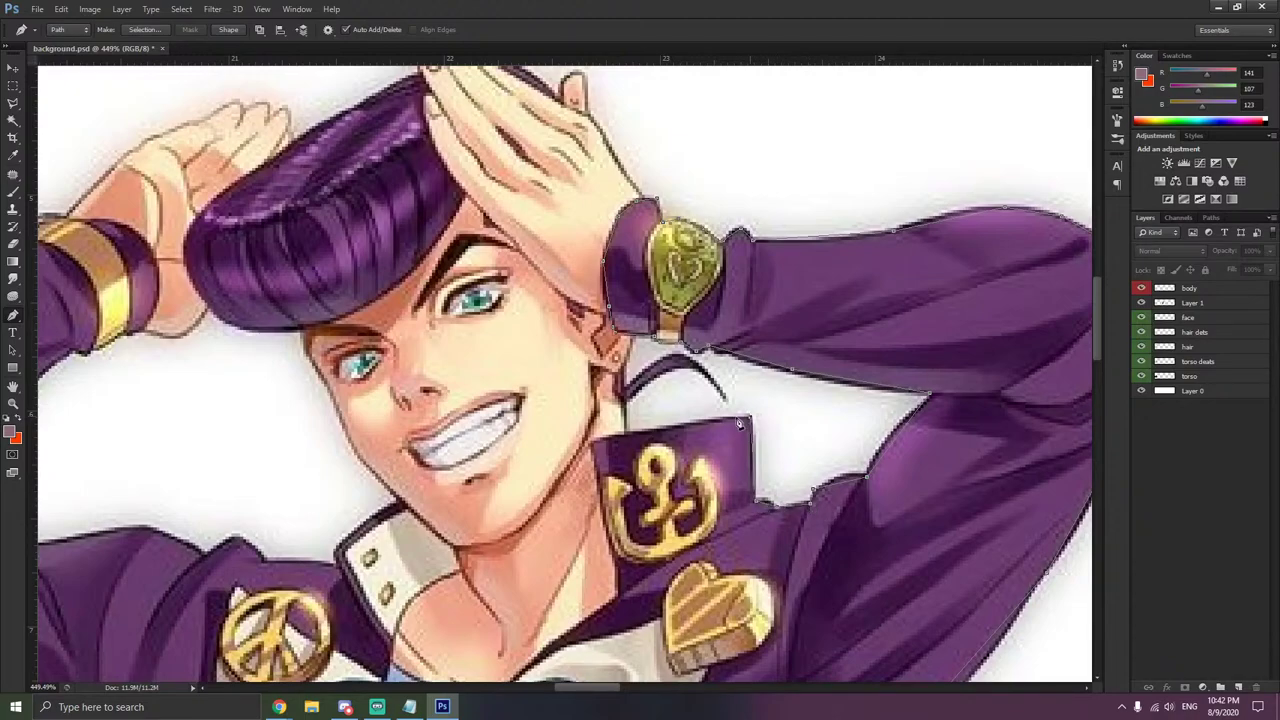
left_click(594, 449)
scroll(605, 465, "down", 3)
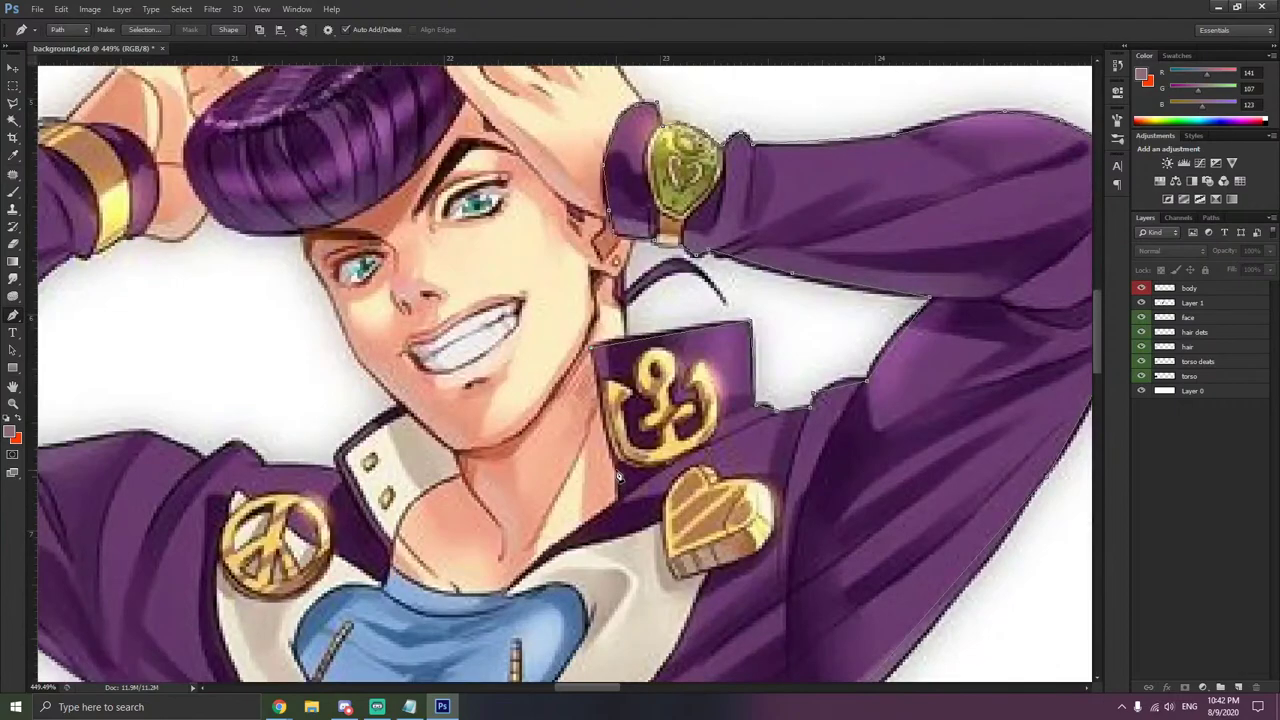
scroll(620, 478, "down", 1)
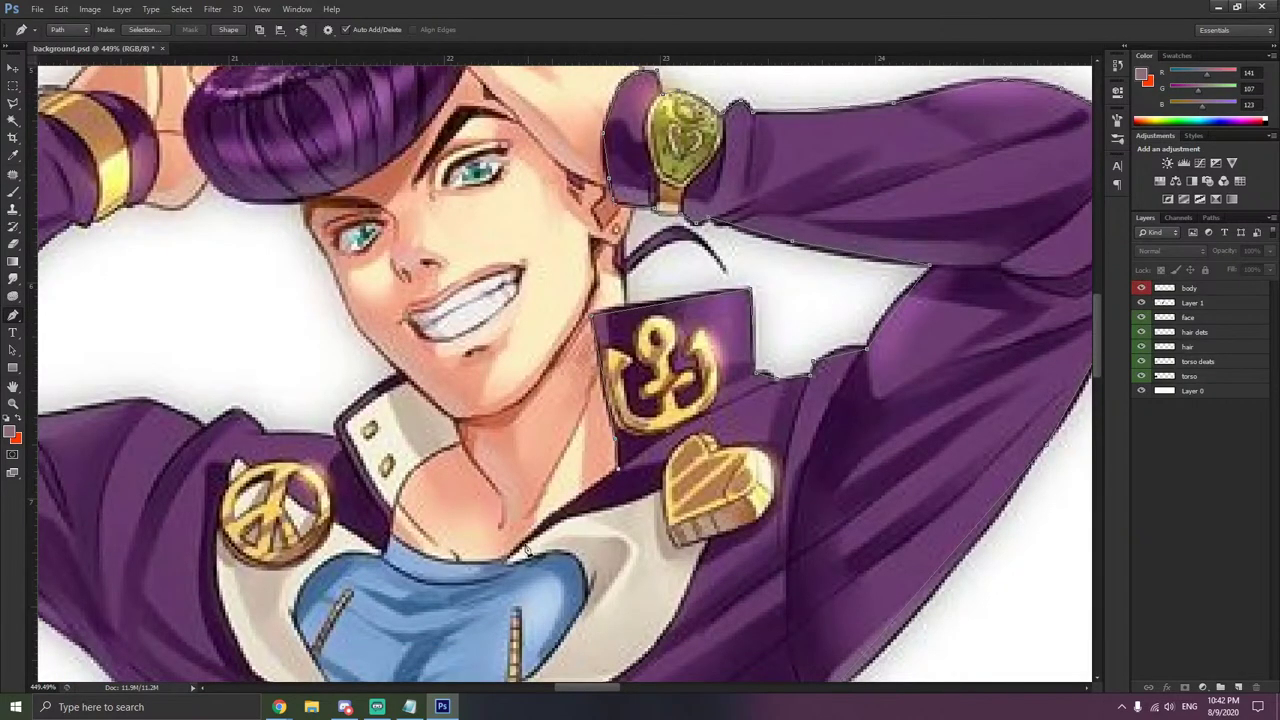
left_click(508, 566)
- Trace the path around the pale collar and over the peace-sign shoulder to the inner elbow of the gold-banded arm
left_click(337, 428)
left_click(336, 438)
left_click(262, 432)
left_click(237, 408)
scroll(145, 404, "left", 5)
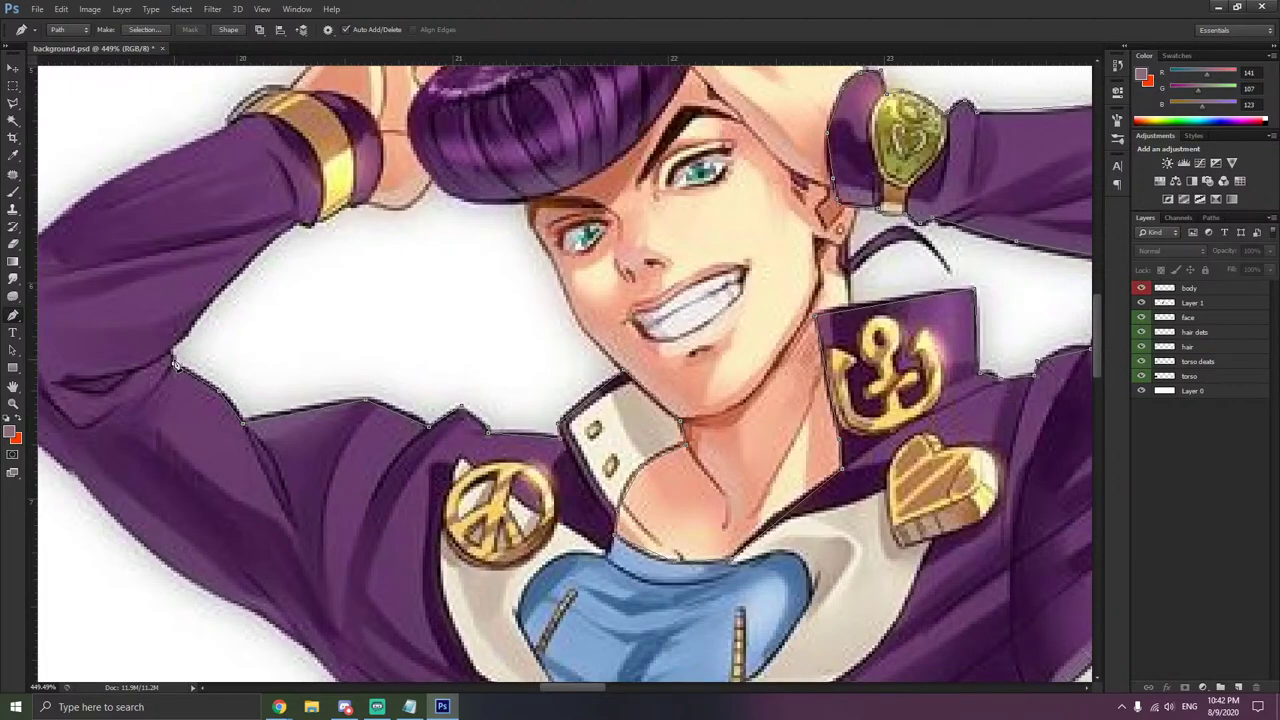
left_click(173, 358)
- Extend the path along the gold-banded forearm's inner edge to the cuff and up along the edge of the hair
left_click(300, 226)
scroll(410, 140, "up", 3)
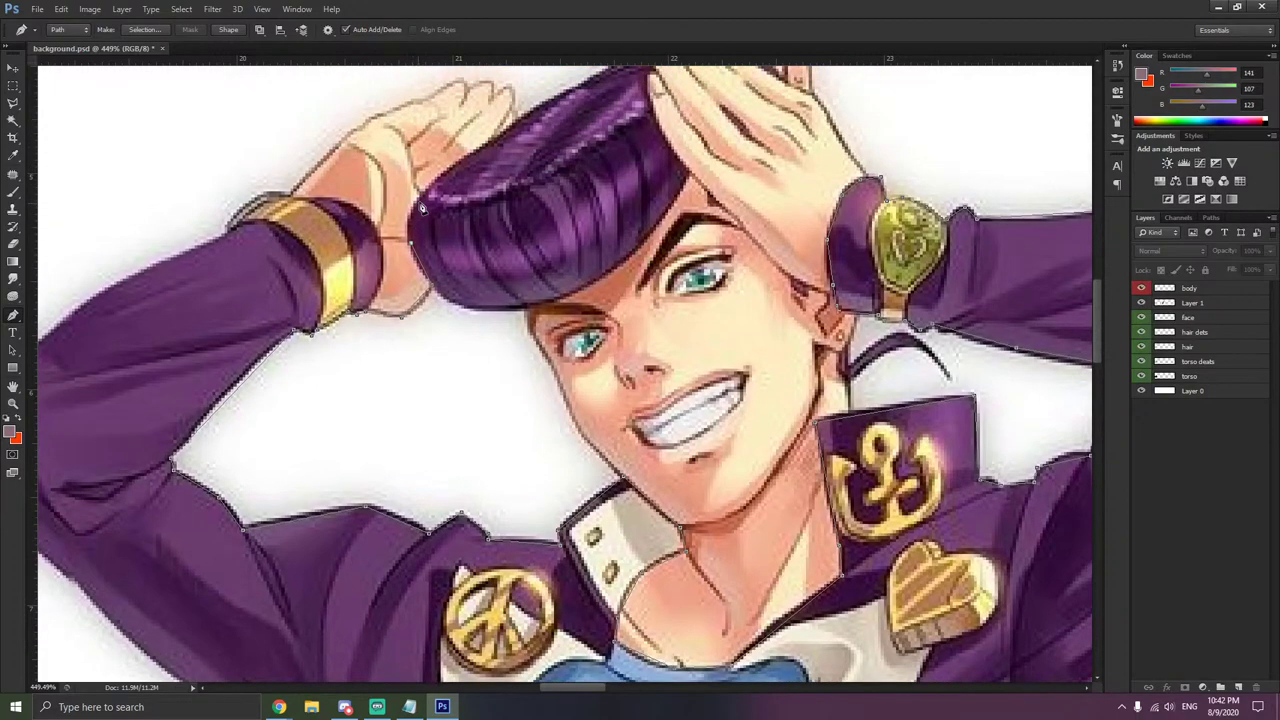
left_click(434, 189)
left_click(487, 150)
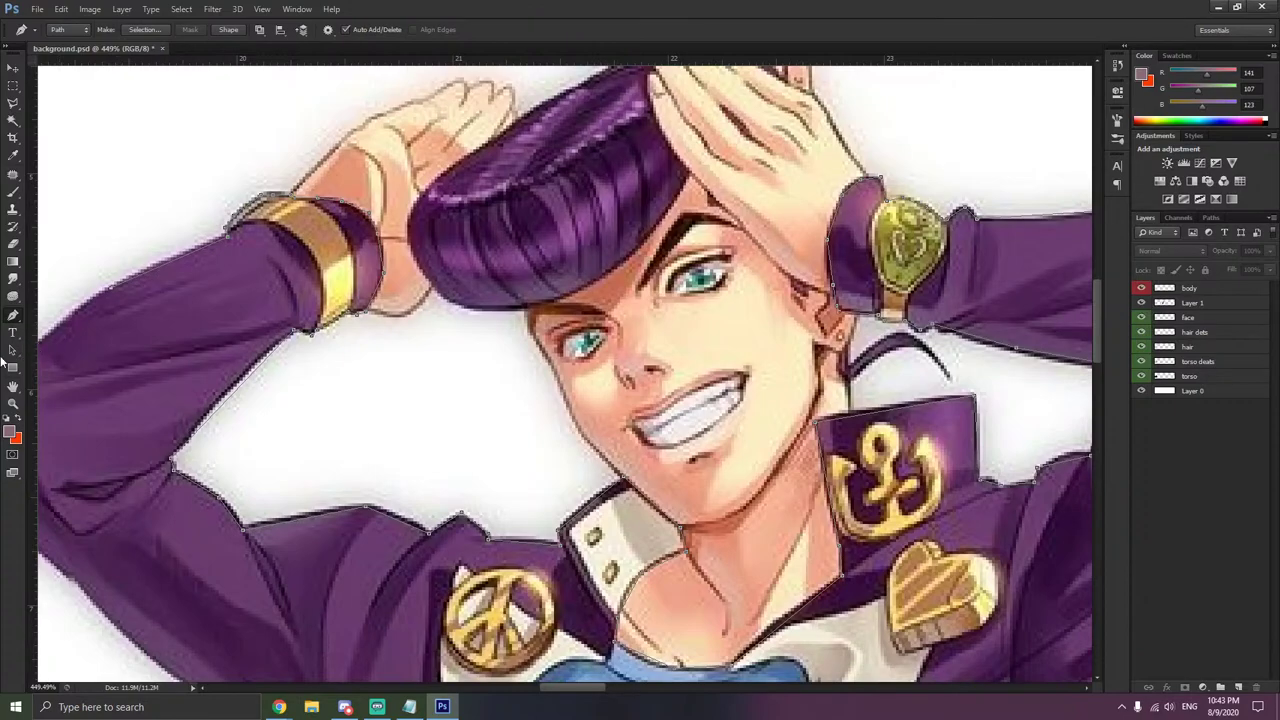
- Trace the outer edge of the gold-banded forearm around the elbow, redoing the anchor points just below it
scroll(28, 386, "up", 2)
scroll(44, 388, "left", 2)
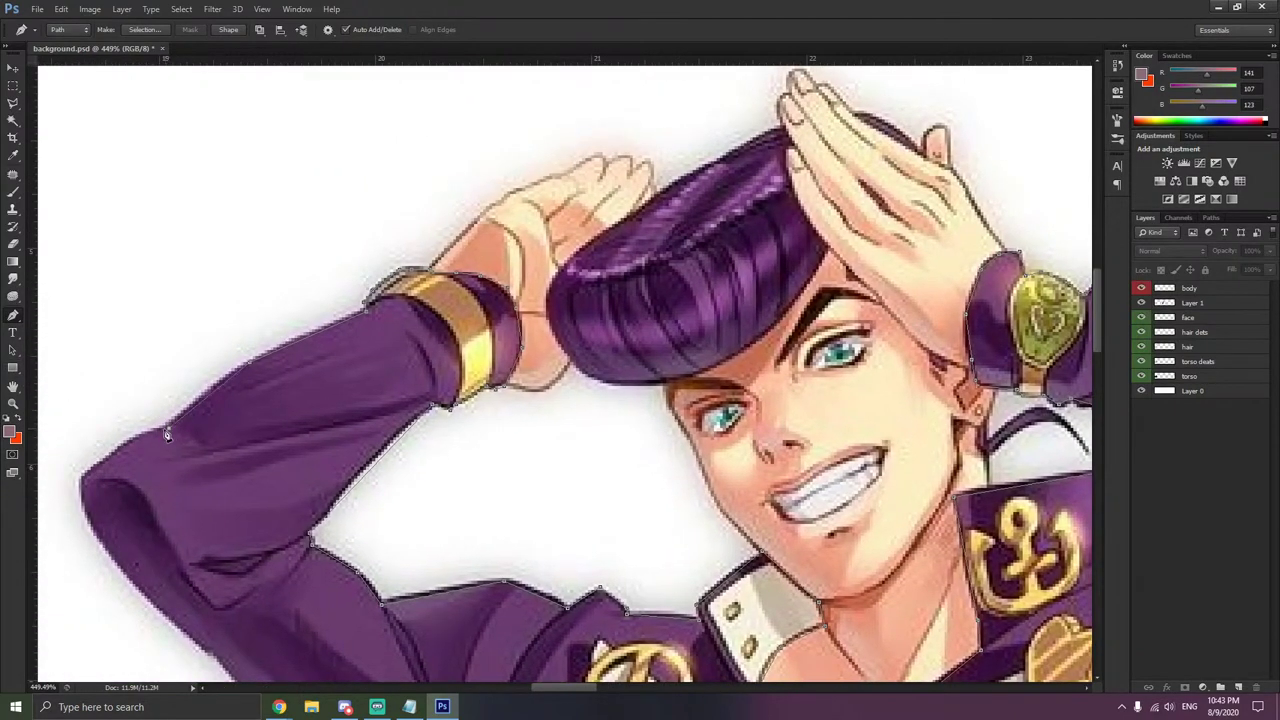
scroll(140, 400, "down", 2)
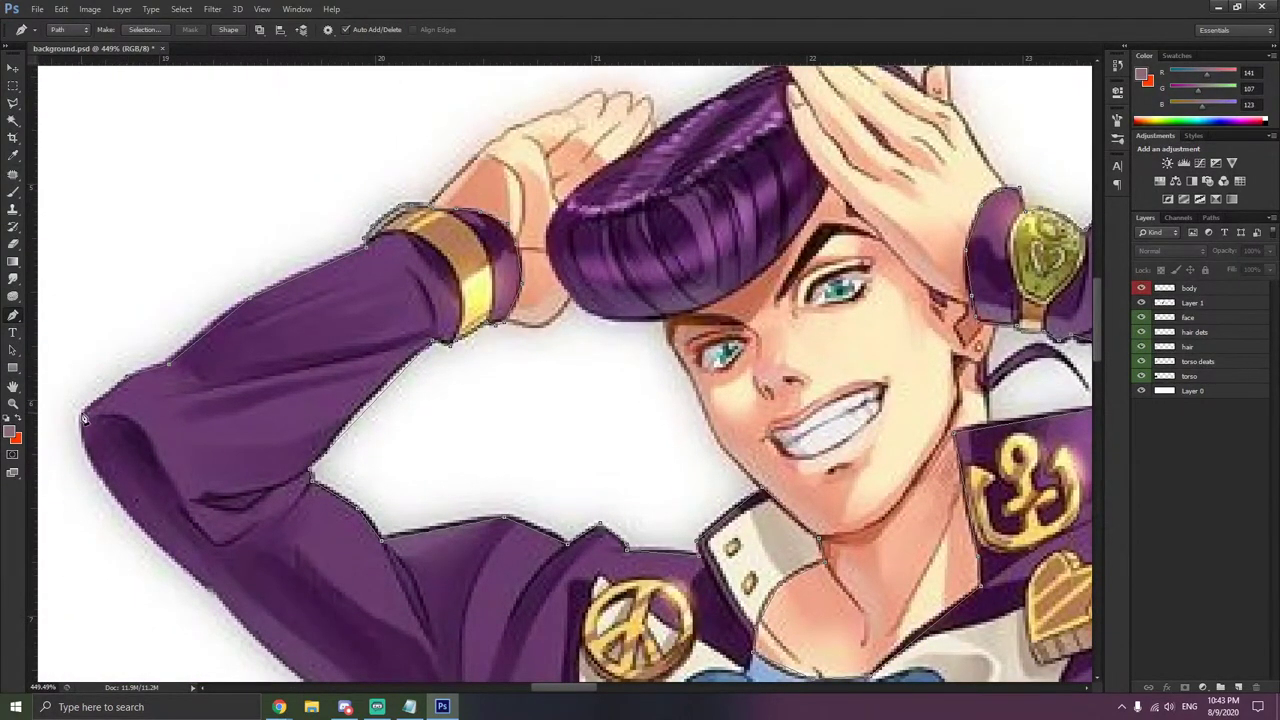
scroll(87, 430, "down", 2)
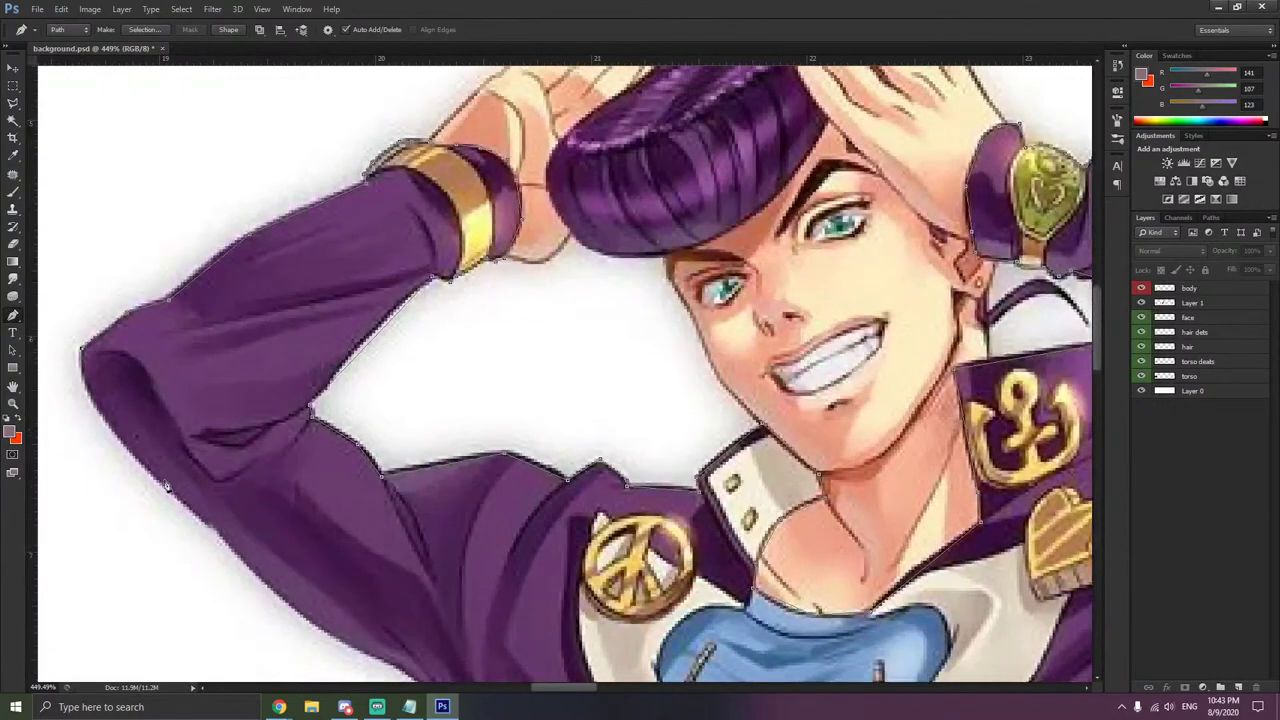
left_click(213, 530)
key("ctrl+z")
left_click(103, 413)
left_click(209, 526)
- Extend the path along the underside of the gold-banded upper arm to the armpit
scroll(327, 527, "down", 5)
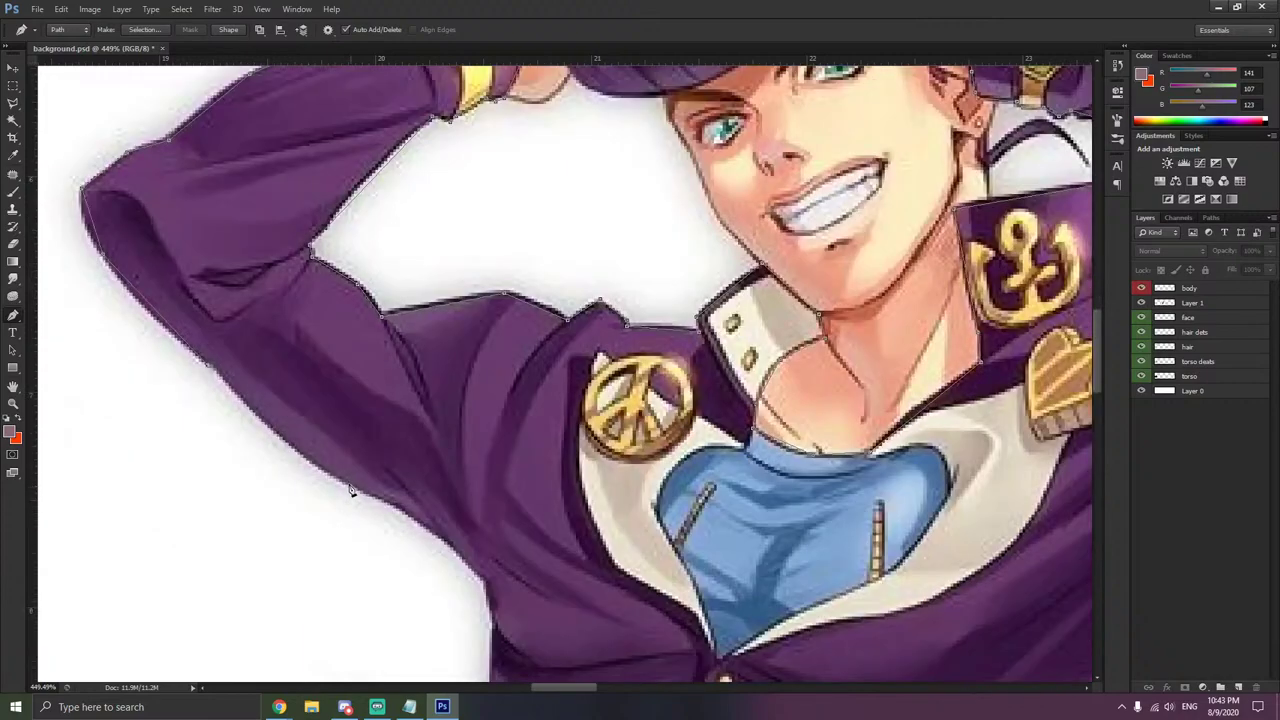
left_click(297, 449)
left_click(393, 506)
left_click(474, 556)
- Trace the path down the side of the torso from the gold-banded arm's armpit to the waist
scroll(488, 588, "down", 5)
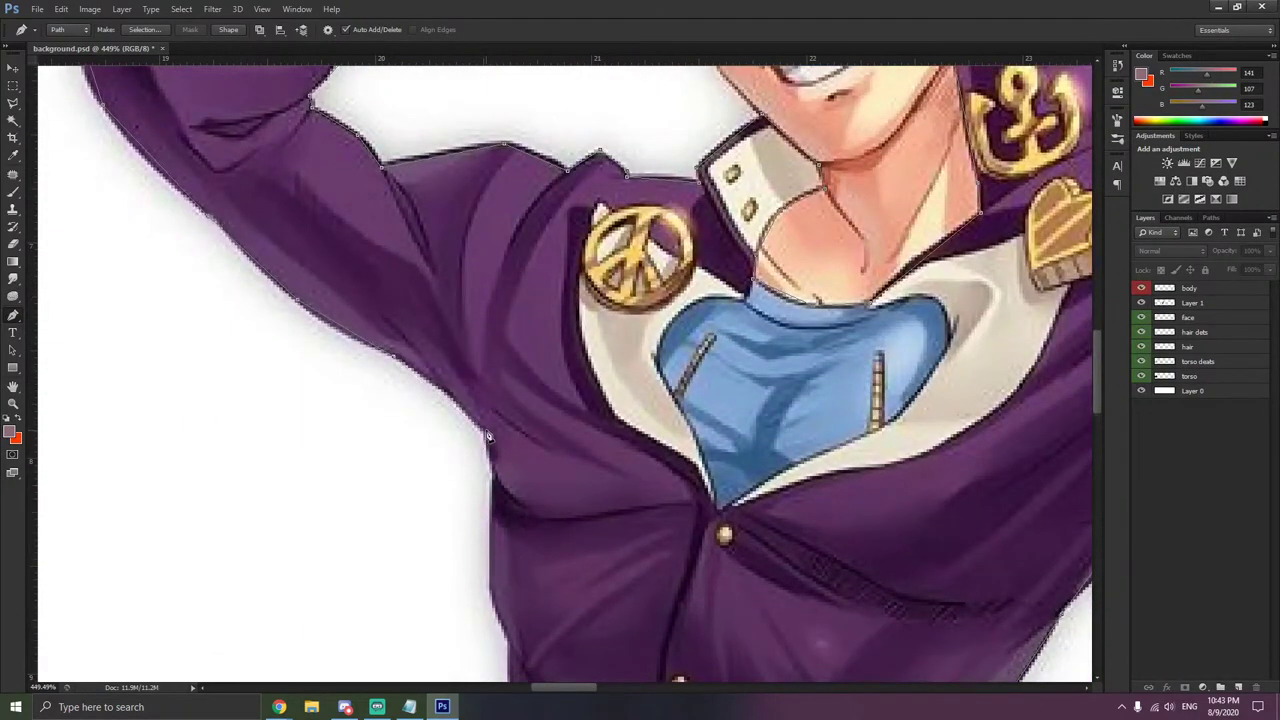
scroll(488, 436, "down", 2)
left_click(489, 518)
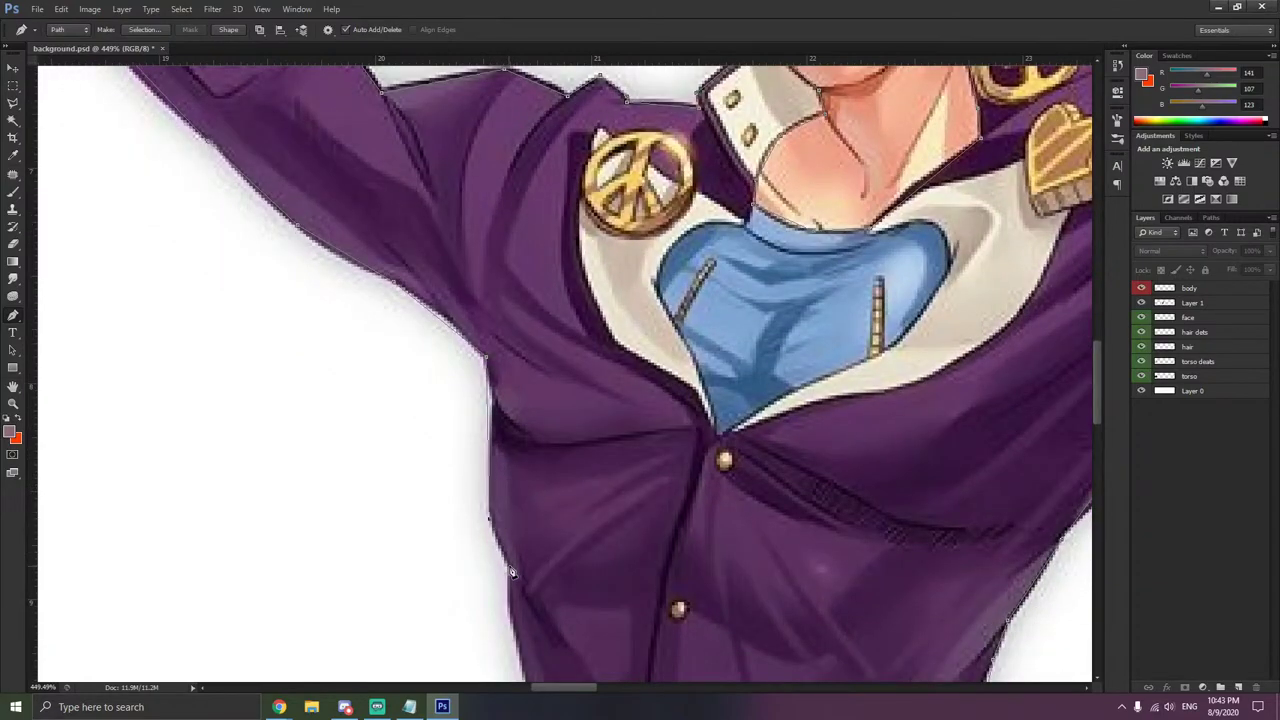
left_click(511, 570)
scroll(515, 560, "down", 5)
scroll(528, 541, "down", 5)
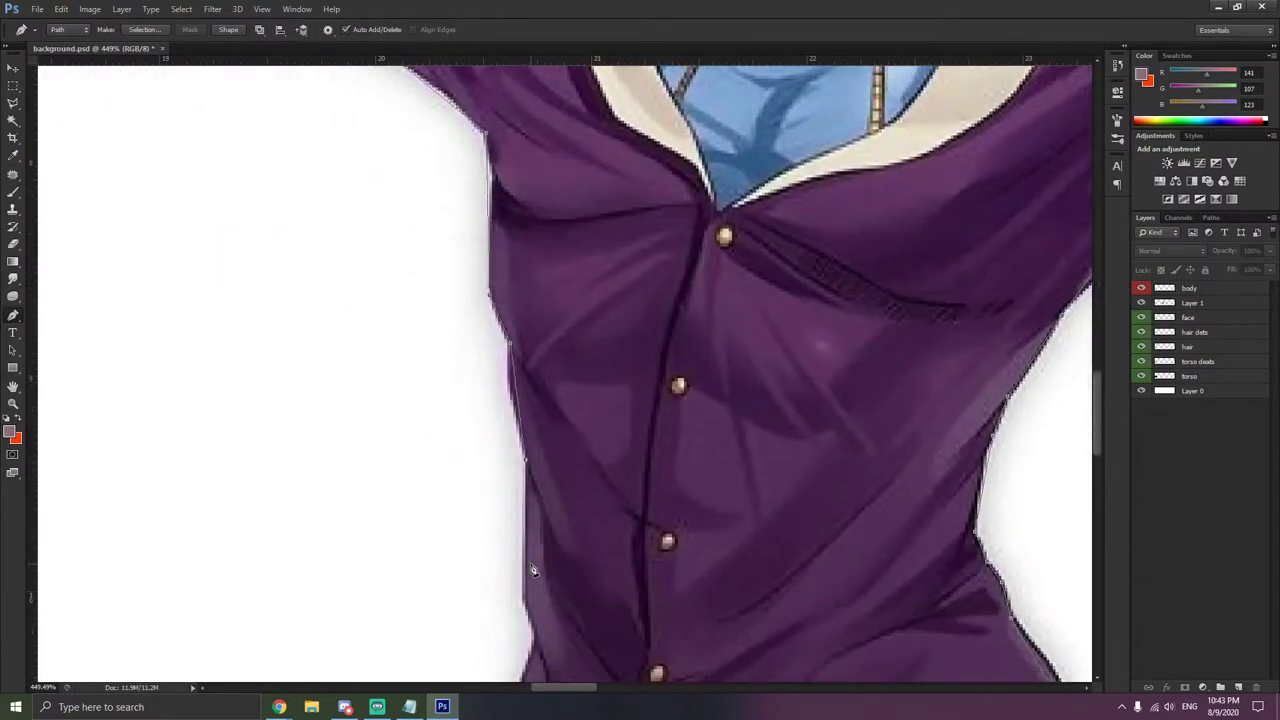
left_click(526, 542)
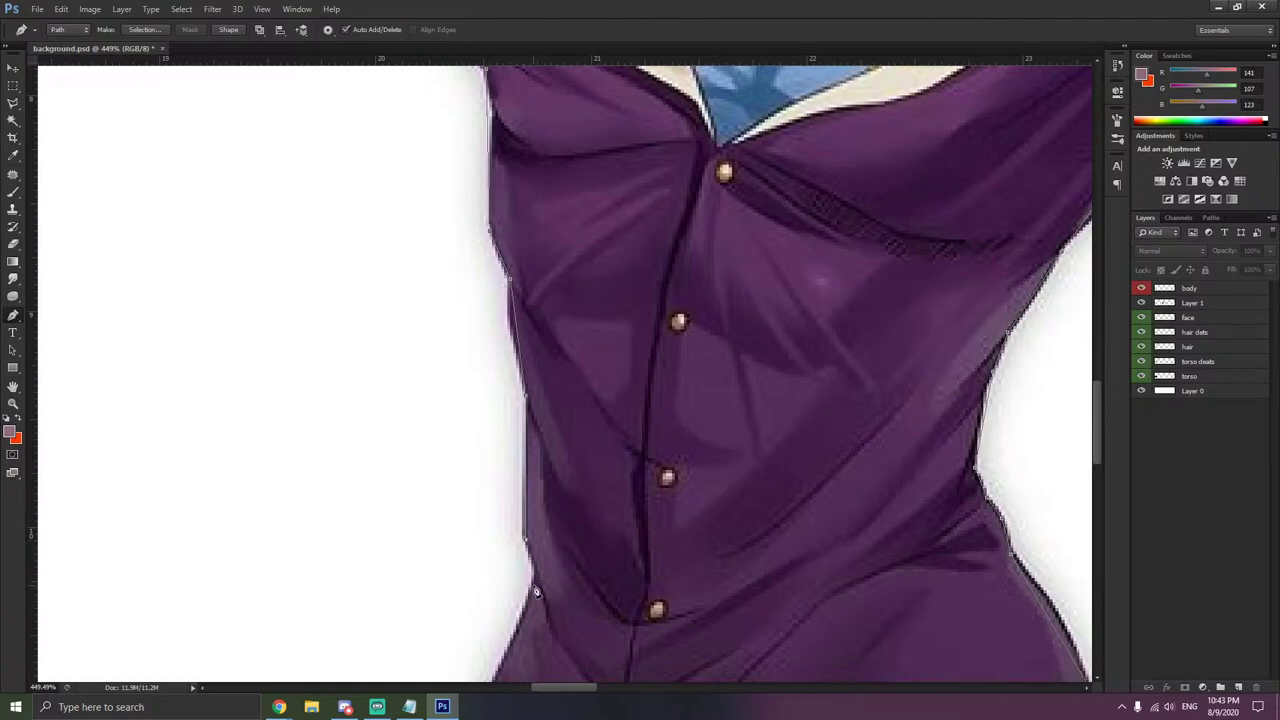
left_click_drag(533, 587, 531, 594)
- Trace the remaining hip to the jacket's lower corner and close the body path along the picture's bottom edge
scroll(534, 598, "down", 5)
left_click(460, 616)
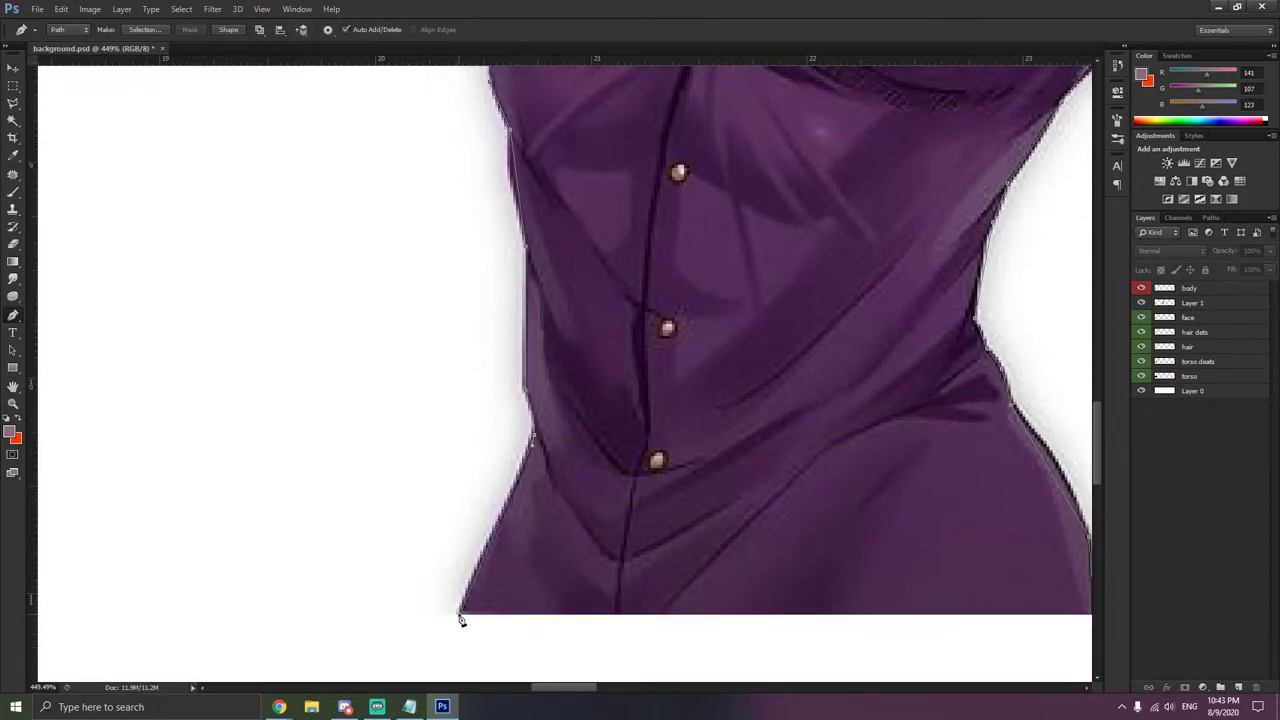
scroll(1037, 608, "down", 2)
scroll(1045, 562, "right", 2)
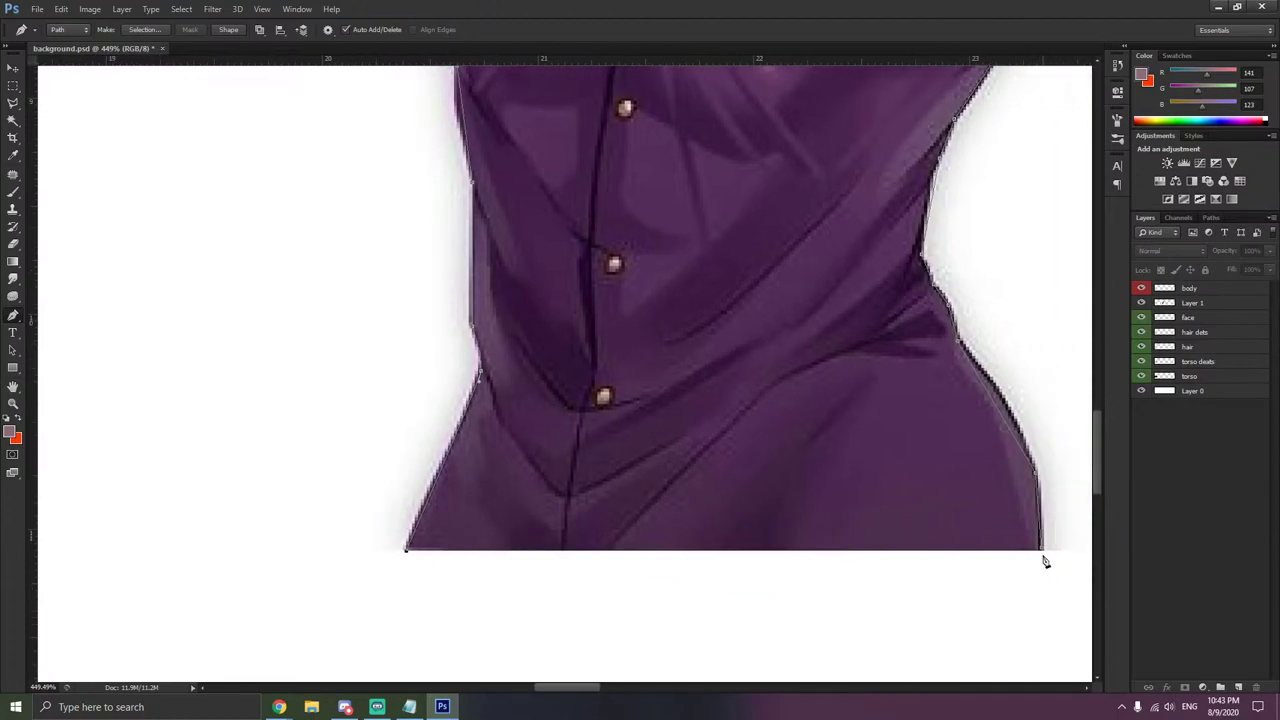
left_click(1043, 552)
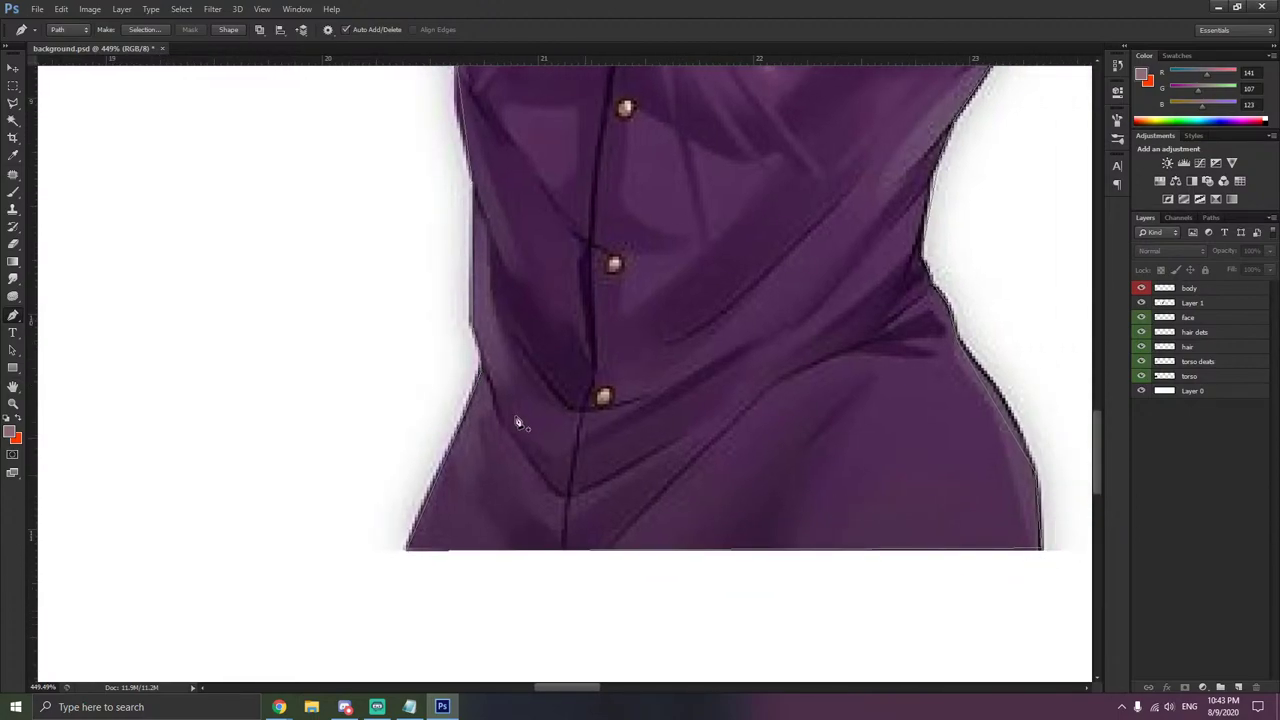
- Switch to the Convert Point tool and curve the body path along the outer hip down to the jacket's lower corner
right_click(13, 315)
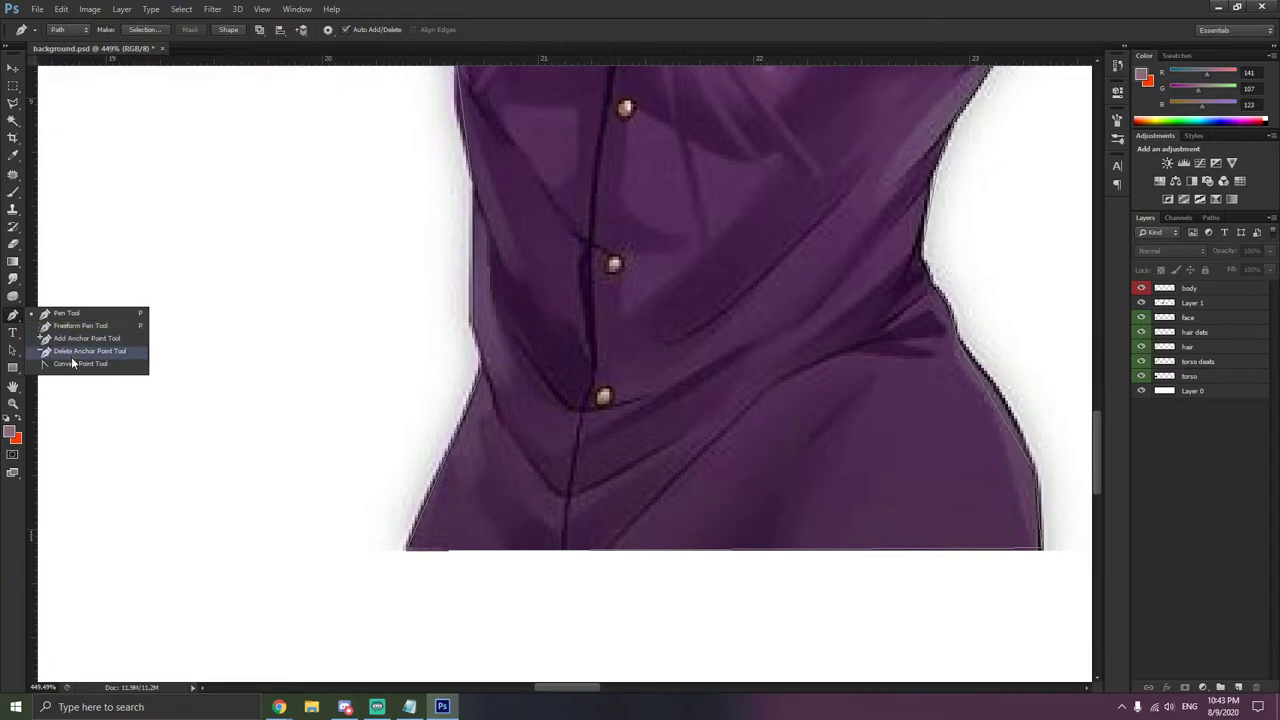
left_click(70, 355)
right_click(13, 315)
left_click(70, 369)
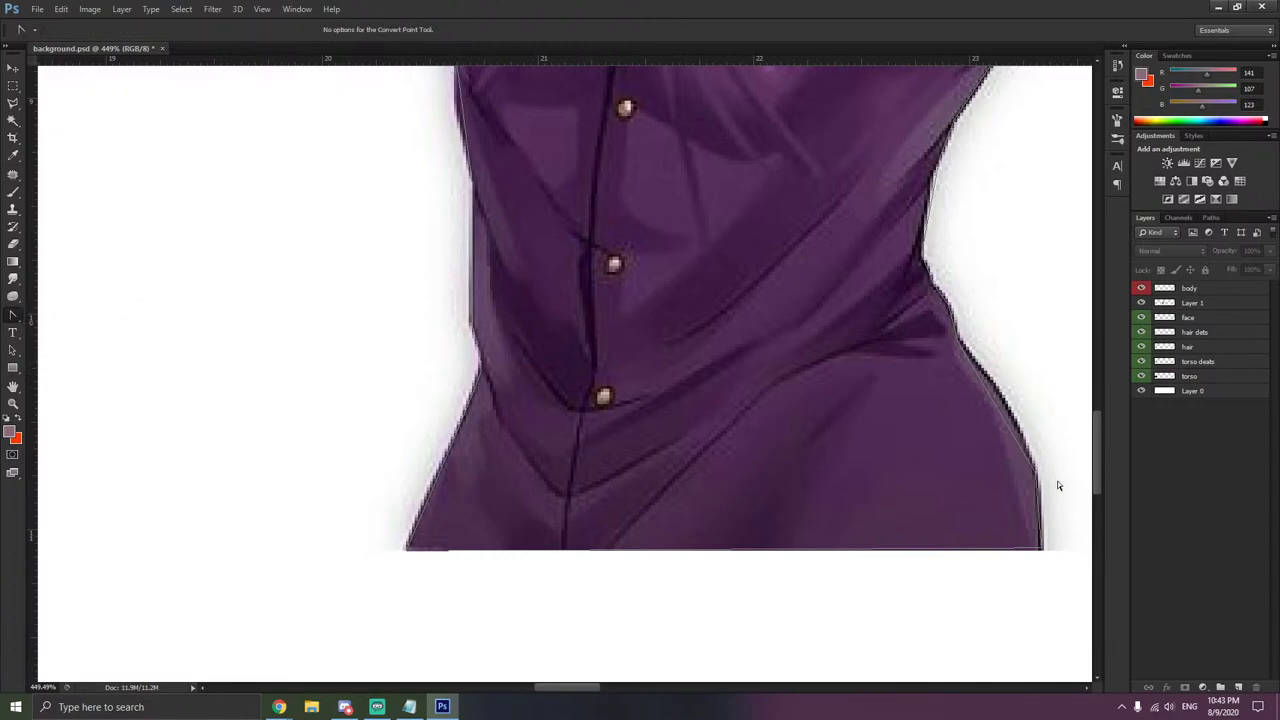
left_click_drag(1037, 478, 1036, 434)
left_click_drag(1033, 525, 1044, 521)
- Curve the path's anchor points along the side of the torso from the waist up to the chest
scroll(1004, 369, "up", 3)
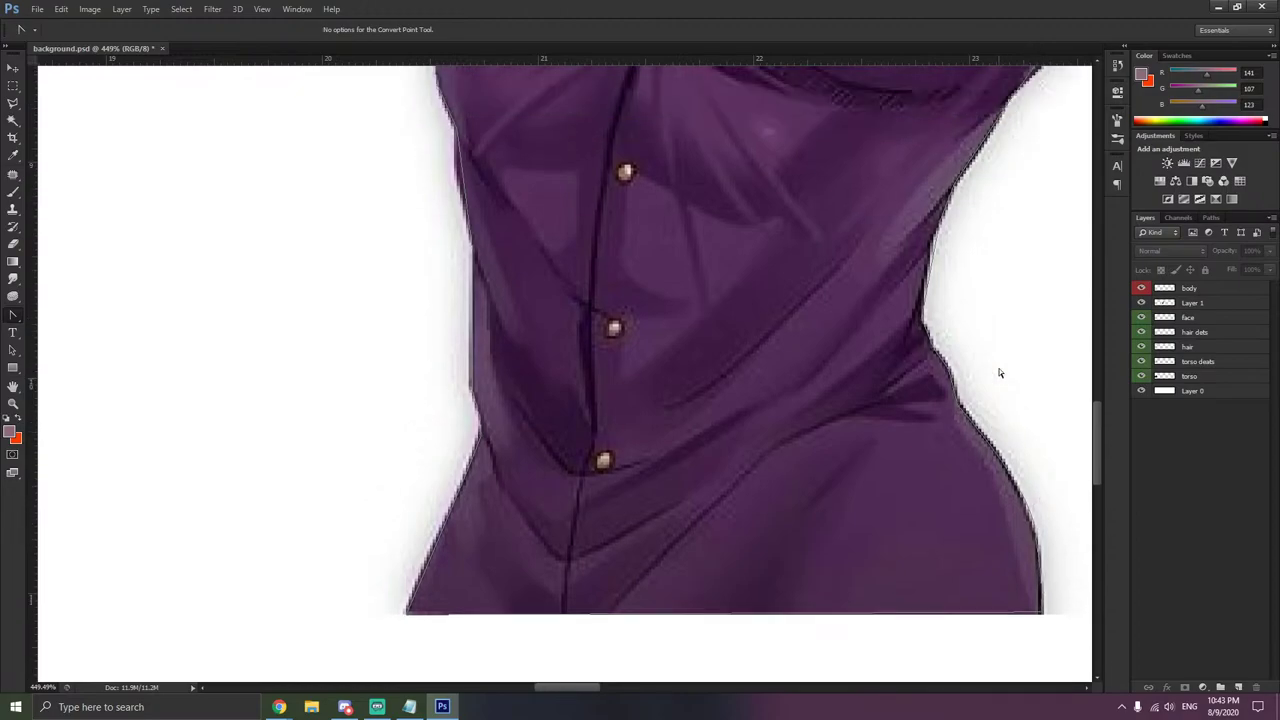
scroll(954, 370, "up", 2)
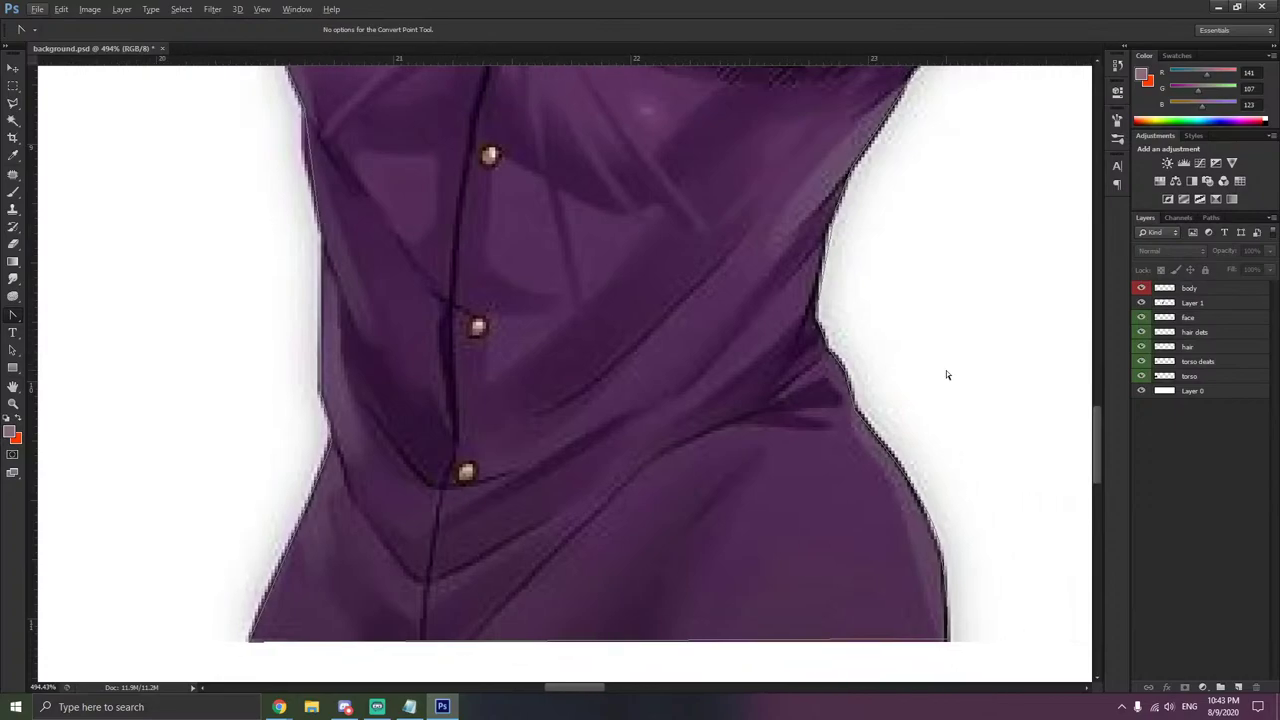
scroll(831, 227, "up", 2)
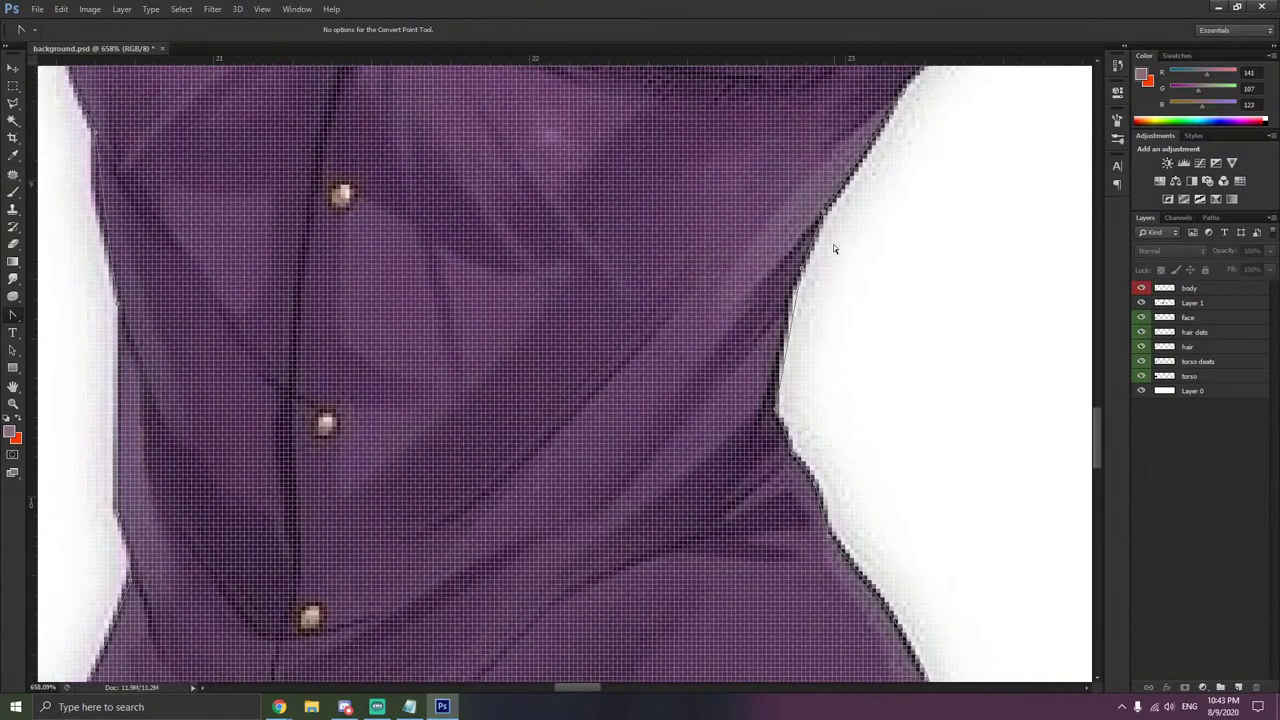
left_click_drag(802, 269, 845, 197)
scroll(928, 244, "up", 7)
scroll(940, 266, "right", 1)
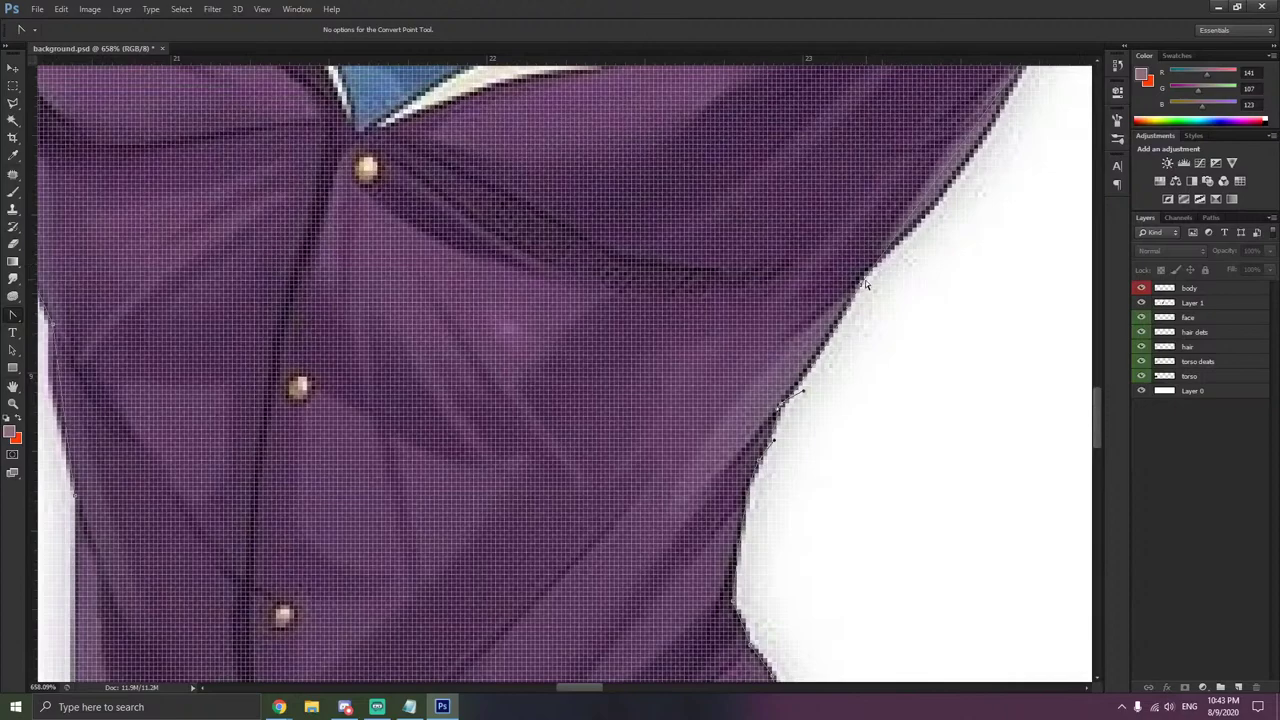
left_click_drag(860, 286, 1003, 156)
- Adjust the curve handles at the bend where the torso side meets the raised arm's sleeve
scroll(1003, 156, "up", 2)
scroll(1005, 160, "right", 3)
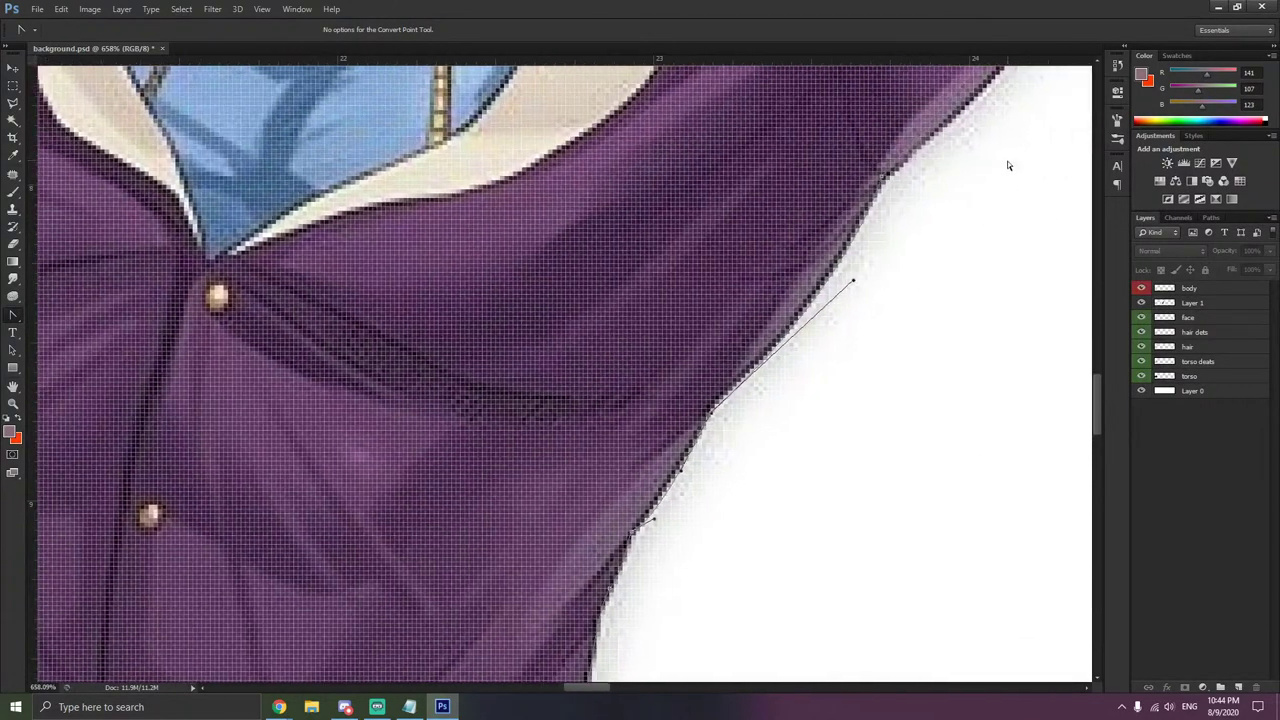
scroll(1006, 163, "up", 1)
scroll(1005, 170, "up", 2)
scroll(1005, 170, "left", 2)
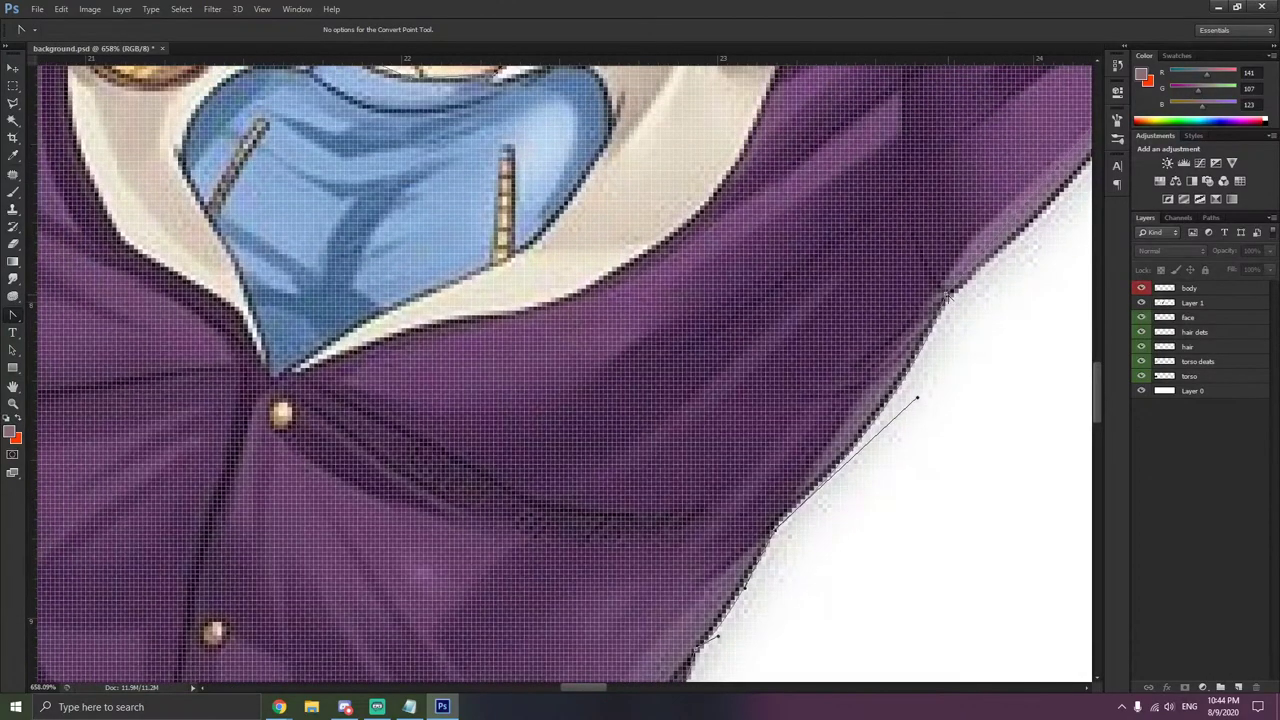
left_click_drag(939, 323, 992, 277)
left_click_drag(899, 312, 923, 343)
left_click_drag(955, 288, 961, 288)
- Smooth the path along the outer edge of the raised upper arm by pulling curve handles from its middle anchor point
scroll(1042, 240, "down", 1)
scroll(1028, 245, "right", 4)
scroll(1026, 249, "up", 6)
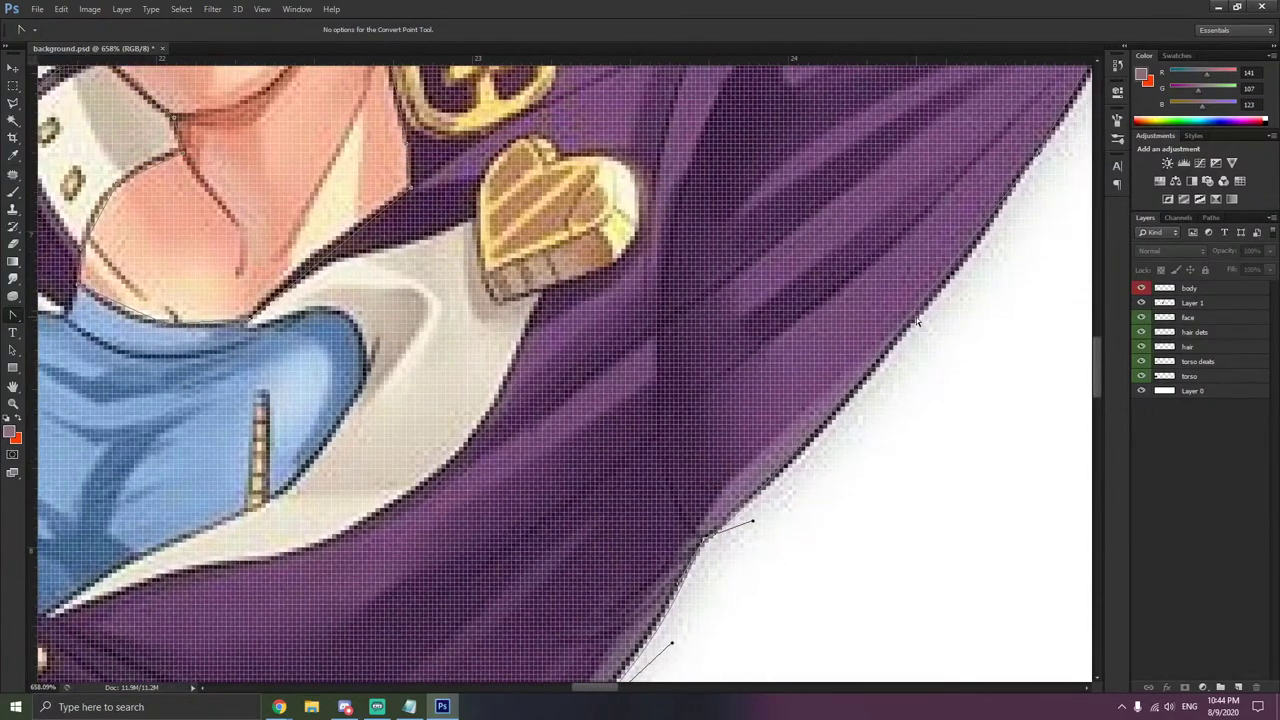
left_click_drag(916, 318, 918, 312)
scroll(980, 249, "up", 6)
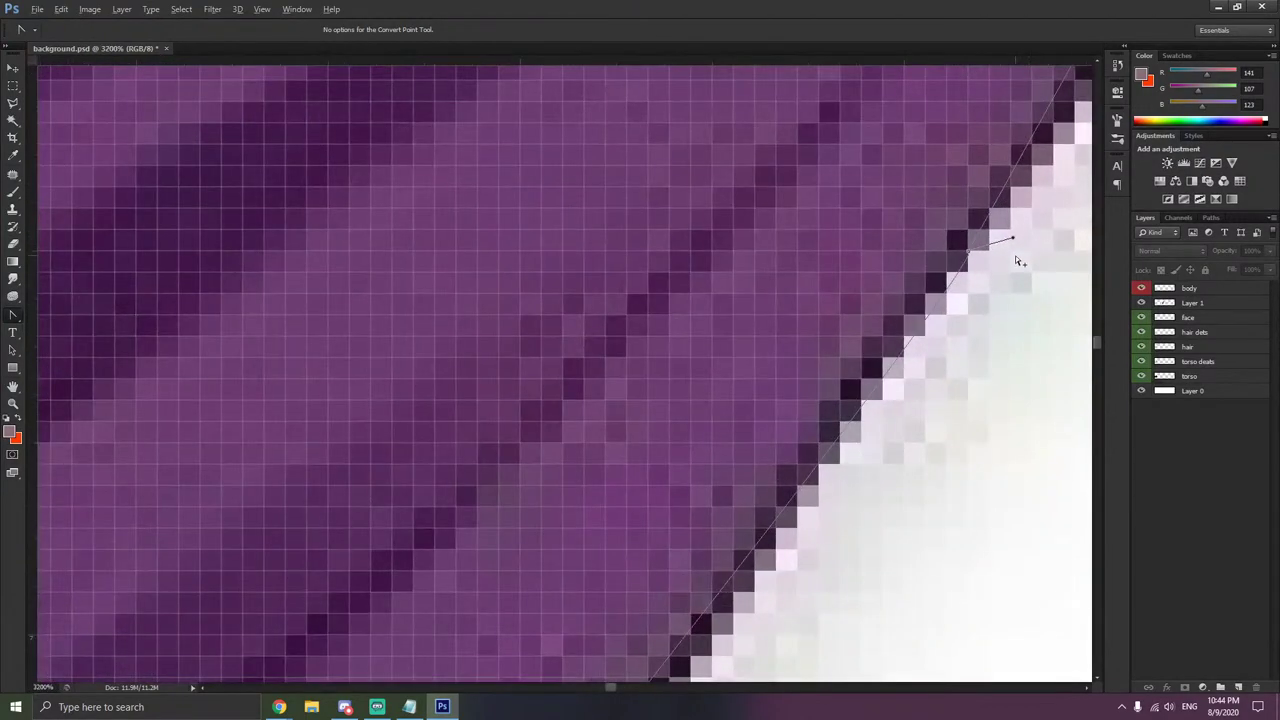
left_click_drag(1013, 239, 948, 310)
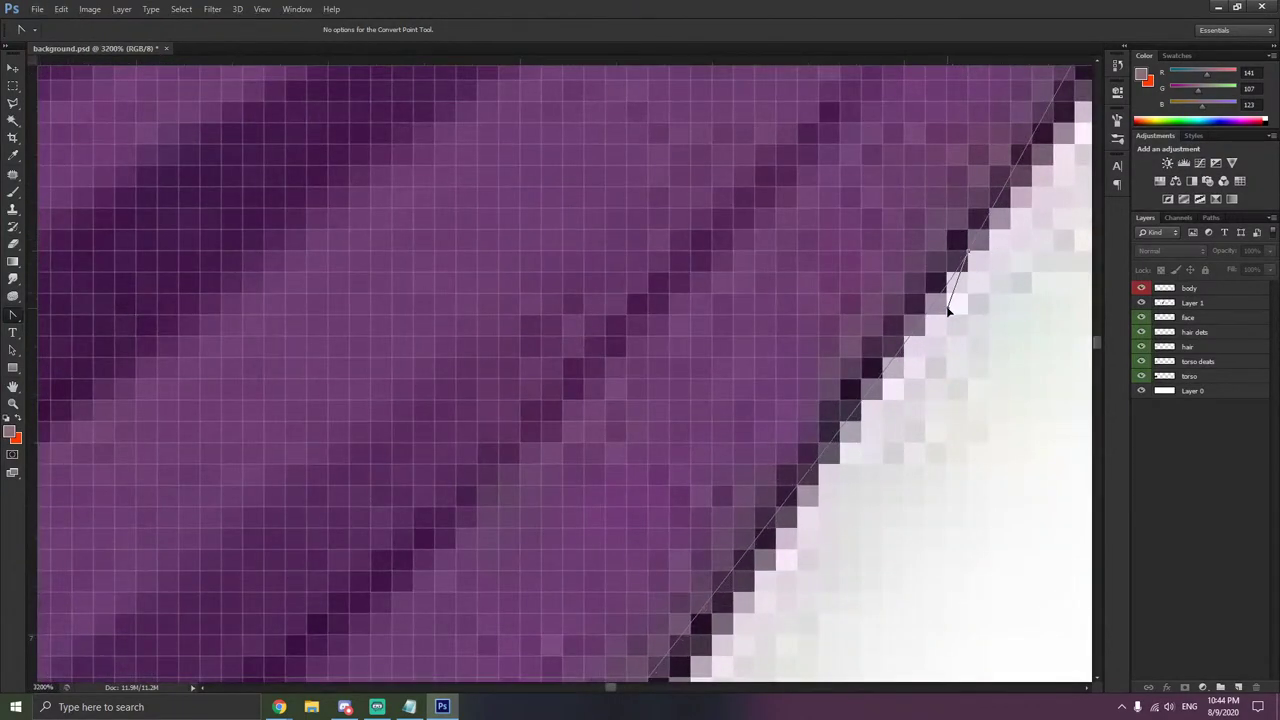
scroll(948, 310, "down", 6)
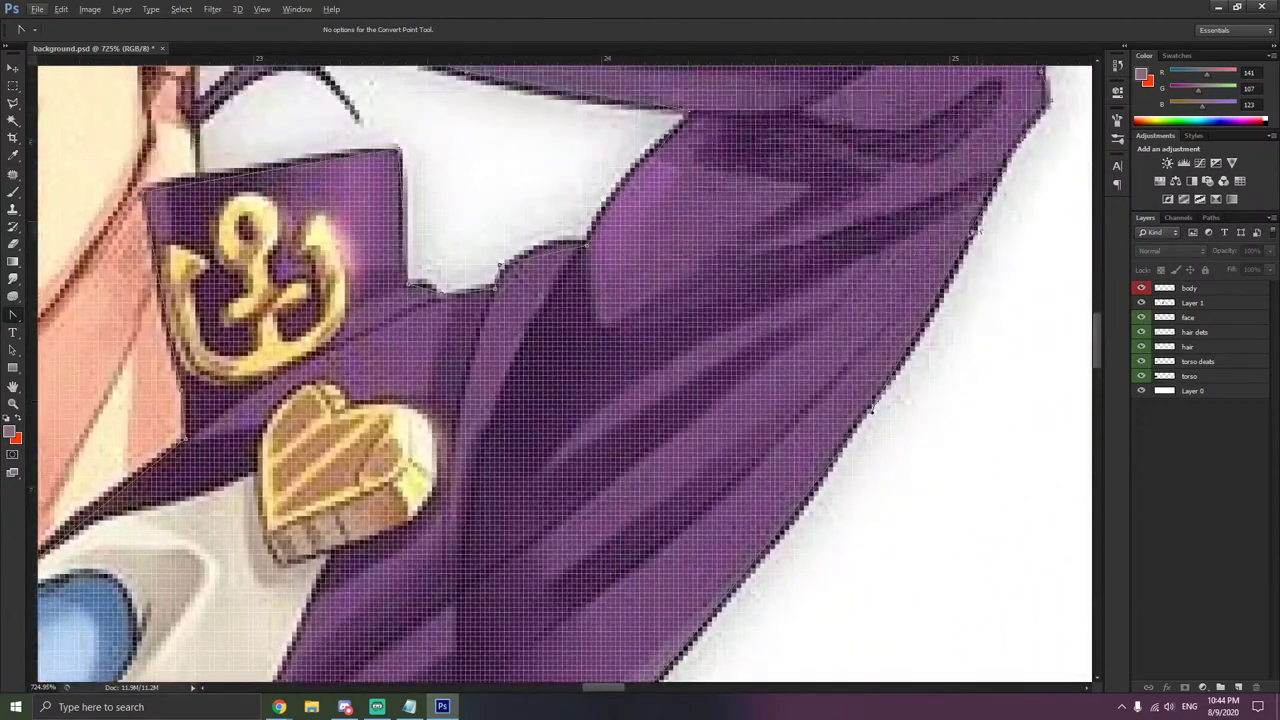
left_click_drag(877, 400, 917, 363)
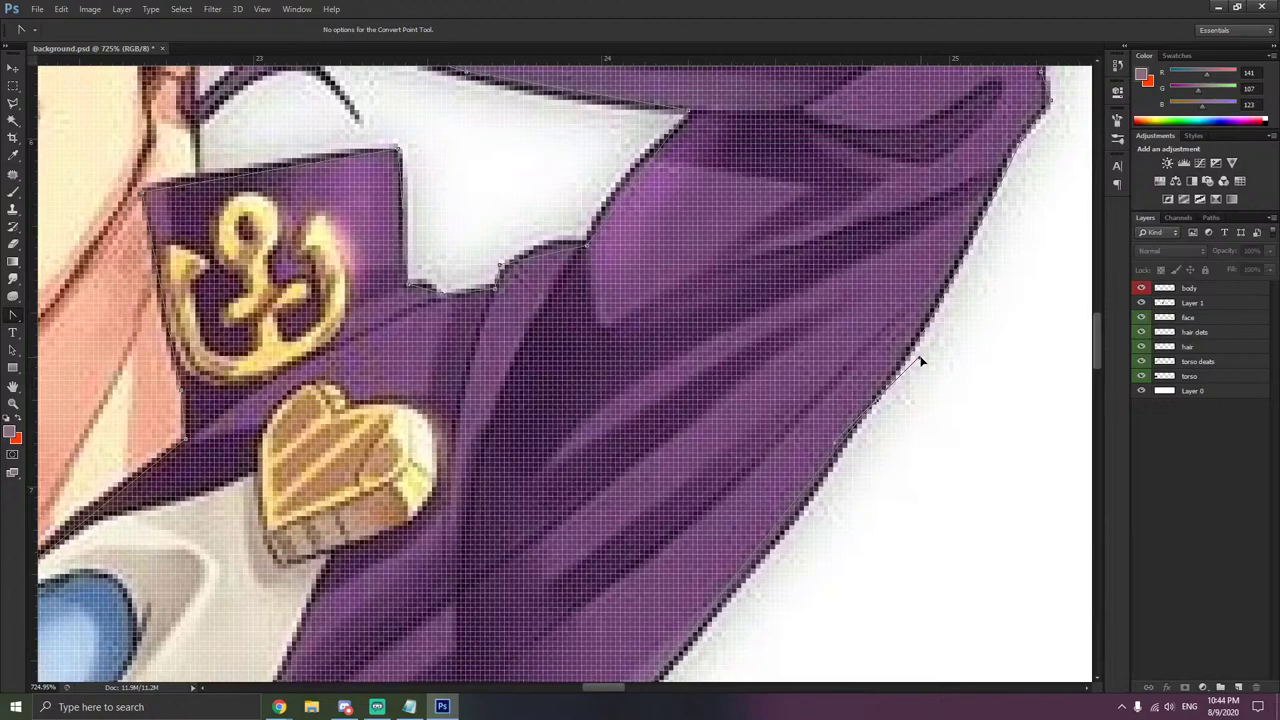
left_click_drag(835, 441, 845, 463)
- Curve the anchor points around the raised arm's elbow, from the lower sleeve fold to the upper corner
scroll(1019, 323, "up", 2)
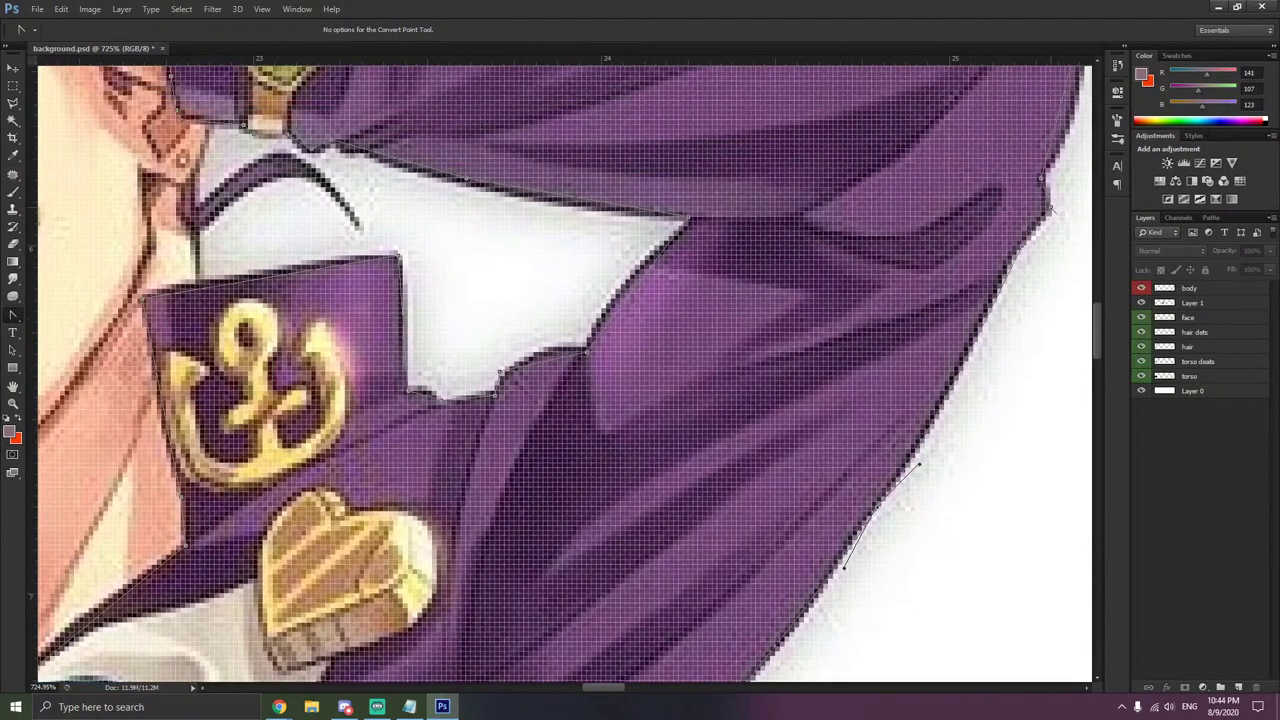
left_click_drag(1050, 208, 1043, 175)
left_click_drag(1021, 246, 1044, 230)
left_click(1052, 231)
scroll(1052, 231, "right", 2)
scroll(1052, 231, "up", 2)
scroll(1052, 234, "up", 3)
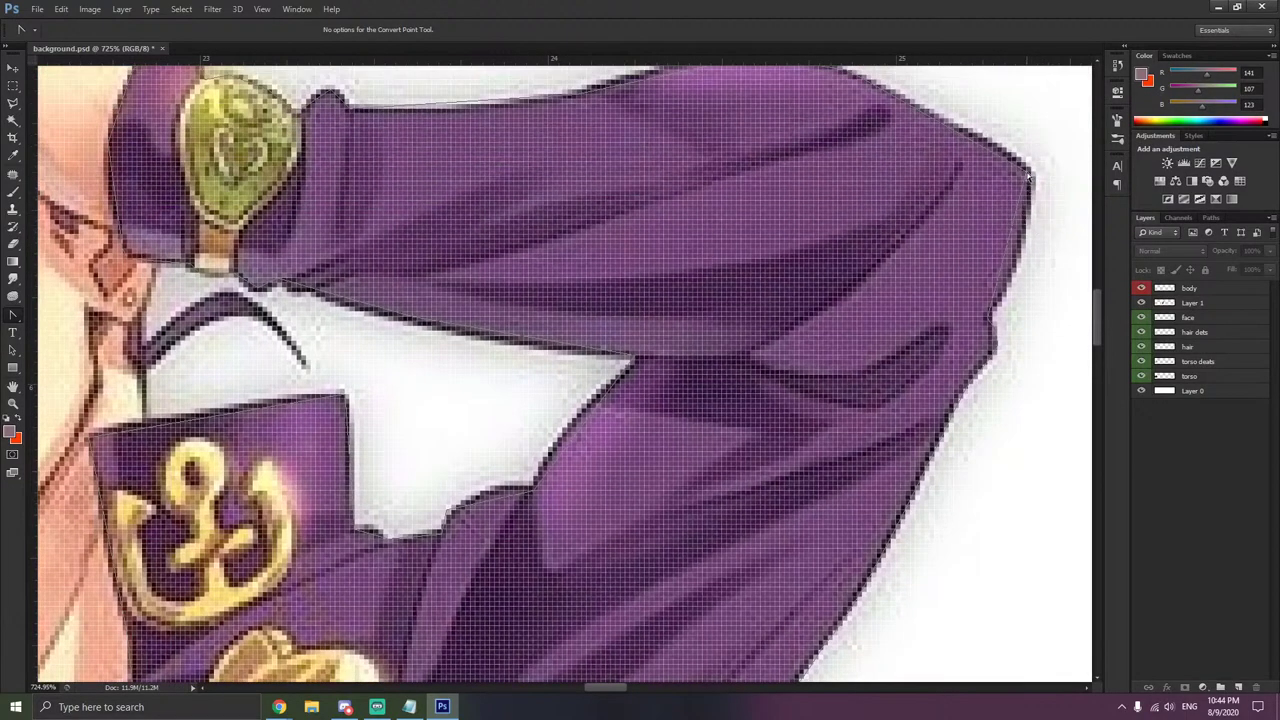
left_click_drag(1028, 173, 1000, 140)
left_click_drag(1052, 208, 1028, 277)
- Smooth the path along the top edge of the raised forearm between the elbow and the cuff
scroll(1028, 277, "up", 2)
scroll(1024, 233, "up", 2)
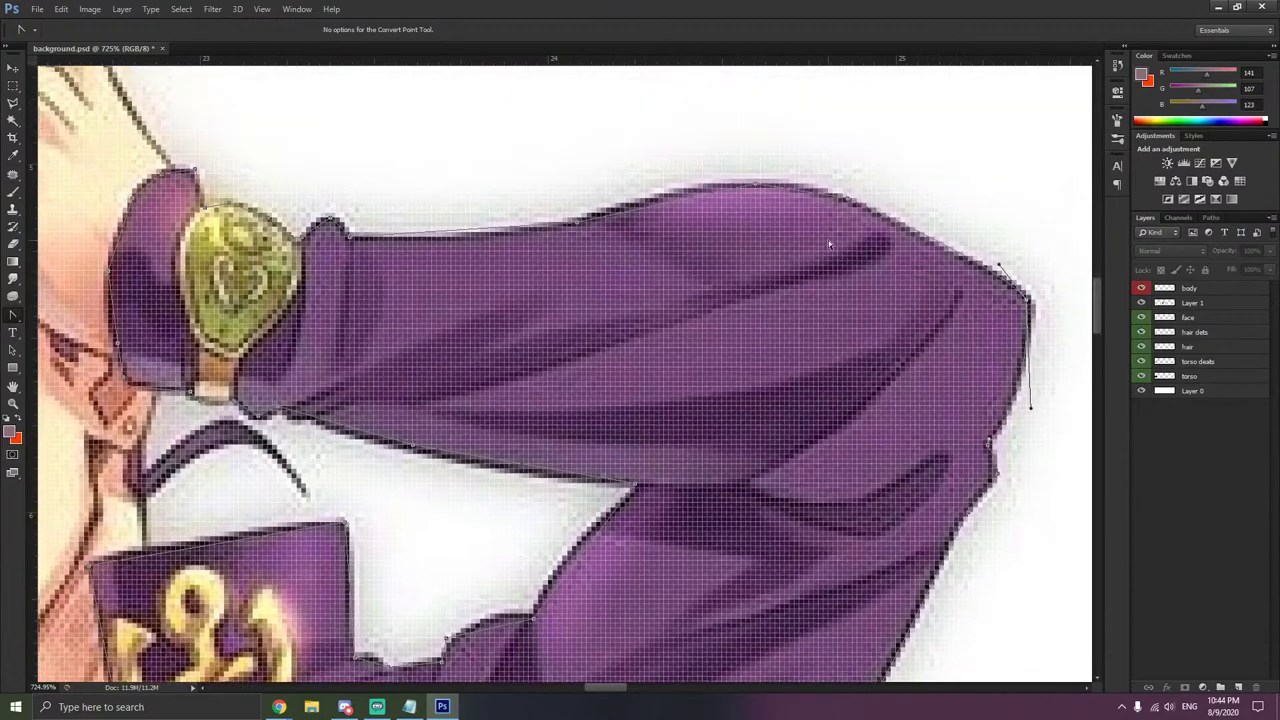
scroll(826, 236, "left", 1)
left_click_drag(801, 186, 725, 181)
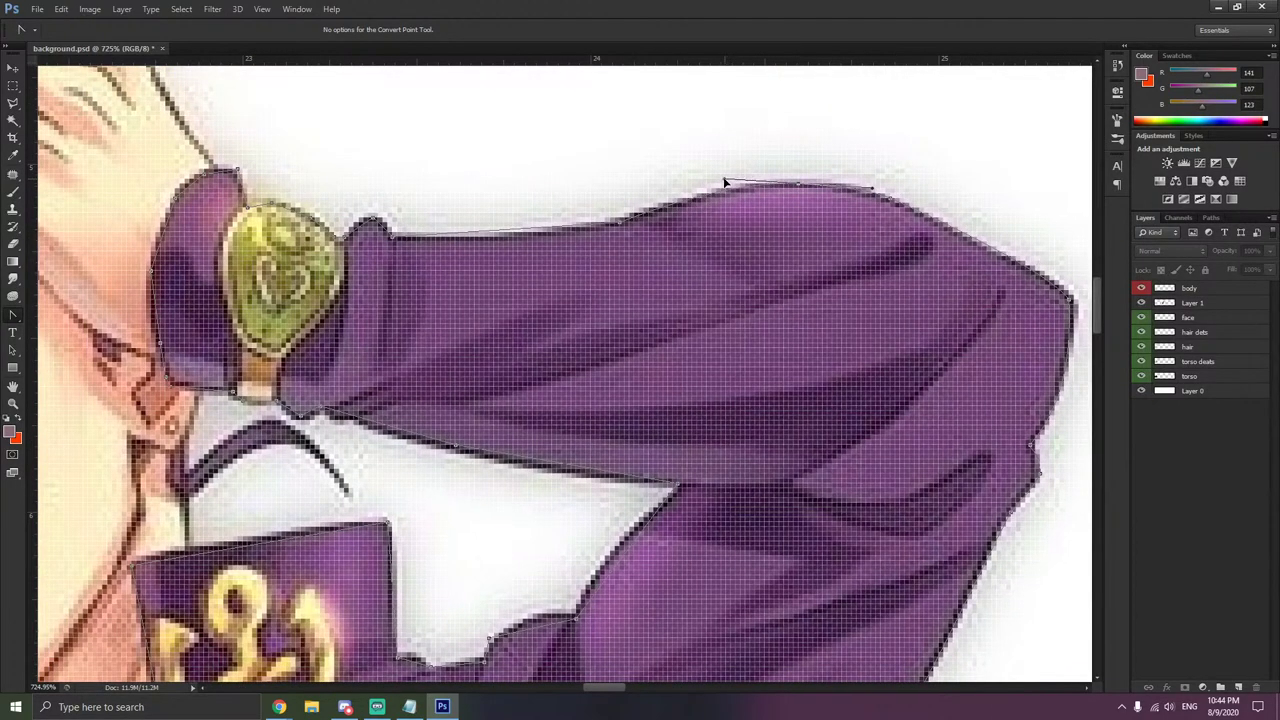
left_click_drag(617, 225, 569, 236)
key("ctrl+z")
left_click_drag(670, 209, 671, 205)
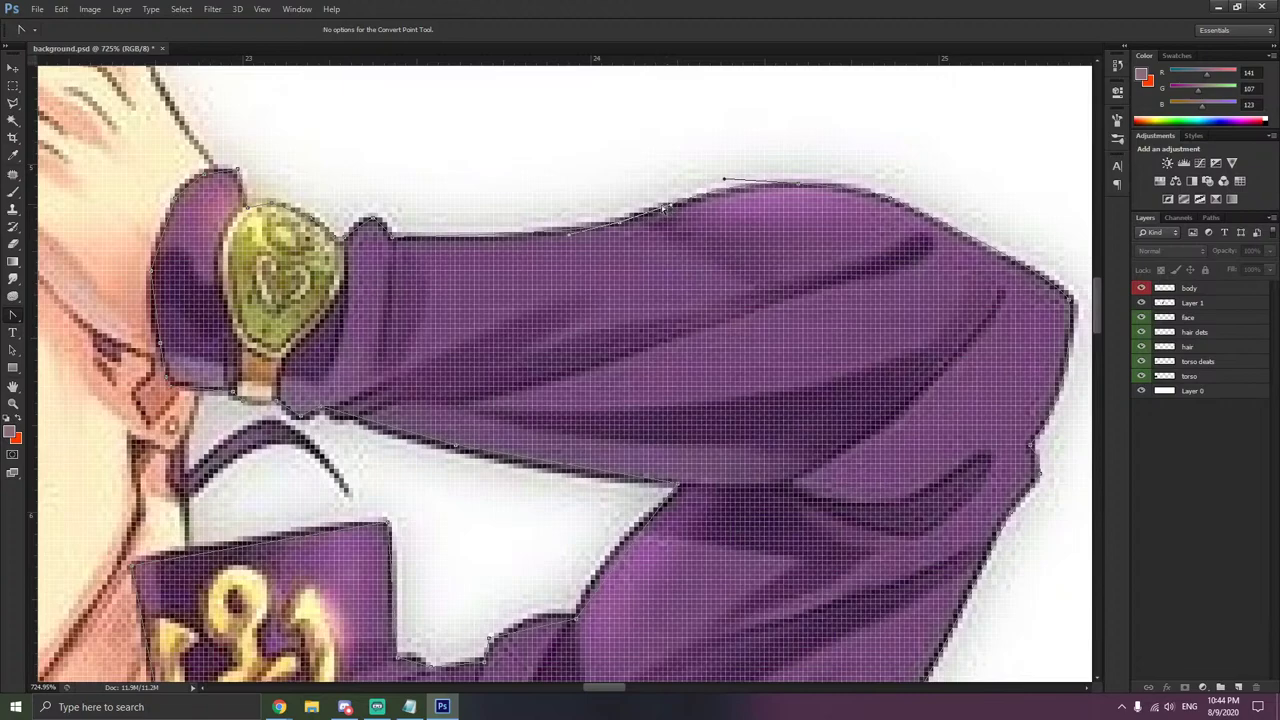
- Reshape the path around the raised arm's cuff, curving its hand-side edge down to the lower corner
left_click(372, 220)
left_click_drag(198, 179, 178, 184)
scroll(287, 193, "left", 3)
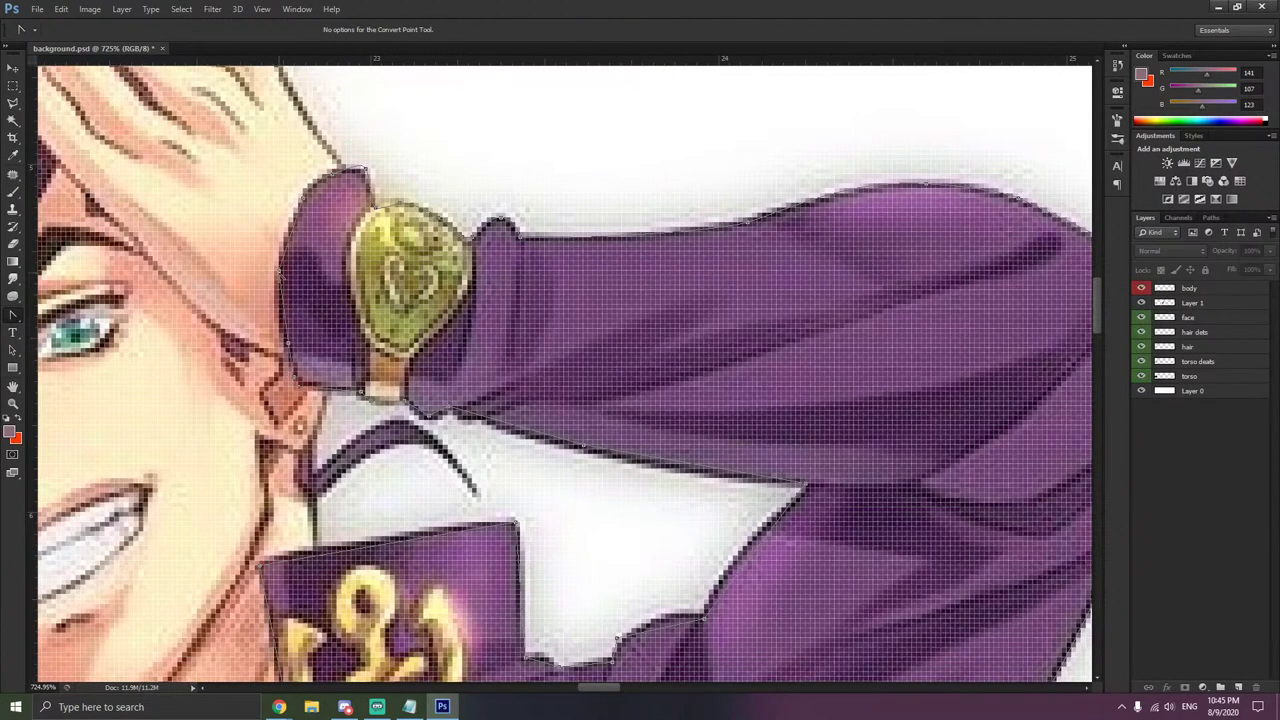
left_click_drag(279, 270, 278, 300)
left_click_drag(288, 345, 297, 362)
left_click_drag(299, 380, 303, 352)
- Delete the anchor point beneath the cuff's green emblem and adjust the point where the cuff meets the forearm's underside
scroll(380, 402, "up", 2)
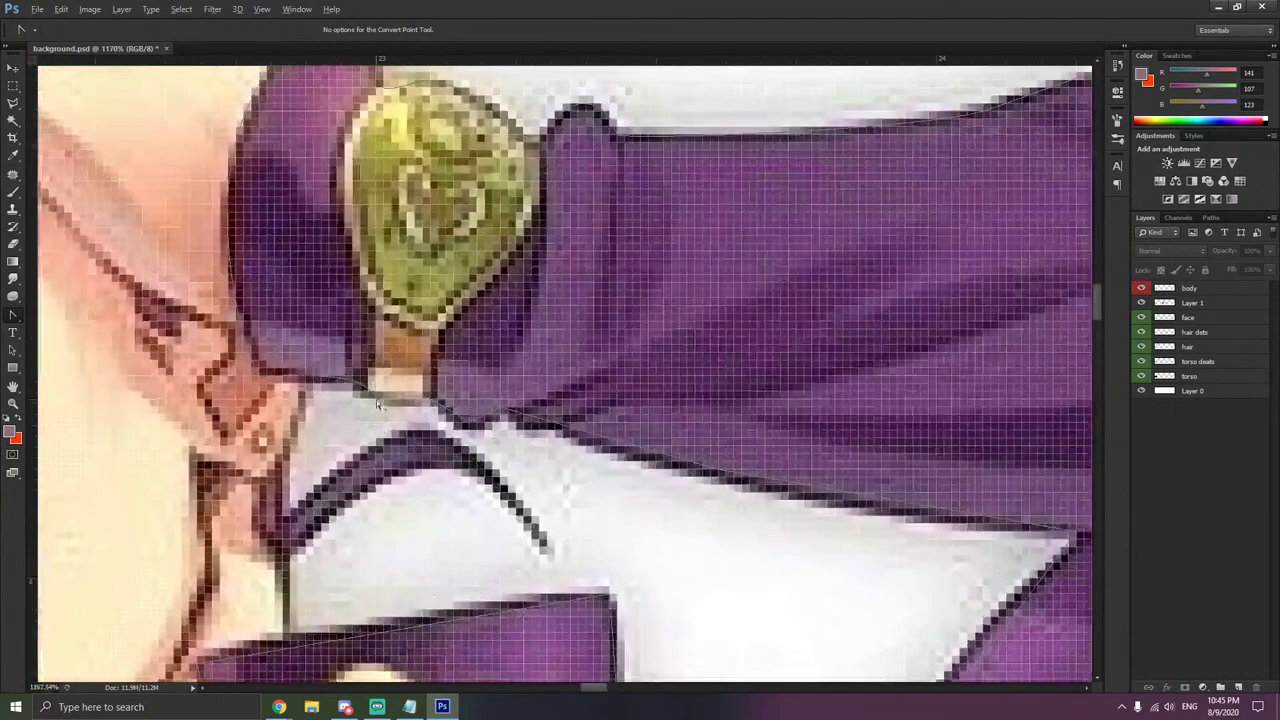
right_click(379, 401)
key("Escape")
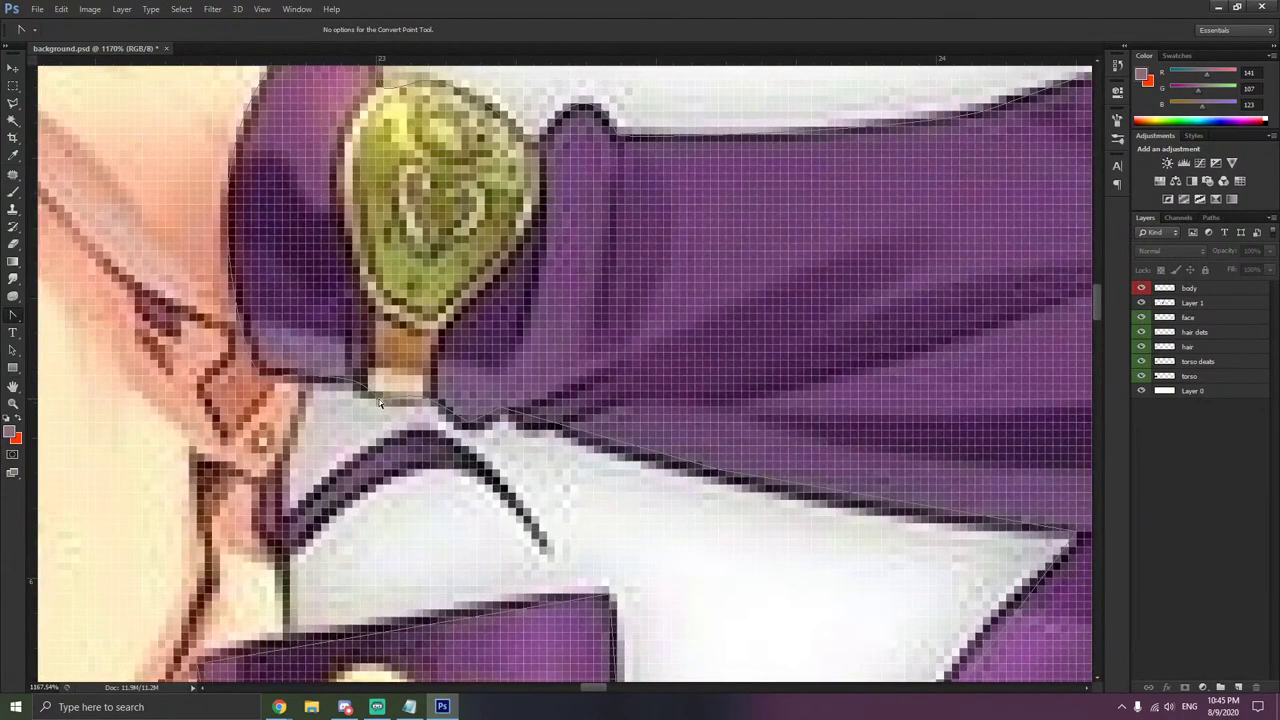
right_click(377, 402)
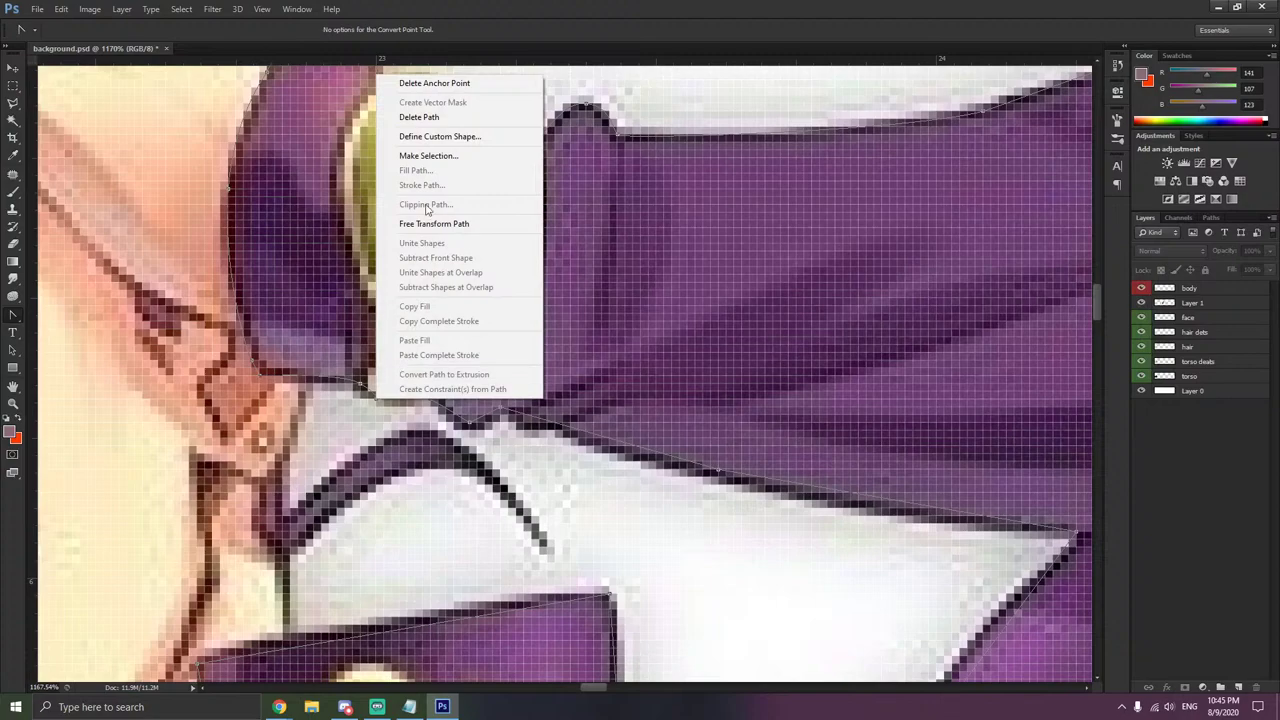
left_click(420, 82)
left_click(399, 392)
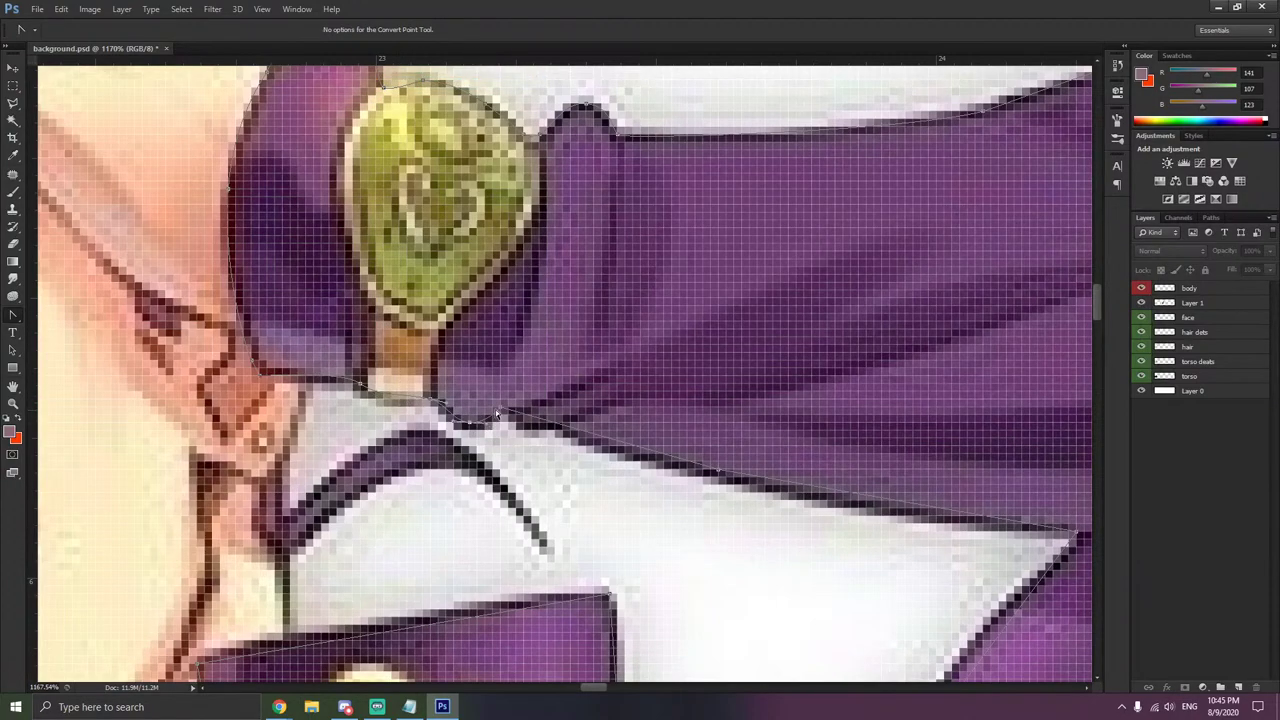
left_click(502, 412)
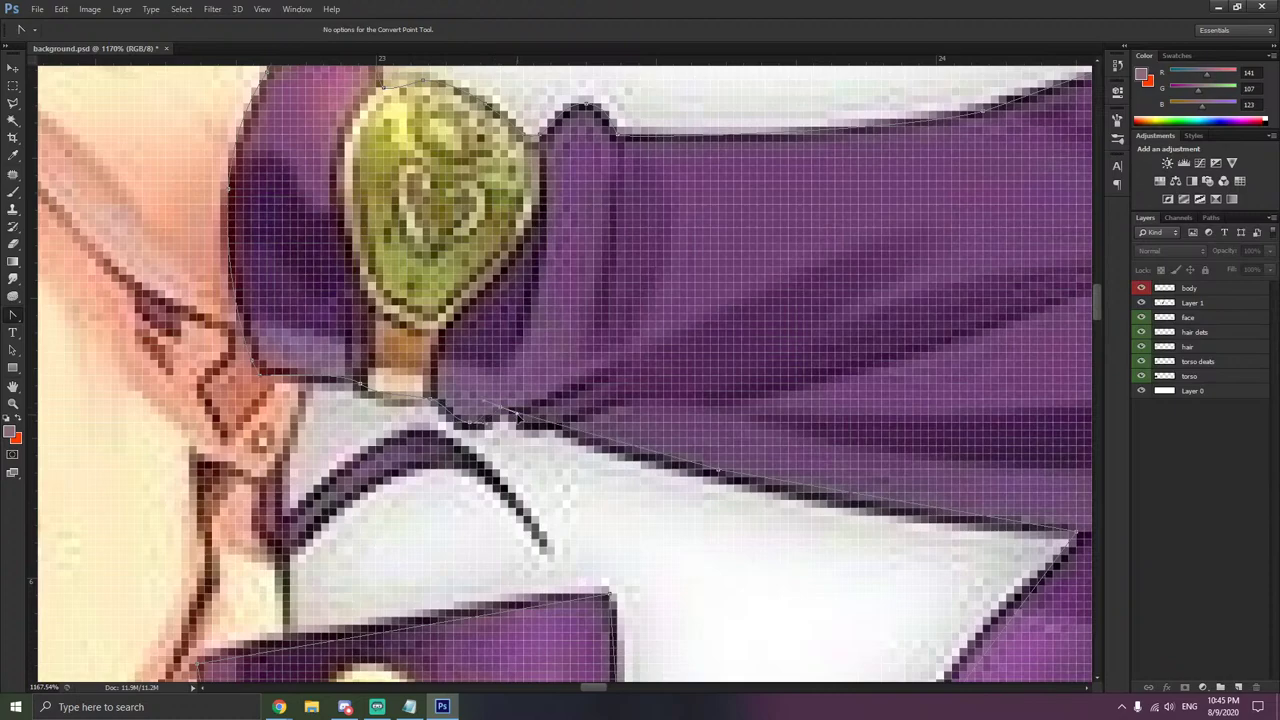
left_click_drag(517, 413, 506, 408)
left_click(523, 400)
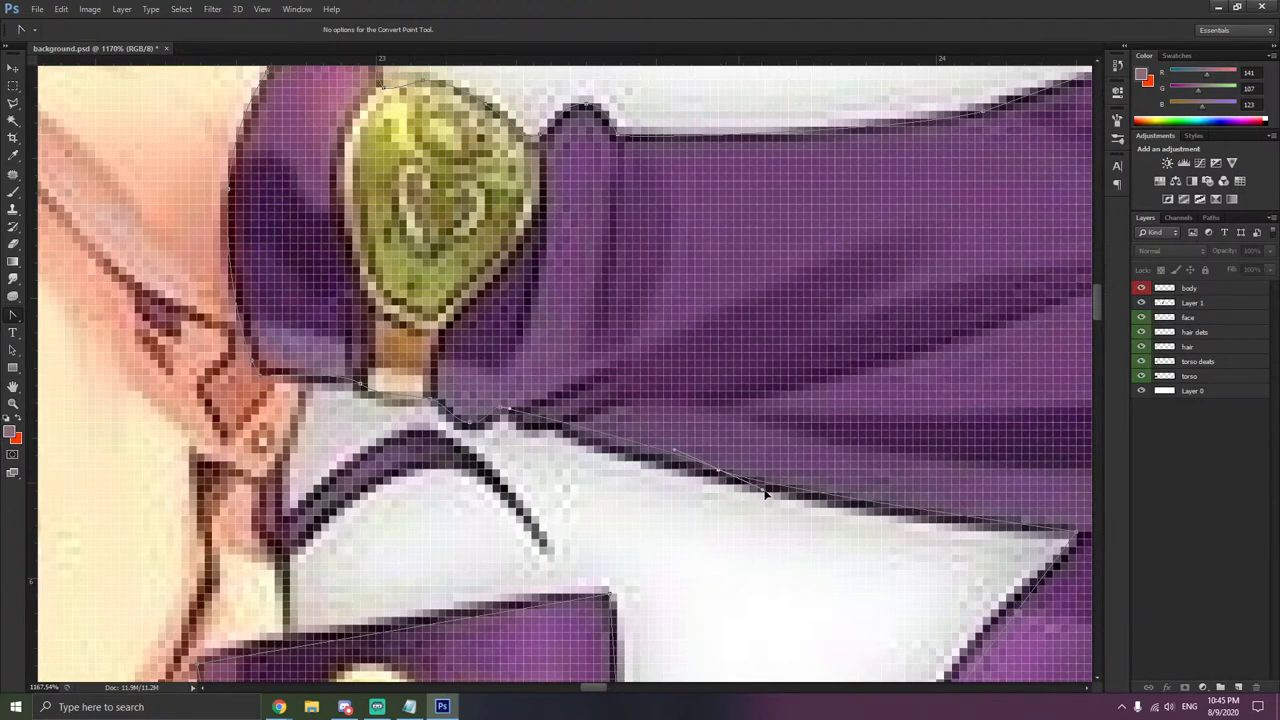
- Bend the path along the underside of the raised forearm to match its dark outline
left_click_drag(720, 472, 811, 484)
left_click_drag(811, 484, 761, 504)
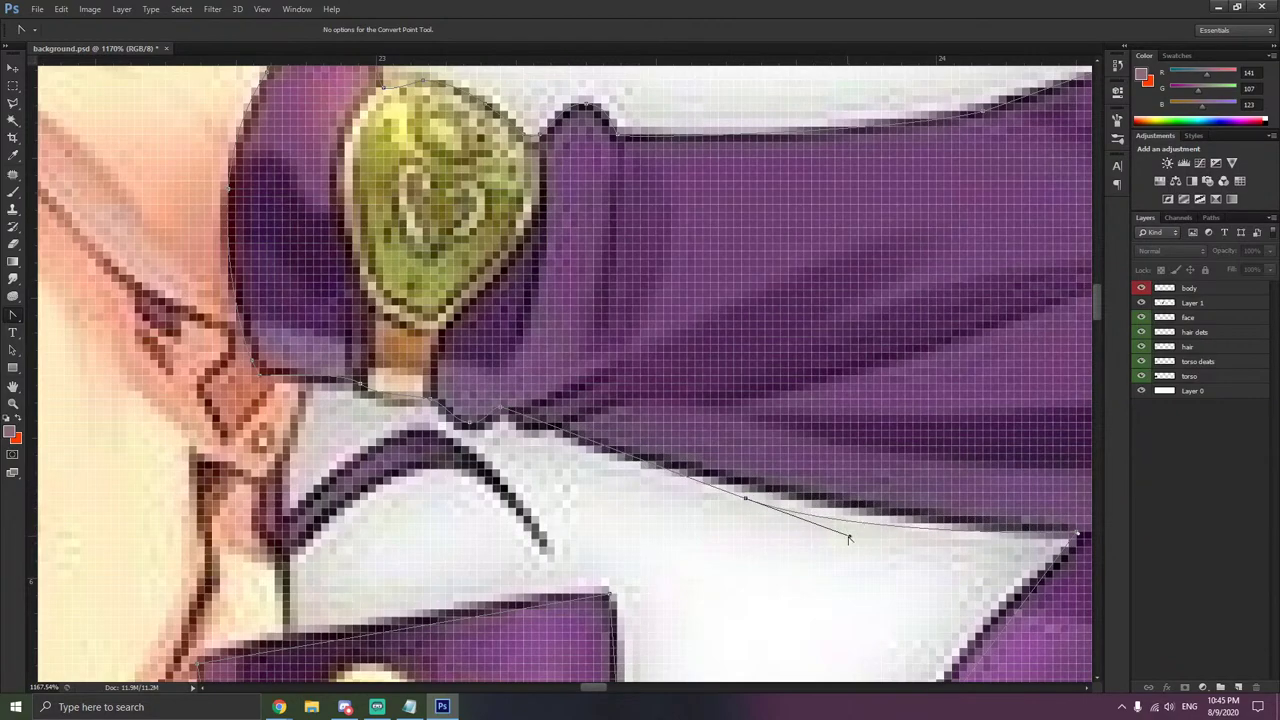
left_click_drag(849, 537, 868, 519)
left_click_drag(766, 507, 778, 497)
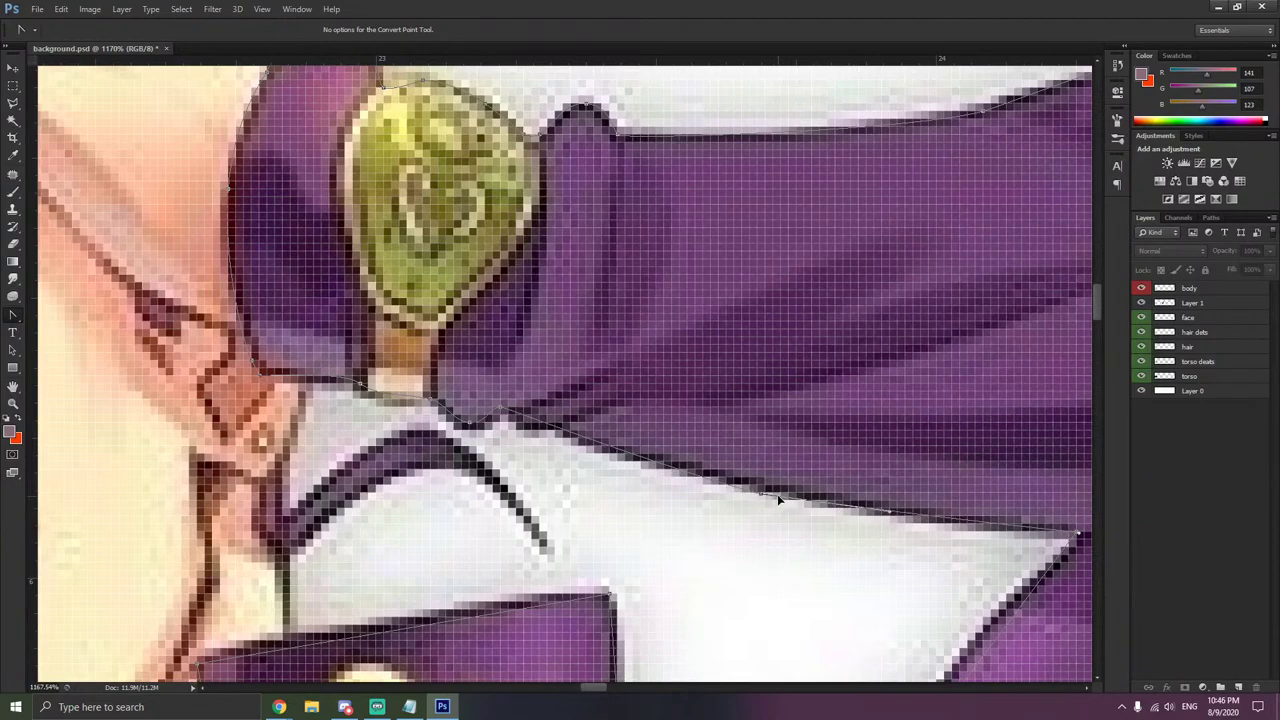
- Refine the handles and position of the anchor point where the forearm's underside joins the cuff
left_click_drag(501, 408, 515, 434)
left_click_drag(492, 386, 494, 428)
left_click(534, 379)
left_click_drag(503, 415, 509, 421)
- Adjust the anchor point at the raised arm's inner elbow and curve the path at the shoulder fold below it
scroll(635, 435, "right", 2)
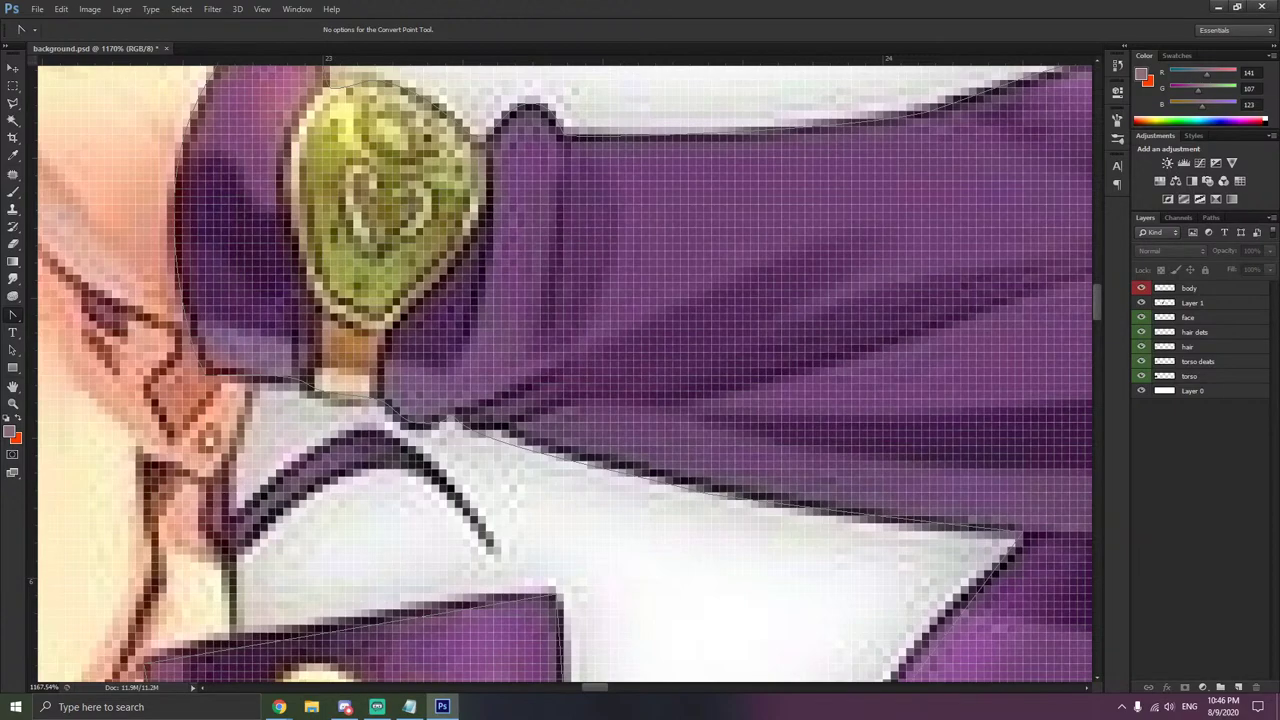
scroll(868, 488, "right", 3)
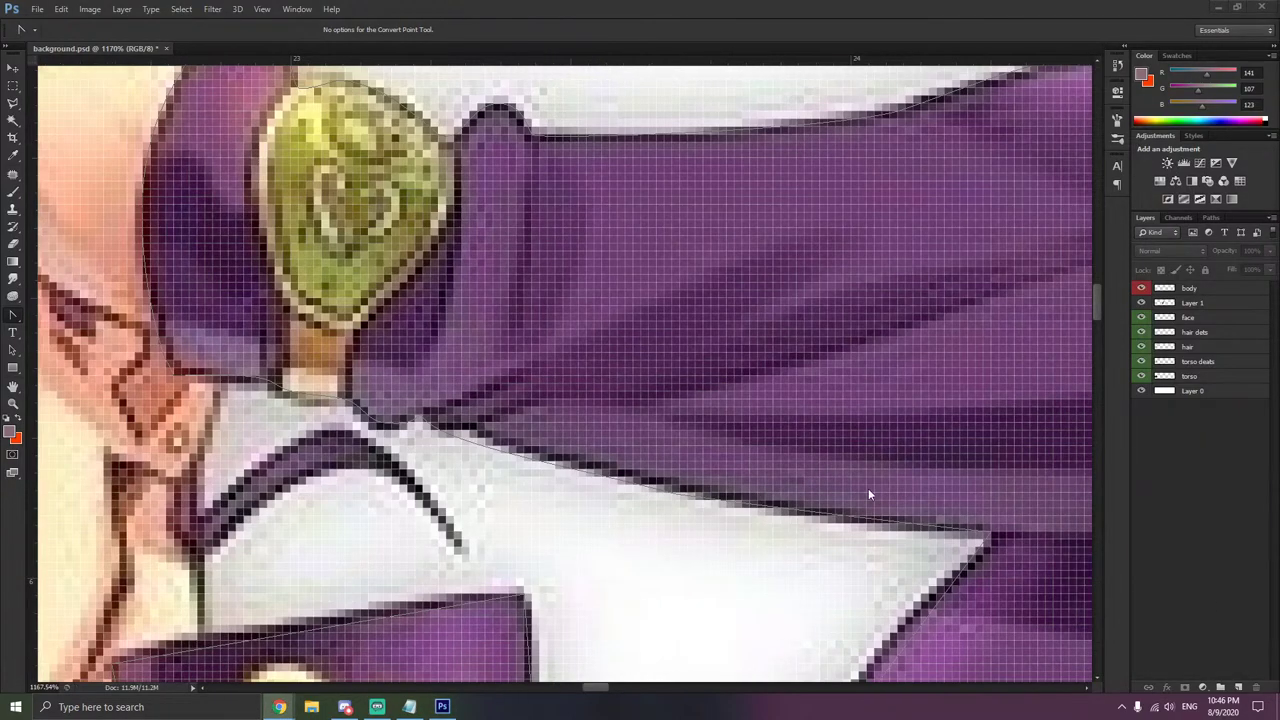
left_click(903, 534)
left_click(905, 533)
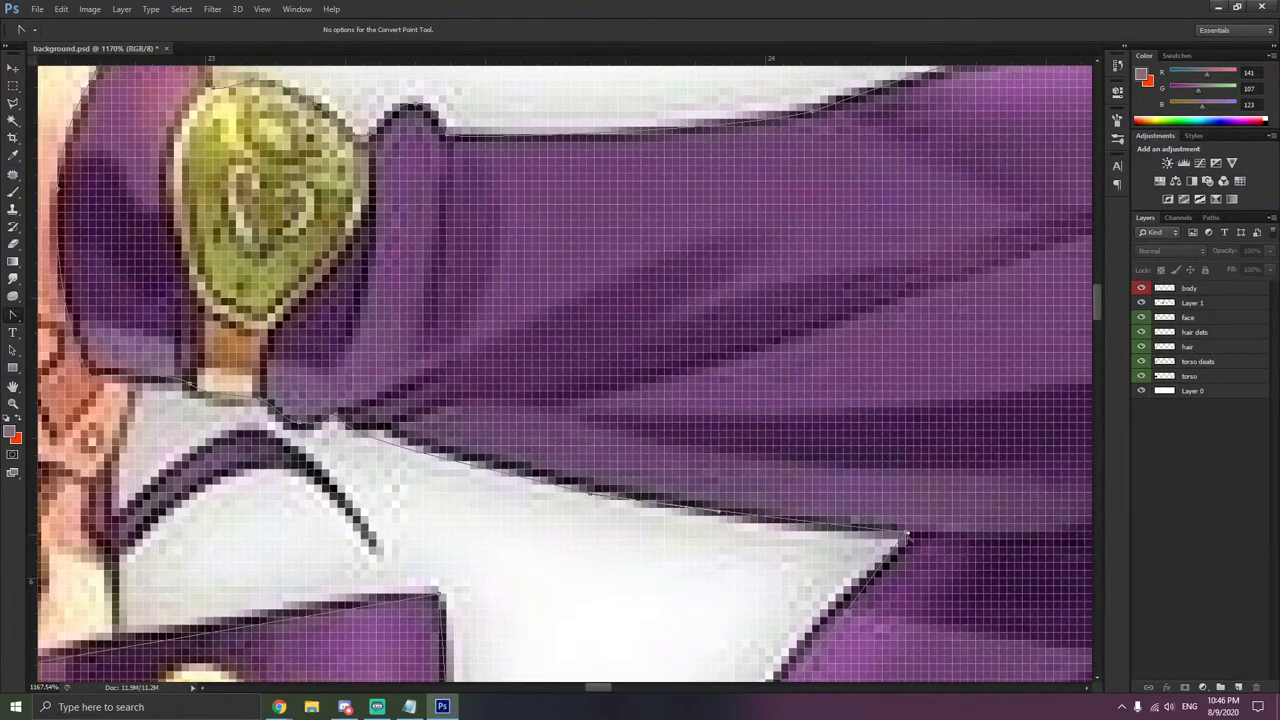
left_click_drag(905, 533, 912, 541)
scroll(901, 531, "down", 3)
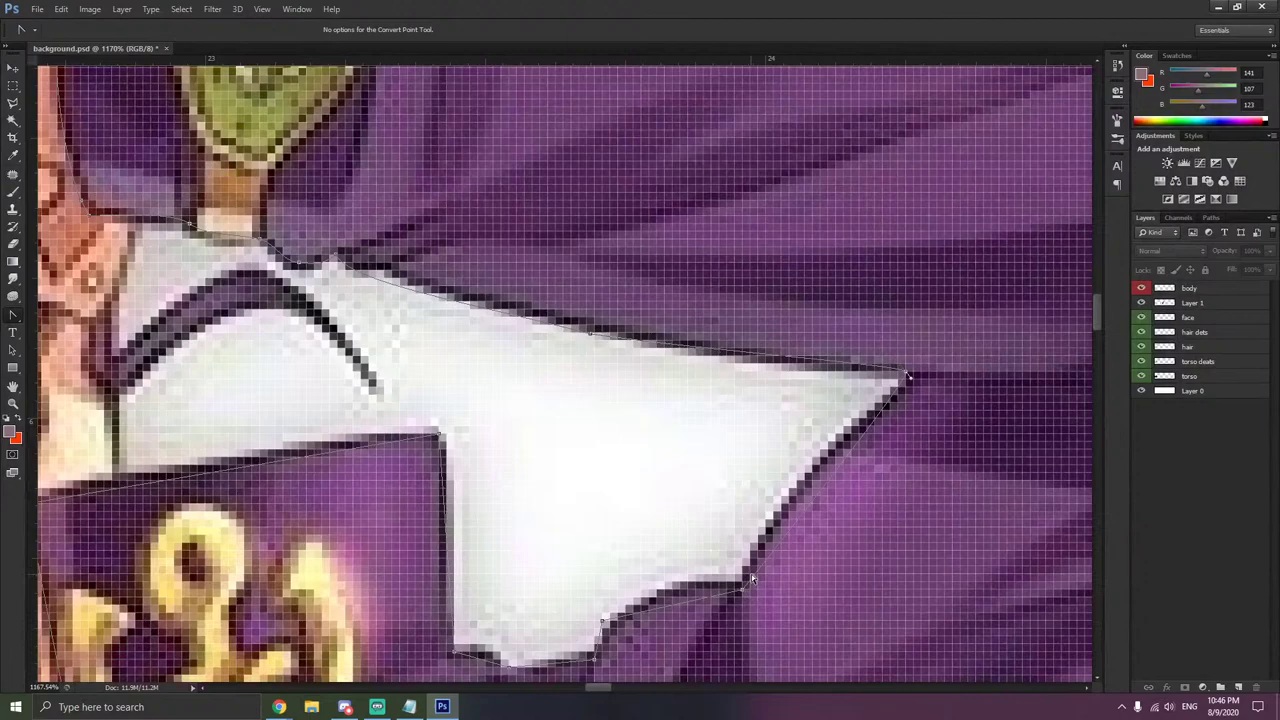
left_click_drag(743, 585, 681, 567)
left_click_drag(806, 615, 762, 490)
- Curve the anchor points from the small shoulder bump across to the outer upper corner of the anchor-emblem collar
scroll(580, 592, "left", 2)
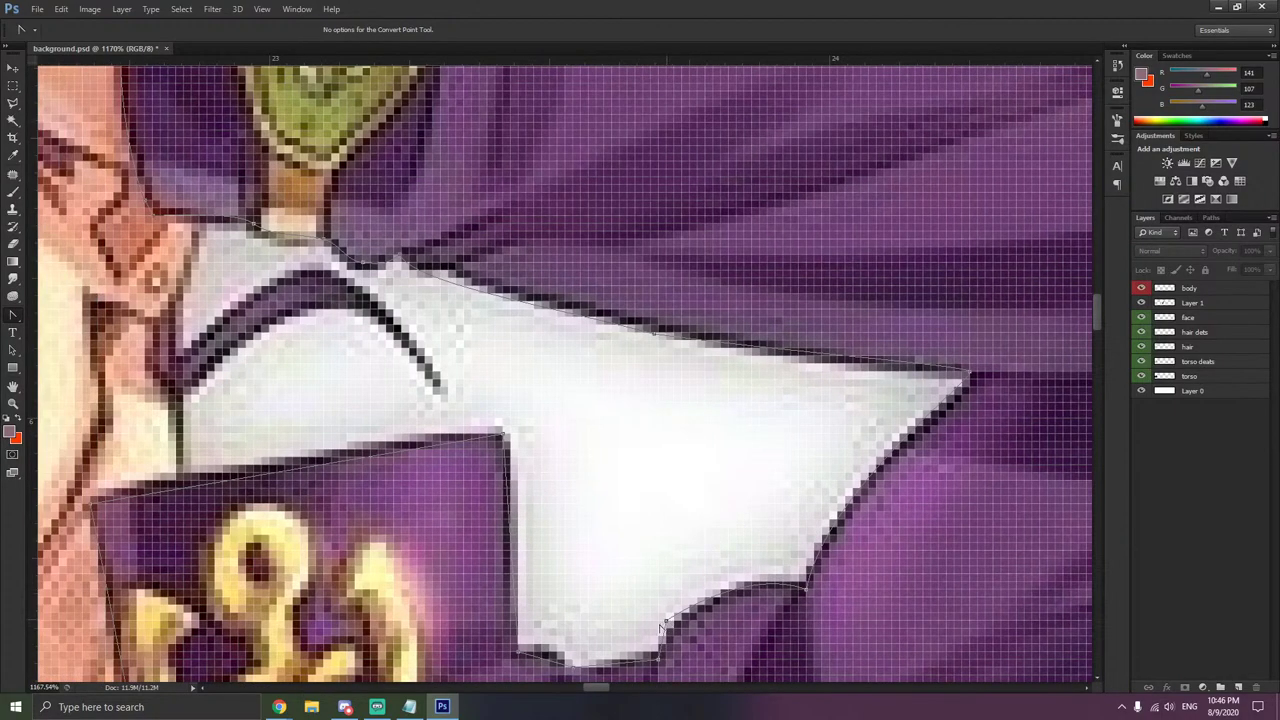
left_click_drag(661, 622, 664, 630)
scroll(632, 604, "left", 2)
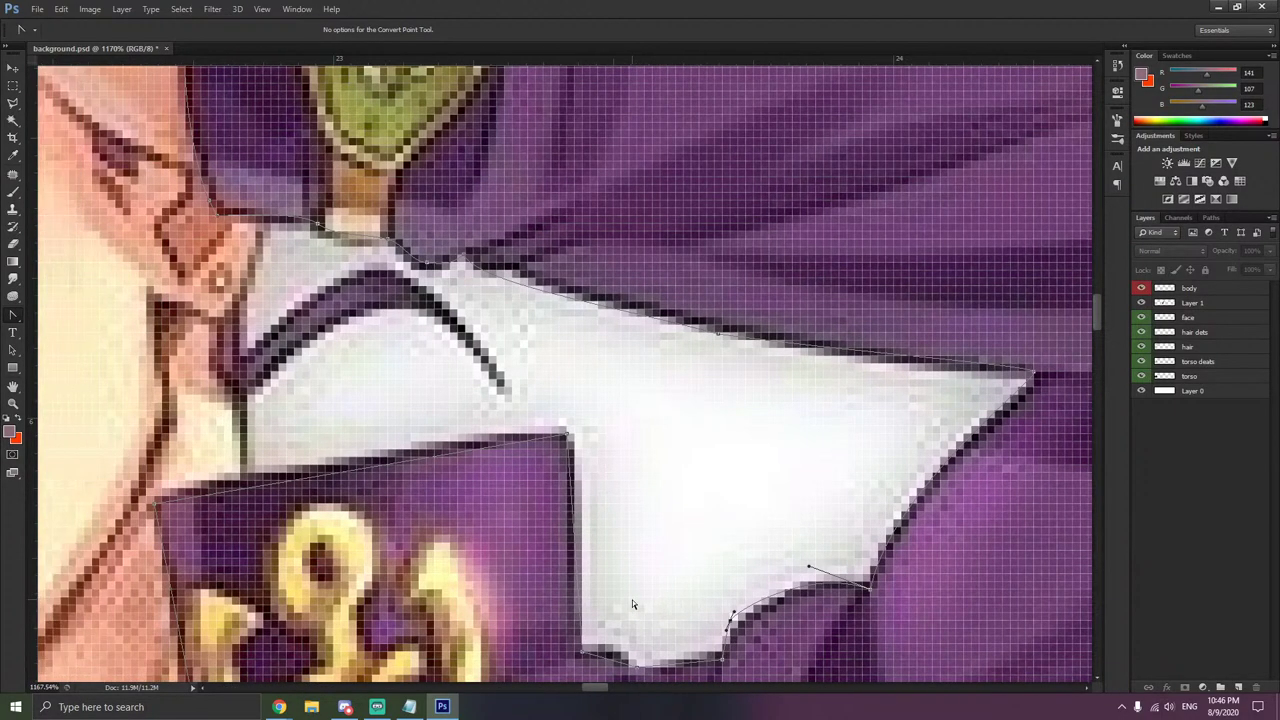
scroll(632, 599, "down", 2)
left_click_drag(646, 594, 590, 571)
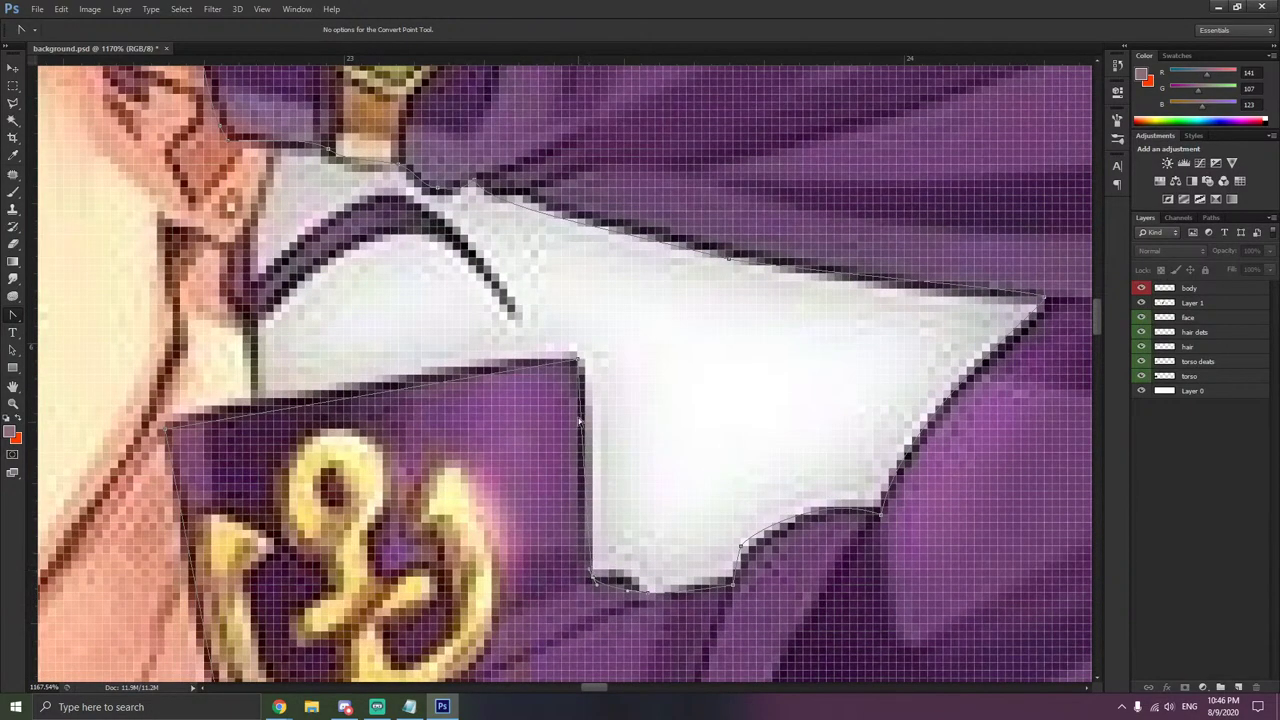
left_click_drag(577, 359, 558, 347)
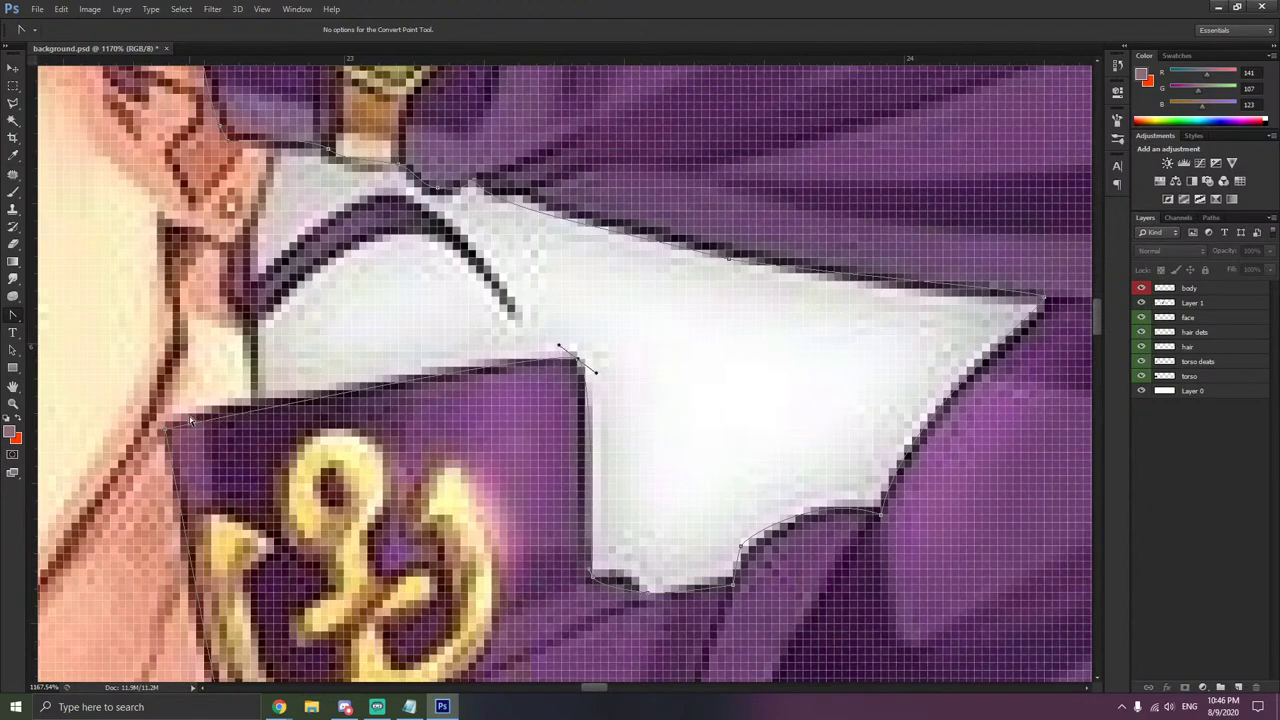
- Curve the anchor points down the inner edge of the anchor-emblem collar, from its upper inner corner to the bend beside the heart emblem
left_click_drag(166, 430, 151, 457)
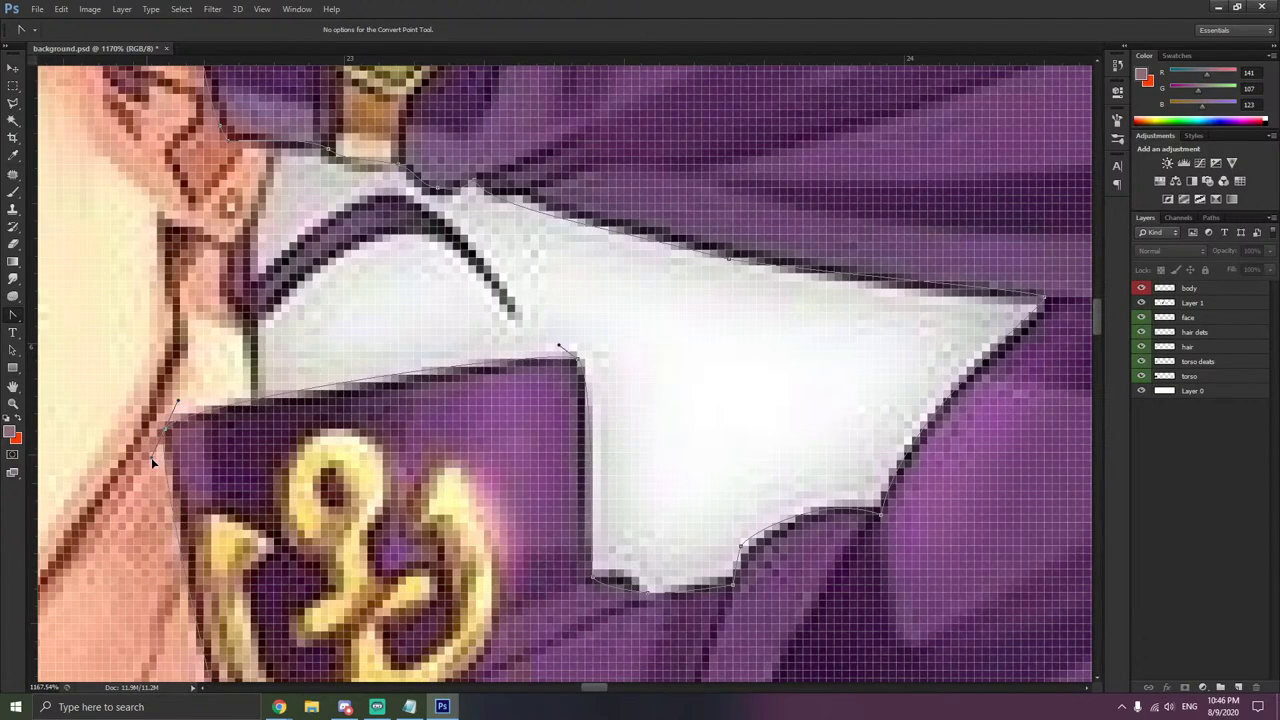
scroll(282, 463, "down", 3)
scroll(282, 463, "down", 3)
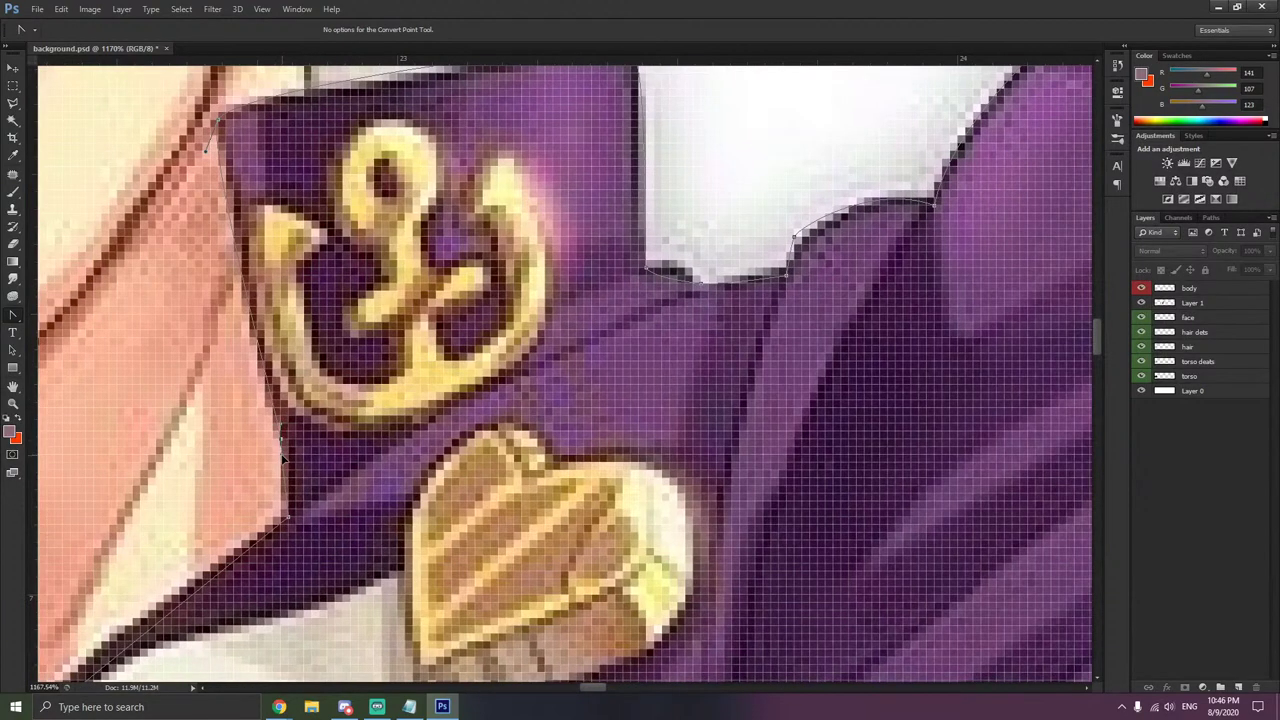
left_click_drag(288, 514, 245, 520)
- Shape the path from the collar bend down the neckline and along the upper edge of the blue shirt
scroll(230, 522, "down", 1)
scroll(200, 543, "left", 2)
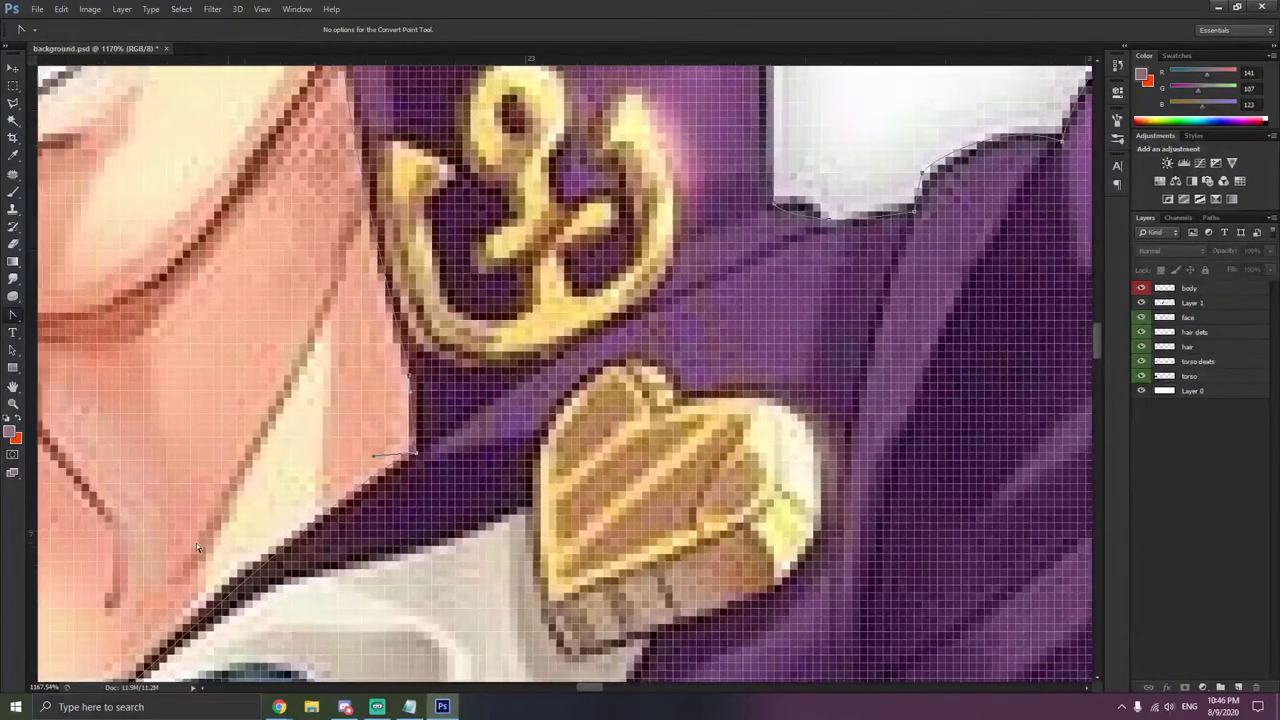
scroll(196, 543, "down", 3)
scroll(196, 543, "left", 1)
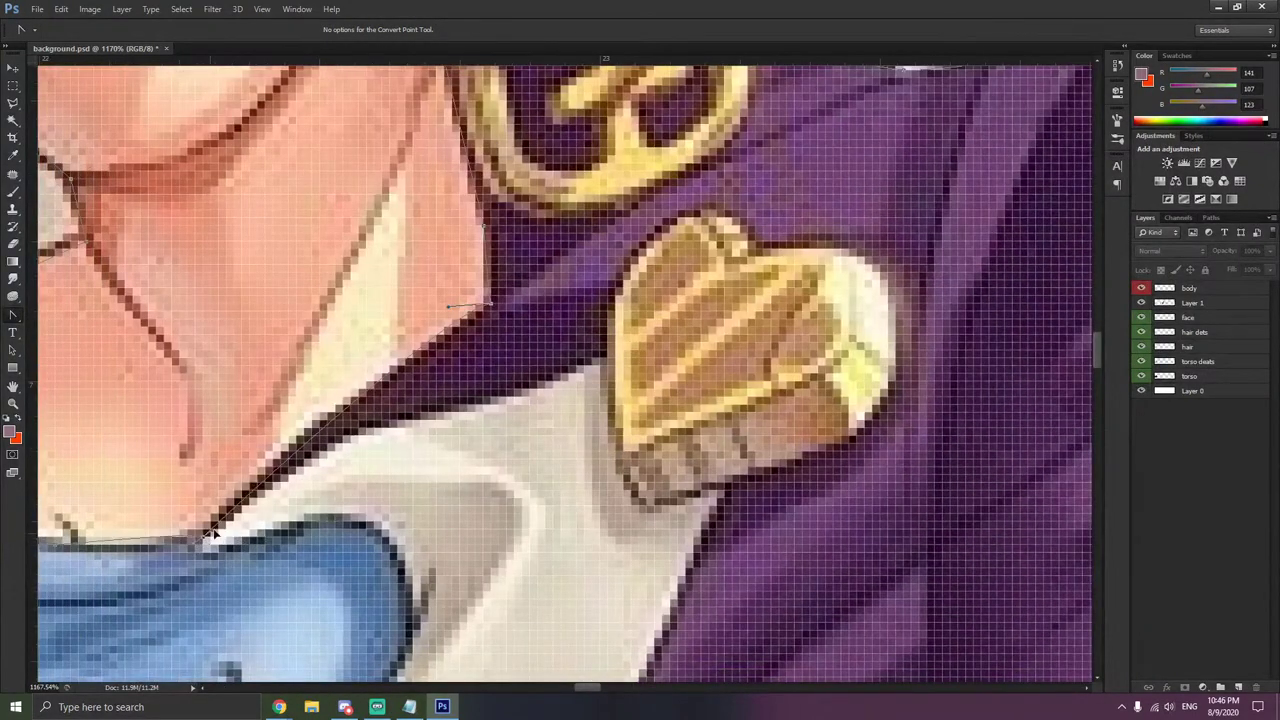
left_click_drag(210, 533, 170, 595)
left_click_drag(123, 577, 398, 543)
scroll(116, 519, "left", 3)
left_click_drag(283, 476, 293, 409)
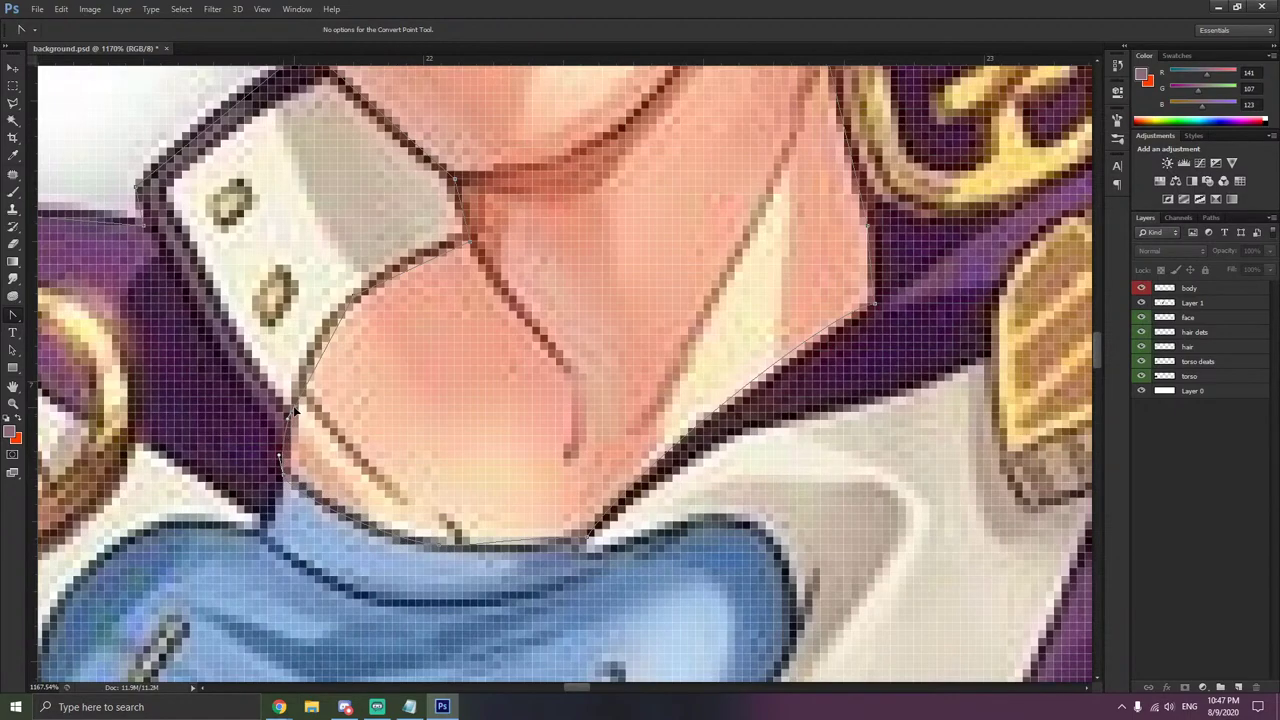
- Bend the path around the rounded neck edge beneath the white collar lining, up to the lining's inner tip
scroll(329, 362, "up", 1)
left_click_drag(355, 330, 406, 305)
mouse_move(472, 275)
left_mouse_down()
mouse_move(485, 250)
mouse_move(479, 279)
mouse_move(462, 252)
left_mouse_up()
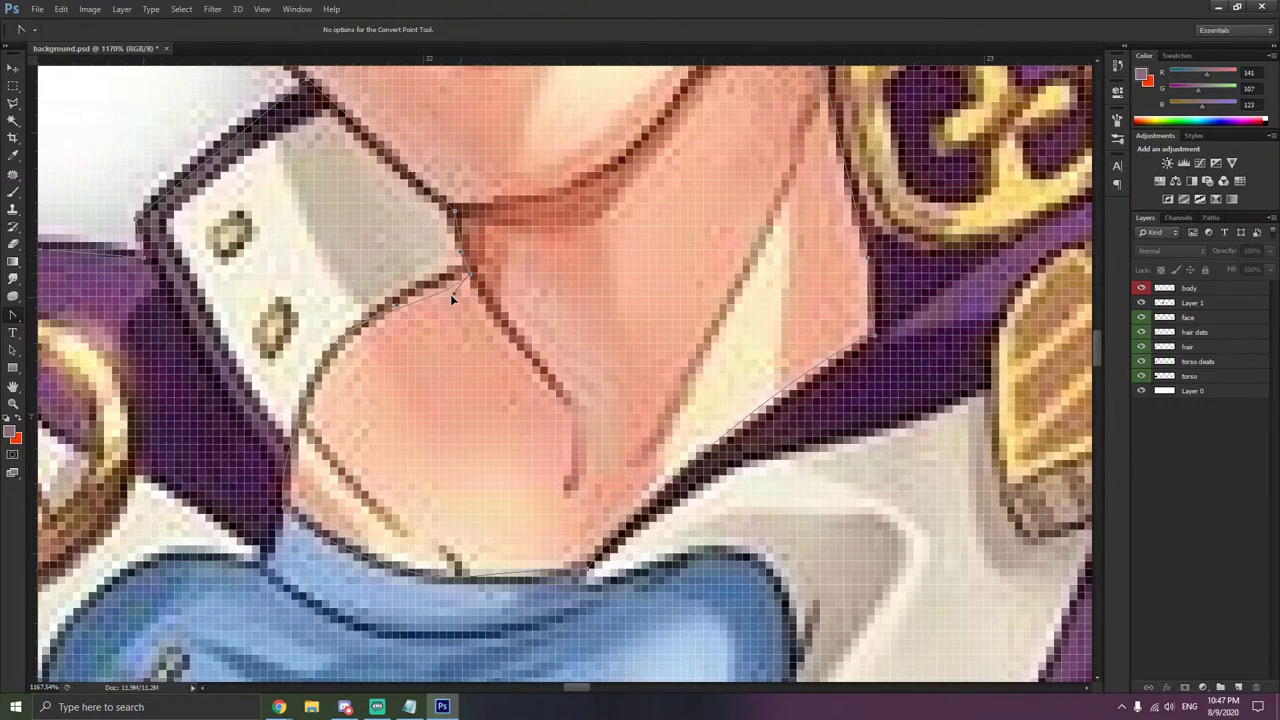
left_click_drag(450, 297, 434, 283)
- Curve the anchor points at the top of the white-lined collar by the jaw and at its outer corner
scroll(294, 284, "up", 1)
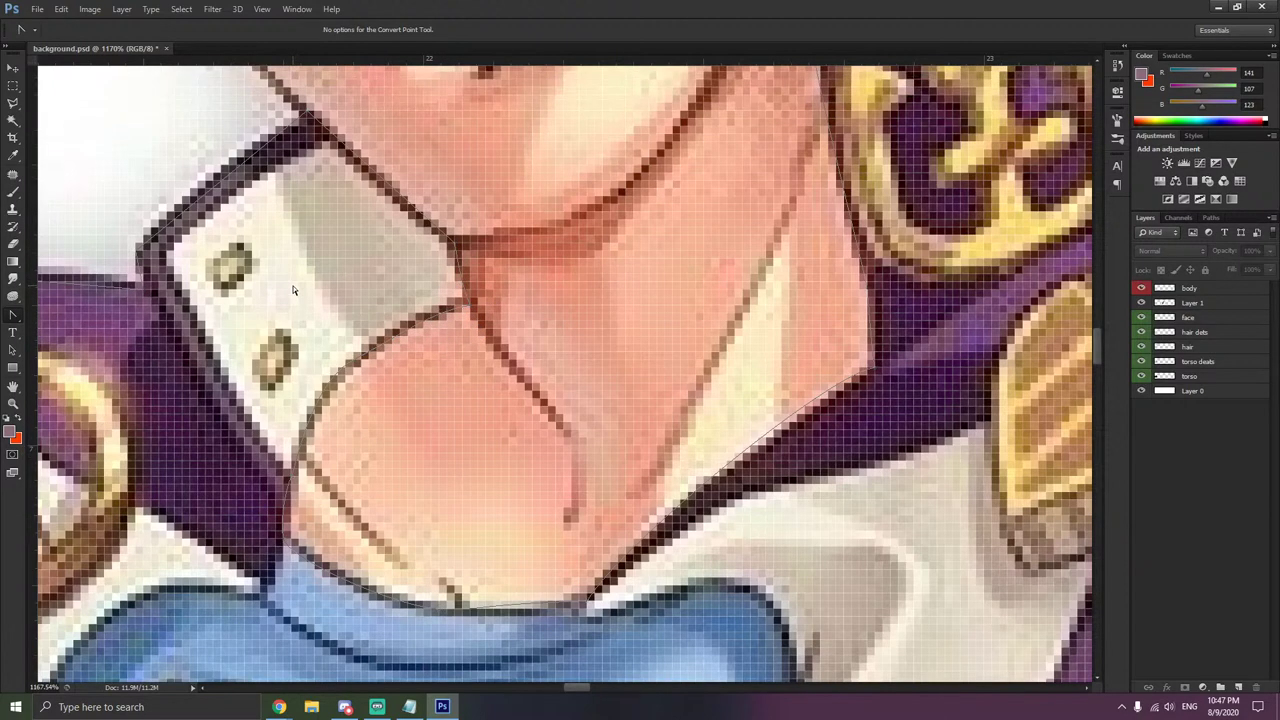
scroll(294, 284, "left", 4)
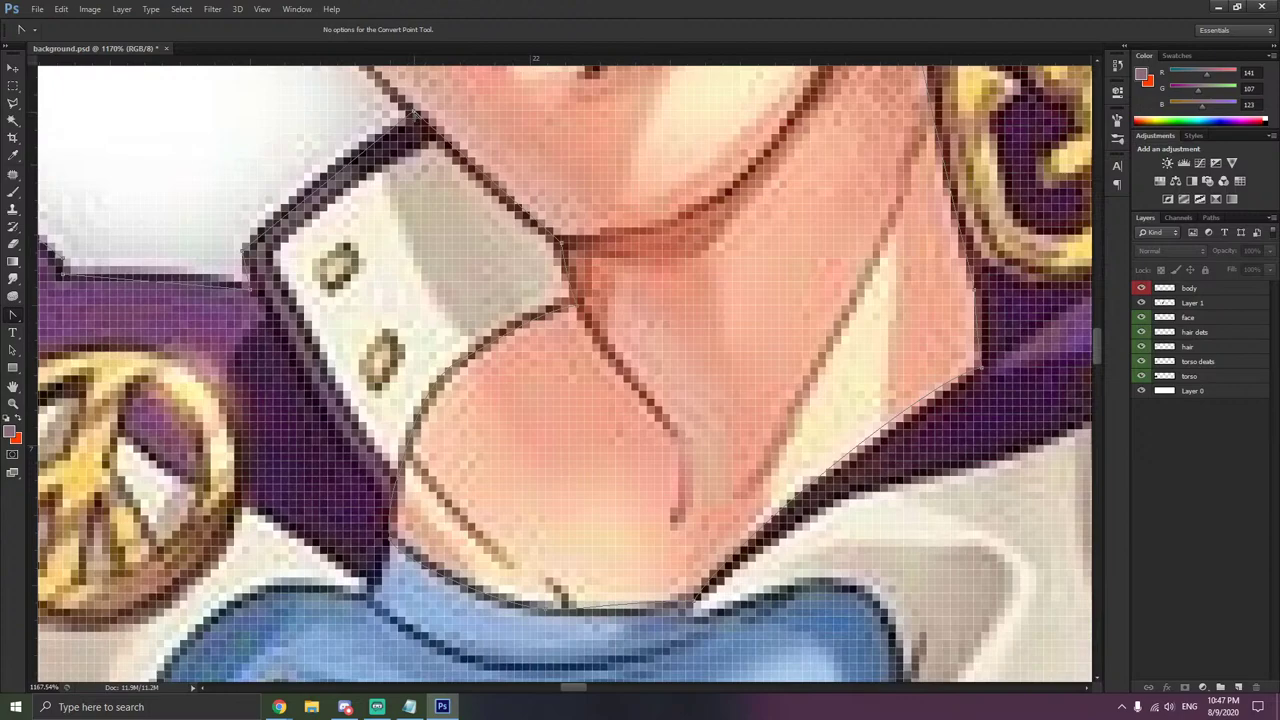
mouse_move(415, 113)
left_mouse_down()
mouse_move(399, 127)
mouse_move(394, 113)
left_mouse_up()
left_click_drag(245, 250, 243, 292)
- Refine the anchor points on the peak of the jacket fold above the peace emblem and the dip beside it
scroll(118, 255, "up", 3)
scroll(121, 268, "left", 7)
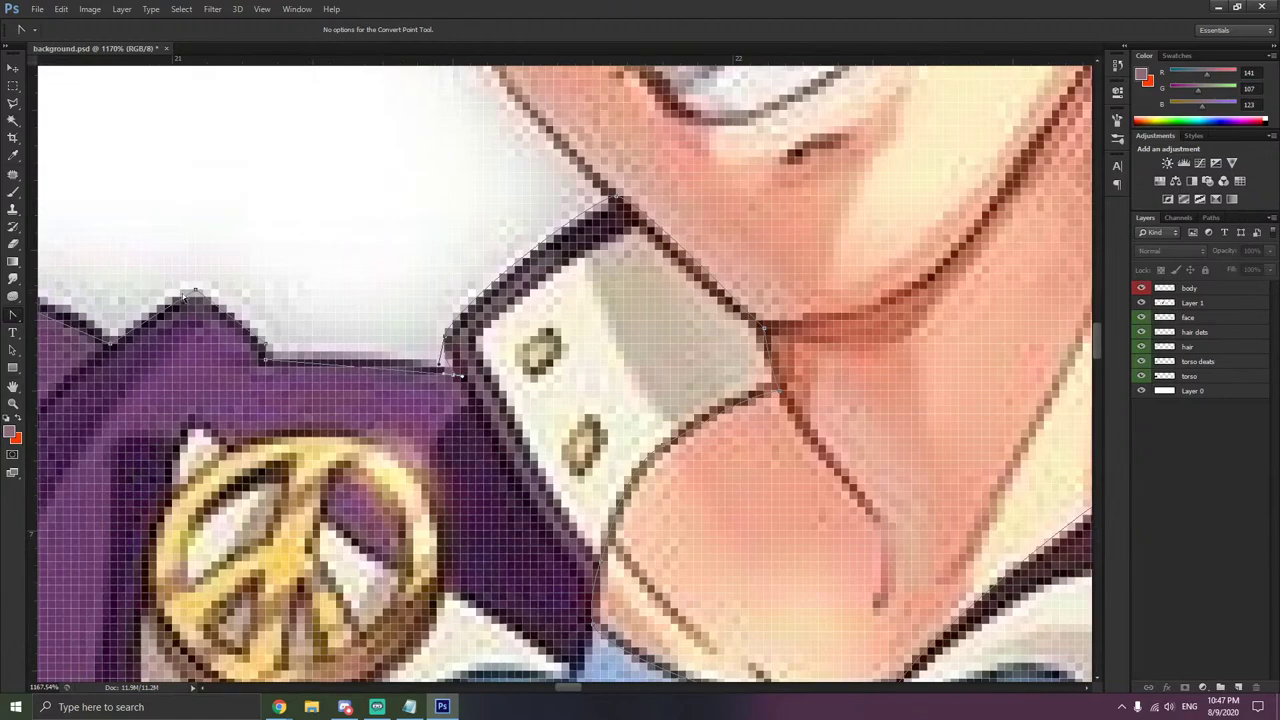
left_click_drag(195, 290, 187, 290)
left_click_drag(266, 346, 256, 338)
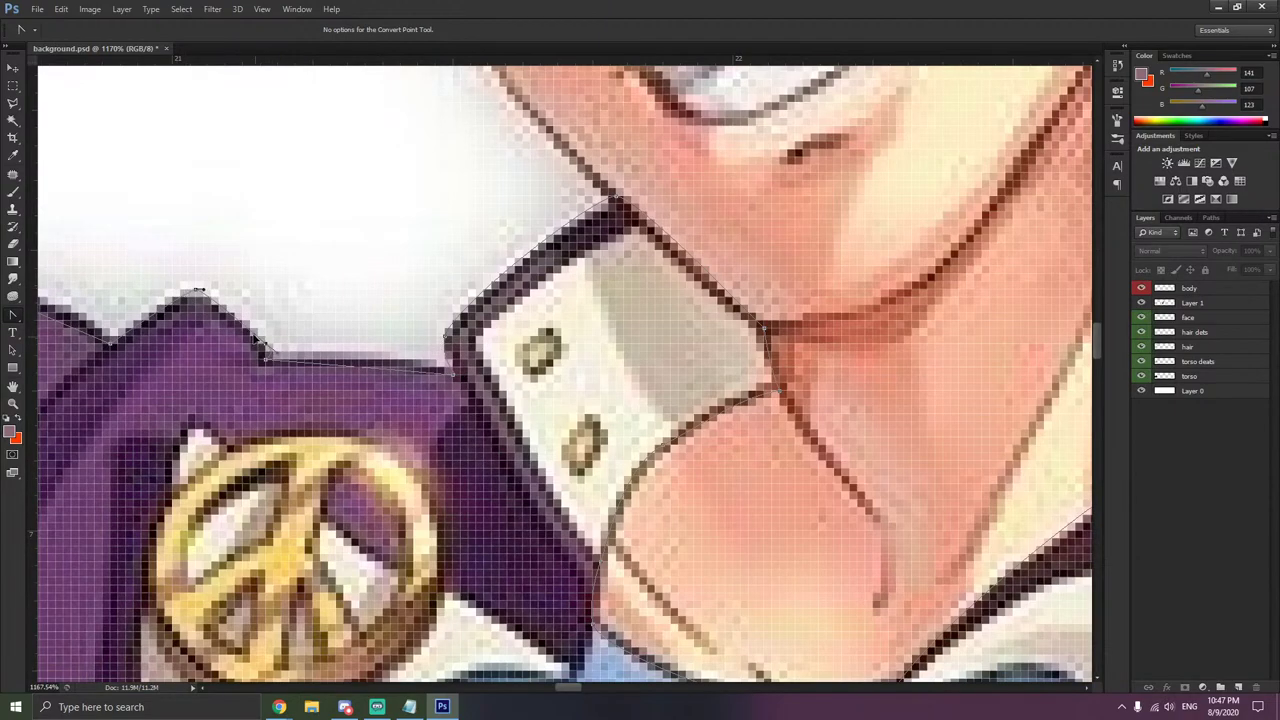
left_click(267, 359)
- Smooth the path over the broad shoulder hump, adjusting the fold junction at each end of it
scroll(252, 348, "left", 5)
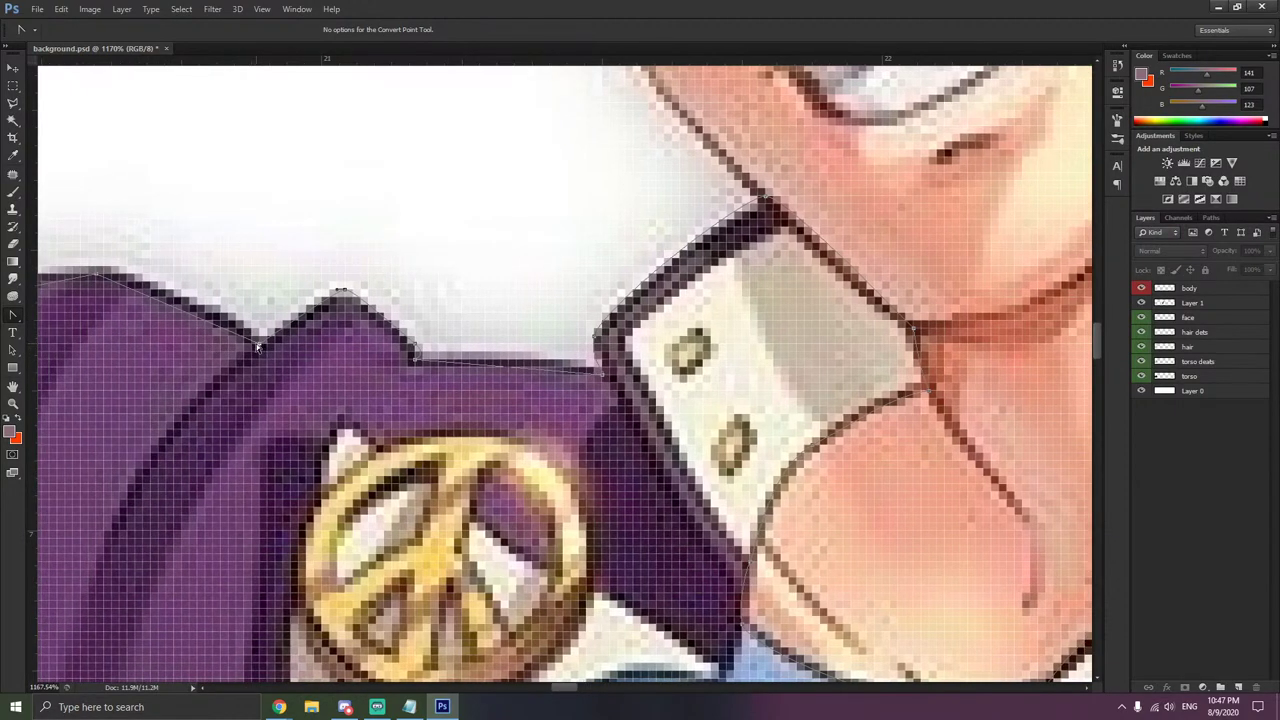
left_click_drag(259, 345, 251, 344)
left_click_drag(96, 279, 113, 258)
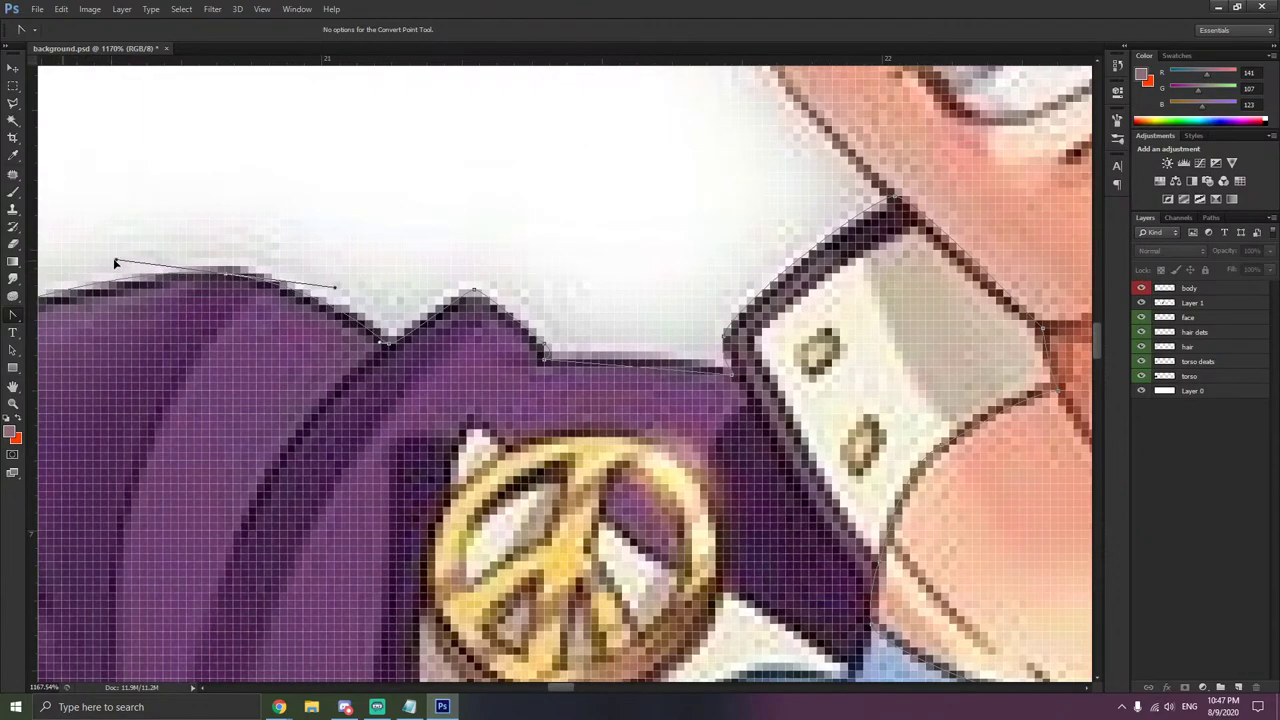
left_click(100, 242)
scroll(98, 245, "left", 6)
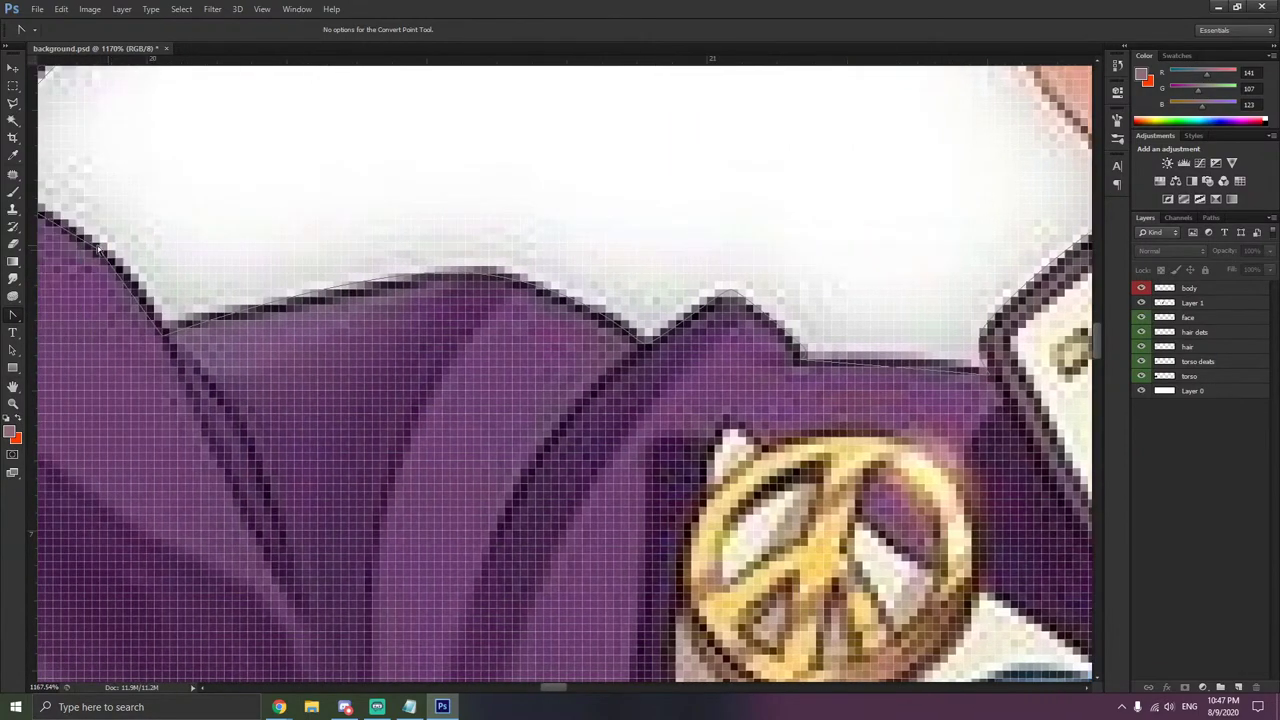
left_click_drag(179, 334, 168, 323)
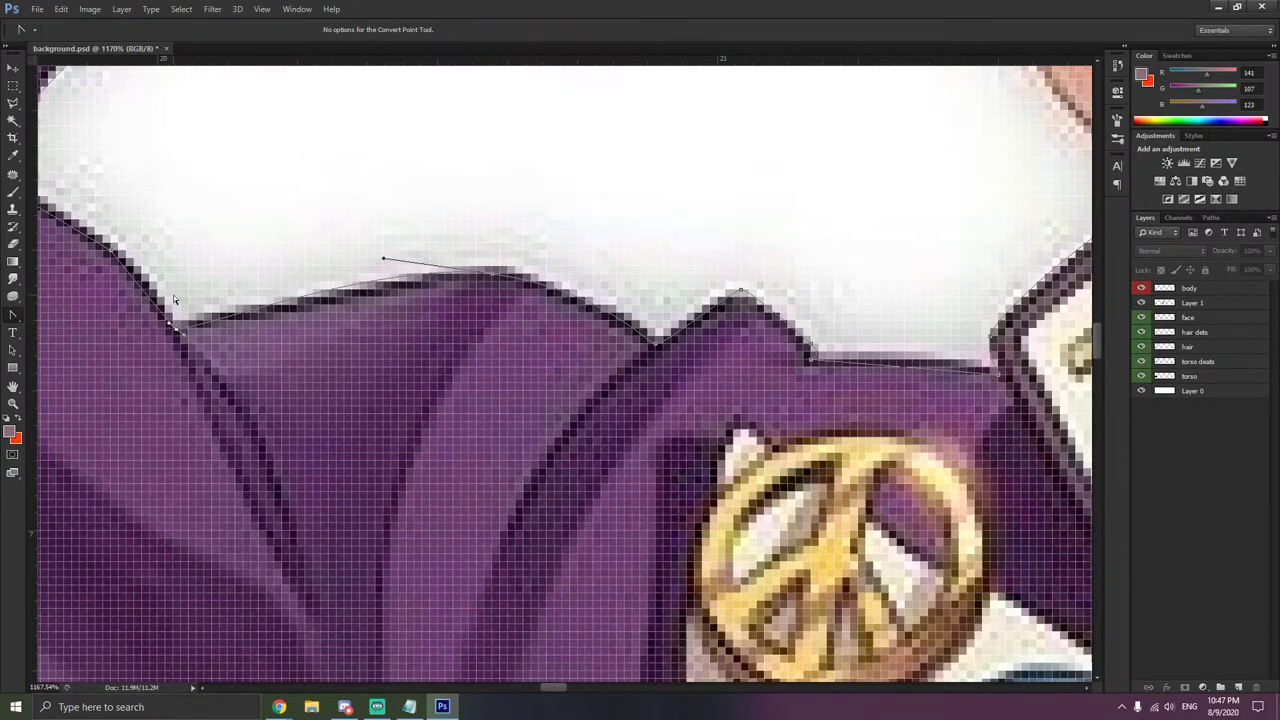
- Curve the path from the inner elbow of the peace-emblem-side arm up the forearm's underside to the gold-banded cuff
scroll(175, 303, "up", 3)
scroll(180, 309, "left", 2)
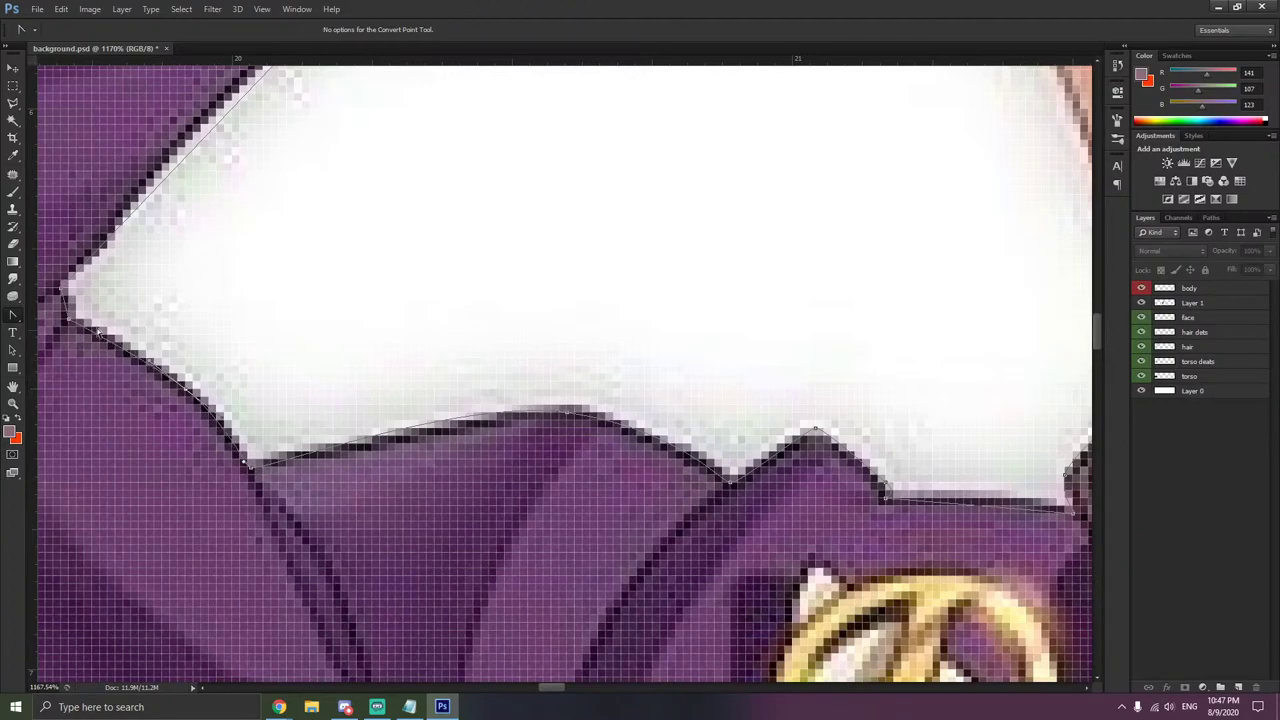
left_click_drag(62, 288, 118, 187)
scroll(200, 210, "up", 5)
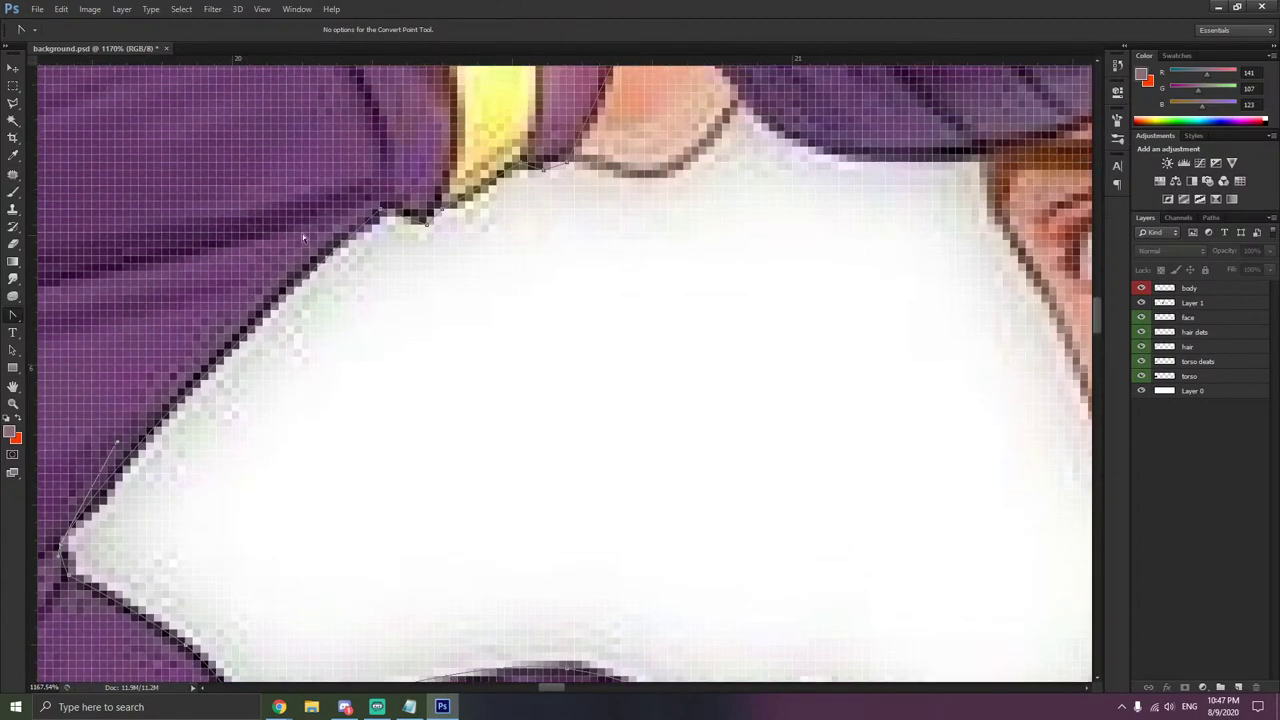
left_click_drag(381, 209, 449, 202)
left_click_drag(545, 170, 572, 170)
- Delete the surplus anchor point on the cuff's lower edge and adjust the neighbouring point beside the wrist
scroll(573, 170, "up", 5)
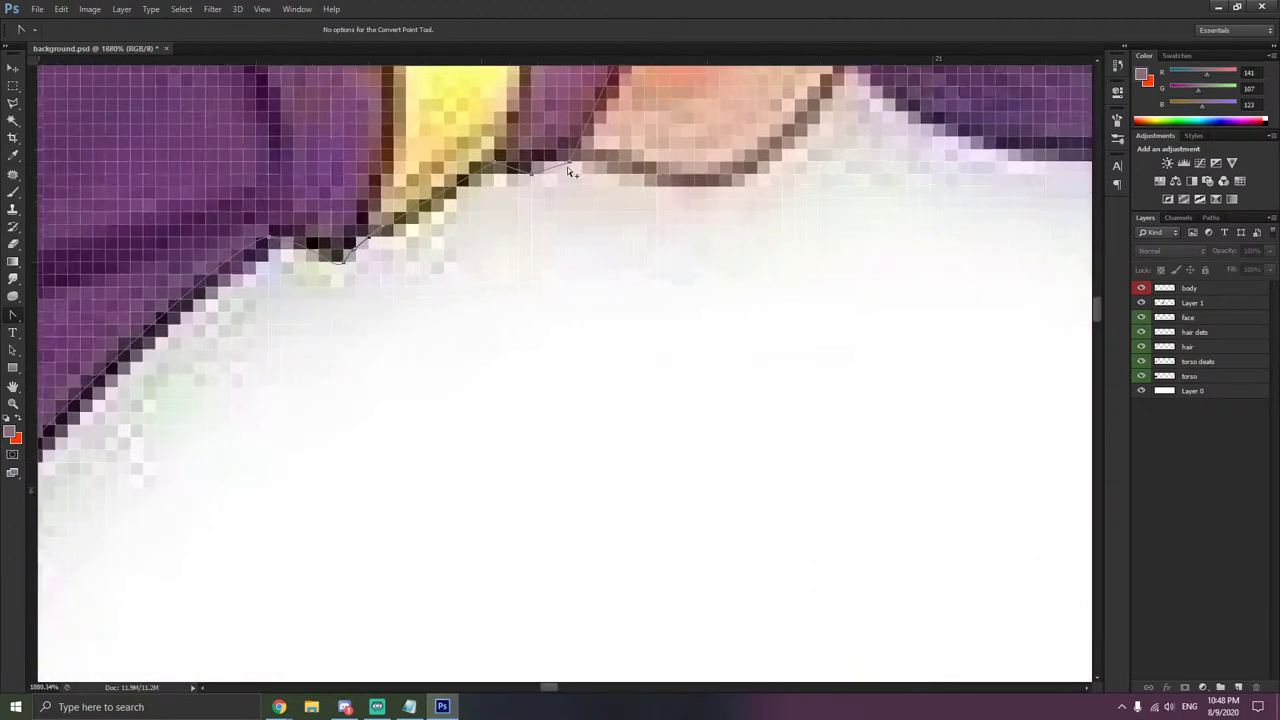
right_click(578, 162)
right_click(516, 179)
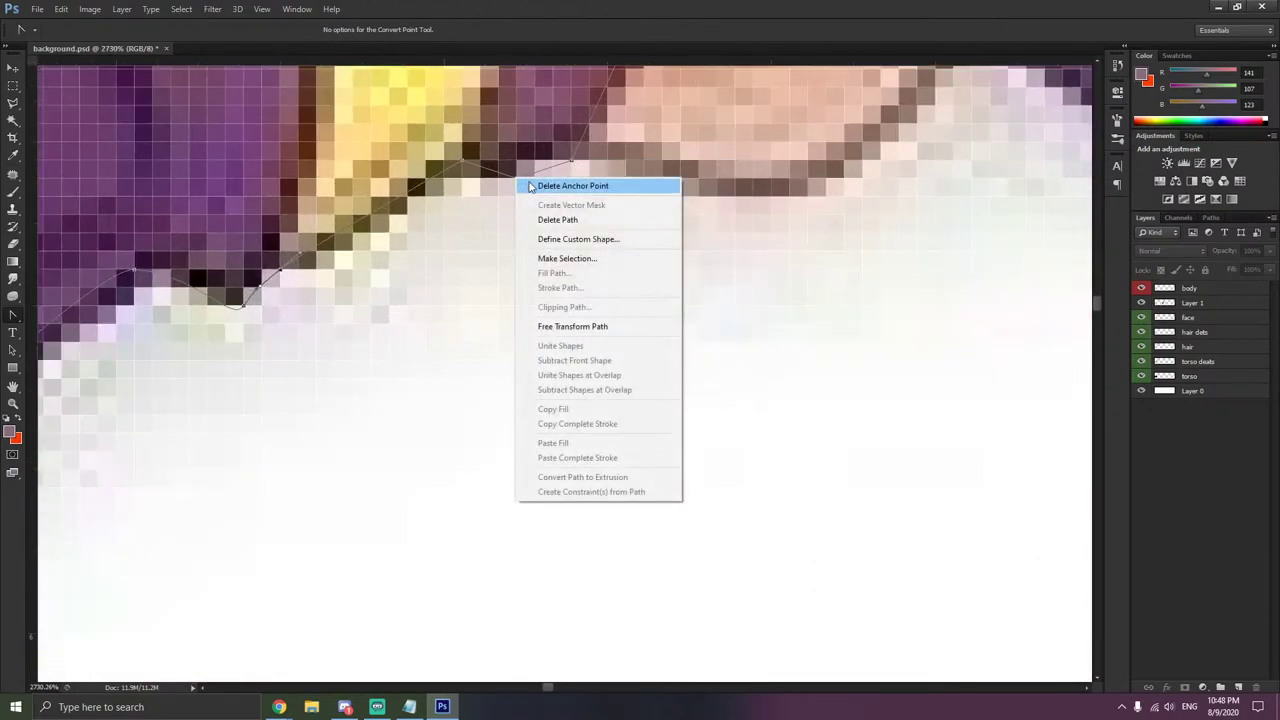
left_click(545, 187)
left_click_drag(573, 160, 588, 158)
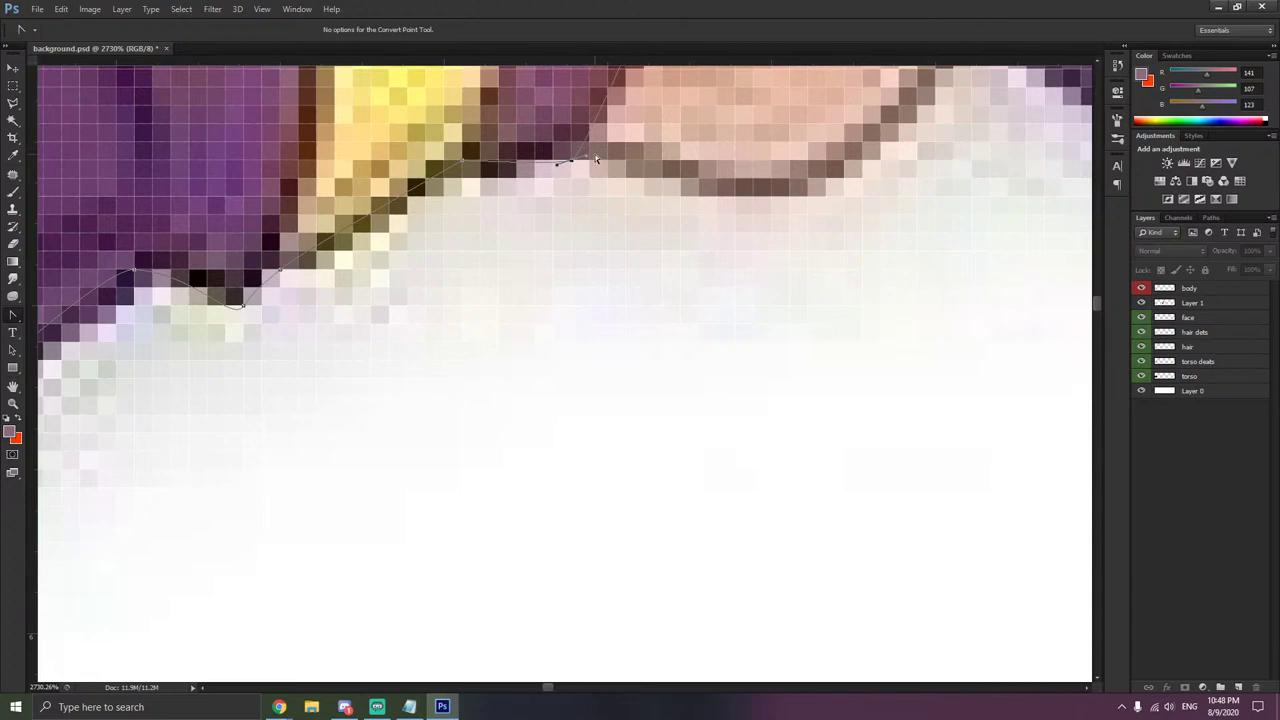
key("alt+Tab")
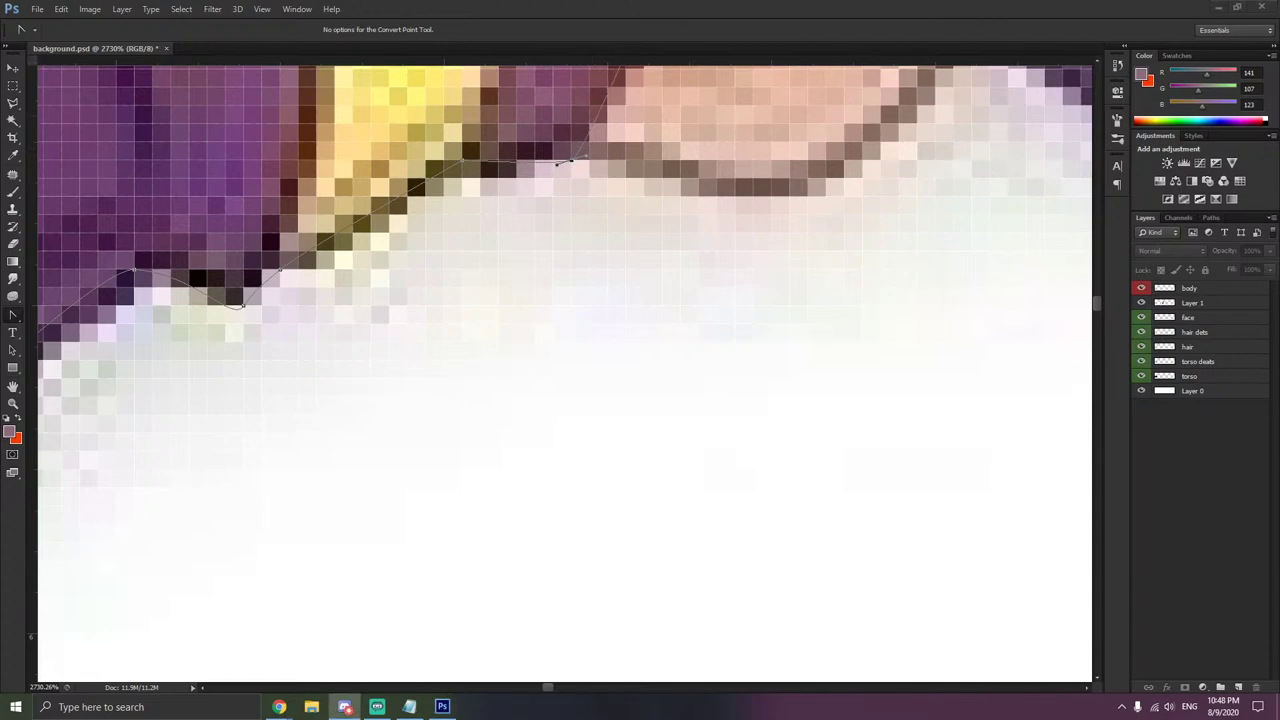
key("alt+Tab")
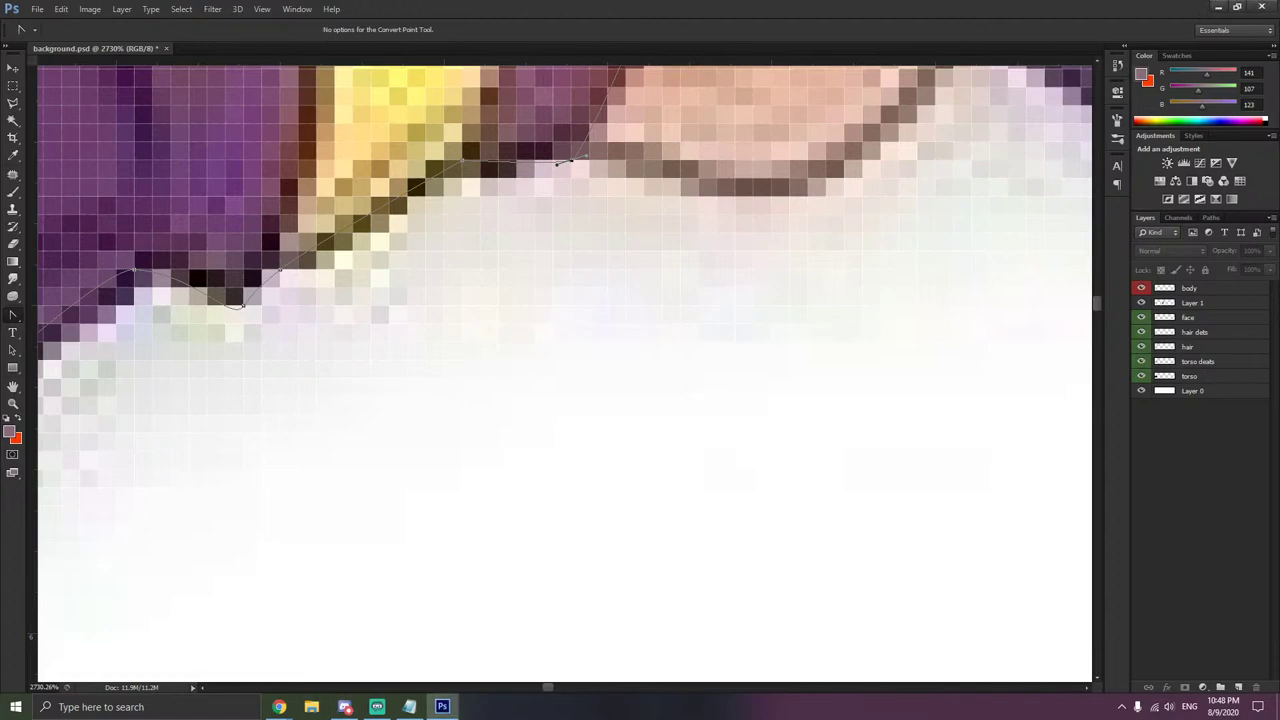
- Curve the anchor points along the cuff opening beside the wrist to follow its dark rounded outline
scroll(846, 345, "up", 6)
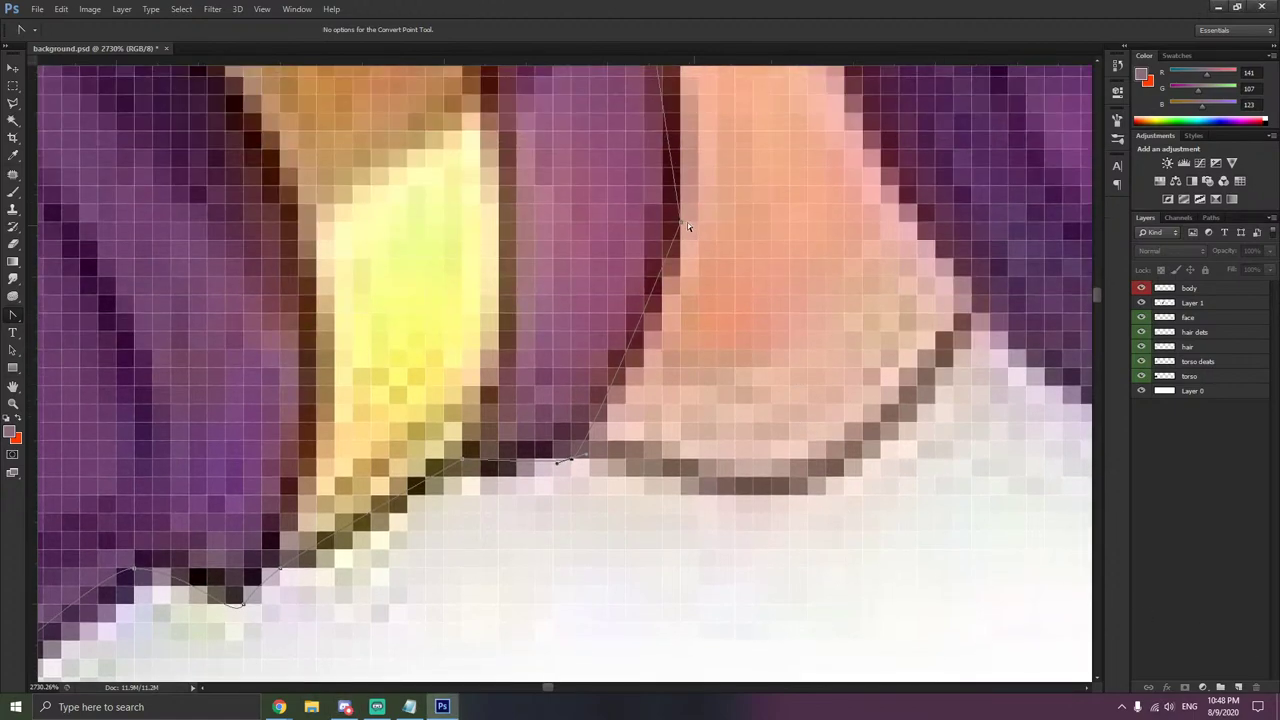
left_click_drag(684, 234, 680, 118)
scroll(669, 135, "up", 7)
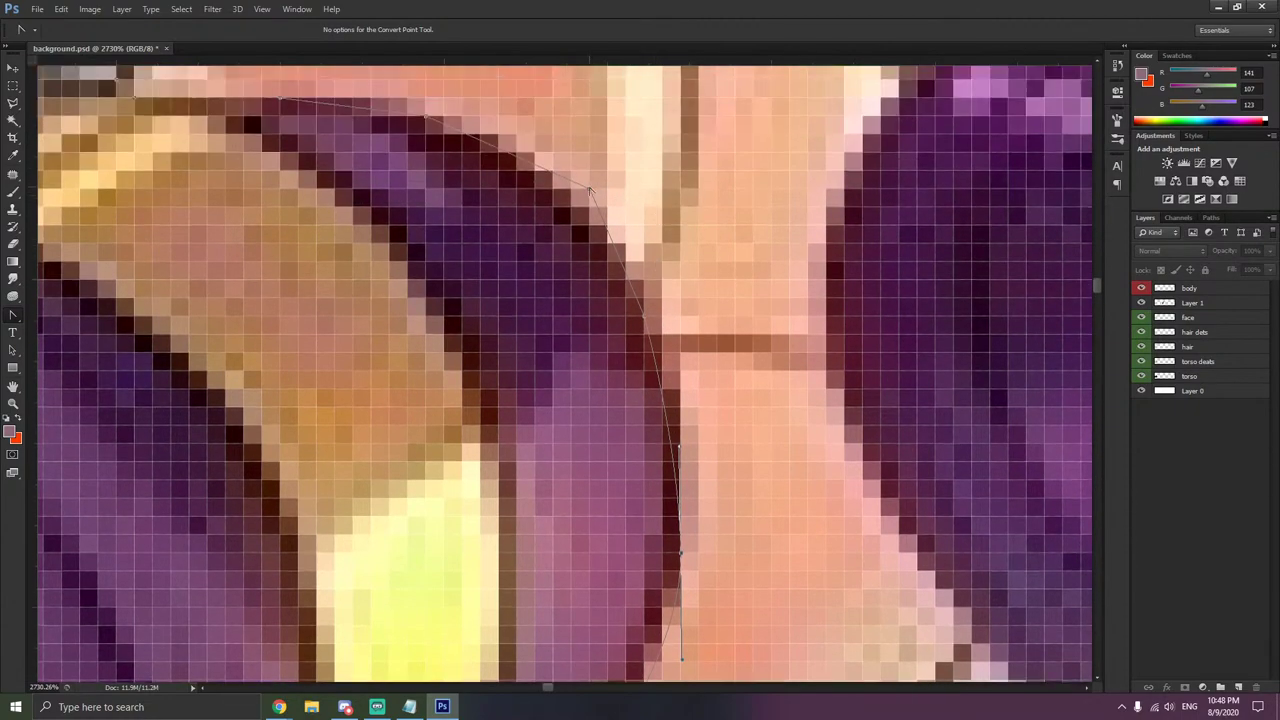
left_click_drag(590, 190, 546, 137)
left_click_drag(590, 190, 582, 210)
left_click_drag(641, 320, 631, 279)
- Delete the extra anchor point at the top of the gold cuff band and smooth the path over that edge
scroll(540, 262, "up", 3)
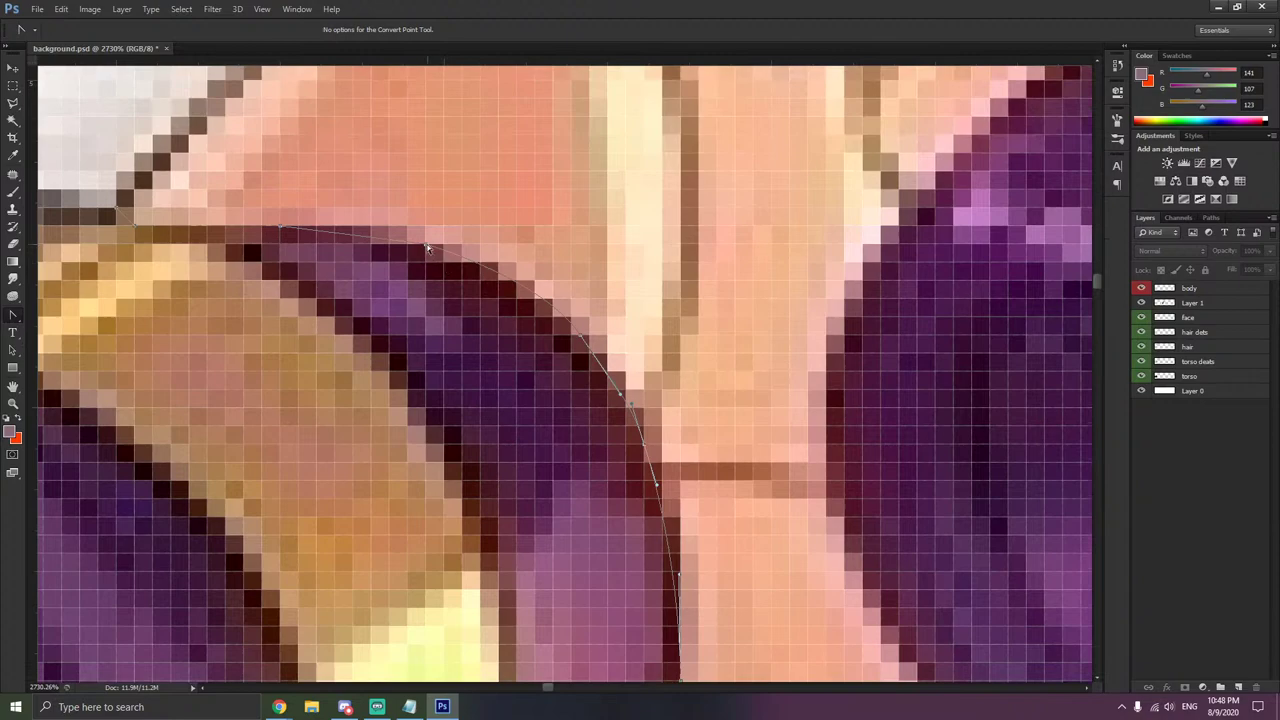
scroll(426, 247, "left", 5)
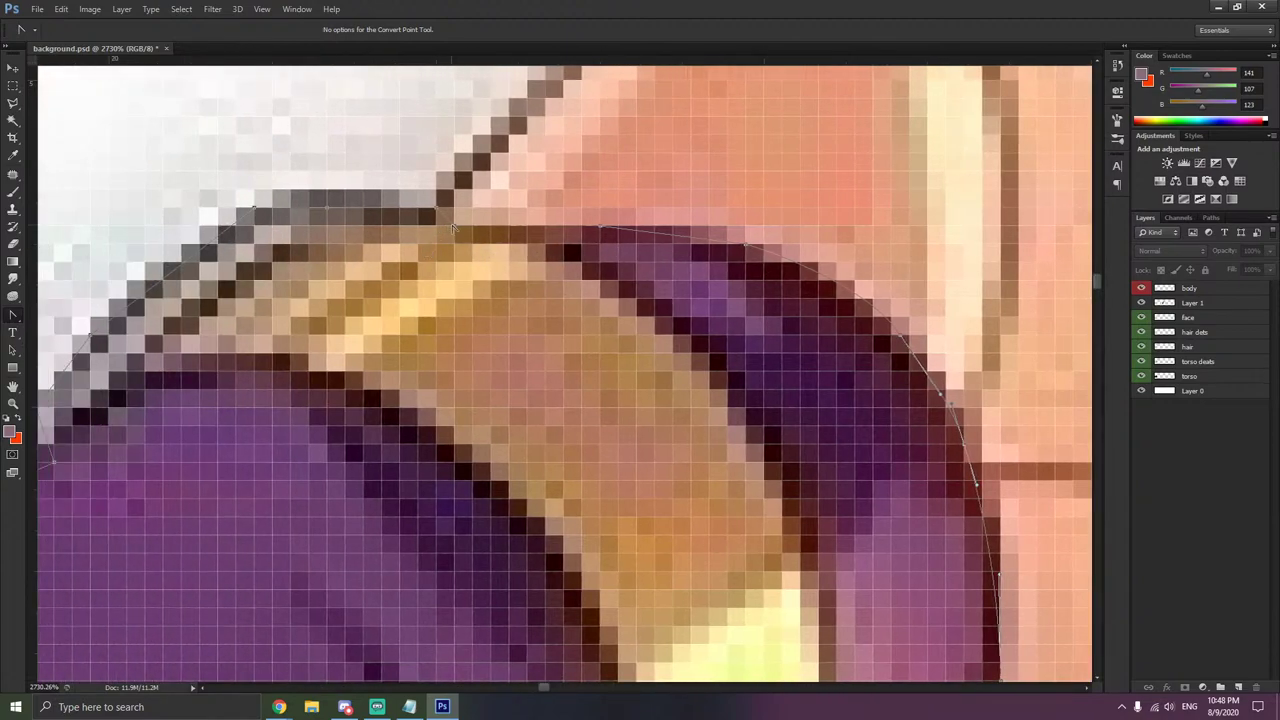
left_click_drag(453, 226, 431, 225)
right_click(436, 209)
left_click(465, 221)
left_click_drag(491, 243, 457, 230)
left_click_drag(327, 209, 239, 268)
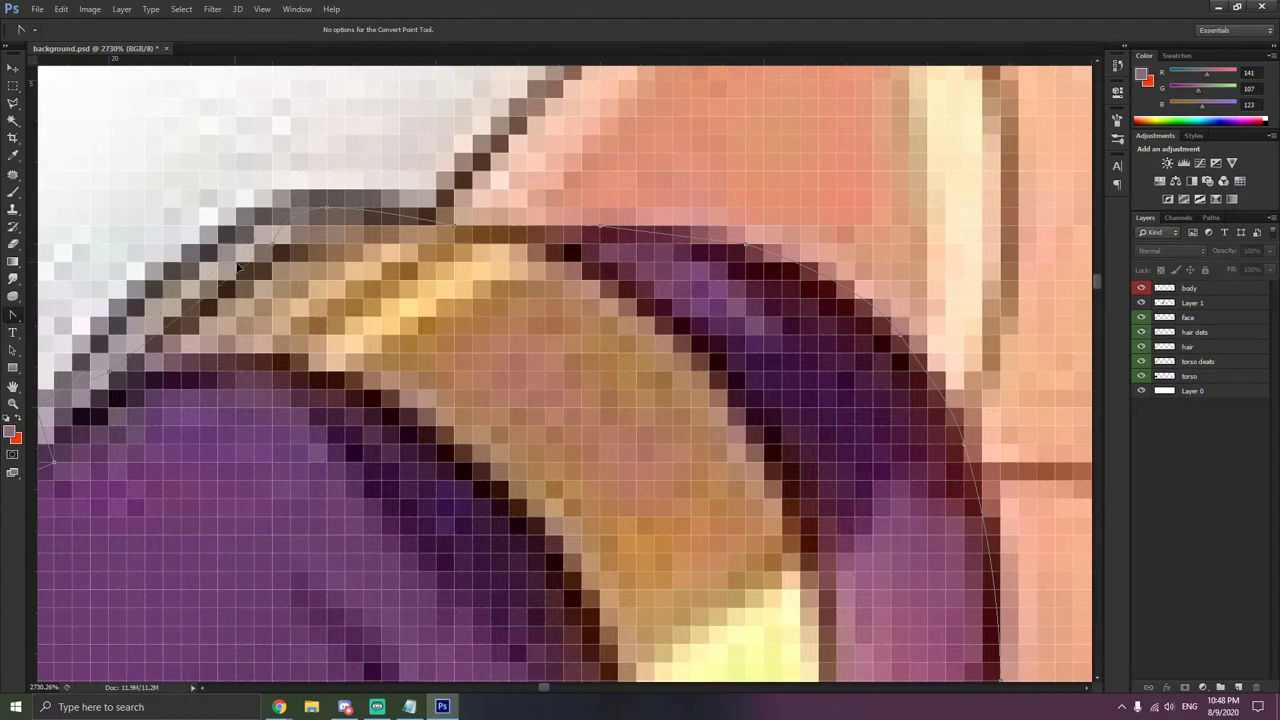
left_click(328, 209)
left_click_drag(332, 213, 332, 224)
mouse_move(419, 242)
left_mouse_down()
mouse_move(362, 239)
mouse_move(455, 242)
mouse_move(424, 225)
left_mouse_up()
- Reshape the path where the gold band's outer edge meets the sleeve, deleting the surplus anchor point there
scroll(328, 251, "down", 5)
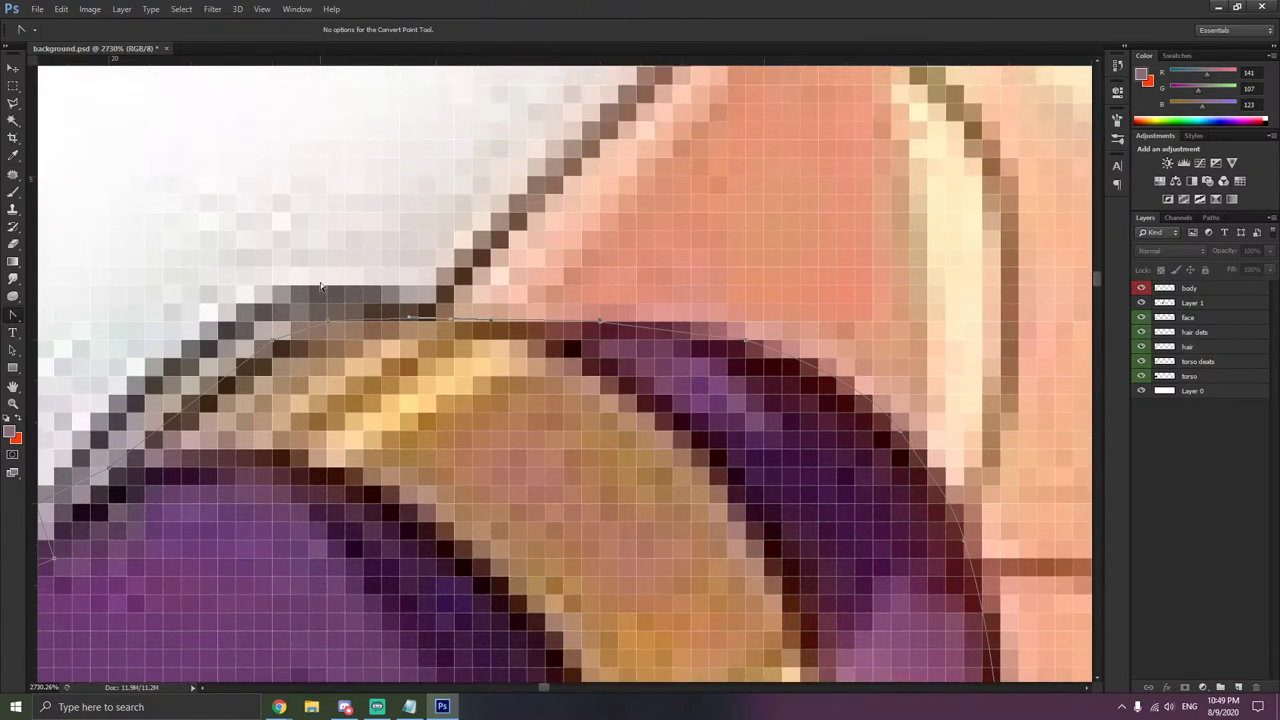
scroll(318, 356, "left", 3)
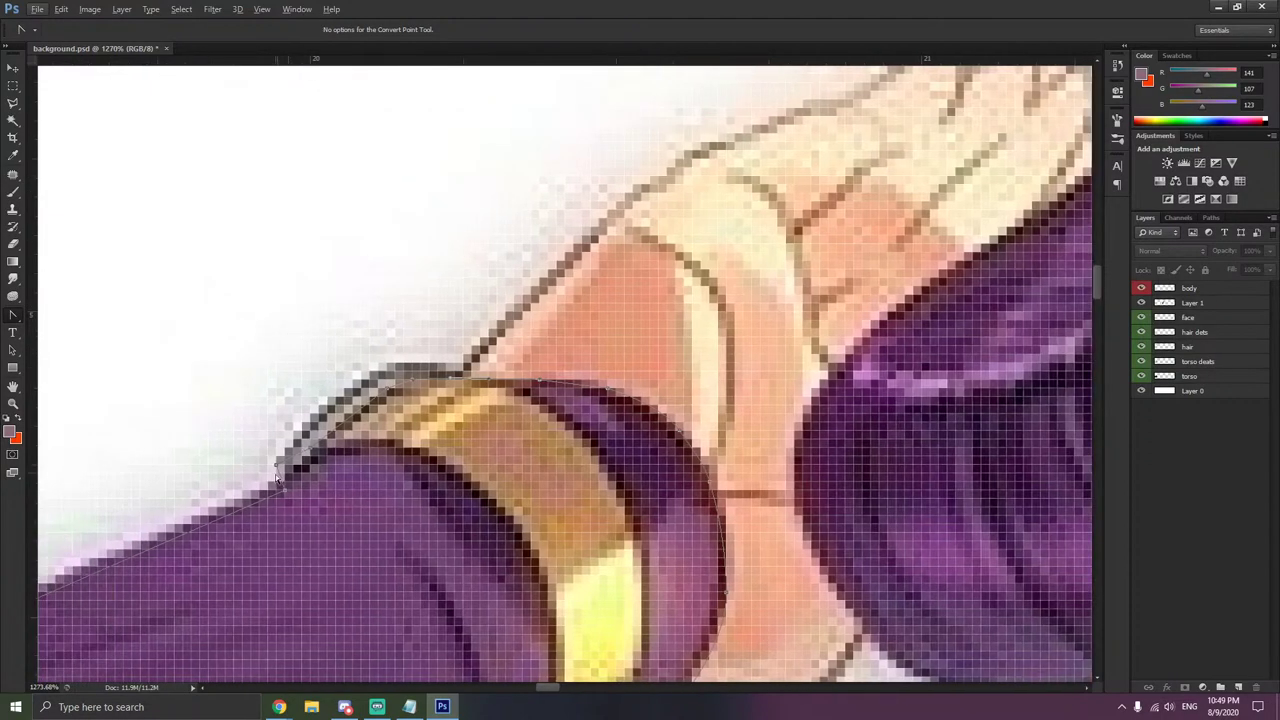
scroll(326, 498, "up", 9)
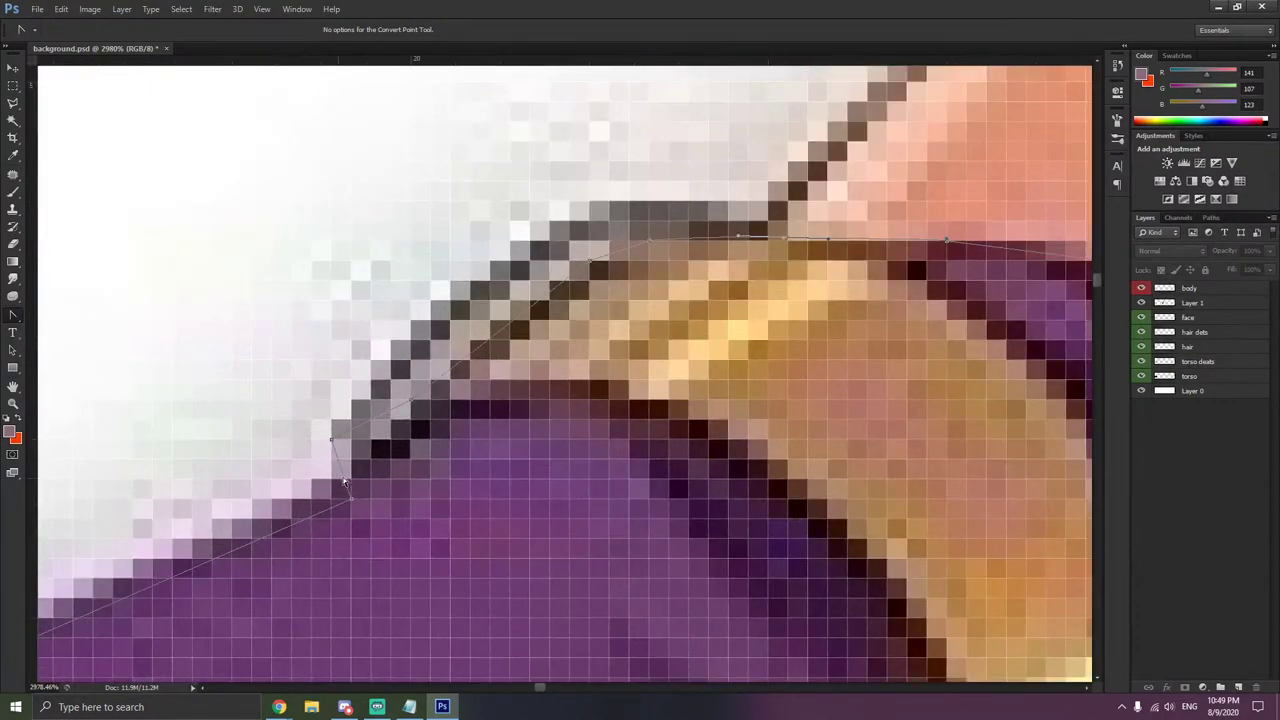
left_click_drag(349, 486, 314, 468)
left_click_drag(333, 421, 393, 415)
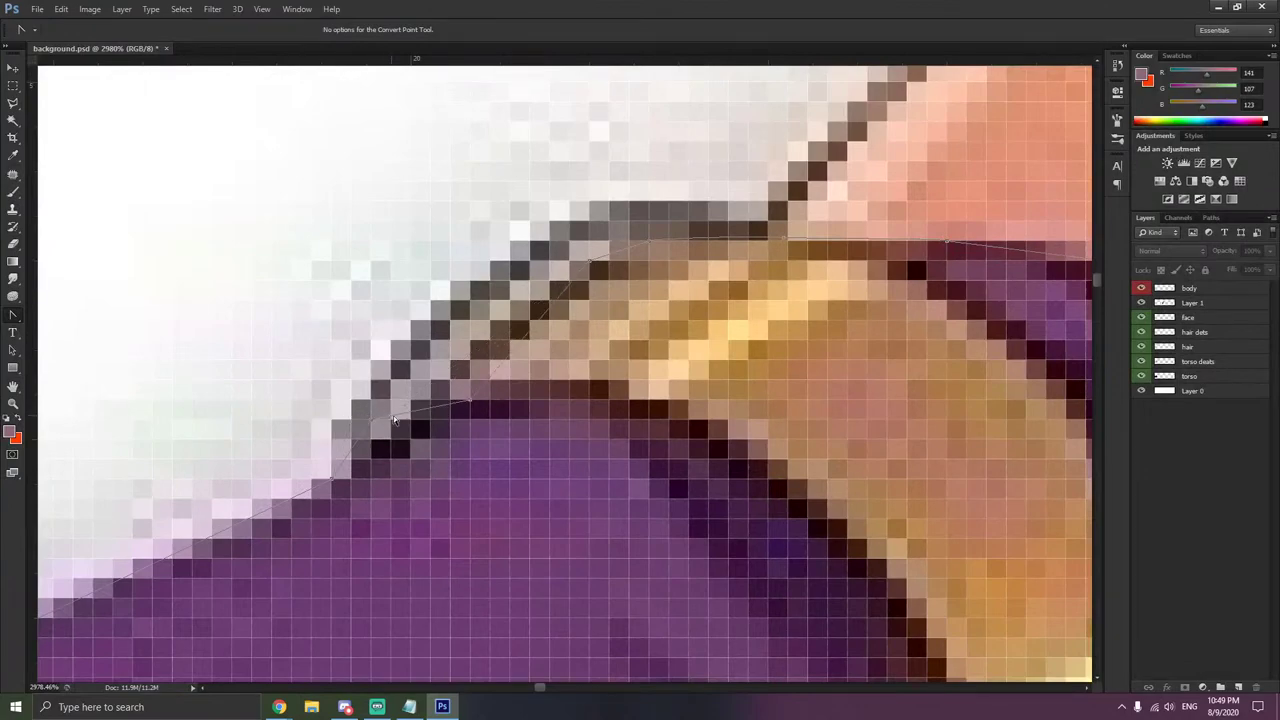
right_click(470, 404)
left_click(533, 92)
left_click_drag(372, 425, 398, 425)
- Move the anchor point on the forearm sleeve's upper edge onto the outline and align both of its handles with the slope
scroll(260, 522, "down", 3)
scroll(258, 526, "left", 1)
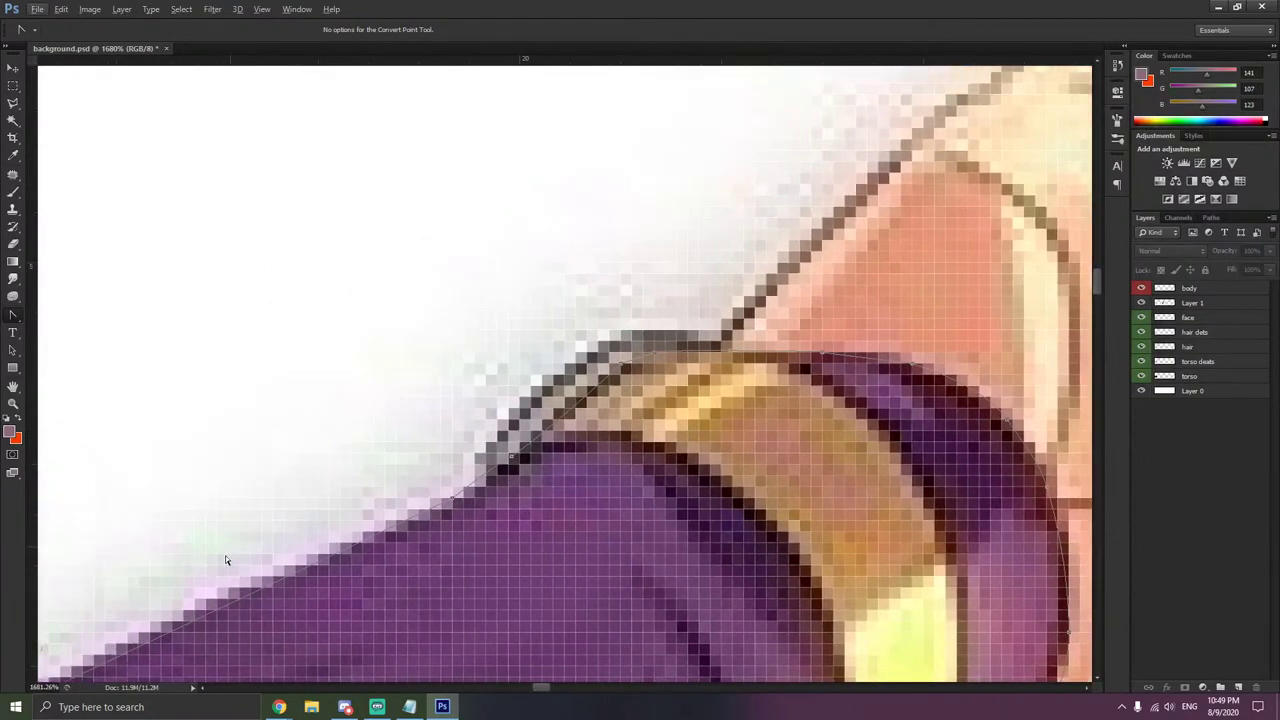
scroll(212, 550, "down", 3)
scroll(196, 550, "left", 3)
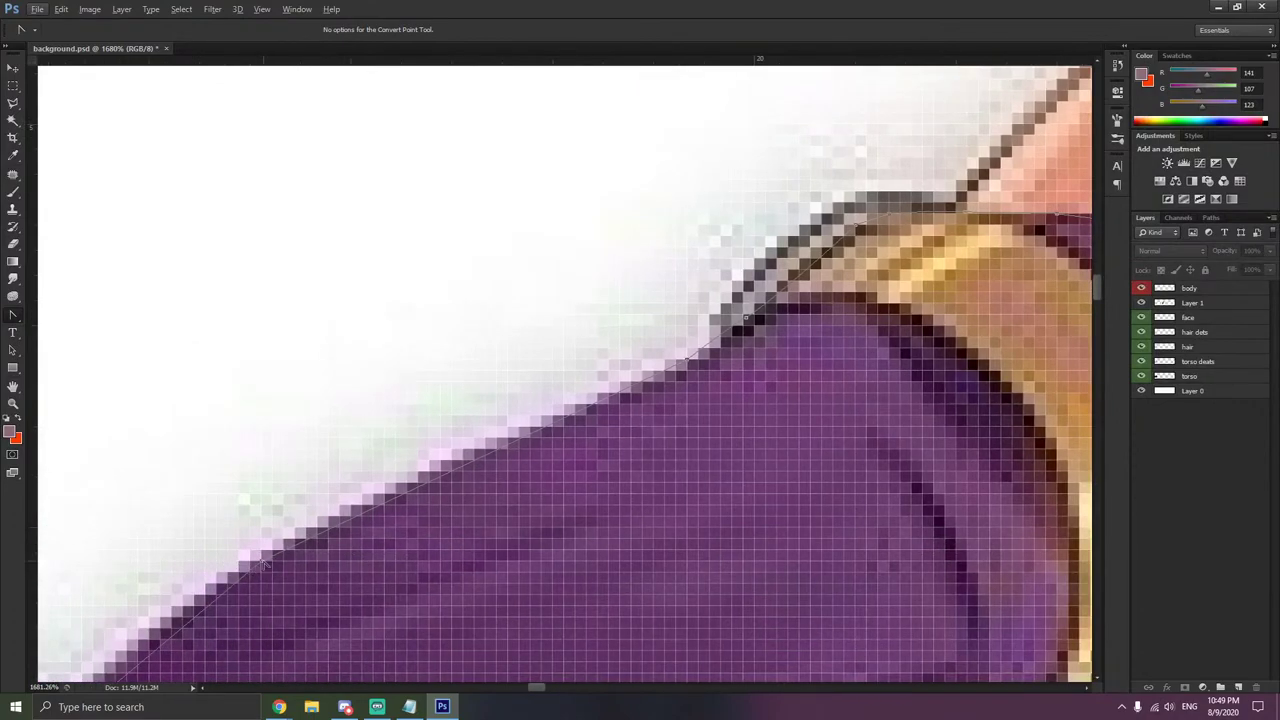
left_click_drag(261, 562, 180, 588)
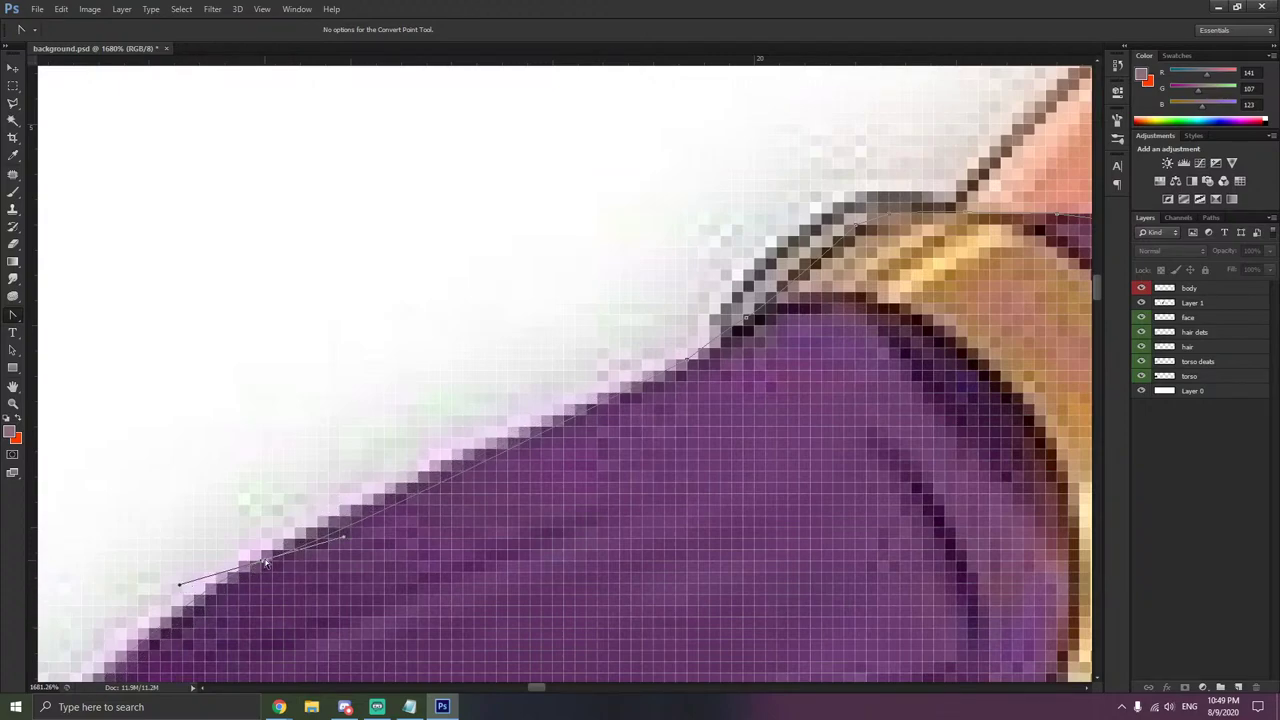
left_click_drag(262, 565, 266, 548)
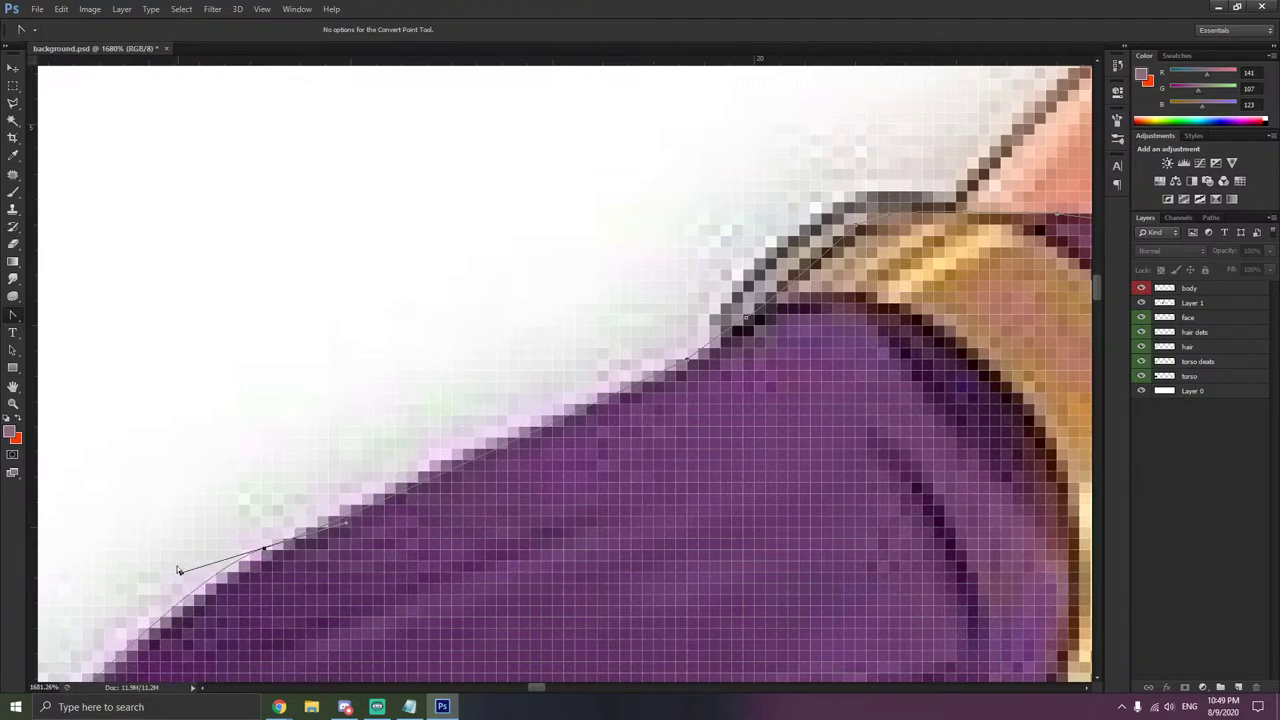
left_click_drag(182, 575, 176, 596)
left_click_drag(349, 522, 358, 500)
scroll(233, 504, "left", 6)
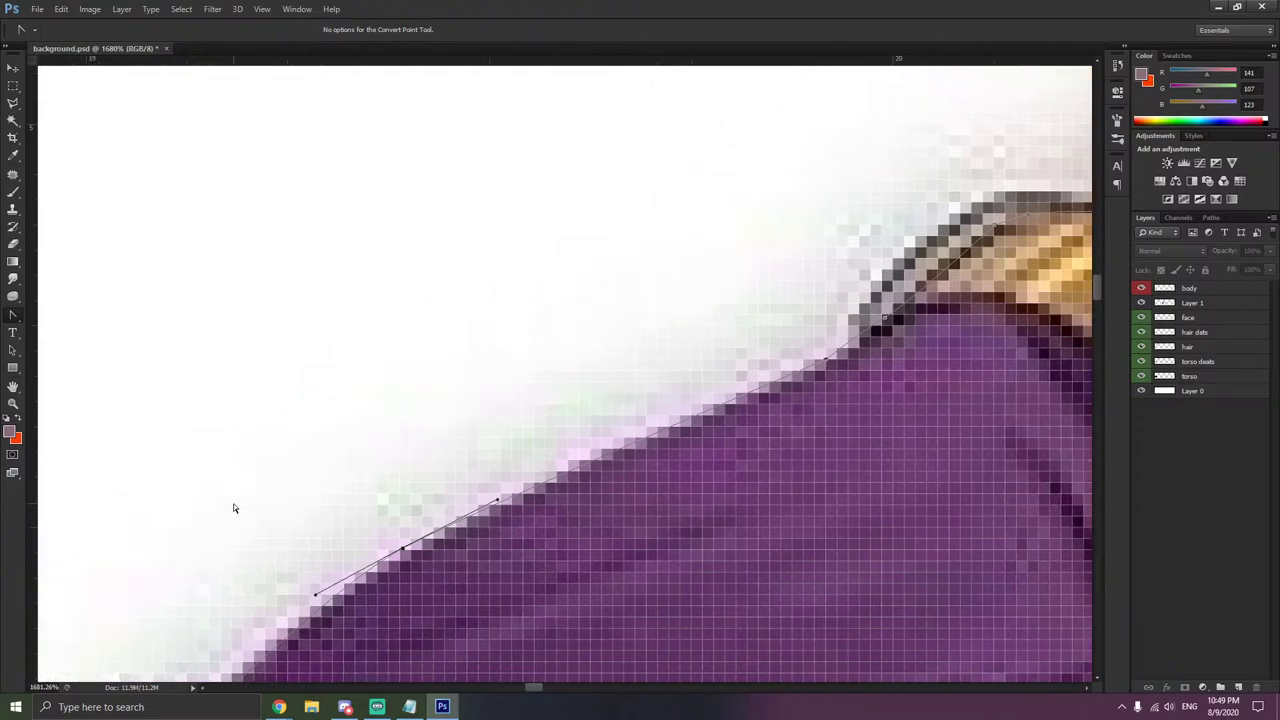
scroll(233, 504, "down", 8)
scroll(231, 496, "left", 4)
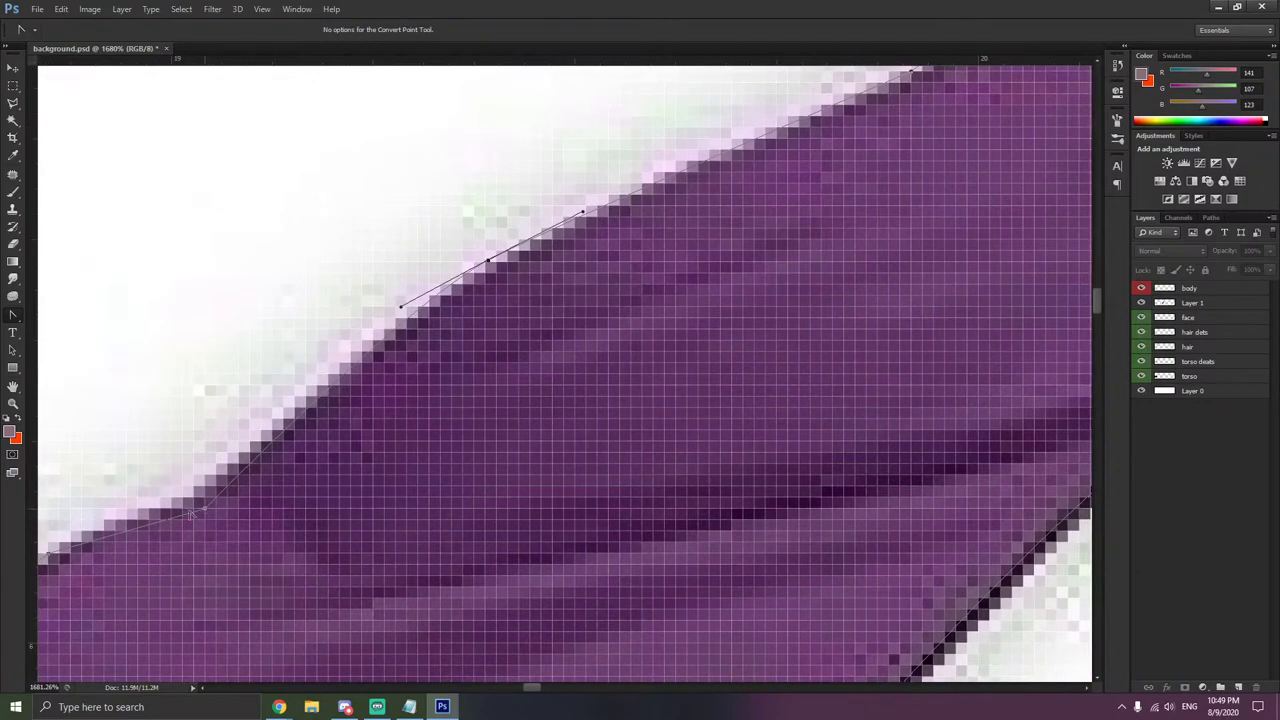
- Curve the path anchor at the bend in the sleeve's upper edge and adjust its handles to follow the outline
left_click_drag(205, 508, 159, 532)
left_click_drag(250, 484, 235, 459)
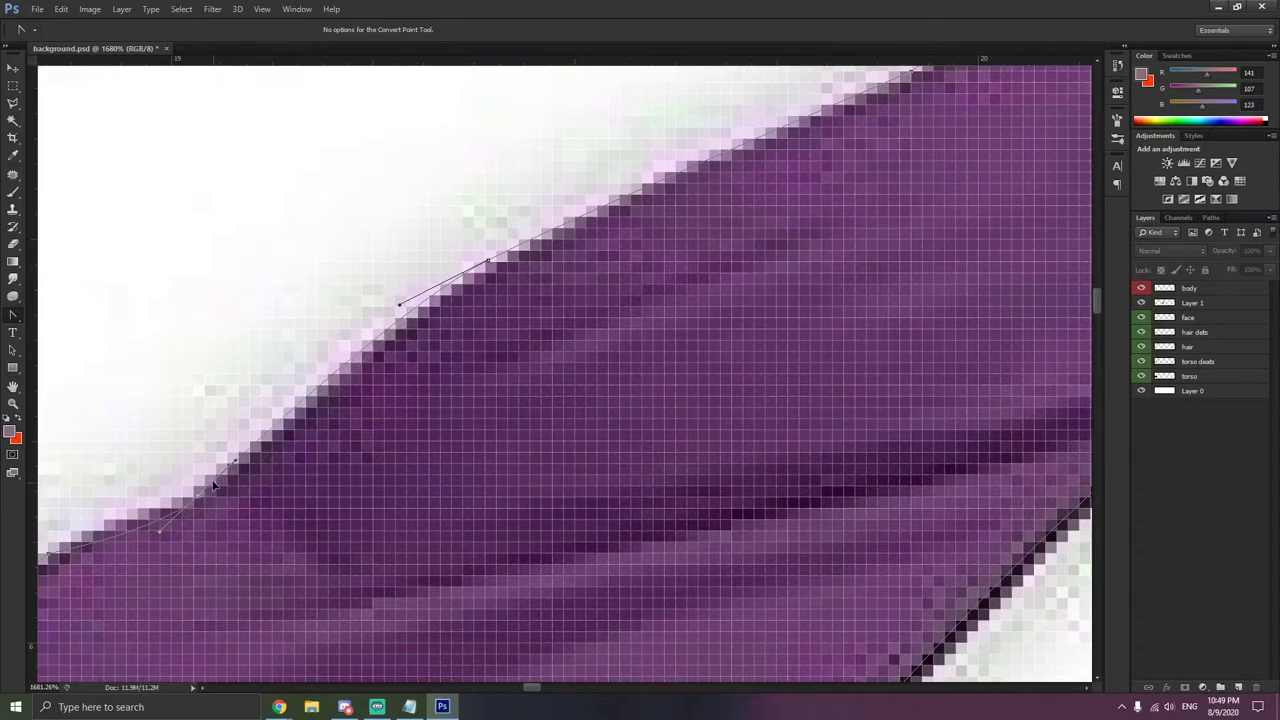
scroll(190, 519, "left", 4)
left_click_drag(276, 531, 229, 512)
scroll(200, 528, "left", 1)
scroll(197, 529, "left", 5)
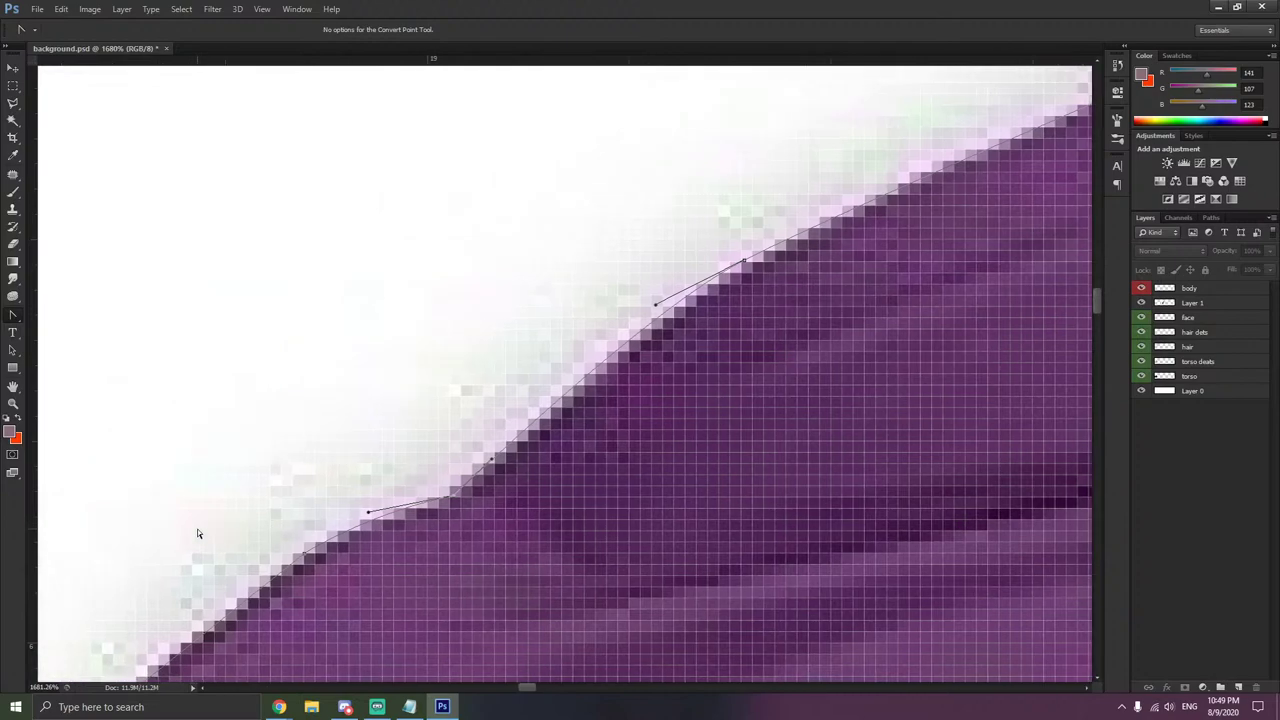
- Convert the anchor below the elbow into a curve point and pull its handles toward the sleeve's outer edge
scroll(195, 533, "down", 8)
scroll(237, 541, "down", 4)
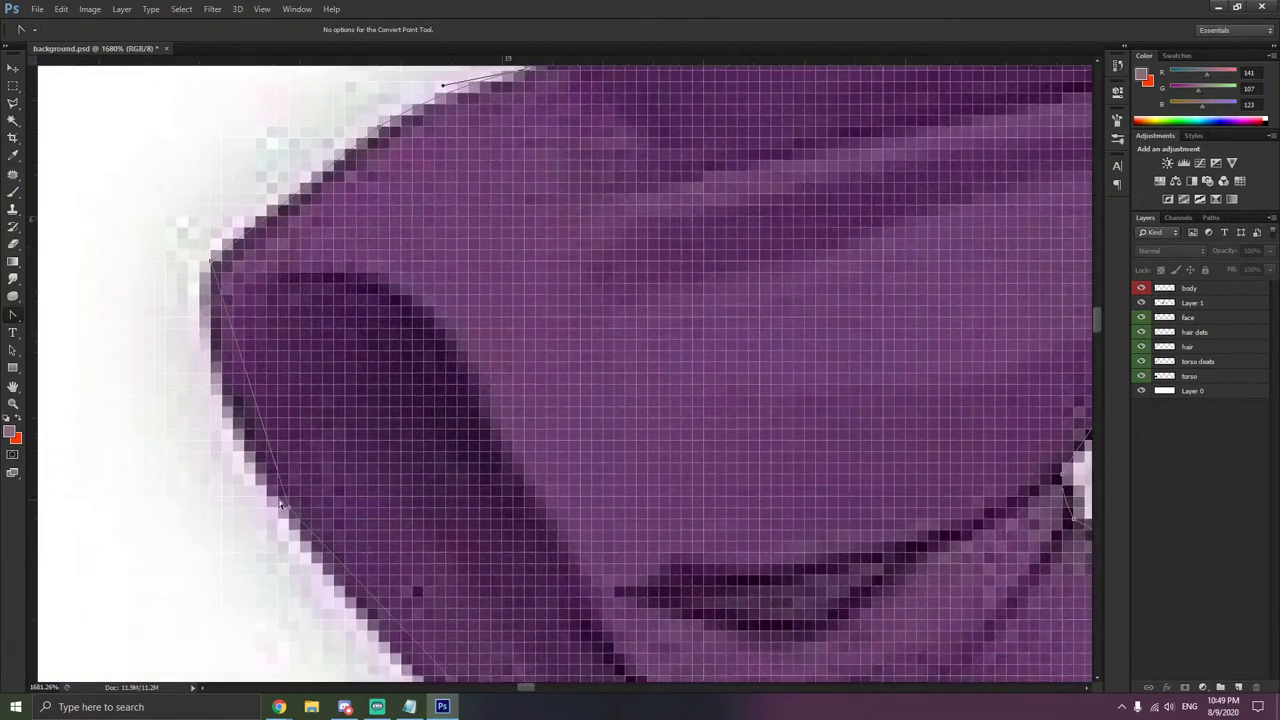
left_click_drag(295, 514, 336, 638)
left_click_drag(289, 510, 285, 518)
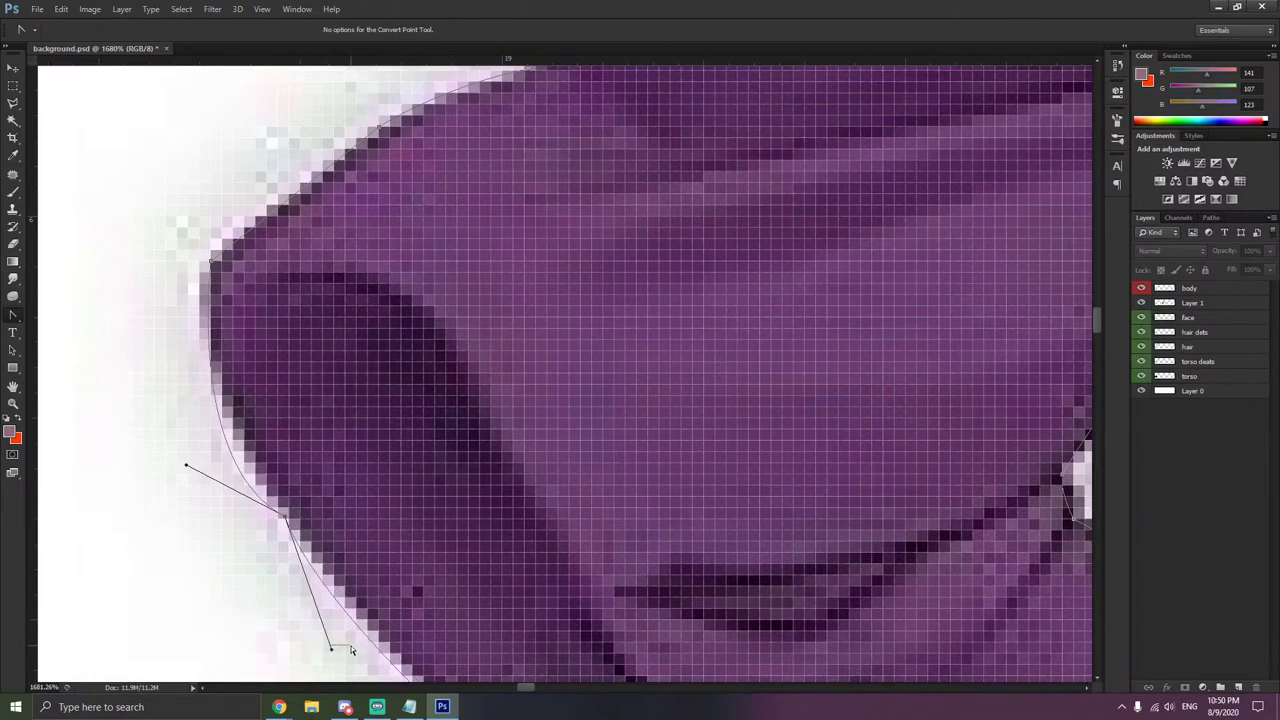
left_click_drag(351, 647, 352, 646)
left_click(256, 504)
left_click_drag(186, 465, 231, 440)
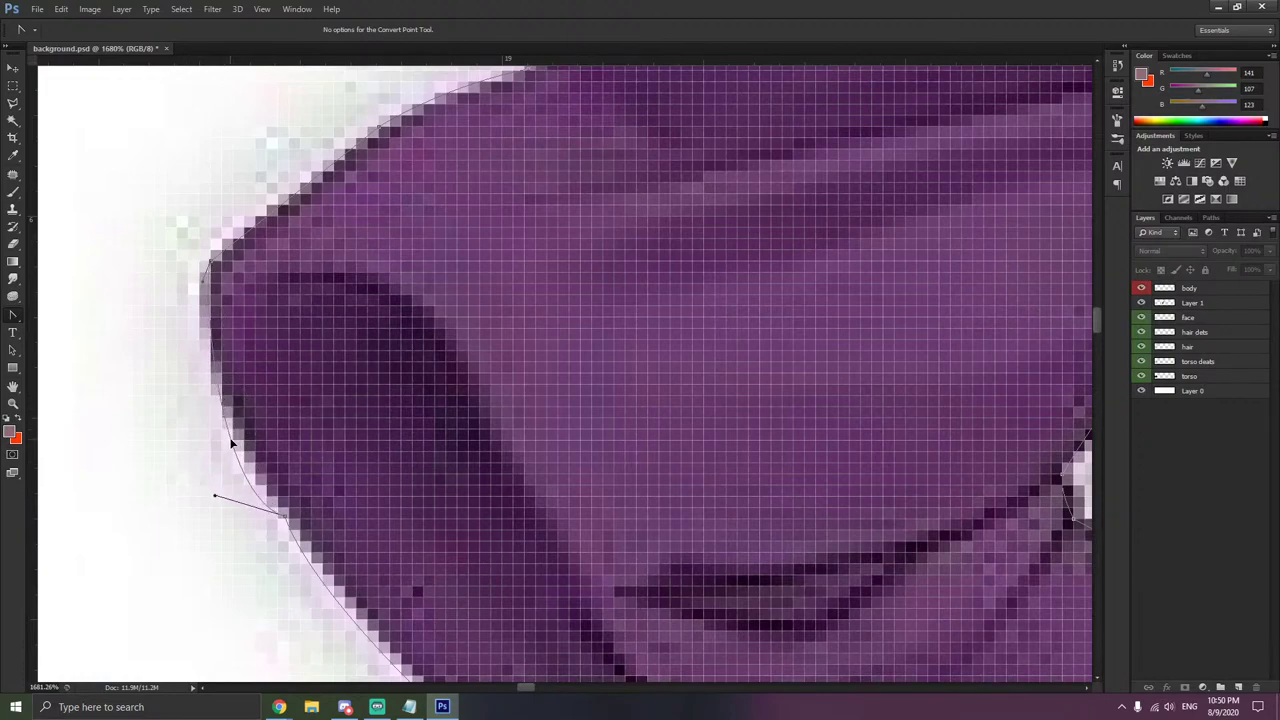
left_click_drag(214, 496, 220, 493)
left_click_drag(299, 550, 300, 552)
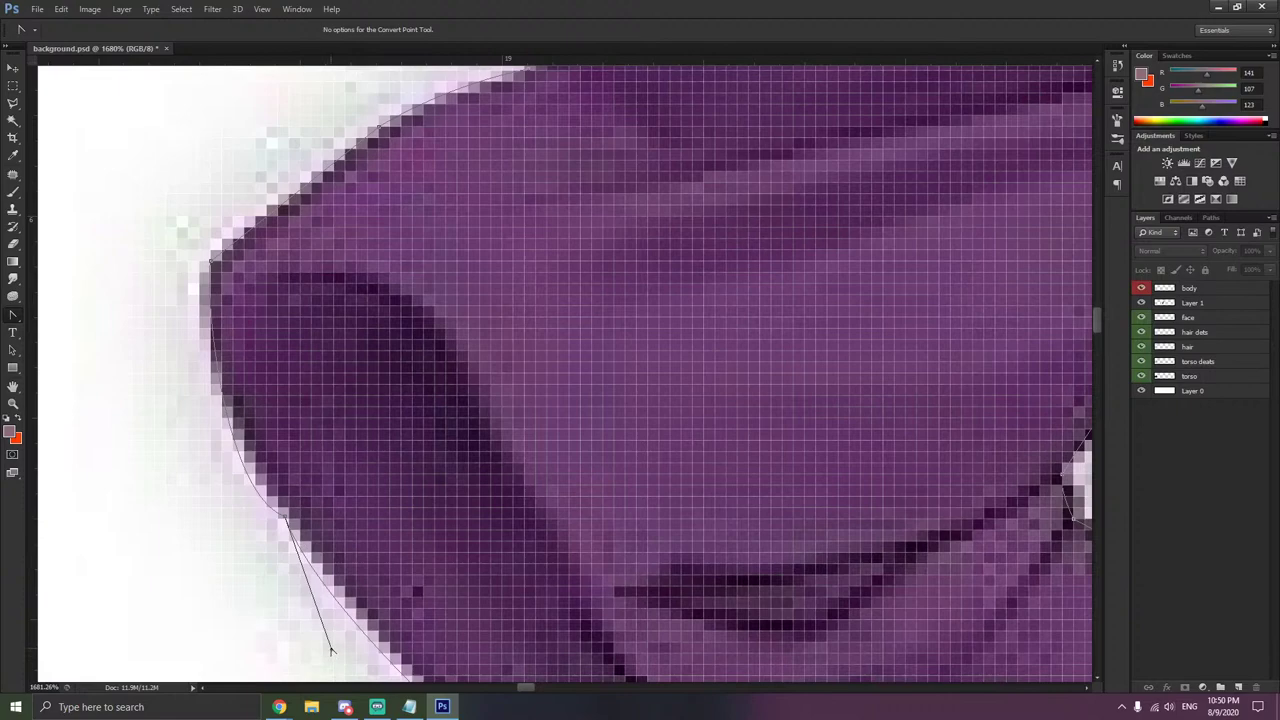
- Reposition the anchor below the elbow and realign its two handles with the sleeve's dark outline
left_click_drag(331, 650, 393, 587)
left_click_drag(285, 516, 279, 527)
left_click_drag(387, 598, 379, 617)
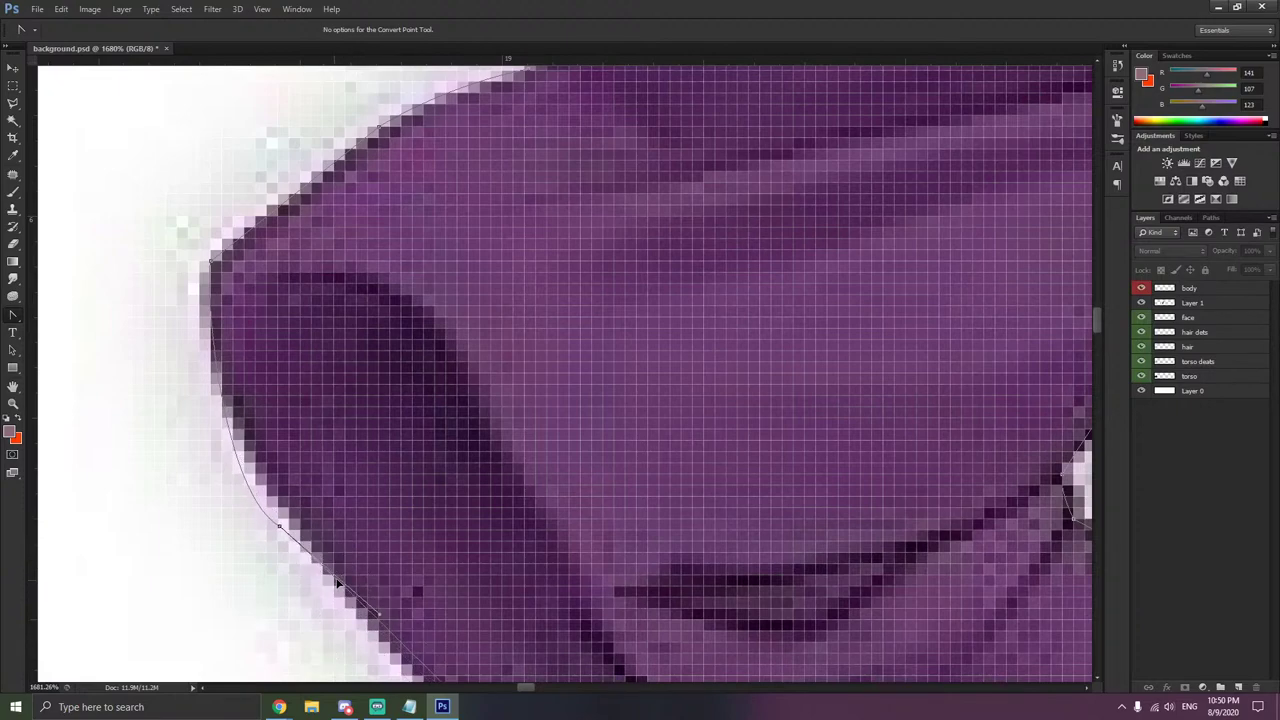
left_click(265, 517)
left_click_drag(234, 484, 255, 477)
- Pull a handle down from the elbow-tip anchor and reshape the handle leading away from the anchor below it
left_click(184, 306)
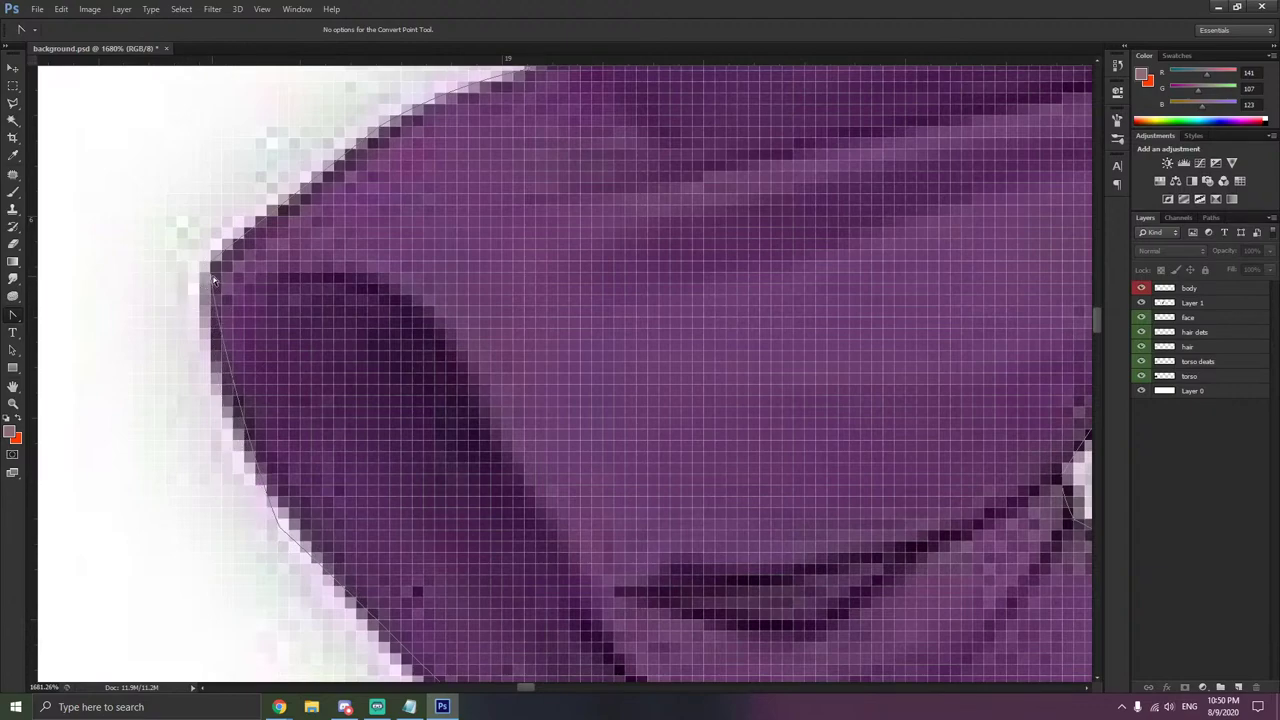
left_click(213, 284)
left_click_drag(203, 289, 205, 414)
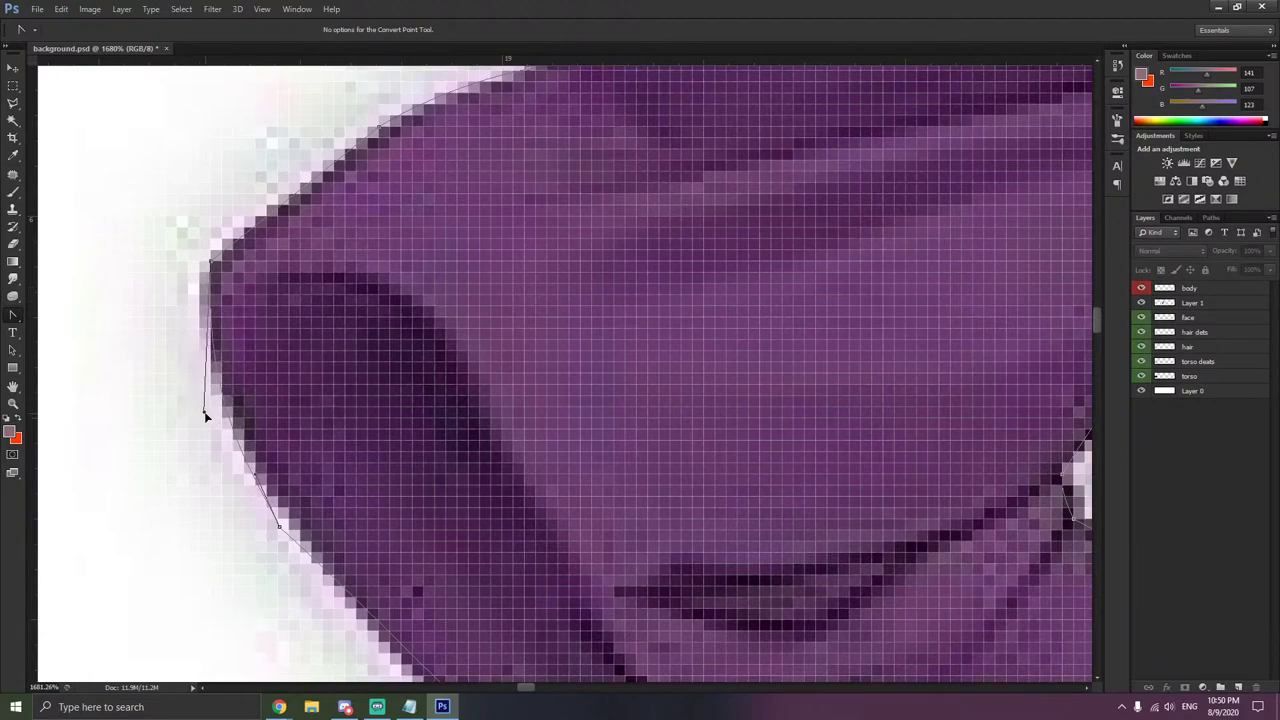
left_click(284, 530)
left_click(281, 529)
left_click_drag(378, 616, 312, 594)
- Curve the anchor midway along the upper arm's underside and fit both handles to the sleeve edge
scroll(312, 594, "down", 10)
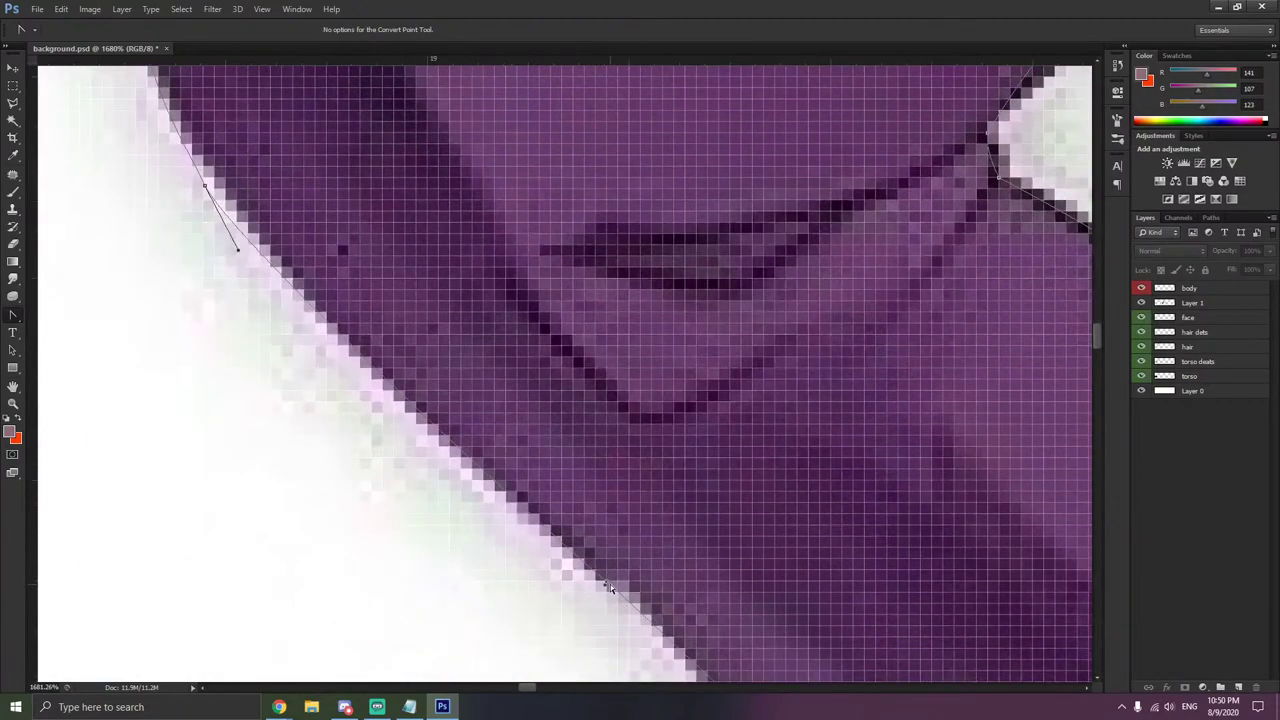
scroll(608, 587, "down", 5)
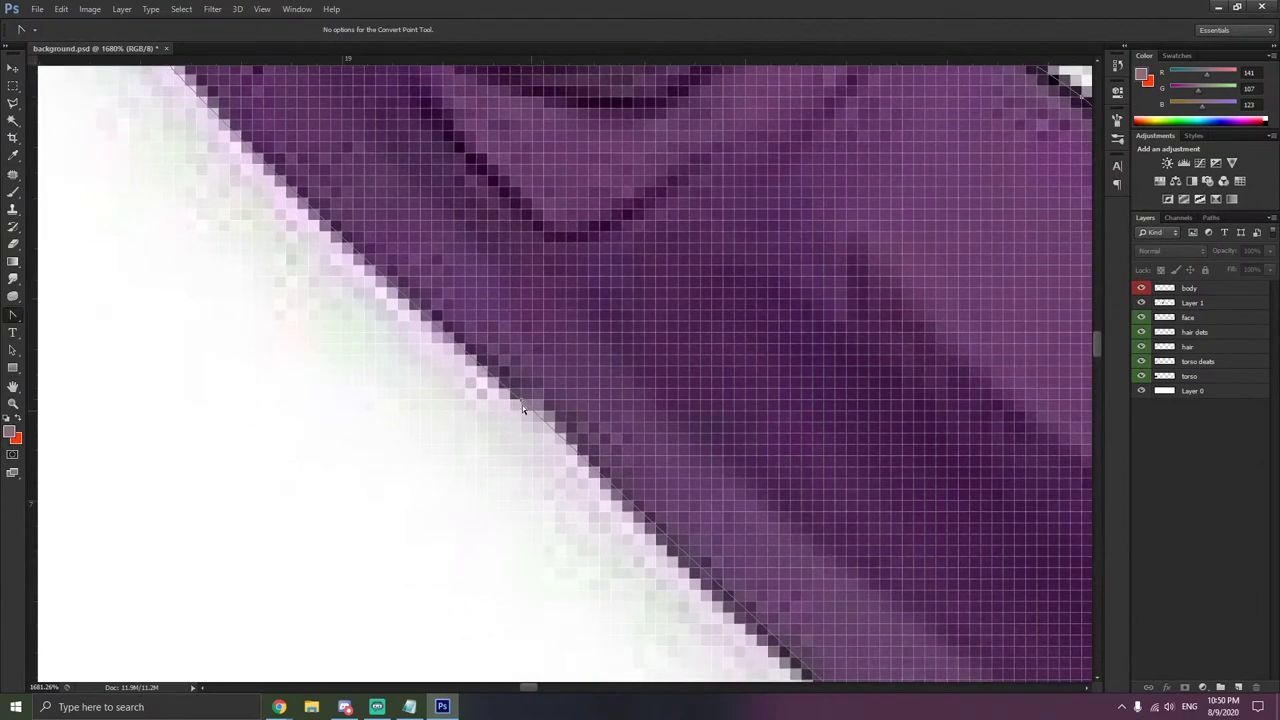
left_click_drag(522, 402, 540, 480)
left_click_drag(505, 321, 425, 307)
left_click_drag(539, 483, 608, 527)
left_click(640, 456)
scroll(642, 458, "down", 2)
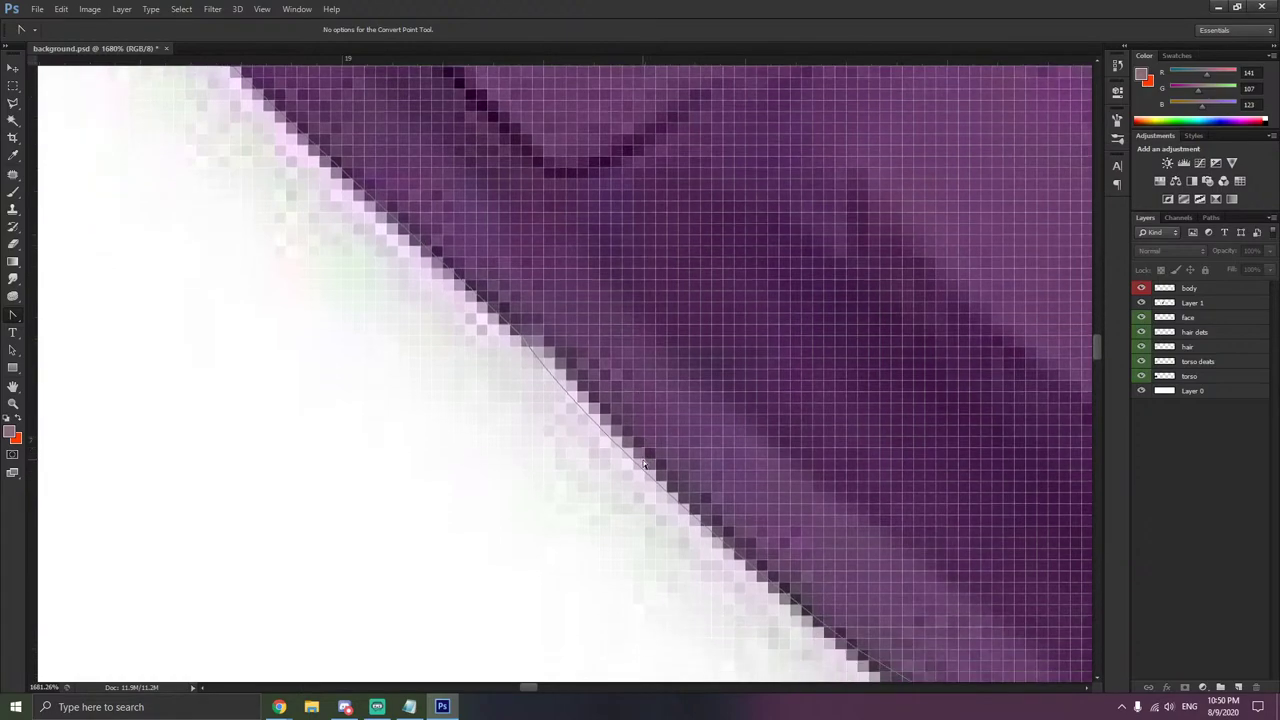
- Curve the next anchor along the sleeve's underside, move it onto the outline and adjust its handles
scroll(710, 492, "right", 3)
scroll(800, 535, "down", 4)
scroll(834, 553, "right", 5)
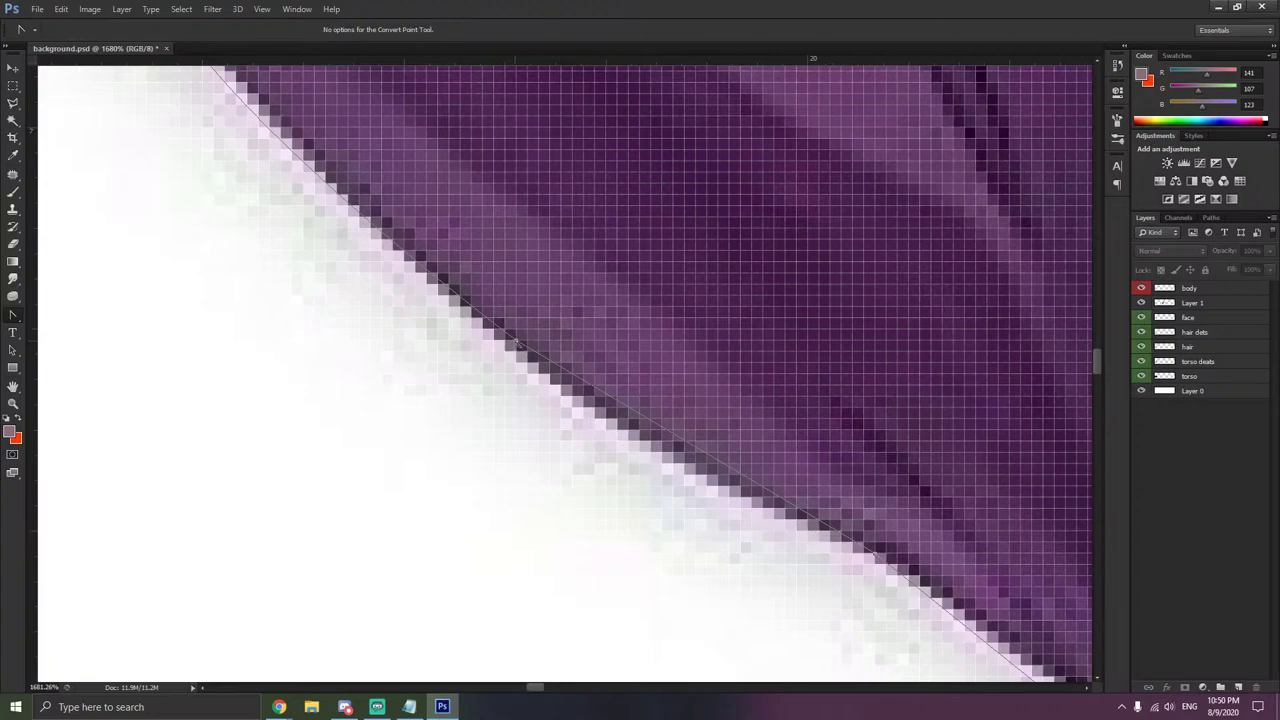
left_click_drag(516, 343, 553, 428)
left_click_drag(478, 256, 398, 241)
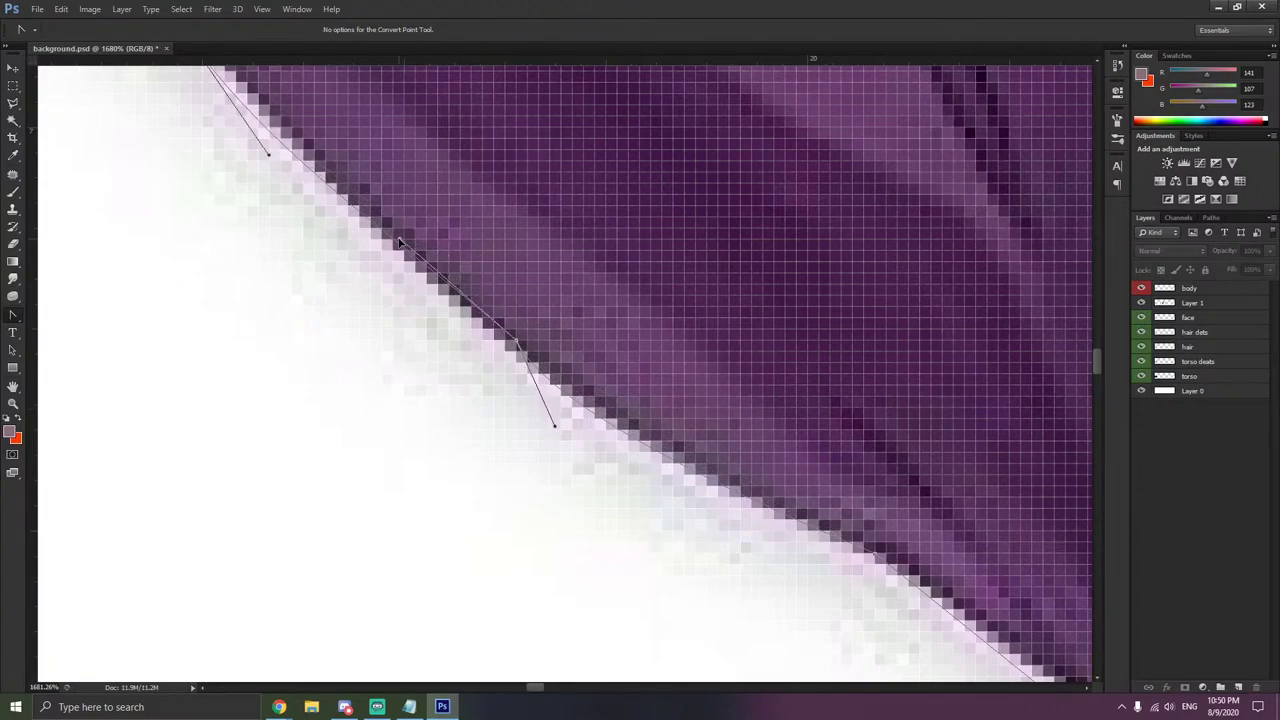
left_click_drag(522, 357, 516, 365)
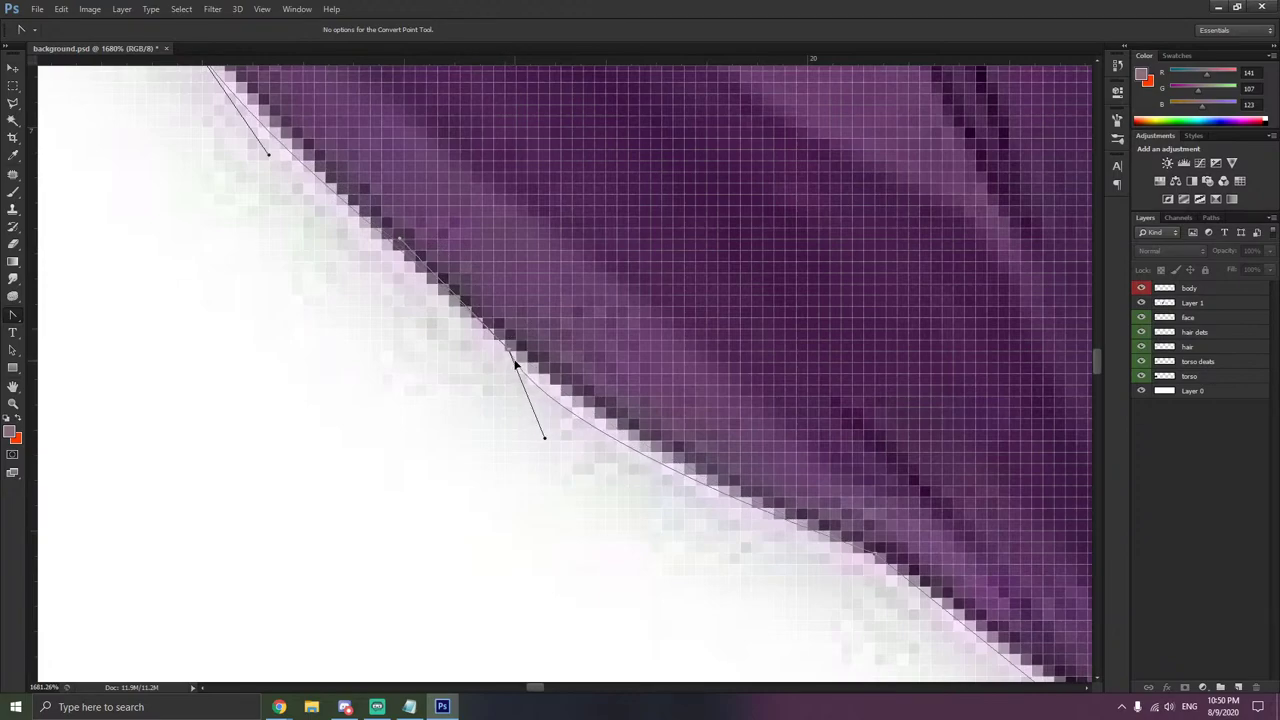
left_click_drag(557, 440, 586, 434)
- Convert the anchor at the armpit corner into a curve point and extend its lower handle along the torso's side
scroll(700, 460, "down", 3)
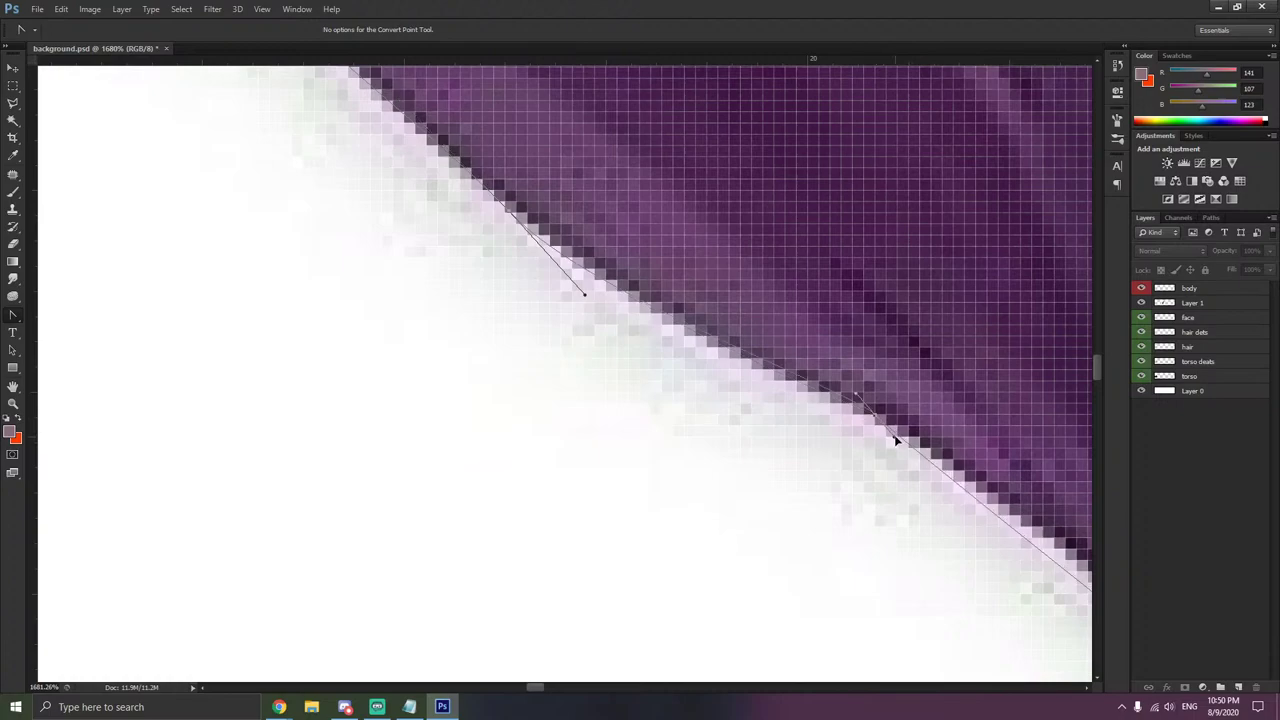
scroll(905, 446, "down", 2)
scroll(905, 446, "right", 3)
scroll(904, 446, "down", 3)
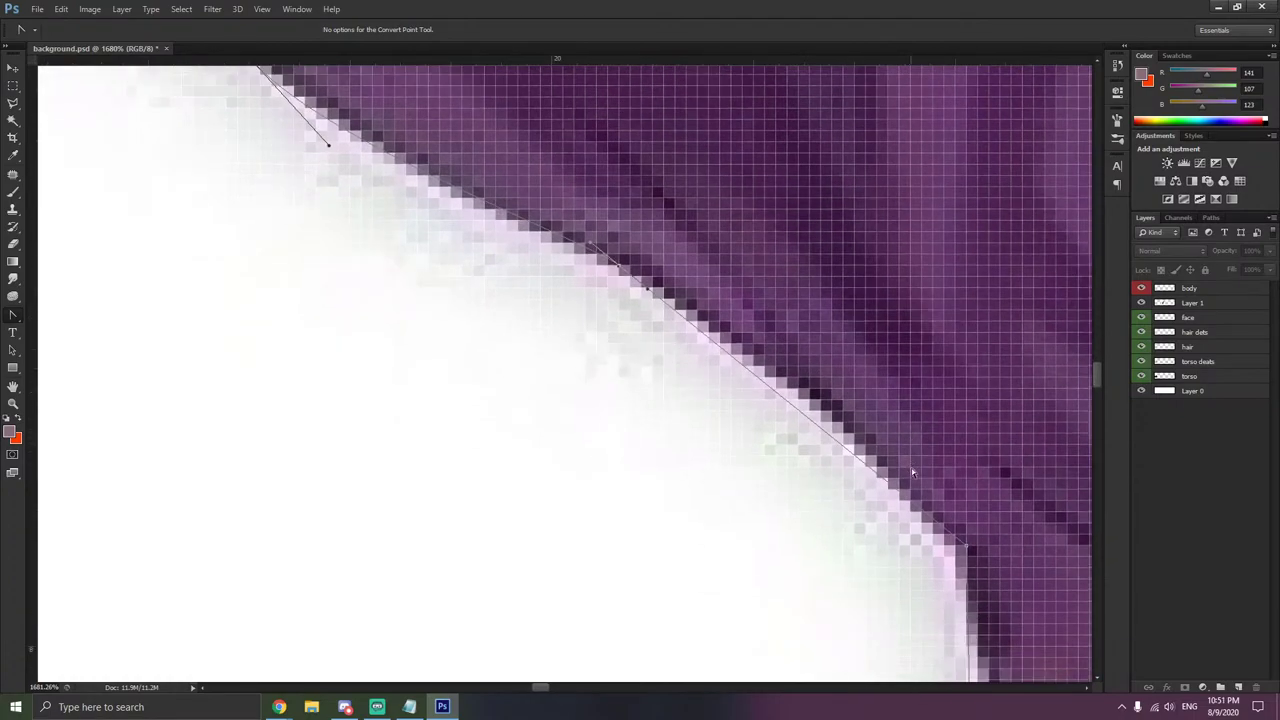
scroll(908, 460, "right", 3)
mouse_move(891, 471)
left_mouse_down()
mouse_move(899, 504)
mouse_move(861, 463)
mouse_move(872, 465)
left_mouse_up()
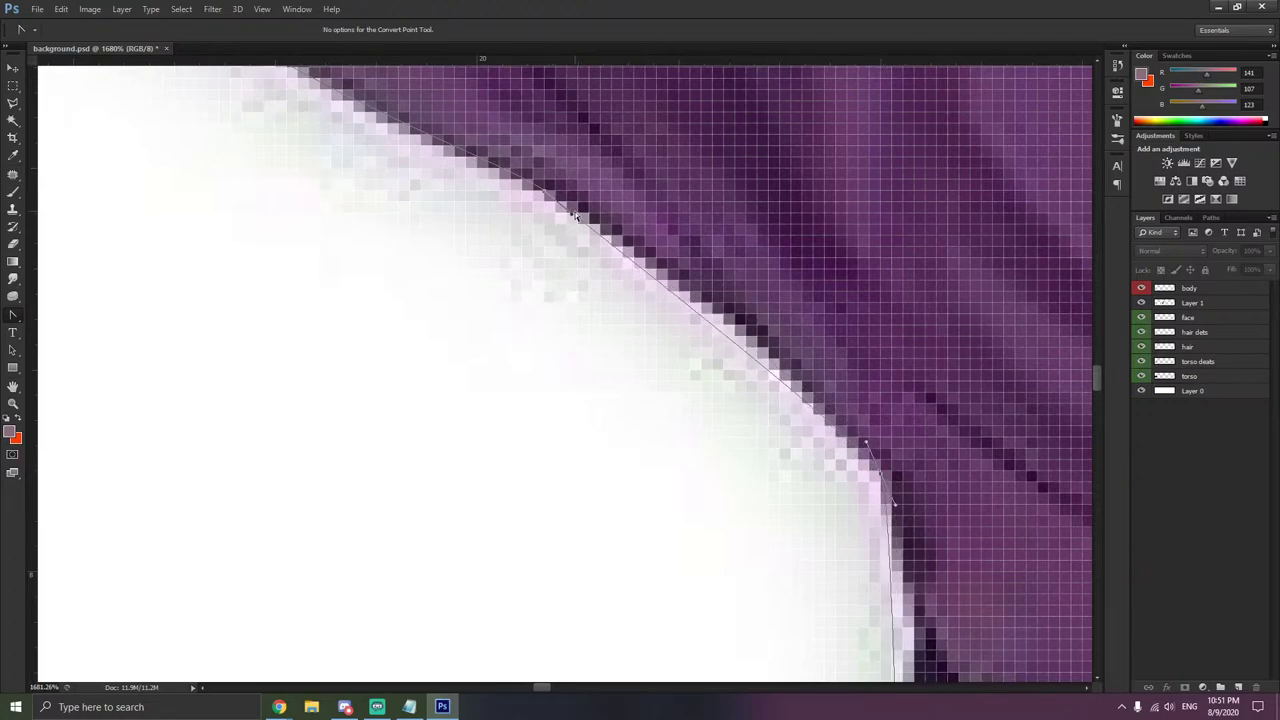
scroll(880, 429, "down", 5)
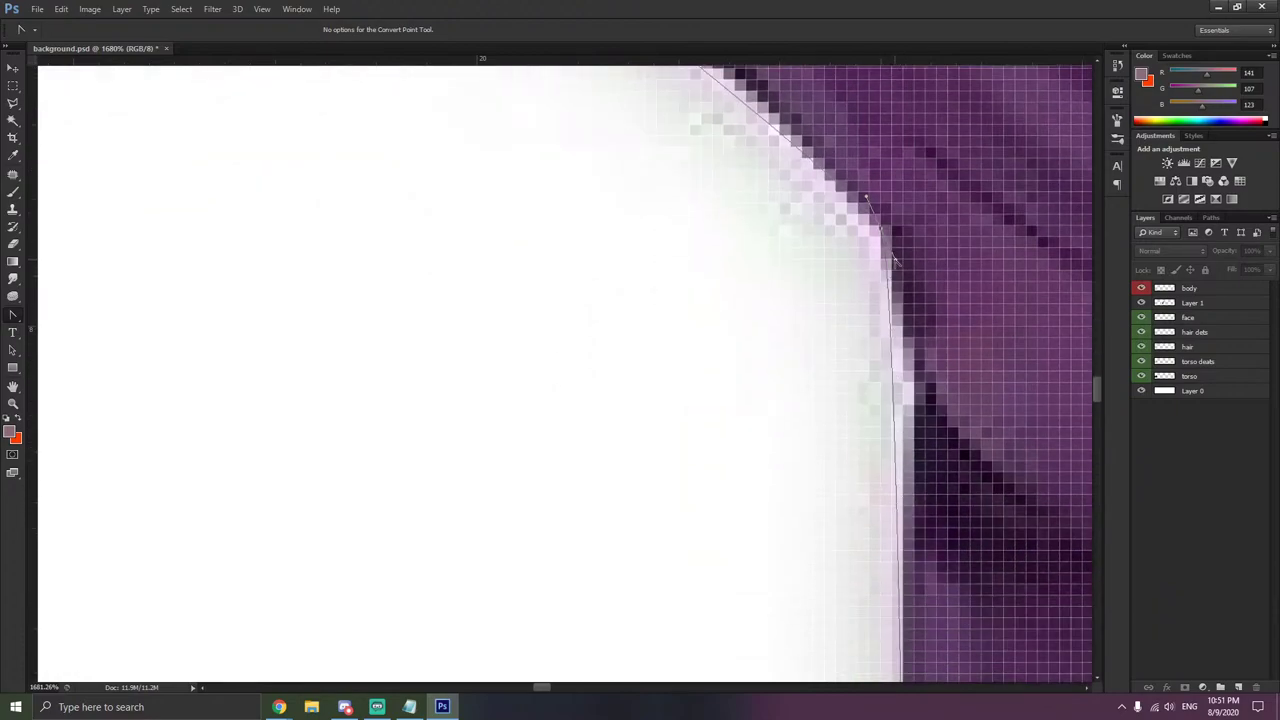
left_click_drag(894, 259, 926, 337)
scroll(924, 333, "down", 7)
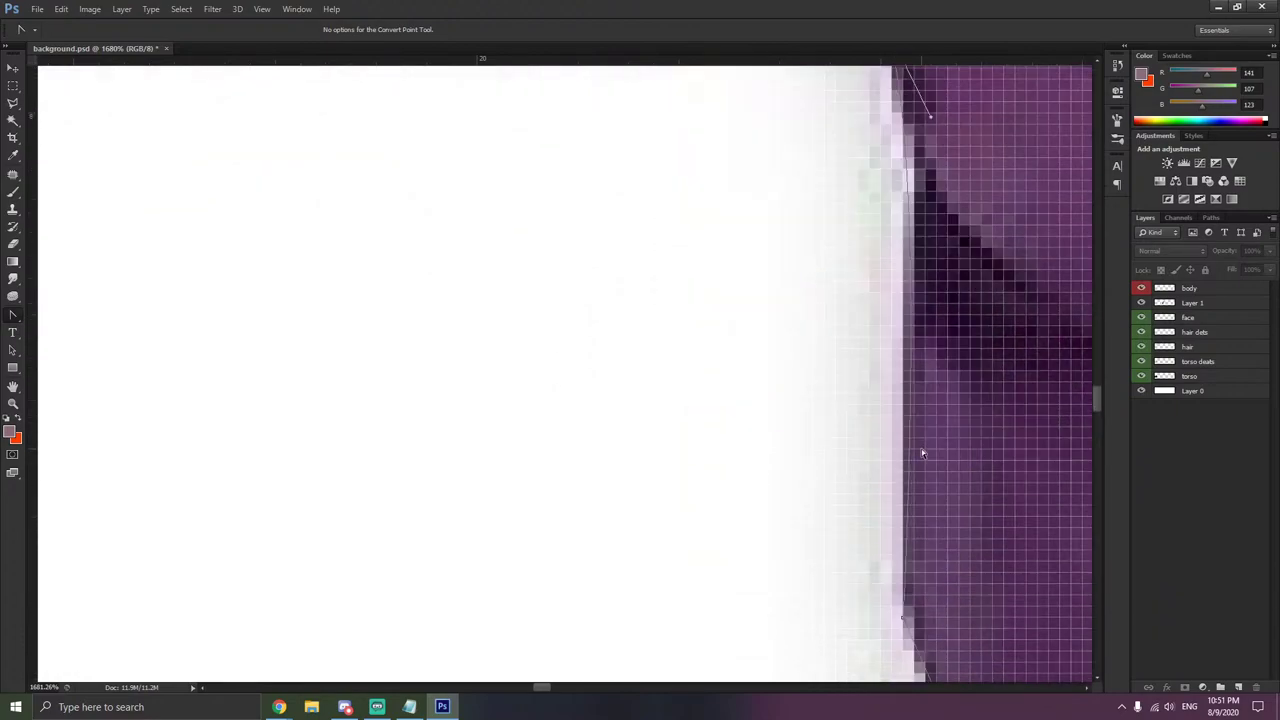
- Curve the torso-side anchor below the armpit and adjust the next anchor down to match the jacket's edge
left_click_drag(903, 490, 929, 643)
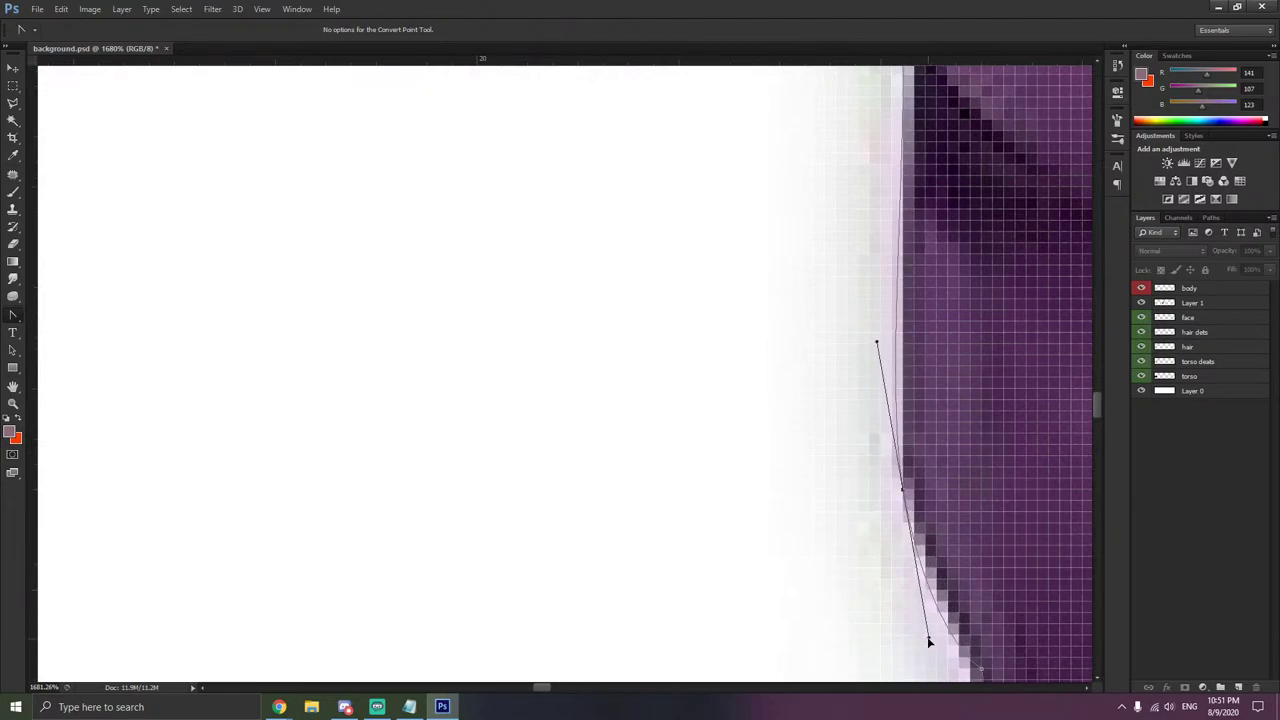
scroll(970, 597, "down", 3)
left_click_drag(989, 564, 970, 575)
key("ctrl+z")
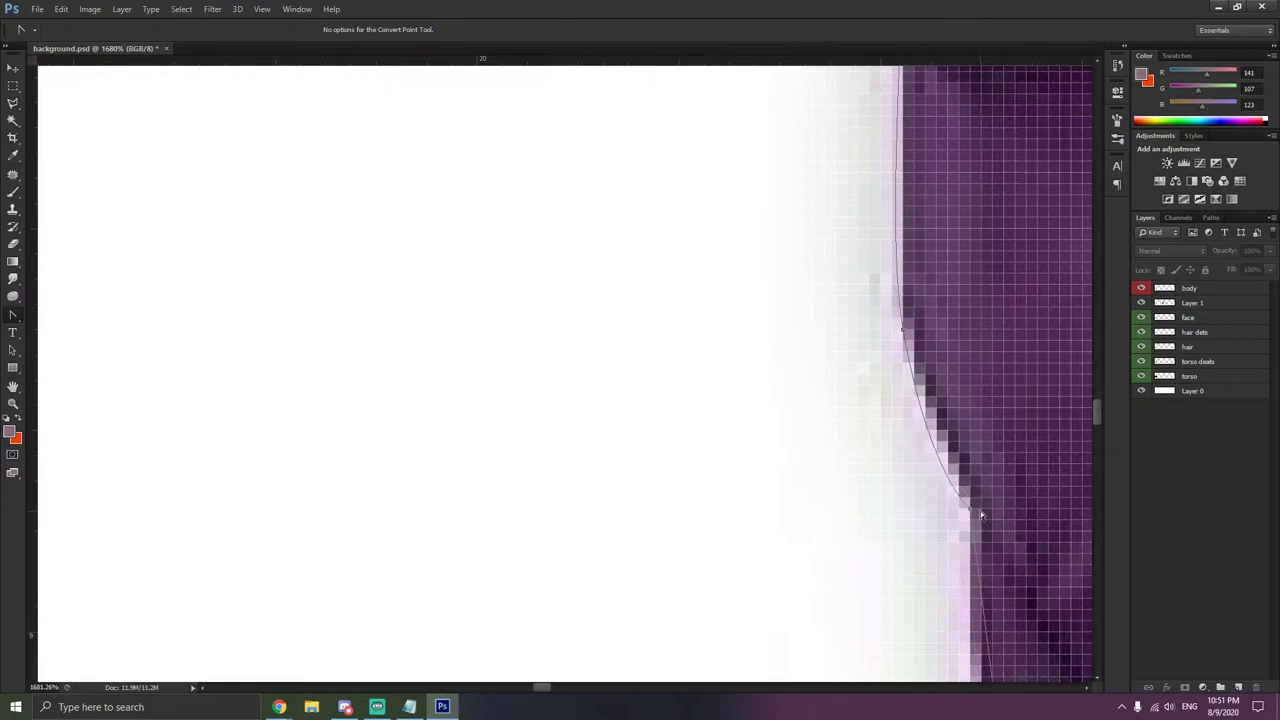
left_click_drag(971, 535, 971, 560)
scroll(990, 563, "down", 3)
scroll(988, 555, "down", 5)
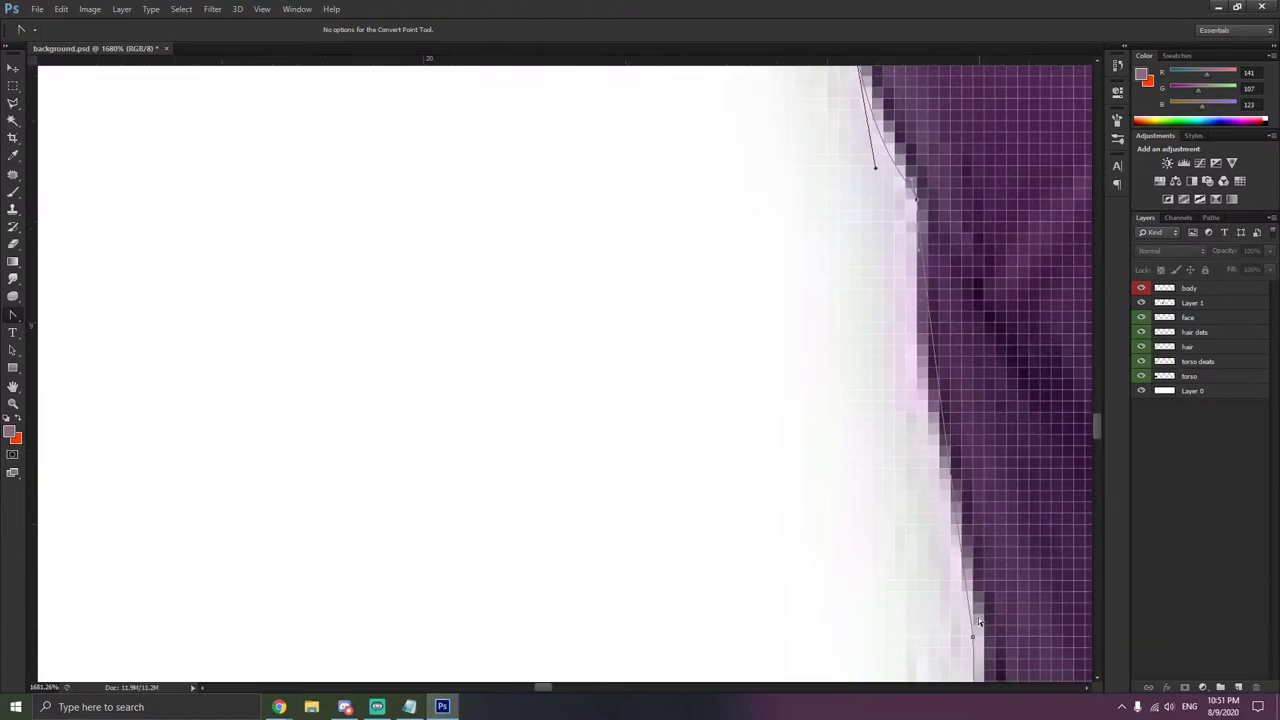
- Curve the two anchors leading down to the waist and align their handles with the jacket's side
left_click_drag(973, 638, 1022, 665)
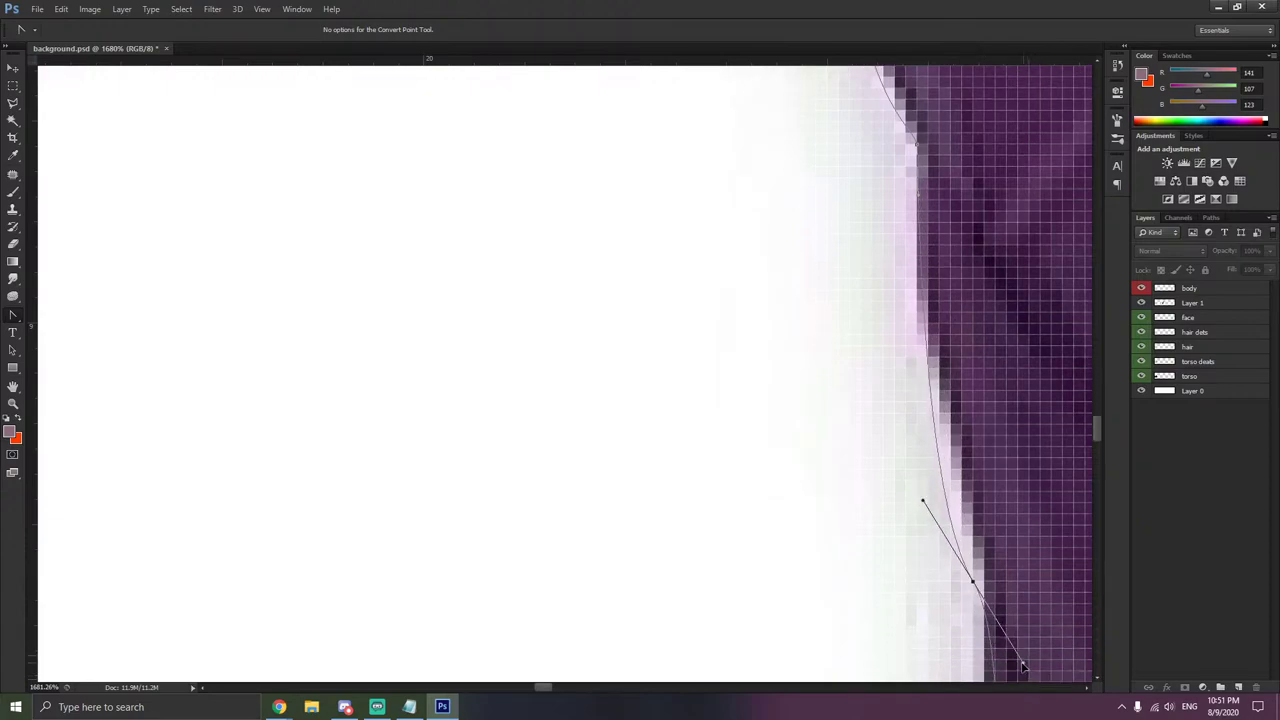
scroll(1026, 640, "down", 5)
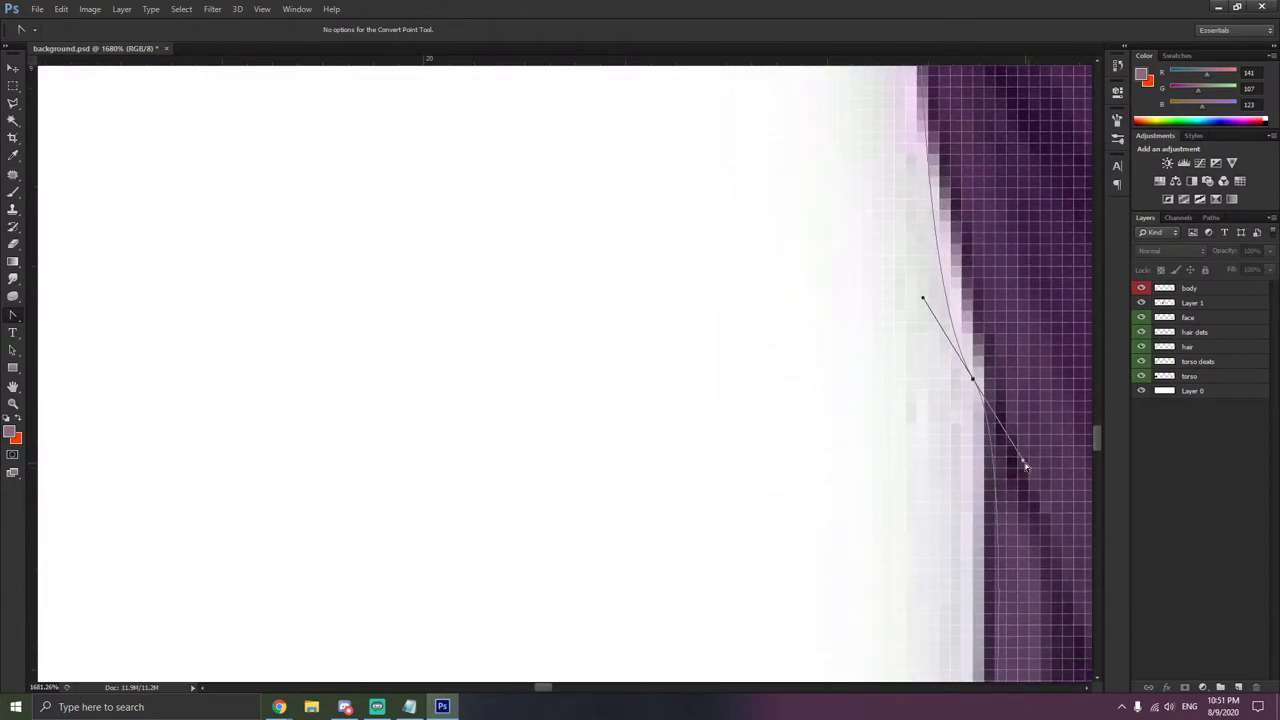
left_click_drag(1025, 467, 1000, 500)
scroll(999, 516, "down", 4)
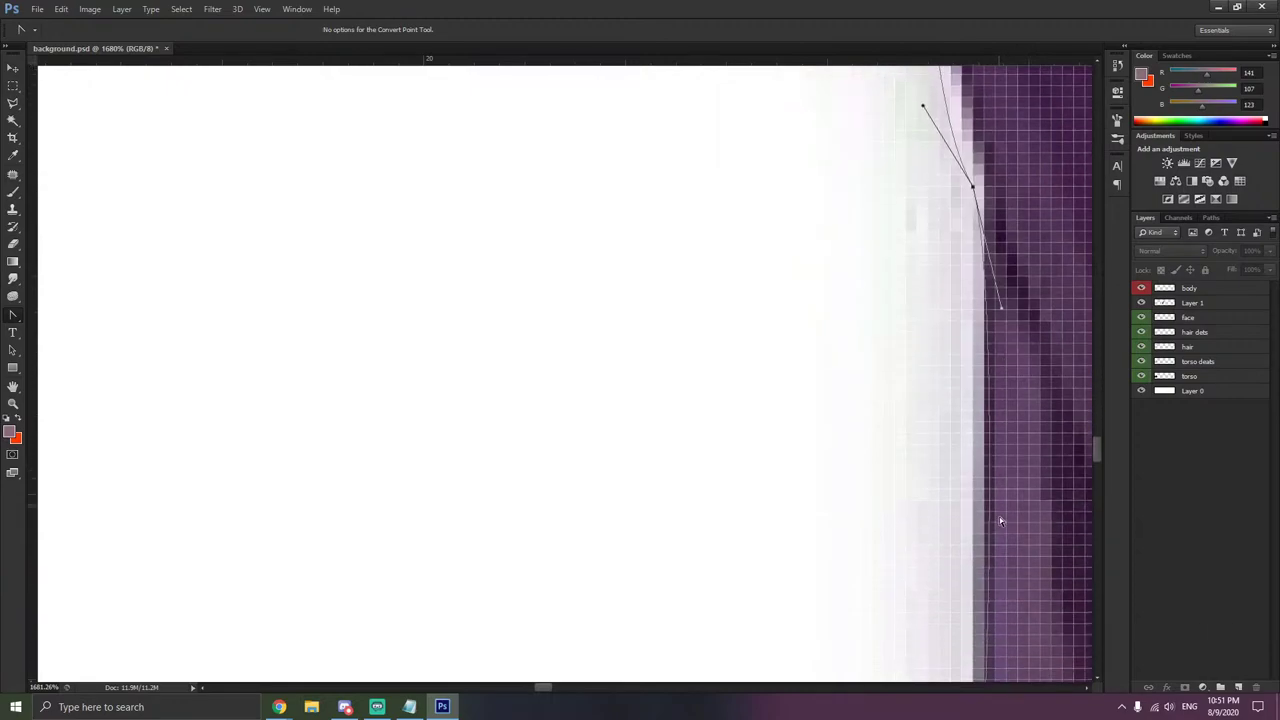
scroll(1000, 524, "down", 5)
left_click_drag(985, 468, 990, 503)
scroll(990, 503, "down", 3)
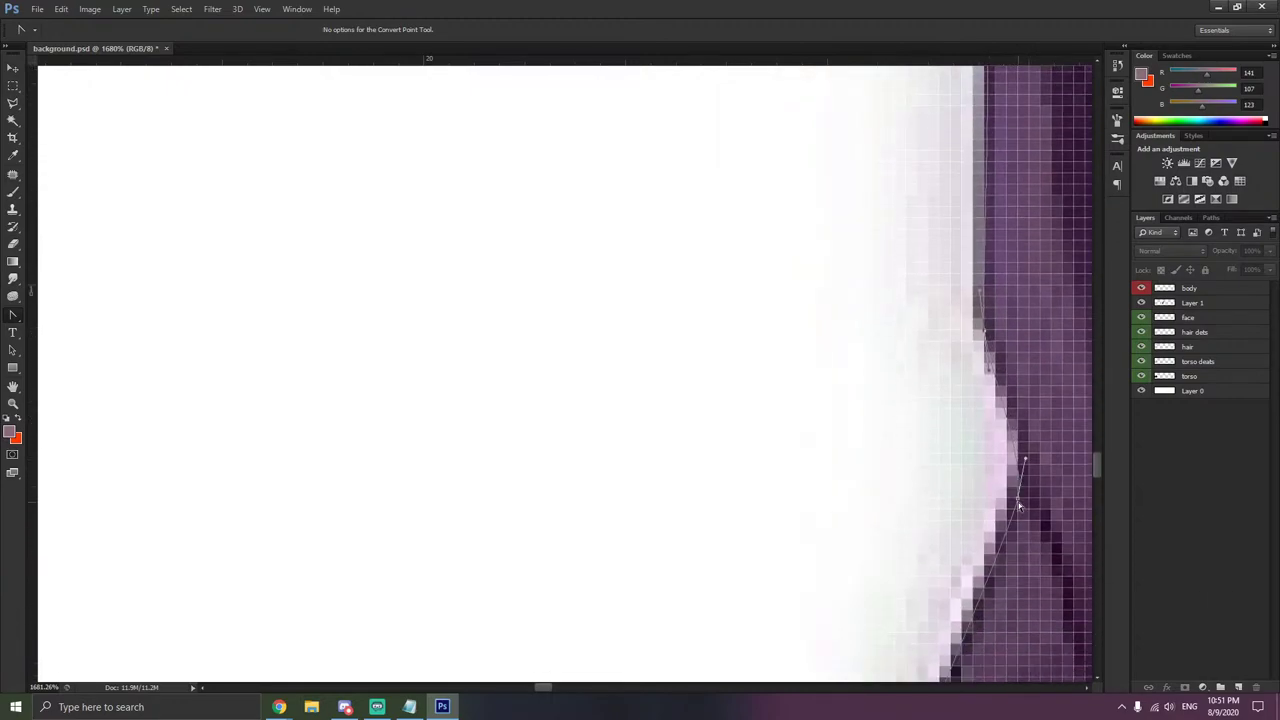
- Reshape the handles at the waist anchor along the hip and pull short handles from the jacket's bottom corner anchor
left_click(1040, 483)
scroll(1034, 487, "down", 1)
key("super")
key("super")
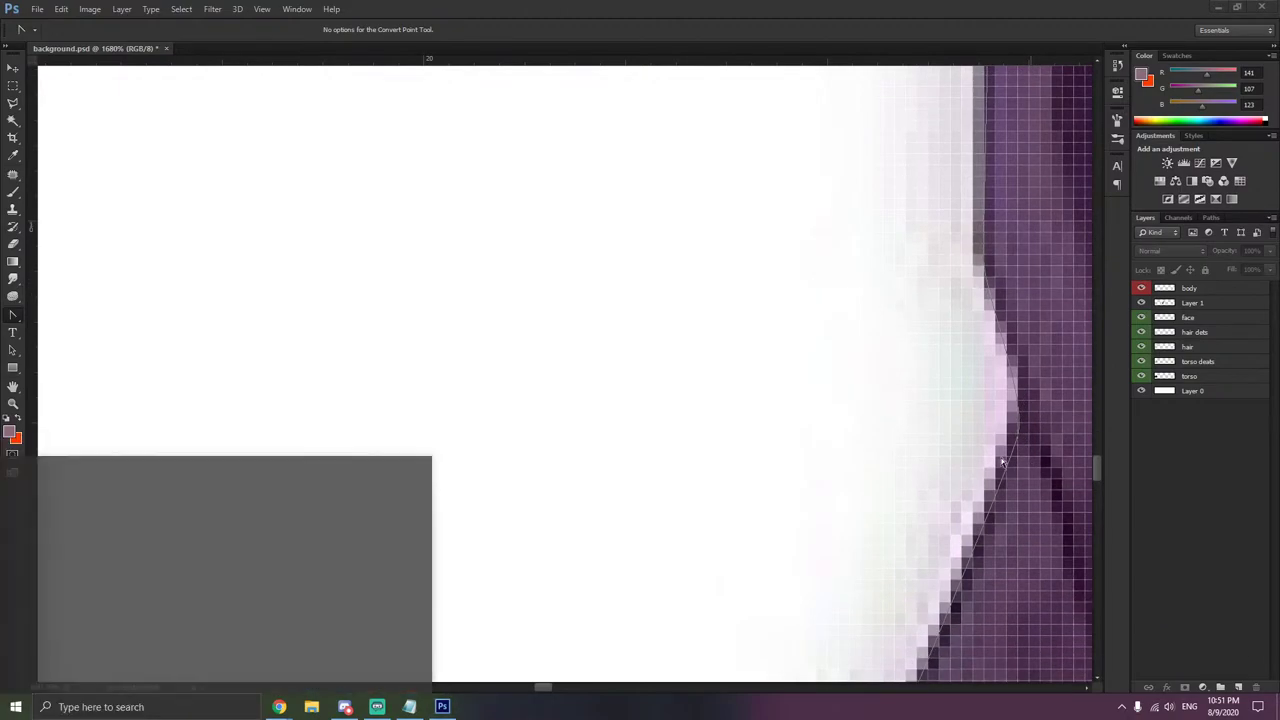
left_click(1018, 447)
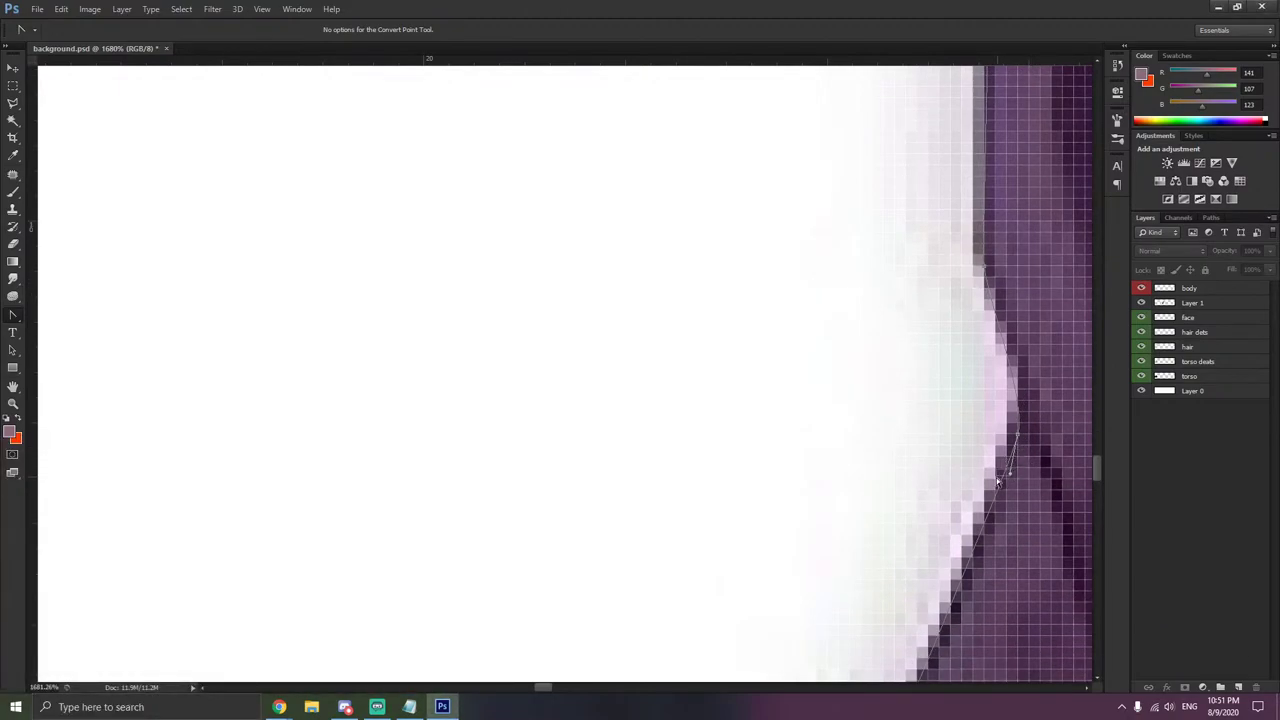
left_click_drag(1009, 473, 987, 479)
scroll(993, 513, "down", 5)
key("super")
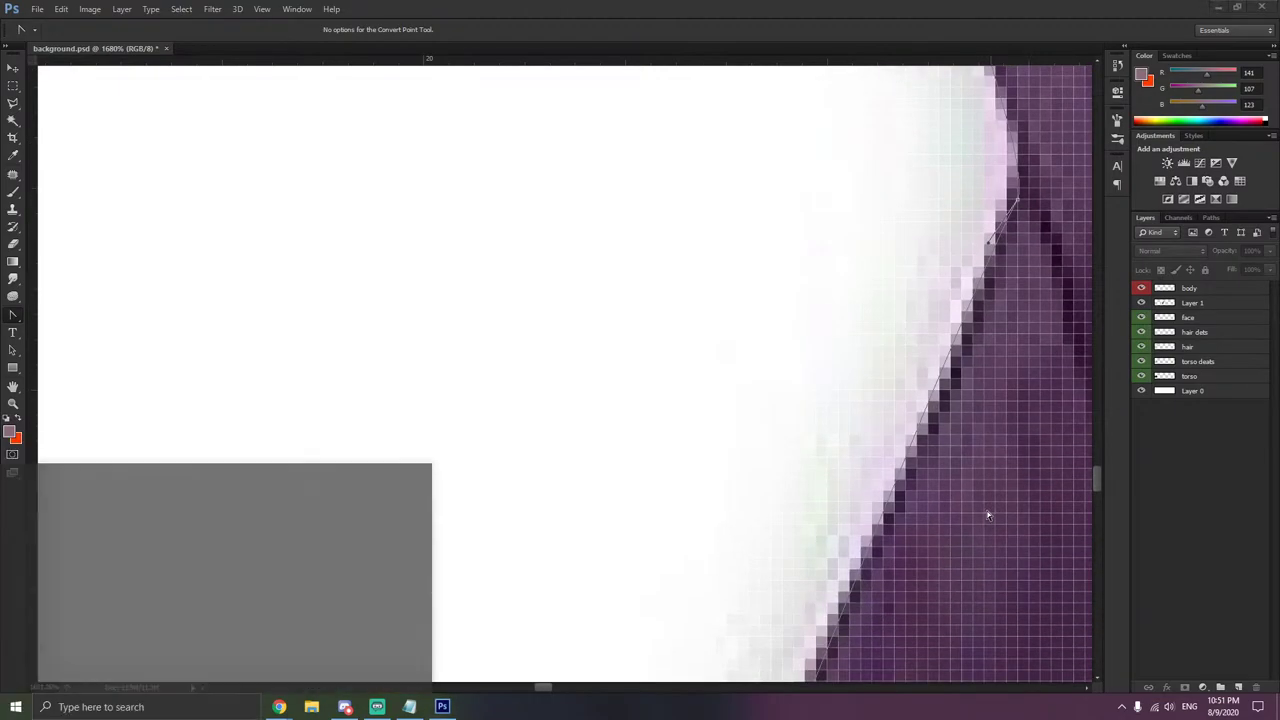
scroll(988, 515, "down", 5)
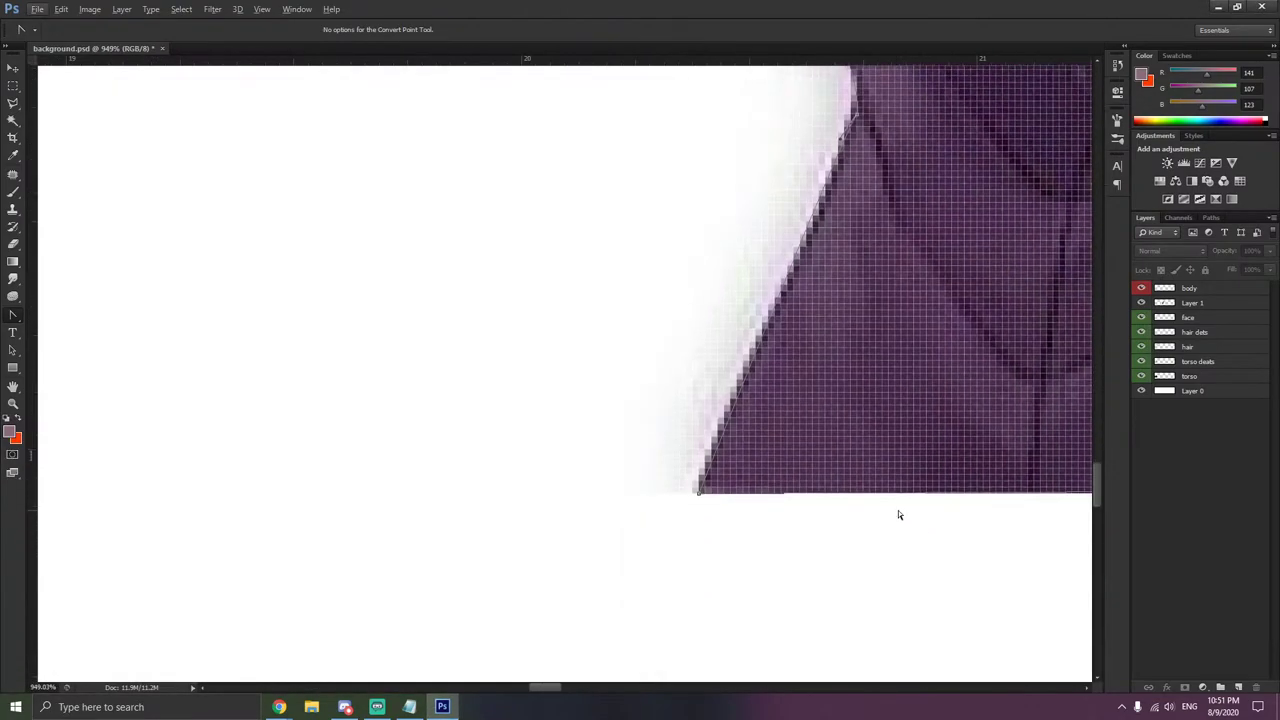
mouse_move(698, 497)
left_mouse_down()
mouse_move(689, 491)
mouse_move(720, 500)
left_mouse_up()
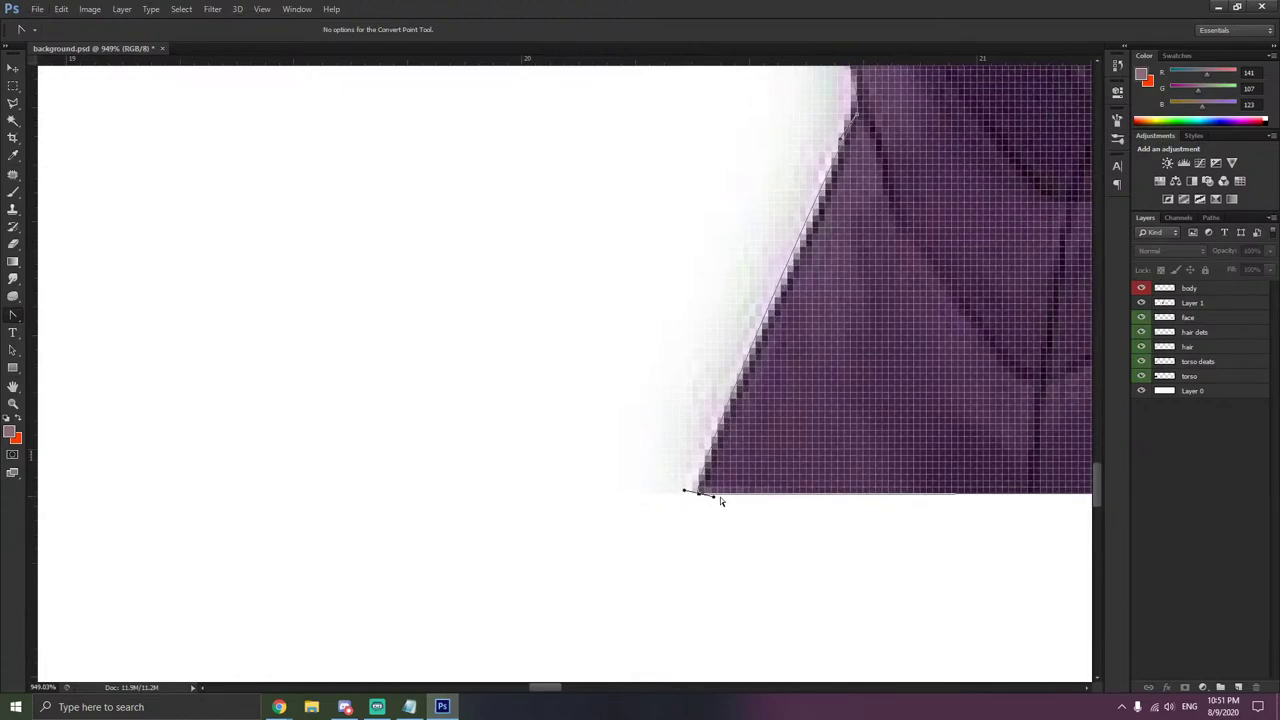
scroll(720, 500, "down", 8)
scroll(815, 500, "up", 3)
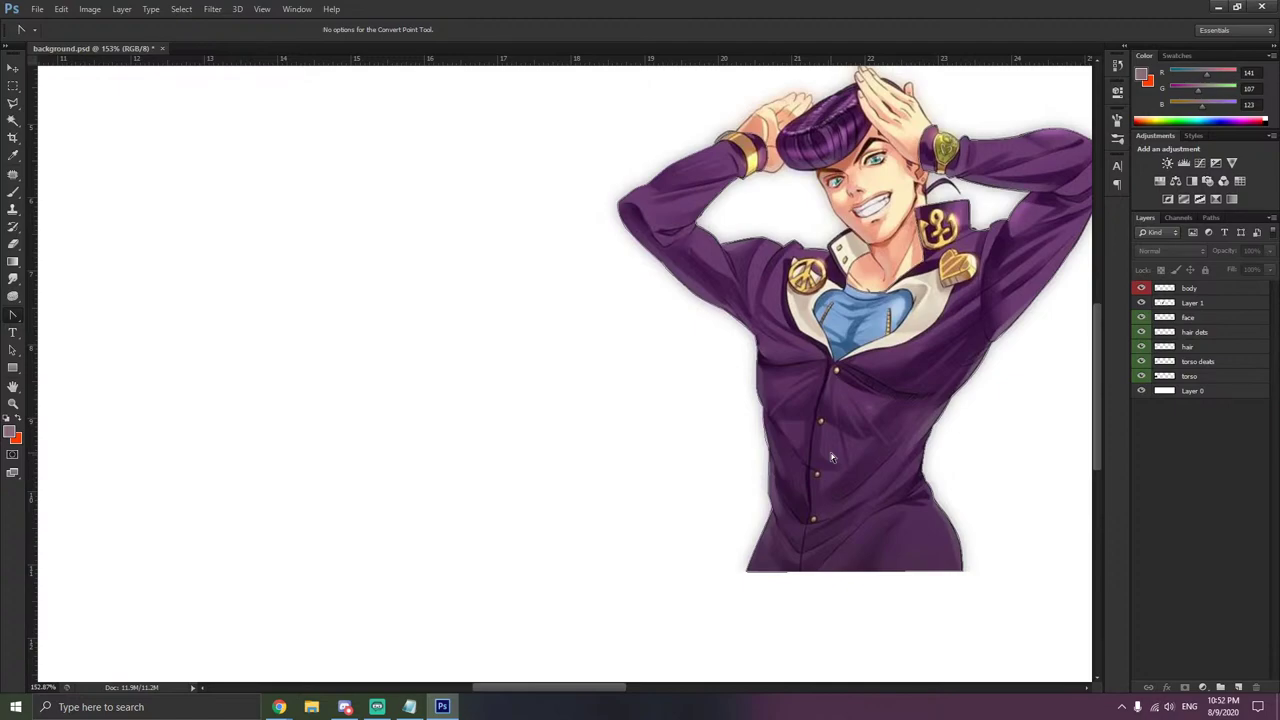
right_click(862, 368)
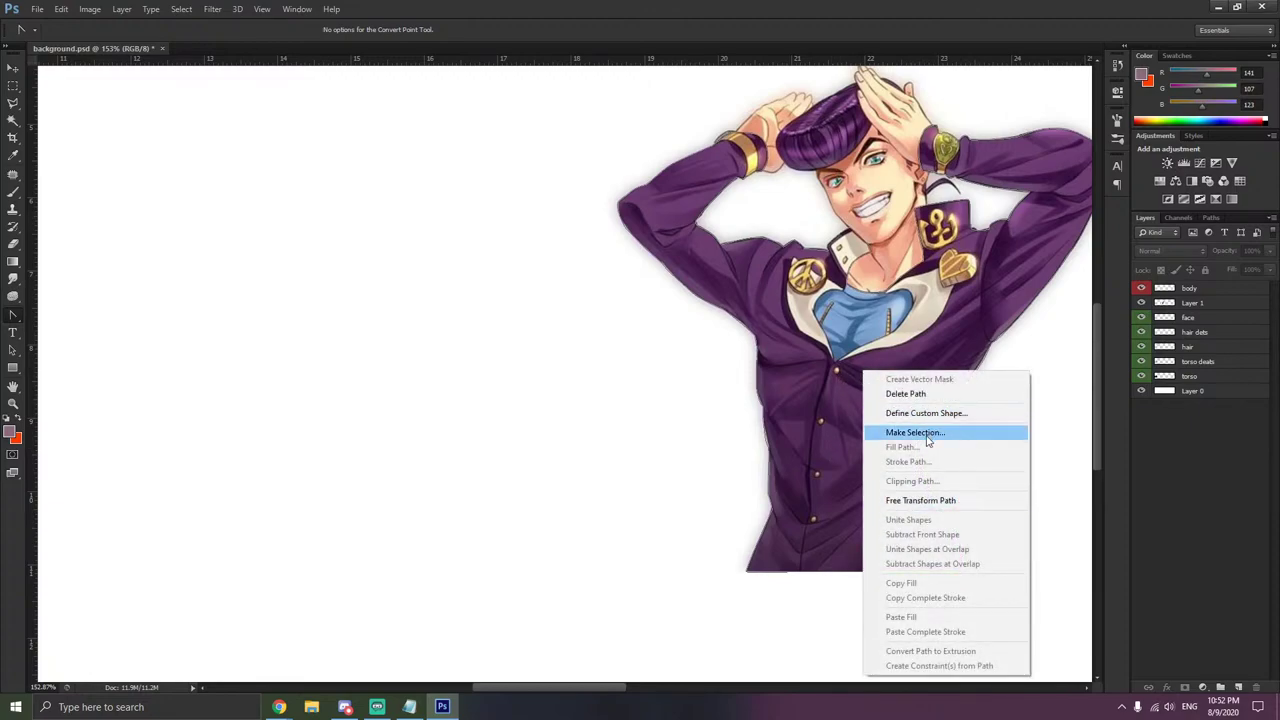
left_click(834, 425)
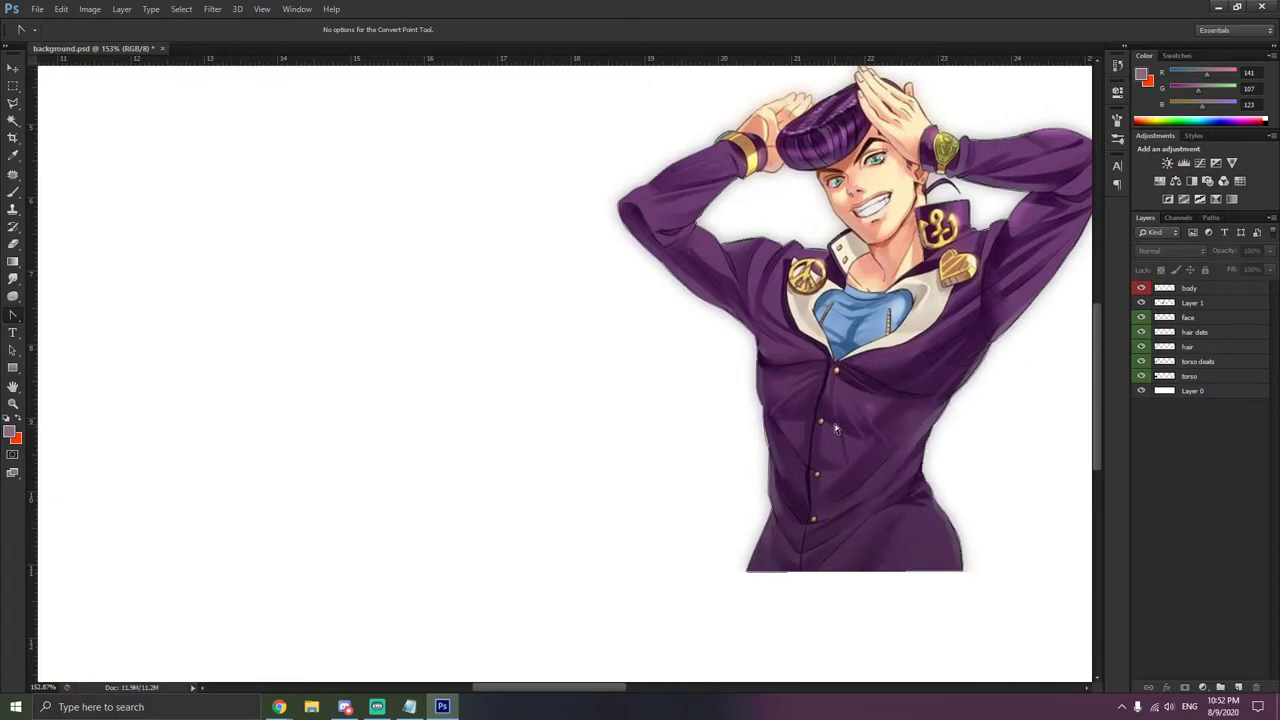
right_click(836, 428)
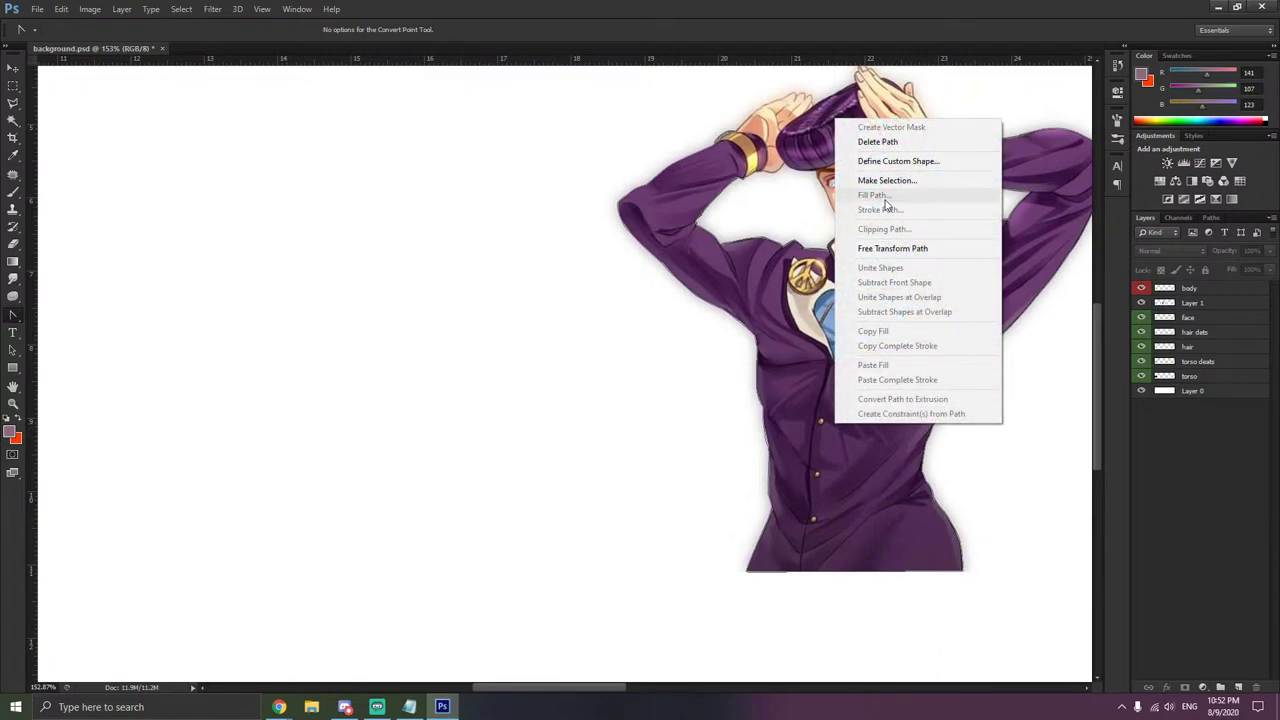
left_click(776, 288)
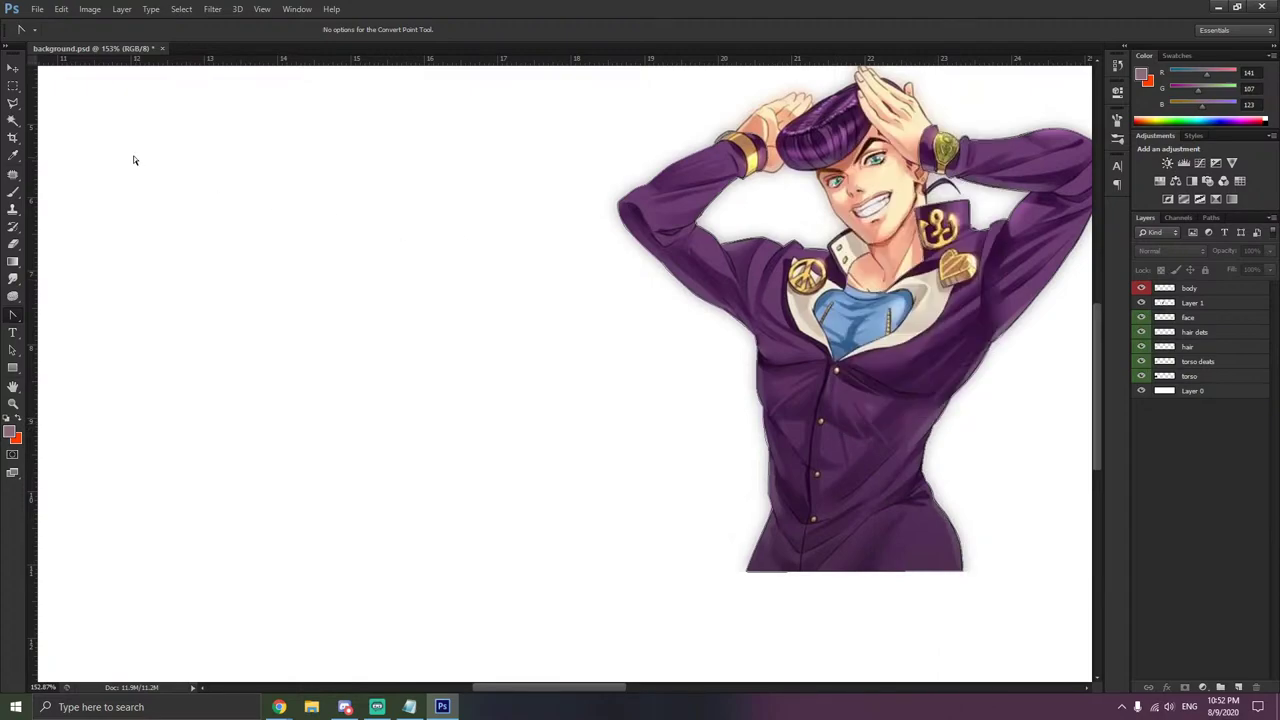
right_click(13, 315)
left_click(120, 315)
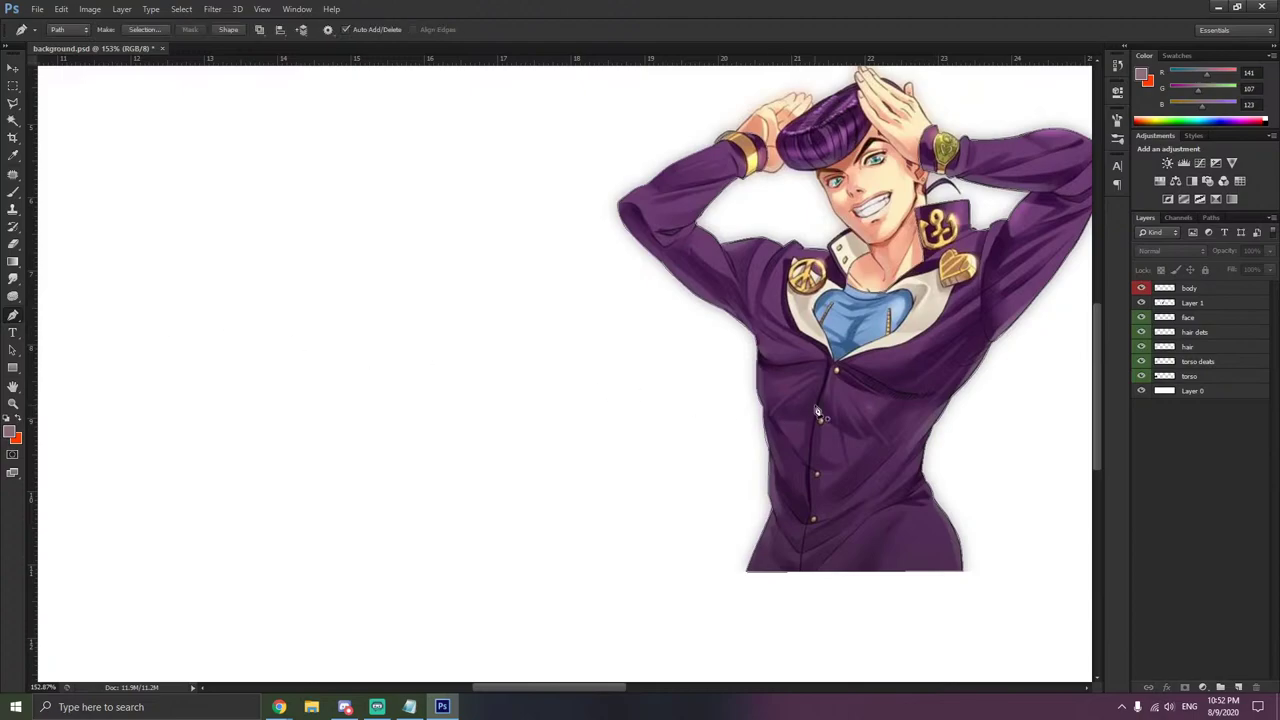
right_click(817, 411)
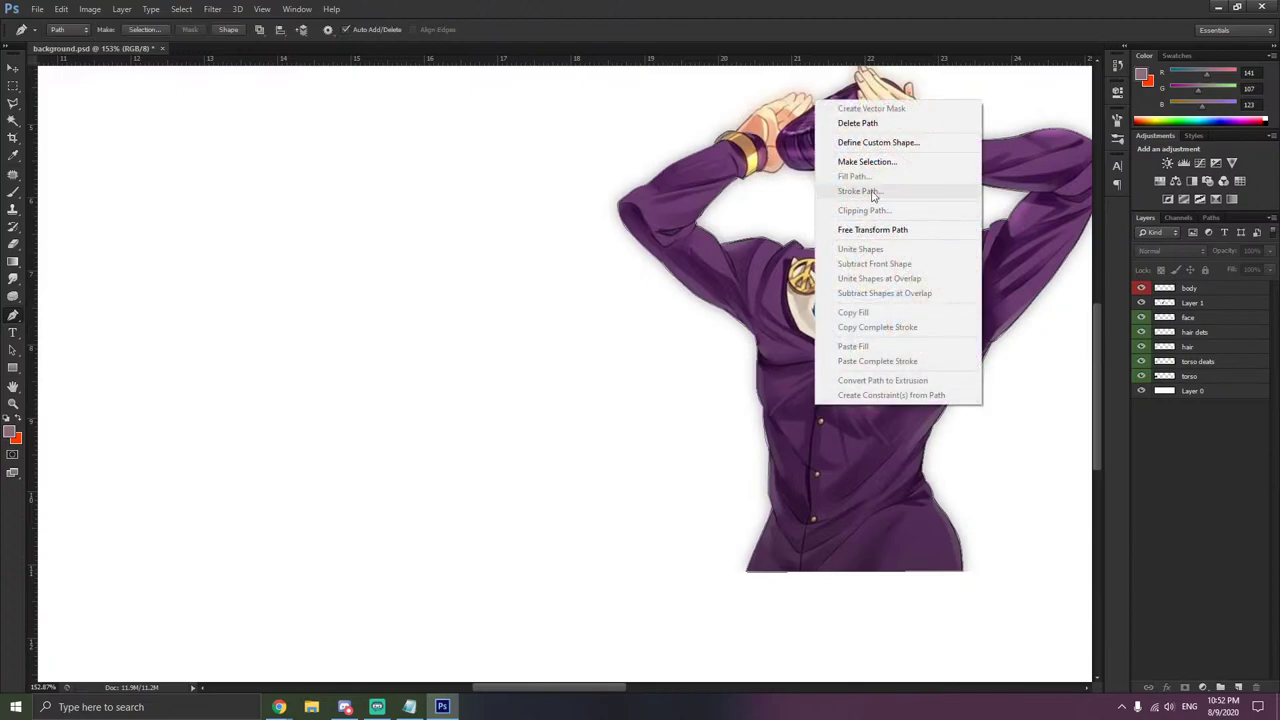
right_click(14, 317)
left_click(76, 372)
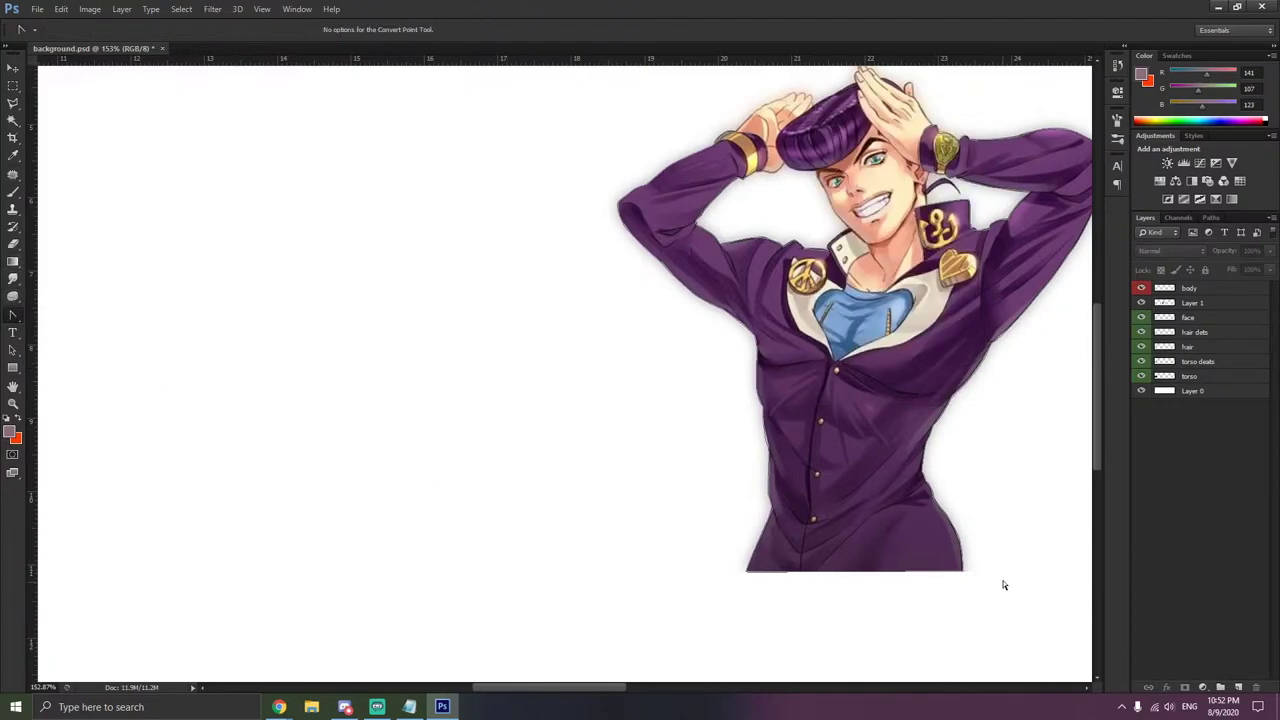
- Move the path's bottom corner anchor at the hip onto the lower corner of the jacket artwork
scroll(1004, 585, "up", 10)
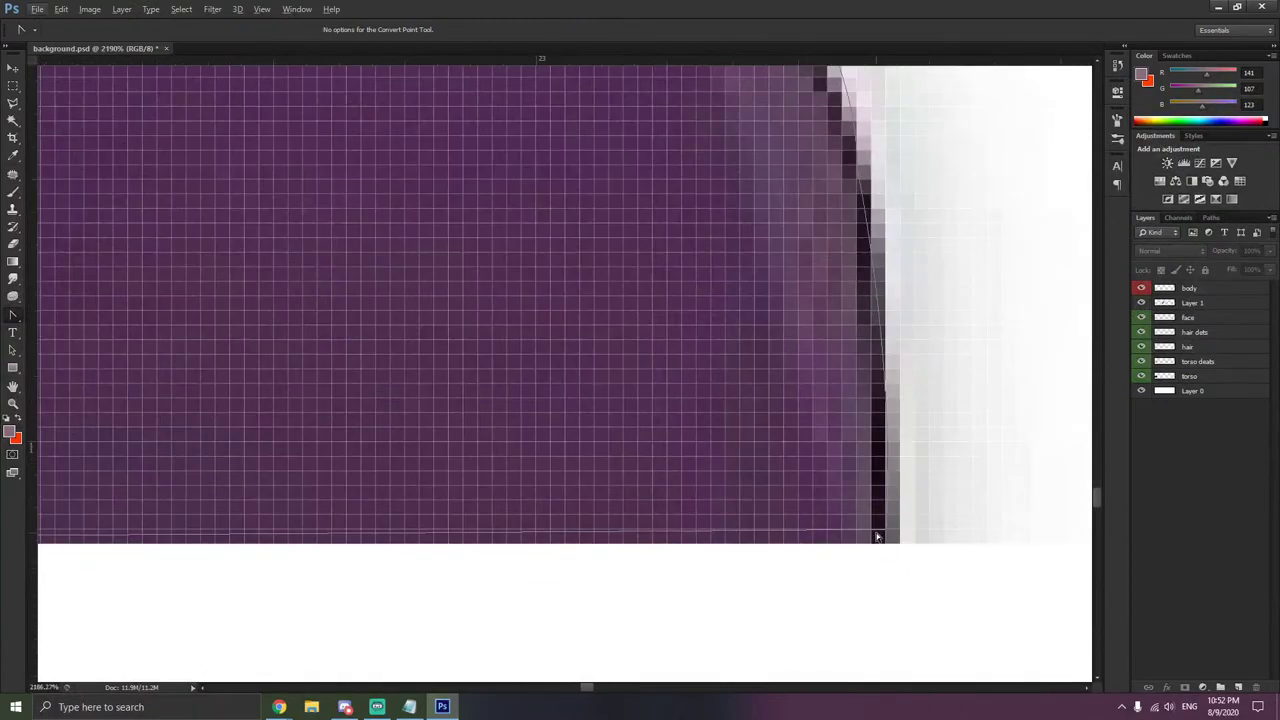
left_click(878, 537)
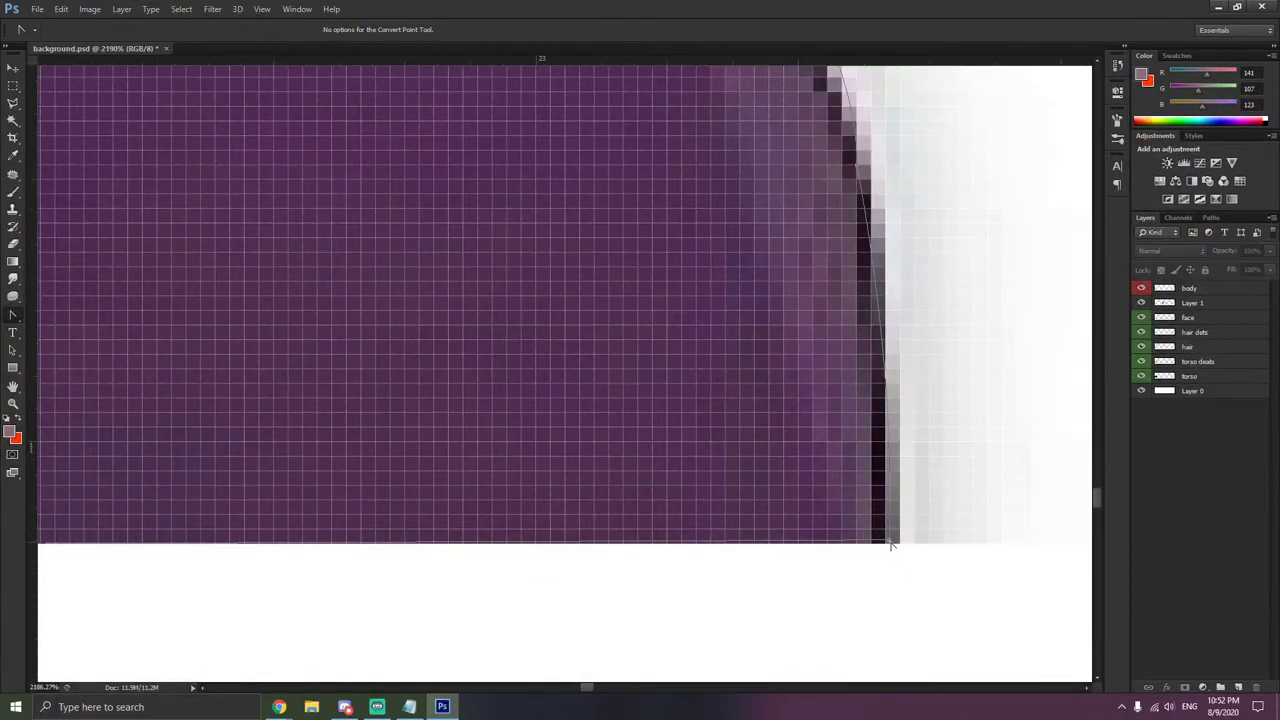
mouse_move(890, 541)
left_mouse_down()
mouse_move(855, 542)
mouse_move(885, 543)
left_mouse_up()
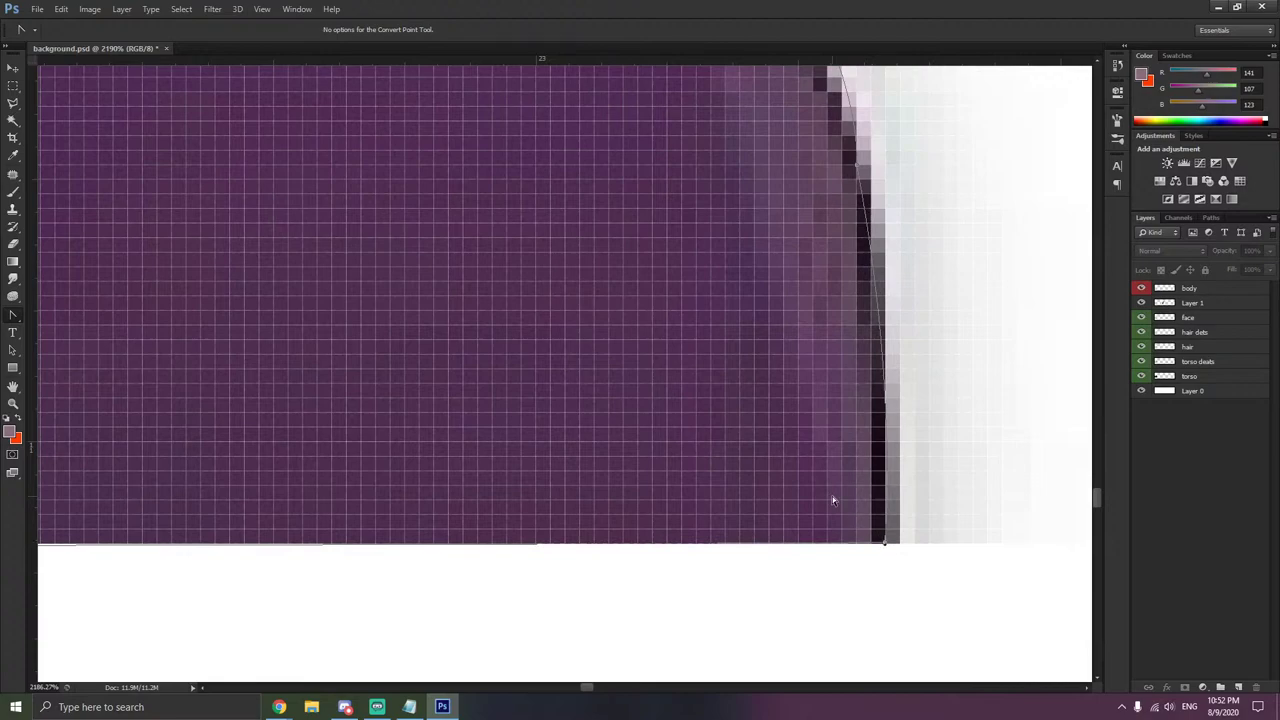
right_click(832, 496)
- Select the body layer and try to fill the jacket path on it
left_click(1195, 288)
left_click(1195, 288)
right_click(790, 362)
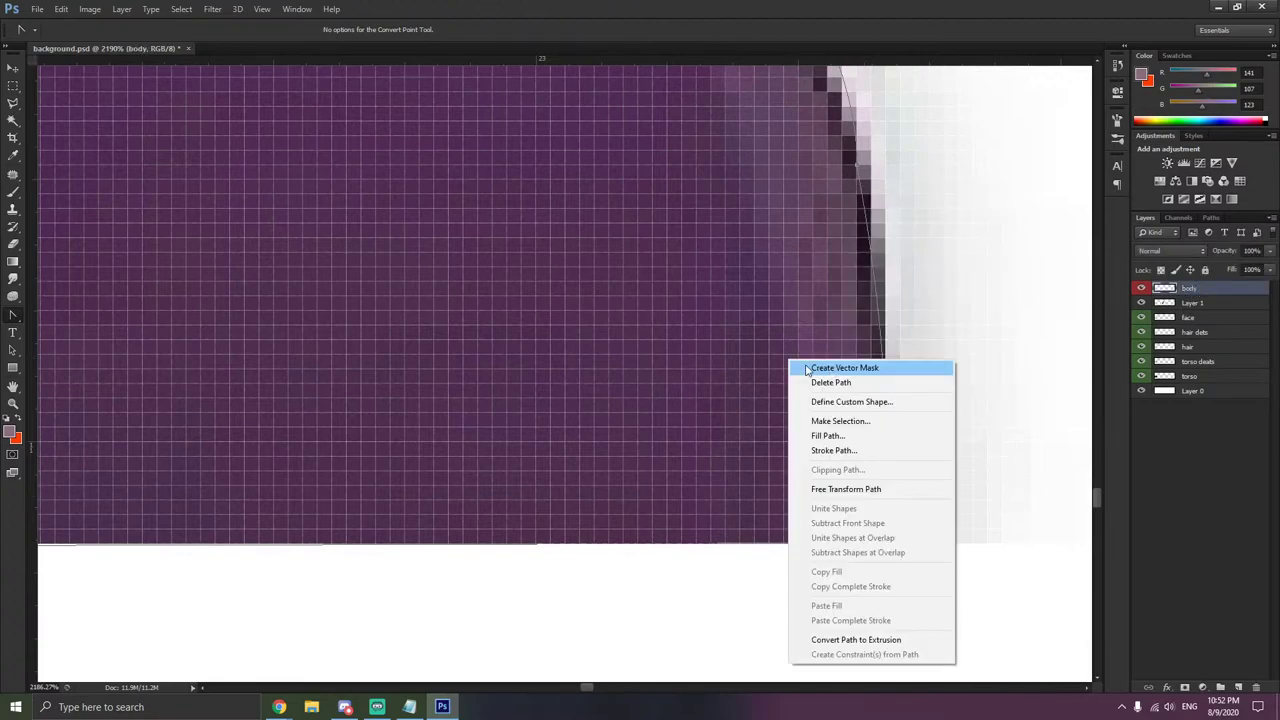
left_click(828, 436)
key("Return")
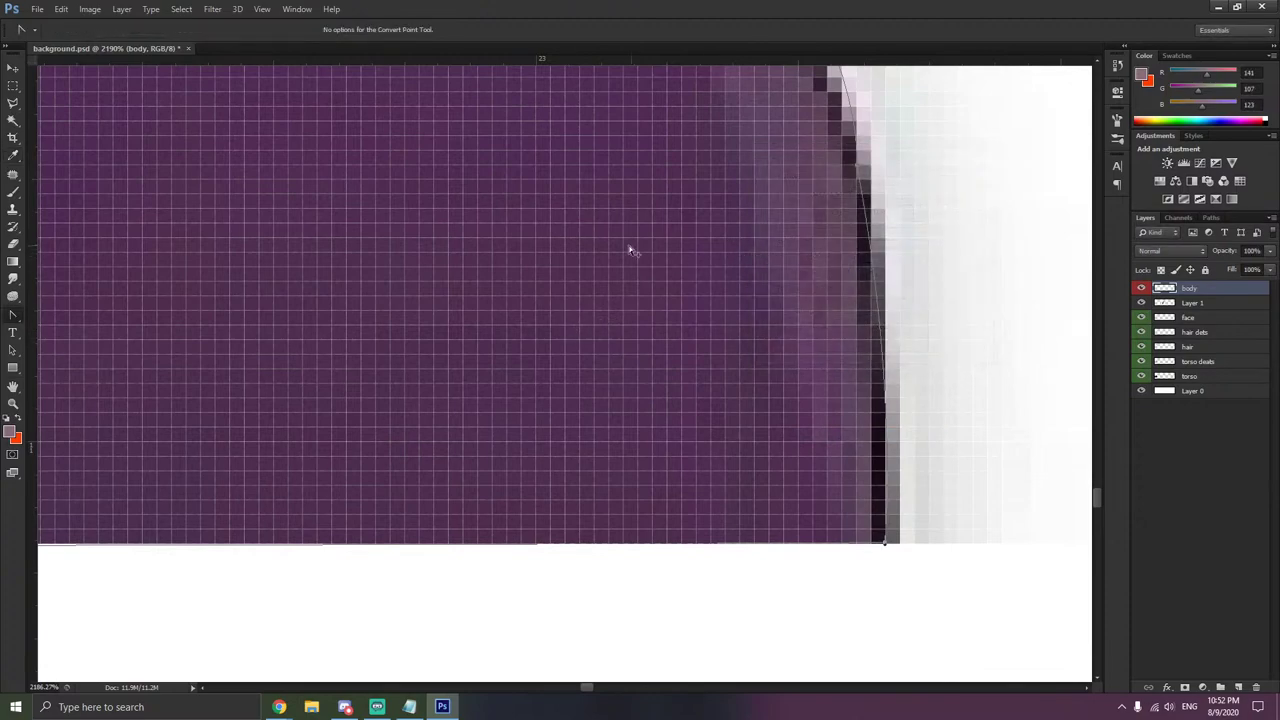
scroll(630, 250, "down", 10)
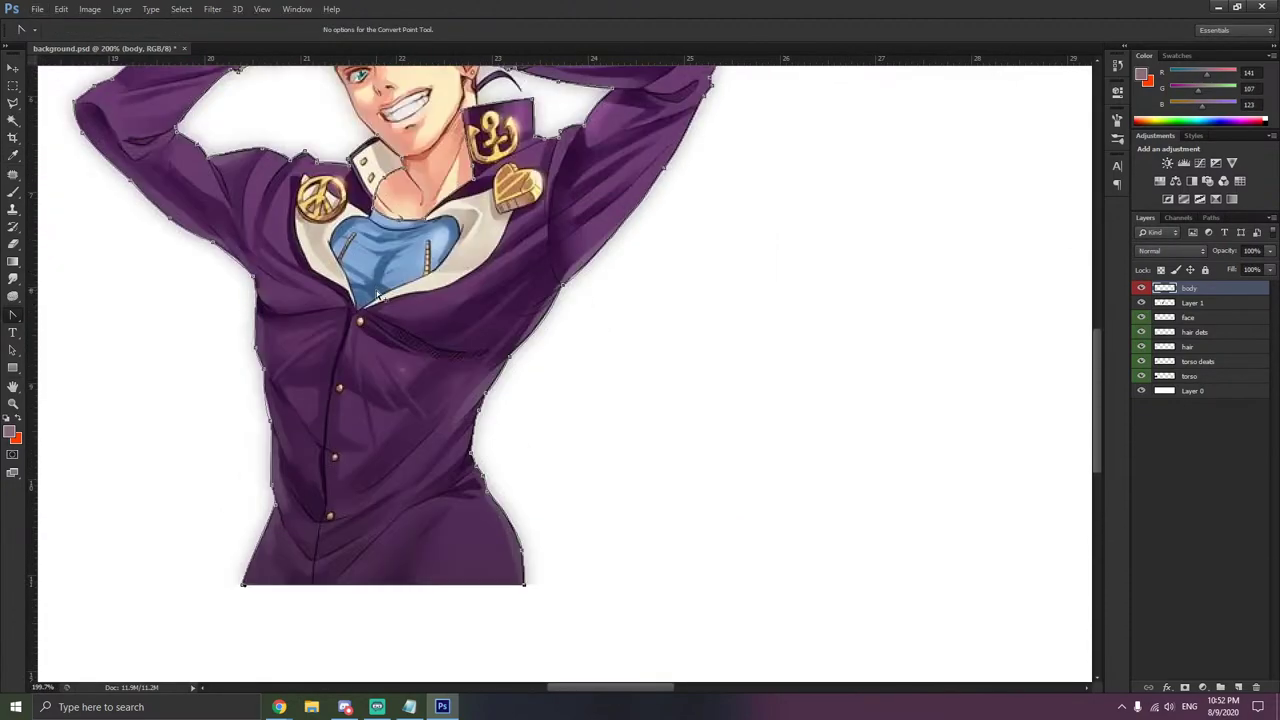
scroll(376, 290, "up", 2)
scroll(375, 292, "down", 3)
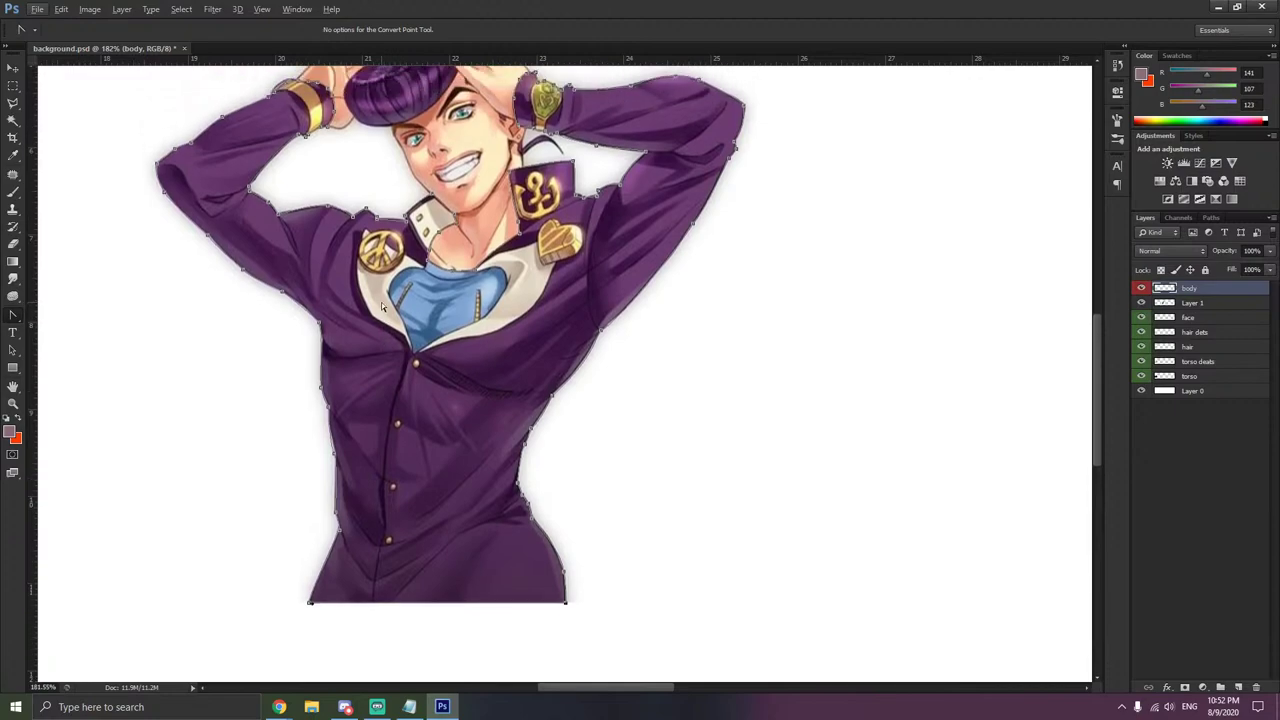
- Fill the jacket path on the body layer with the purple #552e5a sampled from the jacket
right_click(442, 350)
left_click(482, 428)
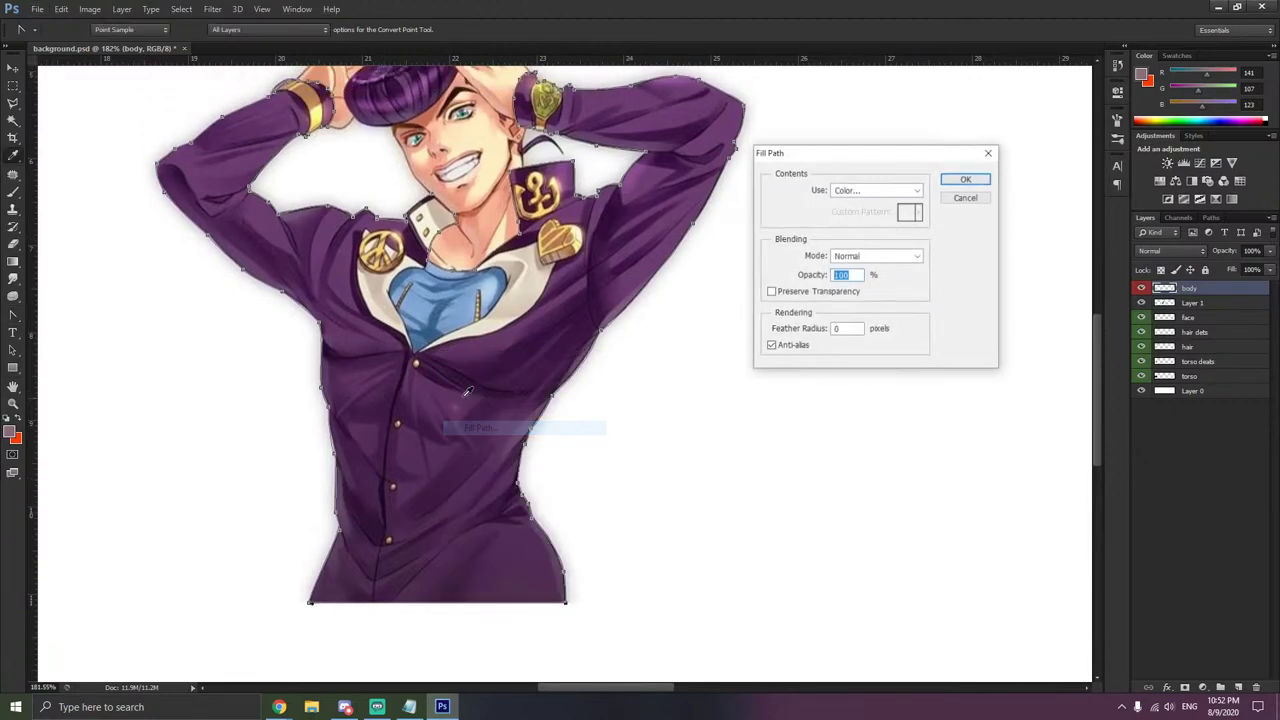
left_click(876, 190)
left_click(870, 229)
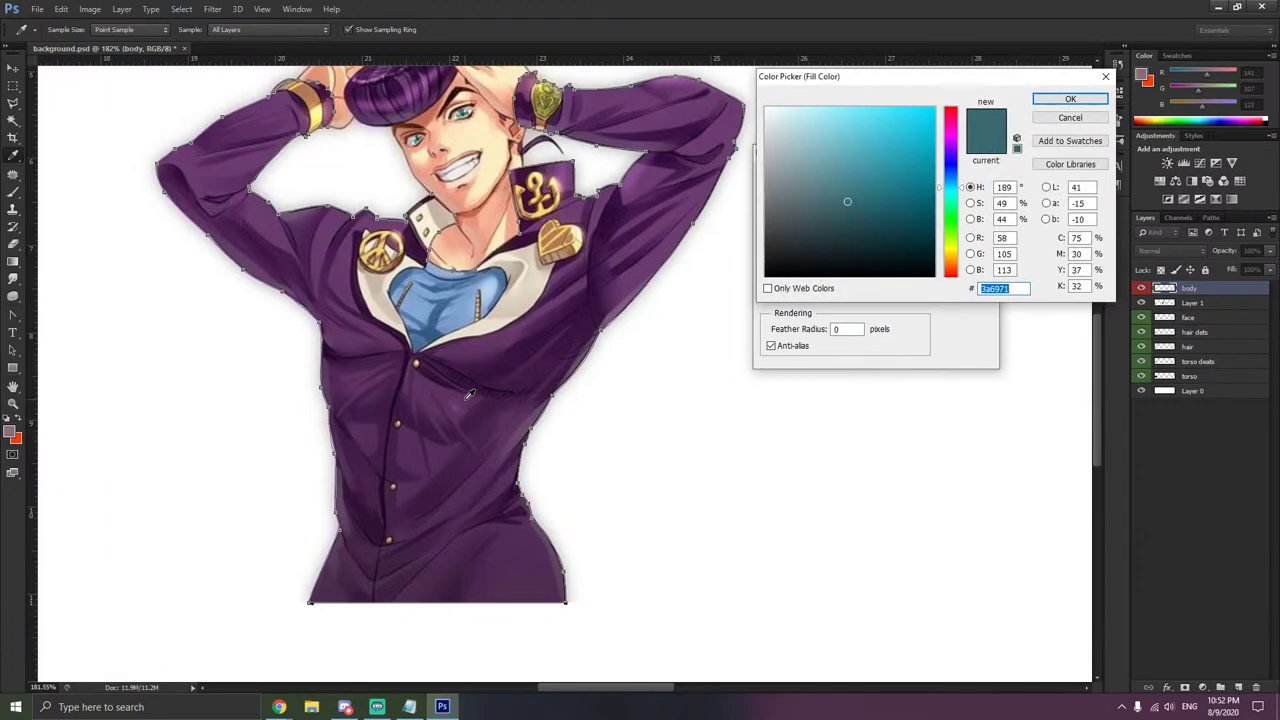
left_click(467, 398)
left_click(521, 355)
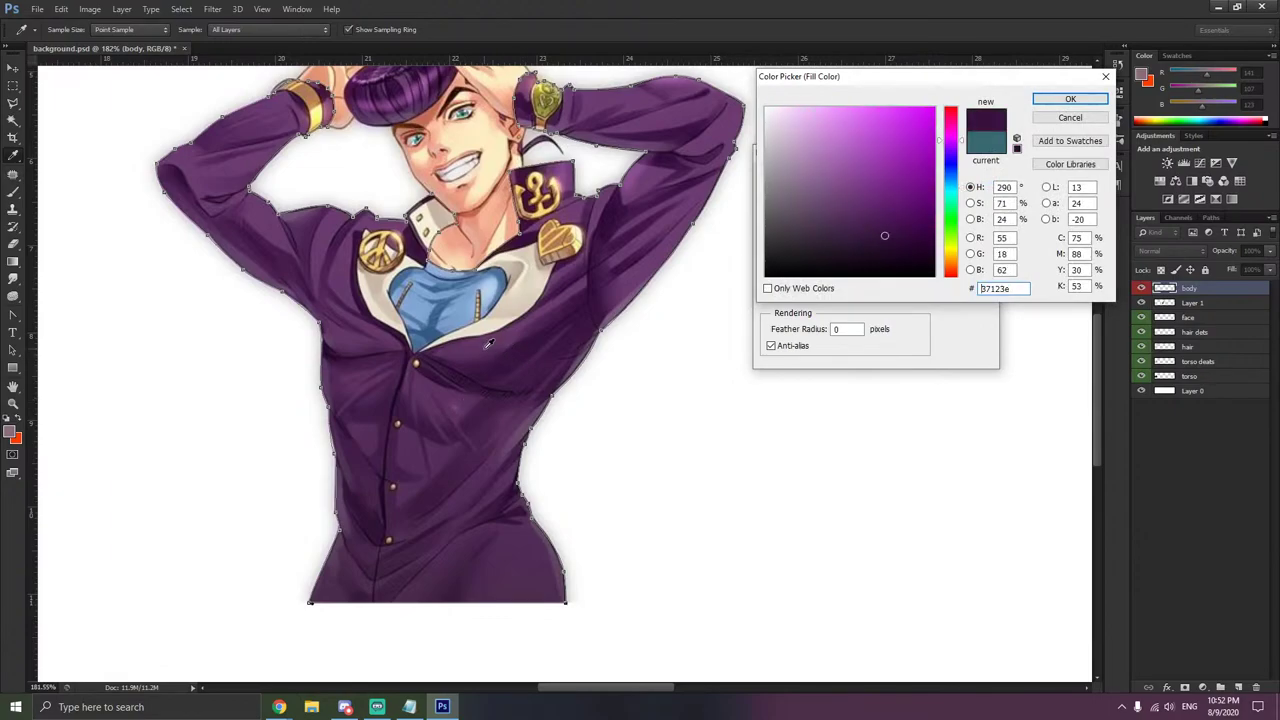
left_click(489, 345)
left_click(497, 342)
left_click(503, 342)
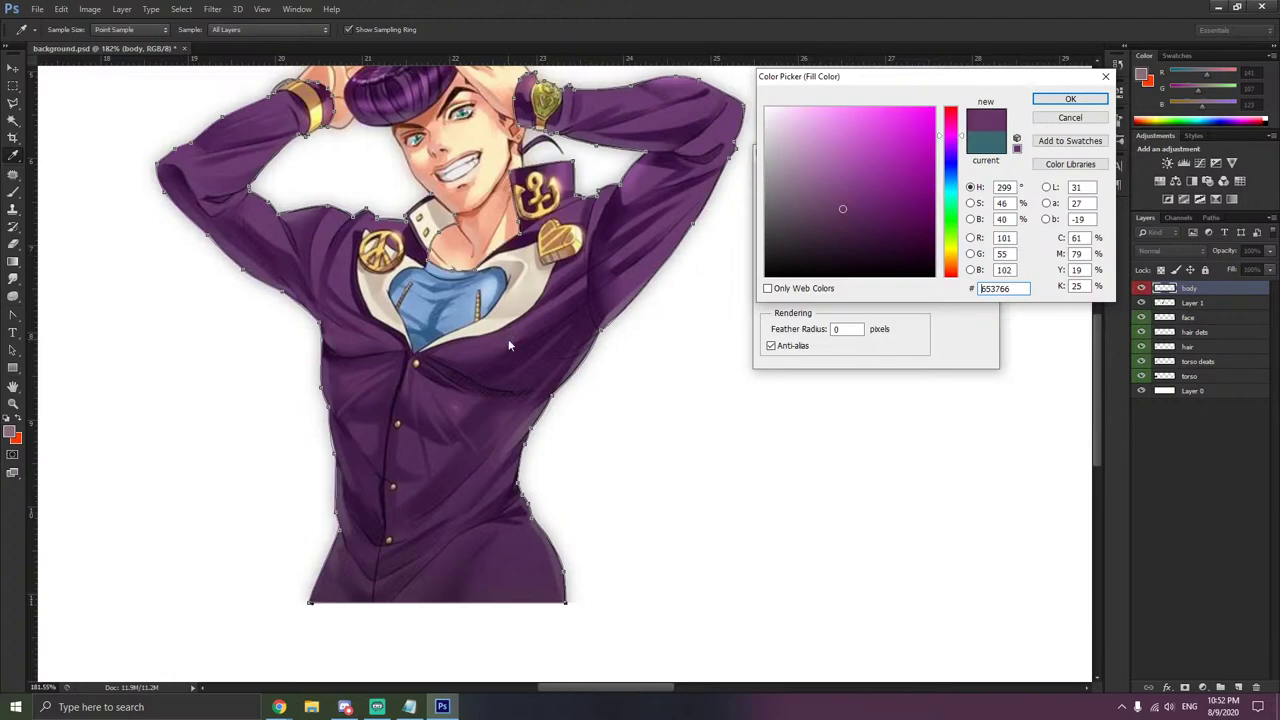
left_click(484, 352)
left_click(417, 442)
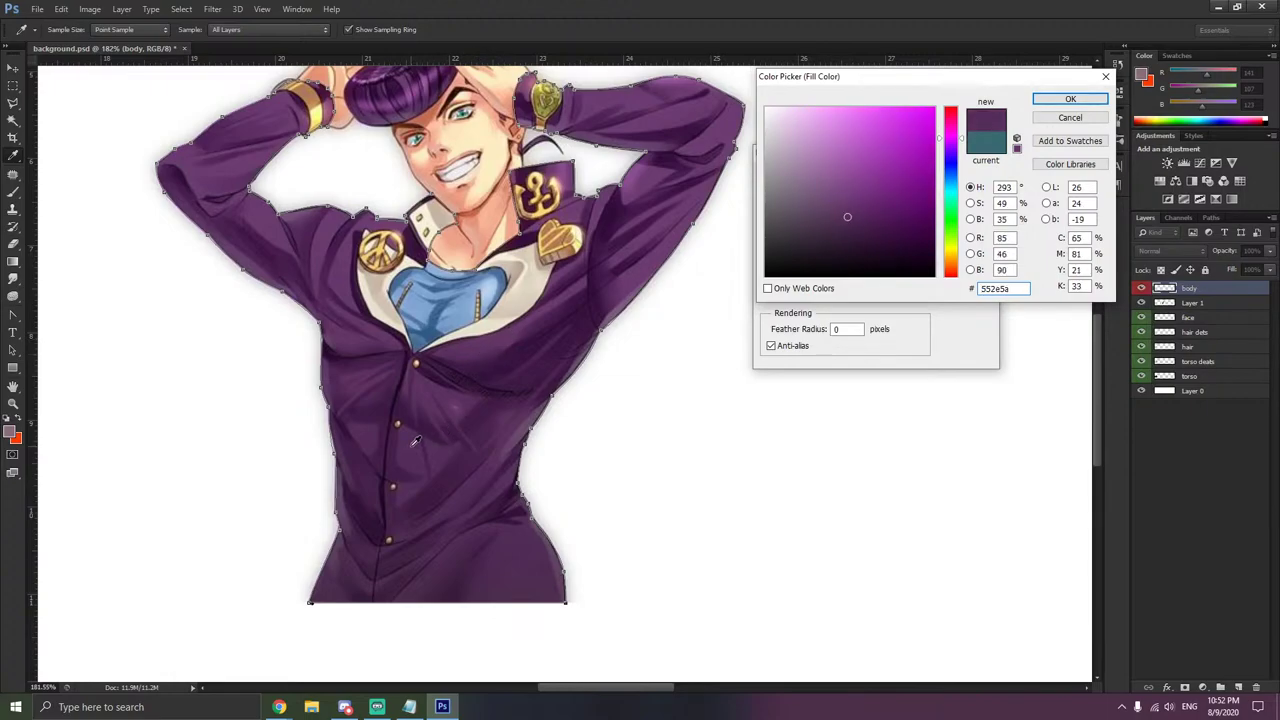
left_click(1070, 99)
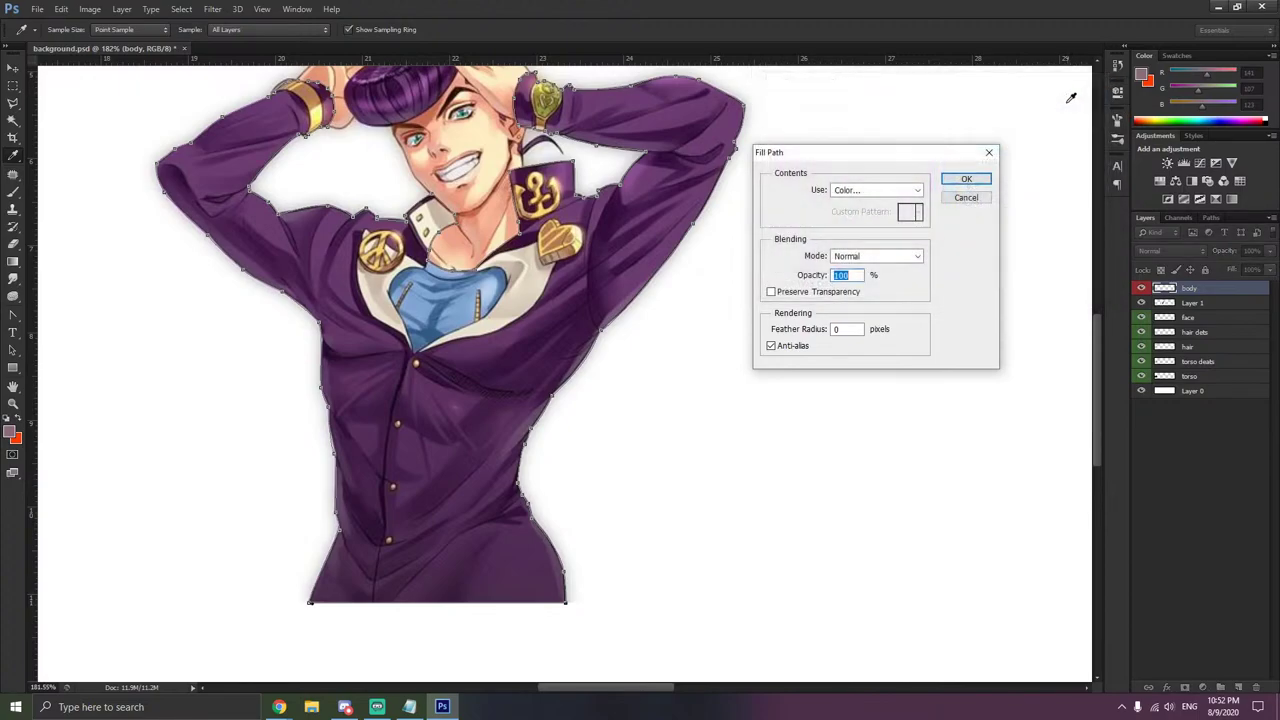
left_click(967, 179)
- Hide the body layer and create a new layer named "body dets"
scroll(940, 240, "up", 2)
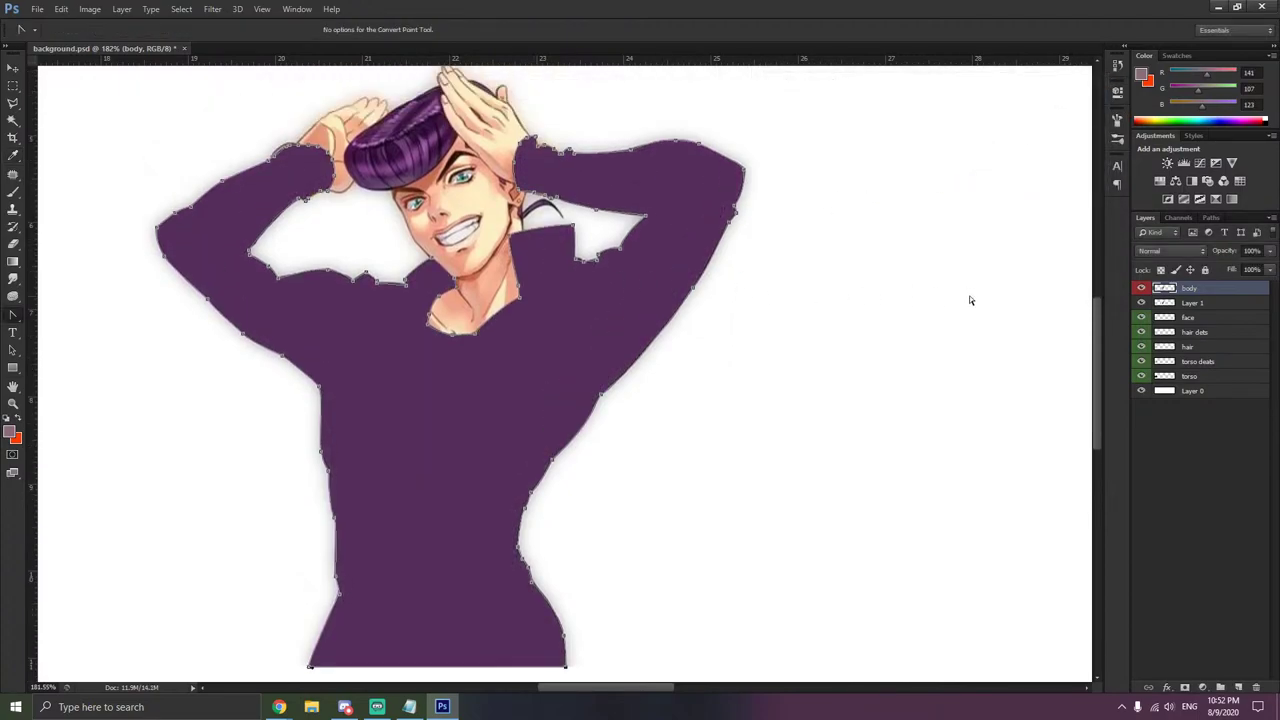
left_click(1141, 288)
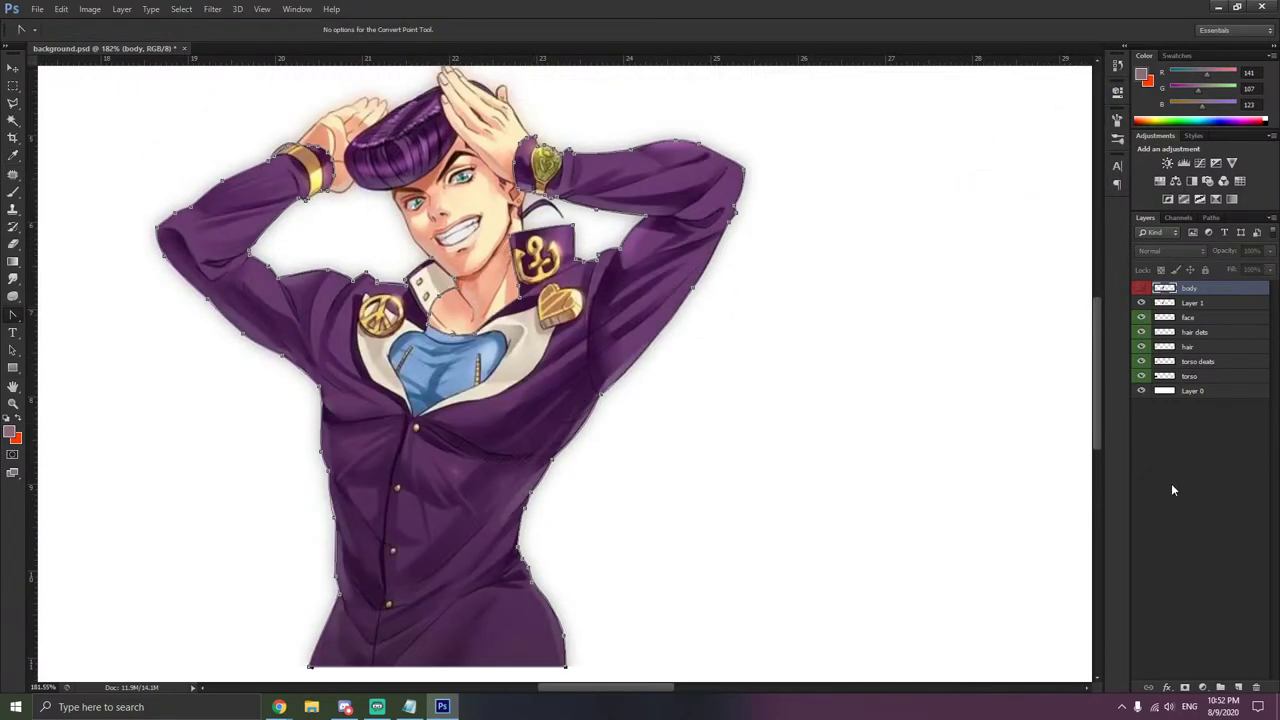
key("ctrl+shift+n")
type("bod")
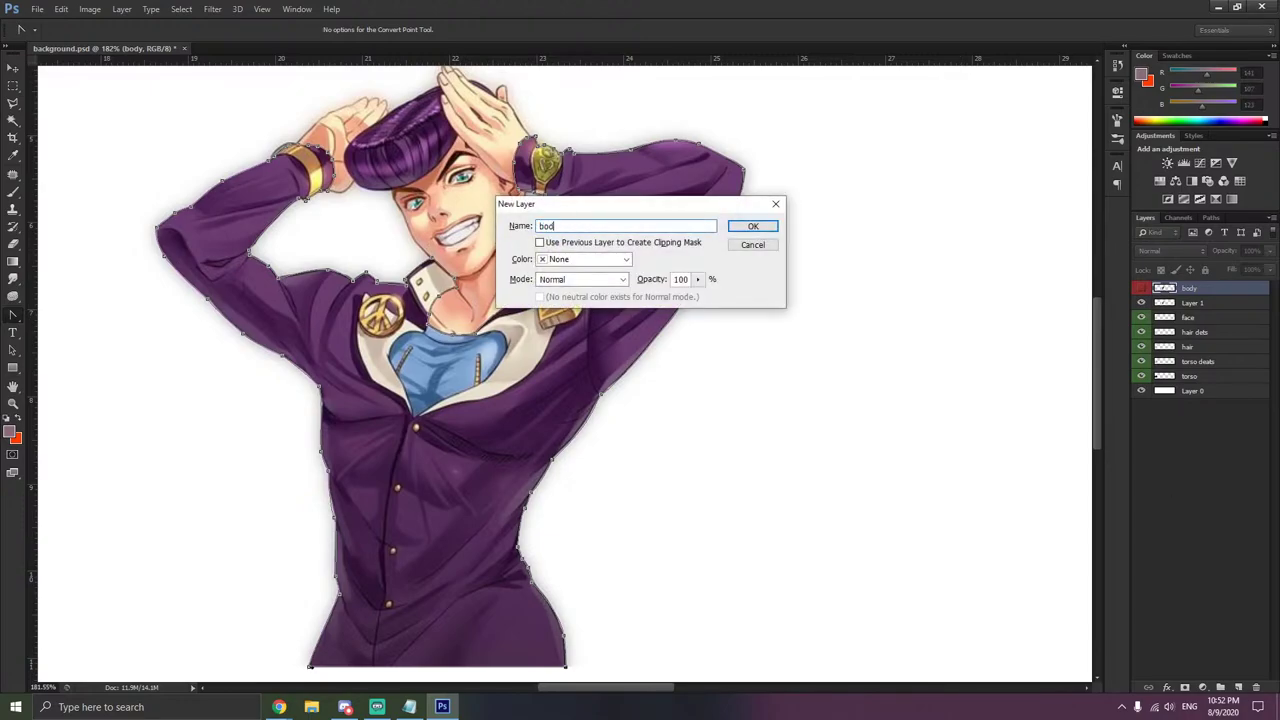
type("y dets")
key("Return")
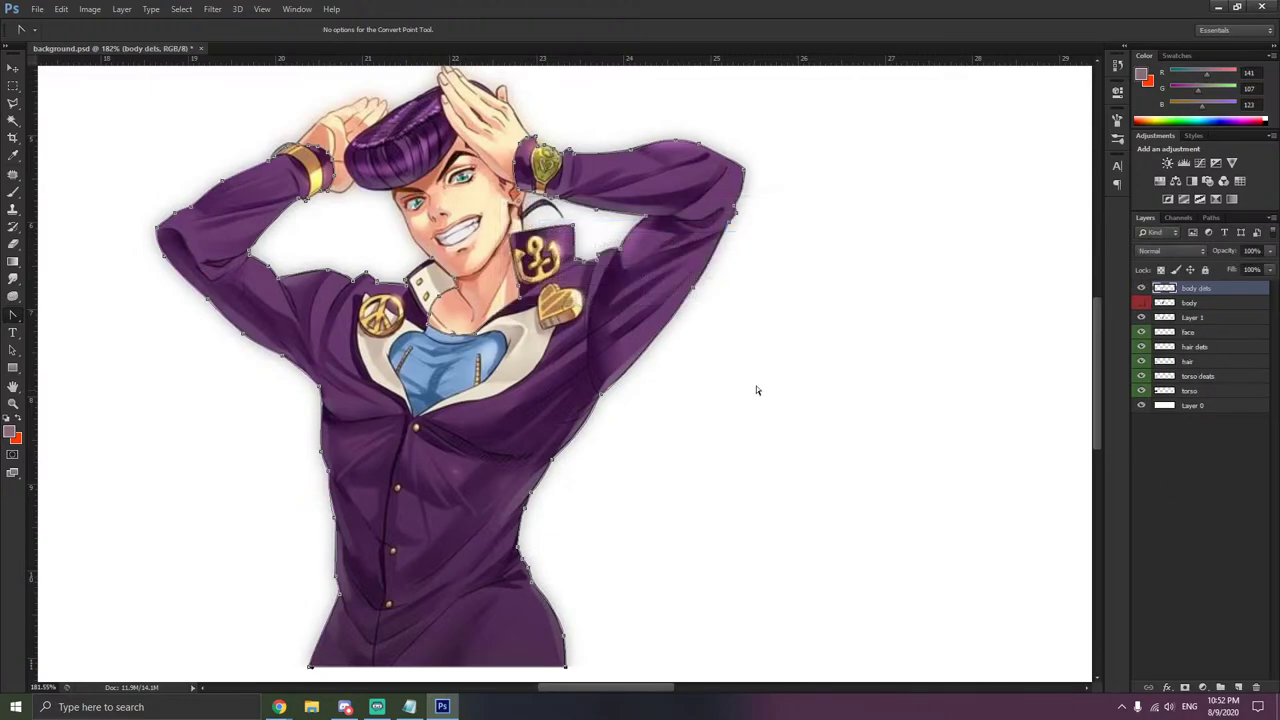
- Sample the dark purple of a jacket fold line (RGB 57, 20, 61) as the foreground colour
scroll(454, 481, "up", 5)
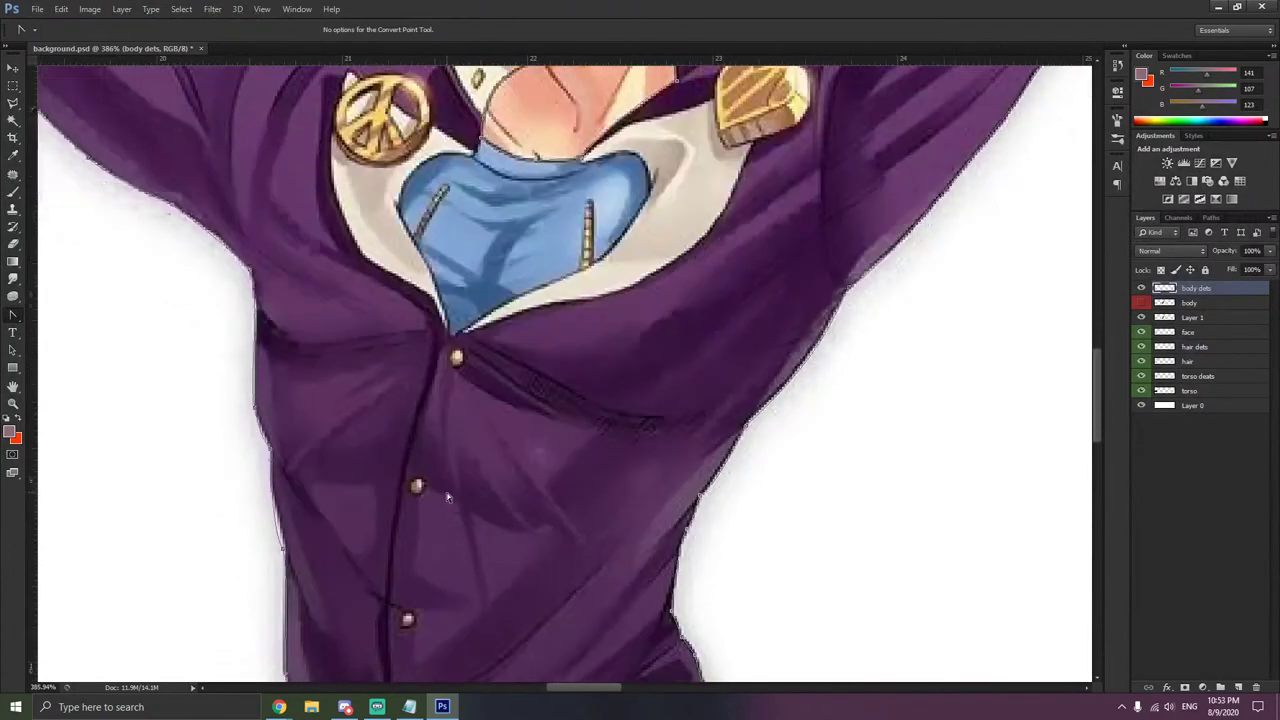
scroll(446, 491, "down", 5)
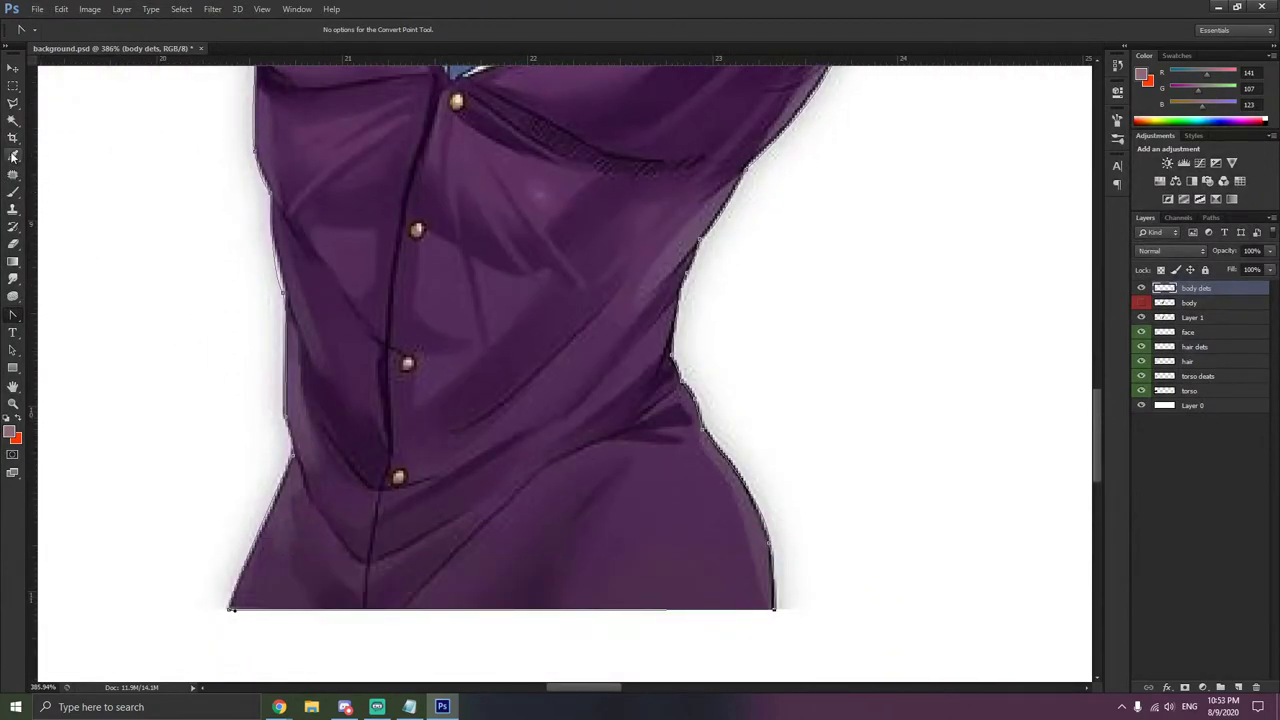
left_click(13, 157)
scroll(557, 326, "up", 2)
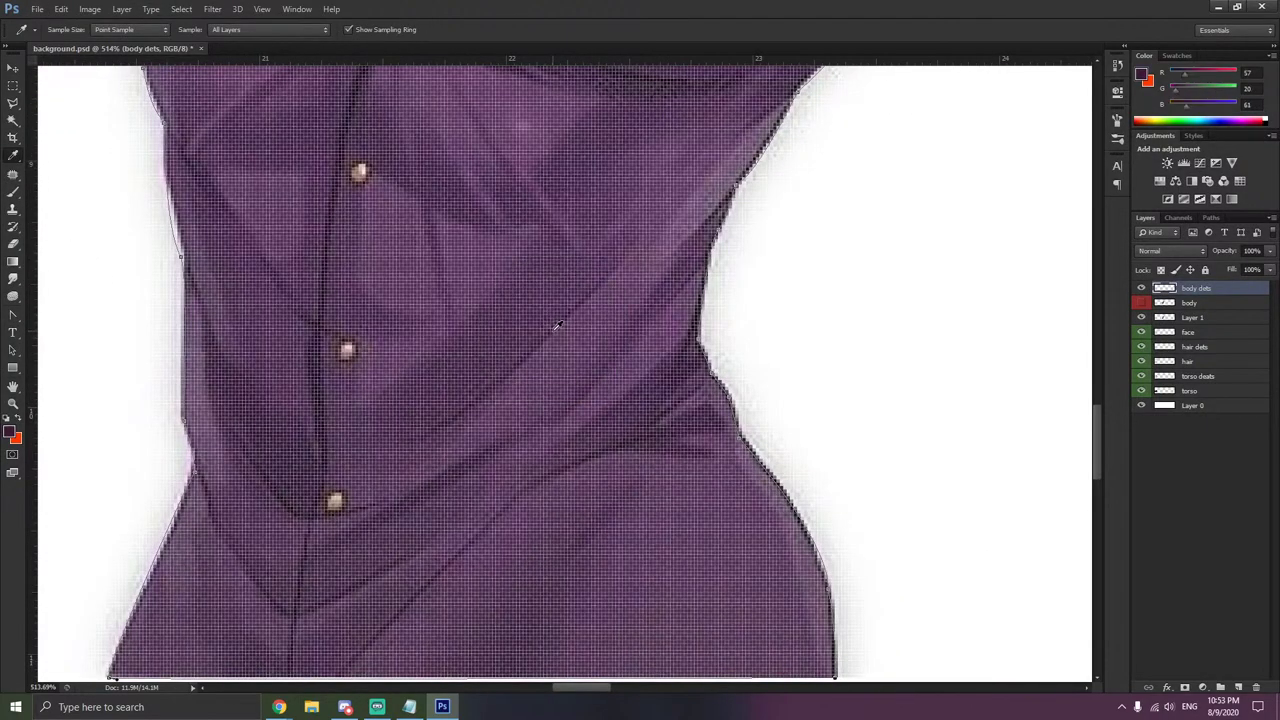
left_click(557, 326)
scroll(551, 329, "down", 2)
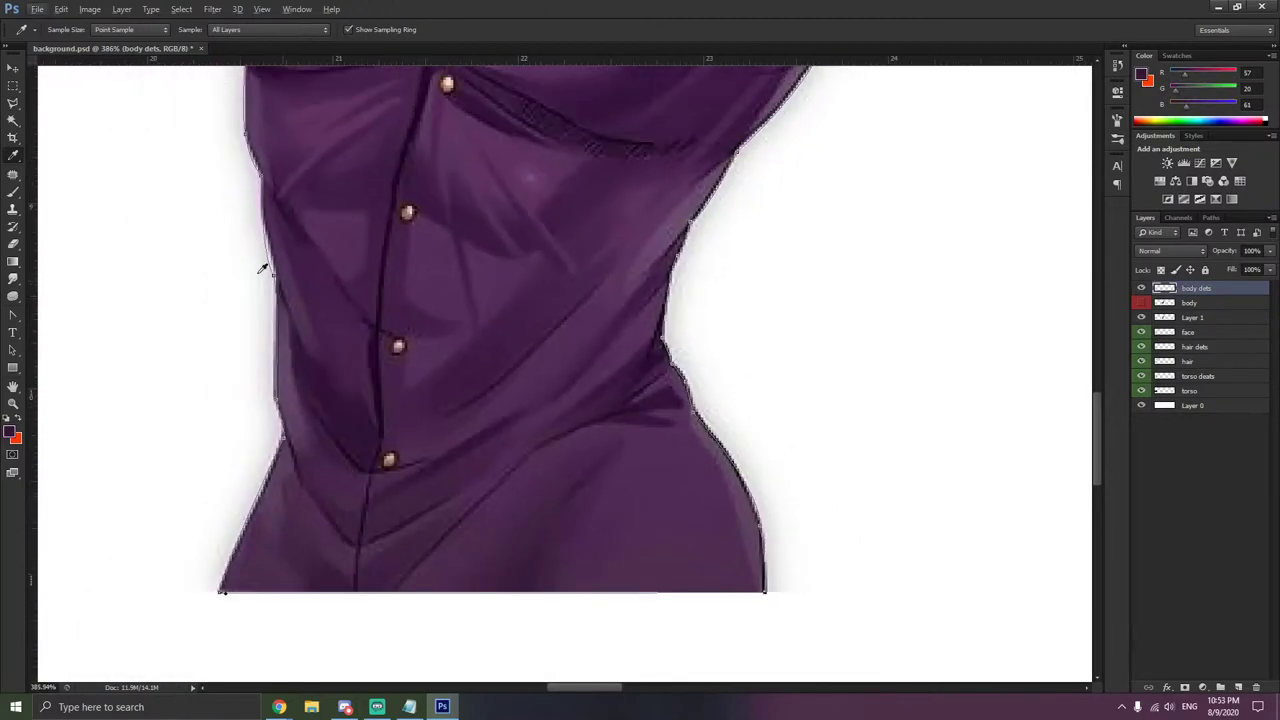
- Switch to the Brush tool and set its size to 2 px
left_click(13, 192)
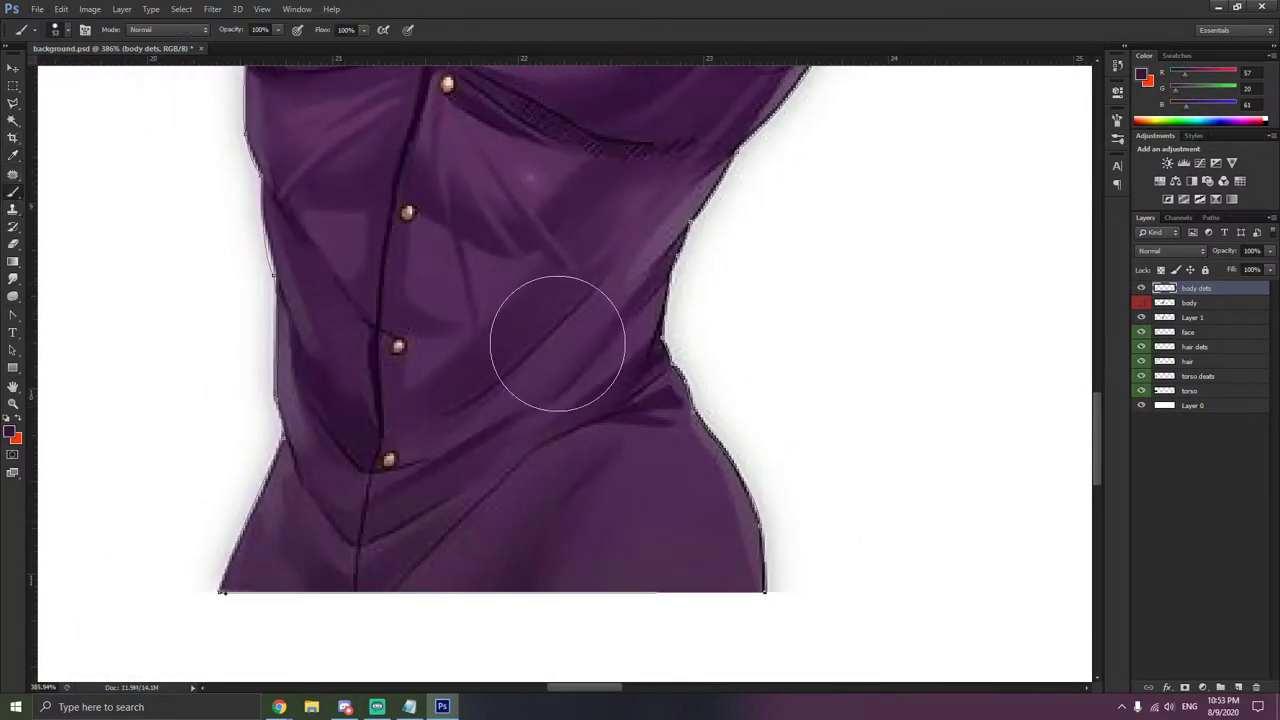
right_click(590, 350)
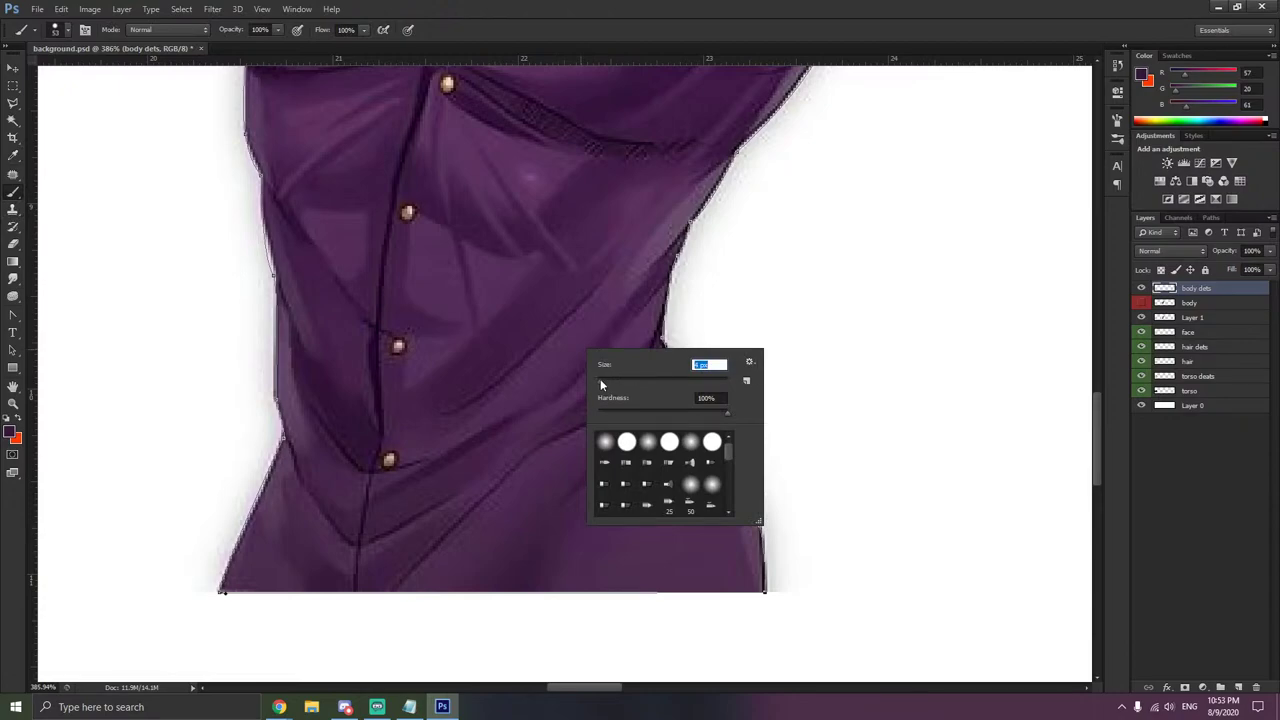
left_click(608, 273)
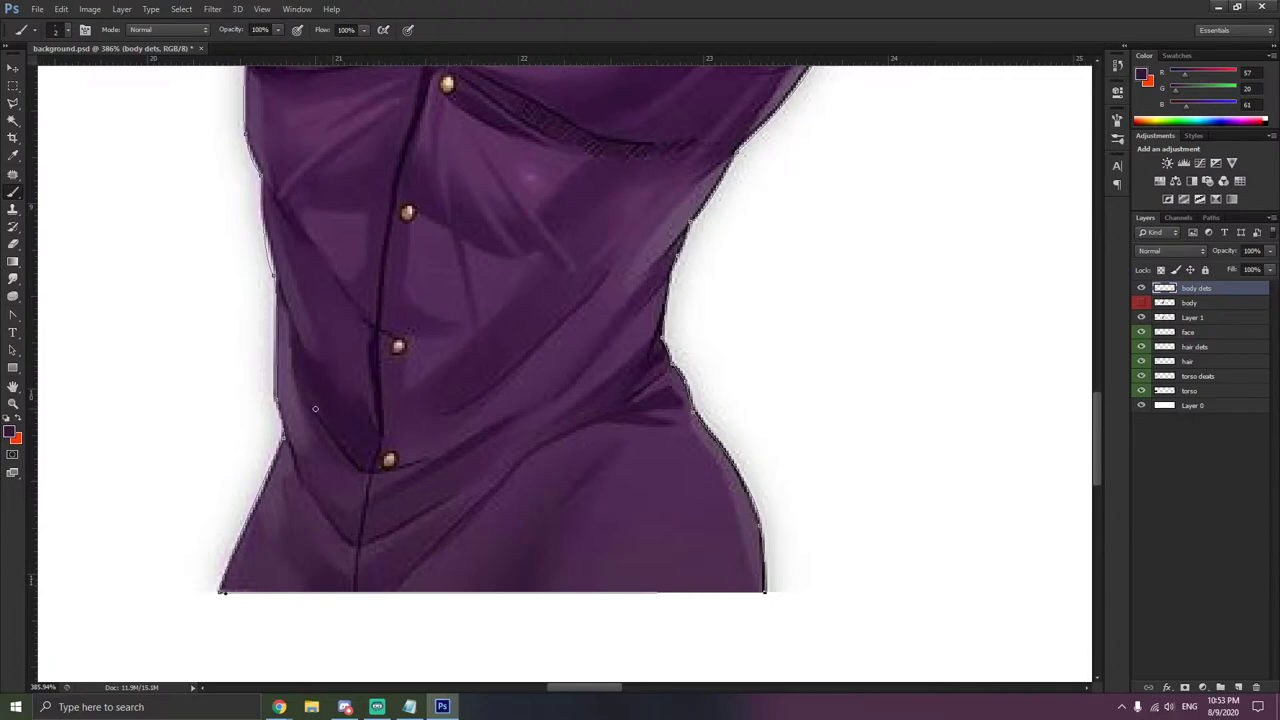
- Brush thin fold lines on the body dets layer along the torso's left side and under the chest, undoing the stroke near the waist
mouse_move(289, 450)
left_mouse_down()
mouse_move(326, 531)
mouse_move(352, 547)
left_mouse_up()
key("ctrl+z")
scroll(310, 380, "up", 3)
mouse_move(306, 300)
left_mouse_down()
mouse_move(368, 383)
mouse_move(329, 434)
mouse_move(286, 371)
mouse_move(293, 442)
left_mouse_up()
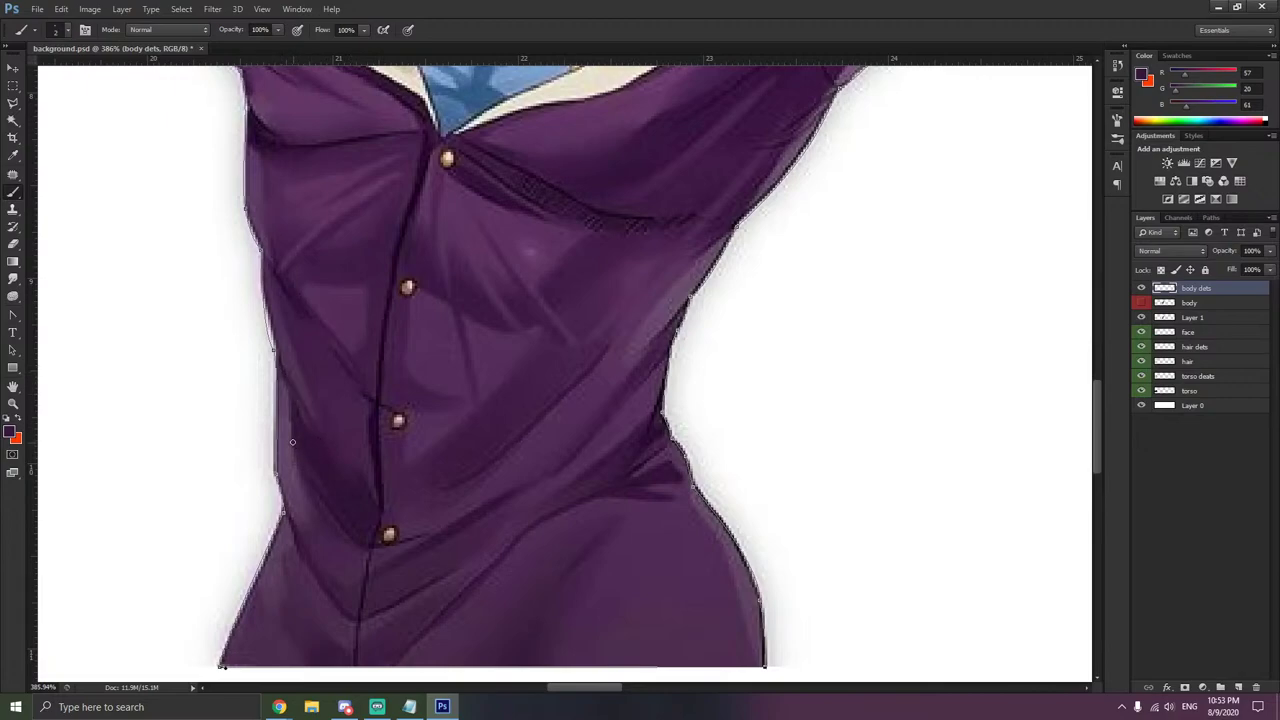
scroll(570, 384, "up", 3)
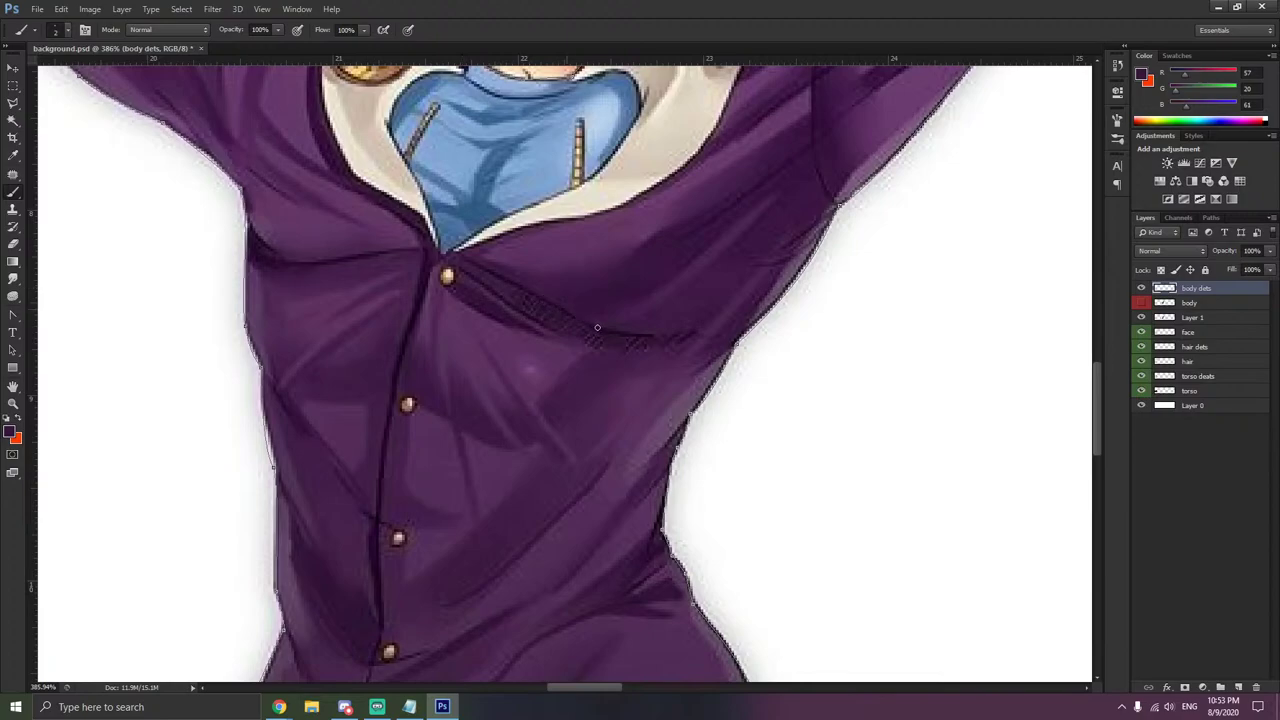
left_click_drag(597, 327, 688, 339)
- Brush diagonal fold lines on the right upper sleeve, undoing and redrawing the stroke nearer its outer edge
scroll(741, 210, "up", 6)
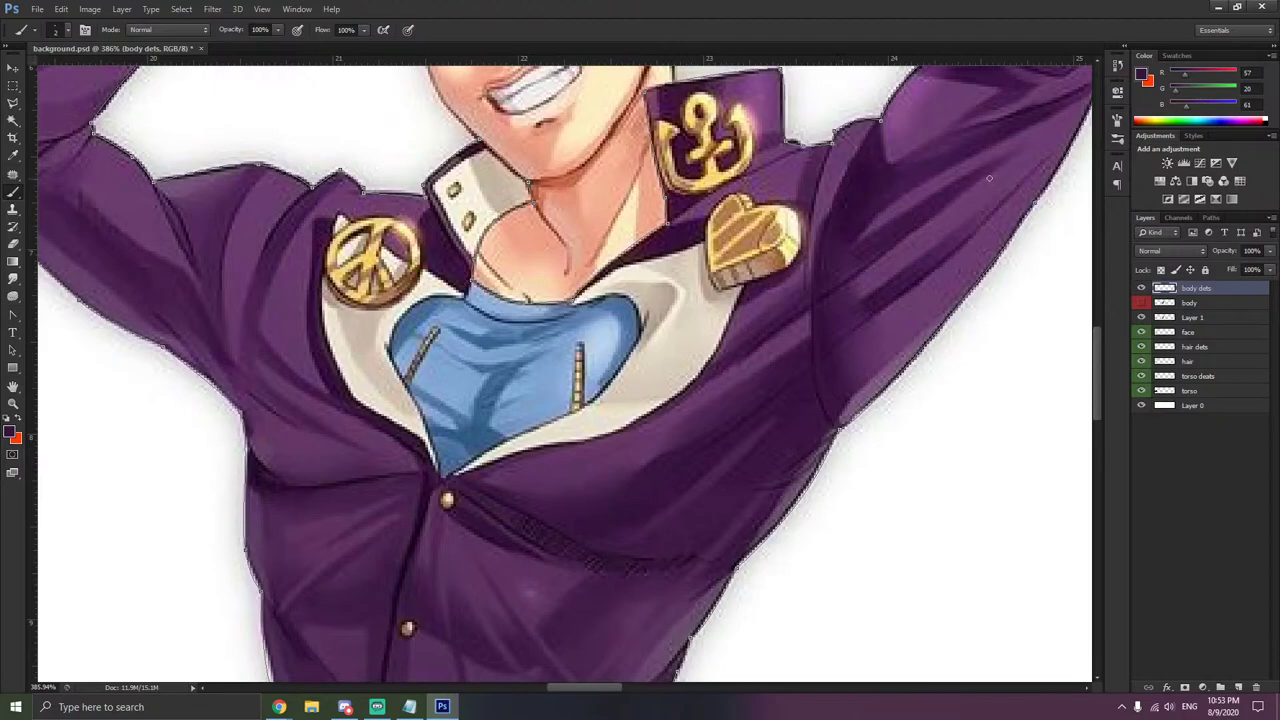
left_click_drag(994, 172, 851, 279)
left_click_drag(1040, 161, 935, 251)
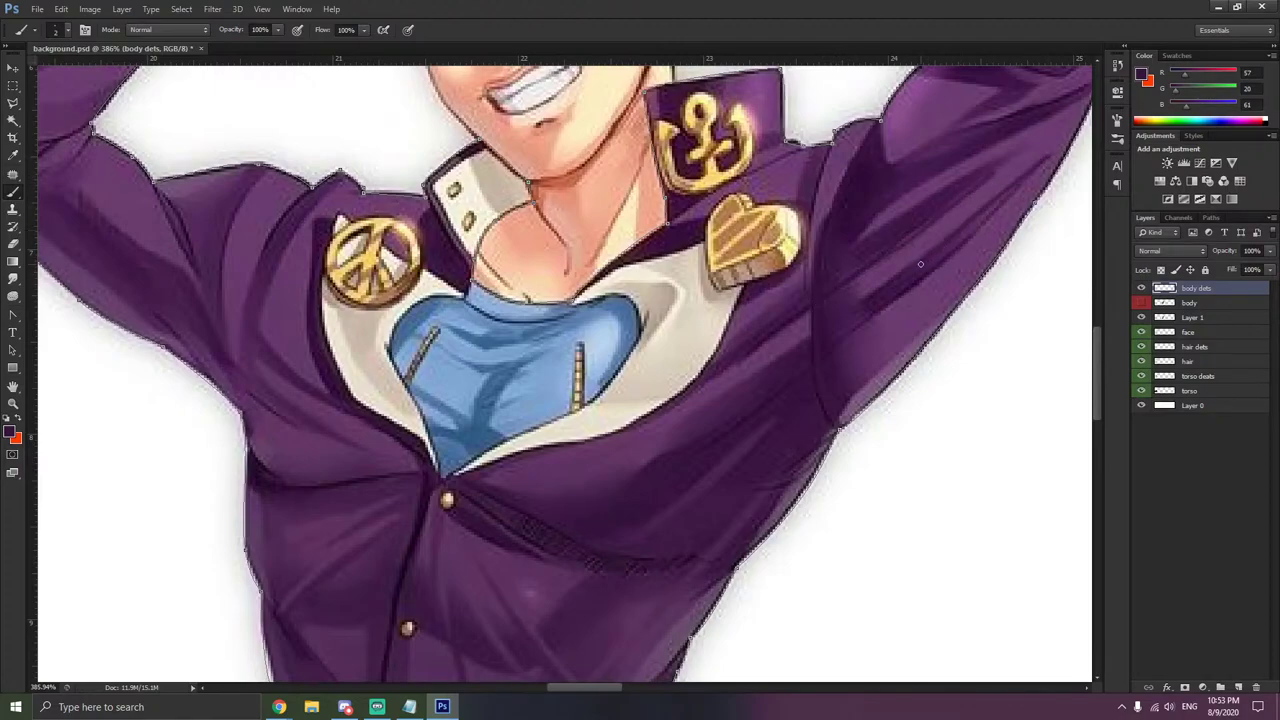
key("ctrl+z")
mouse_move(1037, 168)
left_mouse_down()
mouse_move(955, 260)
mouse_move(897, 300)
left_mouse_up()
scroll(938, 237, "up", 1)
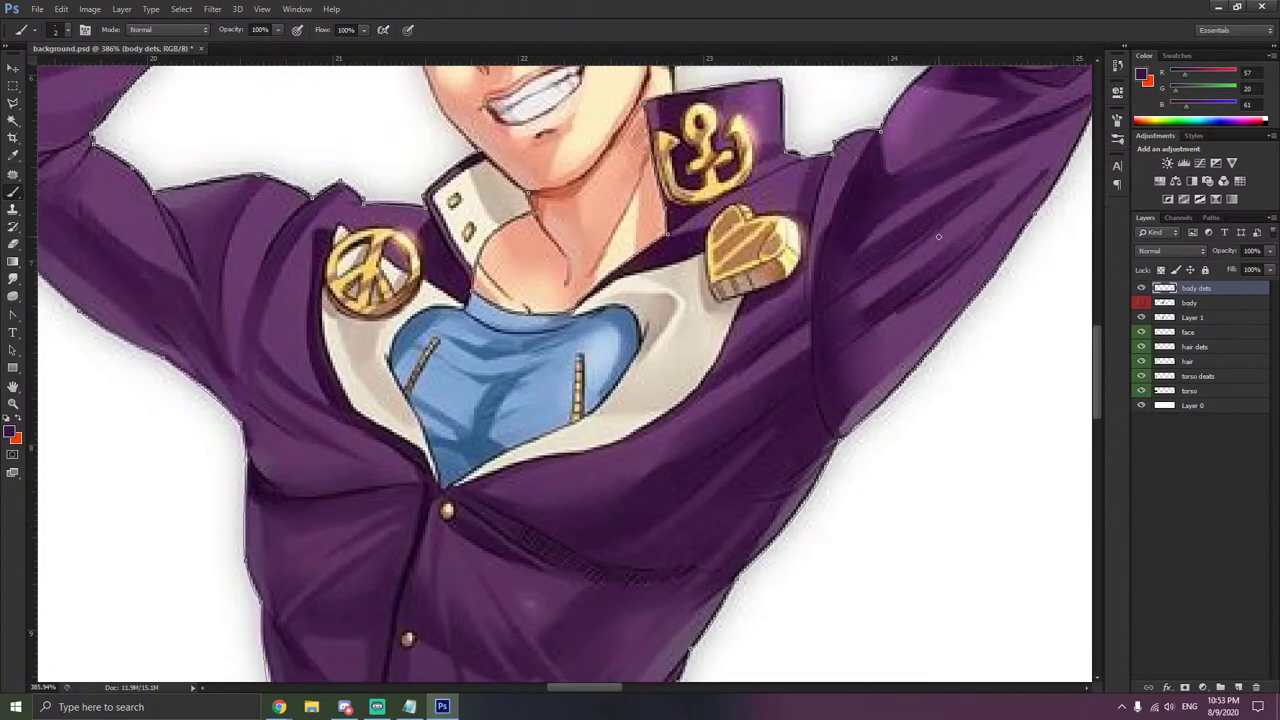
scroll(938, 237, "up", 15)
scroll(425, 202, "left", 9)
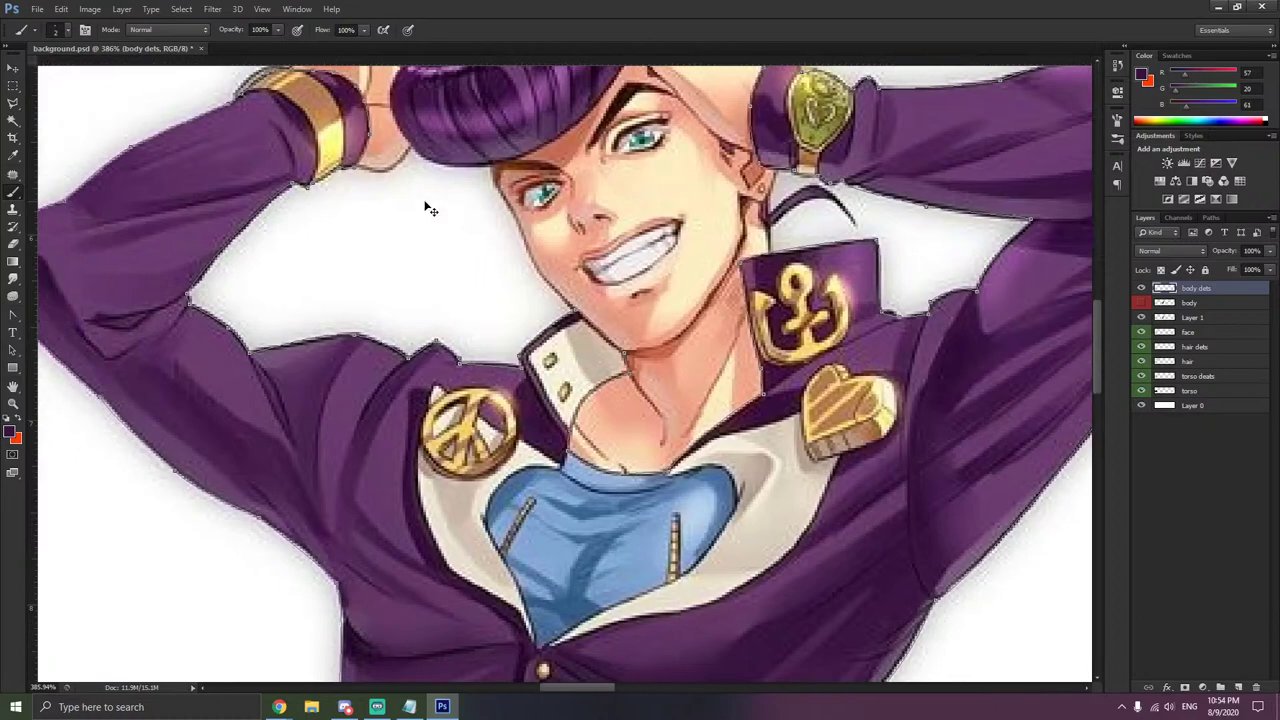
- Brush thin fold lines on the body dets layer along the left raised sleeve's forearm, elbow and upper arm, and beside the left shoulder
scroll(430, 208, "left", 3)
mouse_move(233, 227)
left_mouse_down()
mouse_move(413, 191)
mouse_move(424, 128)
mouse_move(441, 171)
mouse_move(432, 113)
left_mouse_up()
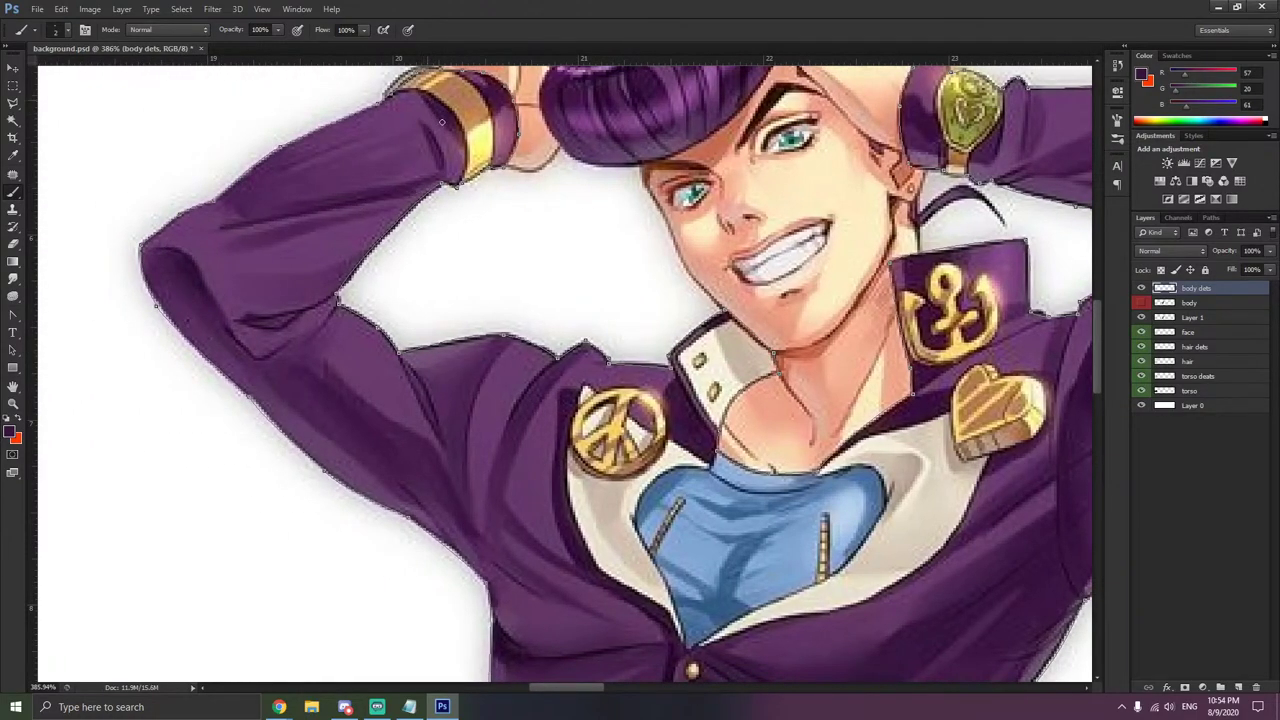
left_click_drag(286, 166, 360, 137)
left_click_drag(284, 313, 240, 346)
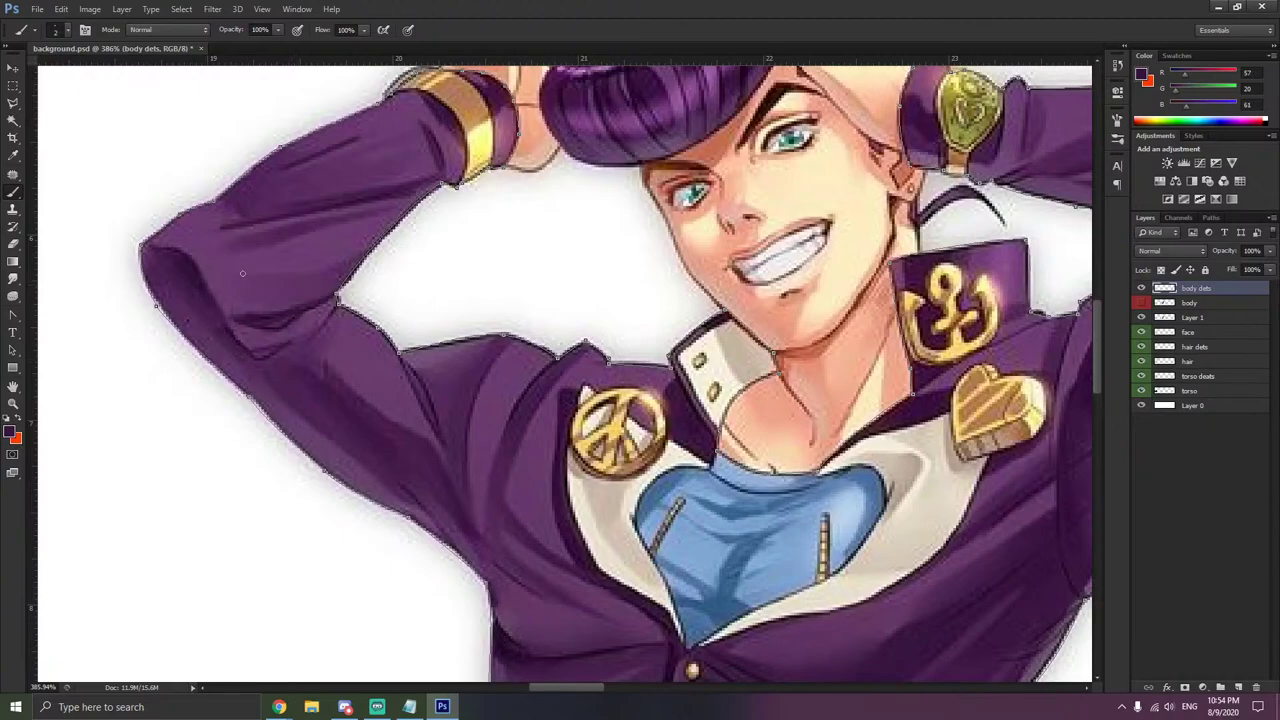
scroll(346, 334, "down", 1)
left_click_drag(422, 332, 408, 374)
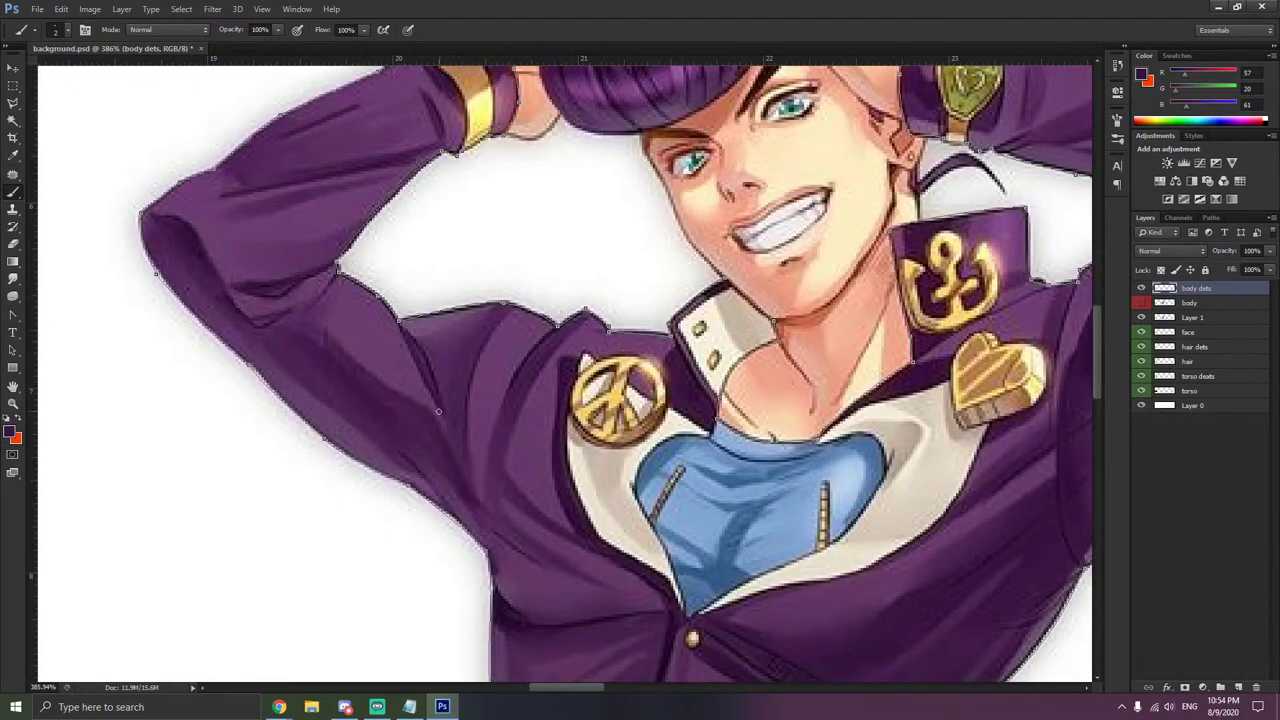
mouse_move(508, 312)
left_mouse_down()
mouse_move(470, 415)
mouse_move(470, 456)
left_mouse_up()
- Brush thin diagonal fold lines on the body dets layer below the left chest and down the jacket's waist and hip
scroll(382, 361, "down", 2)
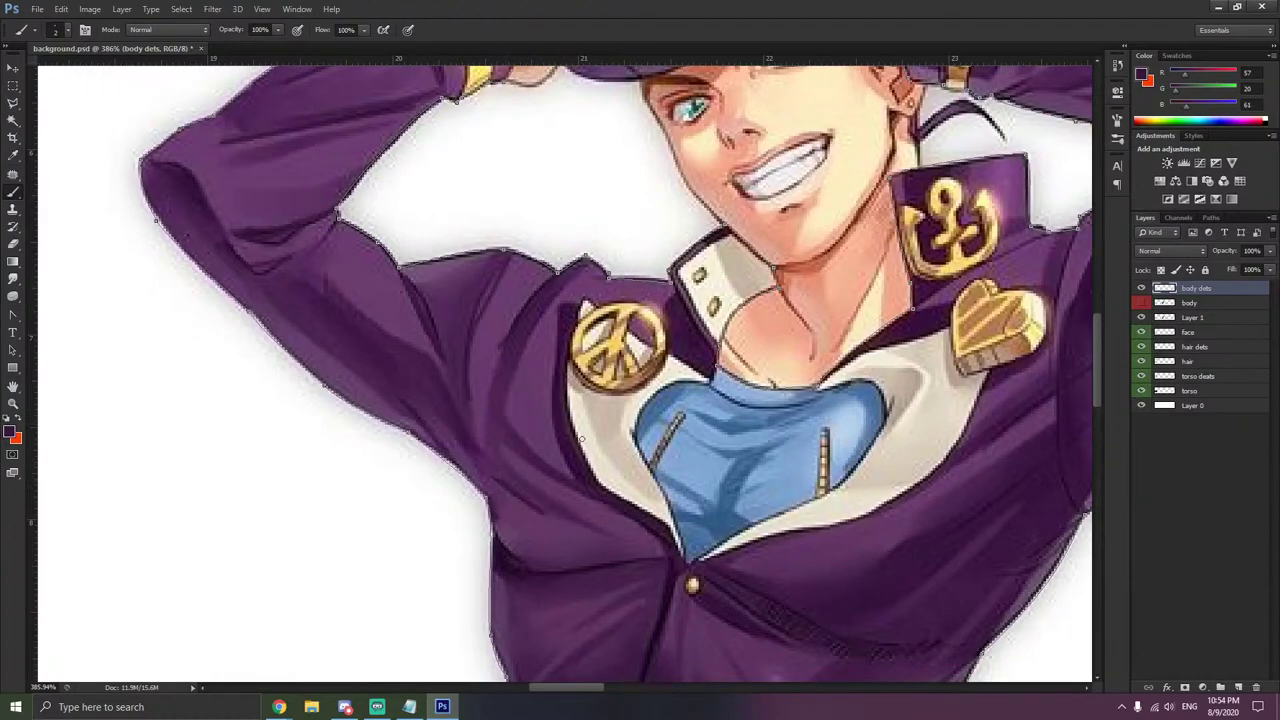
scroll(581, 438, "down", 5)
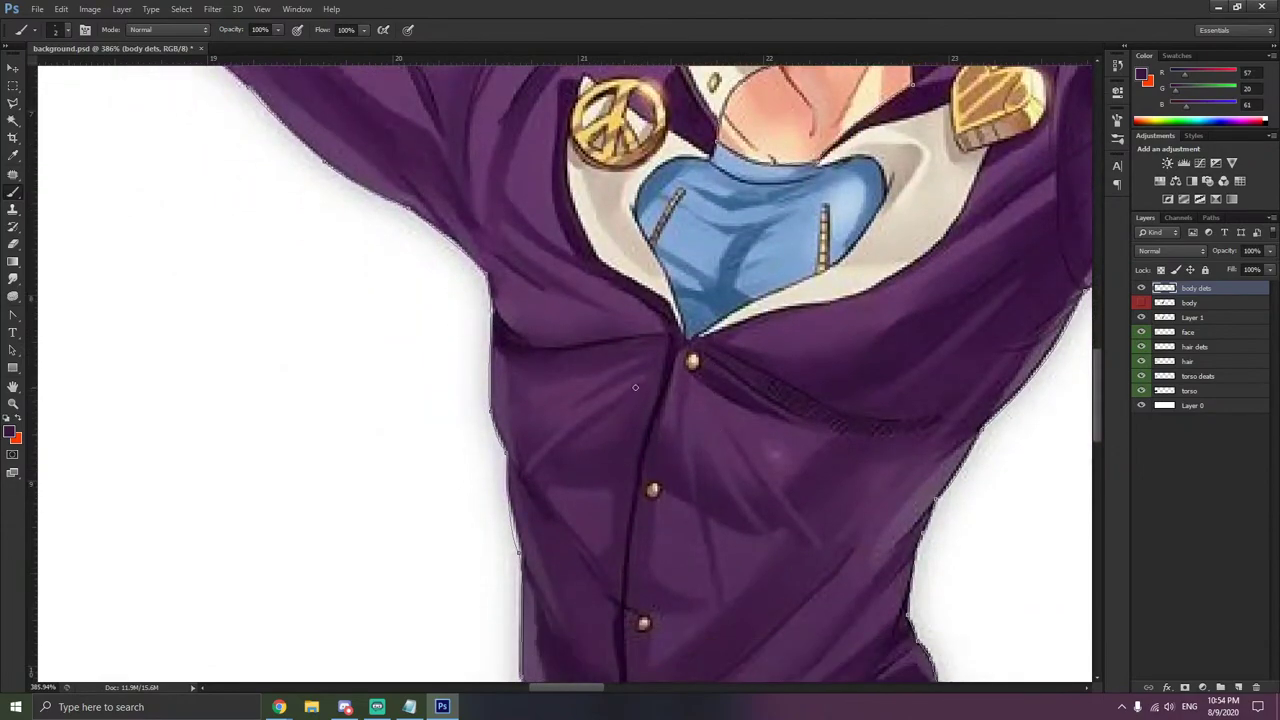
scroll(732, 425, "down", 1)
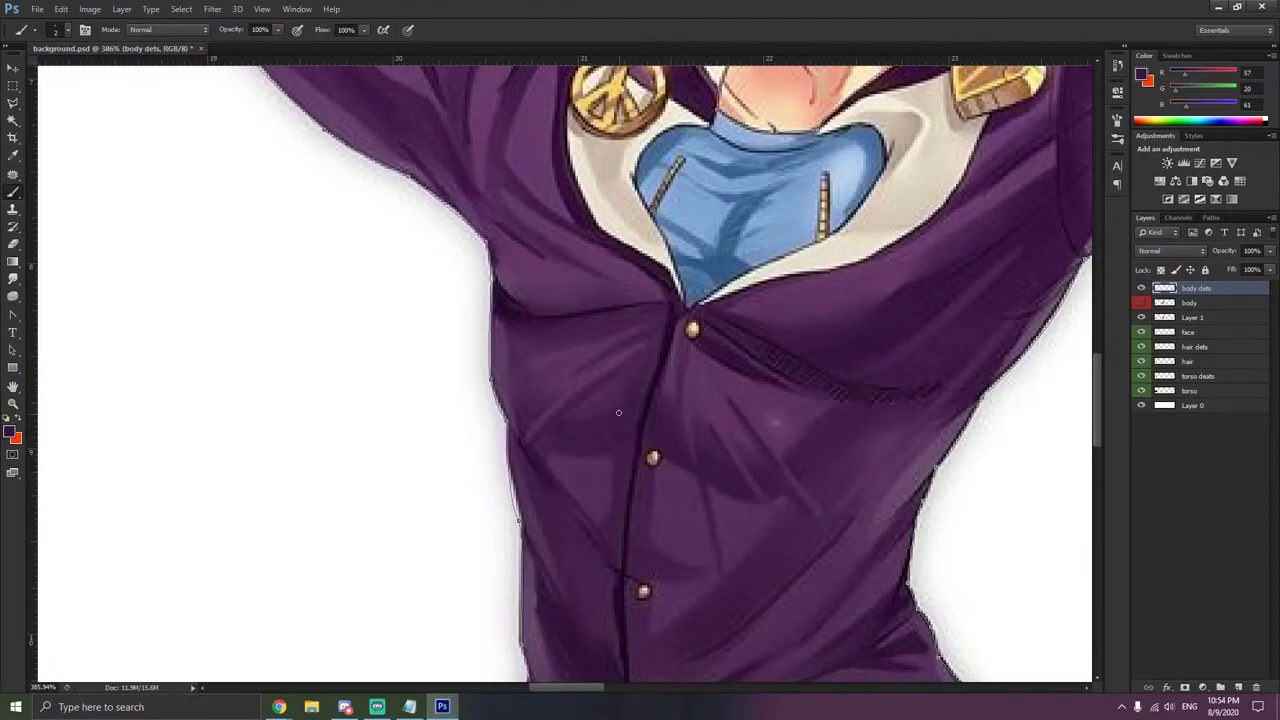
left_click_drag(529, 427, 631, 339)
scroll(572, 392, "down", 2)
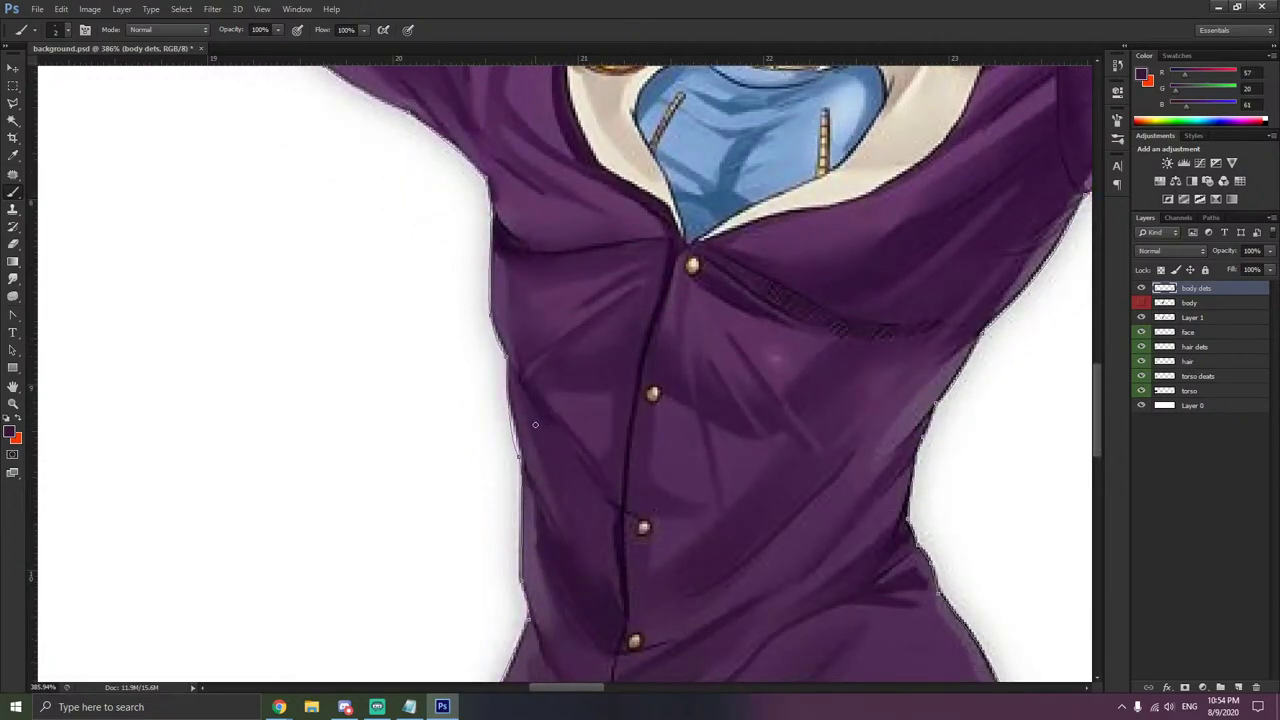
scroll(539, 440, "down", 1)
scroll(557, 461, "down", 1)
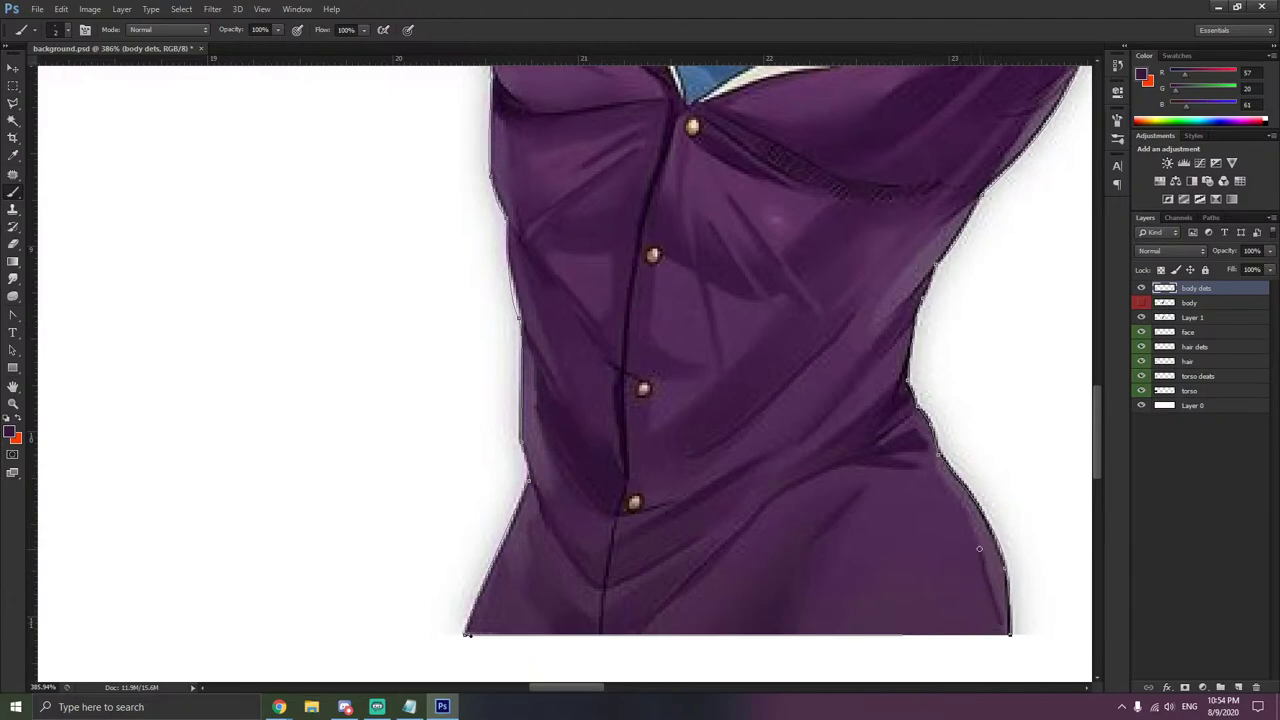
- Toggle the body layer's visibility repeatedly to compare the drawn fold lines with the reference jacket, leaving the layer hidden
scroll(853, 513, "down", 5)
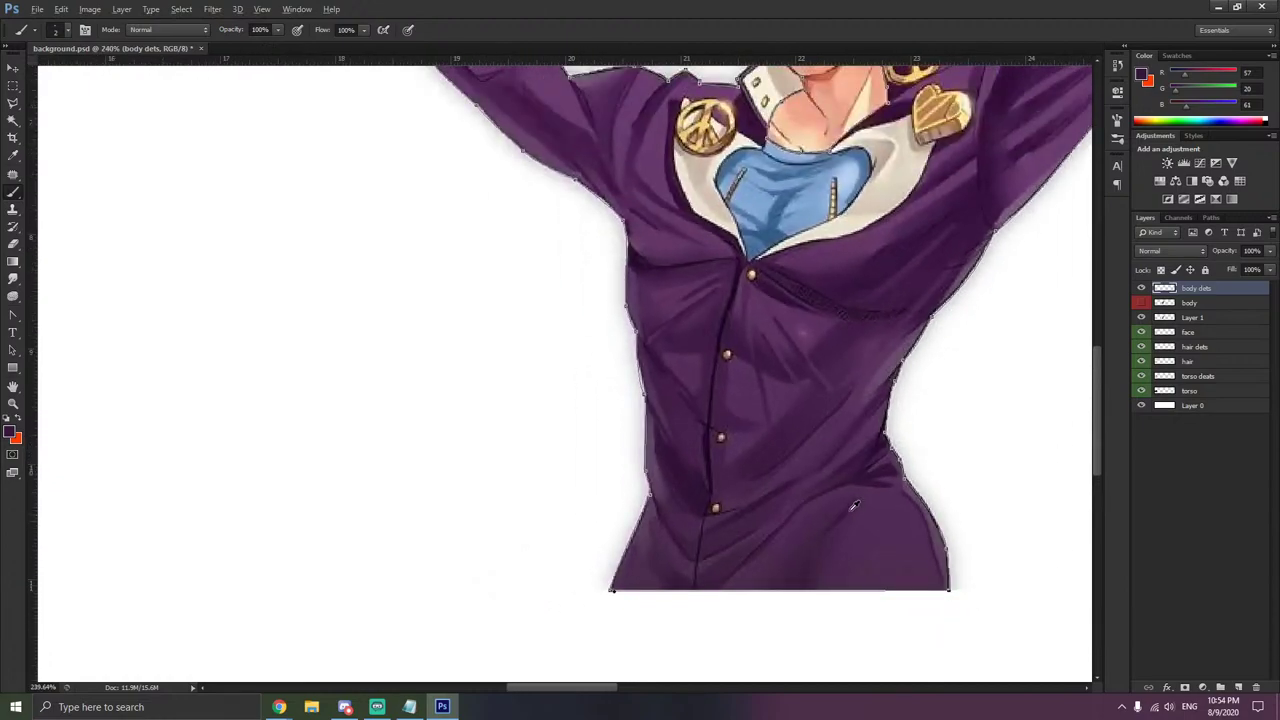
left_click(1142, 302)
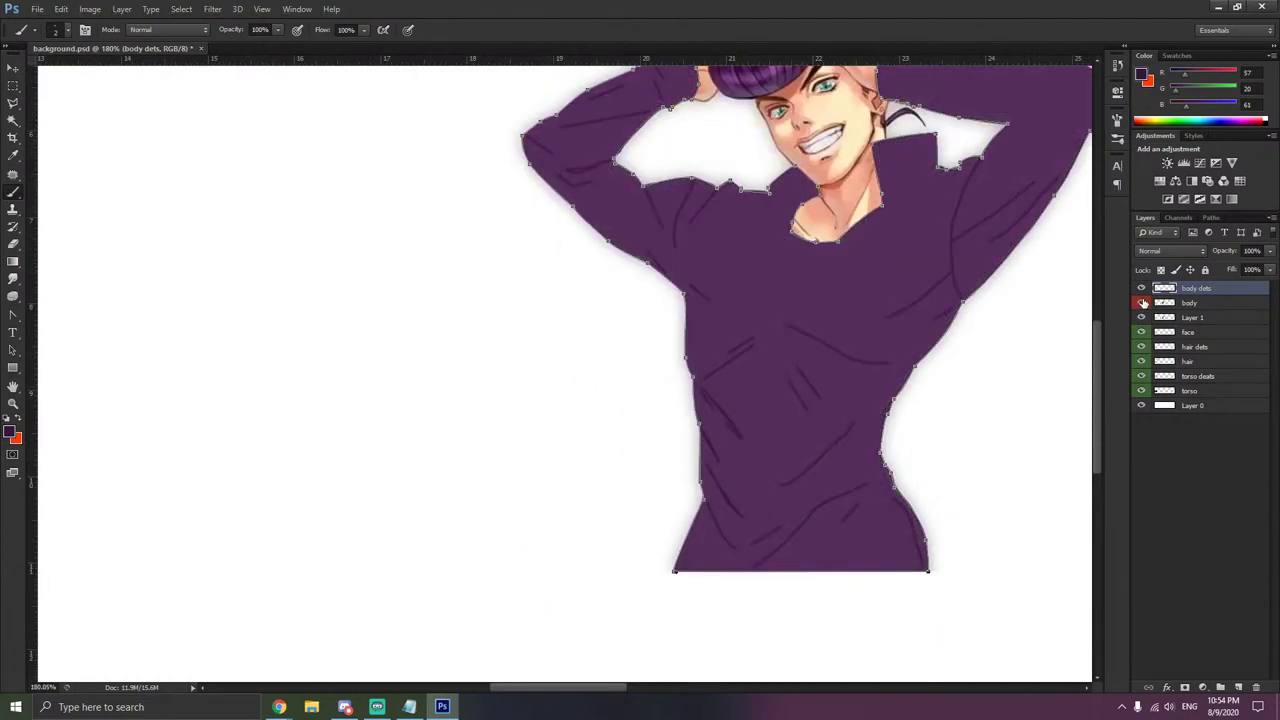
left_click(1142, 302)
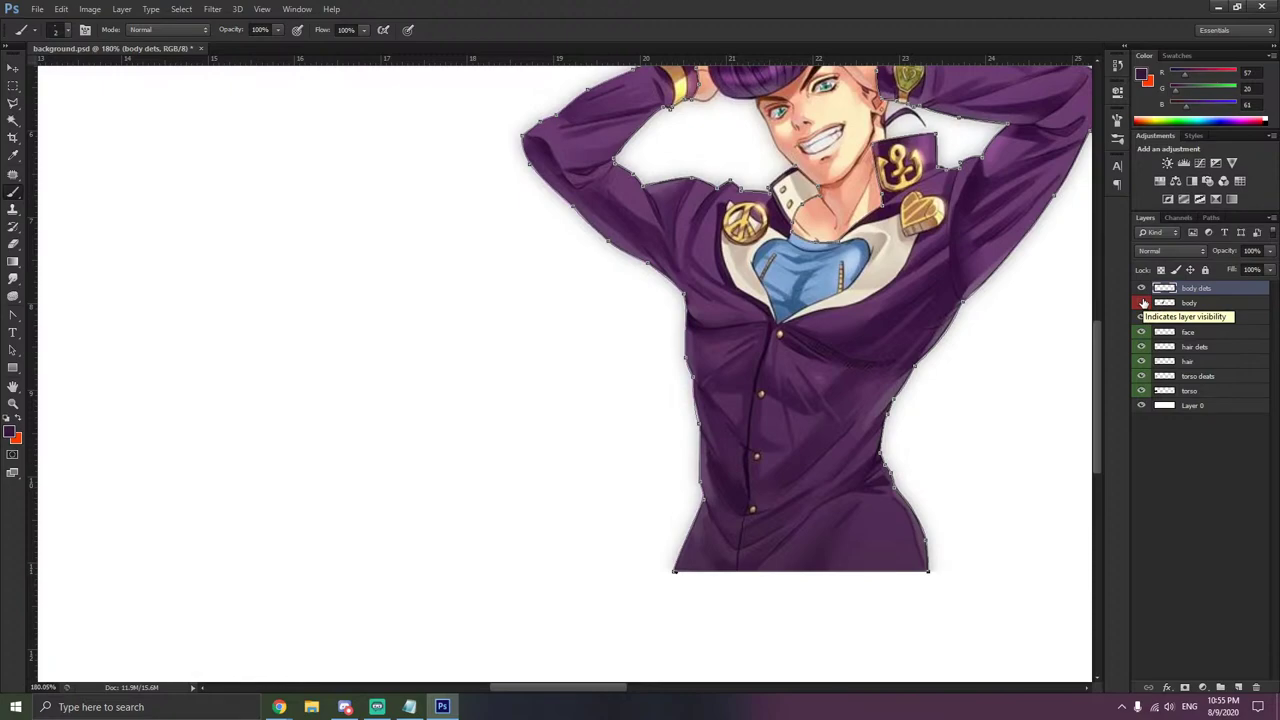
left_click(1143, 302)
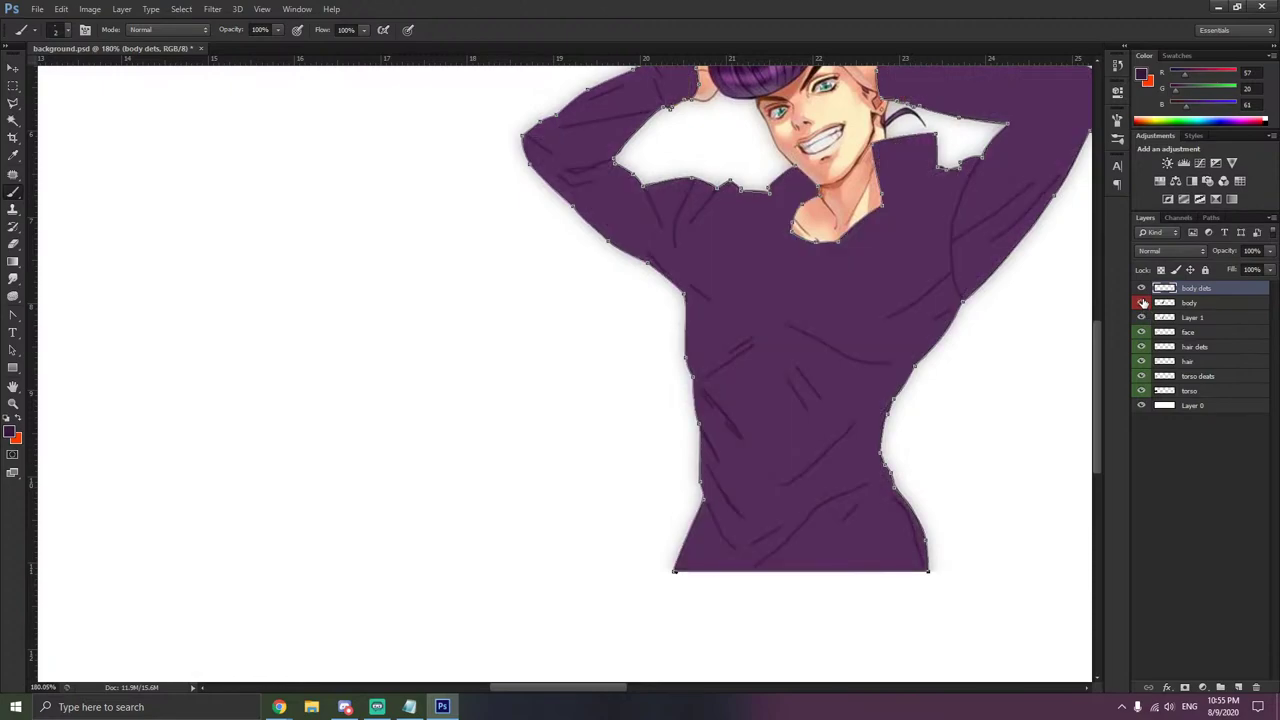
left_click(1143, 302)
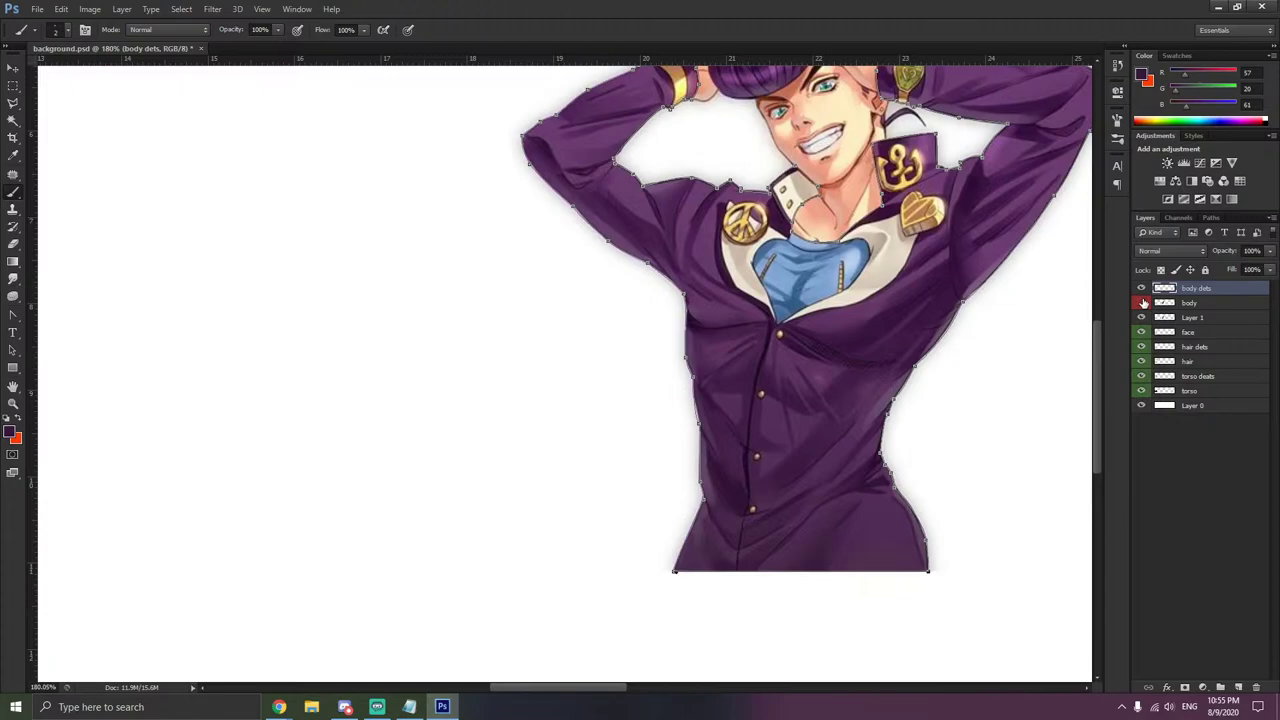
left_click(1143, 302)
left_click(1143, 302)
left_click(1143, 302)
left_click(1143, 302)
- Outline the dark strip along the jacket's front opening beside the buttons with the Polygonal Lasso
scroll(1008, 346, "up", 4)
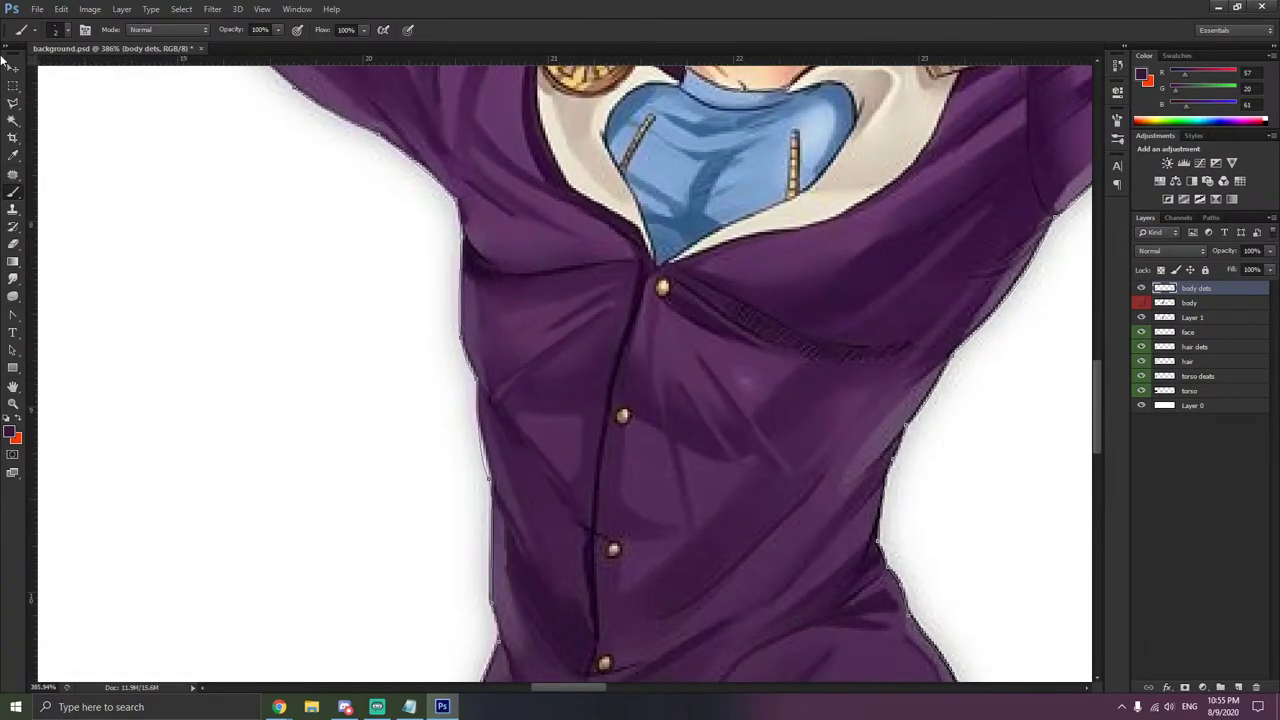
left_click(13, 103)
scroll(652, 280, "up", 2)
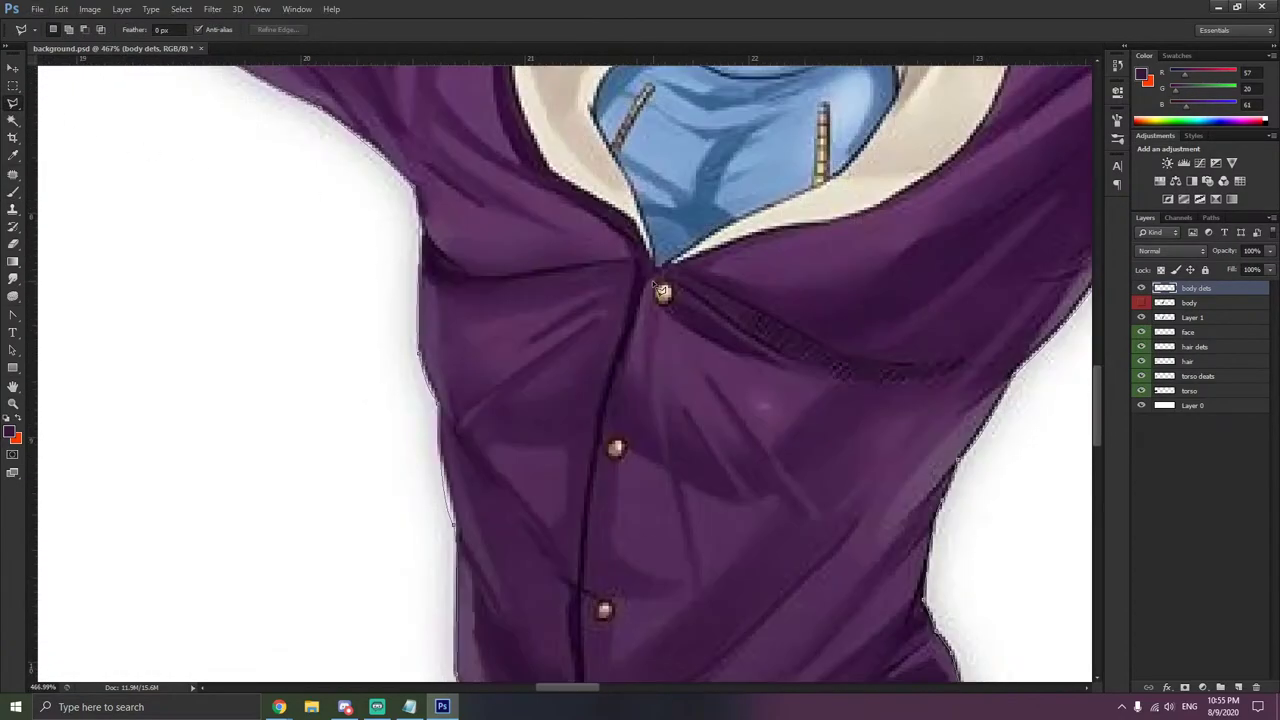
left_click_drag(652, 280, 665, 192)
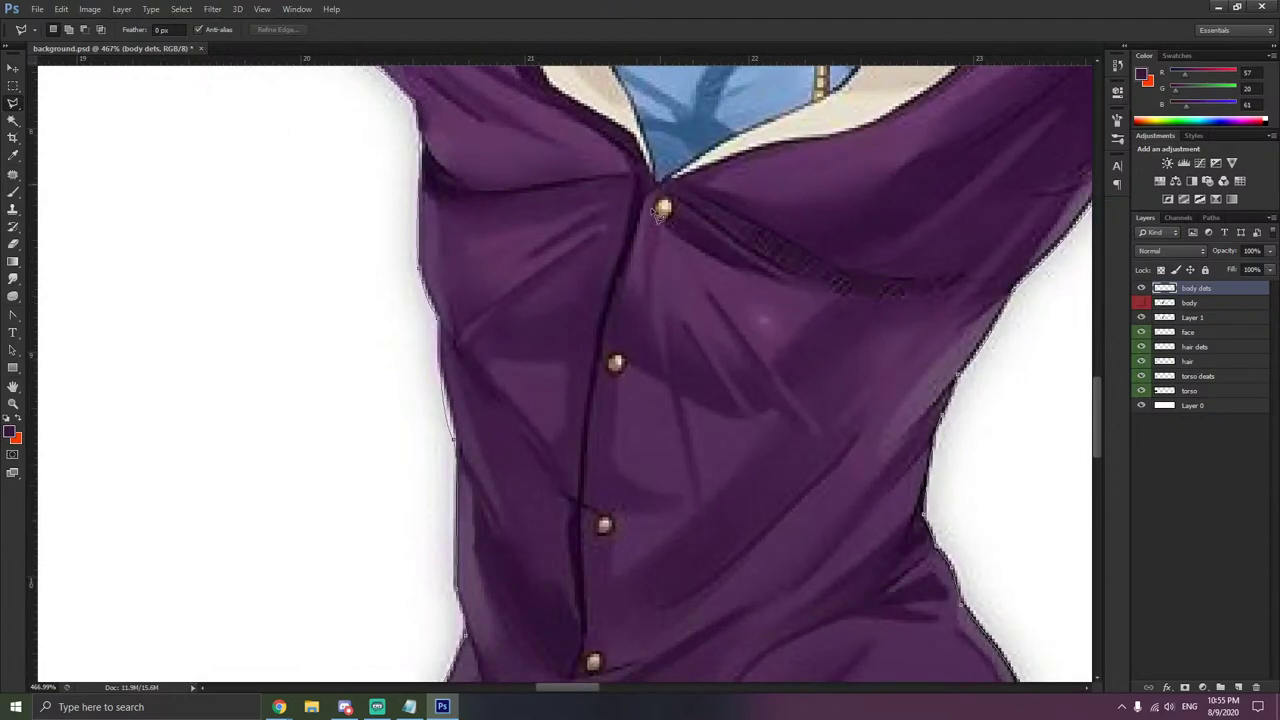
left_click_drag(643, 237, 605, 360)
left_click(603, 360)
mouse_move(595, 446)
left_mouse_down()
mouse_move(593, 435)
mouse_move(592, 643)
mouse_move(572, 528)
mouse_move(586, 502)
mouse_move(588, 381)
mouse_move(640, 196)
mouse_move(625, 157)
left_mouse_up()
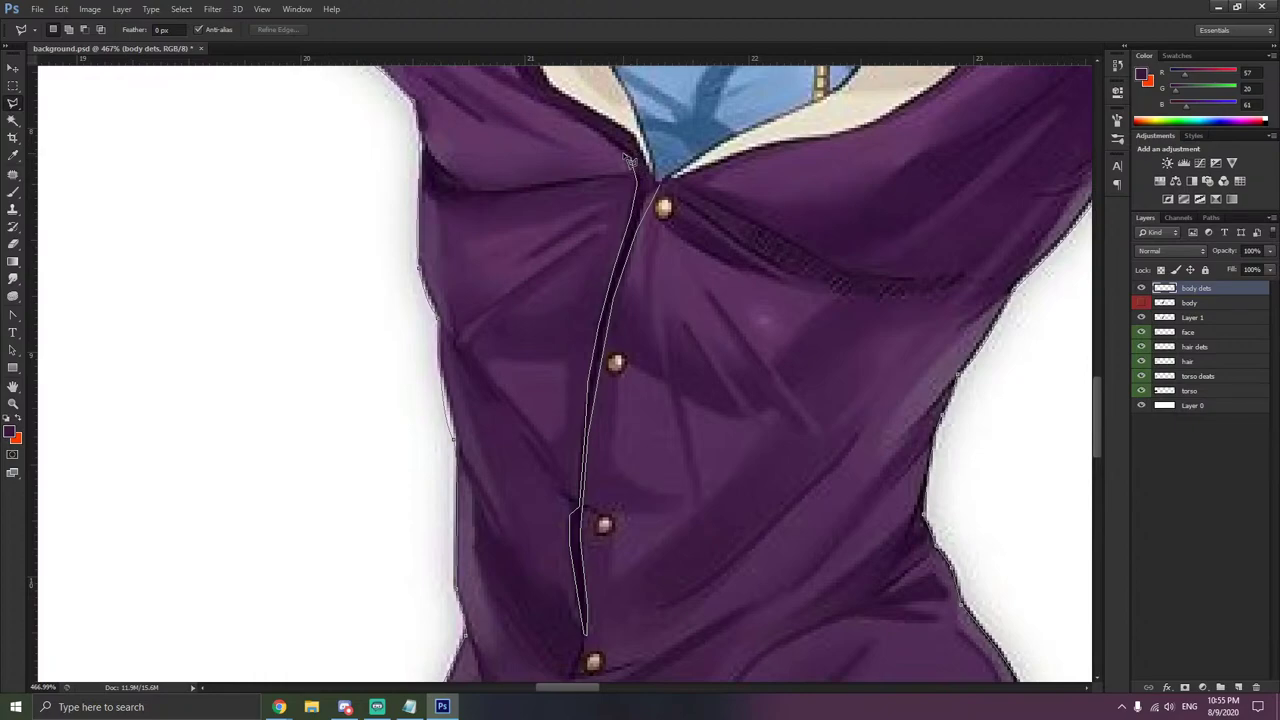
- Continue the lasso outline up the left lapel's dark edge to the peace badge and close it into a selection
scroll(546, 42, "up", 6)
scroll(500, 120, "up", 8)
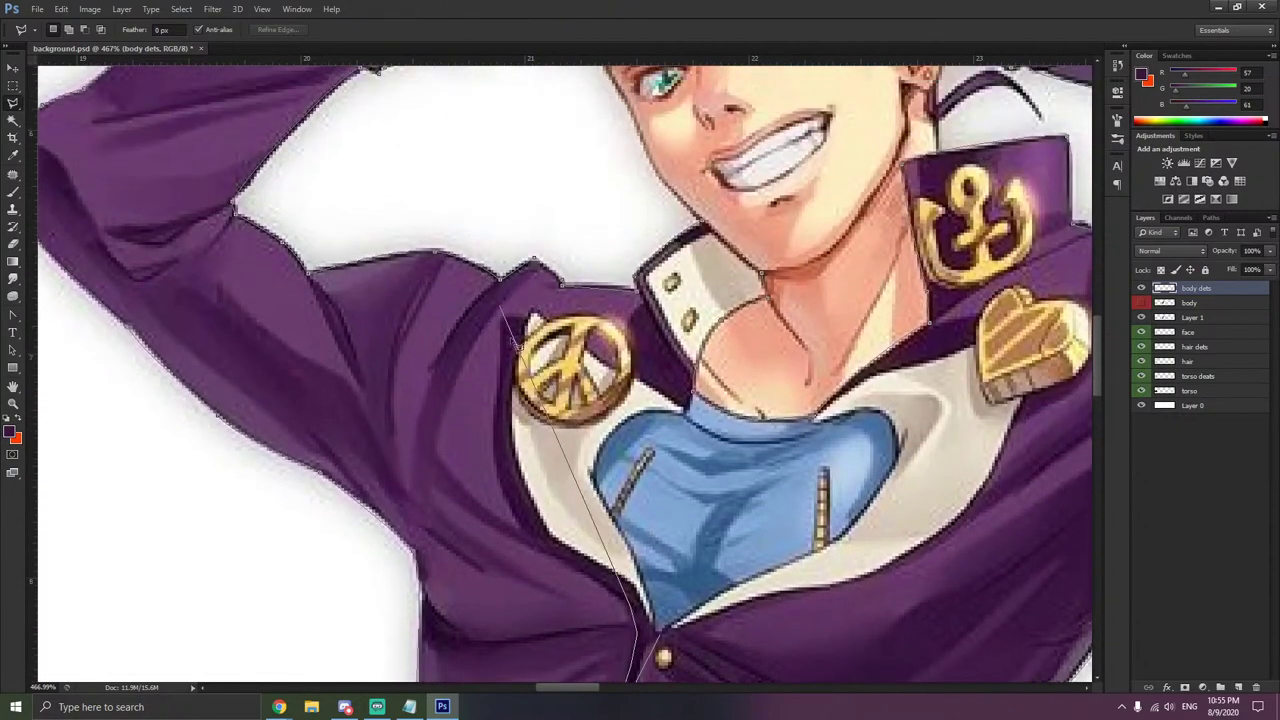
left_click(606, 583)
mouse_move(538, 552)
left_mouse_down()
mouse_move(502, 482)
mouse_move(503, 392)
left_mouse_up()
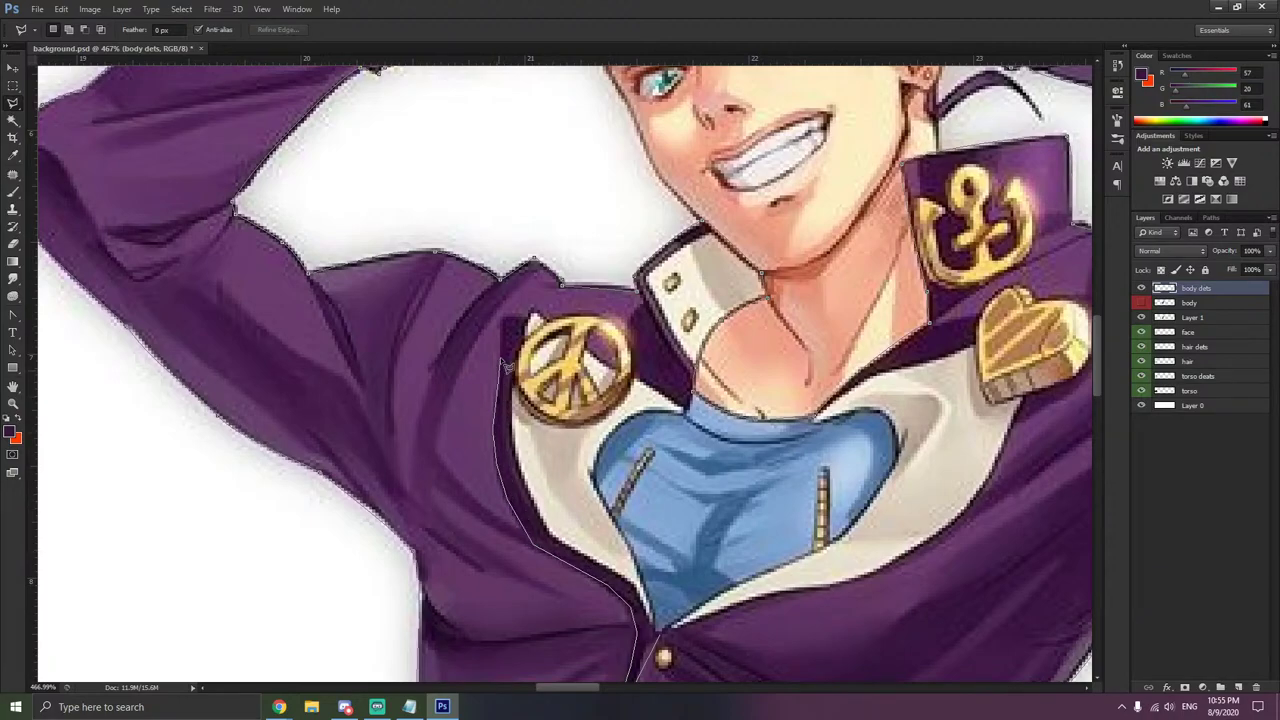
mouse_move(509, 326)
left_mouse_down()
mouse_move(503, 315)
mouse_move(534, 316)
mouse_move(513, 398)
mouse_move(522, 478)
mouse_move(546, 528)
mouse_move(641, 596)
mouse_move(668, 640)
left_mouse_up()
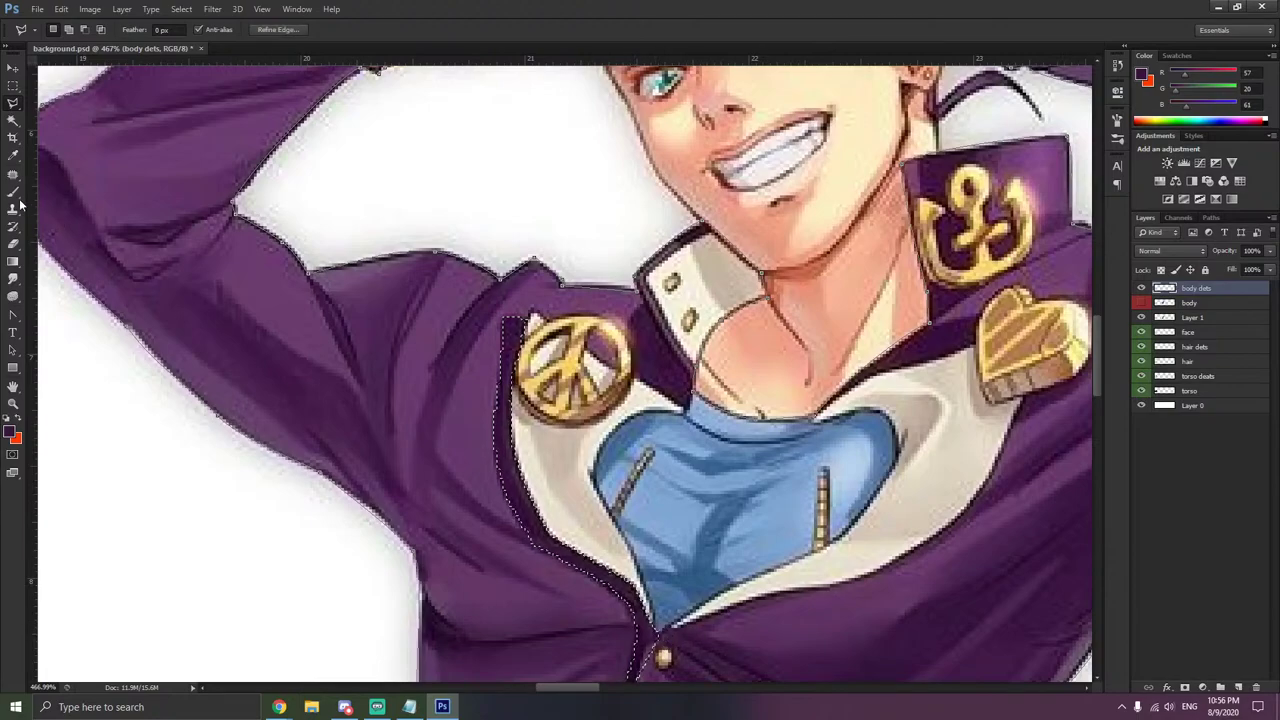
- Sample the dark purple beside the left lapel (RGB 55, 16, 61) as the foreground colour
left_click(12, 158)
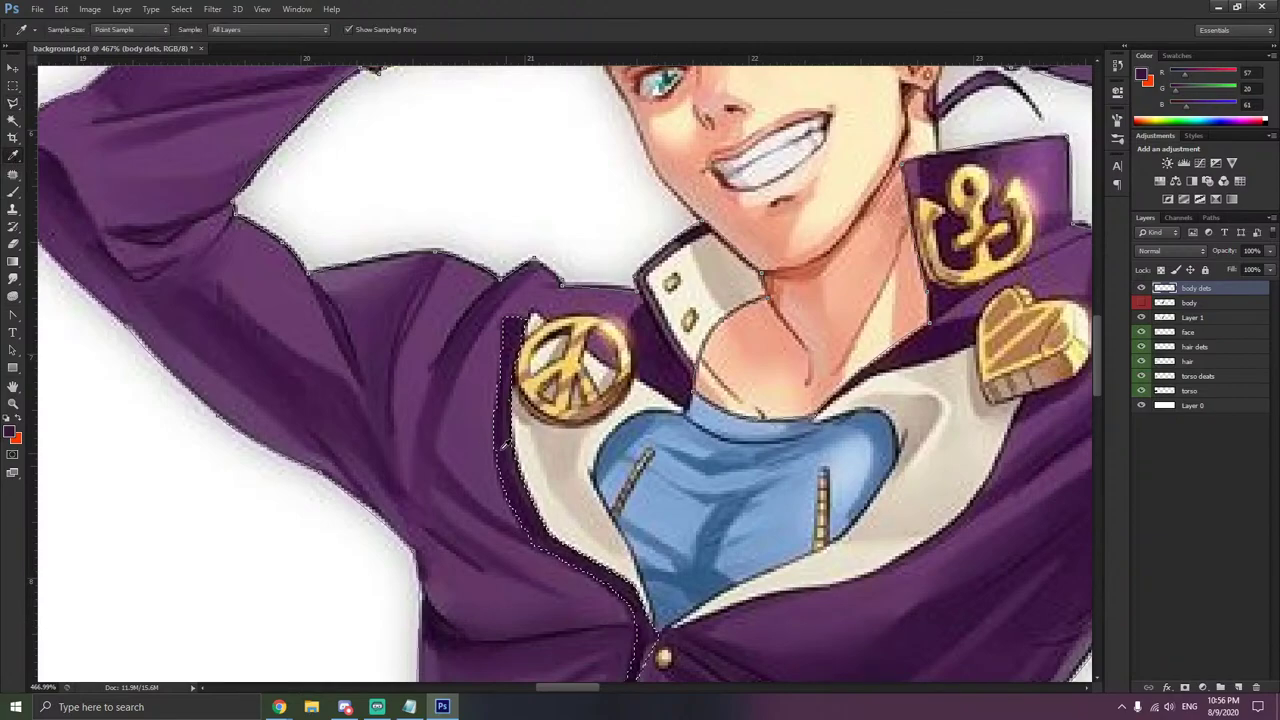
left_click(500, 444)
scroll(481, 408, "down", 2)
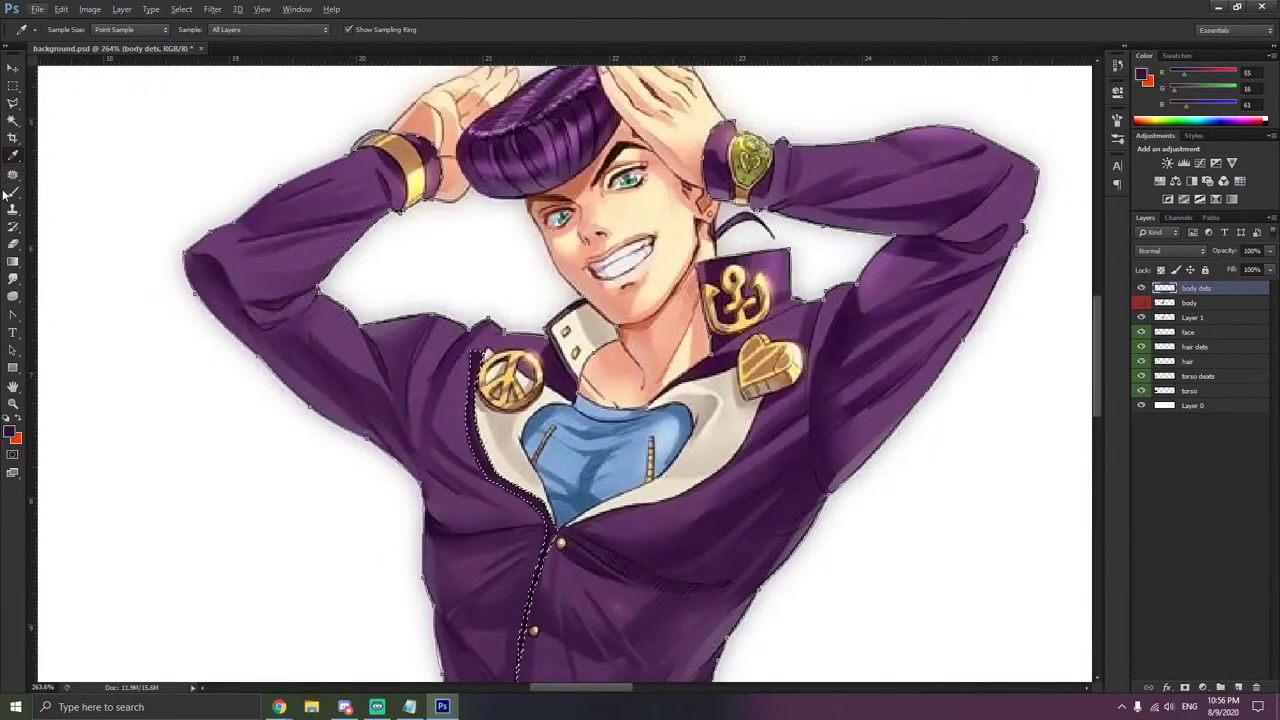
- Paint the selected lapel and front-opening strip on body dets with a 46 px brush, and check it against the body layer's flat purple
left_click(11, 192)
scroll(466, 368, "down", 1)
right_click(466, 368)
left_click(500, 399)
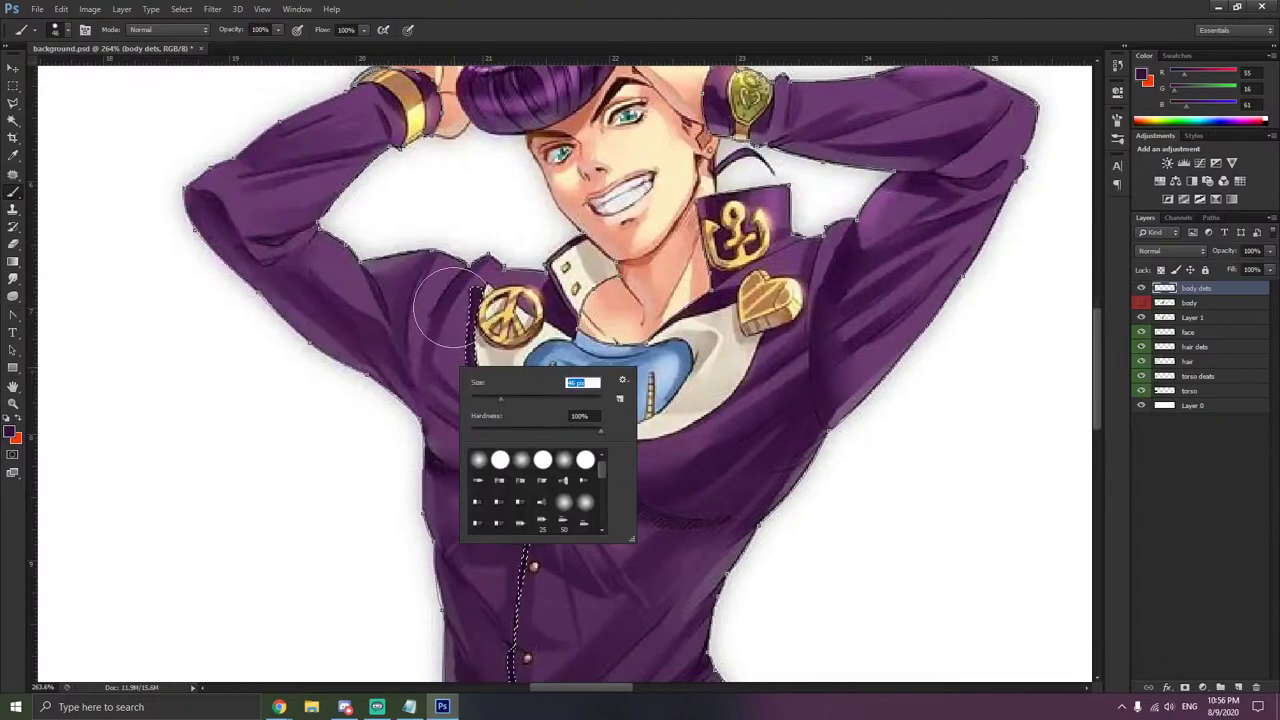
left_click_drag(473, 296, 474, 358)
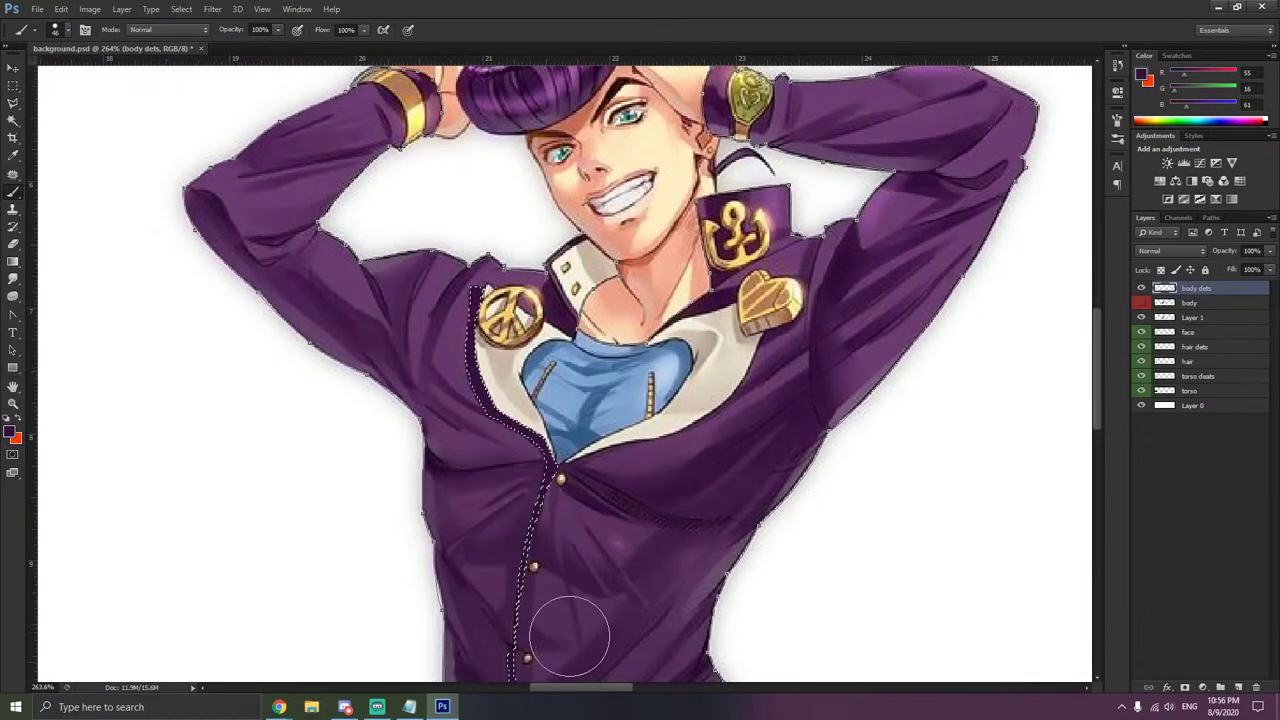
scroll(581, 531, "down", 2)
scroll(581, 531, "down", 1)
left_click(1141, 303)
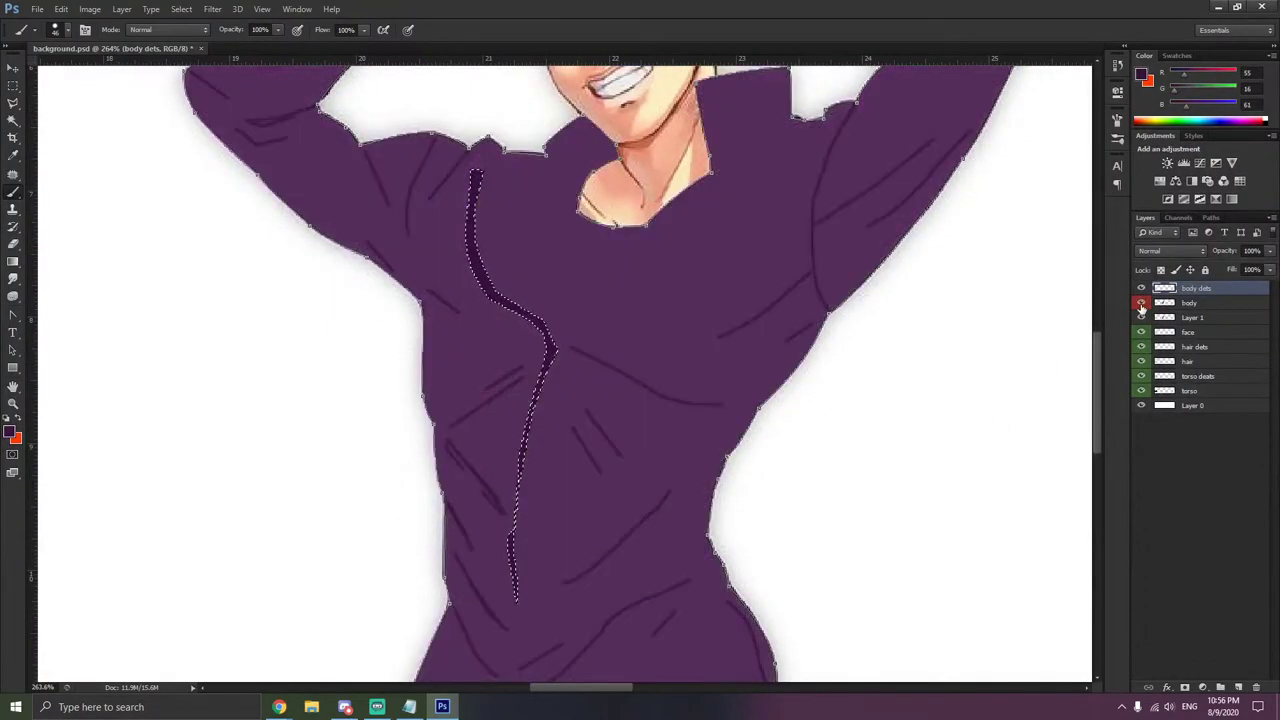
left_click(1141, 304)
- Trace the right sleeve's shoulder seam with the Polygonal Lasso, from the top of the shoulder down to the armpit
scroll(880, 320, "up", 2)
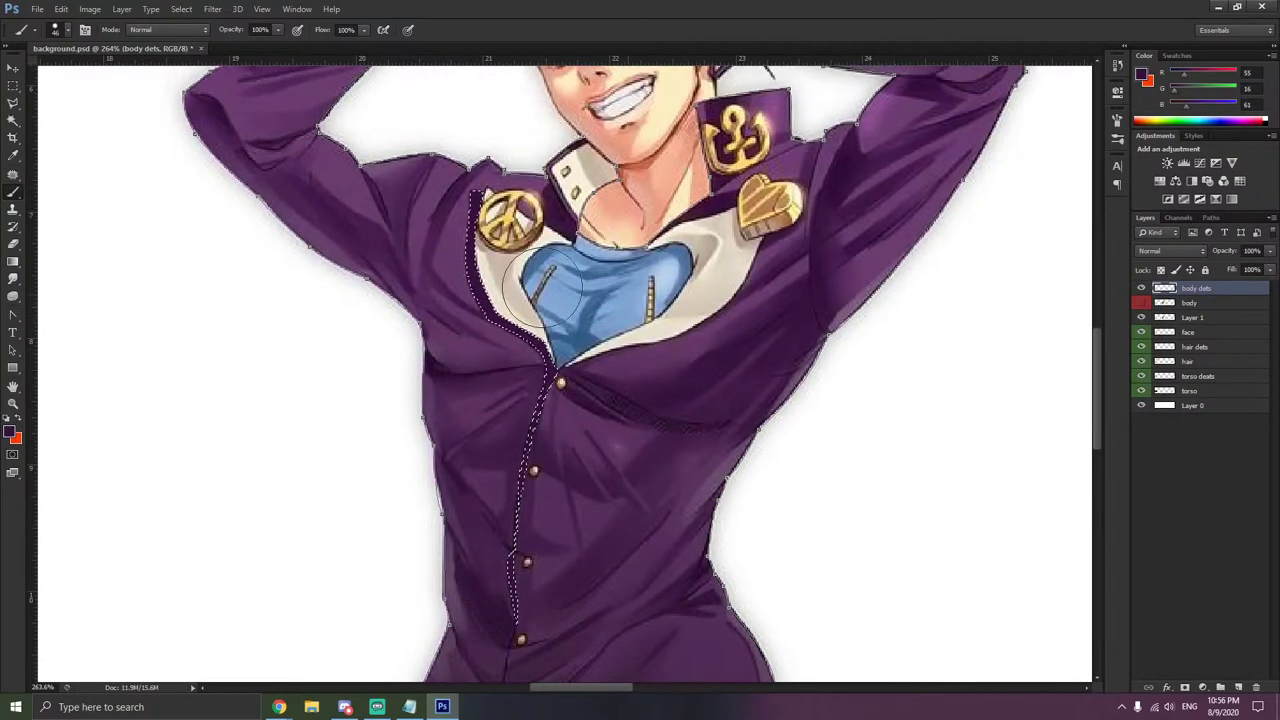
left_click(13, 102)
scroll(990, 192, "up", 3)
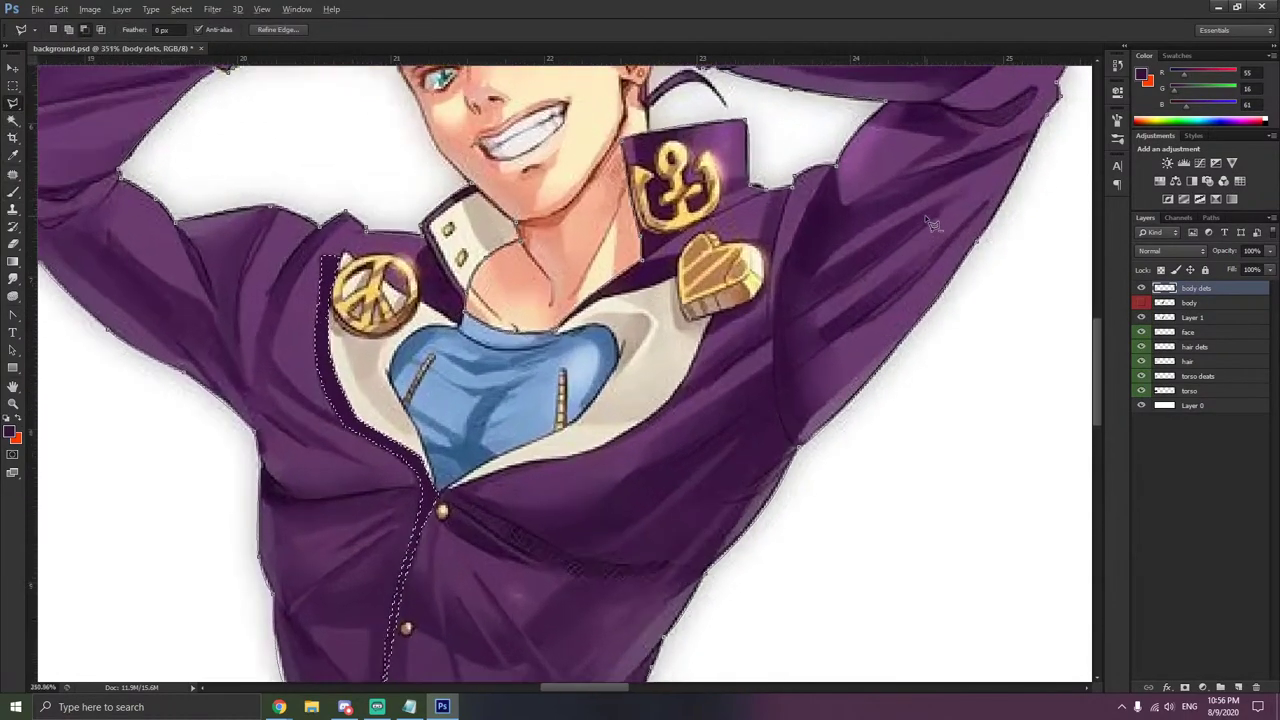
scroll(997, 192, "up", 1)
left_click(800, 183)
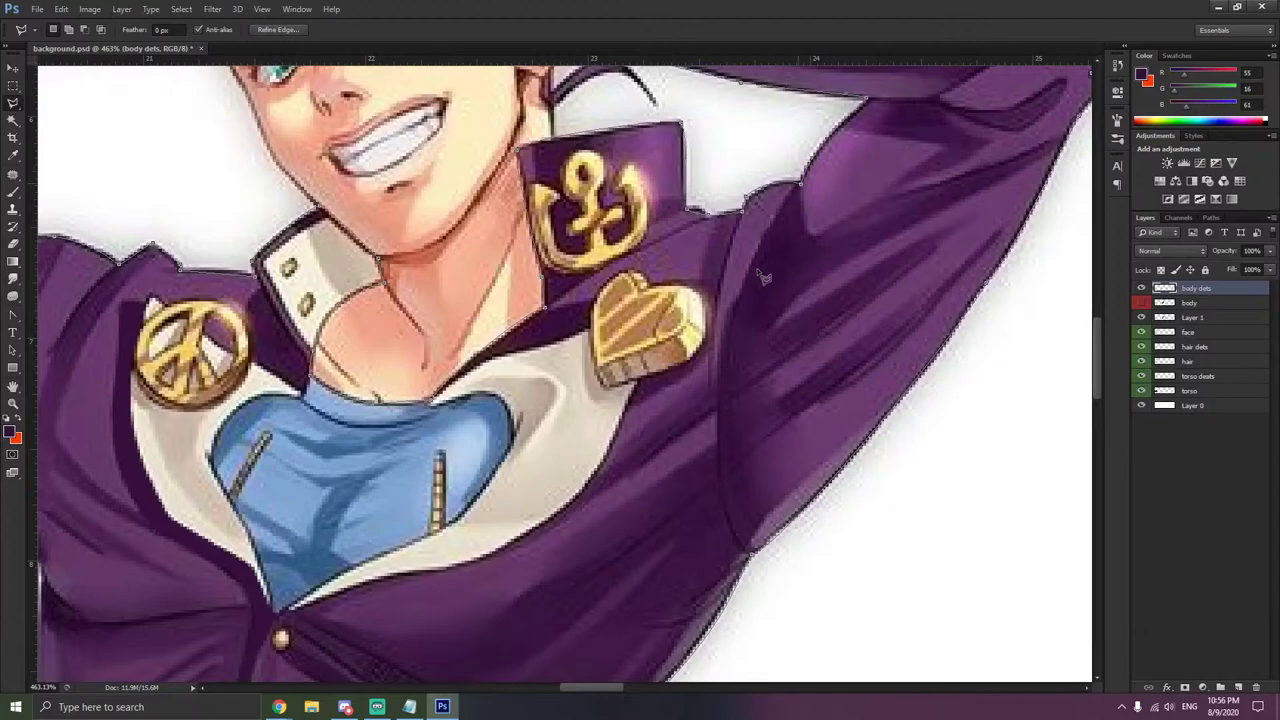
left_click(739, 298)
left_click(717, 392)
left_click(722, 510)
left_click(750, 555)
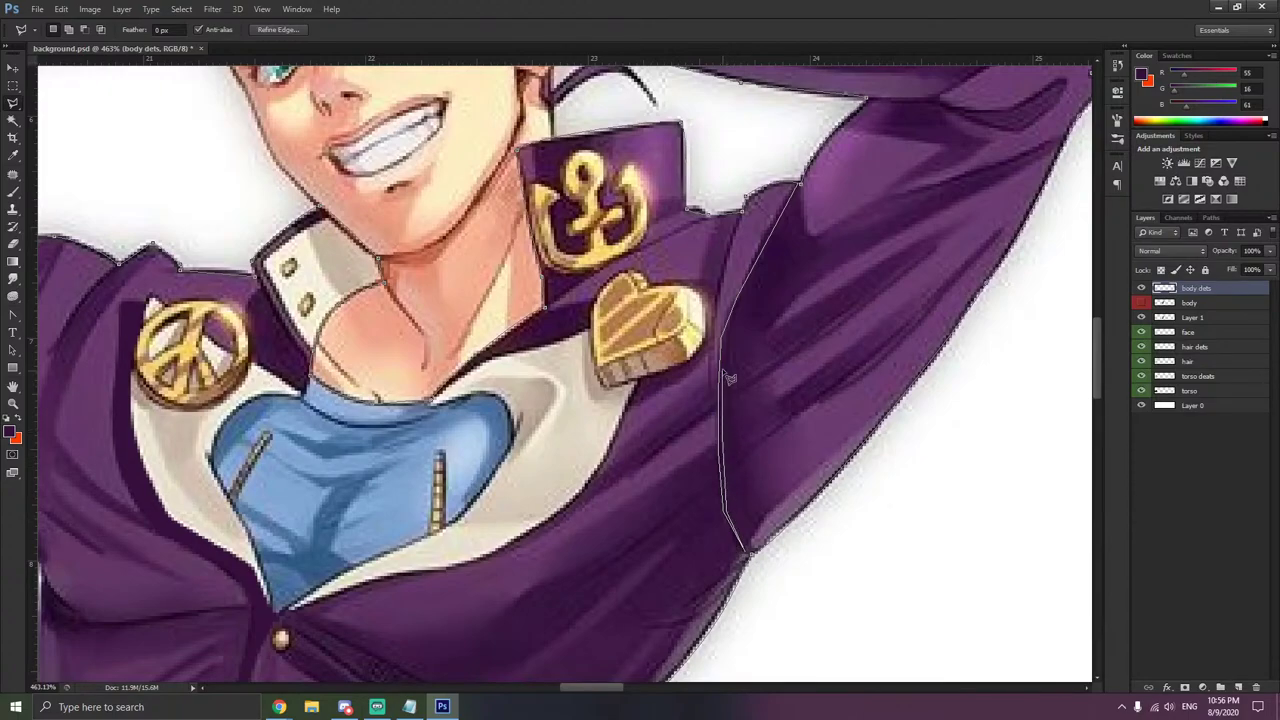
- Continue the lasso outline around the dark shadow folds on the right upper sleeve and elbow, closing it into a selection
left_click(1060, 141)
left_click(885, 198)
left_click(992, 142)
left_click(941, 106)
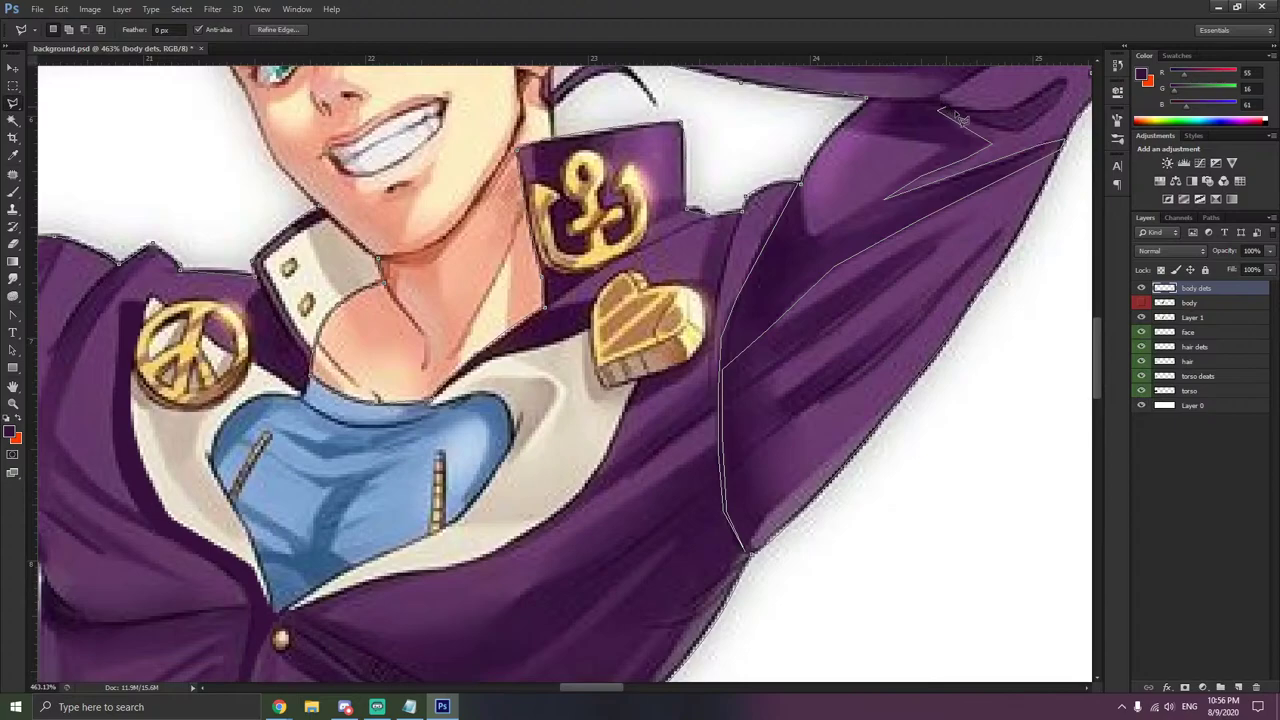
left_click(1022, 128)
left_click(1019, 126)
left_click(934, 104)
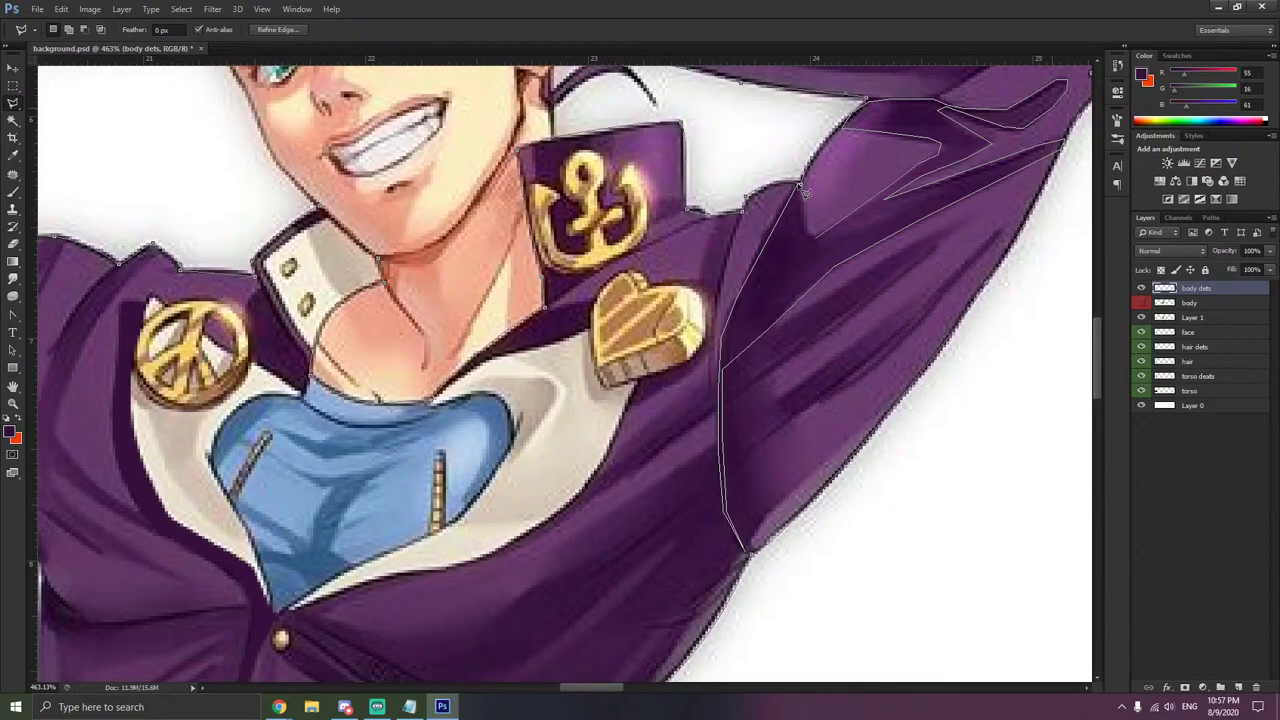
left_click(803, 190)
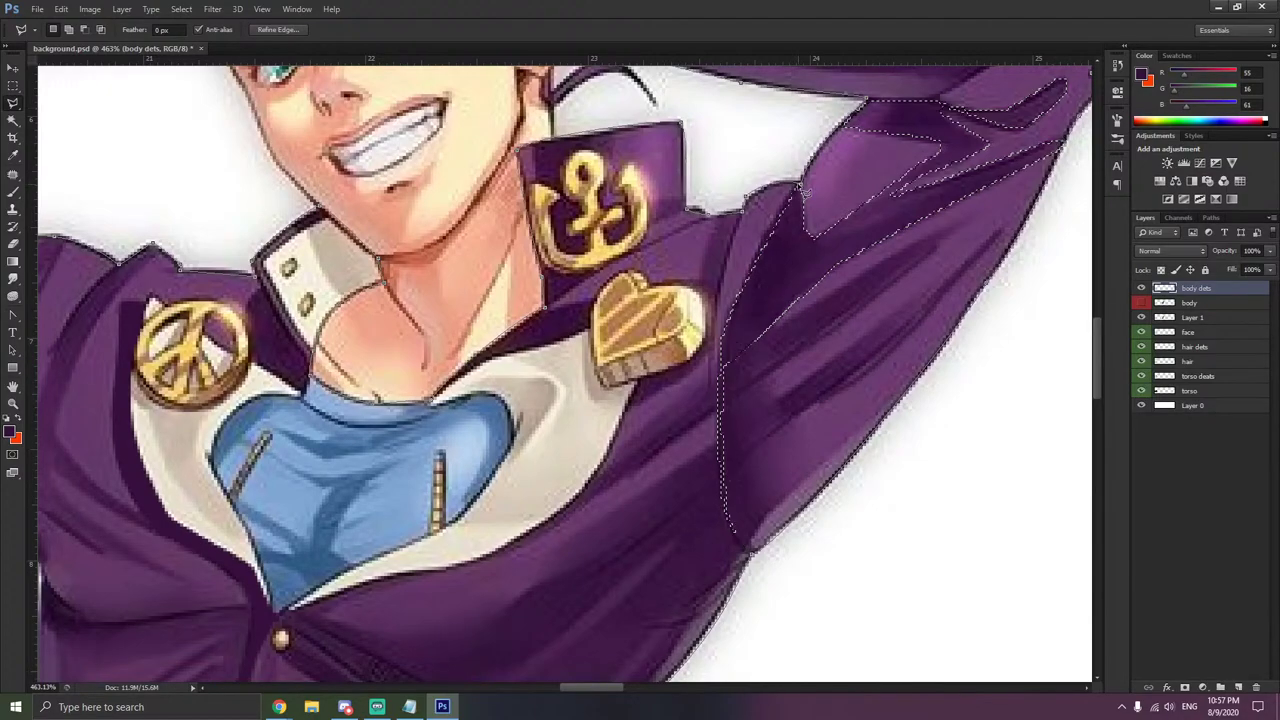
- Paint the selected right-sleeve shadow folds dark purple on body dets and, with the selection cleared, check them against the body layer
key("b")
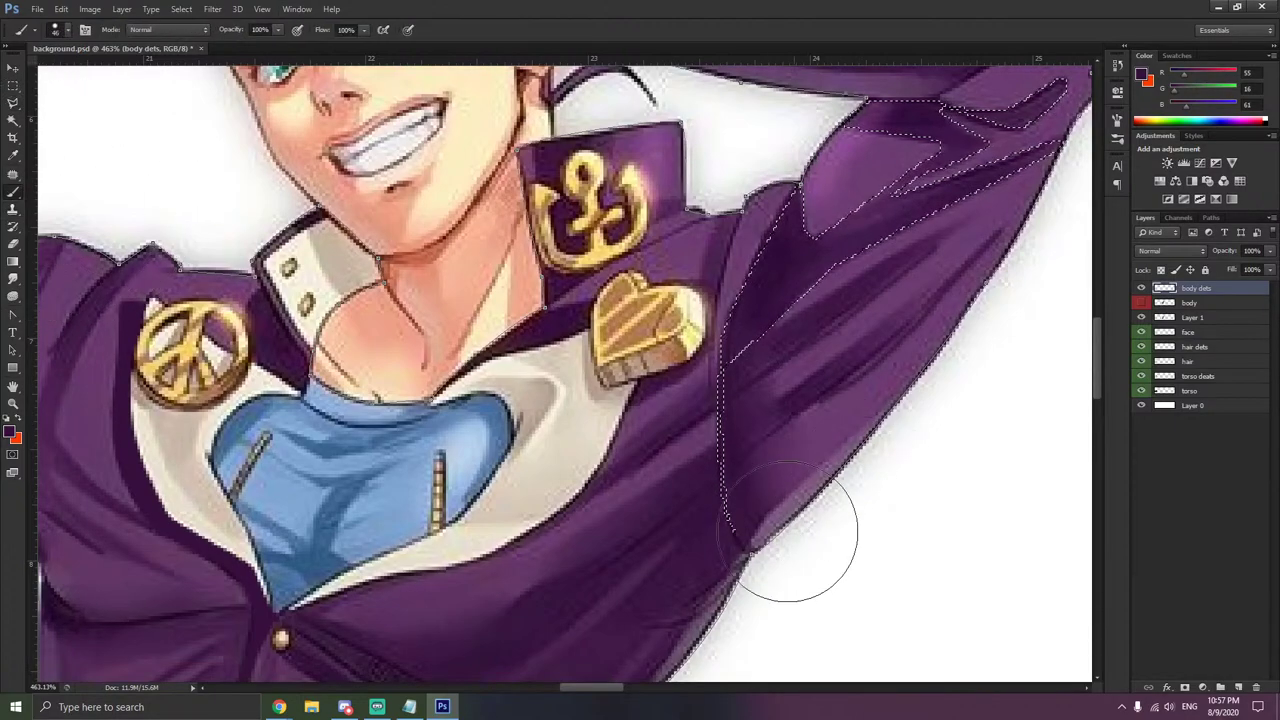
mouse_move(738, 516)
left_mouse_down()
mouse_move(738, 328)
mouse_move(848, 183)
mouse_move(1028, 121)
mouse_move(834, 263)
mouse_move(1060, 133)
left_mouse_up()
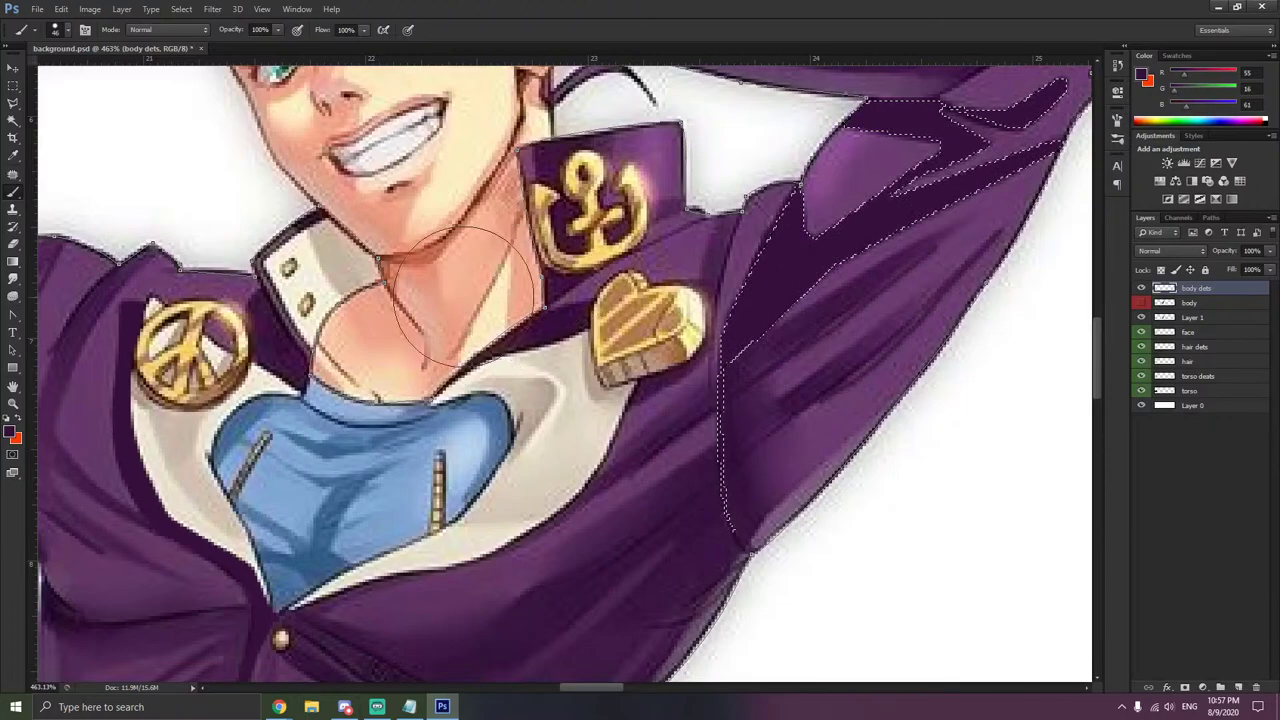
key("l")
right_click(226, 156)
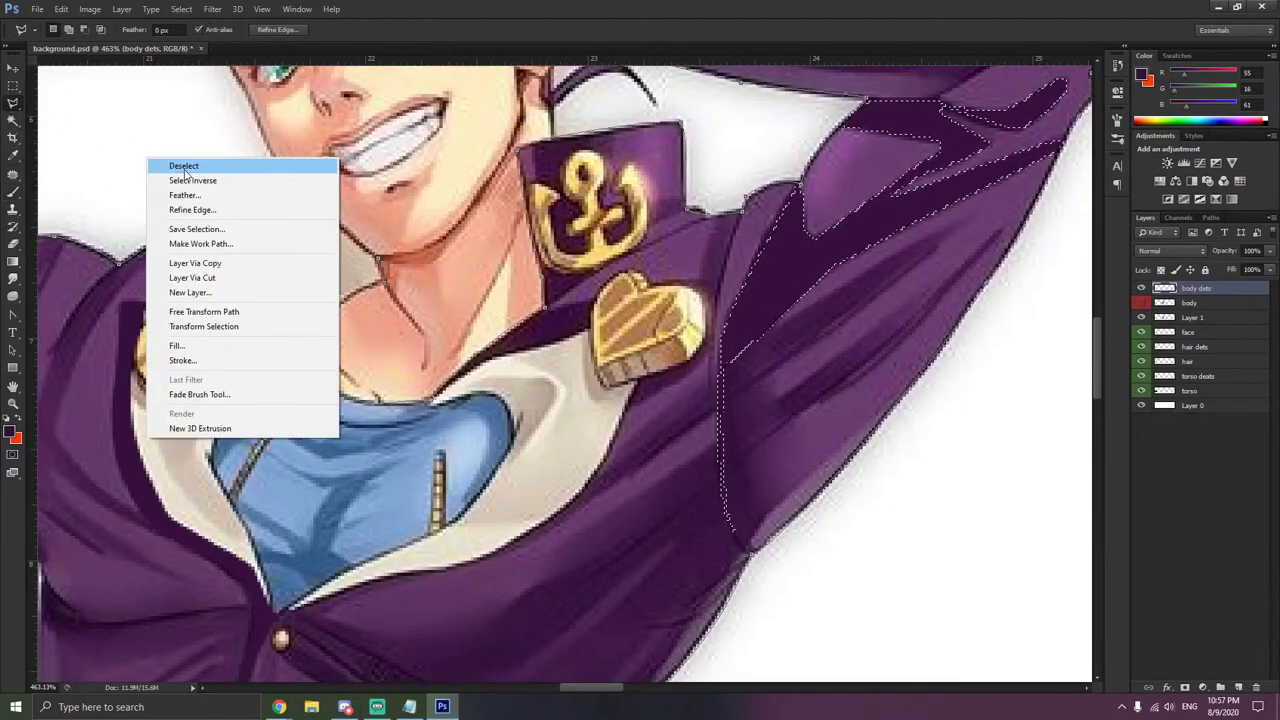
left_click(257, 163)
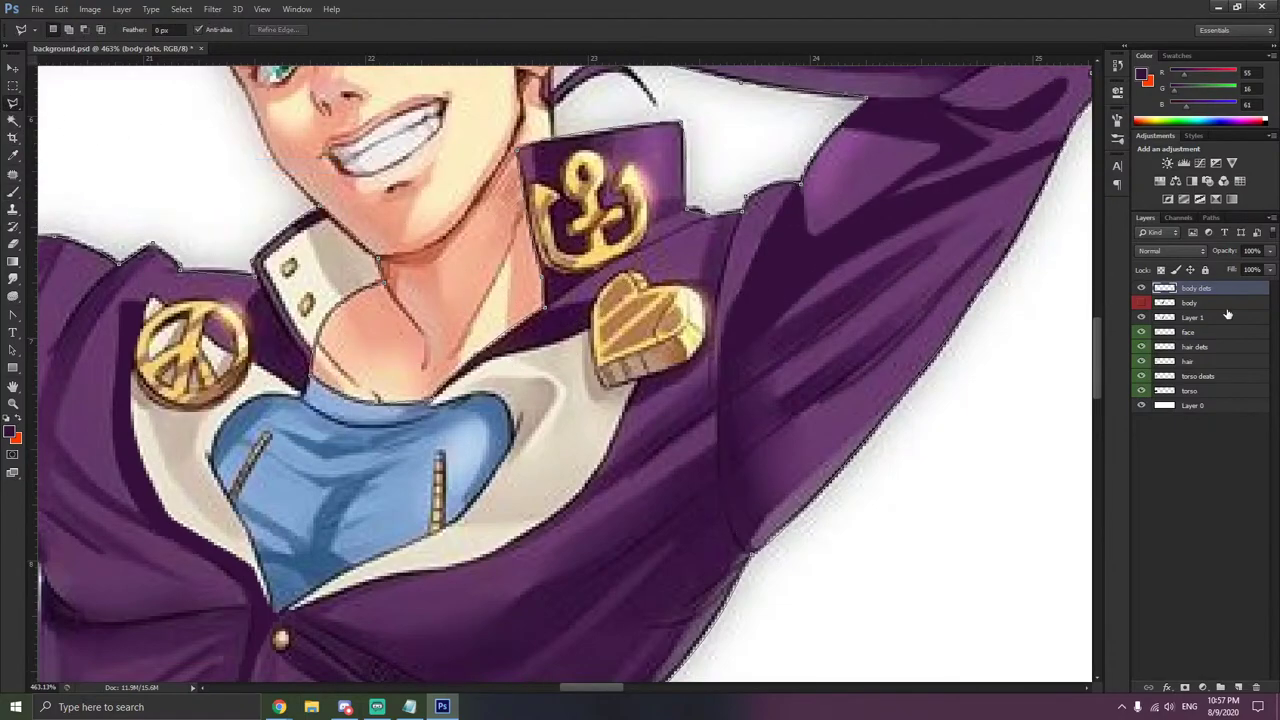
left_click(1142, 303)
left_click(1142, 303)
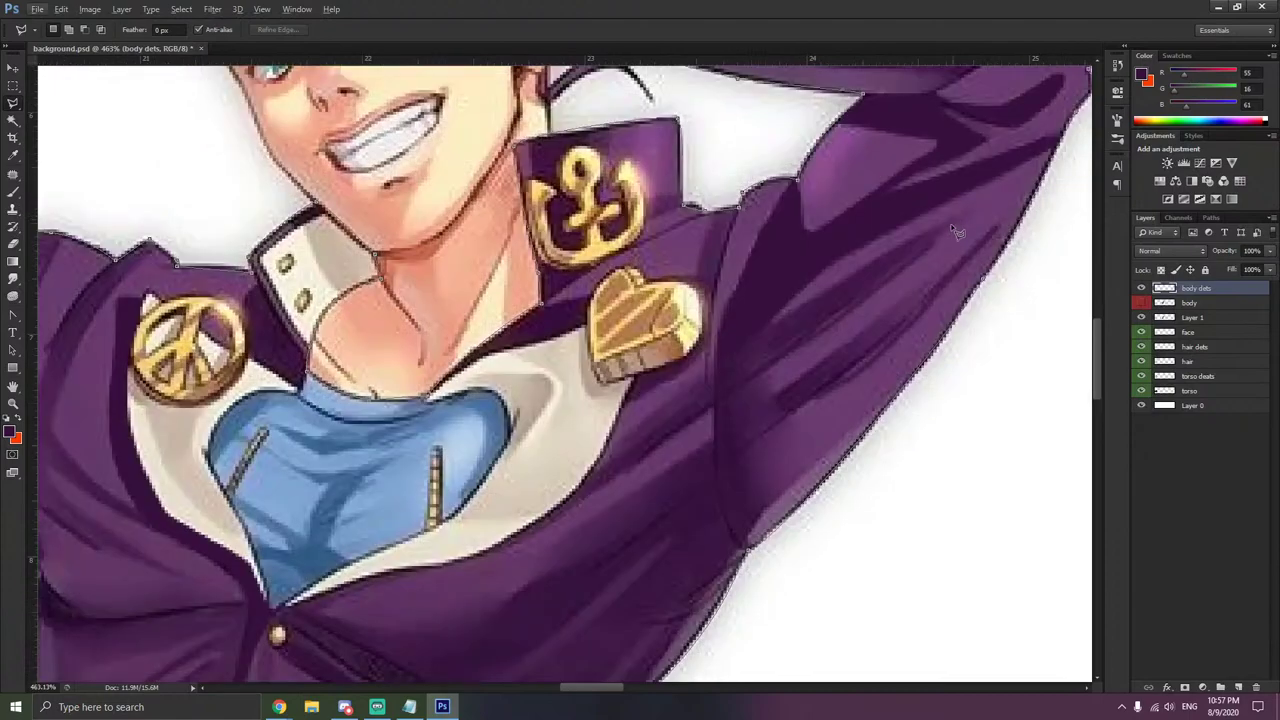
- Outline the long forked fold across the middle of the right upper sleeve with the Polygonal Lasso and paint it dark purple
left_click(962, 218)
left_click(728, 397)
left_click(764, 361)
left_click(727, 357)
left_click(773, 325)
left_click(960, 222)
left_click(11, 193)
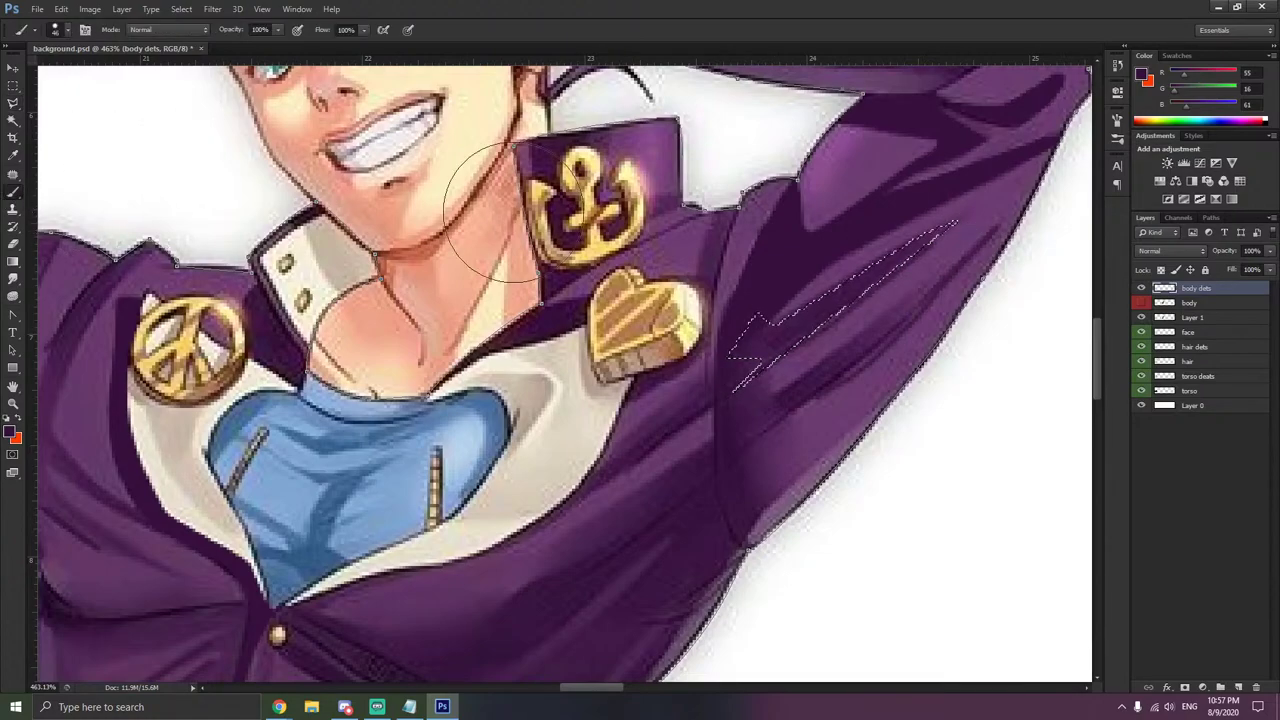
left_click_drag(612, 408, 930, 245)
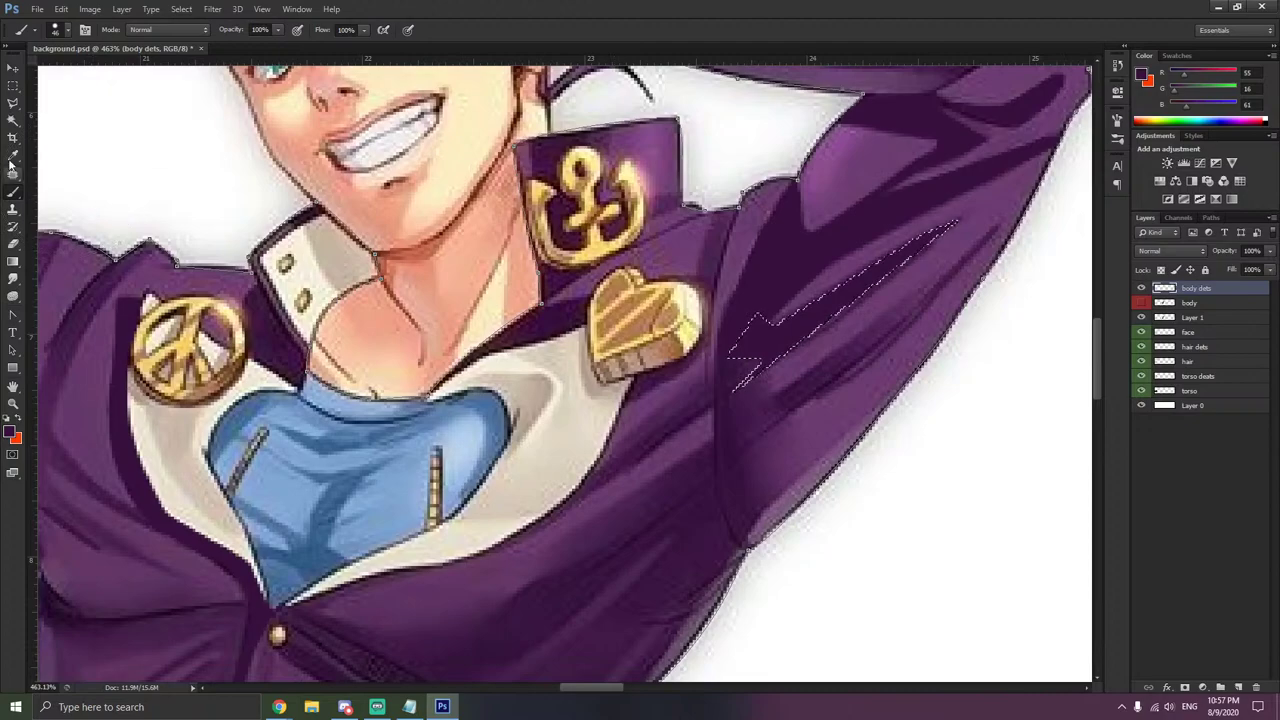
- Outline the tapered fold along the underside of the right upper sleeve, fill it with dark purple, and clear the selection
left_click(12, 105)
left_click(1000, 226)
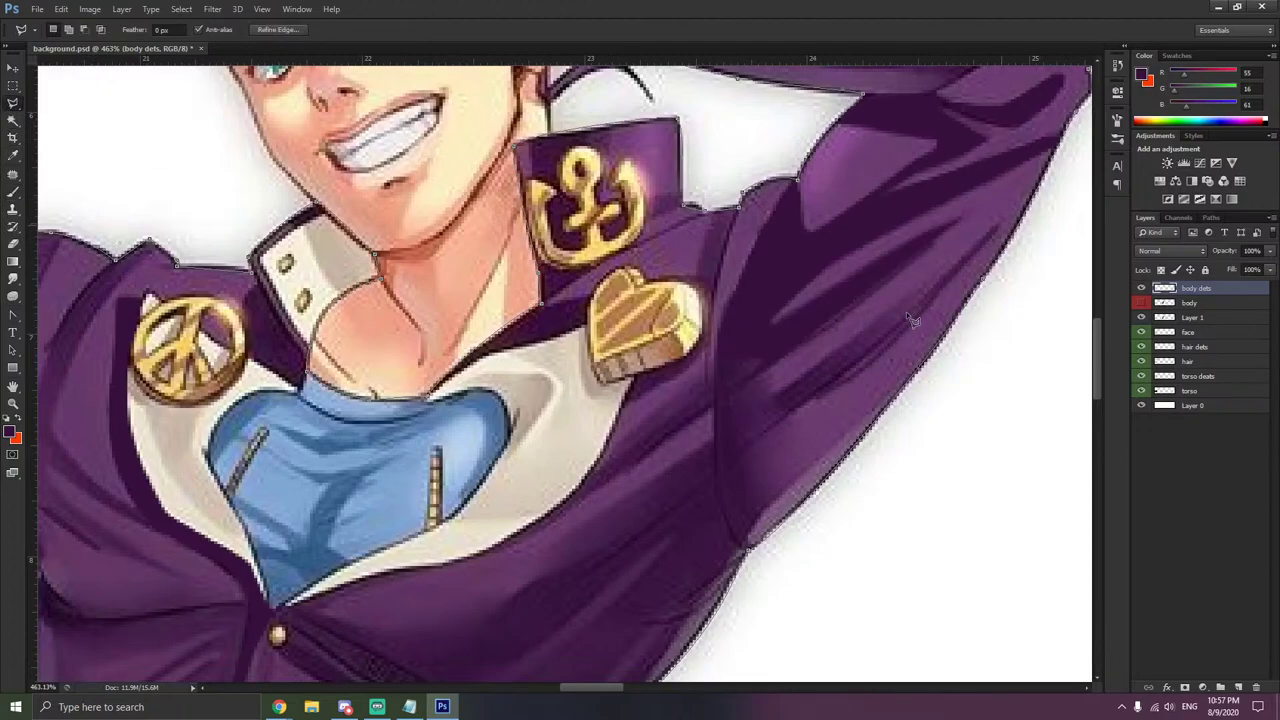
left_click(791, 409)
left_click(777, 399)
left_click(908, 292)
left_click(938, 287)
double_click(1002, 229)
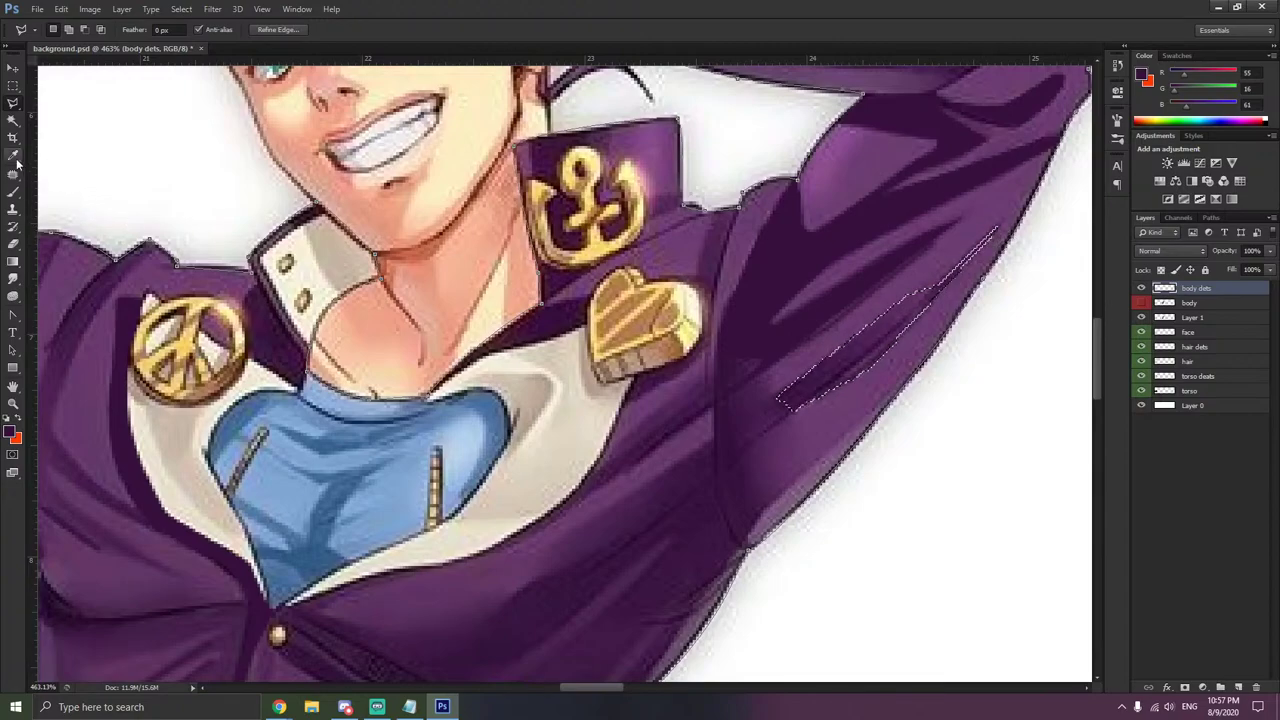
key("b")
key("alt+BackSpace")
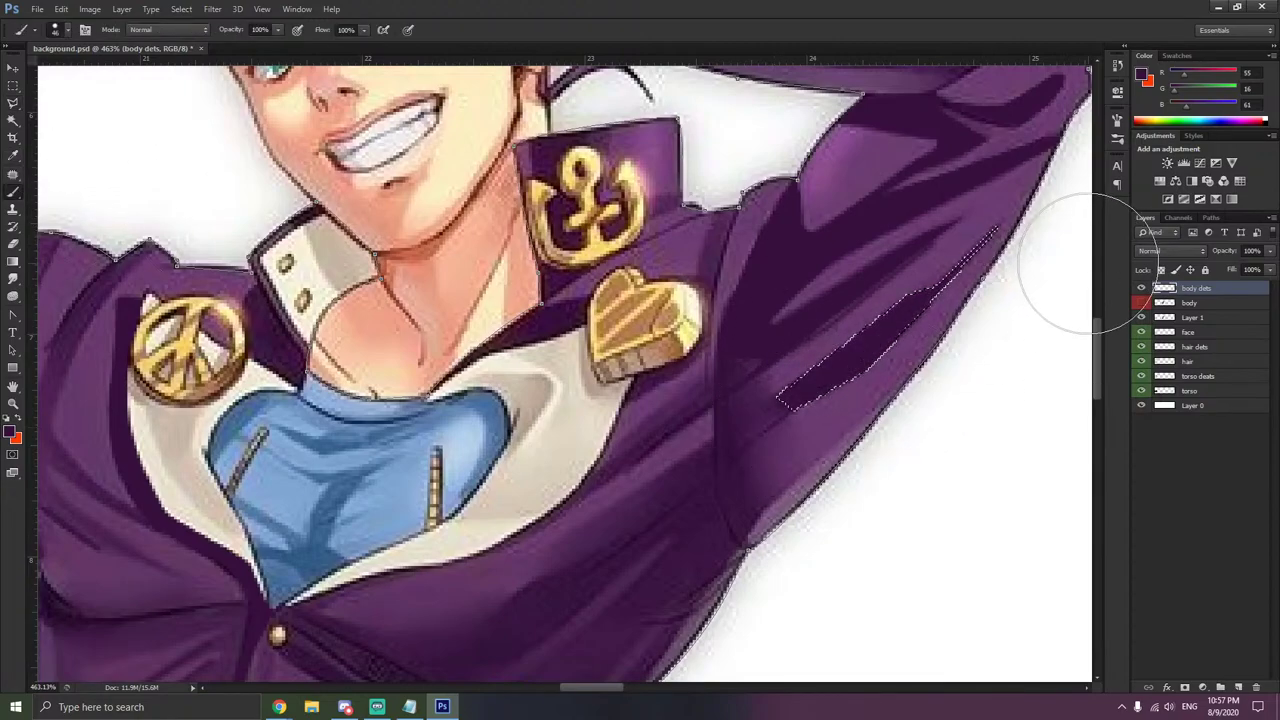
left_click(12, 102)
key("ctrl+d")
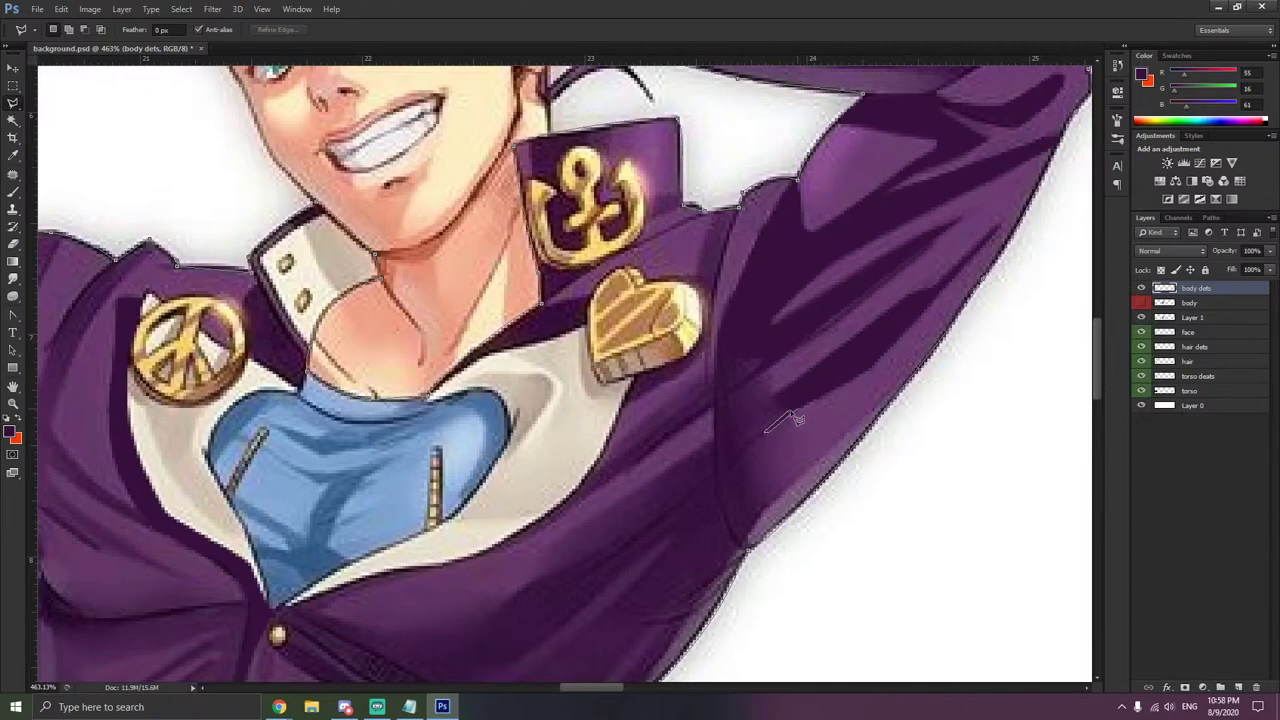
- Select a short, thin fold line just below the lower end of the sleeve's underside fold and paint it dark purple
double_click(789, 409)
left_click(12, 197)
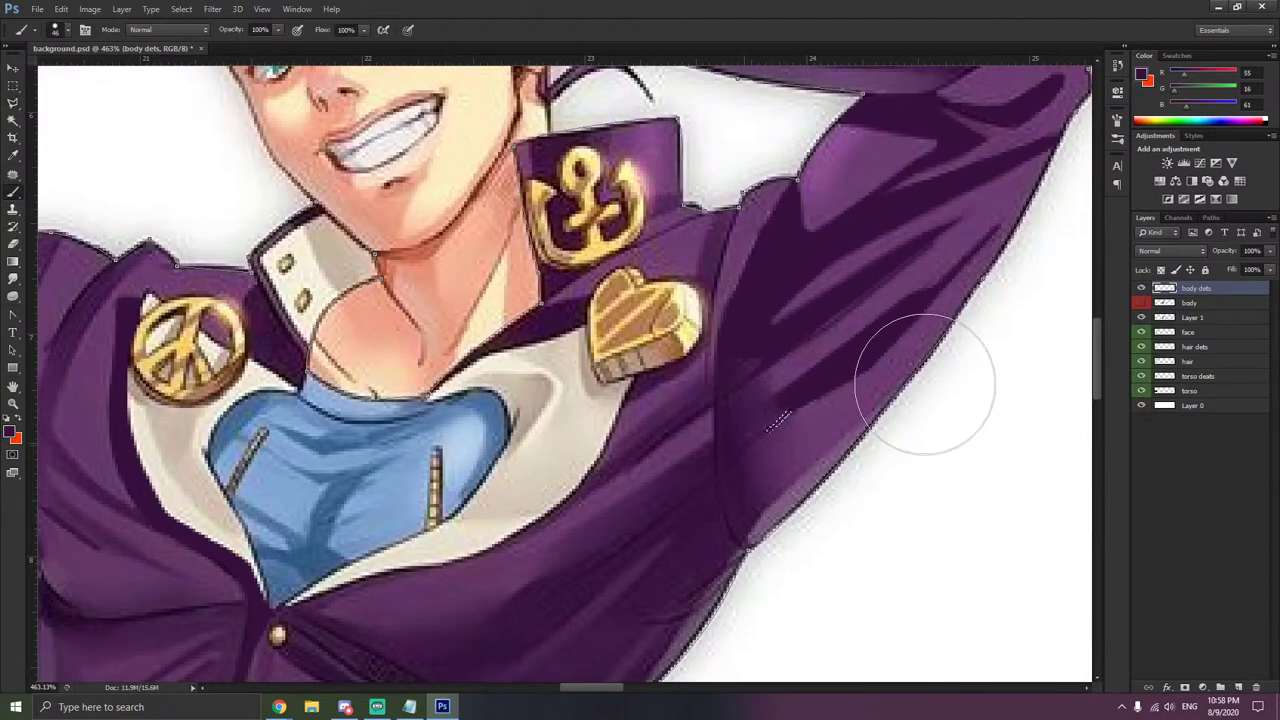
left_click(13, 103)
scroll(730, 305, "down", 5)
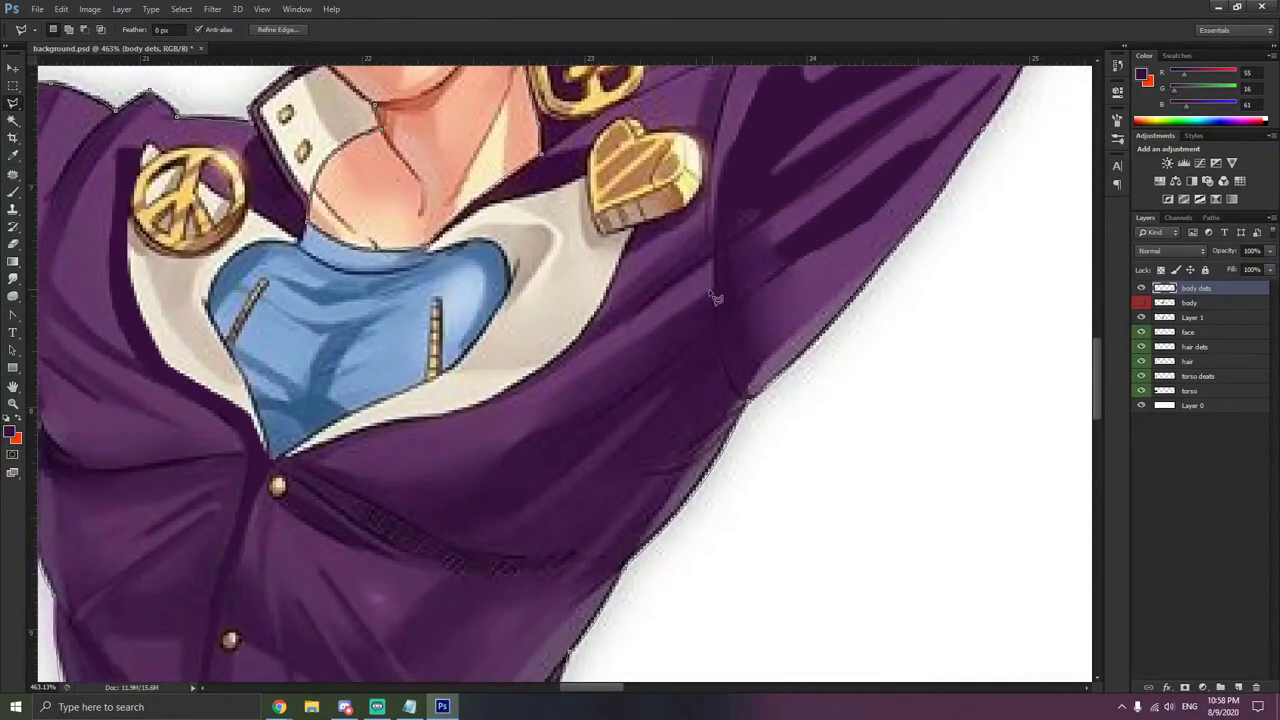
left_click(712, 292)
left_click(634, 342)
left_click(558, 422)
left_click(513, 447)
double_click(523, 446)
- Outline the large shadow running from the right armpit seam down across the chest with the Polygonal Lasso and paint it dark purple
left_click(637, 311)
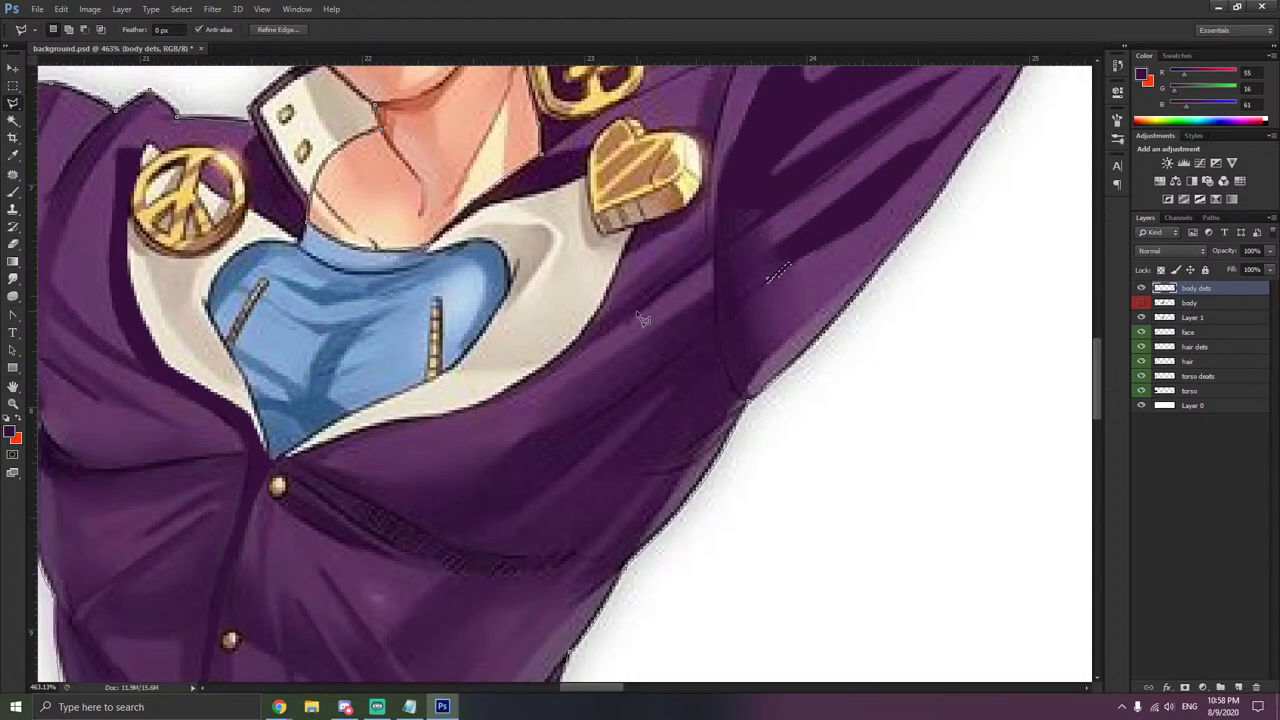
left_click(713, 262)
left_click(714, 328)
left_click(478, 487)
left_click(519, 506)
left_click(588, 456)
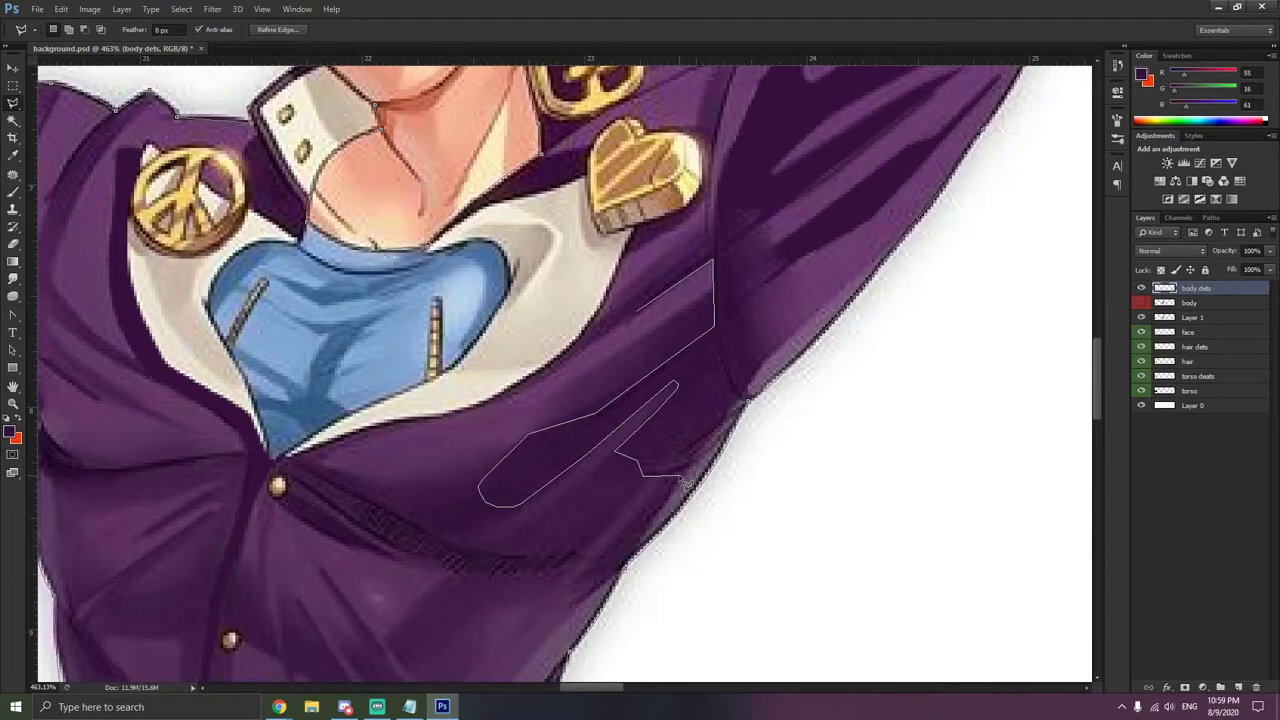
left_click(683, 477)
left_click(714, 257)
left_click(645, 318)
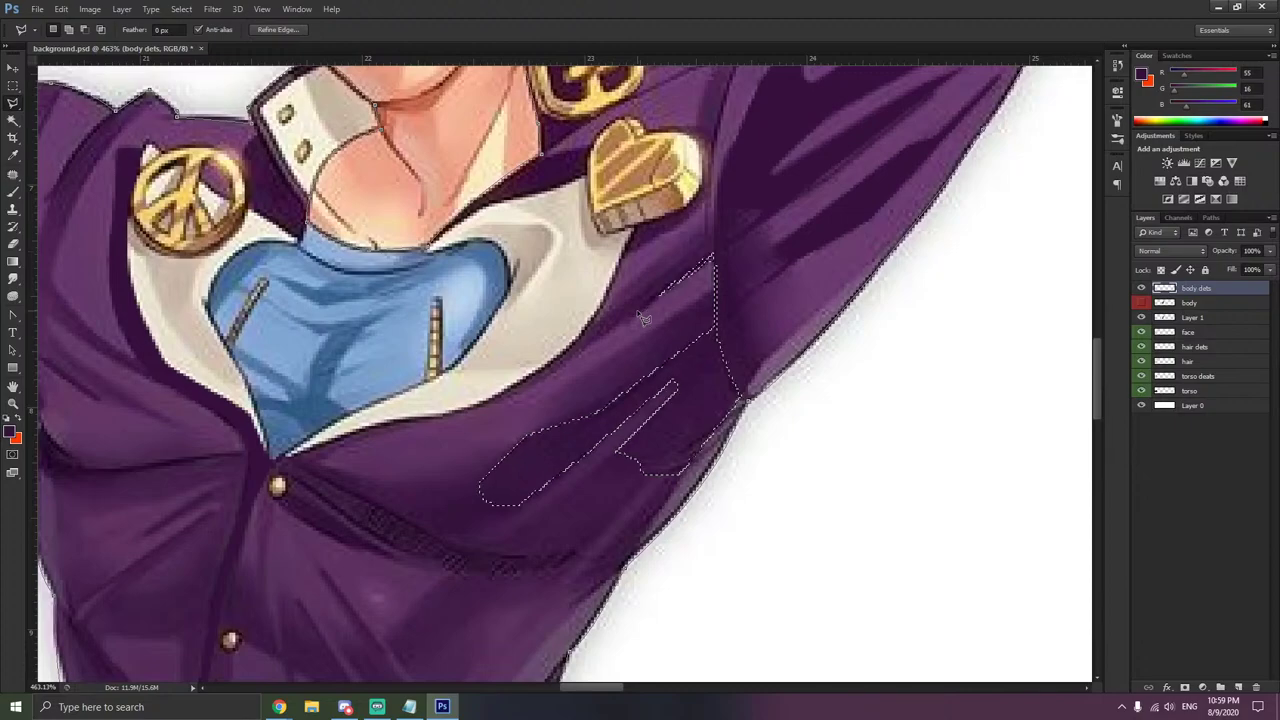
key("b")
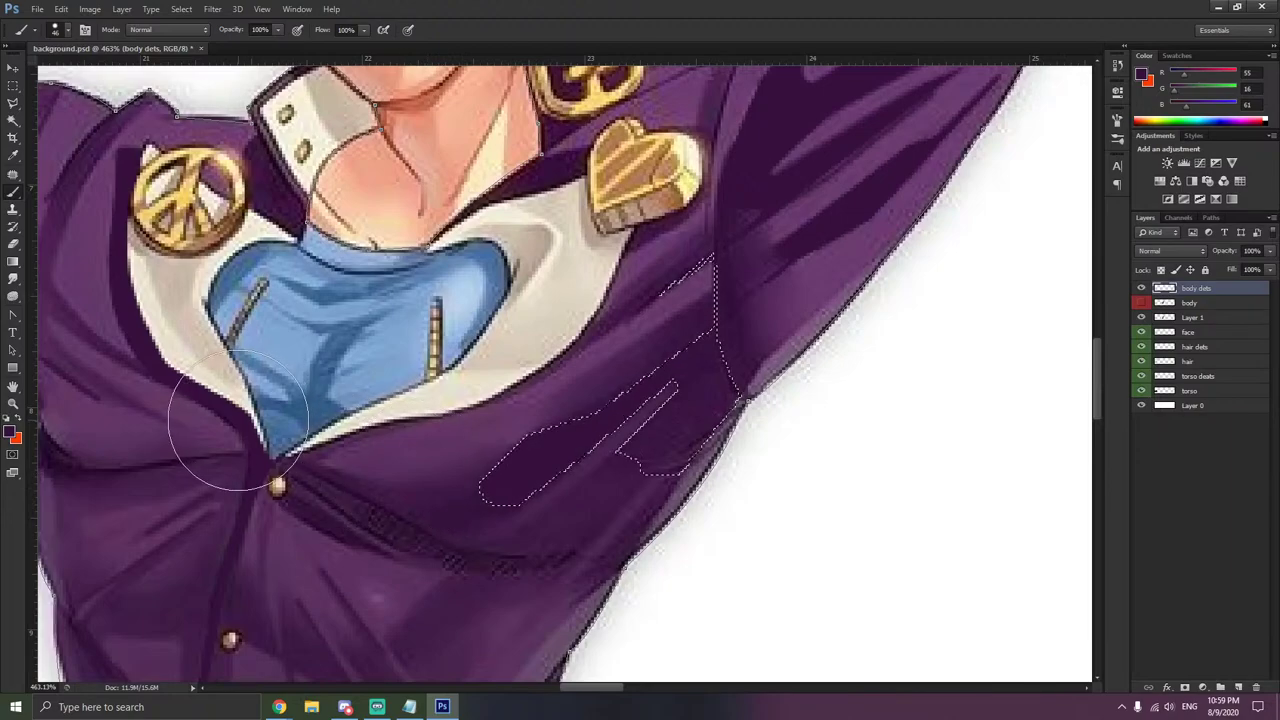
mouse_move(699, 328)
left_mouse_down()
mouse_move(677, 276)
mouse_move(728, 328)
mouse_move(719, 418)
mouse_move(694, 283)
left_mouse_up()
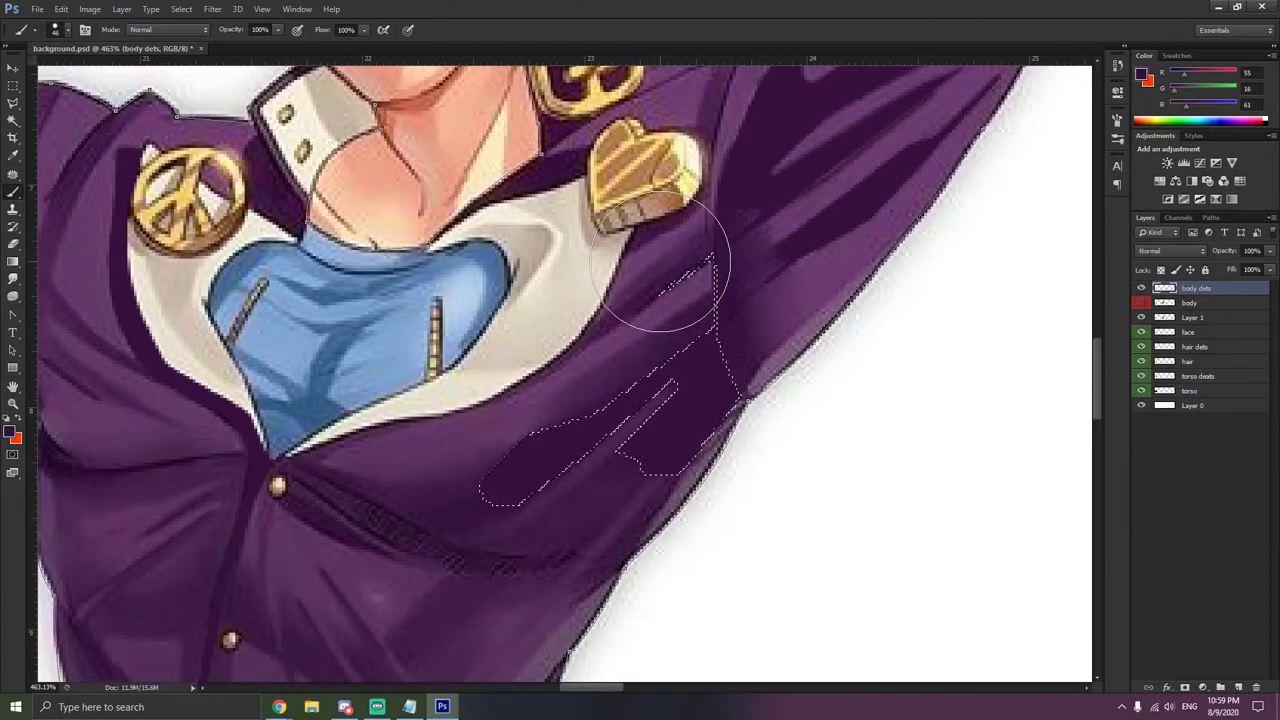
key("alt+Tab")
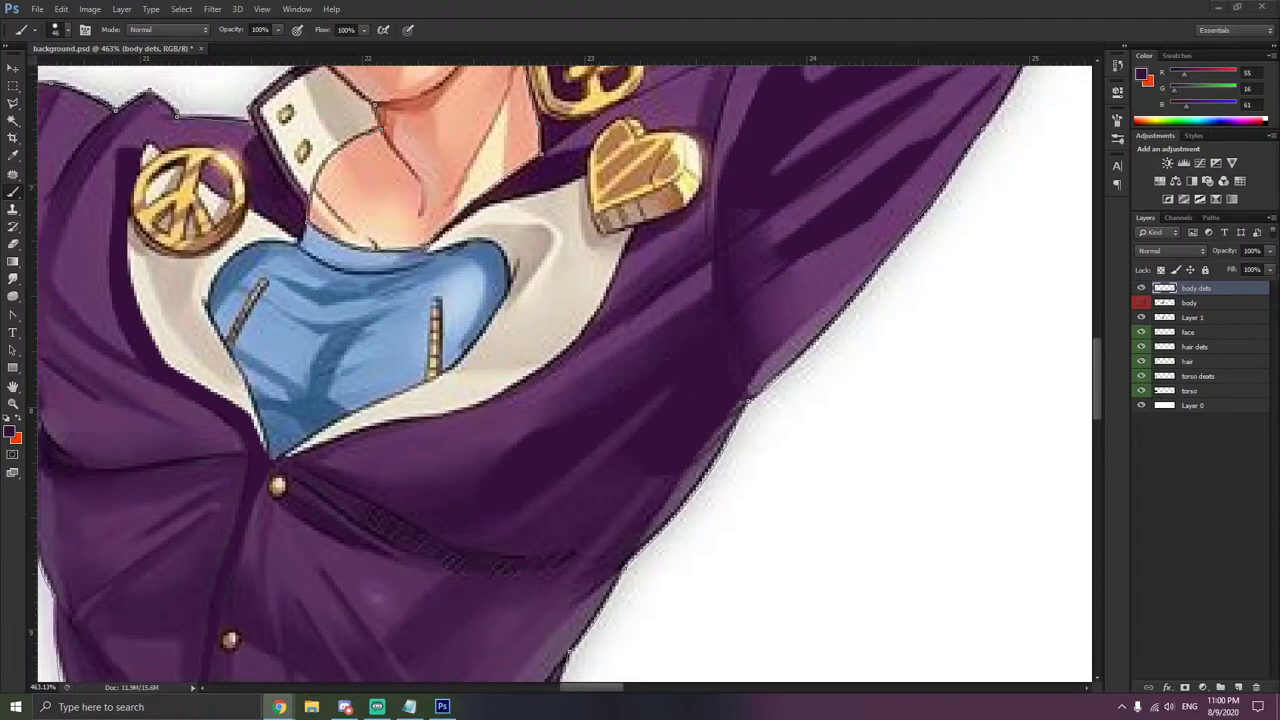
key("alt+Tab")
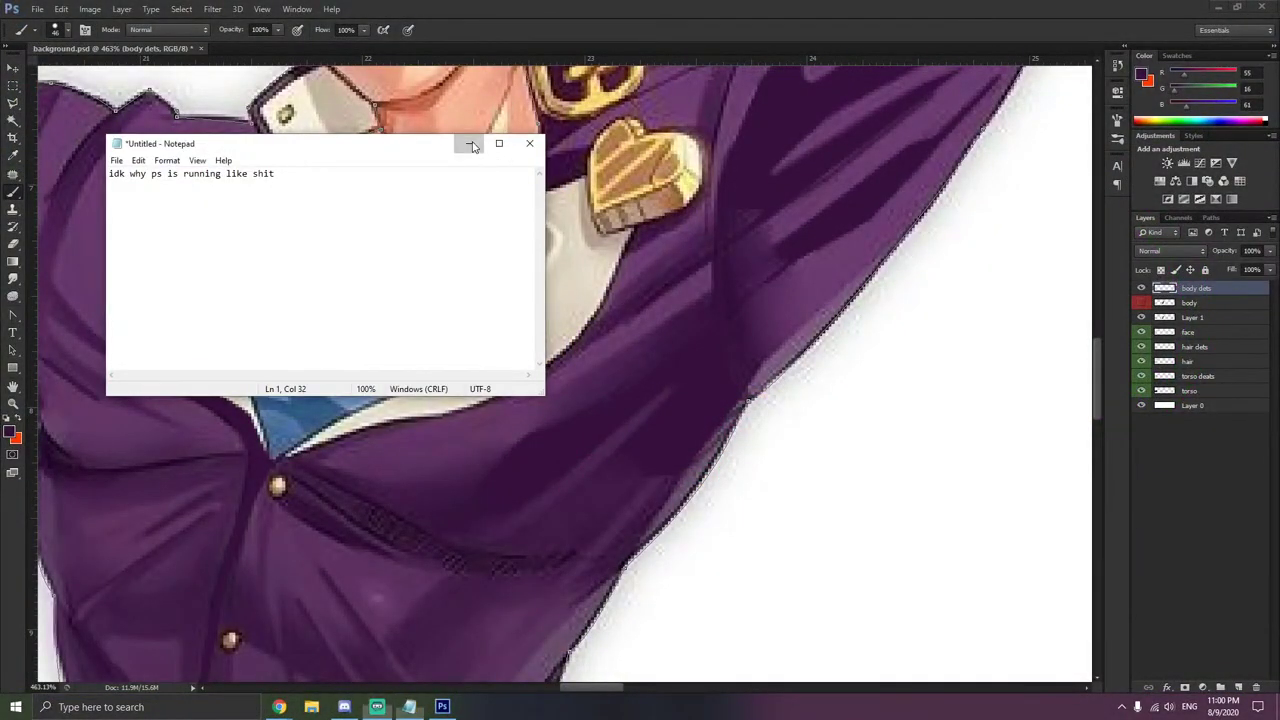
left_click(470, 143)
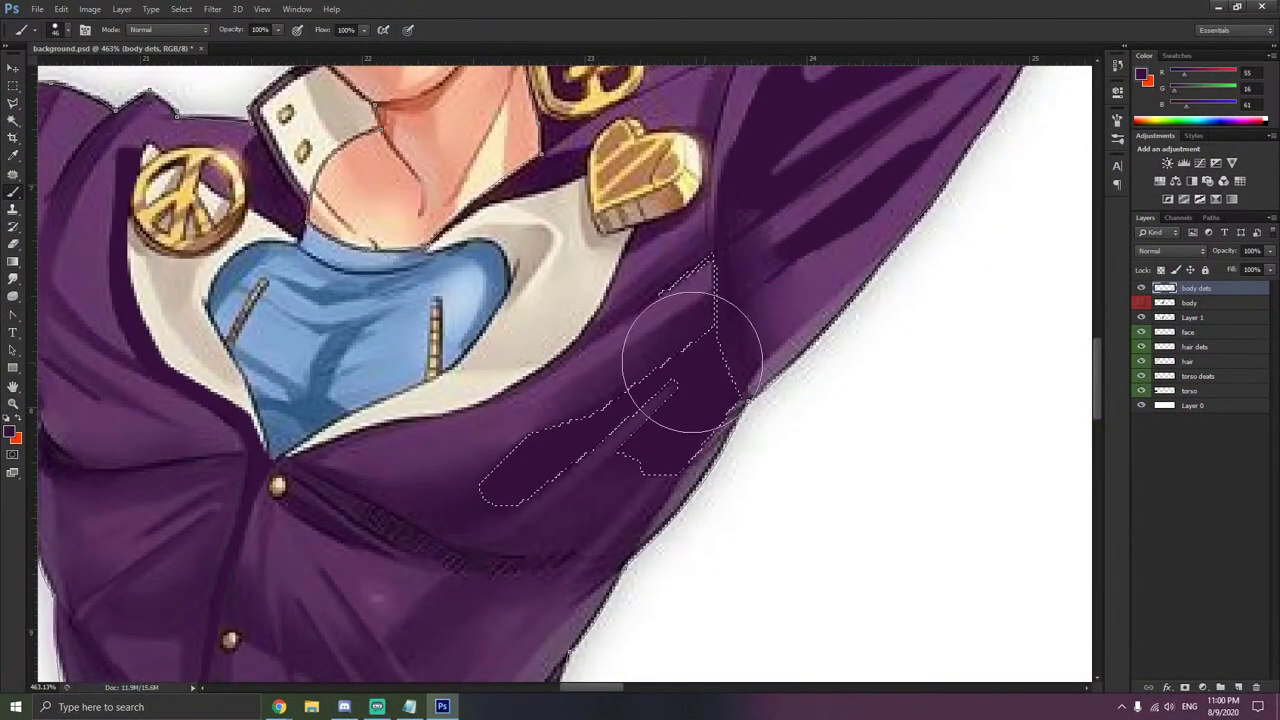
- Clear the chest shadow selection and compare the painted shapes with the reference by toggling the body layer's visibility
key("l")
right_click(212, 203)
left_click(240, 204)
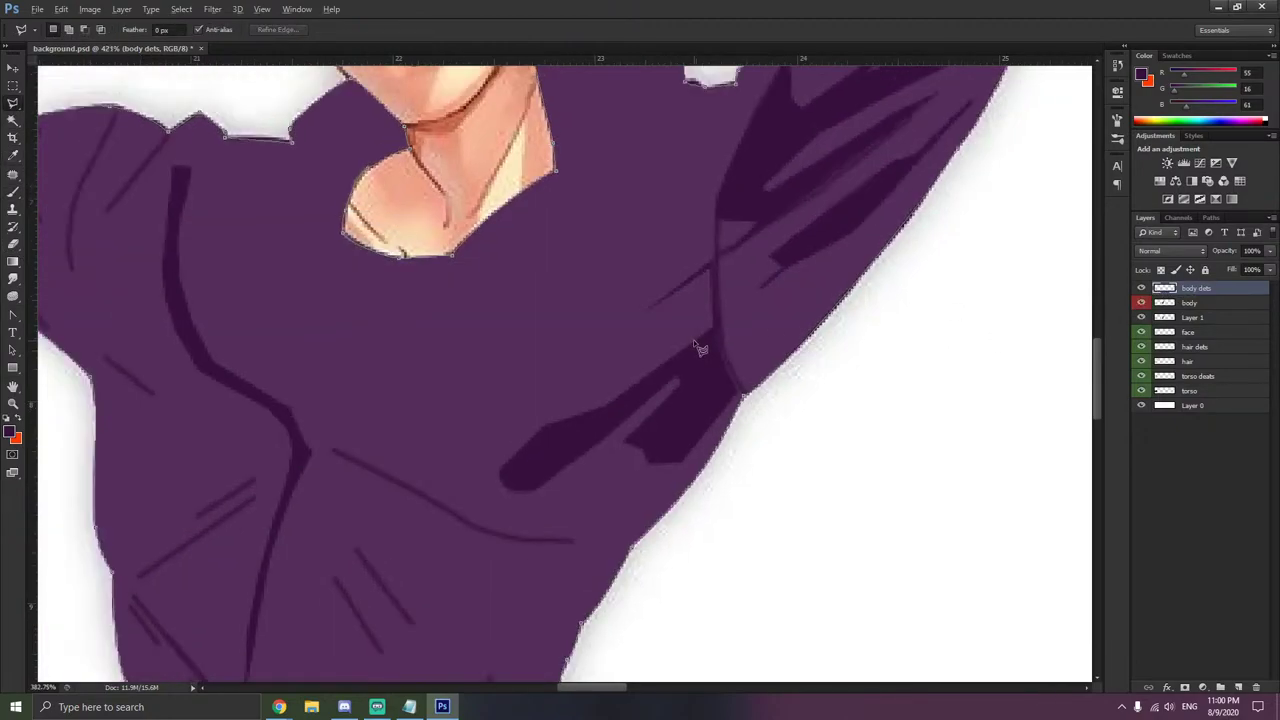
scroll(700, 348, "down", 5)
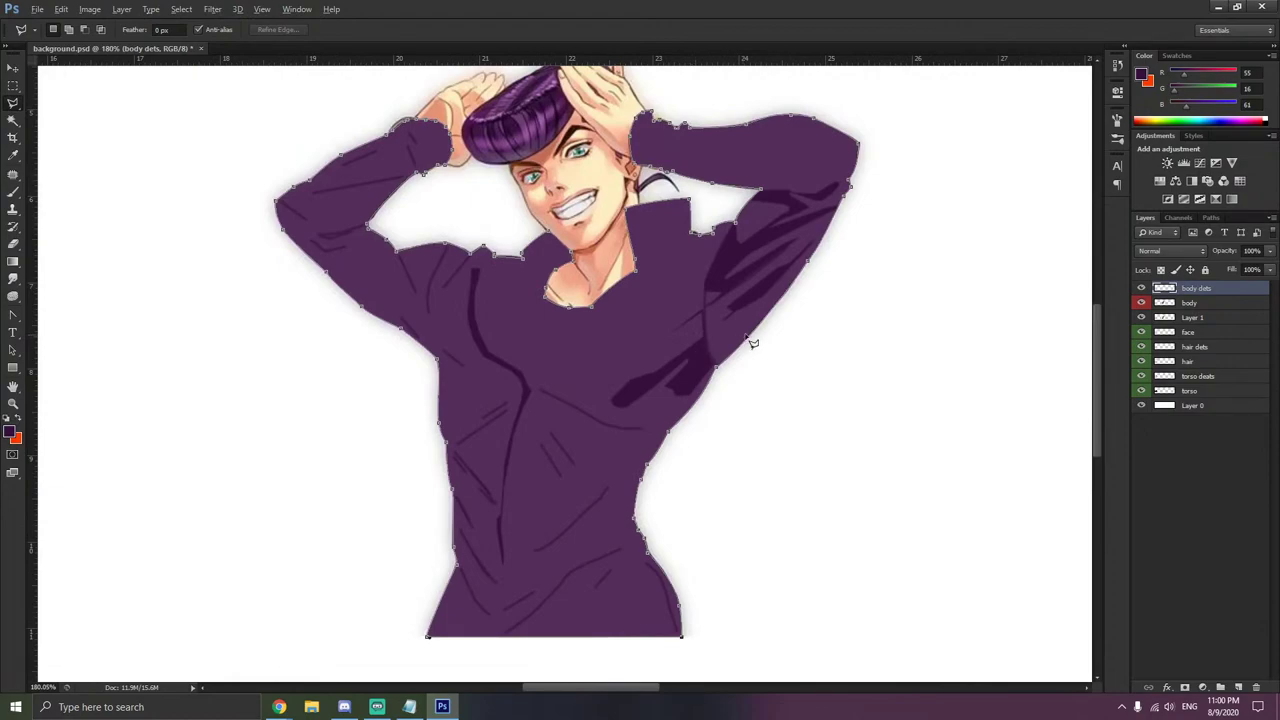
left_click(1140, 304)
left_click(1140, 304)
left_click(1140, 304)
left_click(1140, 304)
left_click(1140, 304)
- Outline the curved shadow under the right side of the chest with the Polygonal Lasso, from the collar point above the top button outward
scroll(567, 415, "up", 5)
scroll(562, 412, "up", 5)
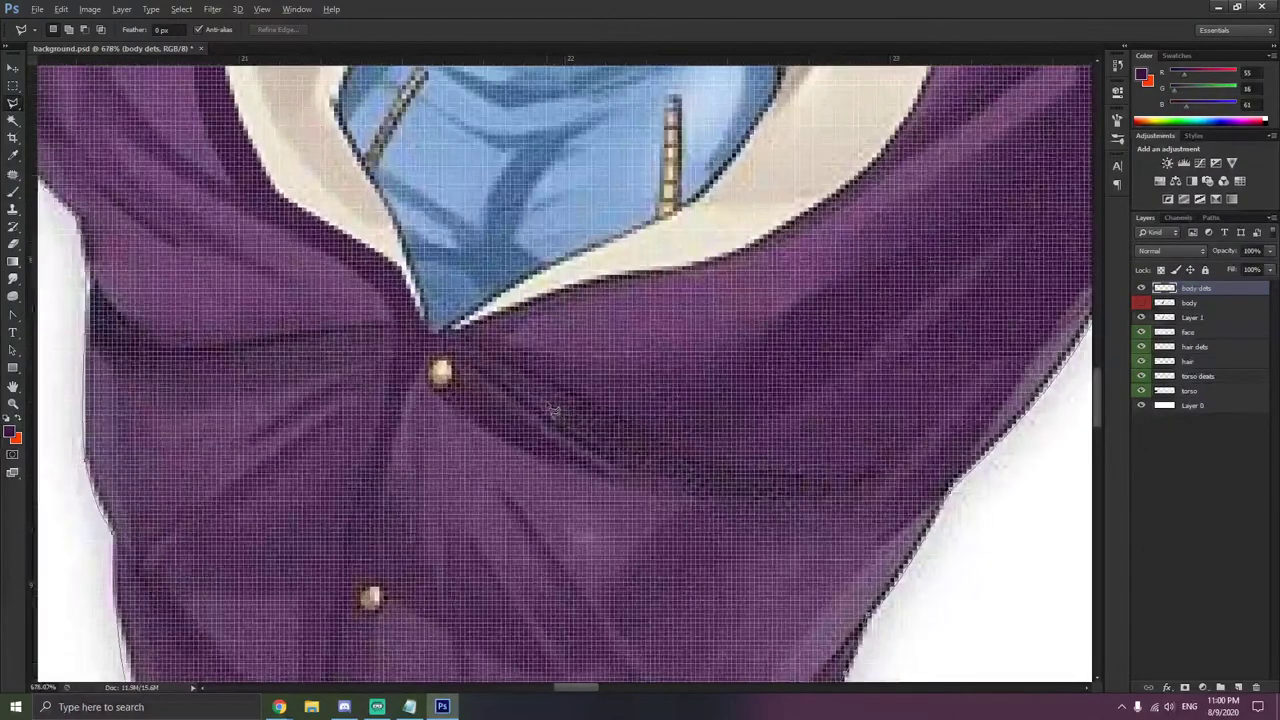
scroll(548, 403, "down", 4)
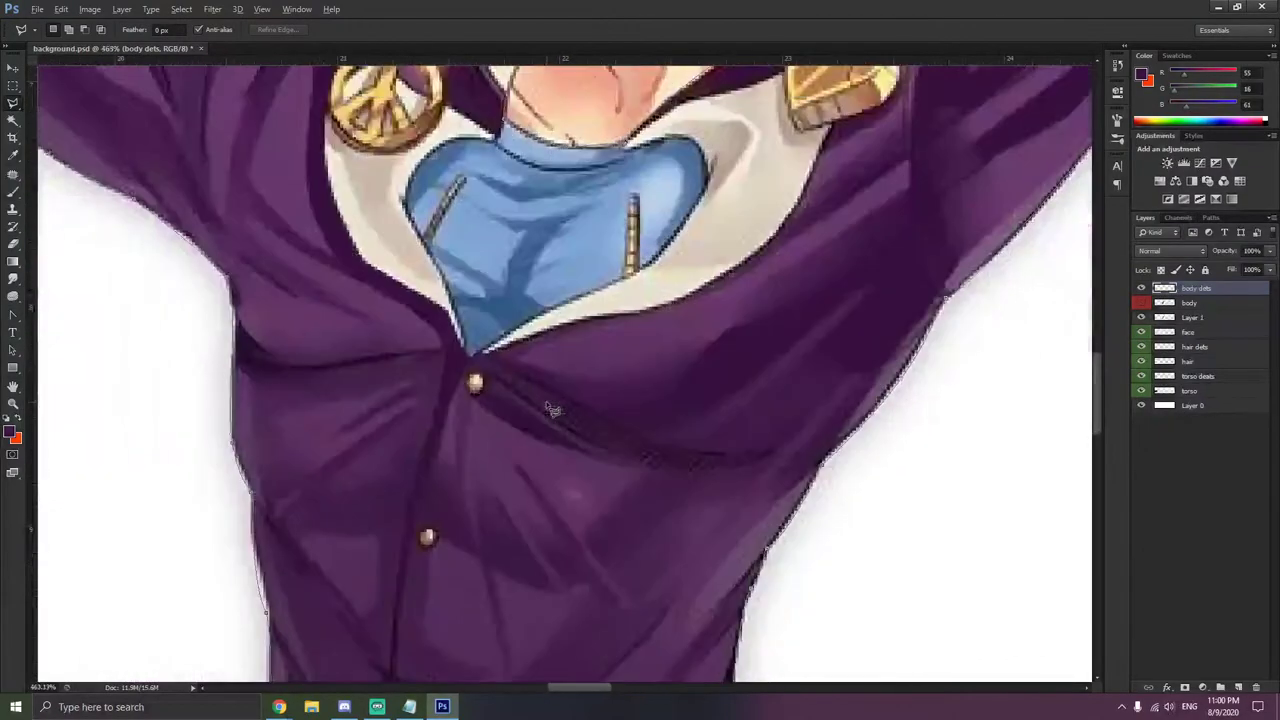
left_click(603, 417)
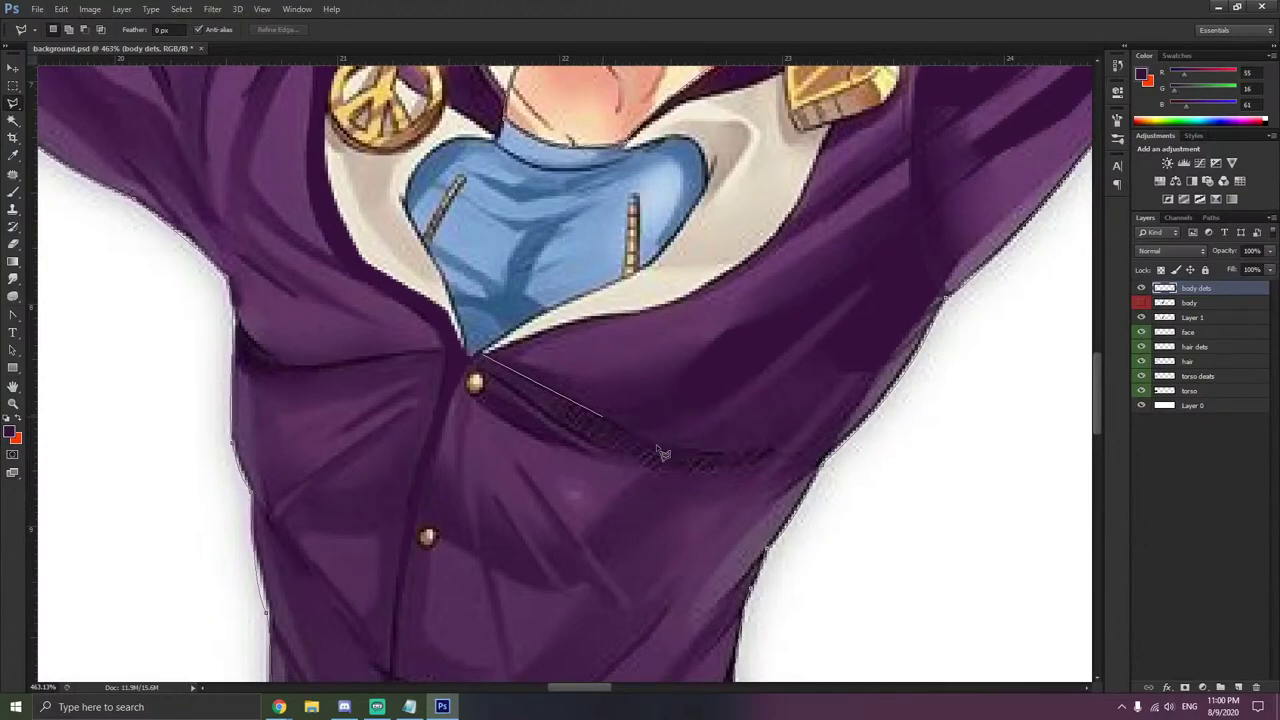
left_click(740, 453)
left_click(772, 451)
left_click(546, 417)
left_click(483, 370)
left_click(489, 365)
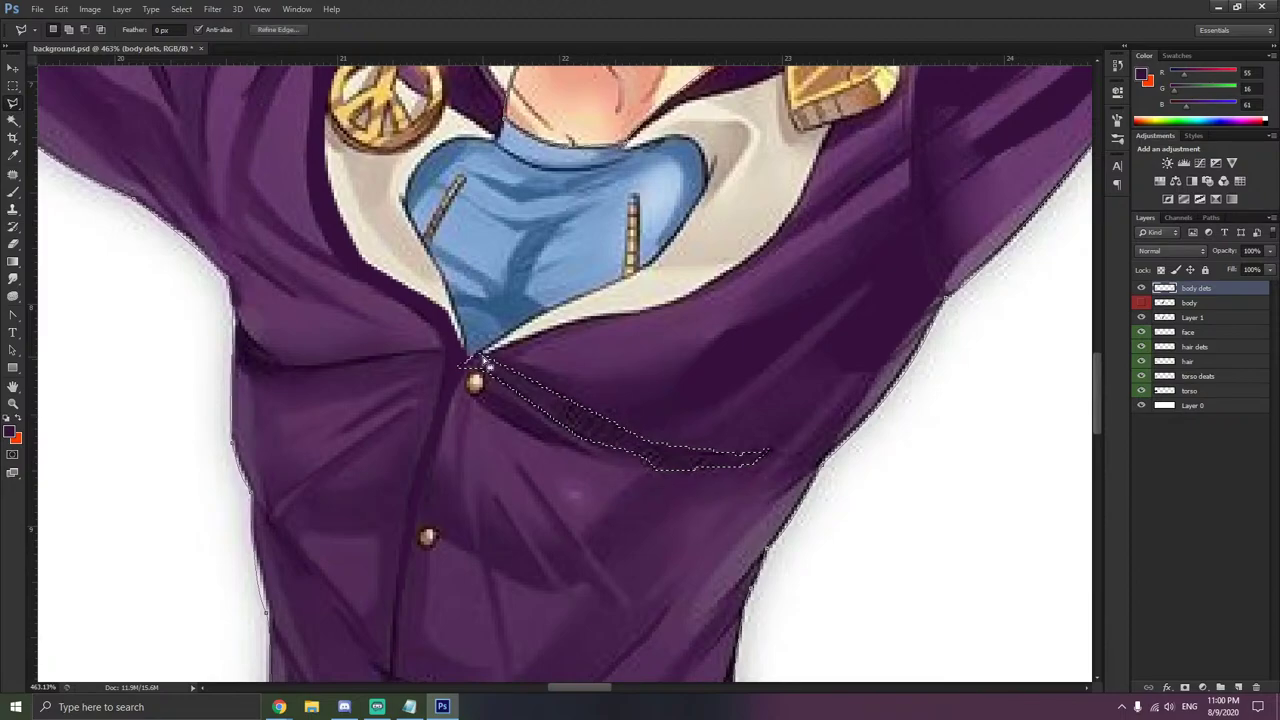
- Paint the selected under-chest shadow dark purple on body dets and clear the selection
left_click(14, 192)
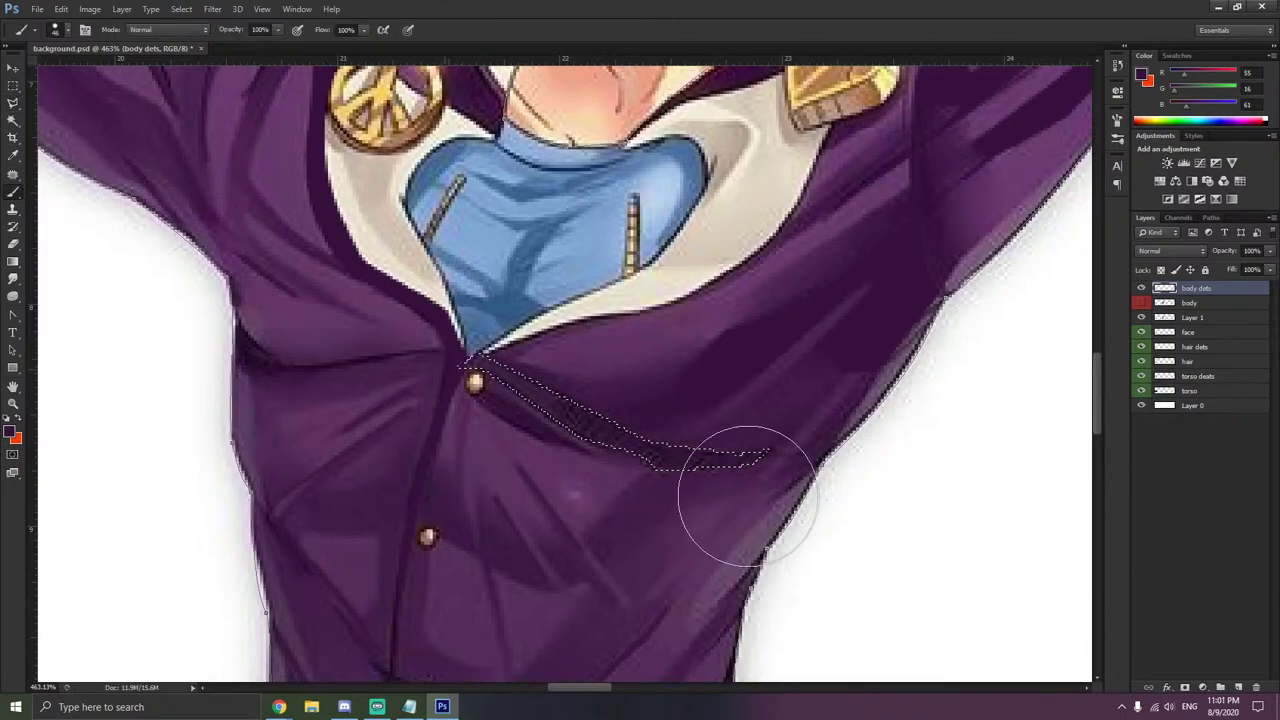
left_click(13, 102)
right_click(113, 203)
left_click(150, 207)
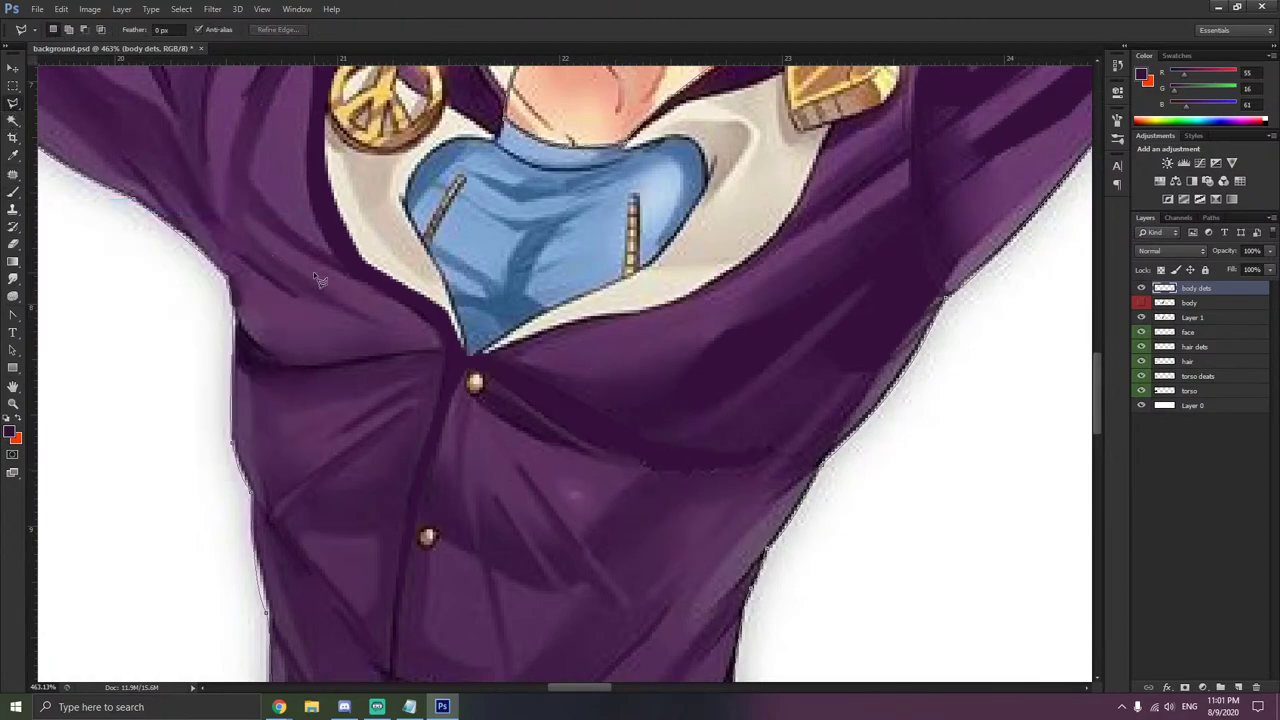
- Check the under-chest shadow and the whole jacket by switching the flat purple body layer on and off
scroll(340, 284, "down", 5)
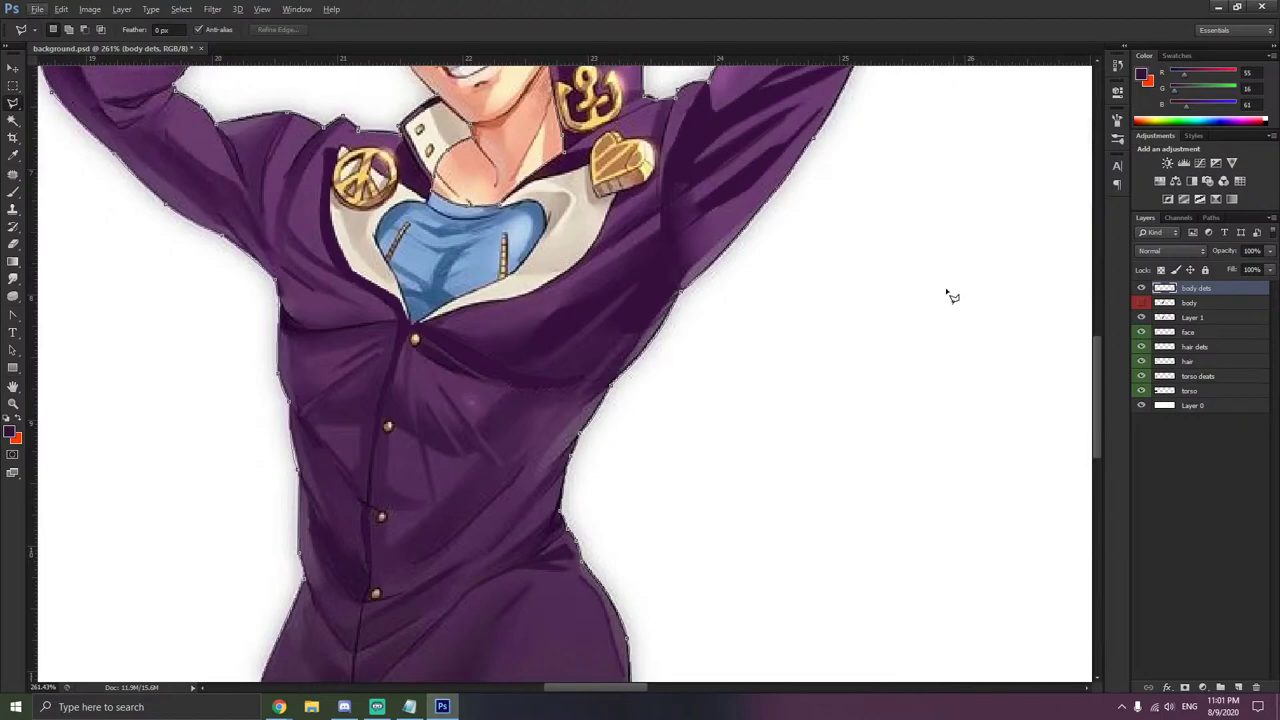
left_click(1141, 303)
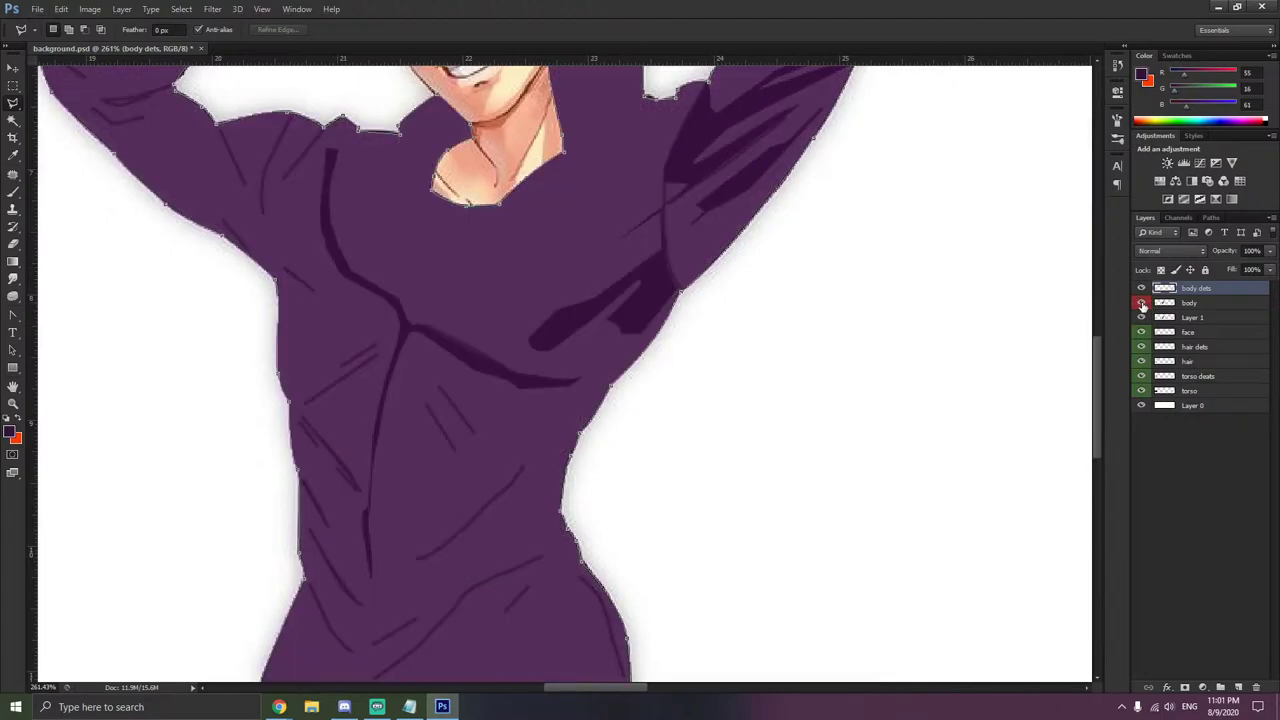
left_click(1141, 304)
left_click(1141, 304)
scroll(480, 295, "up", 3)
scroll(440, 335, "down", 4)
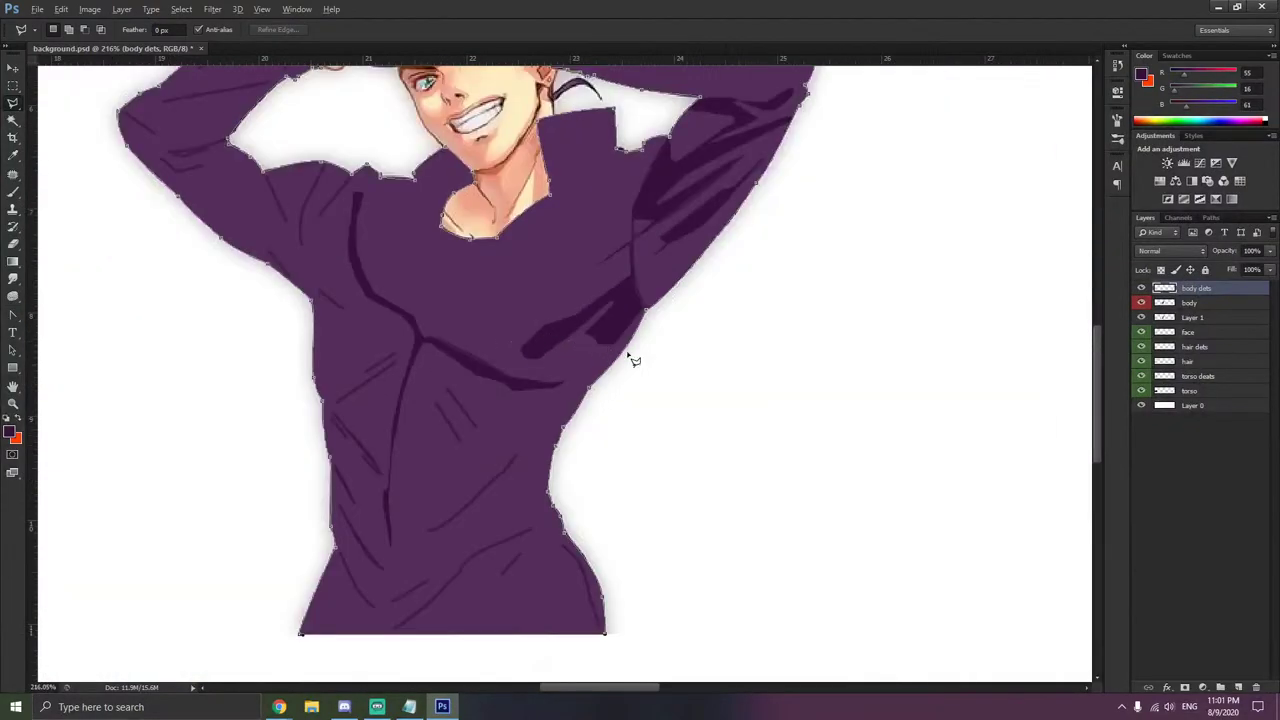
left_click(1145, 304)
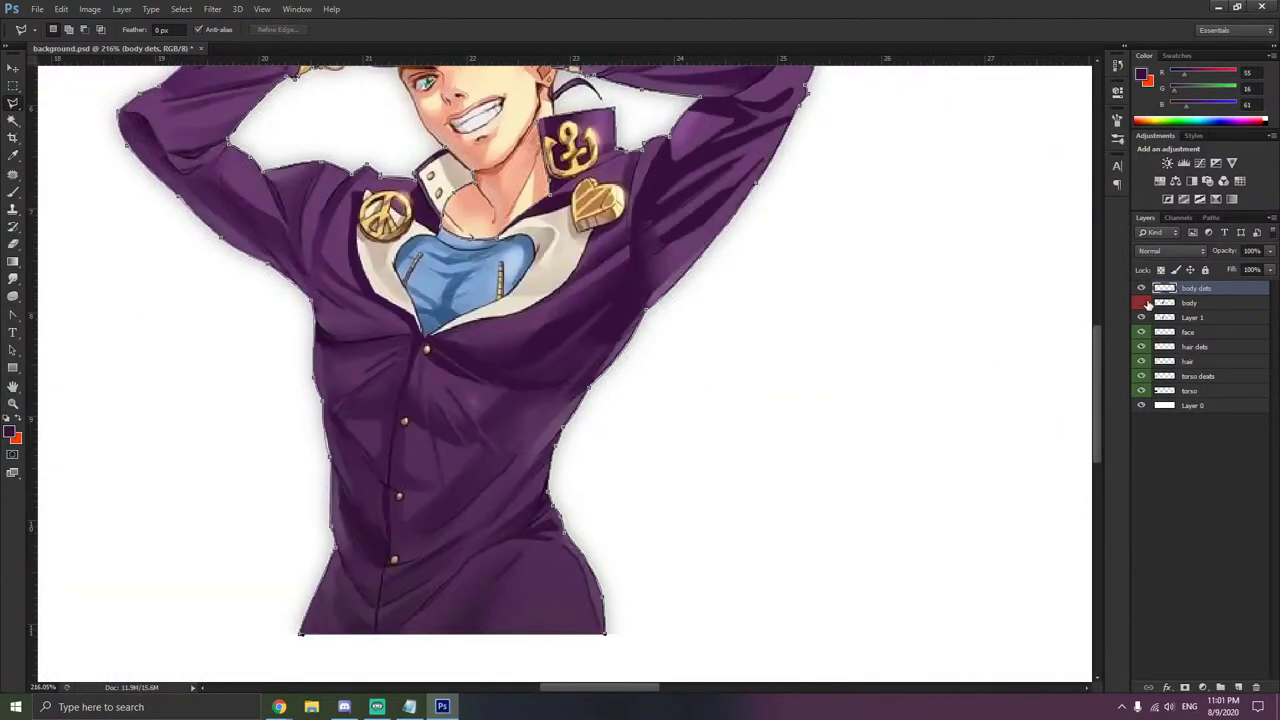
left_click(1145, 304)
left_click(1145, 304)
scroll(586, 463, "up", 4)
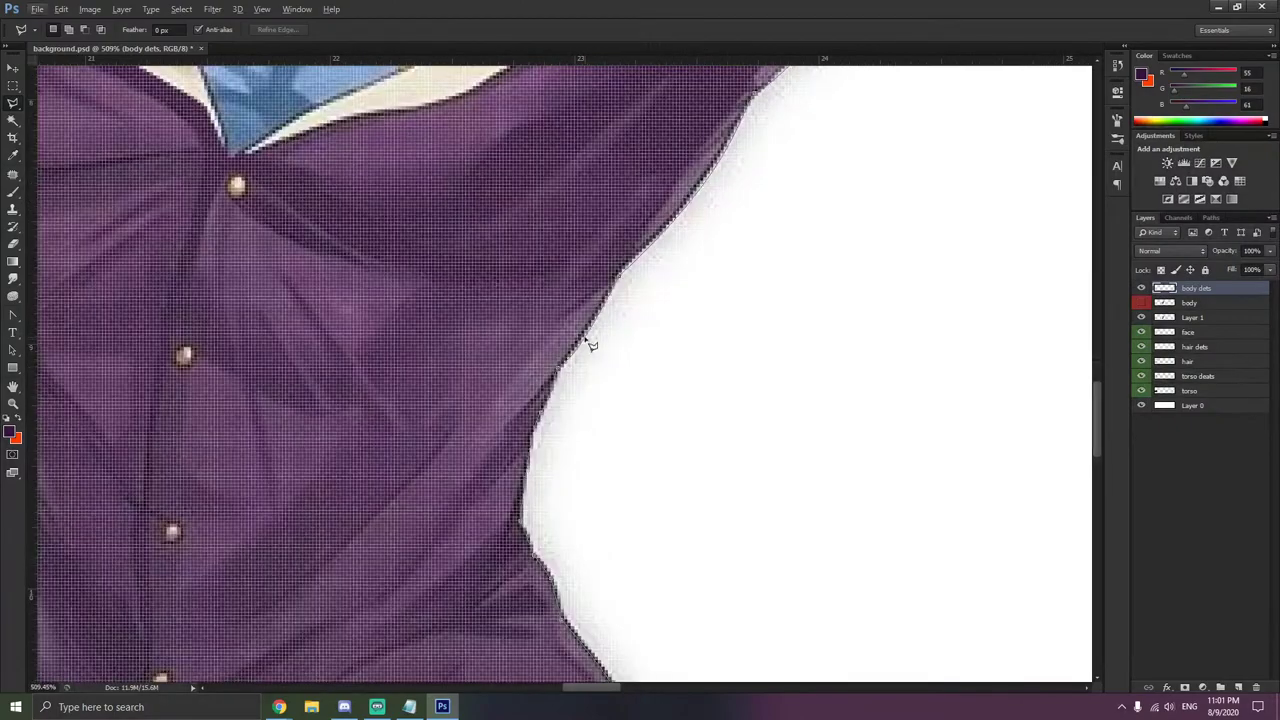
scroll(595, 340, "down", 2)
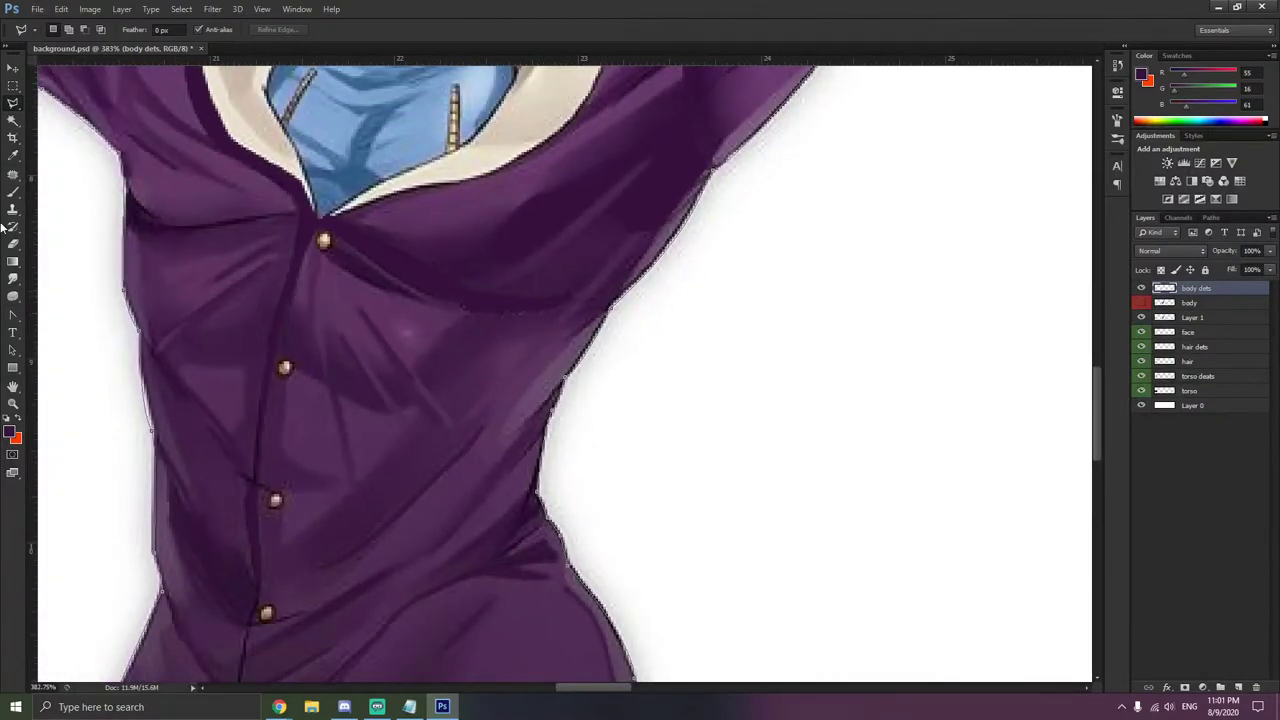
- Delete the old path and draw a new Pen path along the light patch below the right armpit
left_click_drag(12, 315, 55, 308)
scroll(600, 313, "up", 2)
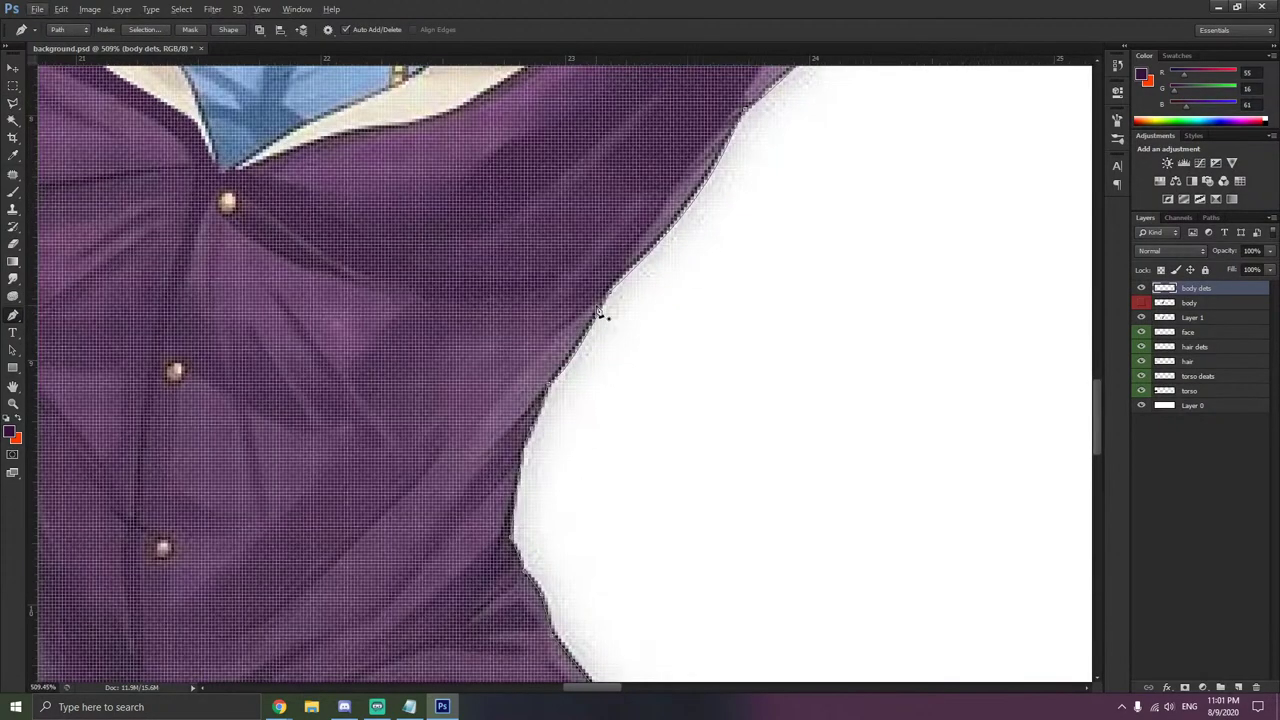
scroll(600, 313, "down", 1)
right_click(535, 318)
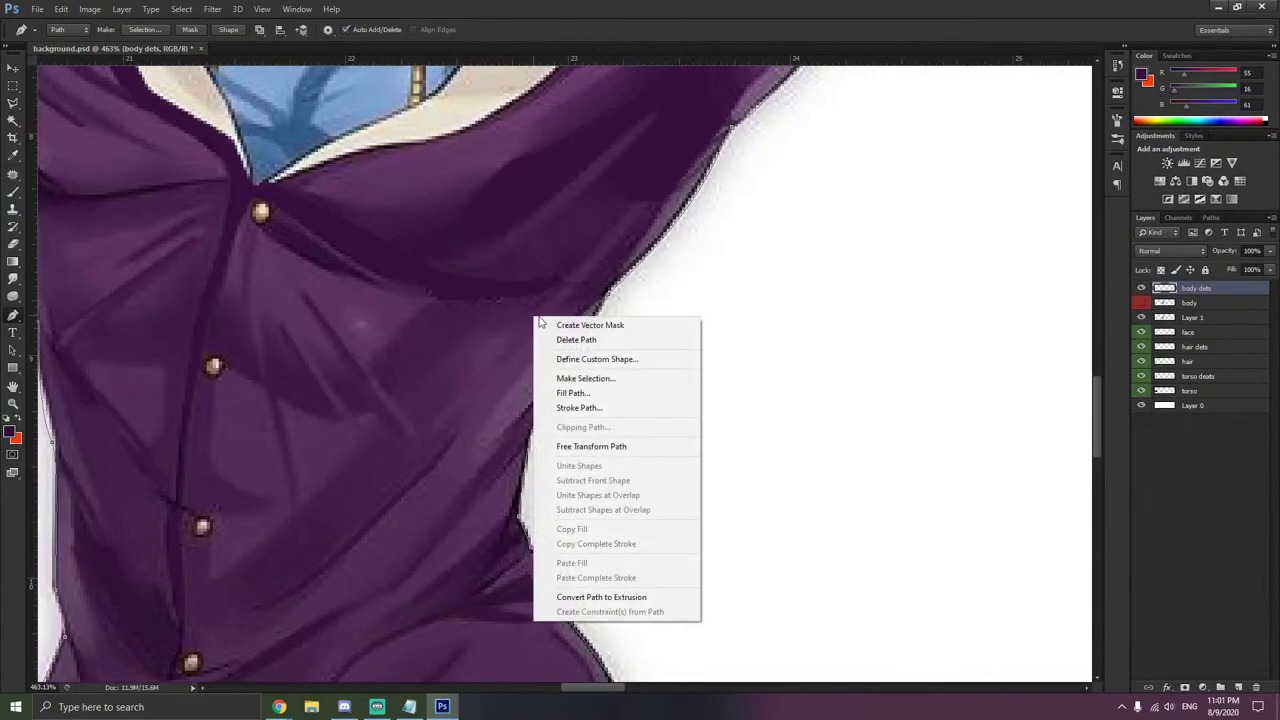
left_click(589, 341)
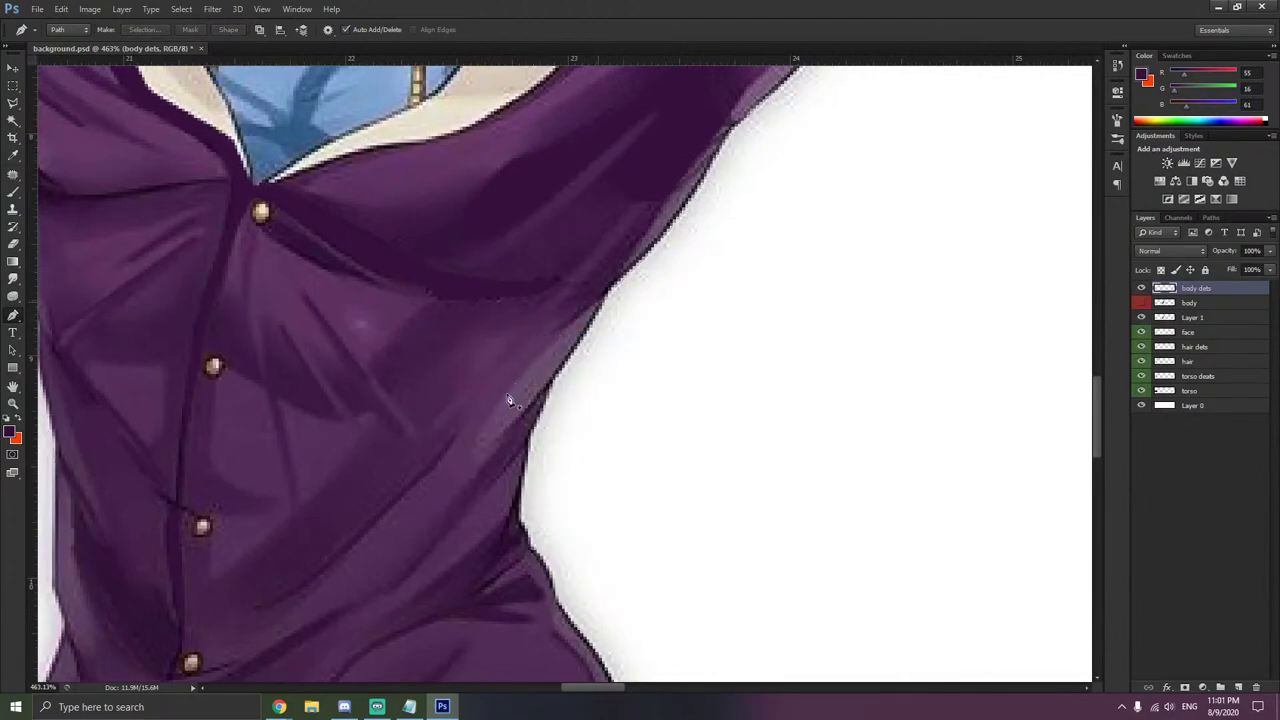
left_click(598, 302)
left_click(476, 437)
- Curve the underarm path's anchor points with the Convert Point tool to fit the slim highlight along the jacket's side
right_click(13, 314)
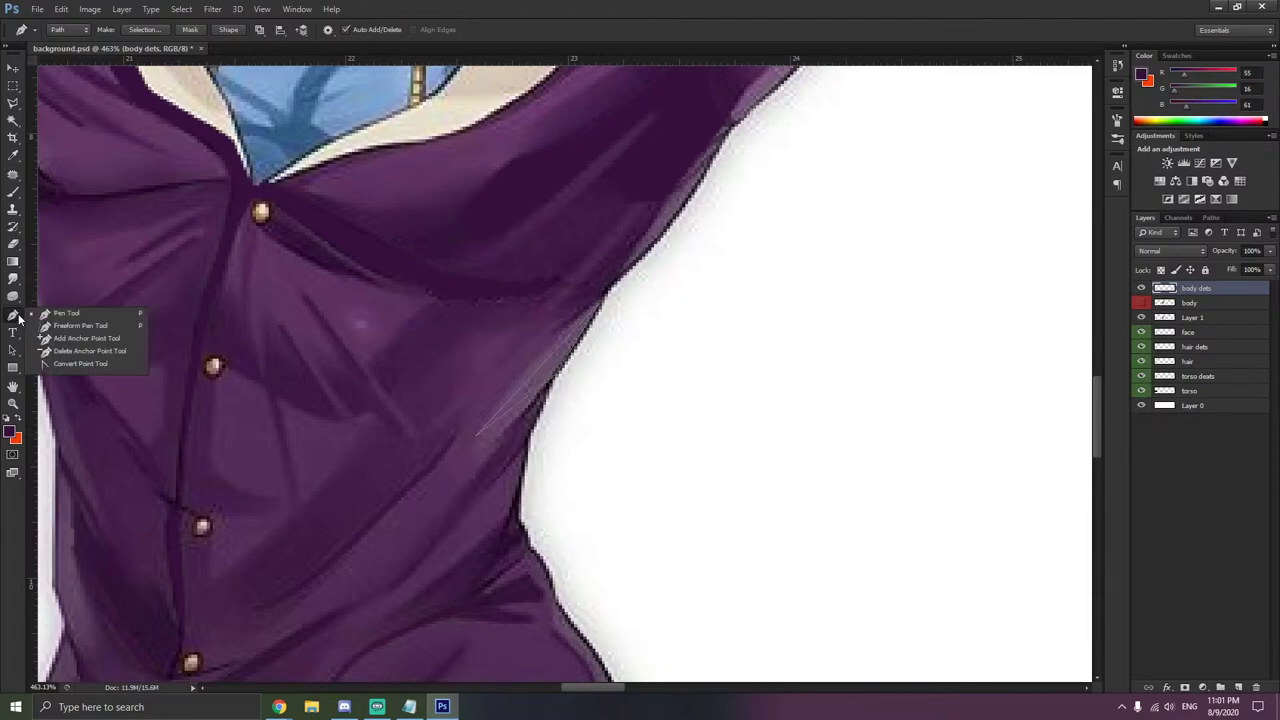
left_click(76, 364)
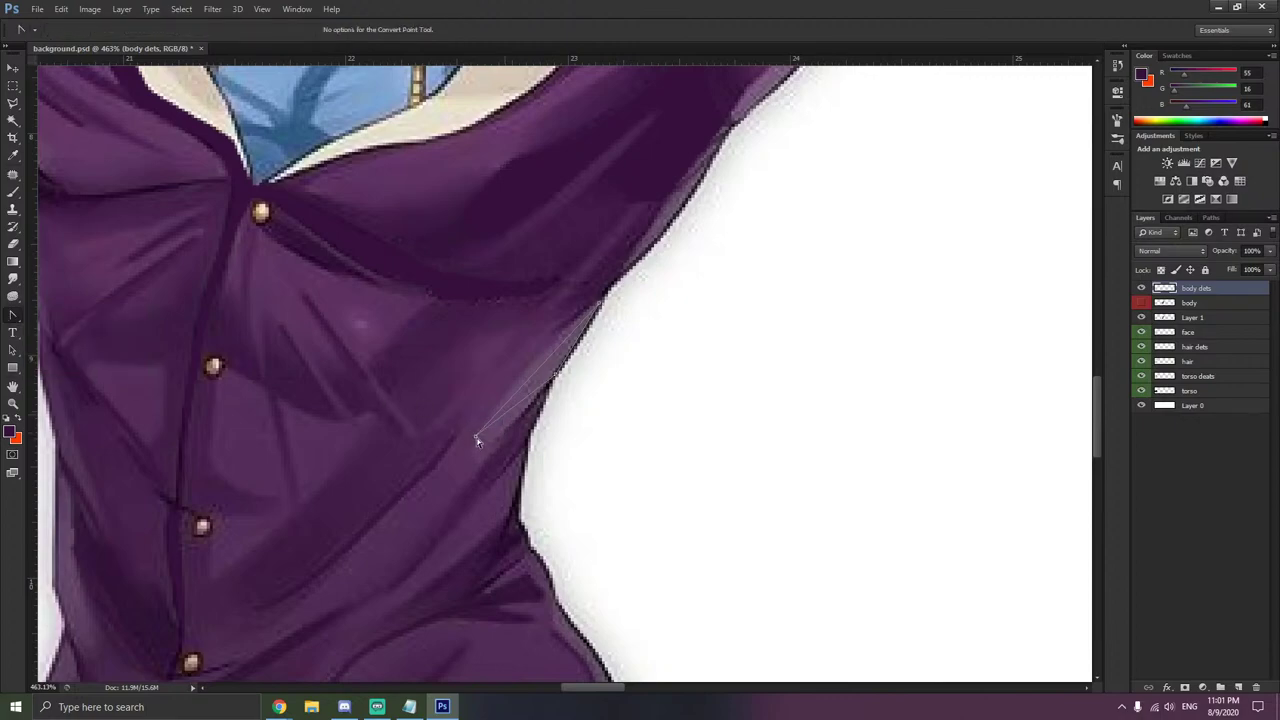
left_click_drag(475, 436, 518, 428)
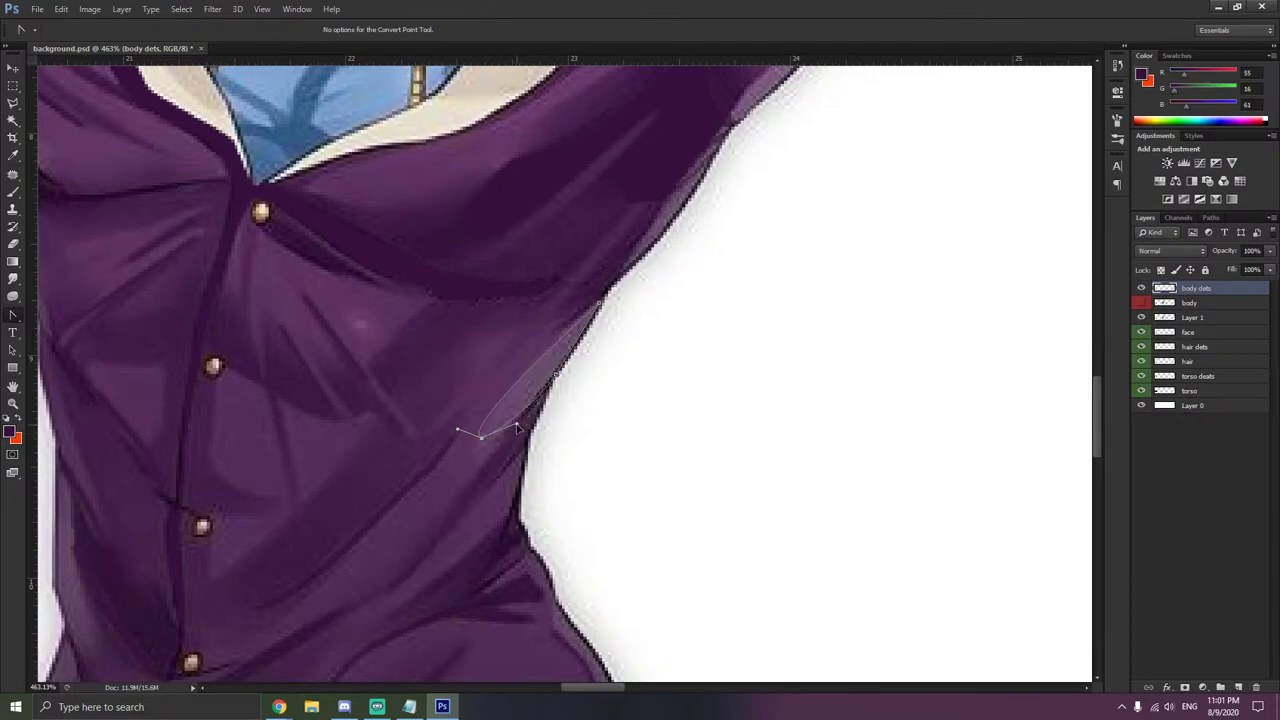
left_click(598, 303)
left_click_drag(592, 301, 594, 297)
- Fill the curved side path on body dets with a lighter purple sampled from the highlight, Normal mode at 100% opacity
left_click(14, 157)
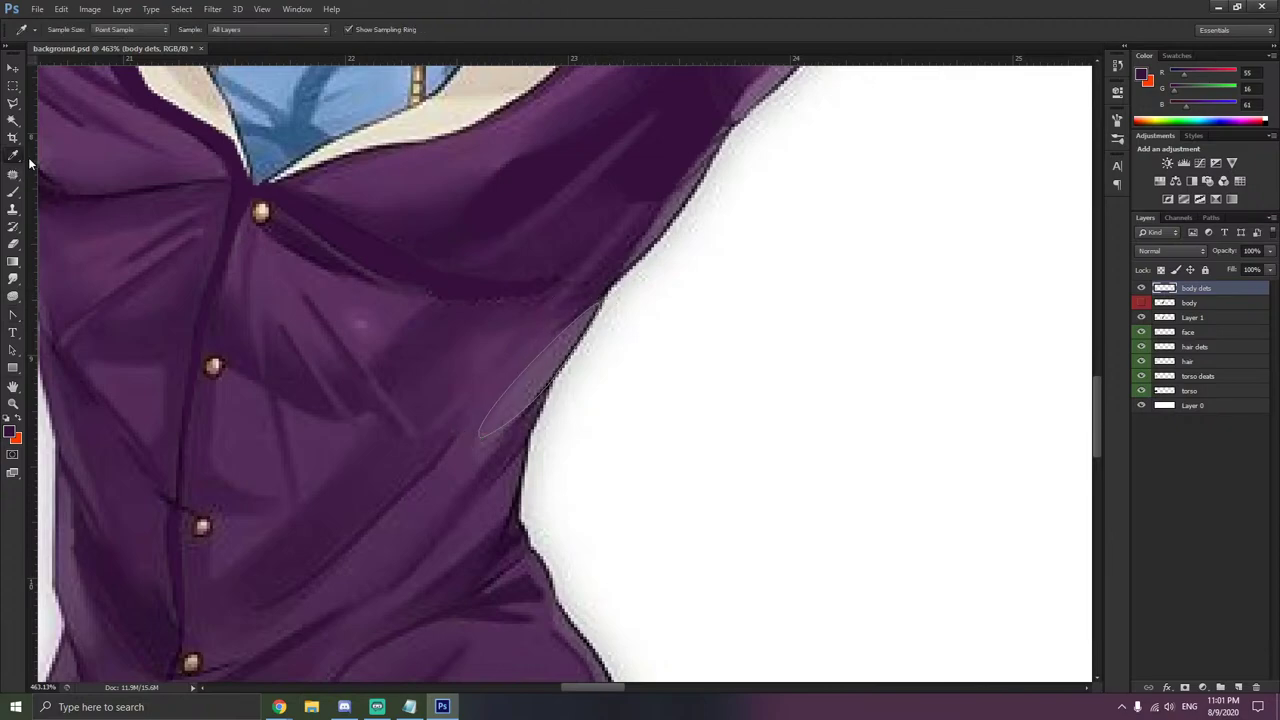
left_click(13, 316)
right_click(287, 334)
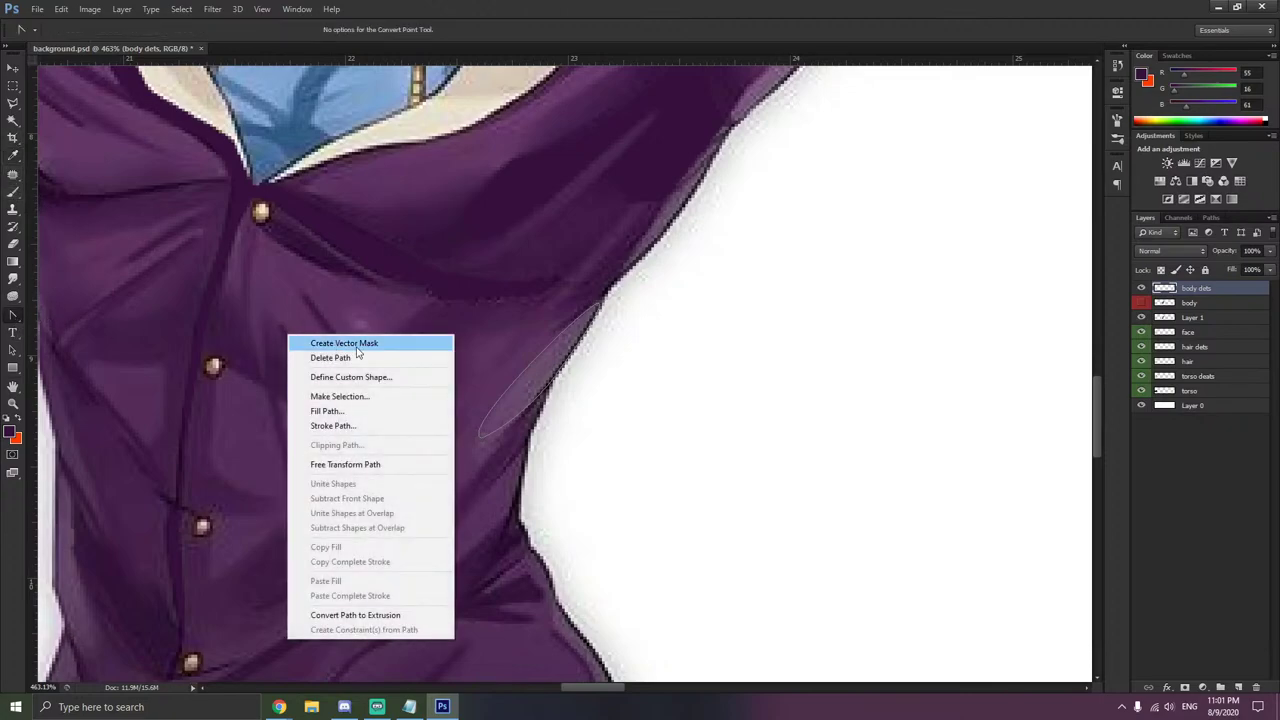
left_click(368, 413)
left_click(860, 186)
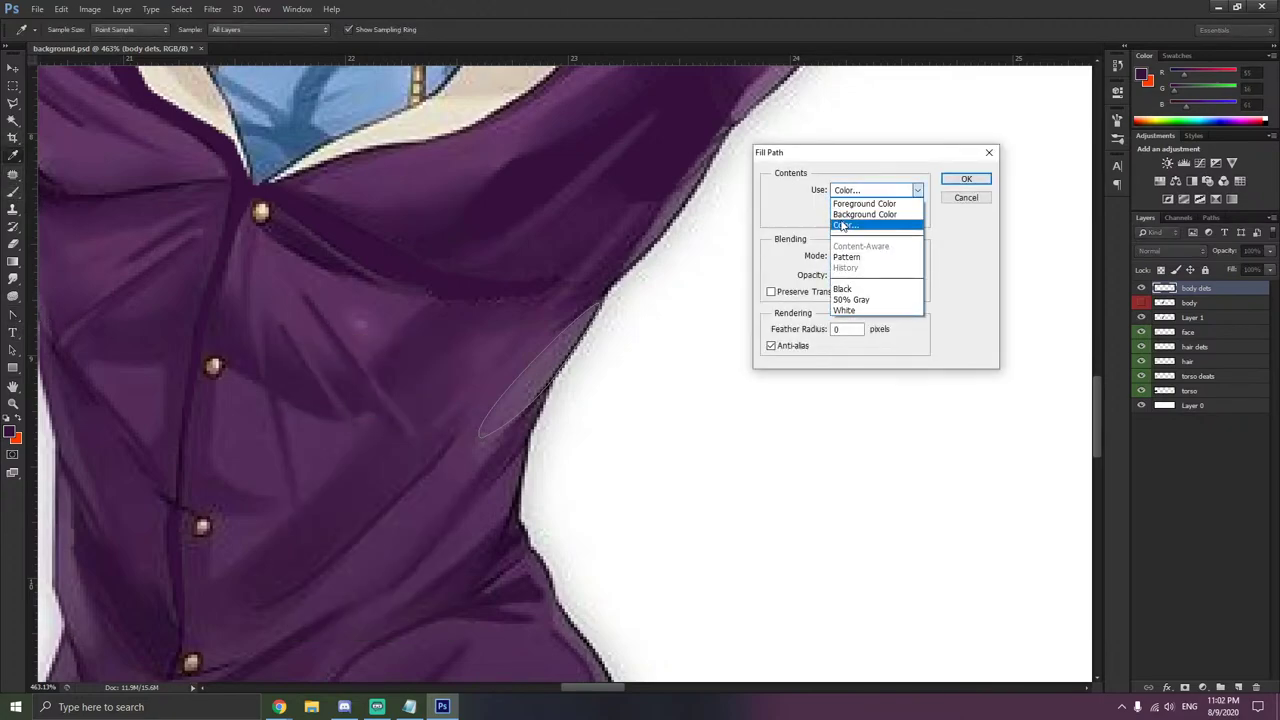
left_click(857, 222)
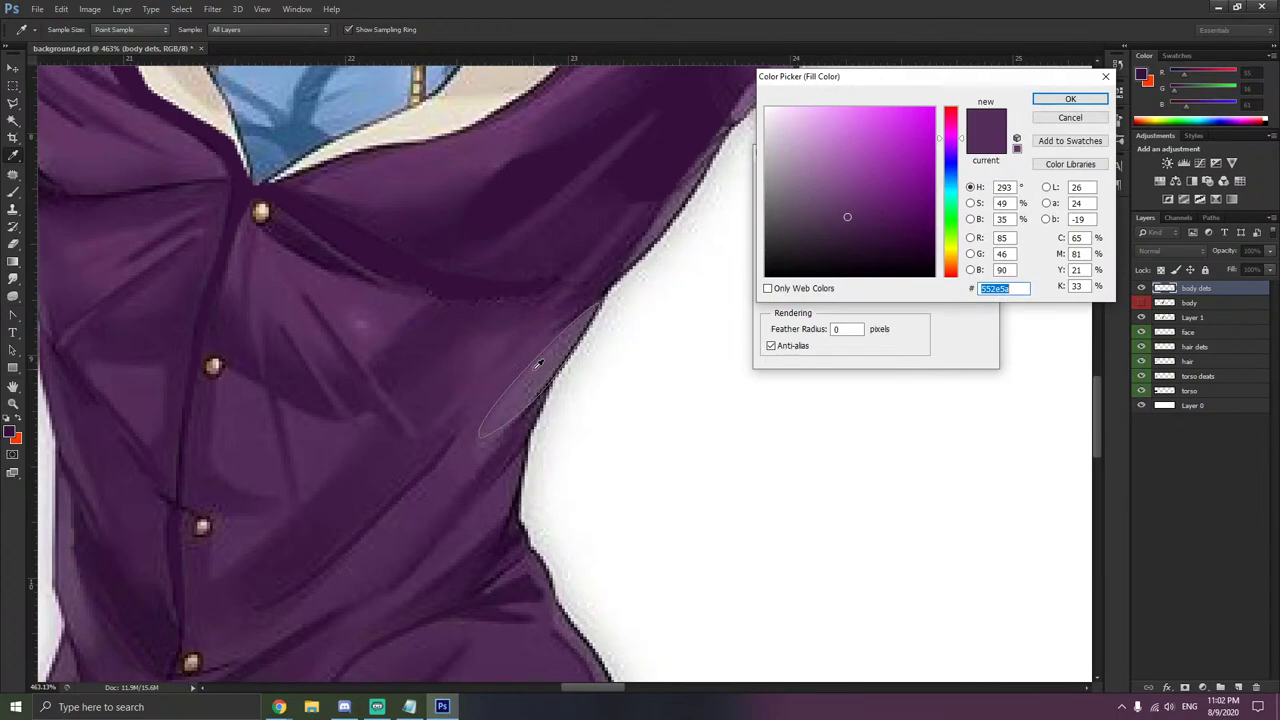
left_click(1070, 99)
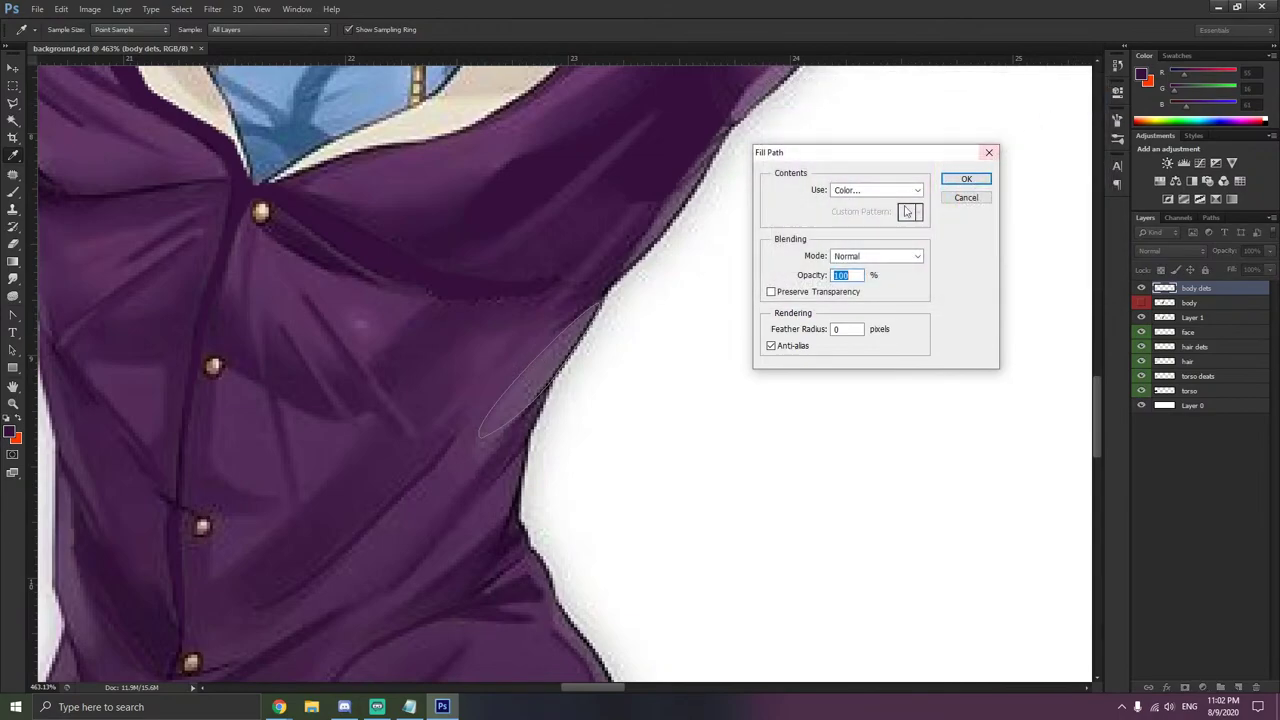
left_click(966, 180)
- Draw a closed Pen path around the narrow highlight on the right hip, from the waist crease to the jacket's bottom edge
scroll(692, 285, "down", 2)
scroll(692, 285, "down", 3)
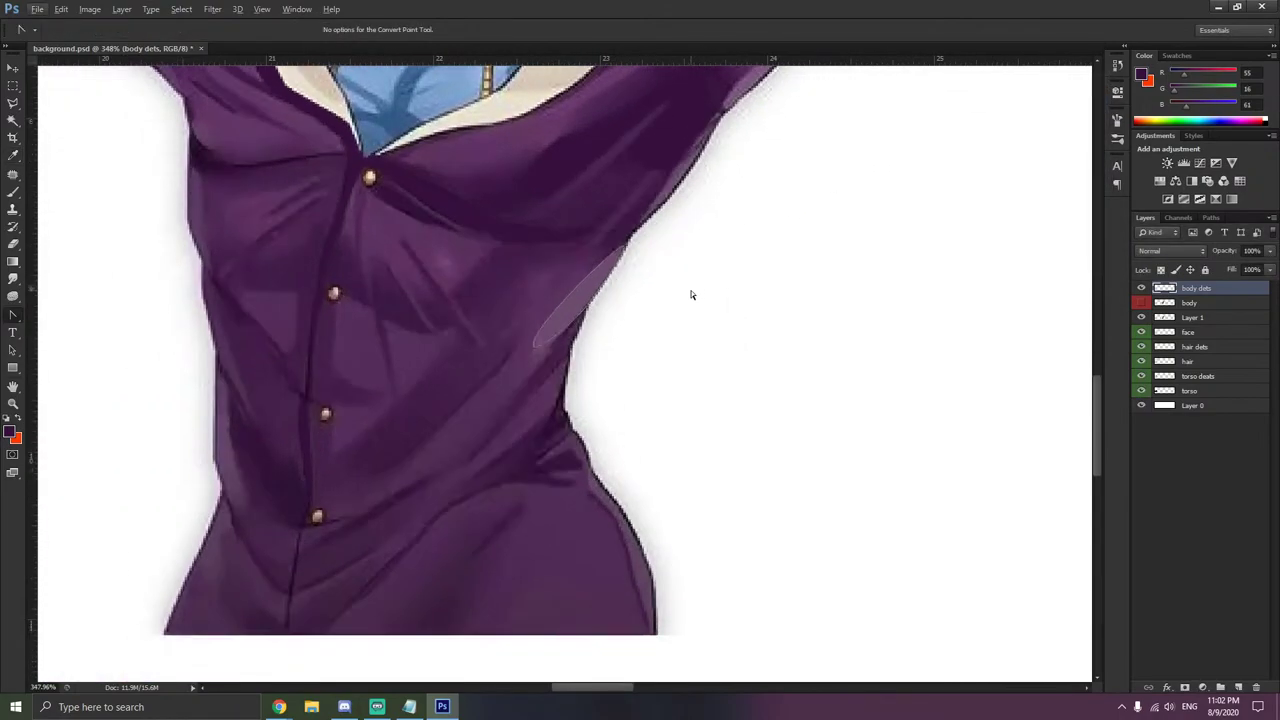
scroll(694, 329, "up", 2)
scroll(695, 343, "down", 2)
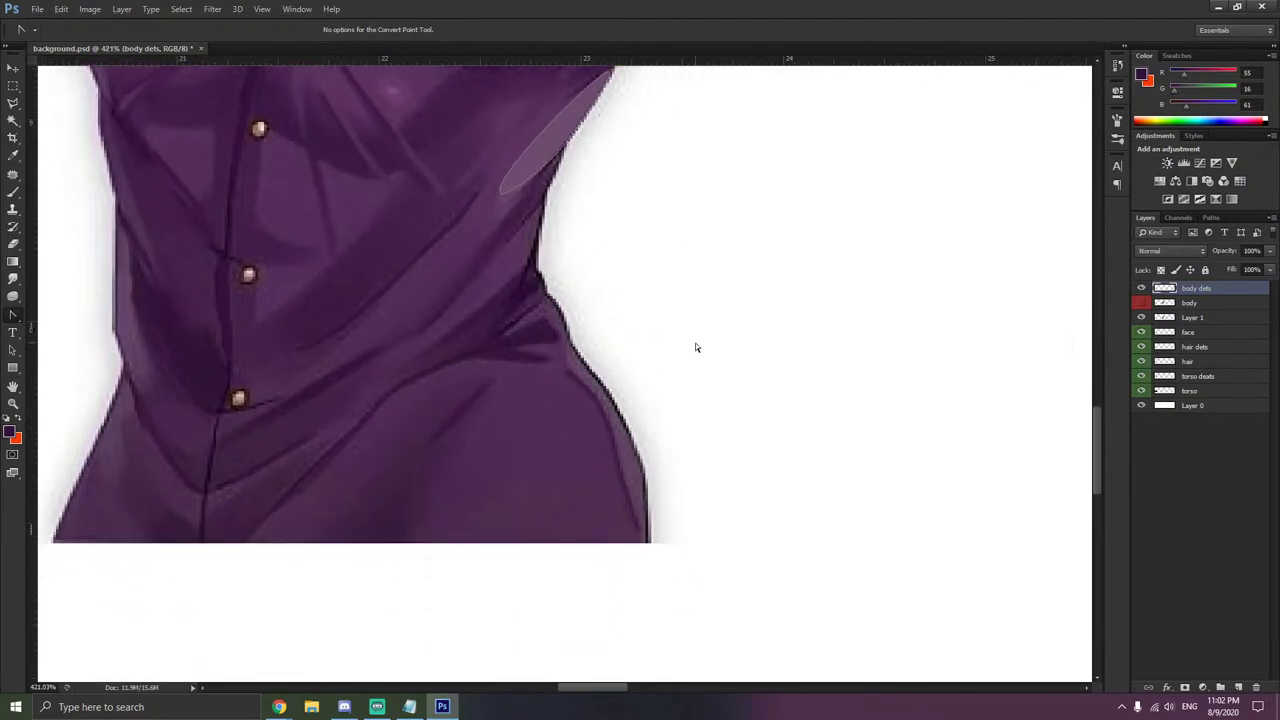
scroll(690, 345, "up", 1)
right_click(13, 316)
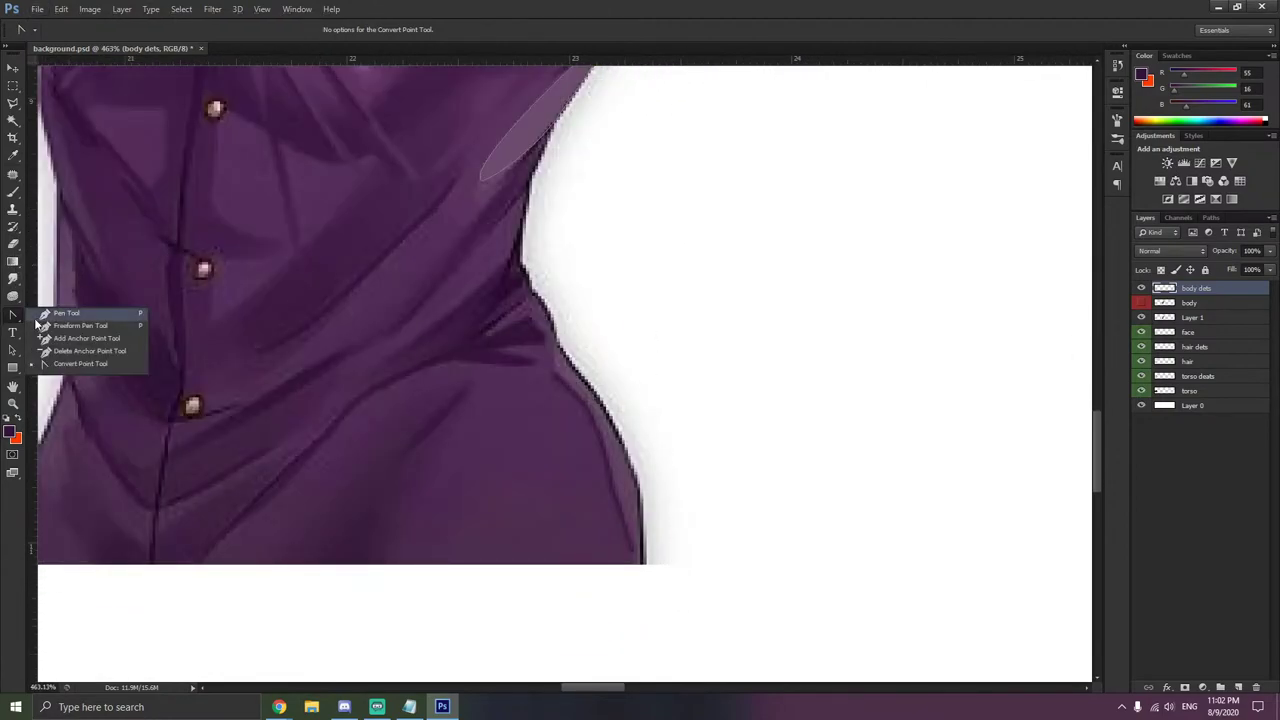
left_click(75, 311)
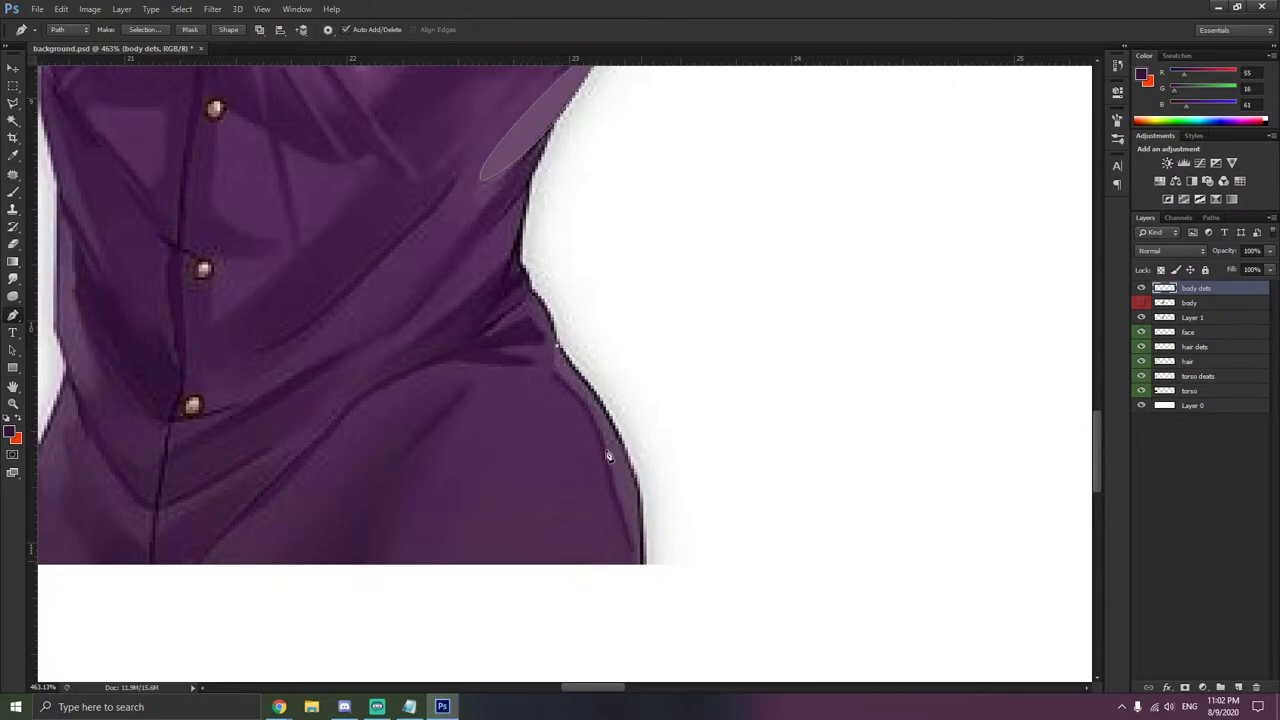
left_click(602, 410)
left_click(640, 562)
left_click(612, 482)
left_click(559, 349)
left_click(594, 430)
left_click(554, 373)
left_click(557, 346)
- Check the running processes in Task Manager, close it and return to the drawing
key("alt+Tab")
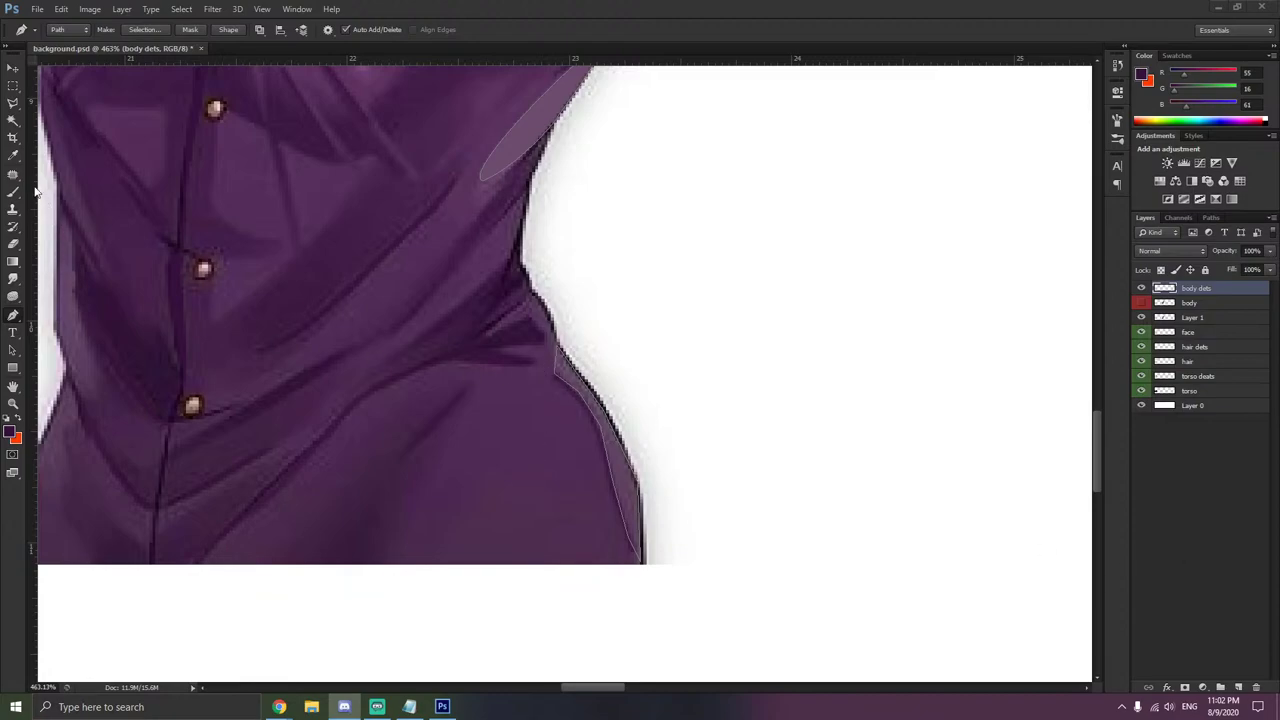
left_click(595, 422)
key("alt+Tab")
right_click(631, 717)
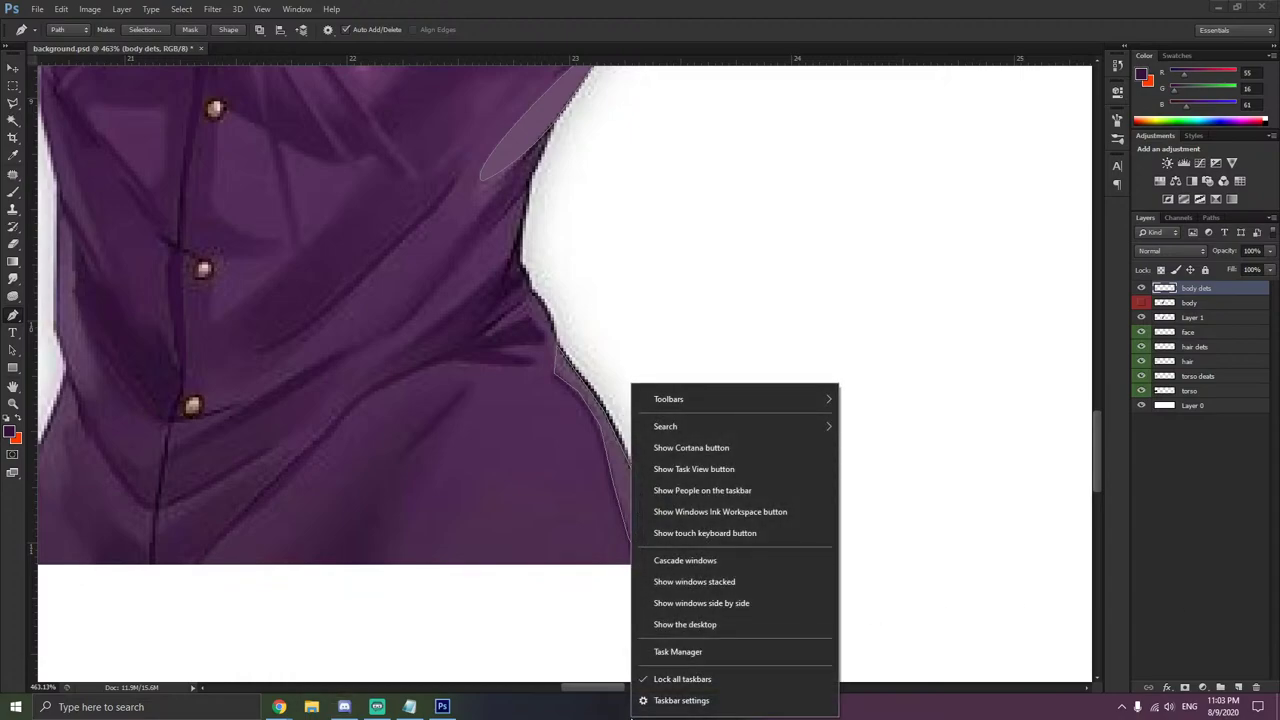
left_click(344, 707)
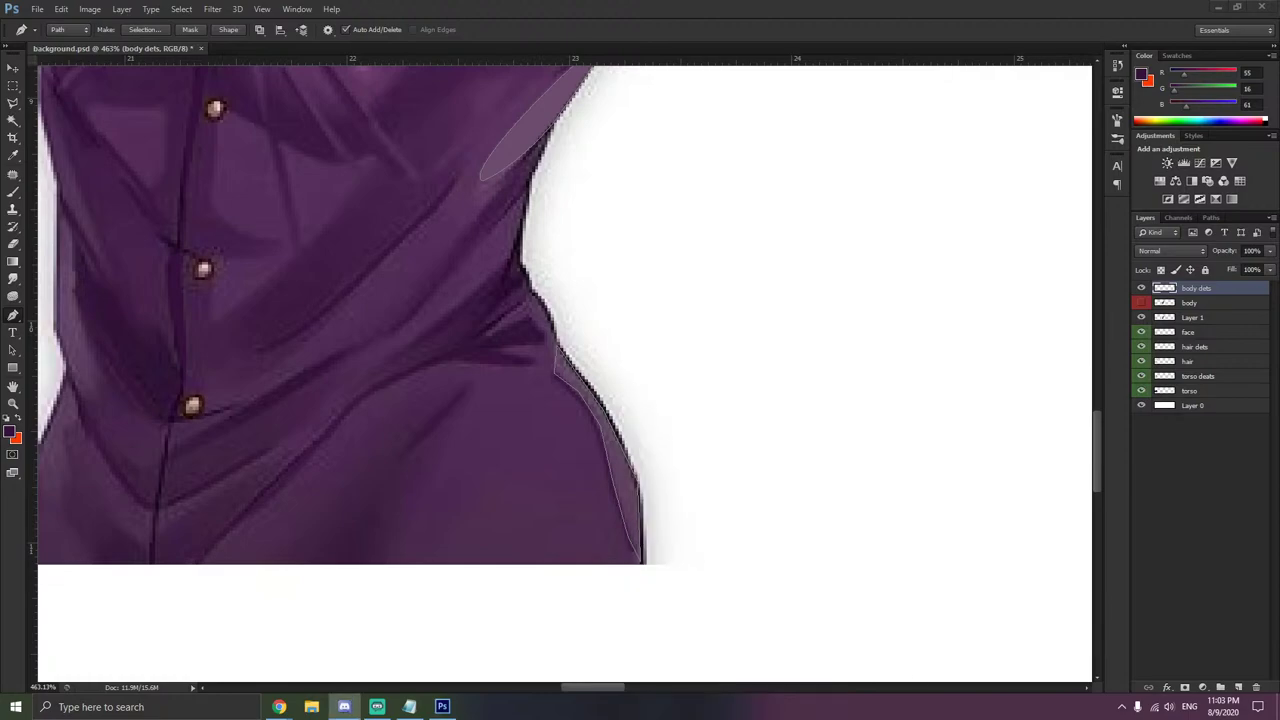
right_click(856, 708)
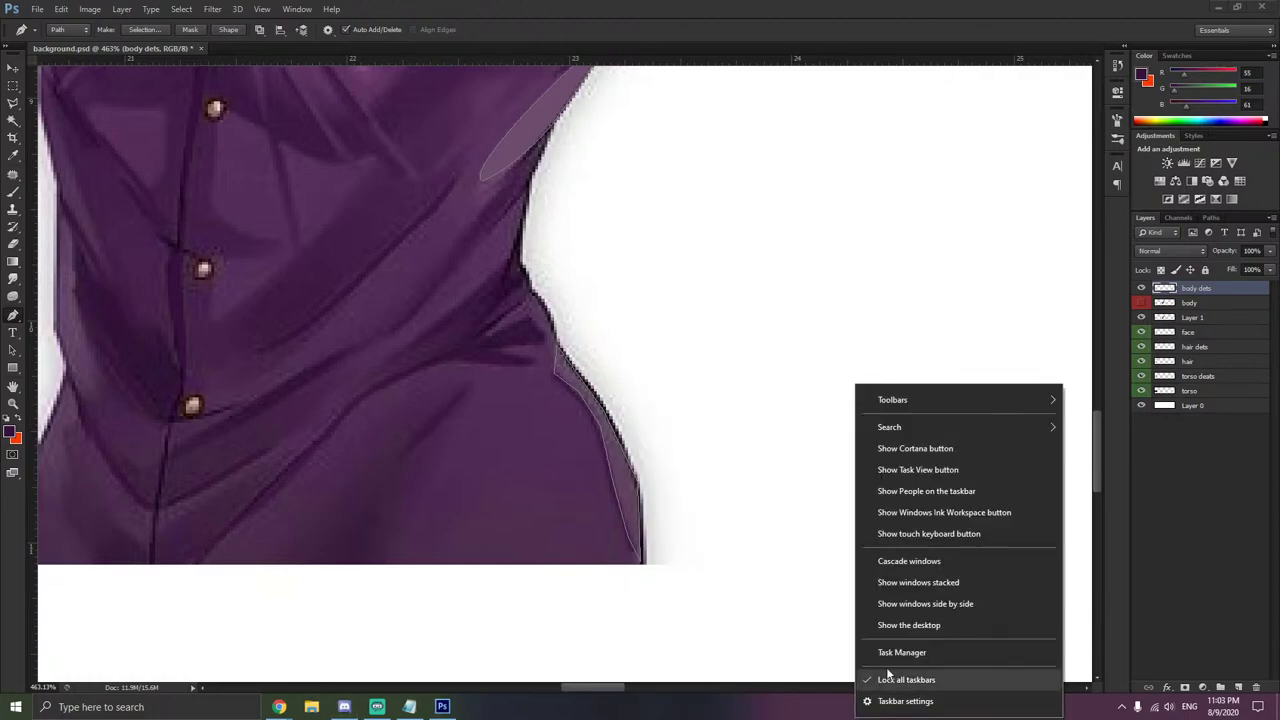
left_click(882, 653)
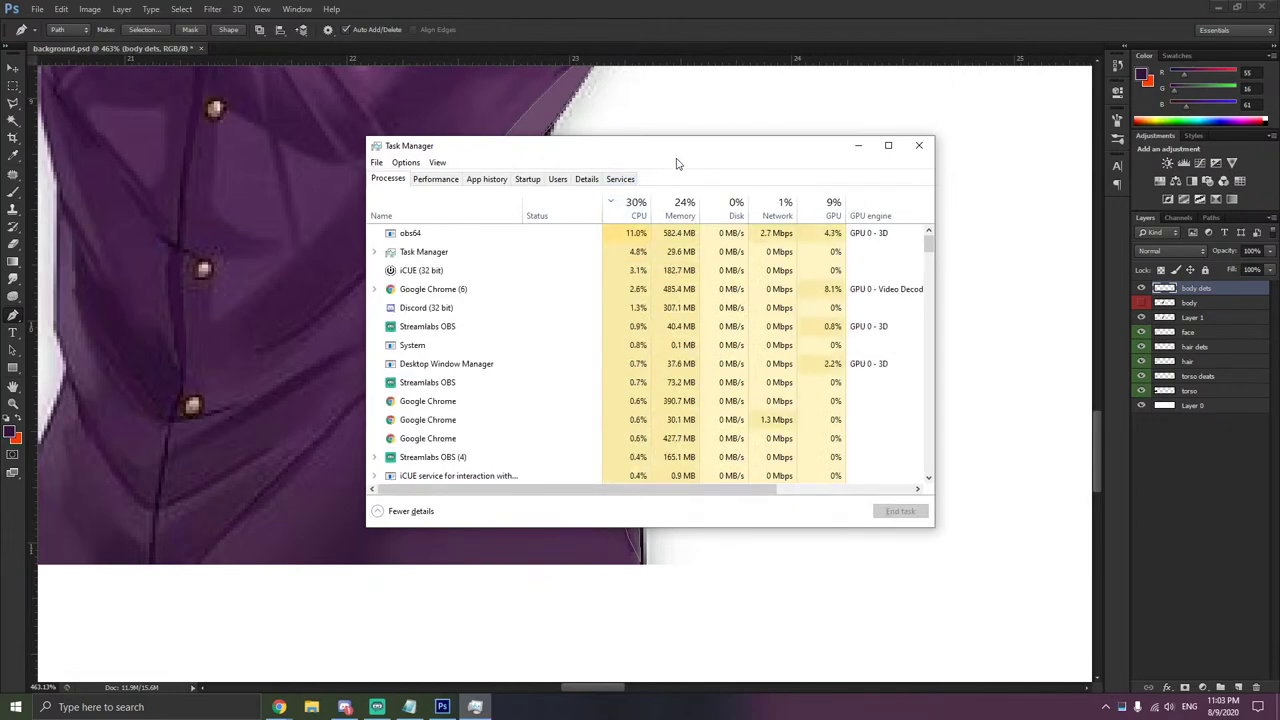
key("alt+Tab")
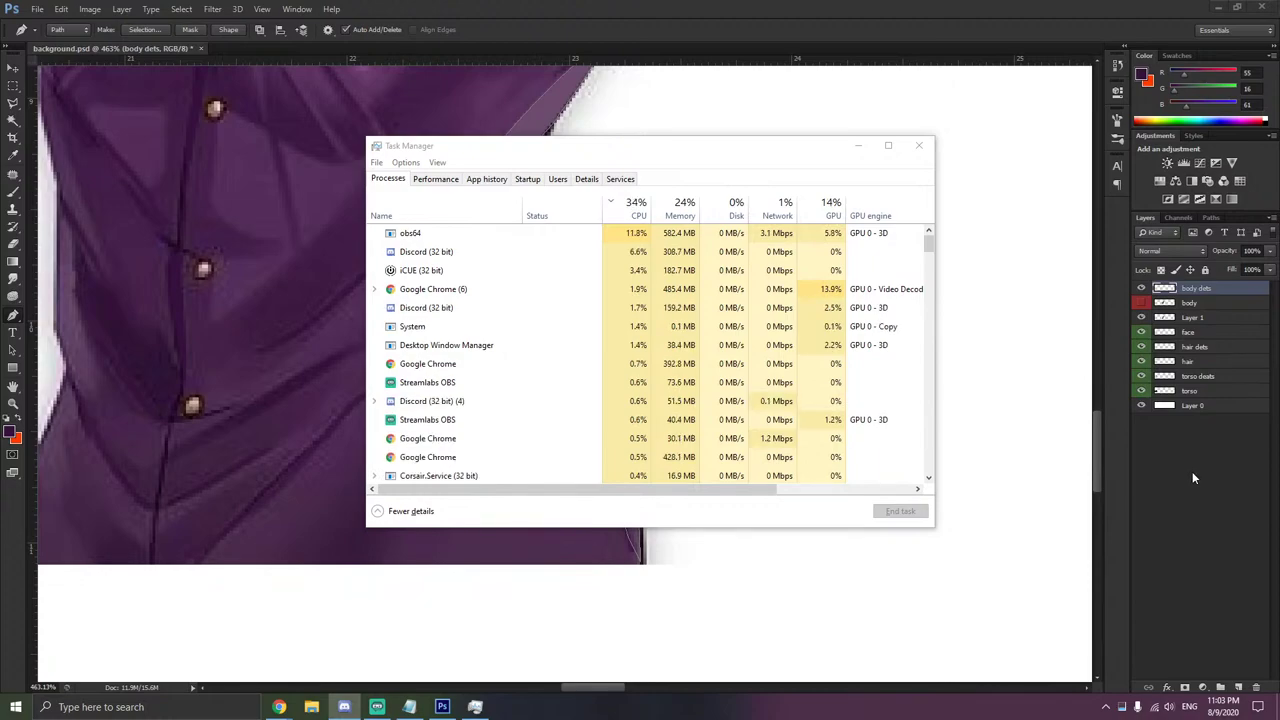
left_click(918, 146)
- Fill the hip highlight path on body dets with the lighter purple in Normal mode at 100% opacity
right_click(620, 460)
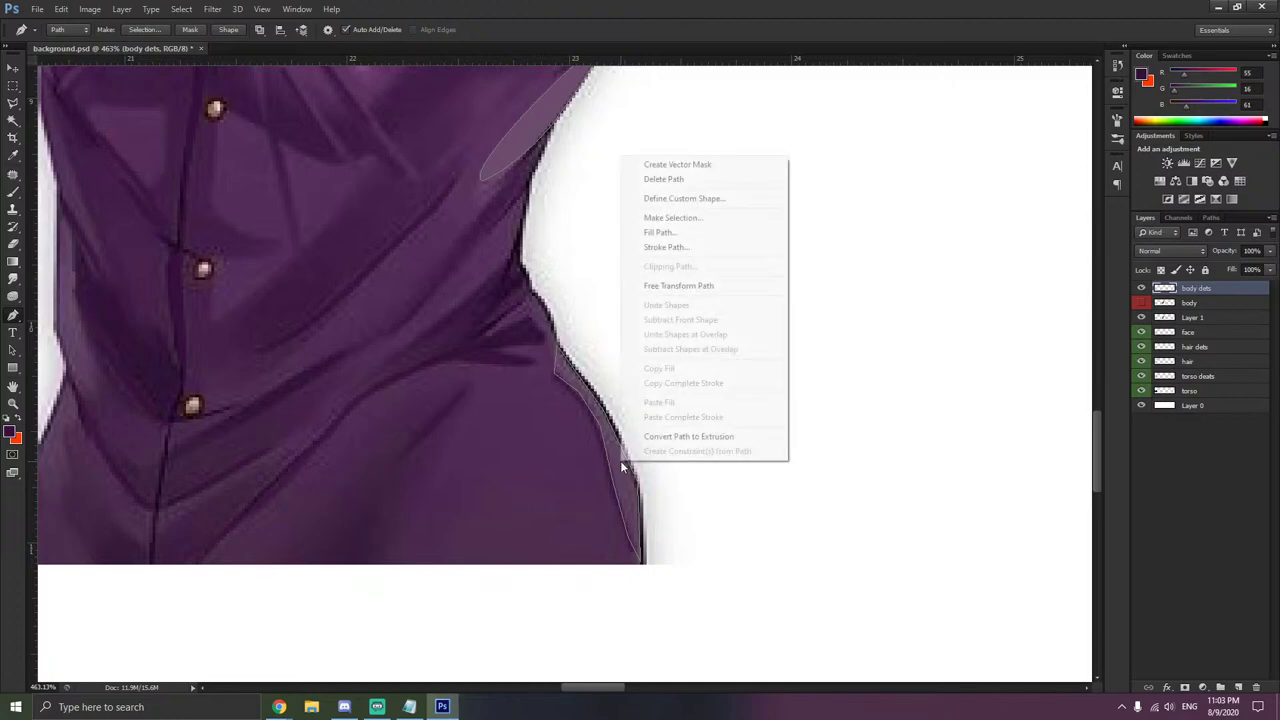
left_click(660, 232)
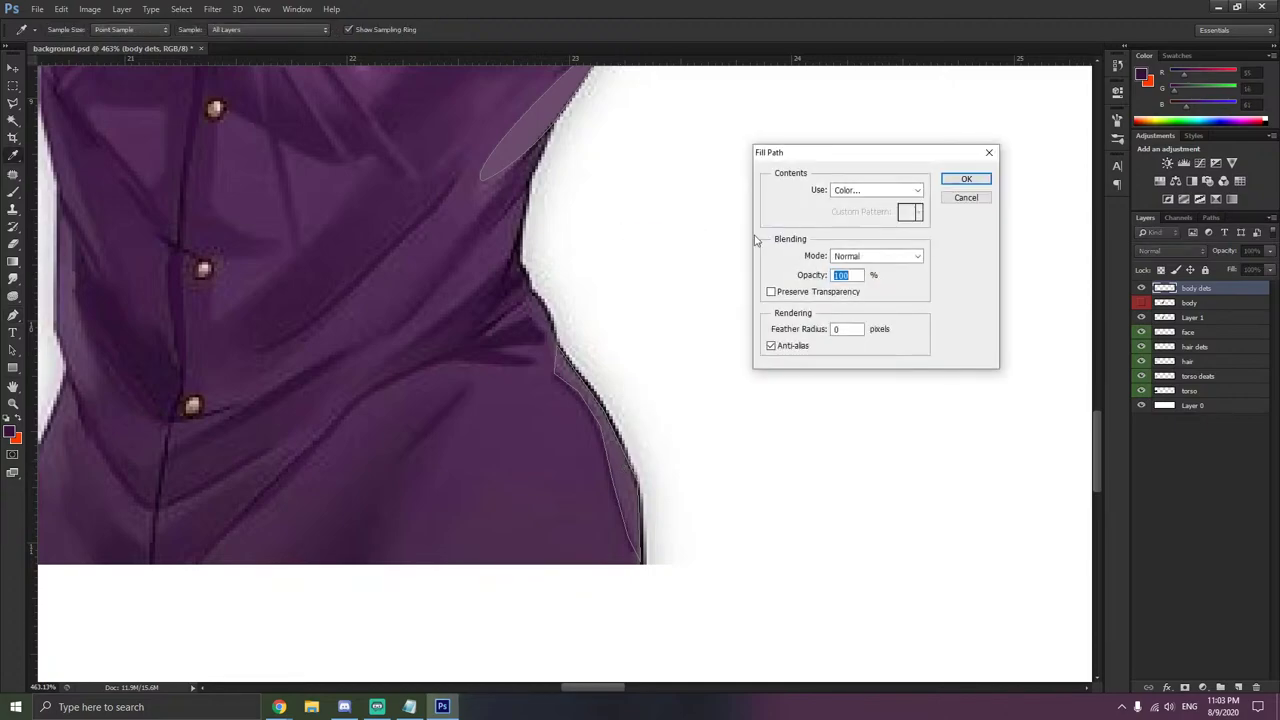
left_click(960, 179)
- Draw a Pen path along the outer highlight from the right side of the chest, past the armpit, up the underside of the sleeve
scroll(796, 340, "down", 8)
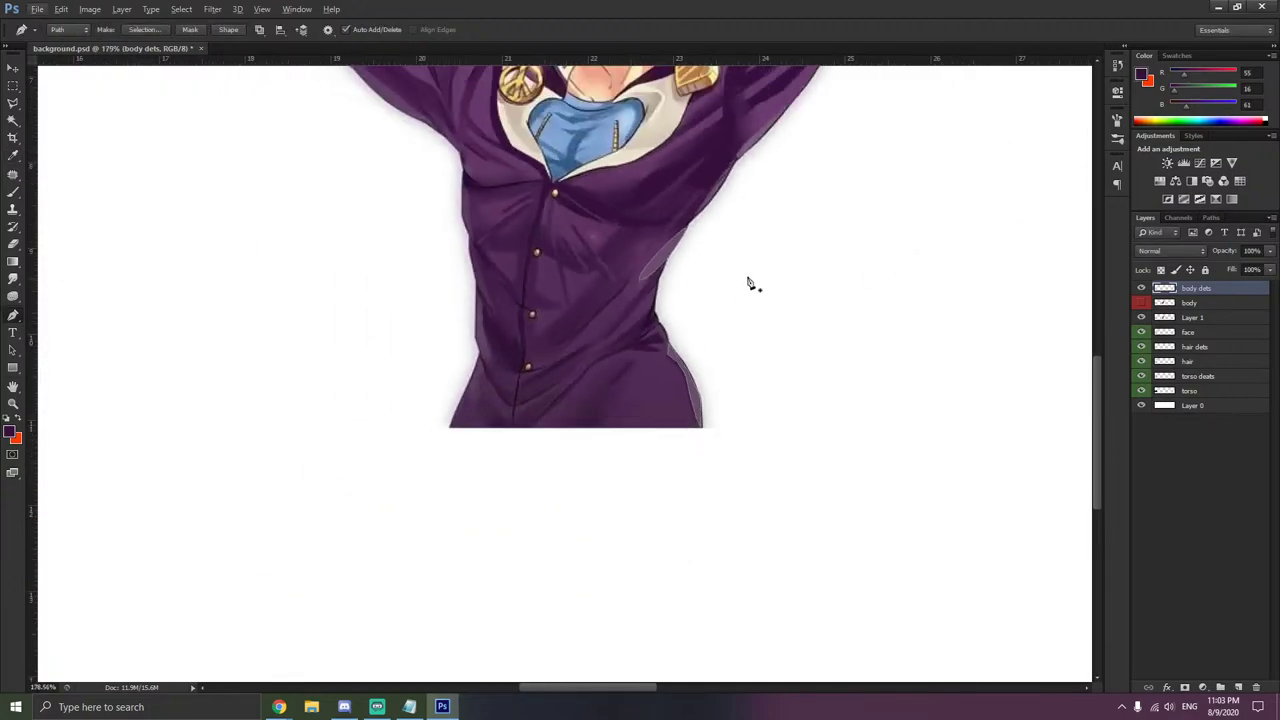
scroll(789, 129, "up", 6)
scroll(795, 124, "up", 3)
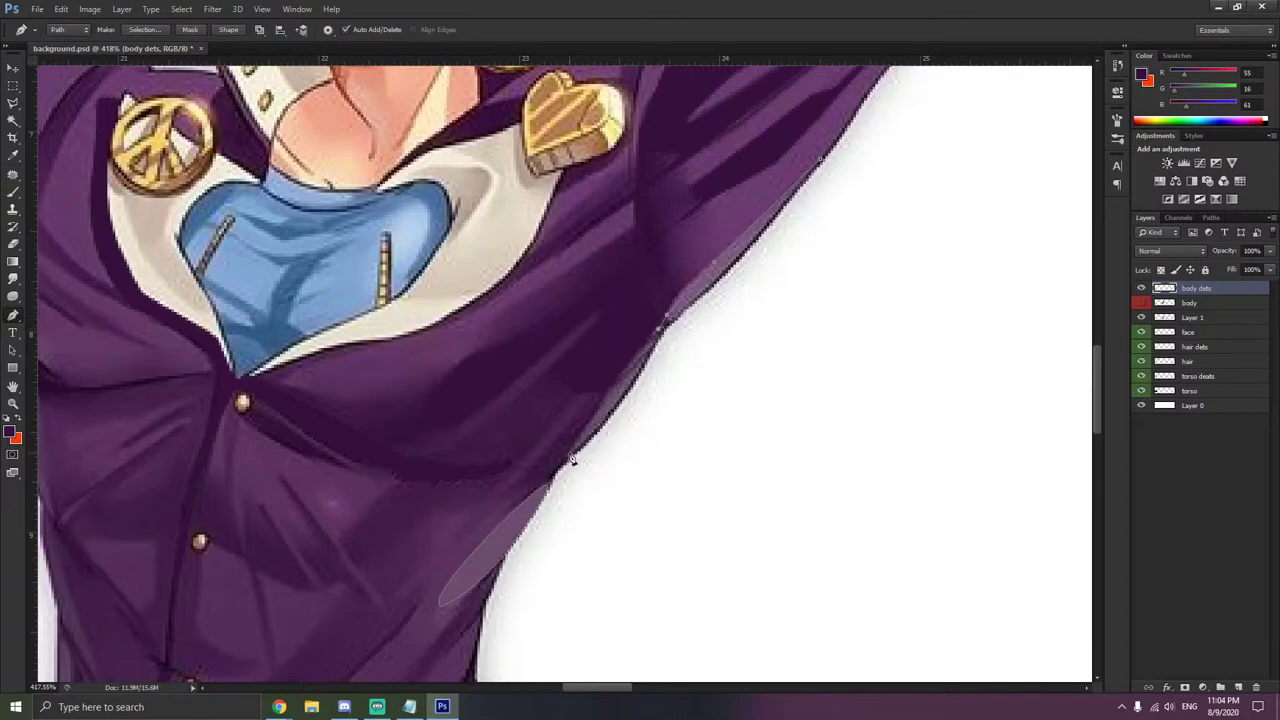
left_click(571, 456)
left_click(344, 707)
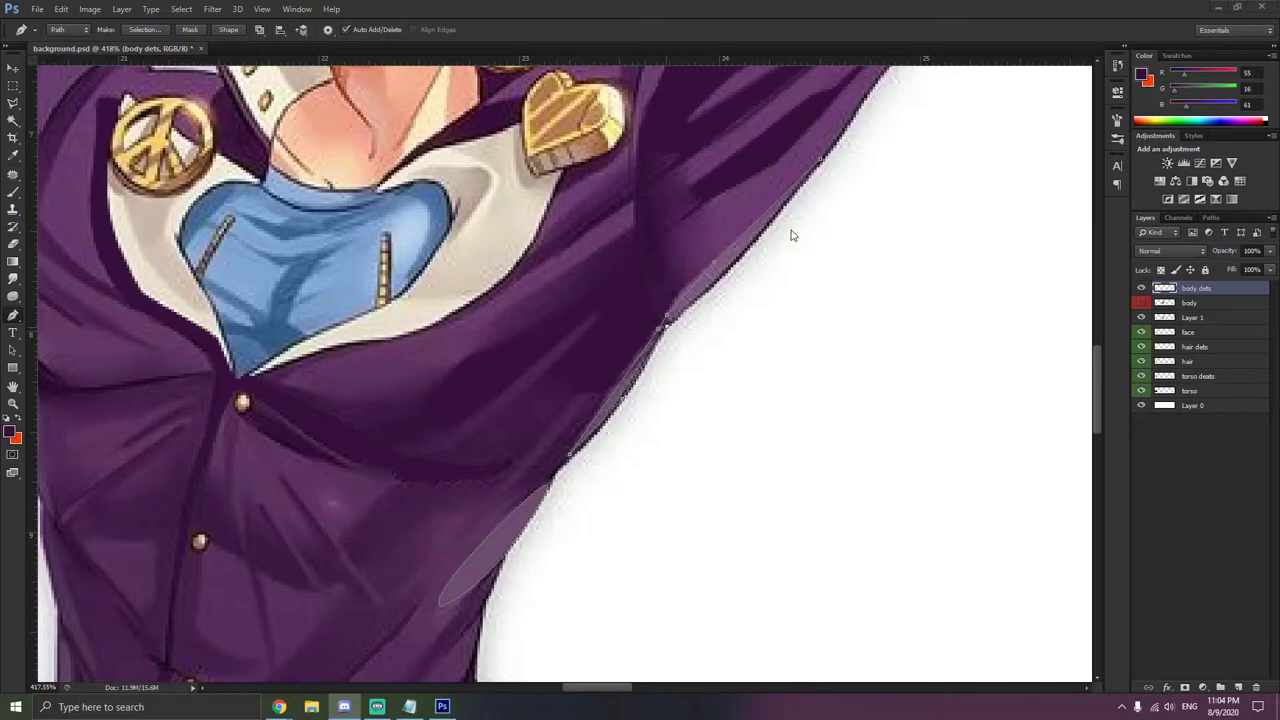
left_click(821, 163)
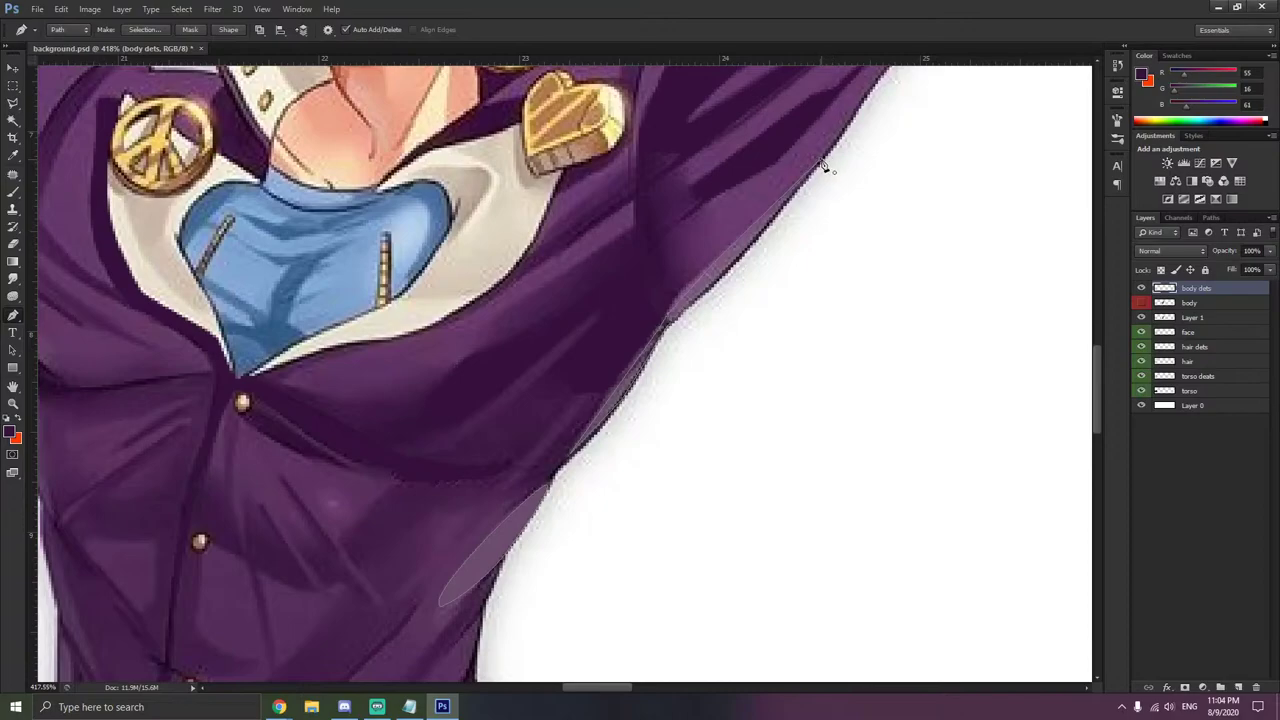
- Curve the armpit and lower end points of the sleeve highlight path with the Convert Point tool, undoing the misplaced handle
right_click(15, 318)
left_click(78, 363)
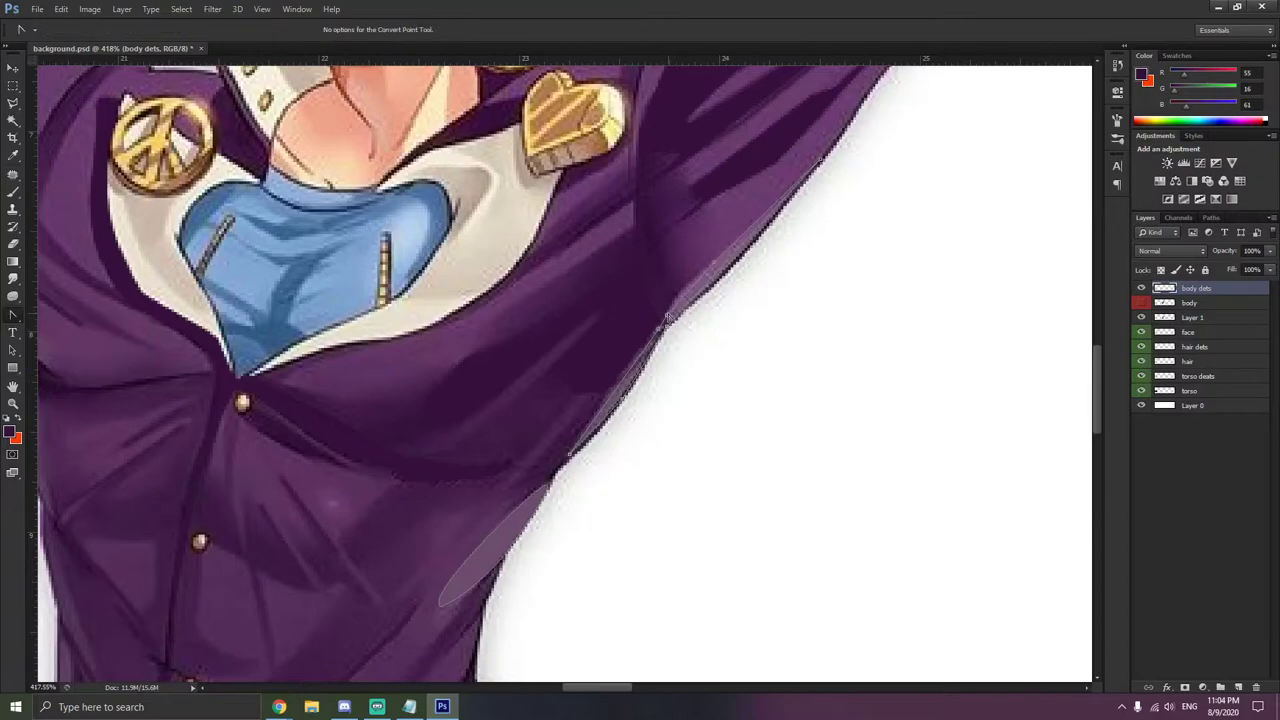
mouse_move(667, 316)
left_mouse_down()
mouse_move(681, 292)
mouse_move(657, 340)
mouse_move(686, 295)
mouse_move(673, 302)
left_mouse_up()
left_click(752, 293)
left_click_drag(667, 324, 710, 287)
key("ctrl+z")
left_click(570, 456)
left_click_drag(570, 455, 607, 377)
- Fill the chest and sleeve highlight path on body dets with the lighter purple at 100% opacity
right_click(538, 317)
left_click(590, 395)
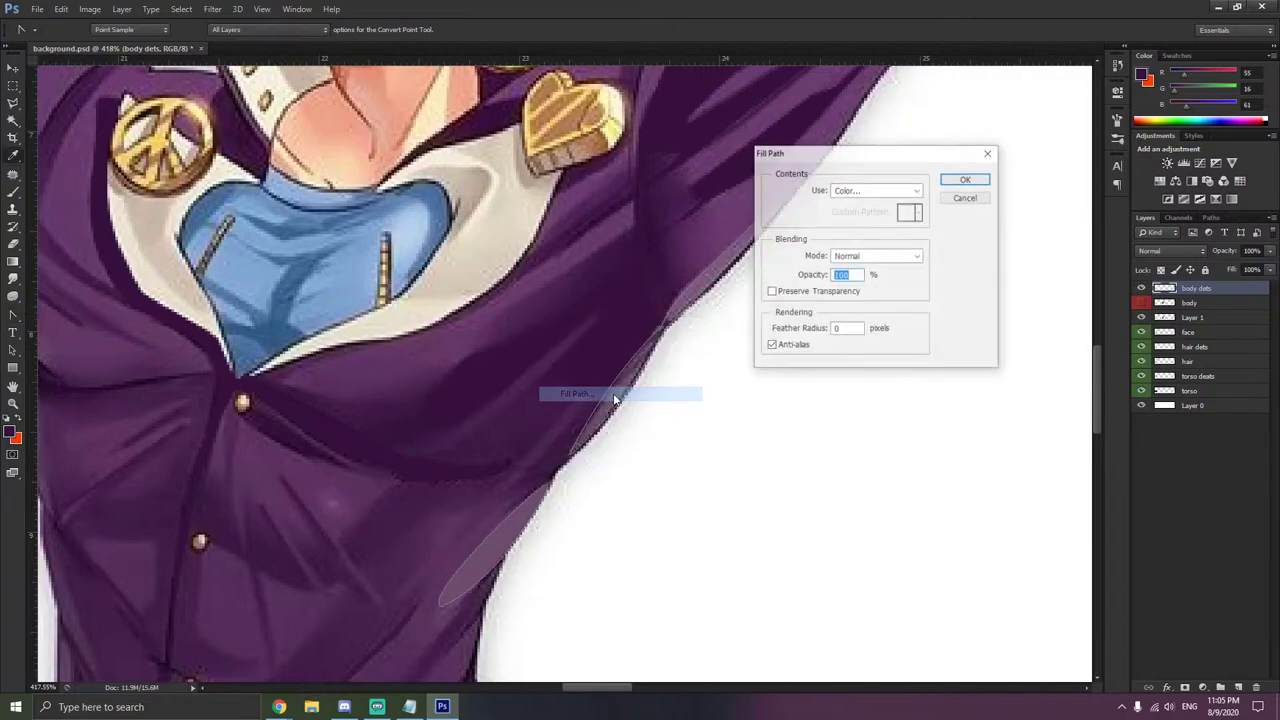
left_click(966, 179)
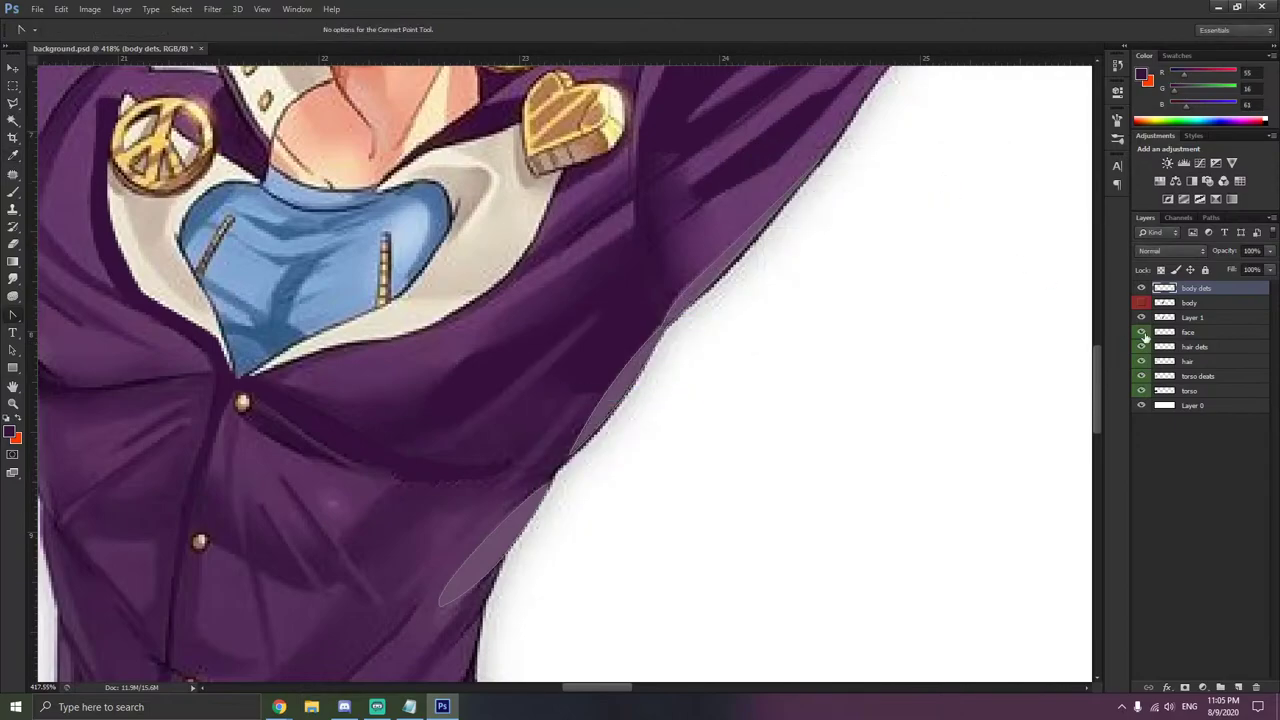
- Show the flat purple body layer to check the new highlights and delete the leftover path
left_click(1141, 302)
scroll(716, 301, "down", 8)
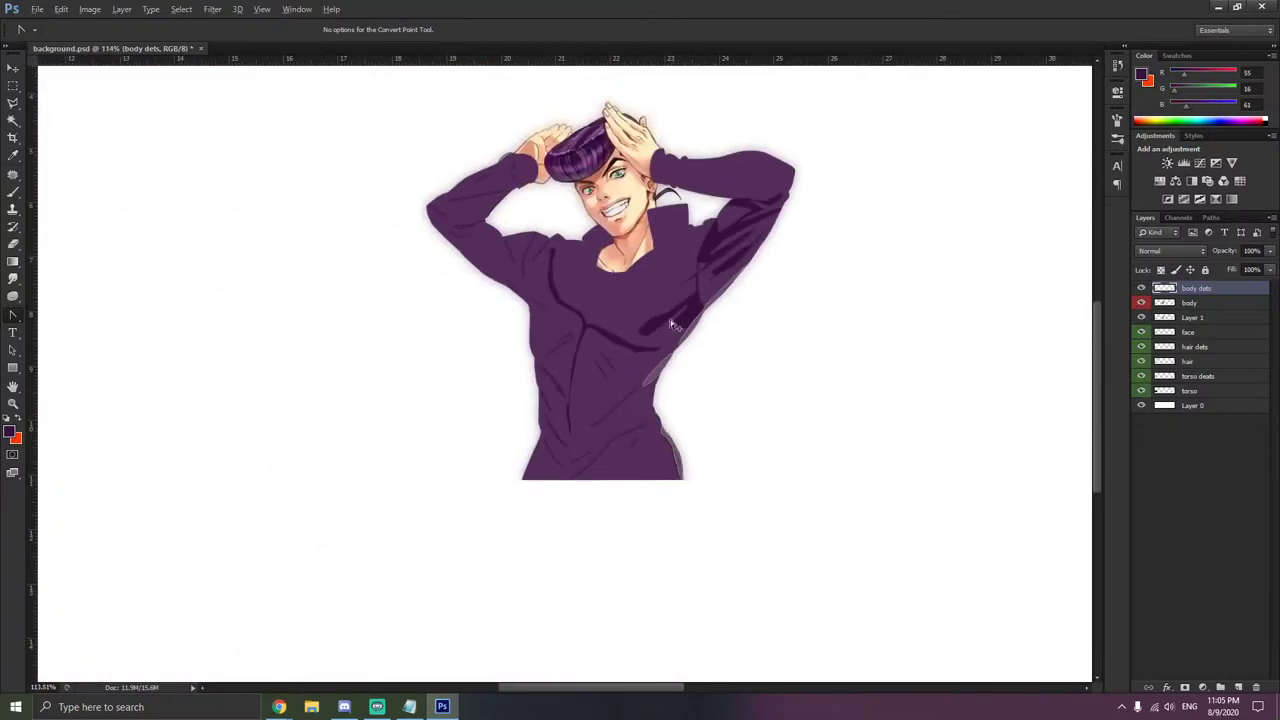
right_click(631, 322)
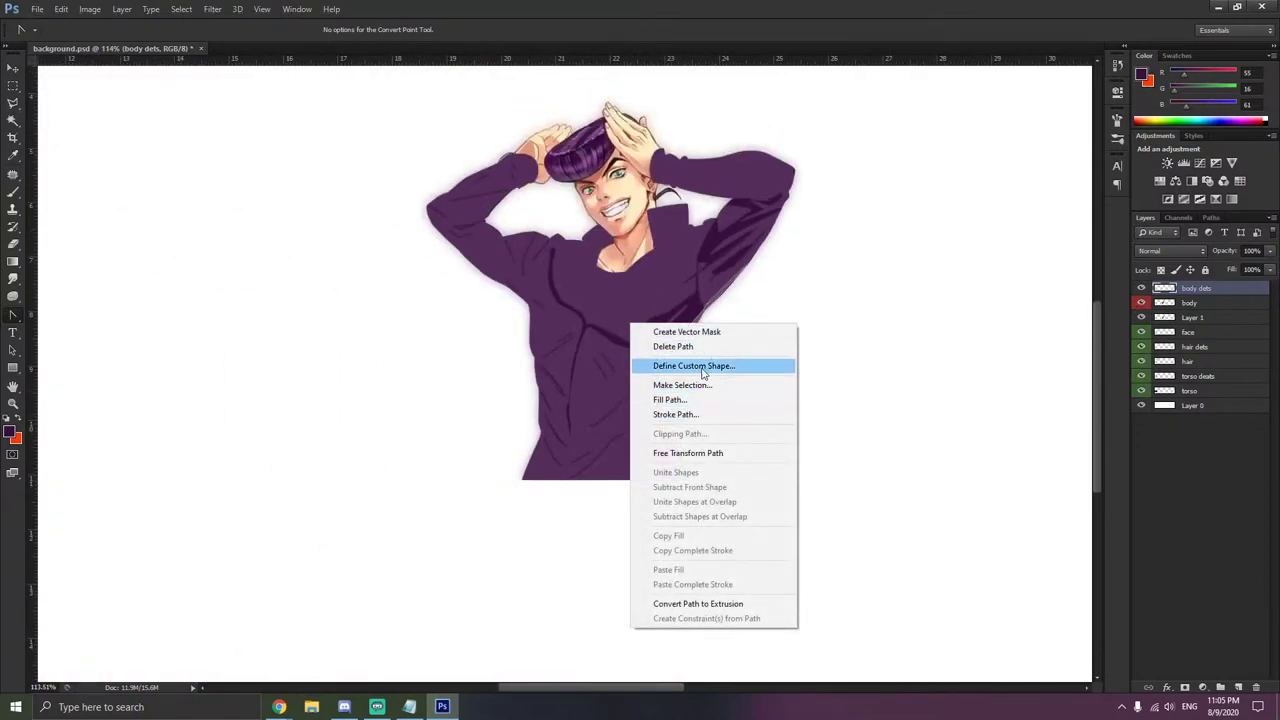
left_click(675, 347)
scroll(561, 304, "up", 1)
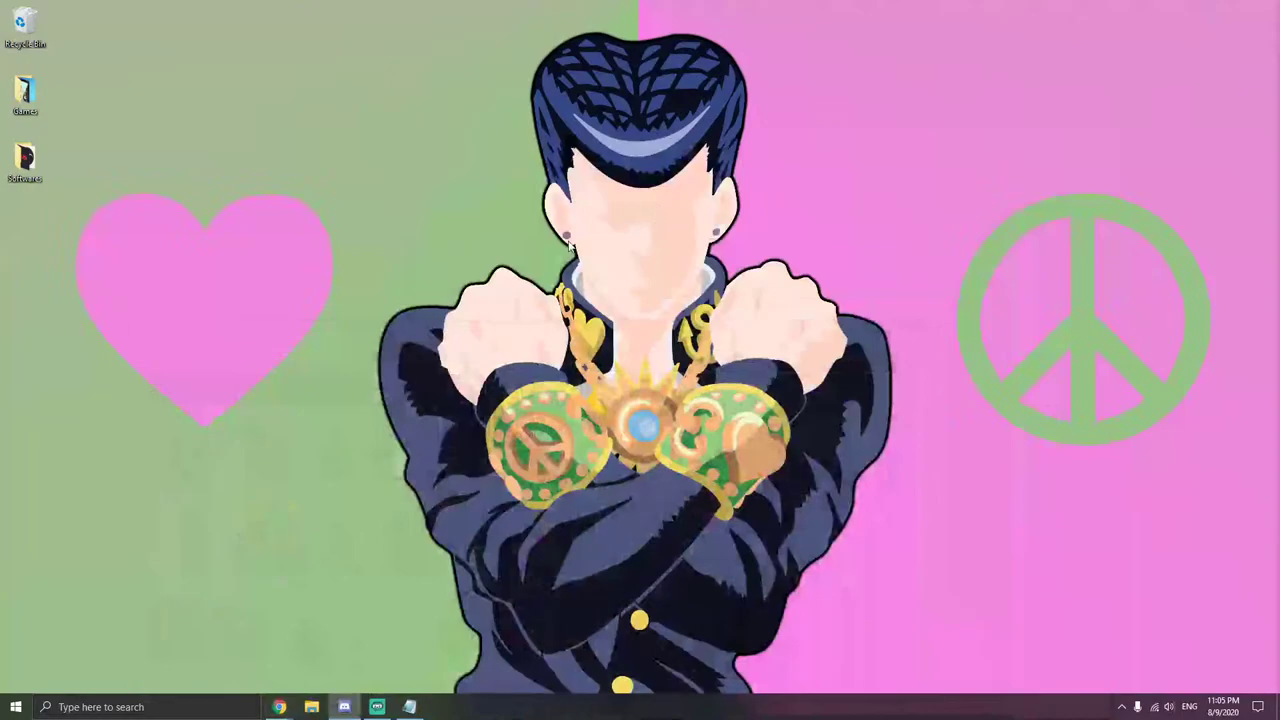
- Switch to Photoshop by searching the computer for "photo" and starting the program
left_click(100, 707)
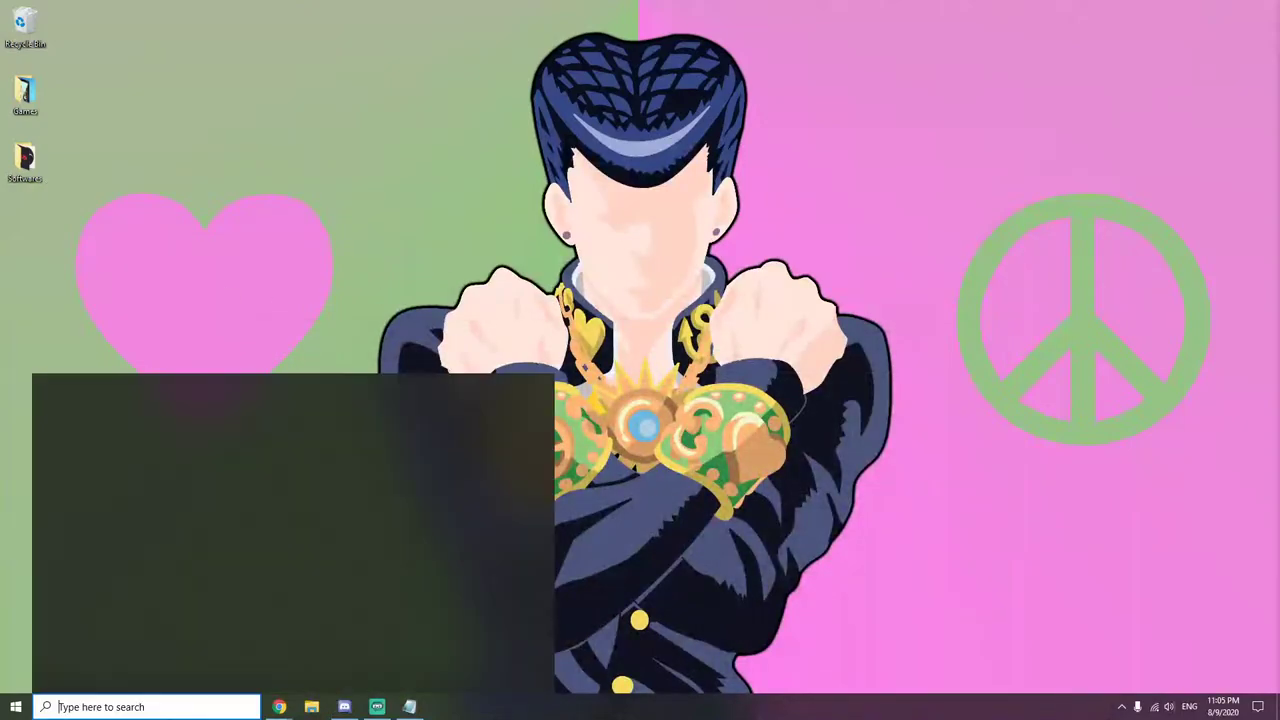
type("photo")
key("Escape")
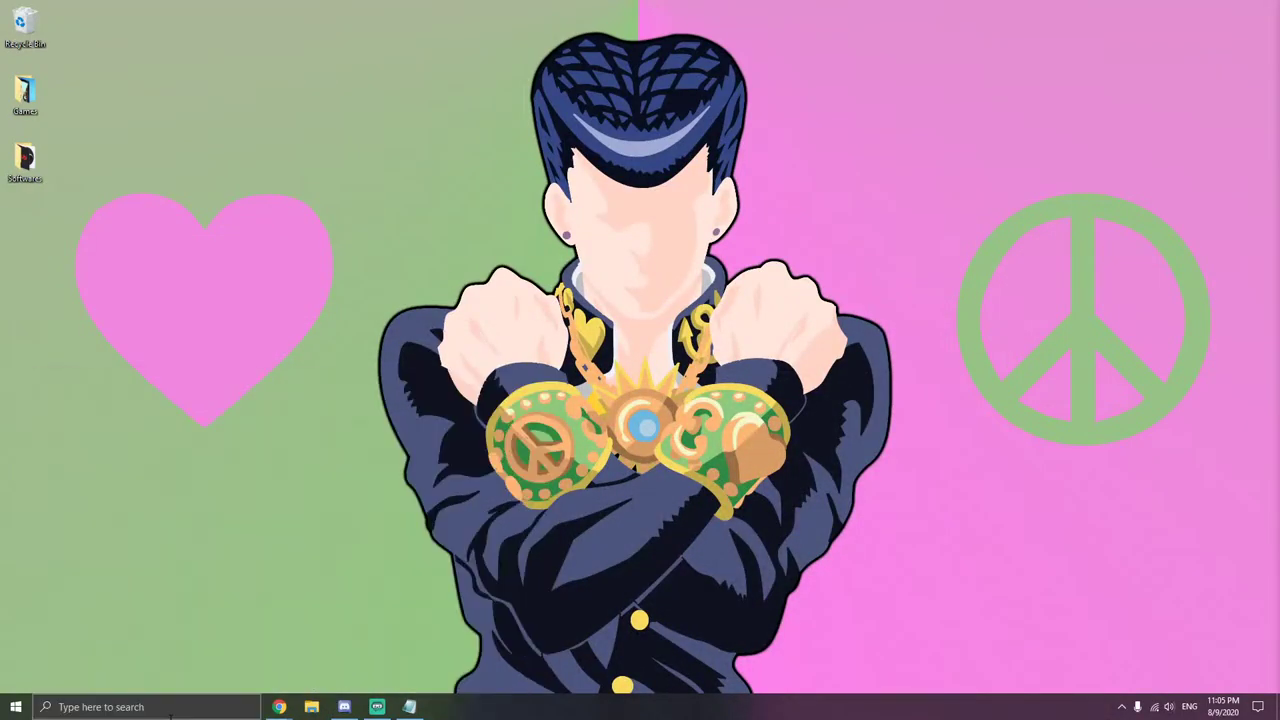
key("alt+Tab")
key("alt+Tab")
key("Tab")
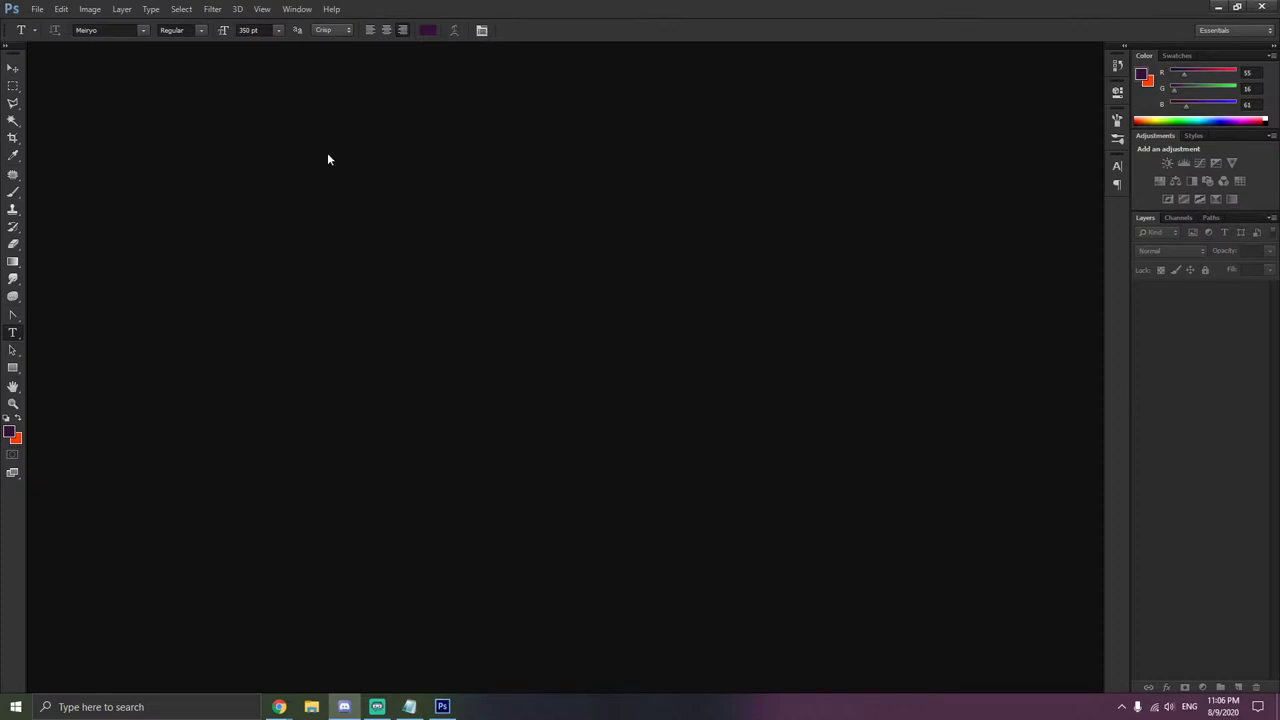
- Open the existing document background.psd
left_click(37, 9)
left_click(50, 36)
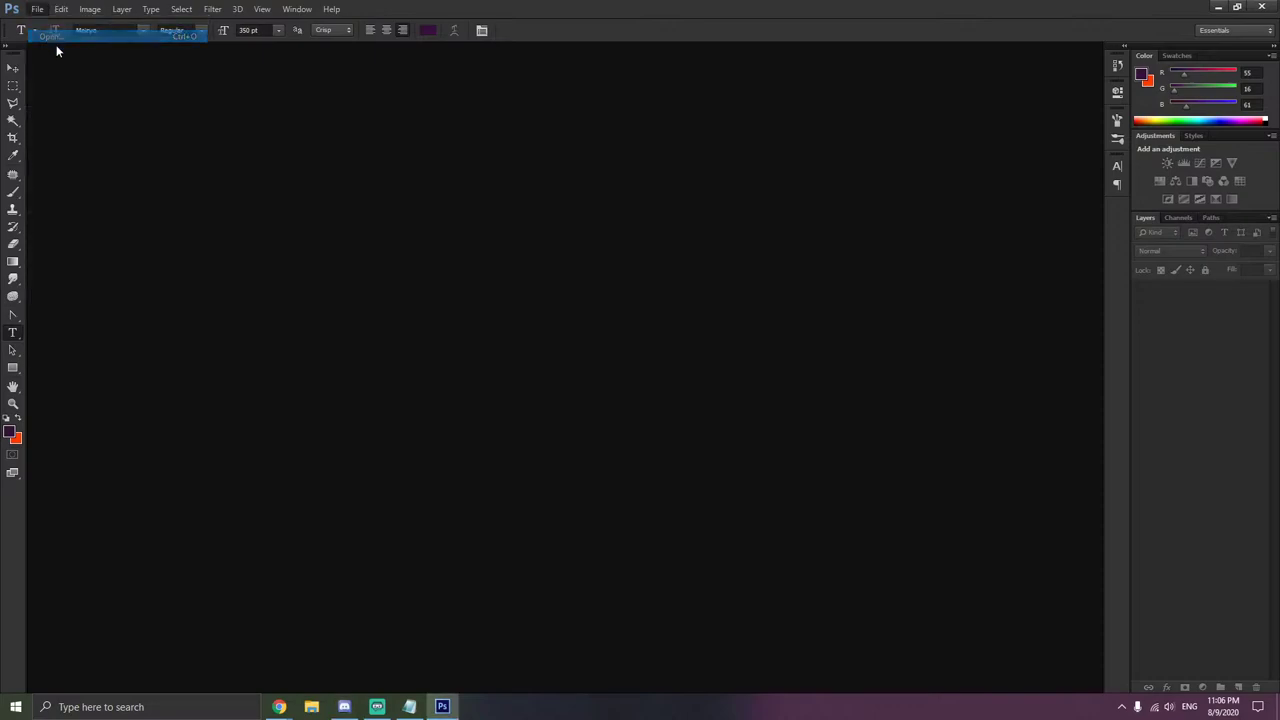
left_click(695, 222)
left_click(565, 233)
double_click(565, 233)
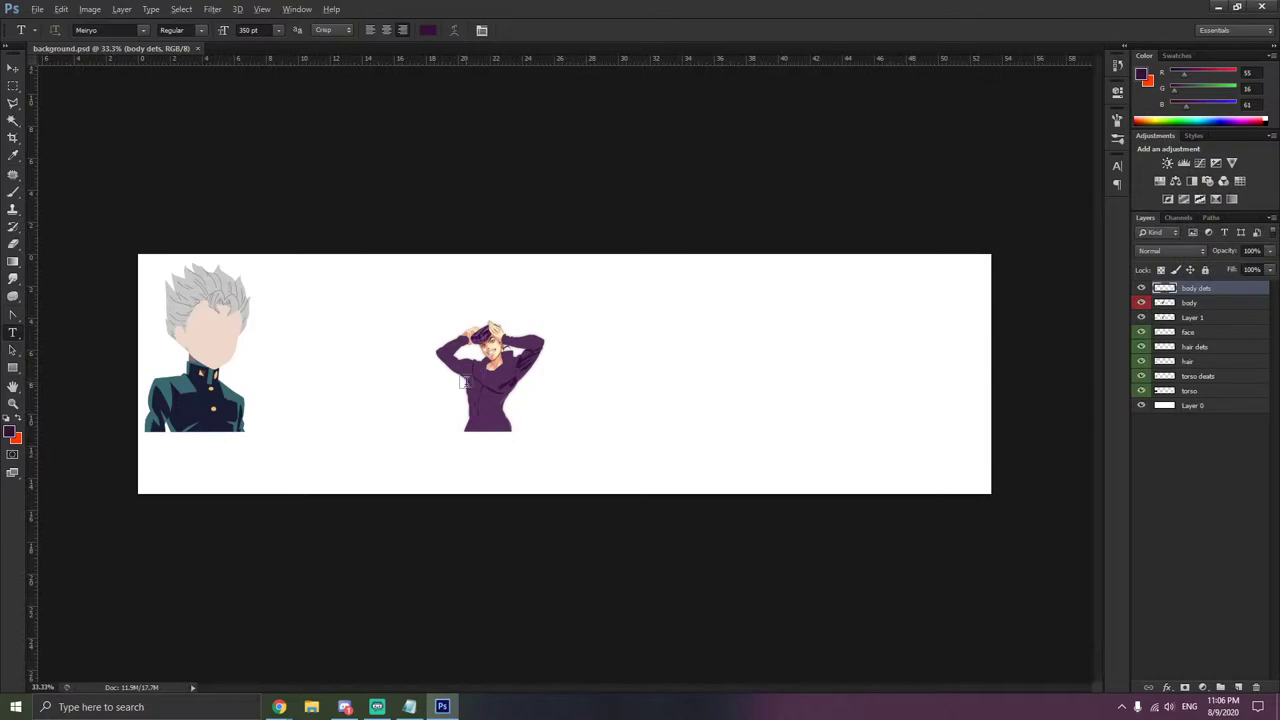
- Compare the flat jacket with the reference artwork by toggling the body layer's visibility, and leave the layer hidden
scroll(470, 375, "up", 6)
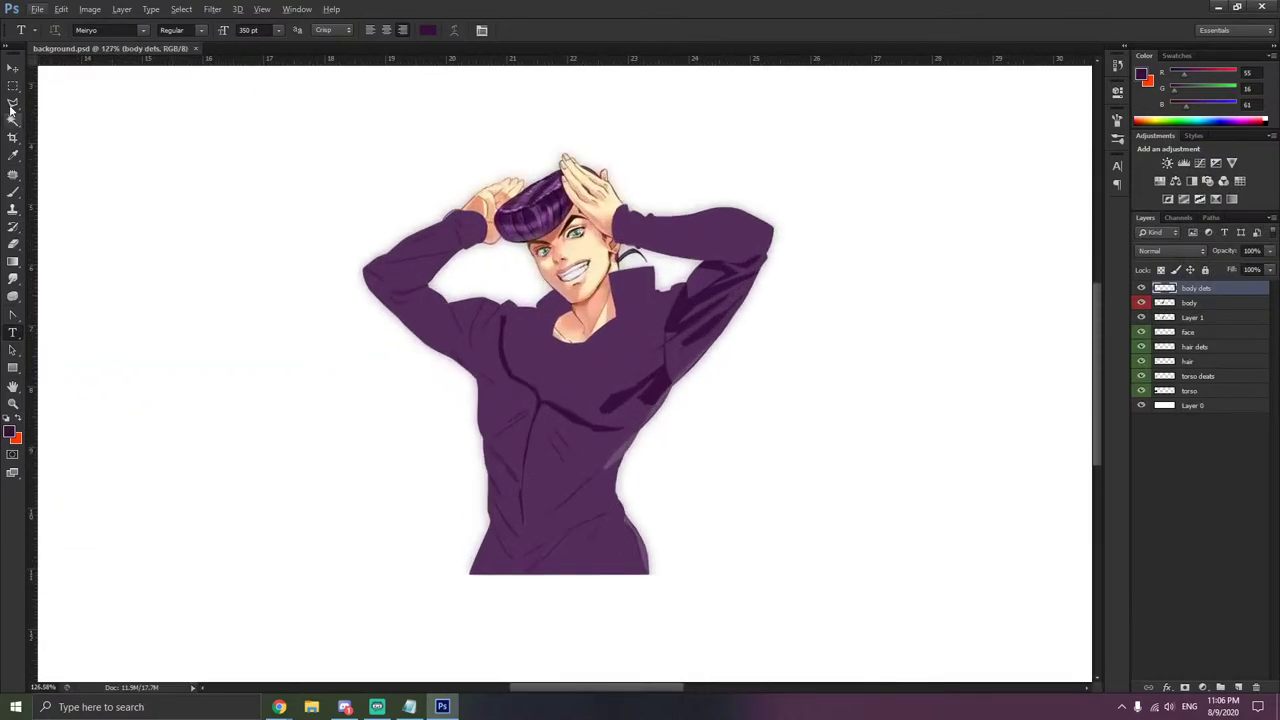
left_click(13, 68)
scroll(562, 438, "up", 2)
scroll(561, 439, "up", 1)
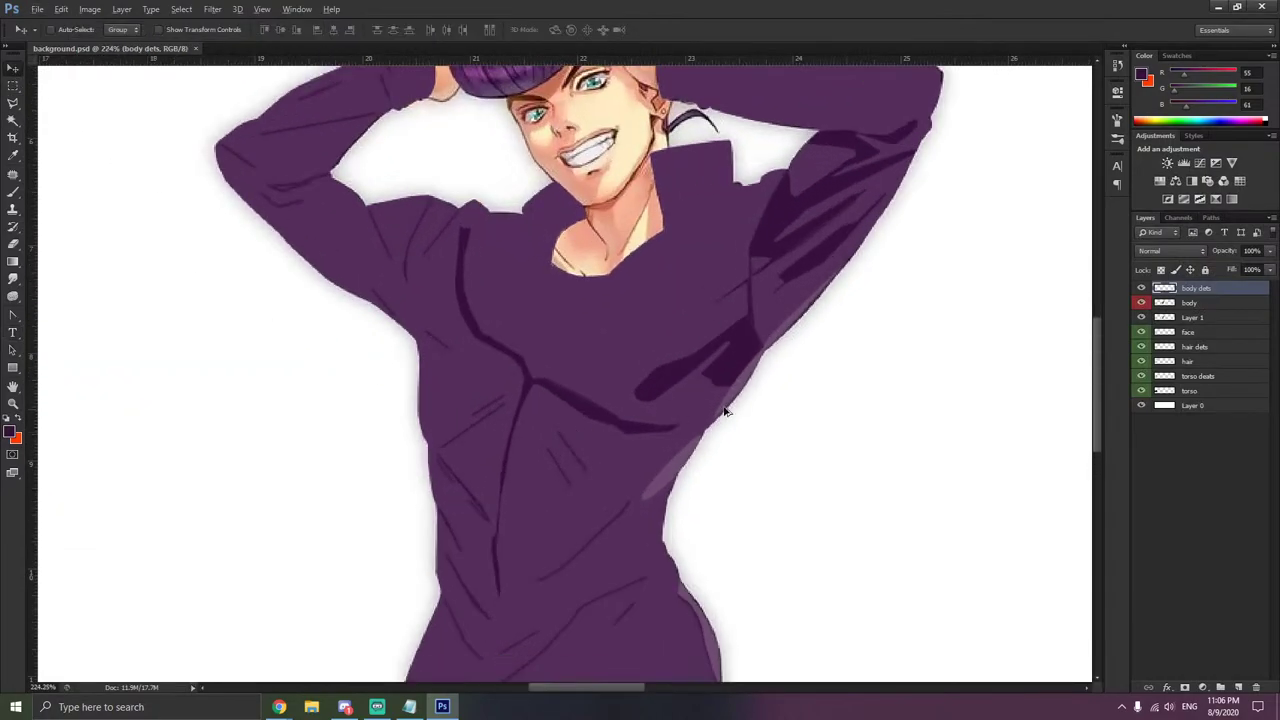
left_click(1141, 302)
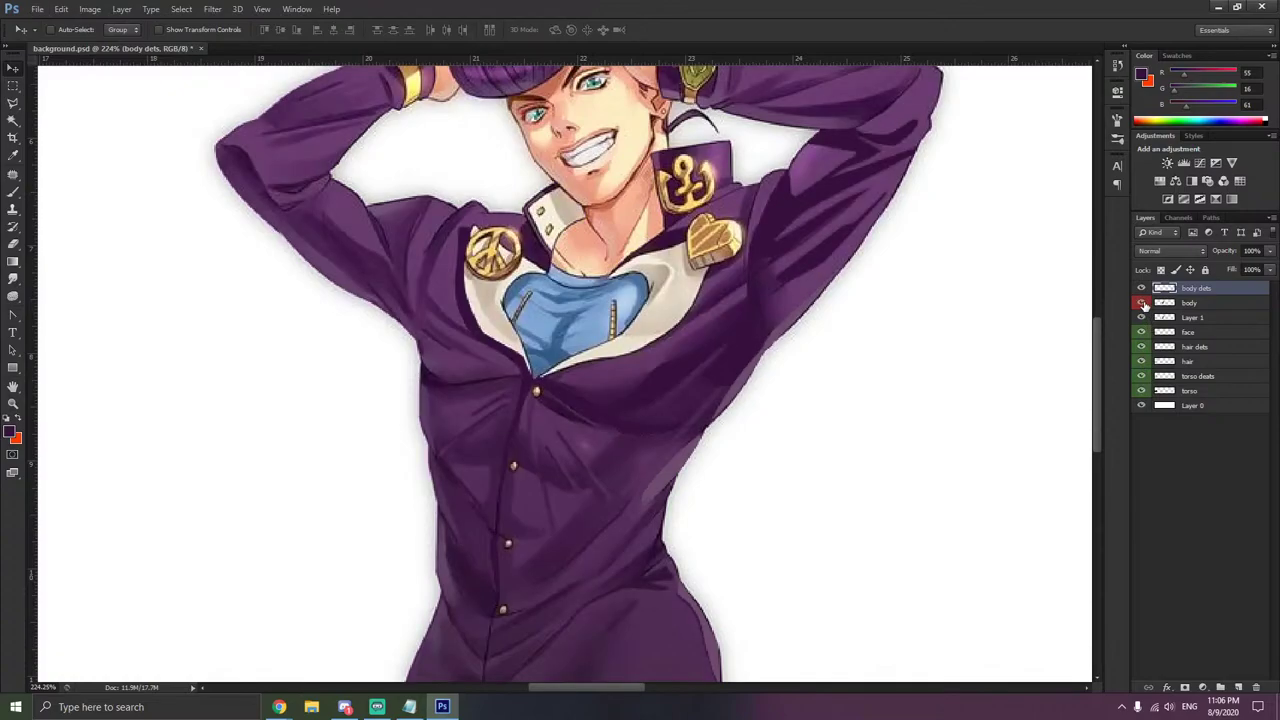
left_click(1142, 303)
left_click(1142, 303)
left_click(1142, 303)
left_click(1142, 303)
left_click(1142, 303)
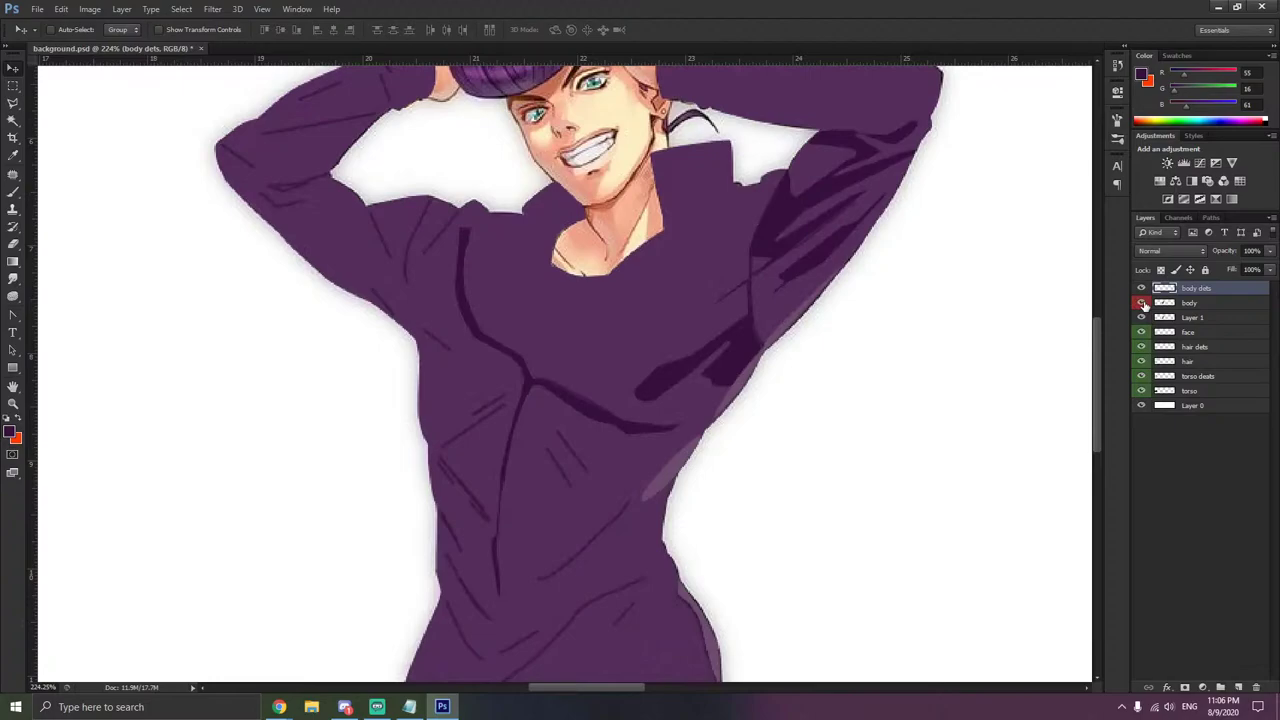
left_click(1142, 303)
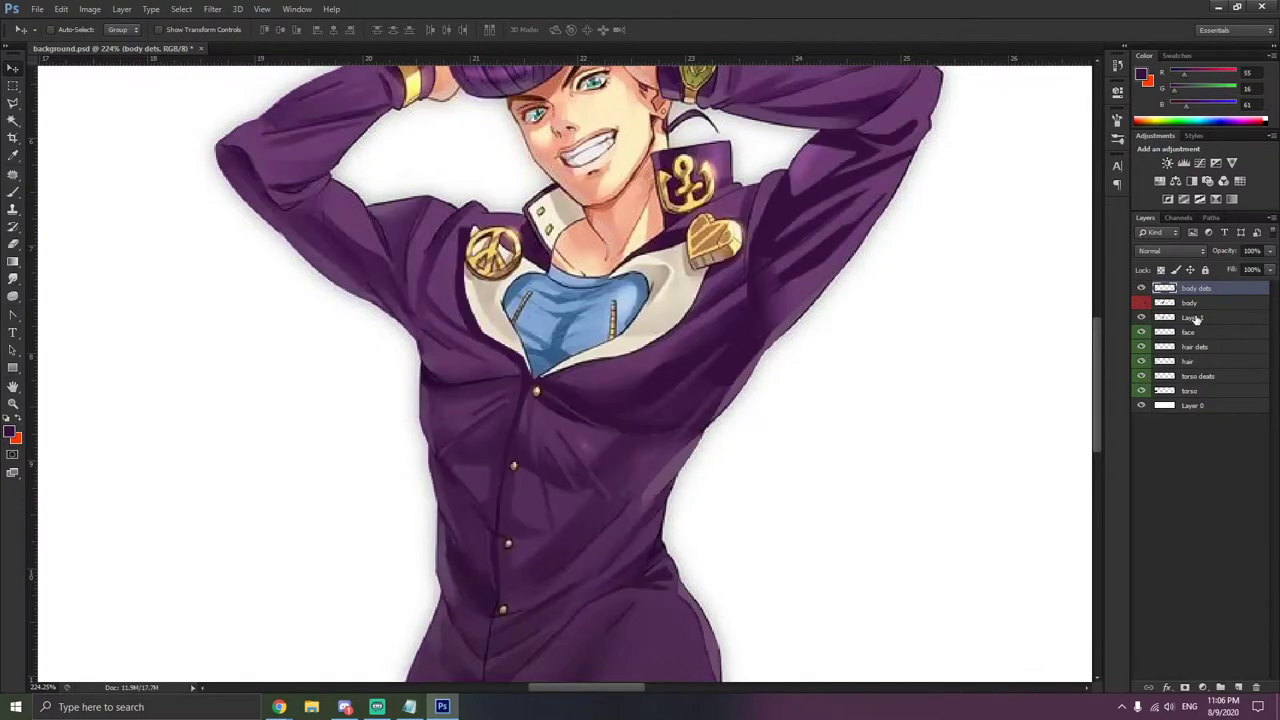
- Select the lowest jacket button with a small circular Elliptical Marquee selection on body dets
scroll(499, 560, "up", 9)
scroll(508, 577, "down", 1)
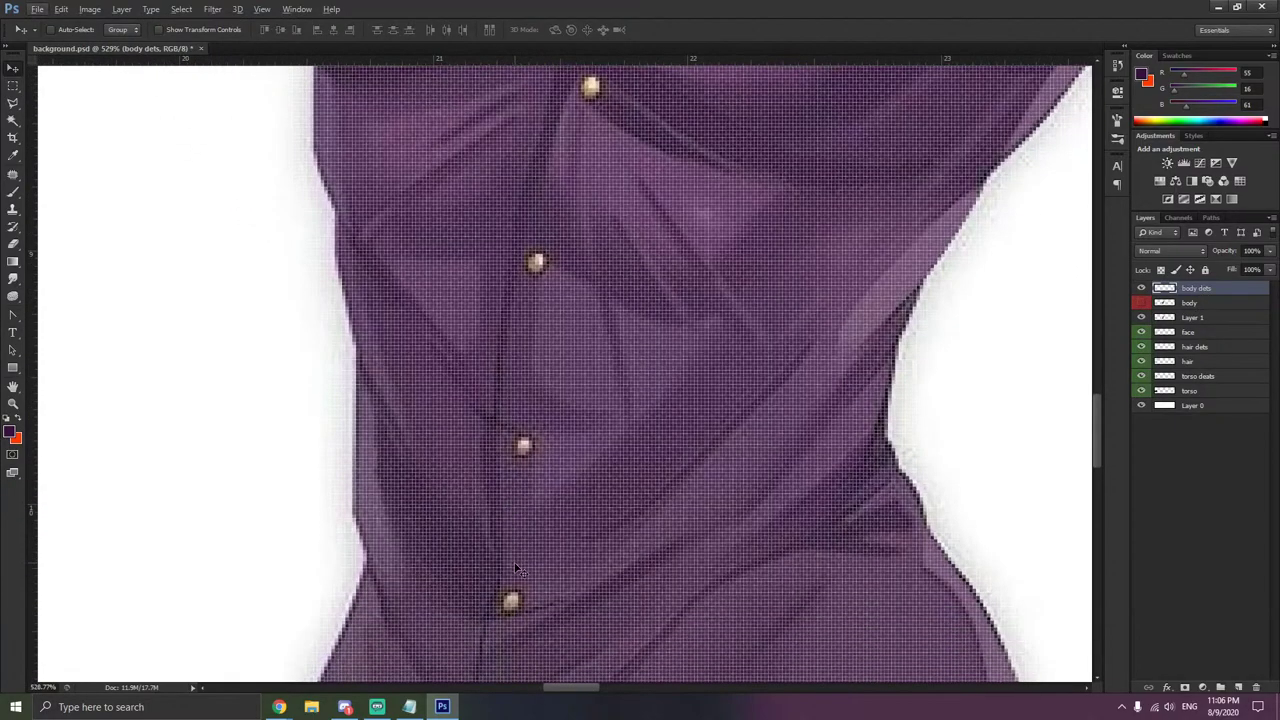
scroll(508, 577, "up", 1)
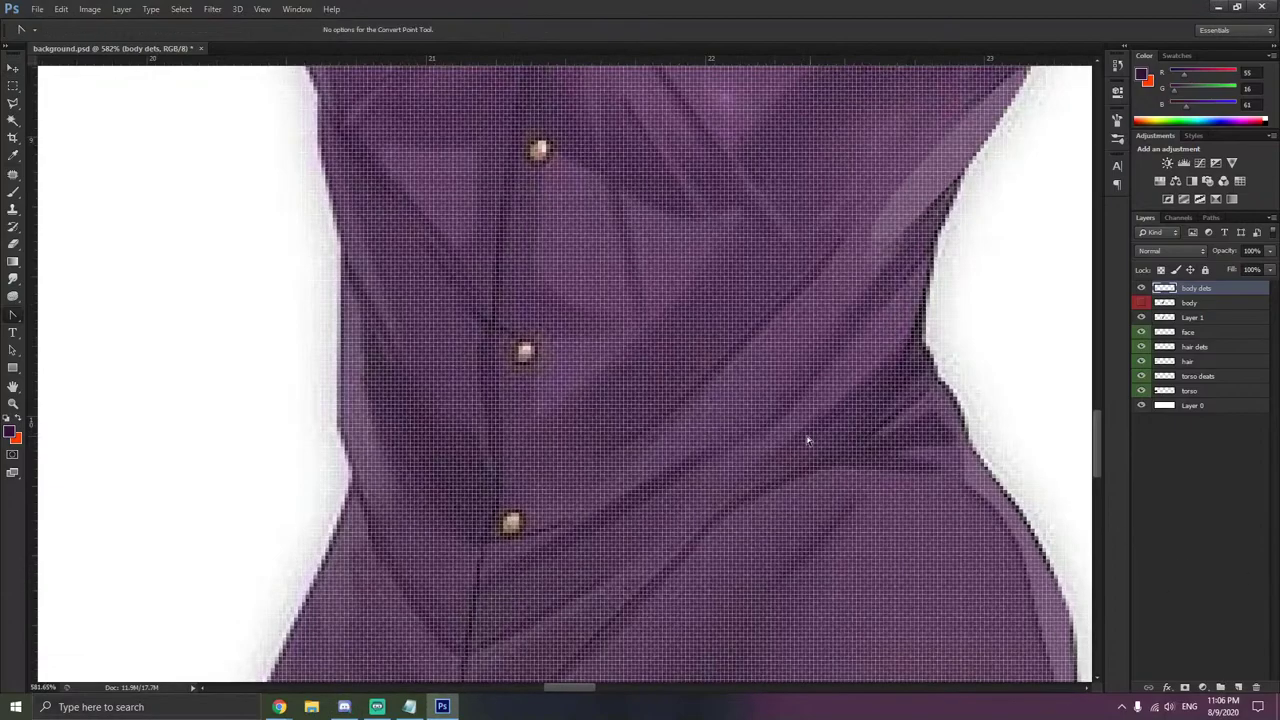
left_click(13, 86)
left_click(80, 96)
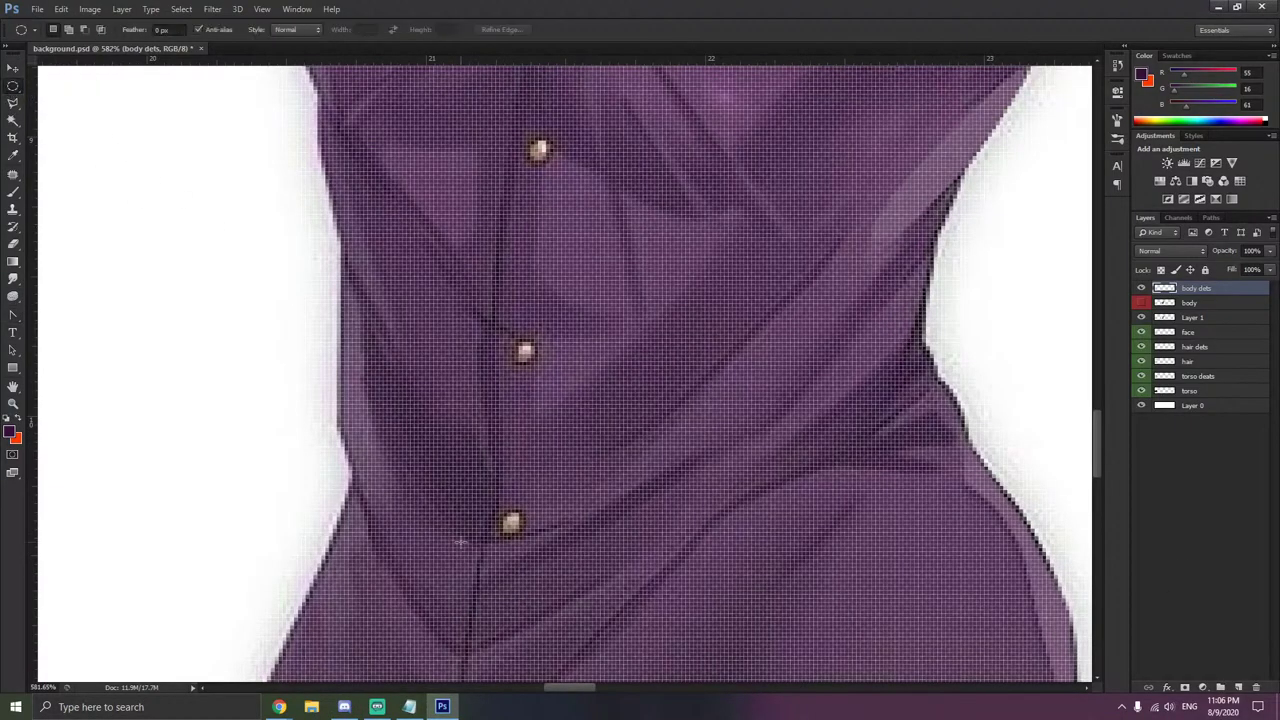
scroll(490, 492, "up", 4)
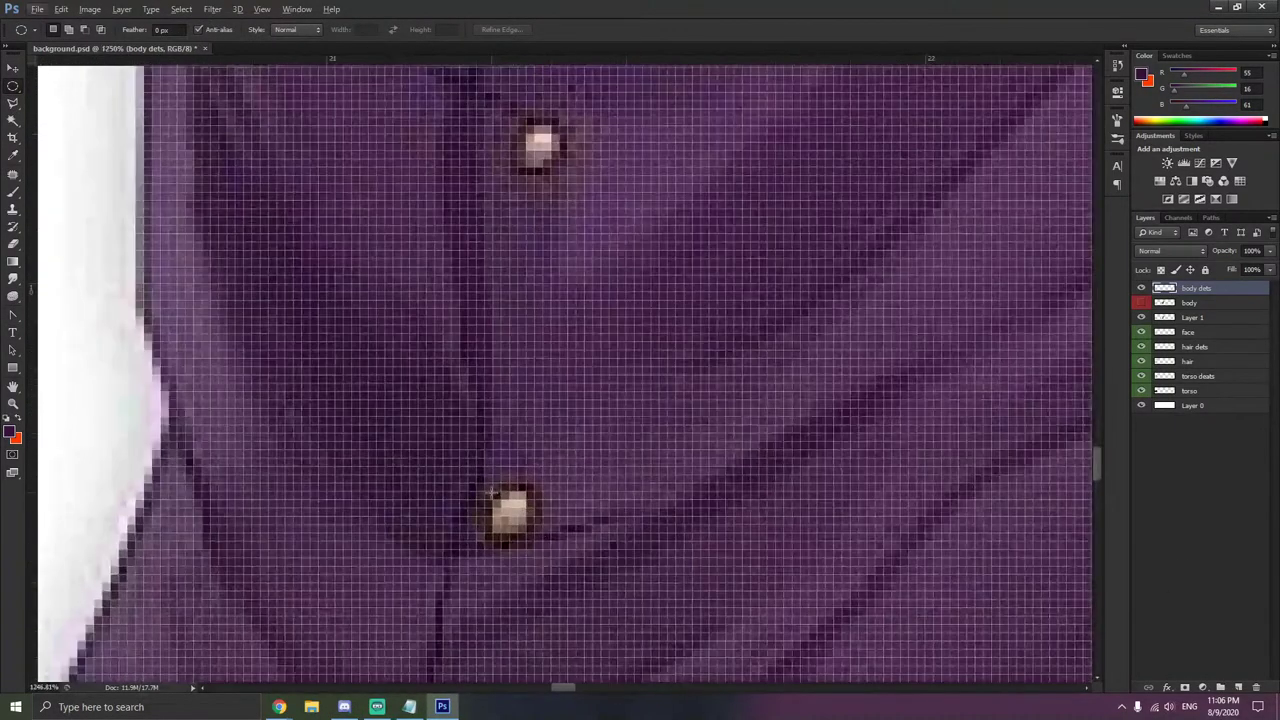
left_click_drag(486, 484, 542, 540)
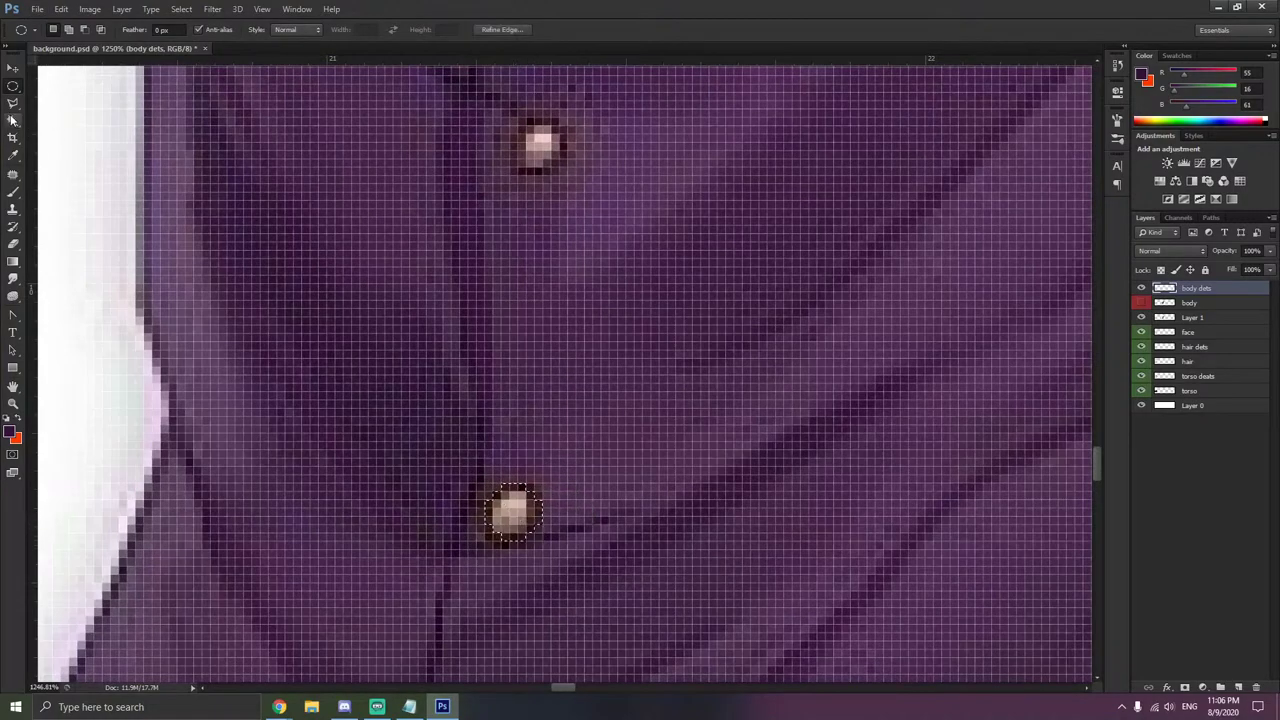
- Try the beige from the lowest jacket button as the foreground colour with the Eyedropper
left_click(13, 155)
left_click(510, 522)
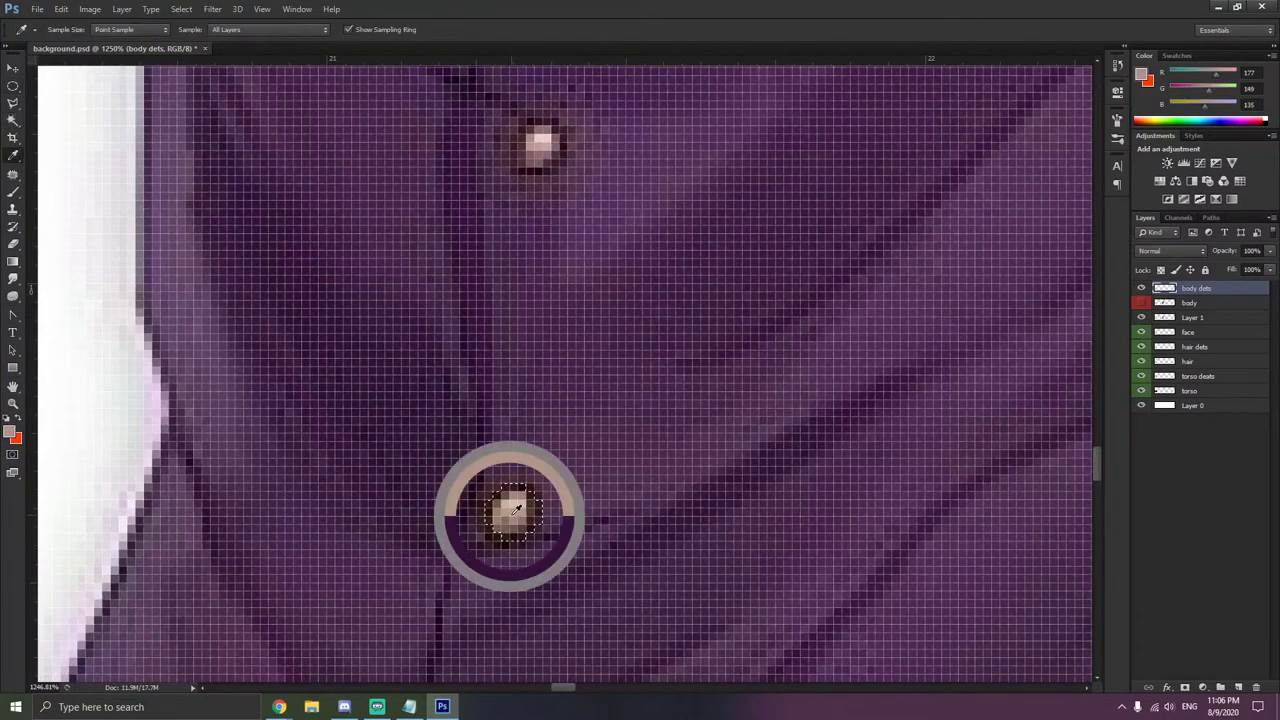
scroll(575, 204, "down", 2)
scroll(575, 204, "down", 3)
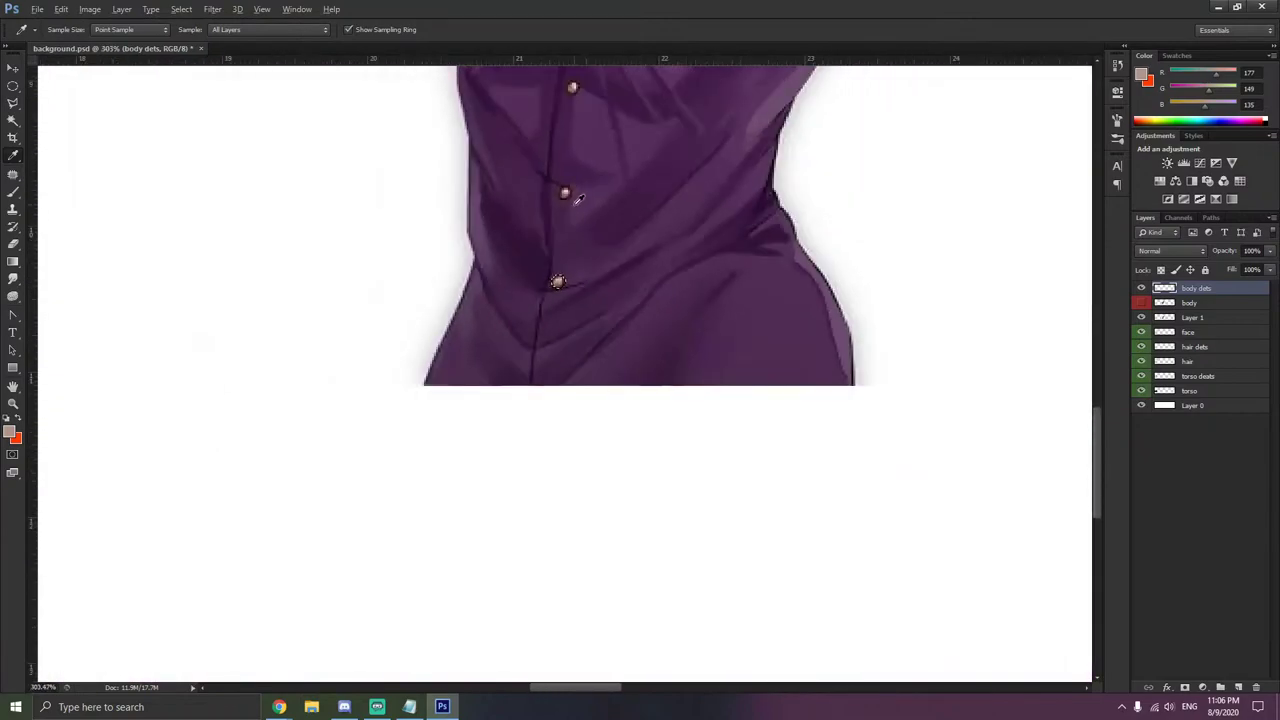
scroll(600, 190, "up", 5)
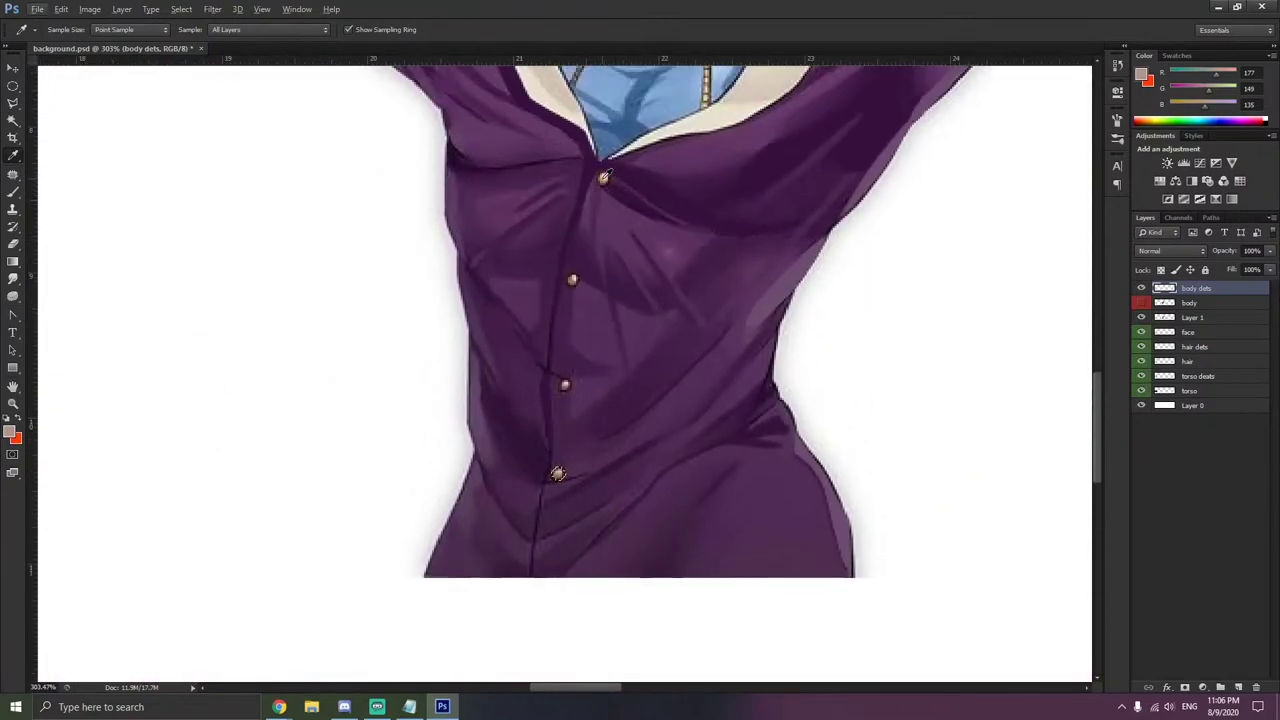
scroll(197, 367, "up", 1)
scroll(197, 367, "down", 4)
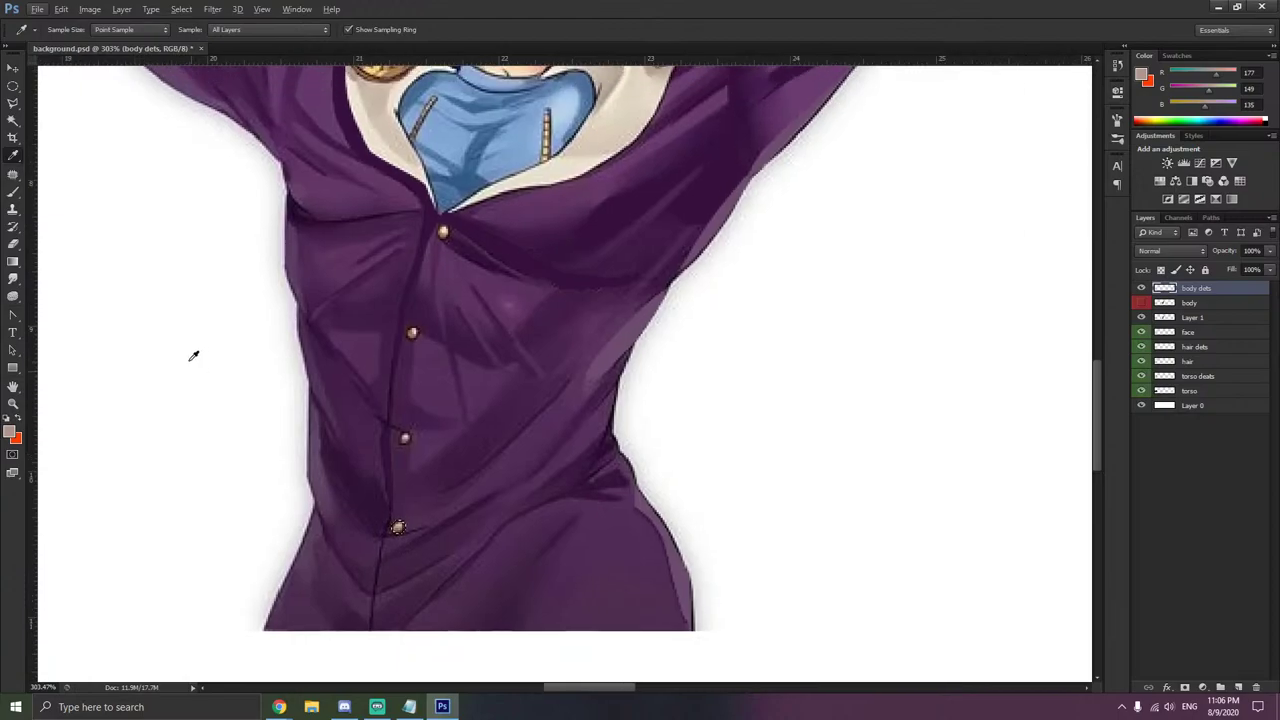
- Try gold and brown tones from the anchor and heart pins as the foreground colour with the Eyedropper
scroll(349, 291, "up", 4)
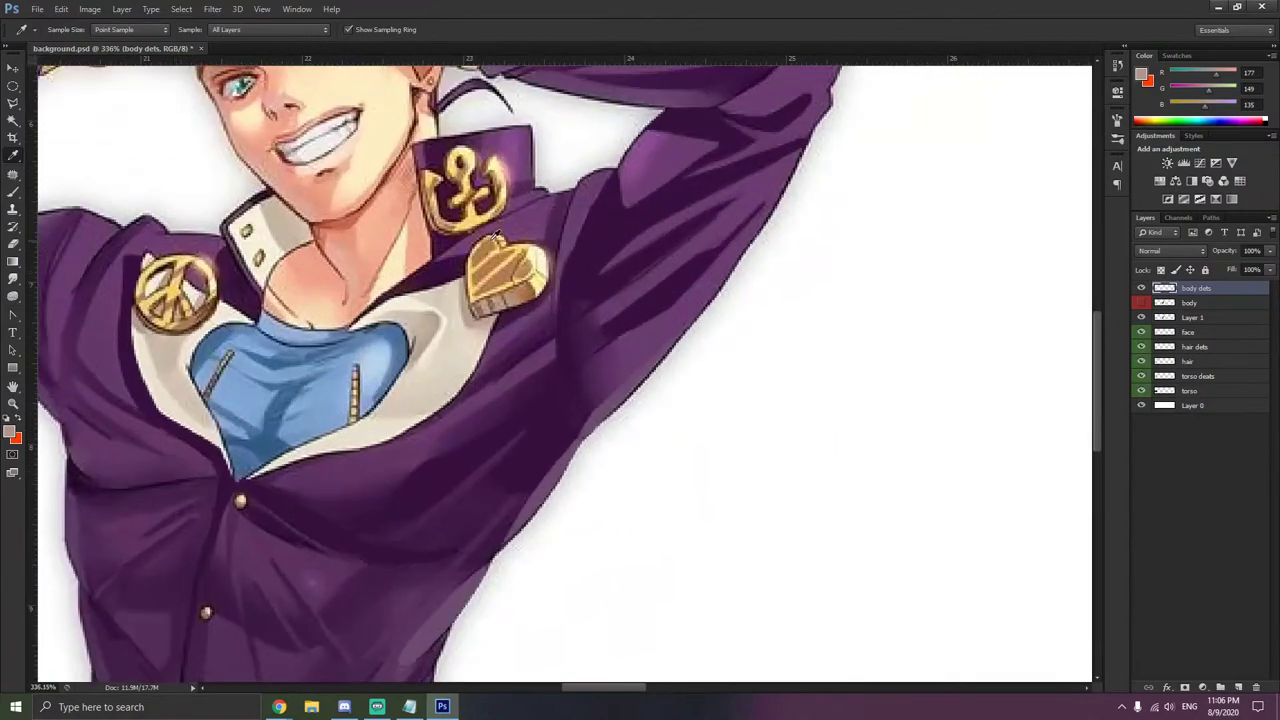
left_click(502, 165)
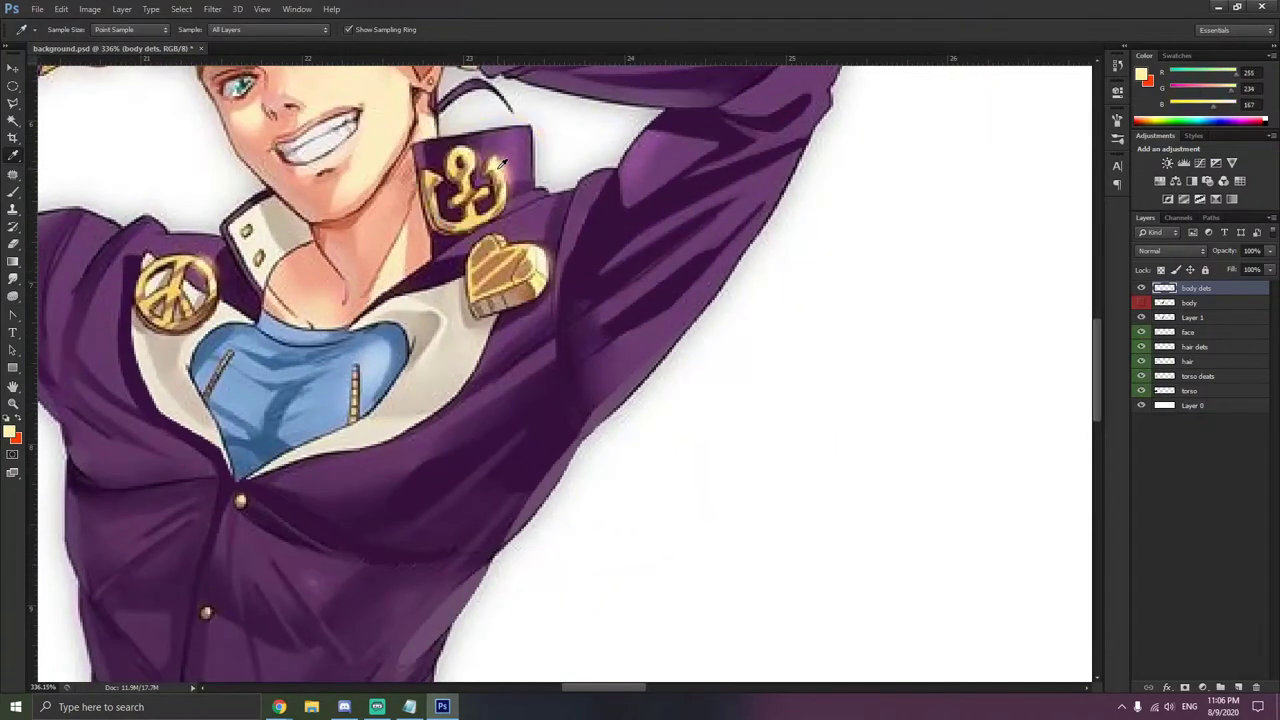
left_click(540, 274)
left_click(530, 275)
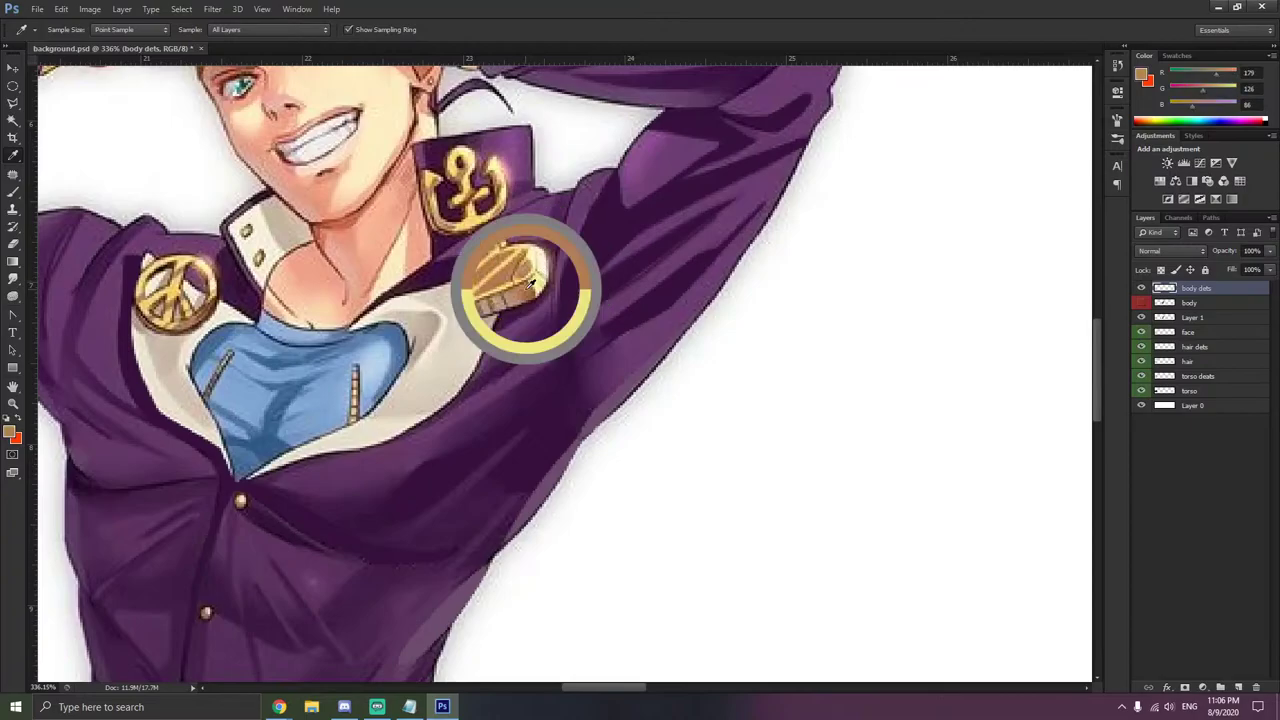
scroll(210, 477, "left", 3)
scroll(220, 460, "down", 5)
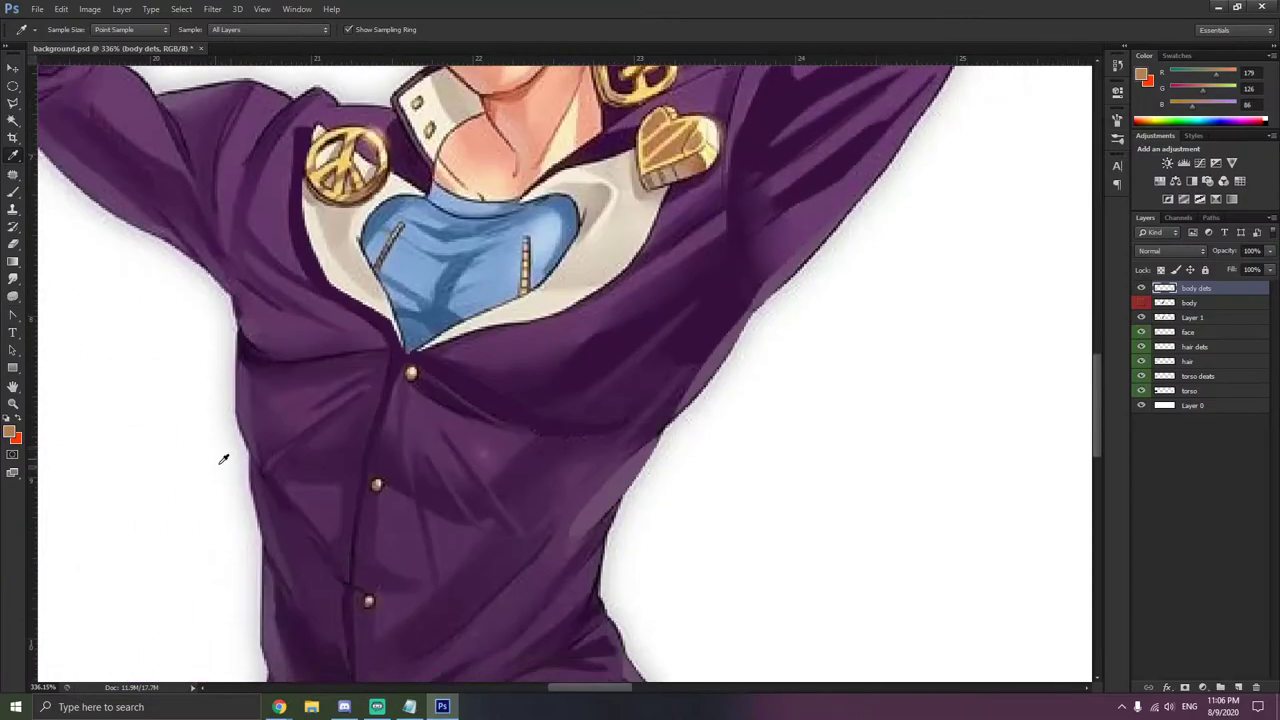
- Try the selected button's own beige again as the foreground colour instead of the heart pin's brown
scroll(328, 528, "up", 5)
key("b")
scroll(400, 510, "down", 5)
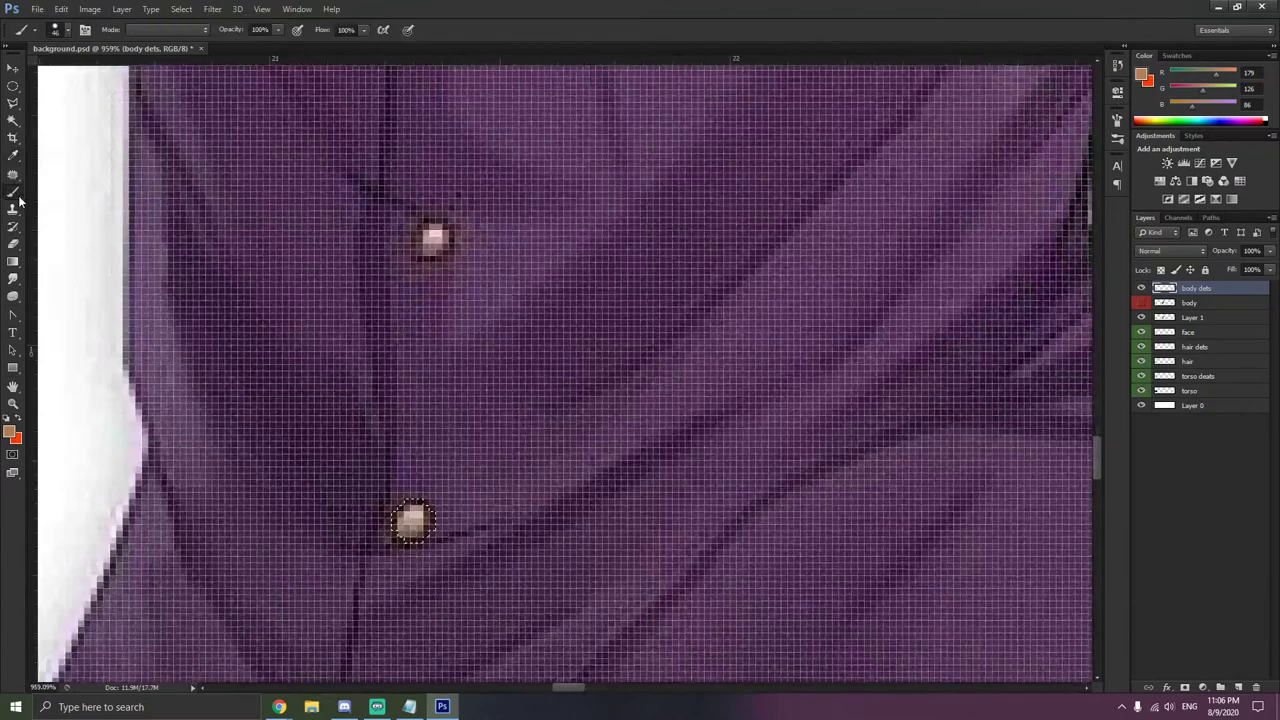
scroll(385, 474, "up", 5)
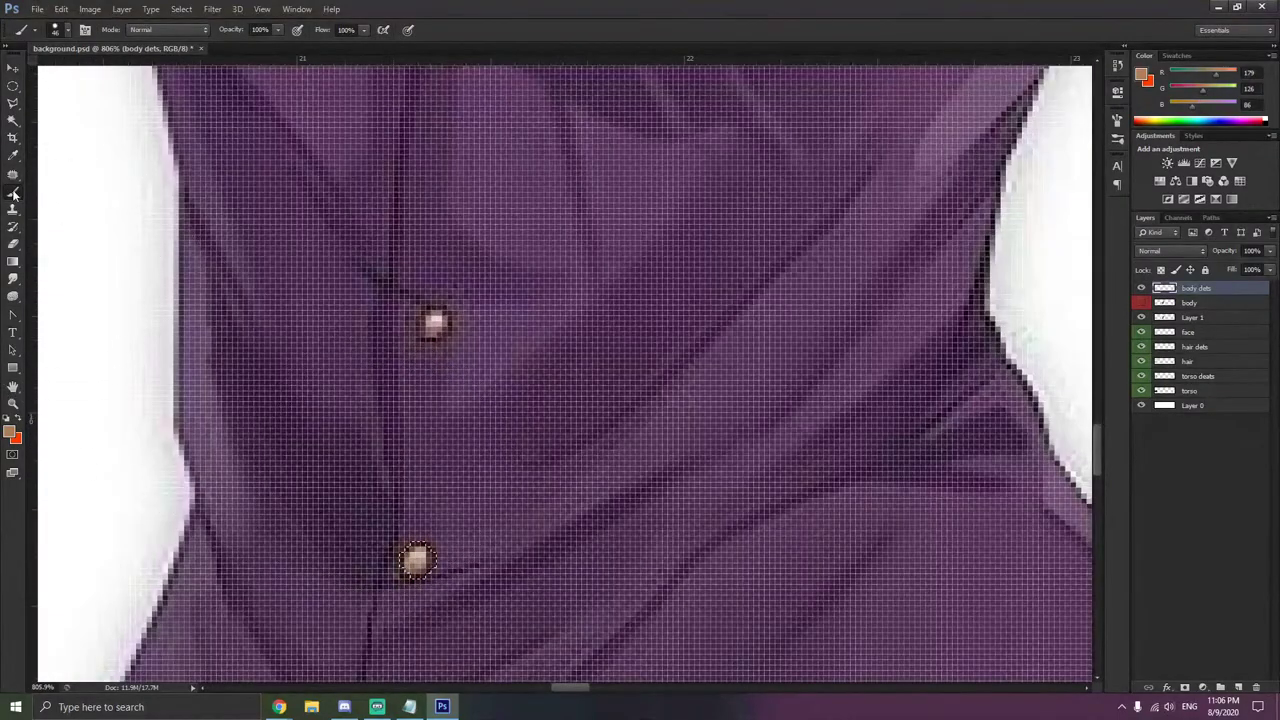
key("i")
left_click(418, 560)
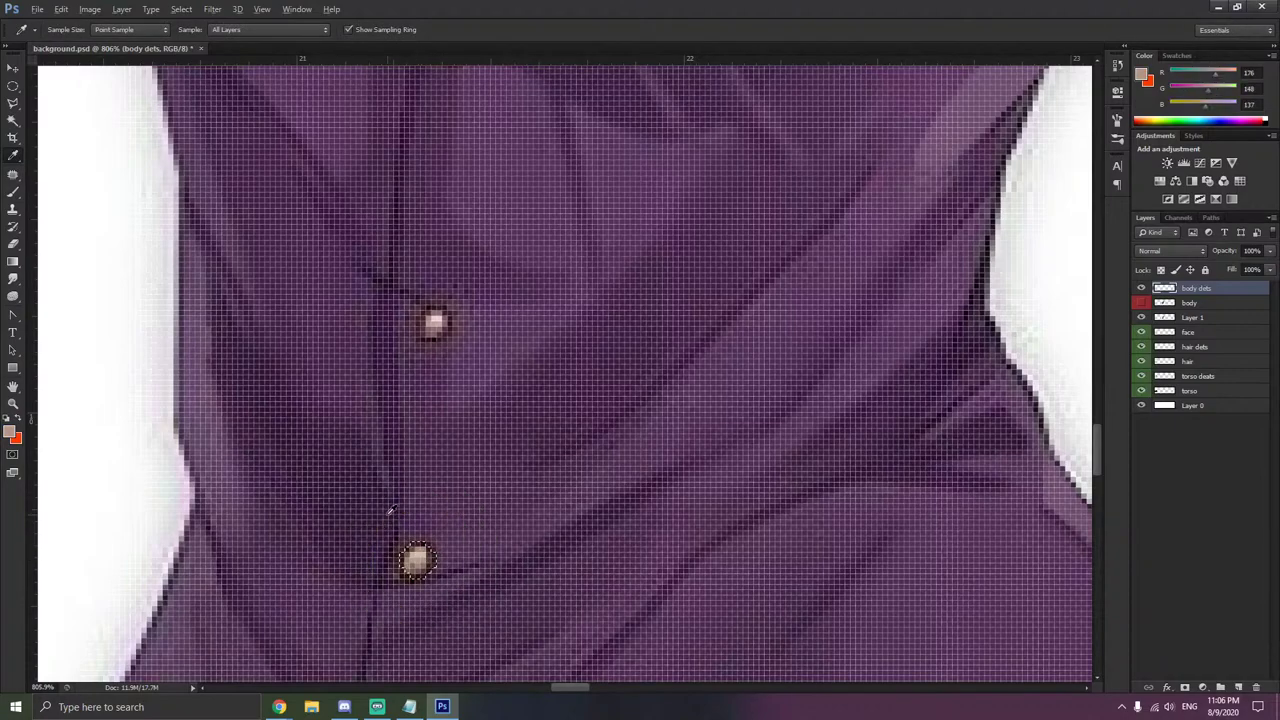
- Sample the light orange (RGB 238, 192, 117) from the grey-haired figure's collar pin as the foreground colour
scroll(372, 512, "down", 12)
scroll(208, 412, "left", 2)
scroll(212, 415, "left", 8)
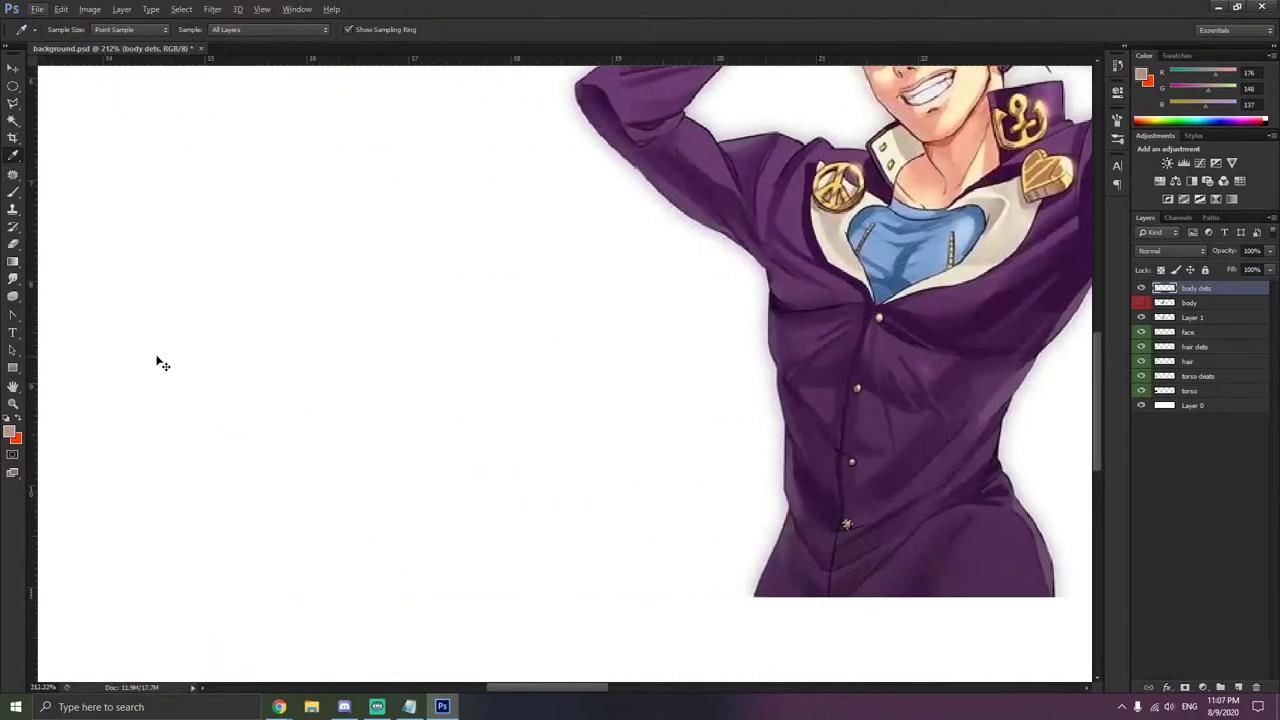
scroll(200, 340, "left", 5)
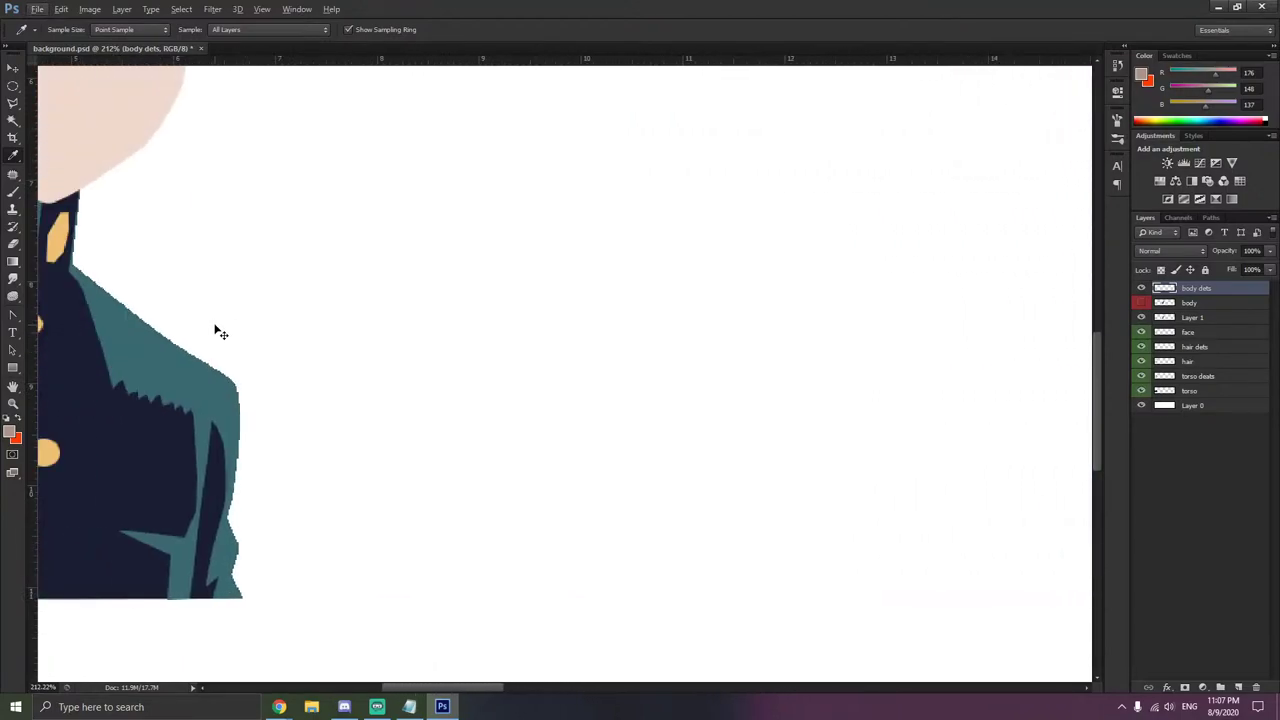
left_click(59, 232)
- Paint the selected lowest jacket button on body dets with the sampled light orange using the Brush tool
scroll(471, 320, "right", 10)
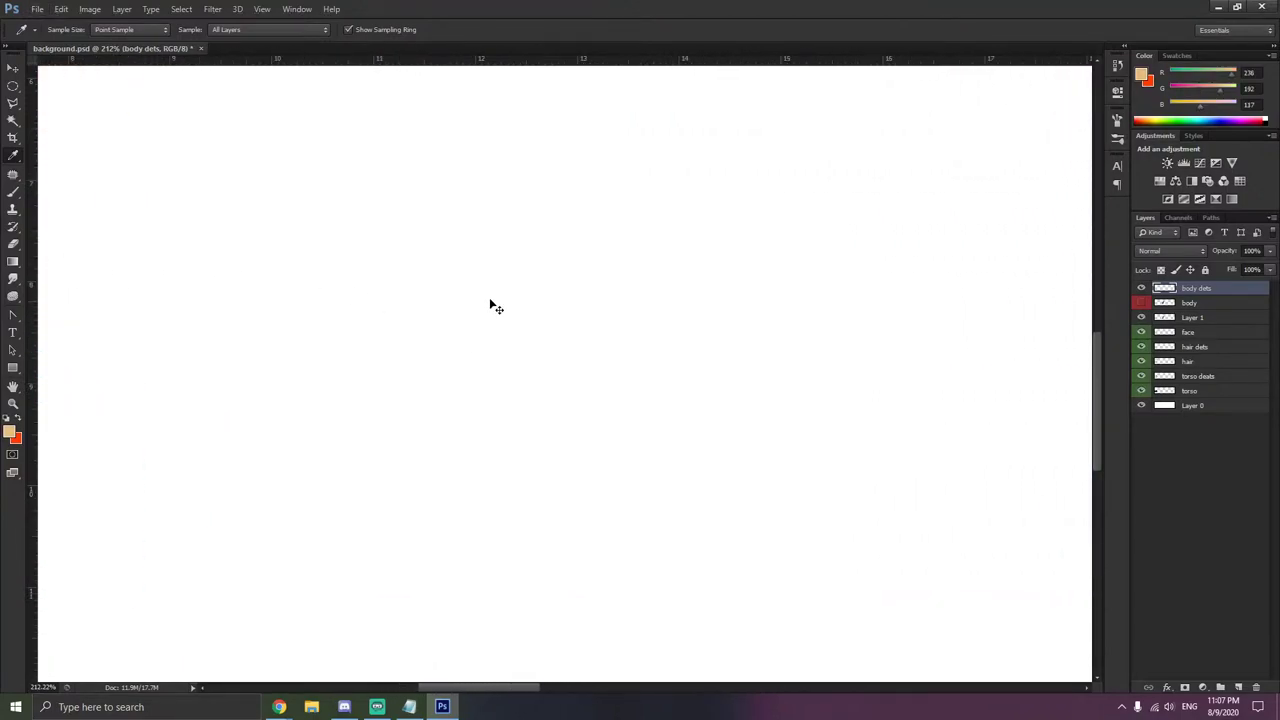
scroll(640, 397, "right", 4)
scroll(490, 530, "up", 12)
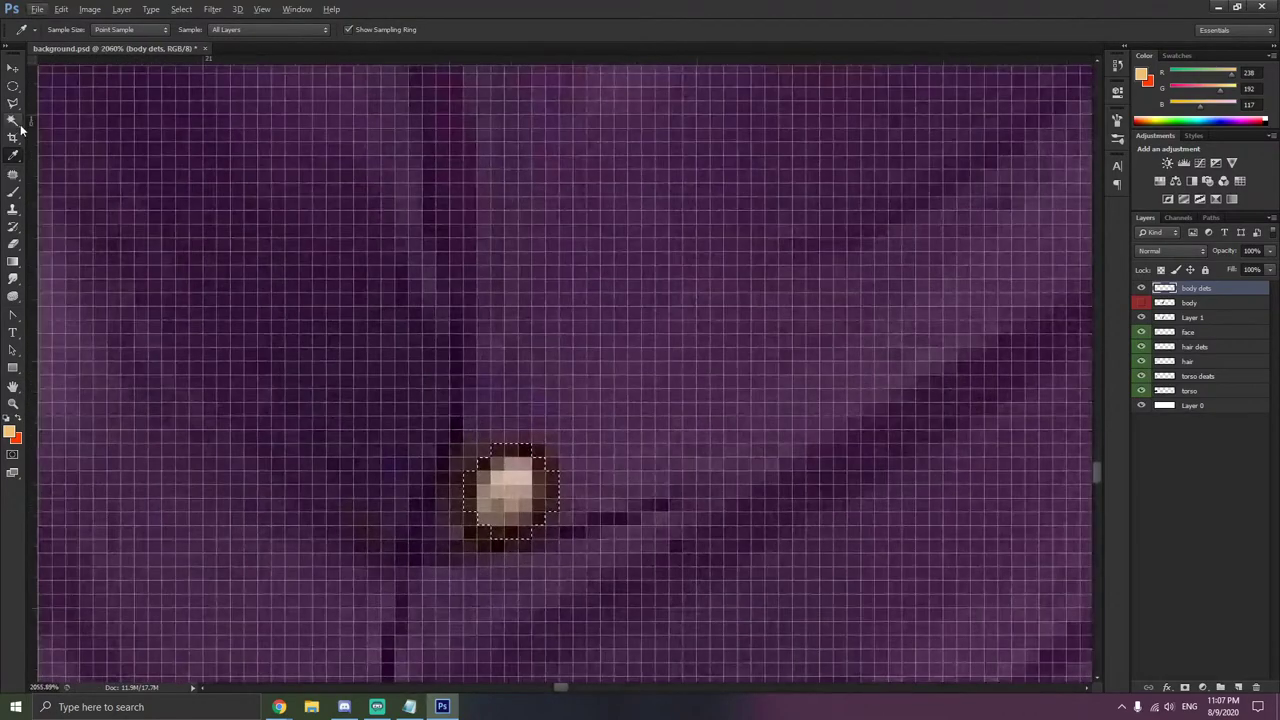
left_click(13, 191)
left_click(433, 453)
- Select the second jacket button from the hem with the Elliptical Marquee and paint it light orange
scroll(519, 373, "up", 3)
scroll(543, 366, "up", 5)
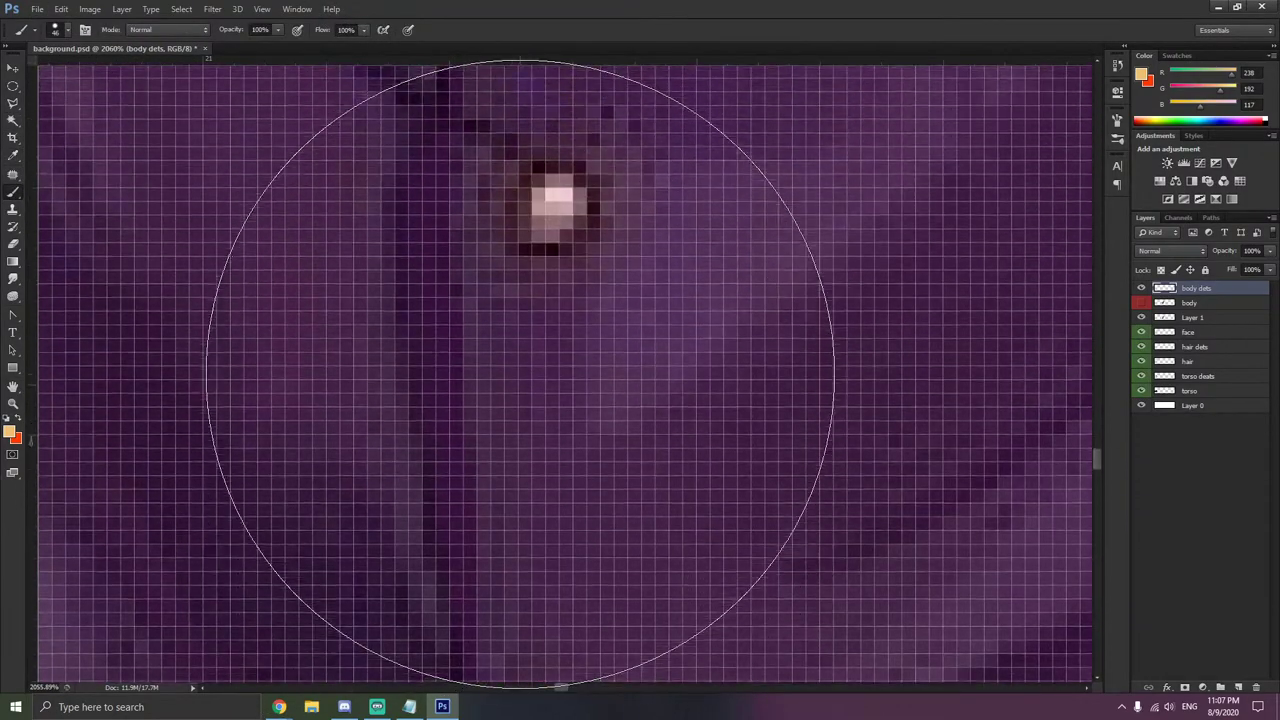
left_click(12, 88)
left_click(13, 92)
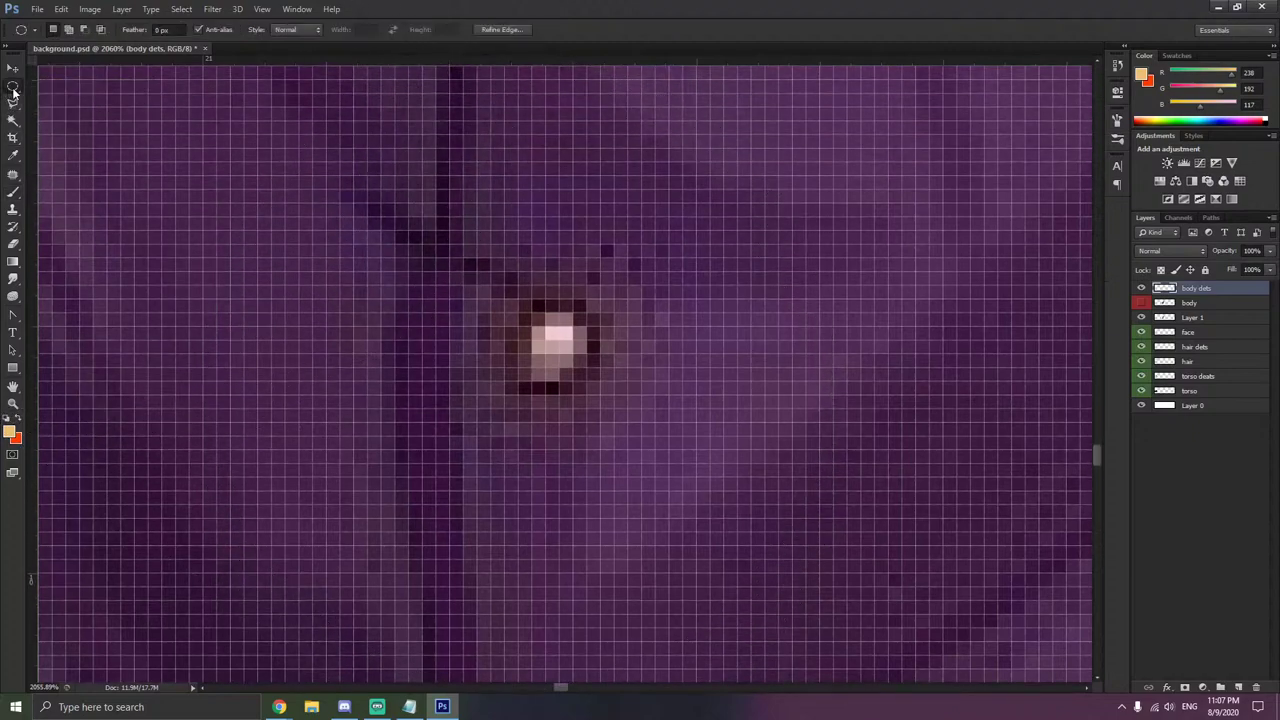
left_click_drag(613, 300, 506, 393)
left_click(12, 192)
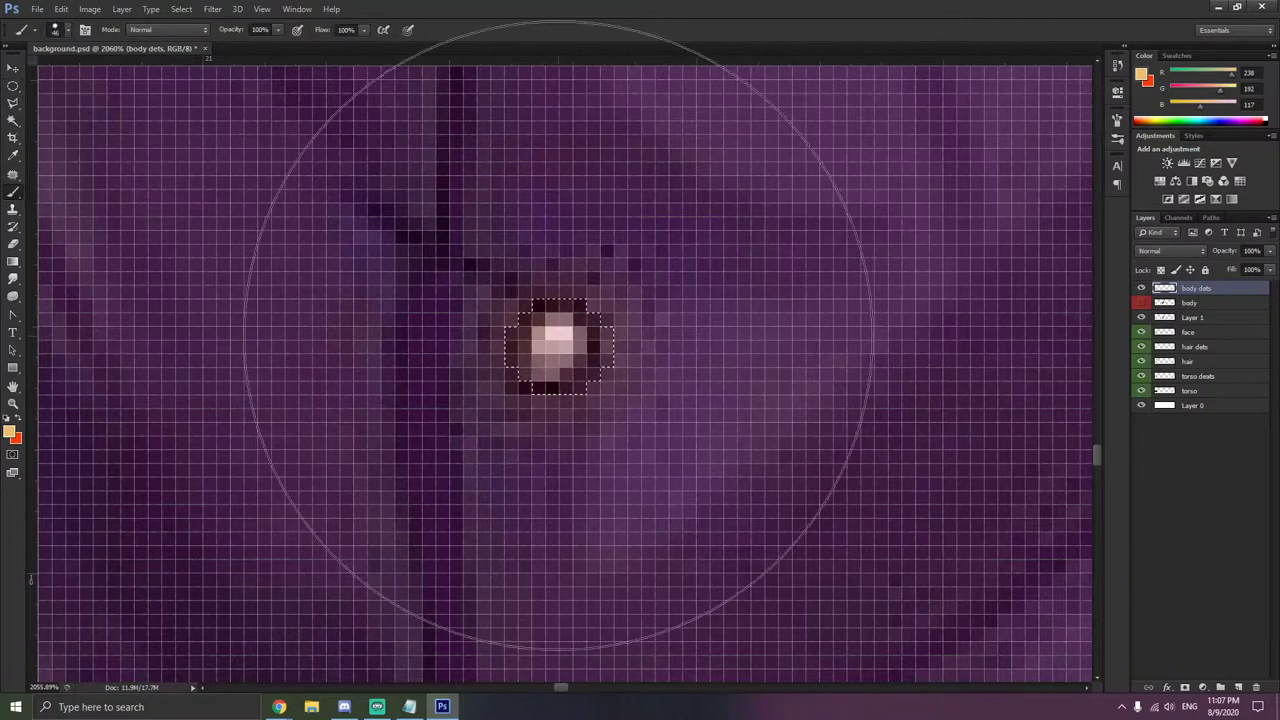
left_click(549, 351)
- Select the third jacket button from the hem with the Elliptical Marquee and paint it light orange
scroll(562, 342, "up", 3)
scroll(598, 280, "up", 6)
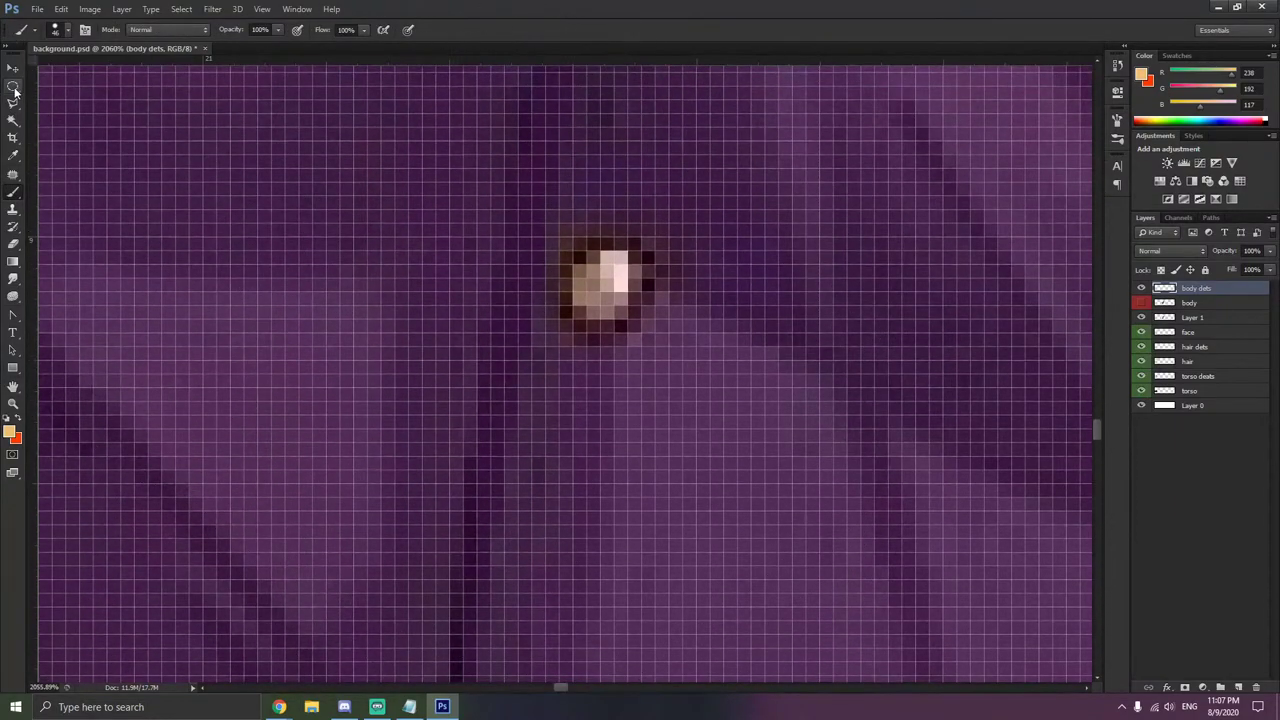
left_click(13, 87)
left_click_drag(652, 225, 572, 341)
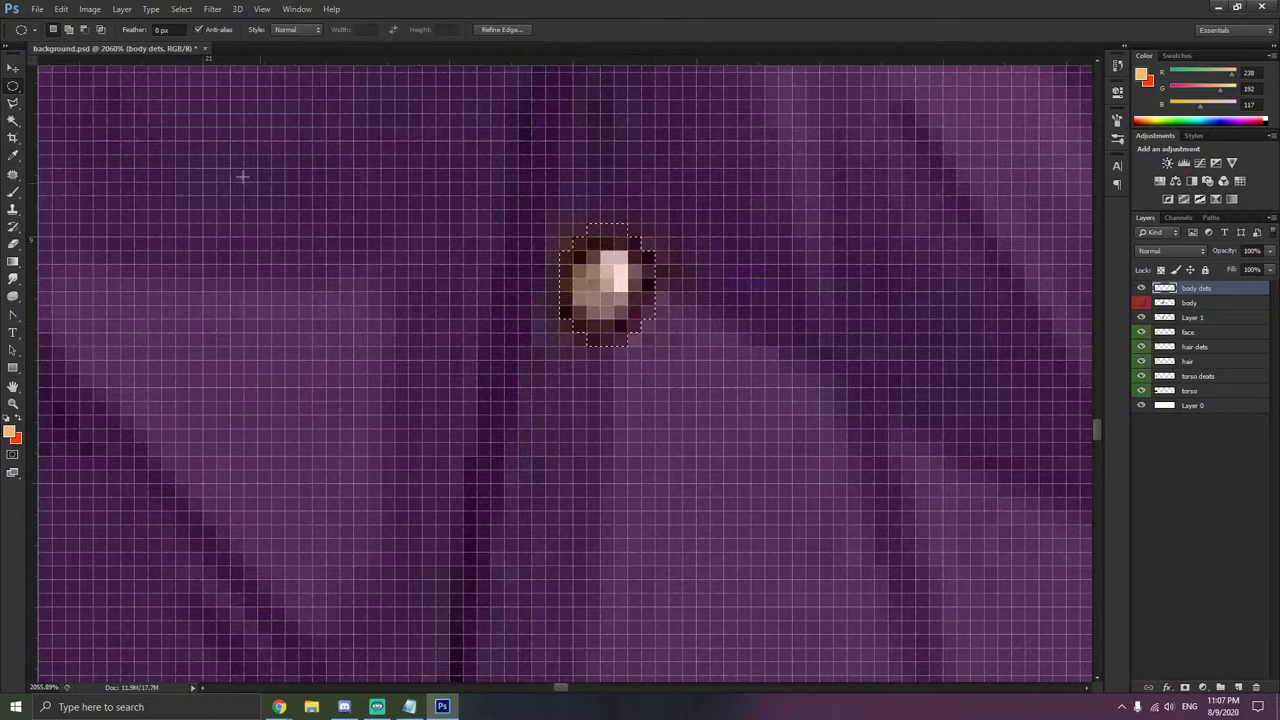
left_click(12, 244)
left_click(13, 191)
right_click(350, 288)
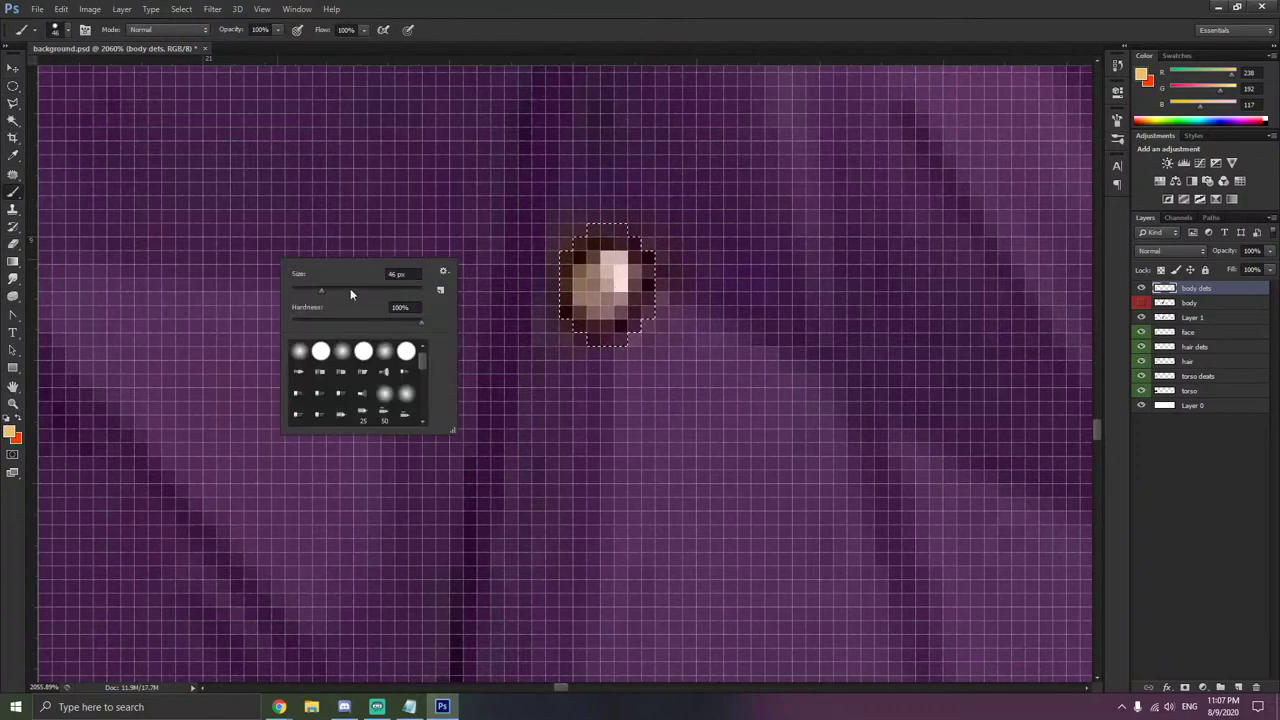
left_click(608, 281)
key("ctrl+d")
- Select the topmost jacket button with the Elliptical Marquee, paint it light orange, and clear the selection
scroll(620, 278, "up", 10)
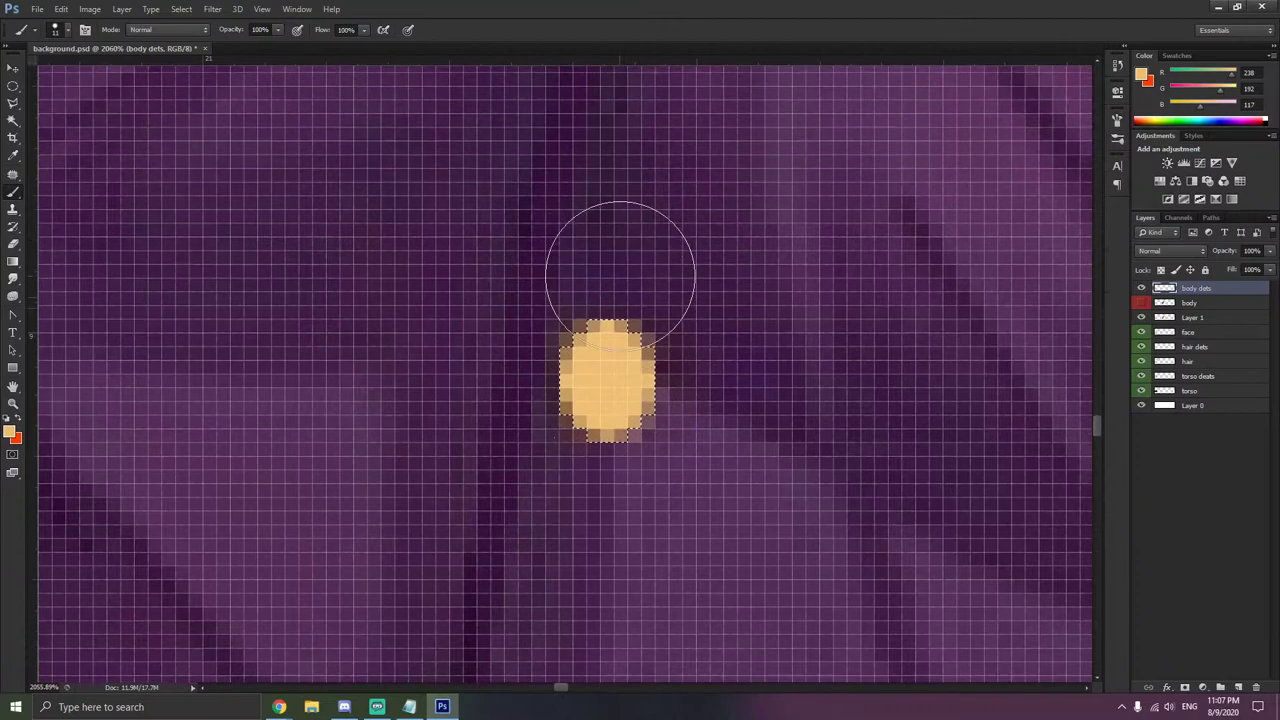
scroll(608, 274, "up", 5)
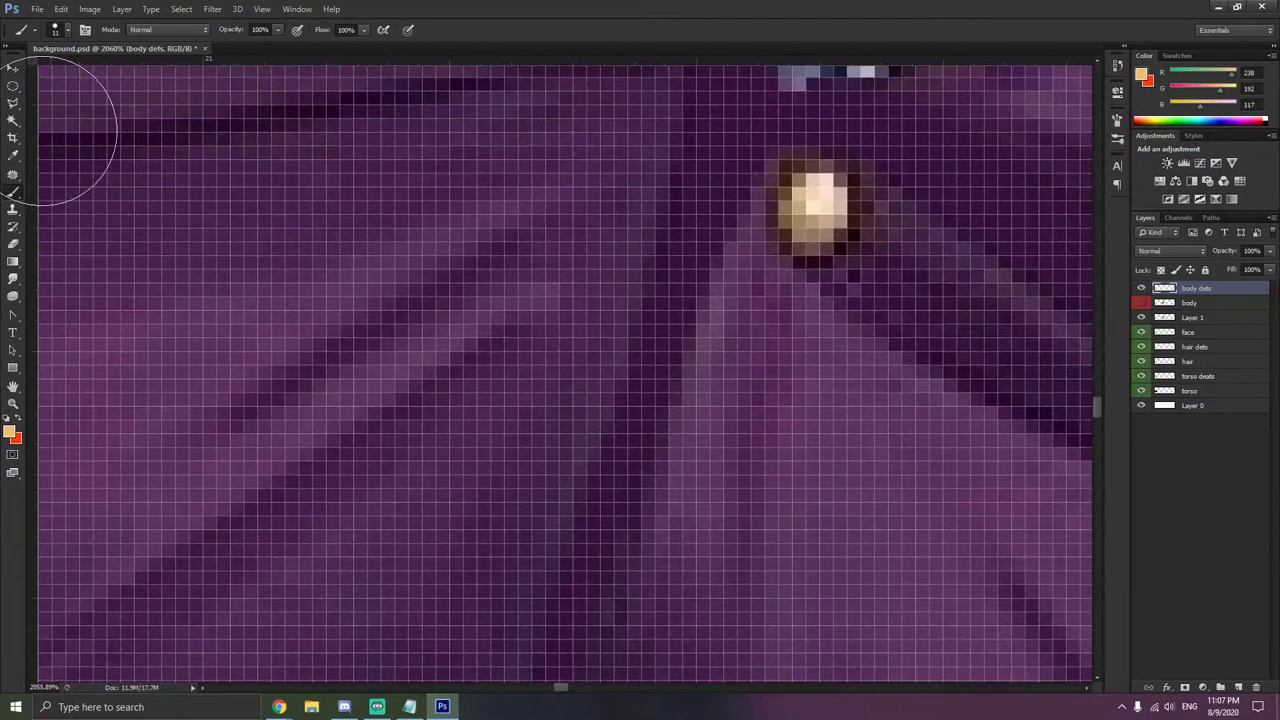
left_click(13, 86)
left_click_drag(844, 158, 778, 266)
left_click(15, 193)
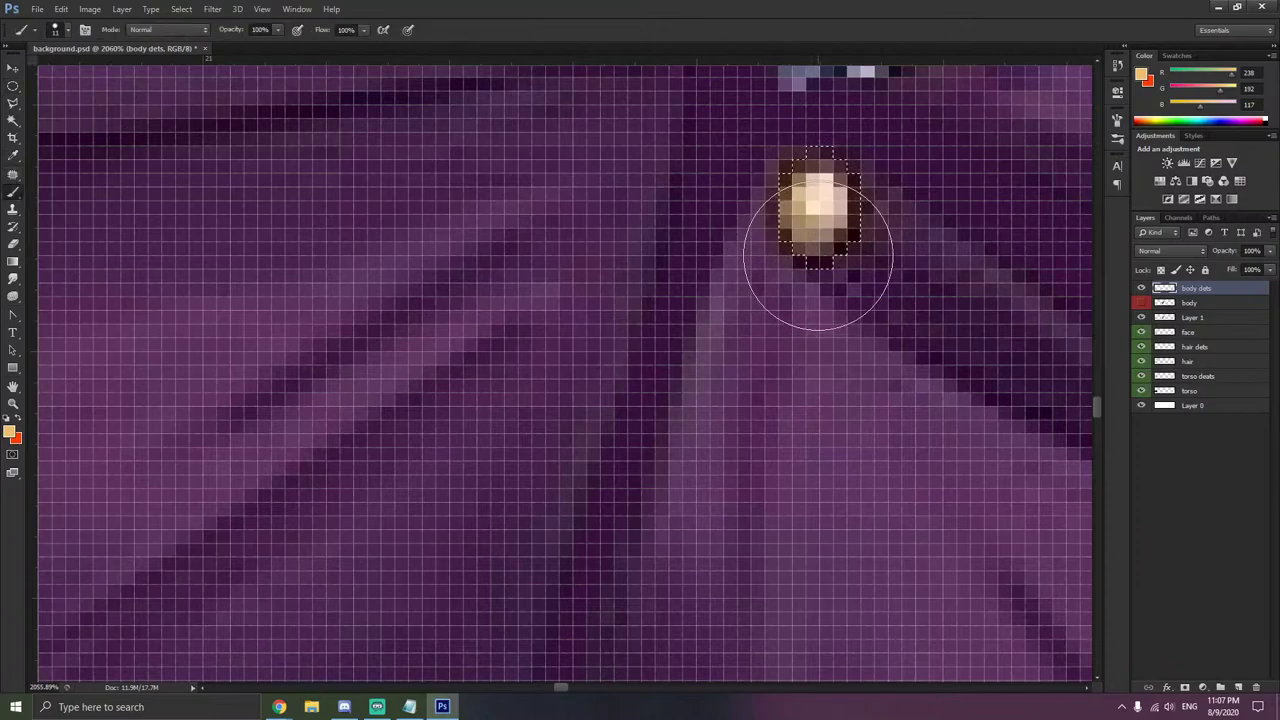
left_click(820, 210)
key("ctrl+d")
scroll(806, 284, "down", 10)
scroll(805, 280, "down", 2)
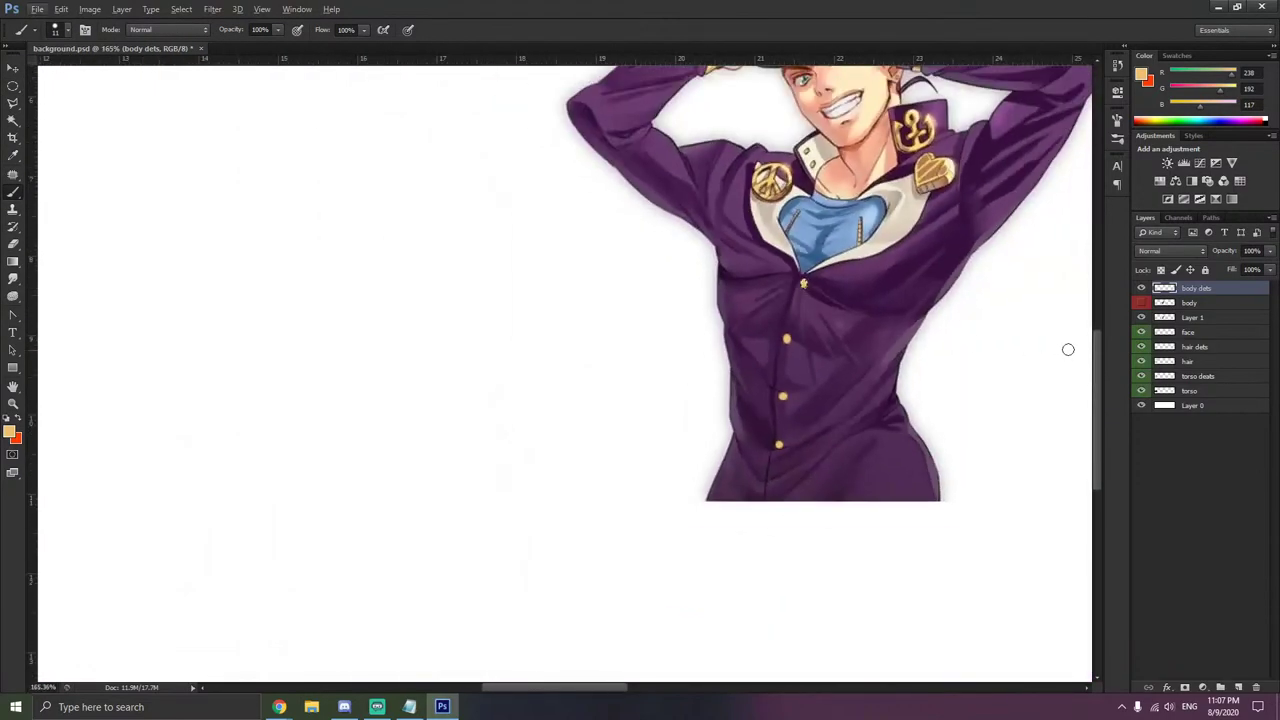
left_click(1141, 302)
left_click(1142, 301)
left_click(14, 87)
right_click(232, 155)
left_click(248, 164)
- Compare the flat jacket with the reference artwork by showing and hiding the body layer, examining the buttons and the left-hand sleeve
scroll(1008, 314, "down", 1)
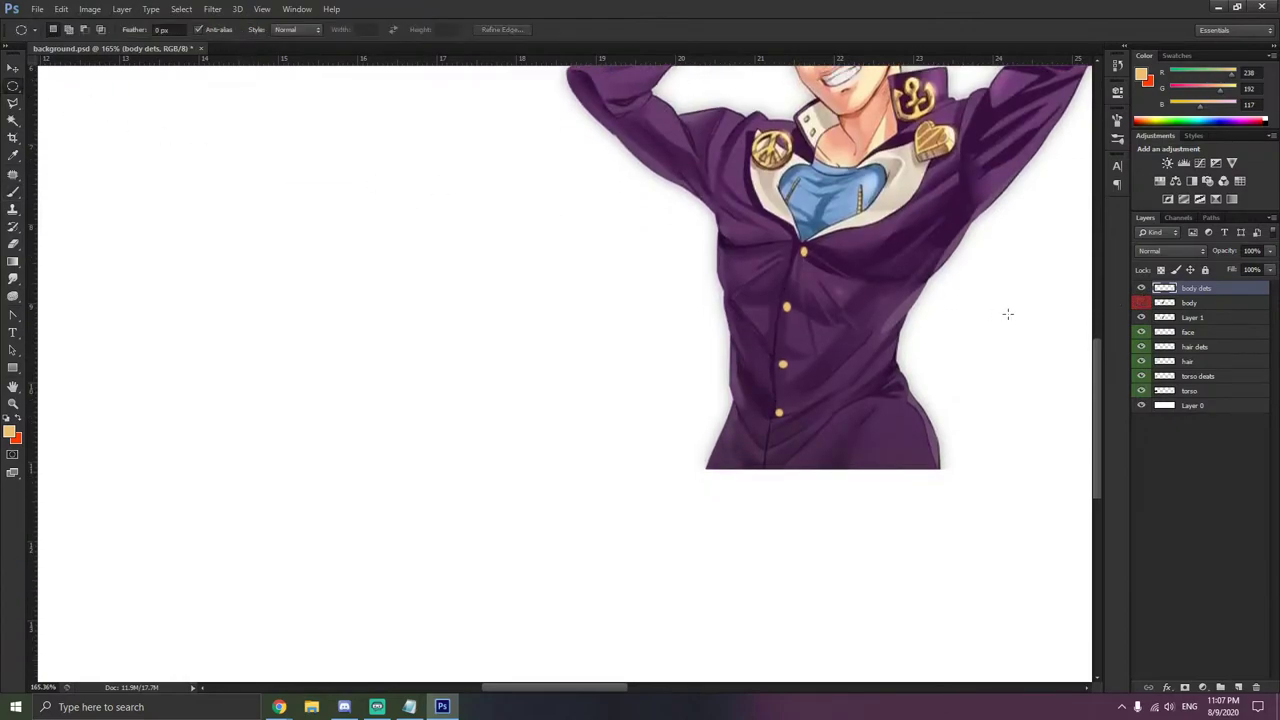
left_click(1144, 306)
scroll(1010, 281, "down", 1)
scroll(925, 265, "right", 1)
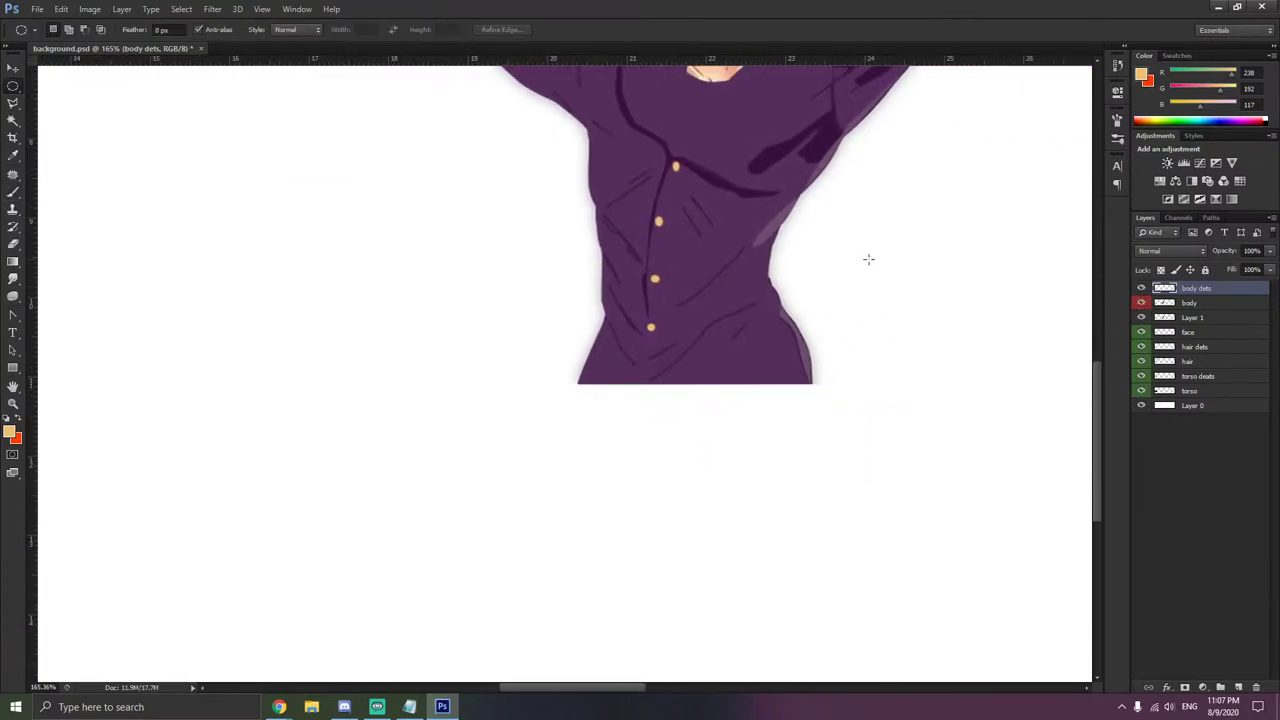
scroll(864, 259, "up", 2)
scroll(859, 261, "up", 3)
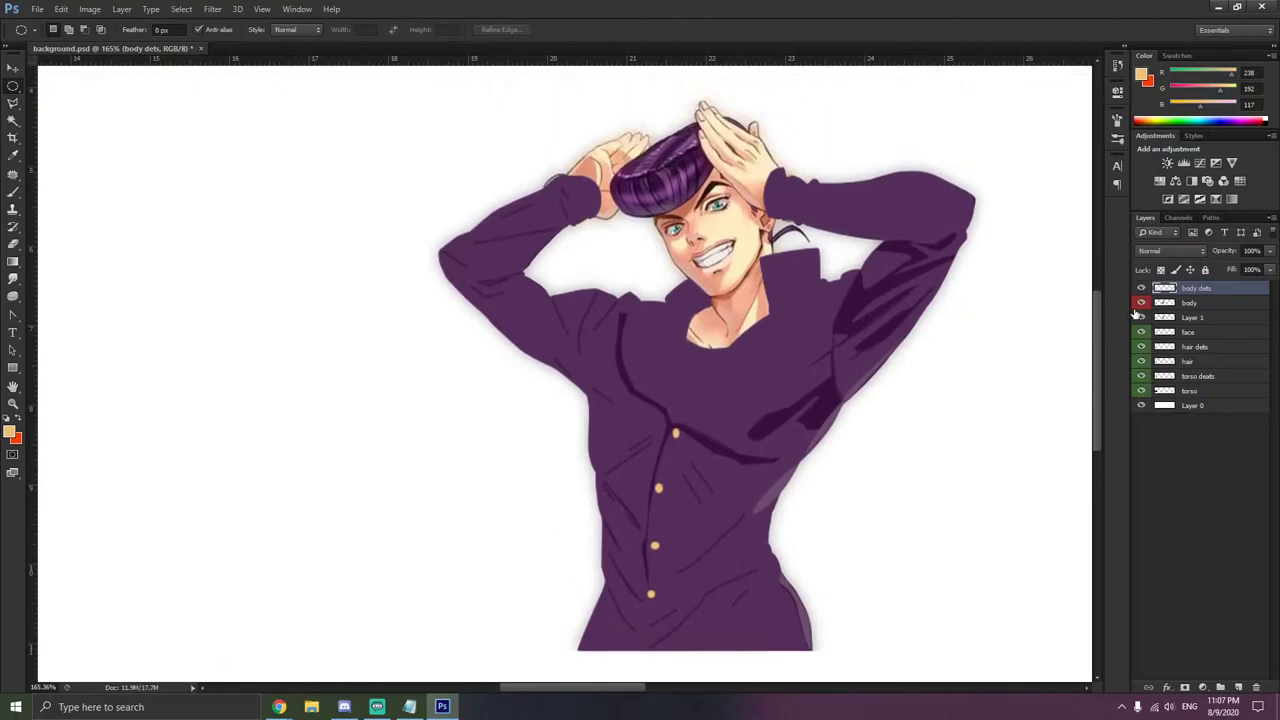
left_click(1141, 302)
scroll(430, 250, "up", 5)
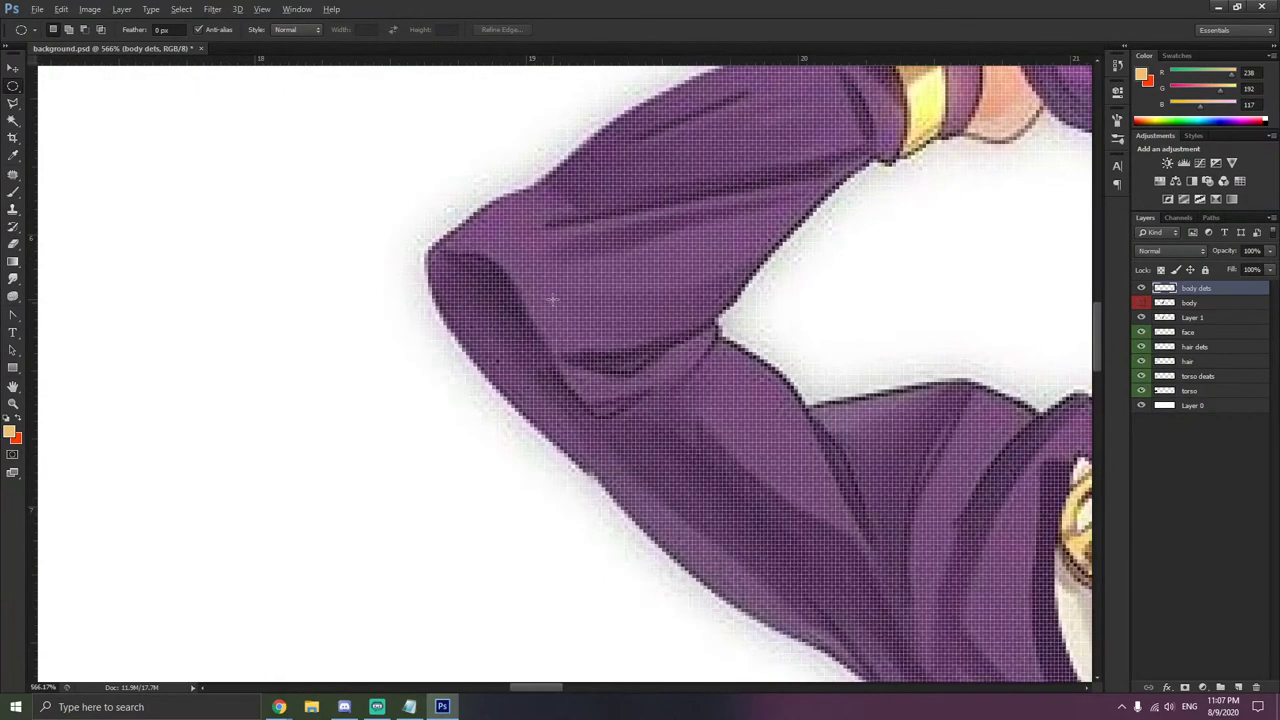
left_click(1141, 304)
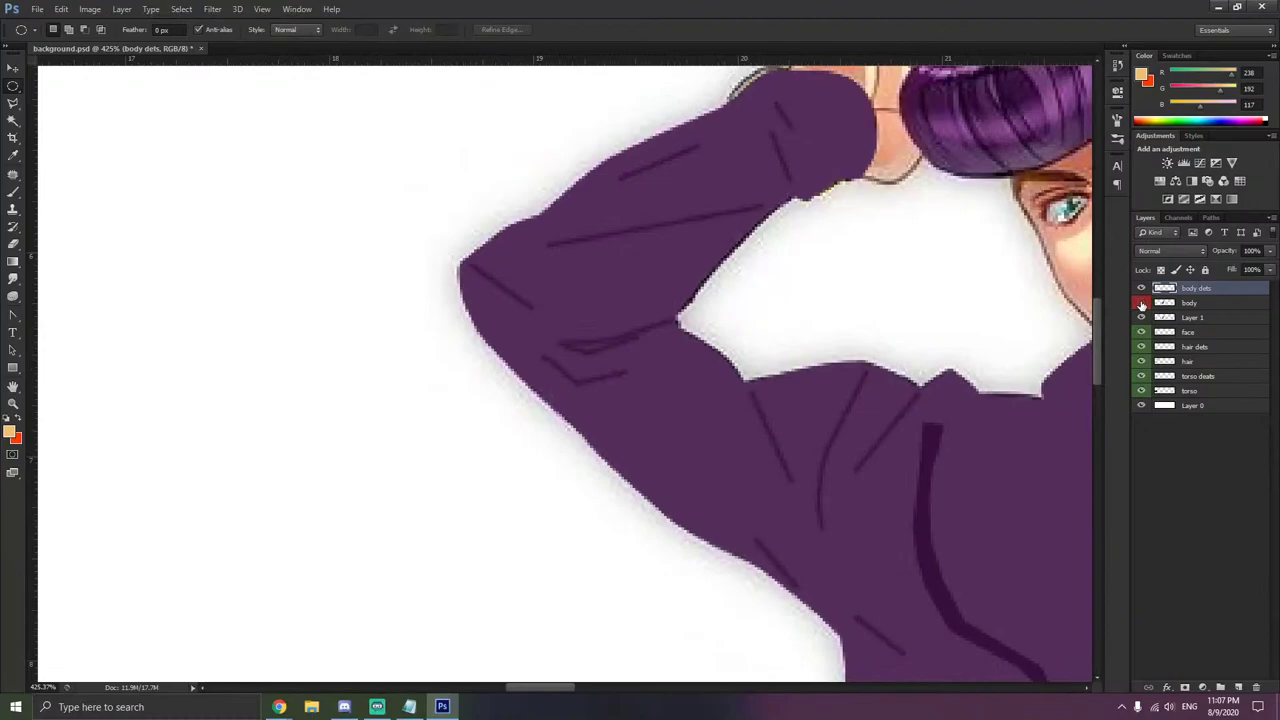
left_click(1141, 304)
left_click(1141, 304)
scroll(500, 280, "up", 2)
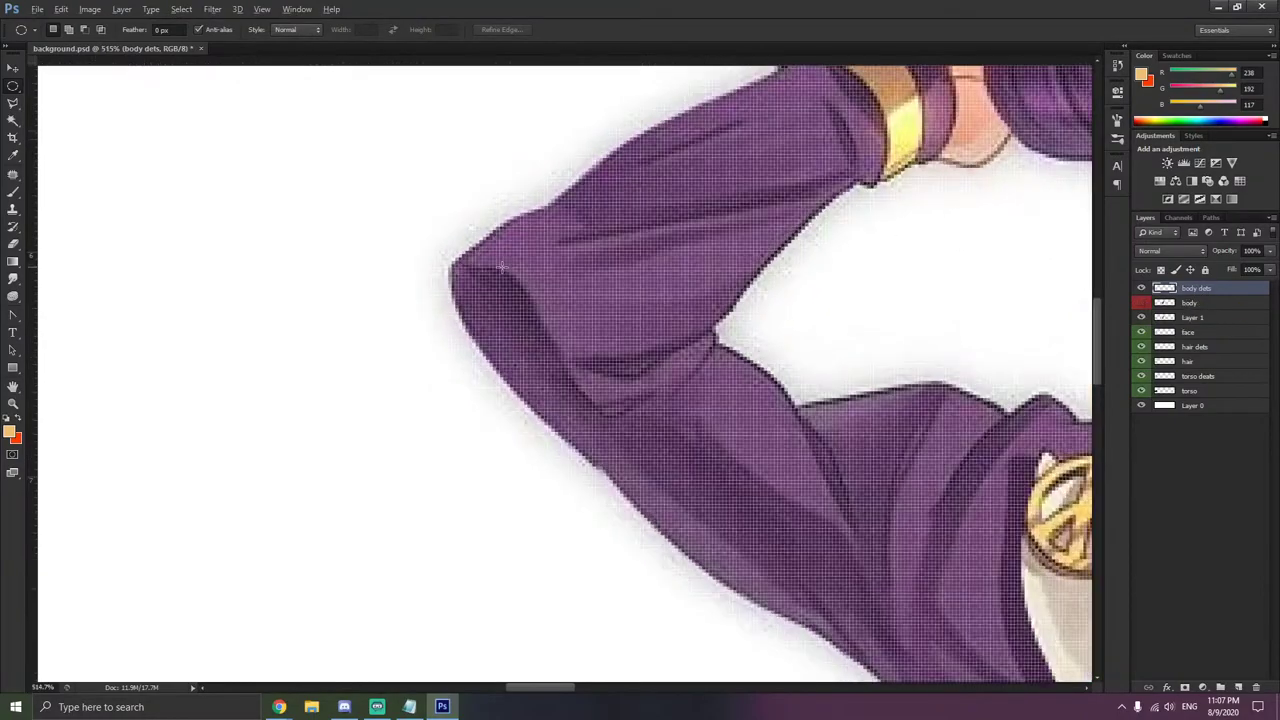
- Sample a dark purple (RGB 63, 21, 71) from the elbow shadow of the left-hand sleeve as the foreground colour
left_click(13, 155)
scroll(676, 372, "down", 1)
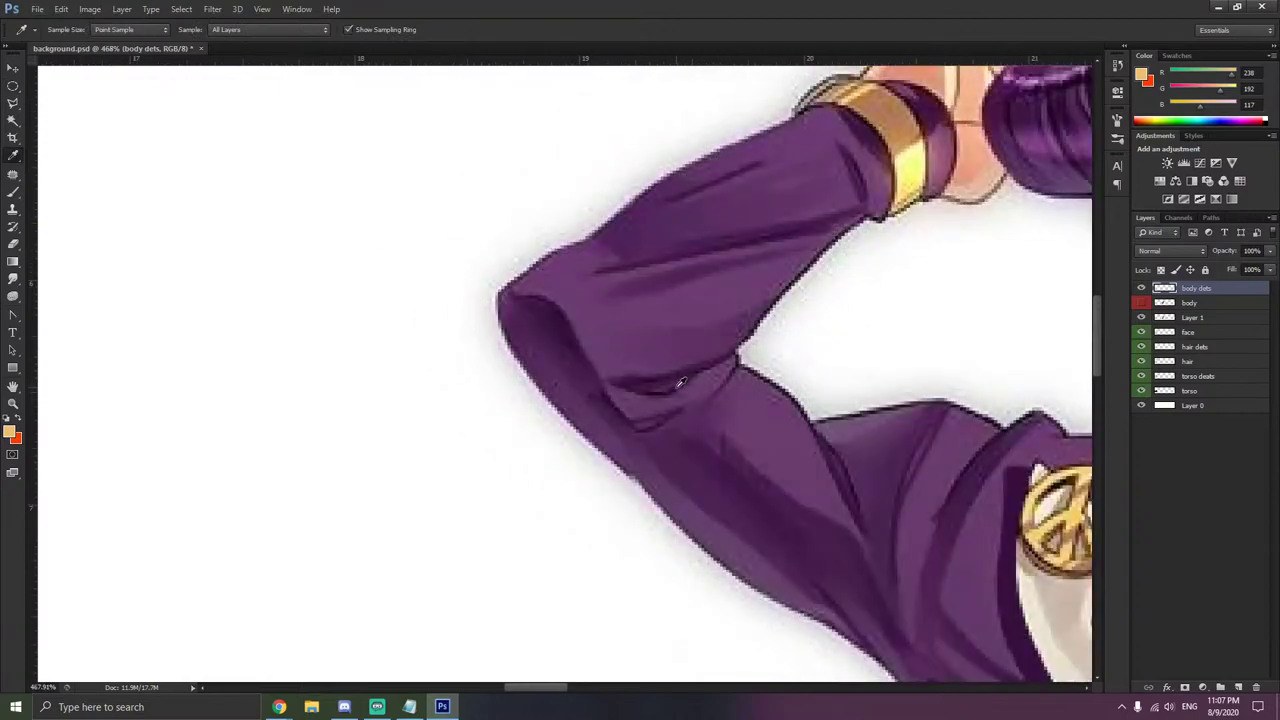
left_click(680, 382)
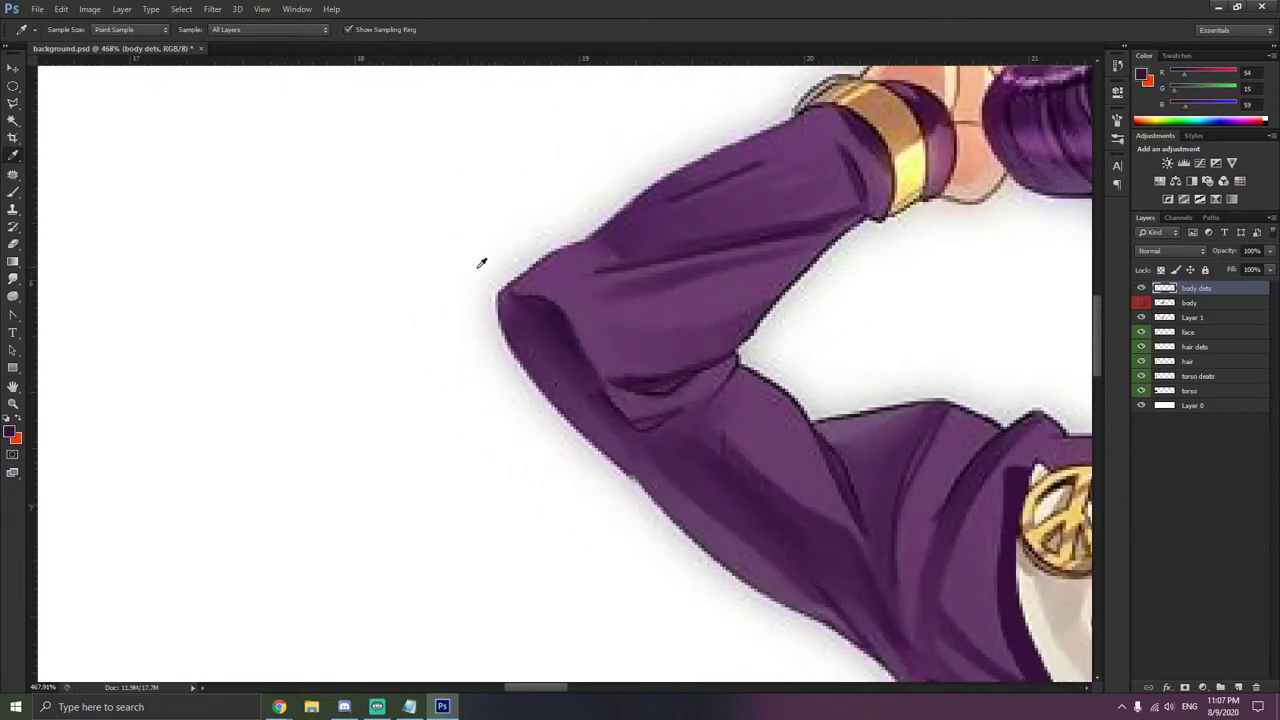
left_click(538, 293)
- Trace the dark crescent shadow inside the left-hand sleeve's elbow as a closed path with the Pen tool
right_click(13, 314)
left_click(60, 314)
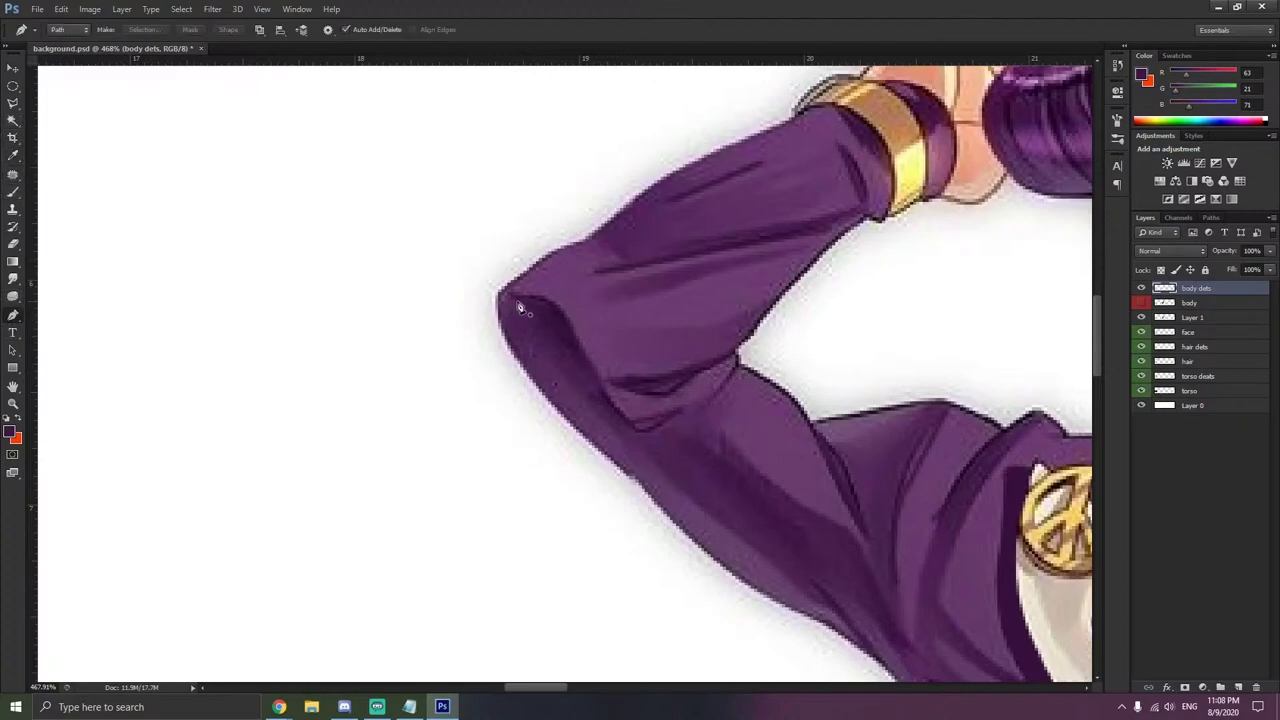
left_click(508, 293)
left_click(551, 301)
left_click(598, 373)
left_click(624, 430)
left_click(576, 386)
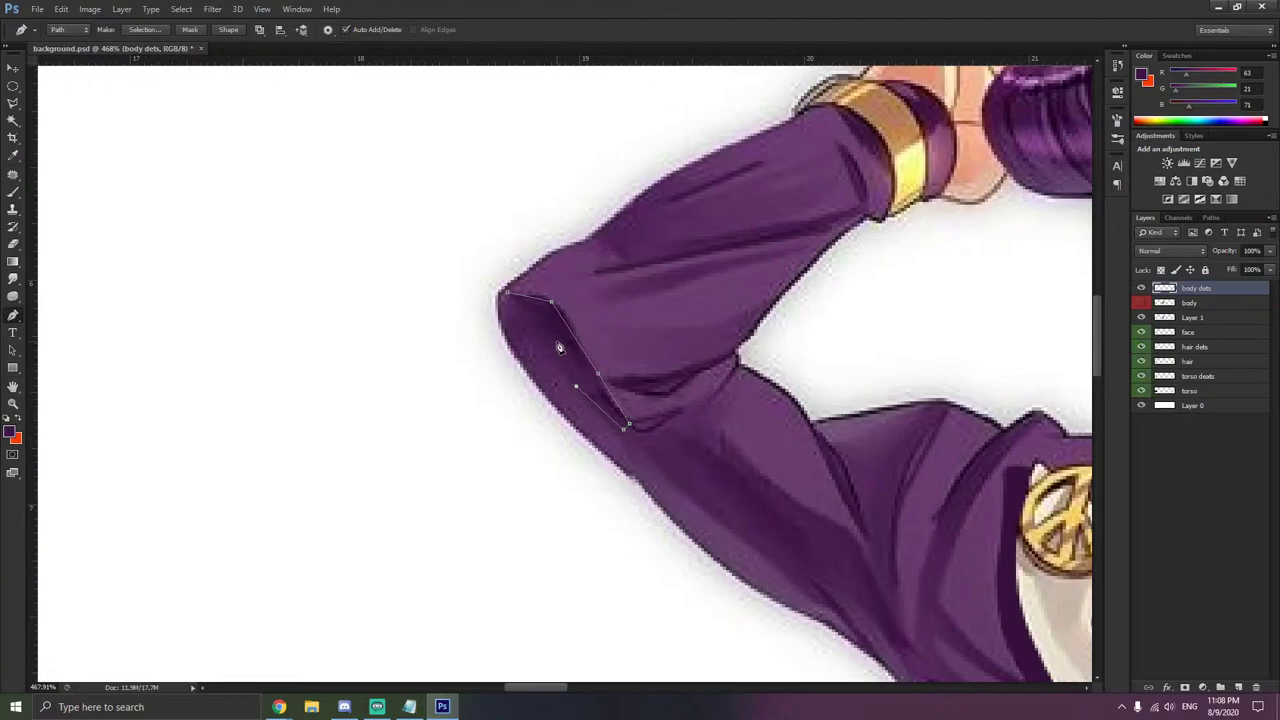
left_click(553, 339)
left_click(508, 297)
- Curve the elbow shadow path's anchor points with the Convert Point tool to follow the crescent's edges
right_click(13, 315)
left_click(74, 367)
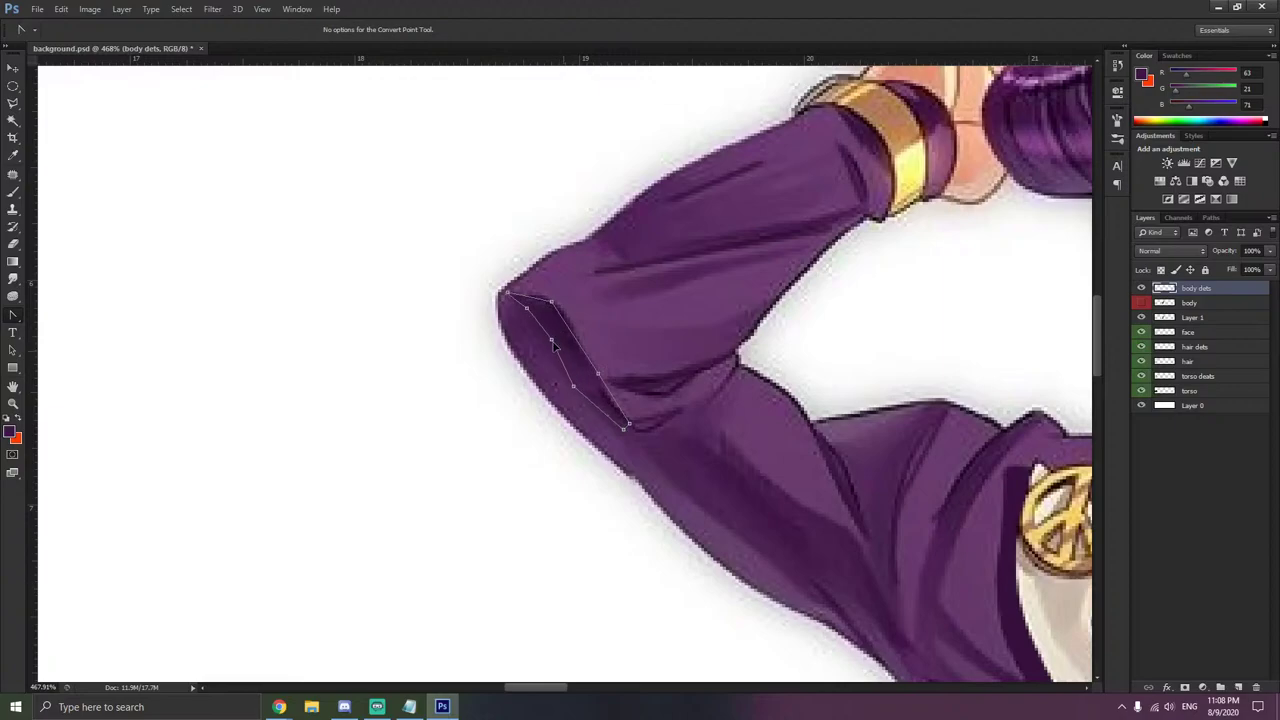
left_click_drag(554, 342, 543, 319)
left_click_drag(573, 384, 571, 377)
left_click_drag(627, 425, 634, 429)
left_click_drag(594, 369, 611, 399)
left_click_drag(551, 302, 569, 318)
left_click(585, 322)
- Fill the elbow shadow path on body dets with dark purple (RGB 54, 18, 59) at 100% opacity in Normal mode
right_click(564, 332)
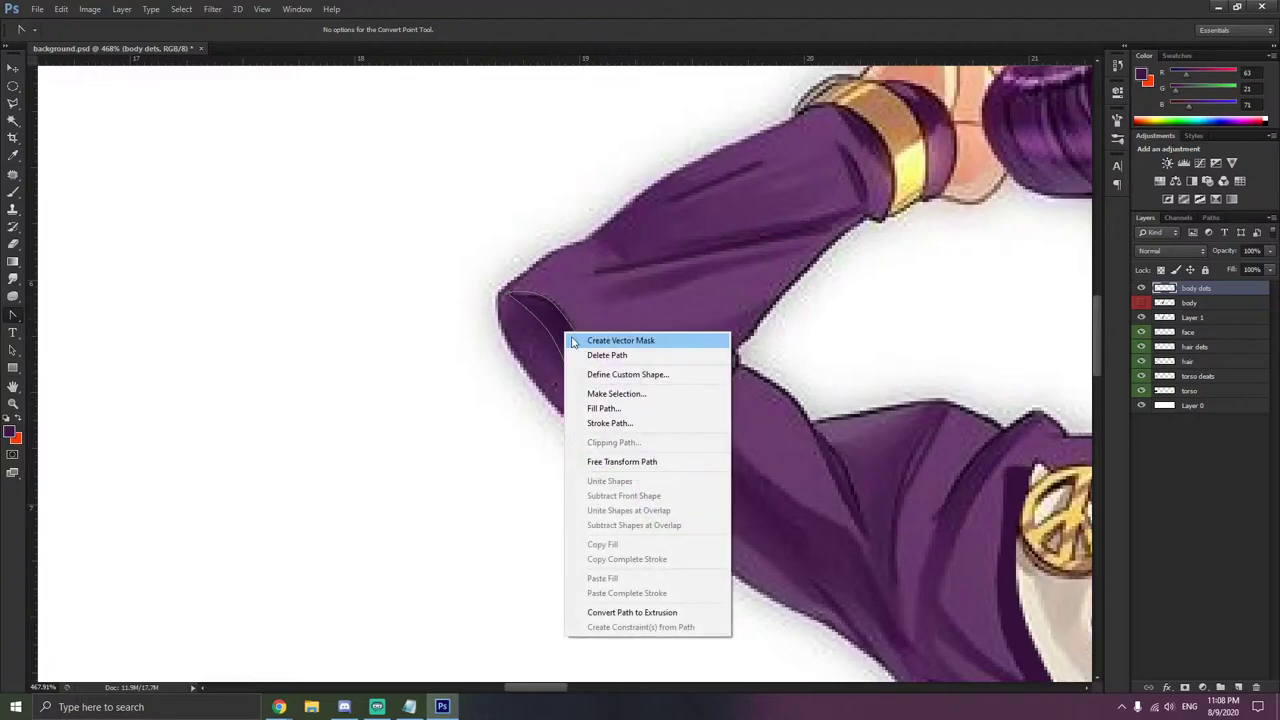
left_click(600, 408)
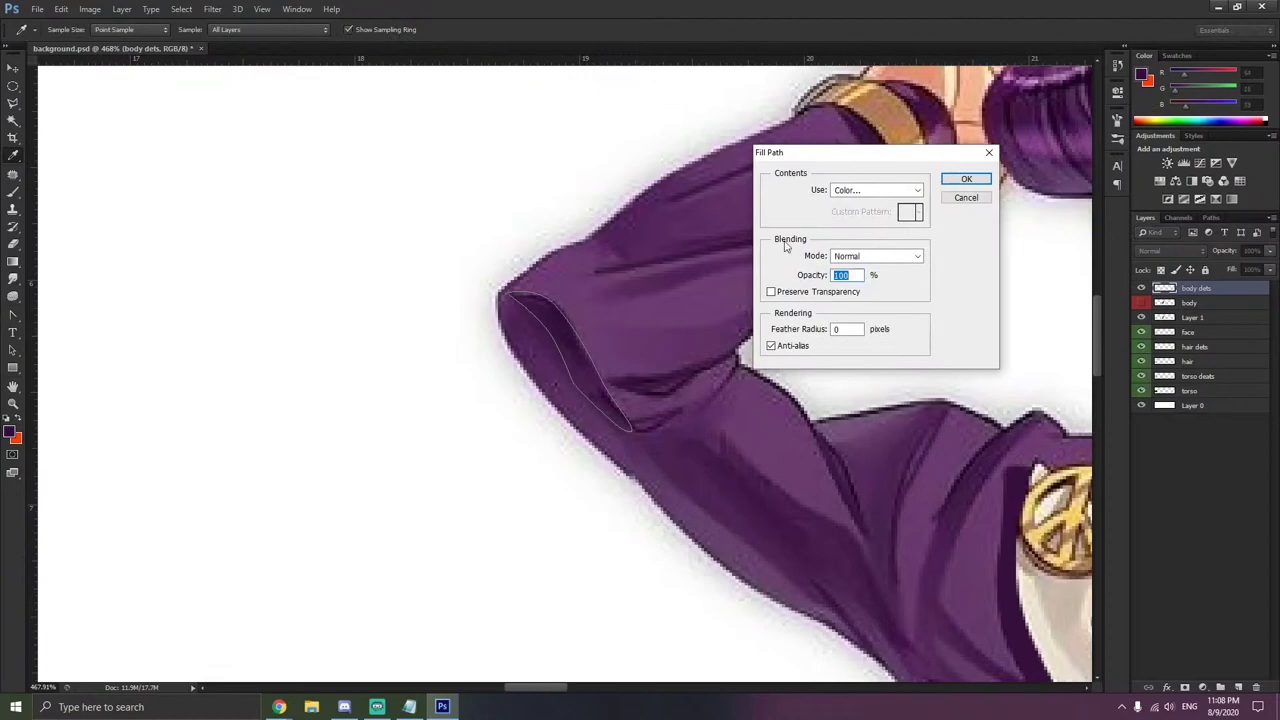
key("Return")
right_click(572, 356)
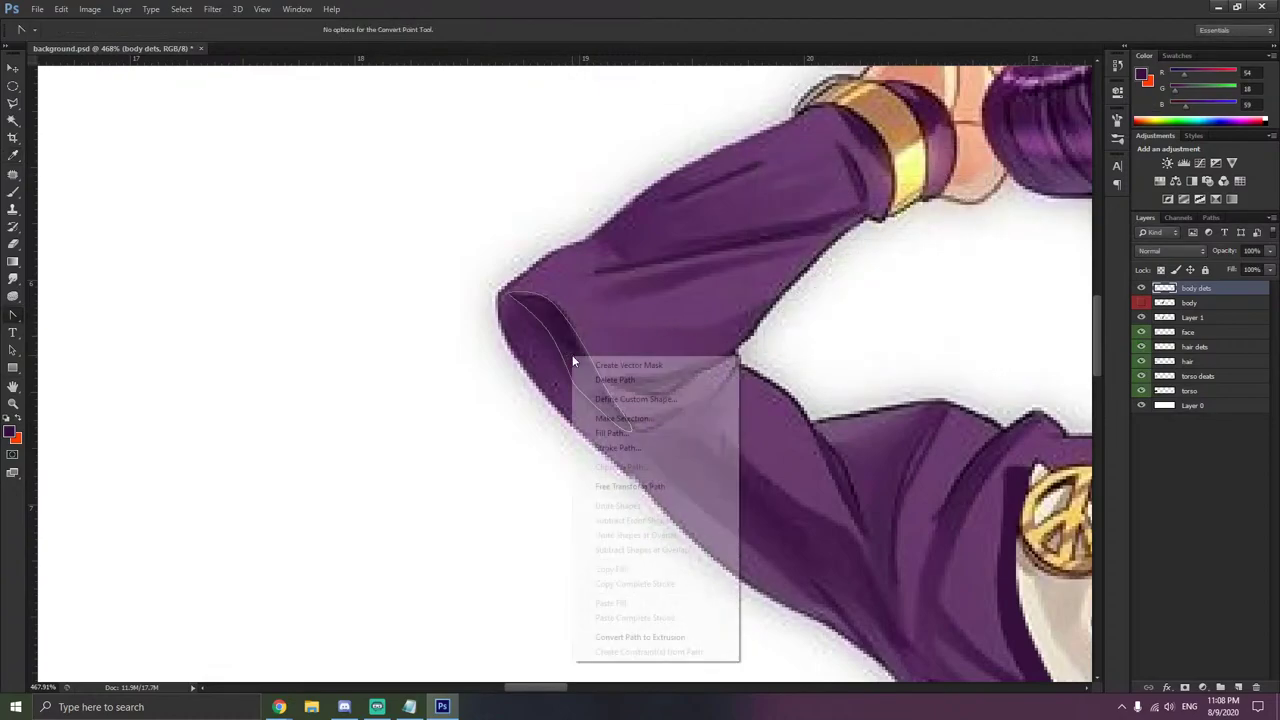
left_click(608, 431)
left_click(857, 190)
left_click(857, 195)
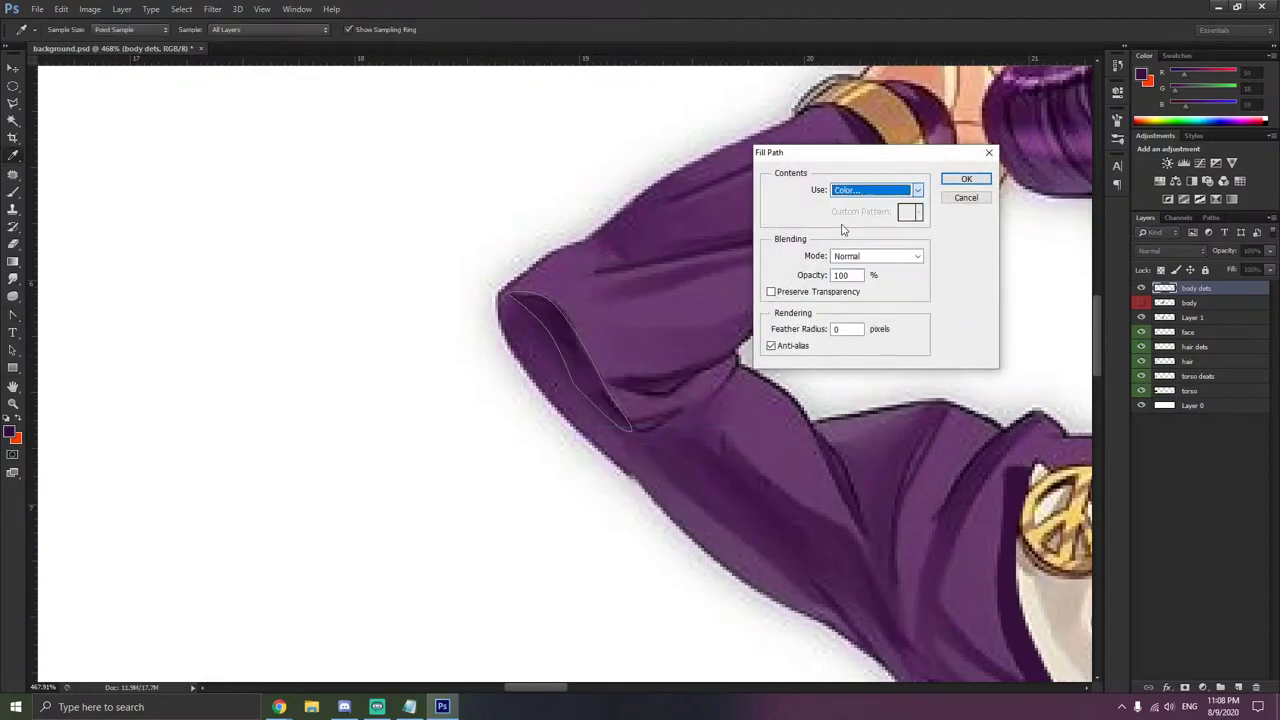
left_click(575, 338)
left_click(1072, 97)
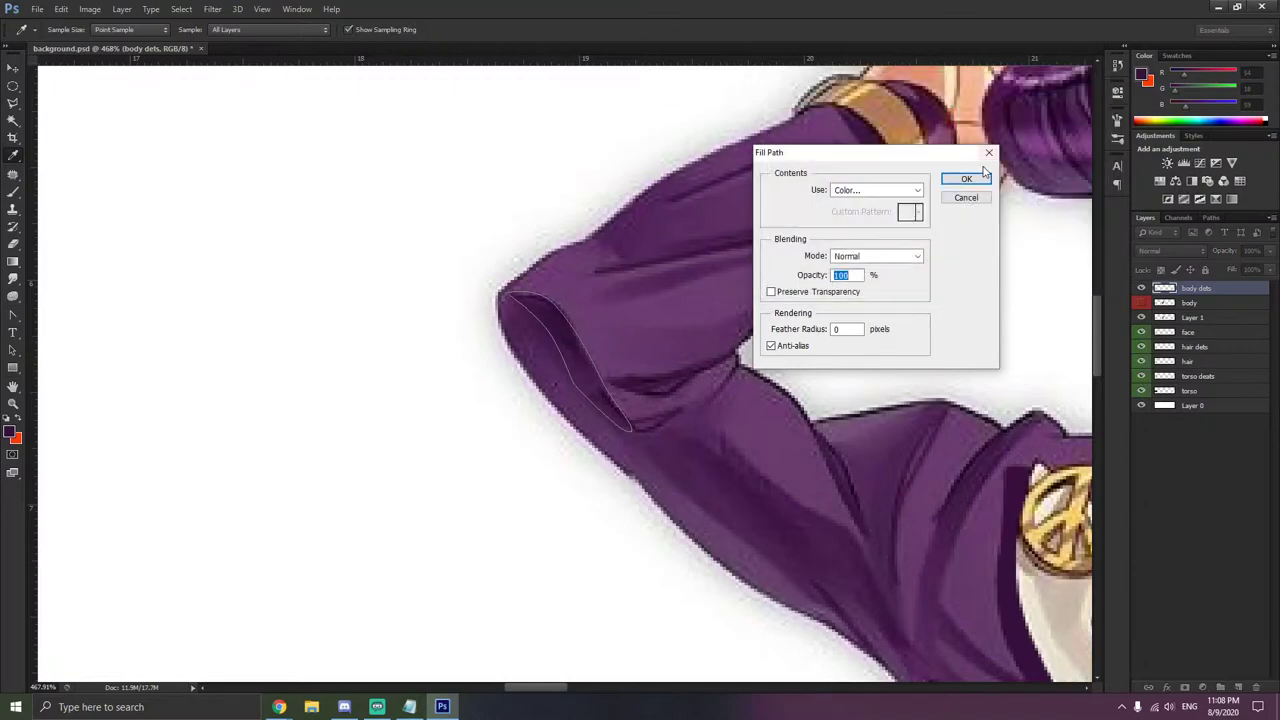
left_click(966, 177)
scroll(735, 298, "down", 2)
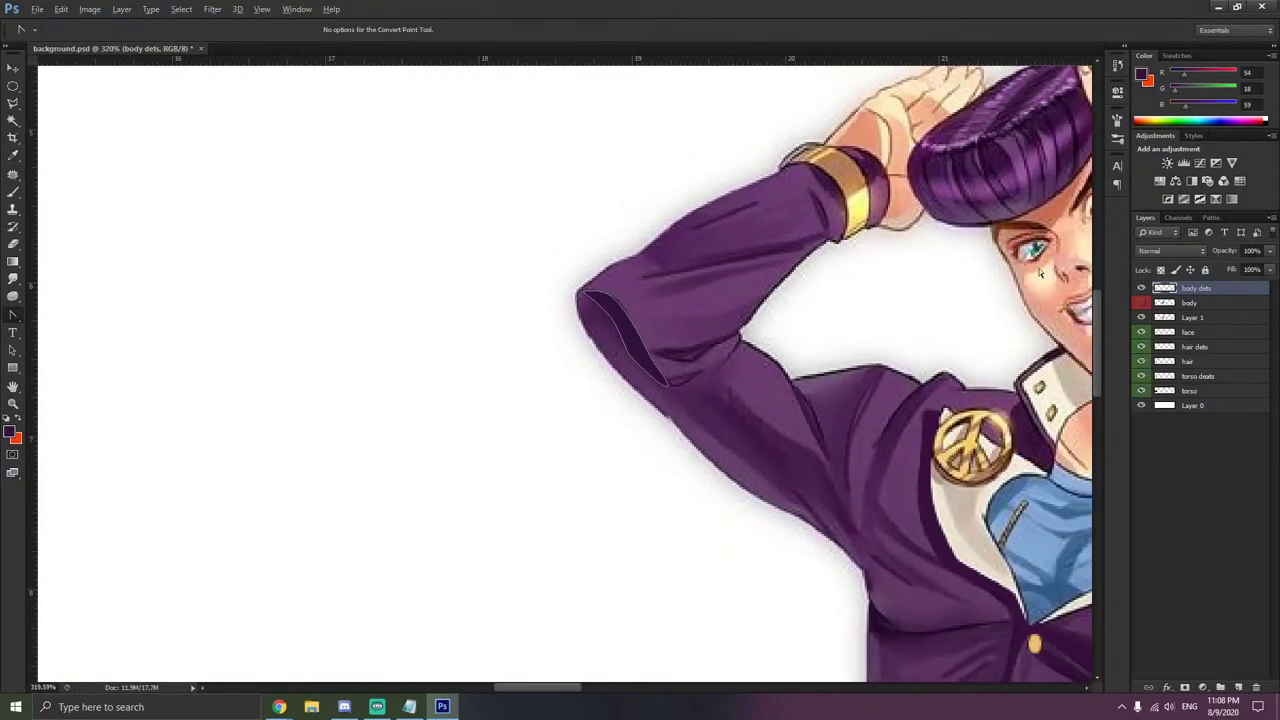
- Show the body layer to check the elbow shadow against the flat jacket and delete its path
left_click(1142, 304)
left_click(1142, 304)
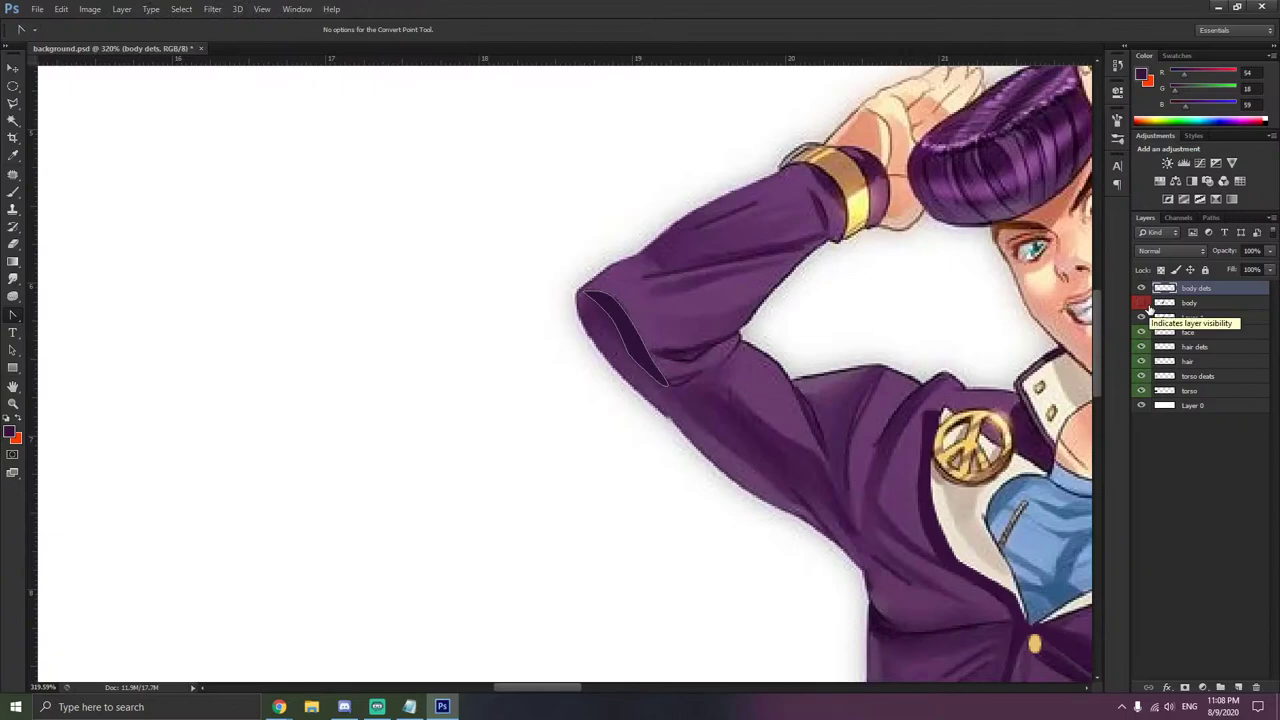
left_click(1143, 305)
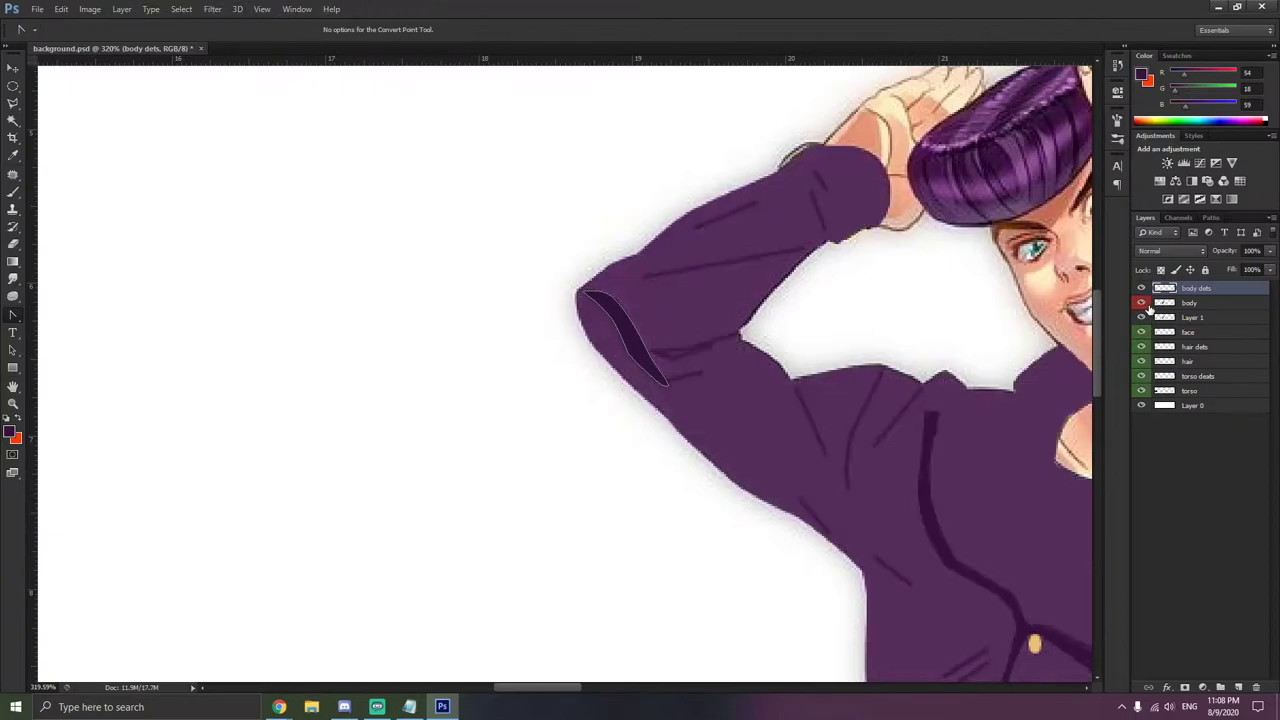
right_click(283, 260)
left_click(340, 277)
scroll(452, 323, "down", 1)
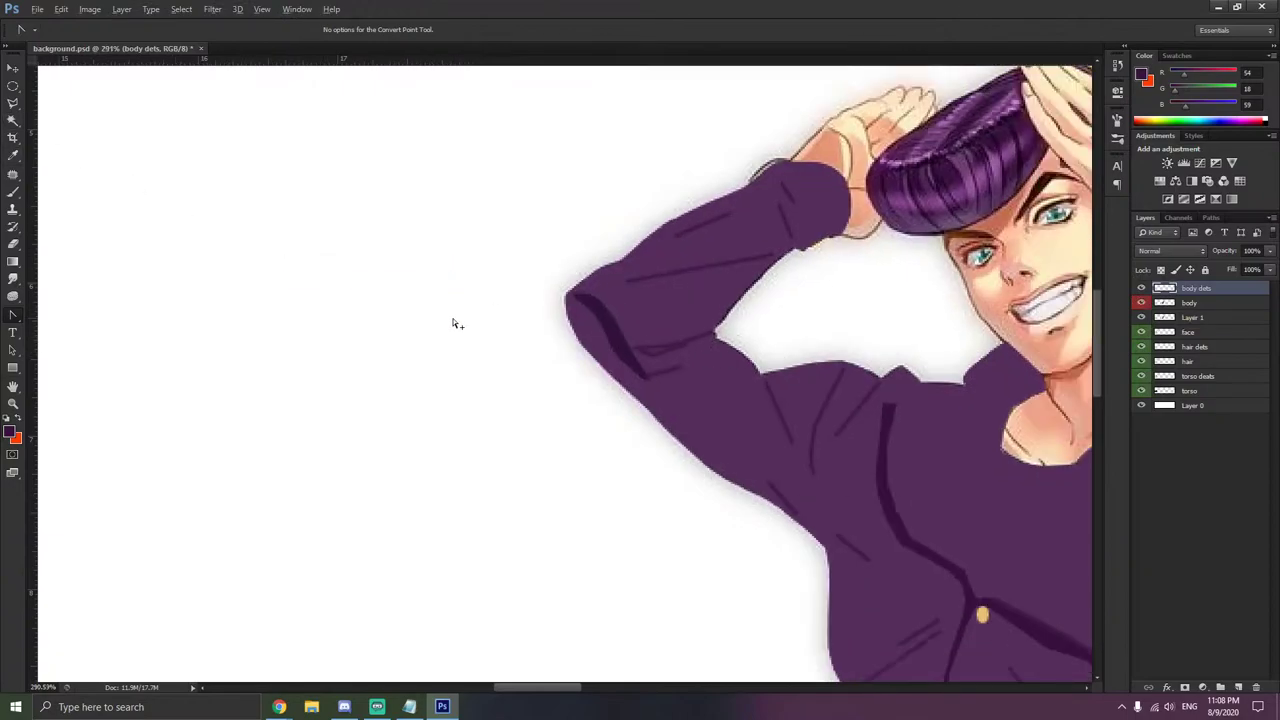
- Hide the body layer and sample a mid purple (RGB 78, 34, 85) from the left-hand forearm's fold as the foreground colour
left_click(1142, 303)
scroll(703, 291, "up", 3)
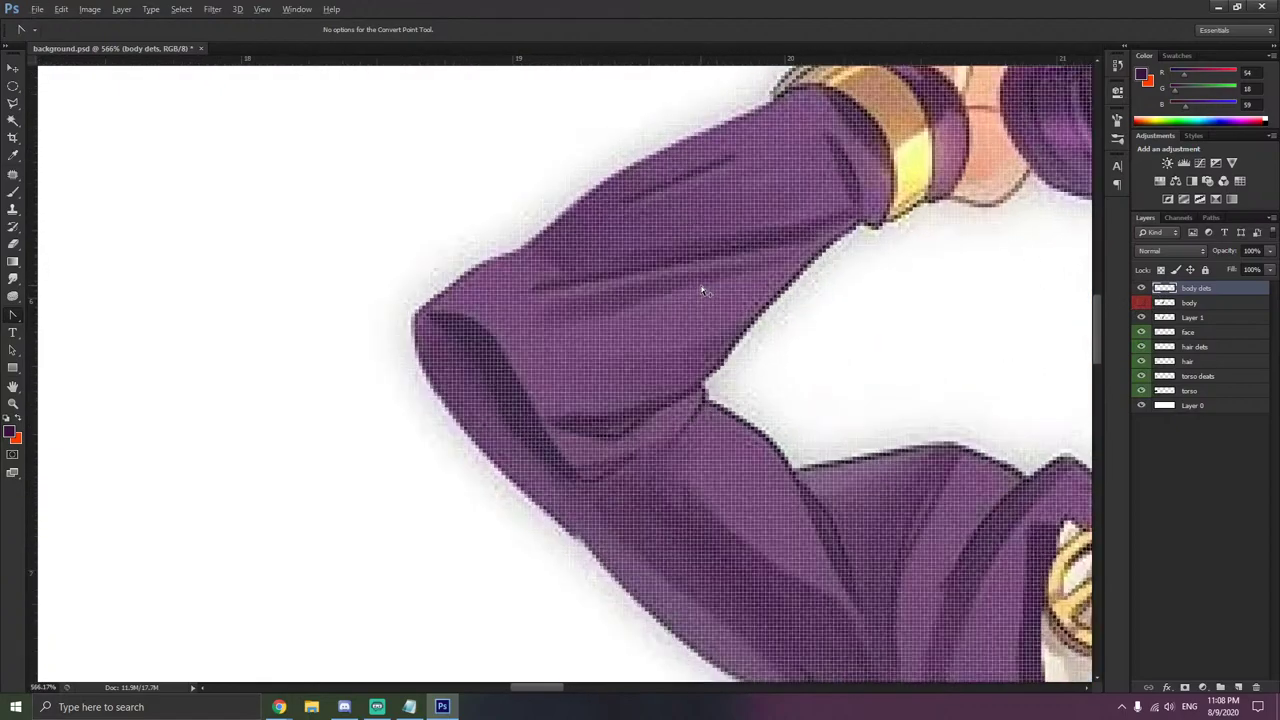
scroll(703, 291, "down", 1)
left_click(13, 153)
left_click(636, 293)
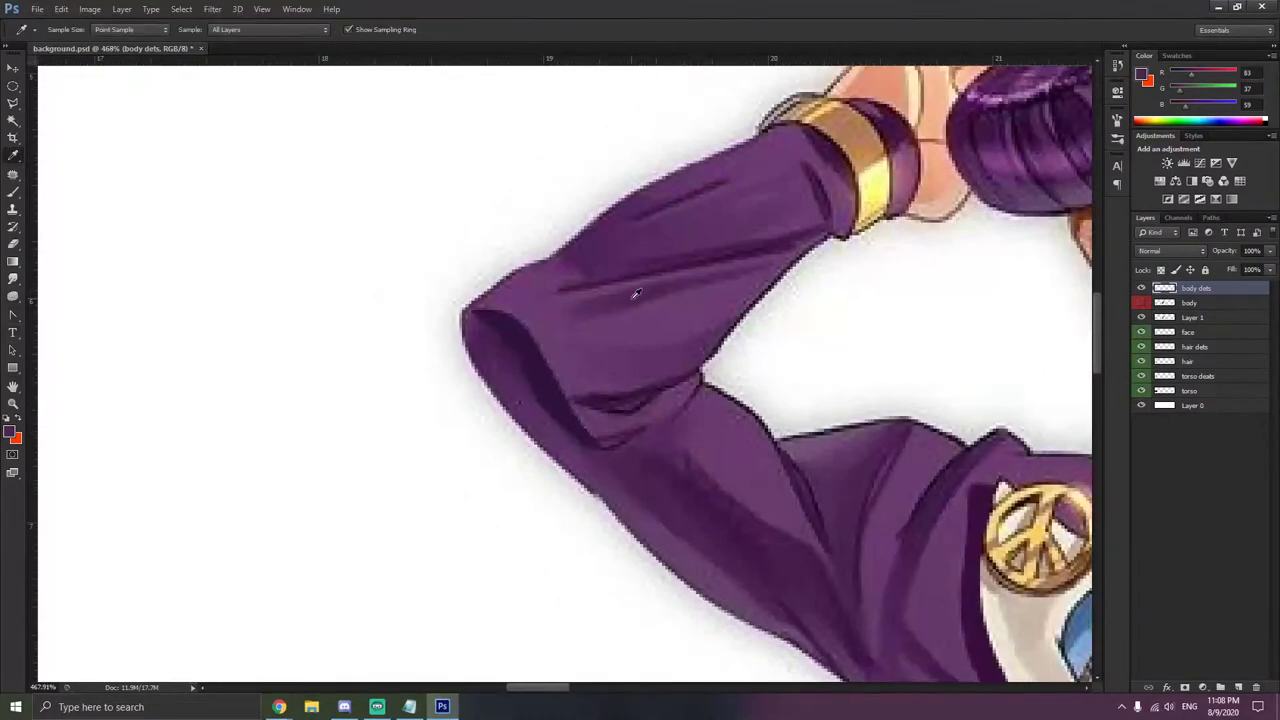
left_click(636, 293)
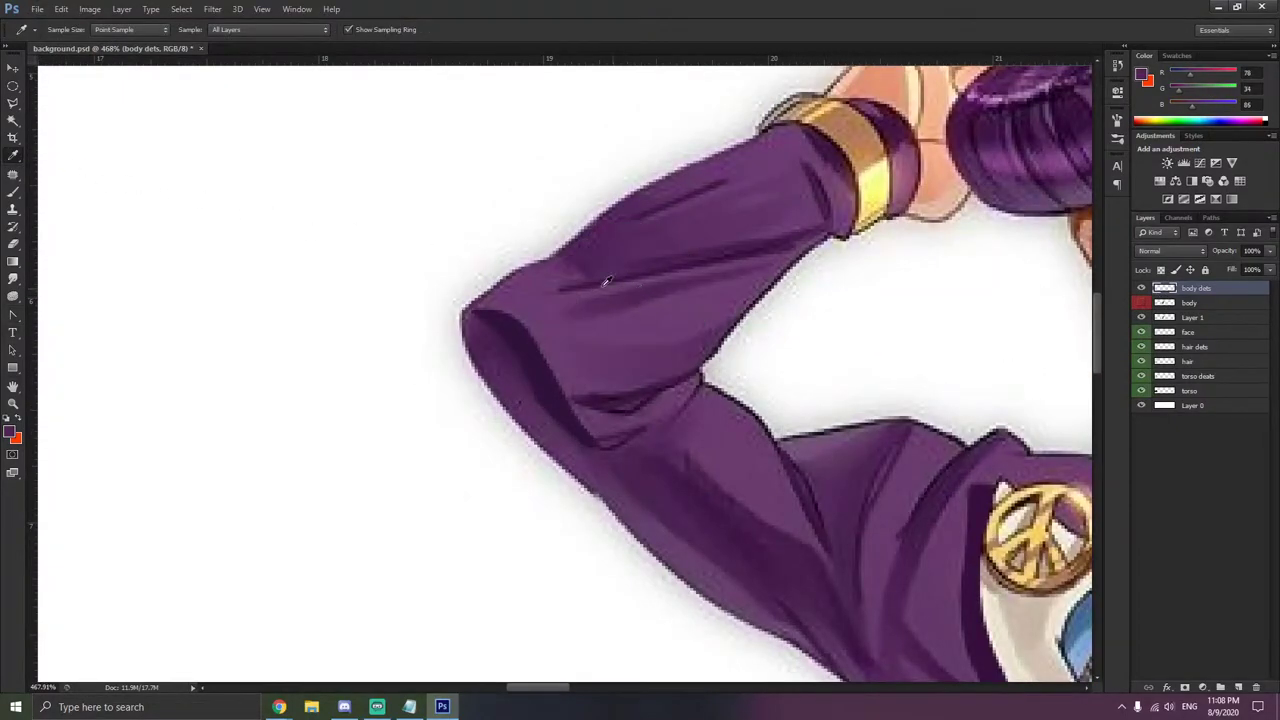
- Brush soft shading along the left-hand forearm's long fold and near the cuff with a 6 px brush at 48% hardness
left_click(13, 192)
right_click(638, 298)
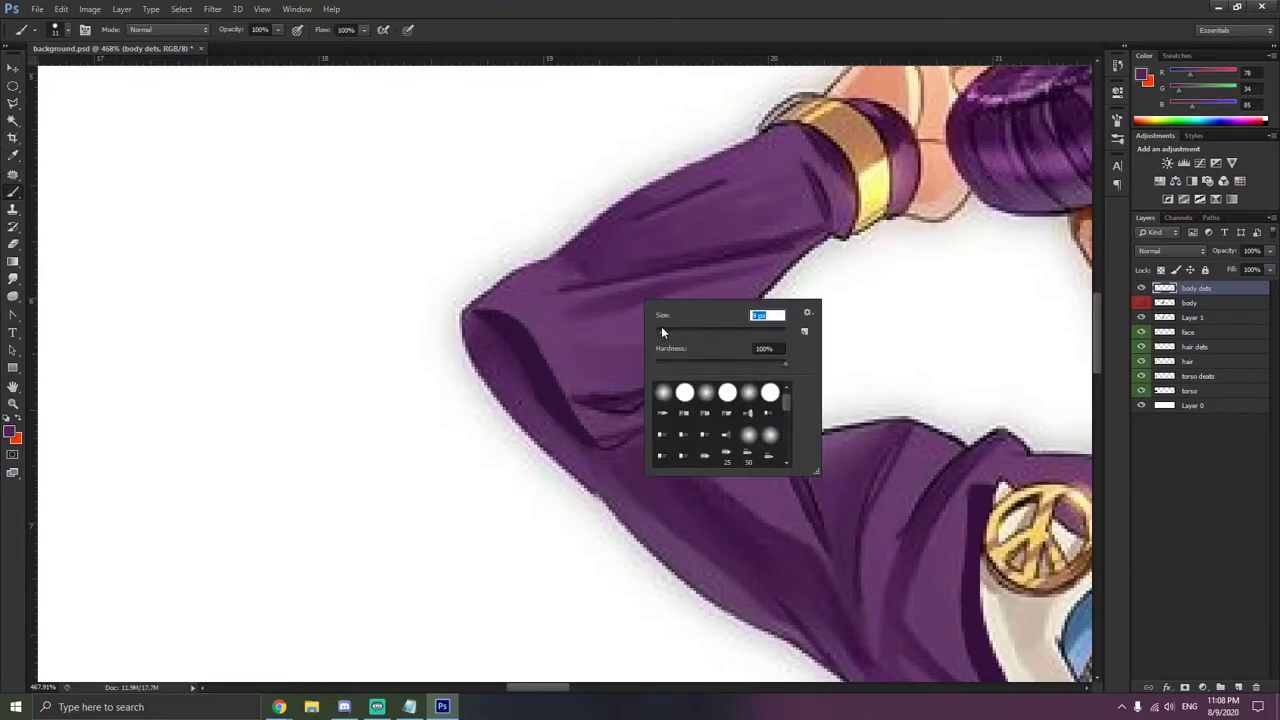
left_click_drag(774, 365, 734, 367)
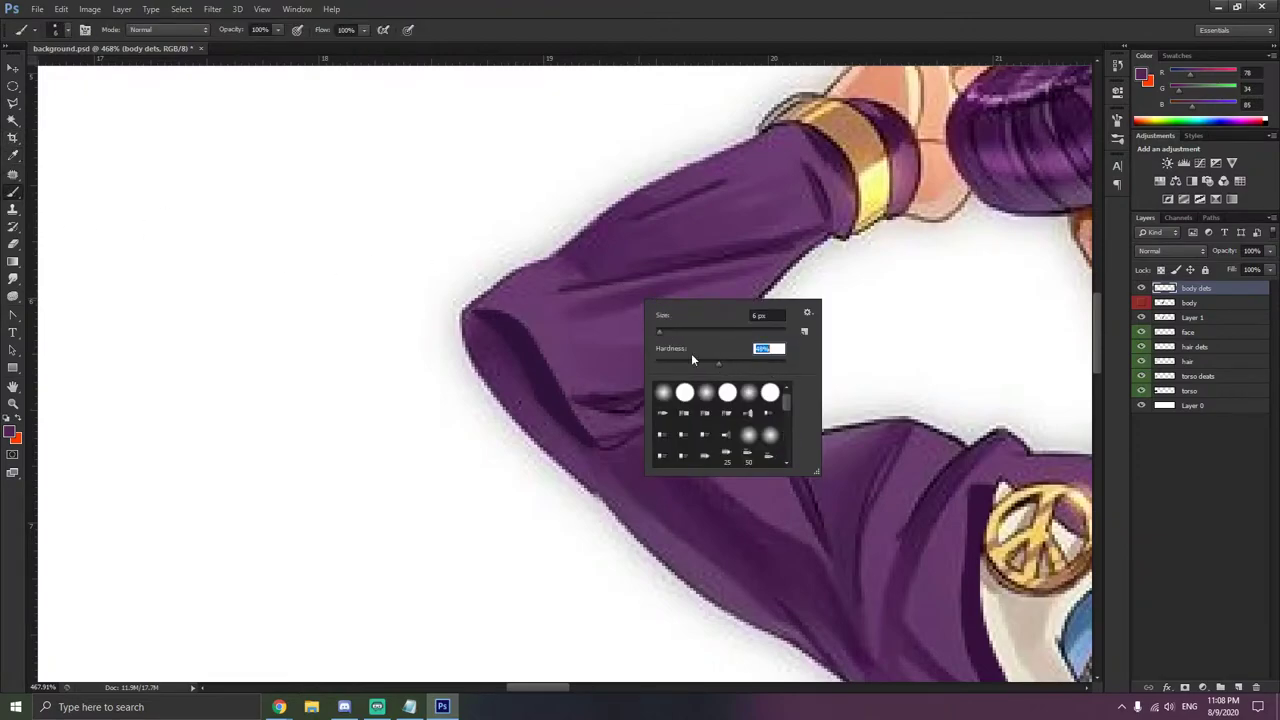
mouse_move(571, 311)
left_mouse_down()
mouse_move(769, 284)
mouse_move(577, 306)
left_mouse_up()
key("ctrl+z")
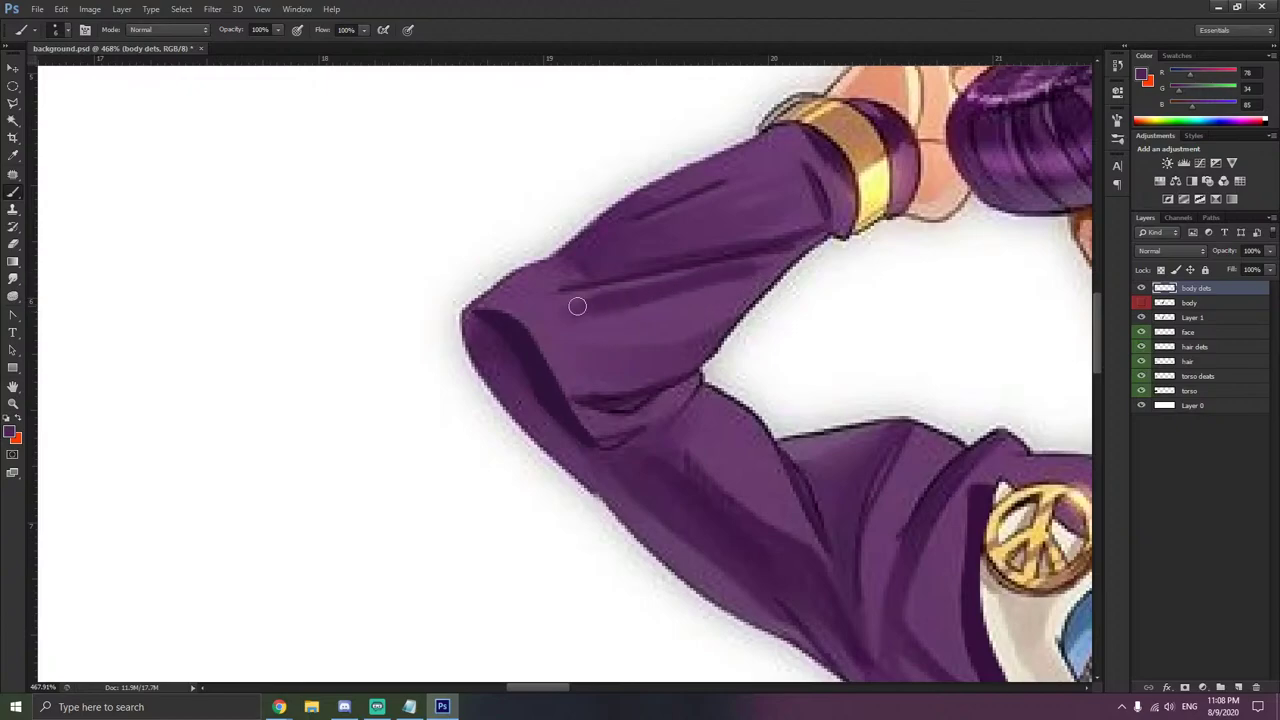
left_click_drag(634, 263, 847, 218)
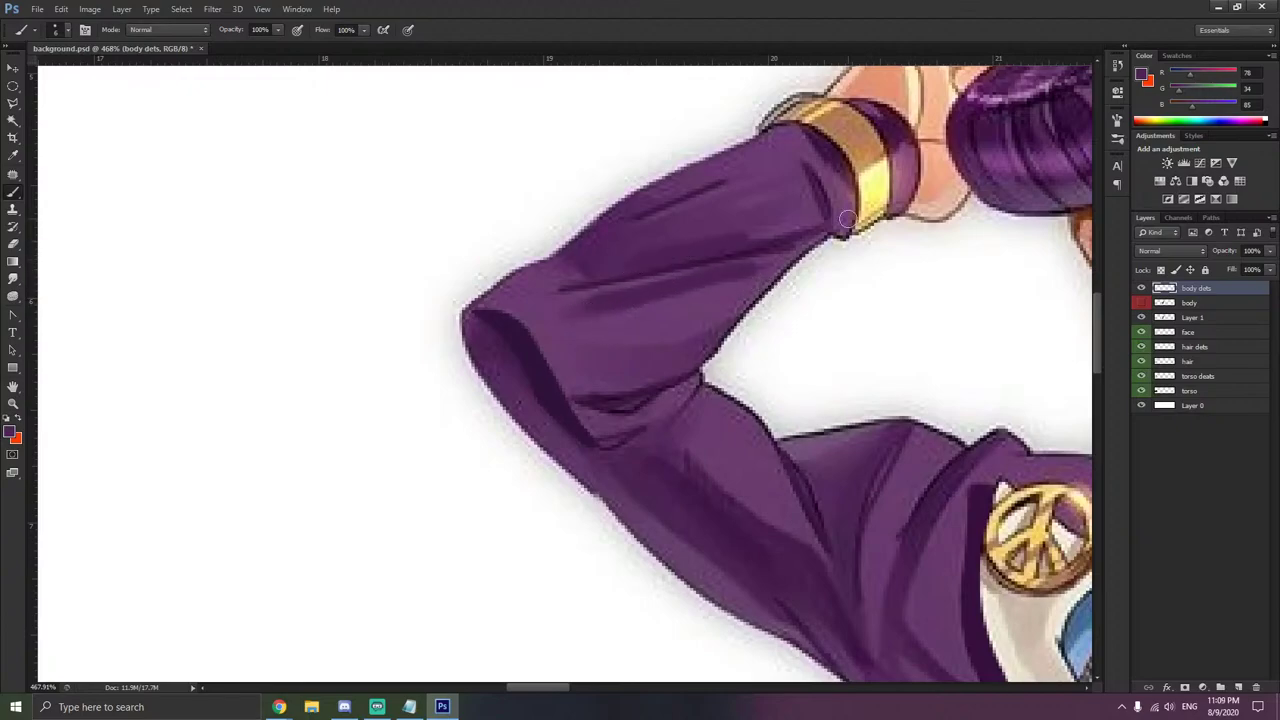
left_click_drag(803, 167, 826, 211)
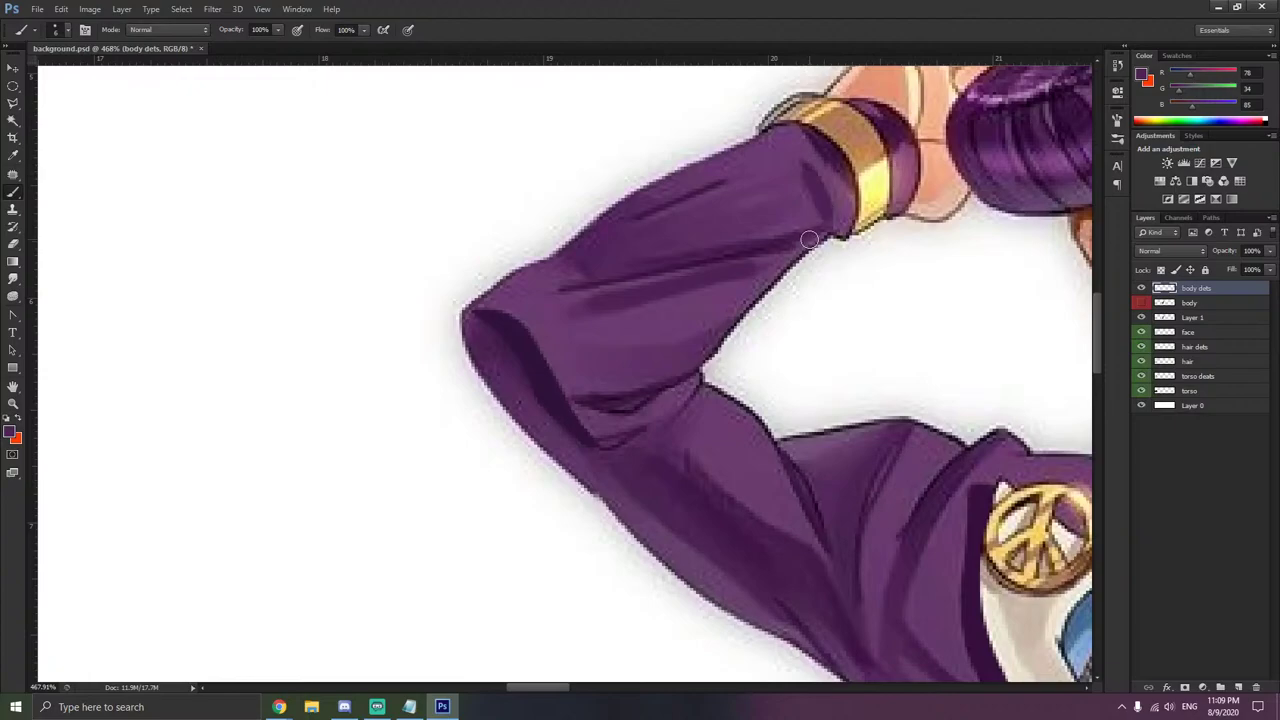
- Try brushing the shadow along the left-hand upper arm on body dets at 85% opacity
scroll(818, 241, "down", 3)
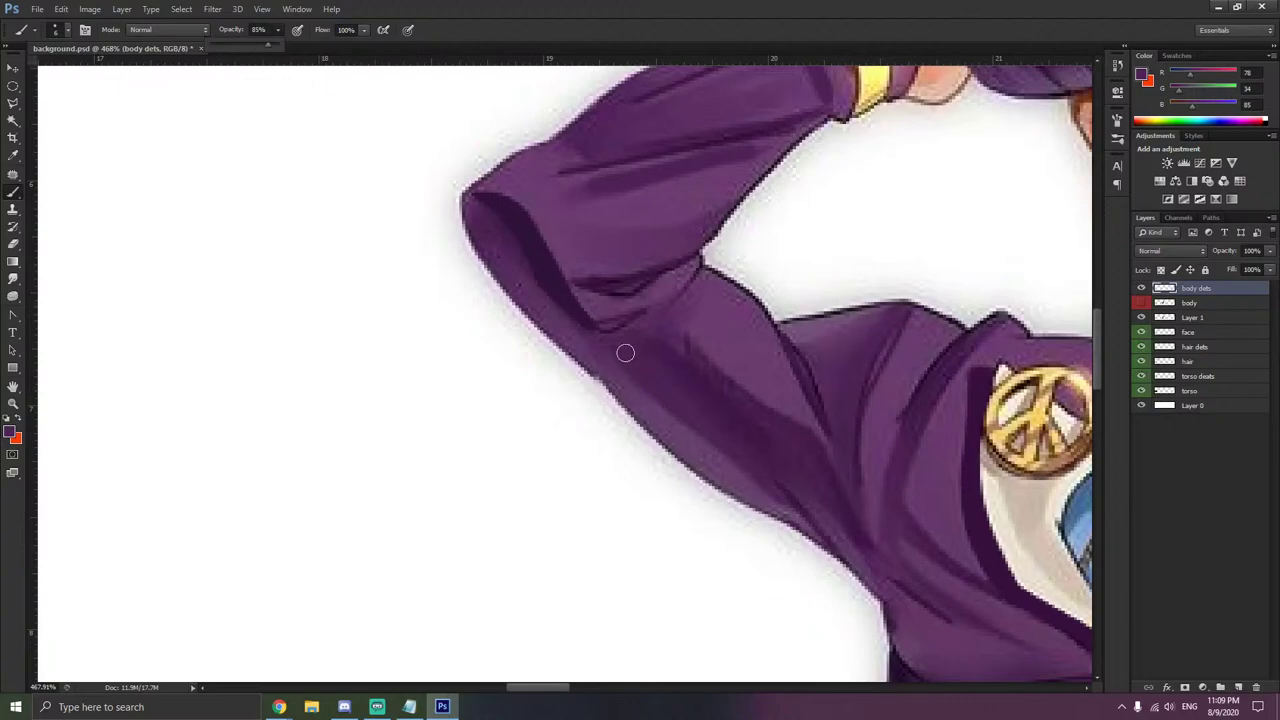
left_click_drag(628, 356, 766, 489)
left_click_drag(650, 342, 745, 436)
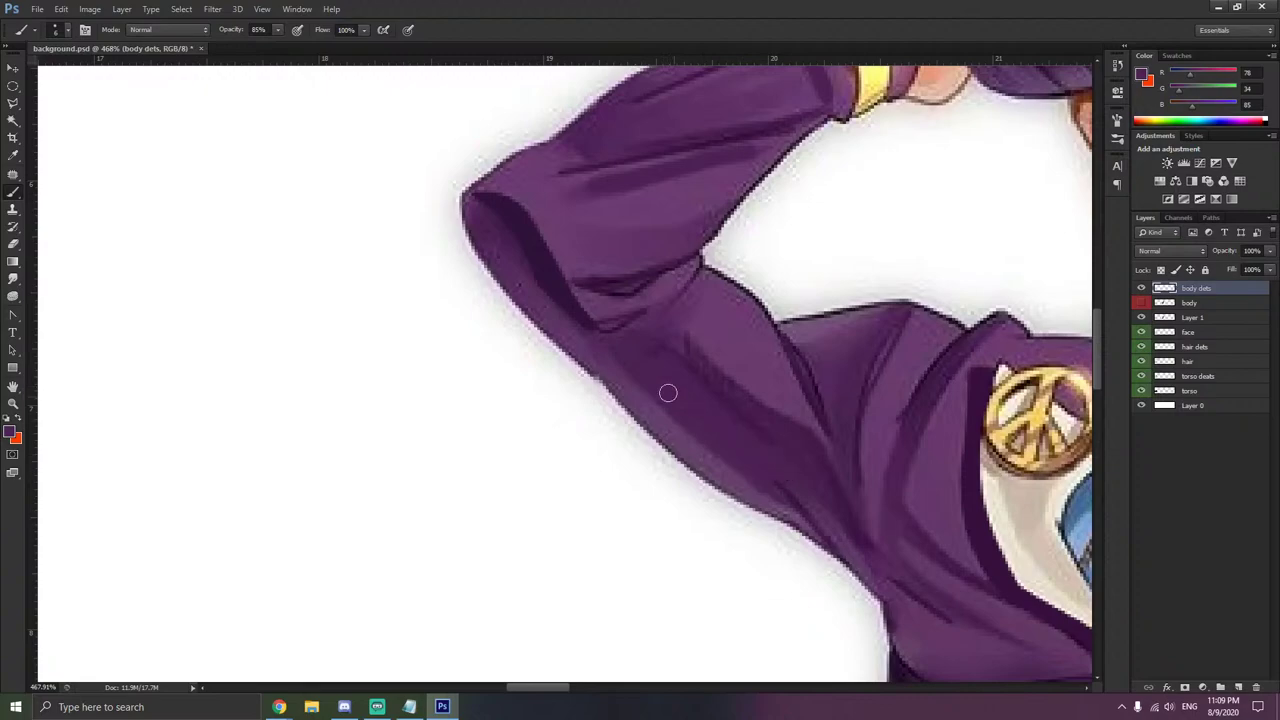
left_click_drag(686, 374, 760, 440)
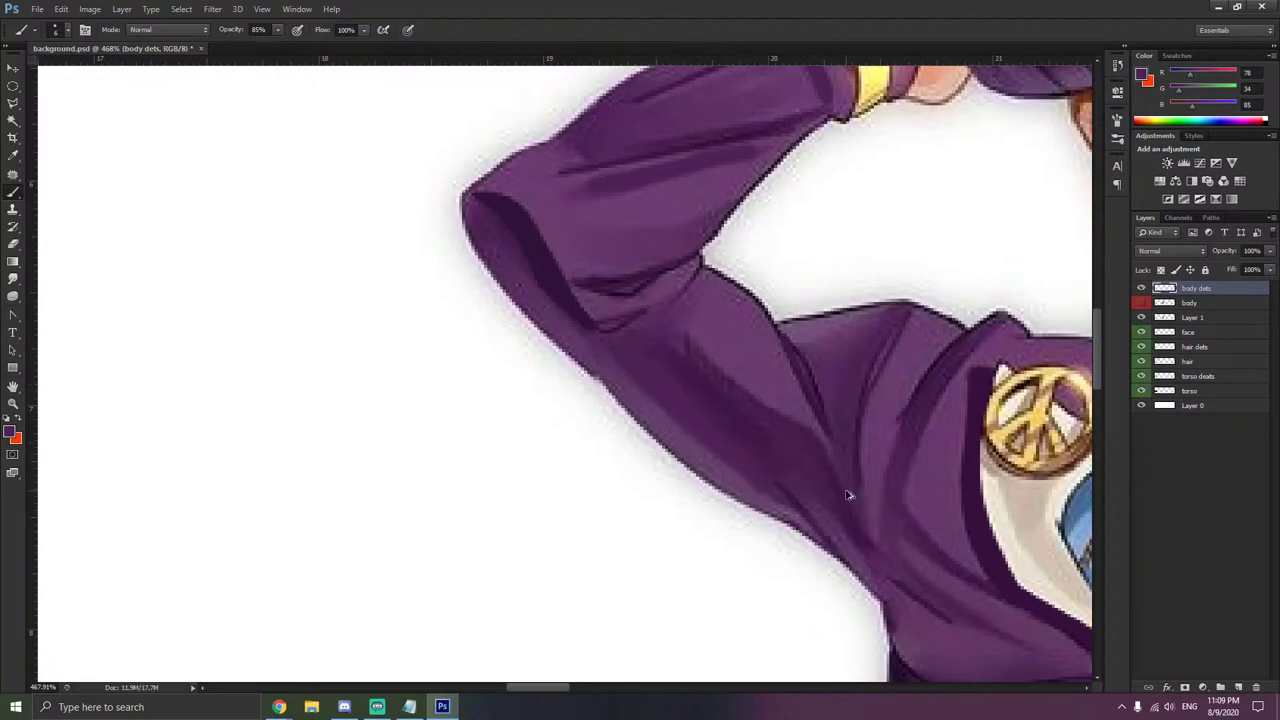
- Toggle the body and body dets layers' visibility to compare the sleeve shading with the flat jacket
left_click(1141, 302)
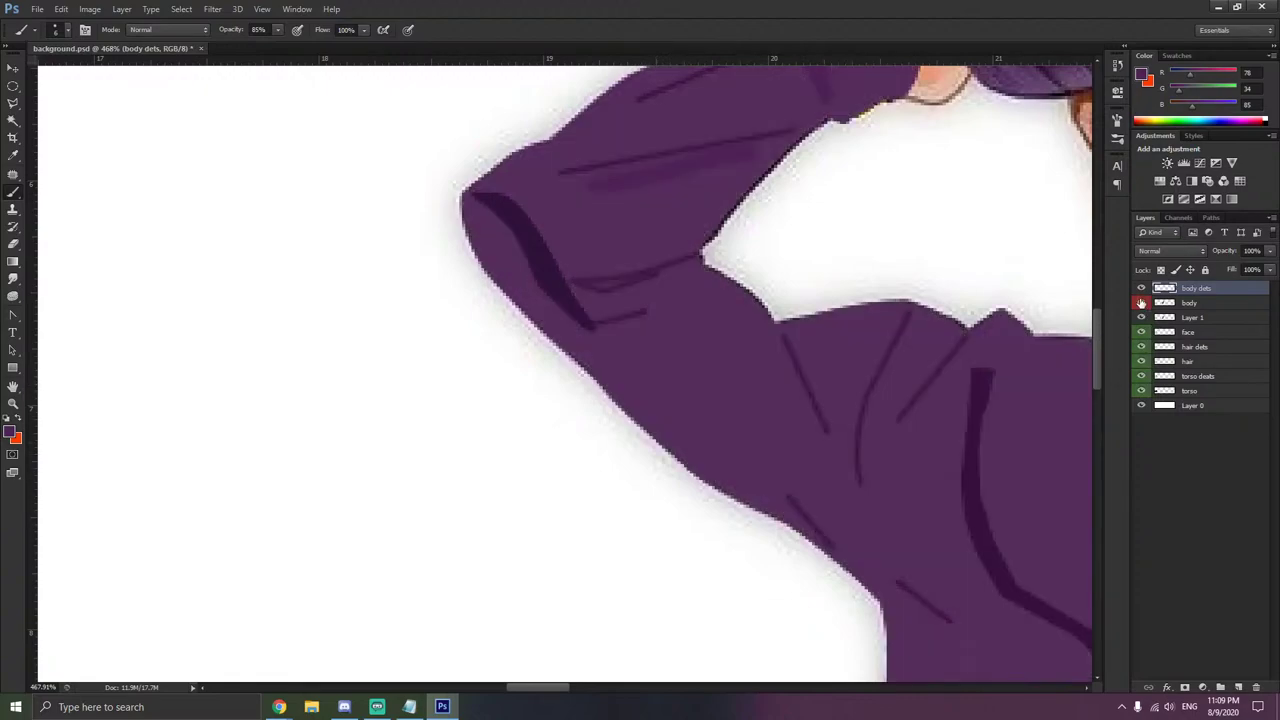
key("ctrl+y")
left_click(1141, 303)
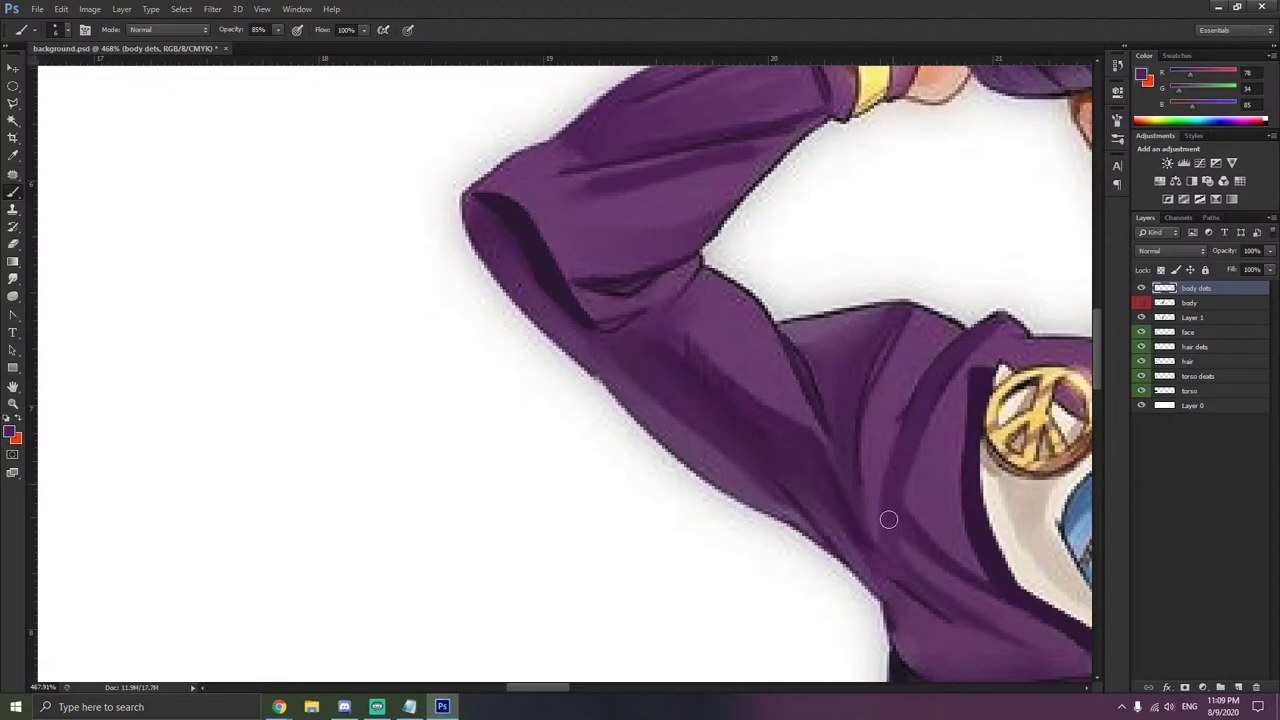
left_click(1142, 290)
left_click(1142, 302)
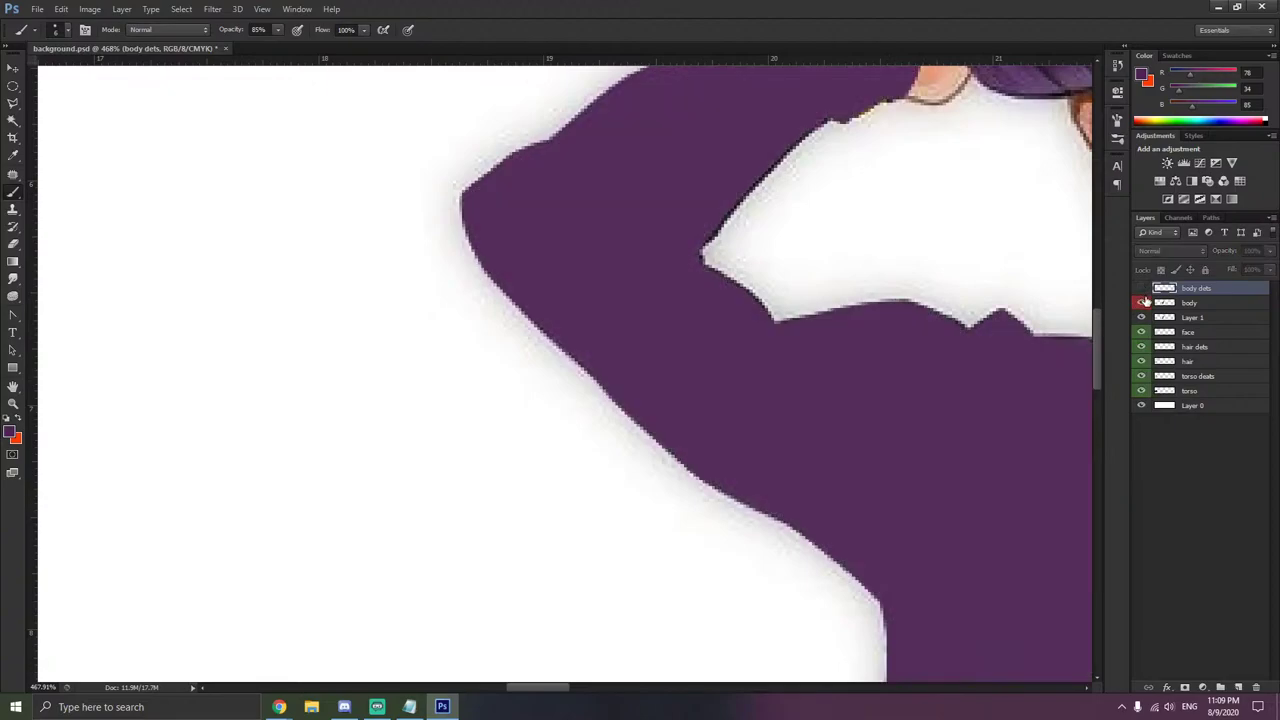
left_click(1144, 303)
left_click(1142, 289)
left_click(1144, 303)
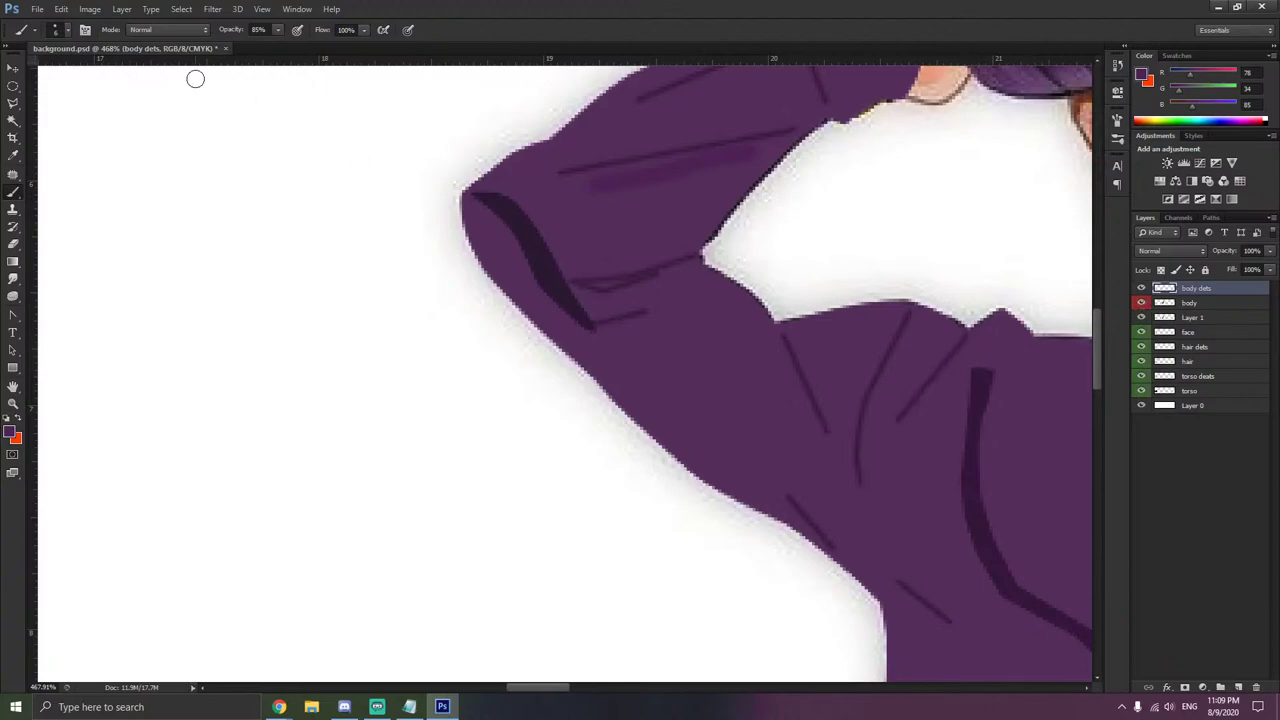
- Set the brush opacity to 100% and paint a shadow stroke along the shoulder fold left of the lapel on body dets
left_click(278, 31)
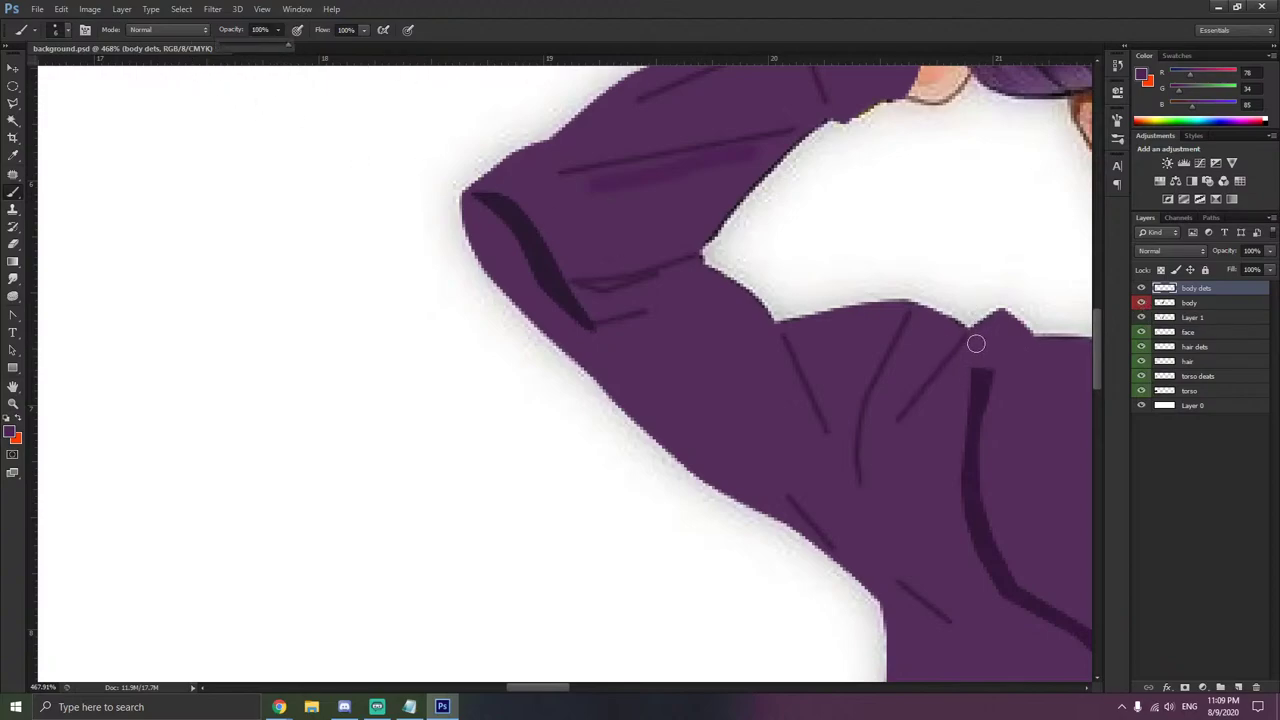
left_click_drag(970, 340, 893, 475)
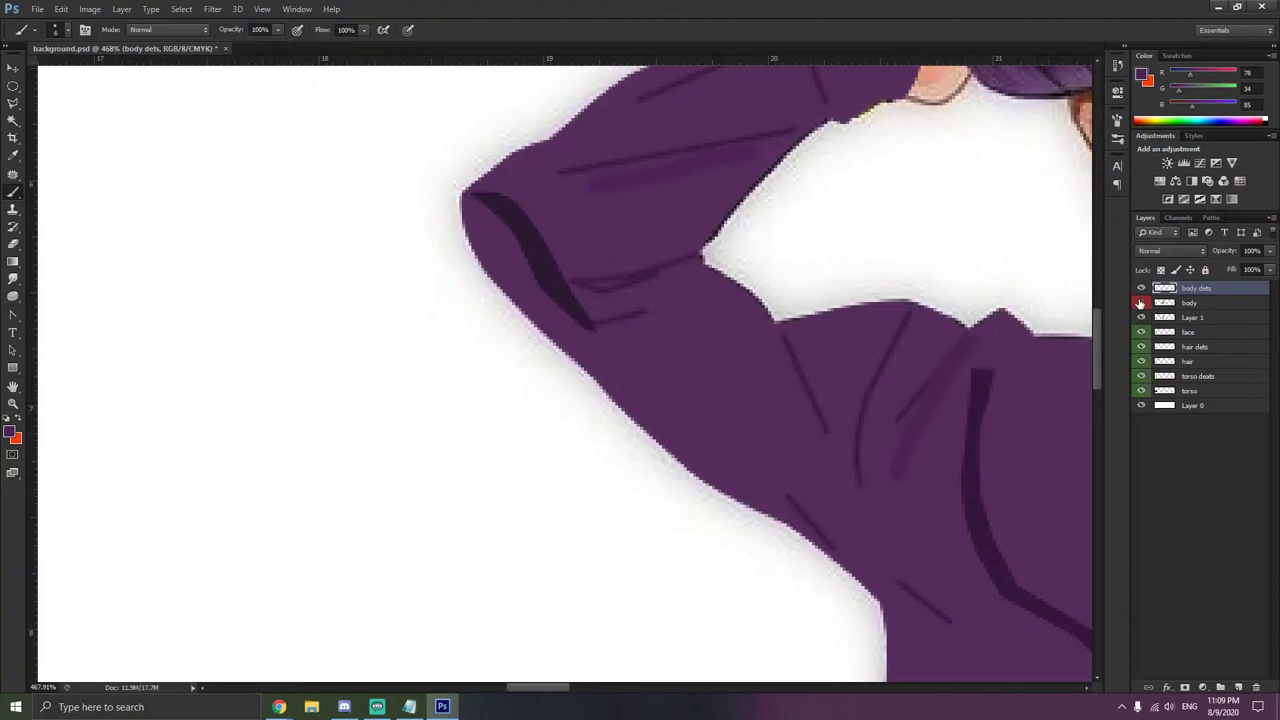
left_click(1140, 303)
left_click(1140, 303)
- Compare the whole flat jacket with the reference figure by toggling the body layer, leaving it hidden
scroll(874, 339, "down", 6)
scroll(888, 341, "right", 1)
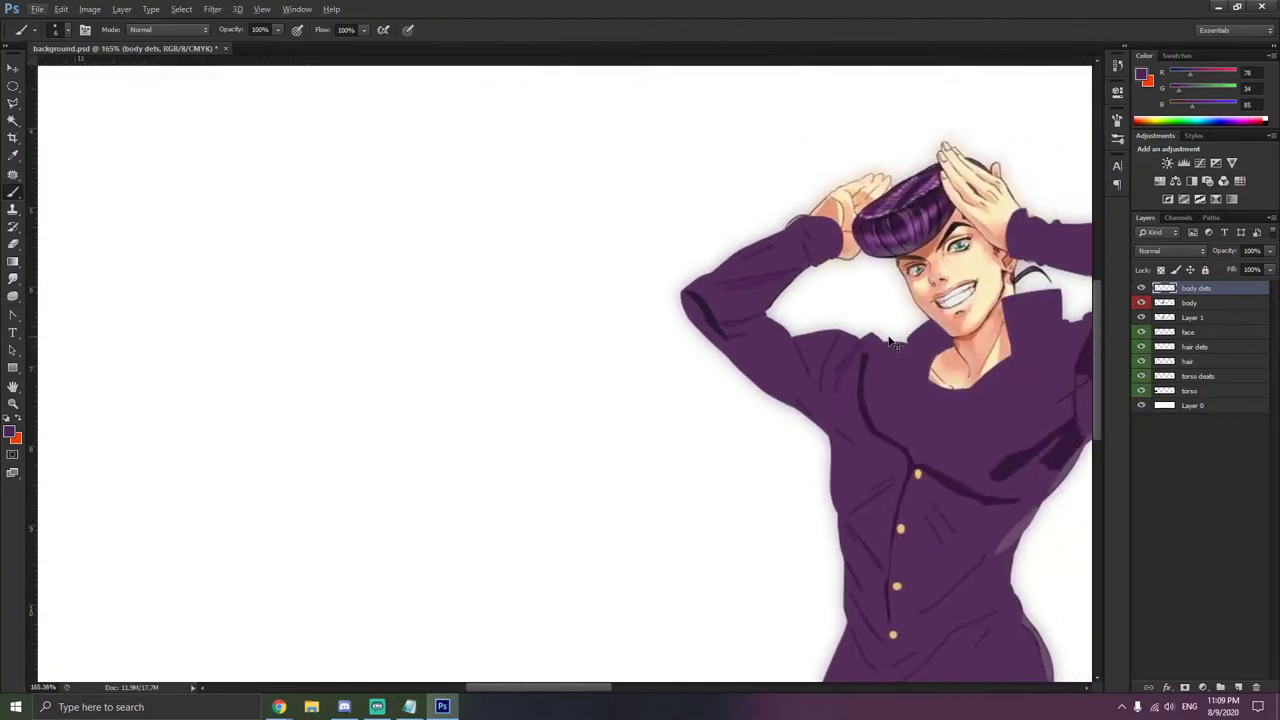
scroll(889, 342, "right", 2)
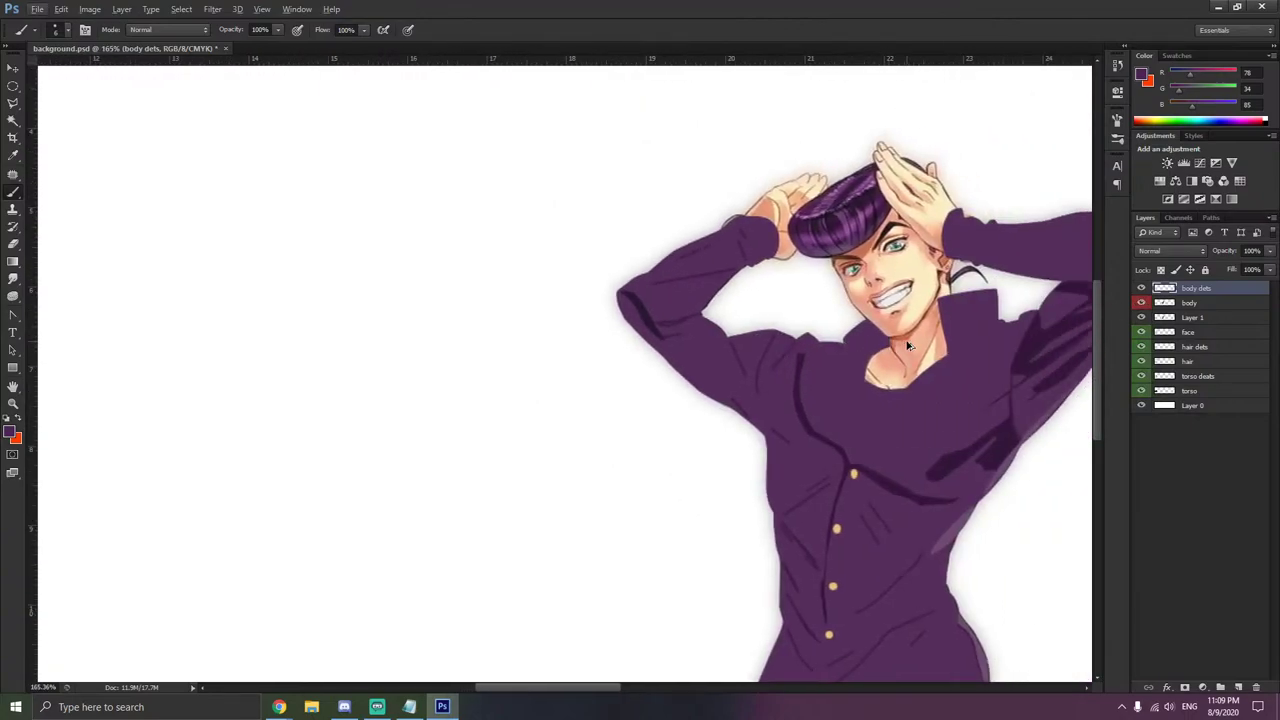
left_click(1142, 303)
left_click(1142, 303)
left_click(1142, 303)
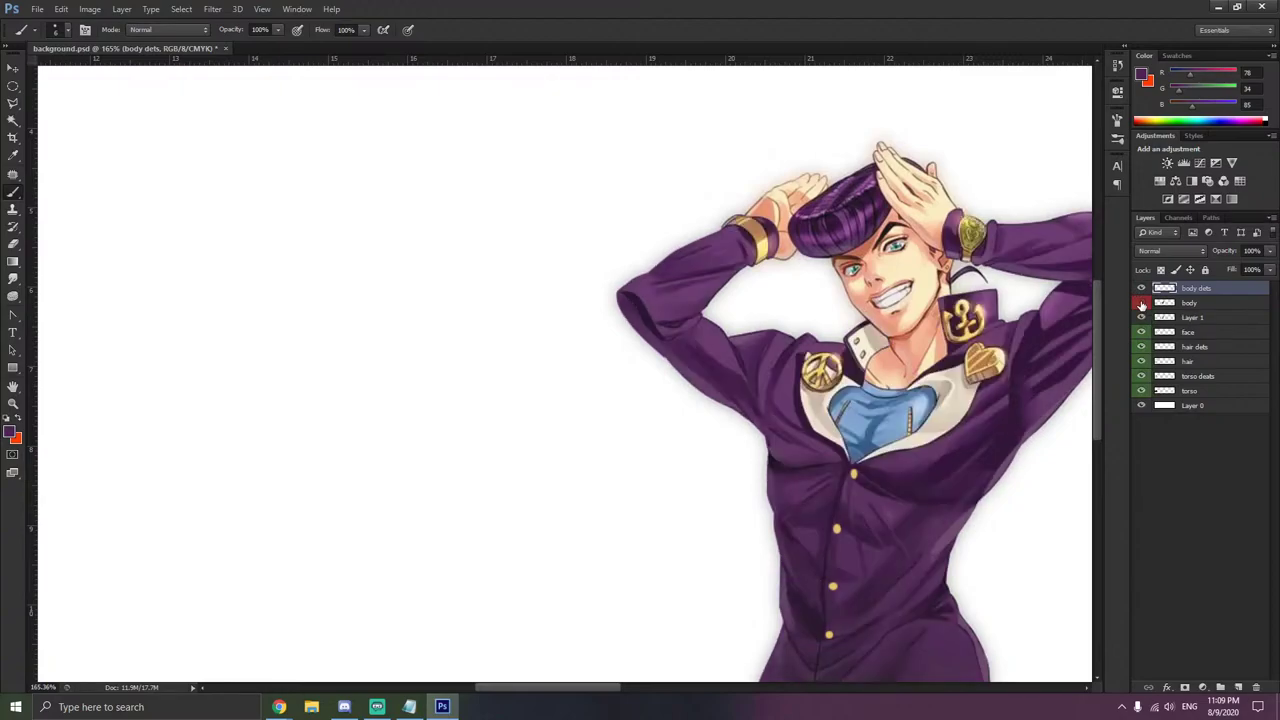
scroll(747, 358, "up", 12)
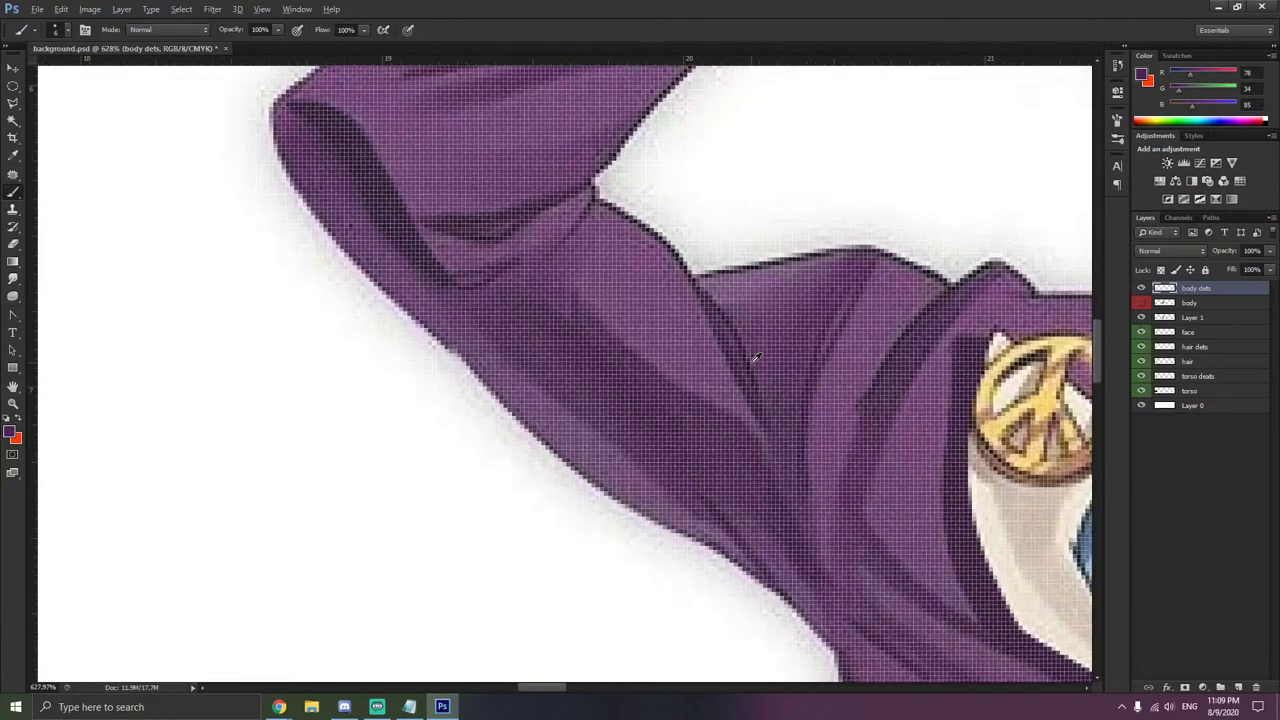
scroll(754, 358, "down", 4)
scroll(756, 358, "up", 2)
scroll(757, 360, "up", 4)
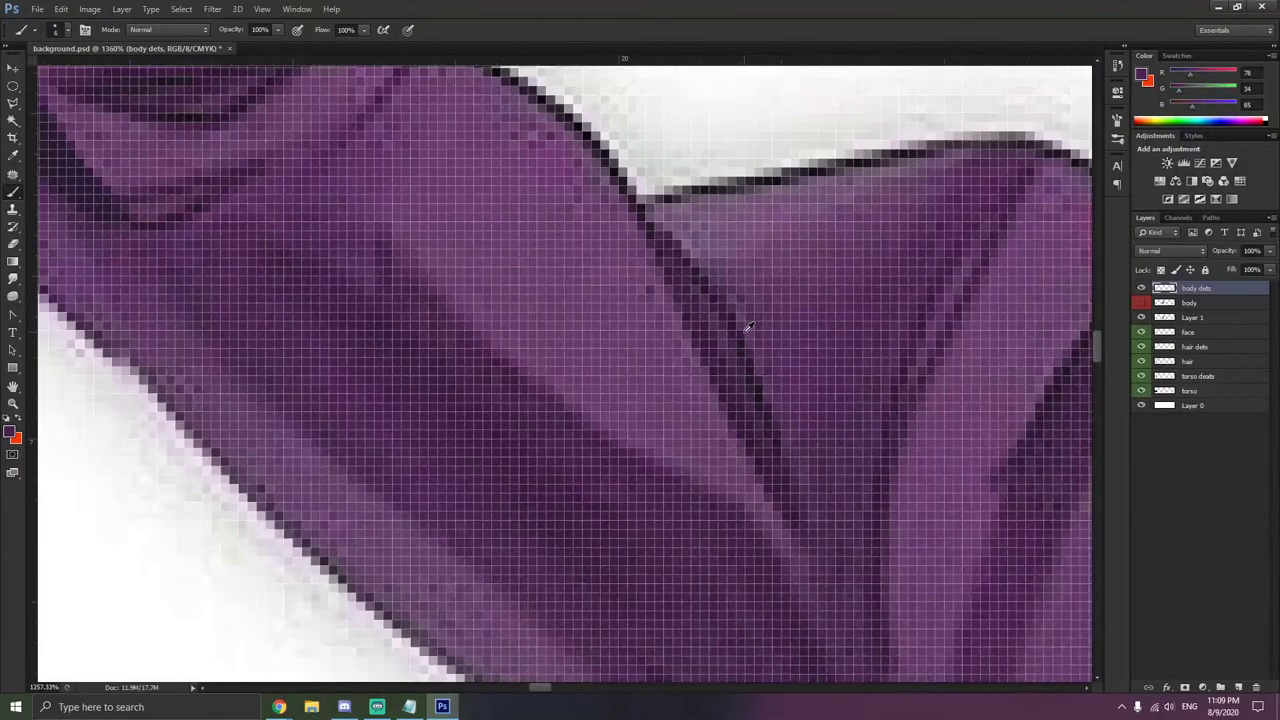
key("ctrl+z")
right_click(740, 341)
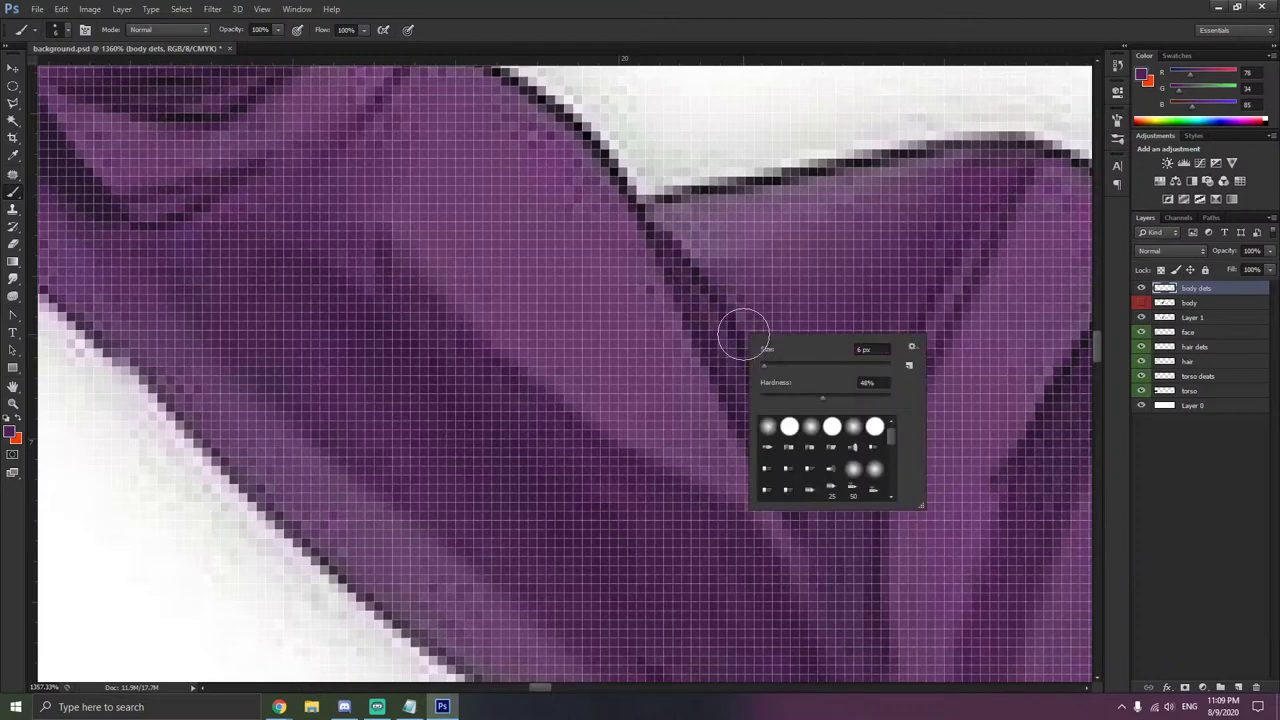
key("Escape")
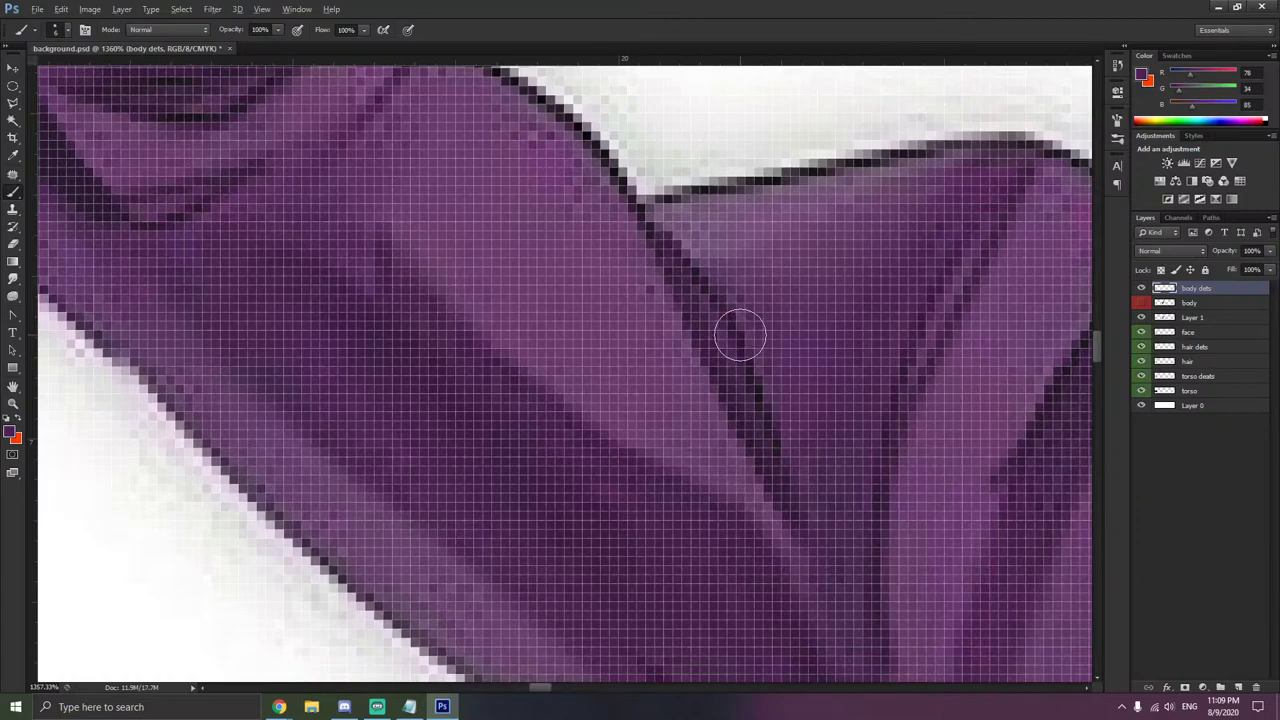
- Sample a dark purple (RGB 56, 18, 65), thicken the inner-elbow fold with the Brush and check it against the flat jacket
scroll(740, 335, "down", 3)
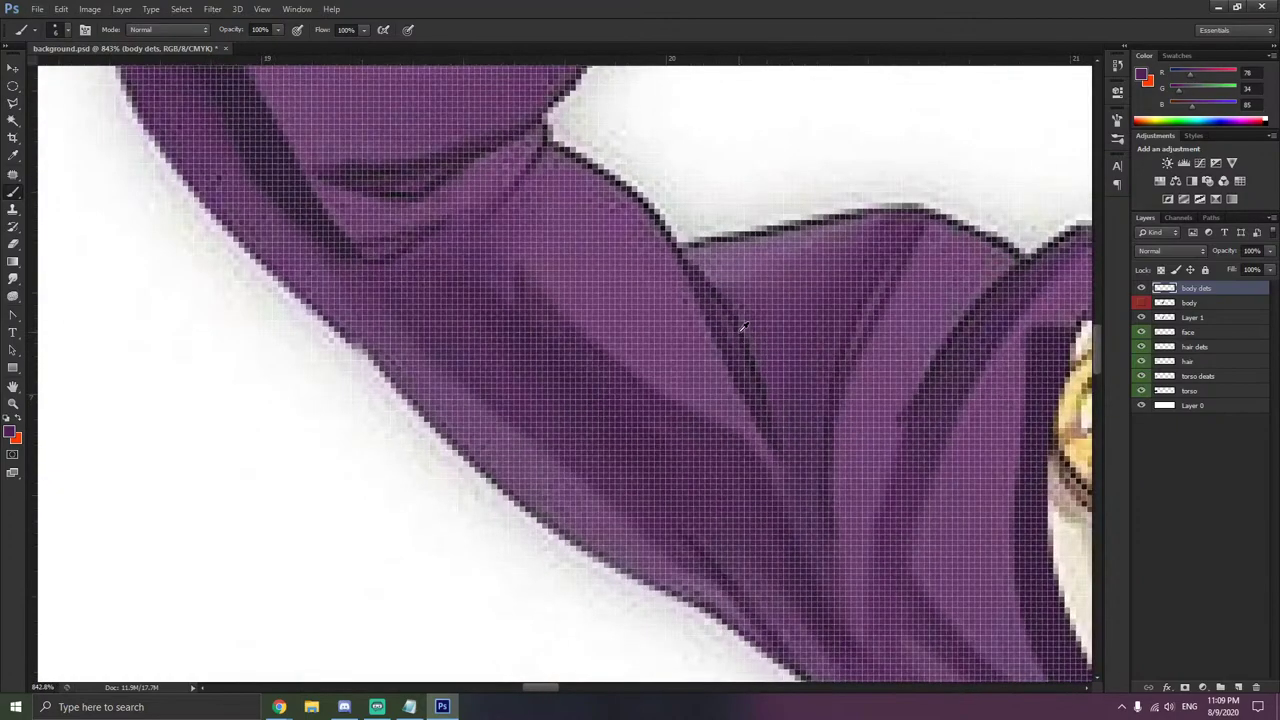
scroll(492, 327, "down", 1)
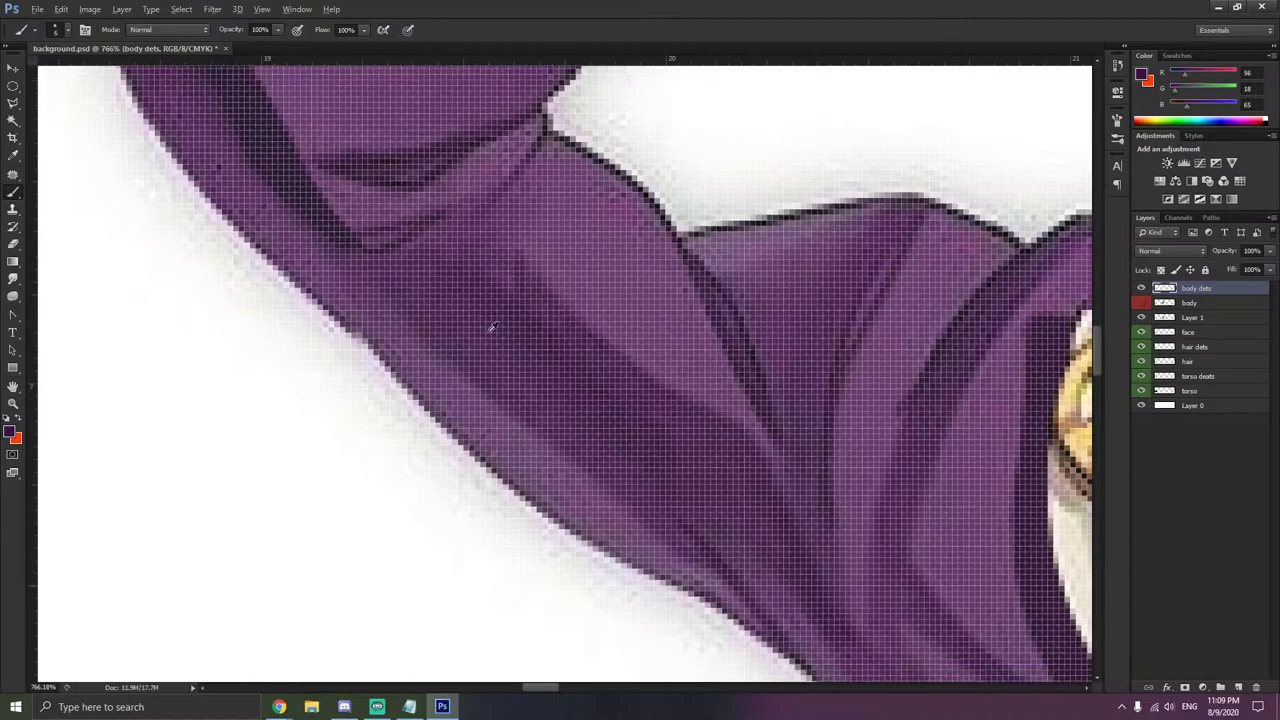
scroll(492, 327, "down", 5)
scroll(503, 233, "up", 6)
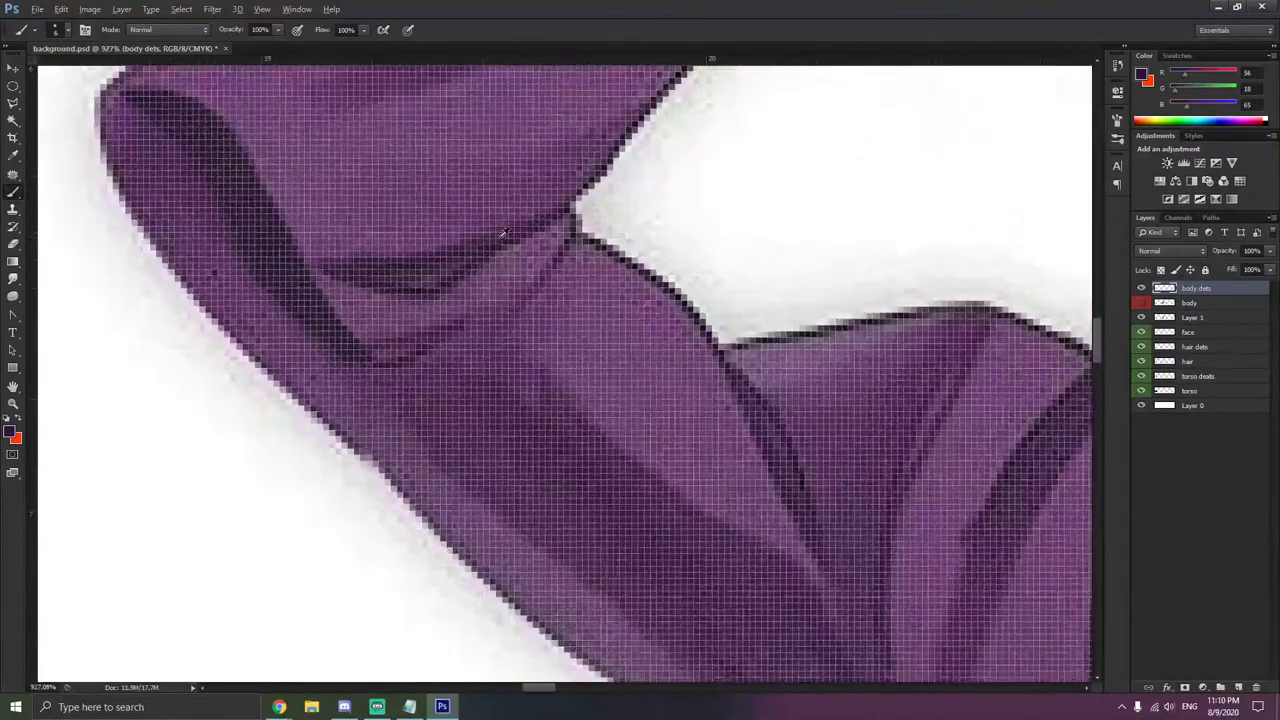
mouse_move(523, 220)
left_mouse_down()
mouse_move(466, 251)
mouse_move(371, 266)
mouse_move(451, 273)
left_mouse_up()
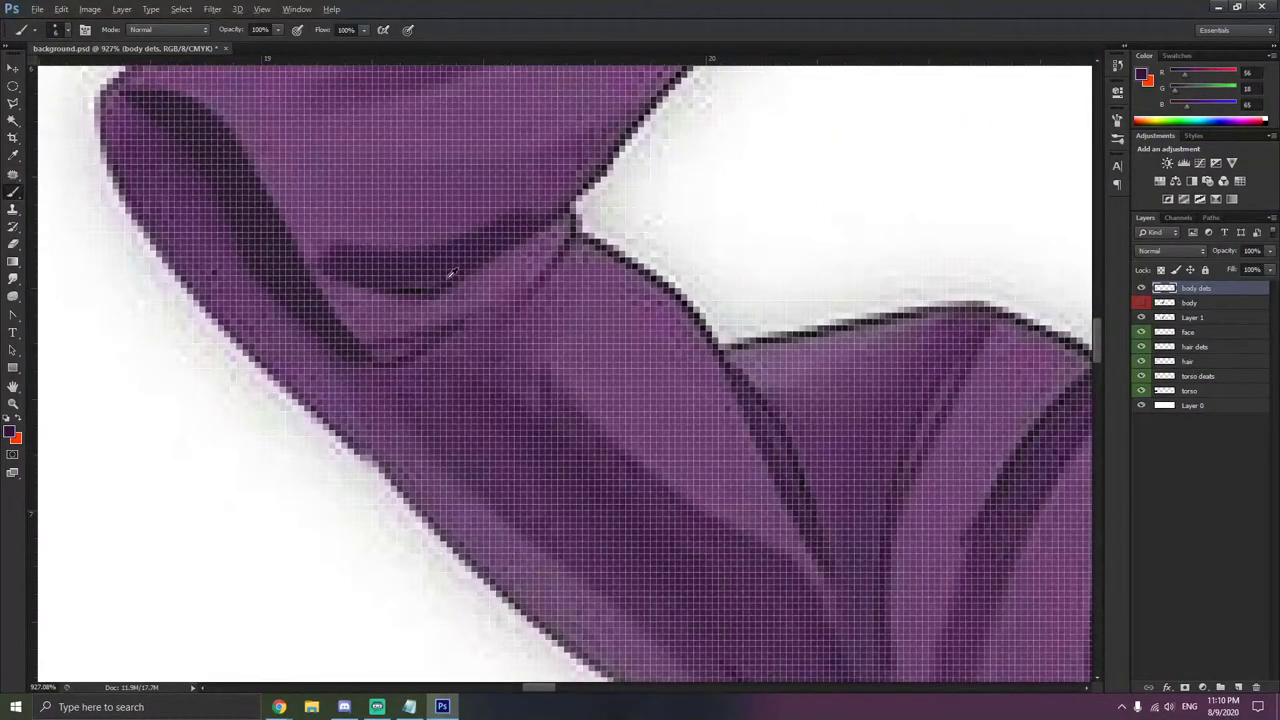
scroll(451, 273, "down", 5)
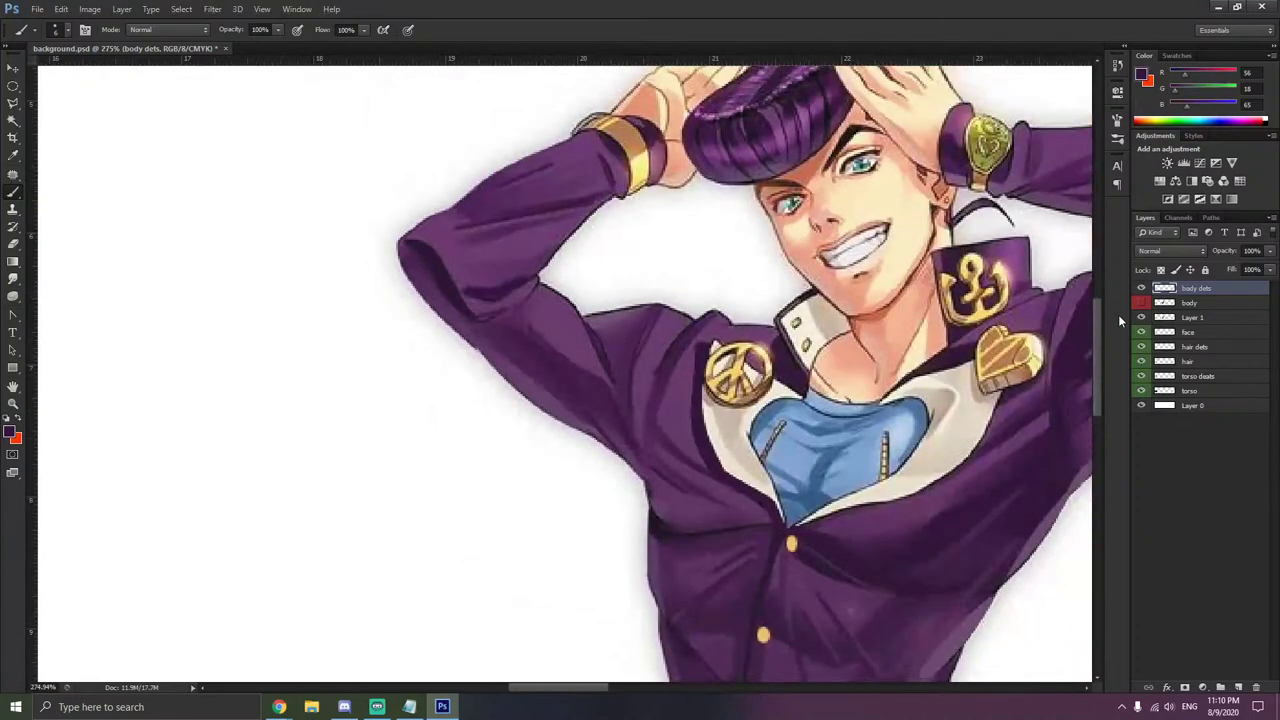
left_click(1140, 303)
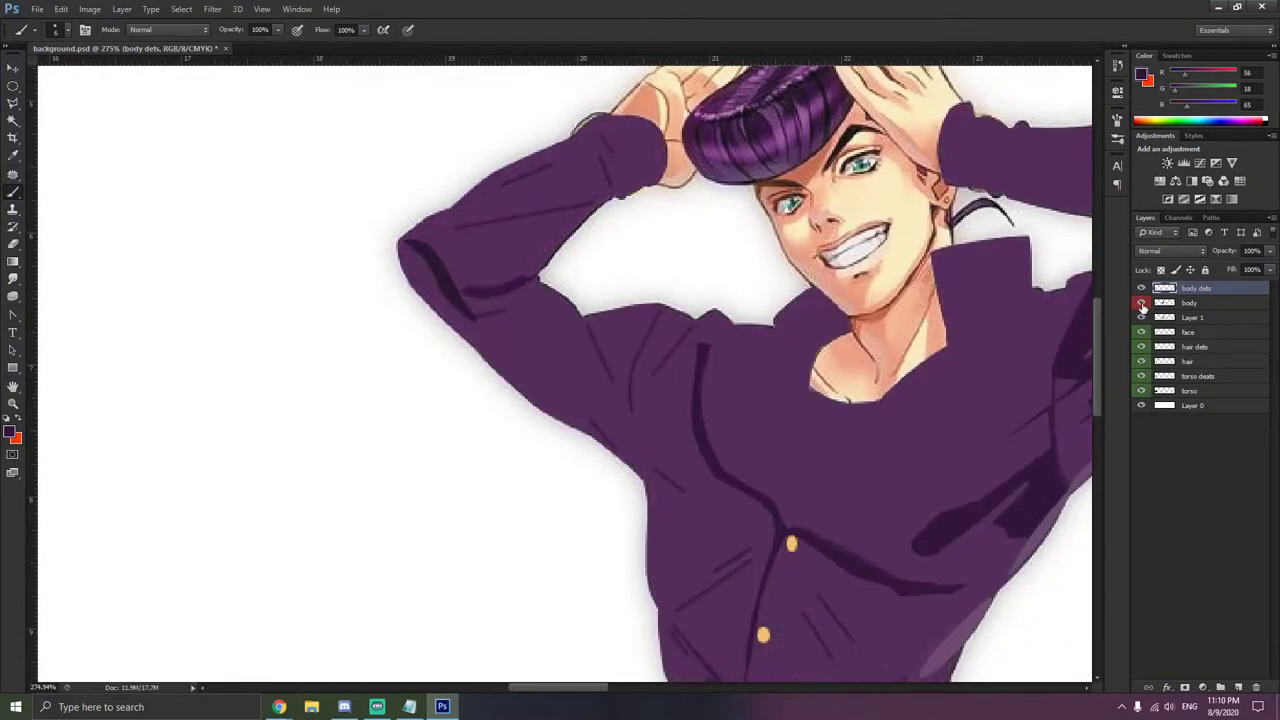
left_click(1141, 303)
- Draw a closed Pen tool path around the dark shadow running along the left-hand upper arm from elbow to armpit
scroll(452, 305, "up", 2)
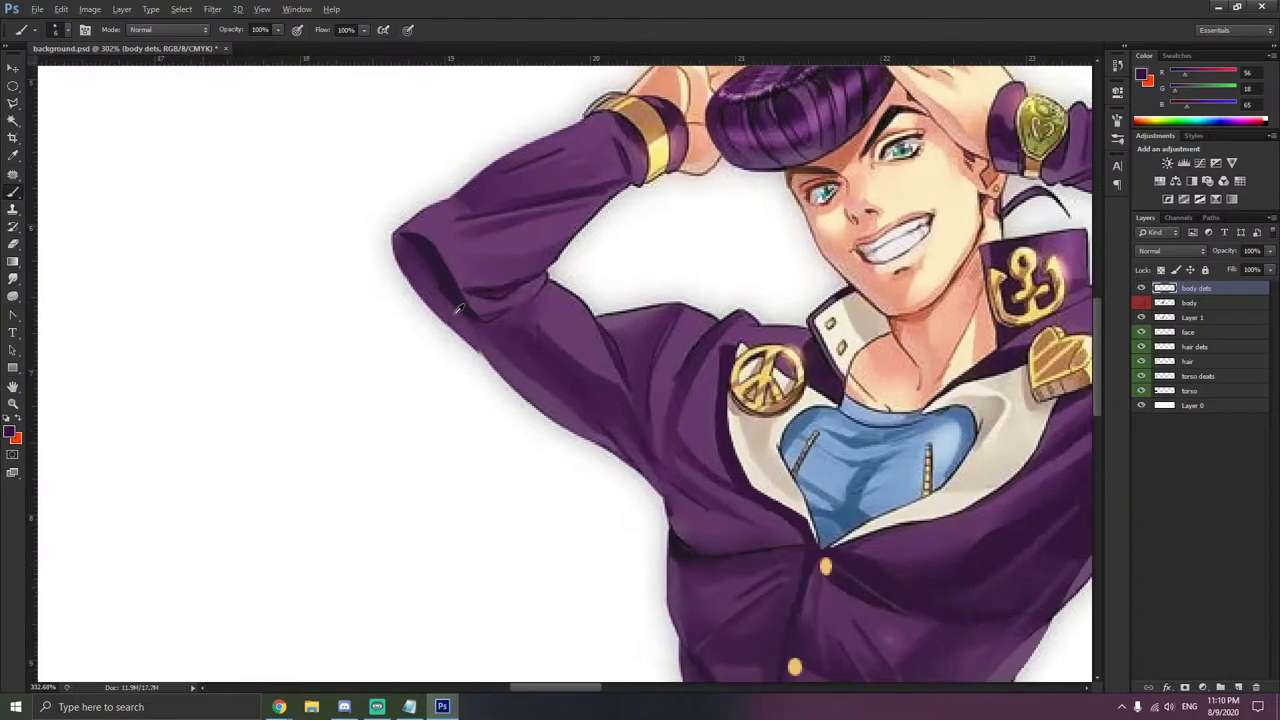
right_click(9, 320)
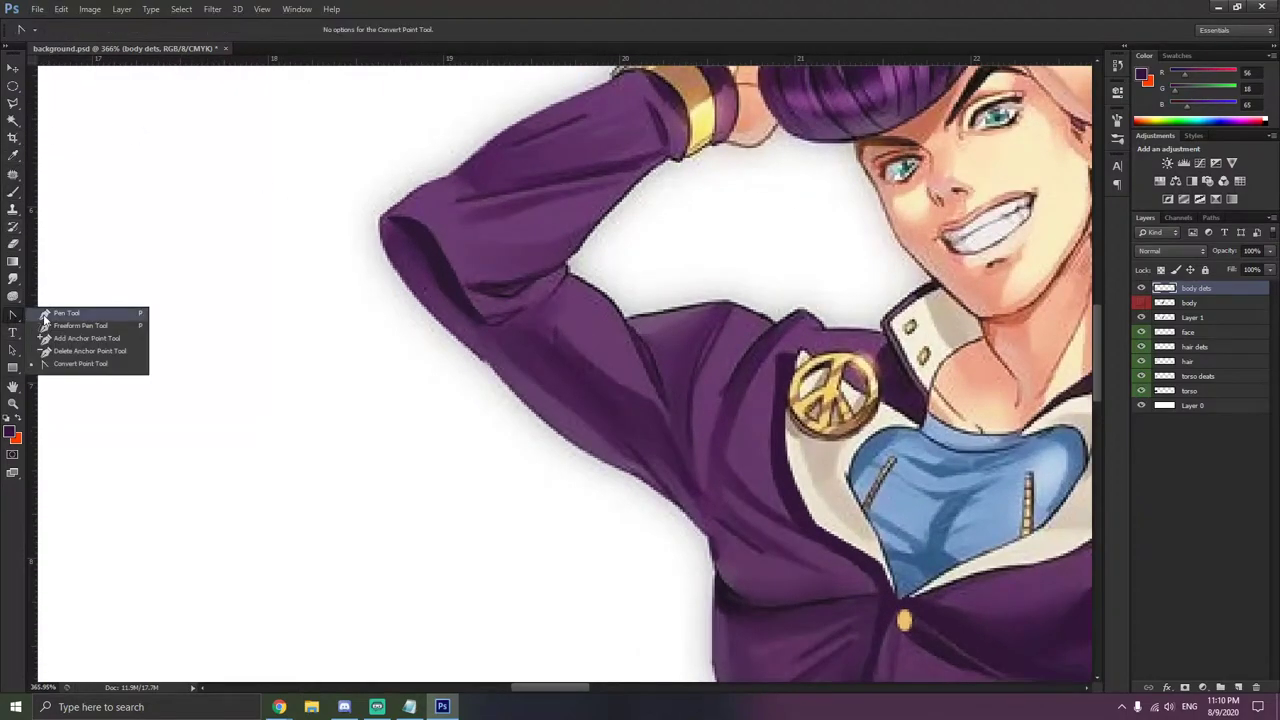
left_click(50, 314)
left_click(514, 321)
left_click(556, 344)
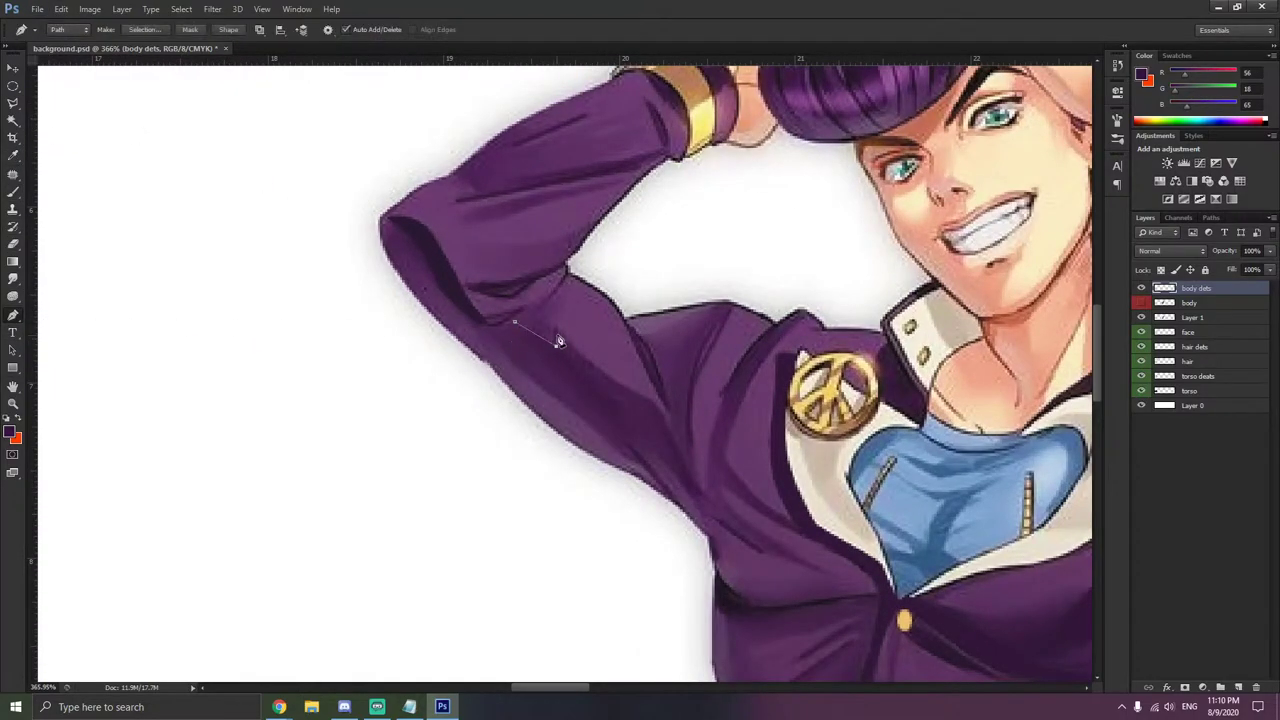
left_click(558, 326)
left_click(607, 377)
left_click(656, 401)
left_click(699, 496)
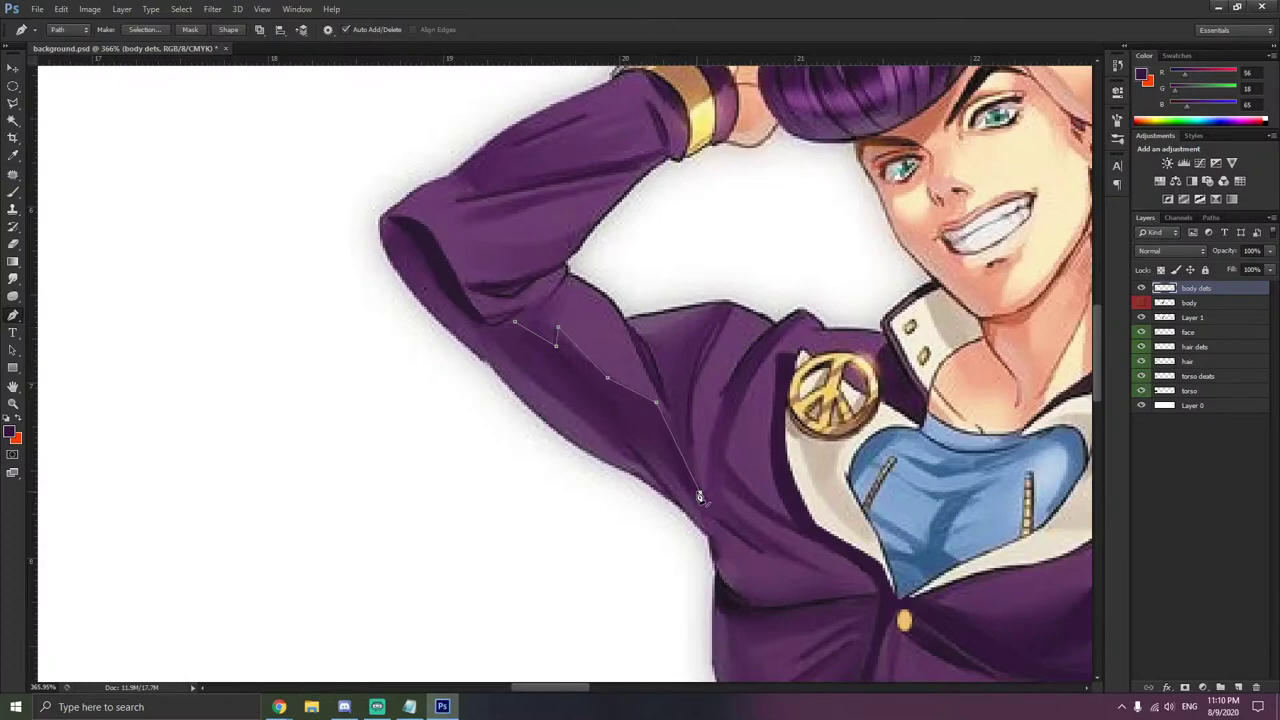
left_click(651, 454)
left_click(642, 463)
left_click(588, 421)
left_click(495, 341)
left_click(516, 324)
- Curve the upper-arm shadow path's anchor points with the Convert Point tool to follow the shadow's edges
left_click_drag(13, 314, 85, 368)
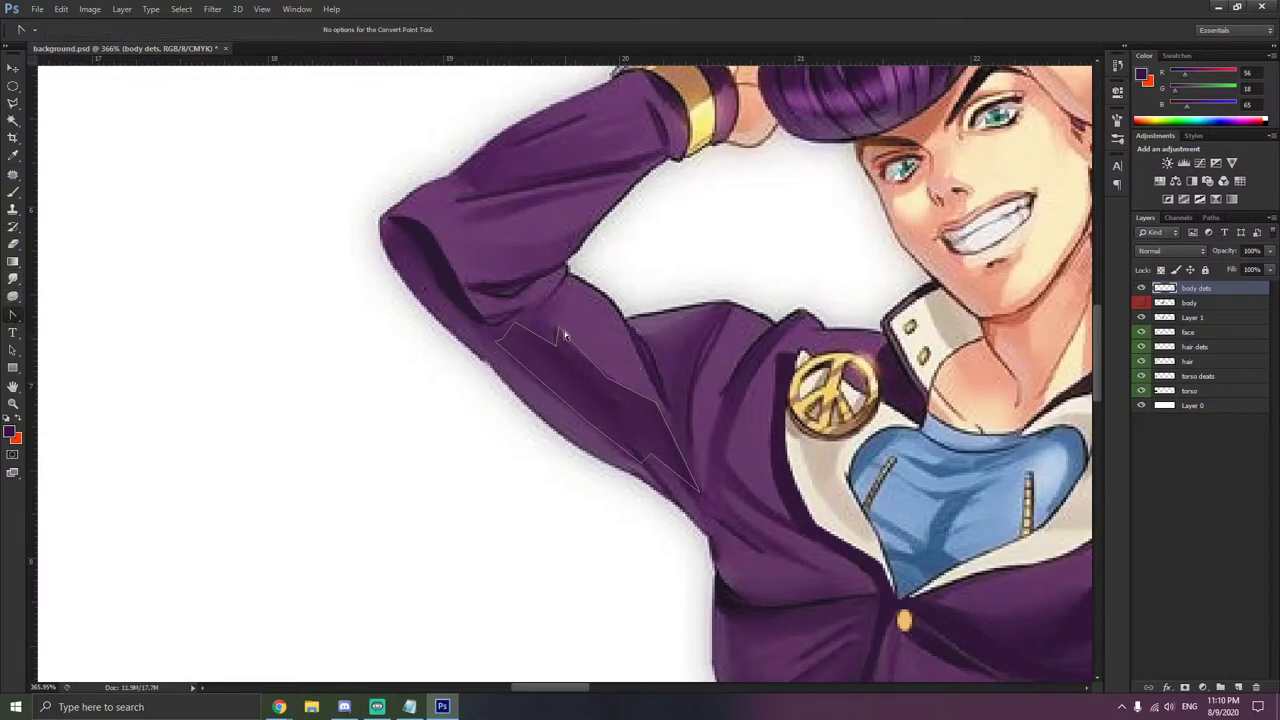
left_click_drag(557, 330, 568, 336)
left_click_drag(611, 380, 670, 424)
left_click_drag(668, 411, 666, 416)
left_click(699, 492)
left_click_drag(699, 492, 697, 492)
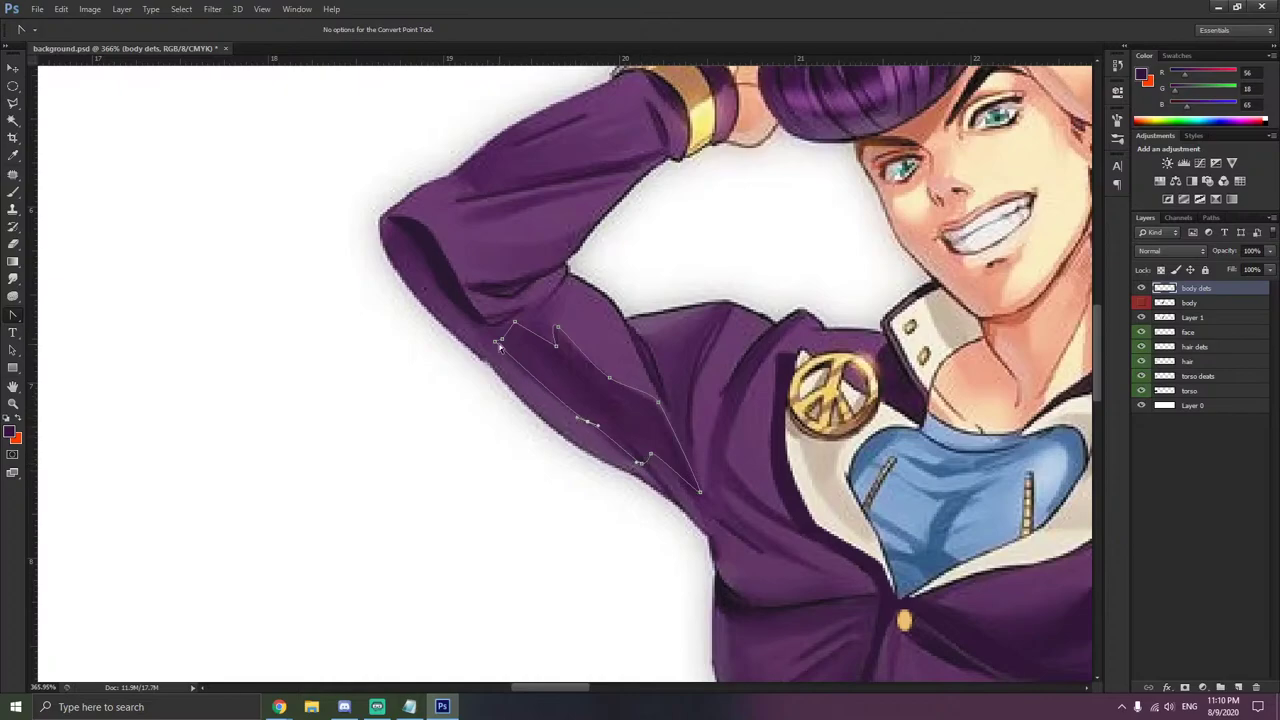
left_click(525, 358)
- Fill the upper-arm shadow path with dark purple #411747, show the body layer and delete the path
right_click(555, 372)
left_click(600, 443)
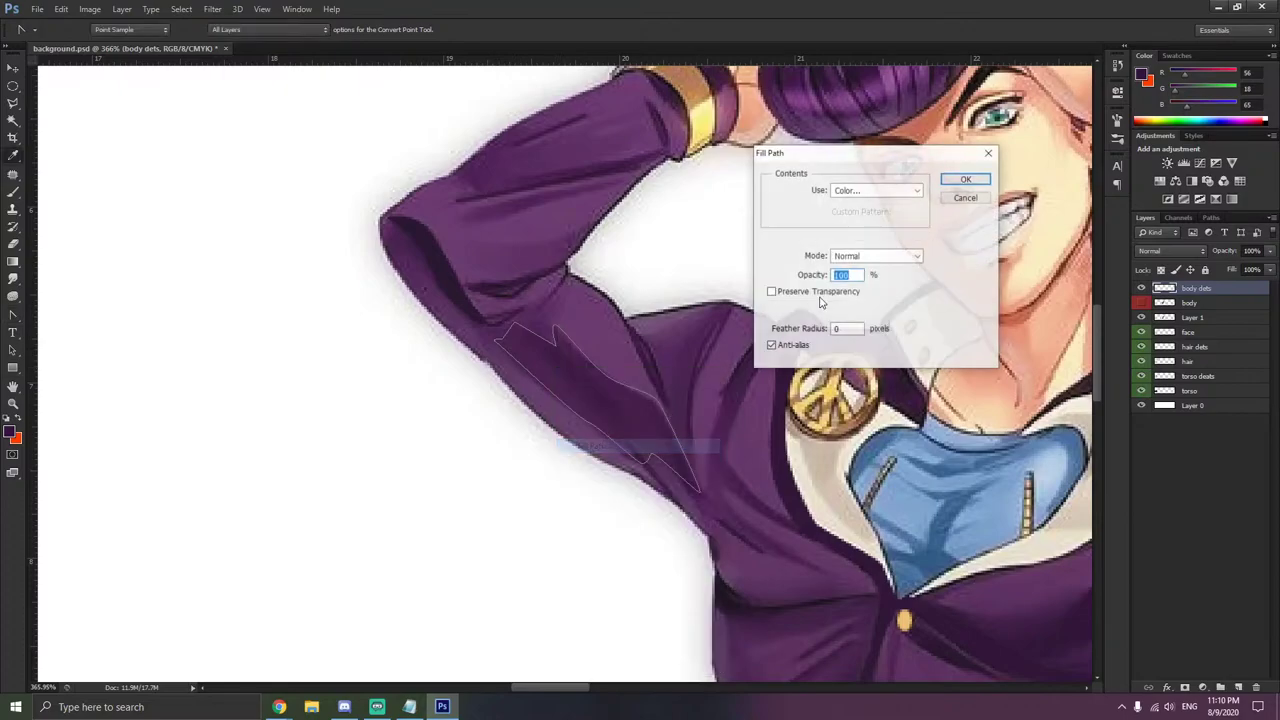
left_click(917, 190)
left_click(865, 220)
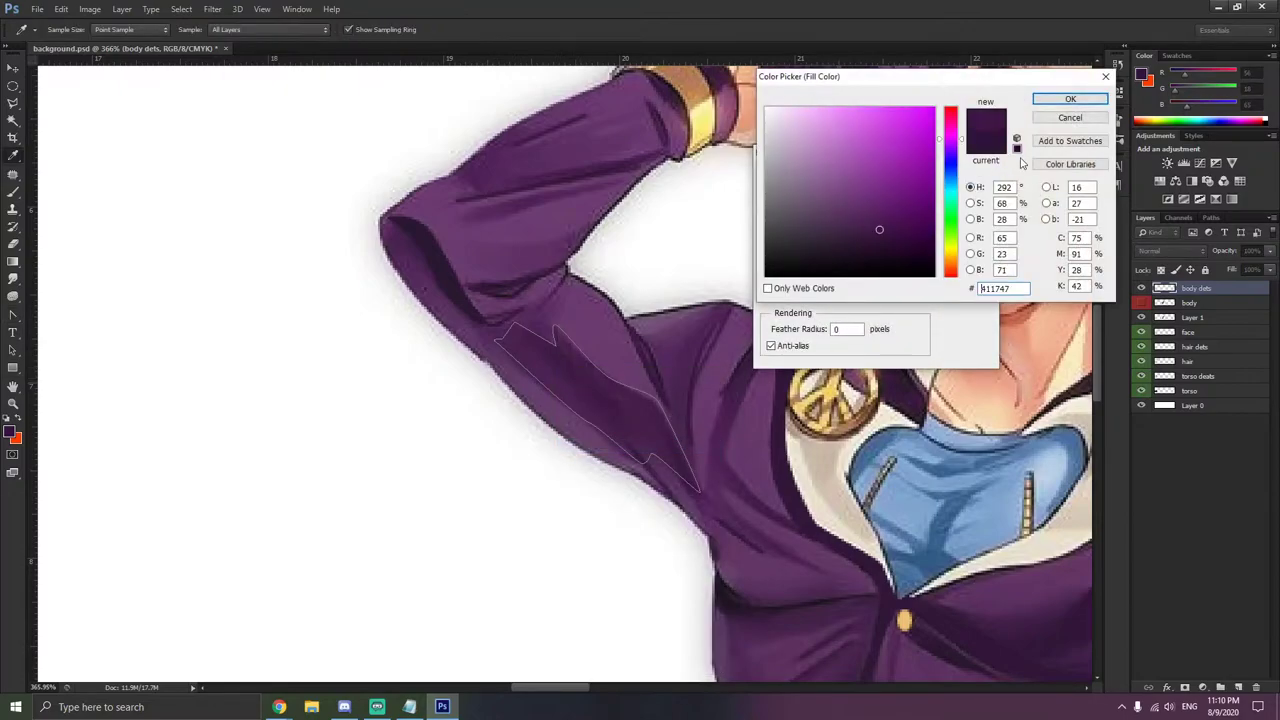
left_click(1070, 99)
left_click(966, 180)
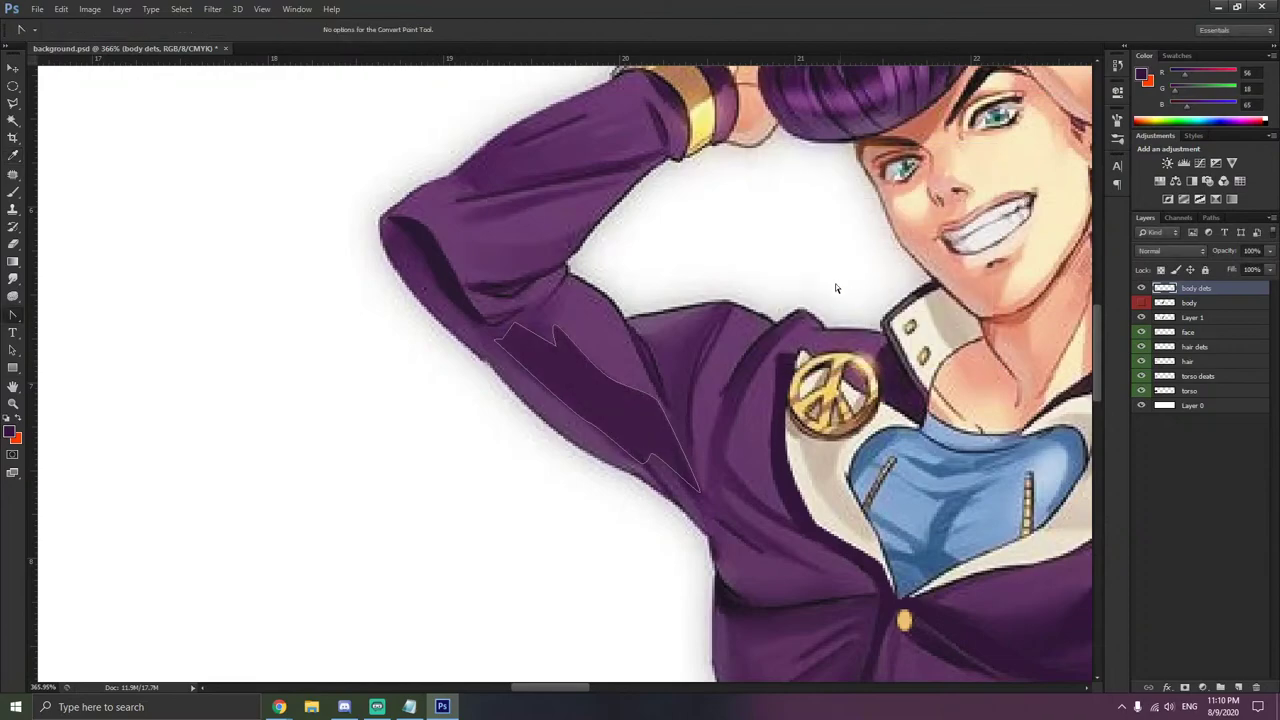
scroll(836, 288, "down", 2)
left_click(1140, 303)
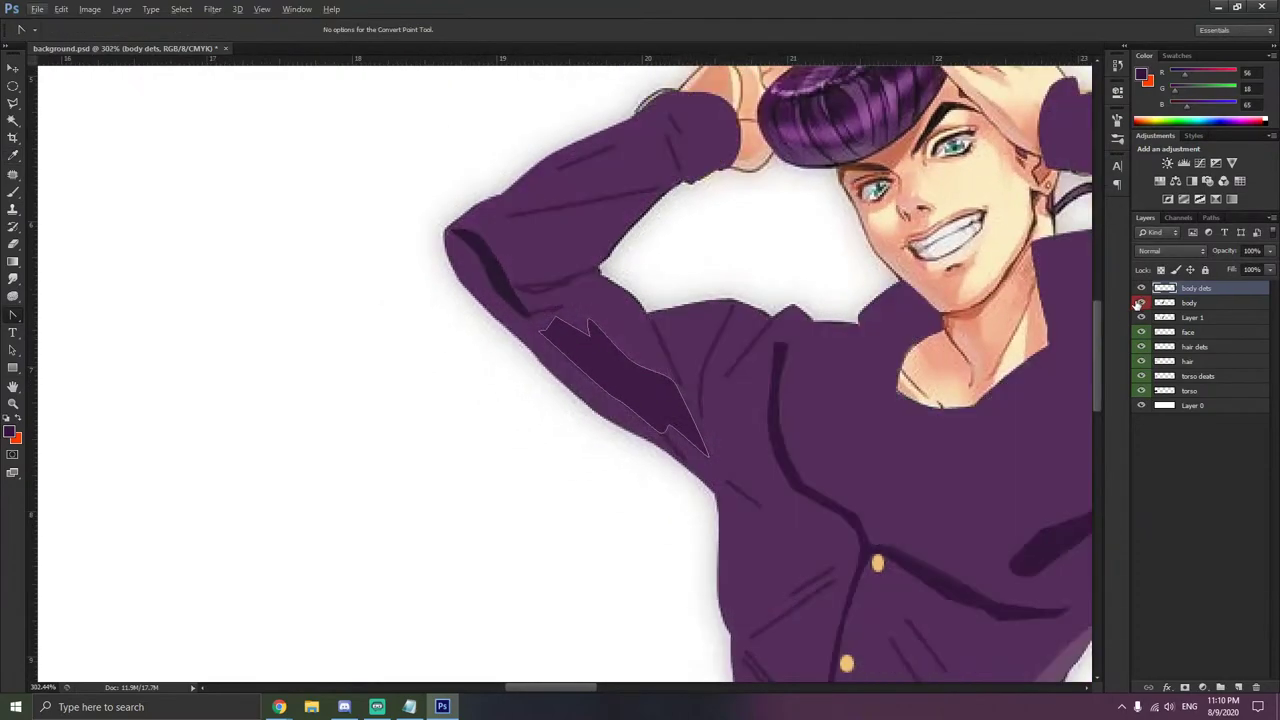
right_click(754, 375)
left_click(785, 398)
- Compare the whole flat jacket and its new arm shadow with the reference by toggling the body layer, leaving it hidden
scroll(788, 402, "down", 4)
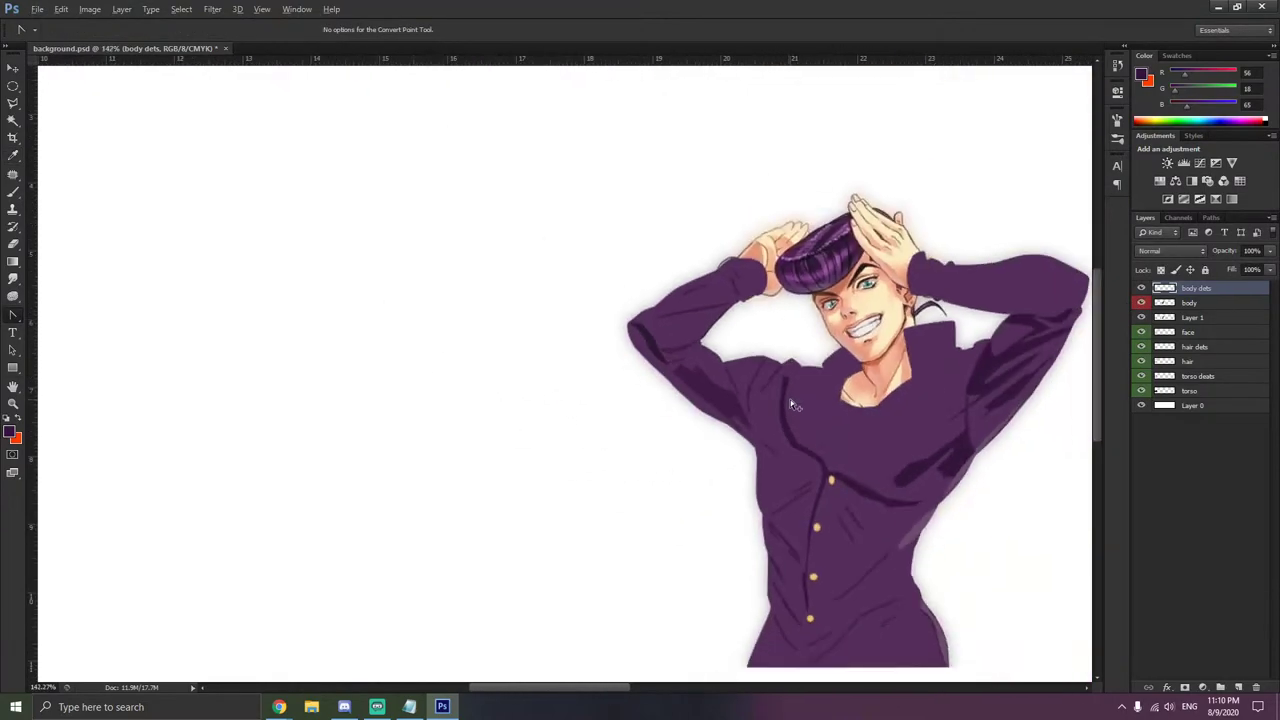
scroll(790, 399, "right", 3)
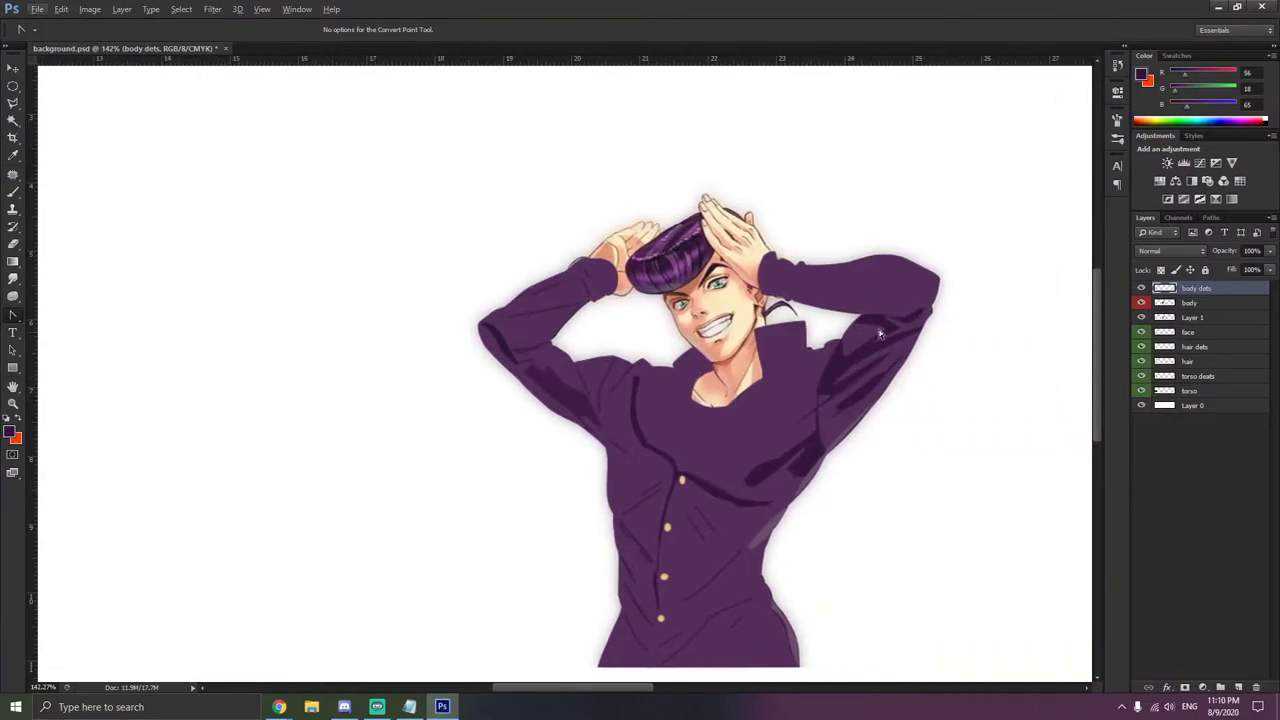
left_click(1140, 303)
left_click(1140, 303)
left_click(1140, 303)
left_click(1140, 303)
left_click(1140, 303)
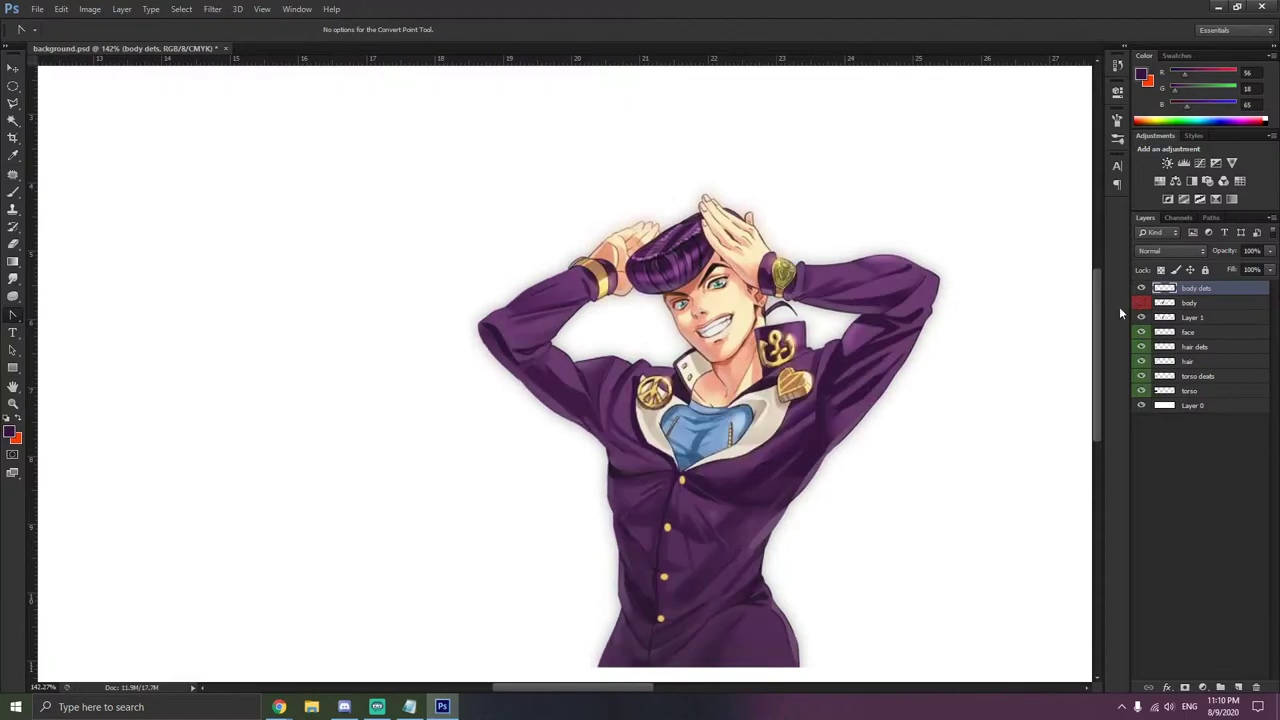
- Draw a closed Pen tool path around the shadow running from under the right-hand chest diagonally down toward the lowest button
scroll(734, 605, "up", 5)
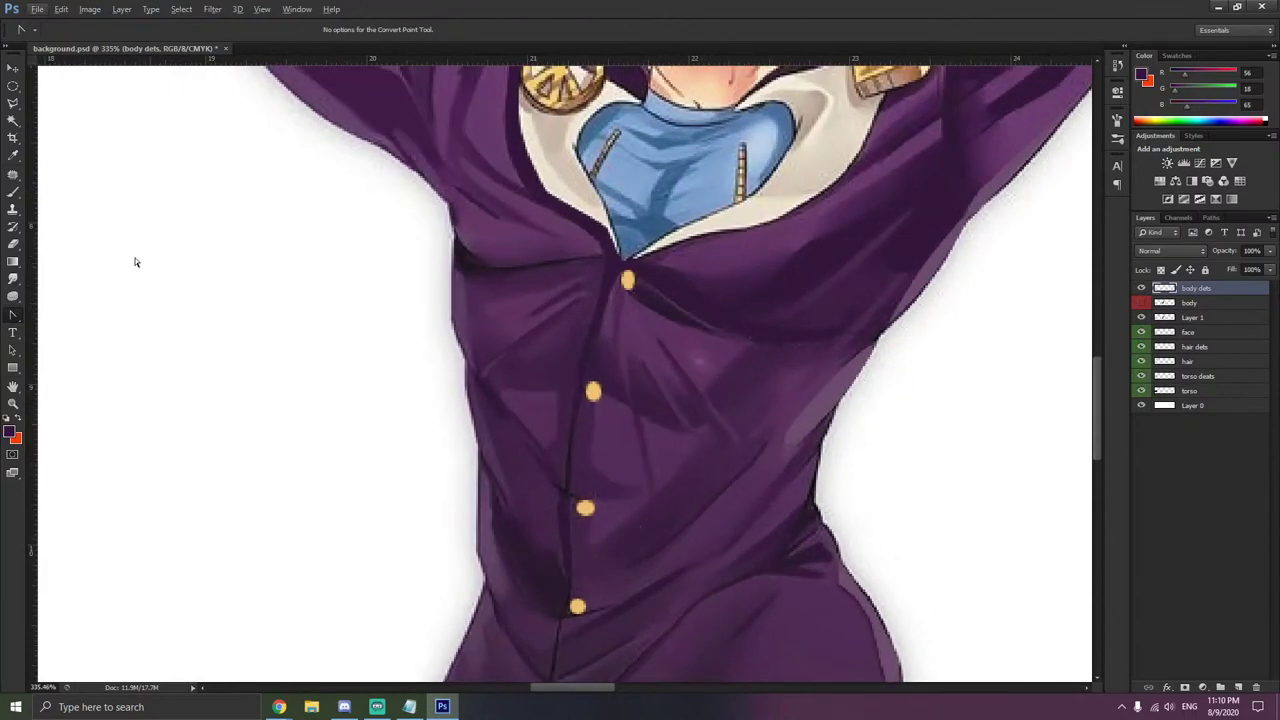
left_click_drag(13, 315, 48, 316)
left_click(751, 343)
left_click(704, 388)
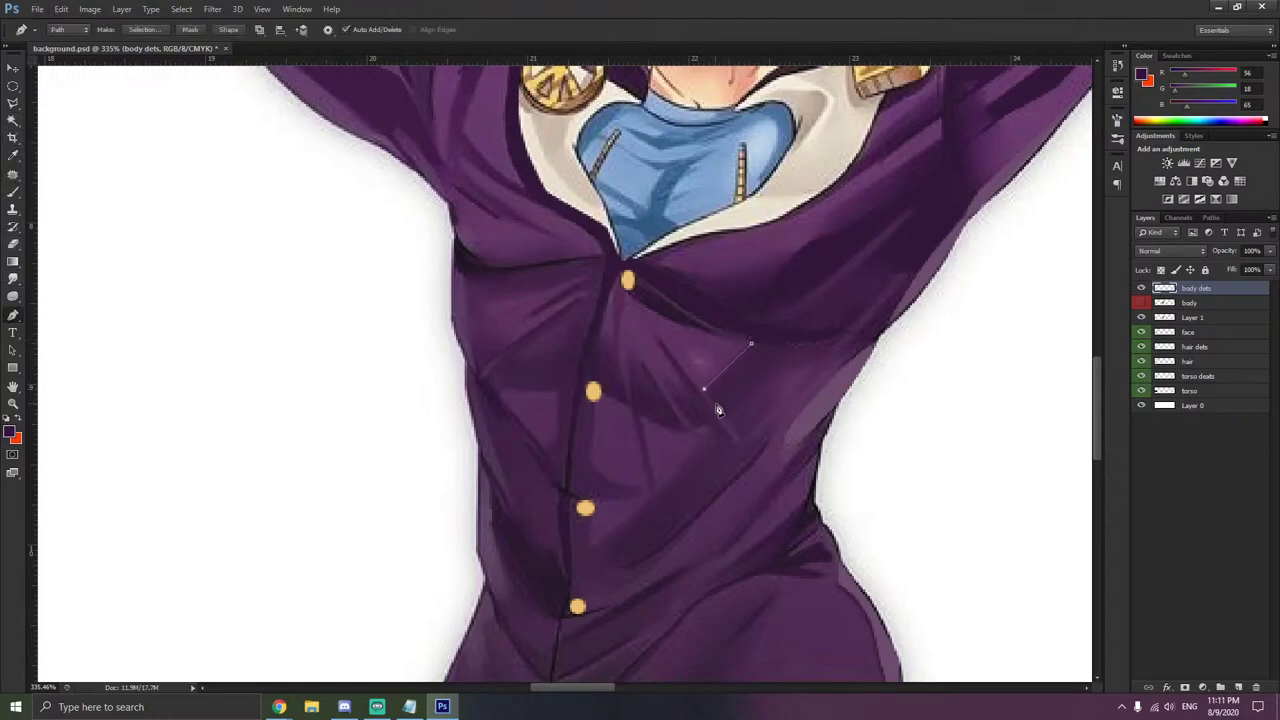
left_click(740, 436)
left_click_drag(595, 545, 621, 566)
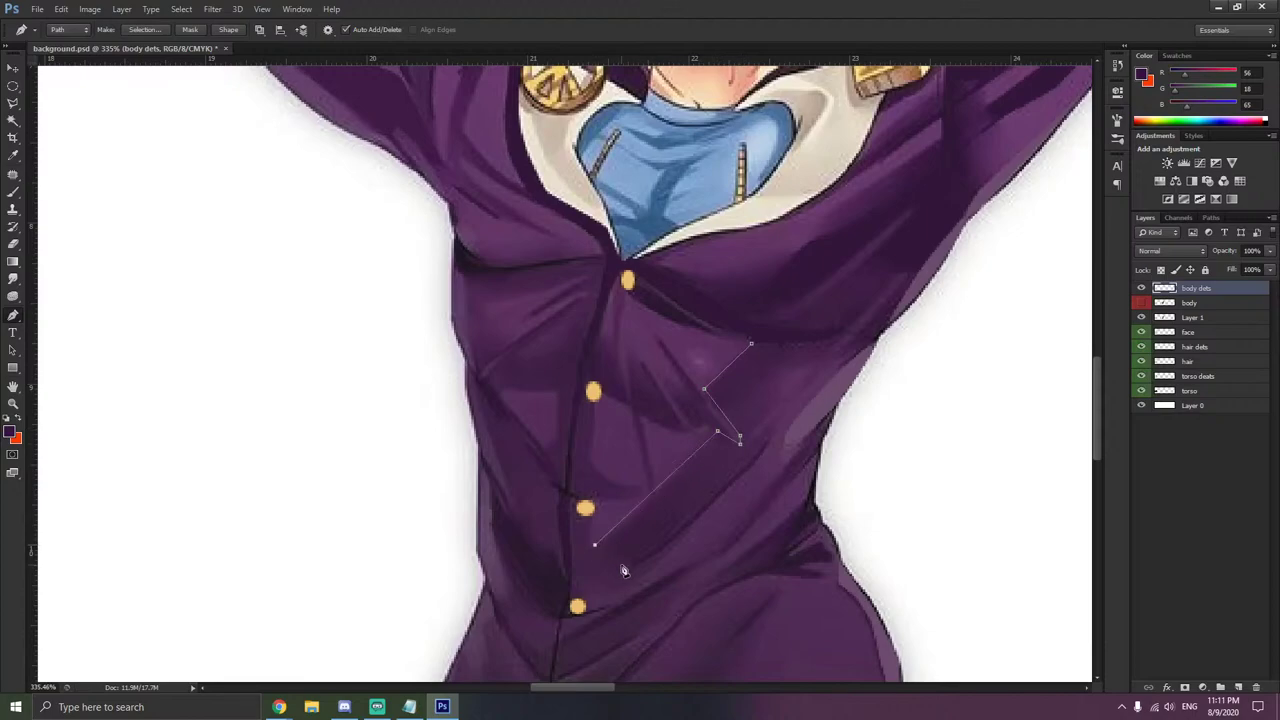
left_click(762, 435)
left_click(766, 410)
left_click_drag(817, 358, 845, 326)
left_click(751, 344)
- Curve the torso shadow path's anchor points with the Convert Point tool to follow the shadow's rounded end and edges
right_click(13, 315)
left_click(80, 366)
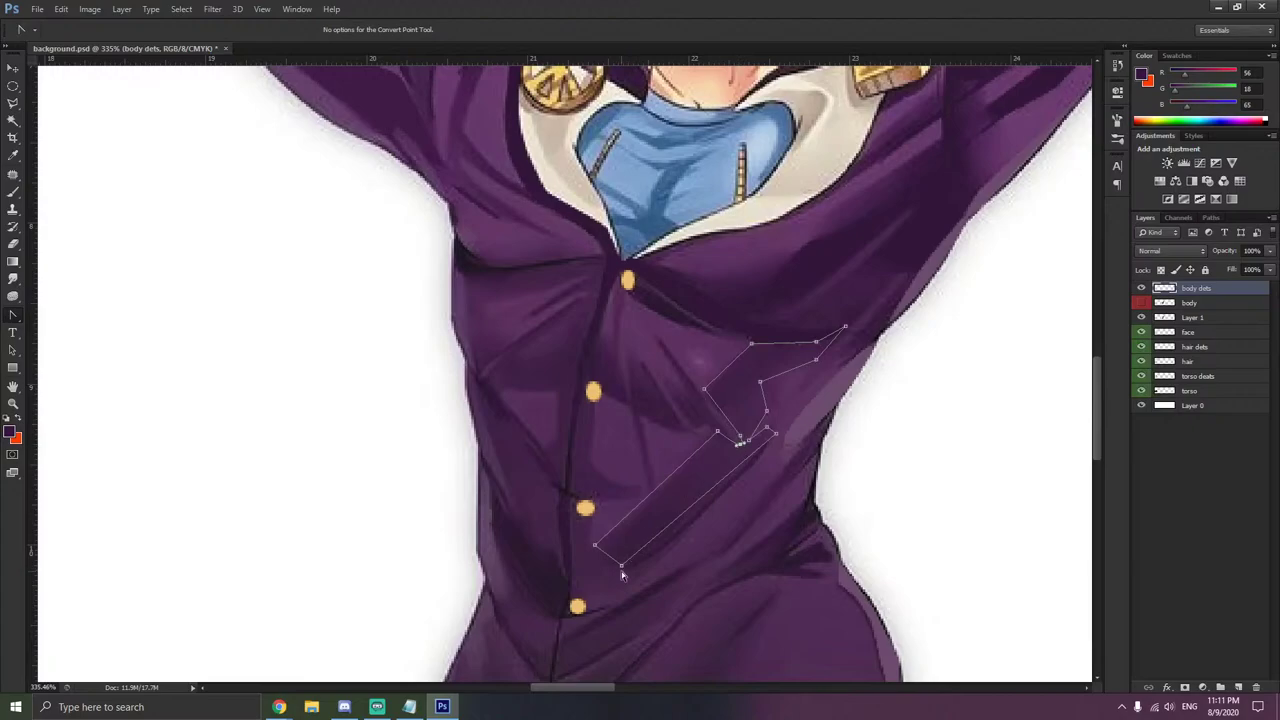
left_click_drag(622, 566, 592, 552)
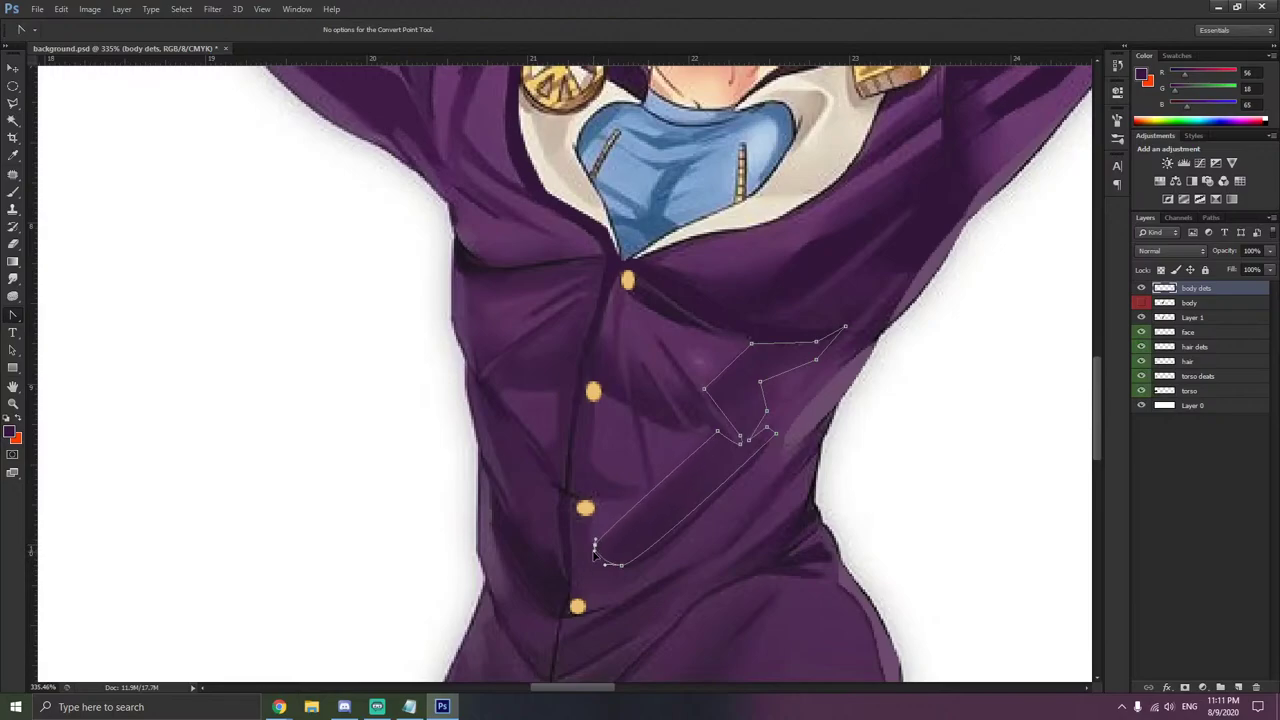
left_click_drag(717, 433, 712, 432)
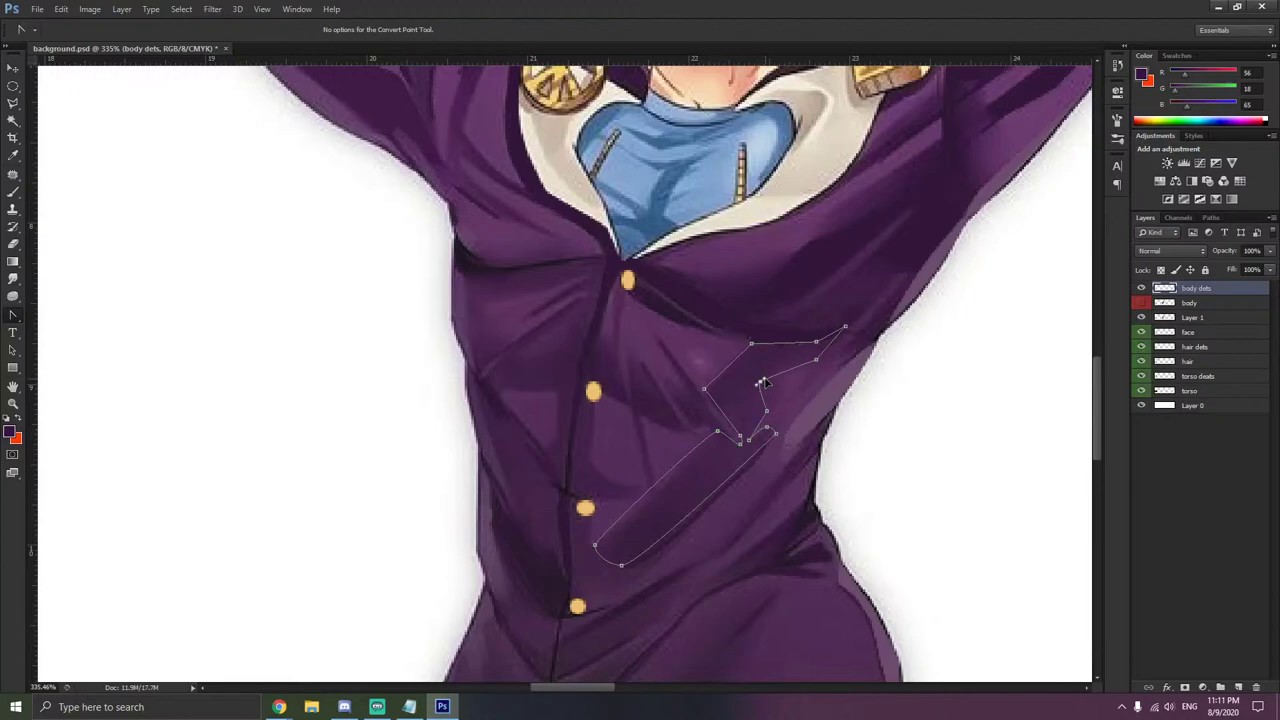
left_click_drag(815, 361, 826, 366)
left_click_drag(752, 343, 739, 347)
left_click_drag(705, 389, 700, 394)
- Show the body layer, fill the torso shadow path with dark purple and delete the path
scroll(700, 425, "down", 2)
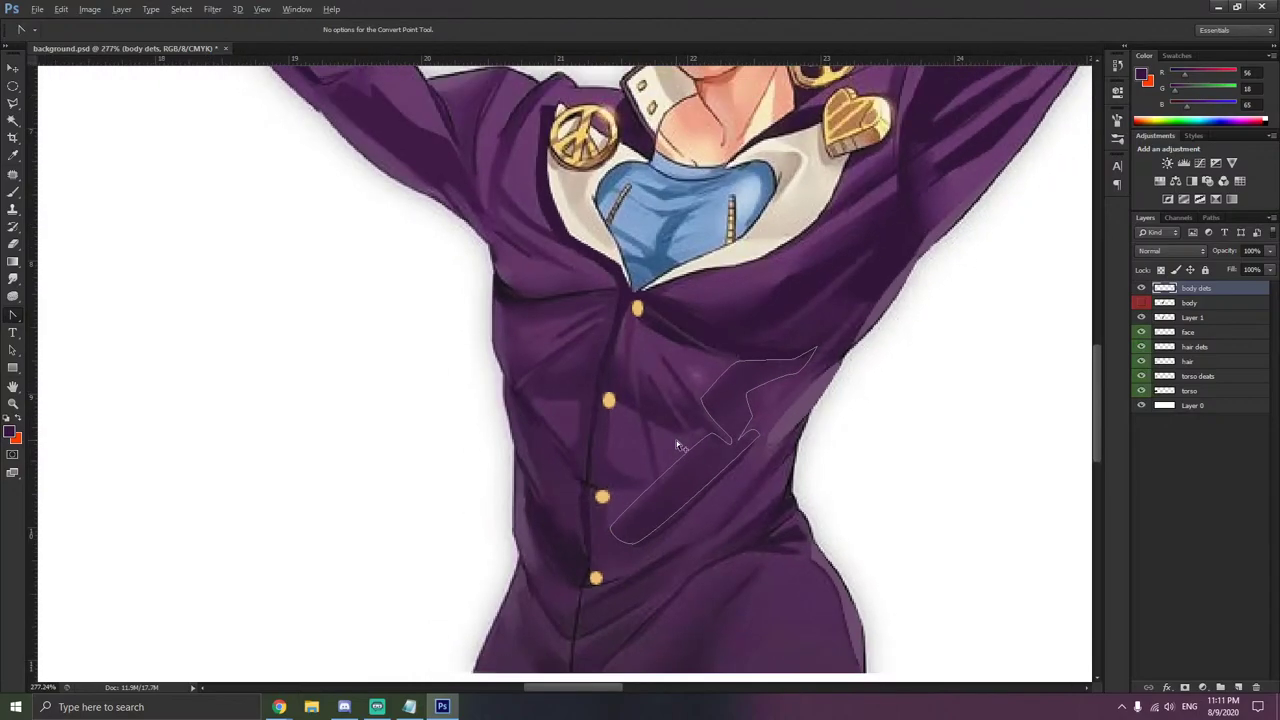
left_click(1139, 309)
right_click(722, 420)
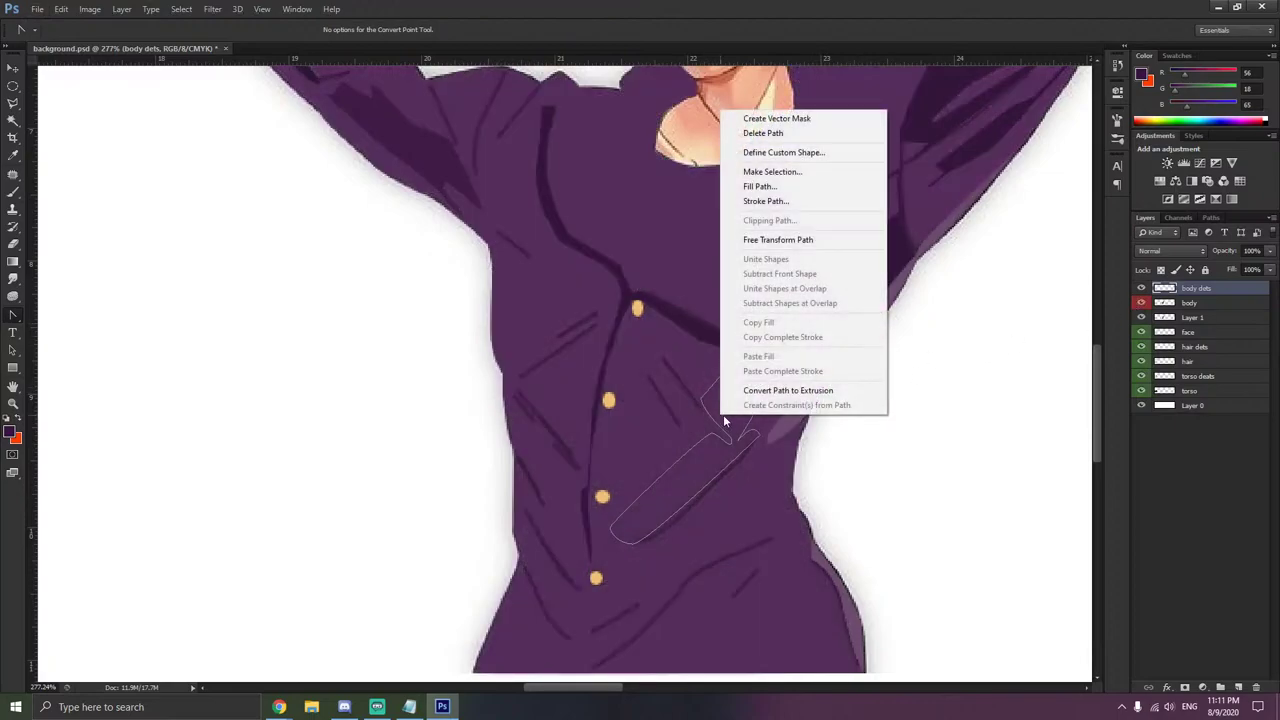
left_click(812, 187)
left_click(950, 184)
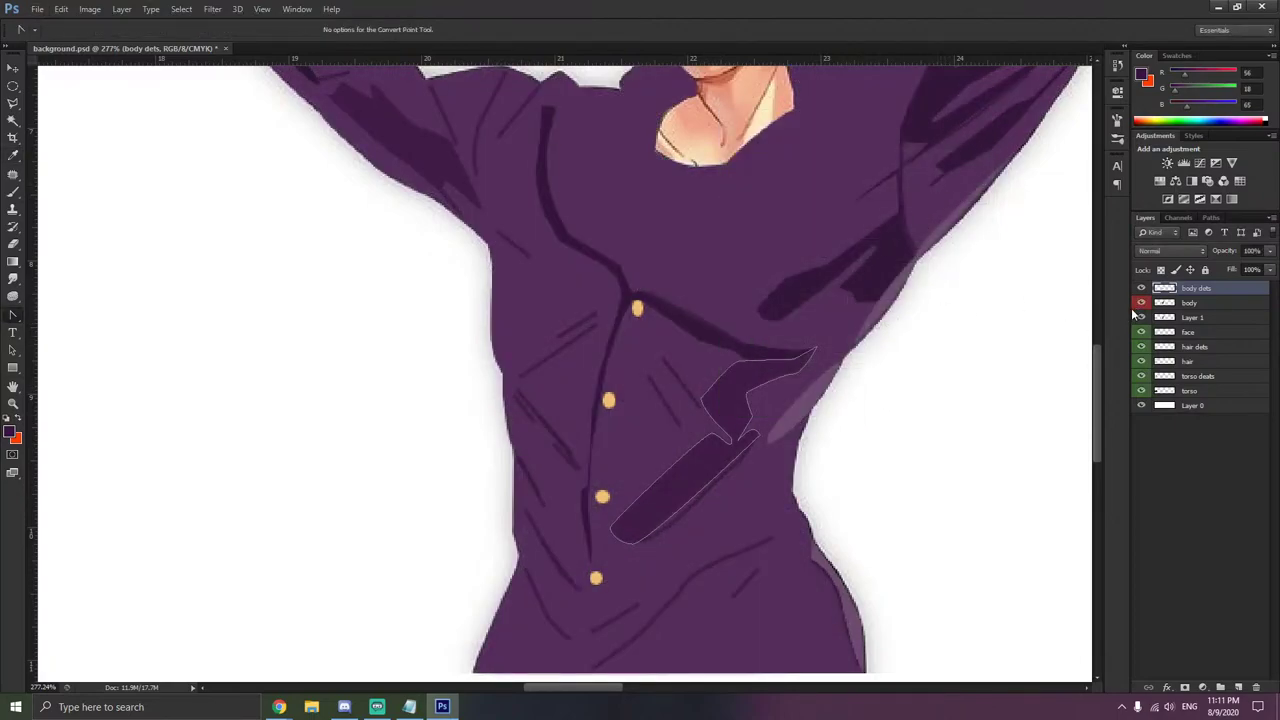
scroll(897, 368, "down", 4)
right_click(824, 374)
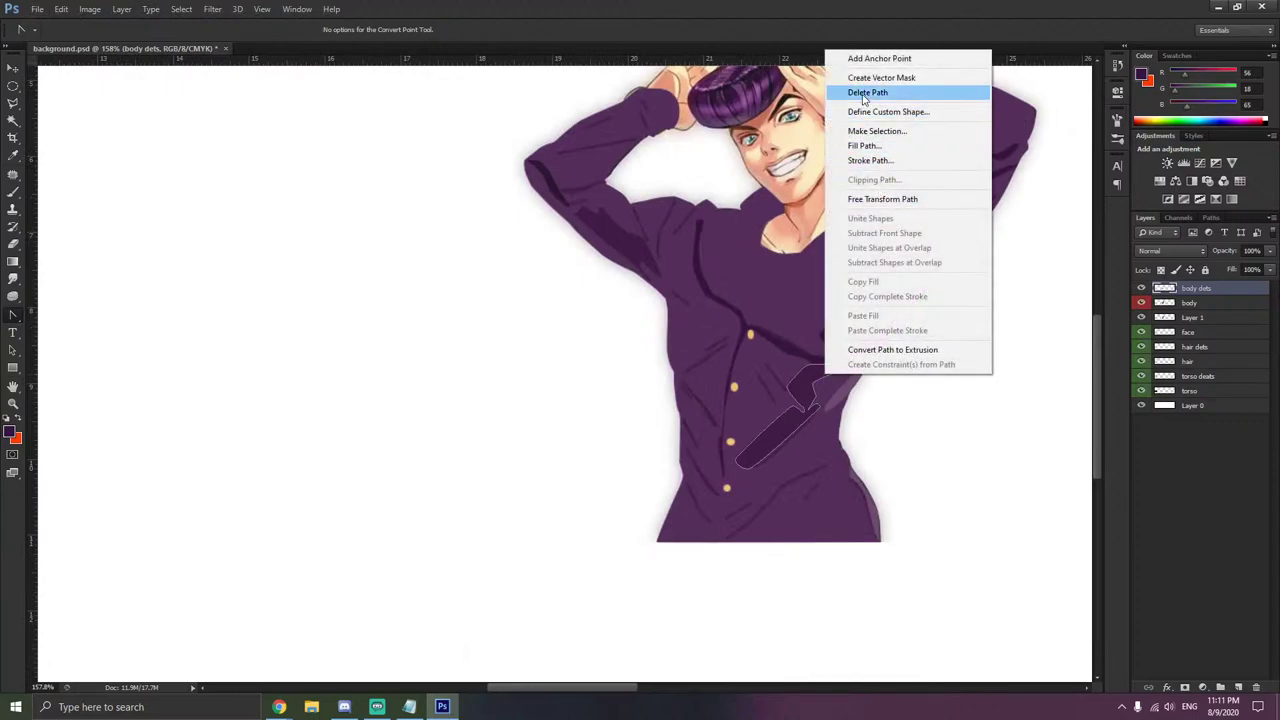
left_click(867, 92)
- Outline the jacket's chest opening, including the lapels, blue shirt and neck, with the Polygonal Lasso over the reference
scroll(823, 259, "down", 2)
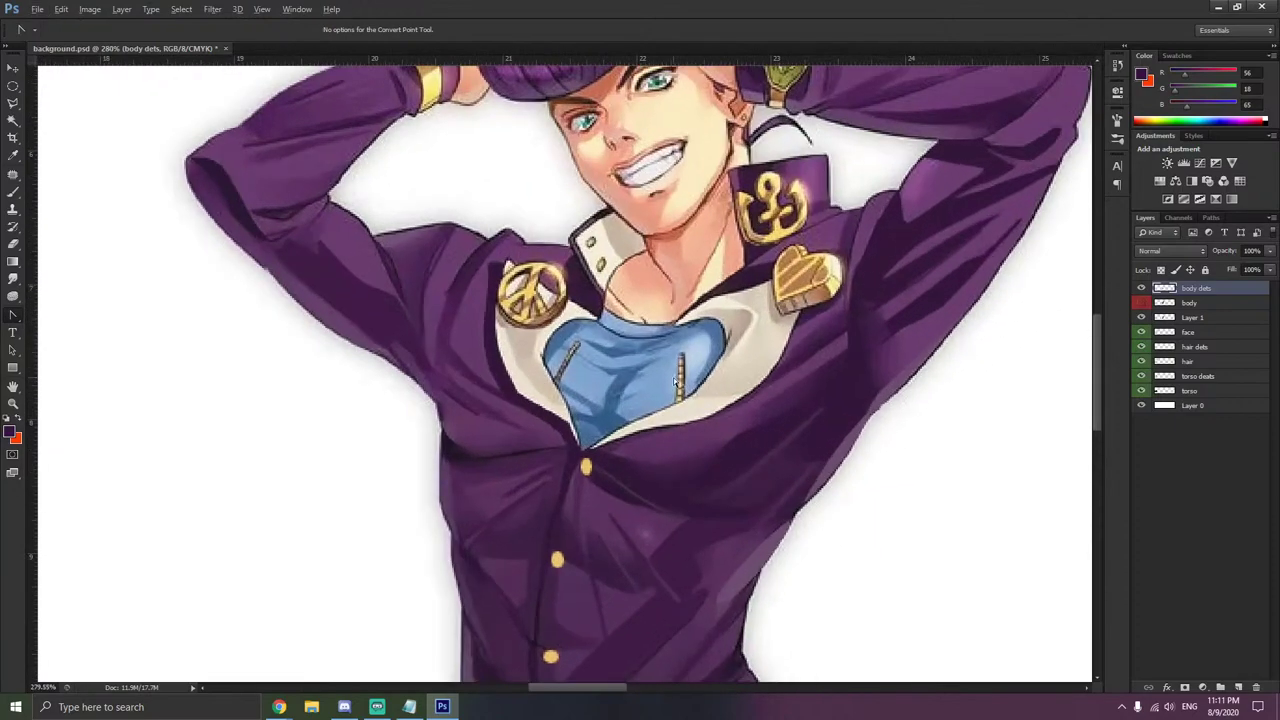
scroll(674, 379, "up", 3)
scroll(505, 376, "up", 3)
left_click(13, 104)
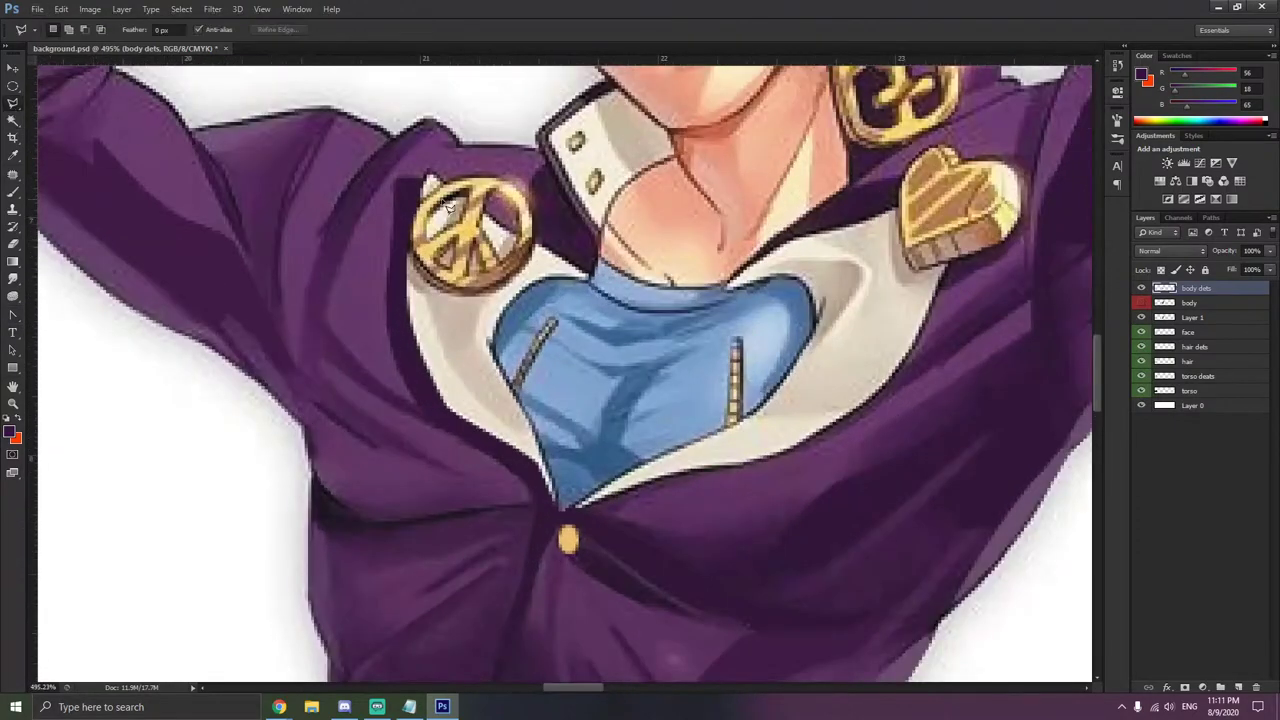
mouse_move(427, 182)
left_mouse_down()
mouse_move(412, 275)
mouse_move(426, 360)
mouse_move(455, 416)
mouse_move(542, 462)
mouse_move(574, 513)
mouse_move(664, 474)
mouse_move(784, 458)
mouse_move(872, 394)
mouse_move(938, 272)
mouse_move(925, 226)
mouse_move(897, 212)
mouse_move(790, 245)
mouse_move(761, 283)
mouse_move(711, 301)
mouse_move(698, 263)
mouse_move(840, 189)
mouse_move(816, 75)
mouse_move(767, 91)
mouse_move(701, 156)
mouse_move(619, 207)
mouse_move(603, 287)
mouse_move(521, 238)
left_mouse_up()
mouse_move(457, 189)
left_mouse_down()
mouse_move(429, 178)
mouse_move(644, 225)
mouse_move(419, 240)
mouse_move(317, 183)
left_mouse_up()
left_click(319, 181)
- Show the body layer, delete the selected chest opening from its flat purple and deselect
left_click(1136, 308)
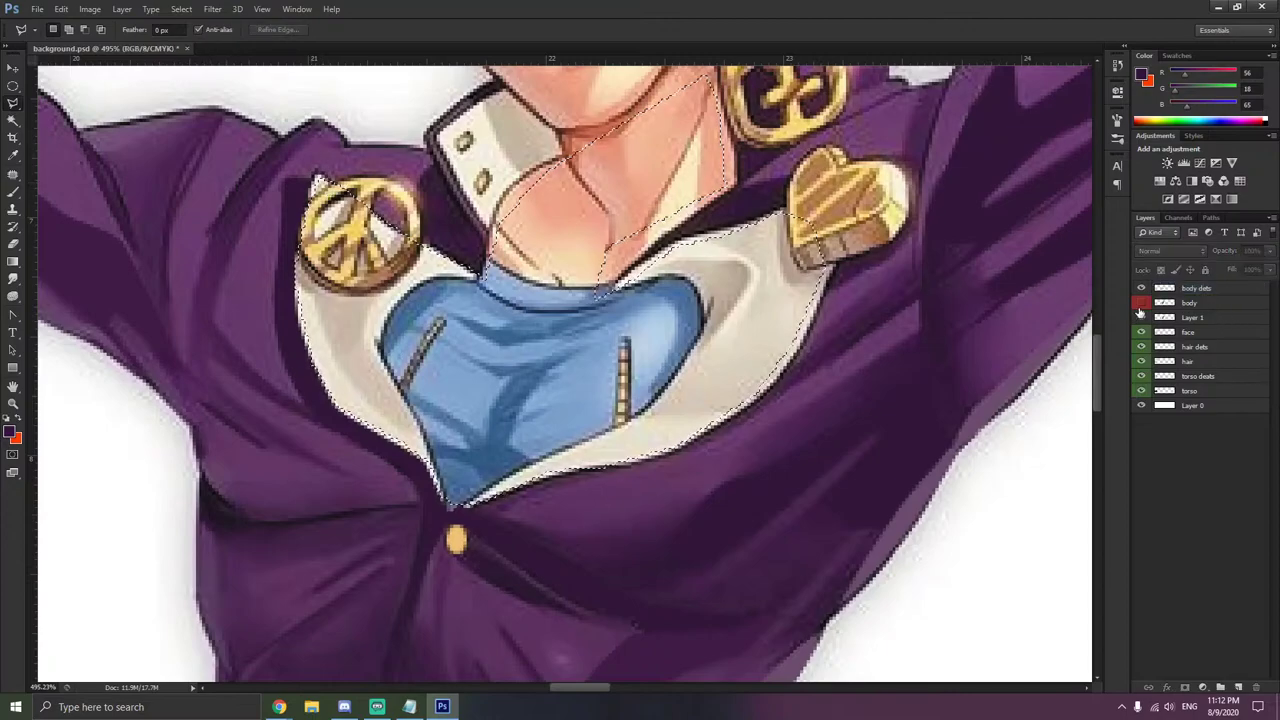
left_click(1137, 307)
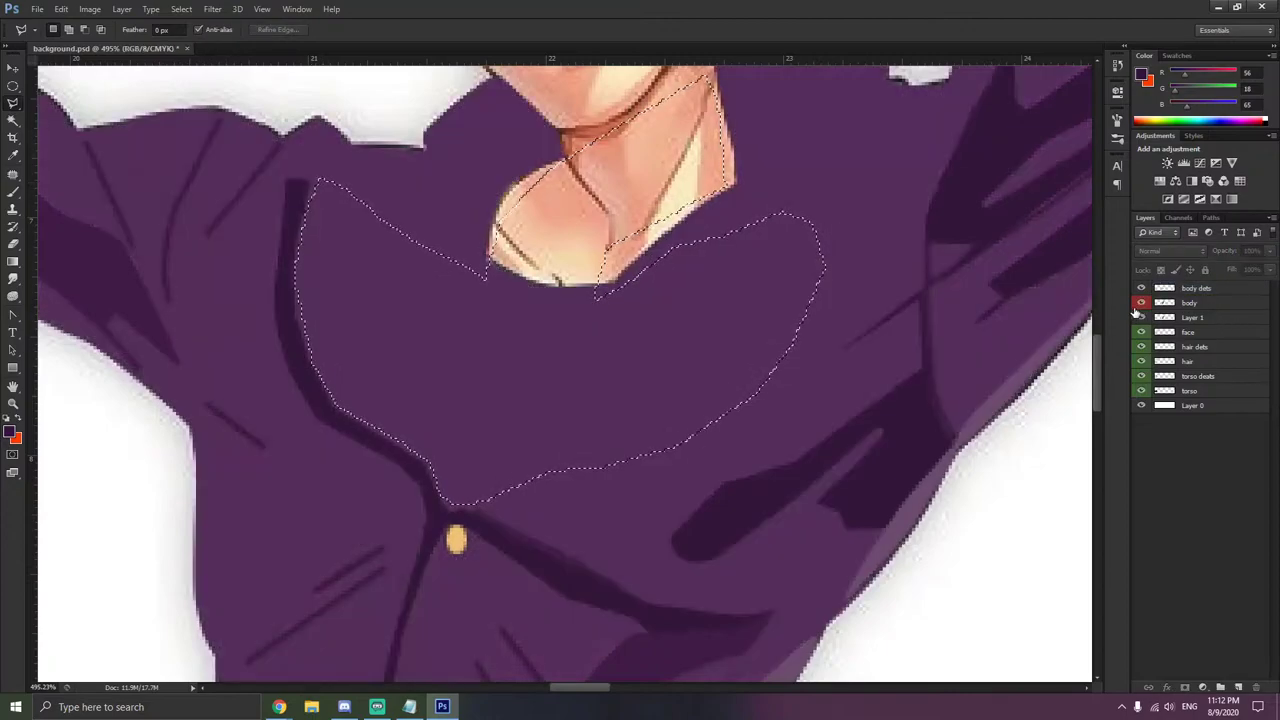
left_click(1180, 303)
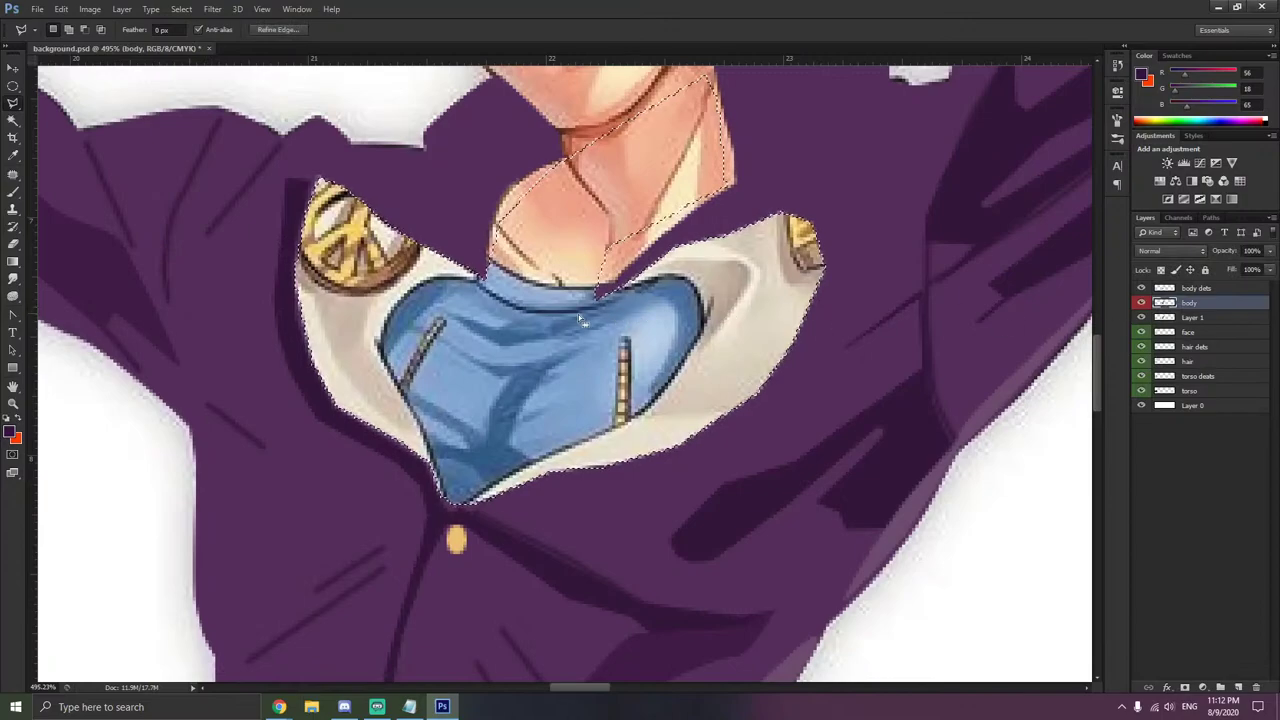
right_click(603, 325)
left_click(605, 325)
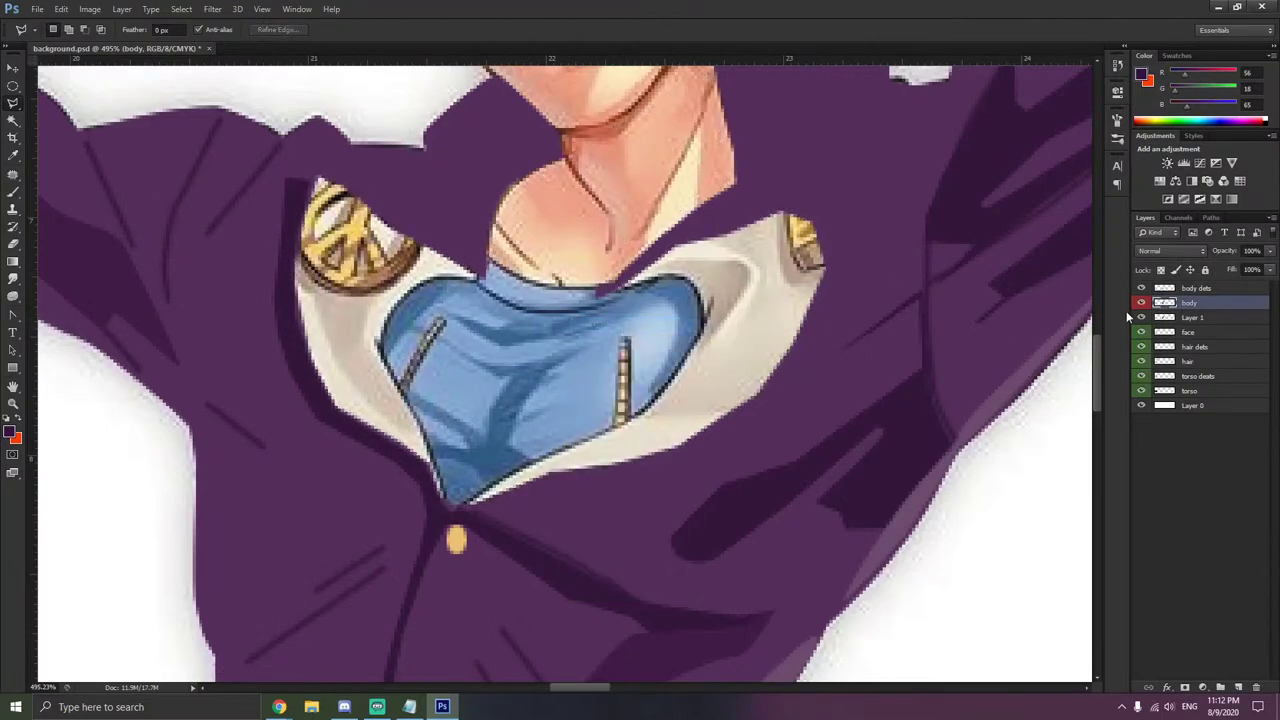
- Check the cut-out chest opening against the reference by toggling the body layer, leaving it hidden
left_click(1142, 303)
left_click(1142, 303)
left_click(1142, 303)
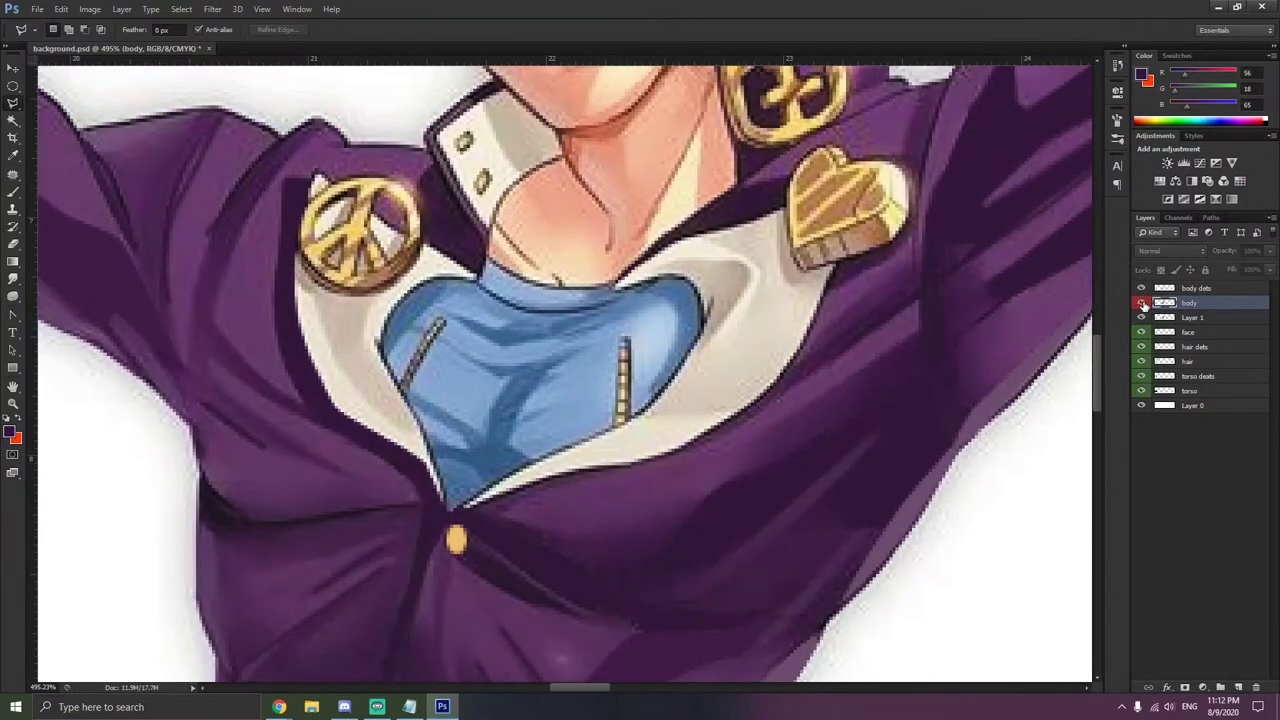
left_click(1142, 303)
left_click(1142, 303)
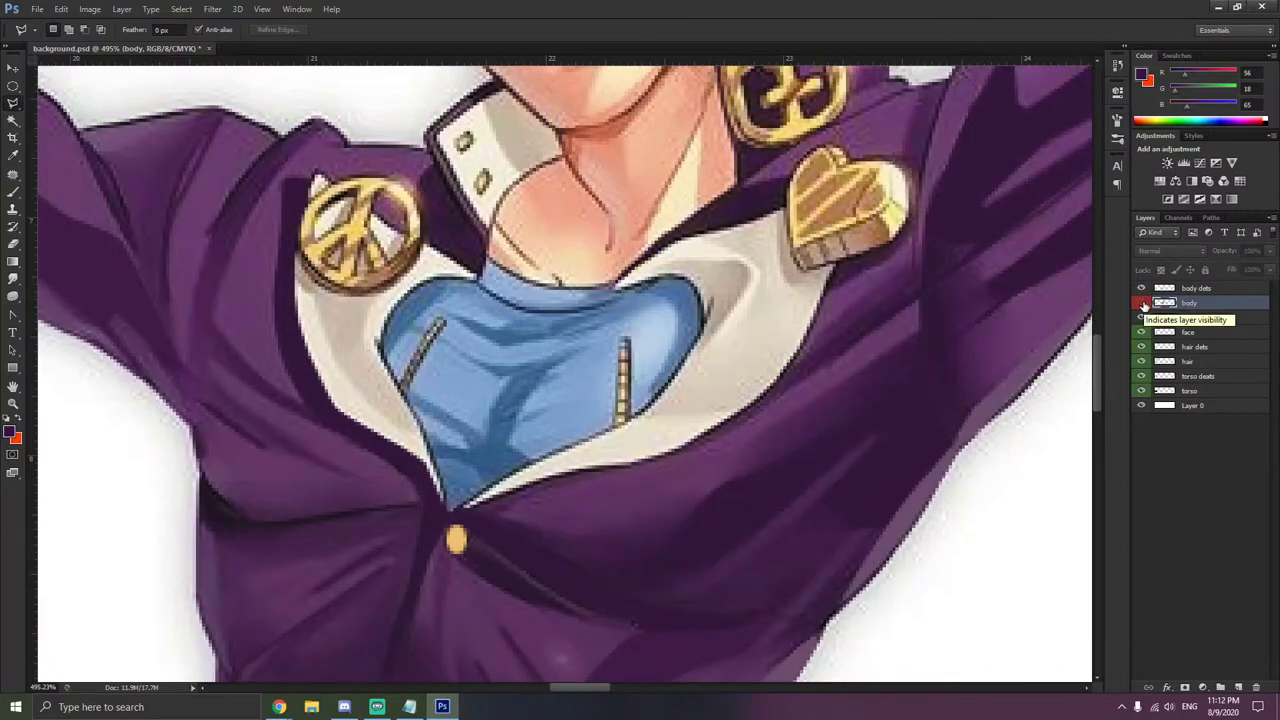
- Create a new layer named inside above the body layer
key("ctrl+shift+n")
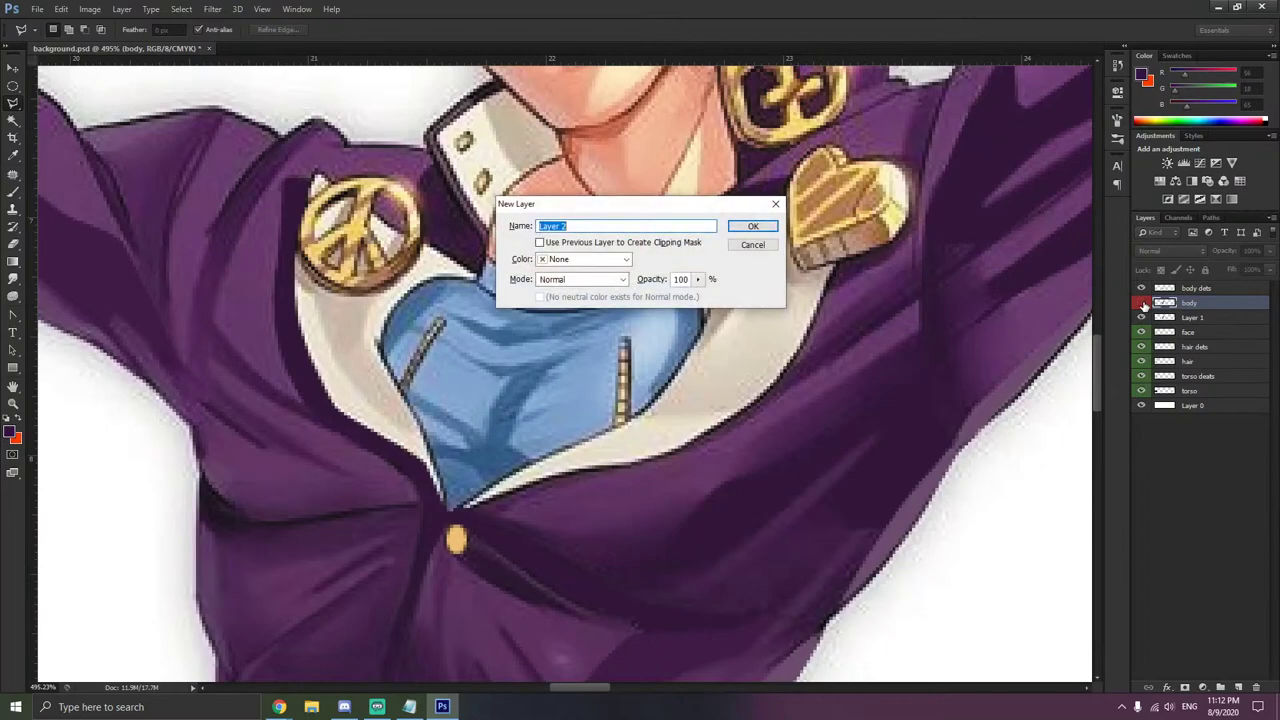
type("inside")
key("Return")
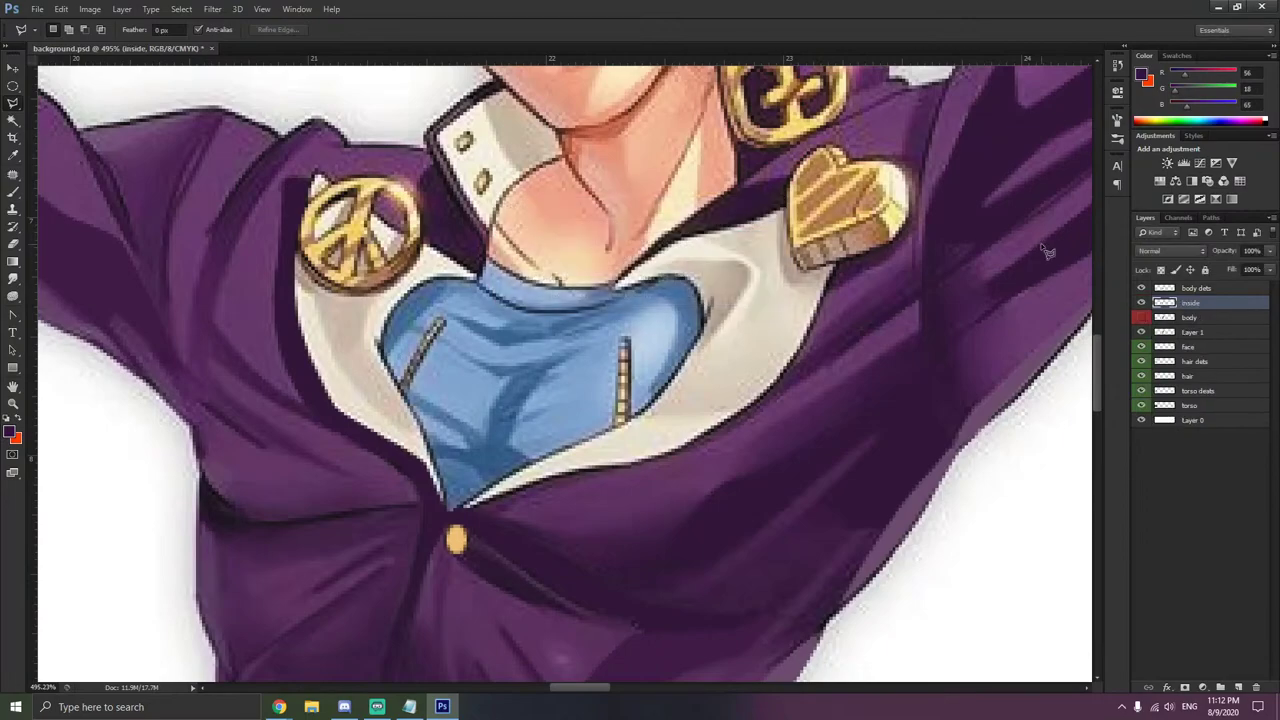
- Select both cream lapel areas of the reference on Layer 1 with the Magic Wand at tolerance 32
left_click(12, 121)
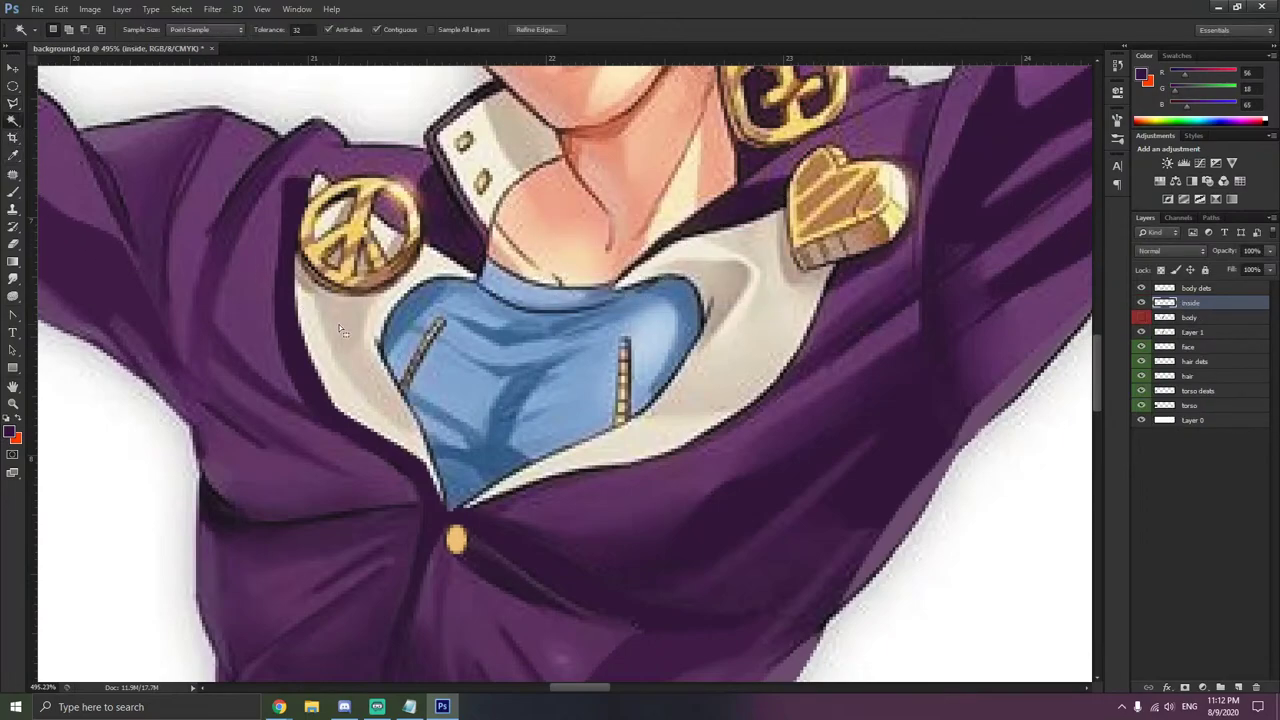
left_click(1213, 333)
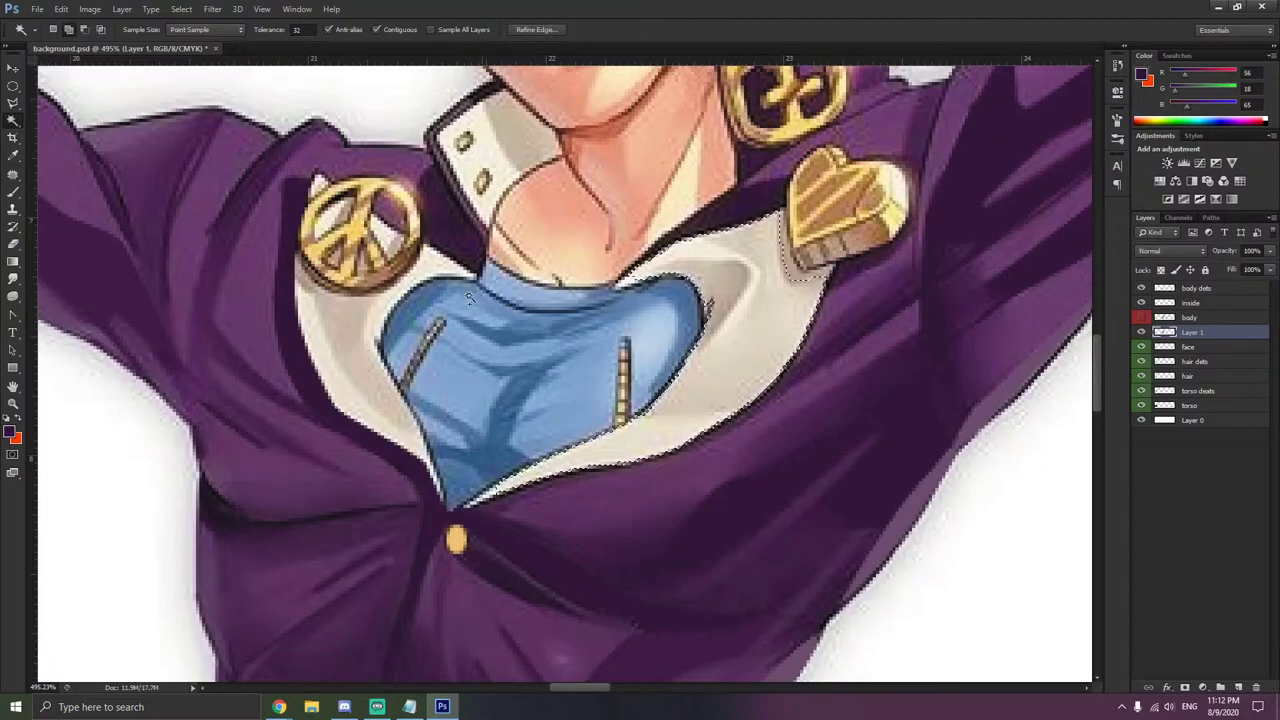
left_click(336, 337, "shift")
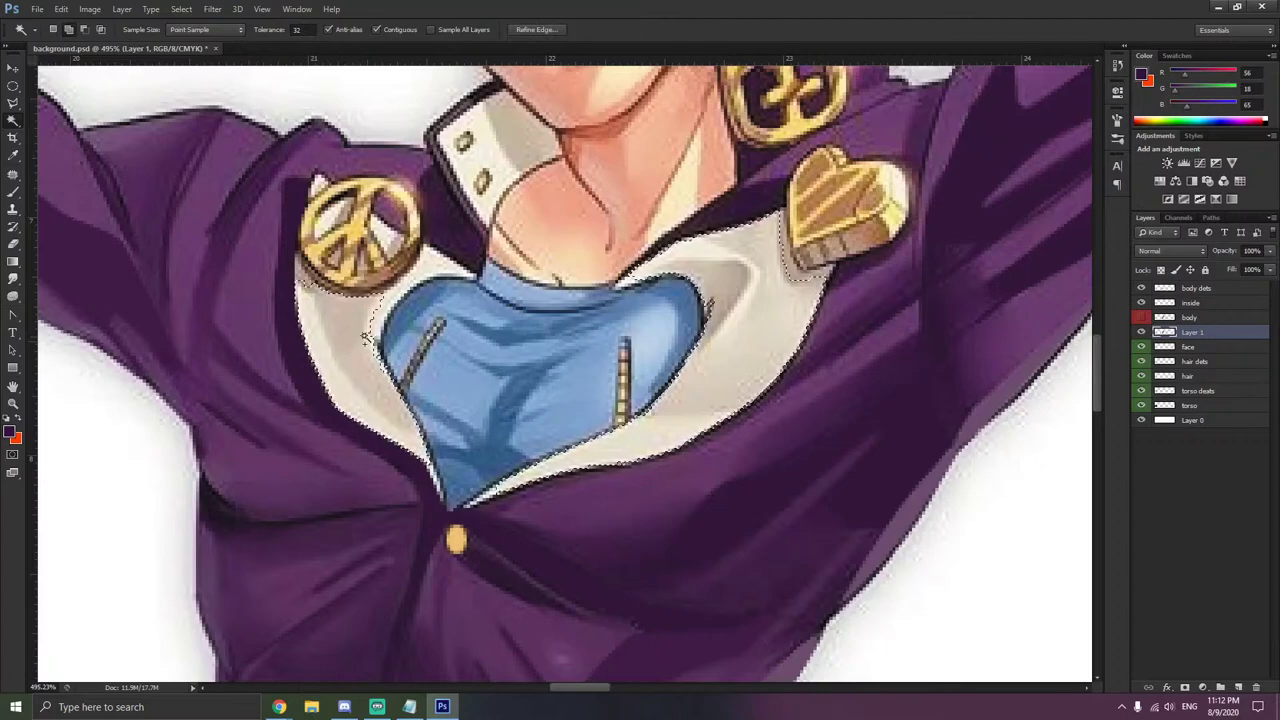
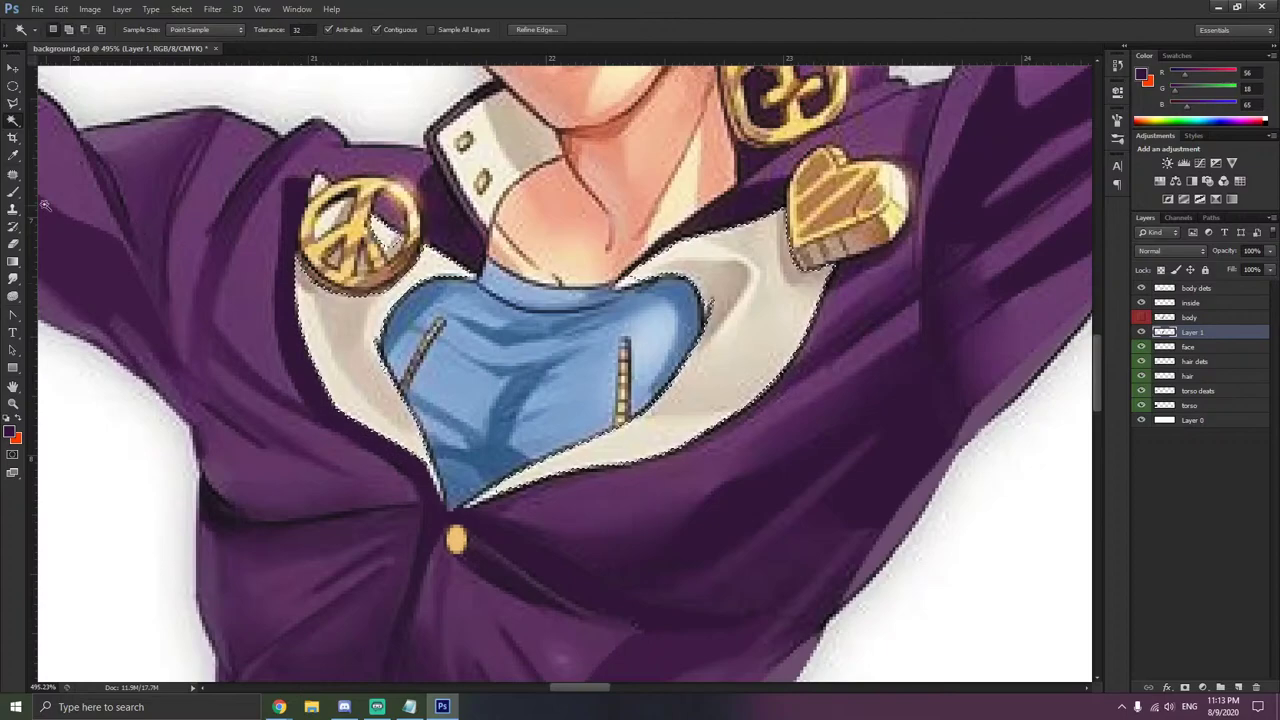
- Sample the cream from the lapel and paint both selected lapel areas on the inside layer with an enlarged brush
left_click(13, 155)
left_click(750, 340)
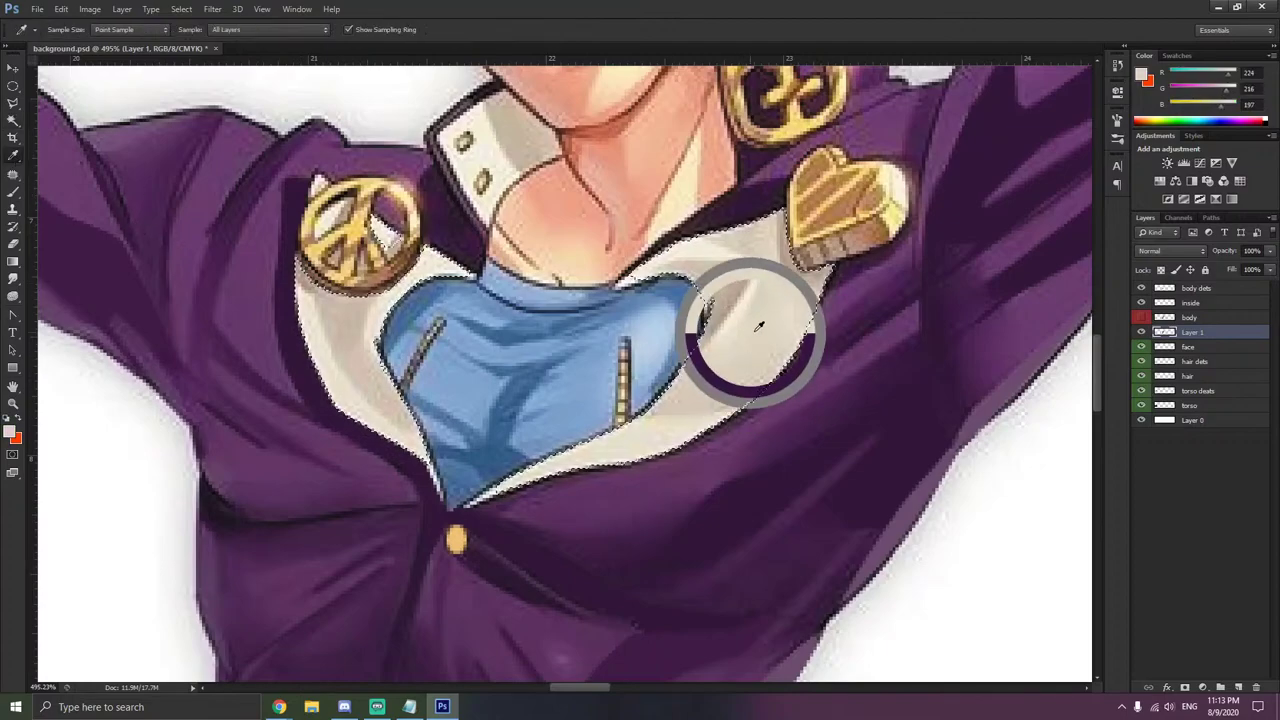
left_click(1180, 302)
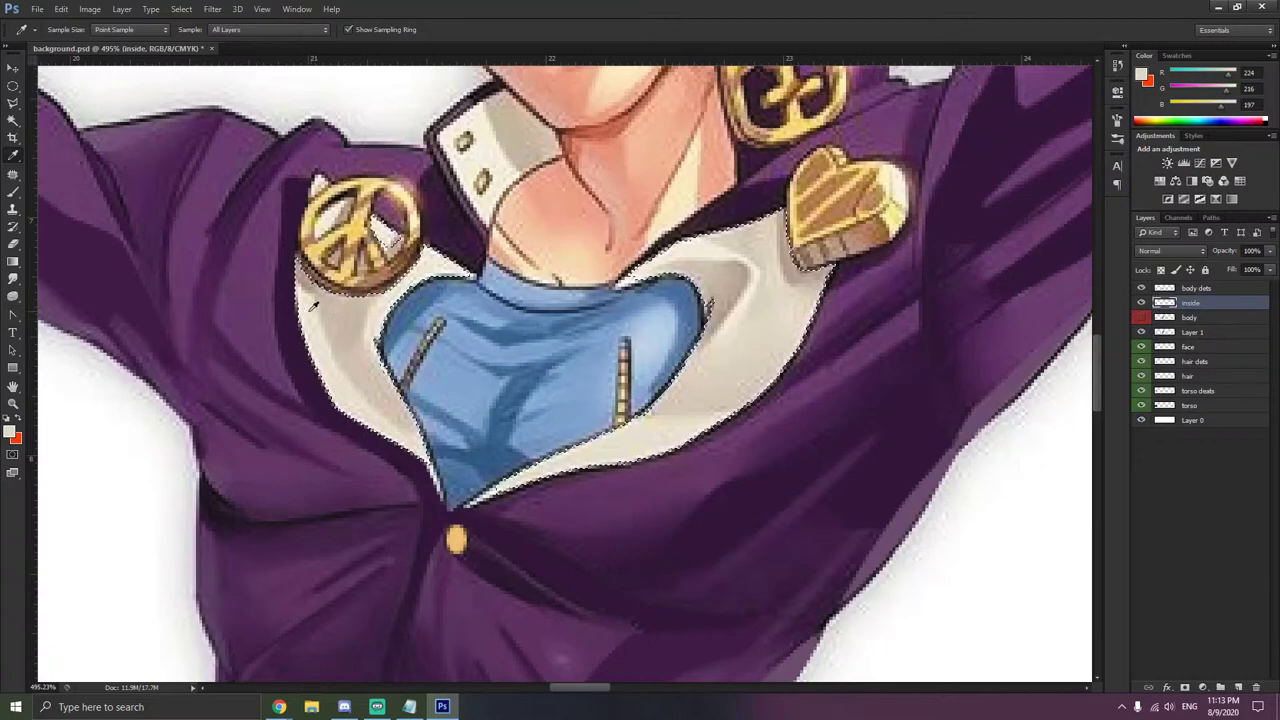
key("b")
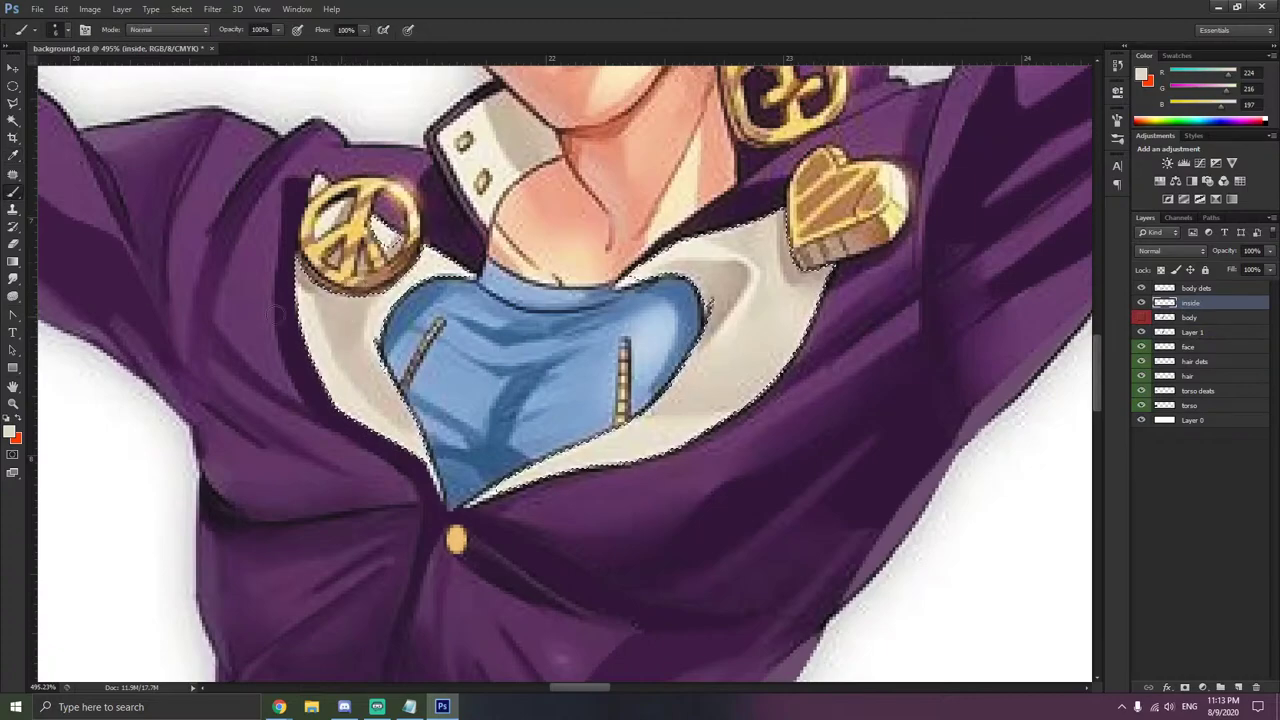
right_click(432, 348)
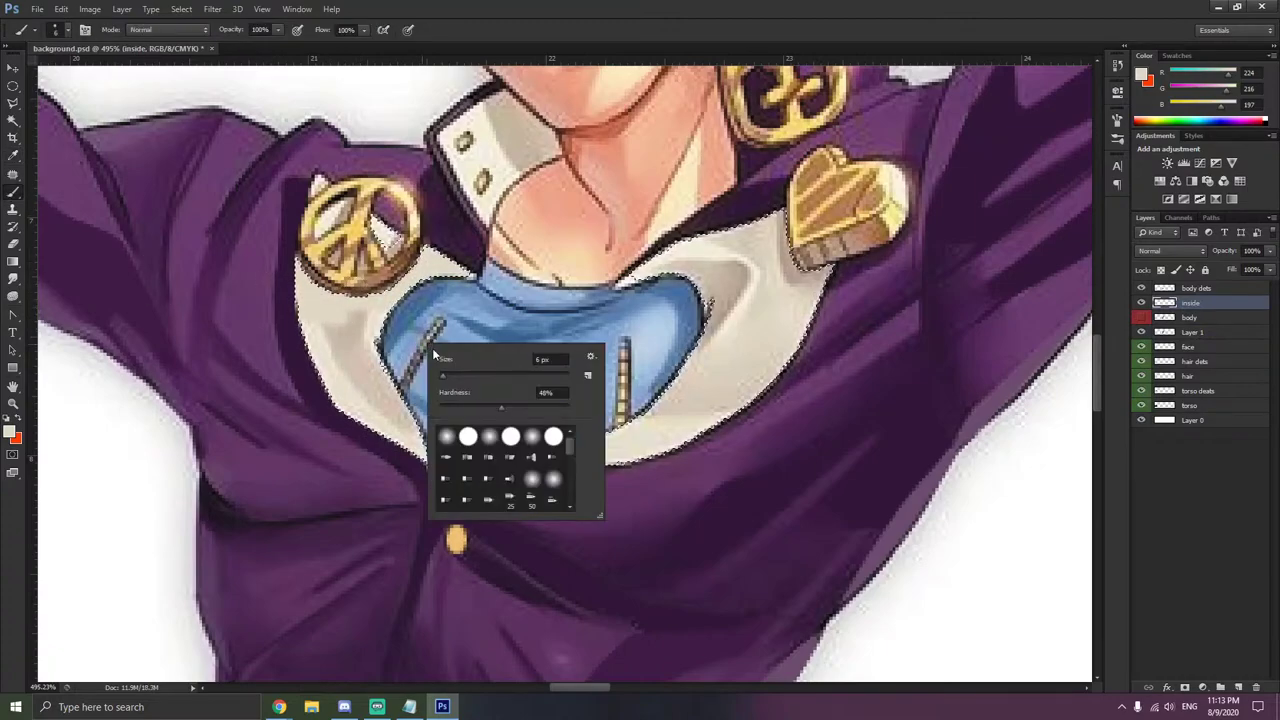
left_click(492, 375)
mouse_move(351, 291)
left_mouse_down()
mouse_move(361, 367)
mouse_move(833, 368)
left_mouse_up()
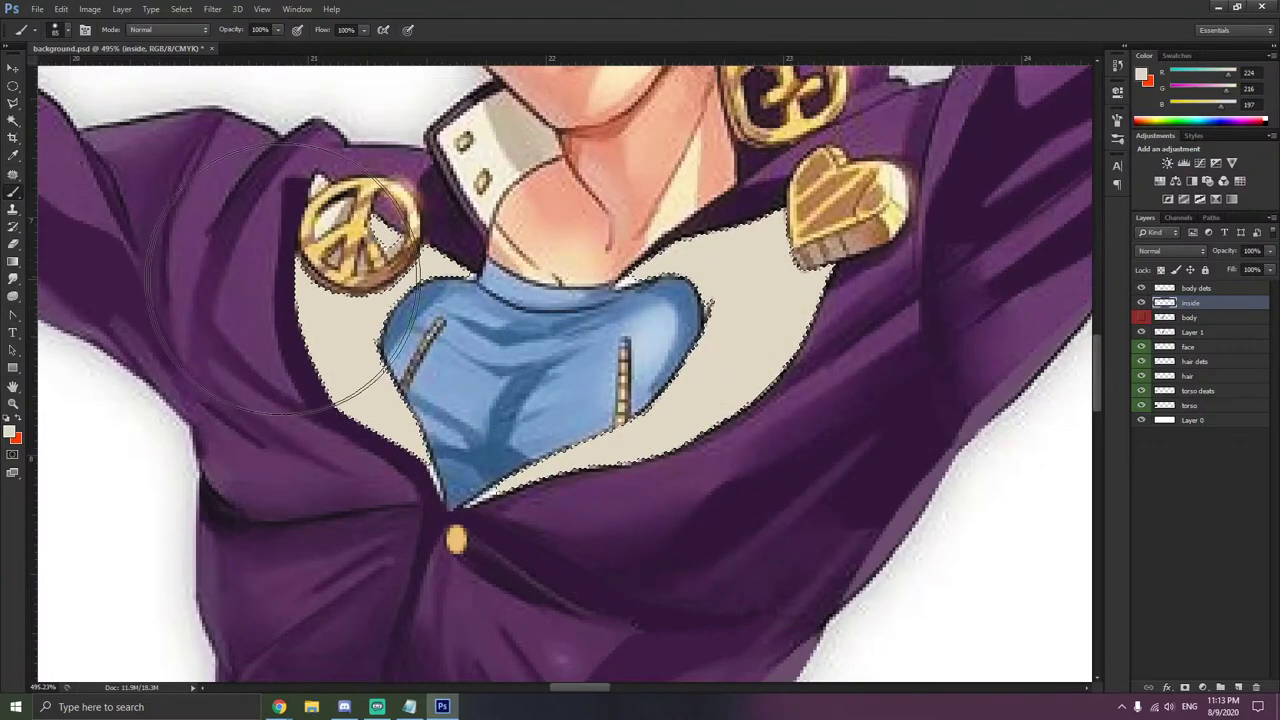
- Select the small cream areas inside and beside the peace badge on Layer 1 with the Magic Wand at tolerance 32
key("w")
scroll(318, 230, "up", 1)
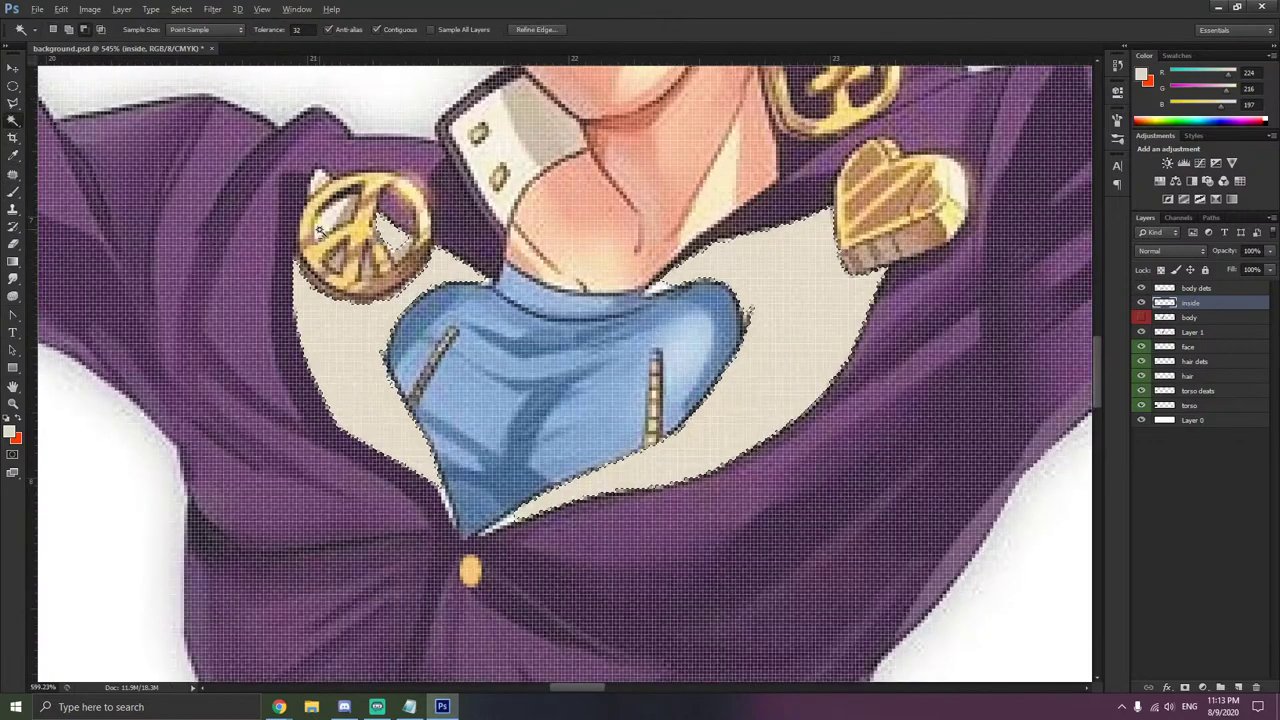
scroll(319, 231, "up", 4)
scroll(319, 231, "down", 2)
left_click(1211, 334)
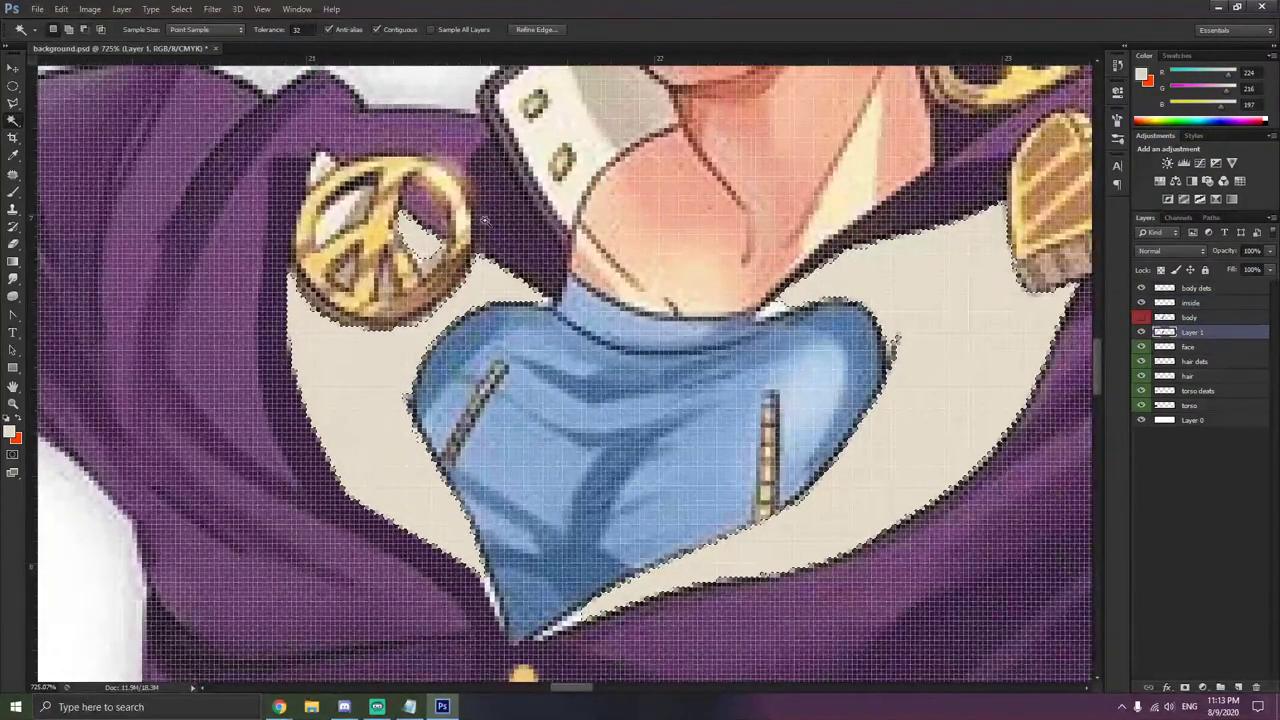
key("ctrl+d")
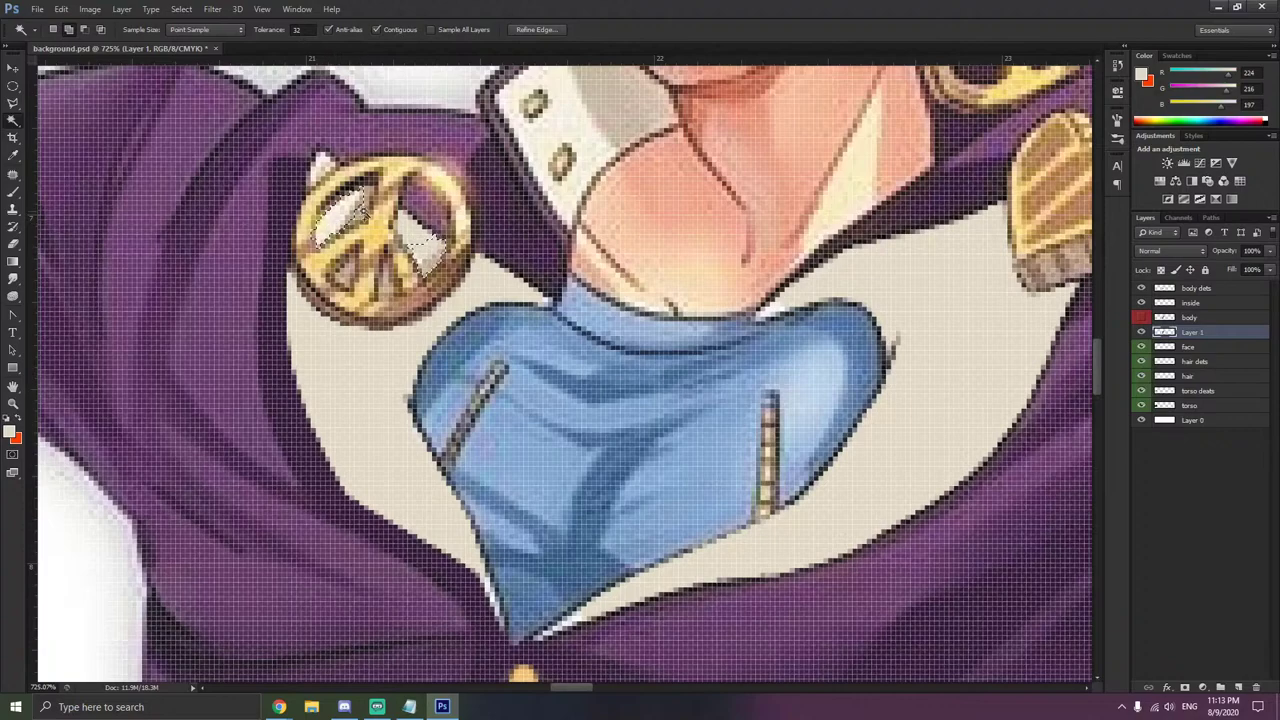
left_click(319, 166, "shift")
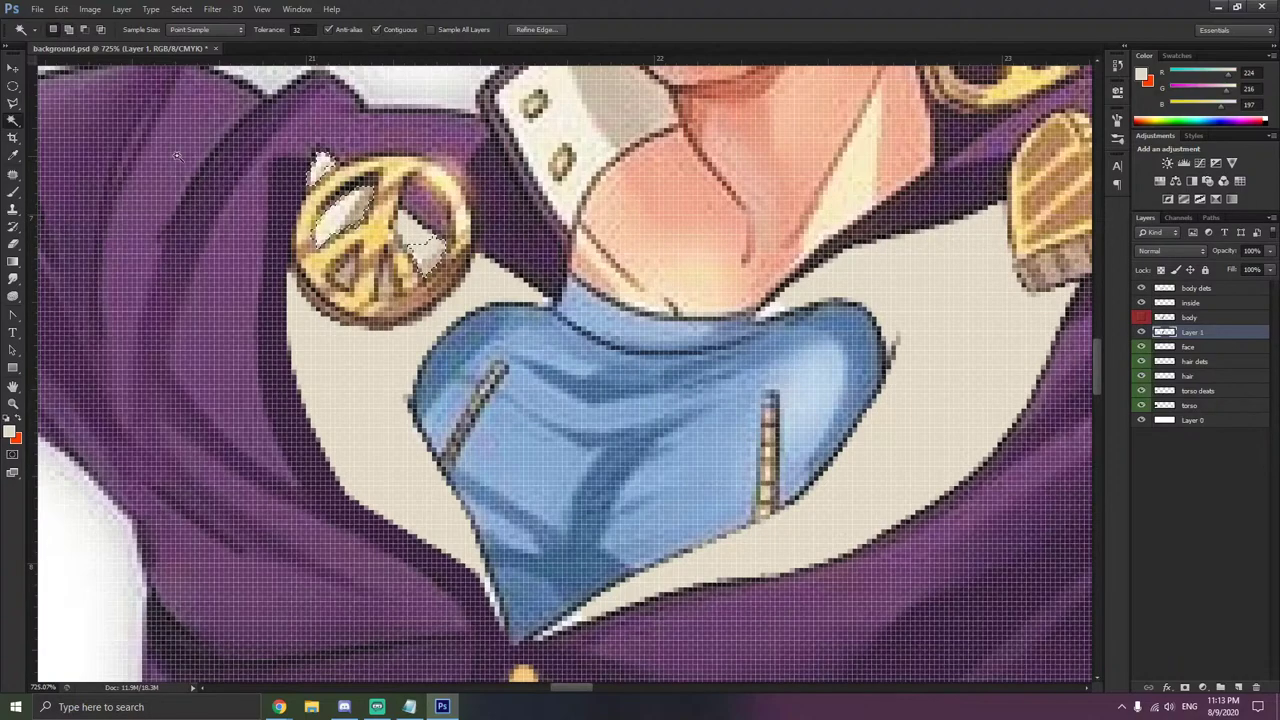
- Paint the selected areas around the peace badge cream on the inside layer with the Brush
left_click(21, 190)
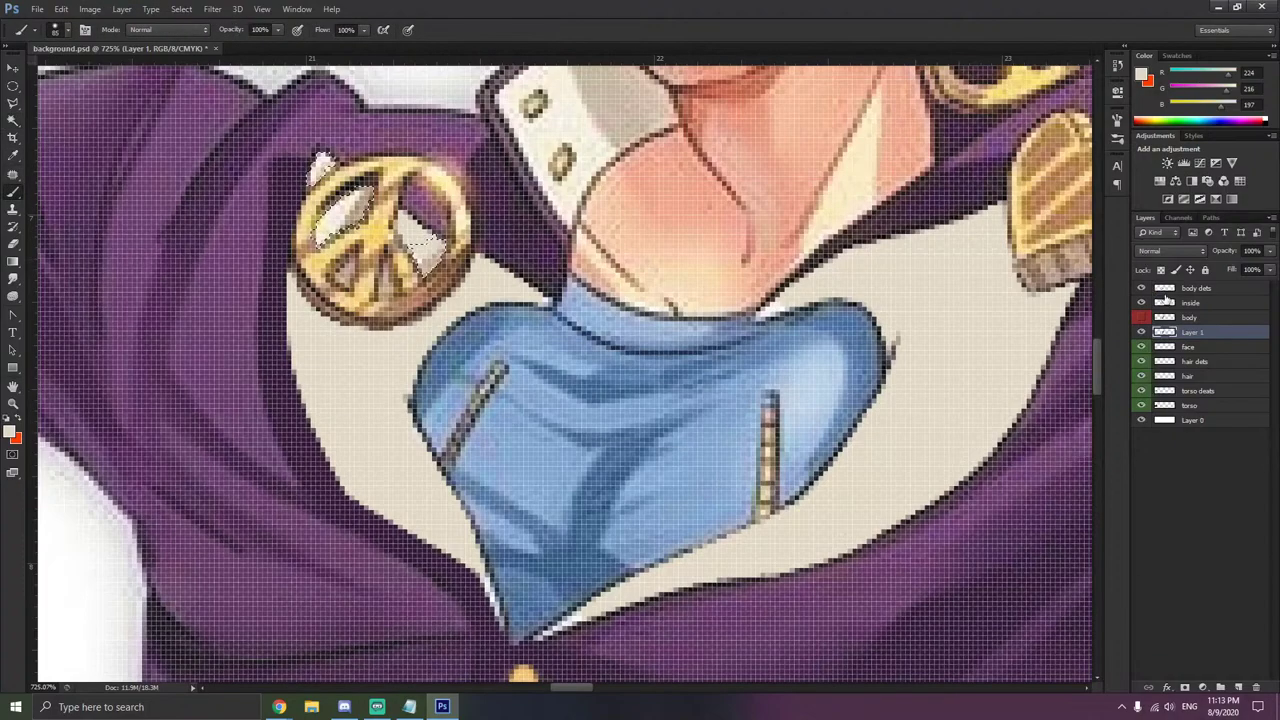
left_click(1167, 302)
left_click(356, 224)
scroll(560, 300, "down", 5)
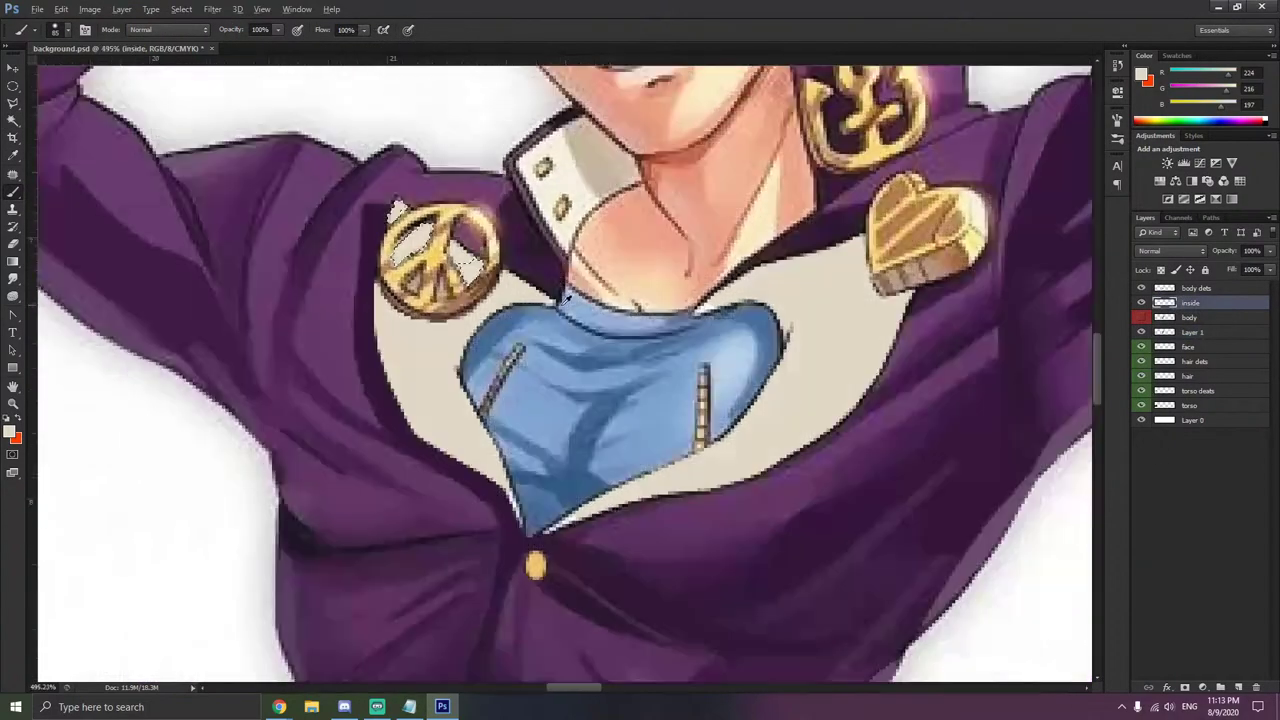
- Check the cream lapels against the flat jacket by toggling the body layer, leaving it hidden, and deselect
left_click(1141, 318)
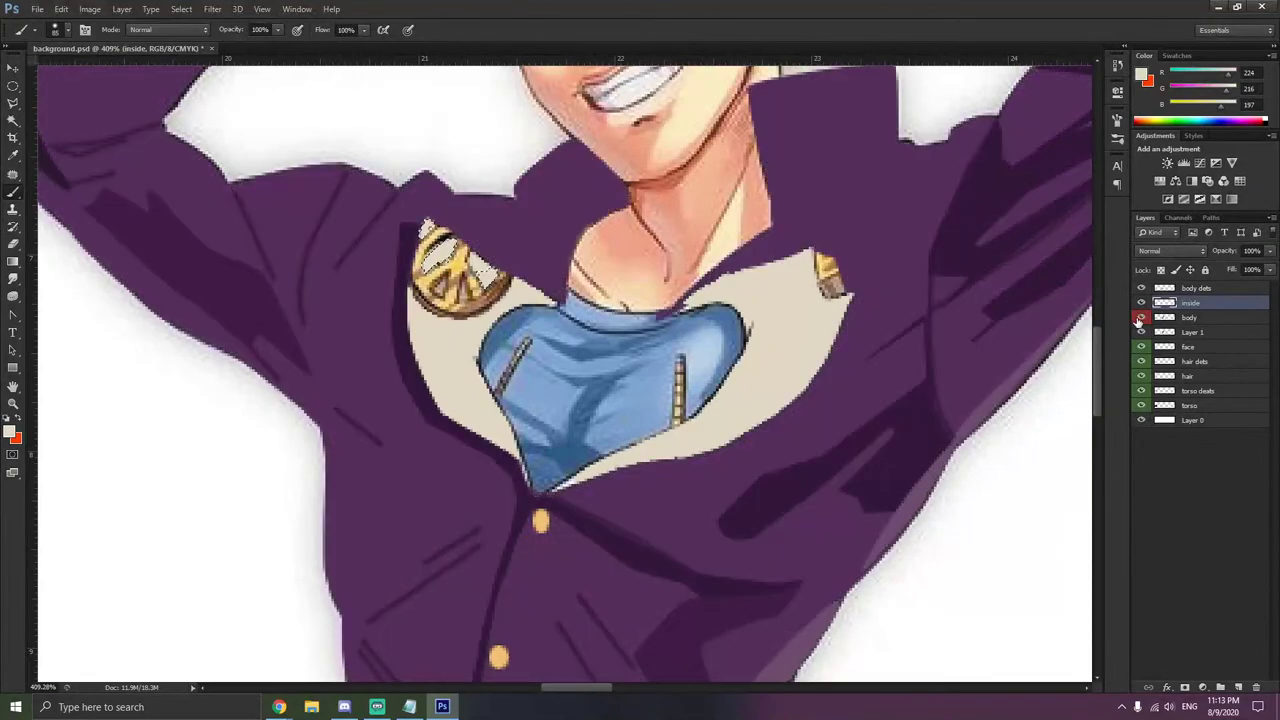
left_click(1141, 318)
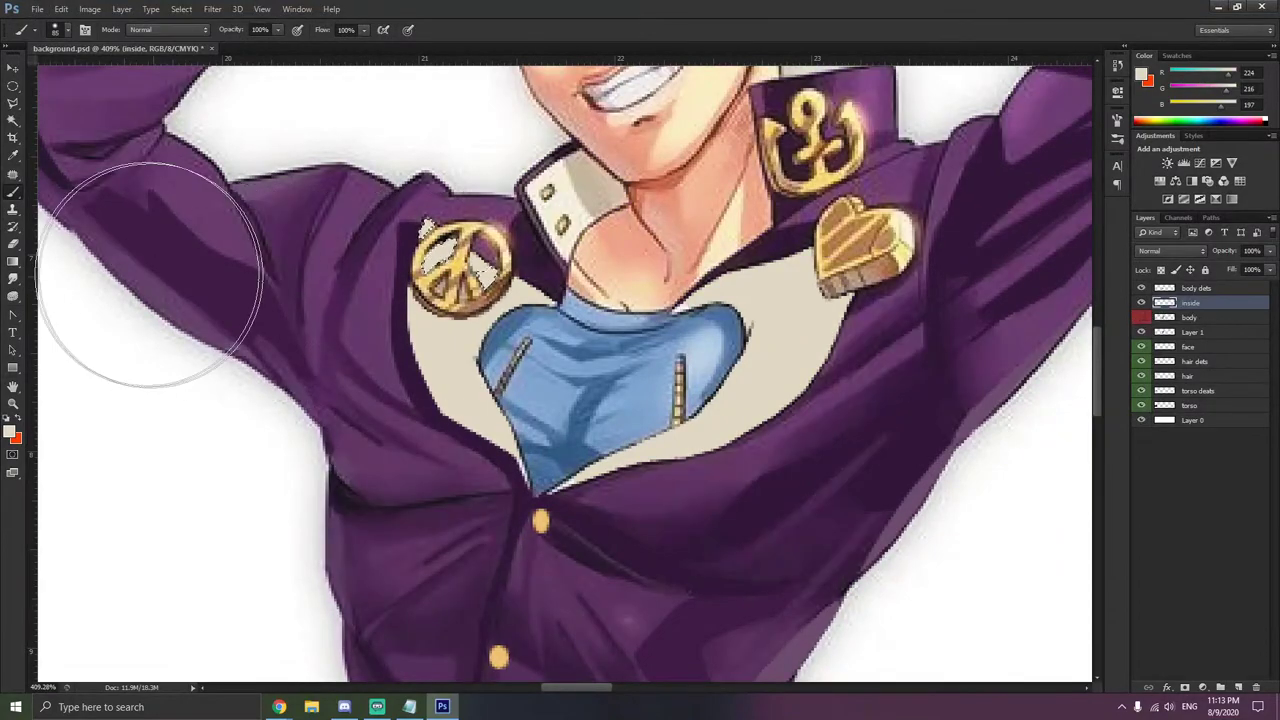
key("l")
right_click(480, 321)
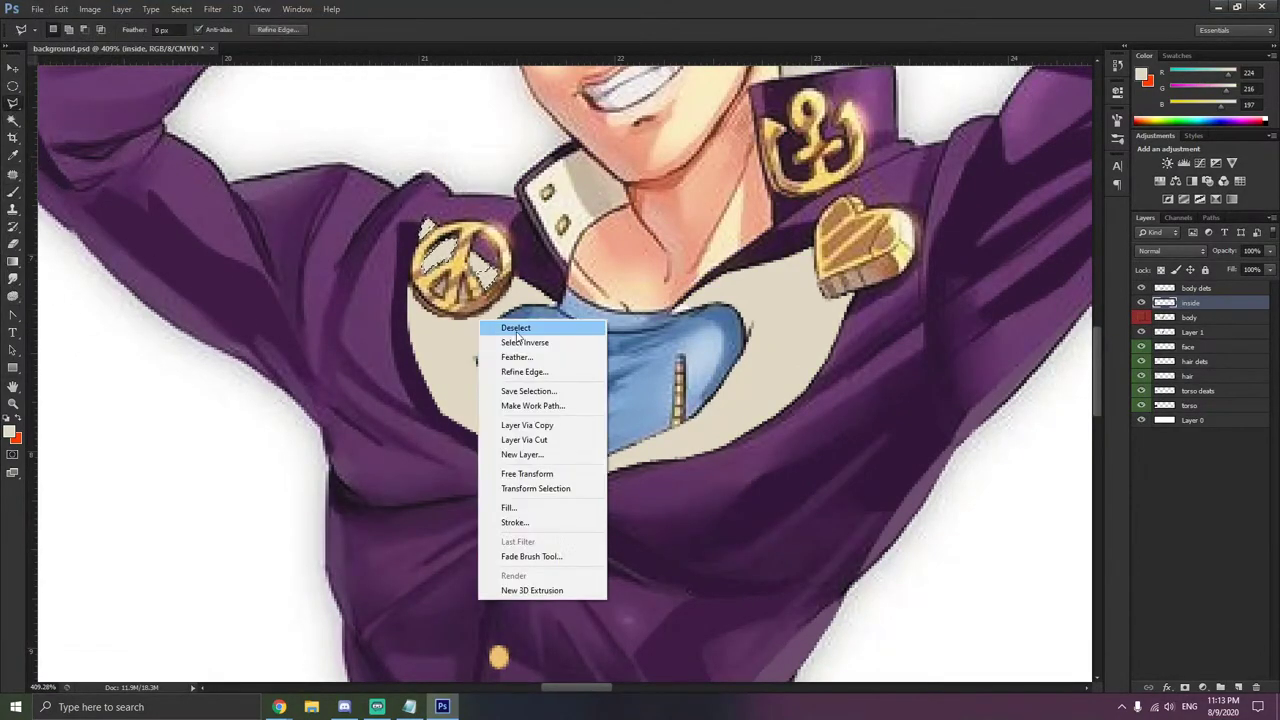
left_click(517, 329)
- Create a new layer named inside blue above the inside layer
scroll(637, 370, "up", 1)
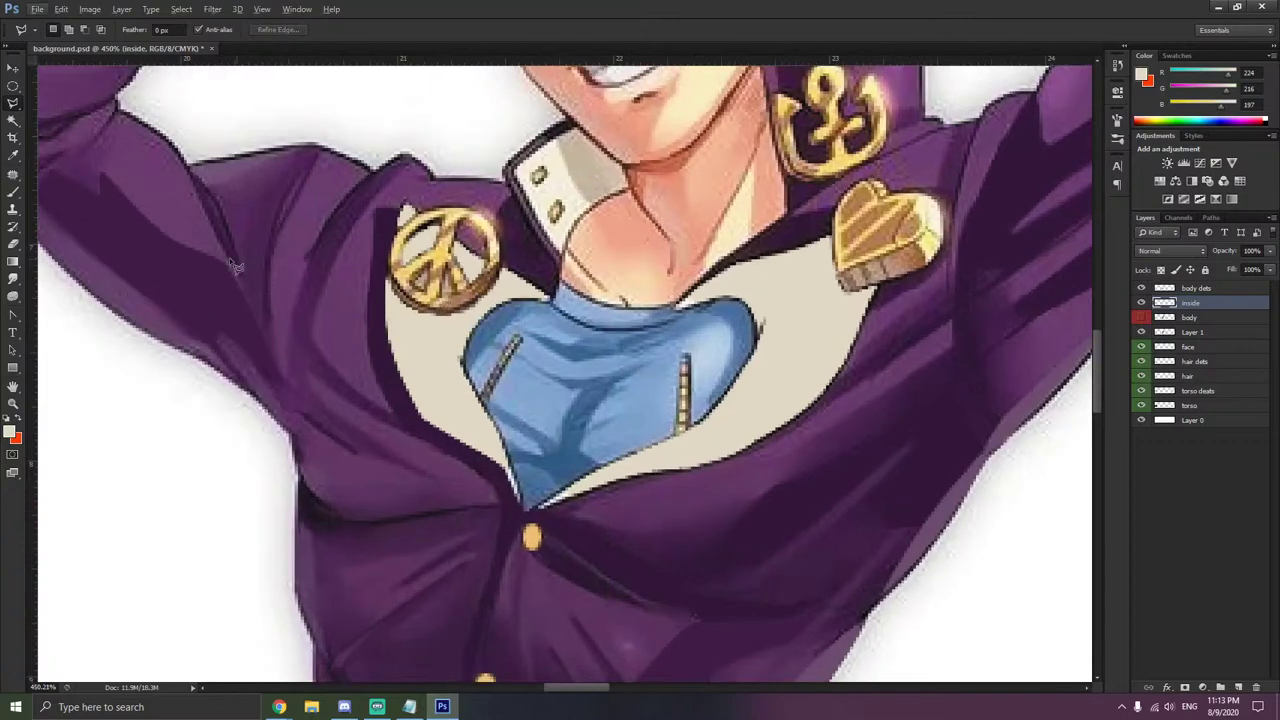
left_click(13, 316)
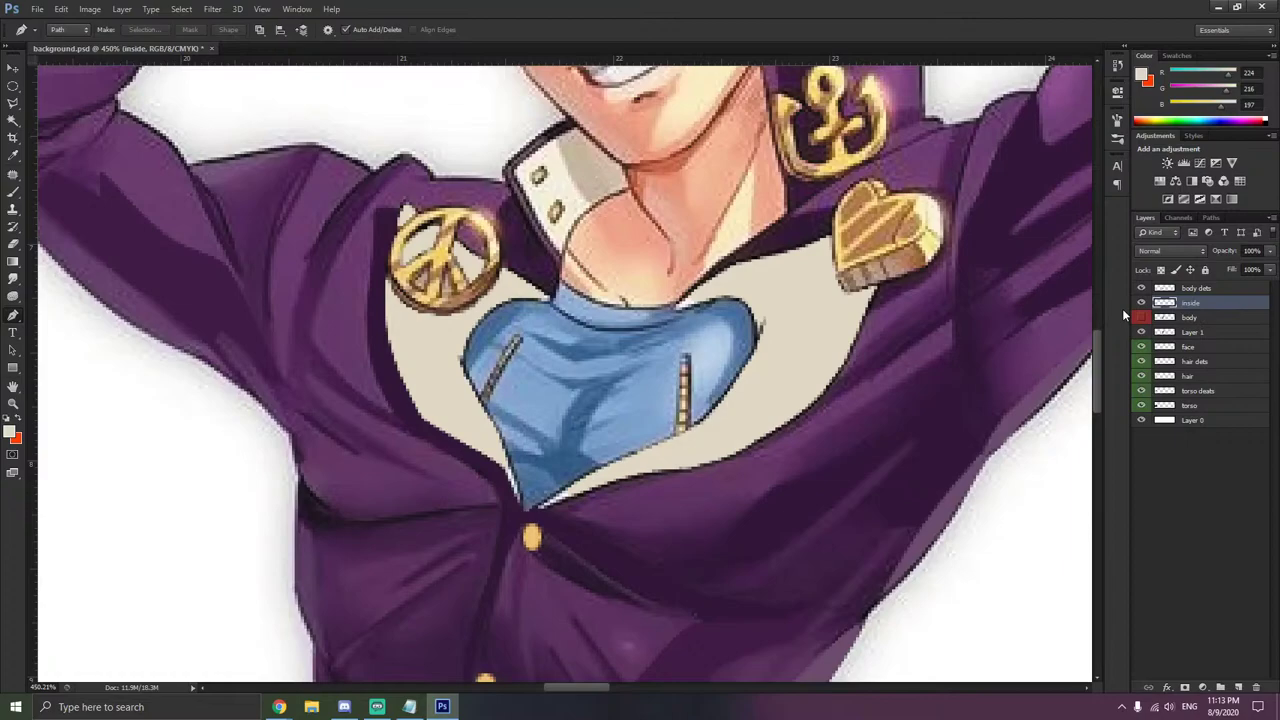
key("ctrl+shift+n")
type("inside")
type("blue")
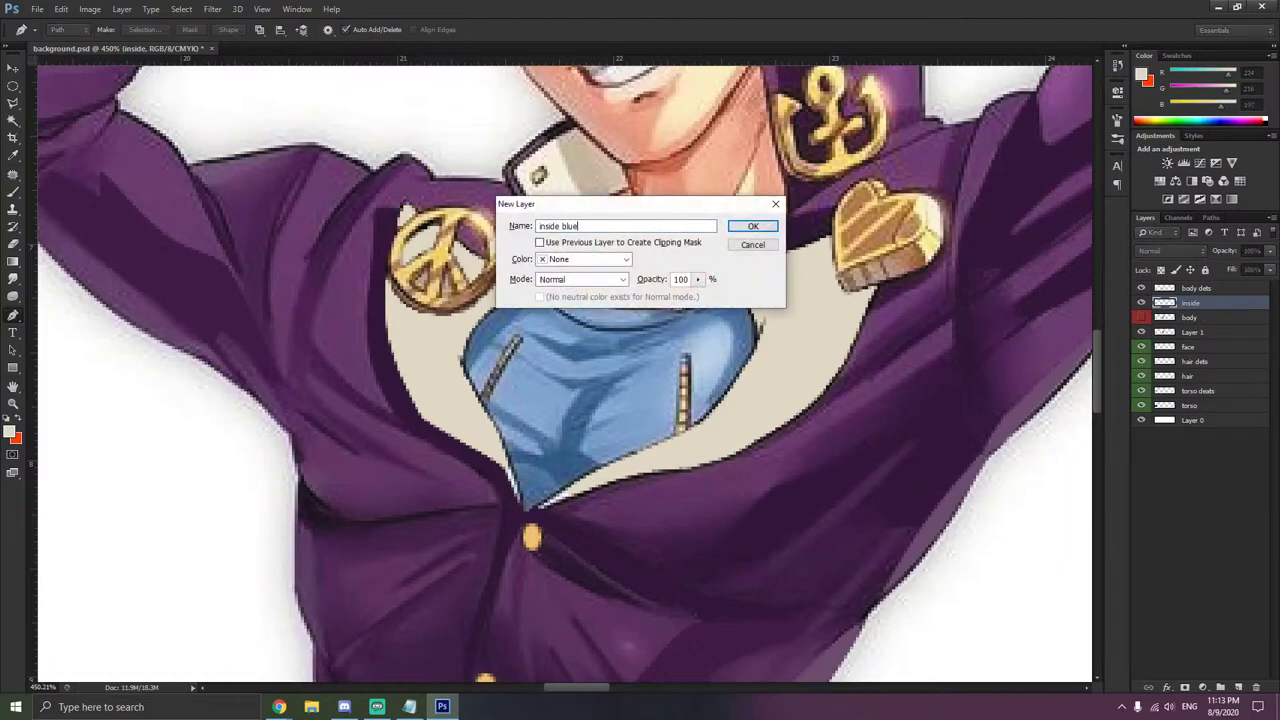
key("Return")
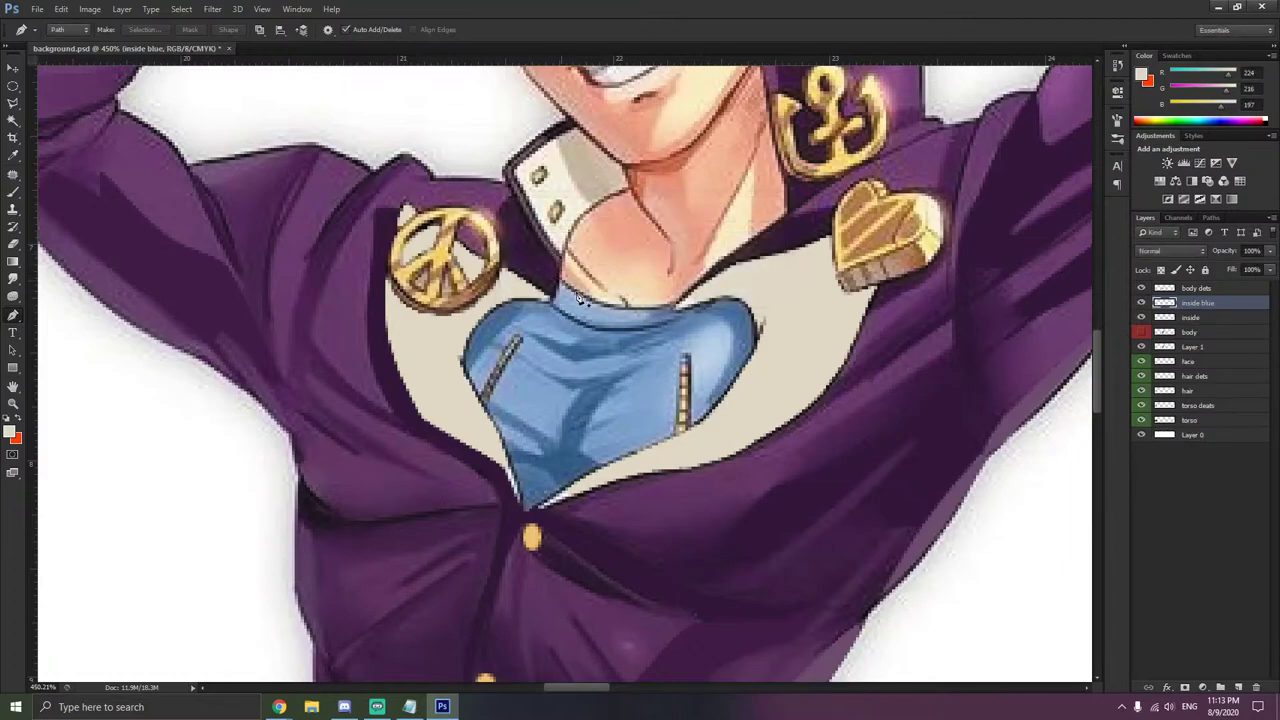
- Draw a Pen path around the blue shirt in the chest opening and curve its segments along the outline with Convert Point
left_click(562, 290)
left_click(754, 316)
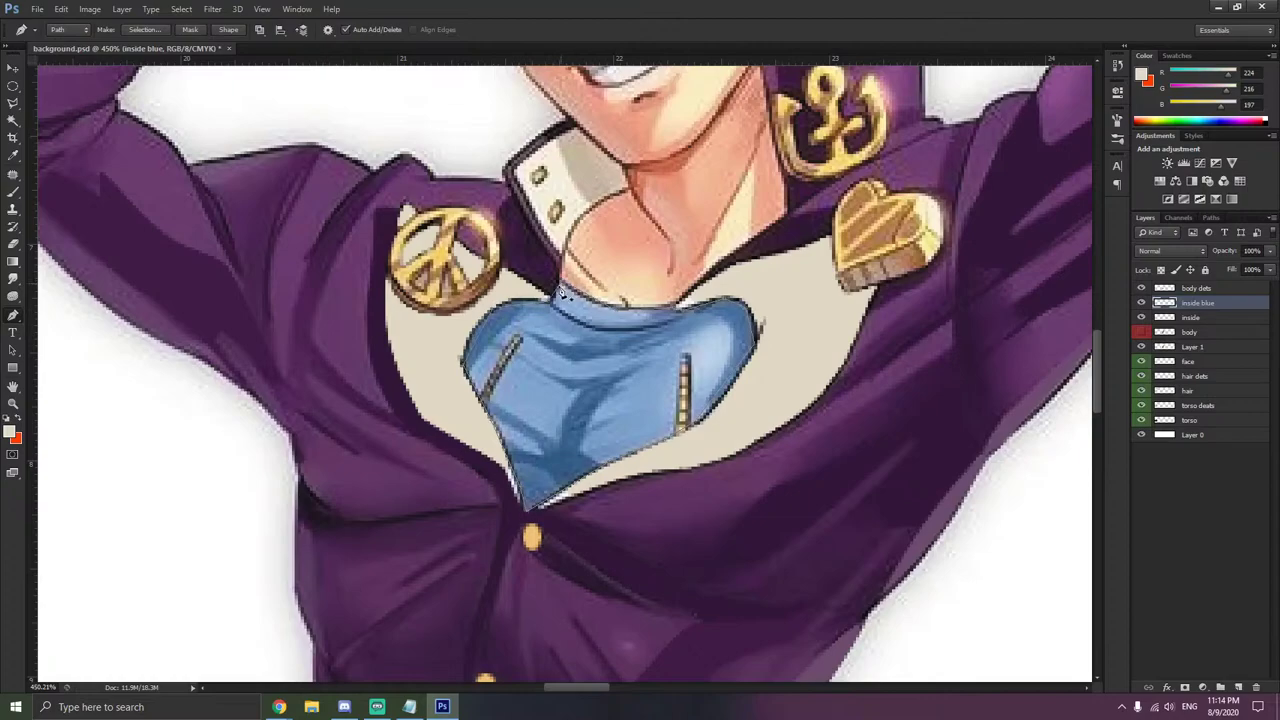
right_click(13, 316)
left_click(100, 367)
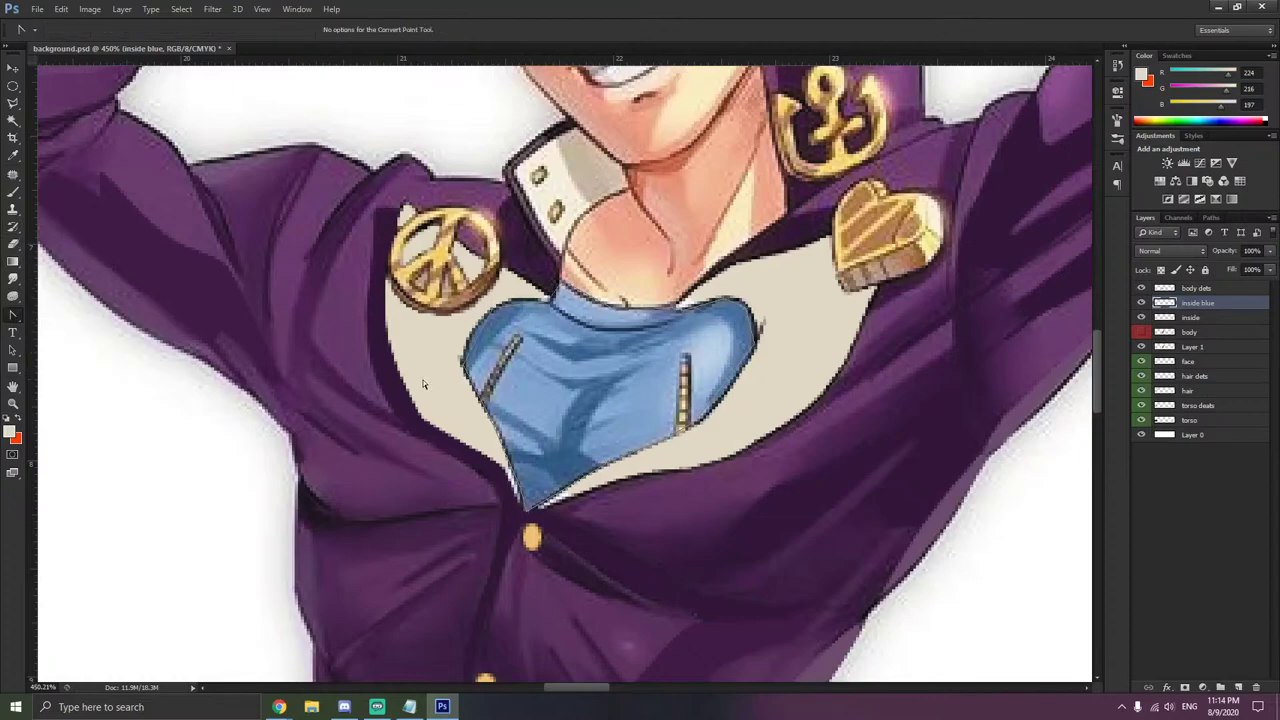
left_click_drag(463, 361, 534, 296)
left_click_drag(455, 320, 468, 343)
left_click_drag(461, 389, 474, 386)
right_click(675, 311)
left_click(696, 315)
- Fill the shirt path with a mid blue sampled from the reference shirt and delete the path
right_click(628, 341)
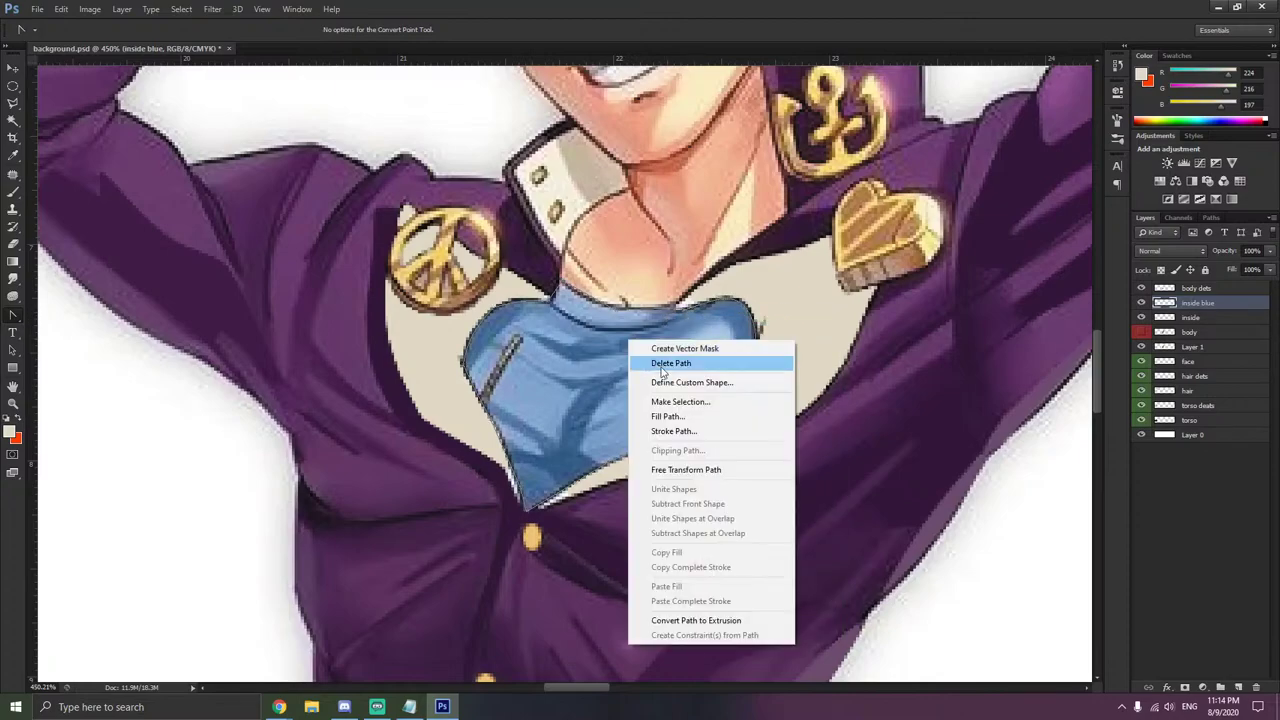
left_click(669, 420)
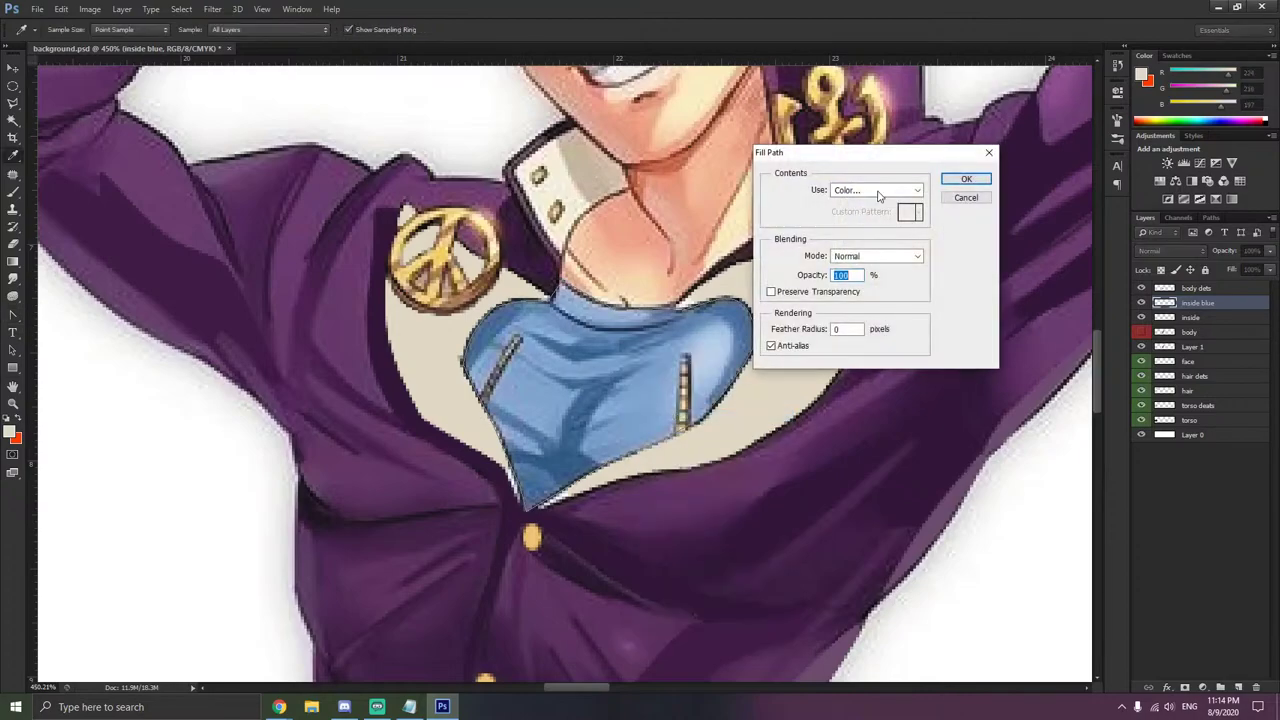
left_click(860, 189)
left_click(855, 192)
left_click(696, 335)
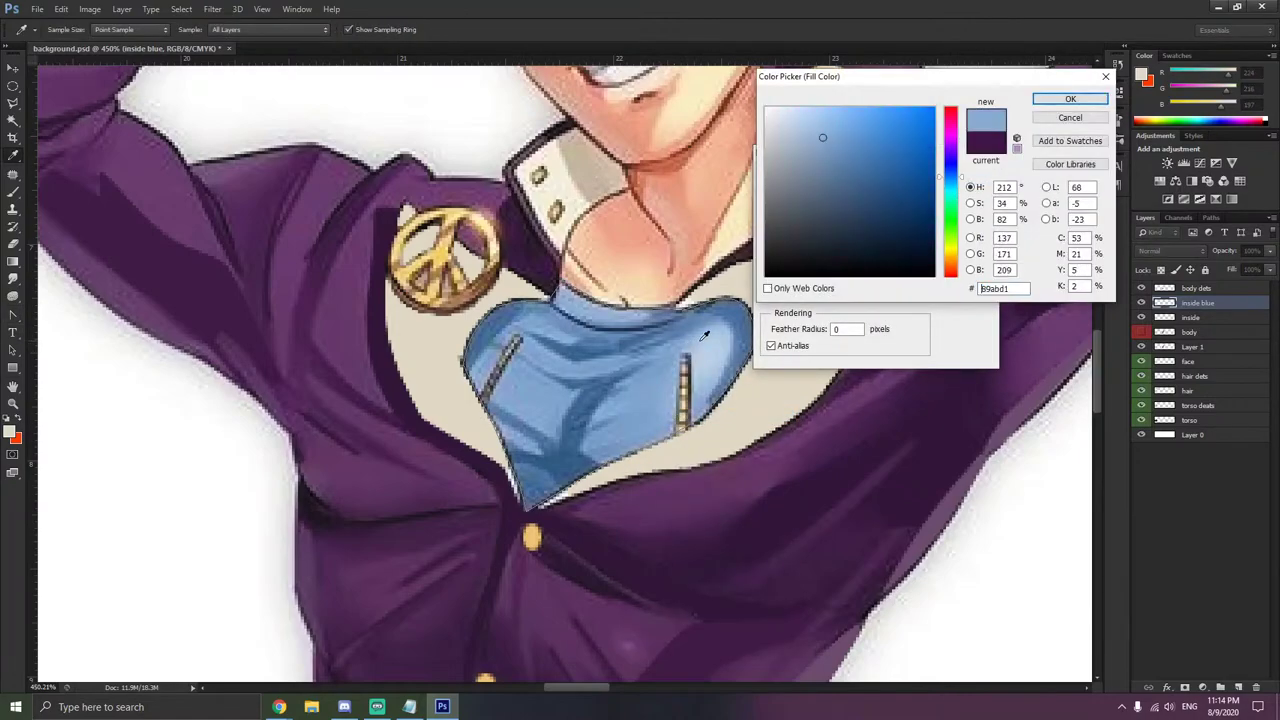
left_click(714, 331)
left_click(733, 322)
left_click(728, 320)
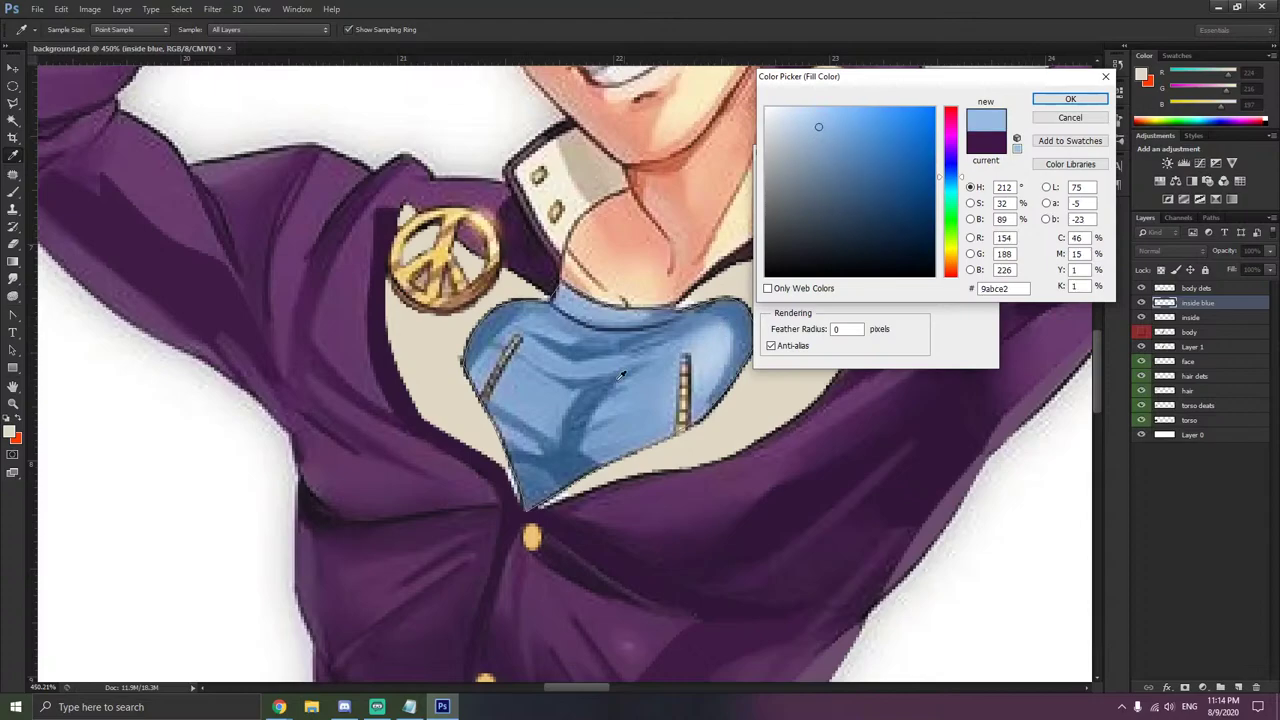
left_click(597, 362)
left_click(1070, 99)
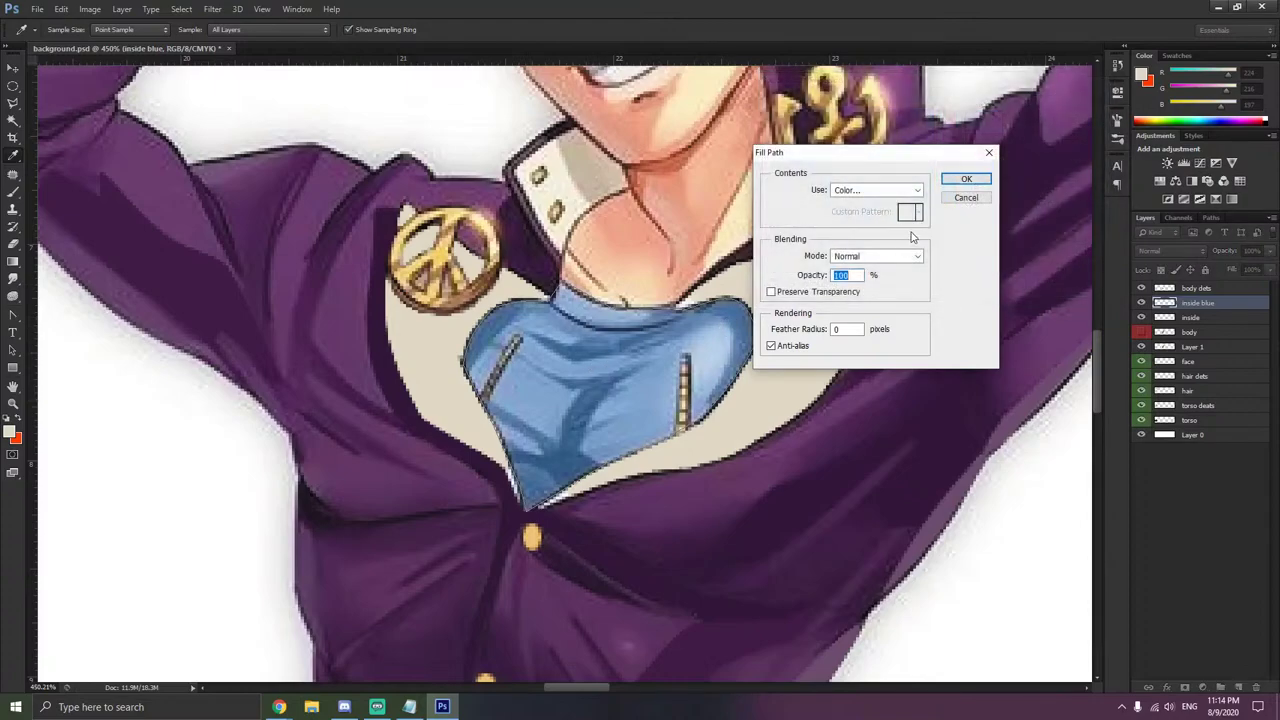
left_click(966, 178)
right_click(682, 346)
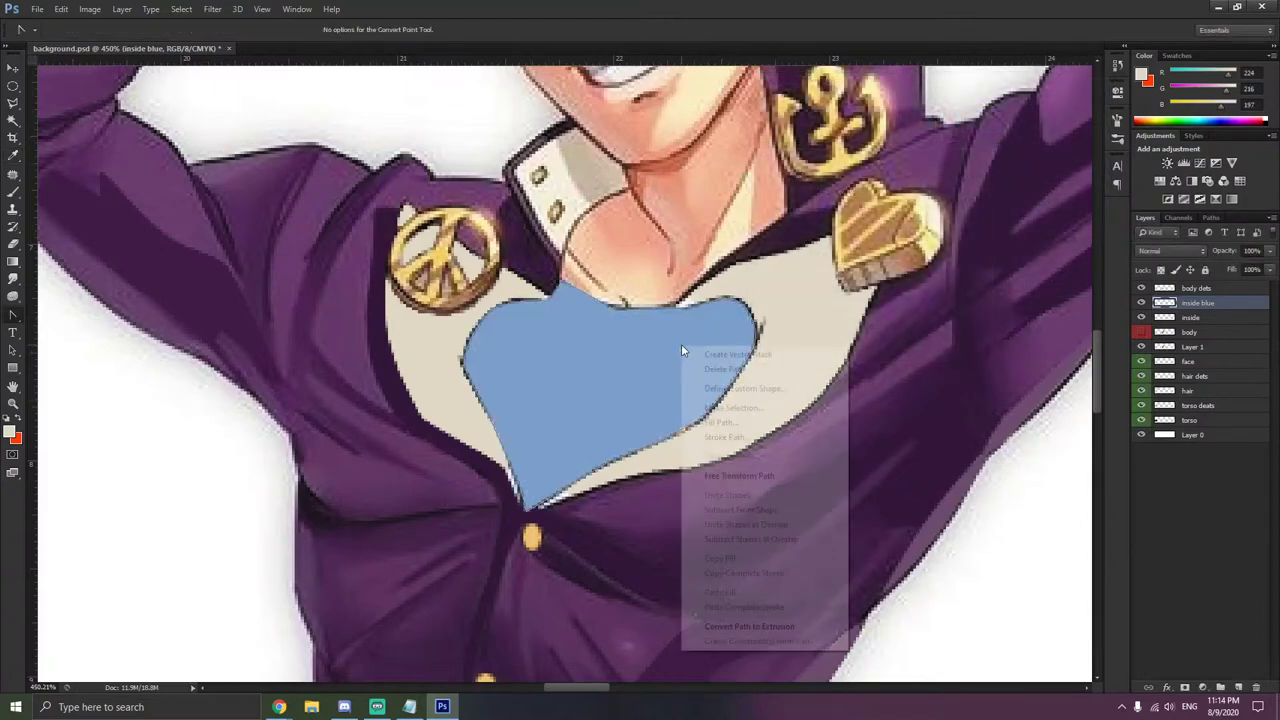
left_click(731, 370)
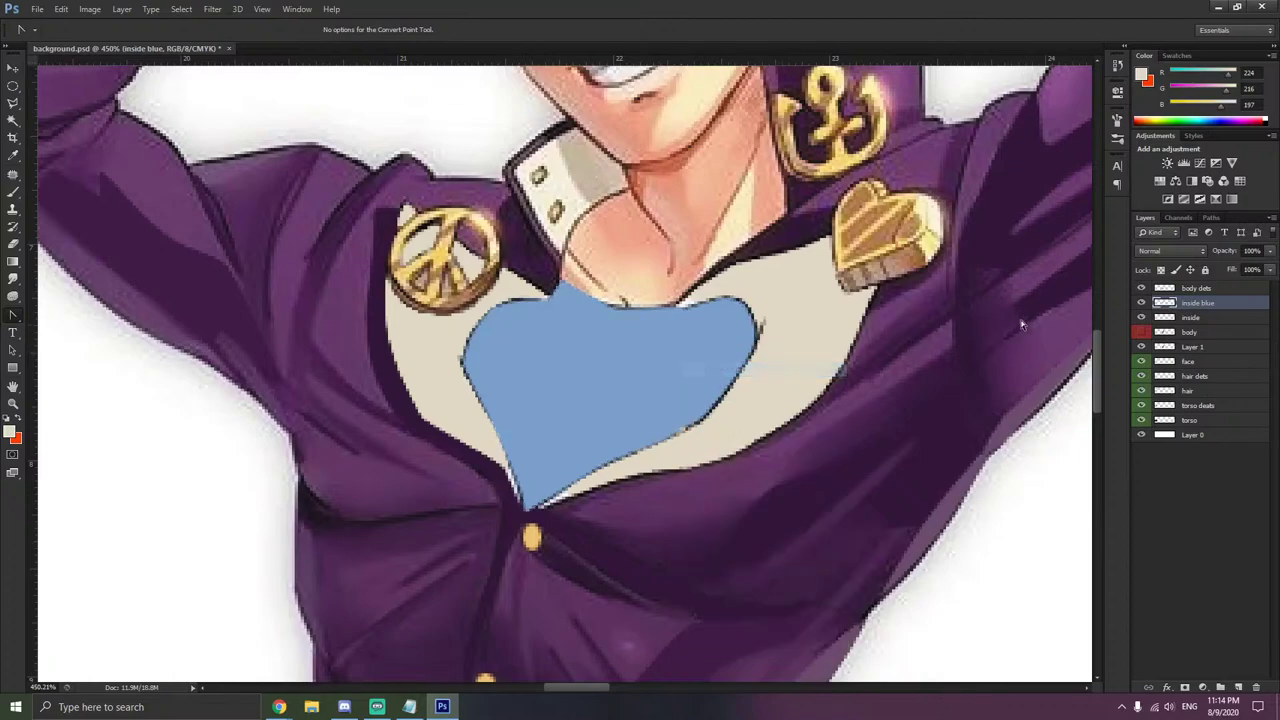
- Inspect the flat jacket's neckline around the blue shirt with the body layer shown, and hide the layer again
left_click(1141, 332)
left_click(1141, 333)
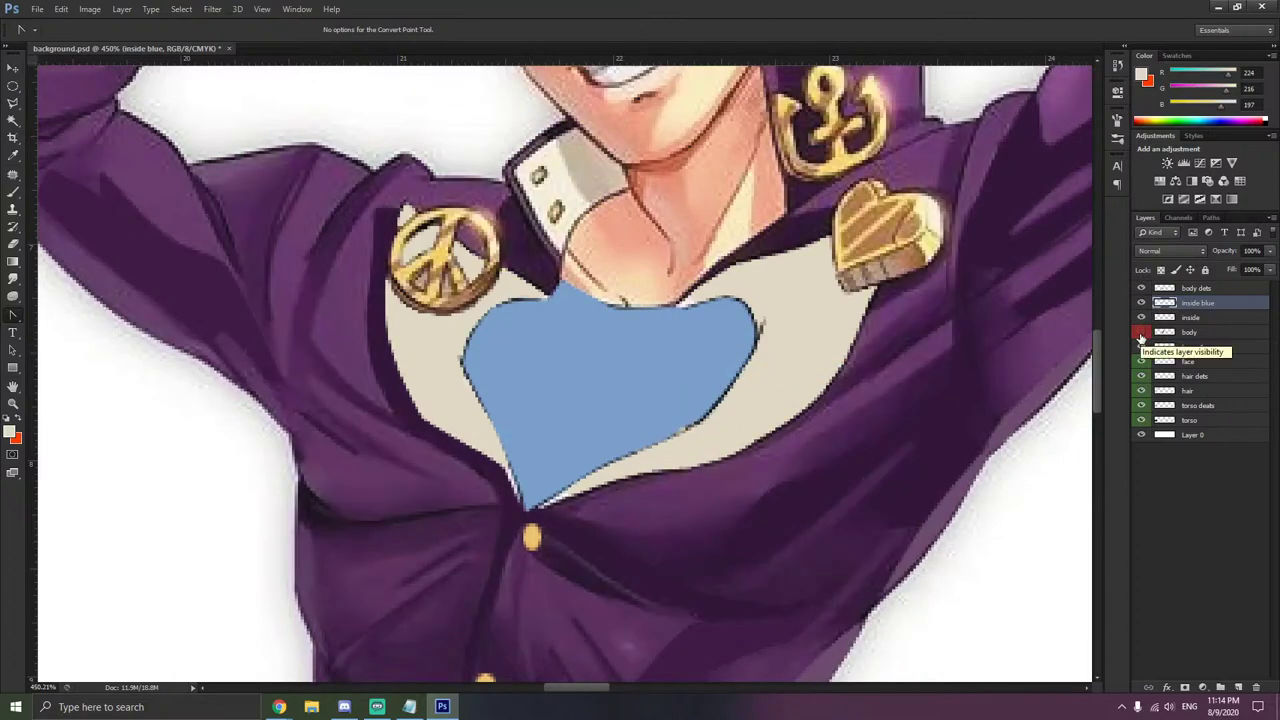
left_click(1141, 333)
left_click(1185, 332)
scroll(693, 290, "up", 3)
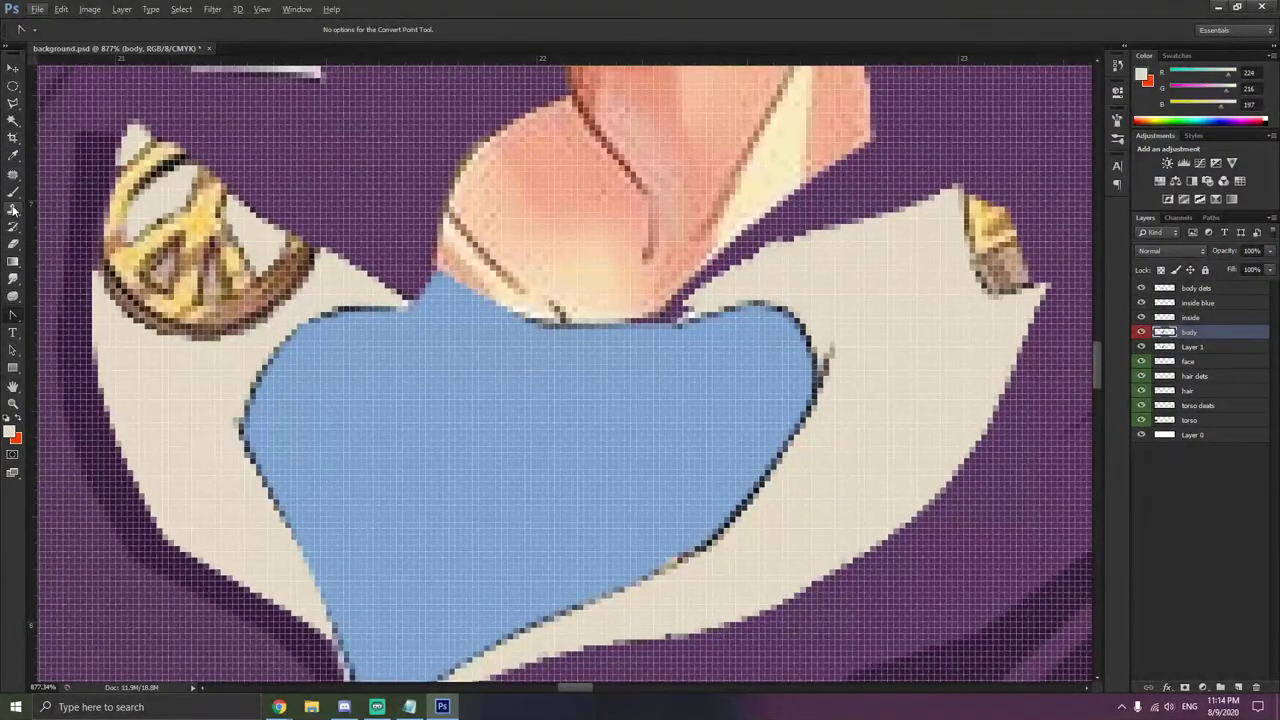
left_click(12, 243)
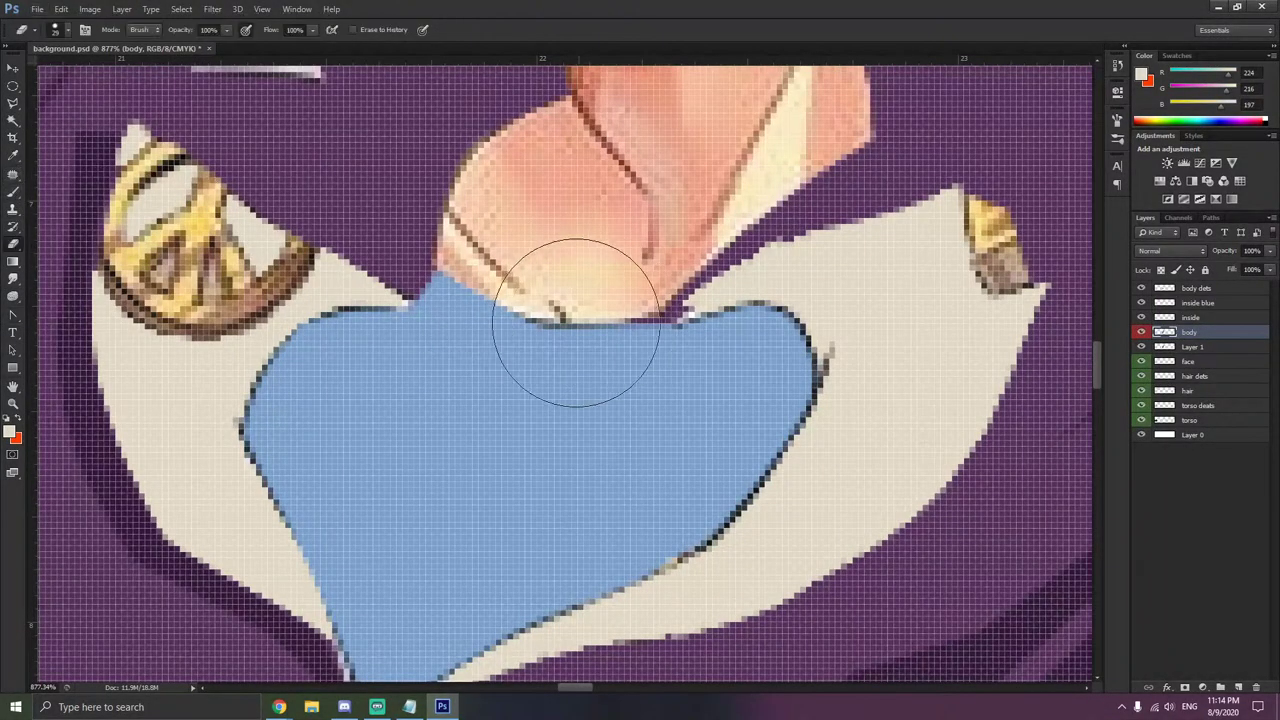
scroll(500, 340, "down", 3)
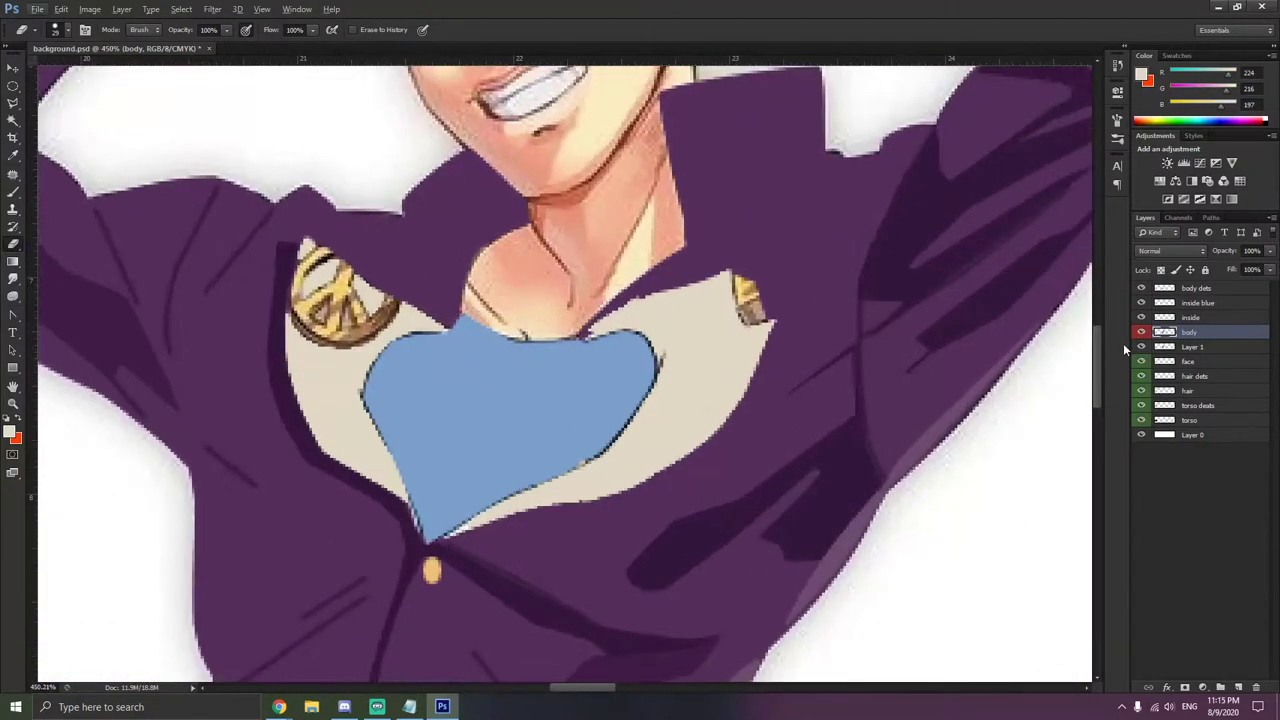
left_click(1140, 332)
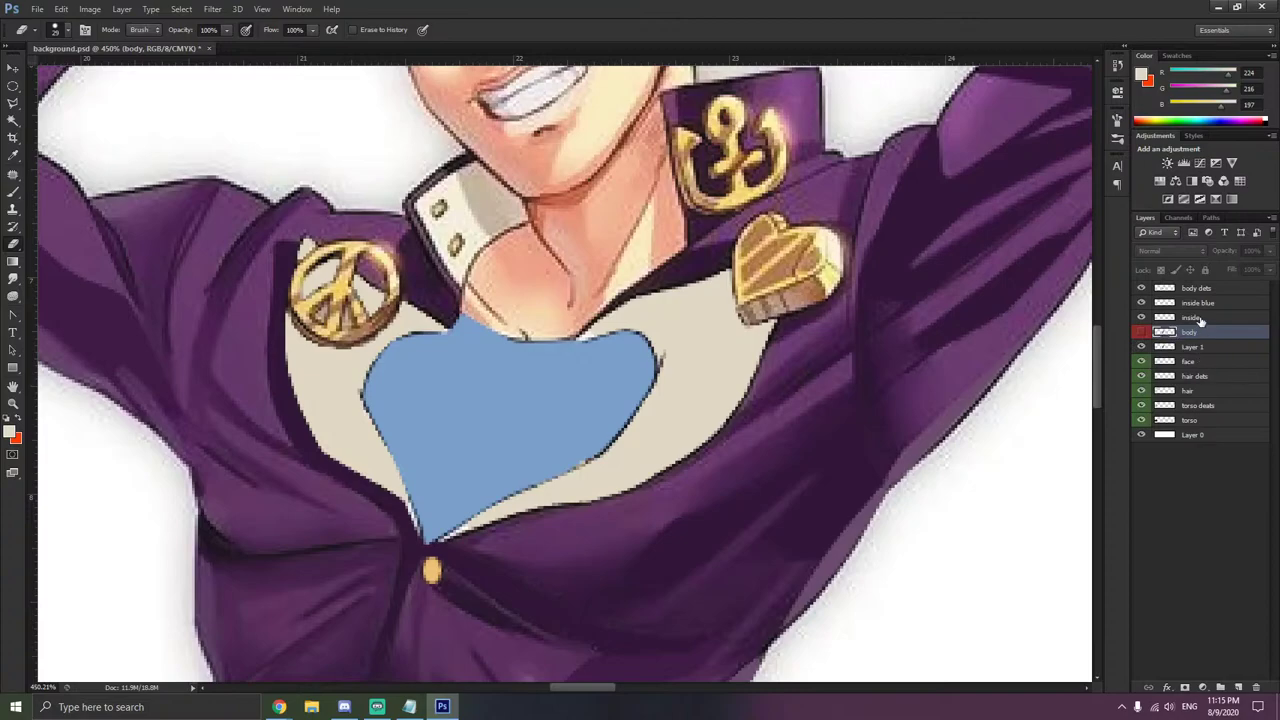
- On the body dets layer, outline the dark collar shadow beside the heart pin with a Polygonal Lasso selection
left_click(1205, 289)
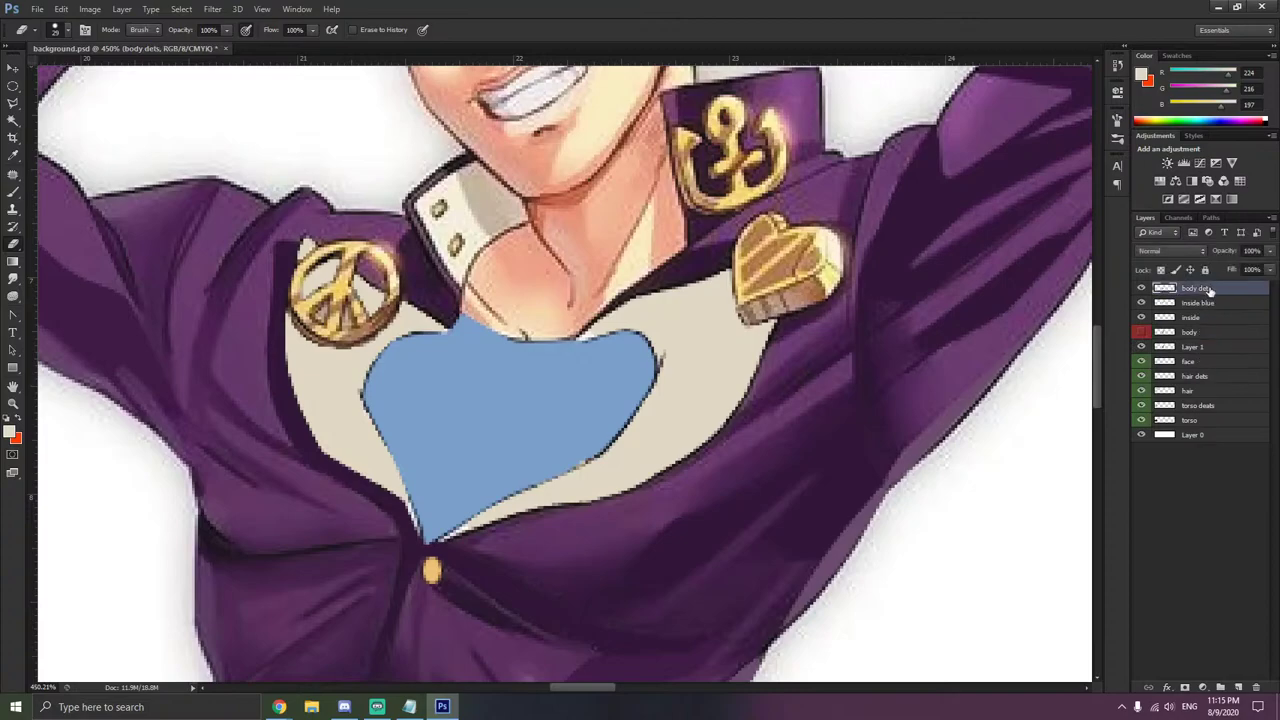
left_click(13, 102)
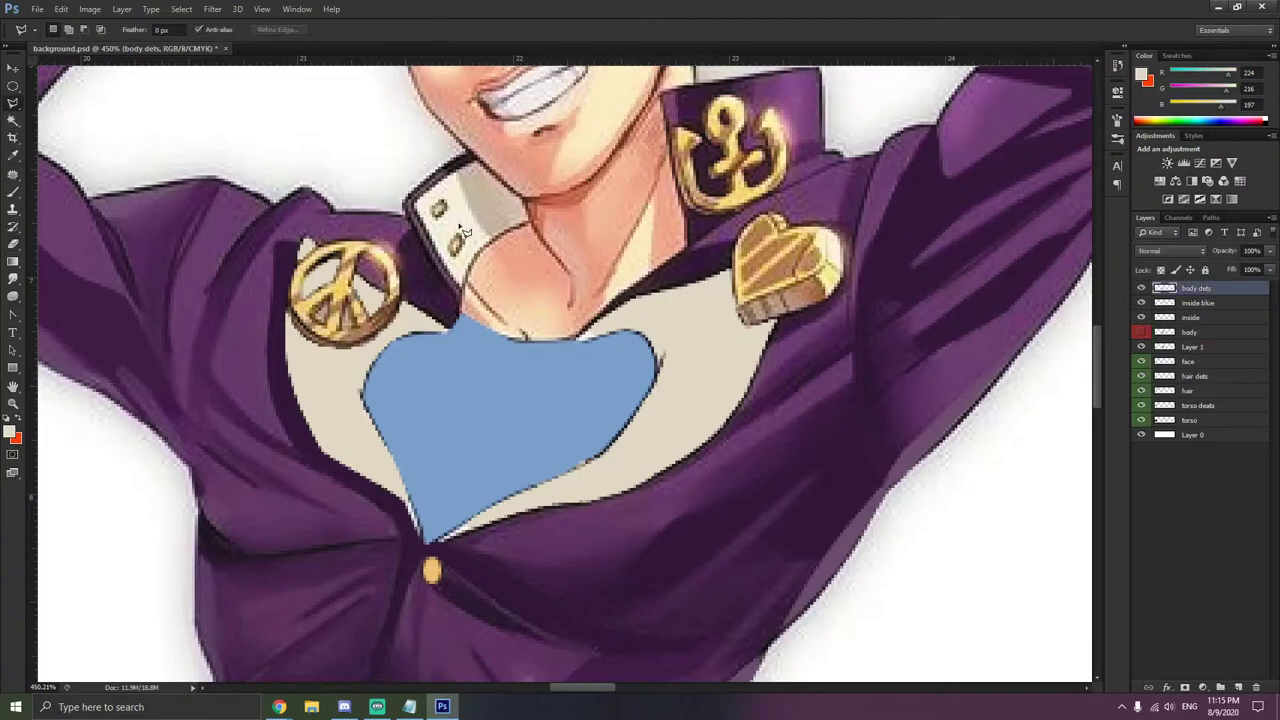
left_click(742, 250)
left_click(688, 250)
left_click(637, 284)
left_click(578, 337)
left_click(616, 307)
left_click(645, 293)
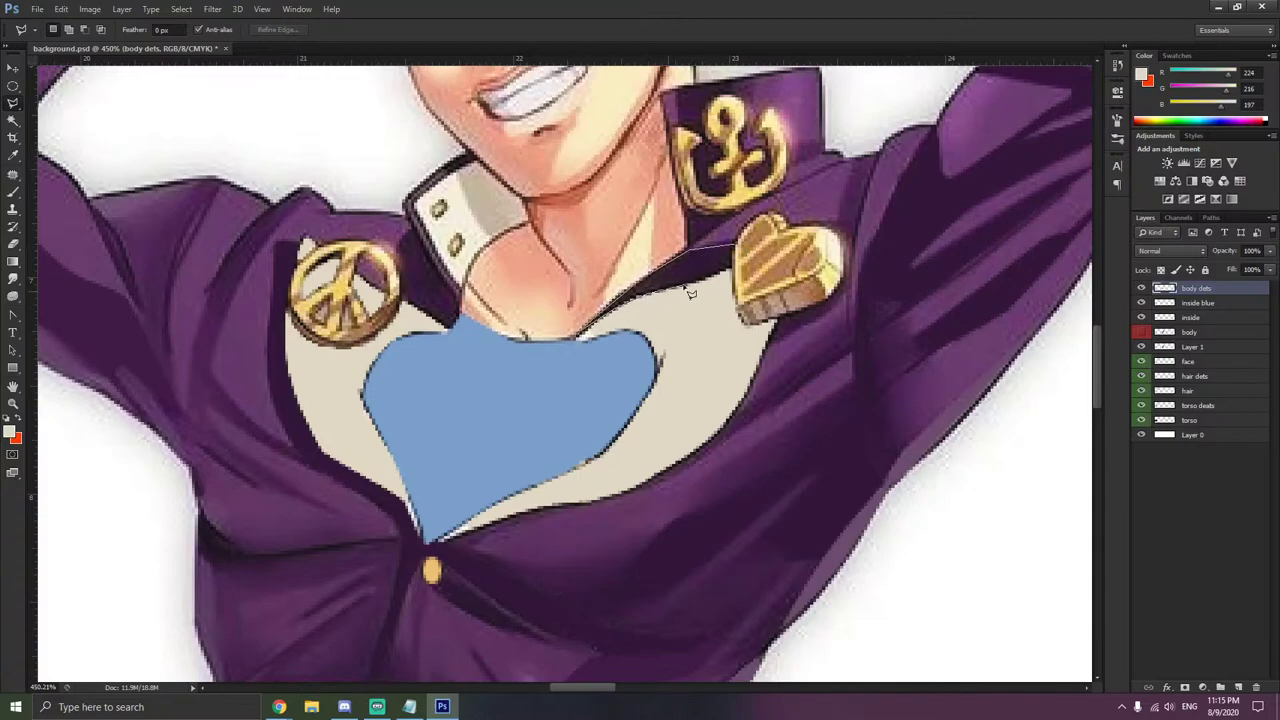
left_click(741, 253)
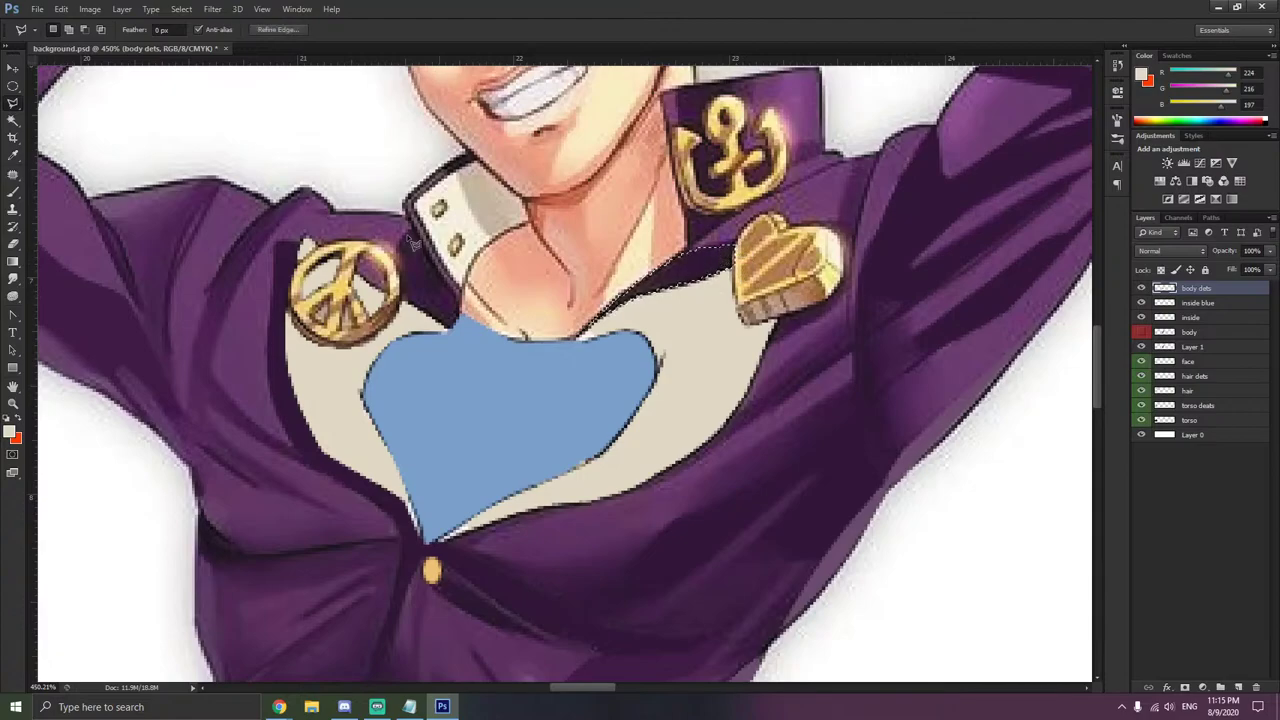
- Sample the dark purple from the collar shadow beside the heart pin and brush it into the selection
left_click(14, 160)
left_click(685, 271)
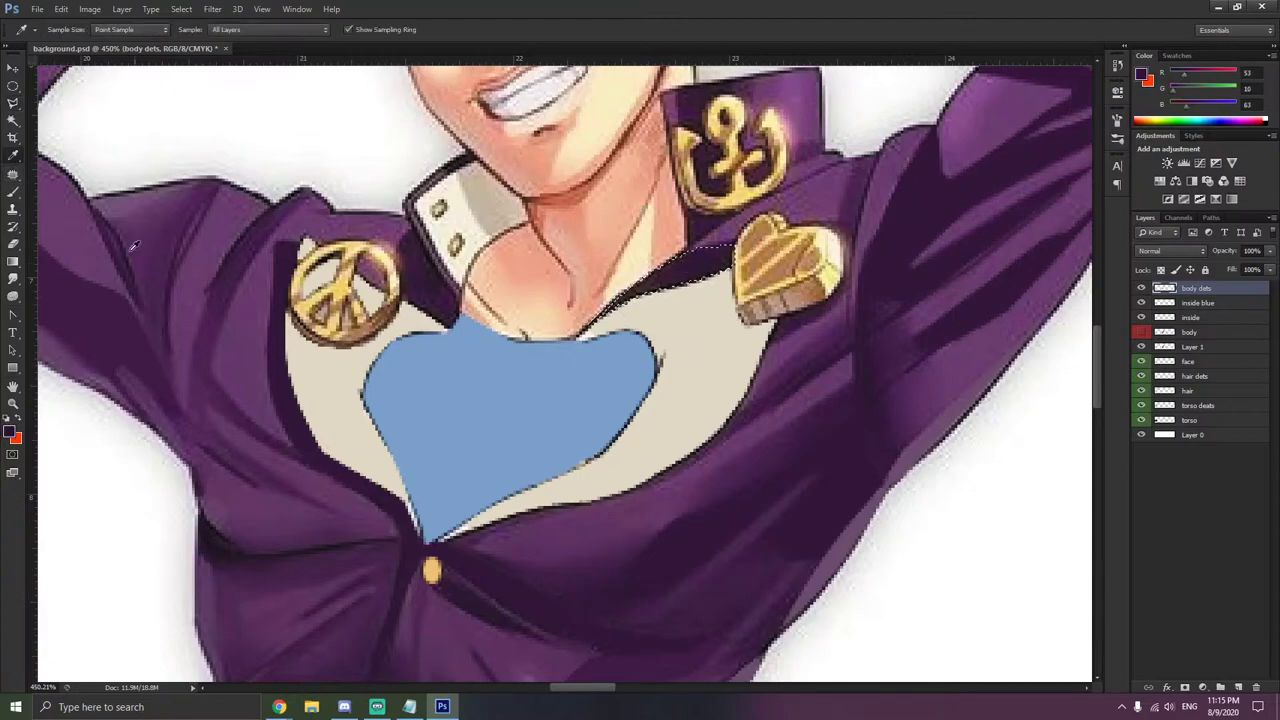
left_click(13, 194)
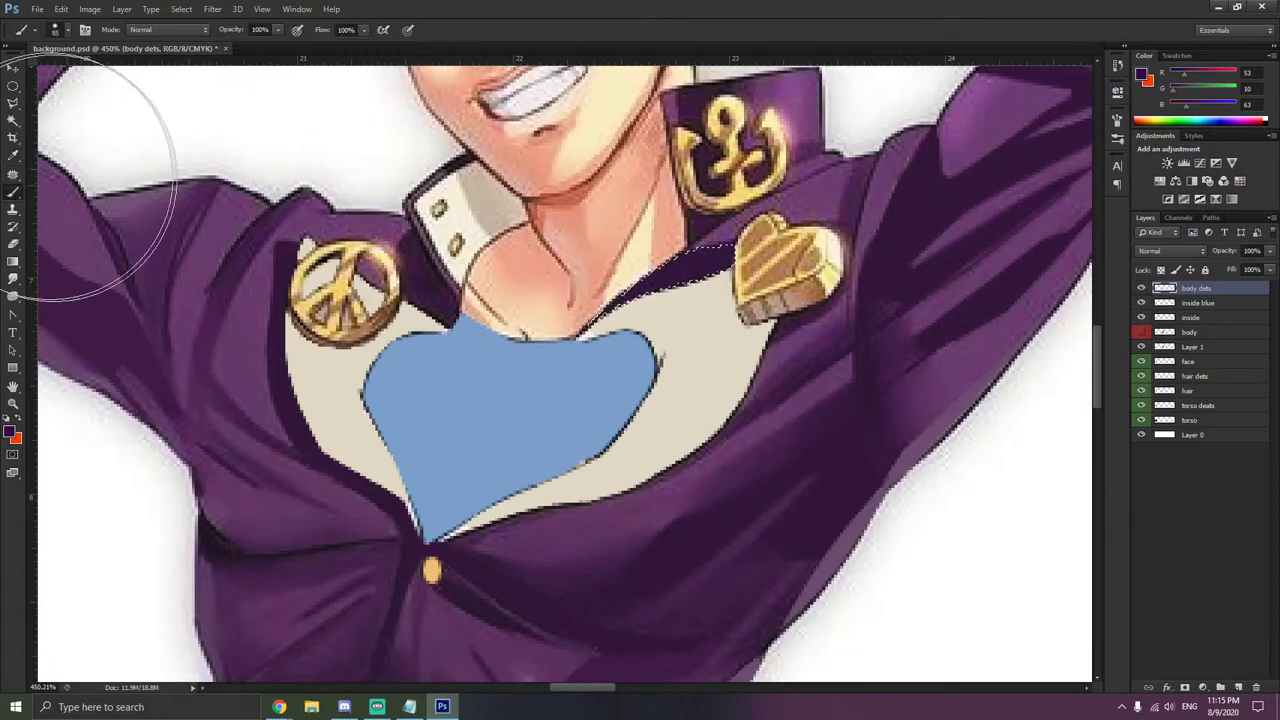
- Select the collar shadow between the peace pin and the neck with the Polygonal Lasso and brush it dark purple
left_click(13, 102)
left_click(413, 225)
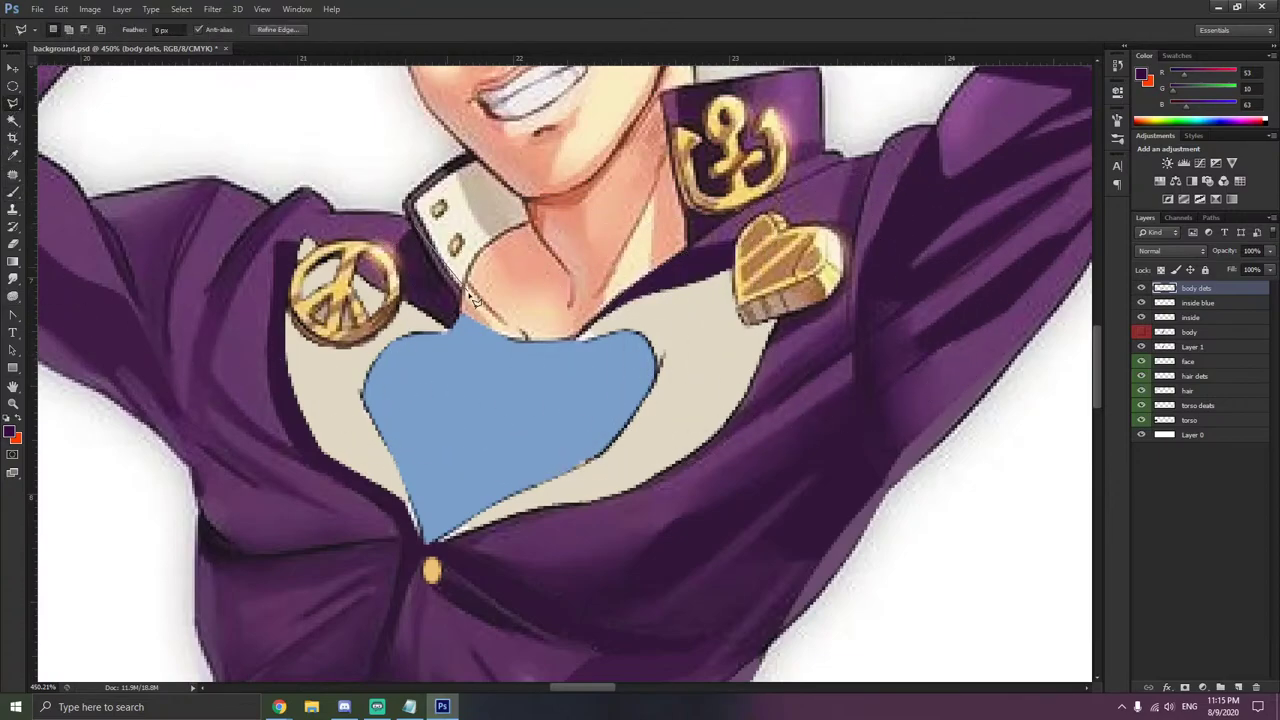
left_click(459, 307)
left_click(452, 327)
left_click(413, 226)
left_click(13, 191)
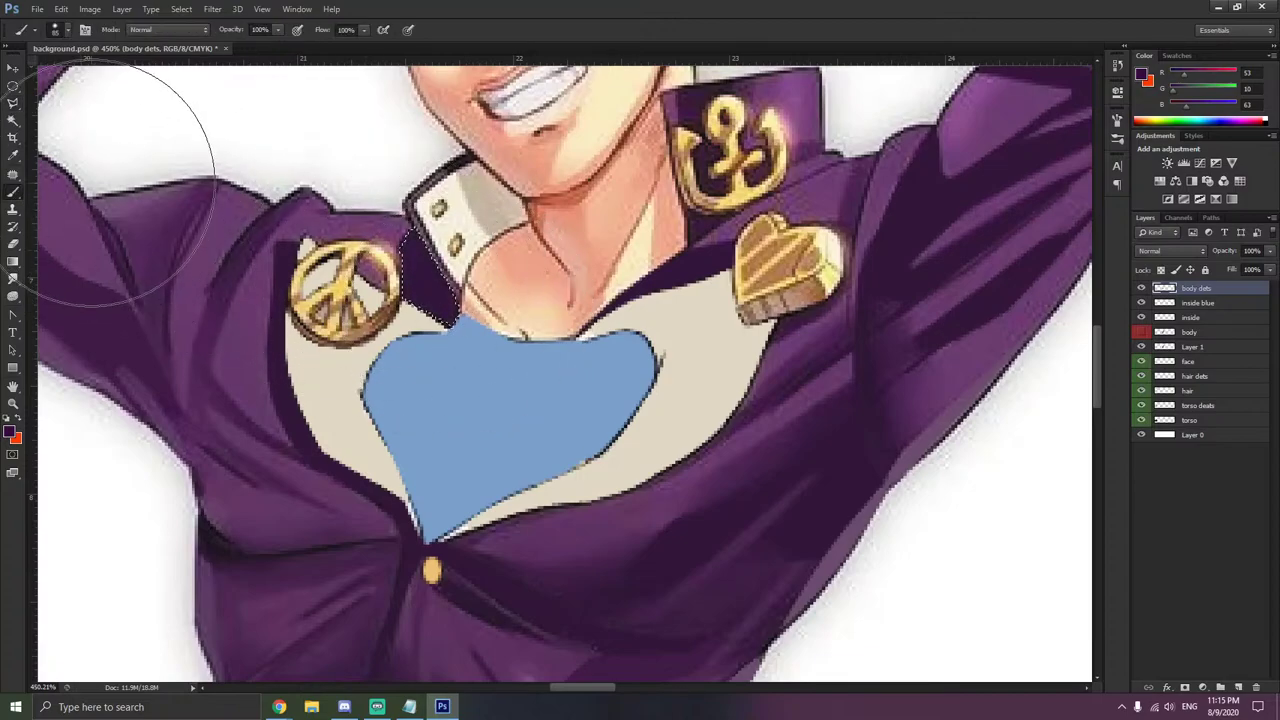
- Outline the curved lapel shadow from the shoulder peak around the peace pin to the chest opening with the Polygonal Lasso
left_click(13, 101)
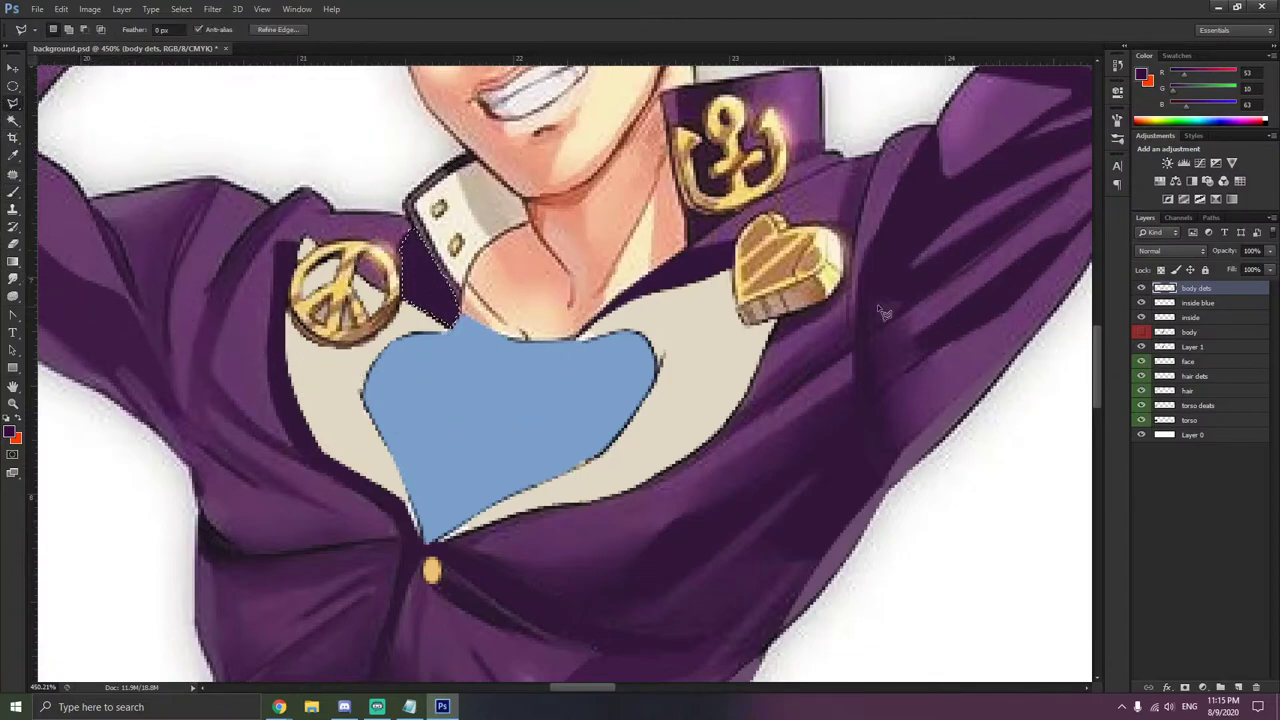
left_click(309, 195)
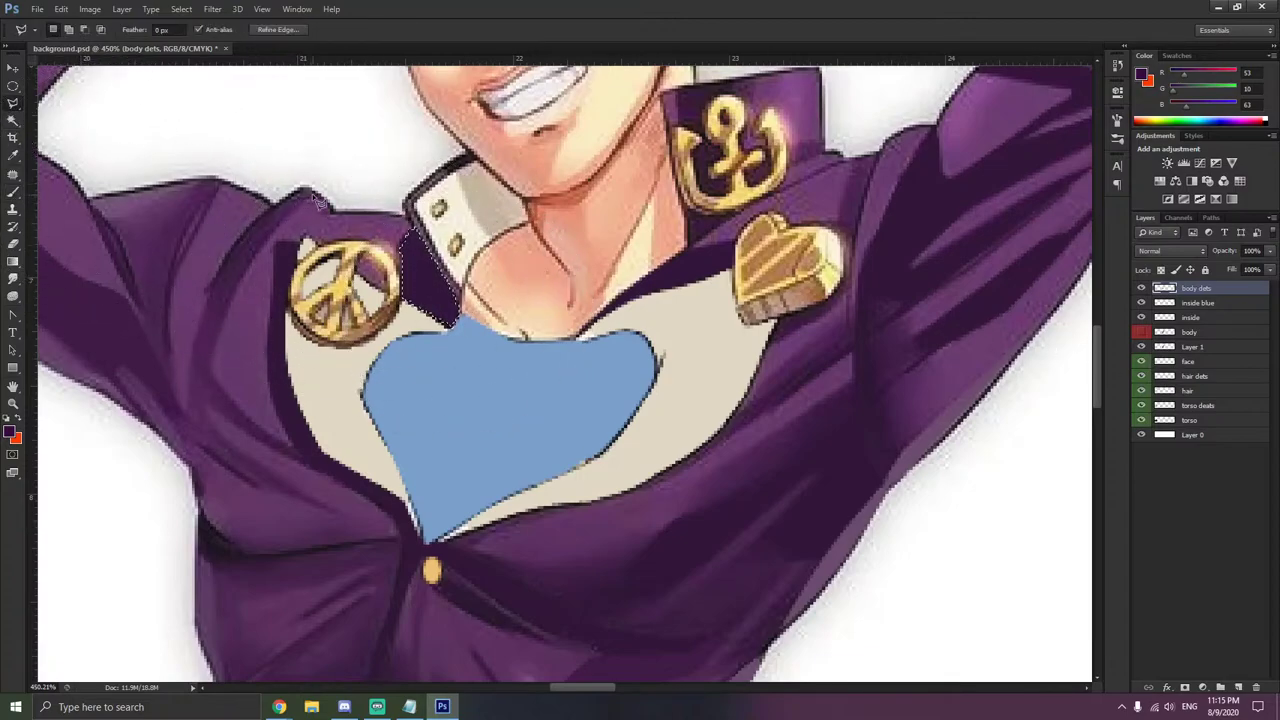
left_click(253, 261)
left_click(209, 406)
left_click(207, 412)
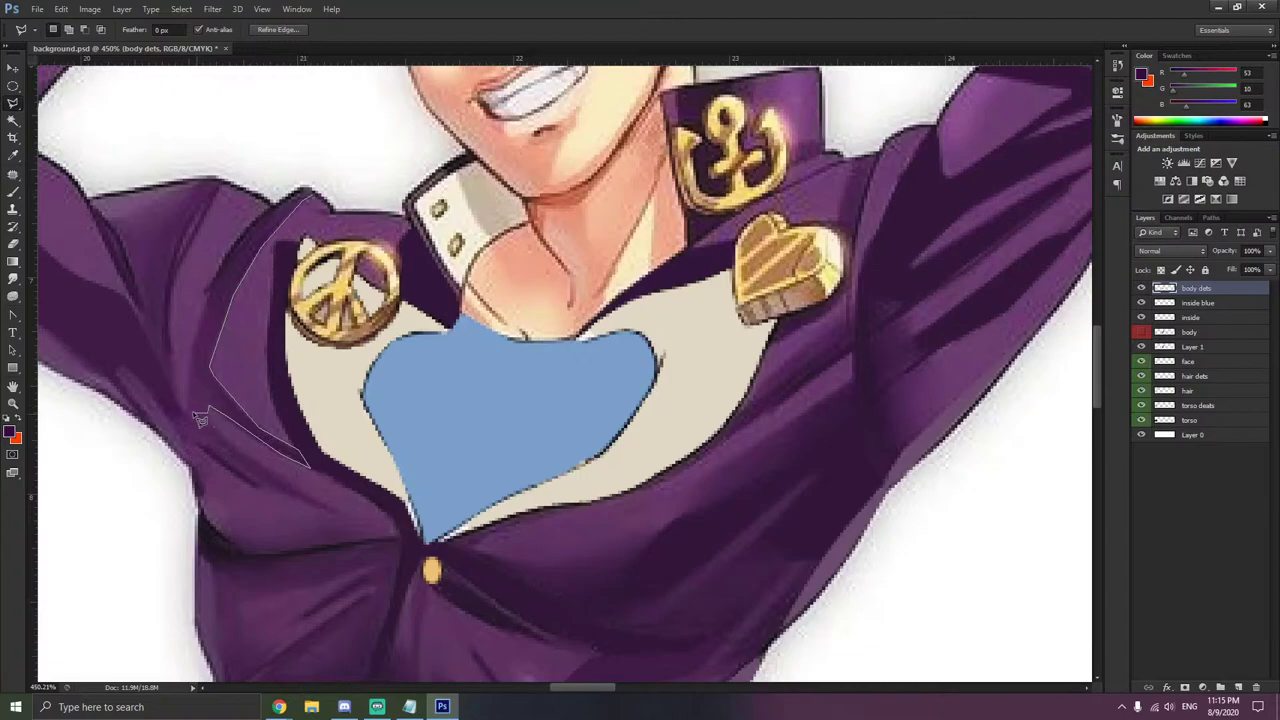
left_click(189, 408)
left_click(188, 390)
left_click(194, 348)
left_click(201, 319)
left_click(212, 289)
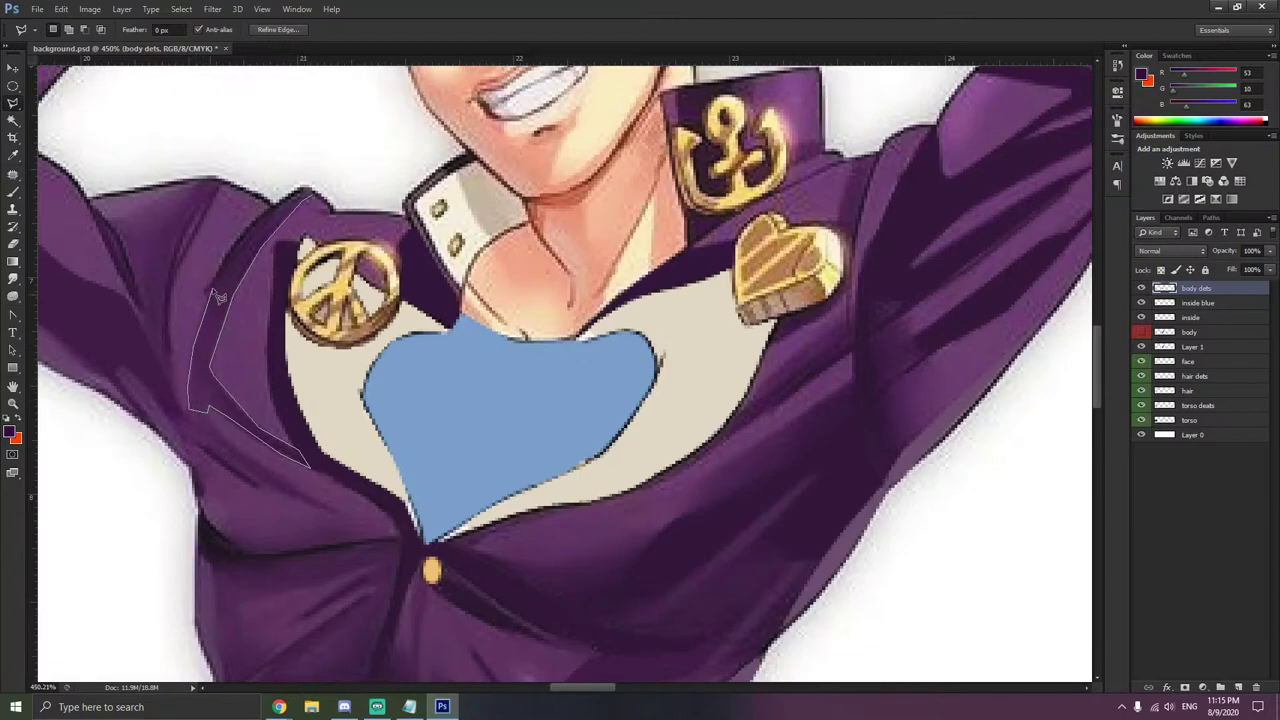
left_click(247, 230)
left_click(264, 213)
left_click(284, 198)
left_click(303, 187)
left_click(311, 193)
- Brush the sampled dark purple into the selected lapel shadow around the peace pin
left_click(13, 191)
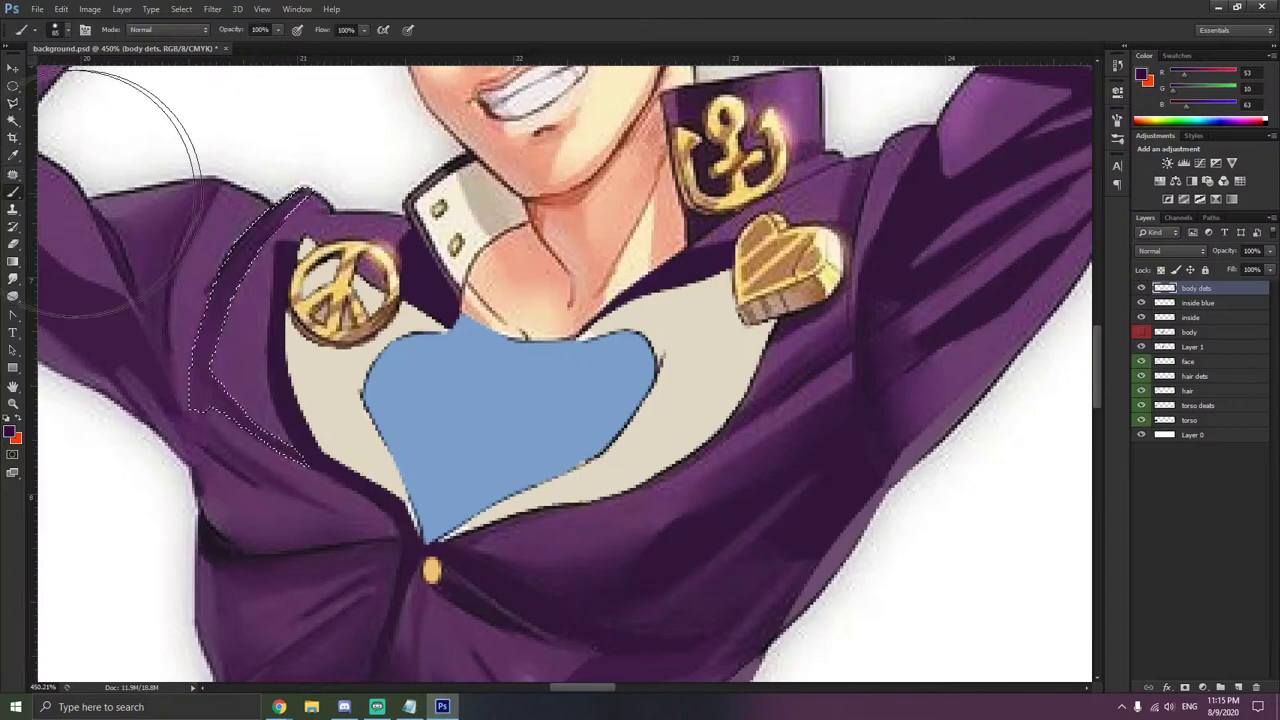
mouse_move(318, 196)
left_mouse_down()
mouse_move(188, 370)
mouse_move(306, 429)
left_mouse_up()
left_click(14, 105)
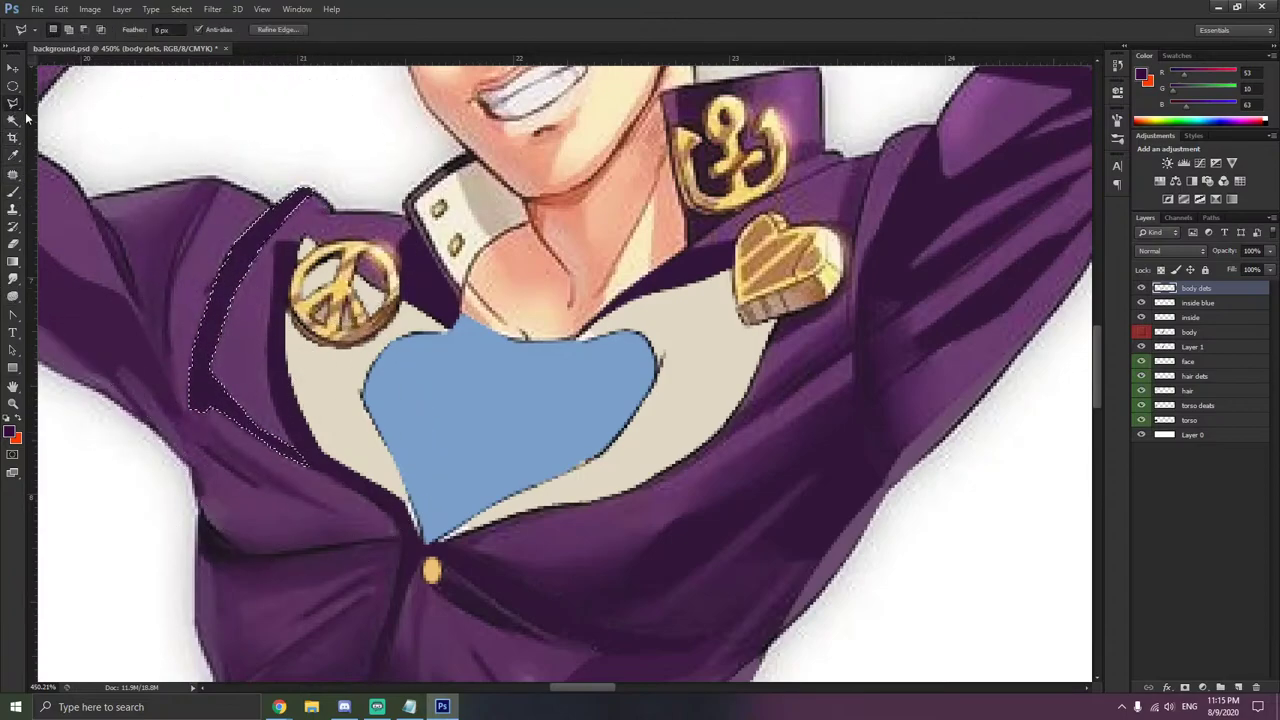
- Deselect the filled lapel shadow and show the body layer to check the flat jacket colours
right_click(238, 156)
left_click(264, 181)
right_click(258, 173)
left_click(283, 182)
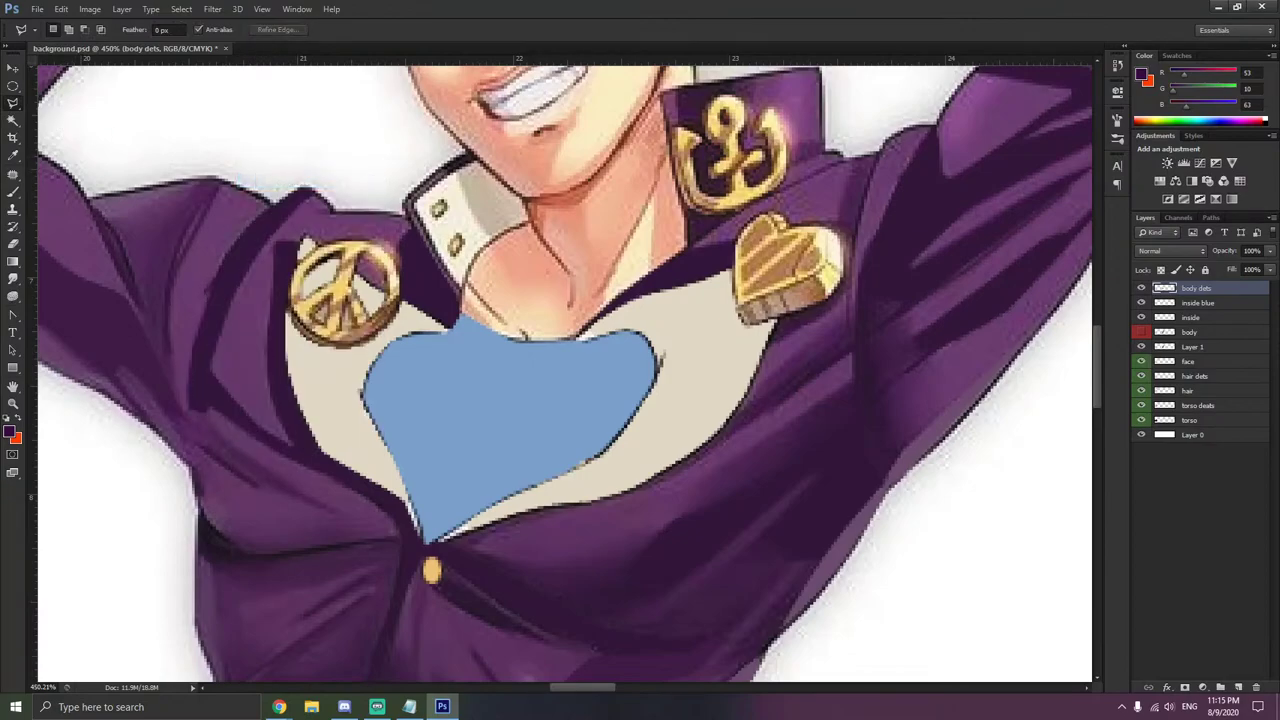
left_click(1141, 332)
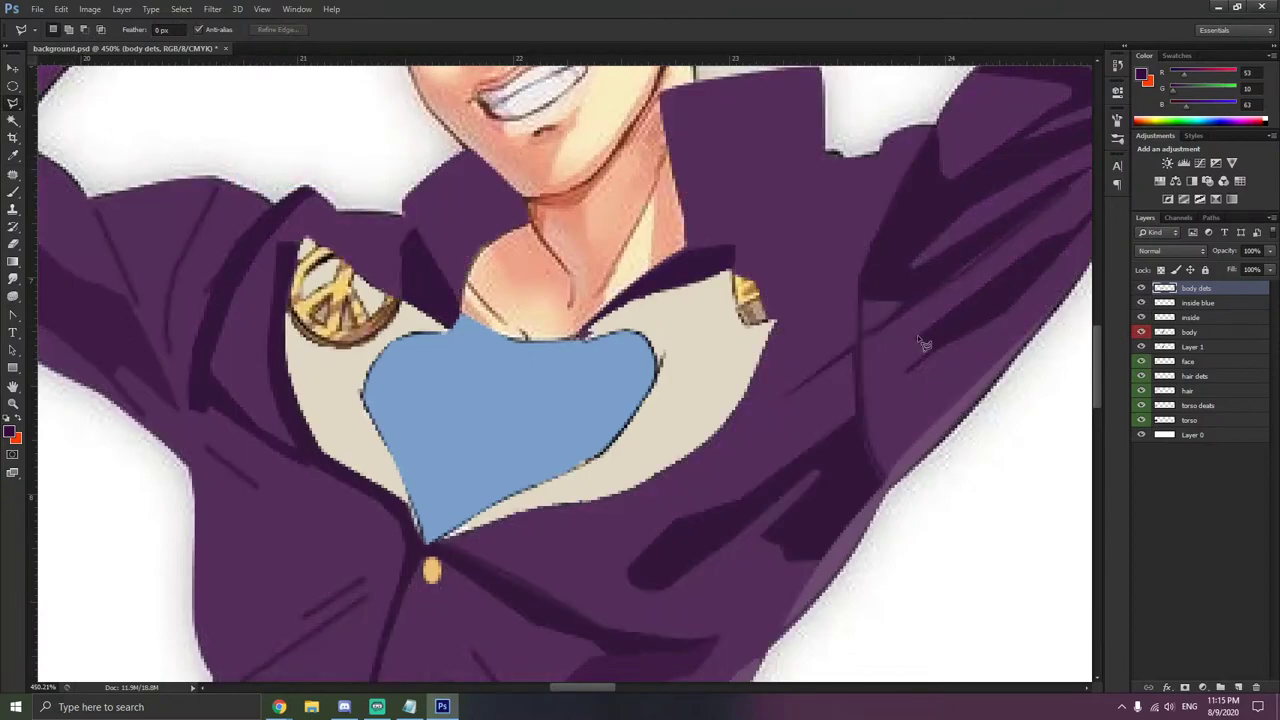
scroll(606, 340, "down", 5)
scroll(604, 340, "up", 5)
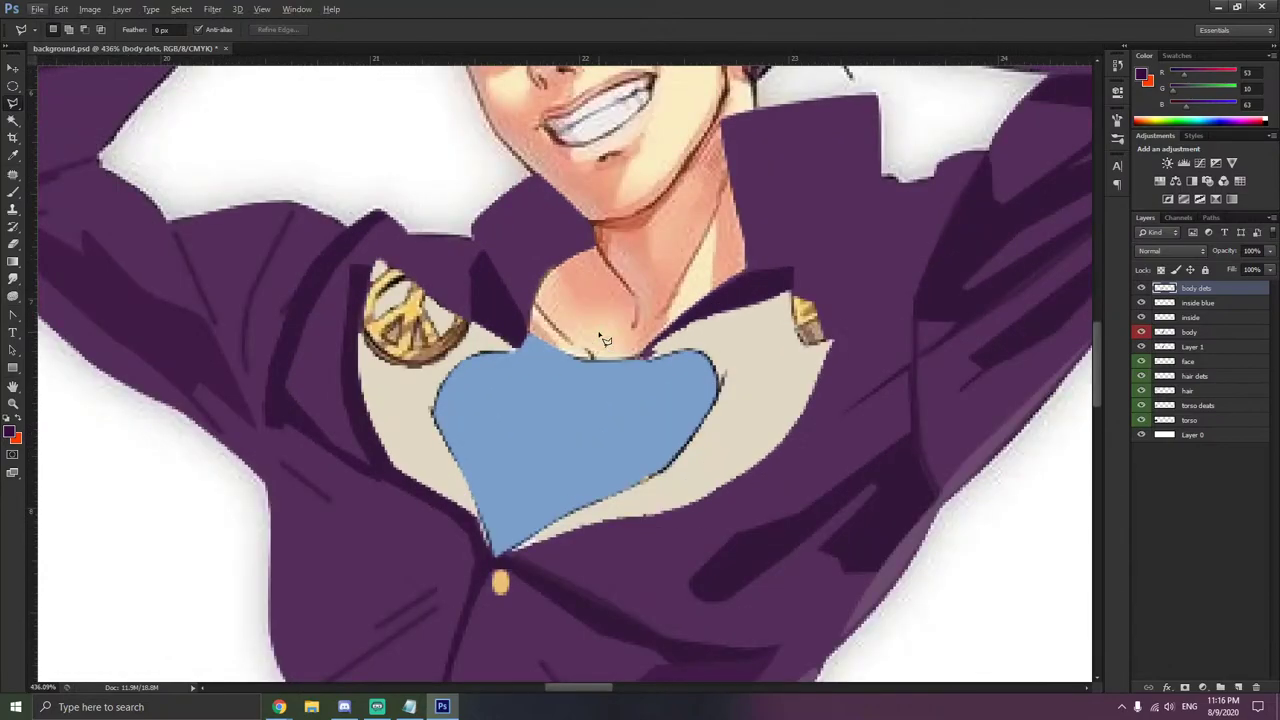
- Toggle the inside blue, inside and body layers to compare the flat colours with the artwork underneath
left_click(1140, 318)
left_click(1141, 316)
left_click(1141, 303)
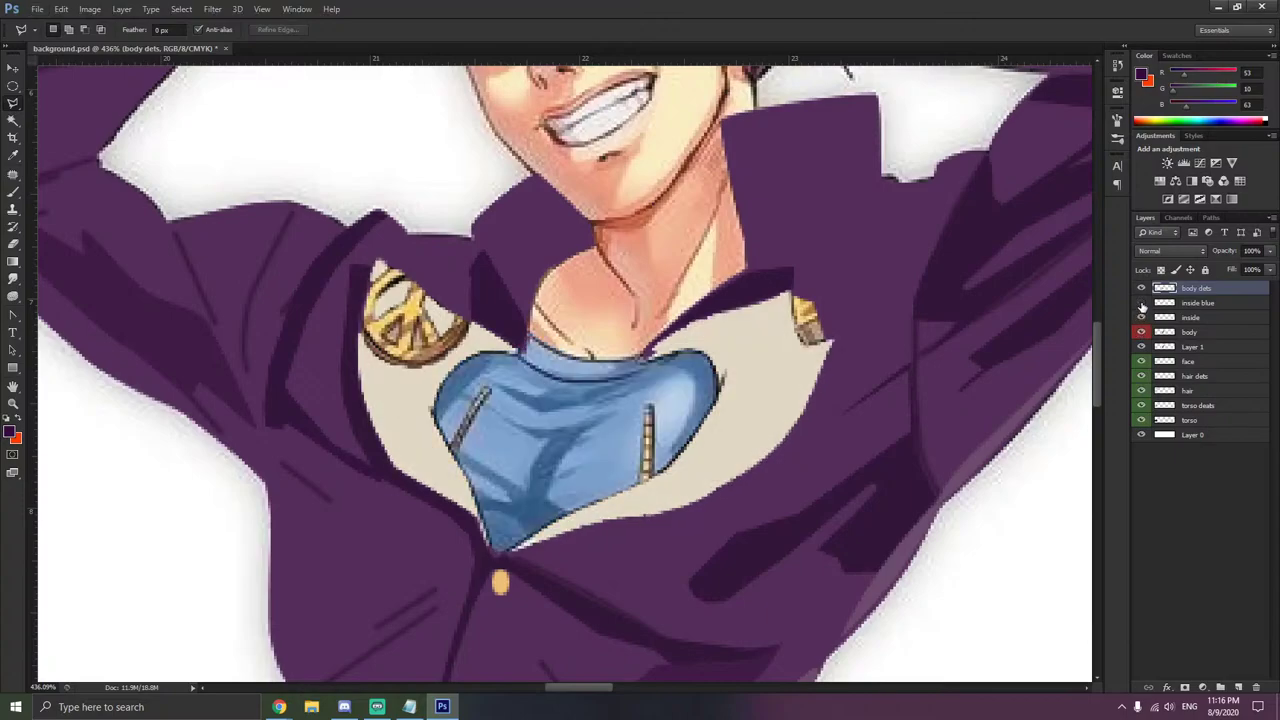
left_click(1192, 304)
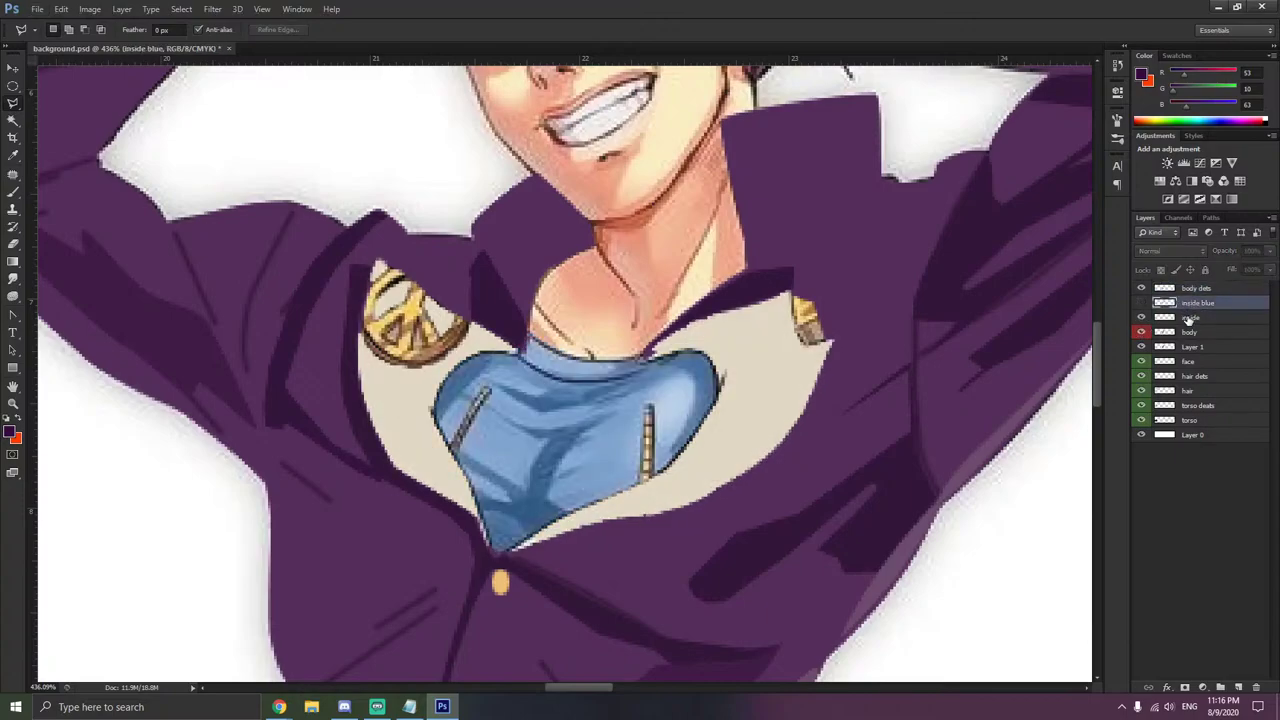
left_click(1179, 318)
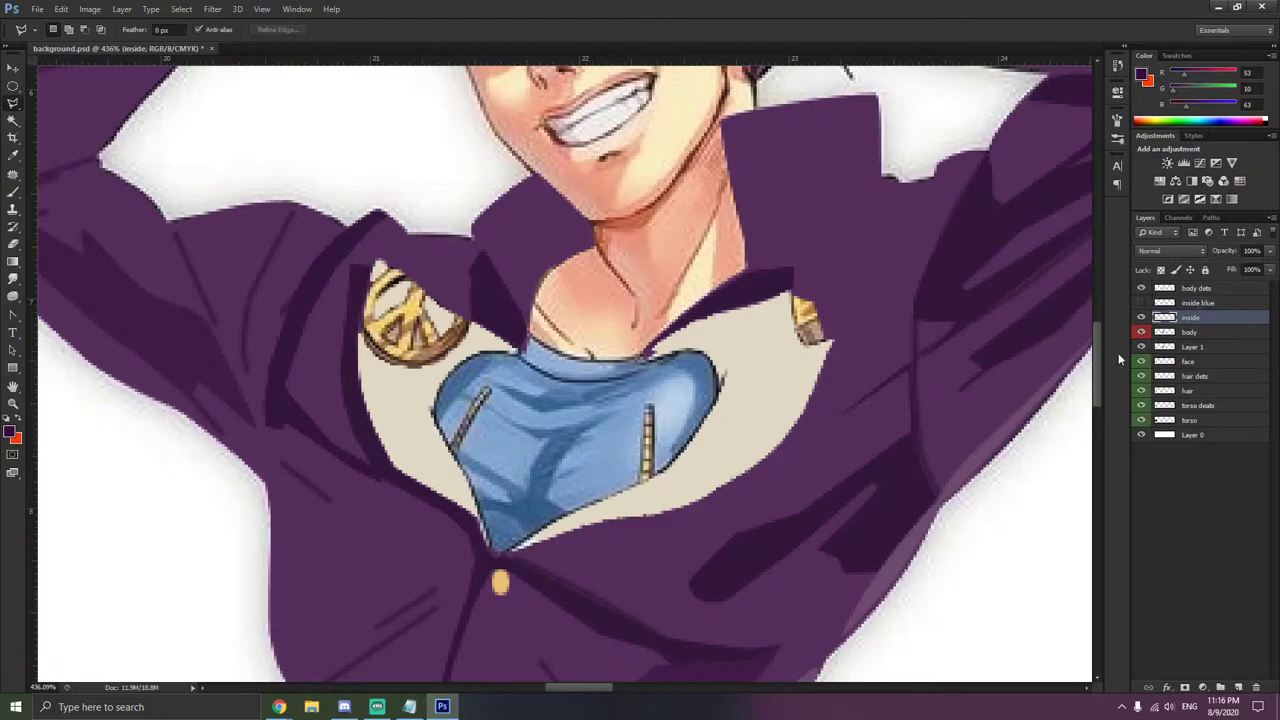
left_click(1141, 303)
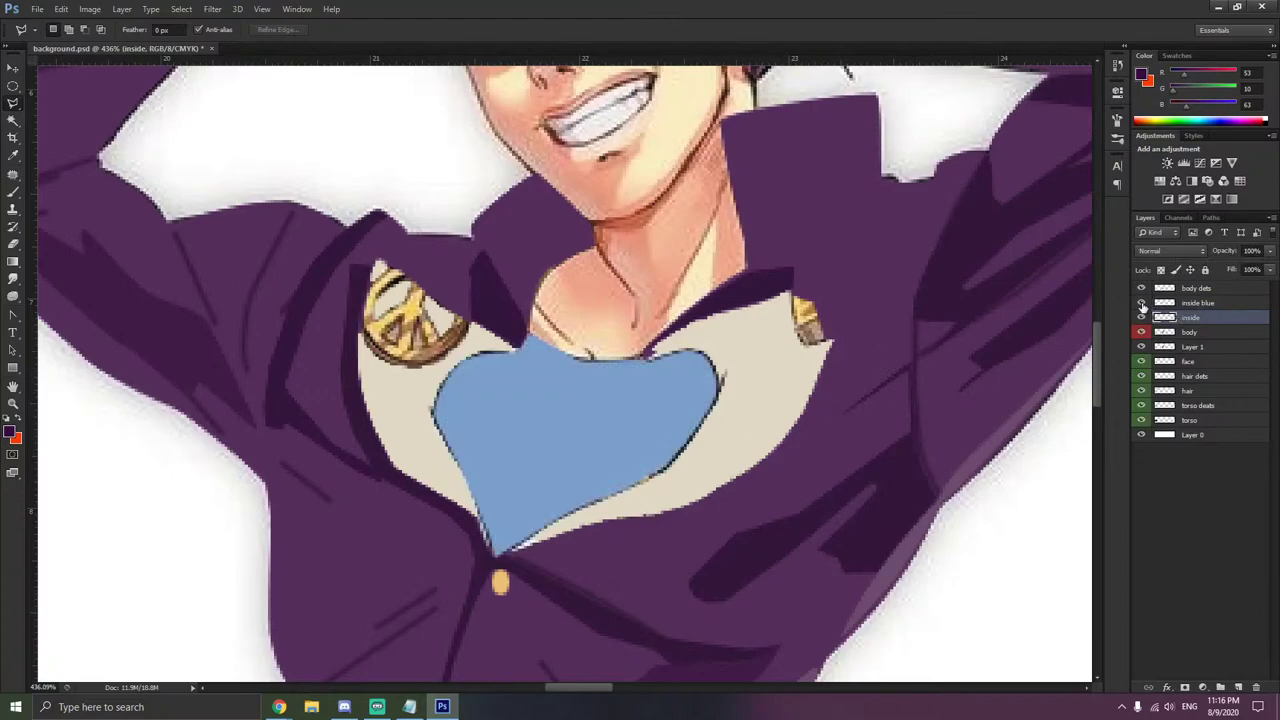
left_click(1141, 318)
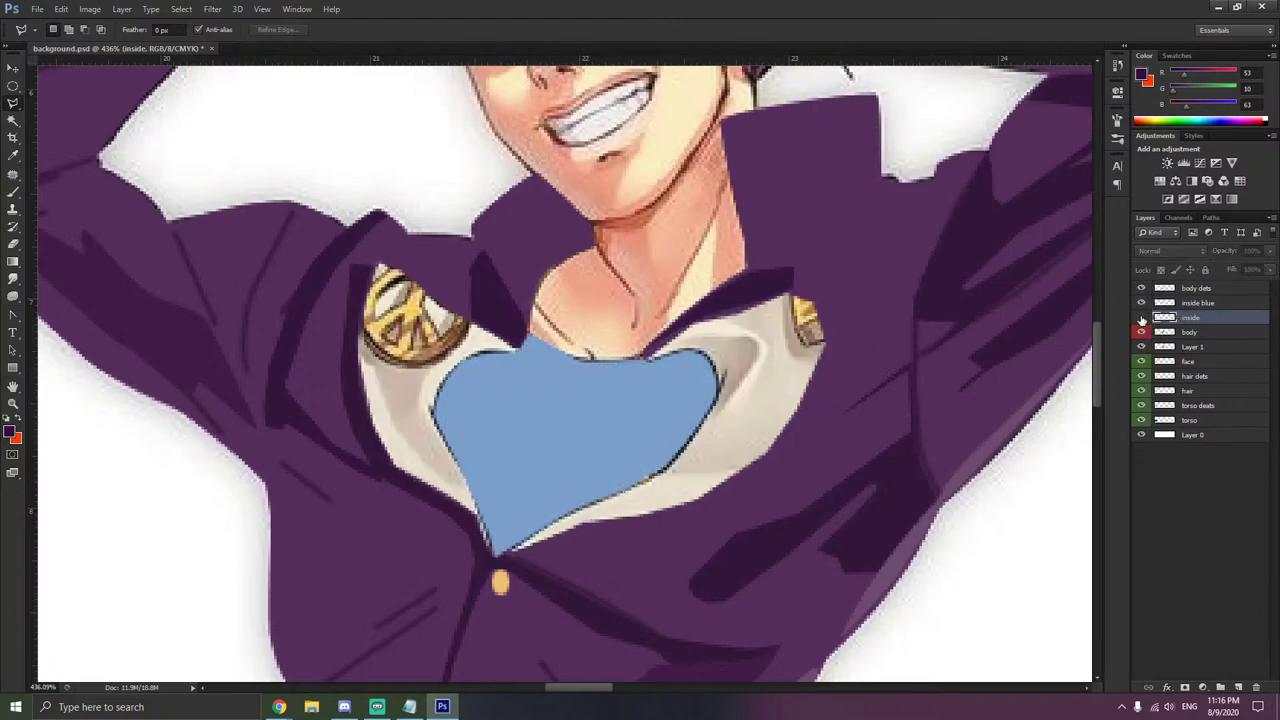
left_click(1141, 318)
left_click(1141, 318)
left_click(1142, 331)
- Label the body dets, inside blue and inside layers red, and make the inside layer active
left_click(1193, 292, "shift")
right_click(1193, 292)
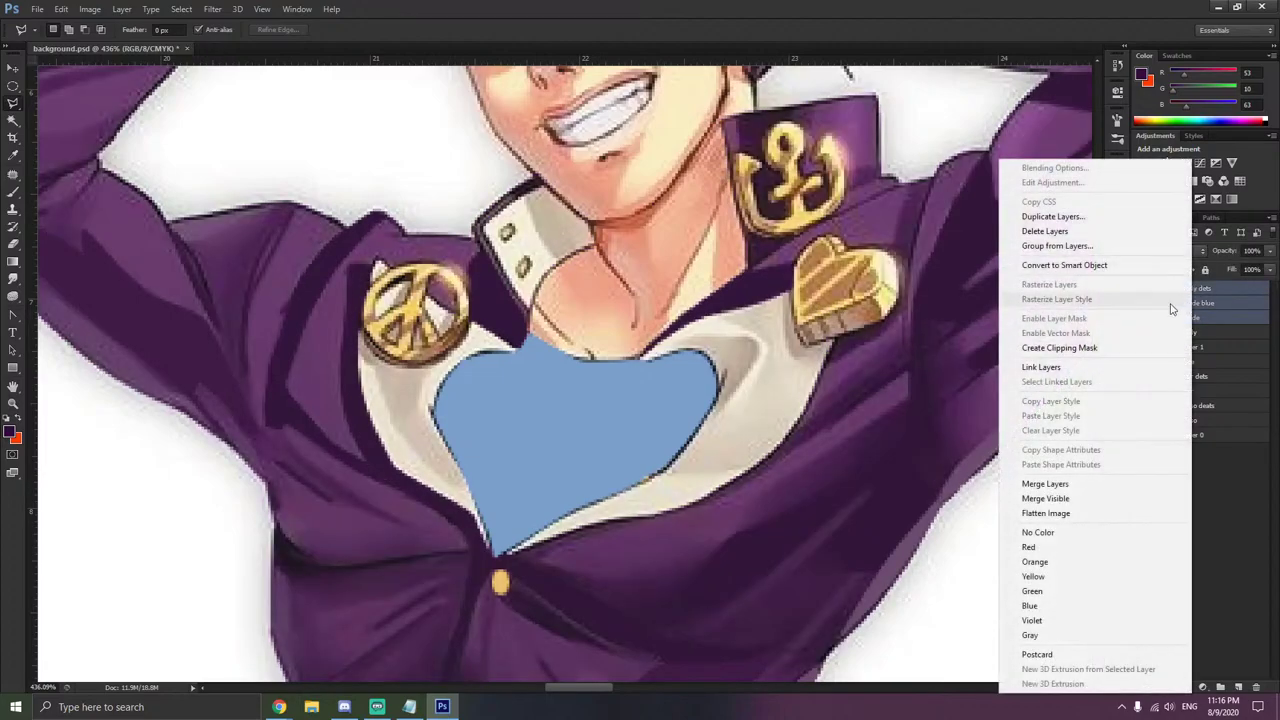
left_click(1037, 550)
left_click(1180, 320)
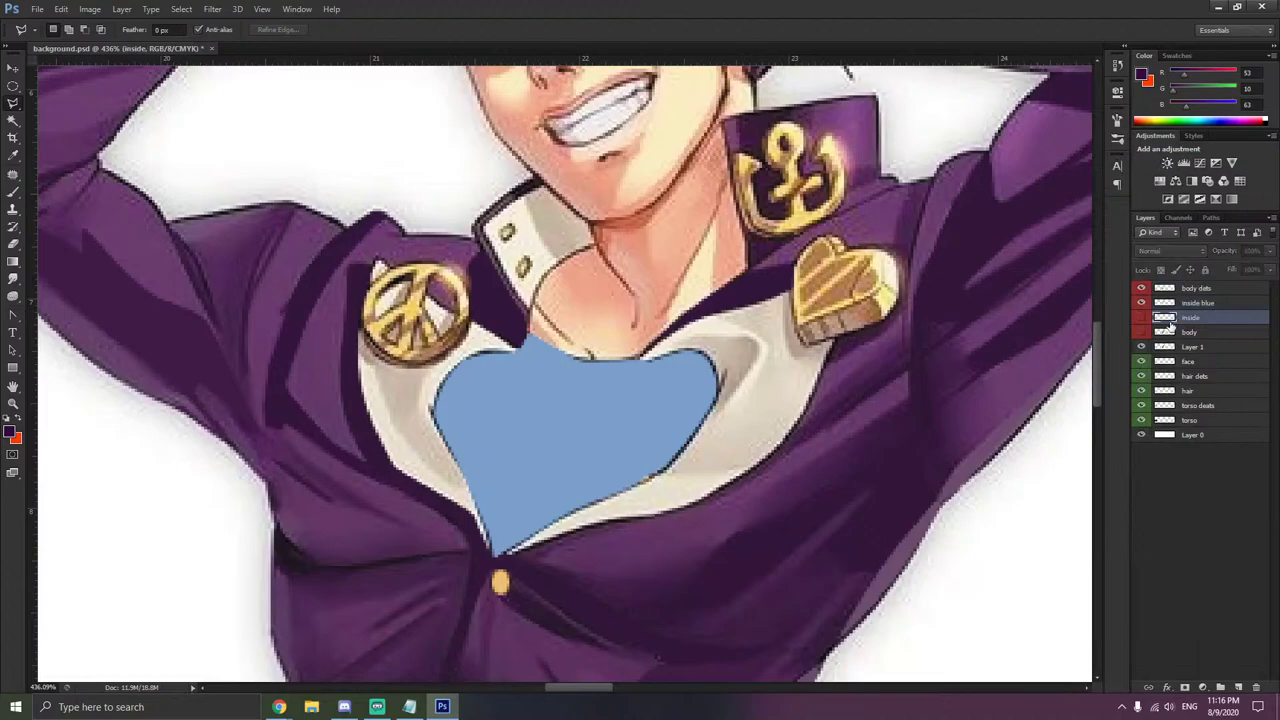
- Show the body layer and hide the inside and inside blue layers to expose the shirt's original details
left_click(1142, 319)
left_click(1142, 331)
left_click(1142, 317)
left_click(1142, 317)
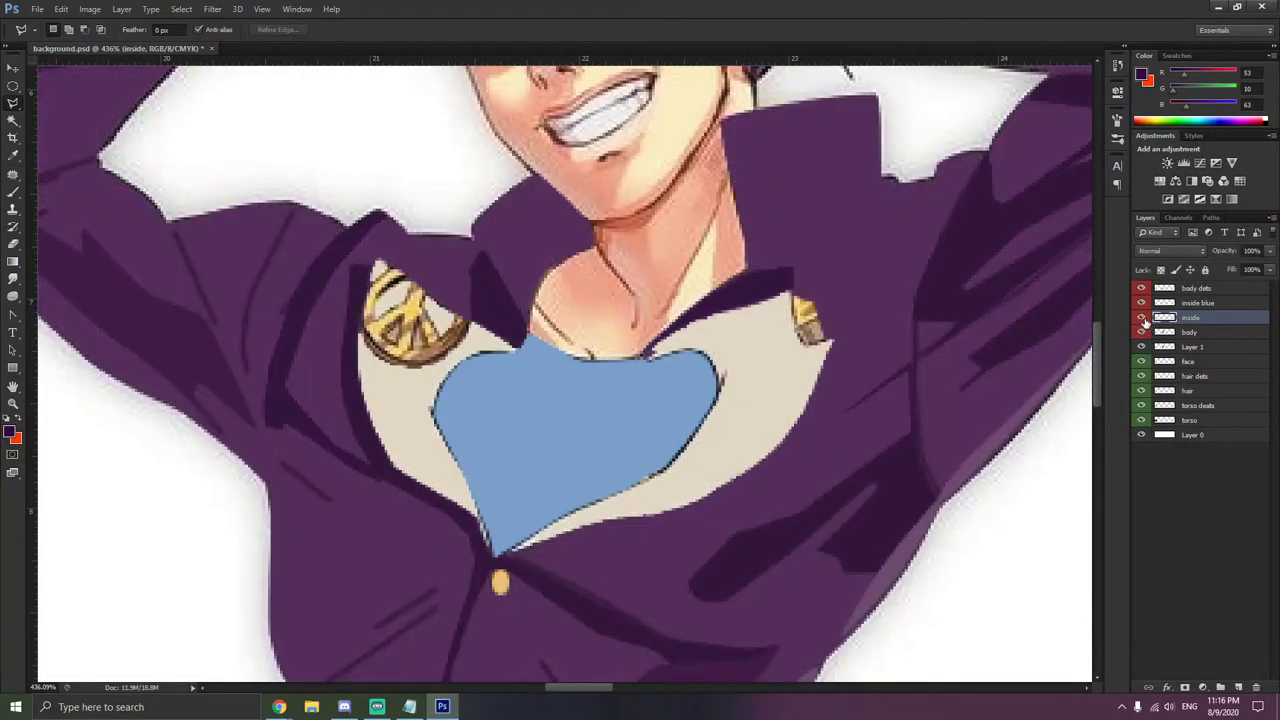
left_click(1143, 345)
left_click(1143, 345)
left_click(1141, 302)
scroll(800, 430, "up", 2)
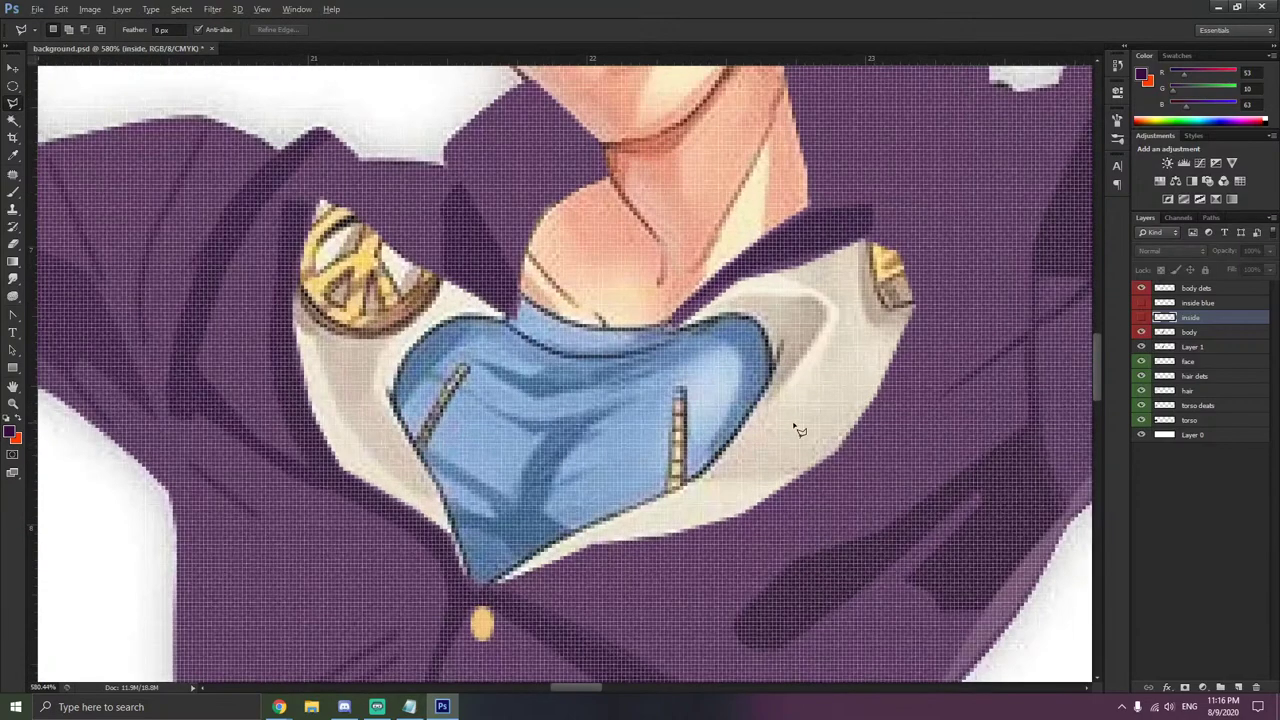
scroll(800, 430, "up", 1)
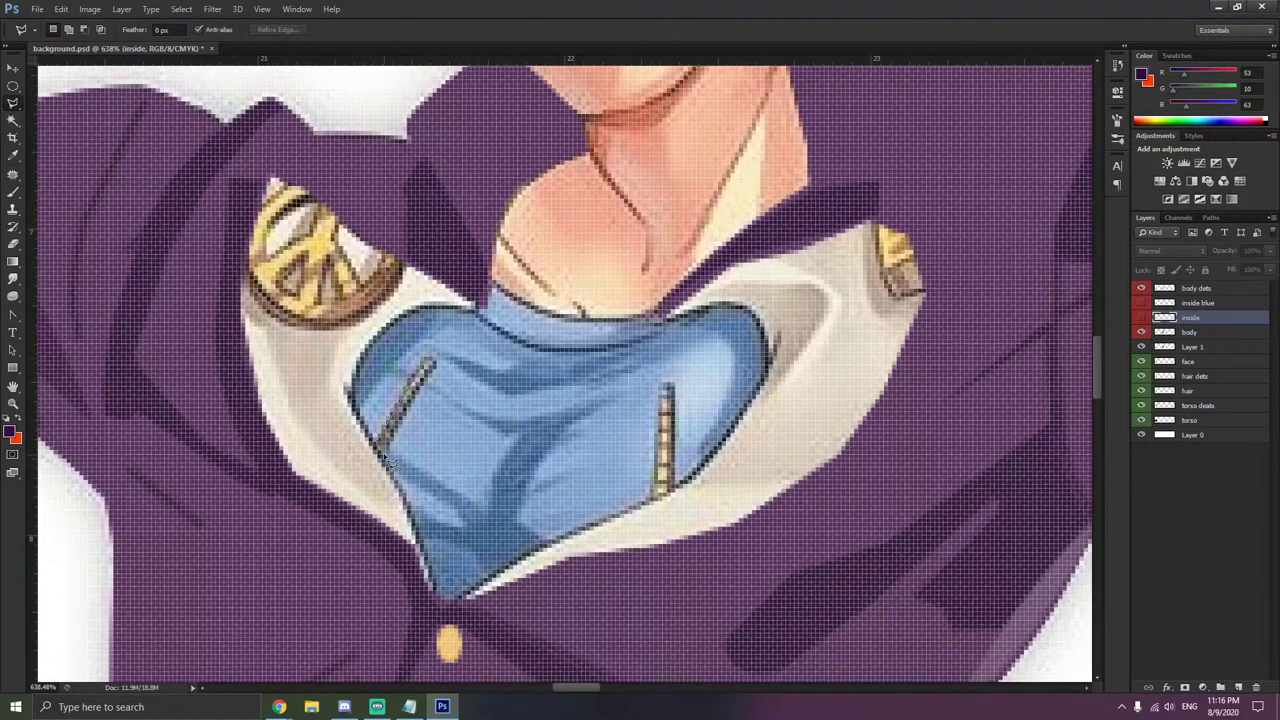
- Outline the diagonal strip on the shirt's left side with the Polygonal Lasso and sample its grey (162, 173, 167) for the brush
left_click(430, 365)
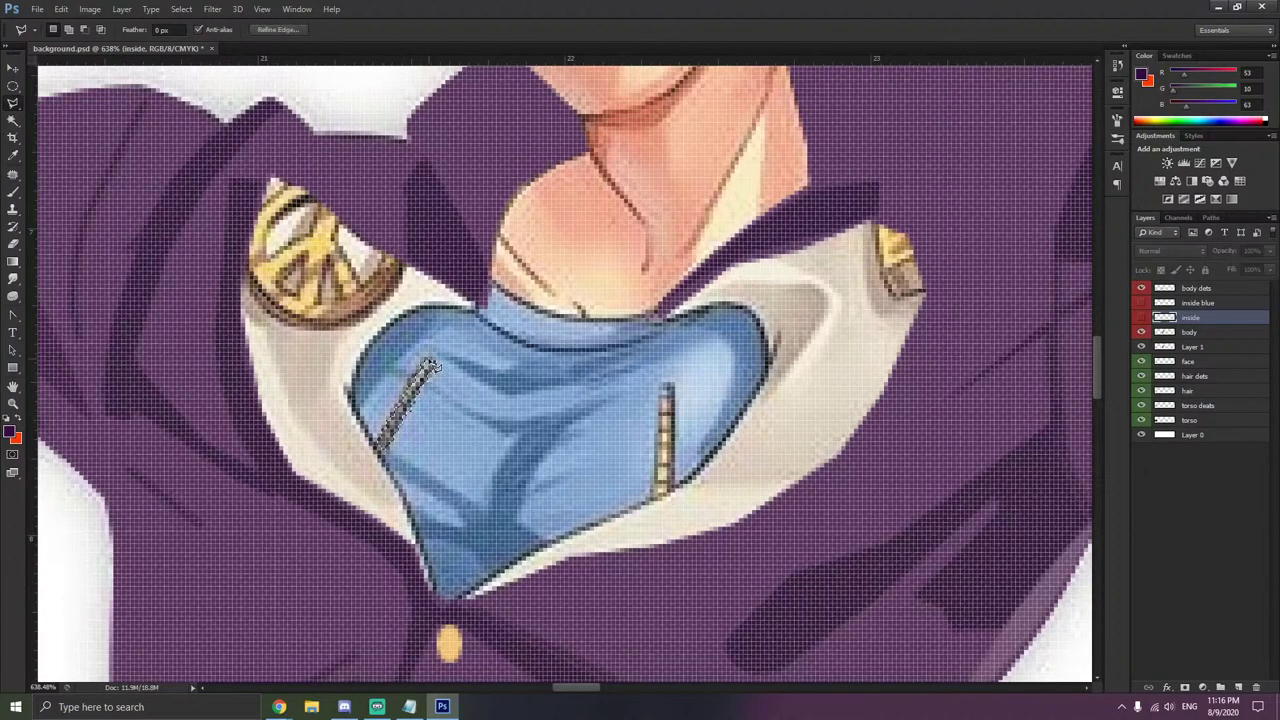
left_click(13, 155)
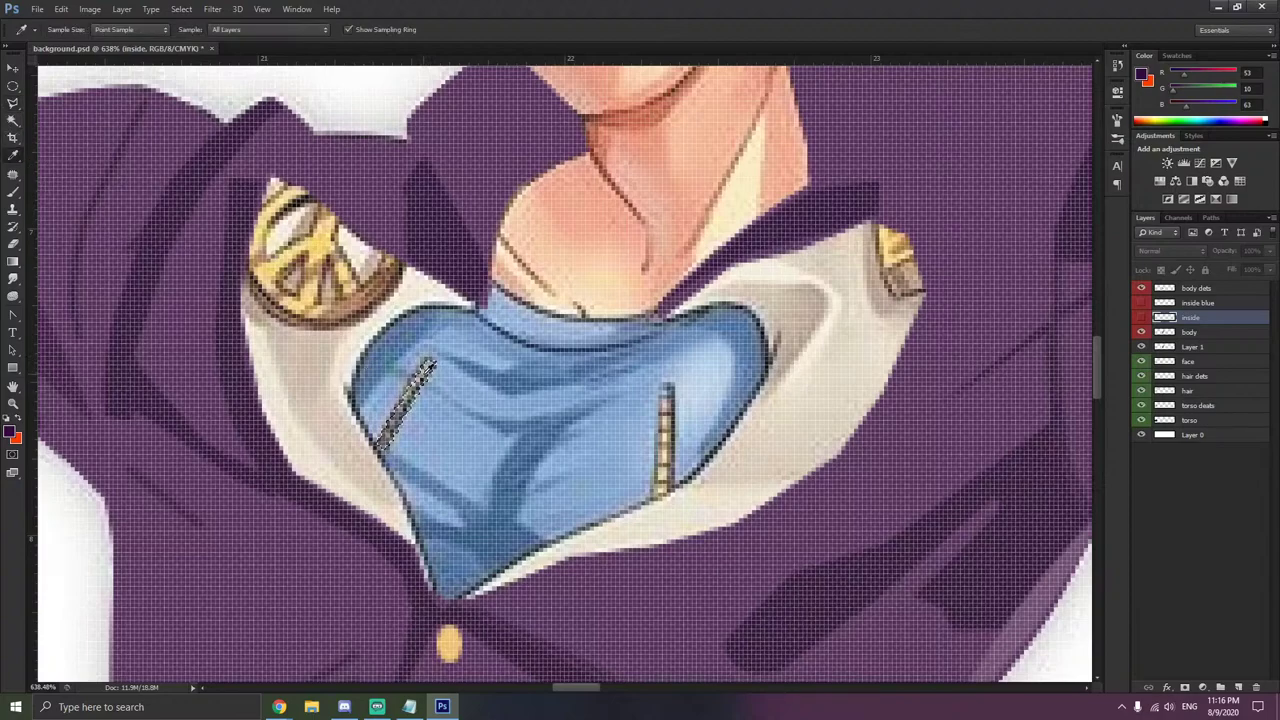
left_click(424, 372)
left_click(428, 368)
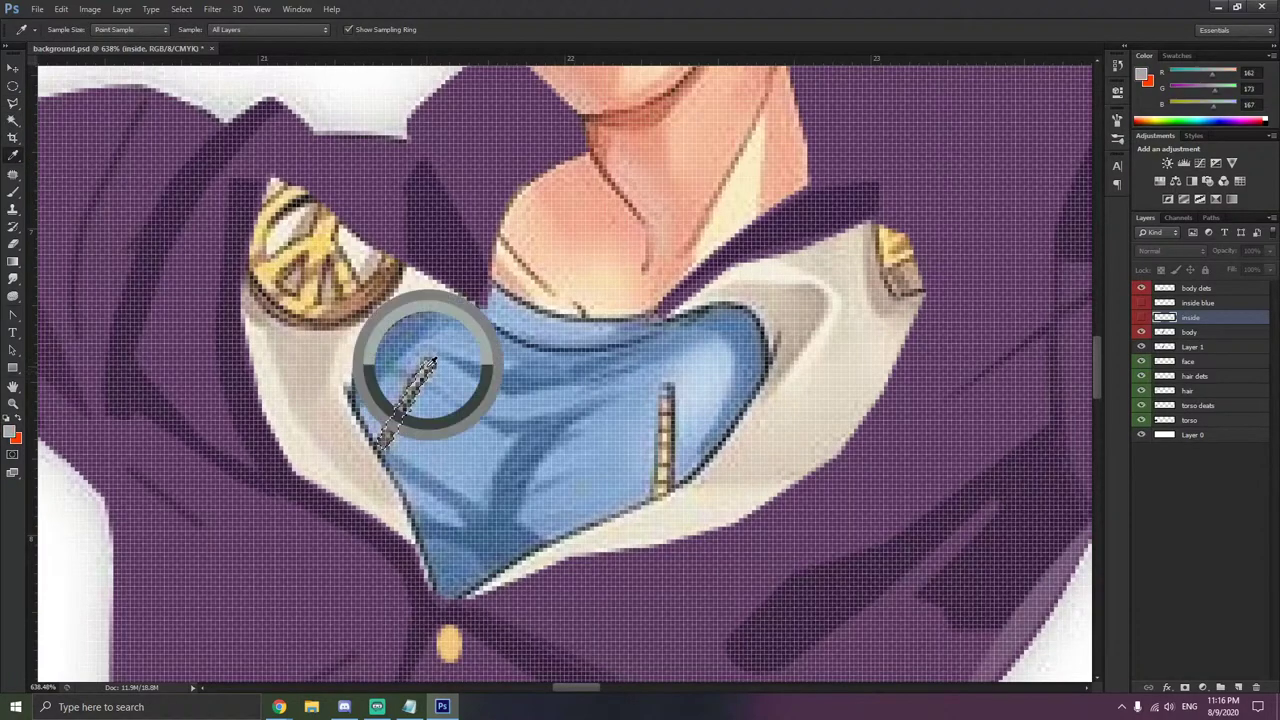
key("b")
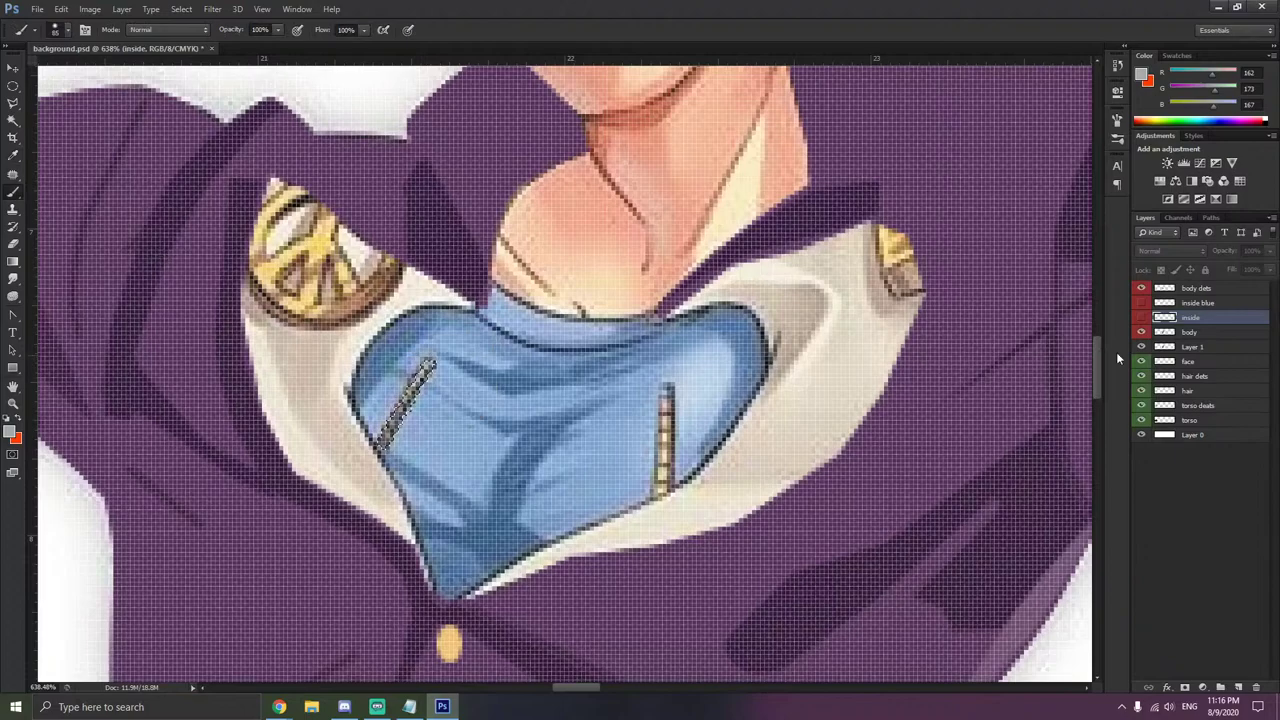
- Show the inside and inside blue layers and paint the selected strip grey on the inside blue layer
left_click_drag(1141, 318, 1141, 303)
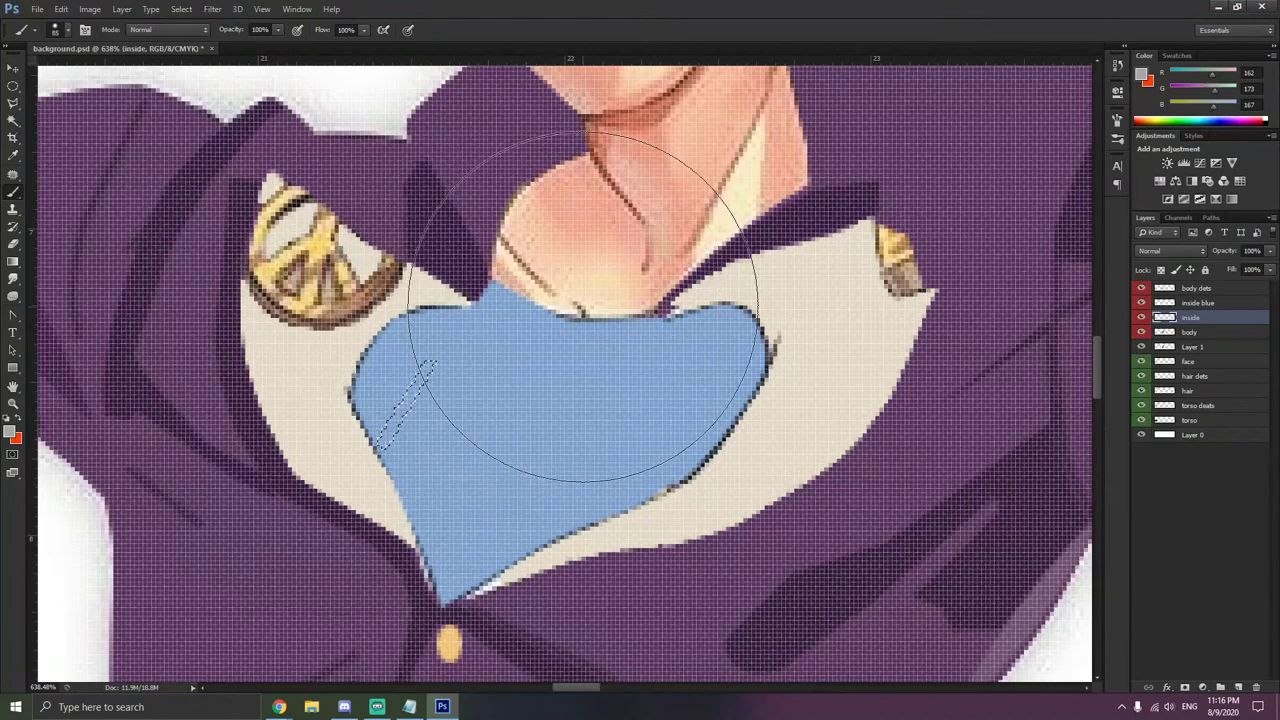
left_click(1190, 303)
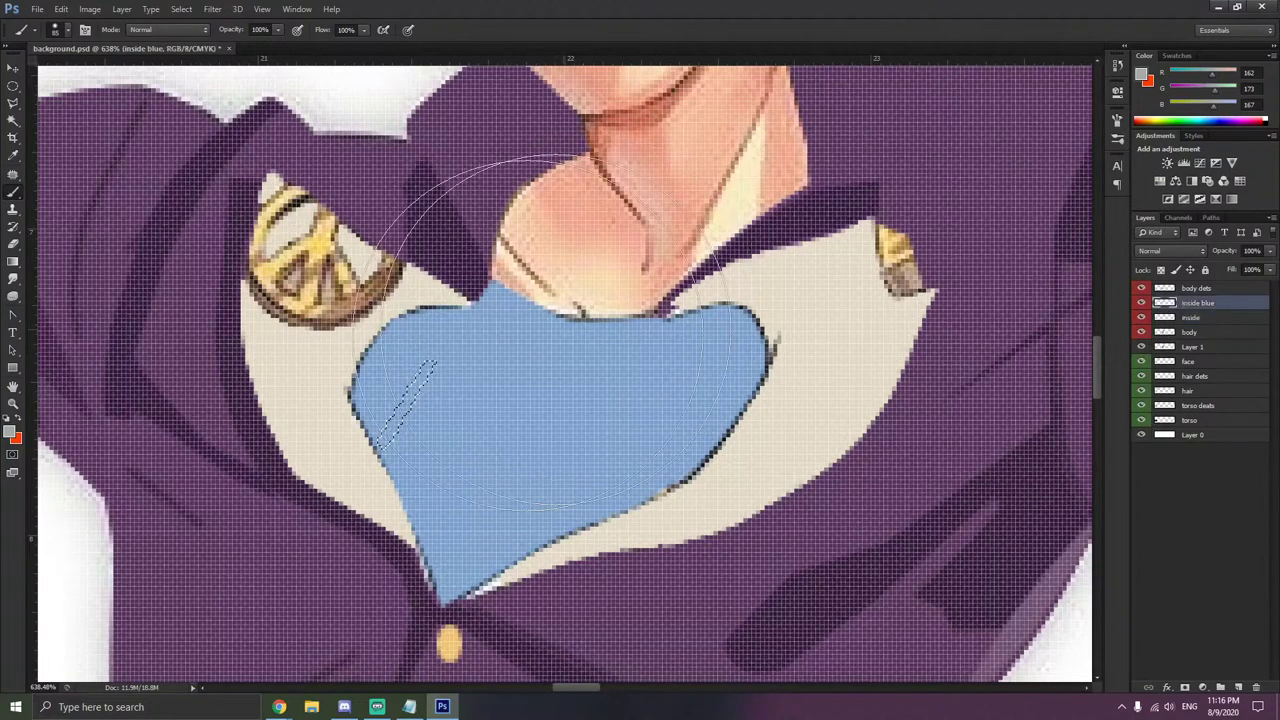
left_click_drag(370, 434, 430, 340)
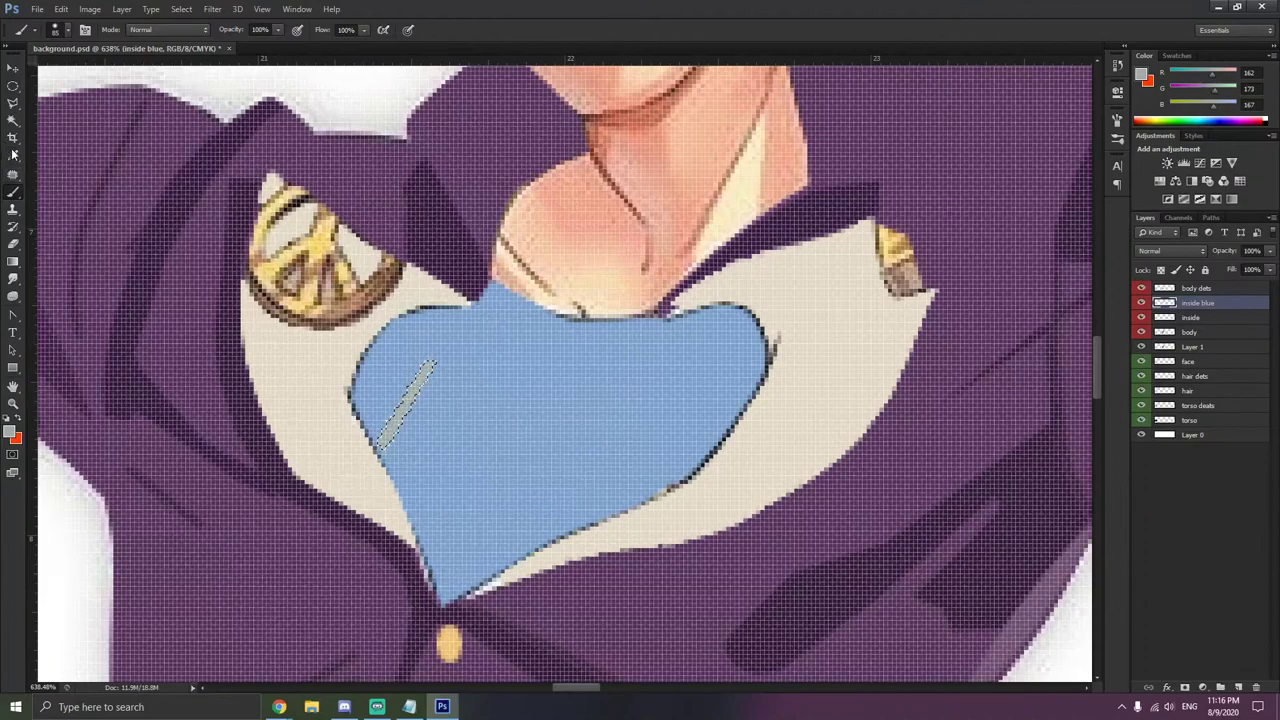
- Set the brush size to 4 px and deselect the painted grey strip
right_click(13, 191)
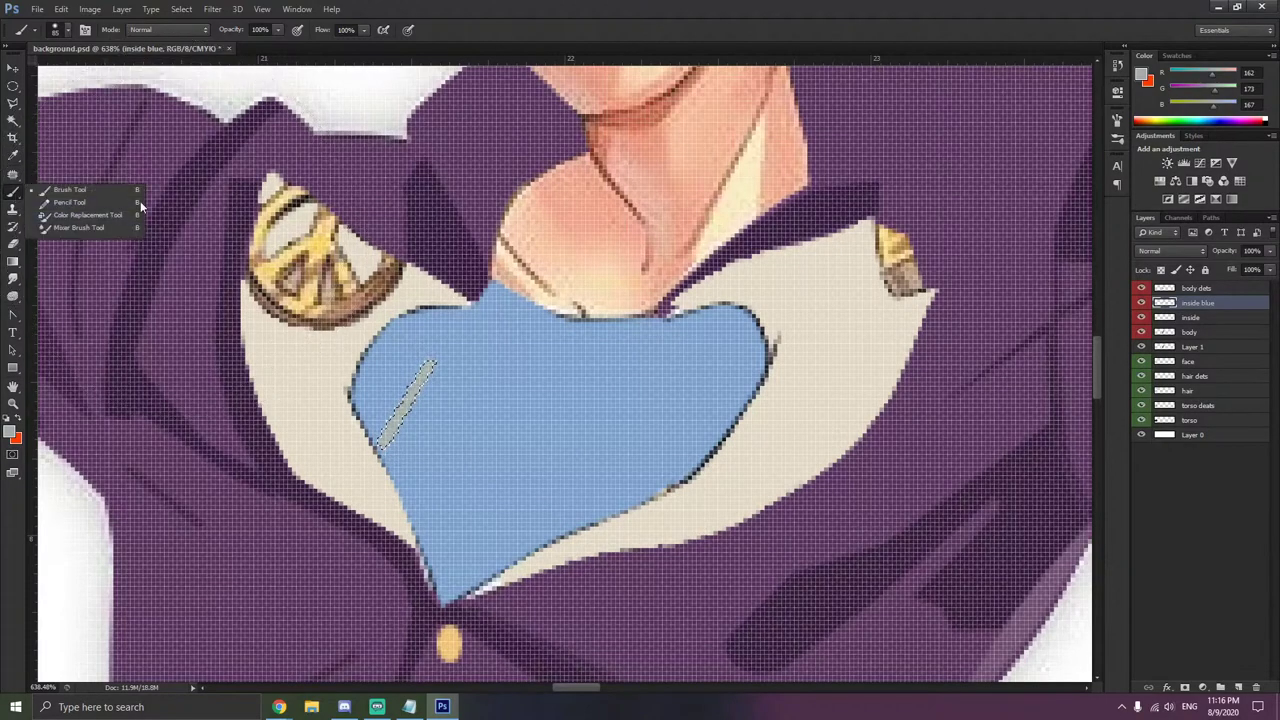
left_click(85, 189)
right_click(491, 364)
left_click(500, 371)
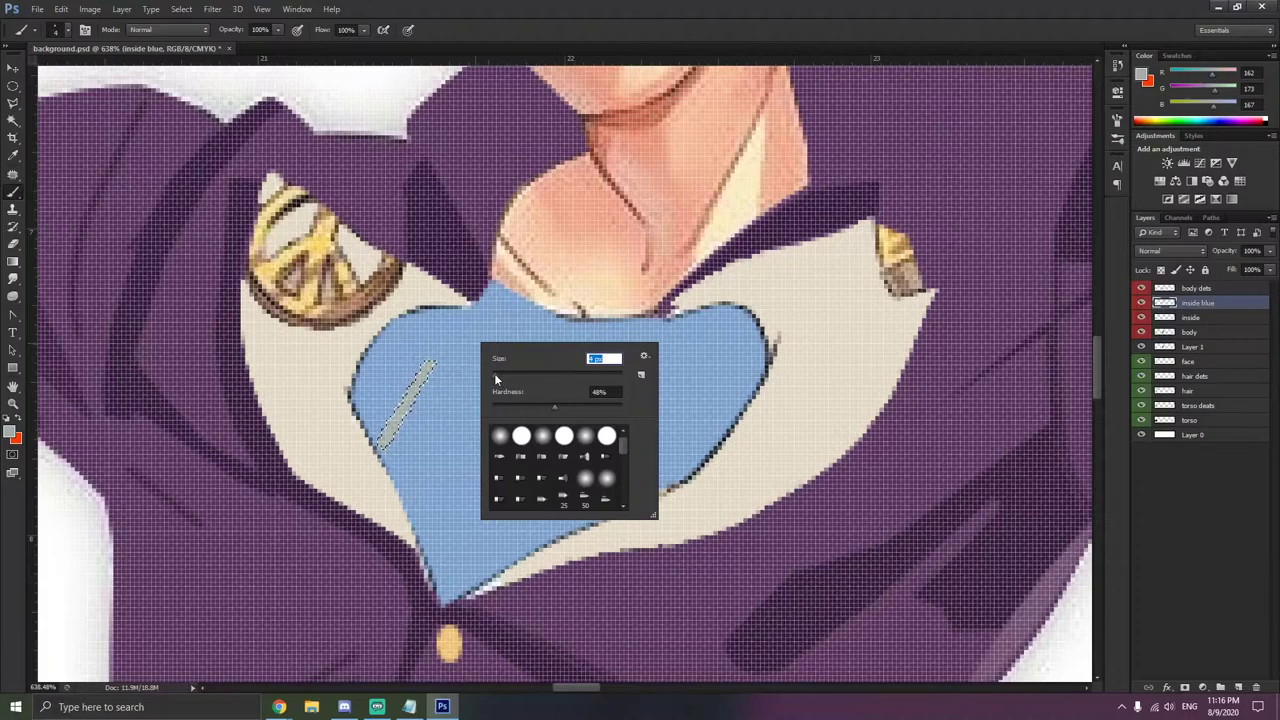
left_click(16, 107)
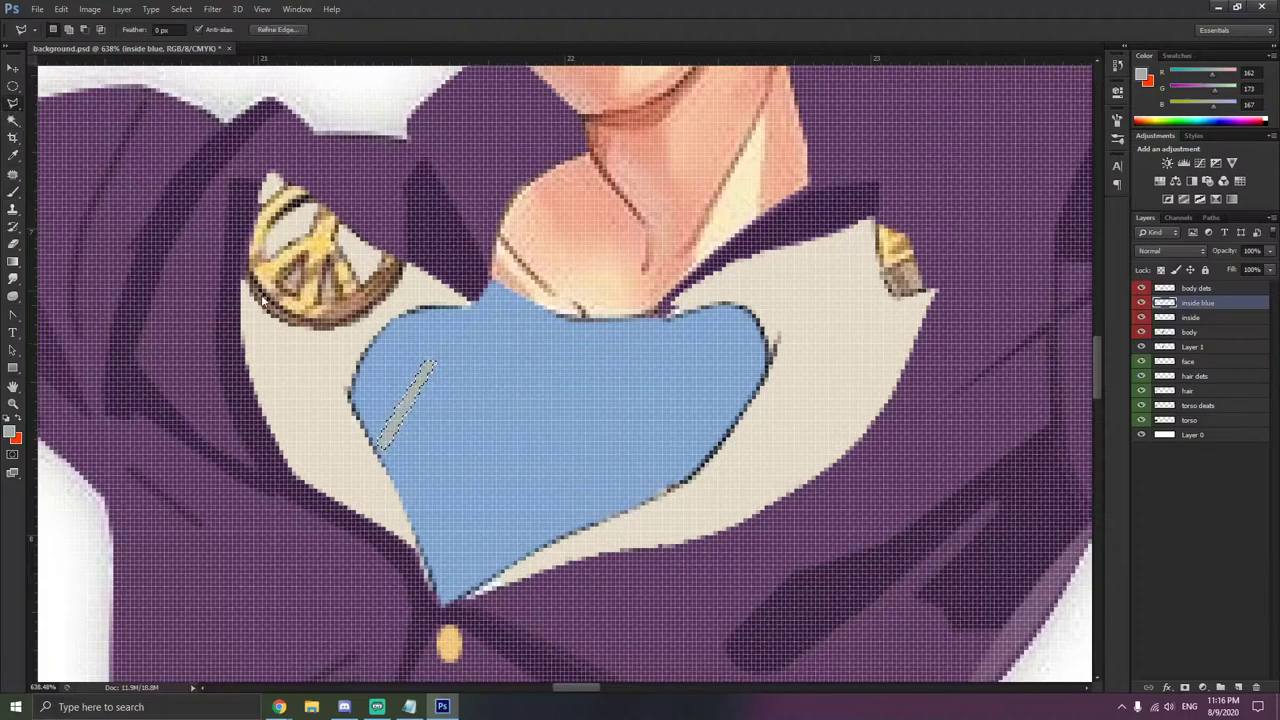
key("ctrl+z")
key("ctrl+d")
left_click(13, 191)
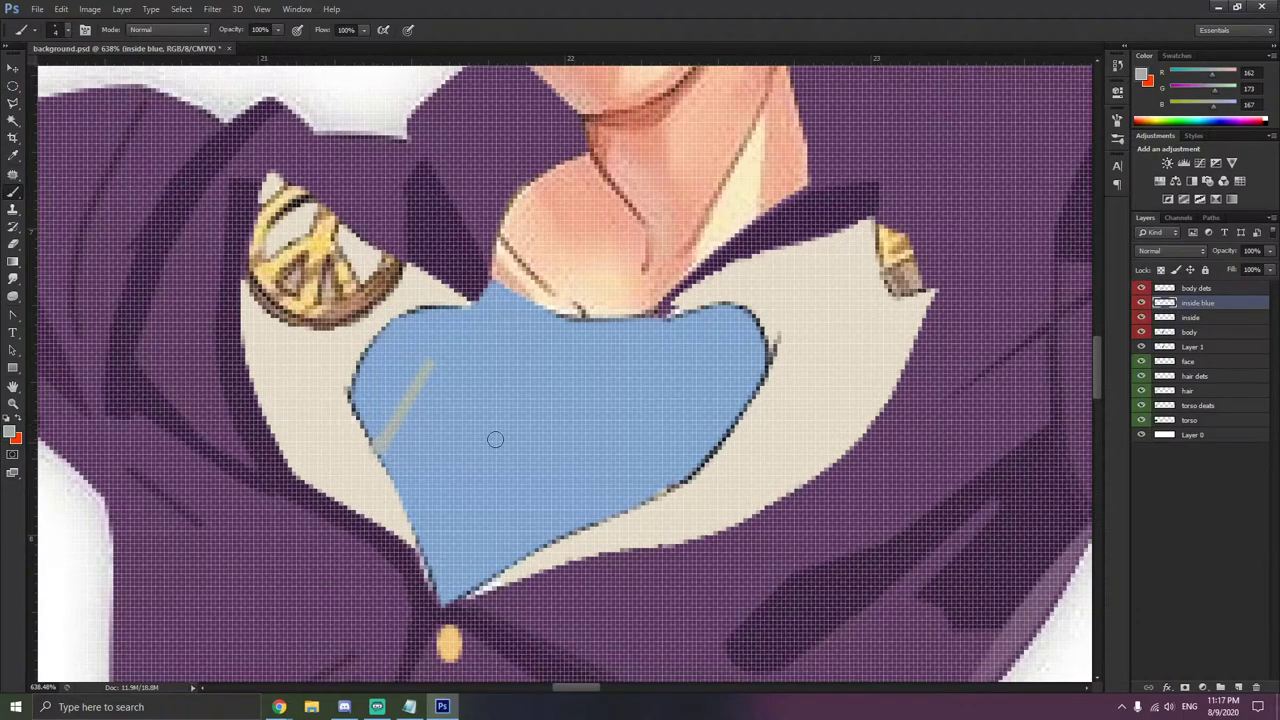
- Try to paint a grey strip over the shirt's right vertical strip on the inside blue layer
left_click(1141, 303)
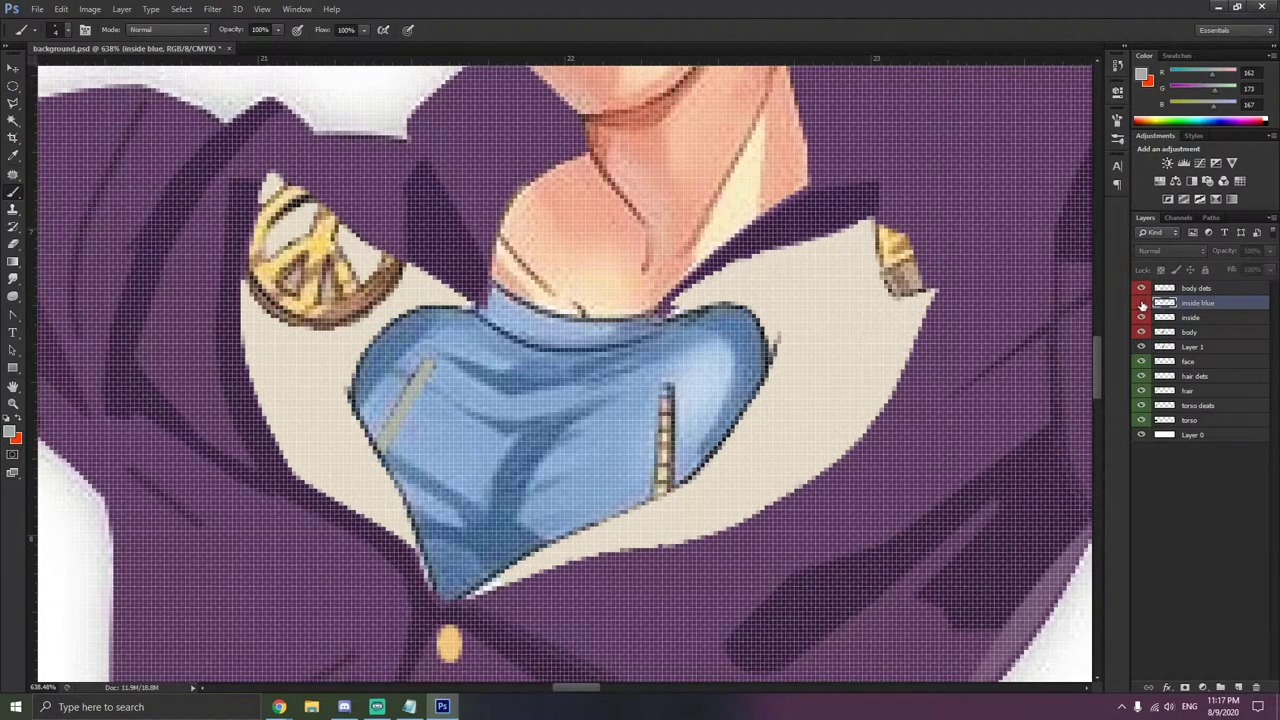
left_click(1141, 303)
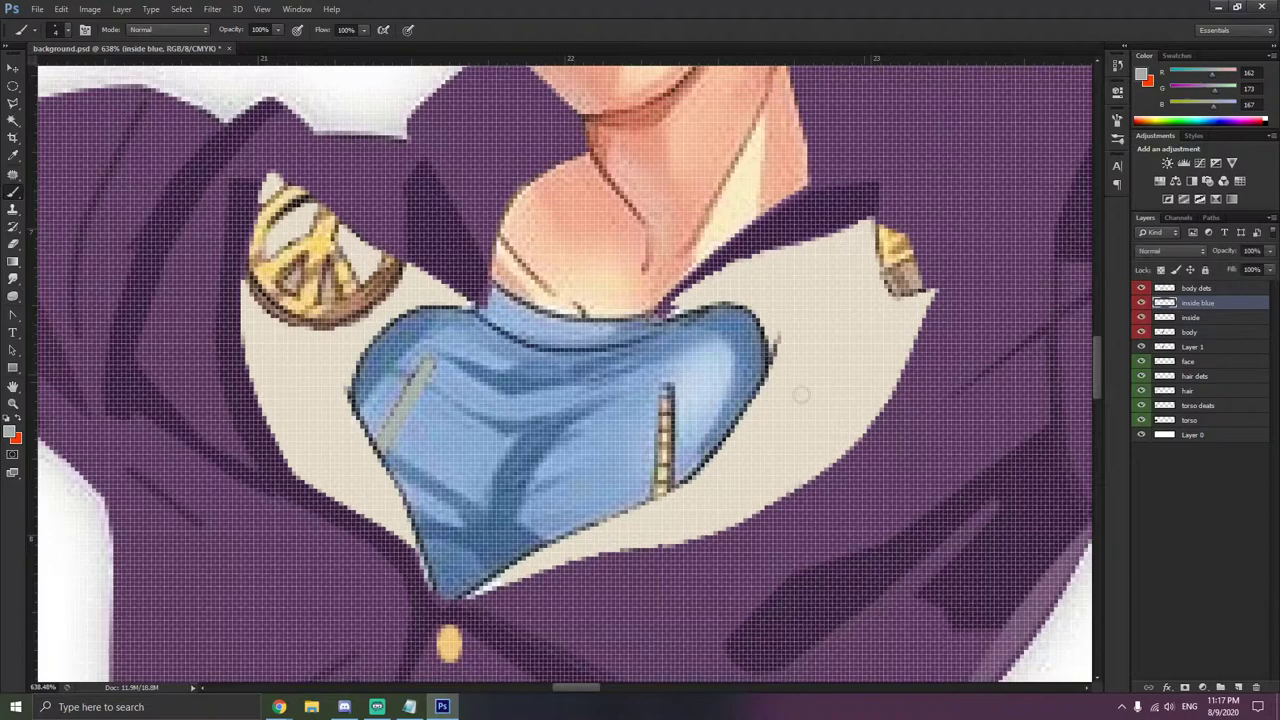
left_click_drag(663, 458, 660, 492)
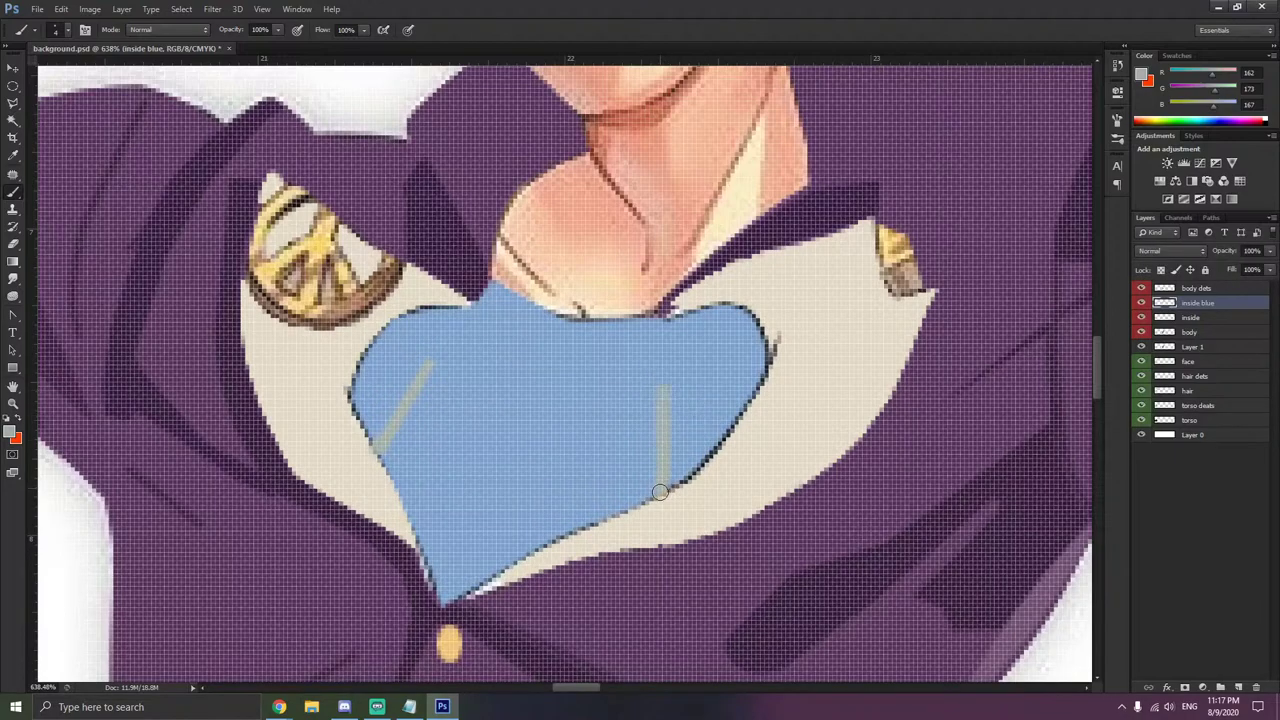
scroll(758, 371, "down", 6)
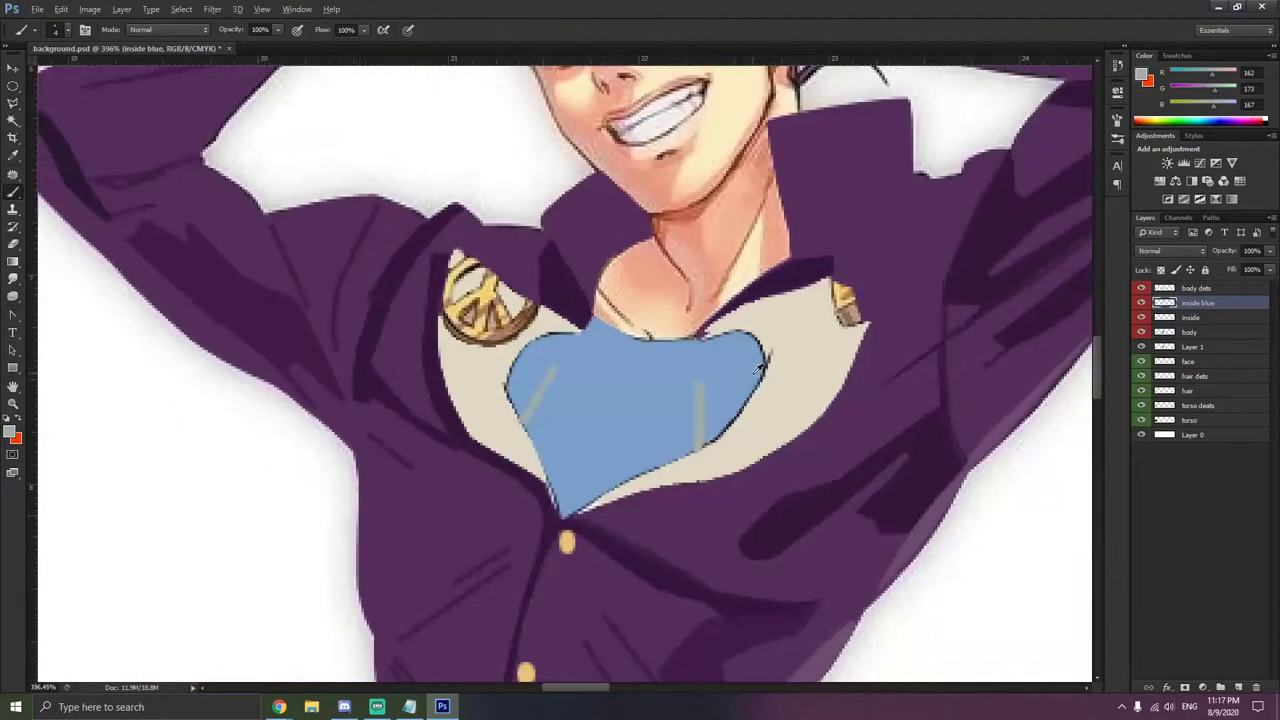
- Toggle the inside blue layer to compare the flat blue shirt and its strips with the original artwork
left_click(1142, 303)
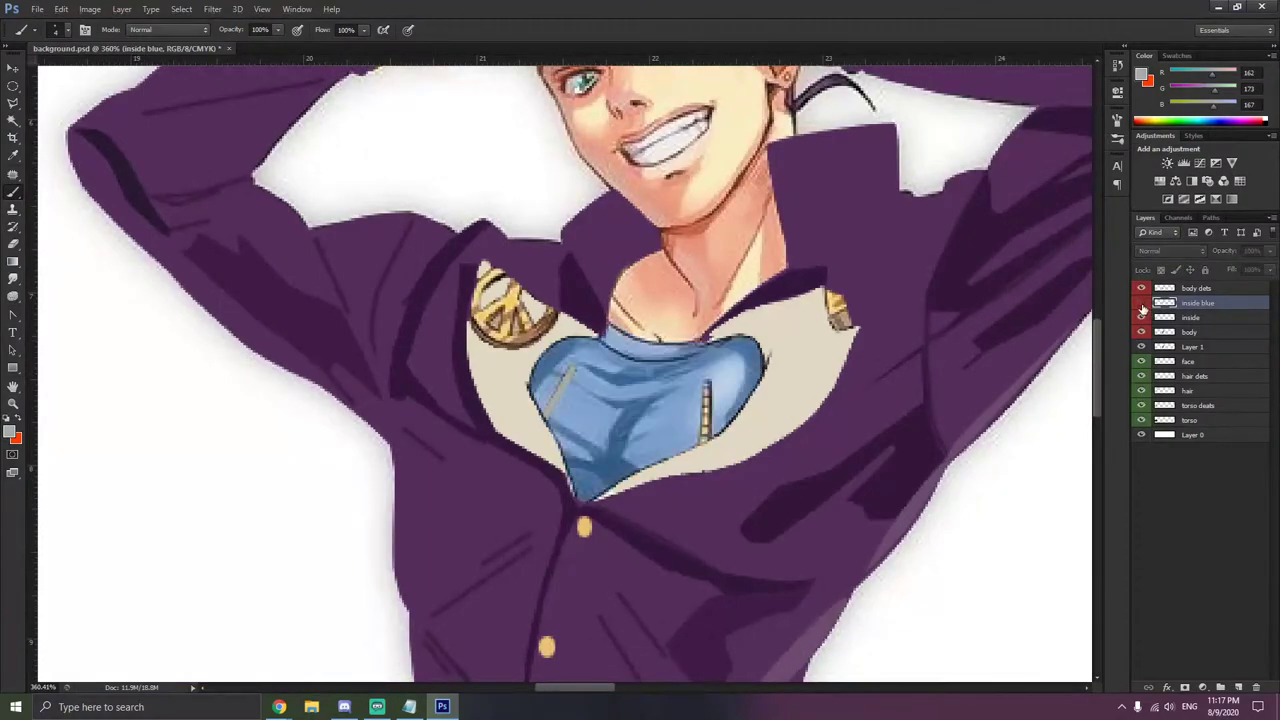
left_click(1142, 303)
left_click(1142, 303)
left_click(1142, 303)
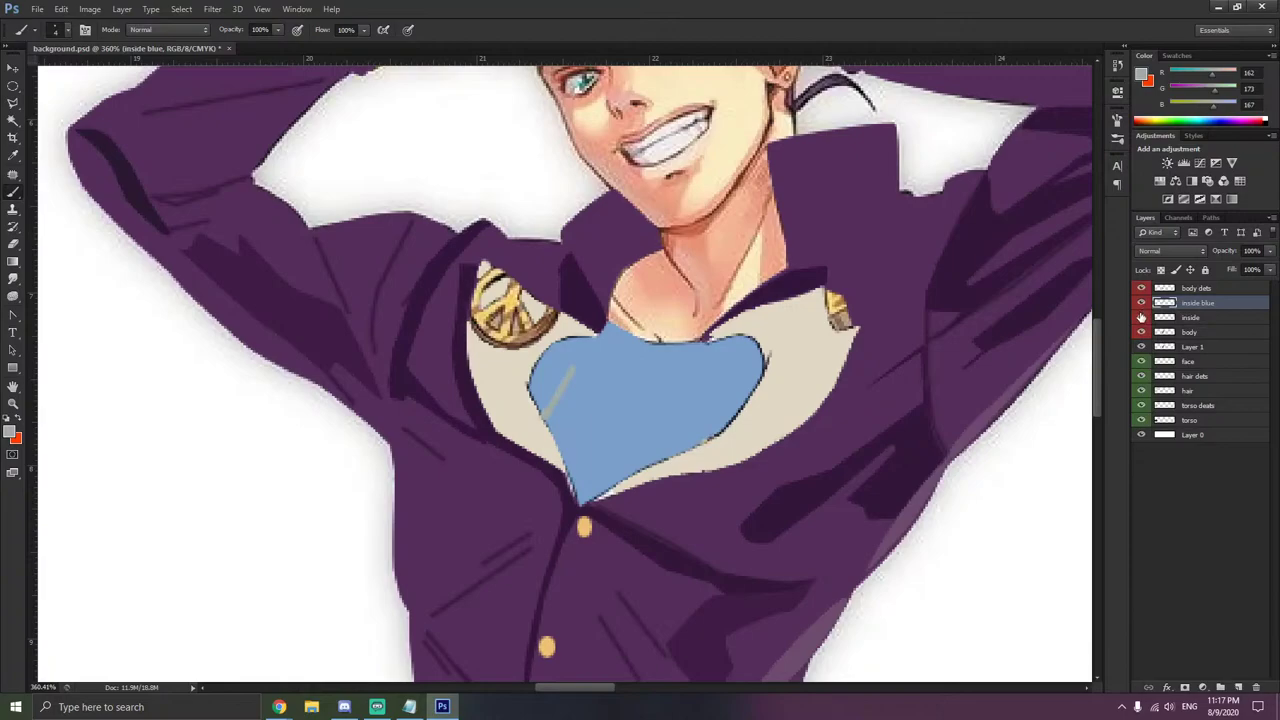
left_click(1142, 303)
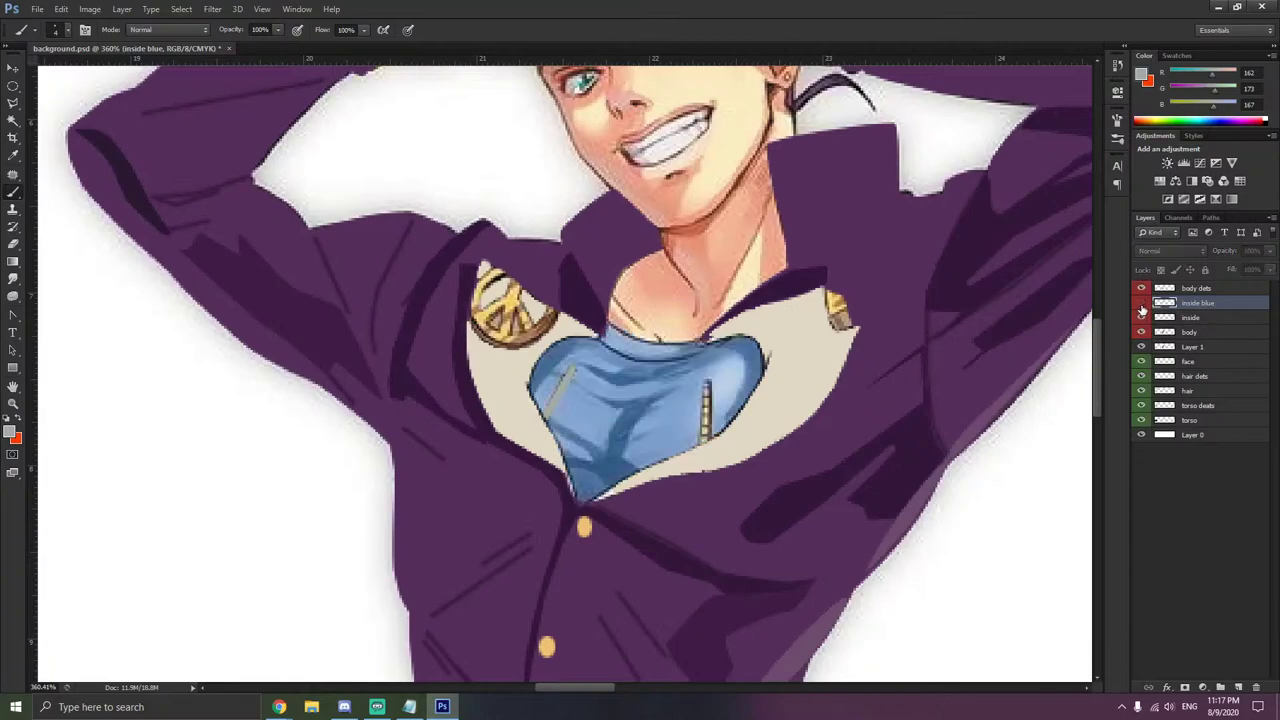
left_click(1142, 305)
left_click(1142, 305)
left_click(1142, 304)
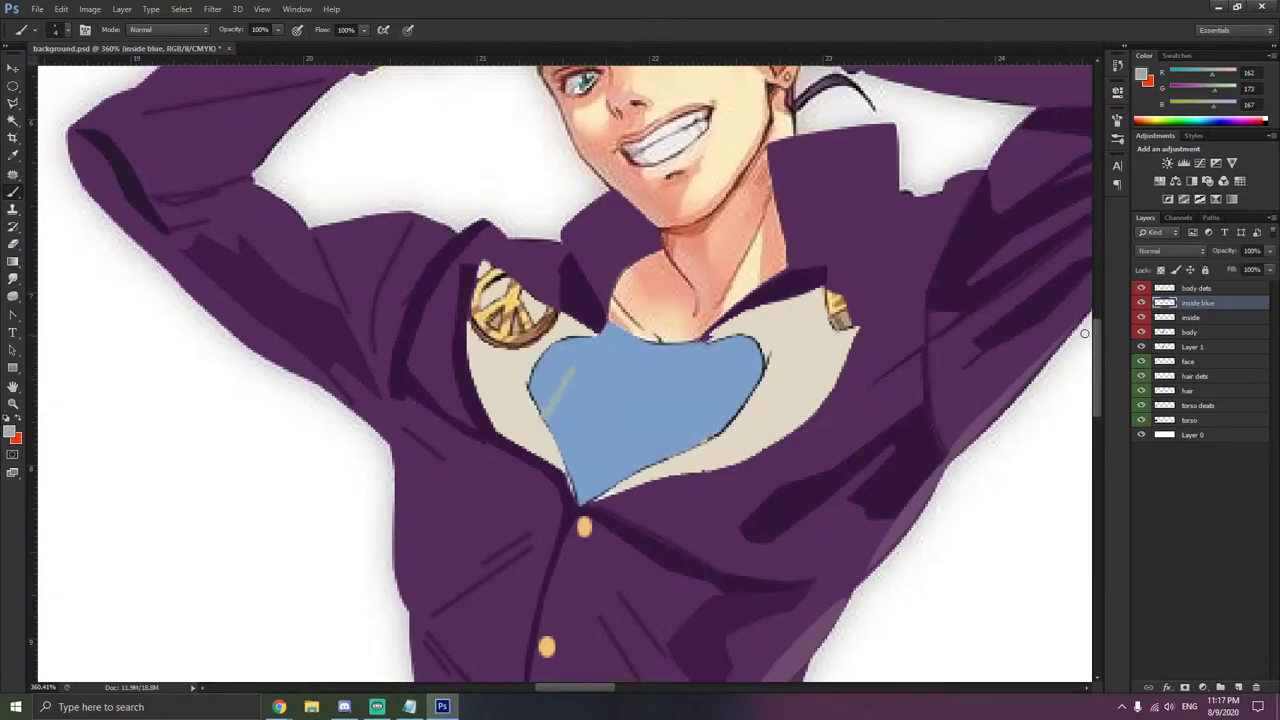
- With inside blue hidden, paint the shirt's right vertical strip grey on the inside layer, then show inside blue again
left_click(1141, 304)
left_click(1174, 318)
scroll(720, 390, "up", 3)
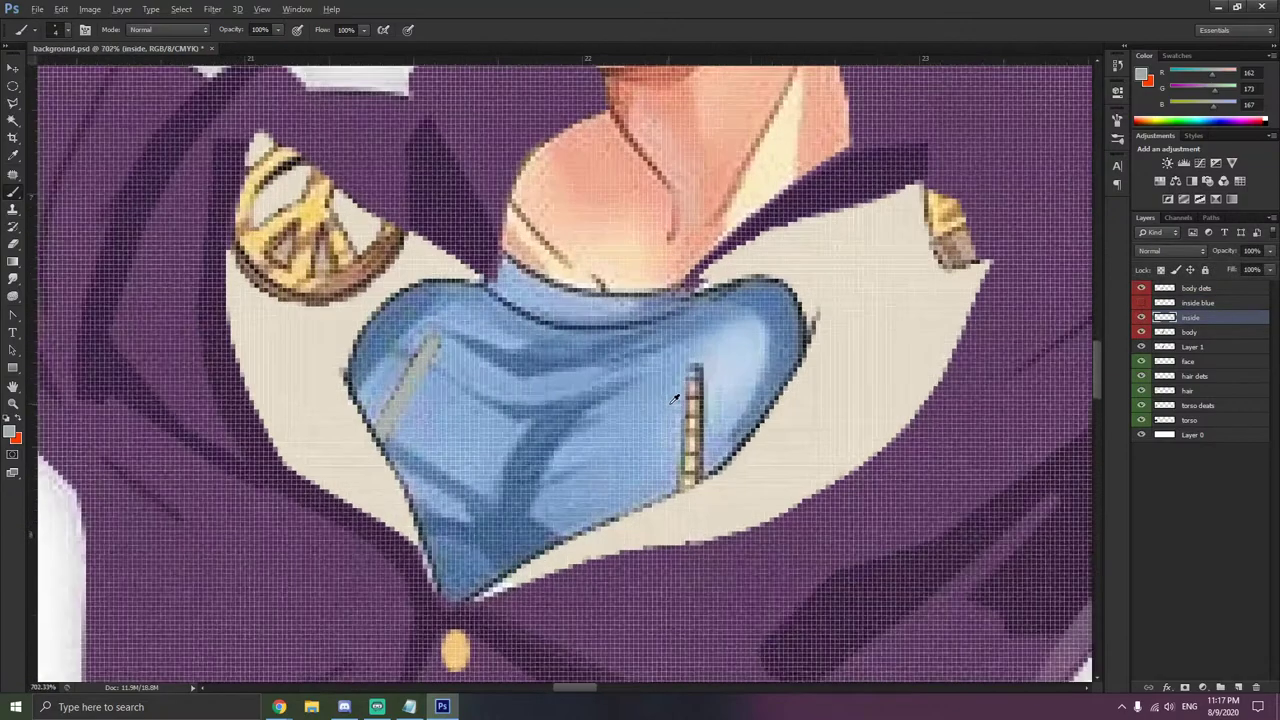
left_click_drag(696, 373, 691, 485)
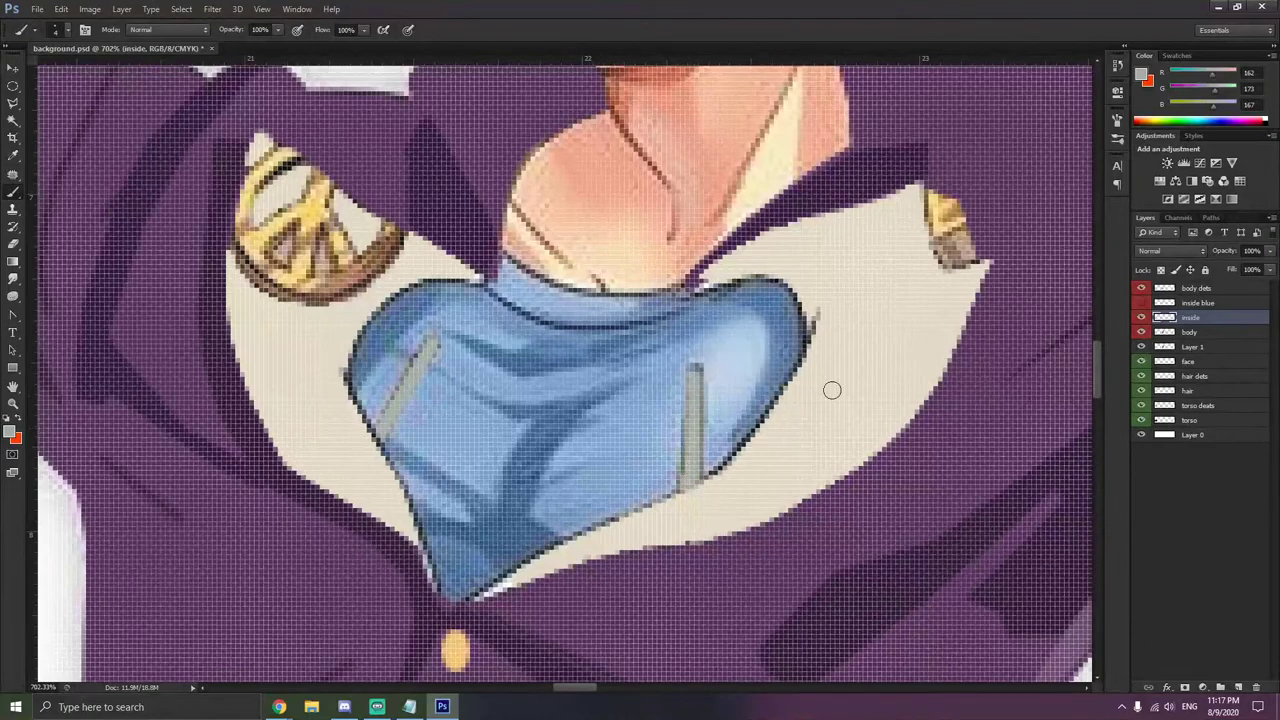
left_click(1141, 304)
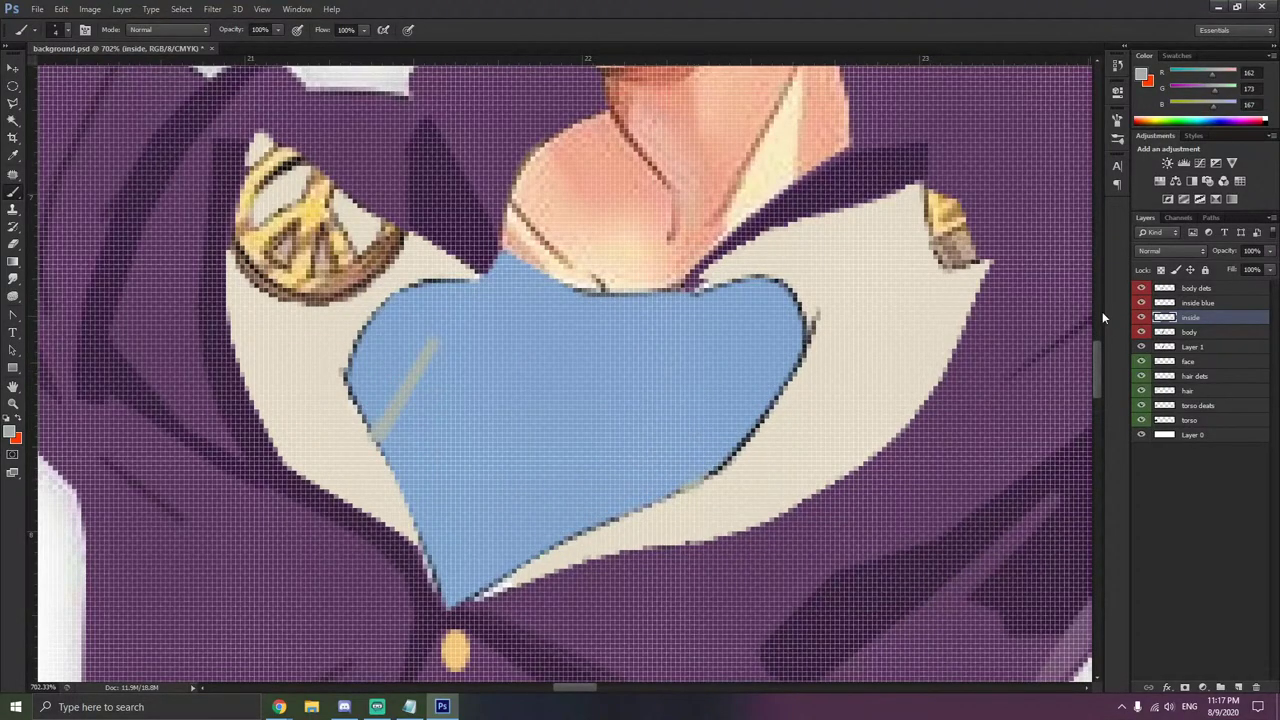
- Paint the shirt's right vertical strip grey on the inside blue layer
left_click(1162, 303)
left_click_drag(694, 369, 692, 465)
scroll(923, 370, "down", 4)
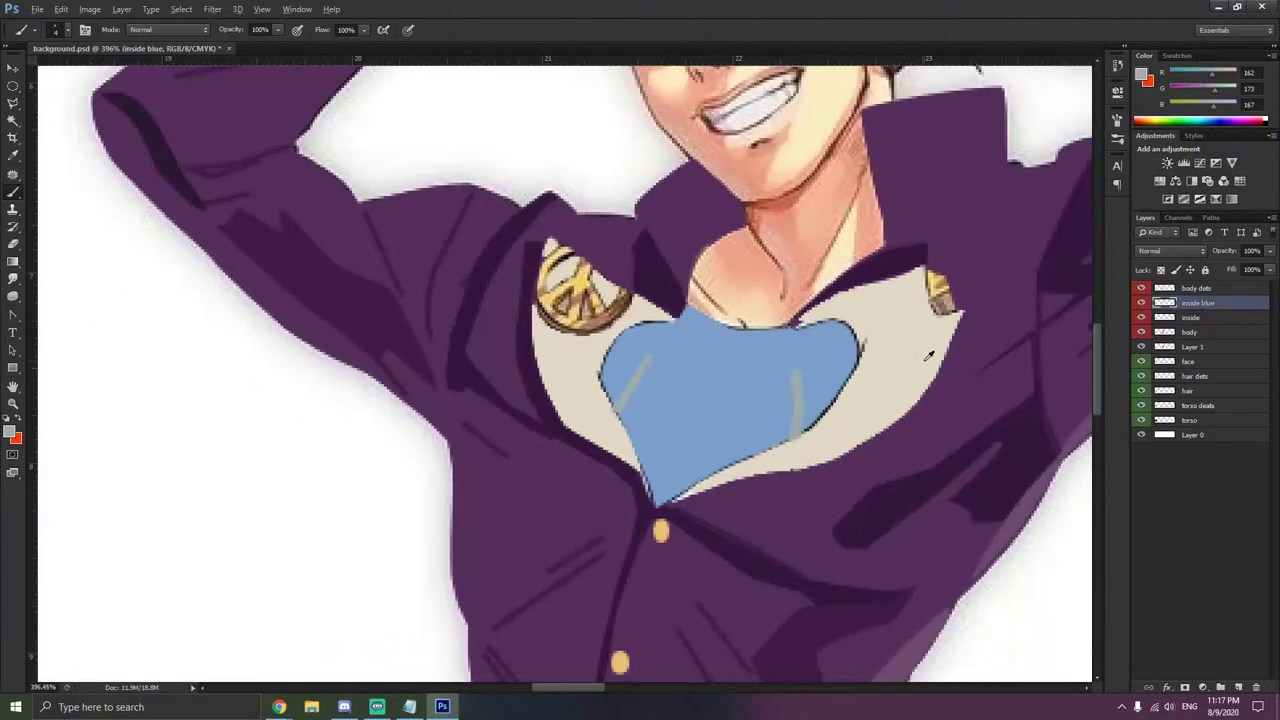
- Check the brush settings and review the painted shirt up close and alongside the grey-haired character
right_click(848, 372)
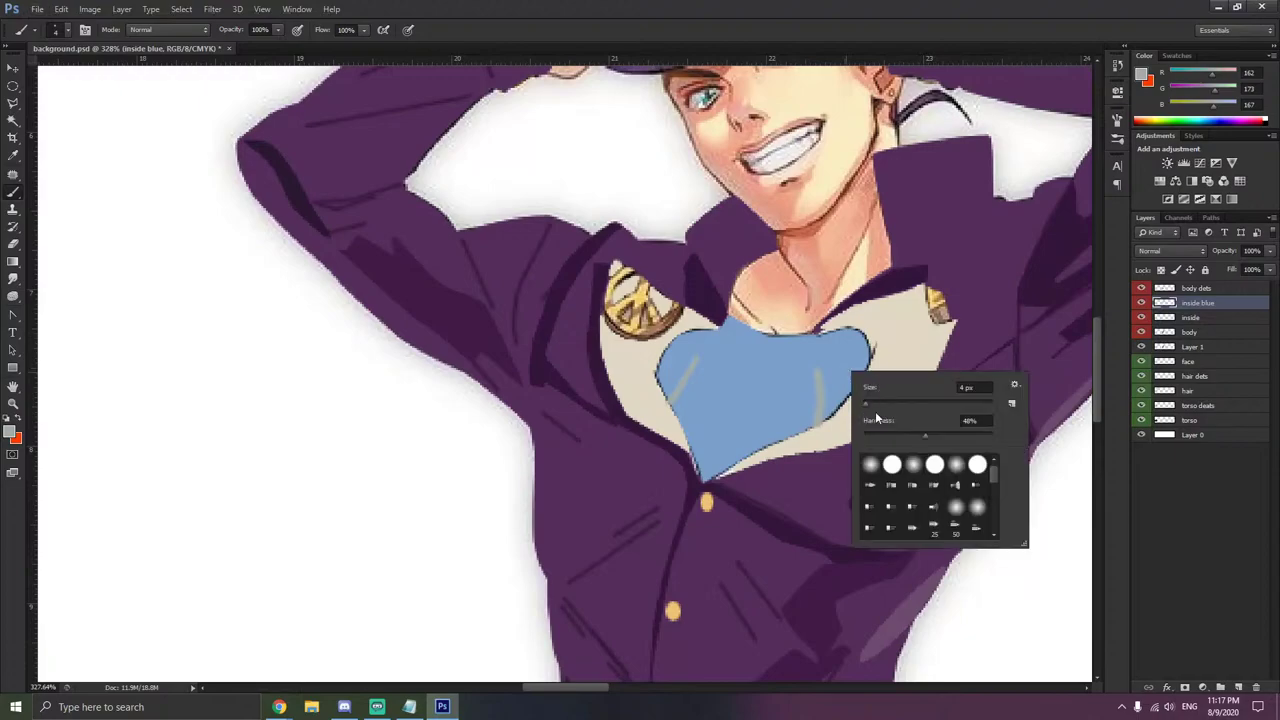
left_click(939, 434)
left_click(816, 373)
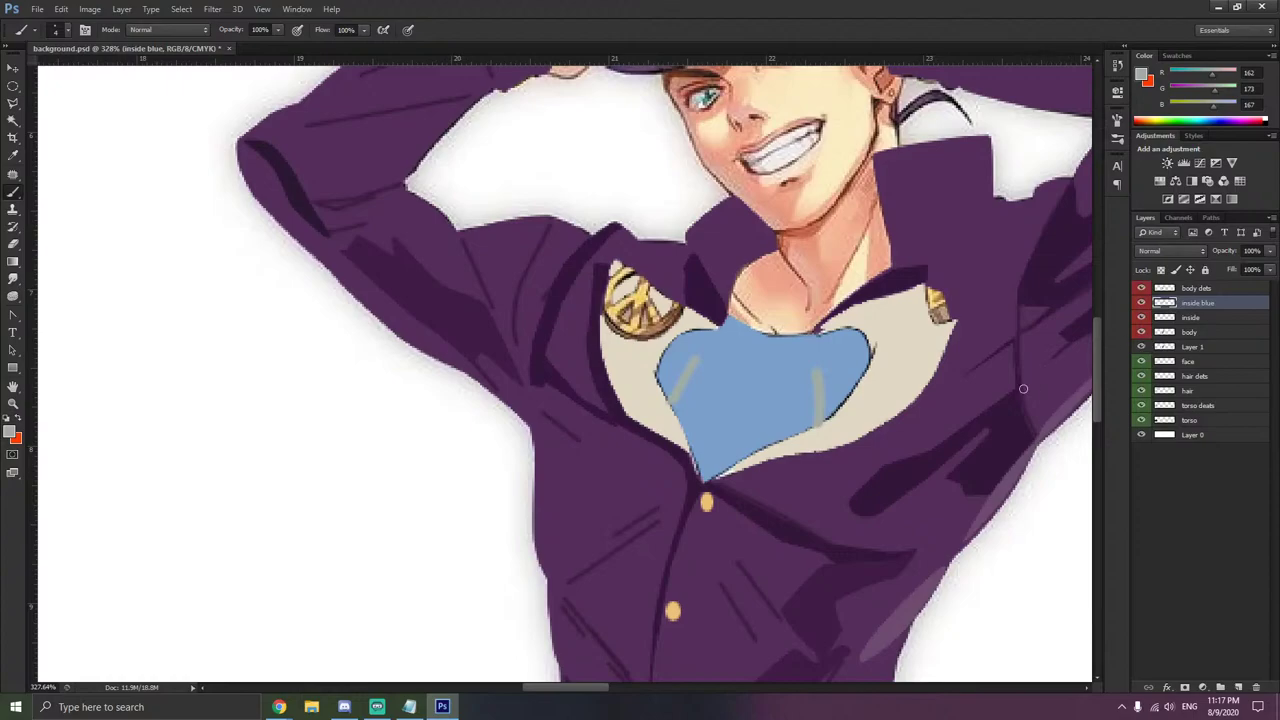
scroll(849, 427, "up", 2)
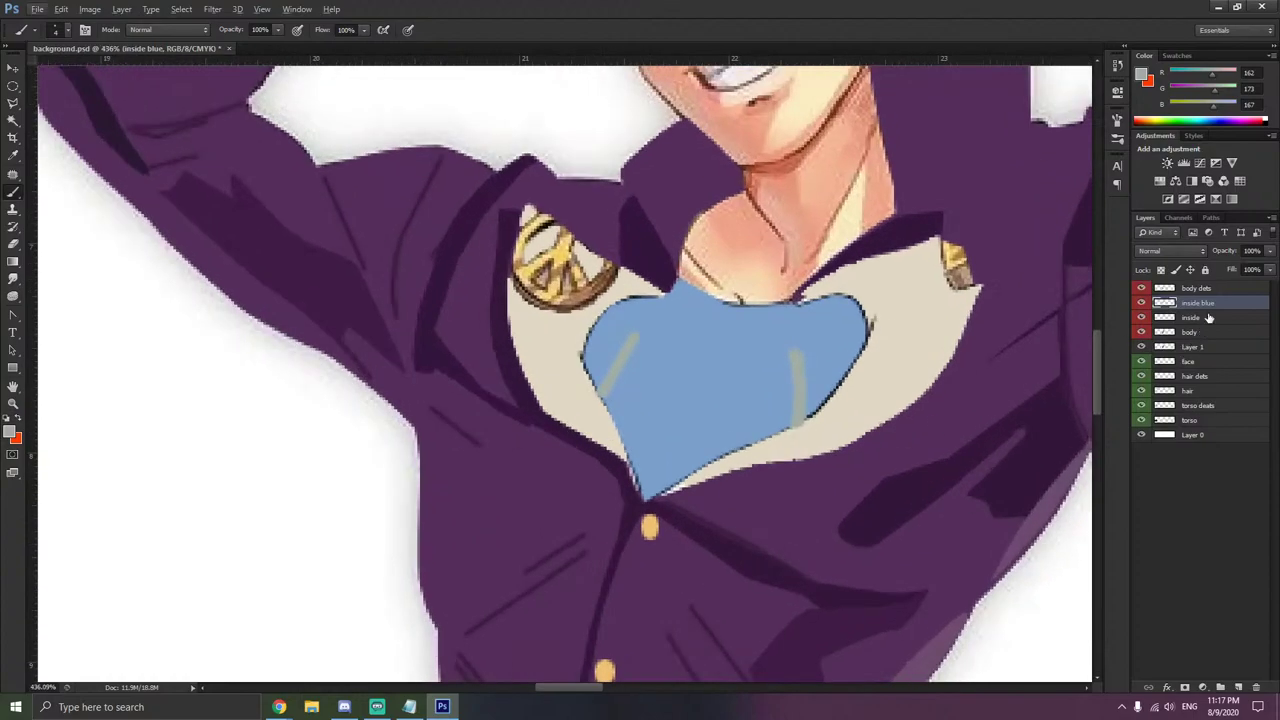
key("Return")
scroll(925, 368, "down", 5)
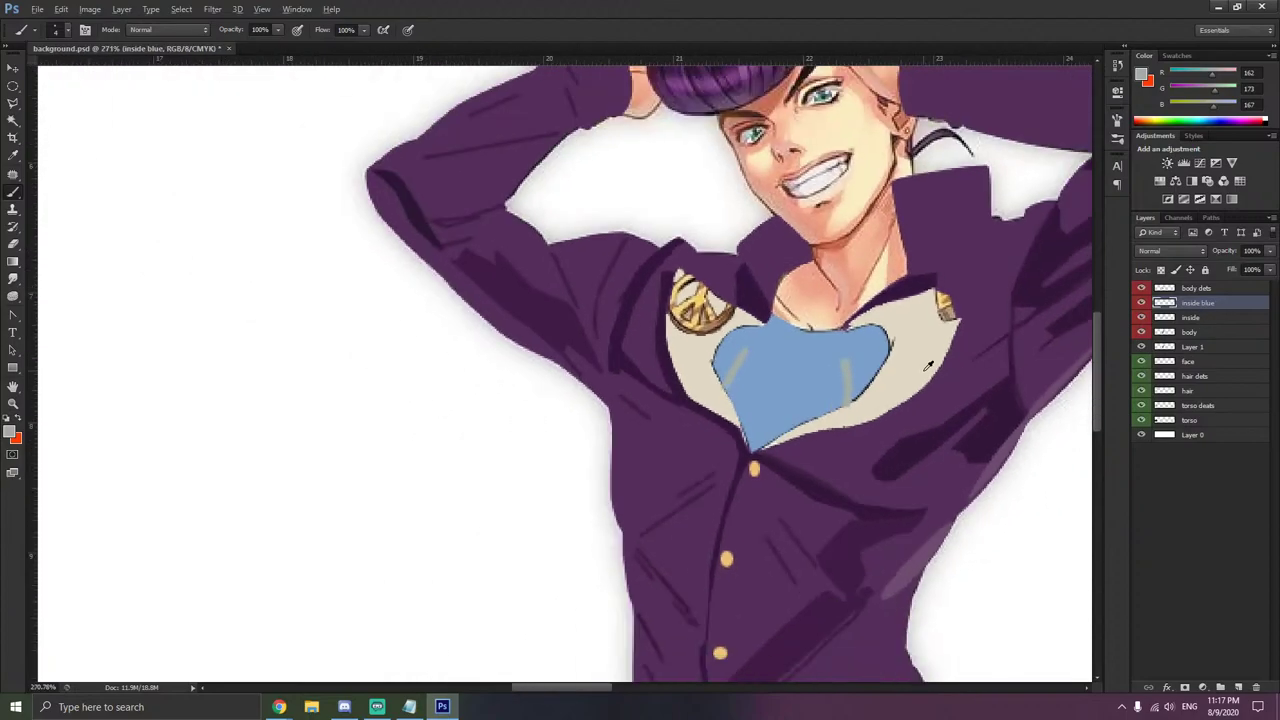
scroll(925, 371, "right", 2)
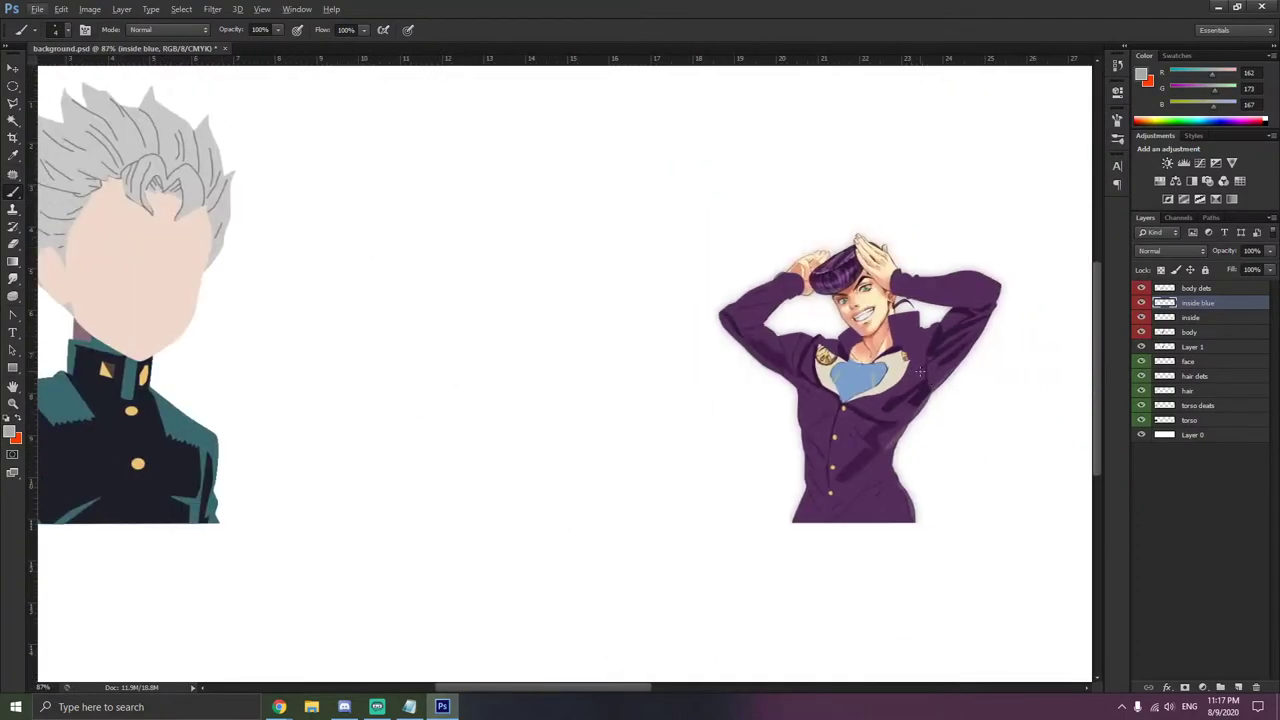
scroll(912, 370, "down", 4)
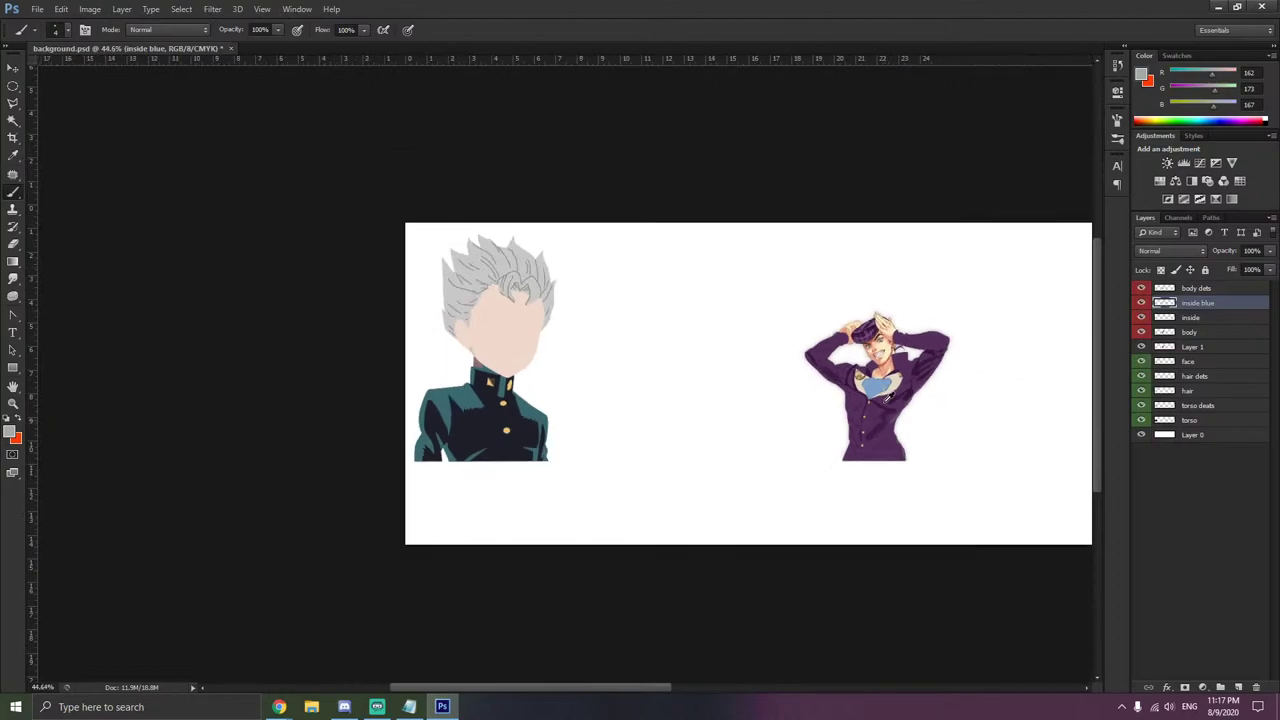
scroll(926, 380, "up", 6)
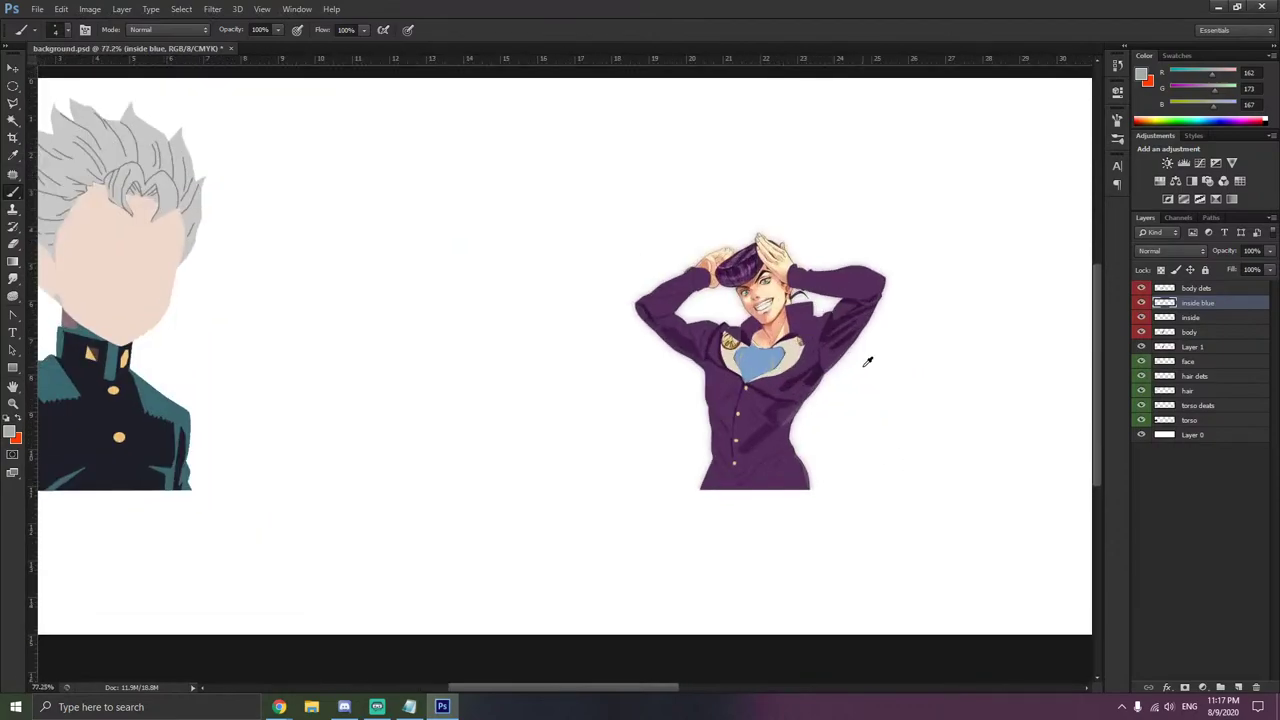
scroll(746, 335, "up", 3)
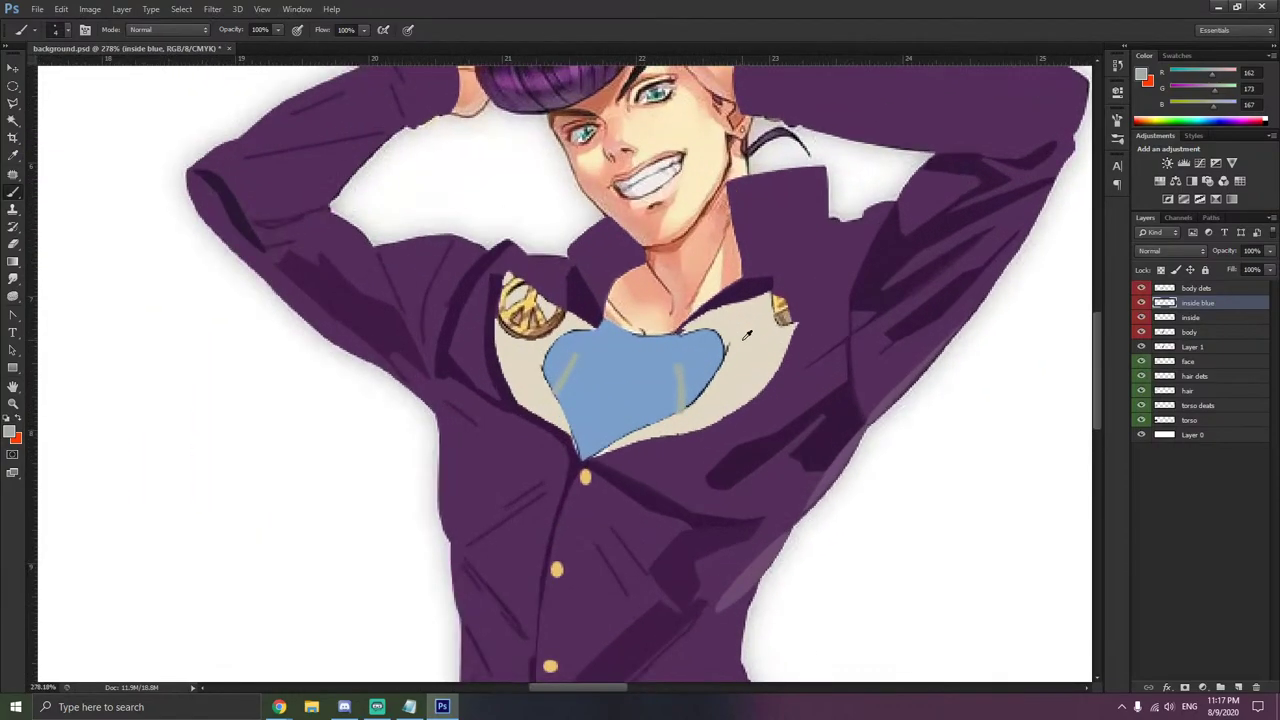
- Try to enlarge the body, inside, inside blue and body dets layers together to about 200%
left_click(1190, 332)
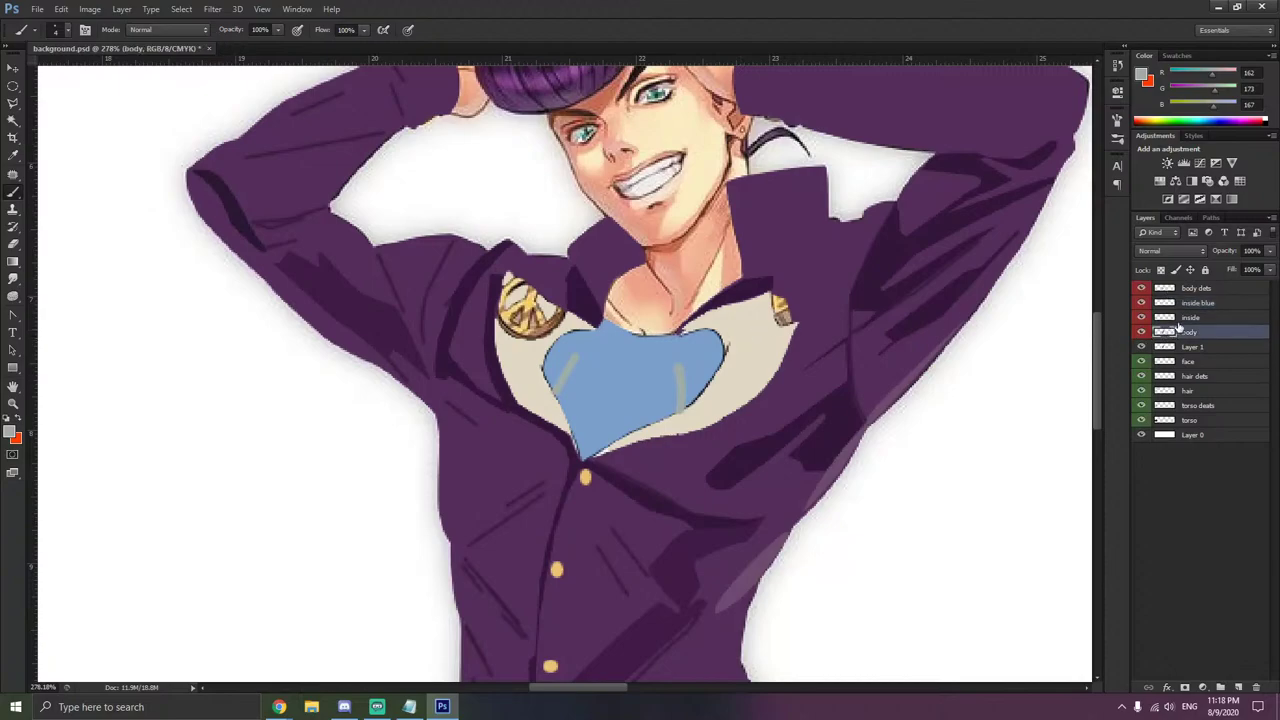
left_click(1196, 288, "shift")
scroll(880, 298, "down", 6)
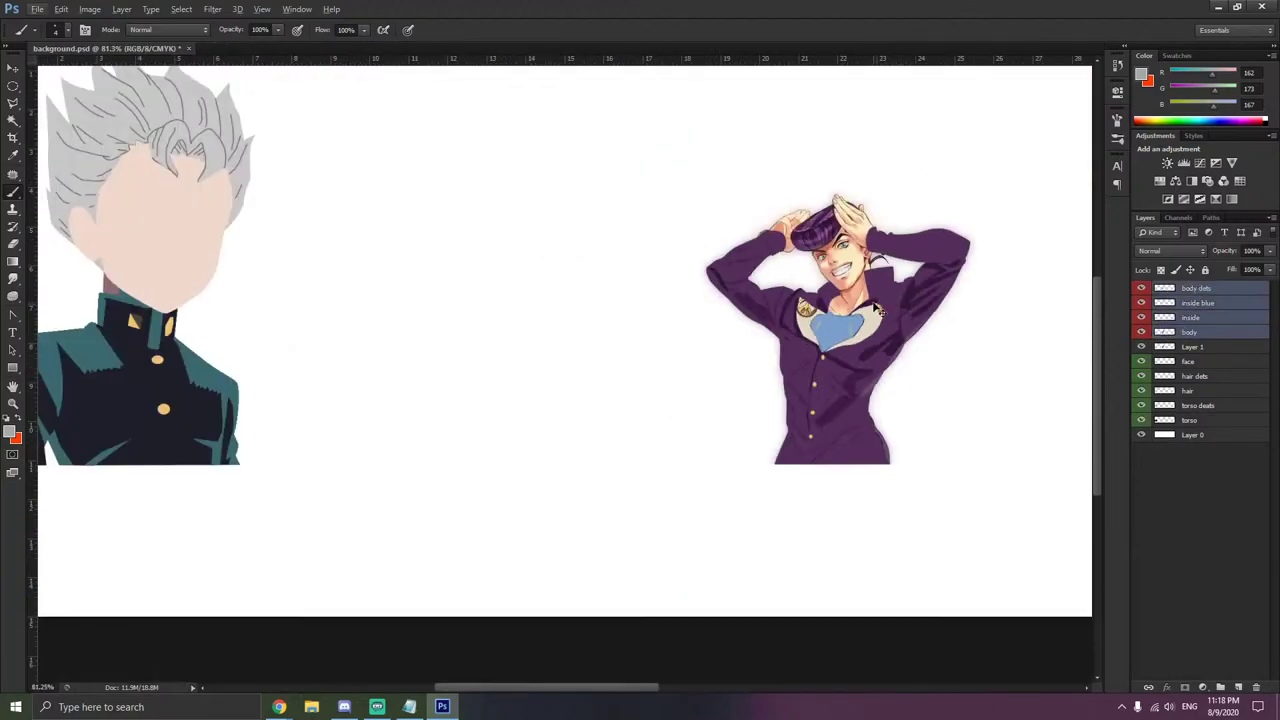
key("ctrl+t")
left_click_drag(619, 207, 380, 86)
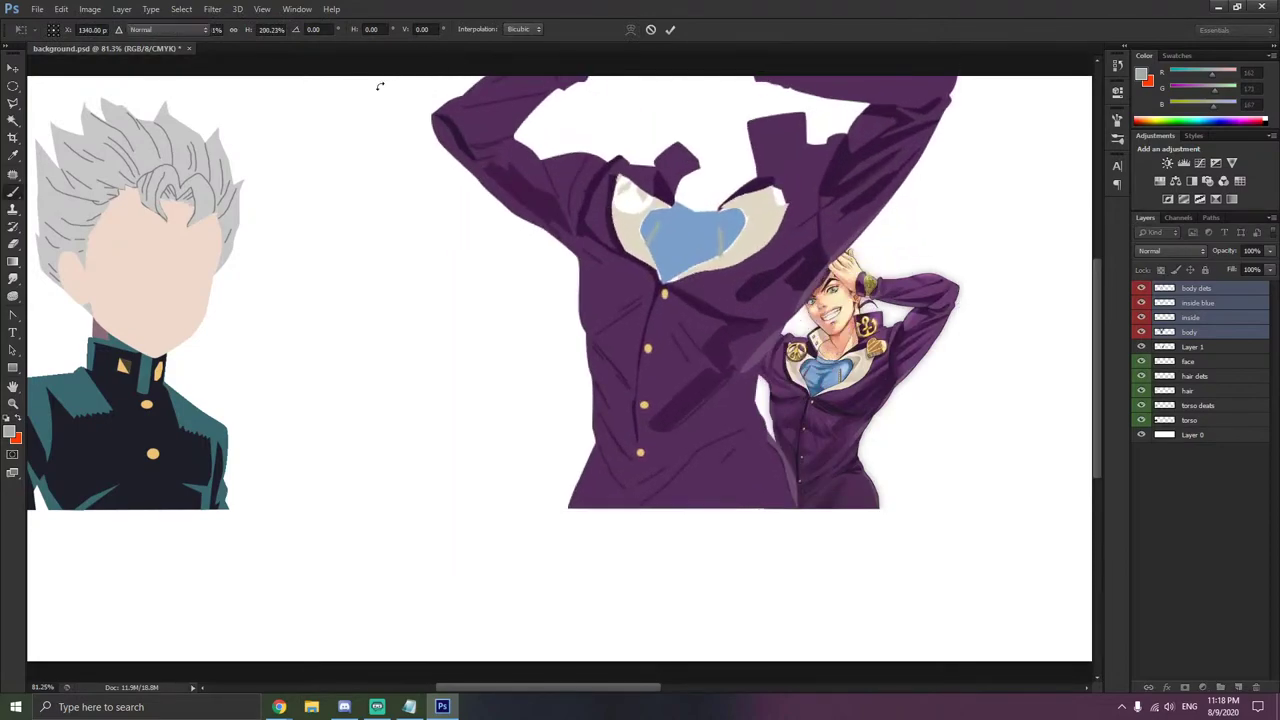
key("Escape")
- Activate the Pen tool in Path mode and create a new layer named face above body dets
scroll(845, 304, "up", 4)
scroll(843, 303, "up", 1)
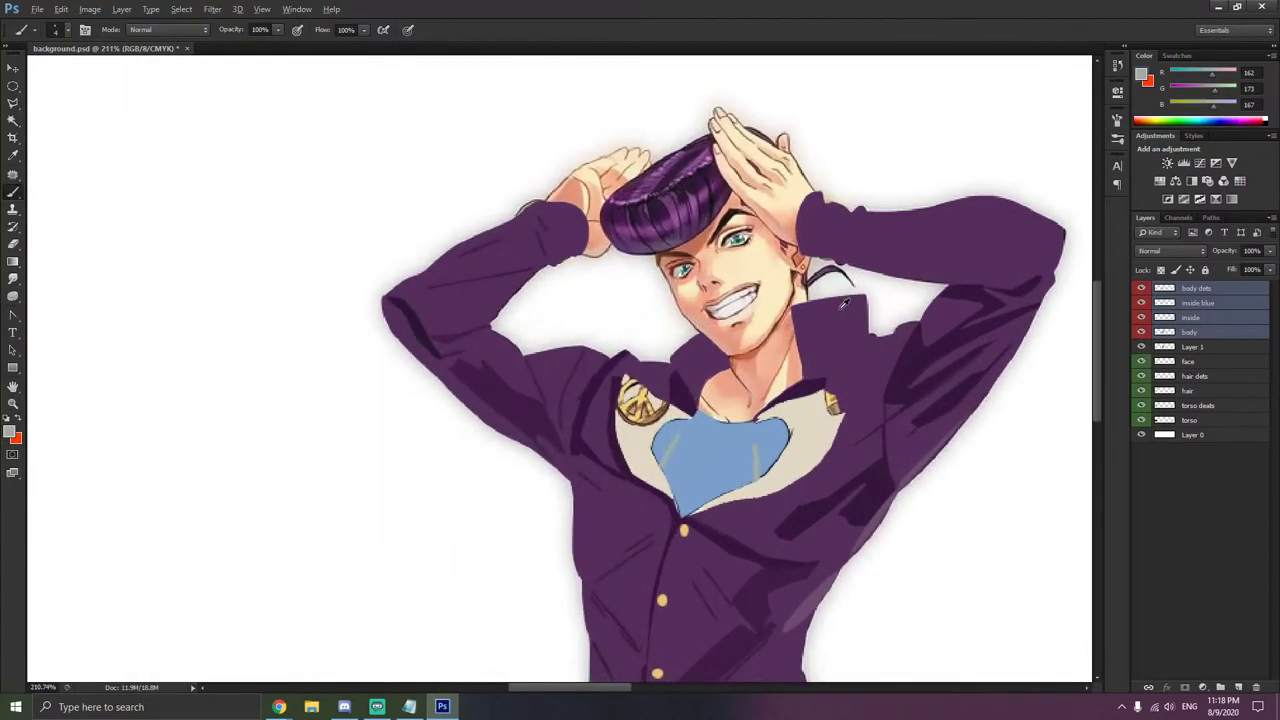
scroll(780, 308, "up", 3)
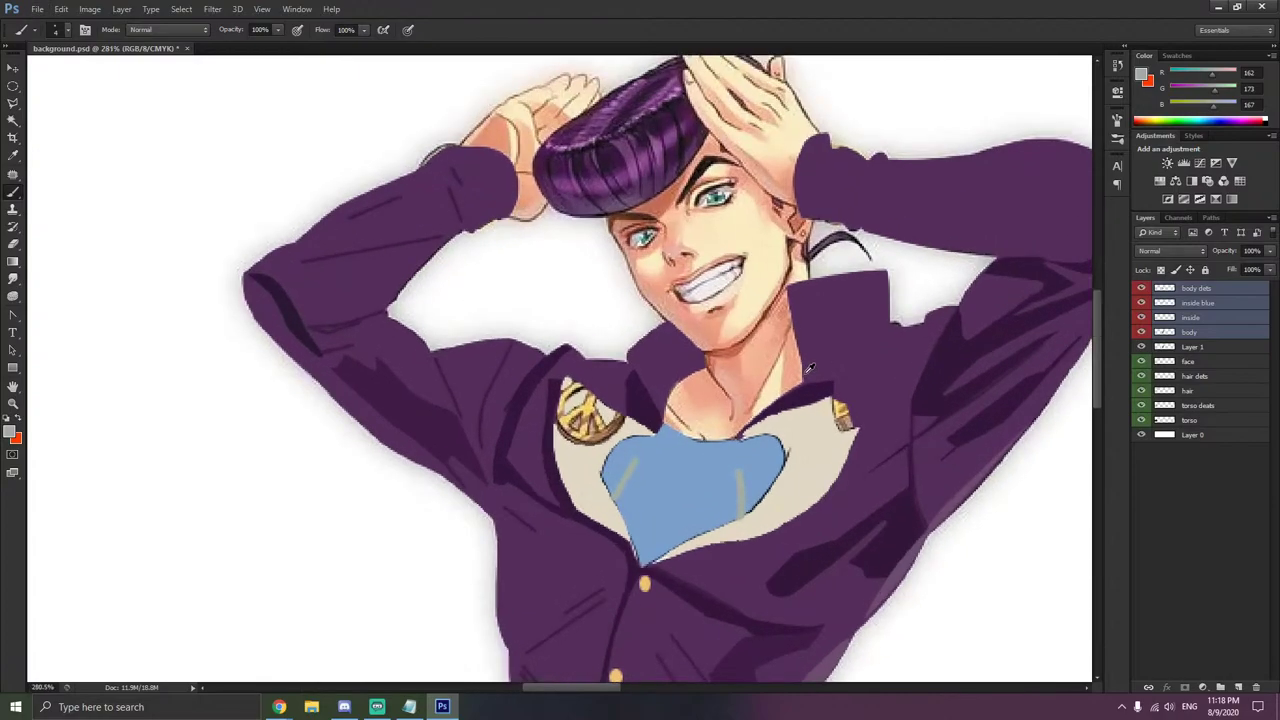
scroll(808, 334, "up", 2)
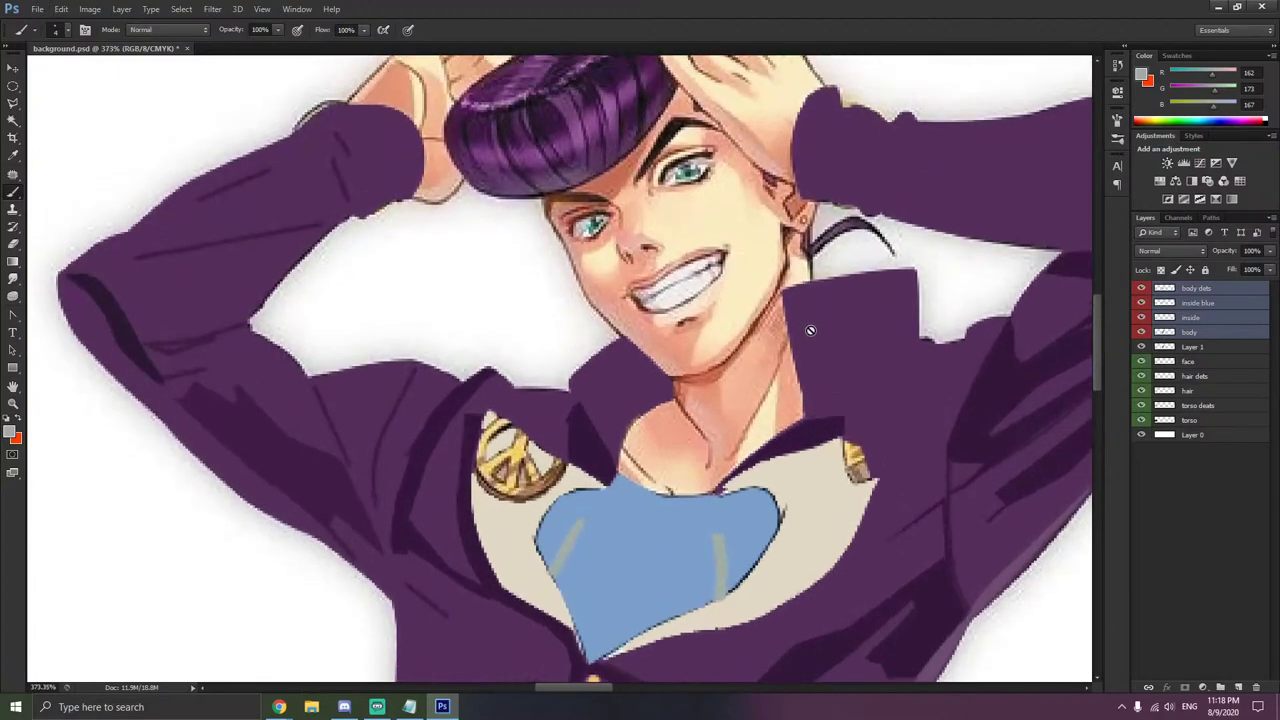
left_click(14, 104)
left_click(13, 315)
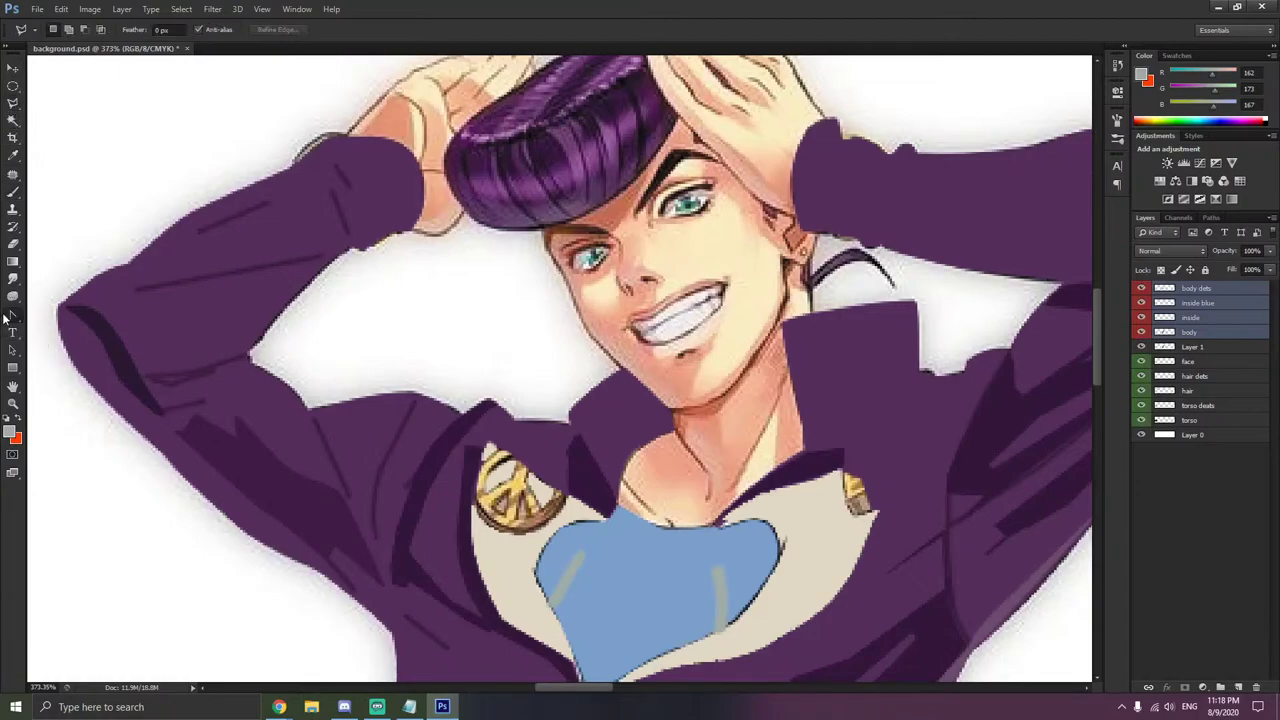
left_click(33, 313)
left_click_drag(12, 318, 62, 319)
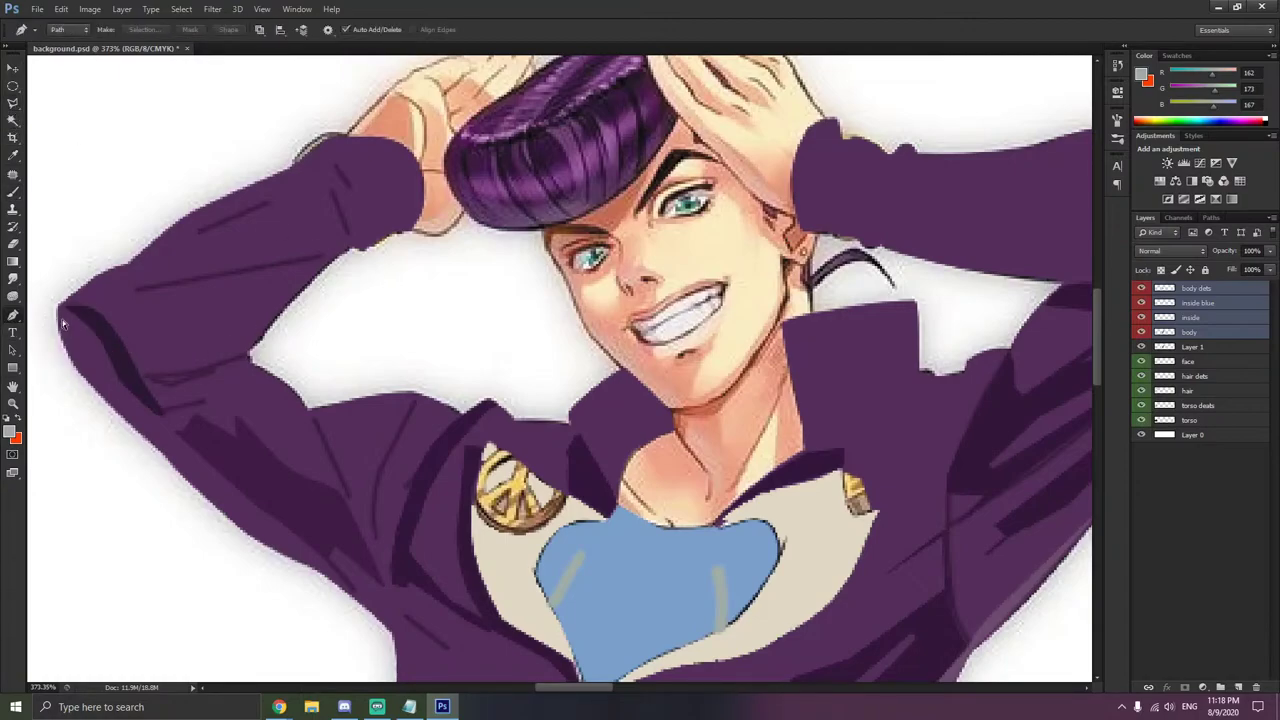
key("ctrl+shift+n")
type("face")
key("Return")
- Switch to the browser window with the Jojo's Bizarre reference image and return to the Photoshop drawing
key("alt+Tab")
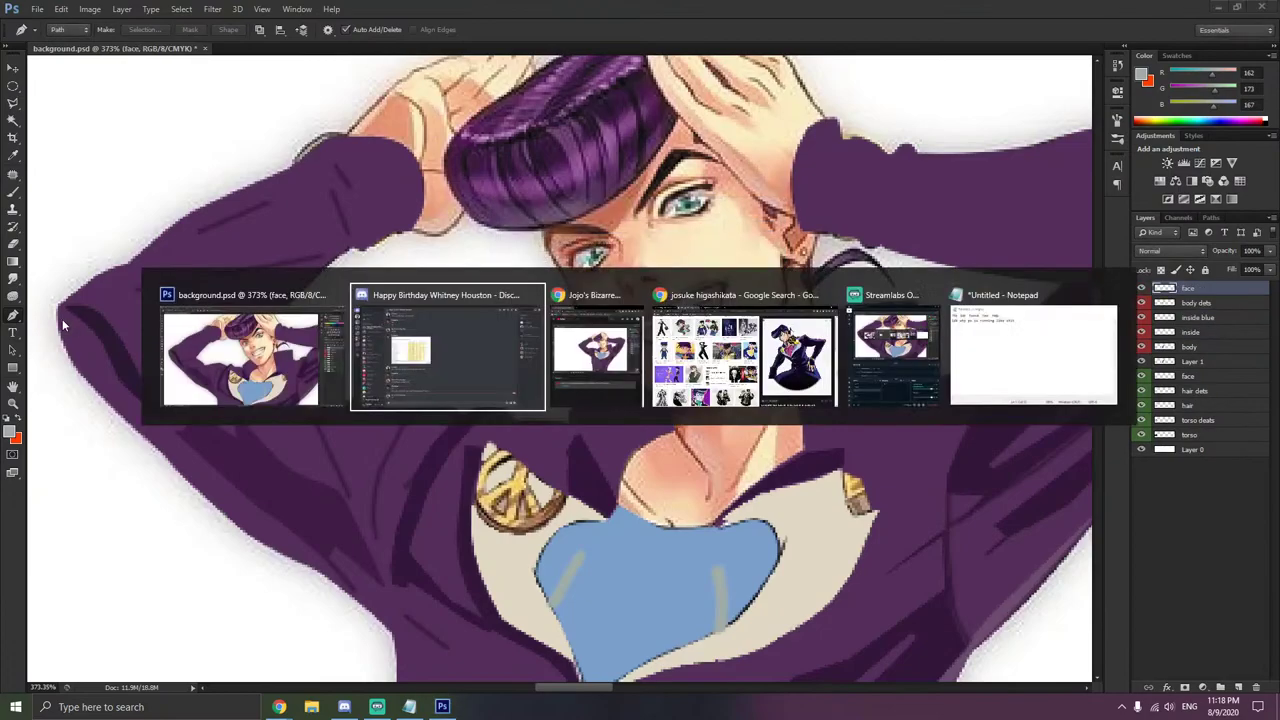
key("alt+Tab")
left_click(597, 347)
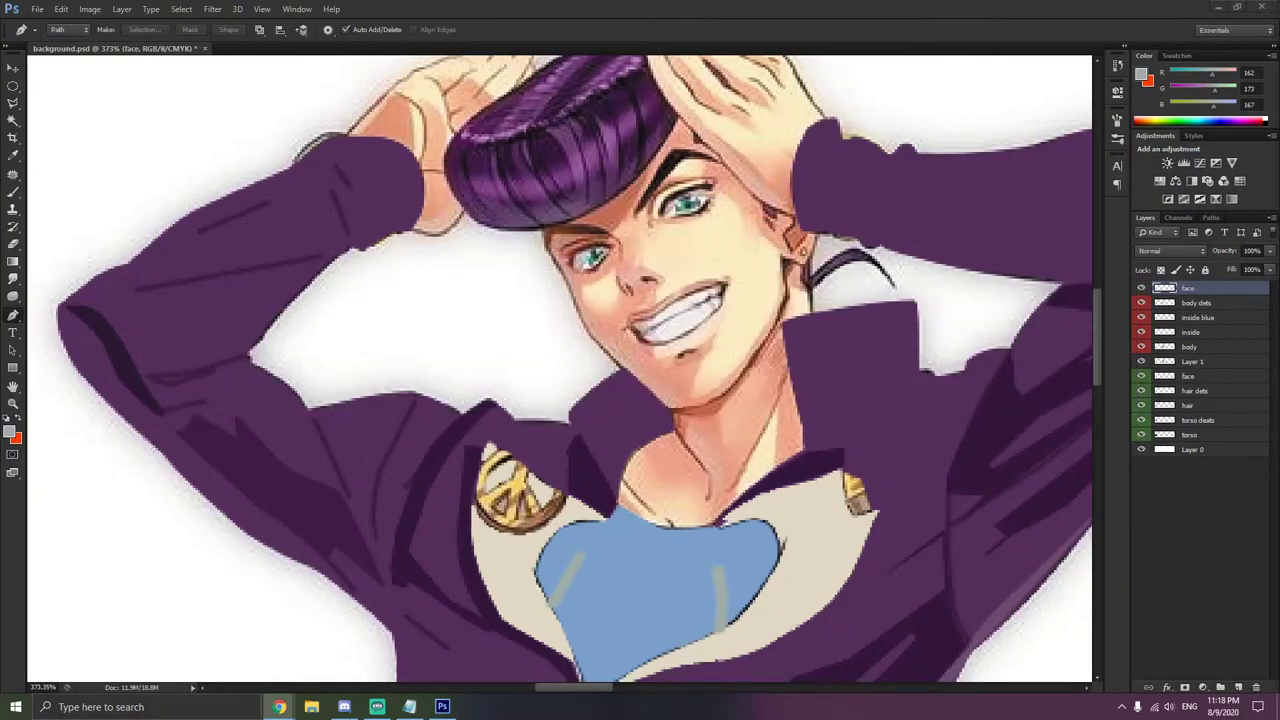
left_click(828, 333)
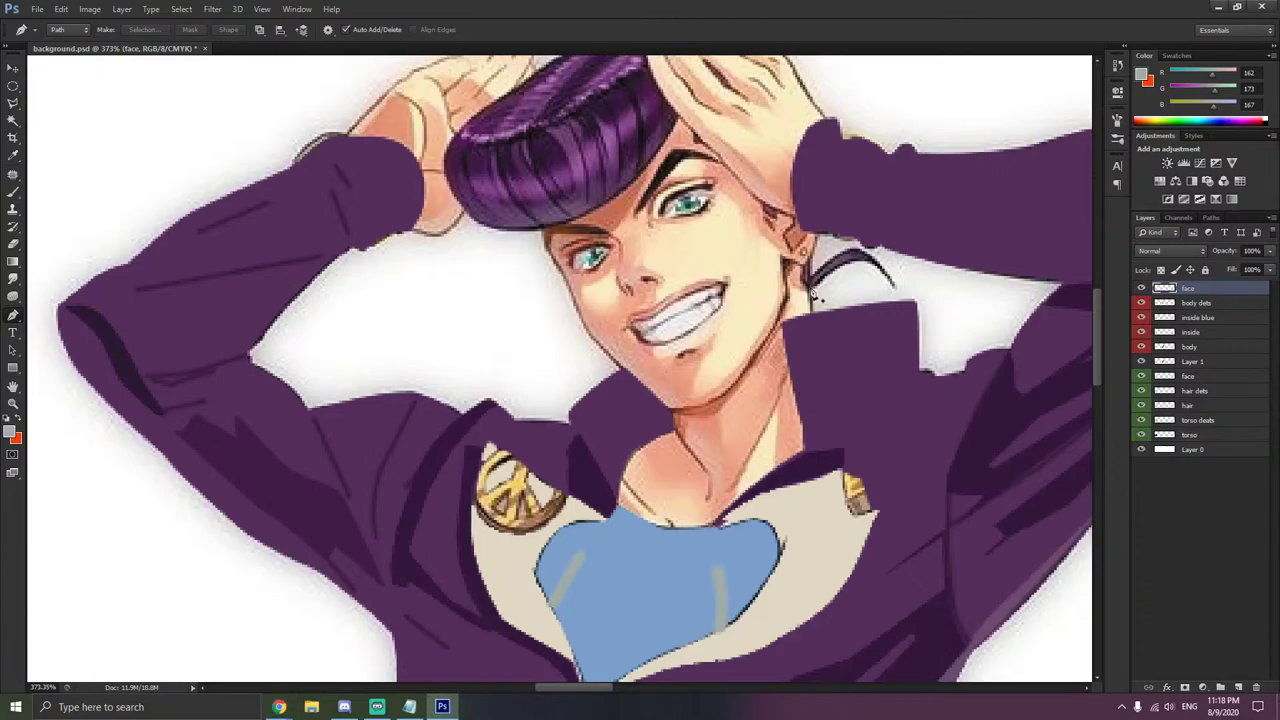
- Trace a closed Pen path around the character's face and neck on the new face layer
left_click(800, 398)
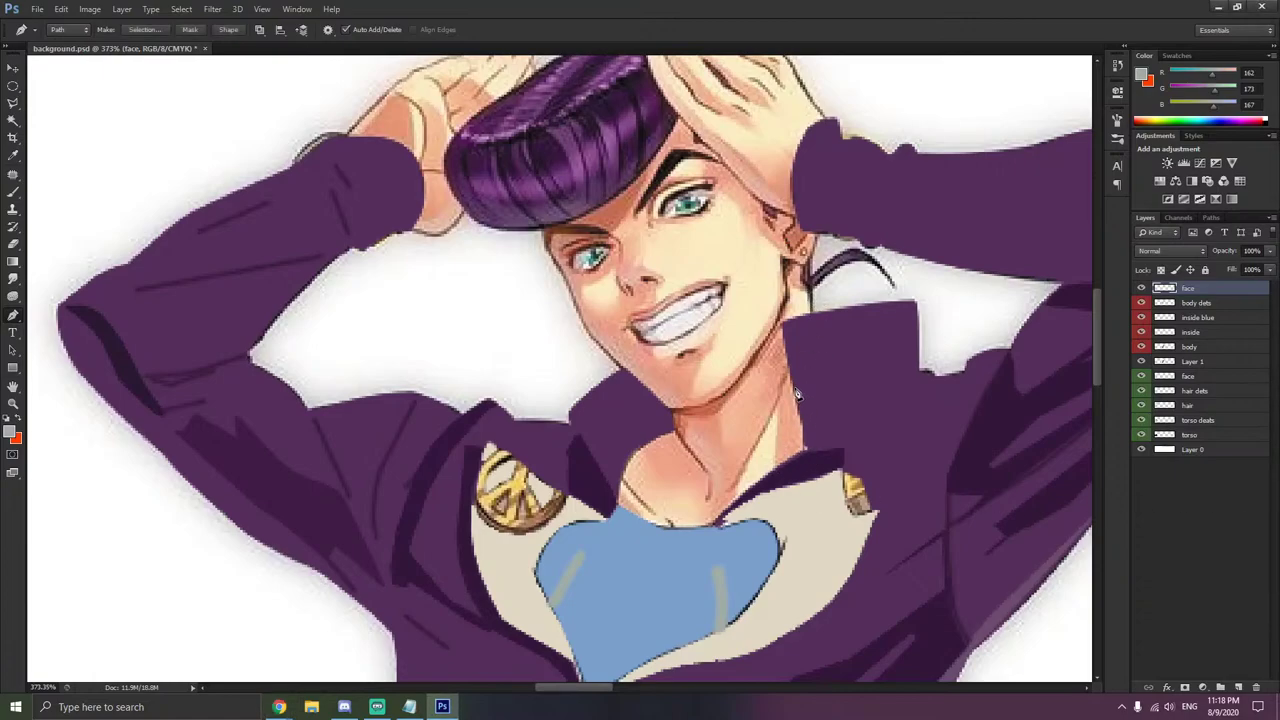
left_click(811, 294)
left_click(805, 273)
- Try filling the face and neck path with the pale cream #ffe9c0 sampled from the cheek
right_click(724, 280)
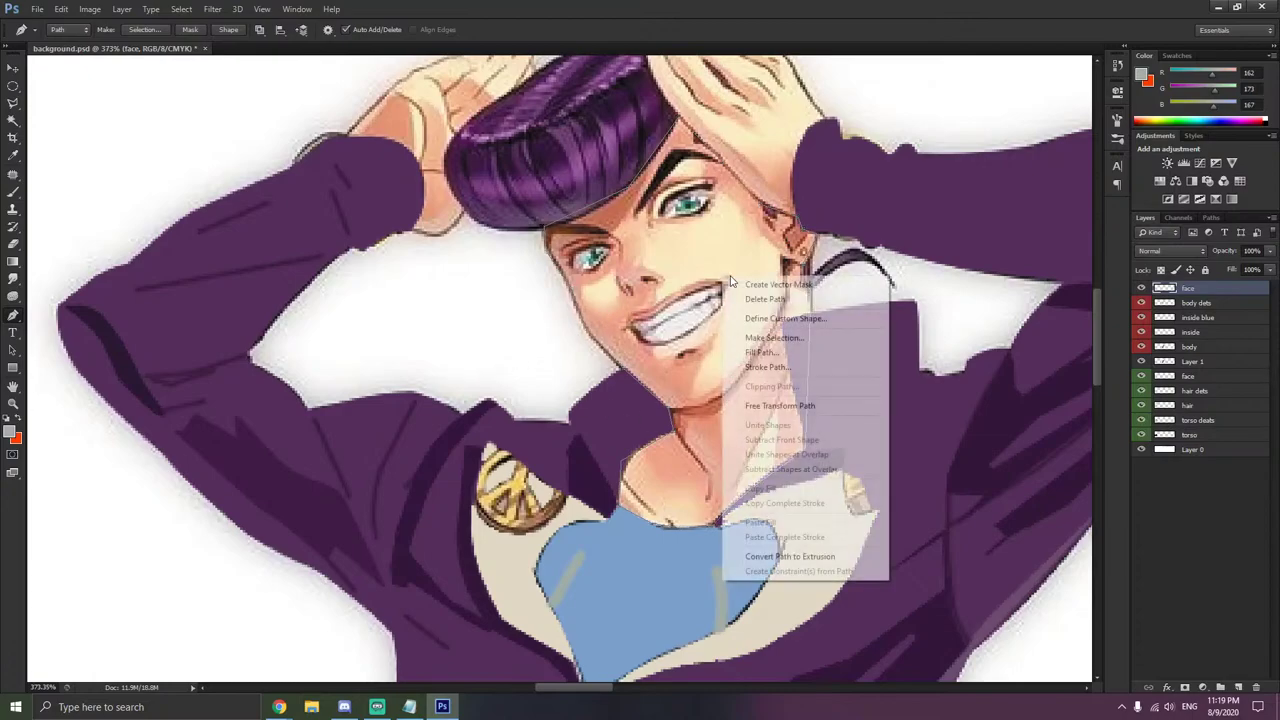
left_click(780, 352)
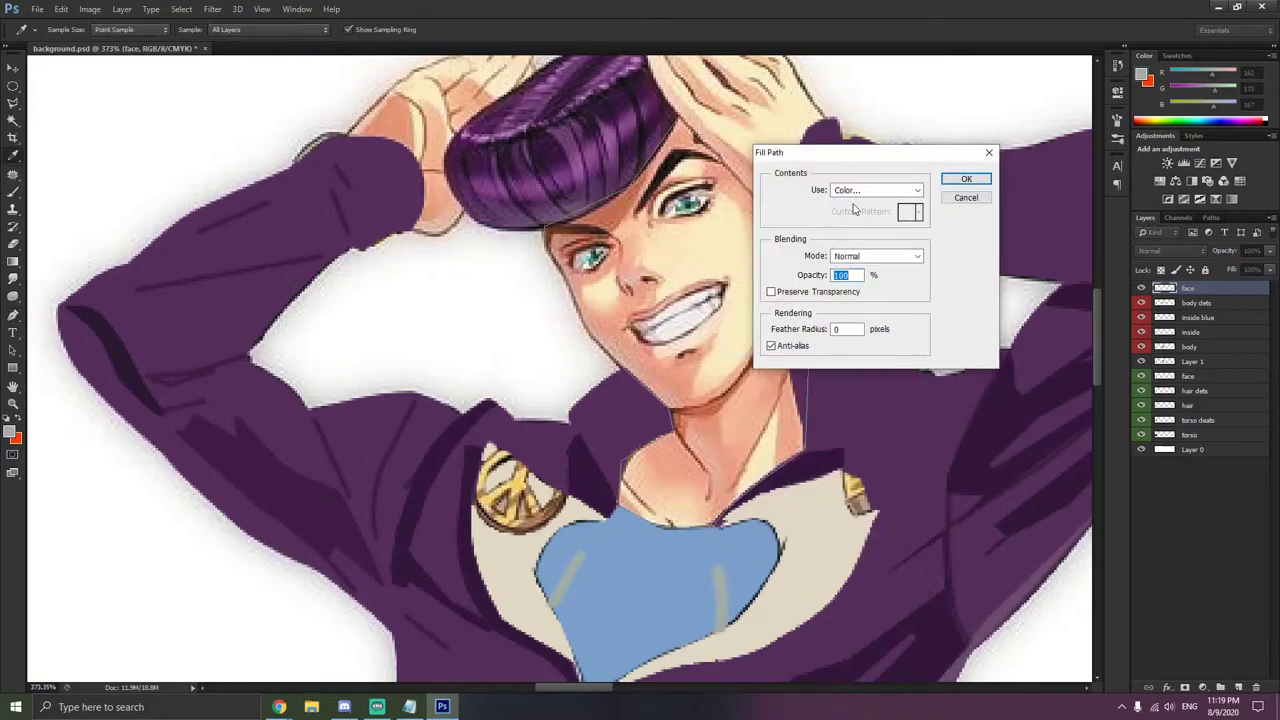
left_click(856, 195)
left_click(858, 216)
left_click(692, 252)
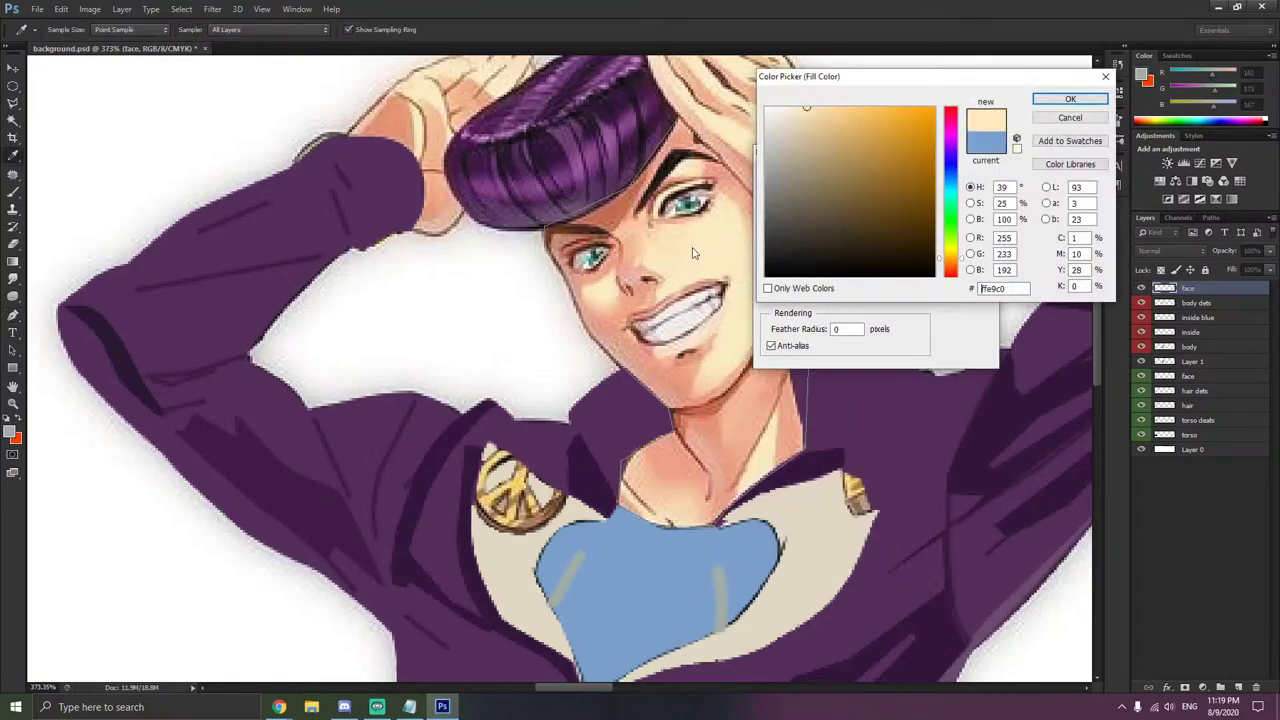
left_click(1066, 106)
left_click(970, 182)
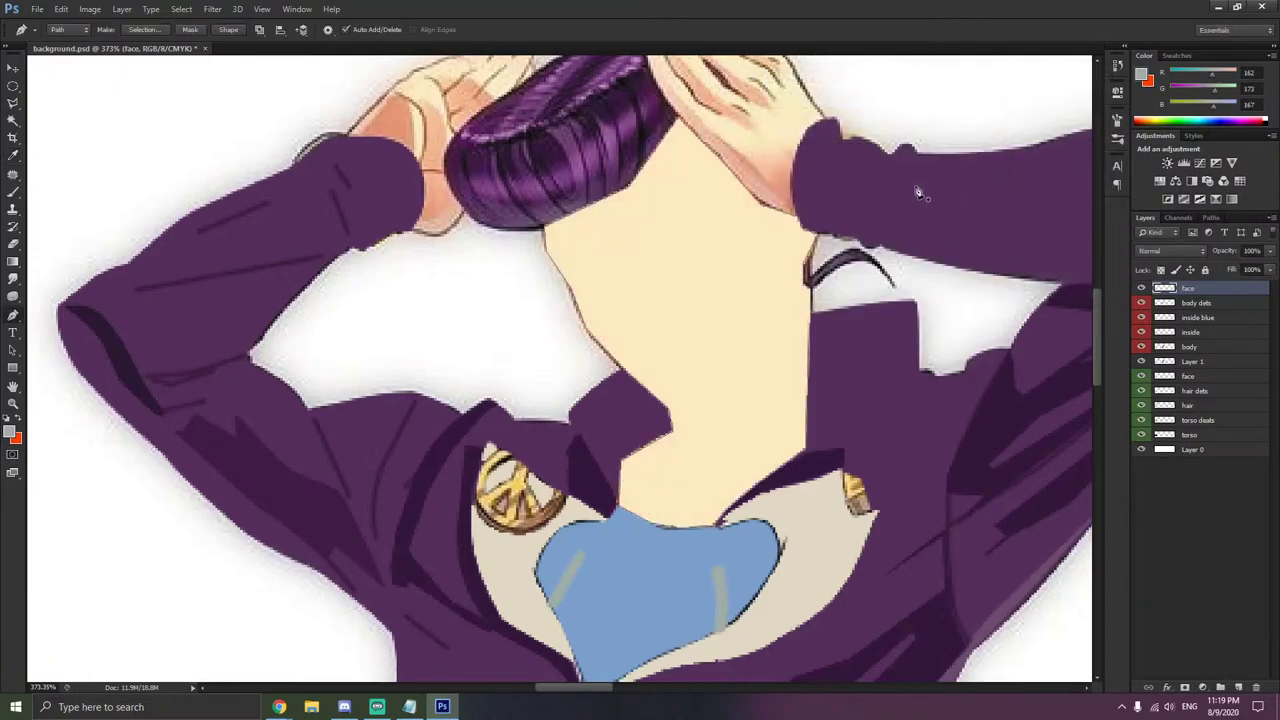
key("ctrl+z")
- Try filling the face and neck path with a salmon skin tone sampled from the neck
right_click(731, 327)
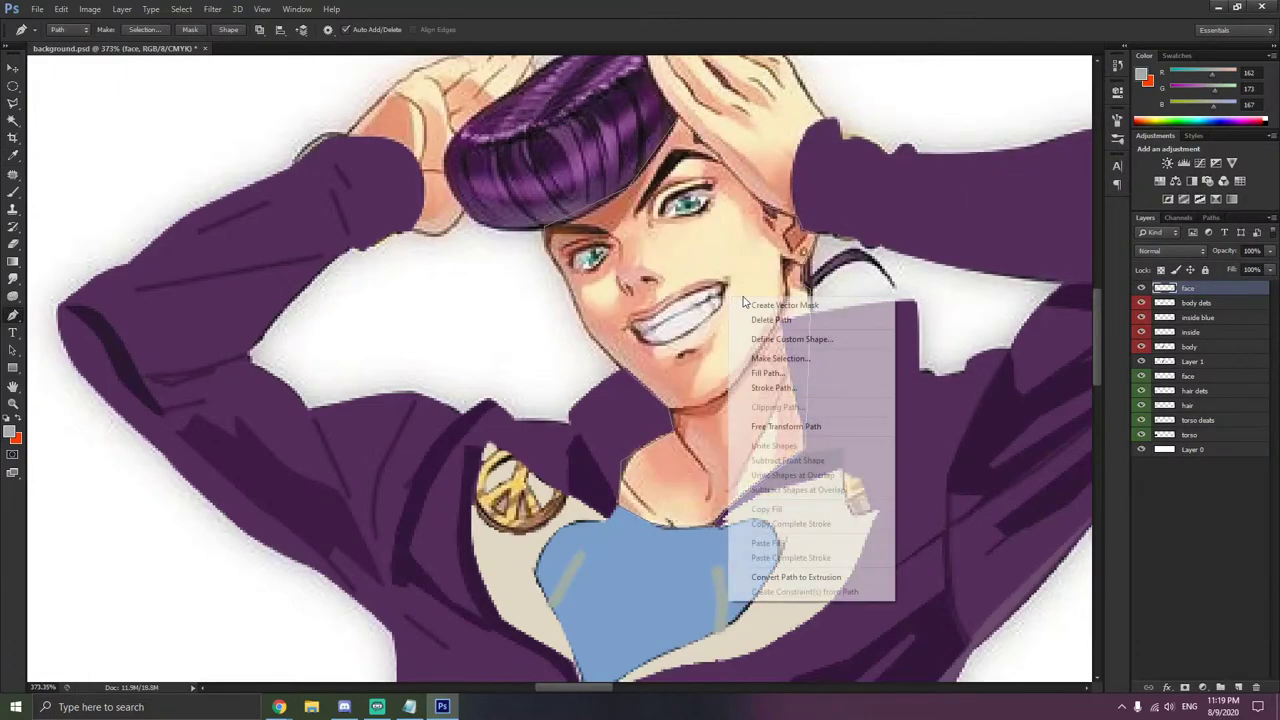
left_click(802, 372)
left_click(855, 189)
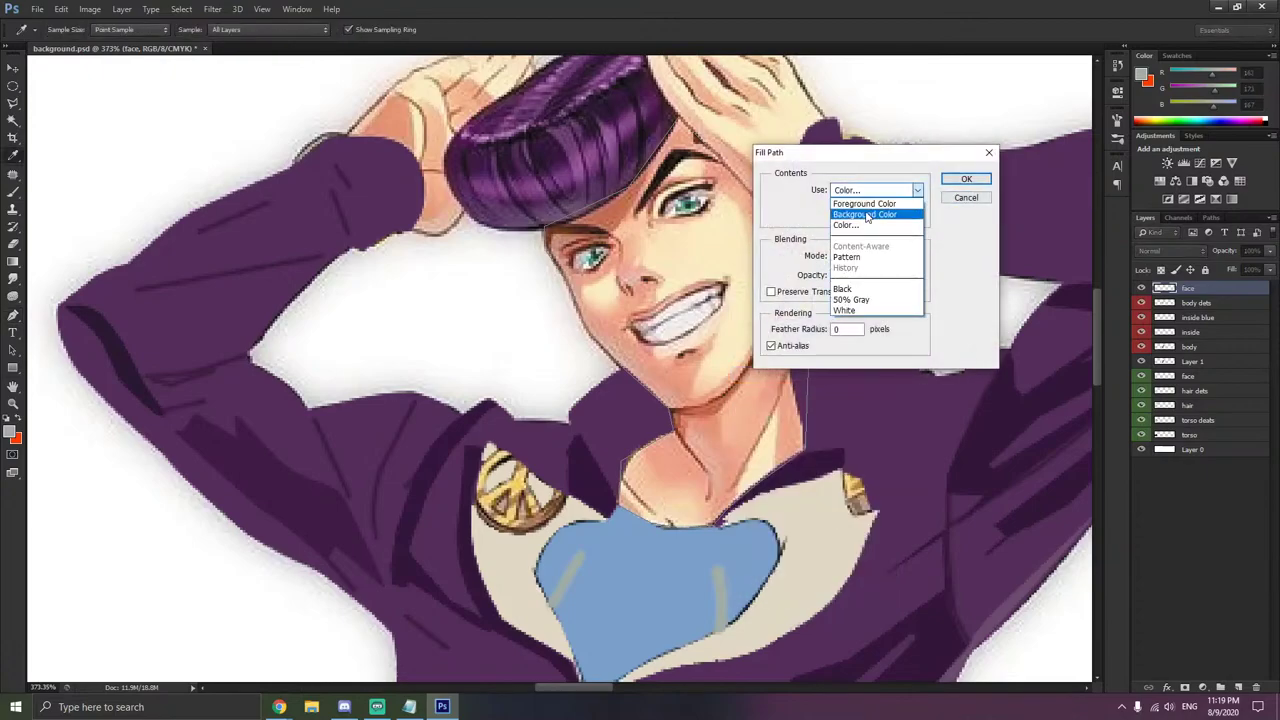
left_click(850, 218)
left_click(755, 392)
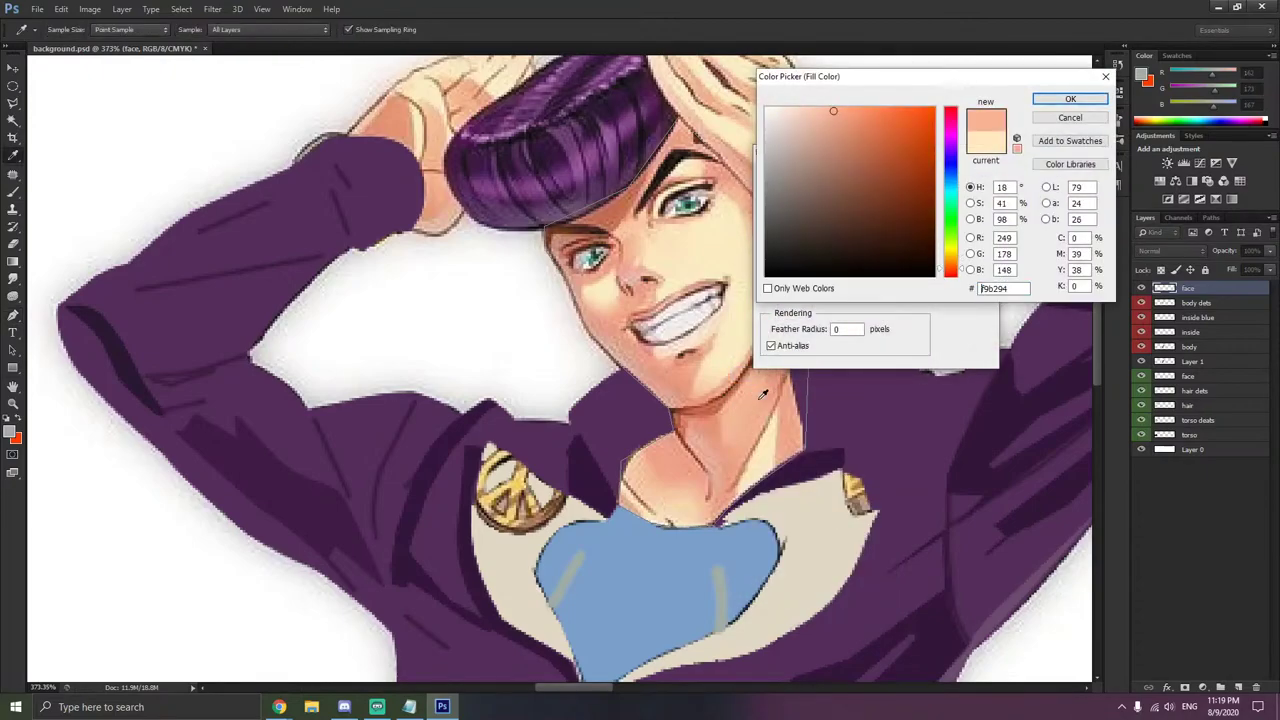
left_click(758, 399)
left_click(1070, 100)
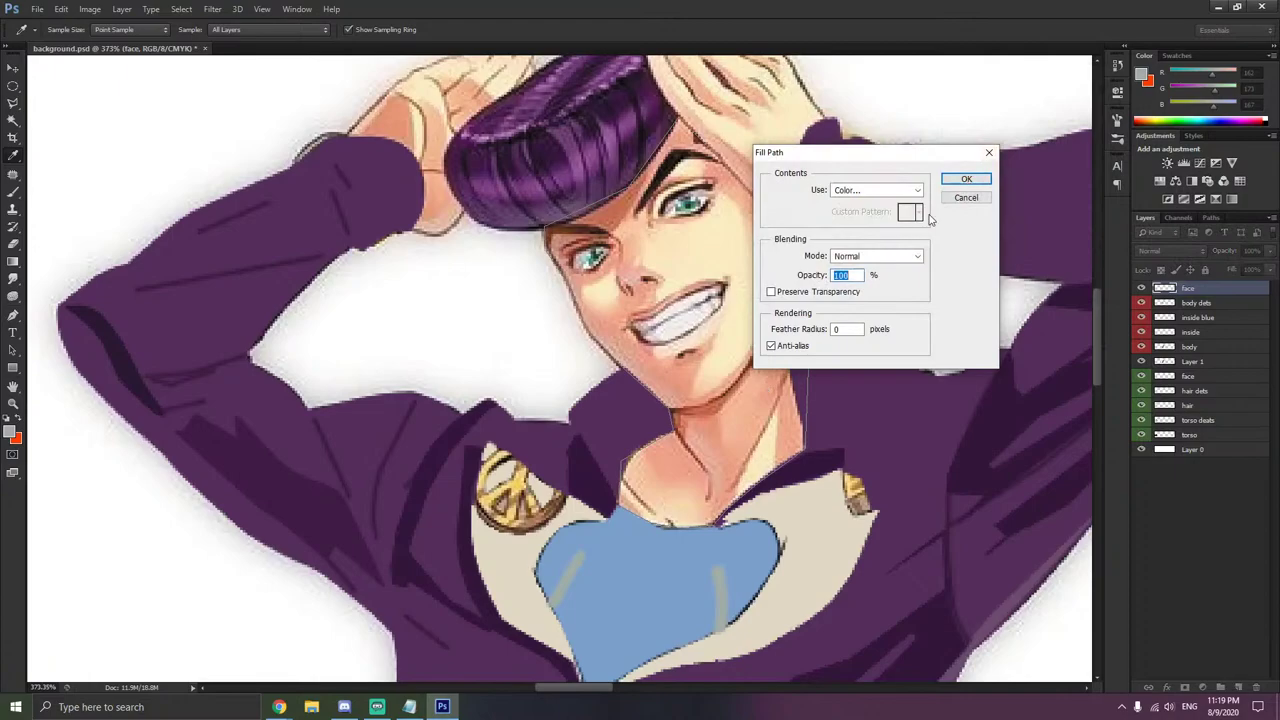
key("Return")
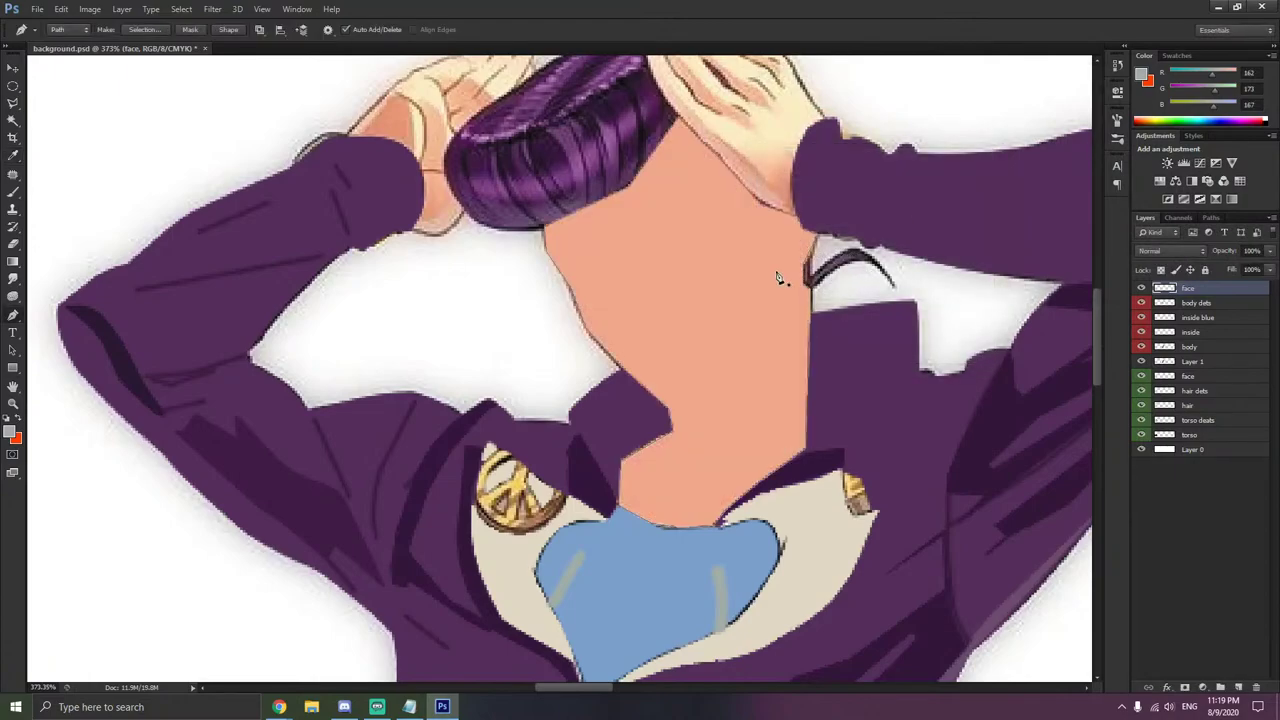
scroll(708, 287, "down", 6)
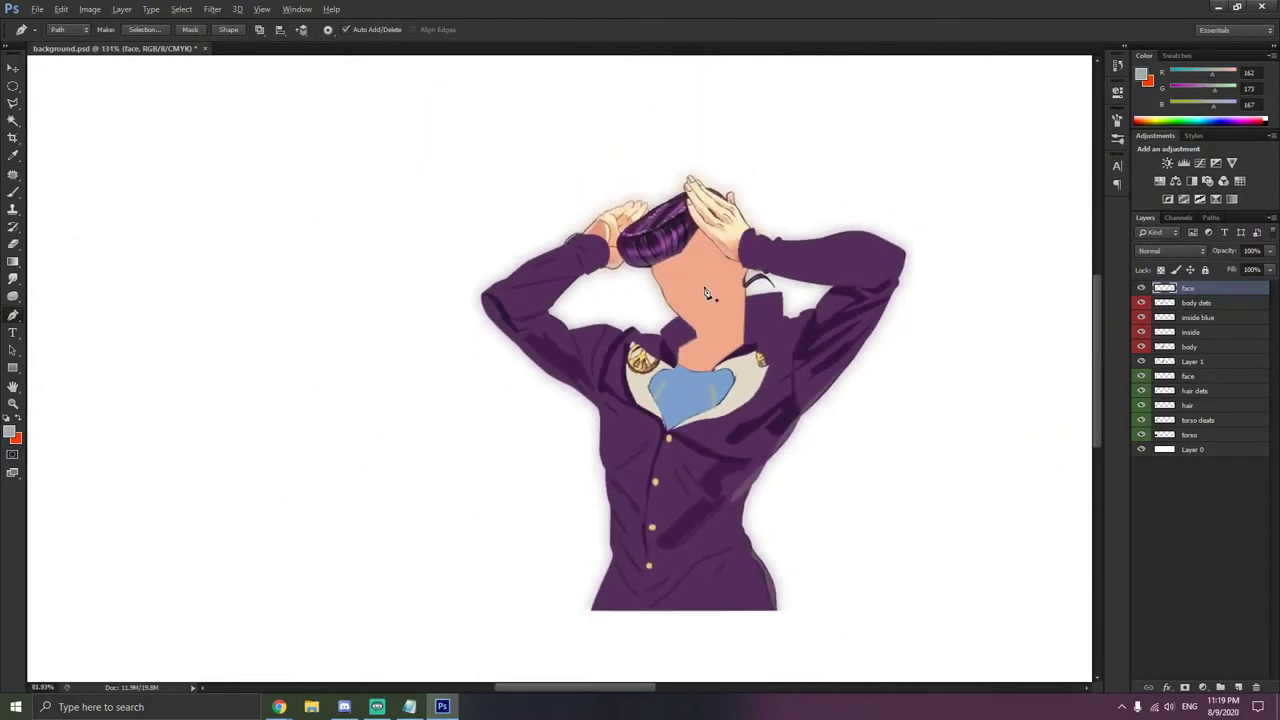
key("ctrl+z")
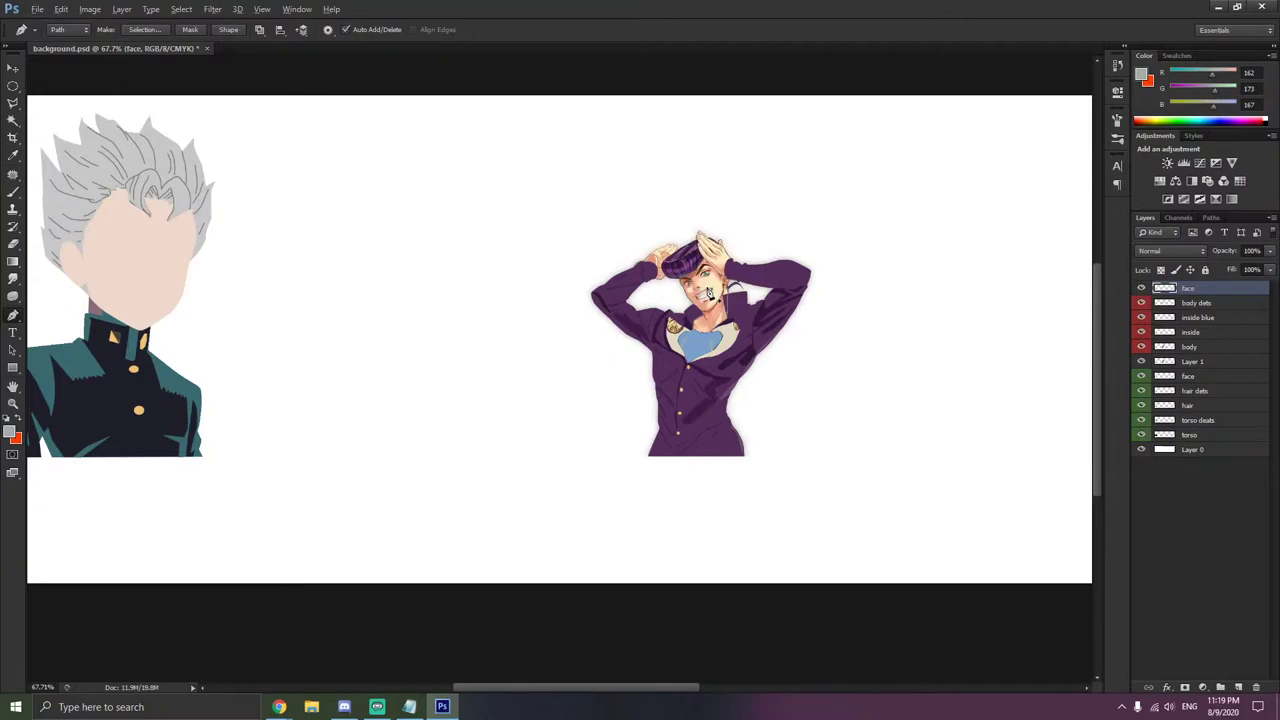
- Try filling the face and neck path with the pink #e5aca3 sampled from the face
scroll(710, 295, "up", 5)
right_click(754, 306)
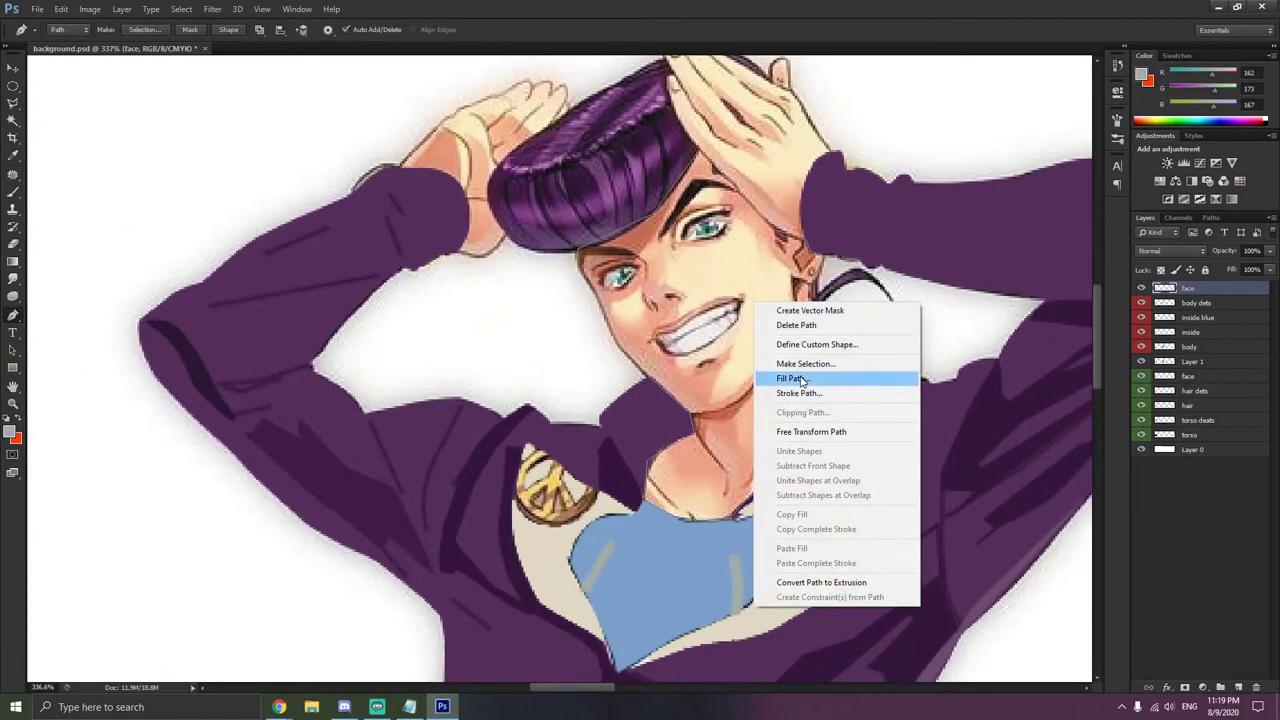
left_click(803, 379)
left_click(875, 190)
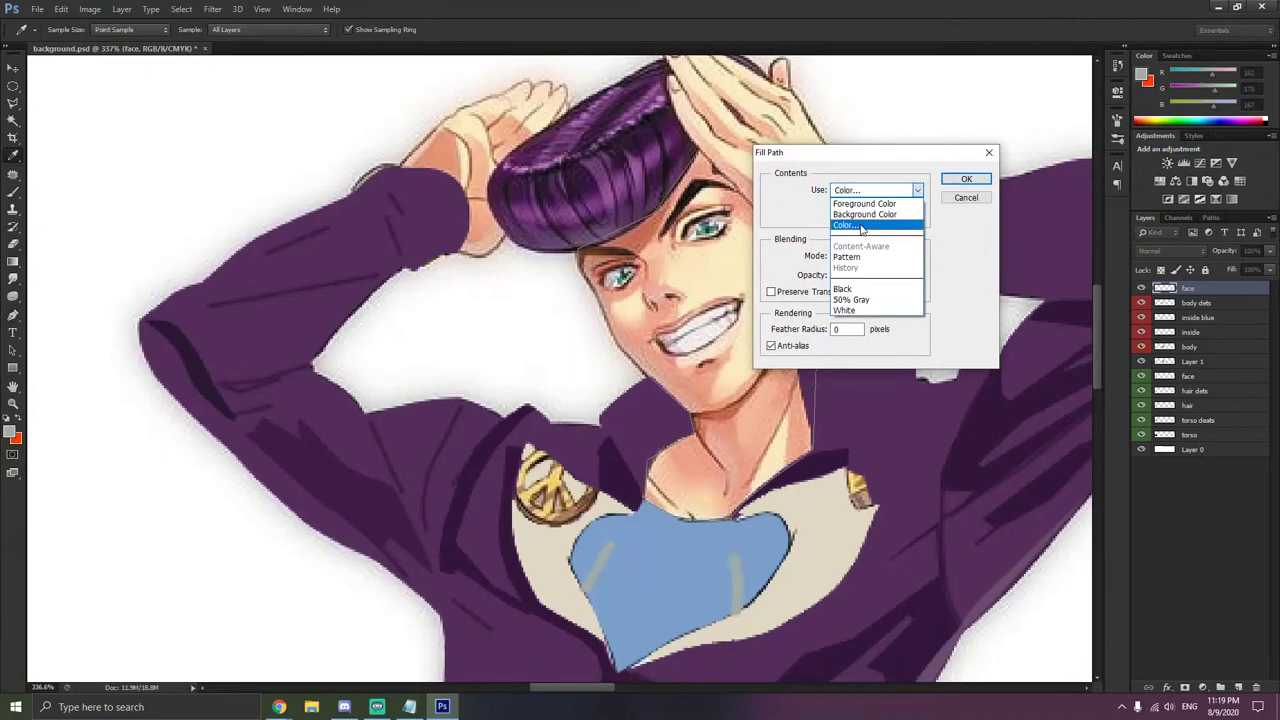
left_click(866, 229)
left_click(659, 286)
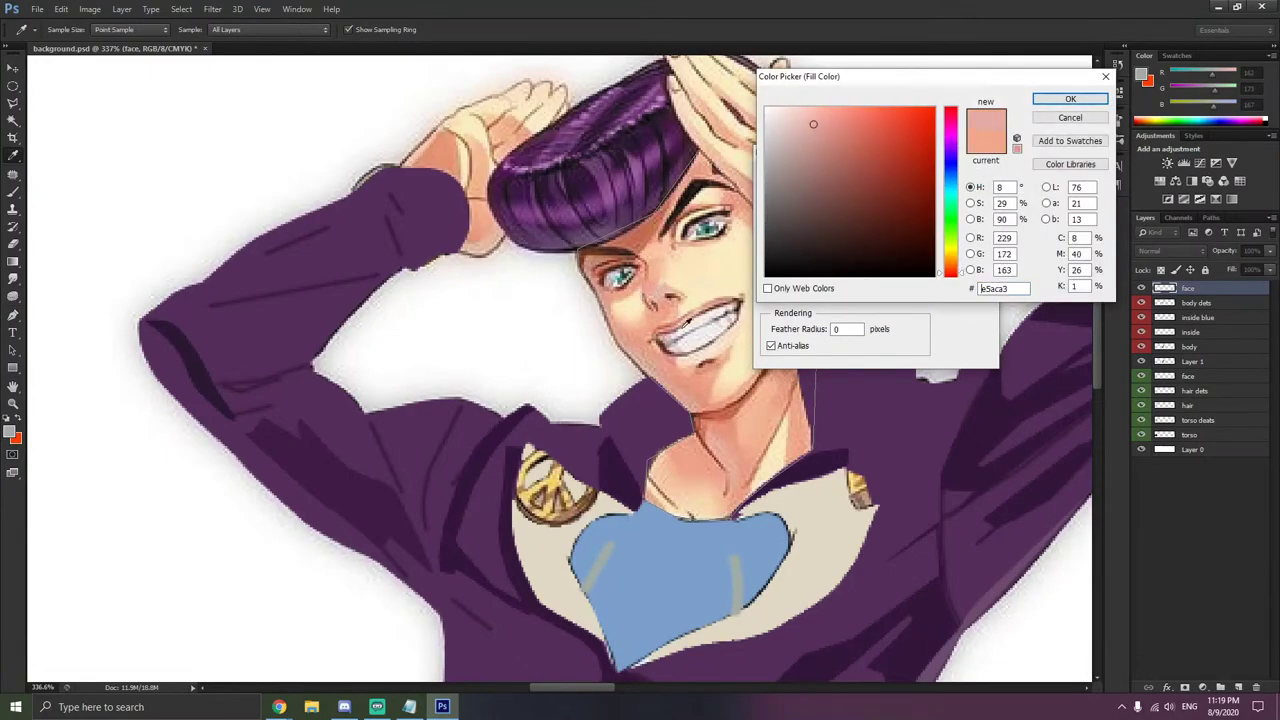
left_click(1070, 99)
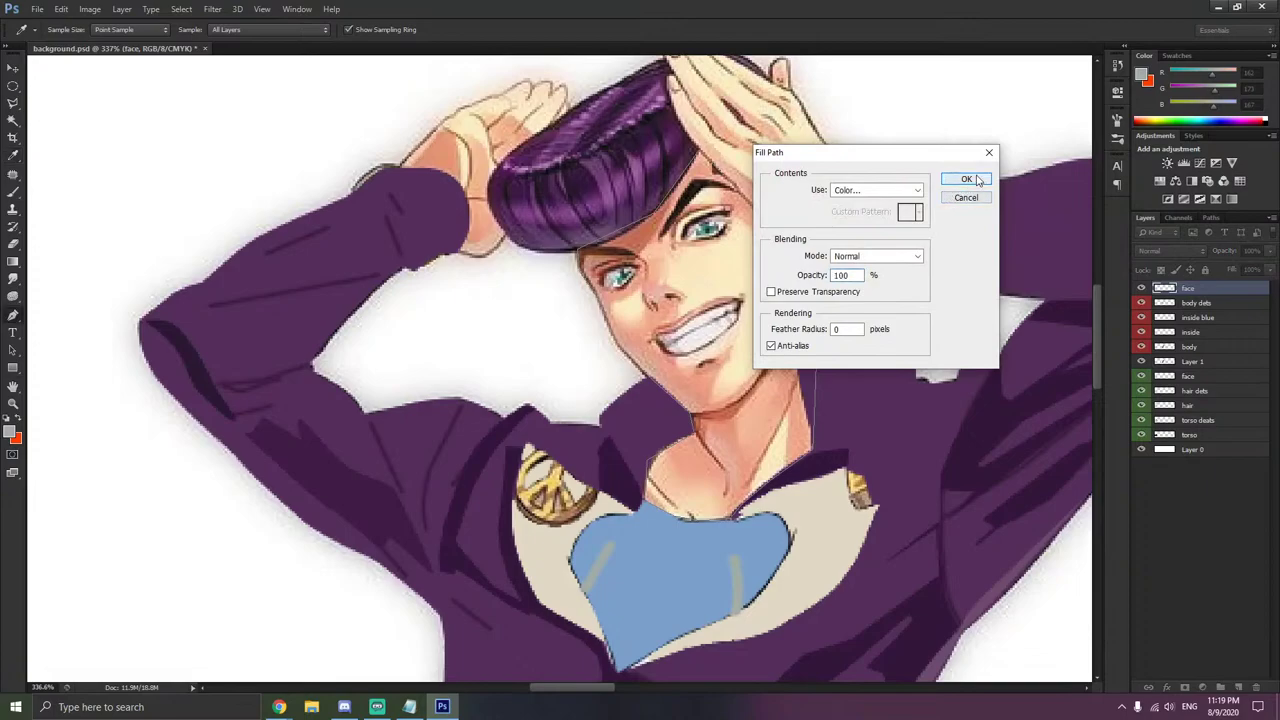
left_click(966, 179)
key("ctrl+z")
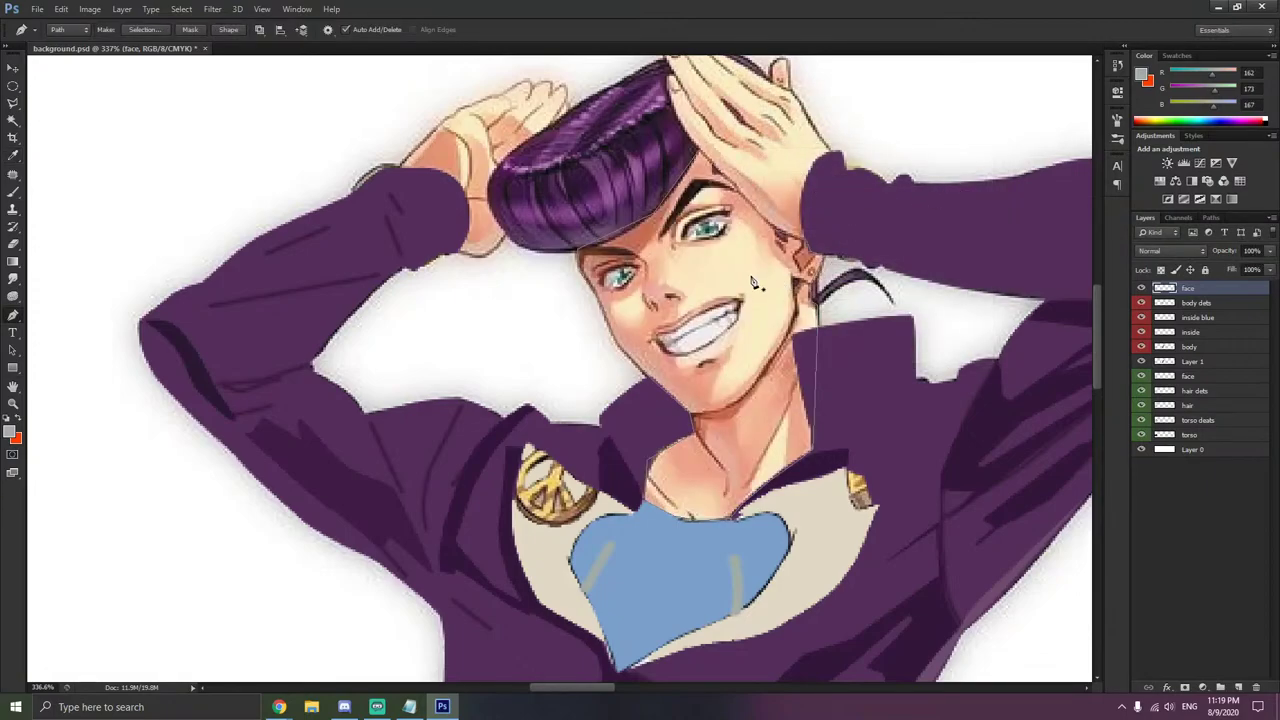
- Fill the face and neck path with the peach skin tone #e9b495 sampled near the chin
right_click(752, 276)
left_click(800, 352)
left_click(876, 190)
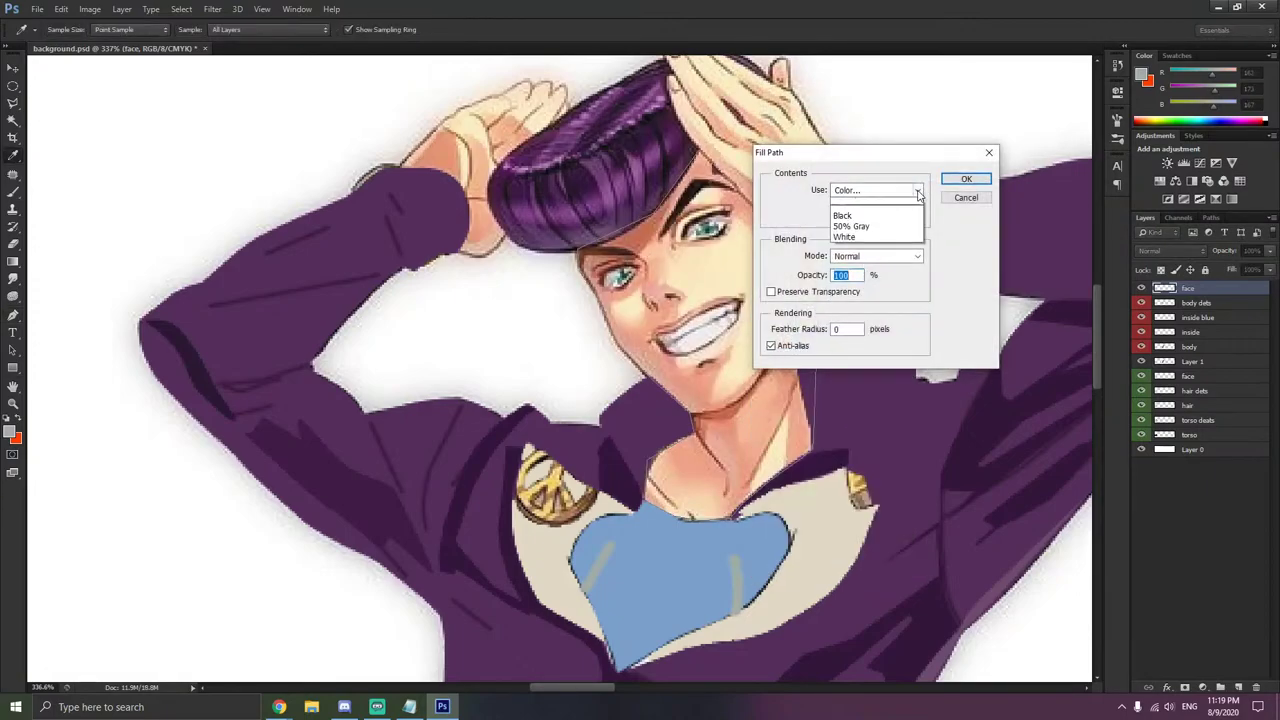
left_click(860, 222)
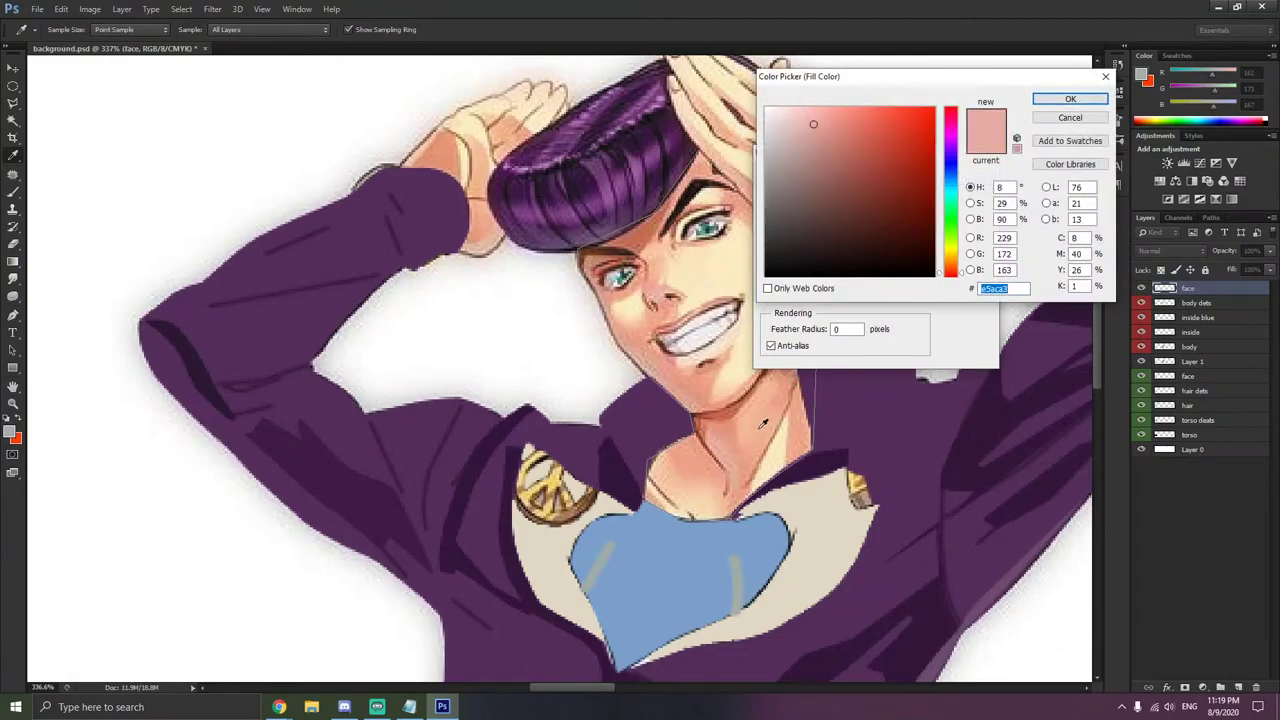
left_click(722, 456)
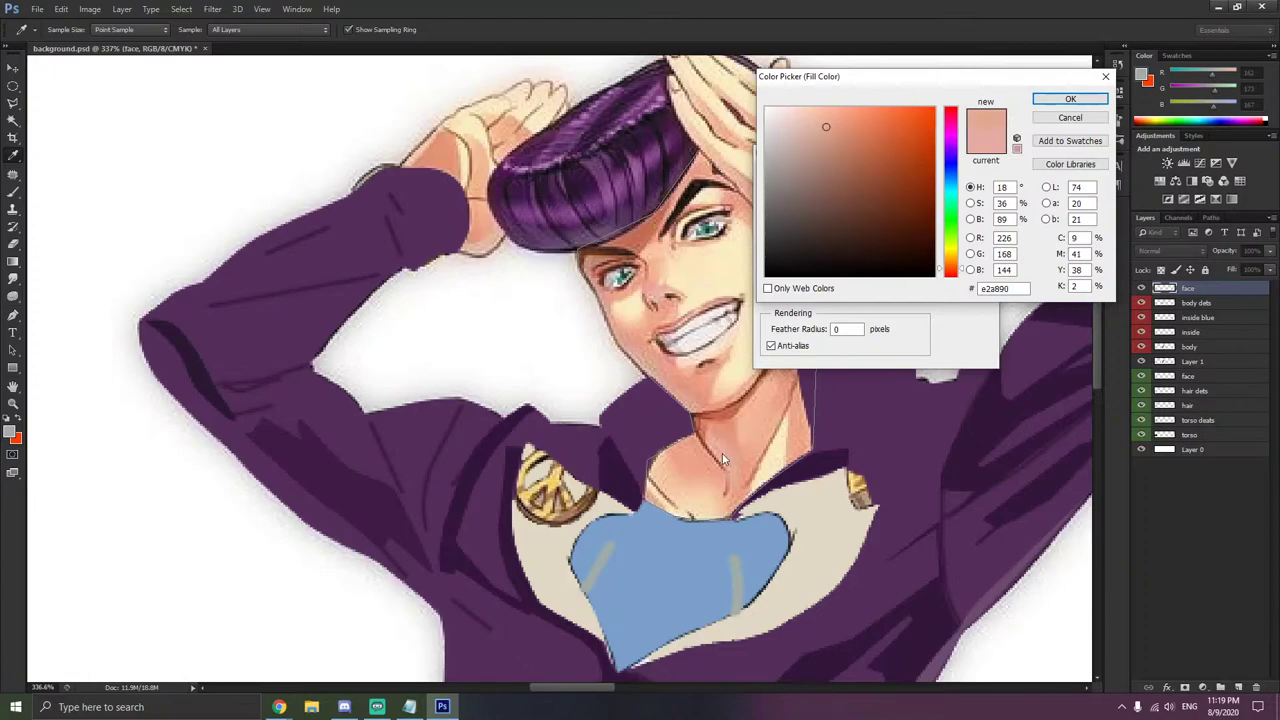
left_click(789, 445)
left_click(784, 436)
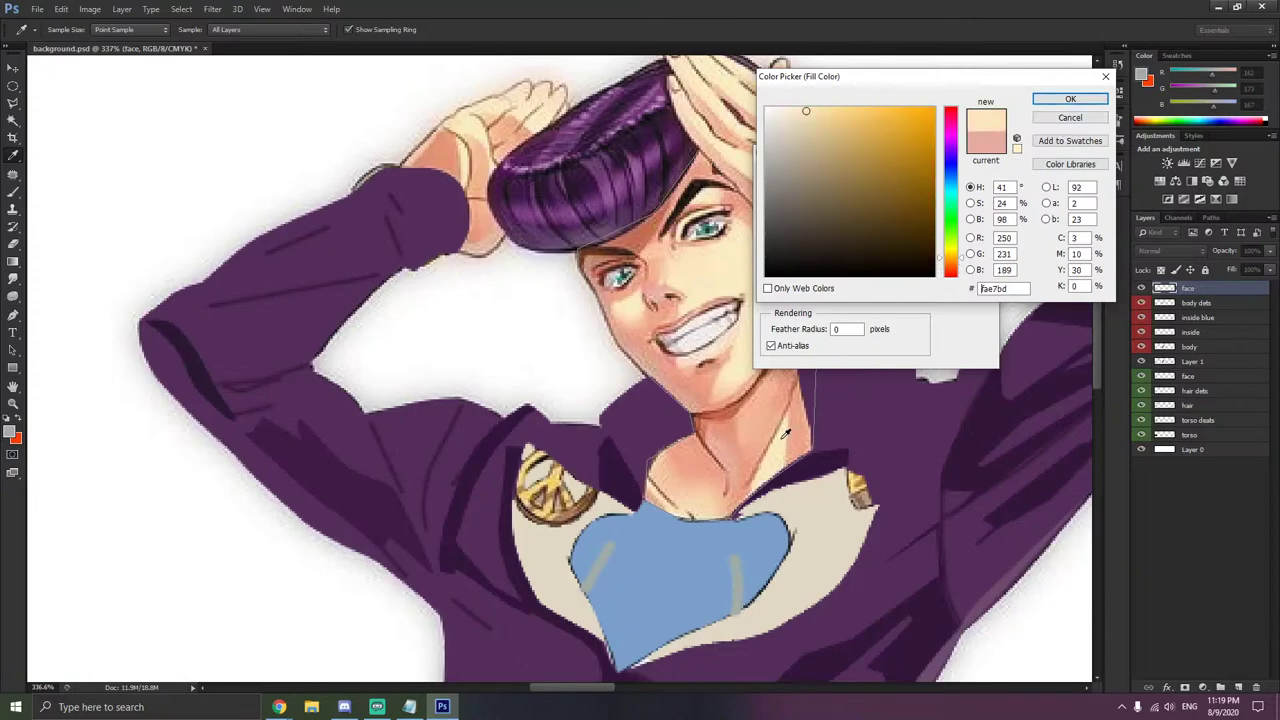
left_click(732, 378)
left_click(729, 356)
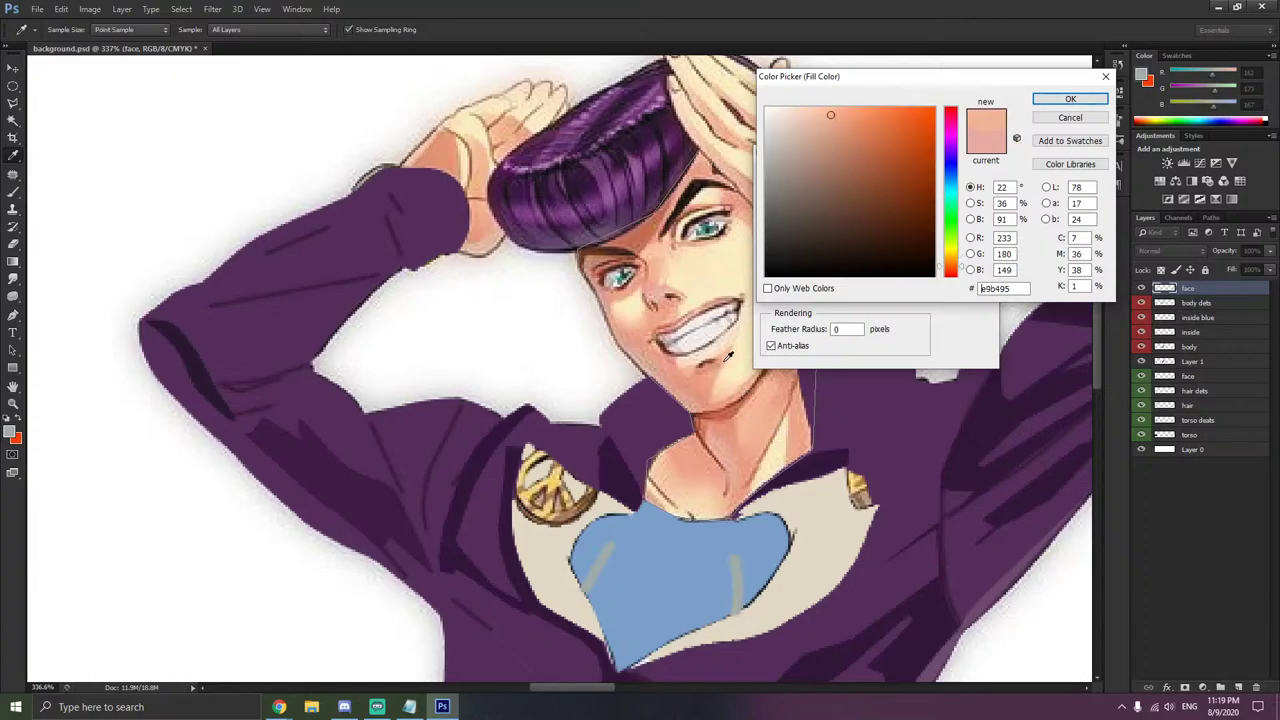
left_click(1068, 100)
left_click(970, 178)
key("p")
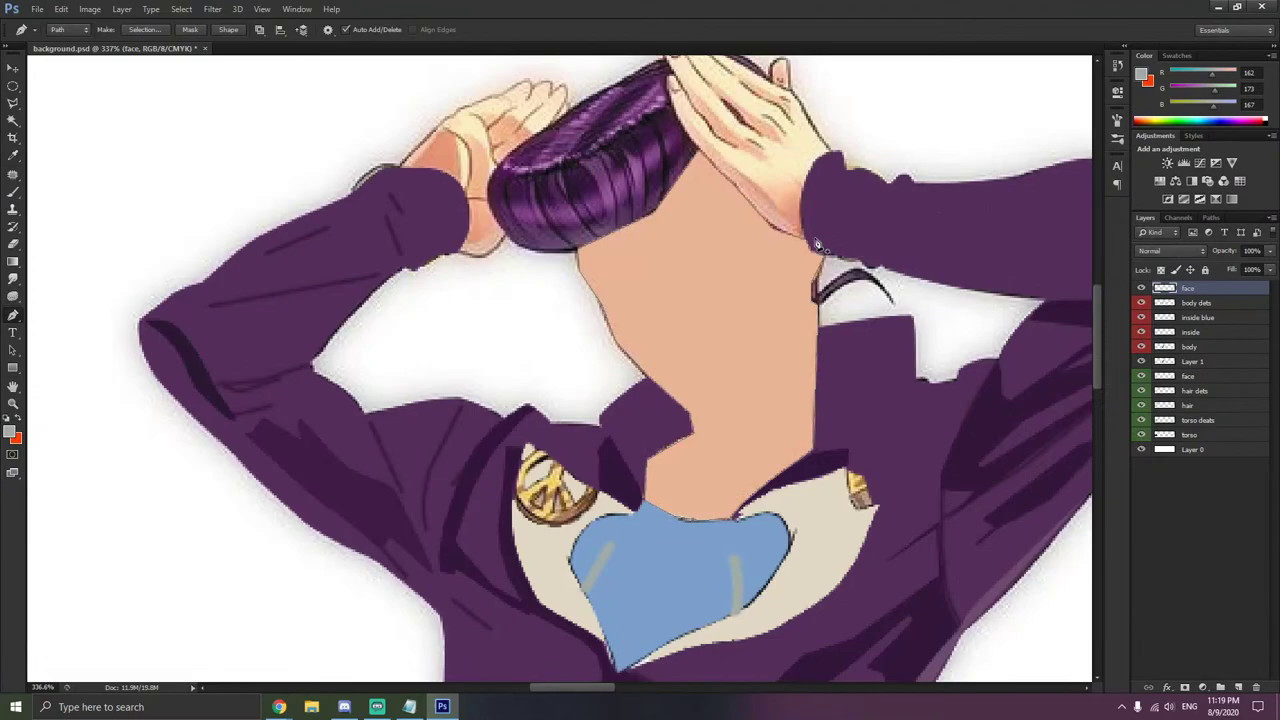
- Hide the flat face layer and create a new layer named "face dets" above it
scroll(772, 272, "down", 1)
scroll(774, 272, "up", 1)
left_click(1141, 291)
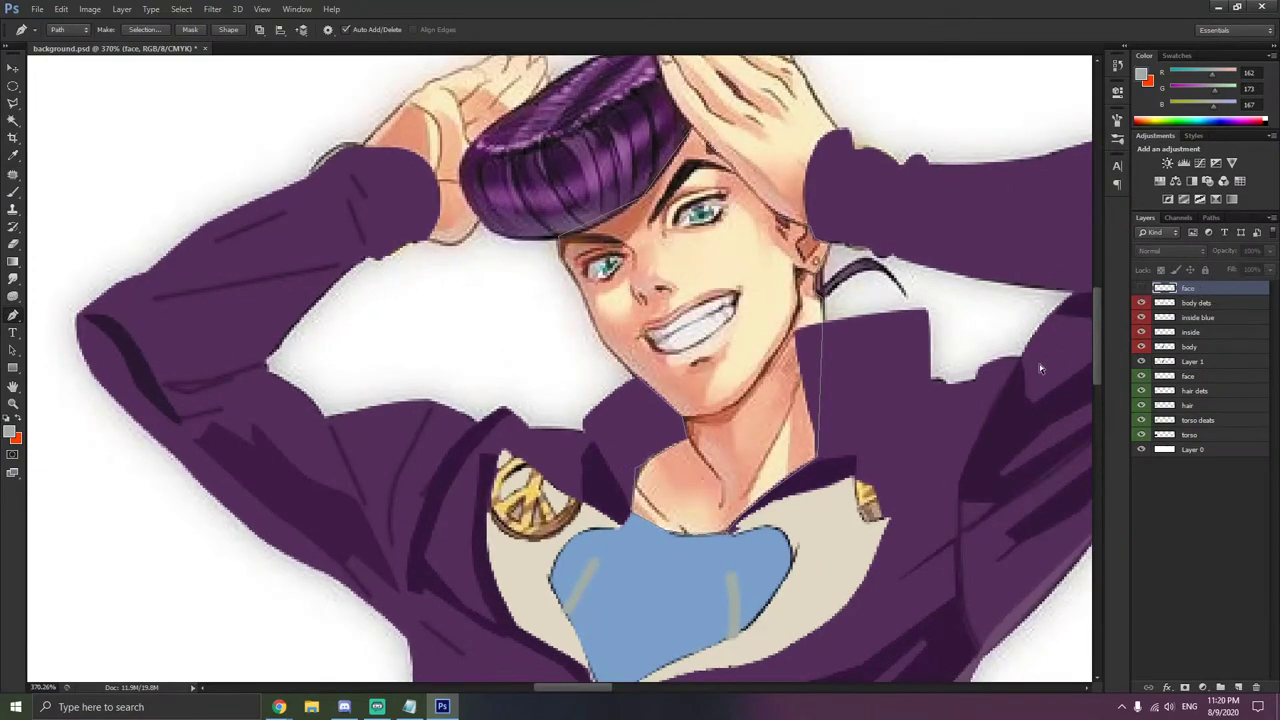
key("ctrl+shift+n")
type("face dets")
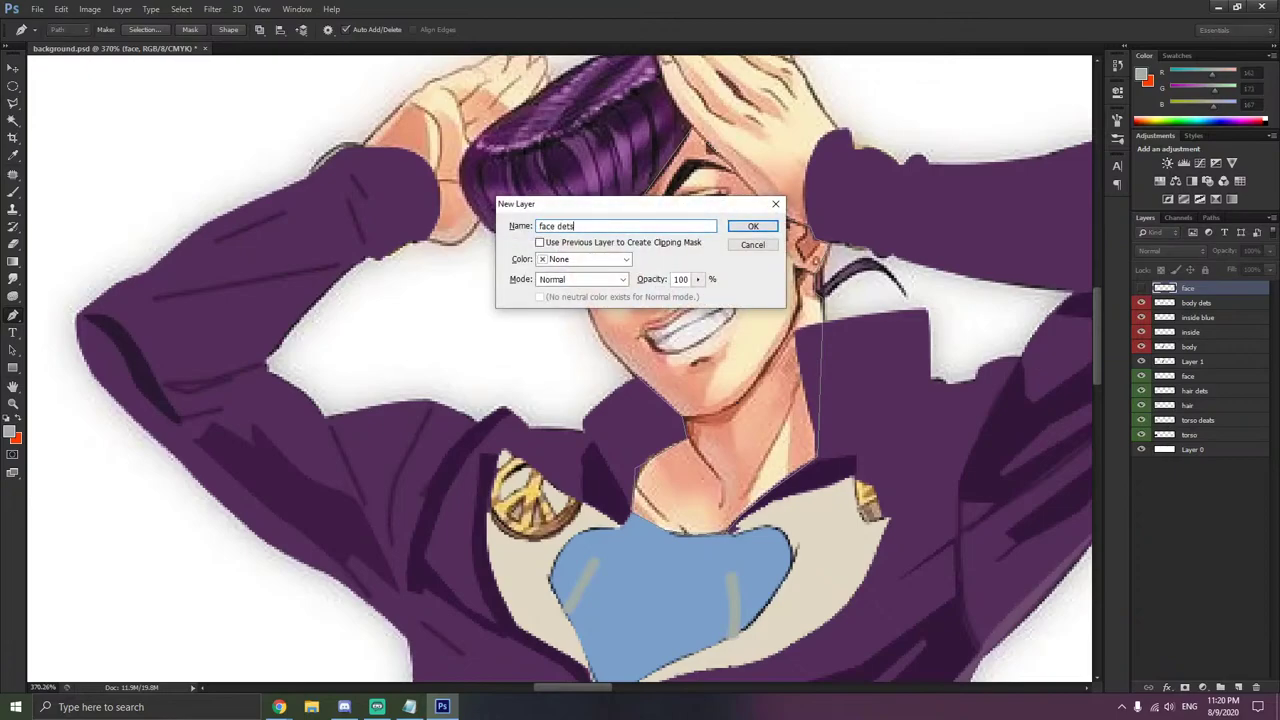
key("Return")
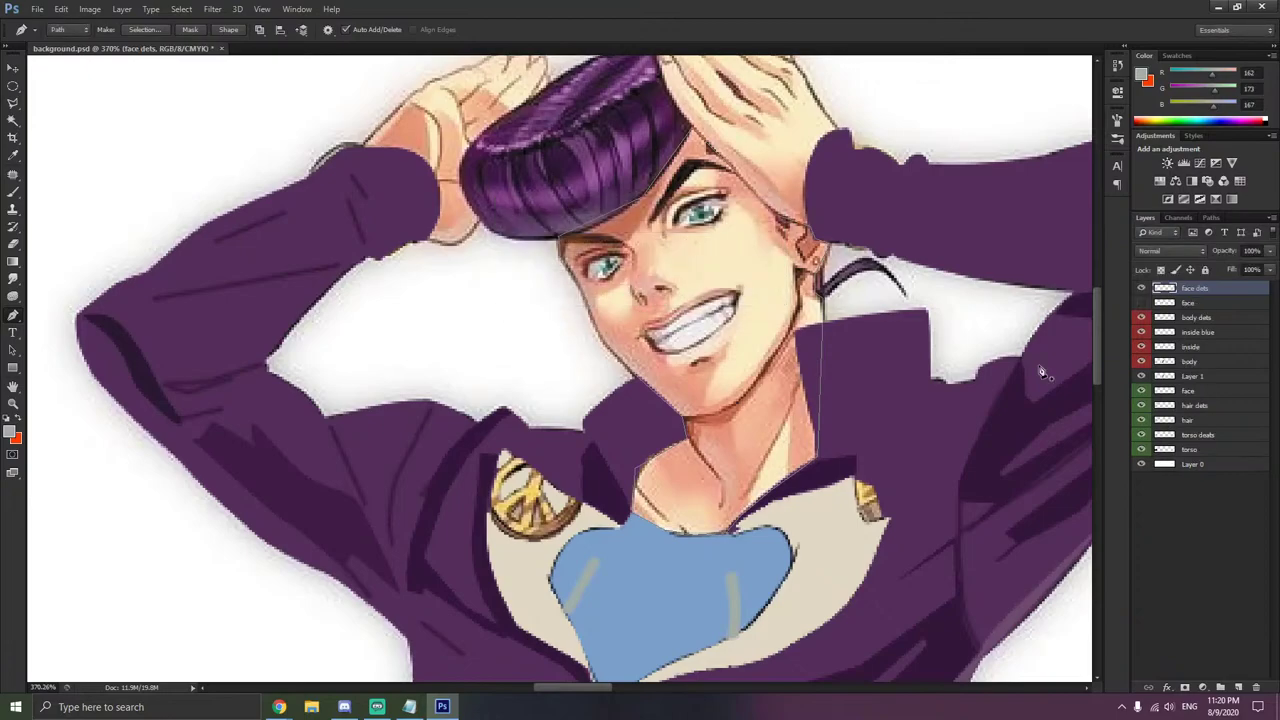
scroll(777, 326, "up", 4)
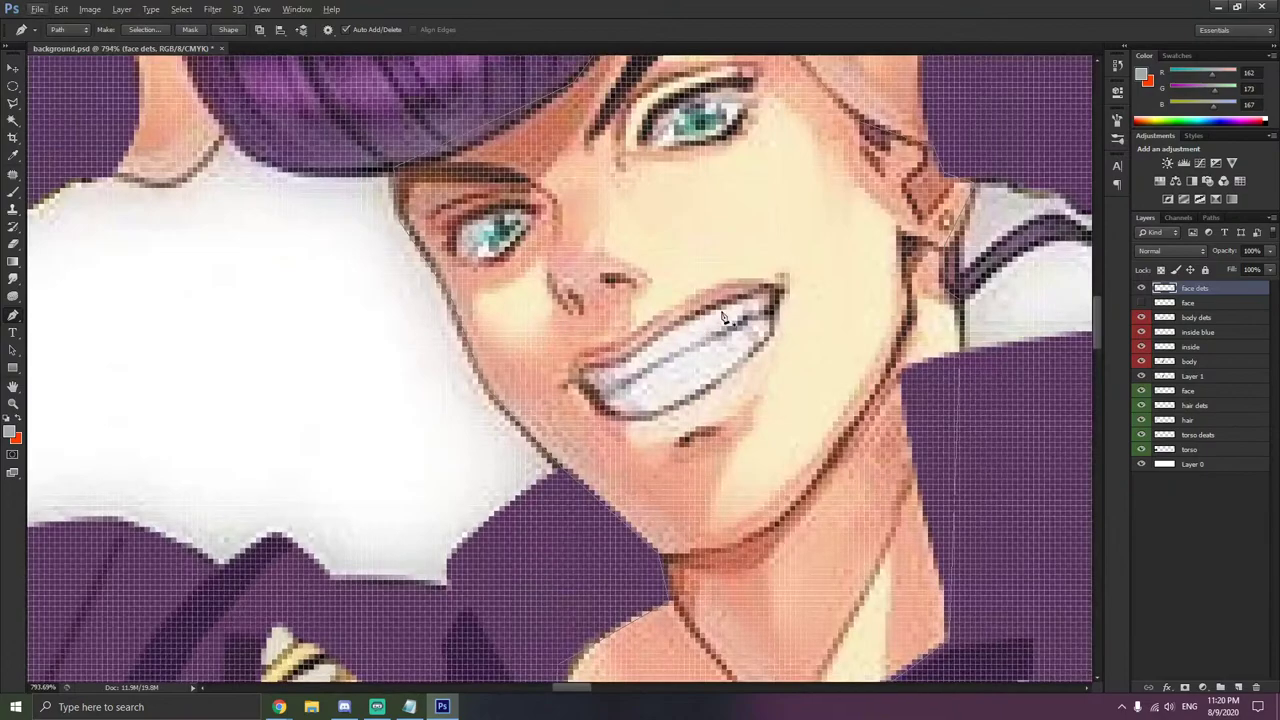
left_click(13, 104)
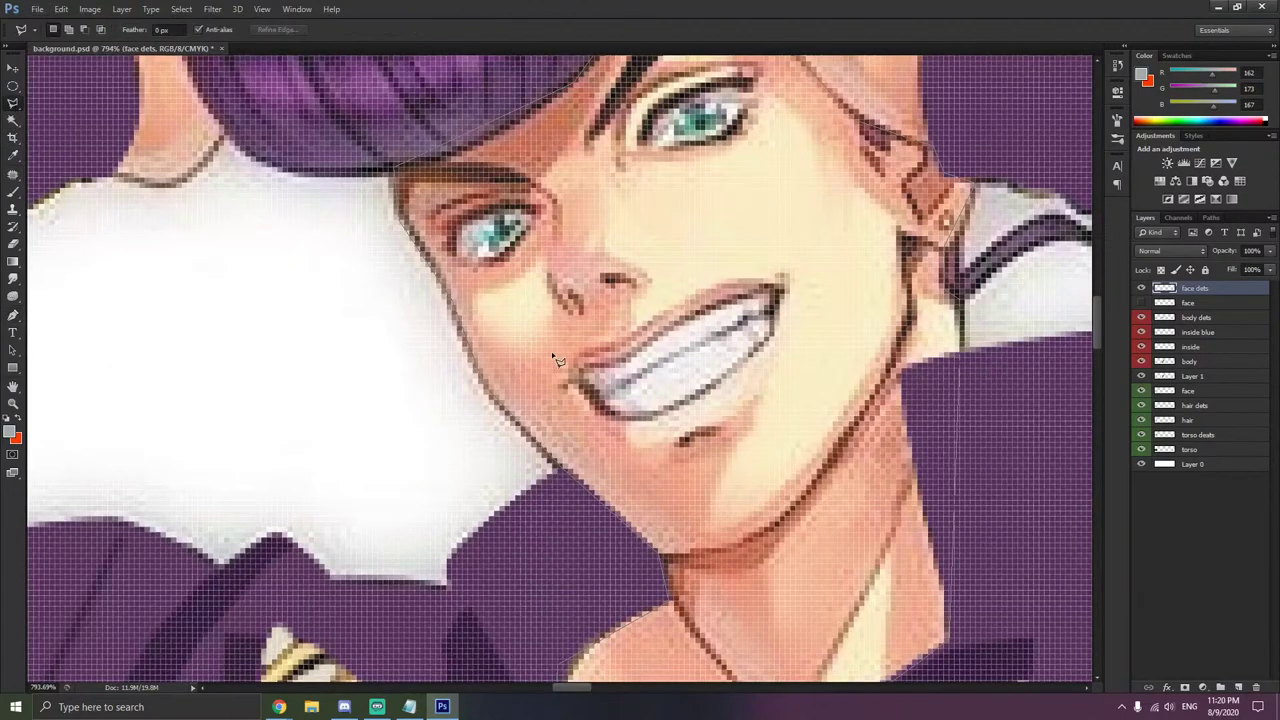
left_click(642, 354)
key("Escape")
scroll(732, 358, "down", 2)
scroll(731, 363, "down", 2)
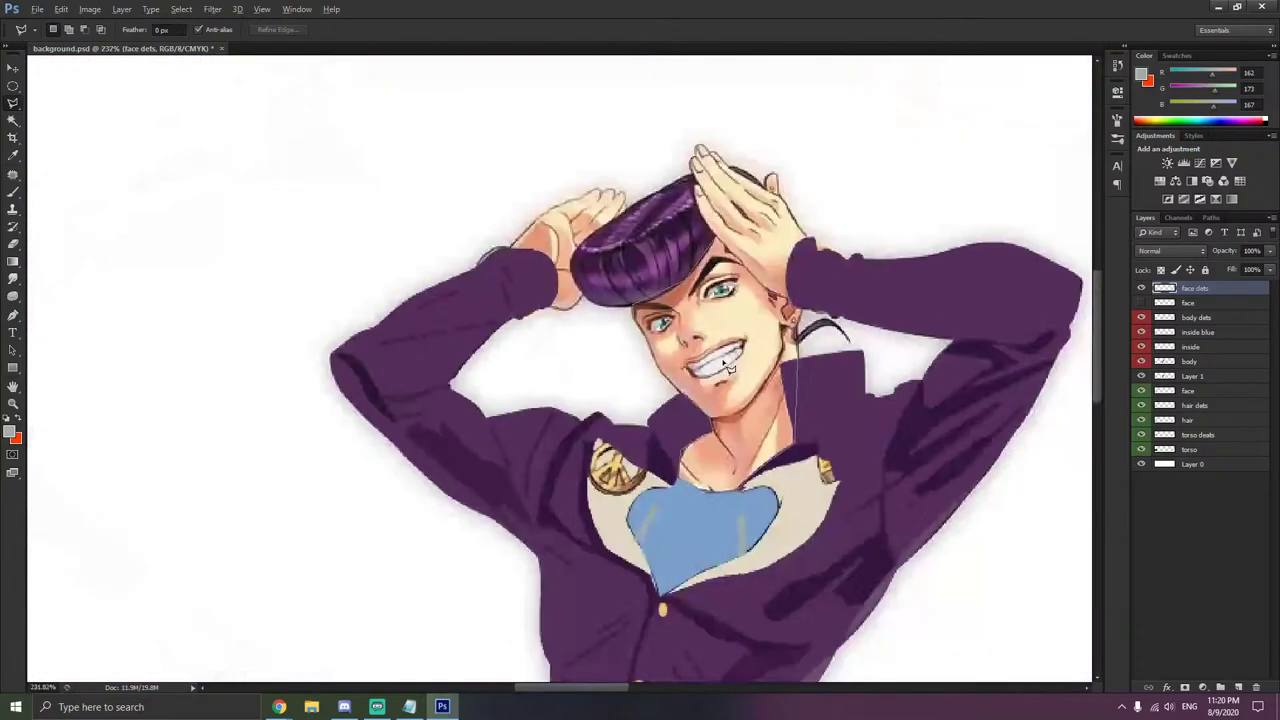
- Sample the reddish brown of the neck crease, RGB 176, 102, 75, as the foreground colour
scroll(800, 418, "up", 4)
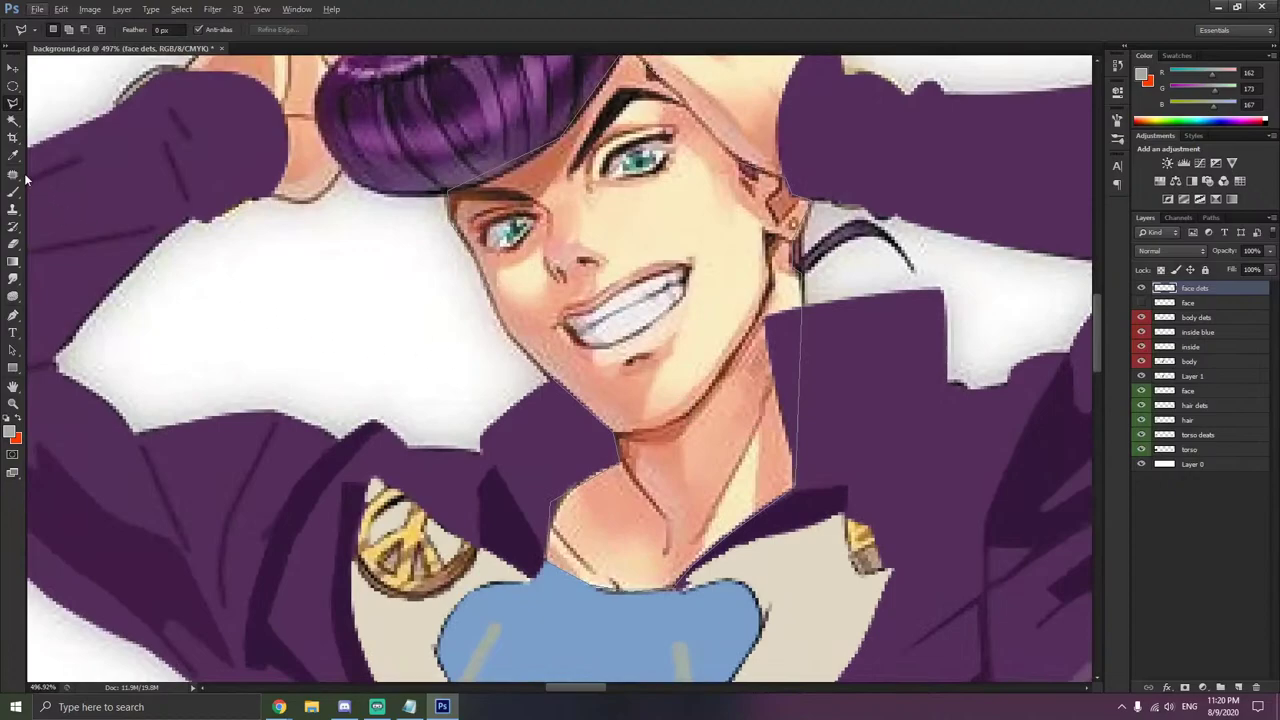
key("i")
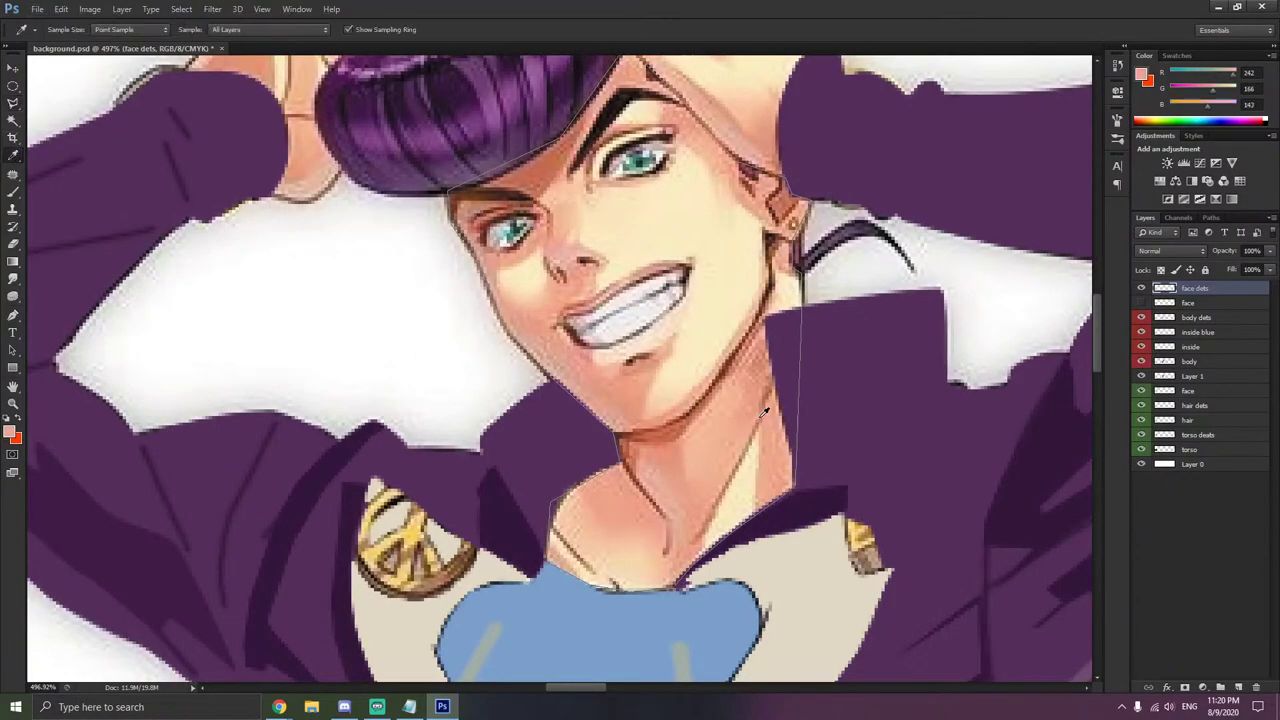
left_click(764, 411)
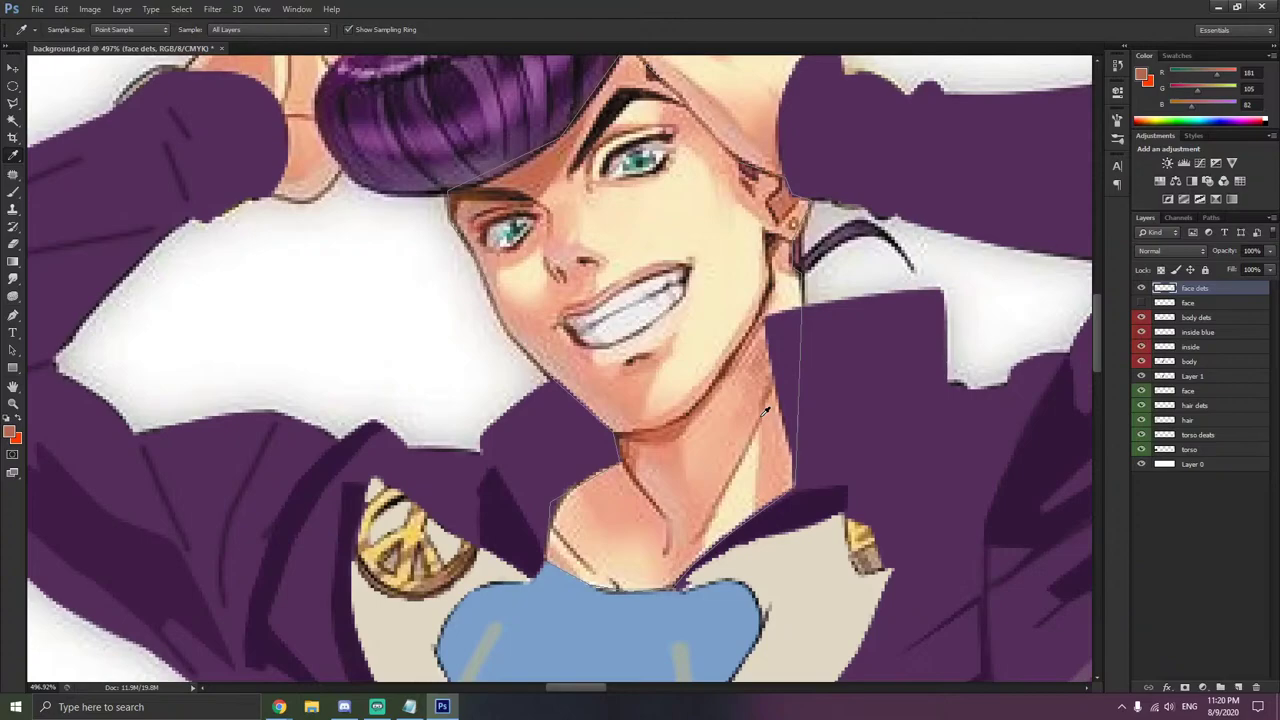
scroll(482, 355, "down", 8)
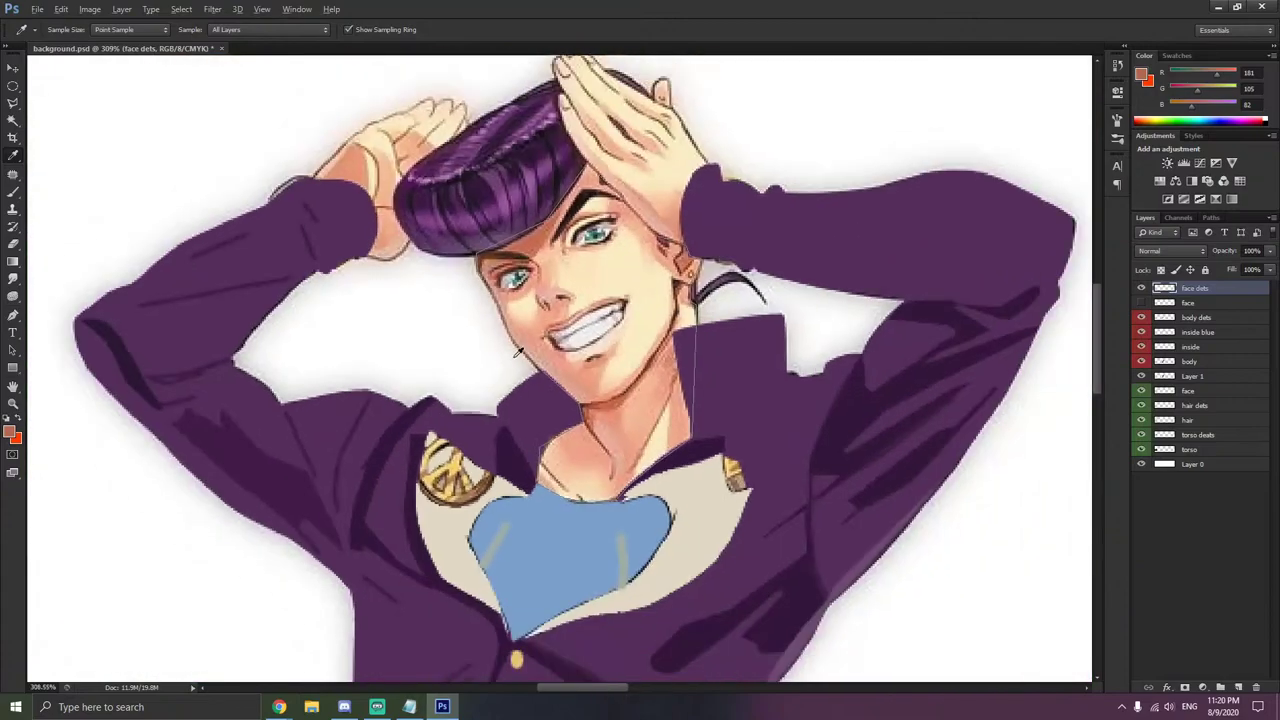
scroll(476, 358, "left", 5)
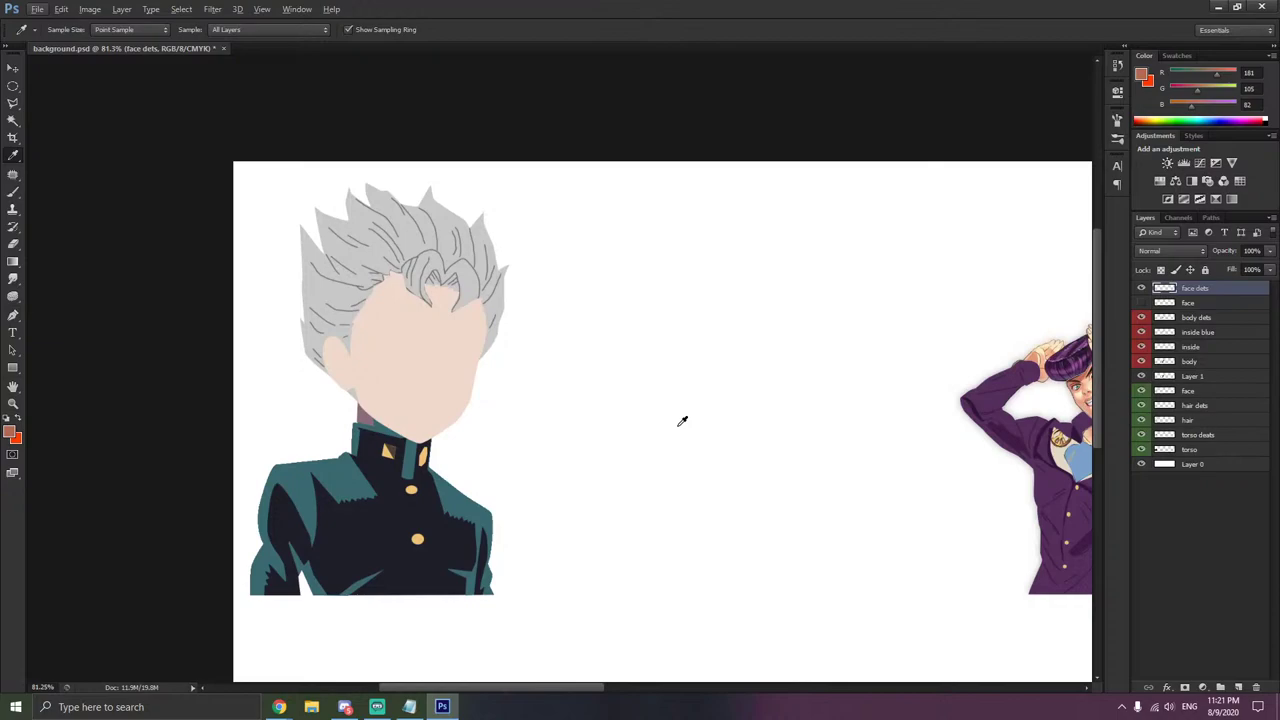
scroll(681, 406, "down", 2)
scroll(678, 408, "right", 4)
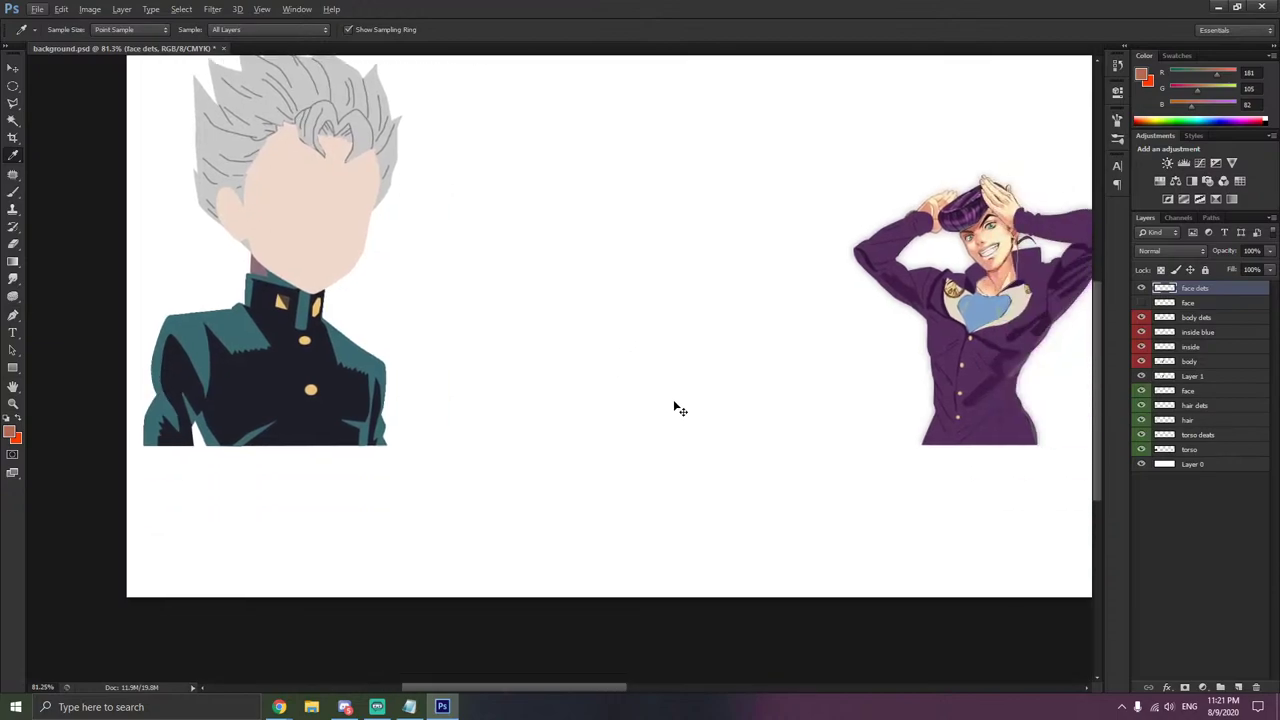
scroll(712, 369, "up", 10)
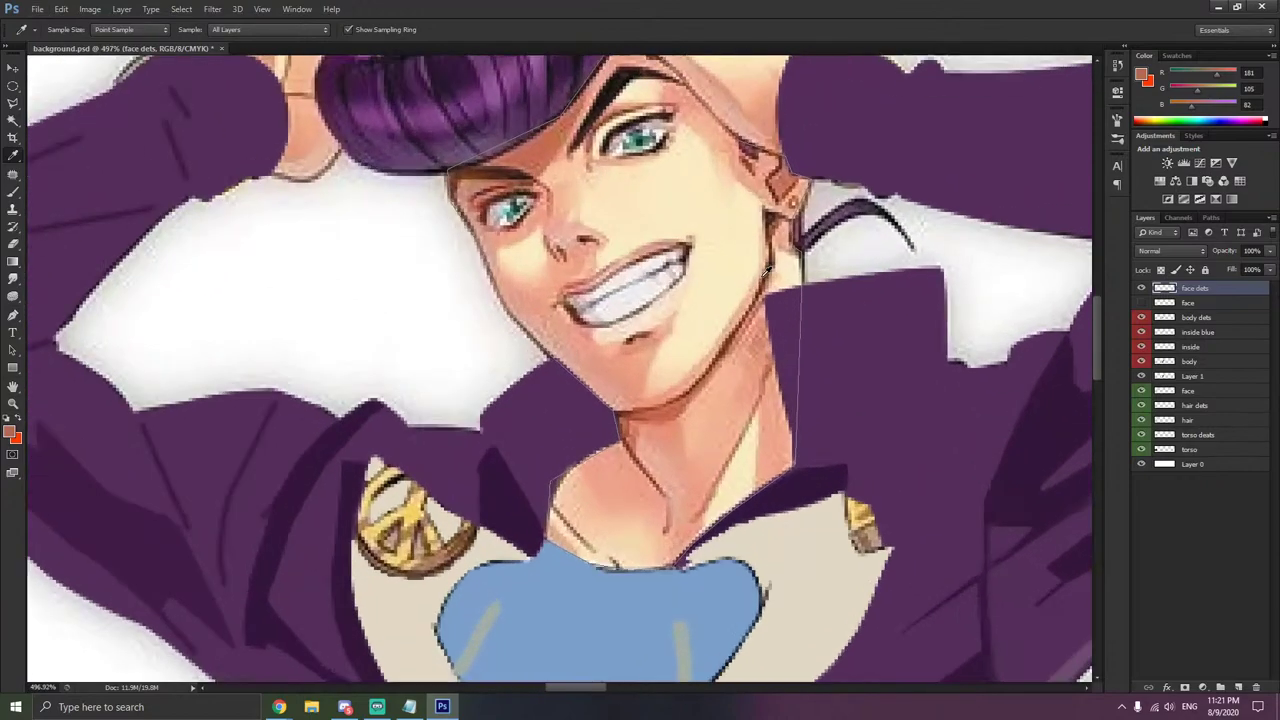
left_click(770, 368)
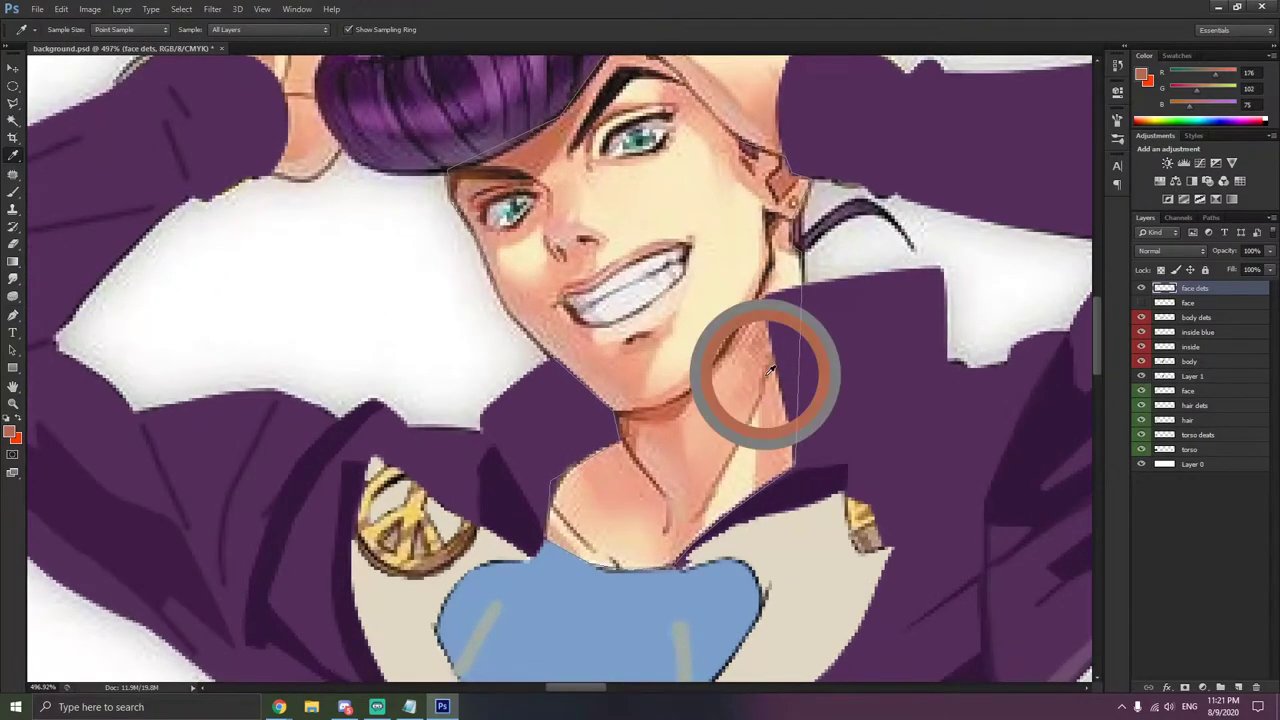
mouse_move(770, 368)
left_mouse_down()
mouse_move(739, 406)
mouse_move(754, 424)
mouse_move(770, 370)
left_mouse_up()
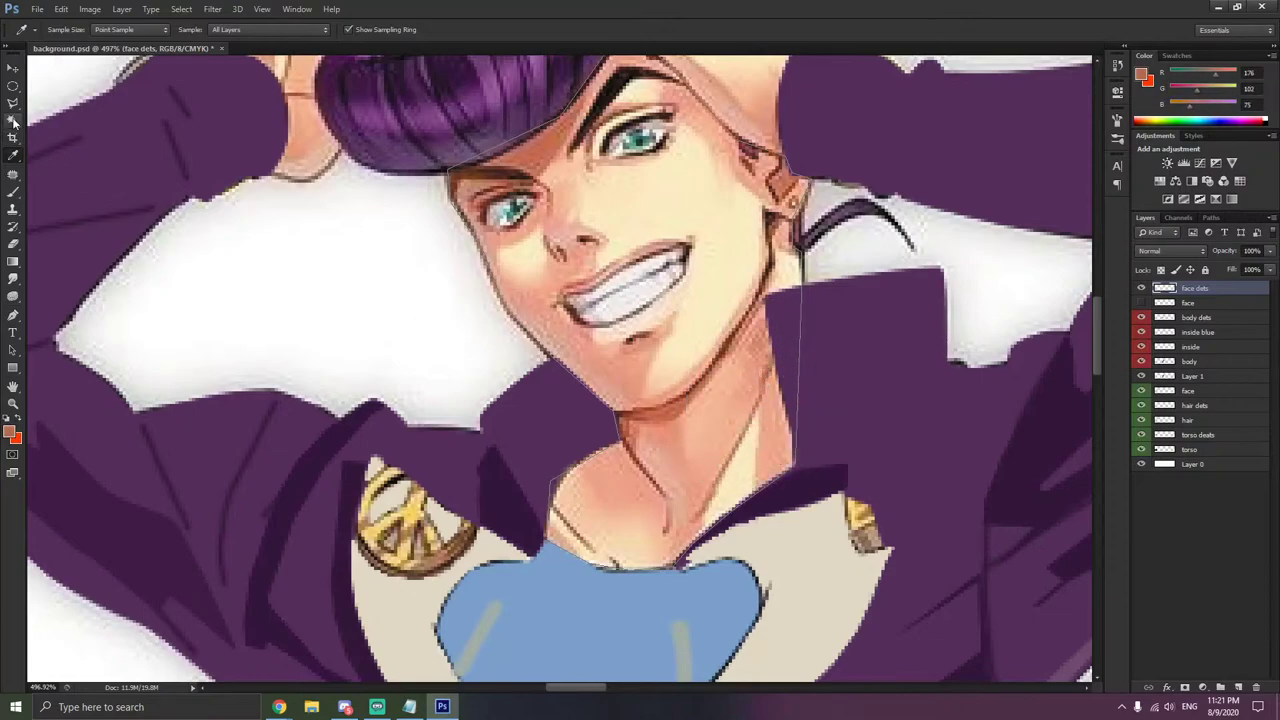
- Trace the two neck crease lines on the face dets layer with a 1 px brush and show the flat face layer again
left_click(19, 194)
right_click(772, 398)
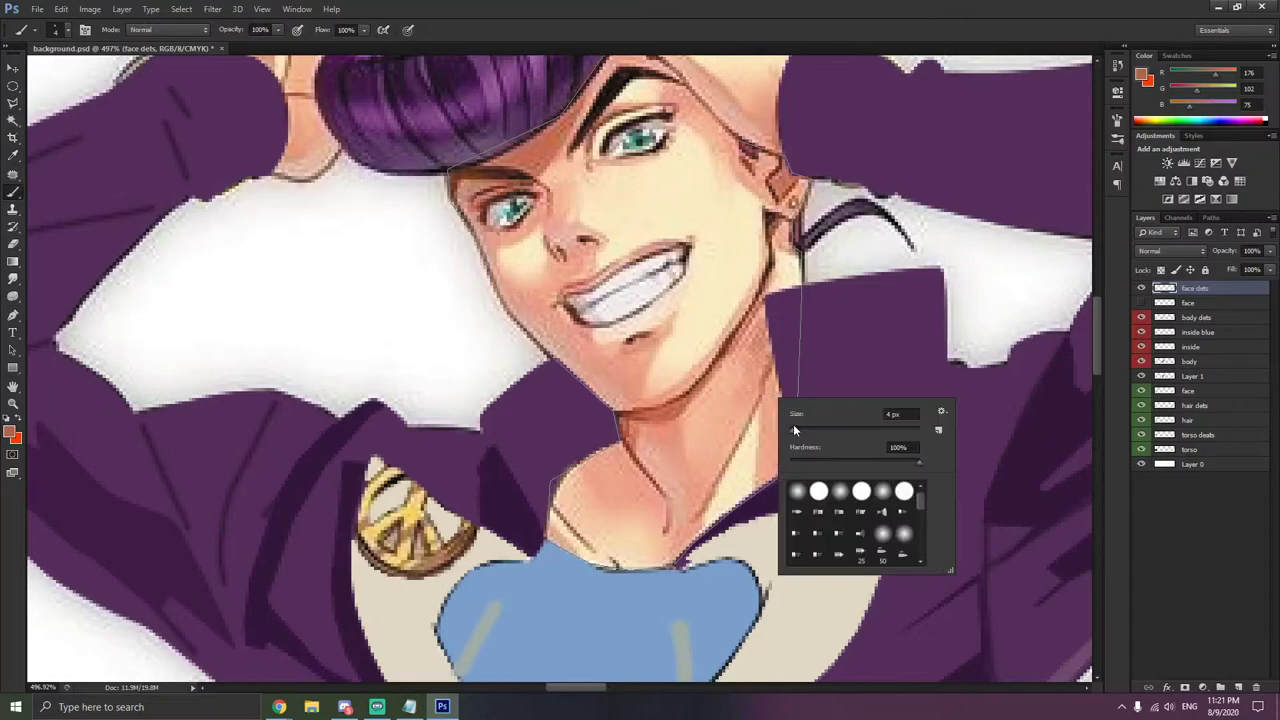
left_click(772, 369)
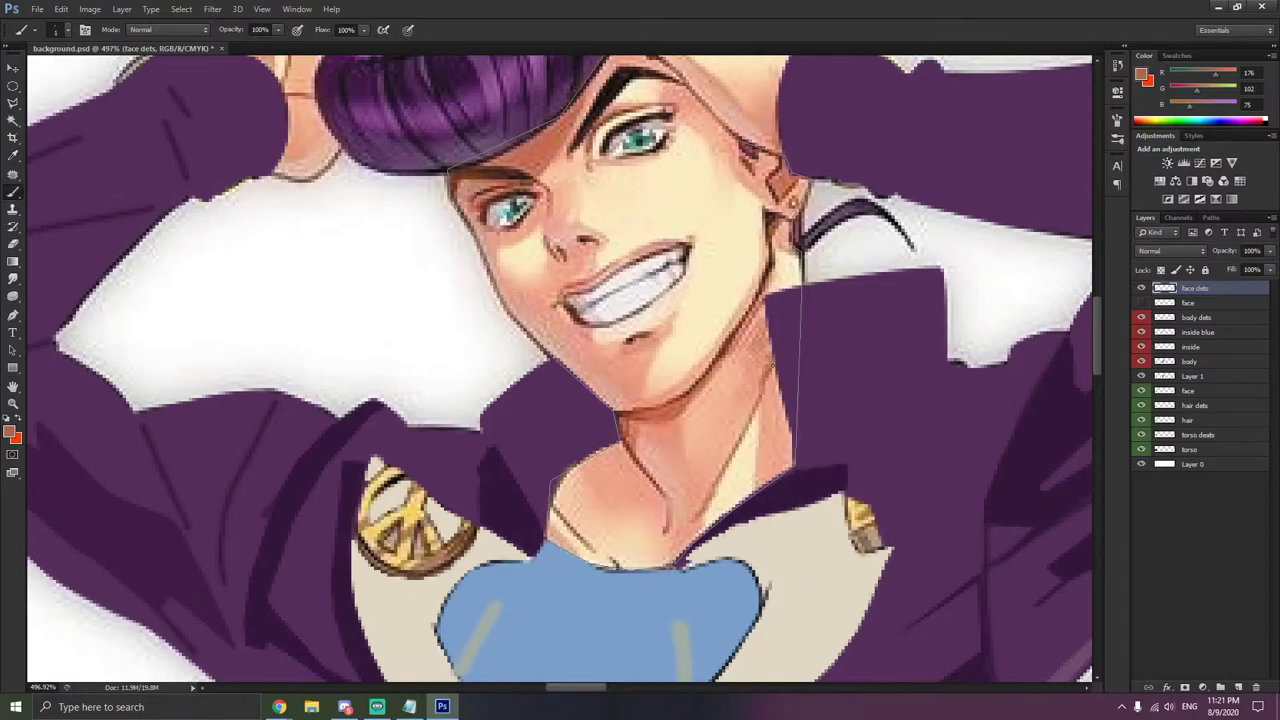
left_click_drag(764, 385, 703, 509)
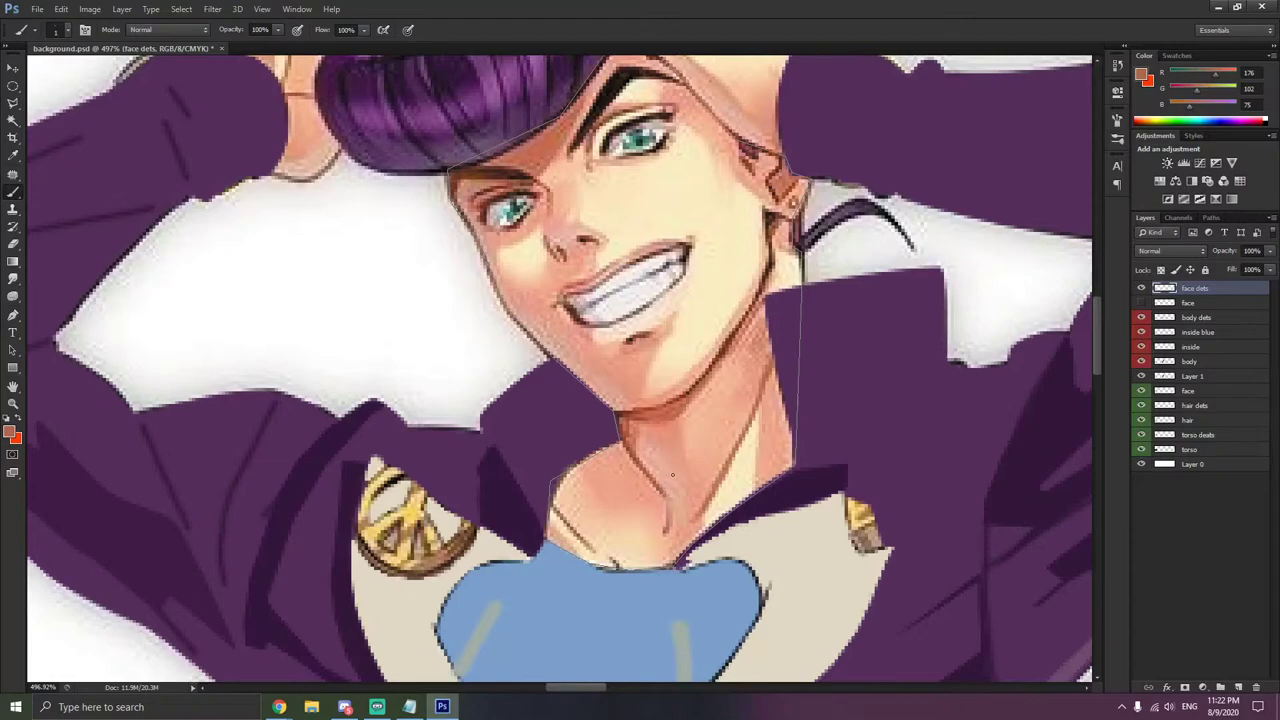
left_click(1141, 303)
- Examine the neck crease lines against the flat skin fill, both over the whole figure and close up
scroll(822, 372, "down", 5)
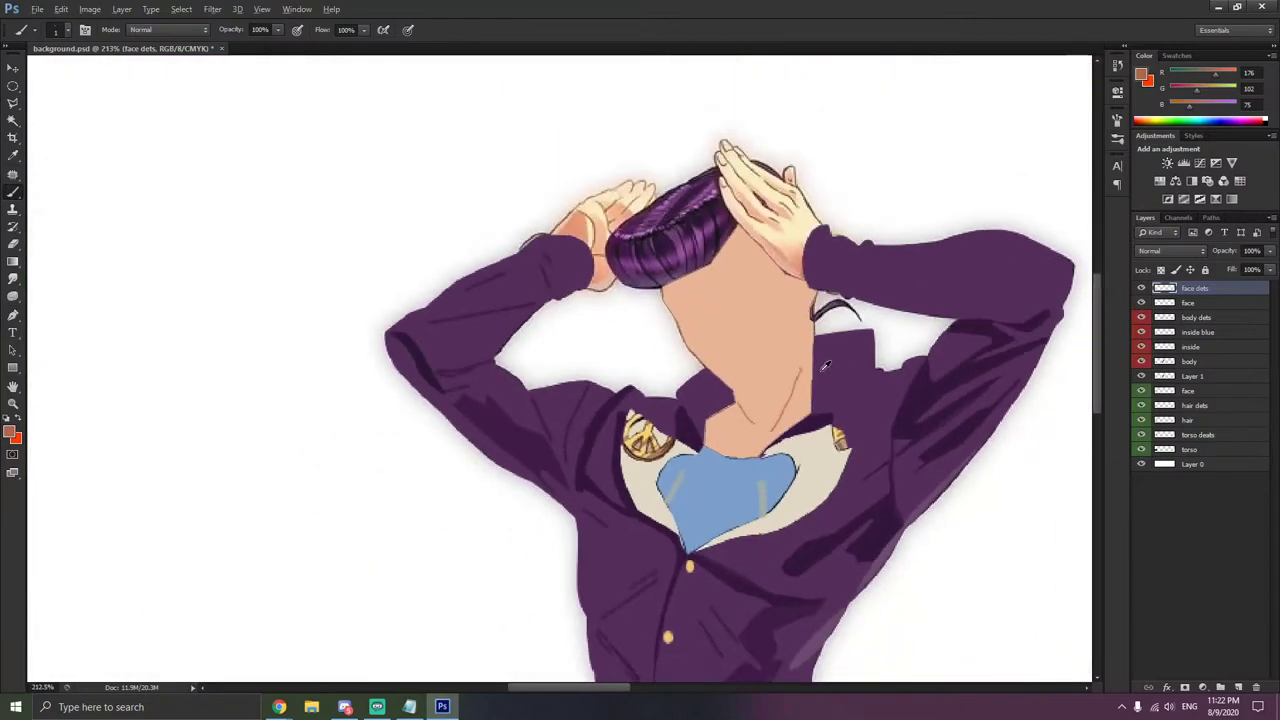
scroll(984, 387, "down", 2)
scroll(983, 388, "right", 3)
scroll(973, 398, "down", 1)
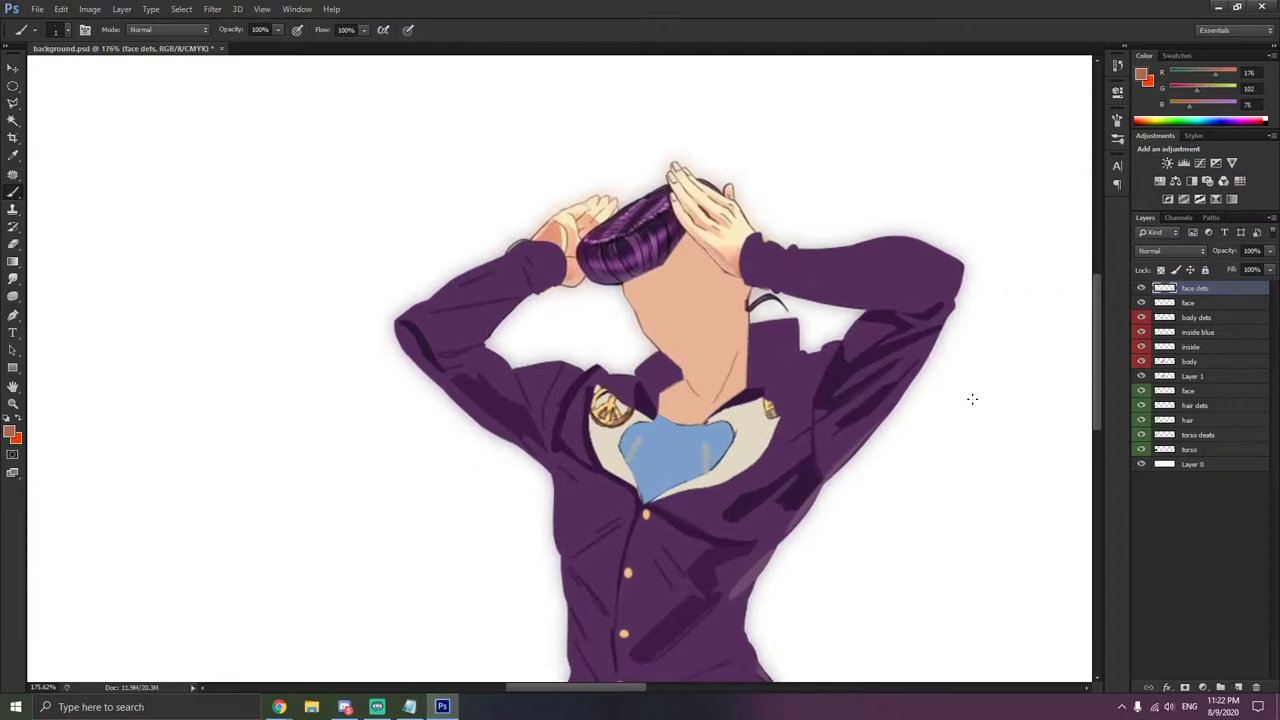
scroll(972, 399, "down", 2)
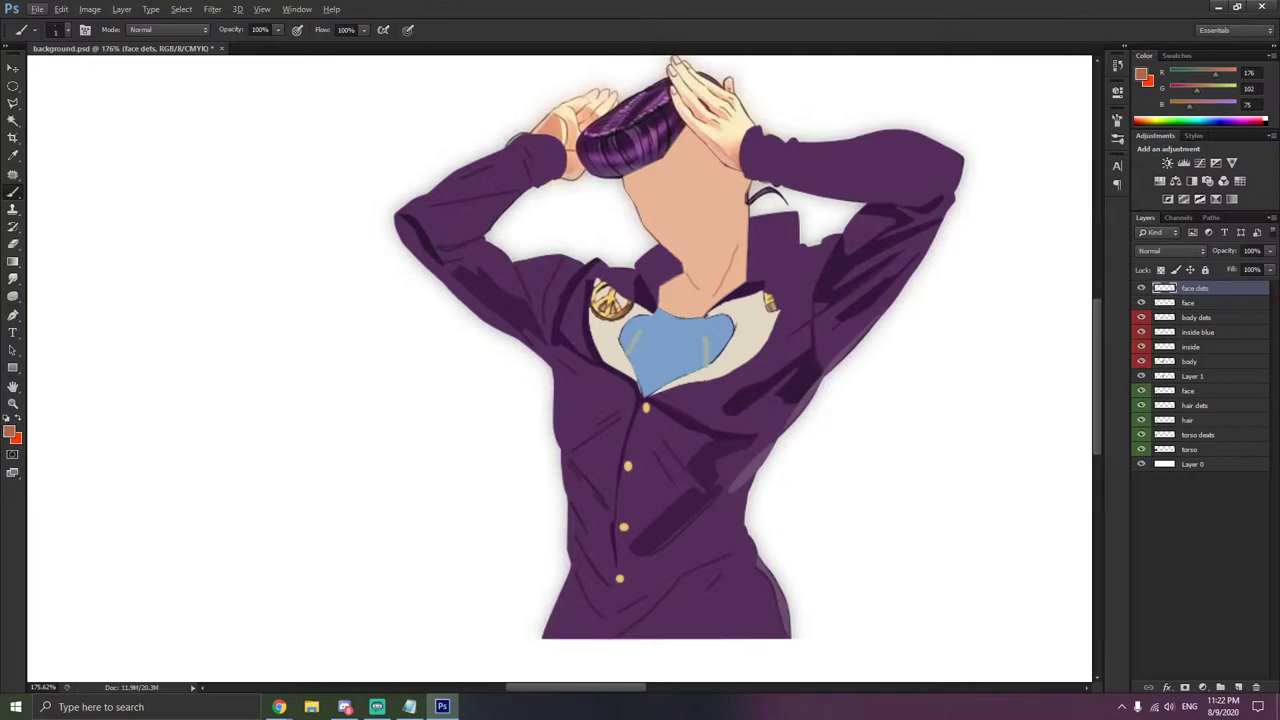
key("alt+Tab")
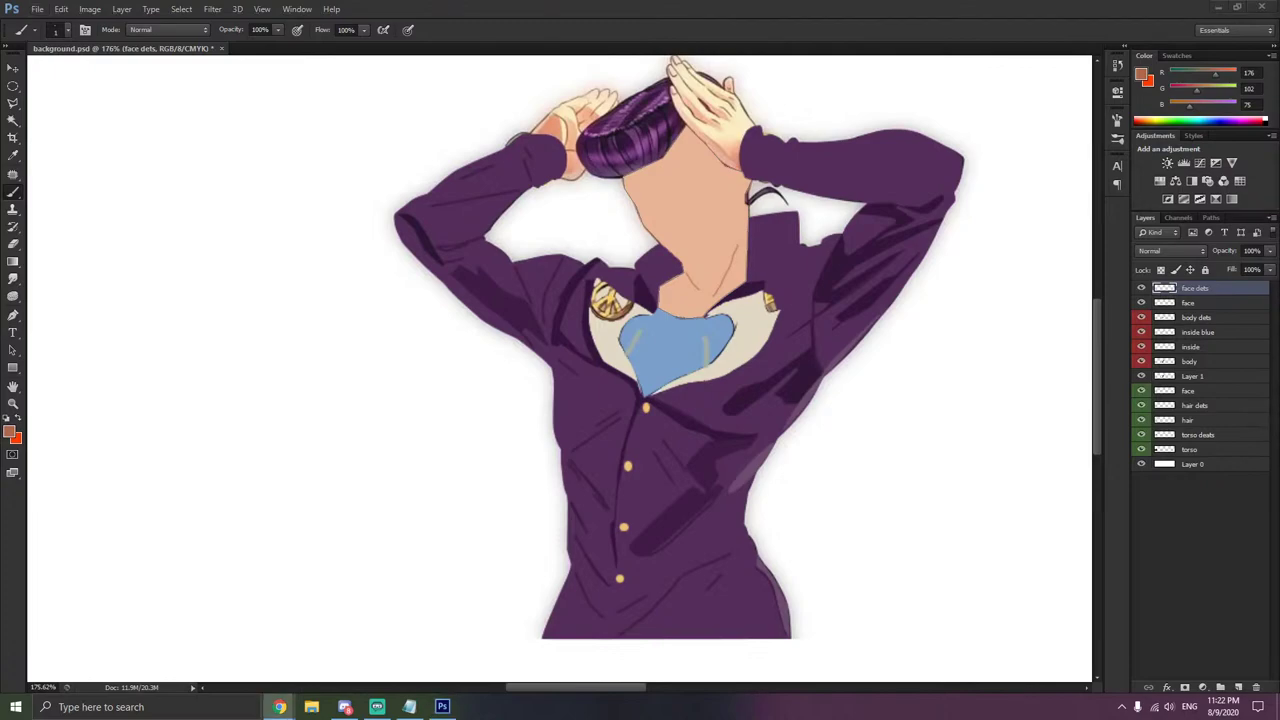
key("alt+Tab")
scroll(682, 277, "up", 6)
scroll(682, 277, "up", 1)
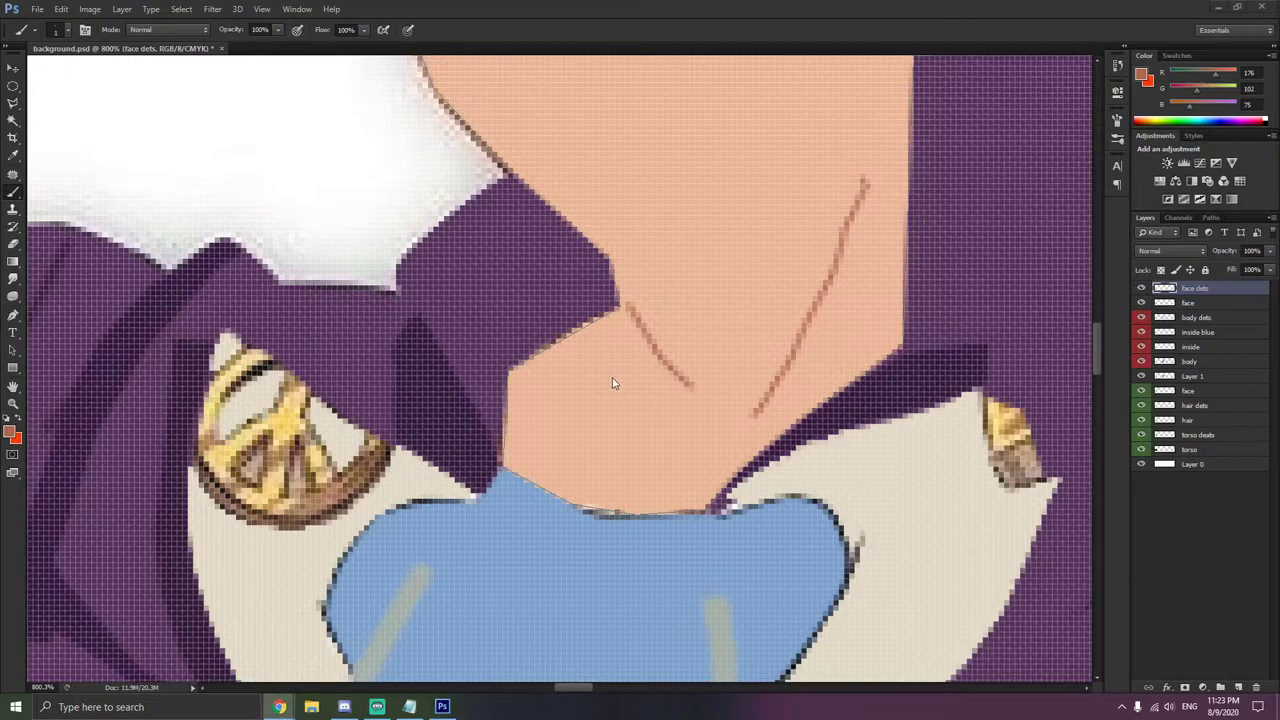
scroll(706, 378, "down", 3)
scroll(706, 379, "up", 2)
scroll(713, 377, "up", 1)
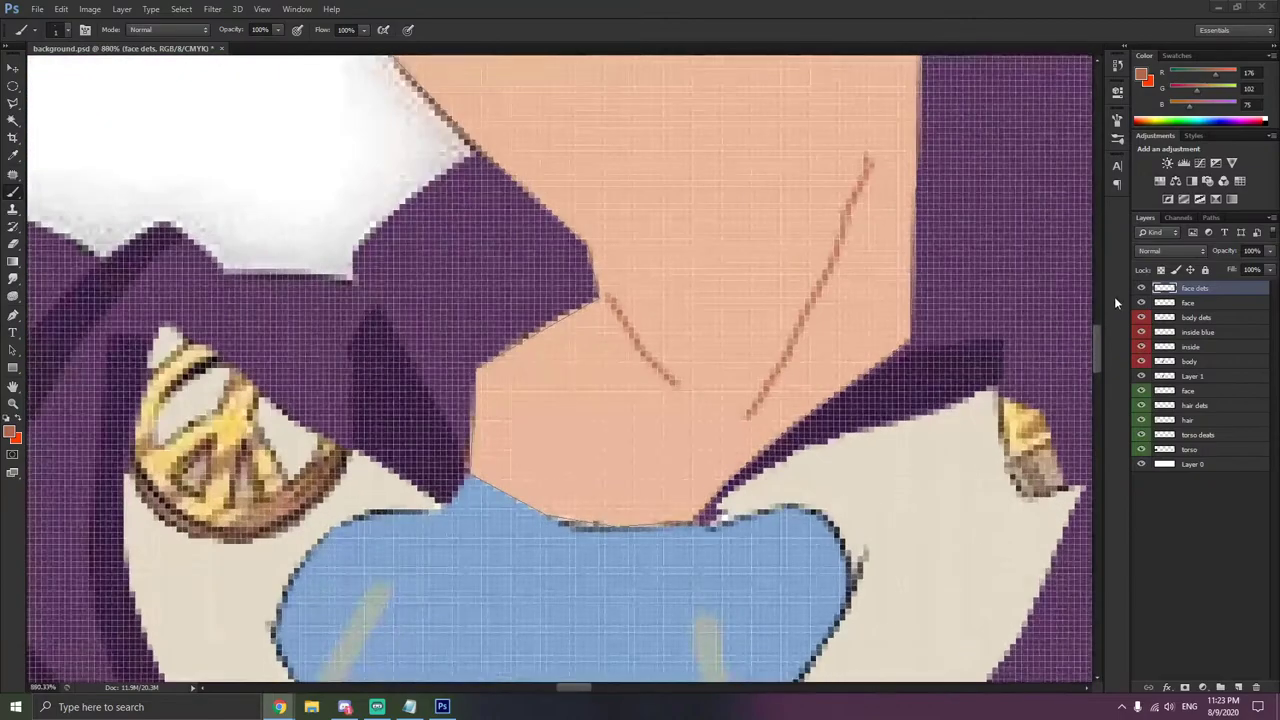
- Hide the flat face layer and trace the crease below the lower lip, the fold beside the inner eye and the nose line in reddish brown
left_click(1142, 302)
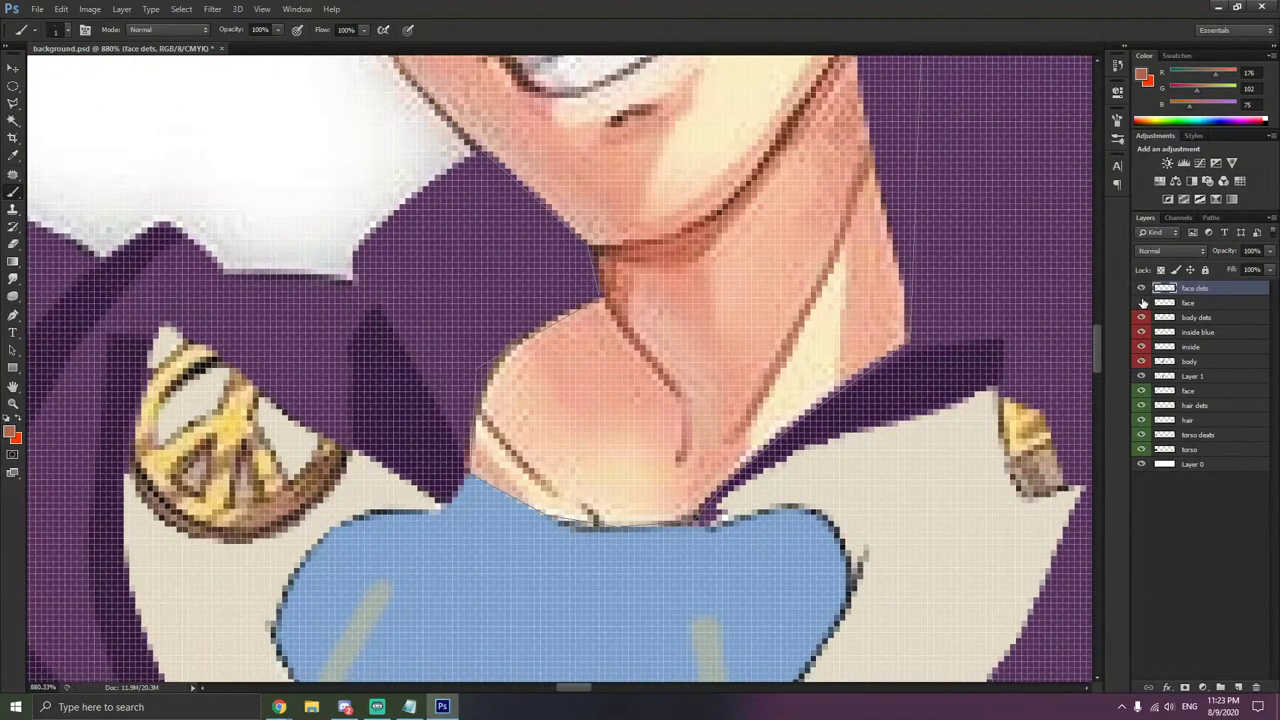
left_click(1142, 302)
scroll(760, 436, "up", 4)
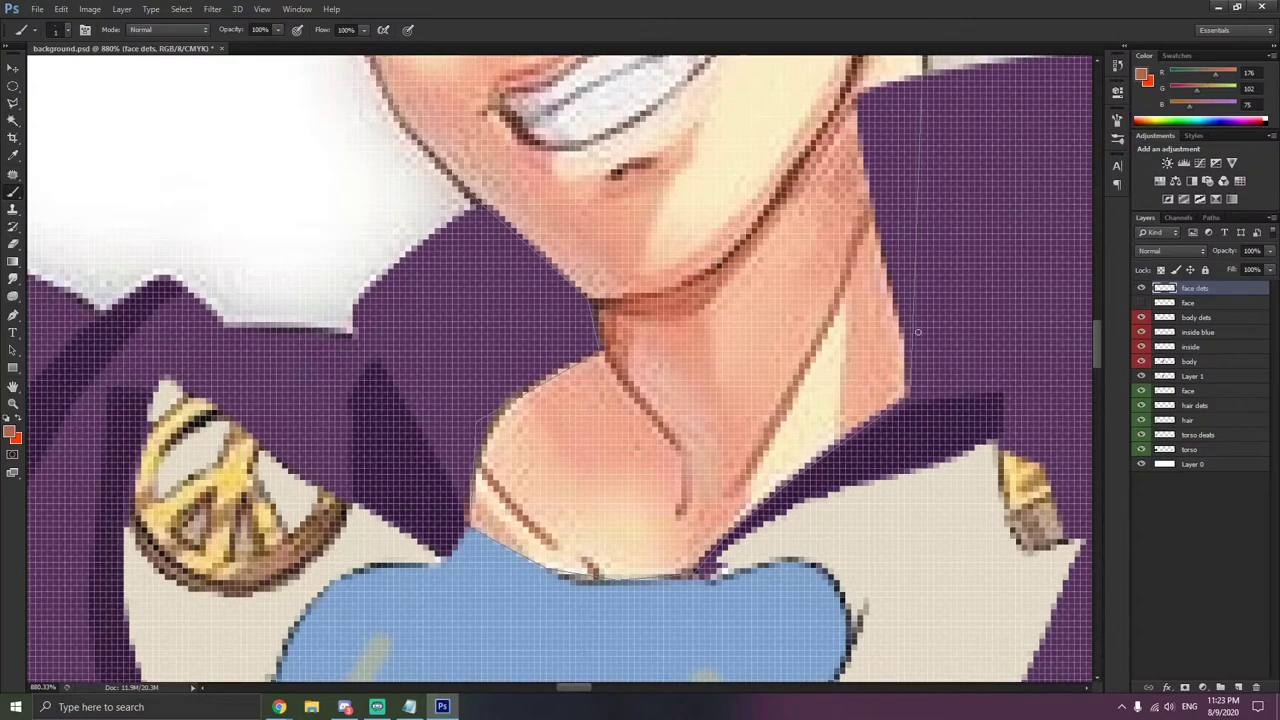
left_click_drag(646, 304, 612, 319)
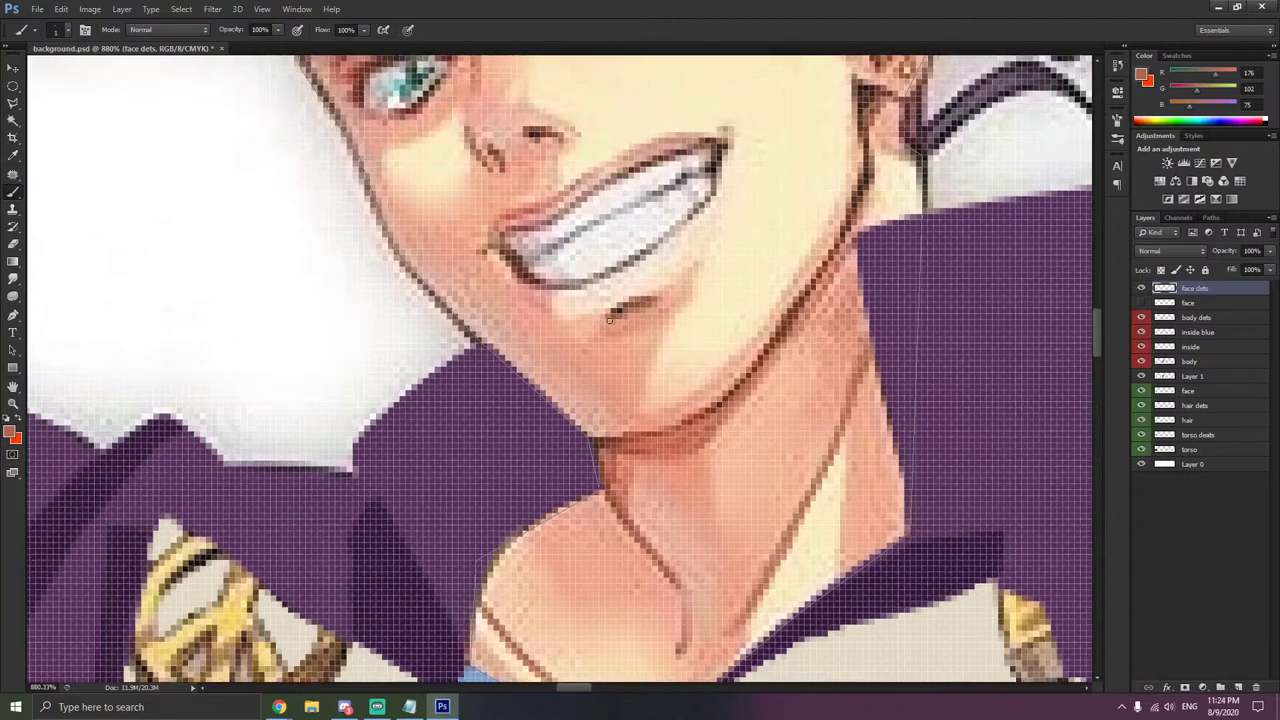
left_click(279, 707)
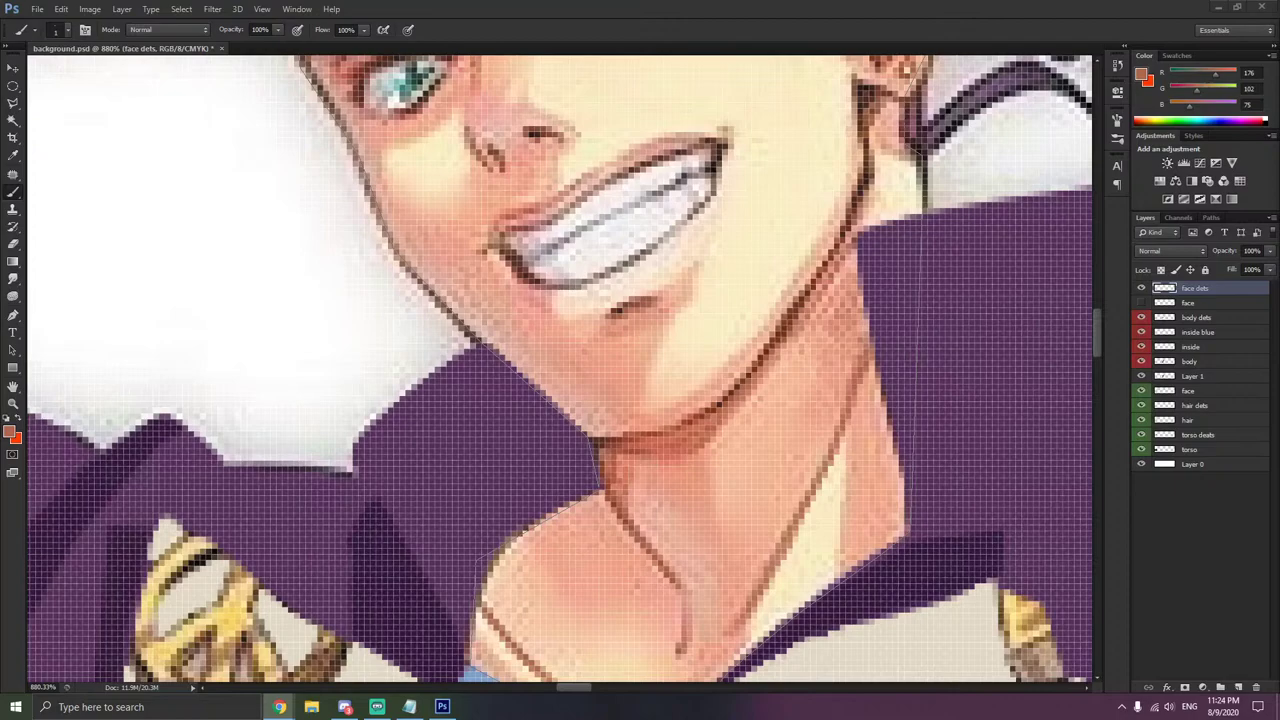
scroll(447, 214, "up", 4)
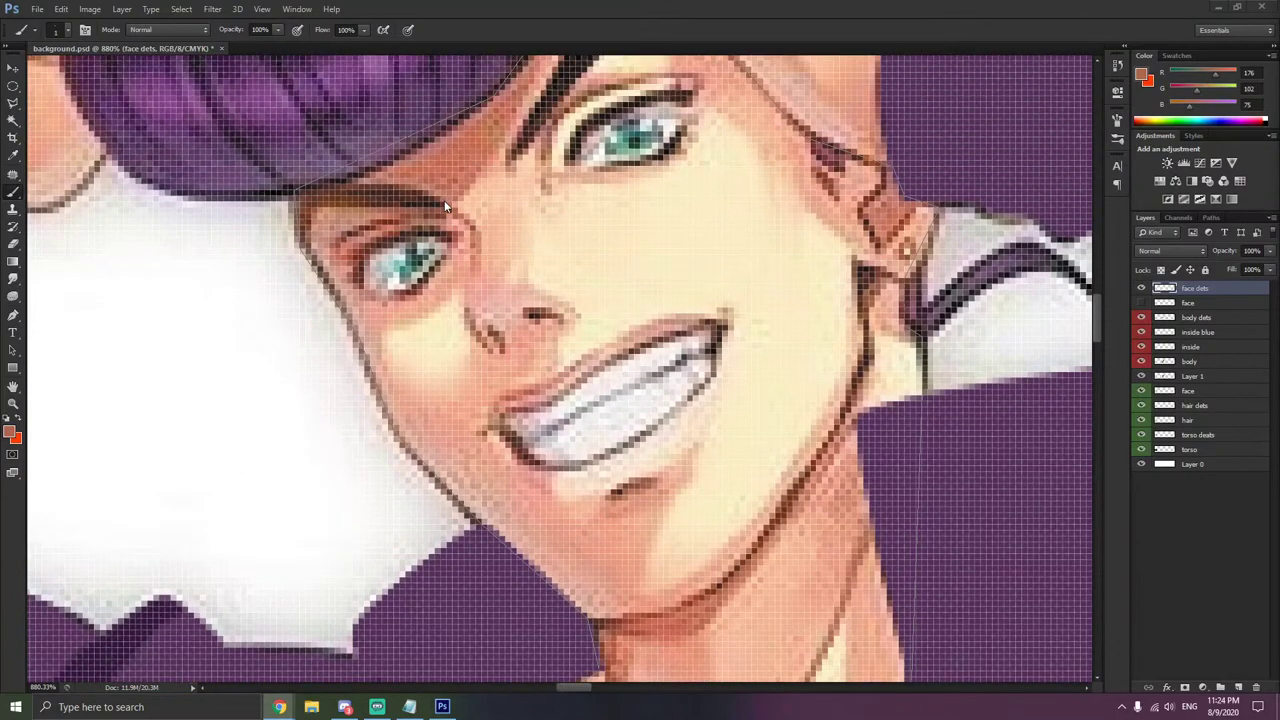
left_click(446, 204)
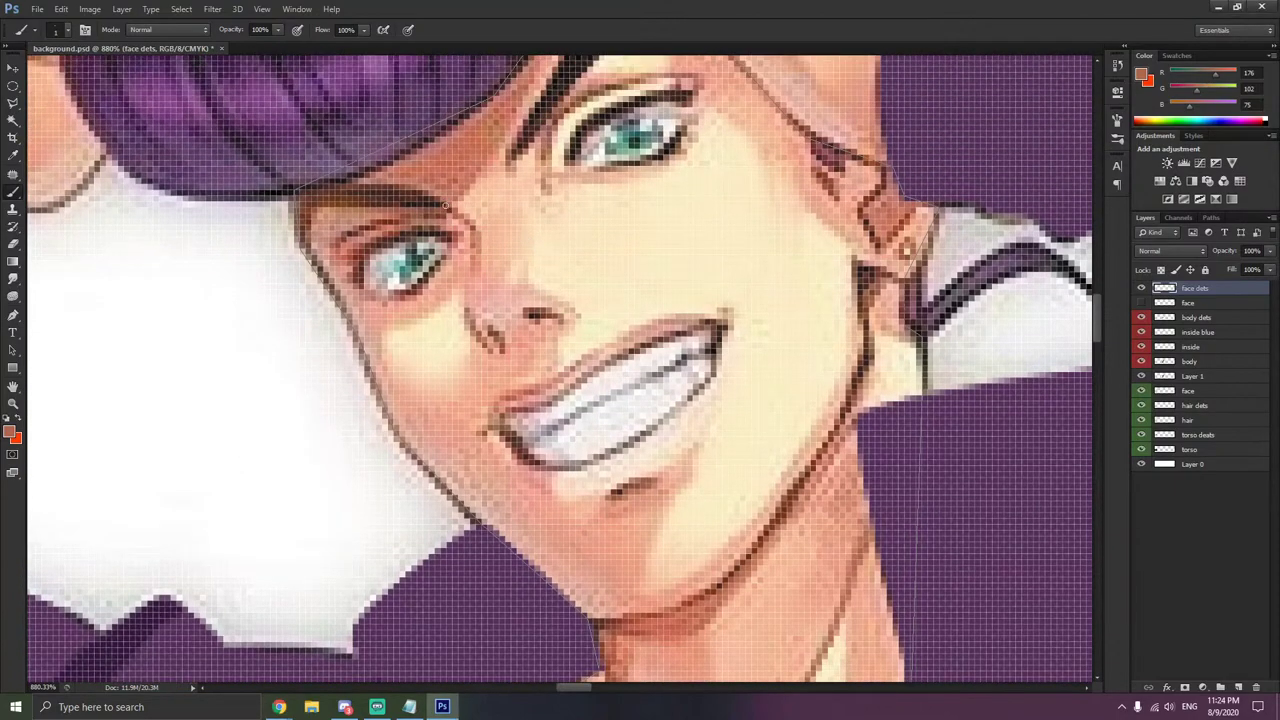
mouse_move(447, 205)
left_mouse_down()
mouse_move(479, 242)
mouse_move(475, 268)
left_mouse_up()
left_click_drag(505, 358, 472, 318)
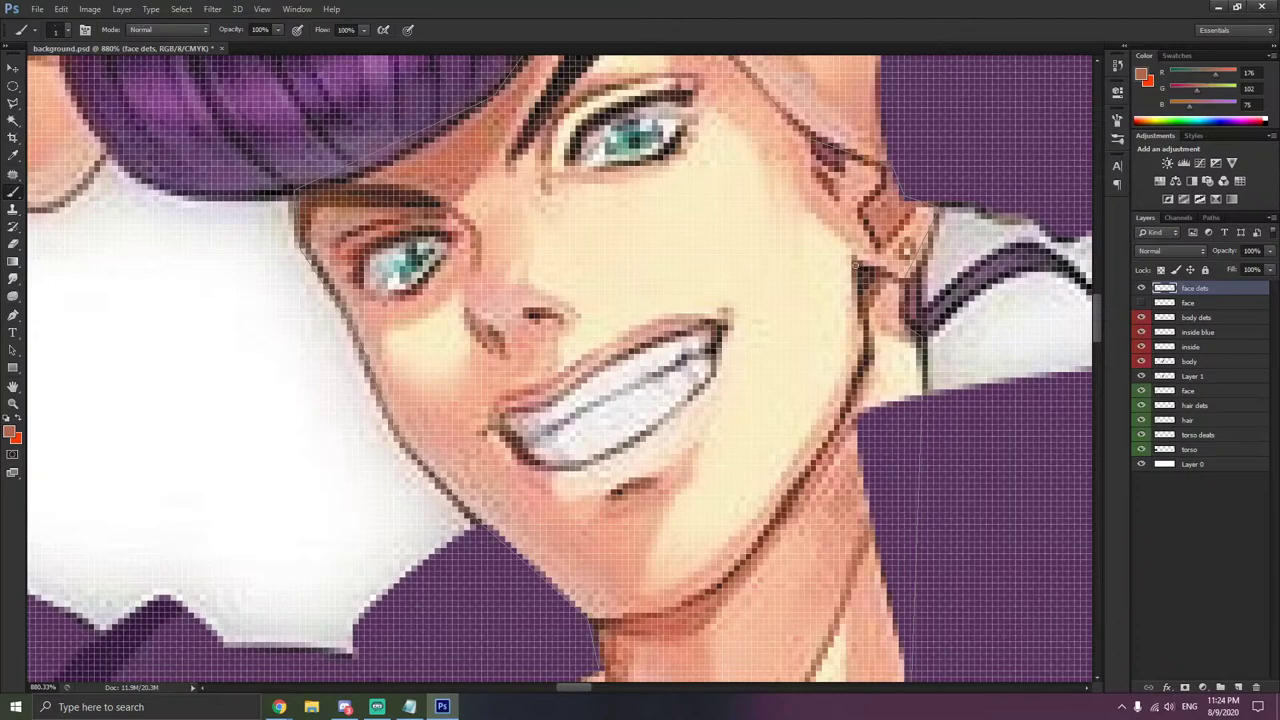
- Sample the dark brown of the jaw outline, RGB 90, 43, 27, for the 1 px brush
left_click(12, 155)
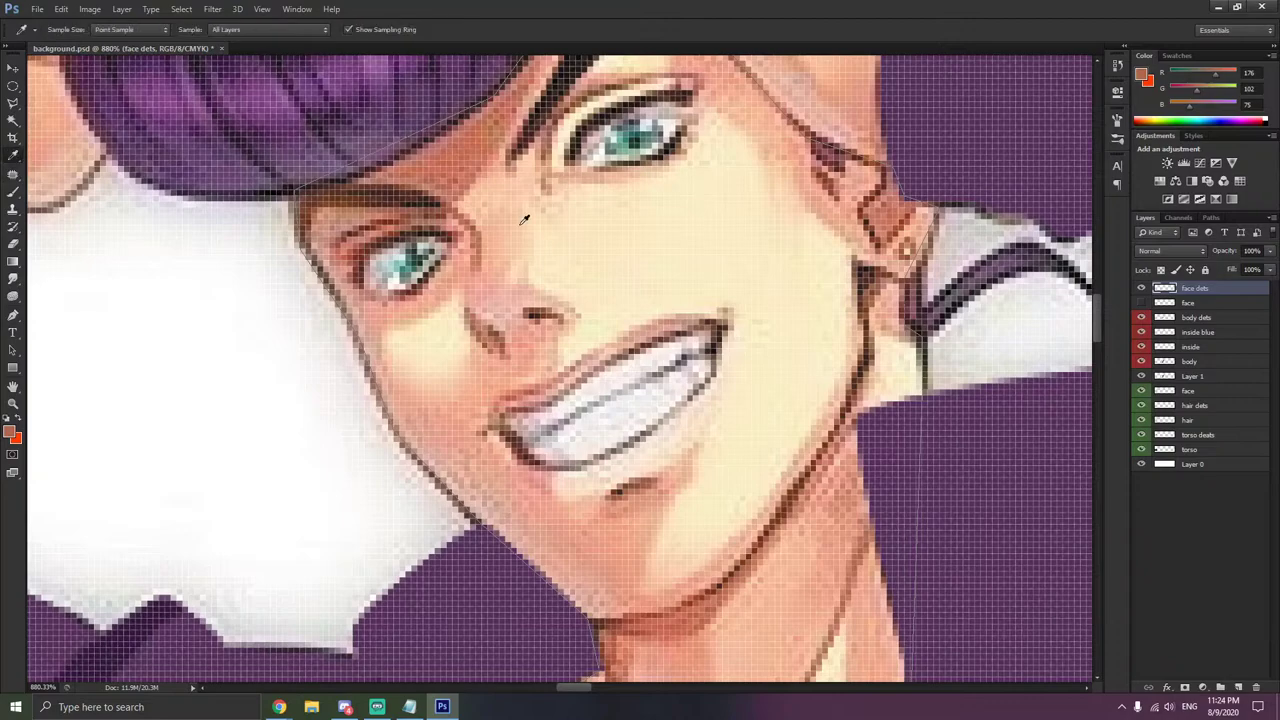
left_click(862, 278)
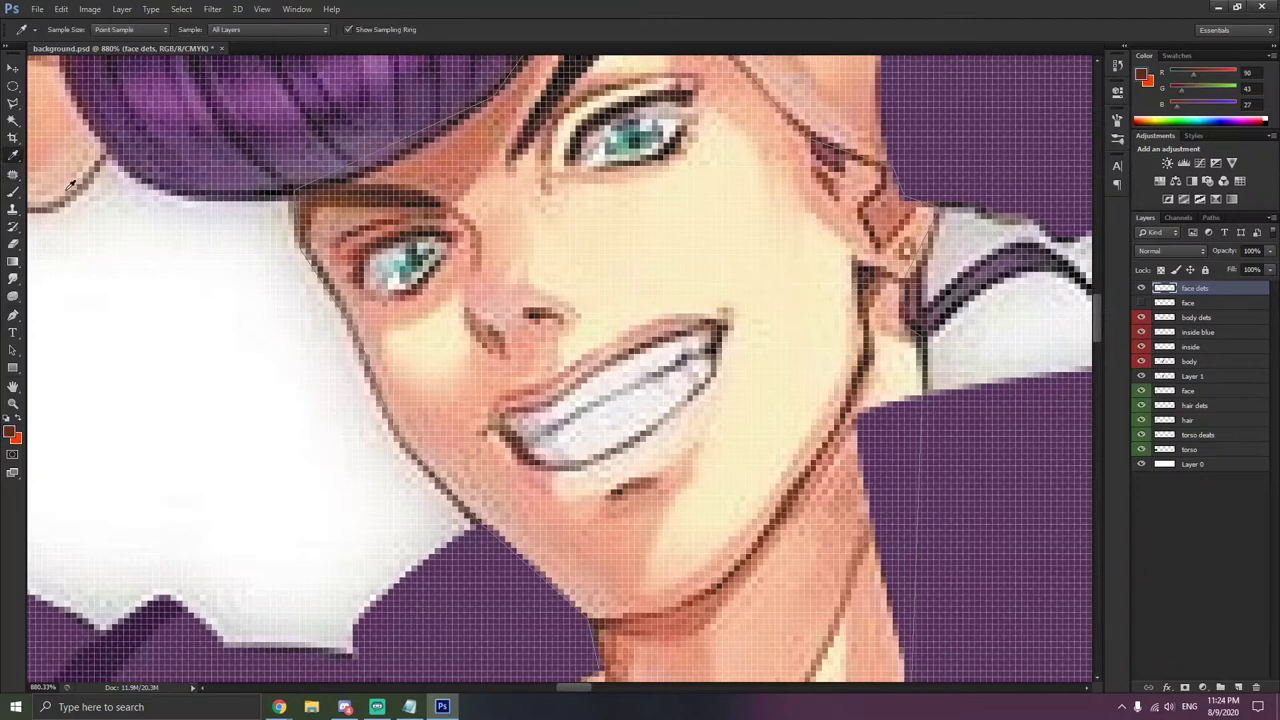
key("b")
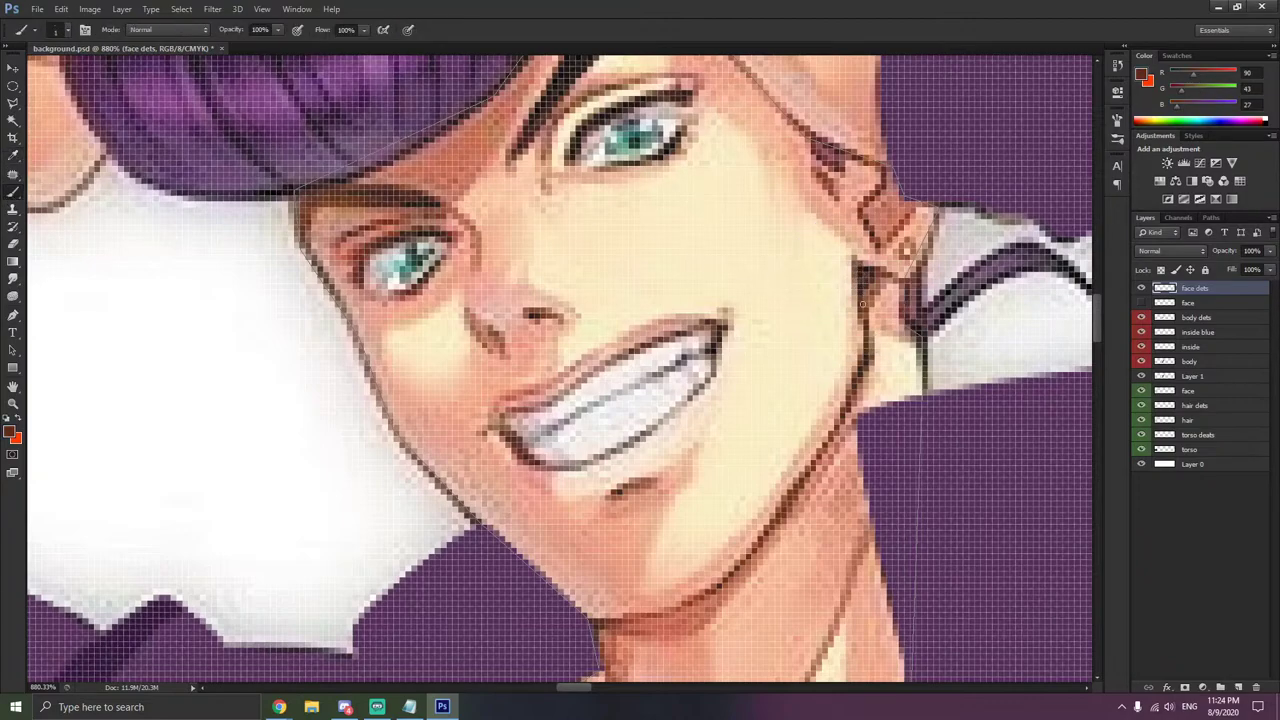
- Trace the jawline, the short line under the chin and the eyelid crease of the eye near the outer face edge in dark brown
mouse_move(862, 302)
left_mouse_down()
mouse_move(849, 406)
mouse_move(796, 498)
mouse_move(707, 595)
left_mouse_up()
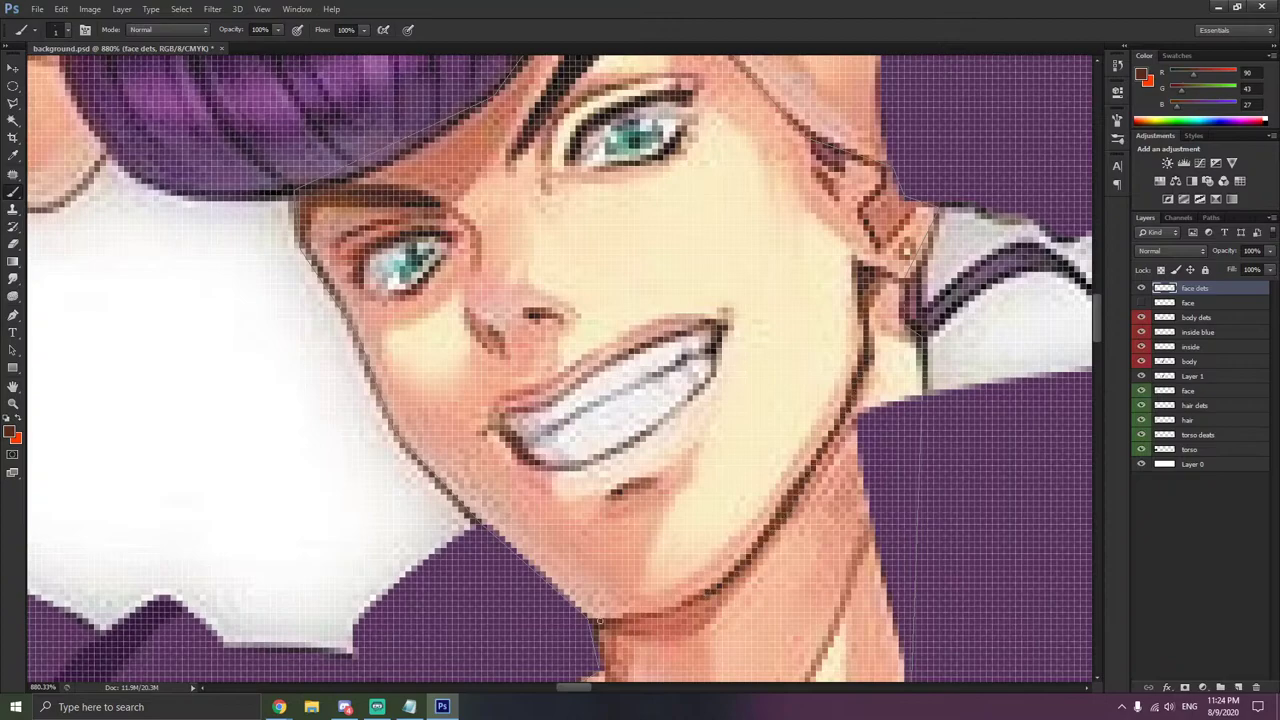
left_click_drag(598, 623, 638, 616)
left_click_drag(354, 232, 414, 218)
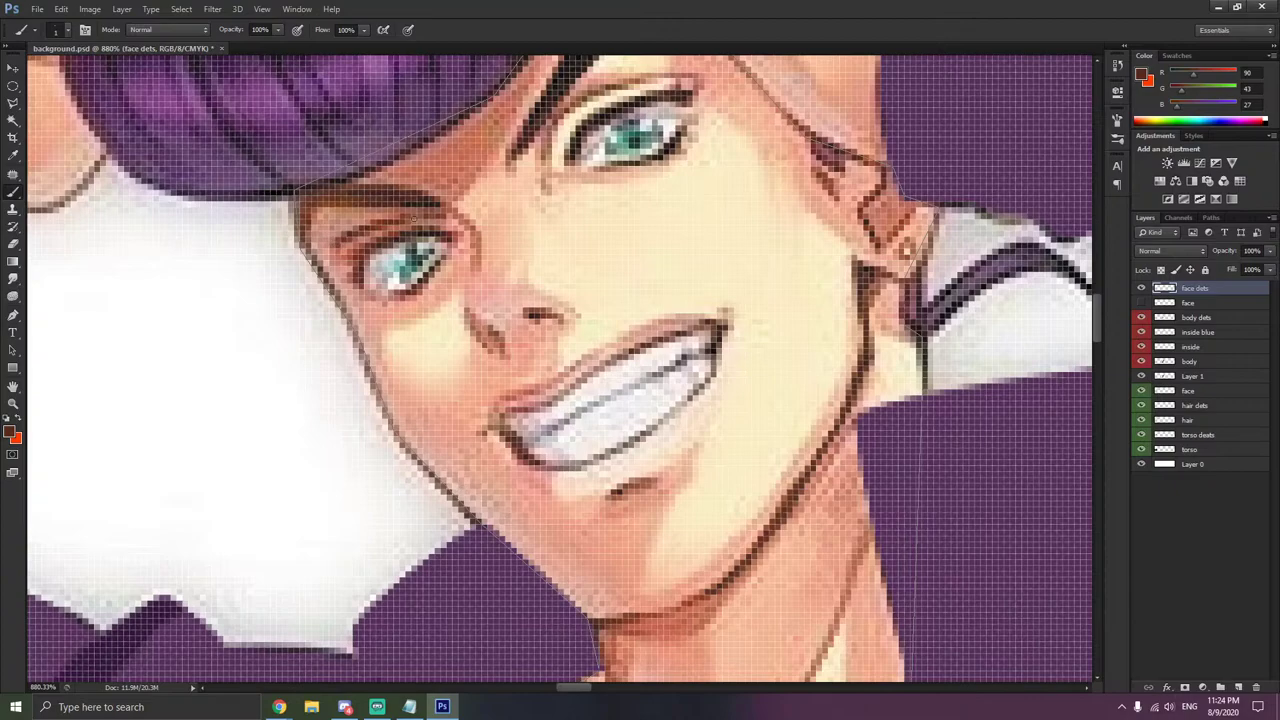
- Check the lines against the flat face fill, then trace the upper eyelid crease of the eye nearer the ear
left_click(1141, 302)
scroll(893, 305, "down", 4)
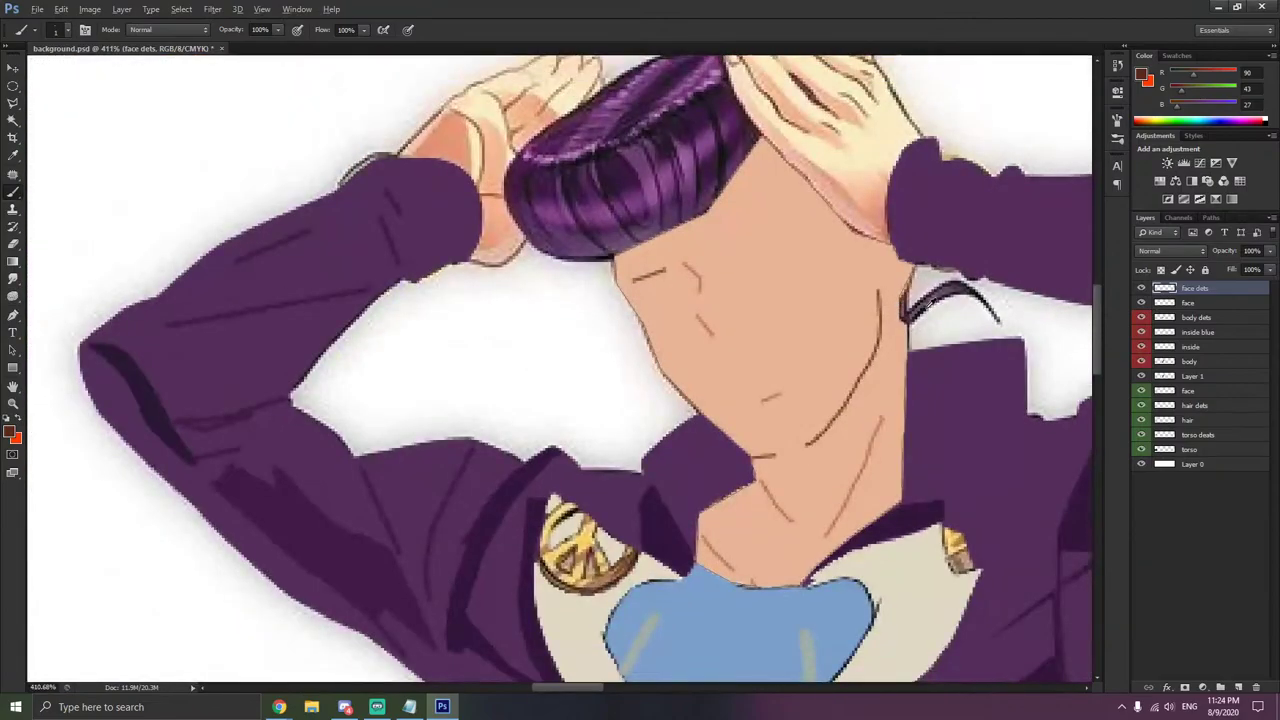
scroll(893, 305, "up", 3)
left_click(1141, 302)
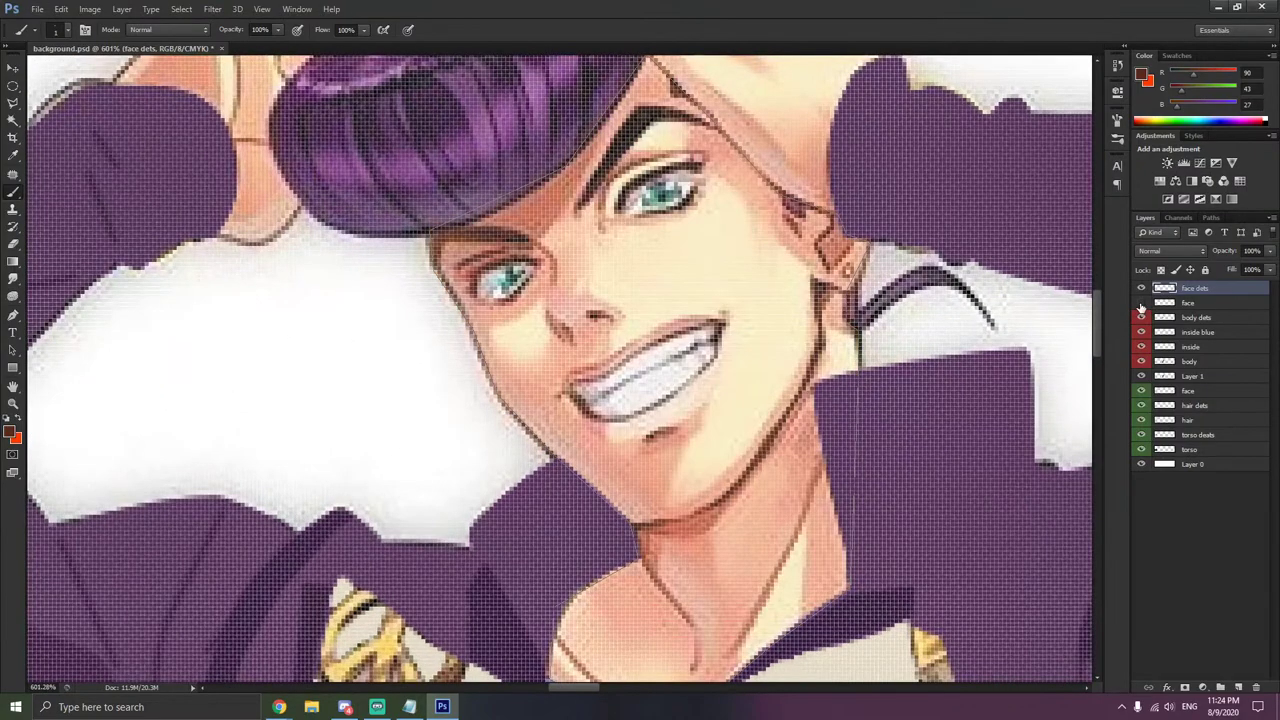
scroll(600, 360, "up", 3)
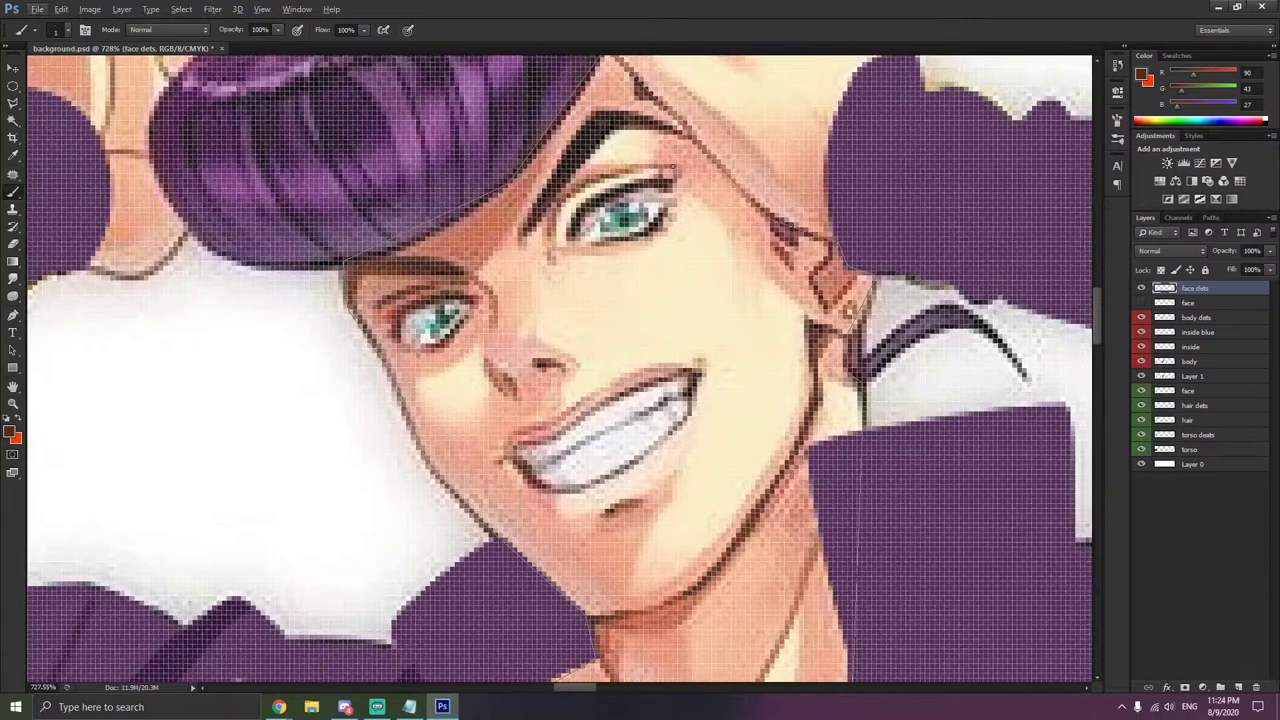
mouse_move(673, 167)
left_mouse_down()
mouse_move(573, 200)
mouse_move(557, 227)
left_mouse_up()
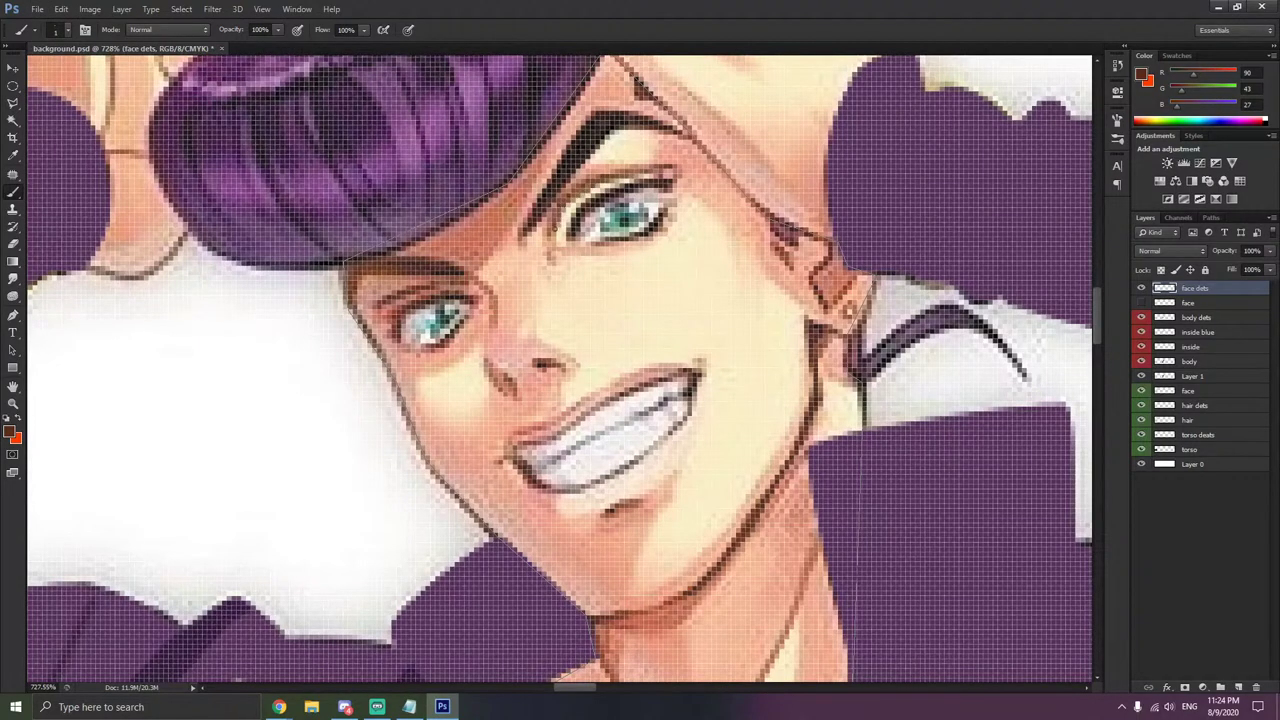
- Show the flat face layer and examine the facial lines at full-figure scale alongside the neighbouring grey-haired character
left_click(1141, 303)
scroll(506, 300, "down", 15)
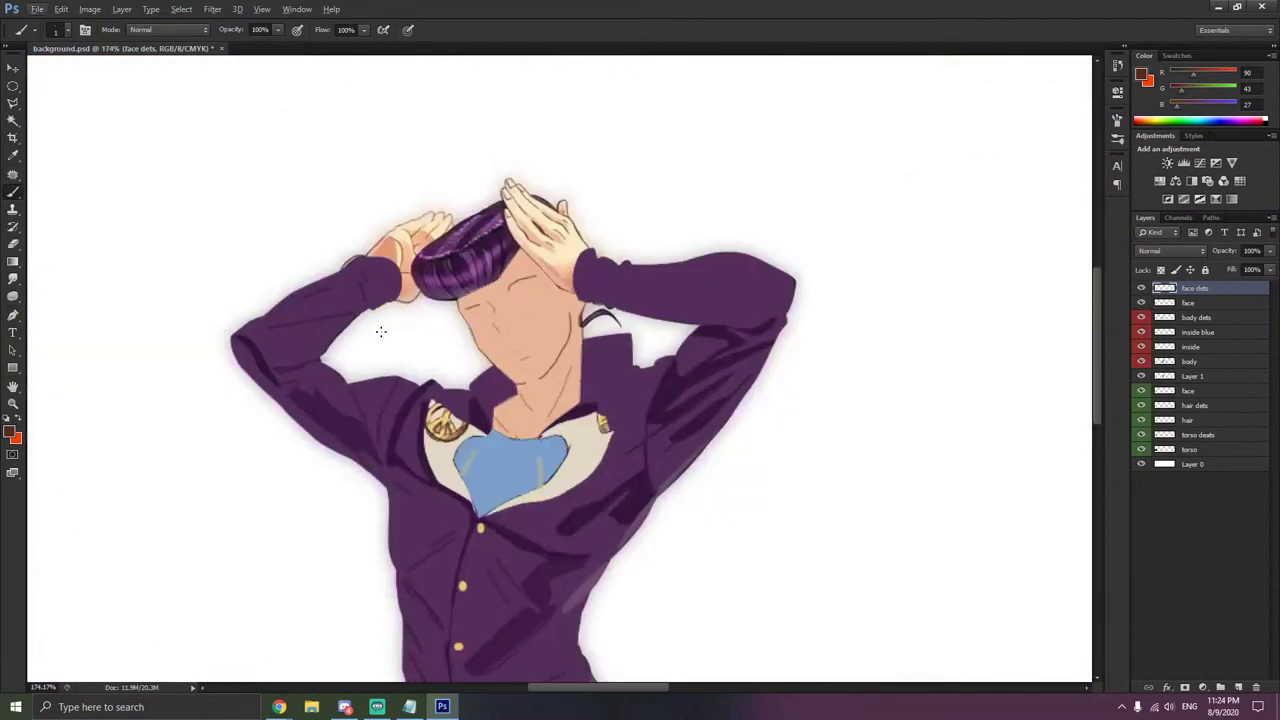
scroll(346, 335, "left", 10)
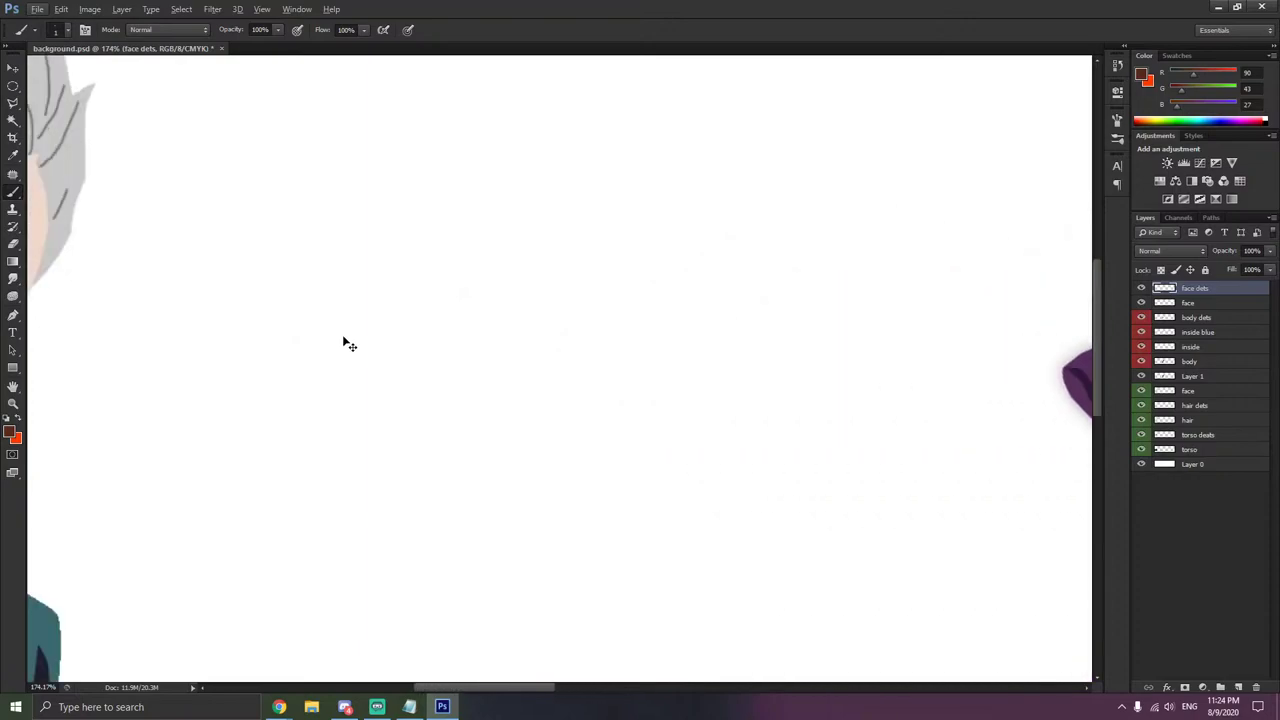
scroll(343, 340, "left", 3)
scroll(380, 360, "right", 10)
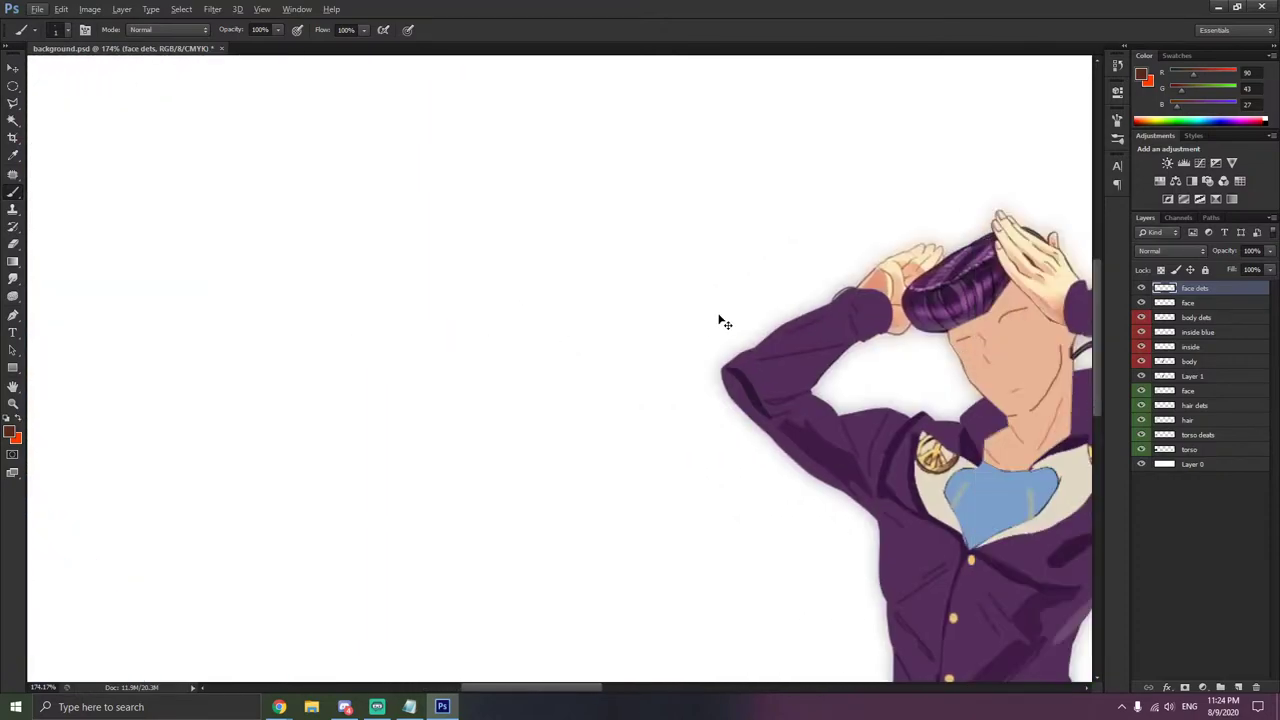
scroll(725, 323, "right", 3)
scroll(800, 337, "up", 5)
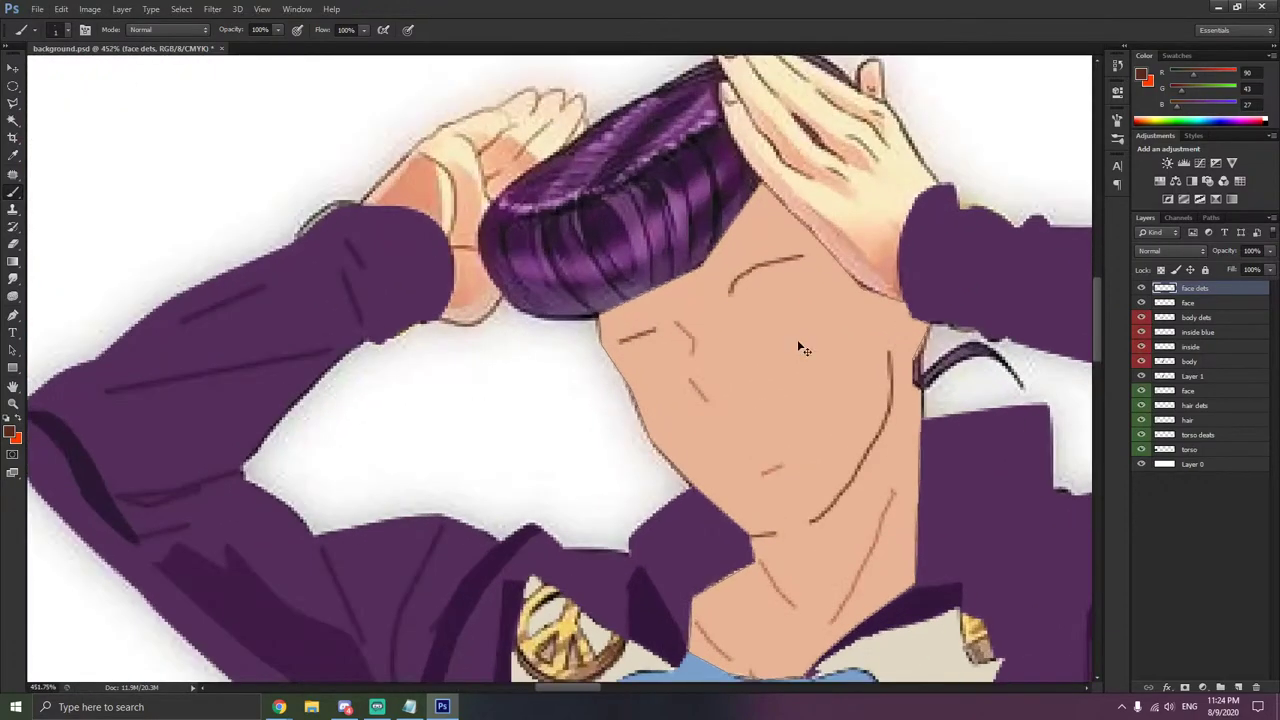
- Undo the dark brown jaw, chin and eyelid lines and the nose line
key("ctrl+z")
key("ctrl+alt+z")
key("ctrl+alt+z")
key("ctrl+alt+z")
key("ctrl+alt+z")
key("ctrl+alt+z")
key("ctrl+alt+z")
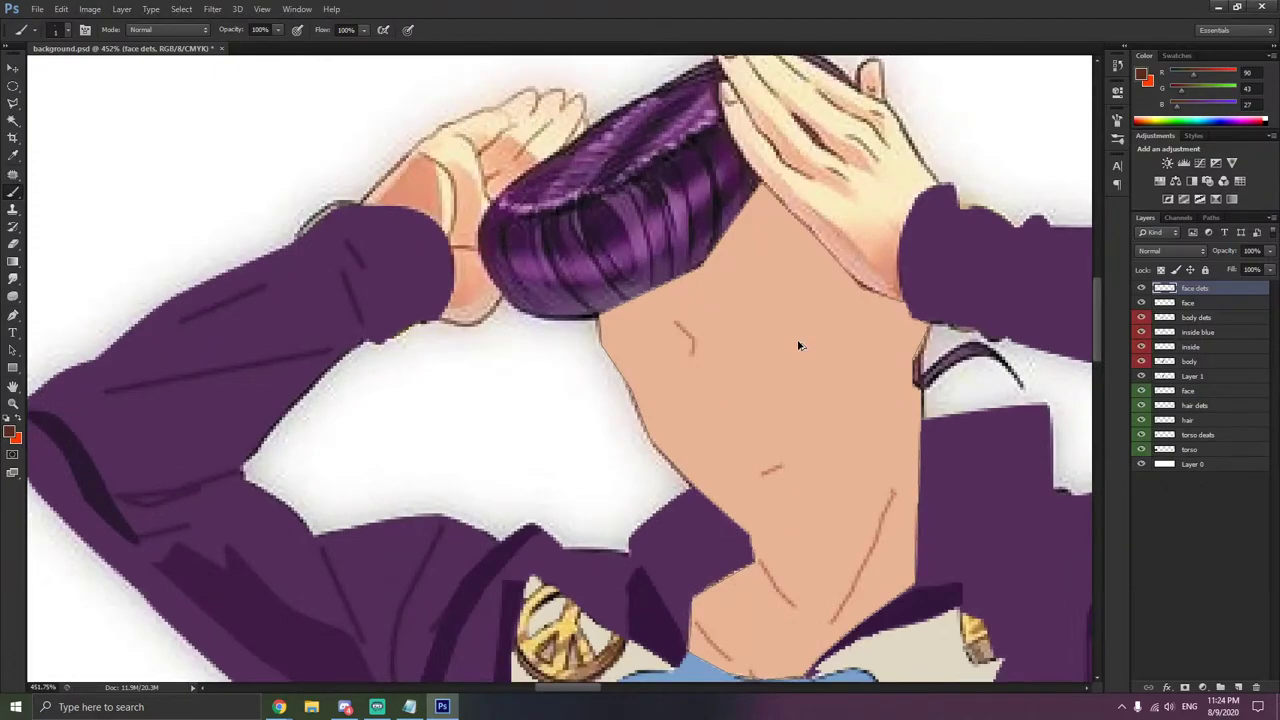
- Hide the flat face layer and retrace the jawline from below the ear towards the chin in dark brown on the face dets layer
left_click(1141, 289)
left_click(1141, 289)
left_click(1141, 303)
scroll(560, 370, "down", 3)
scroll(560, 370, "up", 3)
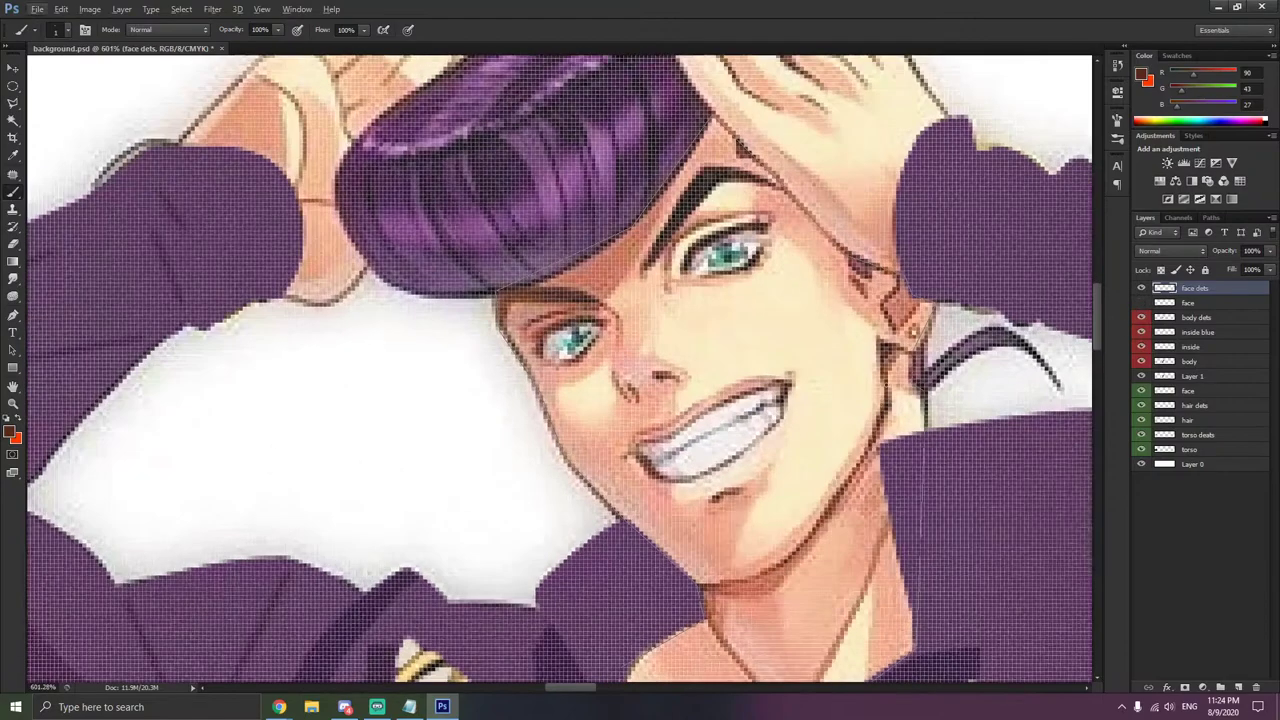
scroll(560, 370, "up", 2)
scroll(885, 302, "down", 3)
scroll(885, 302, "up", 3)
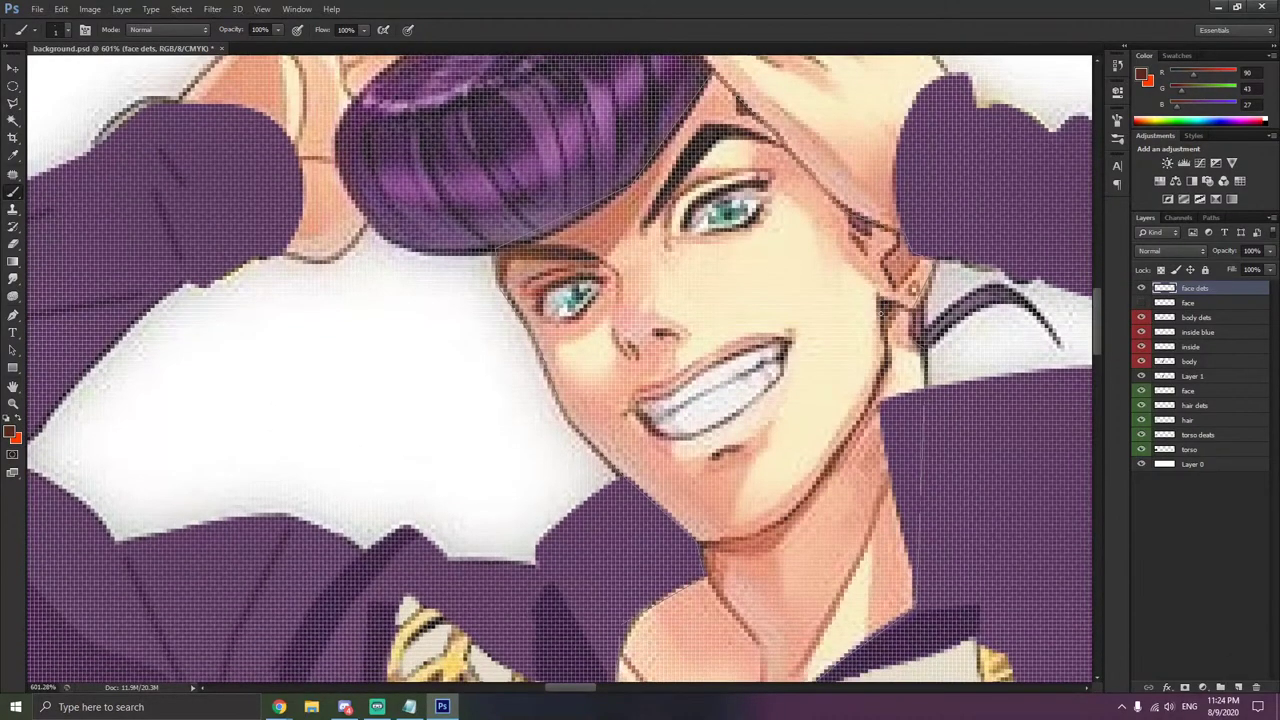
mouse_move(885, 366)
left_mouse_down()
mouse_move(805, 499)
mouse_move(754, 536)
left_mouse_up()
key("alt+Tab")
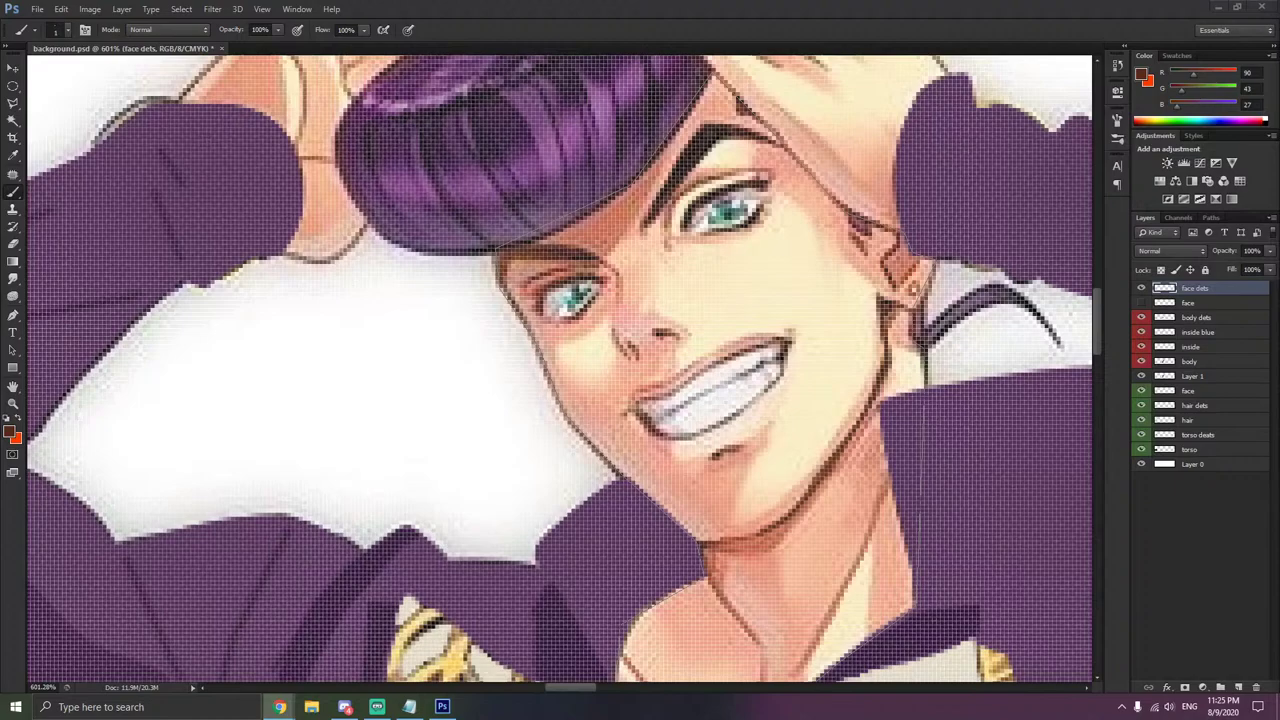
key("alt+Tab")
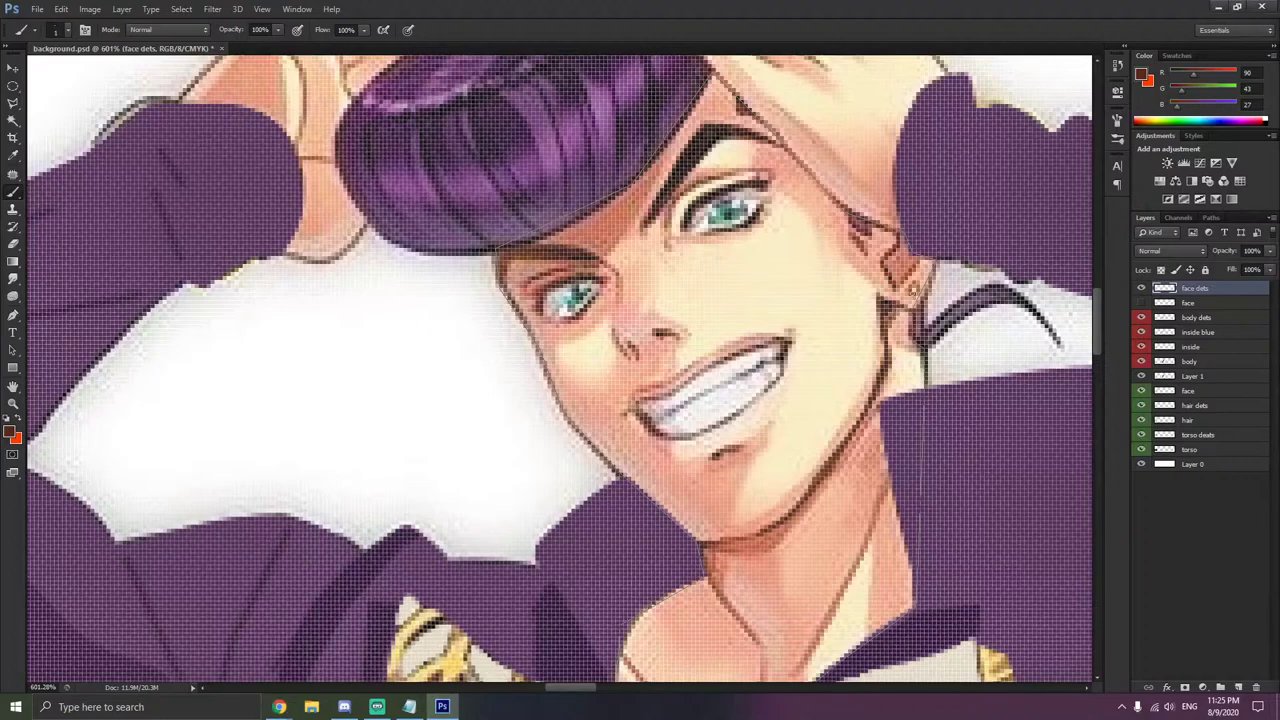
- Sample a colour around the earring, RGB 201, 132, 101, as the foreground colour
scroll(942, 283, "up", 3)
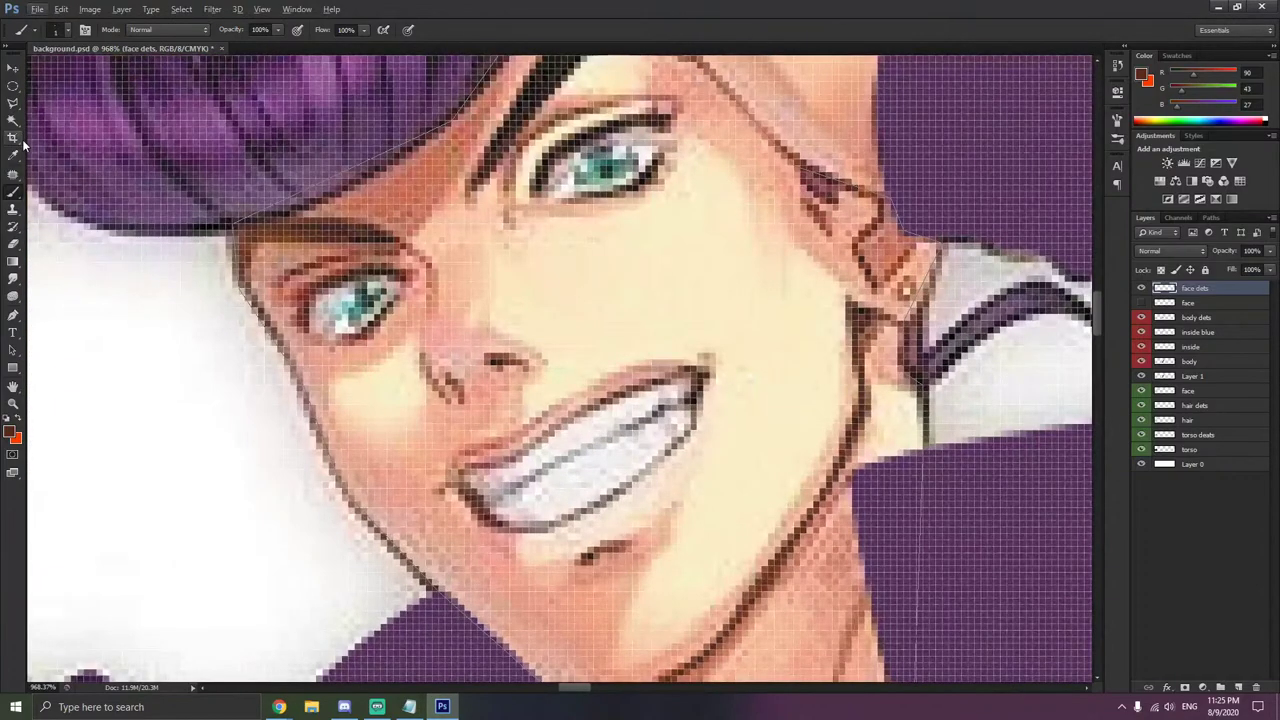
left_click(13, 155)
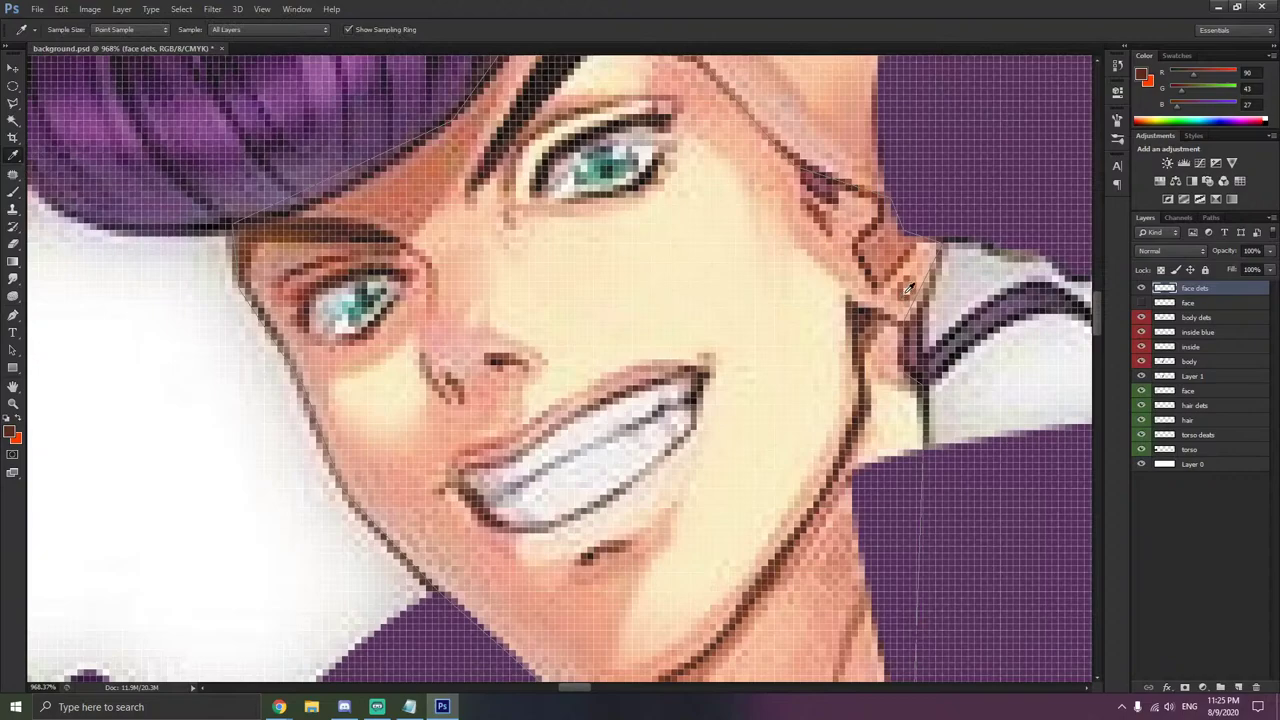
left_click_drag(908, 288, 884, 290)
- Sample the gold of the jacket's top button, RGB 238, 192, 117, as the foreground colour
scroll(884, 290, "down", 5)
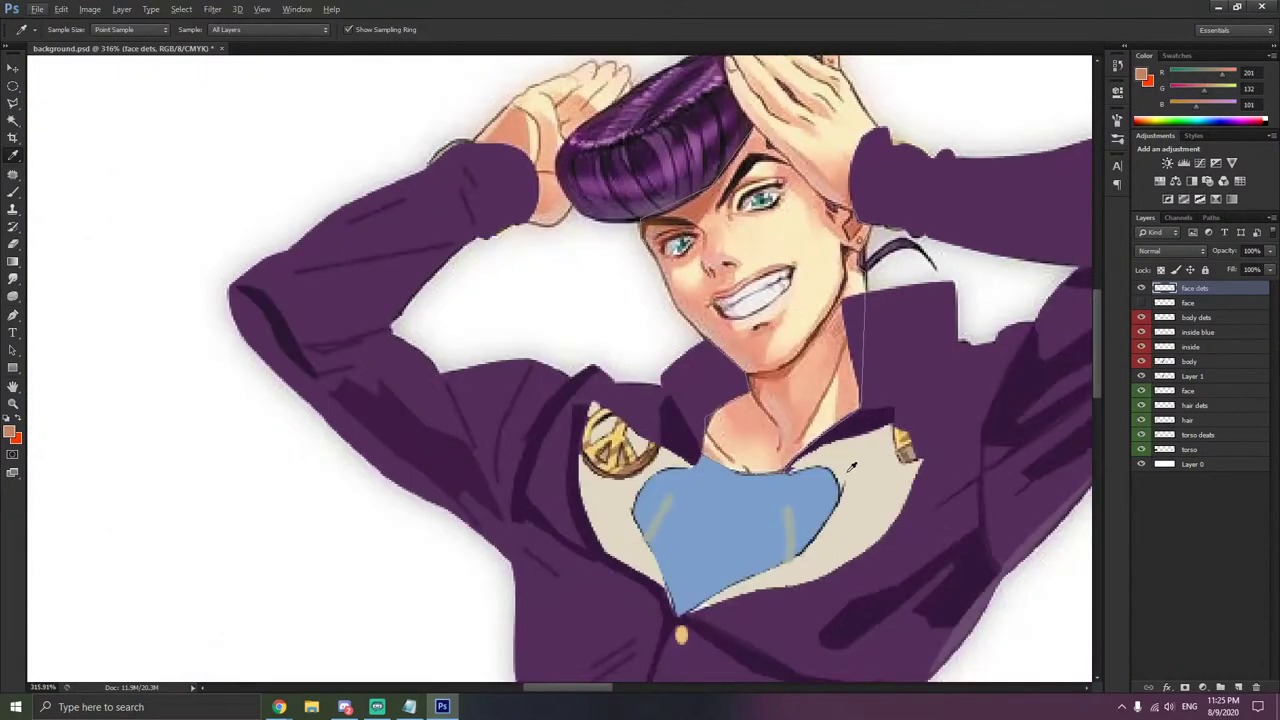
scroll(698, 556, "down", 1)
left_click(684, 566)
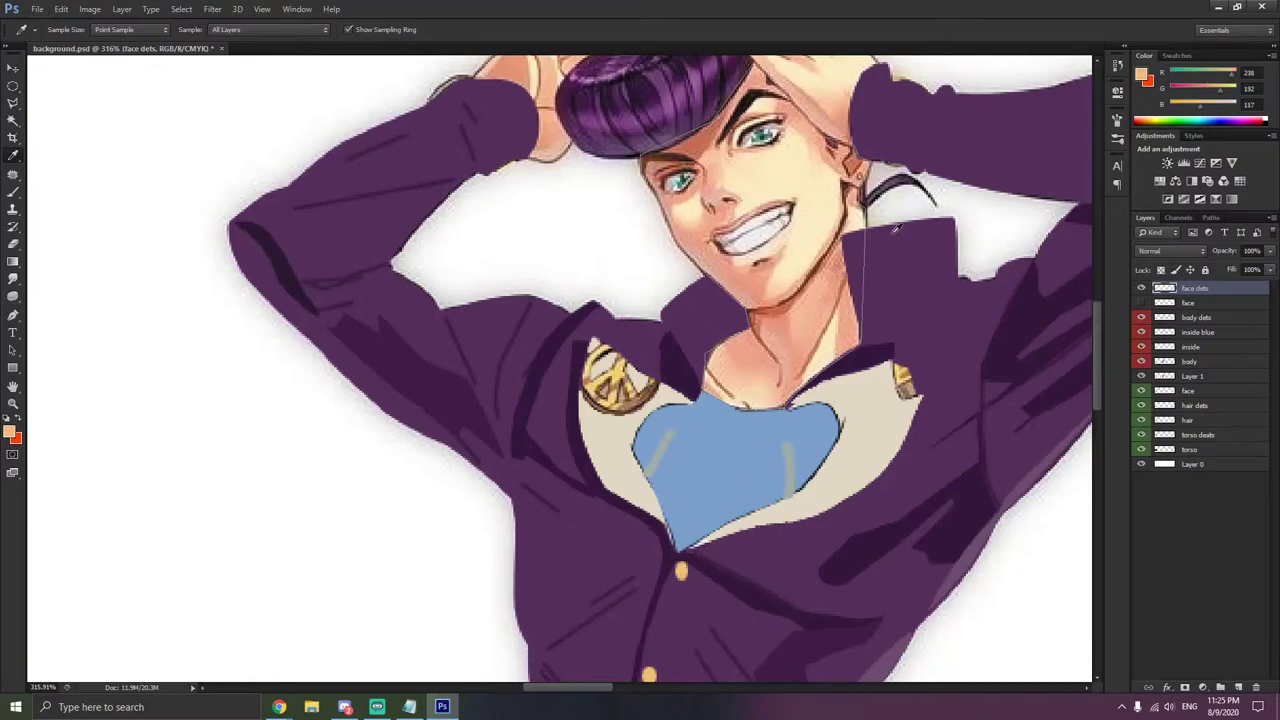
- Paint the earring gold on the face dets layer with the 1 px brush and check it against the whole figure
scroll(690, 562, "up", 1)
scroll(873, 244, "up", 3)
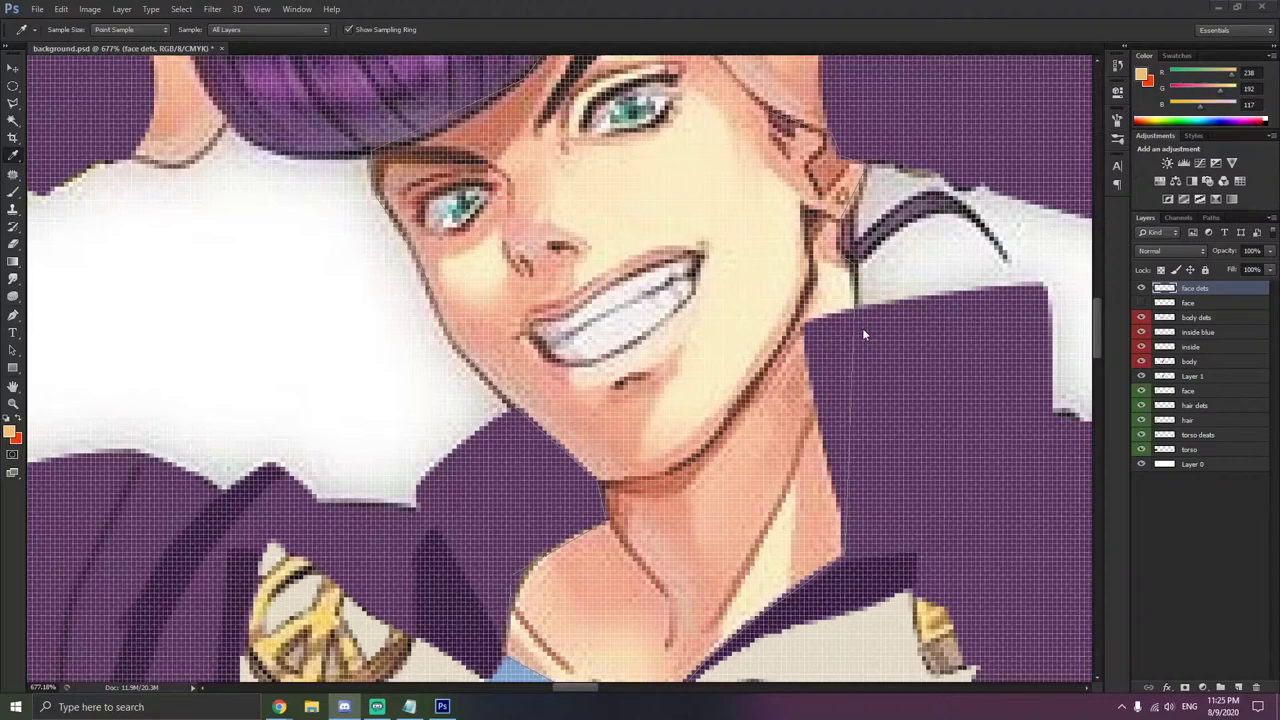
scroll(852, 332, "up", 4)
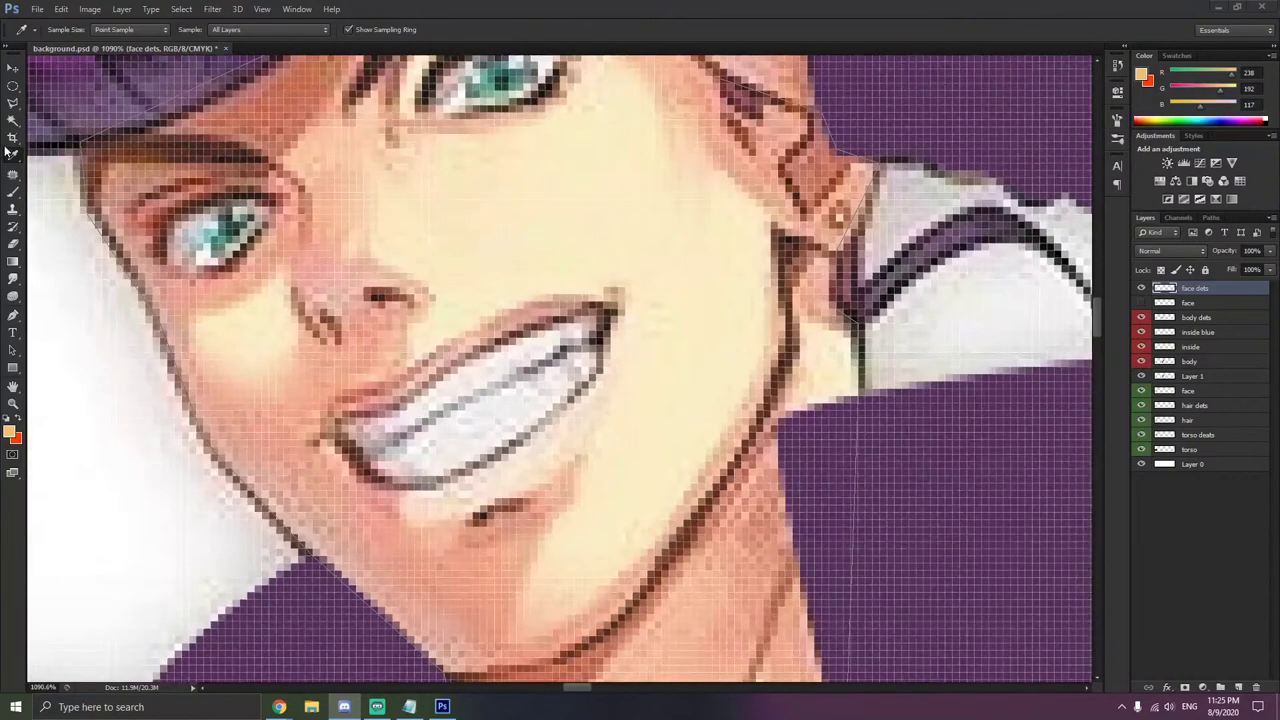
left_click(12, 191)
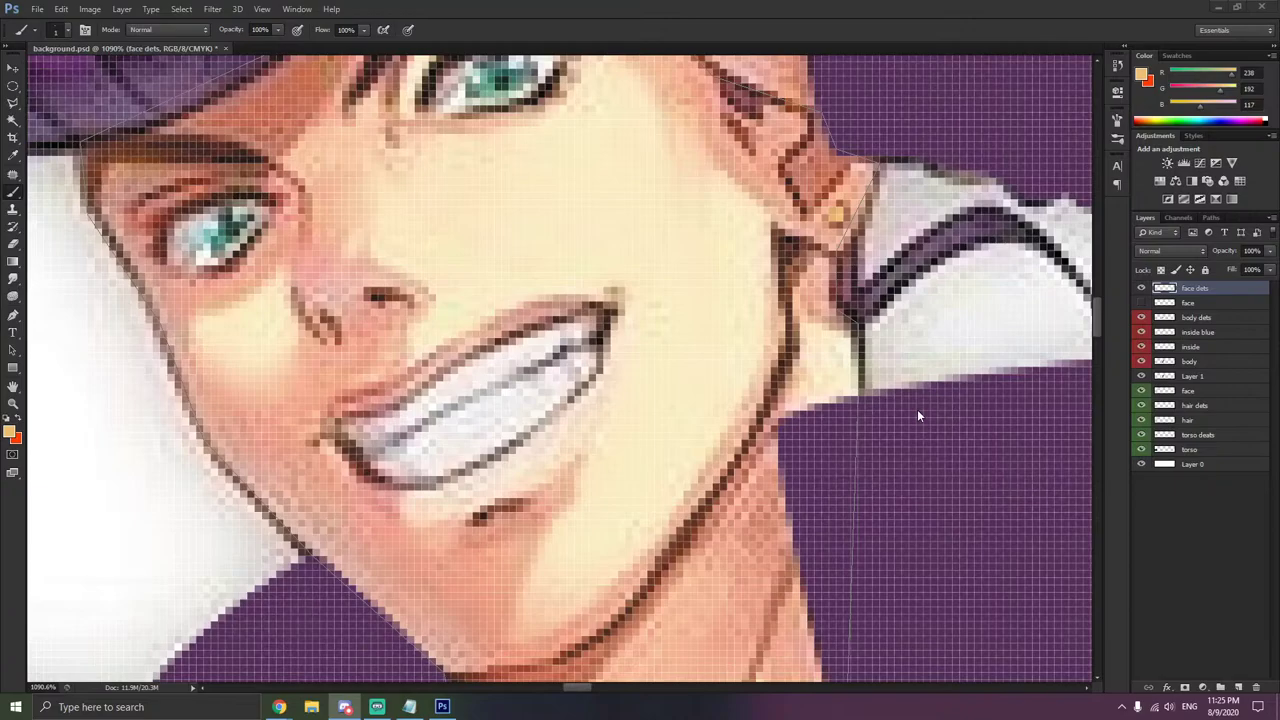
scroll(917, 409, "down", 6)
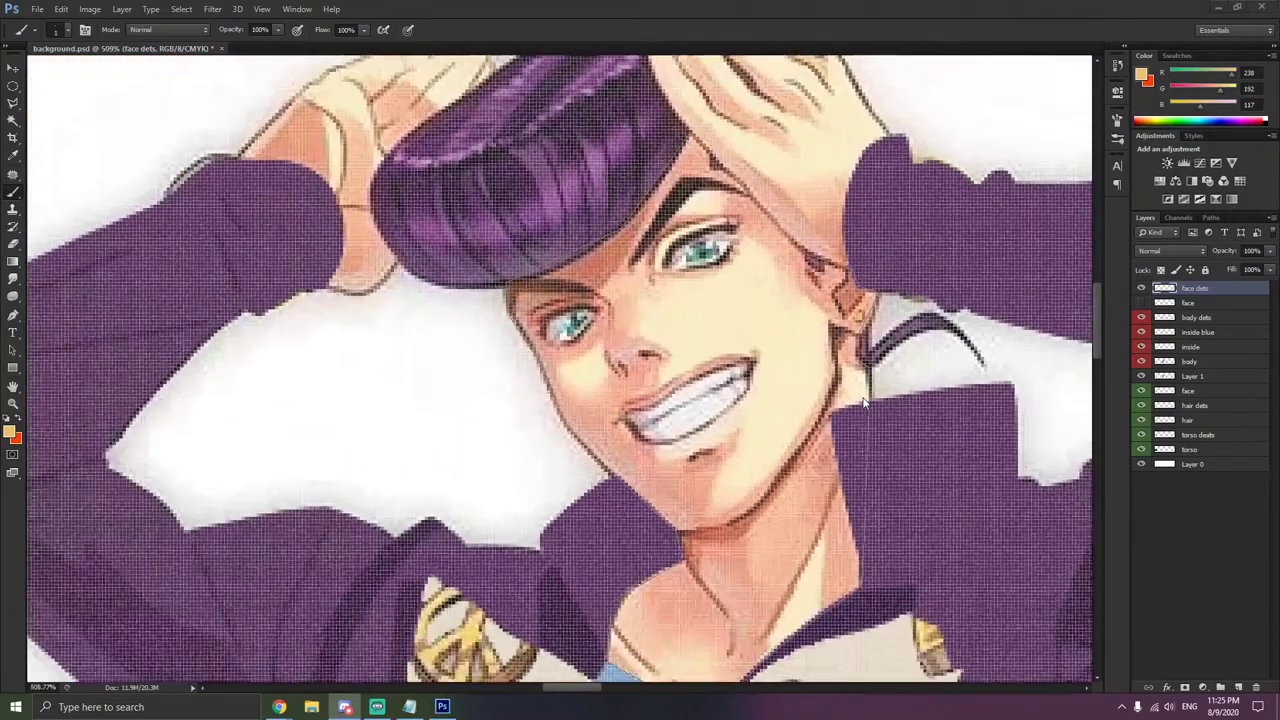
scroll(854, 397, "down", 3)
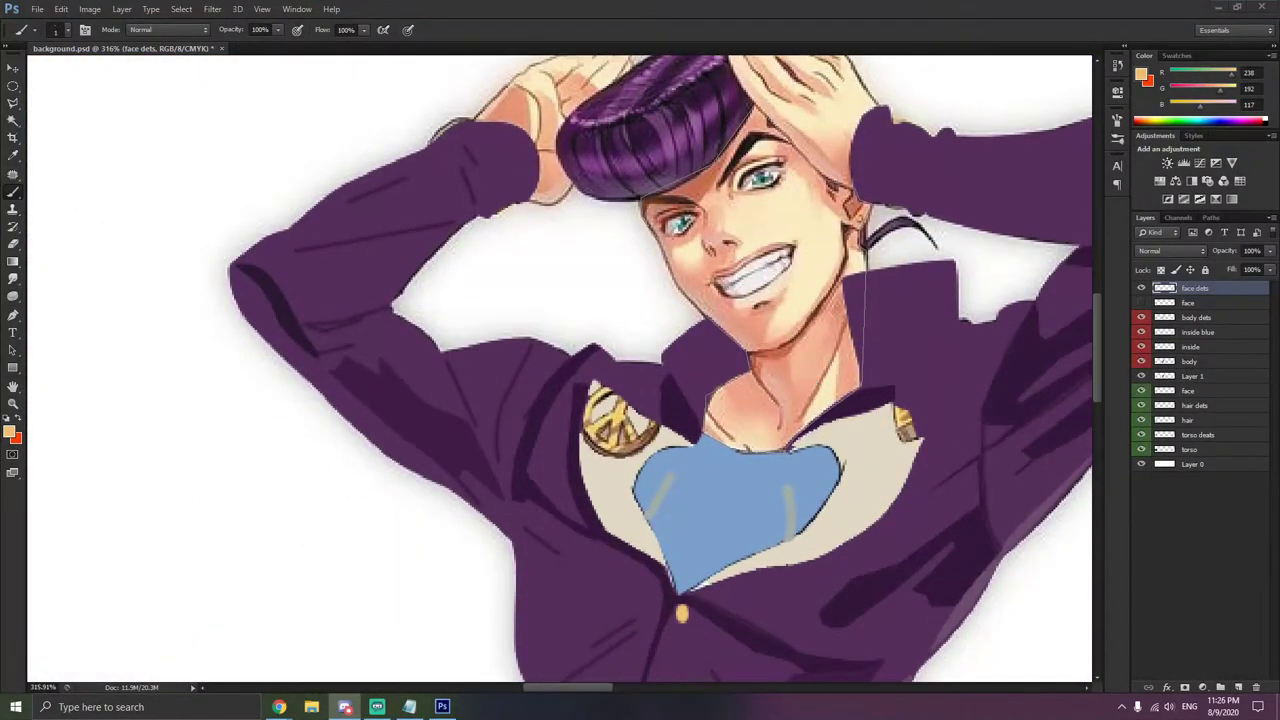
scroll(791, 335, "down", 3)
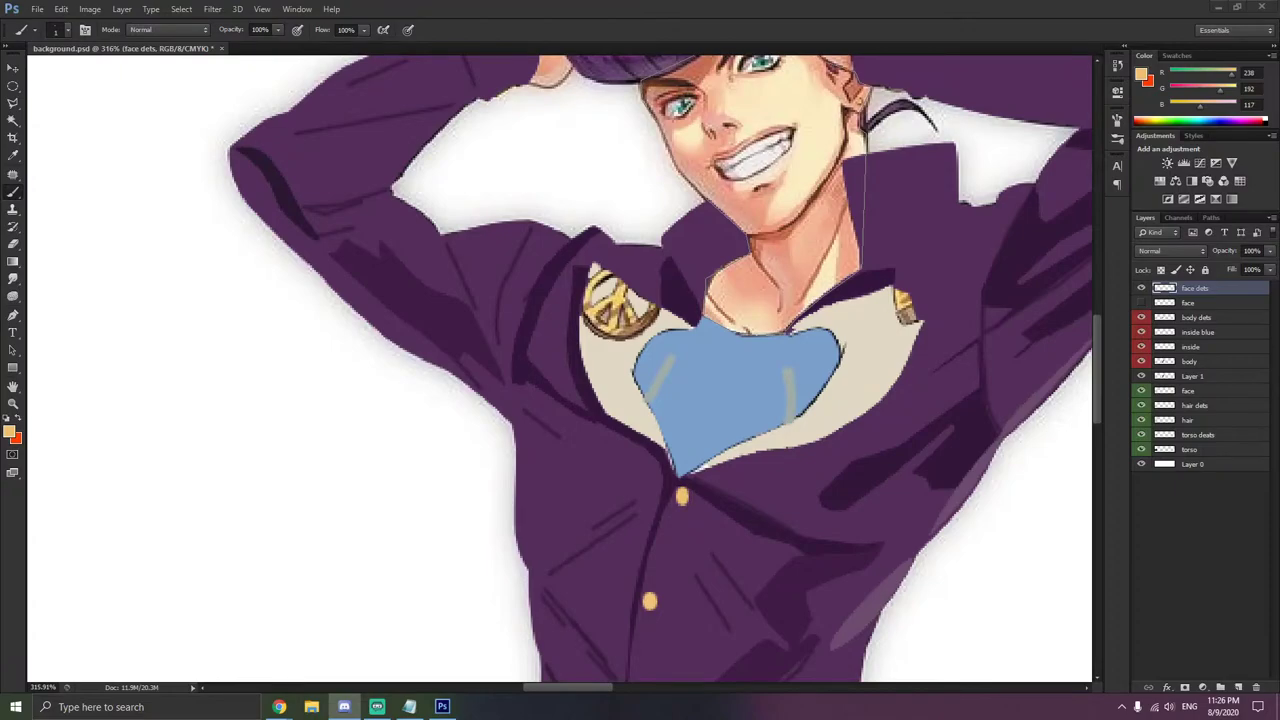
- Show the flat face layer above the reference and inspect the painted earring beside the jawline
left_click_drag(913, 417, 848, 353)
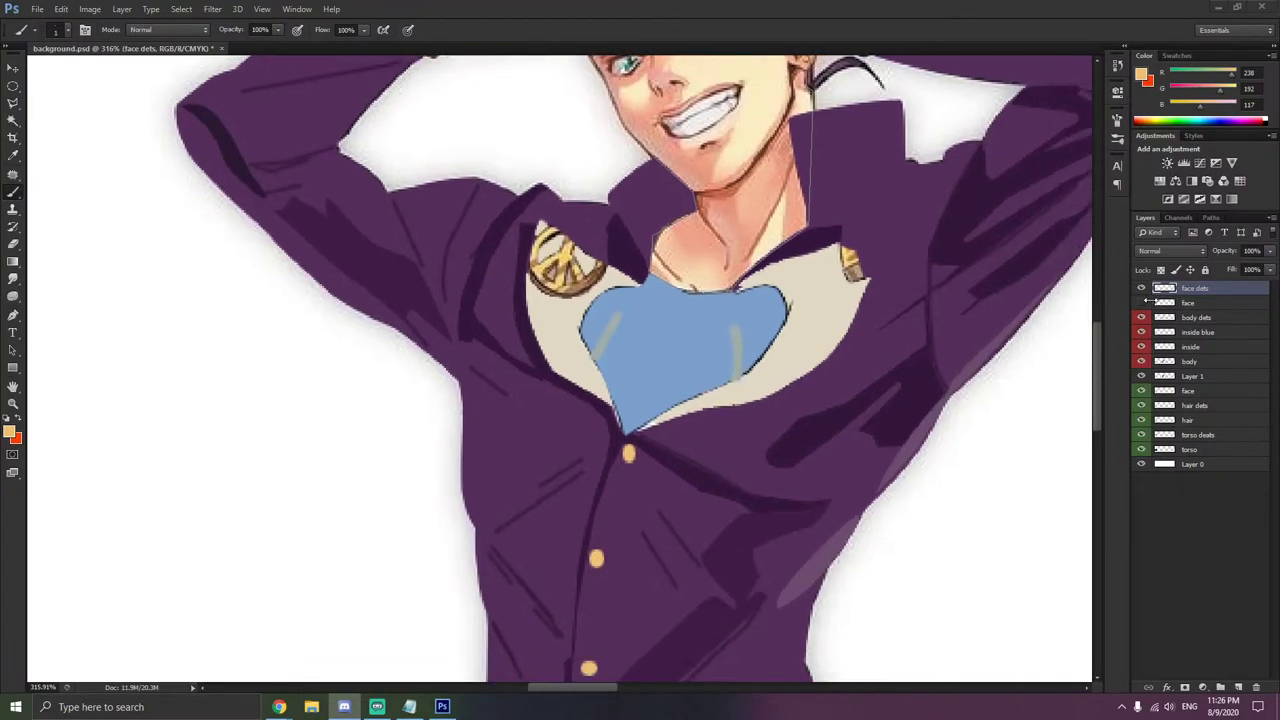
scroll(1050, 318, "up", 2)
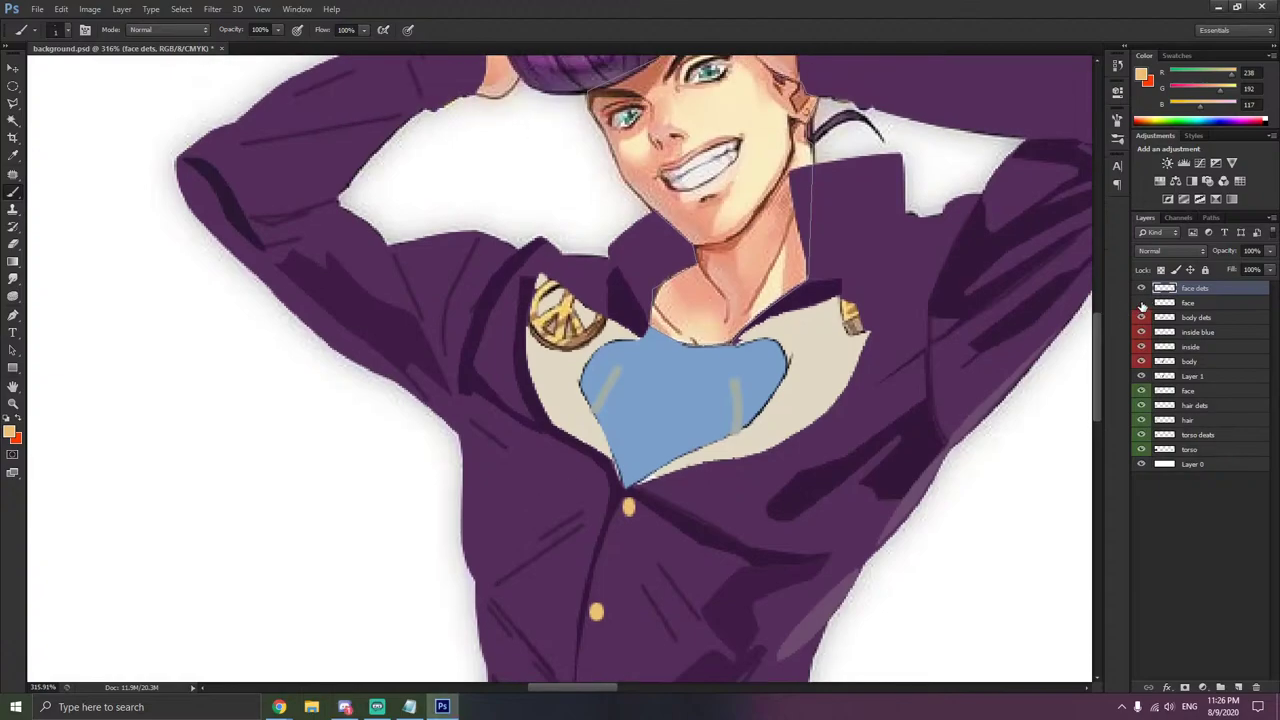
left_click(1141, 303)
scroll(1110, 310, "up", 1)
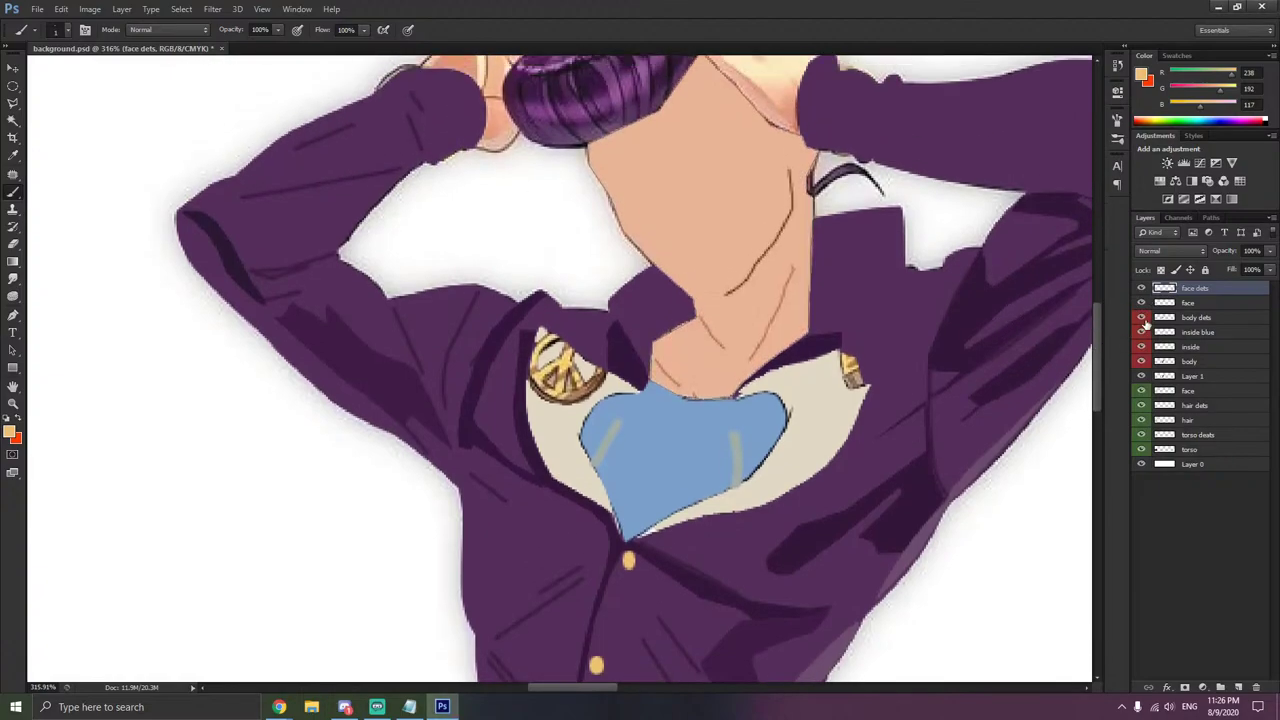
scroll(806, 174, "up", 10)
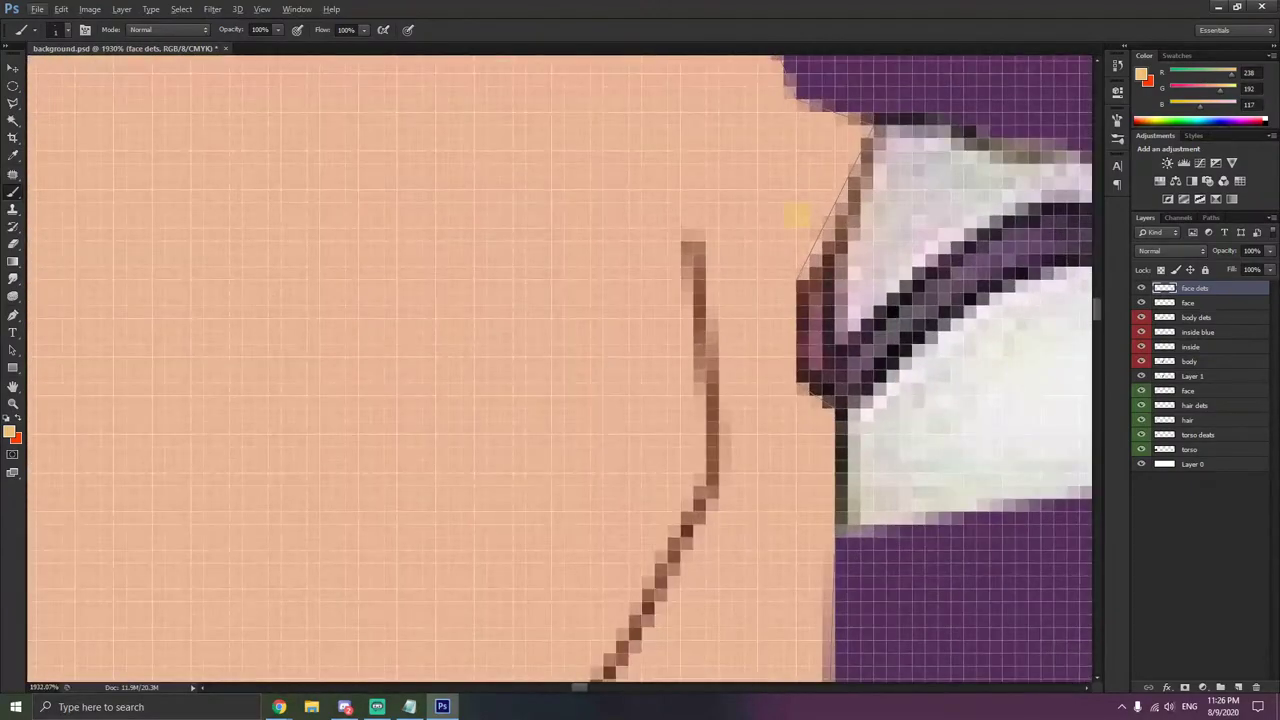
scroll(800, 208, "up", 1)
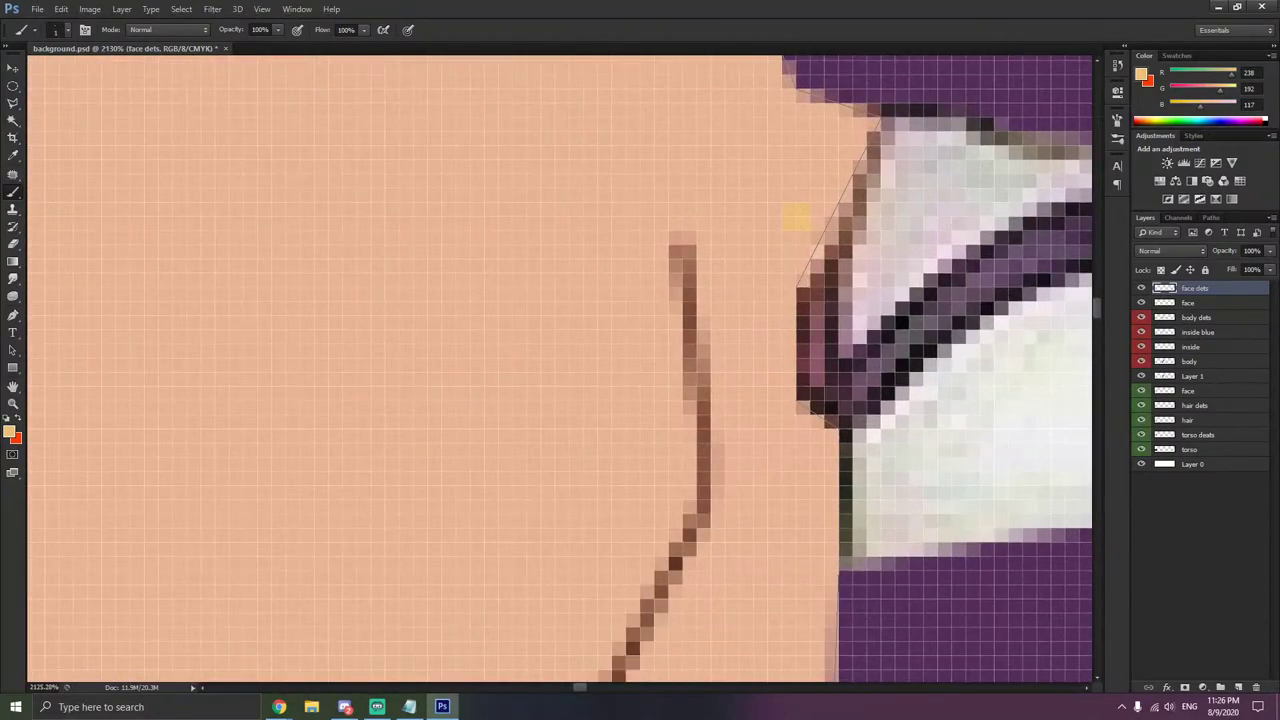
- Hide the flat face layer and sample the reference's dark brown outline below the ear, RGB 94, 41, 19, as the foreground colour
left_click(1140, 303)
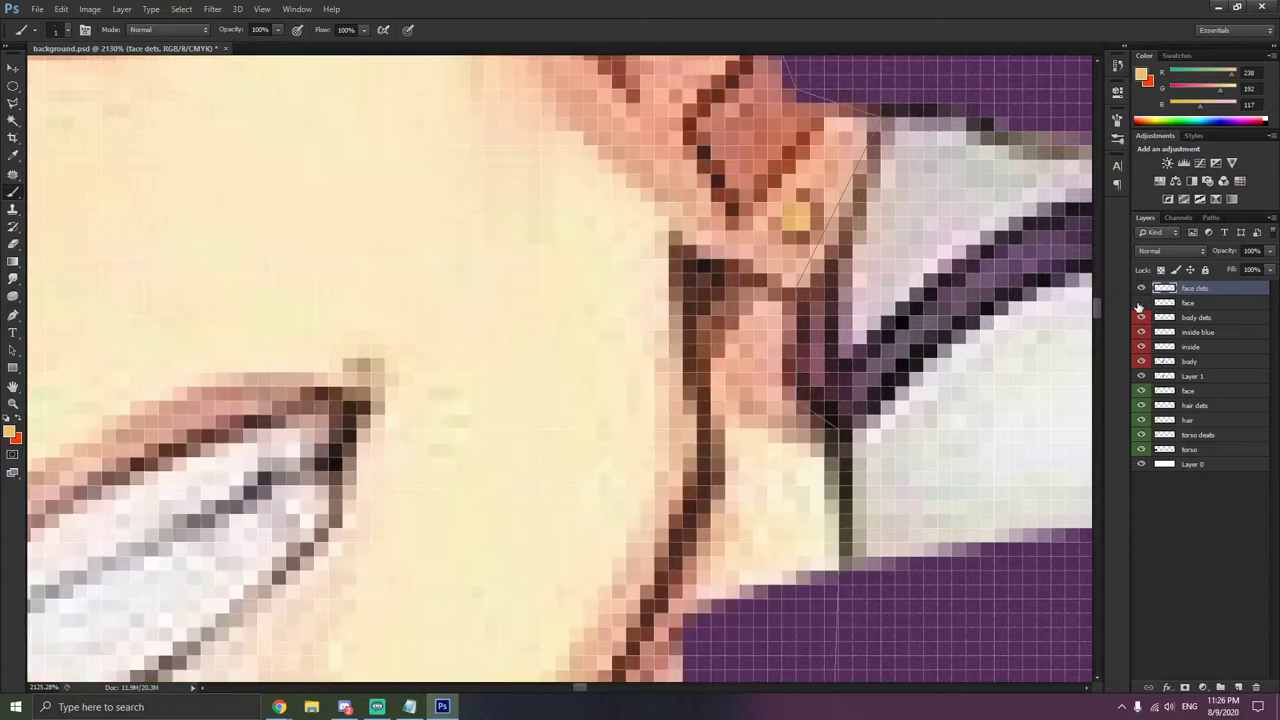
left_click(13, 155)
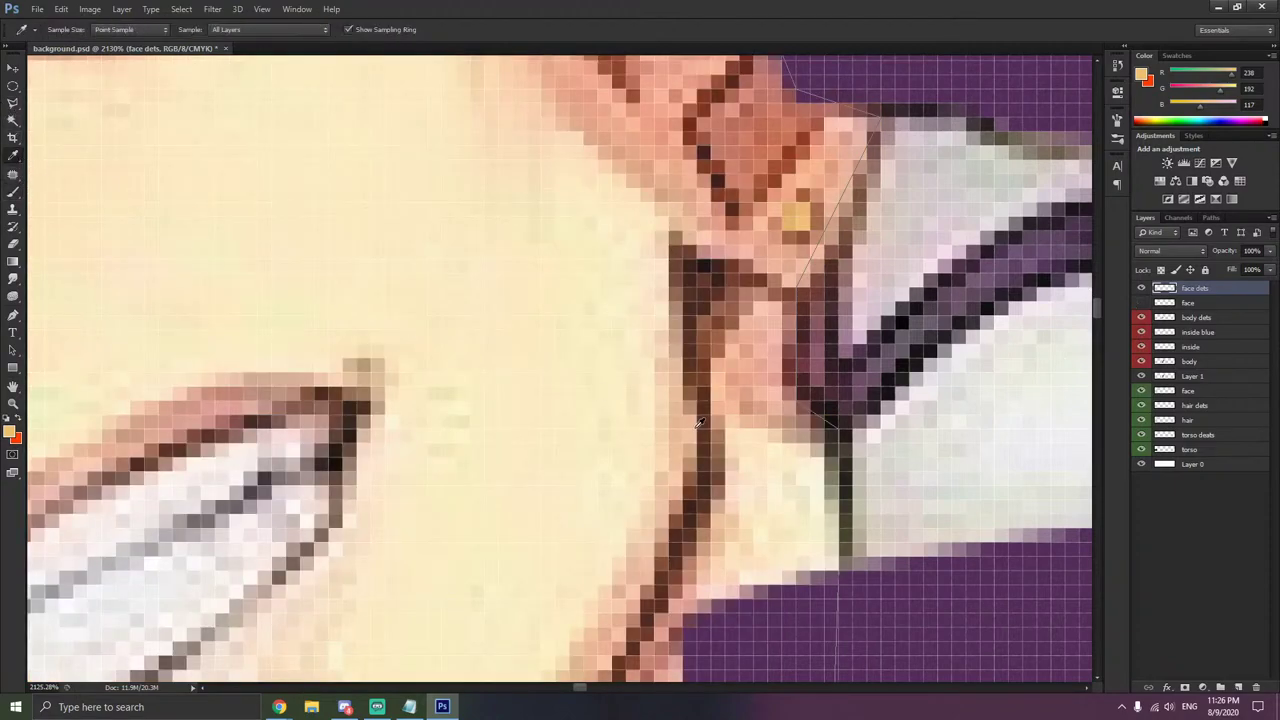
left_click(708, 396)
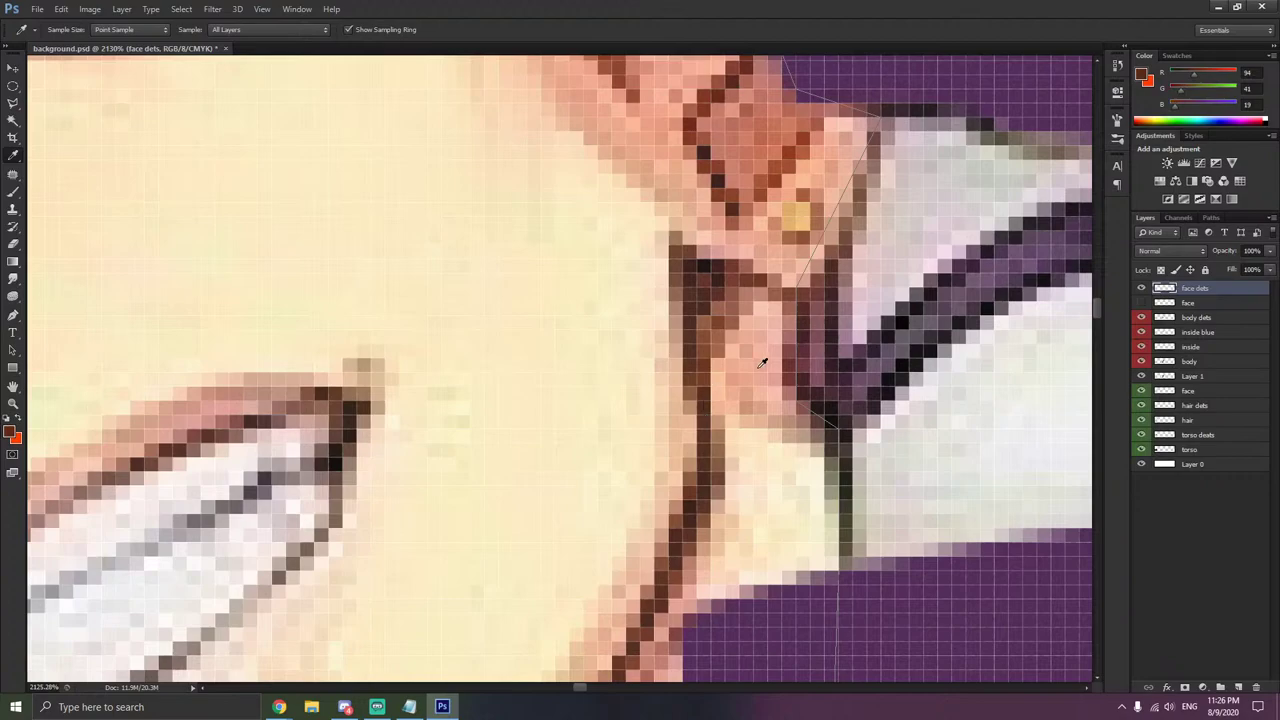
- Outline the gold earring's outer and lower edge in dark brown on the face dets layer, checking it over the flat face
left_click(14, 192)
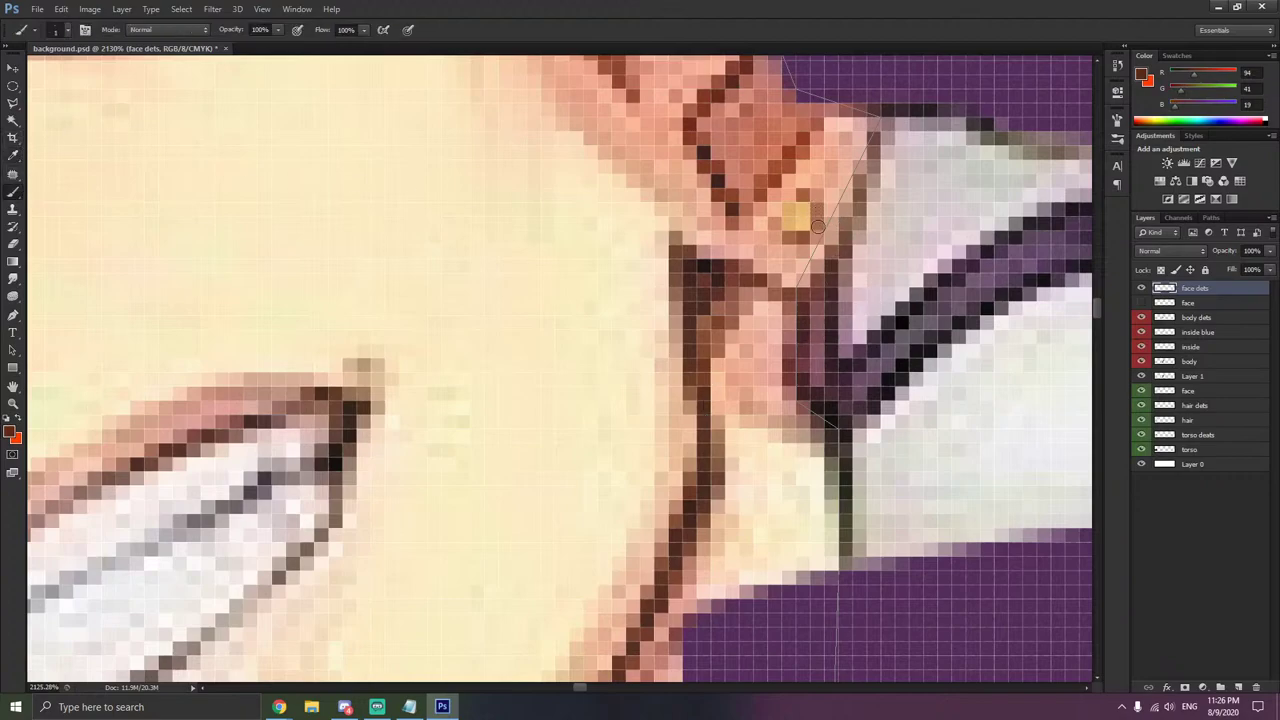
left_click_drag(818, 226, 772, 238)
left_click(1145, 302)
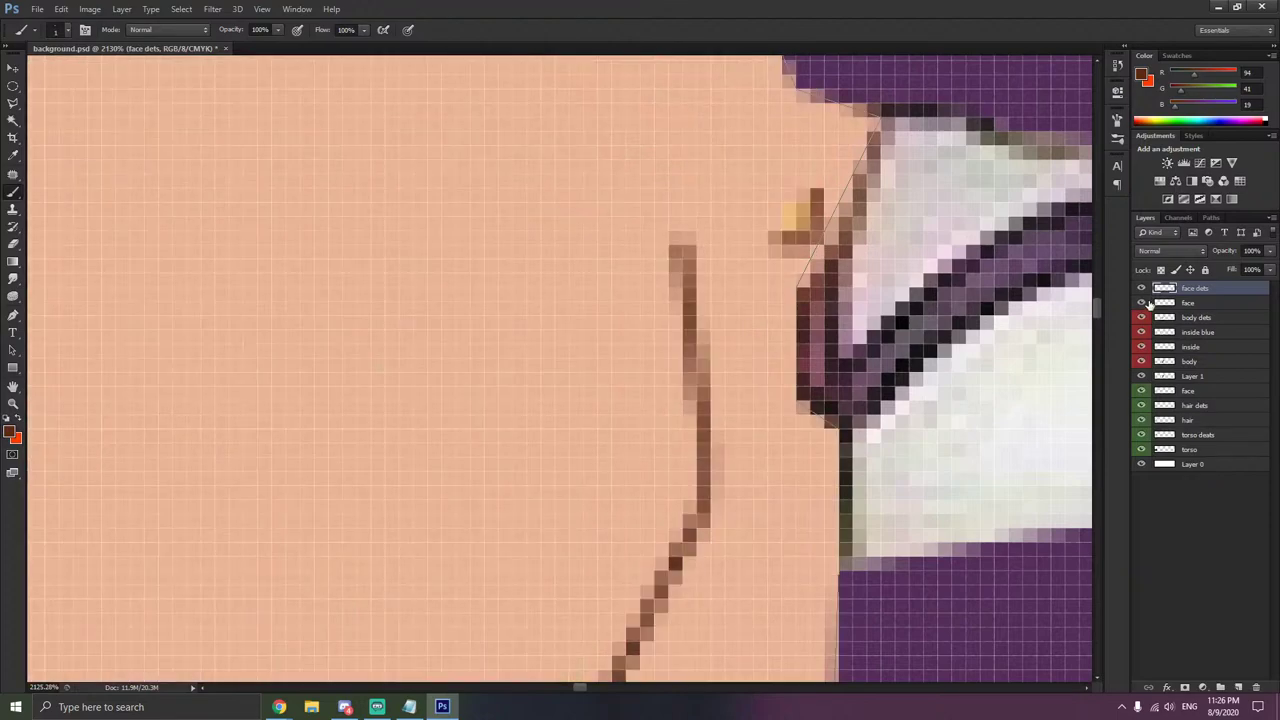
left_click(1143, 302)
- Trace the ear's inner contour in dark brown over the reference, and compare it with and without the flat face layer
scroll(718, 143, "up", 3)
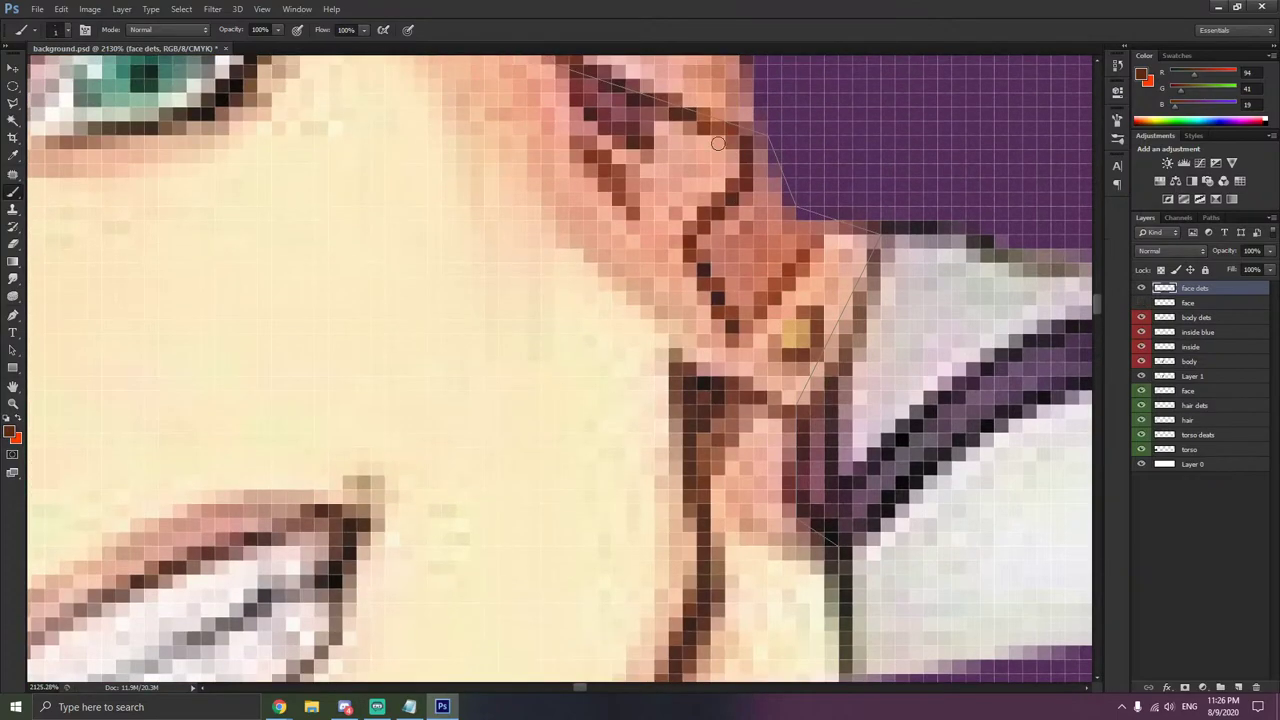
left_click_drag(703, 128, 707, 283)
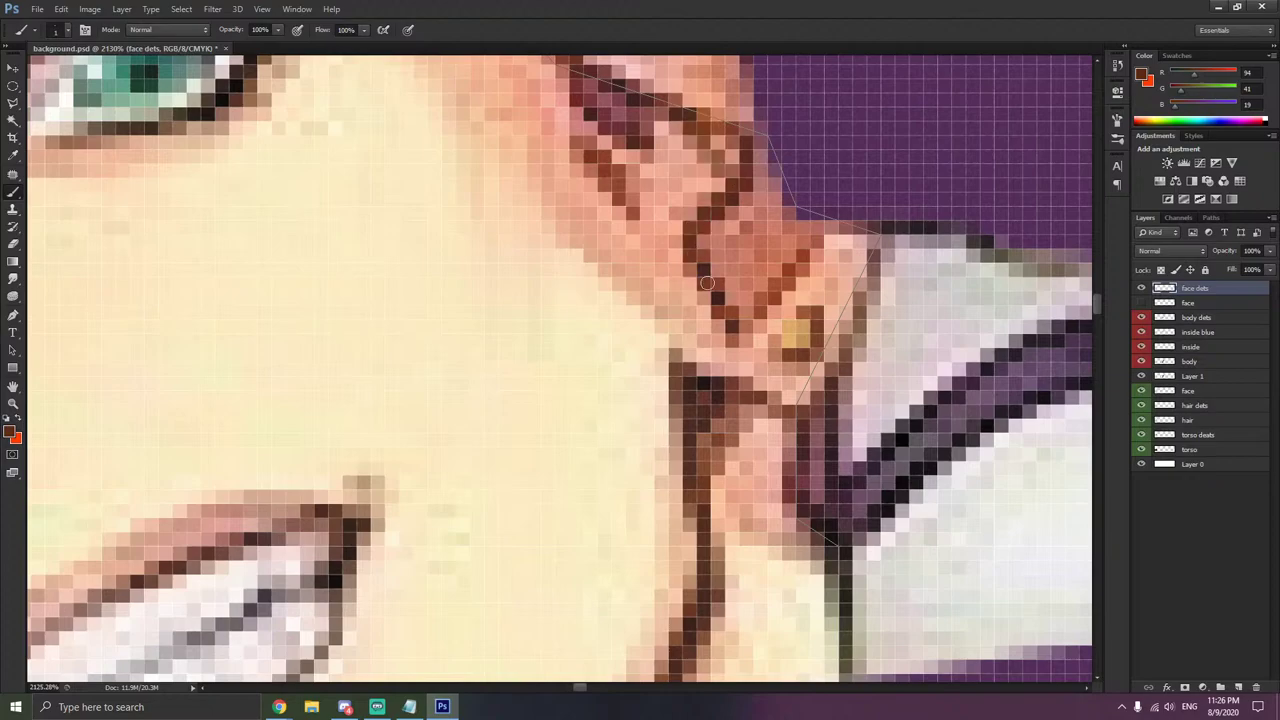
scroll(800, 270, "up", 1)
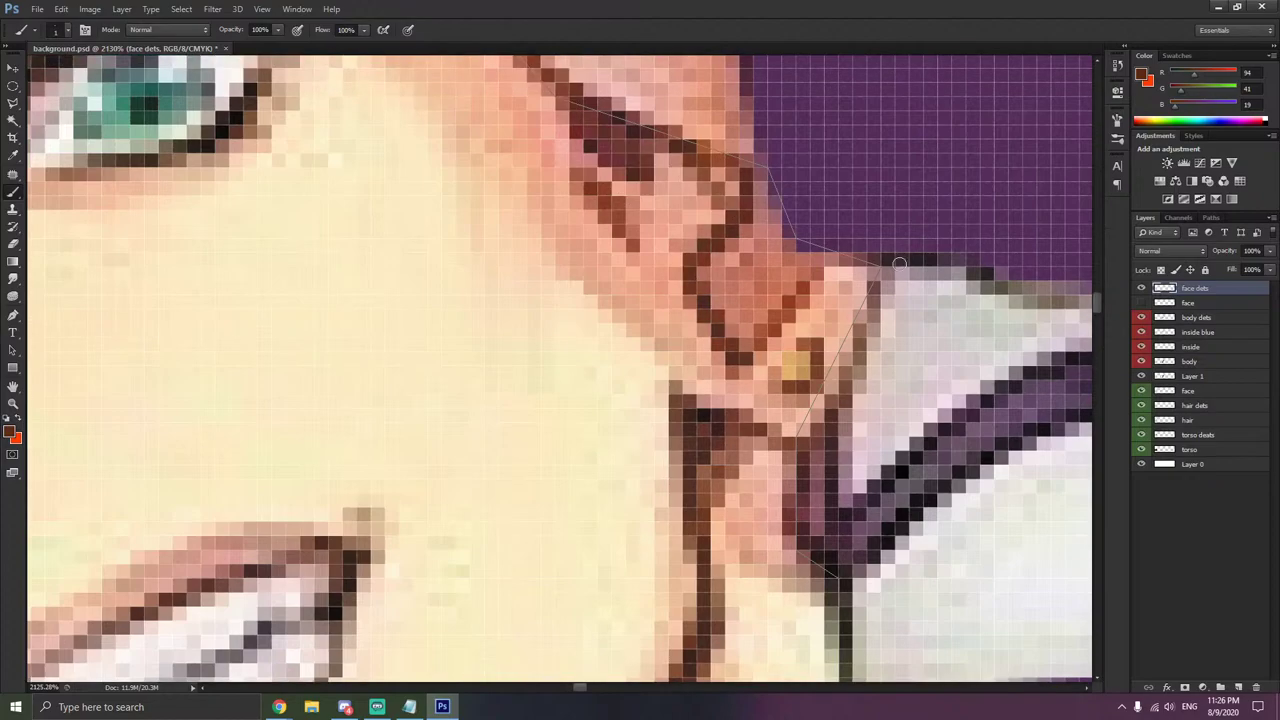
scroll(737, 277, "down", 6)
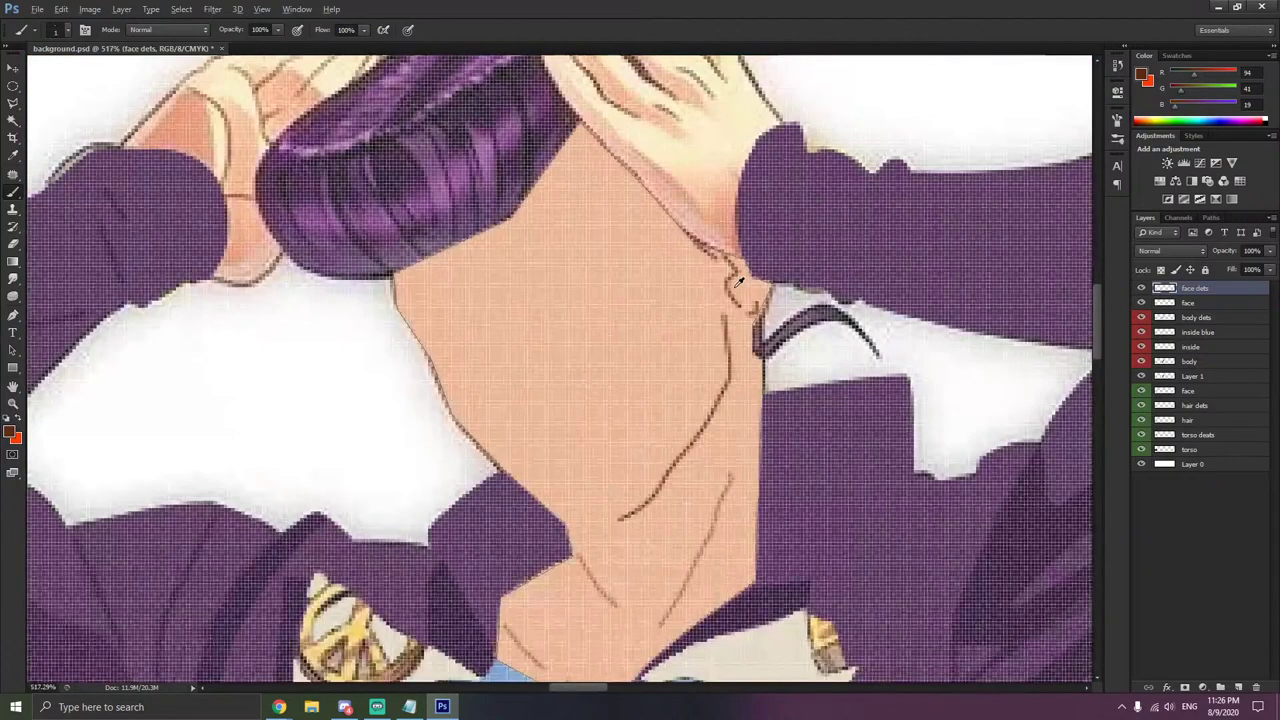
scroll(742, 287, "up", 1)
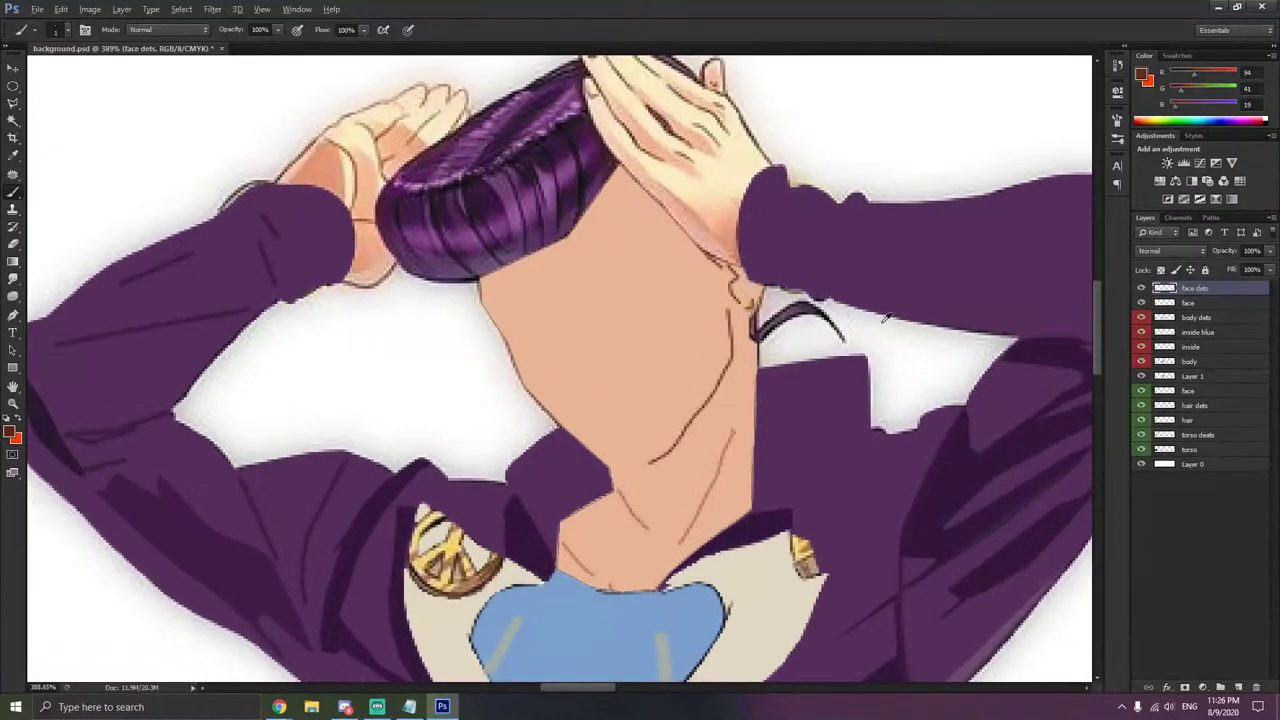
left_click(1139, 310)
left_click(1140, 304)
left_click(1140, 304)
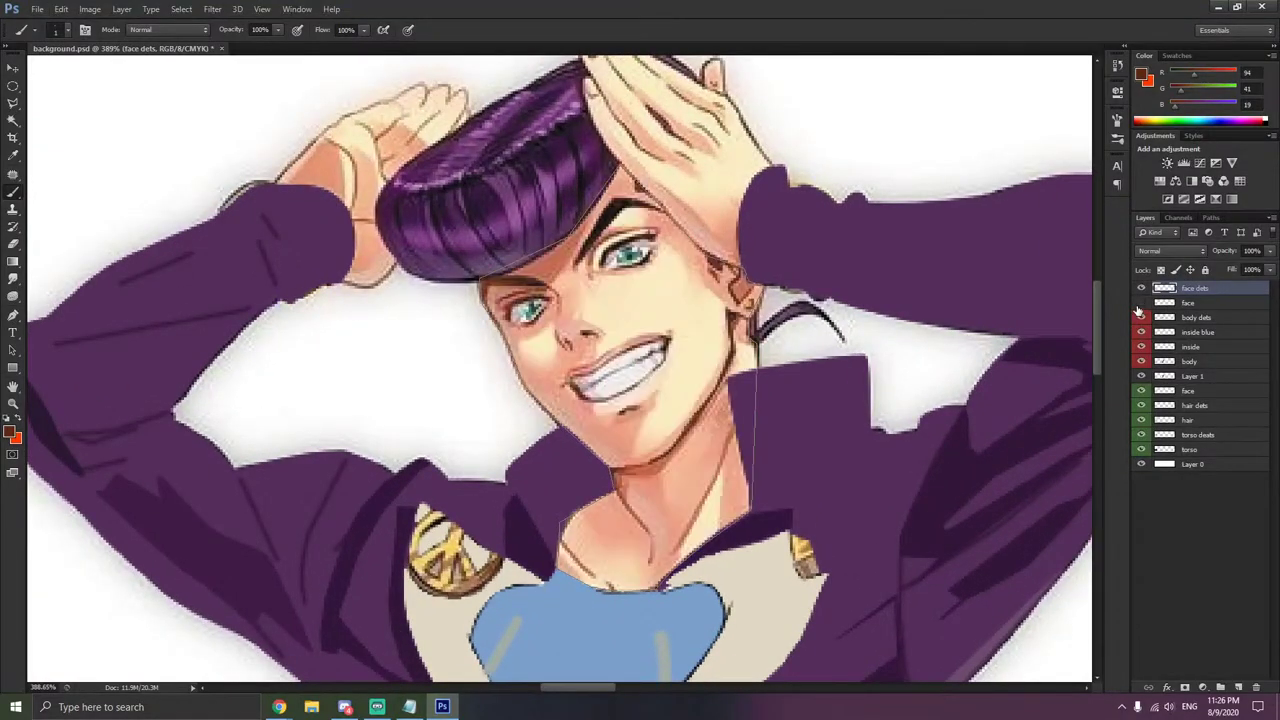
left_click(1140, 304)
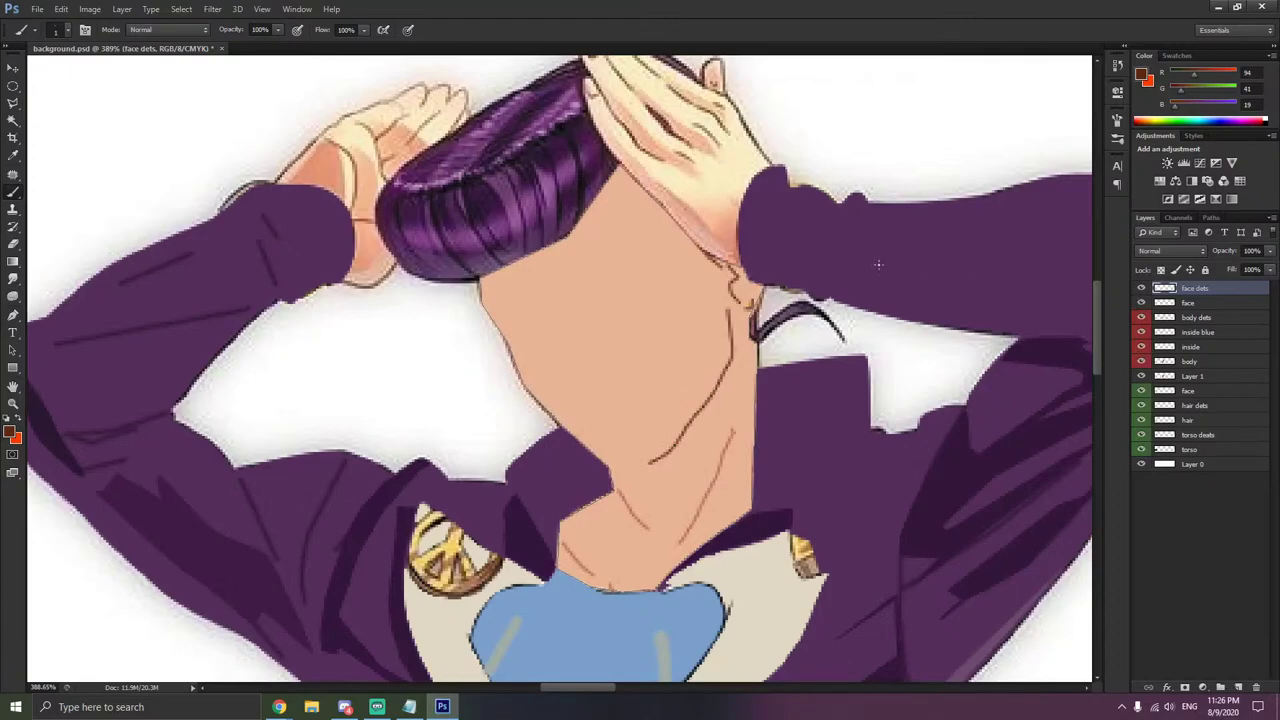
key("alt+Tab")
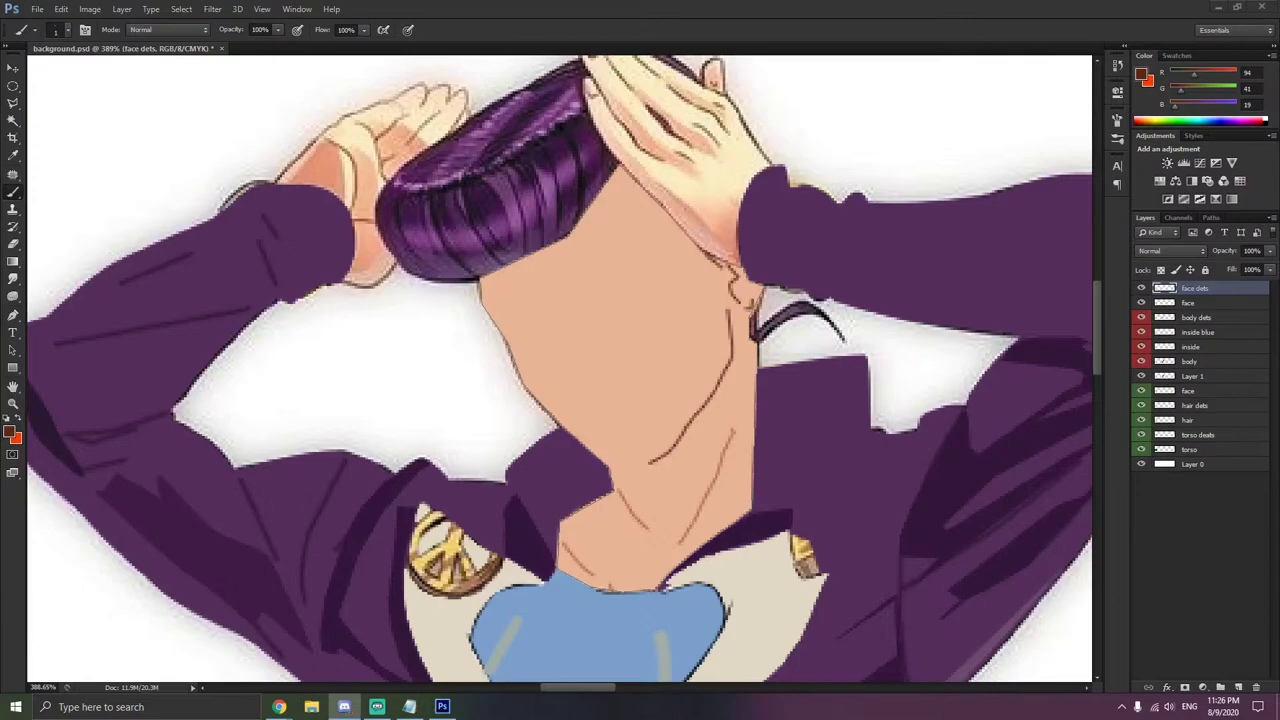
key("alt+Tab")
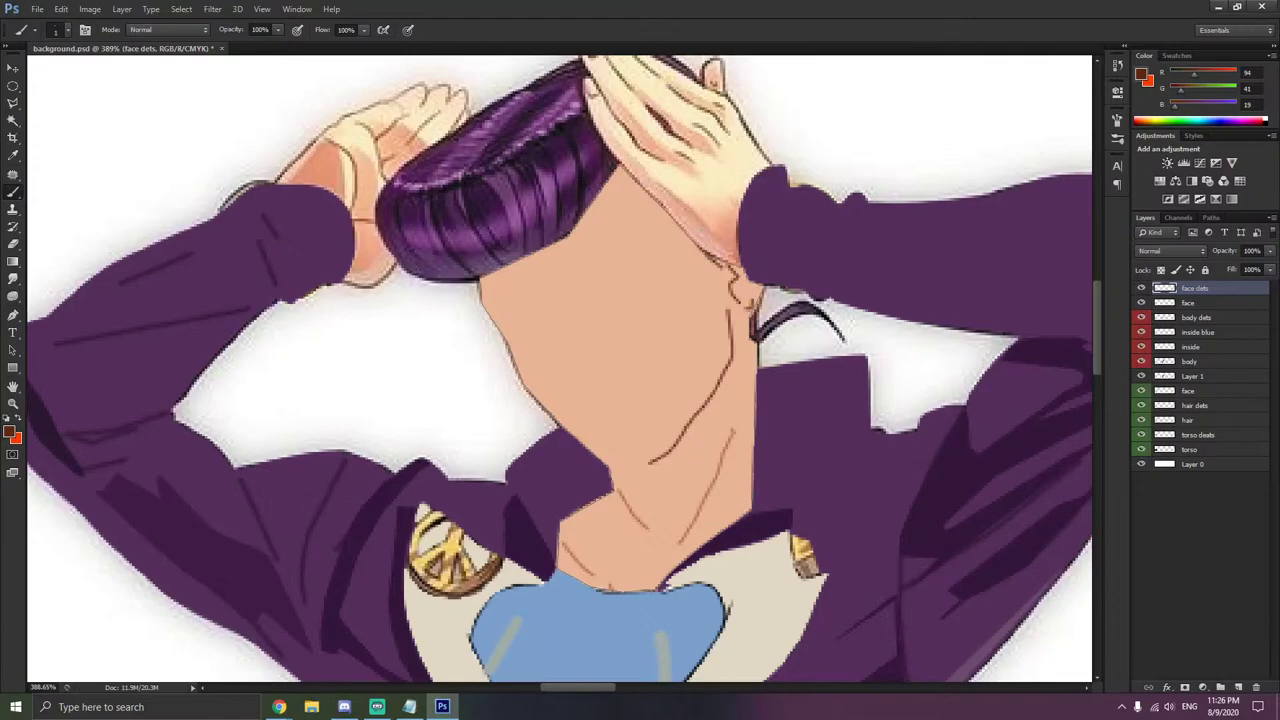
scroll(543, 128, "up", 2)
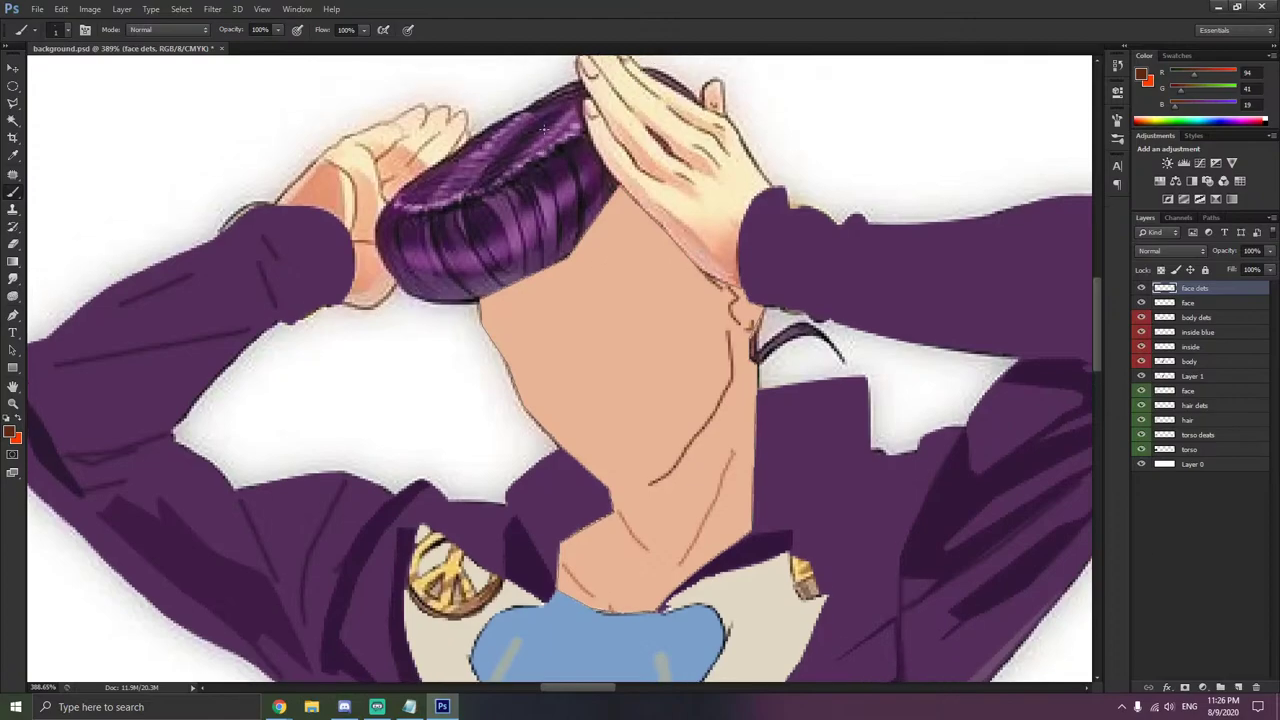
scroll(818, 322, "up", 5)
scroll(818, 322, "down", 2)
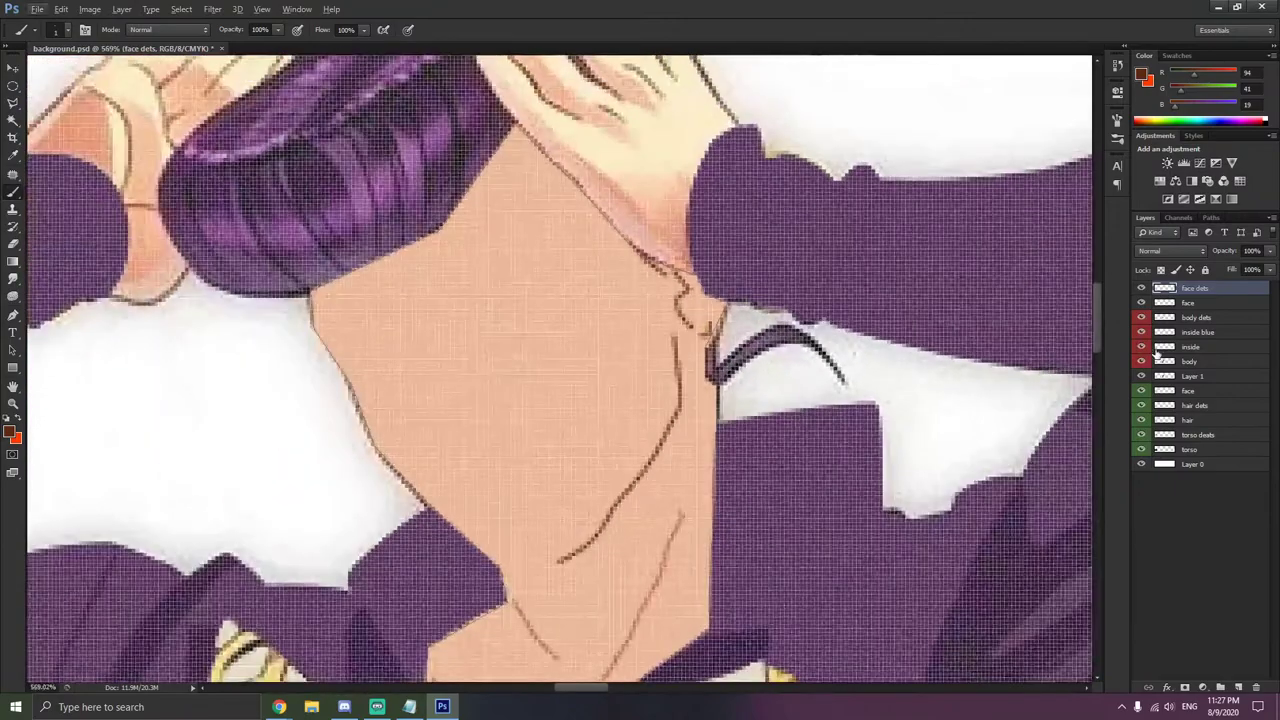
- Add a new top layer named hair and give the hair, face dets and face layers a red colour label
key("ctrl+shift+n")
type("hair")
key("Return")
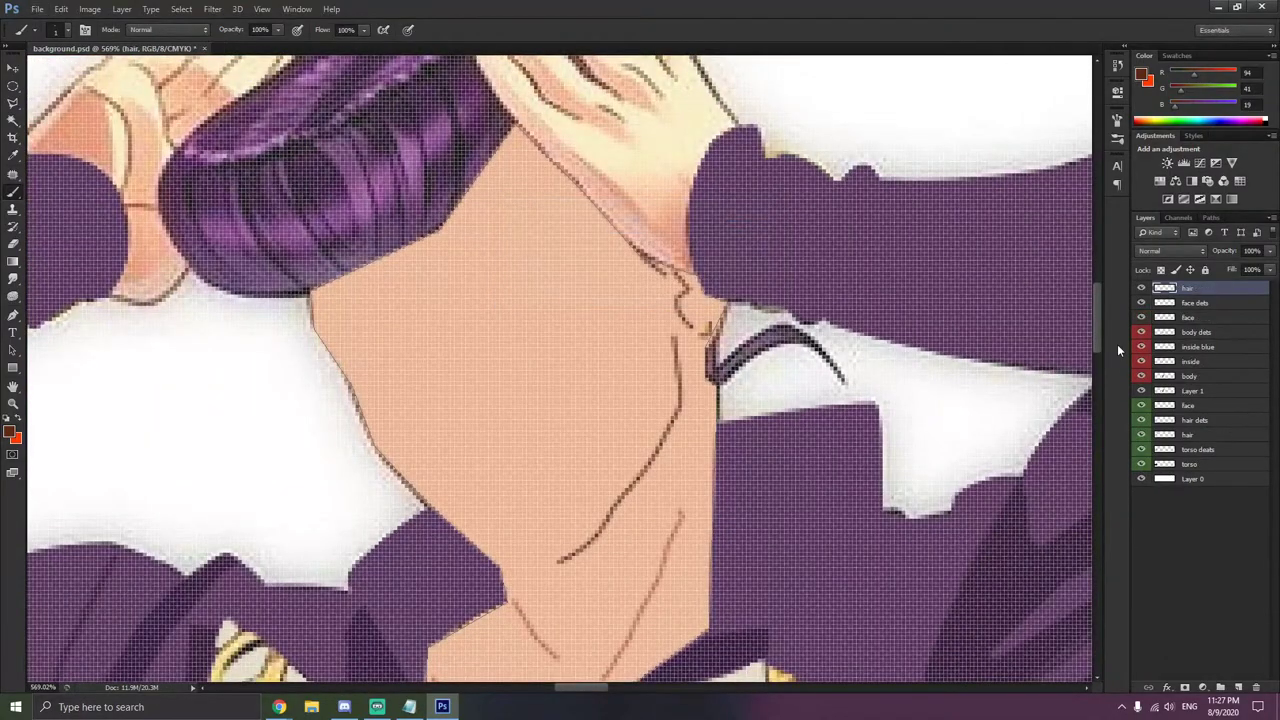
left_click(1179, 319)
left_click(1197, 291, "shift")
right_click(1197, 300)
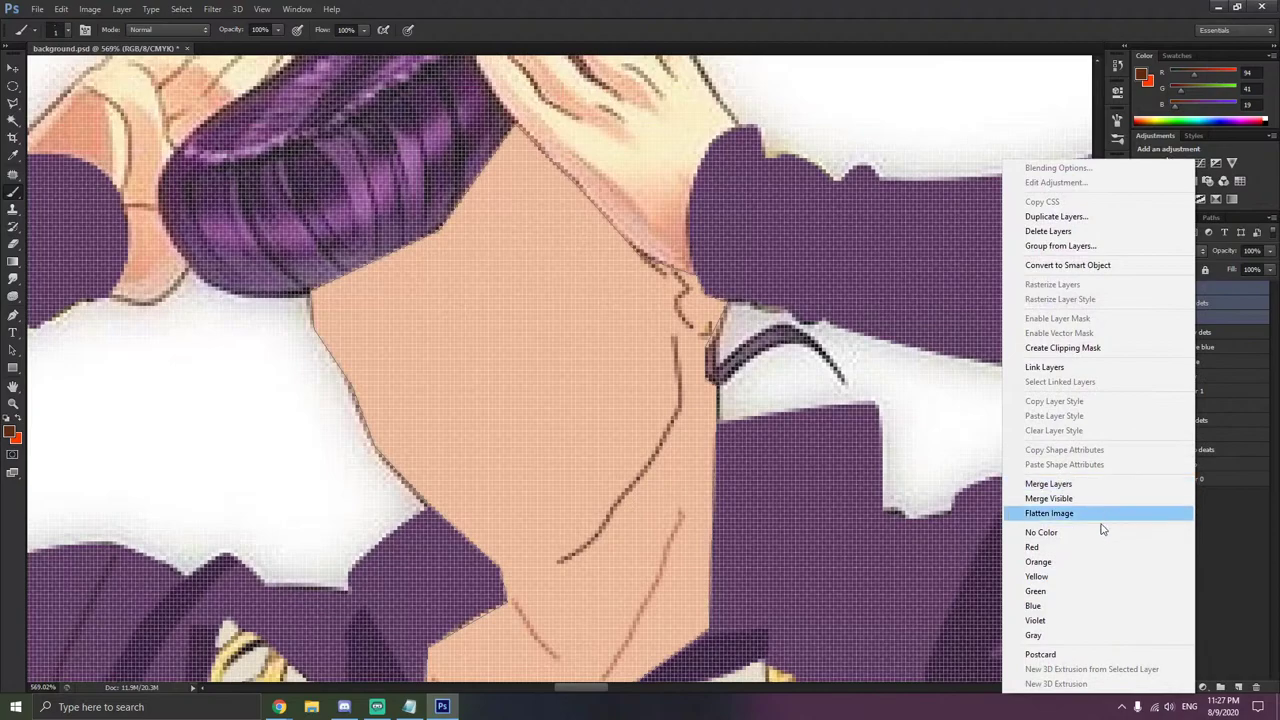
left_click(1060, 545)
- Select the curved hair strand beside the neck with the Polygonal Lasso, with the hair layer active
scroll(741, 353, "up", 1)
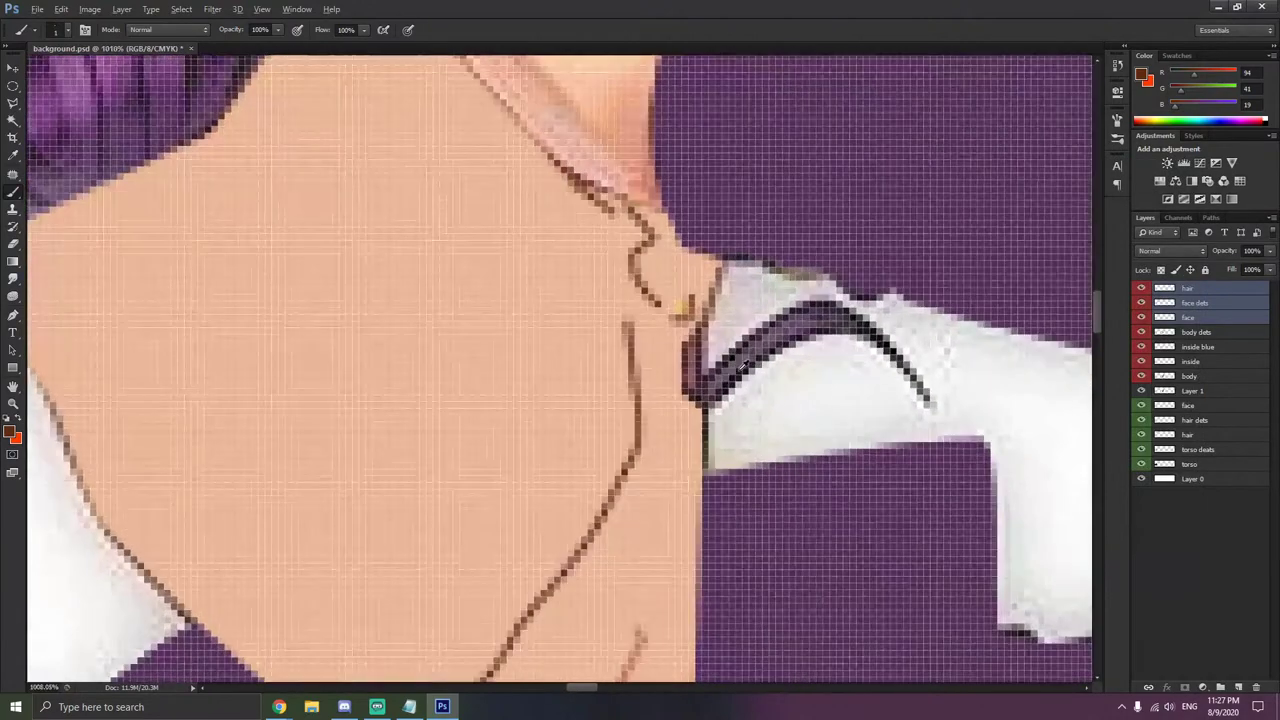
key("alt+Tab")
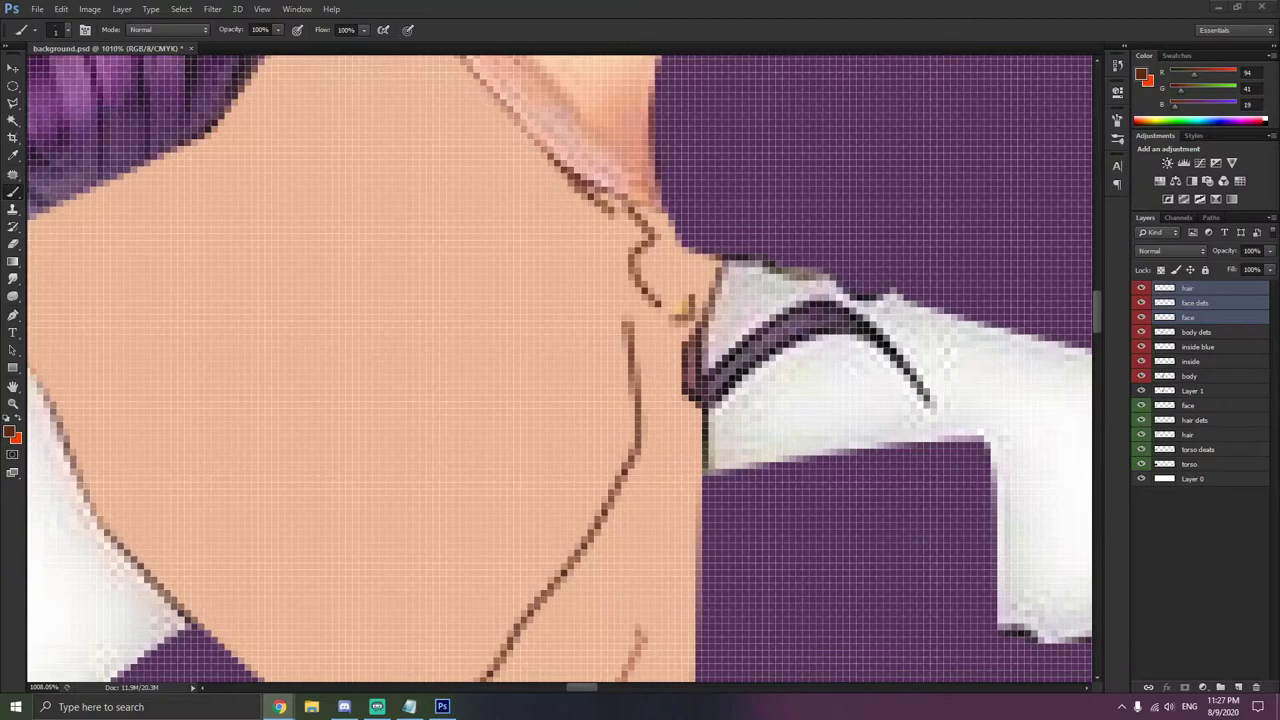
left_click(12, 98)
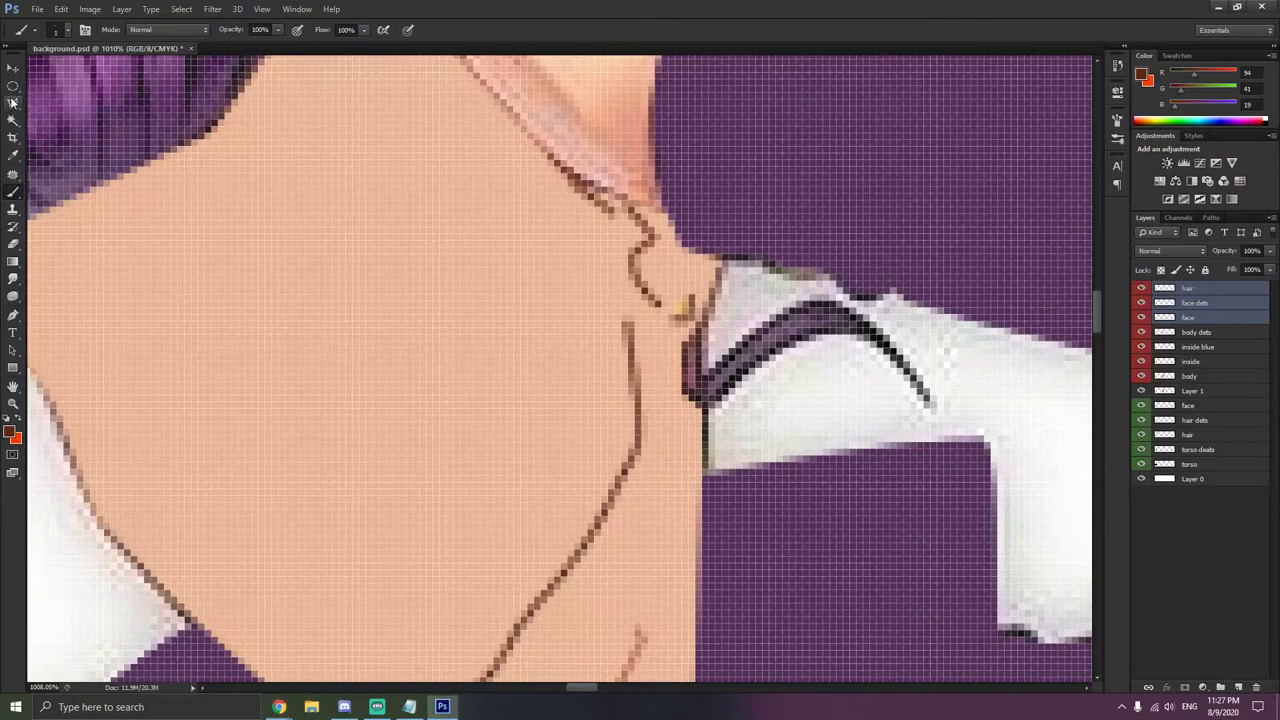
left_click(13, 103)
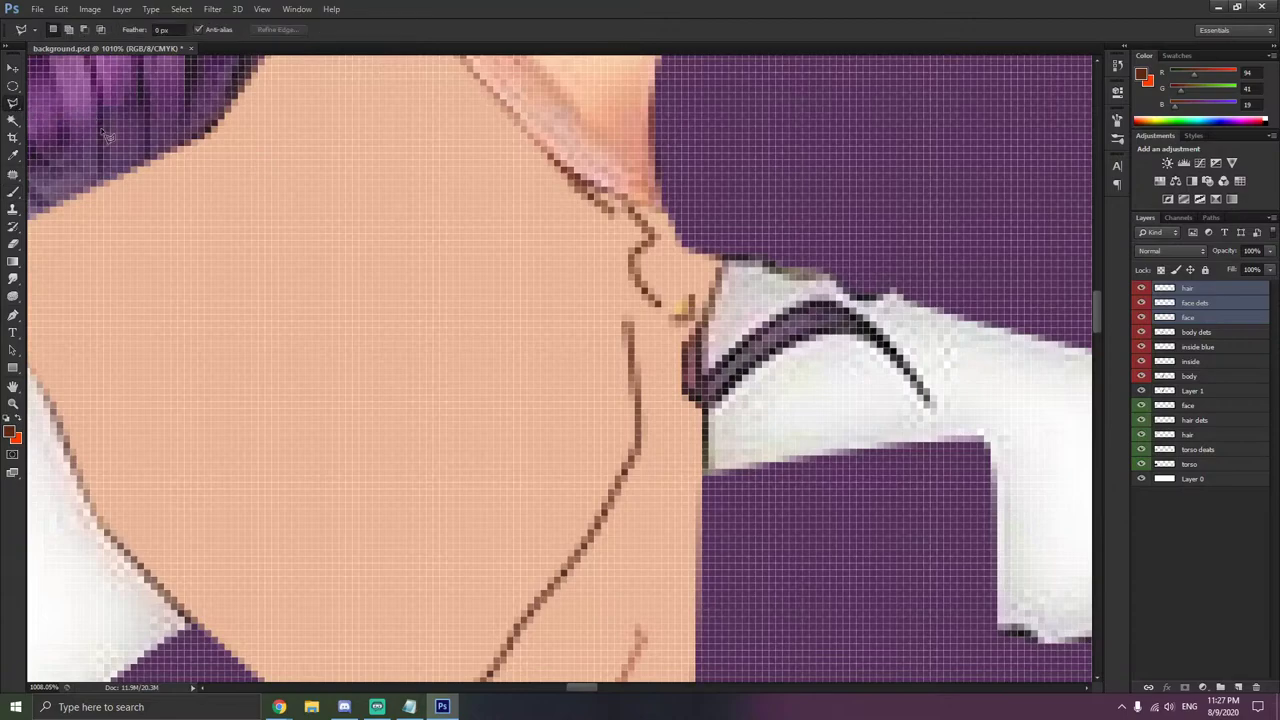
left_click(1186, 290)
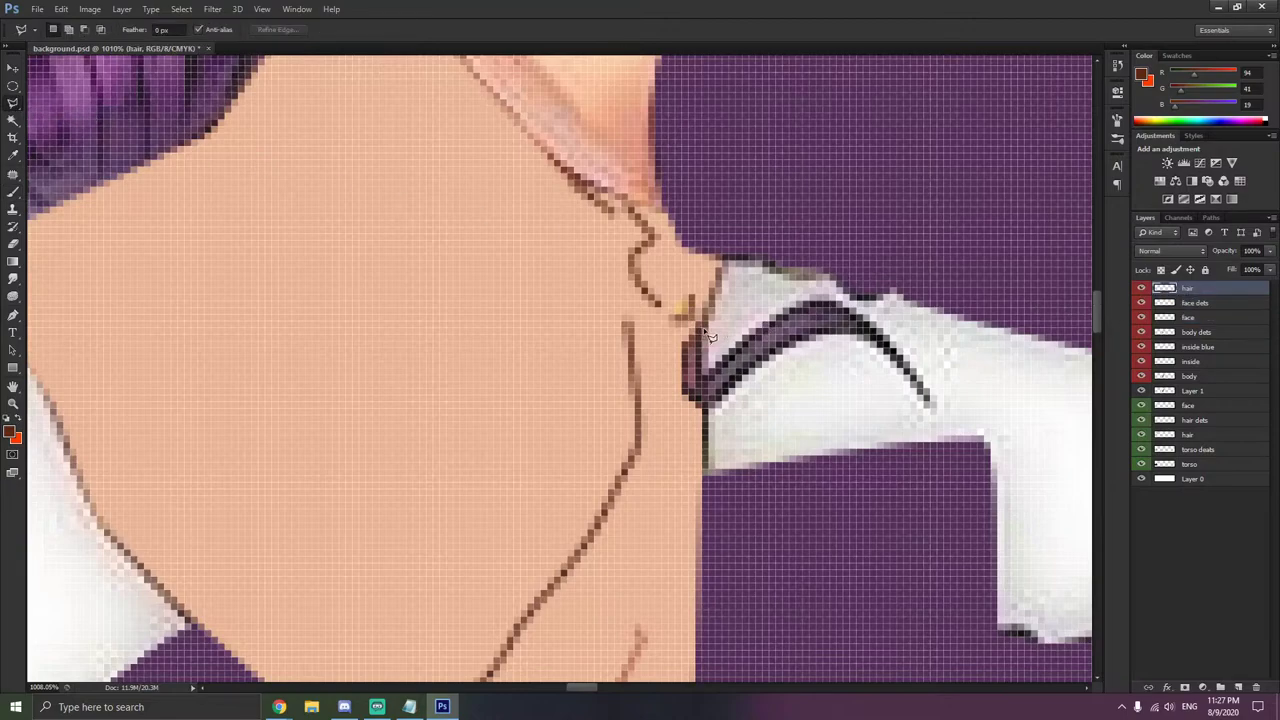
mouse_move(753, 348)
left_mouse_down()
mouse_move(817, 308)
mouse_move(850, 312)
mouse_move(890, 339)
mouse_move(930, 398)
left_mouse_up()
mouse_move(932, 400)
left_mouse_down()
mouse_move(862, 337)
mouse_move(824, 337)
mouse_move(709, 410)
mouse_move(686, 387)
mouse_move(700, 336)
left_mouse_up()
left_click_drag(710, 335, 712, 336)
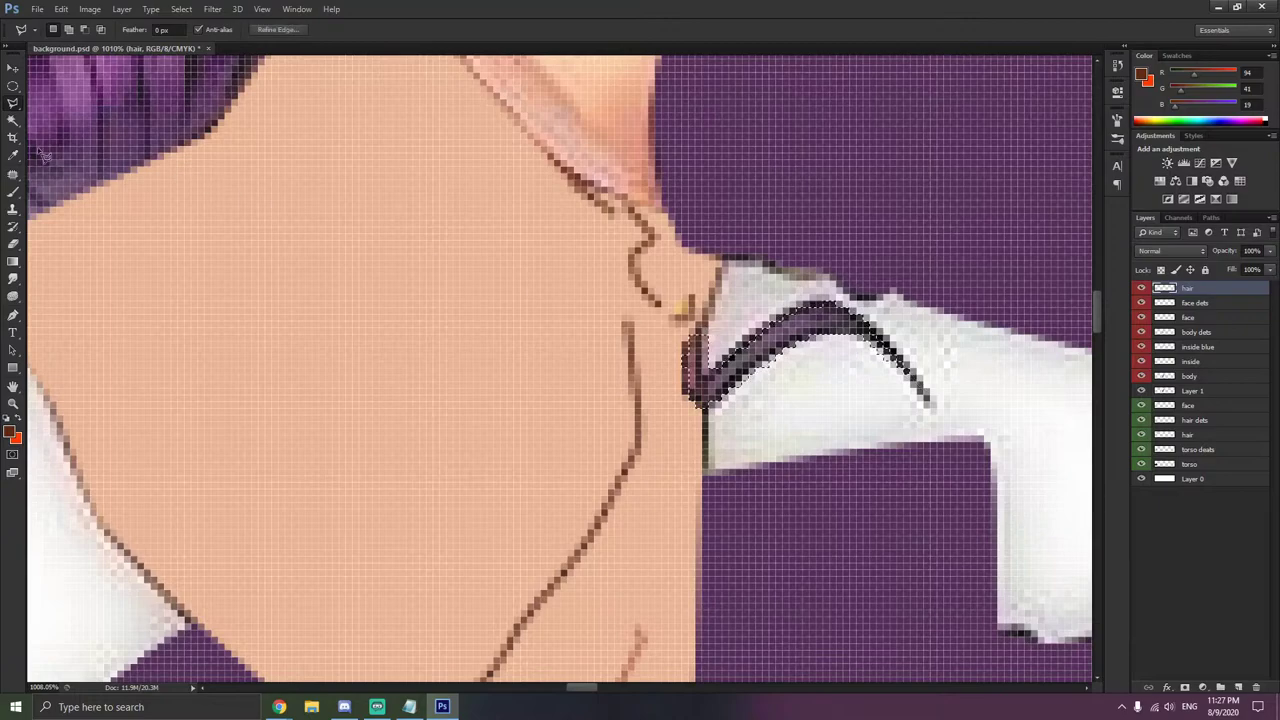
- Sample the hair strand's greyish purple, RGB 97, 80, 98, as the foreground colour and set the brush size to 19 px
key("i")
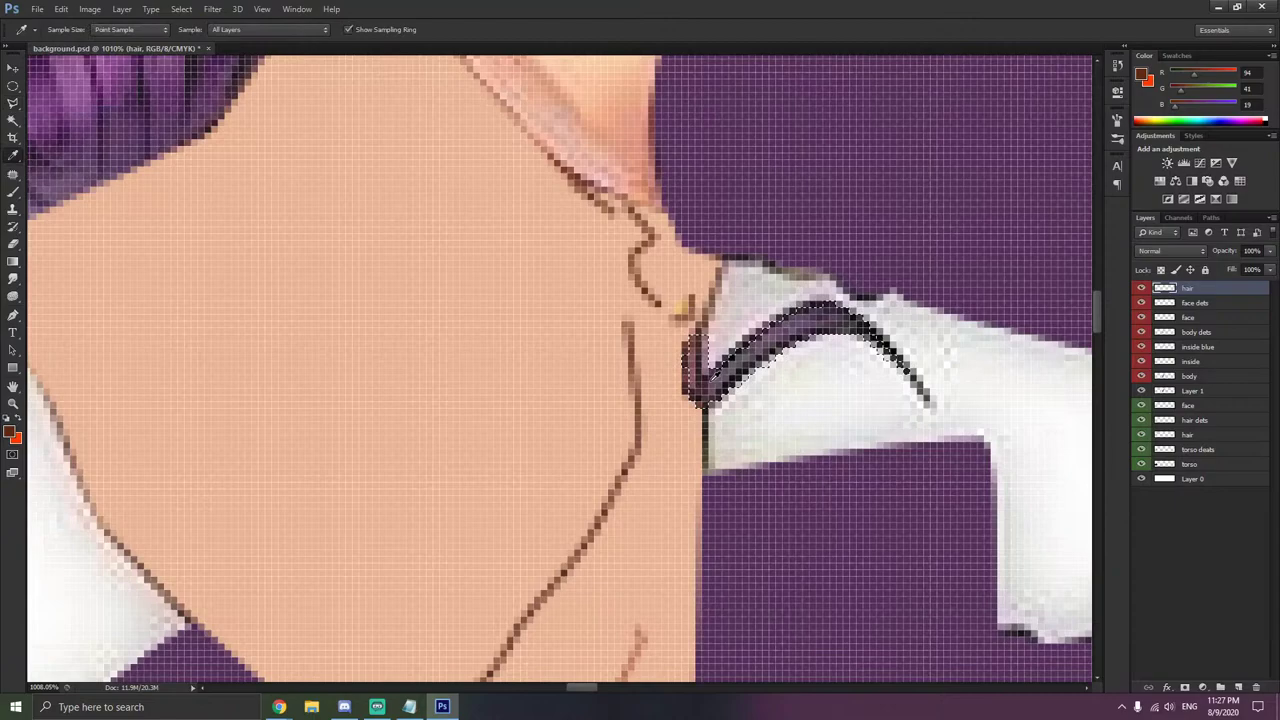
left_click(713, 373)
left_click(710, 358)
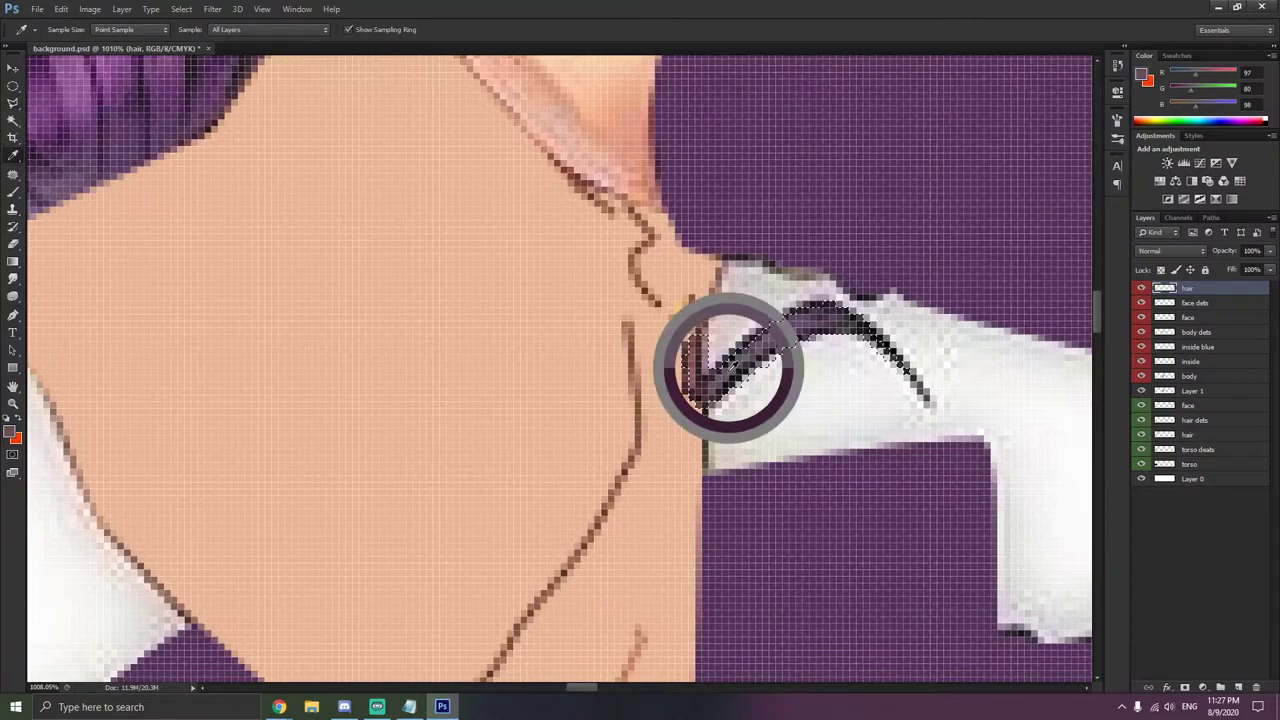
left_click(12, 191)
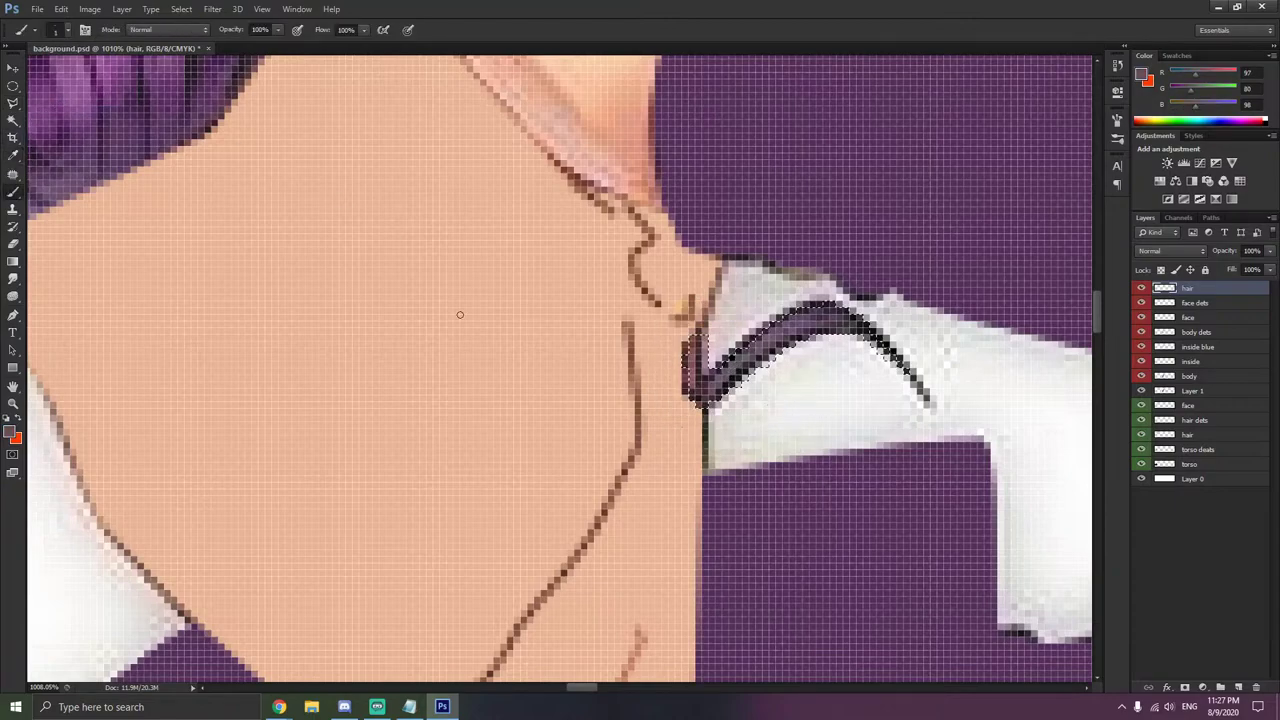
right_click(756, 391)
left_click_drag(753, 402, 744, 402)
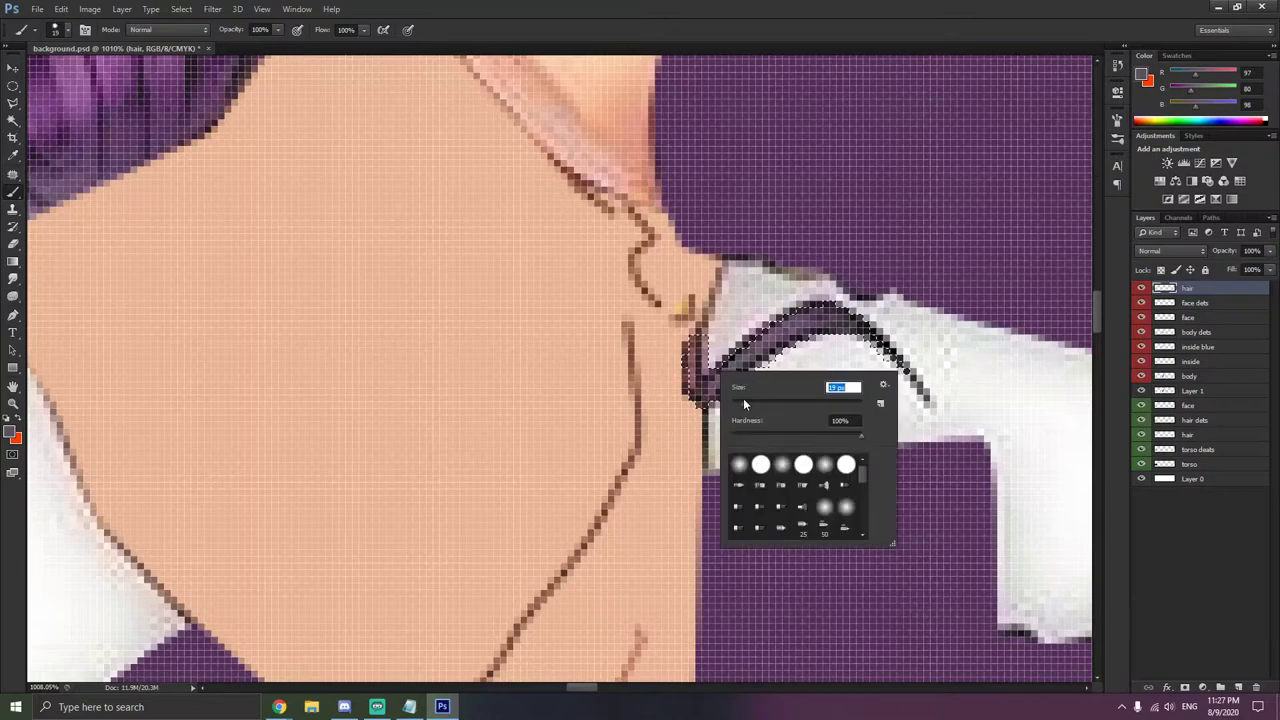
- Try painting the selected hair strand in the sampled greyish purple on the hair layer, and undo the paint
left_click(691, 378)
left_click_drag(811, 344, 926, 388)
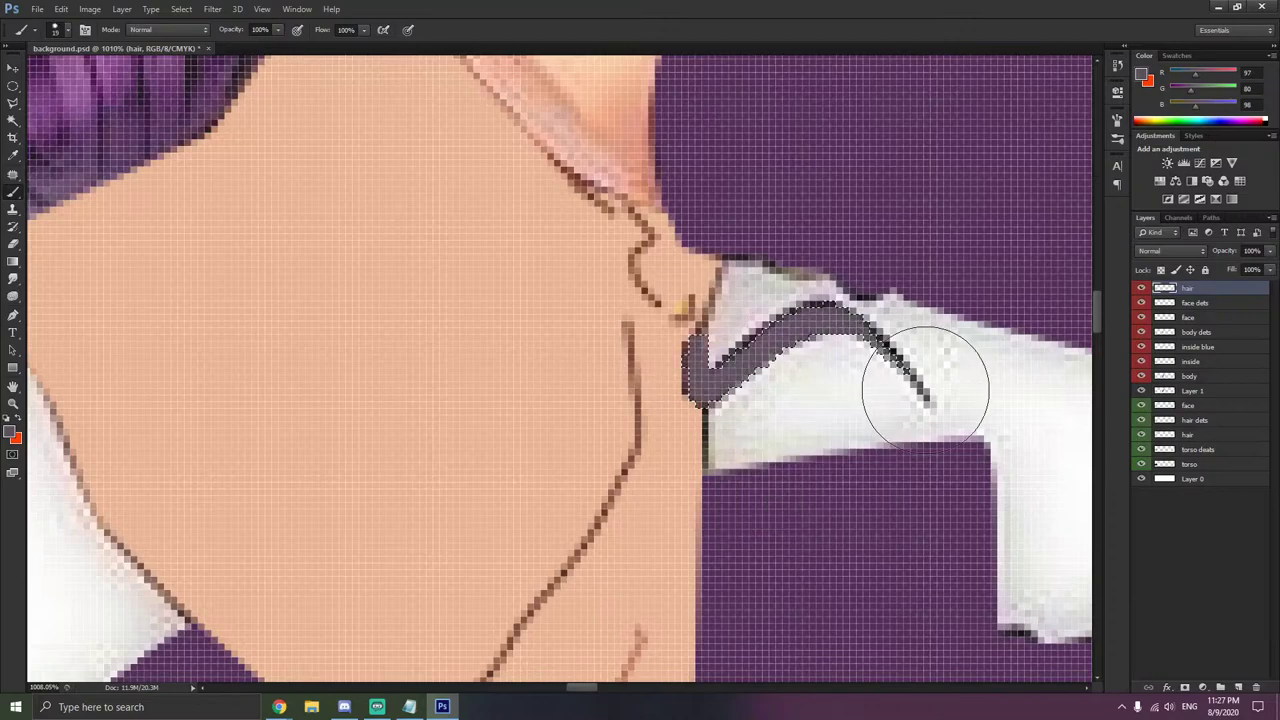
key("ctrl+z")
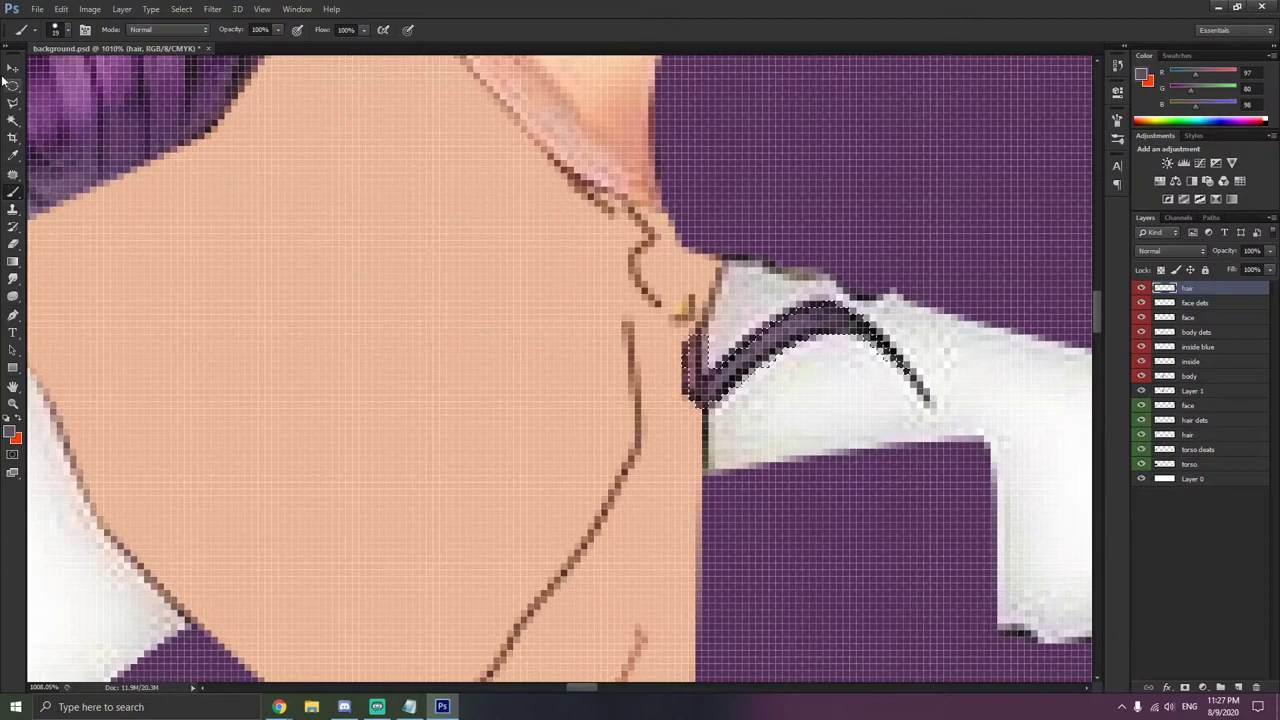
- Paint the selected hair strand in the dark purple sampled from it, RGB 50, 10, 37, and clear the selection
key("i")
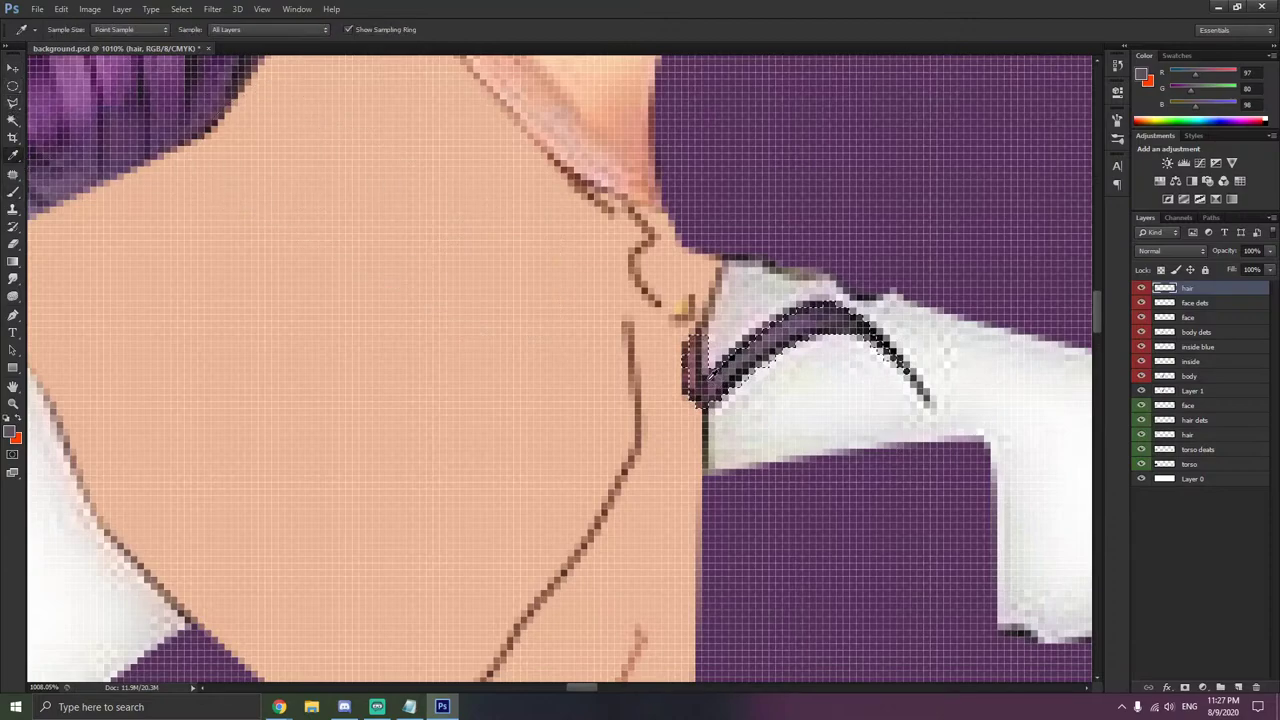
left_click(691, 366)
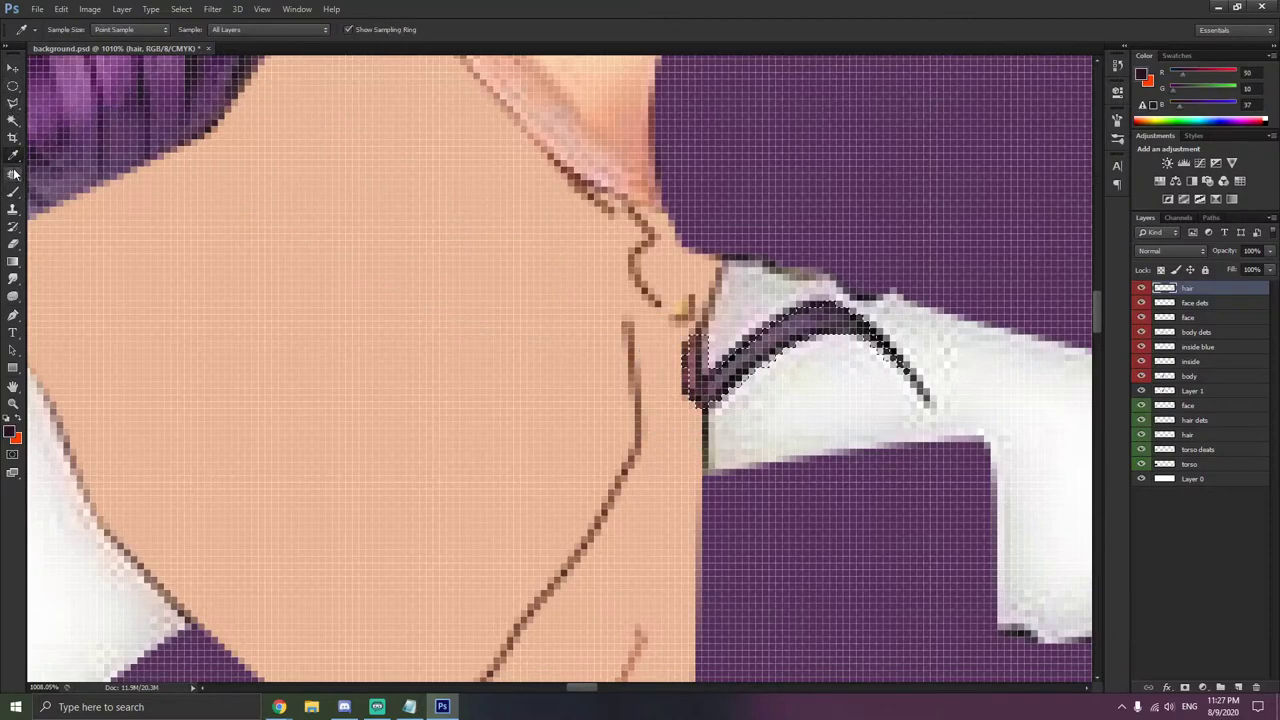
key("b")
mouse_move(711, 390)
left_mouse_down()
mouse_move(829, 352)
mouse_move(911, 386)
left_mouse_up()
key("l")
right_click(672, 290)
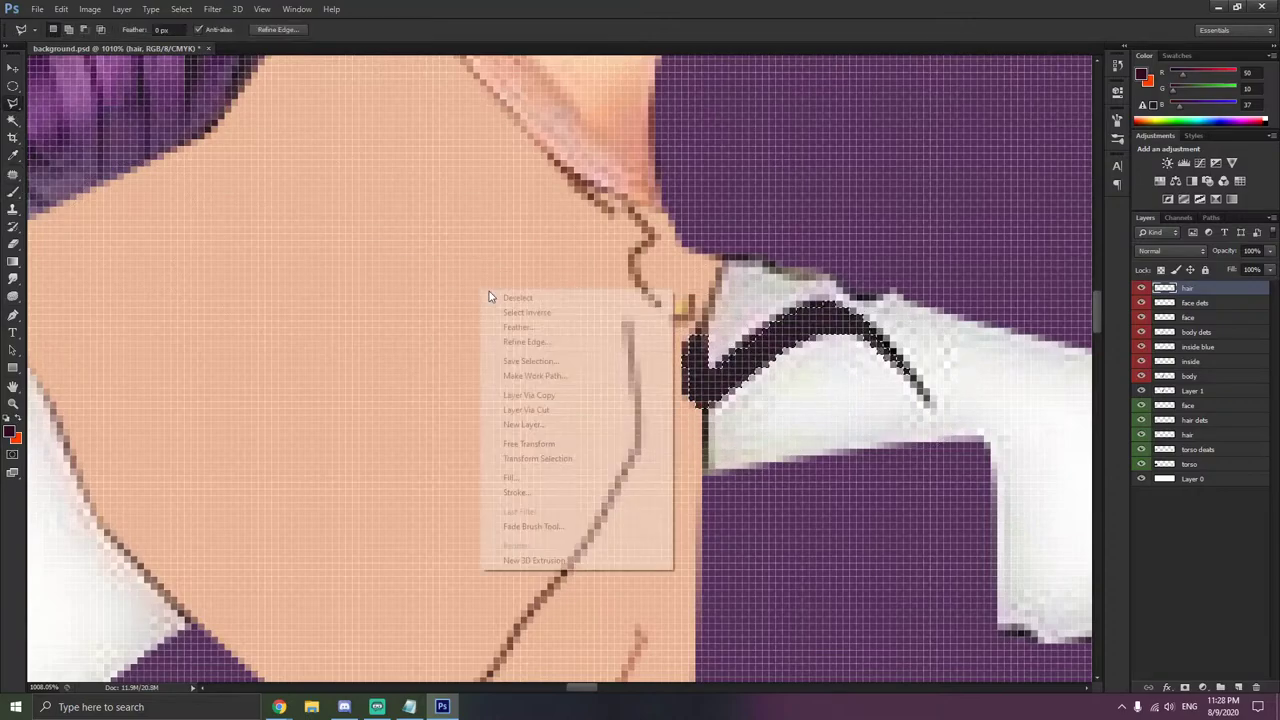
left_click(524, 306)
scroll(524, 306, "down", 6)
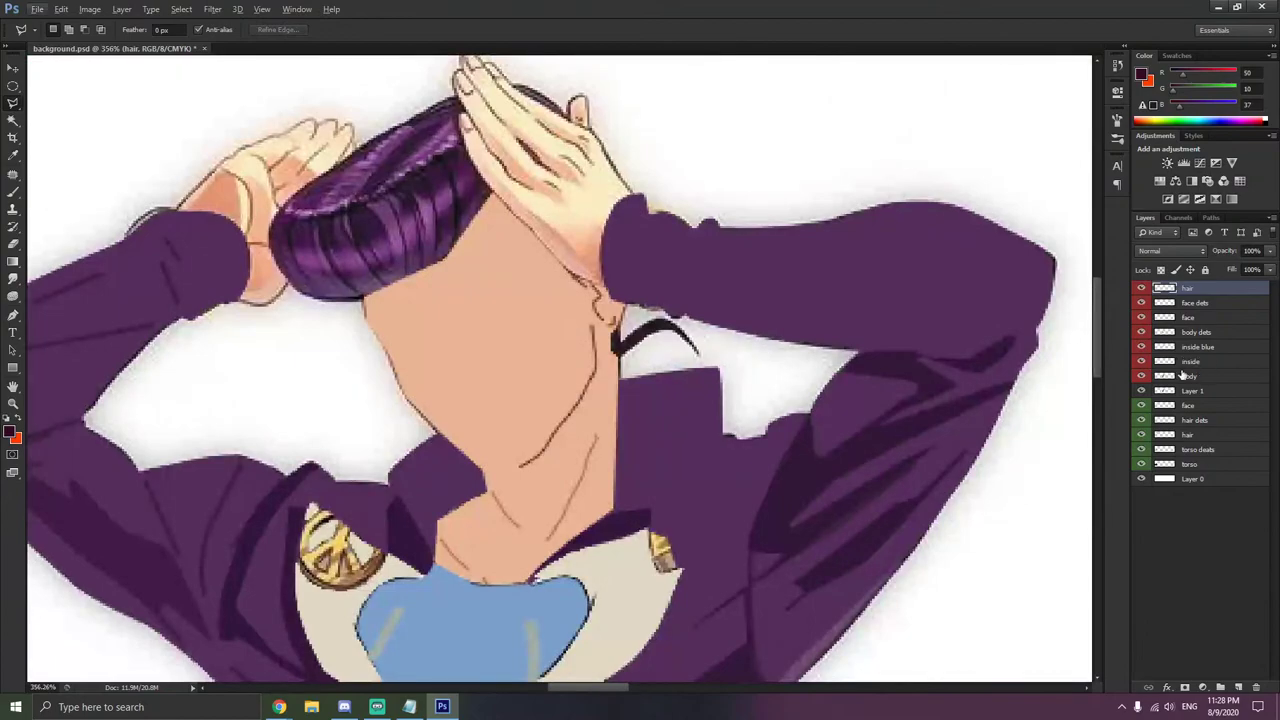
- Toggle the visibility of Layer 1 to compare the flat-colour redraw with the reference artwork
left_click(1139, 392)
left_click(1139, 392)
left_click(1139, 392)
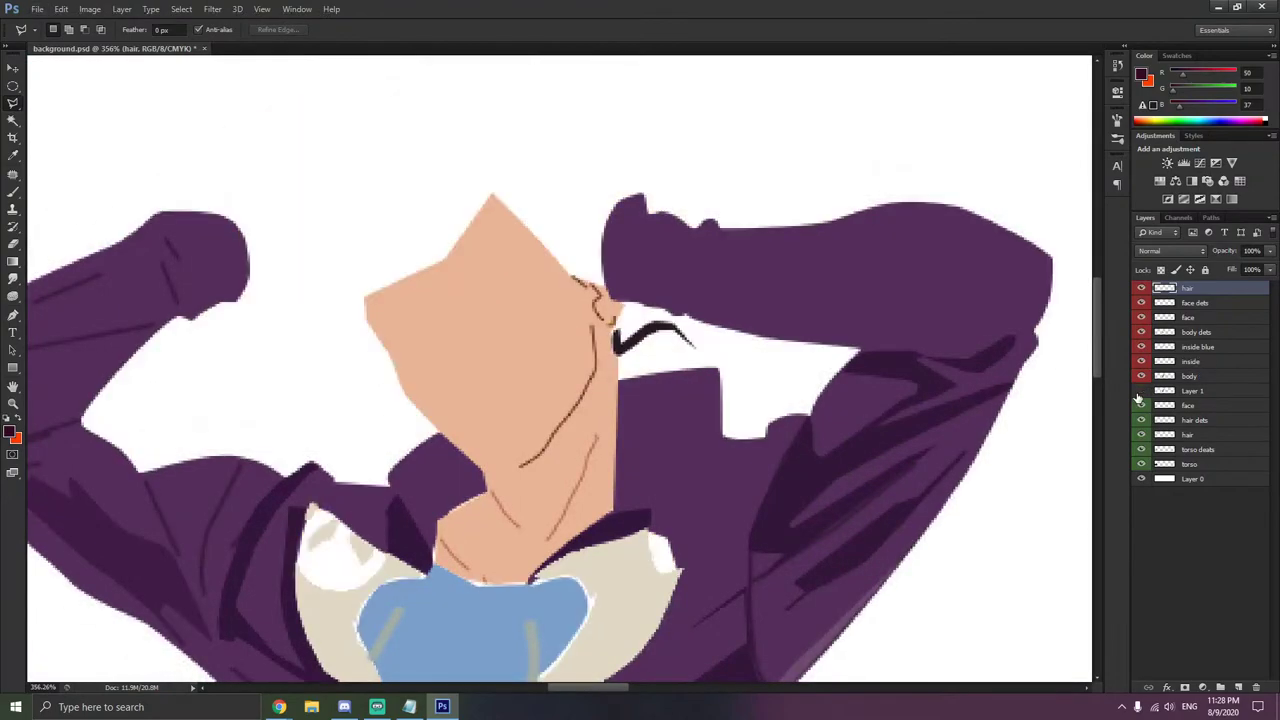
left_click(1139, 392)
left_click(1139, 392)
left_click(1139, 392)
- Outline the right and lower edges of the blue shirt in dark purple with a 1 px brush on the inside blue layer
scroll(623, 435, "down", 3)
scroll(560, 483, "up", 8)
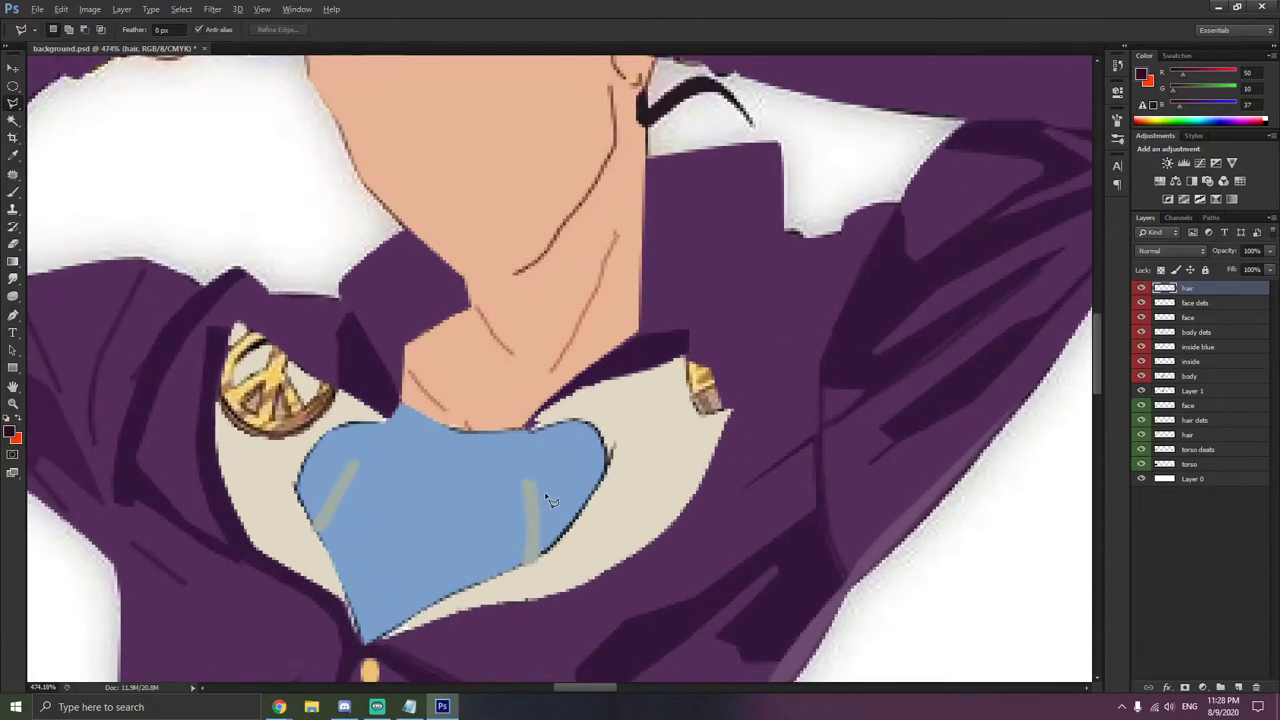
left_click(13, 157)
left_click(13, 190)
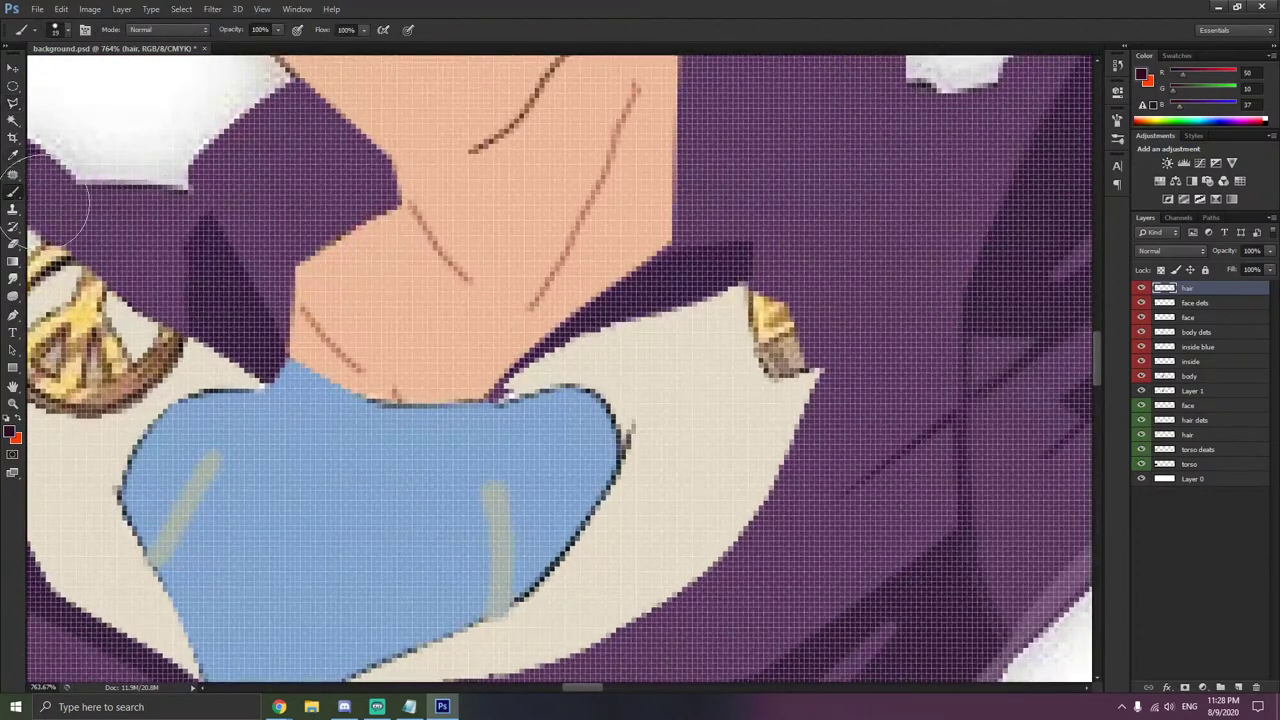
right_click(63, 239)
left_click(562, 380)
left_click(1184, 334)
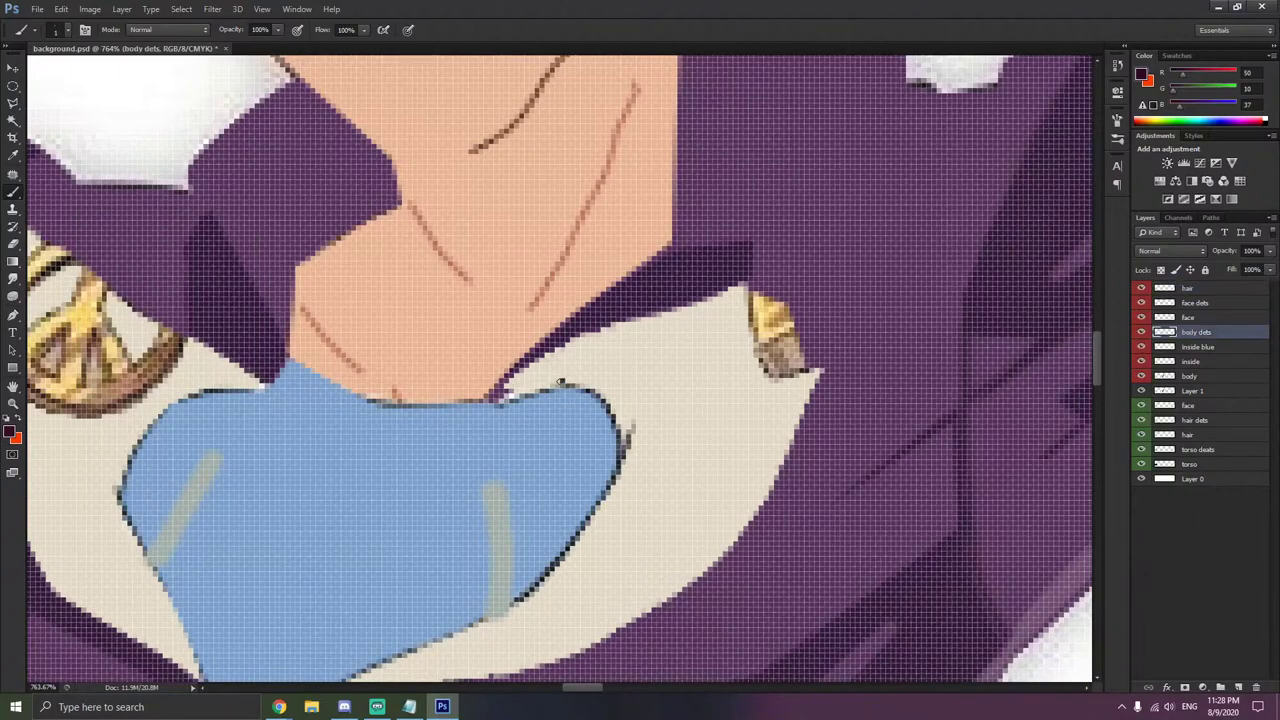
left_click(1184, 347)
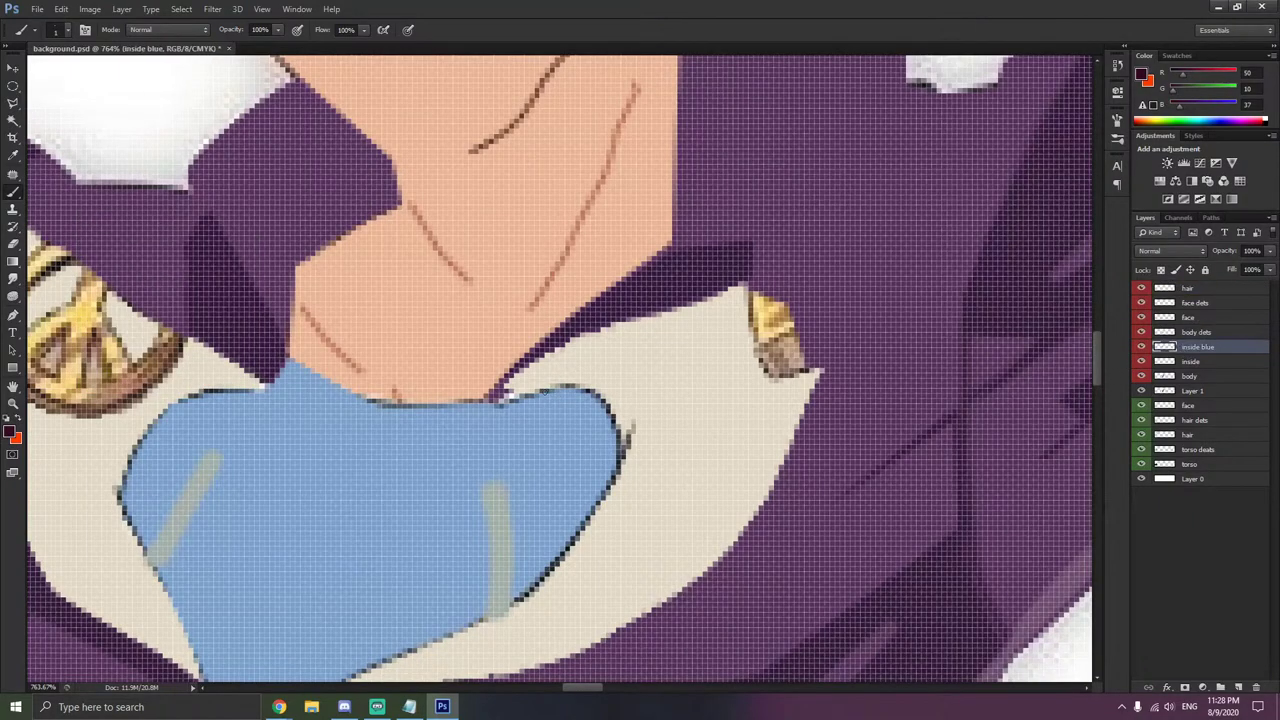
mouse_move(542, 386)
left_mouse_down()
mouse_move(609, 410)
mouse_move(620, 442)
mouse_move(598, 510)
mouse_move(512, 602)
mouse_move(489, 544)
mouse_move(609, 544)
mouse_move(619, 474)
mouse_move(607, 458)
mouse_move(368, 580)
left_mouse_up()
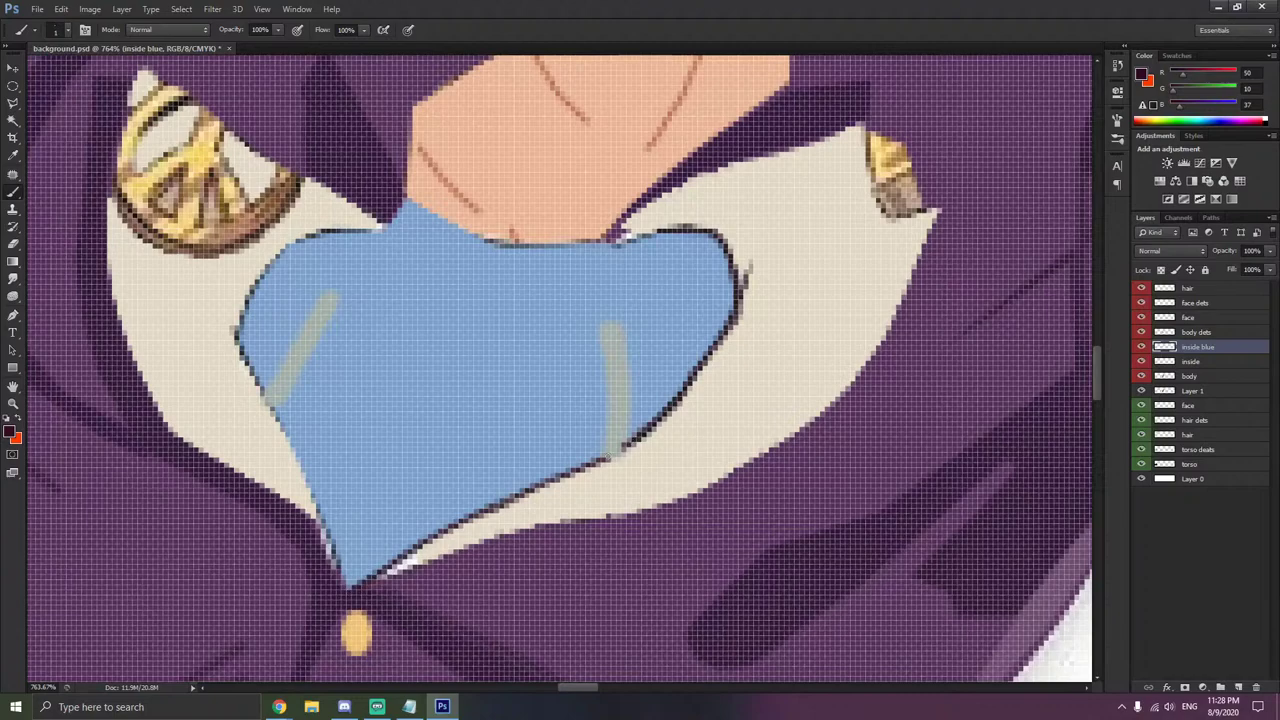
left_click_drag(601, 459, 628, 446)
- Outline the left side of the blue shirt down to its lower point and touch up the crease on its right edge
mouse_move(341, 230)
left_mouse_down()
mouse_move(292, 234)
mouse_move(263, 258)
left_mouse_up()
key("ctrl+z")
mouse_move(376, 226)
left_mouse_down()
mouse_move(308, 238)
mouse_move(253, 289)
left_mouse_up()
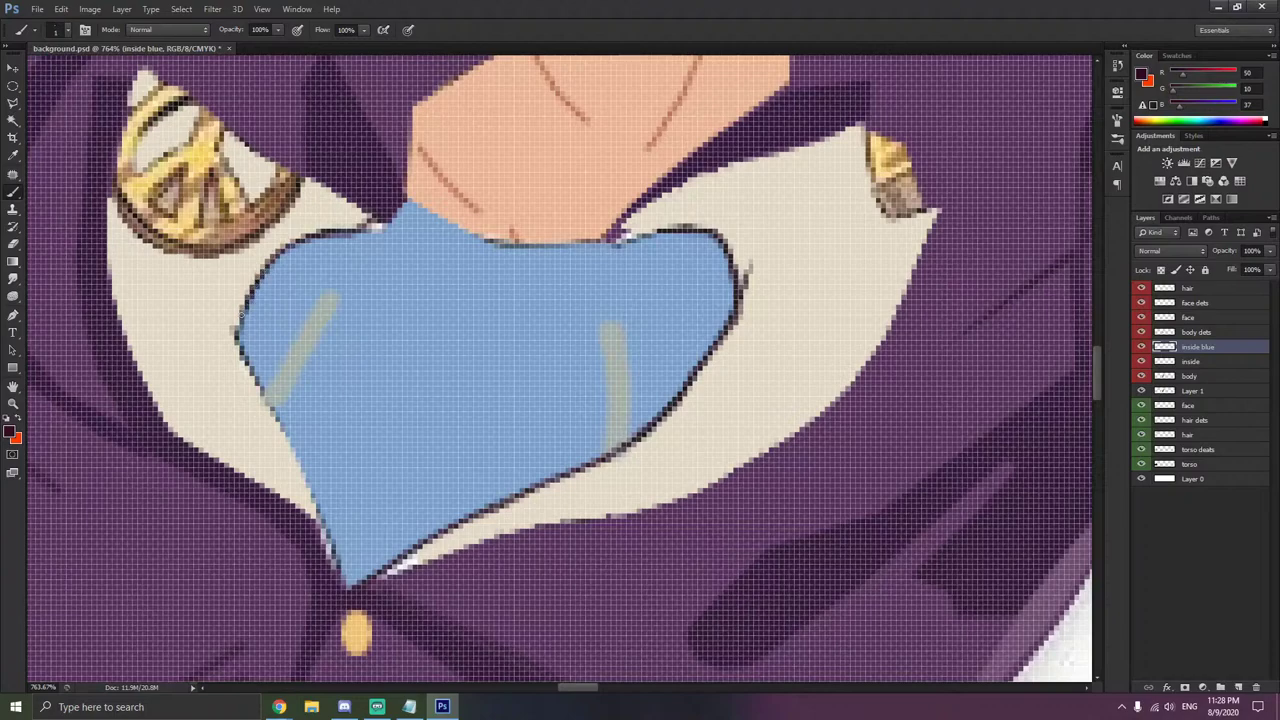
left_click_drag(258, 382, 341, 579)
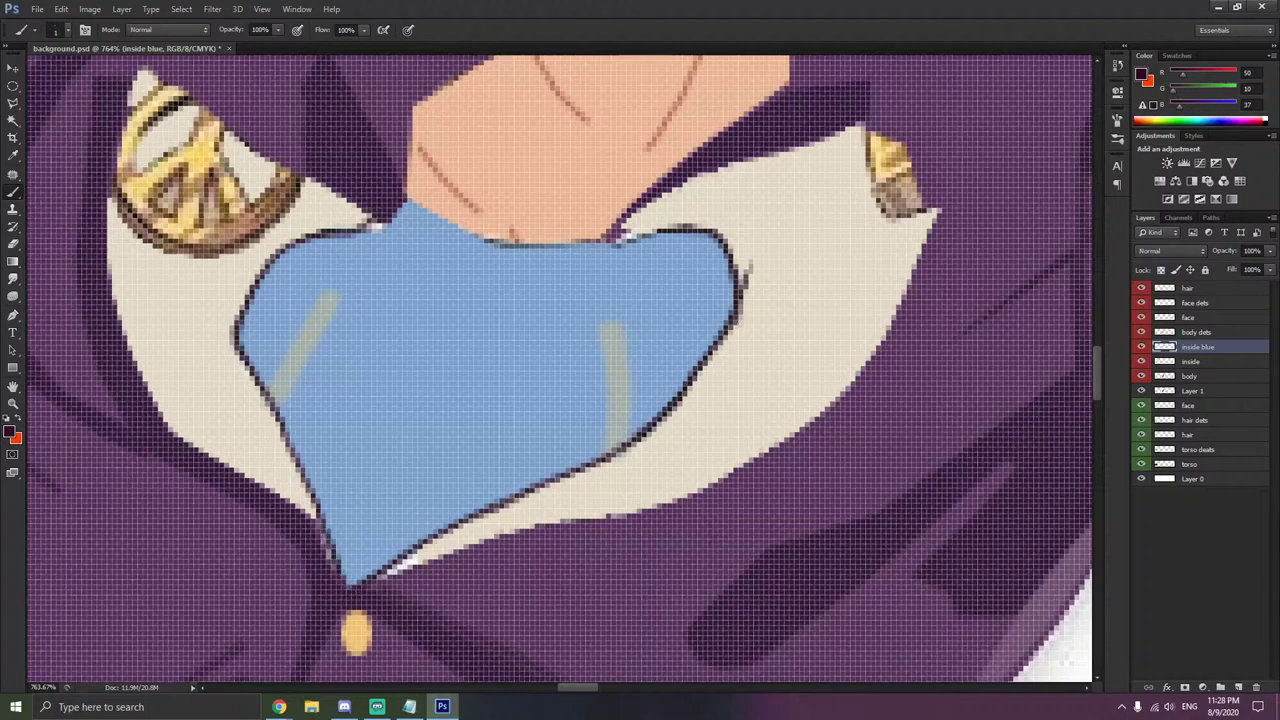
left_click_drag(752, 266, 738, 302)
- Toggle the visibility of the body layer to compare the flat purple jacket with the reference
scroll(723, 198, "down", 12)
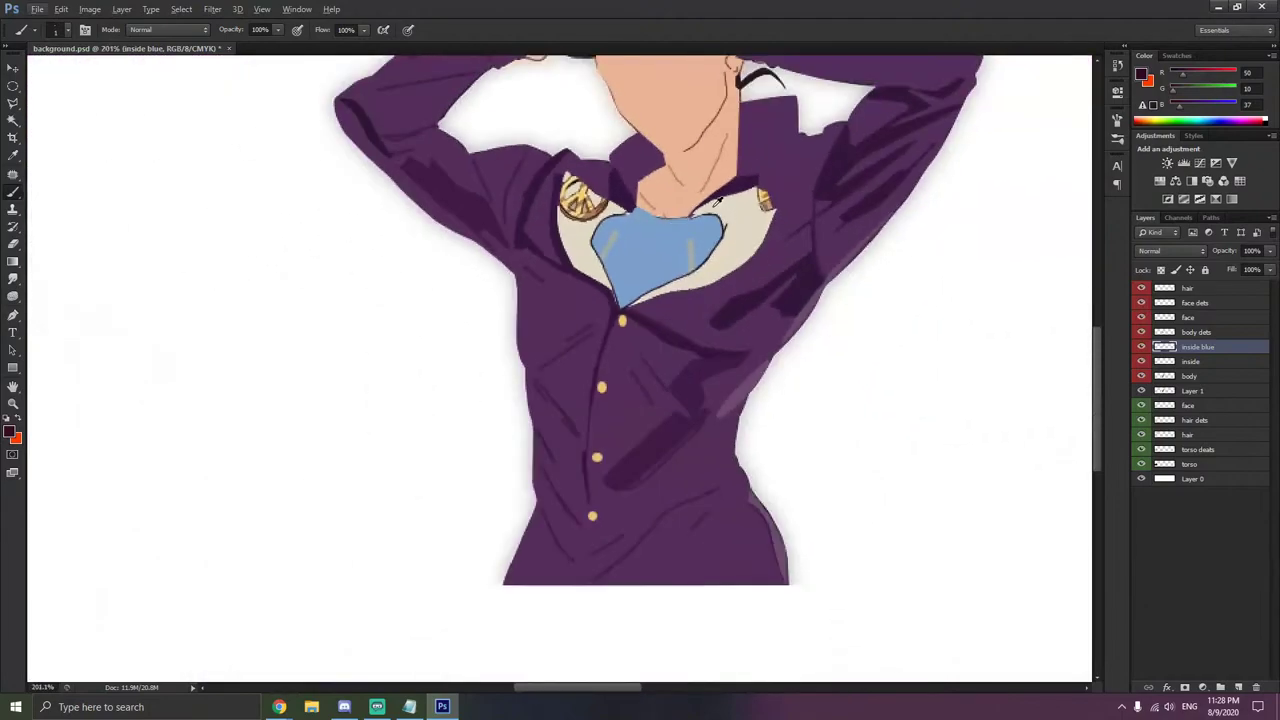
scroll(723, 198, "up", 3)
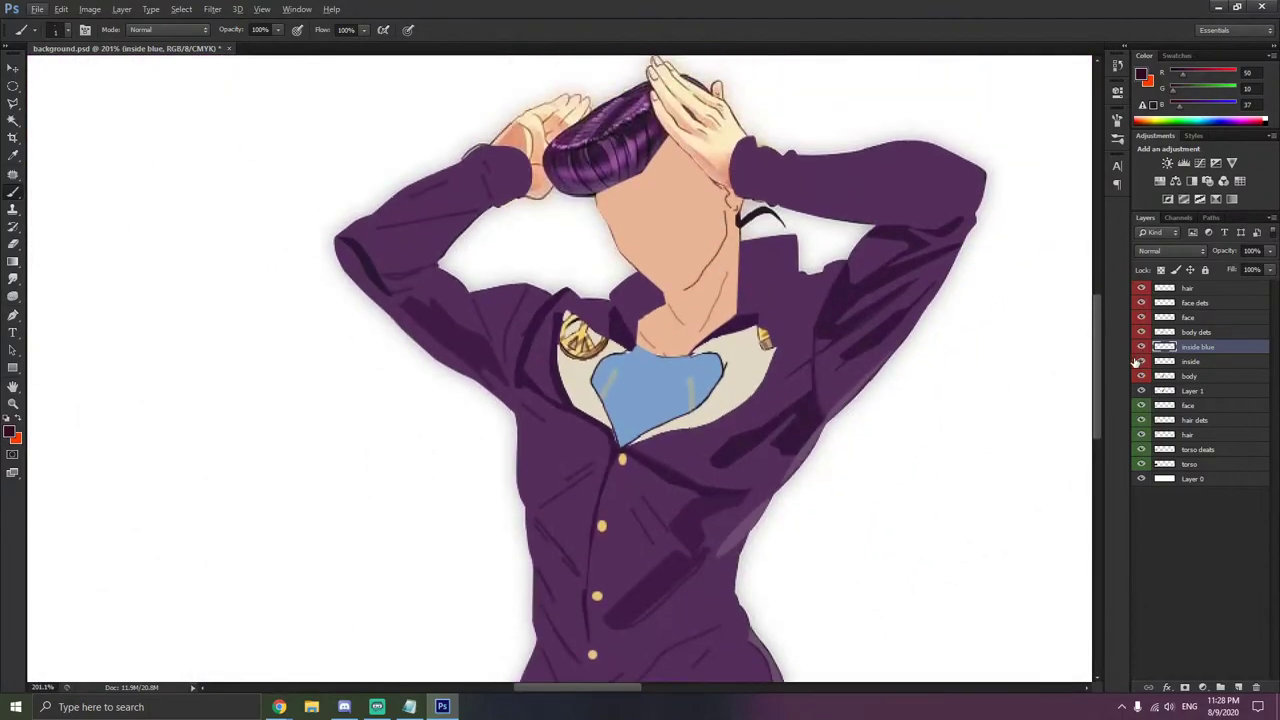
left_click(1139, 379)
left_click(1140, 383)
left_click(1140, 383)
left_click(1140, 383)
left_click(1140, 383)
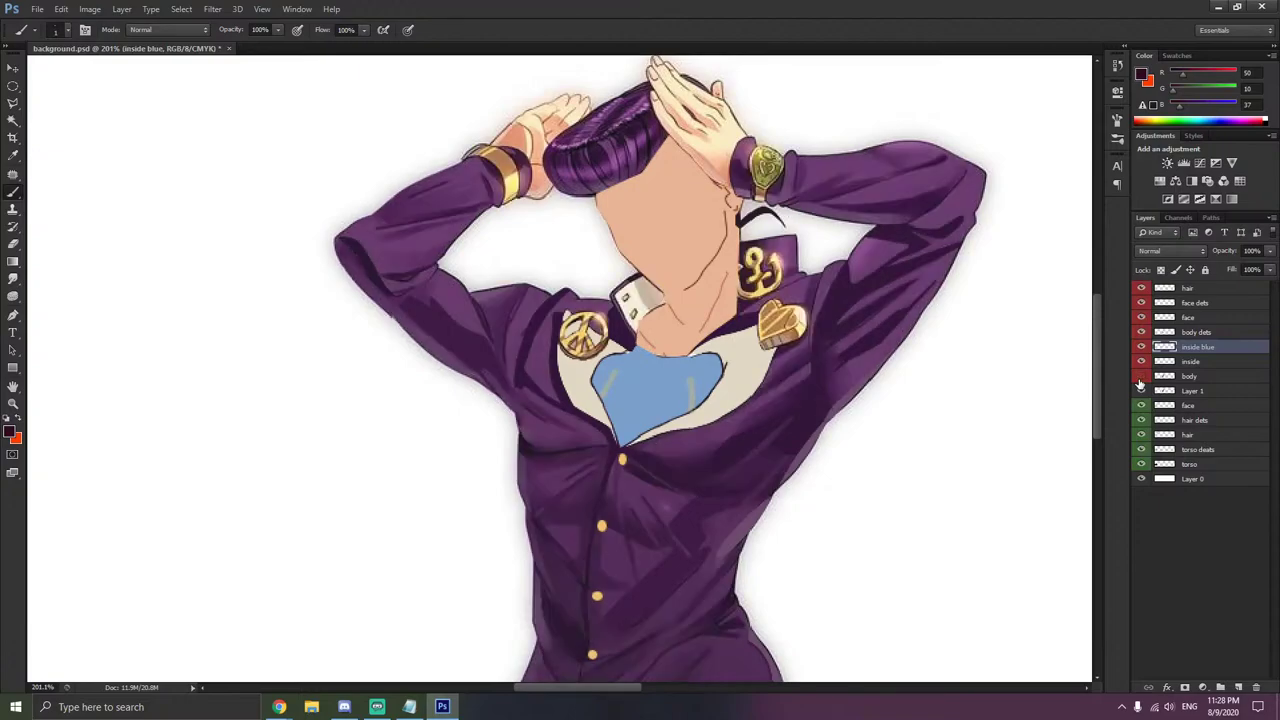
left_click(1140, 383)
left_click(1140, 383)
left_click(1140, 383)
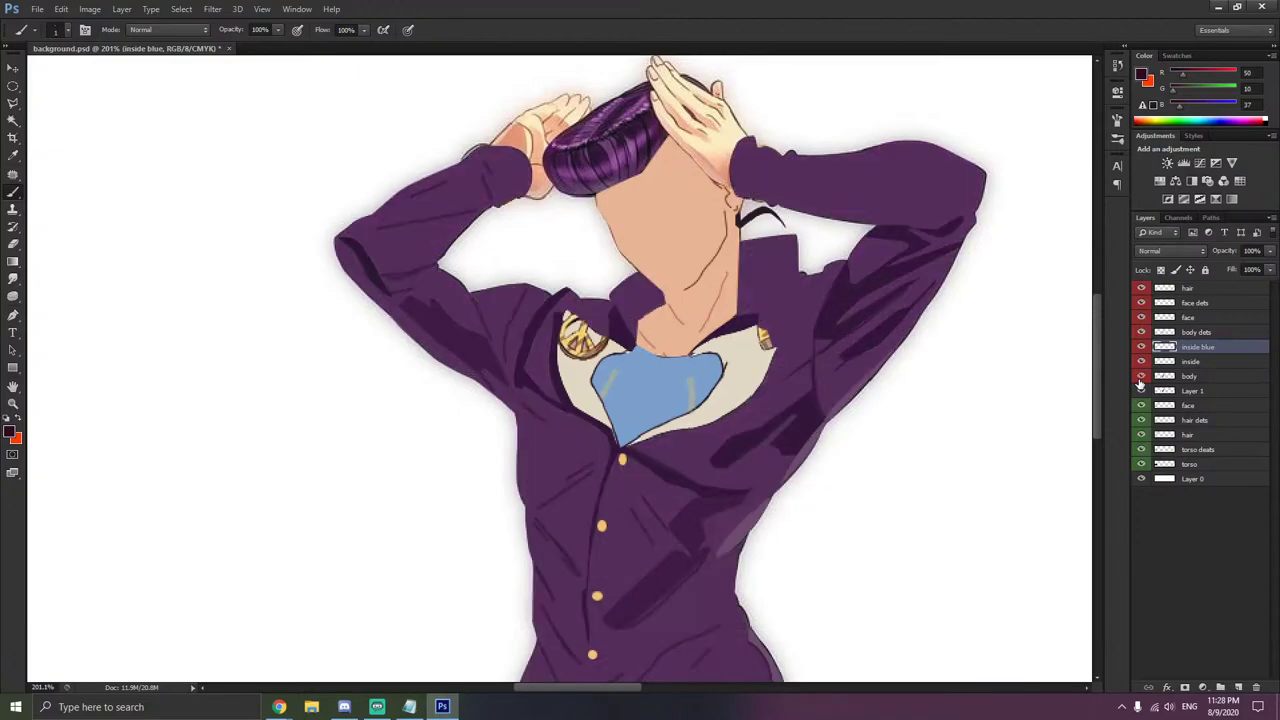
scroll(670, 148, "up", 5)
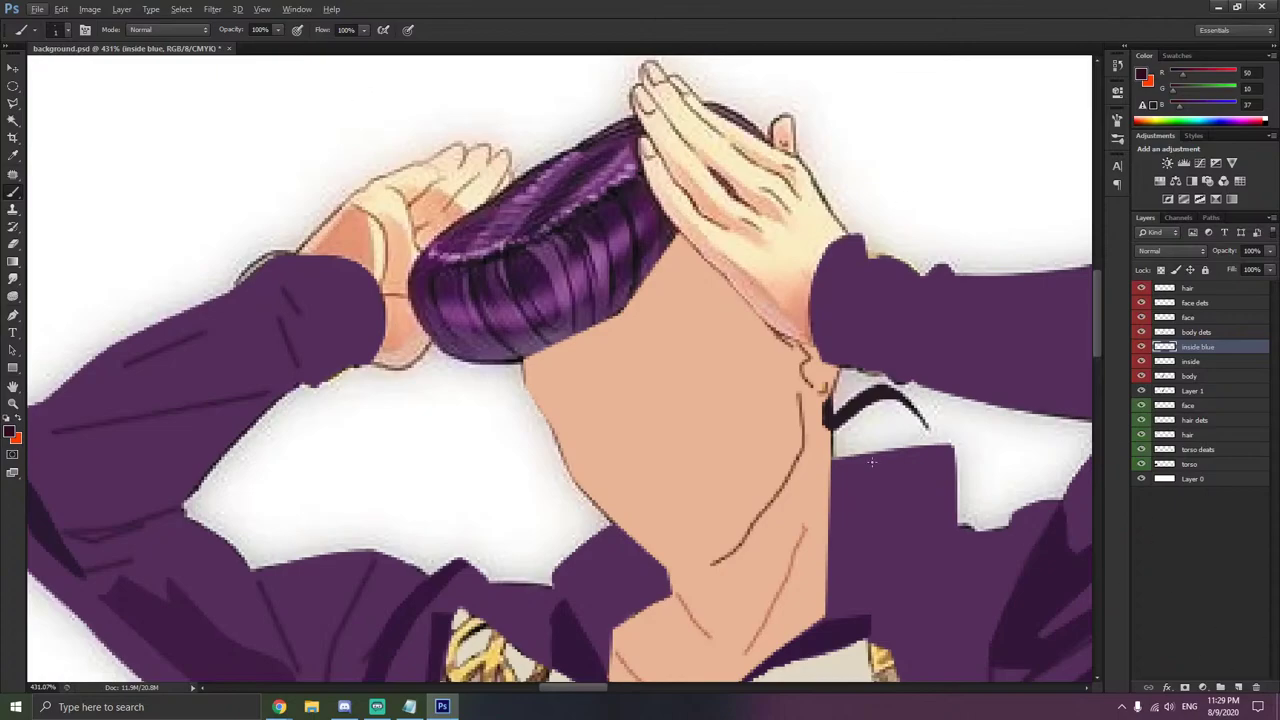
left_click(14, 104)
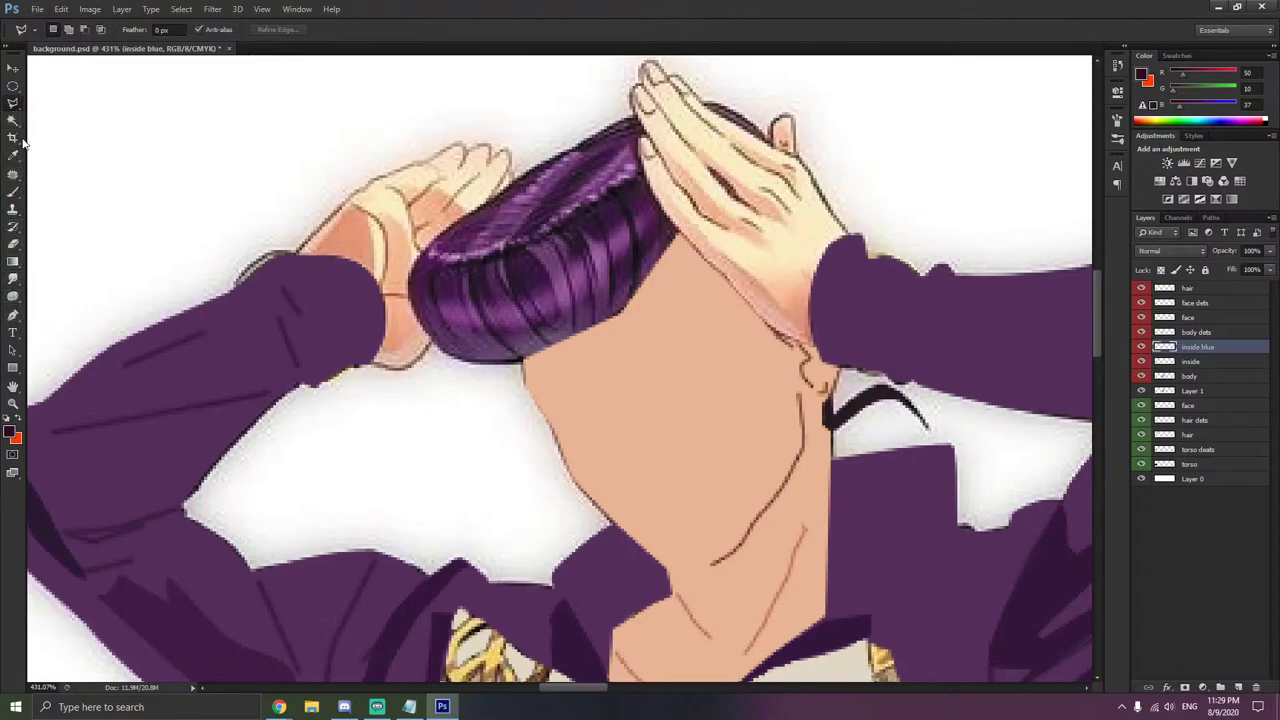
left_click(14, 347)
left_click(14, 316)
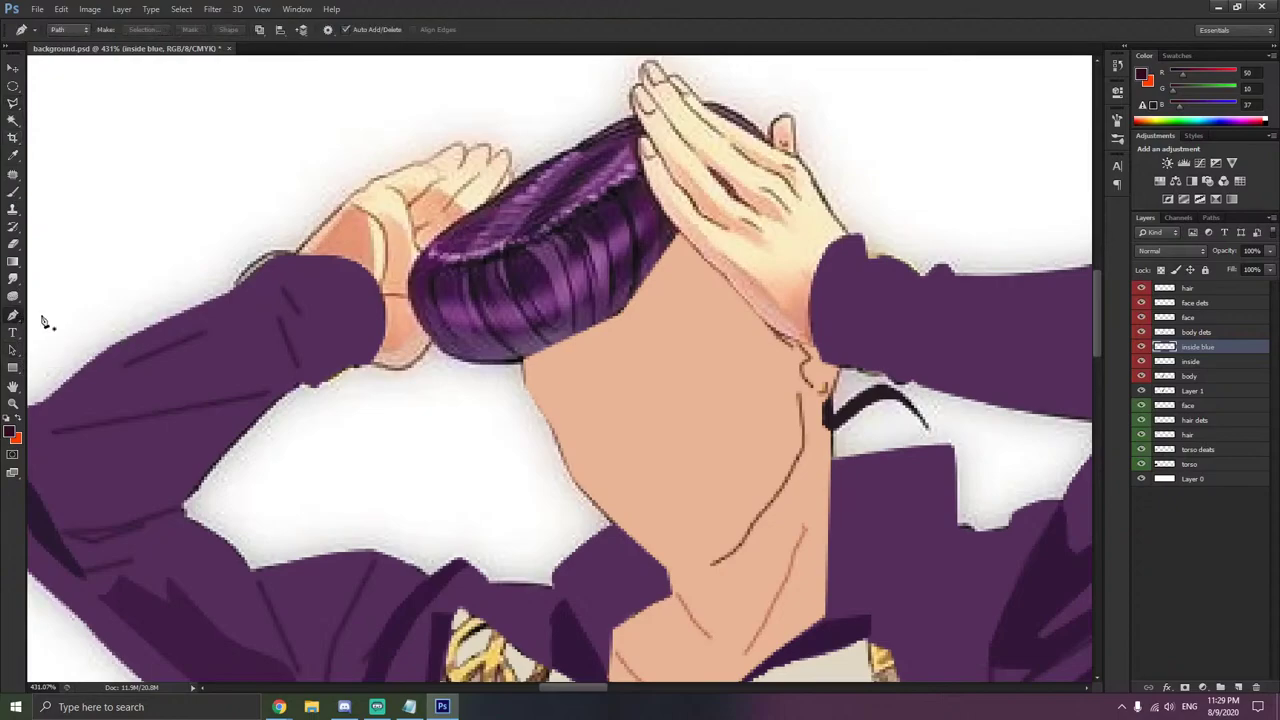
scroll(774, 146, "up", 3)
scroll(768, 170, "up", 1)
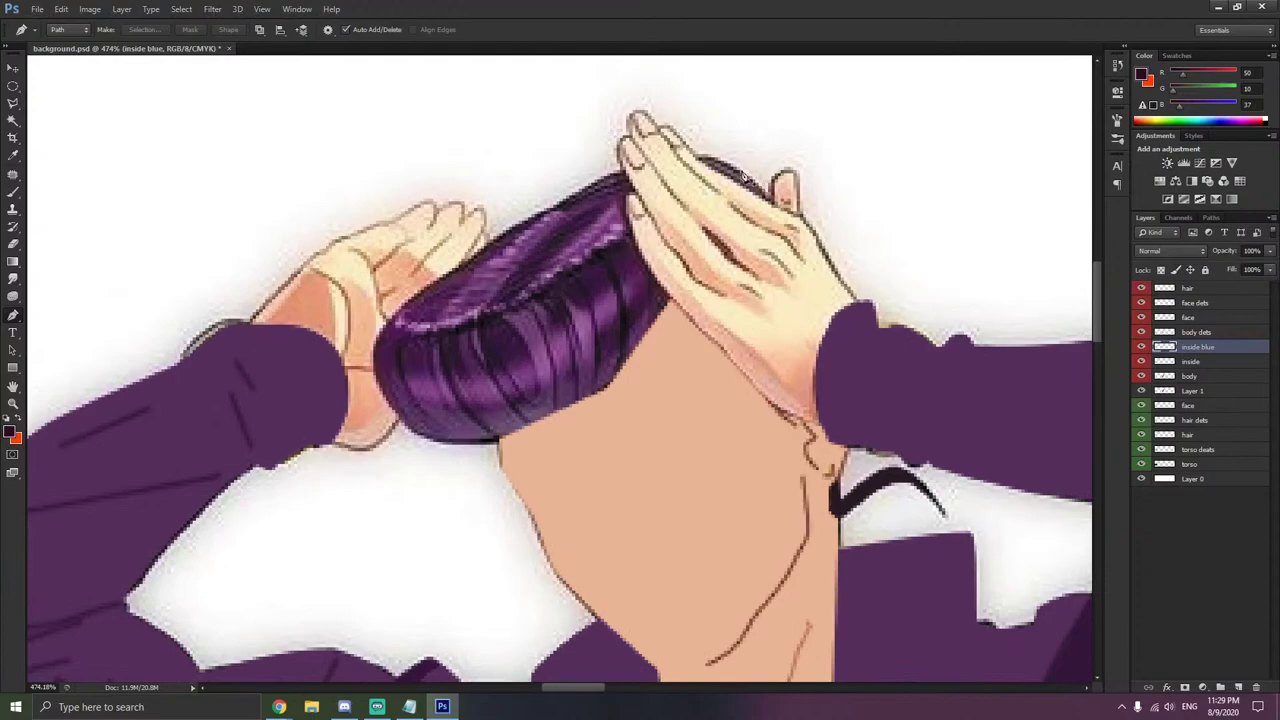
left_click(708, 159)
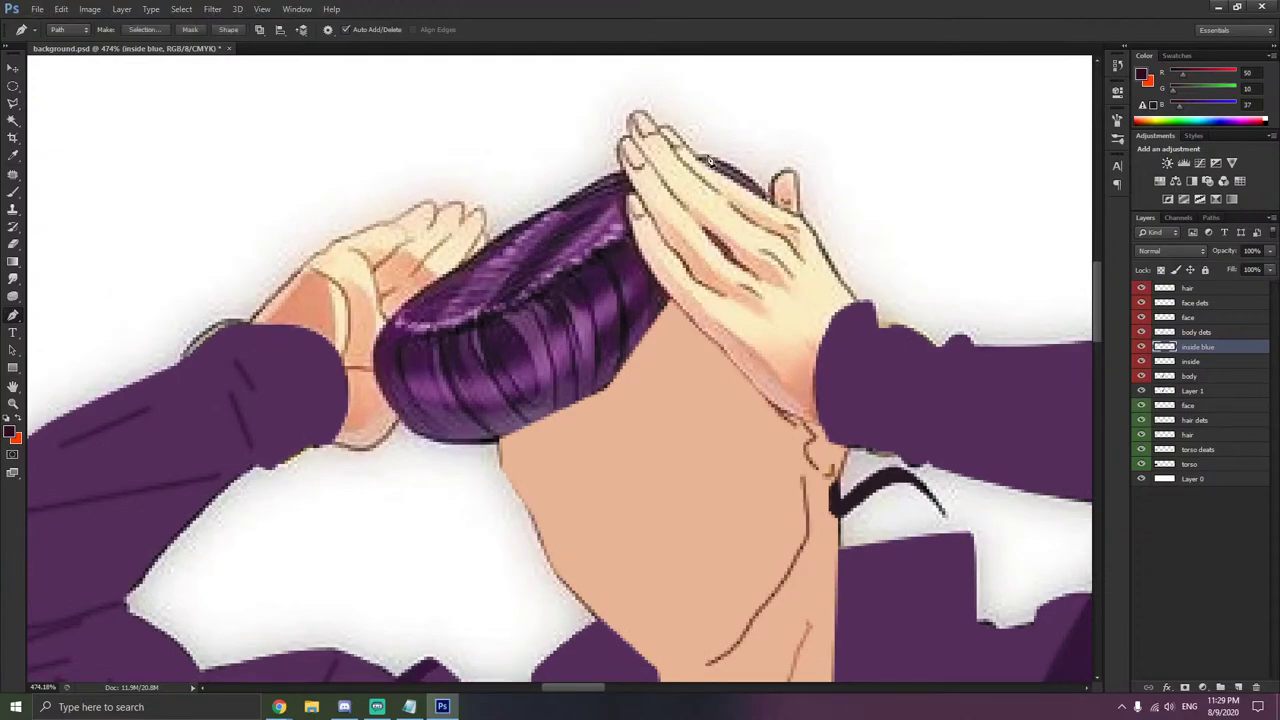
right_click(708, 159)
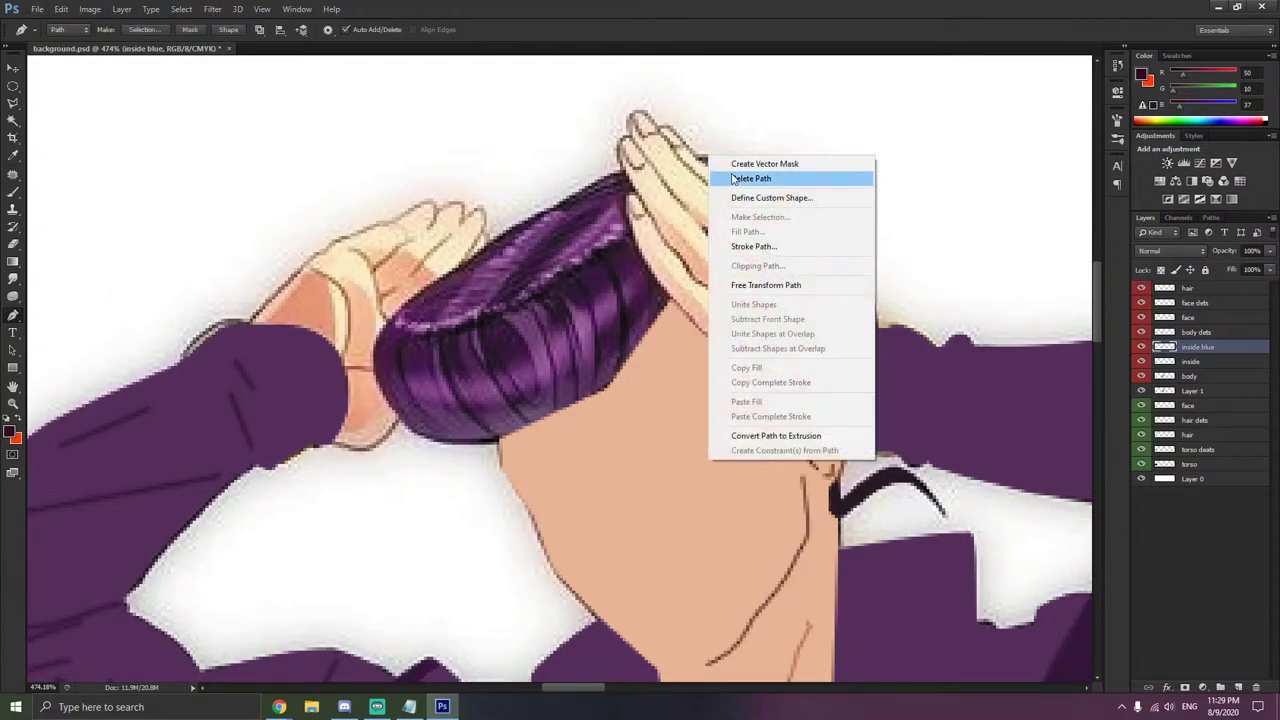
left_click(729, 178)
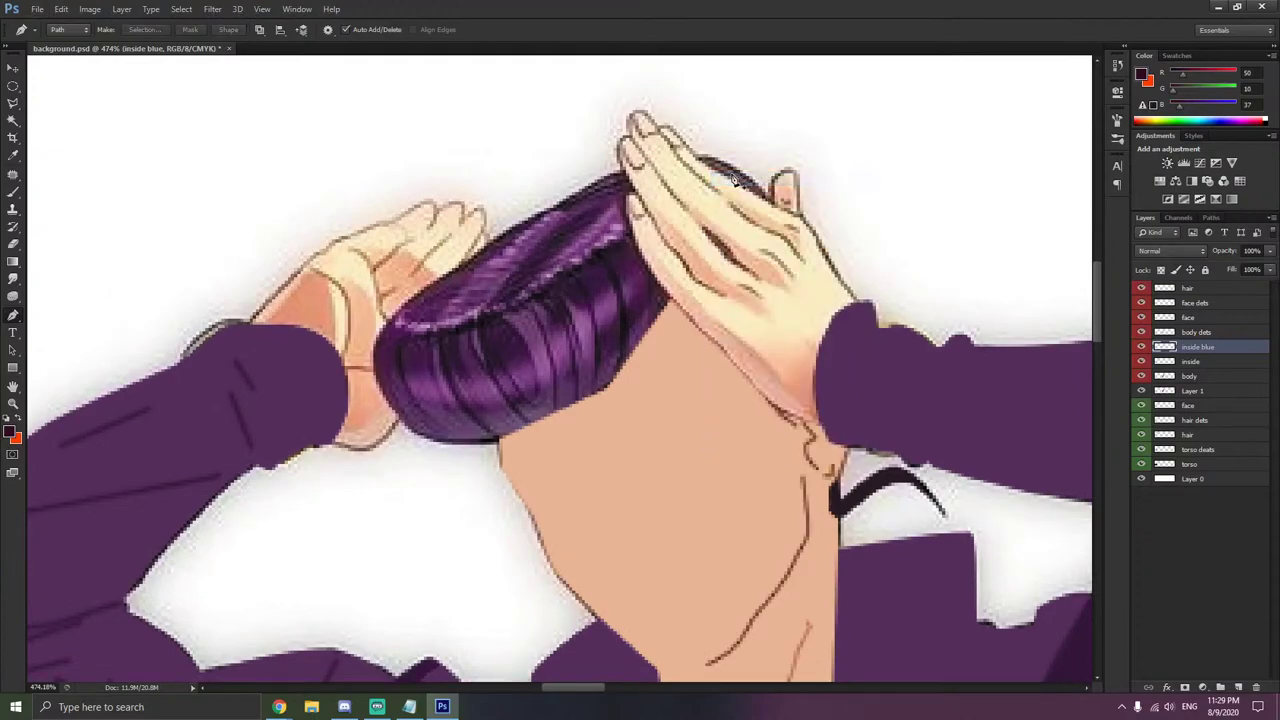
- Restart Photoshop from PhotoshopCS6Portable and reopen background.psd
left_click(1266, 7)
key("super")
type("photos")
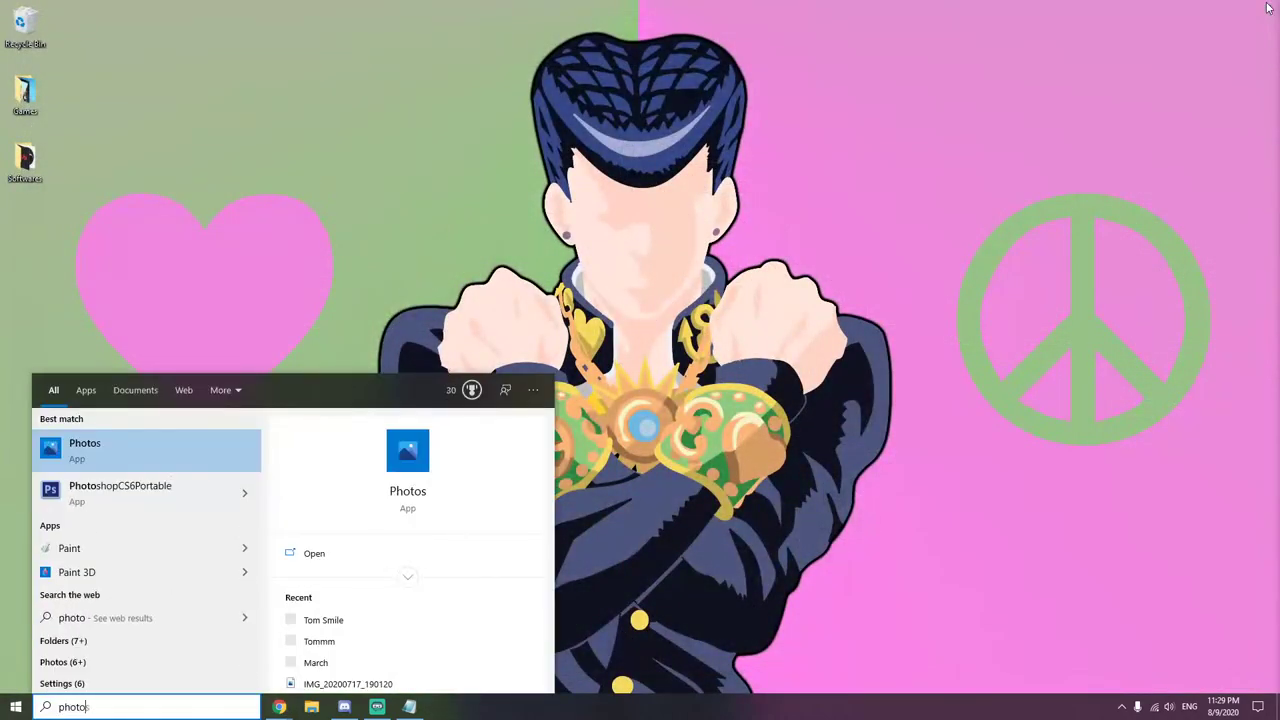
key("Down")
key("Return")
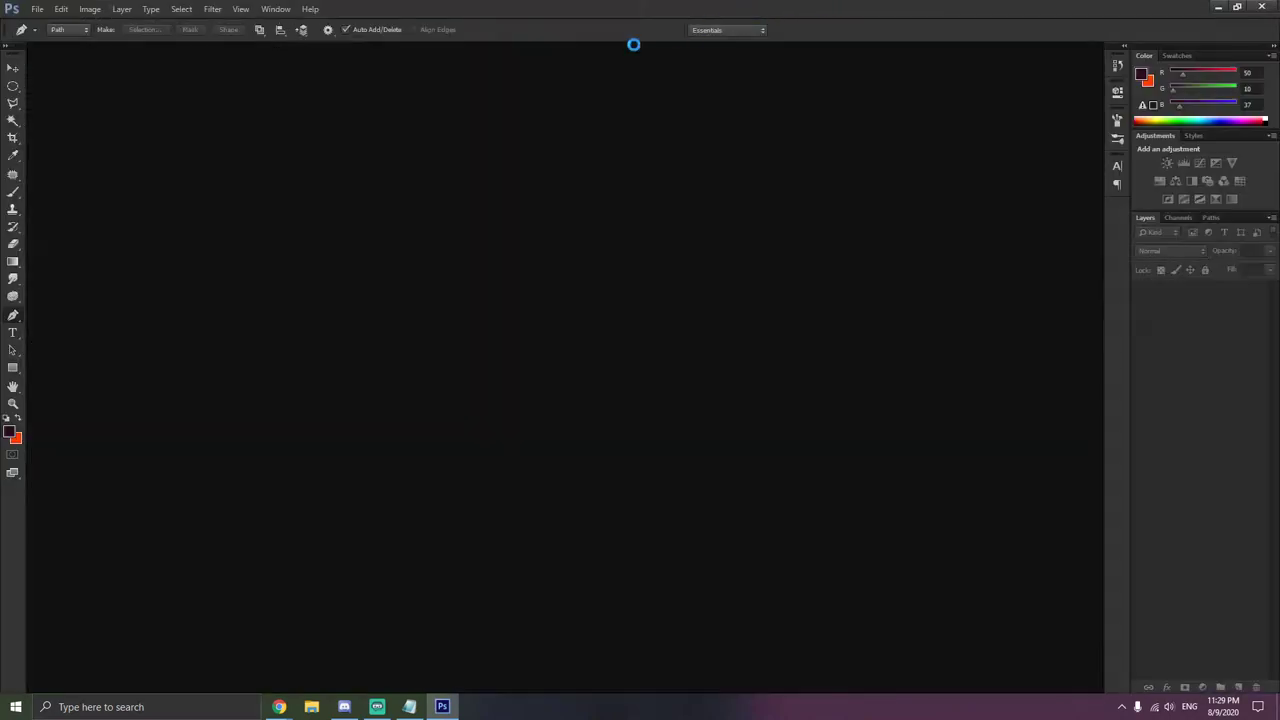
left_click(37, 9)
left_click(43, 37)
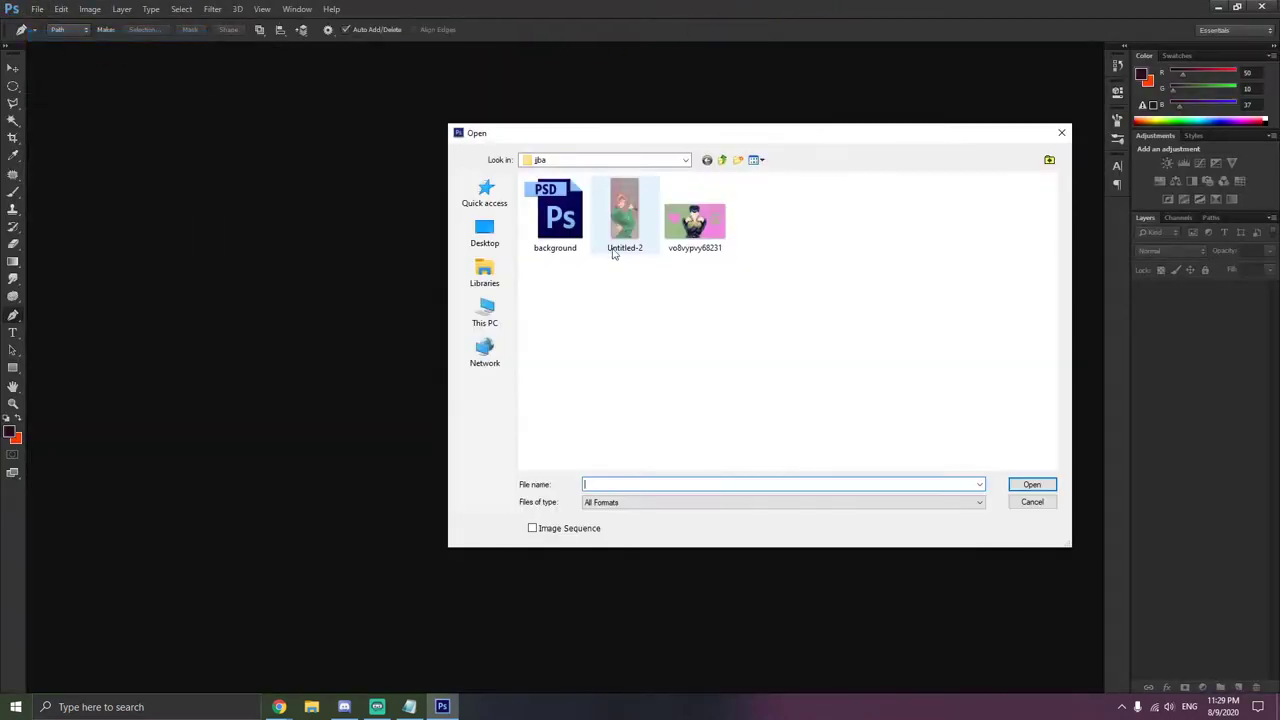
double_click(556, 214)
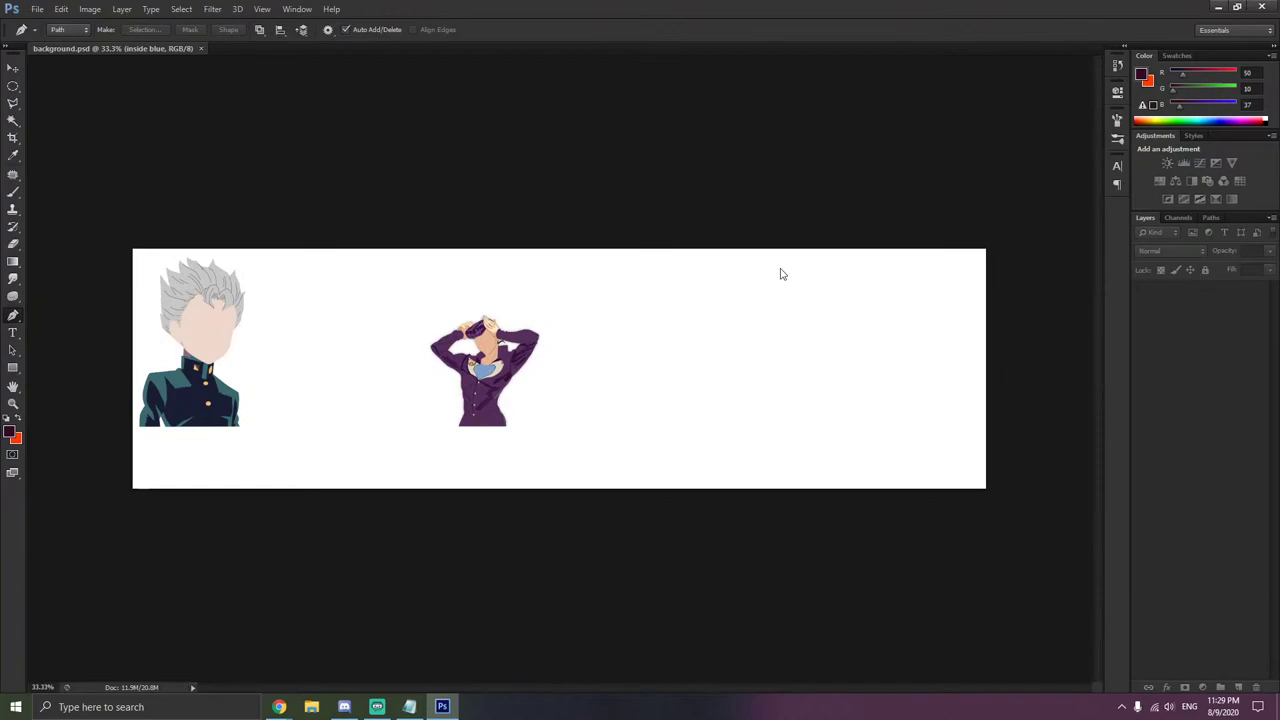
- Draw a closed Pen path around the purple pompadour and across the hand covering it, with the hair layer active
scroll(484, 335, "up", 10)
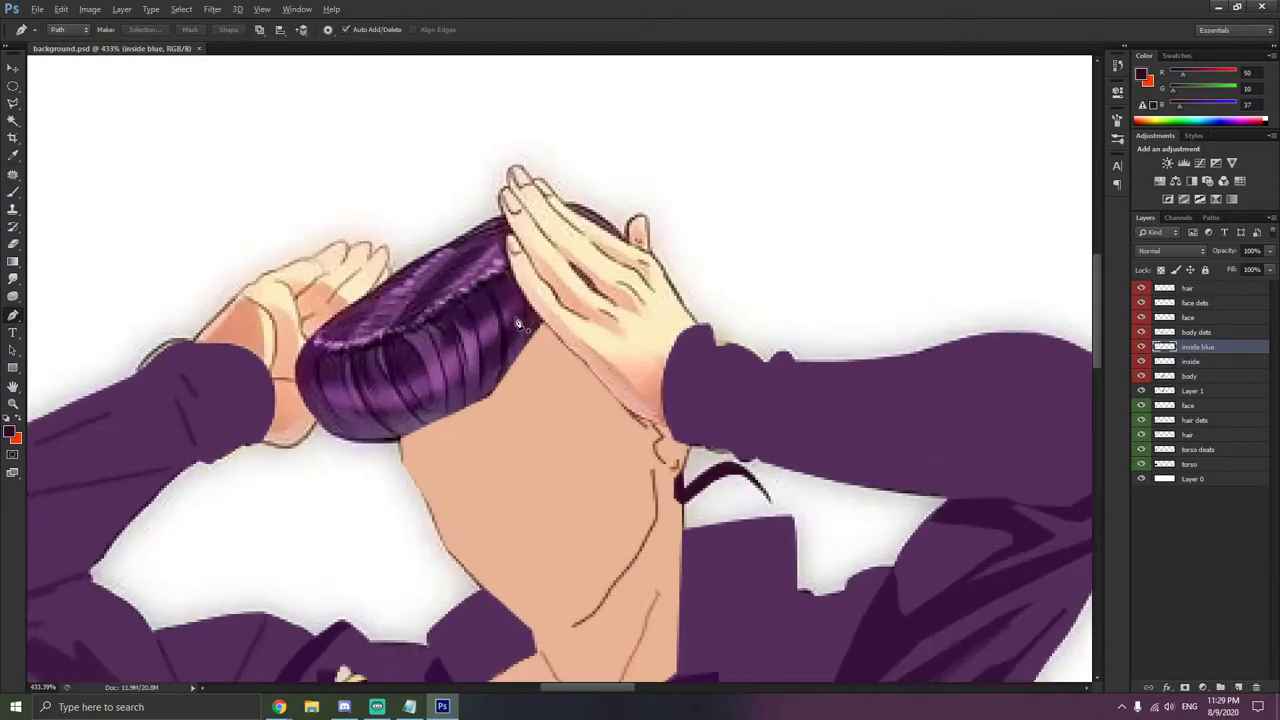
scroll(518, 324, "up", 1)
scroll(618, 260, "down", 1)
left_click(1215, 290)
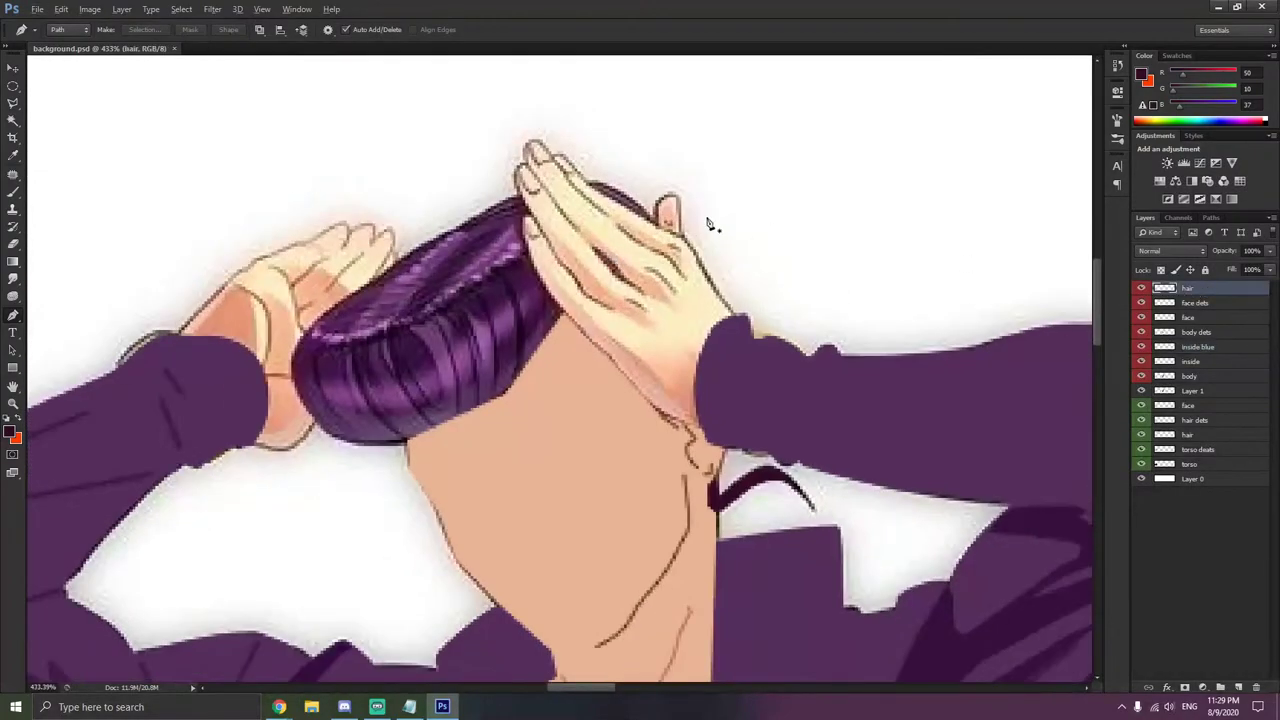
scroll(700, 222, "up", 1)
scroll(660, 225, "up", 1)
left_click(606, 190)
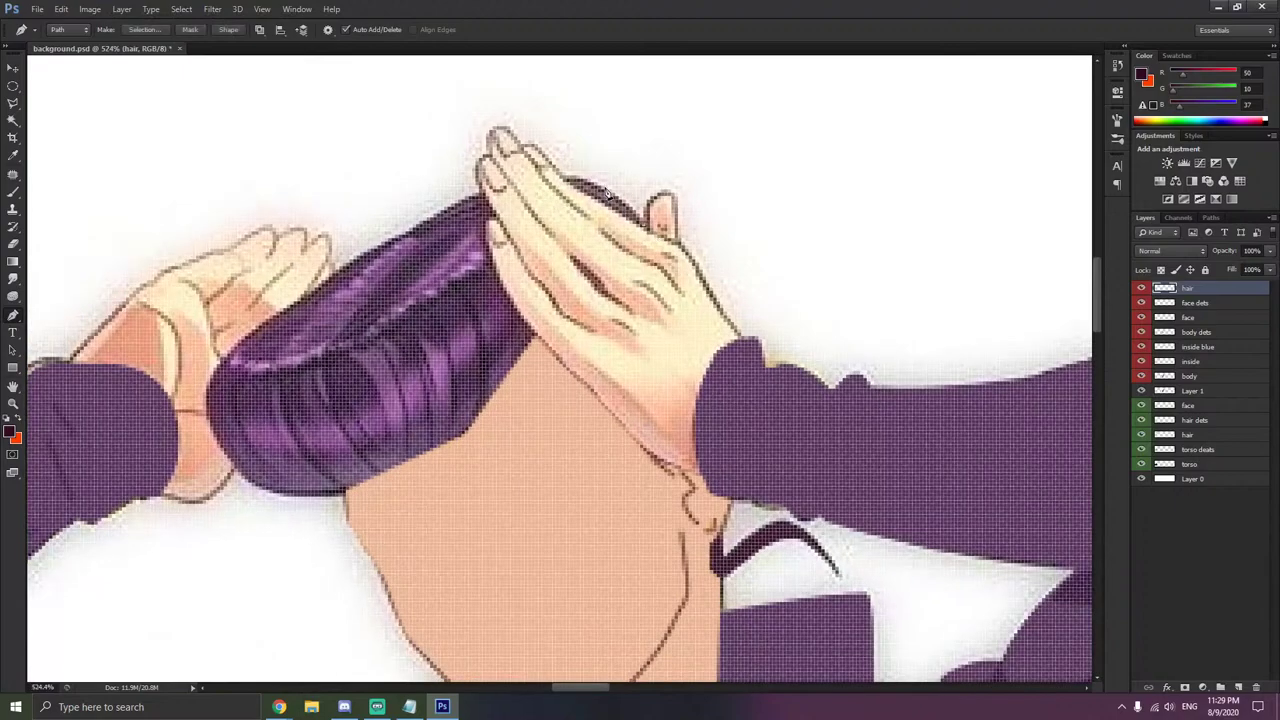
left_click(478, 195)
left_click(463, 441)
left_click(655, 273)
scroll(648, 231, "down", 3)
right_click(408, 258)
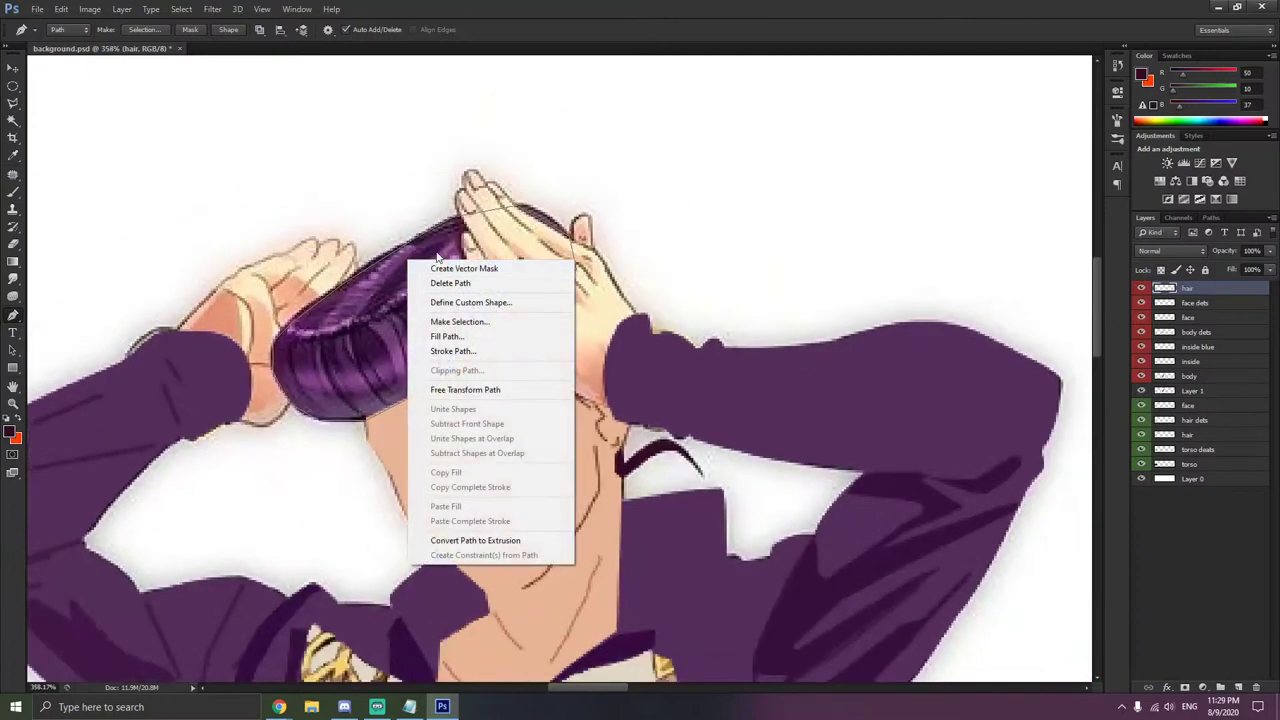
left_click(438, 254)
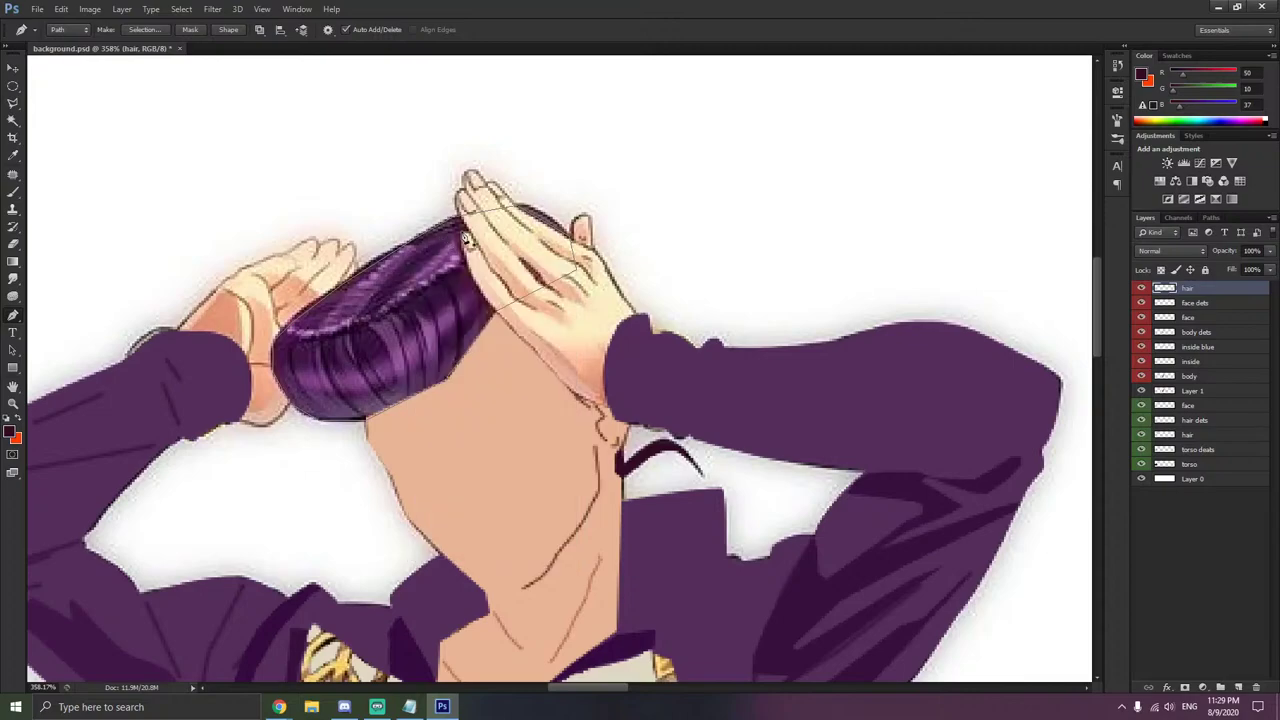
- Curve the hair path along the pompadour's upper edge and rounded front using the Convert Point tool
right_click(10, 320)
left_click(70, 372)
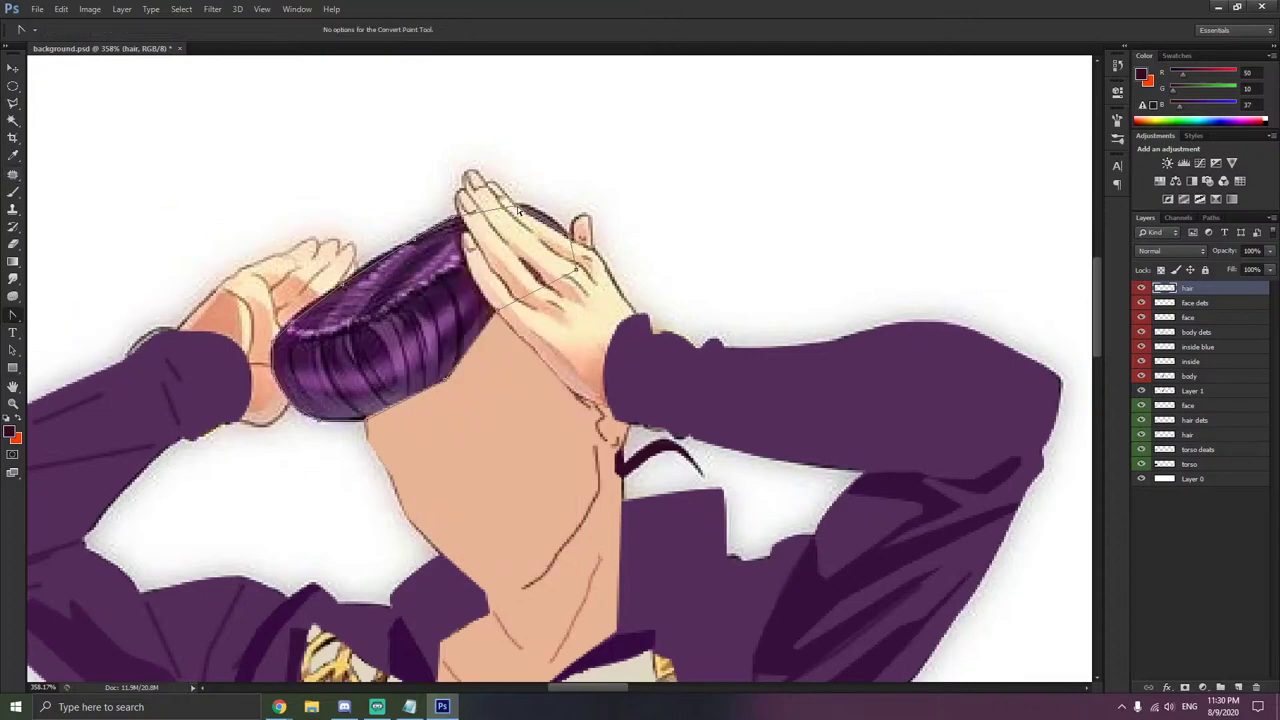
left_click_drag(518, 211, 487, 206)
left_click_drag(415, 240, 312, 300)
left_click(343, 285)
right_click(293, 330)
left_click(305, 332)
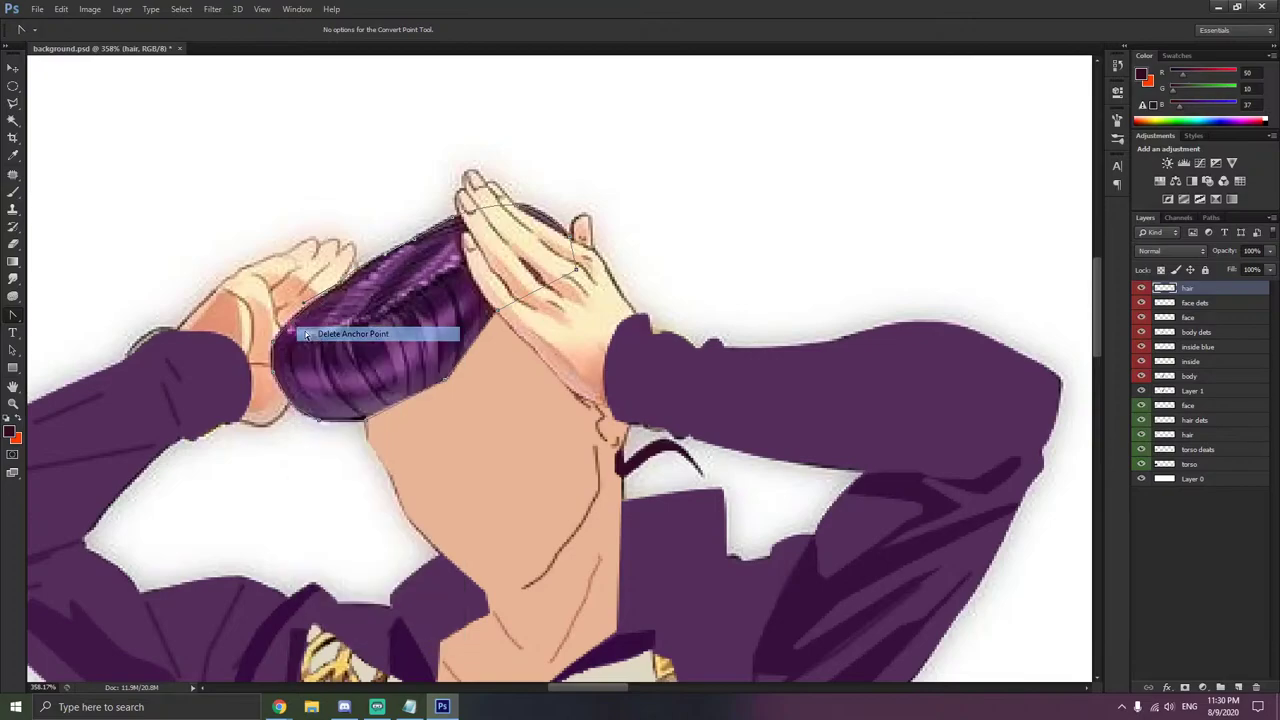
left_click_drag(265, 356, 267, 367)
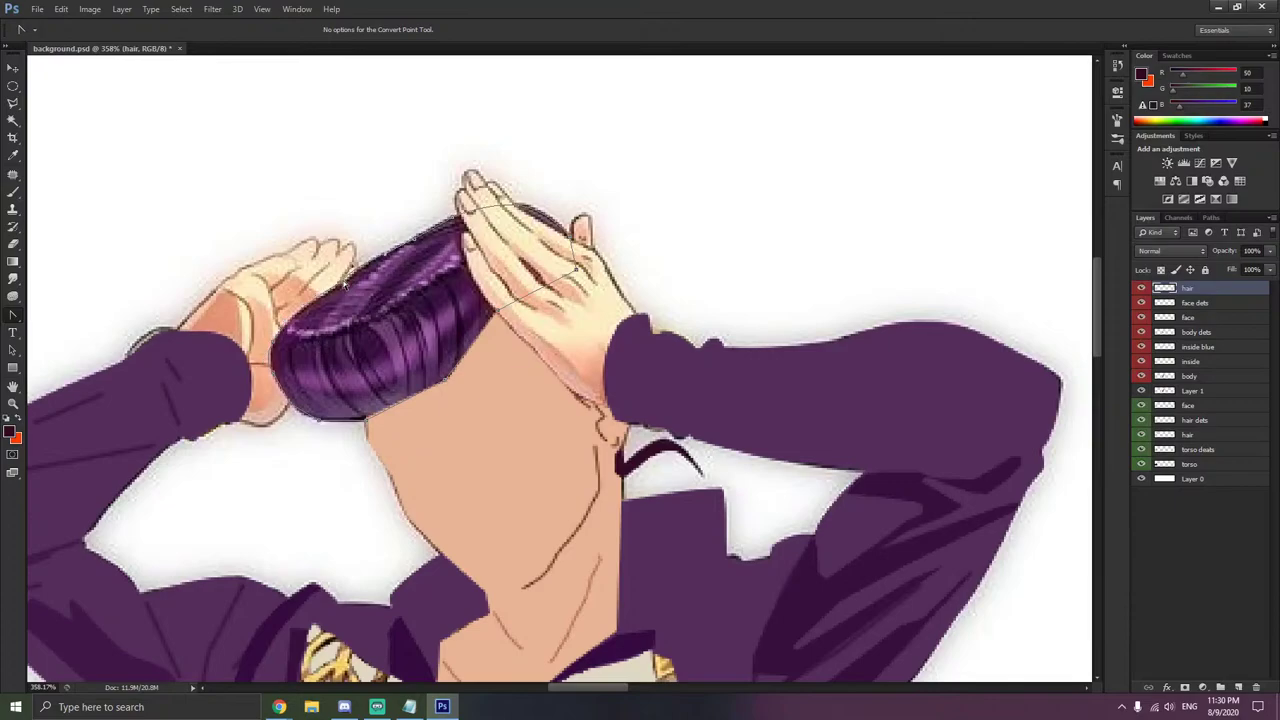
- Delete surplus anchor points from the hair path around the pompadour's rounded front and its underside
right_click(340, 286)
left_click(350, 291)
scroll(280, 372, "up", 2)
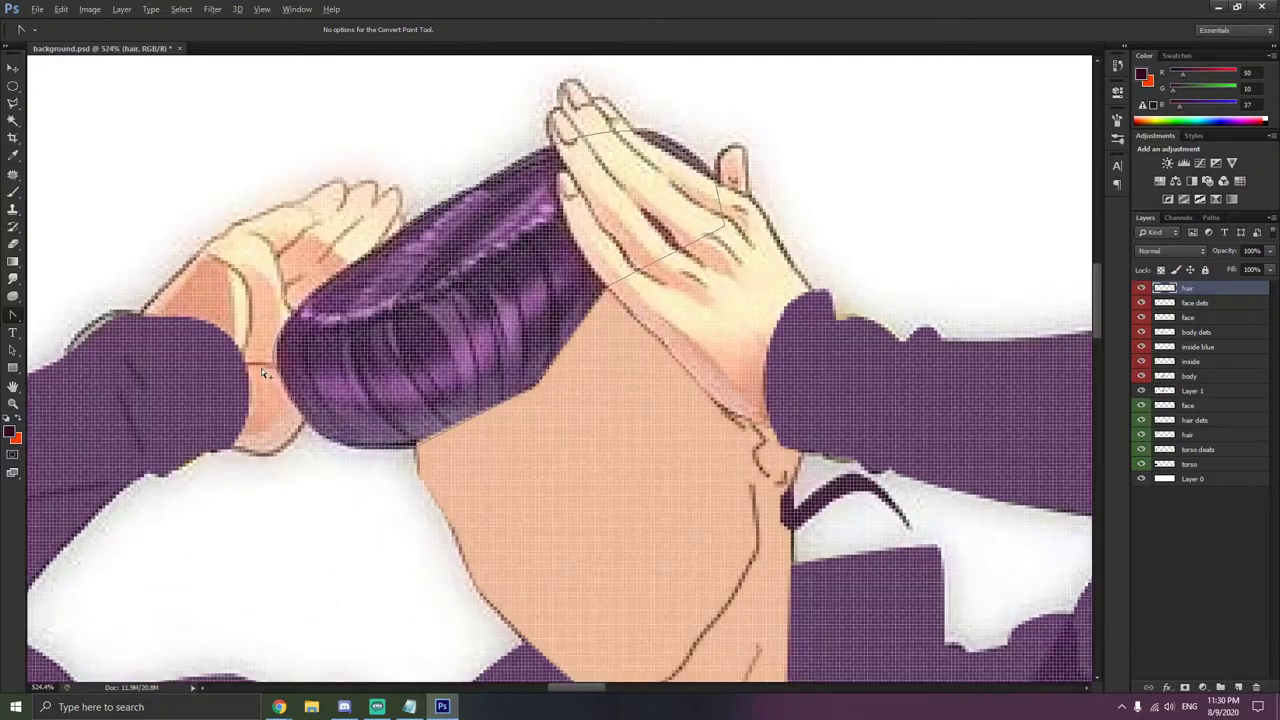
right_click(280, 376)
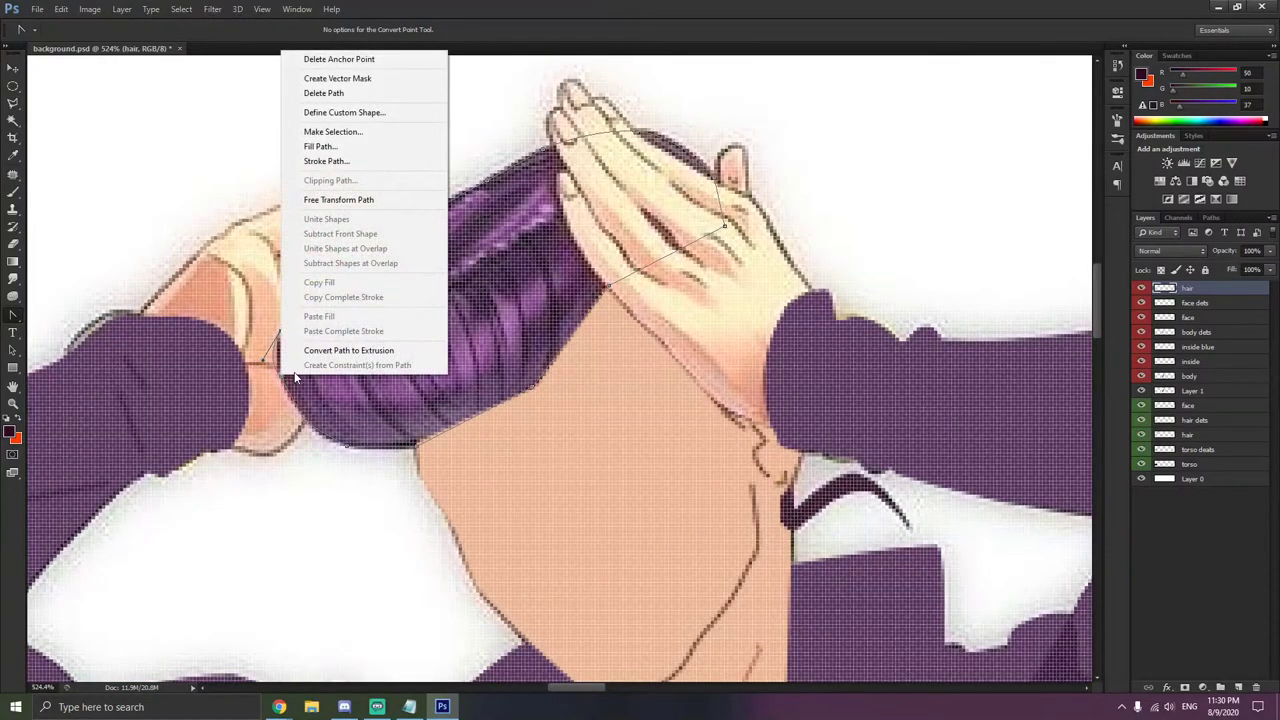
left_click(339, 92)
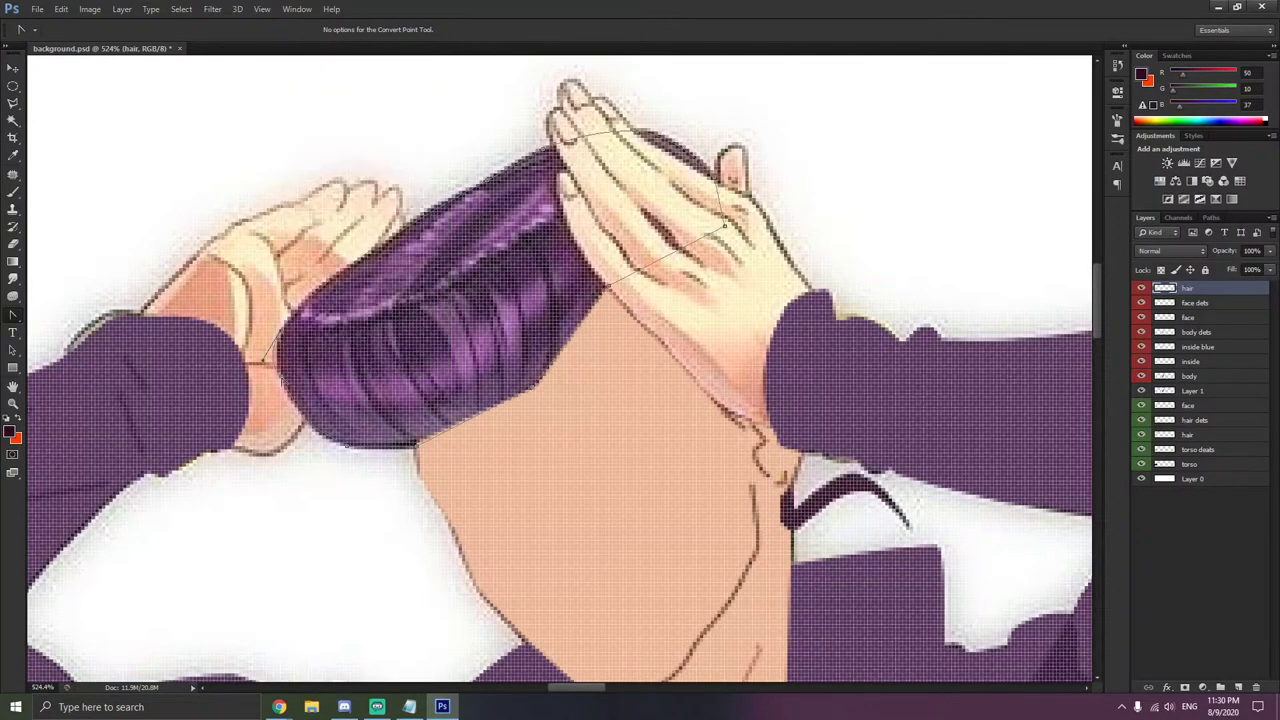
right_click(281, 381)
left_click(363, 60)
right_click(346, 450)
left_click(395, 128)
- Bend the remaining path segments to follow the pompadour's front and its lower edge against the forehead
left_click_drag(306, 424, 340, 466)
left_click_drag(271, 382, 275, 366)
left_click(397, 401)
left_click_drag(440, 436, 440, 434)
left_click_drag(533, 385, 560, 348)
left_click_drag(504, 422, 465, 418)
left_click_drag(536, 383, 554, 372)
left_click(603, 296)
scroll(576, 273, "down", 3)
- Fill the hair path with purple 6f3c75 sampled from the reference pompadour and delete the path
right_click(505, 273)
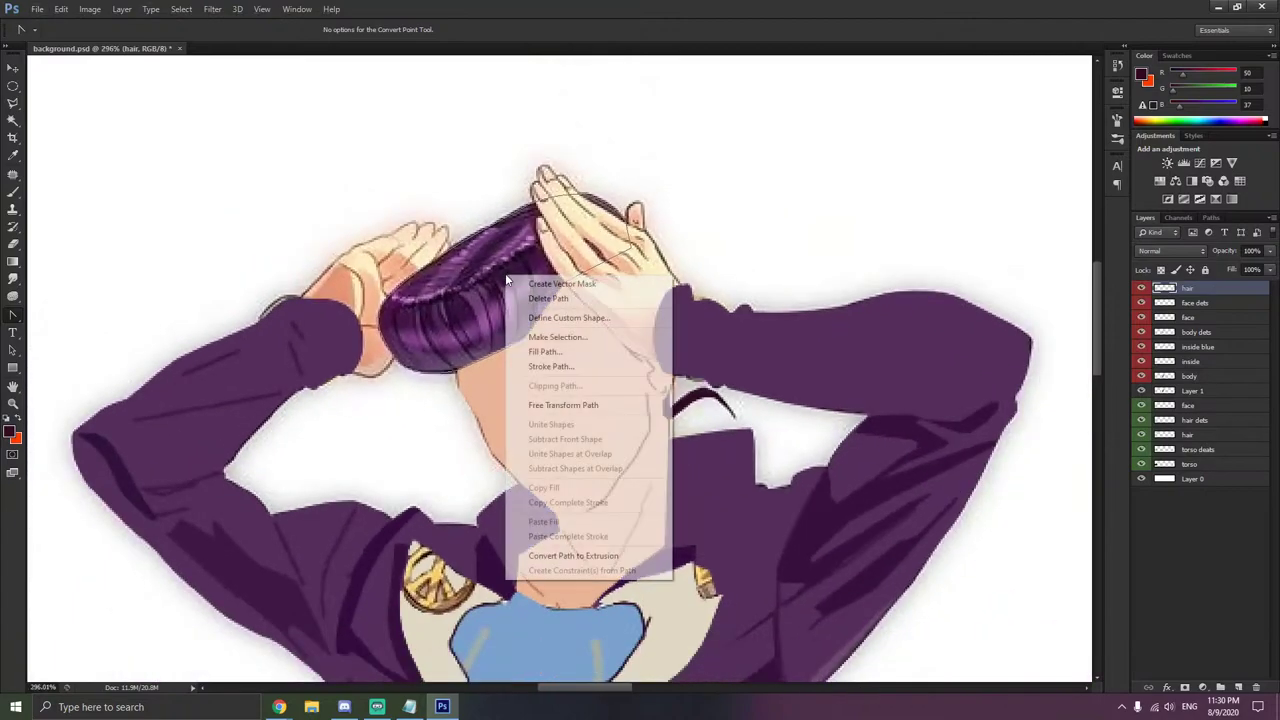
left_click(570, 349)
left_click(906, 192)
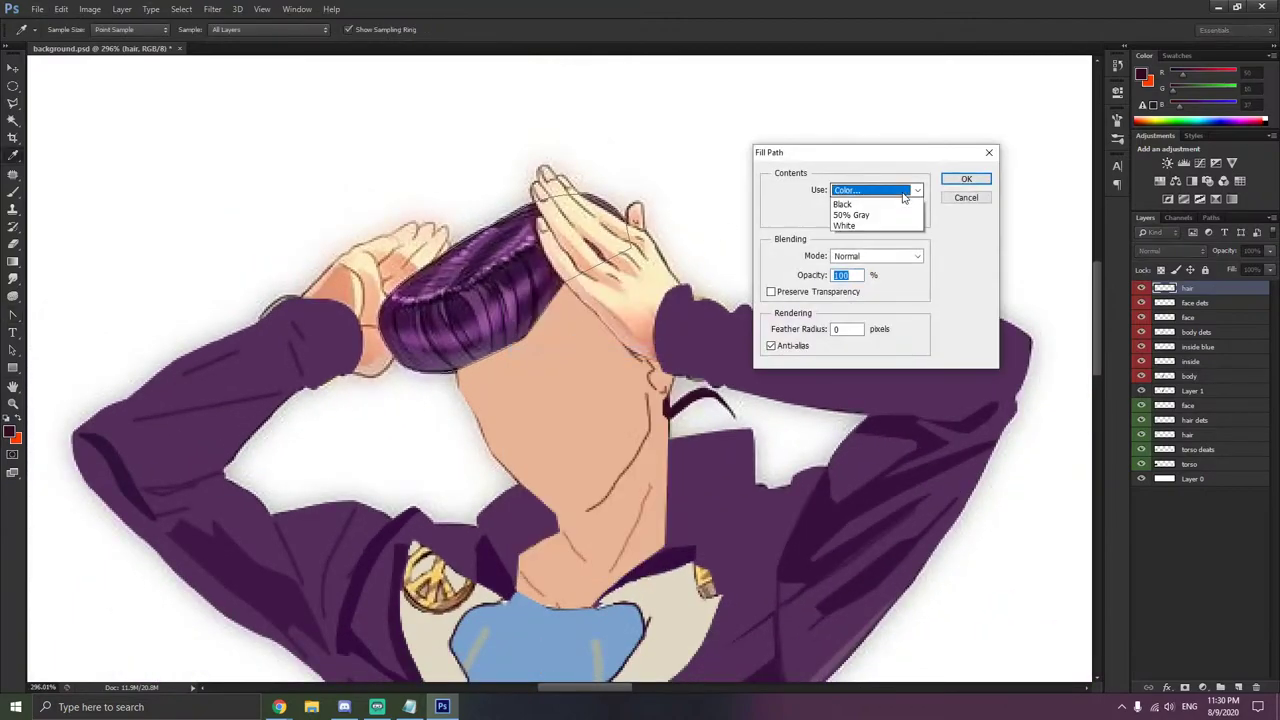
left_click(852, 225)
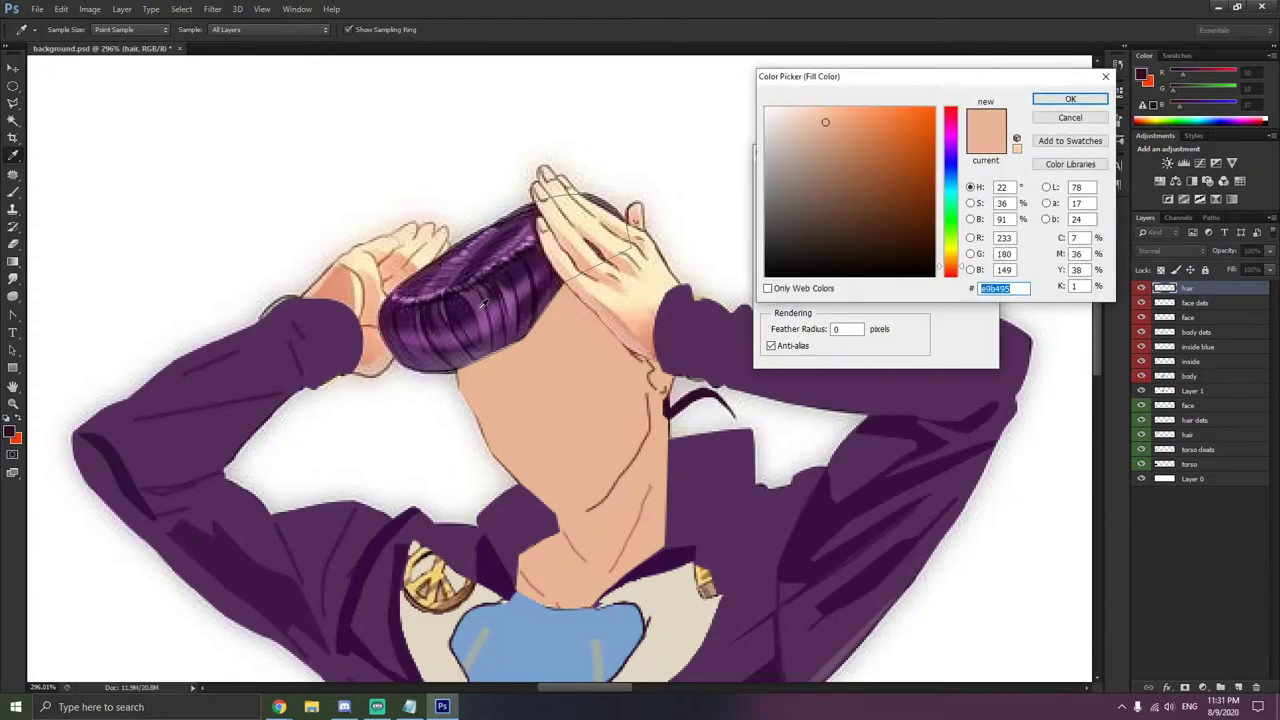
left_click(483, 305)
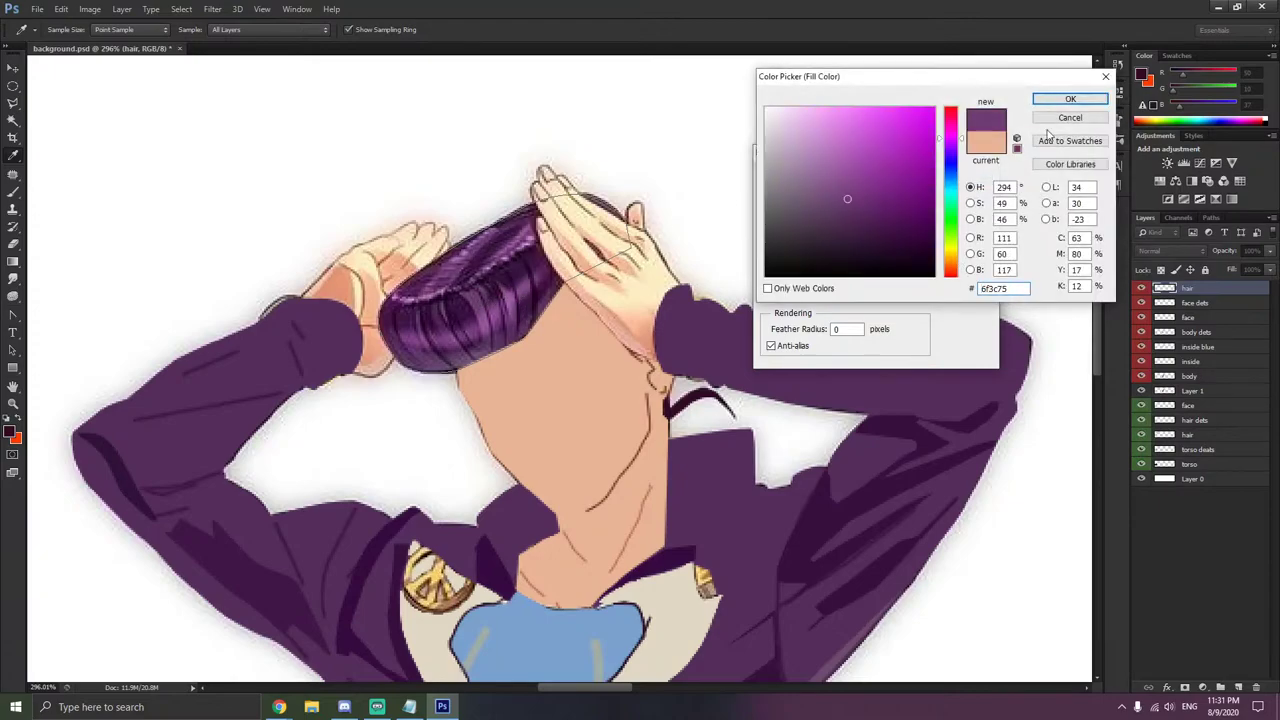
left_click(1070, 99)
left_click(966, 182)
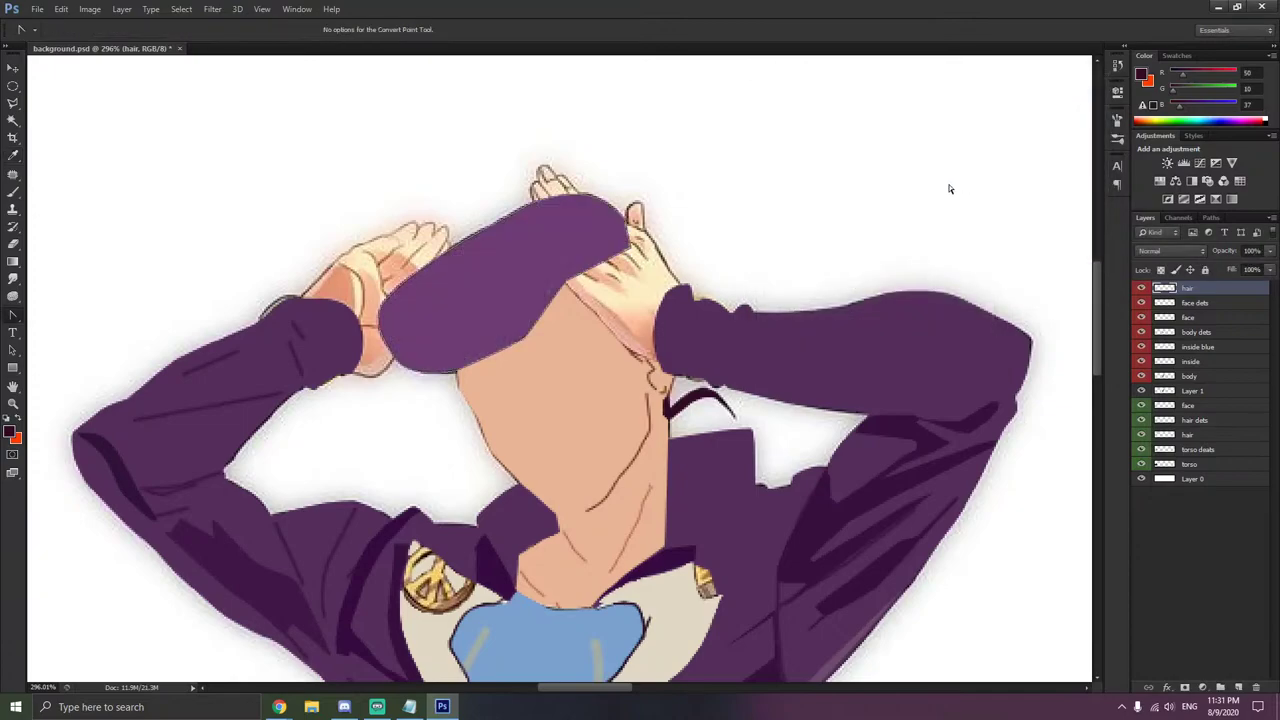
right_click(658, 233)
left_click(699, 253)
- Hide the flat hair fill and sample a dark purple from the reference pompadour as the foreground colour
scroll(690, 260, "down", 3)
scroll(870, 249, "down", 3)
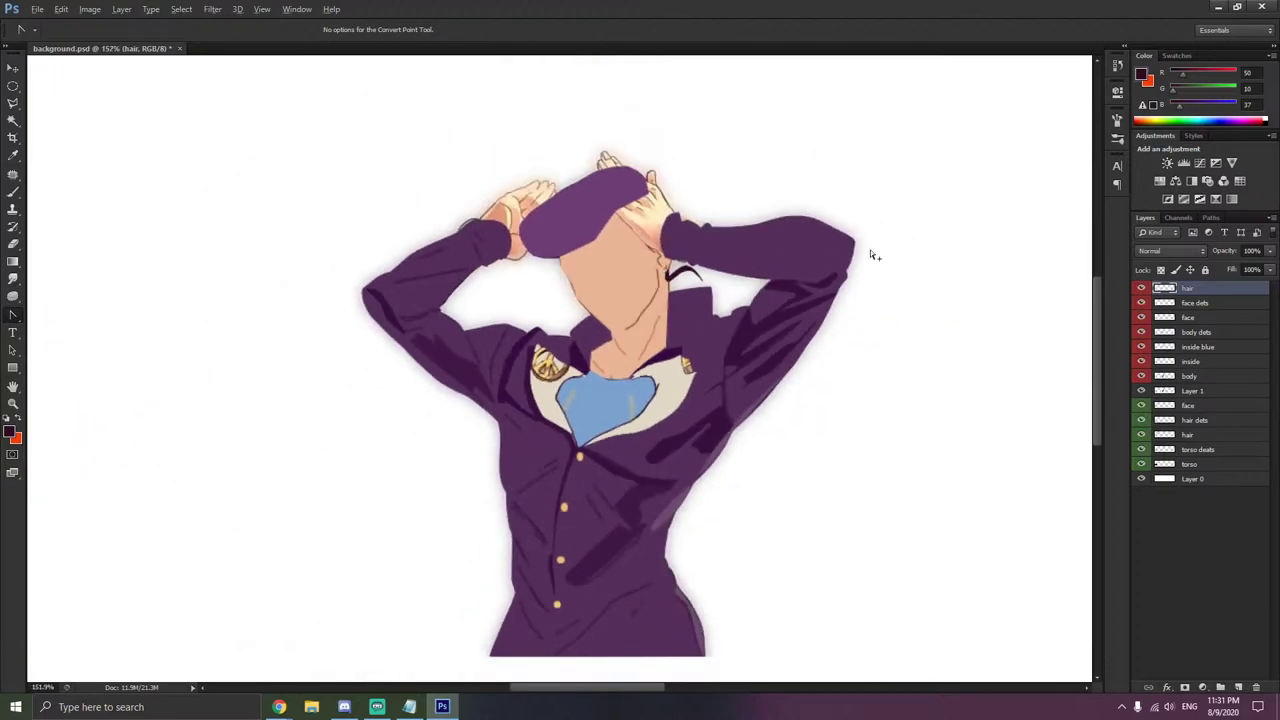
scroll(870, 249, "up", 2)
left_click(1141, 289)
scroll(416, 181, "up", 4)
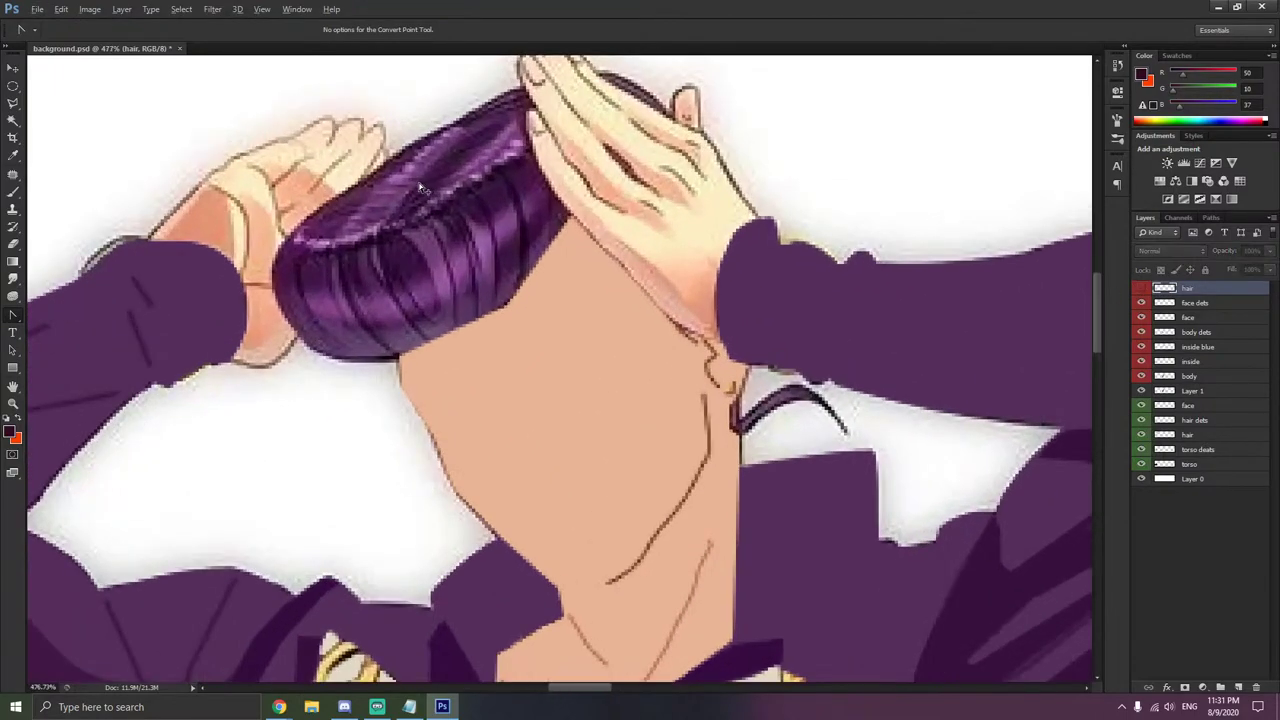
left_click(13, 155)
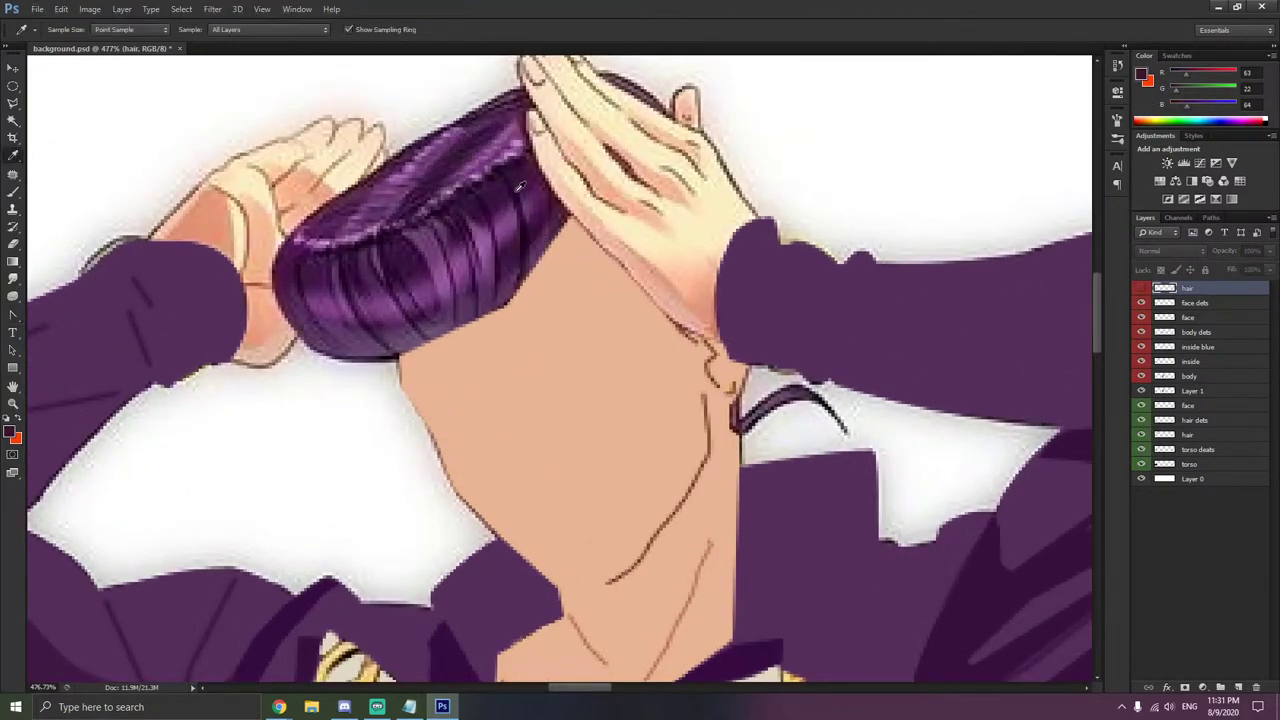
left_click(516, 197)
- Create a new layer named hair dets above the hair layer
key("ctrl+shift+n")
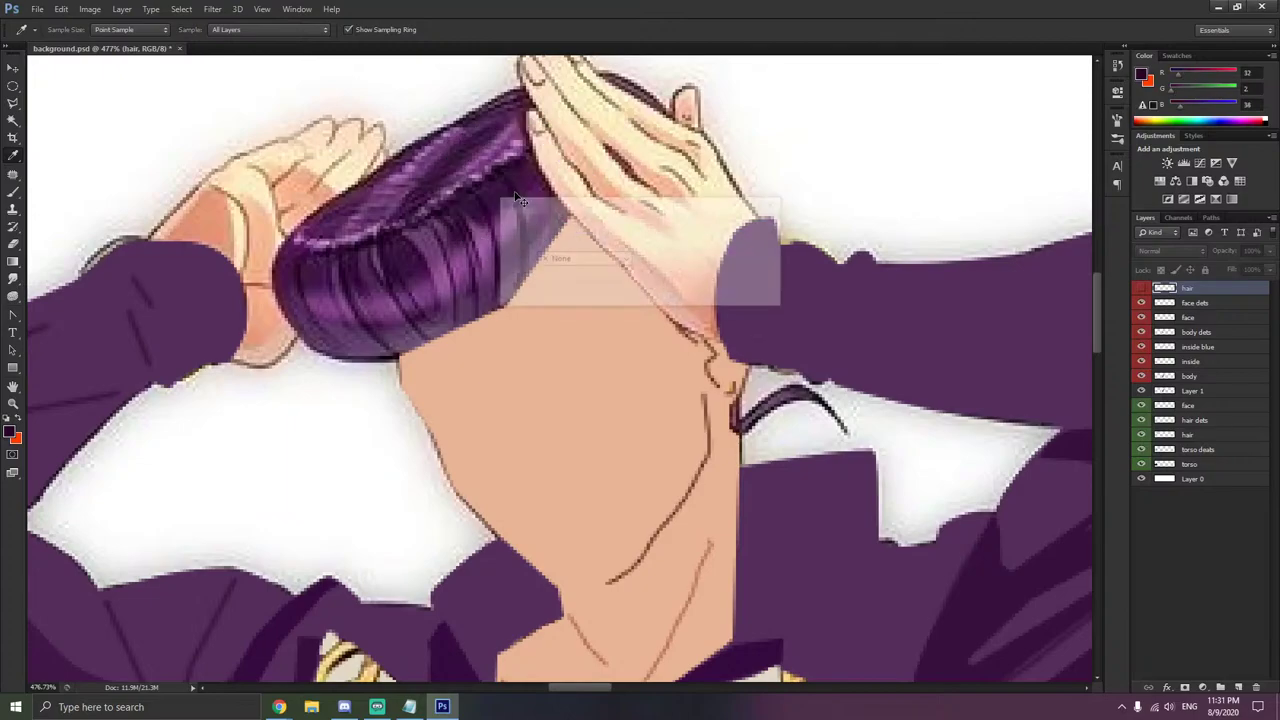
type("hair d")
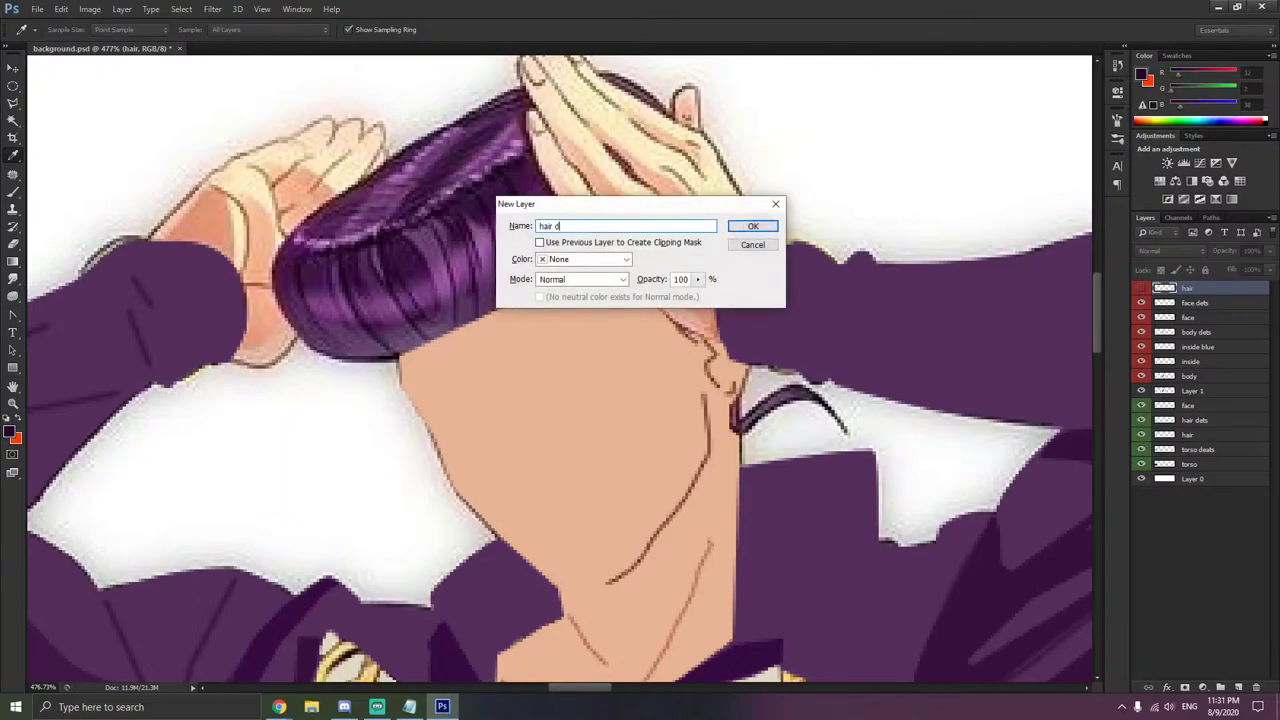
type("ets")
key("Return")
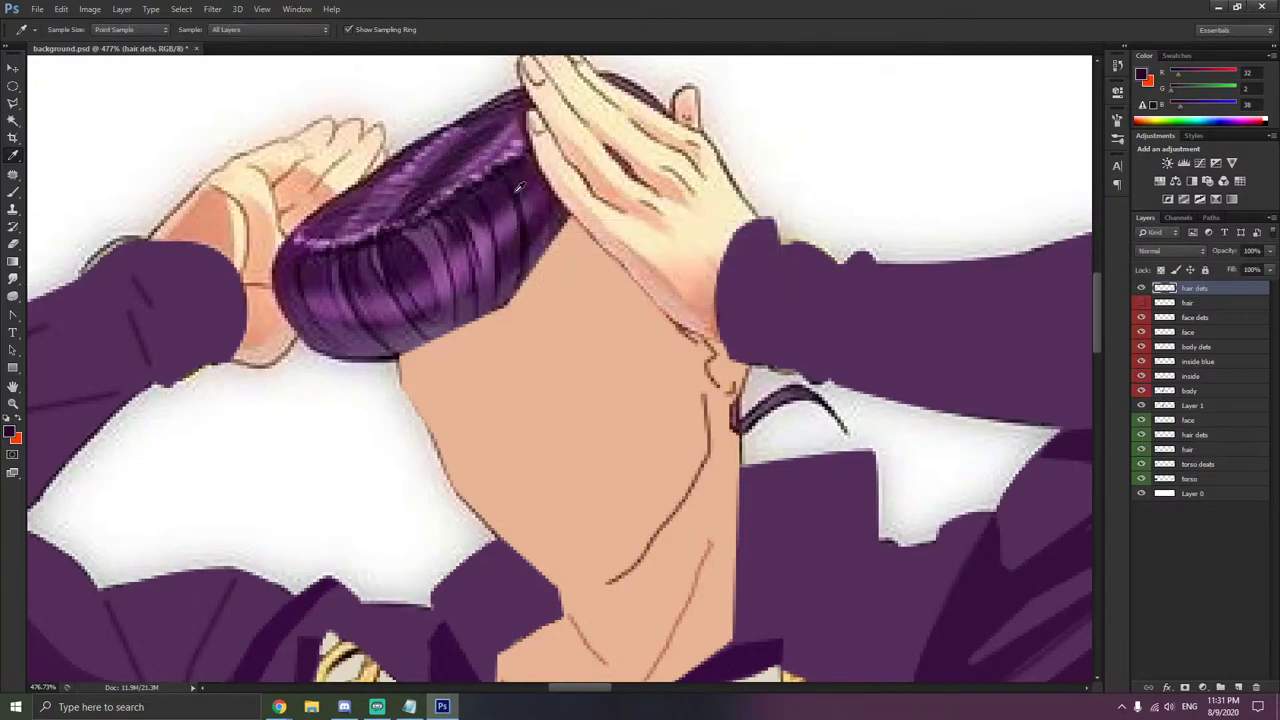
- Paint dark strand lines down the front of the pompadour with a 2 px brush
left_click(14, 192)
scroll(502, 222, "up", 2)
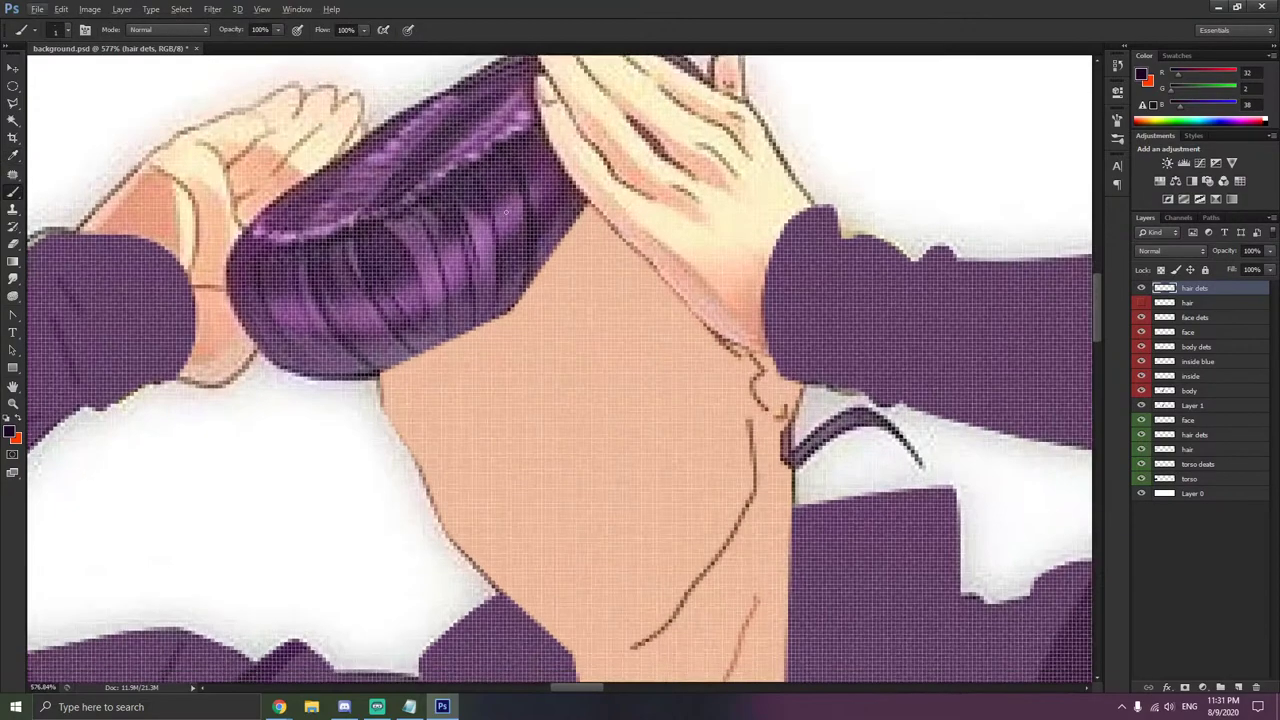
scroll(514, 198, "down", 1)
scroll(514, 195, "down", 2)
scroll(498, 165, "up", 4)
scroll(497, 162, "down", 2)
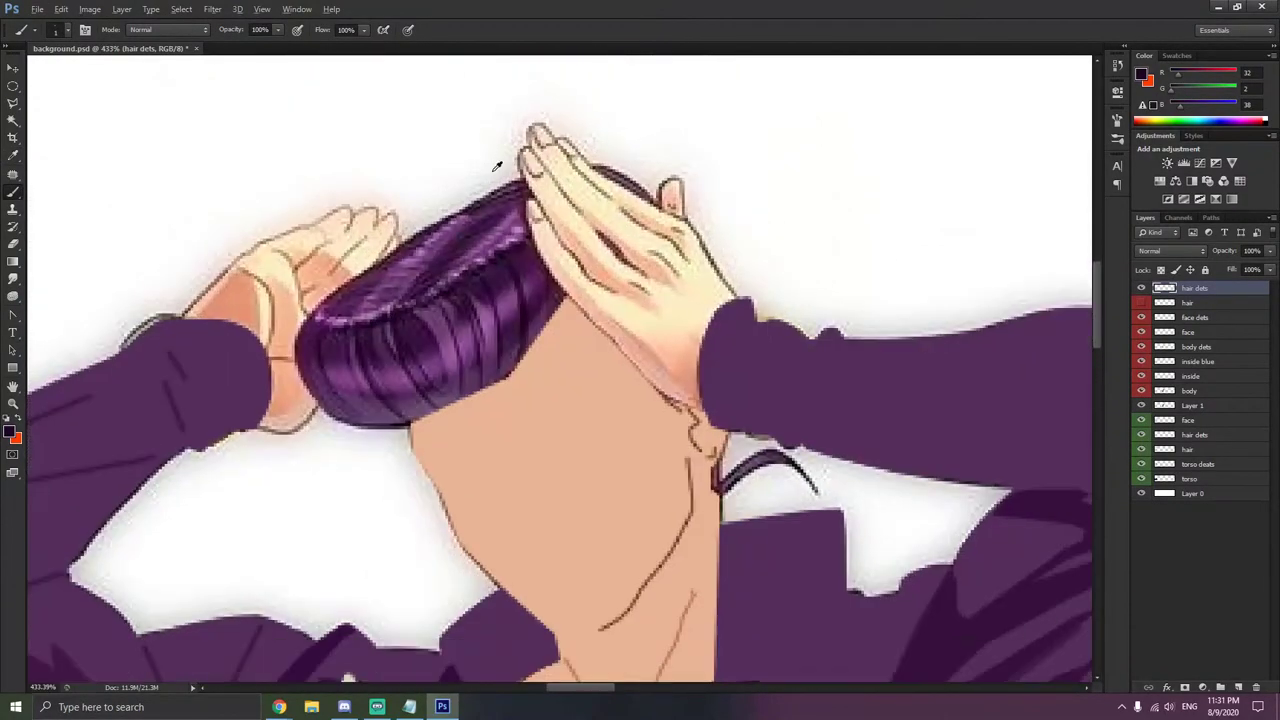
right_click(537, 273)
left_click(554, 304)
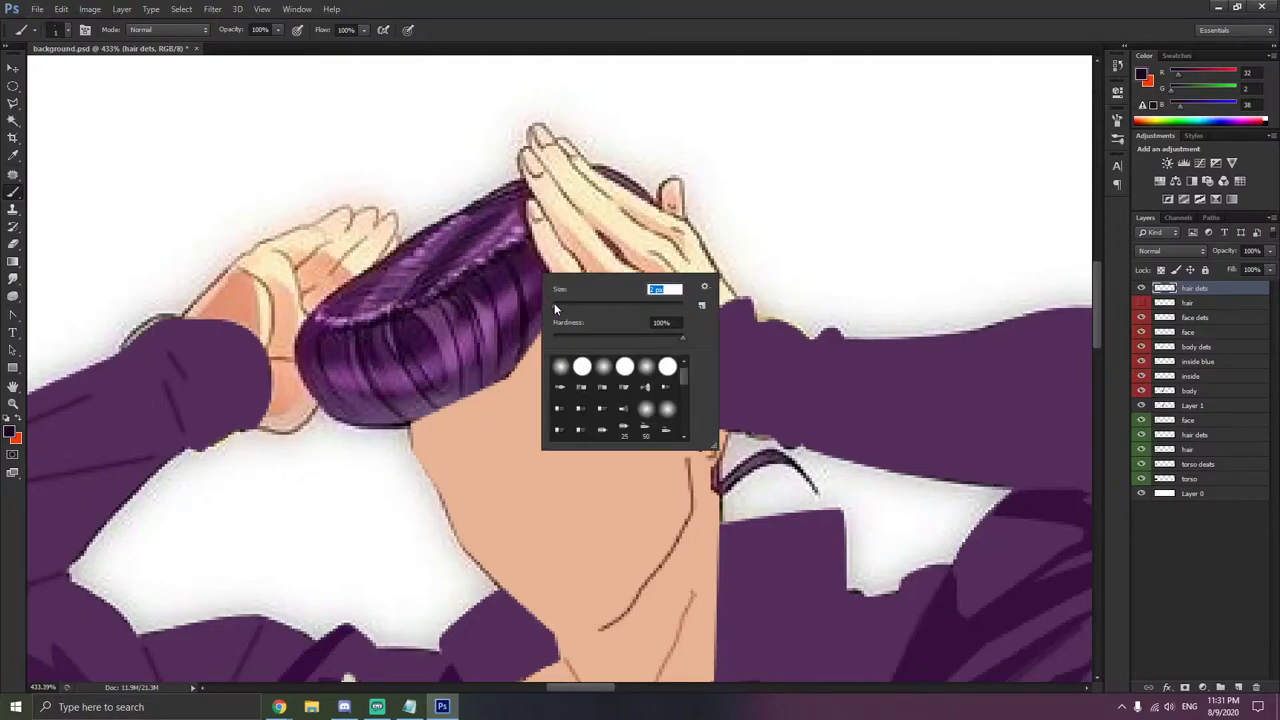
left_click(503, 256)
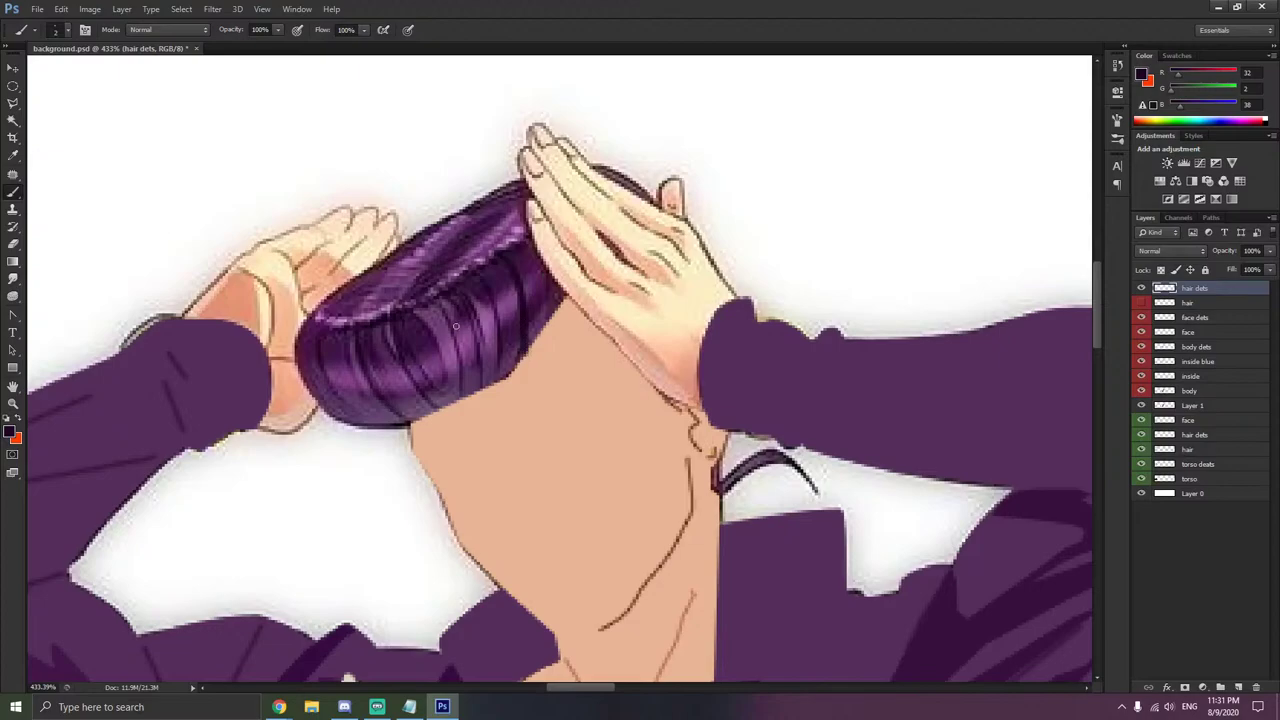
mouse_move(441, 307)
left_mouse_down()
mouse_move(461, 377)
mouse_move(428, 300)
left_mouse_up()
key("ctrl+z")
left_click_drag(397, 350, 434, 408)
left_click_drag(366, 372, 397, 416)
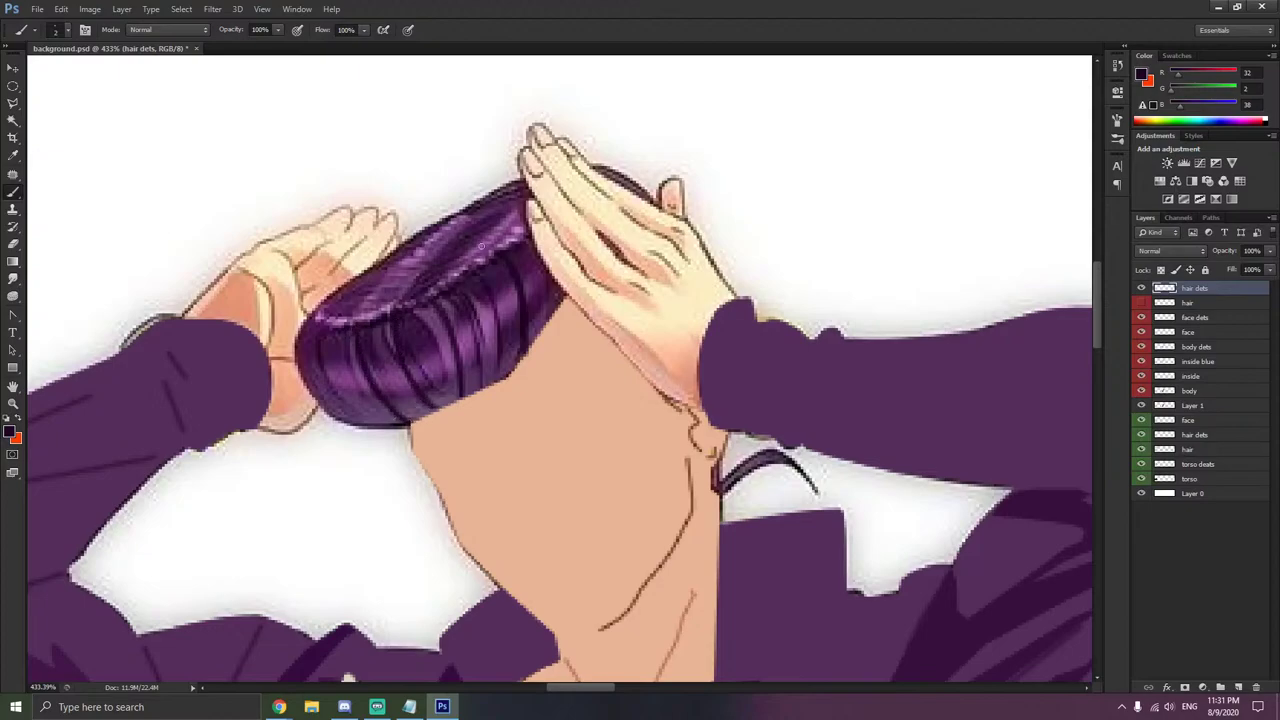
- Paint the strand lines on top of the pompadour, outline its upper edge, and add more strands on its front
left_click_drag(469, 226, 406, 306)
left_click_drag(500, 229, 455, 254)
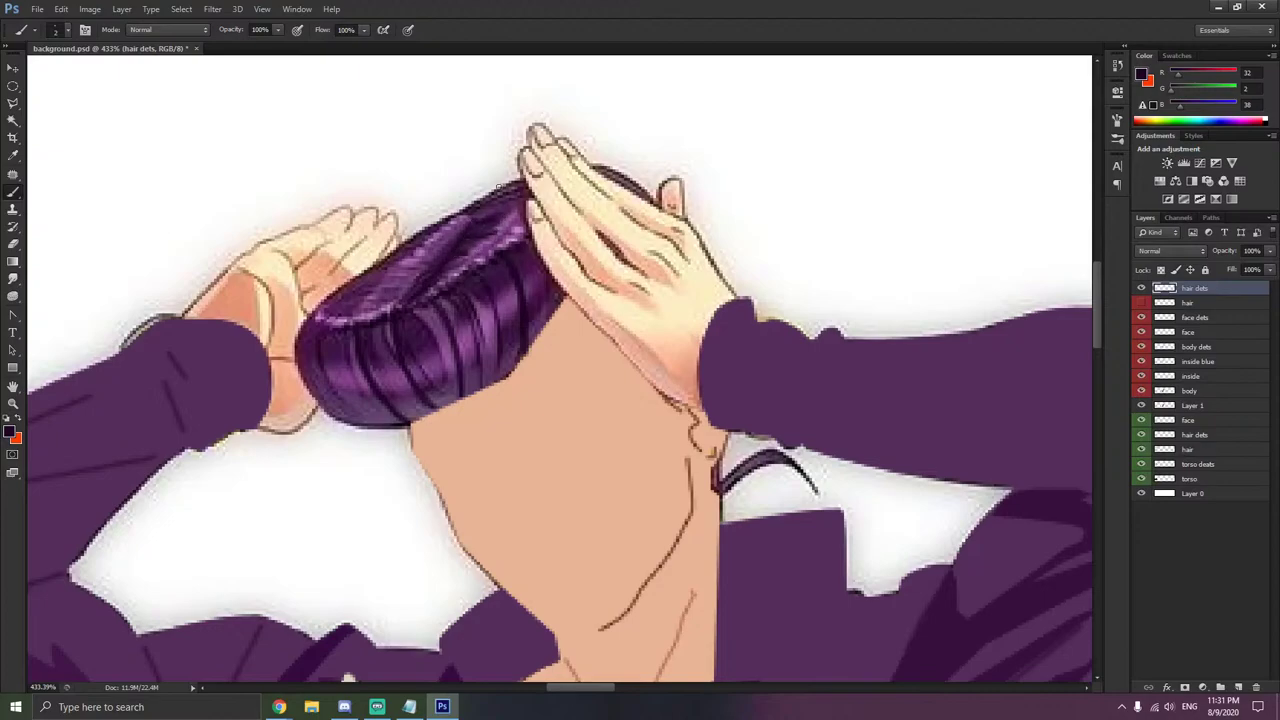
left_click_drag(509, 185, 444, 212)
key("ctrl+z")
left_click_drag(510, 182, 321, 298)
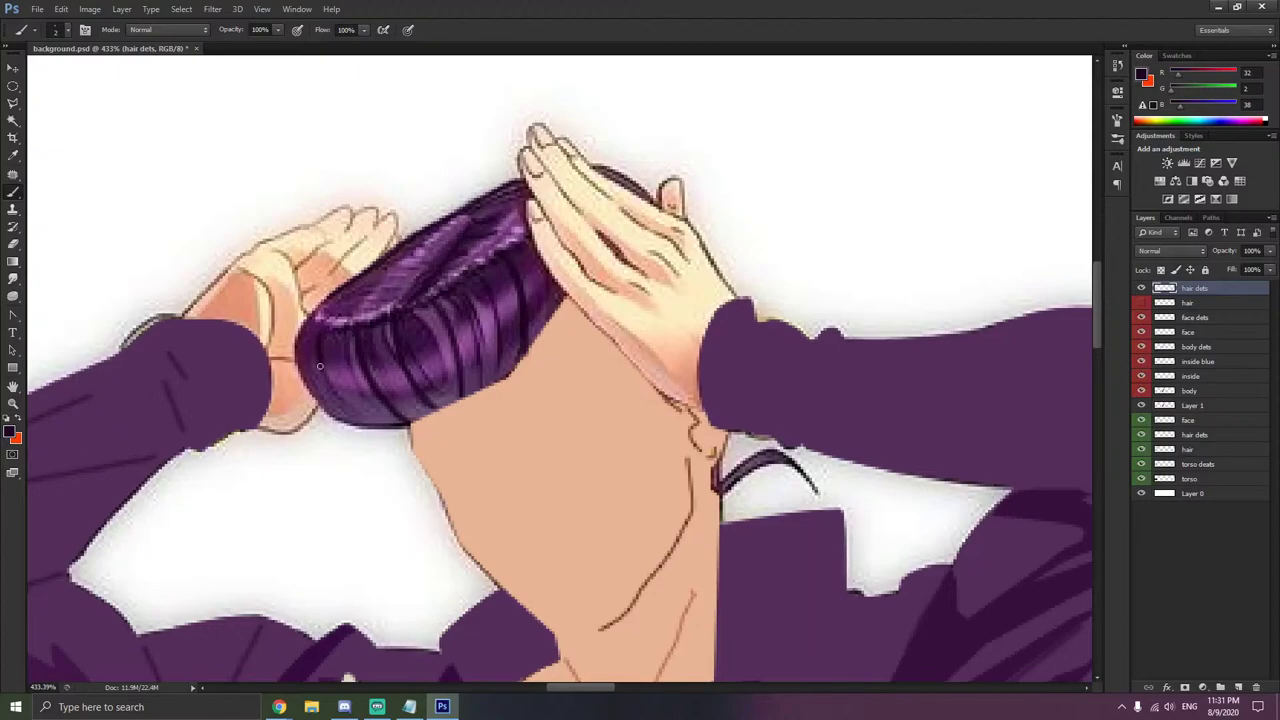
left_click_drag(320, 366, 348, 401)
mouse_move(460, 286)
left_mouse_down()
mouse_move(488, 338)
mouse_move(479, 350)
left_mouse_up()
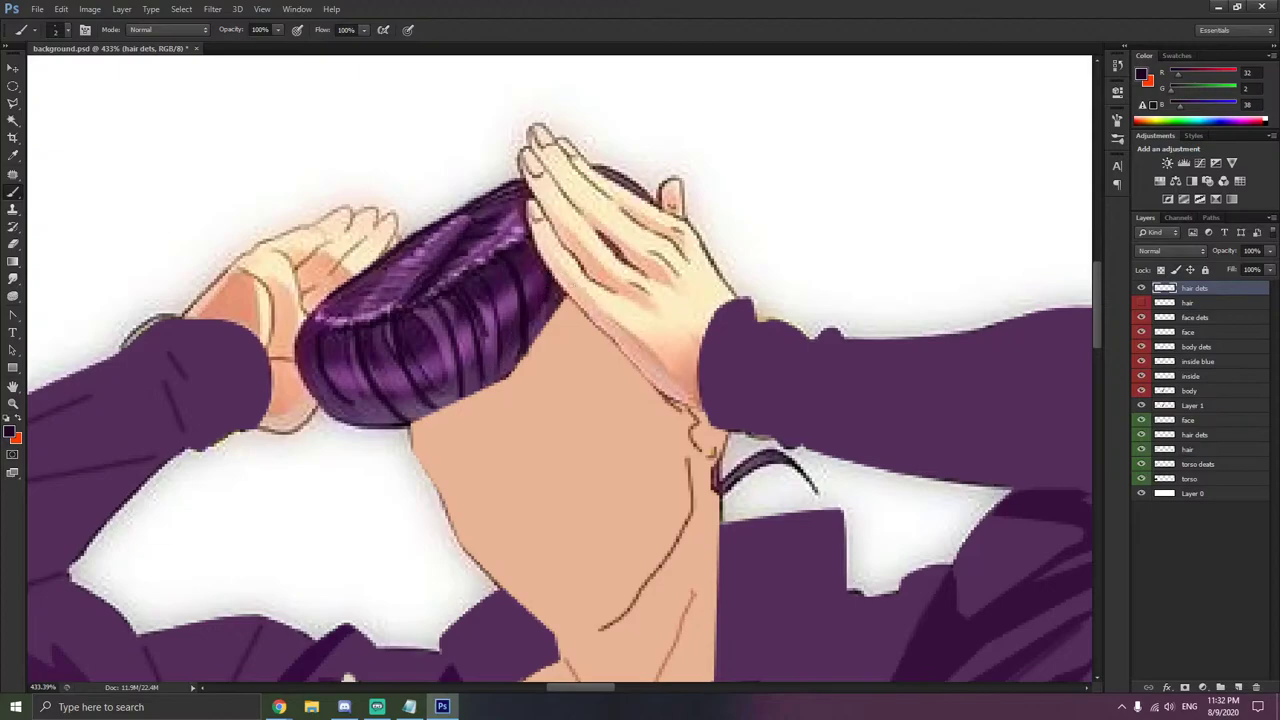
left_click_drag(646, 196, 594, 166)
- Toggle the hair dets and hair layers to compare the flat pompadour and its strand lines with the reference
left_click(1141, 288)
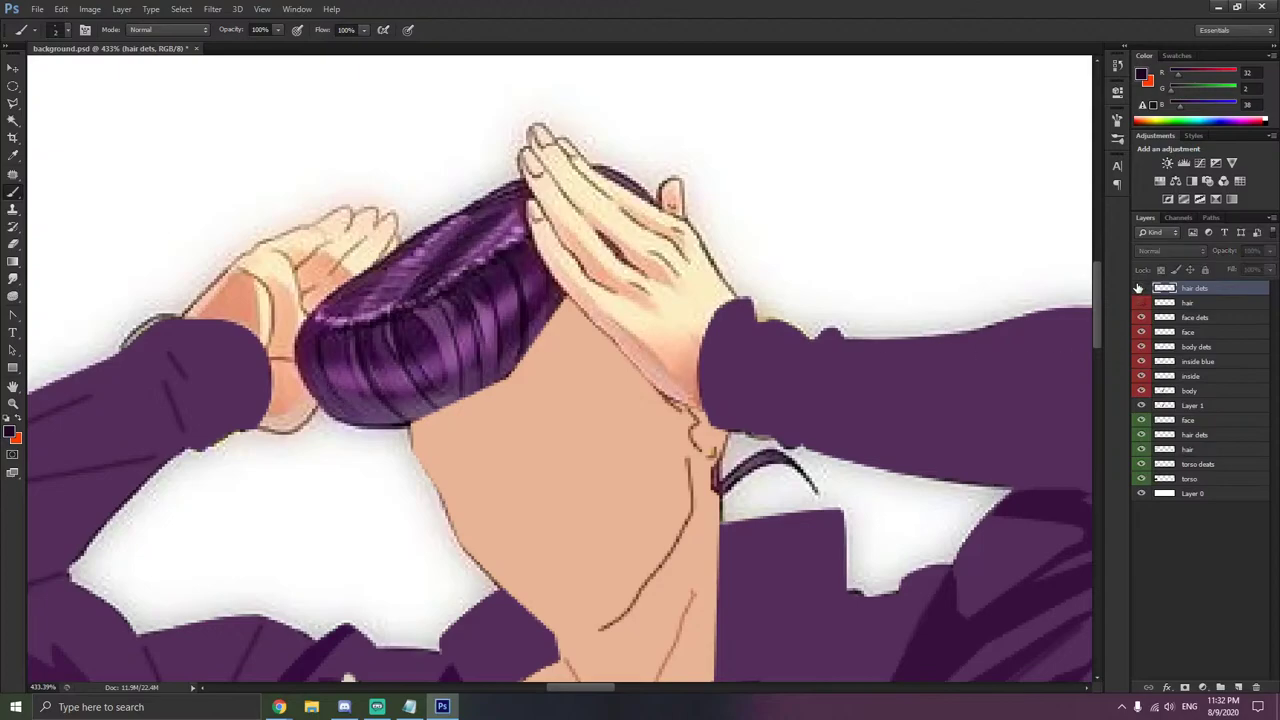
left_click(1141, 288)
left_click(1141, 302)
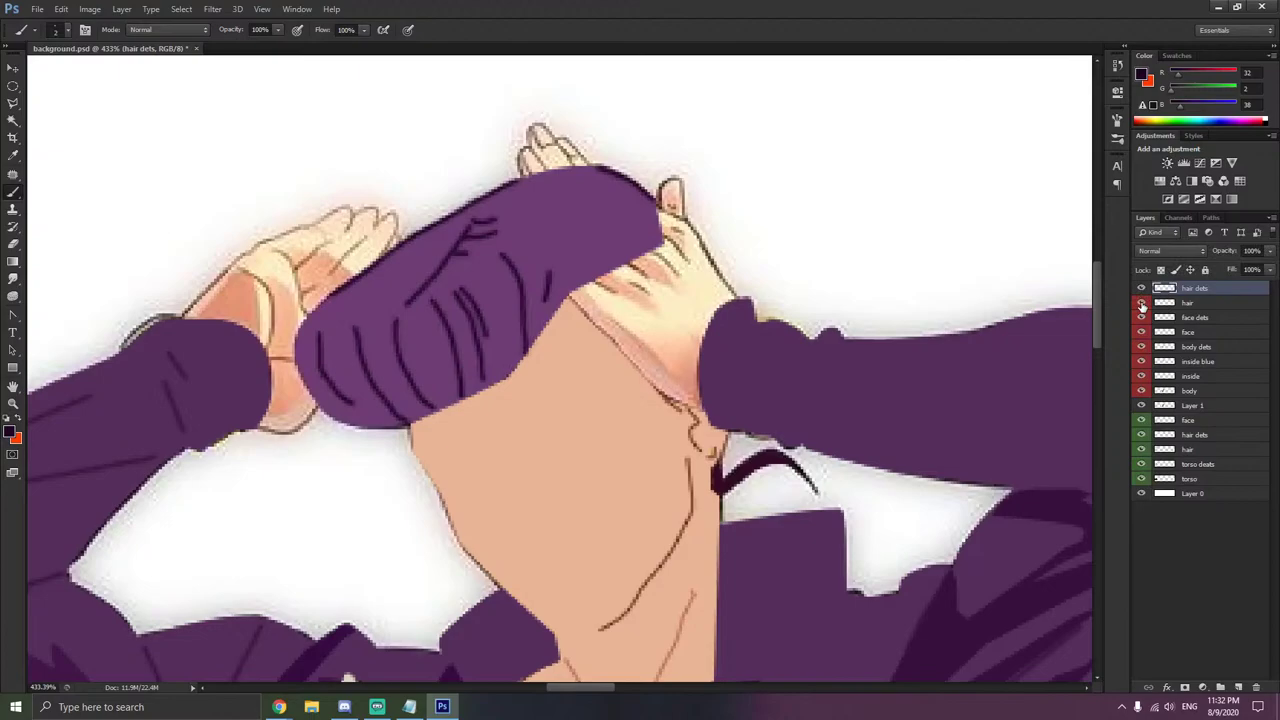
left_click(1142, 304)
left_click(1142, 304)
left_click(1142, 304)
left_click(1142, 304)
scroll(706, 338, "down", 6)
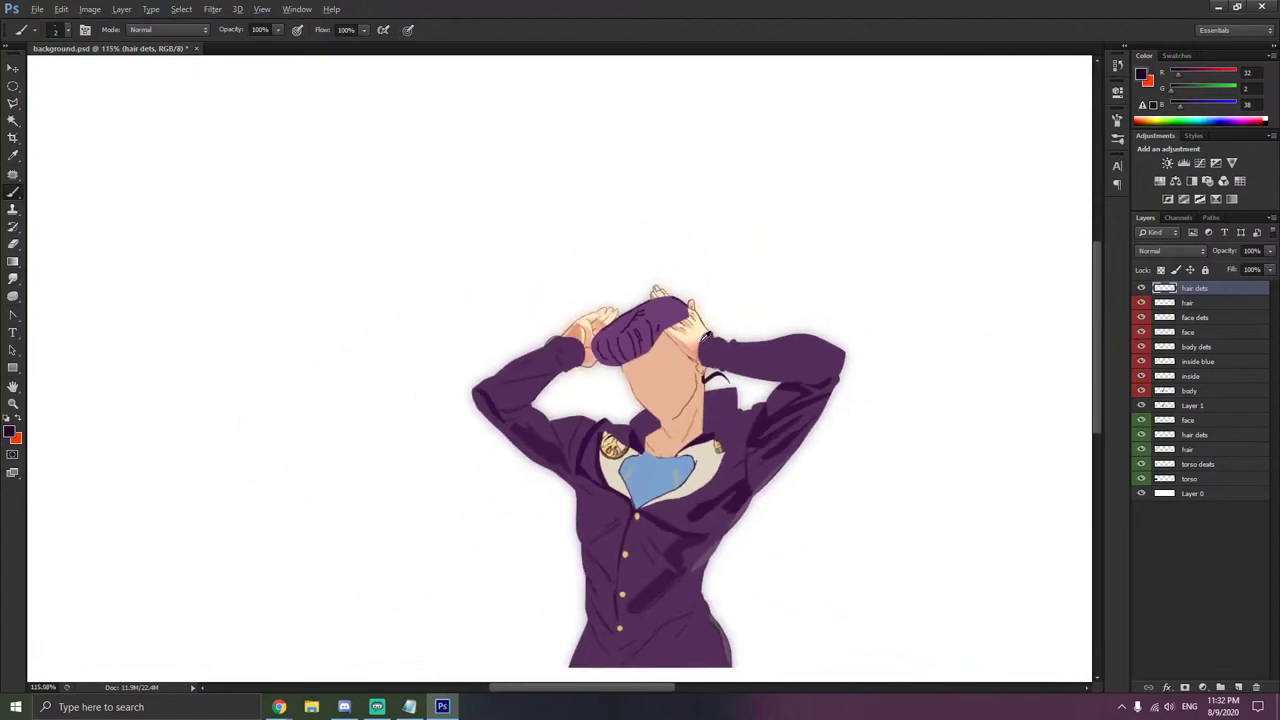
scroll(716, 380, "up", 2)
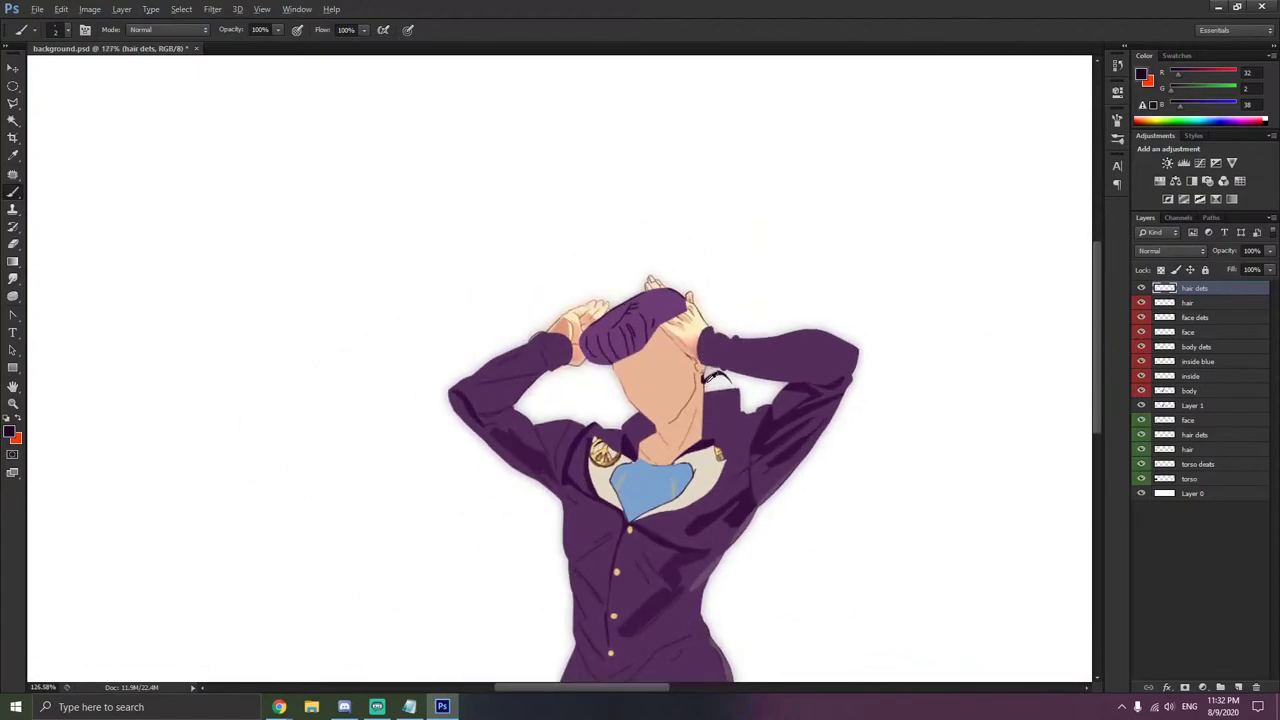
scroll(578, 356, "up", 3)
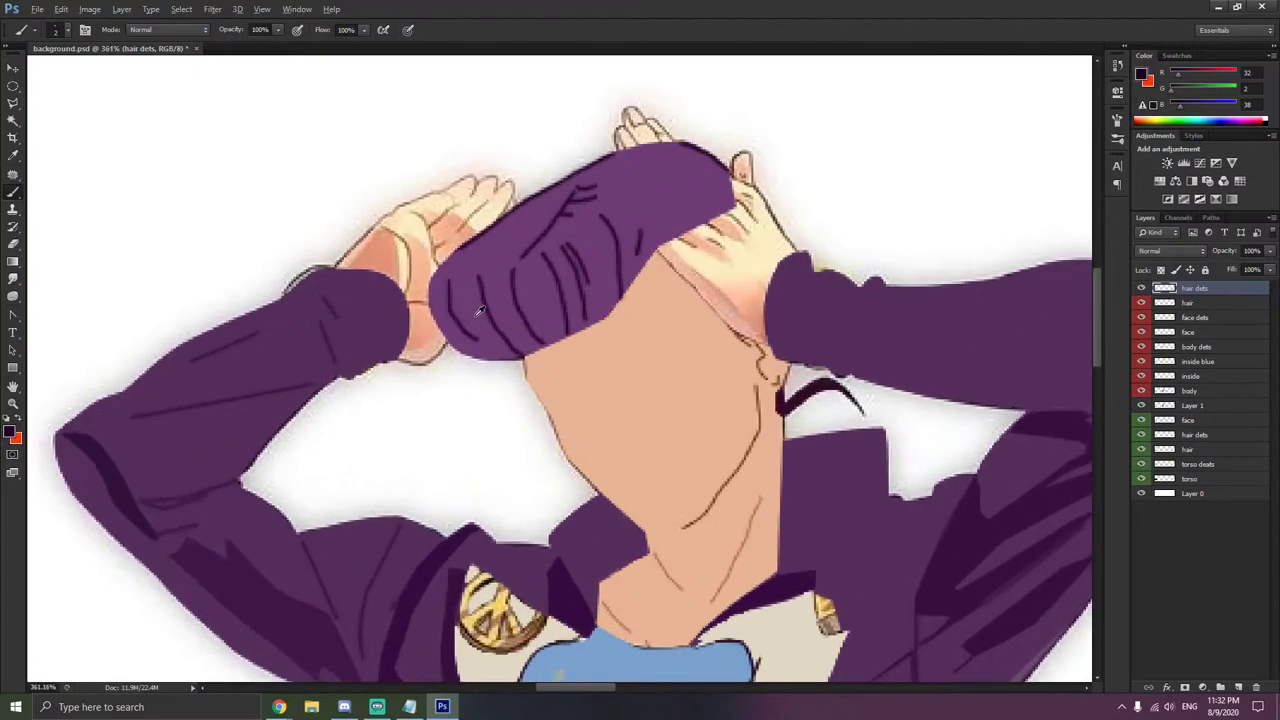
scroll(480, 310, "up", 2)
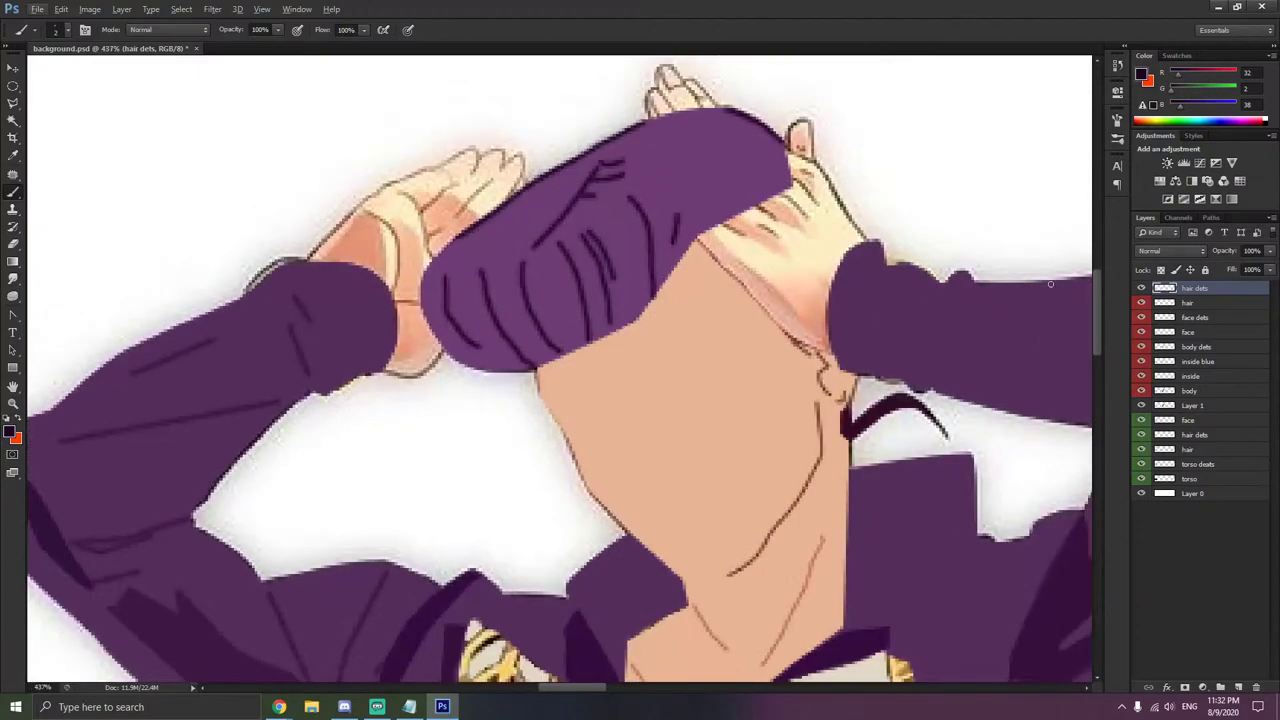
- Check the hair dets layer's content and label that layer red
left_click(1141, 288)
left_click(1141, 288)
right_click(1193, 292)
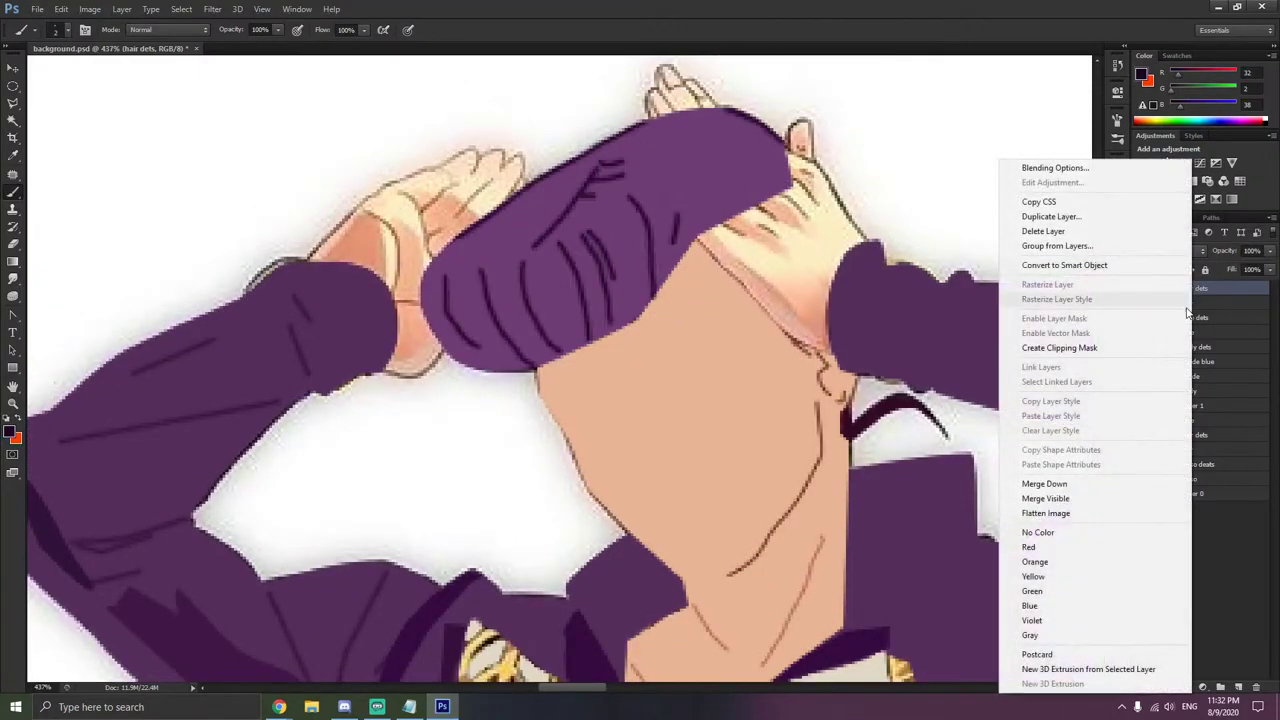
left_click(1045, 547)
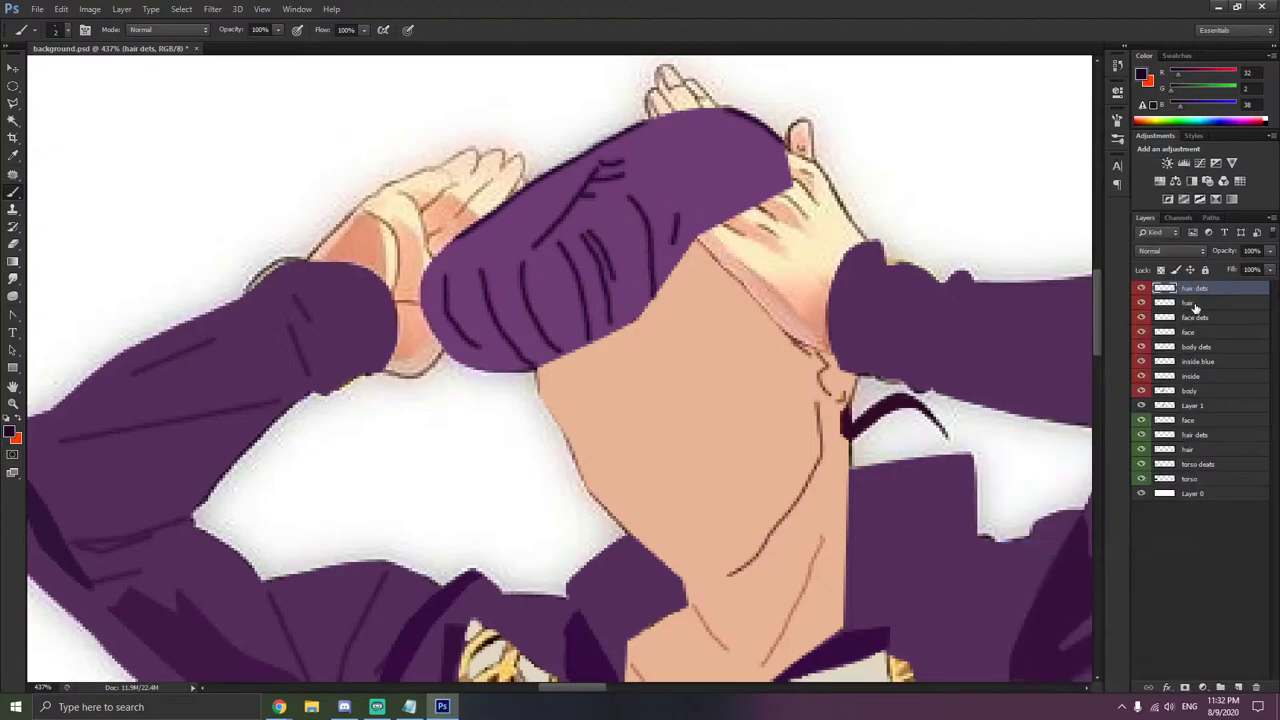
- Create a new layer named hands and hide the purple hair fill to expose the reference hand
key("ctrl+shift+n")
type("hands")
key("Return")
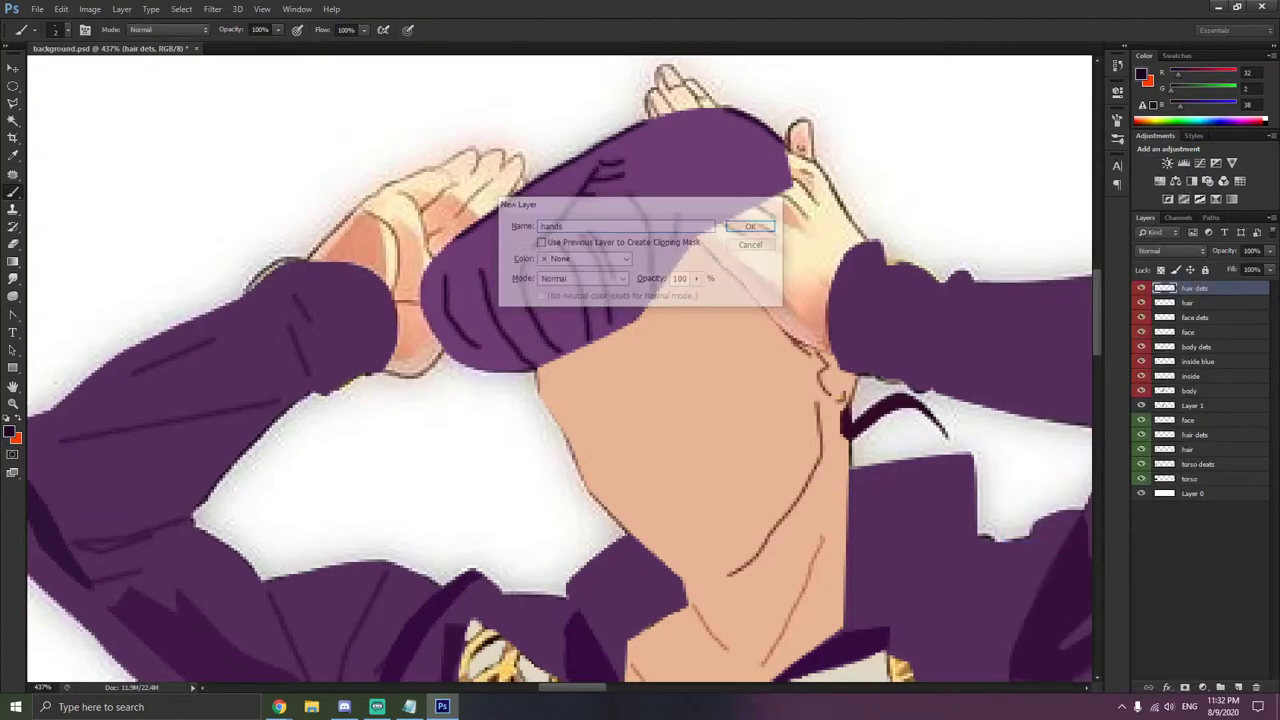
left_click(1141, 317)
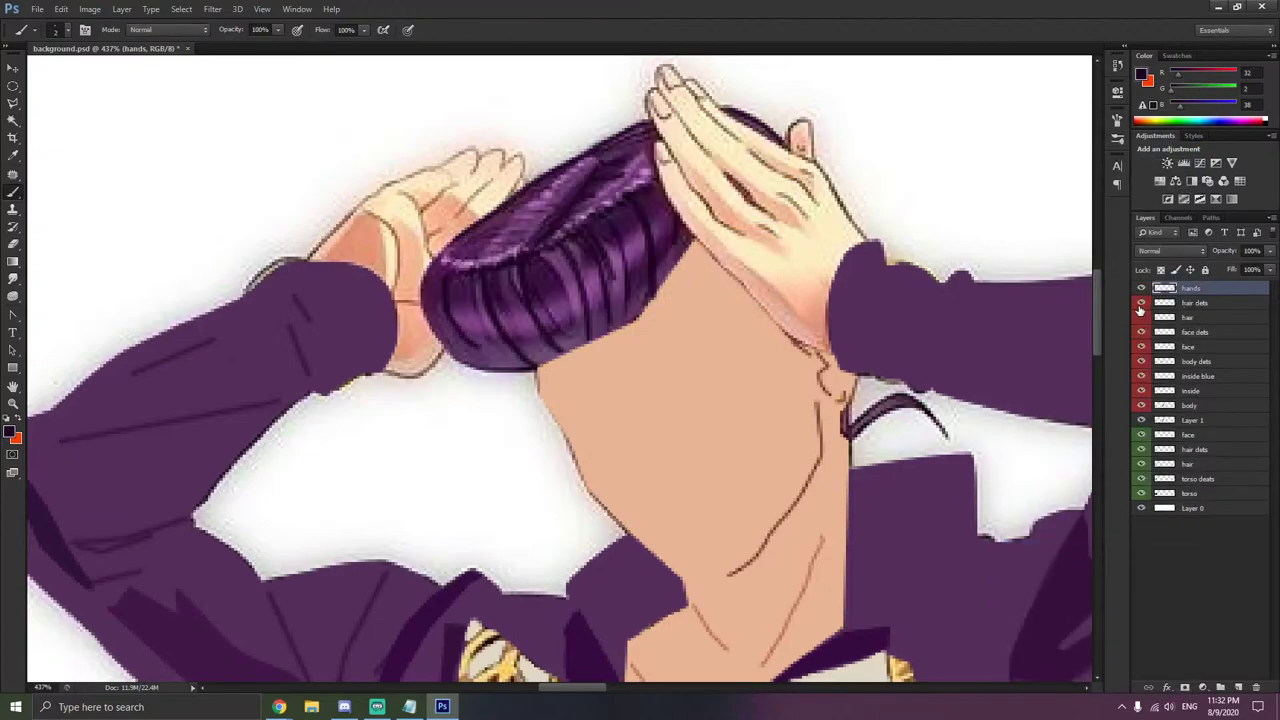
- Hide the hair dets layer and trace the hand resting over the forehead with the Pen tool, from the fingertips down to the wrist
left_click(1139, 310)
scroll(961, 213, "up", 1)
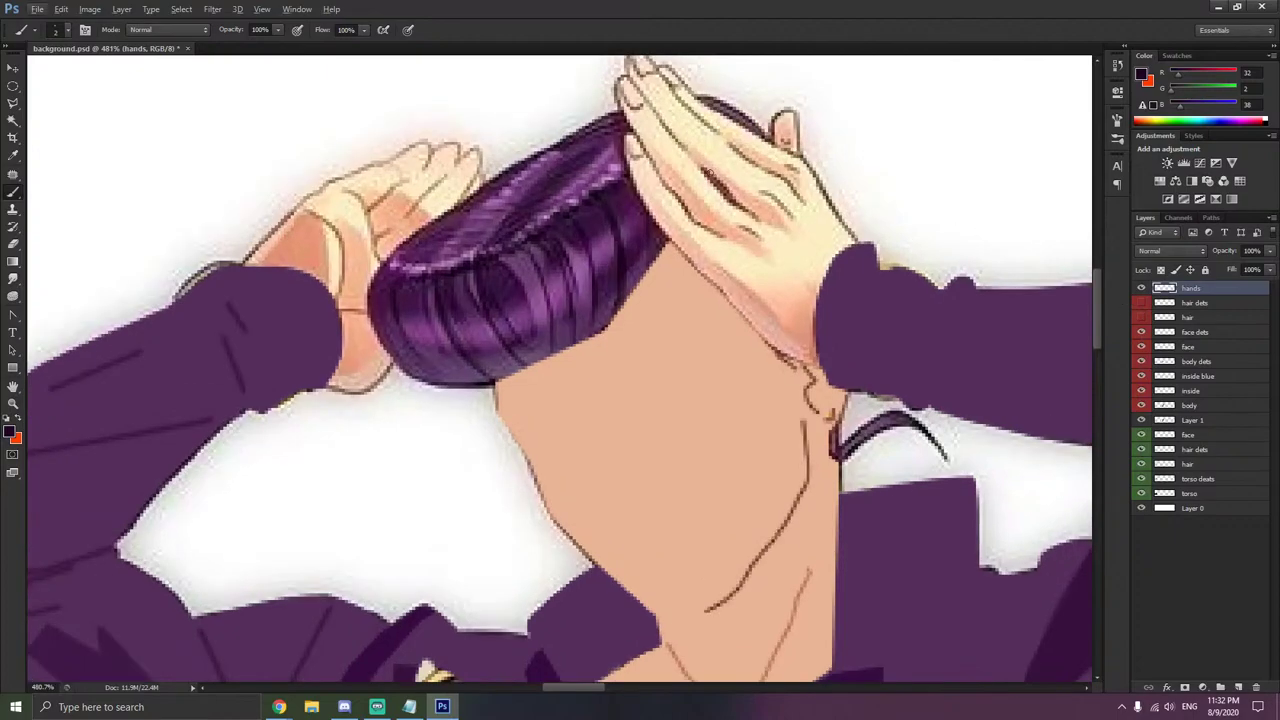
left_click(13, 315)
key("p")
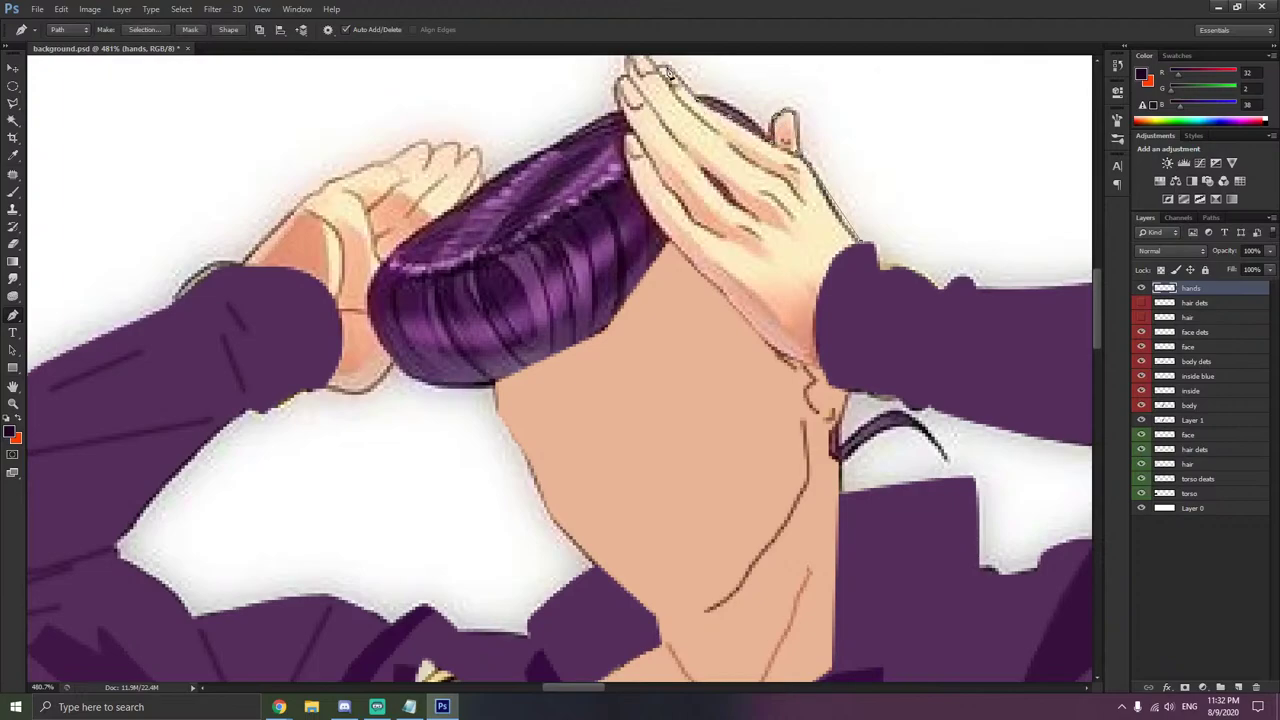
scroll(657, 82, "up", 2)
left_click(643, 103)
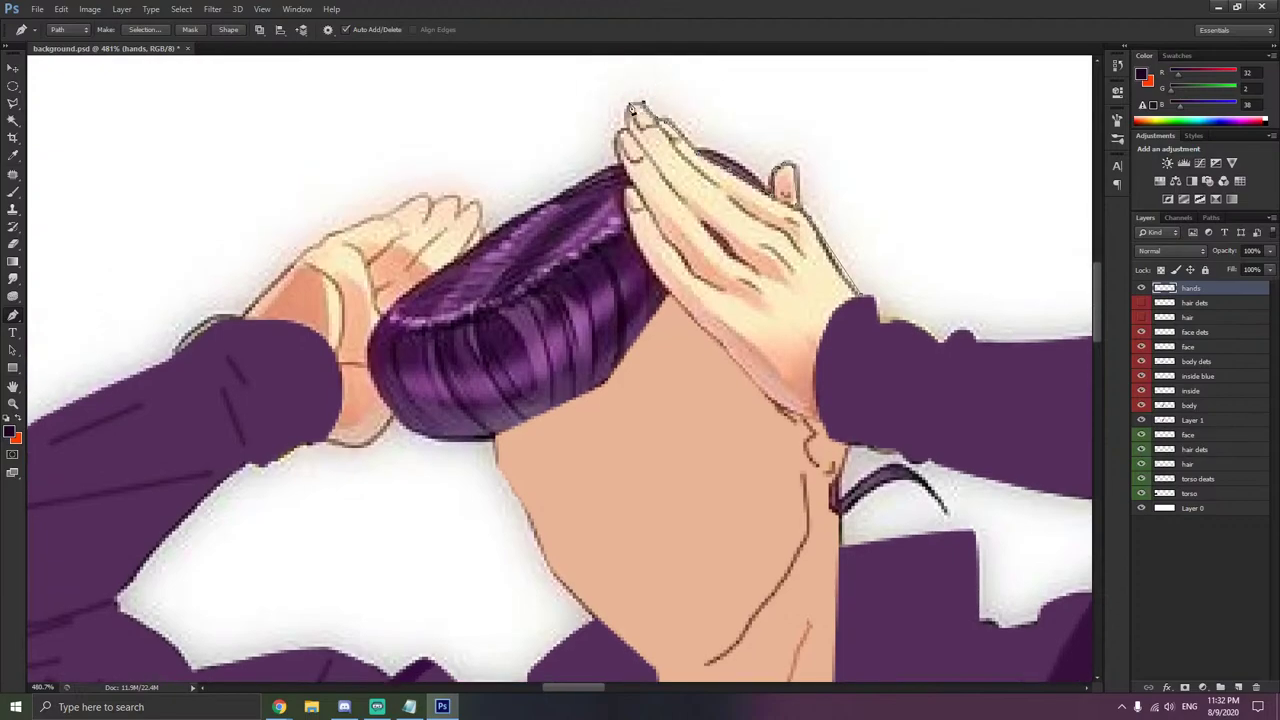
left_click(630, 102)
left_click(625, 114)
left_click(632, 184)
left_click(625, 193)
left_click(625, 207)
left_click(640, 252)
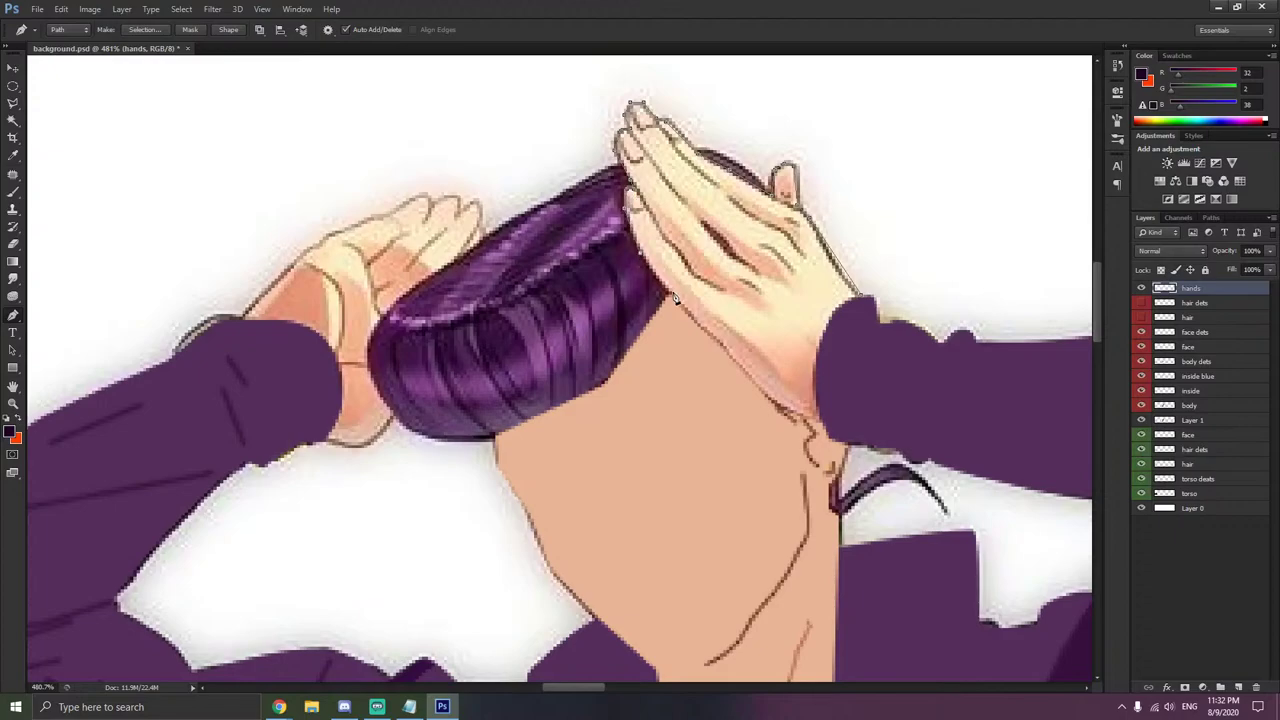
left_click(713, 333)
left_click(755, 381)
left_click(788, 408)
- Trace a closed path around the other hand, following the wrist, fingertips, pompadour edge and sleeve cuff
left_click(239, 319)
left_click(292, 267)
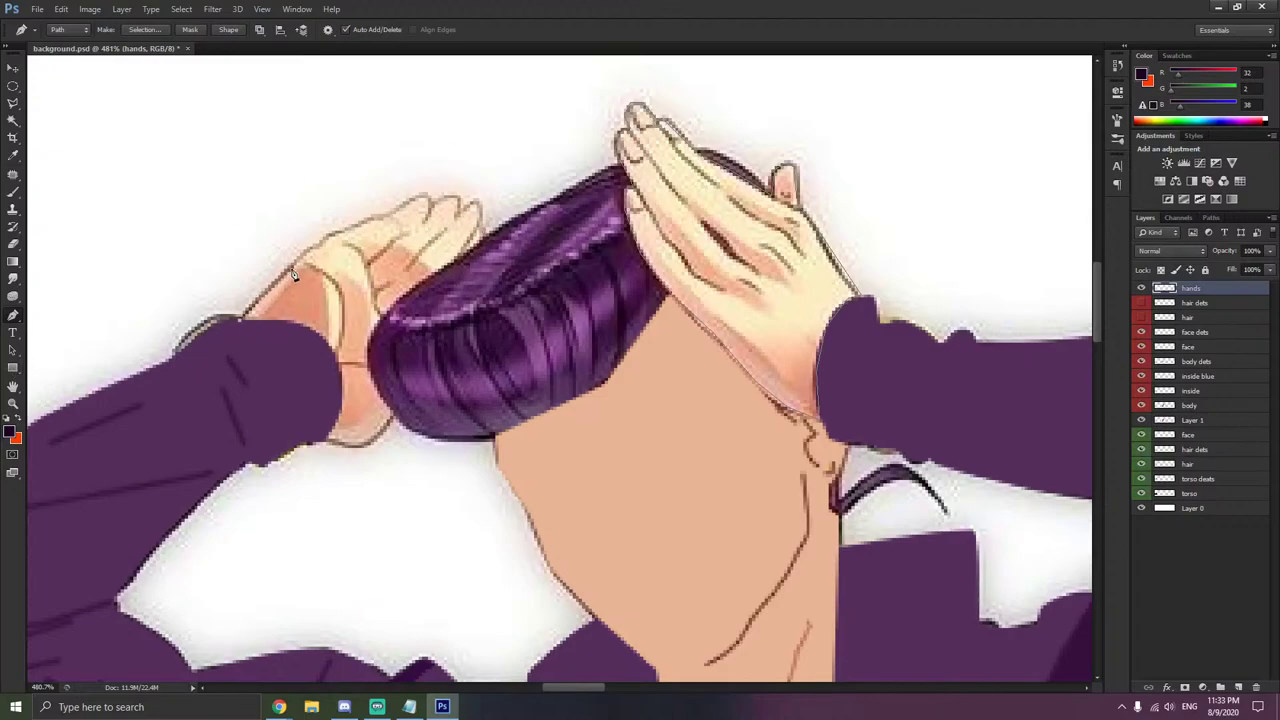
left_click(358, 226)
left_click(387, 214)
left_click(424, 195)
left_click(430, 212)
left_click(440, 202)
left_click(458, 195)
left_click(460, 211)
left_click(480, 201)
left_click(484, 234)
left_click(396, 320)
left_click(357, 443)
left_click(320, 437)
left_click(243, 323)
- Curve the anchor points of both hand paths with the Convert Point tool so they follow the fingers and palm edges
right_click(15, 317)
left_click(76, 365)
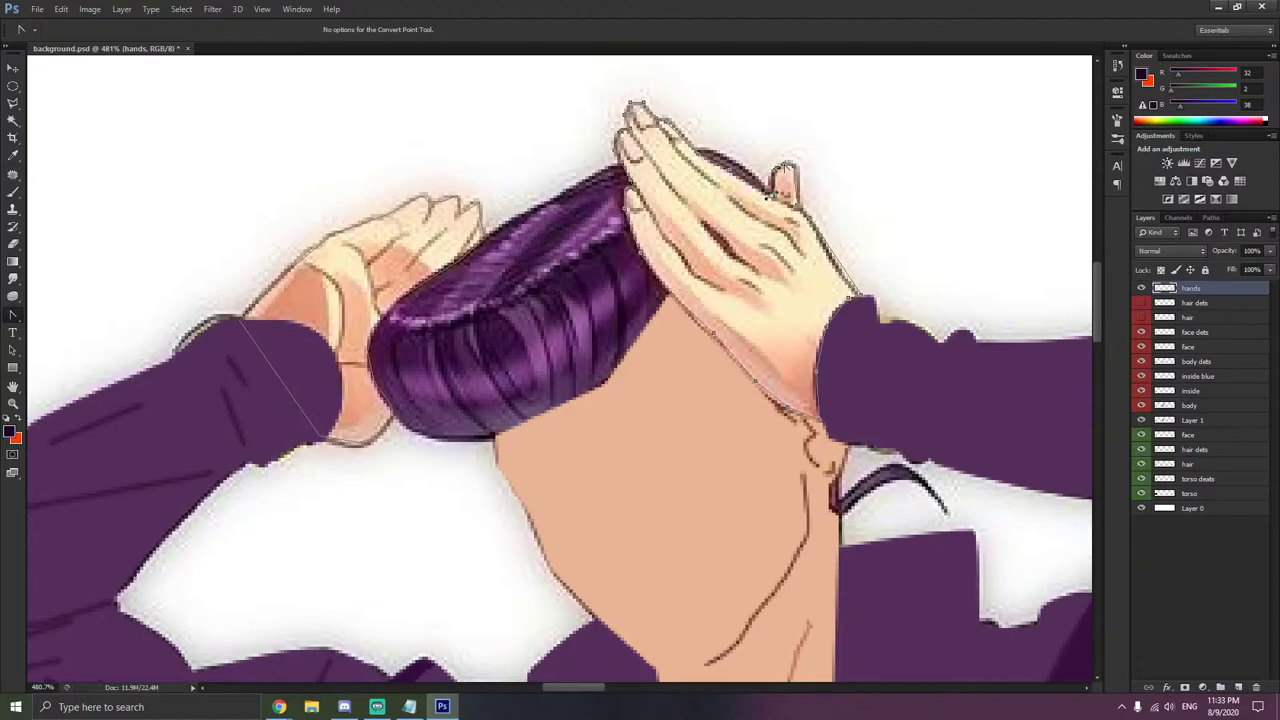
right_click(777, 167)
key("Escape")
left_click(638, 155)
right_click(760, 318)
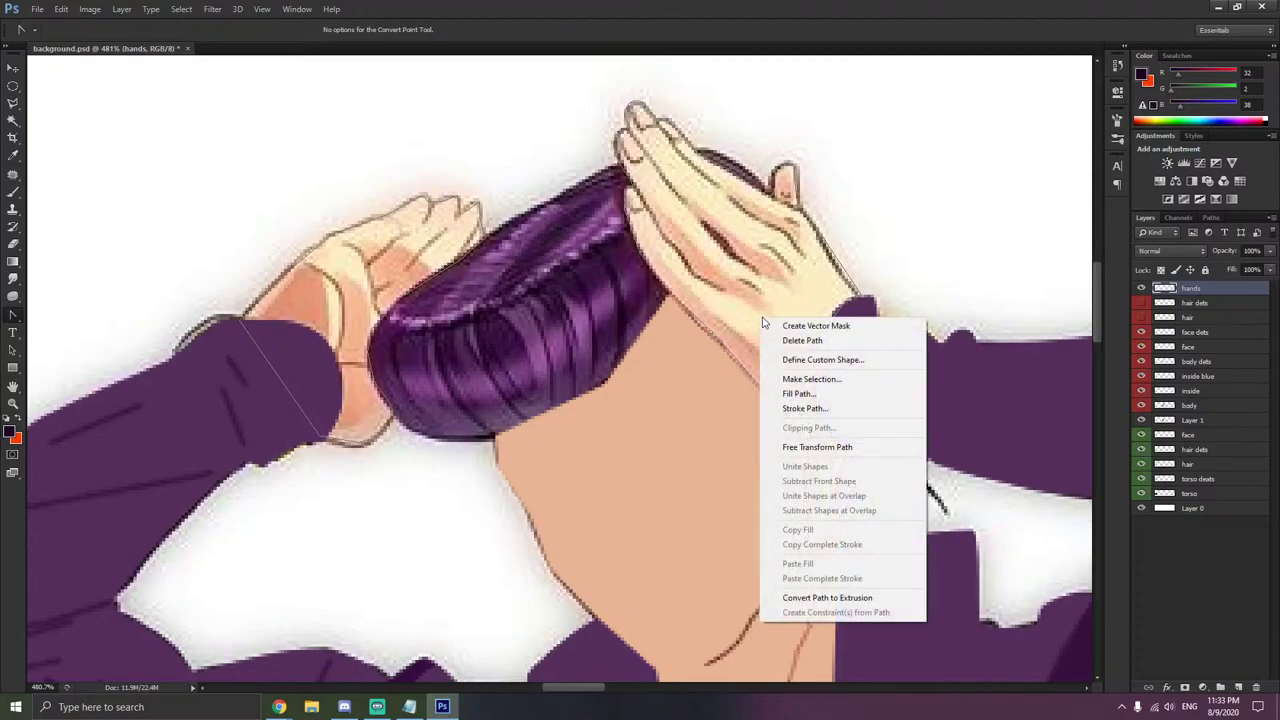
left_click(735, 327)
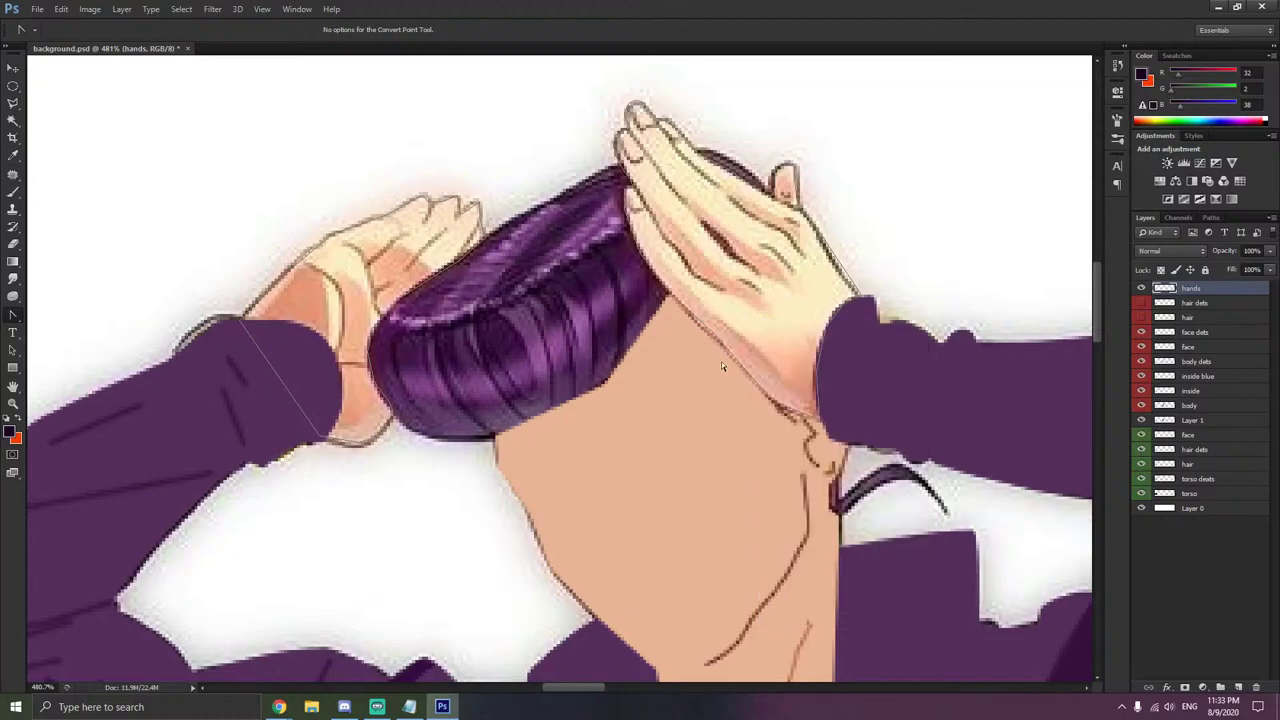
right_click(711, 387)
left_click(464, 212)
left_click_drag(458, 197, 467, 204)
left_click_drag(331, 237, 358, 222)
mouse_move(358, 442)
left_mouse_down()
mouse_move(378, 445)
mouse_move(338, 447)
left_mouse_up()
- Fill both hand paths with the skin tone fabb92 sampled from the reference palm, at 100% opacity
right_click(751, 288)
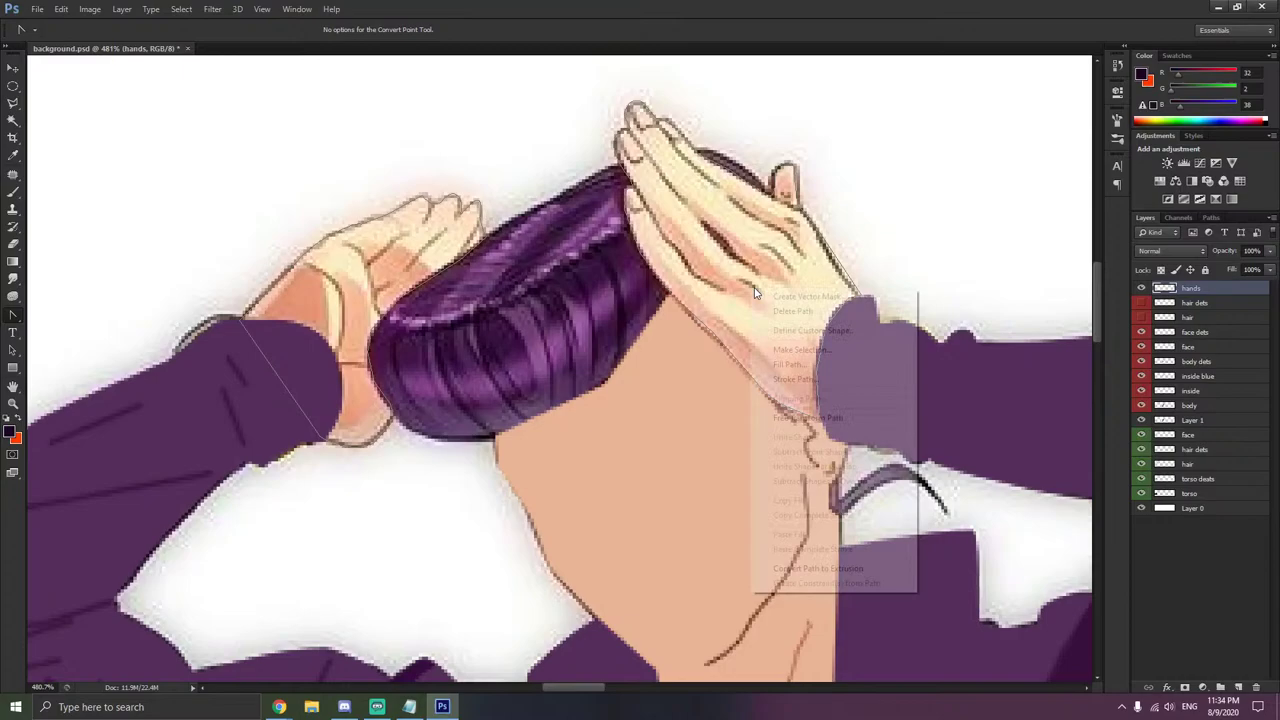
left_click(808, 366)
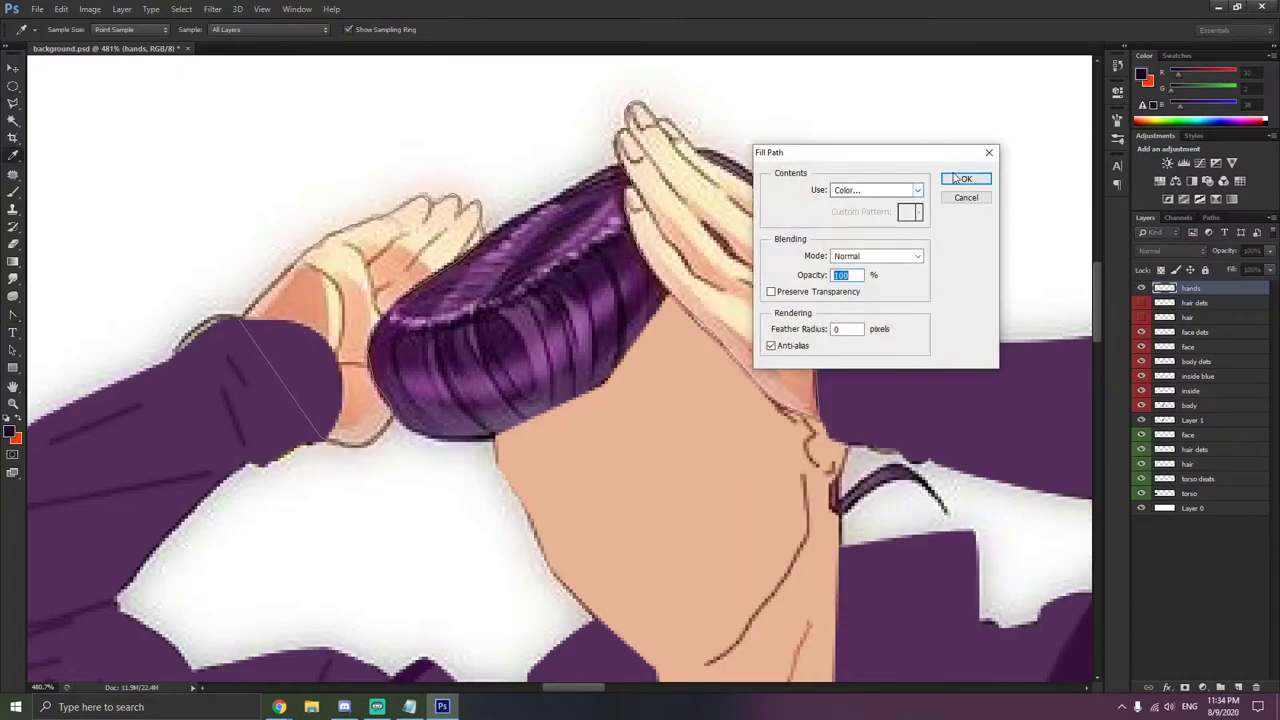
left_click(918, 190)
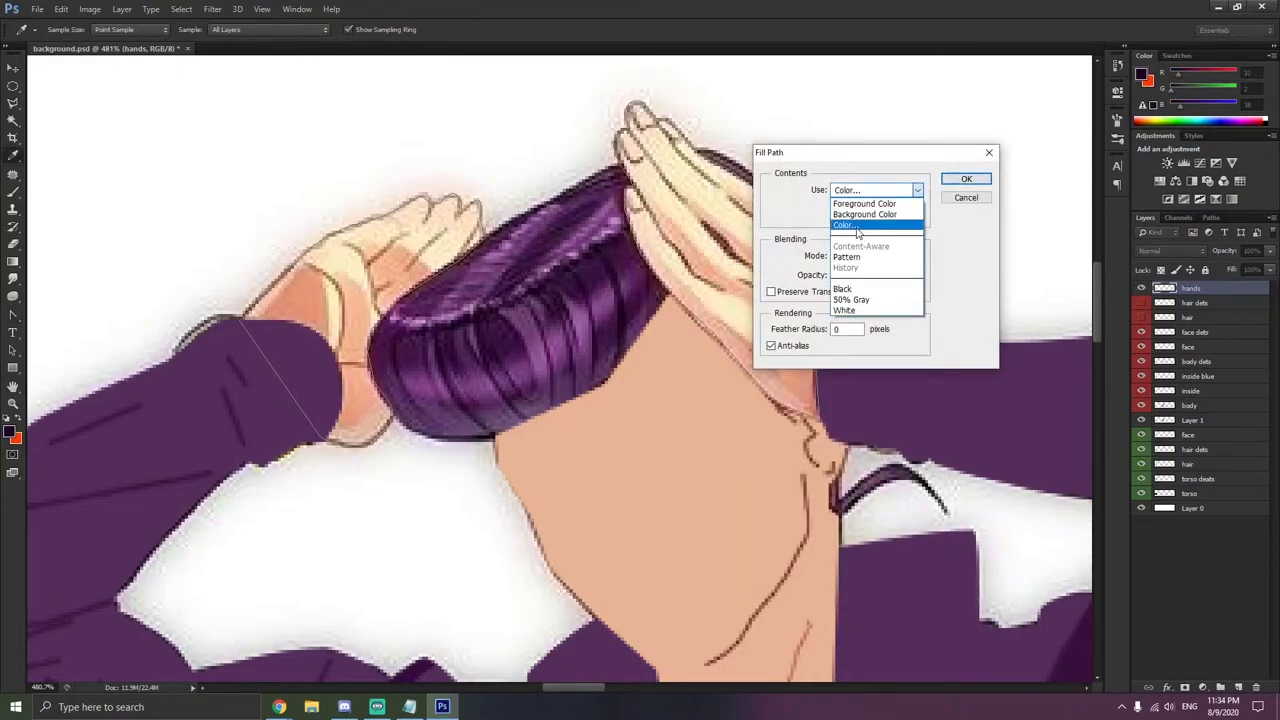
left_click(866, 226)
left_click(684, 386)
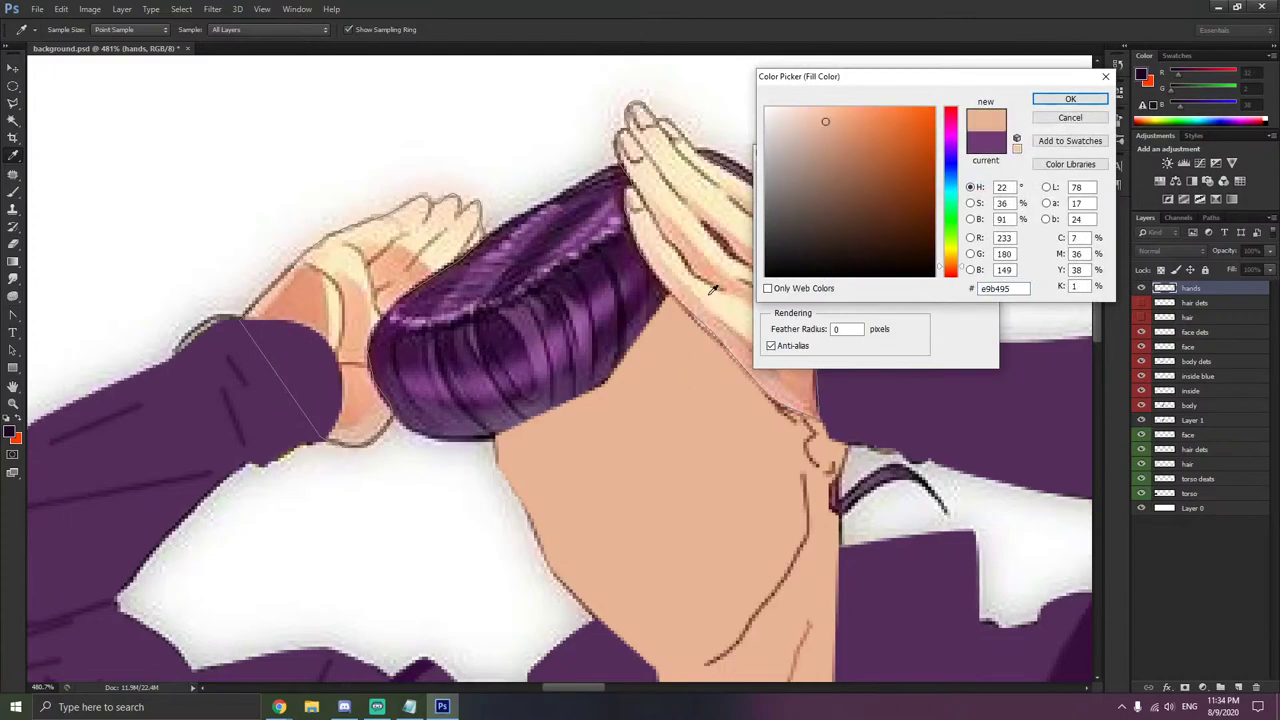
left_click(302, 289)
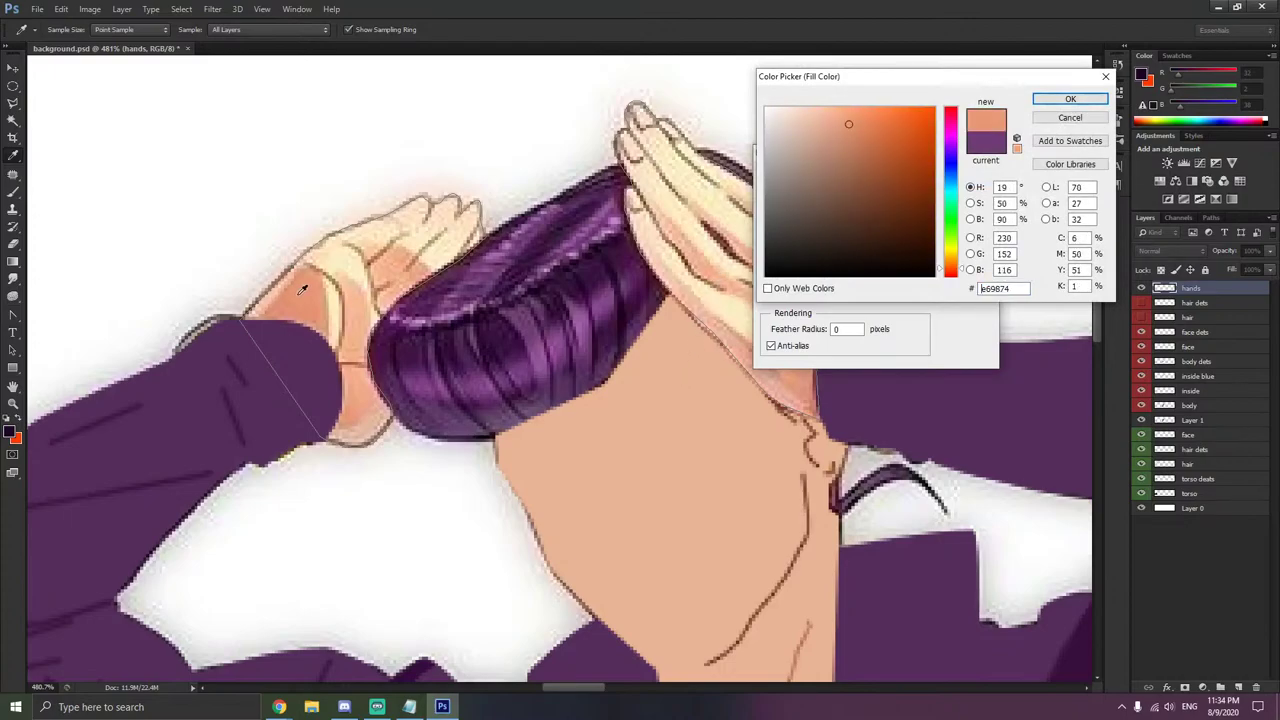
left_click(348, 285)
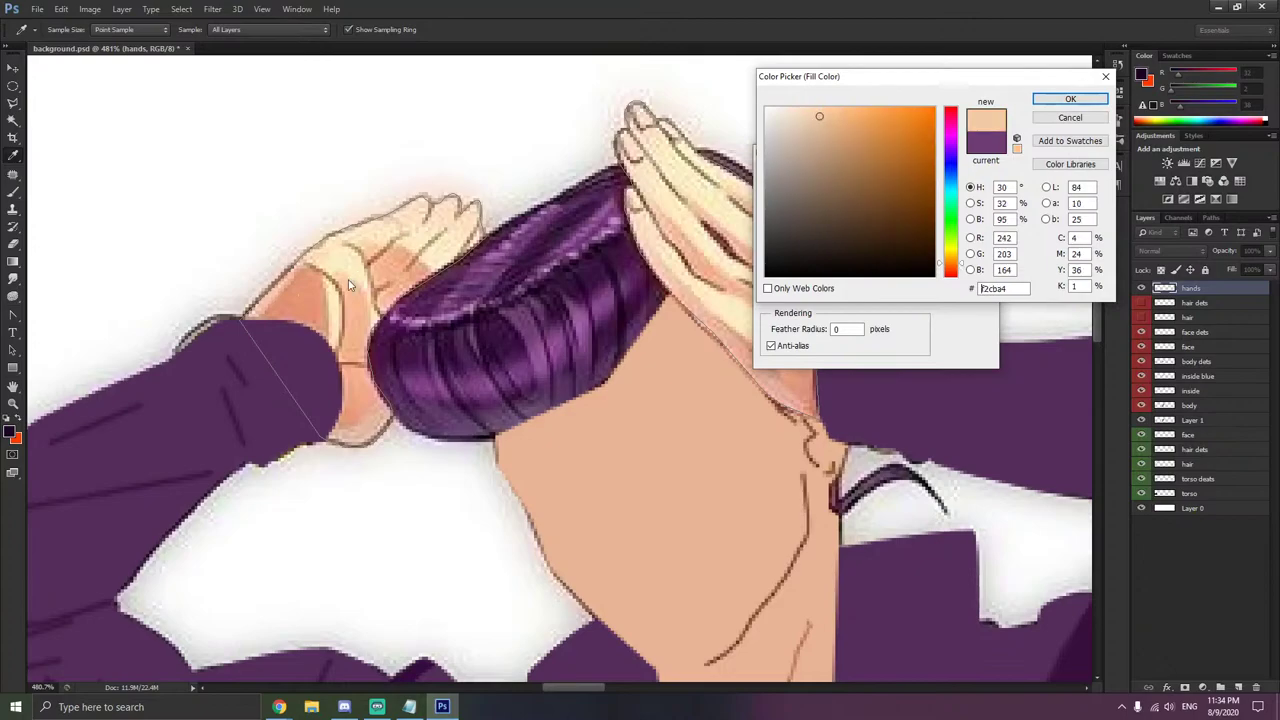
left_click(357, 302)
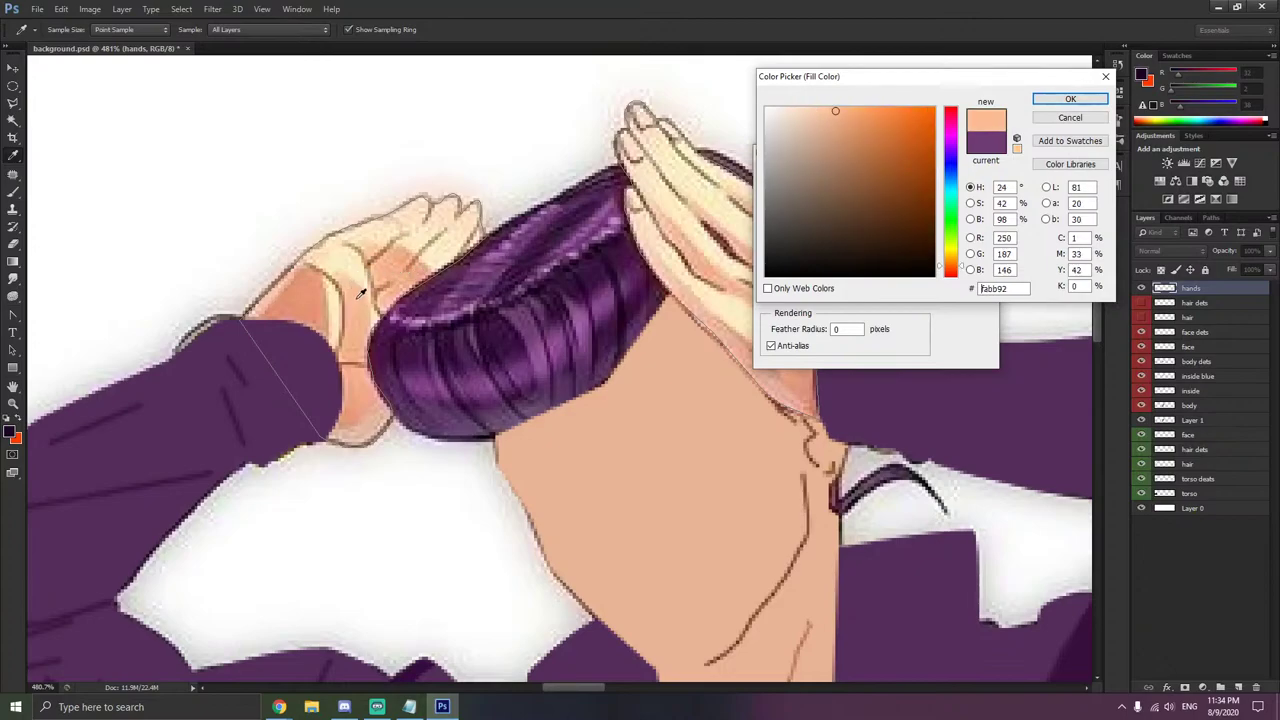
left_click(1070, 99)
left_click(983, 179)
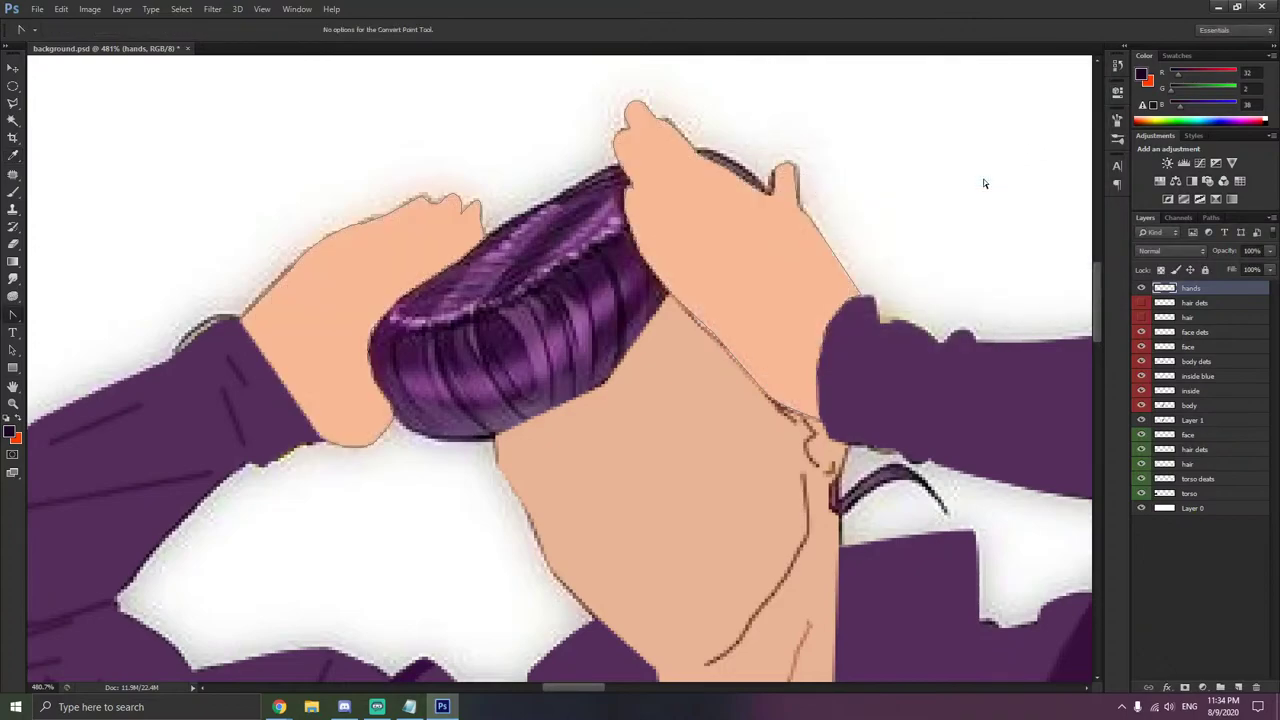
- Delete the hand paths, show the hair dets and hair layers again, and compare the fills with the reference on Layer 1
right_click(672, 360)
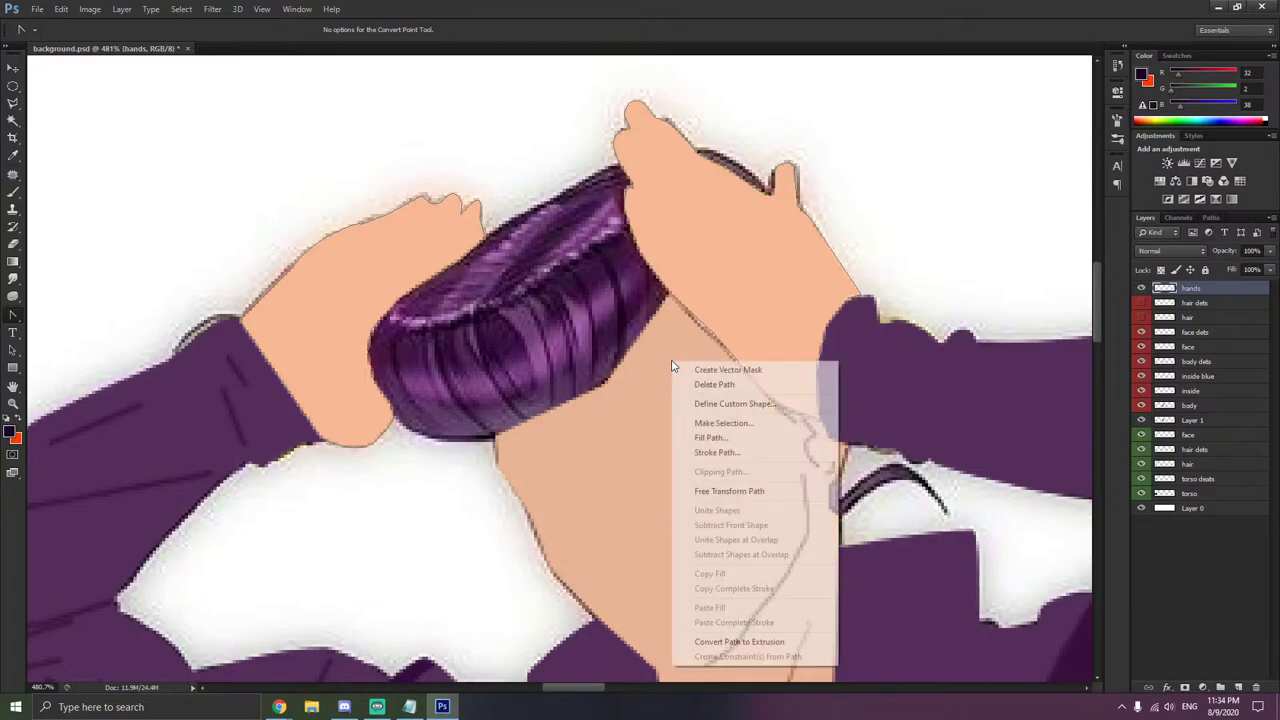
left_click(722, 386)
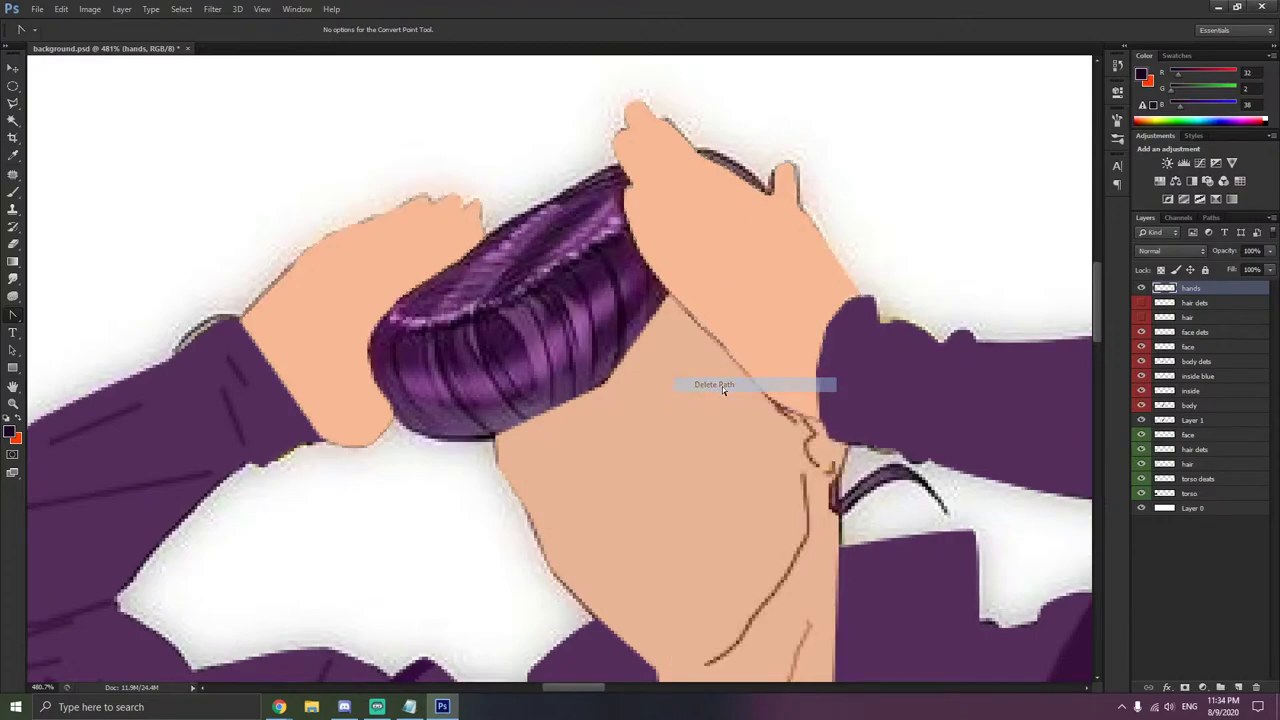
left_click(1142, 303)
left_click(1142, 317)
left_click(1141, 420)
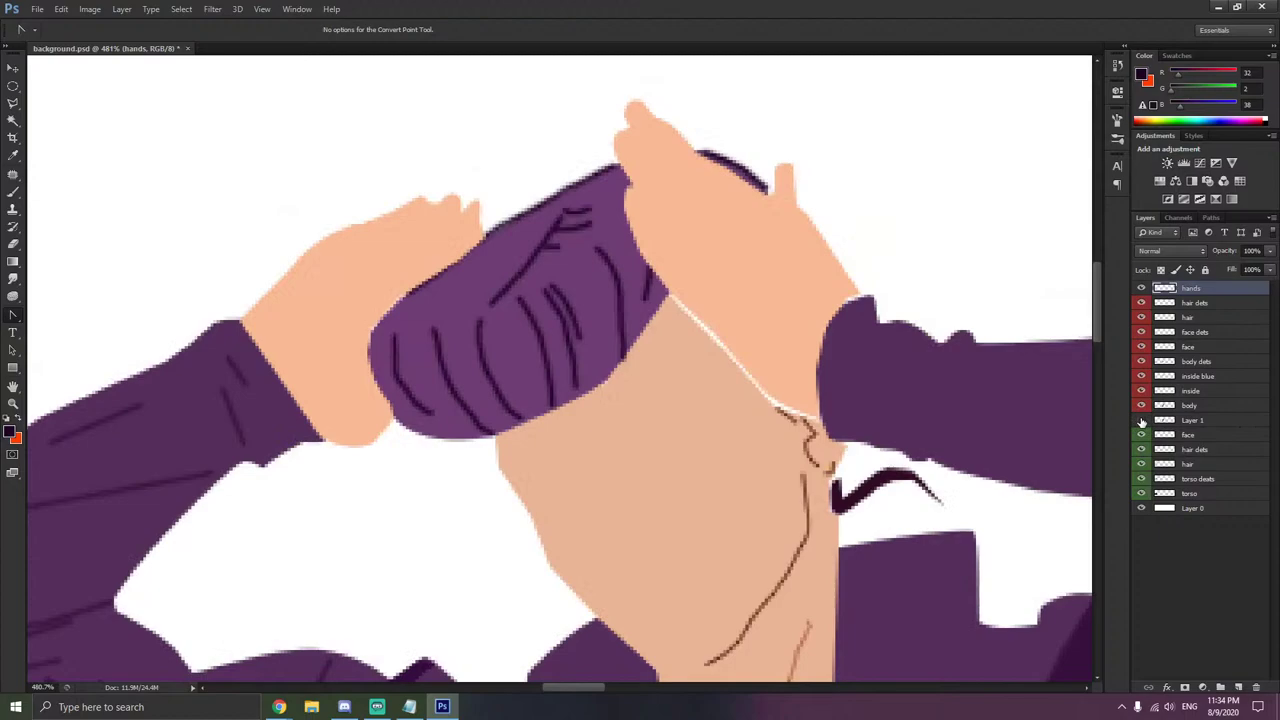
left_click(1141, 420)
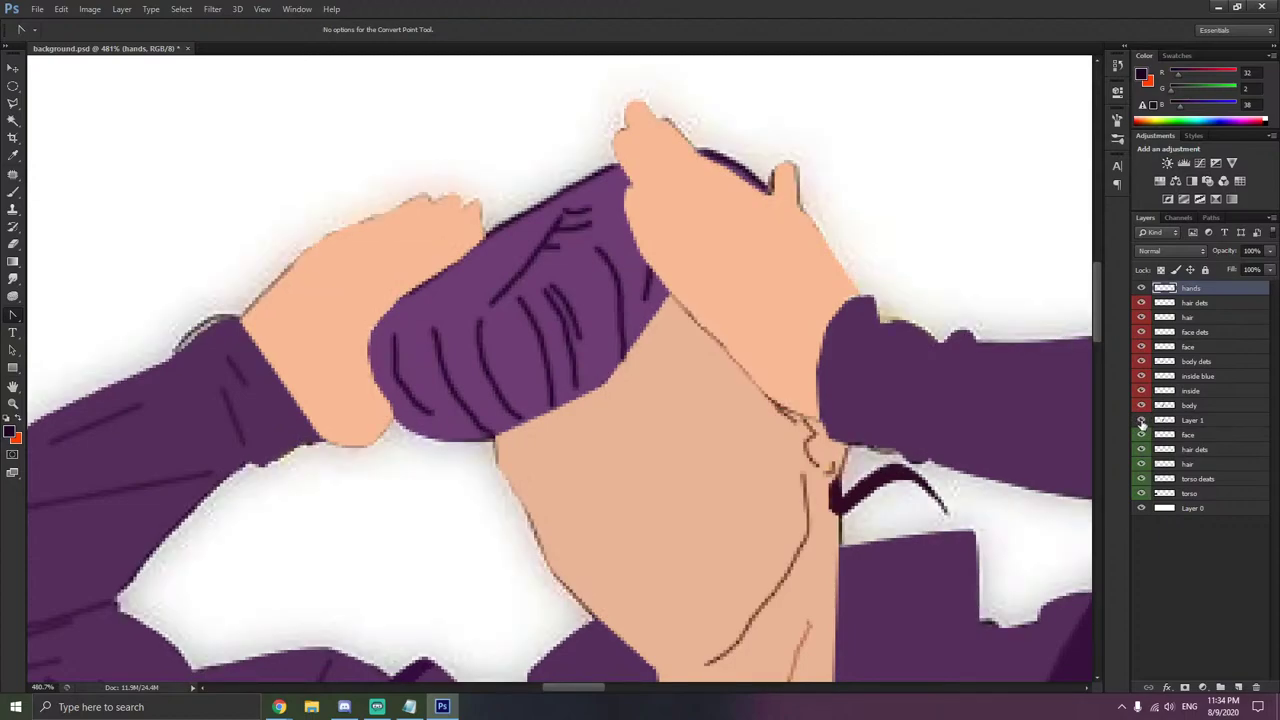
- Sample the brown jaw line colour and paint a line on the face dets layer where the hand meets the face
left_click(13, 155)
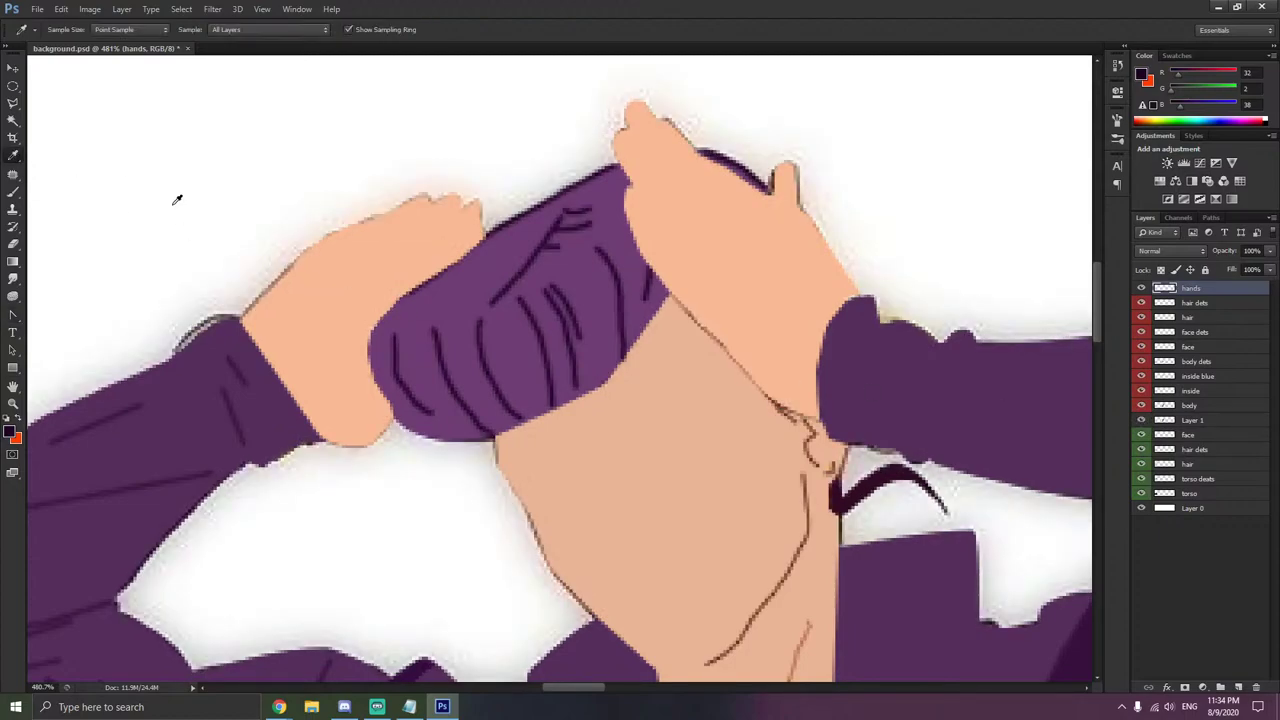
left_click(810, 485)
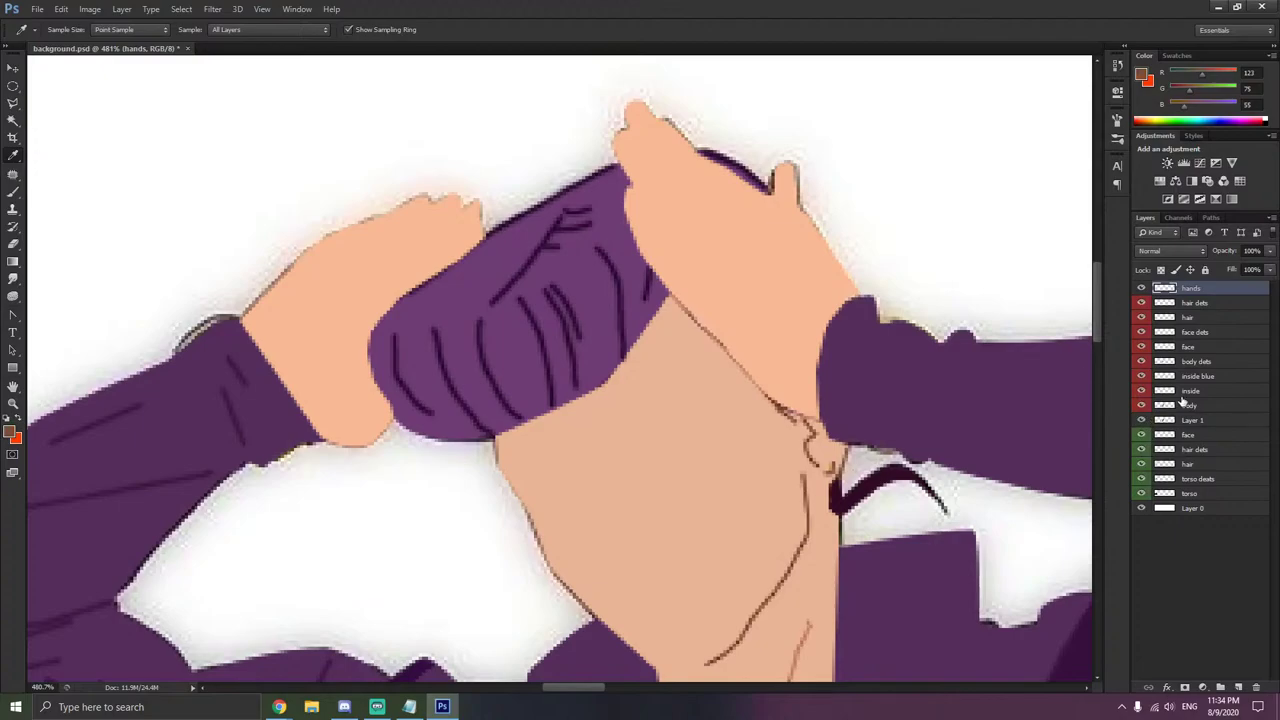
left_click(1212, 334)
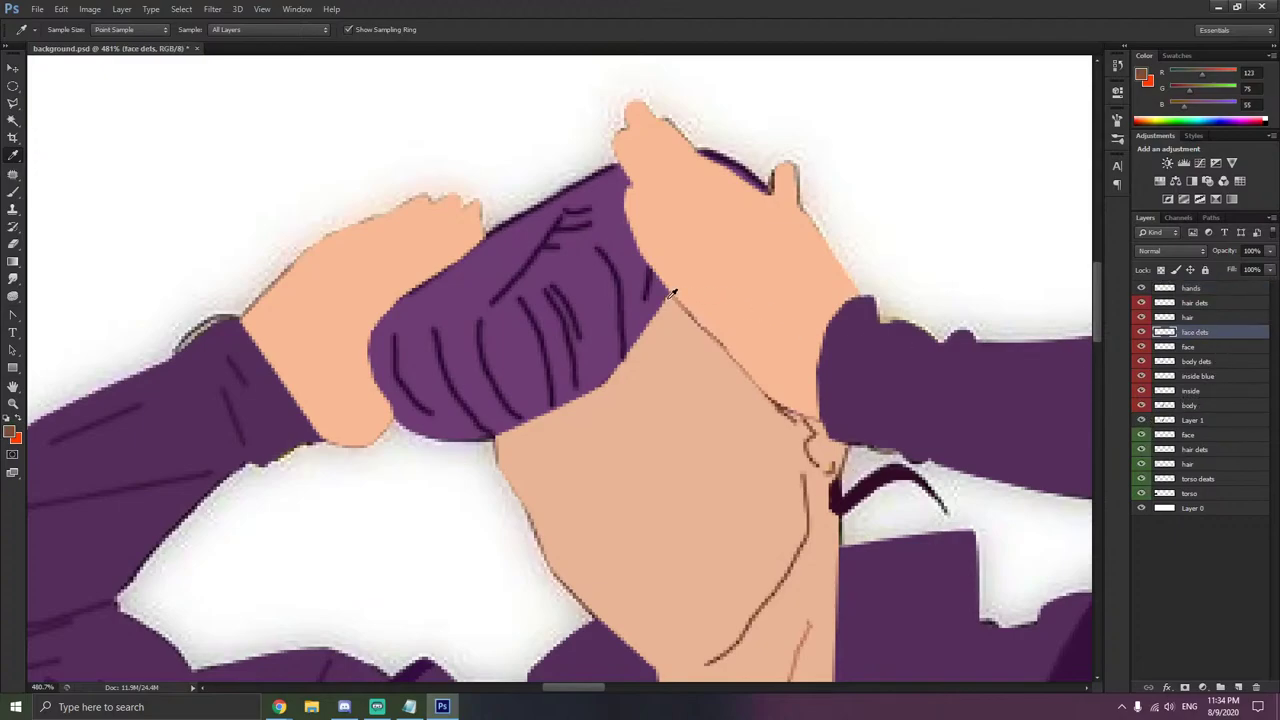
left_click(13, 191)
mouse_move(670, 296)
left_mouse_down()
mouse_move(775, 405)
mouse_move(826, 420)
left_mouse_up()
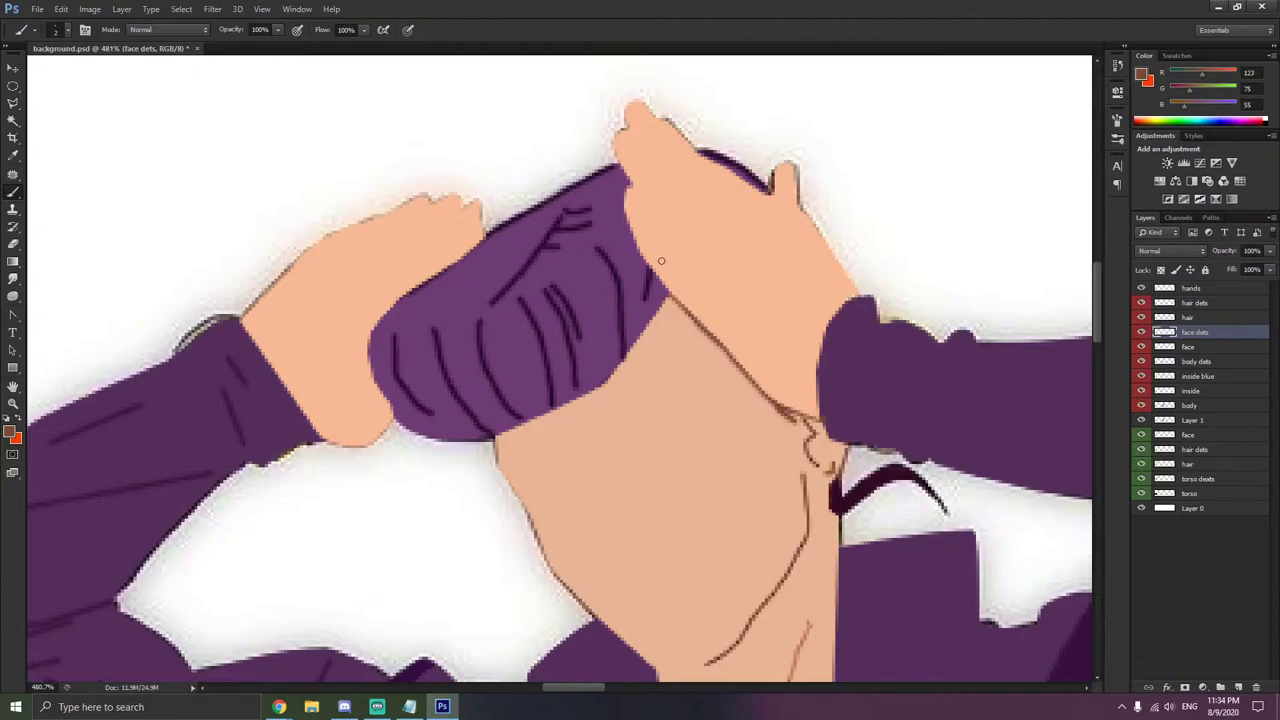
- Toggle the reference on Layer 1 to examine the flat hands and the new face line at different magnifications
left_click(1141, 421)
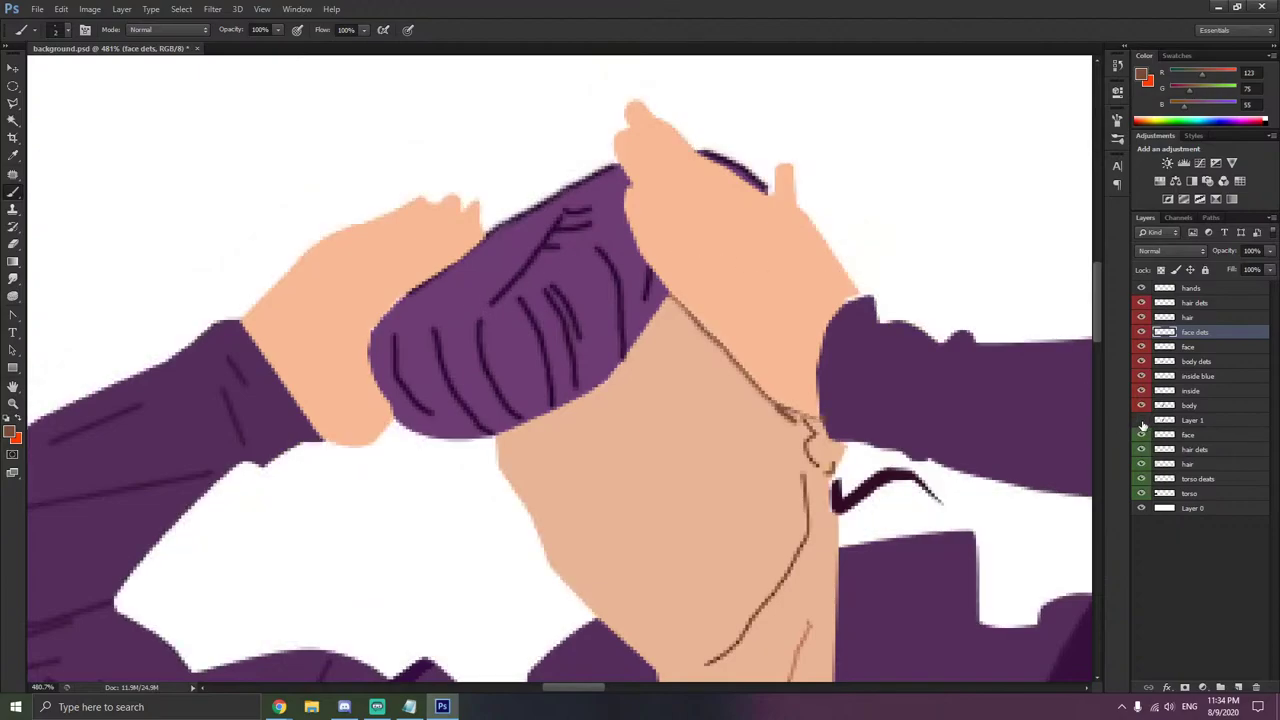
left_click(1142, 421)
left_click(1142, 421)
left_click(1142, 422)
left_click(1142, 422)
scroll(888, 382, "down", 6)
scroll(898, 372, "up", 4)
left_click(1141, 421)
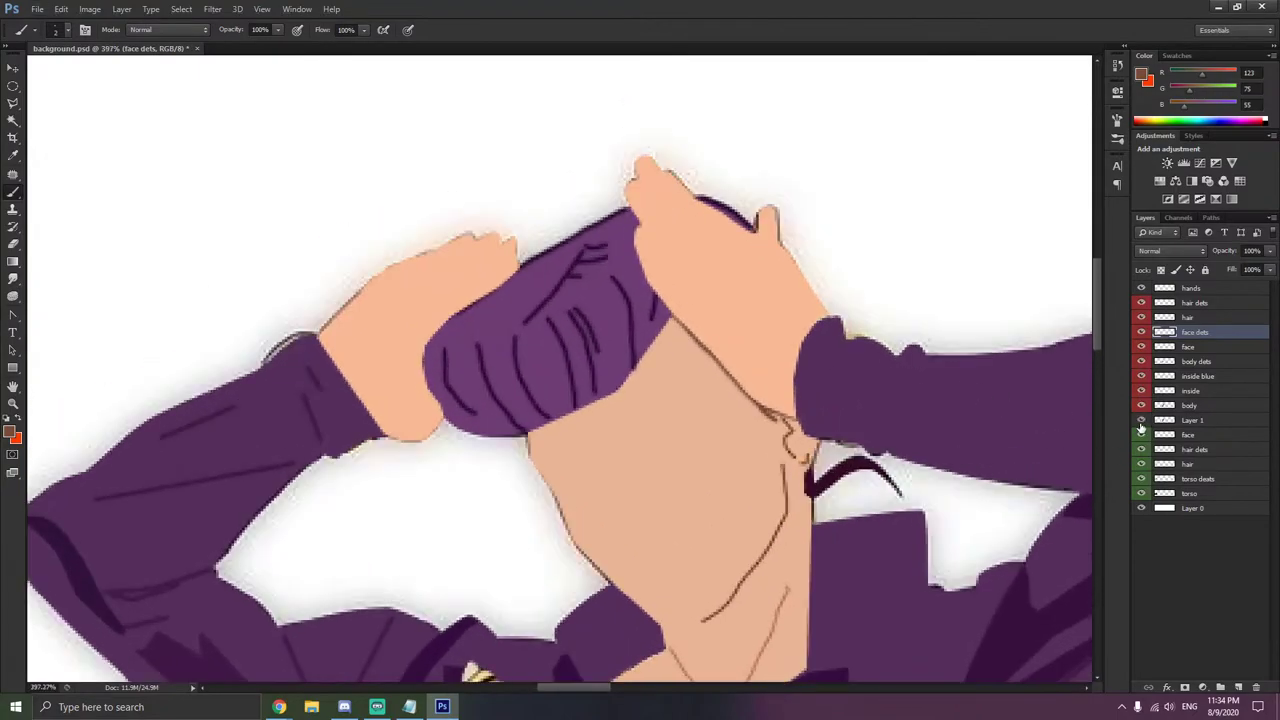
scroll(915, 345, "up", 2)
scroll(764, 311, "down", 1)
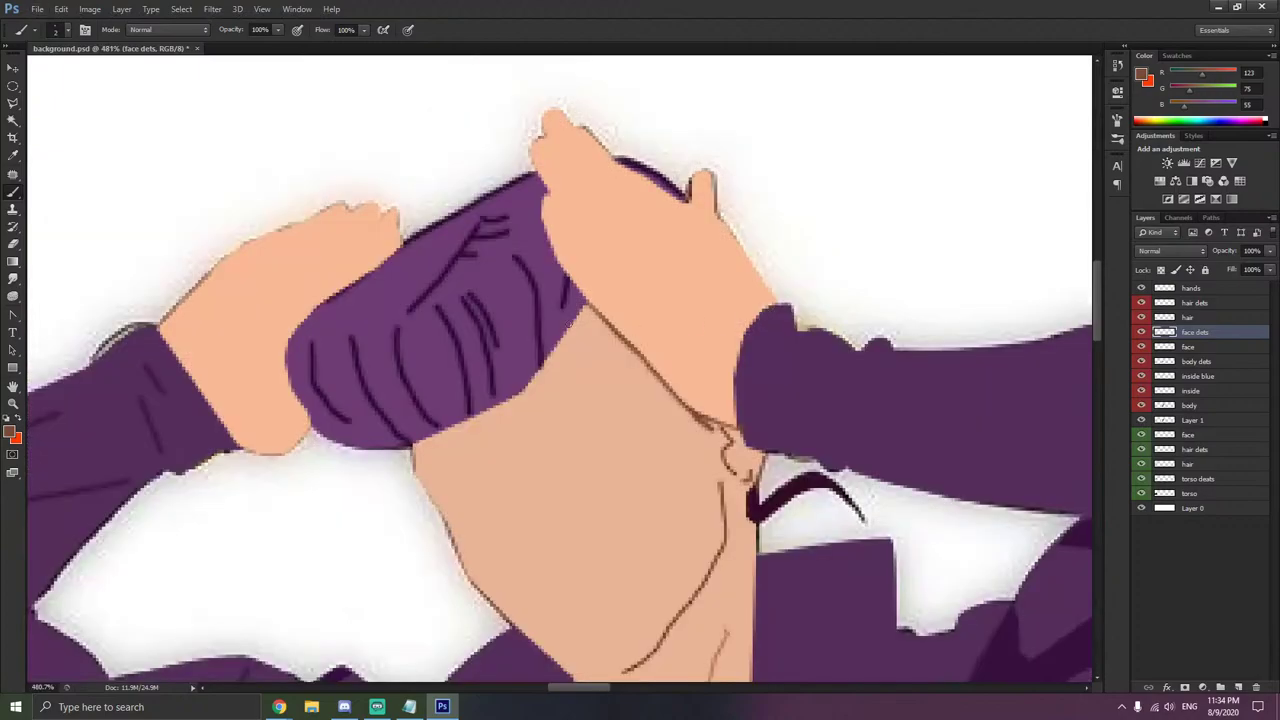
- Sample the jacket purple and touch up the sleeve cuff edge beside the hand on the body layer
left_click(13, 155)
left_click(818, 374)
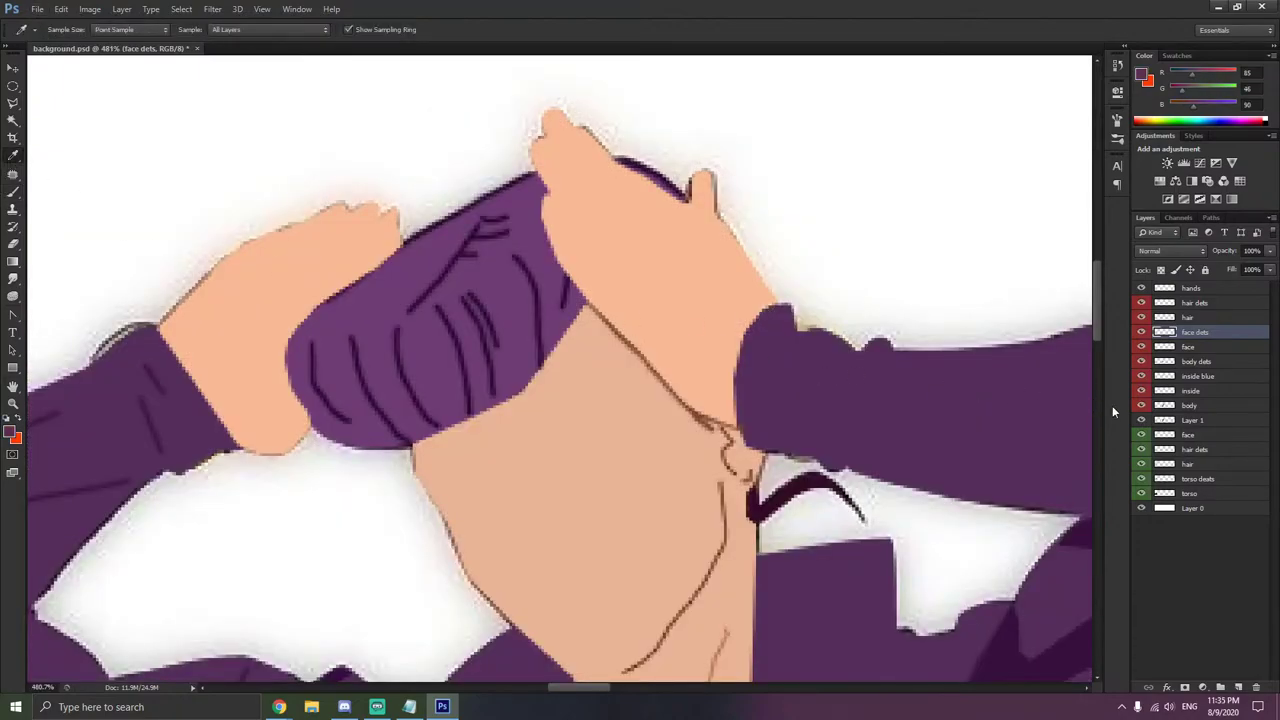
left_click(1192, 405)
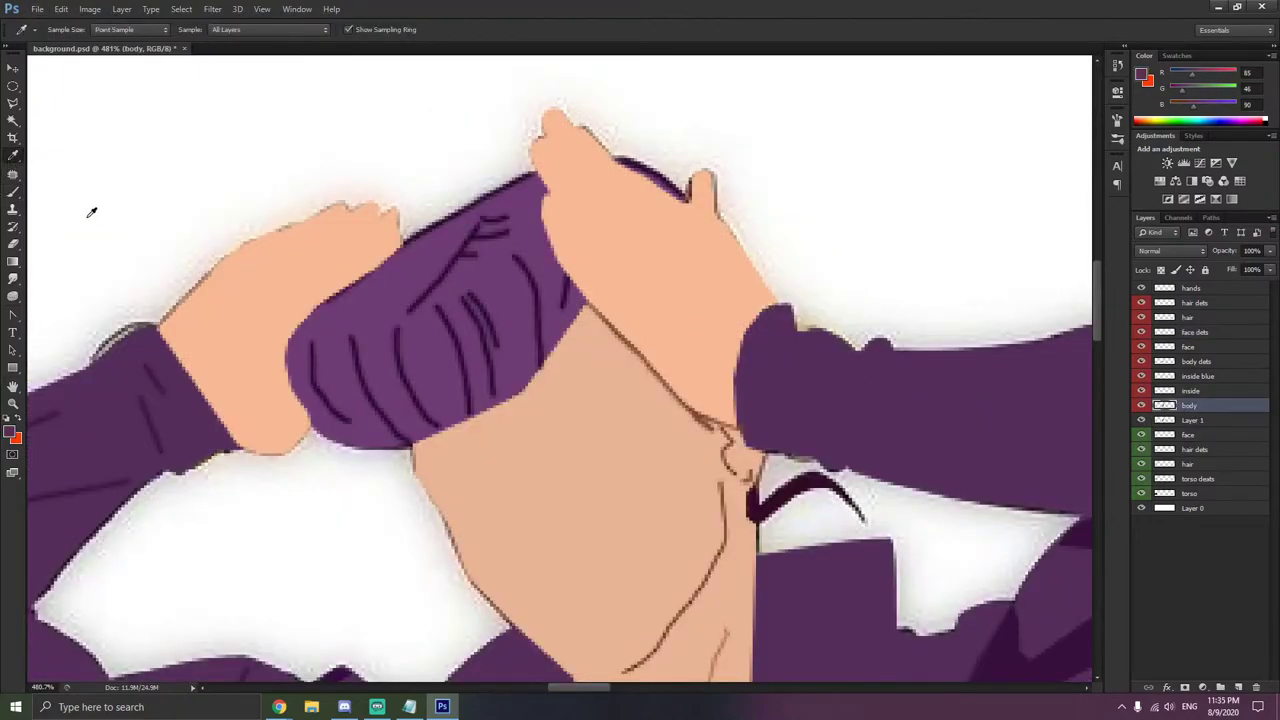
left_click(13, 191)
left_click_drag(780, 305, 767, 310)
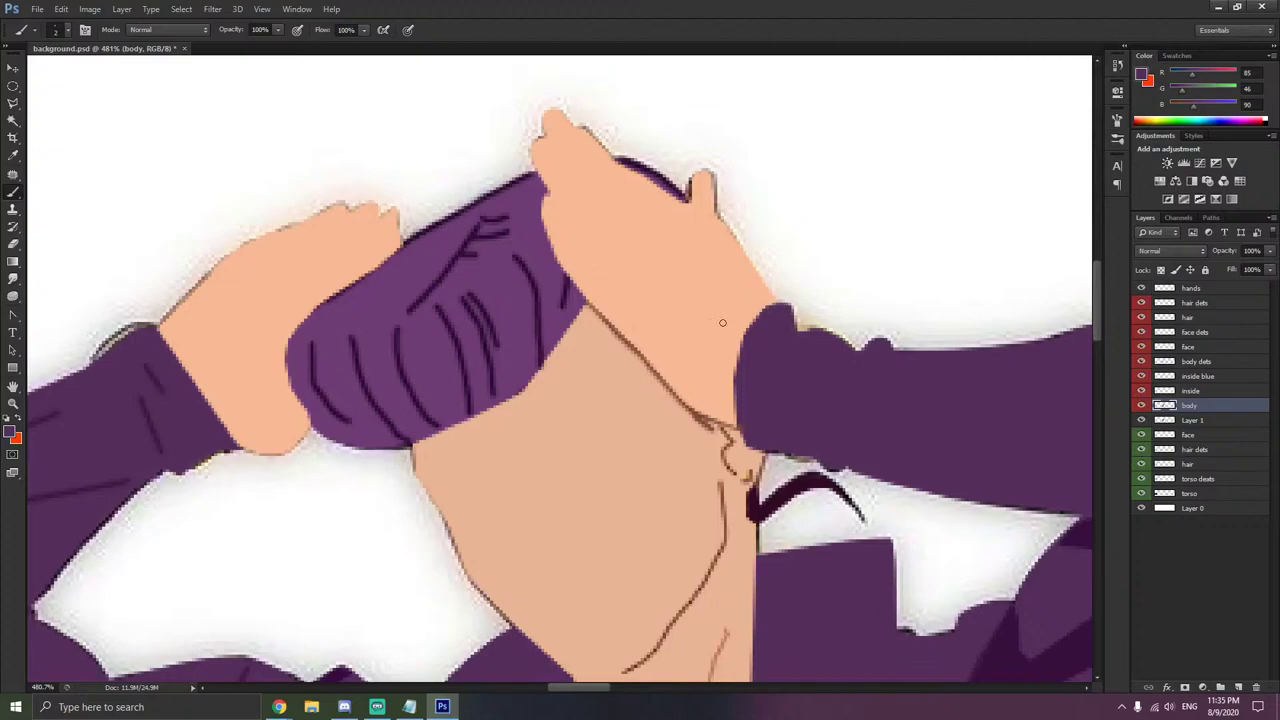
- Review the whole figure and toggle Layer 1 to compare the flat colours around the hands and sleeves with the reference
scroll(221, 428, "down", 10)
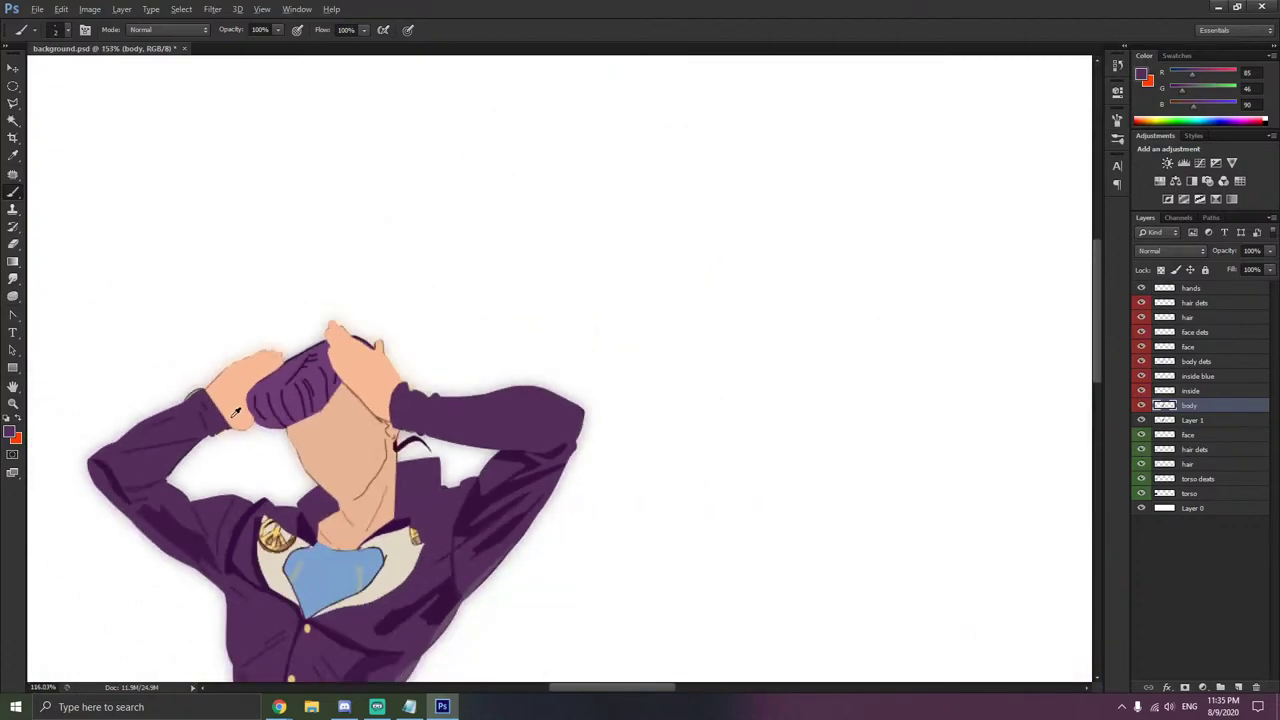
scroll(234, 414, "left", 5)
scroll(240, 414, "down", 11)
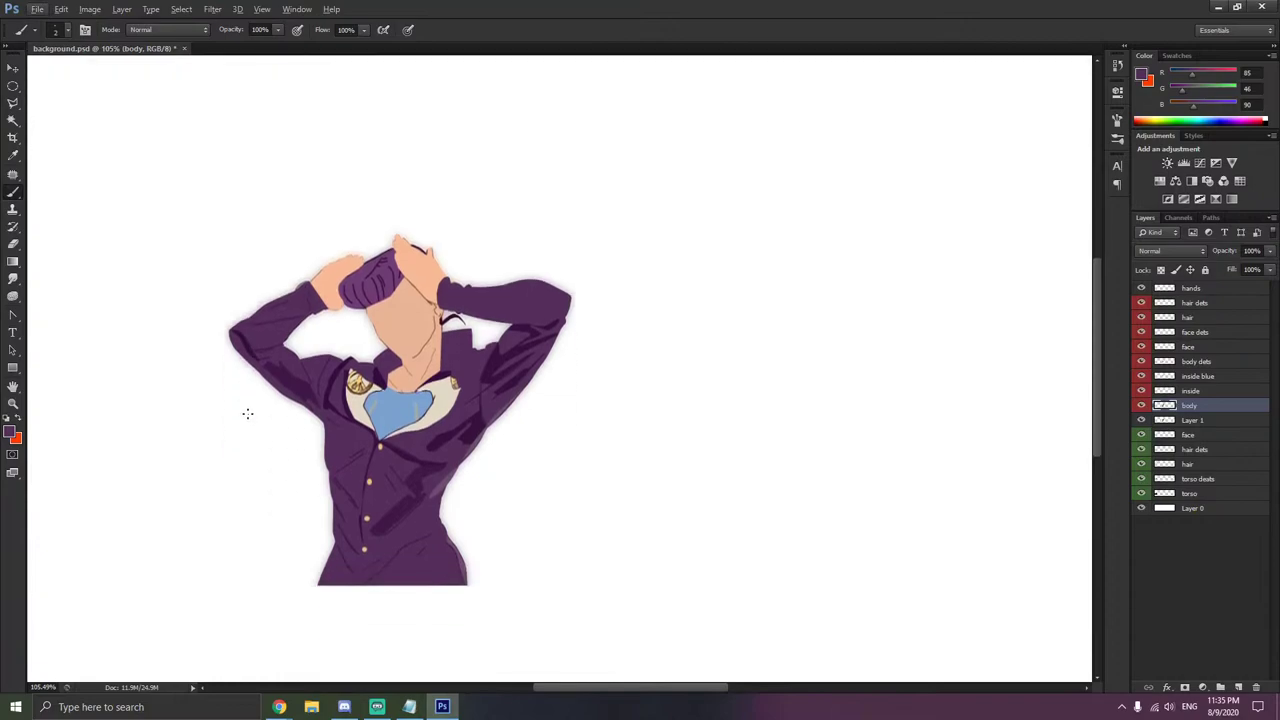
scroll(378, 278, "up", 6)
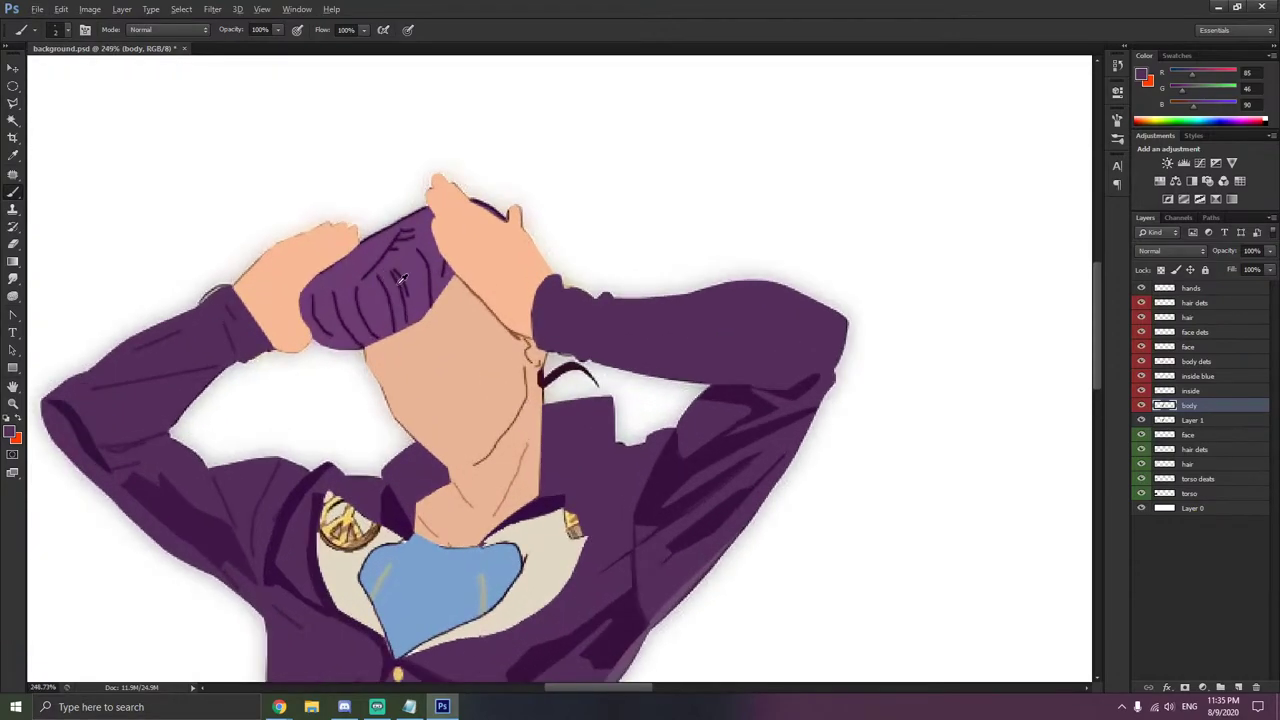
scroll(430, 296, "down", 2)
scroll(431, 297, "down", 2)
scroll(431, 297, "up", 6)
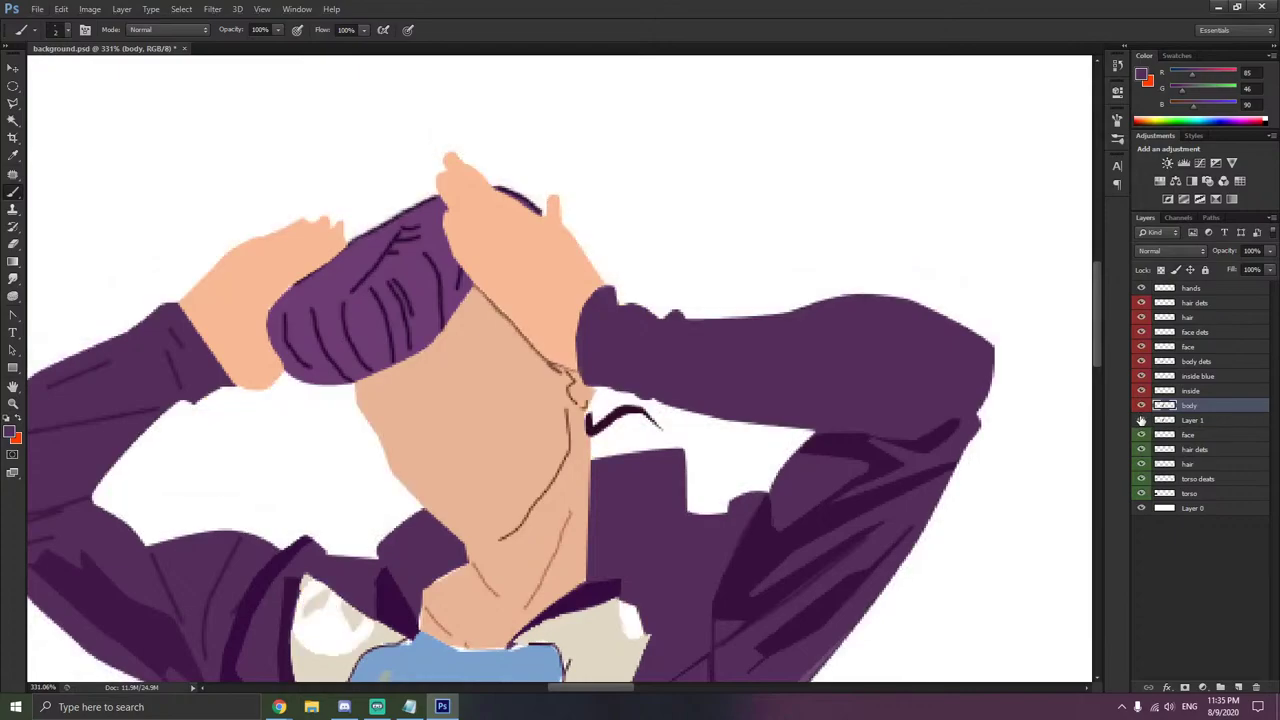
left_click(1141, 421)
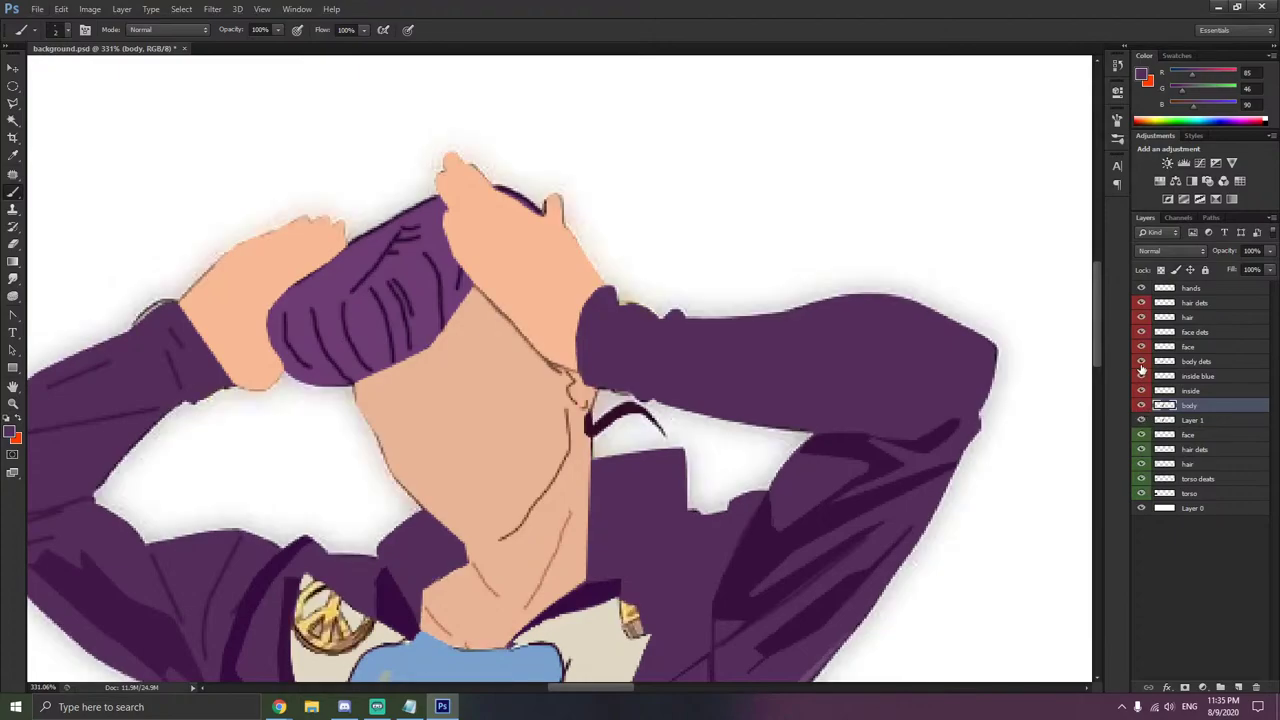
- Toggle the inside blue, inside and body layers, then leave the body layer hidden to expose the reference sleeves and wristbands
left_click(1141, 377)
left_click(1141, 377)
left_click(1140, 391)
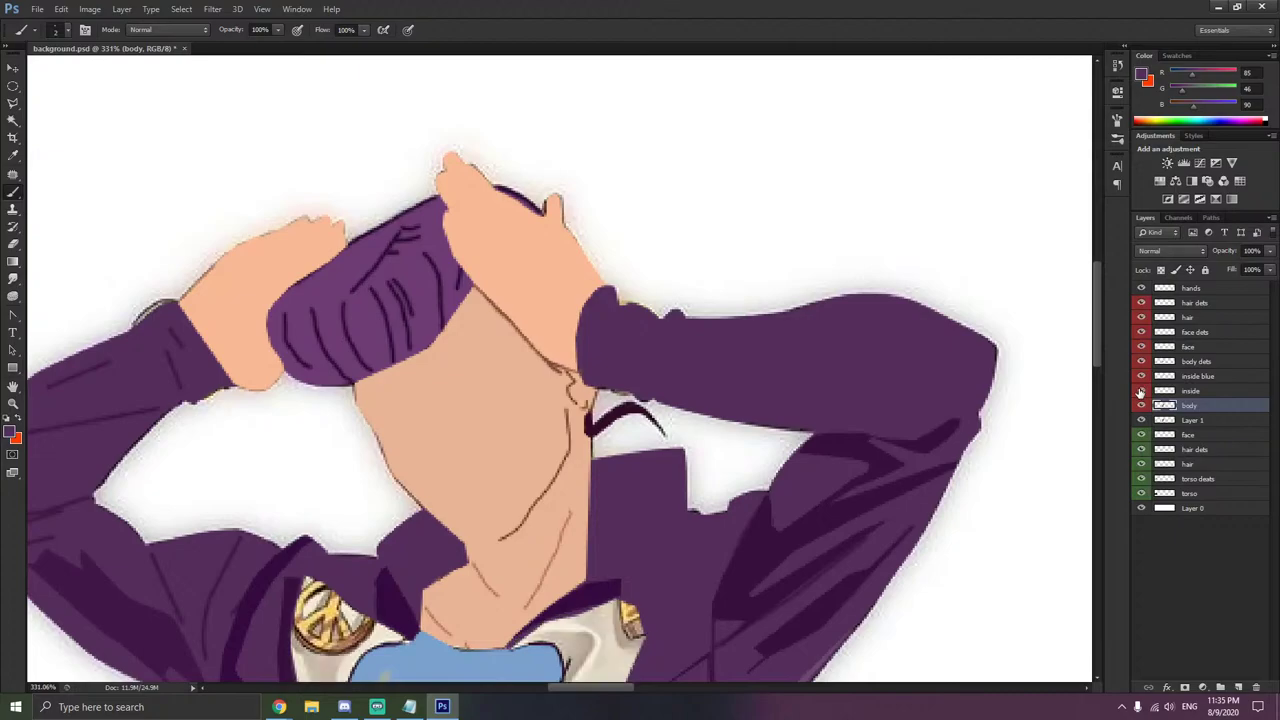
left_click(1141, 405)
left_click(1141, 405)
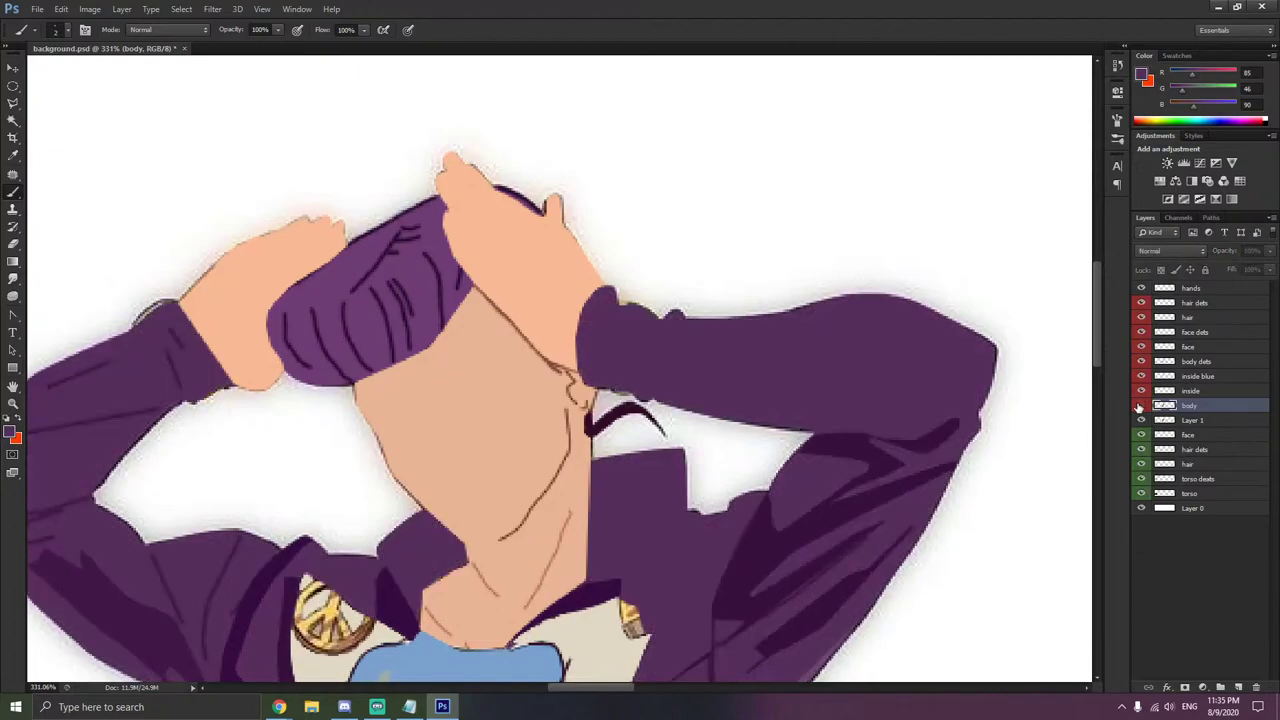
left_click(1141, 405)
key("ctrl+plus")
- Create a new layer named metal directly above the hands layer
left_click(1200, 289)
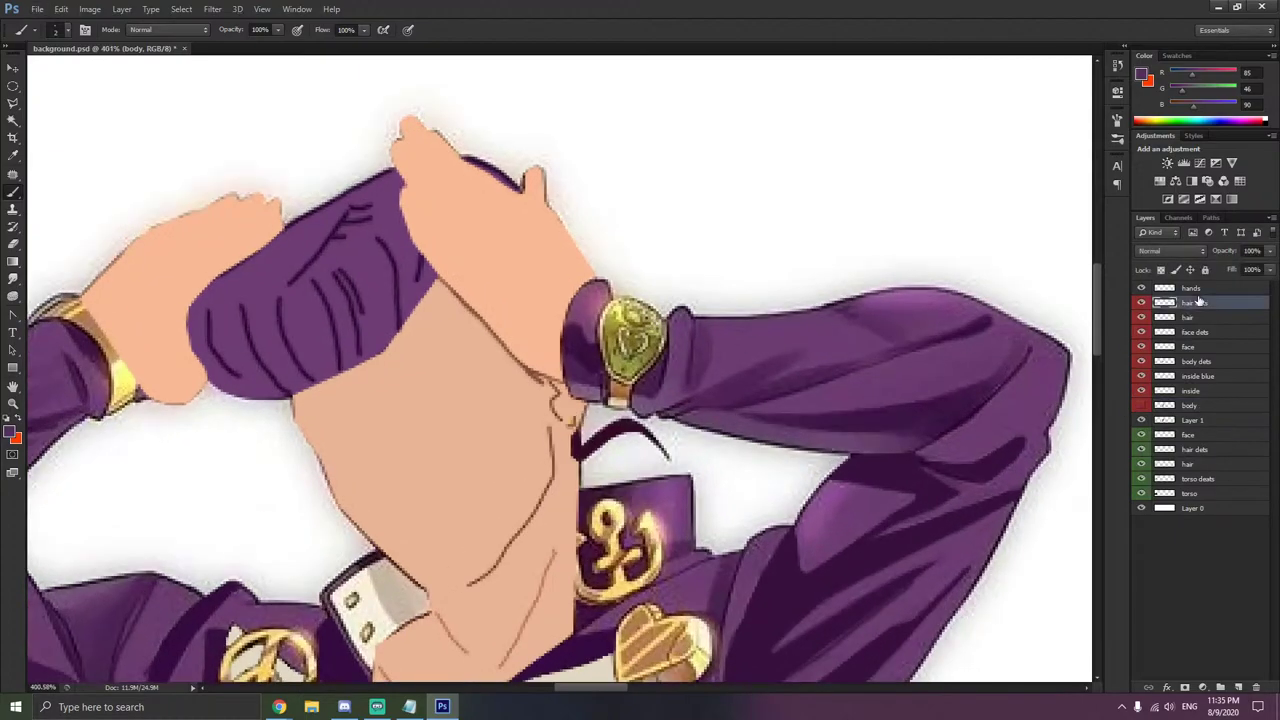
key("ctrl+shift+n")
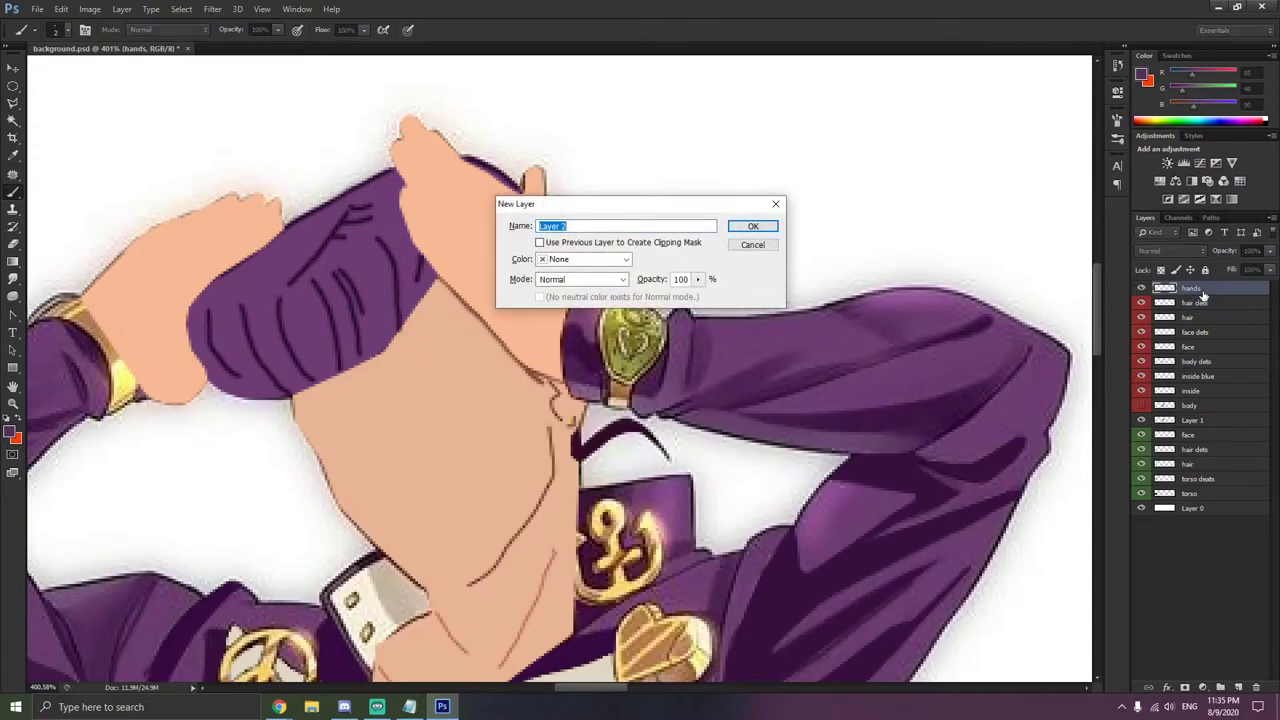
type("metal be")
key("BackSpace")
key("BackSpace")
key("Return")
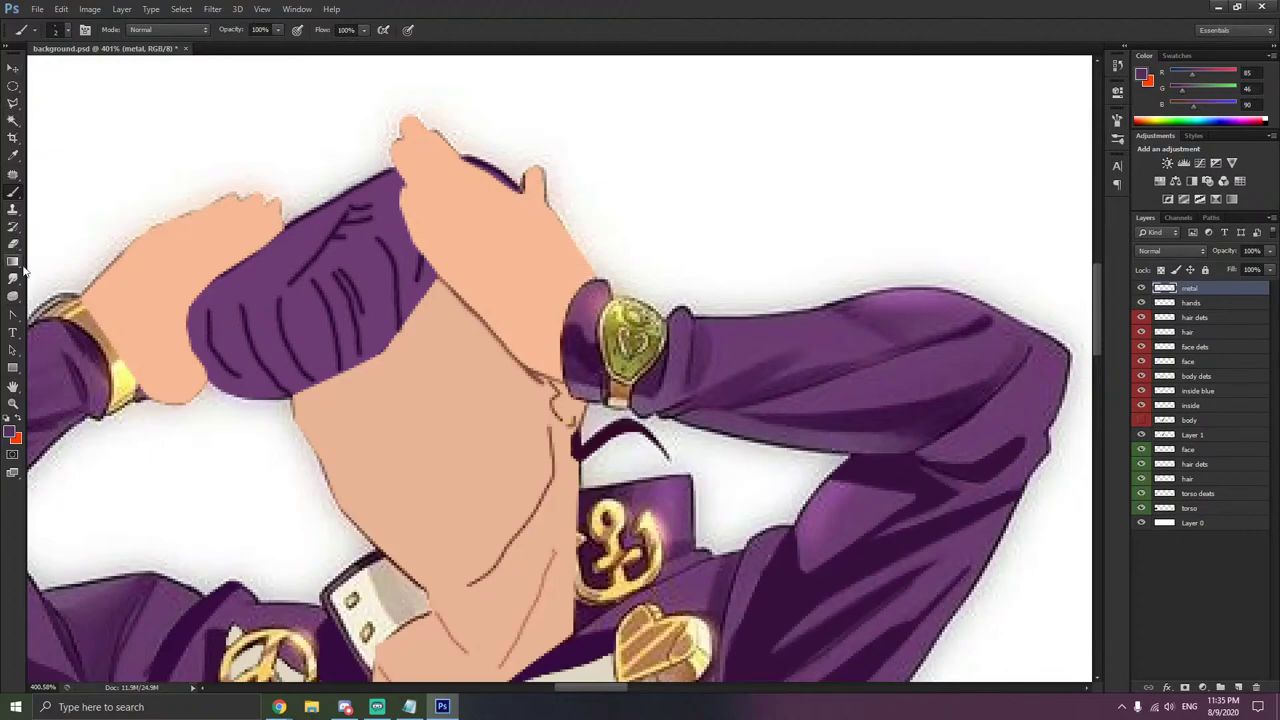
- Trace a Pen tool path around the gold heart medallion and its short strap on the cuff beside the raised hand
left_click(12, 316)
left_click(54, 313)
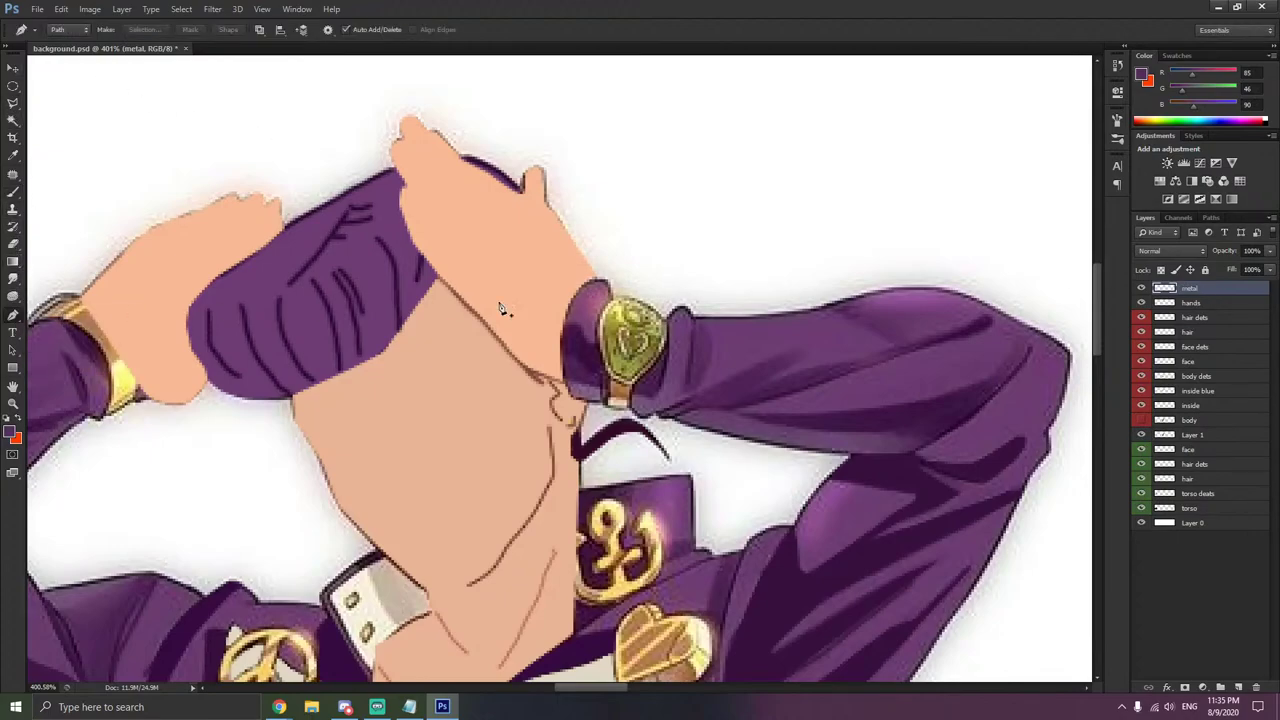
scroll(611, 309, "up", 7)
left_click(621, 291)
left_click(720, 333)
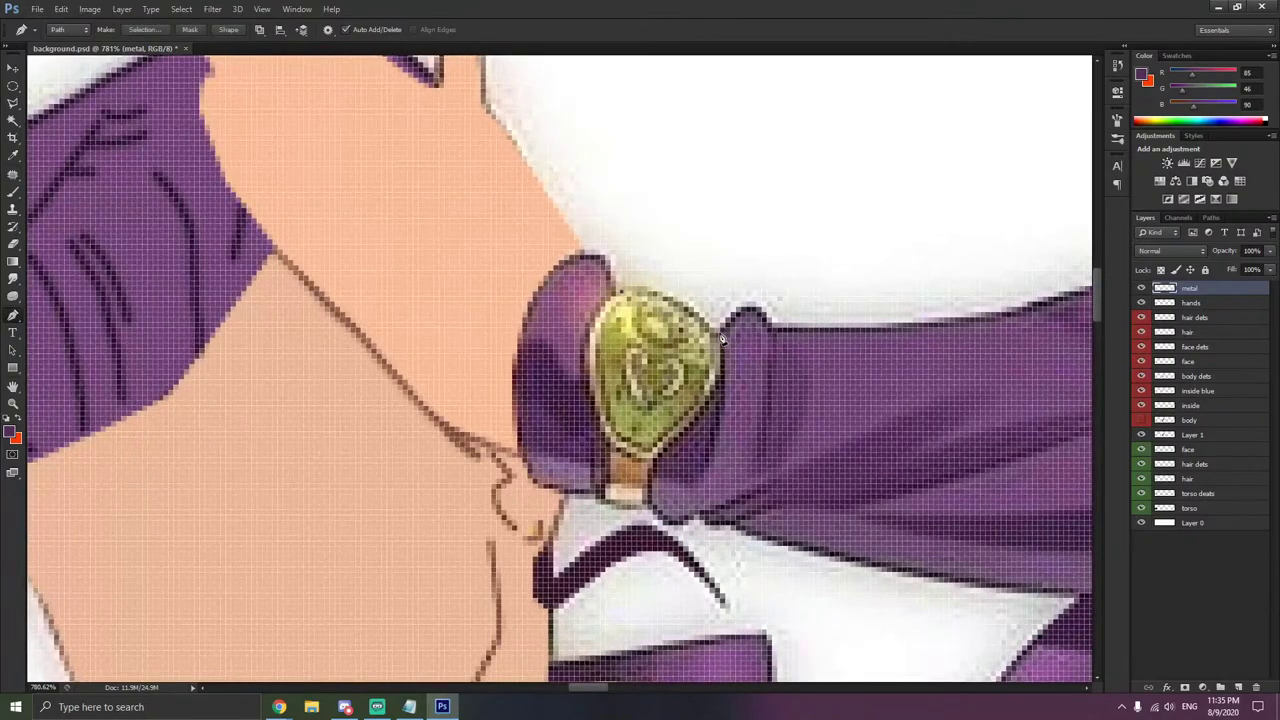
left_click(720, 380)
left_click(657, 458)
left_click(650, 505)
left_click(605, 500)
left_click(611, 442)
left_click(590, 384)
left_click(591, 332)
- Curve the medallion path's upper edge by converting its first anchor point to a smooth point
right_click(13, 316)
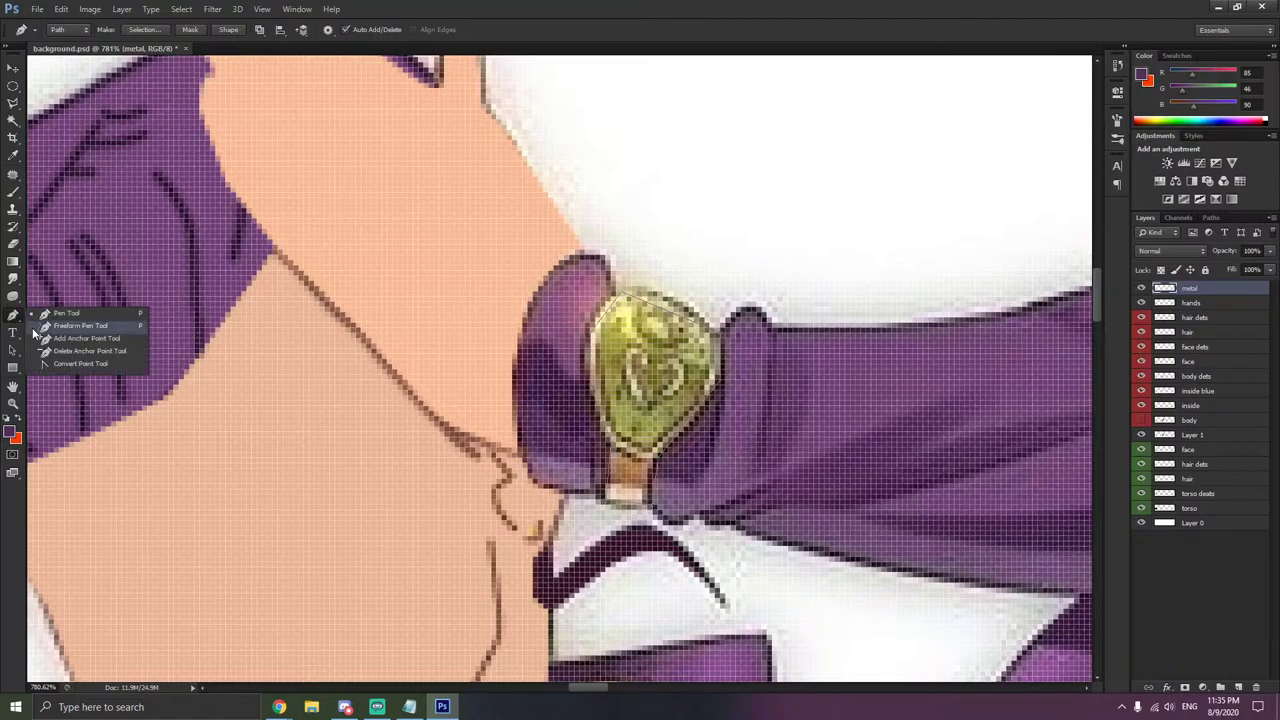
left_click(60, 354)
right_click(12, 317)
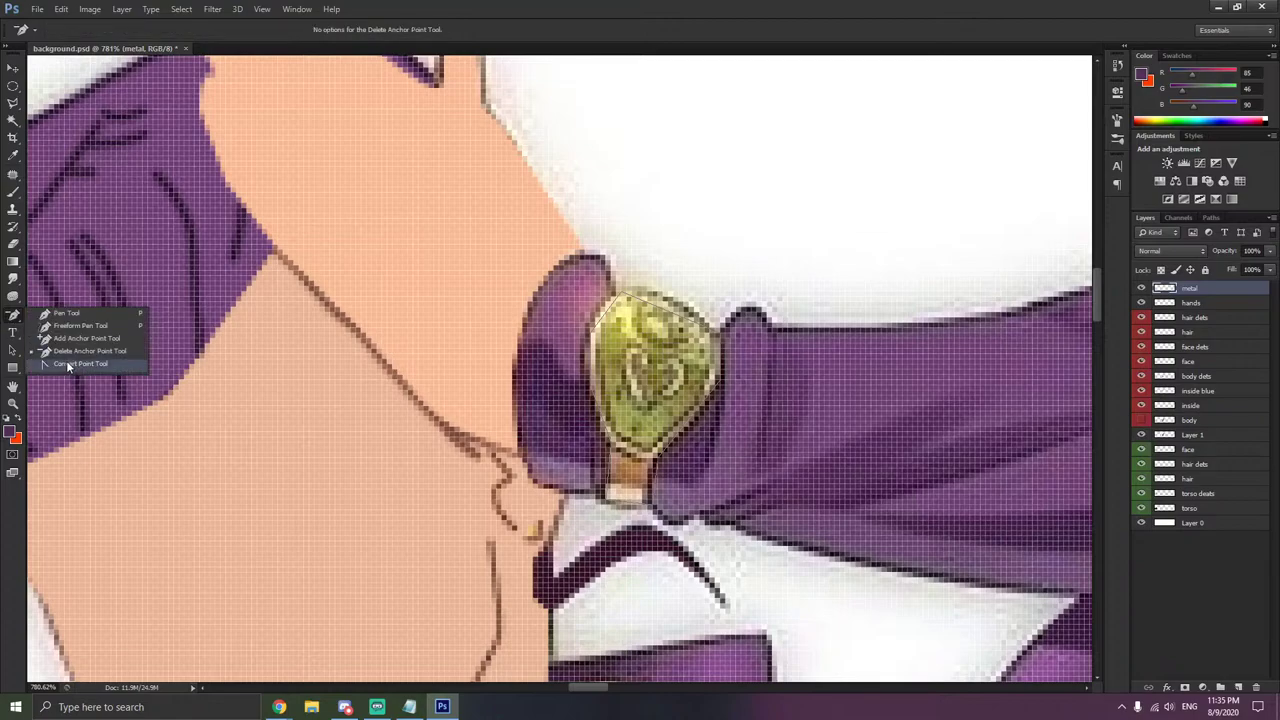
left_click(67, 364)
left_click_drag(624, 293, 673, 280)
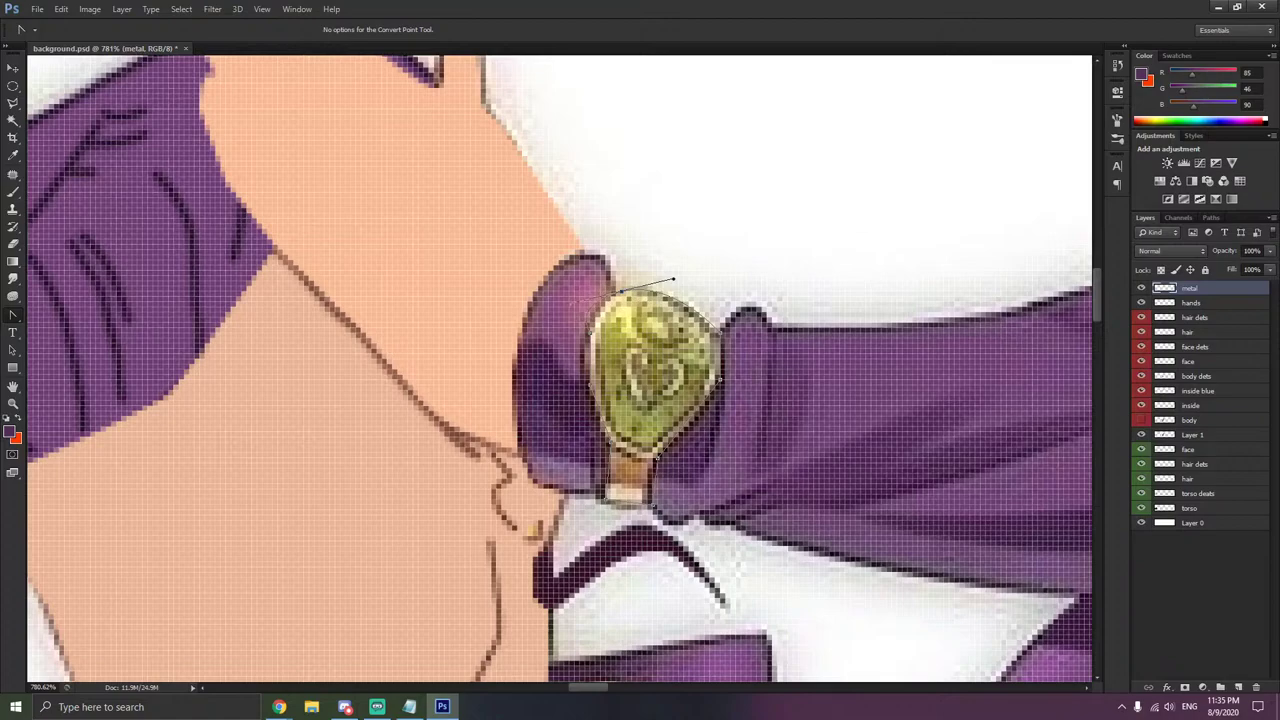
key("alt+Tab")
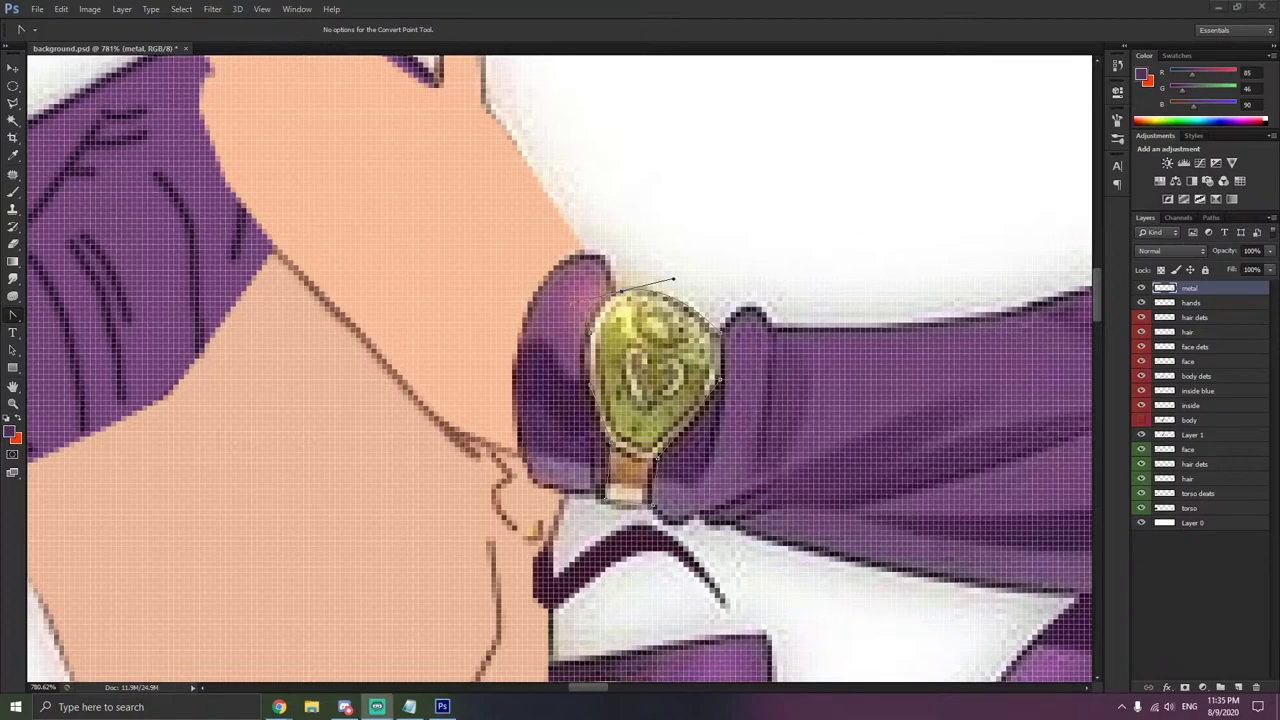
key("alt+Tab")
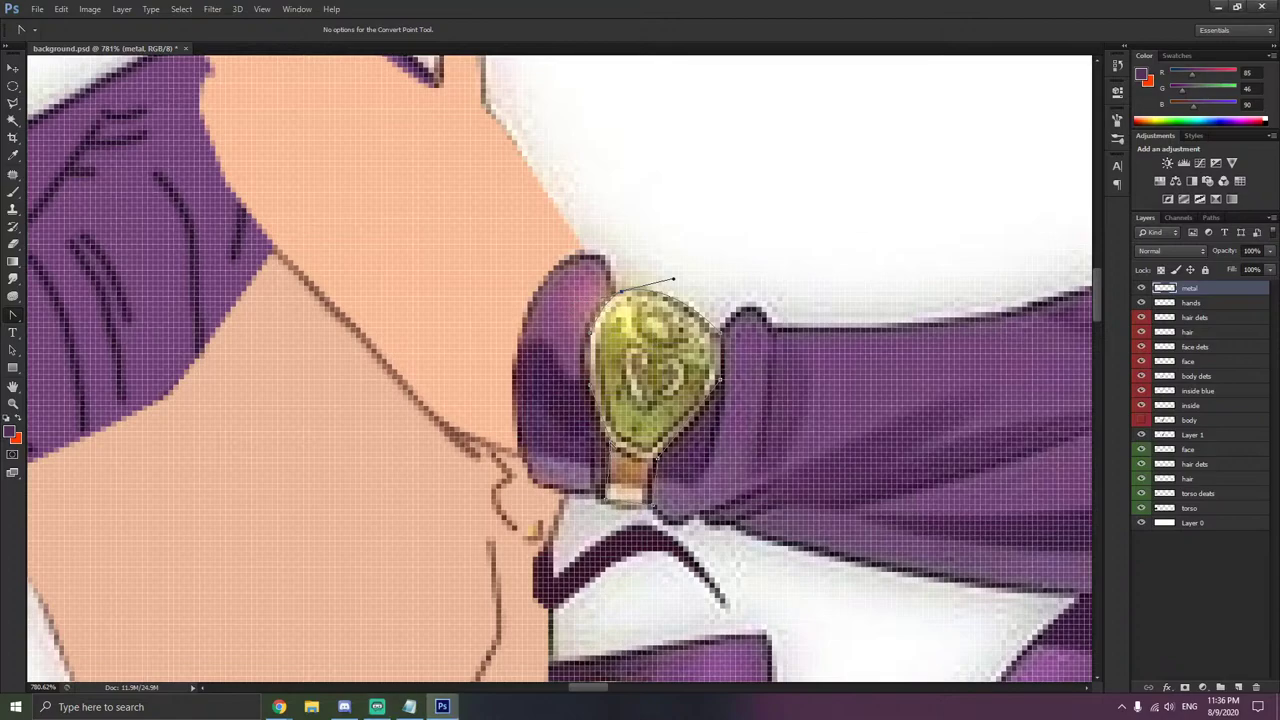
- Toggle Layer 1 to compare the reference wristbands with the flat colours around the arms
left_click(603, 442)
scroll(648, 510, "down", 5)
scroll(690, 476, "down", 2)
scroll(780, 462, "down", 1)
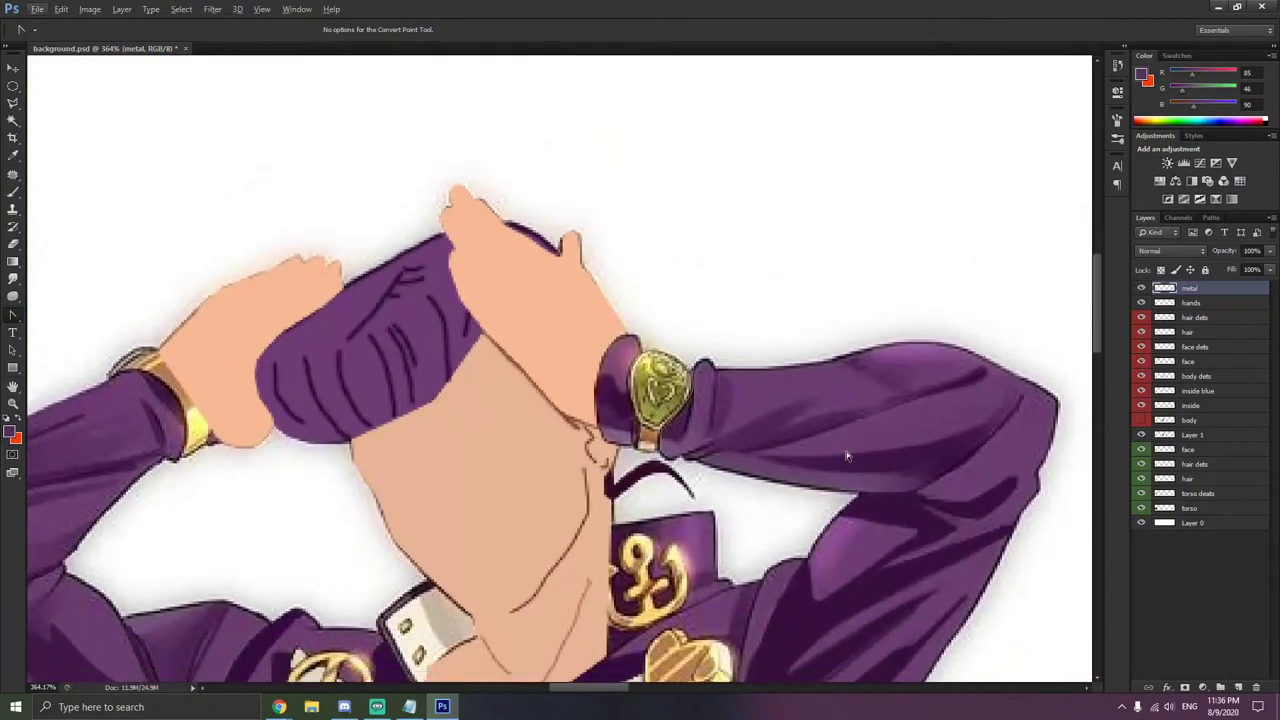
left_click(1143, 437)
left_click(1142, 430)
left_click(1142, 431)
left_click(1143, 428)
- Hide the hands layer to expose the whole gold bracelet on the other wrist
scroll(684, 426, "down", 3)
scroll(431, 450, "up", 6)
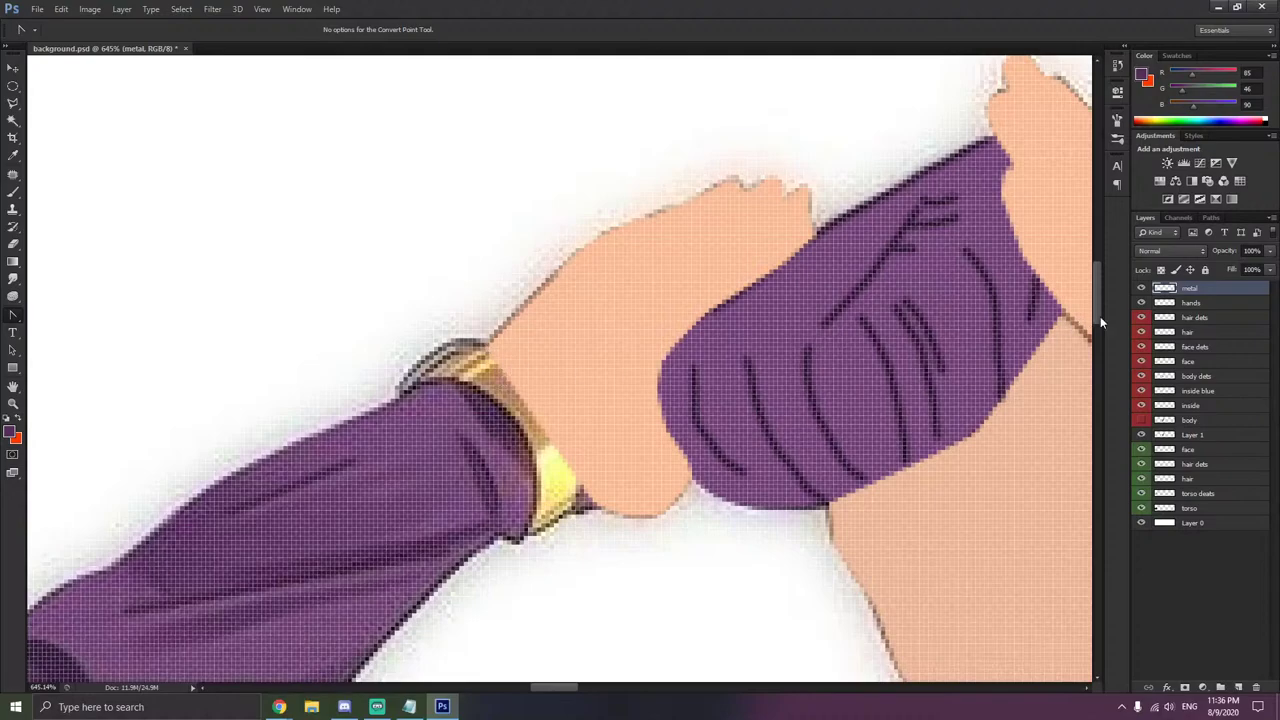
left_click(1142, 303)
left_click(1143, 303)
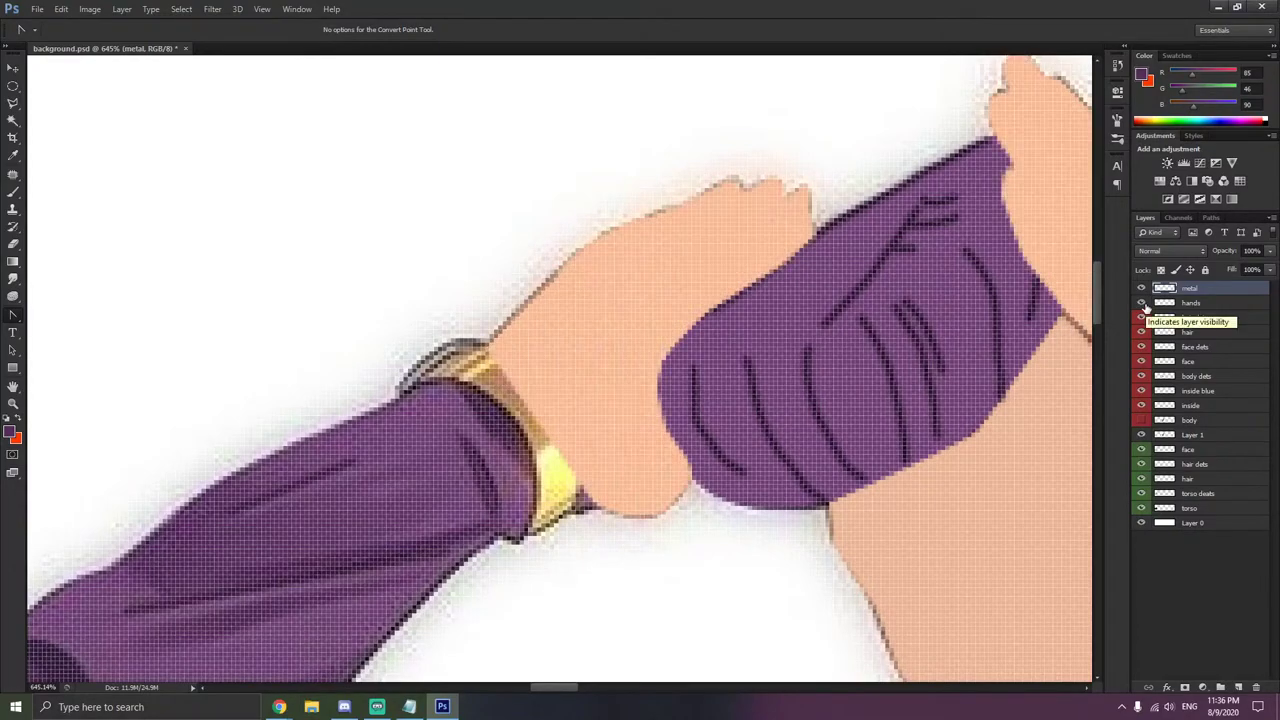
left_click(1143, 303)
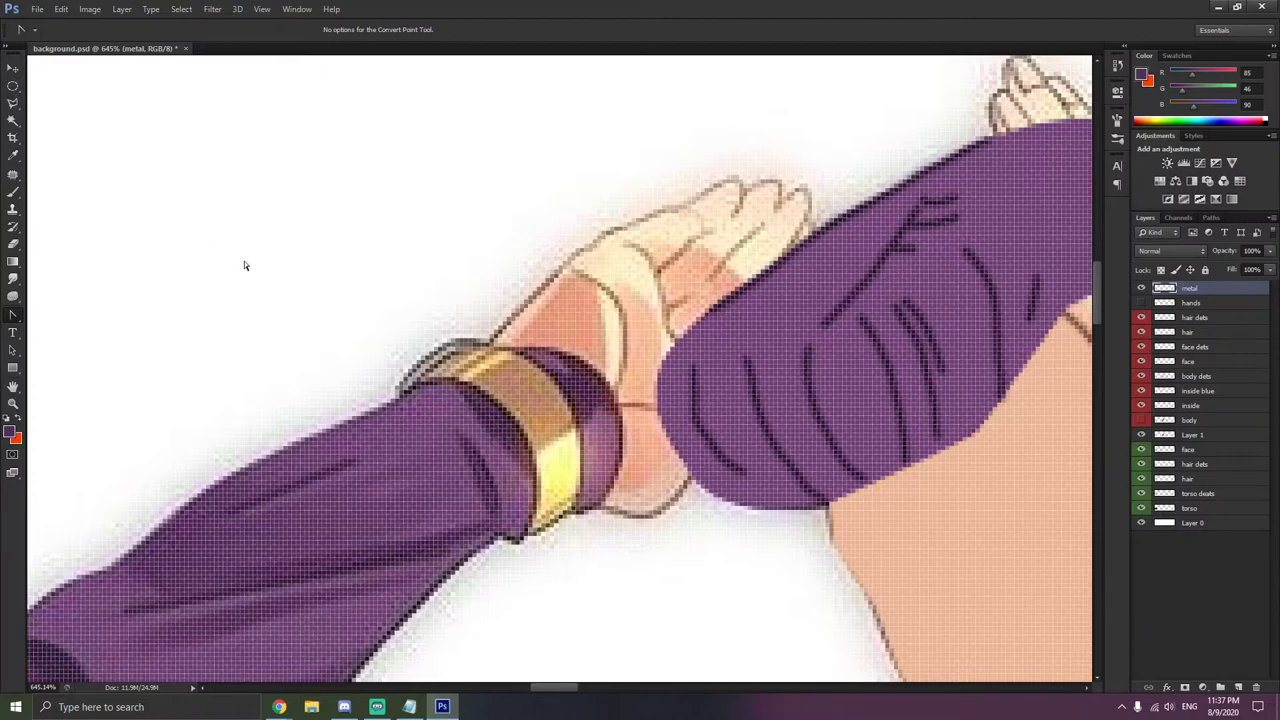
- Trace a Pen tool path along the gold bracelet's edges and delete a surplus anchor point near its hand-side edge
left_click_drag(13, 315, 60, 318)
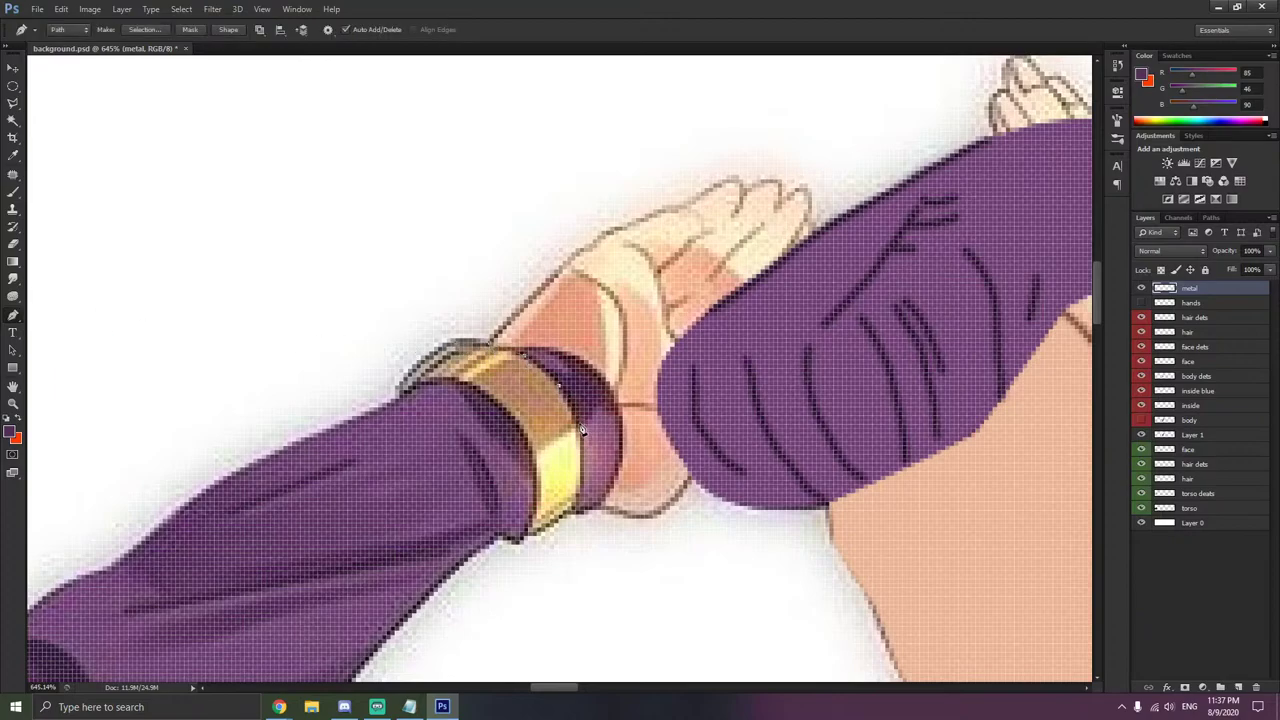
left_click(578, 494)
right_click(528, 361)
left_click(543, 366)
right_click(561, 386)
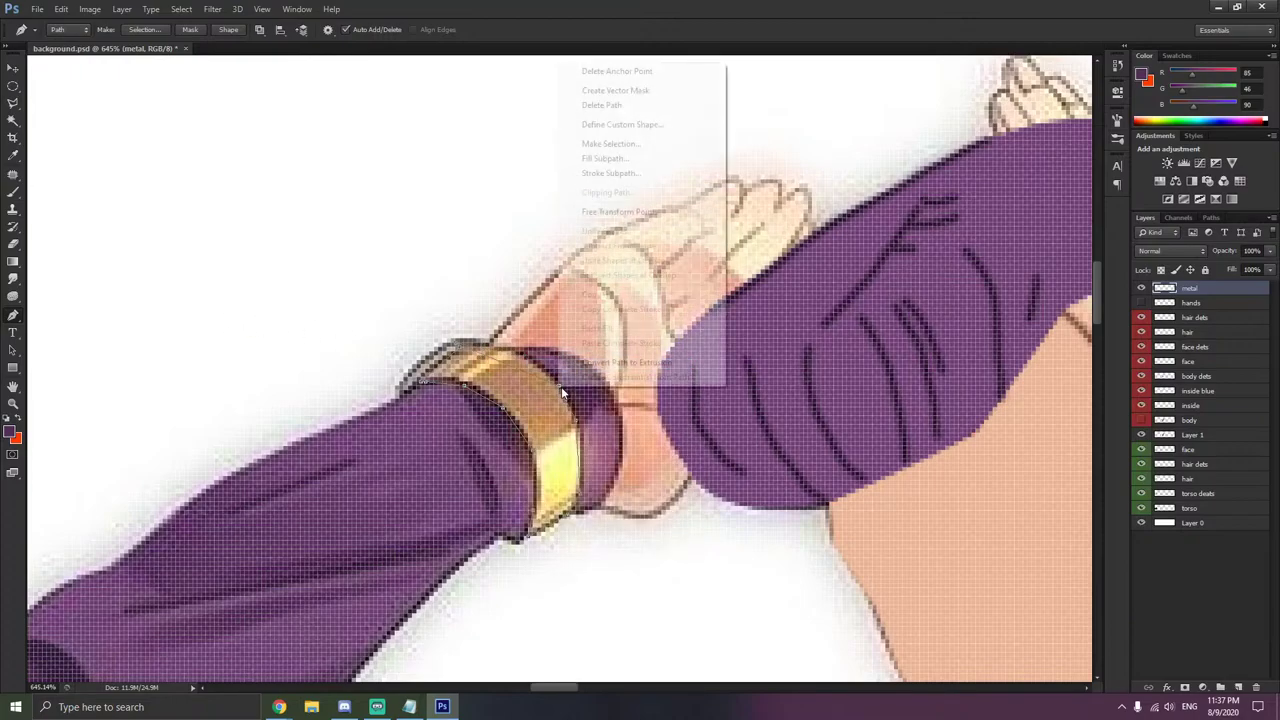
left_click(617, 71)
right_click(579, 437)
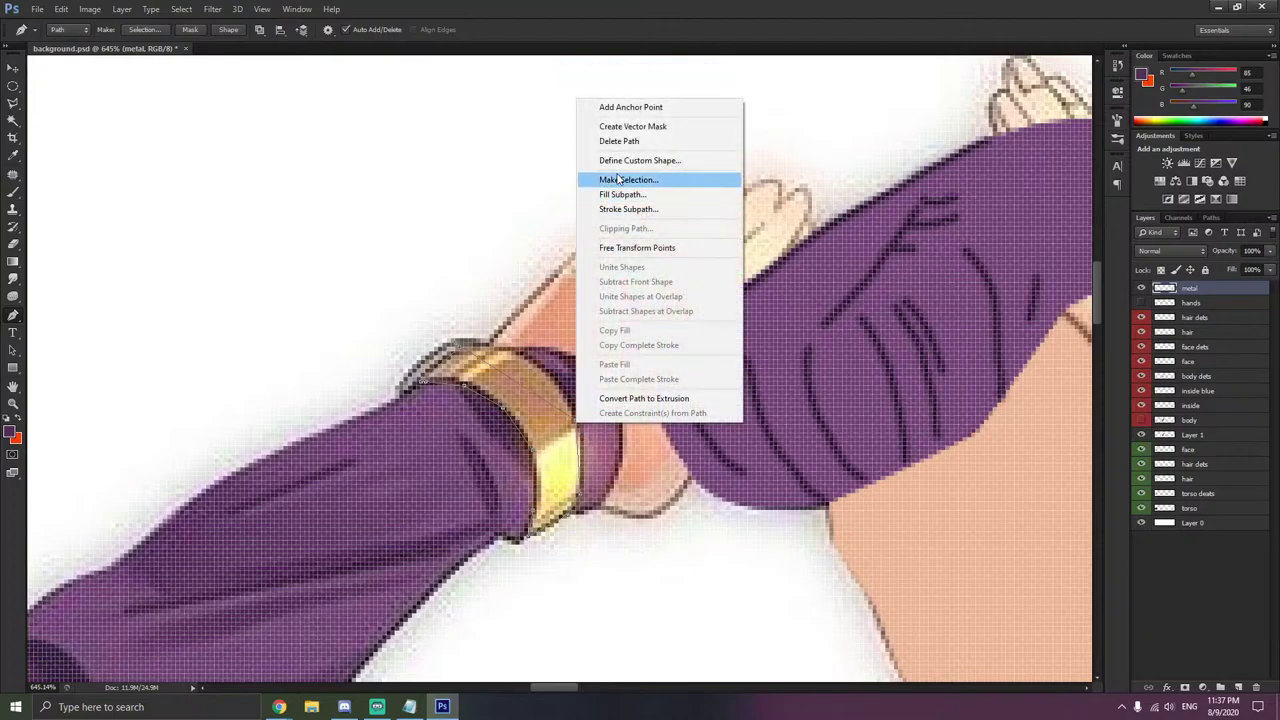
left_click(497, 333)
- Try to curve the bracelet path's upper end with the Convert Point tool, and undo the distorted curves
right_click(13, 315)
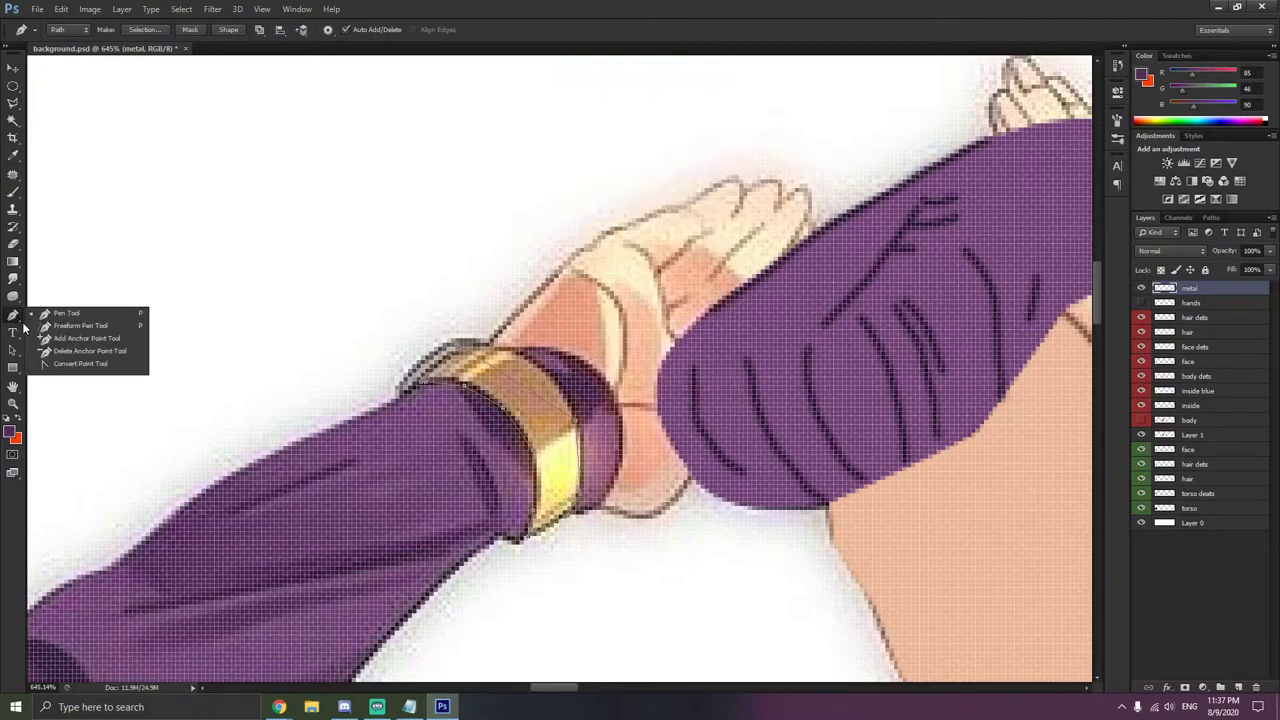
left_click(125, 367)
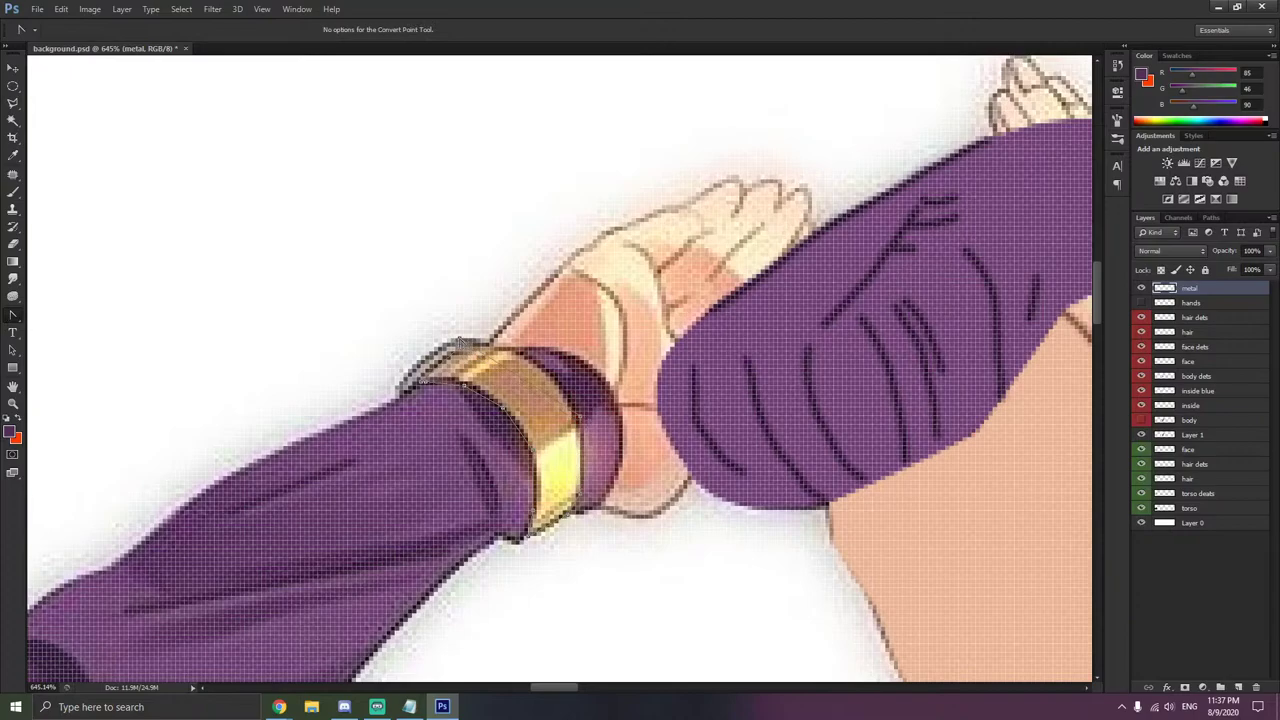
right_click(458, 341)
left_click(485, 358)
left_click_drag(462, 344, 568, 220)
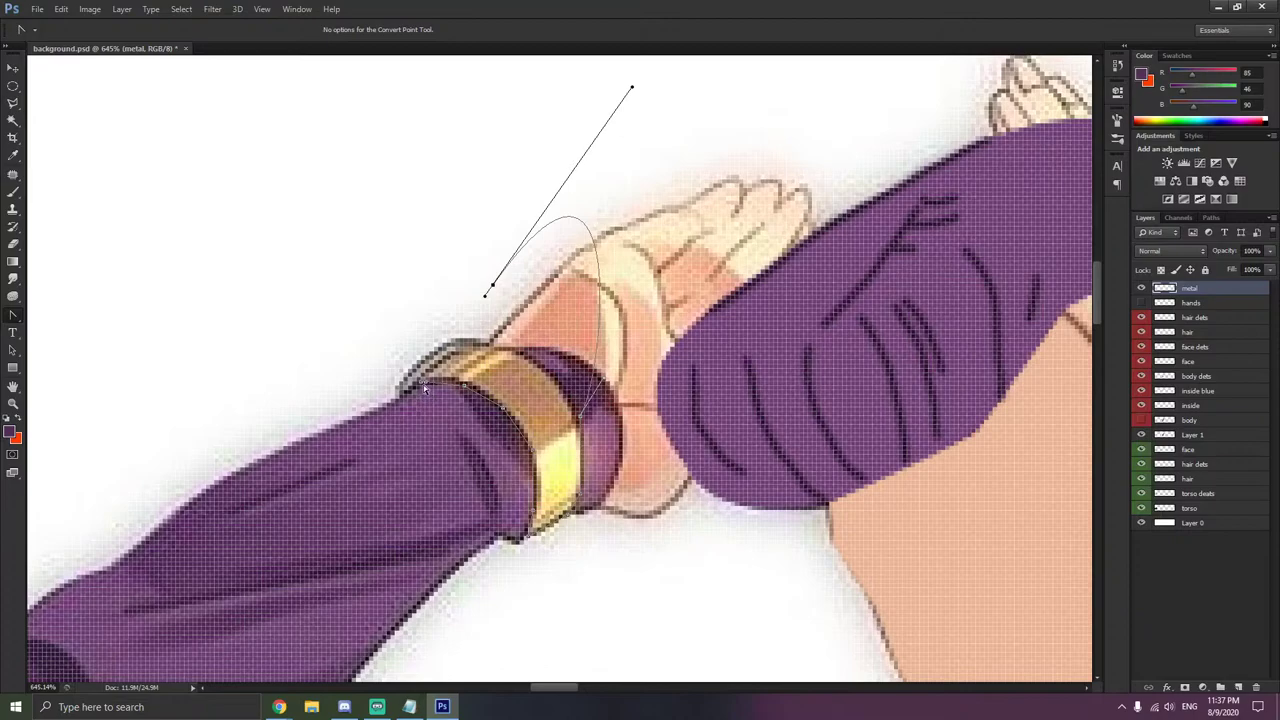
left_click_drag(424, 388, 531, 287)
key("ctrl+alt+z")
key("ctrl+alt+z")
key("ctrl+alt+z")
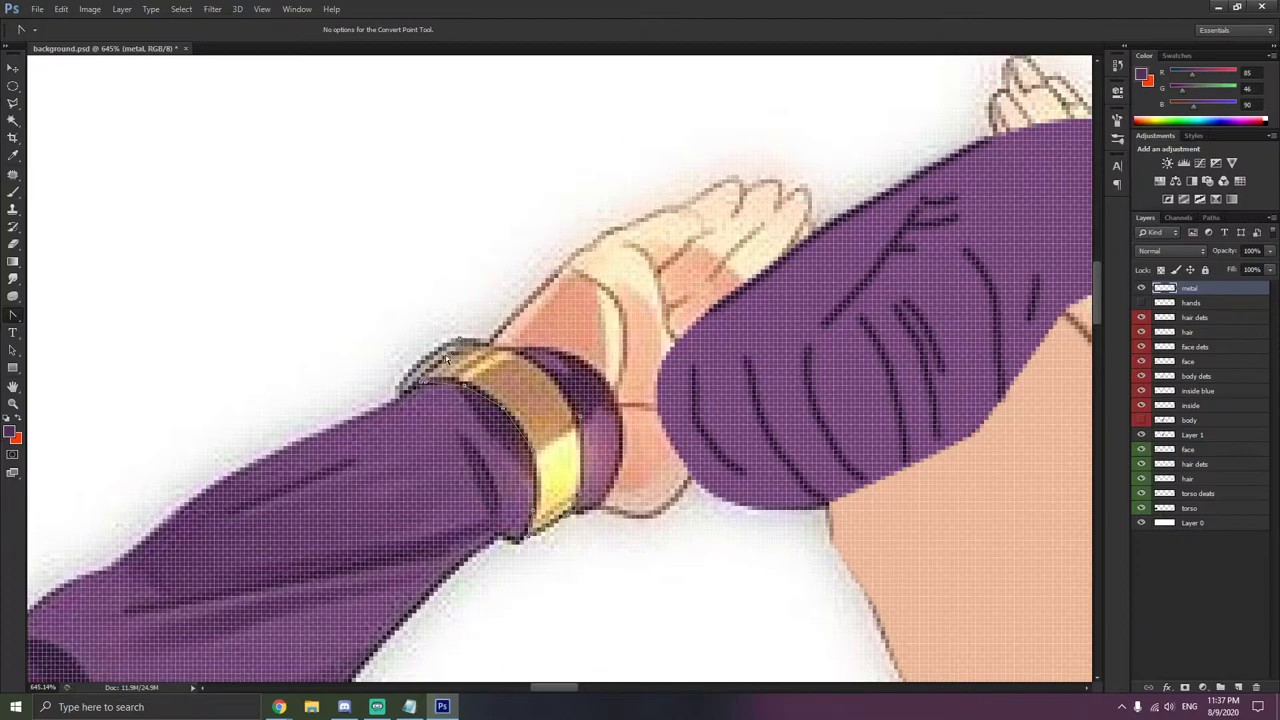
- Pull out the bracelet path's upper end and delete the stray anchor points outside the wrist
left_click_drag(443, 363, 452, 316)
left_click(12, 350)
left_click(14, 319)
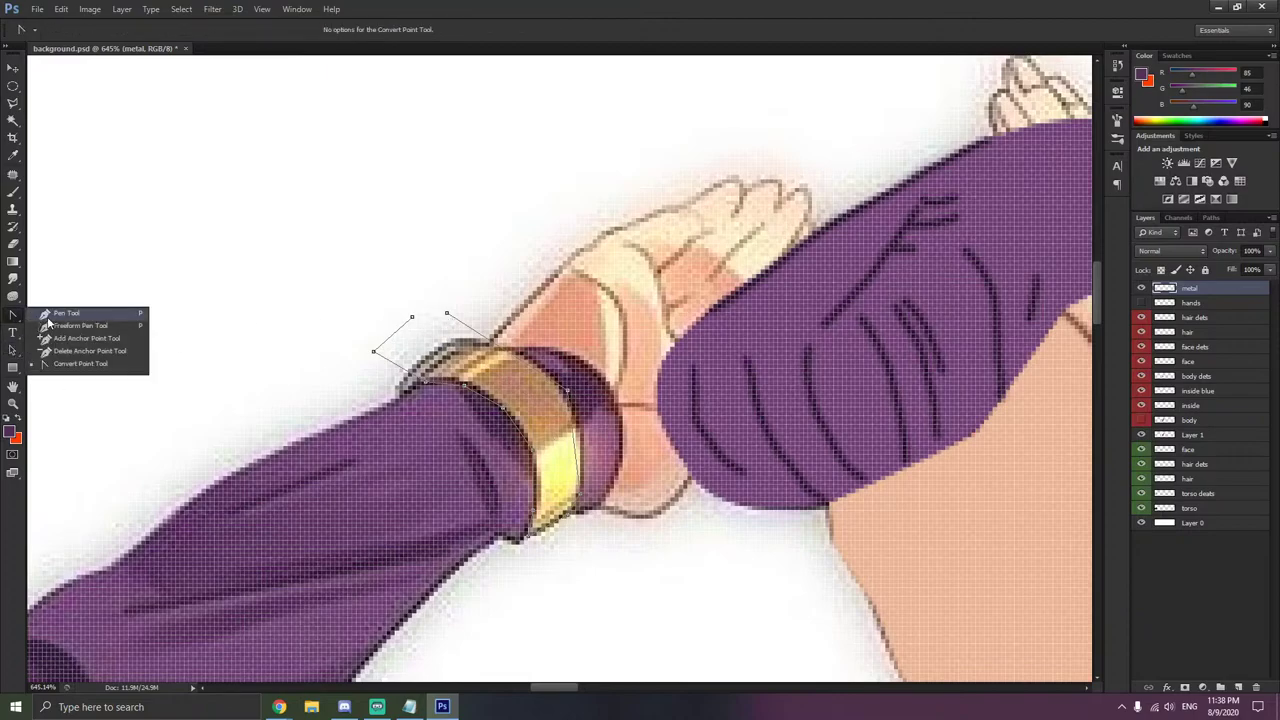
left_click(48, 316)
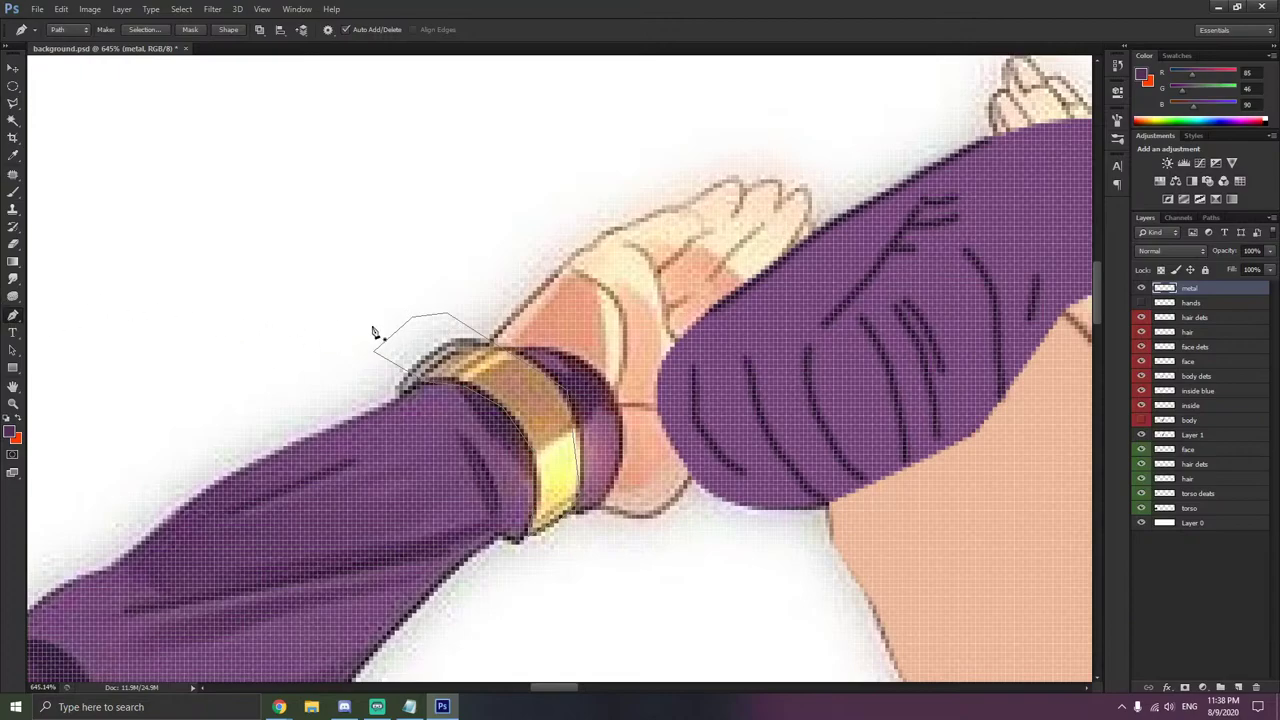
right_click(13, 316)
left_click(57, 359)
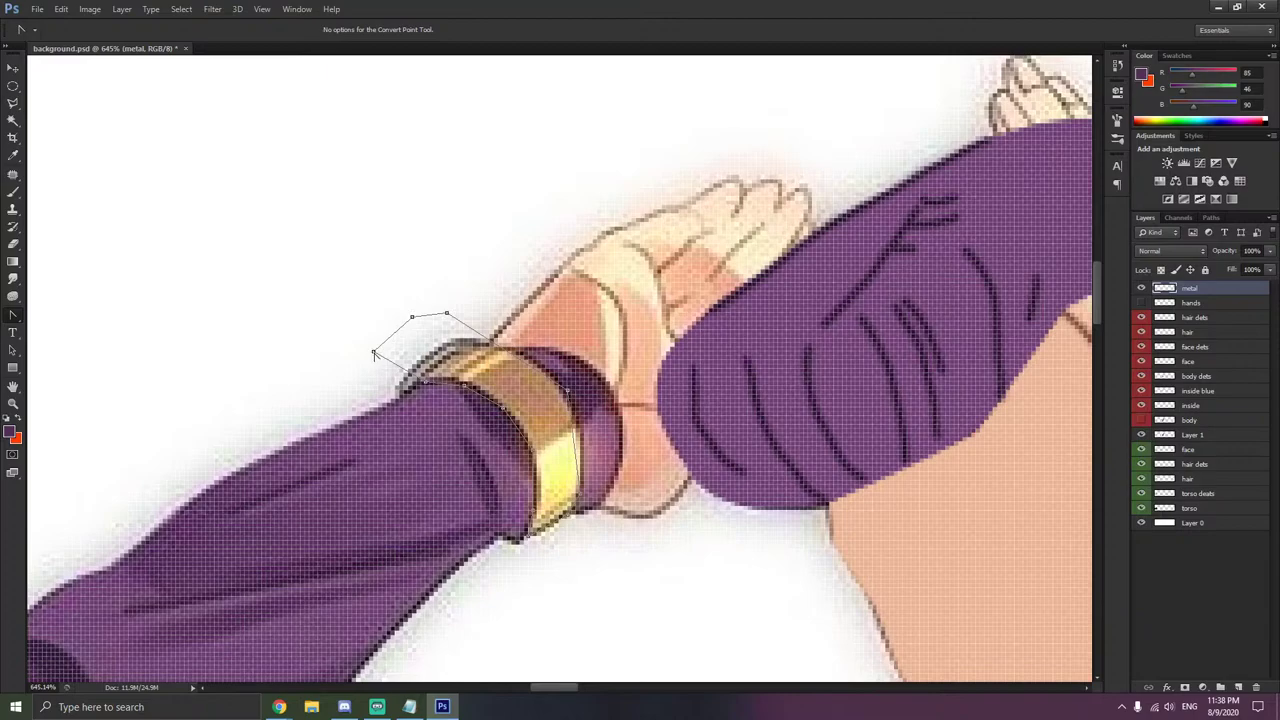
right_click(374, 354)
key("Escape")
right_click(411, 317)
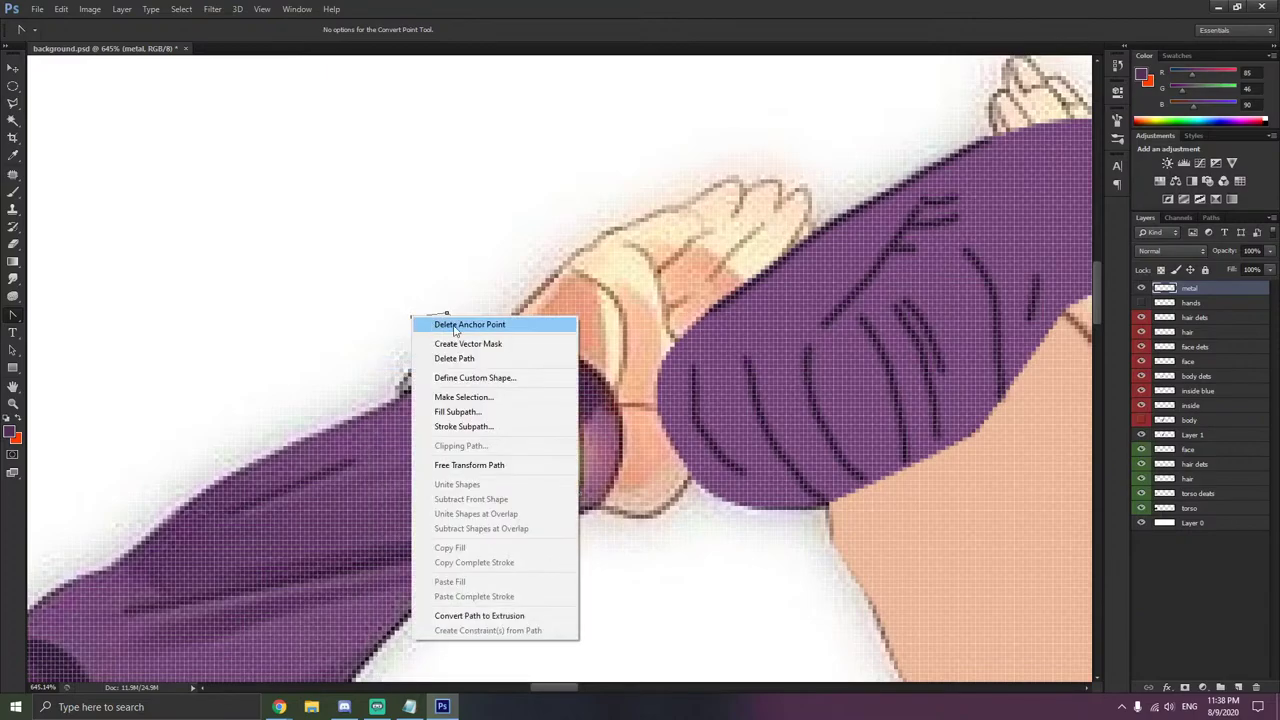
left_click(455, 325)
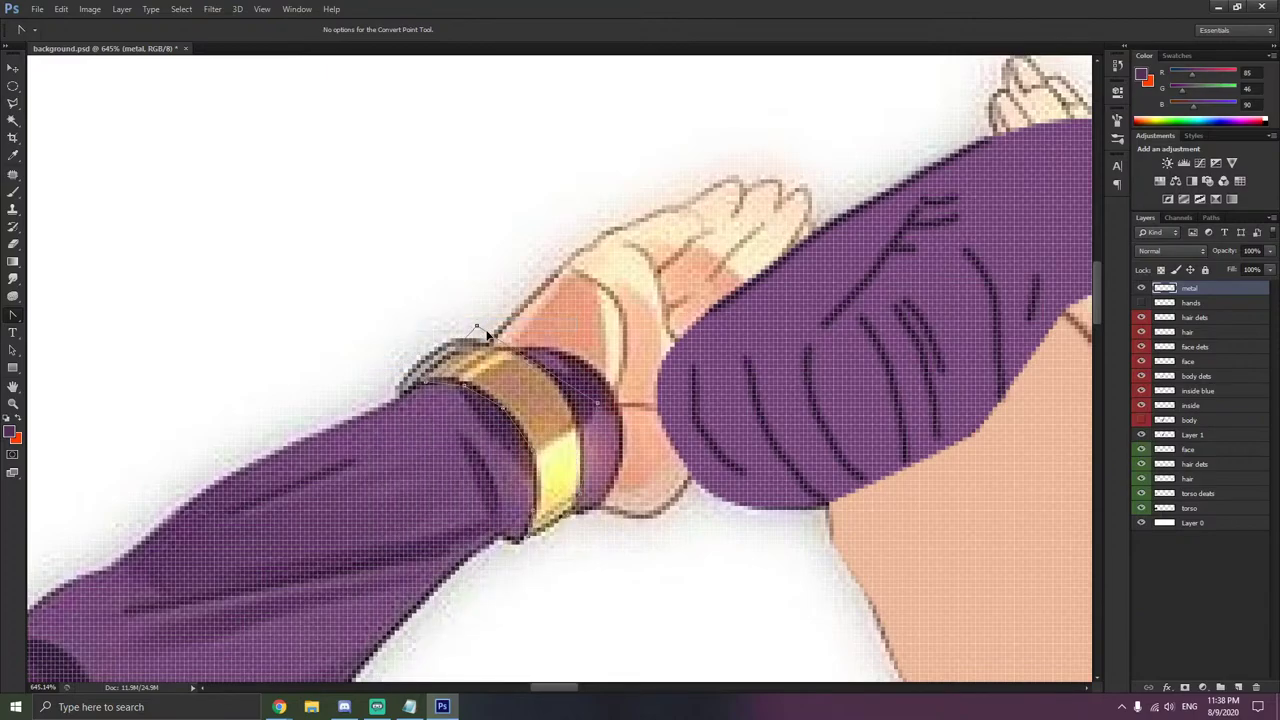
- Adjust the bracelet path's anchor points and curve handles so both long sides follow the gold band's edges
left_click_drag(486, 331, 484, 338)
left_click_drag(587, 410, 563, 394)
left_click_drag(451, 325, 496, 346)
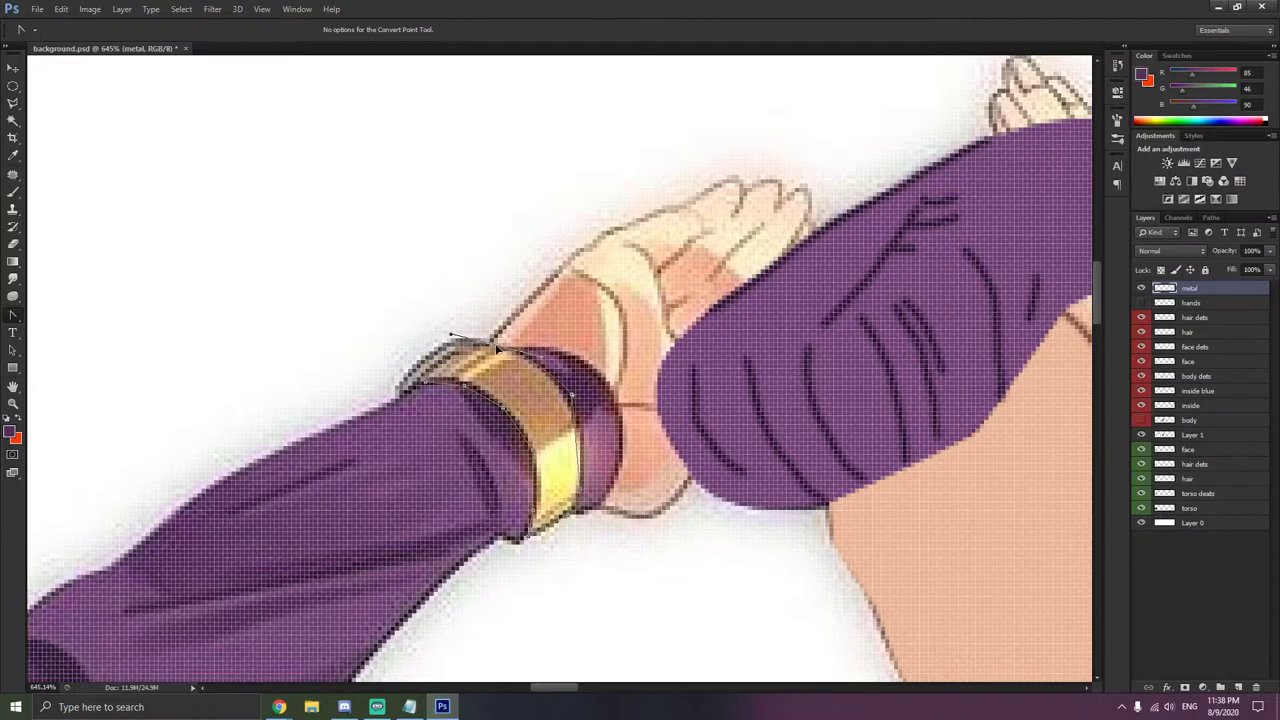
left_click(573, 398)
mouse_move(573, 396)
left_mouse_down()
mouse_move(584, 413)
mouse_move(572, 398)
left_mouse_up()
left_click_drag(535, 452, 525, 444)
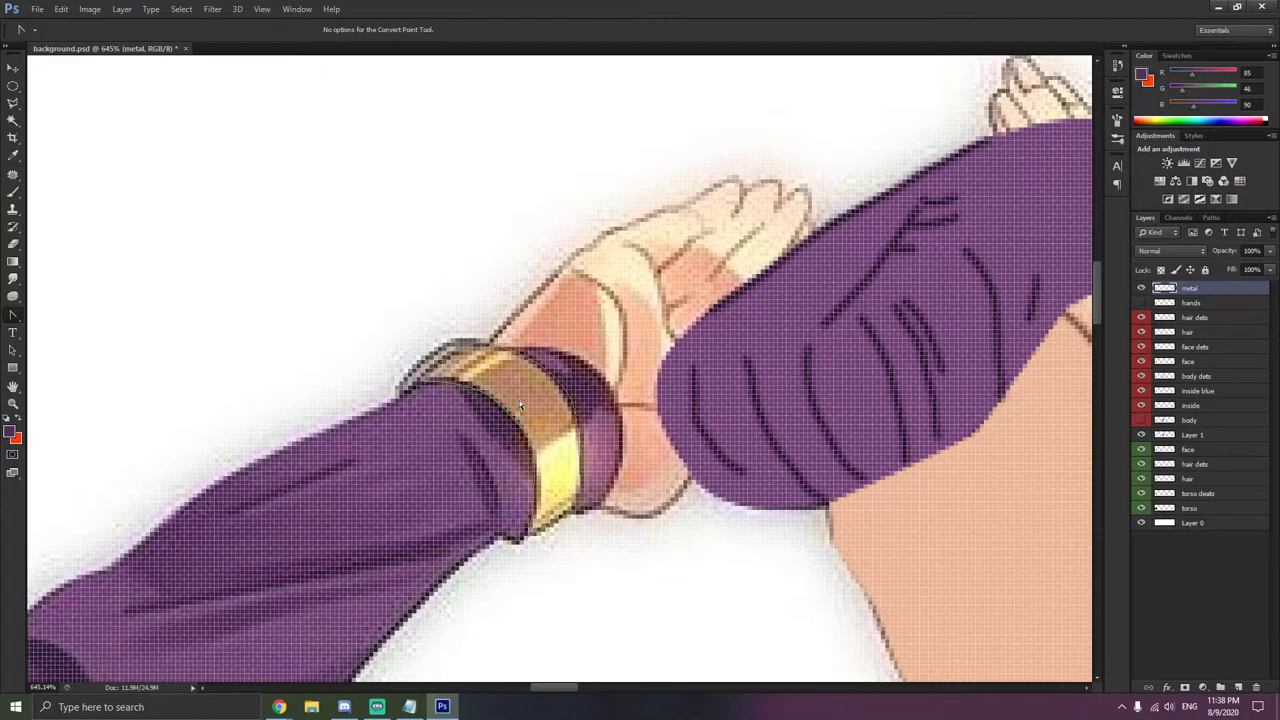
- Toggle the hands layer to check how the flat hand overlaps the bracelet and cuff
scroll(530, 428, "down", 1)
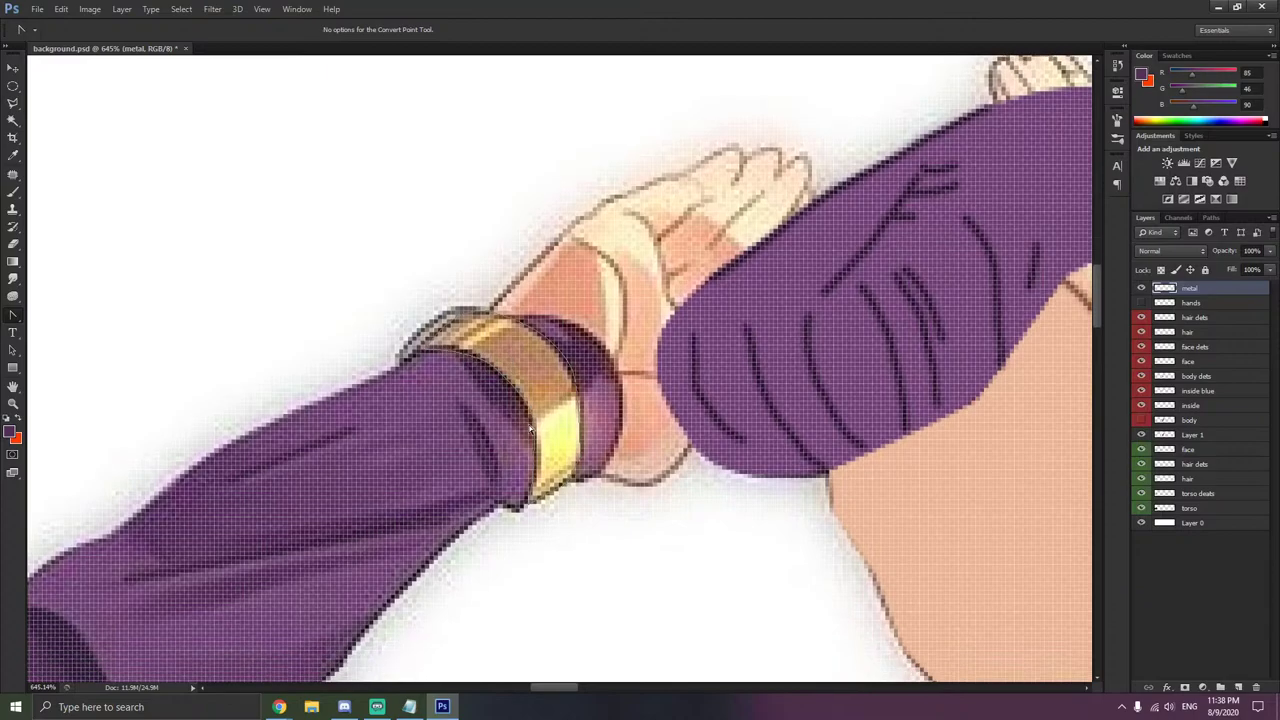
scroll(565, 432, "down", 5)
scroll(565, 432, "up", 4)
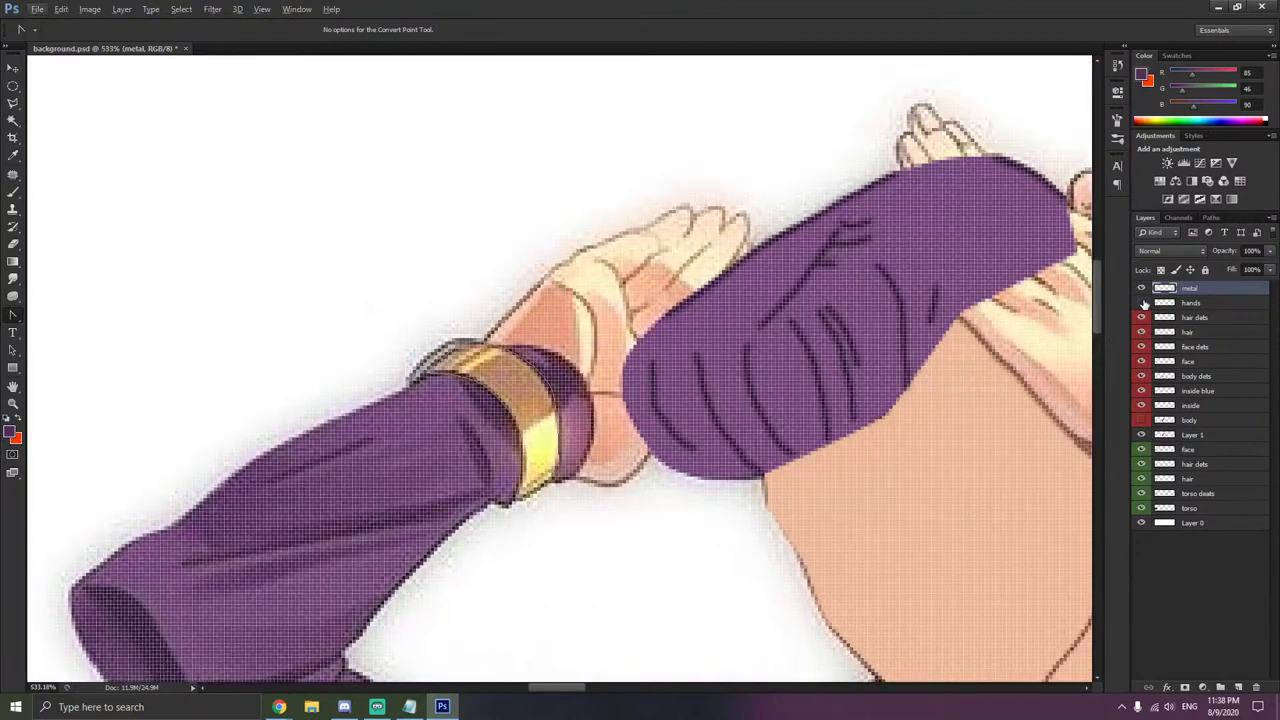
left_click(1141, 303)
left_click(1141, 303)
left_click(1199, 304)
scroll(228, 289, "up", 1)
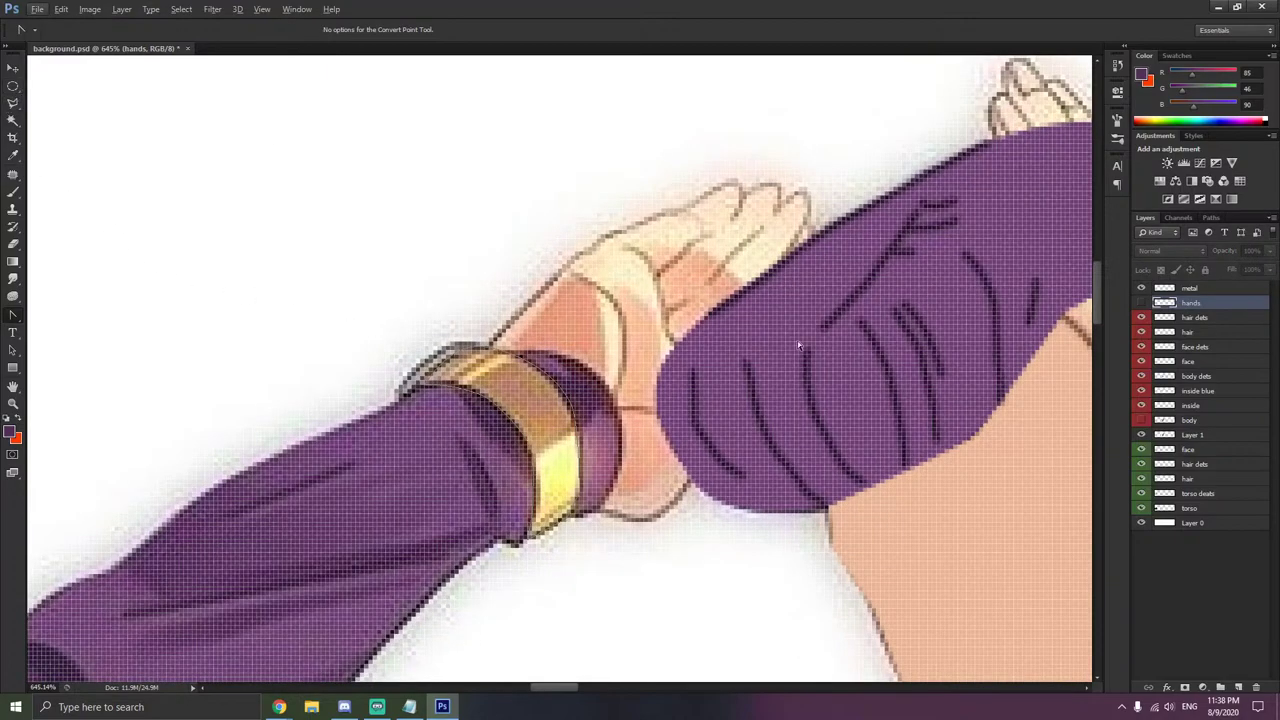
- Show the body layer and select its flat purple sleeve around the bracelet with the Magic Wand
left_click(1191, 421)
left_click(1141, 424)
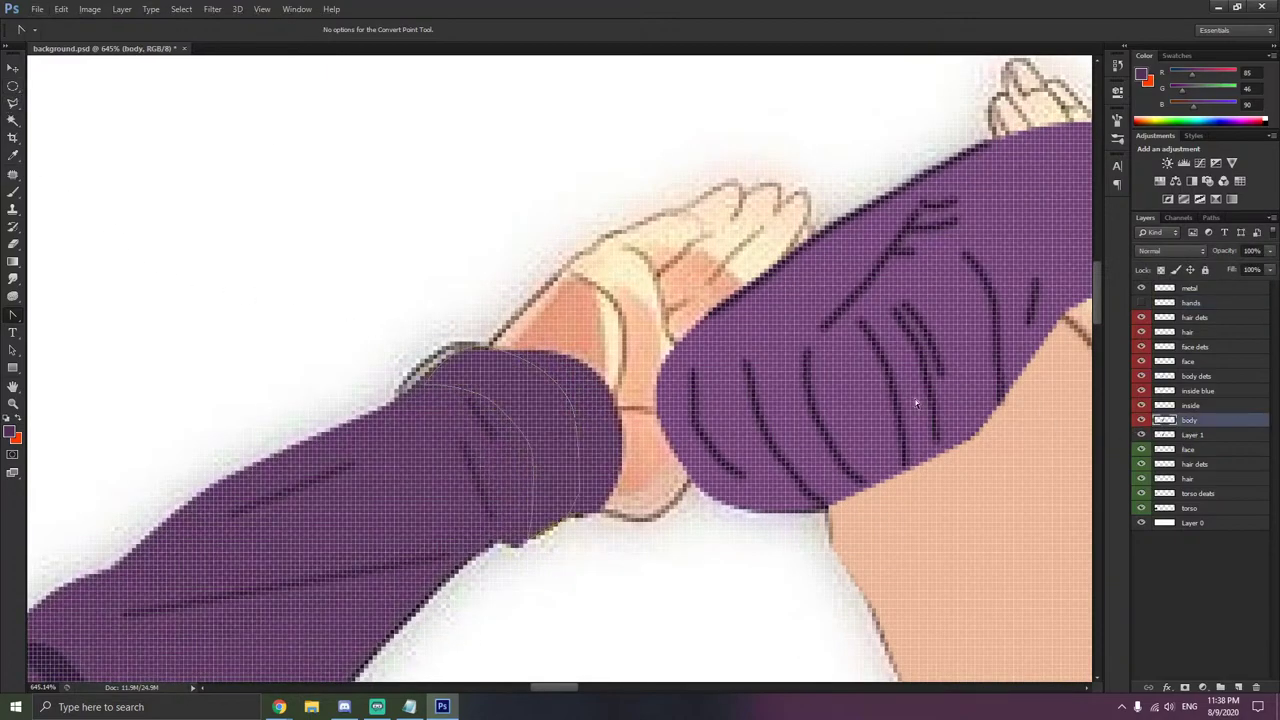
left_click(13, 120)
left_click(603, 410)
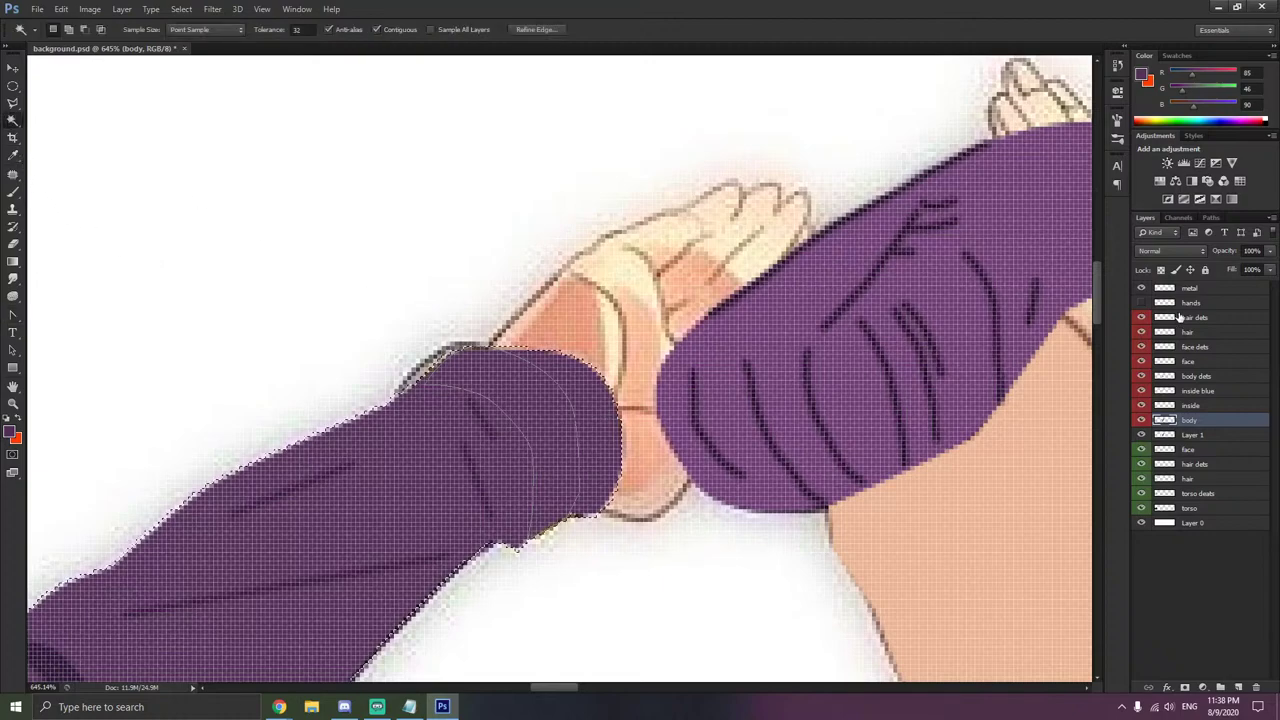
- Show the hands layer, cut away the part of the hand inside the sleeve selection, and toggle the layer to compare
left_click(1187, 305)
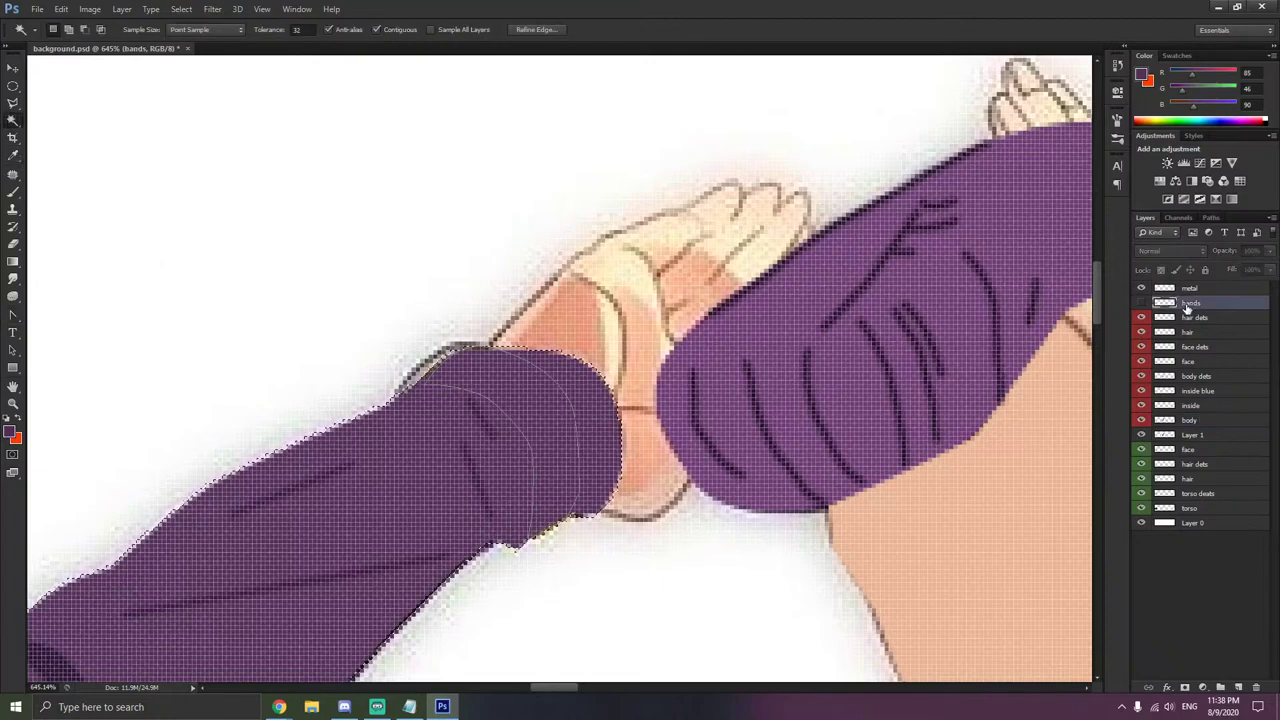
left_click(1141, 303)
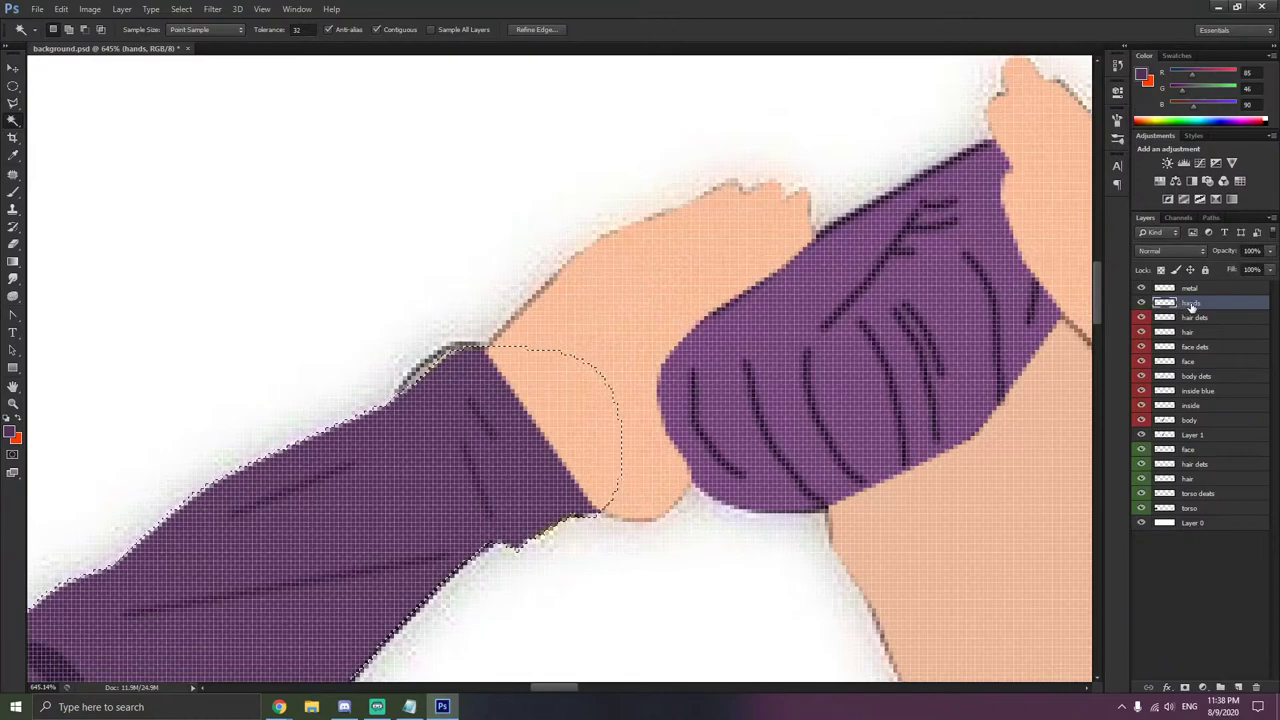
key("Delete")
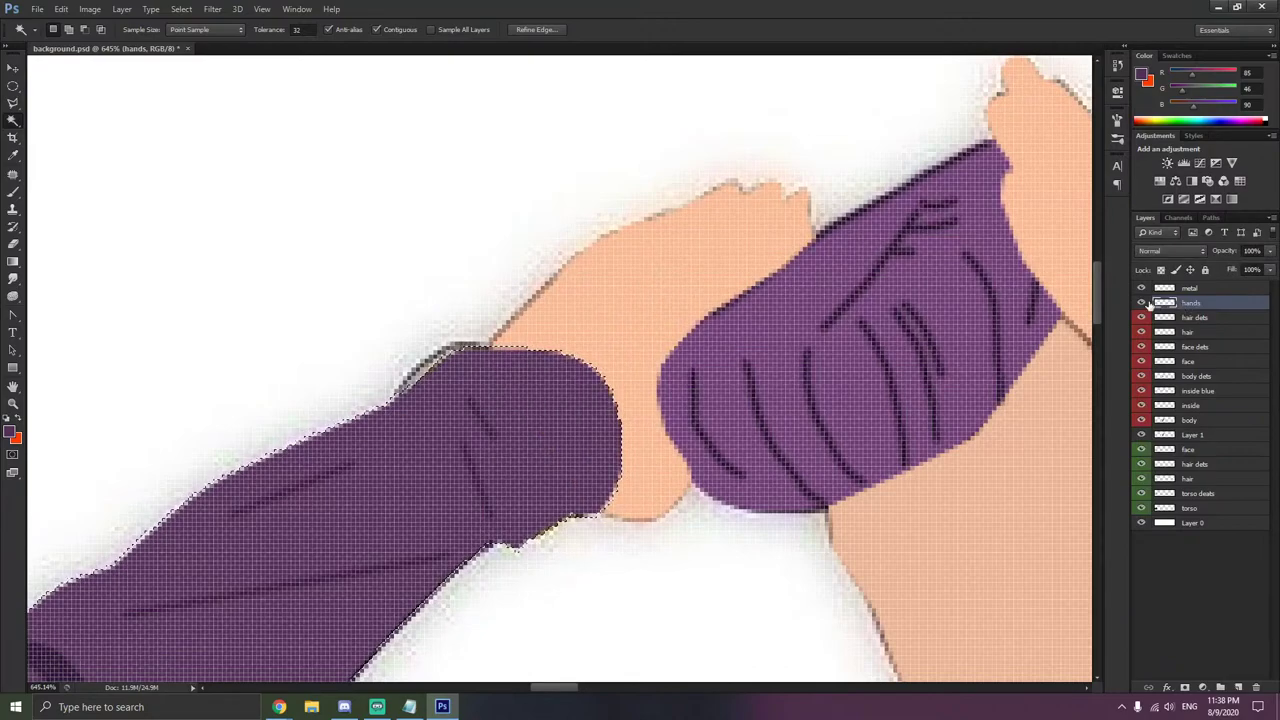
left_click(1141, 303)
left_click(1142, 303)
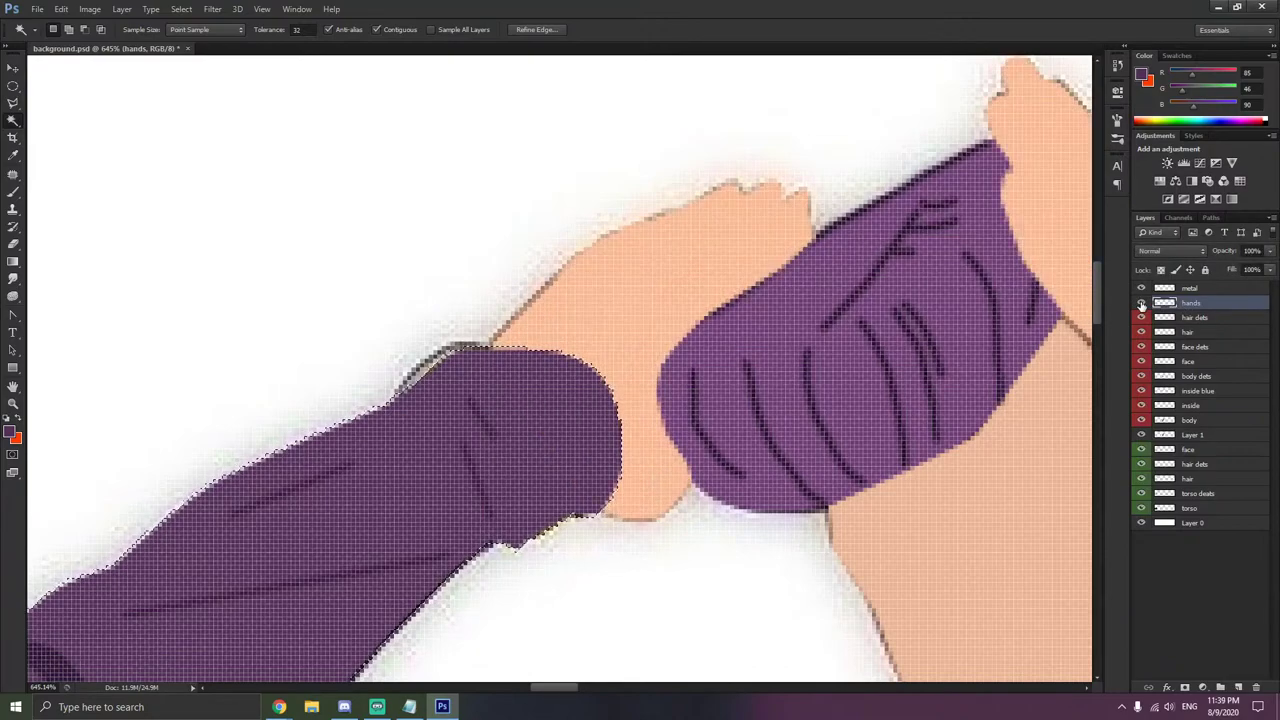
left_click(1142, 303)
left_click(1142, 303)
- Hide the body layer to reveal the reference bracelets and deselect the sleeve area
left_click(1141, 420)
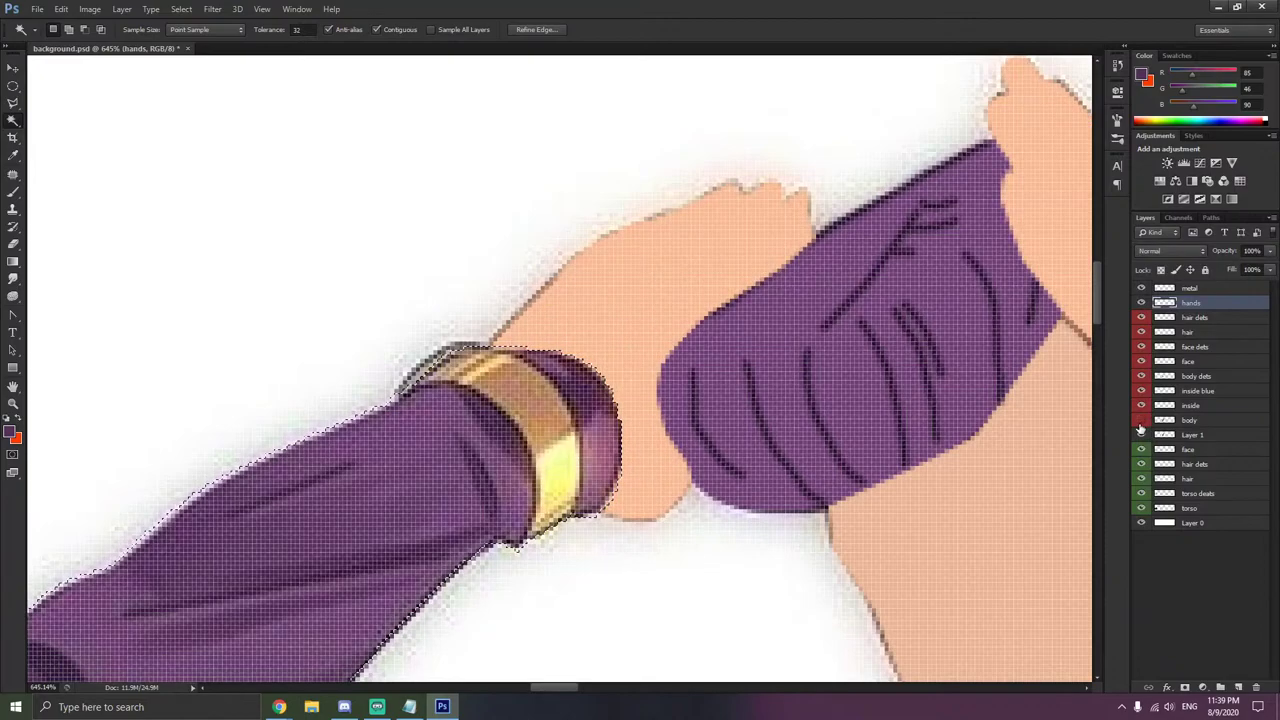
right_click(153, 214)
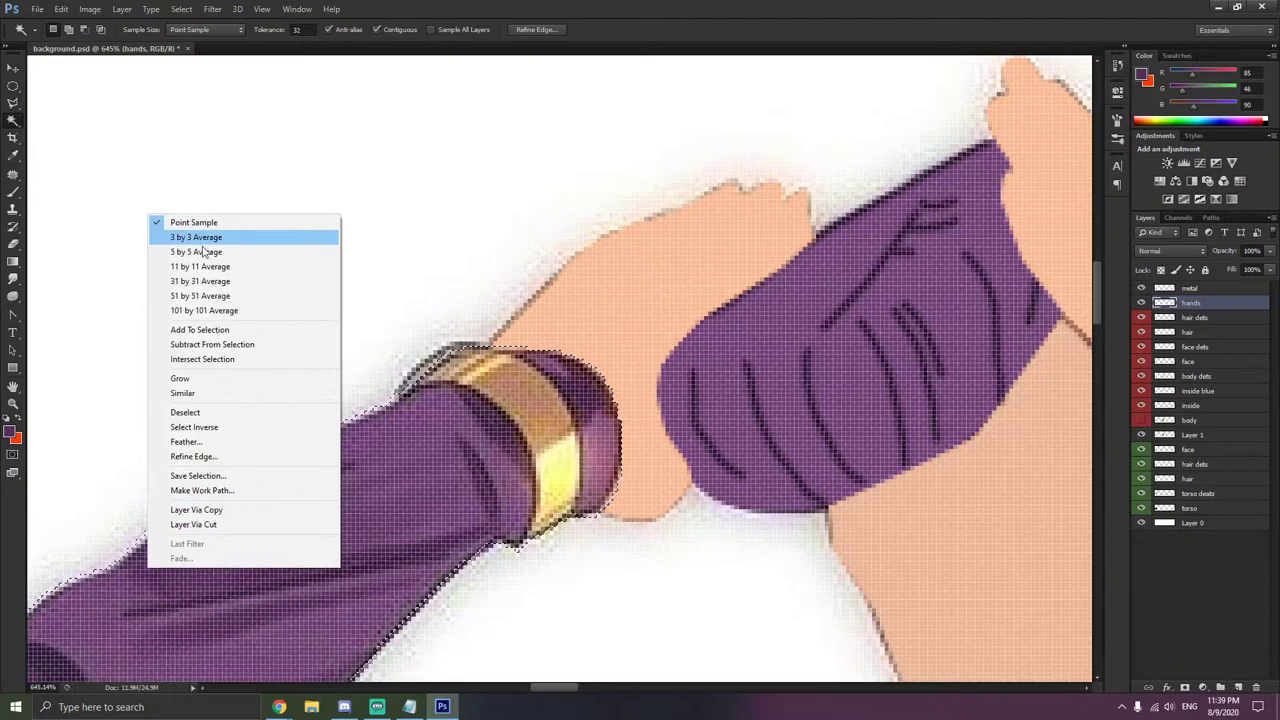
left_click(226, 415)
- Undo the hand cut-out, stepping back to the metal layer with its bracelet path, with the Pen tool active
scroll(583, 452, "down", 3)
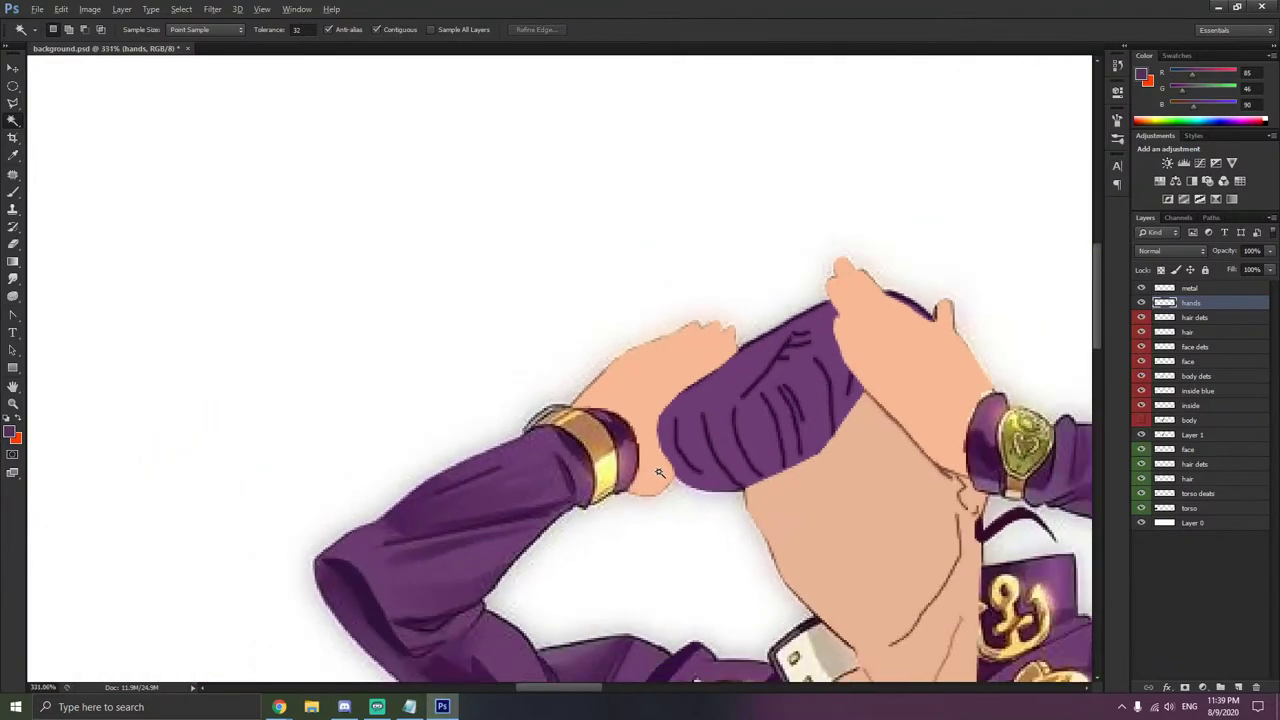
scroll(624, 458, "up", 1)
left_click(12, 316)
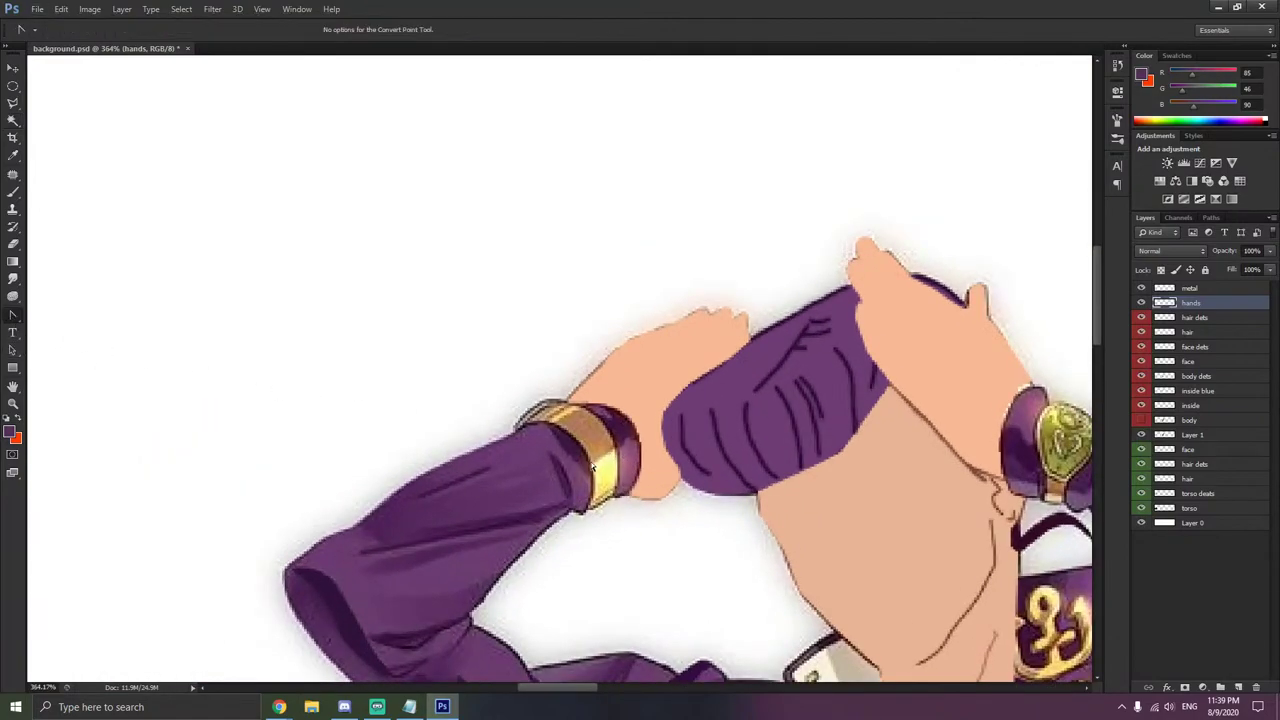
right_click(14, 316)
left_click(52, 313)
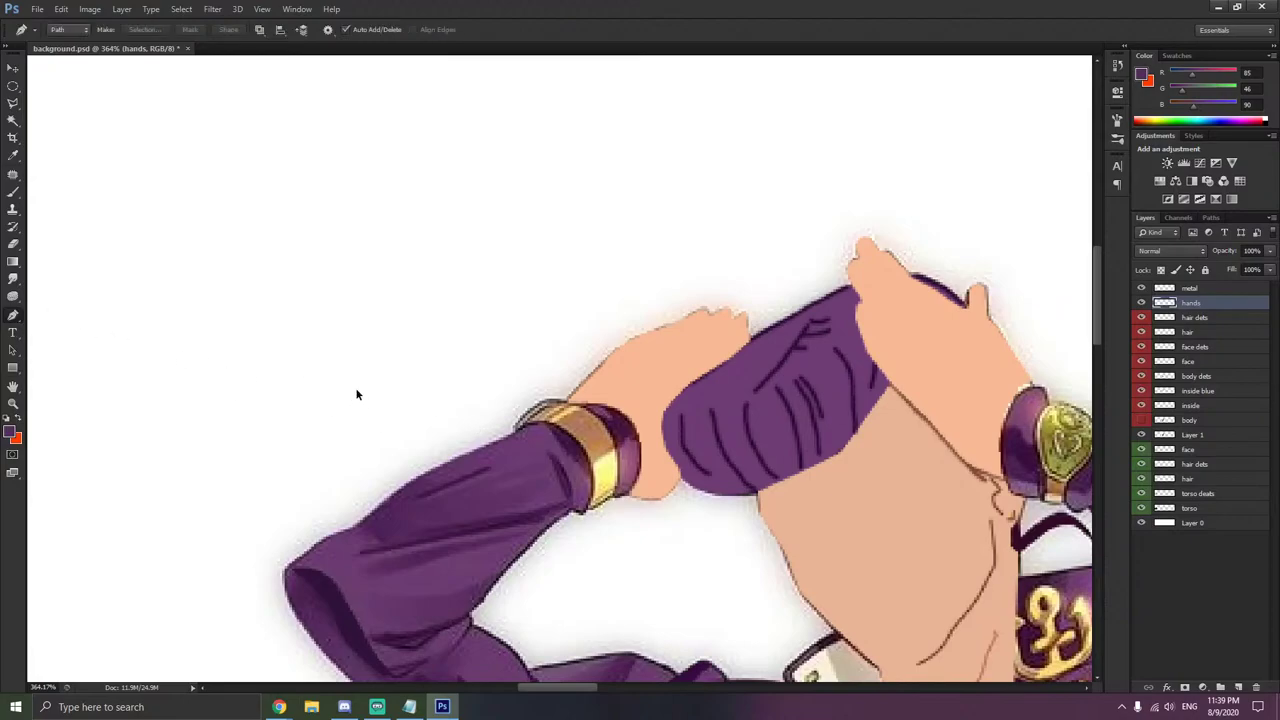
key("ctrl+alt+z")
key("ctrl+alt+z")
key("ctrl+alt+z")
key("ctrl+alt+z")
key("ctrl+alt+z")
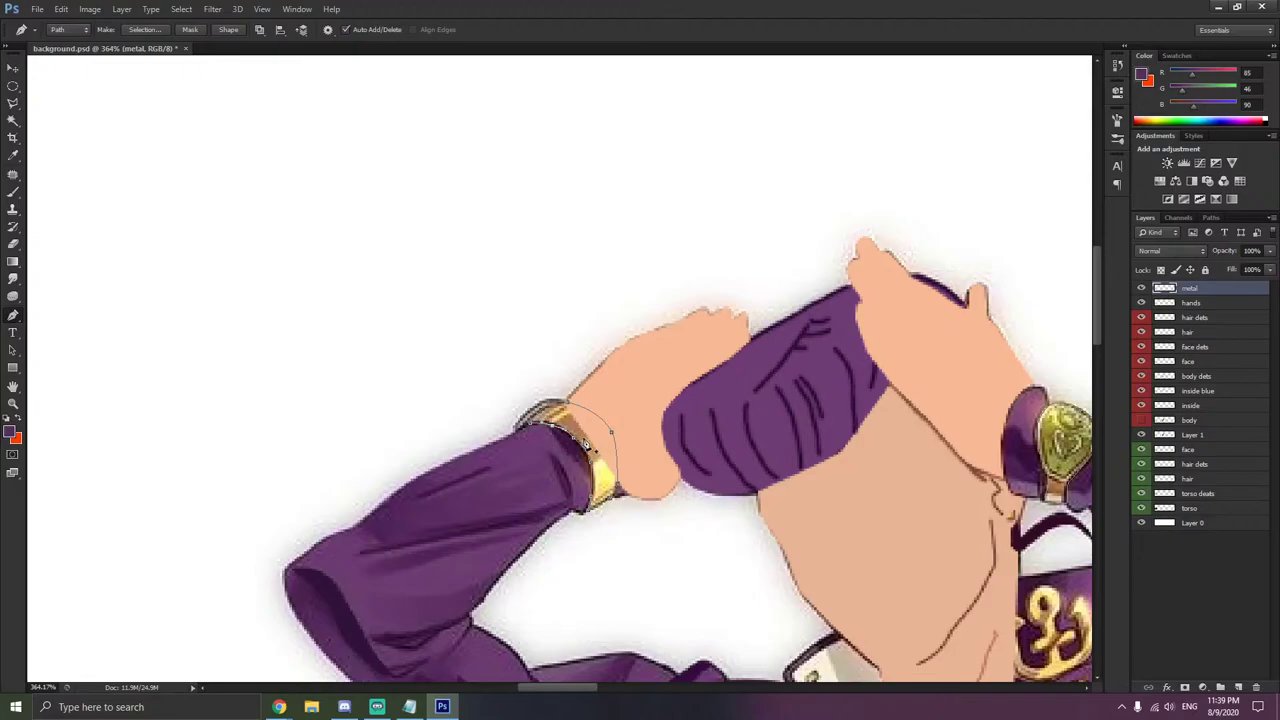
- Draw a Pen path around the gold peace-sign badge on the jacket, working on the metal layer
scroll(600, 450, "down", 2)
scroll(620, 460, "down", 8)
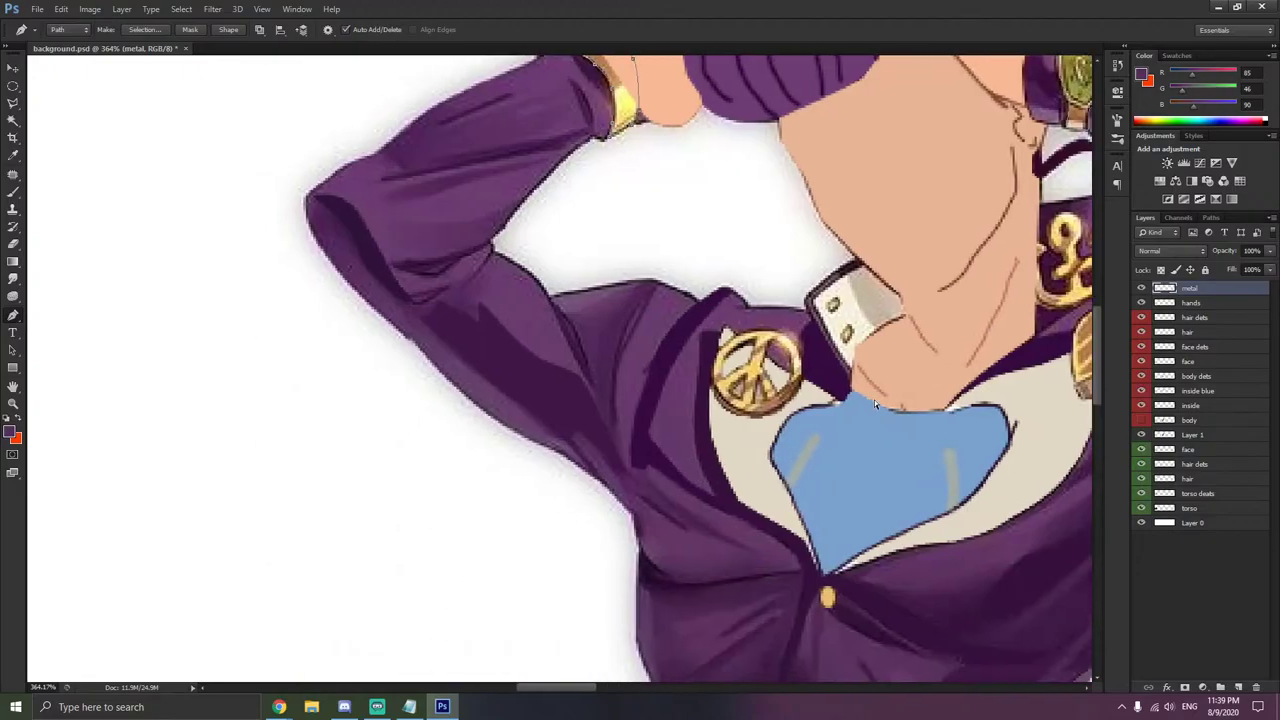
scroll(874, 399, "right", 3)
scroll(635, 315, "up", 10)
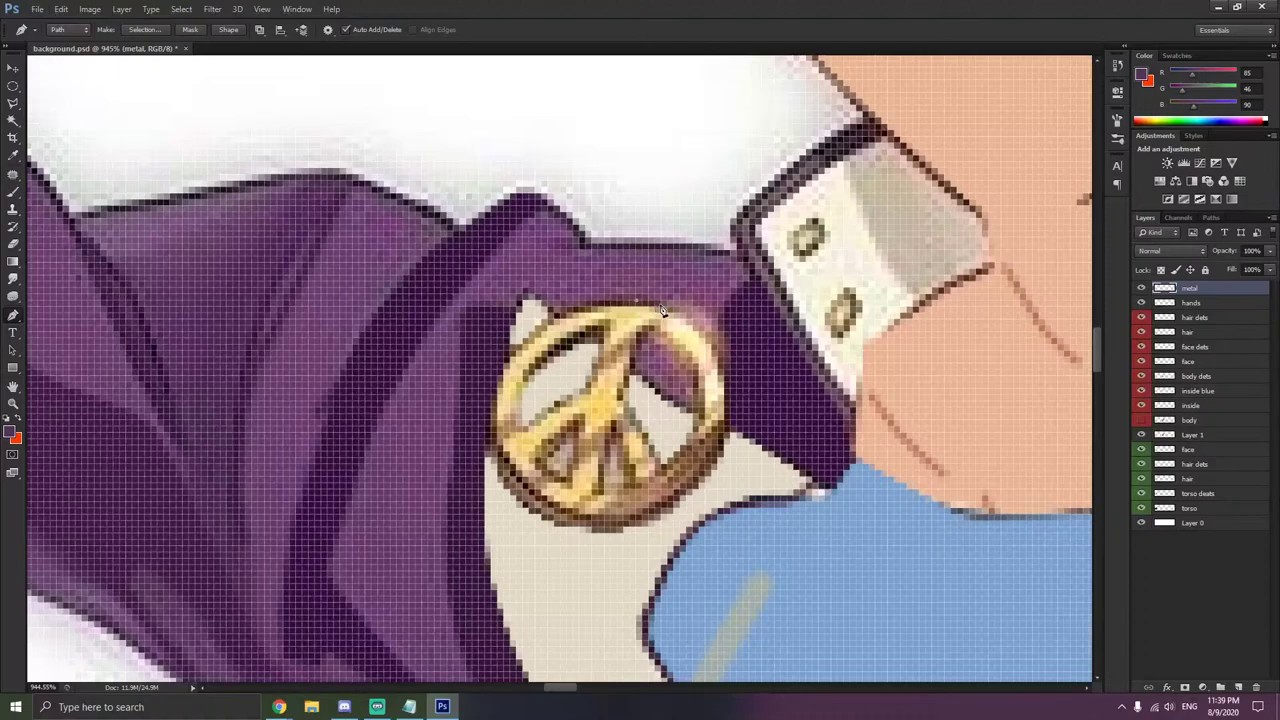
left_click_drag(705, 344, 724, 375)
left_click(485, 421)
- Curve the upper edge of the peace-sign path with the Convert Point tool and delete the extra anchor points along its right side
right_click(13, 316)
left_click(80, 366)
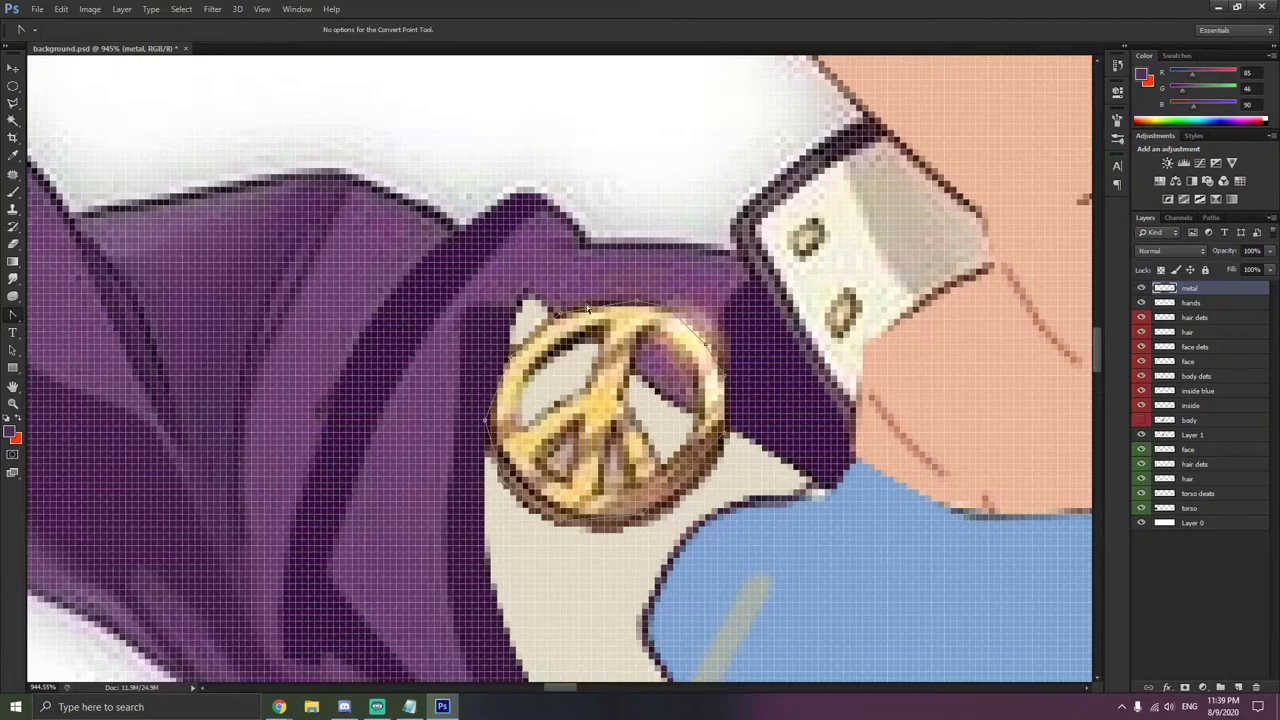
left_click_drag(562, 312, 601, 298)
right_click(669, 309)
left_click(690, 317)
mouse_move(706, 344)
left_mouse_down()
mouse_move(719, 384)
mouse_move(731, 375)
mouse_move(717, 349)
left_mouse_up()
right_click(726, 370)
left_click(757, 397)
right_click(725, 375)
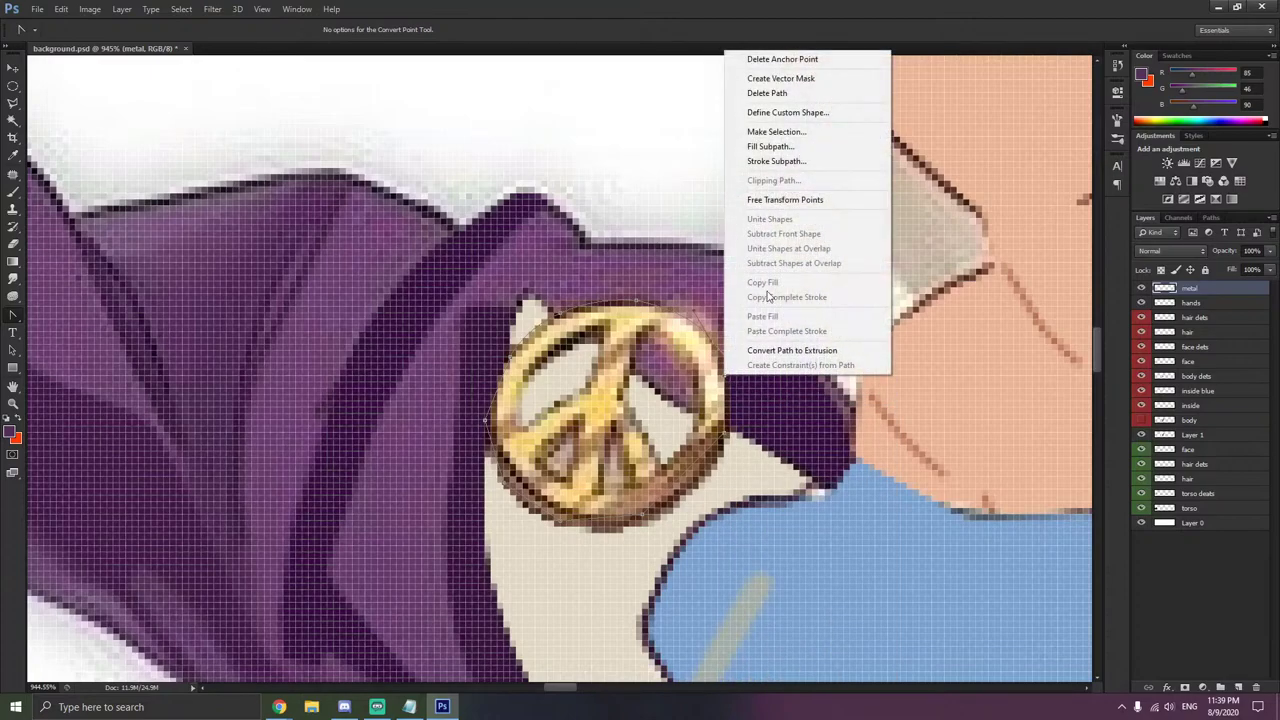
left_click(802, 60)
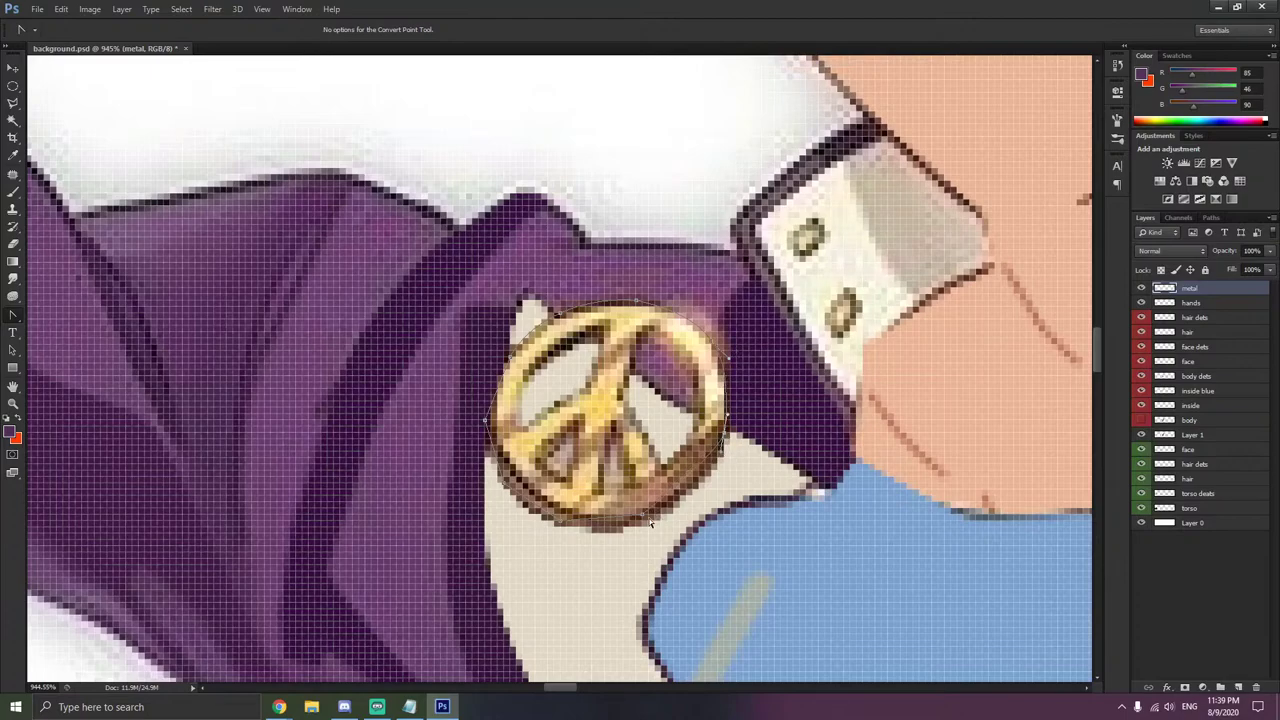
- Curve the lower and left edges of the peace-sign path to the badge rim, removing the extra lower anchor point
left_click_drag(617, 519, 603, 543)
right_click(561, 536)
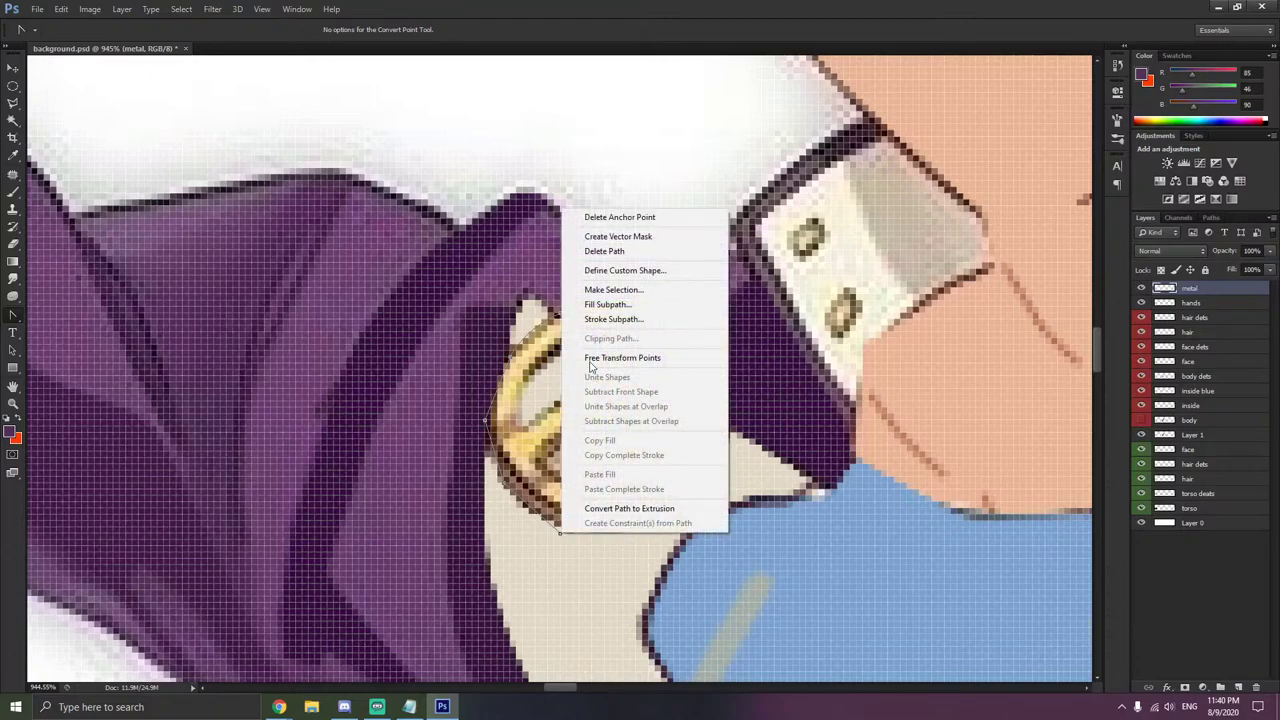
left_click(600, 238)
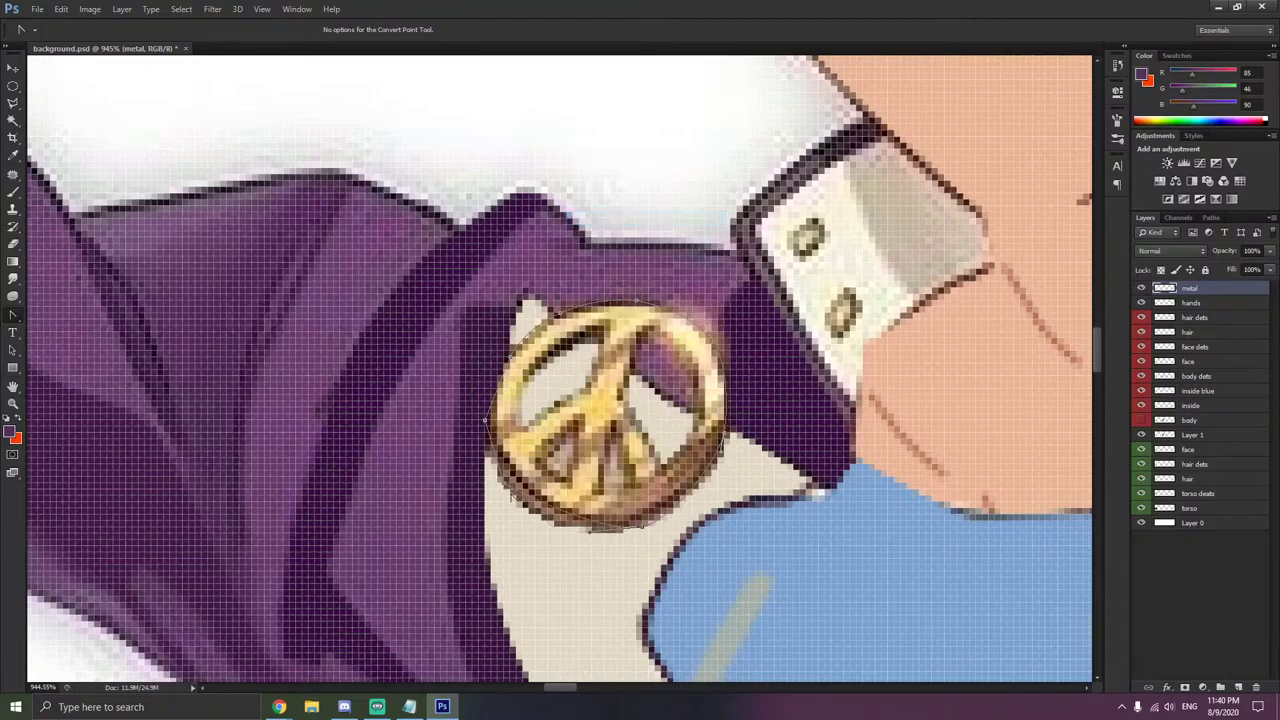
left_click_drag(504, 484, 492, 421)
left_click_drag(485, 420, 495, 389)
- Draw a Pen path around the gold heart badge and start rounding its upper edge with the Convert Point tool
scroll(598, 465, "down", 1)
scroll(600, 463, "down", 7)
scroll(822, 434, "right", 5)
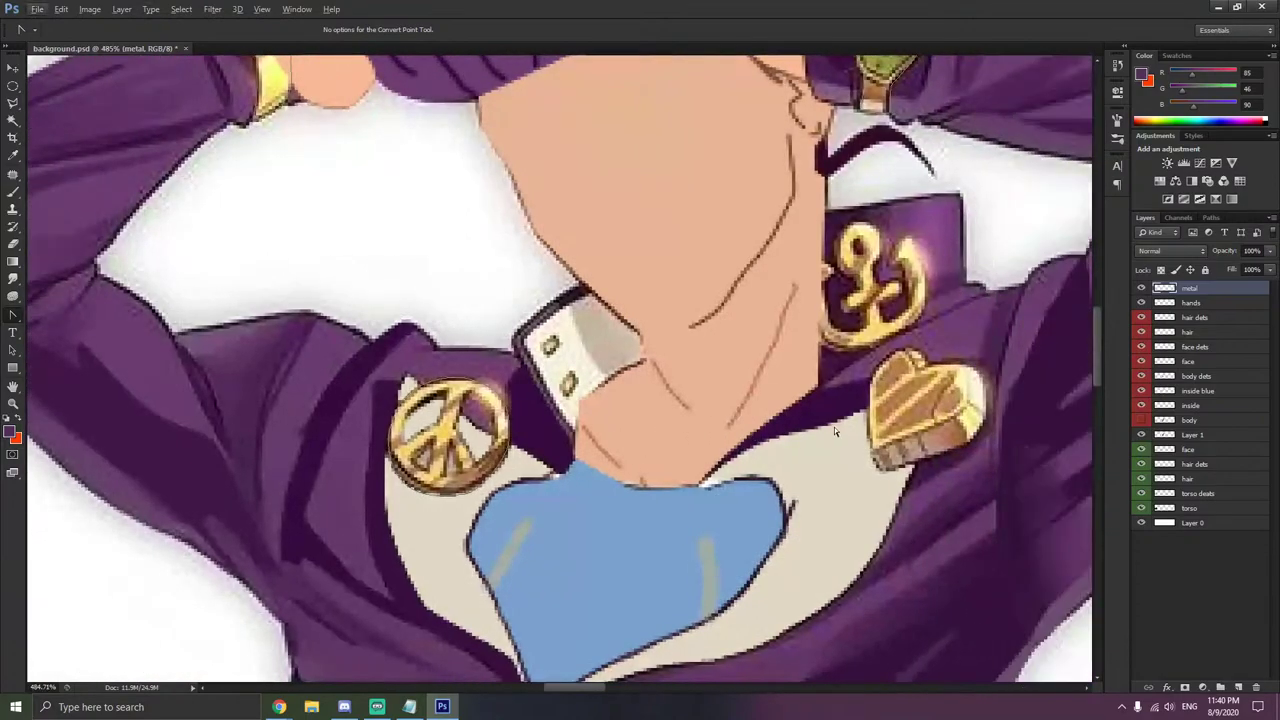
scroll(1024, 413, "up", 3)
scroll(826, 388, "down", 2)
scroll(818, 393, "down", 2)
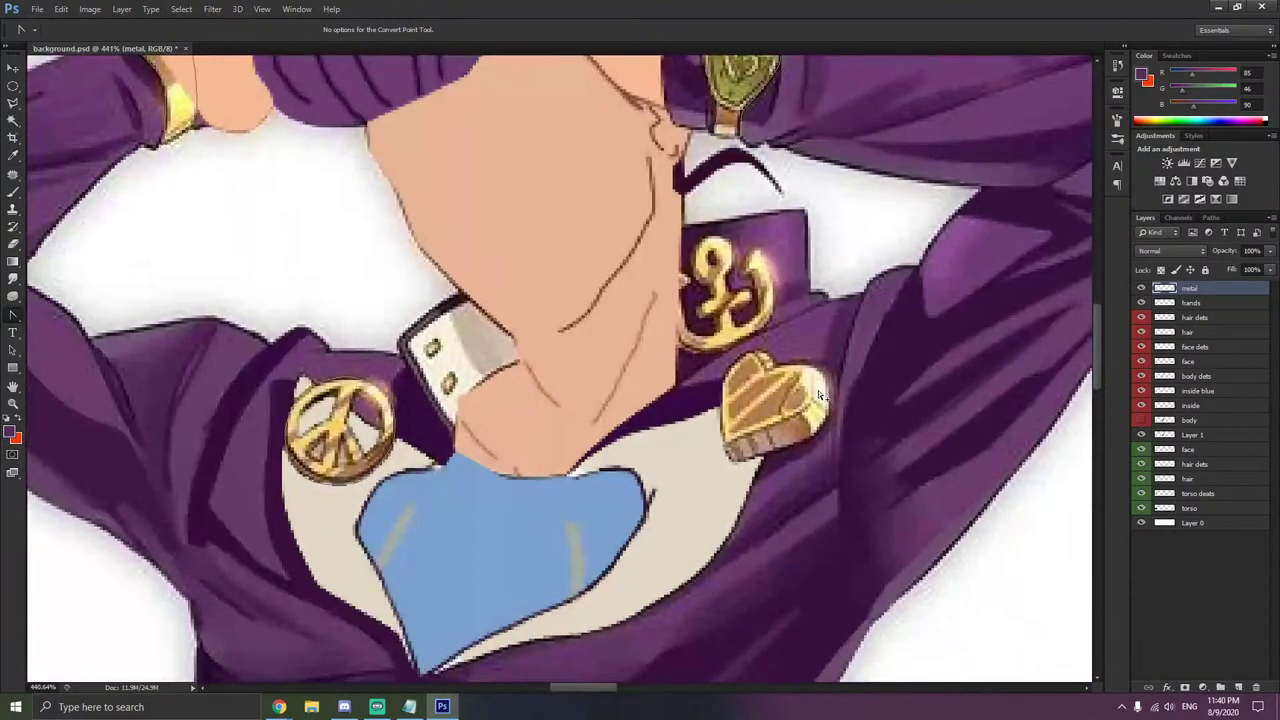
scroll(818, 393, "up", 3)
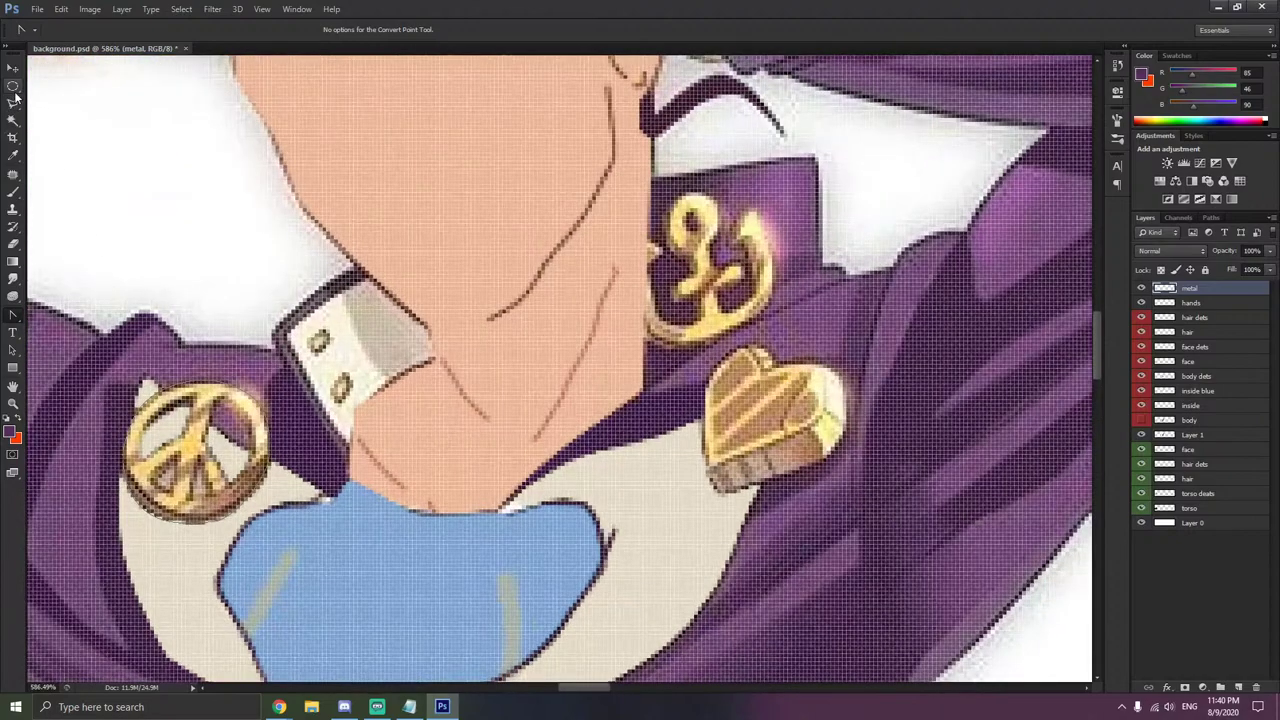
left_click_drag(13, 318, 60, 312)
scroll(752, 380, "up", 3)
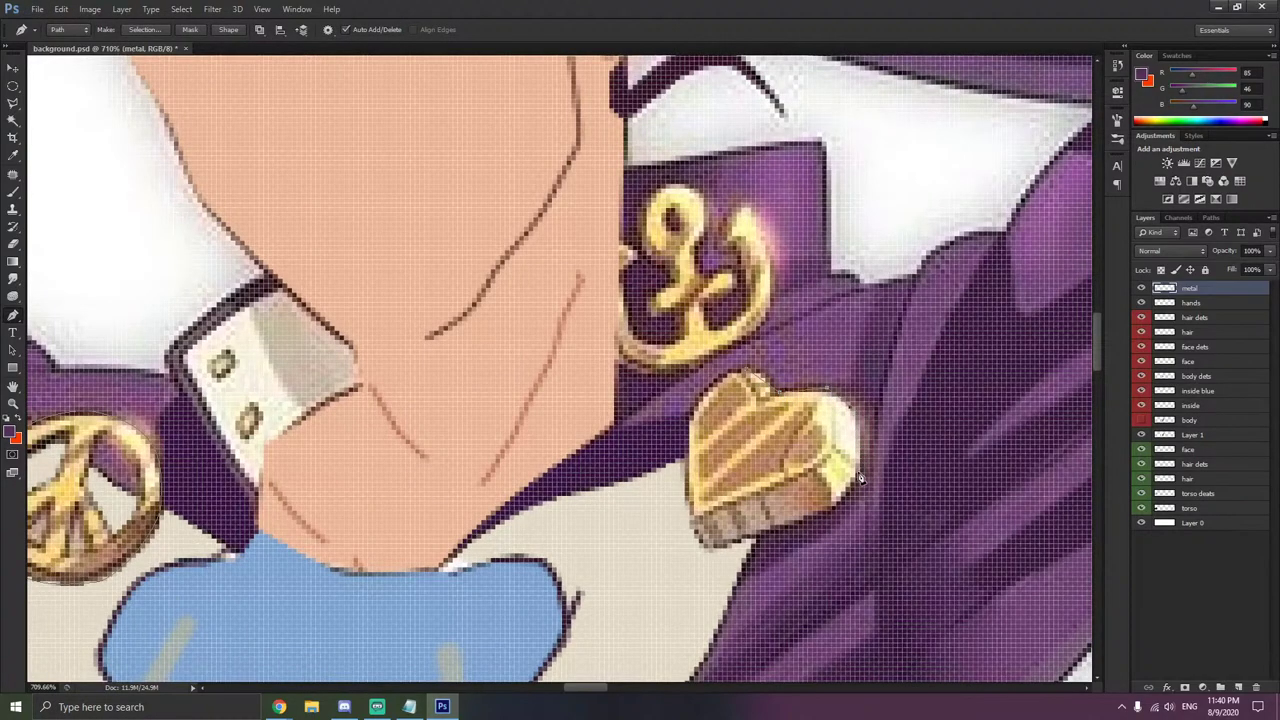
left_click(704, 548)
left_click(690, 425)
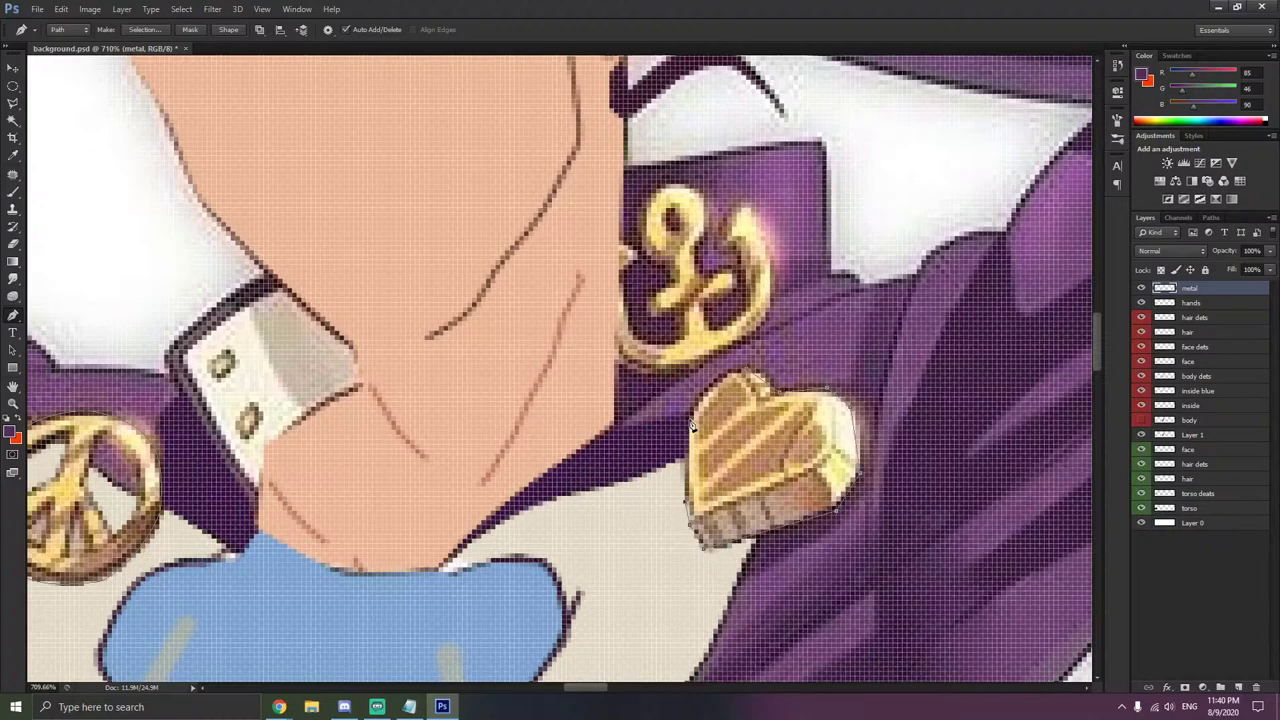
left_click(740, 376)
left_click_drag(13, 314, 64, 364)
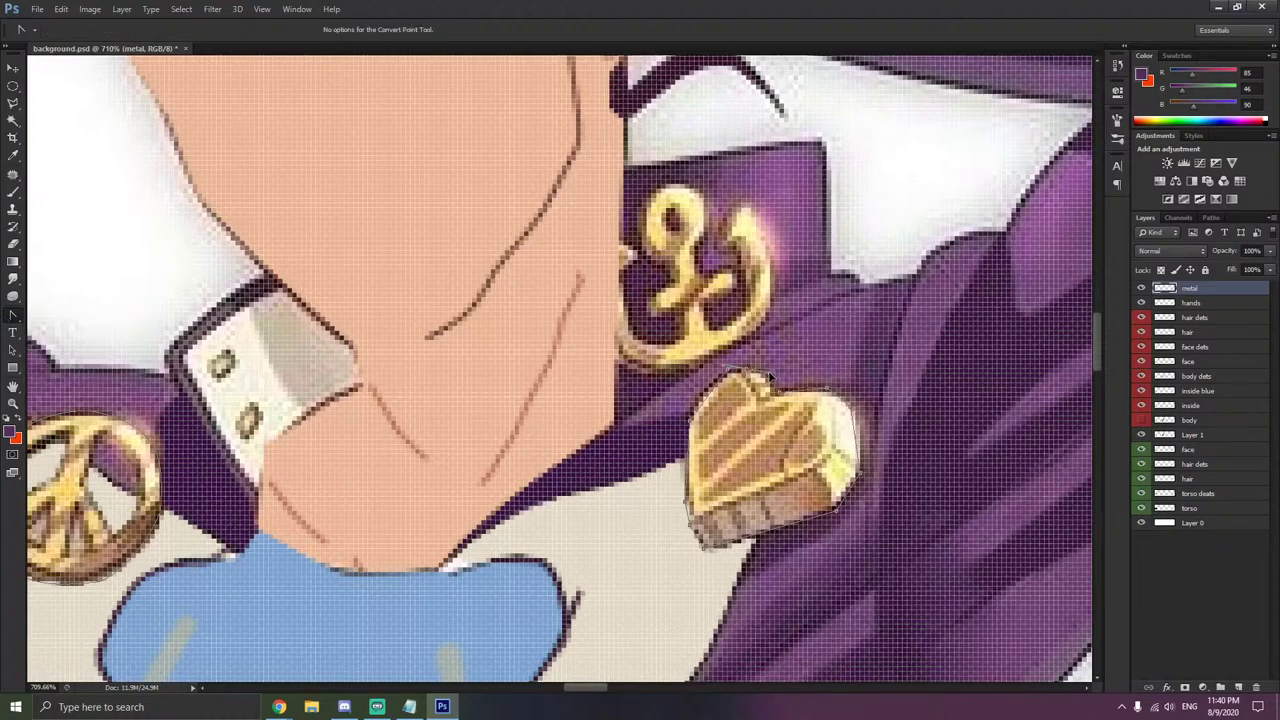
left_click(811, 366)
key("alt+Tab")
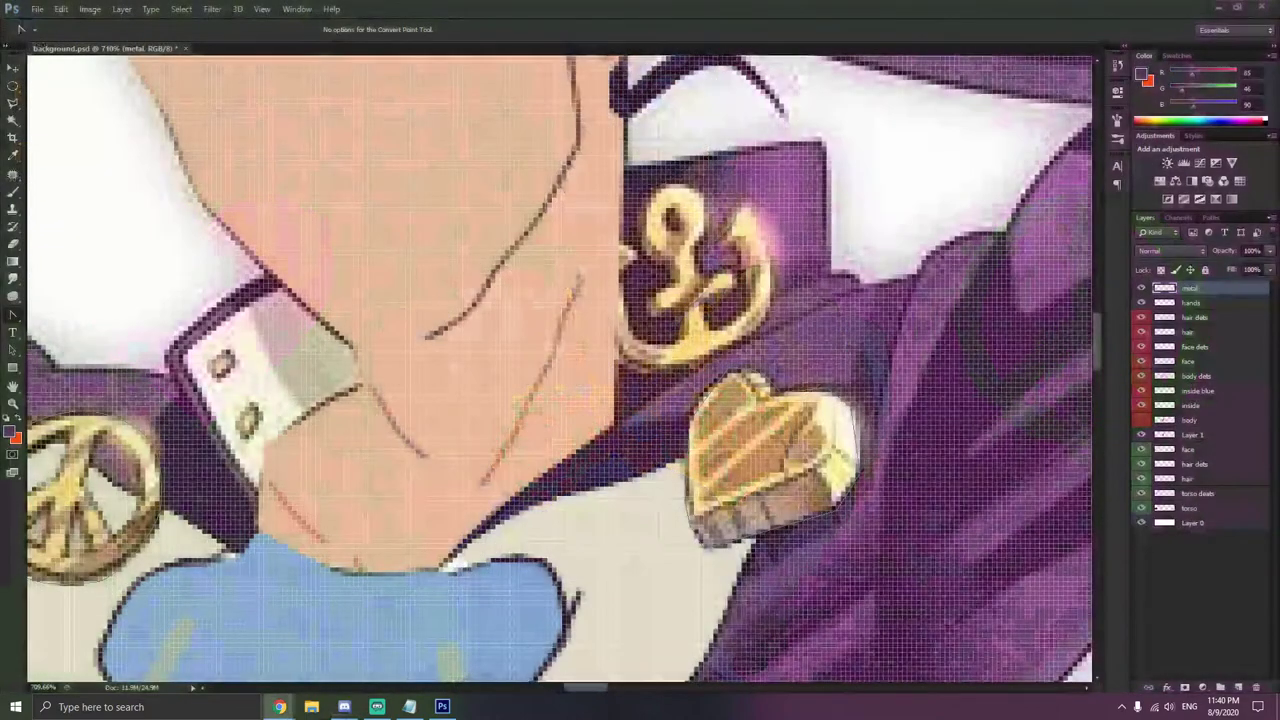
key("super")
type("s")
left_click(217, 476)
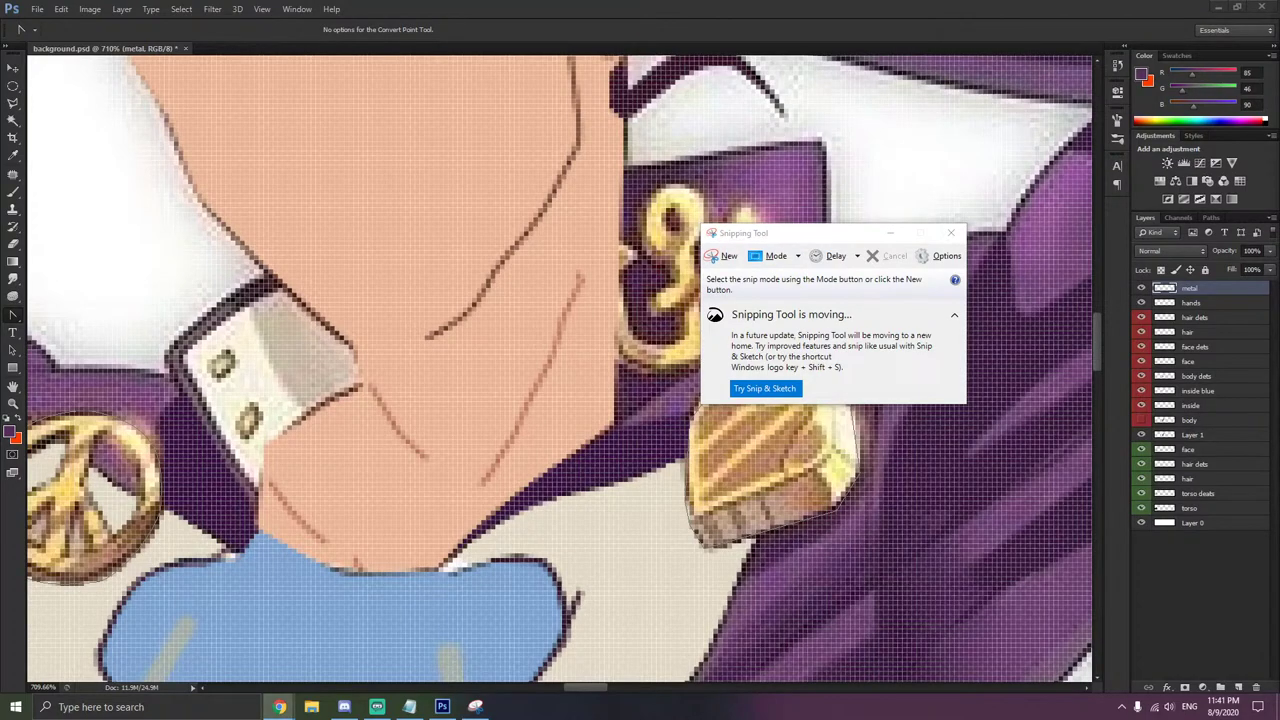
left_click(727, 255)
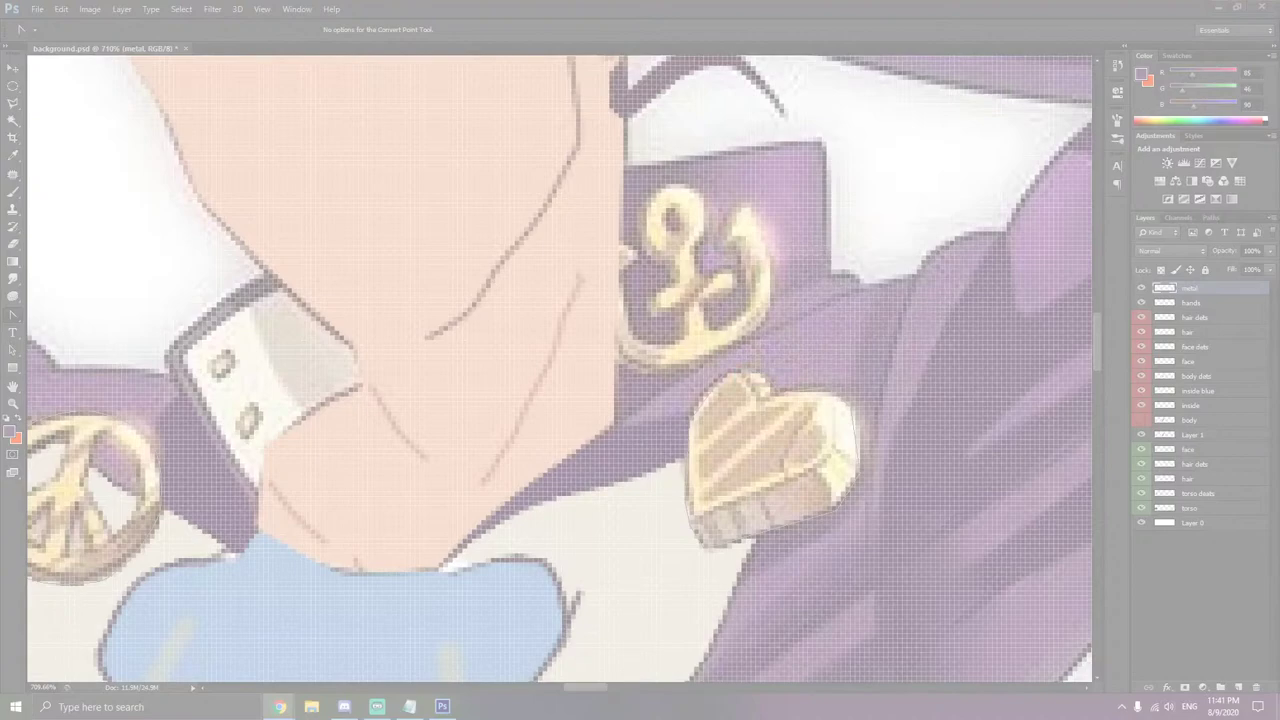
key("Escape")
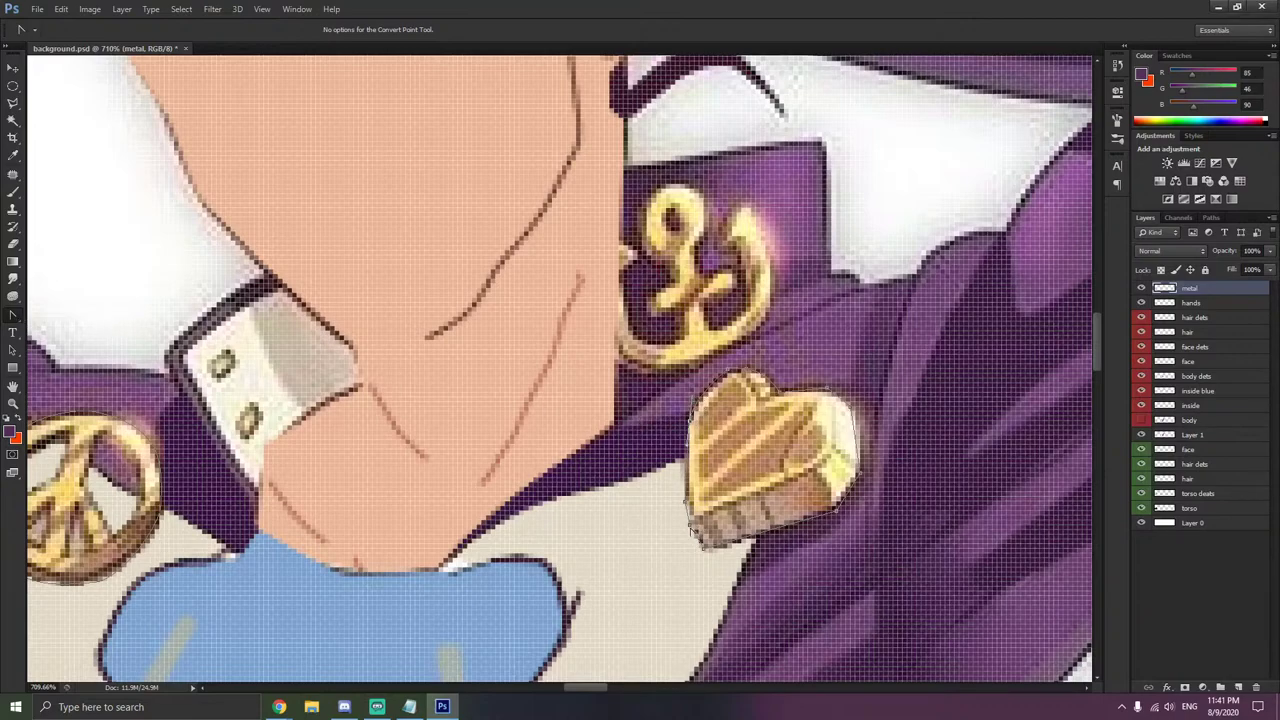
- Delete the extra anchor points at the heart path's lower-left corner and on its small upper lobe
right_click(690, 528)
left_click(748, 211)
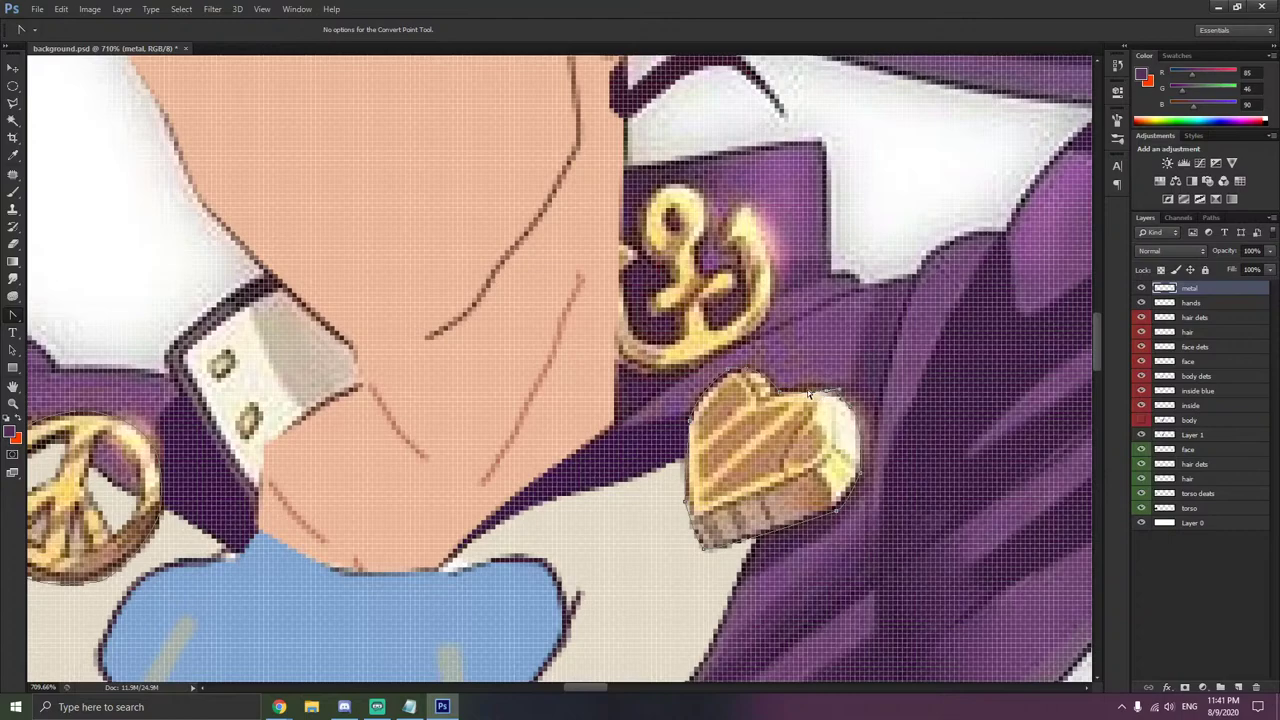
right_click(730, 375)
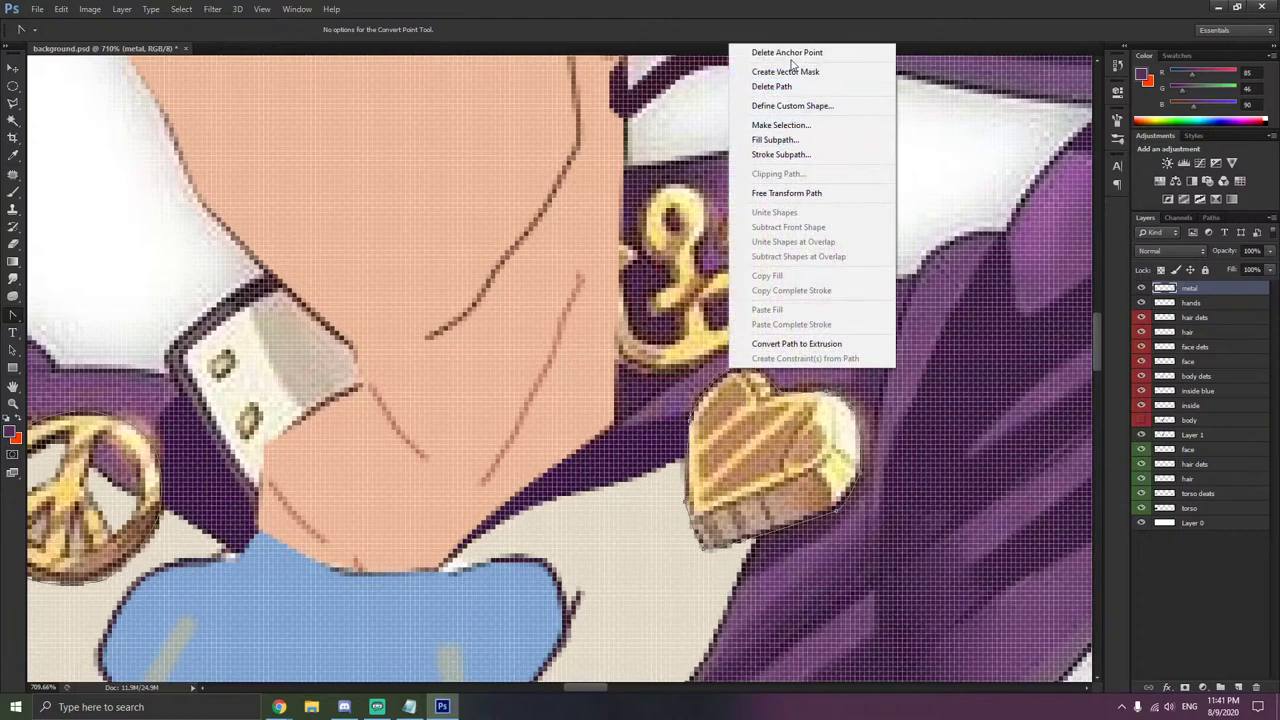
left_click(791, 62)
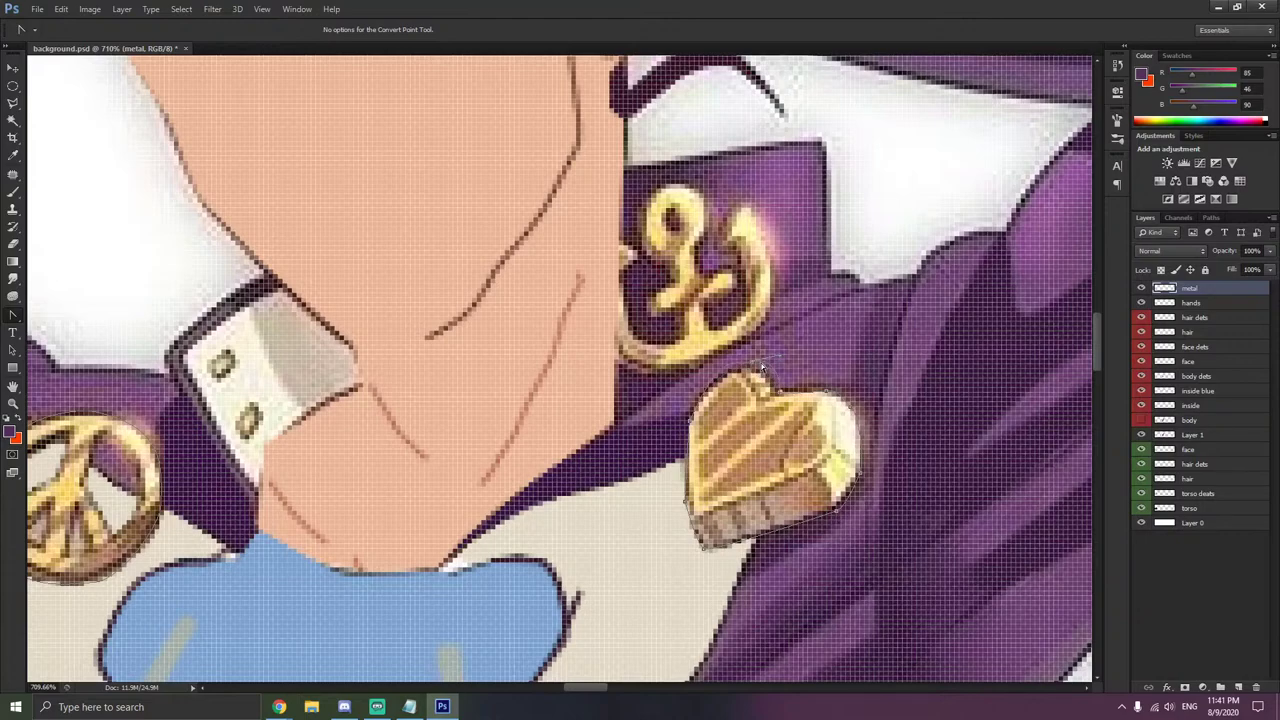
- Adjust the heart path's curve handles so the small upper lobe and lower-right edge follow the gold badge
left_click(750, 373)
left_click_drag(747, 366, 762, 368)
left_click_drag(748, 367, 770, 377)
left_click_drag(837, 510, 838, 501)
left_click(826, 515)
- Trace the gold anchor emblem on the collar with the Pen tool along its ring, shaft, crossbar and right arm, undoing a misplaced point
scroll(825, 490, "down", 4)
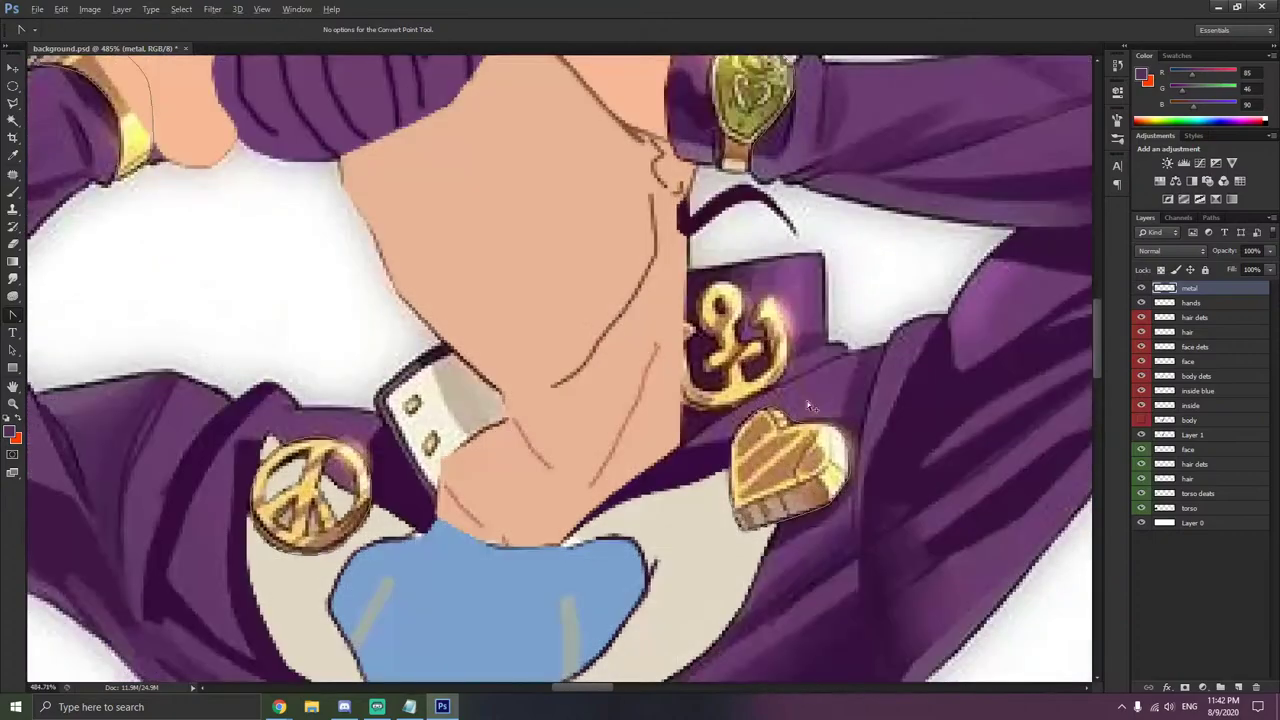
scroll(816, 302, "up", 8)
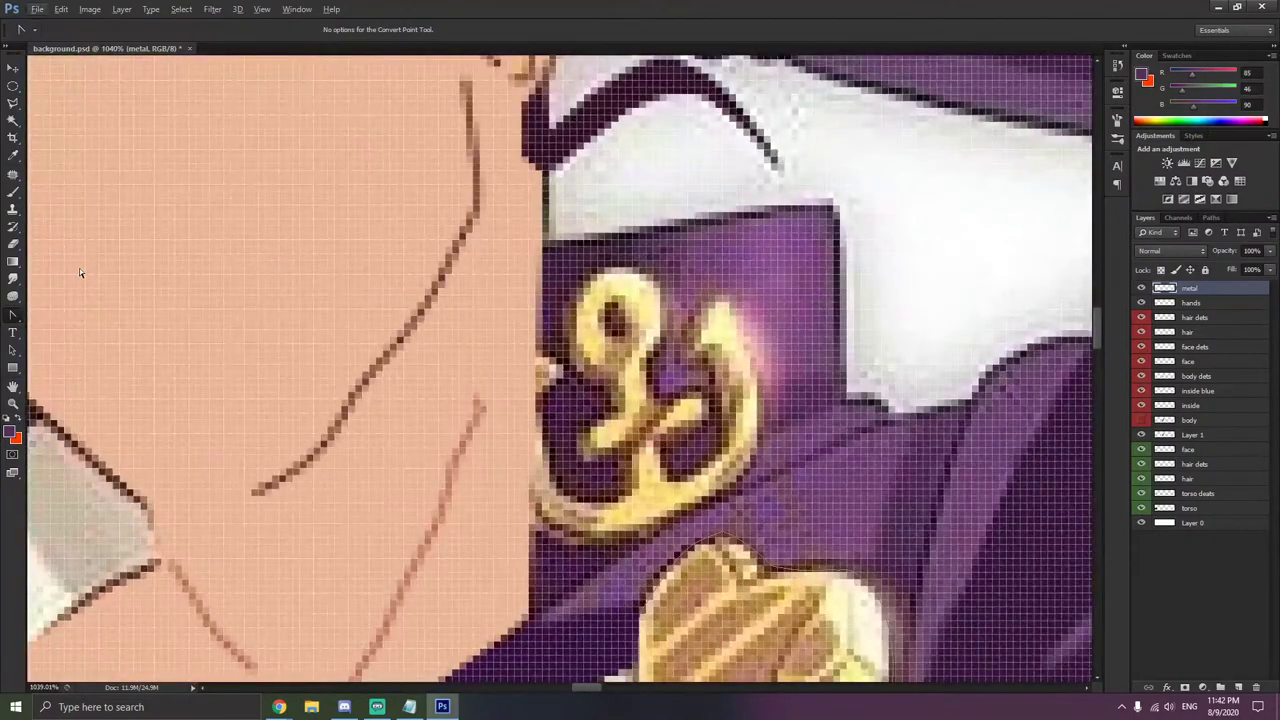
left_click_drag(13, 315, 60, 310)
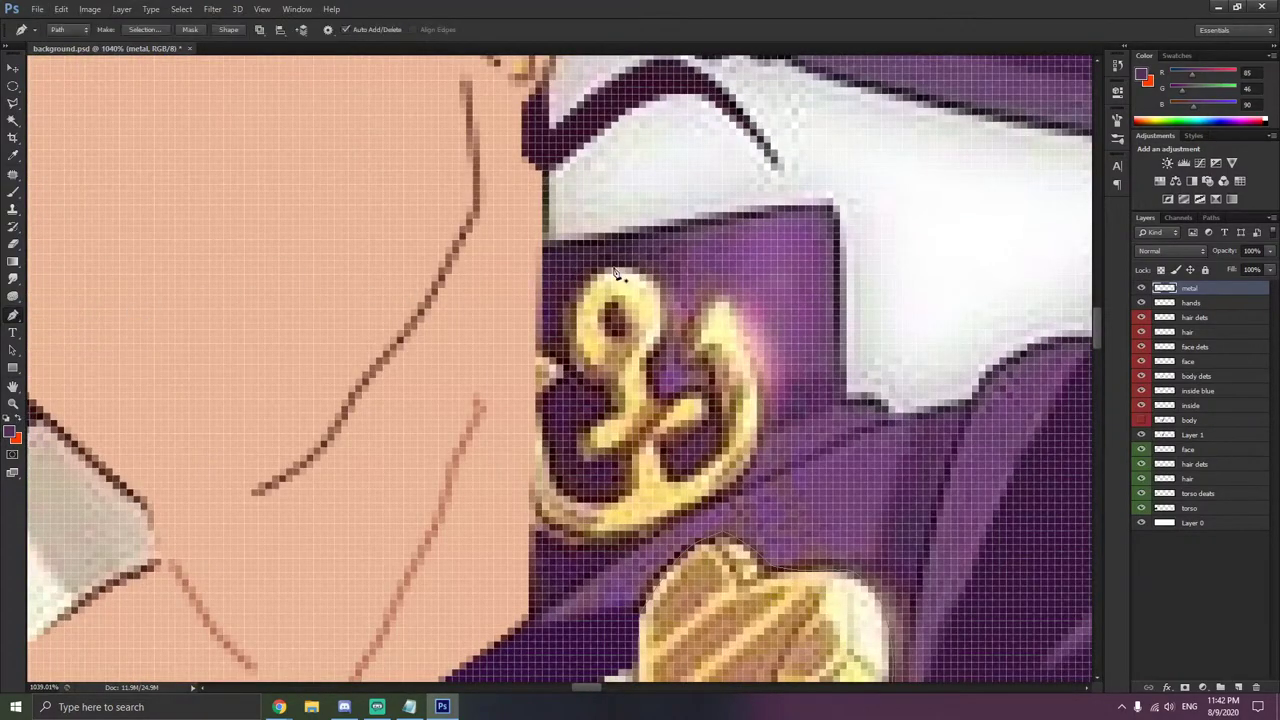
left_click(662, 289)
left_click(652, 365)
left_click(660, 400)
left_click(676, 406)
left_click(682, 441)
left_click(660, 445)
left_click(674, 477)
left_click(721, 421)
key("ctrl+z")
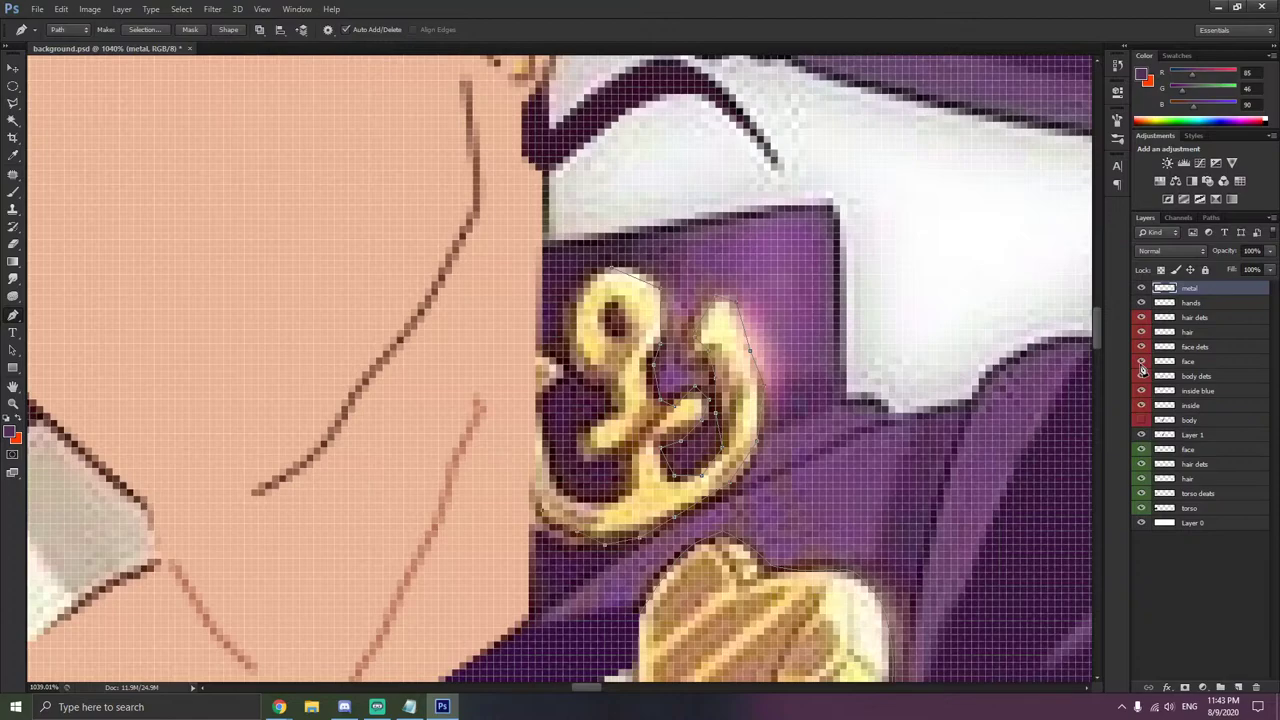
- Hide the red-labelled face layer and trace the Pen path around the collar anchor's left side, closing it at the top of the ring
left_click(1140, 363)
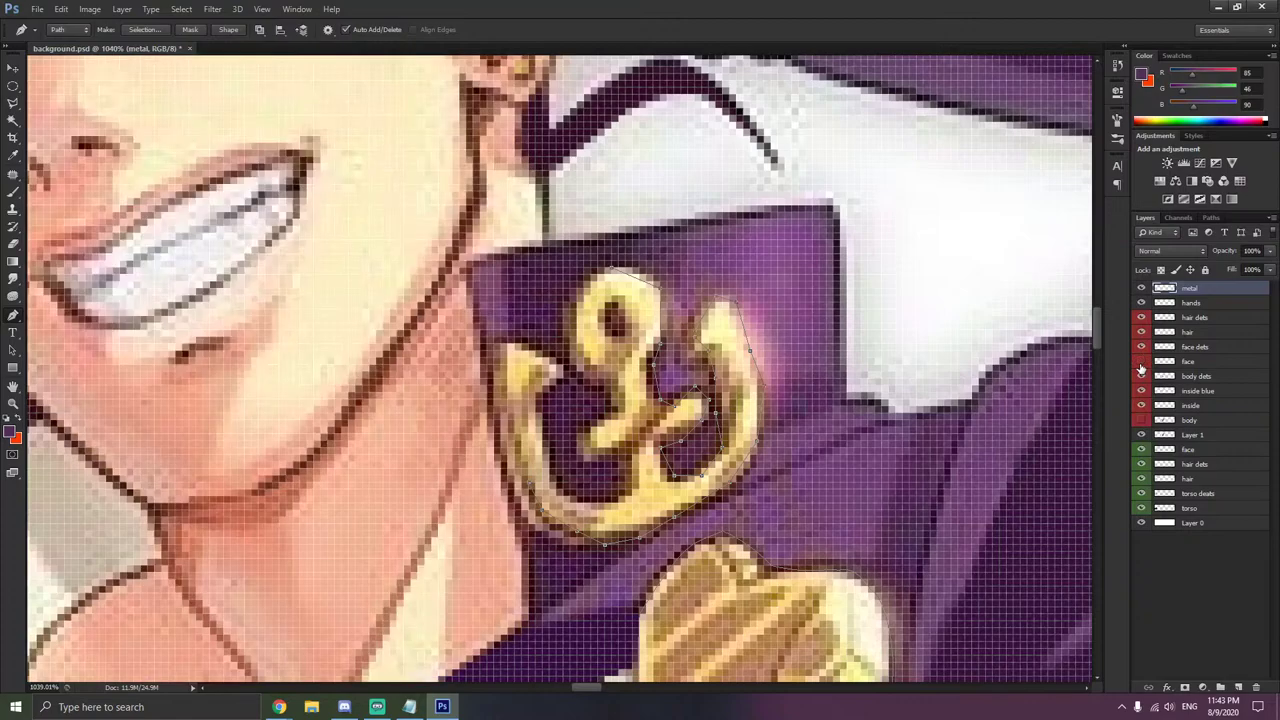
left_click(571, 544)
left_click(533, 523)
left_click(513, 491)
left_click(505, 465)
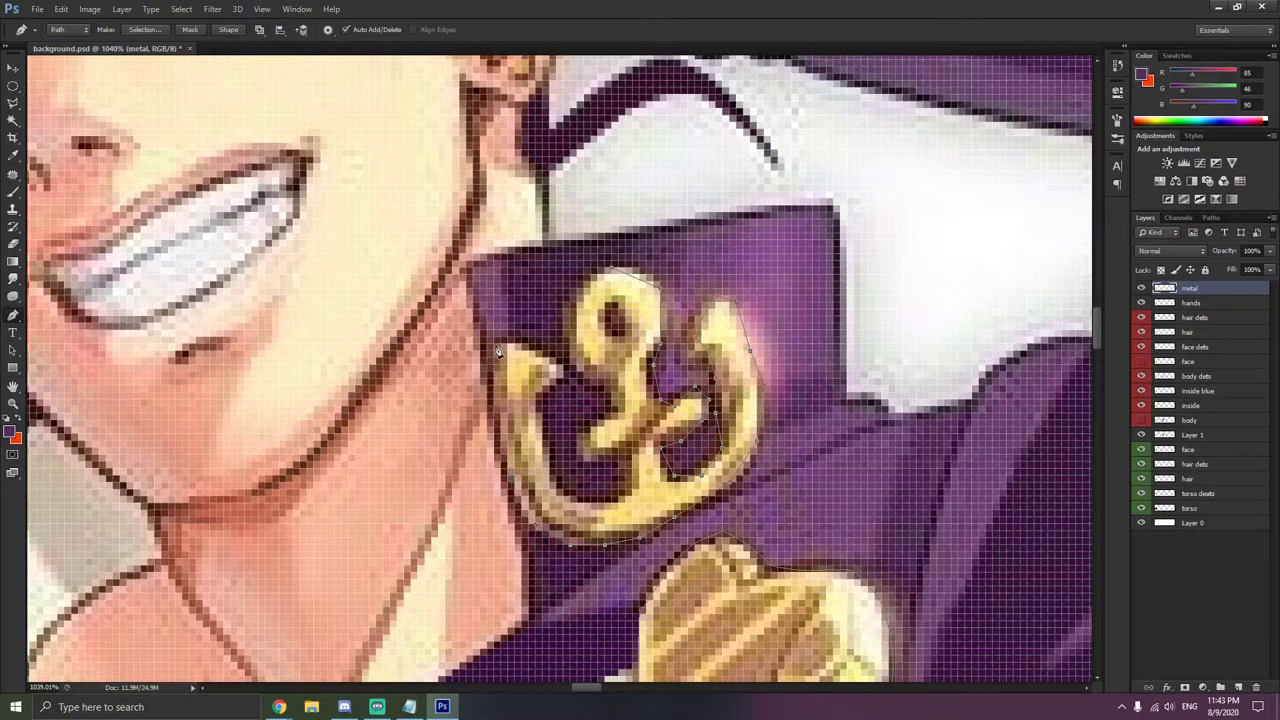
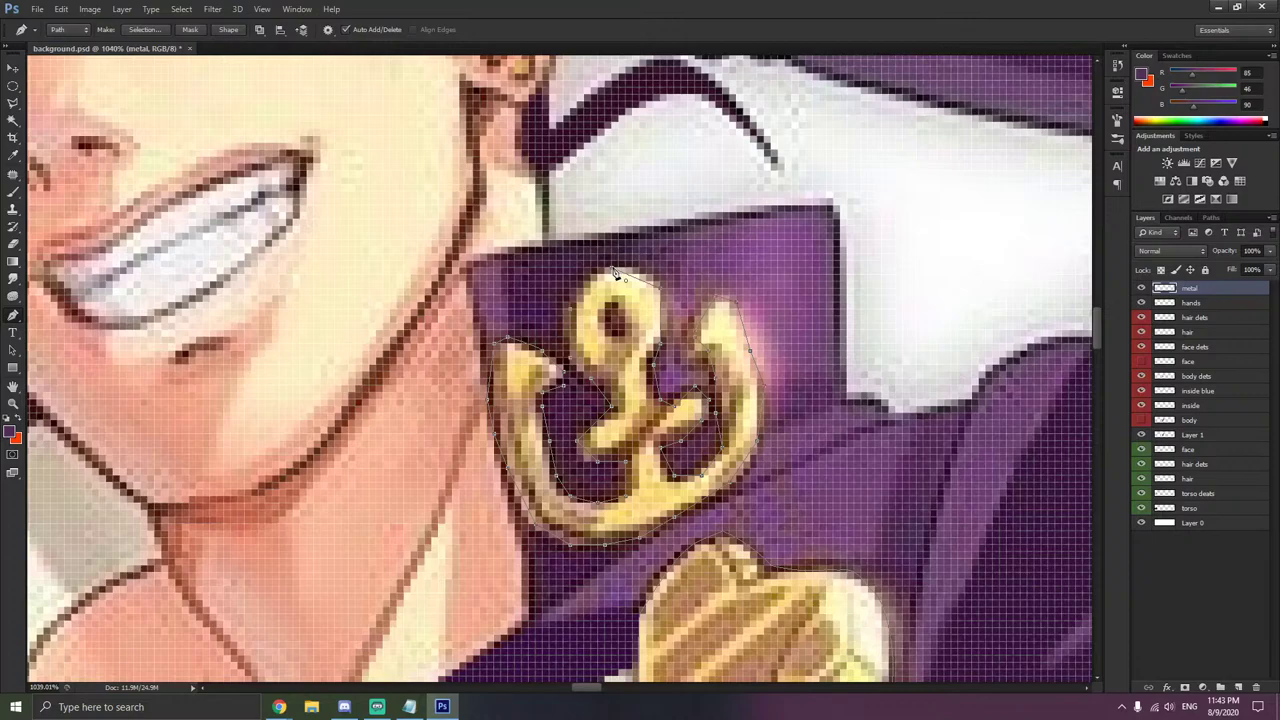
left_click(615, 273)
- Use the Convert Point tool to curve the path along the crossbar's left end, the inner bottom edge and the top ring
right_click(14, 319)
left_click_drag(75, 375, 75, 375)
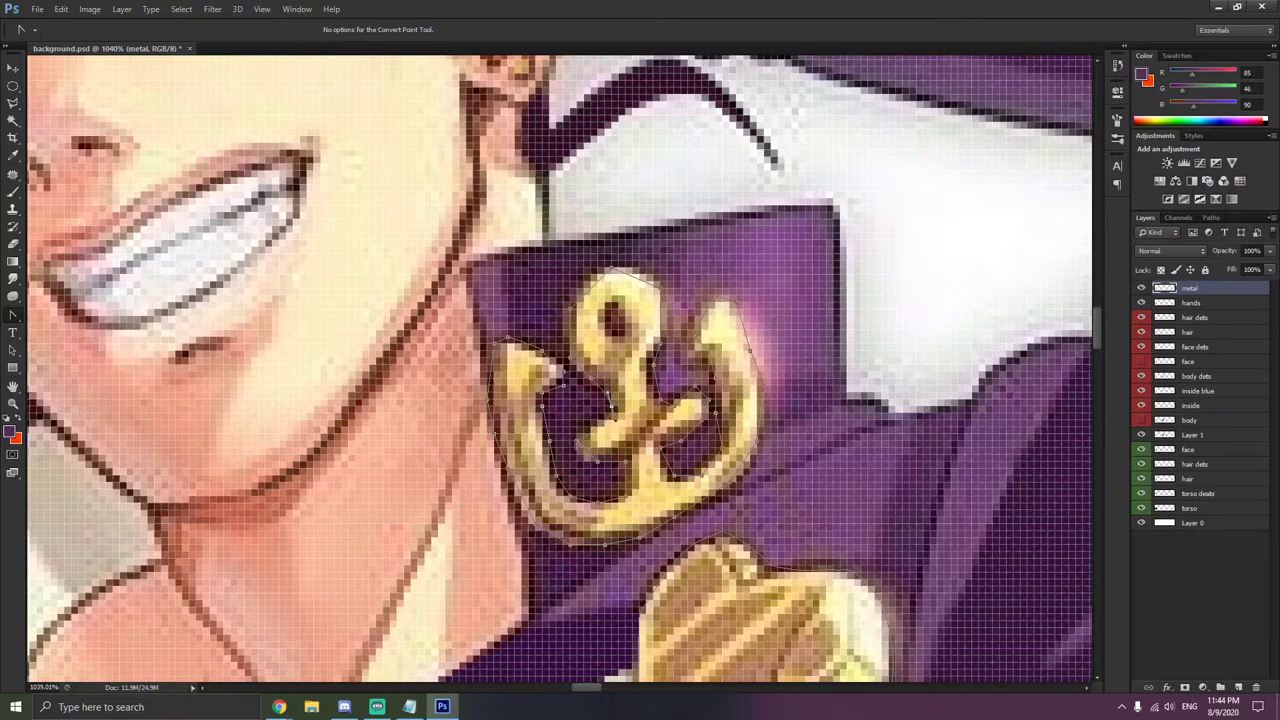
left_click_drag(577, 441, 572, 425)
left_click_drag(598, 503, 613, 502)
left_click_drag(658, 289, 663, 296)
left_click_drag(612, 267, 627, 265)
left_click_drag(571, 309, 579, 293)
- Curve the path points beside the left fluke and along the collar anchor's lower-left and bottom outer edge
left_click(612, 416)
left_click(565, 375)
left_click(545, 534)
left_click_drag(545, 534, 521, 512)
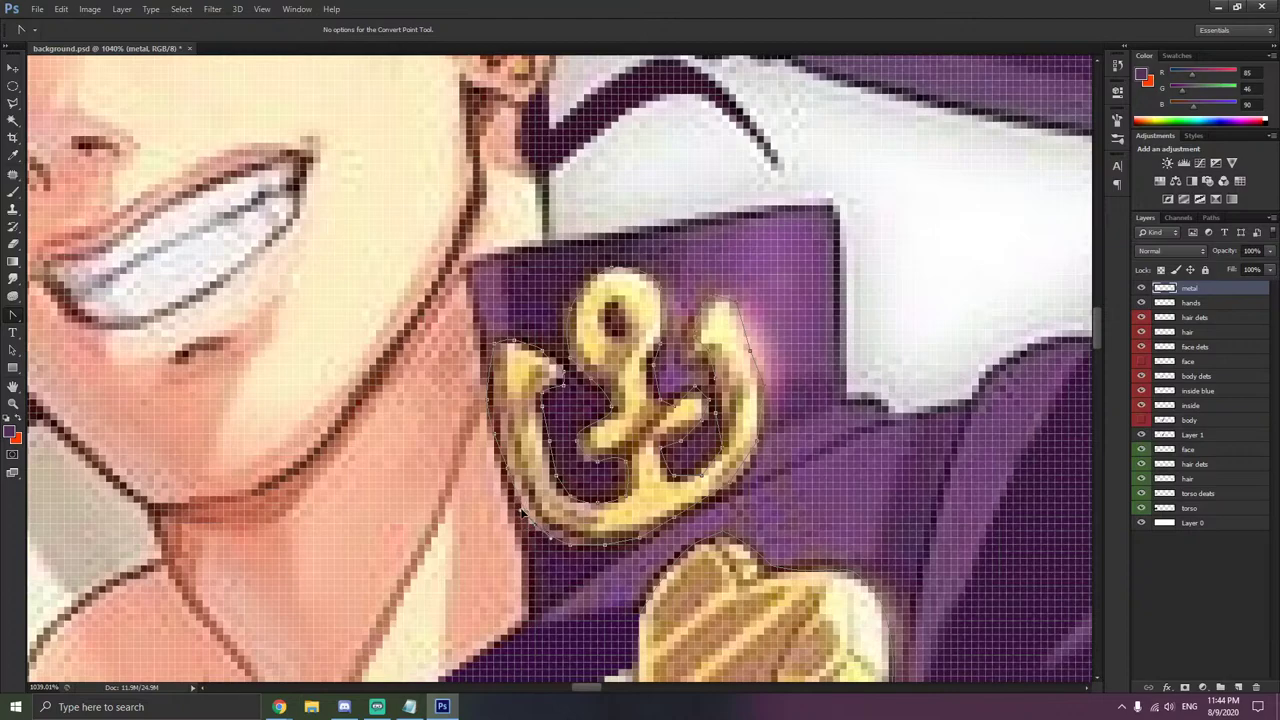
left_click(538, 530)
left_click(637, 542)
left_click_drag(640, 540, 629, 544)
- Delete the anchor point on the emblem's lower-right edge and curve the path around the outside of the right arm
right_click(760, 452)
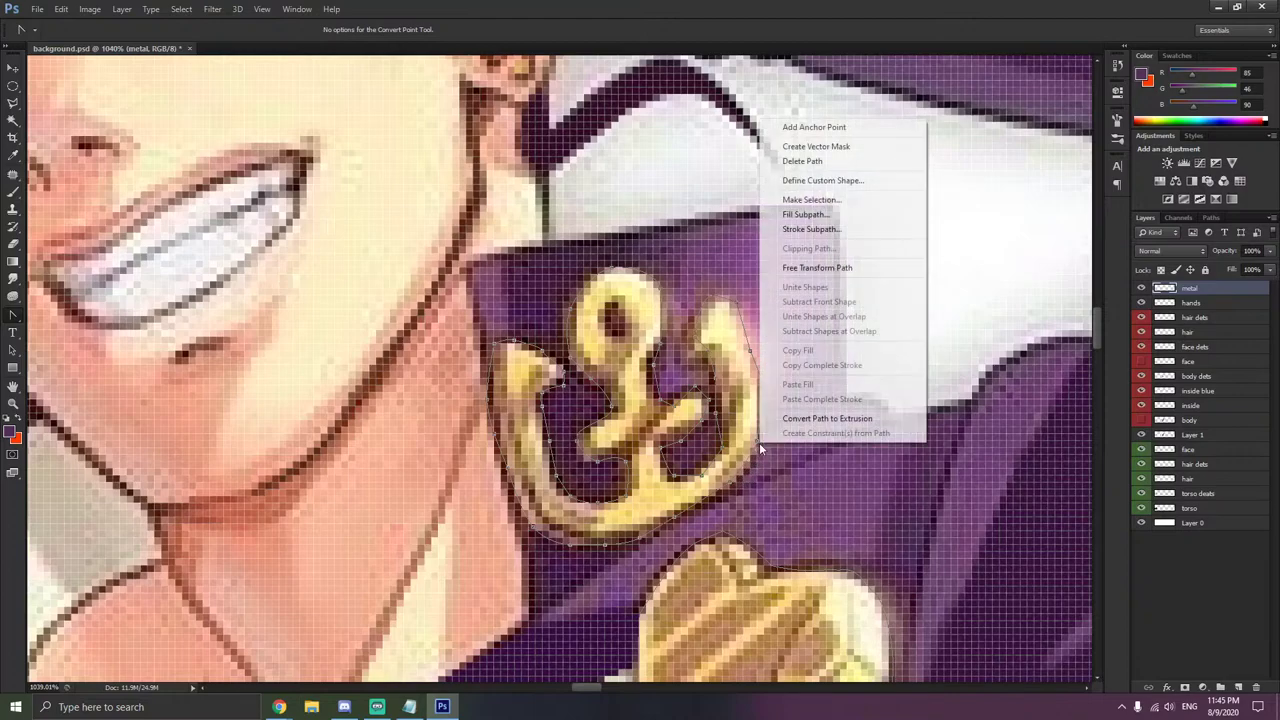
left_click(745, 477)
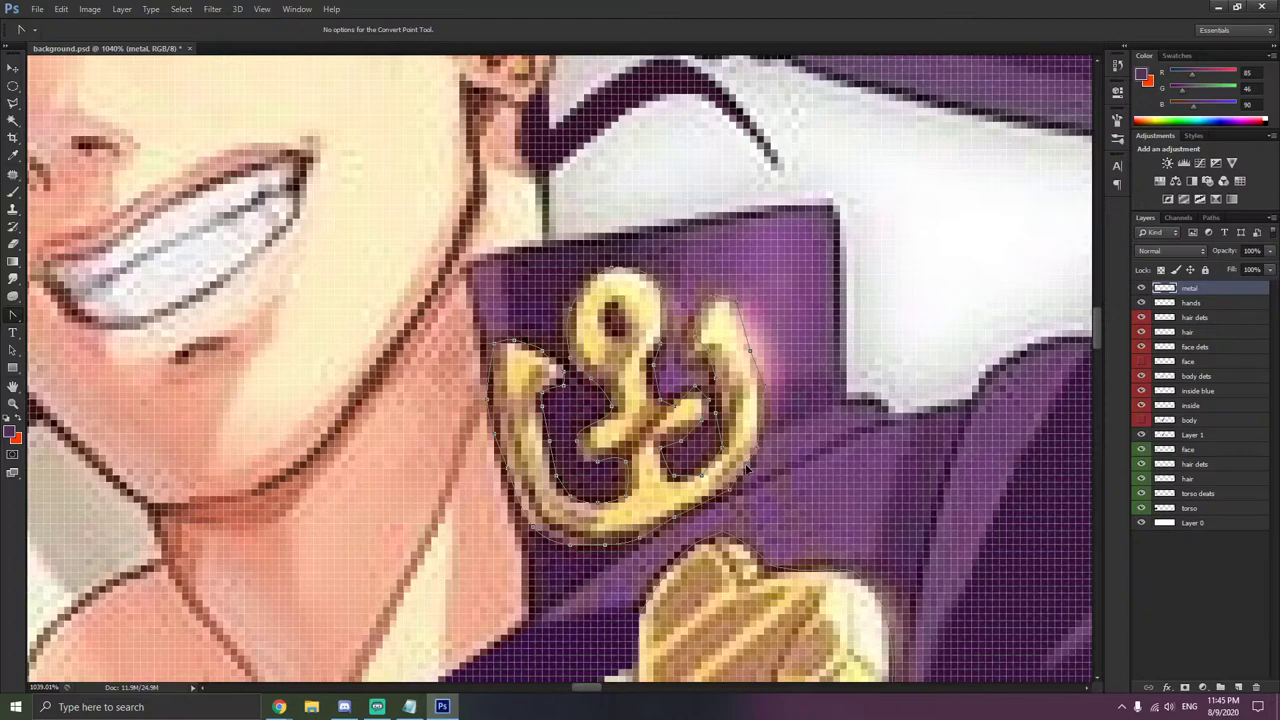
right_click(731, 492)
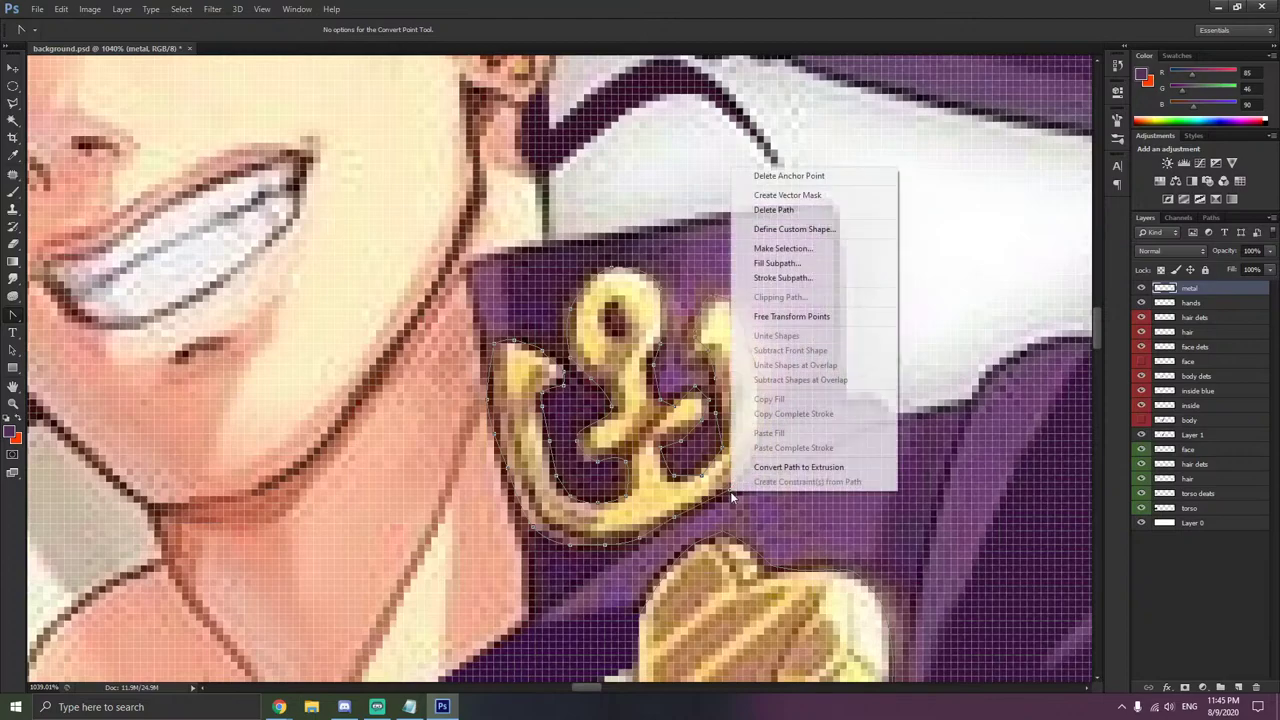
left_click(803, 177)
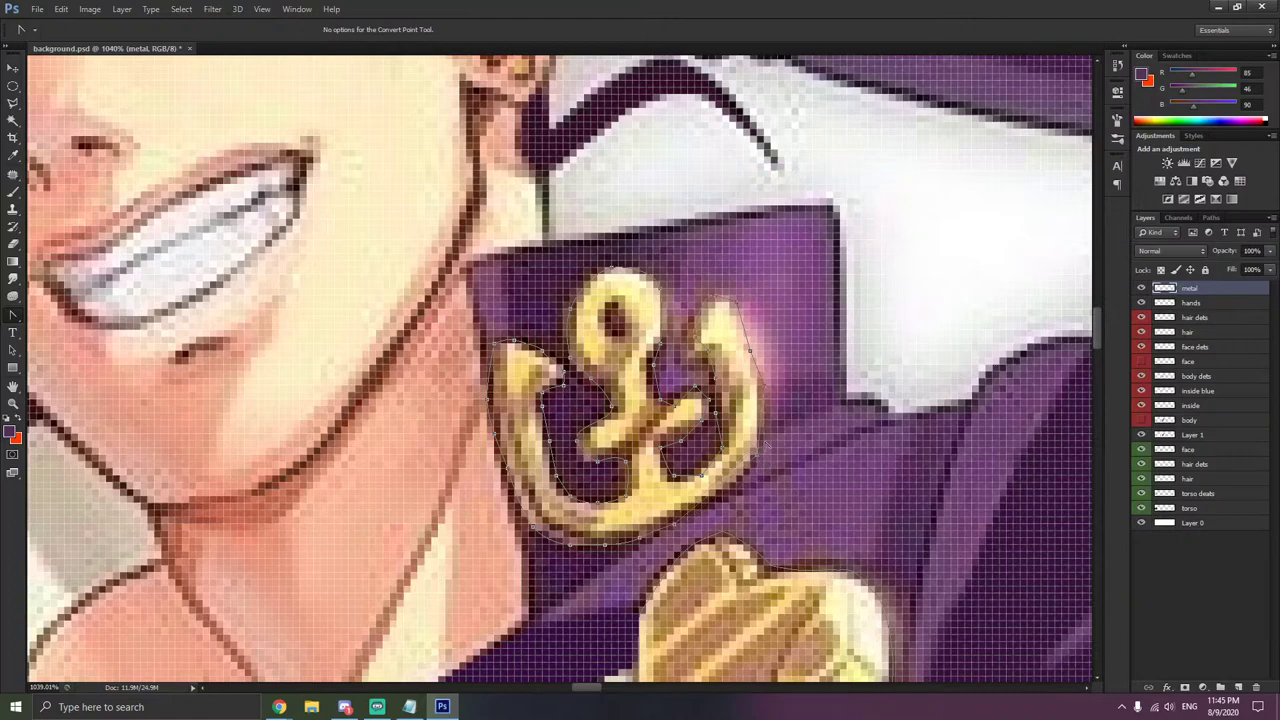
left_click_drag(763, 441, 753, 477)
key("alt+Tab")
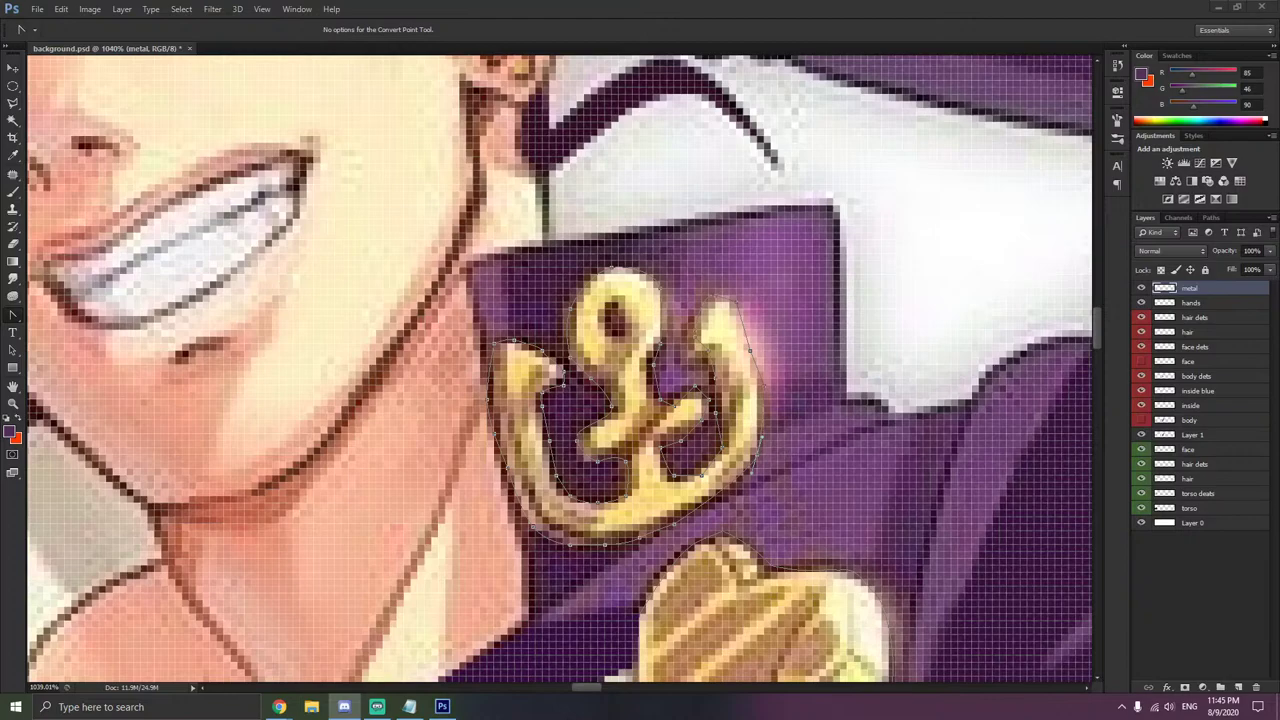
- Refine the path's curve beside the right fluke and delete the anchor point at the fluke's tip
left_click(742, 314)
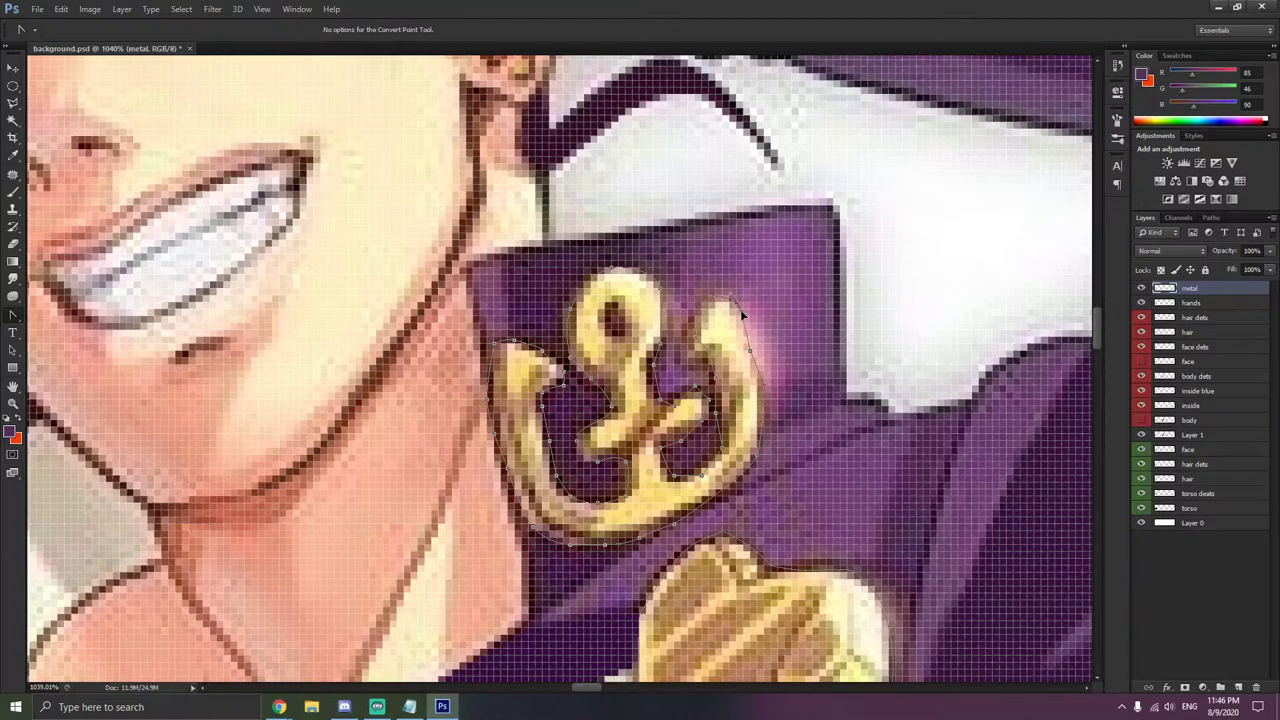
left_click_drag(751, 302, 740, 330)
left_click(747, 307)
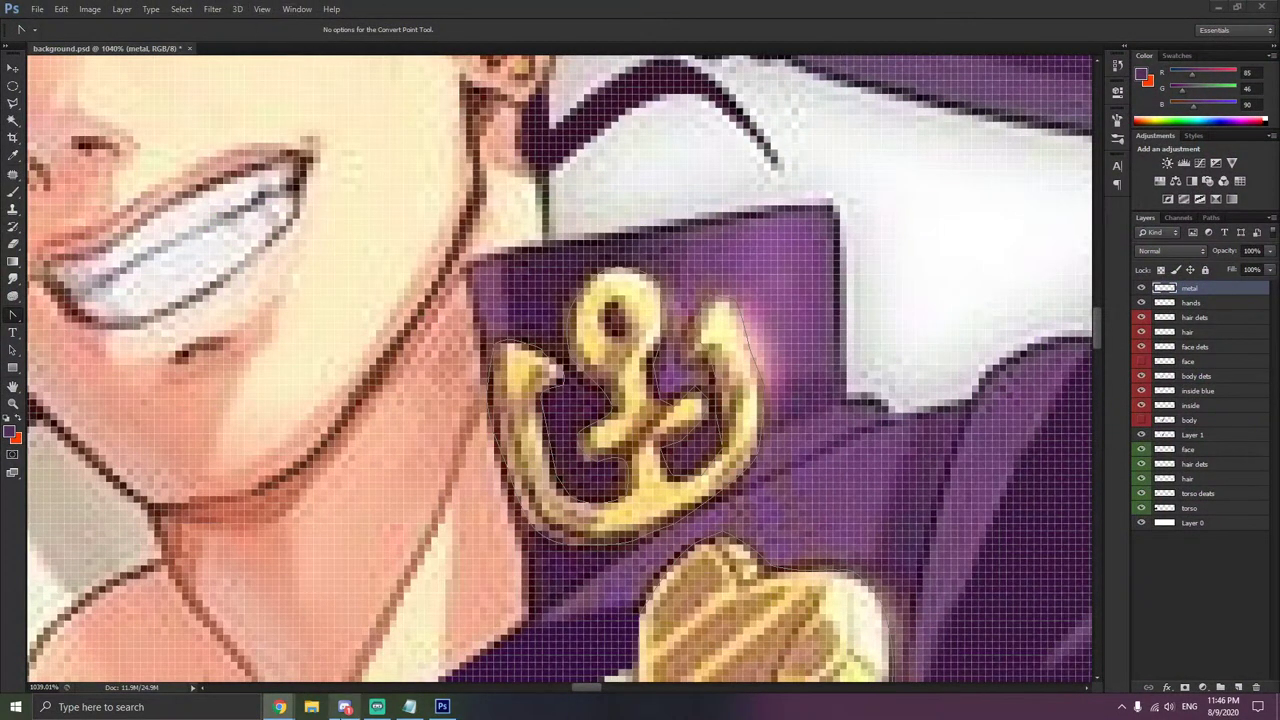
mouse_move(280, 705)
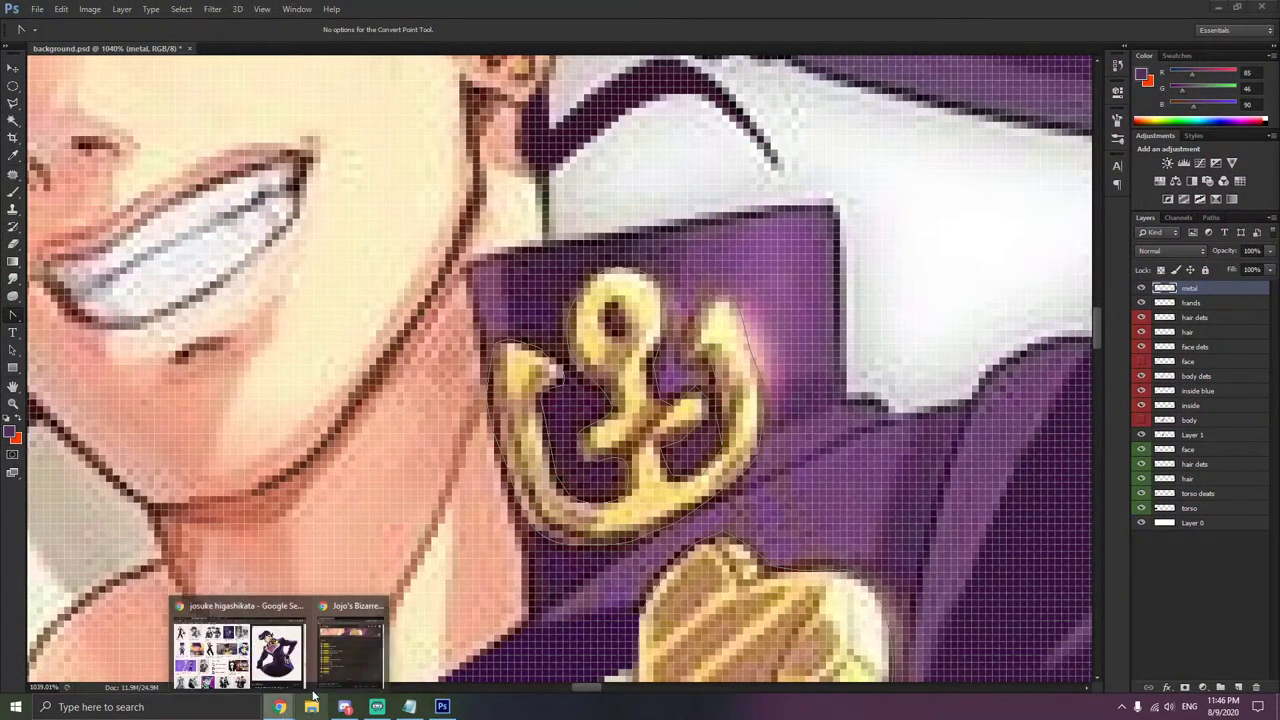
mouse_move(355, 670)
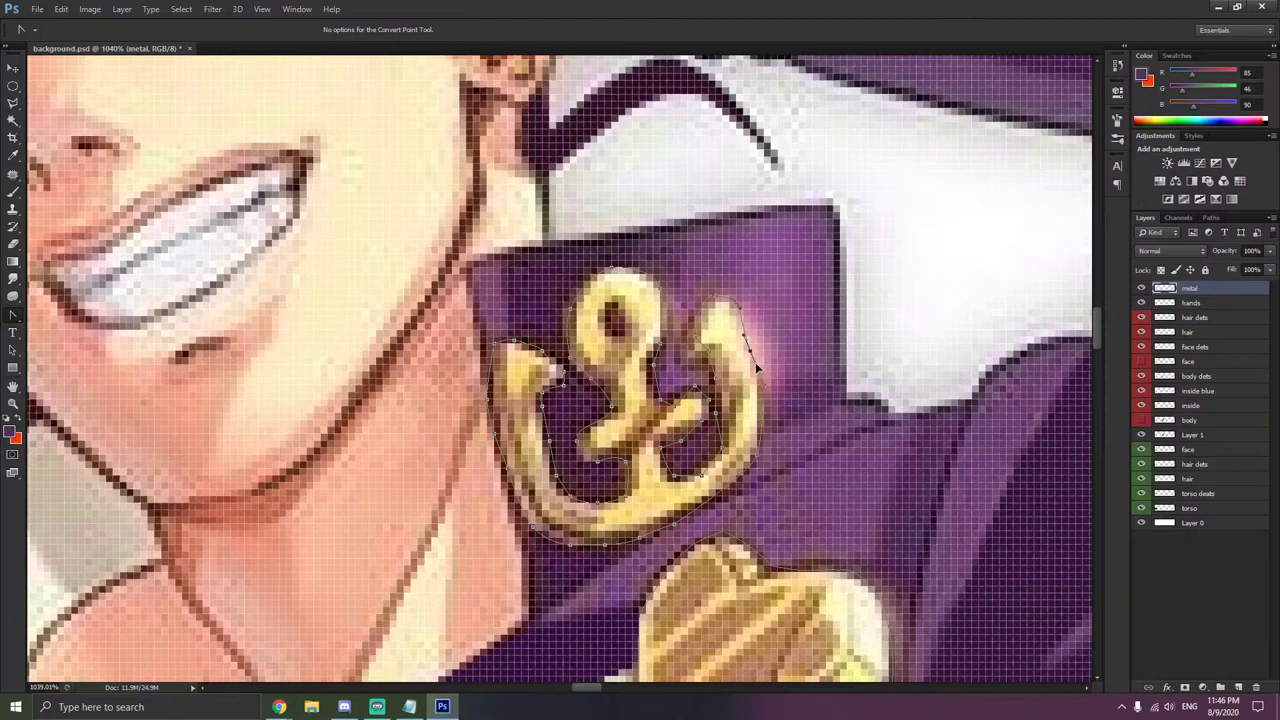
right_click(716, 298)
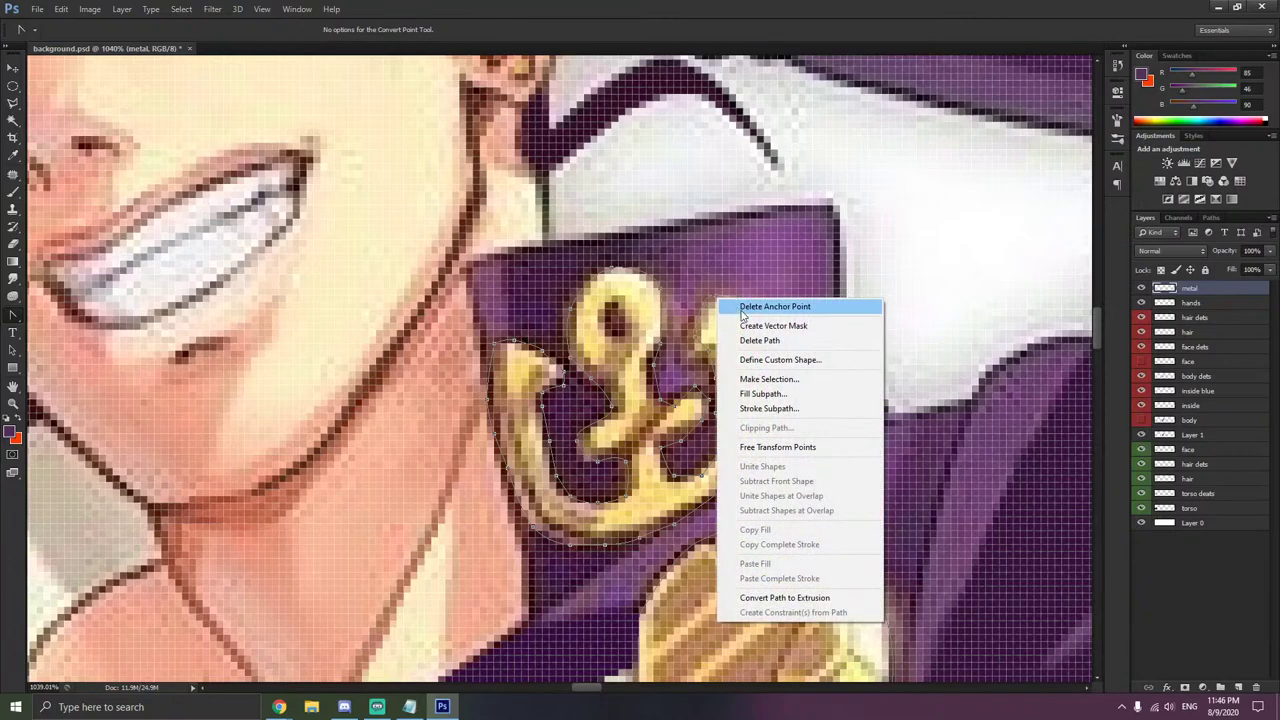
left_click(774, 307)
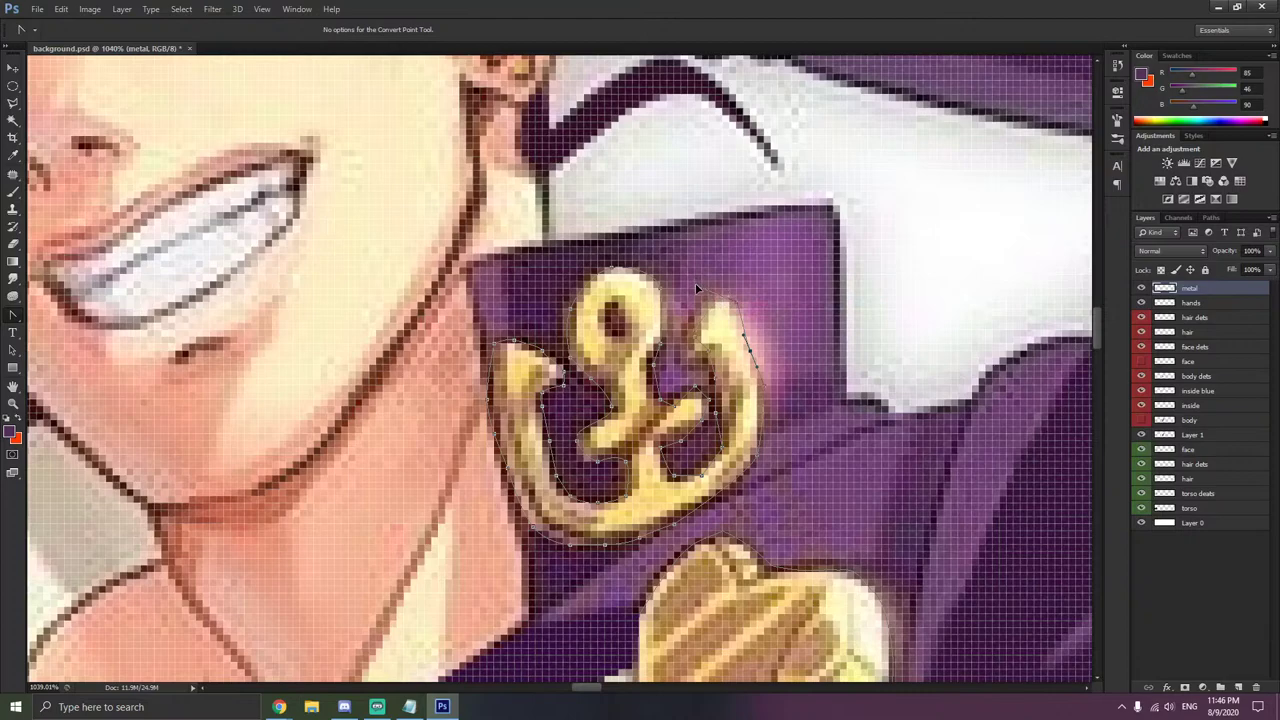
left_click(695, 283)
left_click(714, 366)
- Adjust the path points along the upper outer edge of the emblem's left arm to follow its shape
left_click(344, 707)
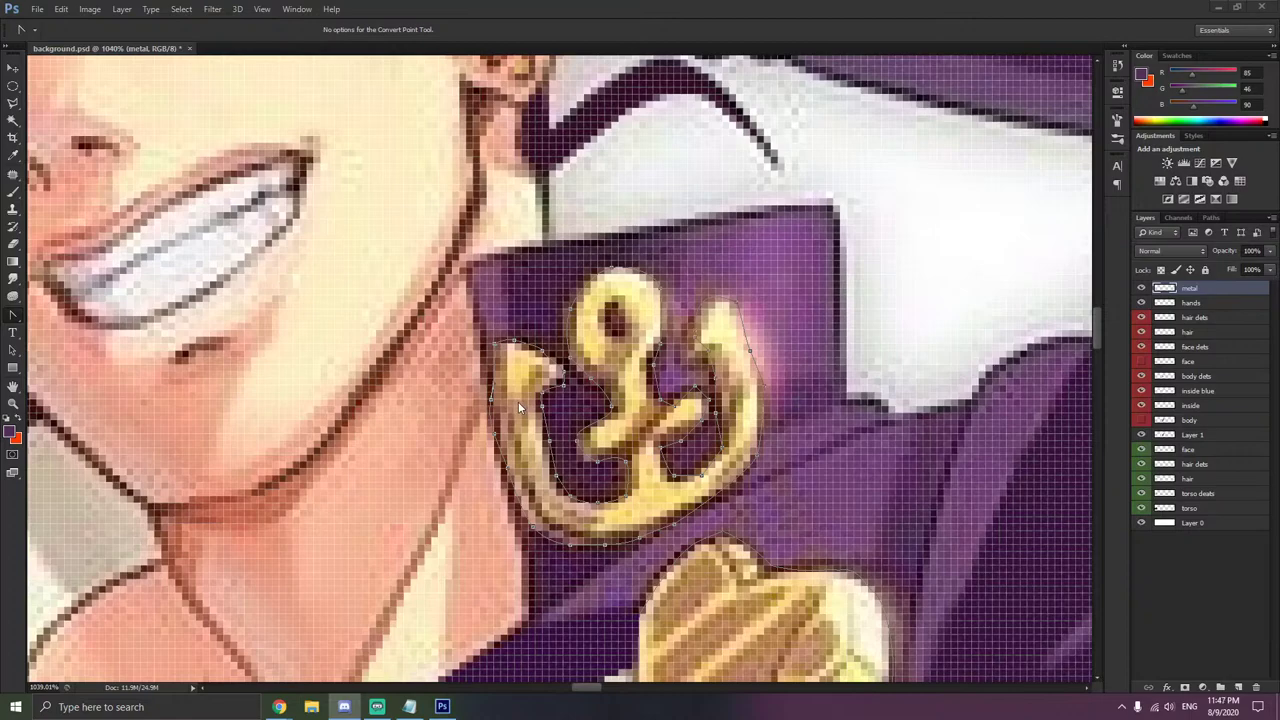
left_click(492, 410)
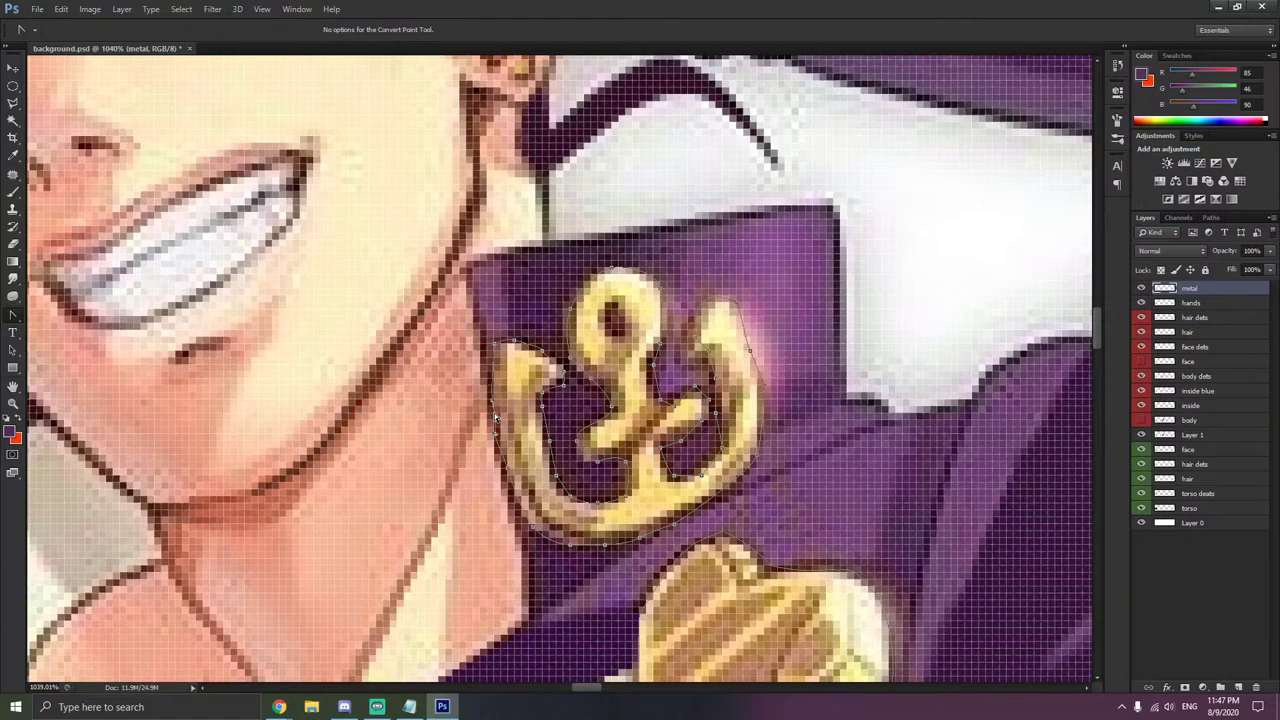
right_click(491, 403)
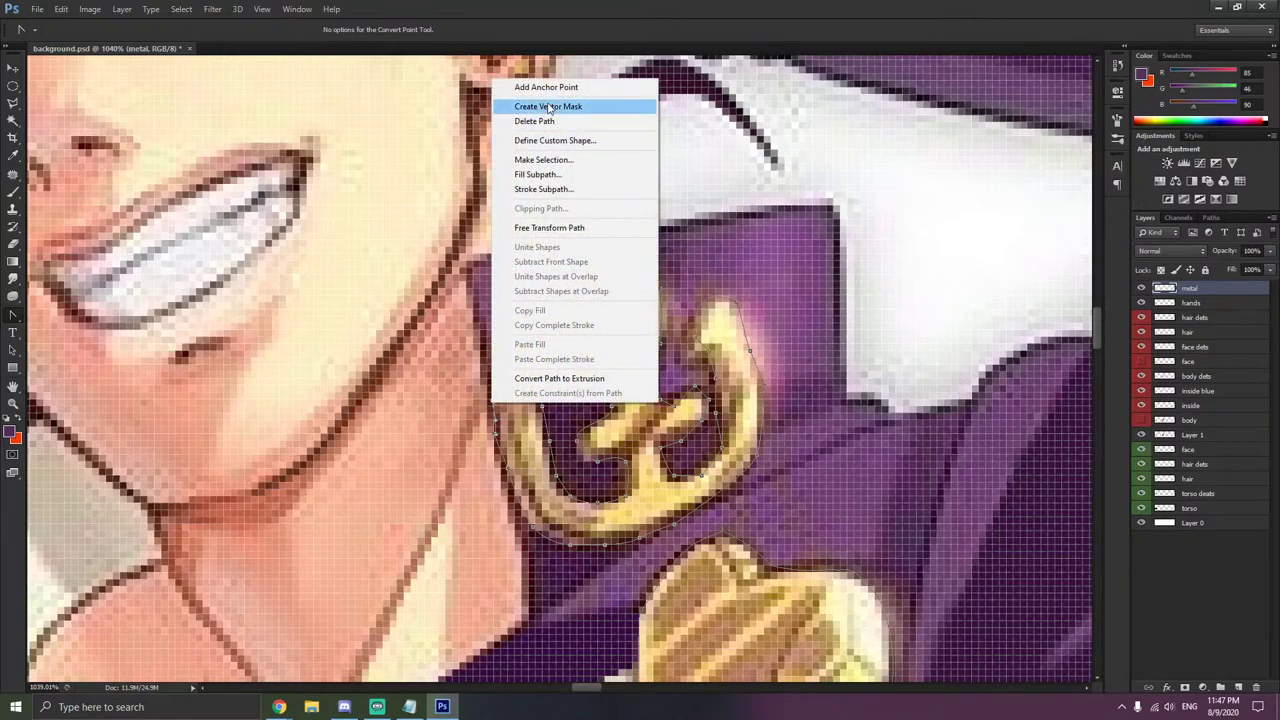
key("Escape")
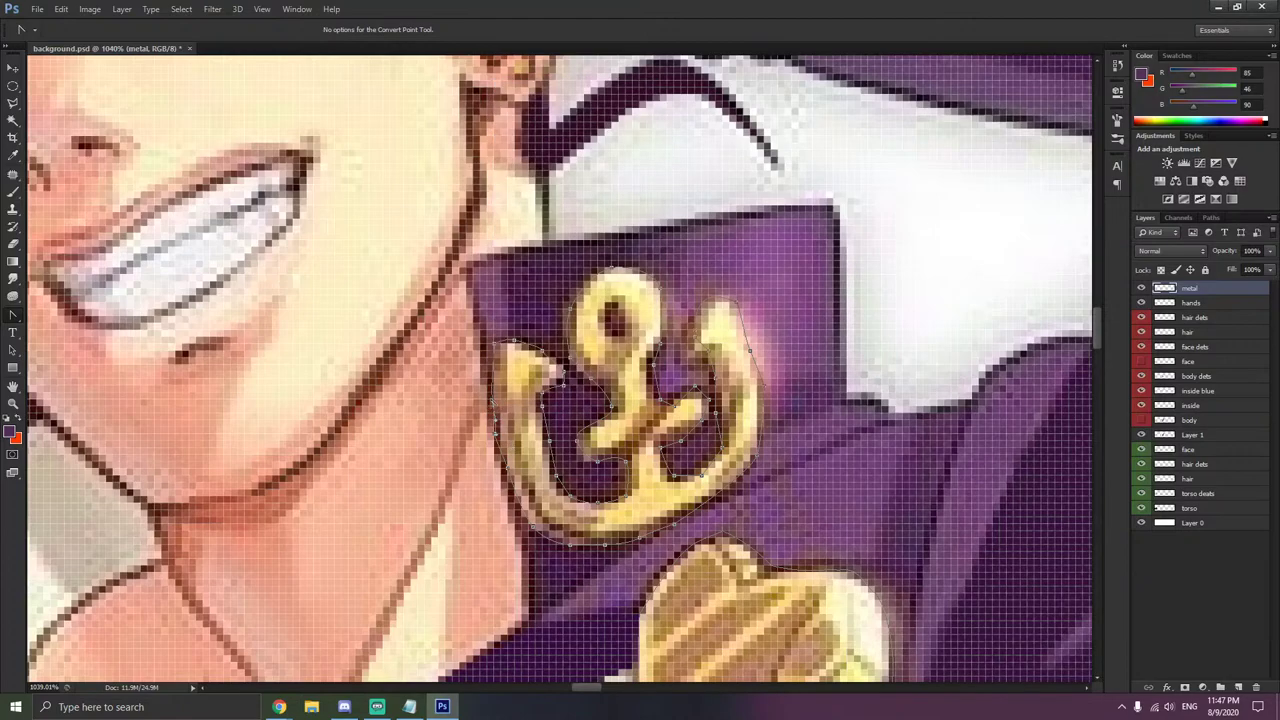
right_click(493, 400)
left_click_drag(497, 401, 491, 395)
left_click(497, 352)
left_click(490, 385)
left_click(505, 415)
left_click(508, 397)
left_click(510, 488)
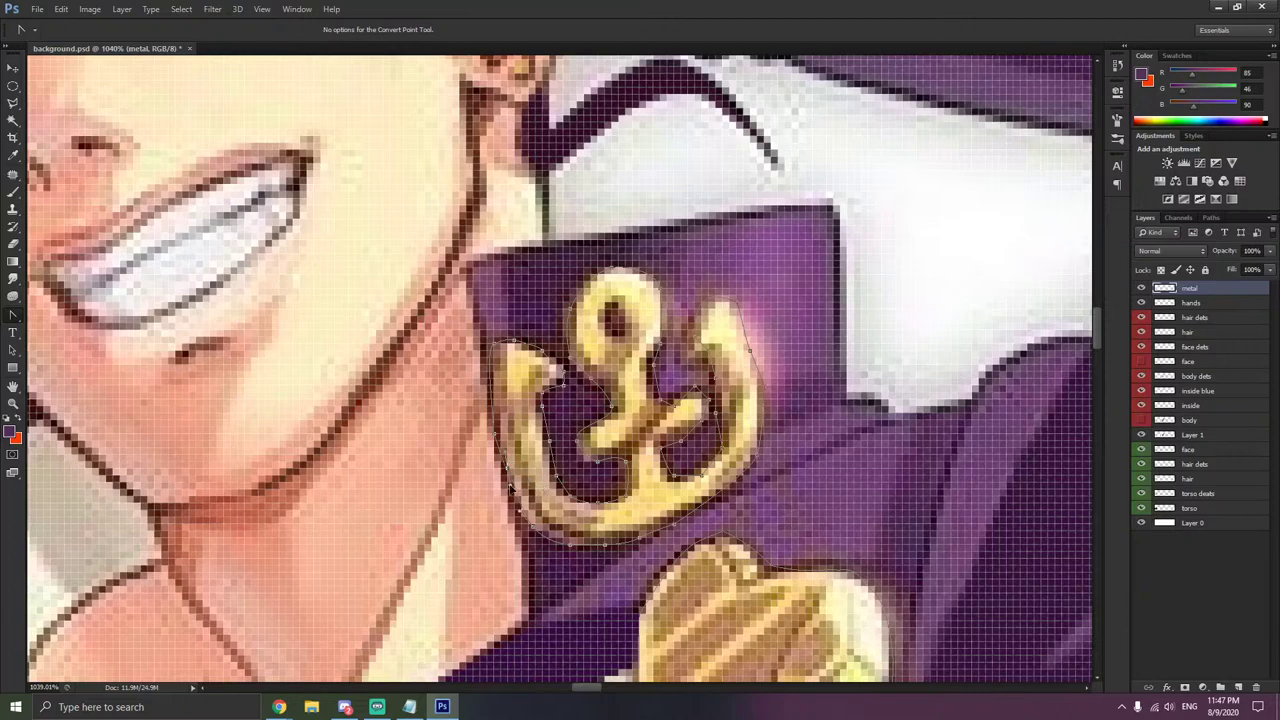
- Reshape the path's curve around the lower outer edge of the emblem's left arm
left_click_drag(506, 468, 487, 485)
left_click_drag(494, 452, 515, 490)
left_click(528, 484)
left_click(508, 482)
- Curve the path point at the crossbar's left end and fine-tune the path on the right arm's lower outer edge
left_click_drag(589, 429, 599, 417)
key("alt+Tab")
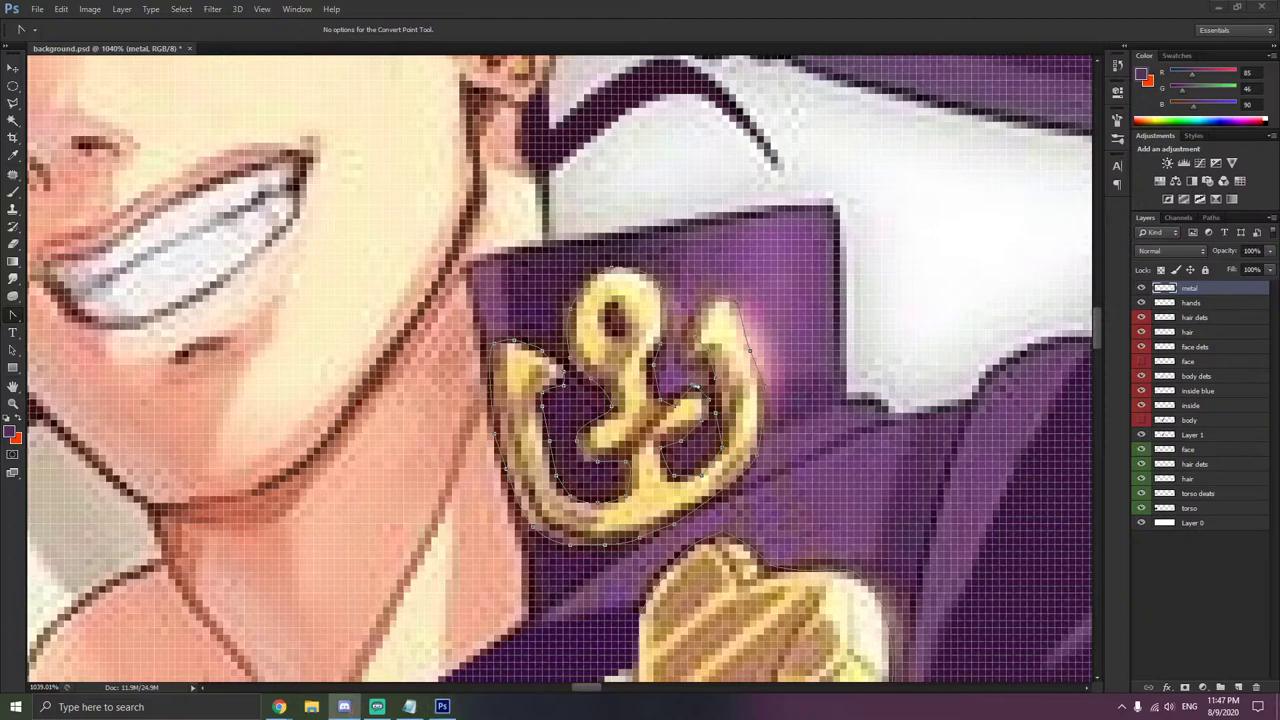
key("alt+Tab")
left_click(773, 369)
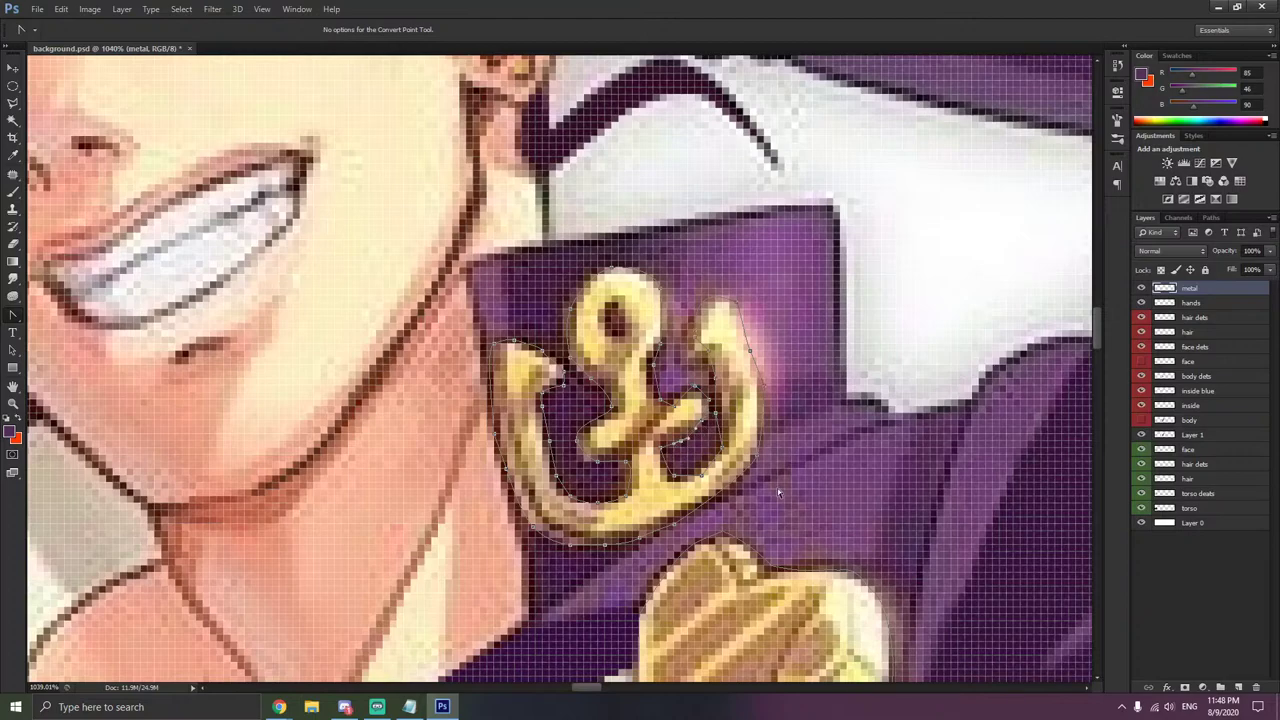
key("alt+Tab")
left_click_drag(755, 463, 751, 468)
- Curve the path point just above the crossbar's right end
scroll(770, 397, "down", 3)
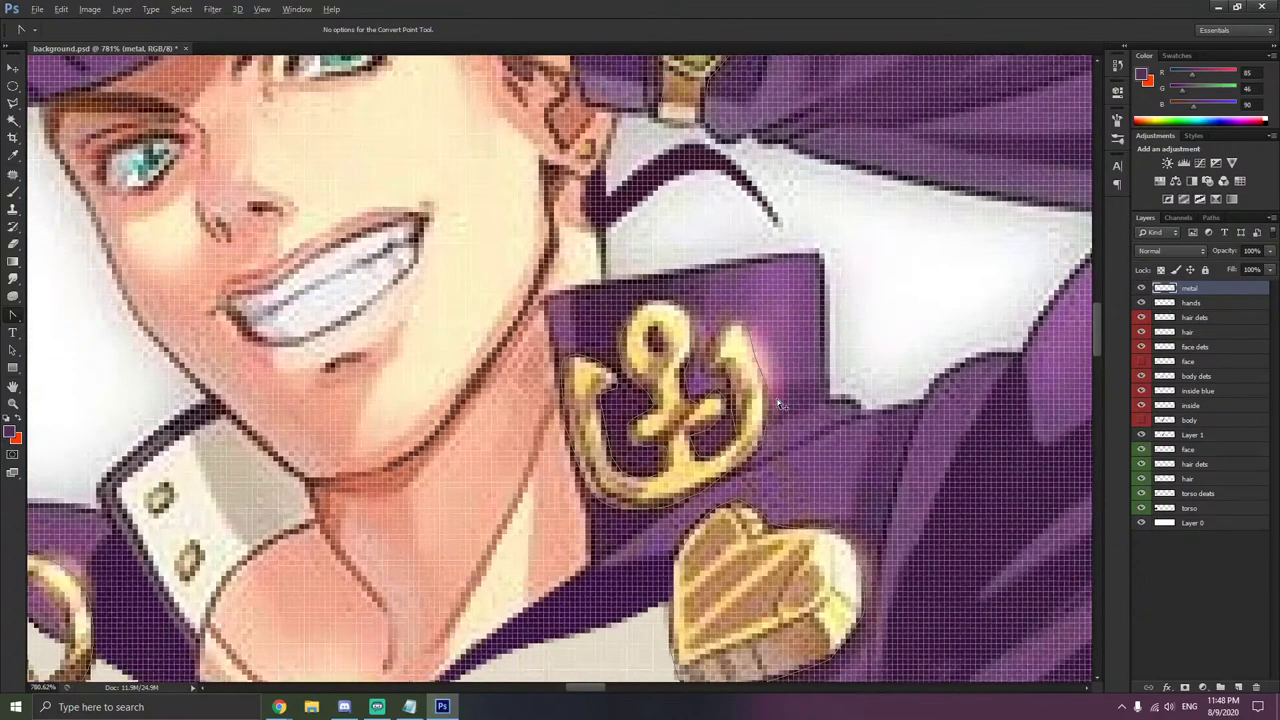
scroll(733, 412, "up", 3)
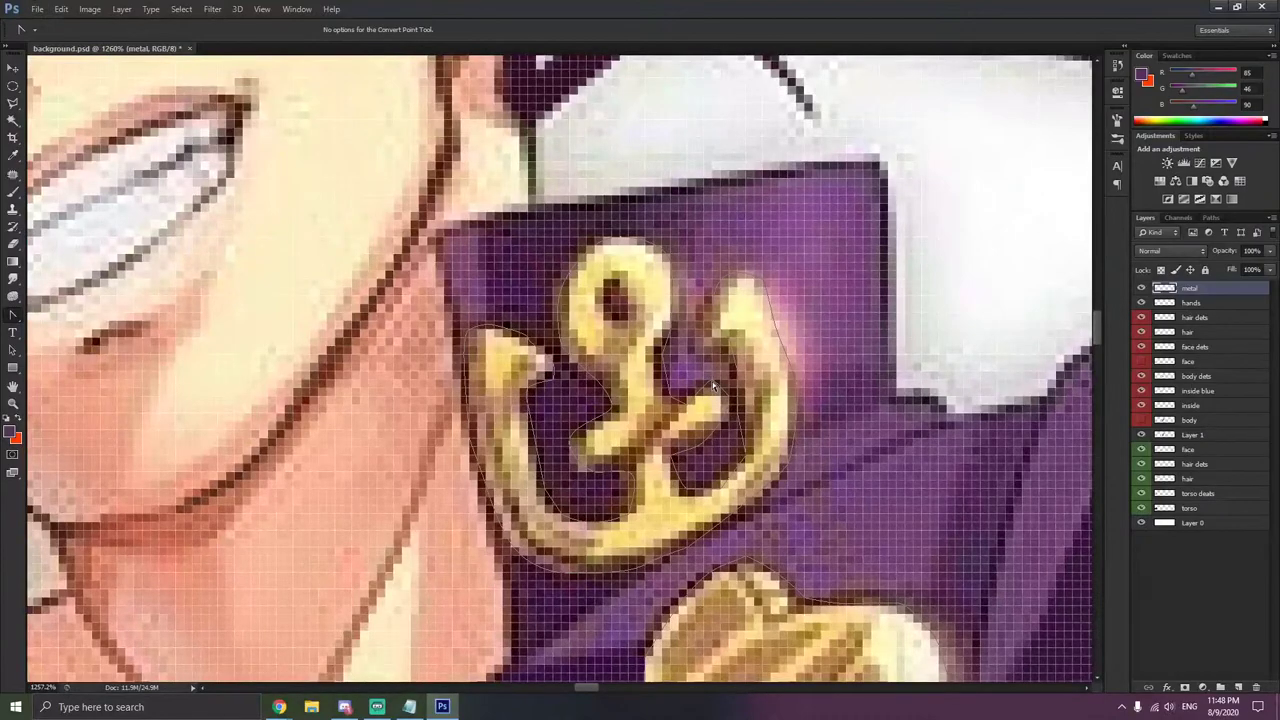
left_click(711, 381)
left_click_drag(711, 381, 721, 384)
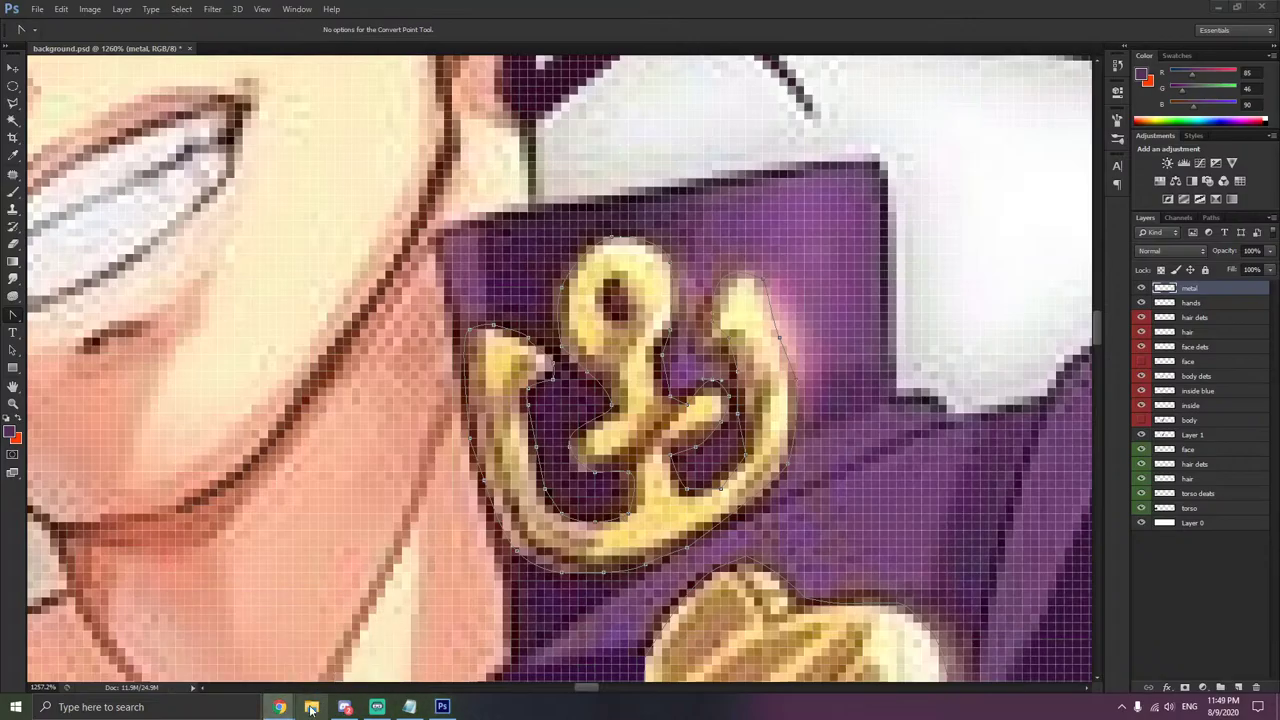
- Switch to Chrome, browse the Josuke Higashikata image results and copy the full-body picture from favpng.com
mouse_move(286, 708)
left_click(252, 648)
scroll(465, 525, "up", 10)
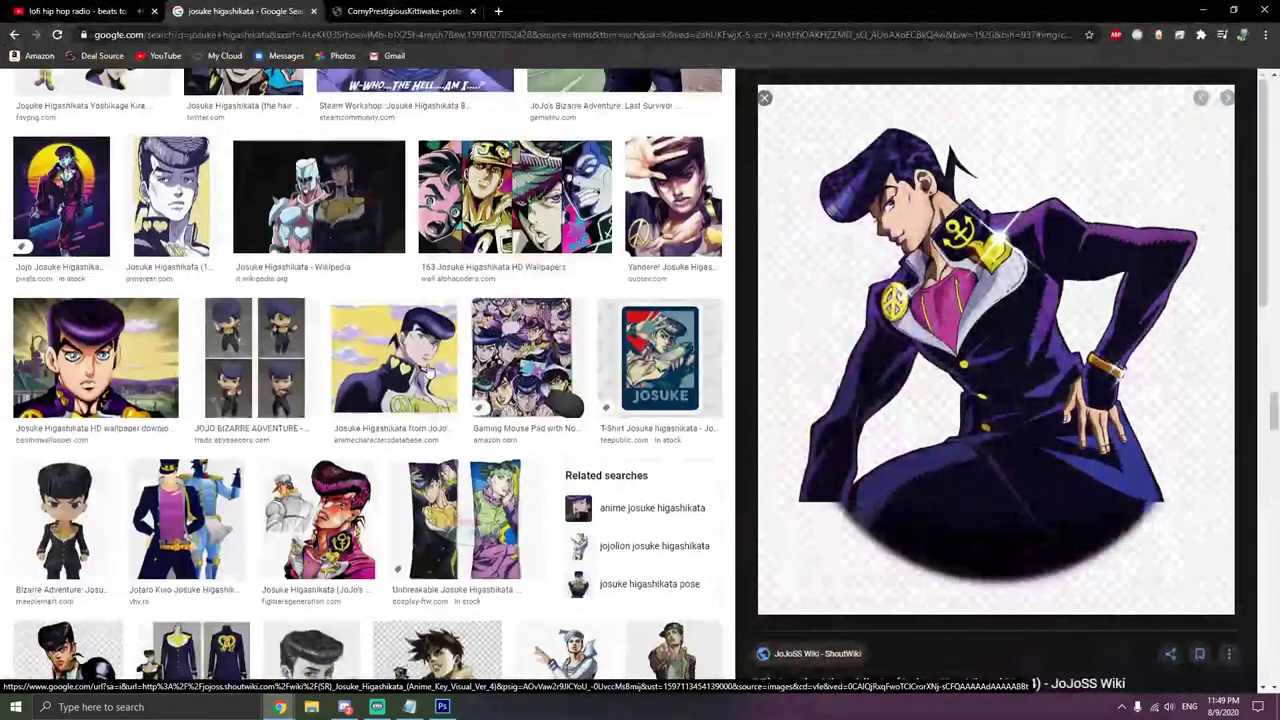
scroll(430, 369, "down", 20)
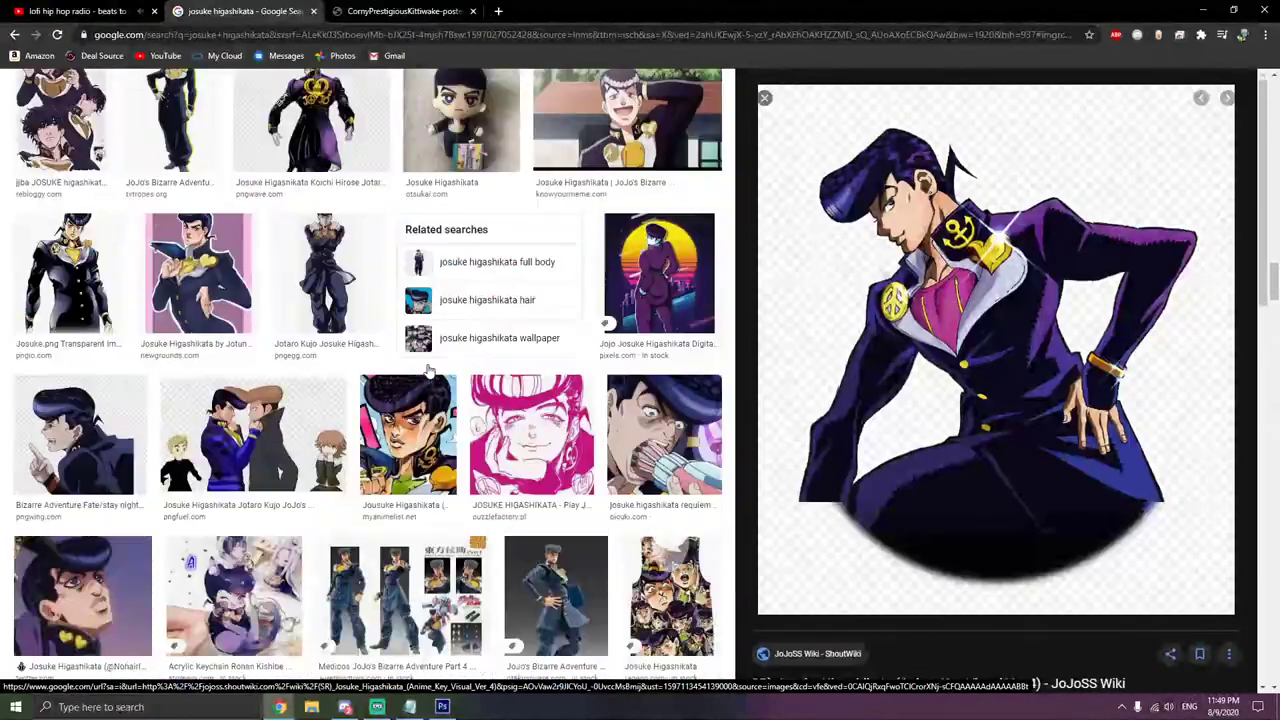
scroll(430, 370, "down", 10)
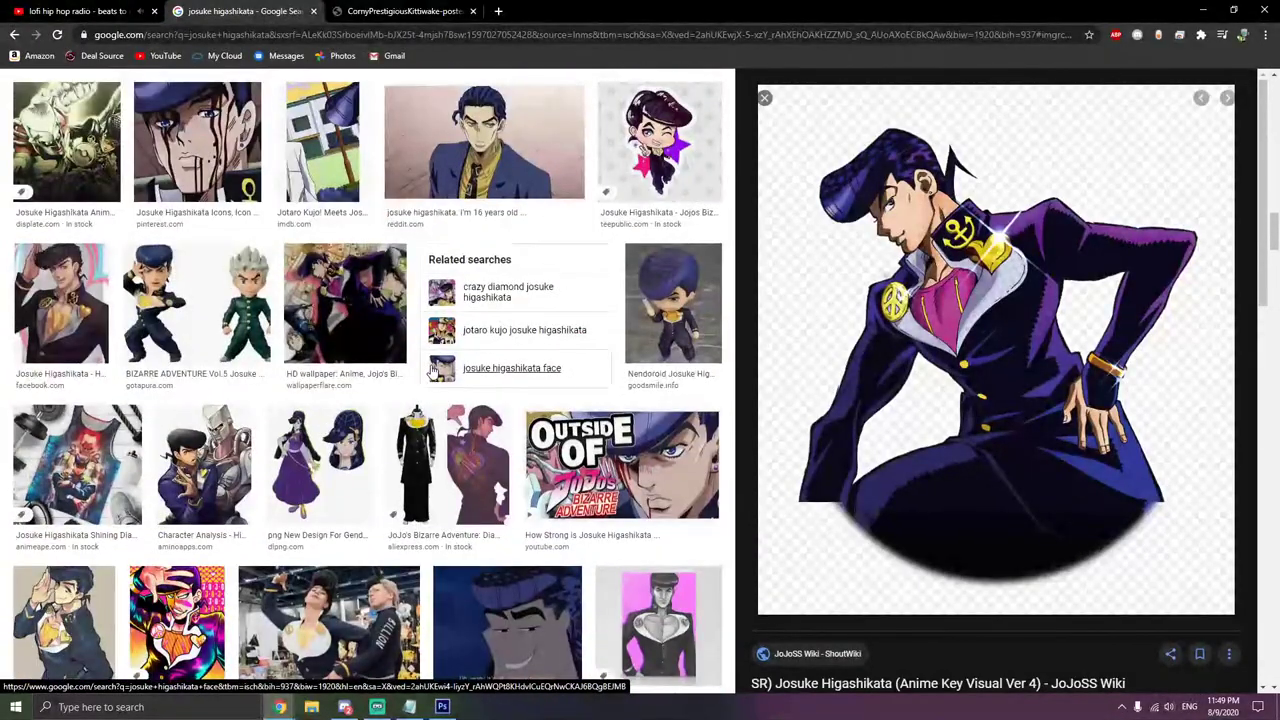
scroll(432, 370, "down", 10)
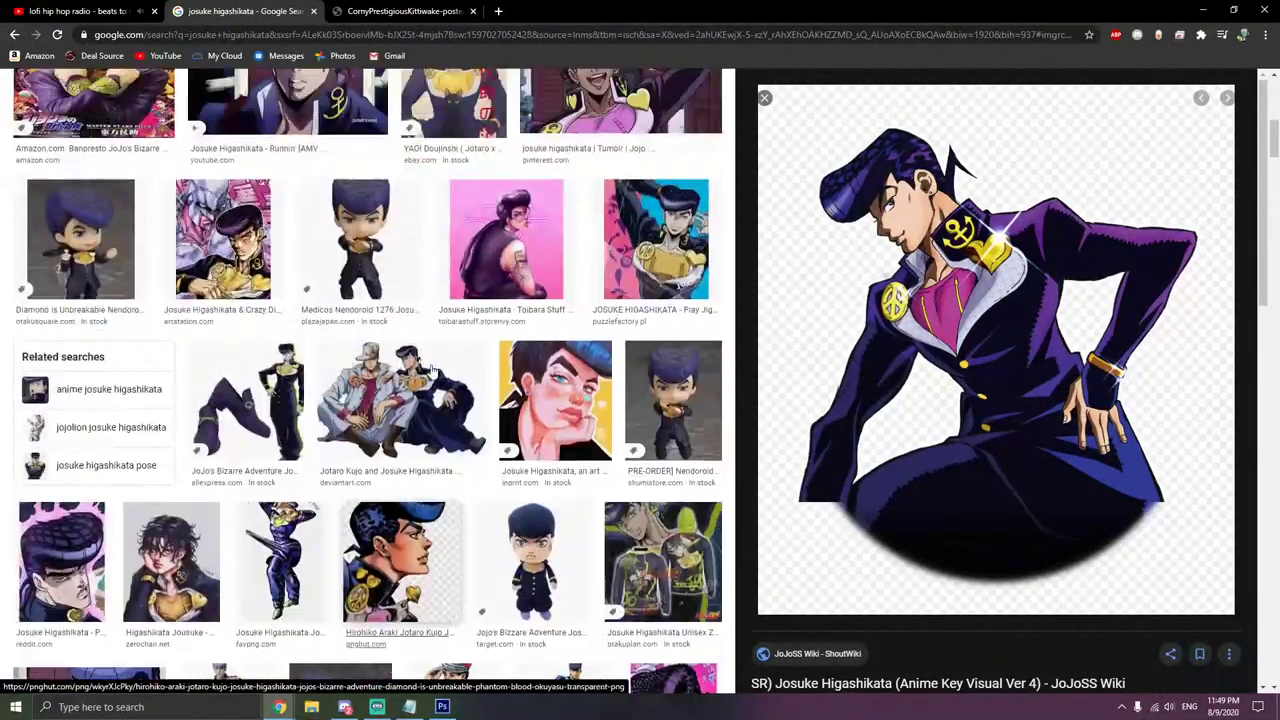
scroll(432, 370, "up", 1)
left_click(281, 575)
right_click(931, 338)
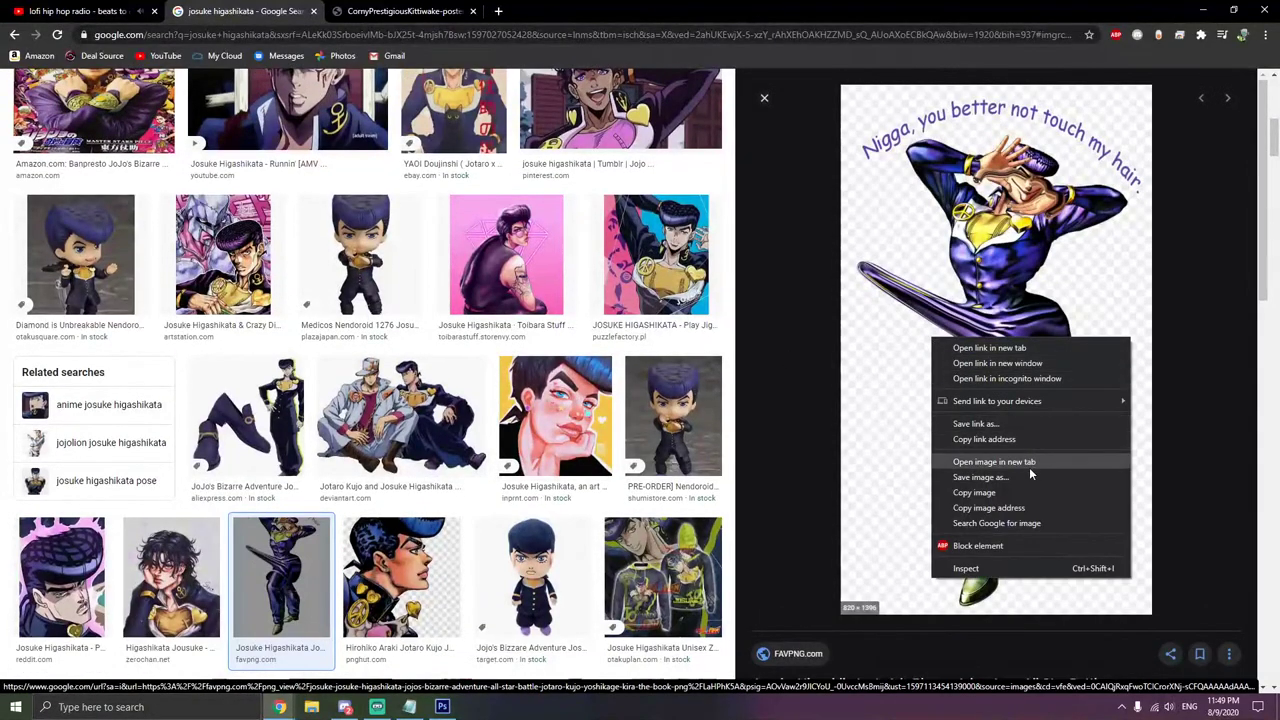
left_click(1009, 491)
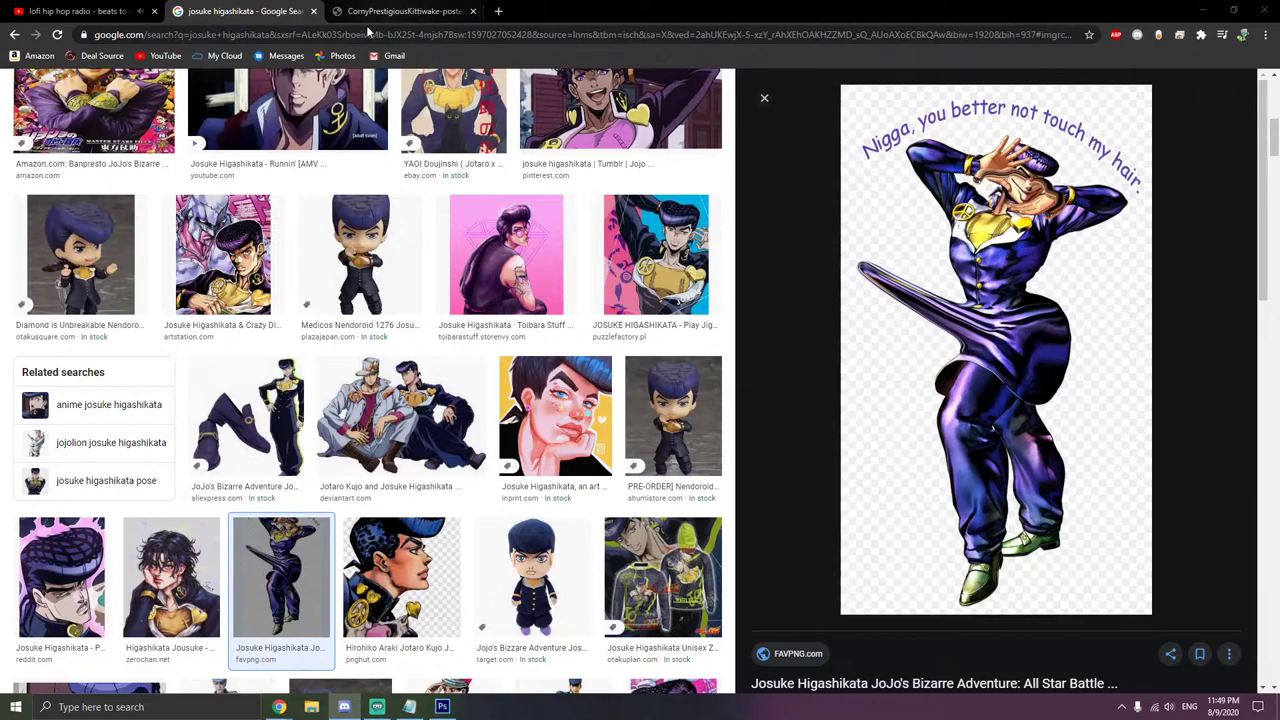
- View and close the CornyPrestigiousKittiwake-poster image tab and return to the artwork in Photoshop
left_click(427, 14)
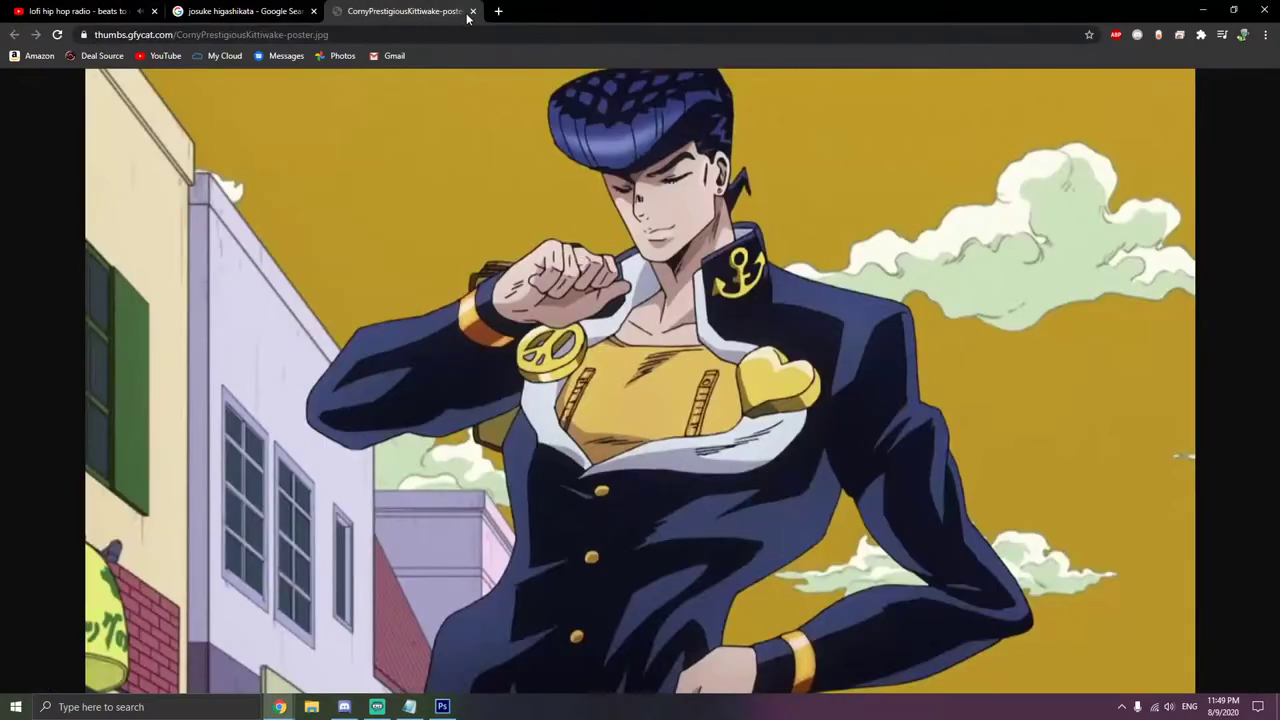
left_click(472, 11)
left_click(442, 706)
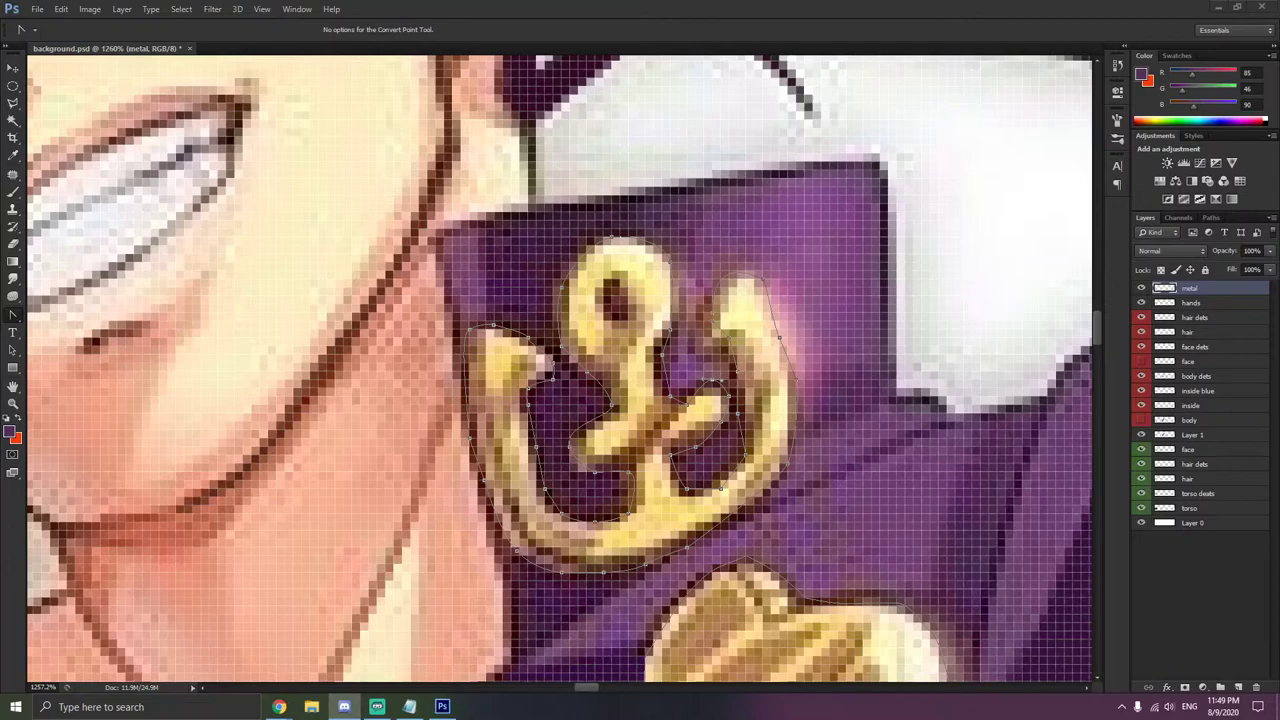
scroll(706, 369, "down", 4)
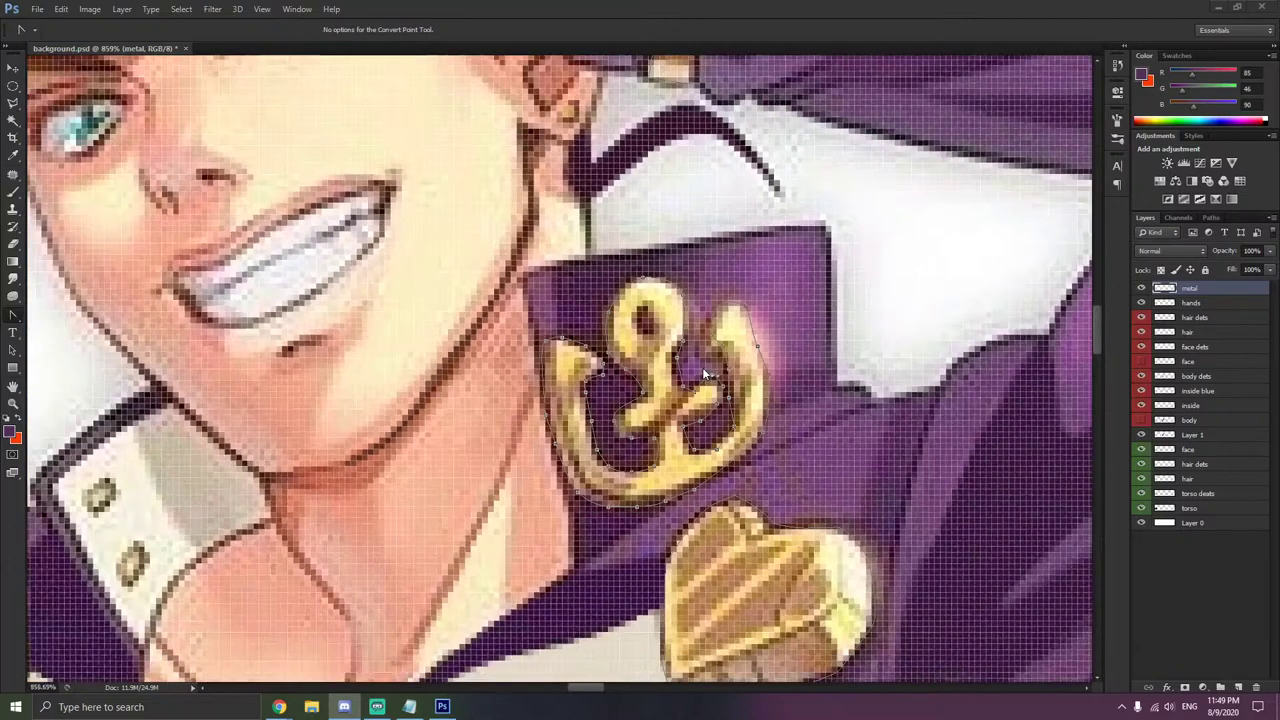
scroll(730, 397, "up", 5)
left_click(698, 396)
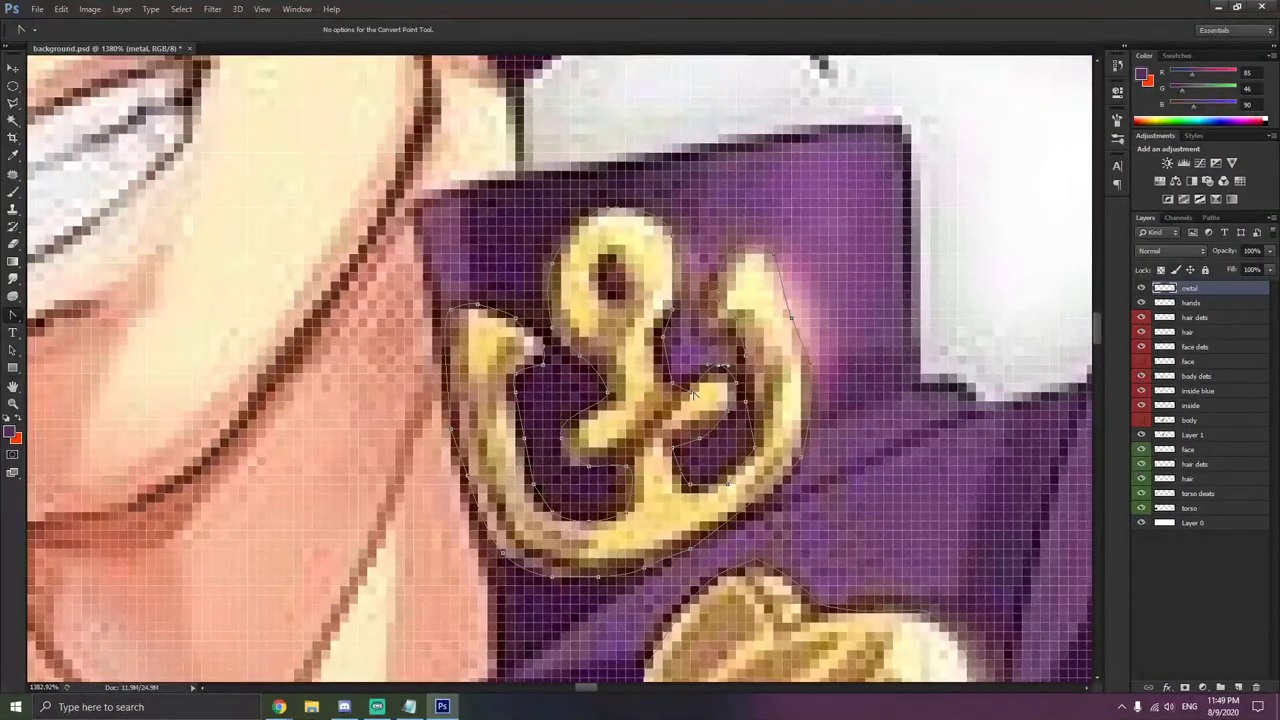
scroll(697, 395, "down", 4)
scroll(690, 392, "up", 4)
key("alt+Tab")
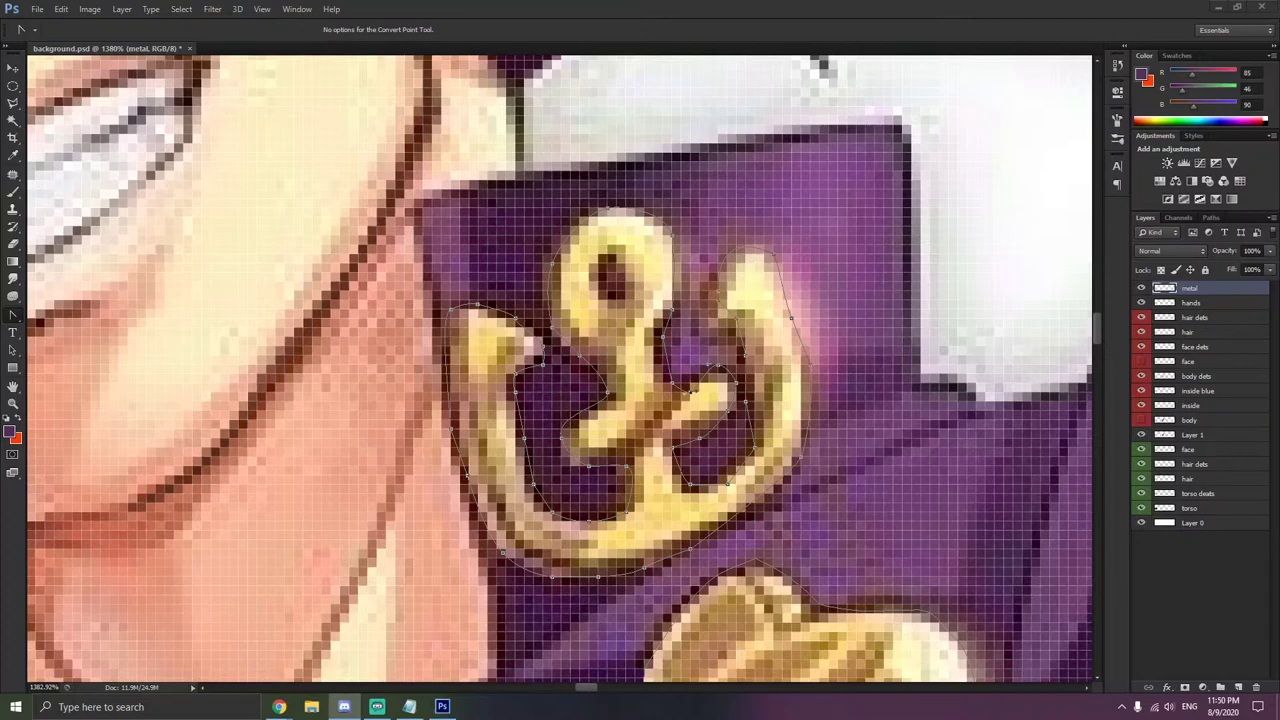
left_click(696, 394)
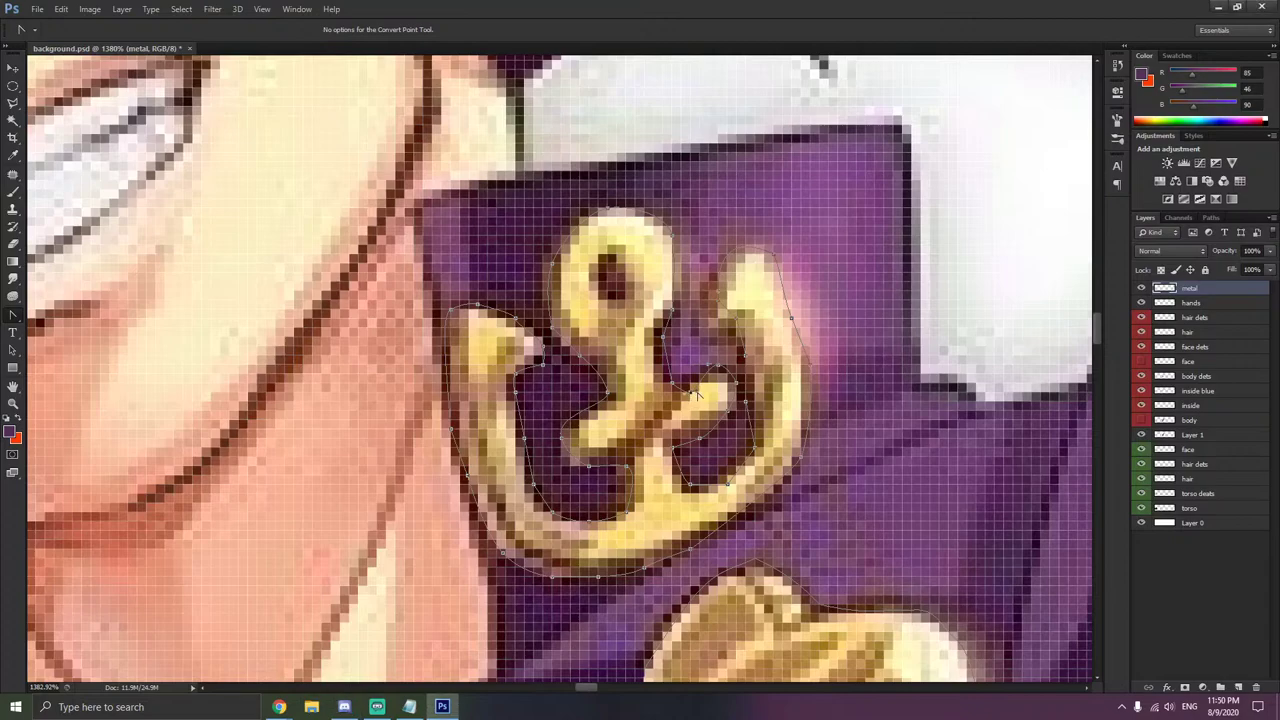
- Fine-tune the anchor path above the crossbar's right end and along the ring's lower right edge
left_click_drag(692, 393, 702, 391)
left_click(696, 278)
left_click(672, 319)
left_click_drag(672, 311, 667, 316)
left_click(675, 326)
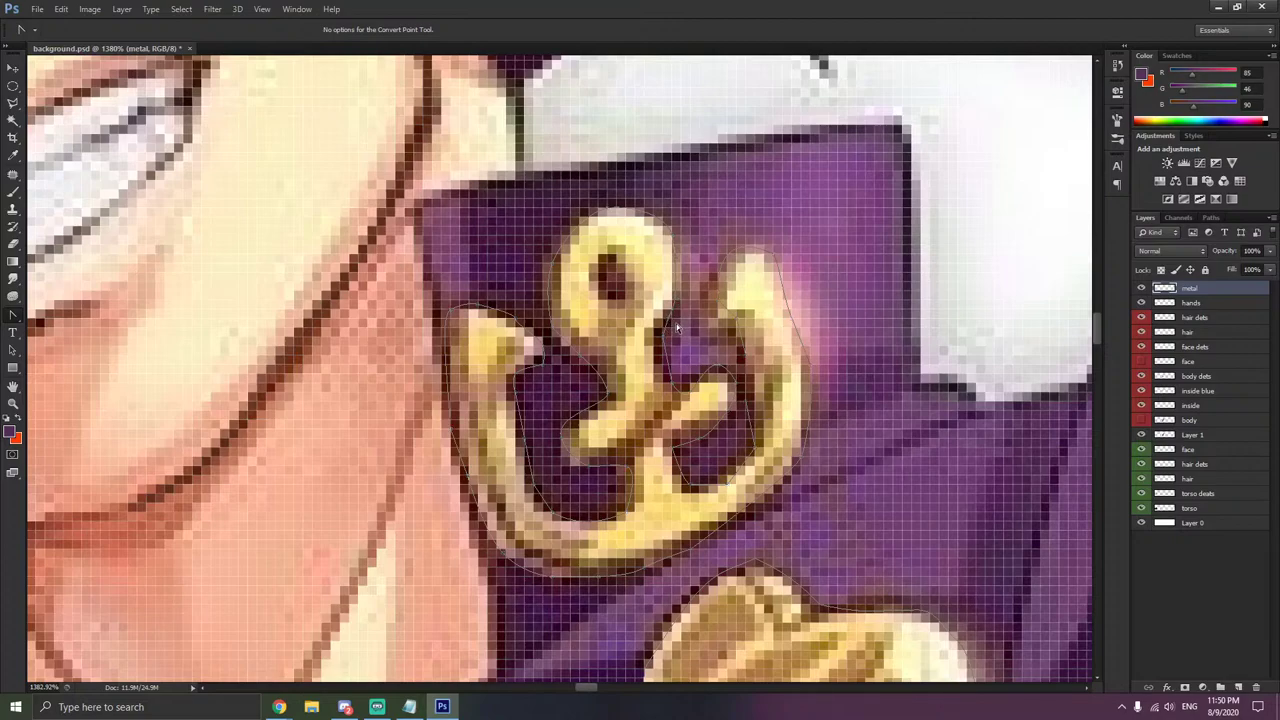
- Add and remove an anchor point at the inner tip of the anchor's right arm and adjust the path's curve there
left_click(738, 322)
left_click(740, 312)
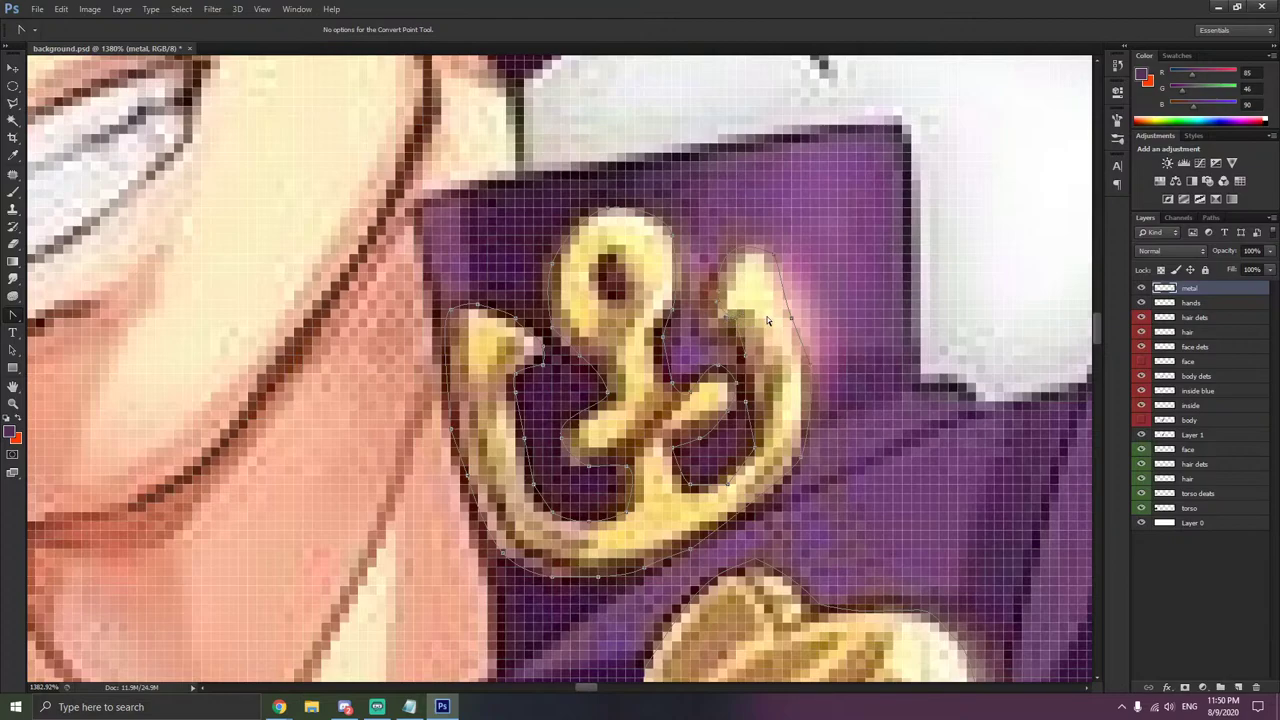
right_click(719, 297)
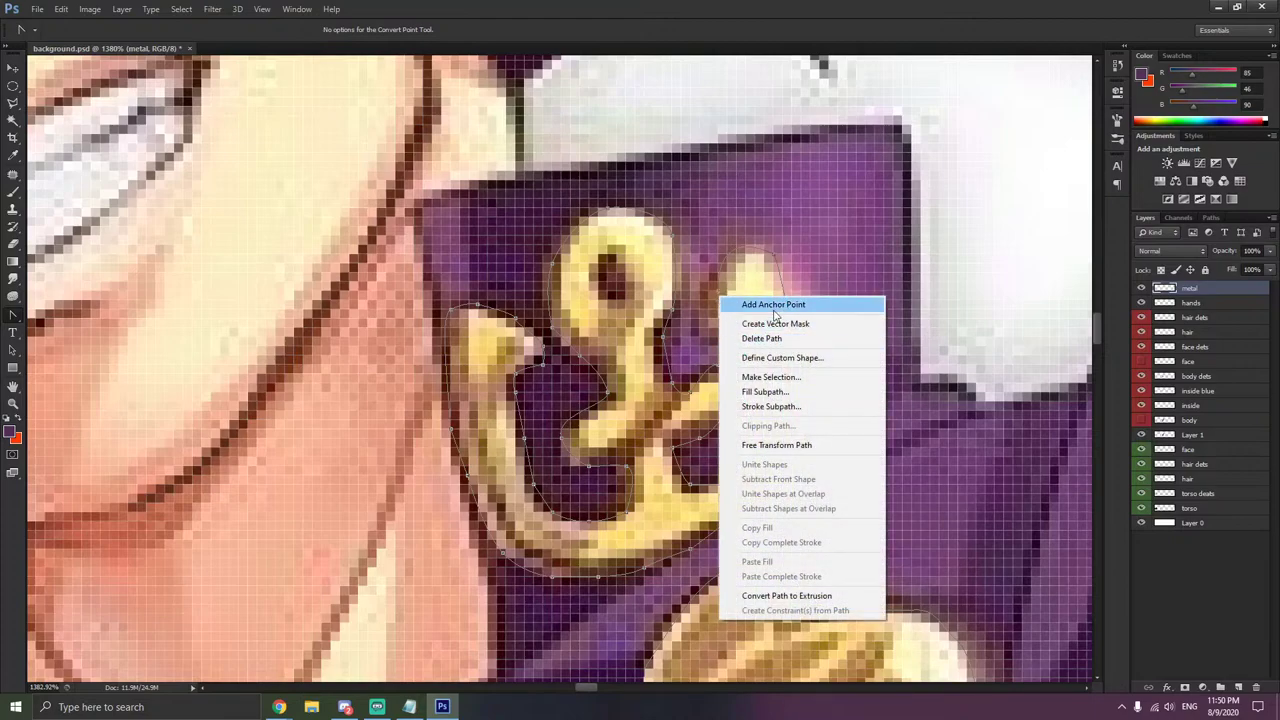
left_click(728, 298)
right_click(718, 290)
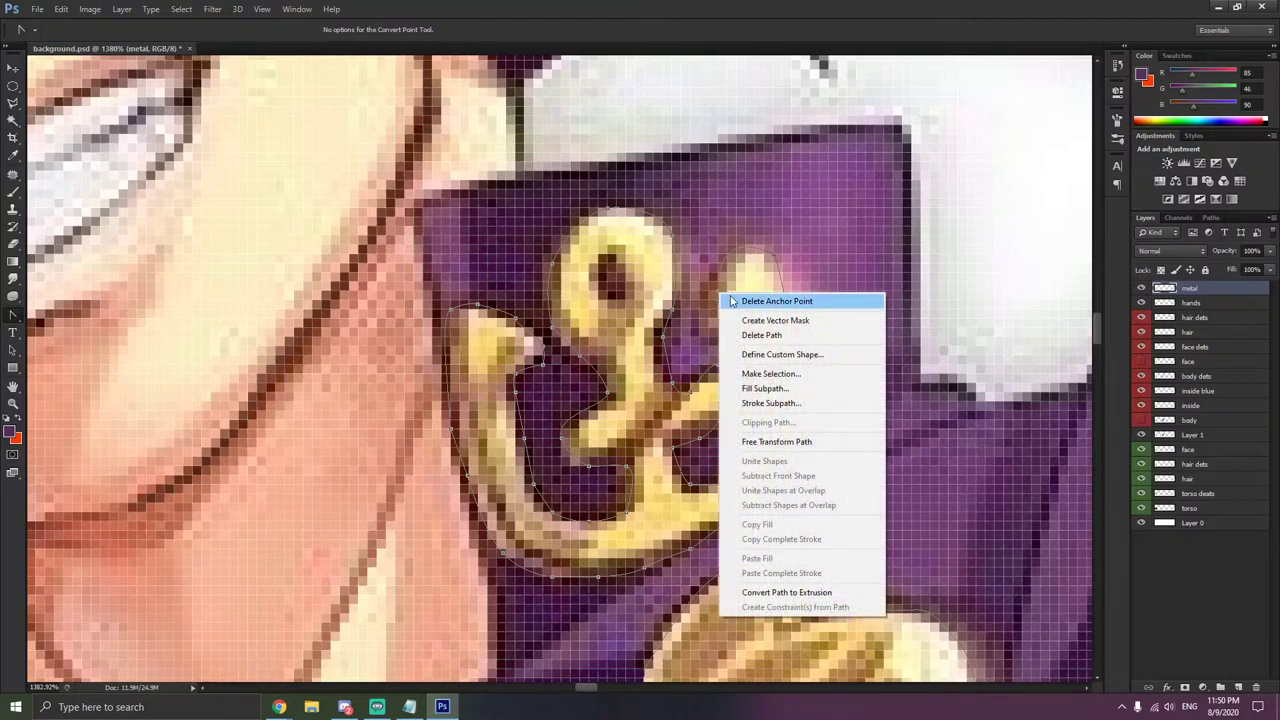
left_click(732, 297)
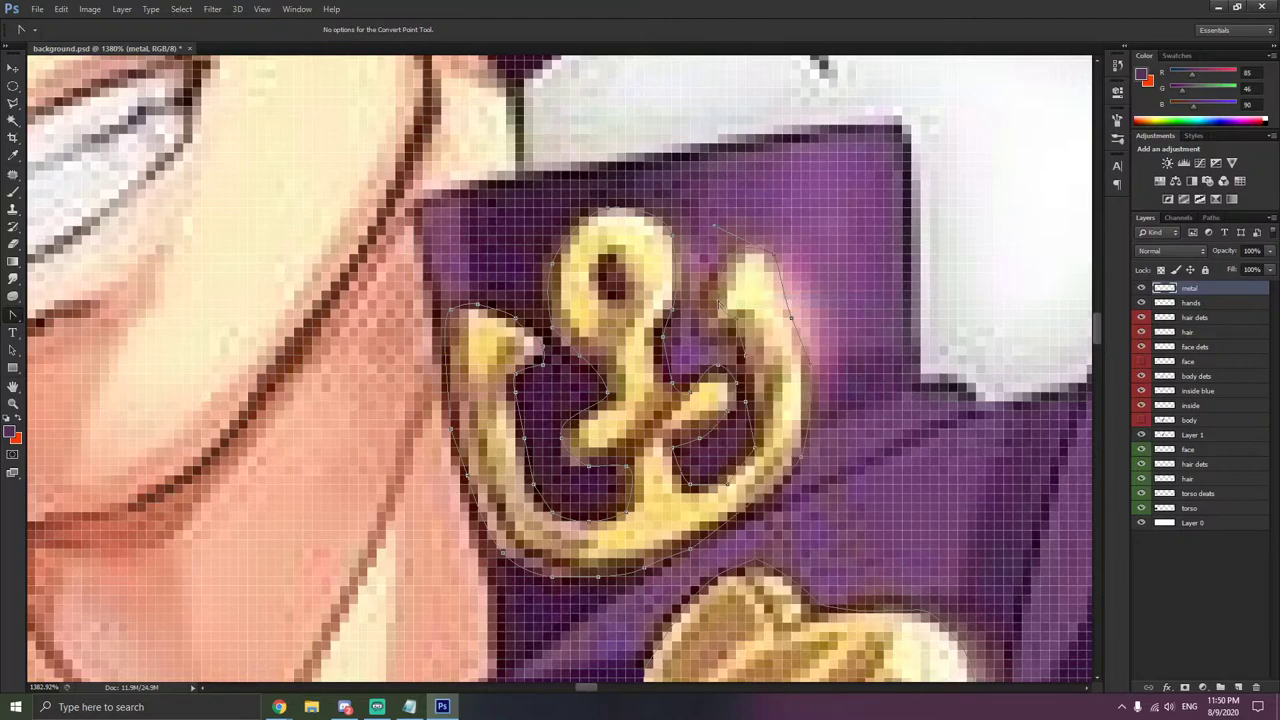
left_click_drag(719, 287, 718, 300)
- Fill the path on the metal layer with gold #fed563 sampled from the peace badge, and delete the path
scroll(825, 303, "down", 6)
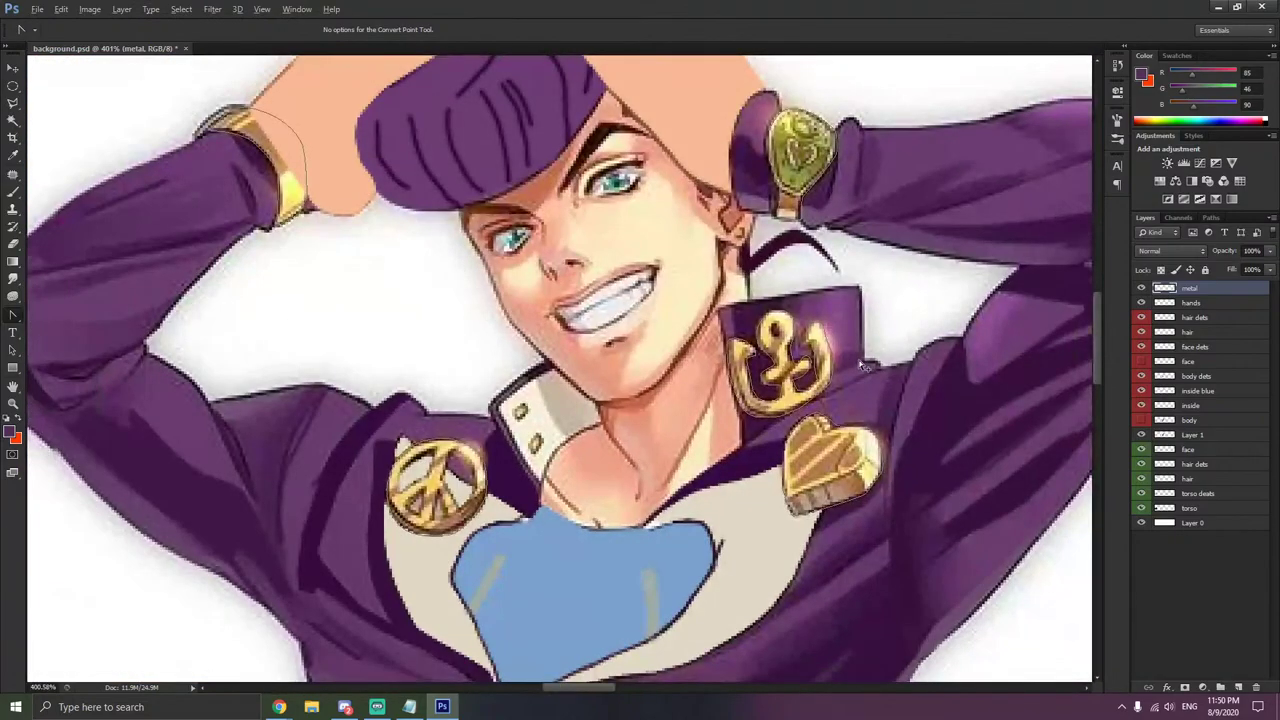
scroll(862, 367, "down", 2)
right_click(815, 364)
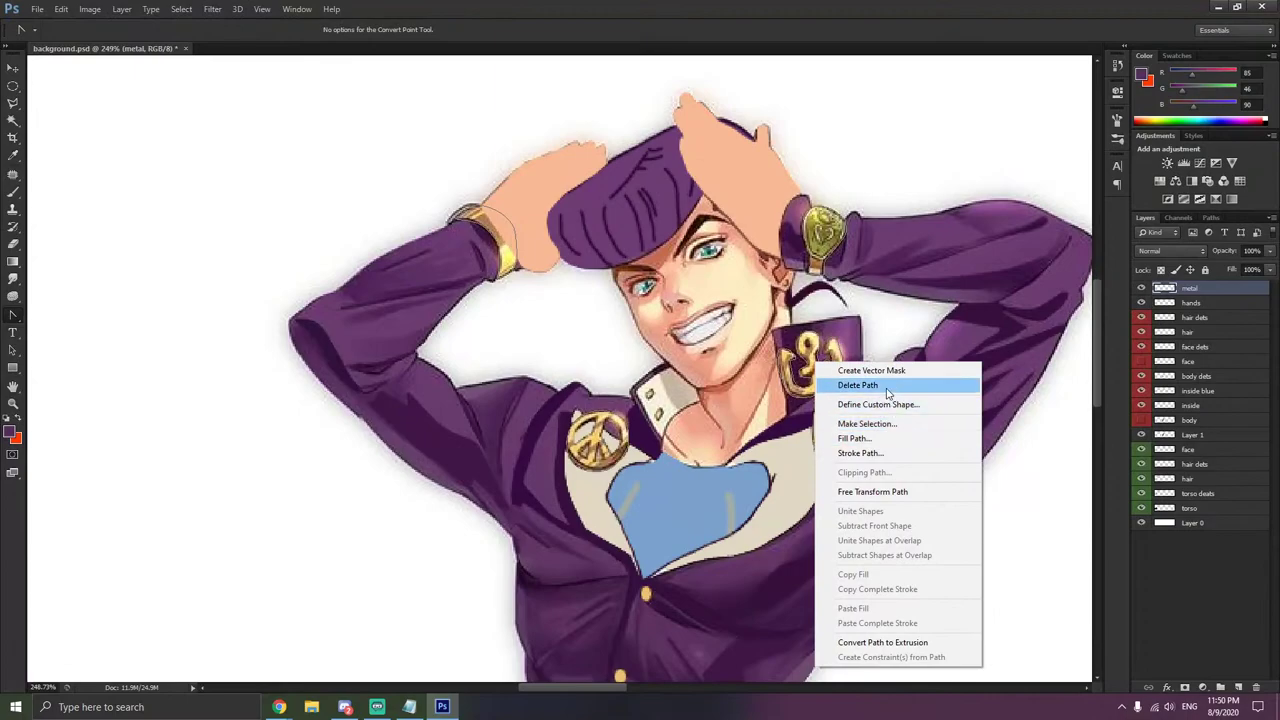
left_click(886, 438)
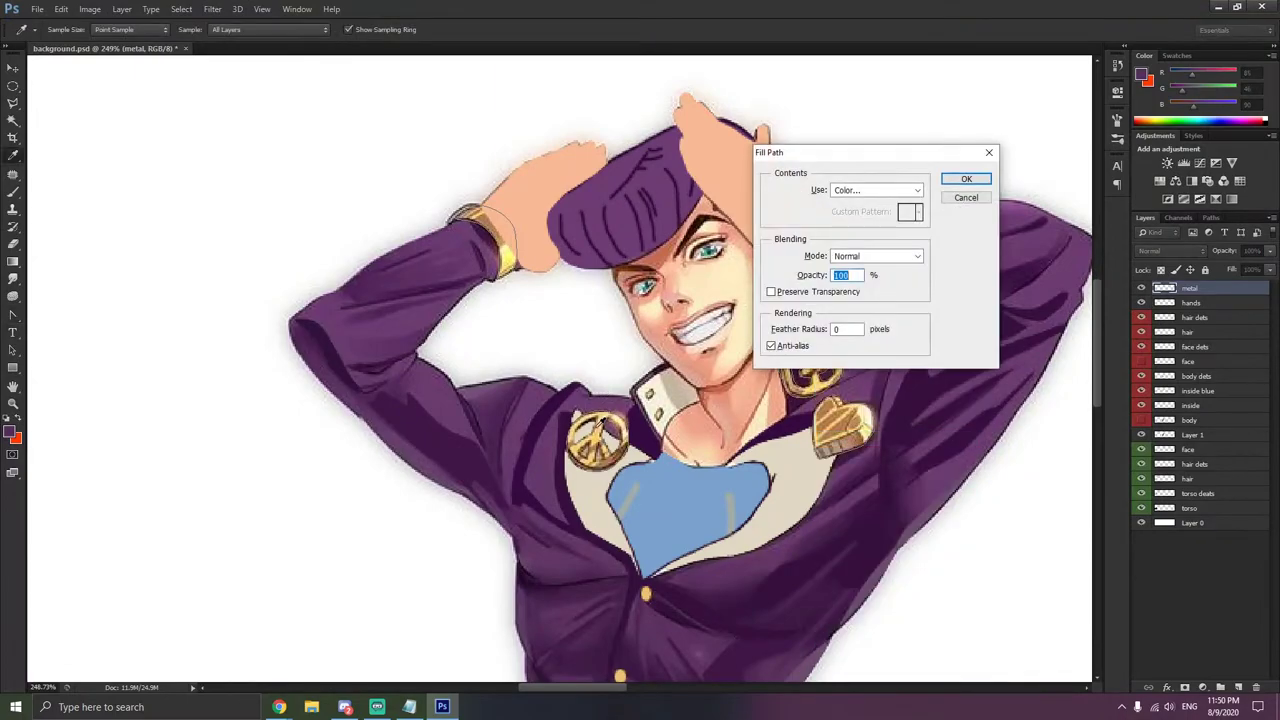
left_click(876, 190)
left_click(862, 220)
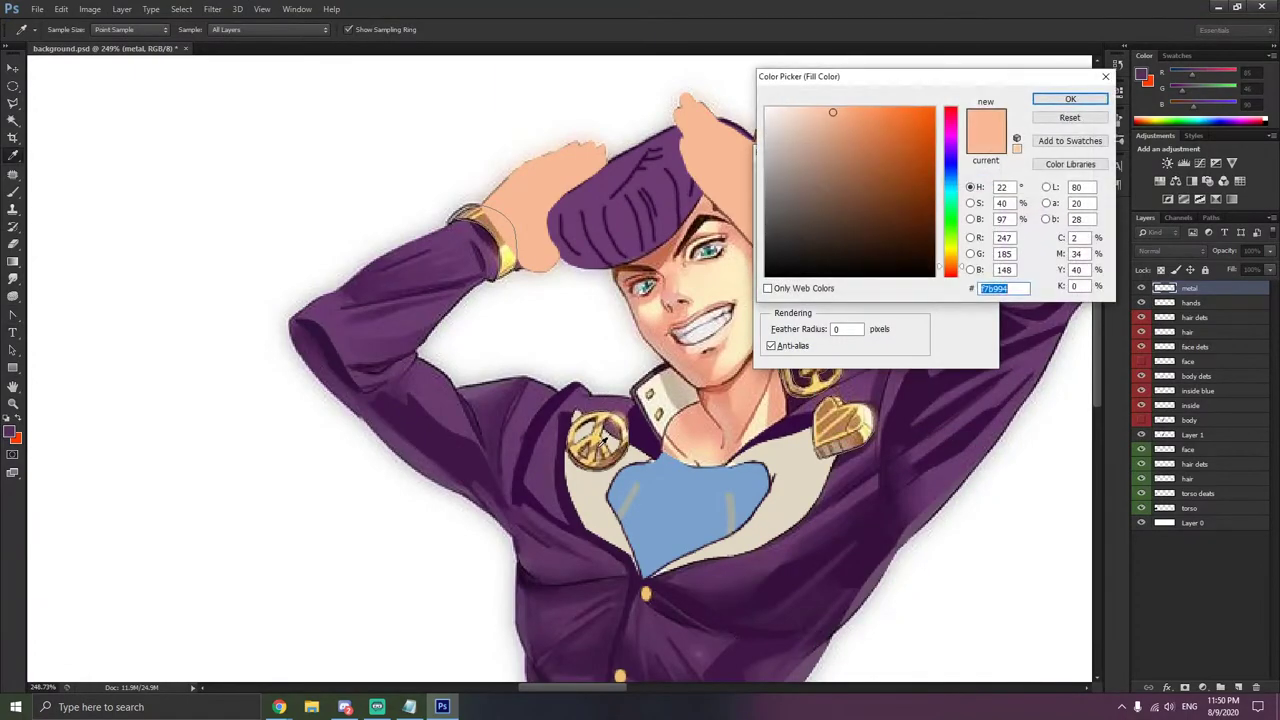
left_click(595, 438)
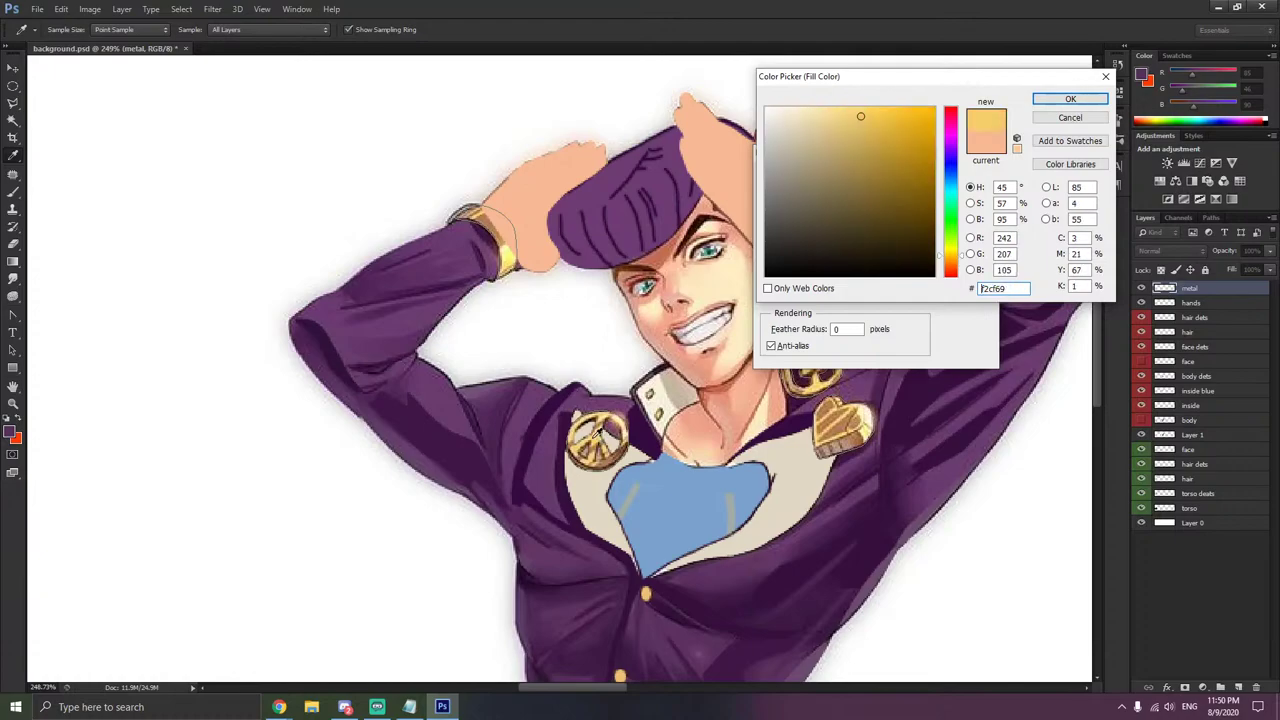
left_click(597, 436)
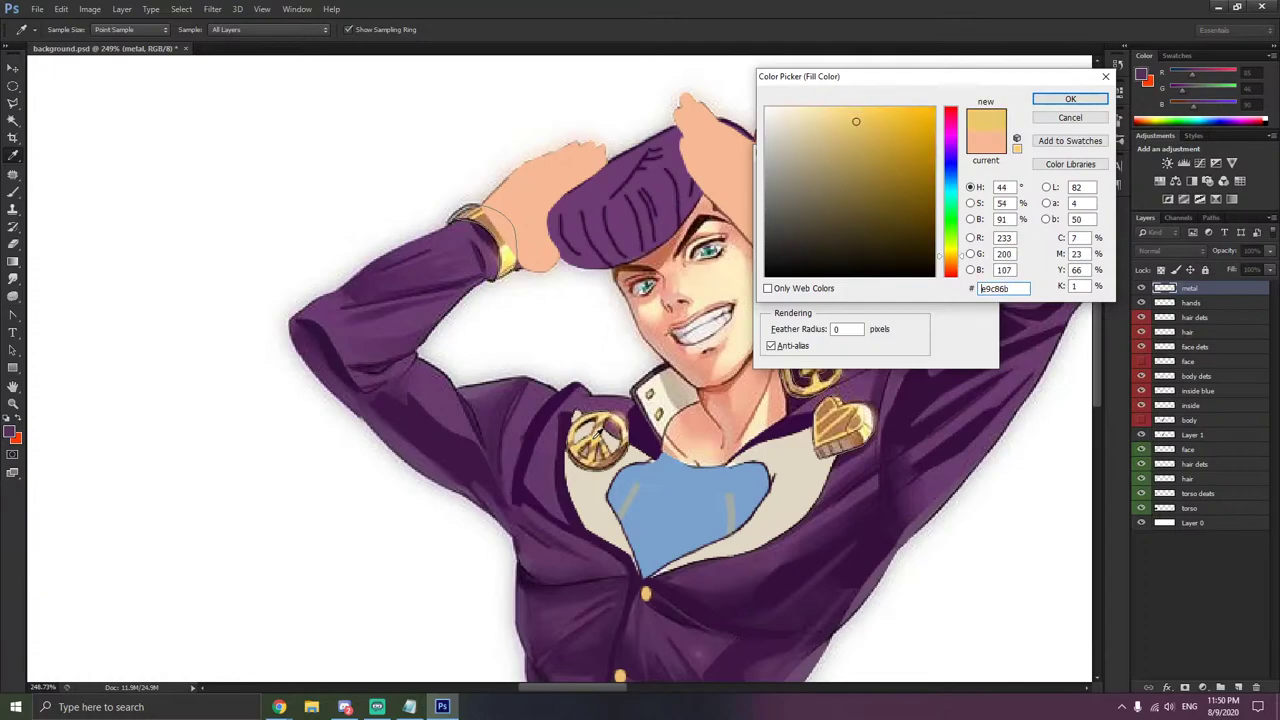
left_click(611, 441)
left_click(625, 440)
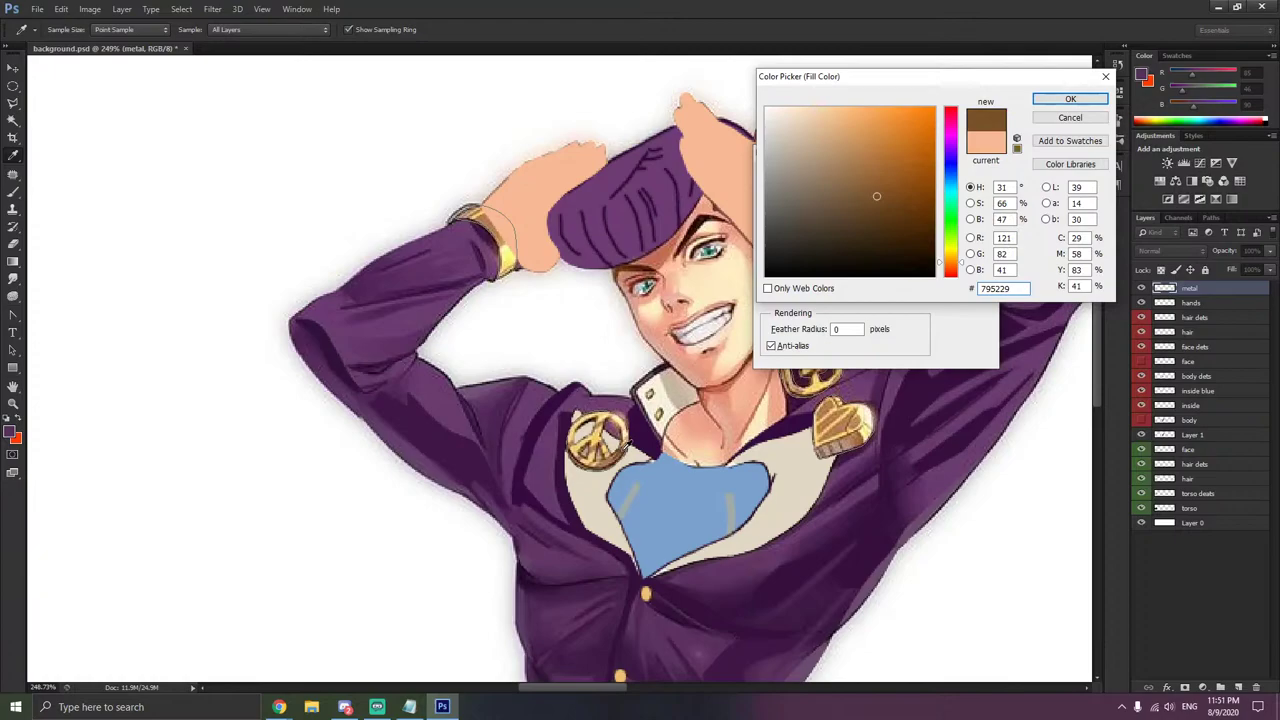
left_click(603, 436)
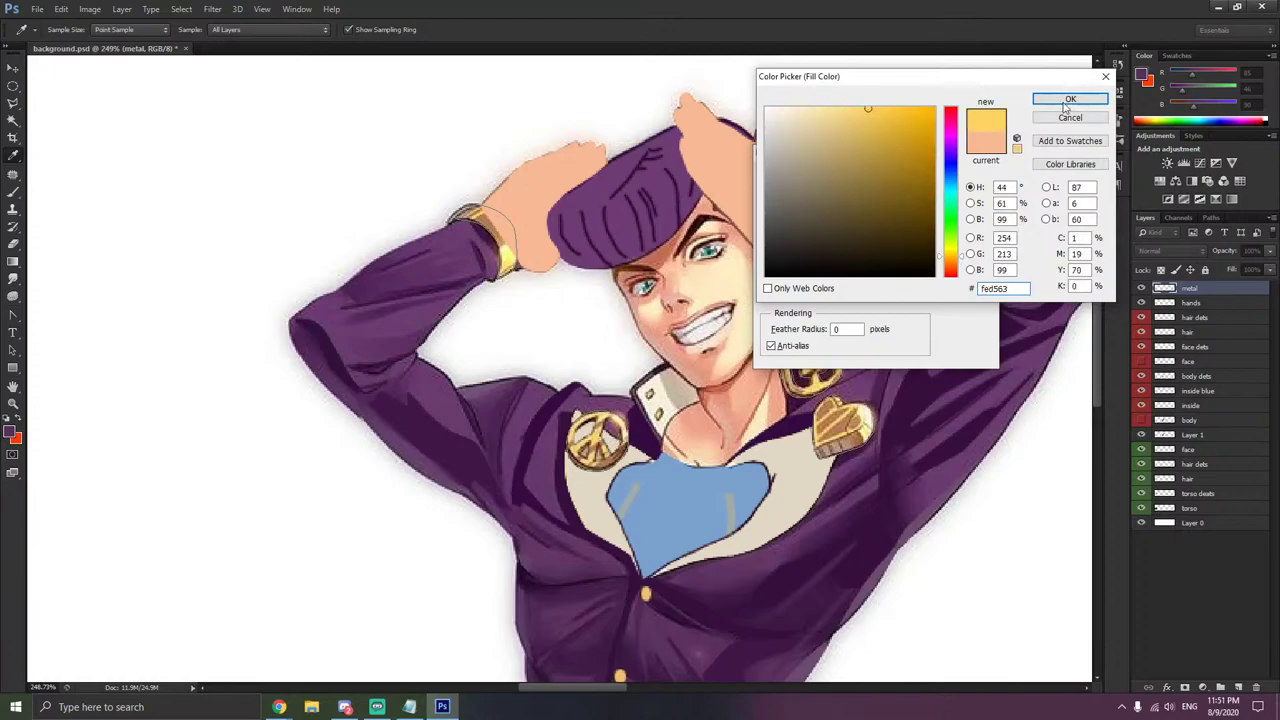
left_click(1064, 102)
left_click(964, 178)
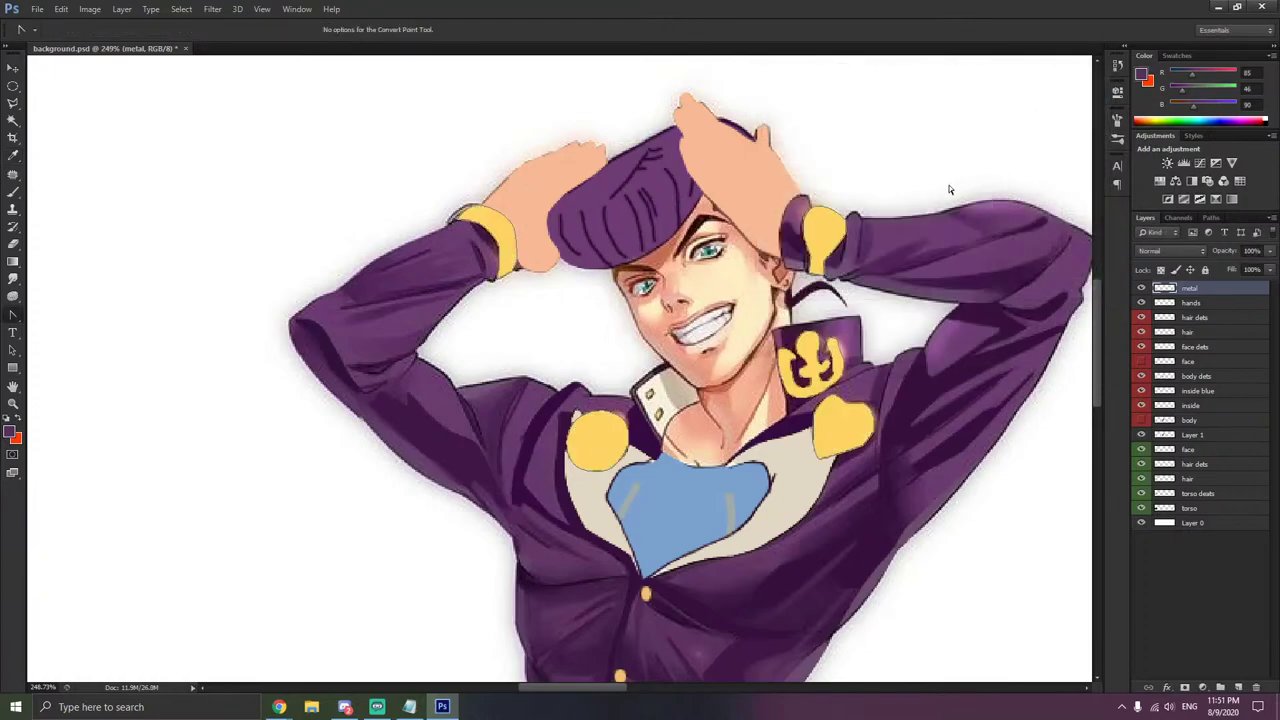
right_click(582, 328)
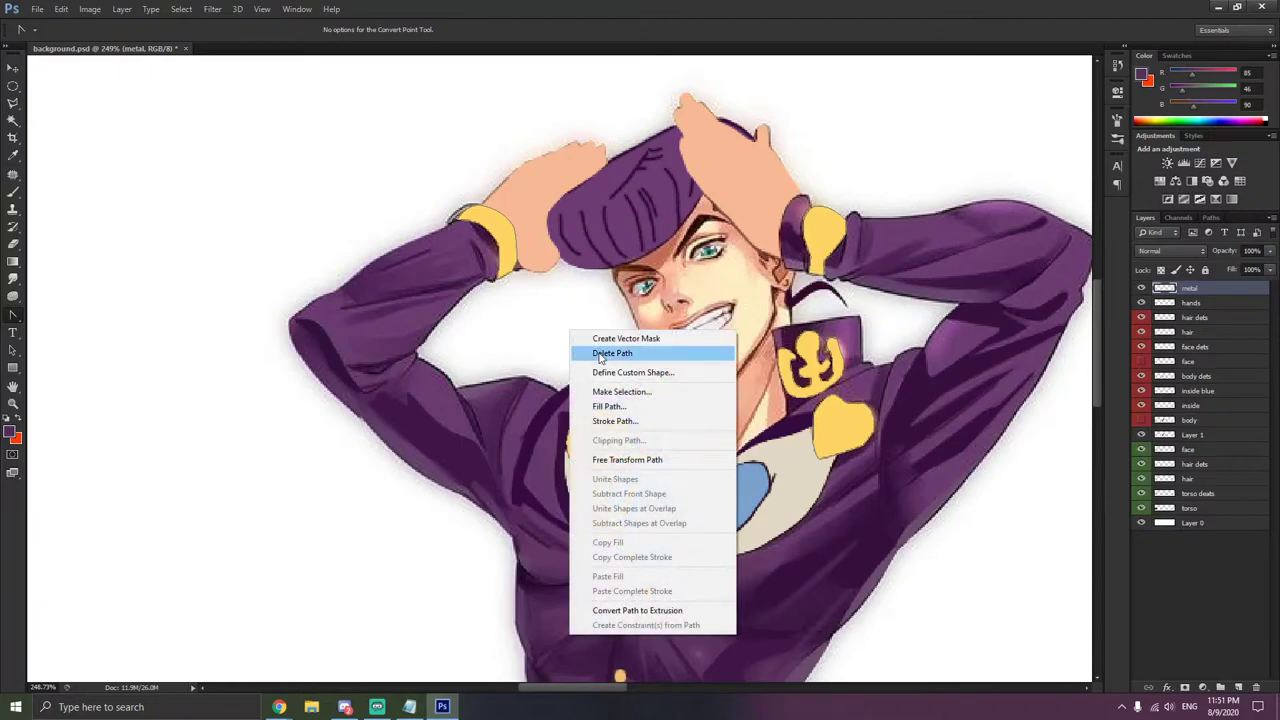
left_click(614, 347)
- Show the red-labelled face and body layers and hide Layer 1 to review the flat-colour redraw
scroll(591, 396, "up", 2)
scroll(590, 438, "up", 3)
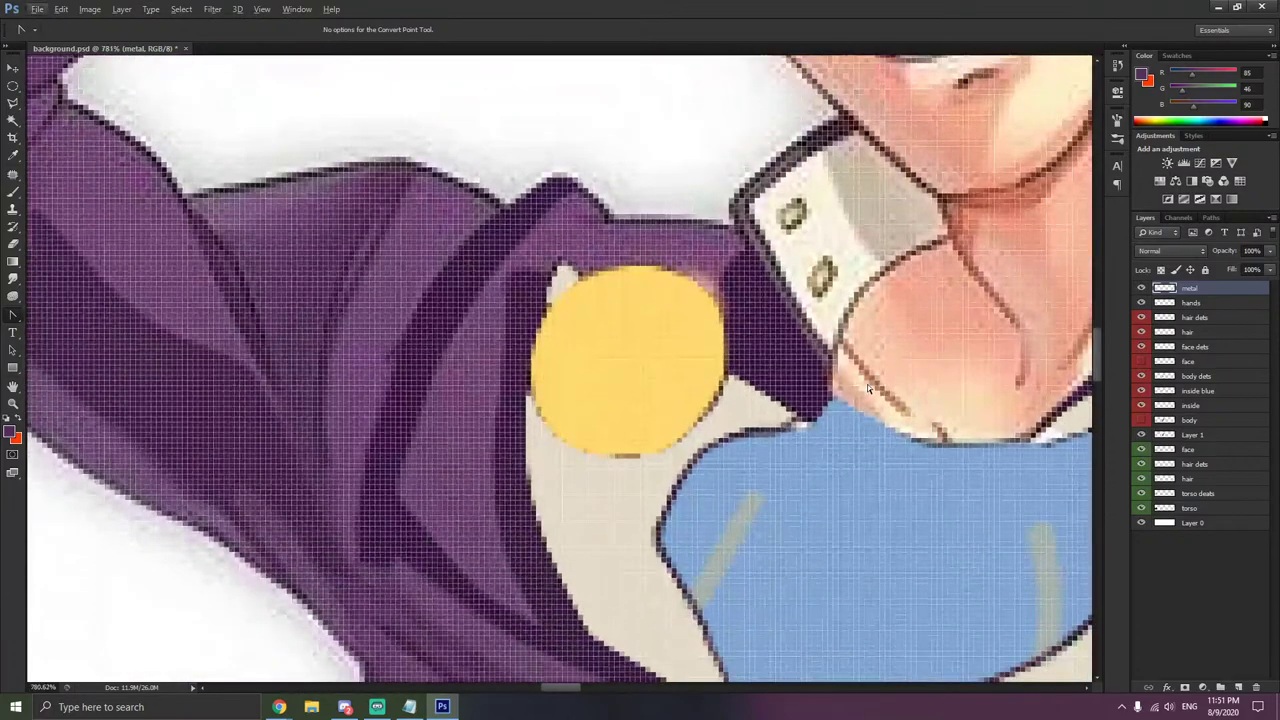
scroll(905, 396, "down", 5)
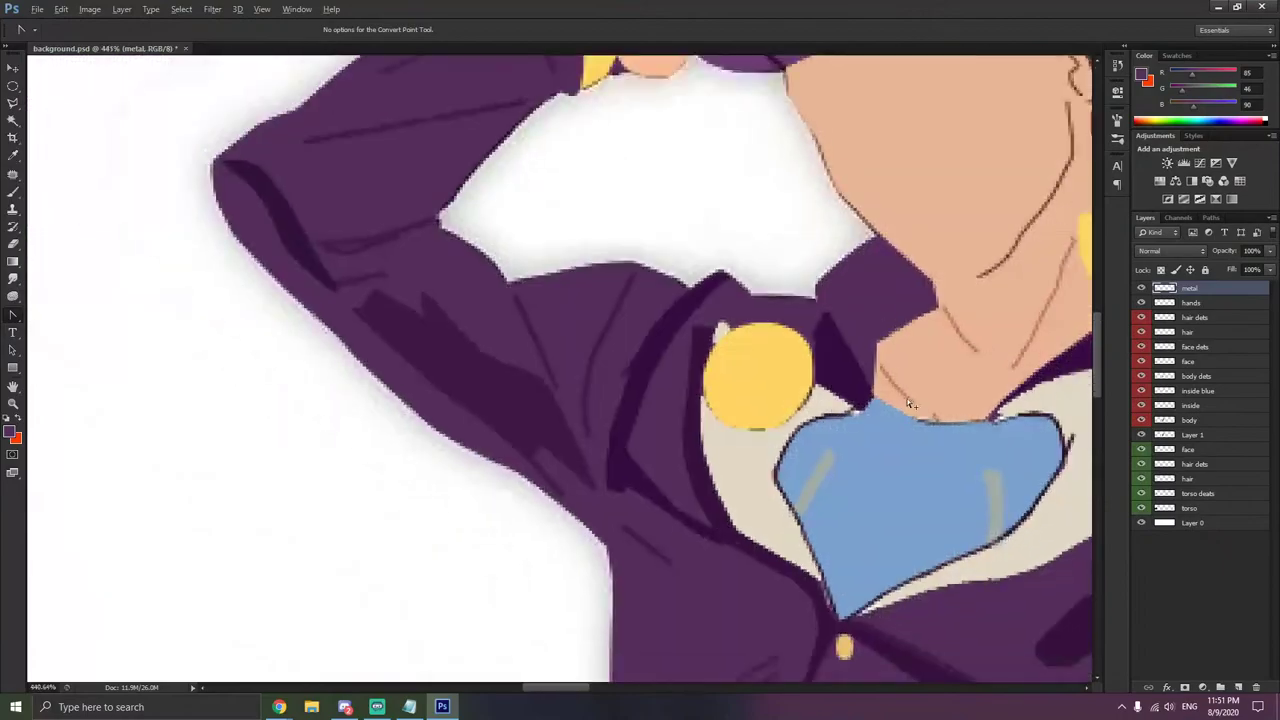
scroll(905, 398, "down", 5)
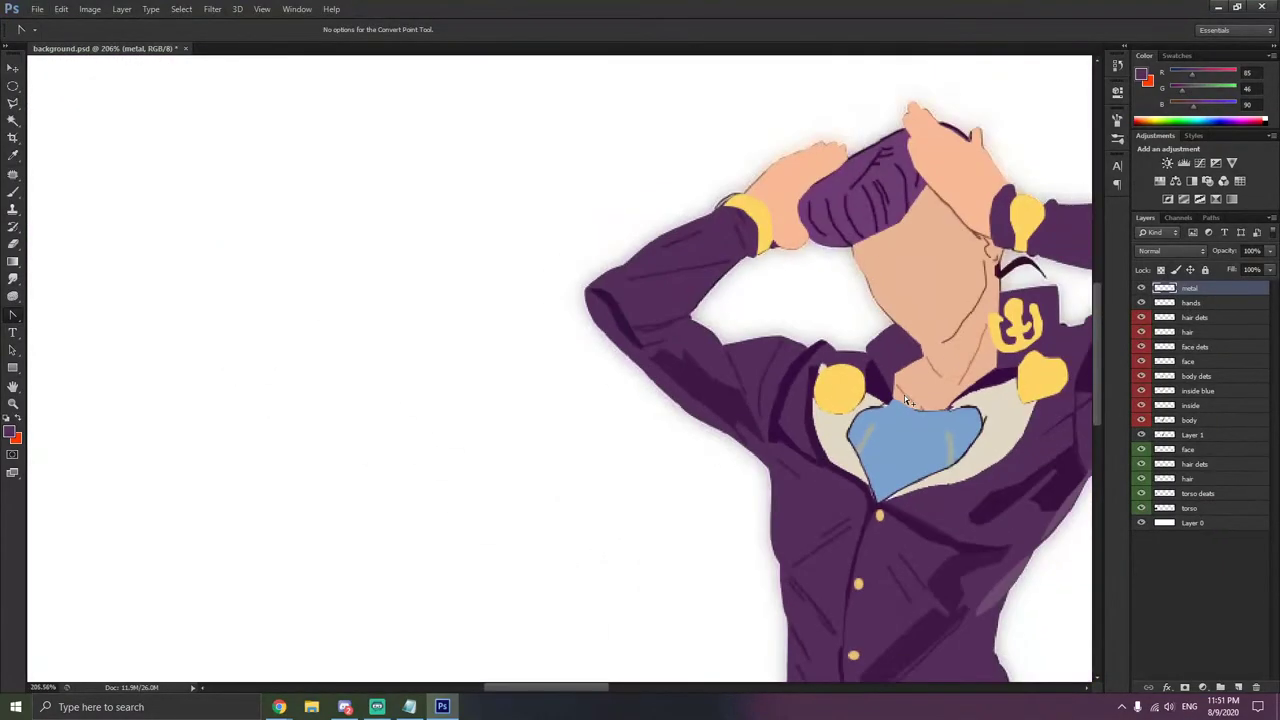
scroll(904, 397, "up", 7)
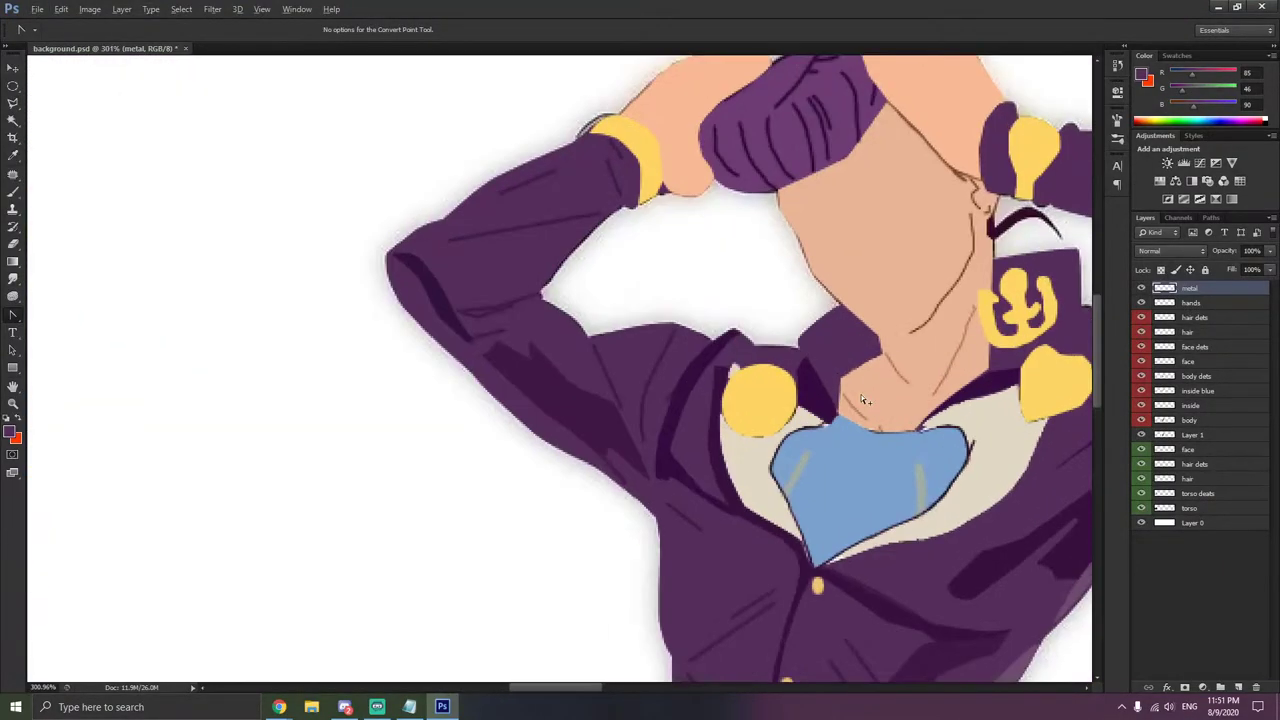
scroll(762, 391, "down", 2)
scroll(832, 415, "down", 2)
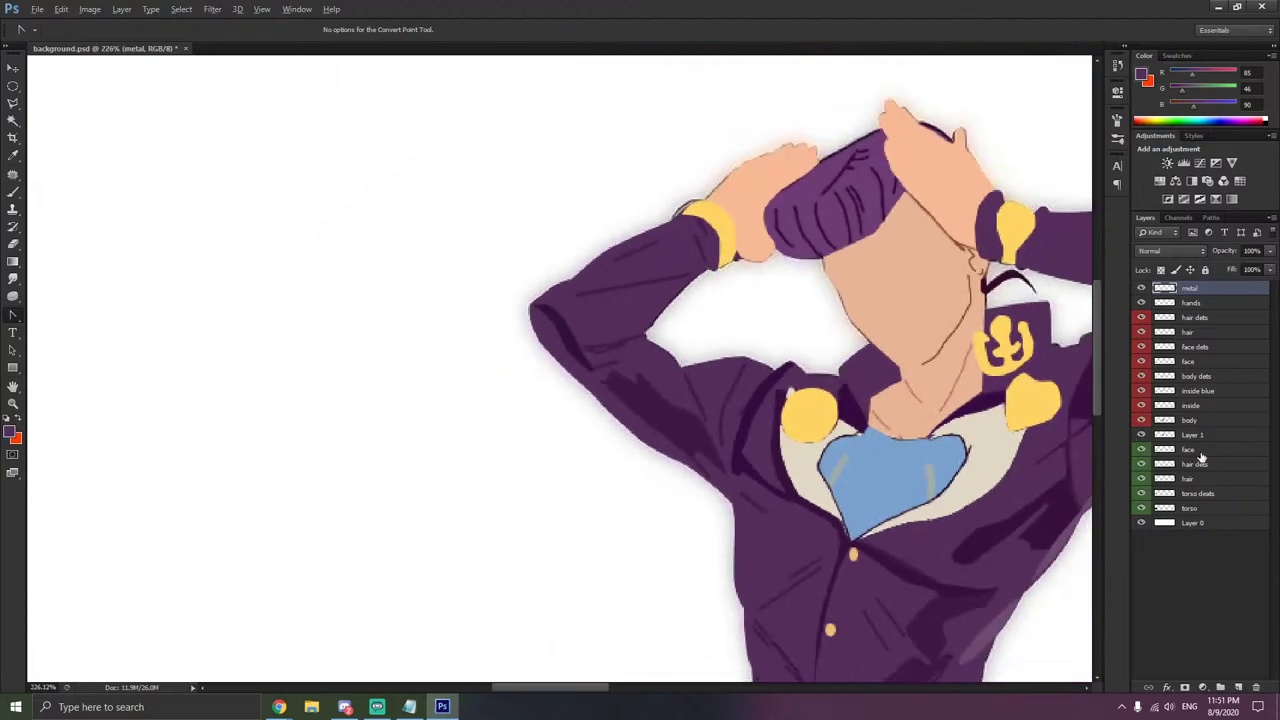
left_click(1141, 434)
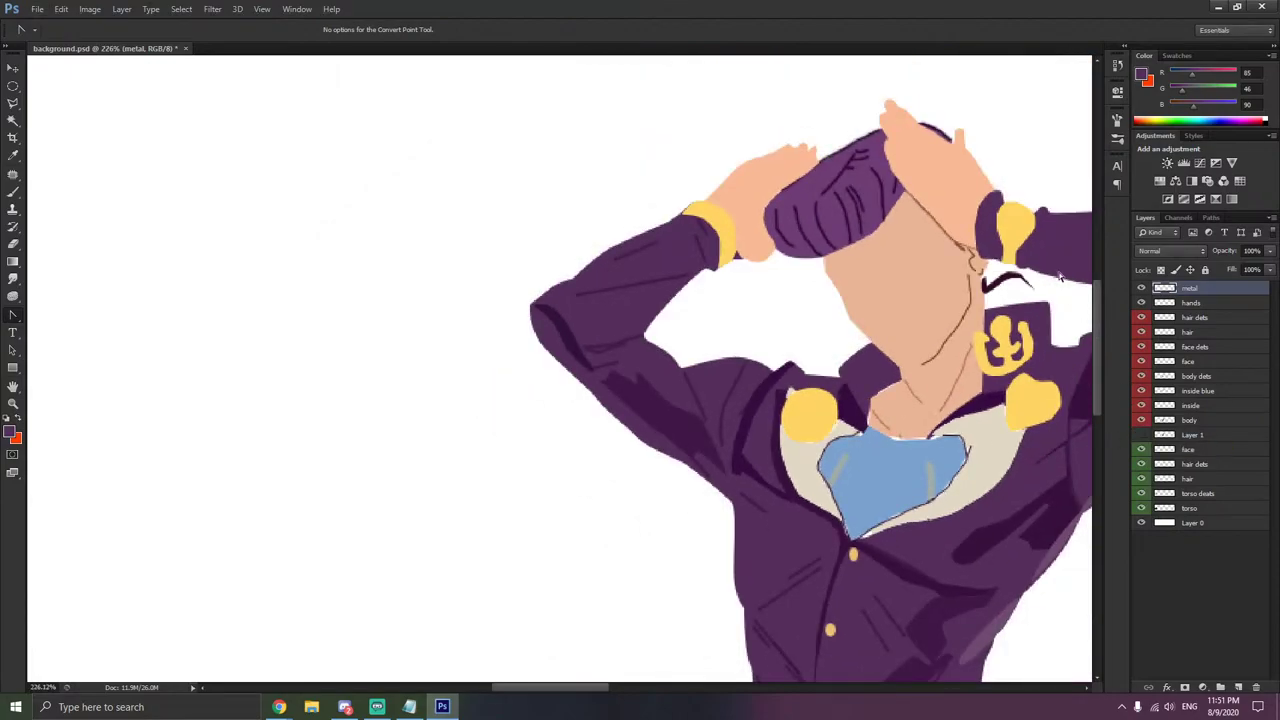
- On the red-labelled hair layer, thicken the base of the strand behind the neck with its sampled dark purple, using a 2-pixel brush
scroll(980, 328, "up", 6)
scroll(980, 328, "up", 1)
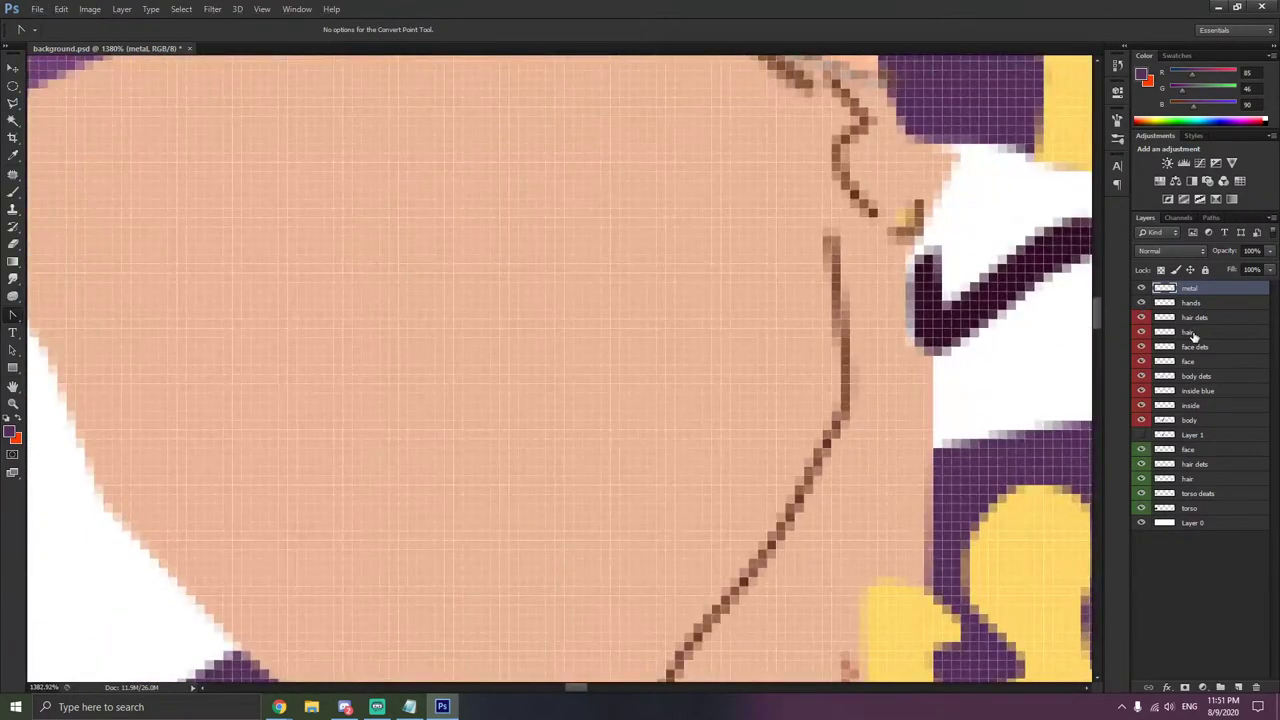
left_click(1190, 332)
left_click(13, 157)
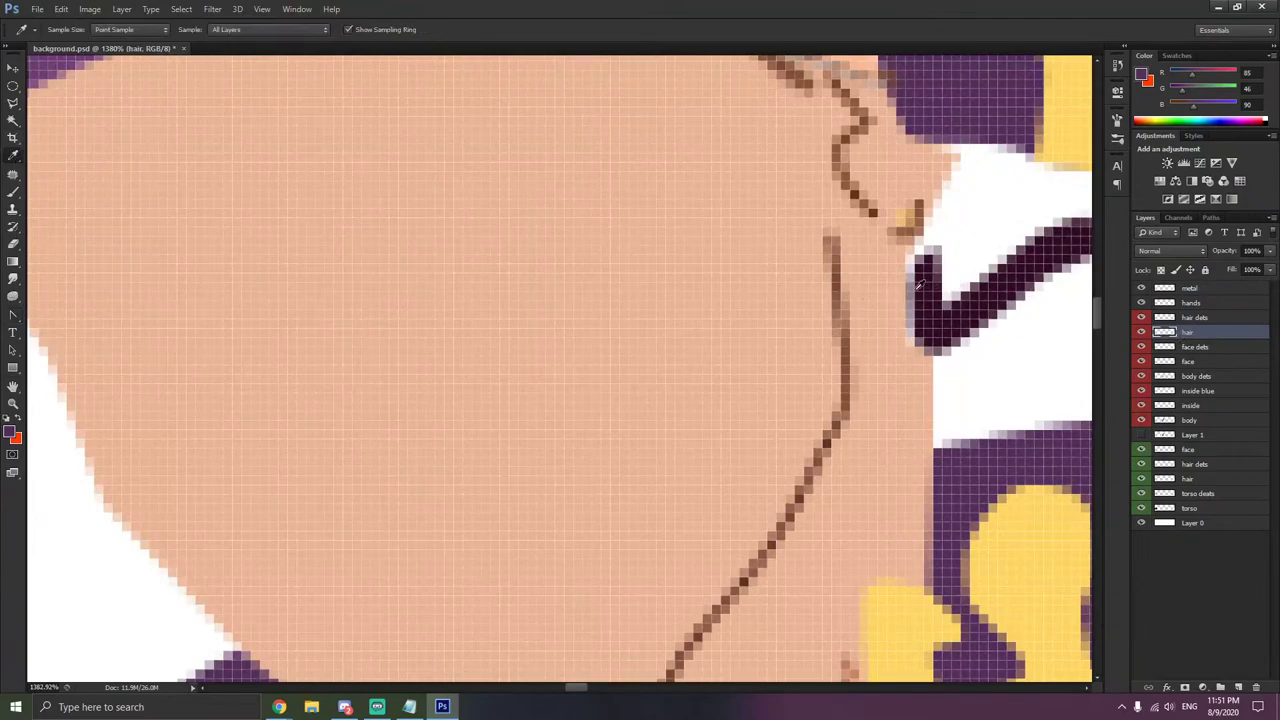
left_click(925, 286)
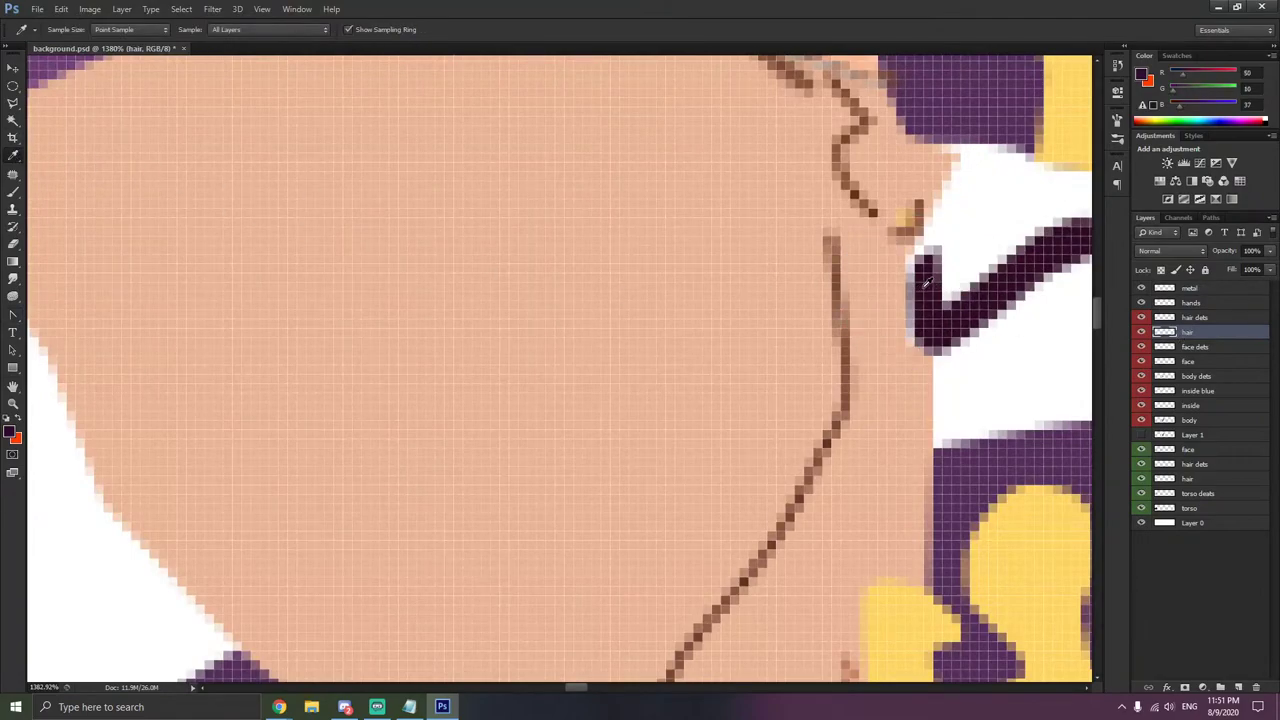
left_click(13, 194)
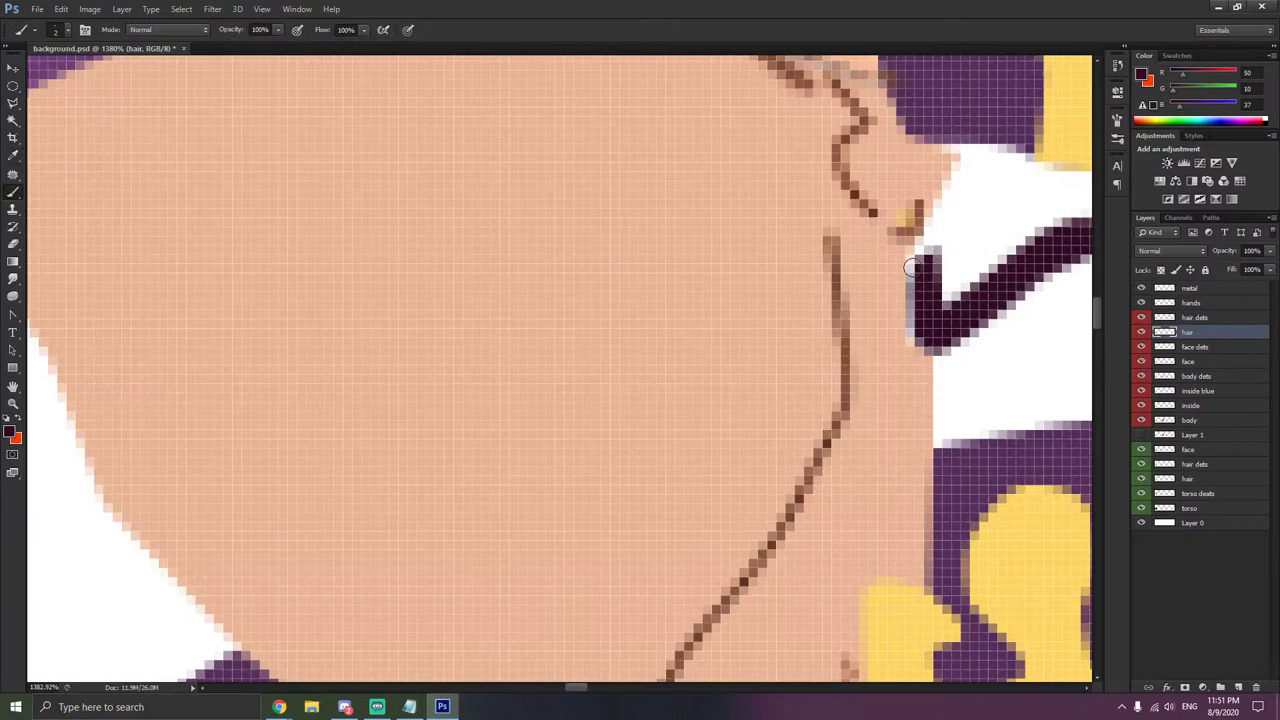
mouse_move(910, 267)
left_mouse_down()
mouse_move(920, 346)
mouse_move(900, 280)
mouse_move(920, 242)
left_mouse_up()
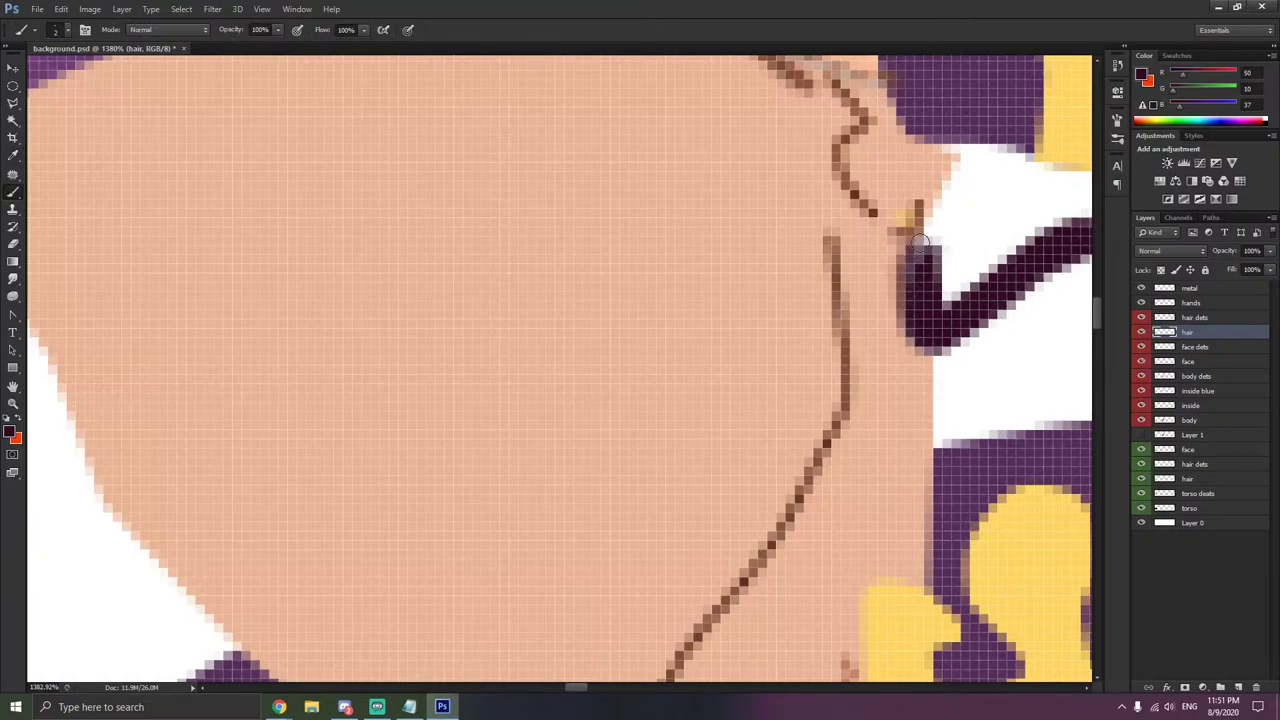
- Show Layer 1 again, then hide and select the metal layer to expose the original peace badge on the lapel
scroll(900, 330, "down", 8)
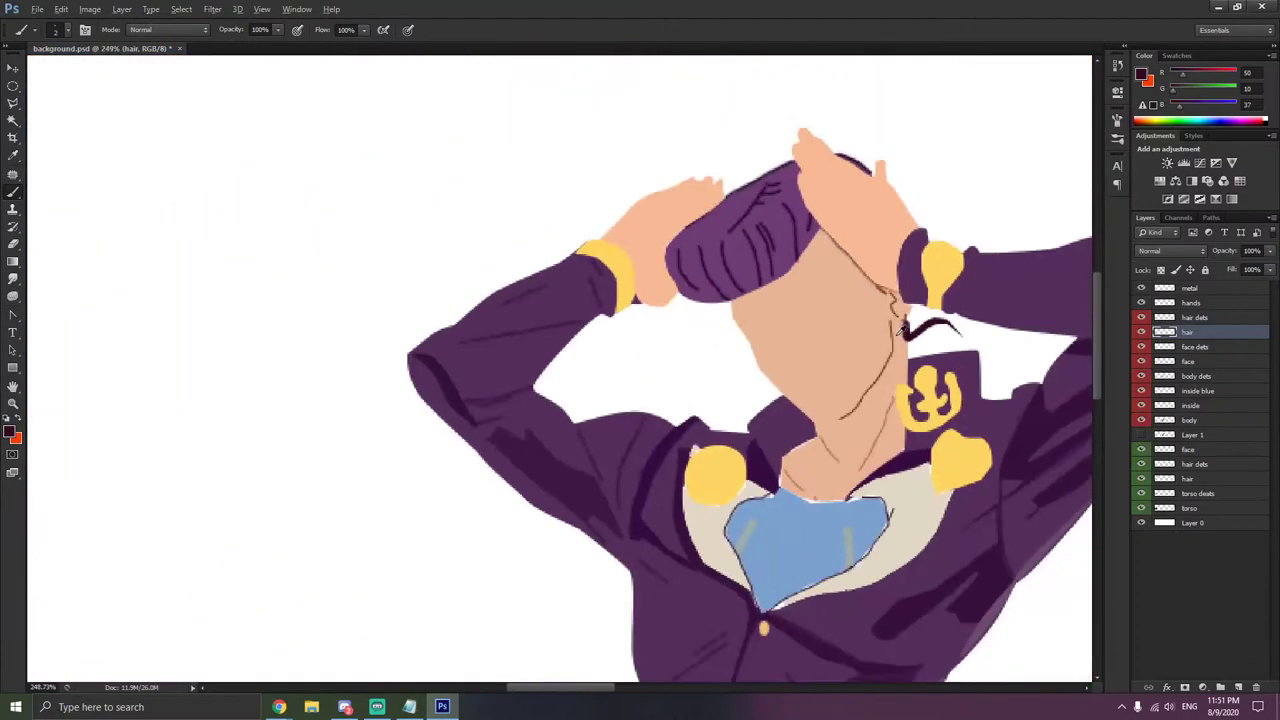
scroll(680, 305, "right", 4)
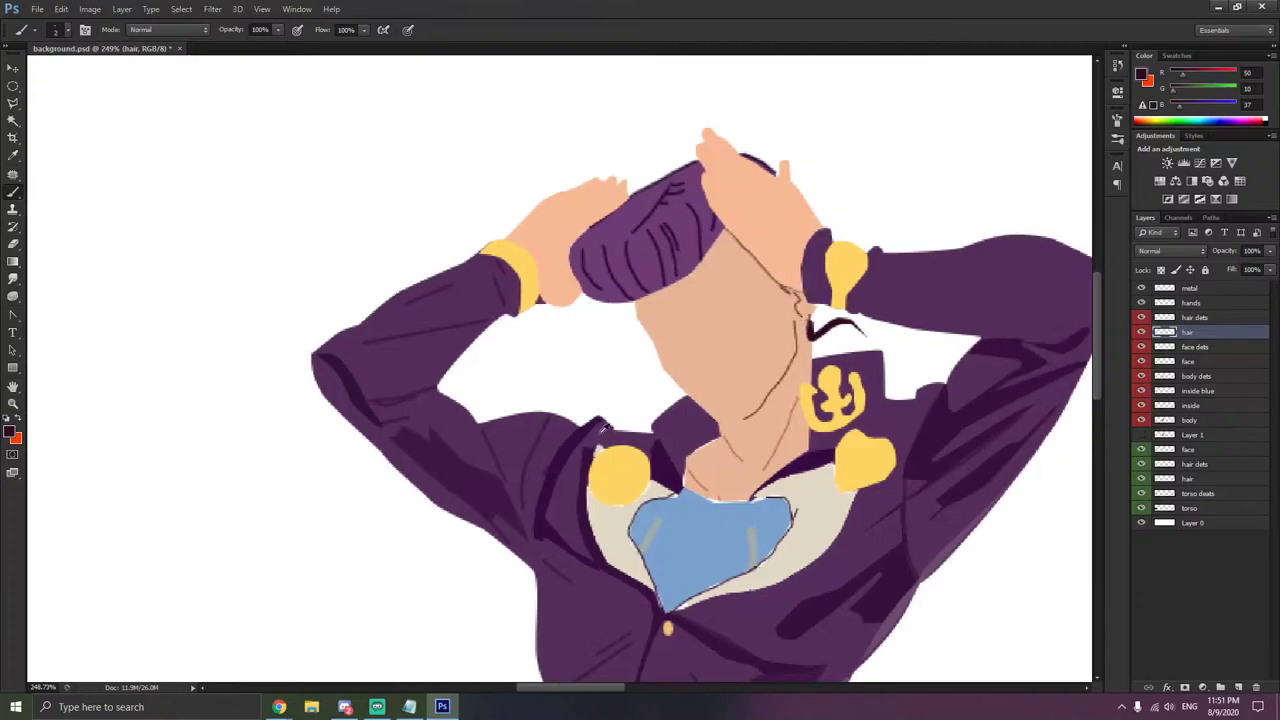
scroll(646, 486, "up", 6)
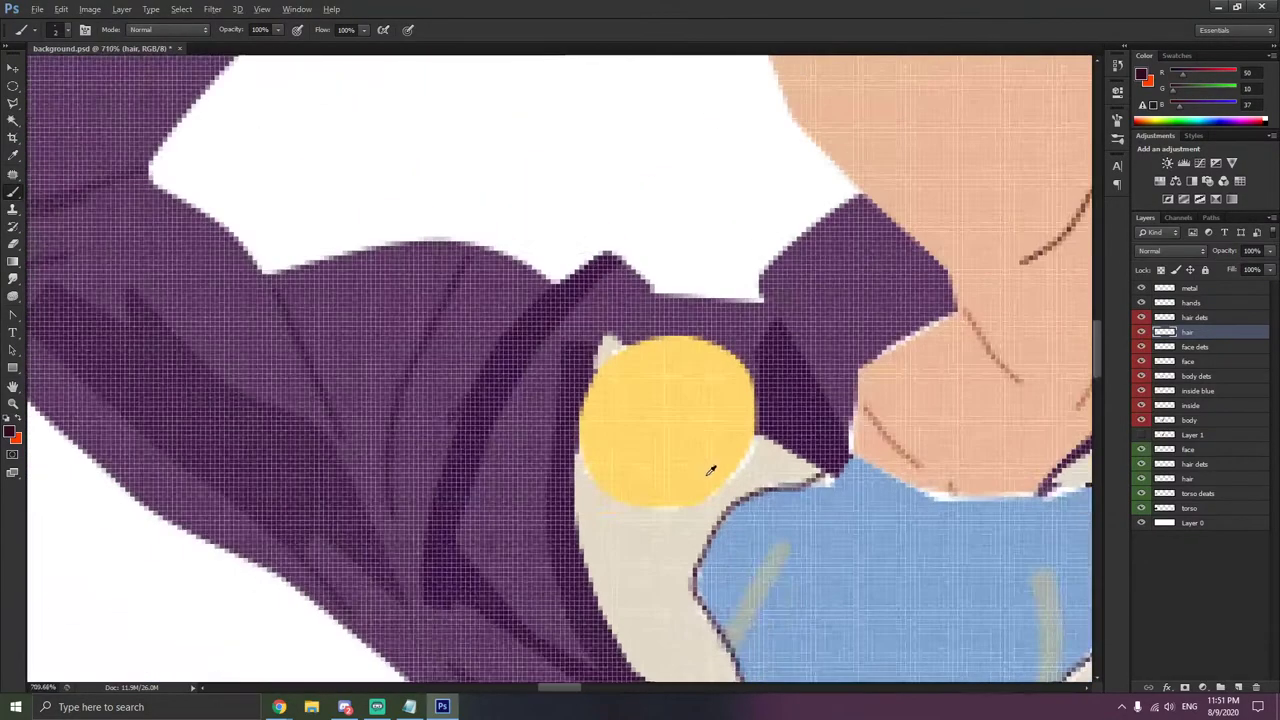
left_click(1142, 434)
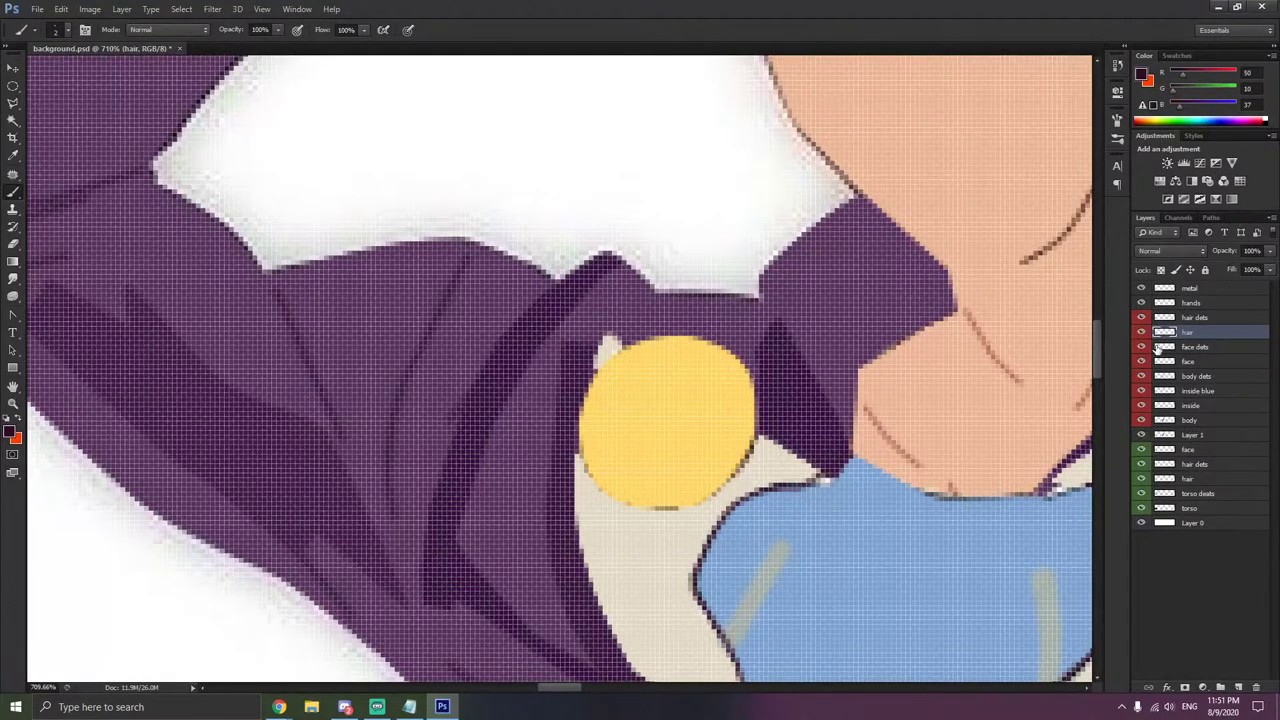
left_click(1142, 290)
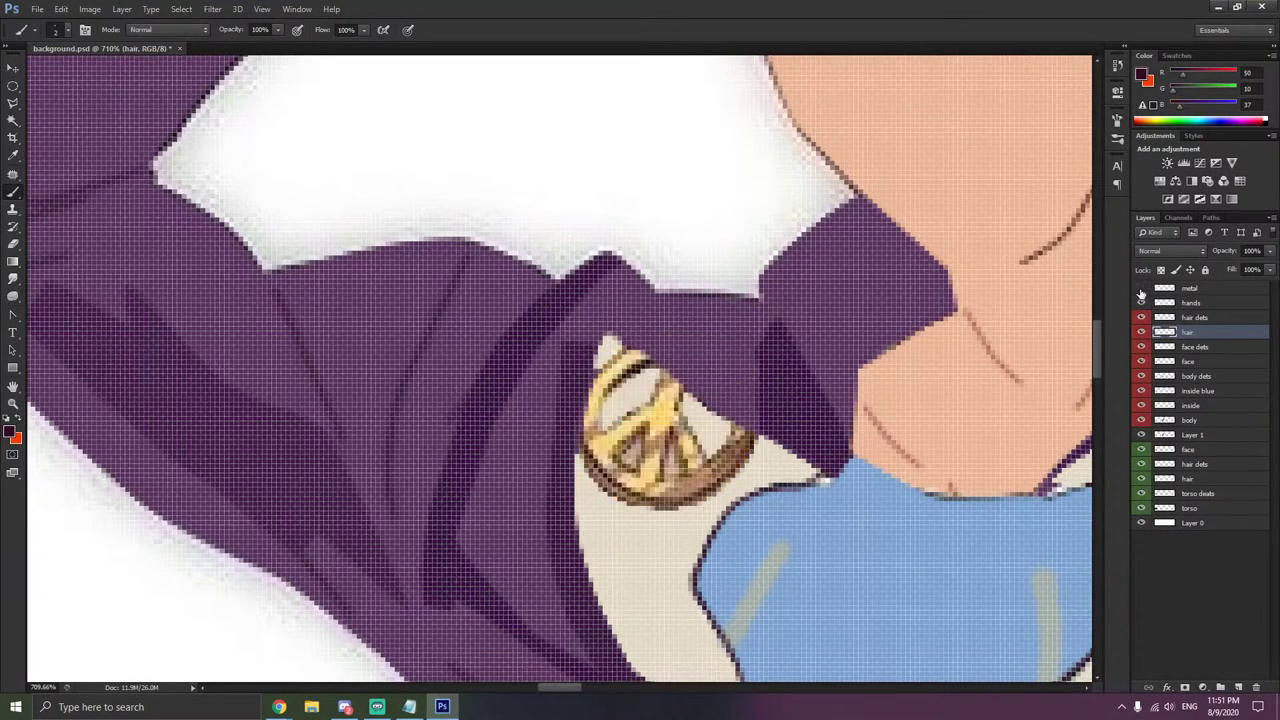
left_click(1230, 293)
scroll(714, 409, "up", 7)
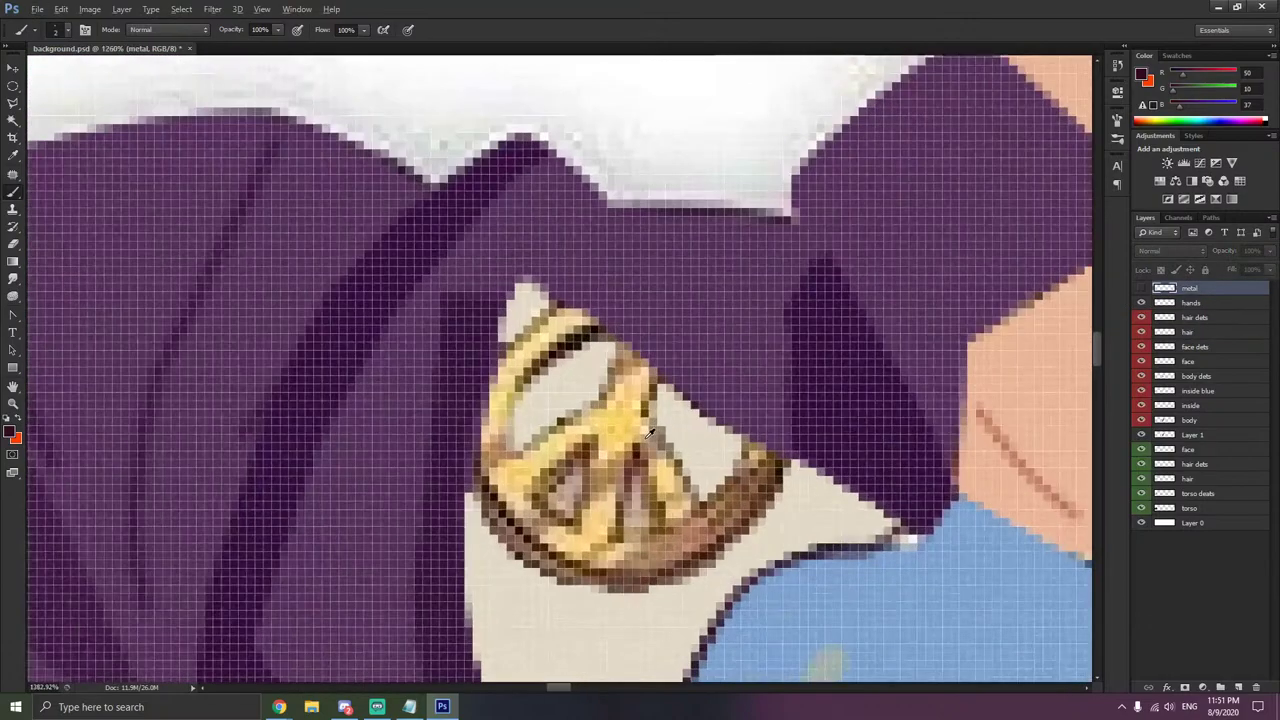
- Select the two beige upper gaps of the peace badge with the Magic Wand on the inside layer, and delete them from the metal layer
left_click(13, 120)
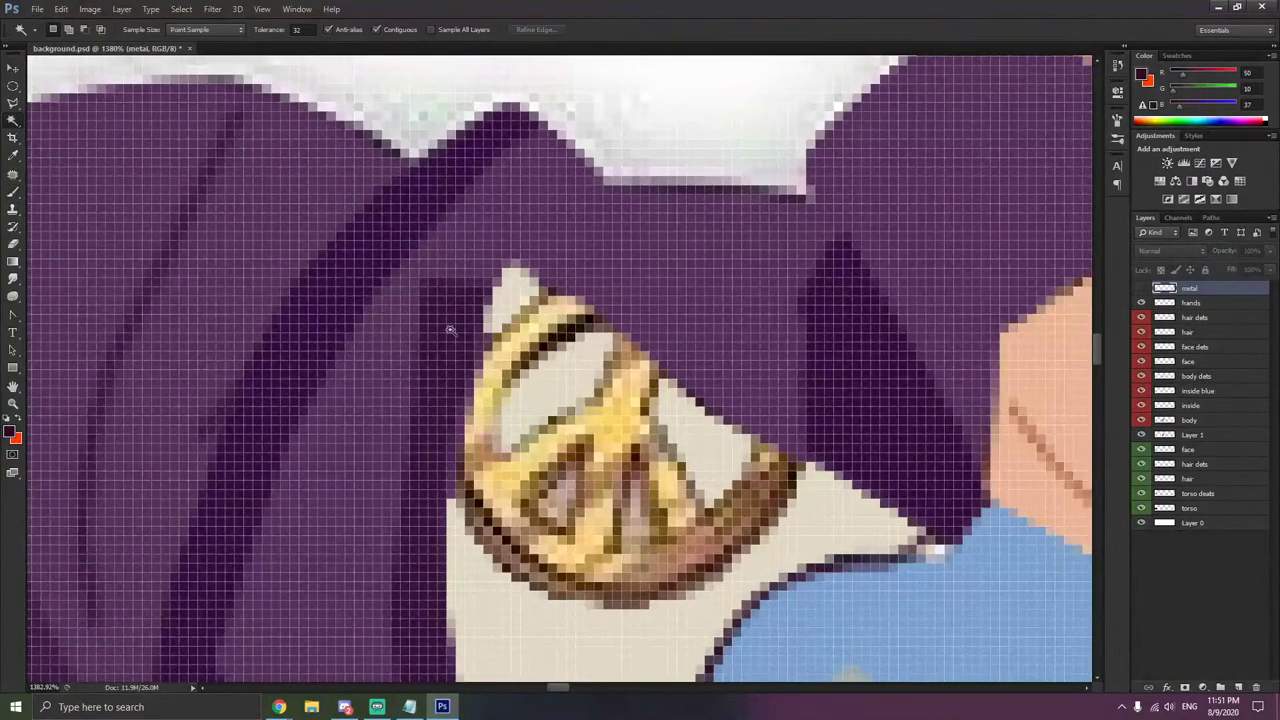
left_click(1200, 404)
left_click(707, 436)
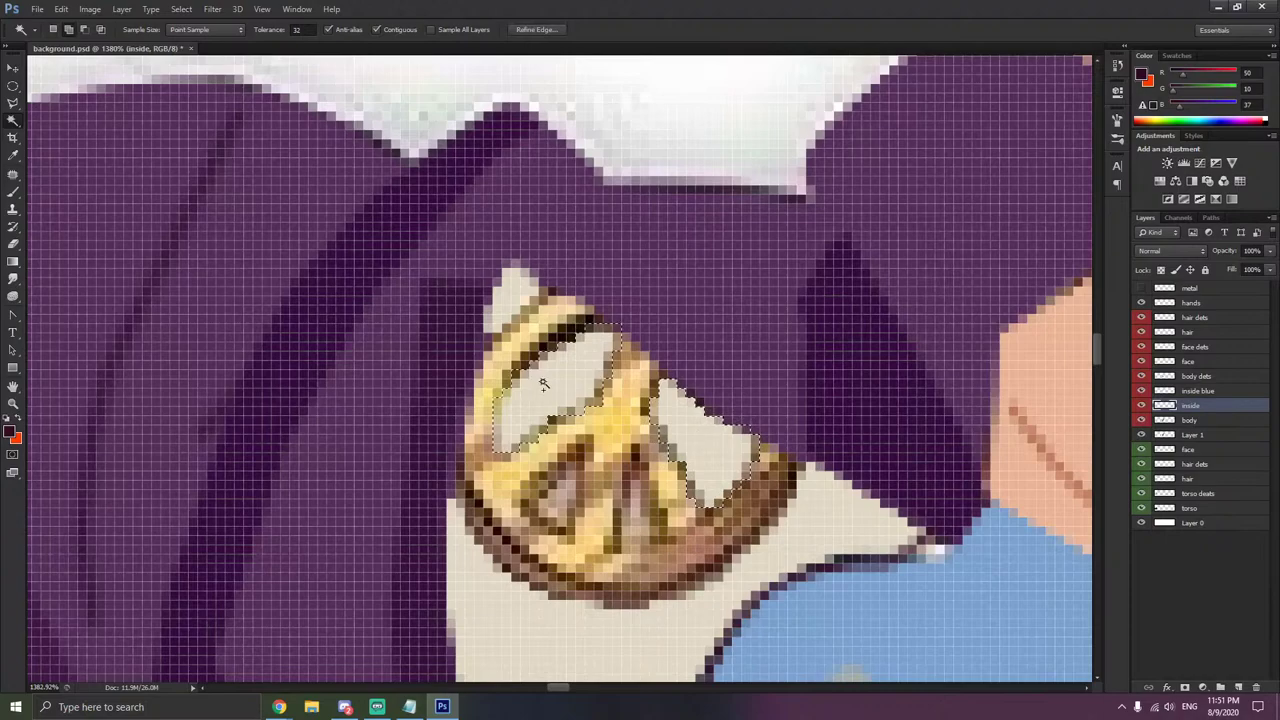
left_click(542, 385, "shift")
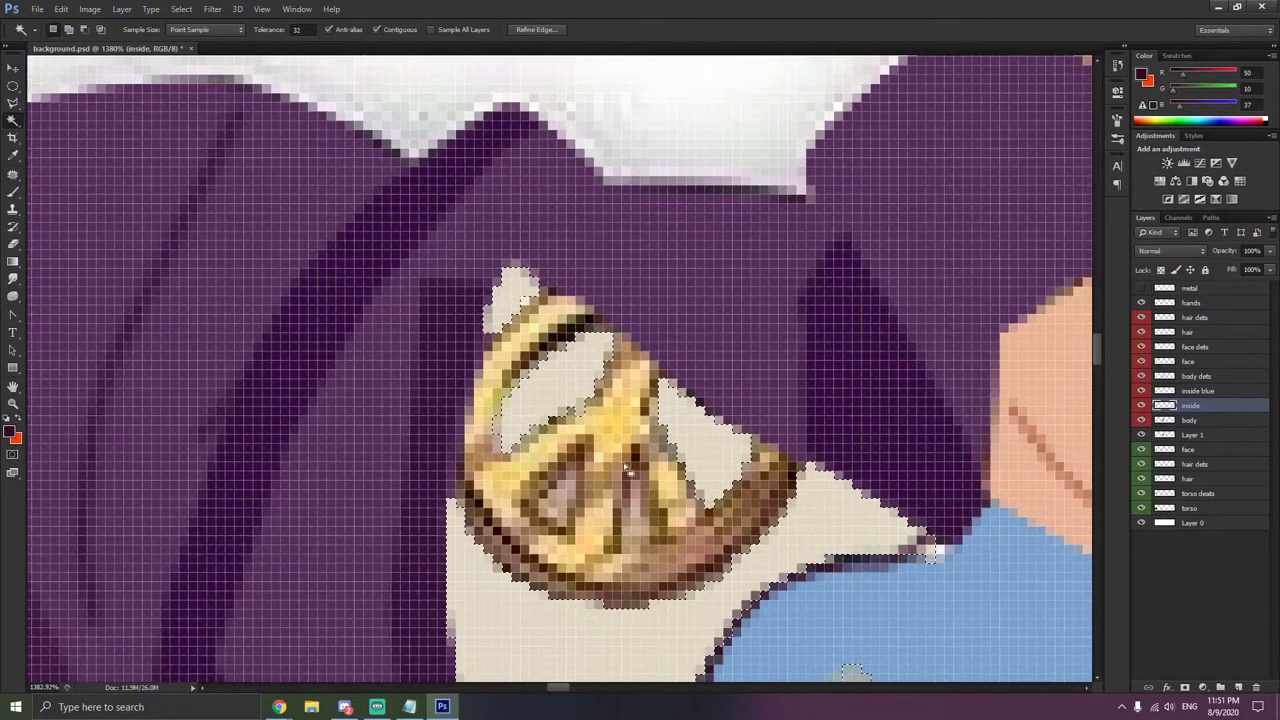
right_click(623, 110)
left_click(678, 308)
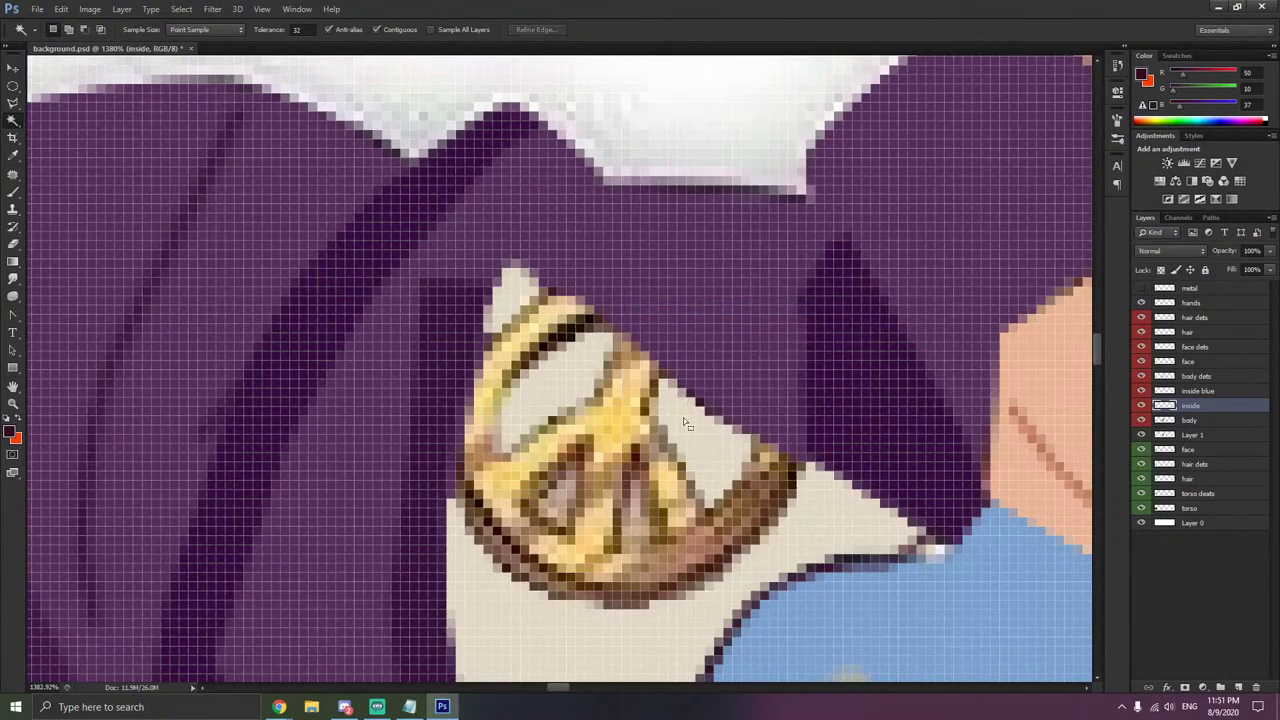
left_click(688, 424)
left_click(568, 374, "shift")
left_click(1185, 290)
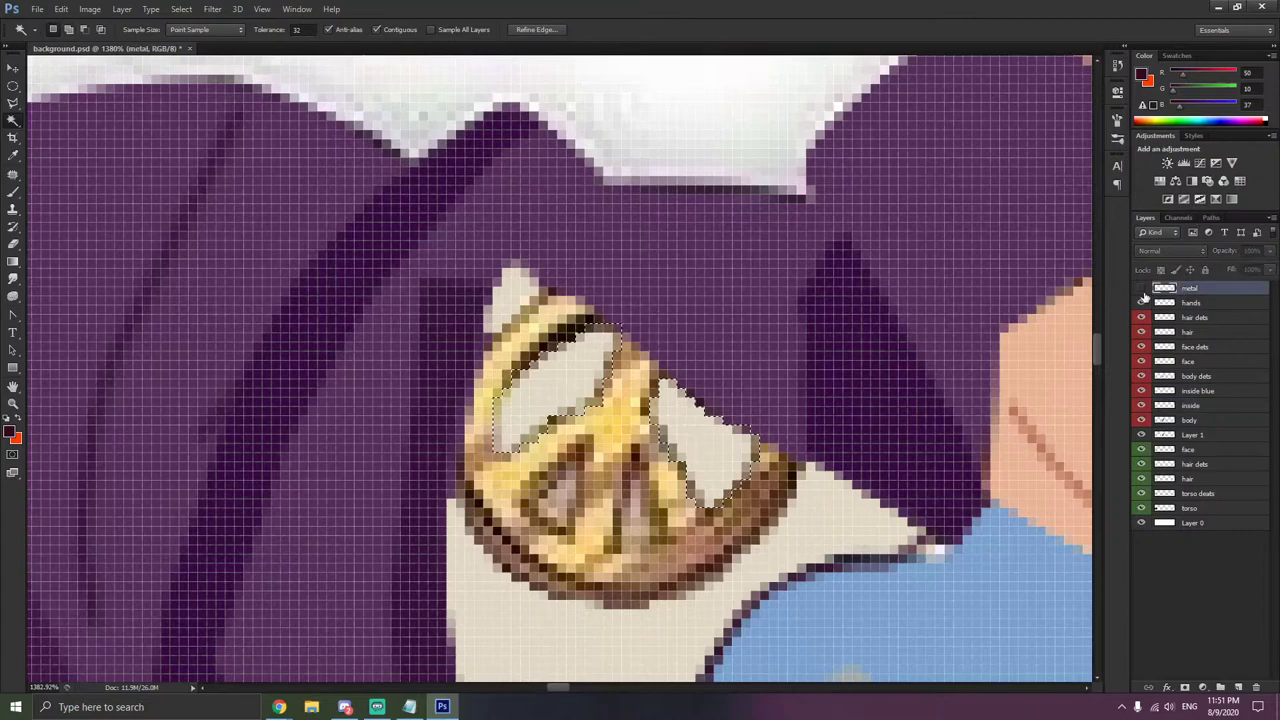
left_click(1141, 289)
key("Delete")
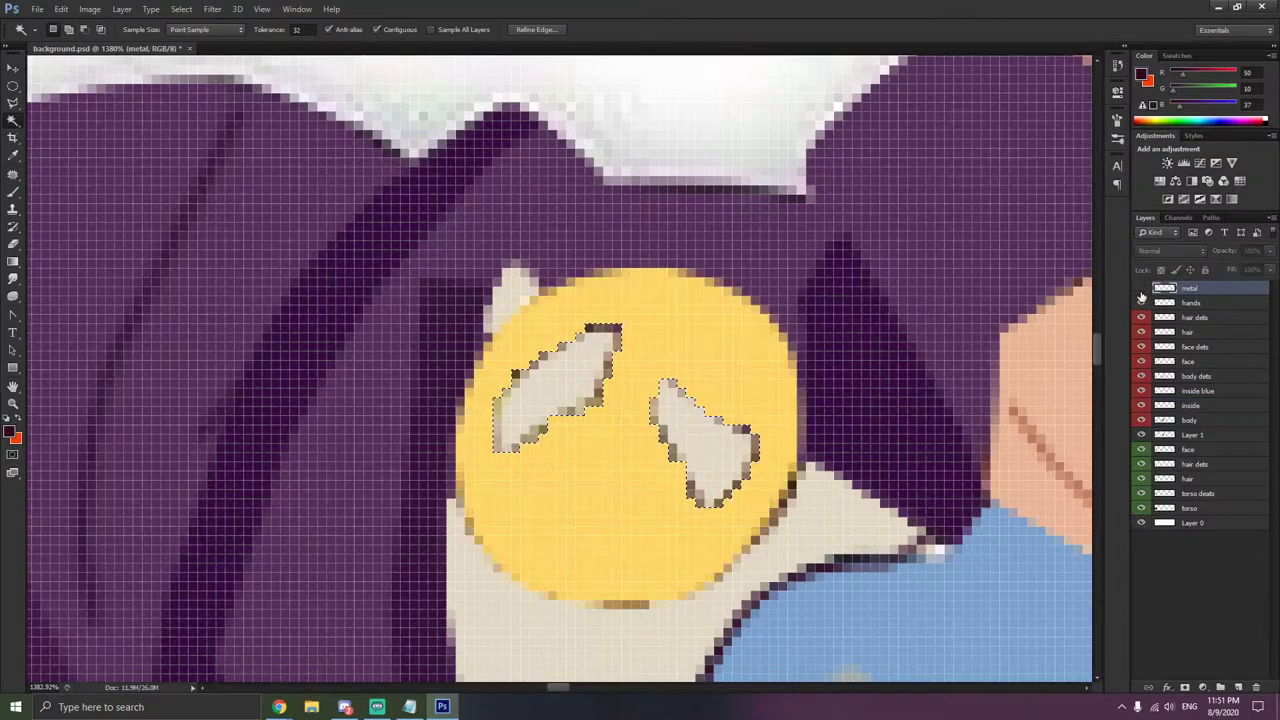
left_click(1141, 289)
- Outline the peace badge's lower-right triangular gap with the Polygonal Lasso, delete it from the metal layer, and clear the selection
left_click(13, 103)
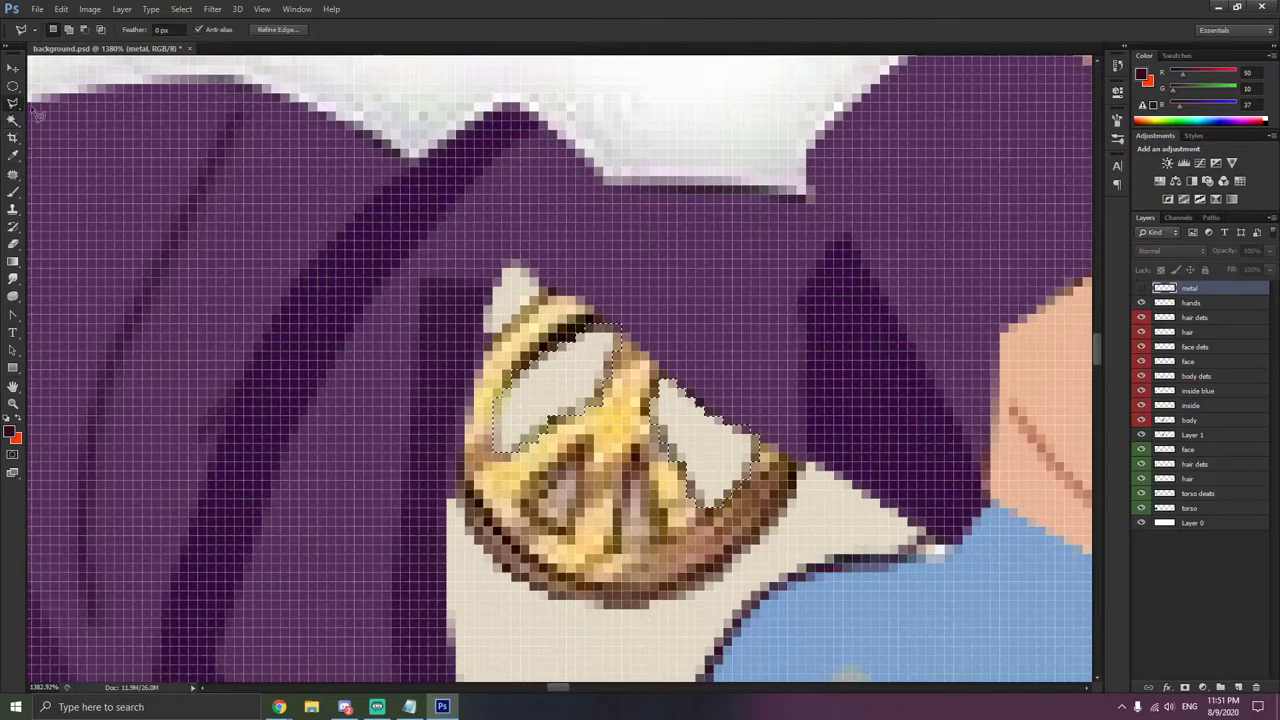
right_click(322, 269)
left_click(345, 277)
left_click(1188, 406)
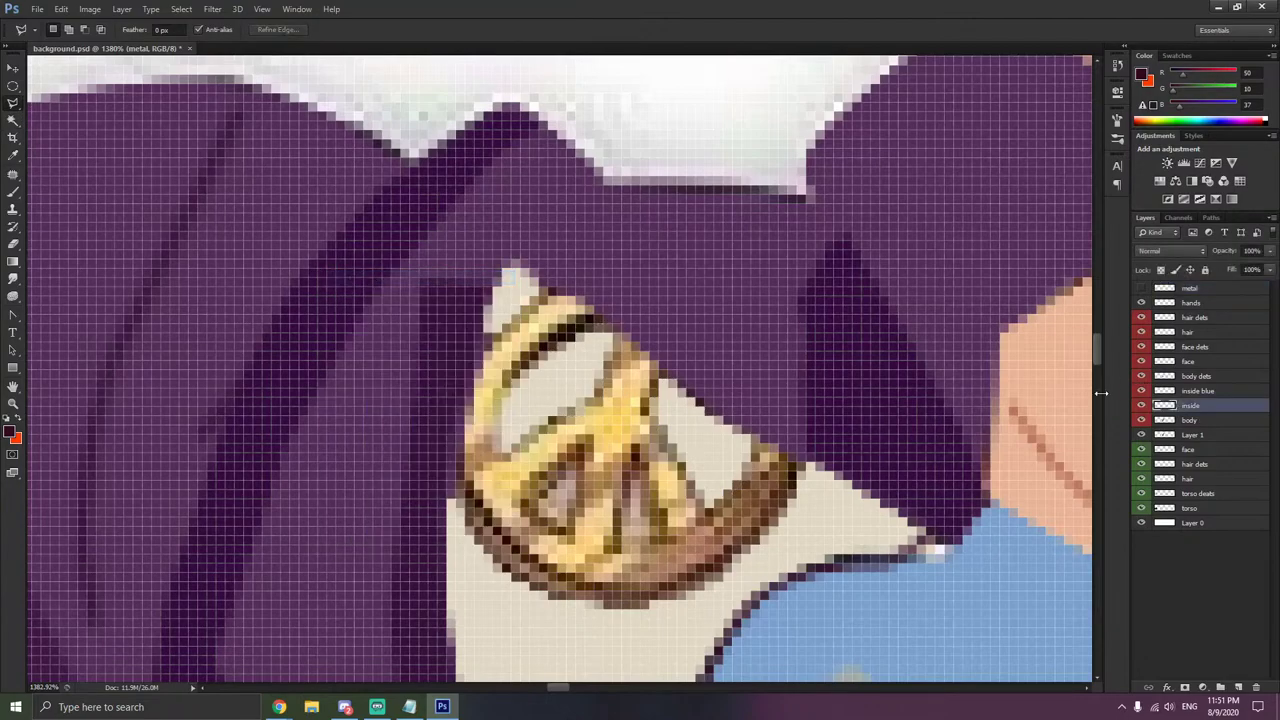
left_click(641, 474)
key("ctrl+d")
left_click(637, 472)
left_click(622, 543)
left_click(639, 476)
left_click(1187, 290)
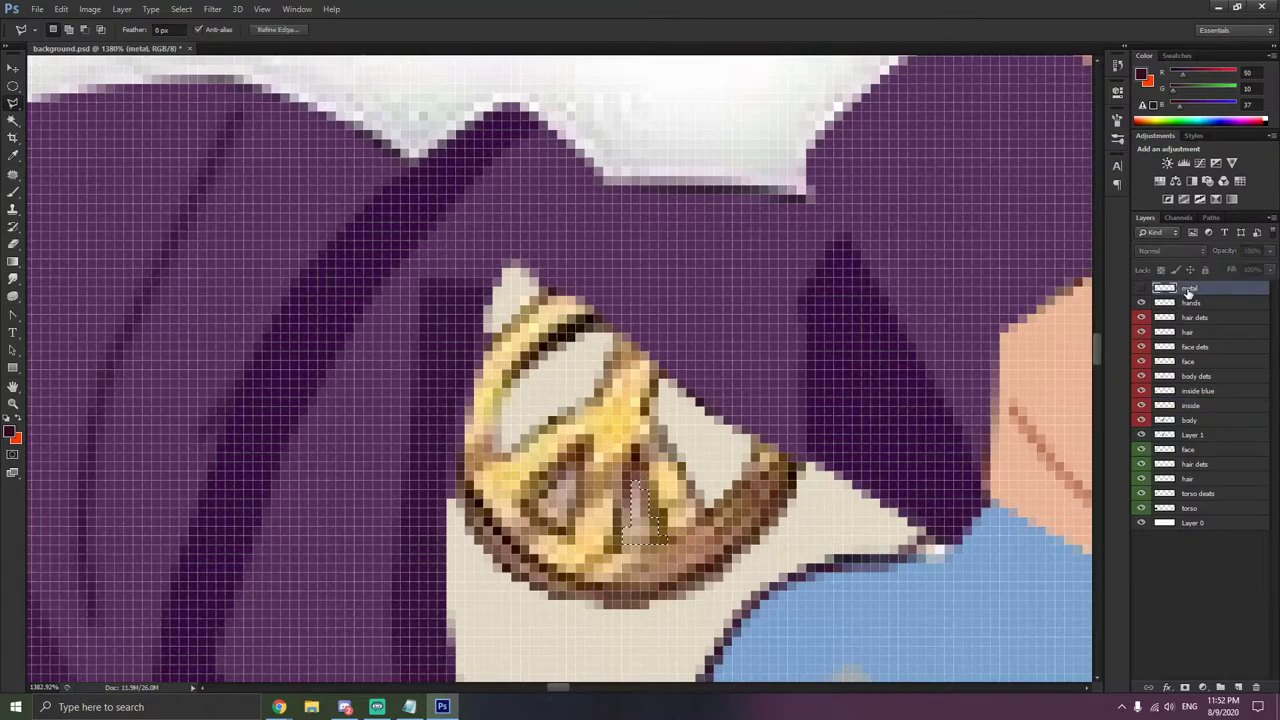
left_click(1141, 289)
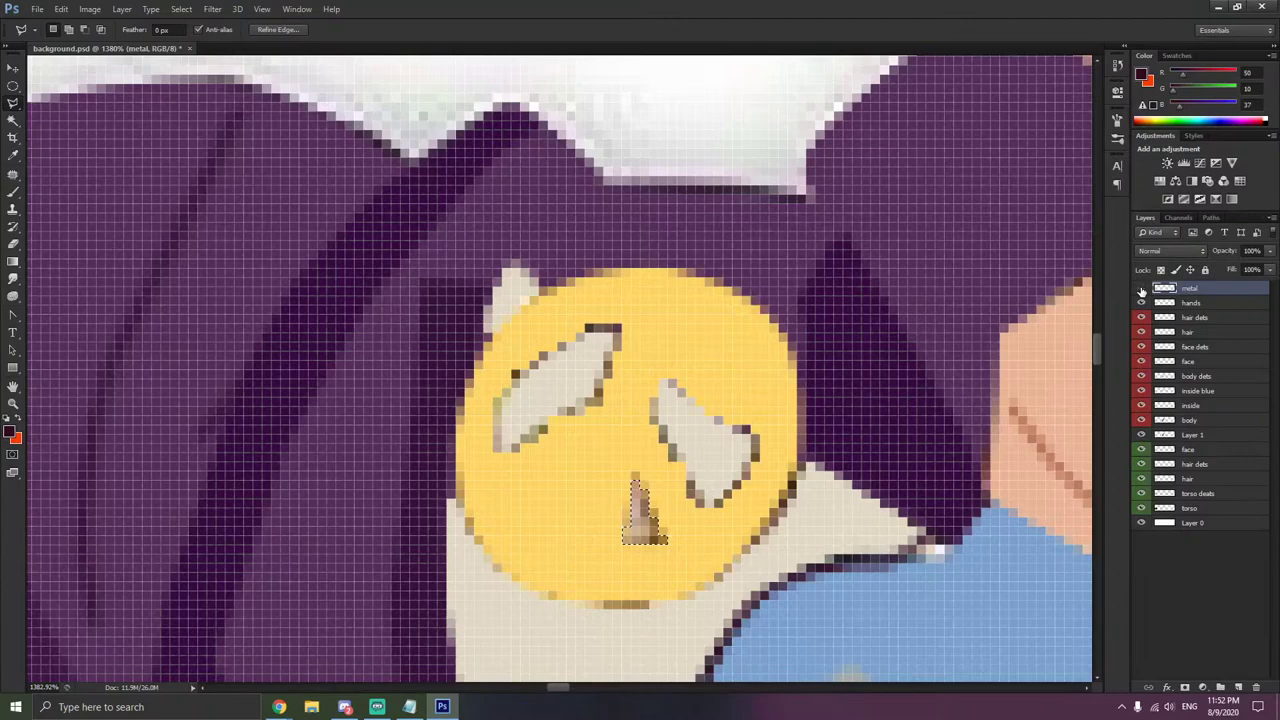
left_click(1141, 289)
key("ctrl+d")
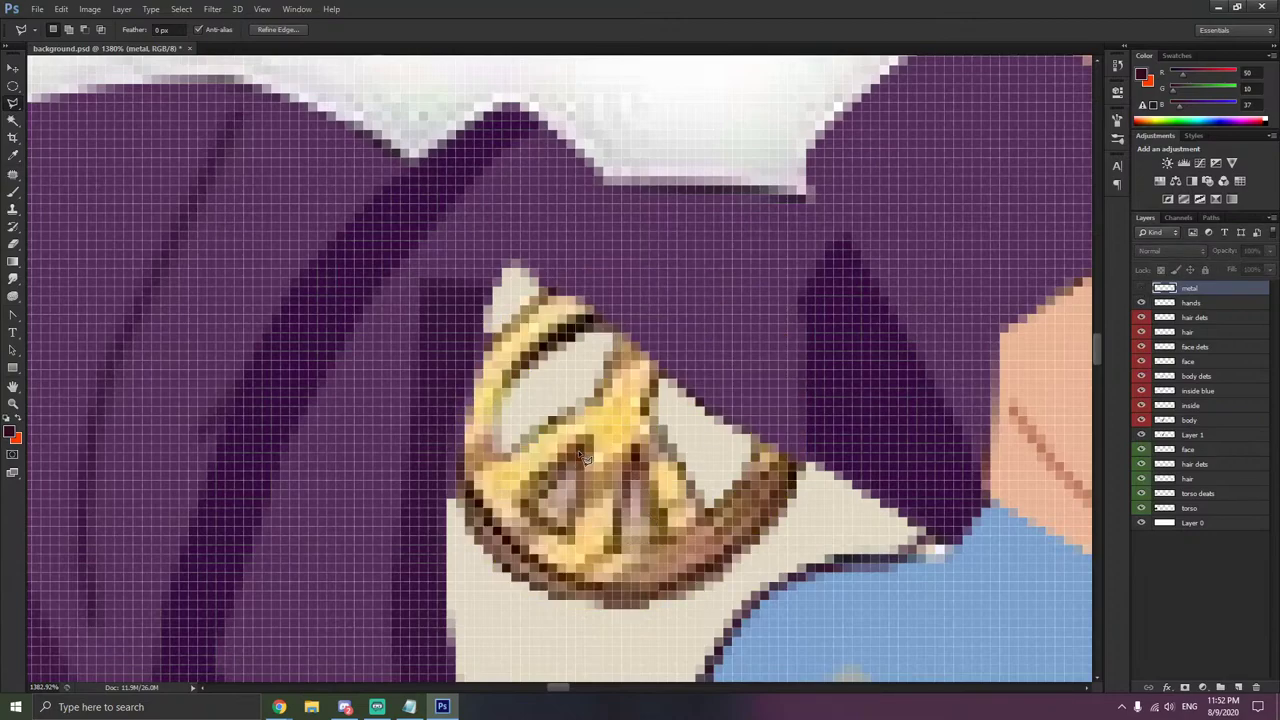
- Outline the peace badge's lower-left triangular gap with the Polygonal Lasso and cut it out of the metal layer
left_click(579, 453)
left_click(570, 528)
left_click(538, 504)
left_click(586, 458)
left_click(1141, 287)
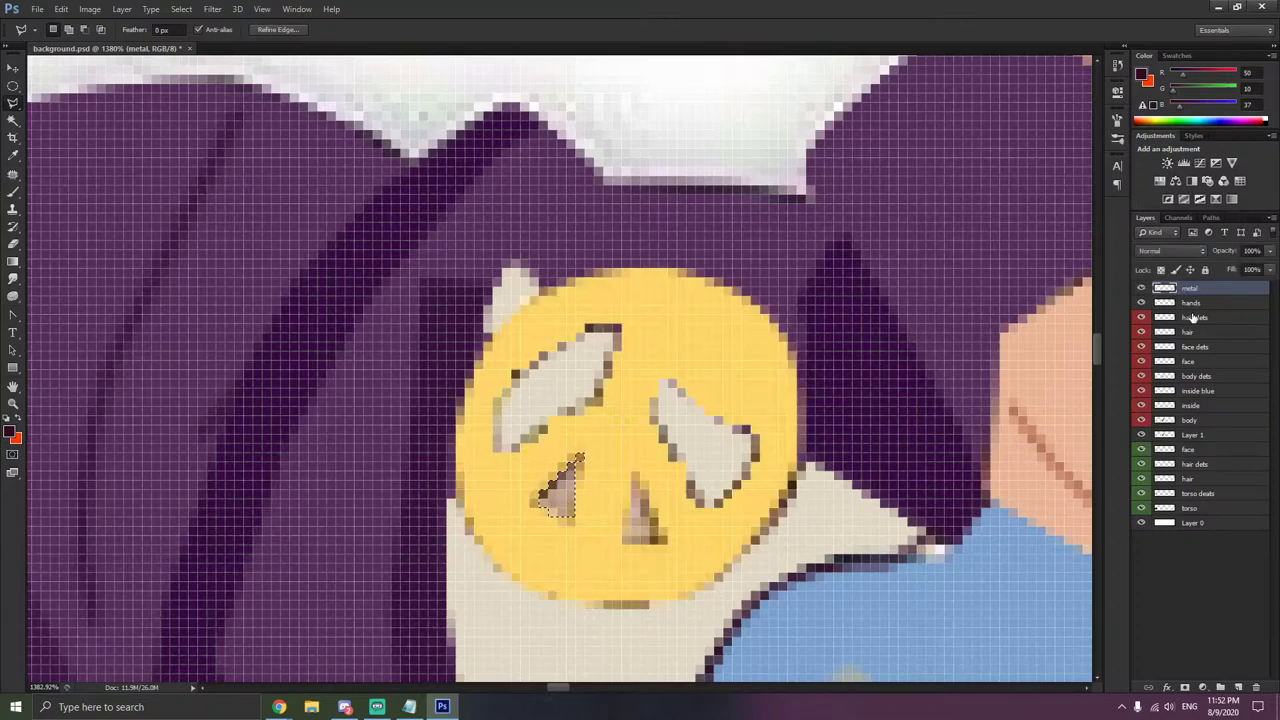
- With the body layer temporarily hidden, lasso the badge's purple upper-right gap, delete it from the metal layer and deselect
left_click(1140, 421)
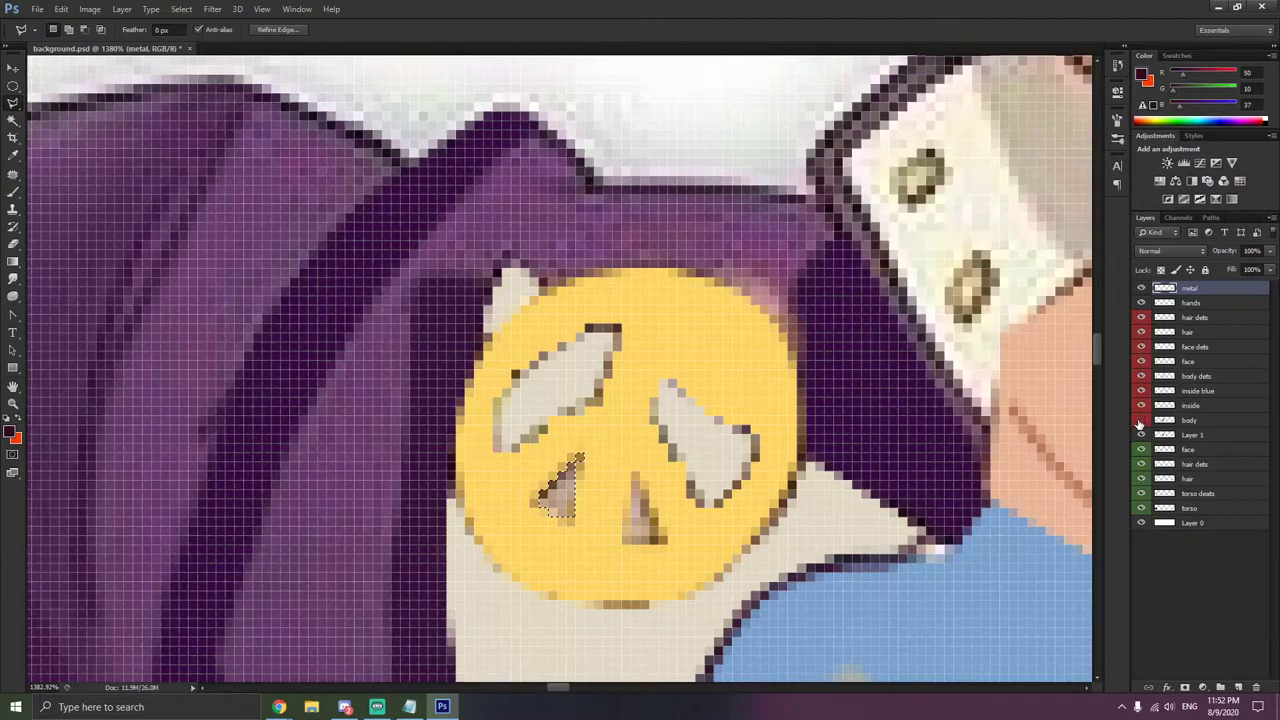
left_click(1141, 288)
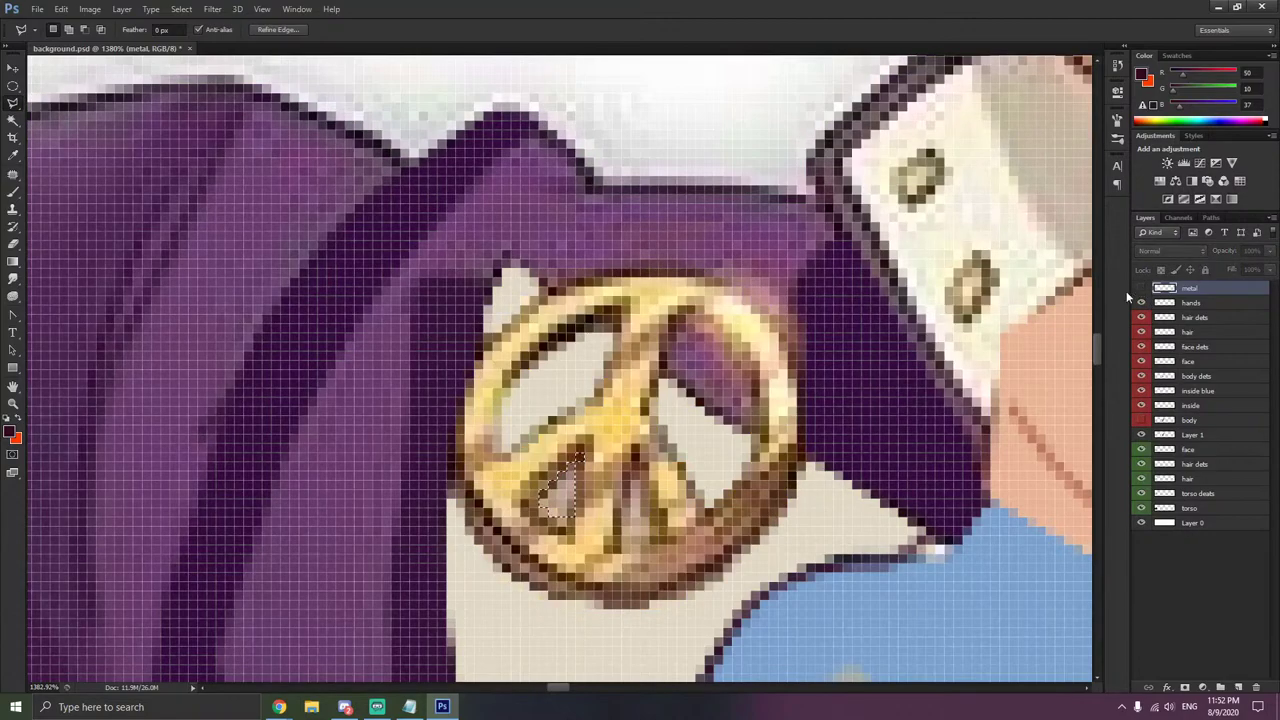
key("ctrl+d")
mouse_move(724, 340)
left_mouse_down()
mouse_move(746, 369)
mouse_move(752, 442)
mouse_move(666, 379)
mouse_move(690, 325)
left_mouse_up()
left_click(686, 318)
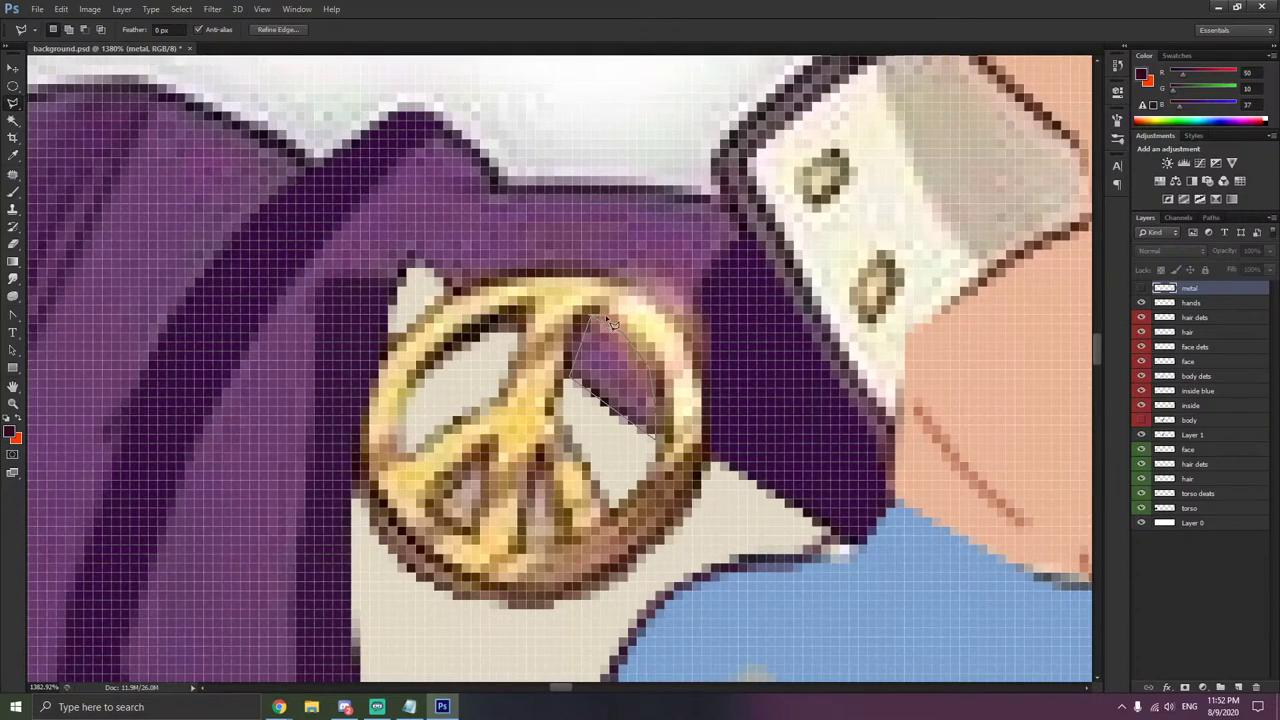
left_click_drag(609, 323, 597, 328)
left_click_drag(605, 340, 621, 384)
key("Escape")
left_click(657, 422)
mouse_move(648, 432)
left_mouse_down()
mouse_move(608, 437)
mouse_move(578, 405)
mouse_move(566, 372)
mouse_move(584, 322)
left_mouse_up()
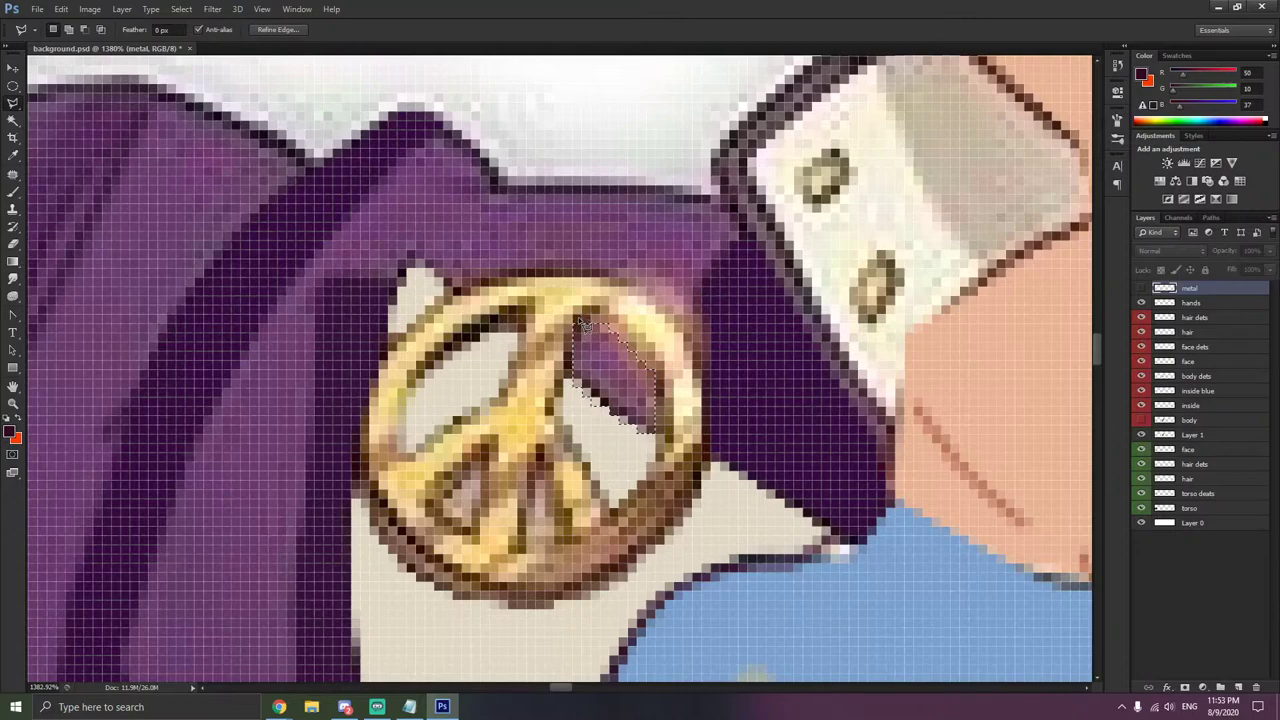
left_click(1142, 289)
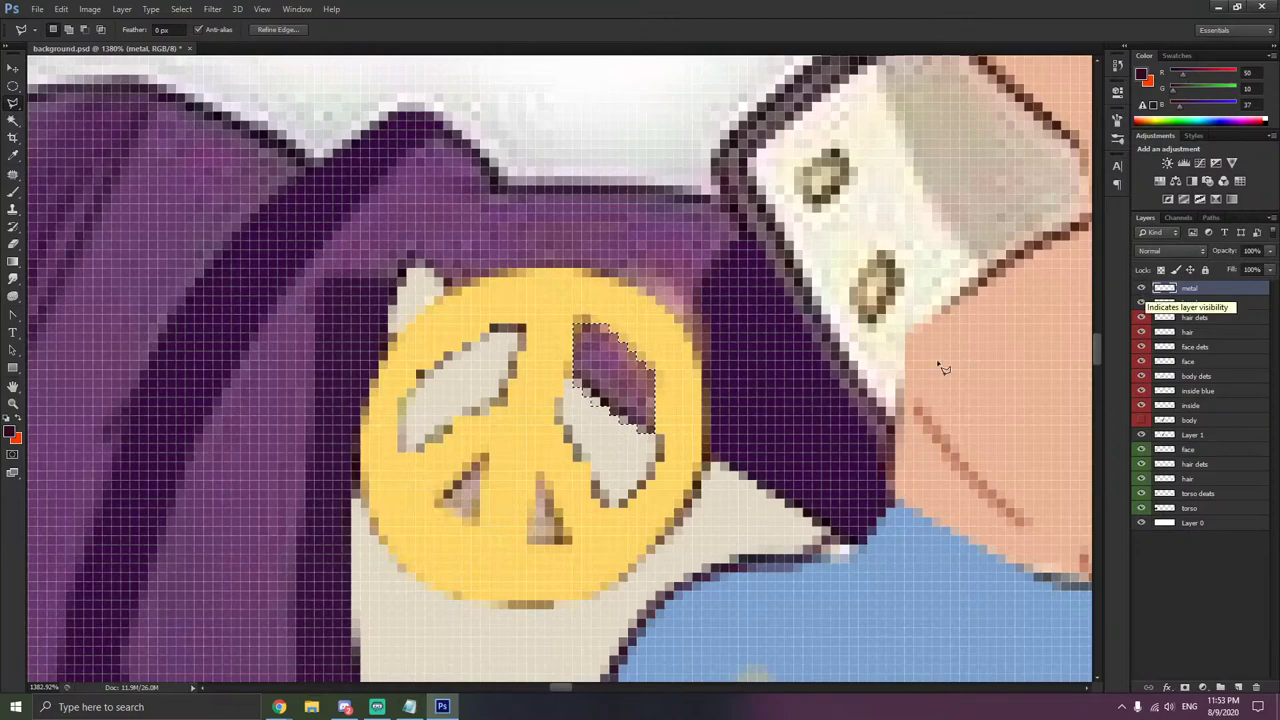
right_click(610, 442)
left_click(640, 163)
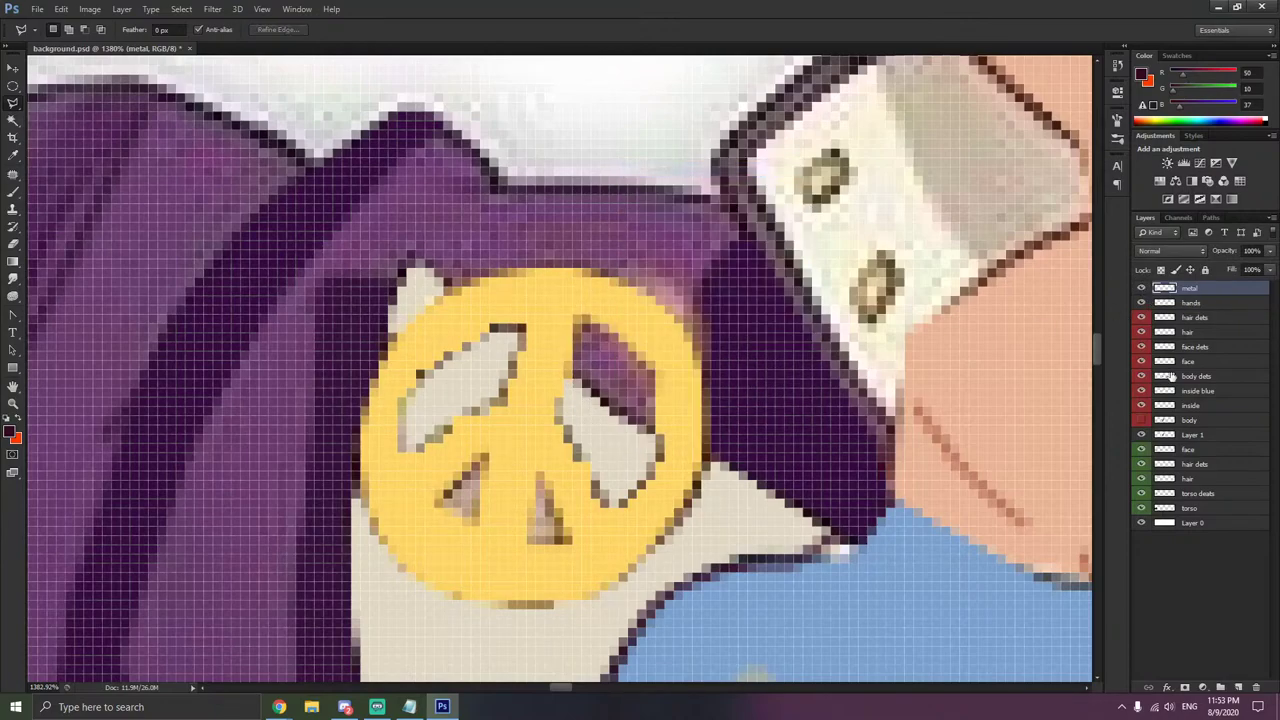
left_click(1141, 420)
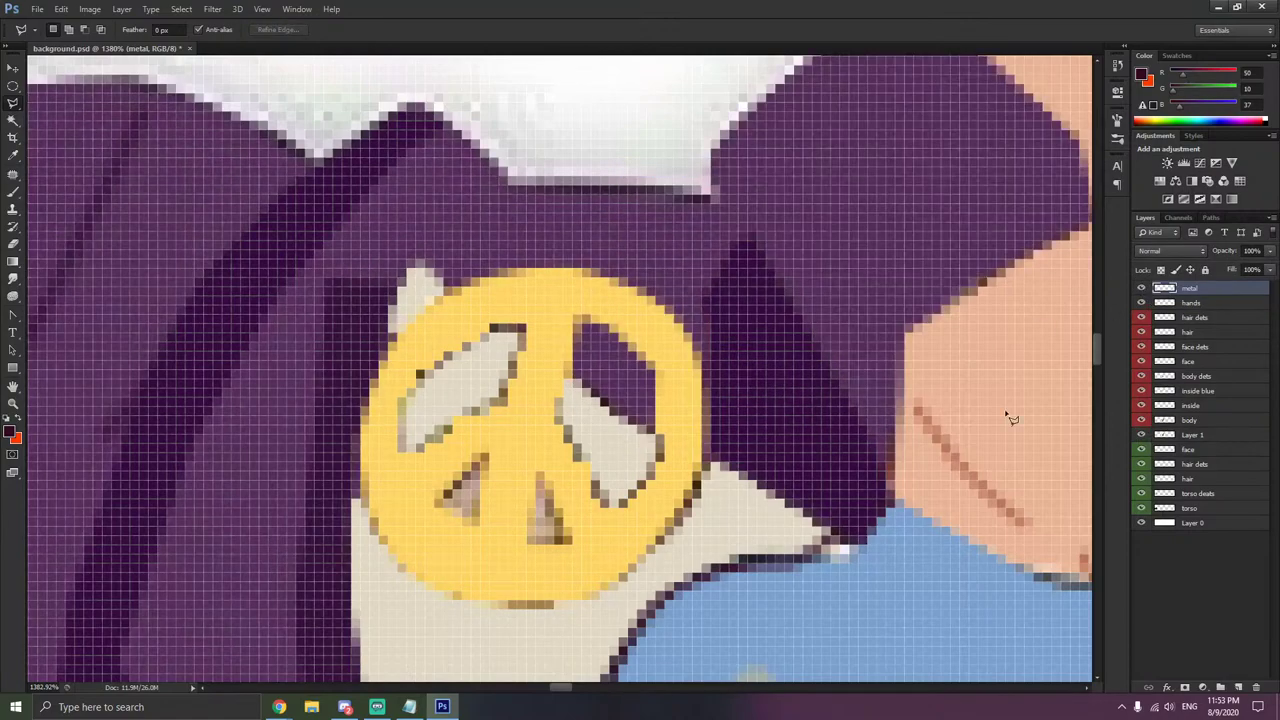
- Select the red-labelled inside layer and sample the jacket lining's beige (224, 216, 197) as the brush colour
scroll(740, 410, "down", 10)
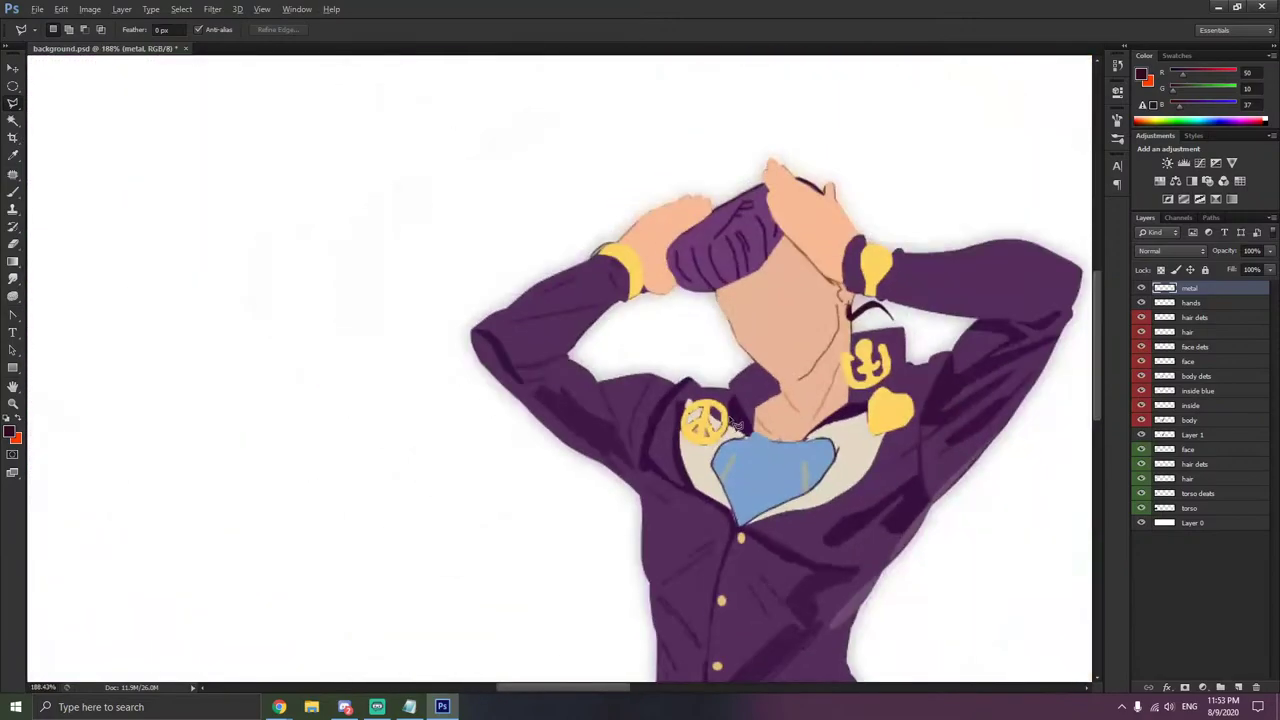
scroll(733, 422, "up", 10)
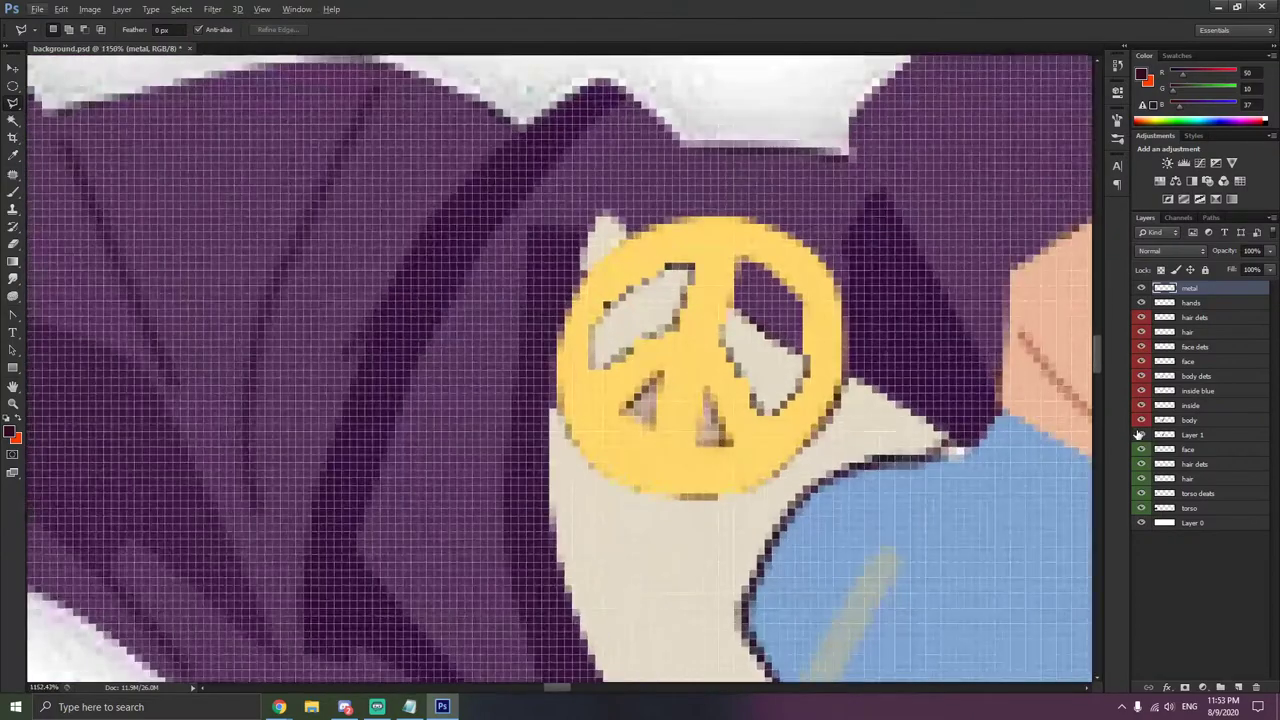
left_click(1140, 435)
left_click(1141, 436)
left_click(1168, 406)
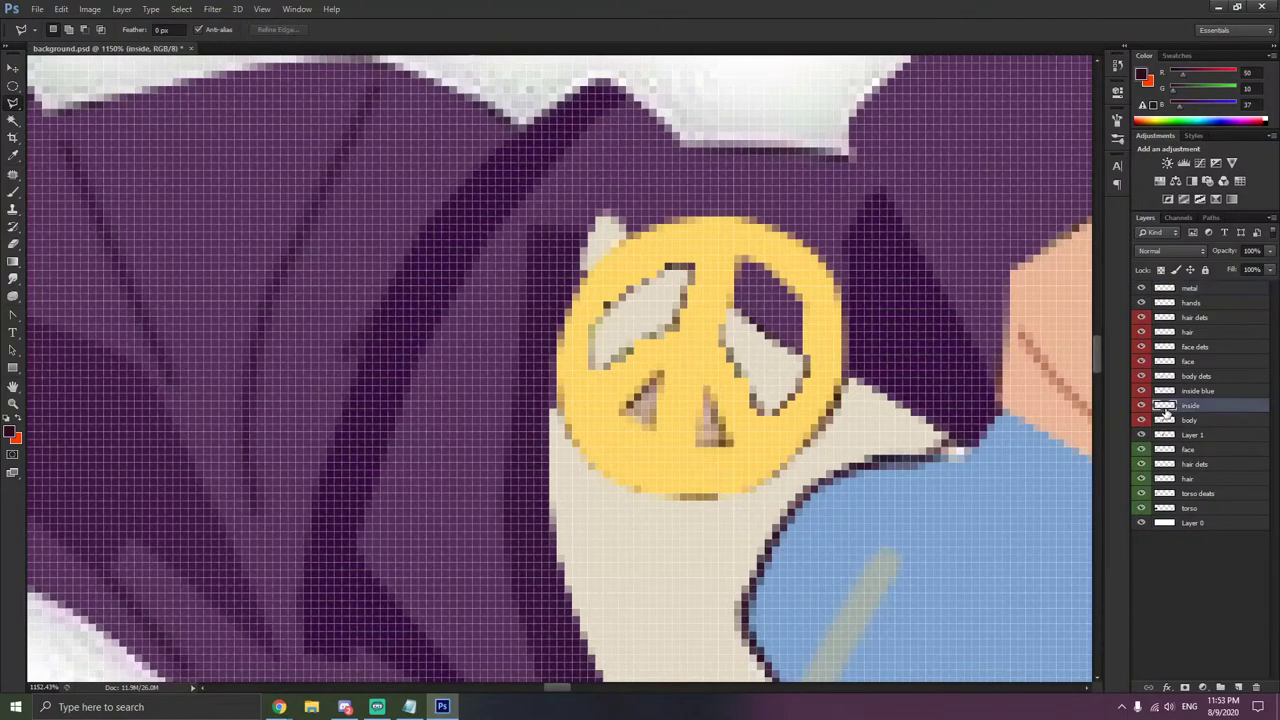
left_click(13, 156)
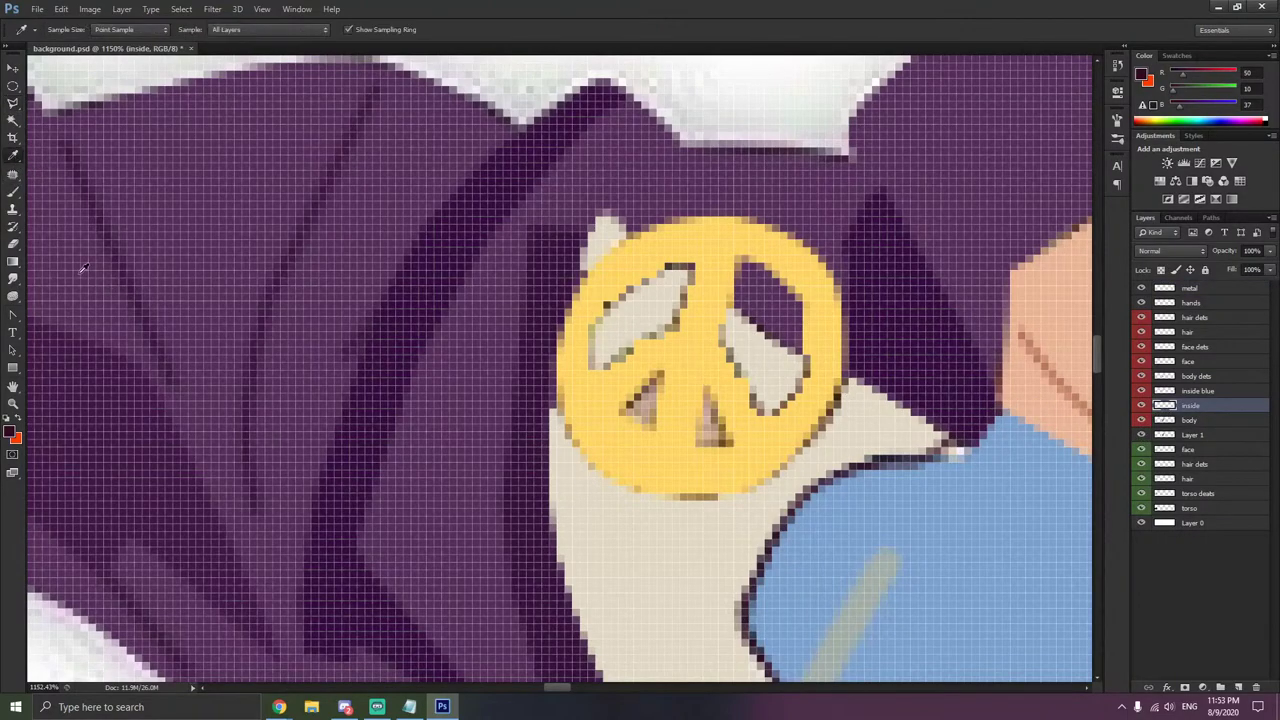
left_click(600, 500)
left_click(13, 192)
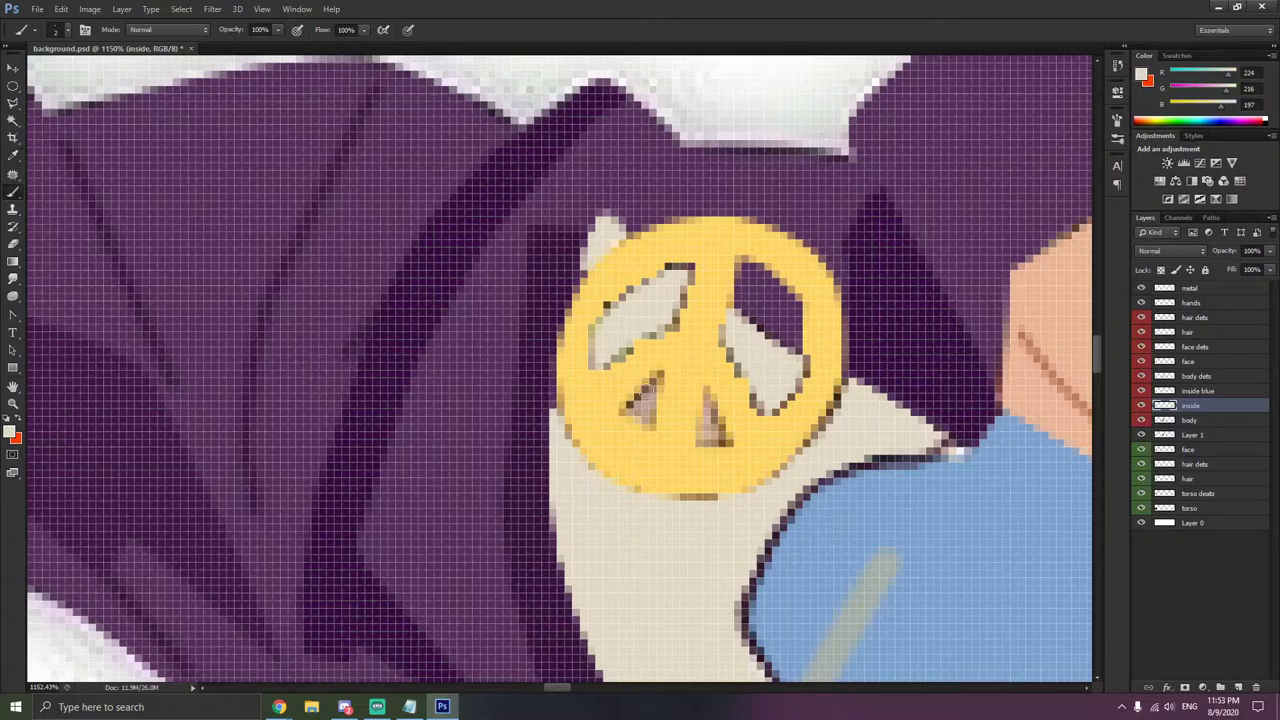
- Paint beige behind the badge's two lower triangular gaps on the inside layer, using a 26-pixel brush
mouse_move(645, 395)
left_mouse_down()
mouse_move(639, 428)
mouse_move(625, 400)
mouse_move(674, 413)
mouse_move(642, 409)
mouse_move(736, 405)
mouse_move(691, 393)
mouse_move(735, 444)
mouse_move(659, 423)
mouse_move(731, 446)
mouse_move(697, 401)
mouse_move(762, 363)
mouse_move(687, 334)
mouse_move(783, 350)
mouse_move(748, 342)
mouse_move(844, 315)
mouse_move(766, 274)
left_mouse_up()
key("ctrl+z")
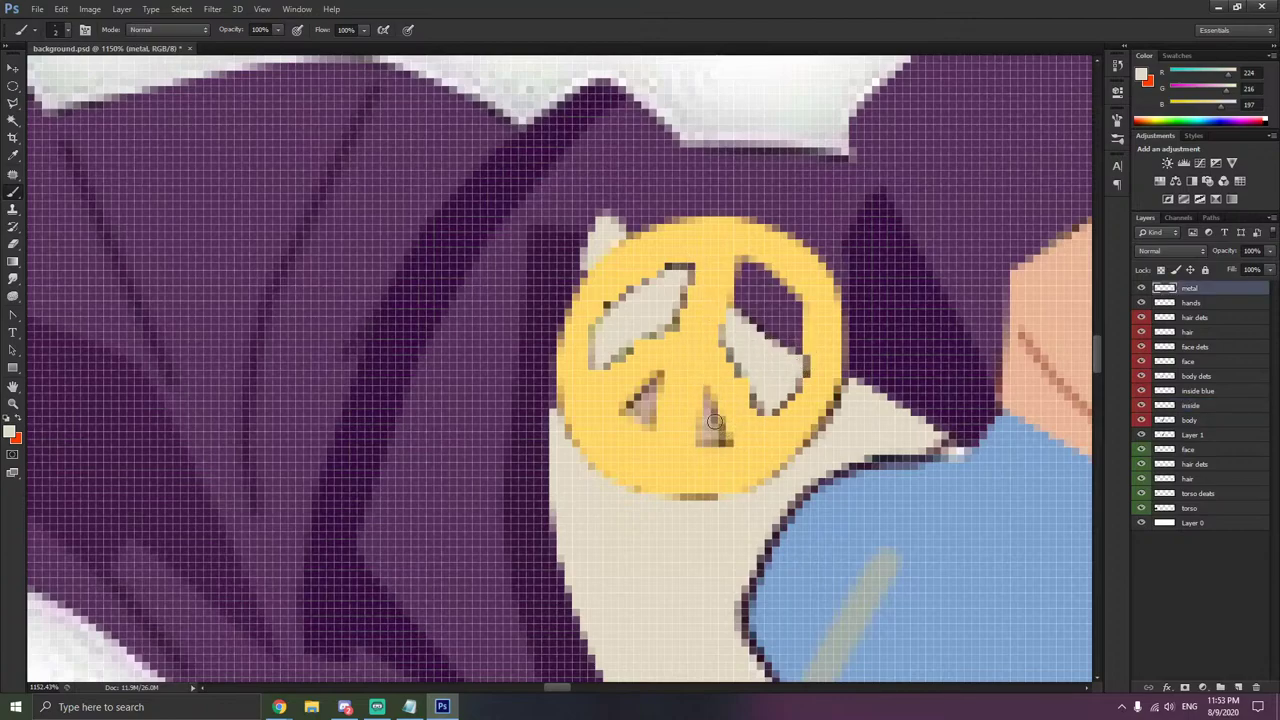
right_click(718, 422)
left_click(748, 455)
left_click(700, 400)
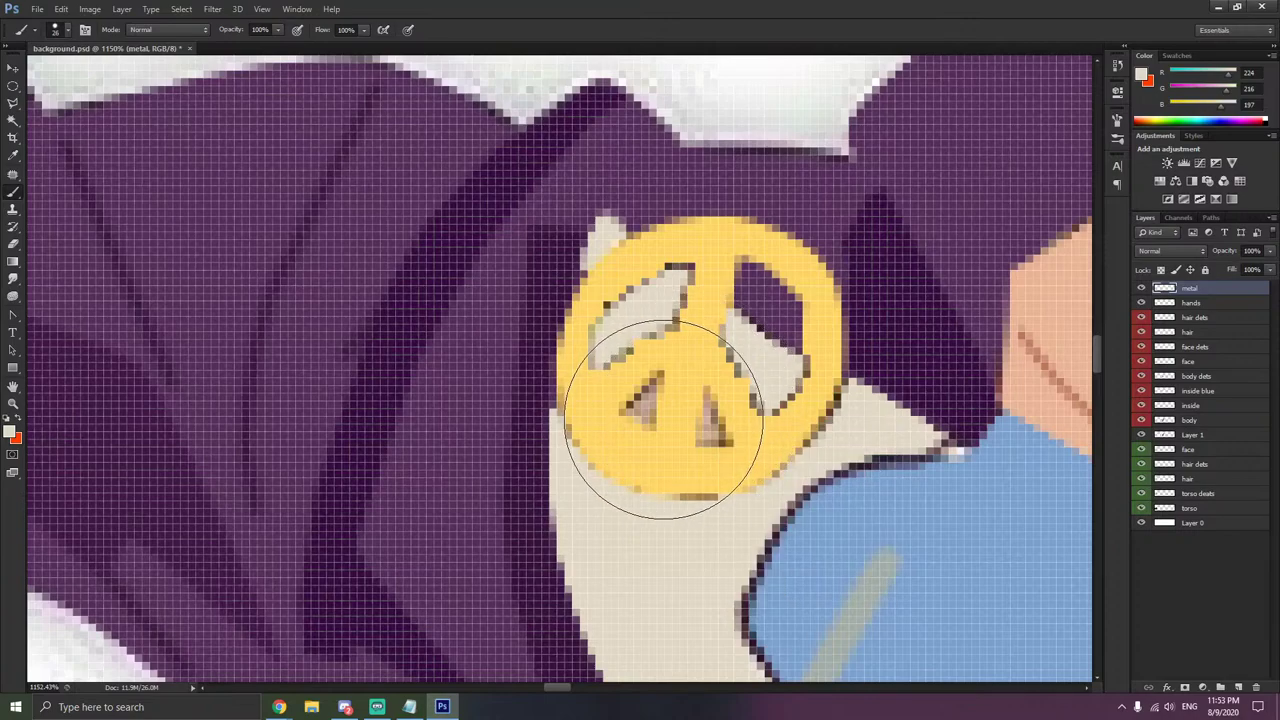
left_click_drag(663, 420, 671, 386)
key("ctrl+alt+z")
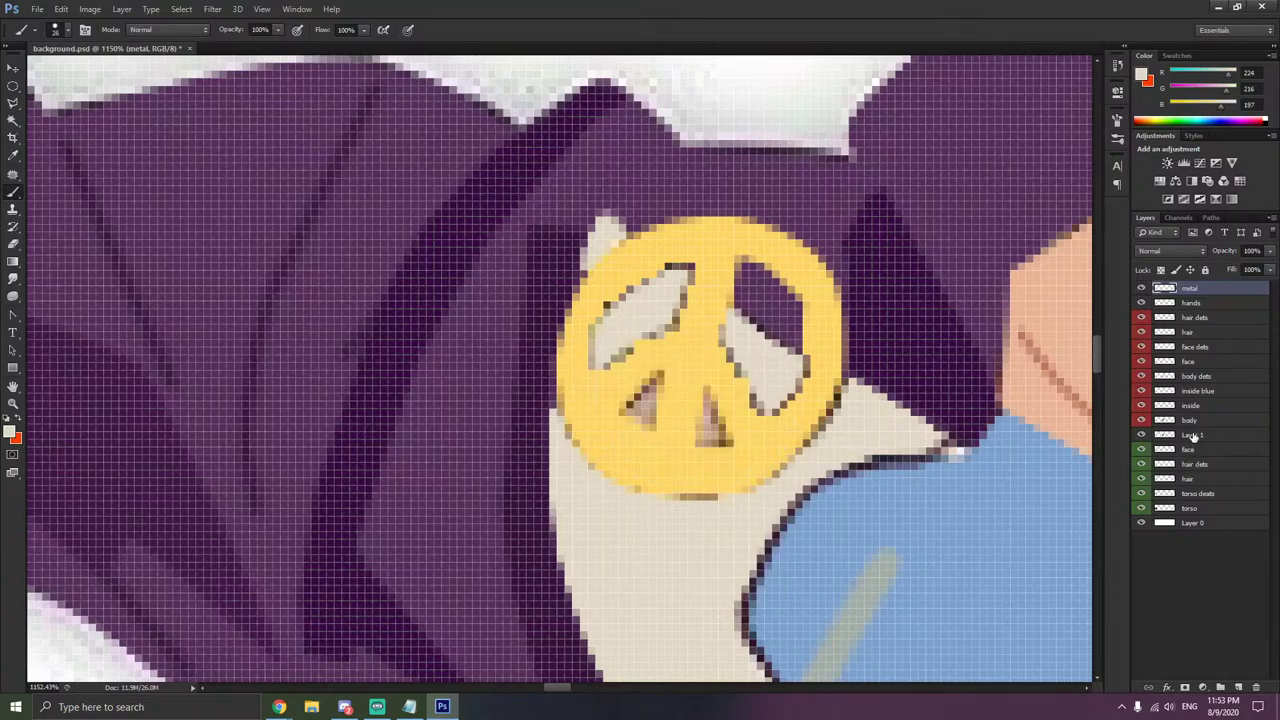
left_click(1198, 408)
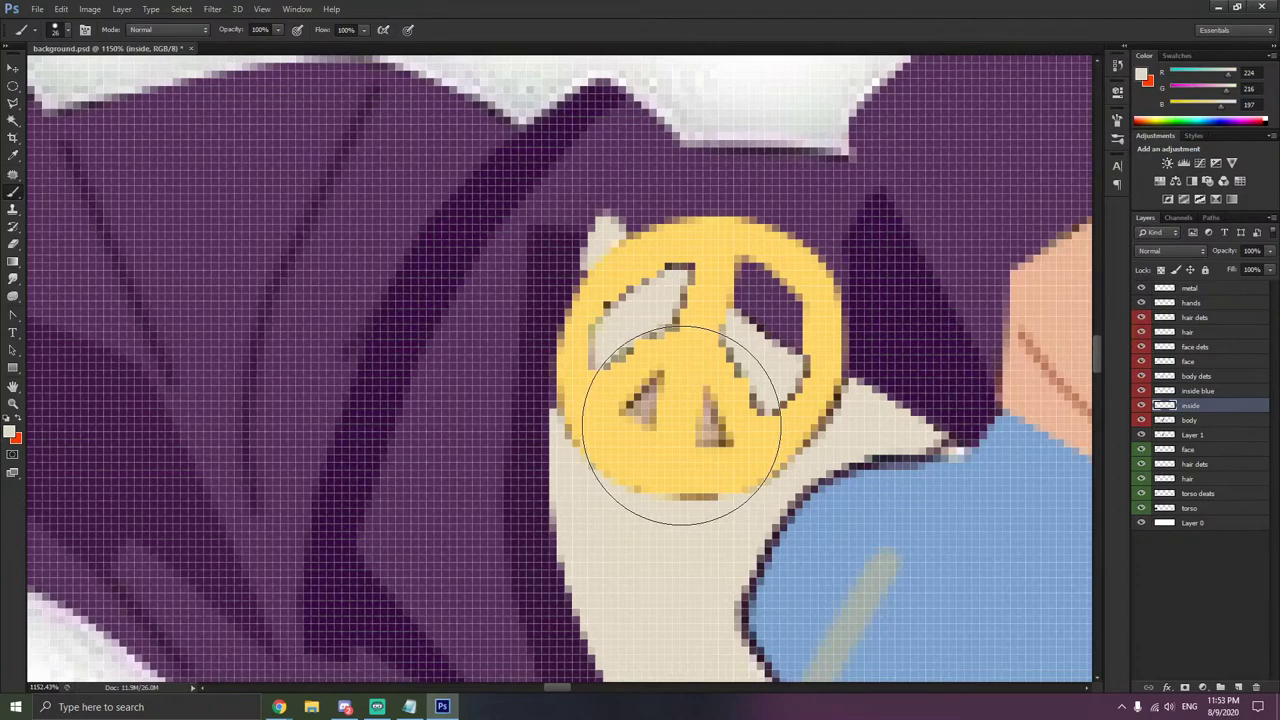
left_click(681, 425)
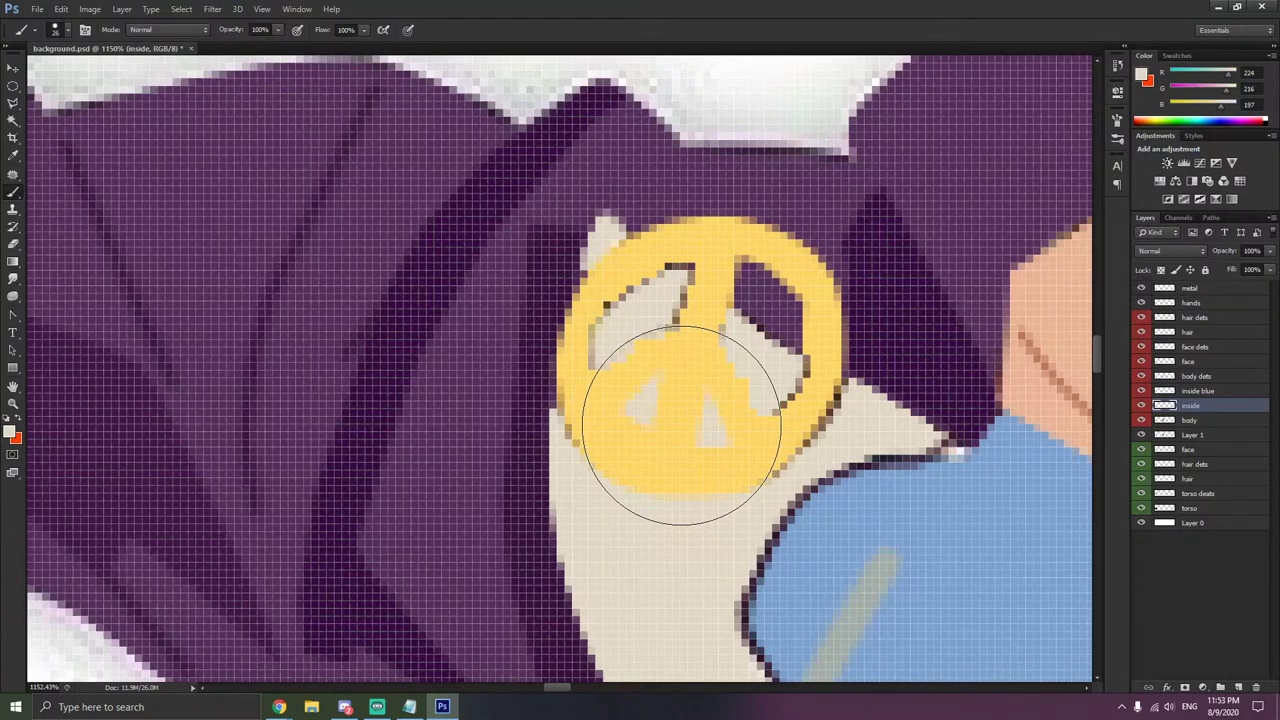
- Hide Layer 1 and fill the remaining white edges in the badge's gaps with beige, using a 6-pixel brush
left_click(1141, 435)
right_click(710, 432)
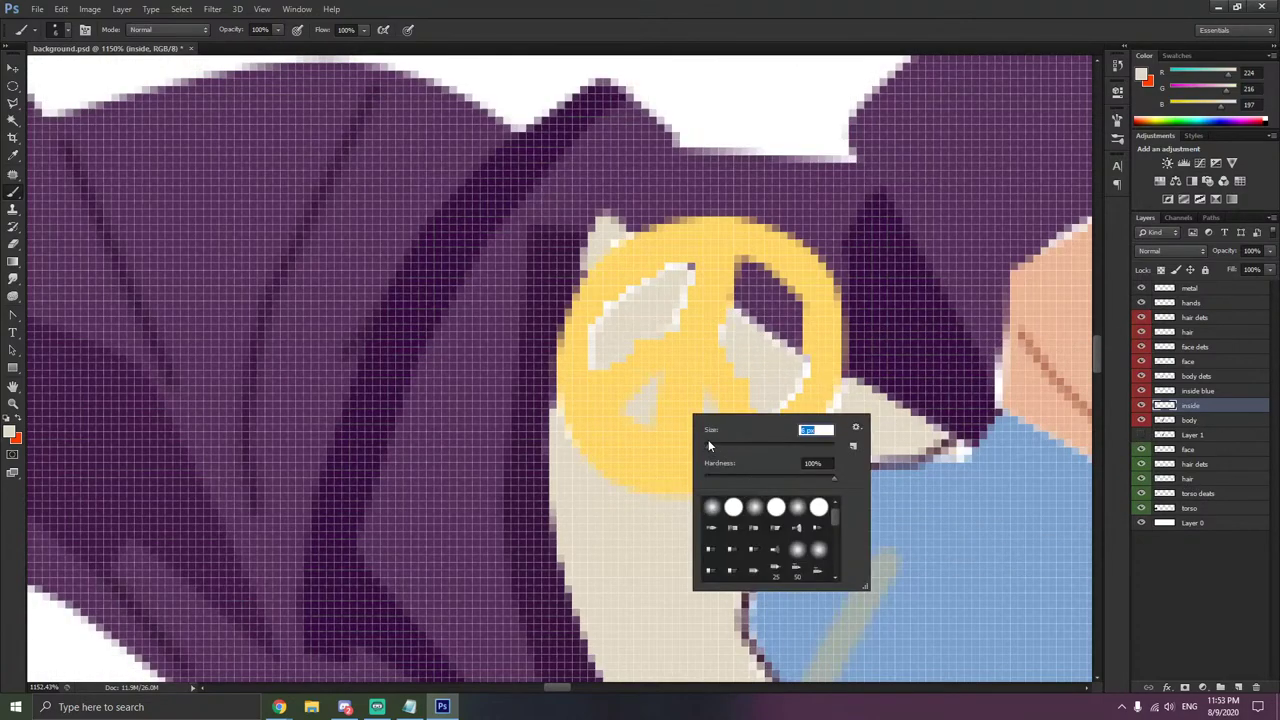
left_click(713, 375)
mouse_move(757, 352)
left_mouse_down()
mouse_move(794, 381)
mouse_move(773, 417)
mouse_move(832, 403)
mouse_move(793, 439)
mouse_move(730, 476)
mouse_move(590, 452)
mouse_move(582, 421)
mouse_move(610, 331)
mouse_move(673, 284)
mouse_move(624, 255)
mouse_move(670, 303)
mouse_move(625, 259)
left_mouse_up()
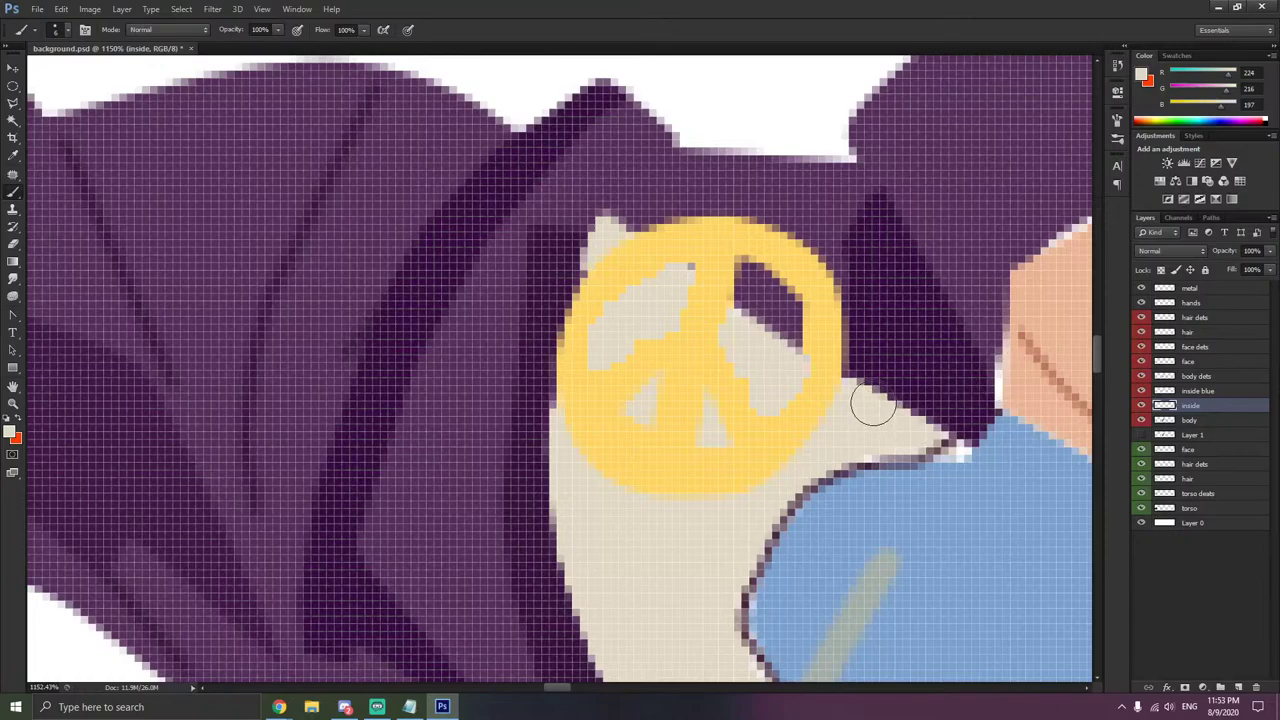
- Select the hands layer and sample the hair's purple (111, 60, 117) as the brush colour
scroll(871, 400, "down", 6)
scroll(760, 355, "down", 3)
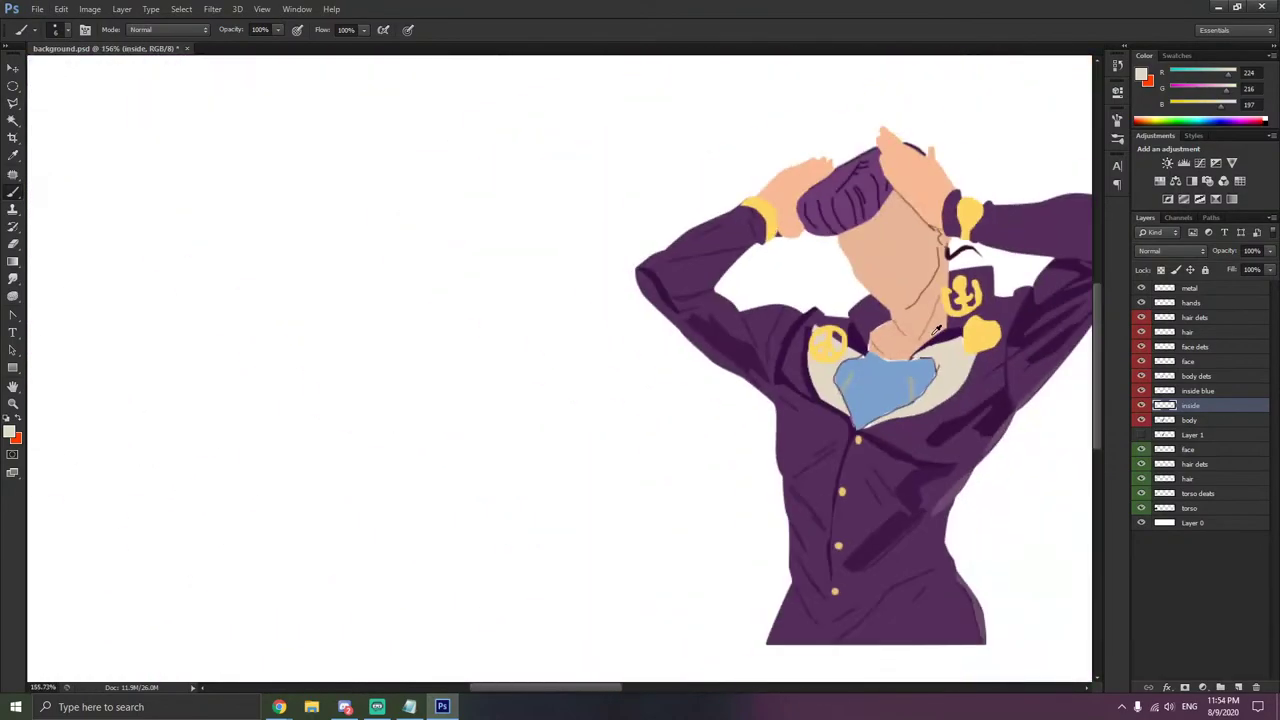
scroll(969, 341, "right", 3)
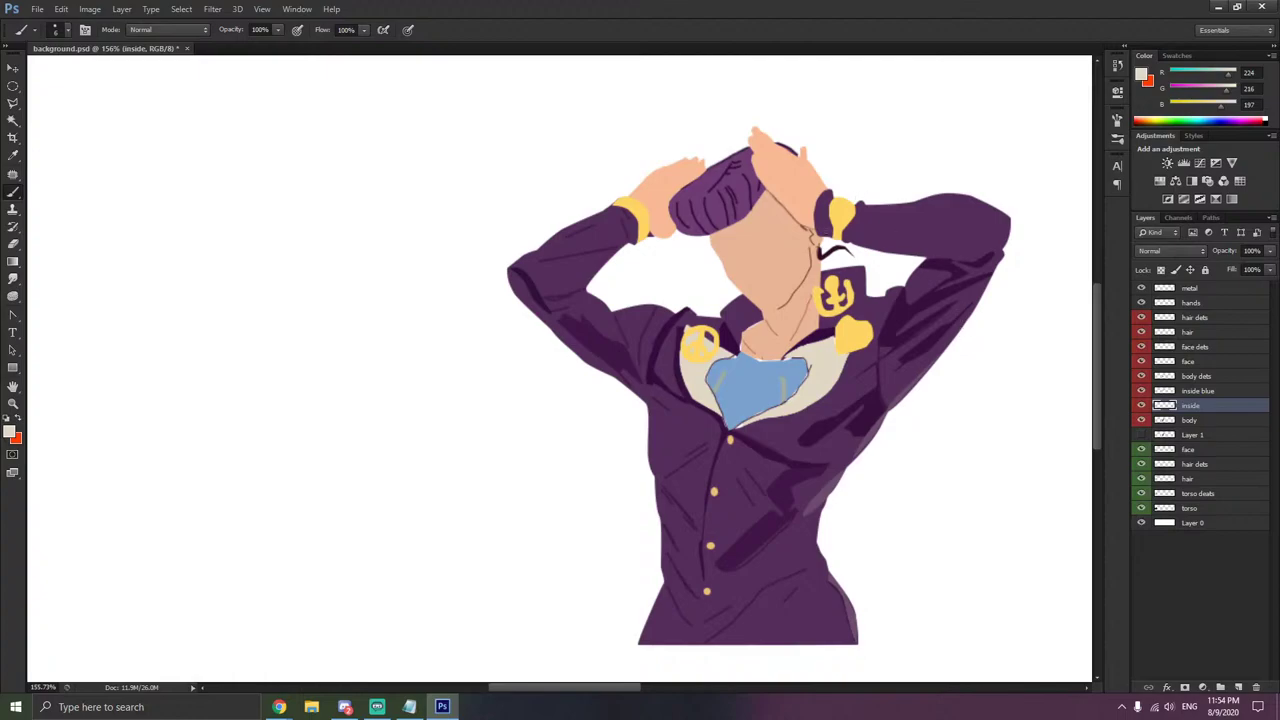
scroll(824, 180, "up", 10)
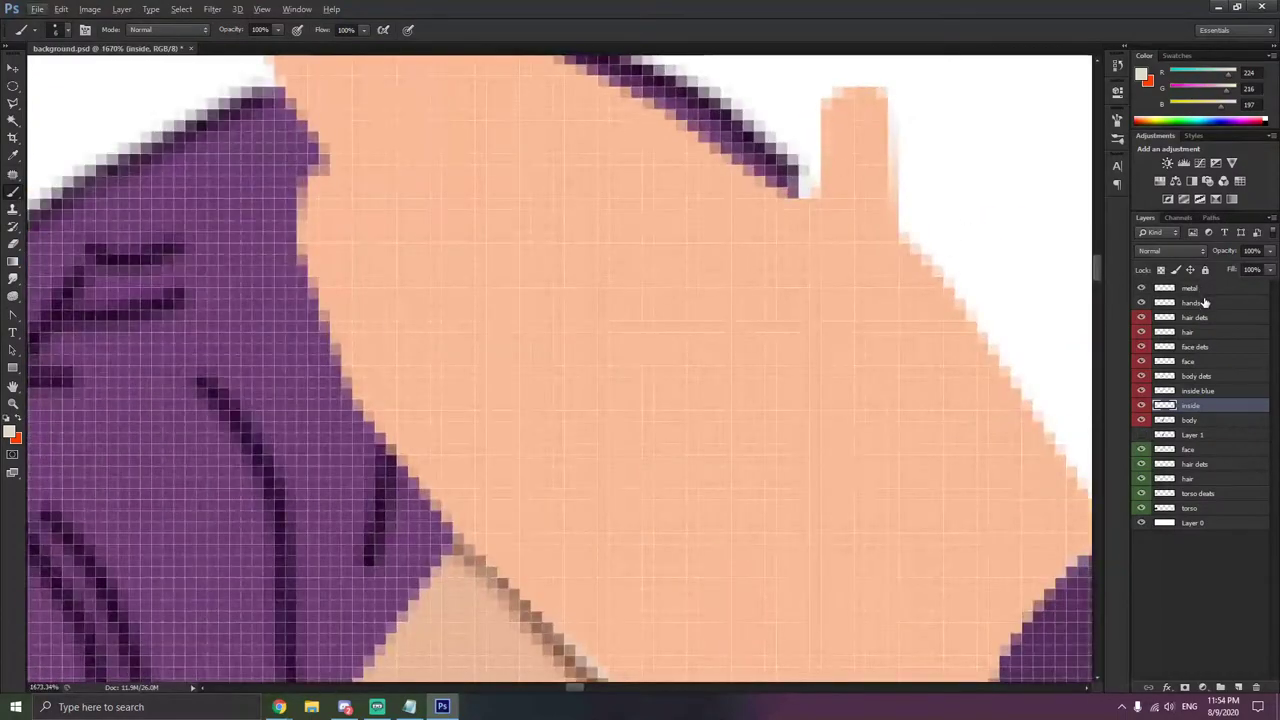
left_click(1205, 302)
scroll(880, 234, "up", 2)
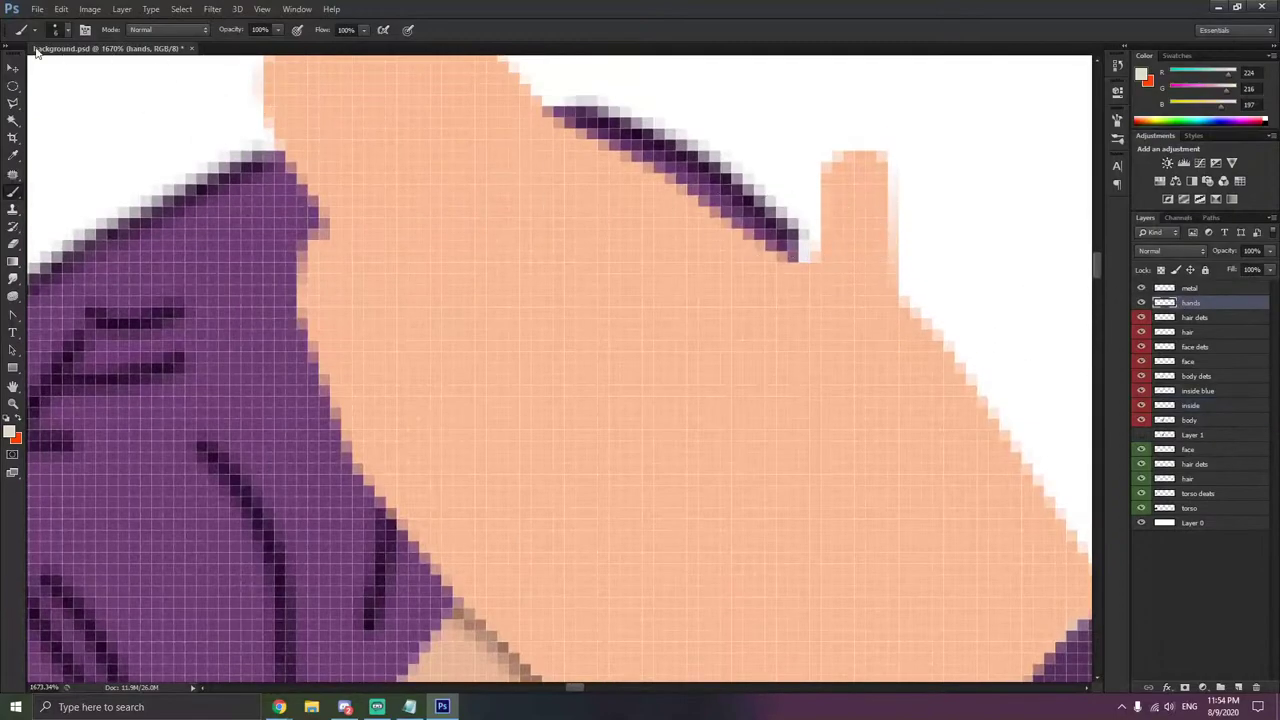
left_click(12, 156)
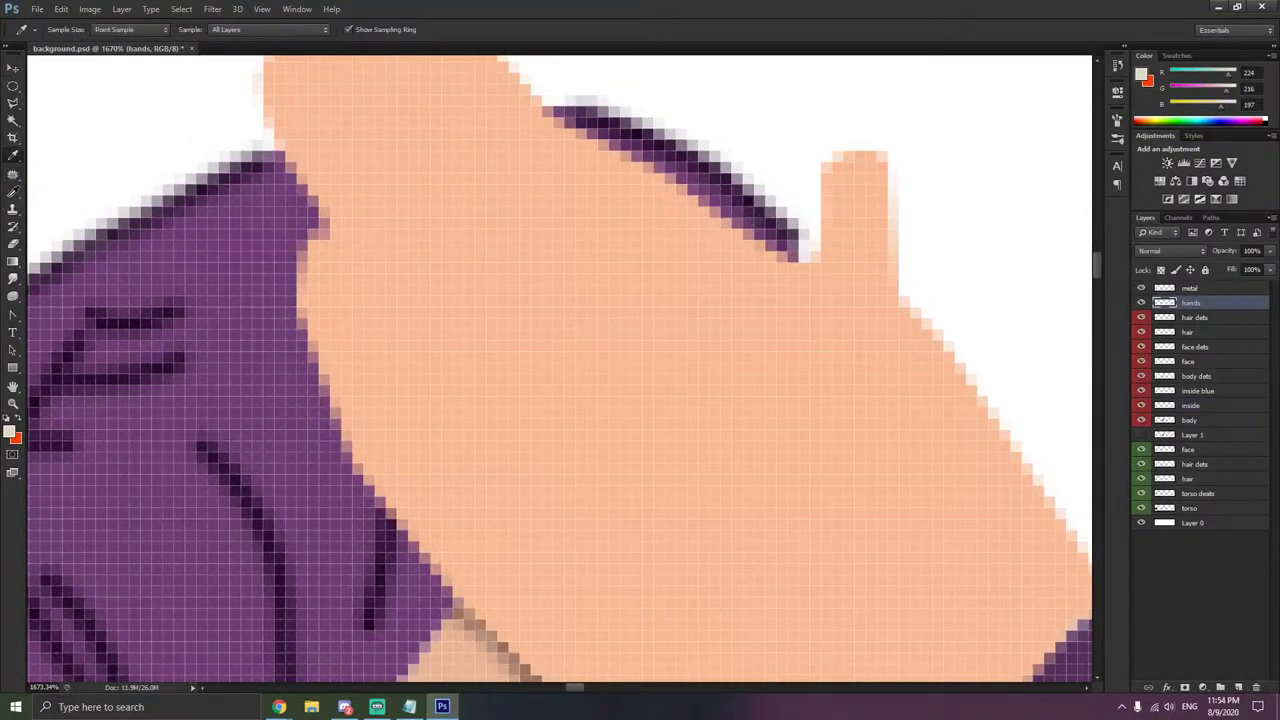
- Touch up the small white gap between the hair and the raised fingertip with purple, using a 1-pixel brush
key("b")
right_click(596, 258)
left_click_drag(576, 274, 572, 273)
left_click(809, 255)
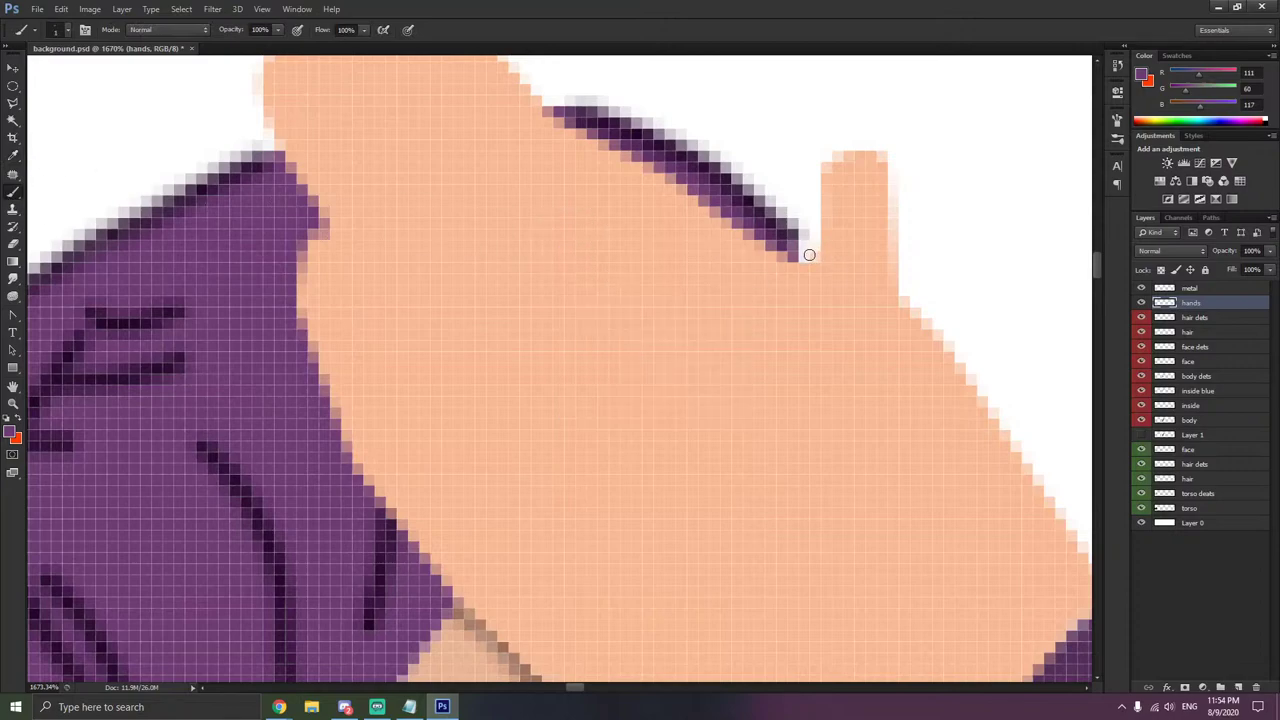
left_click_drag(801, 246, 806, 248)
left_click(804, 255)
left_click(617, 251, "alt")
scroll(511, 295, "down", 3)
key("v")
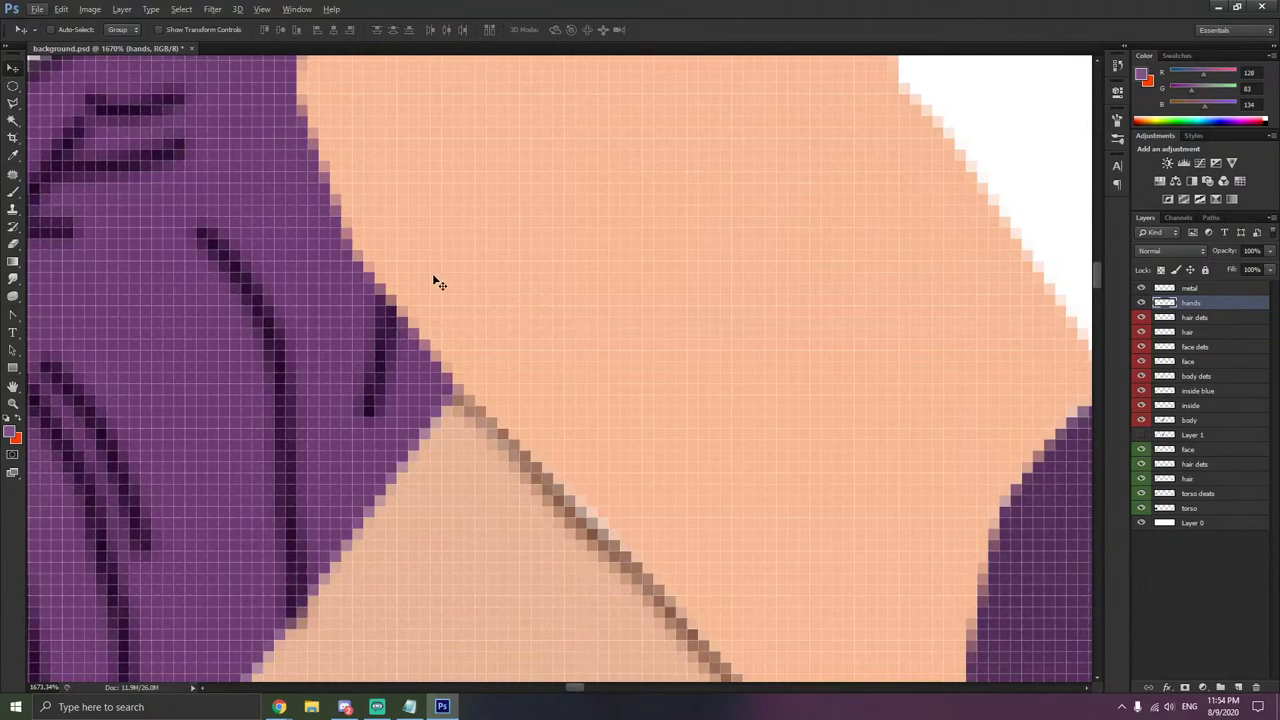
- Sample the jacket lining's beige (224, 216, 197) and select the red-labelled inside layer
scroll(425, 273, "down", 9)
scroll(425, 280, "down", 5)
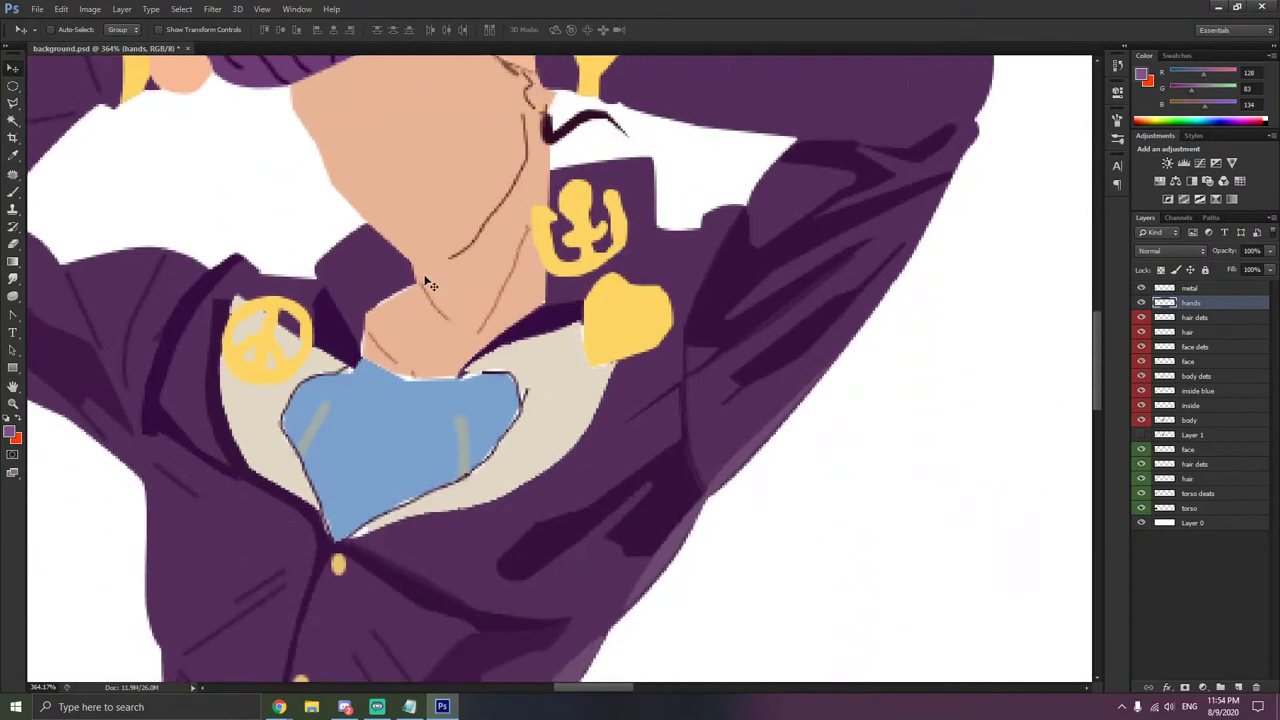
scroll(430, 388, "up", 2)
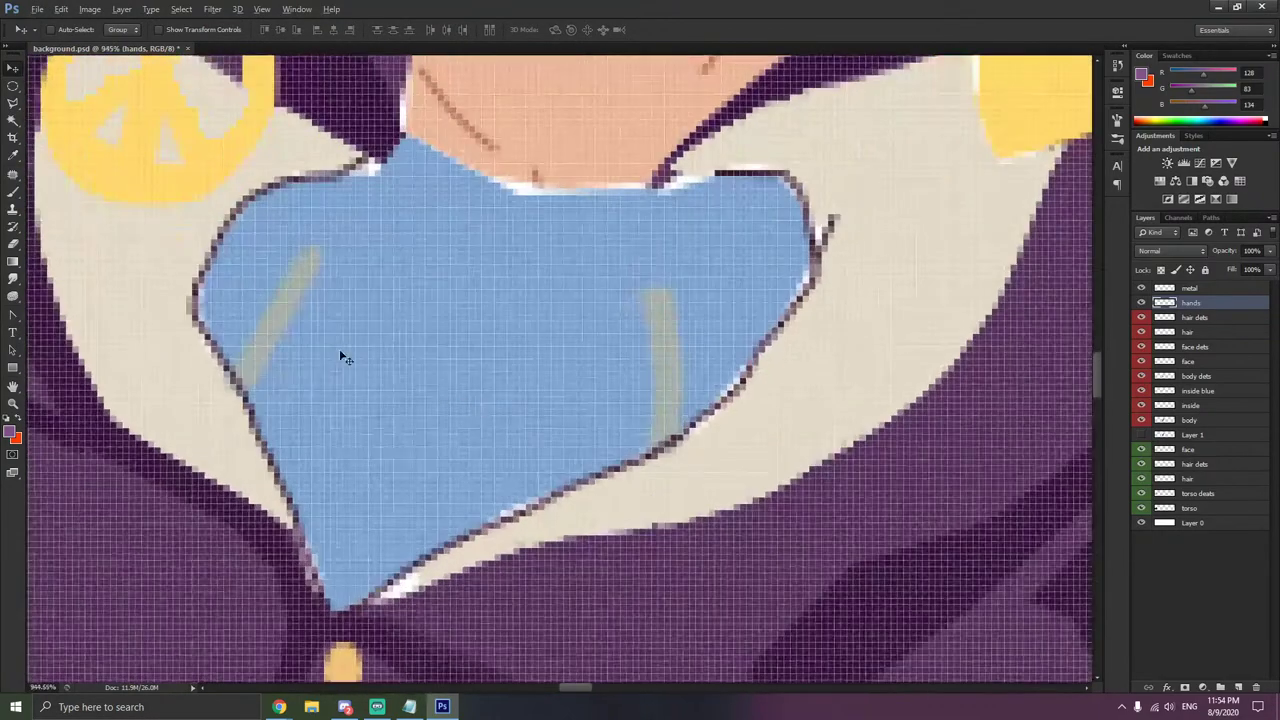
scroll(343, 354, "up", 2)
key("i")
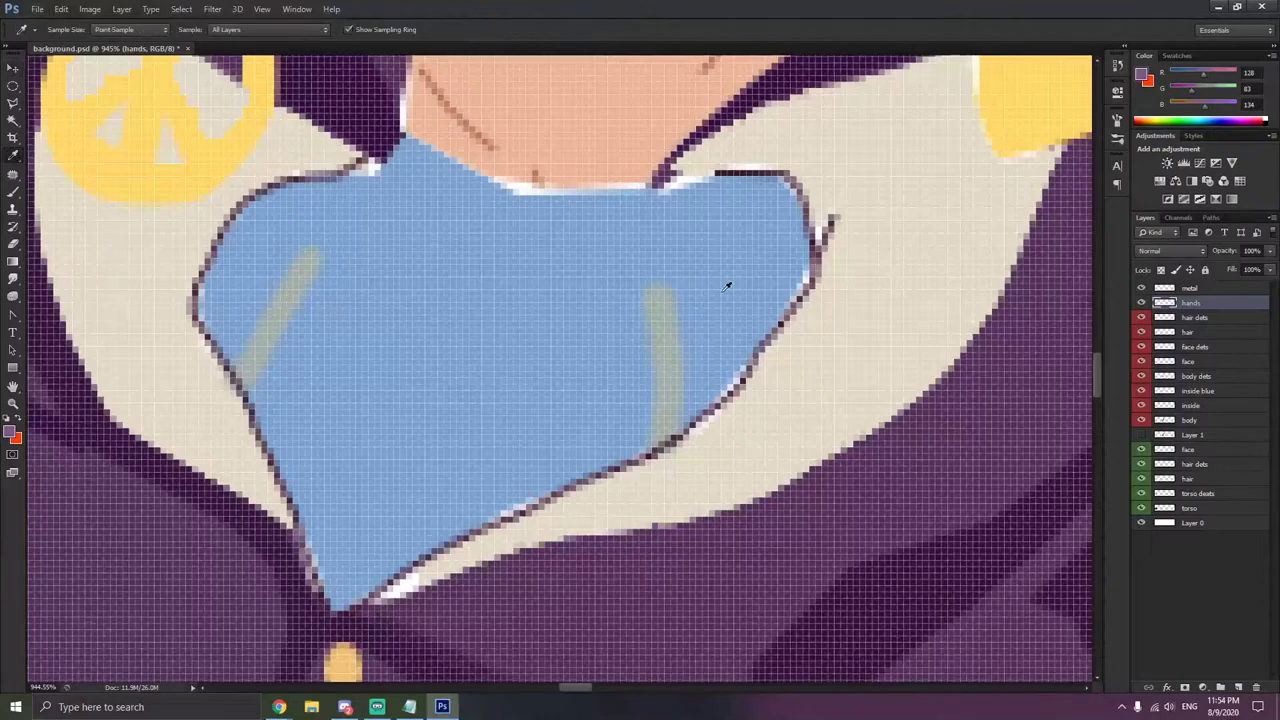
left_click(922, 280)
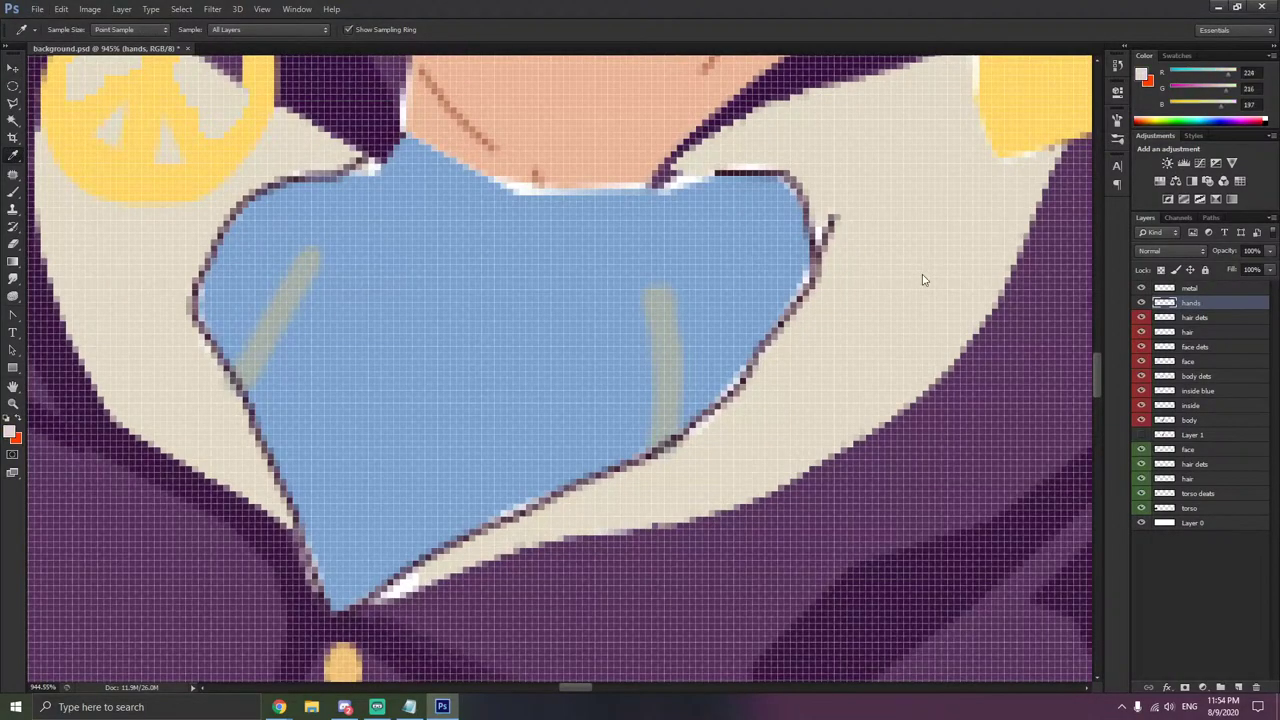
left_click(1200, 406)
- Paint beige over the white specks along the blue shirt's lower-right edge with a 2-pixel brush, and undo the last stroke
key("b")
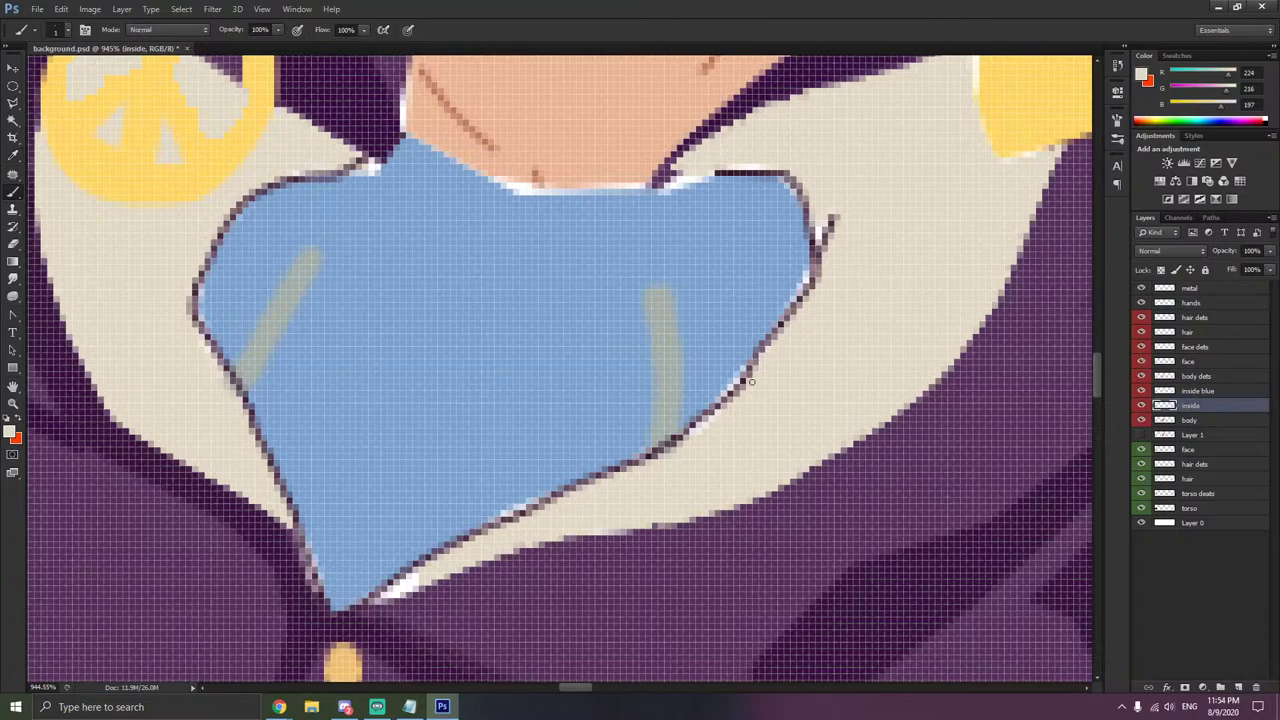
right_click(755, 387)
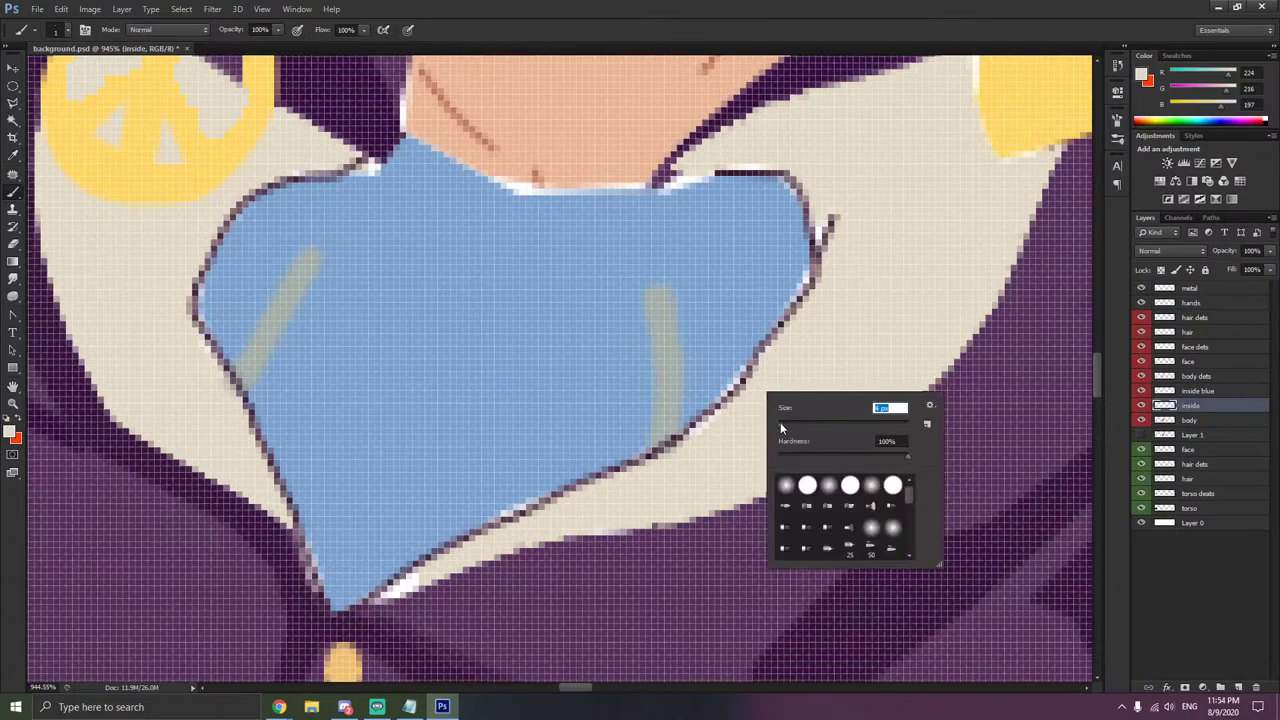
left_click_drag(780, 423, 778, 423)
left_click(741, 378)
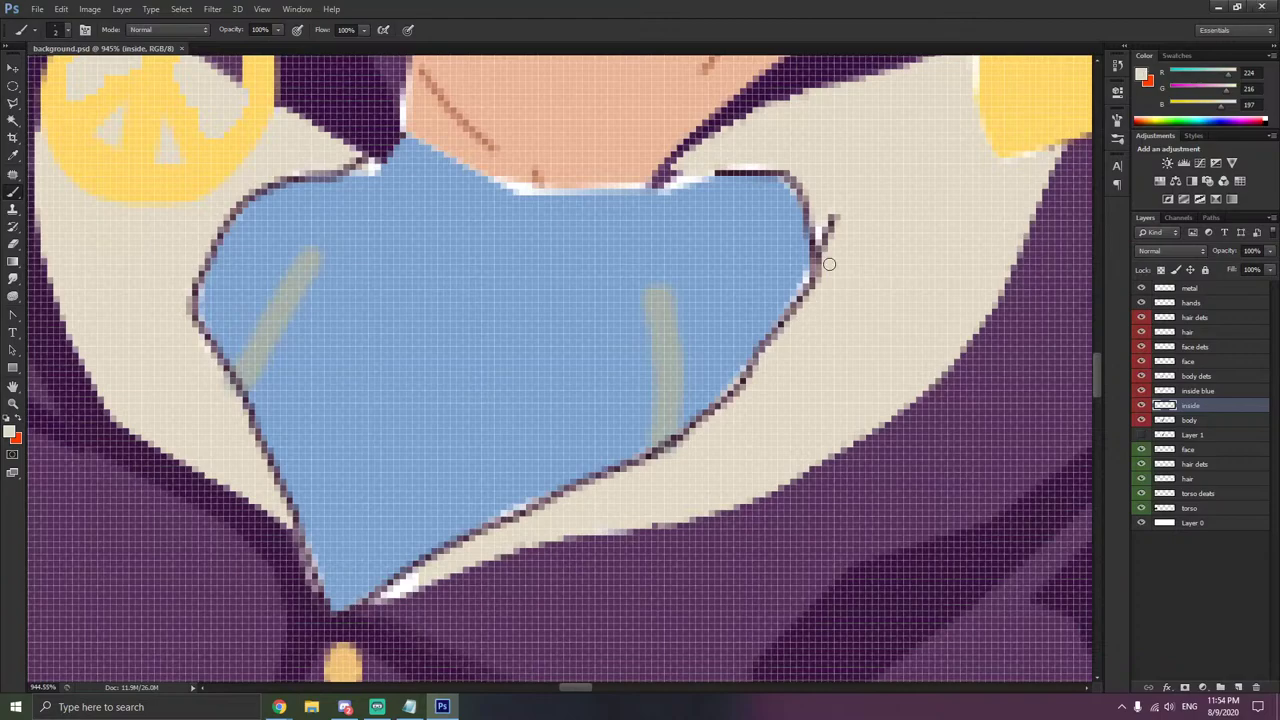
key("ctrl+z")
right_click(838, 204)
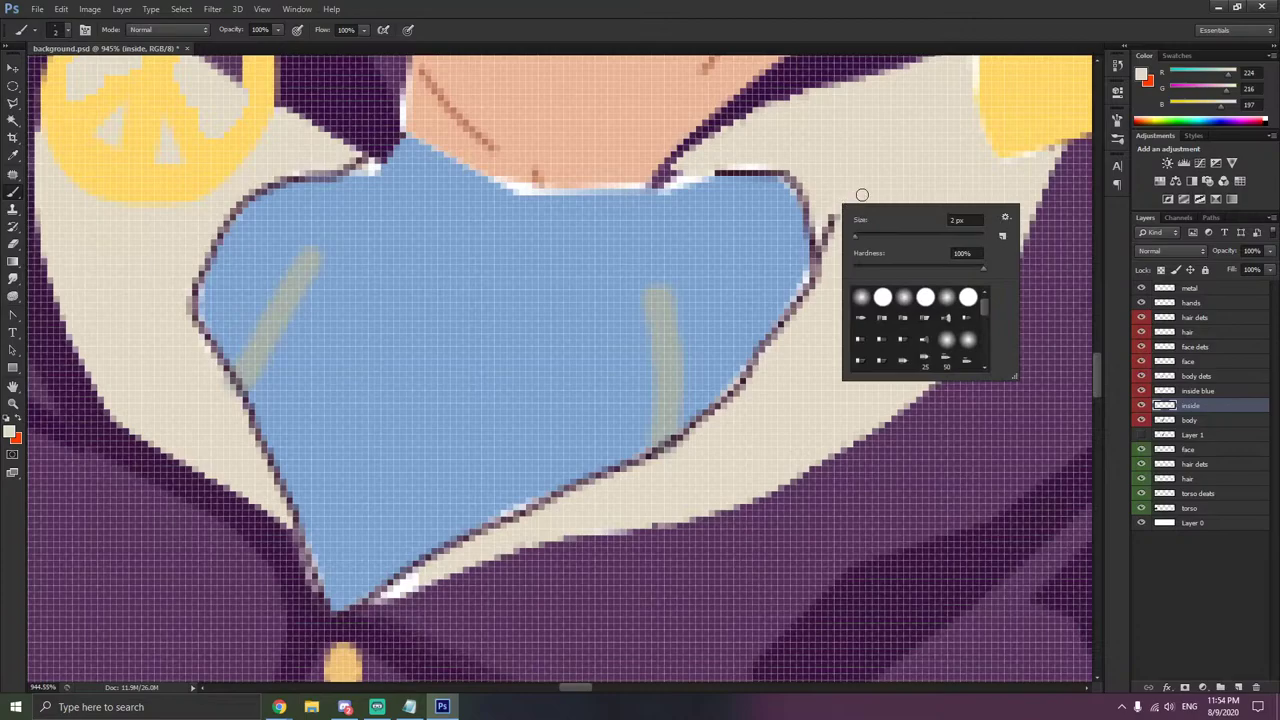
left_click(964, 130)
- Quit Photoshop without saving the changes to background.psd and relaunch PhotoshopCS6Portable
left_click(1264, 6)
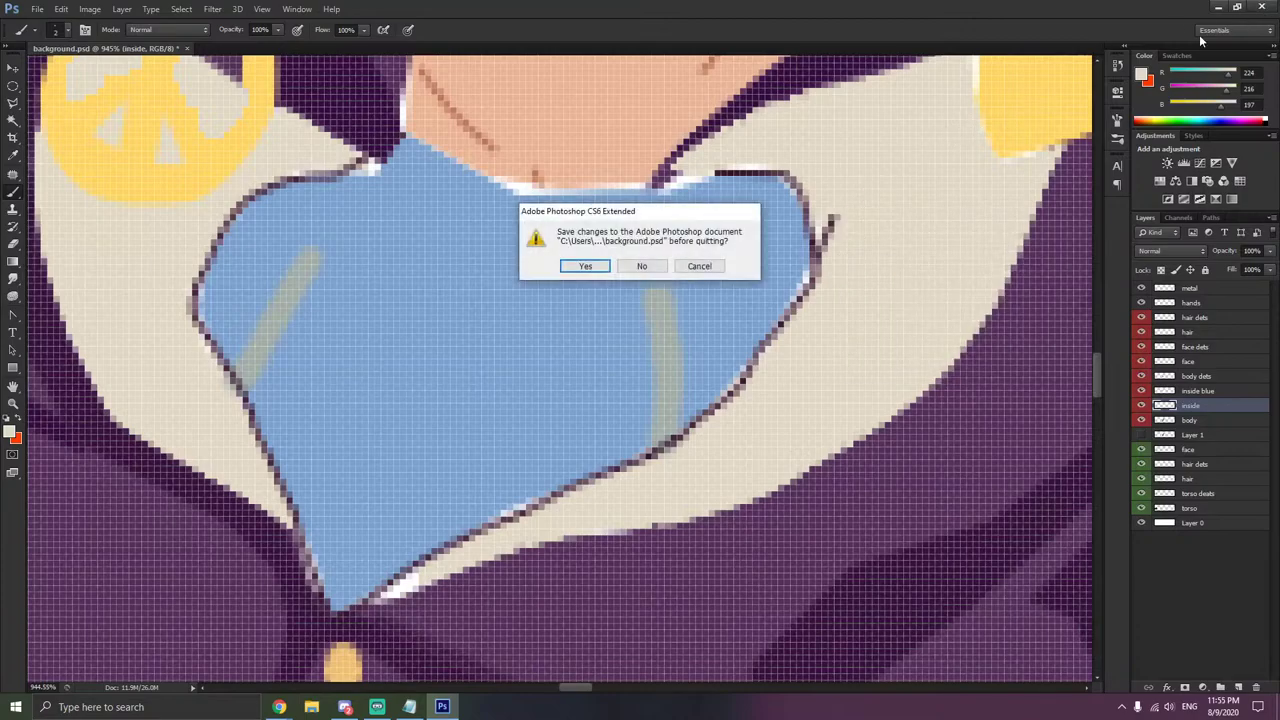
left_click(640, 265)
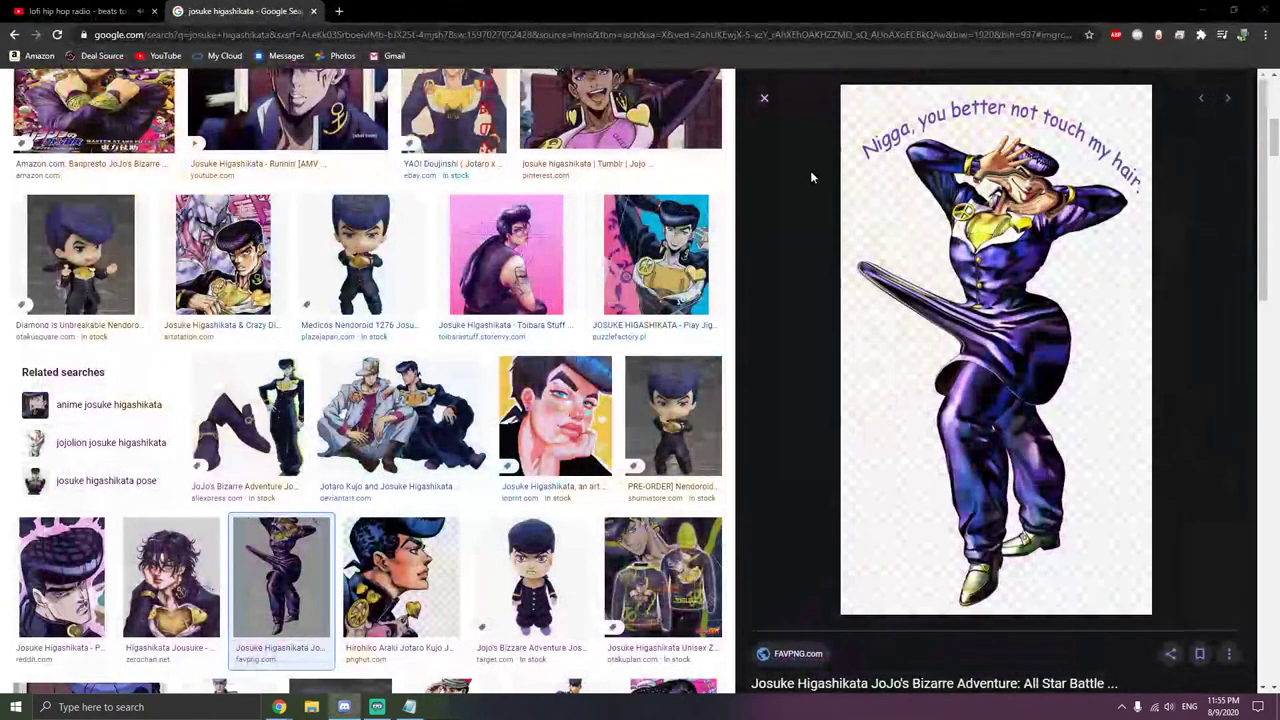
key("super")
type("phot")
key("Down")
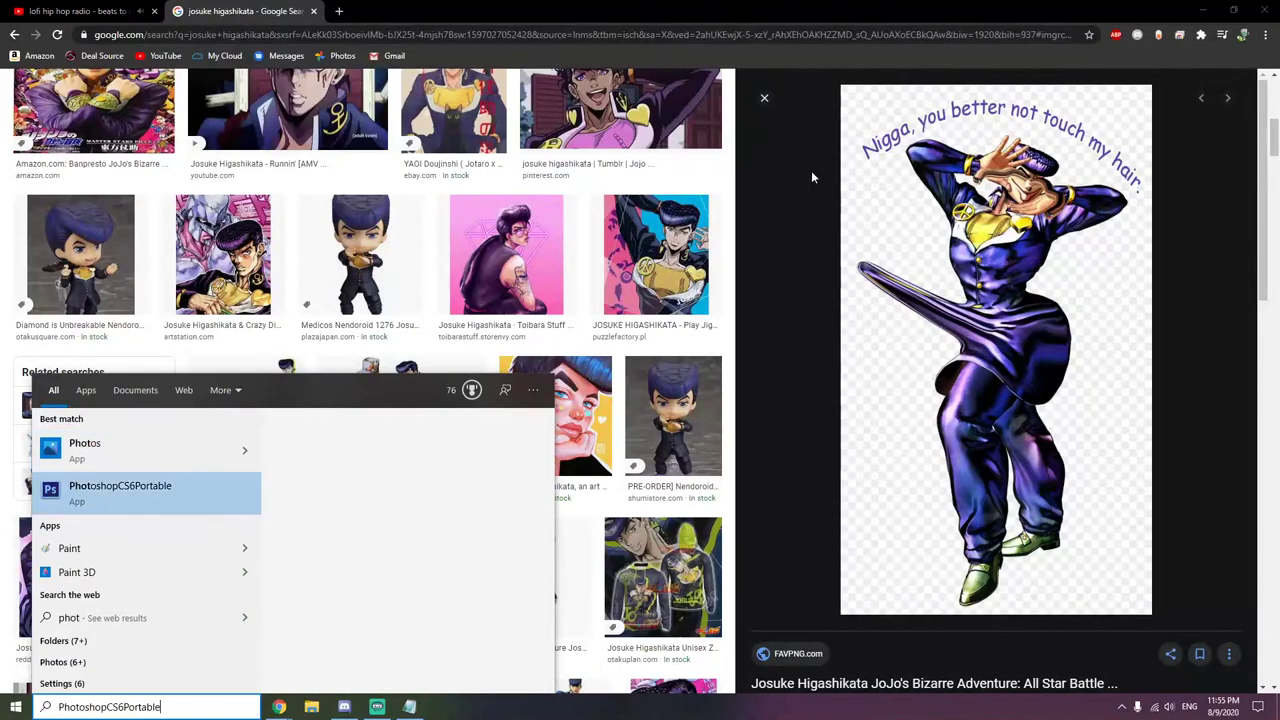
key("Return")
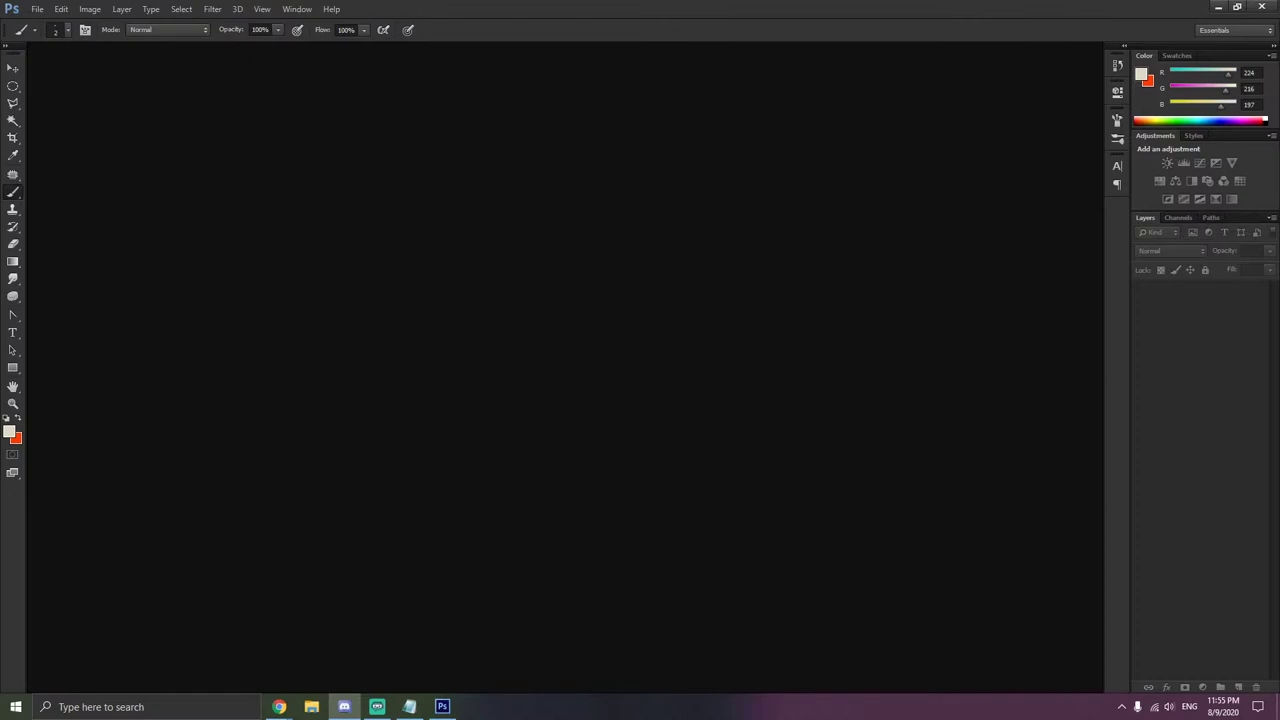
key("alt+Tab")
key("alt+Tab")
key("alt+Tab")
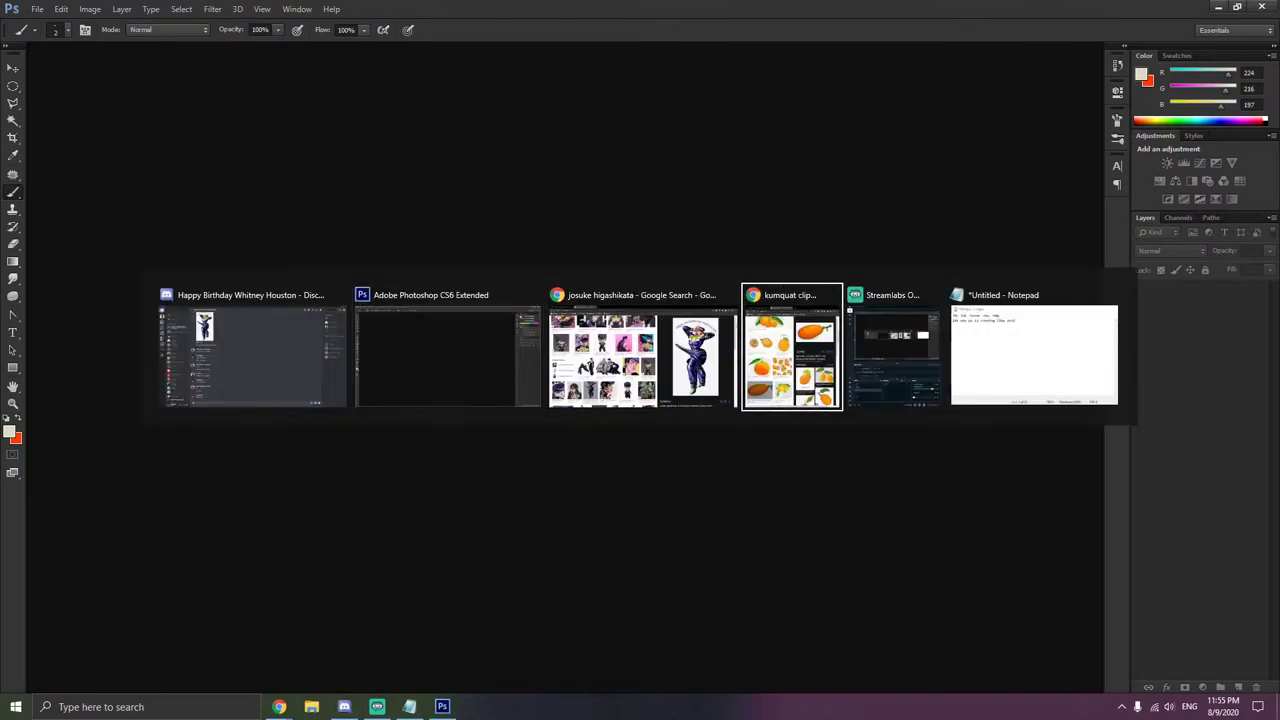
left_click(765, 373)
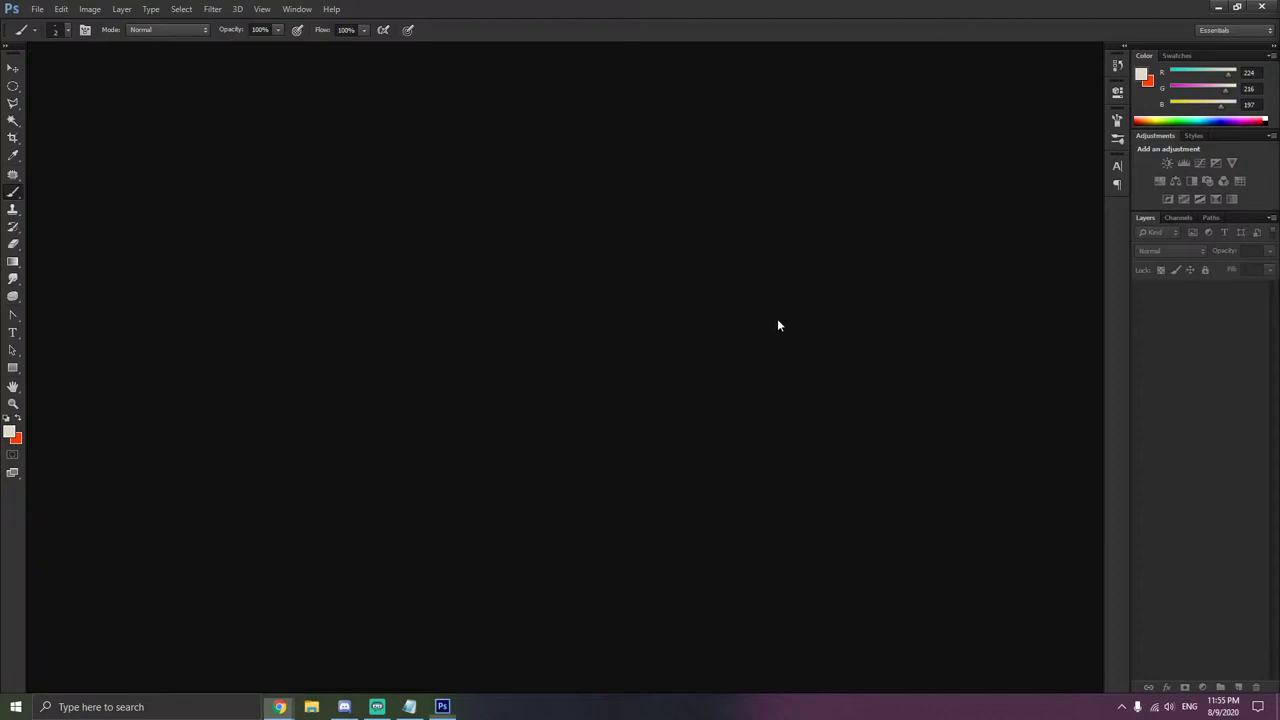
- Open the background PSD file from the jjba folder
left_click(37, 9)
left_click(56, 37)
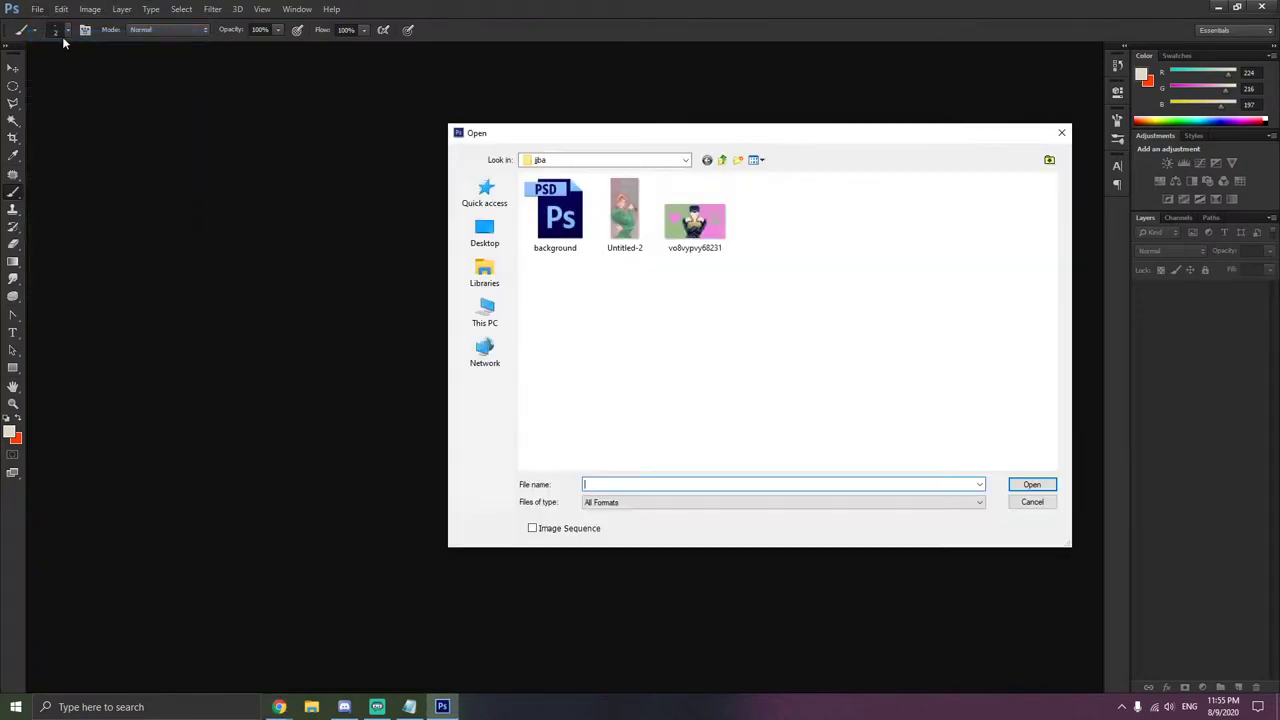
double_click(580, 215)
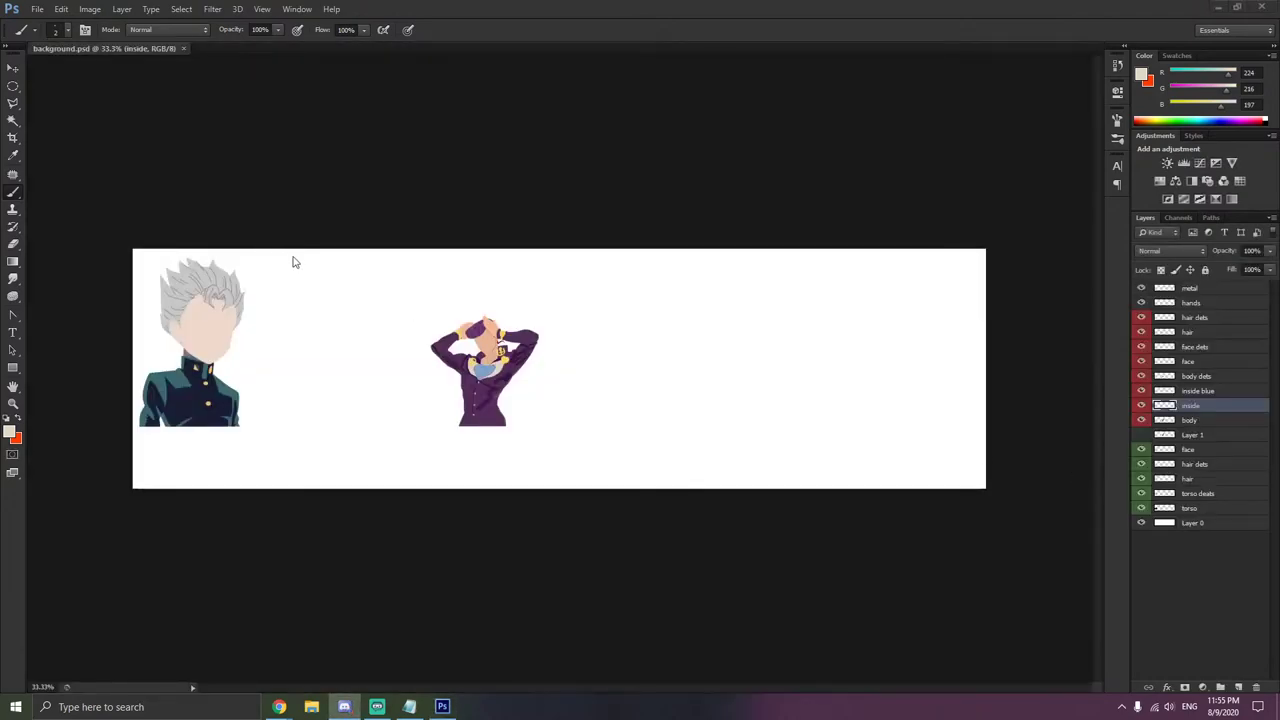
- Paint beige over the white edges at the blue shirt's upper-right side and beside the heart badge, using a 2-pixel brush
scroll(482, 363, "up", 20)
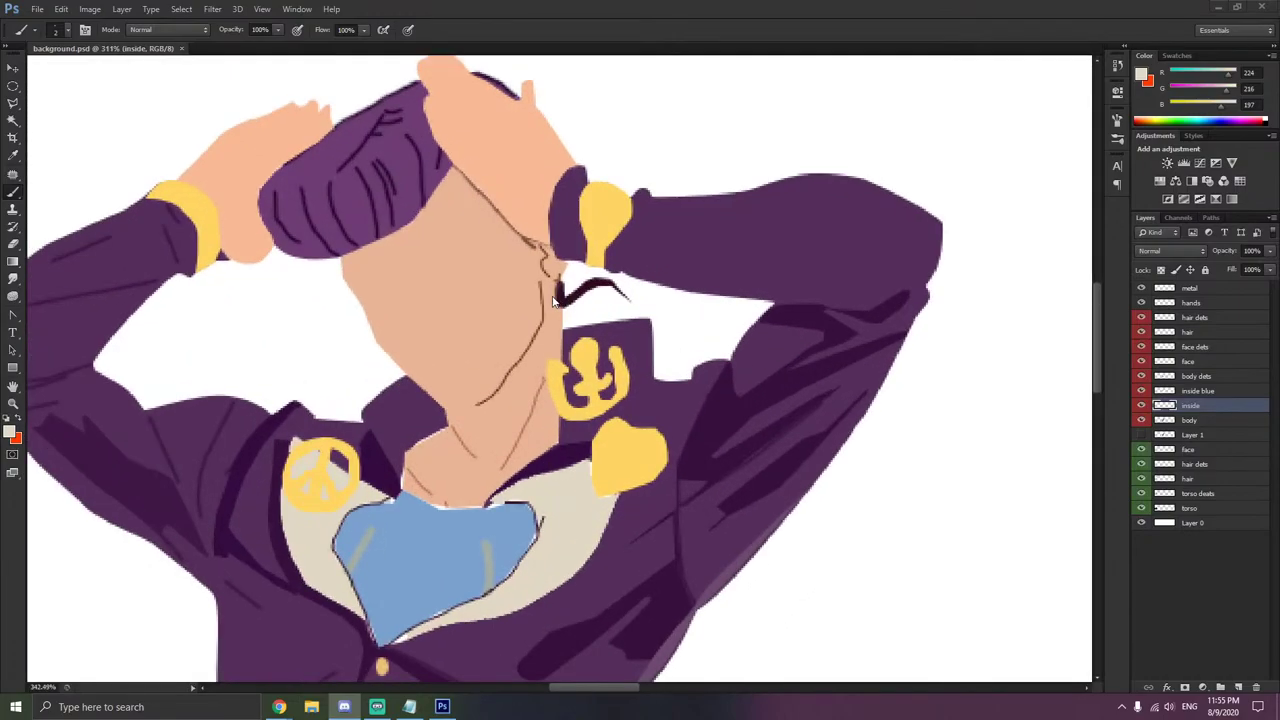
scroll(543, 379, "up", 3)
scroll(552, 383, "down", 17)
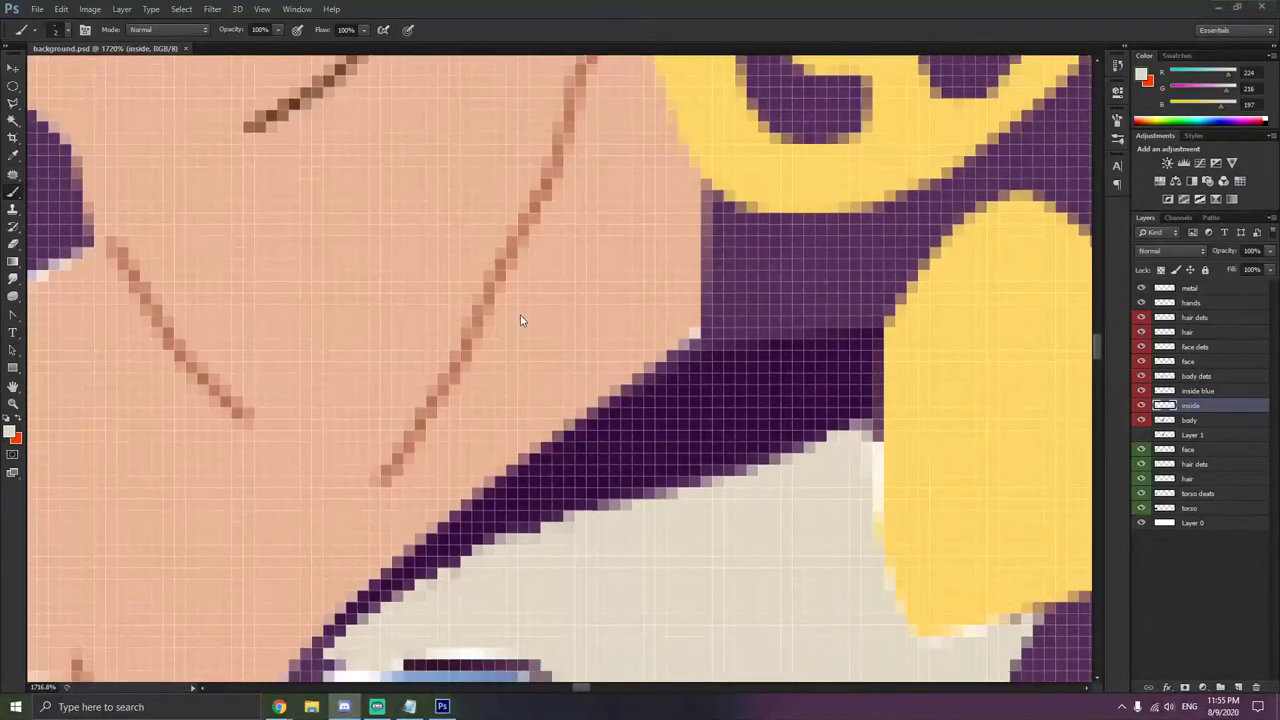
scroll(529, 303, "down", 5)
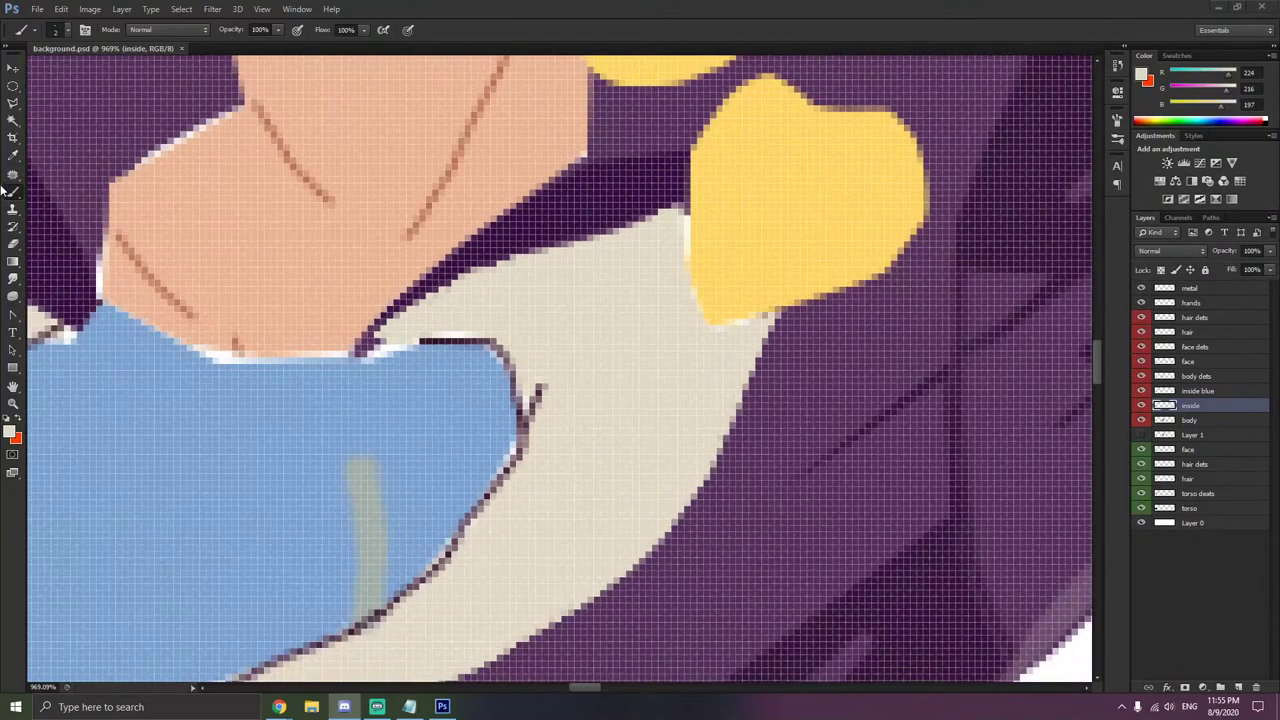
right_click(13, 191)
left_click(85, 190)
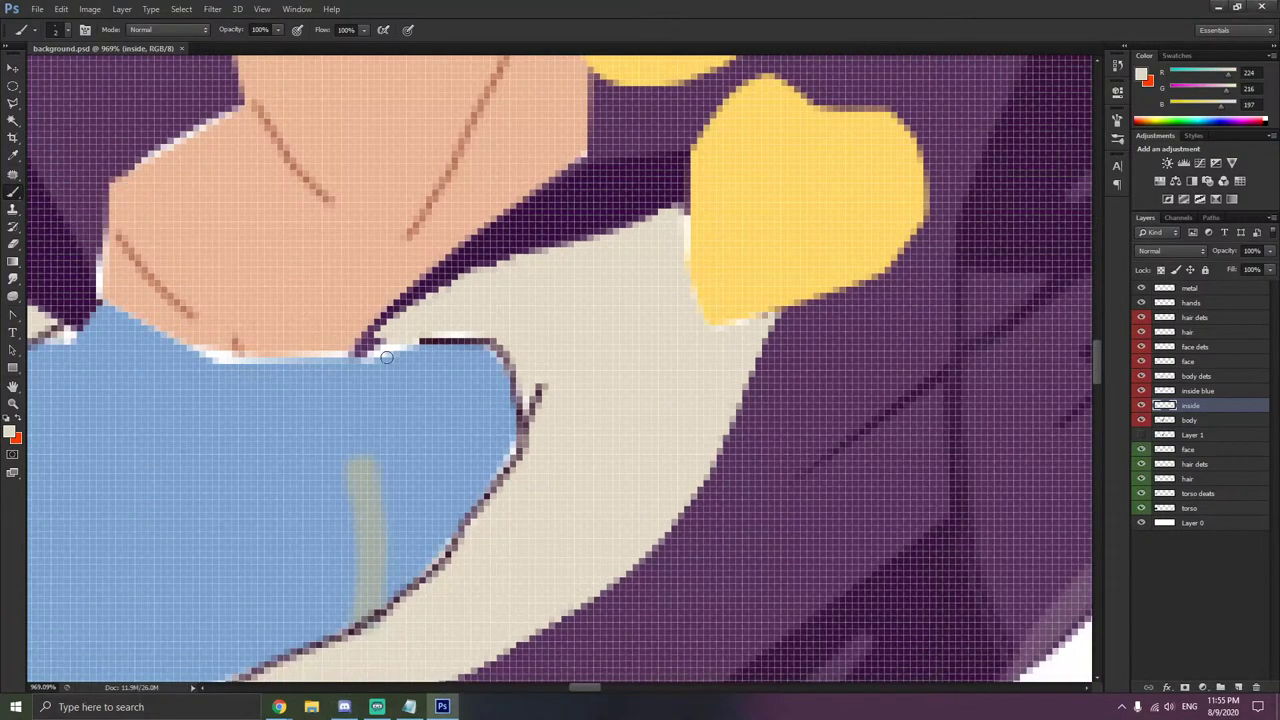
left_click_drag(364, 351, 457, 337)
left_click_drag(350, 353, 376, 351)
mouse_move(505, 385)
left_mouse_down()
mouse_move(514, 458)
mouse_move(460, 546)
left_mouse_up()
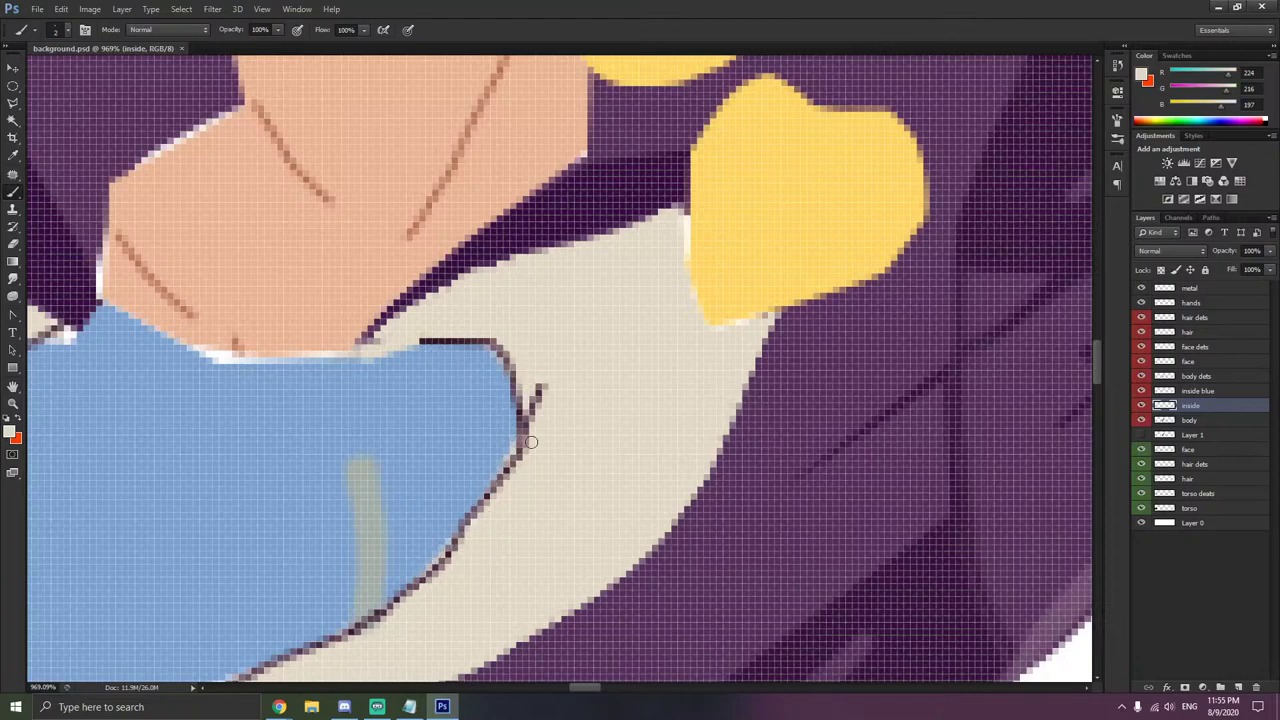
left_click_drag(688, 261, 677, 208)
mouse_move(780, 318)
left_mouse_down()
mouse_move(720, 324)
mouse_move(786, 322)
left_mouse_up()
- Fill the remaining white gaps around the blue shirt's lower tip and outer edges with beige on the inside layer
scroll(583, 349, "down", 7)
left_click_drag(431, 523, 495, 565)
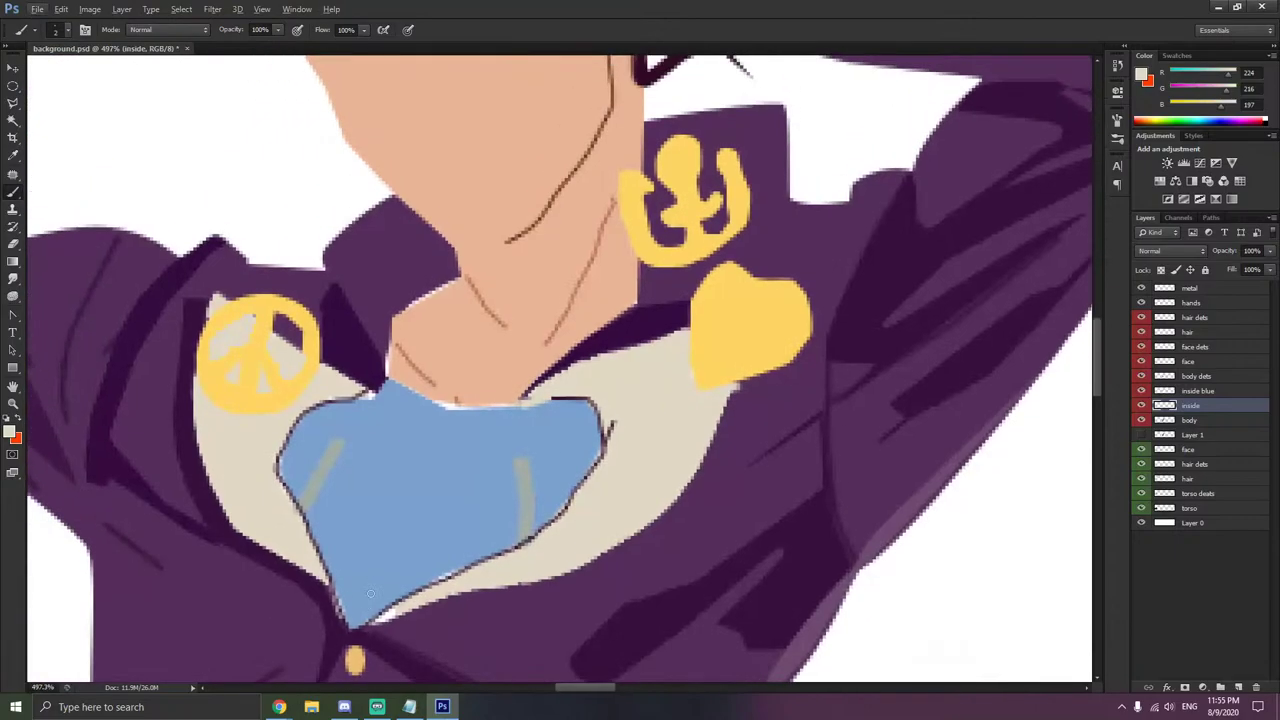
scroll(400, 602, "up", 8)
scroll(422, 600, "down", 2)
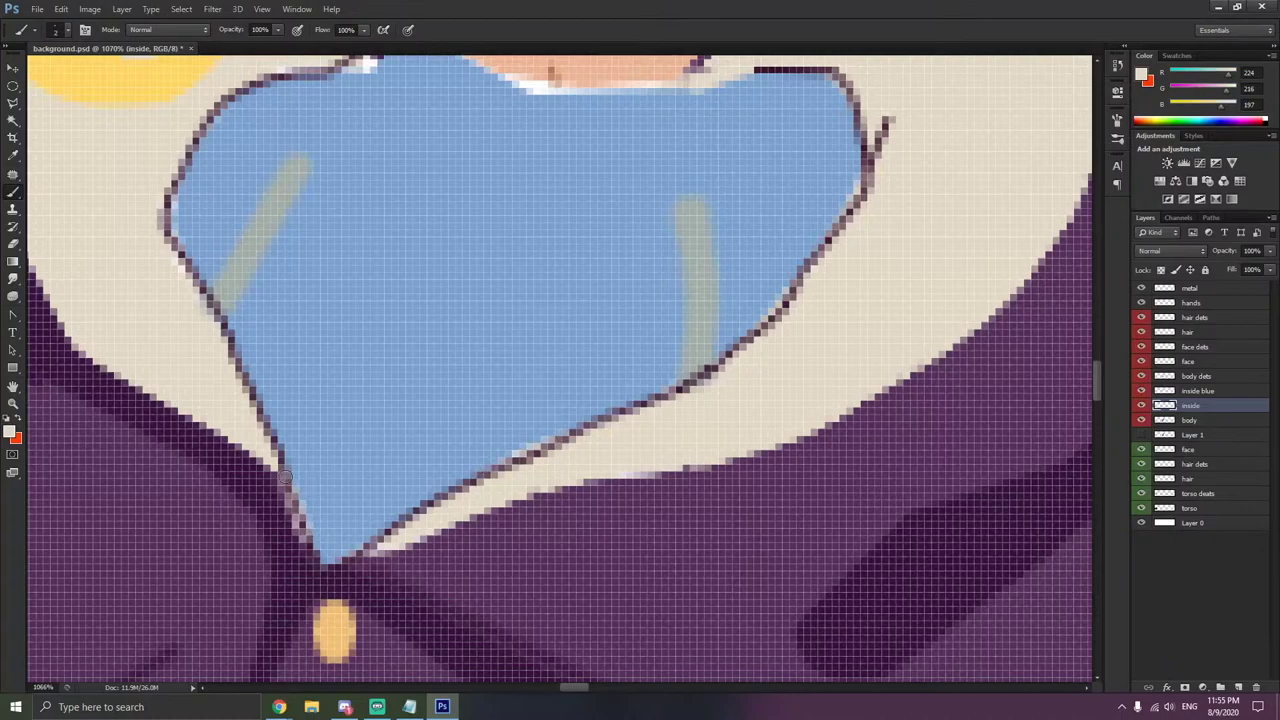
scroll(174, 376, "up", 2)
scroll(174, 376, "up", 1)
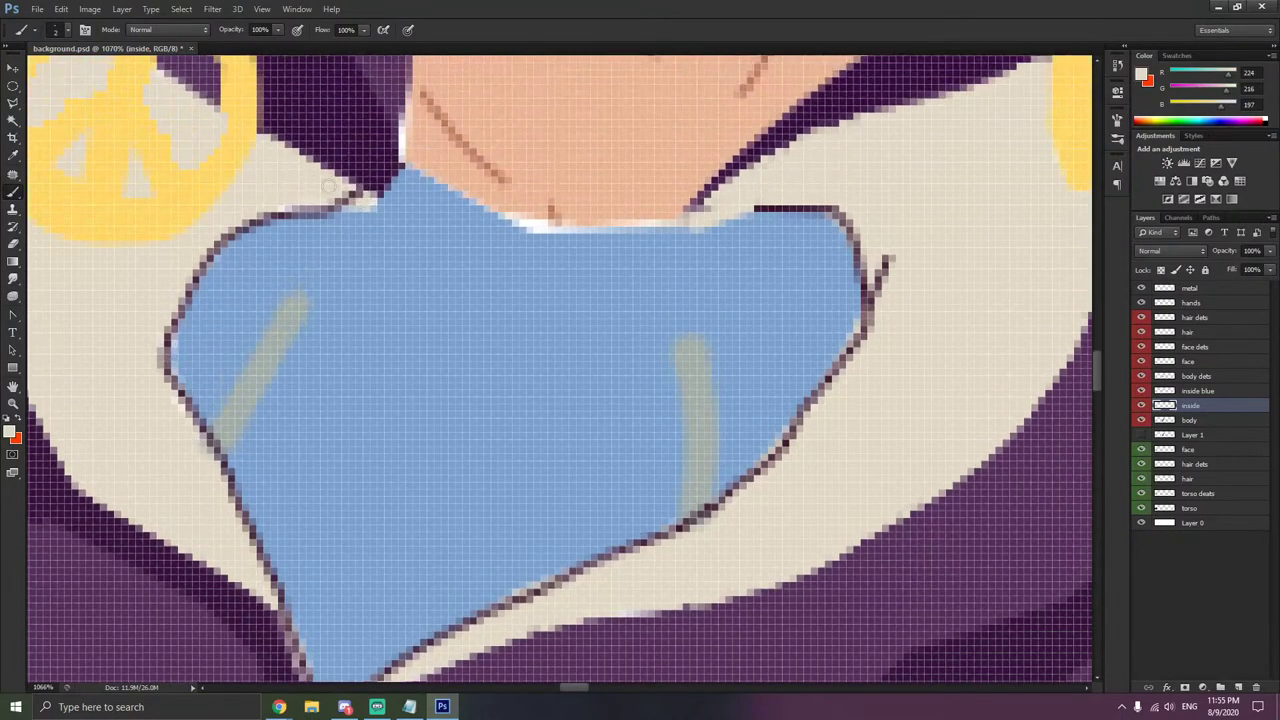
scroll(400, 122, "up", 1)
- Sample the neck's skin colour (233, 180, 149) and paint over the white strip below the neck on the red-labelled face layer
key("i")
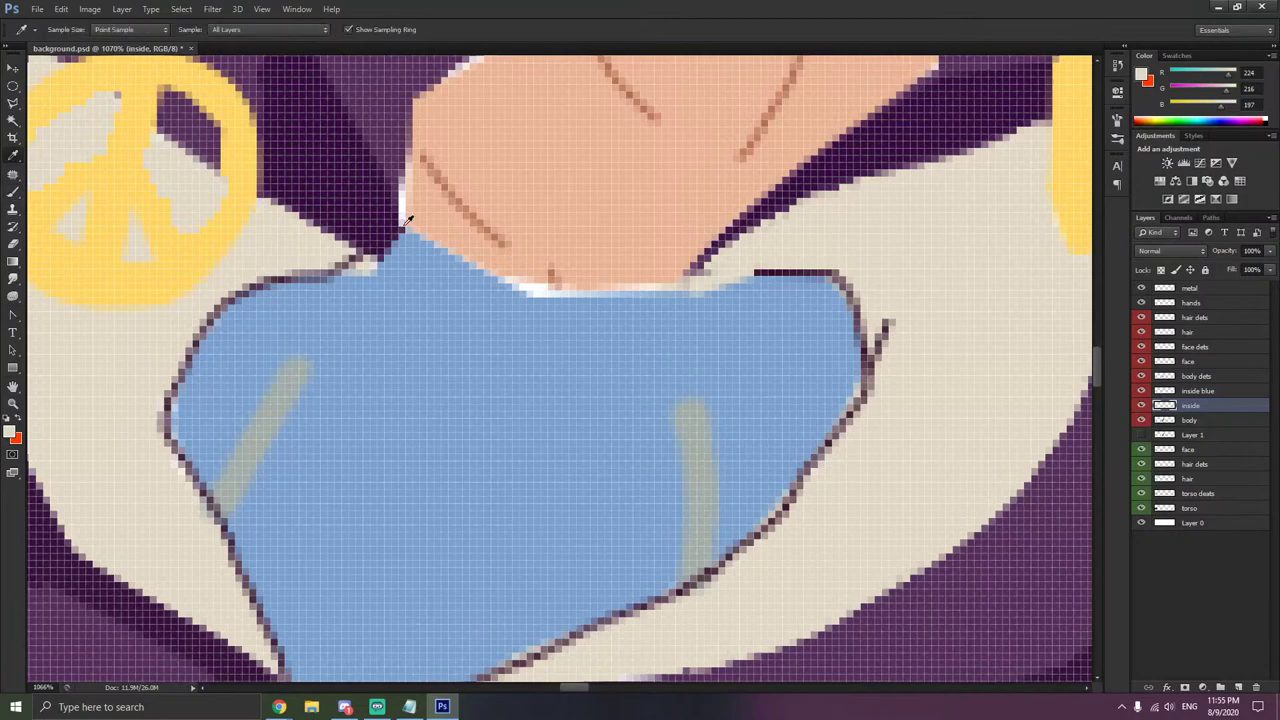
left_click(441, 210)
left_click(1217, 307)
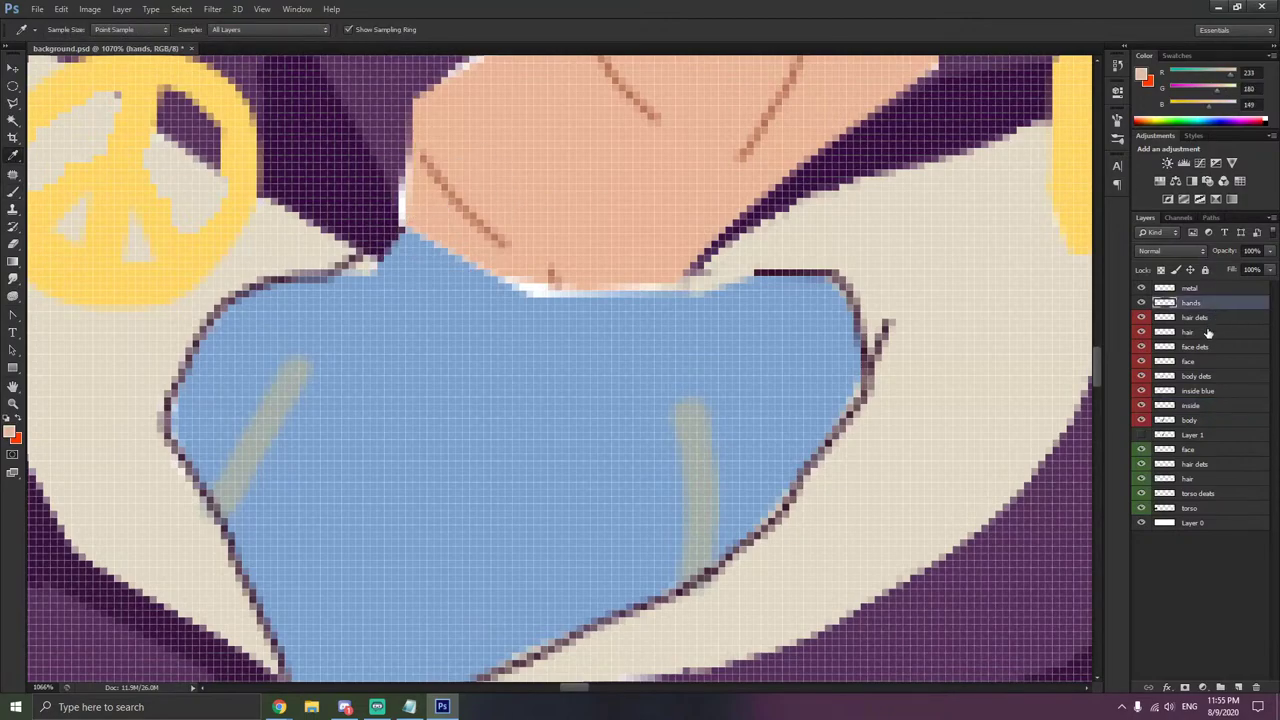
left_click(1208, 333)
left_click(1206, 347)
left_click(1203, 362)
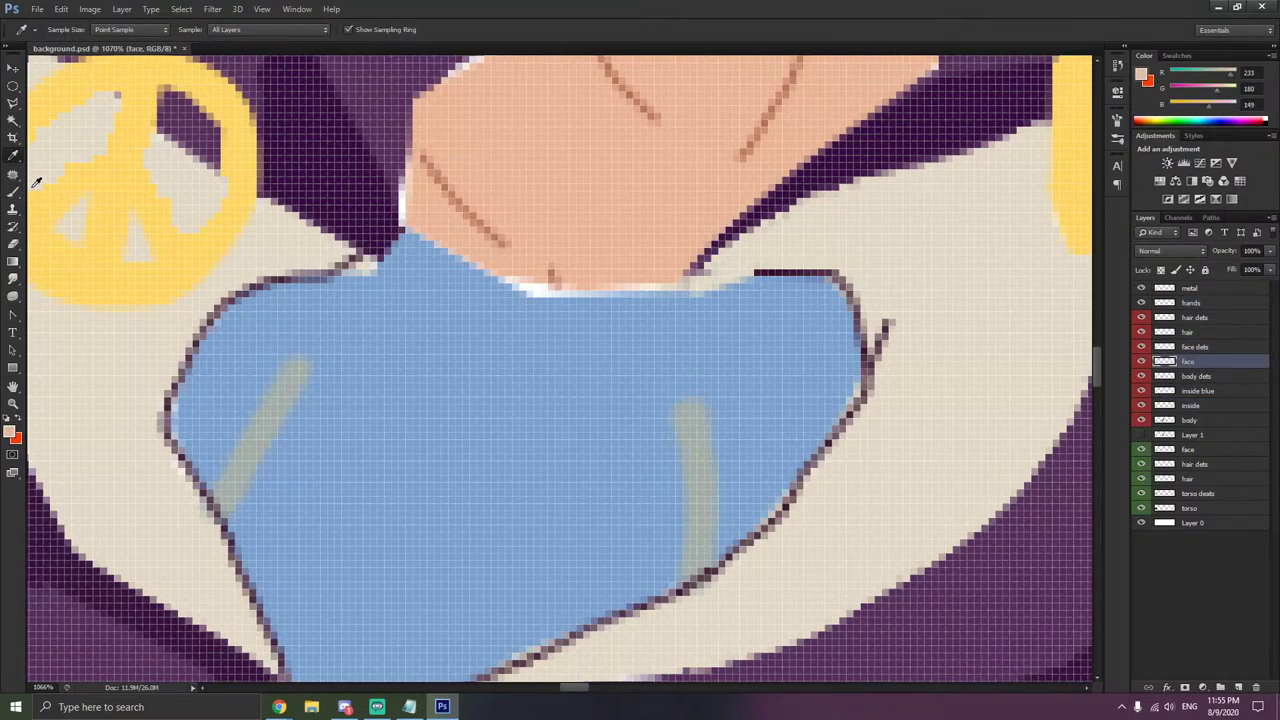
key("b")
mouse_move(511, 275)
left_mouse_down()
mouse_move(691, 289)
mouse_move(627, 296)
mouse_move(661, 287)
left_mouse_up()
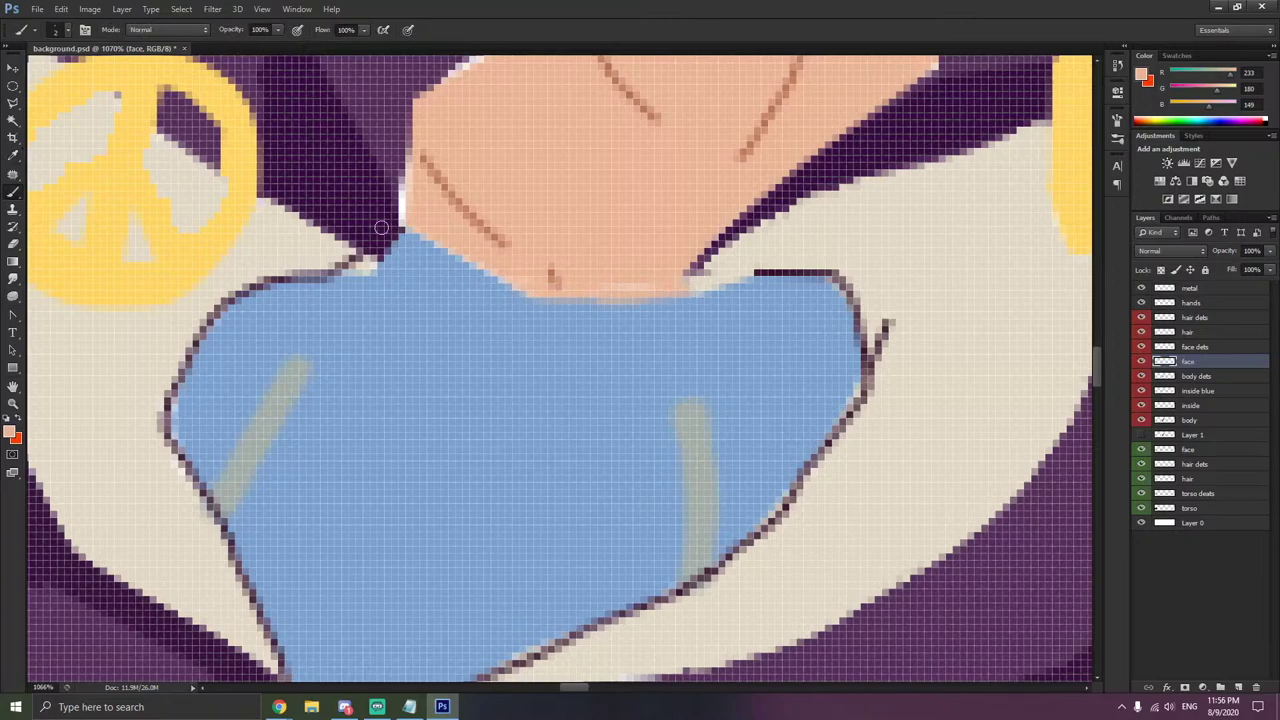
- Paint skin colour over the remaining white gaps along the neck's left edge on the red-labelled face layer
mouse_move(381, 228)
left_mouse_down()
mouse_move(402, 183)
mouse_move(404, 220)
left_mouse_up()
scroll(405, 176, "up", 3)
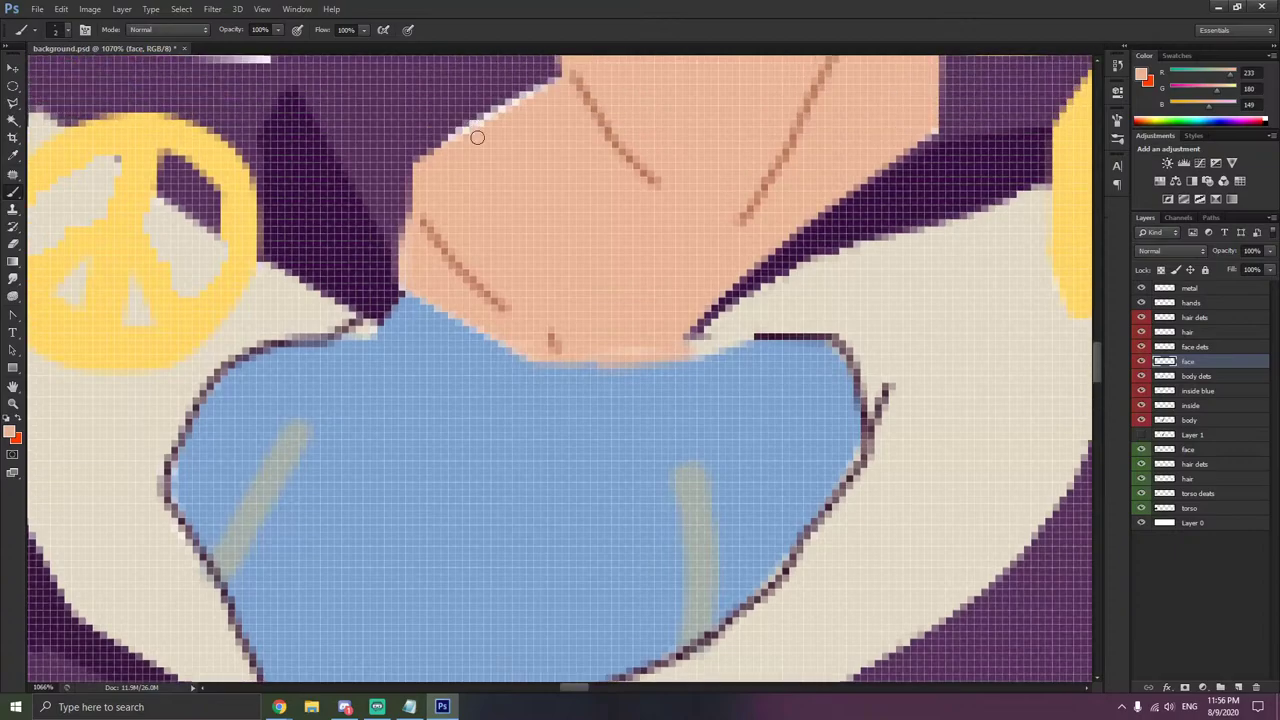
left_click_drag(555, 130, 448, 206)
- Label the metal and hands layers red and delete the hidden reference layer, Layer 1
scroll(448, 206, "down", 6)
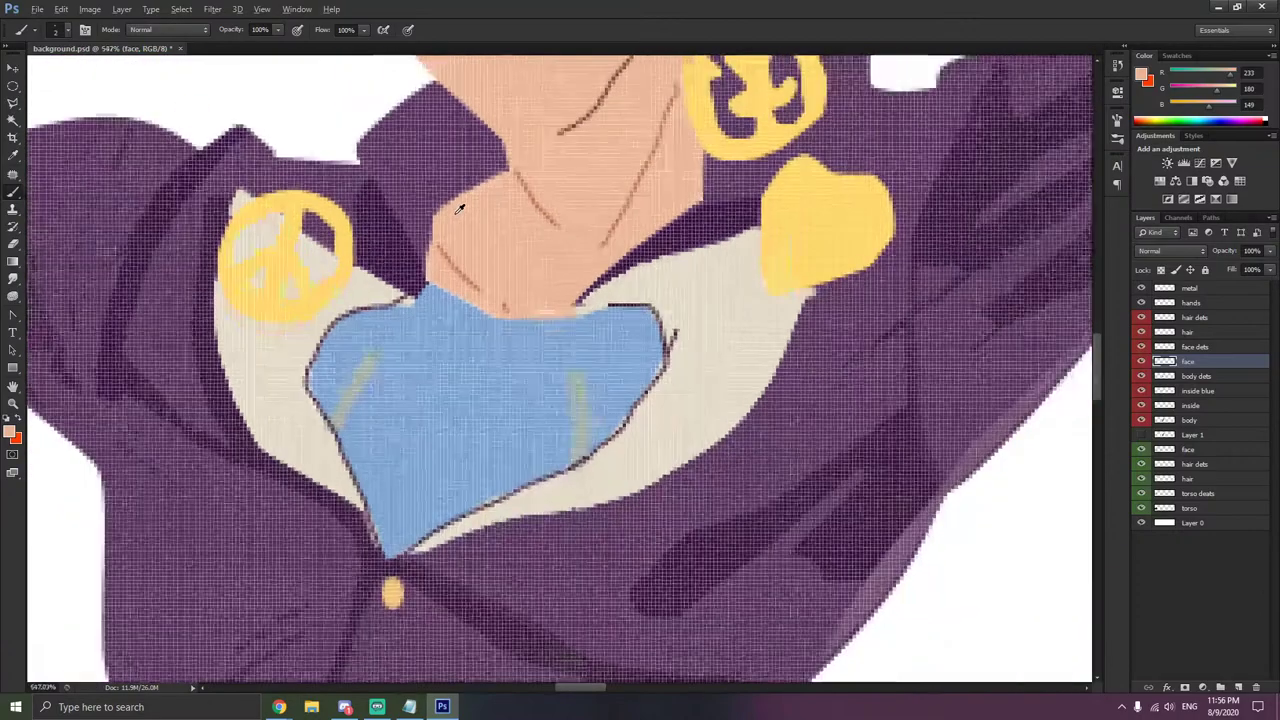
scroll(447, 292, "down", 6)
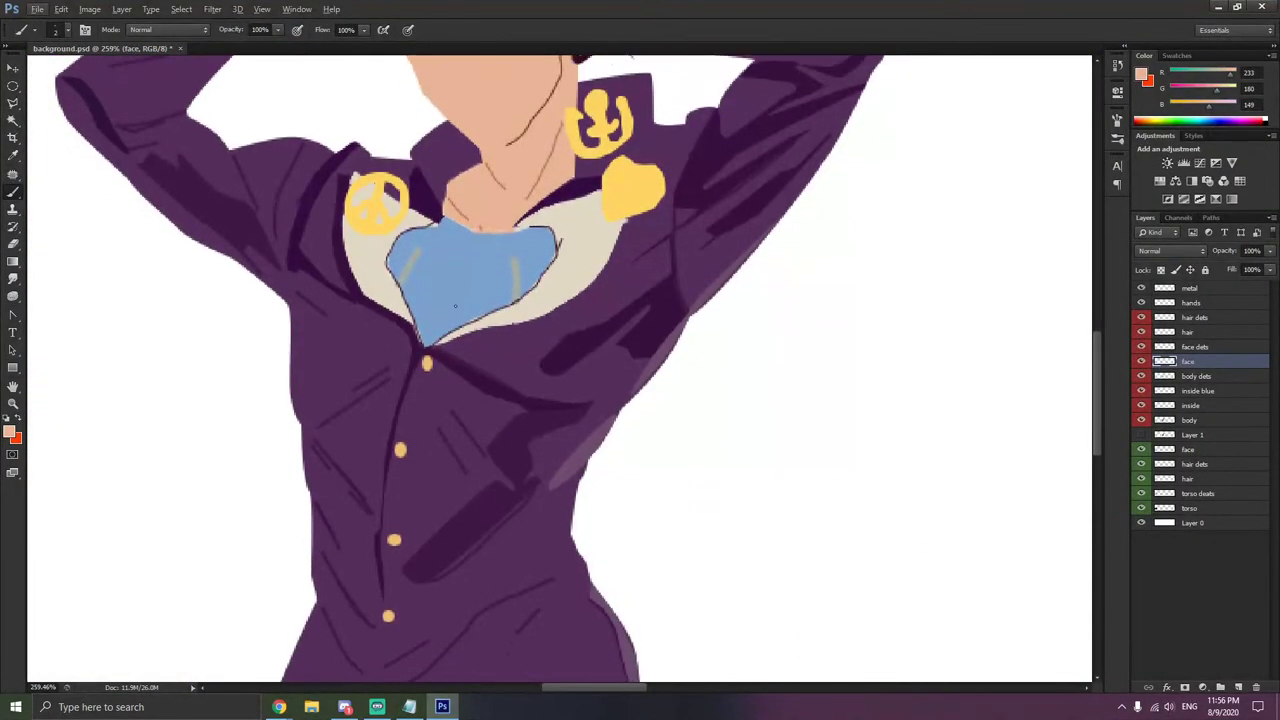
scroll(444, 307, "down", 3)
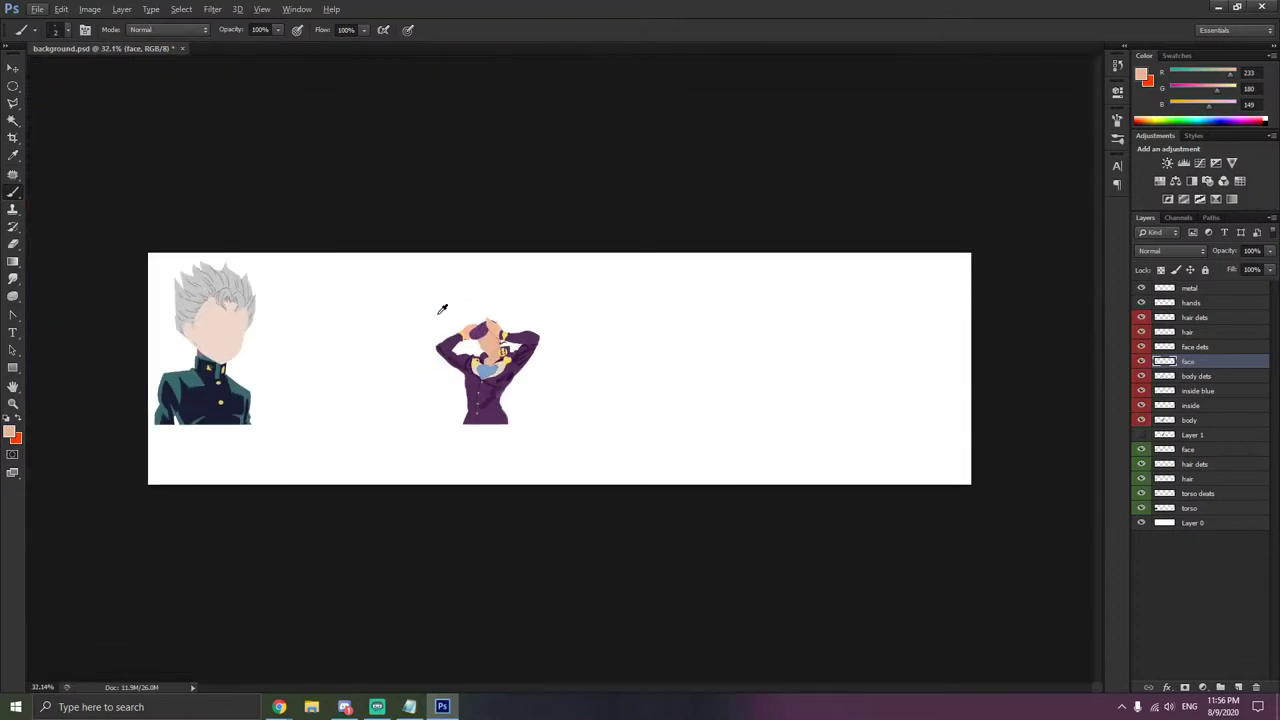
left_click(1211, 302)
left_click(1211, 288, "shift")
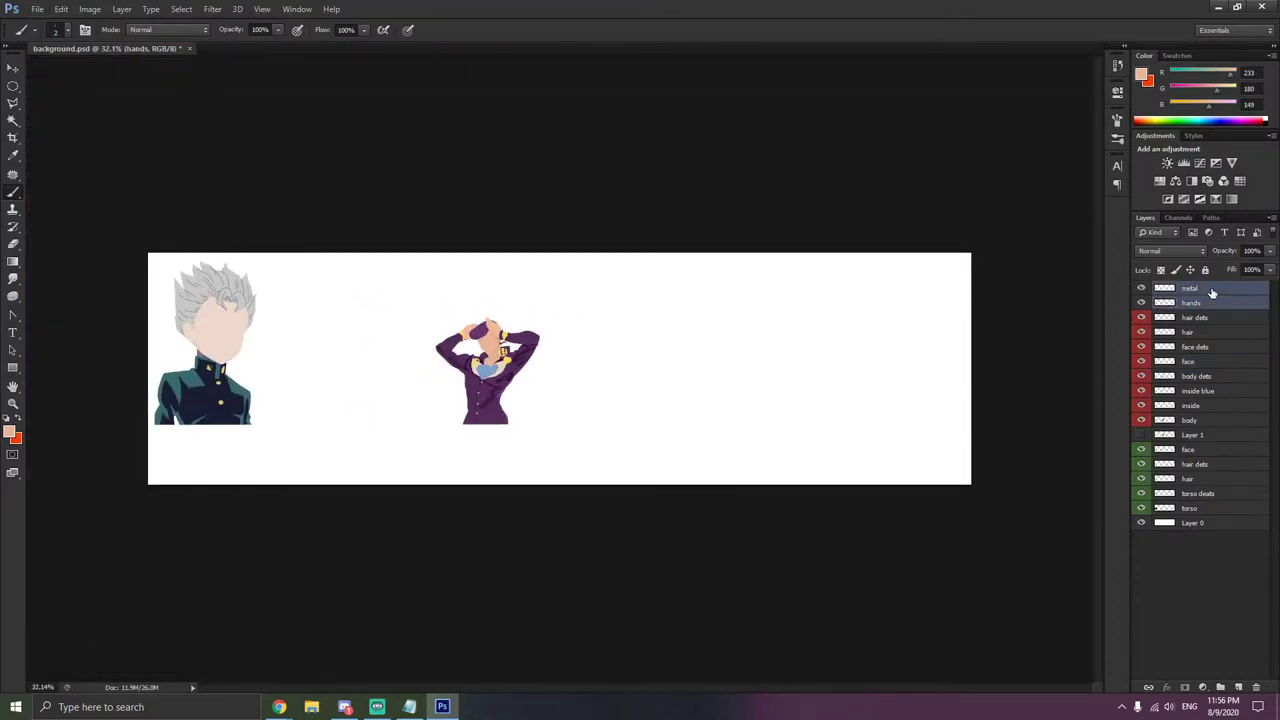
right_click(1211, 289)
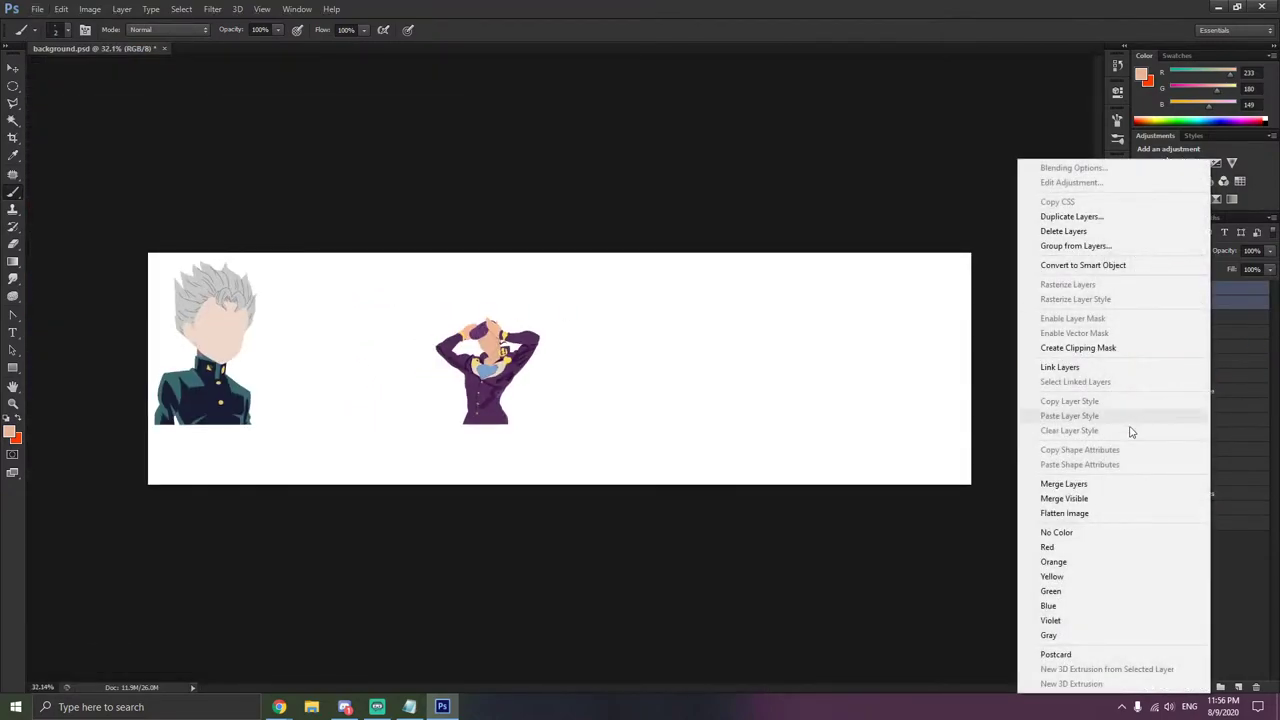
left_click(1078, 548)
left_click(1182, 436)
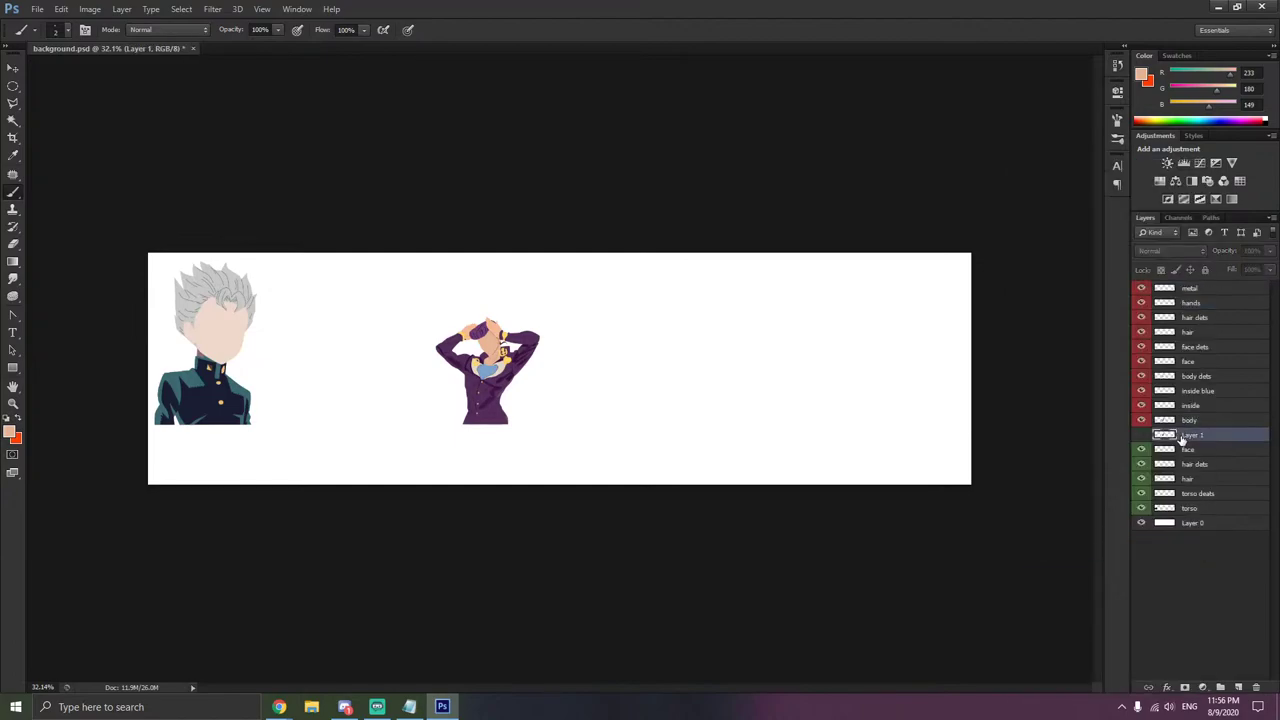
key("Delete")
- Scale all red-labelled layers, from body to metal, to about 165% and move the purple figure to the canvas's lower-right corner
left_click(1186, 420)
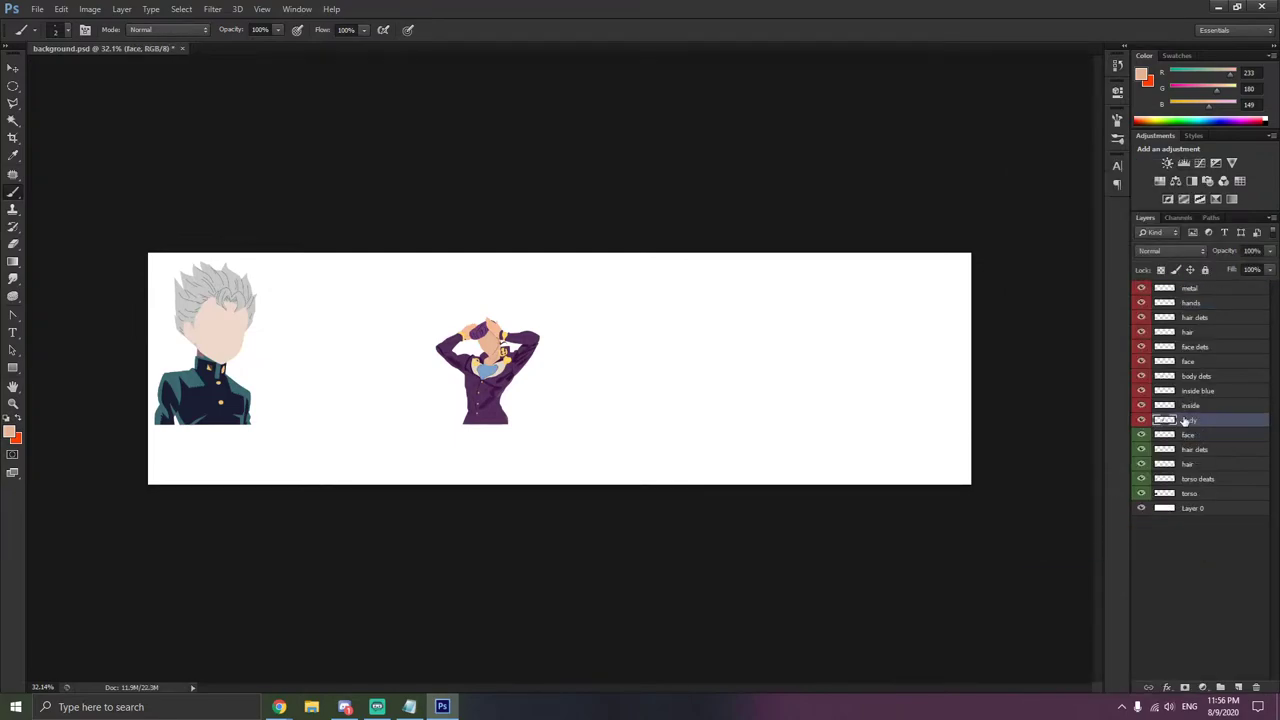
left_click(1192, 290, "shift")
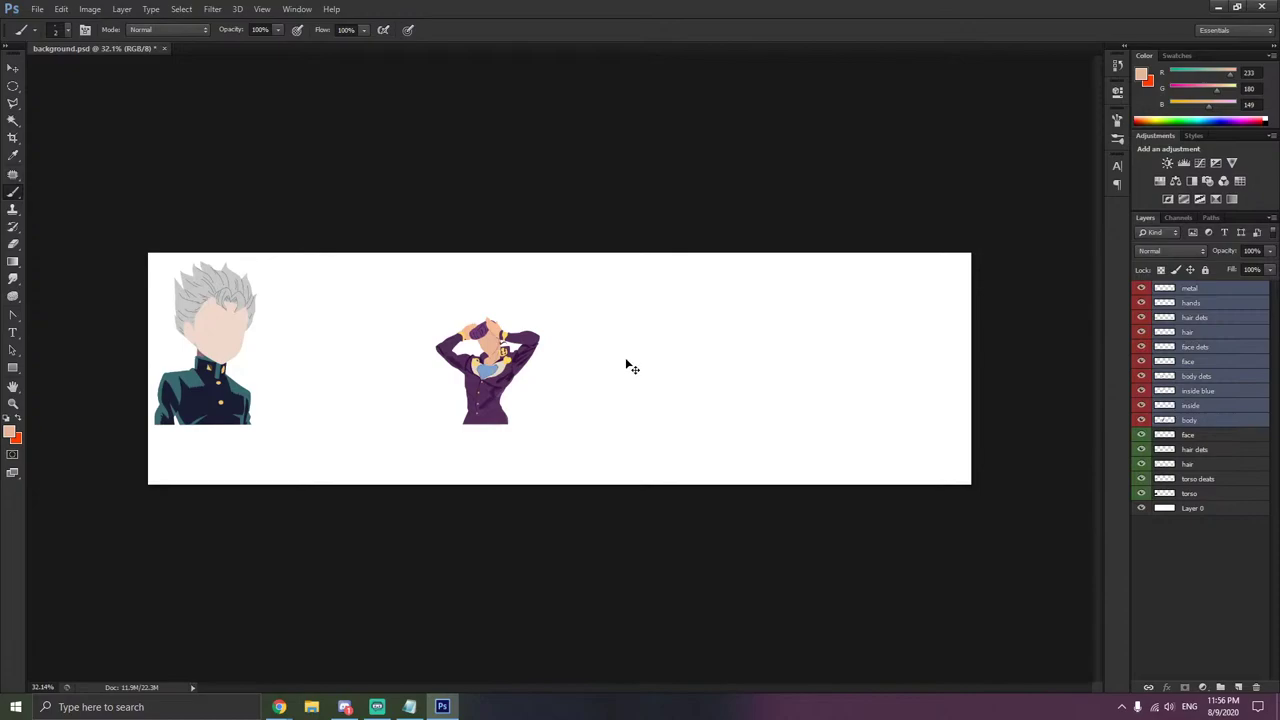
key("ctrl+t")
left_click_drag(538, 315, 650, 288)
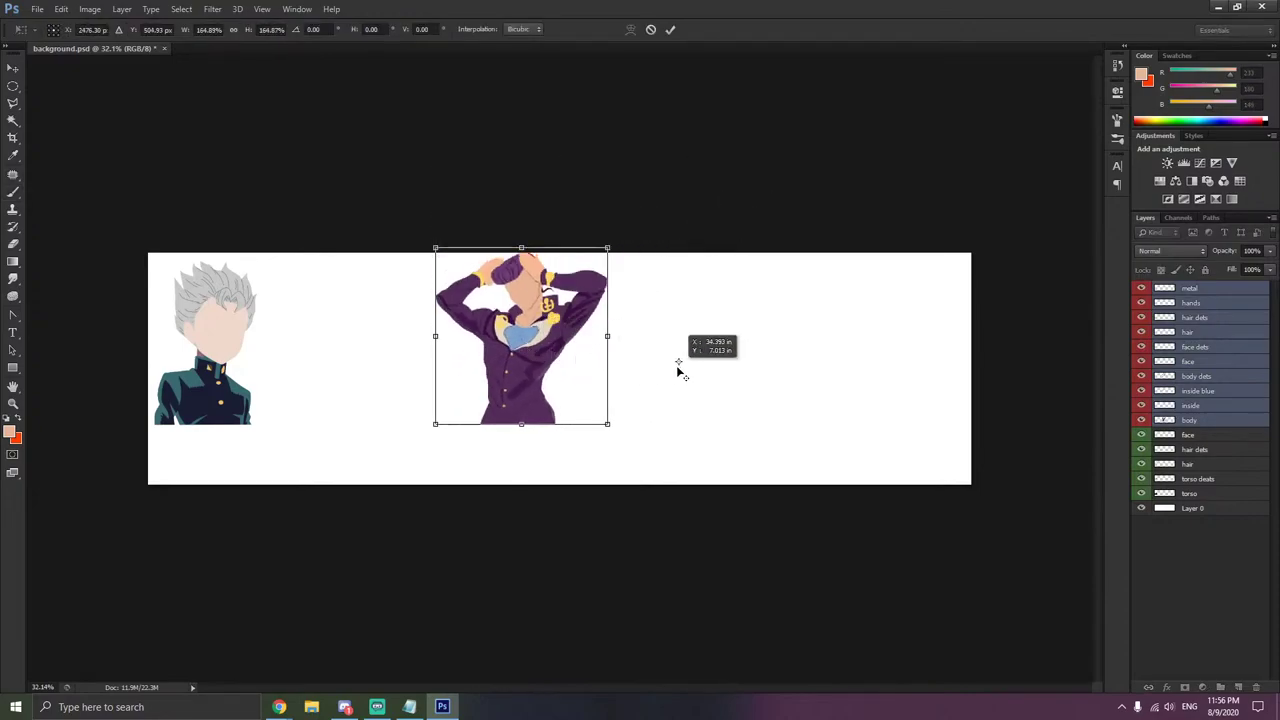
left_click_drag(570, 395, 908, 434)
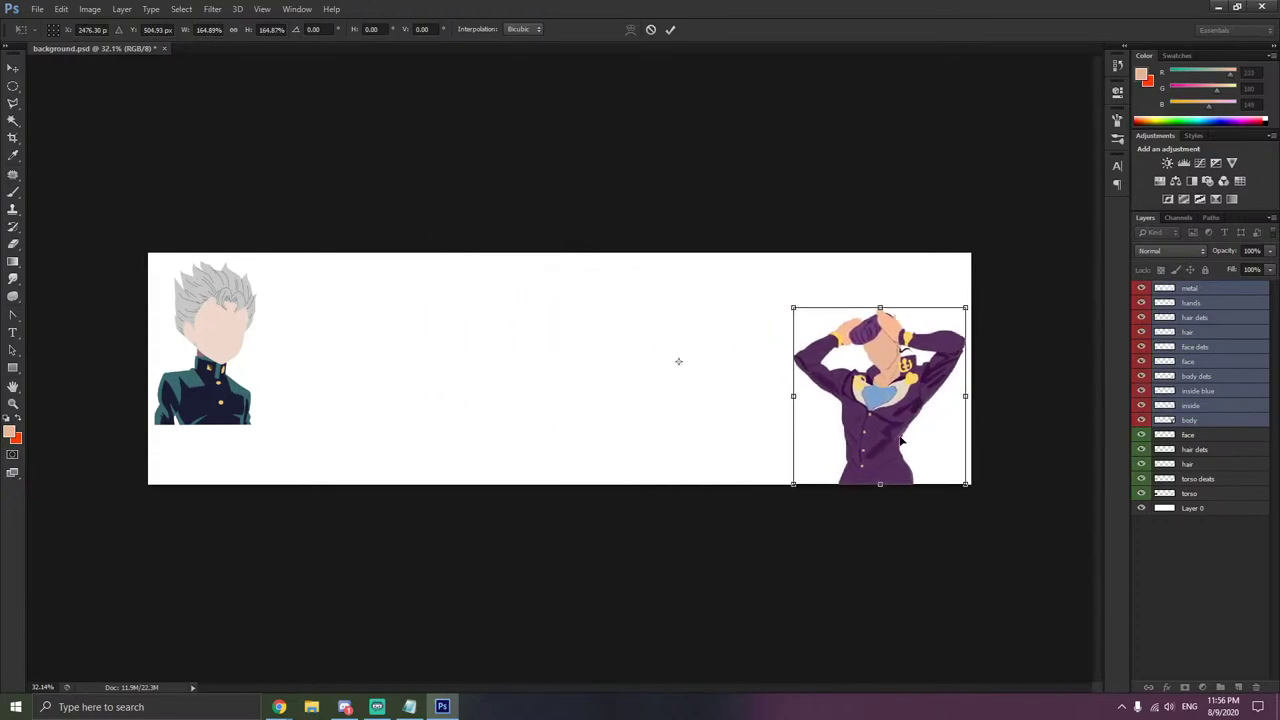
key("b")
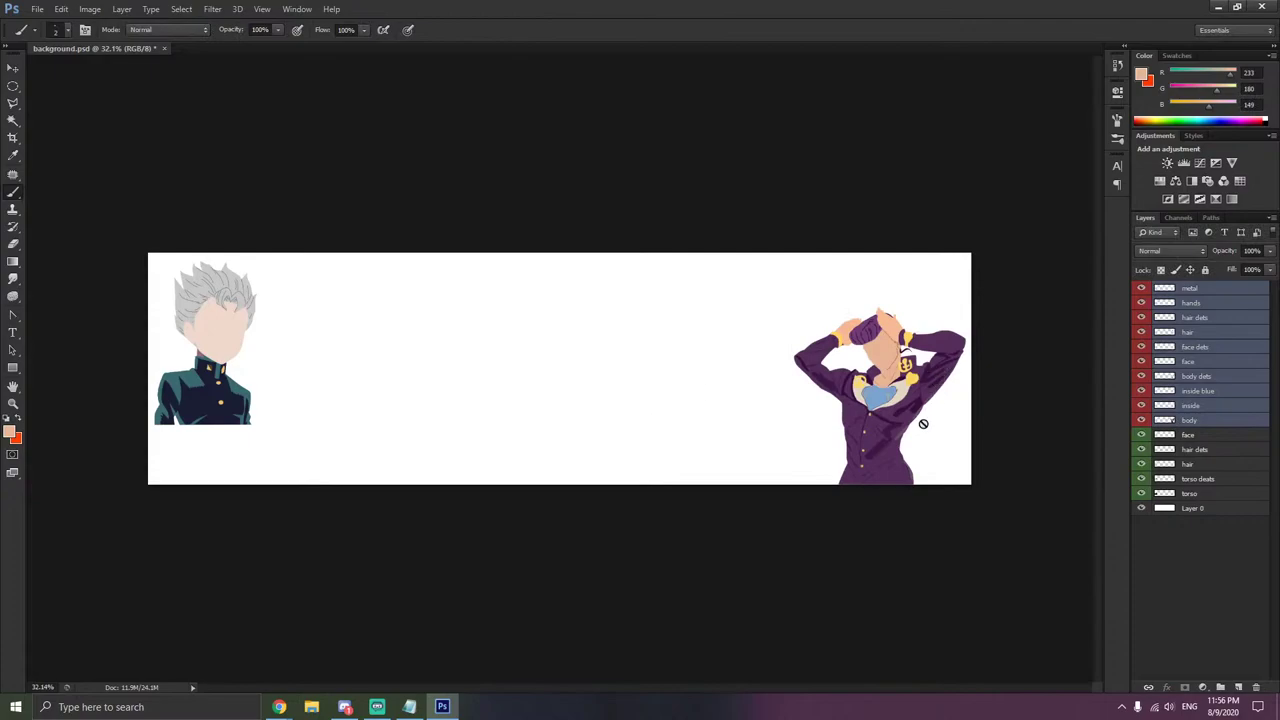
- Move the purple figure down about 0.35 in so its cut-off waist extends past the canvas's lower edge
key("ctrl+t")
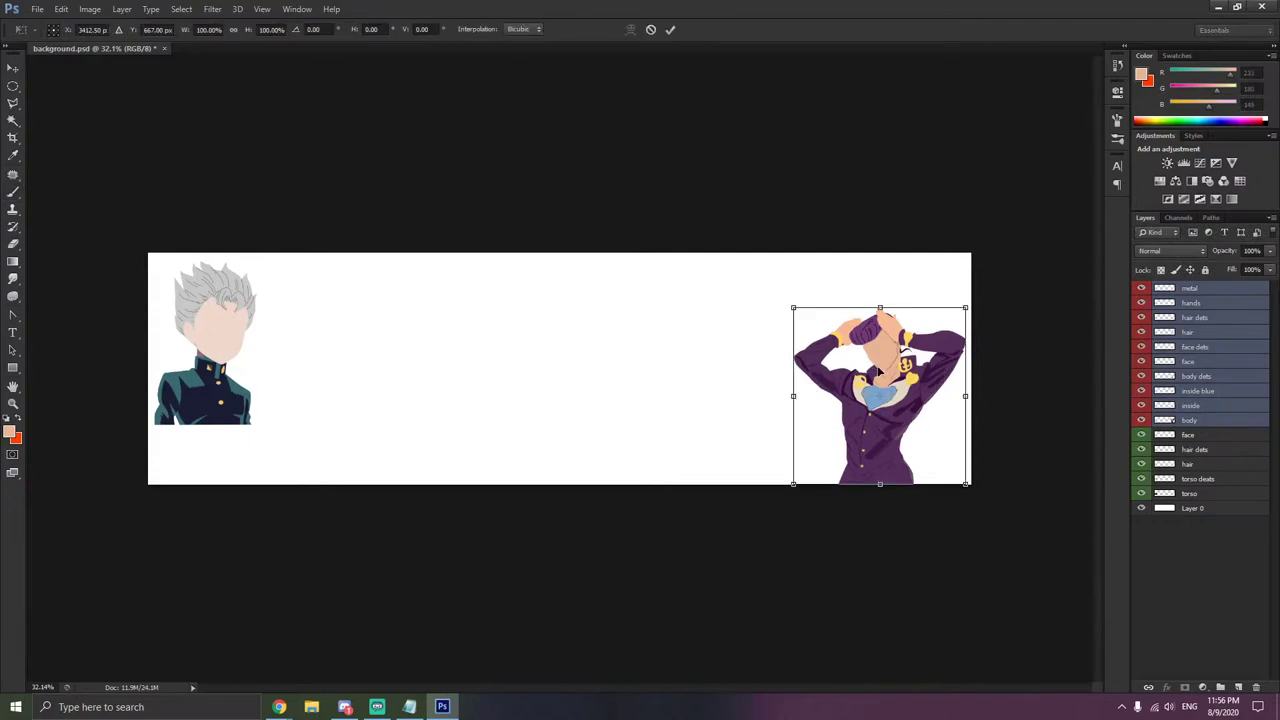
left_click_drag(880, 371, 878, 376)
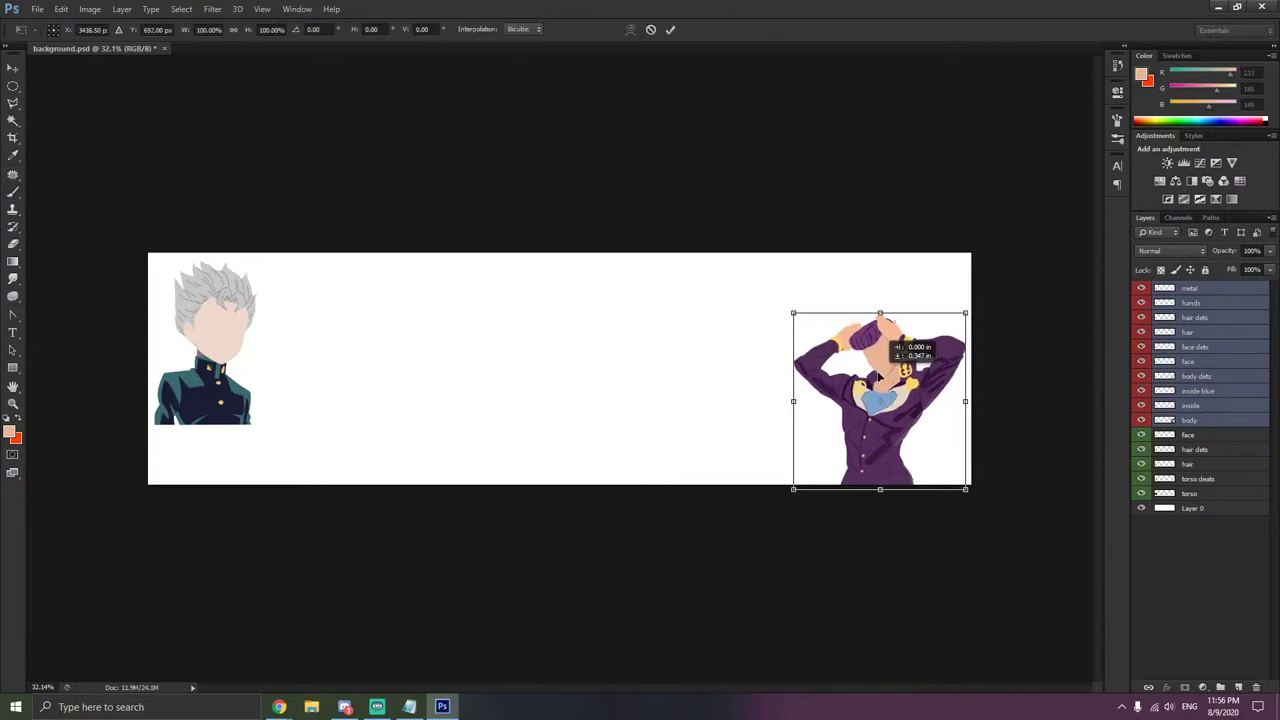
key("b")
left_click(1039, 423)
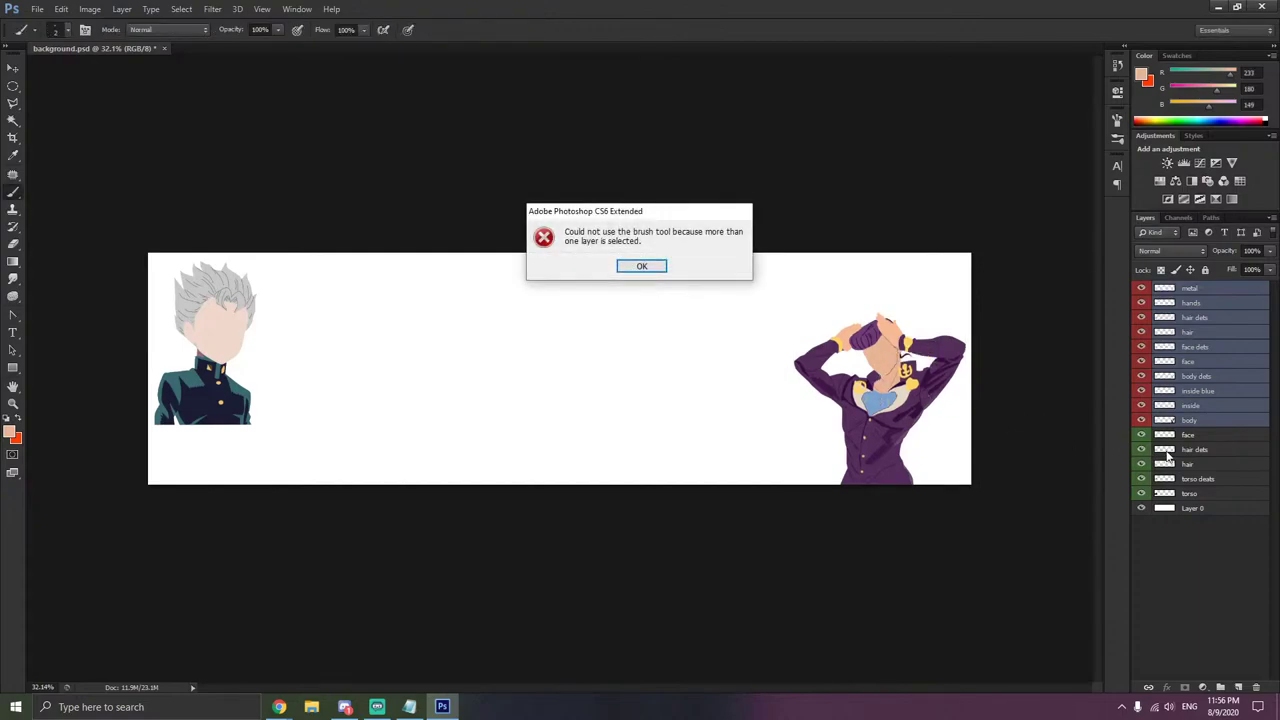
left_click(642, 266)
left_click(1056, 453)
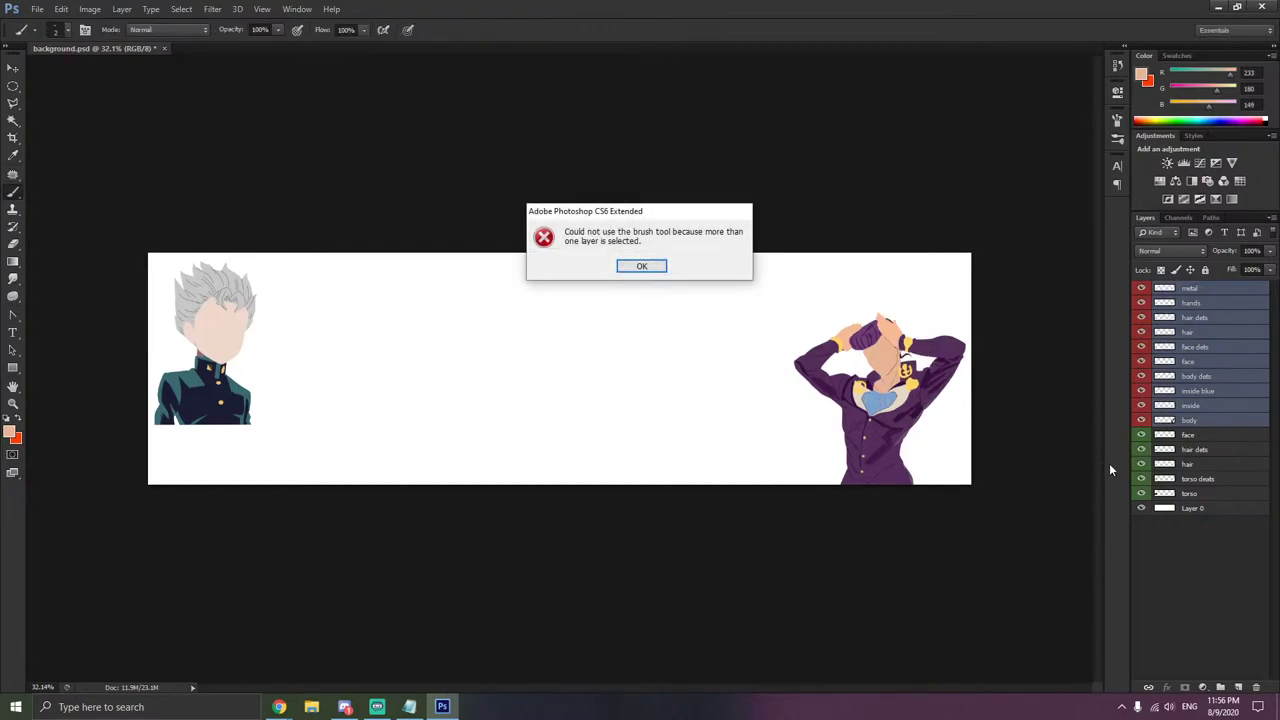
left_click(660, 270)
- Move all green-labelled layers, from torso to face, down so the grey-haired figure's torso rests on the canvas's lower edge
left_click(1188, 492)
left_click(1175, 437, "shift")
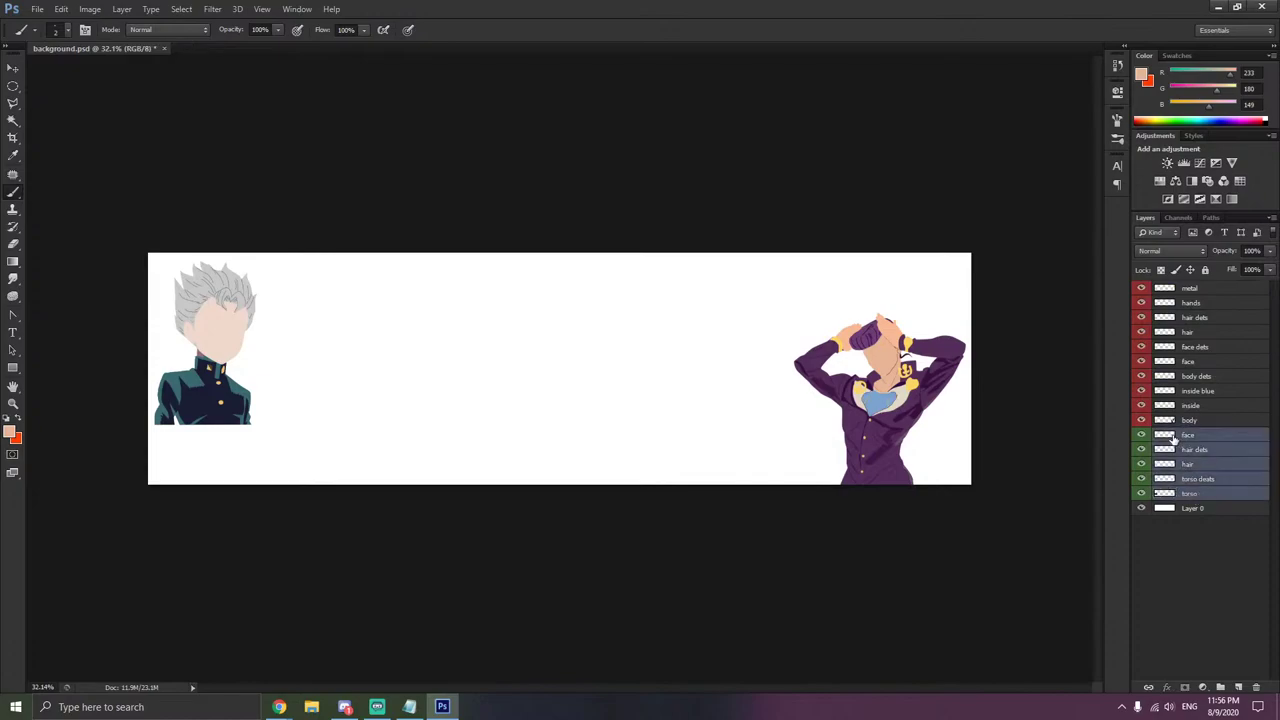
key("ctrl+t")
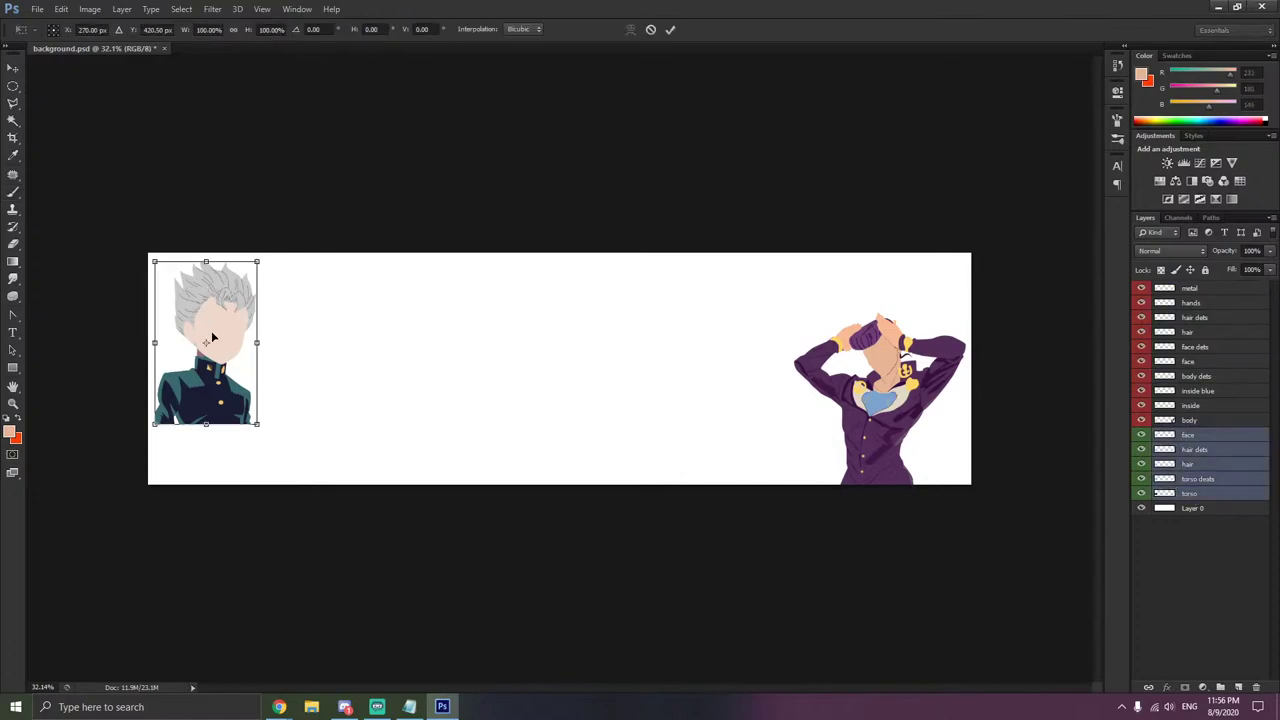
left_click_drag(212, 338, 231, 377)
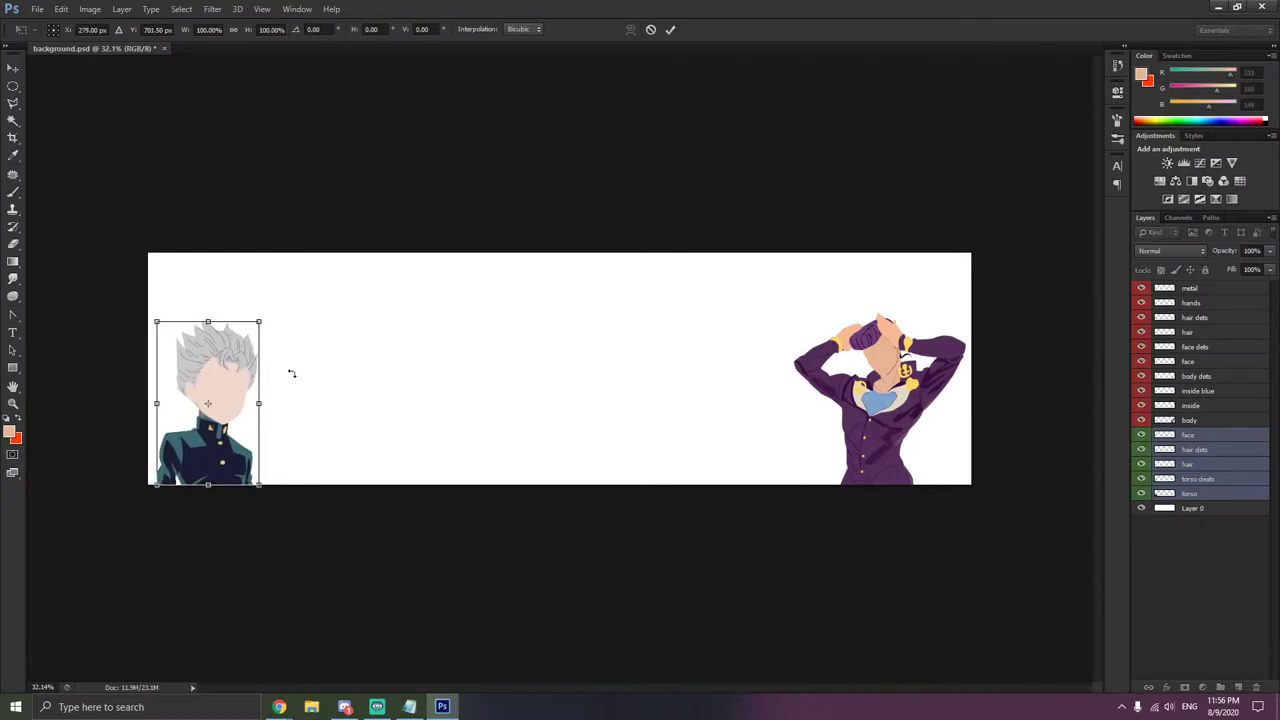
key("Return")
key("b")
left_click(310, 376)
left_click(642, 268)
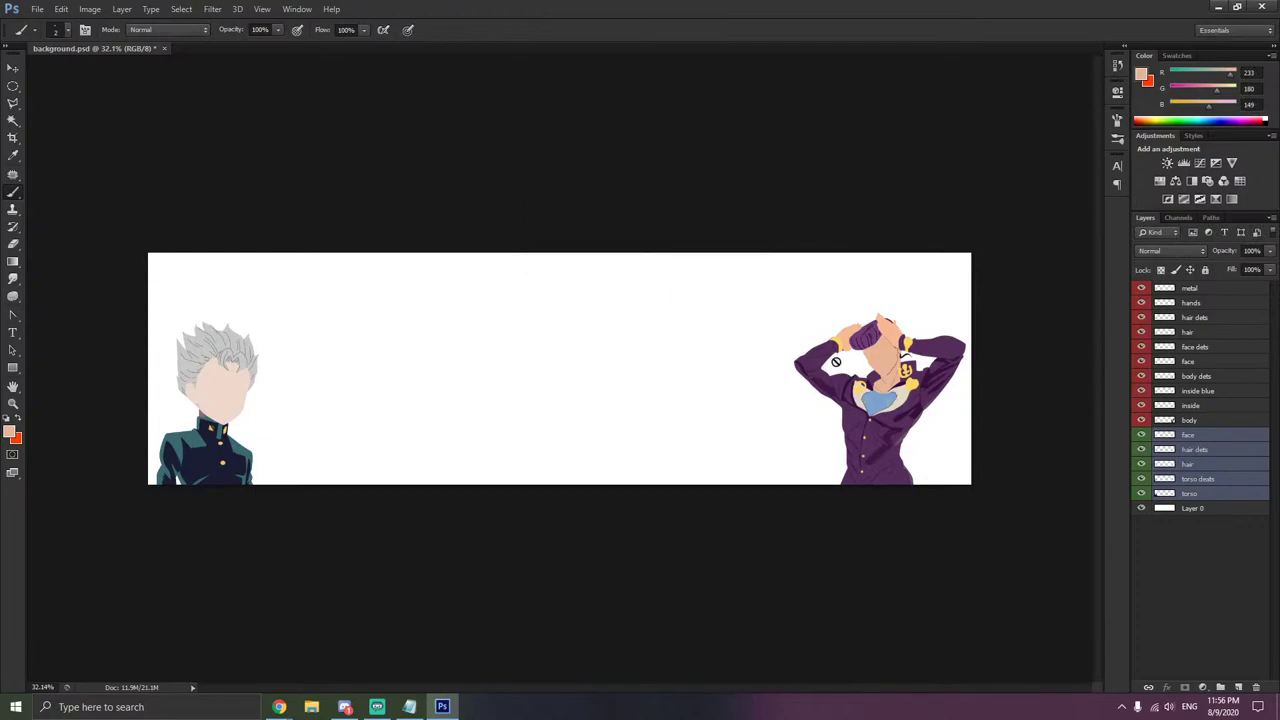
- Switch to Chrome and bring up the image results for josuke higashikata
scroll(836, 362, "up", 5)
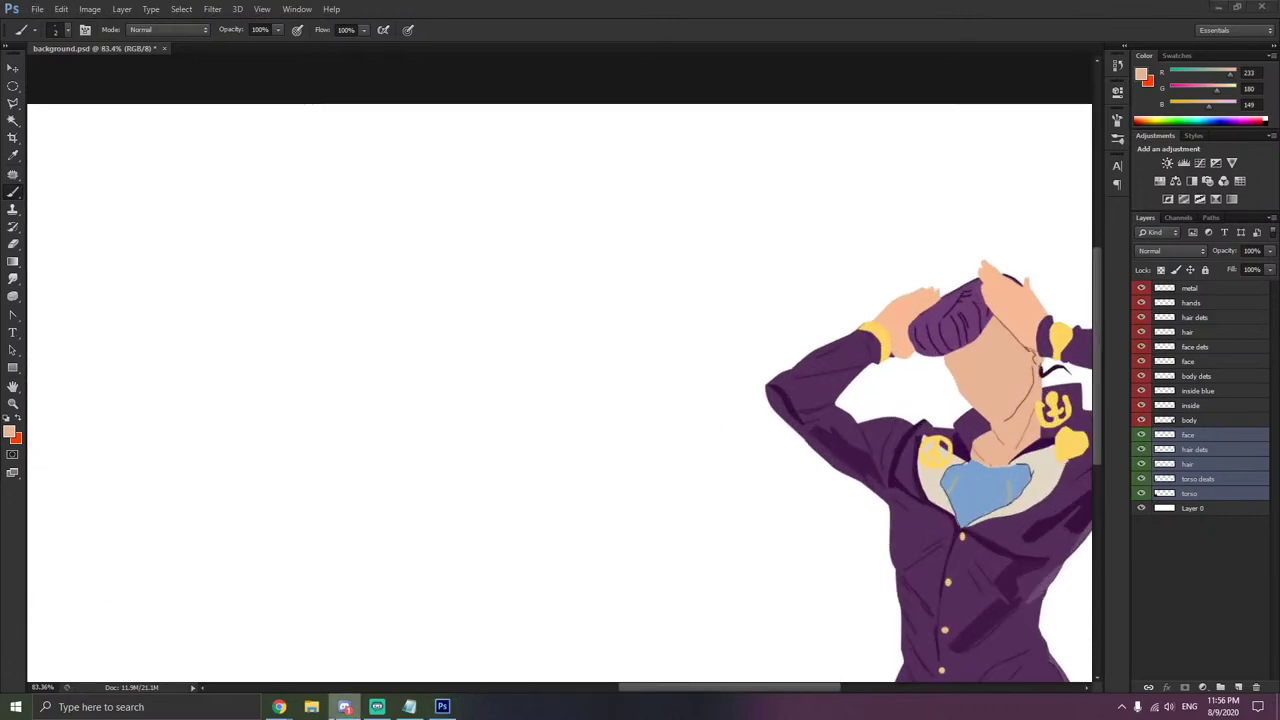
mouse_move(281, 706)
left_click(243, 648)
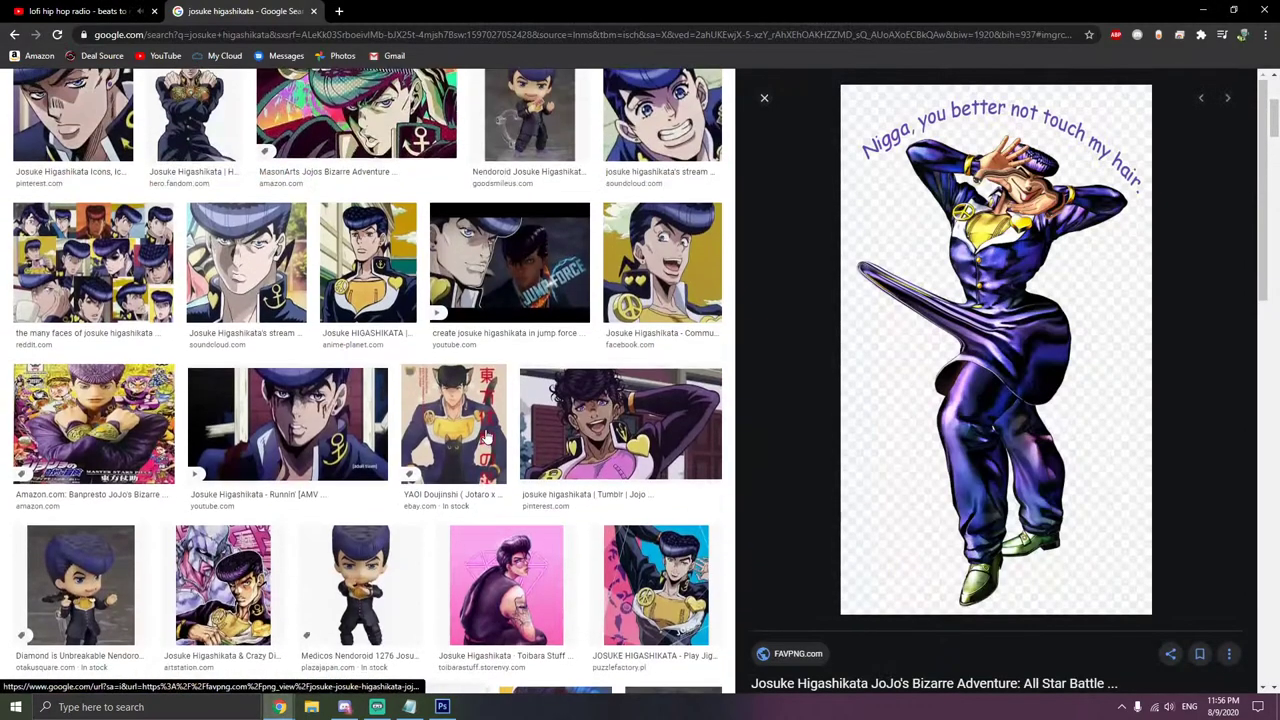
- Copy the laughing Josuke portrait with the yellow background from the Facebook result
scroll(487, 437, "up", 2)
left_click(662, 450)
right_click(1010, 246)
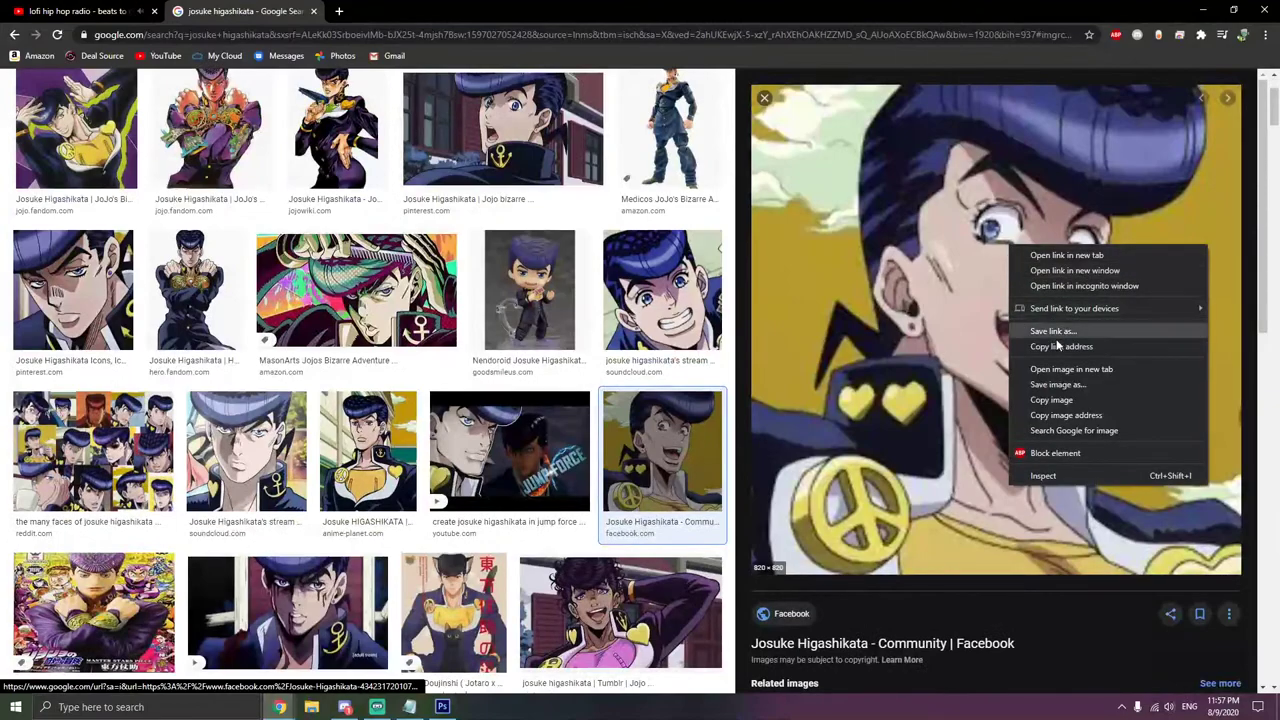
left_click(1064, 400)
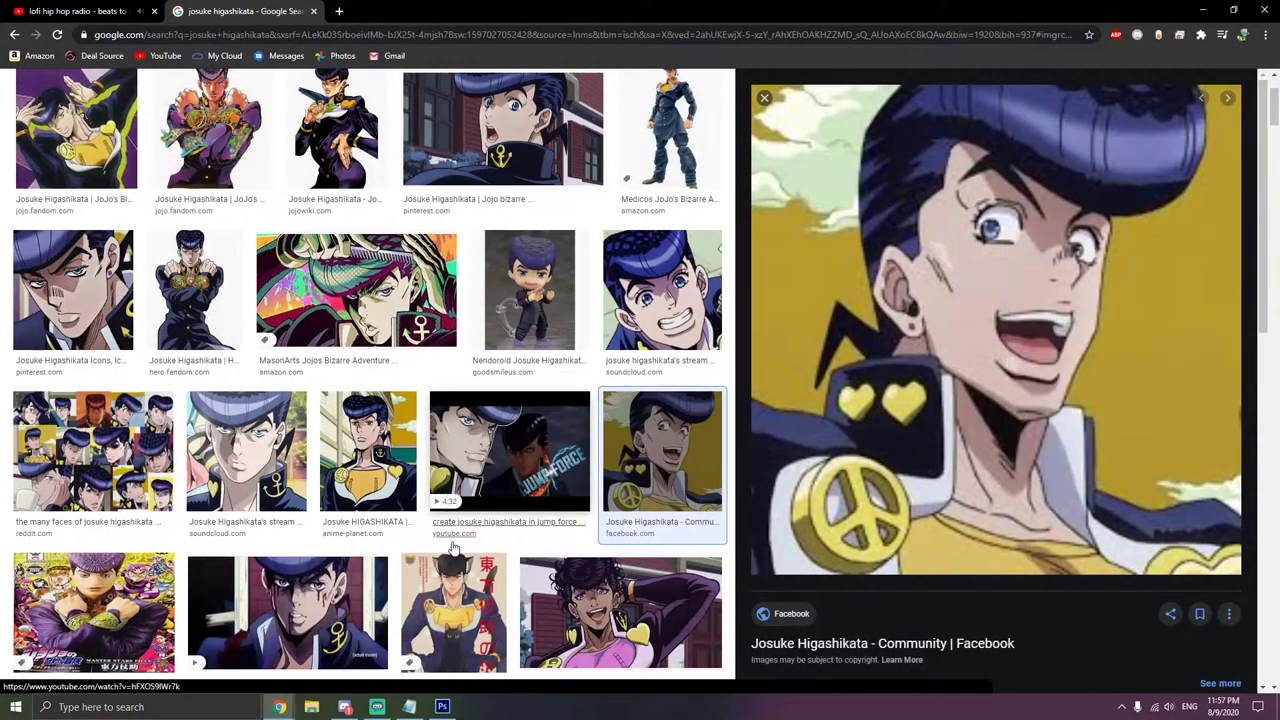
- Browse further Josuke pictures and copy the "Part 3 artstyle" image from the Reddit result
left_click(650, 295)
scroll(943, 276, "up", 2)
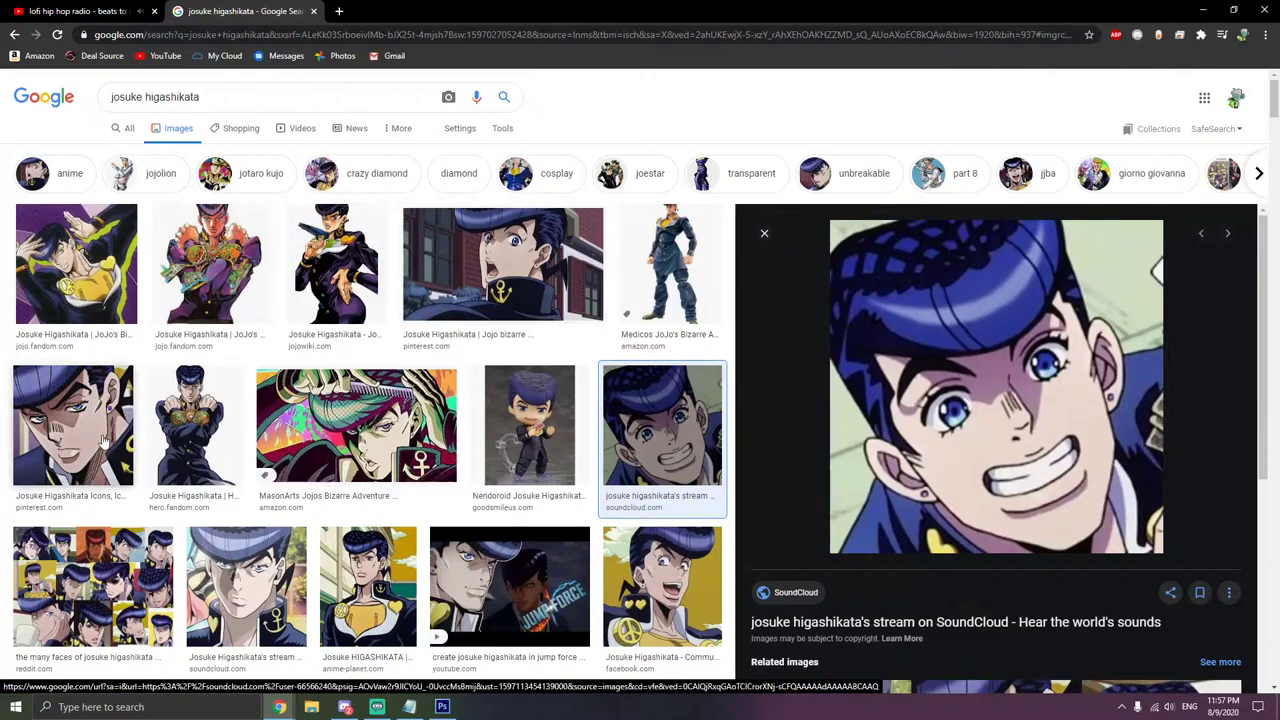
left_click(92, 588)
scroll(420, 511, "down", 5)
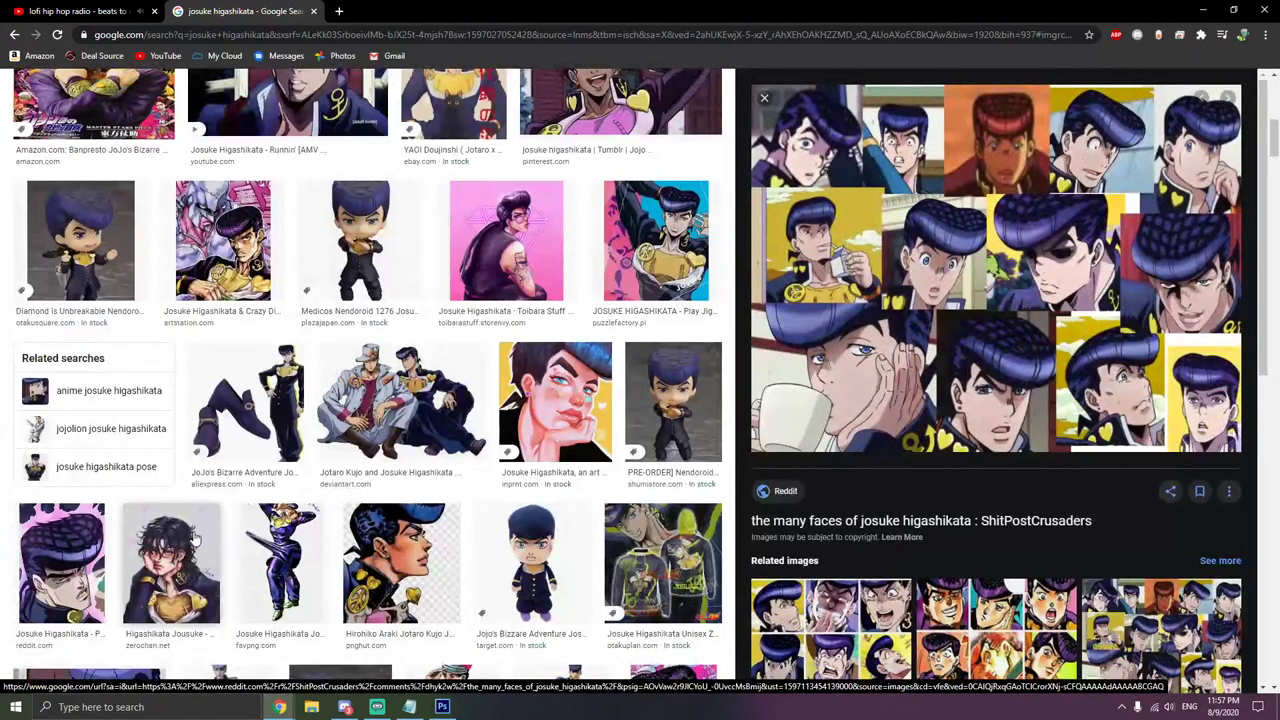
left_click(61, 563)
right_click(995, 343)
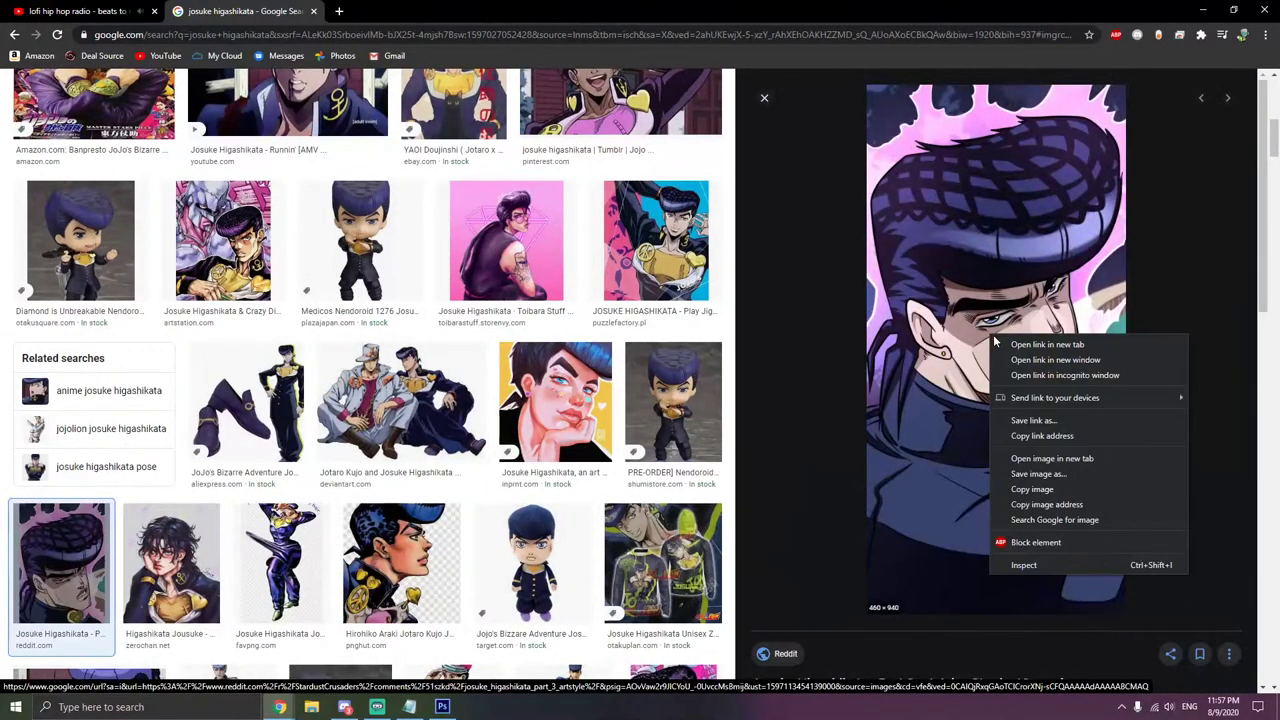
left_click(1035, 504)
right_click(1034, 488)
left_click(1078, 400)
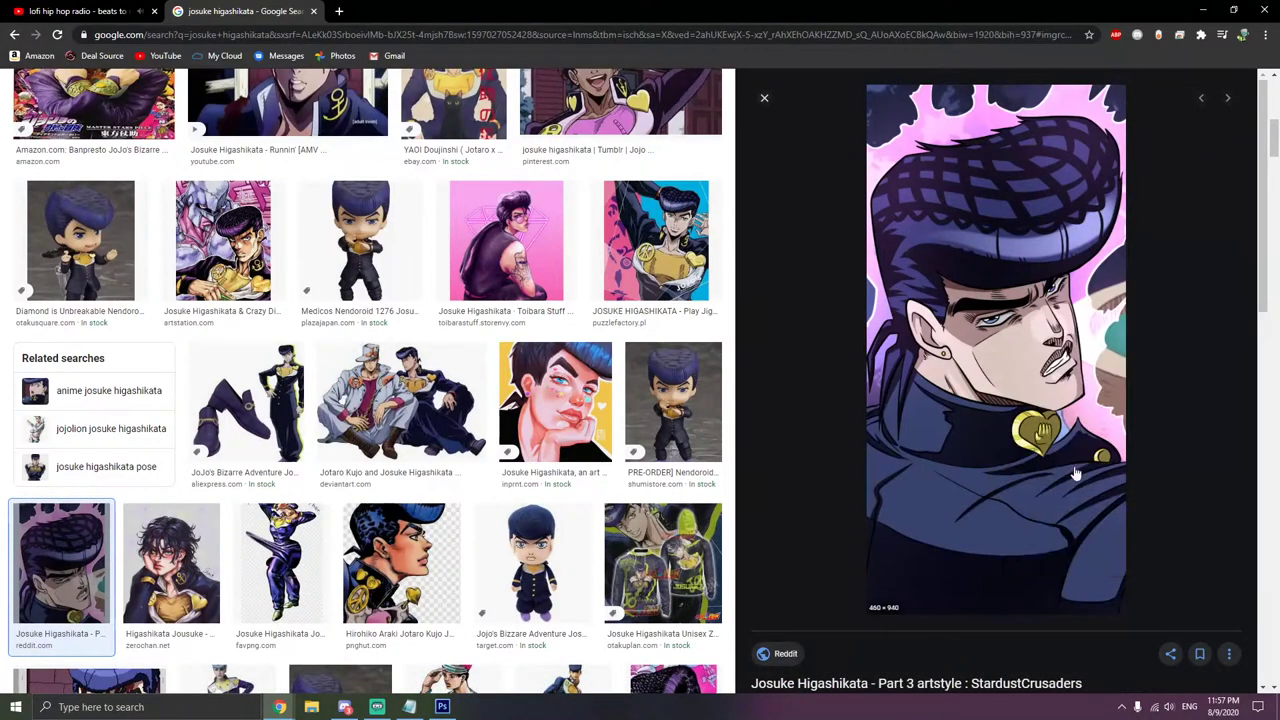
- Paste the copied reference into background.psd in Photoshop and sample its hair blue (56, 58, 115) for the red-labelled hair layer
left_click(442, 707)
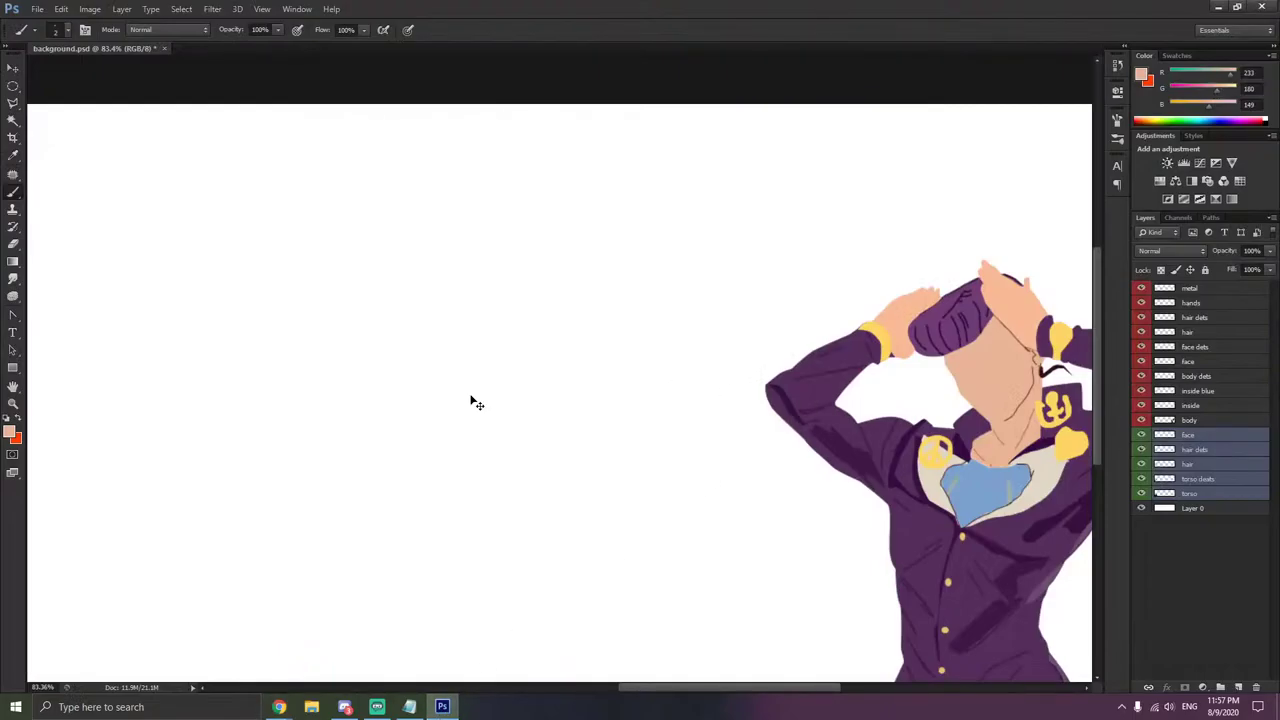
key("ctrl+v")
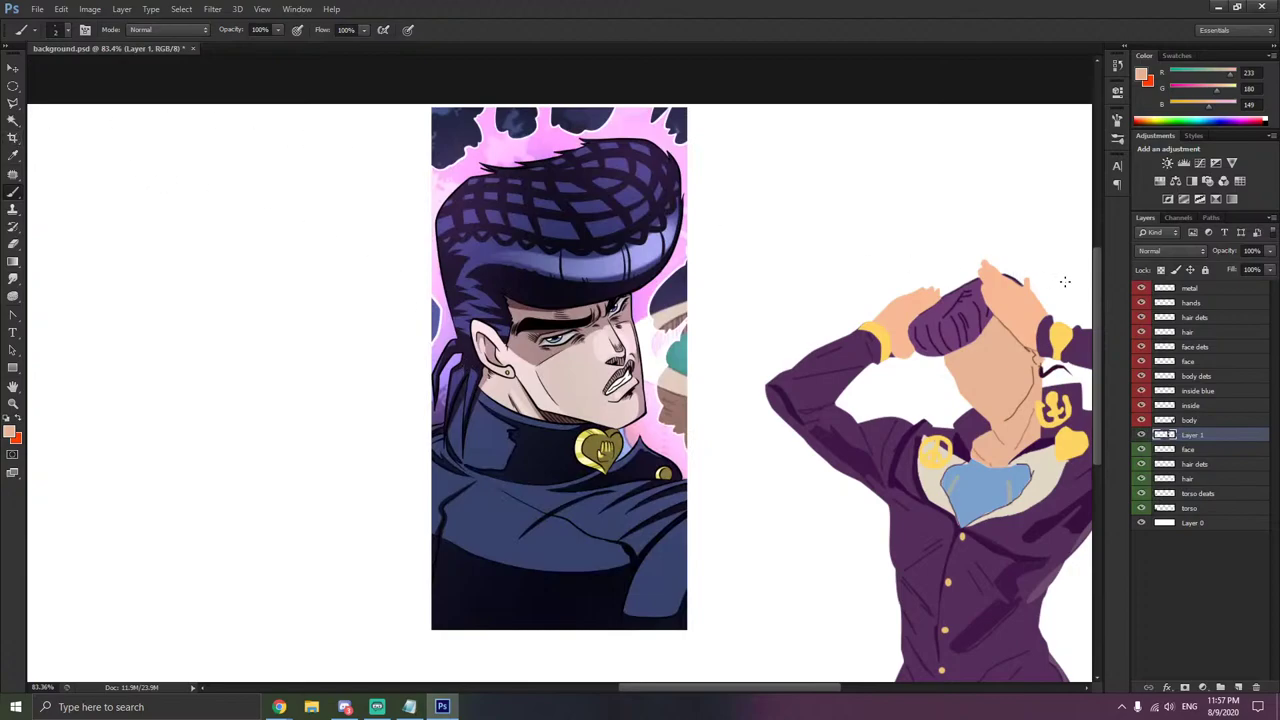
left_click(1205, 333)
key("i")
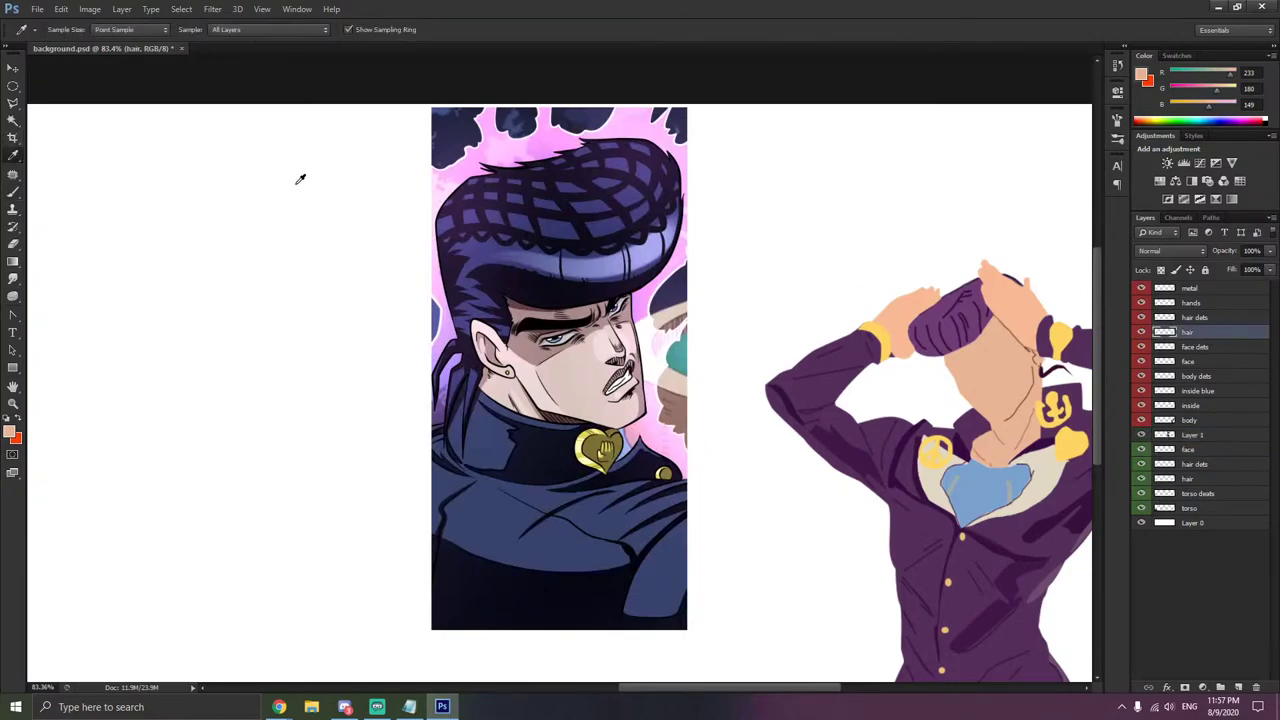
left_click_drag(614, 256, 548, 204)
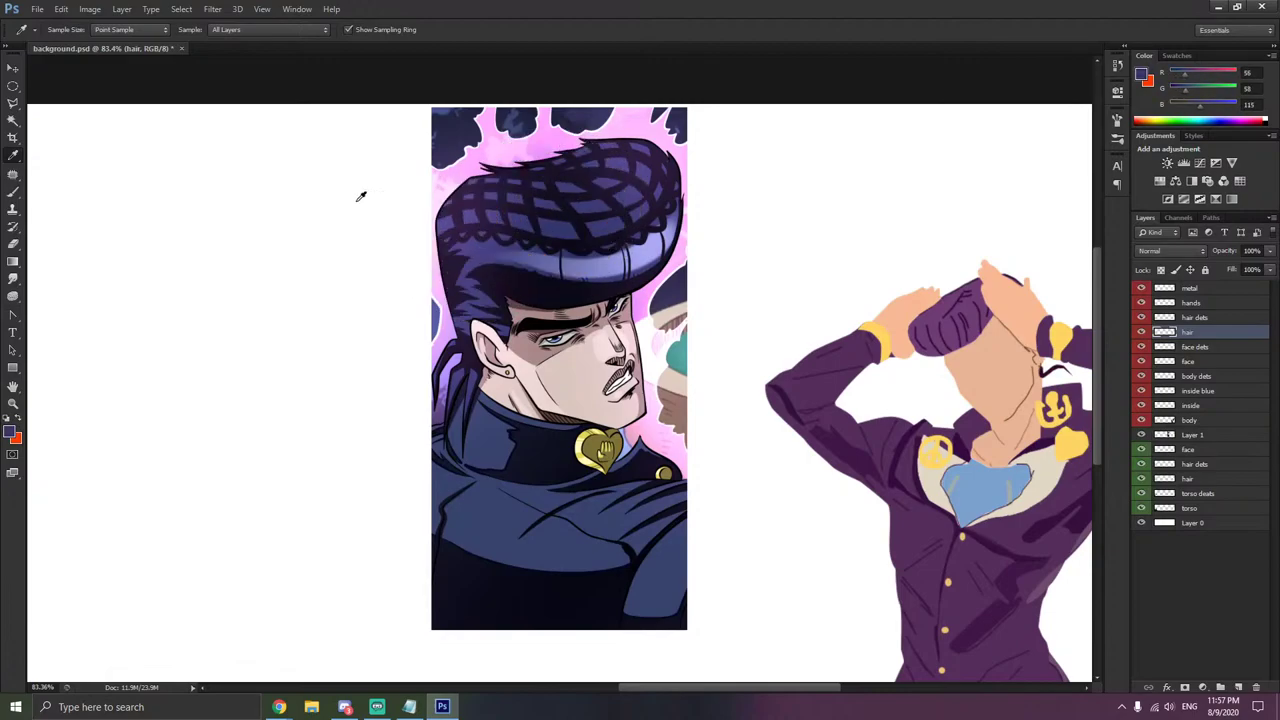
- Select the purple hair shape with the Magic Wand on the hair layer and paint it dark blue with a 21-pixel brush
left_click(13, 120)
left_click(935, 322)
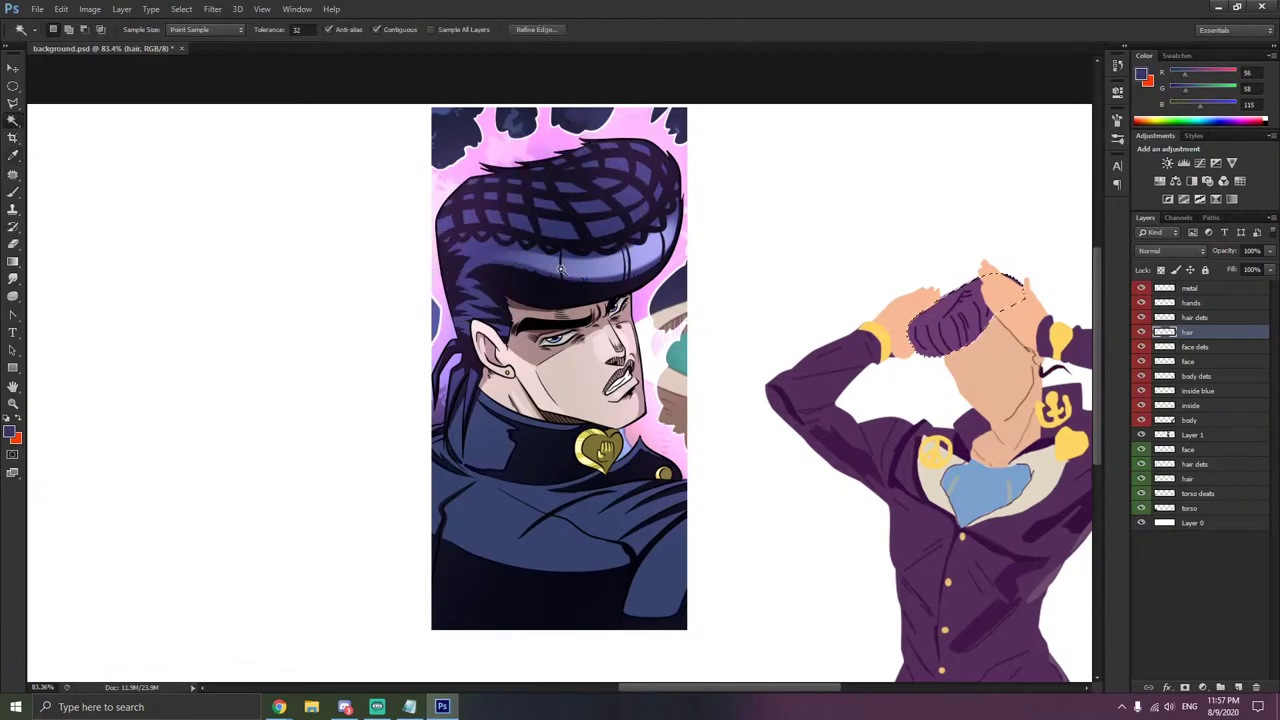
key("b")
right_click(903, 345)
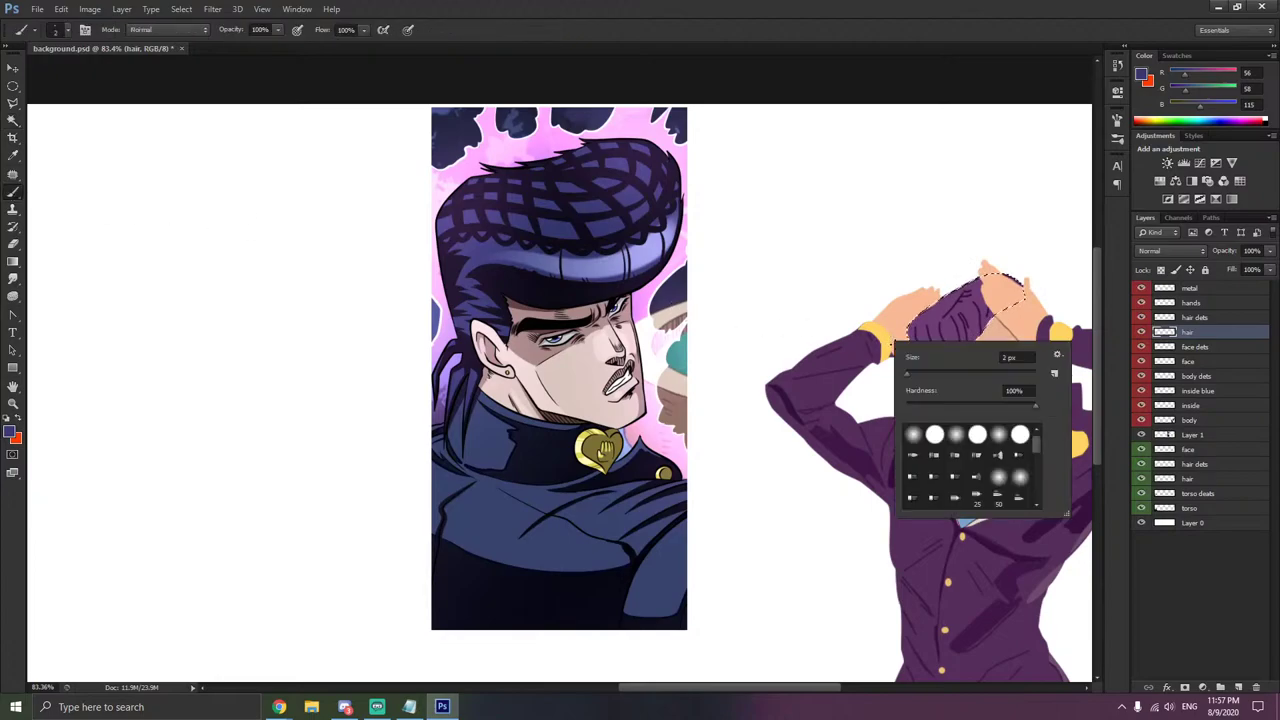
left_click_drag(907, 373, 919, 376)
left_click_drag(980, 300, 935, 332)
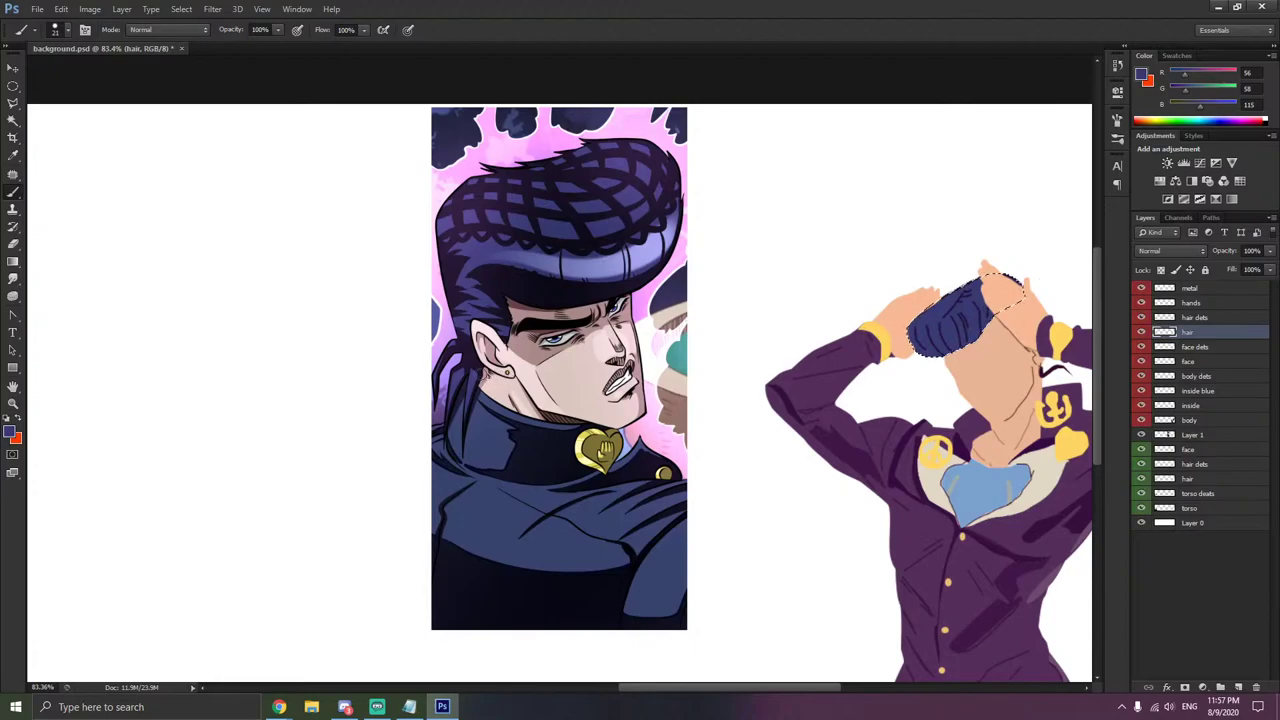
- Sample near-black (12, 9, 23) from the reference hair, select the loose strand on the hair layer and paint it that colour
key("i")
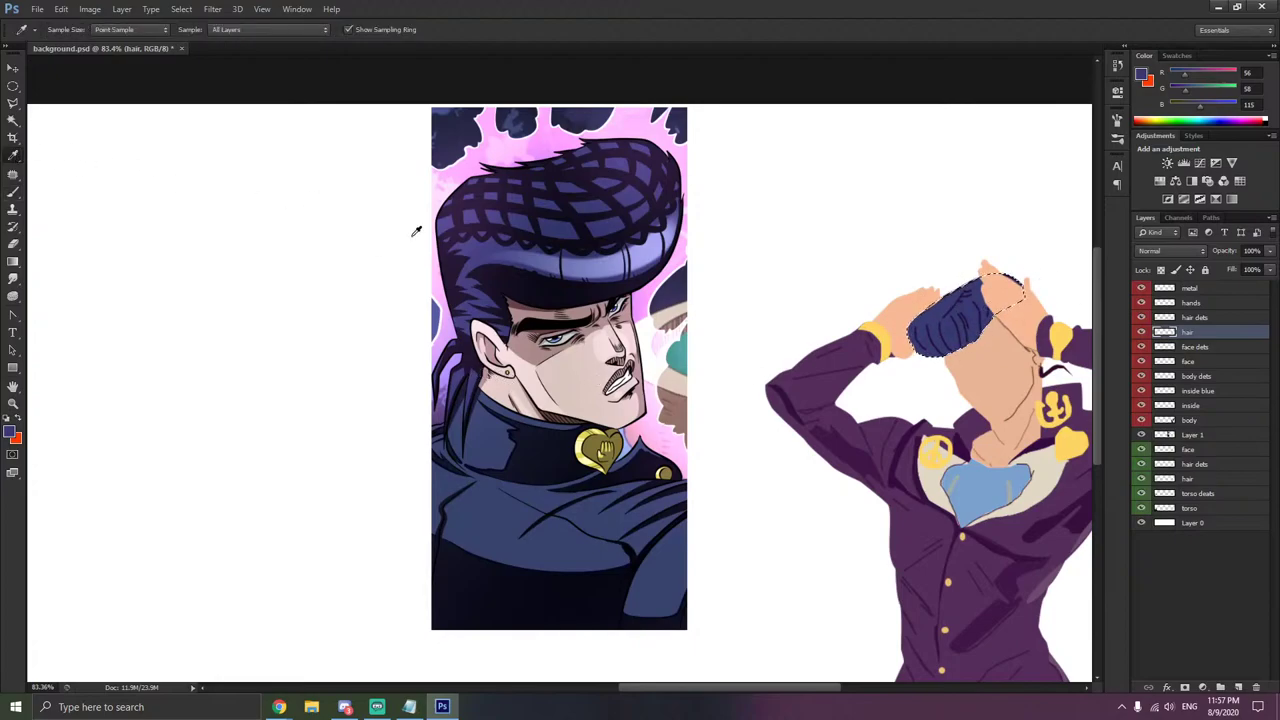
left_click(567, 230)
left_click(12, 120)
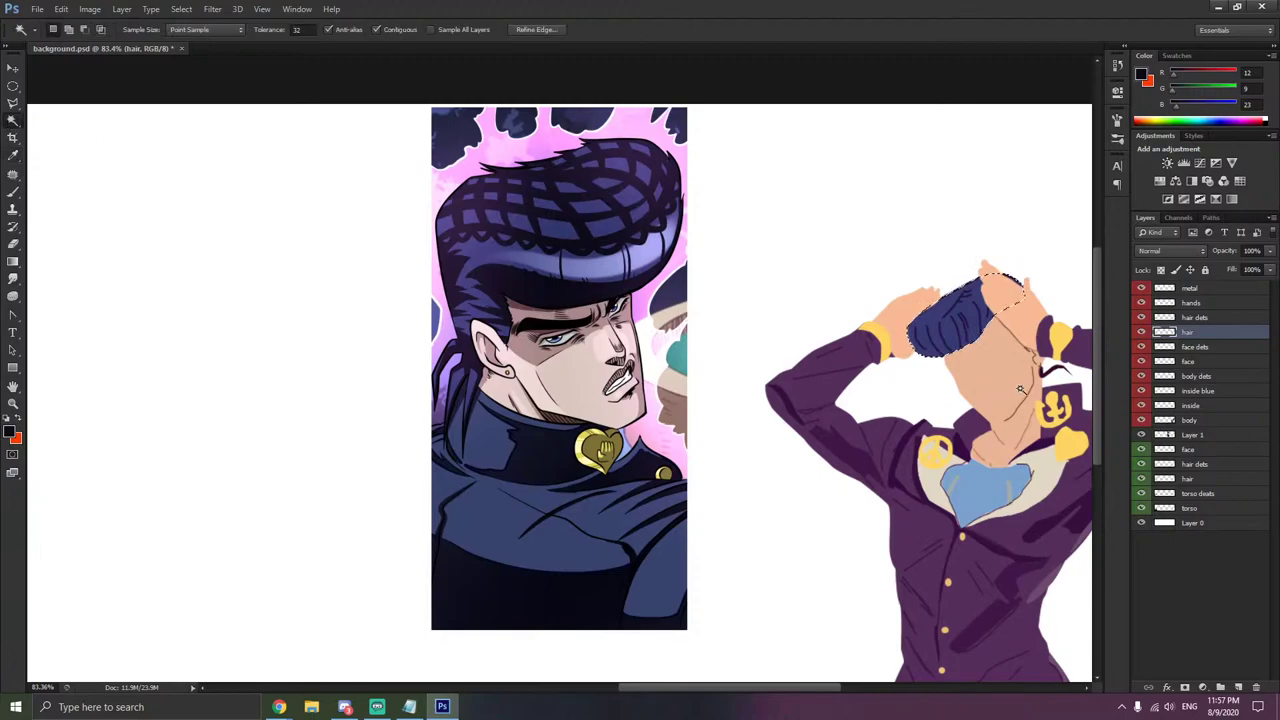
scroll(1087, 386, "up", 5)
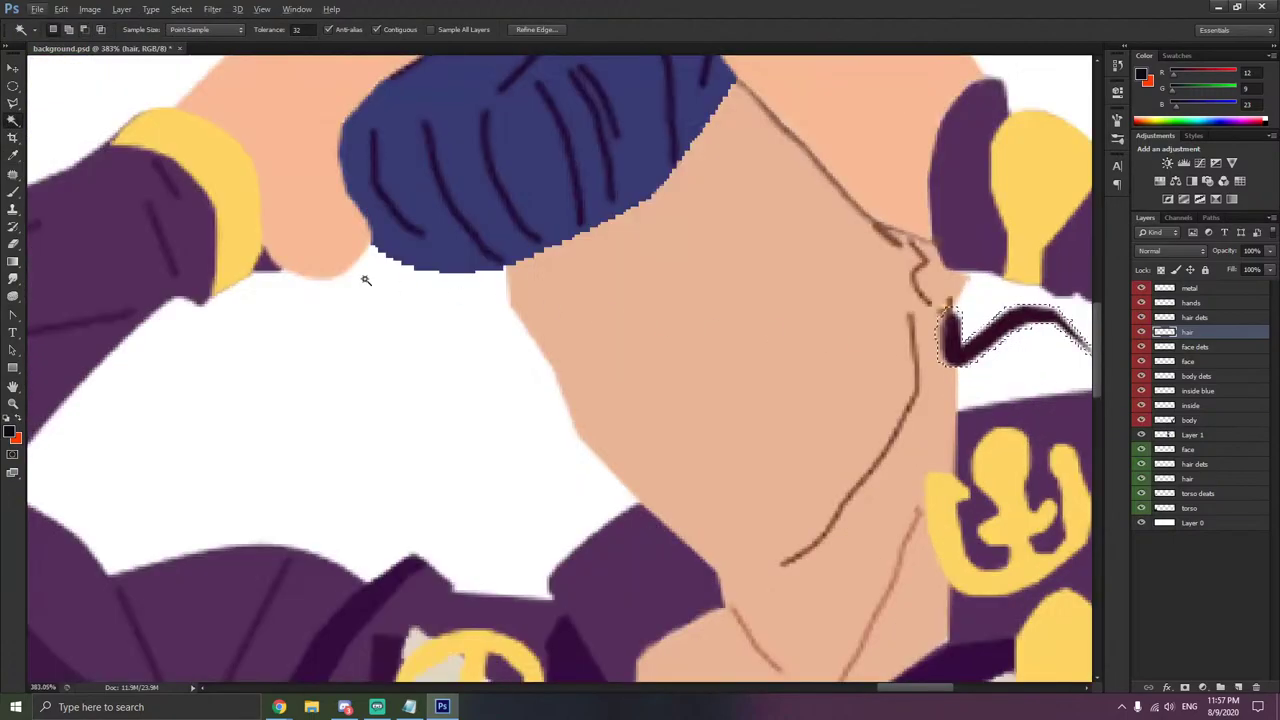
key("b")
mouse_move(958, 340)
left_mouse_down()
mouse_move(988, 335)
mouse_move(1050, 357)
left_mouse_up()
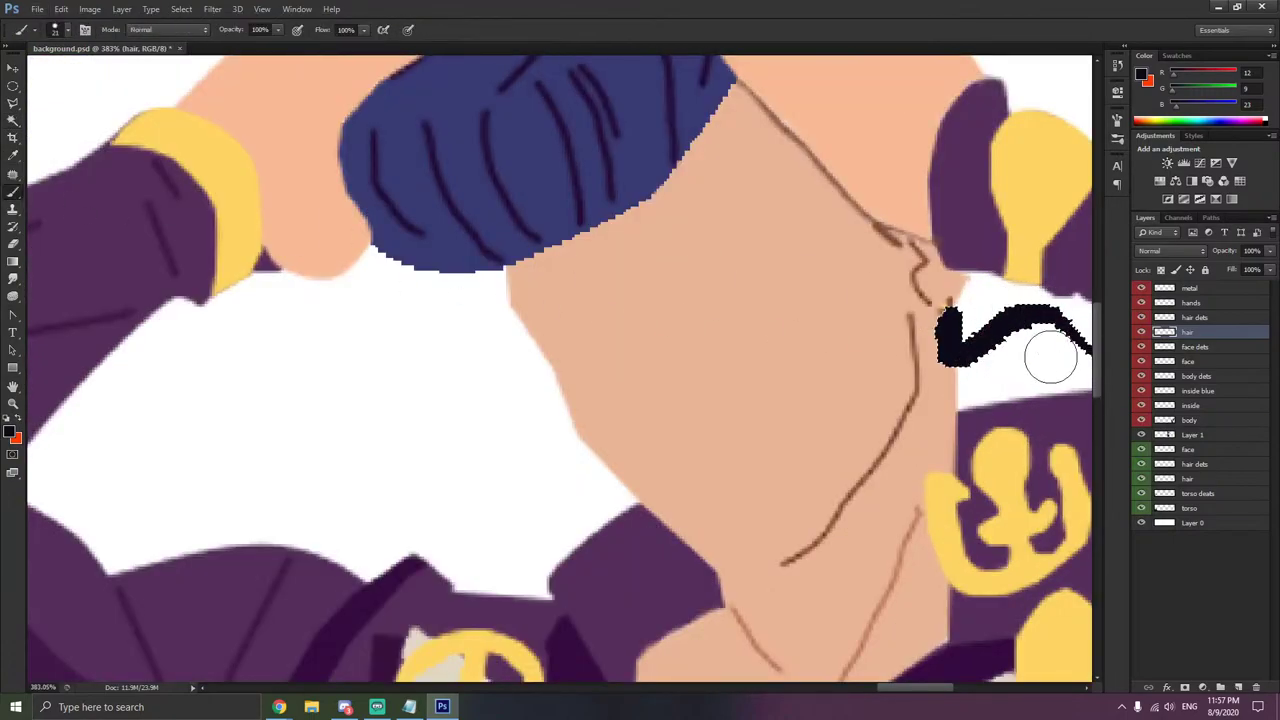
- Make the red-labelled hair dets layer active and try selecting its dark hair lines with the Magic Wand
scroll(818, 342, "down", 2)
scroll(586, 197, "up", 3)
scroll(182, 136, "up", 3)
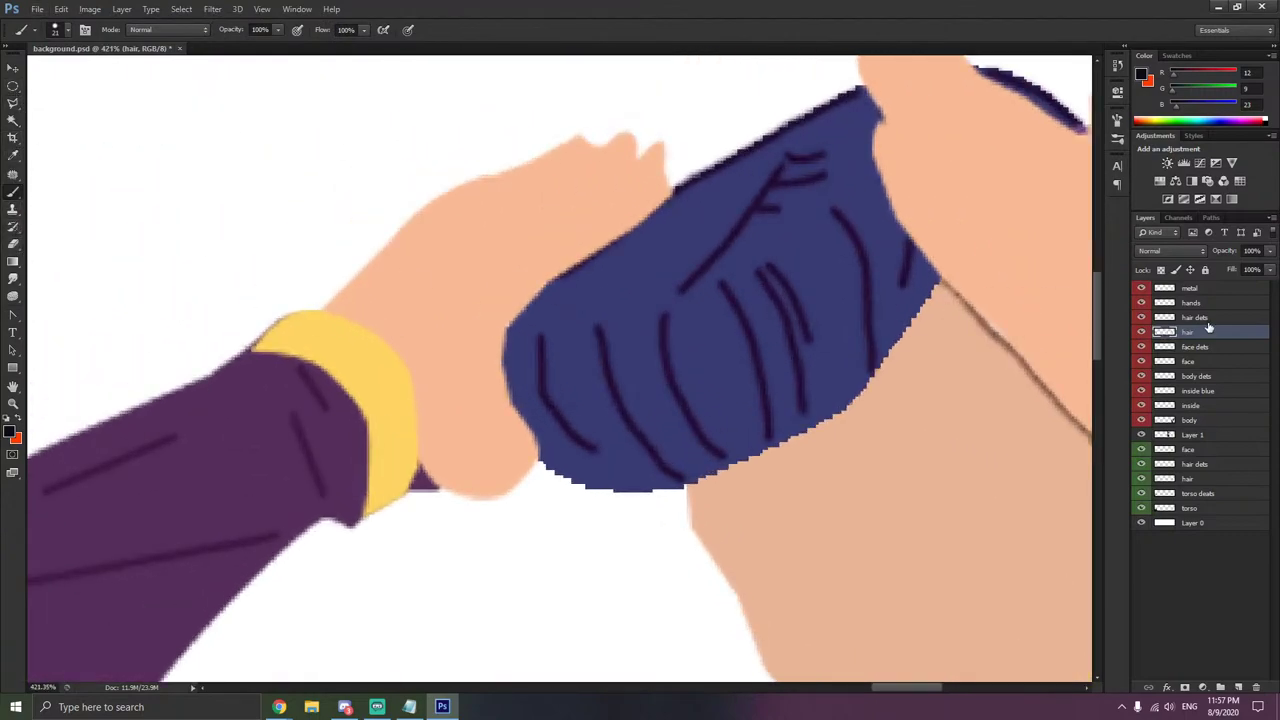
left_click(1207, 319)
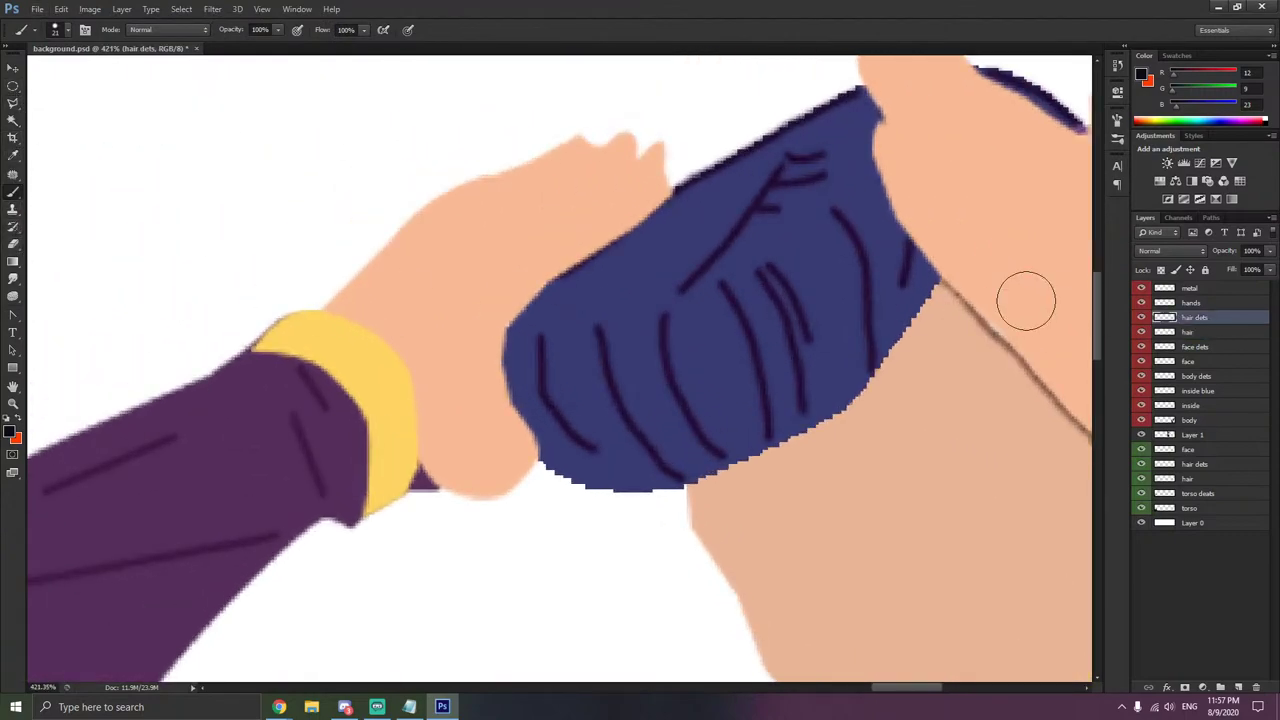
left_click(13, 120)
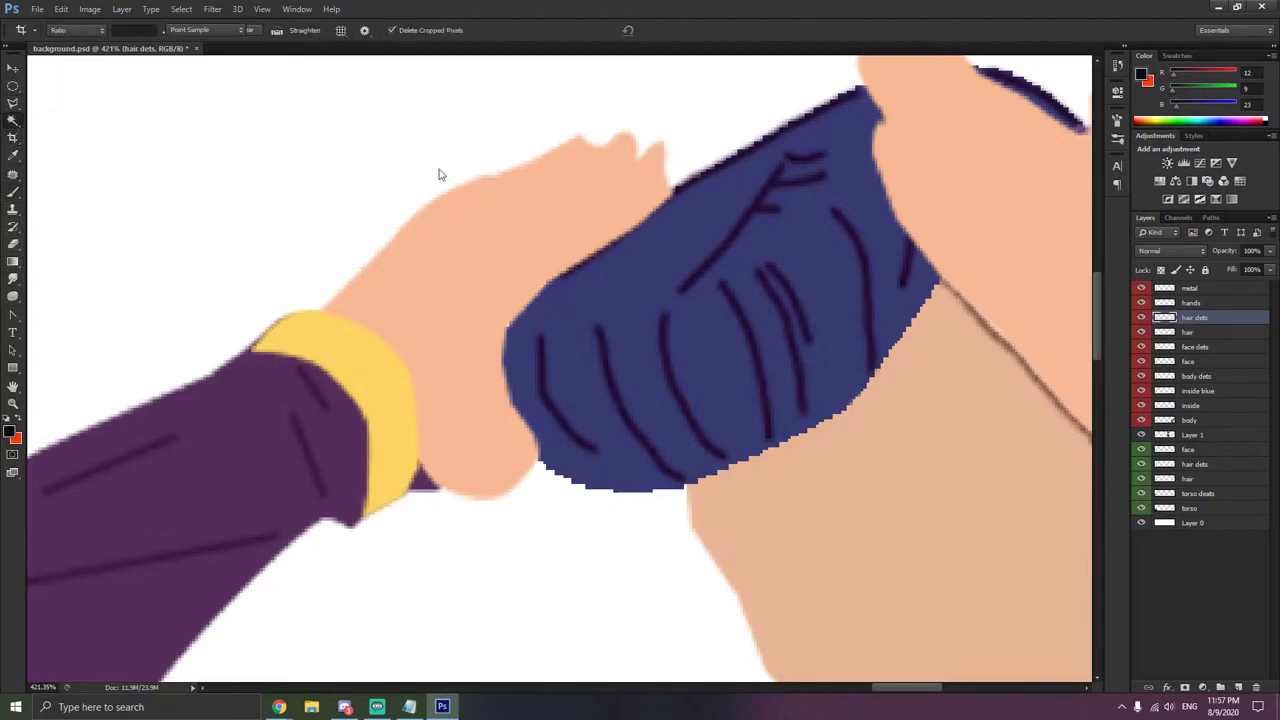
left_click(781, 176)
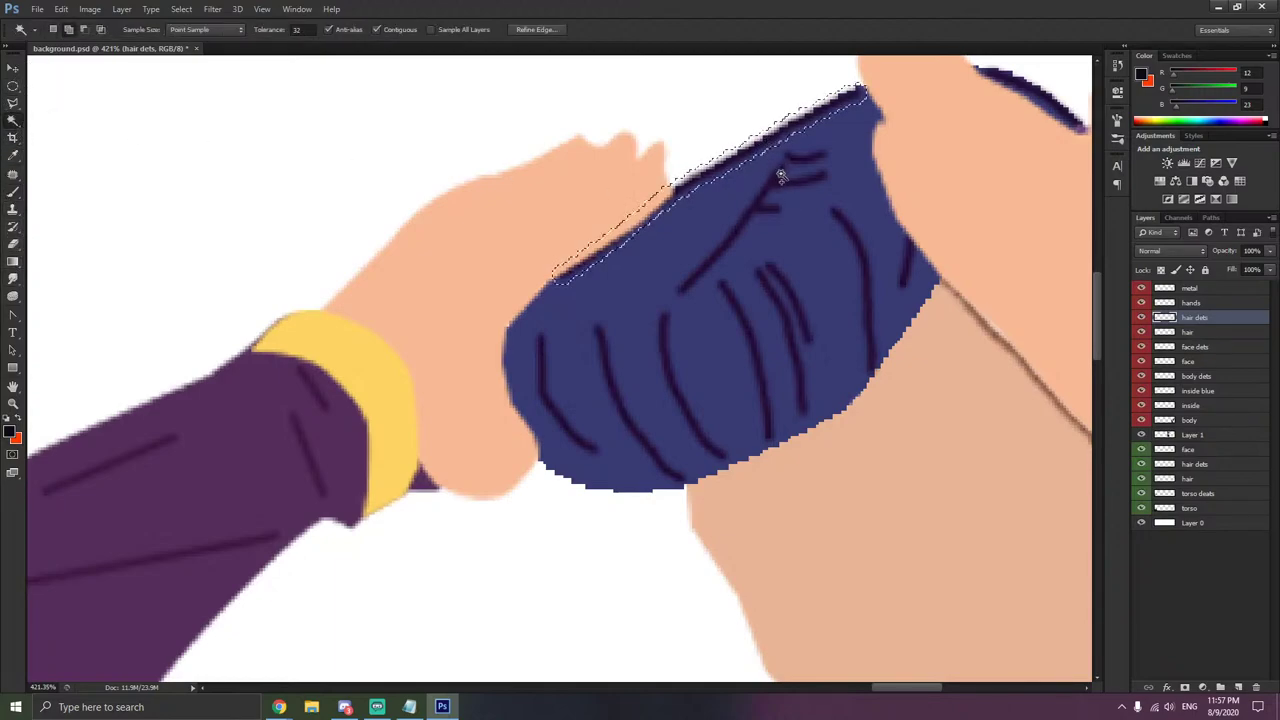
left_click(1021, 84)
left_click(765, 193)
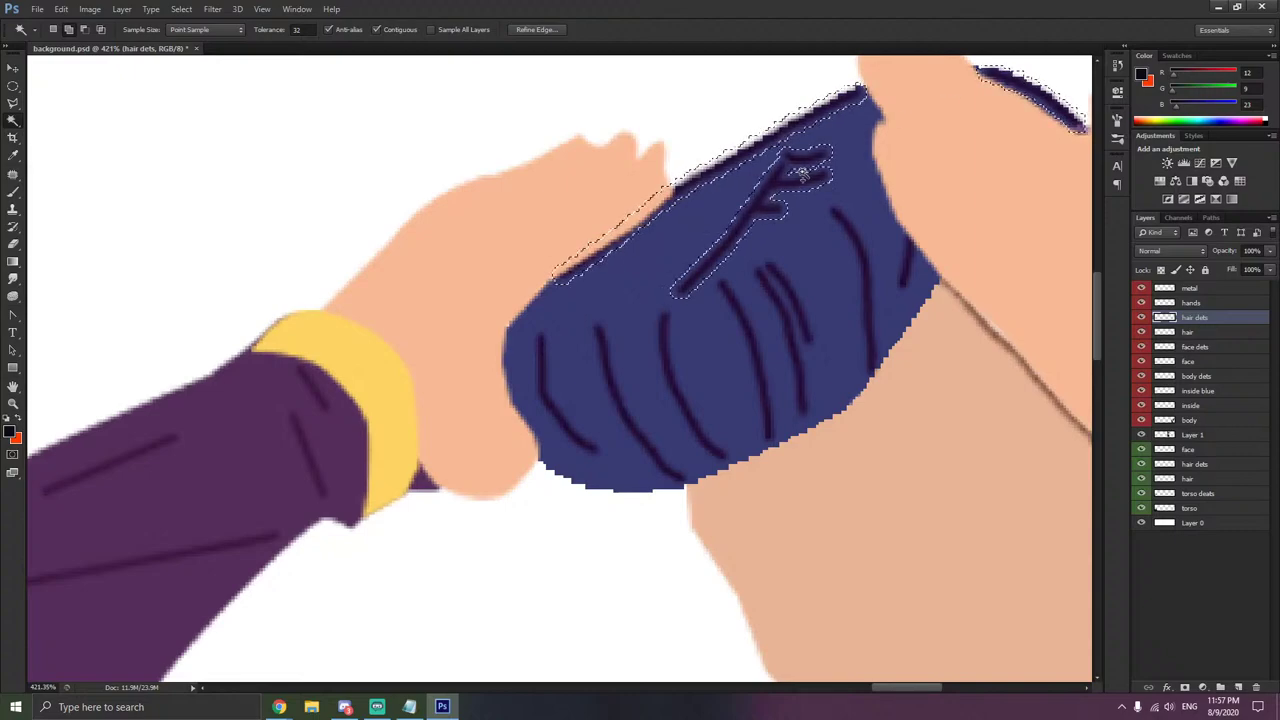
left_click(863, 266)
left_click(791, 311)
left_click(791, 318)
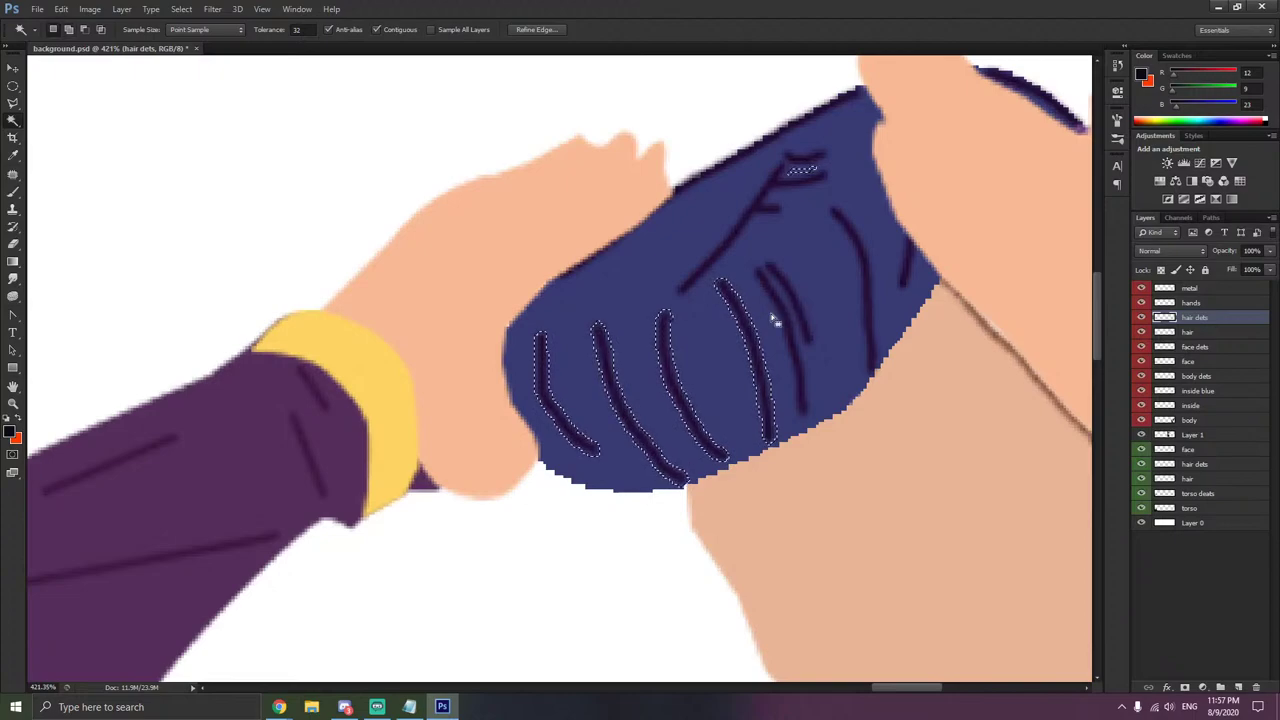
key("ctrl+d")
left_click(781, 314)
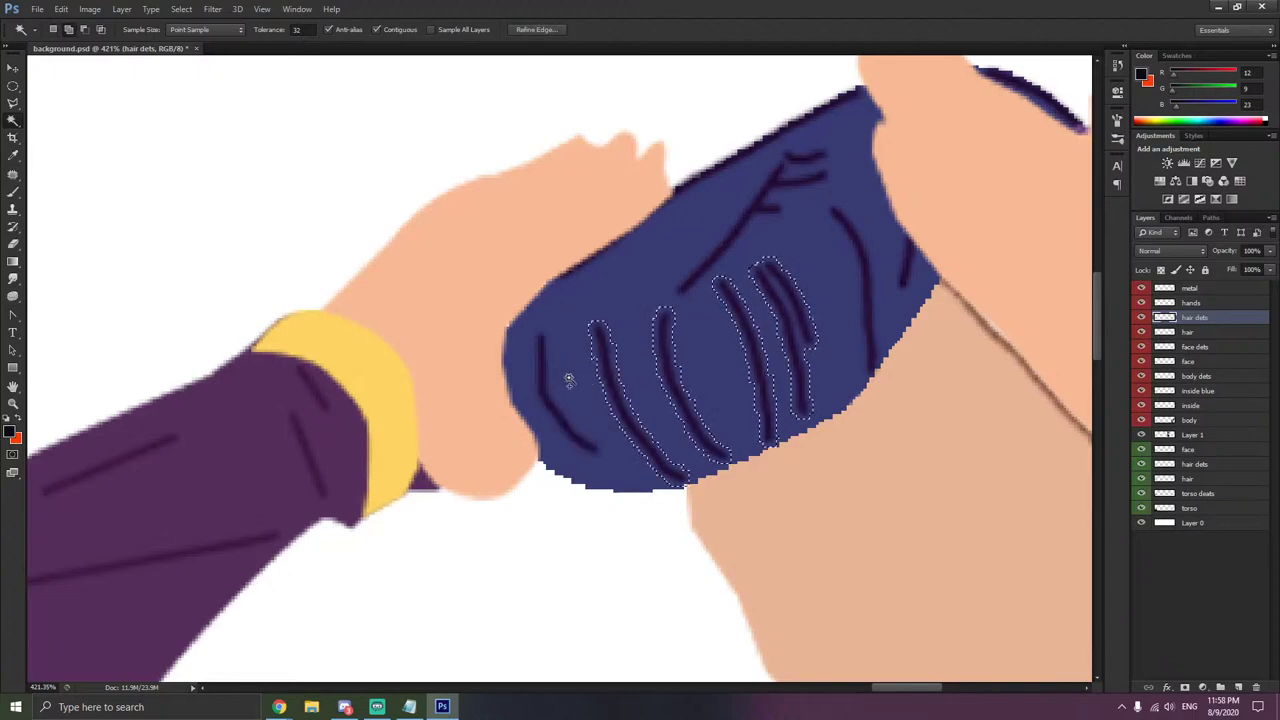
left_click(535, 385)
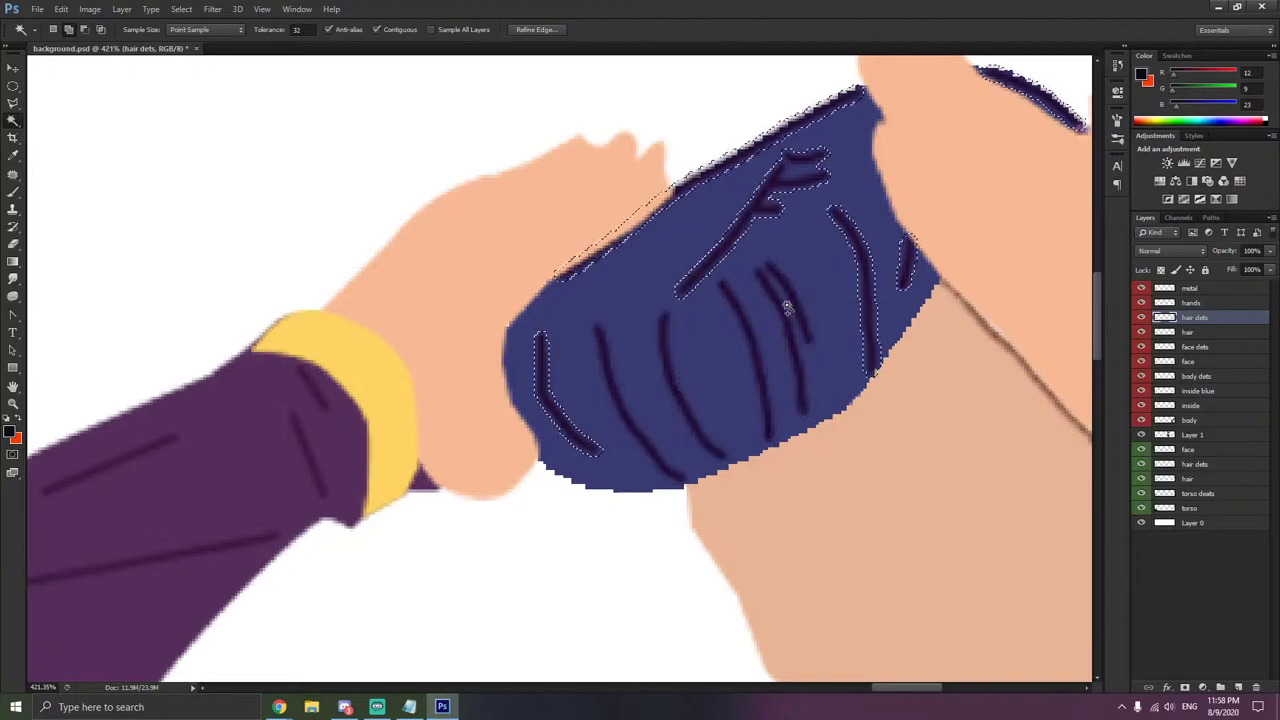
- Try painting the selected hair lines near-black, undo the stroke and clear the selection
key("b")
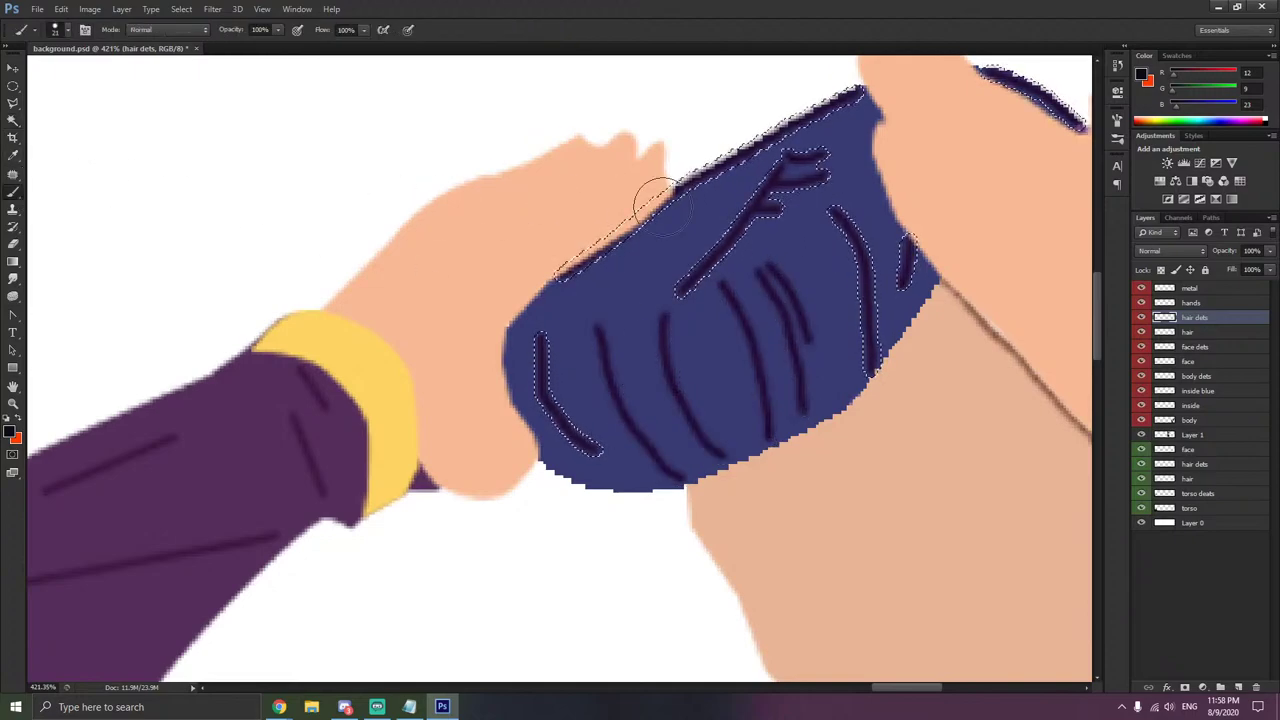
mouse_move(686, 296)
left_mouse_down()
mouse_move(785, 170)
mouse_move(771, 200)
left_mouse_up()
key("ctrl+z")
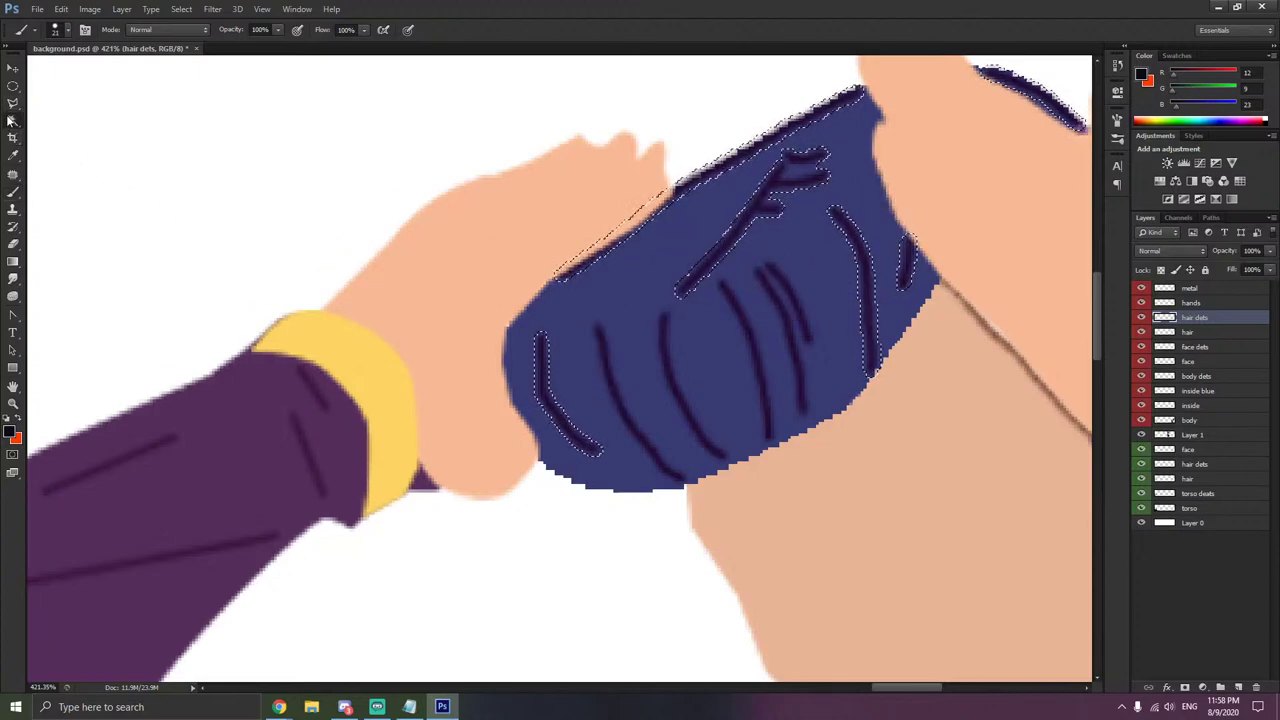
key("w")
key("ctrl+d")
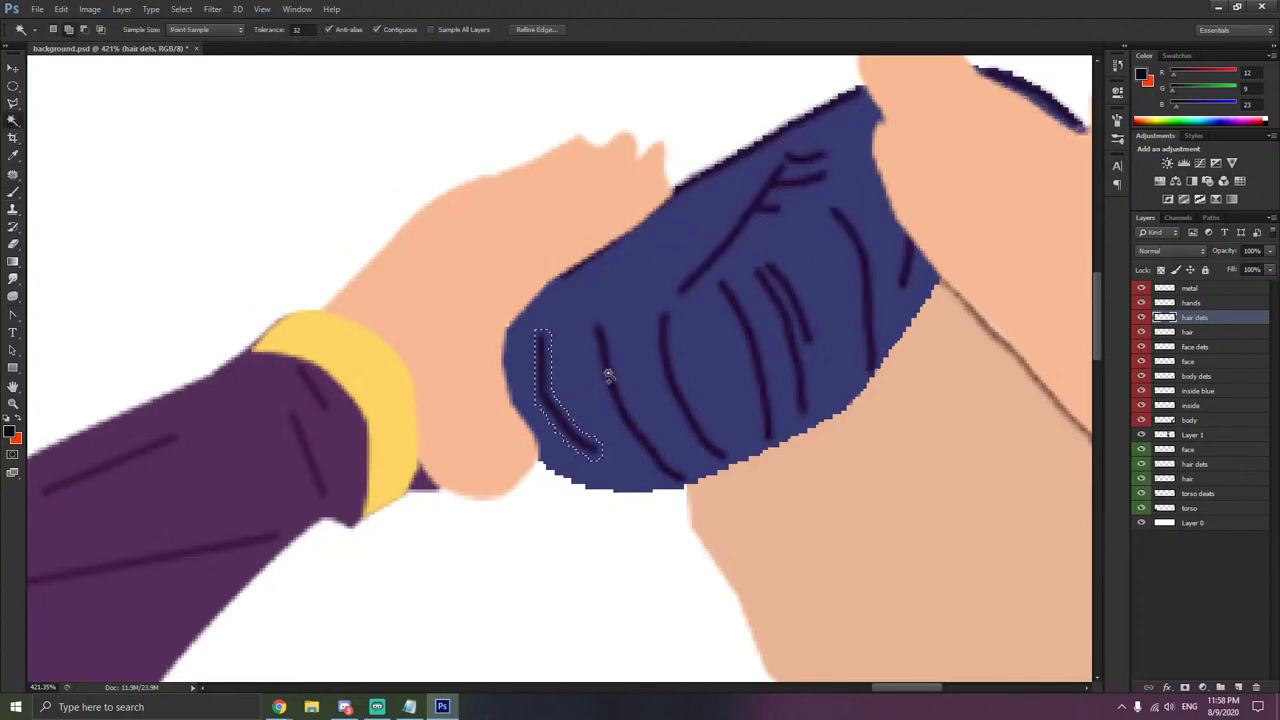
- Select the dark hair lines and the upper hair outline on the hair dets layer with the Magic Wand, adding each to one selection
left_click(616, 371, "shift")
left_click(670, 374, "shift")
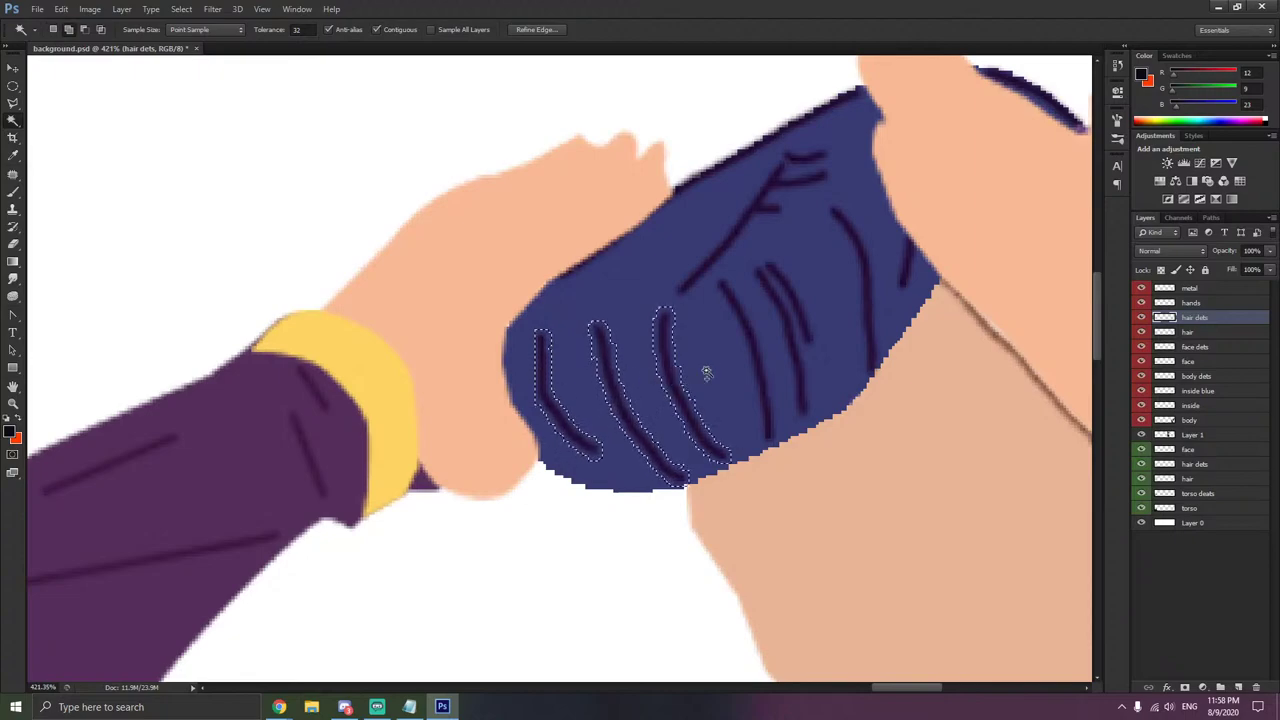
left_click(760, 348, "shift")
left_click(789, 331, "shift")
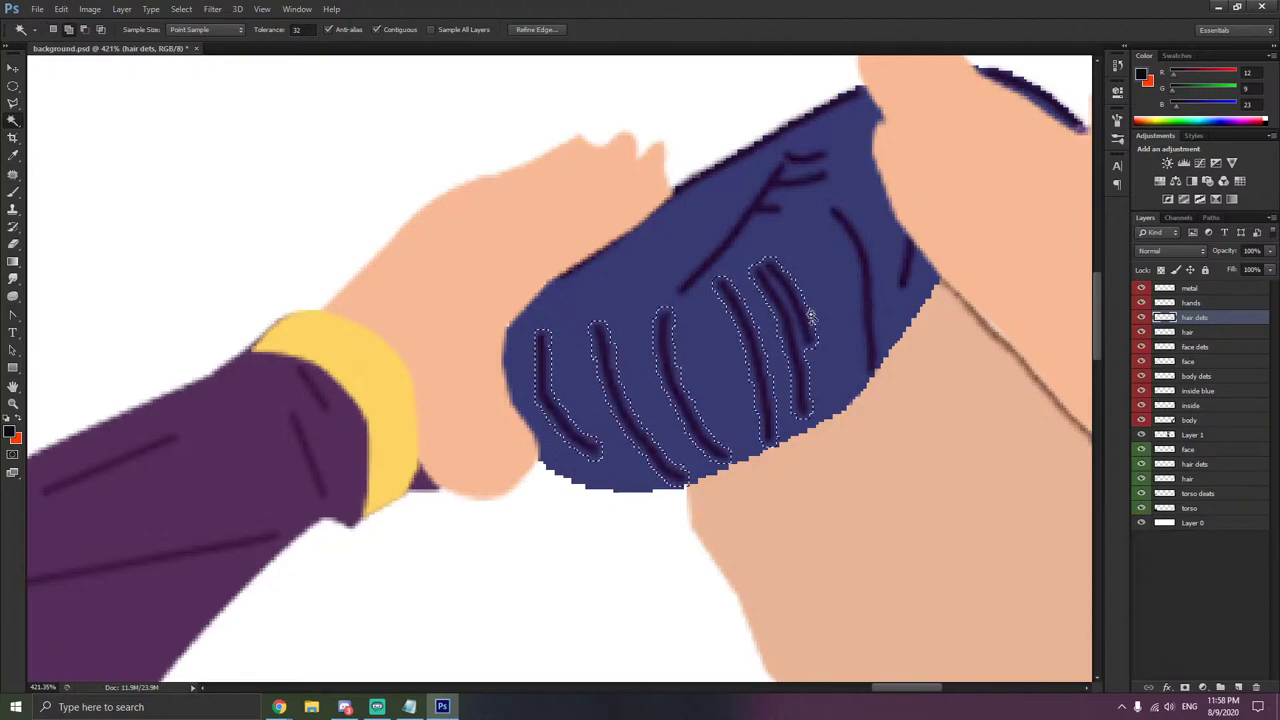
left_click(865, 303, "shift")
left_click(906, 262, "shift")
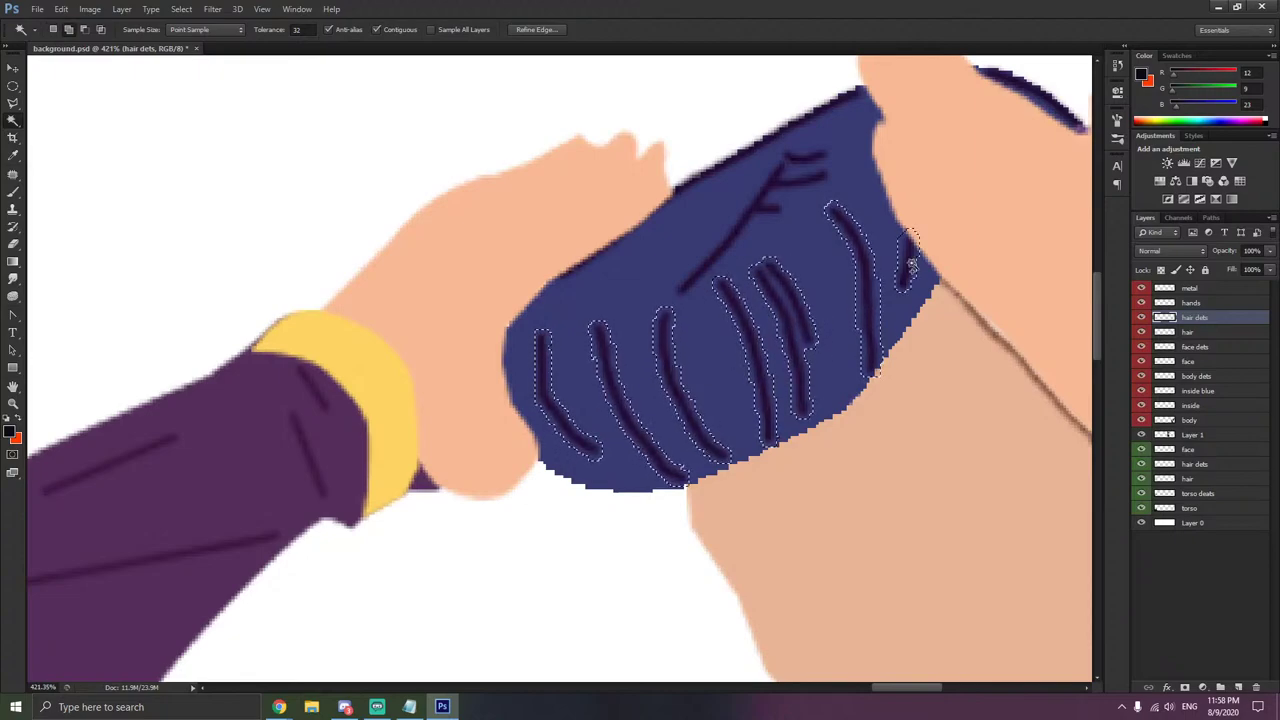
left_click(758, 200, "shift")
left_click(758, 144, "shift")
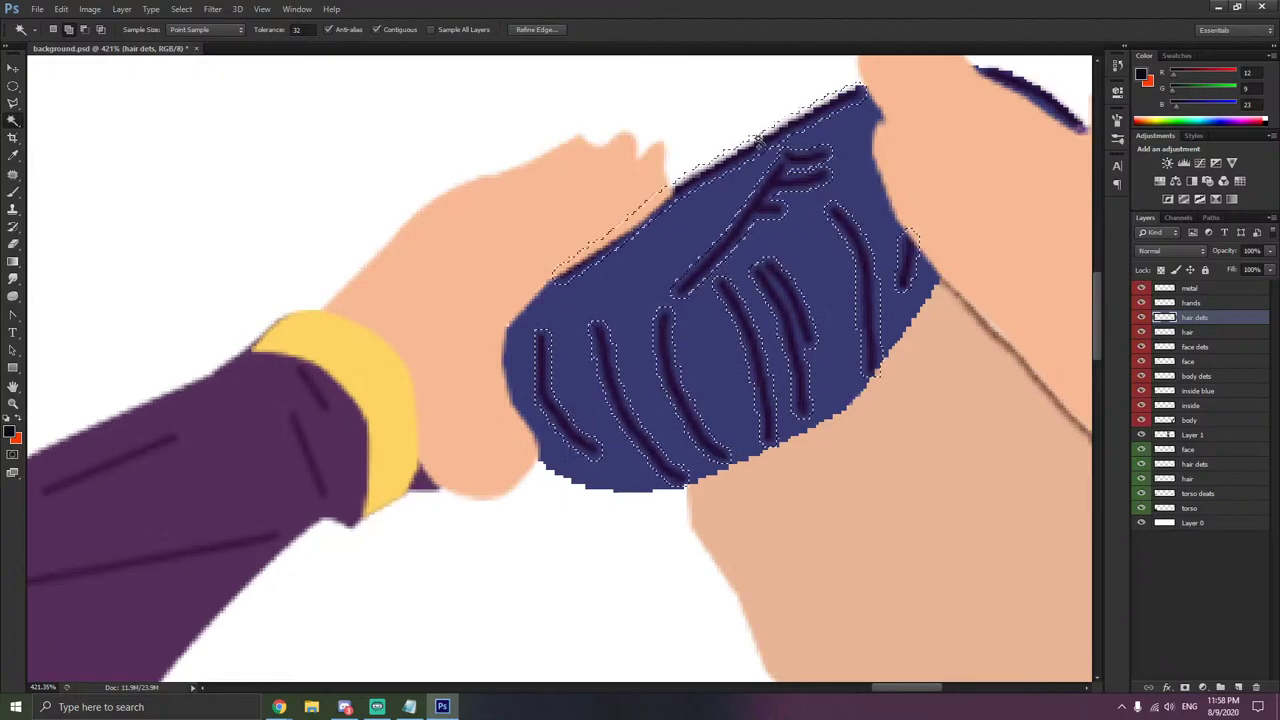
left_click(1034, 79)
right_click(748, 137)
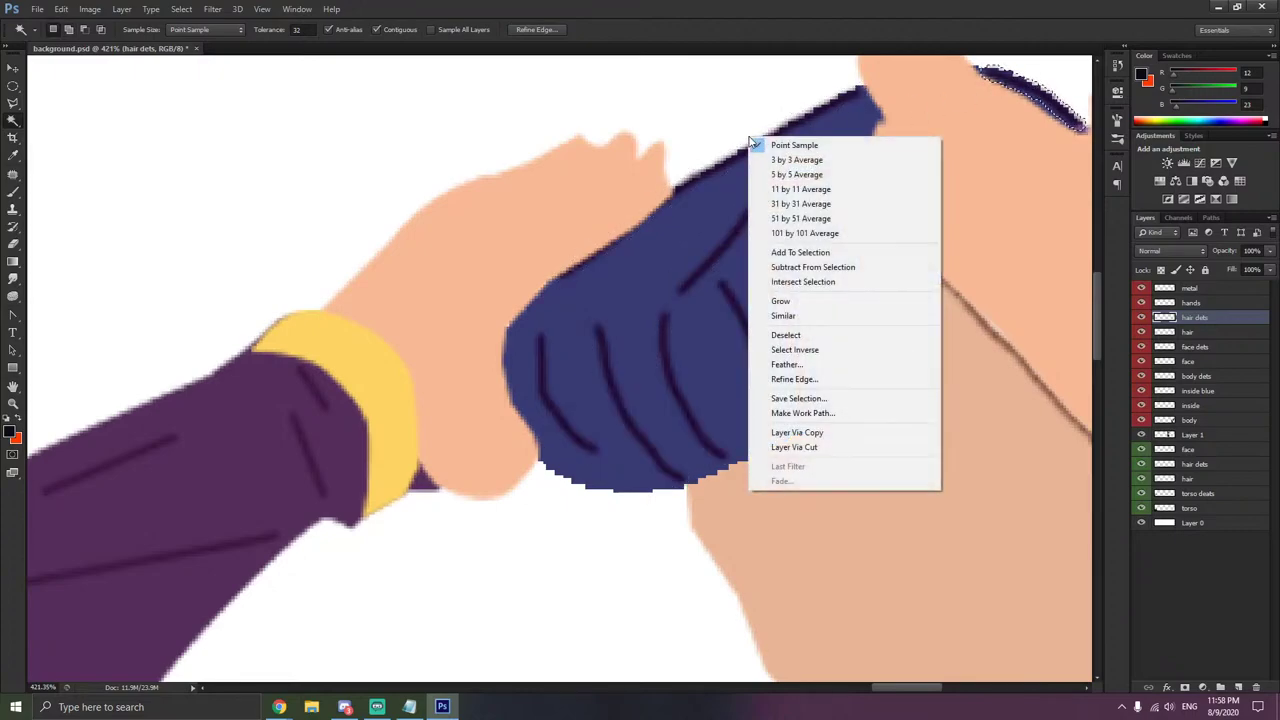
left_click(675, 184)
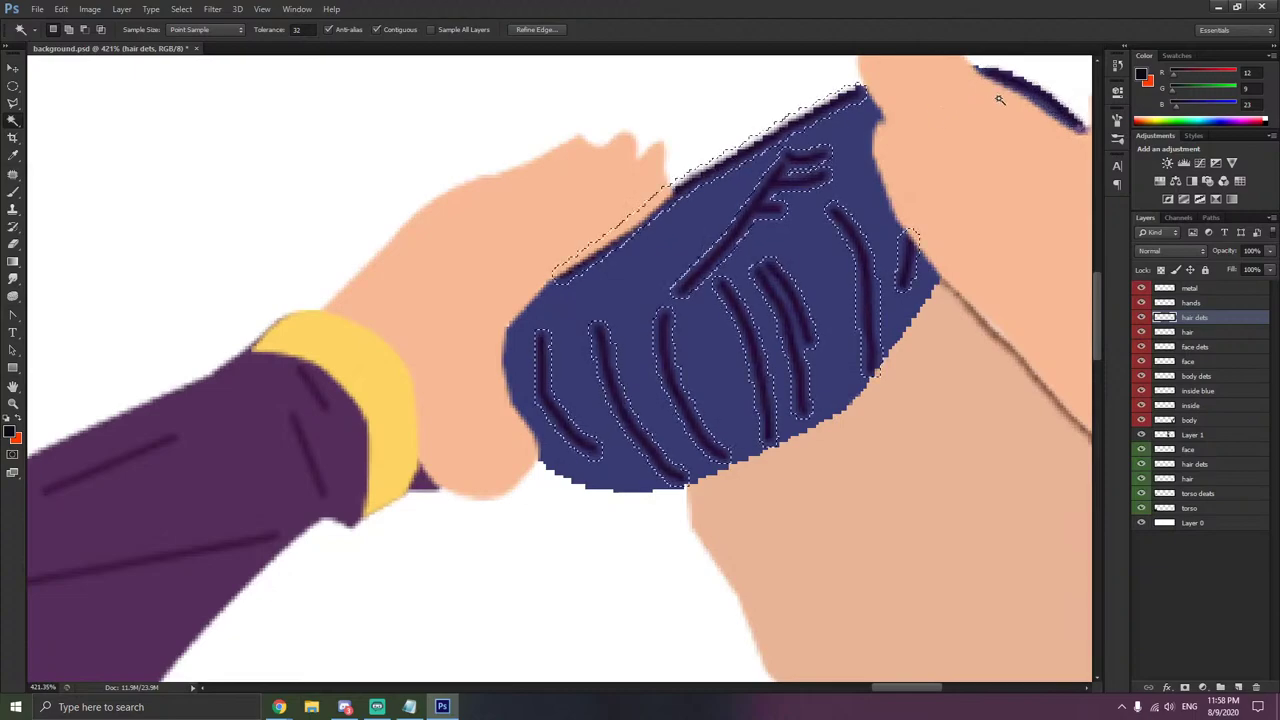
- Paint the selected hair lines and upper outline near-black (12, 9, 23) with the 21-pixel brush
left_click(13, 192)
mouse_move(573, 338)
left_mouse_down()
mouse_move(556, 422)
mouse_move(806, 343)
mouse_move(829, 271)
mouse_move(736, 385)
left_mouse_up()
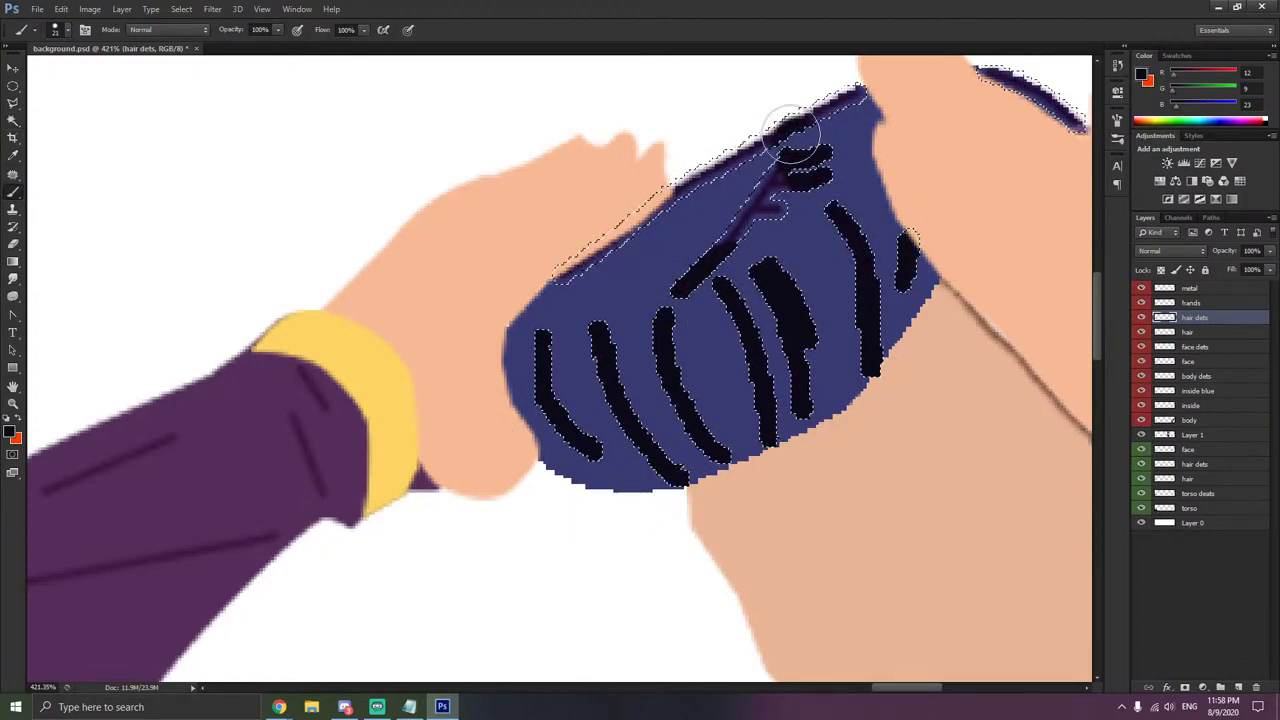
mouse_move(480, 350)
left_mouse_down()
mouse_move(548, 256)
mouse_move(928, 70)
mouse_move(923, 109)
left_mouse_up()
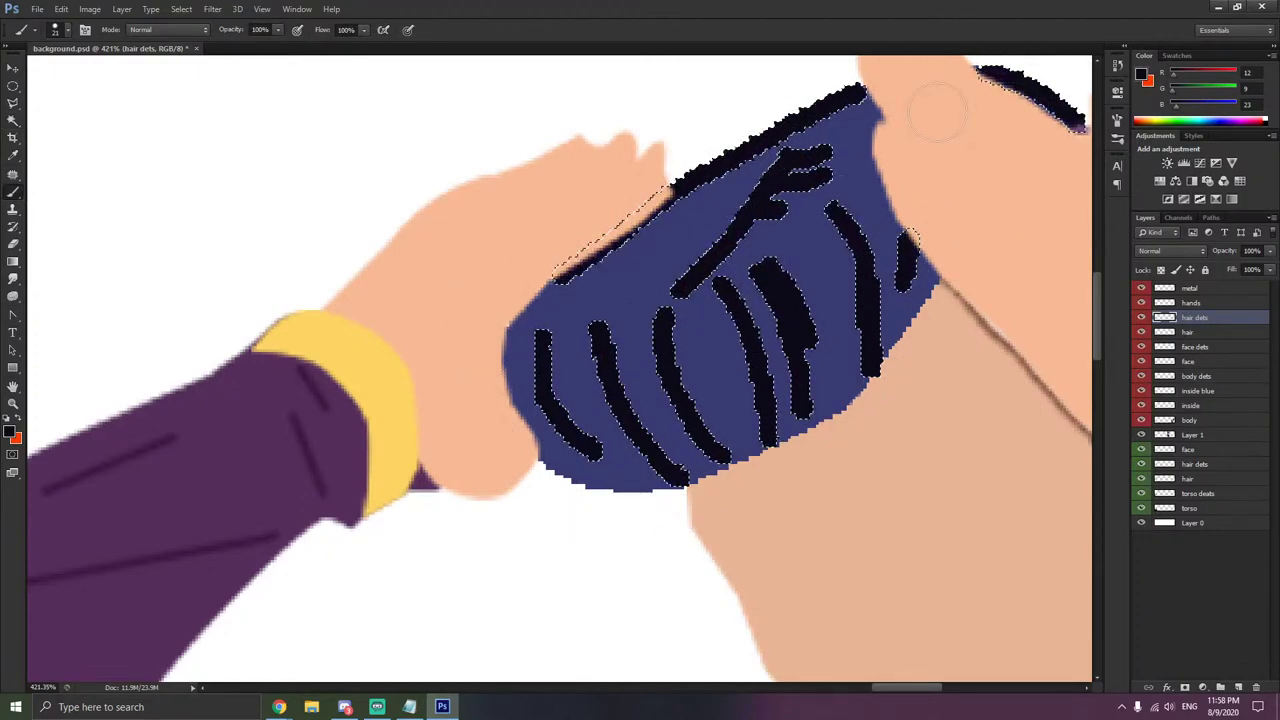
- Switch back to the Magic Wand and deselect the painted hair lines
right_click(708, 285)
key("Escape")
key("v")
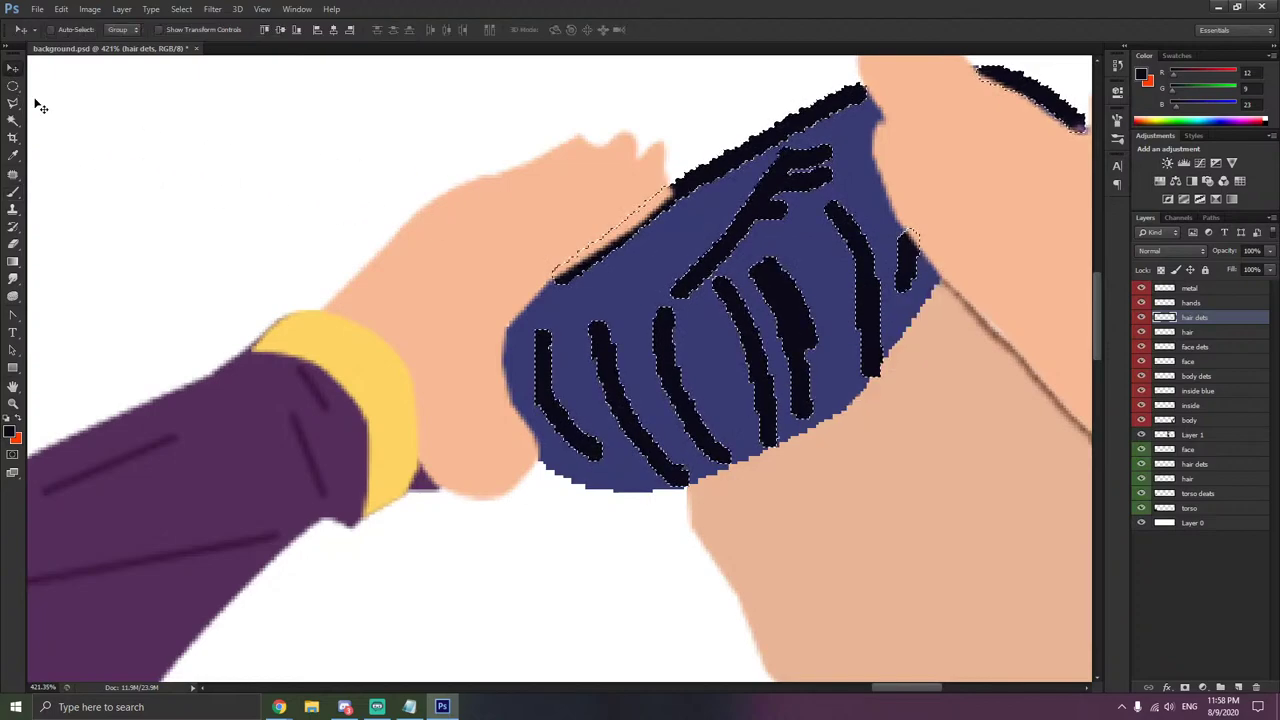
right_click(35, 103)
left_click(11, 122)
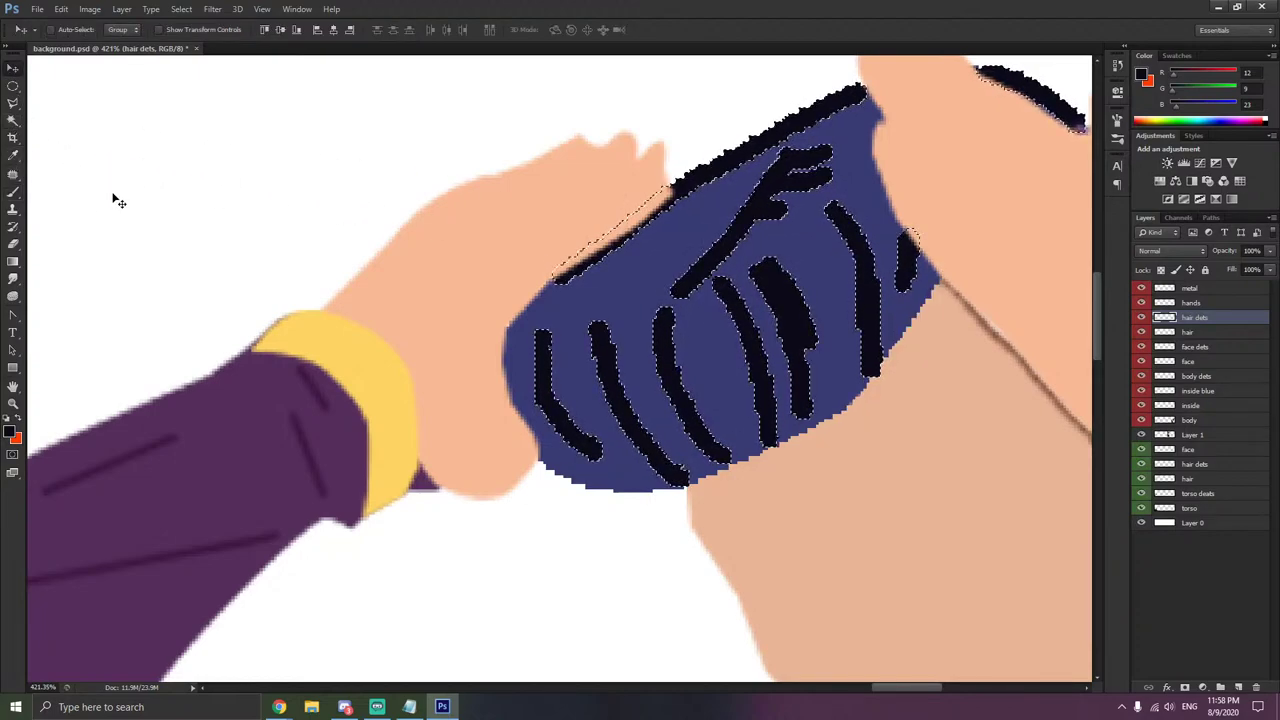
right_click(113, 195)
left_click(8, 125)
left_click(10, 122)
right_click(193, 160)
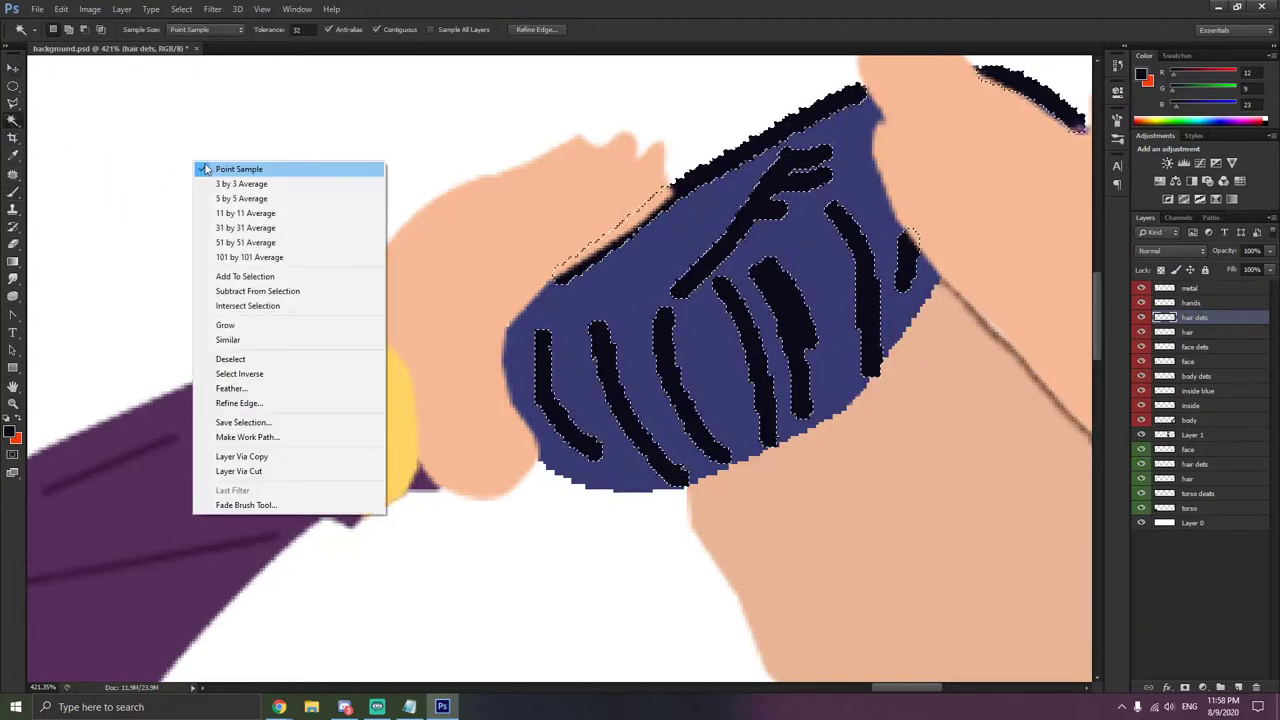
left_click(262, 360)
- Check the recoloured hair on the whole figure, and undo the deselection and the near-black painting of the lines
scroll(328, 312, "down", 5)
scroll(330, 303, "down", 2)
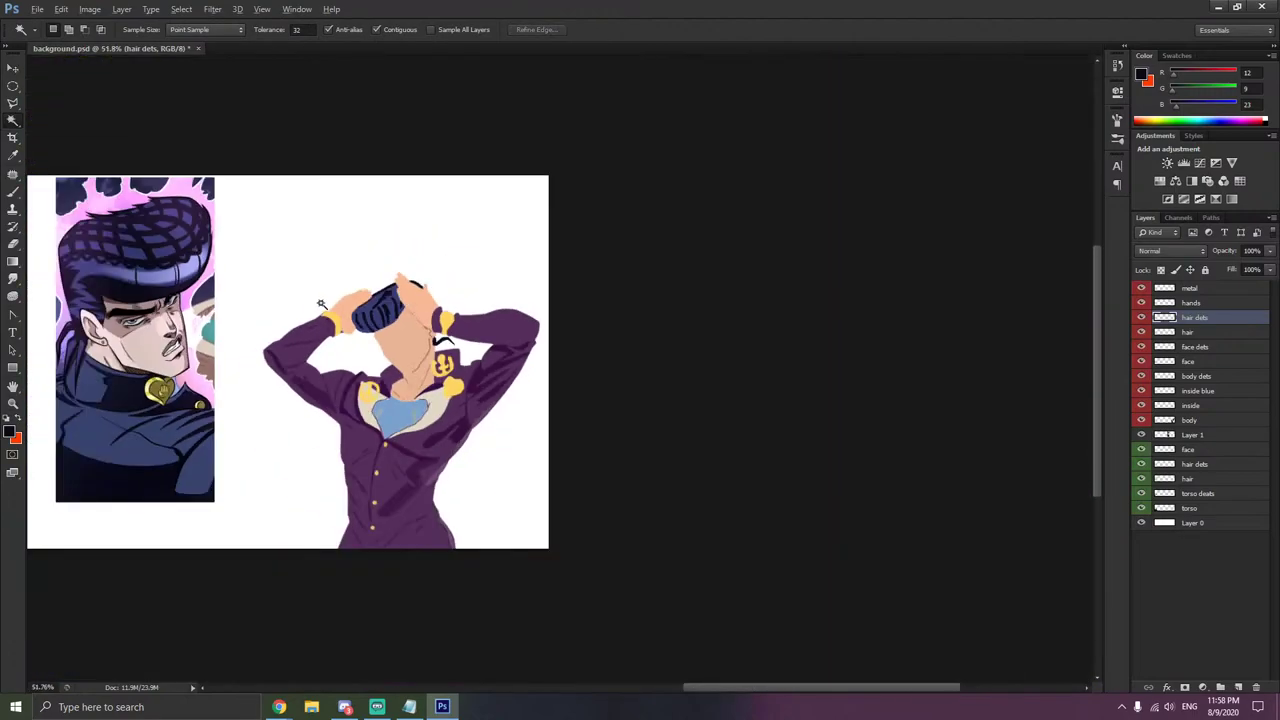
left_click(365, 306)
scroll(365, 300, "up", 7)
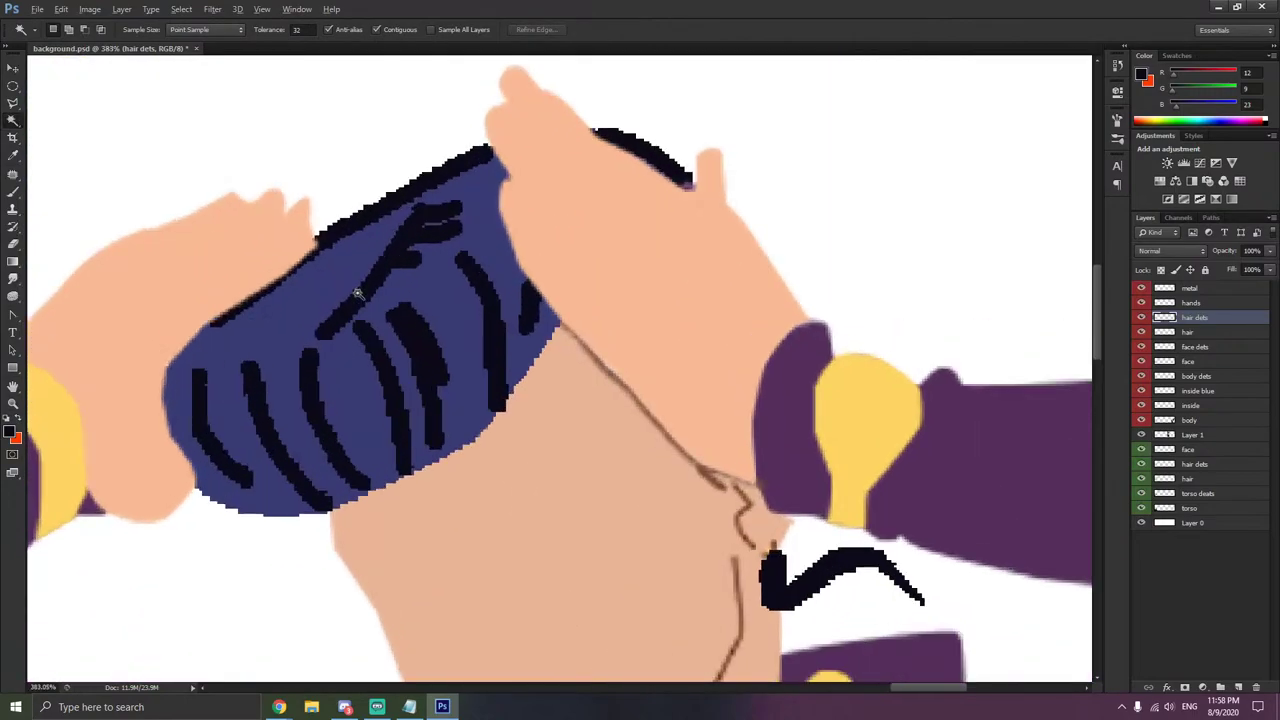
key("Delete")
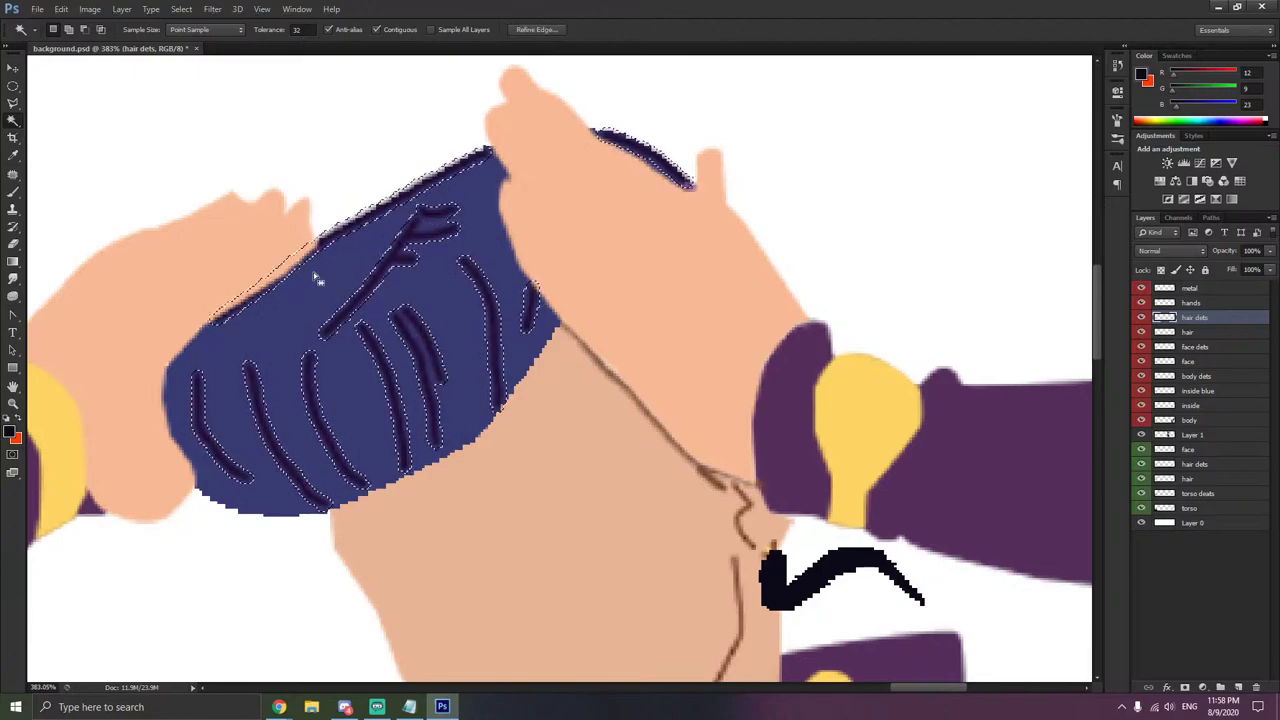
- Sample the figure's hair blue (56, 58, 115) as the paint colour for the selected hair lines
left_click(12, 155)
left_click(285, 308)
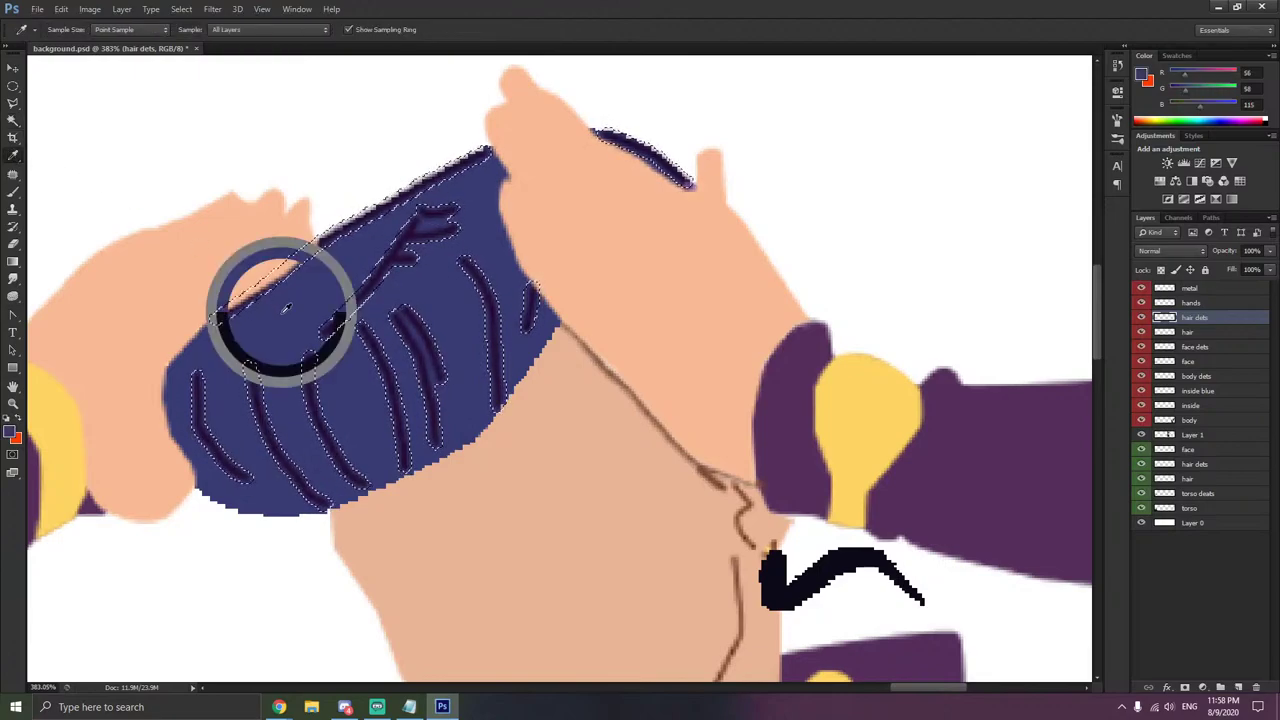
left_click(12, 190)
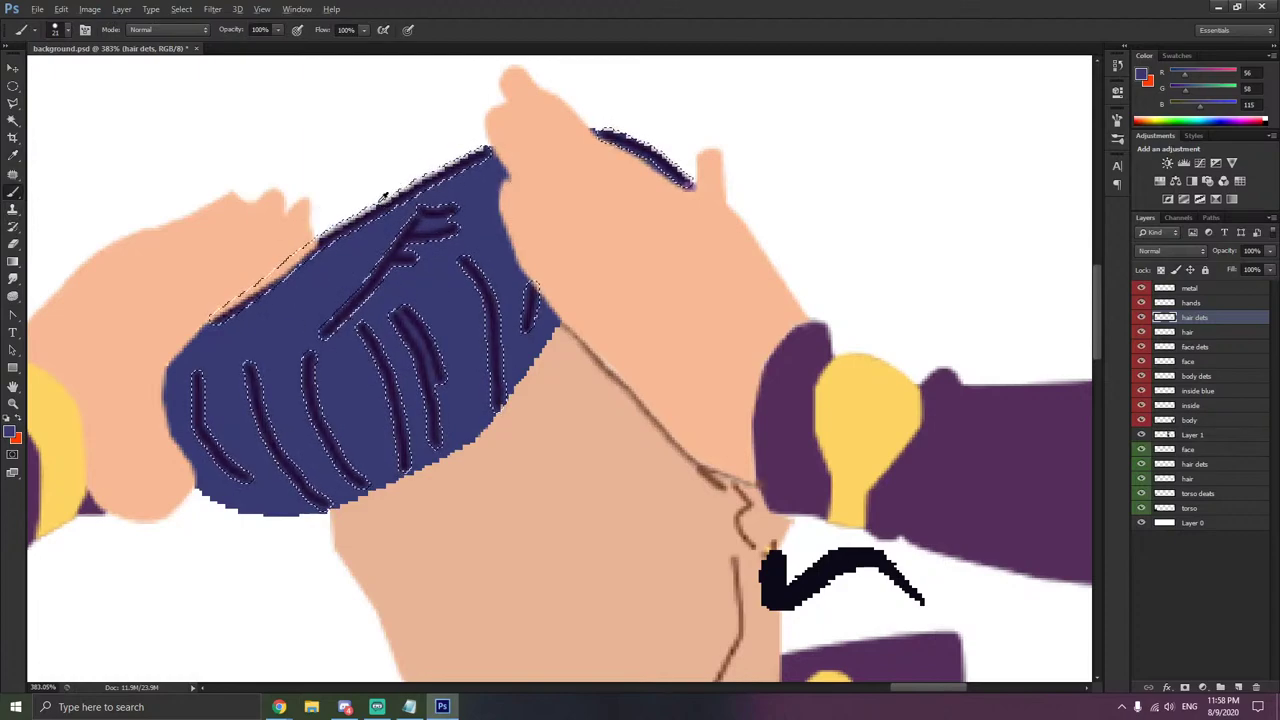
left_click(12, 120)
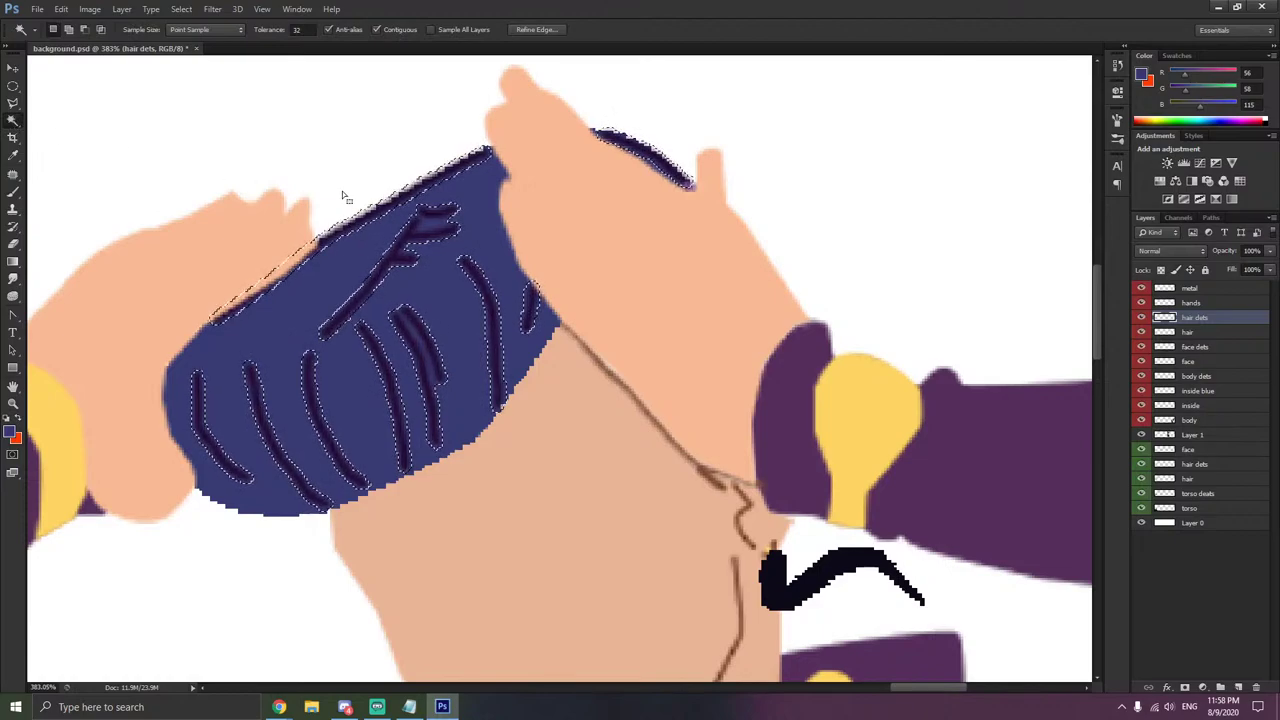
- Try a blue brush stroke across the selected hair lines and undo it
left_click(12, 193)
left_click_drag(367, 309, 396, 80)
key("ctrl+z")
- Invert the selection and paint the selected hair lines on the hair dets layer with the hair's blue
left_click(12, 120)
right_click(223, 147)
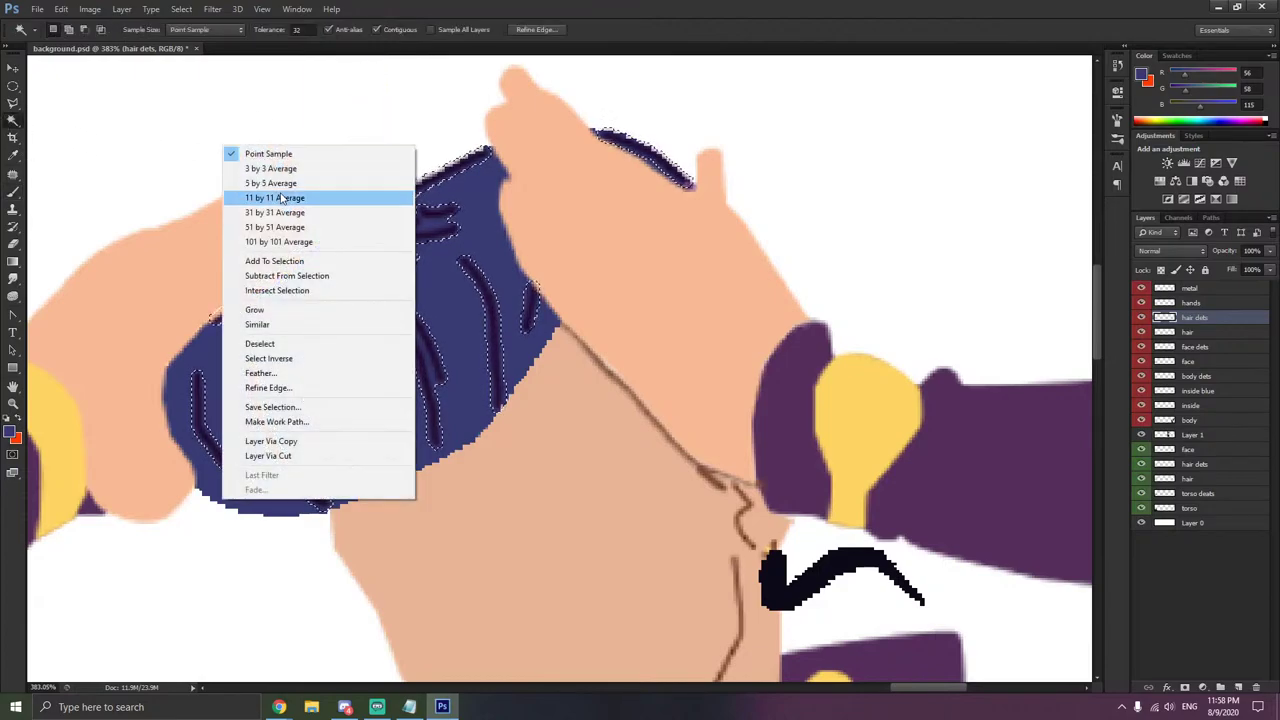
left_click(276, 362)
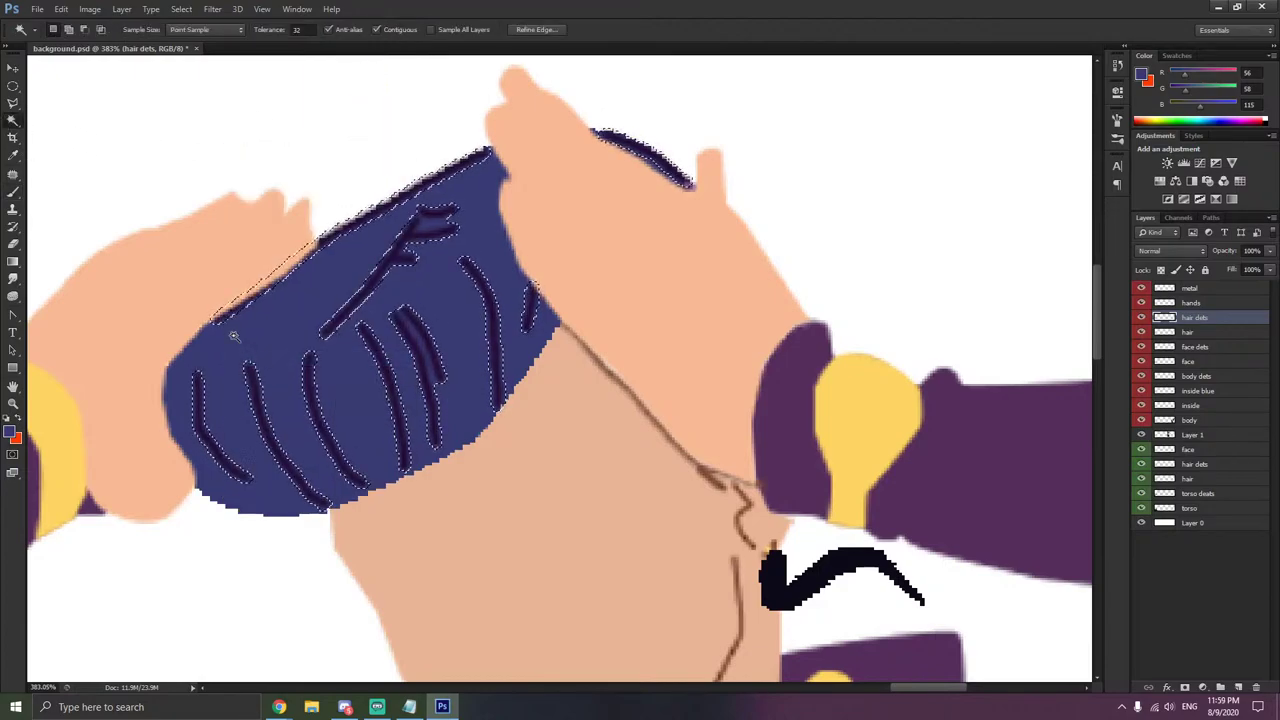
left_click(13, 191)
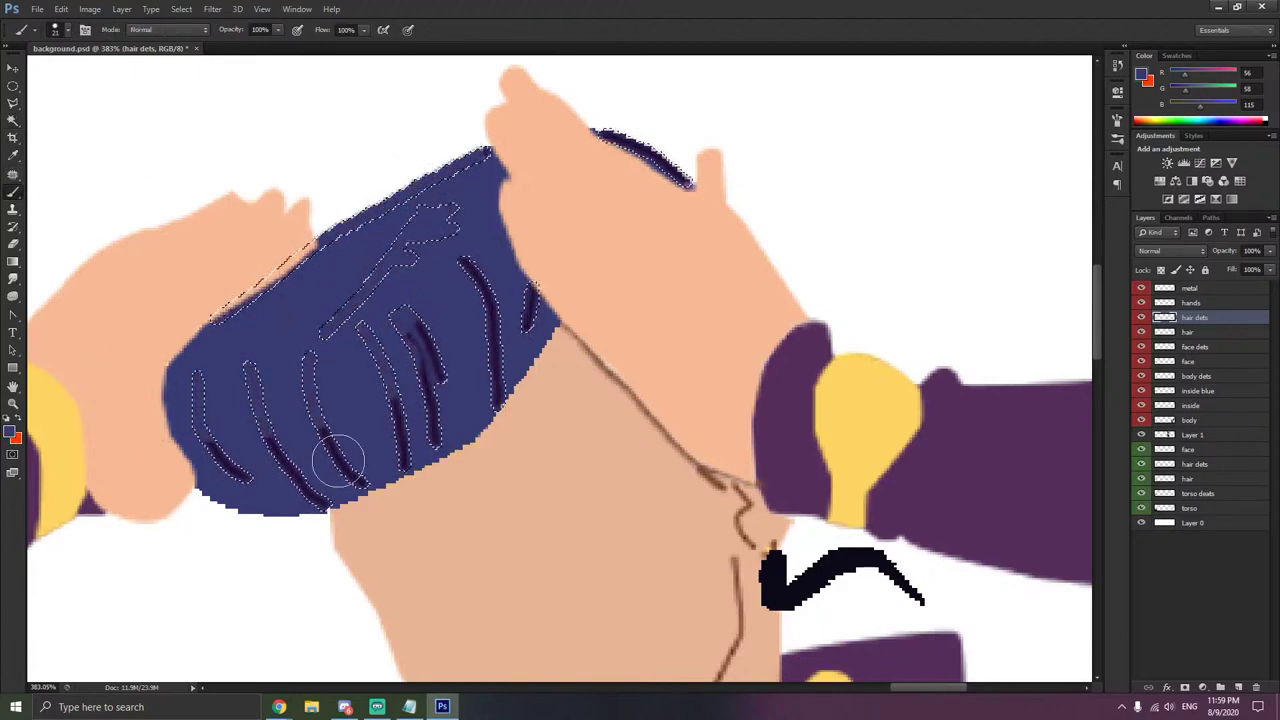
left_click_drag(389, 381, 541, 118)
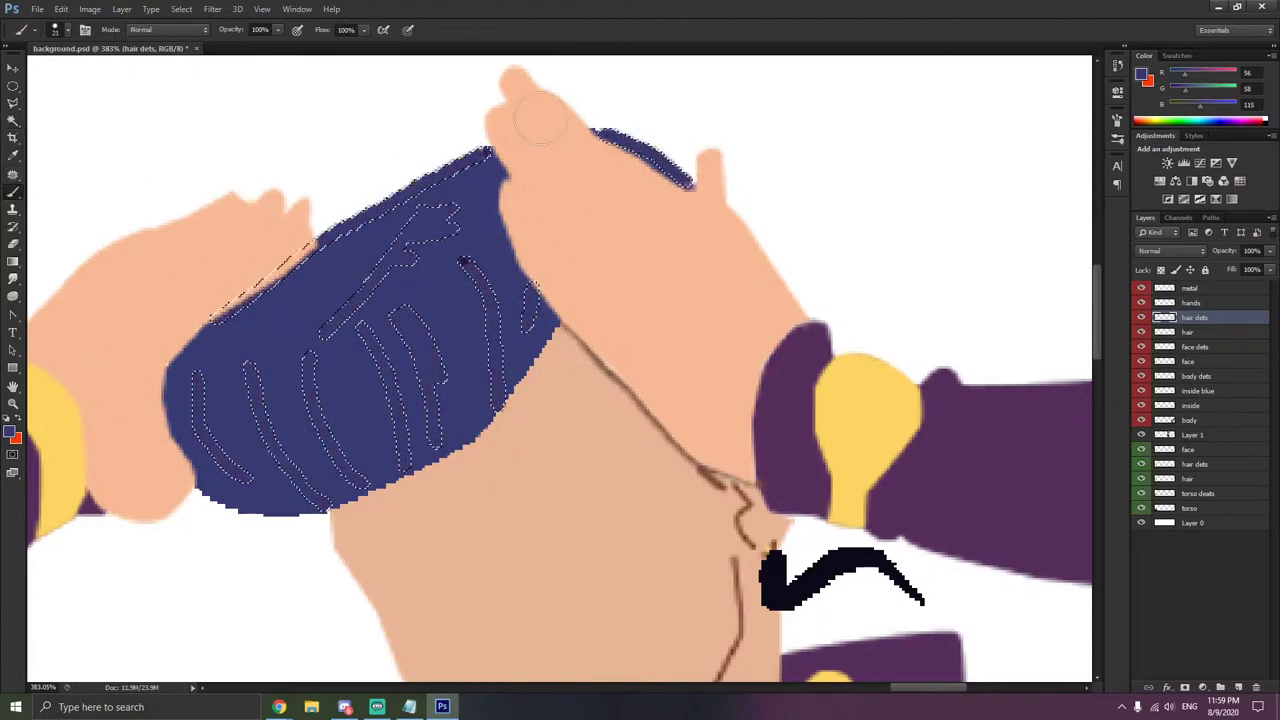
- Deselect the painted hair lines
left_click(13, 102)
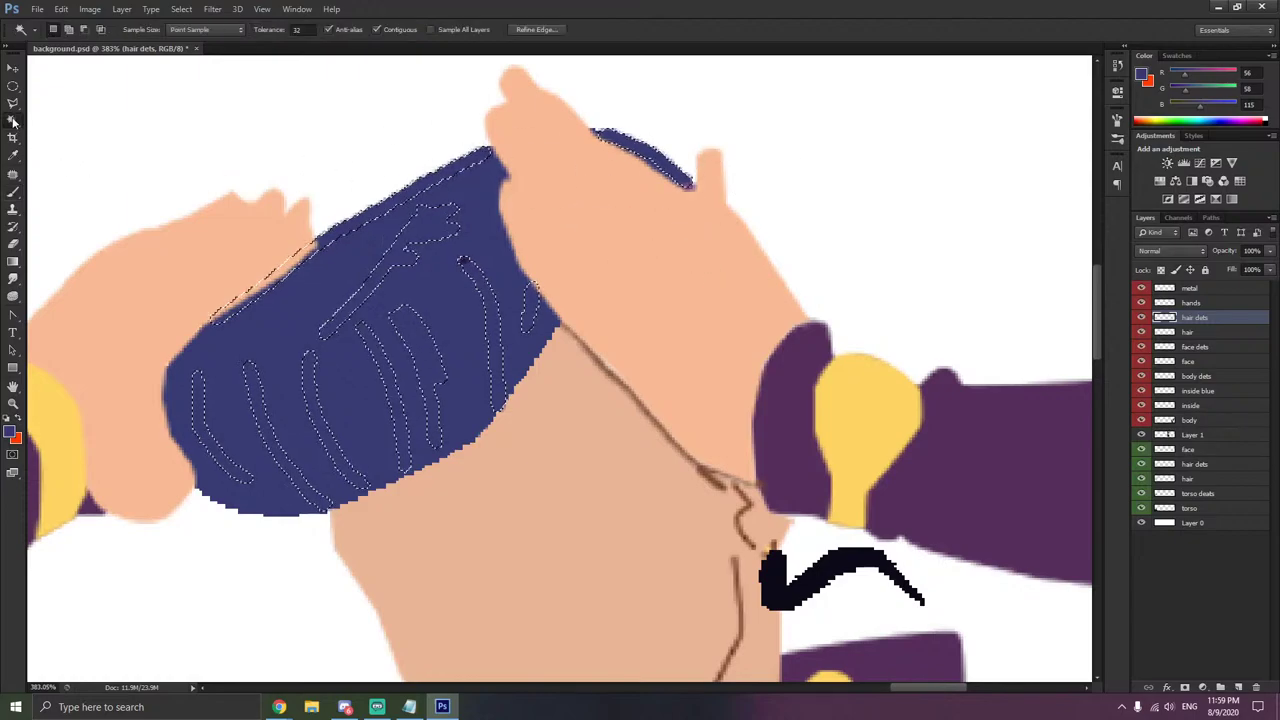
right_click(137, 146)
left_click(172, 152)
- Try a blue brush stroke over the lower part of the hair and undo it
left_click(13, 191)
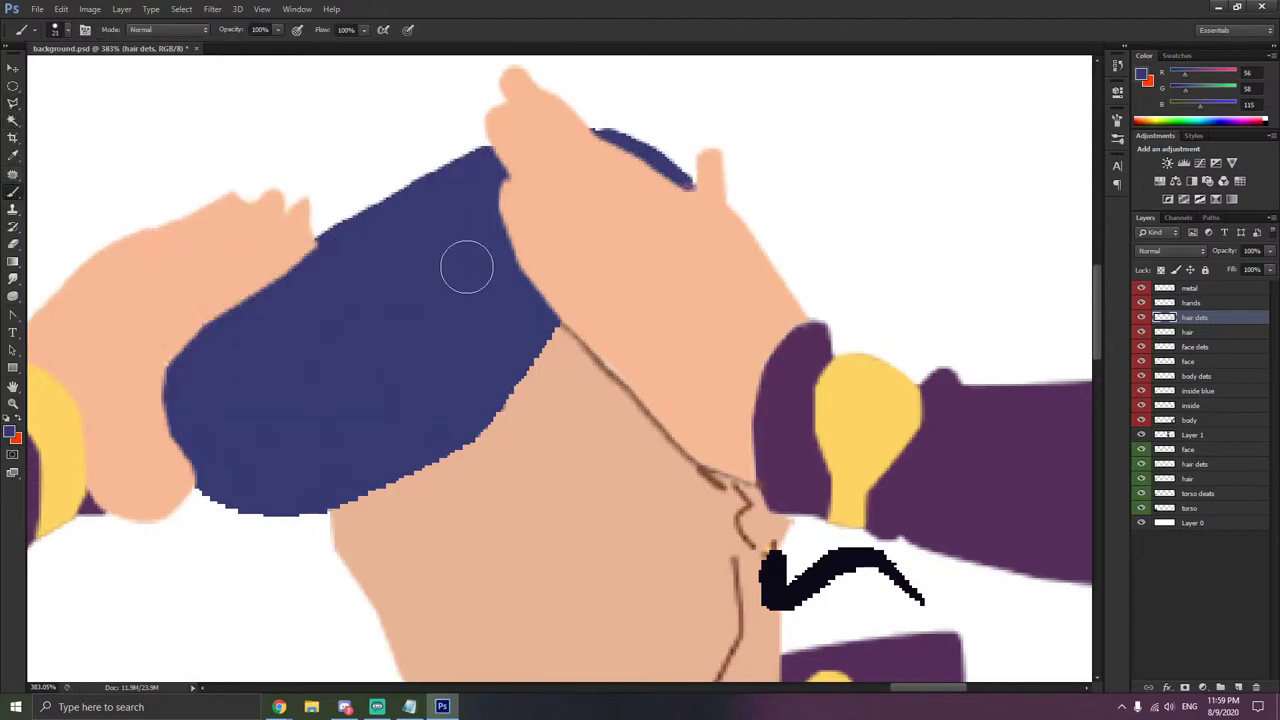
scroll(417, 270, "up", 1)
scroll(443, 209, "down", 1)
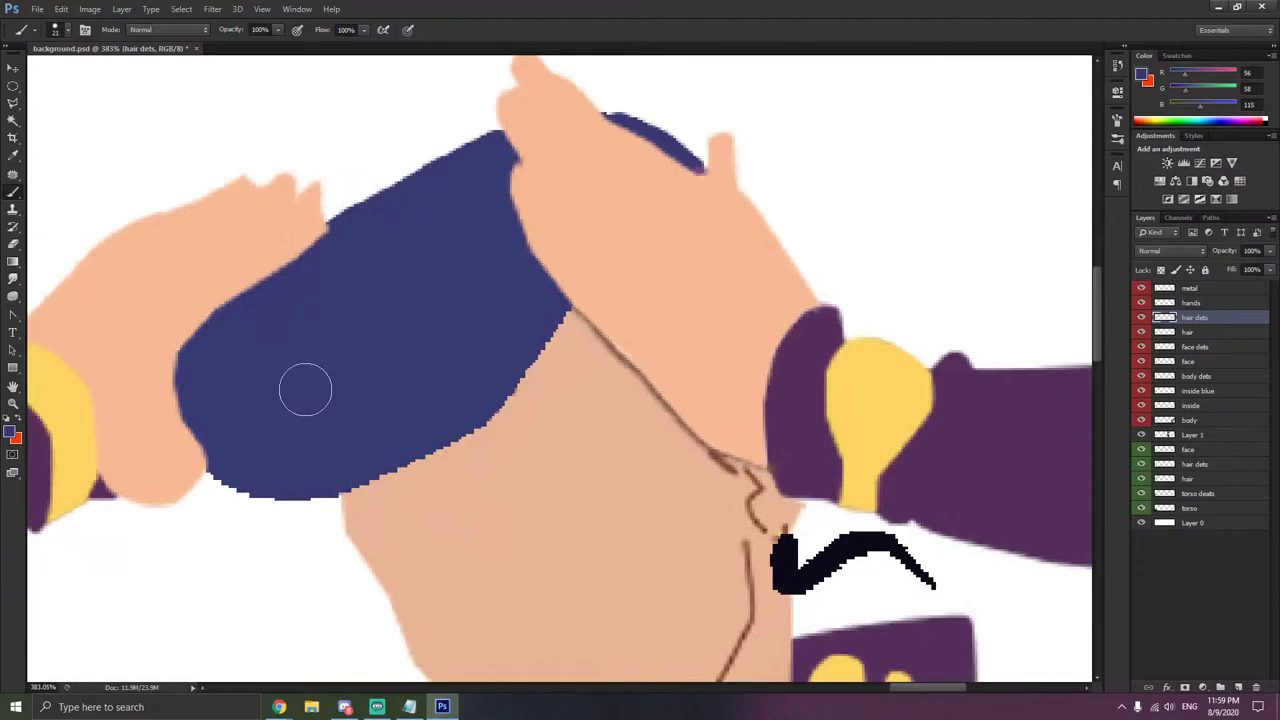
left_click_drag(388, 466, 381, 423)
key("ctrl+z")
- Set the brush size to 7 px and dab blue over the purple tip of the hair strand beside the thumb on the hair dets layer
scroll(705, 190, "up", 3)
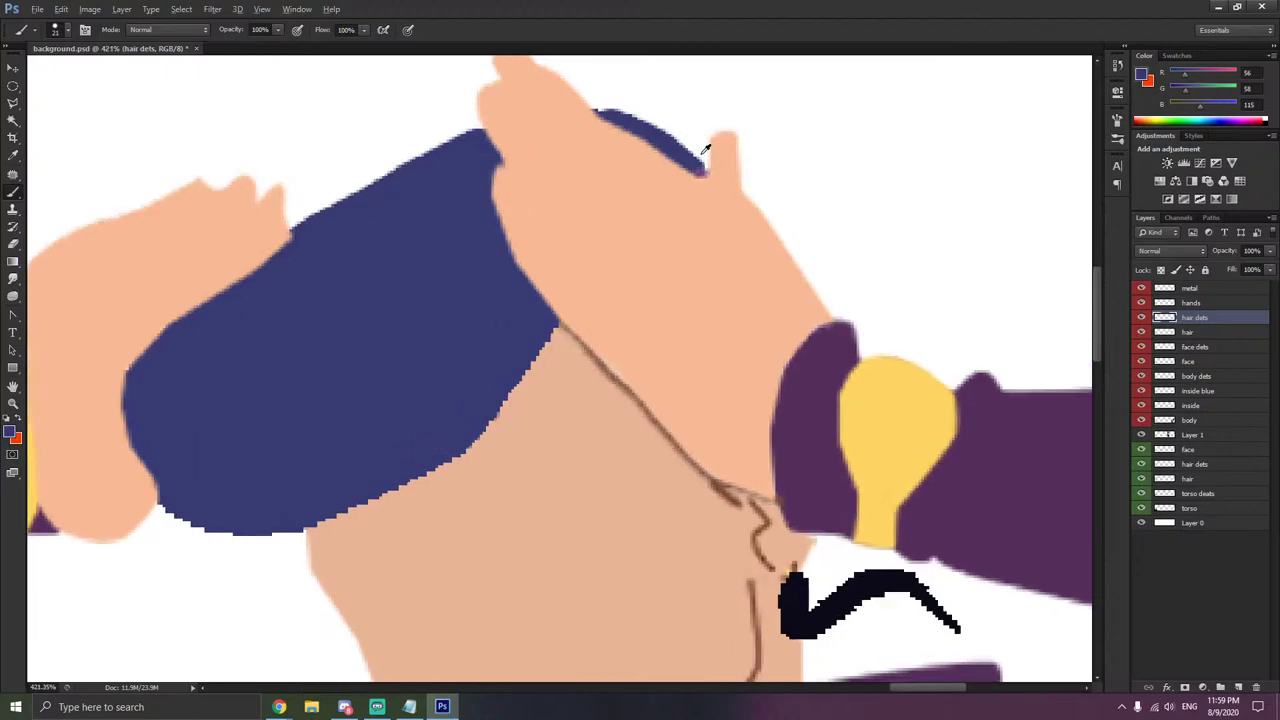
scroll(707, 205, "up", 3)
right_click(746, 262)
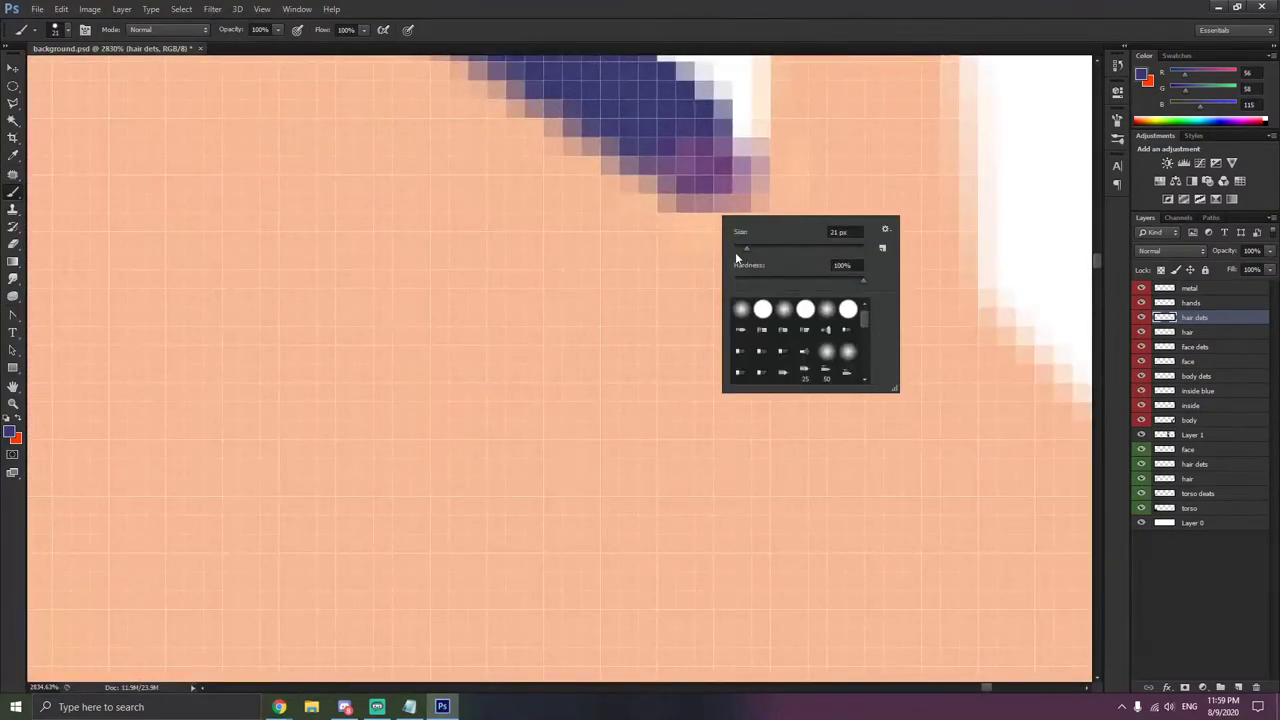
left_click_drag(744, 248, 738, 248)
left_click(700, 143)
left_click(704, 143)
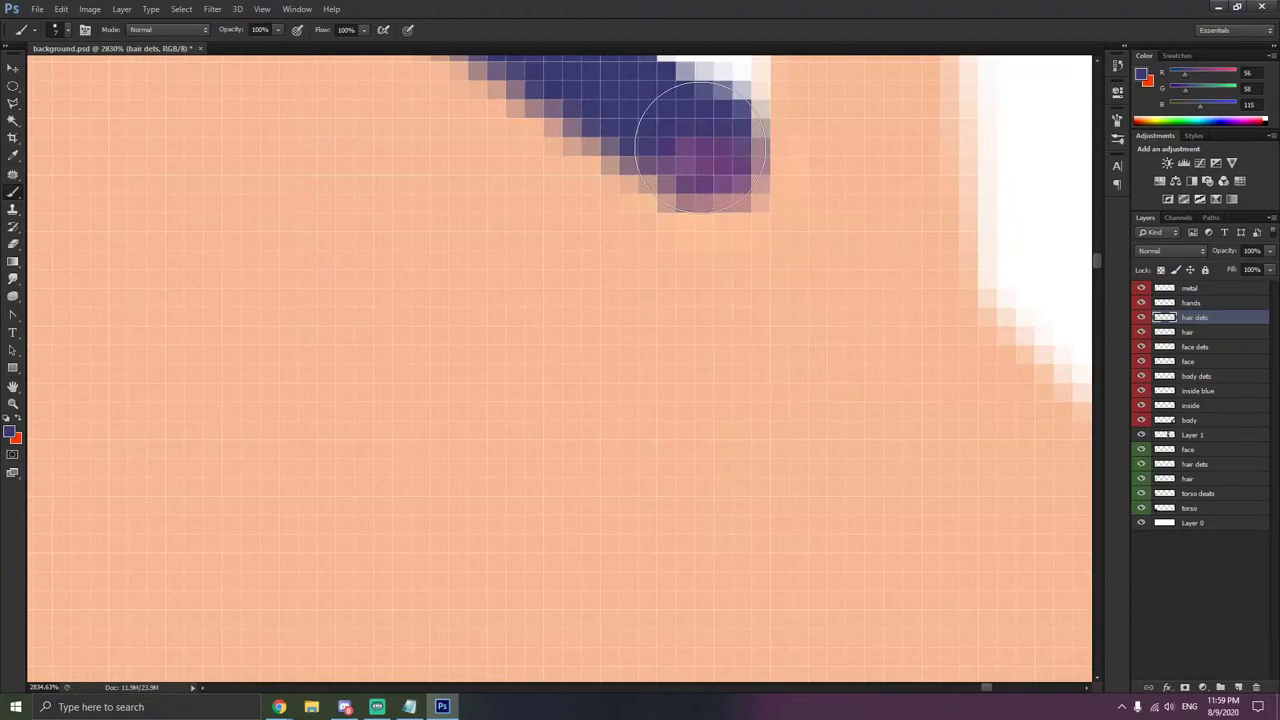
- Try covering the strand's purple tip with blue on the hair and hands layers, and undo the painting on the hands layer
left_click(1175, 332)
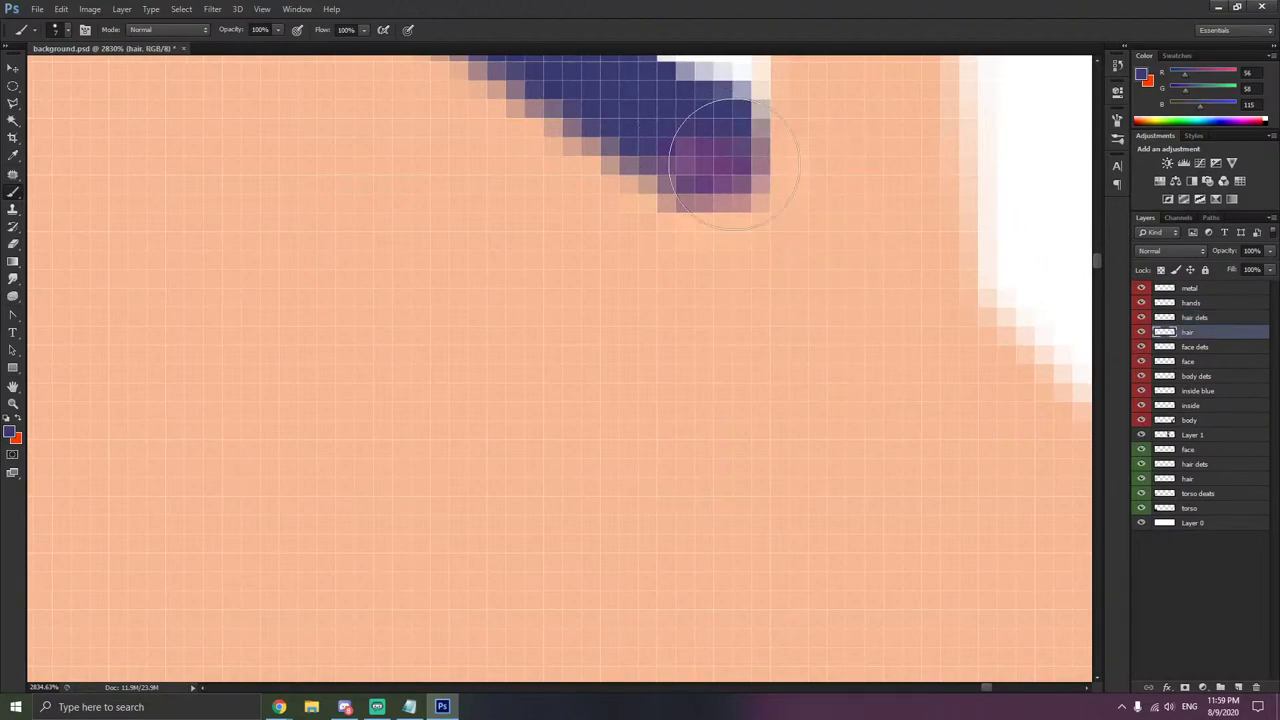
left_click_drag(733, 162, 708, 152)
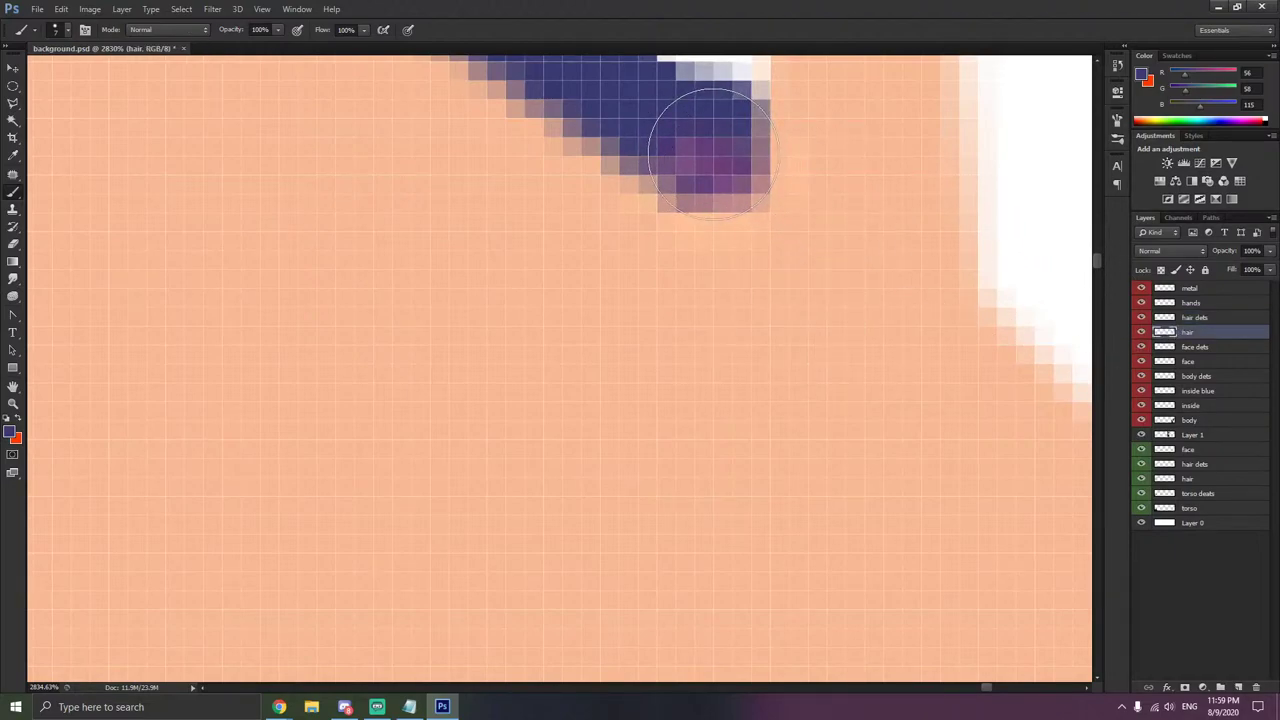
left_click(1187, 304)
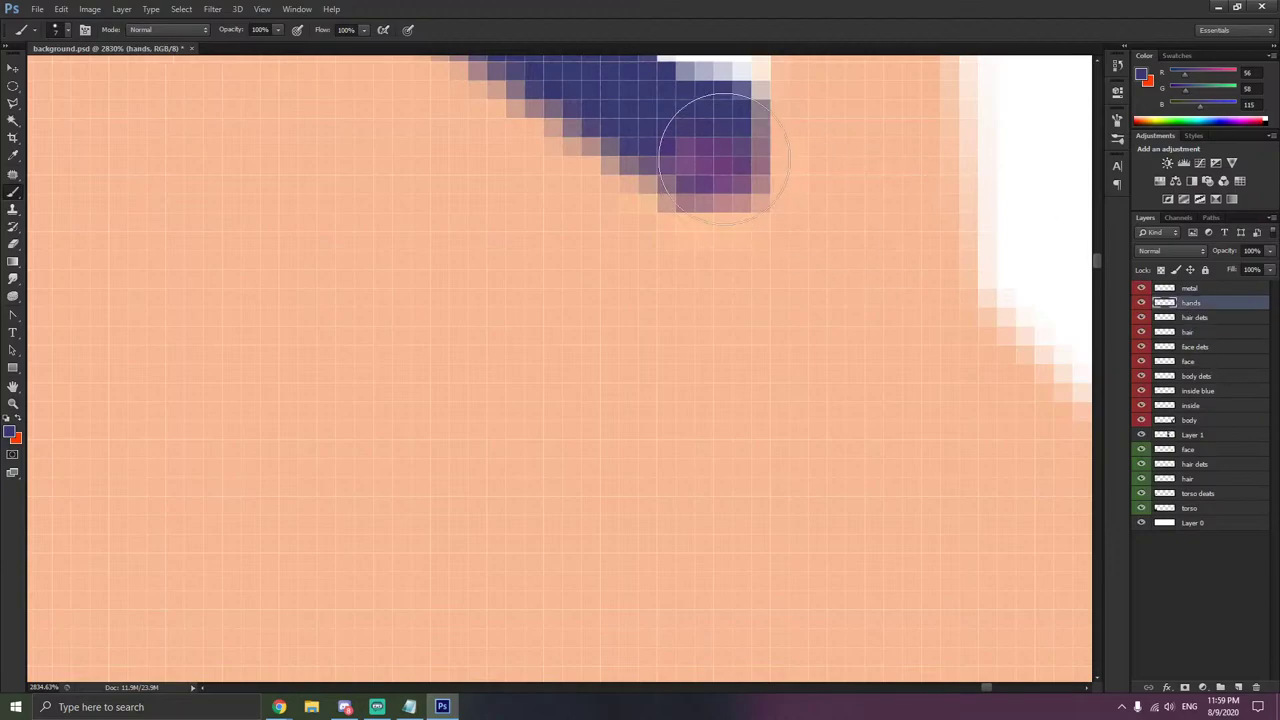
left_click_drag(714, 137, 716, 143)
scroll(716, 160, "down", 6)
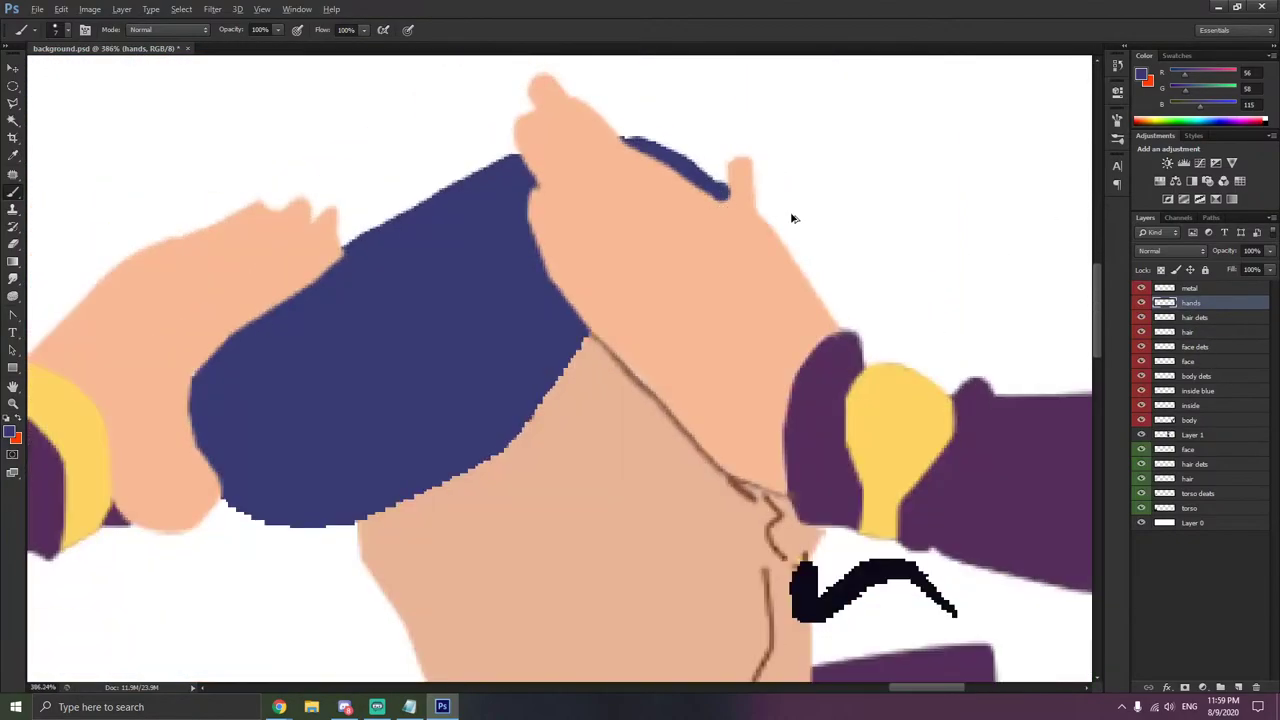
key("ctrl+z")
- Paint the strand's purple tip beside the thumb blue on the hair layer and on the hands layer, and check it
scroll(715, 176, "up", 6)
left_click_drag(743, 211, 736, 214)
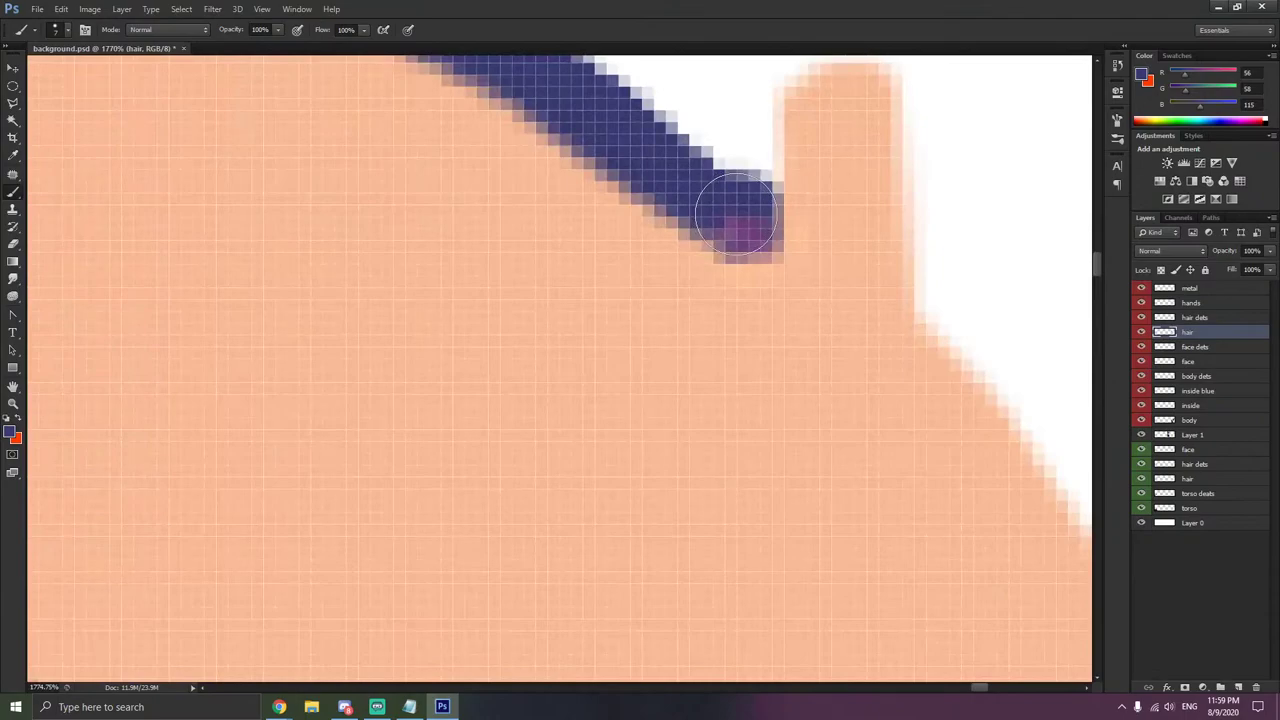
left_click(1163, 304)
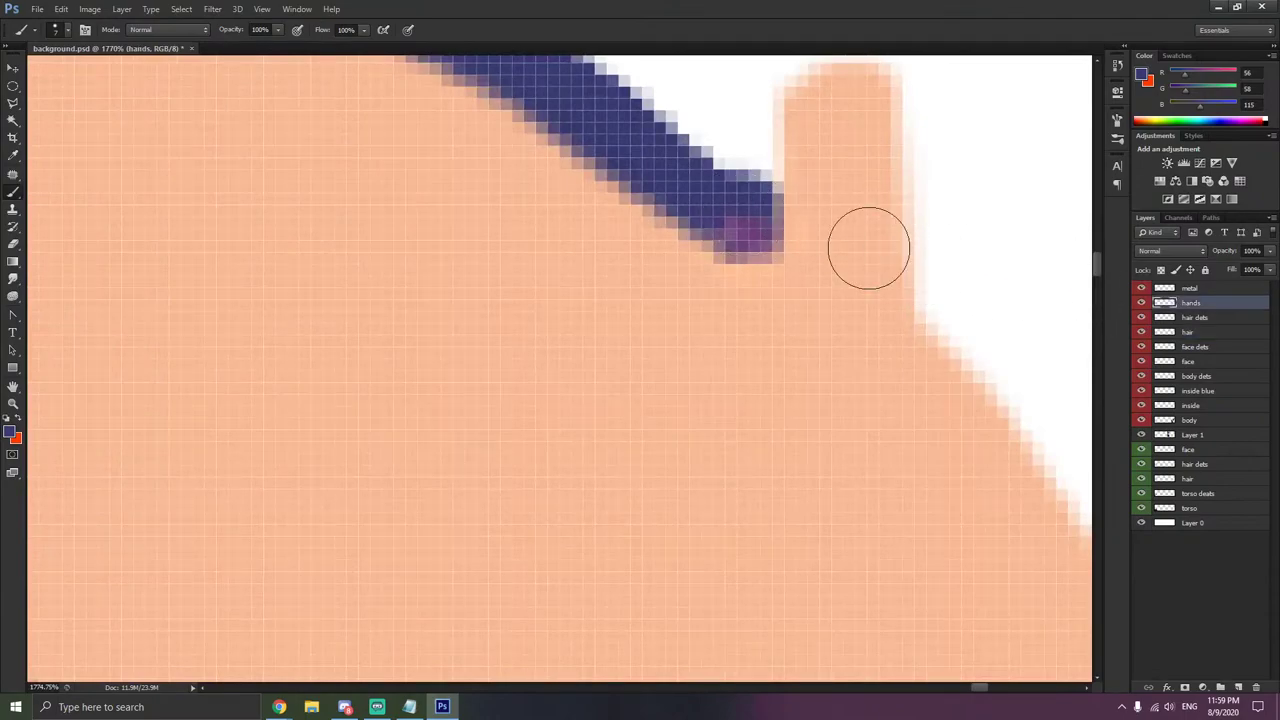
left_click(742, 217)
scroll(660, 210, "down", 6)
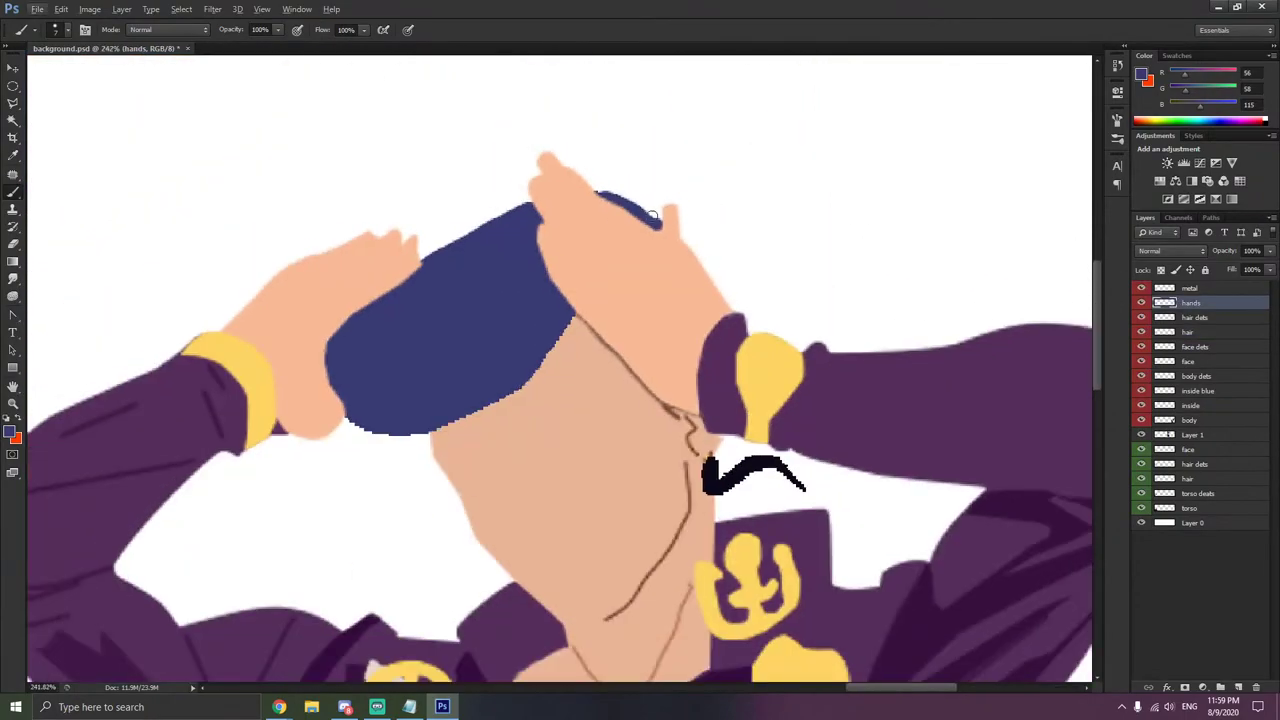
scroll(652, 214, "up", 4)
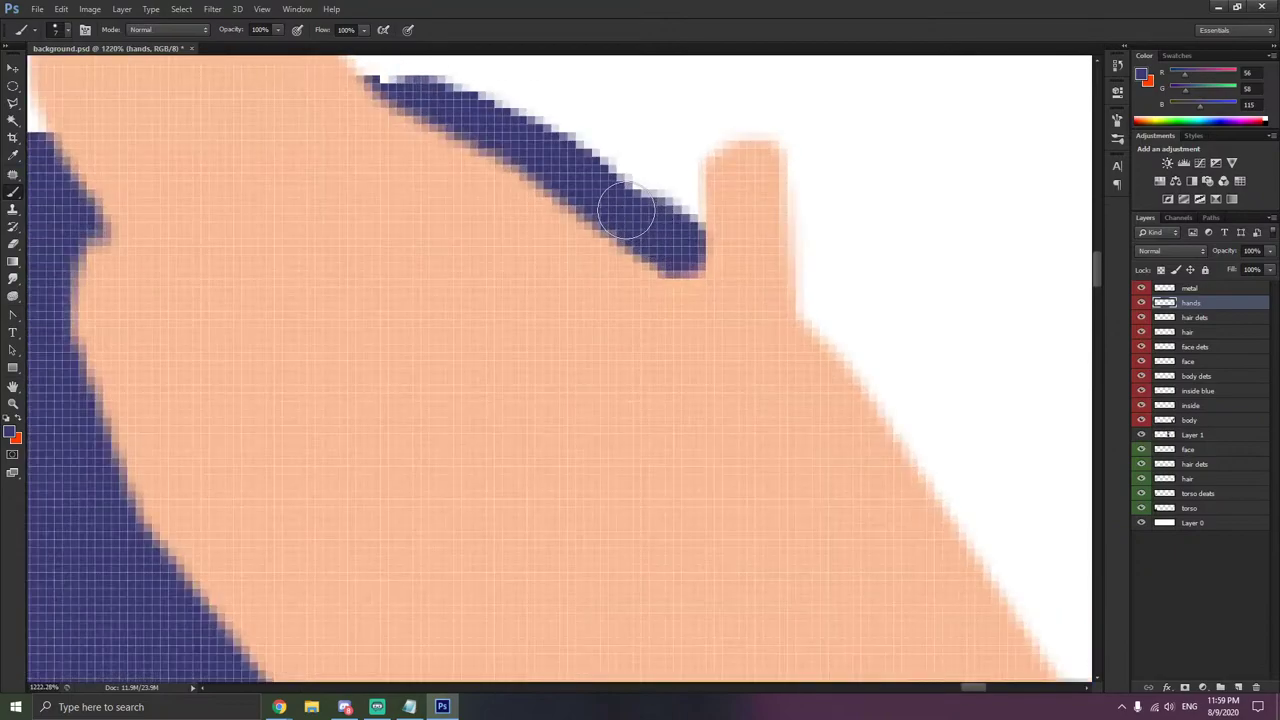
scroll(425, 140, "down", 4)
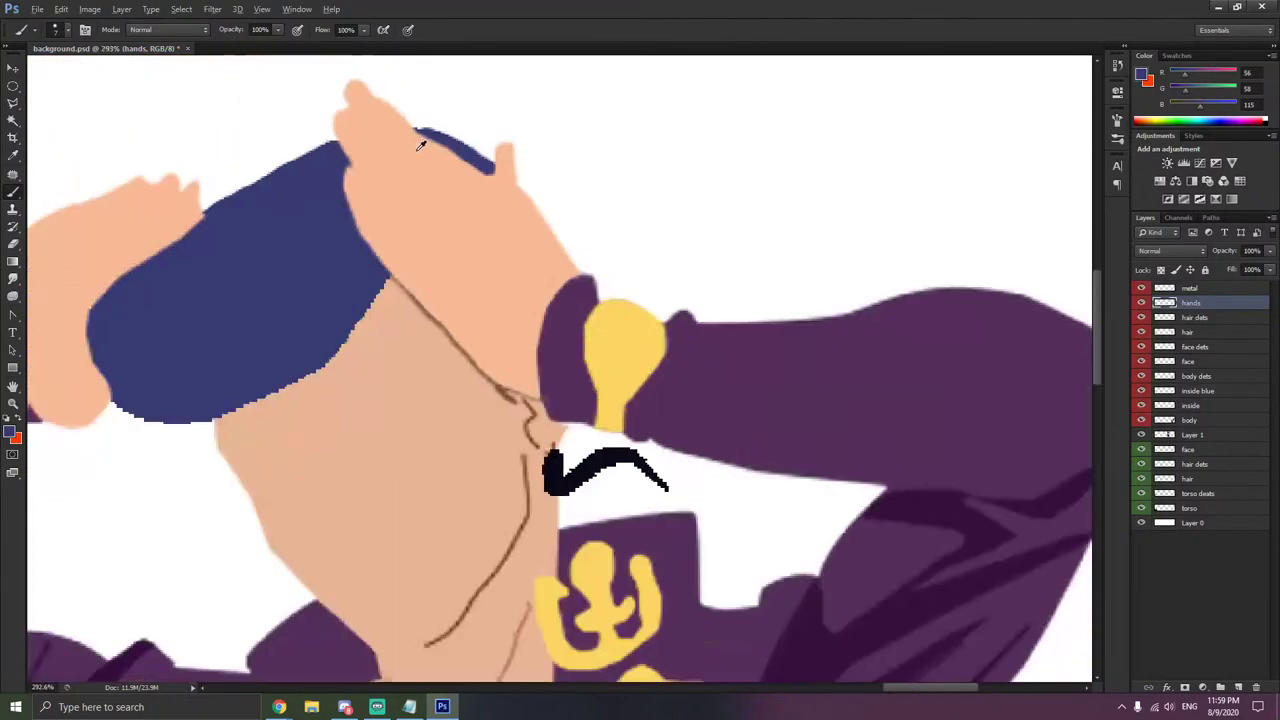
- Select the near-black curl beside the neck with the Magic Wand on the hair layer and paint it the hair's blue
scroll(230, 274, "left", 3)
scroll(257, 278, "right", 1)
scroll(261, 274, "down", 5)
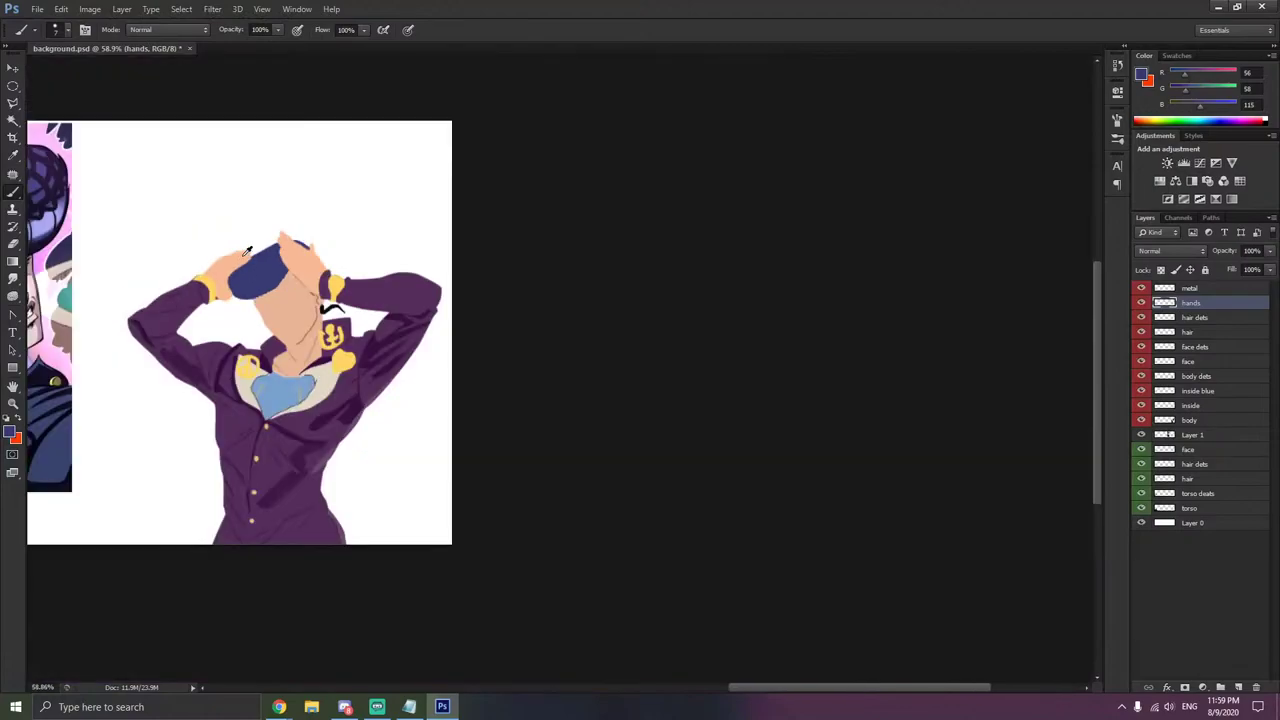
scroll(314, 308, "up", 5)
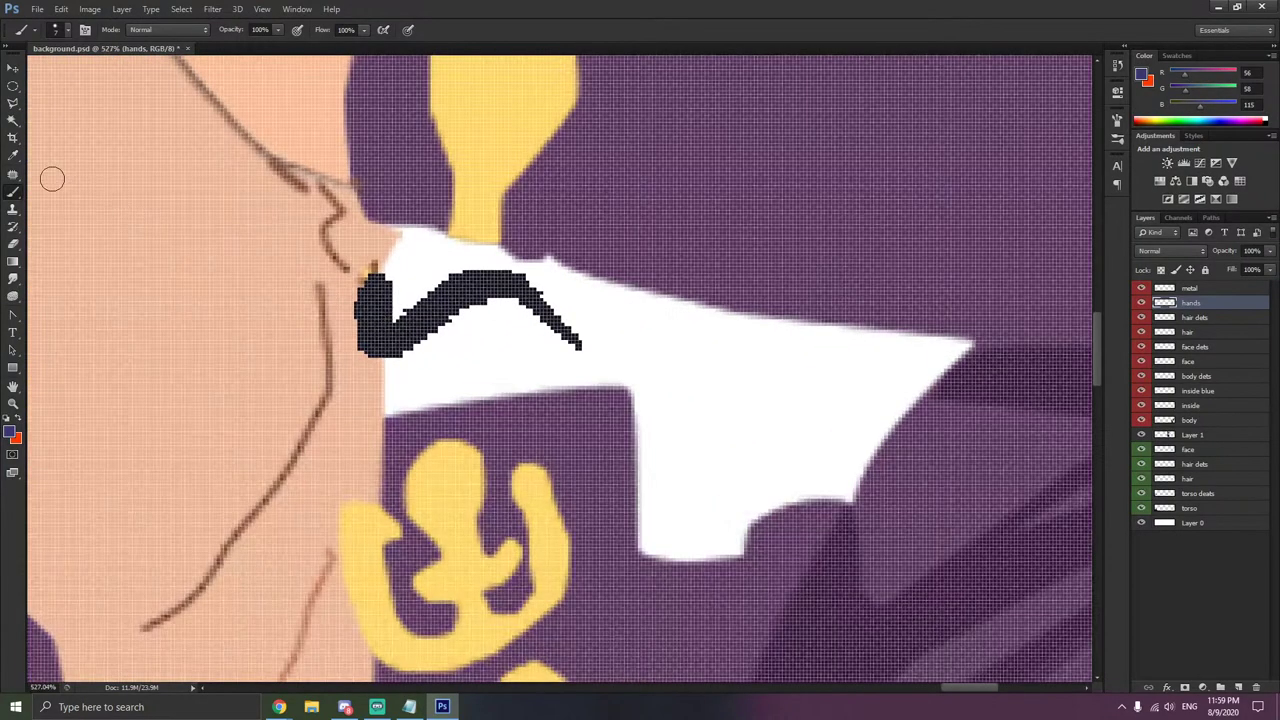
left_click(13, 122)
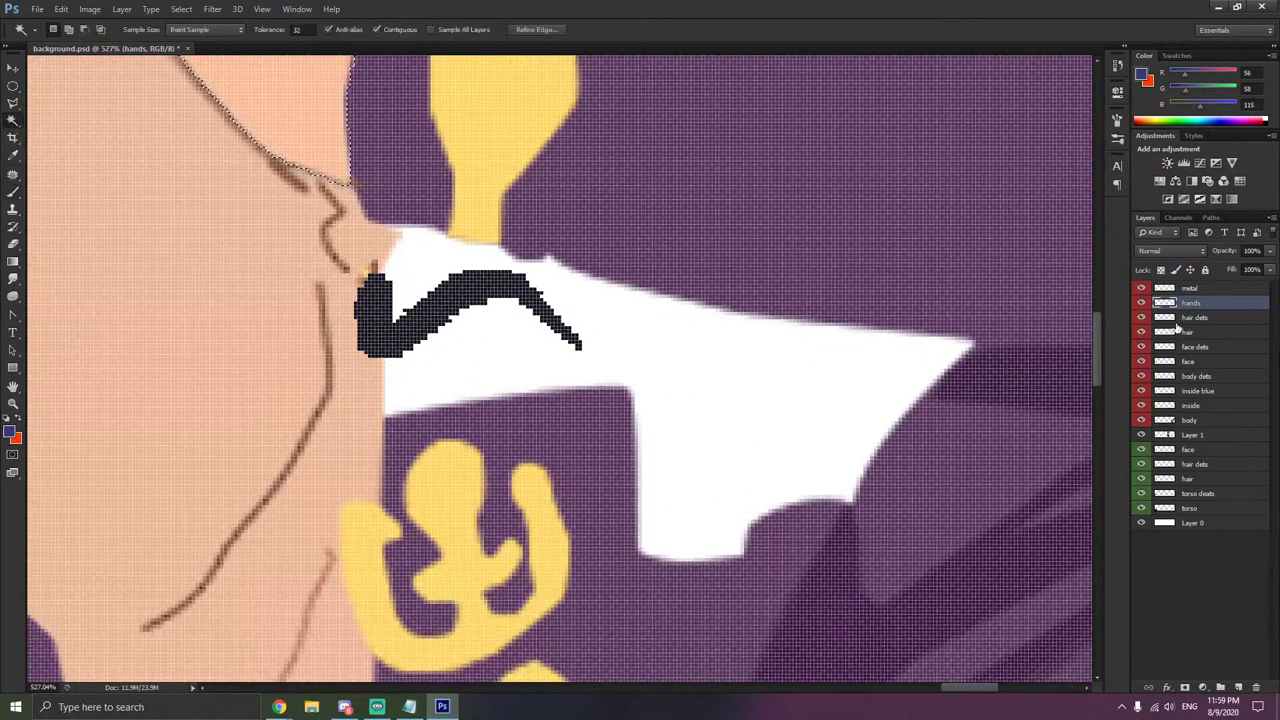
left_click(1174, 321)
left_click(465, 294)
key("alt+bracketleft")
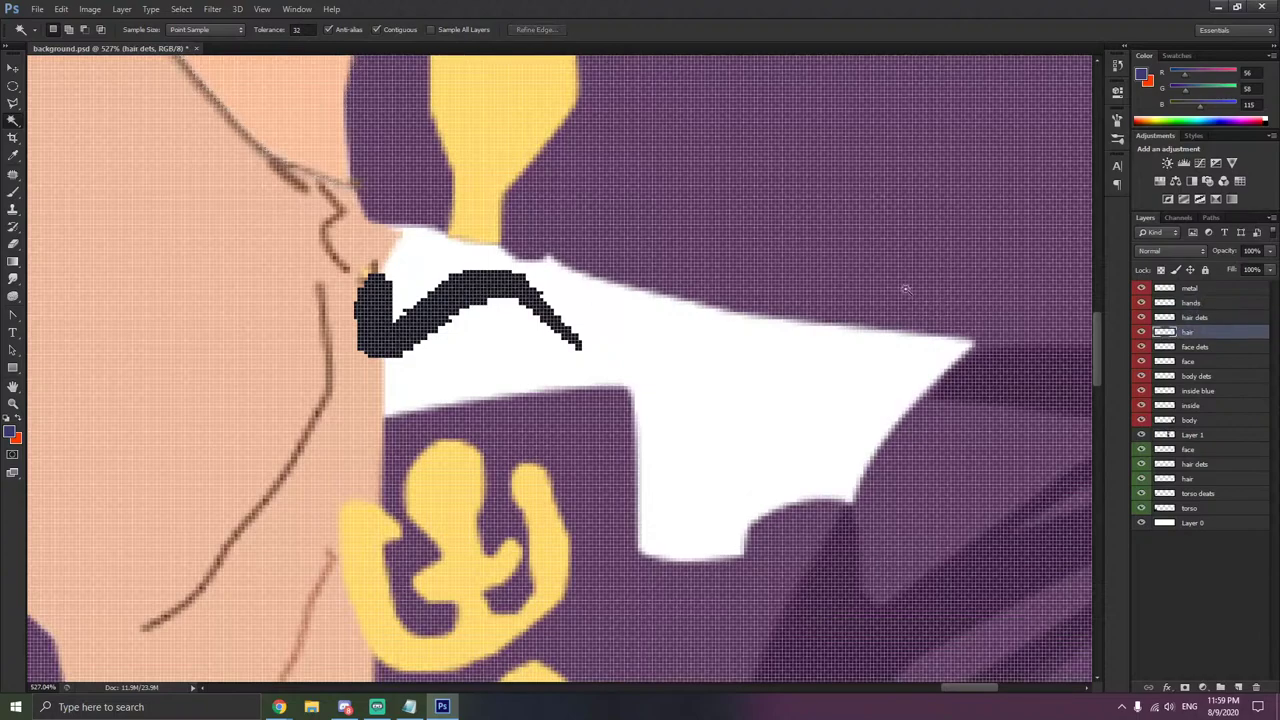
left_click(13, 192)
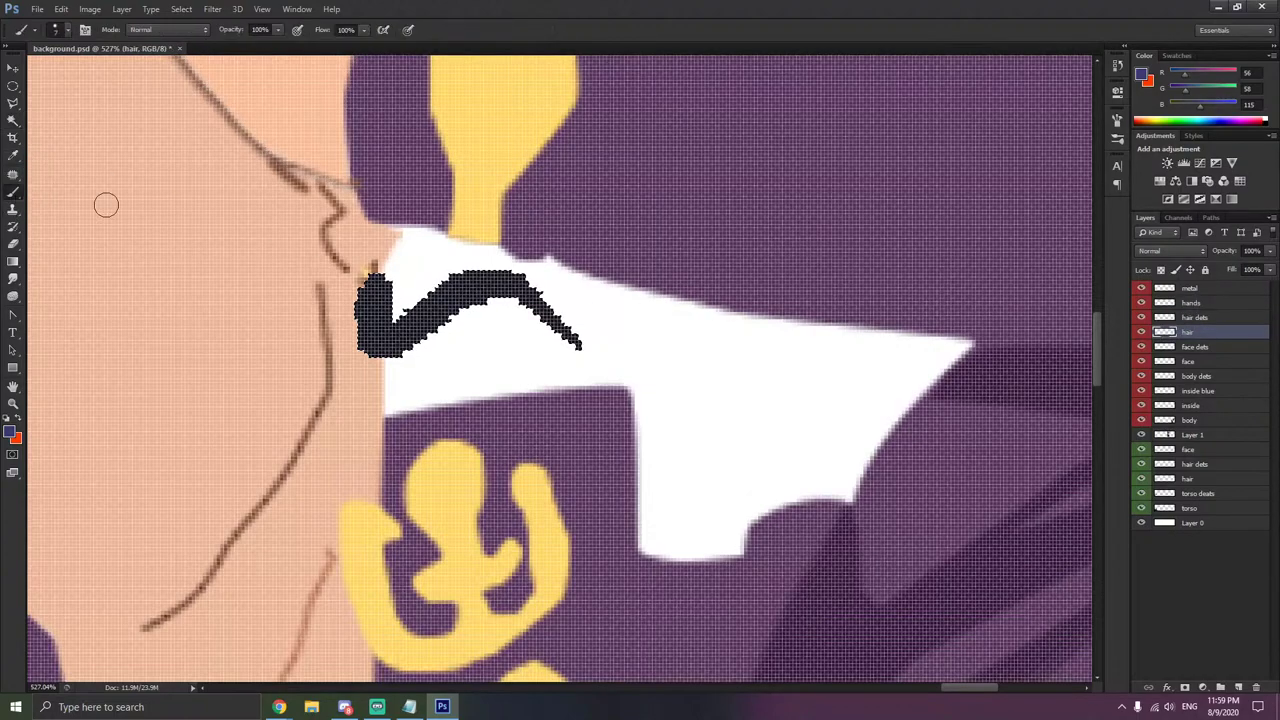
mouse_move(377, 322)
left_mouse_down()
mouse_move(505, 285)
mouse_move(578, 345)
left_mouse_up()
scroll(360, 268, "down", 5)
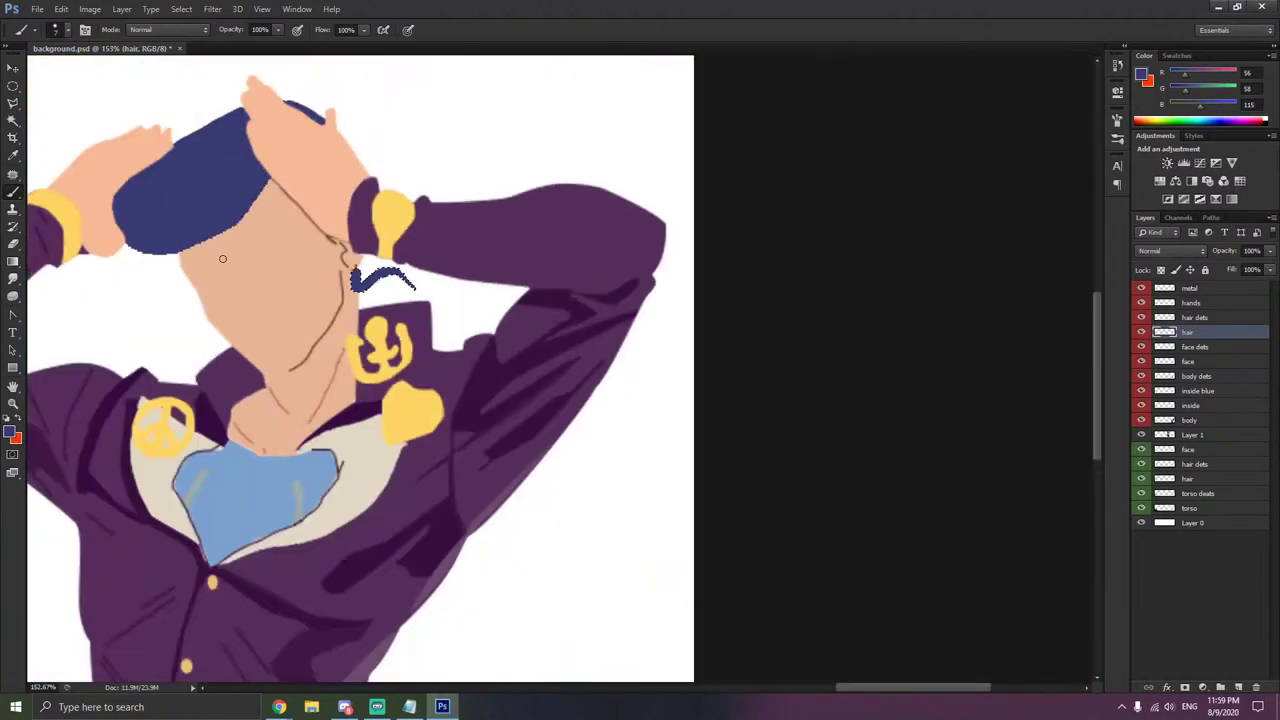
- Clear the selection around the curl and delete the reference picture's layer, Layer 1
scroll(447, 300, "down", 3)
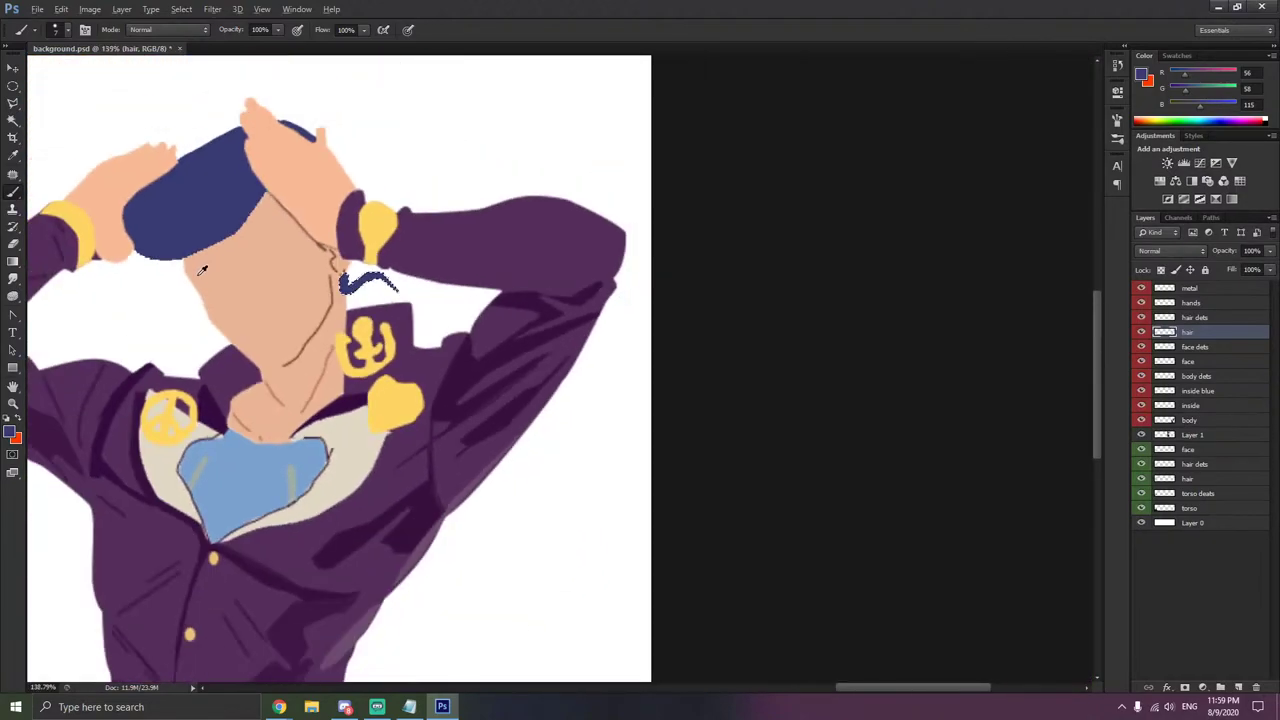
scroll(128, 254, "left", 3)
scroll(128, 254, "left", 2)
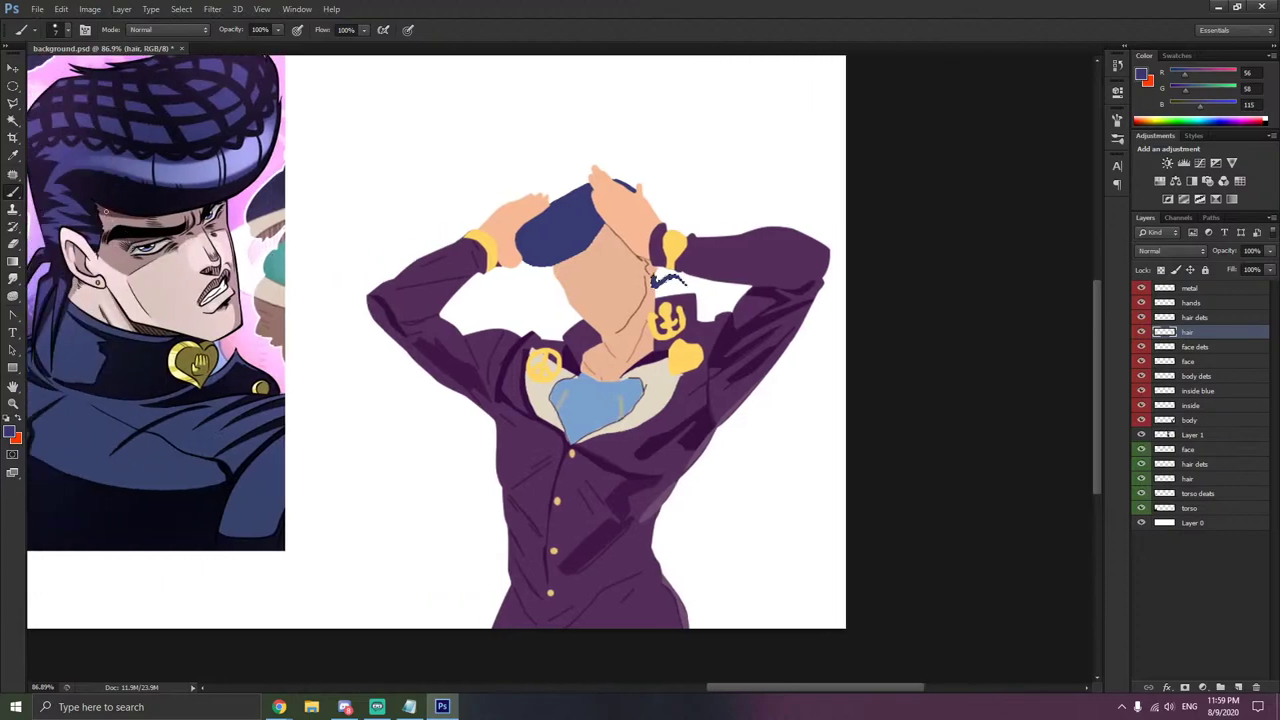
scroll(104, 211, "up", 1)
scroll(104, 211, "left", 1)
left_click(1190, 436)
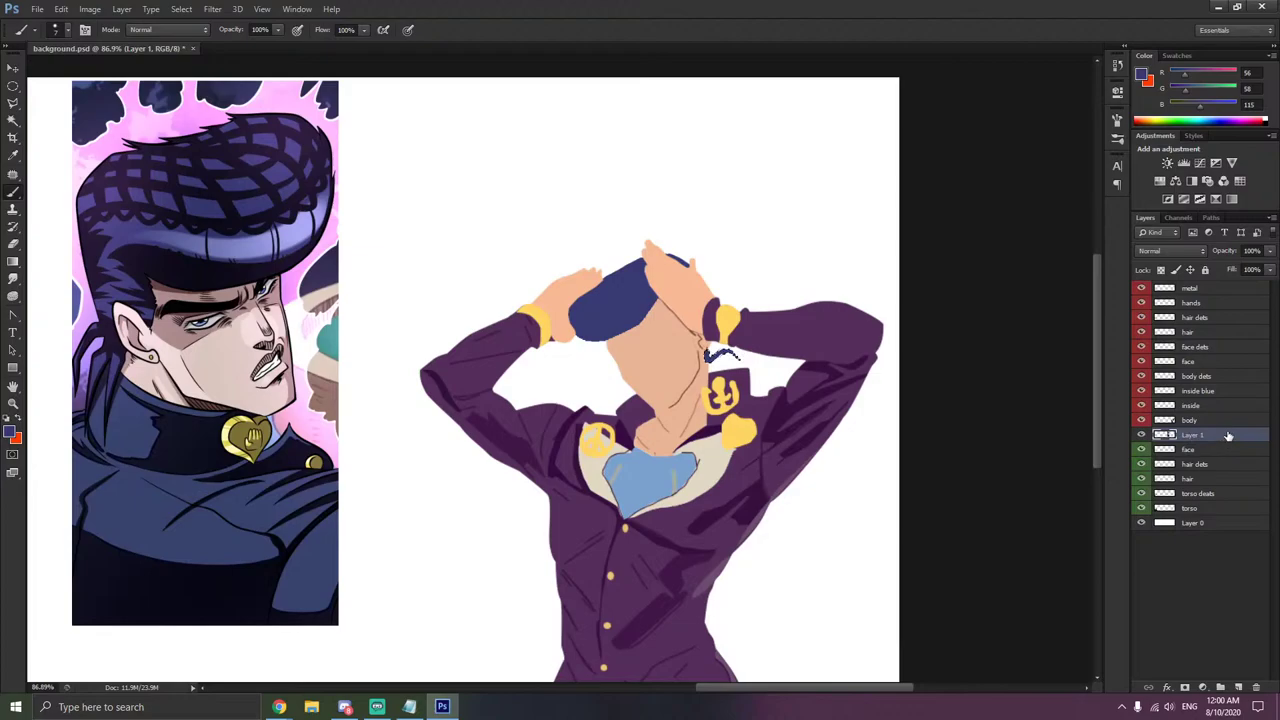
left_click(12, 103)
right_click(178, 182)
left_click(202, 190)
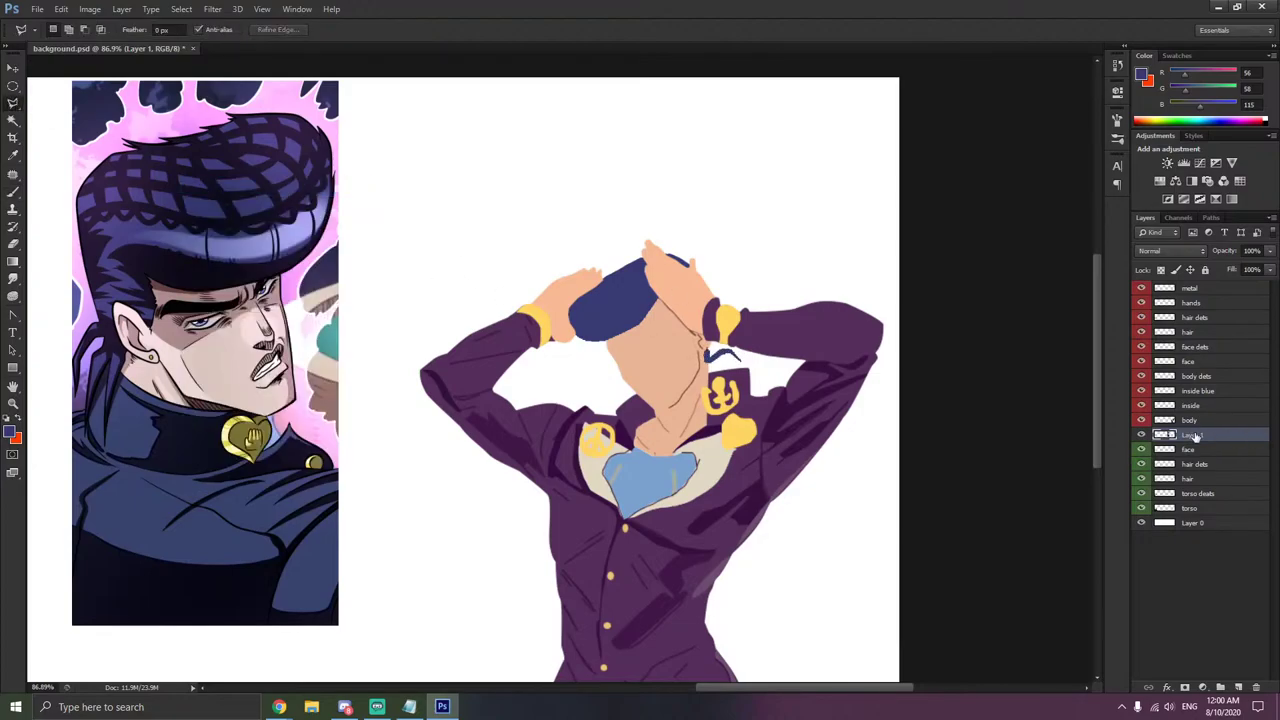
key("Delete")
scroll(877, 411, "down", 6)
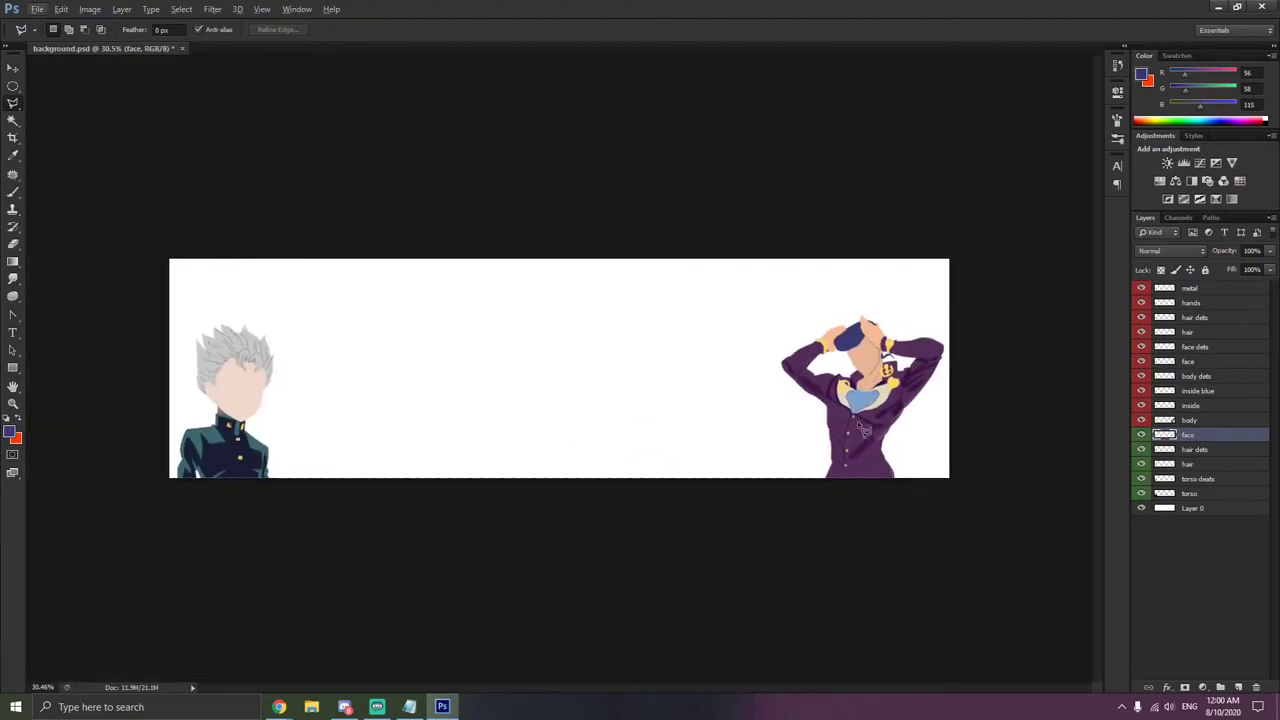
- Close the untitled Notepad document without saving its changes
key("alt+Tab")
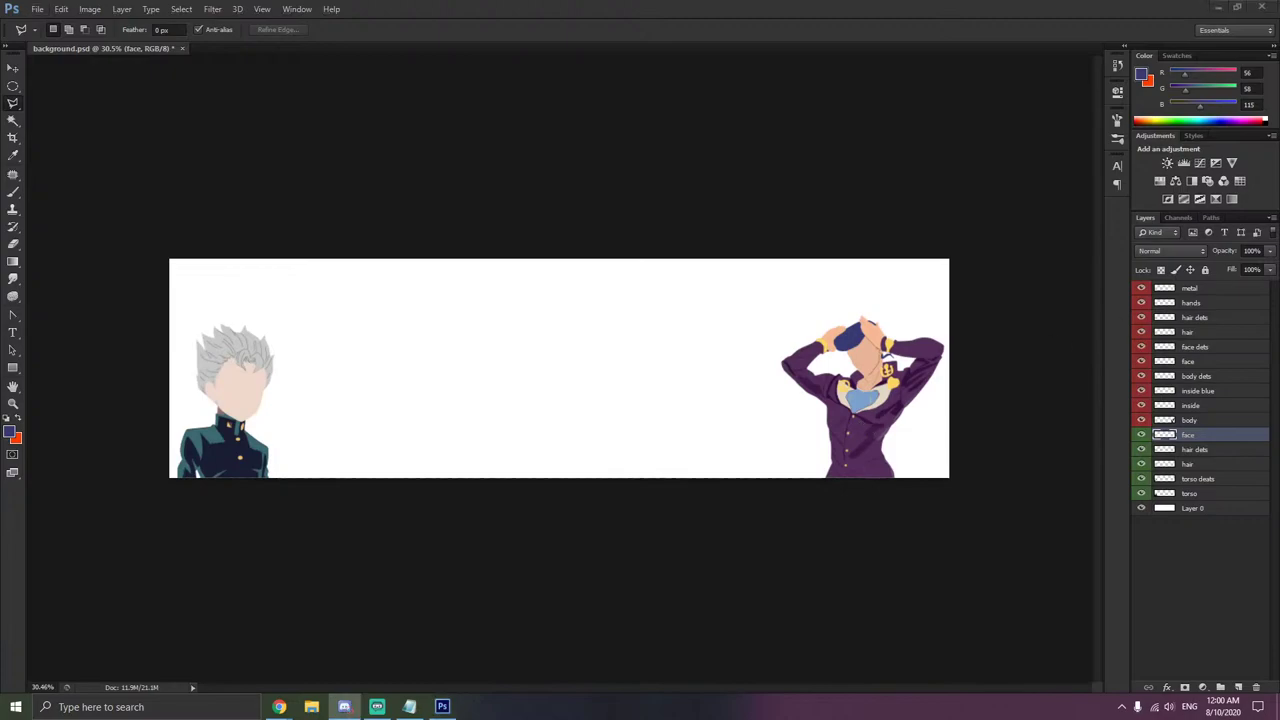
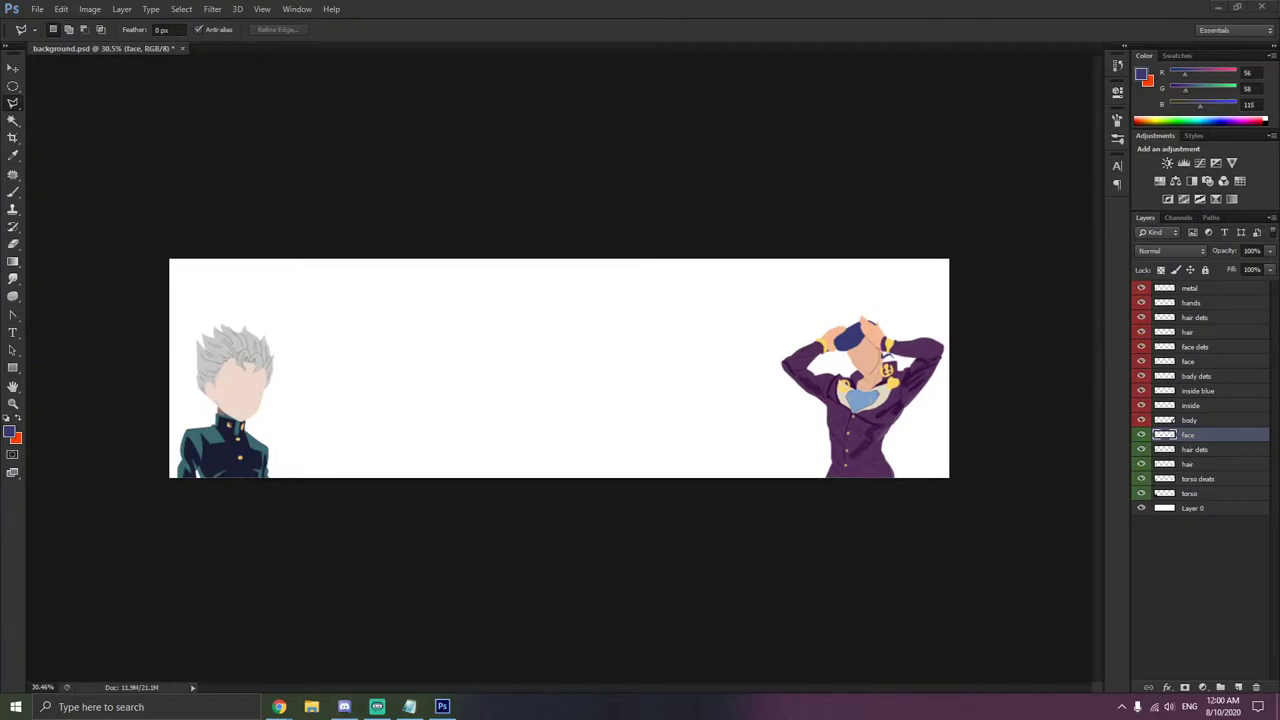
key("alt+F4")
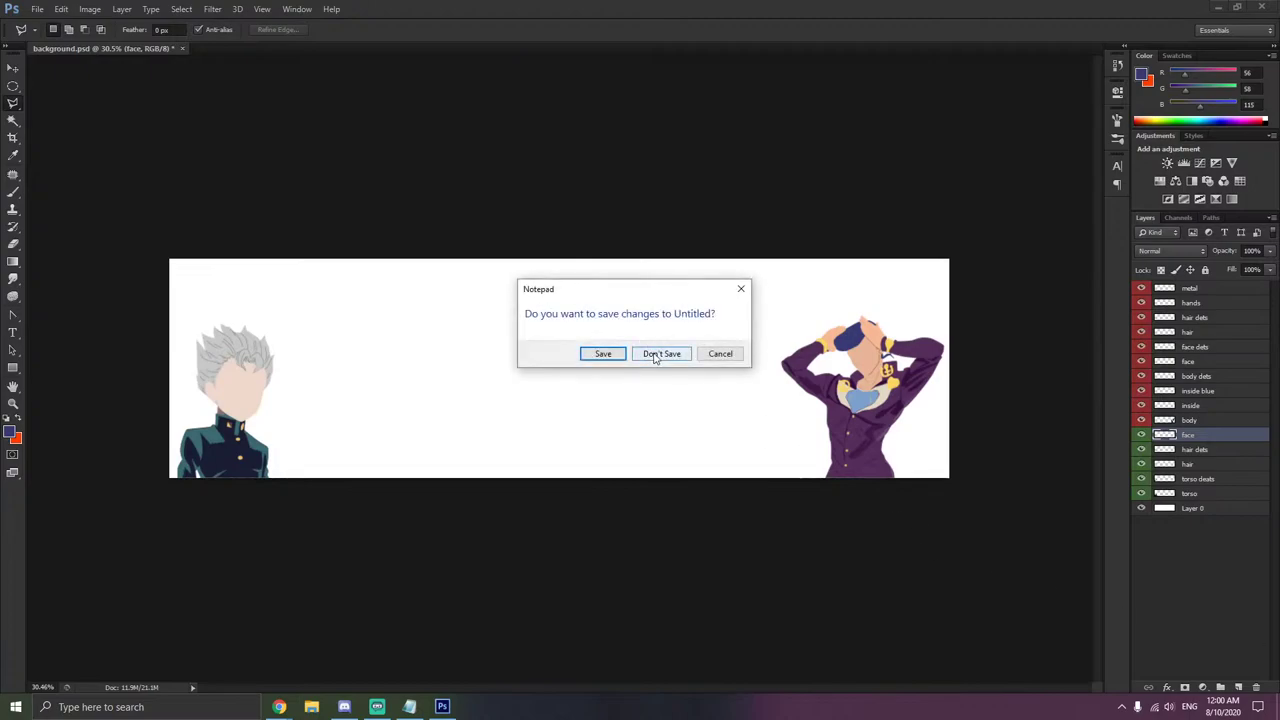
left_click(657, 354)
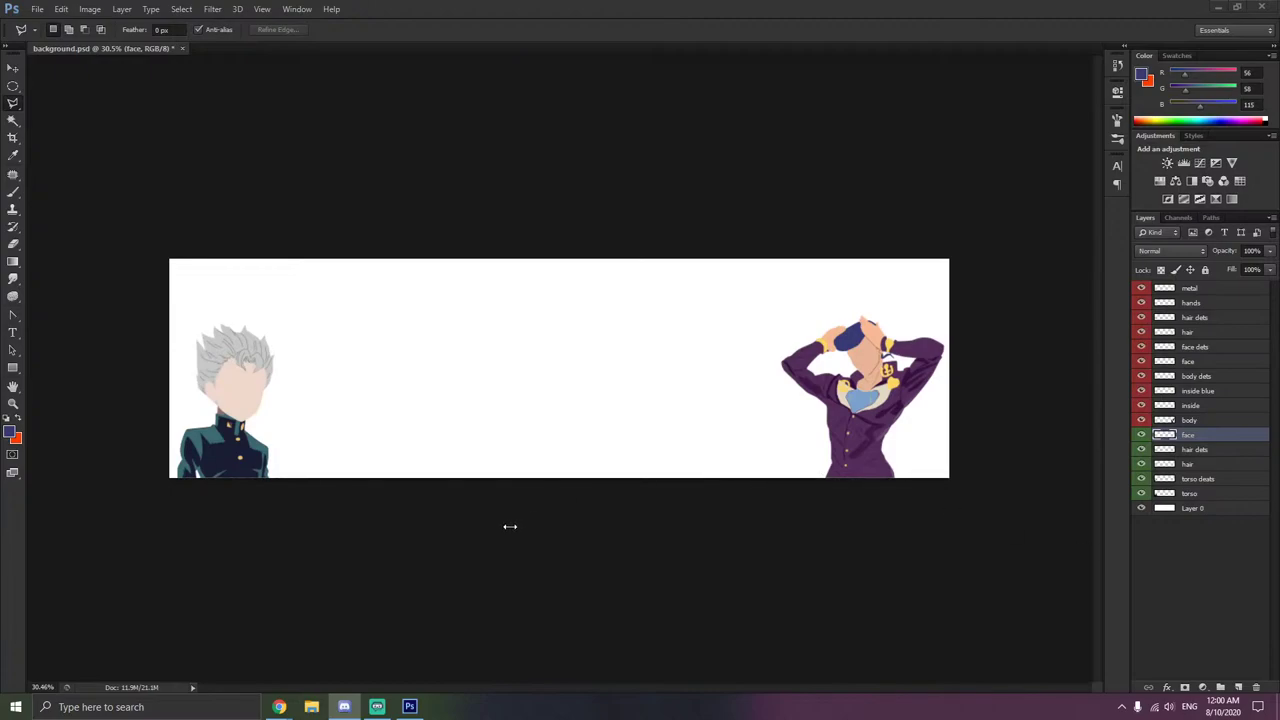
- Switch to Chrome and search Google Images for "rohan kishibe"
mouse_move(279, 707)
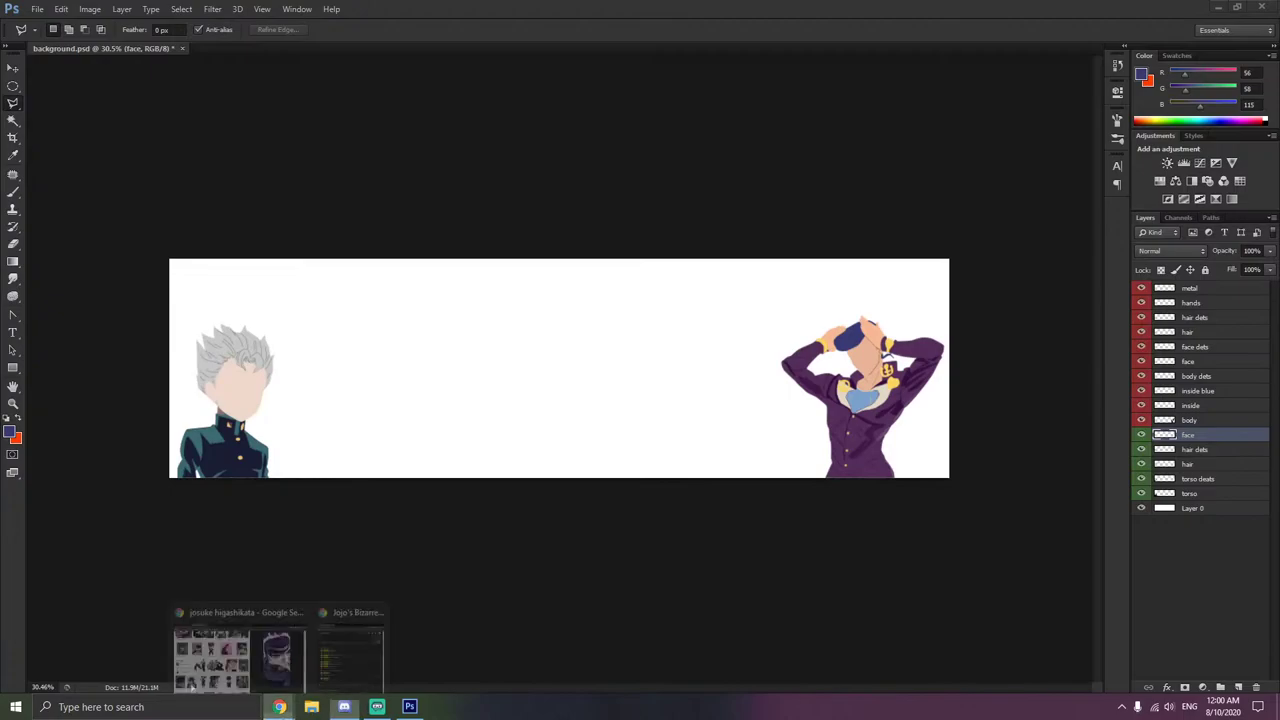
left_click(235, 655)
scroll(372, 530, "up", 2)
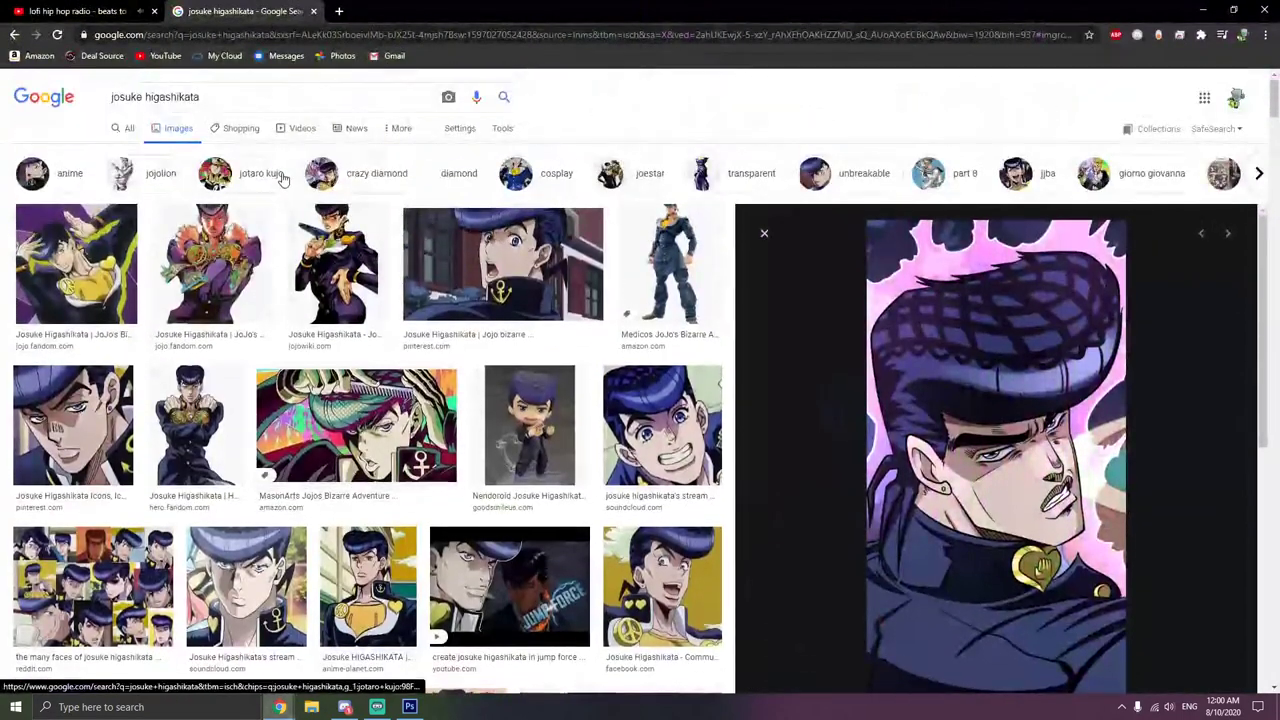
type("rohan")
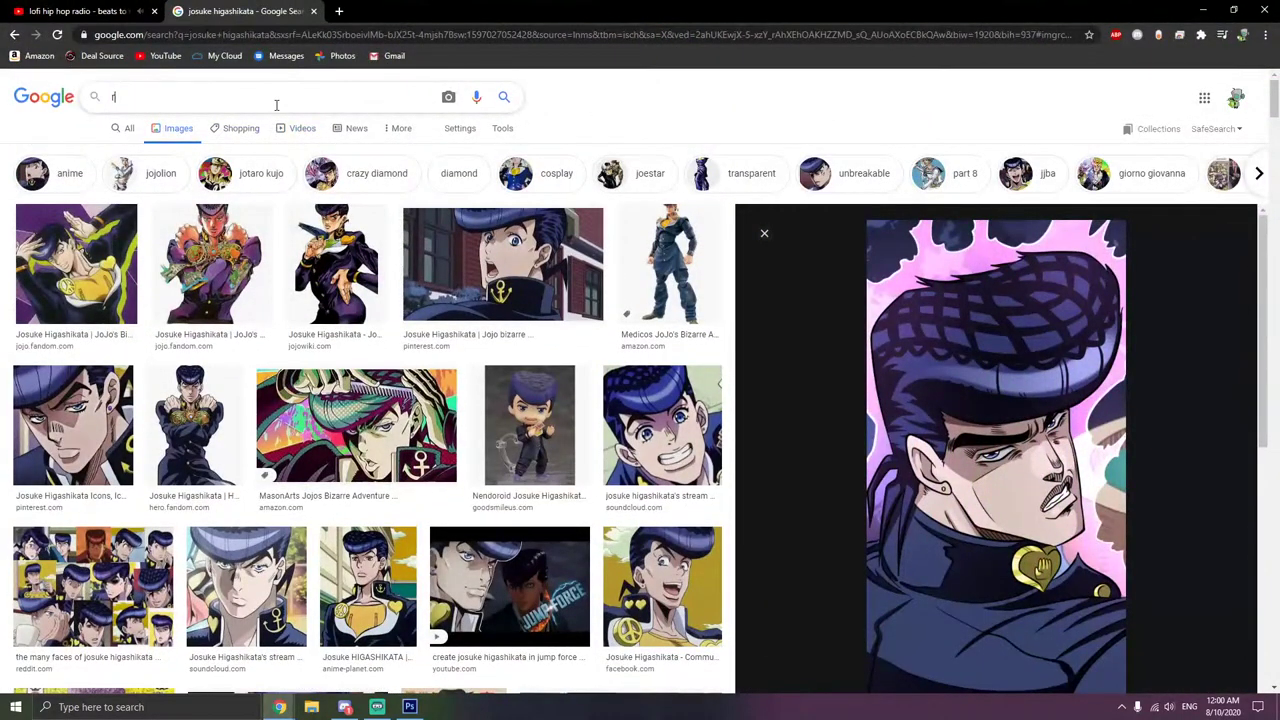
key("Down")
key("Down")
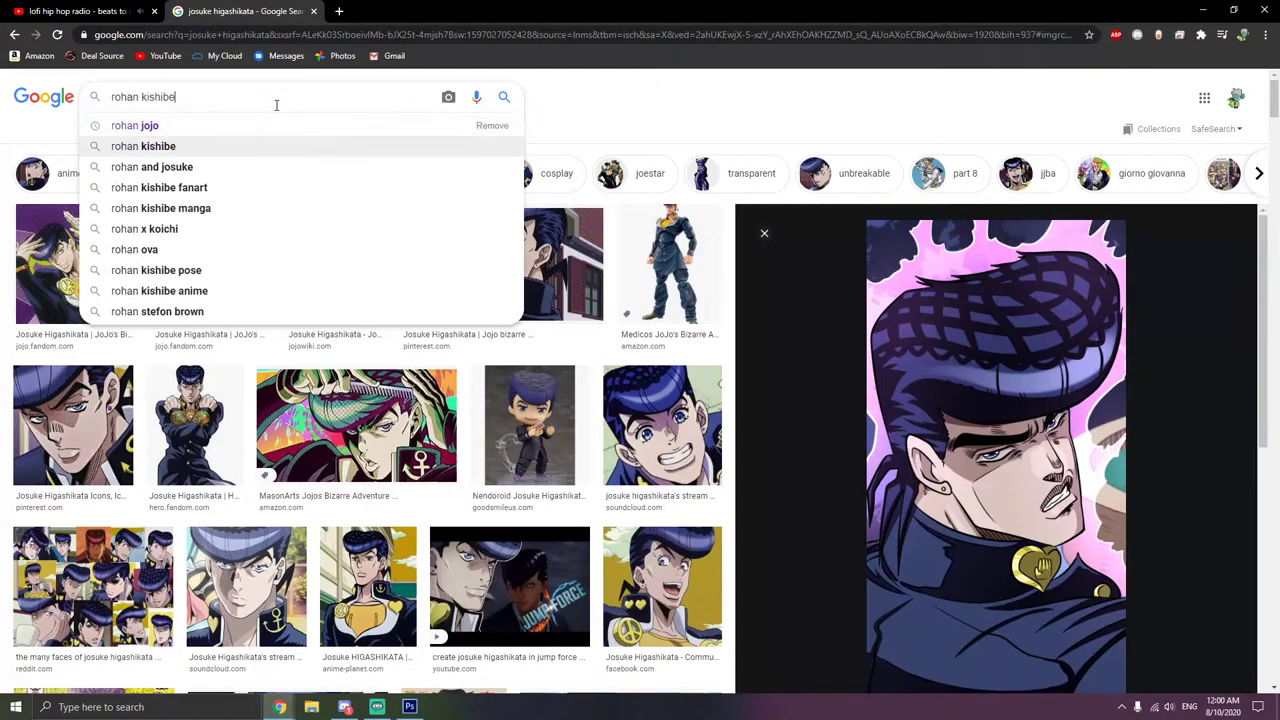
key("Return")
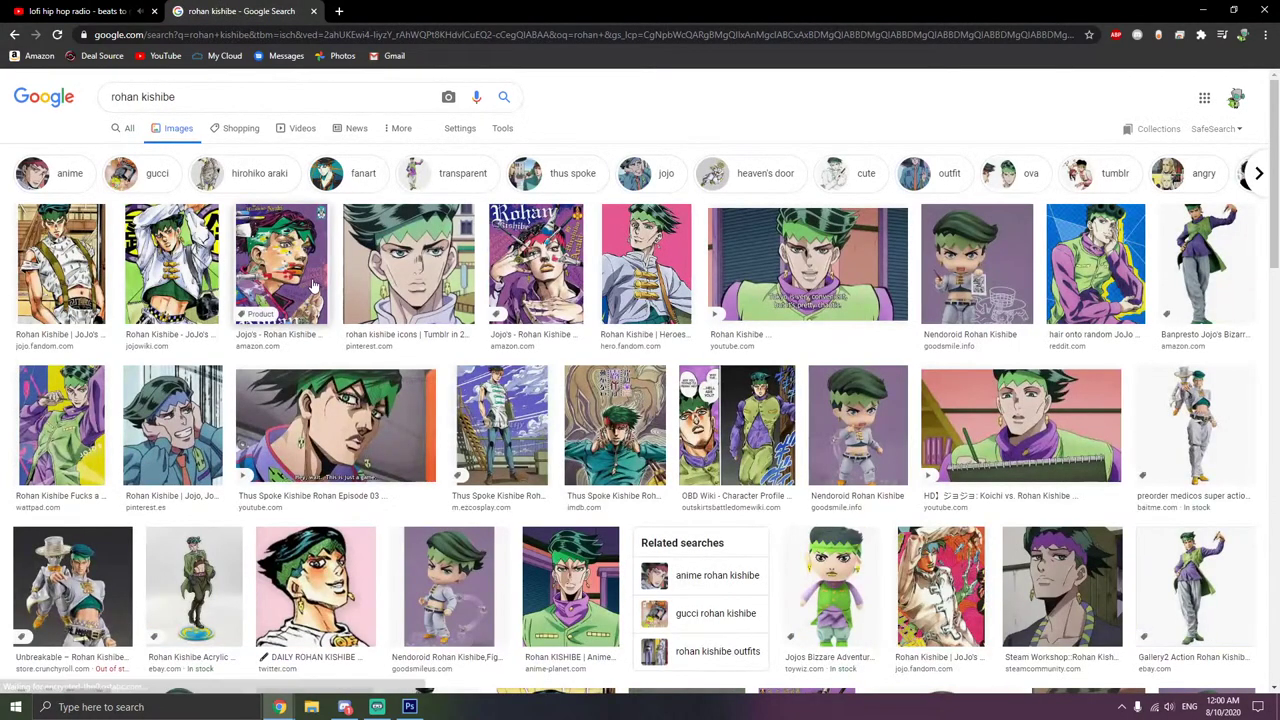
- Preview the pink-background, green-vest and purple-headband portraits of Rohan as possible references and look further through the results
left_click(676, 306)
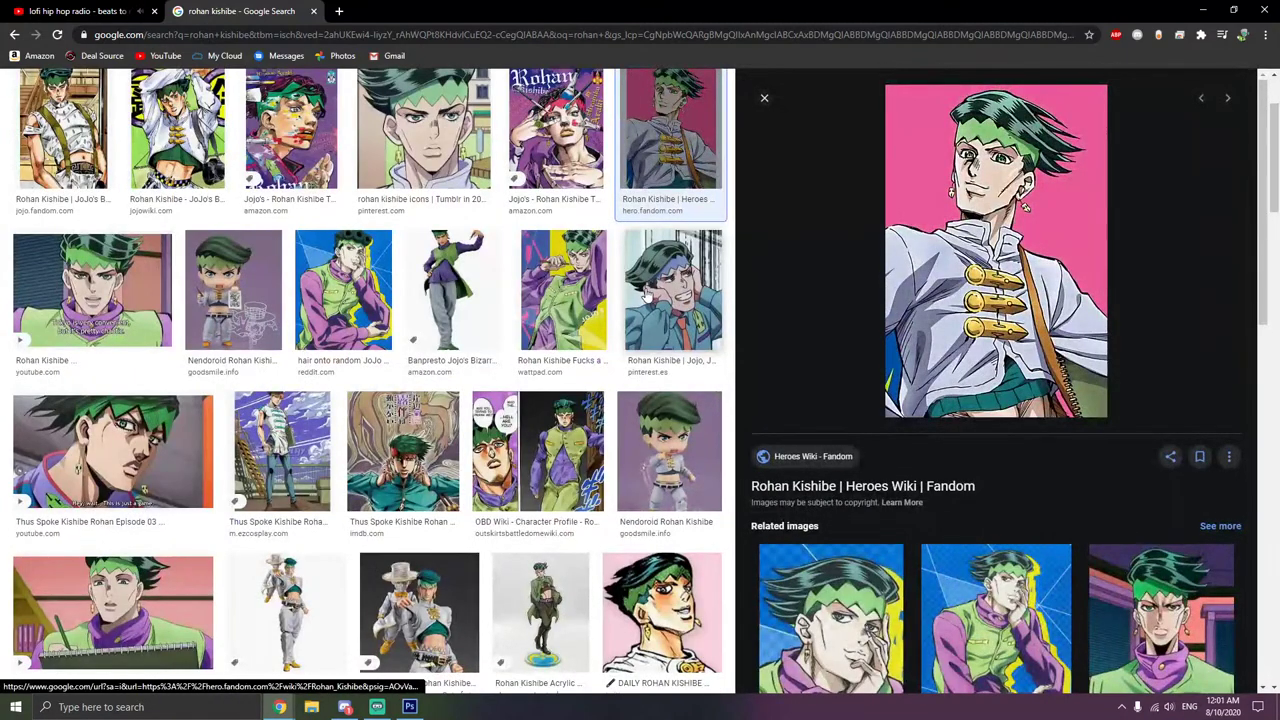
scroll(461, 310, "down", 3)
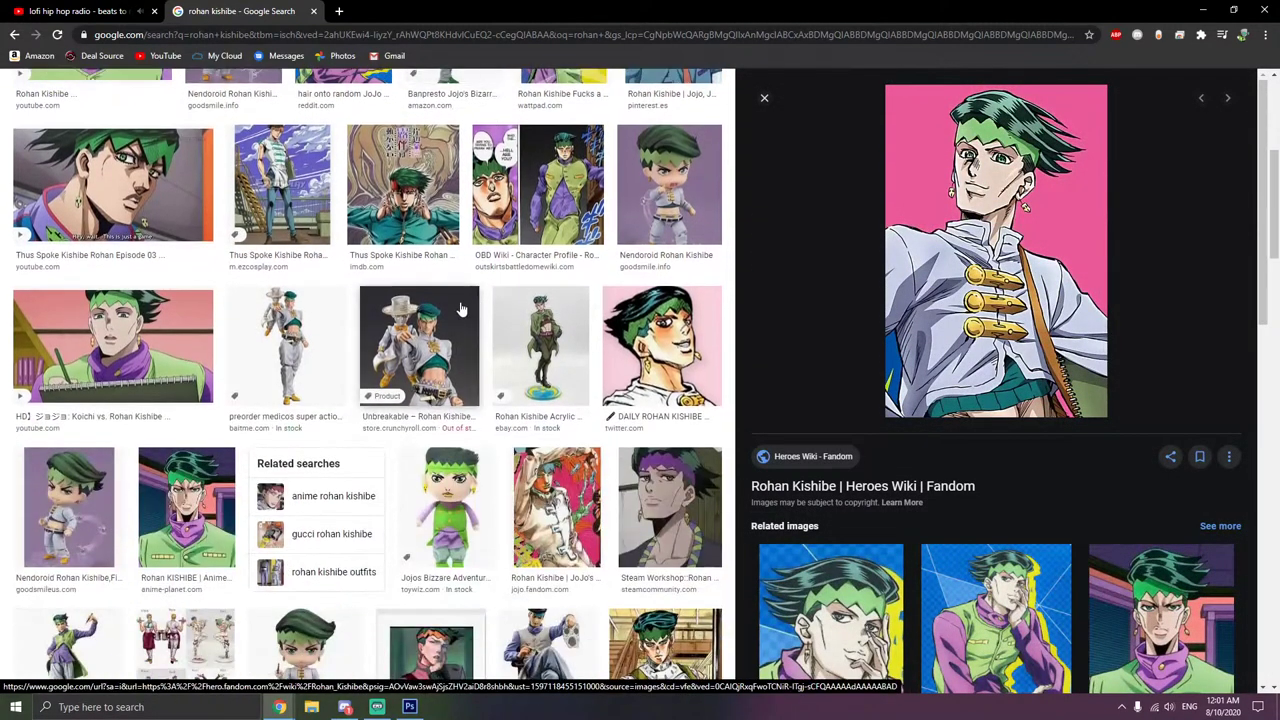
left_click(232, 487)
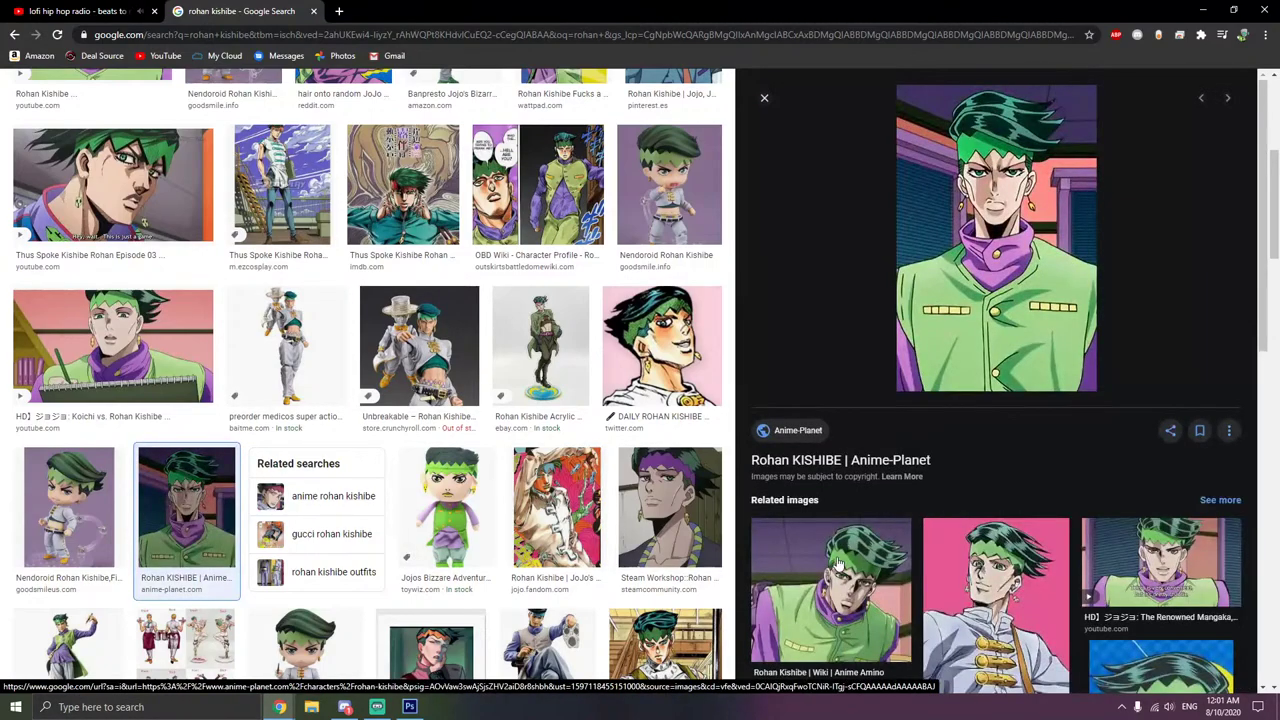
scroll(600, 400, "down", 3)
left_click(673, 204)
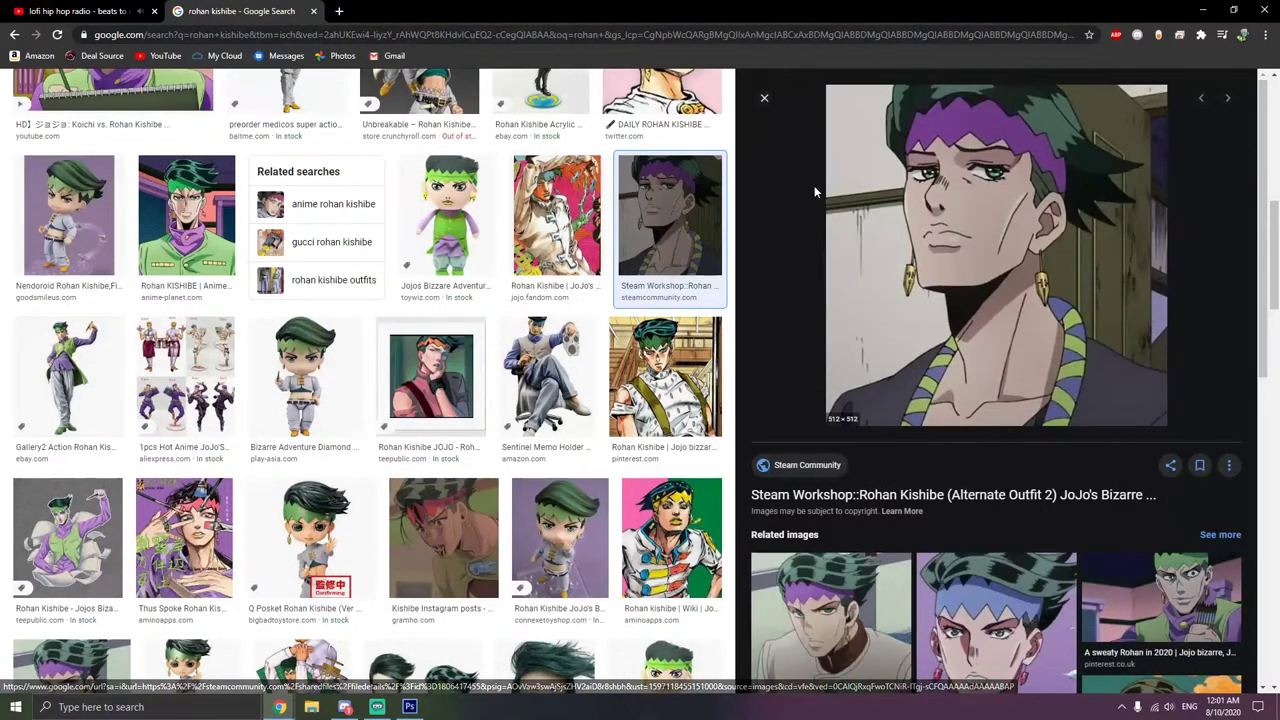
scroll(449, 305, "down", 4)
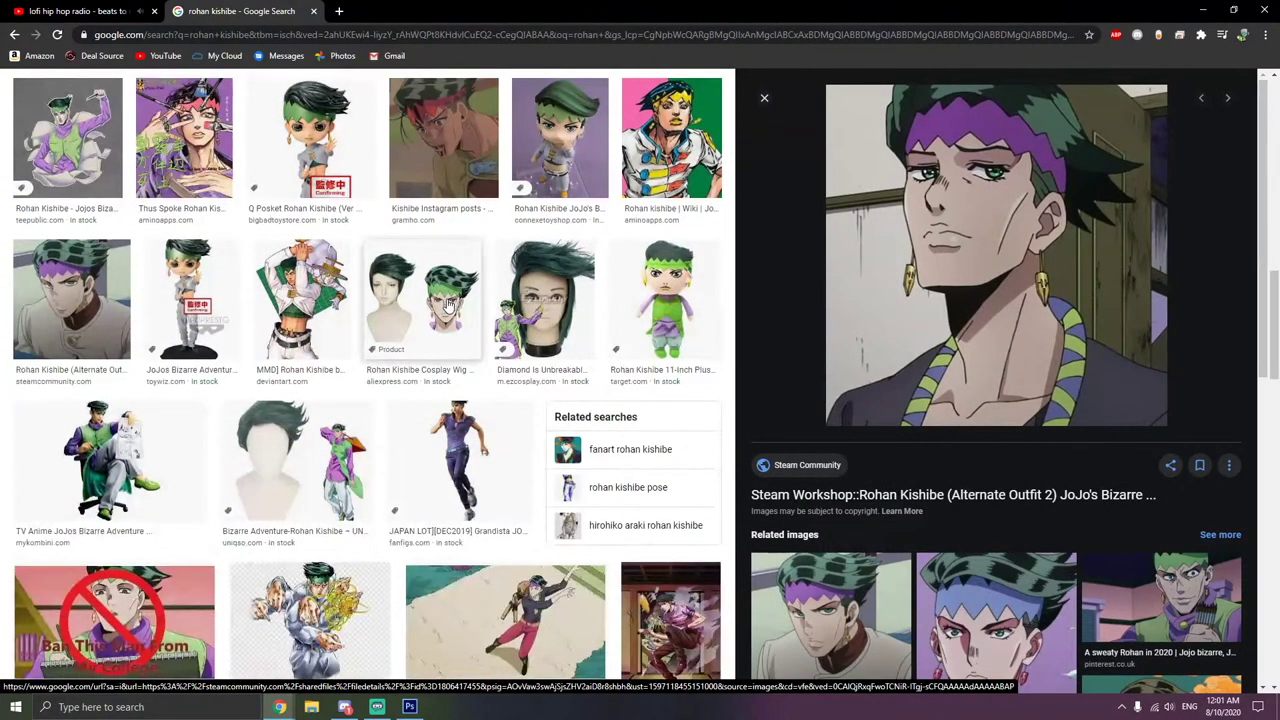
scroll(240, 370, "down", 3)
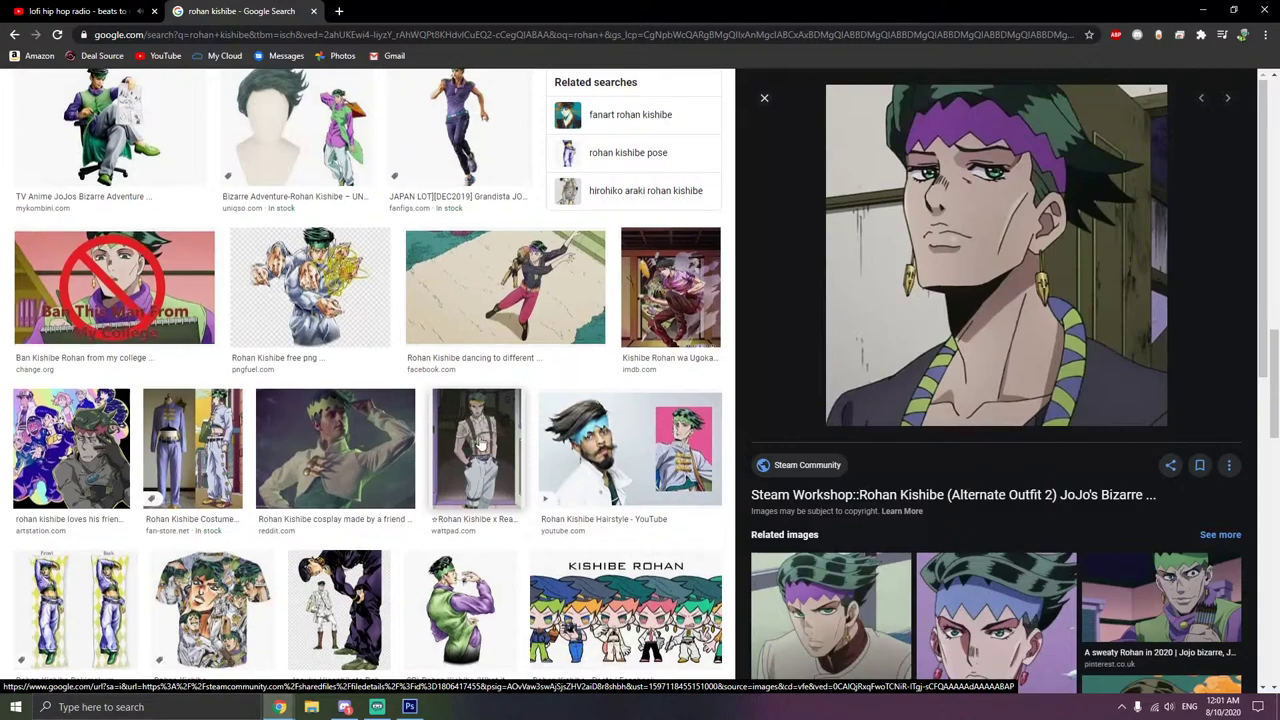
- Preview the transparent-background pictures of Rohan tasting a spider and of Rohan standing beside Josuke
scroll(477, 520, "down", 1)
left_click(478, 556)
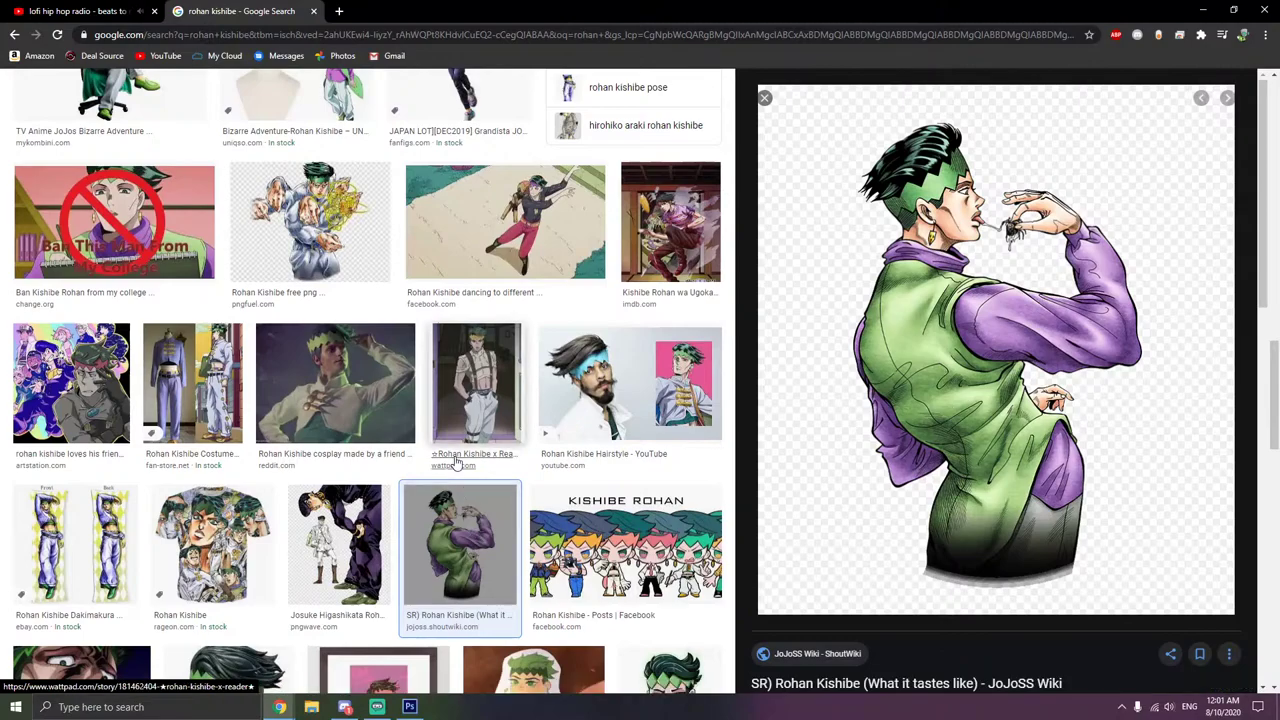
scroll(336, 530, "down", 2)
left_click(338, 350)
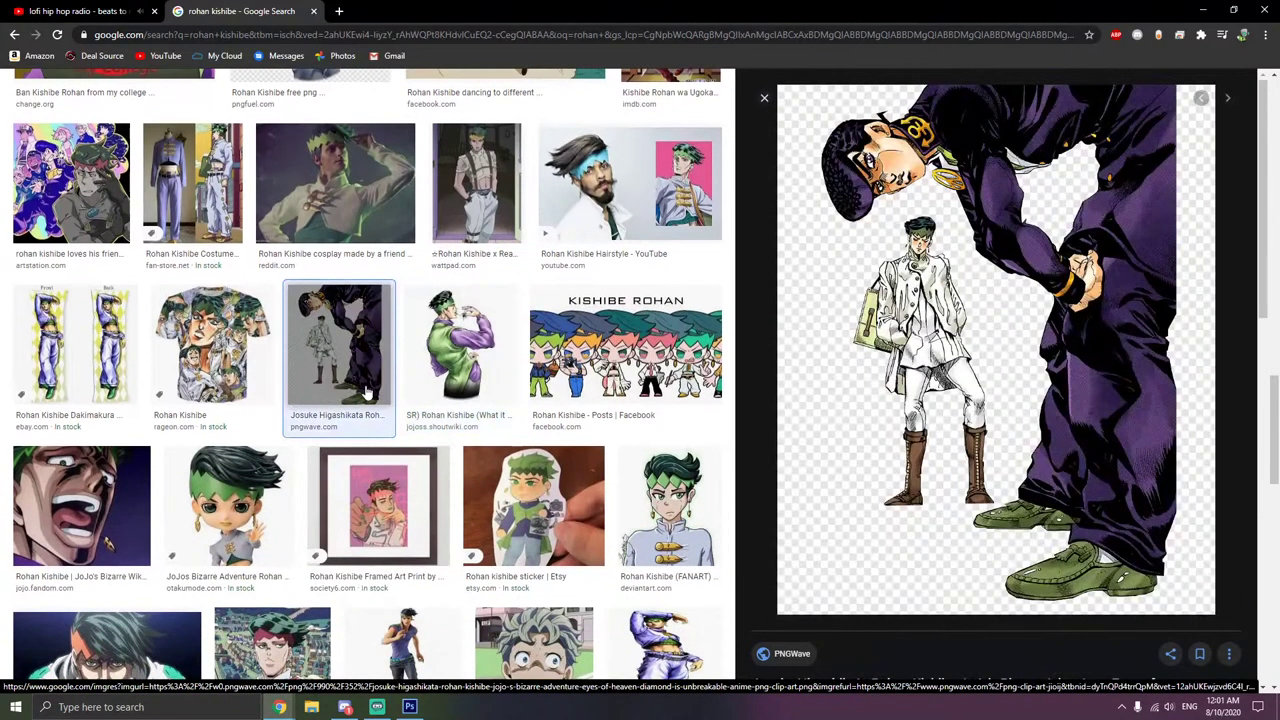
- Look further down the Rohan image results and open one candidate picture in a new tab
scroll(365, 390, "down", 1)
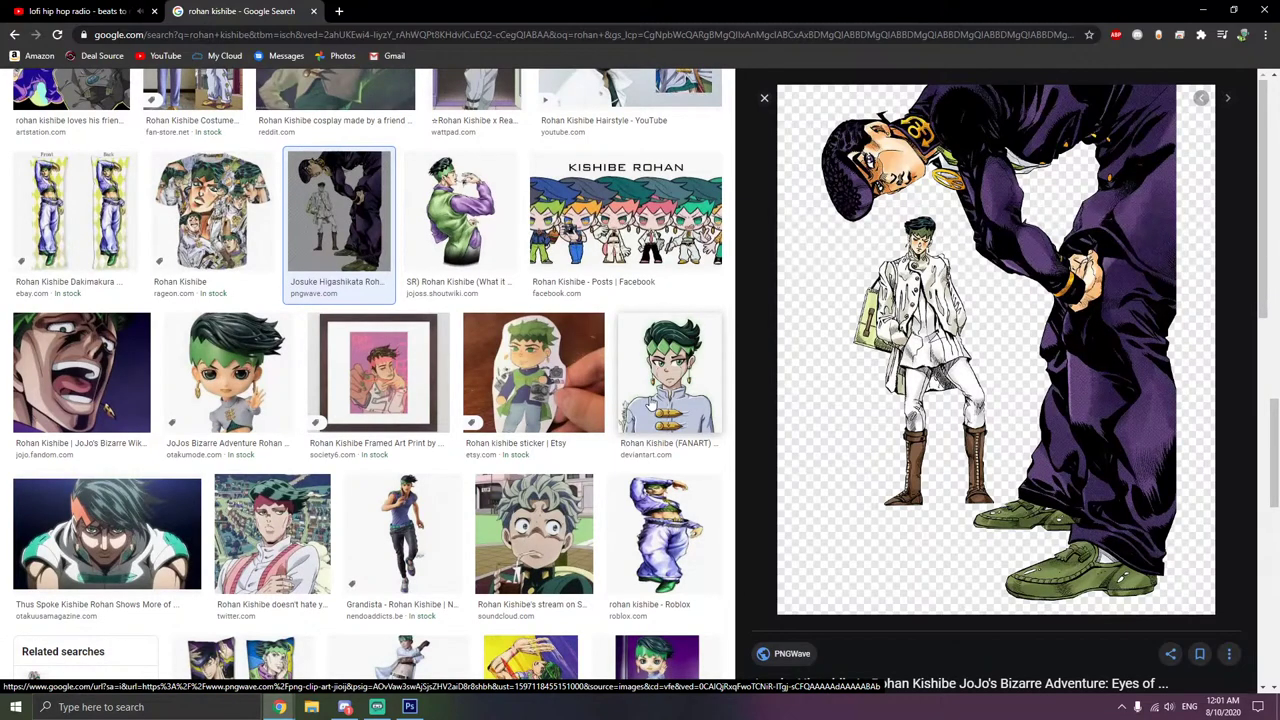
scroll(651, 405, "down", 3)
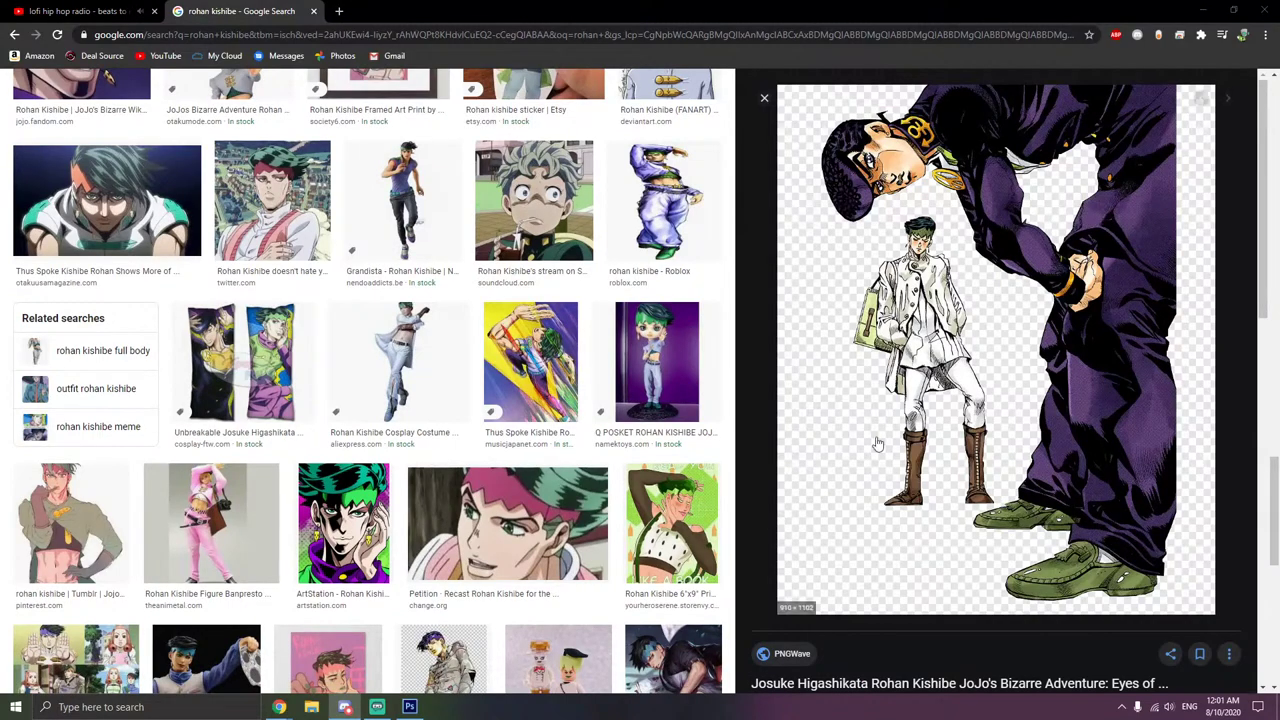
scroll(413, 462, "down", 1)
scroll(413, 462, "down", 2)
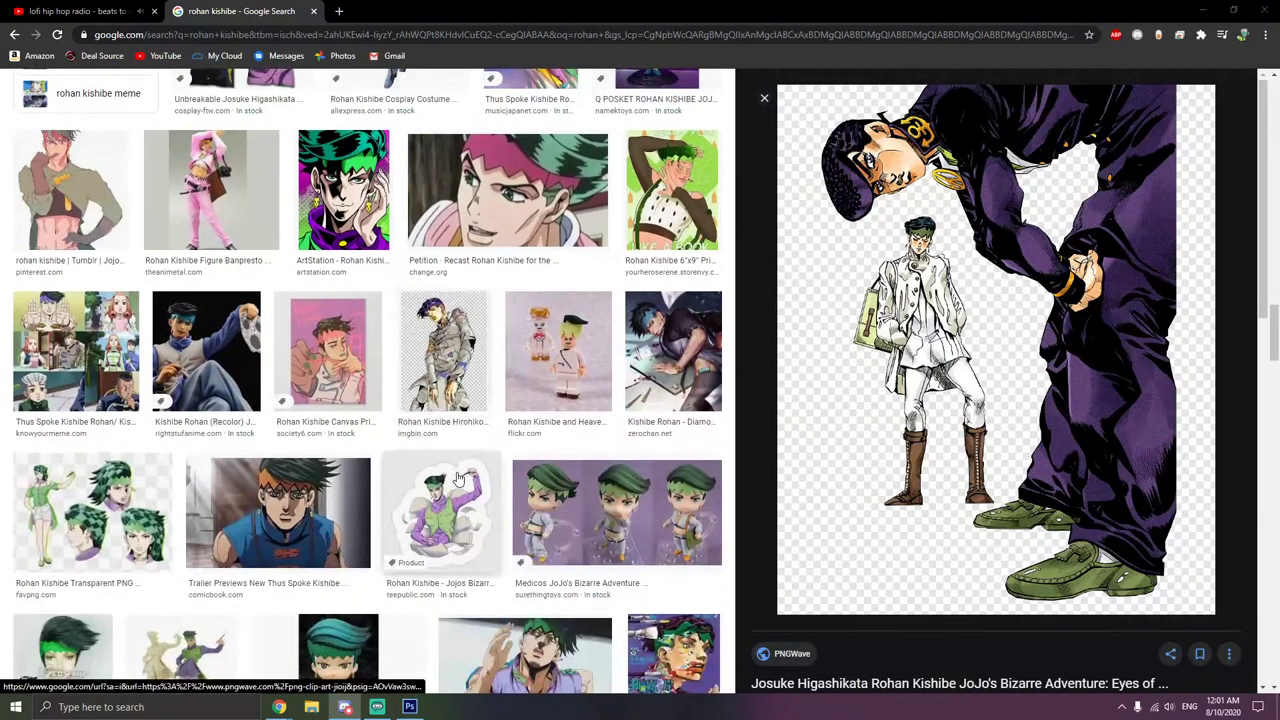
scroll(630, 447, "down", 3)
middle_click(630, 447)
- Return to the first results and preview the blue-background Reddit pose, the subtitled YouTube portrait and the purple Amazon book cover
scroll(630, 447, "up", 10)
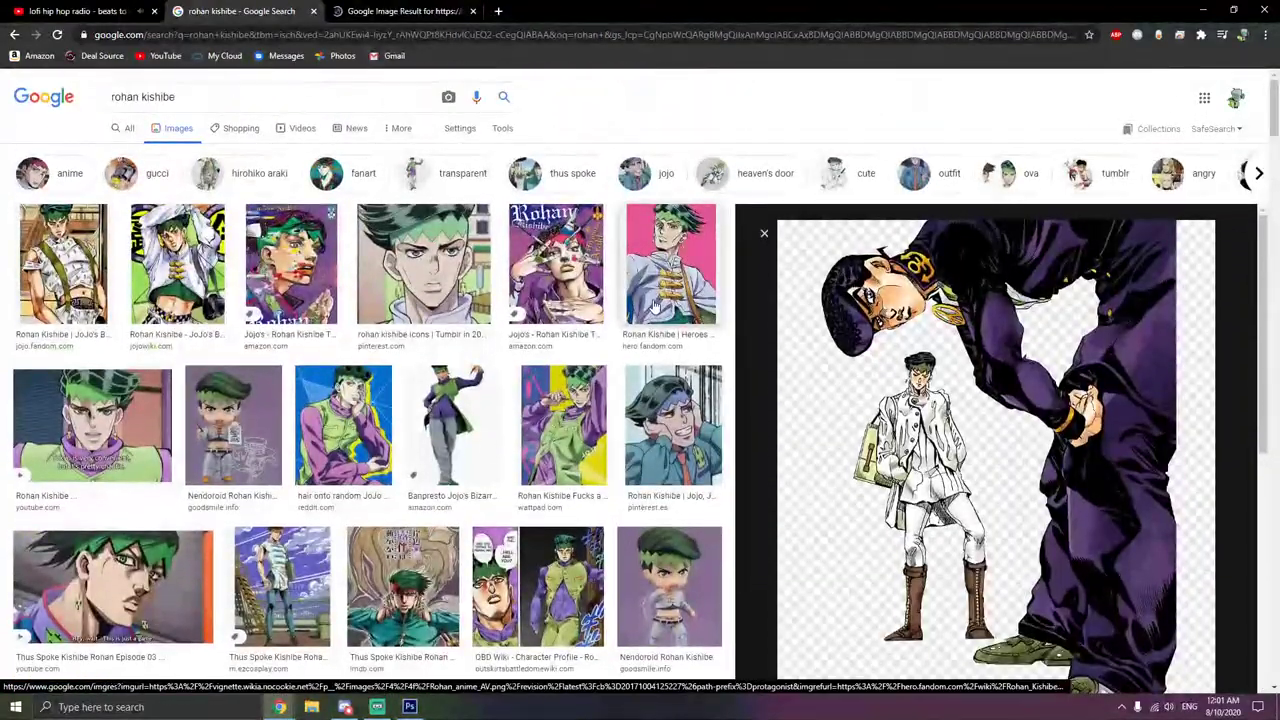
left_click(335, 430)
scroll(963, 448, "down", 2)
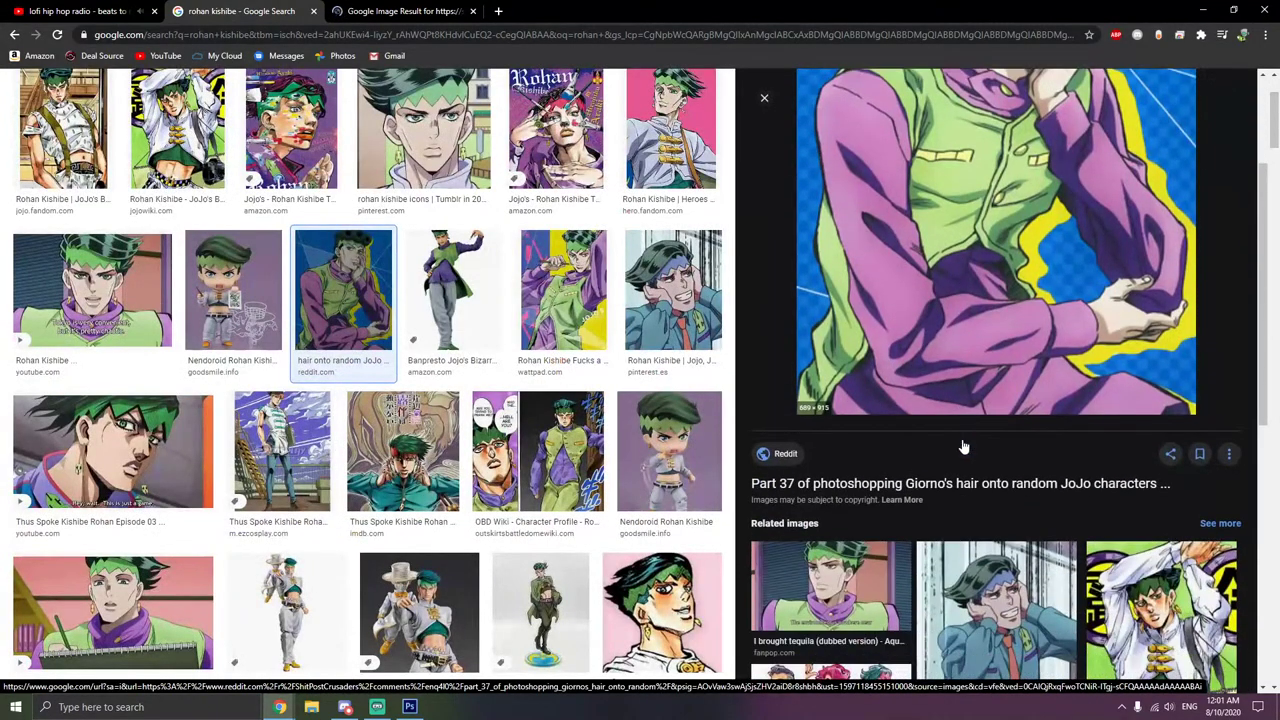
scroll(963, 448, "up", 2)
scroll(963, 450, "down", 4)
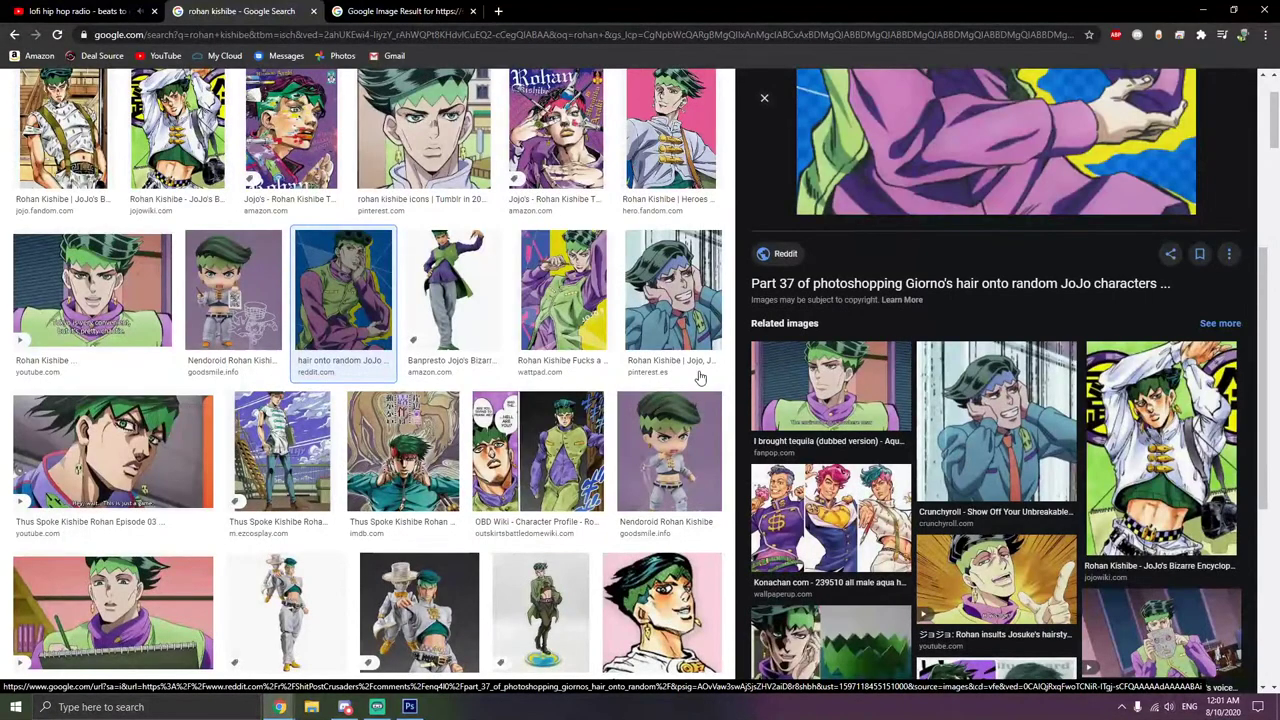
left_click(118, 320)
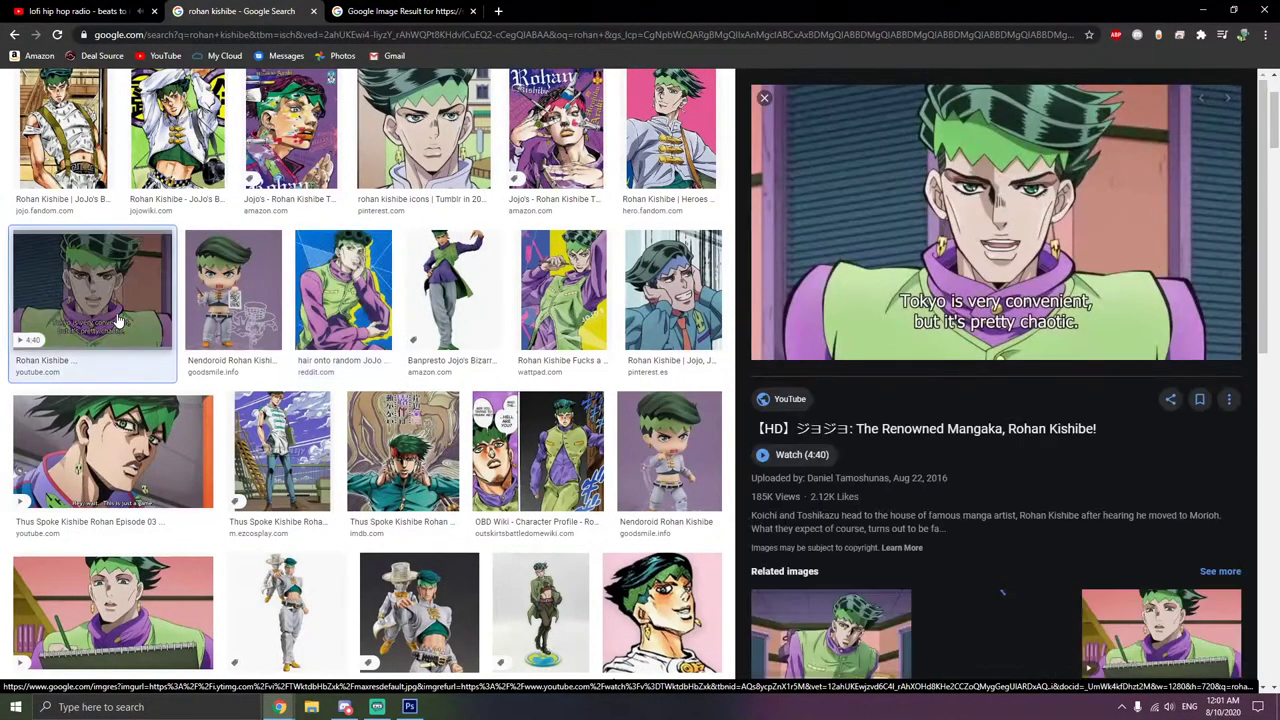
scroll(600, 380, "up", 1)
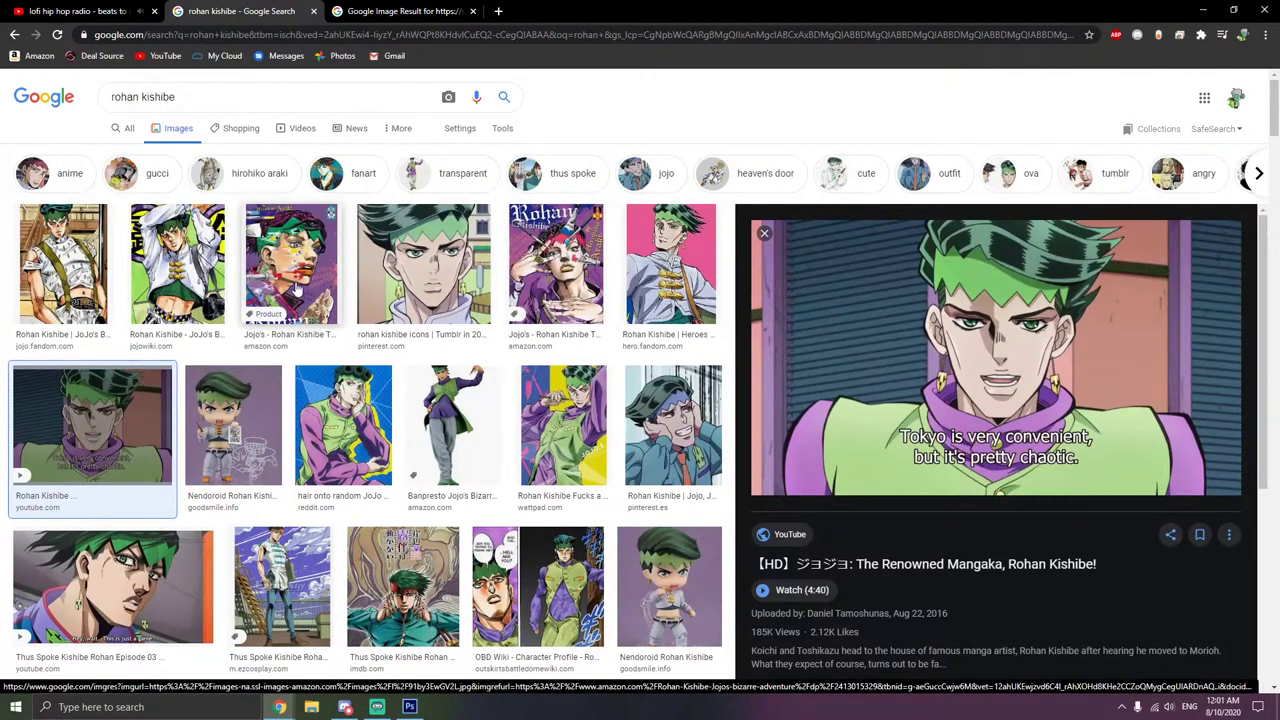
left_click(295, 290)
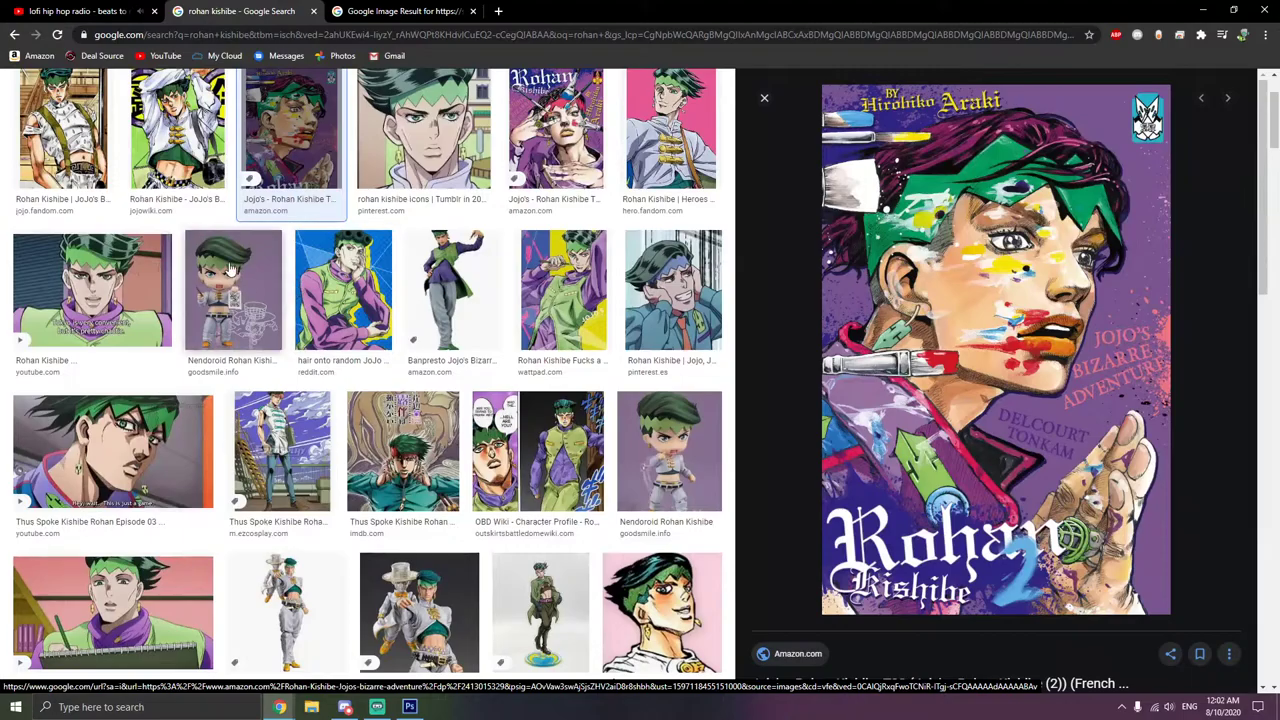
- Preview the first result, Rohan in a white top with suspenders, and look through its related images and the other results
key("Left")
key("Left")
scroll(655, 248, "down", 6)
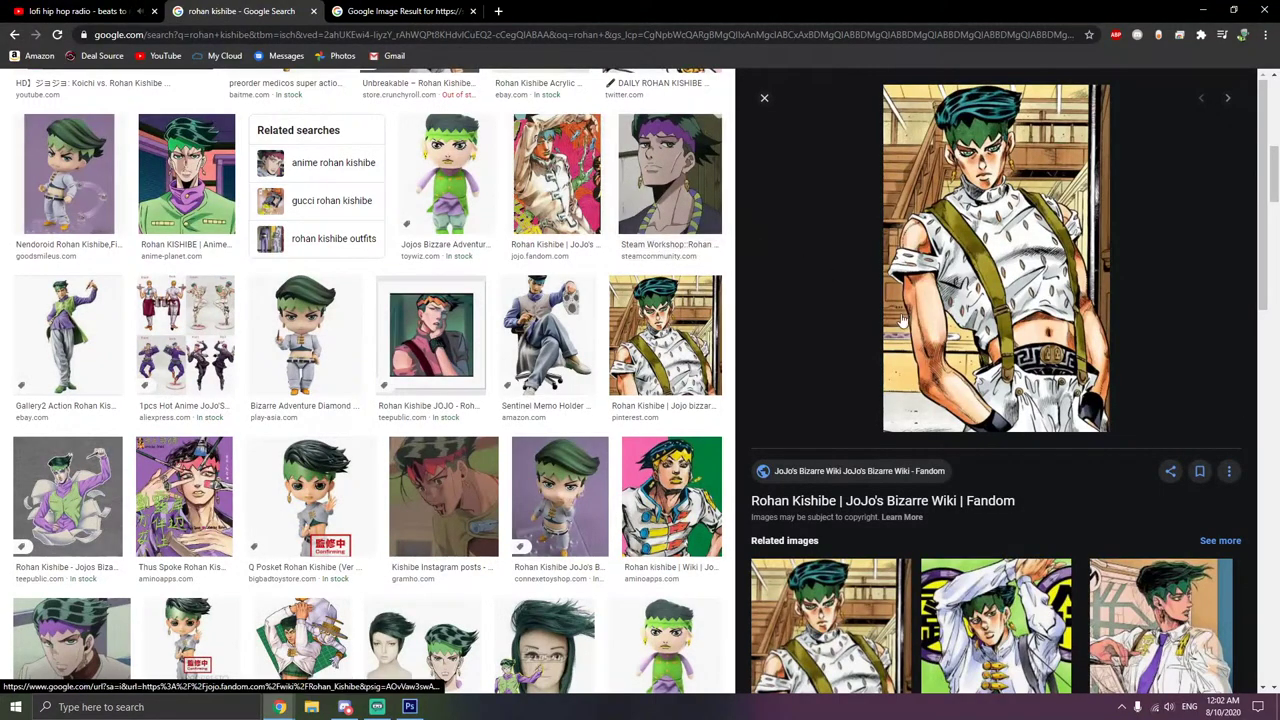
scroll(838, 422, "down", 4)
scroll(838, 422, "down", 1)
scroll(485, 362, "down", 5)
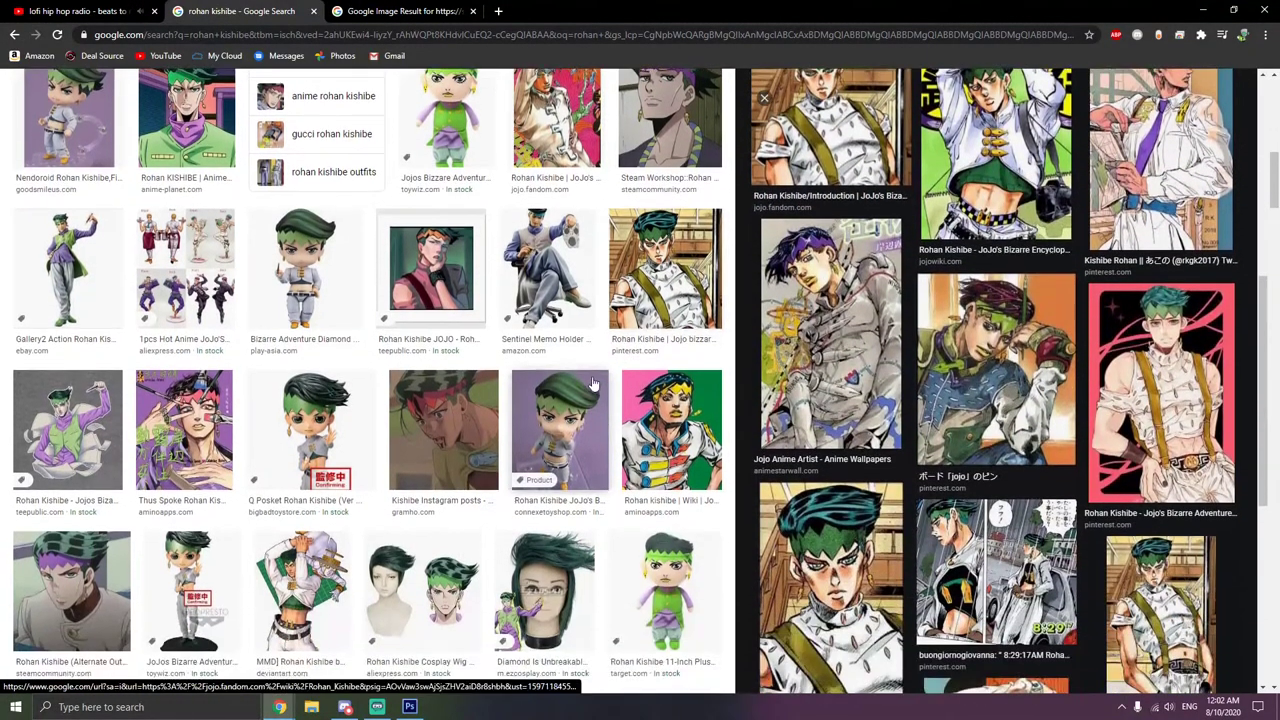
scroll(488, 363, "down", 2)
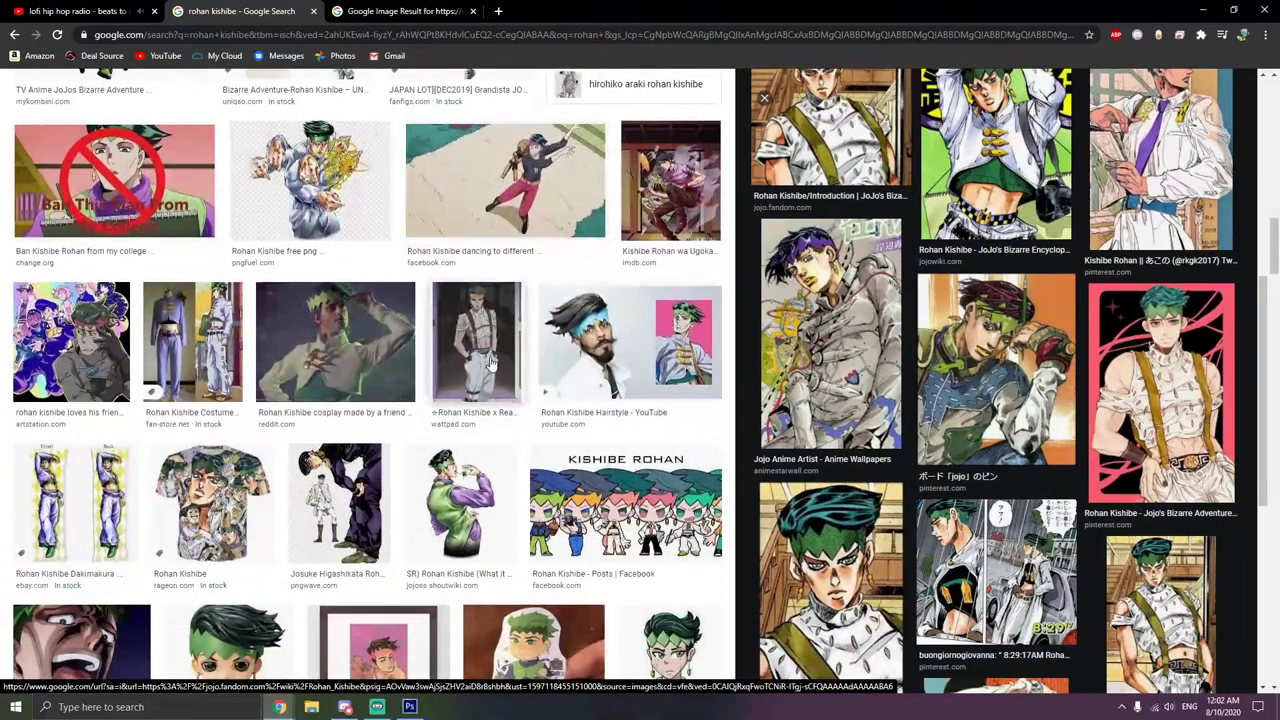
- Preview the Wattpad picture of Rohan in a doorway and its related pink-framed illustration with suspenders
left_click(490, 368)
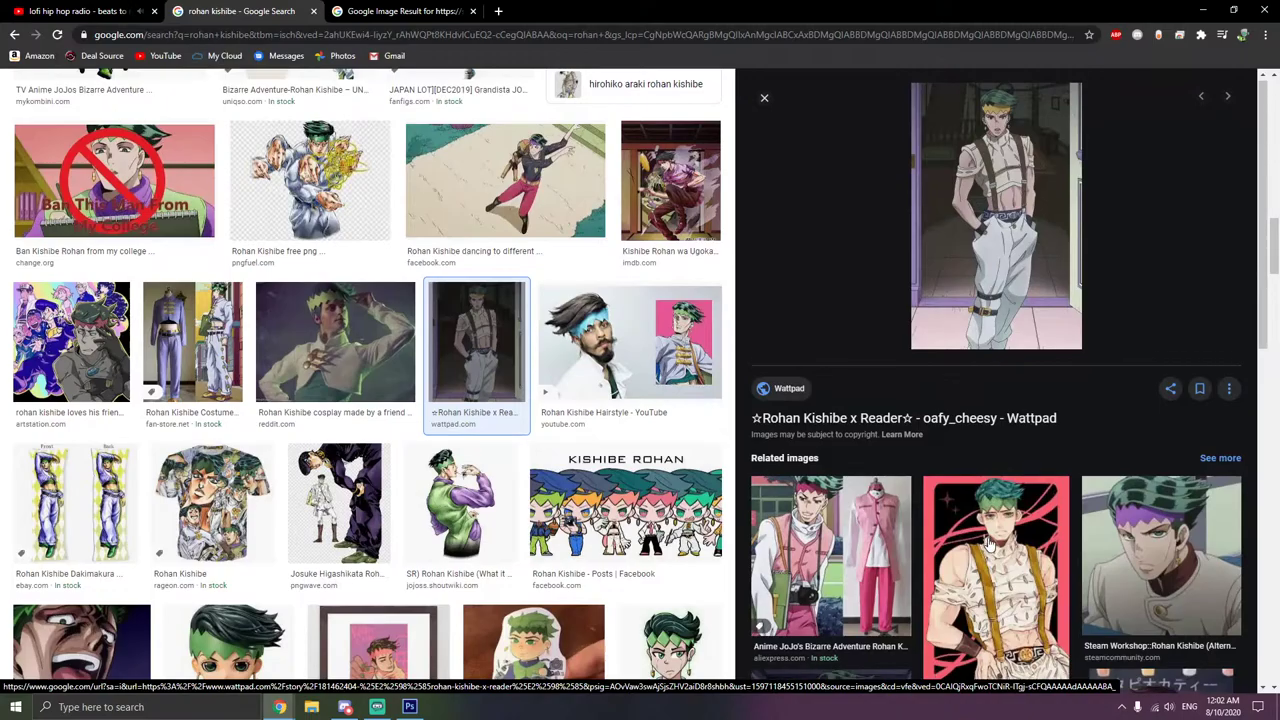
scroll(990, 545, "down", 2)
left_click(984, 428)
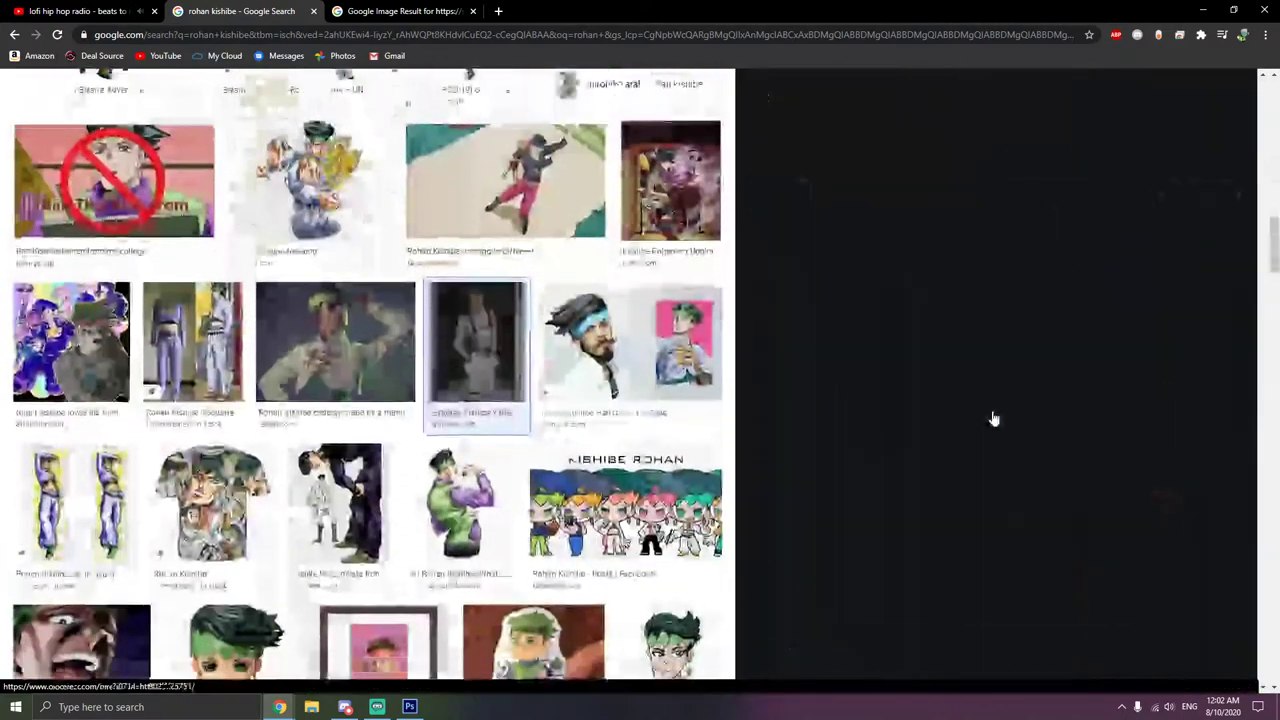
scroll(993, 418, "down", 2)
scroll(993, 418, "up", 2)
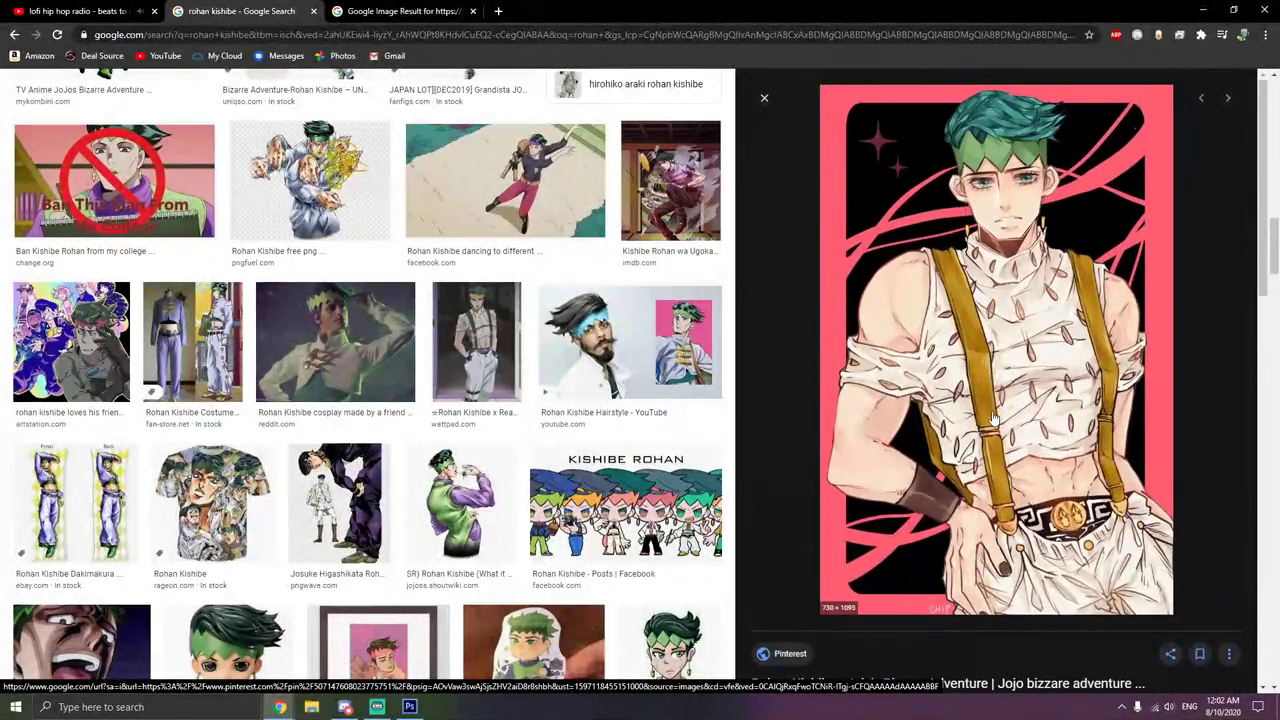
- Compare more Rohan results by previewing the ToyWiz figurine, the TeePublic drawing with papers and the Steam purple-headband portrait
scroll(413, 372, "down", 1)
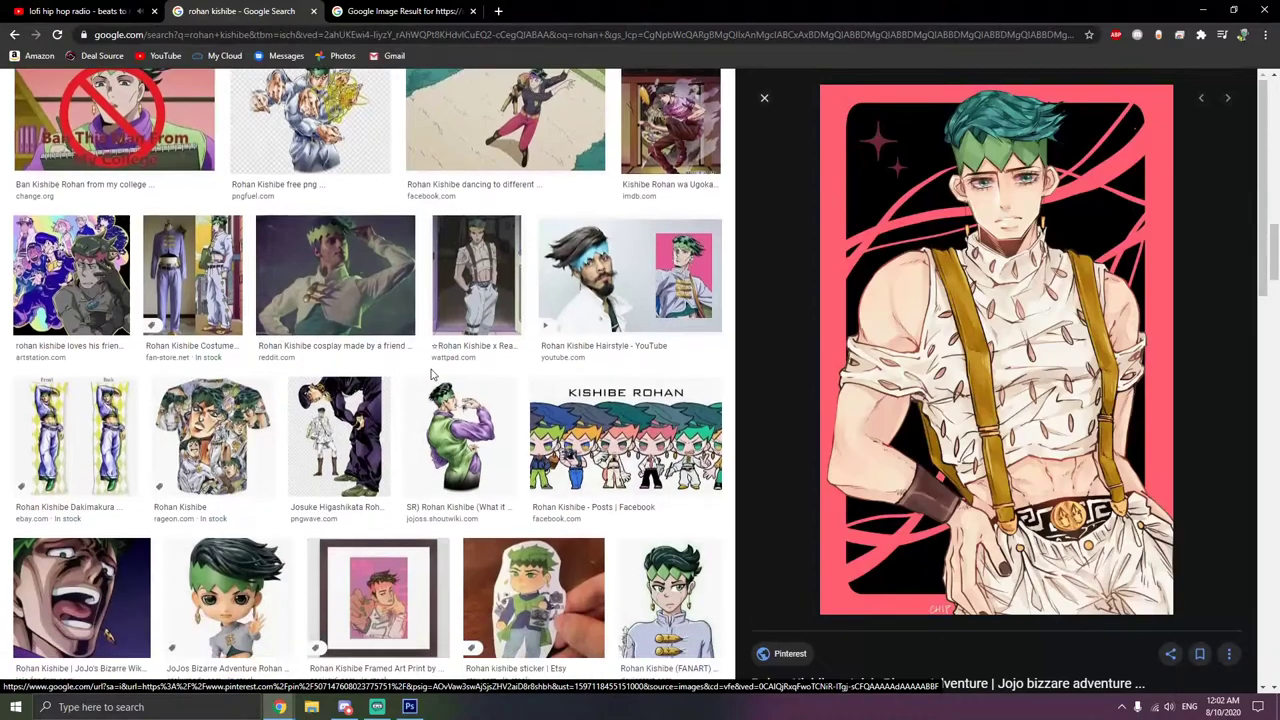
scroll(431, 373, "down", 3)
scroll(403, 447, "up", 5)
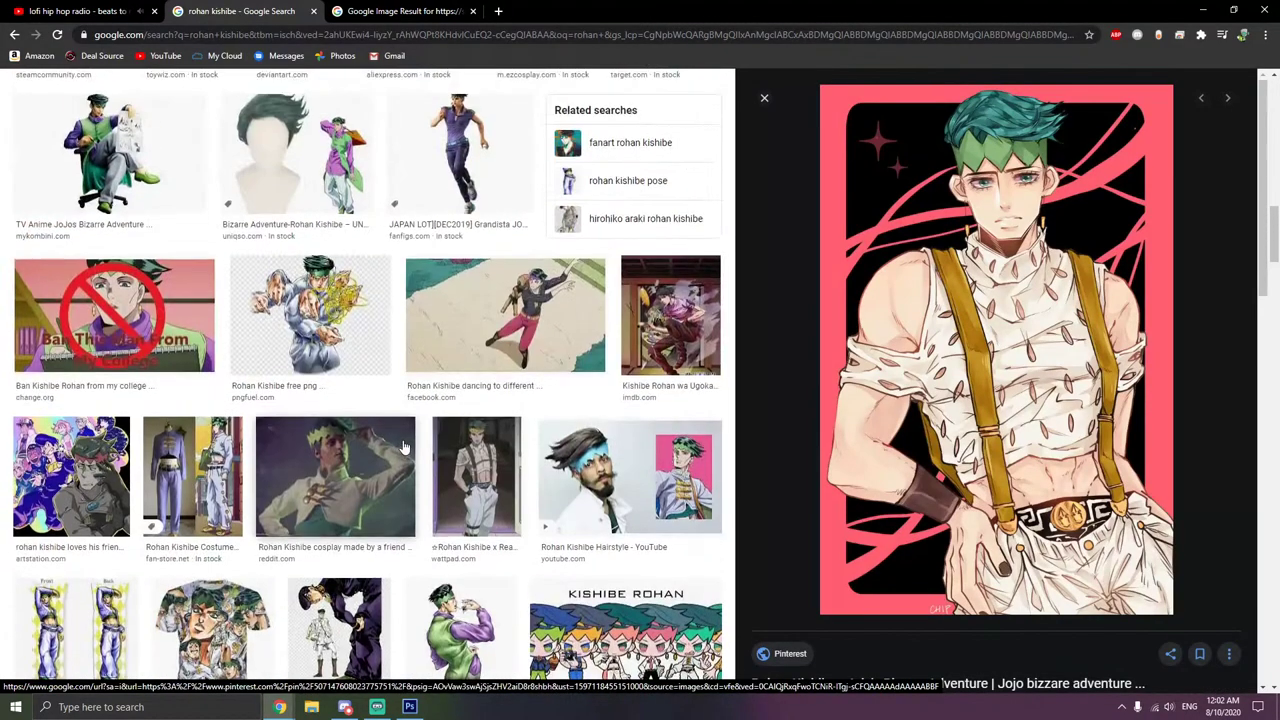
scroll(405, 448, "up", 5)
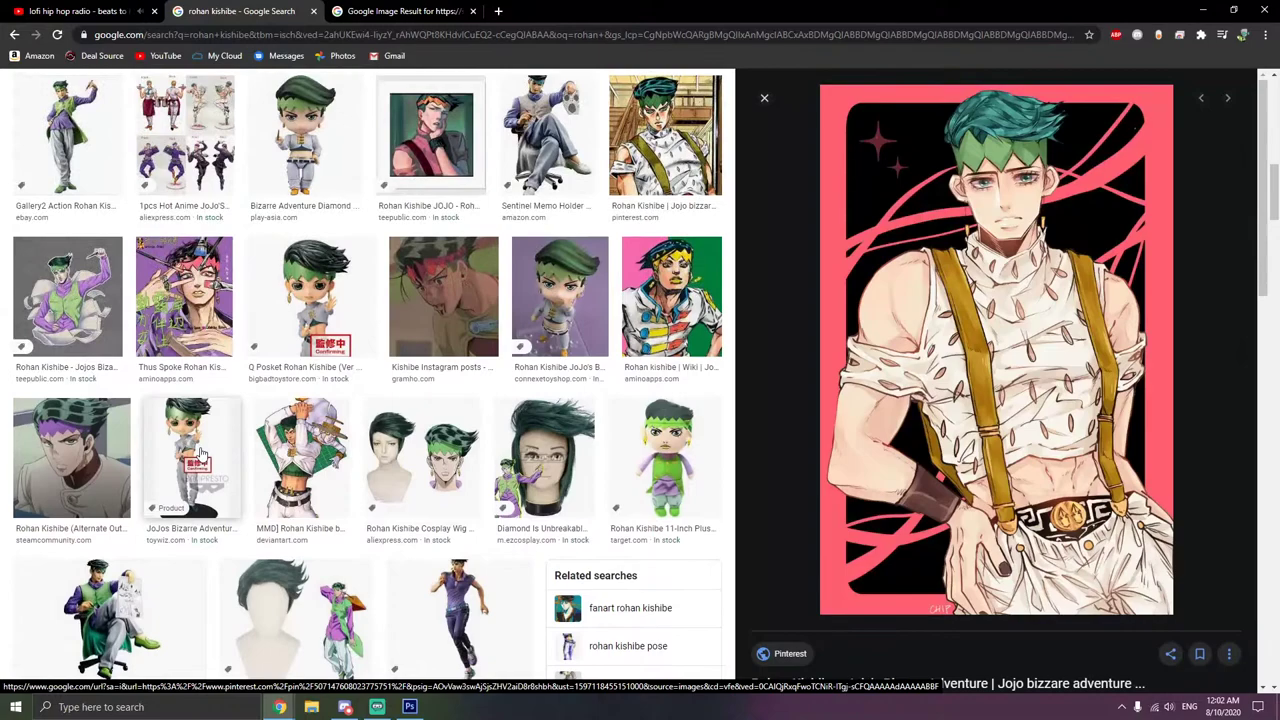
left_click(200, 453)
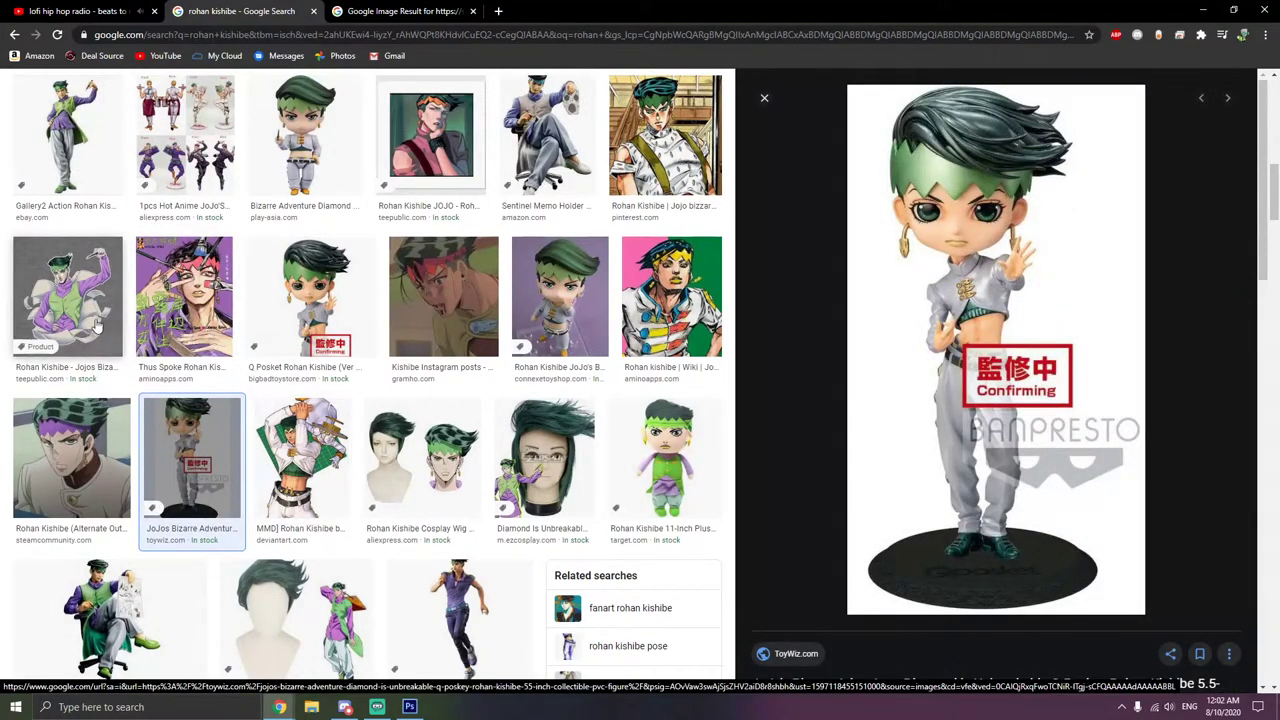
left_click(68, 296)
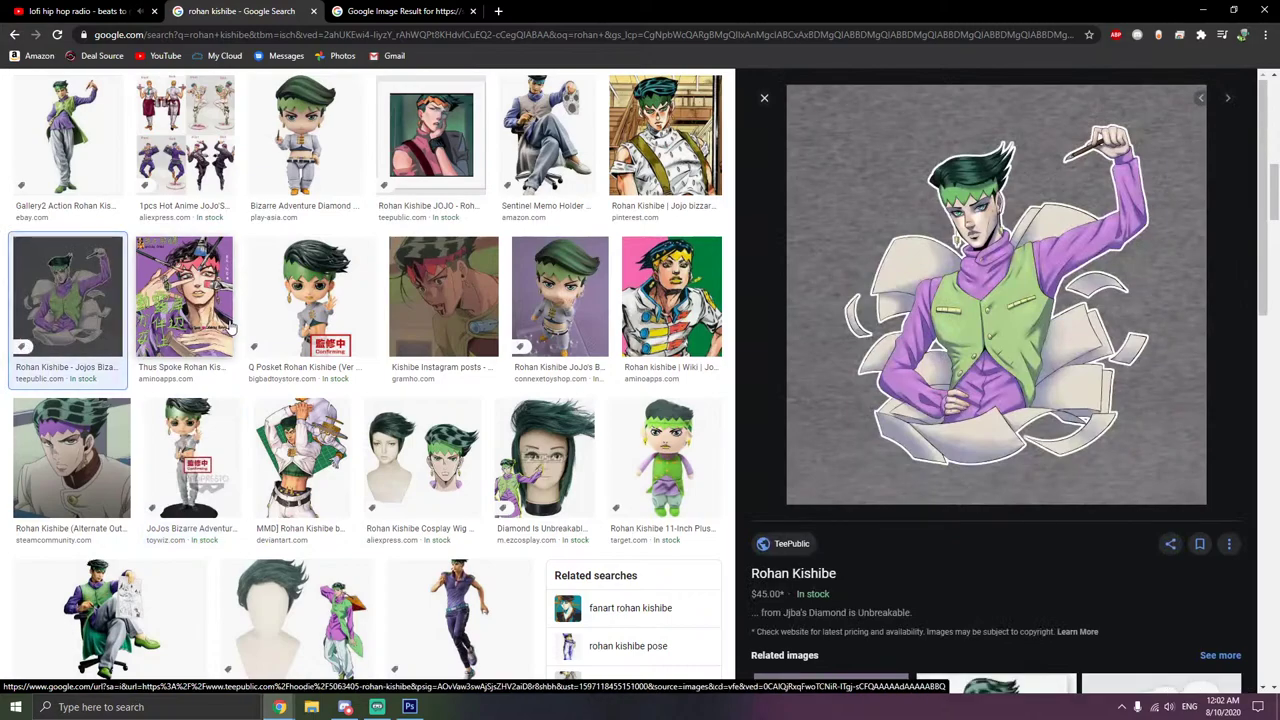
scroll(230, 327, "up", 3)
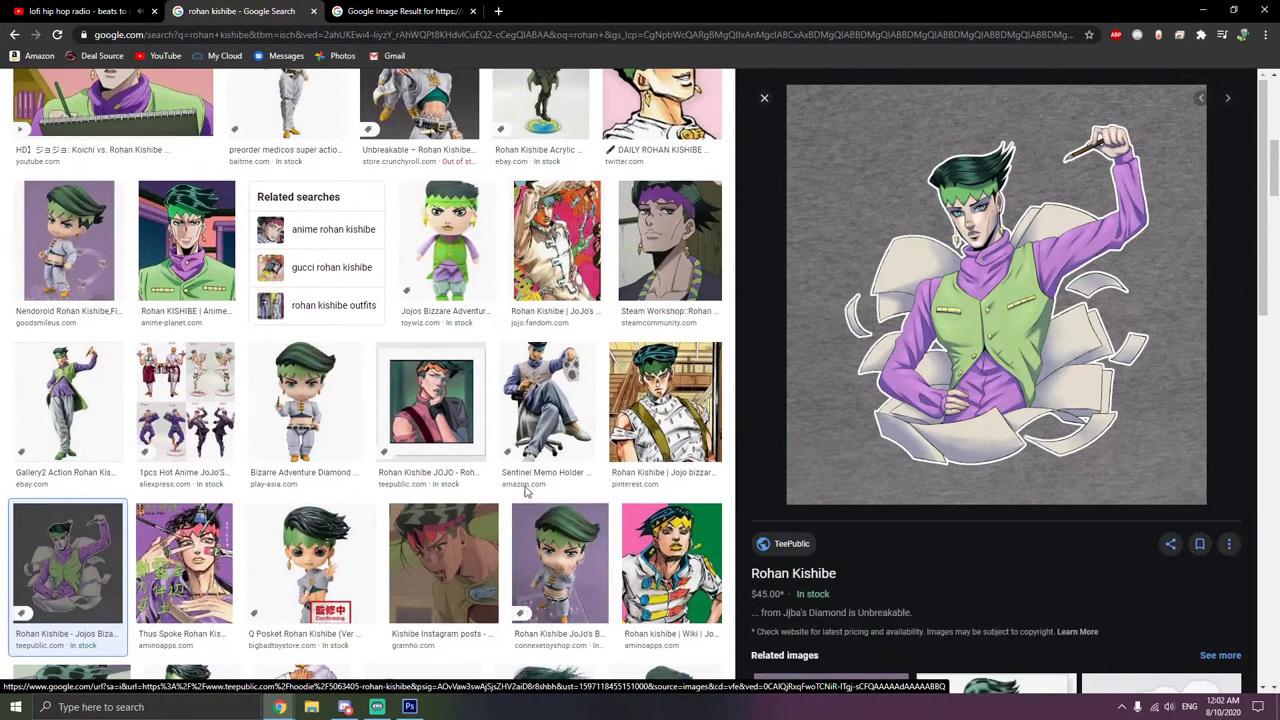
scroll(526, 490, "up", 2)
left_click(670, 440)
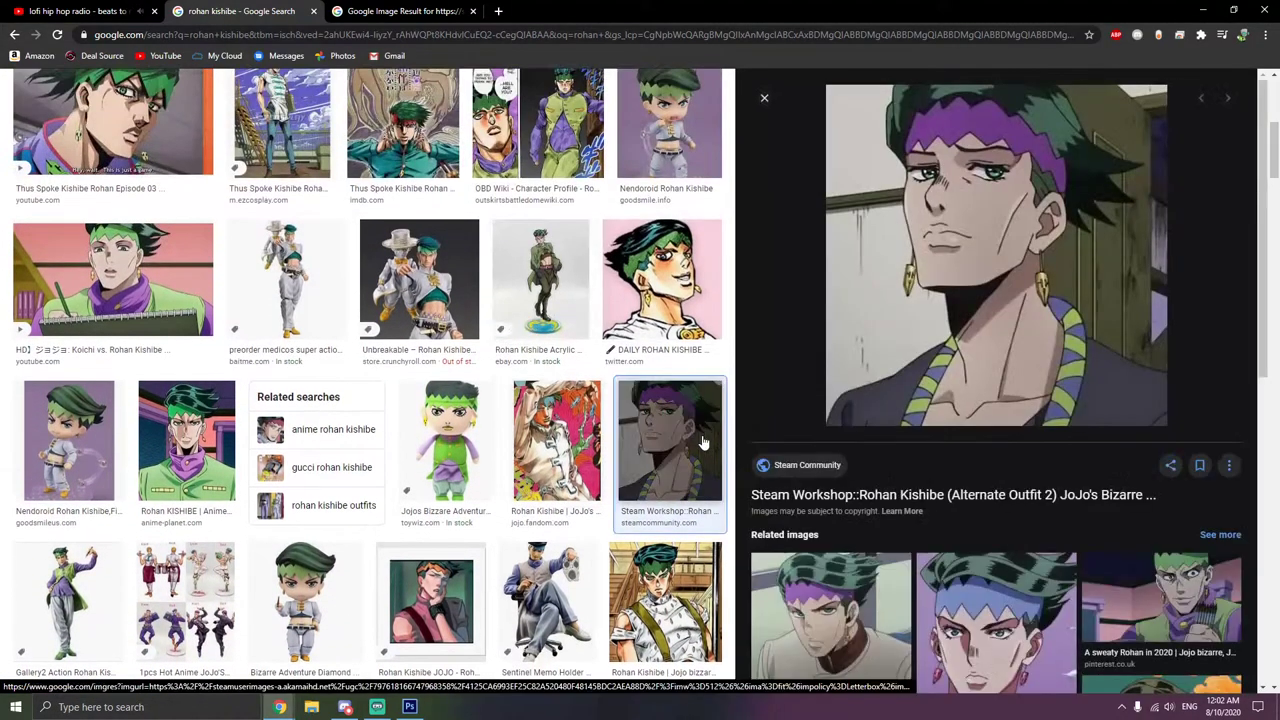
- Copy the Steam purple-headband portrait, paste it into background.psd in Photoshop and move its layer to the top of the stack
right_click(918, 333)
left_click(966, 474)
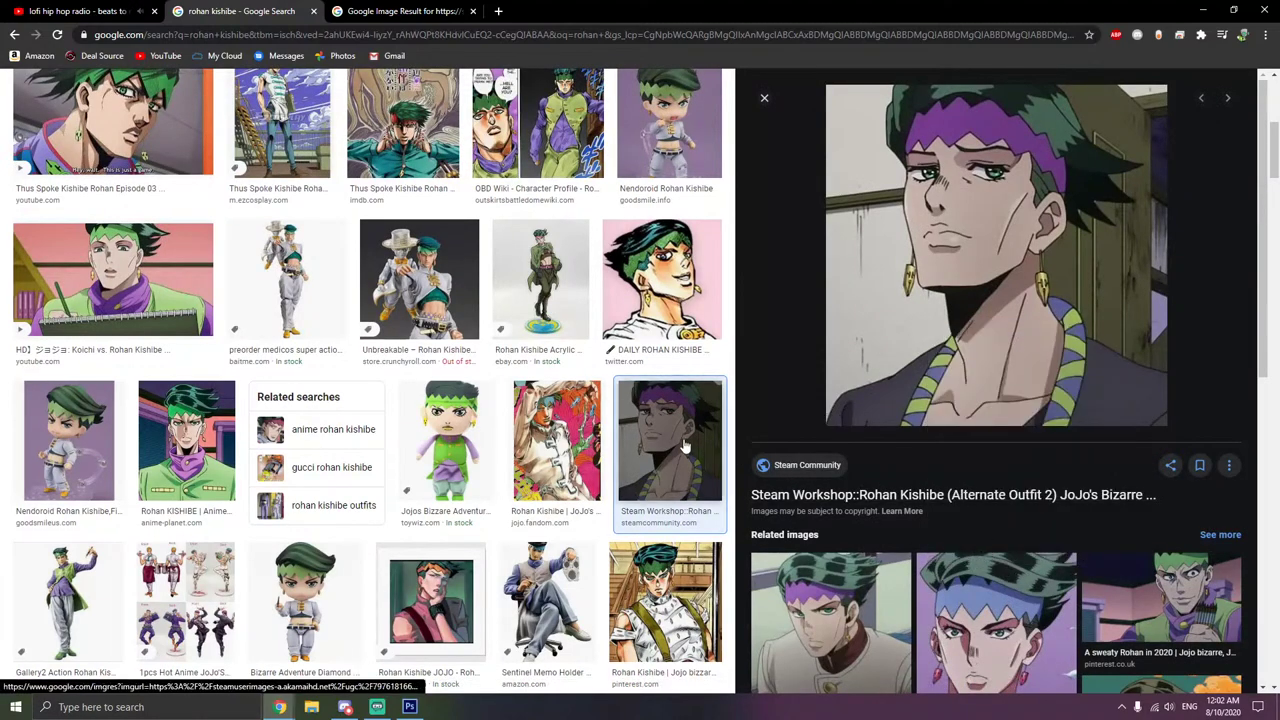
left_click(409, 707)
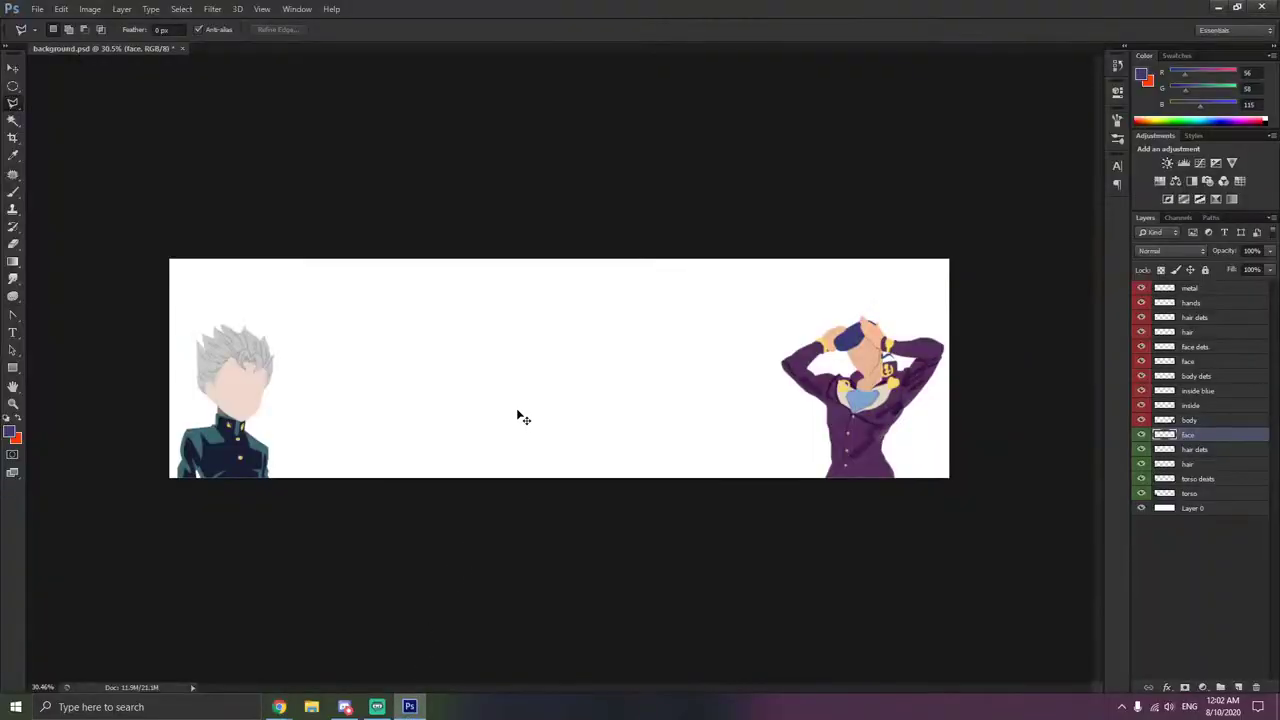
key("ctrl+v")
left_click_drag(1188, 434, 1214, 289)
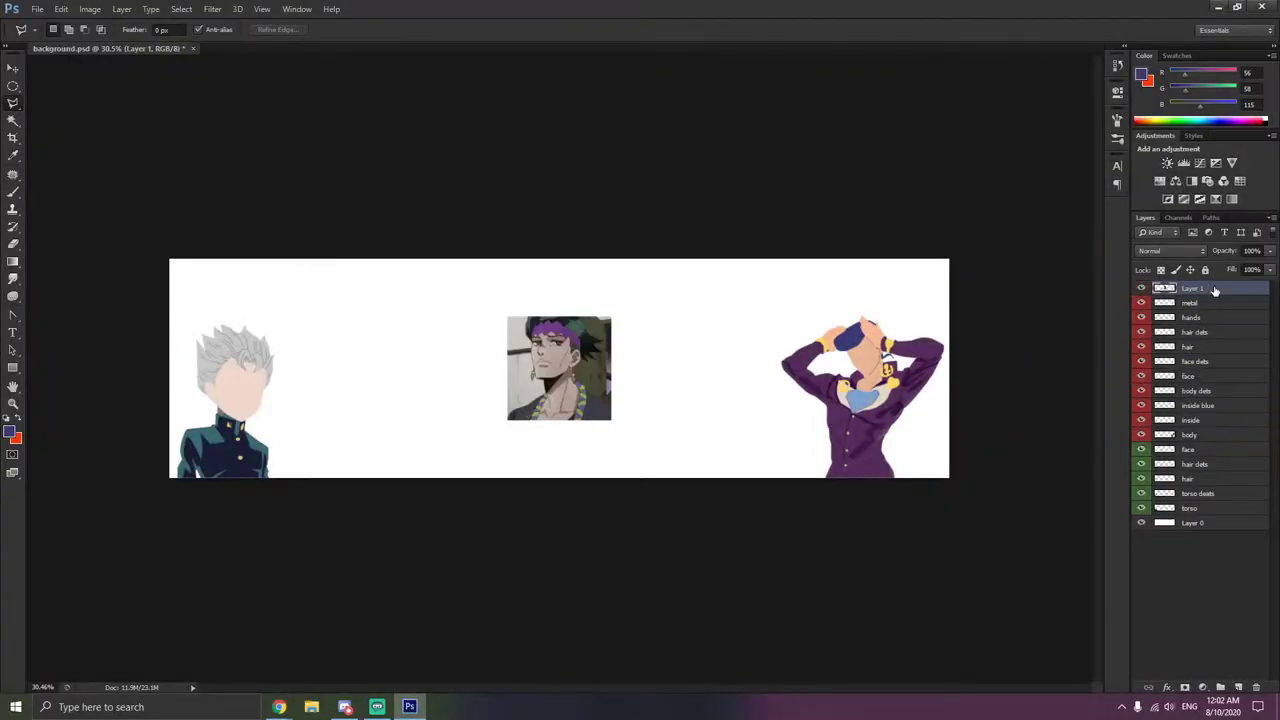
- Link the green-labelled layers from torso up to face
left_click(1190, 507)
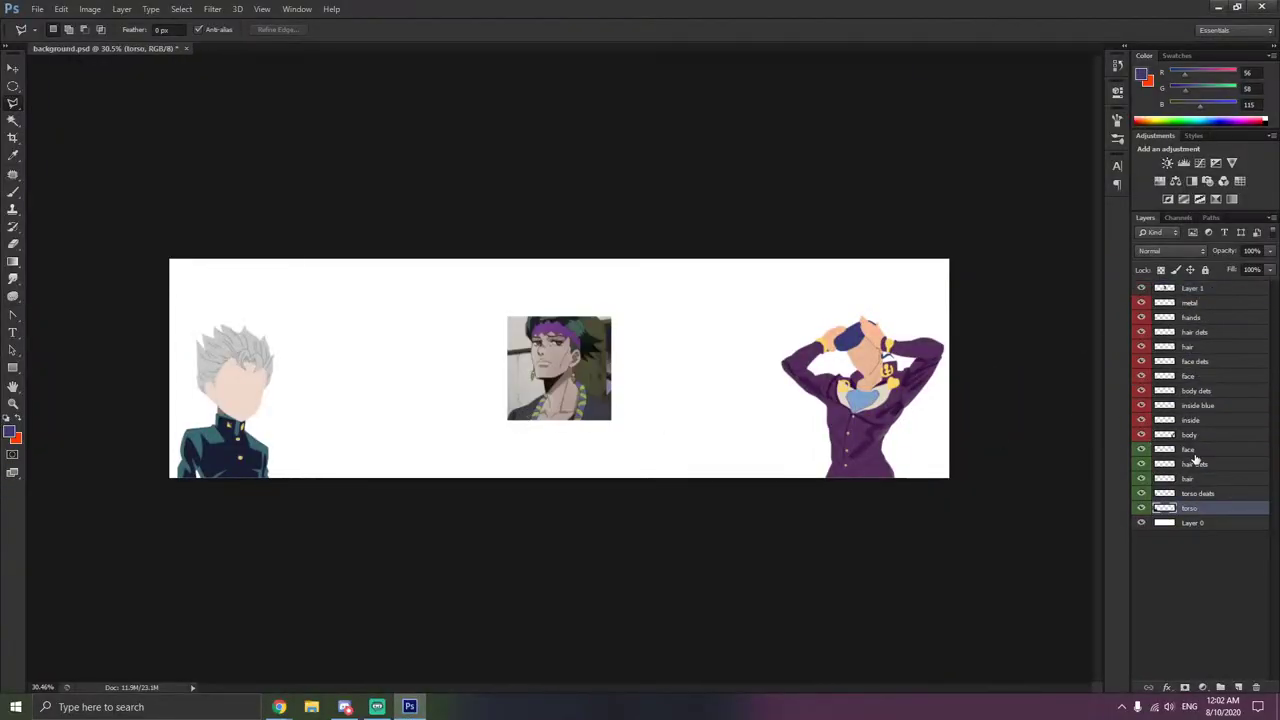
left_click(1196, 450, "shift")
right_click(1196, 452)
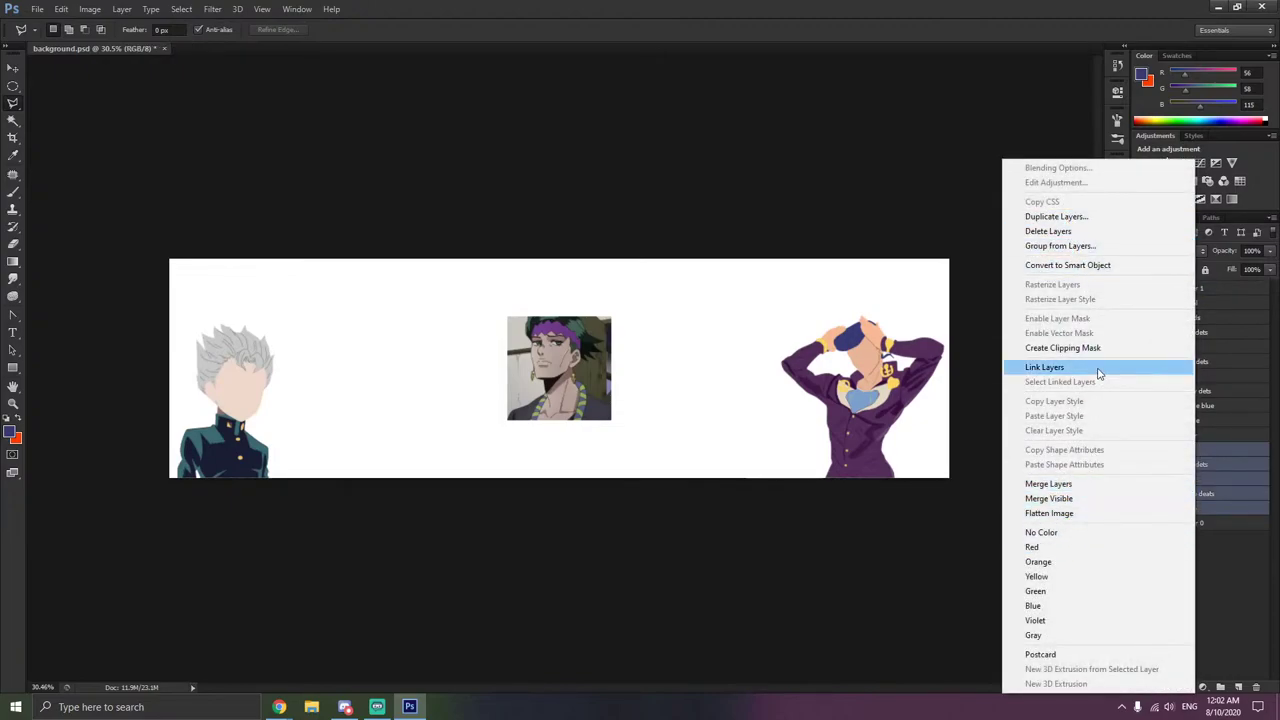
left_click(1030, 367)
- Link the red-labelled layers from body up to metal and clear the layer selection
left_click(1196, 433)
left_click(1196, 303, "shift")
right_click(1196, 303)
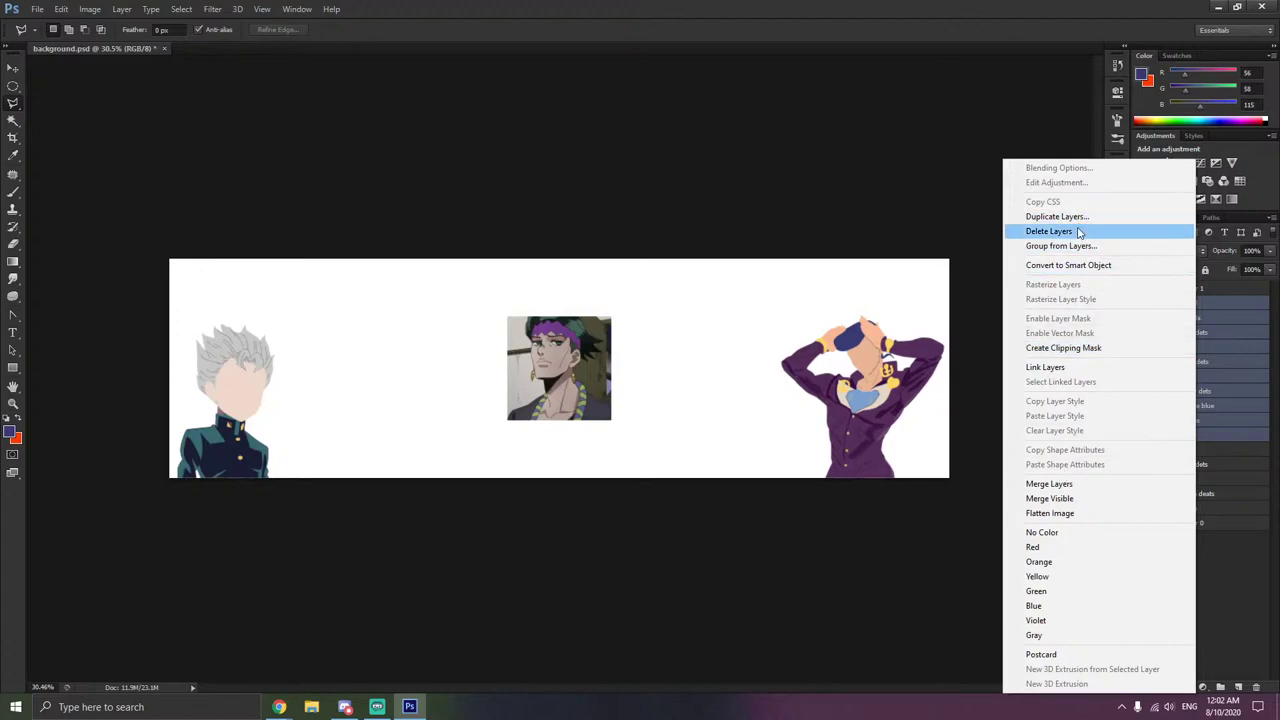
left_click(1087, 368)
left_click(1216, 554)
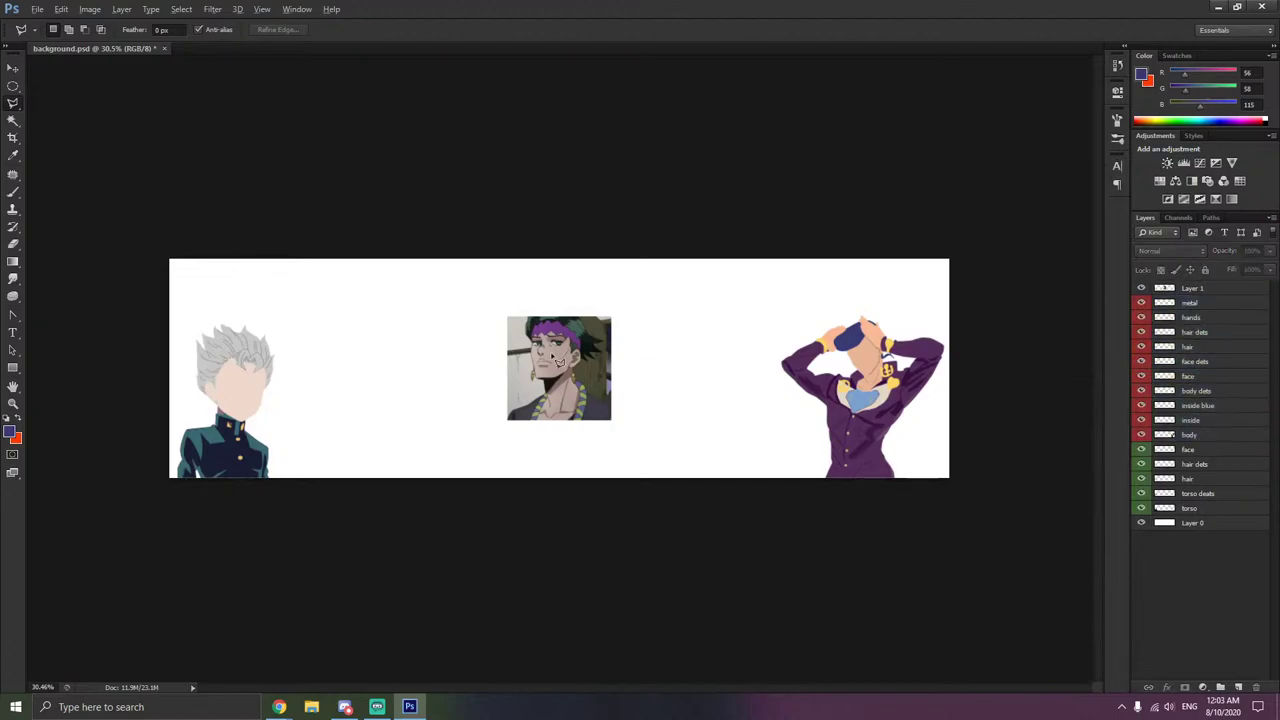
scroll(558, 360, "up", 5)
scroll(560, 360, "up", 1)
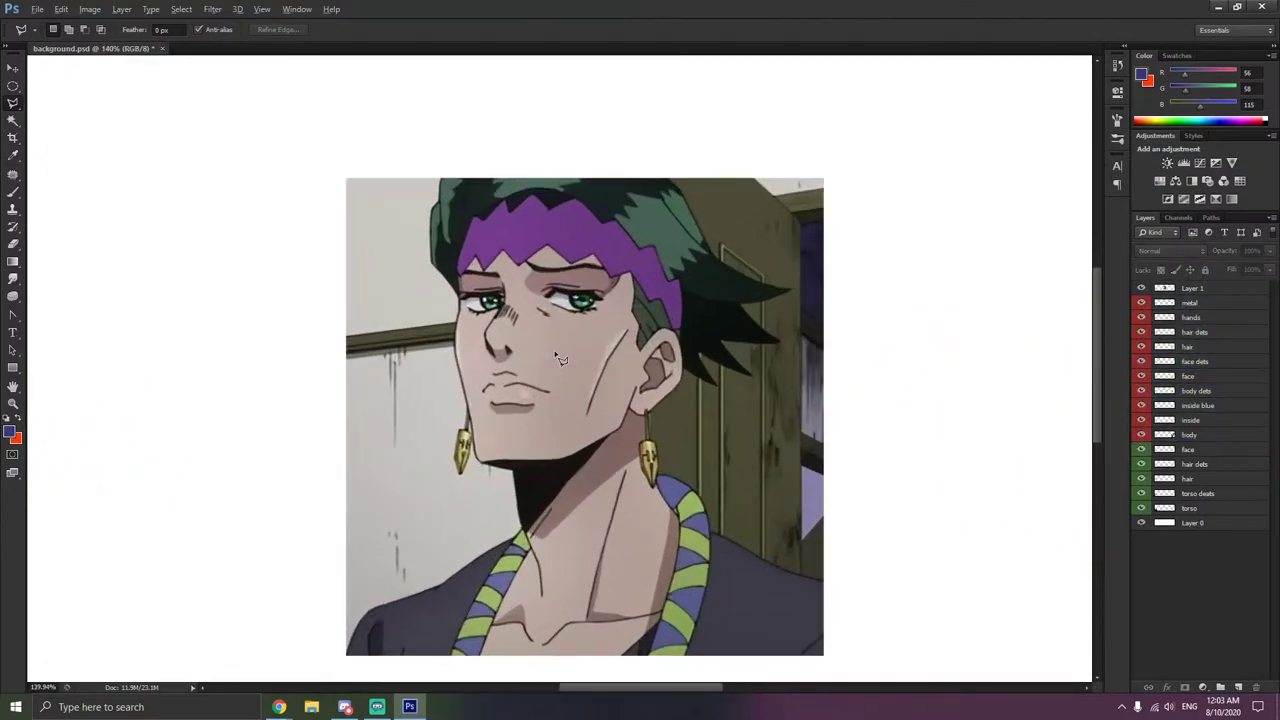
scroll(604, 490, "down", 1)
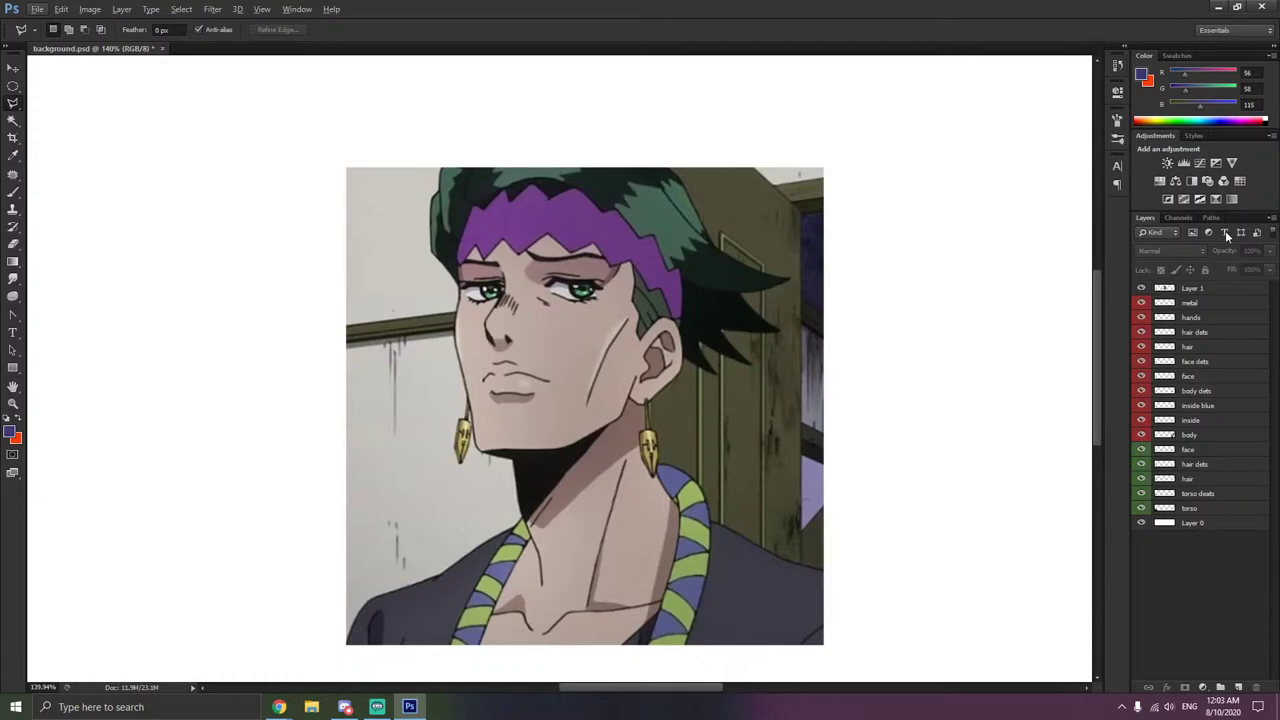
key("alt+Tab")
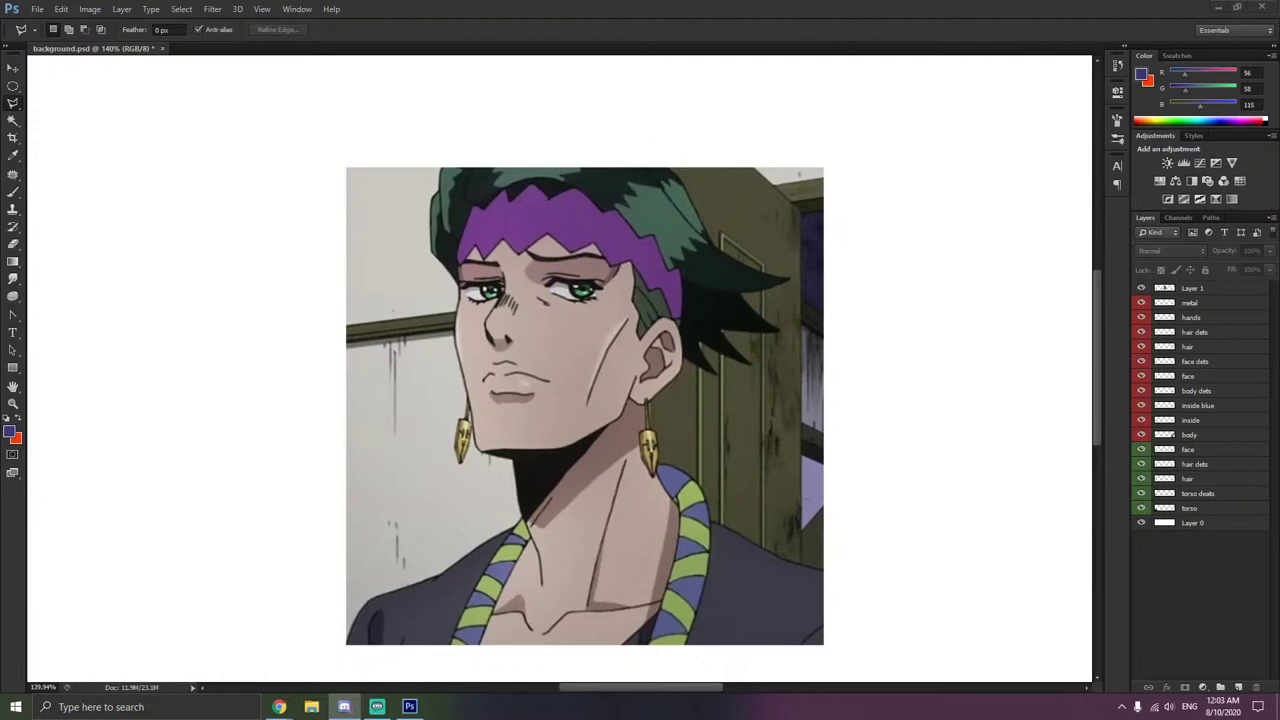
scroll(529, 366, "down", 1)
left_click(31, 131)
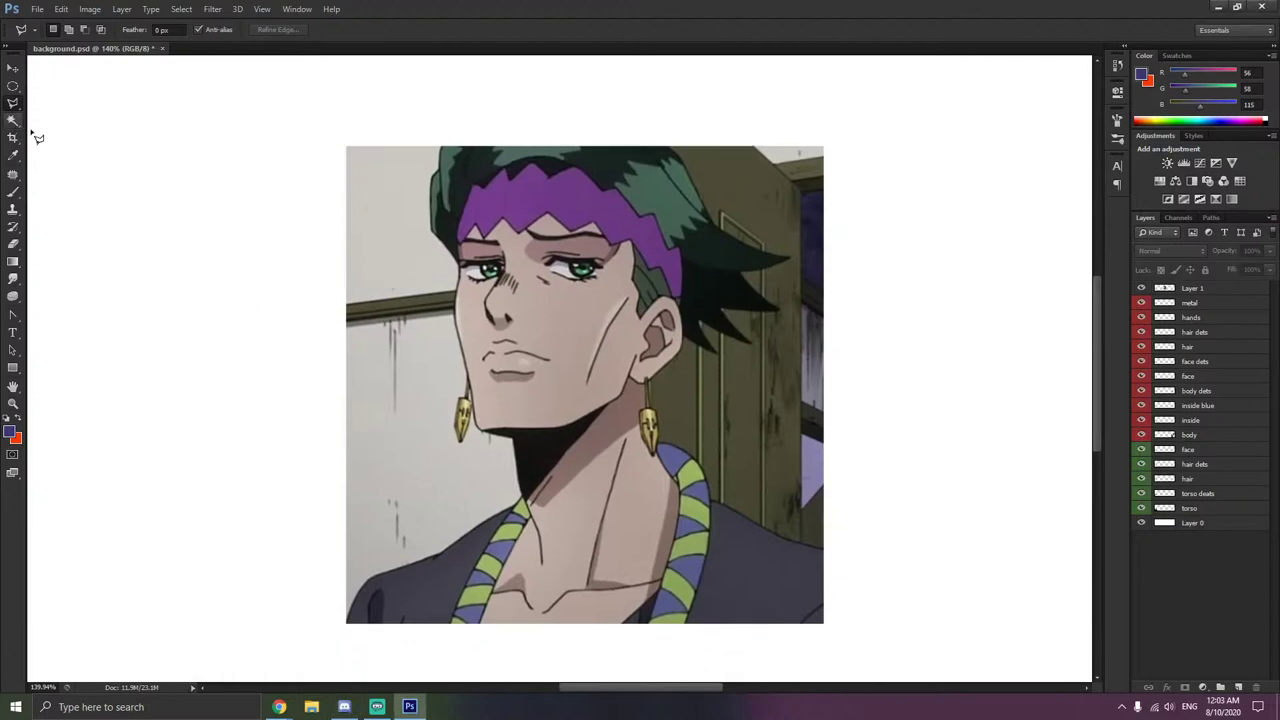
key("Escape")
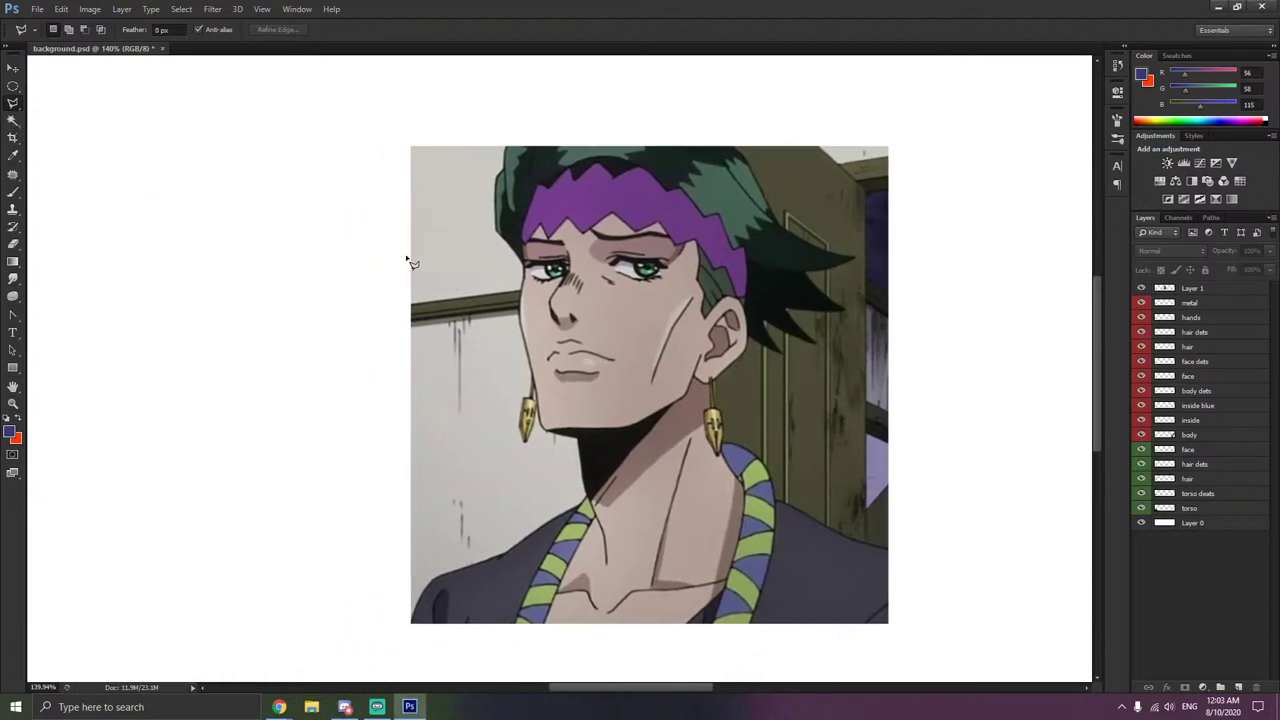
- Delete the two light wall areas in front of the face on Layer 1 using the Magic Wand
left_click(1163, 290)
left_click(13, 120)
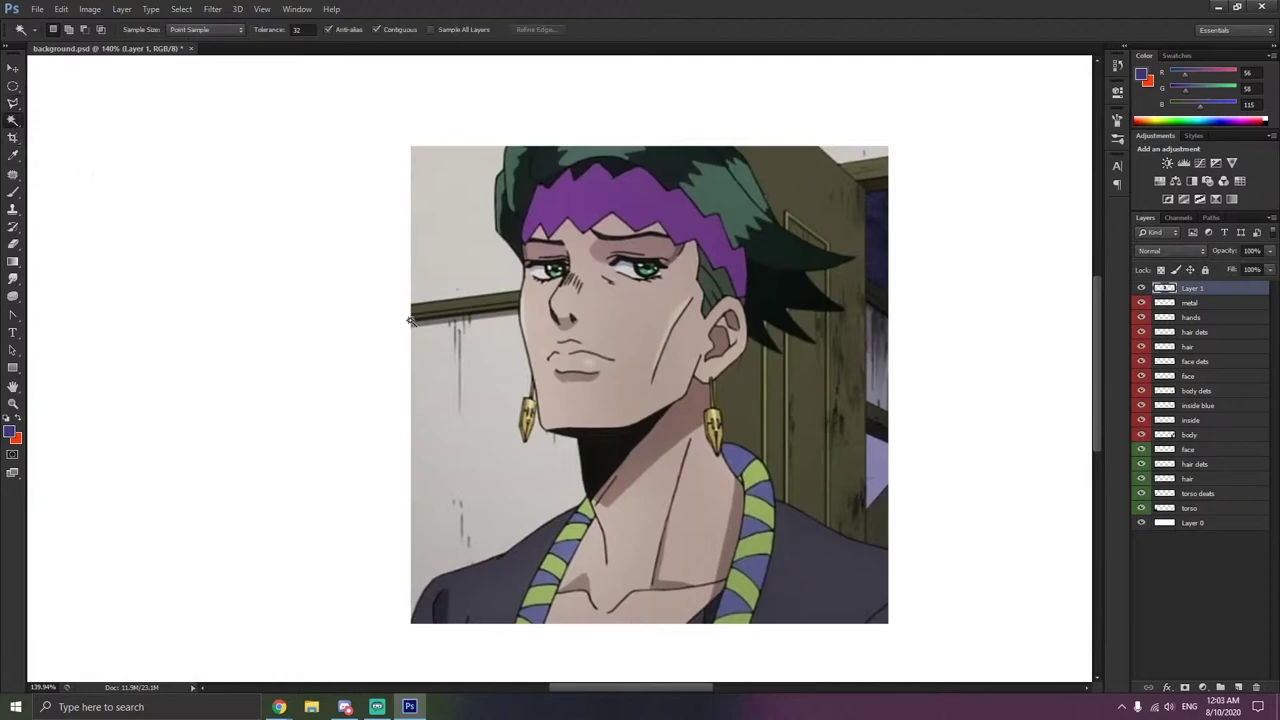
left_click(497, 370)
key("Delete")
left_click(432, 255)
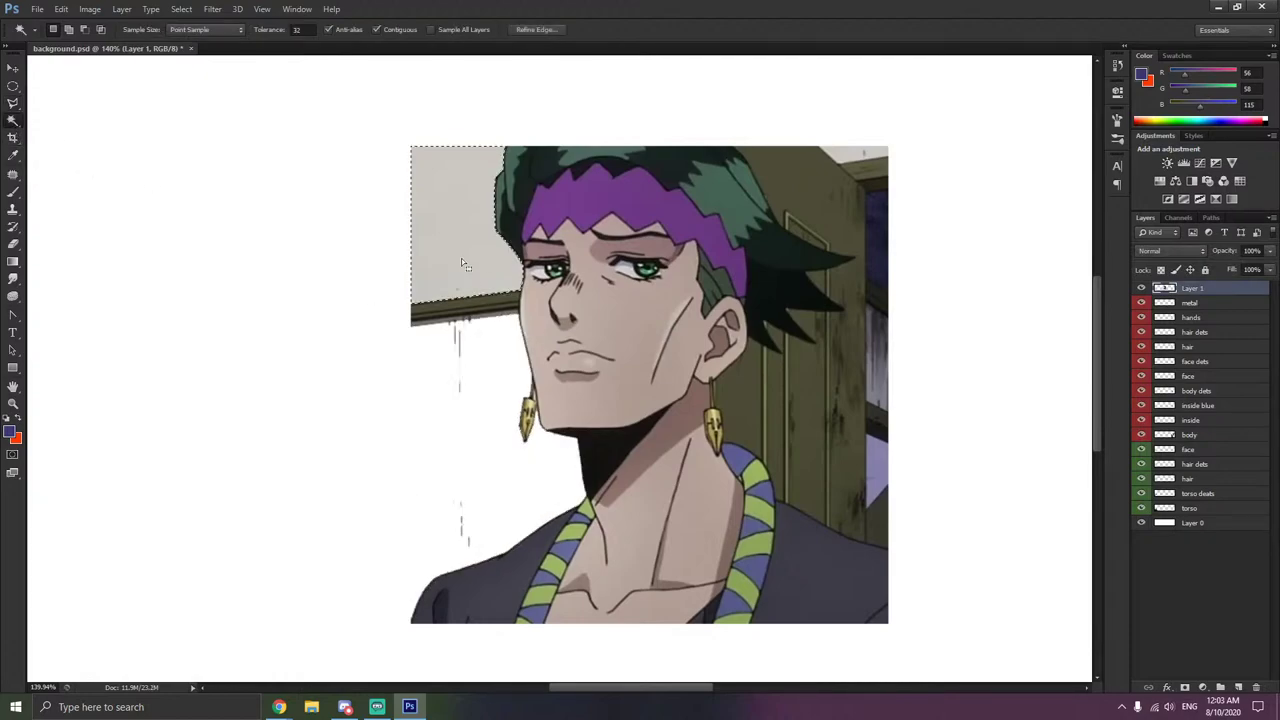
key("Delete")
- Delete the olive door areas and the dark window area behind the hair from Layer 1 with the Magic Wand
left_click(857, 229)
key("Delete")
left_click(799, 391)
key("Delete")
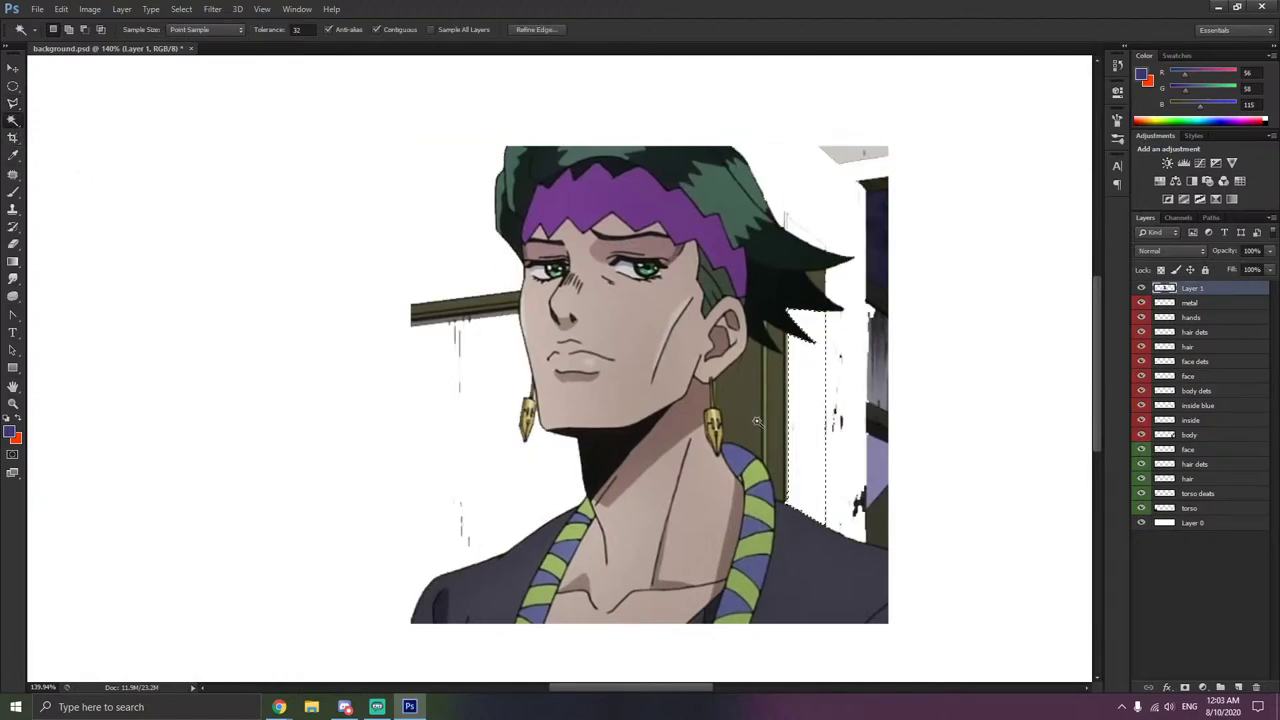
left_click(772, 418)
key("Delete")
left_click(827, 287)
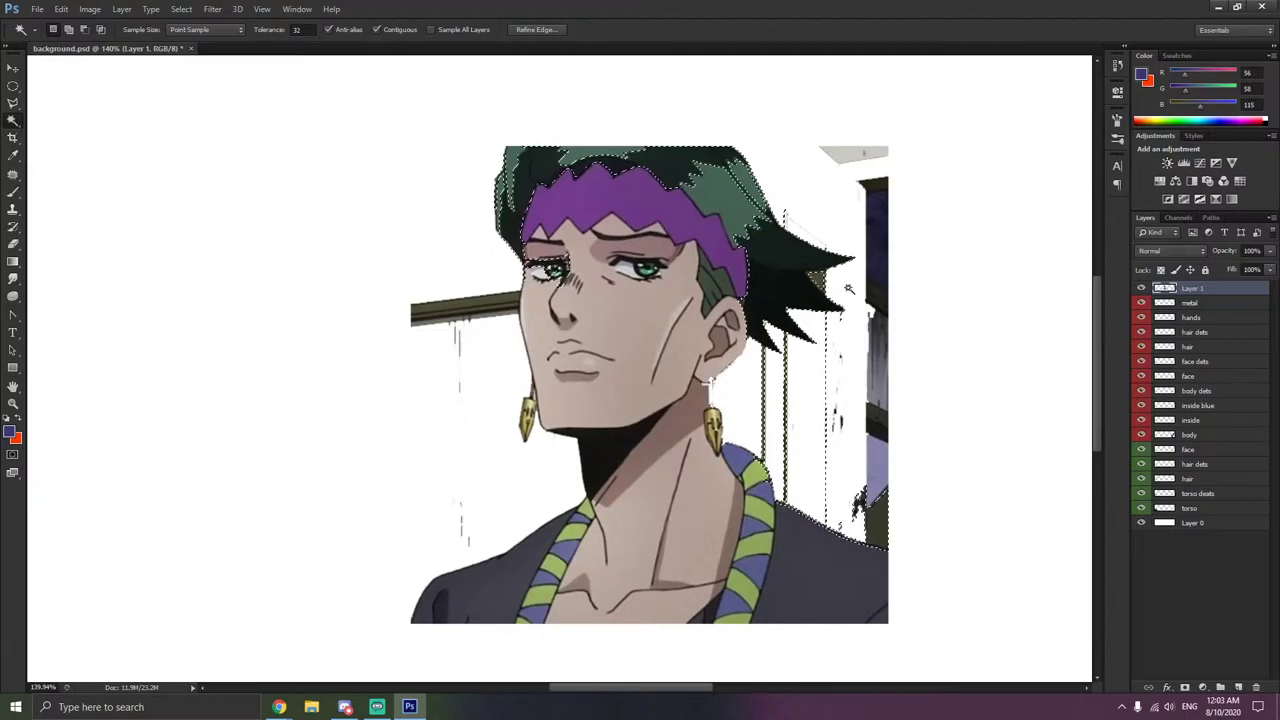
left_click(879, 299)
key("Delete")
- Delete the light purple patch behind the shoulder, undo the following deletion that includes the jacket, and deselect
left_click(884, 453)
key("Delete")
left_click(878, 521)
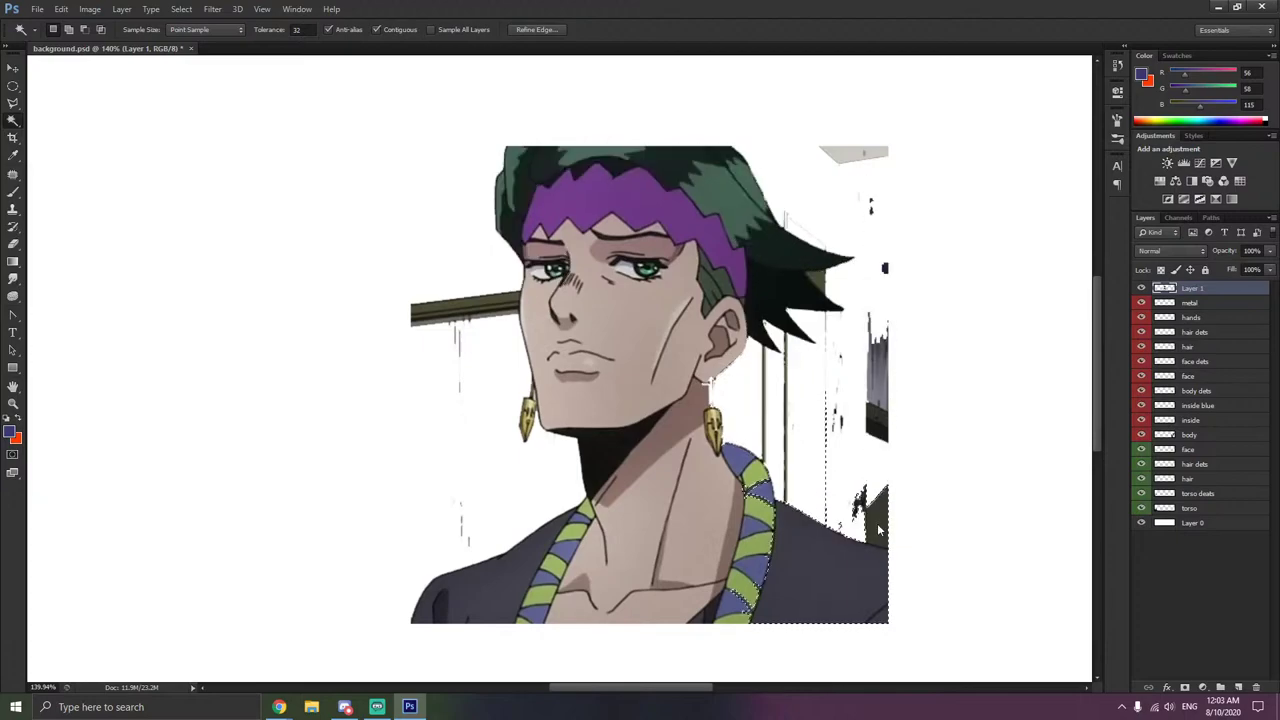
key("Delete")
key("ctrl+z")
right_click(927, 484)
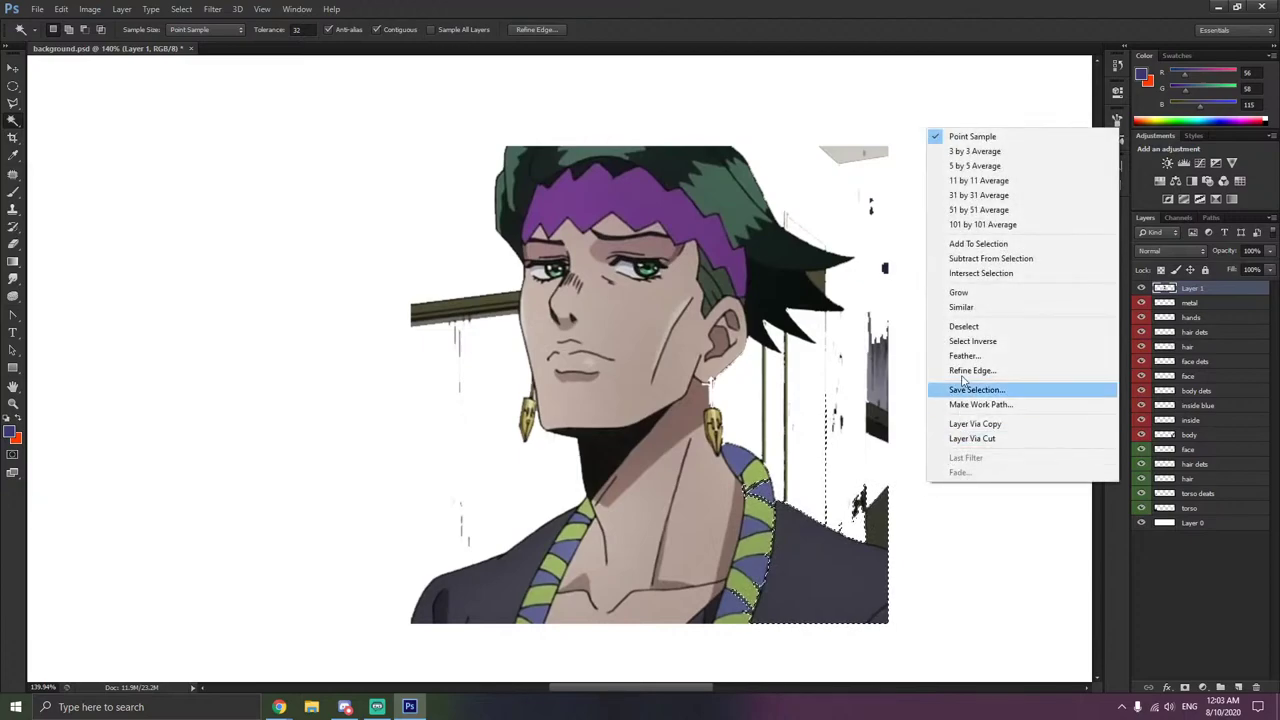
right_click(977, 341)
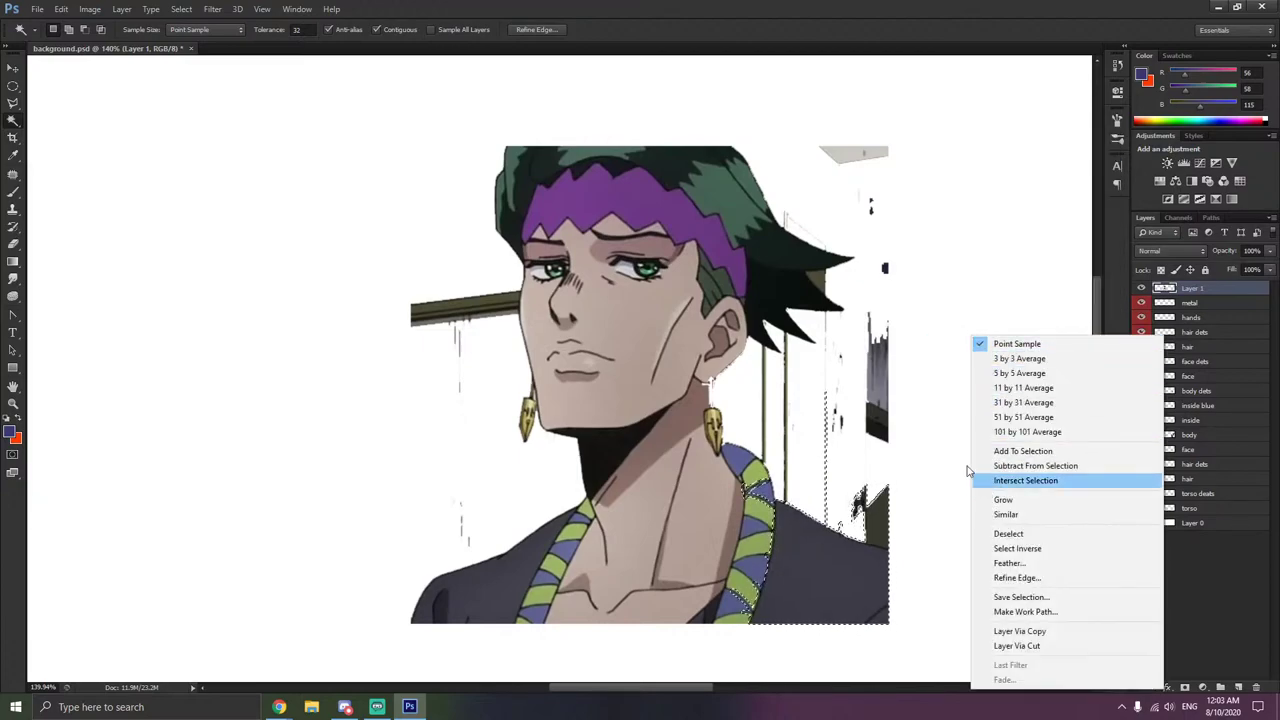
left_click(930, 404)
right_click(929, 403)
left_click(966, 246)
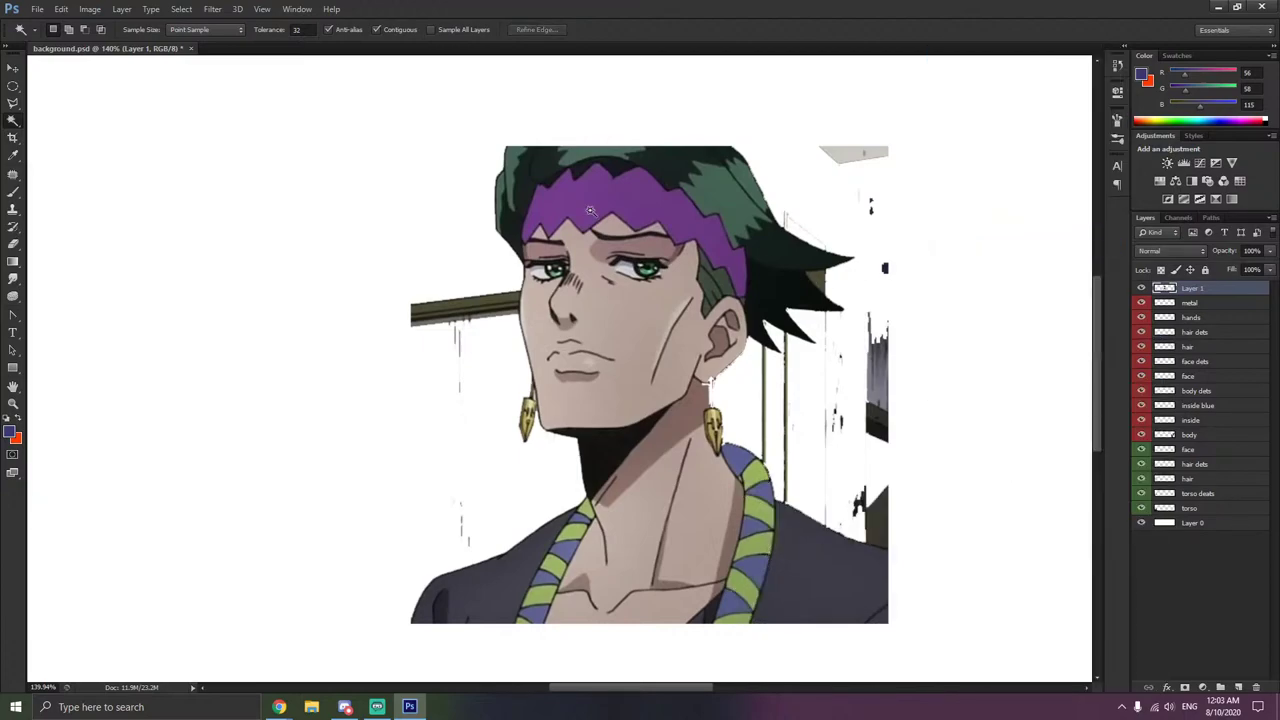
- Outline the remaining background scraps around the head and shoulders with the Polygonal Lasso, delete them and deselect
key("l")
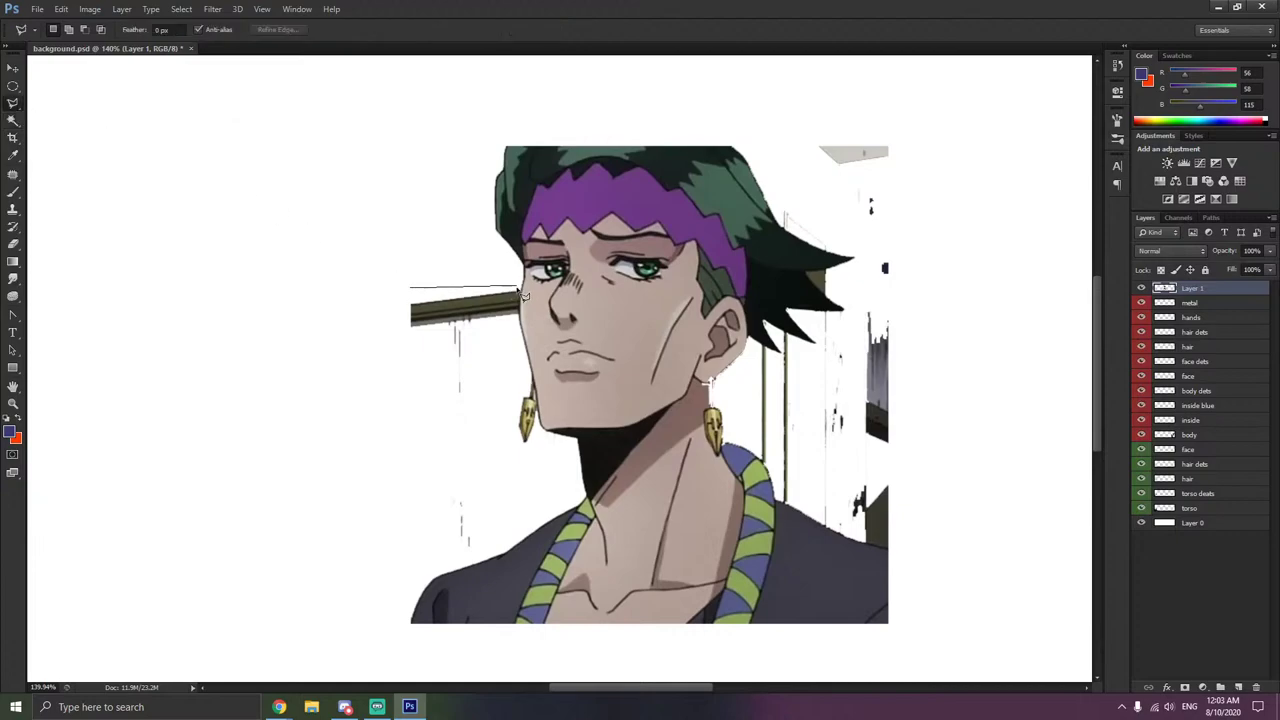
left_click(467, 550)
left_click(282, 498)
left_click(212, 196)
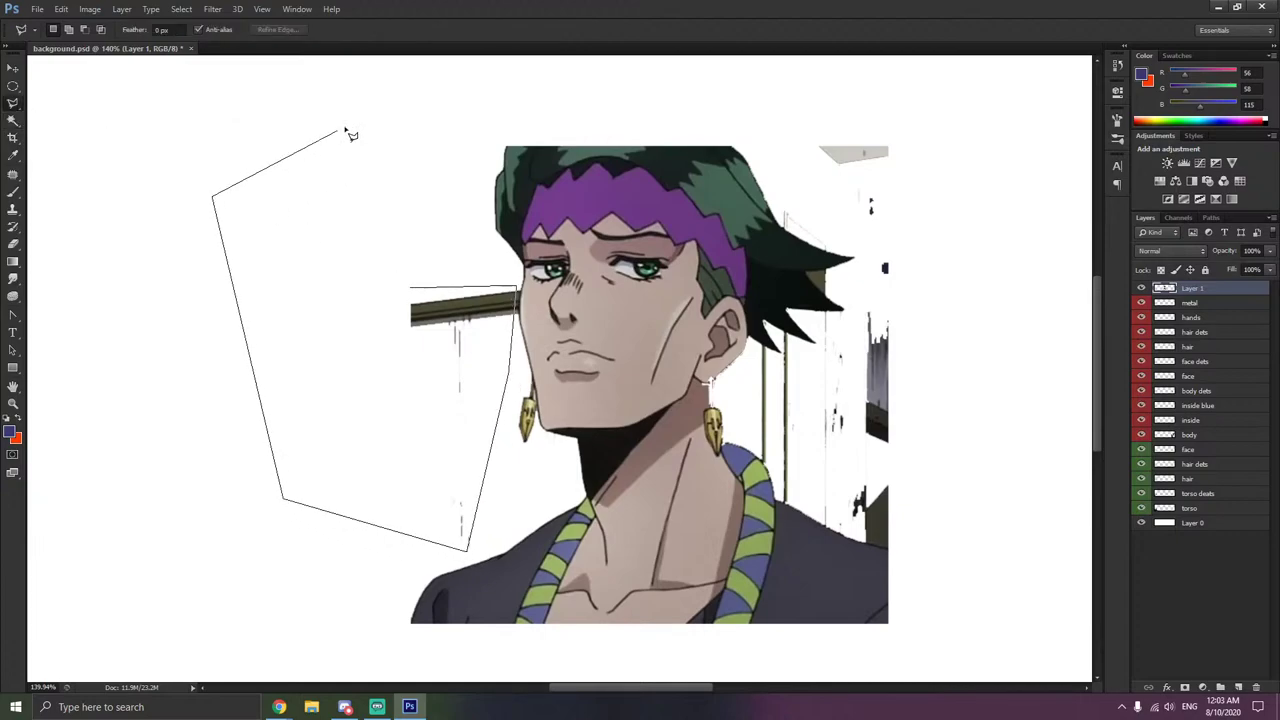
left_click(455, 80)
left_click(912, 84)
left_click(995, 358)
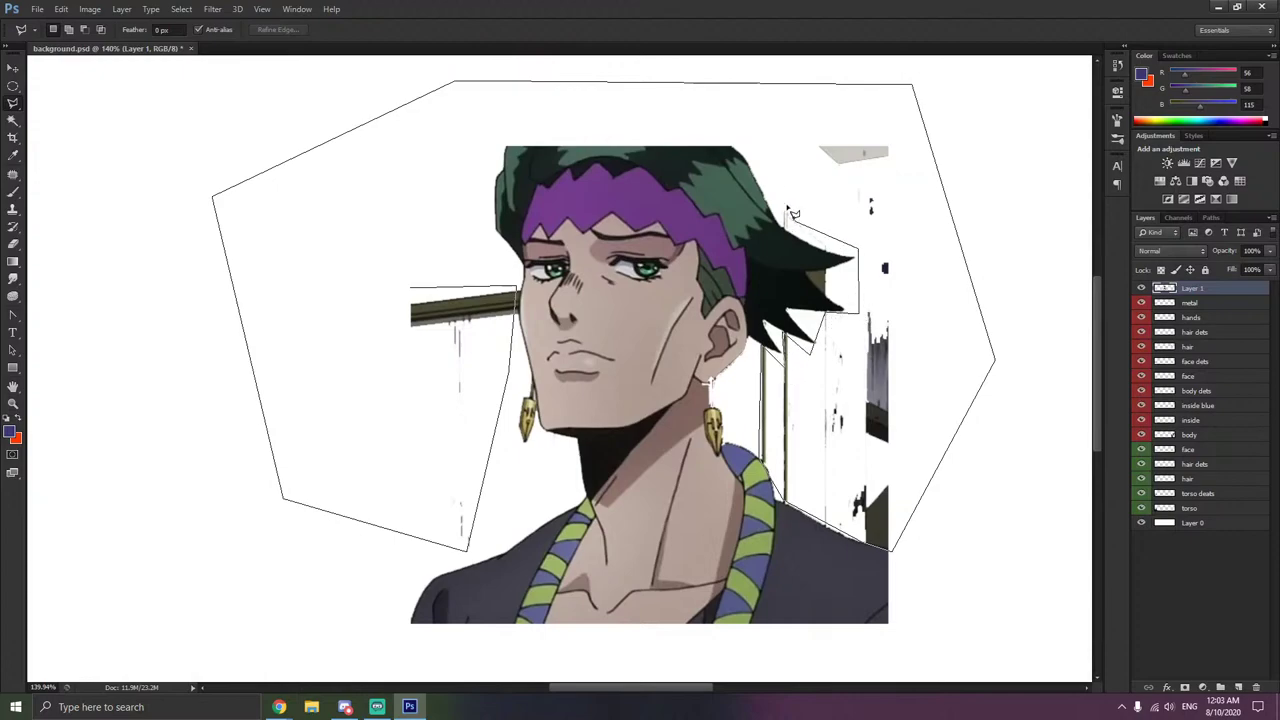
left_click(755, 100)
double_click(366, 260)
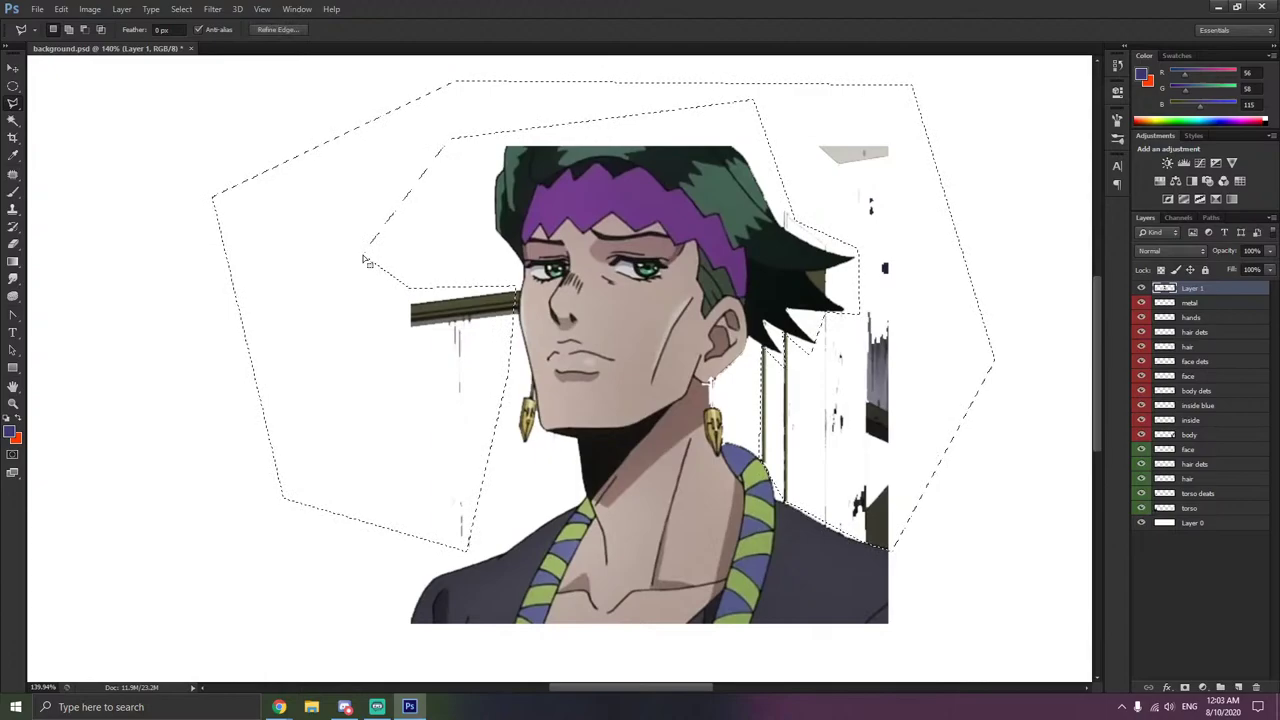
right_click(344, 306)
left_click(470, 327)
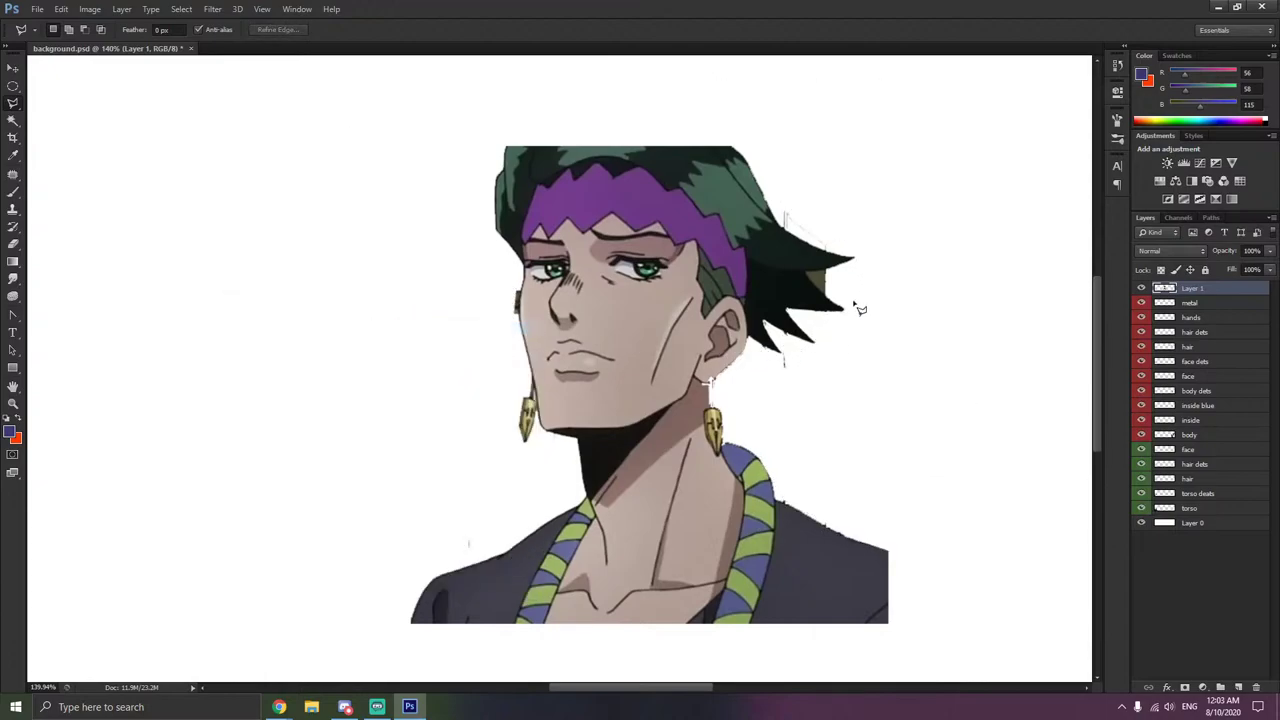
- Create a layer named face above the portrait and give it a gray colour label
scroll(857, 306, "down", 4)
scroll(903, 338, "up", 5)
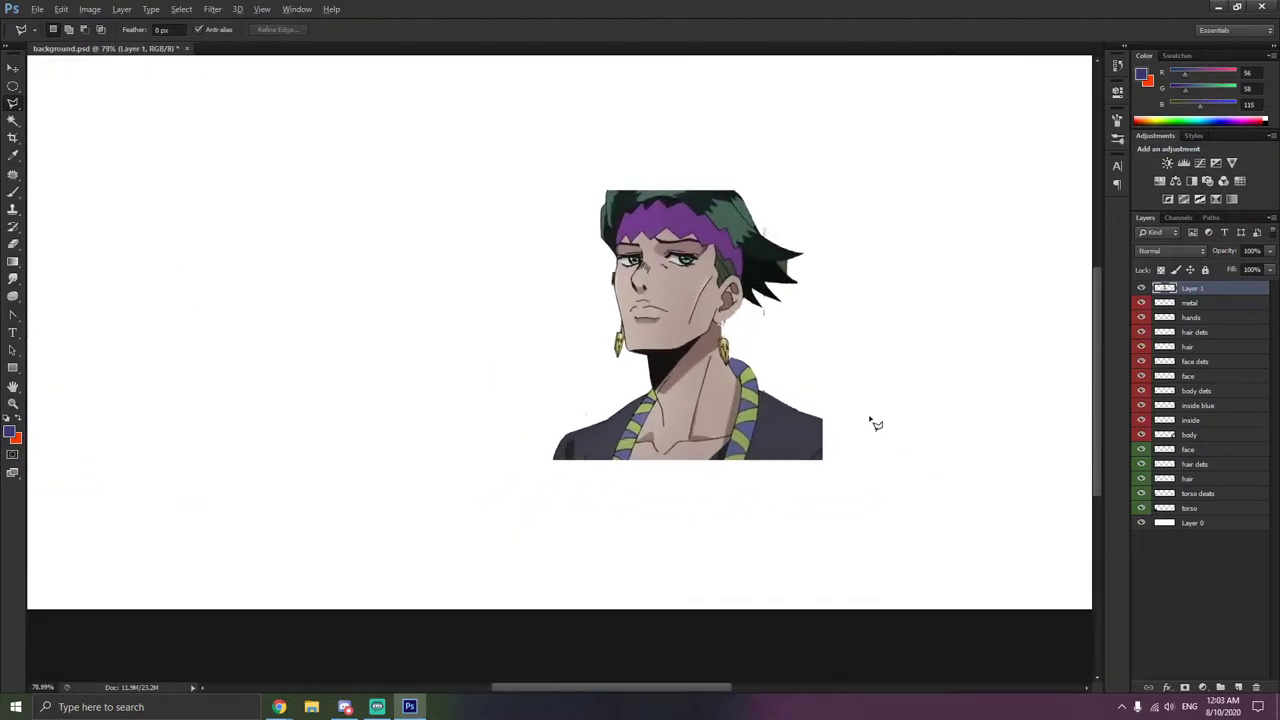
scroll(658, 400, "down", 2)
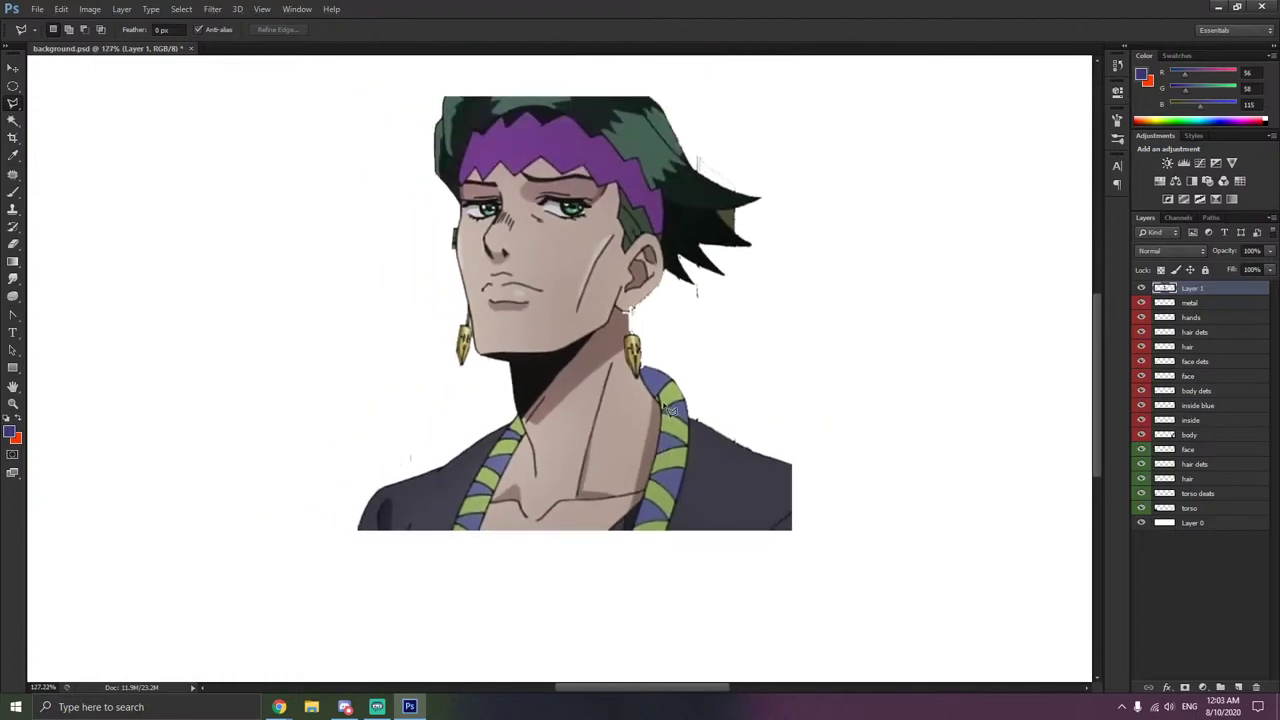
key("ctrl+shift+n")
type("face")
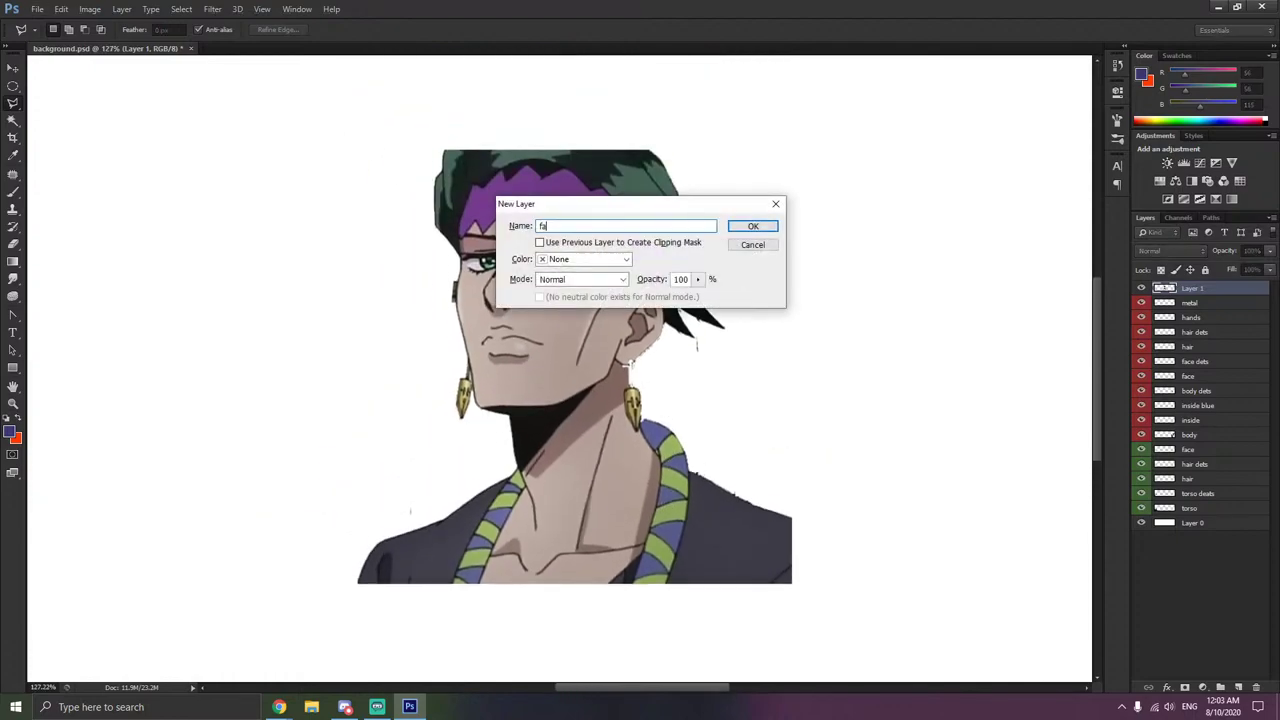
key("Return")
scroll(553, 407, "up", 2)
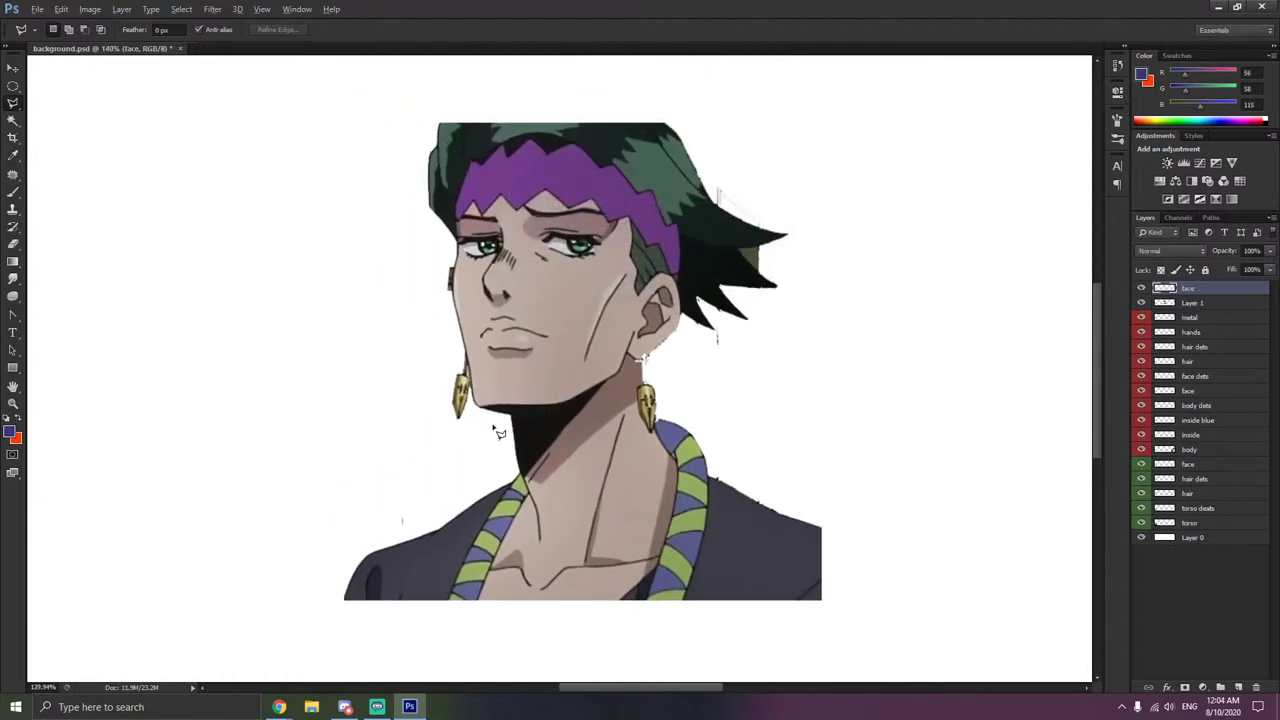
right_click(1175, 287)
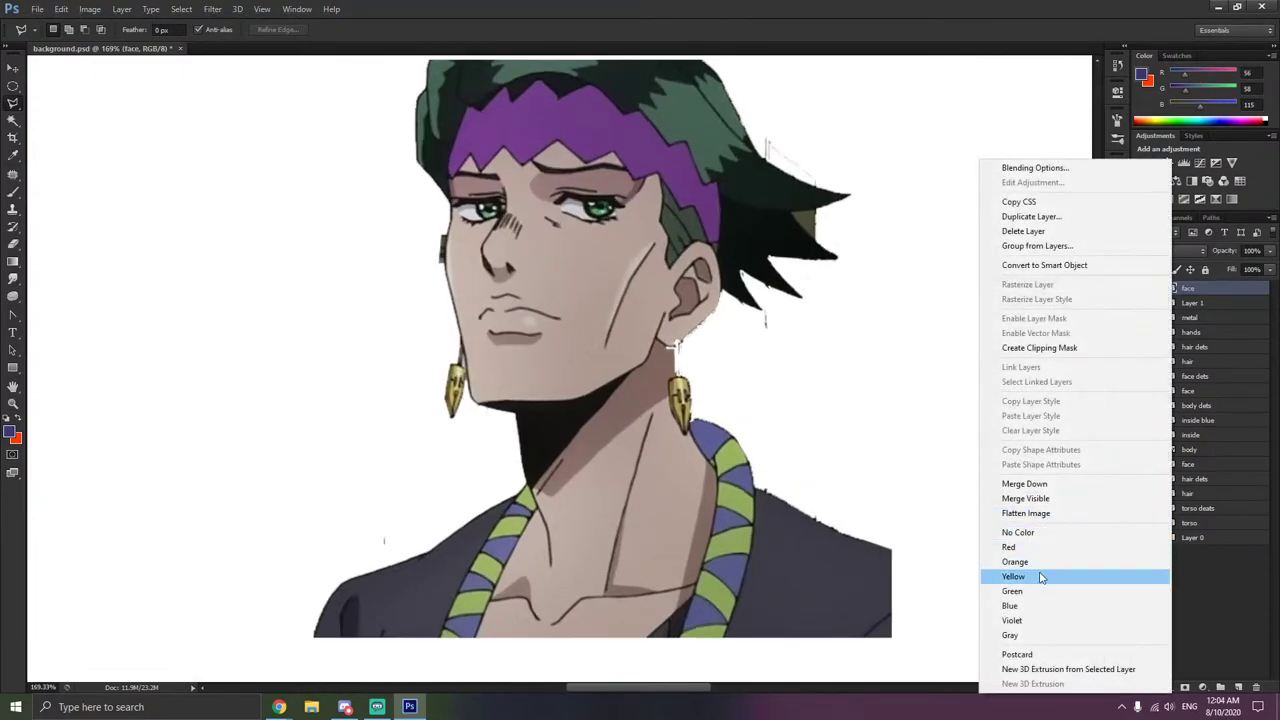
left_click(1012, 635)
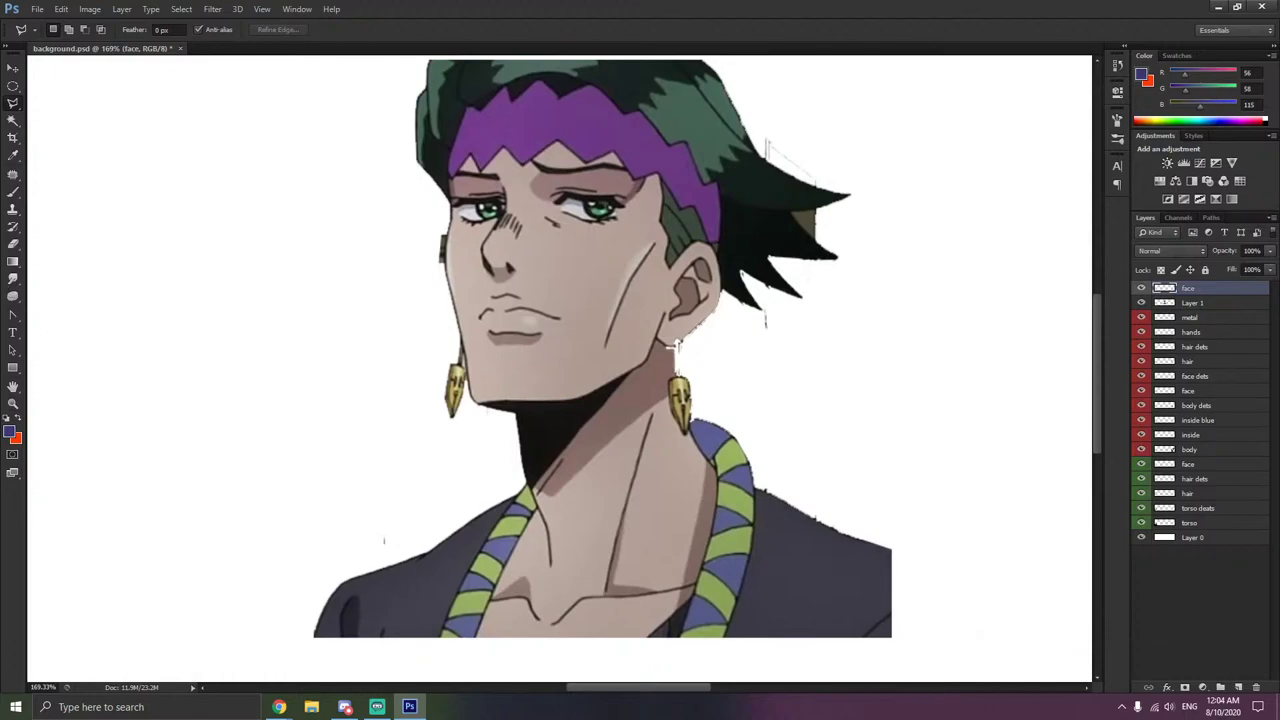
left_click(345, 707)
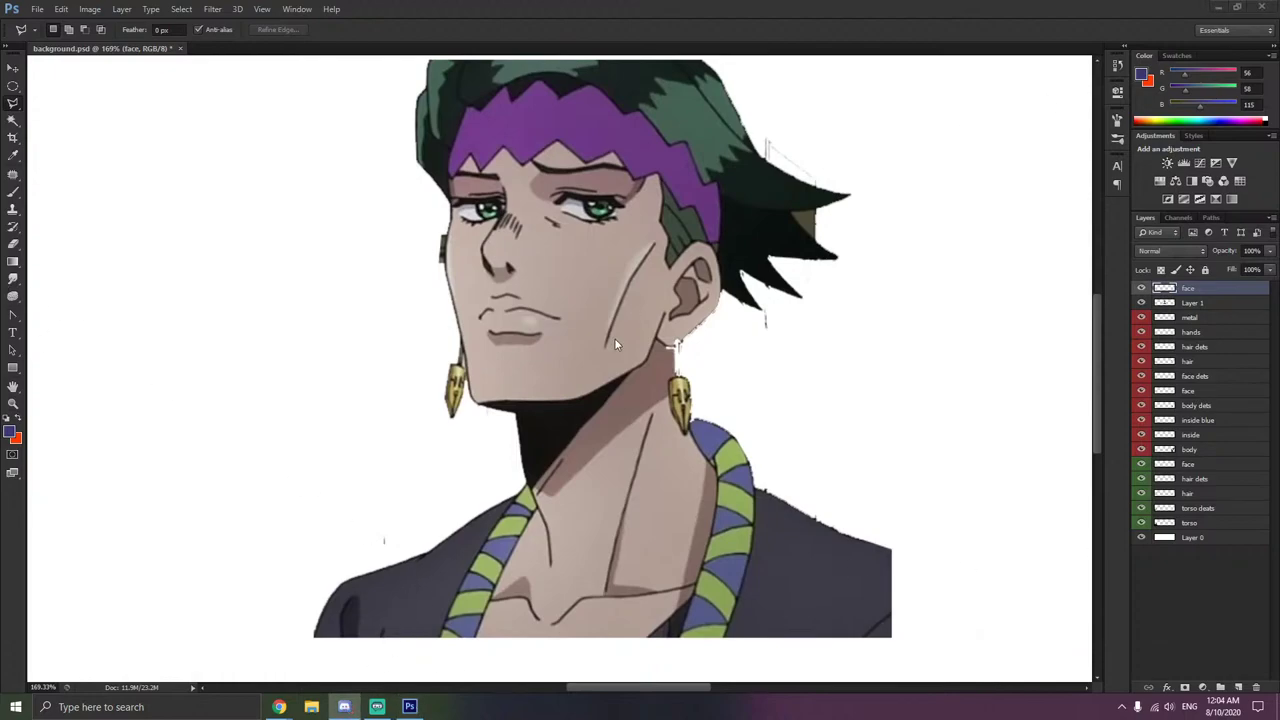
scroll(588, 420, "up", 1)
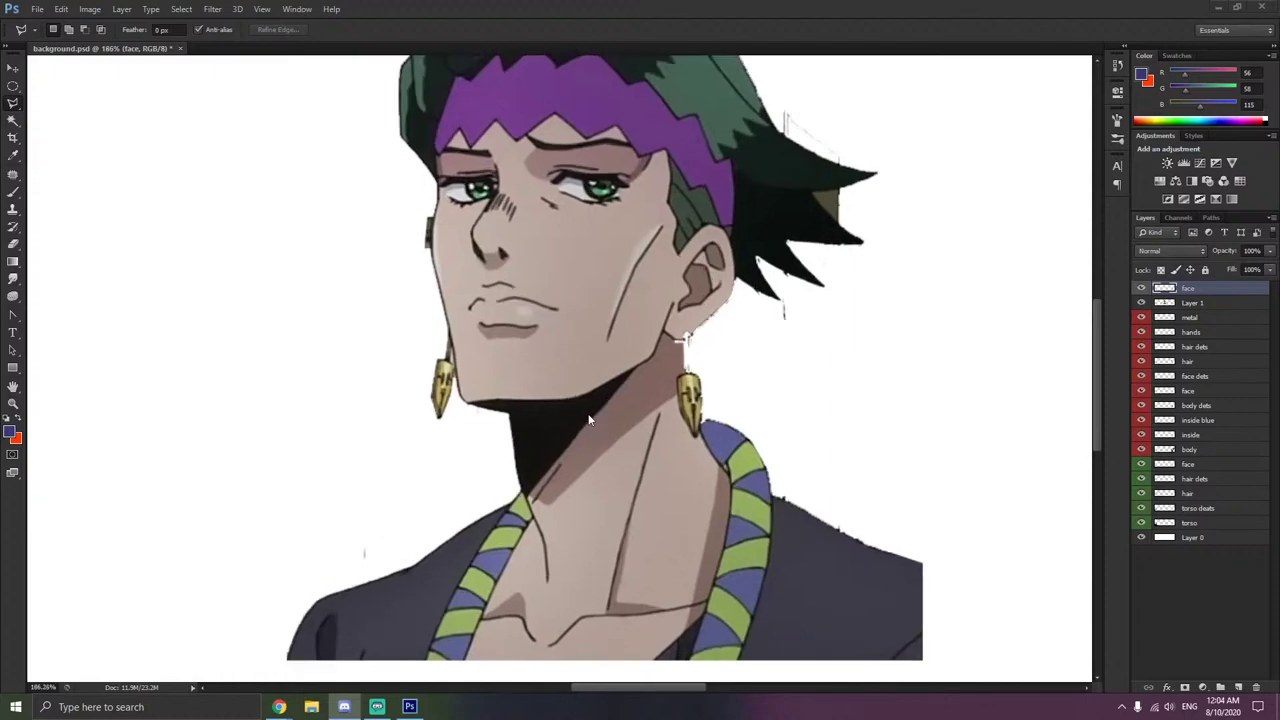
left_click(740, 418)
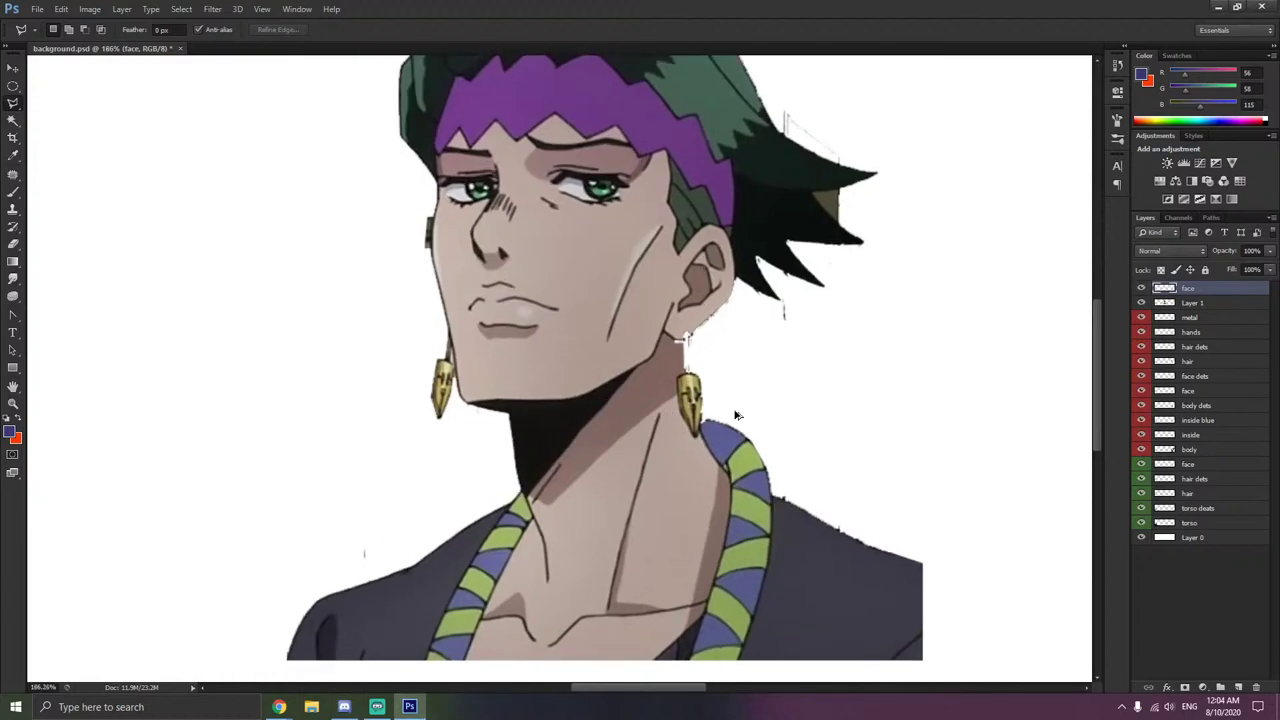
- Step back through the history to undo the face layer and all background deletions on the portrait
key("ctrl+alt+z")
key("ctrl+alt+z")
key("ctrl+alt+z")
key("ctrl+alt+z")
key("ctrl+alt+z")
key("ctrl+alt+z")
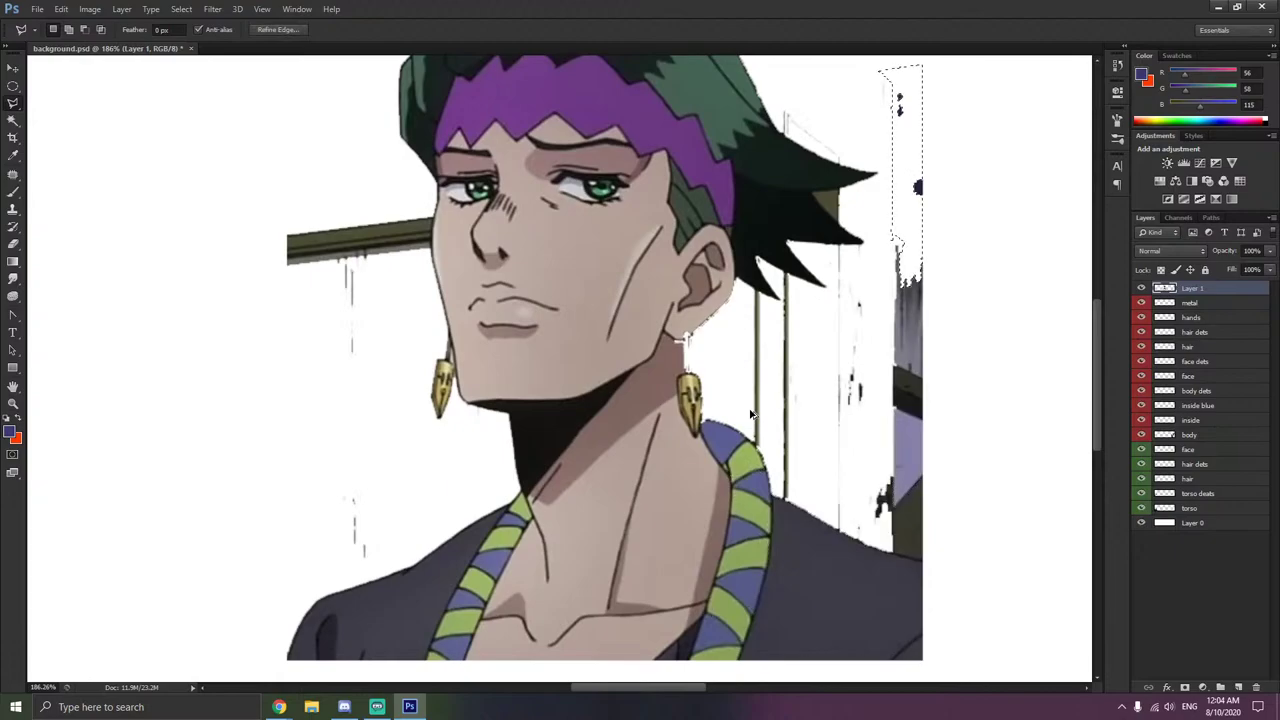
key("ctrl+alt+z")
key("ctrl+alt+z")
key("ctrl+alt+z")
key("ctrl+alt+z")
key("ctrl+alt+z")
key("ctrl+alt+z")
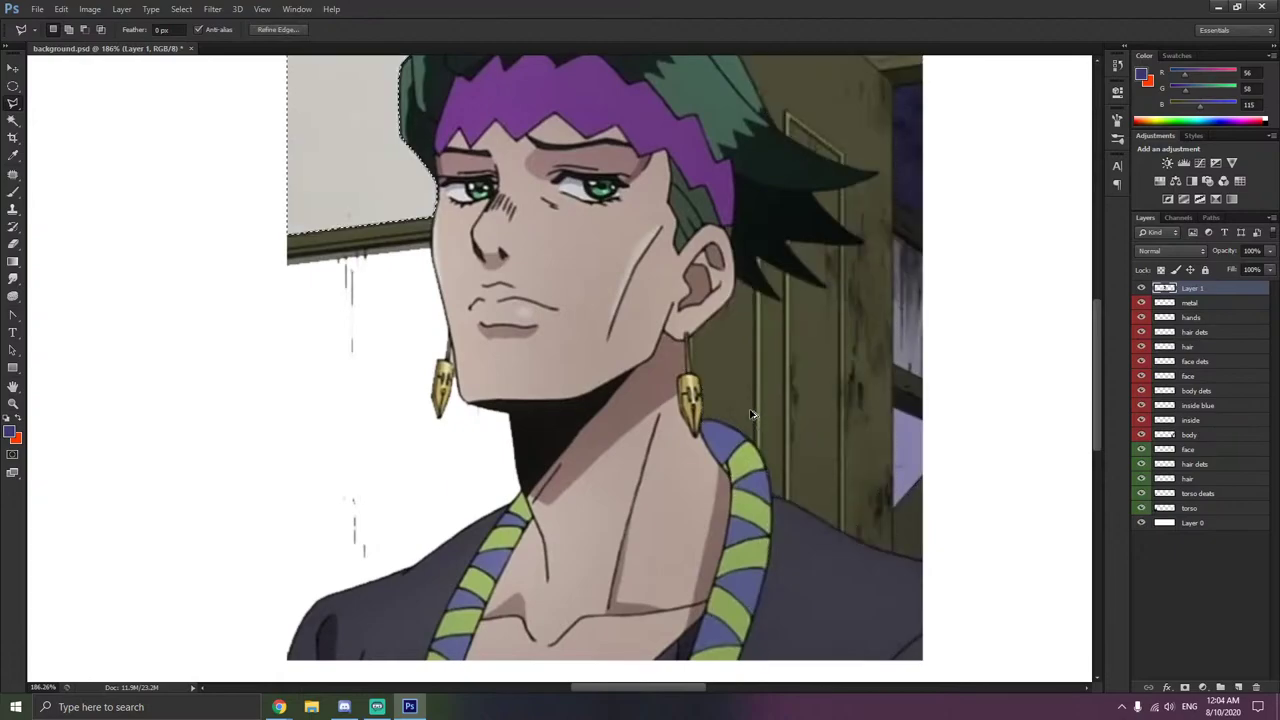
key("ctrl+alt+z")
key("ctrl+alt+z")
key("ctrl+alt+z")
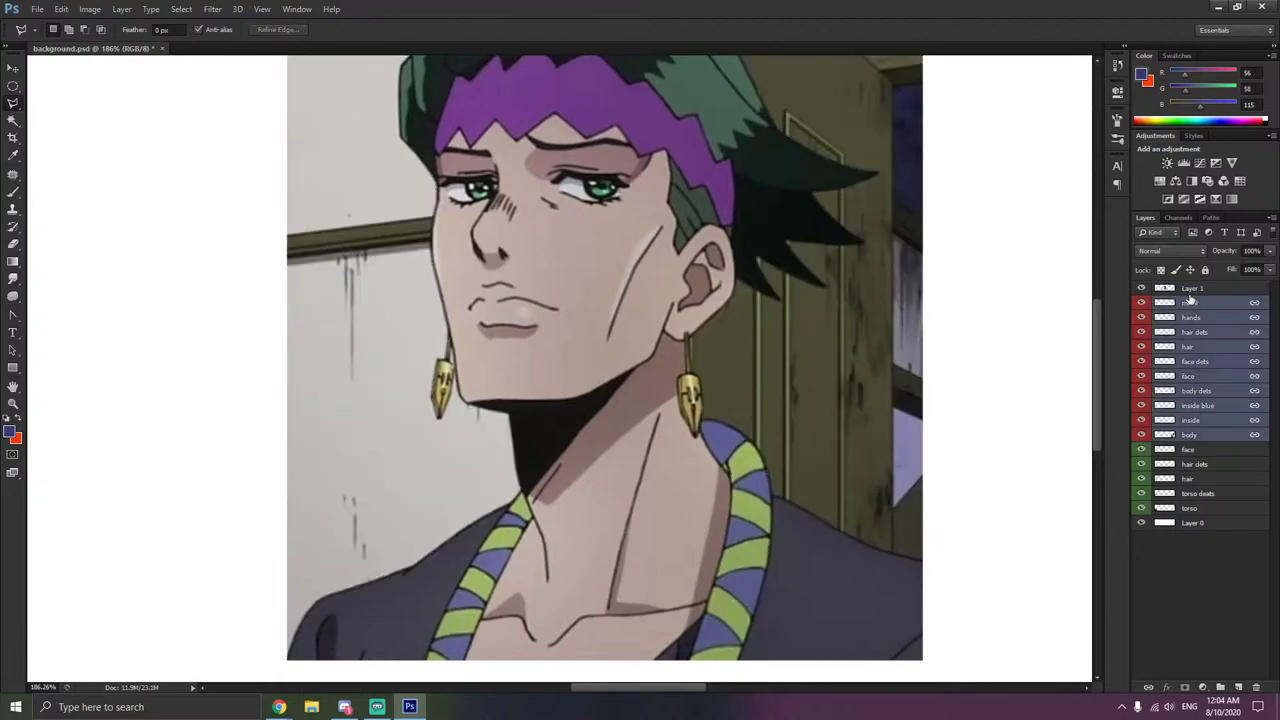
- Create a new layer named face above Layer 1 and give it a gray colour label
left_click(1189, 292)
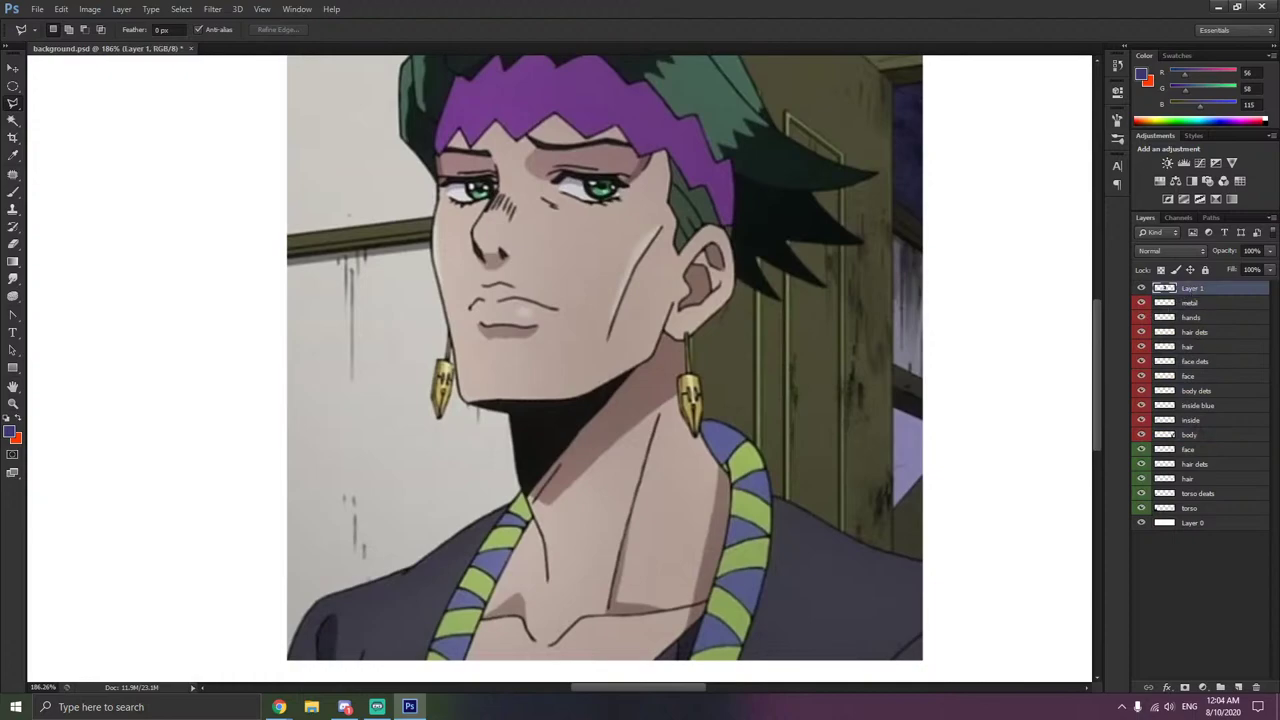
left_click(1015, 445)
key("ctrl+shift+n")
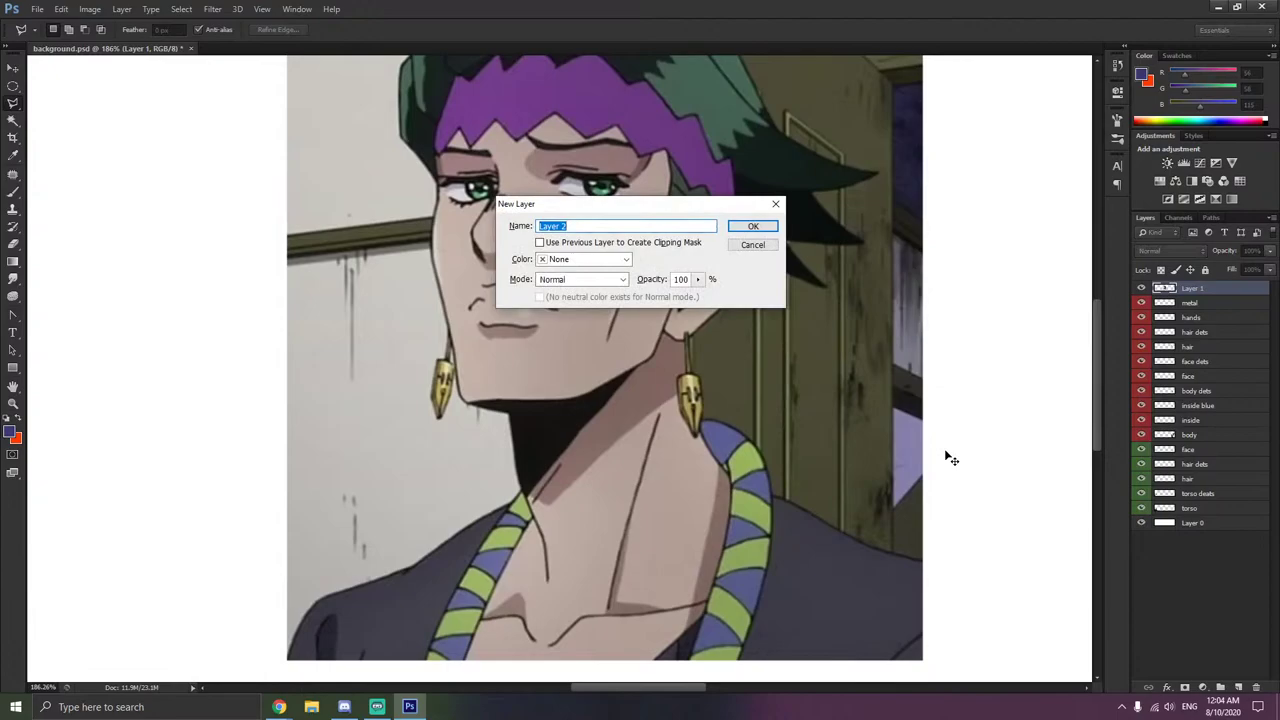
type("face")
key("Return")
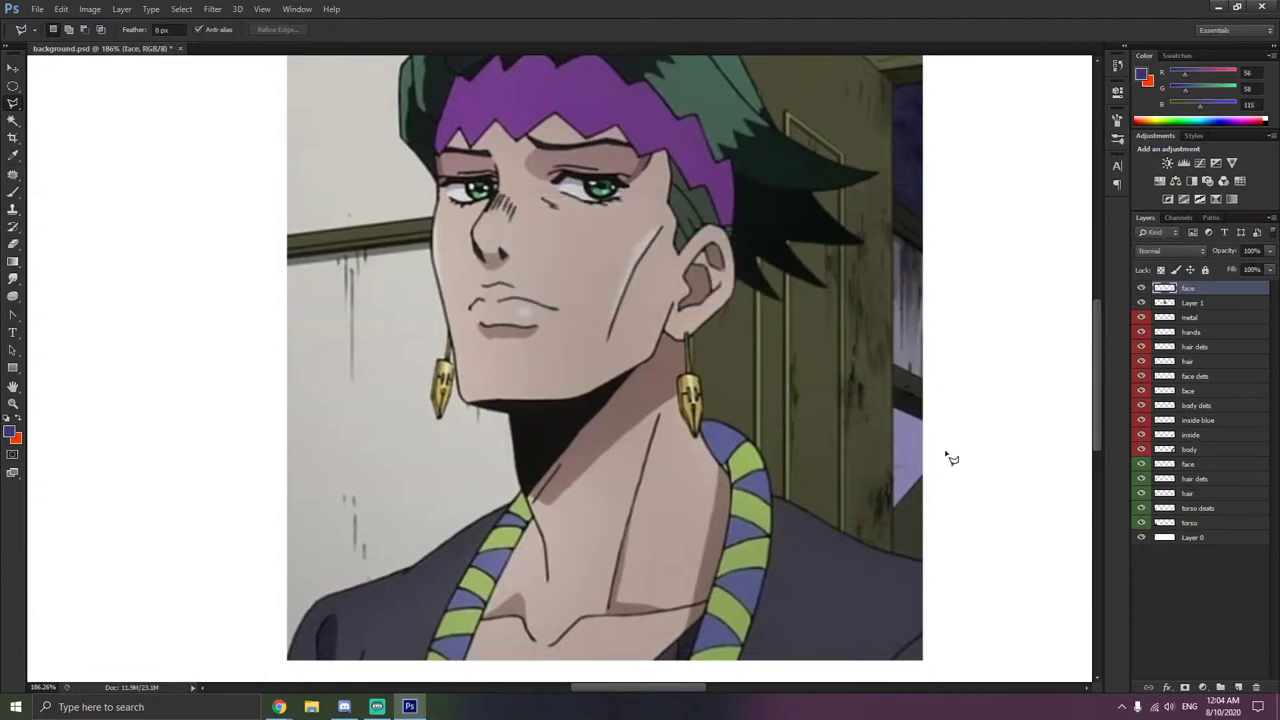
right_click(1205, 286)
left_click(1195, 637)
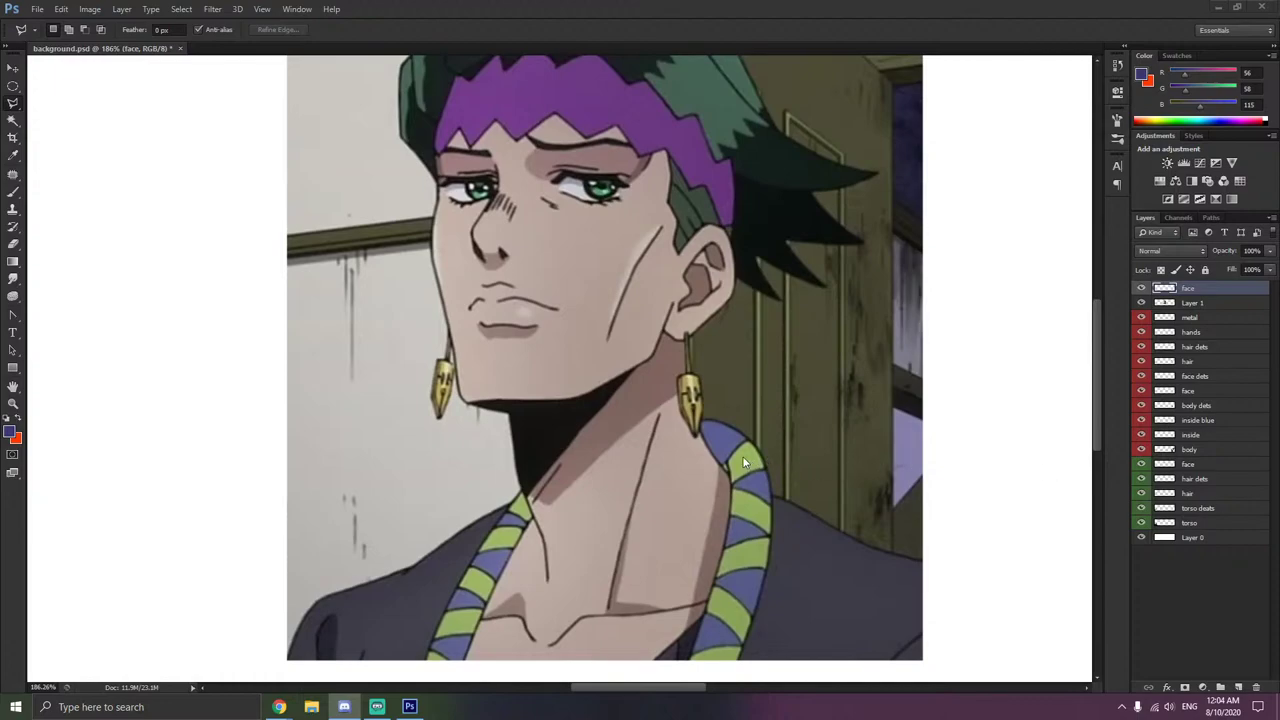
- Select the neck and chest skin on Layer 1 with the Magic Wand, including its shadow areas and the long neck line
left_click(15, 122)
left_click(13, 121)
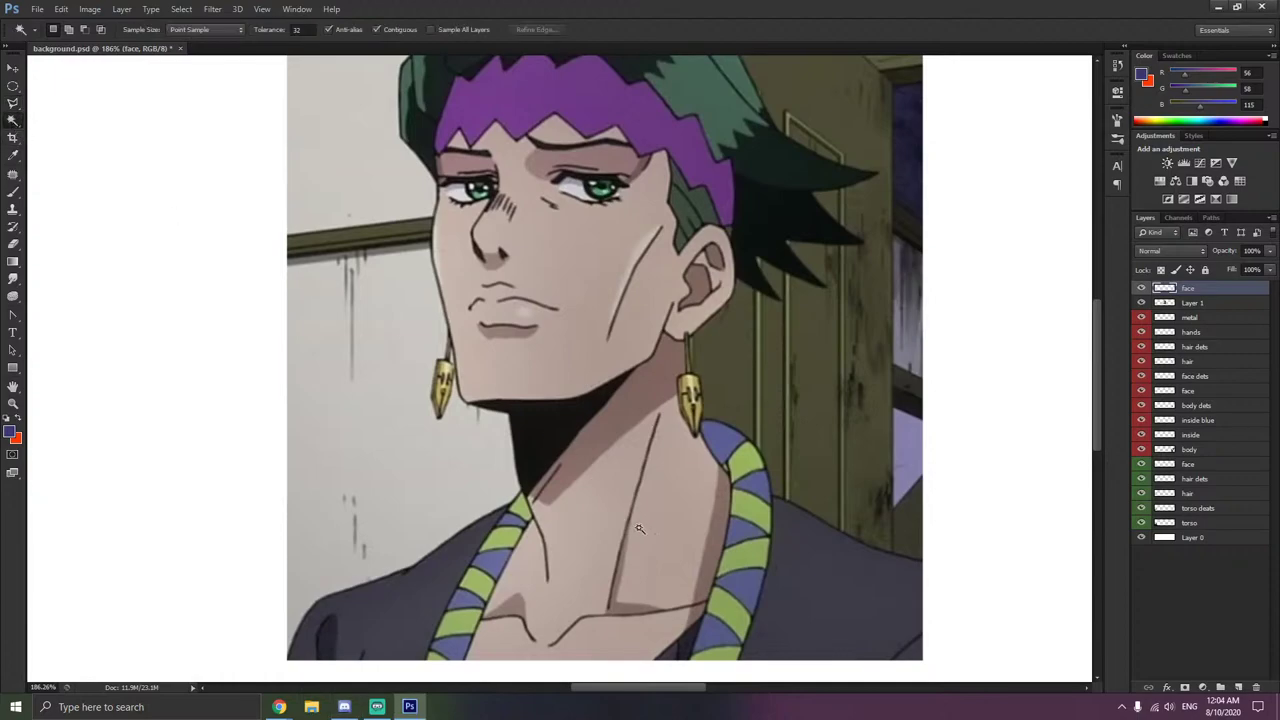
scroll(677, 515, "down", 1)
key("ctrl+d")
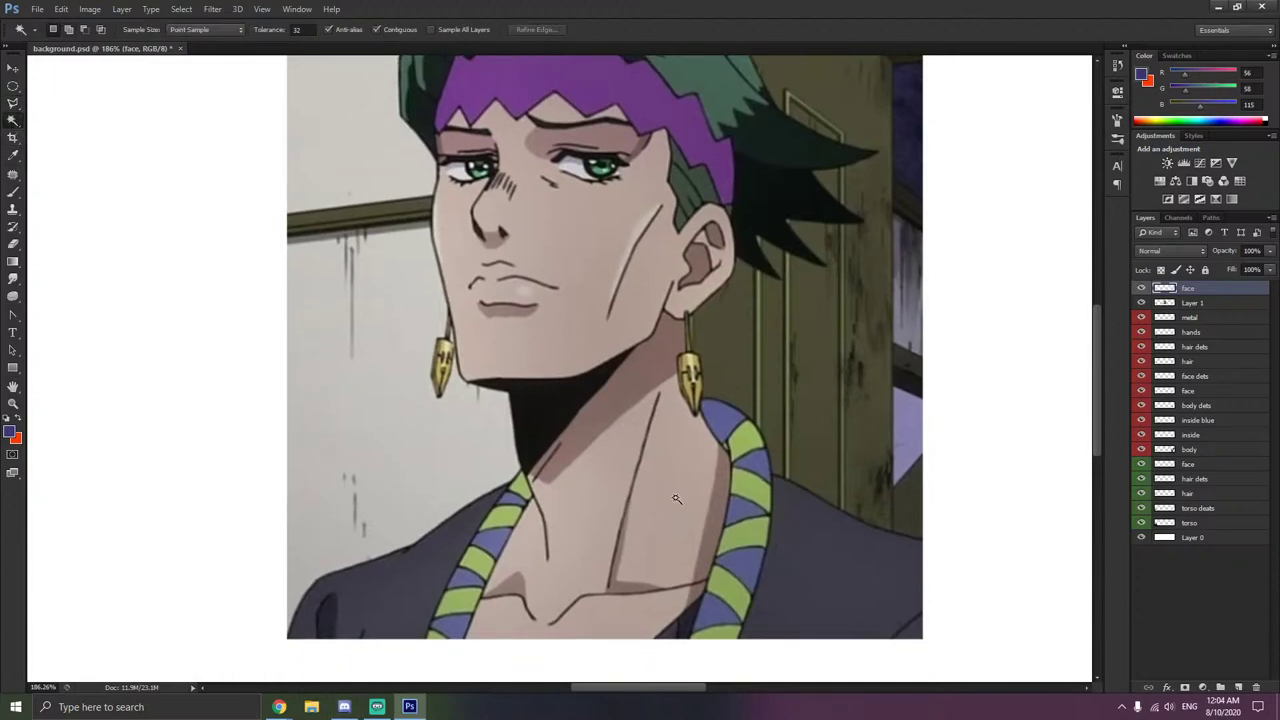
left_click(1157, 306)
left_click(660, 493)
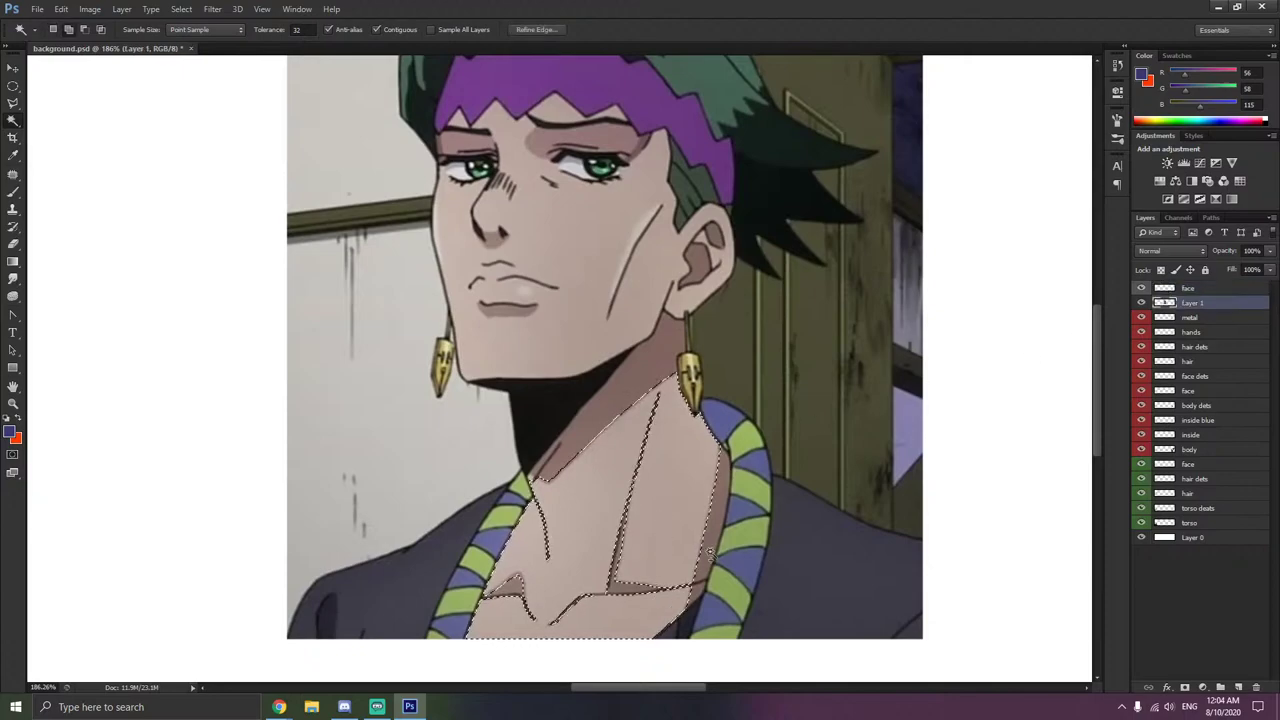
left_click(619, 585)
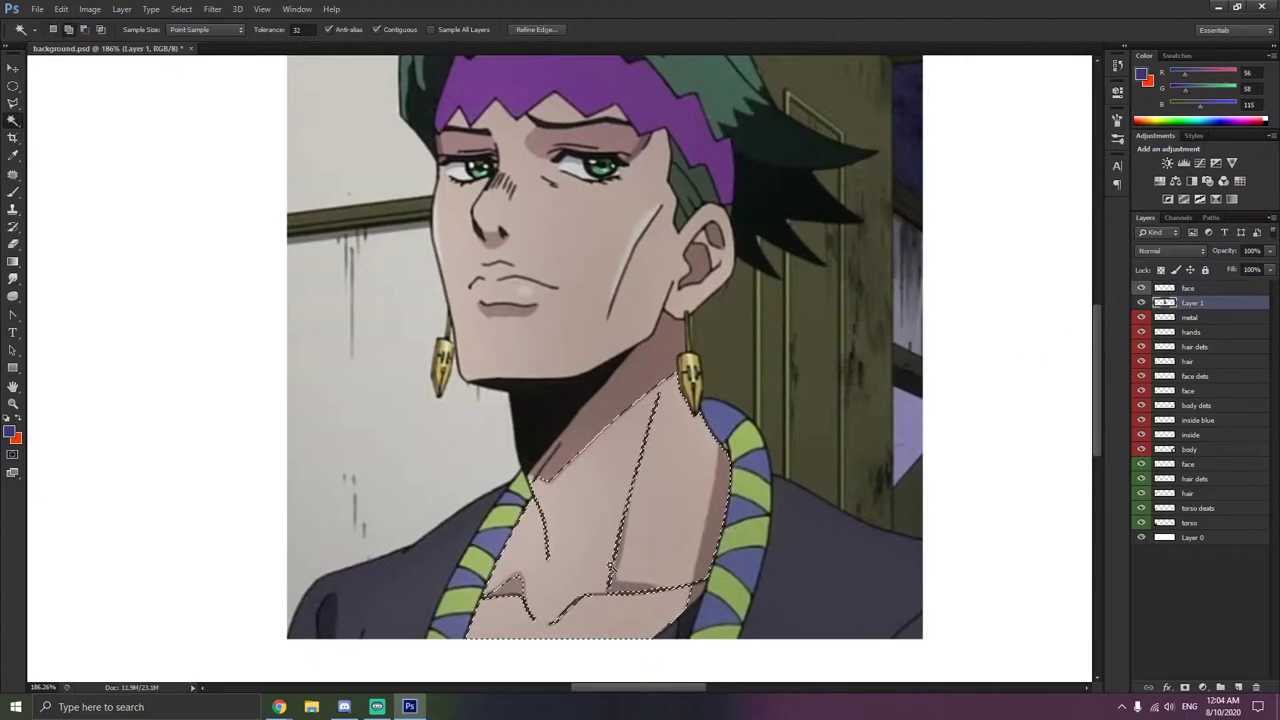
left_click(611, 584)
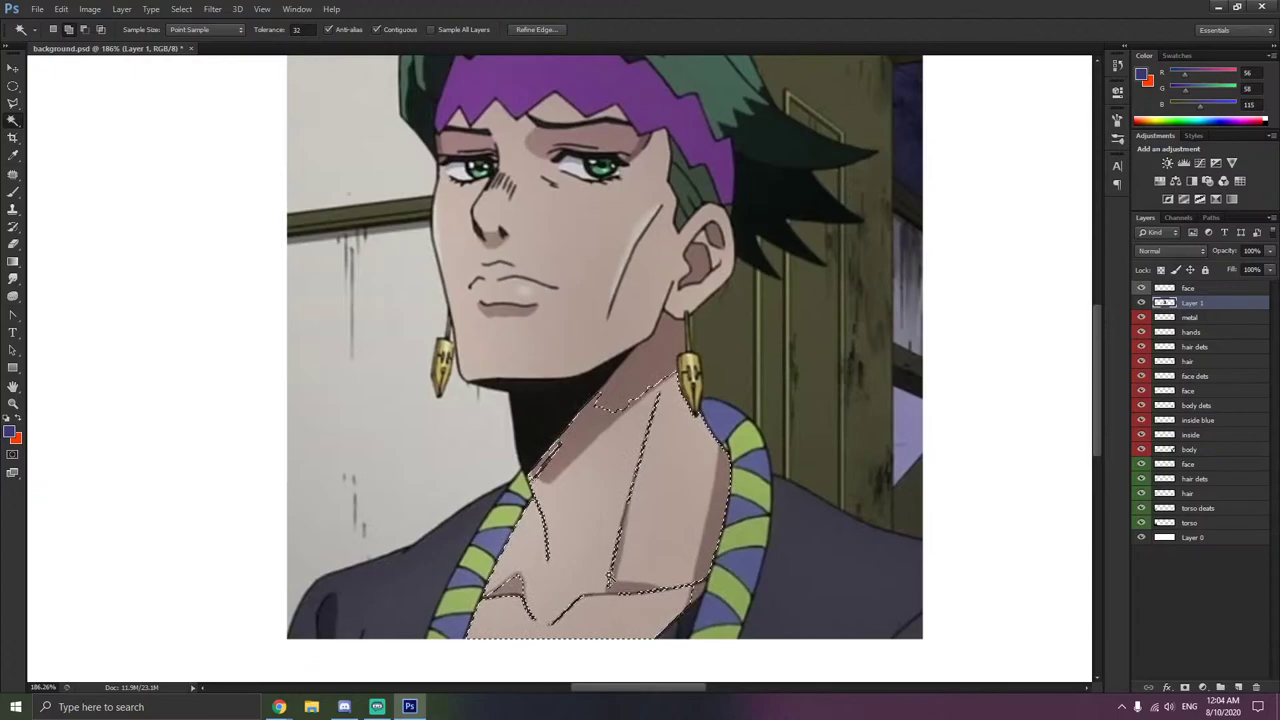
left_click(636, 472)
left_click(637, 471)
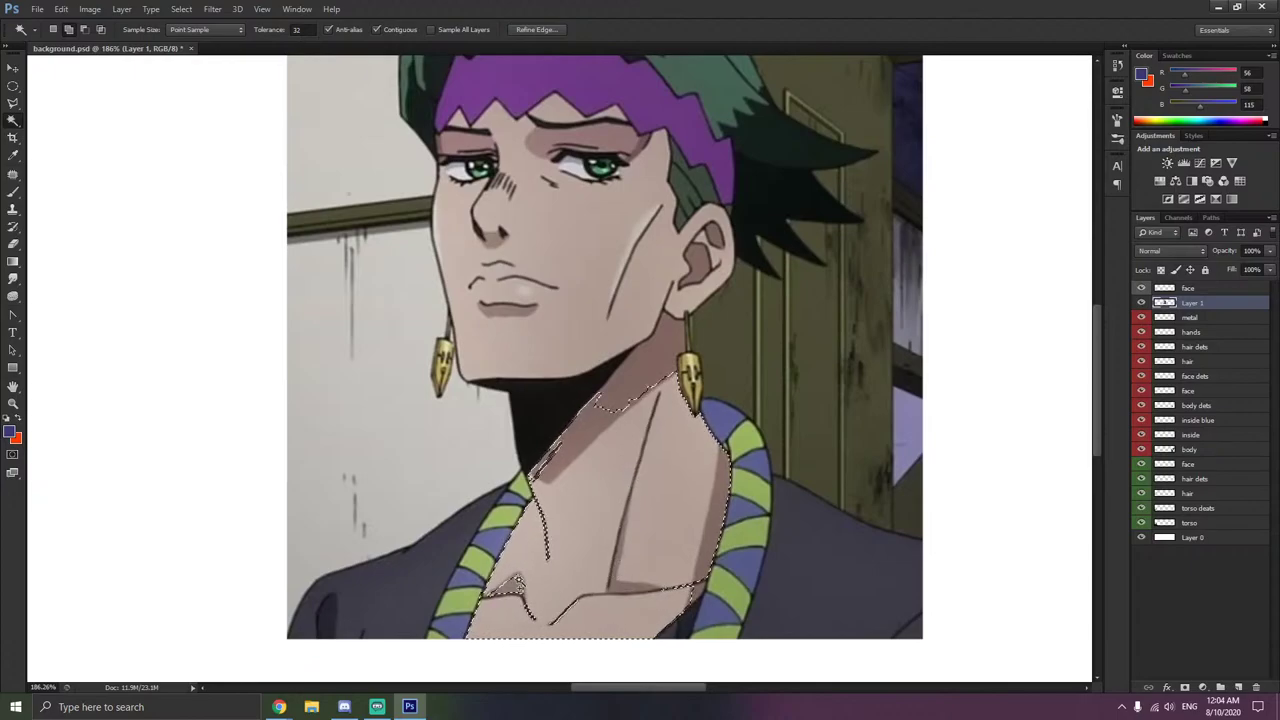
- Add the collarbone shadow, the upper neck shadow, the face, the ear and the lower lip to the Magic Wand selection
left_click(511, 588)
left_click(628, 363)
left_click(645, 273)
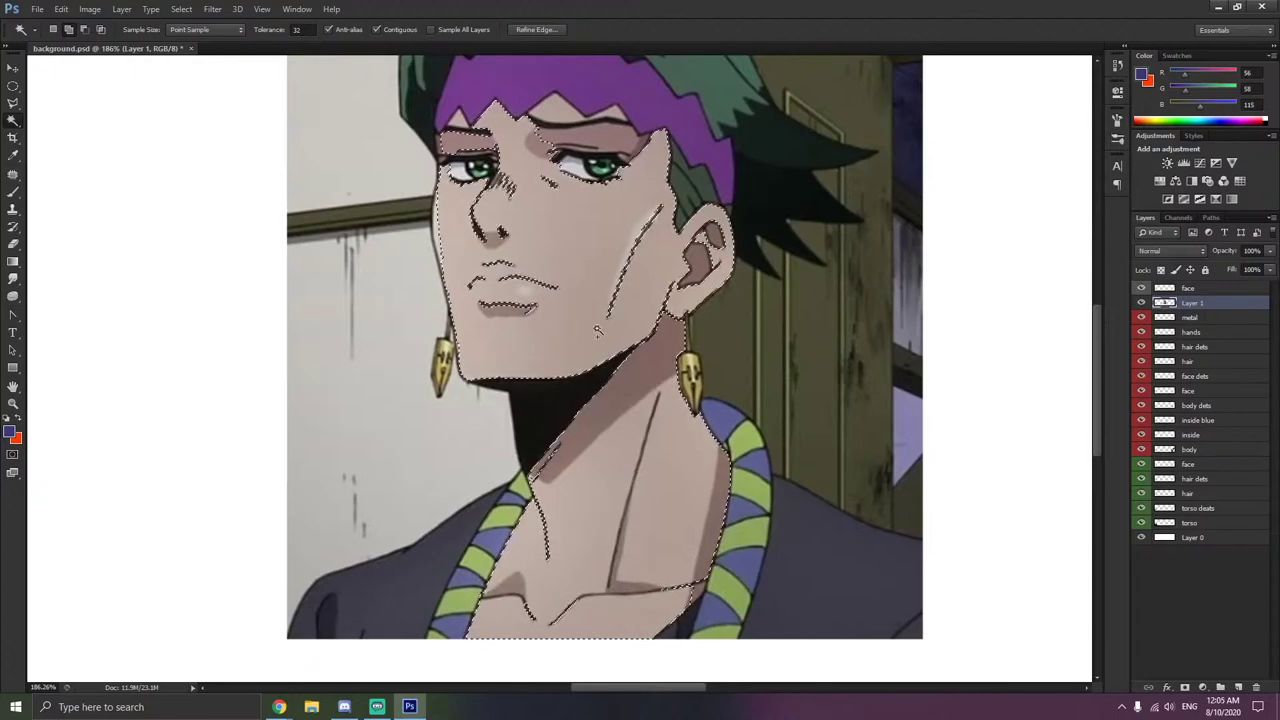
left_click(640, 229)
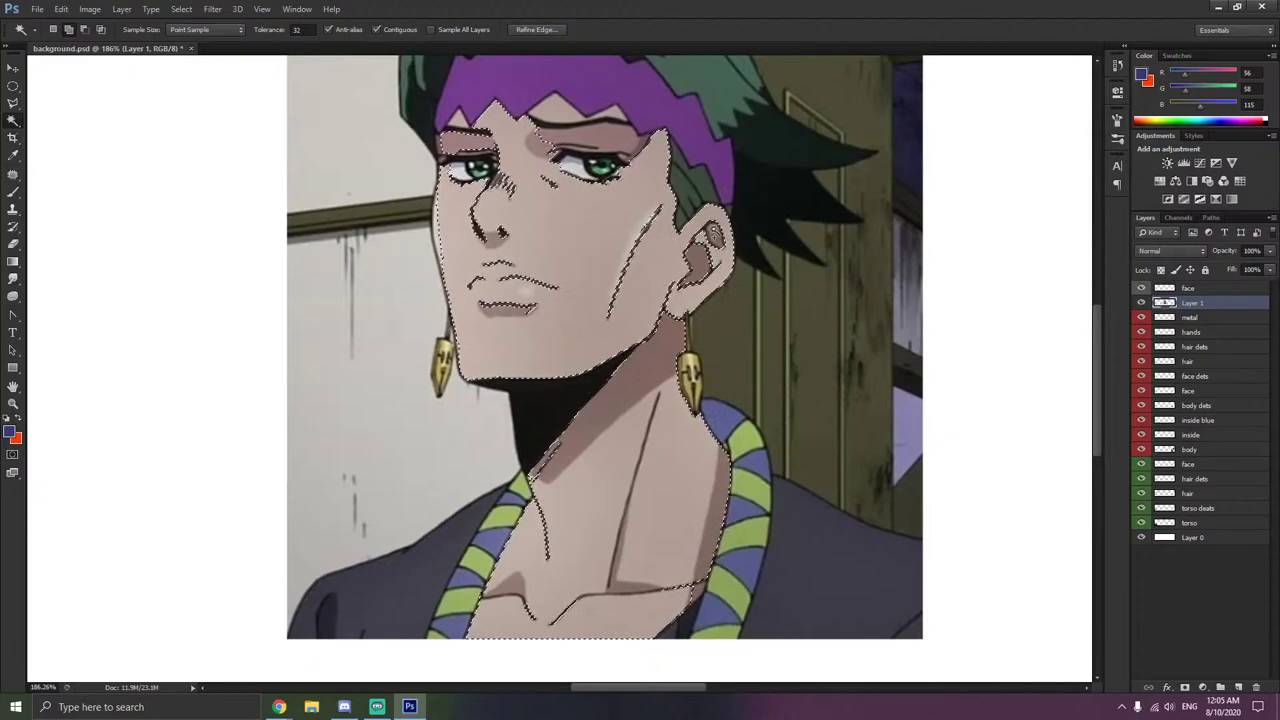
left_click(511, 309)
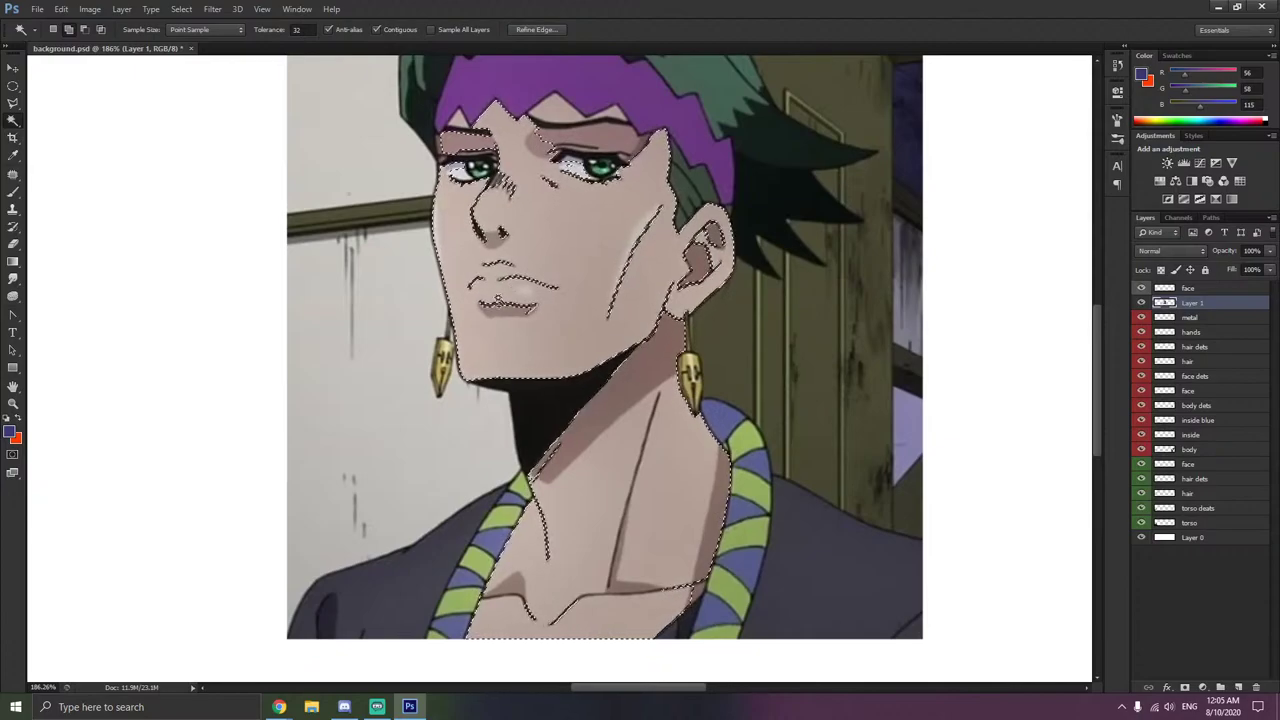
left_click(535, 141, "shift")
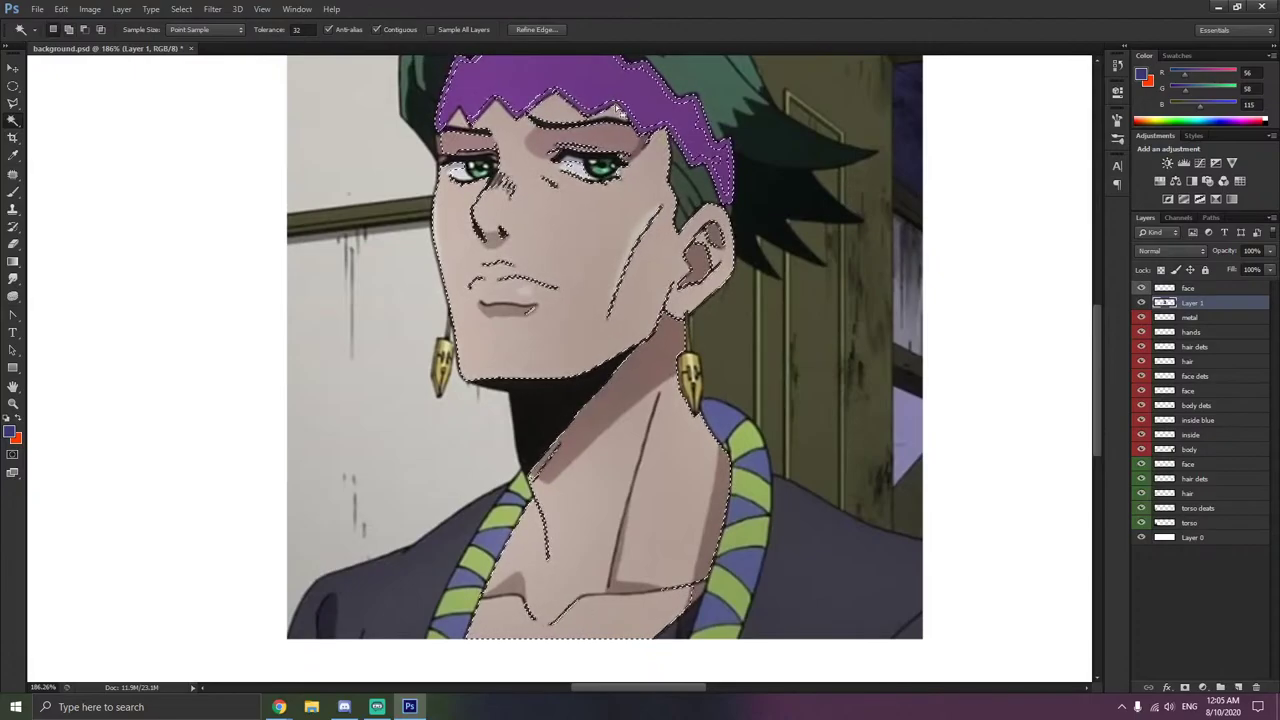
- Exclude the purple headband from the skin selection and add the black shadow under the chin
scroll(615, 103, "up", 5, "alt")
scroll(477, 307, "down", 3)
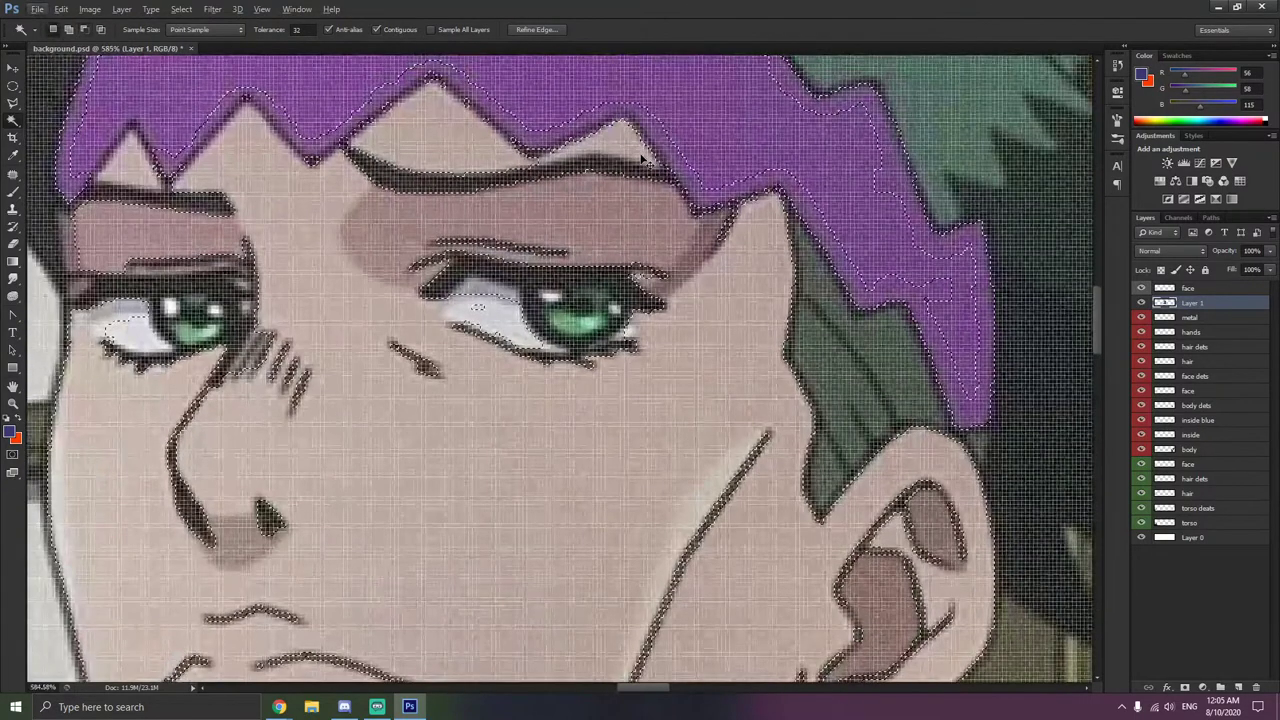
scroll(405, 272, "down", 2)
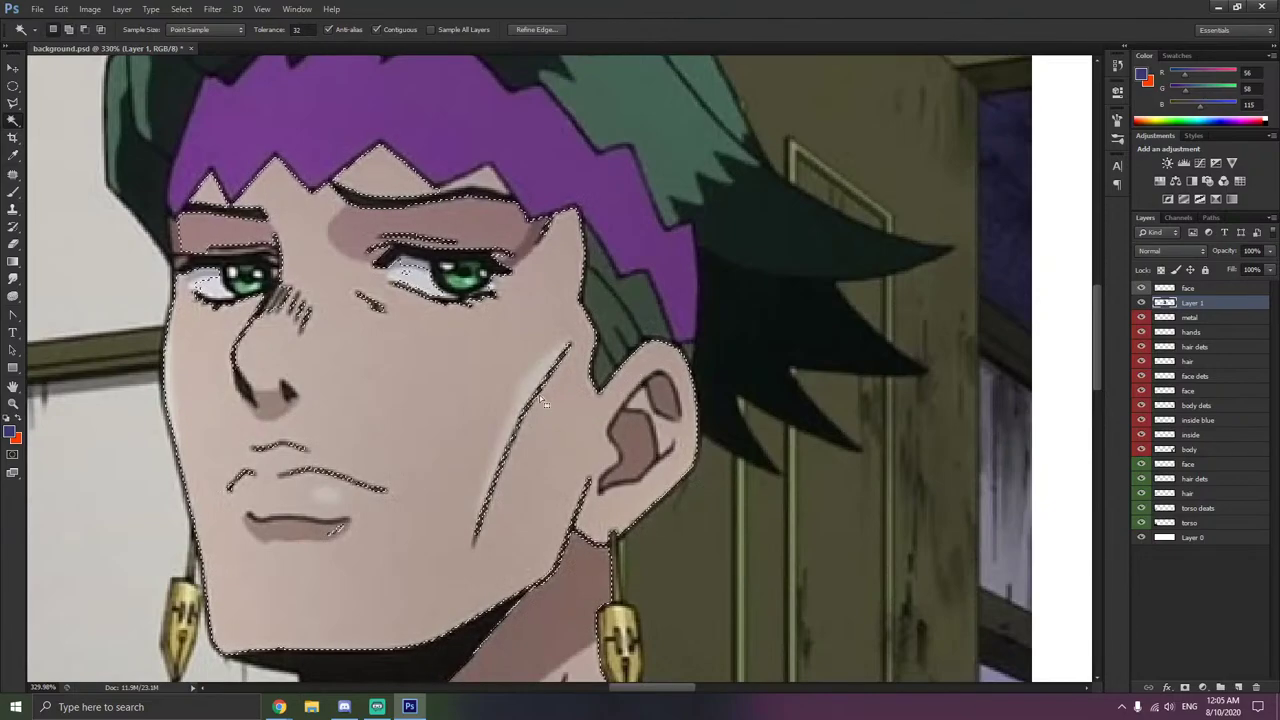
scroll(530, 392, "down", 7)
scroll(484, 414, "down", 3)
scroll(472, 452, "down", 2)
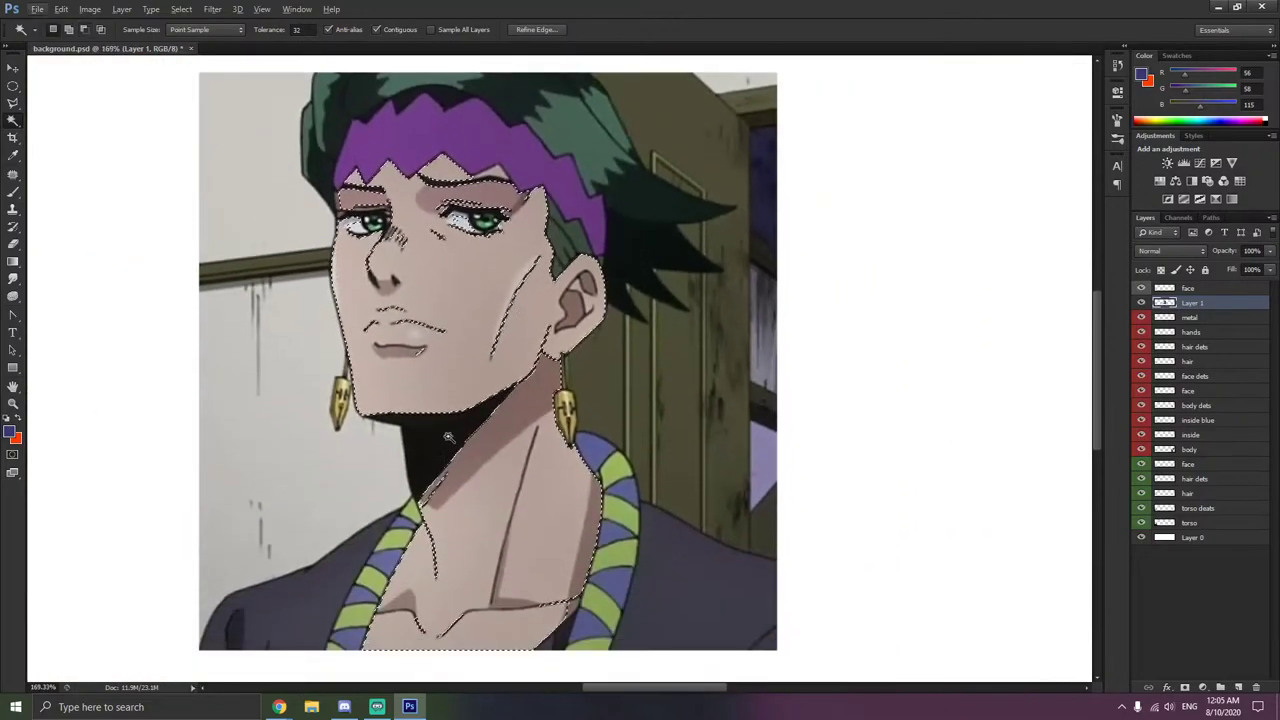
right_click(477, 447)
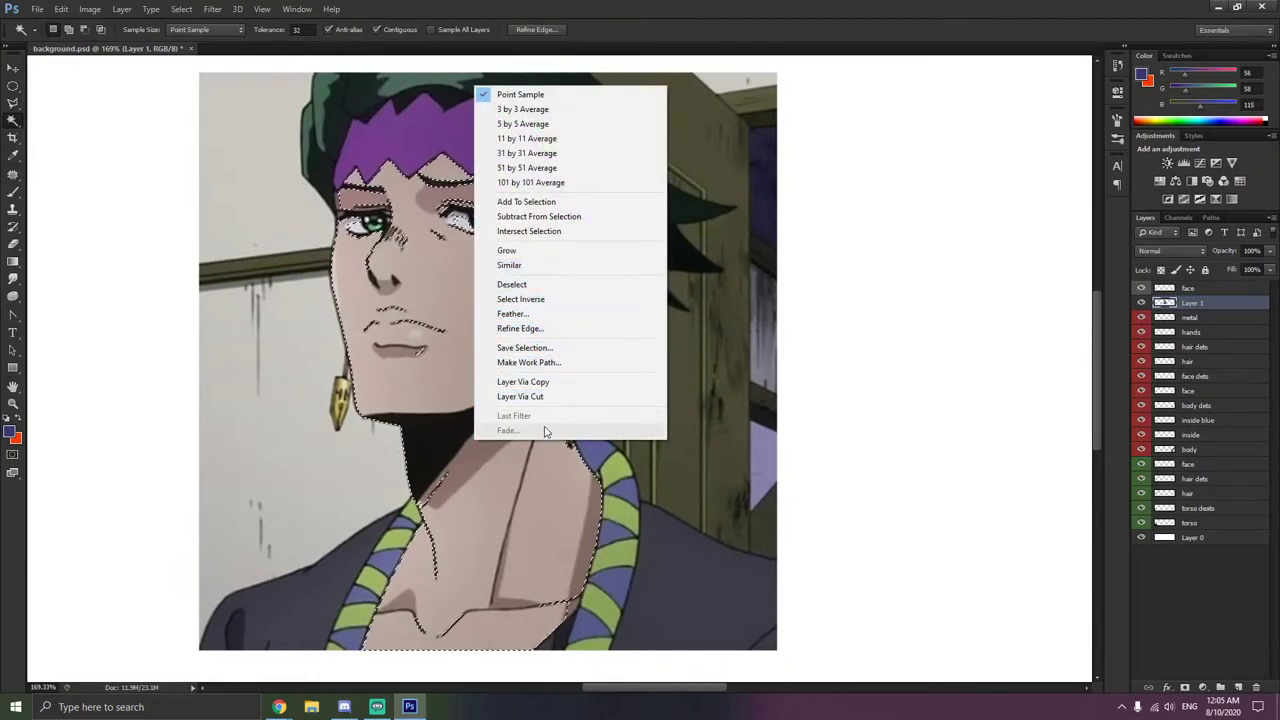
left_click(509, 457)
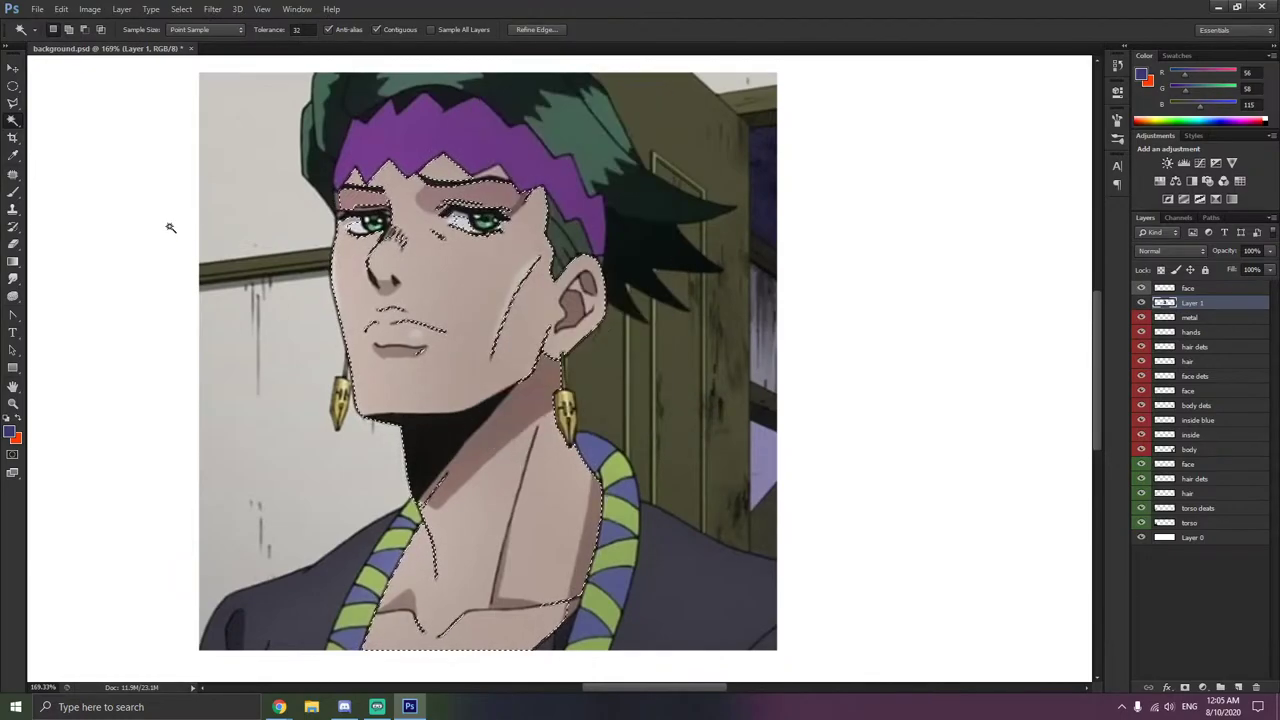
- Sample the cheek's skin tone, set the brush size to 79 and paint the selected upper face on the face layer
scroll(171, 229, "down", 1)
key("i")
left_click(471, 287)
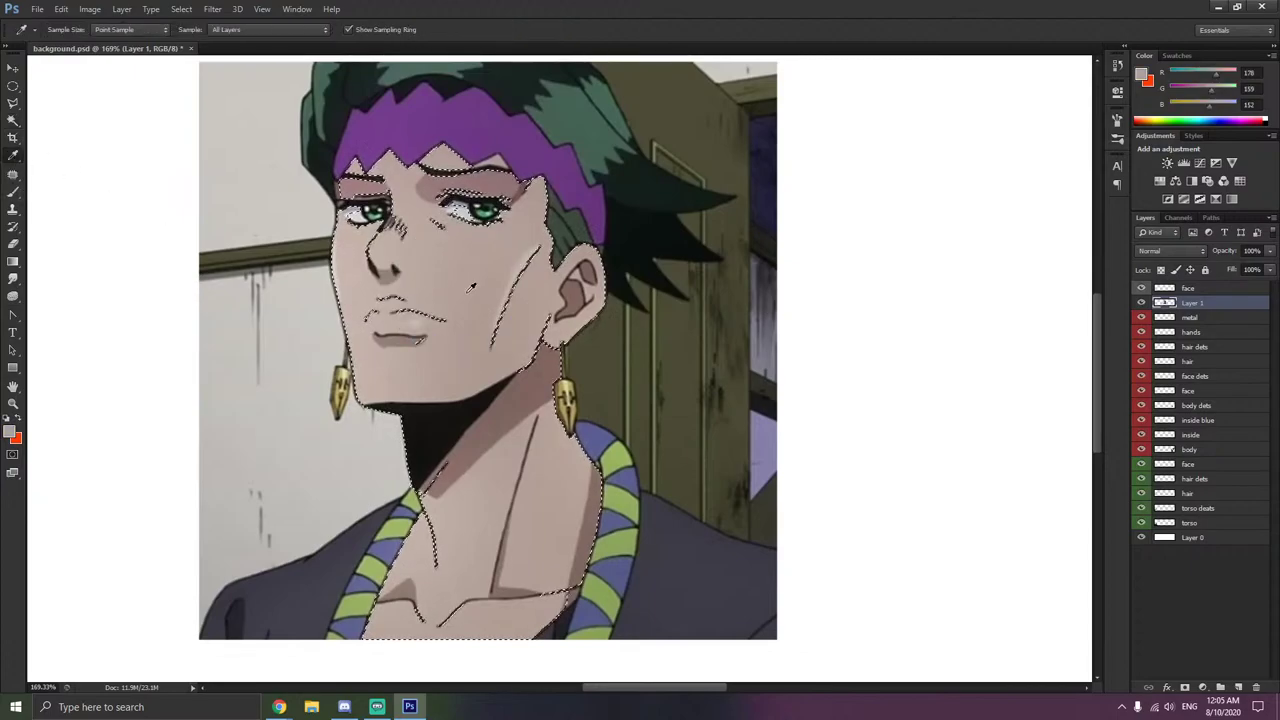
left_click(1180, 288)
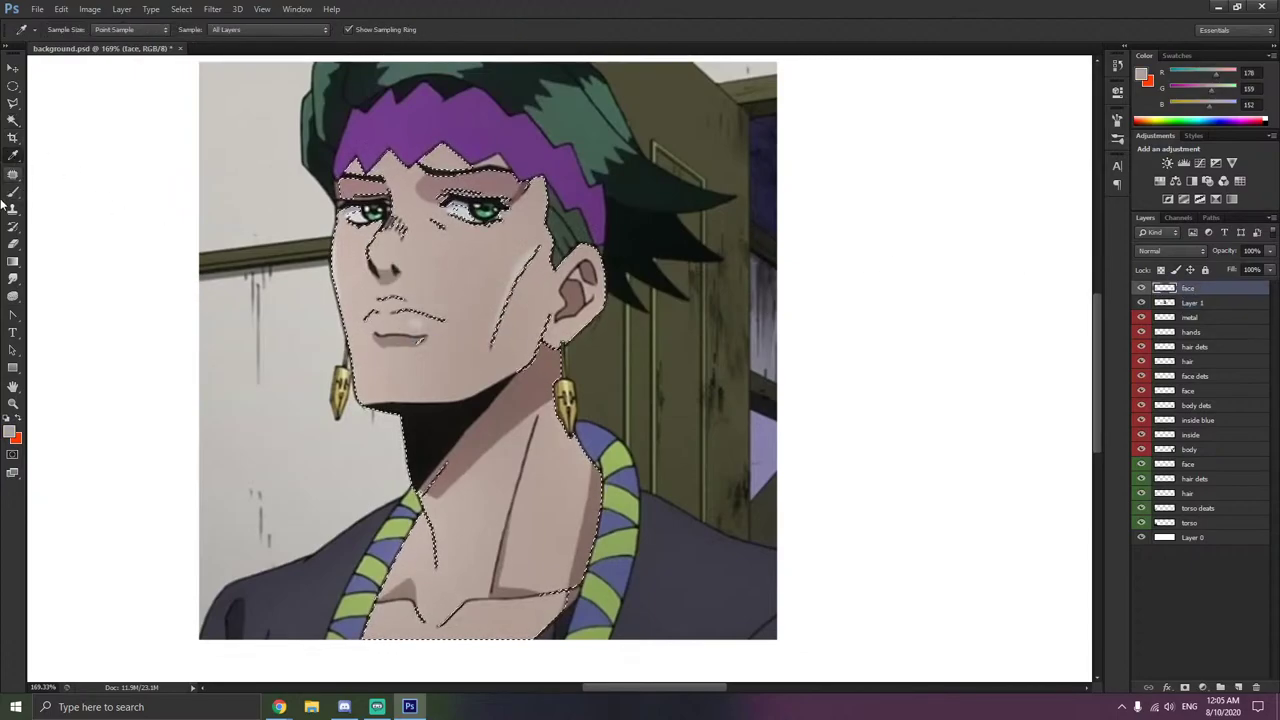
key("b")
right_click(514, 345)
mouse_move(514, 346)
left_mouse_down()
mouse_move(553, 346)
mouse_move(535, 346)
left_mouse_up()
left_click_drag(534, 278, 553, 191)
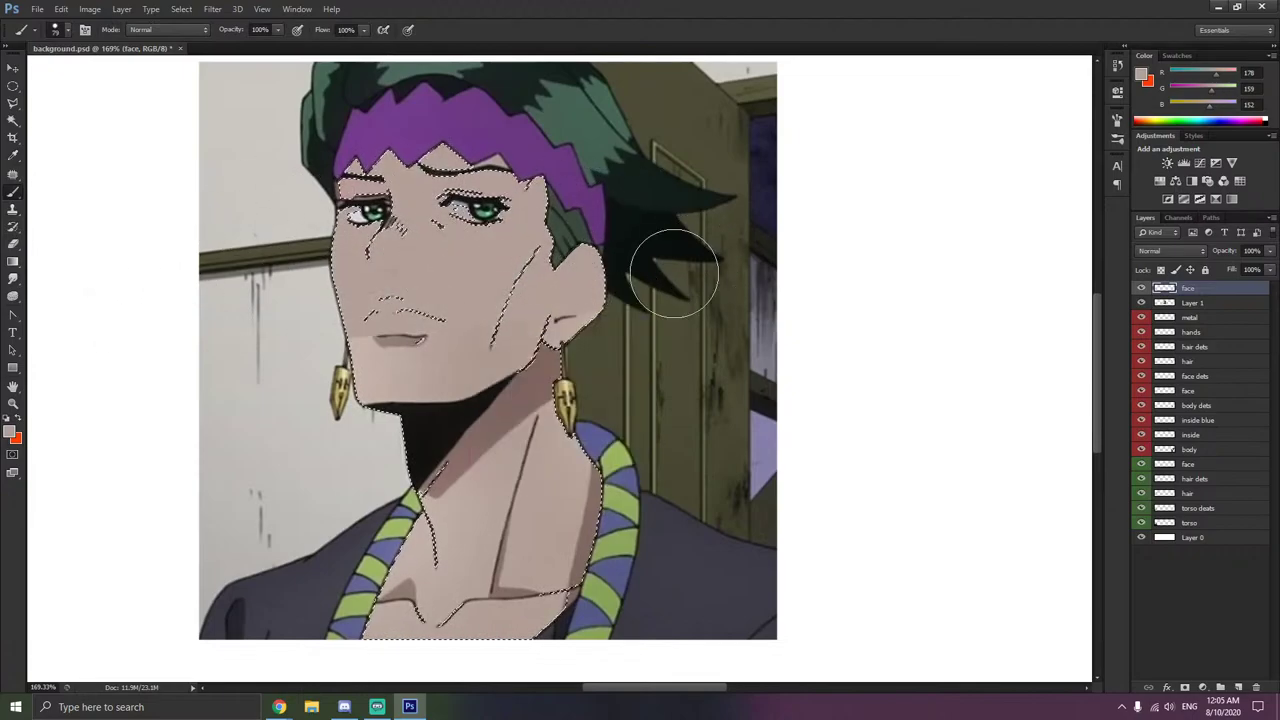
- Try painting the selected skin with a lighter tone sampled from the middle of the face, and undo the stroke
left_click(13, 155)
left_click(472, 256)
left_click_drag(473, 257, 432, 262)
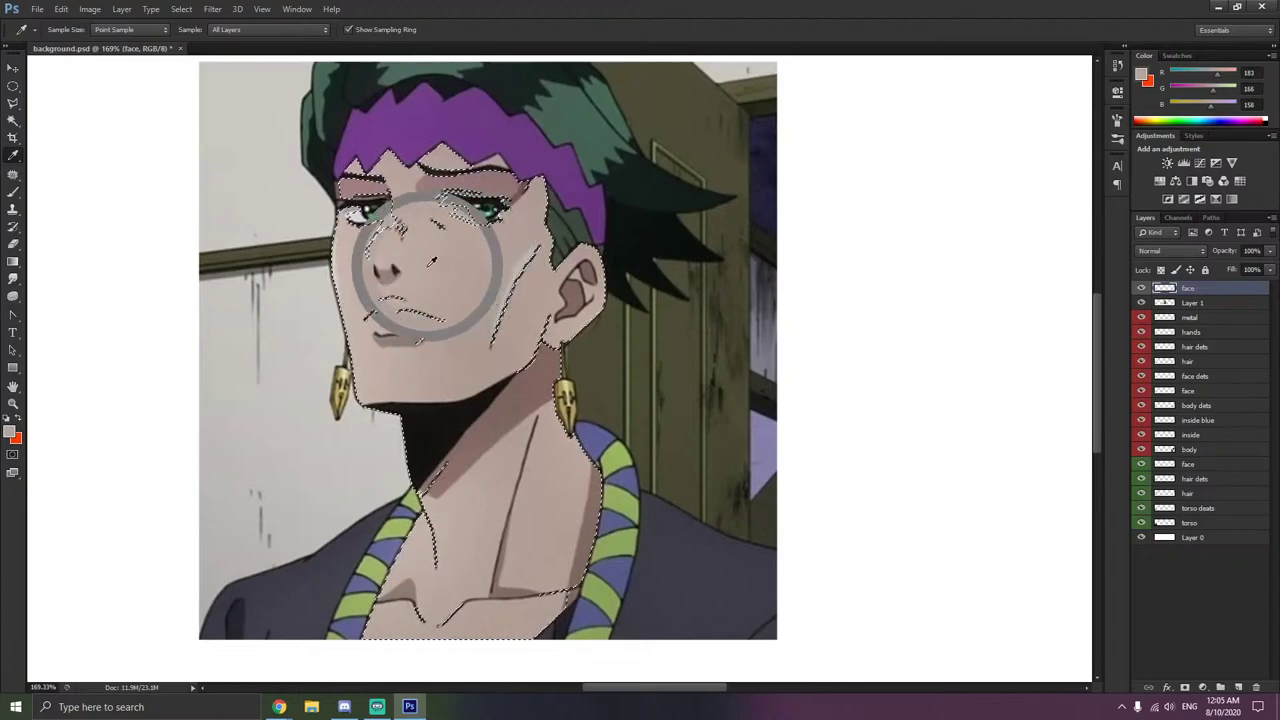
key("b")
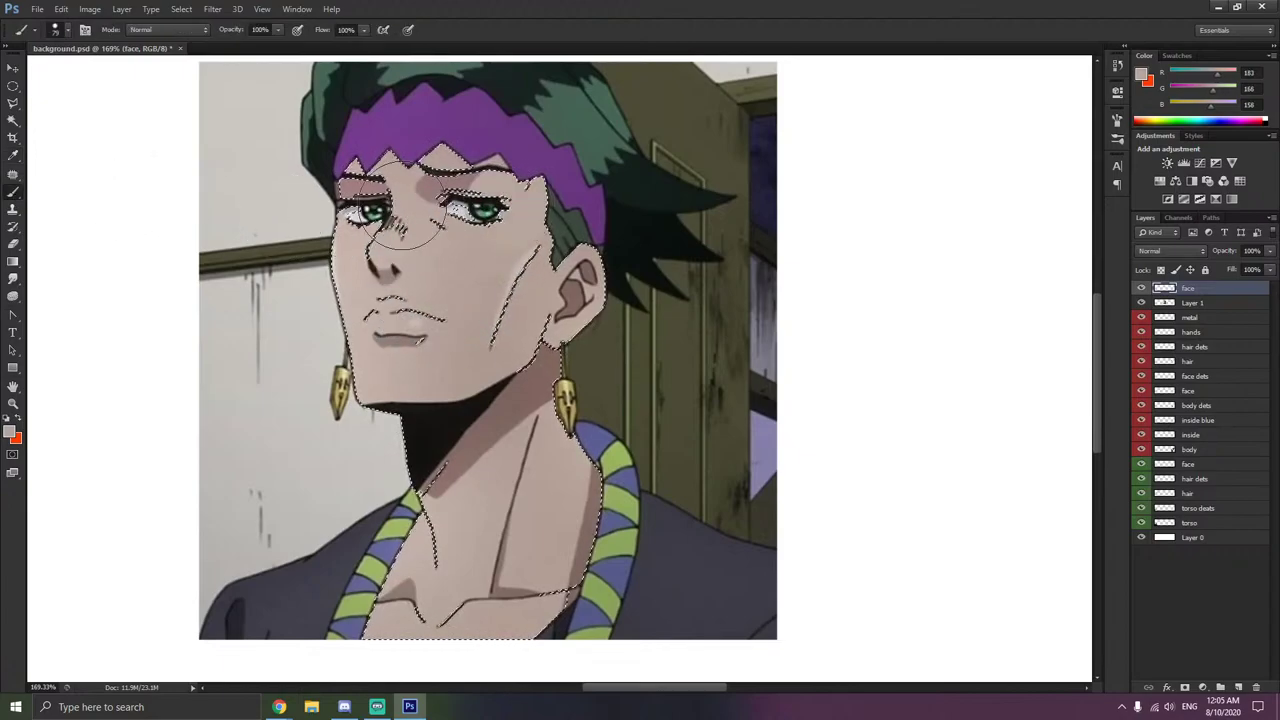
mouse_move(243, 293)
left_mouse_down()
mouse_move(465, 328)
mouse_move(628, 373)
mouse_move(731, 471)
mouse_move(604, 551)
mouse_move(448, 550)
mouse_move(551, 486)
left_mouse_up()
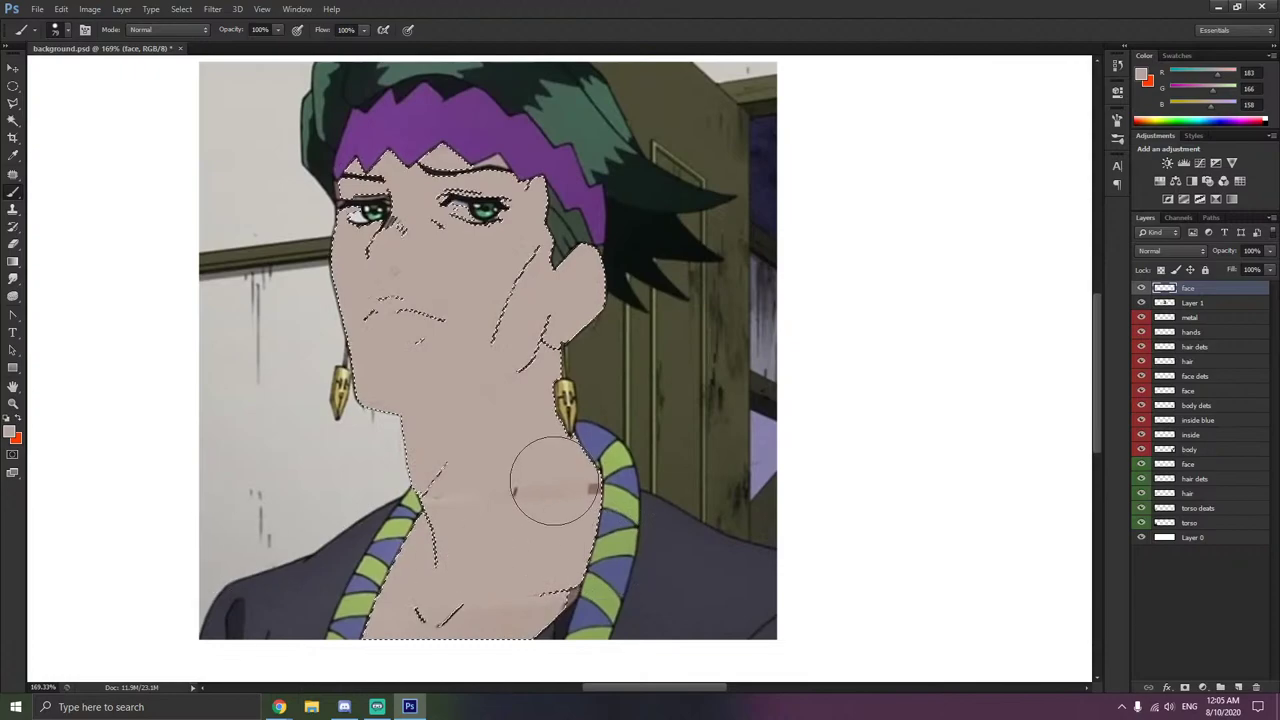
key("ctrl+z")
- Sample the neck's skin tone, paint the whole selected face and neck flat on the face layer, and deselect
key("i")
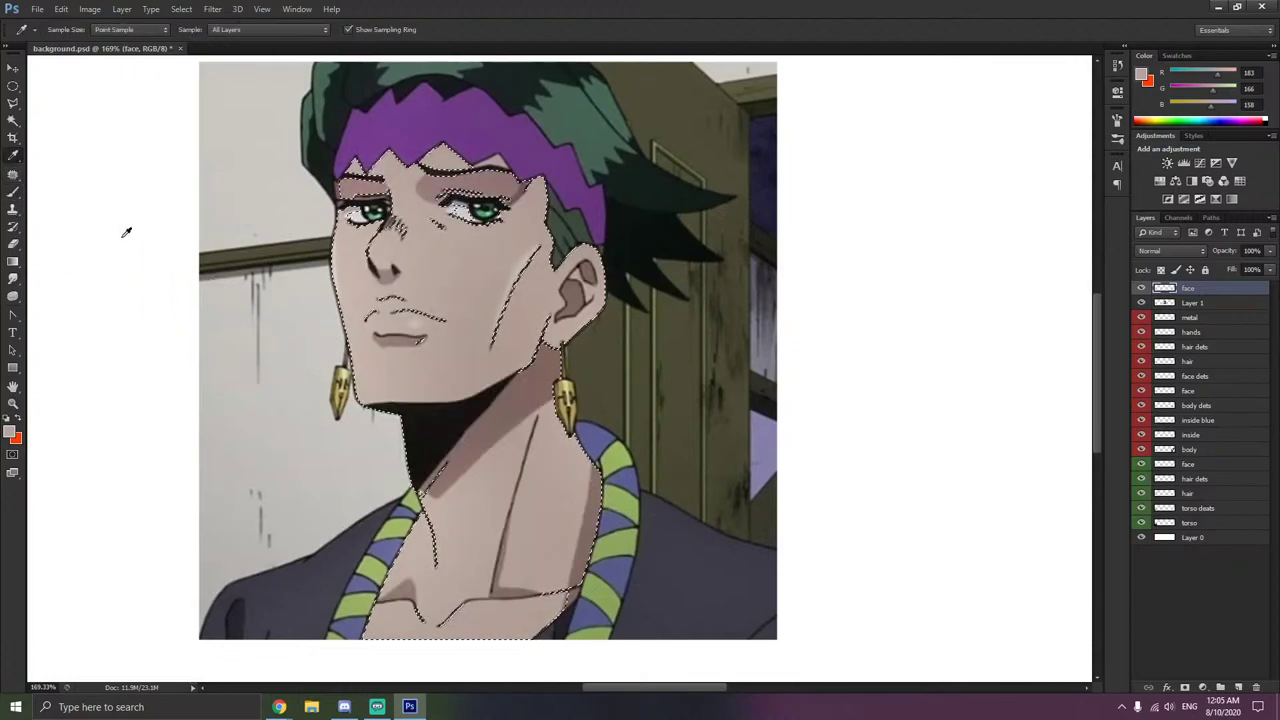
left_click(478, 502)
key("b")
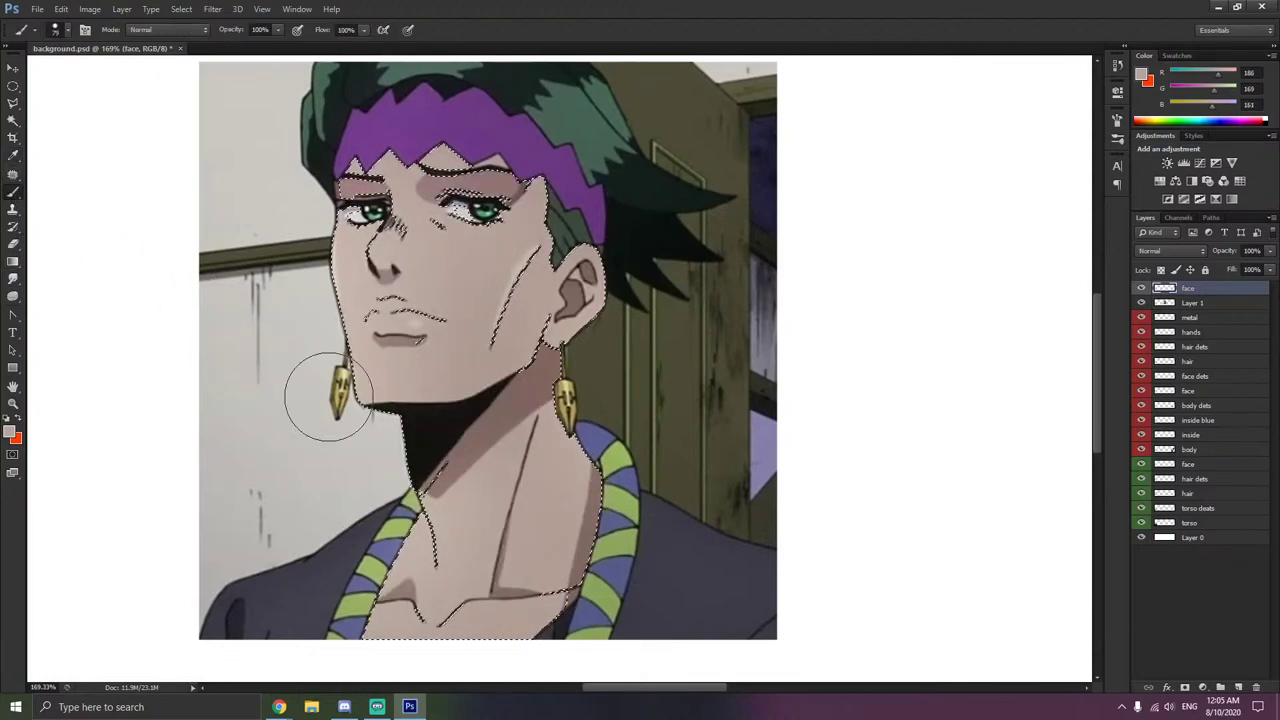
mouse_move(350, 592)
left_mouse_down()
mouse_move(385, 632)
mouse_move(425, 615)
mouse_move(505, 640)
mouse_move(553, 595)
mouse_move(411, 488)
left_mouse_up()
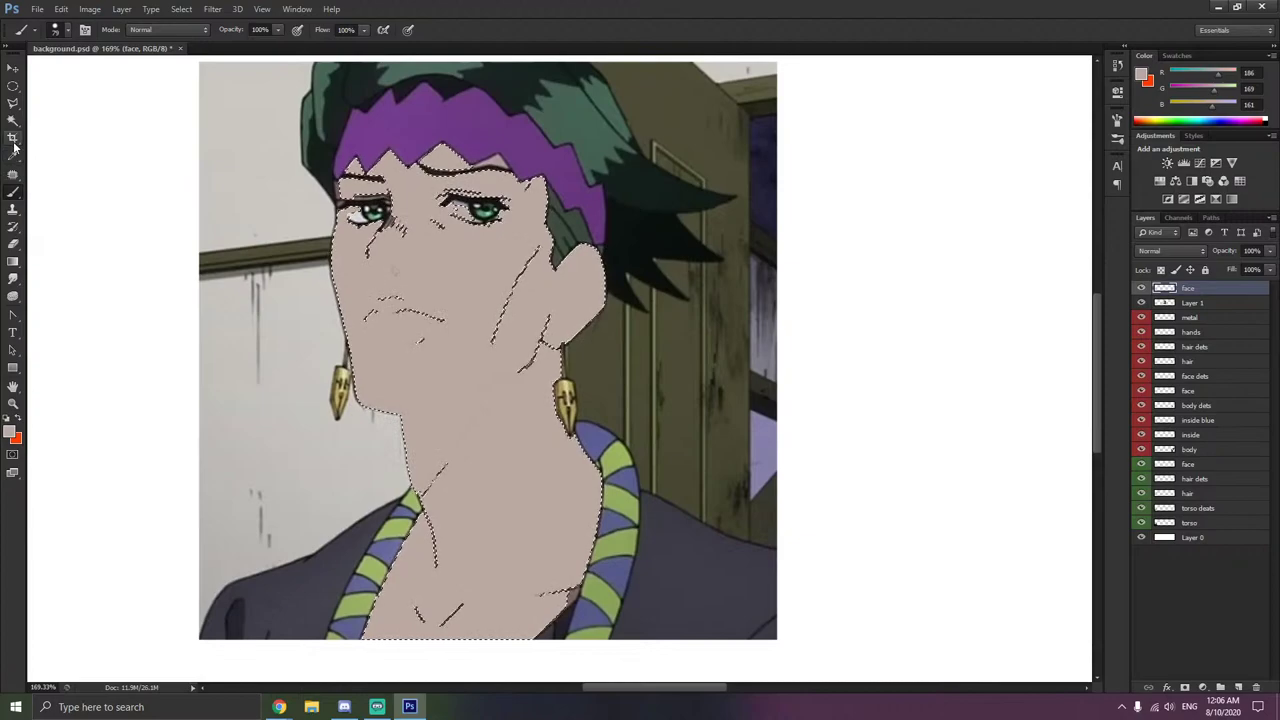
left_click(13, 103)
right_click(460, 246)
left_click(490, 270)
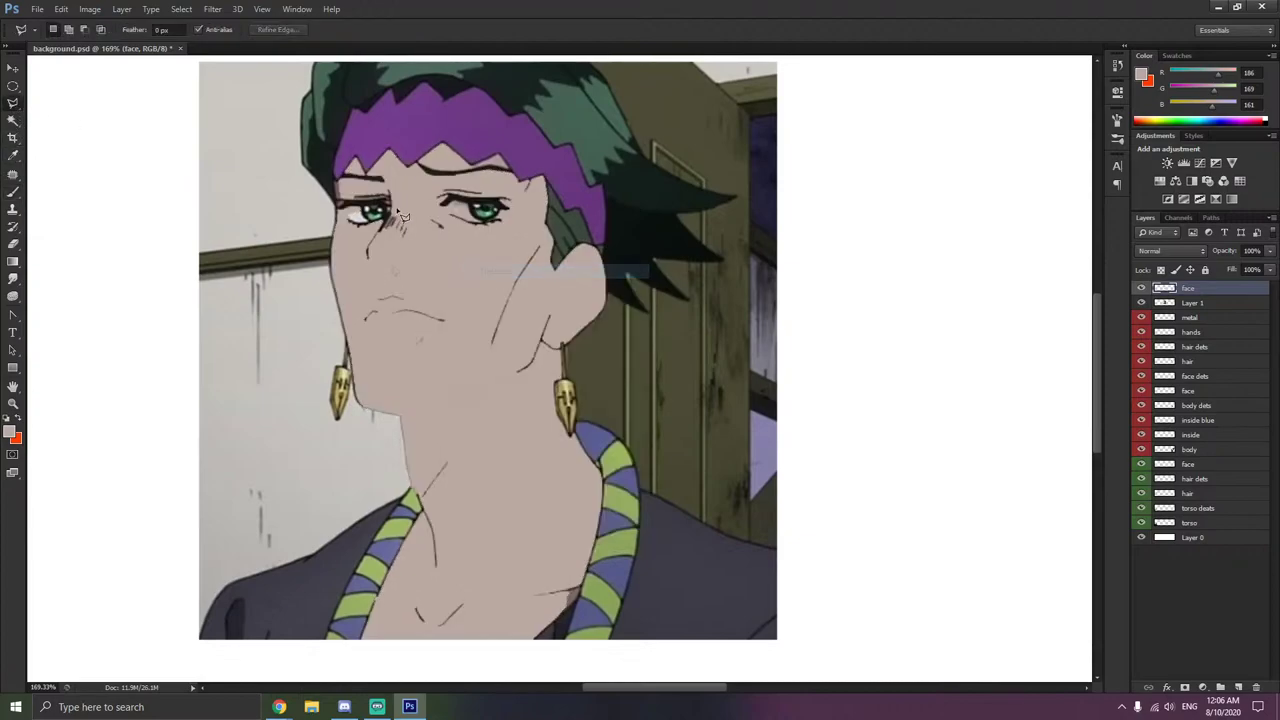
left_click(1183, 304)
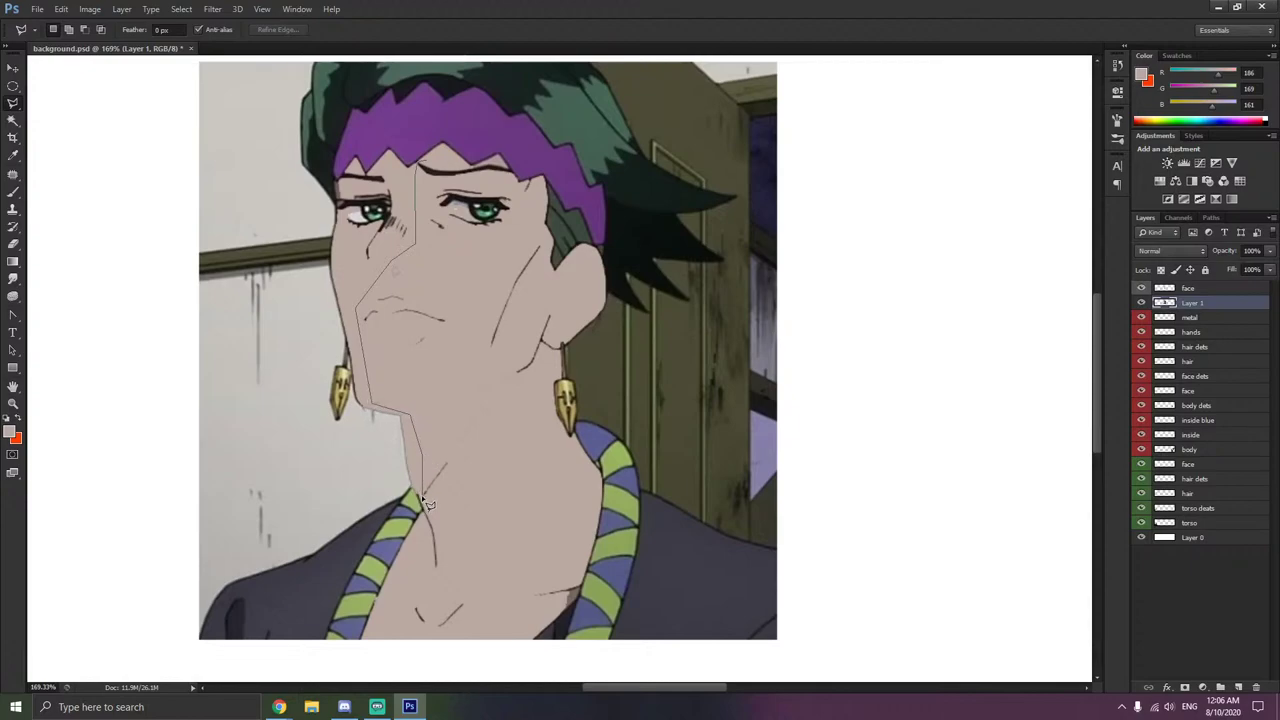
key("Escape")
right_click(447, 402)
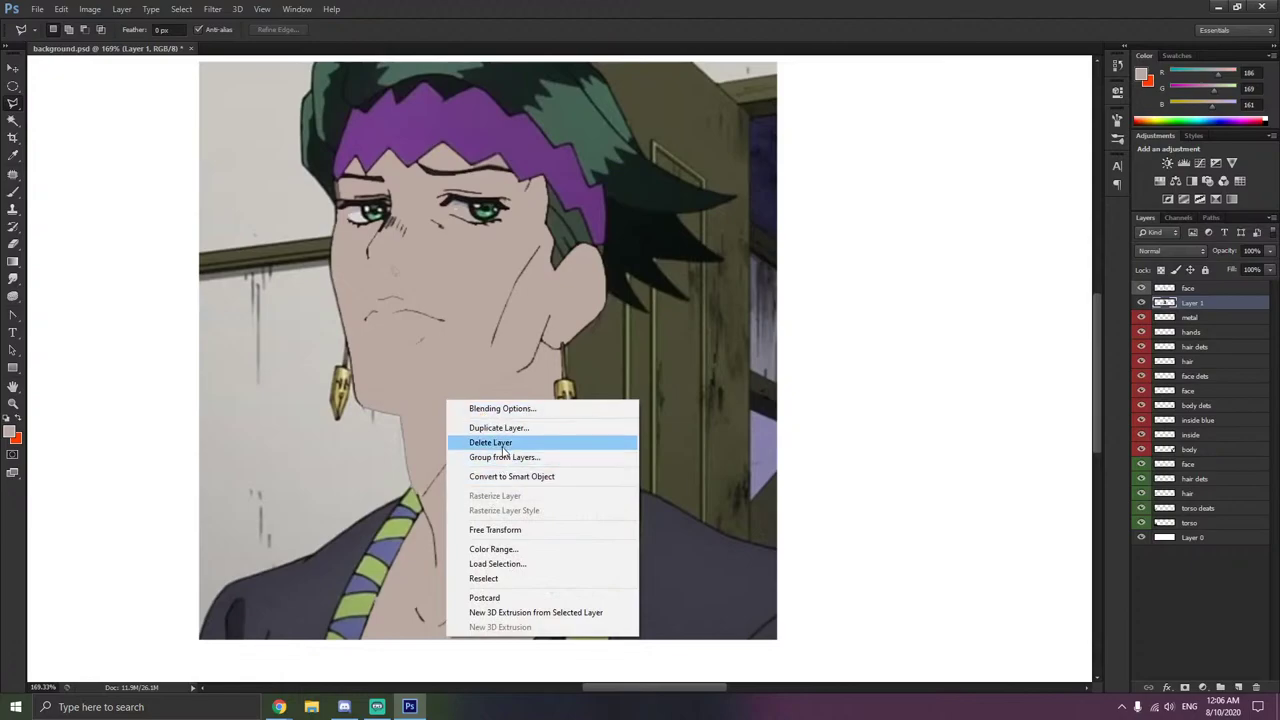
left_click(463, 392)
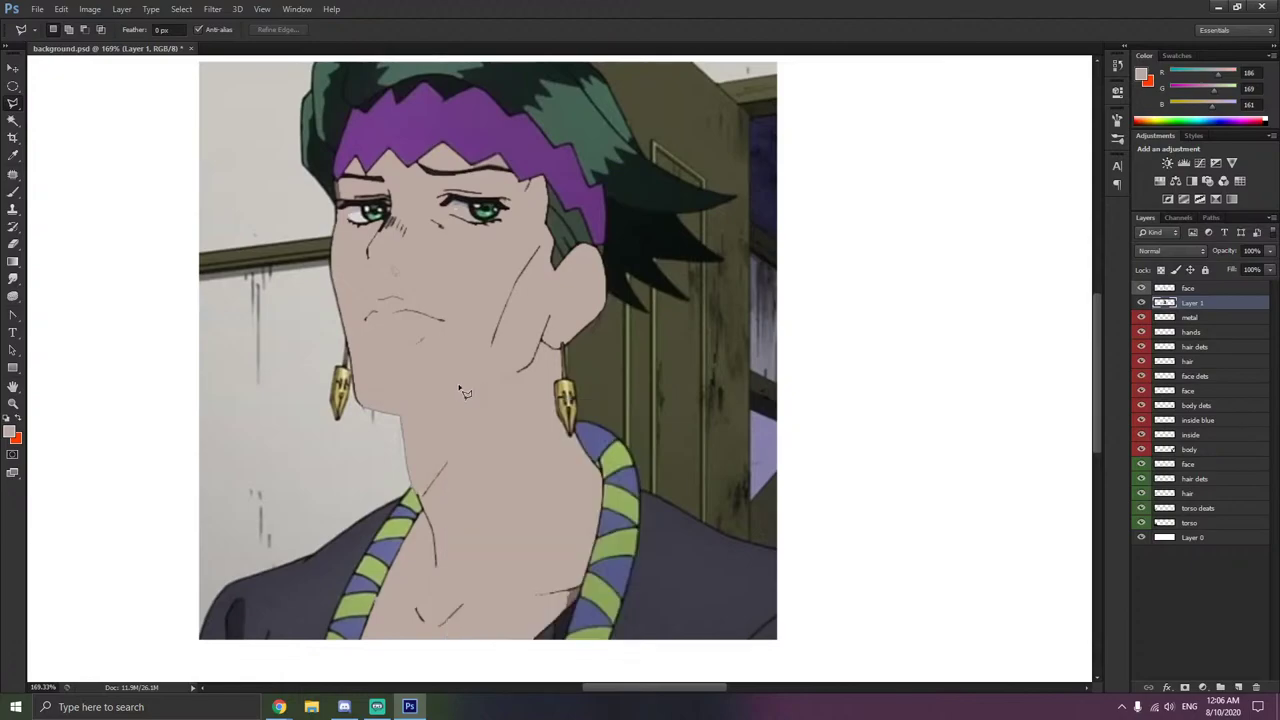
- Check the face layer by toggling its visibility and brush over the leftover line gaps on the cheek, jaw and neck
left_click(1140, 289)
left_click(1140, 289)
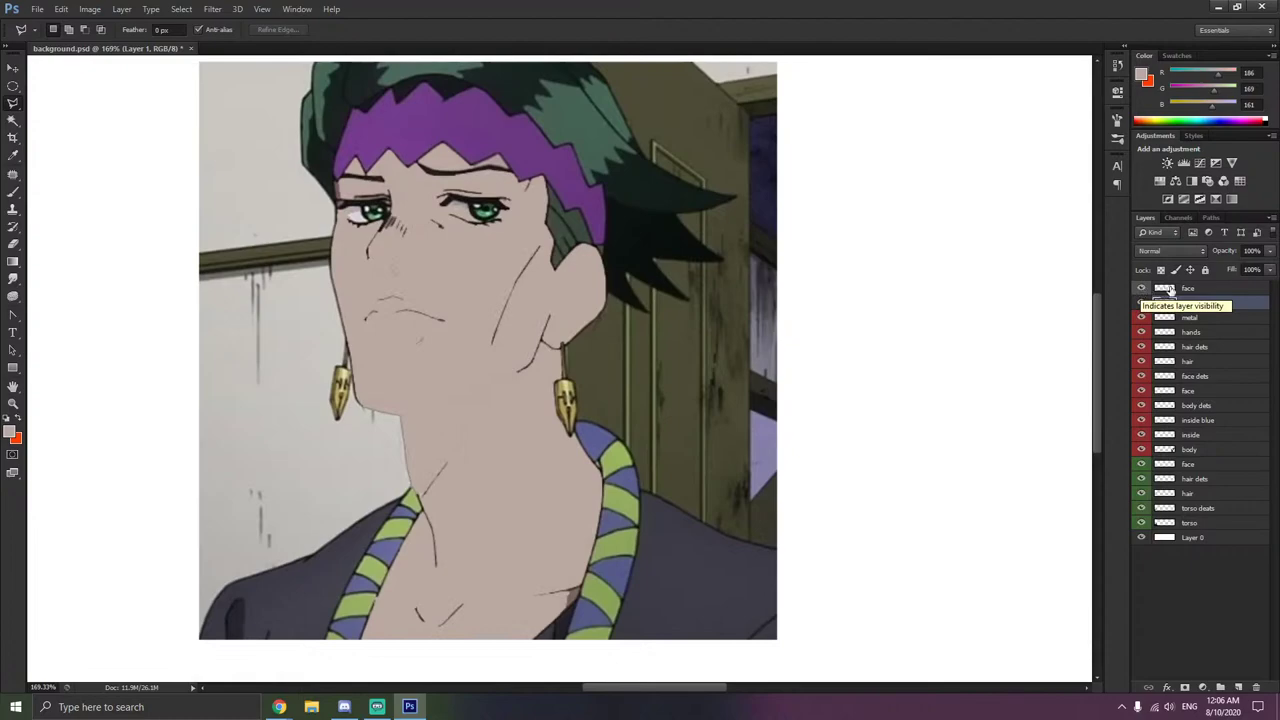
left_click(1188, 290)
left_click(13, 191)
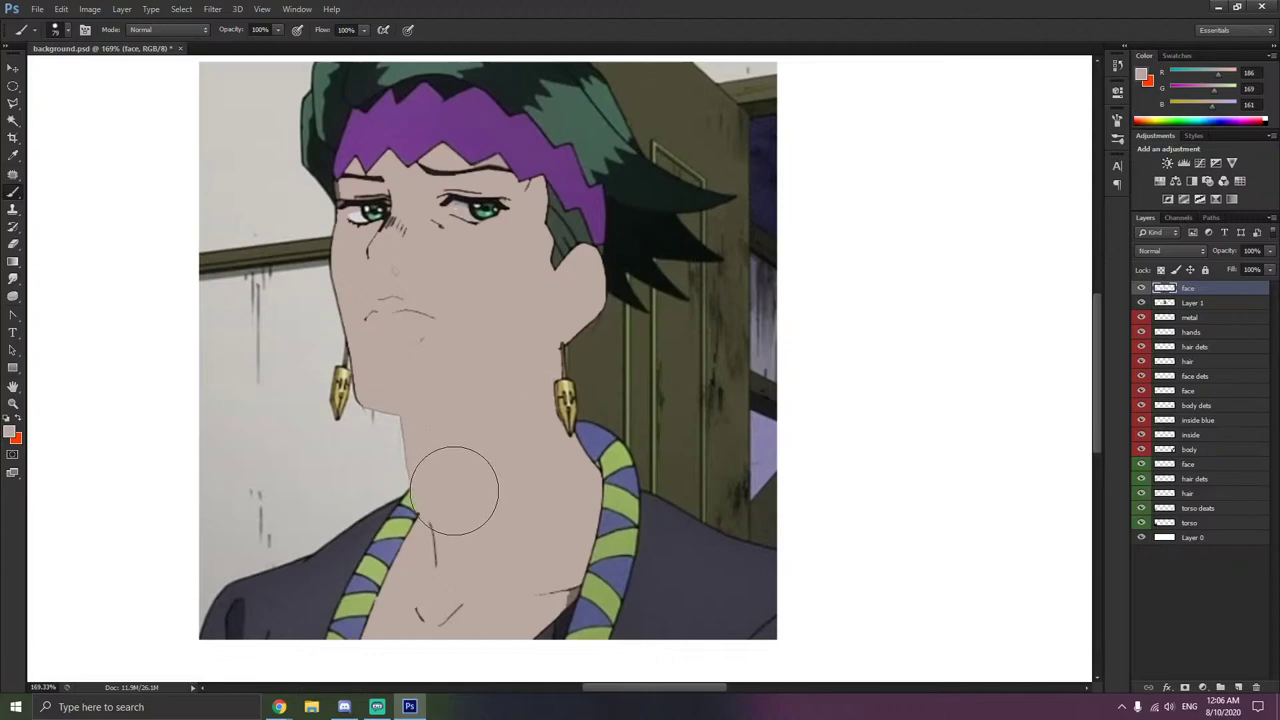
- Paint flat skin colour over the facial features and the remaining neck and collarbone lines on the face layer
key("ctrl+z")
mouse_move(469, 469)
left_mouse_down()
mouse_move(495, 313)
mouse_move(481, 297)
mouse_move(389, 309)
mouse_move(414, 286)
mouse_move(391, 254)
mouse_move(411, 228)
mouse_move(493, 232)
mouse_move(514, 345)
mouse_move(497, 380)
left_mouse_up()
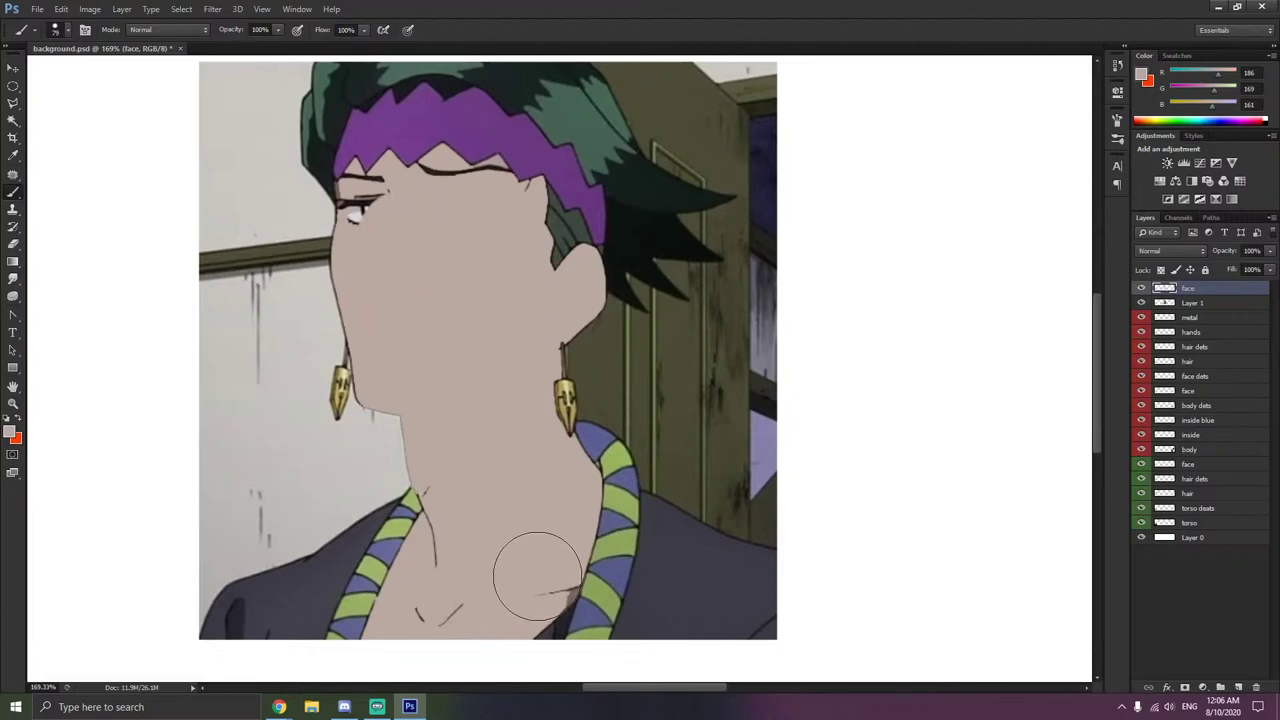
scroll(535, 575, "down", 2)
mouse_move(457, 514)
left_mouse_down()
mouse_move(464, 467)
mouse_move(443, 524)
left_mouse_up()
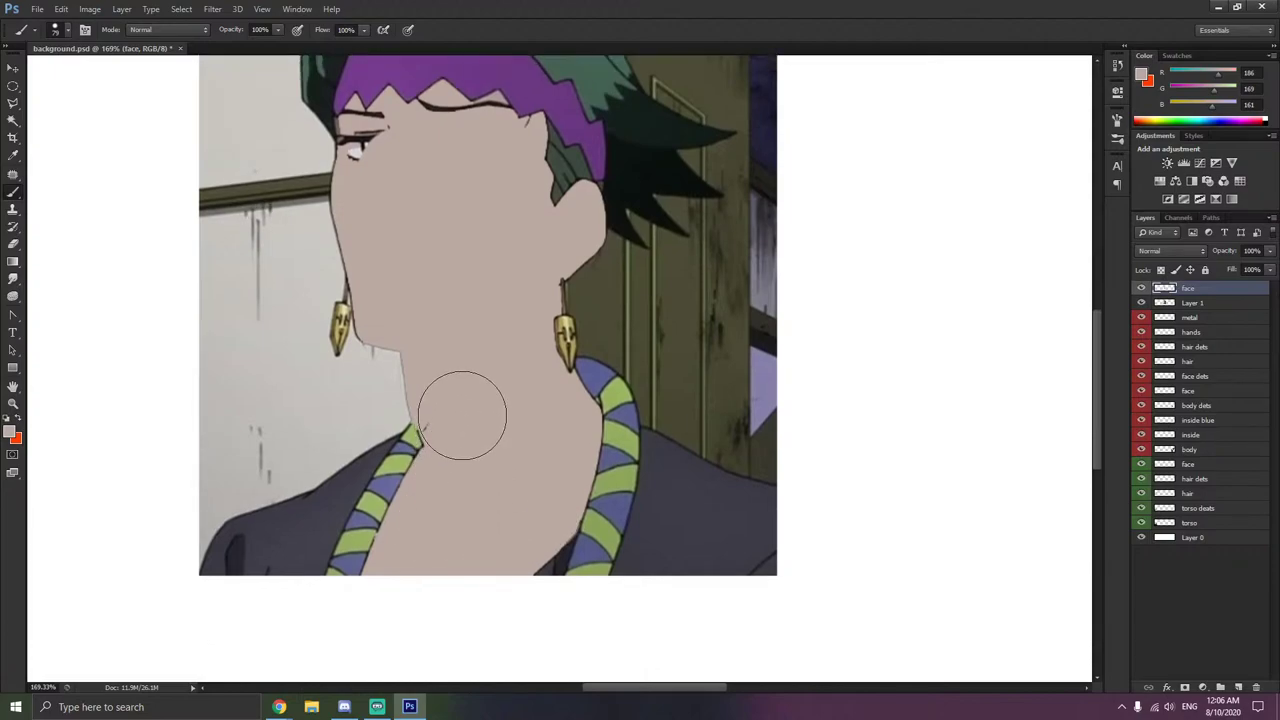
scroll(440, 378, "up", 2)
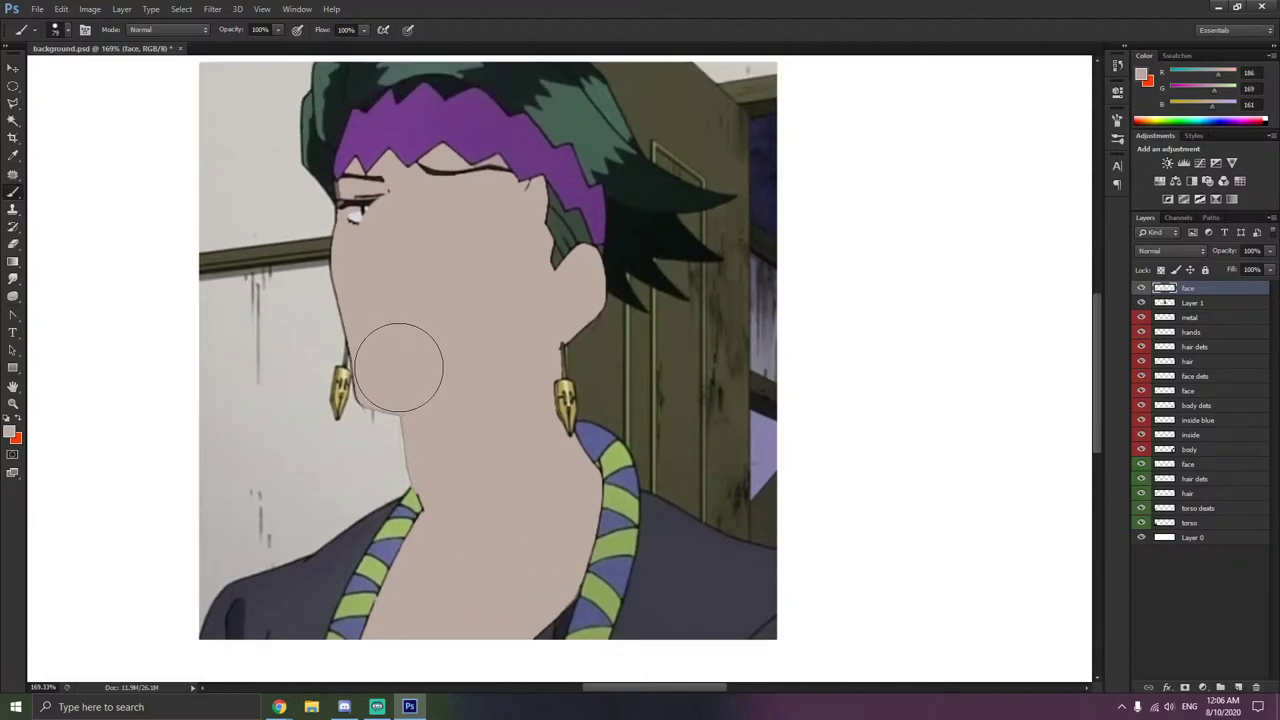
- Cover the leftover eye, brows and forehead skin up to the headband's zigzag edge, using smaller brushes down to 20 px
scroll(400, 286, "up", 1)
scroll(397, 287, "up", 4)
right_click(425, 292)
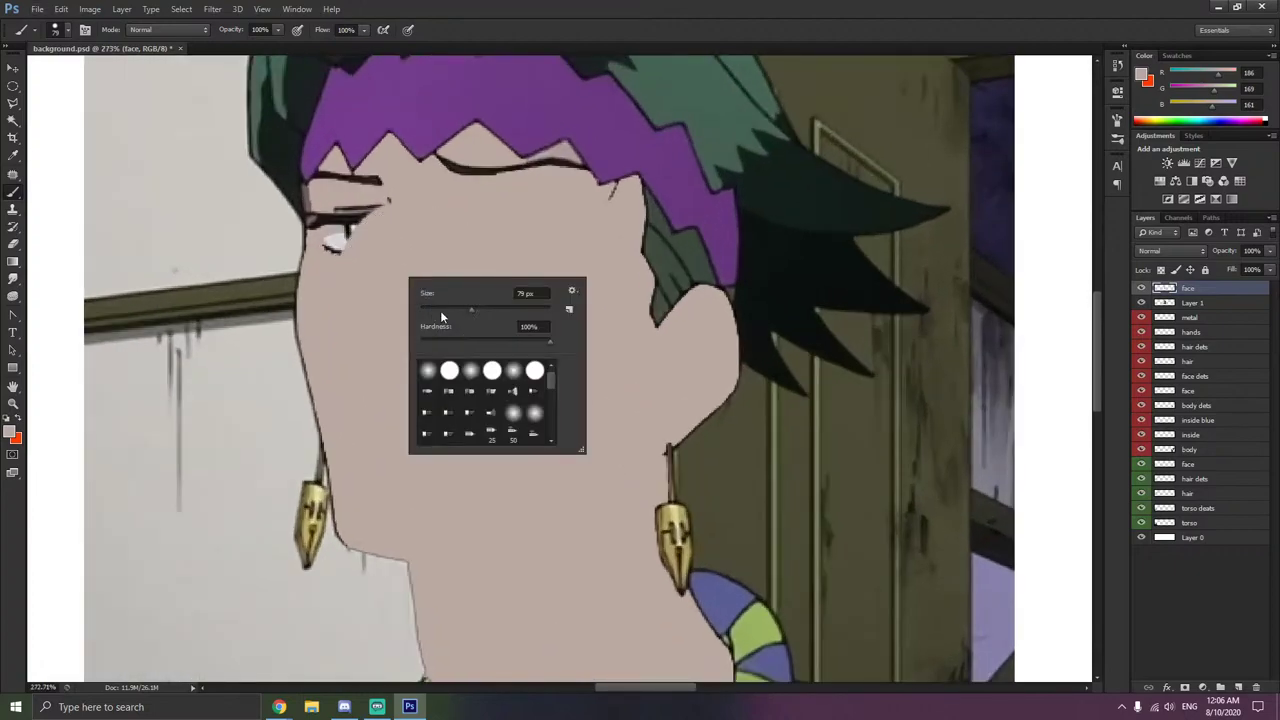
mouse_move(370, 250)
left_mouse_down()
mouse_move(334, 222)
mouse_move(333, 197)
mouse_move(390, 201)
mouse_move(453, 176)
mouse_move(554, 189)
mouse_move(559, 177)
mouse_move(607, 217)
left_mouse_up()
key("ctrl+z")
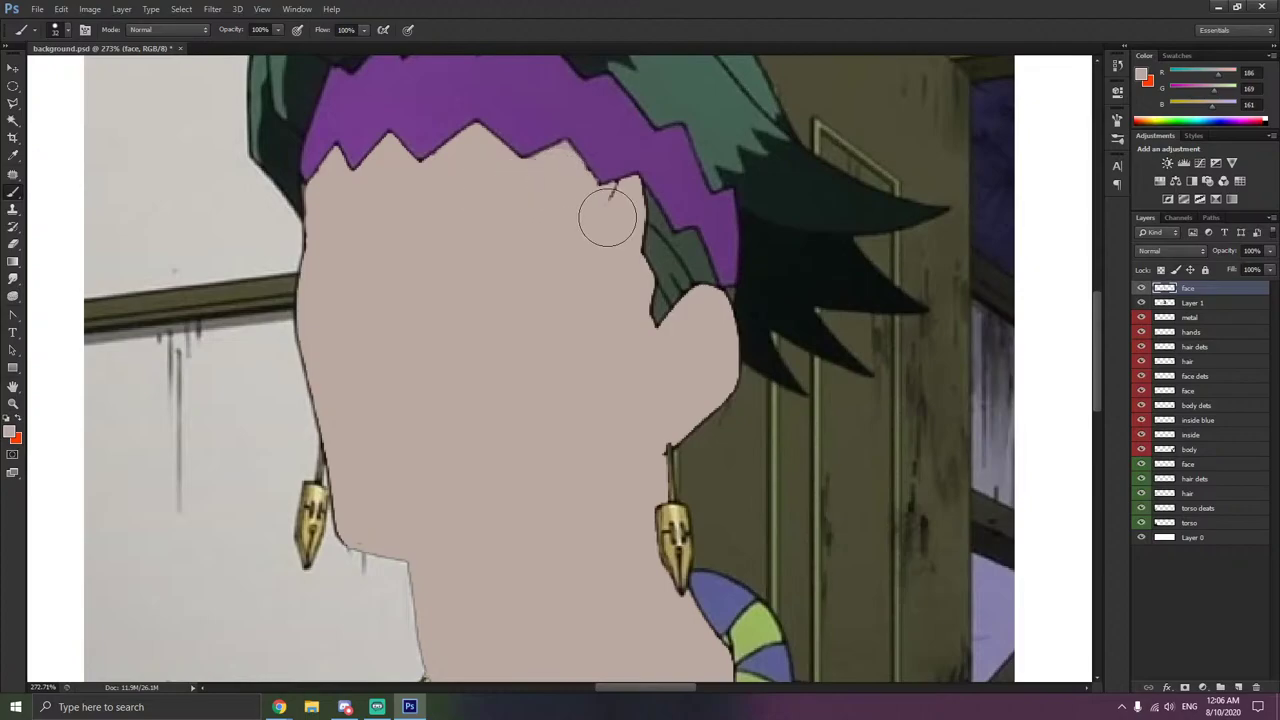
scroll(608, 217, "up", 2)
right_click(575, 221)
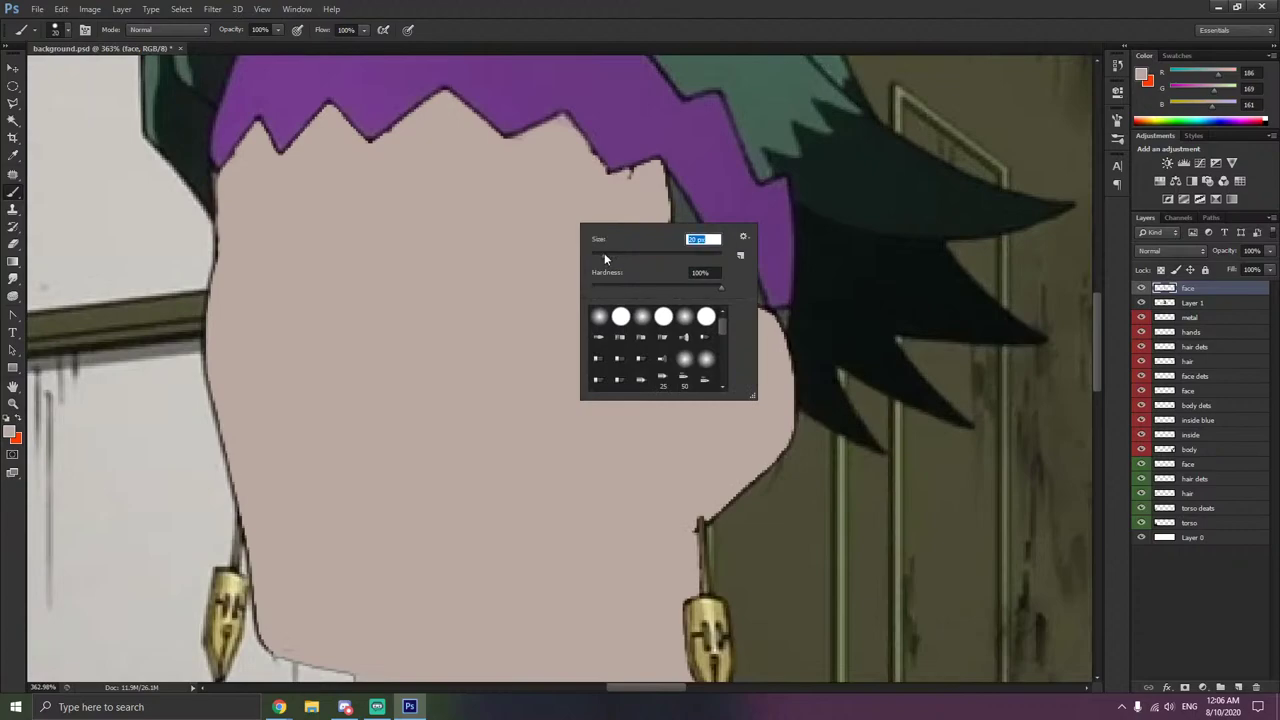
left_click(629, 193)
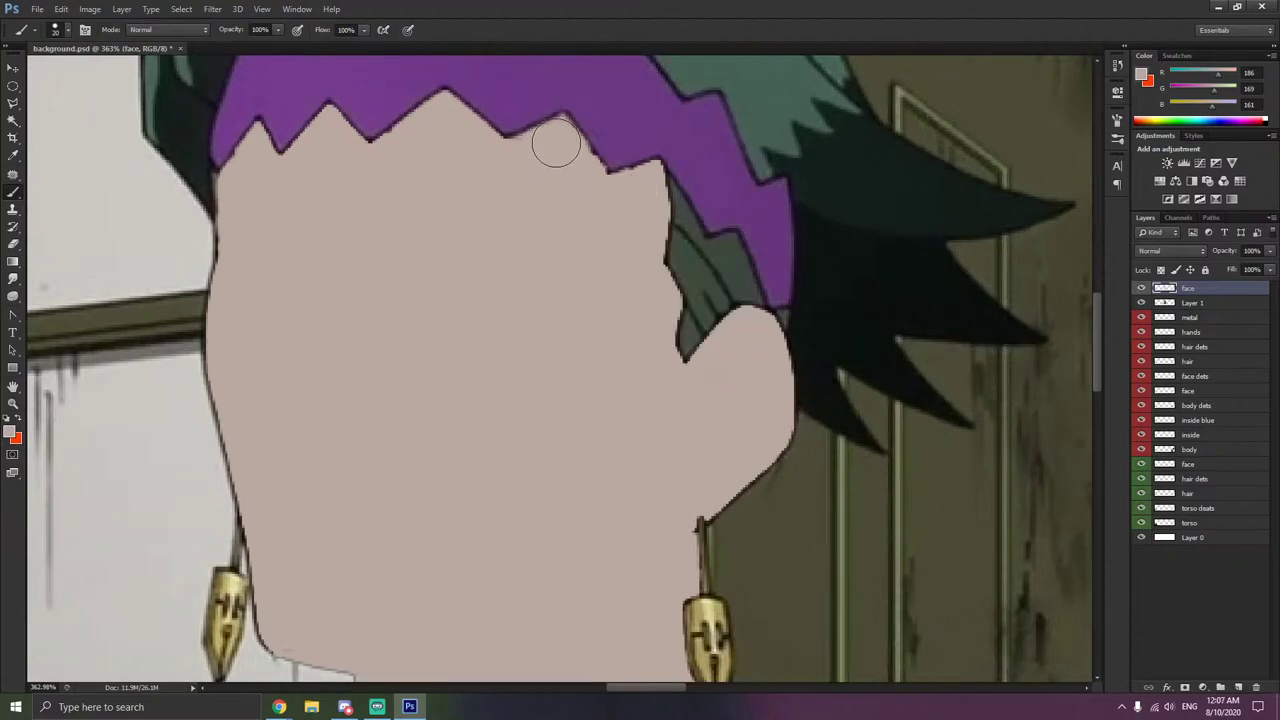
- Toggle the visibility of Layer 1 repeatedly to compare the flat skin shape with the reference image
scroll(530, 157, "down", 5)
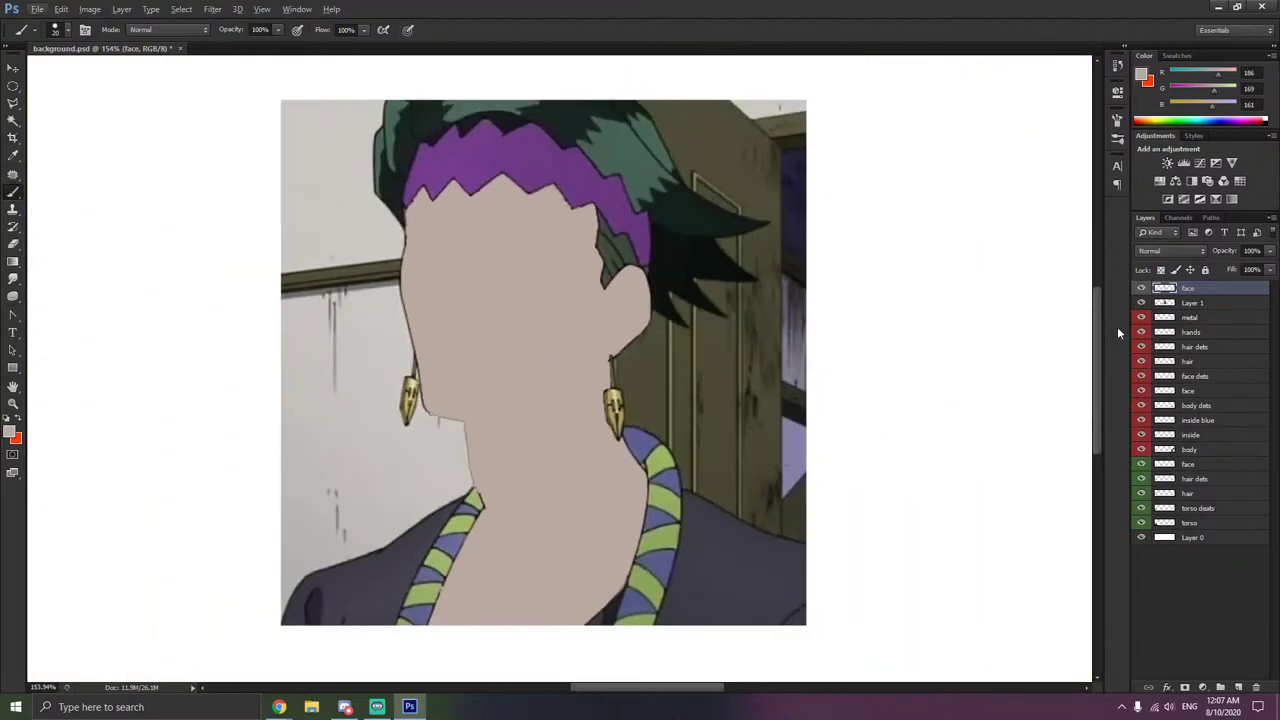
left_click(1141, 303)
left_click(1141, 303)
left_click(1141, 303)
left_click(1141, 303)
left_click(1141, 303)
left_click(1141, 303)
left_click(1141, 303)
- Hide the topmost face layer and add a new layer named "face dets" above it
left_click(1141, 290)
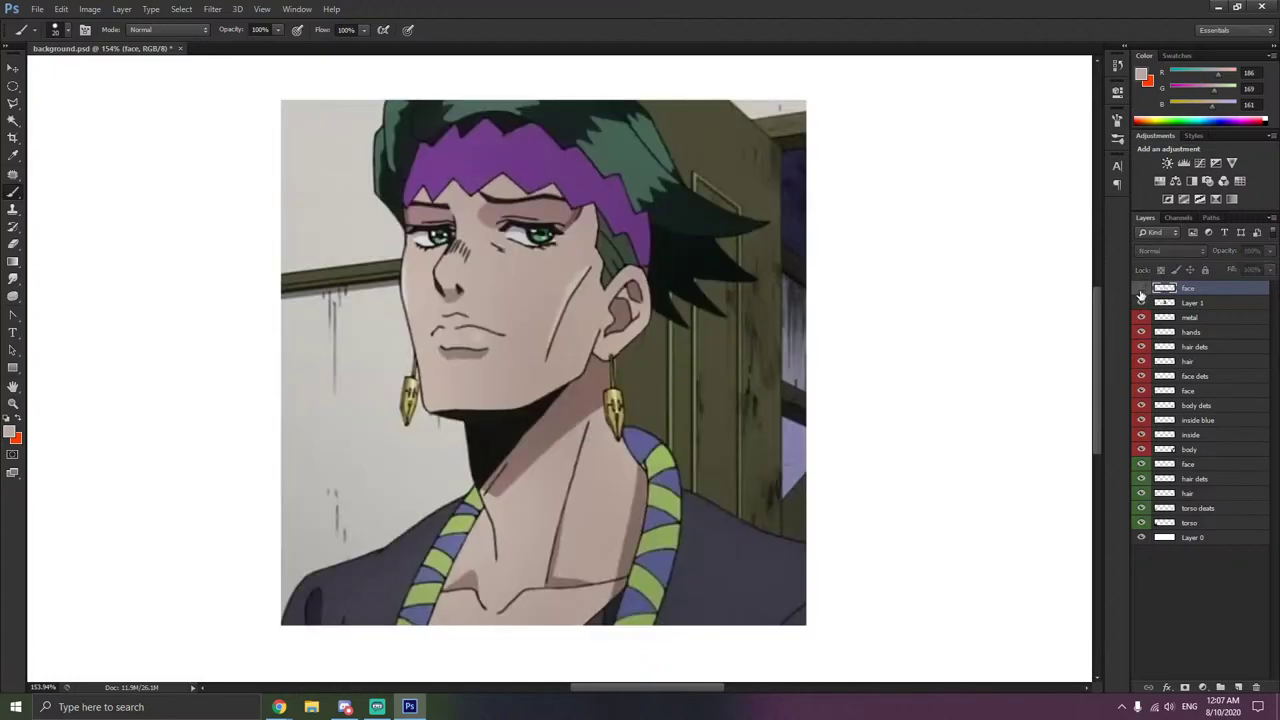
key("ctrl+shift+n")
type("fa")
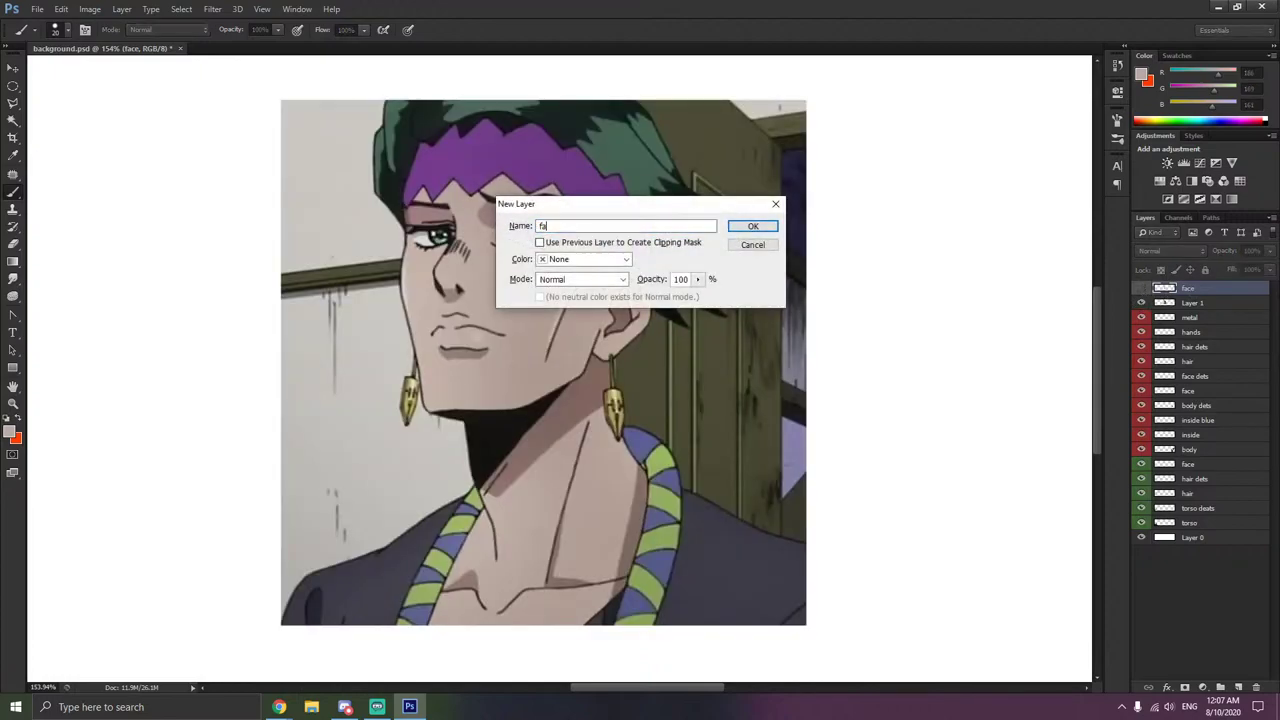
type("ce dets")
key("Return")
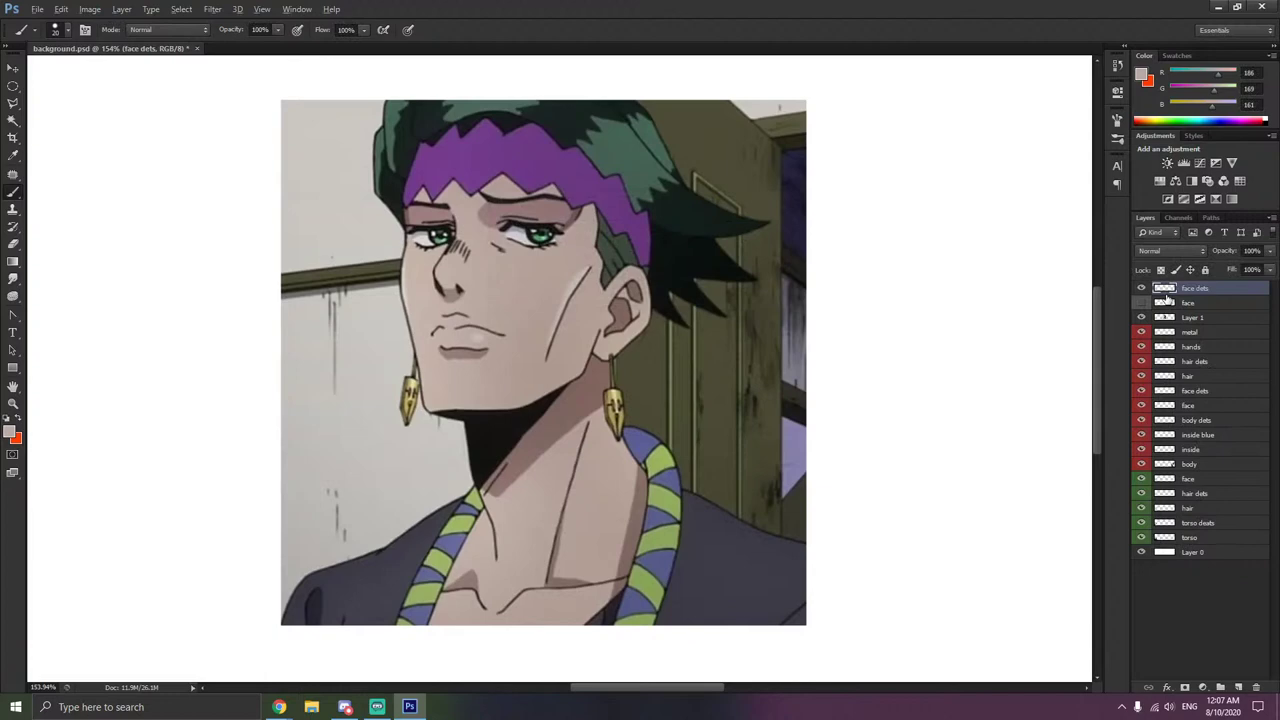
key("alt+Tab")
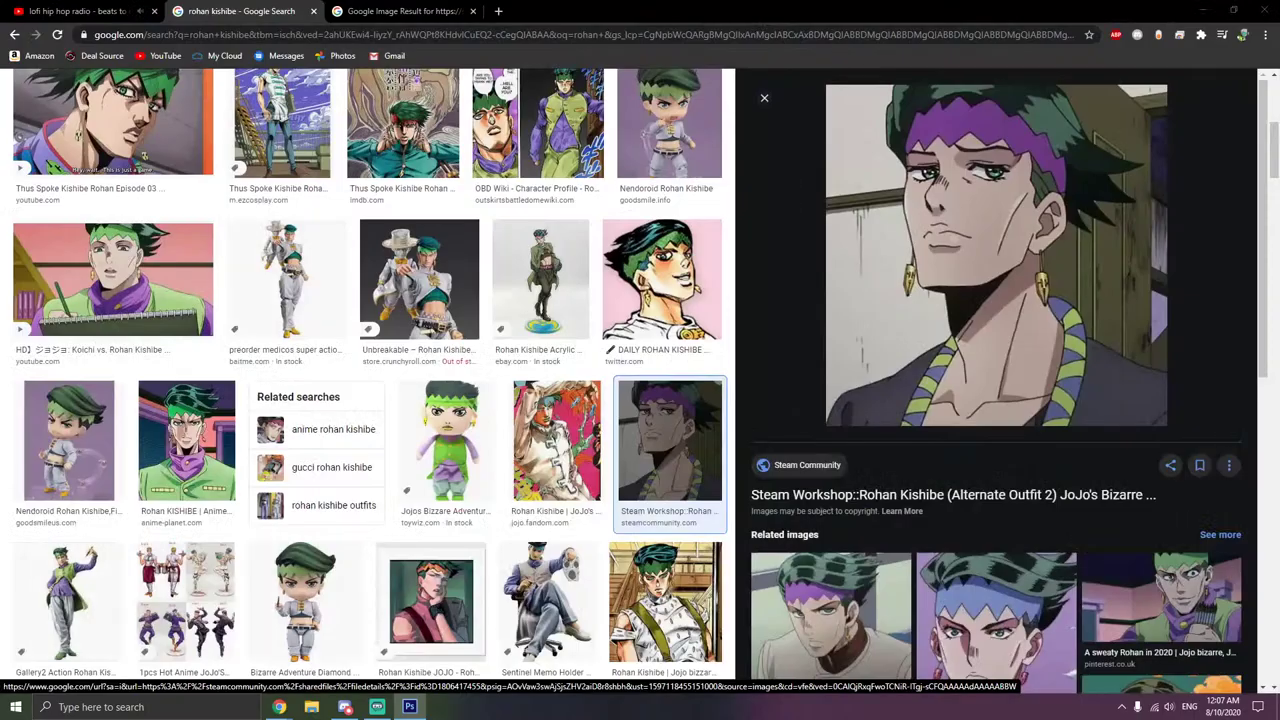
key("super+d")
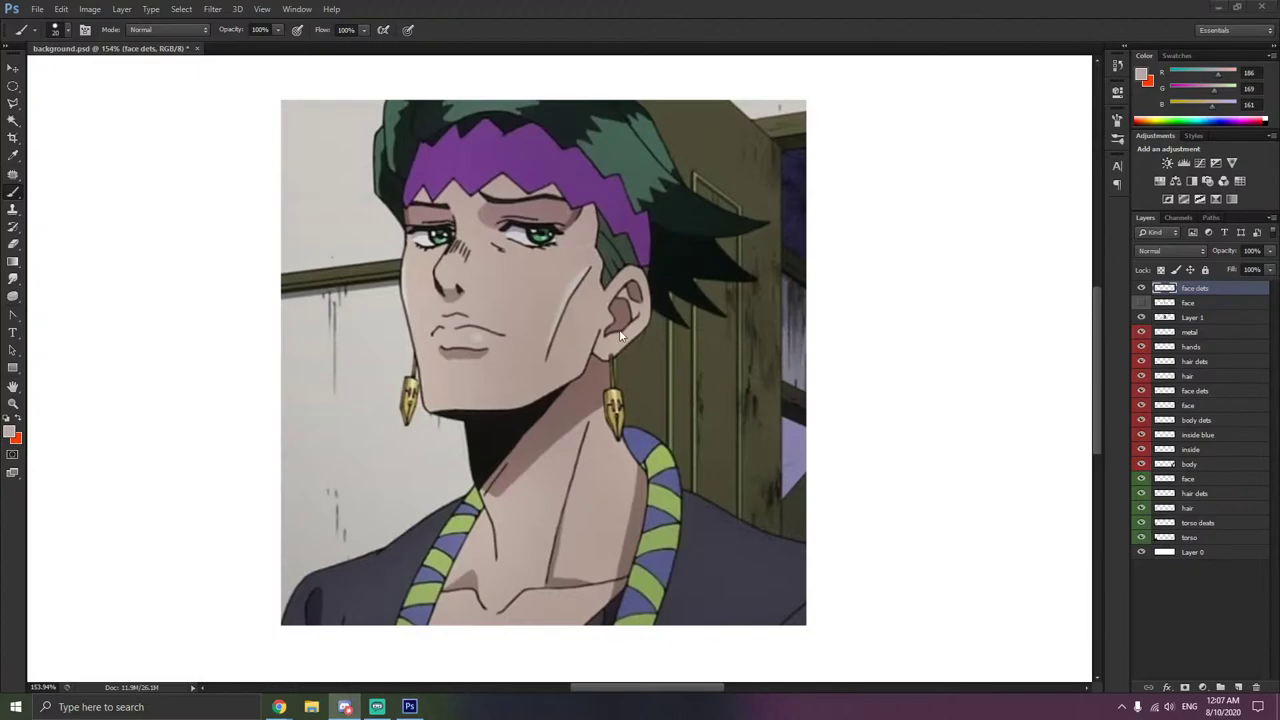
- Trace the cheek line on the new face dets layer with a 2 px brush in the dark brown sampled from that line
scroll(581, 265, "up", 3)
right_click(598, 308)
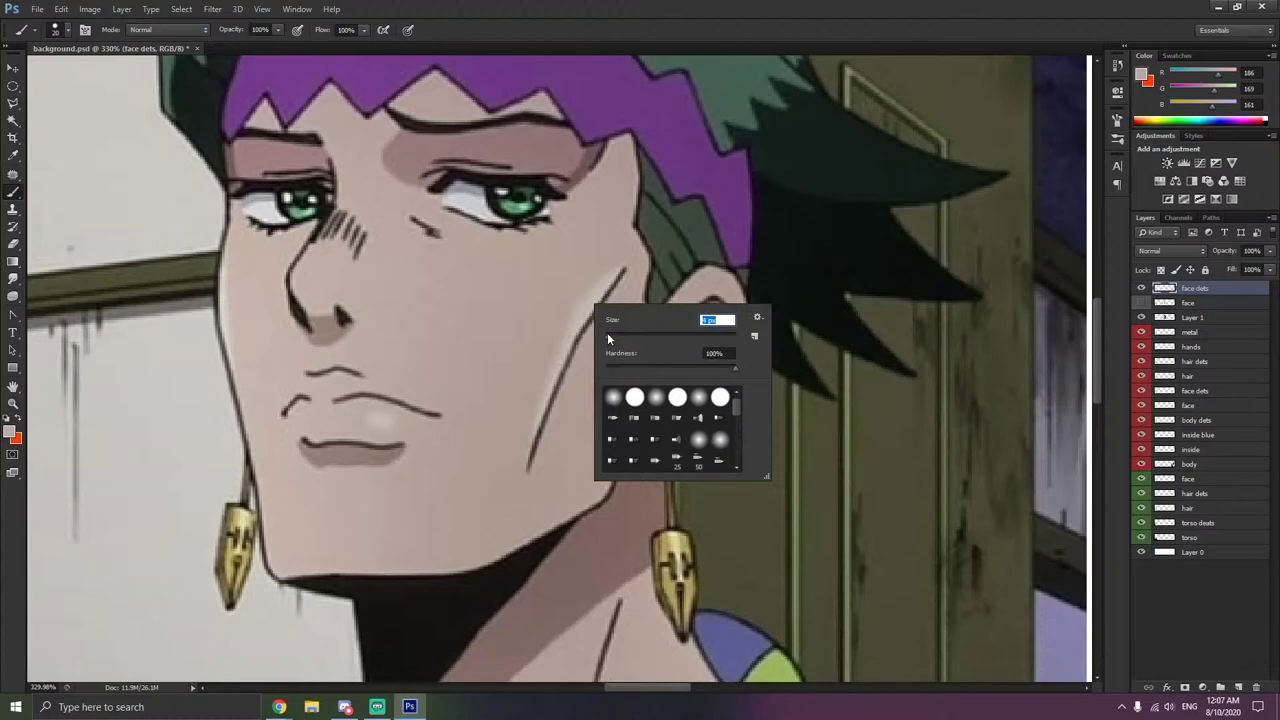
left_click_drag(606, 334, 607, 334)
left_click(12, 152)
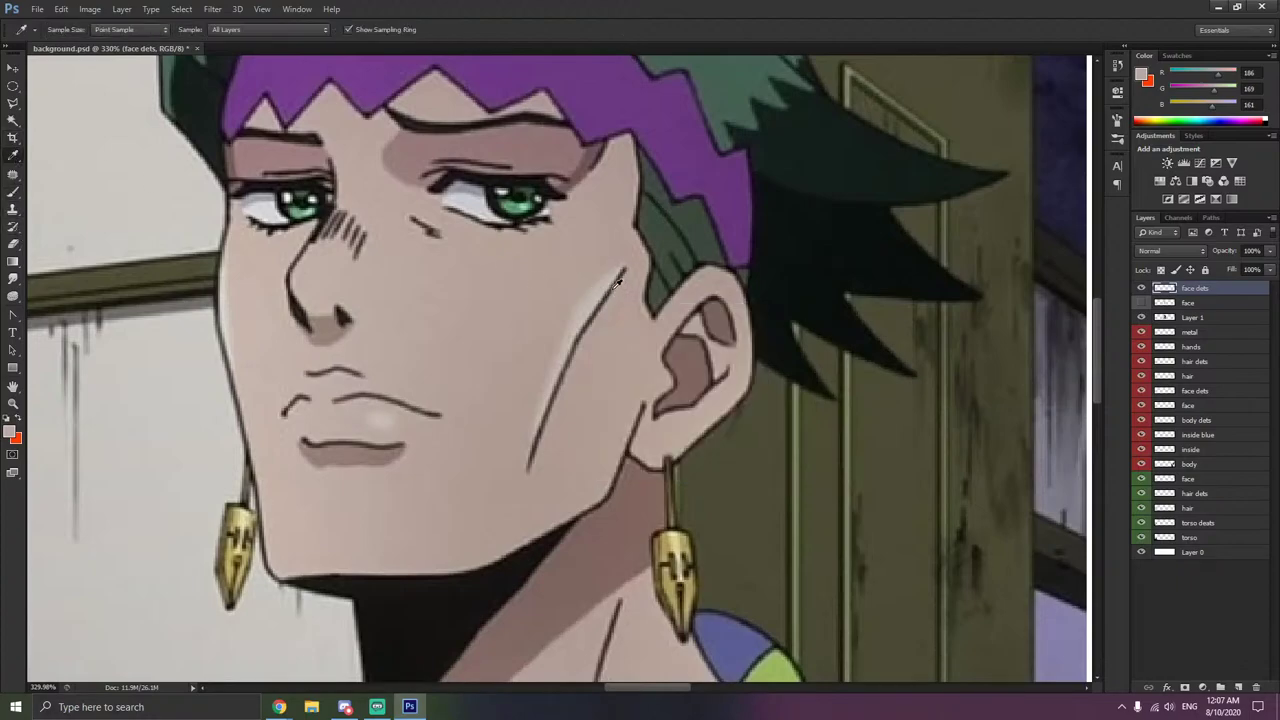
left_click(617, 284)
left_click(1191, 306)
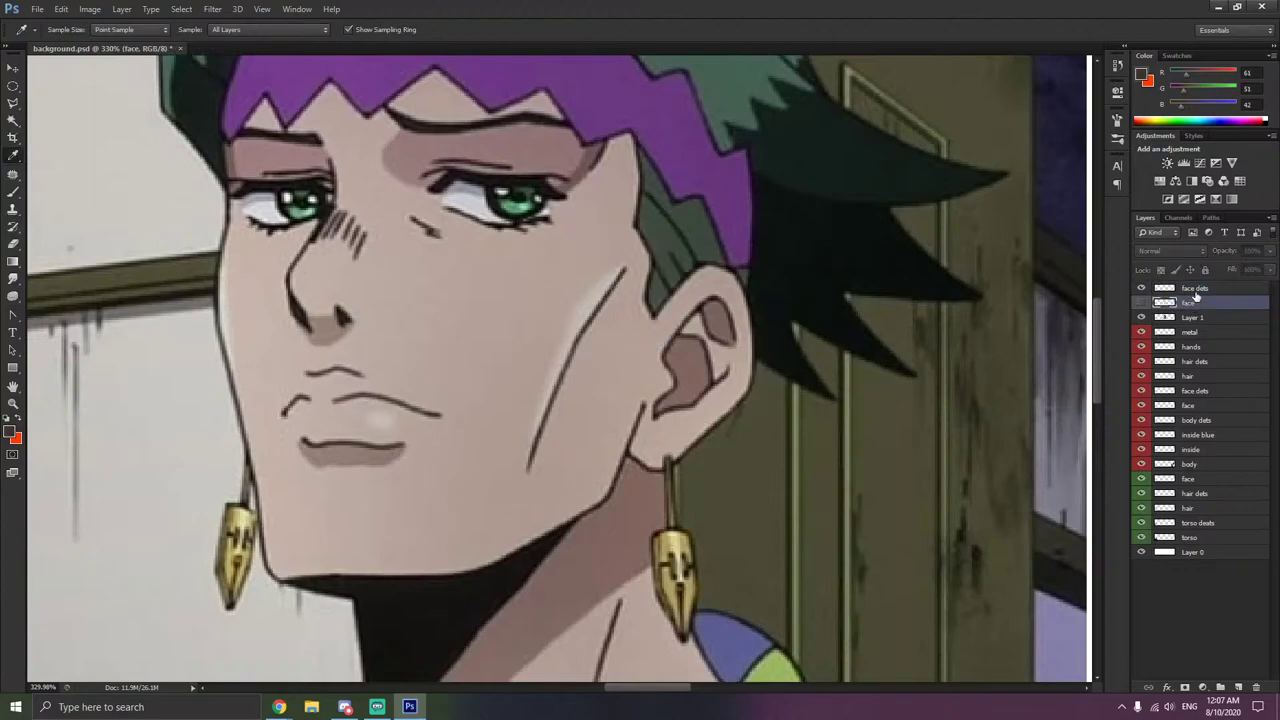
left_click(1196, 291)
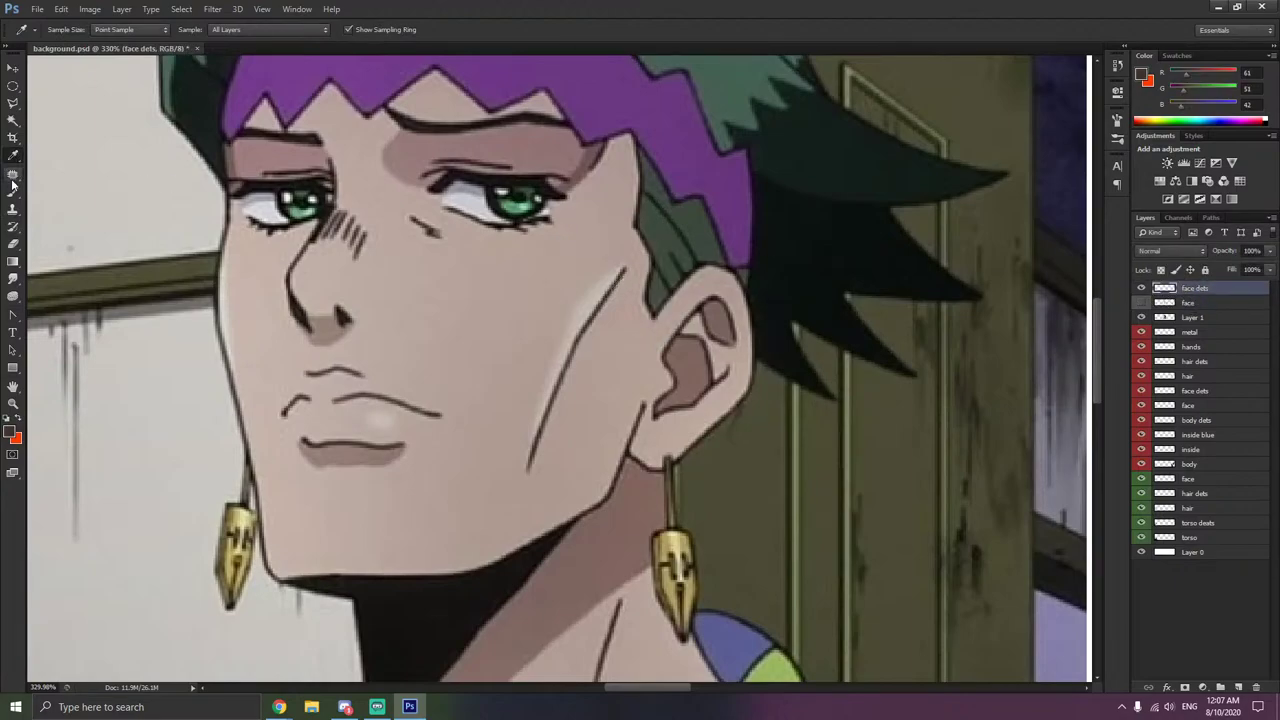
left_click(13, 191)
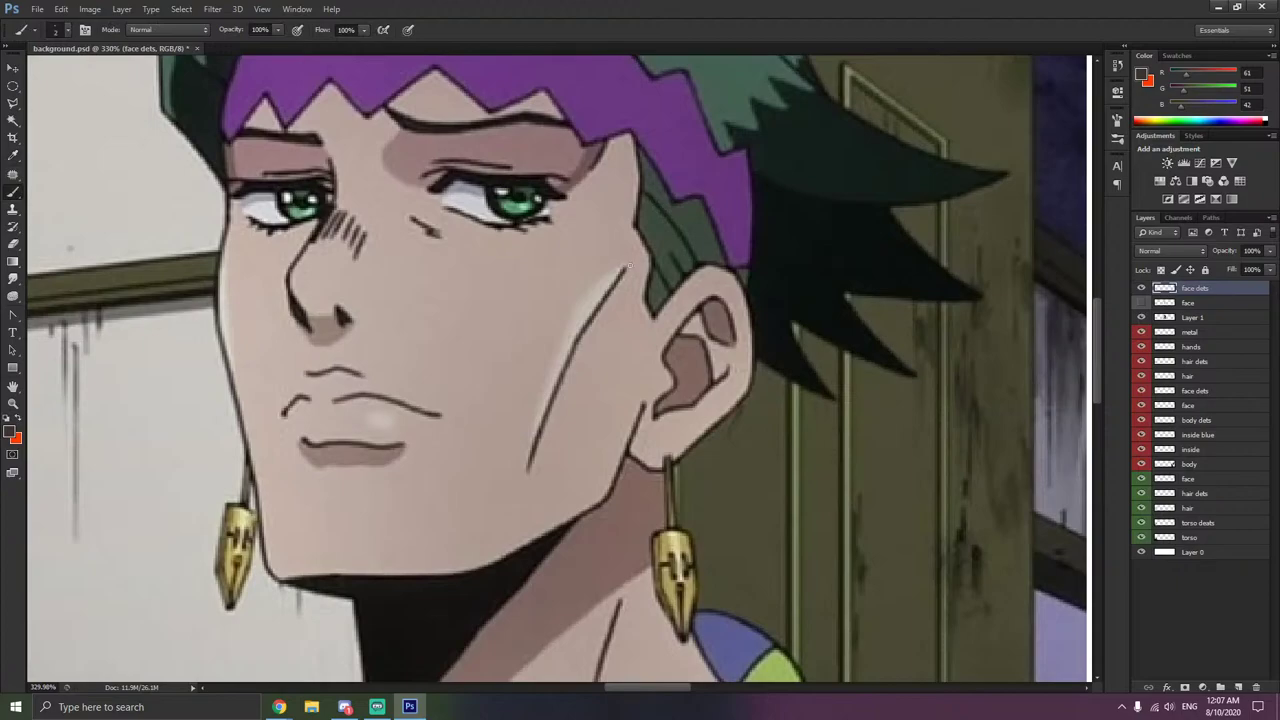
left_click_drag(621, 270, 531, 467)
scroll(531, 467, "down", 3)
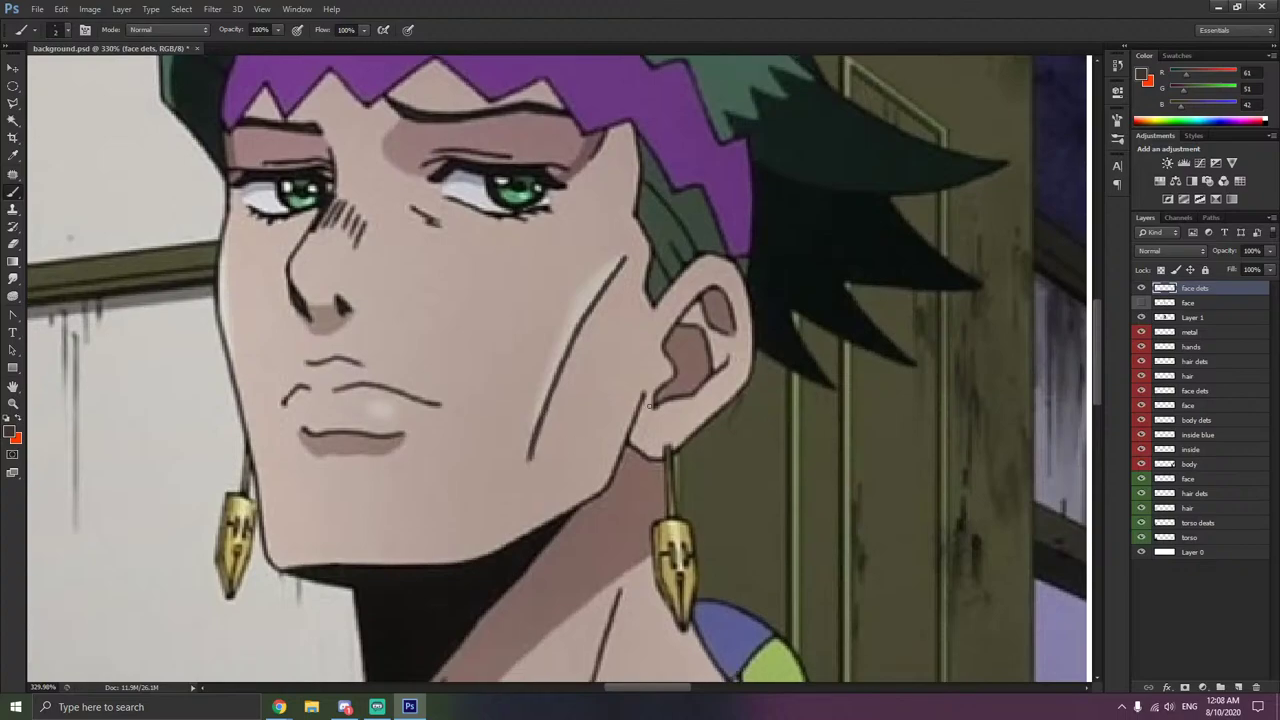
mouse_move(643, 288)
left_mouse_down()
mouse_move(602, 392)
mouse_move(461, 453)
left_mouse_up()
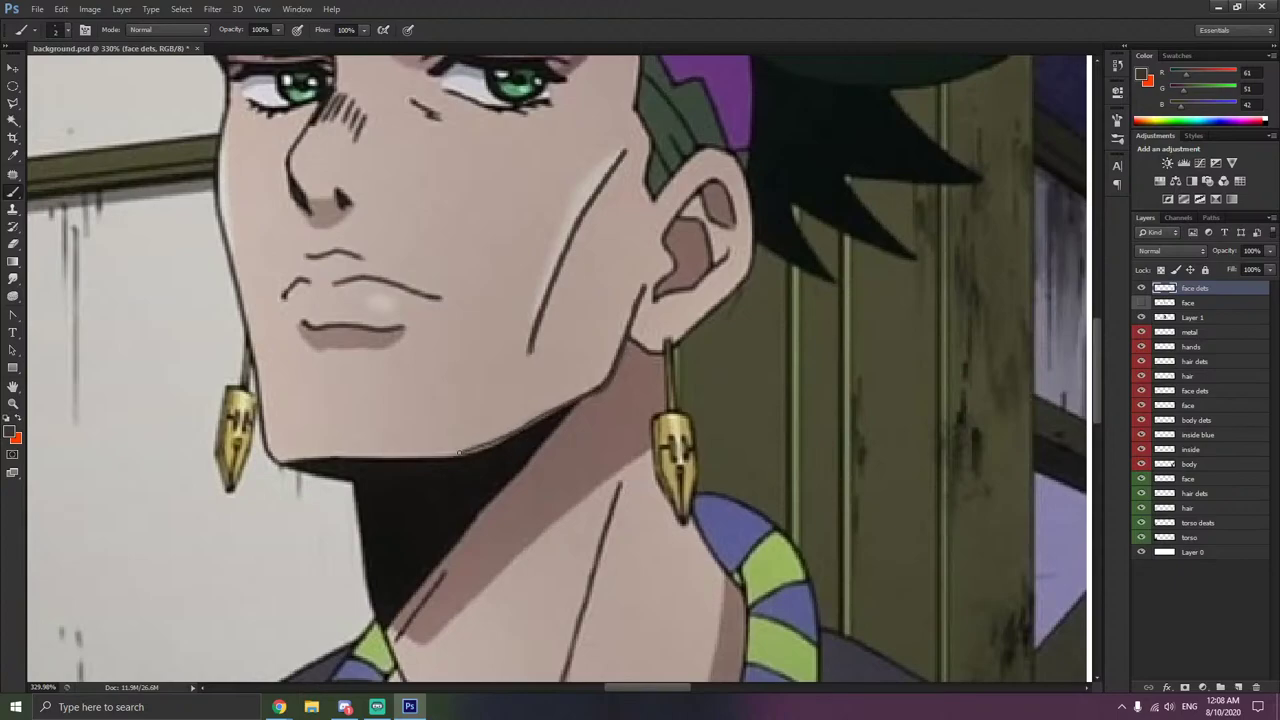
key("ctrl+z")
- Select the black shadow area under the chin on Layer 1 with the Magic Wand
left_click(13, 103)
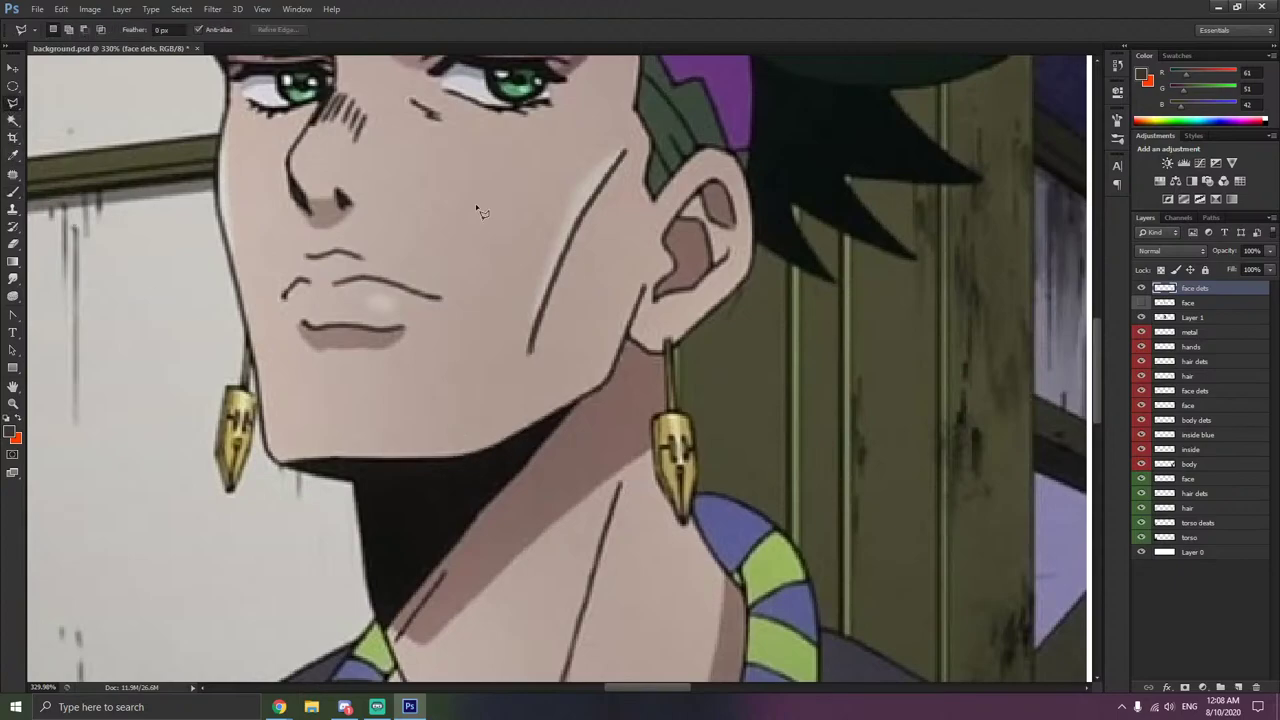
left_click(13, 120)
left_click(1186, 318)
left_click(429, 509)
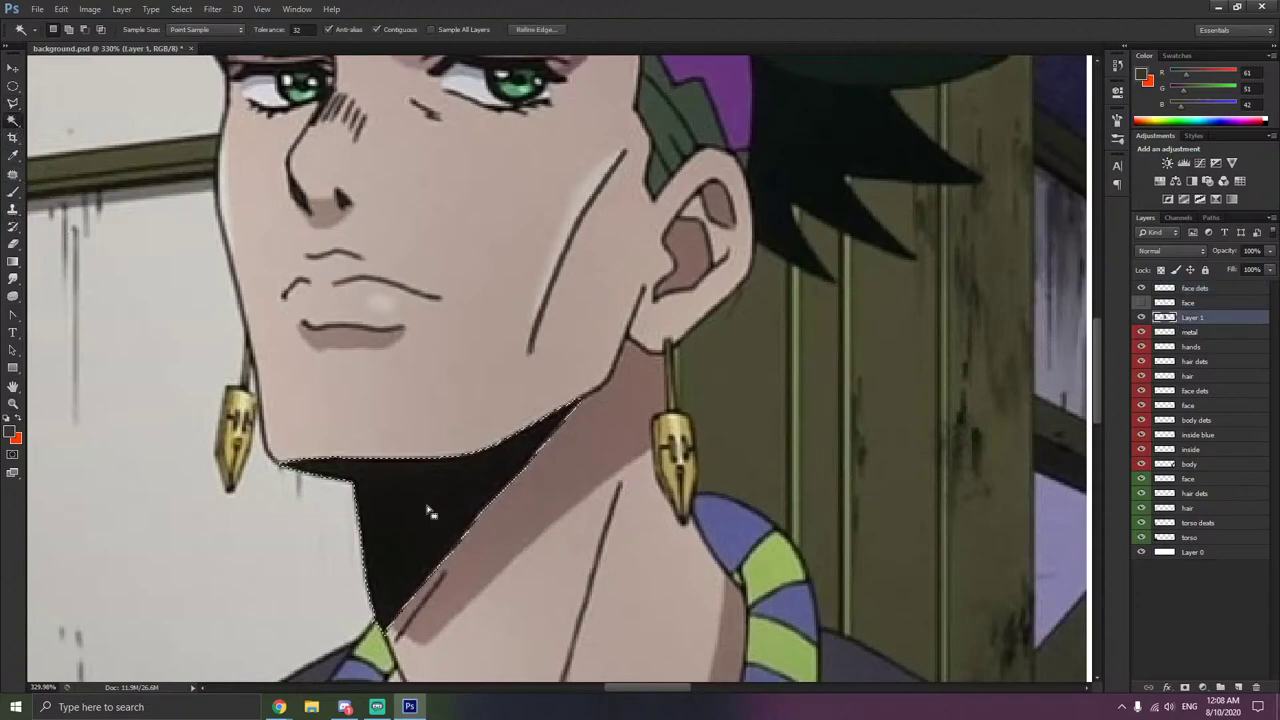
- Fill the selected chin shadow with dark brown on the topmost face dets layer, using a much larger brush
left_click(1192, 288)
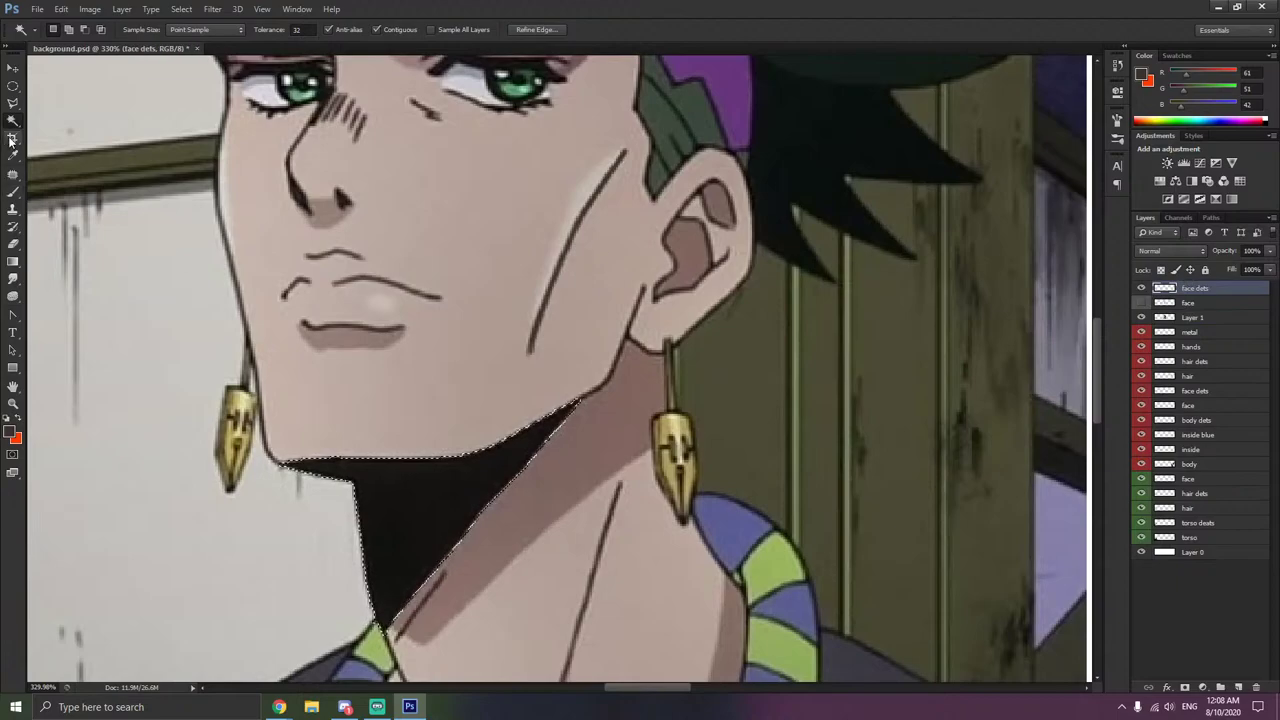
left_click(13, 190)
right_click(454, 426)
left_click(455, 431)
mouse_move(349, 477)
left_mouse_down()
mouse_move(609, 397)
mouse_move(520, 486)
mouse_move(576, 416)
left_mouse_up()
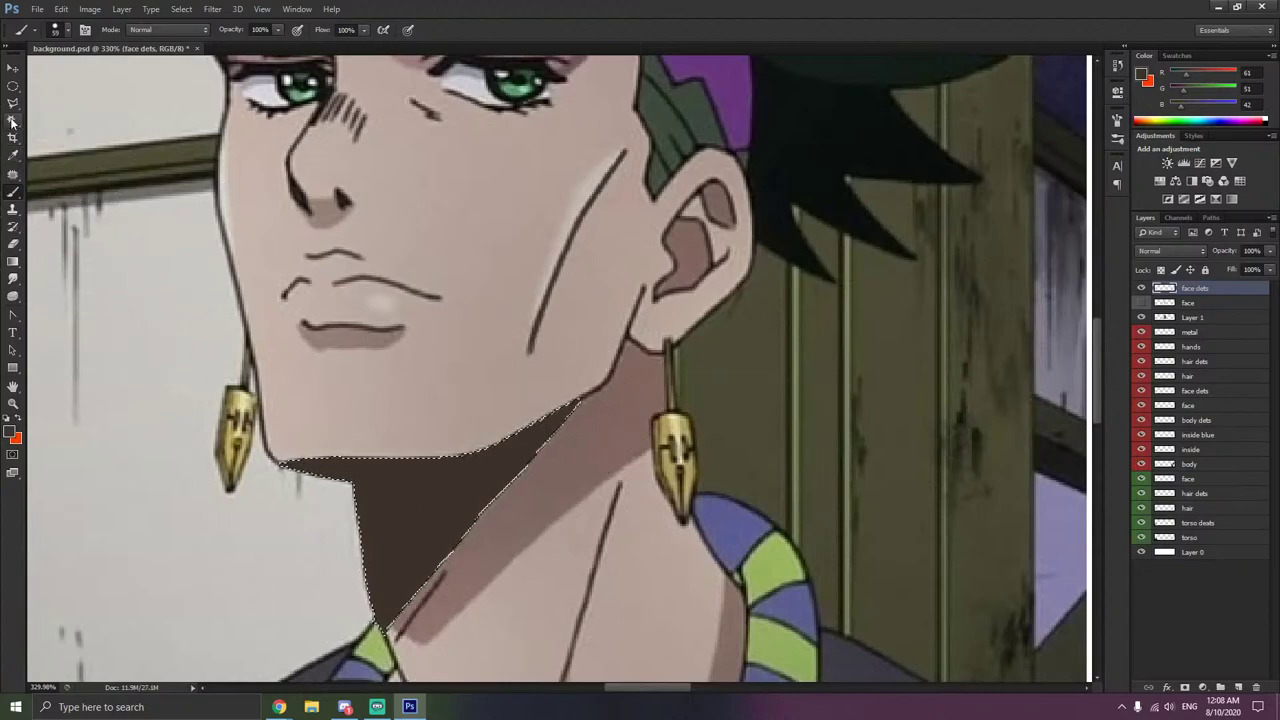
- Set the brush size back to 2 px and deselect the chin shadow
right_click(228, 292)
left_click_drag(246, 318, 239, 318)
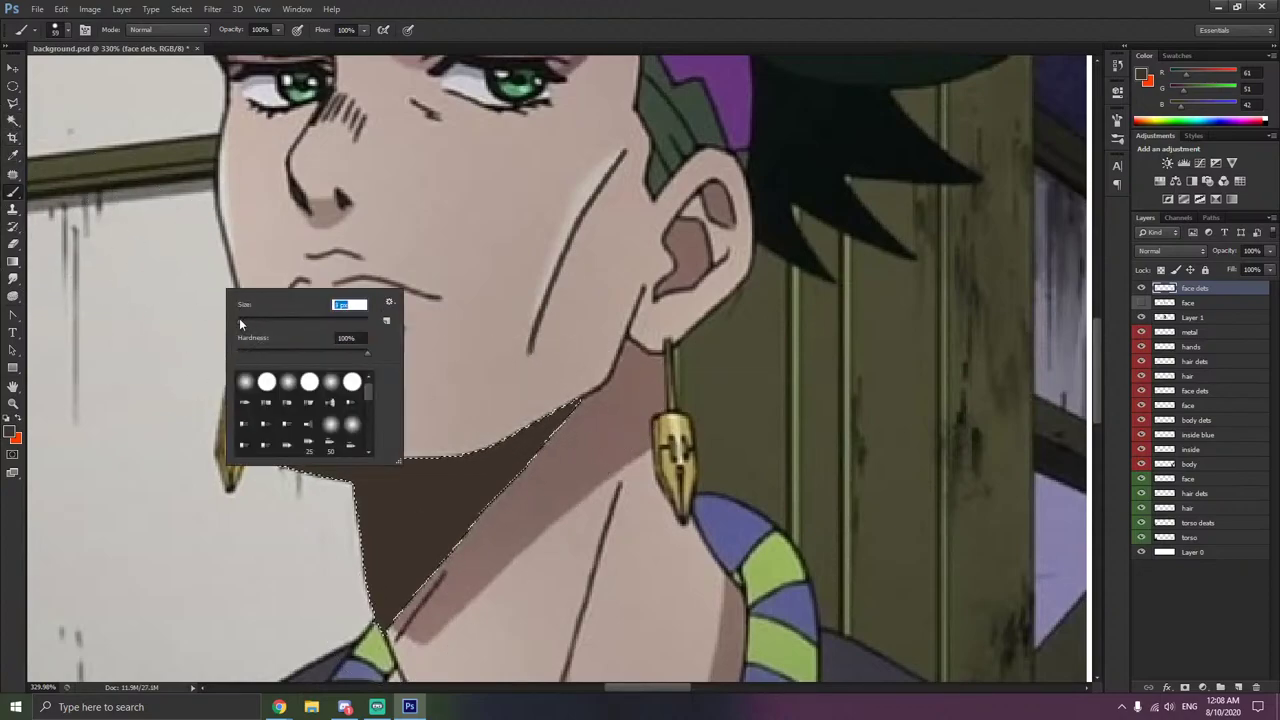
key("Return")
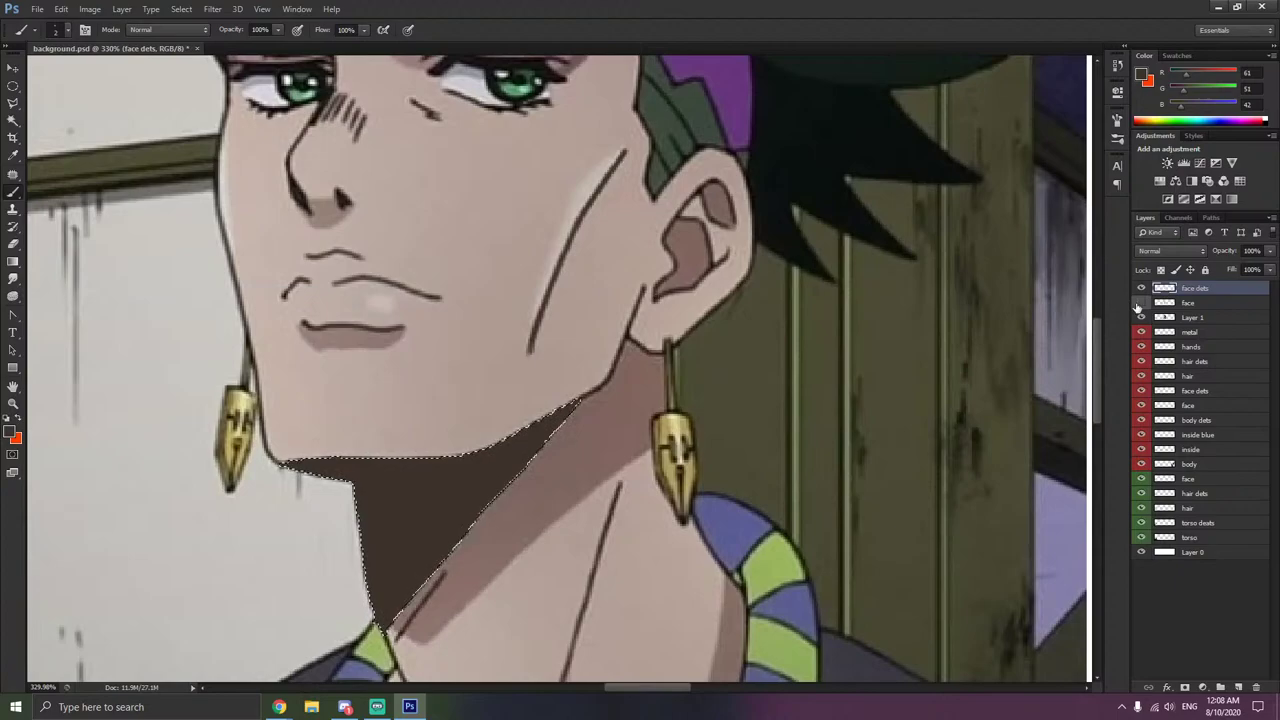
right_click(503, 358)
key("l")
right_click(145, 175)
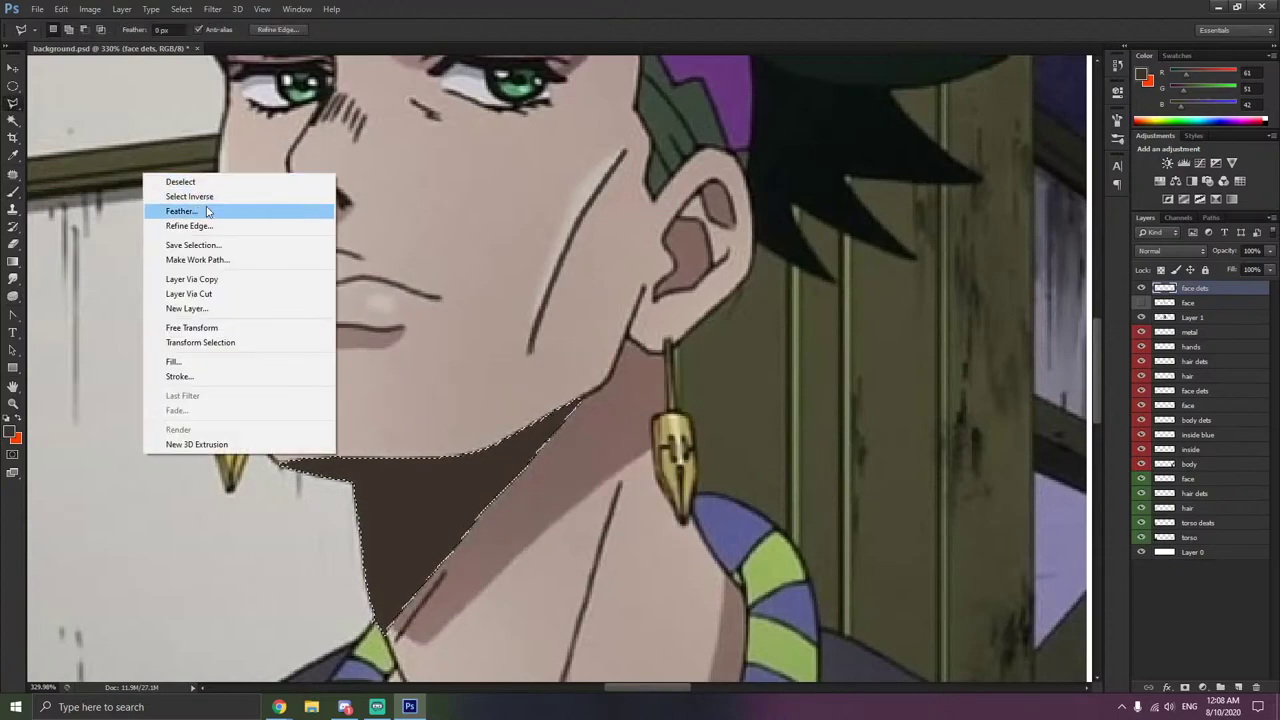
left_click(182, 182)
key("b")
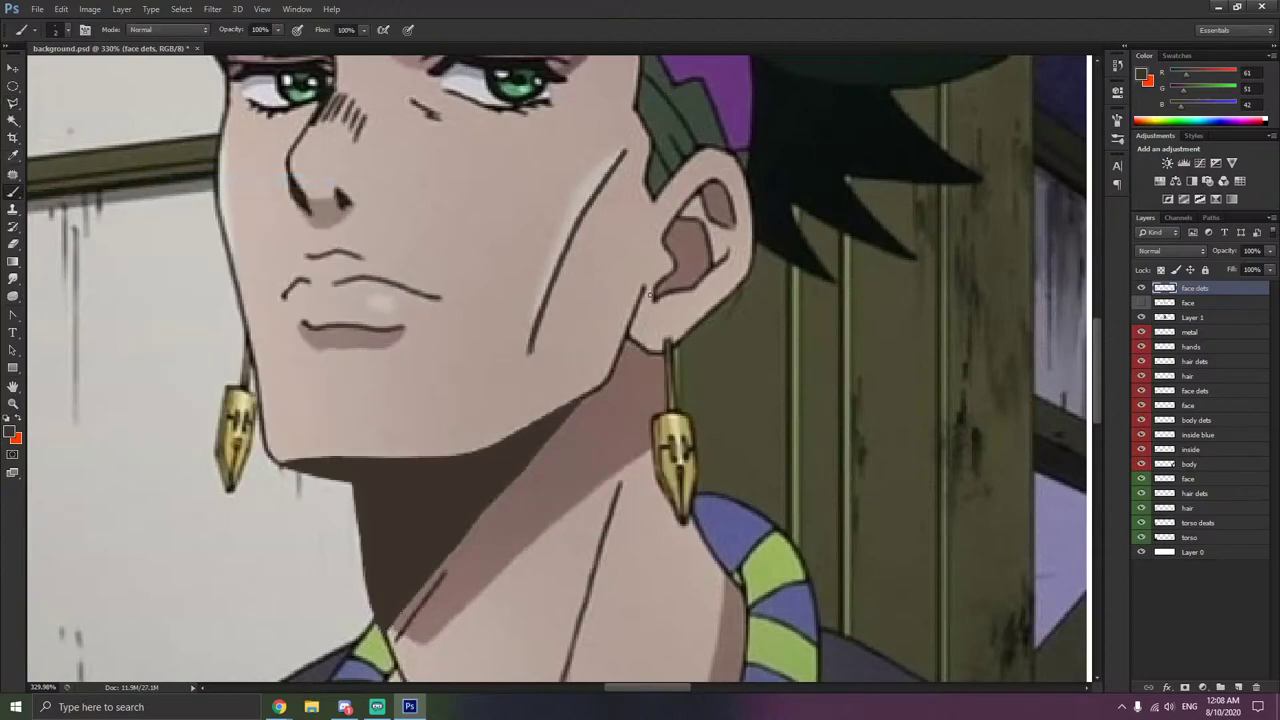
- Trace the jaw line below the ear, the long neck lines and the collarbone lines in dark brown
mouse_move(643, 289)
left_mouse_down()
mouse_move(611, 381)
mouse_move(581, 399)
left_mouse_up()
scroll(666, 354, "down", 2)
scroll(618, 225, "down", 4)
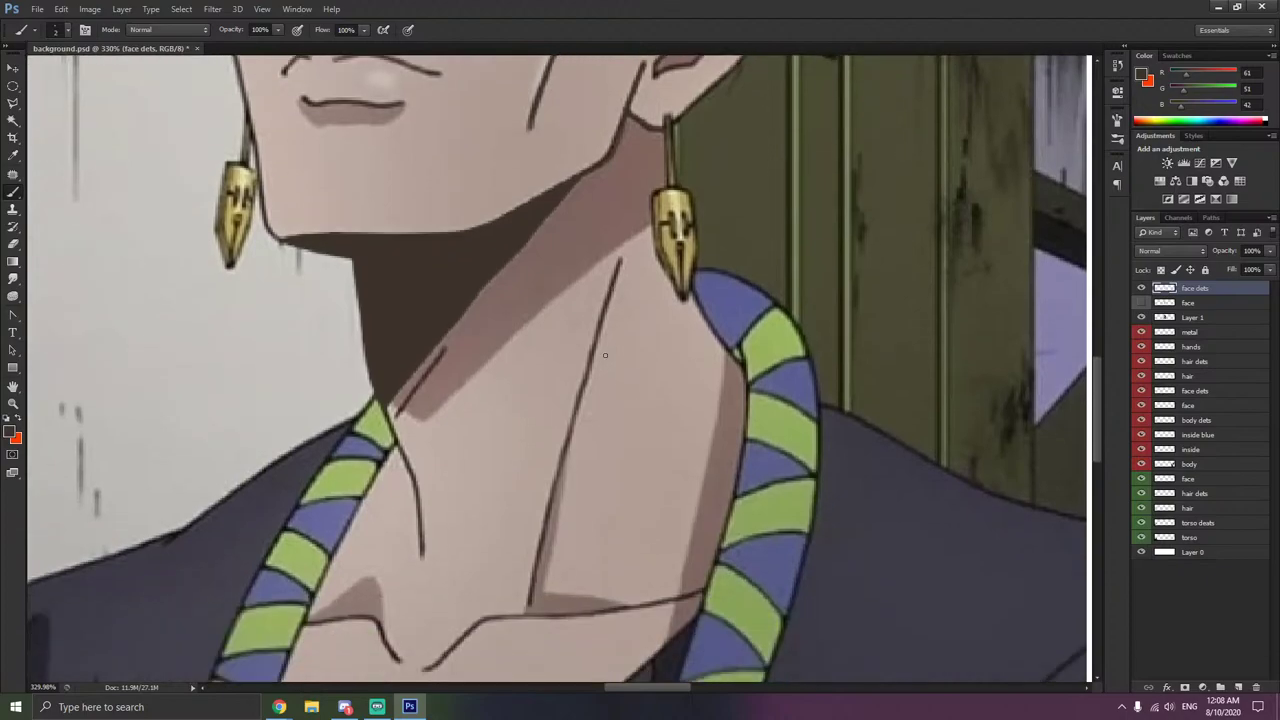
left_click_drag(617, 232, 531, 563)
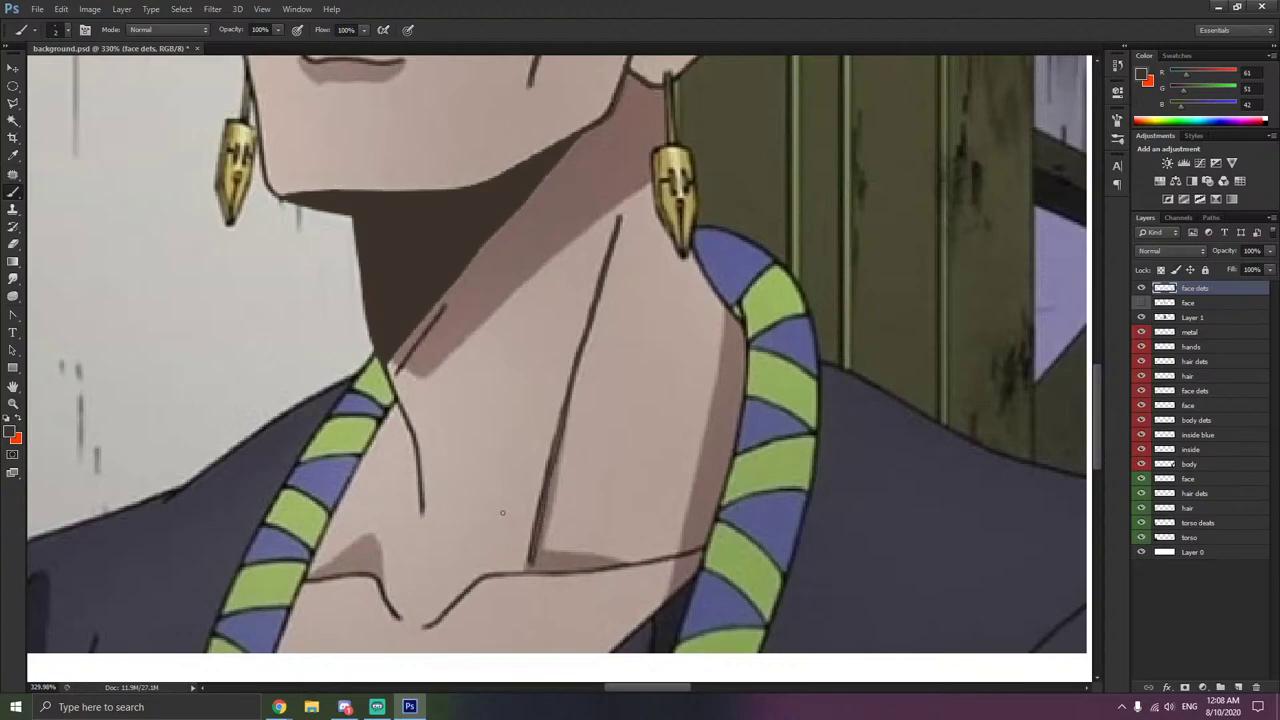
mouse_move(440, 311)
left_mouse_down()
mouse_move(396, 372)
mouse_move(377, 368)
mouse_move(392, 366)
mouse_move(421, 513)
left_mouse_up()
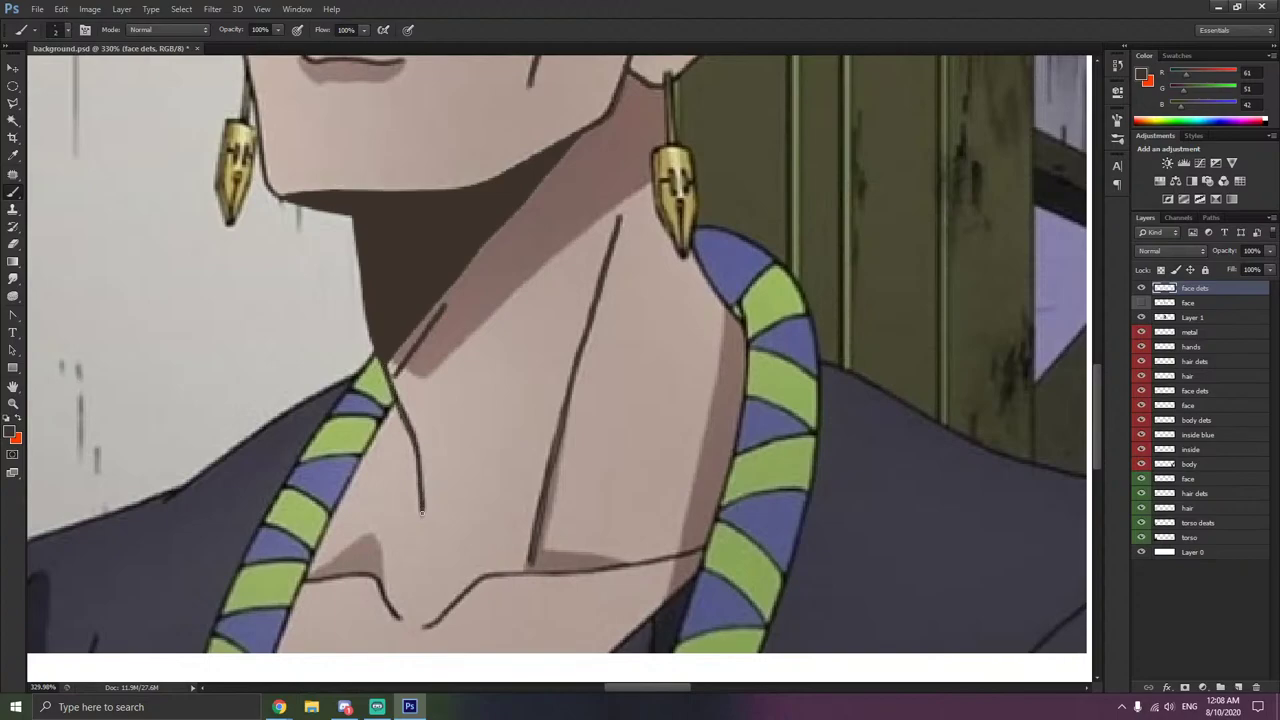
scroll(313, 521, "down", 1)
mouse_move(303, 516)
left_mouse_down()
mouse_move(374, 510)
mouse_move(409, 558)
mouse_move(494, 510)
mouse_move(686, 490)
left_mouse_up()
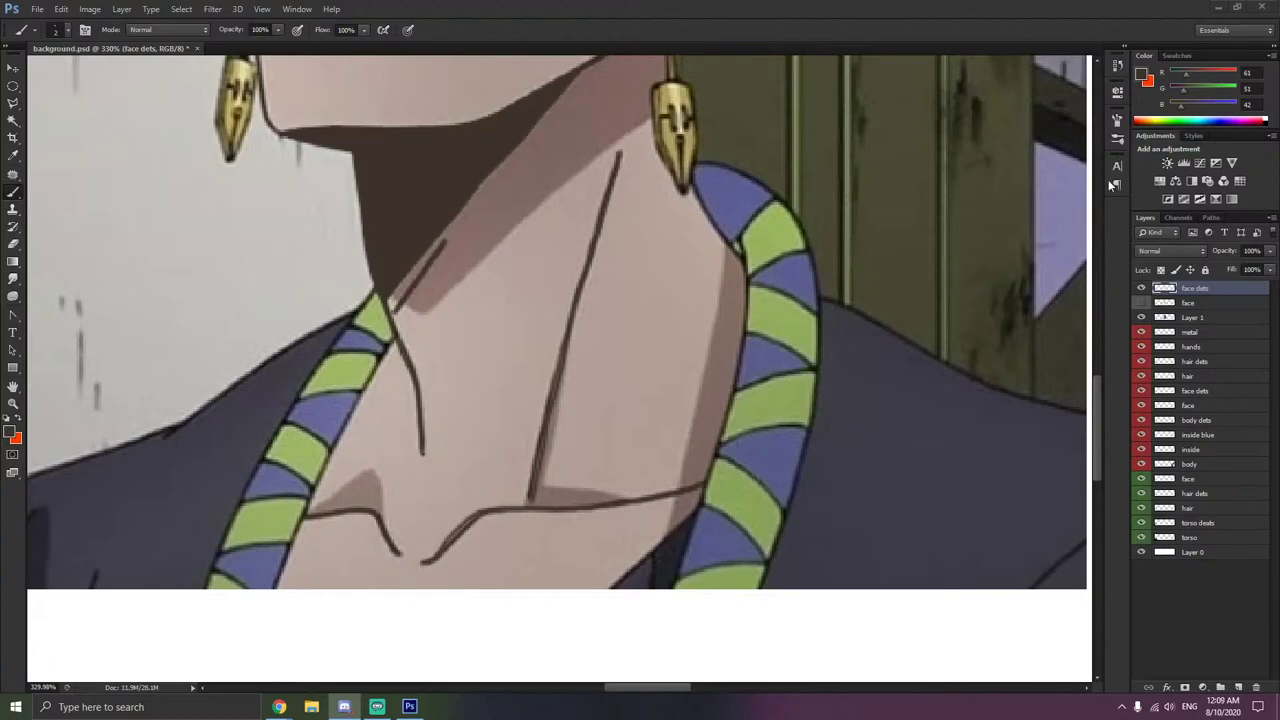
- Try to trace the mouth crease and the upper and lower lip lines in dark brown on the topmost face dets layer
scroll(530, 281, "up", 1)
scroll(530, 281, "up", 7)
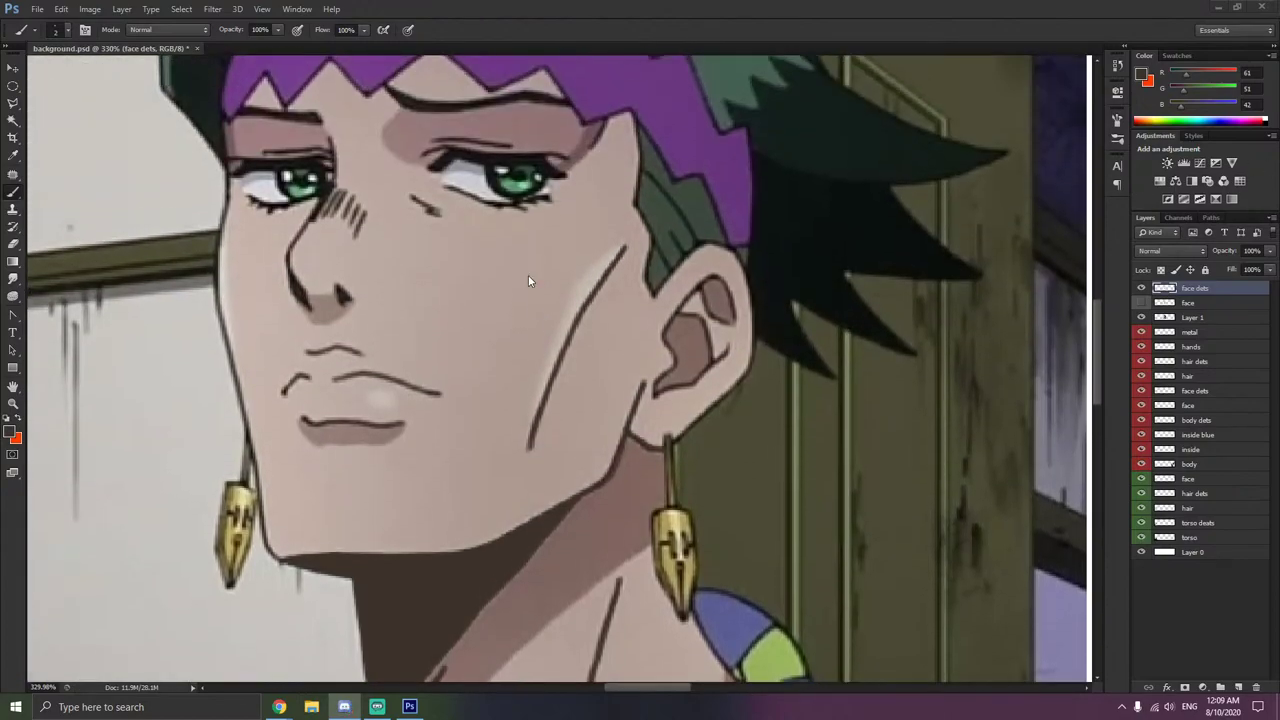
left_click(405, 226)
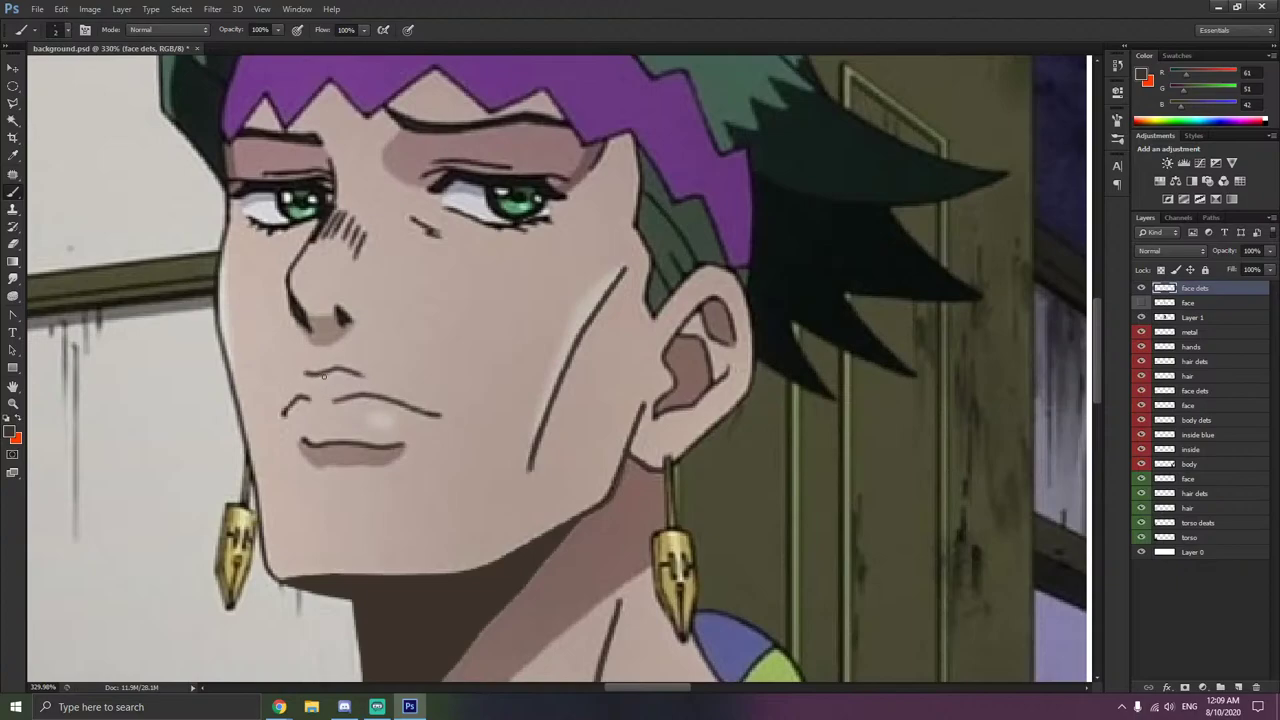
mouse_move(324, 376)
left_mouse_down()
mouse_move(360, 376)
mouse_move(337, 401)
mouse_move(446, 415)
left_mouse_up()
left_click_drag(284, 410, 309, 397)
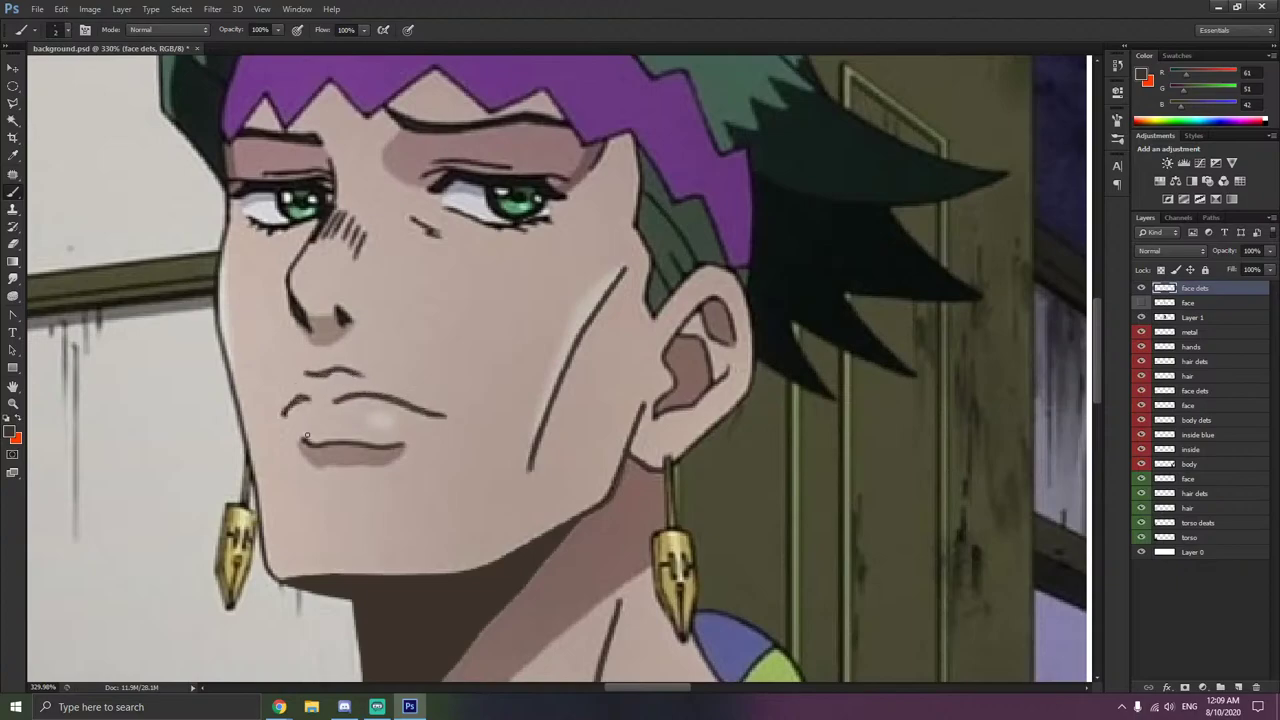
left_click_drag(302, 438, 400, 448)
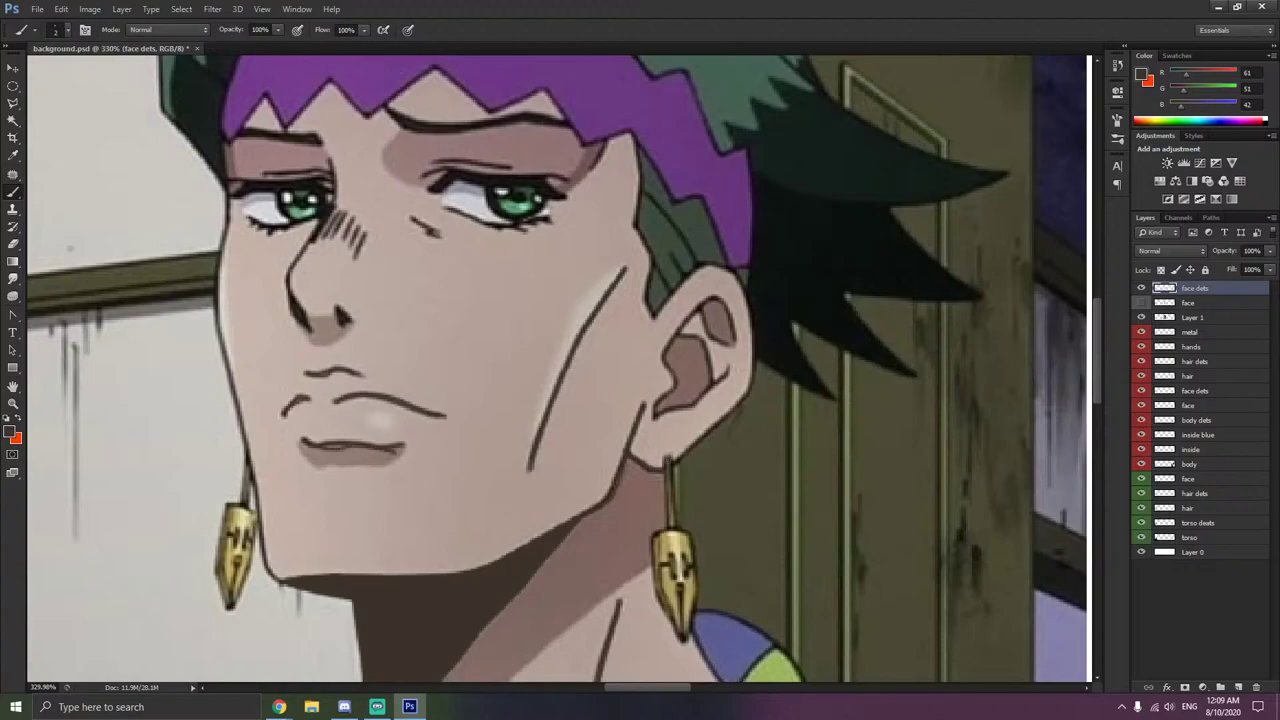
- Toggle the skin-coloured face layer's visibility to compare the traced details with the reference image, leaving the layer shown
left_click(1141, 303)
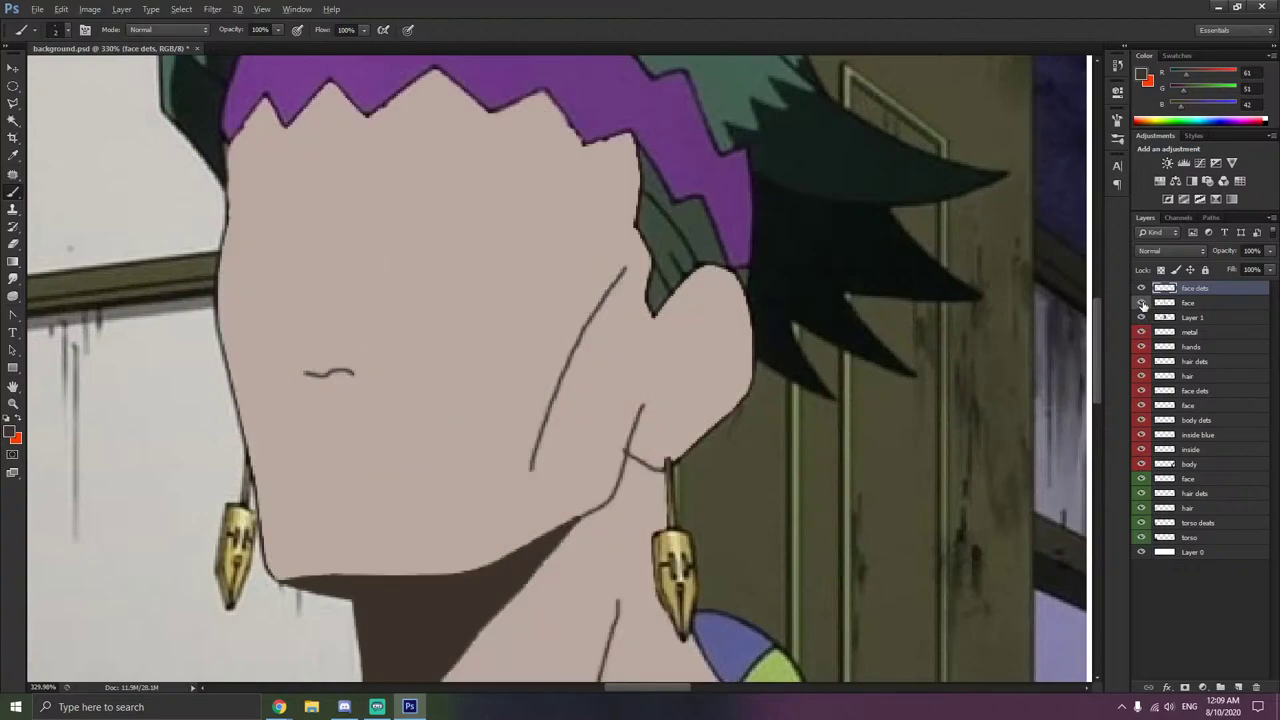
left_click(1141, 303)
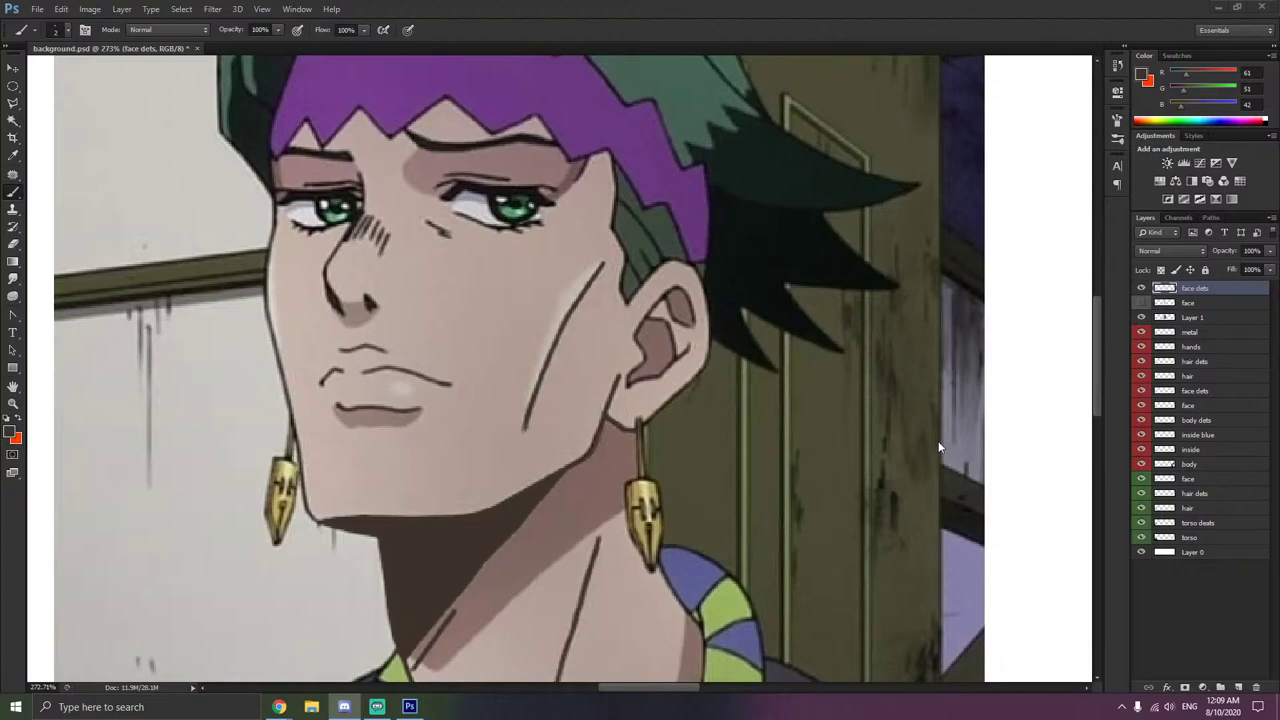
left_click(660, 239)
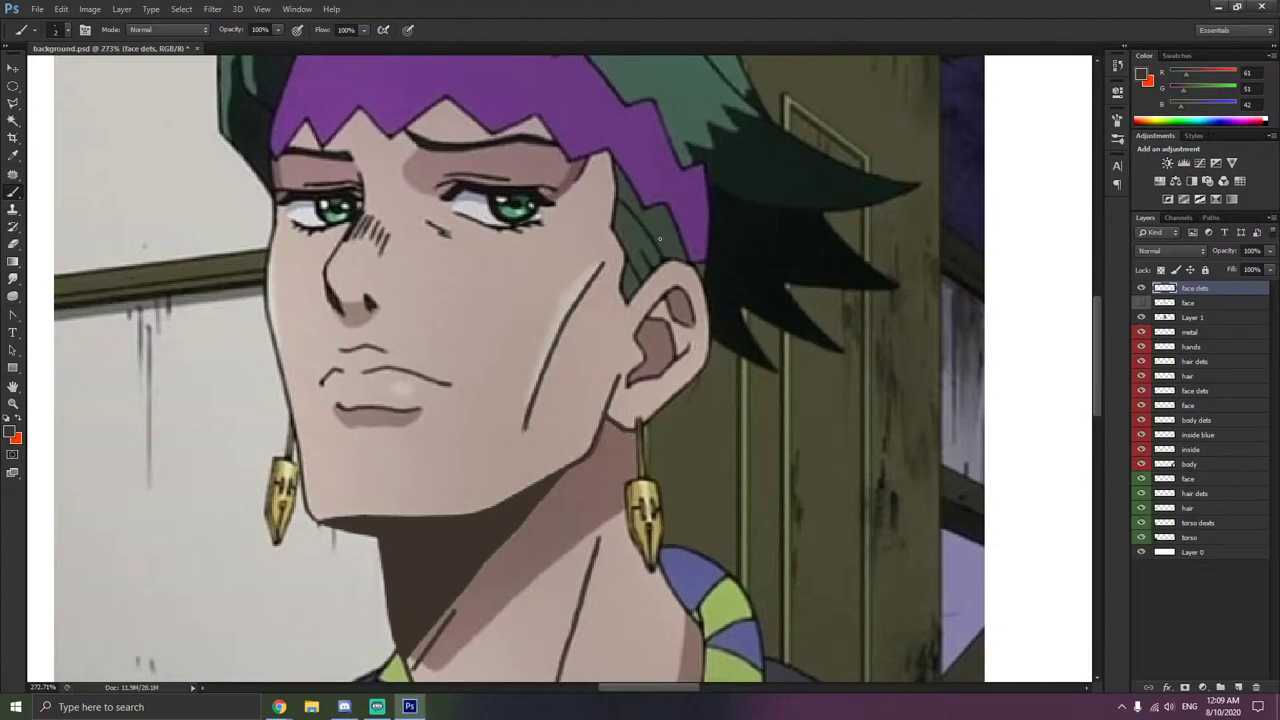
left_click(1140, 303)
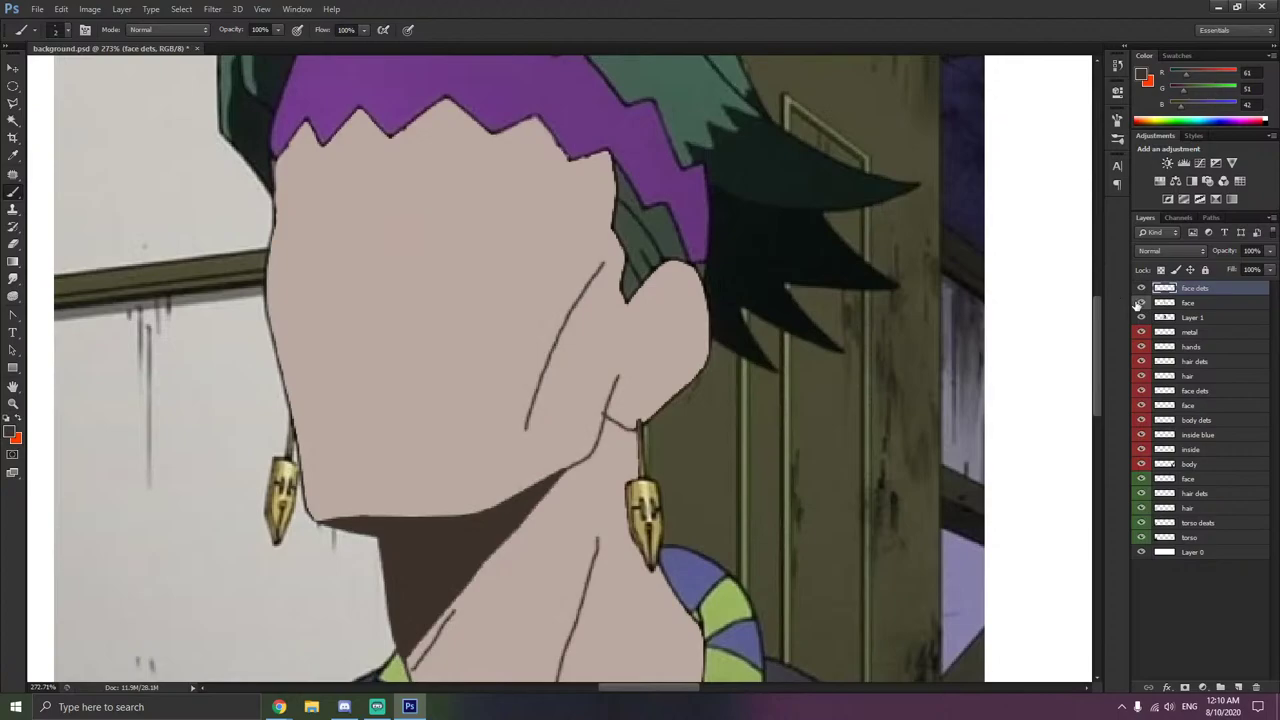
left_click(1140, 303)
left_click(1140, 303)
scroll(743, 328, "down", 5)
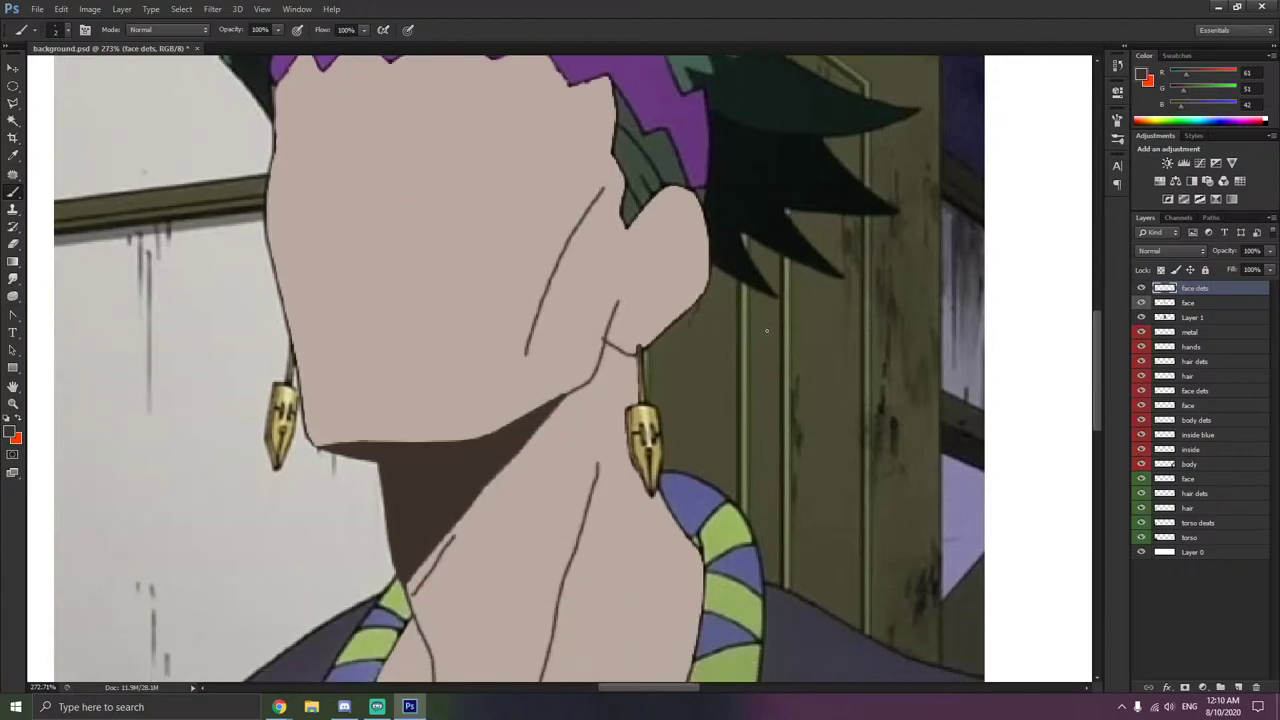
scroll(743, 328, "down", 5)
scroll(741, 333, "up", 4)
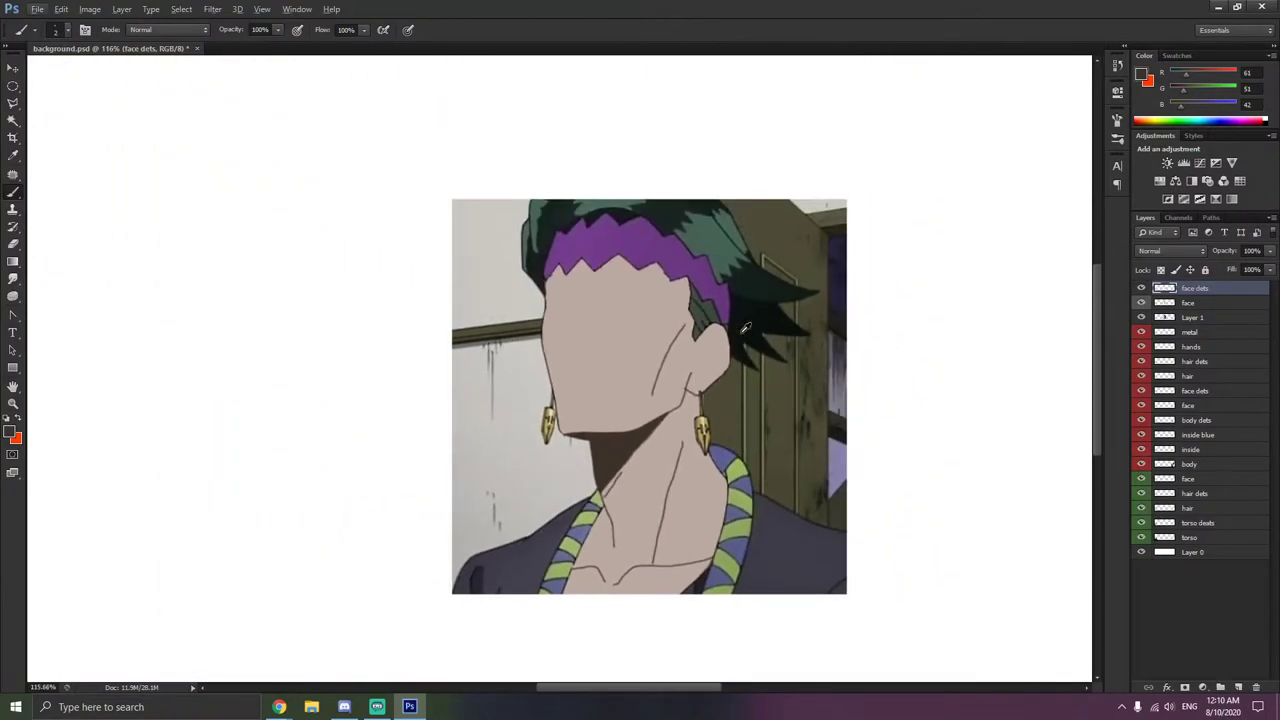
scroll(741, 333, "up", 2)
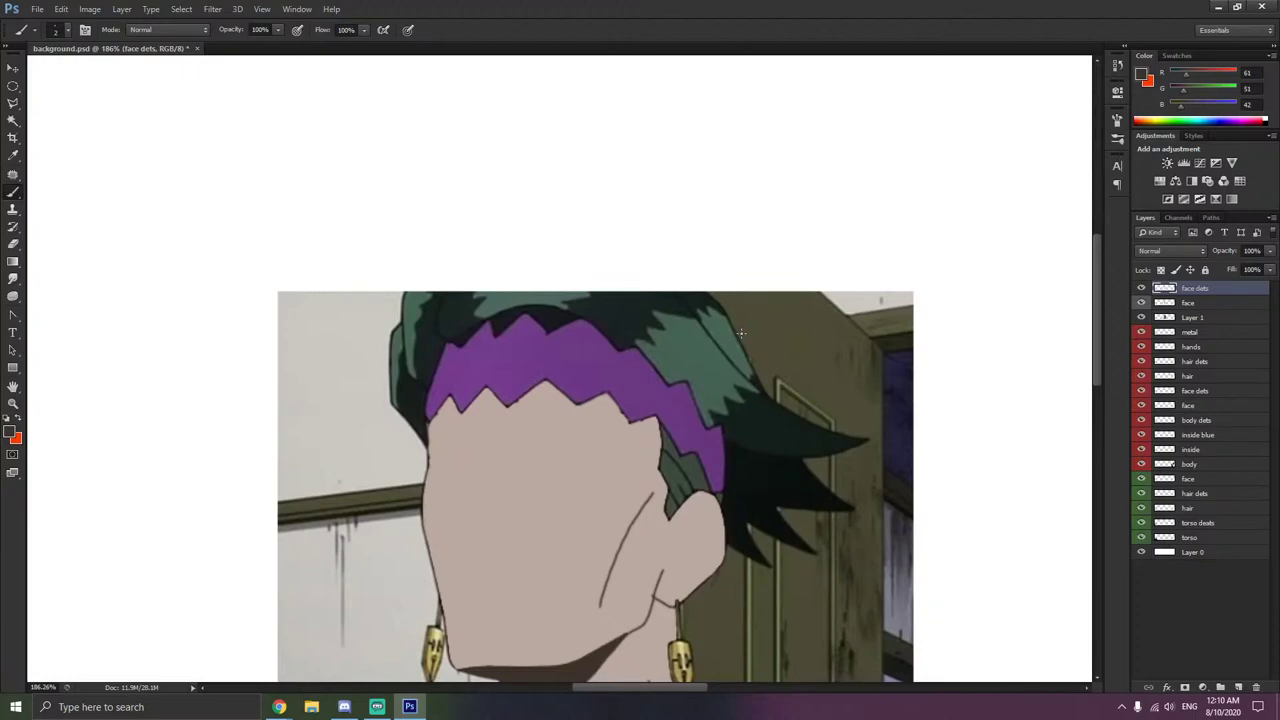
scroll(741, 332, "down", 5)
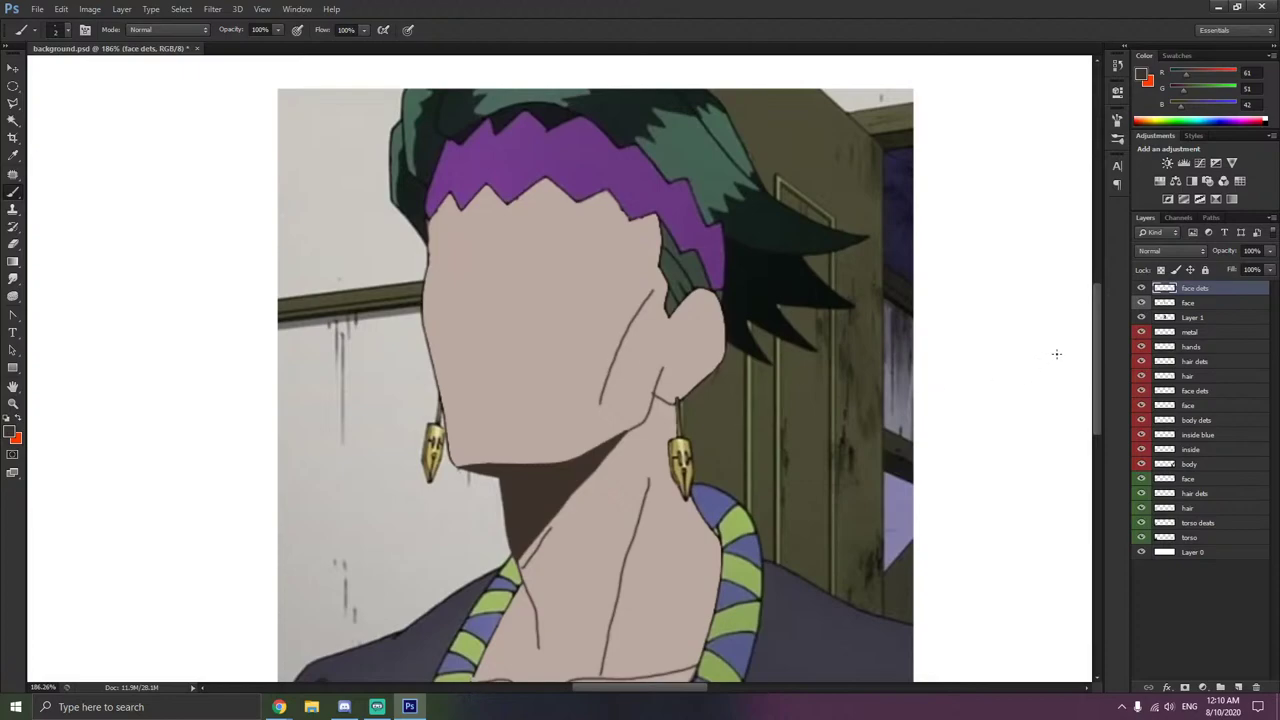
left_click(1141, 302)
left_click(1141, 302)
left_click(1141, 302)
left_click(1141, 302)
- Create a new layer named bandana above the topmost face dets layer
key("ctrl+shift+n")
type("bandana")
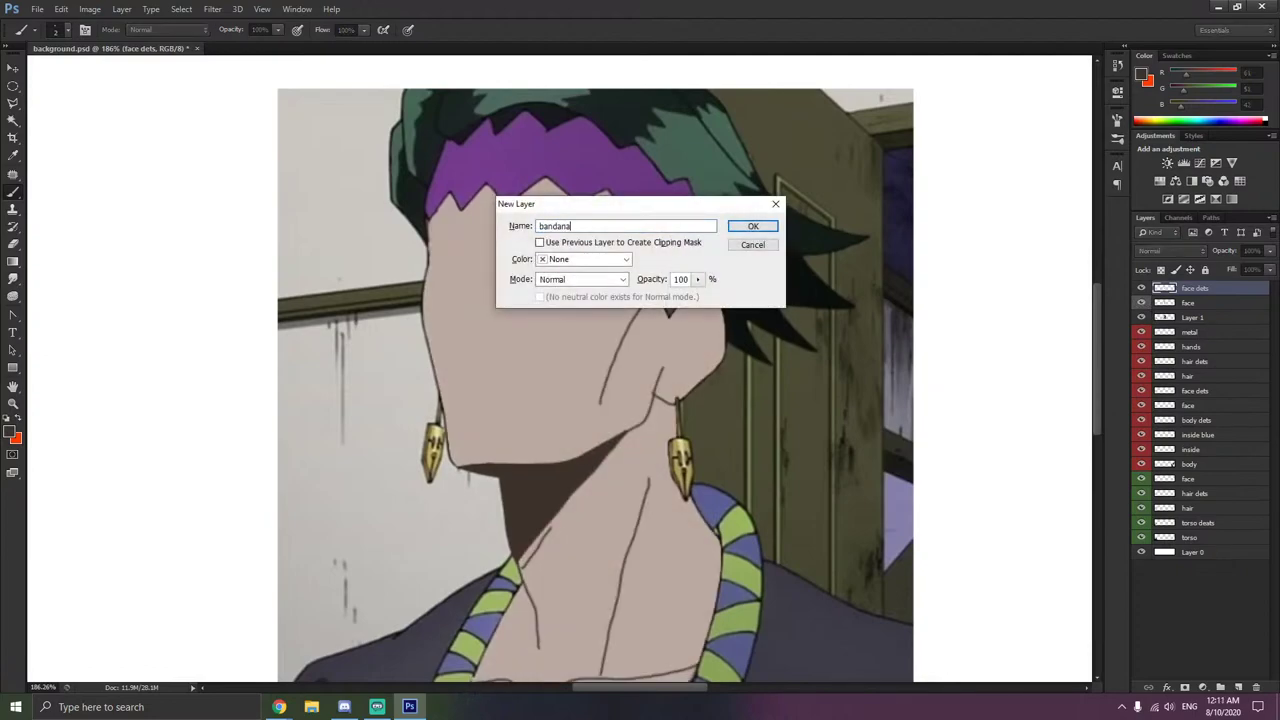
key("Return")
- Select the purple bandana area on Layer 1 with the Magic Wand
scroll(455, 137, "up", 2)
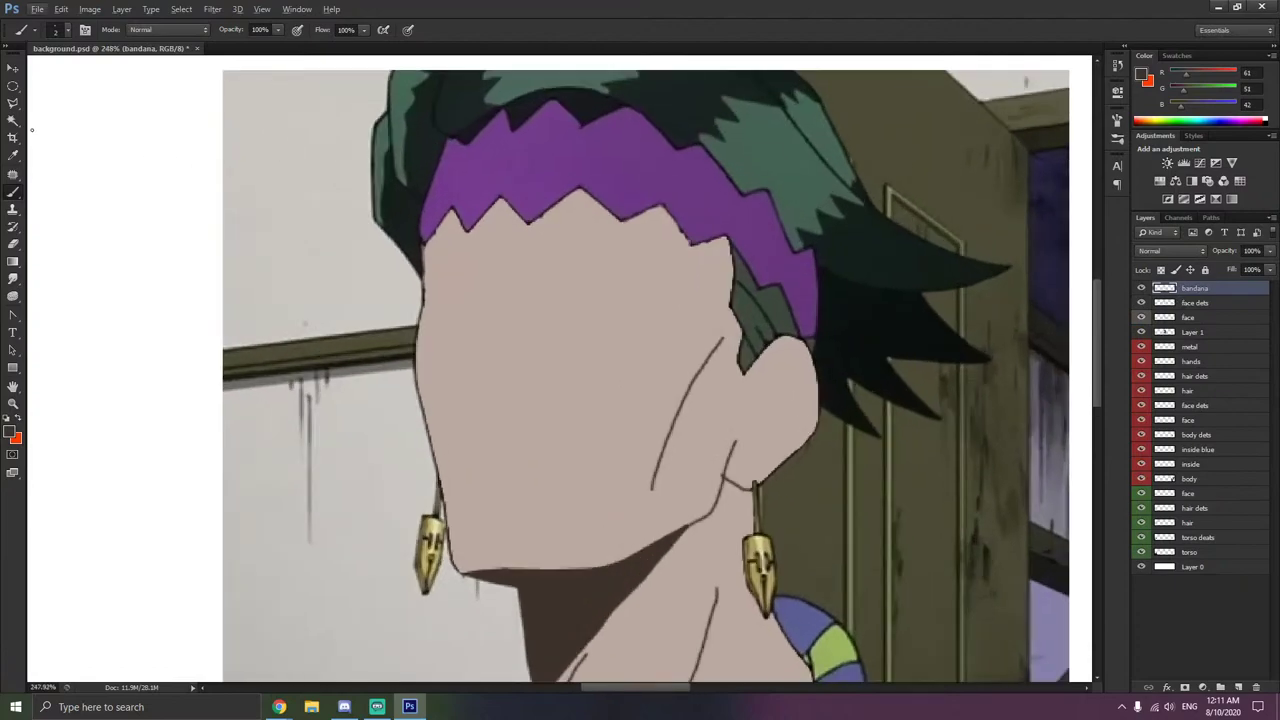
key("w")
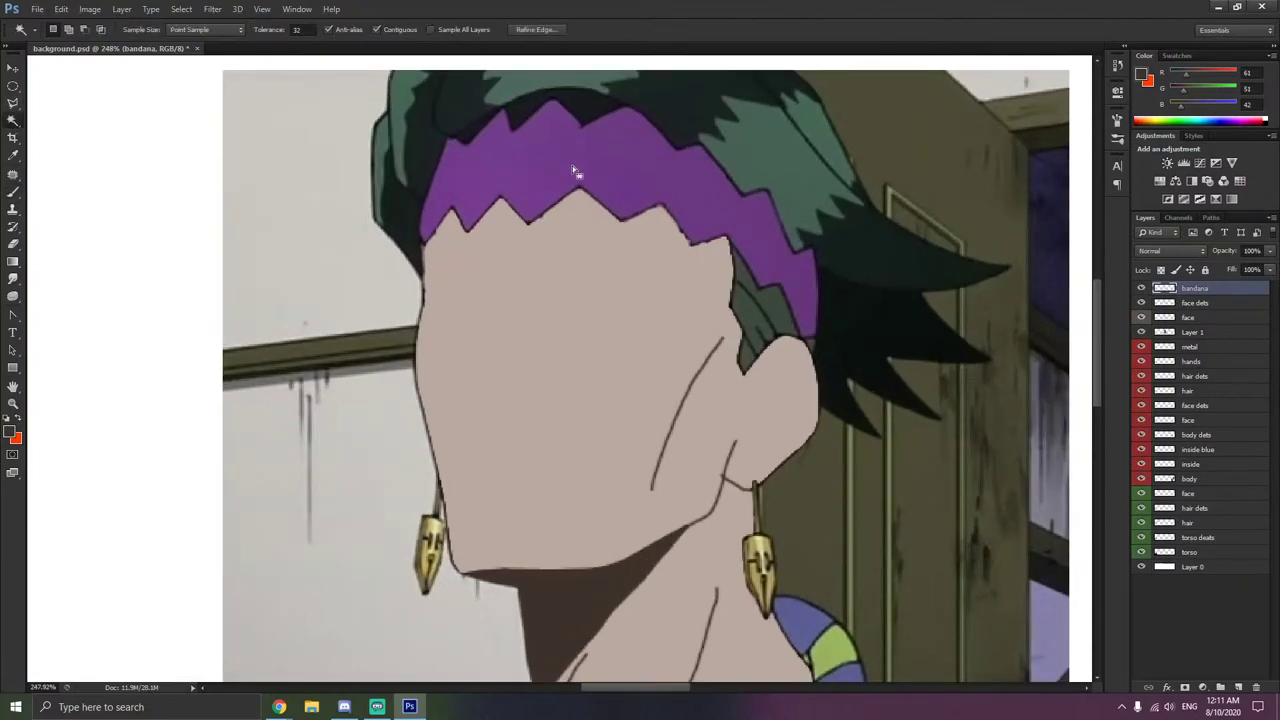
left_click(1185, 332)
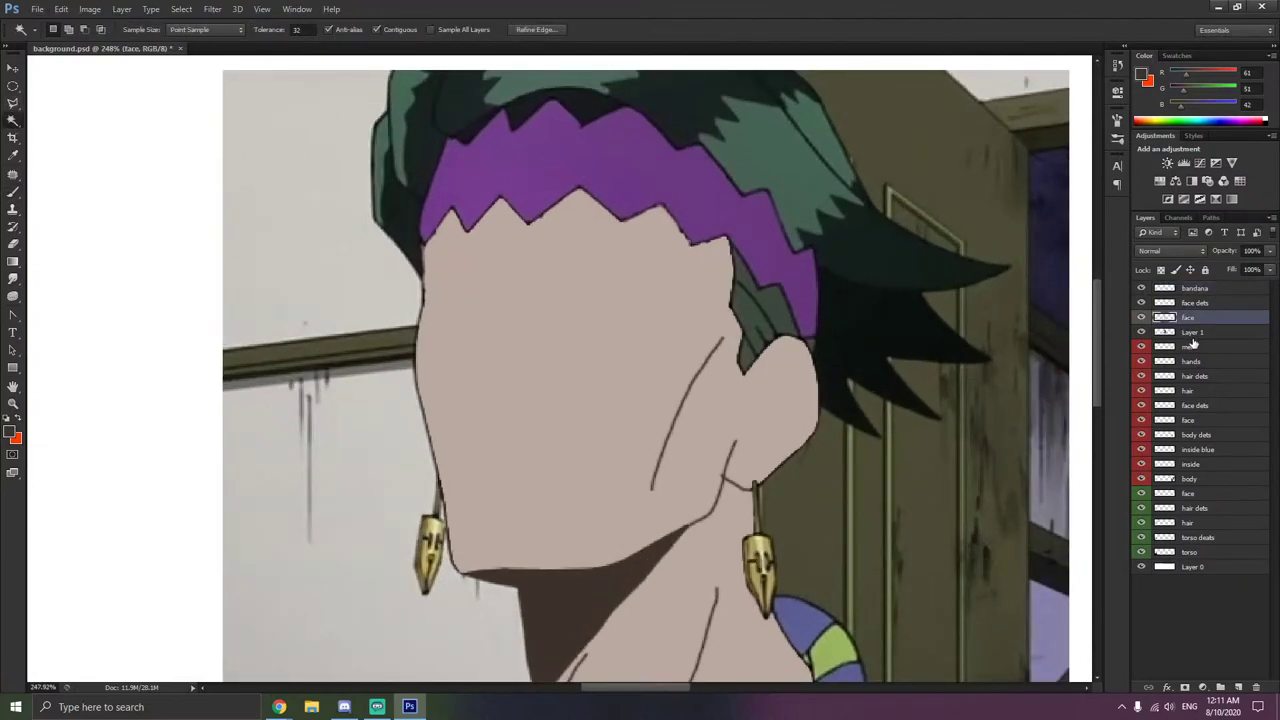
left_click(709, 195)
- Fill the selected area on the bandana layer with purple sampled from the reference, using a 66 px brush, and deselect it
left_click(13, 154)
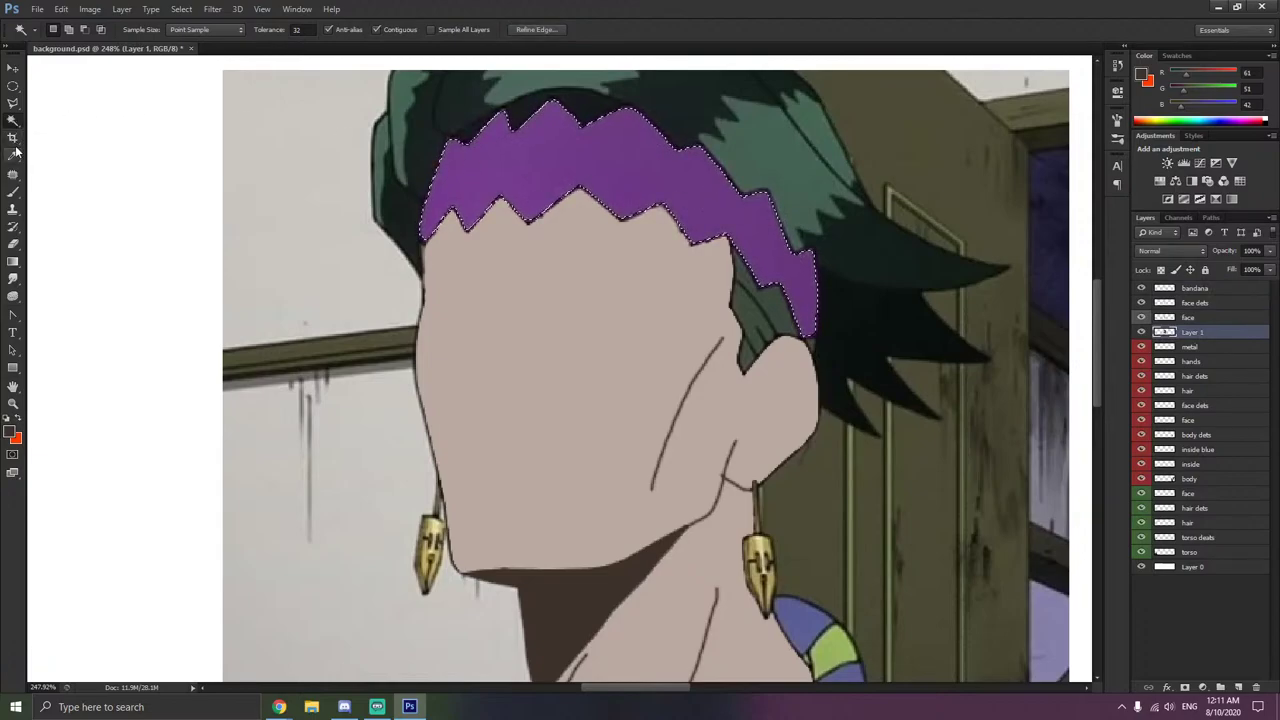
left_click(518, 145)
key("b")
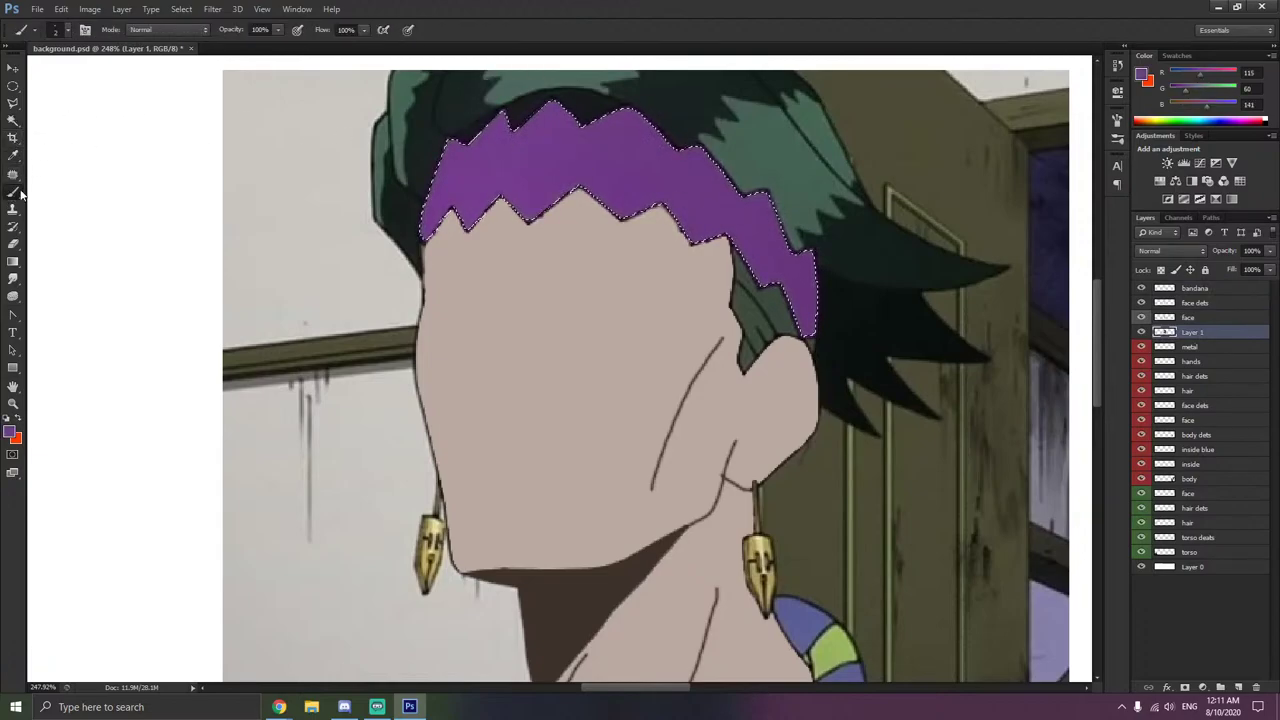
left_click(1195, 288)
right_click(567, 258)
left_click_drag(569, 256, 575, 256)
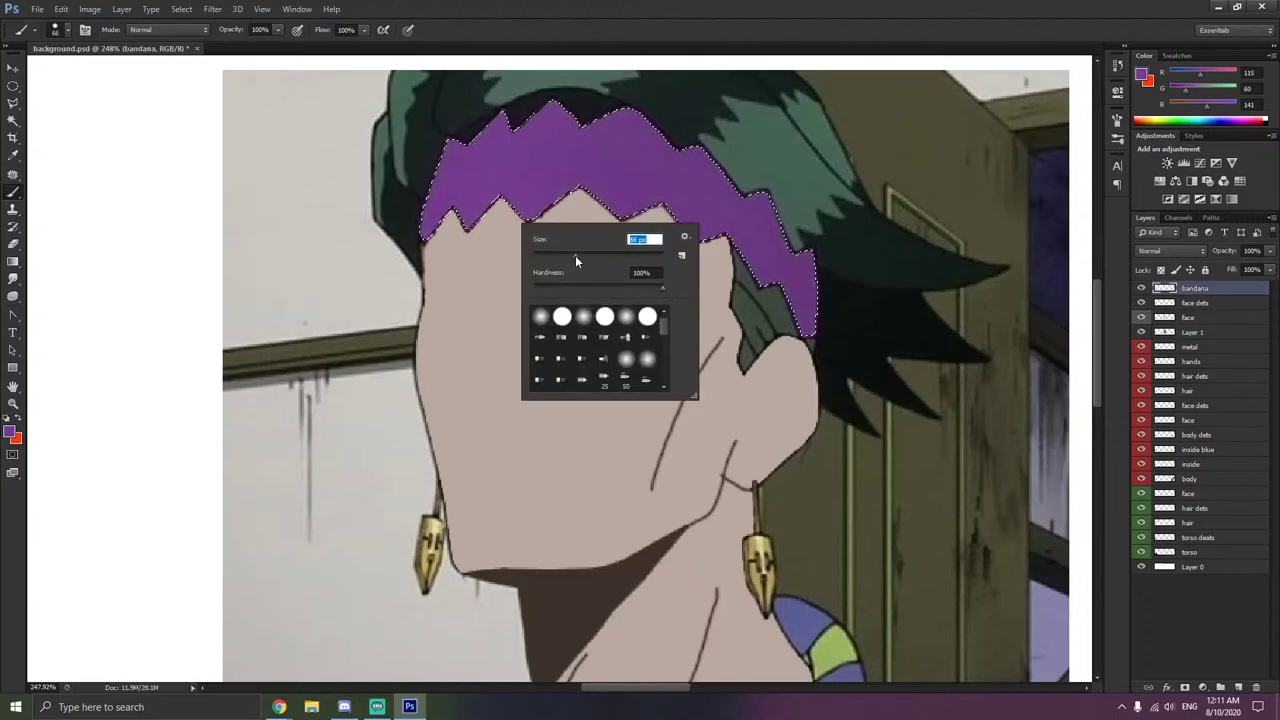
mouse_move(436, 200)
left_mouse_down()
mouse_move(498, 165)
mouse_move(751, 202)
mouse_move(876, 245)
left_mouse_up()
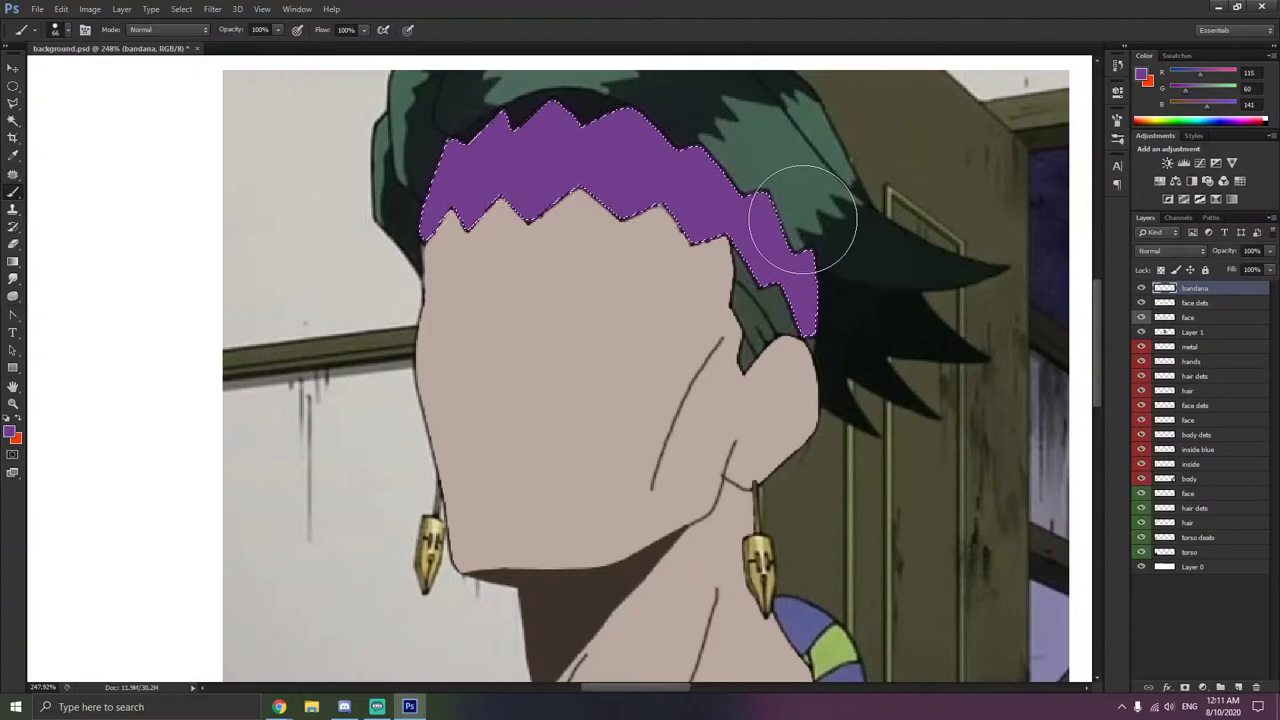
left_click(13, 102)
right_click(321, 159)
left_click(348, 171)
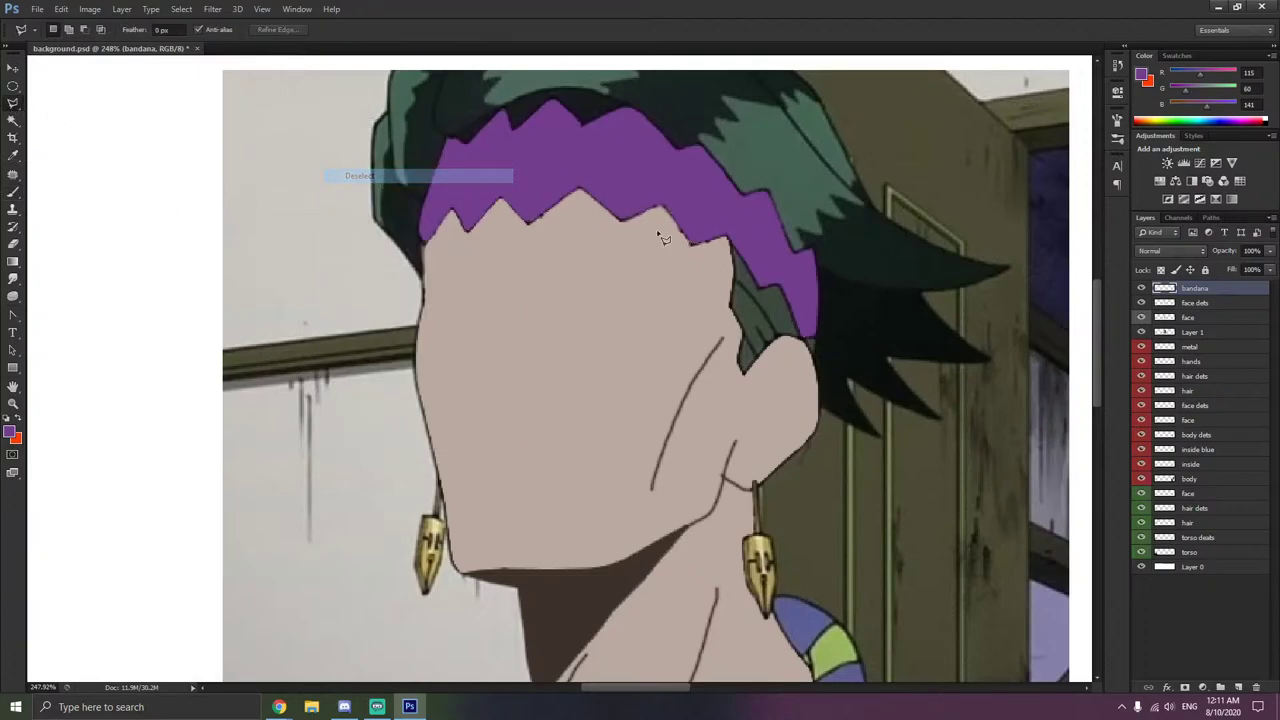
- Hide the Layer 1 reference and examine the border between the bandana and the face fill
left_click(1141, 317)
left_click(1141, 317)
left_click(1142, 333)
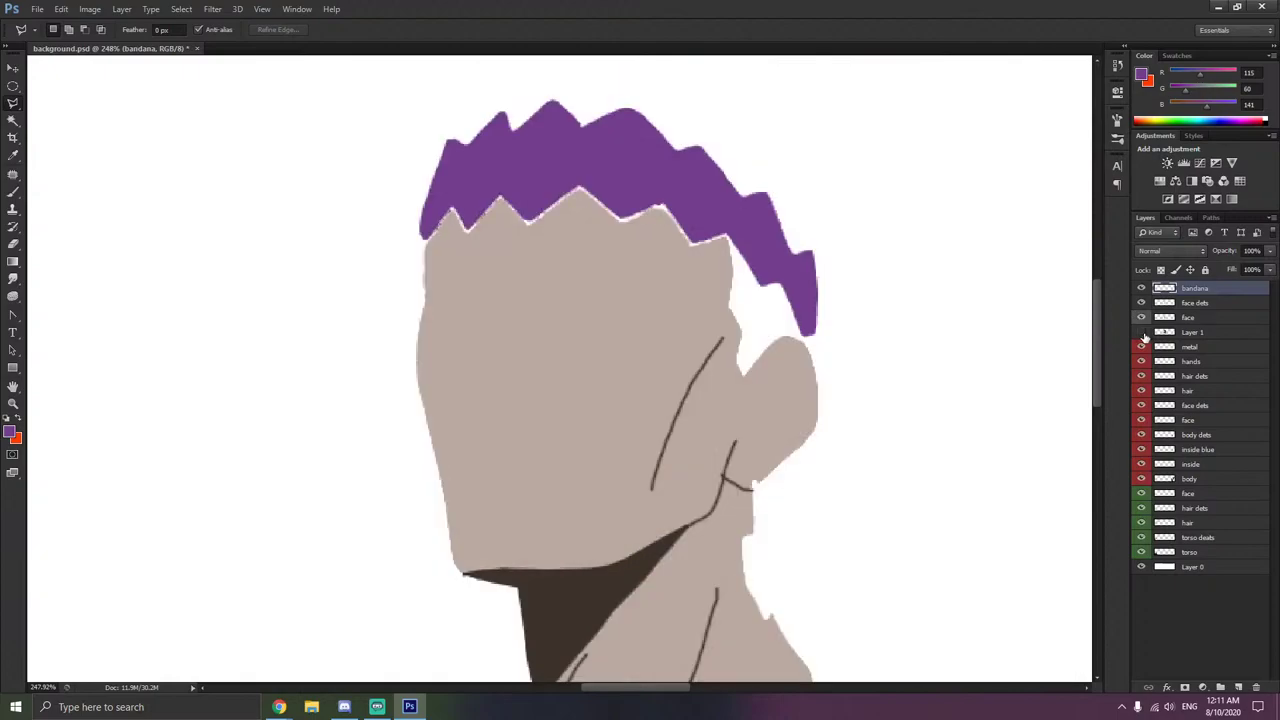
scroll(504, 198, "up", 2)
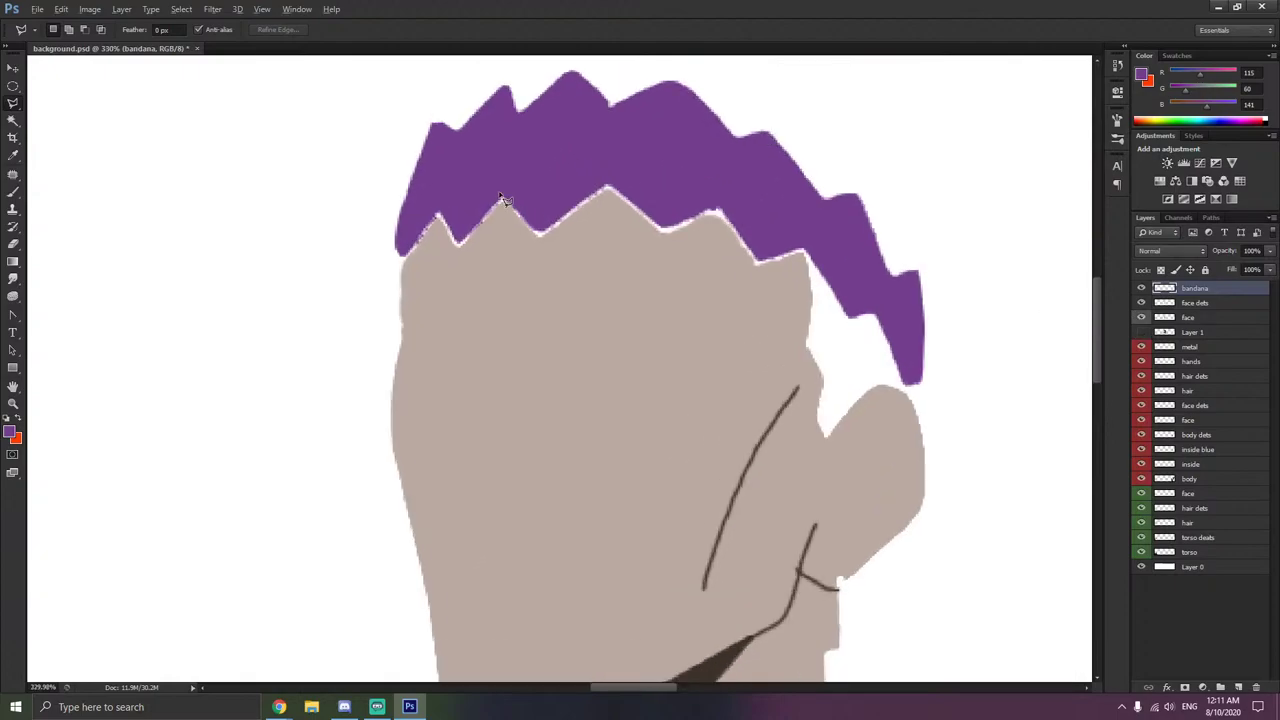
left_click(13, 191)
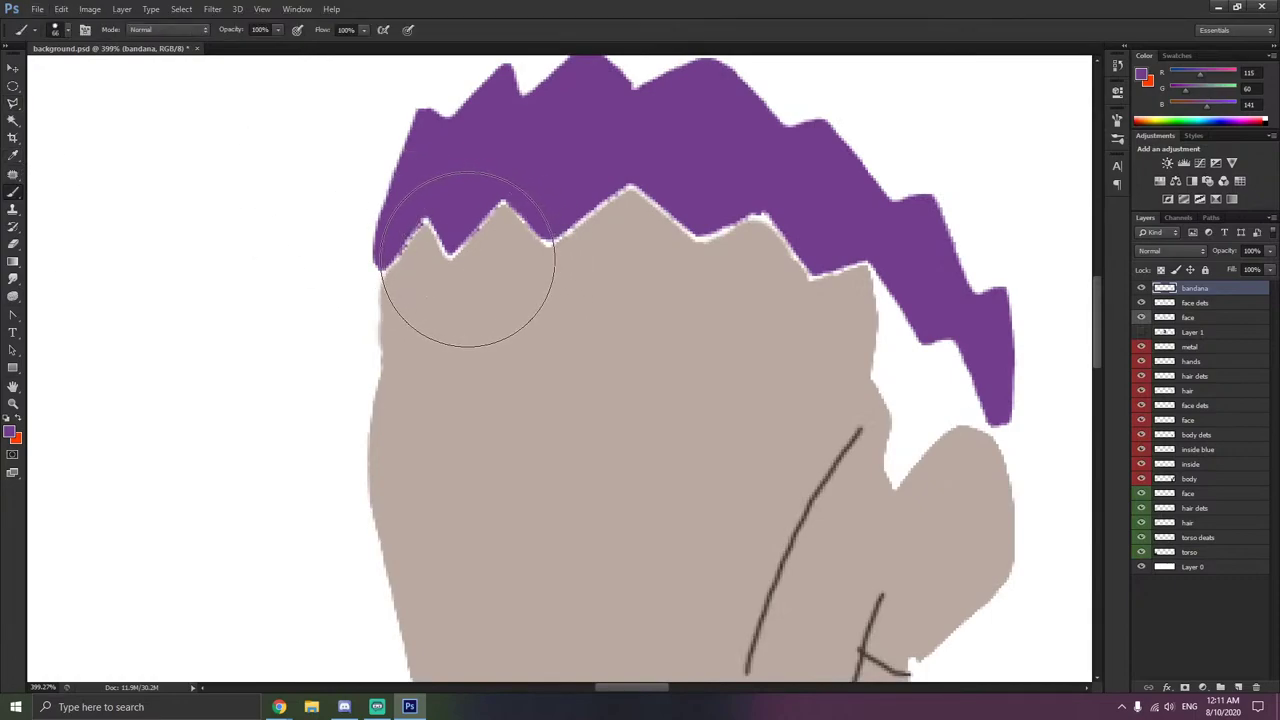
left_click(467, 258)
key("ctrl+z")
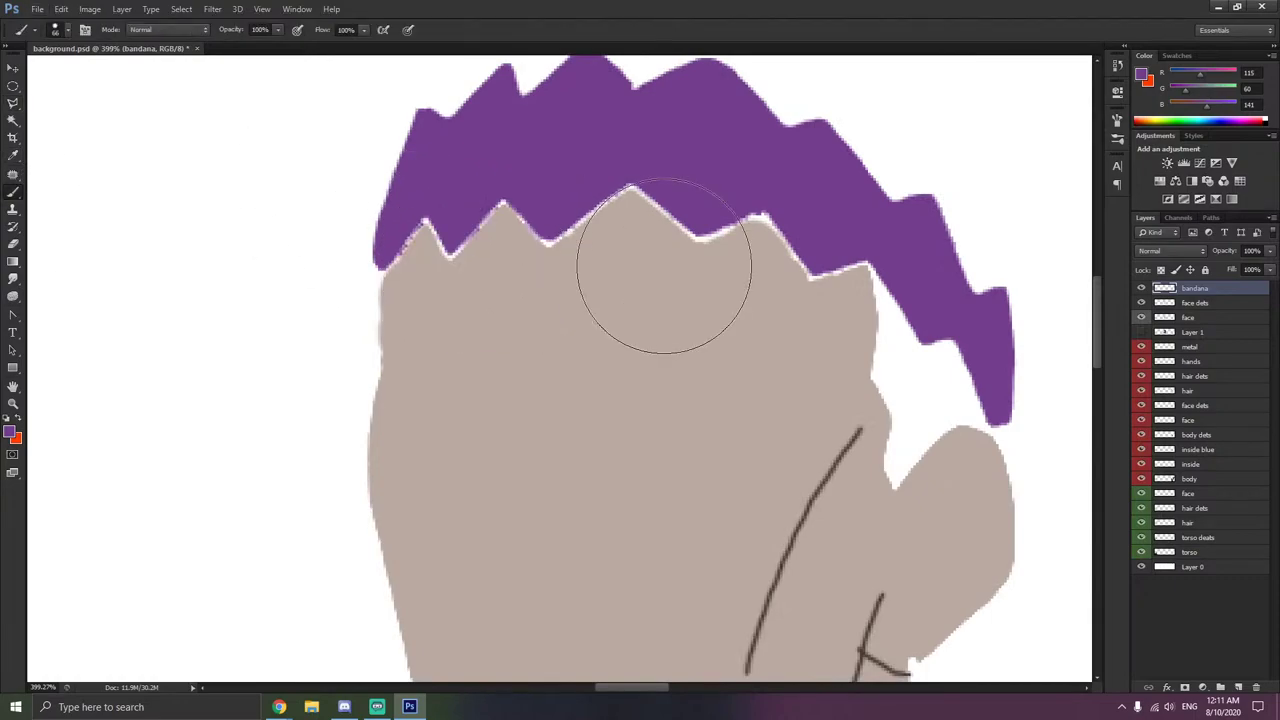
- Paint sampled skin colour on the topmost face layer along the bandana's zigzag lower edge to close the white gap
left_click(1201, 319)
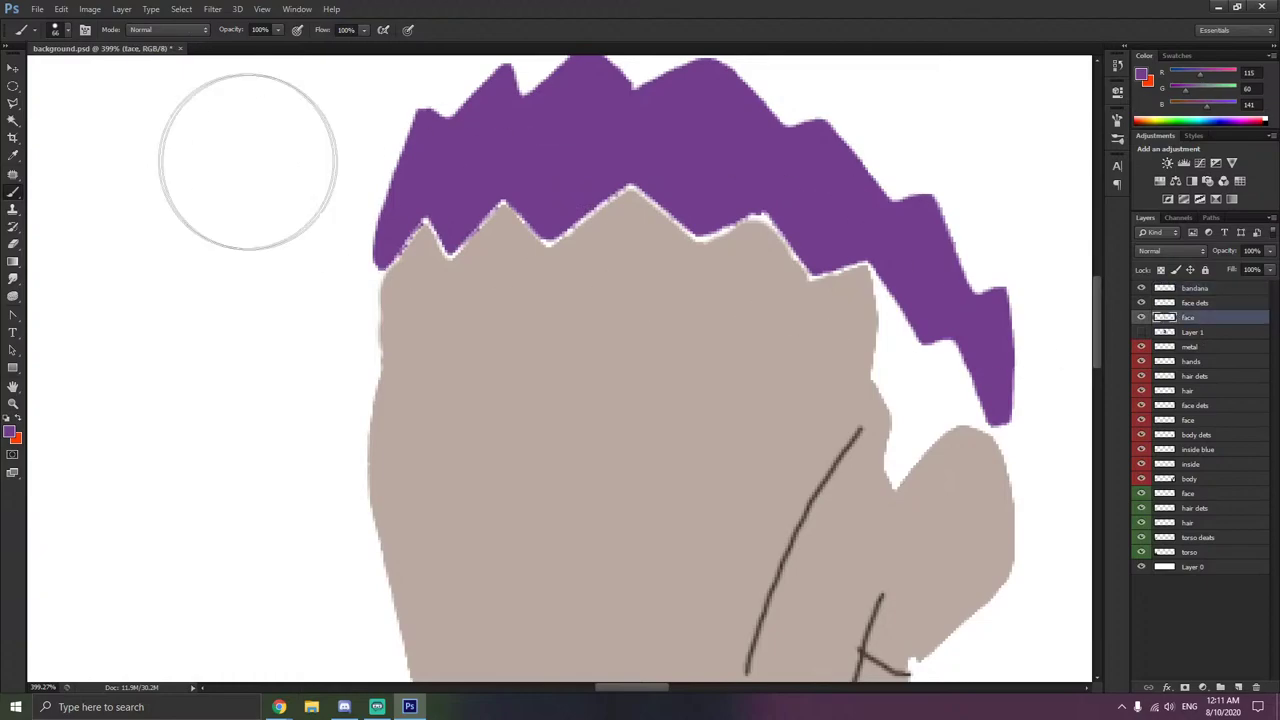
left_click(14, 156)
left_click(464, 307)
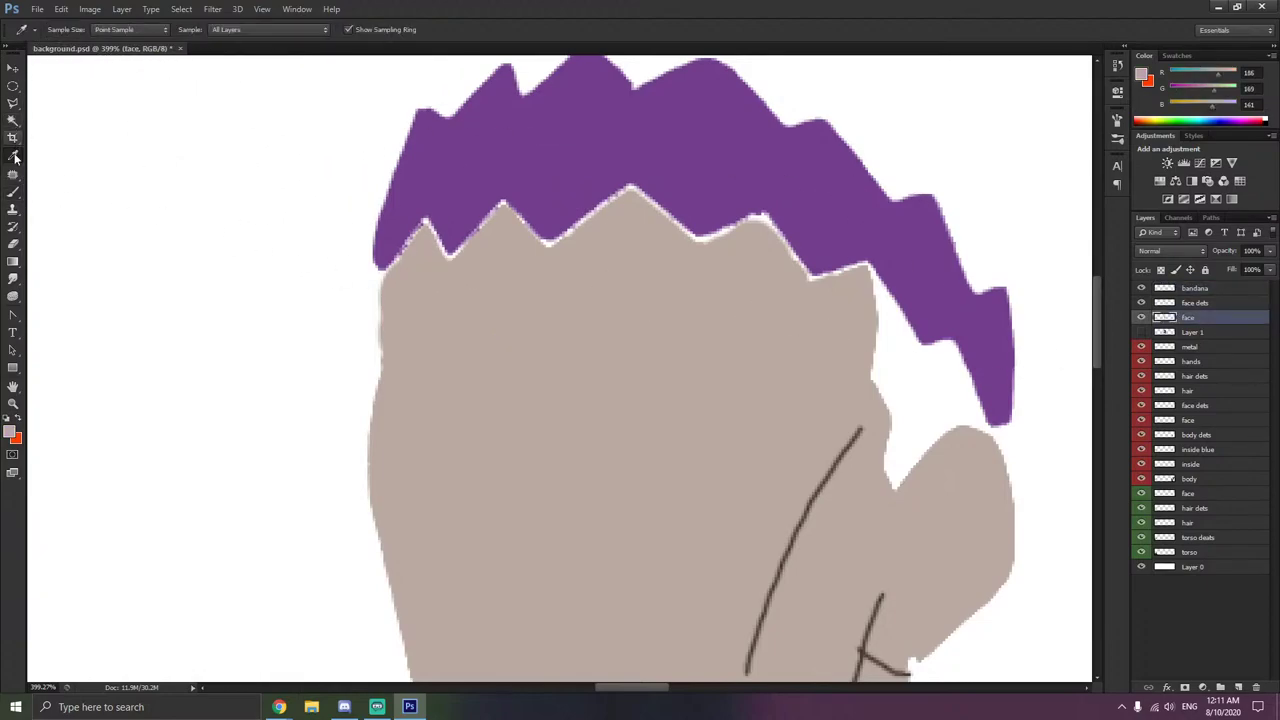
left_click(13, 191)
left_click(470, 285)
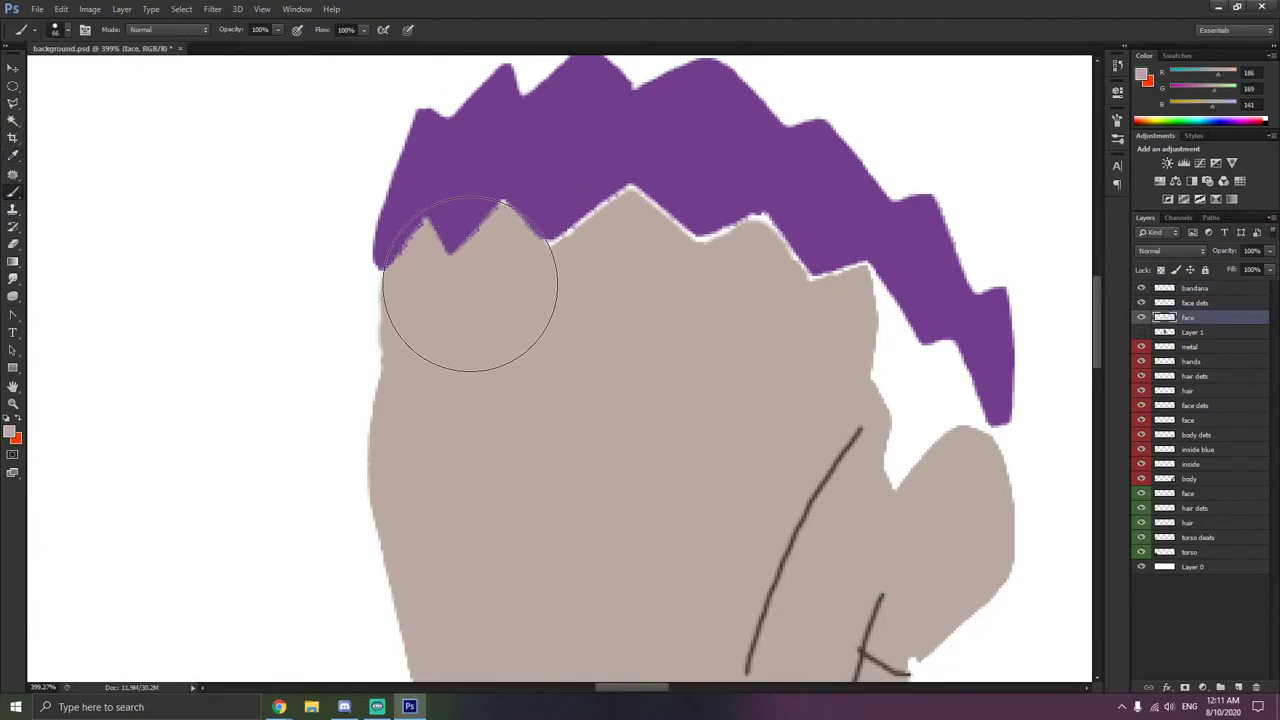
mouse_move(470, 285)
left_mouse_down()
mouse_move(527, 255)
mouse_move(637, 251)
mouse_move(787, 268)
left_mouse_up()
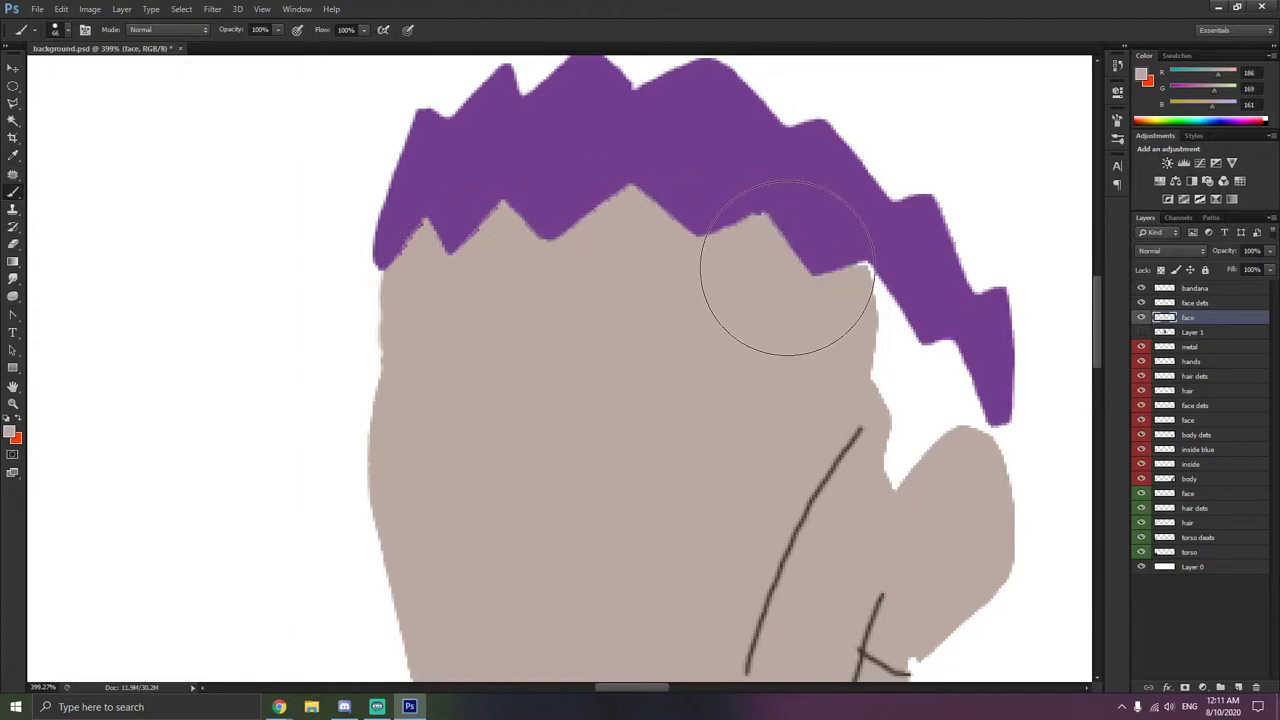
- Toggle Layer 1 on and off to compare the flat bandana and face with the reference, leaving it shown
scroll(680, 262, "down", 1)
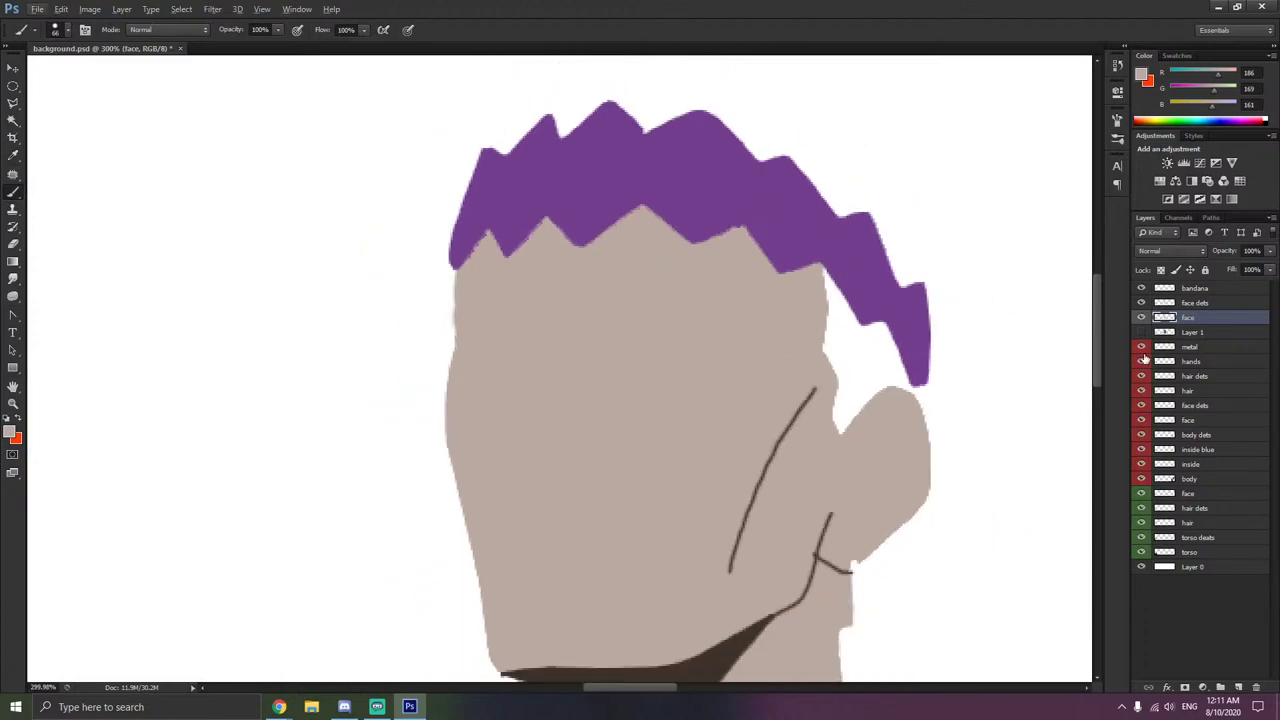
left_click(1141, 331)
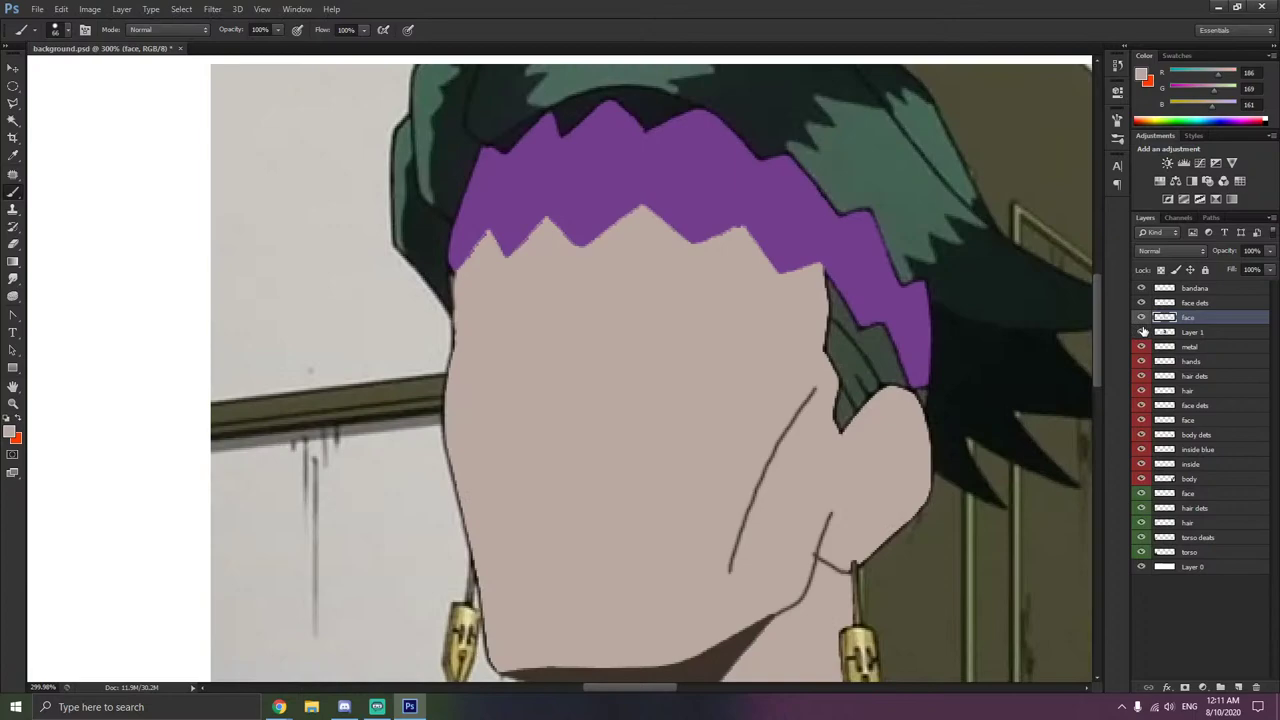
left_click(1141, 331)
left_click(1141, 331)
left_click(1141, 331)
left_click(1141, 331)
scroll(740, 195, "down", 1)
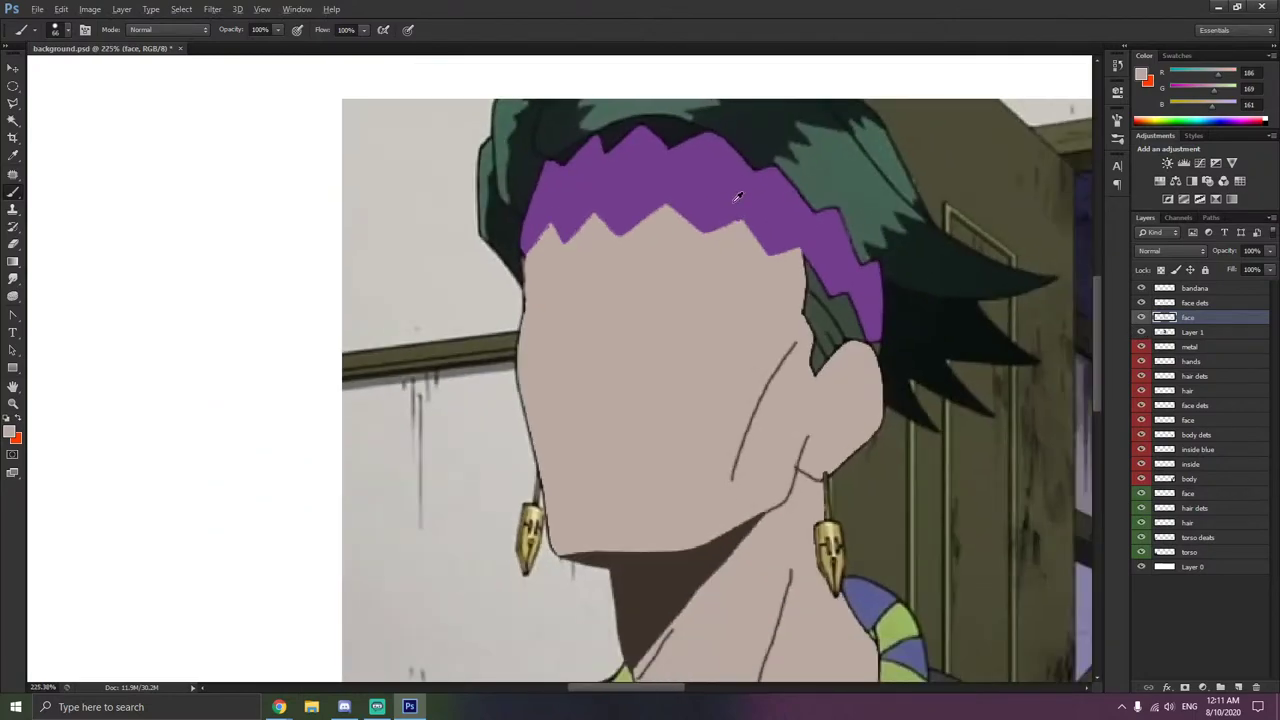
- Start a pen path around the hair, tracing its front edge, over the crown beyond the image, and down the back to the spikes
scroll(738, 202, "up", 1)
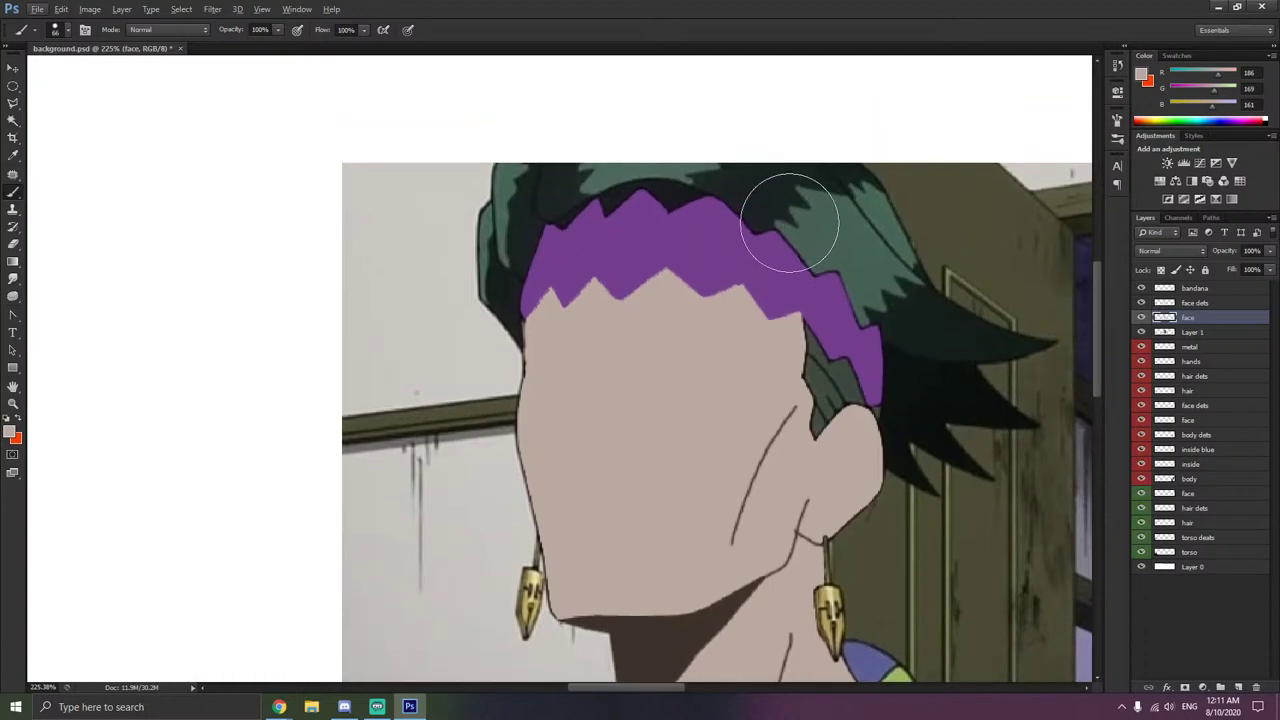
left_click(9, 106)
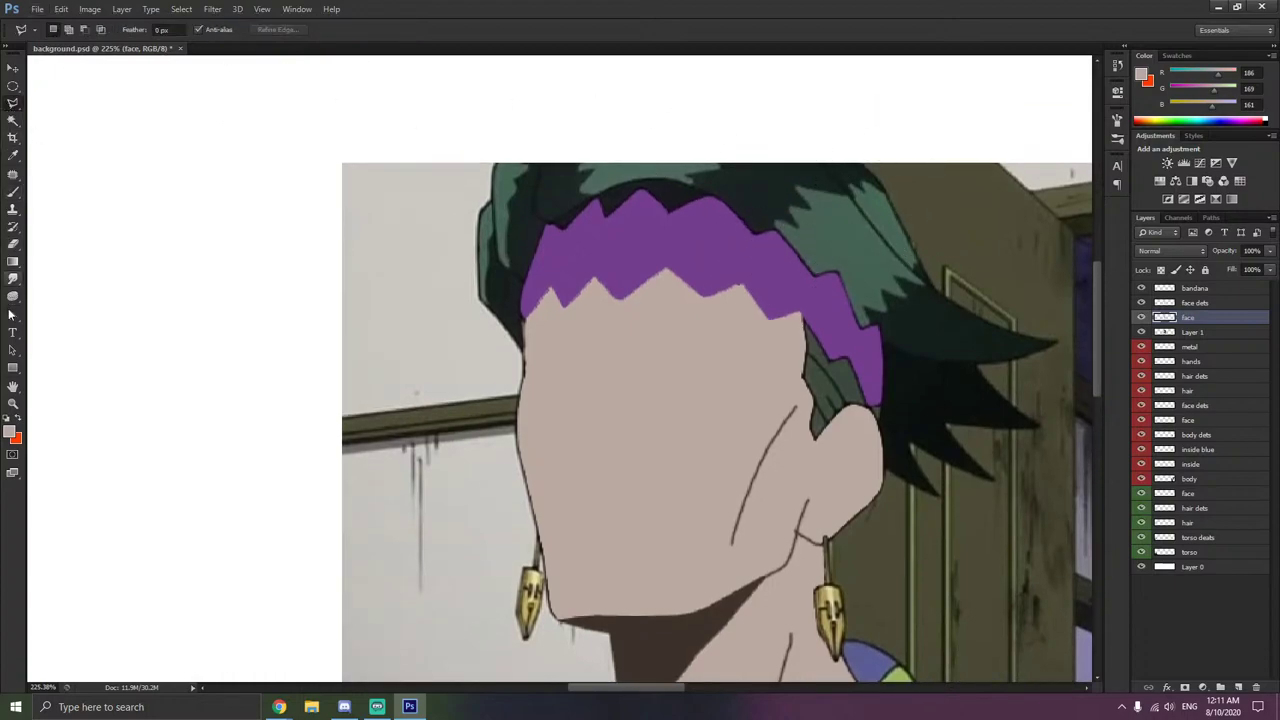
left_click_drag(13, 316, 60, 317)
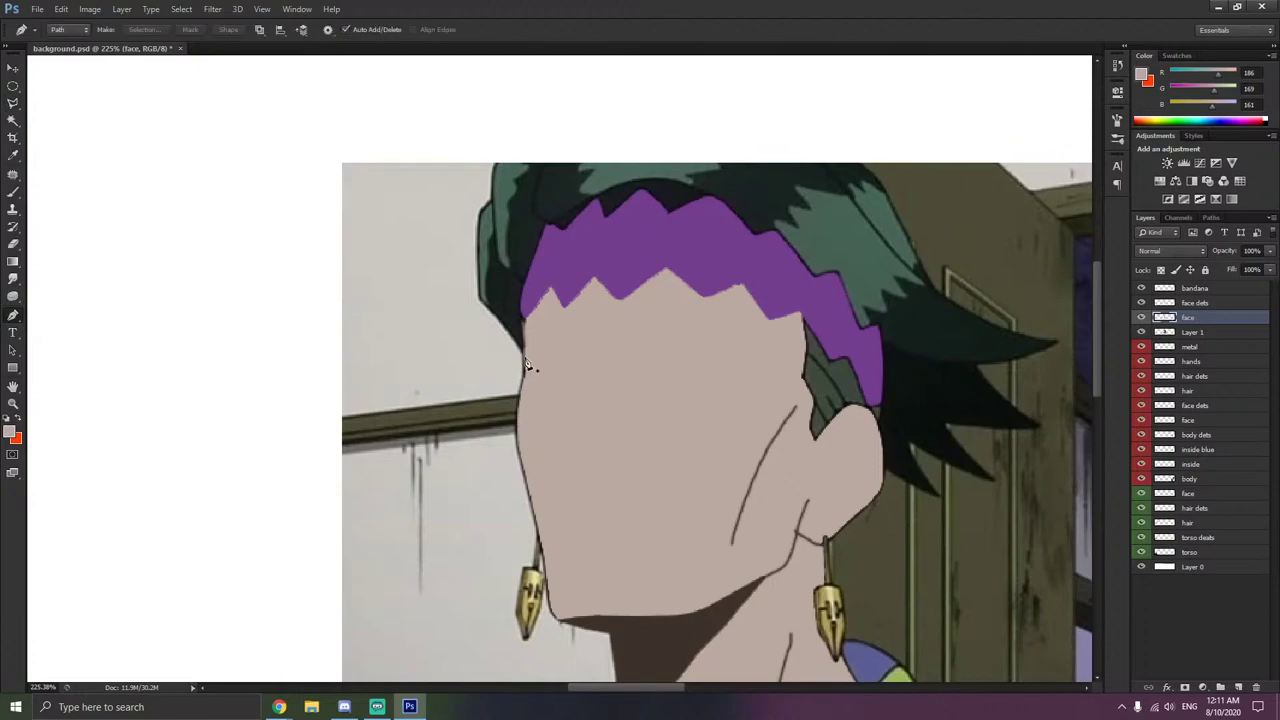
left_click(522, 352)
left_click(480, 304)
left_click(481, 211)
left_click(495, 165)
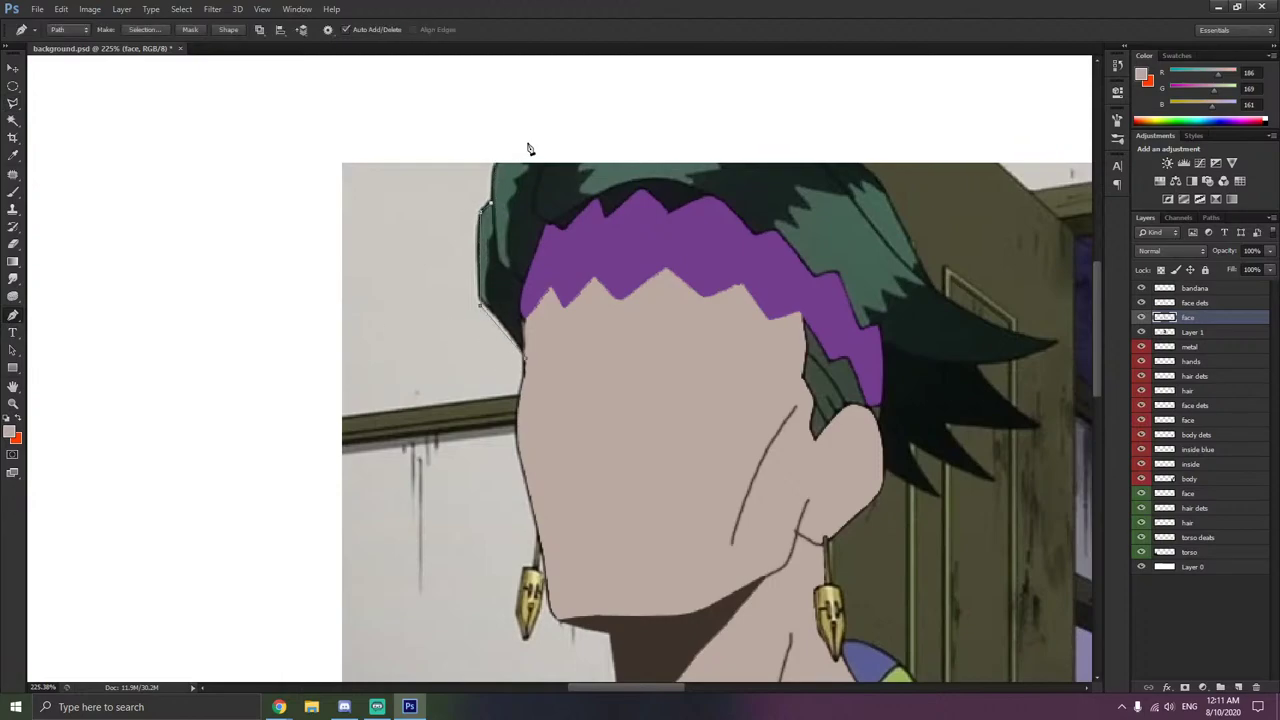
left_click(586, 104)
left_click(757, 113)
left_click(882, 180)
left_click(912, 250)
left_click(934, 289)
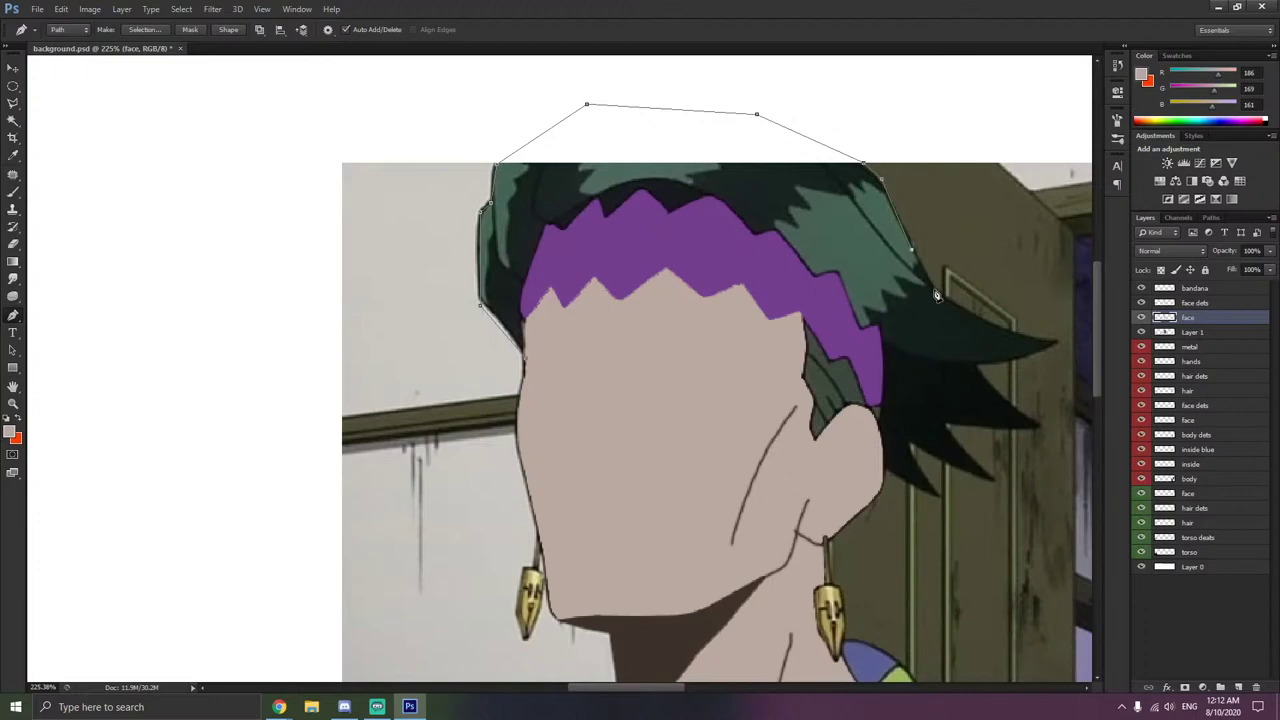
- Trace the pointed hair spikes behind the ear and close the path across the face at the starting point
left_click(1012, 330)
left_click(1057, 341)
left_click(977, 365)
left_click(1042, 427)
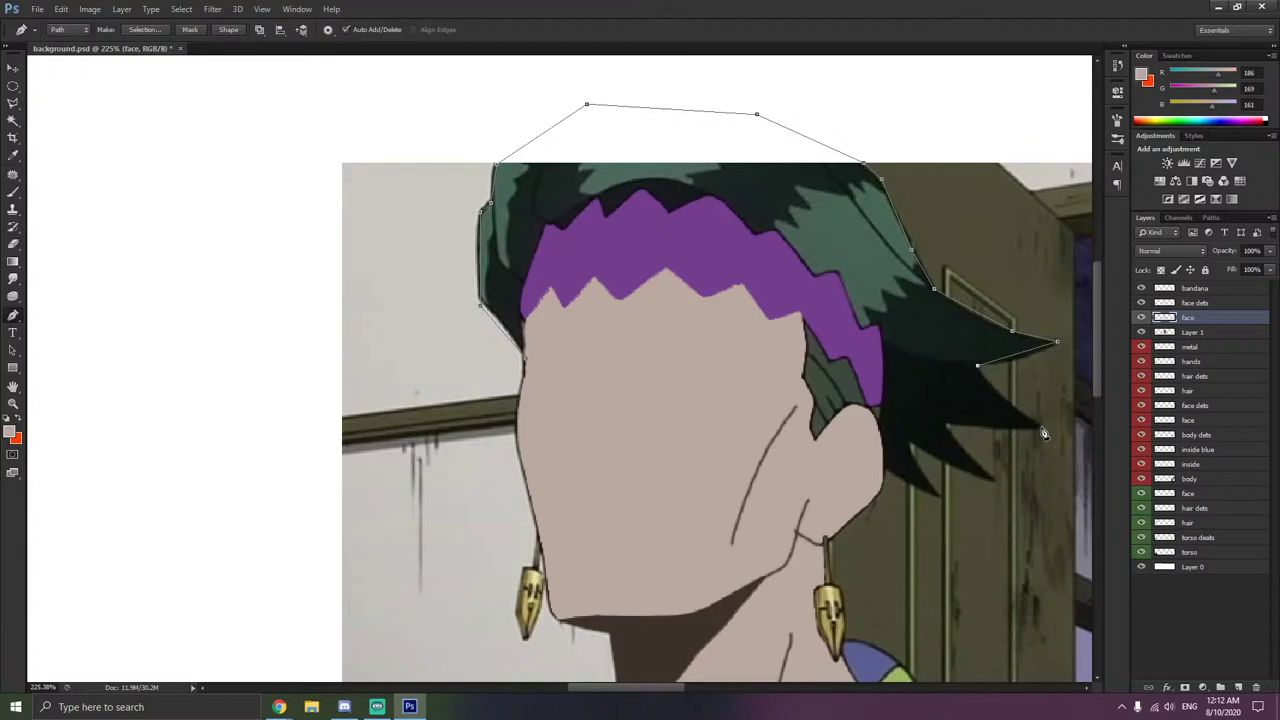
left_click(945, 424)
left_click(995, 481)
left_click(942, 500)
left_click(911, 441)
left_click(883, 467)
left_click(523, 355)
- Convert the path's anchor points along the front hair edge and front of the crown into curves following the hair shape
right_click(14, 318)
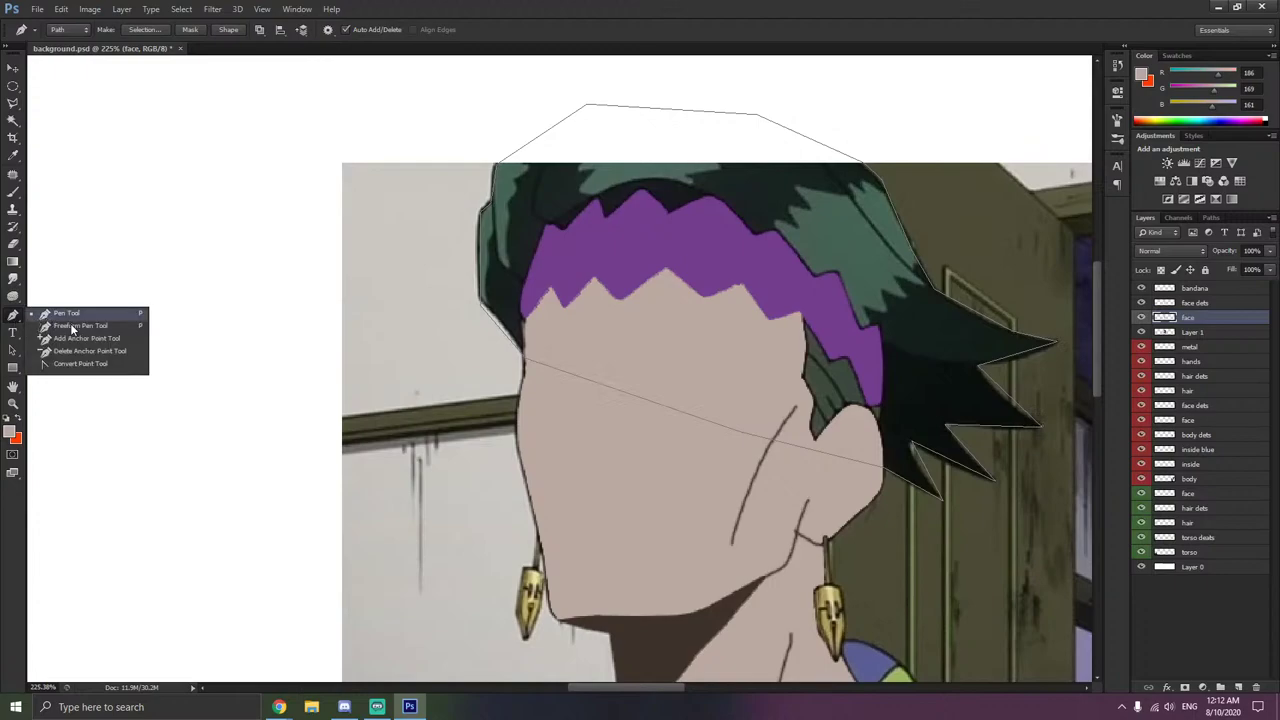
left_click(80, 369)
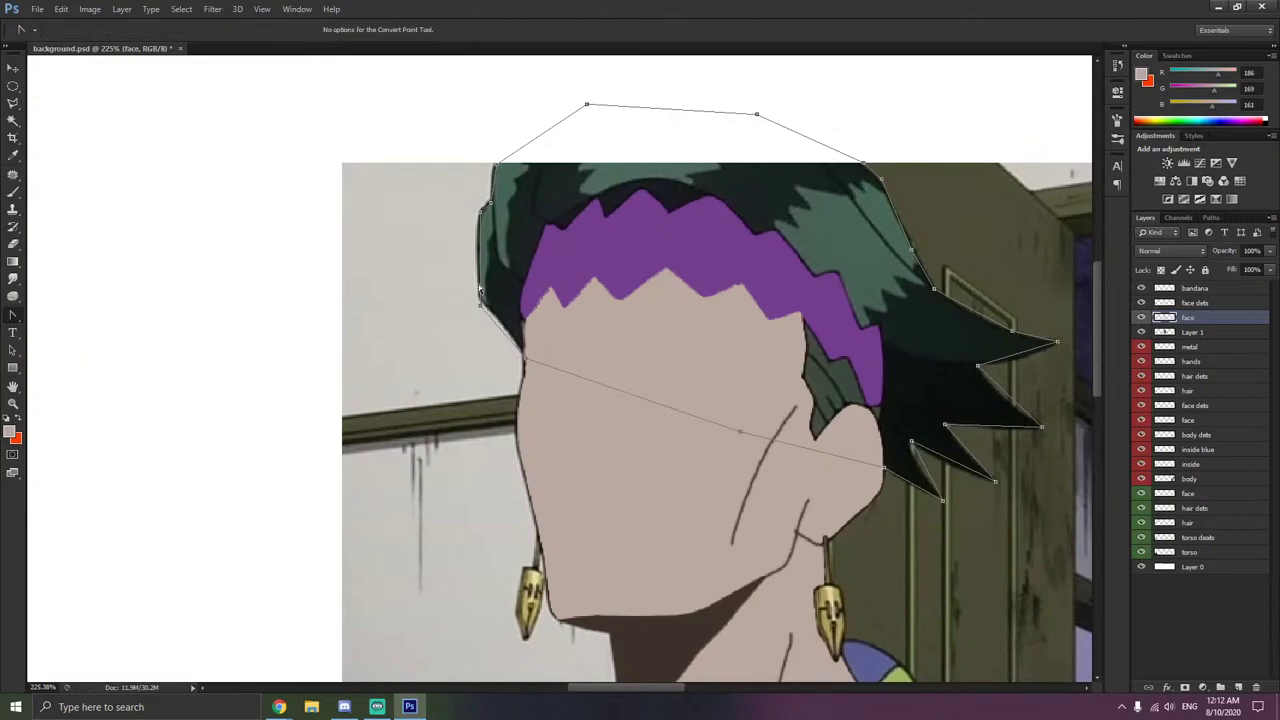
left_click_drag(479, 289, 495, 314)
right_click(477, 206)
left_click(504, 214)
left_click_drag(466, 250, 476, 250)
left_click_drag(480, 205, 481, 206)
left_click(519, 192)
left_click_drag(587, 104, 645, 90)
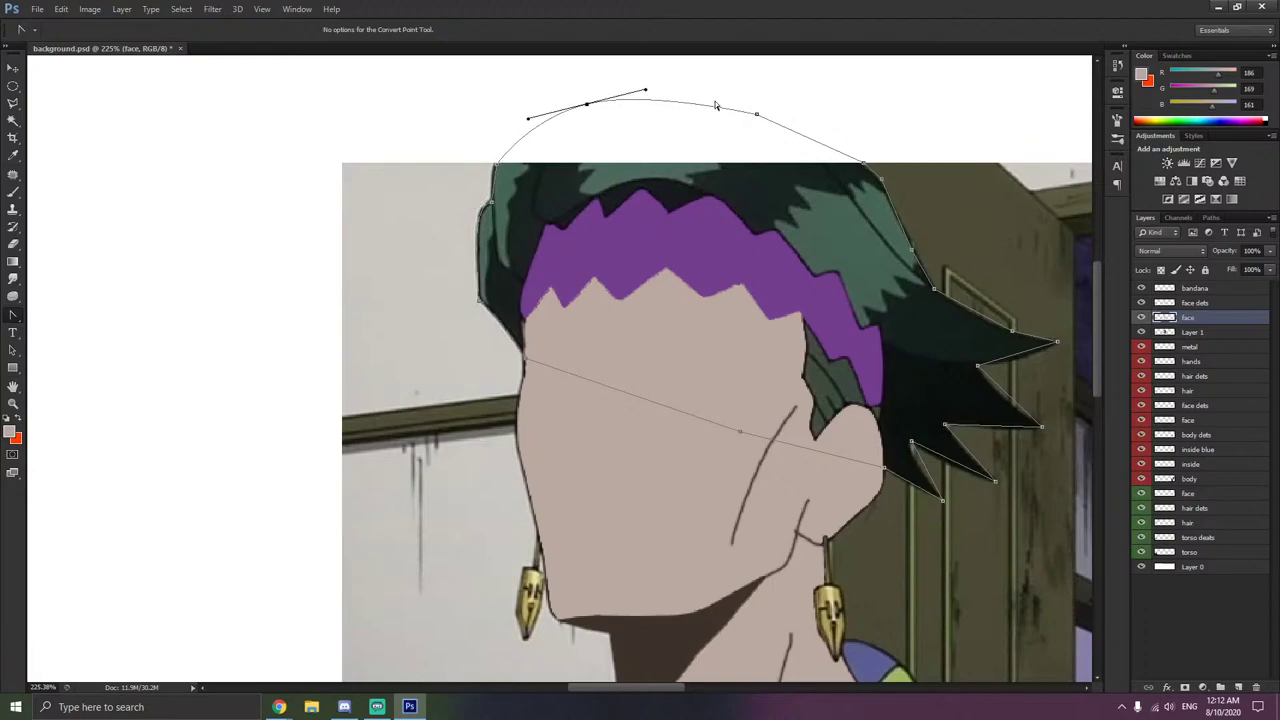
- Curve the path at the rear of the crown and down the back of the head to match the hair
left_click_drag(757, 116, 789, 128)
right_click(862, 163)
left_click(885, 180)
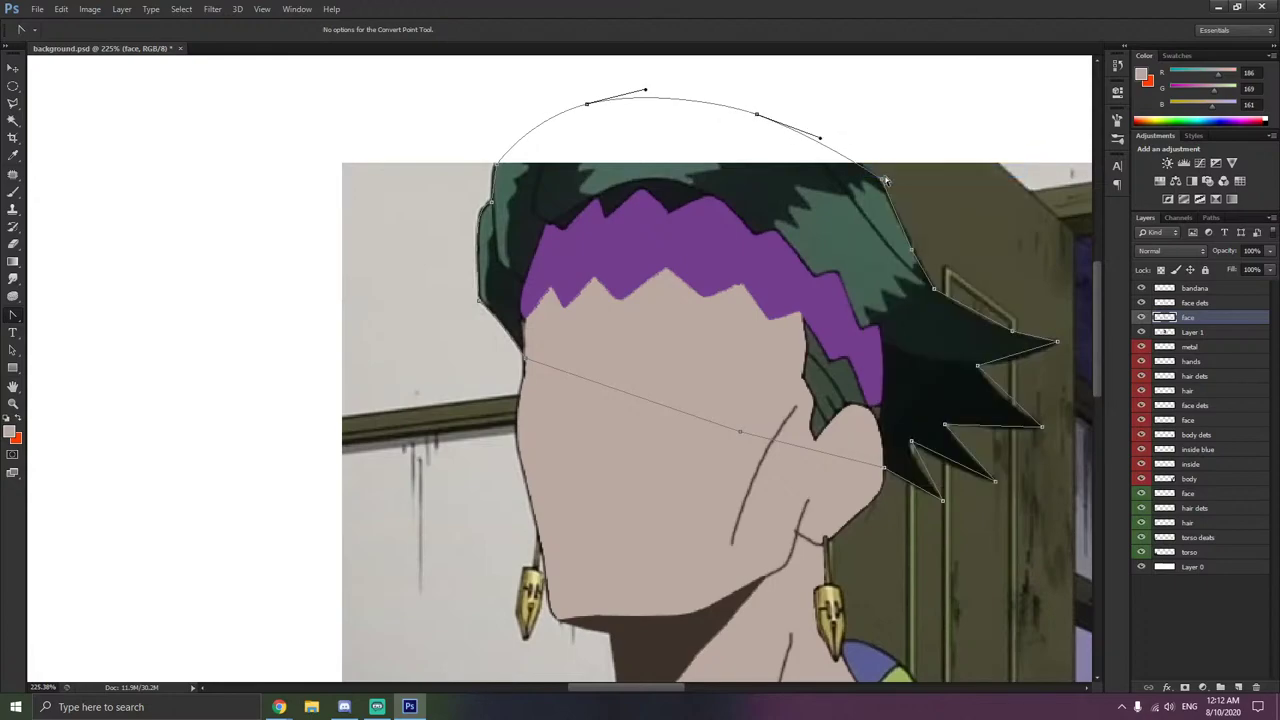
left_click_drag(884, 182, 894, 204)
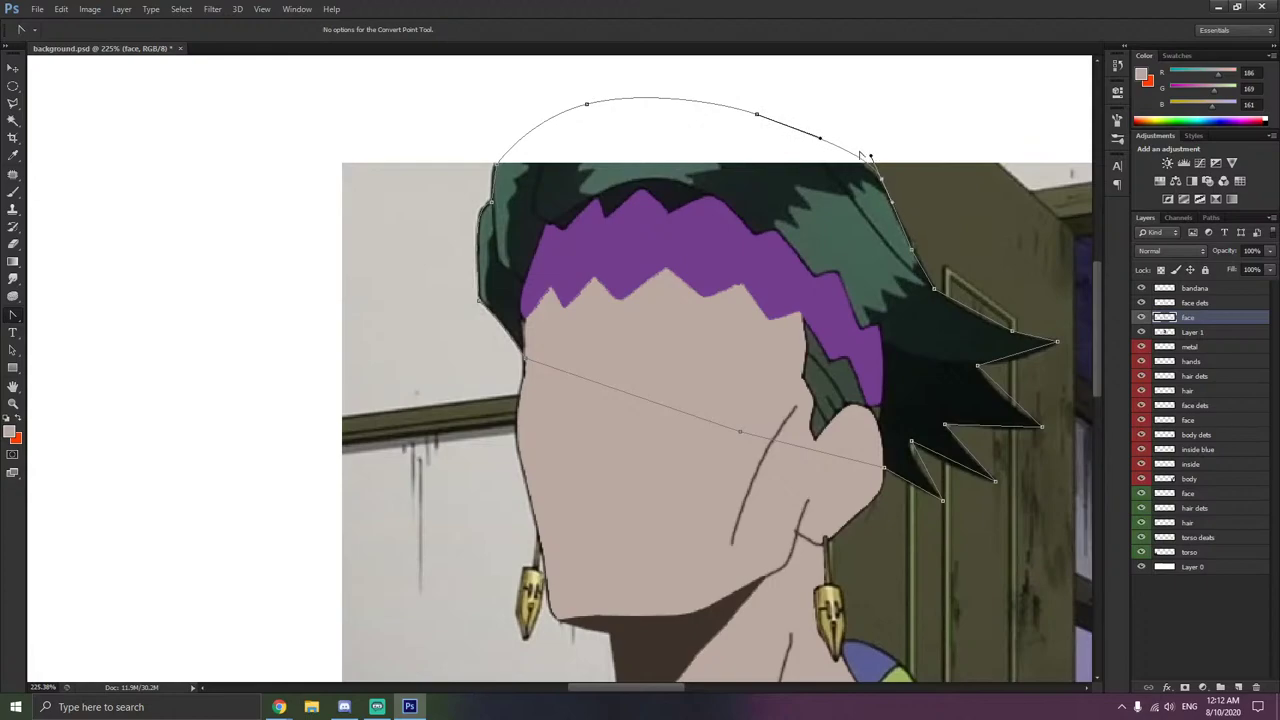
left_click_drag(820, 138, 824, 130)
left_click(886, 190)
left_click(883, 184)
left_click_drag(882, 183, 897, 201)
left_click(913, 253)
- Curve the path segments between the hair spikes so they follow the reference edges
left_click_drag(1013, 336, 1038, 339)
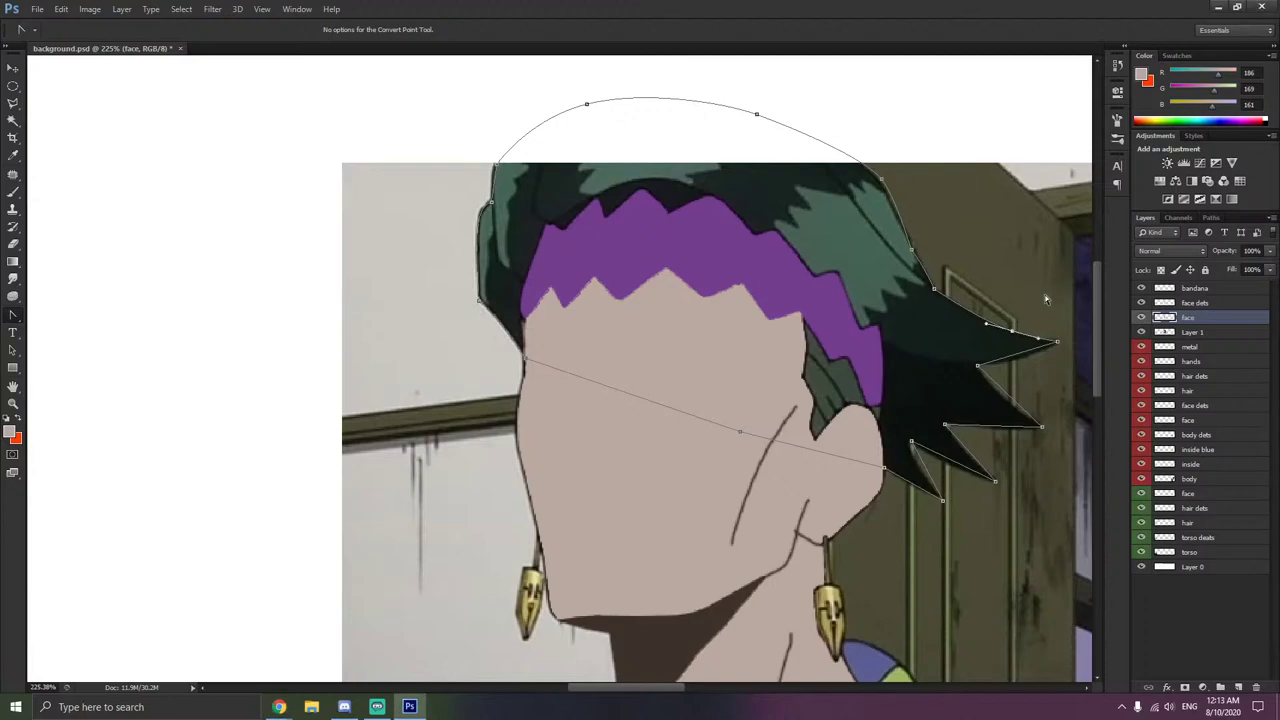
left_click(1010, 368)
left_click_drag(978, 367, 977, 372)
left_click_drag(944, 427, 905, 447)
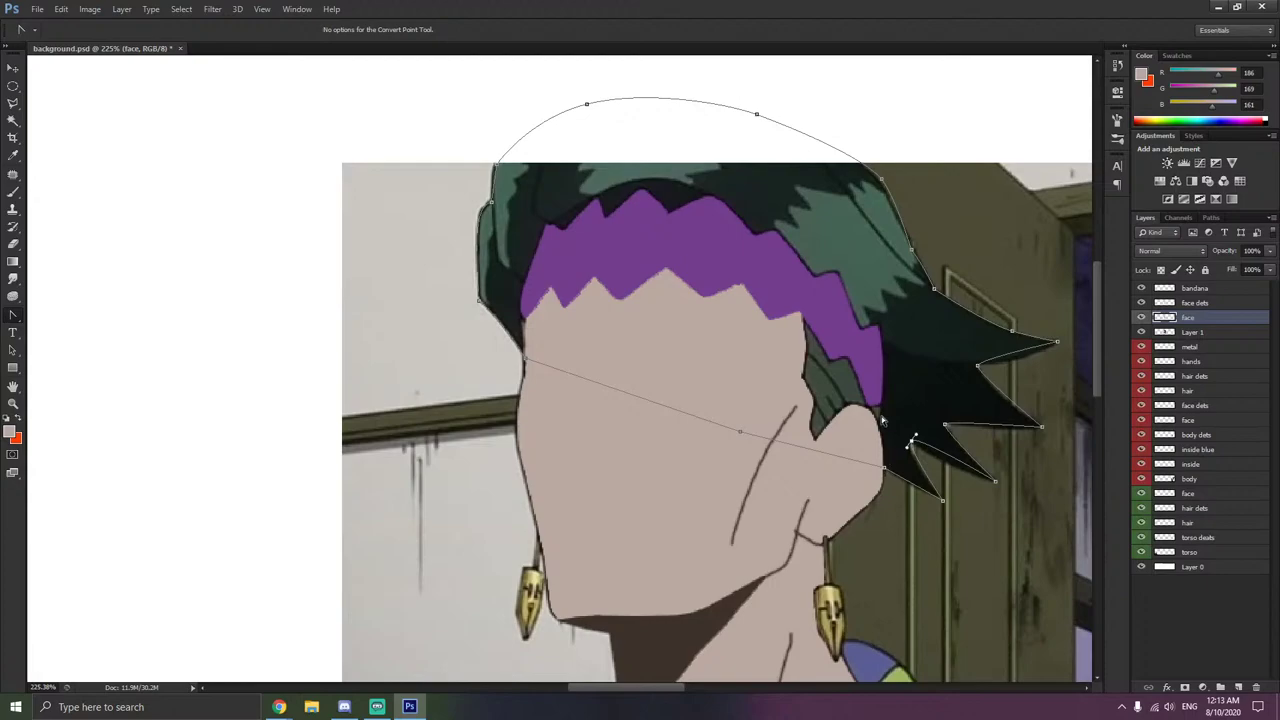
left_click(960, 391)
key("alt+Tab")
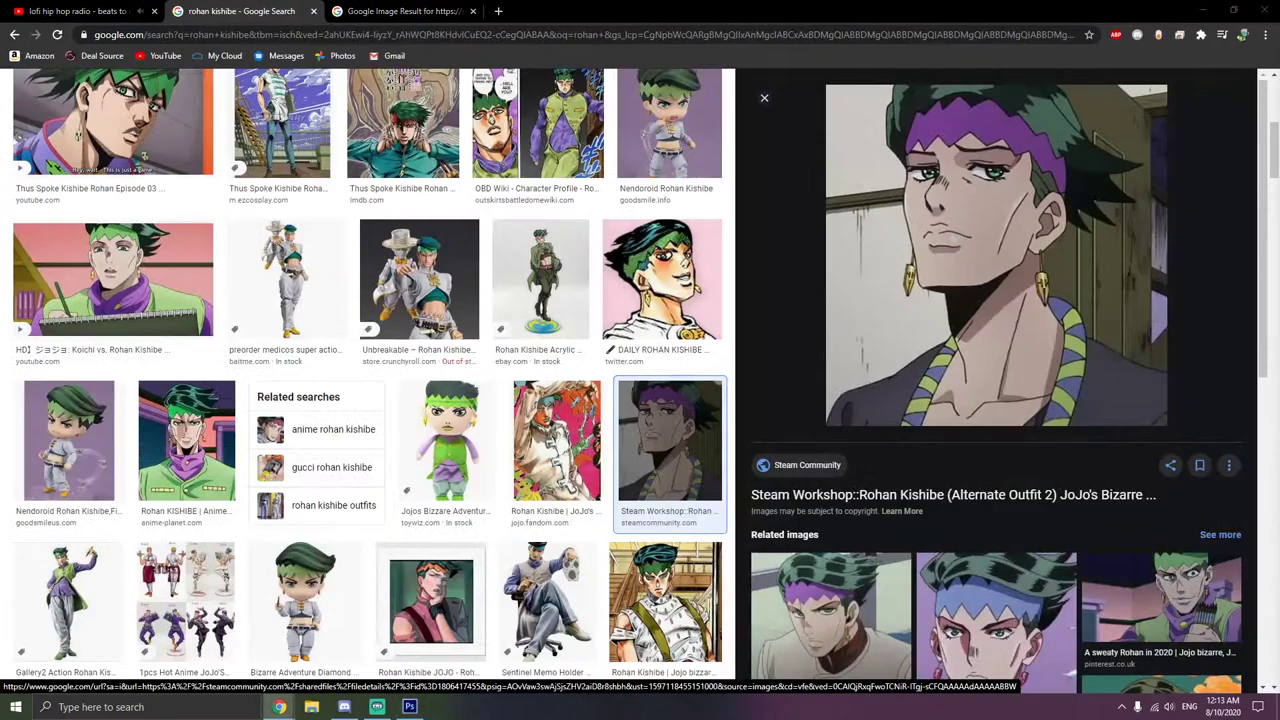
key("alt+Tab")
scroll(659, 410, "down", 1)
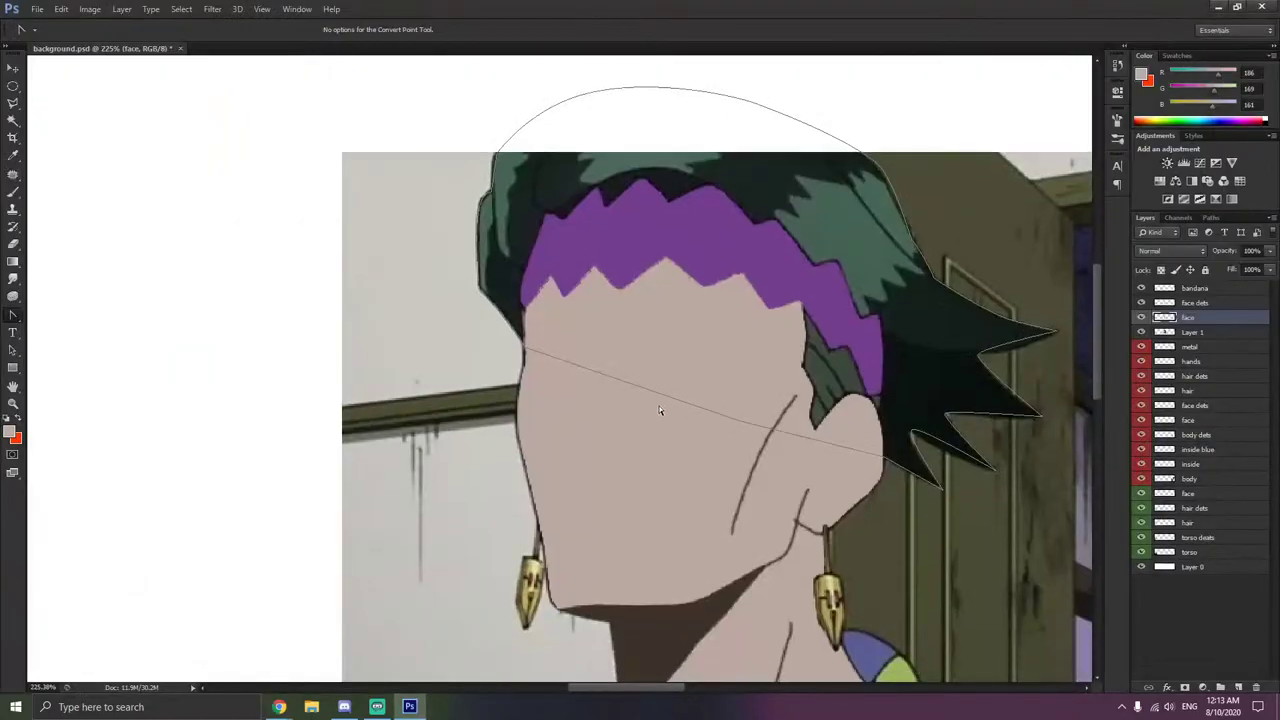
scroll(667, 399, "up", 3)
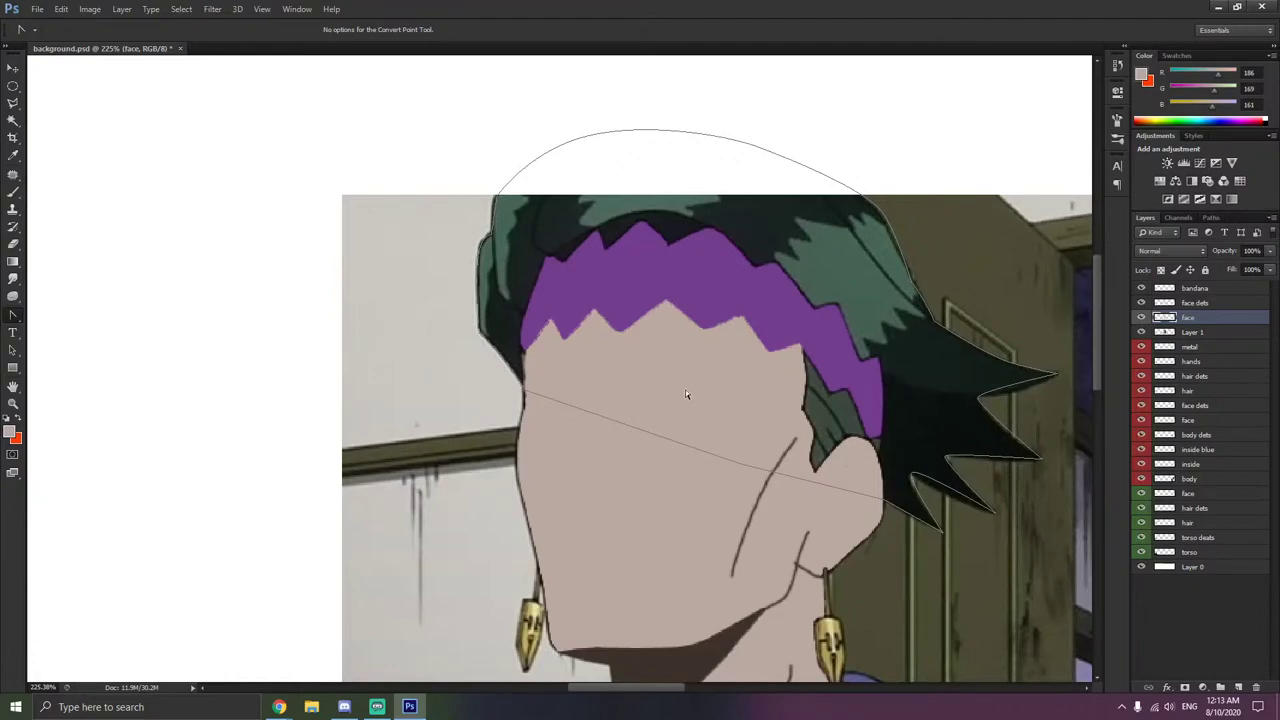
- Set the path's fill contents to the custom dark green colour 121d19, sampled from the reference hair
right_click(685, 389)
left_click(730, 160)
left_click(845, 190)
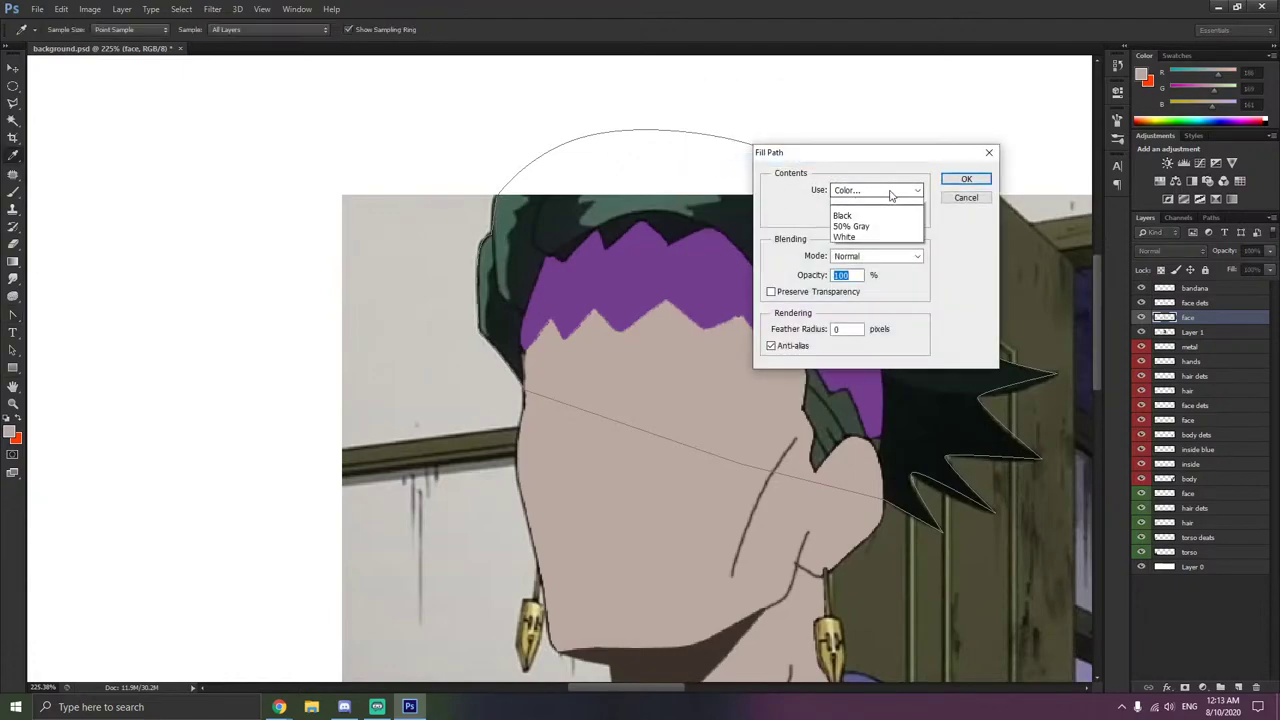
left_click(855, 211)
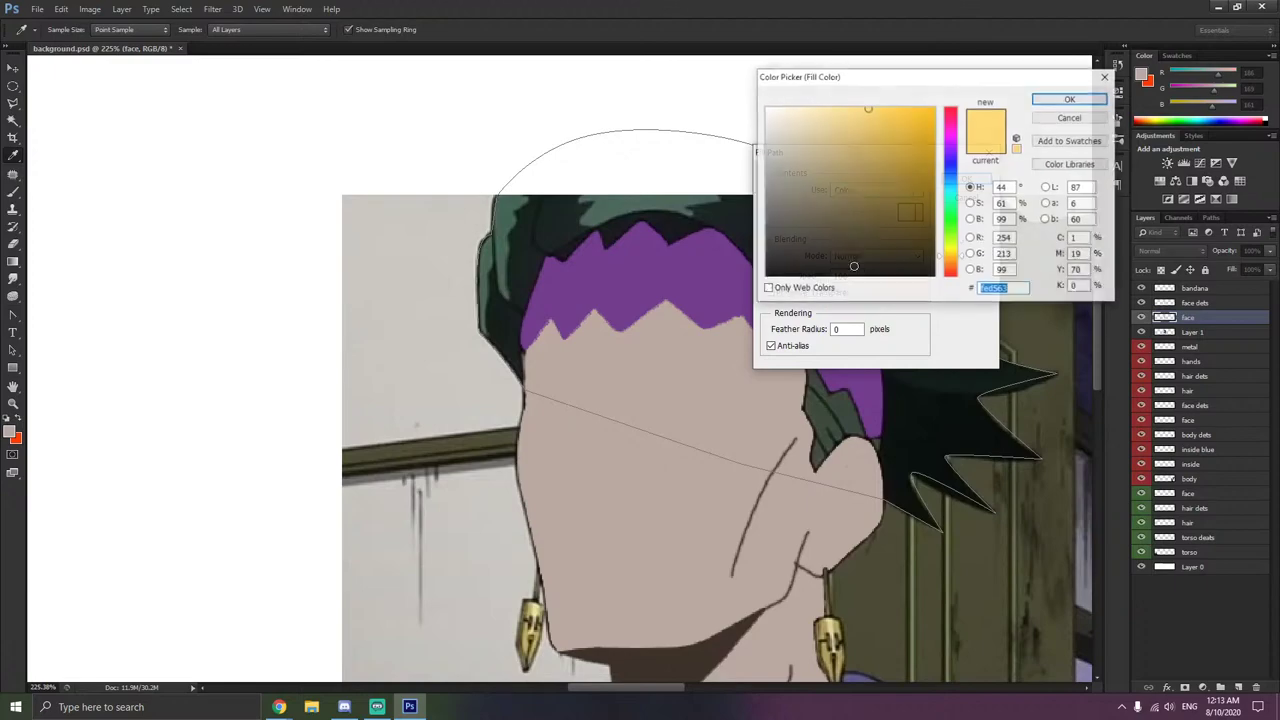
left_click(967, 389)
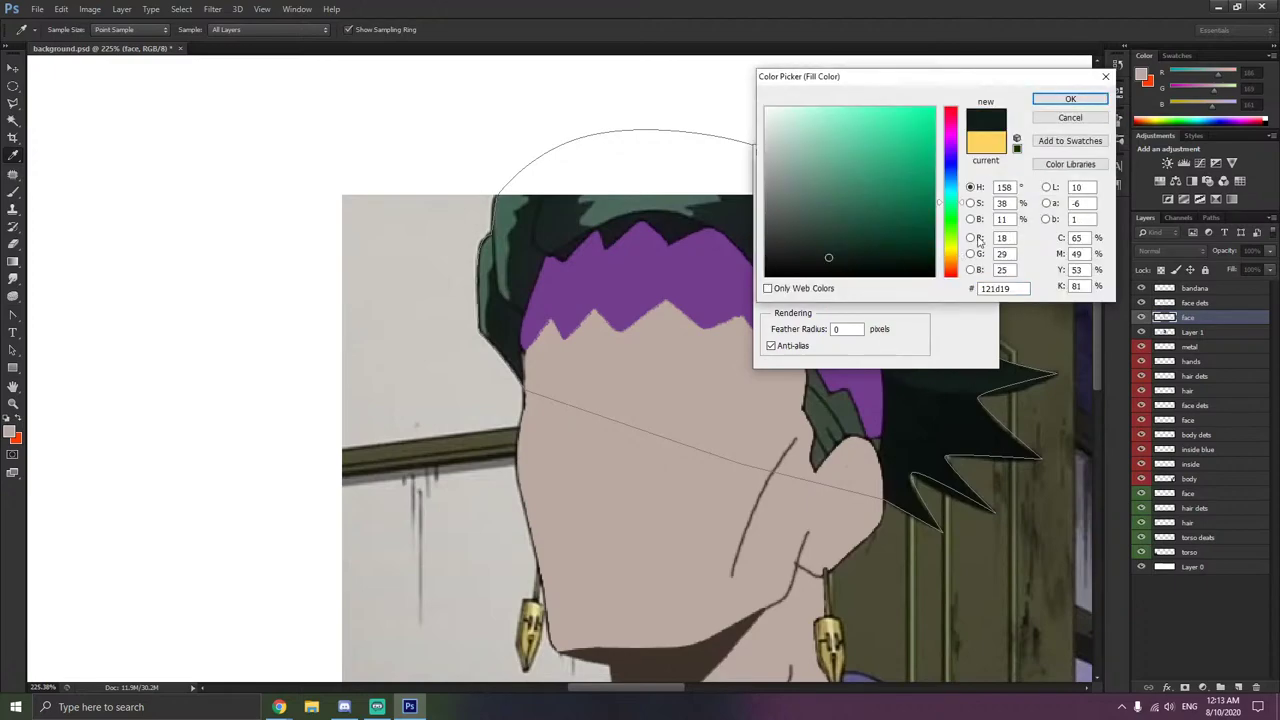
left_click_drag(1025, 83, 437, 110)
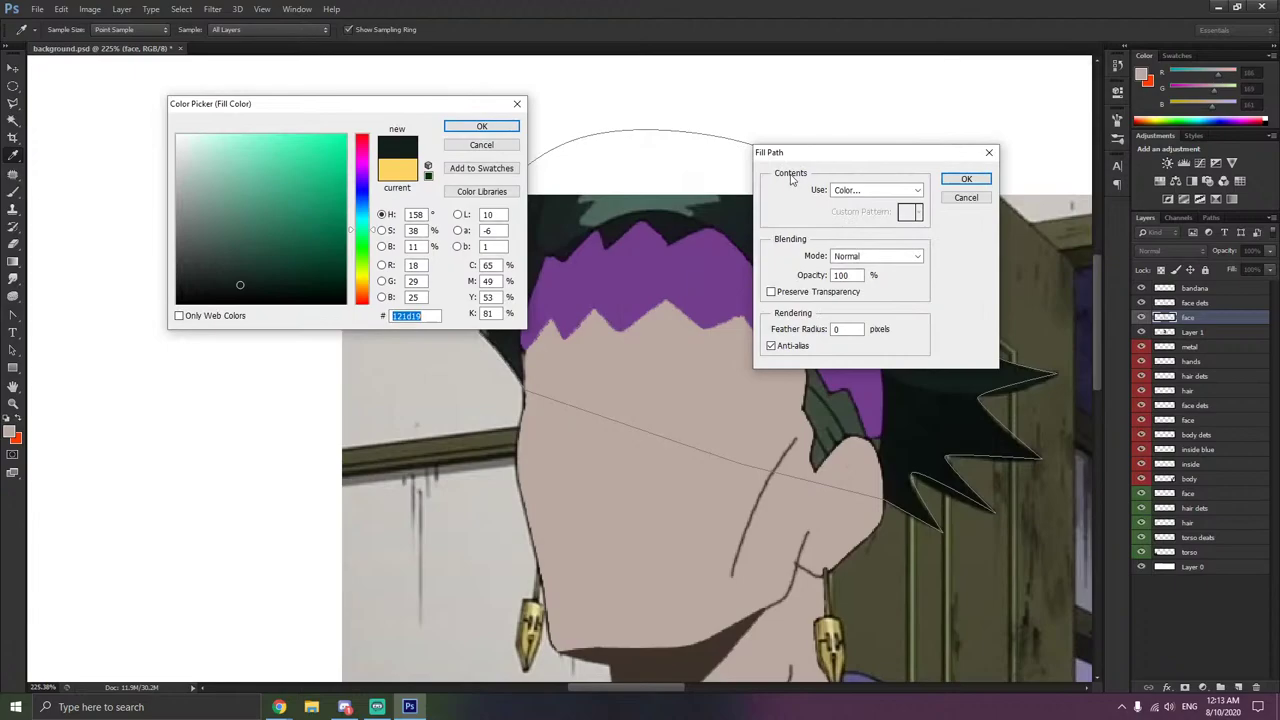
left_click(481, 126)
left_click(962, 178)
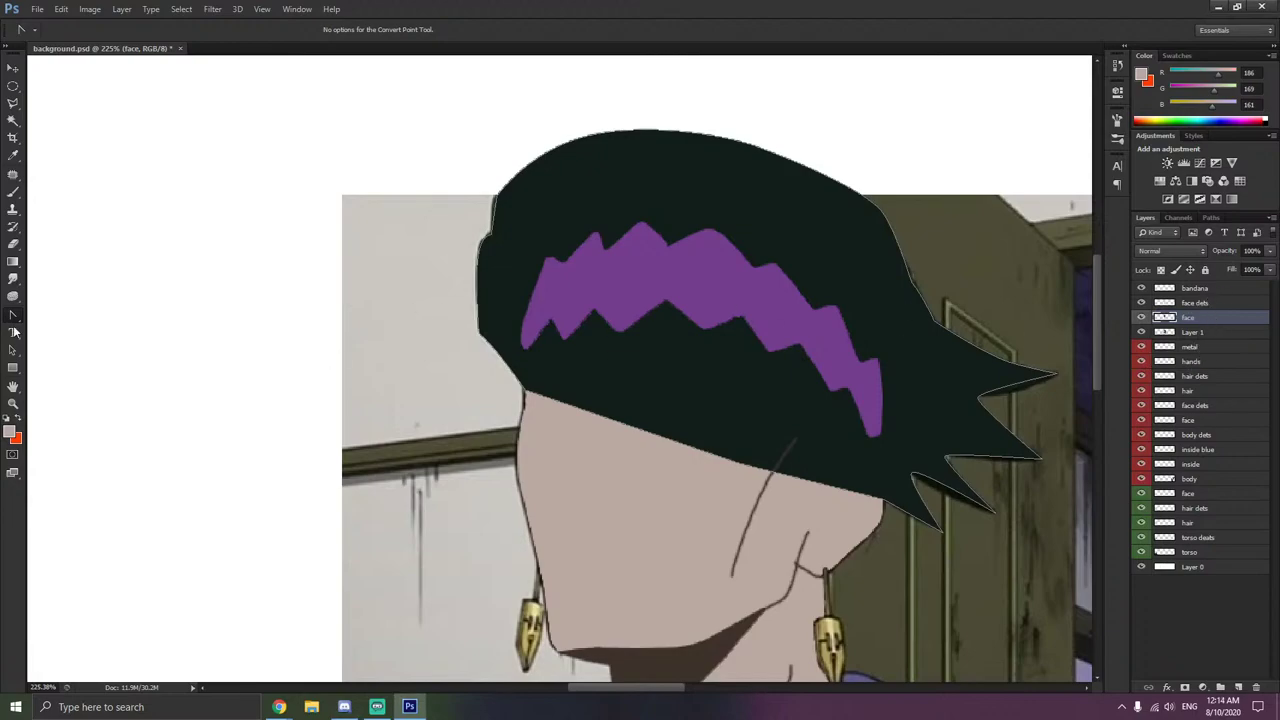
scroll(55, 130, "up", 1)
left_click(15, 121)
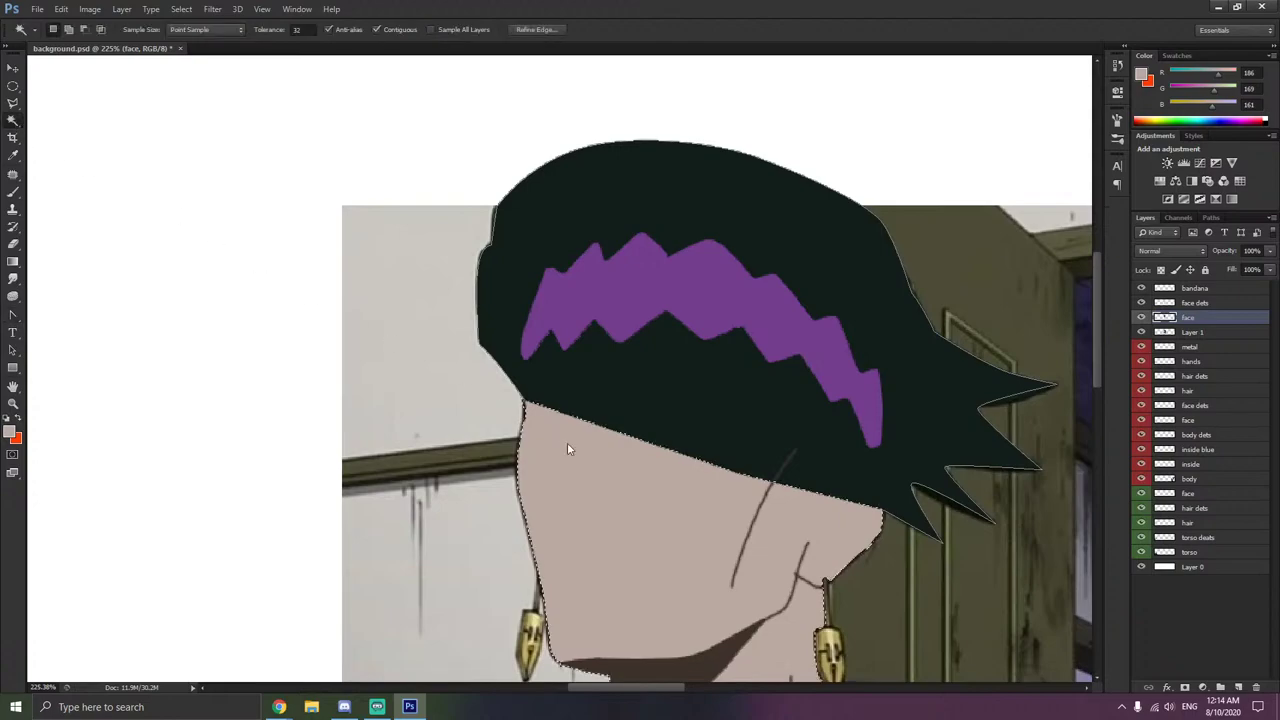
left_click(785, 395)
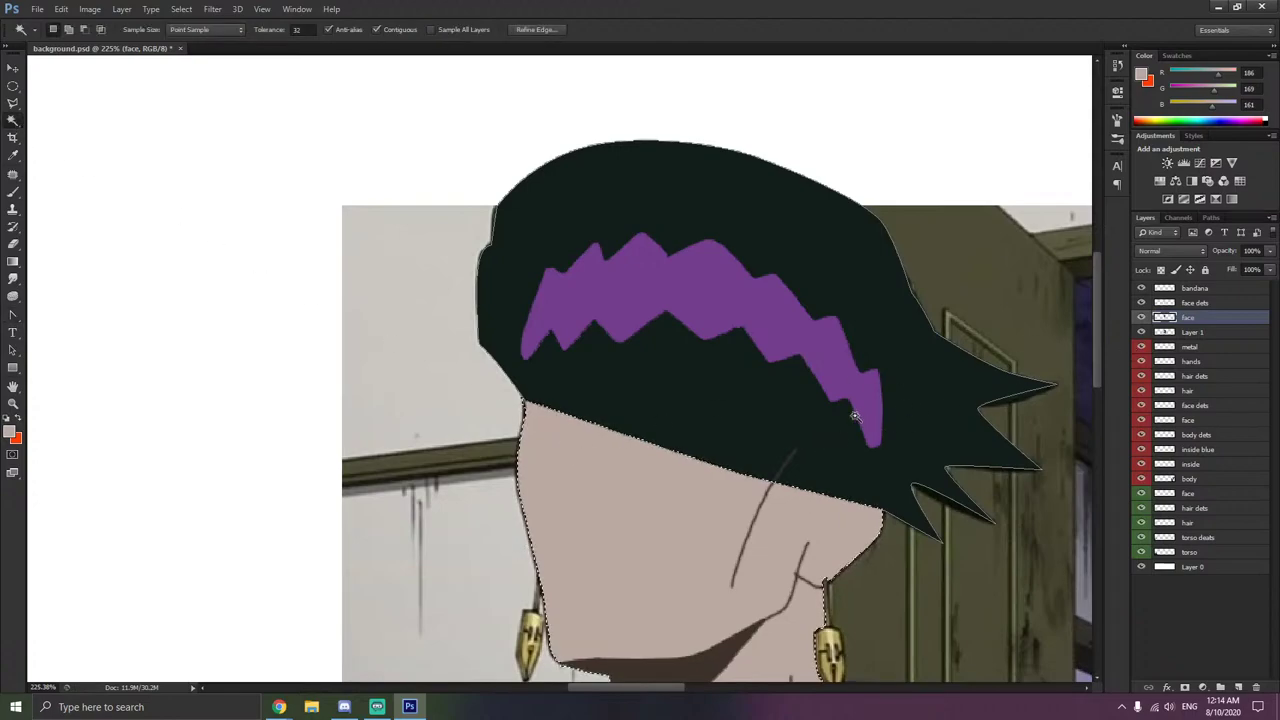
scroll(850, 420, "down", 3)
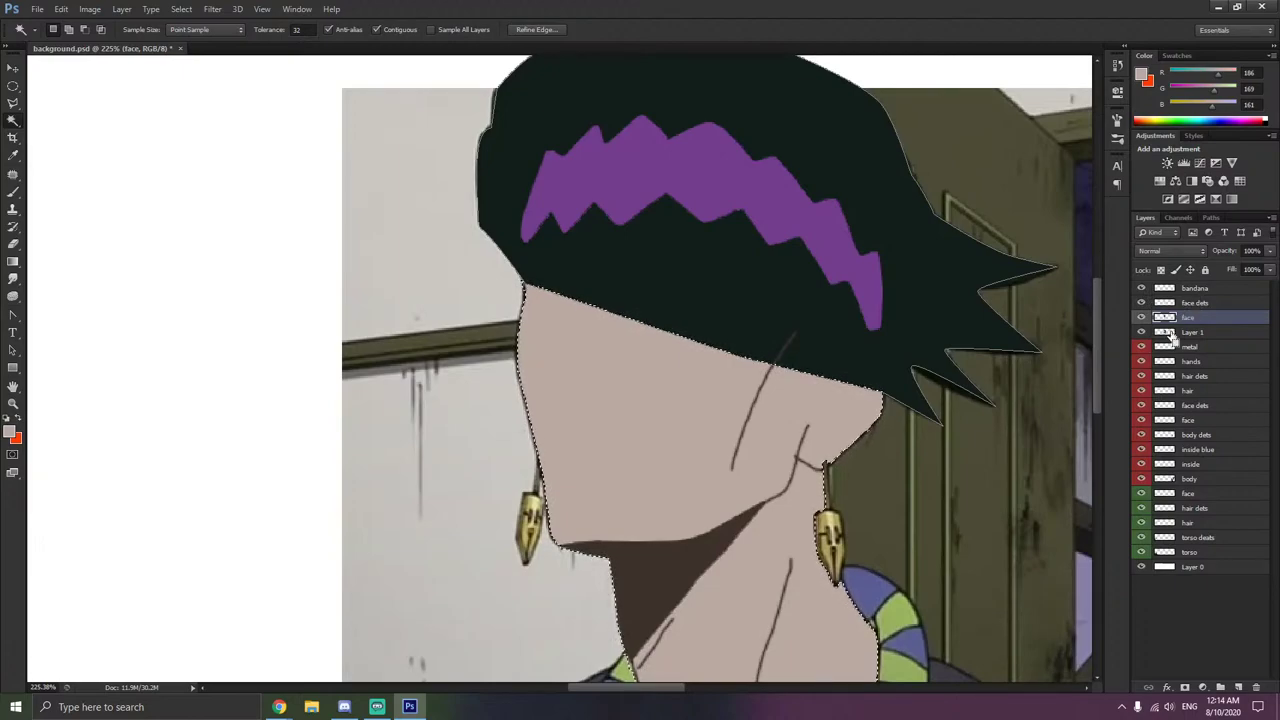
key("ctrl+alt+z")
key("ctrl+alt+z")
scroll(1007, 347, "up", 1)
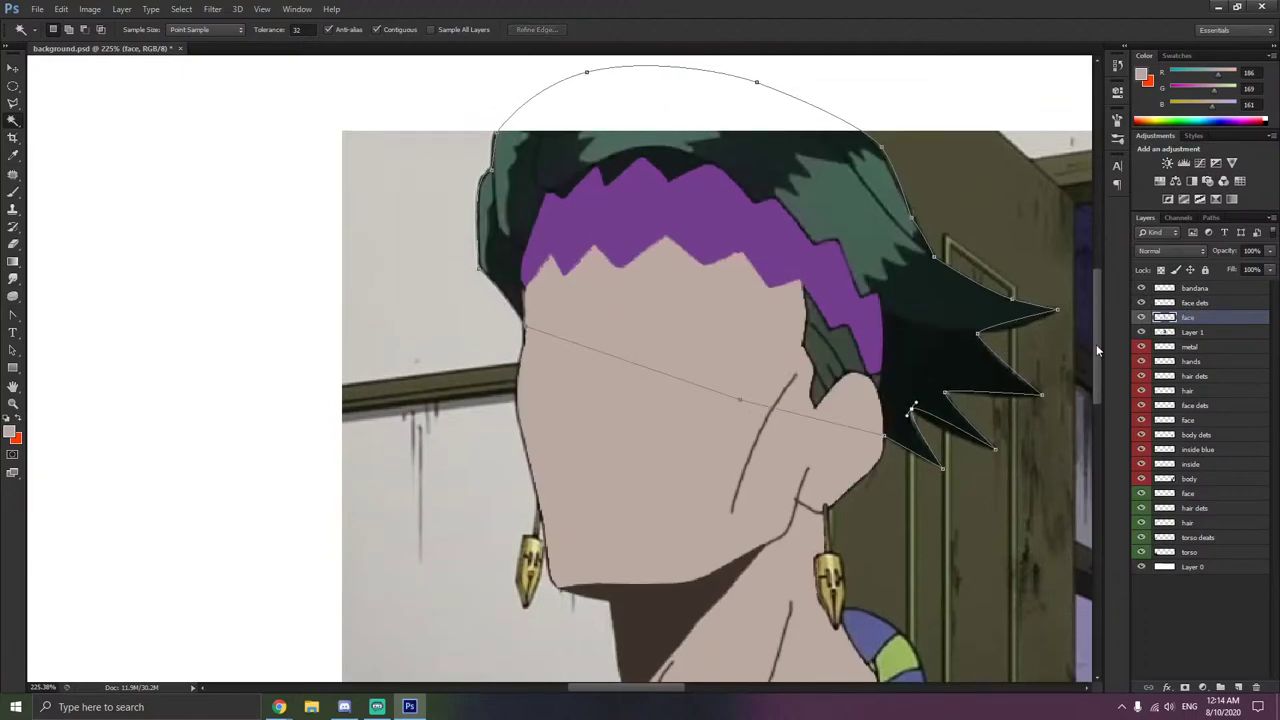
- Create a new layer named hair and move it above the bandana layer
key("ctrl+shift+n")
type("hair")
key("Return")
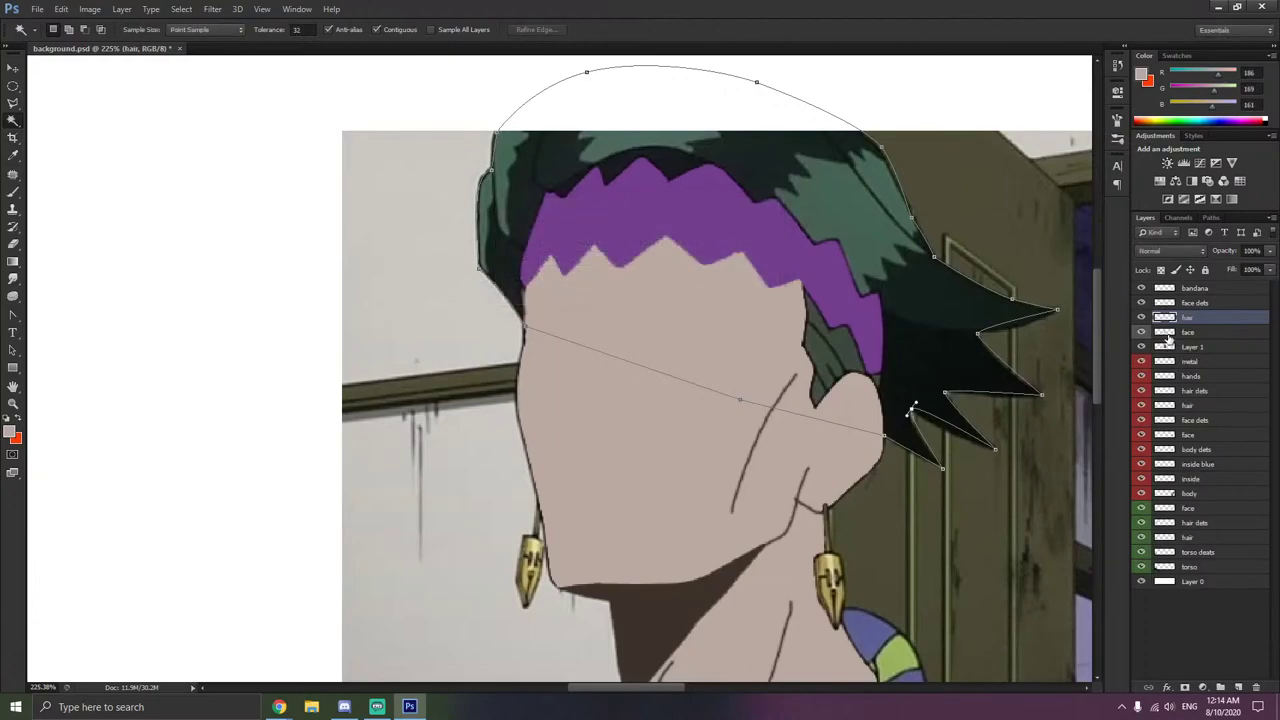
left_click_drag(1225, 310, 1226, 289)
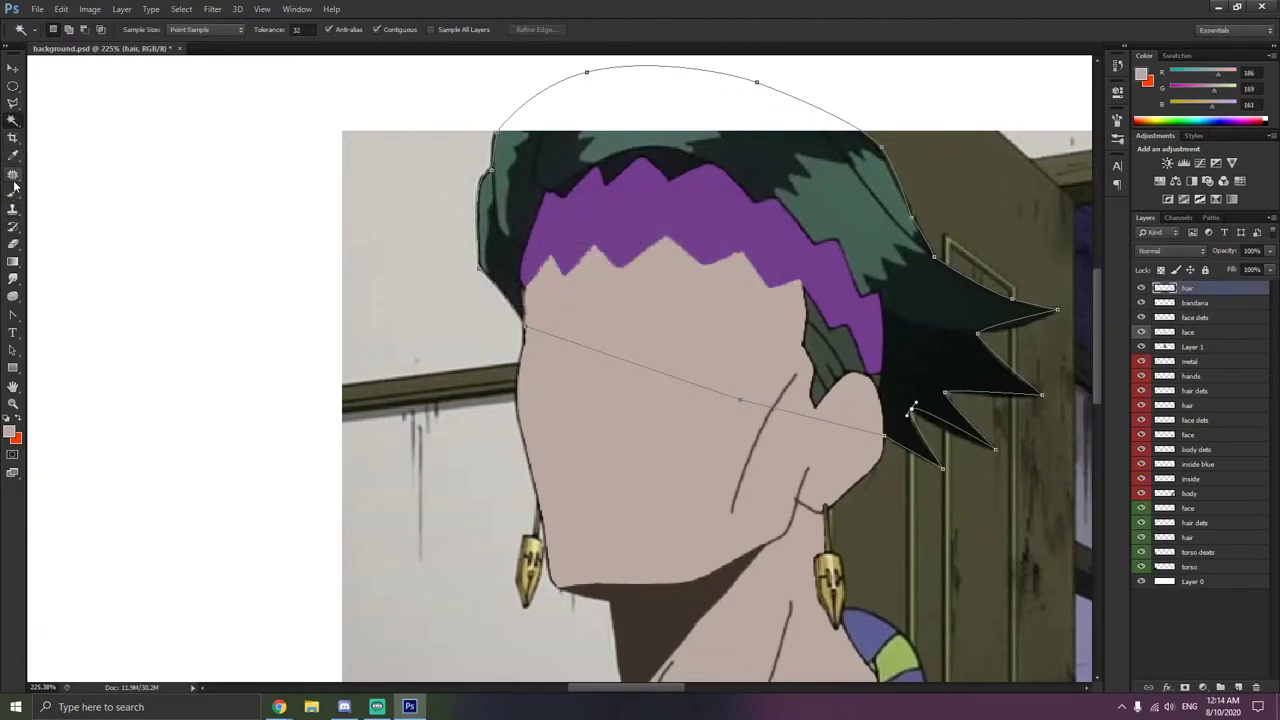
- Fill the hair path on the new hair layer with the dark green fill colour
left_click(13, 315)
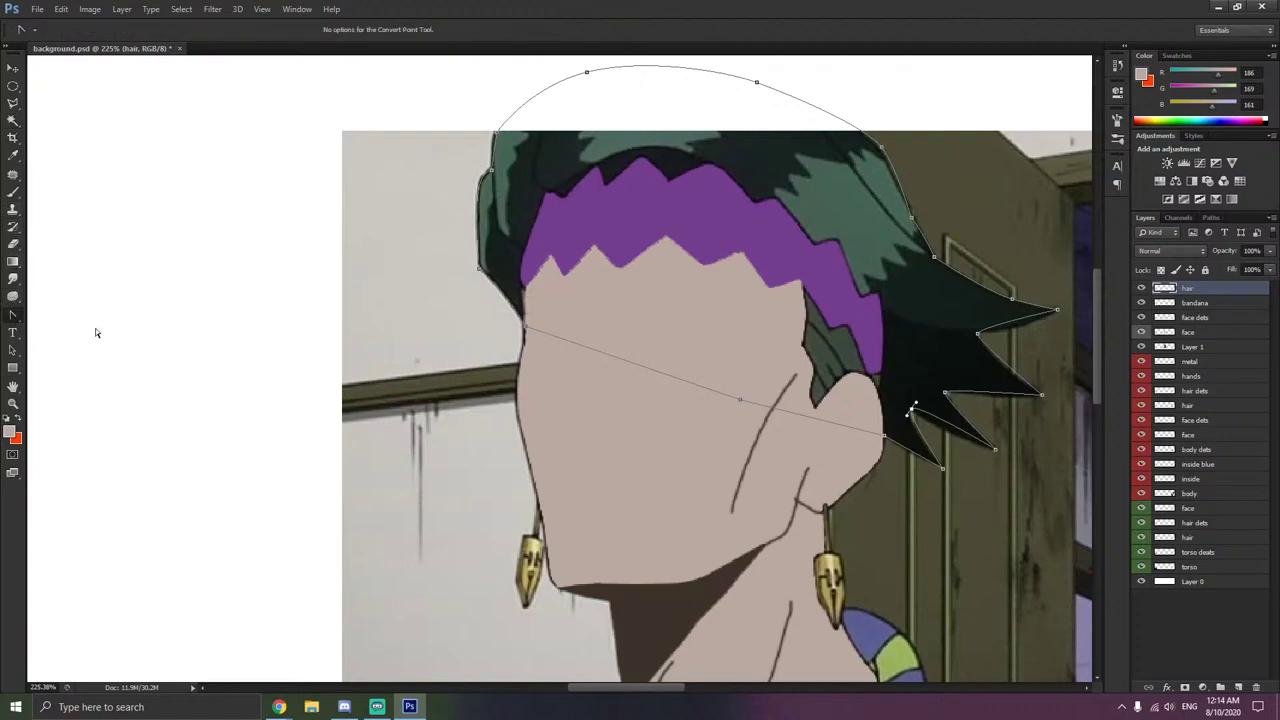
right_click(645, 462)
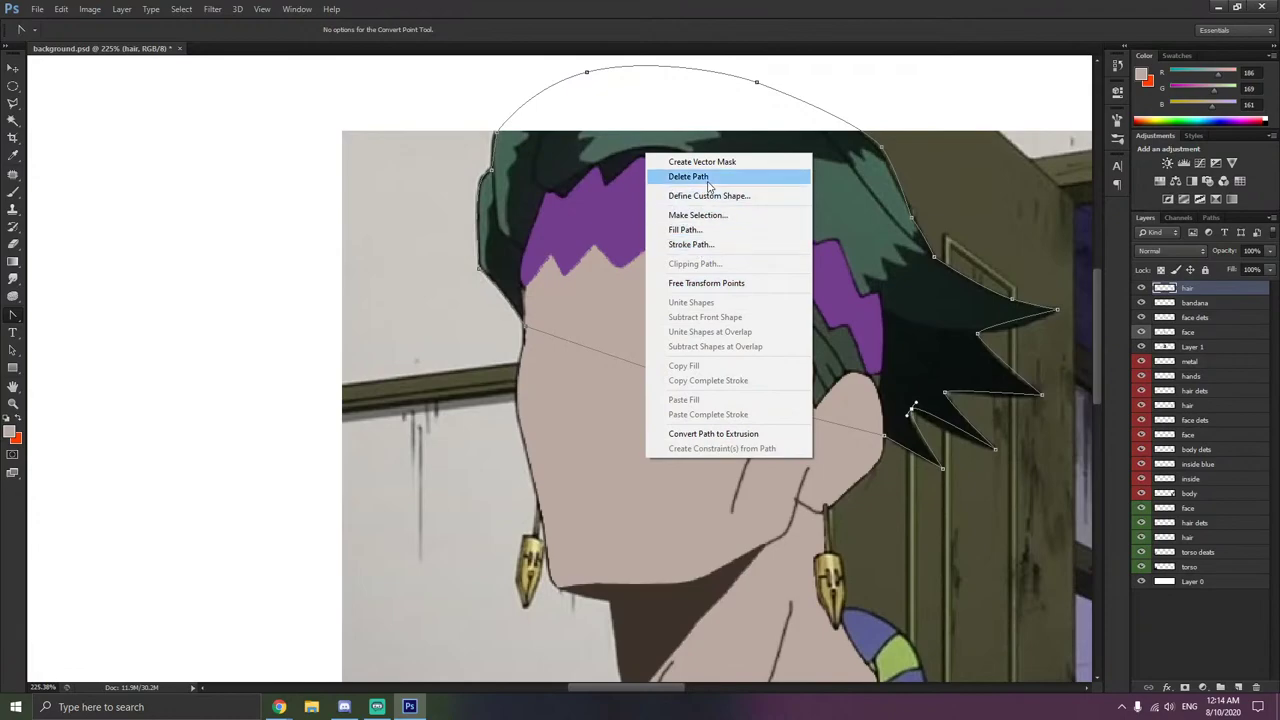
left_click(694, 230)
left_click(966, 182)
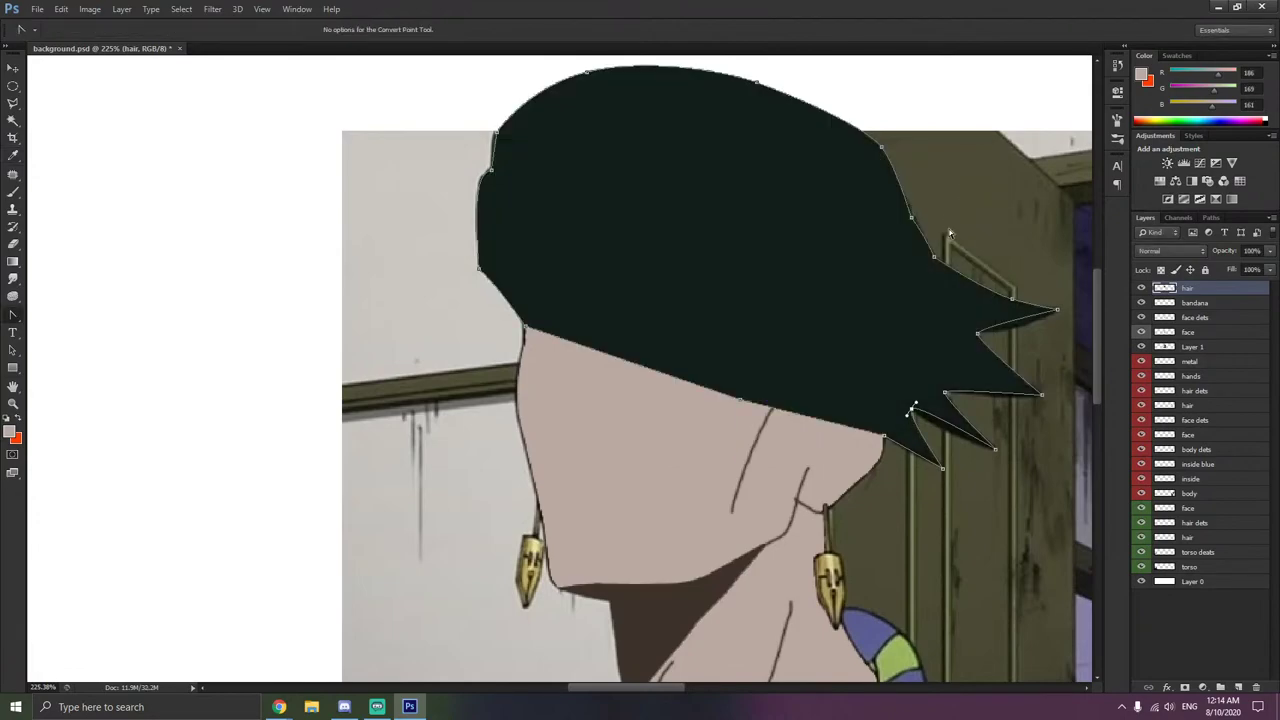
- Select the skin area on the topmost face layer with the Magic Wand and delete that area from the top hair layer
left_click(1190, 332)
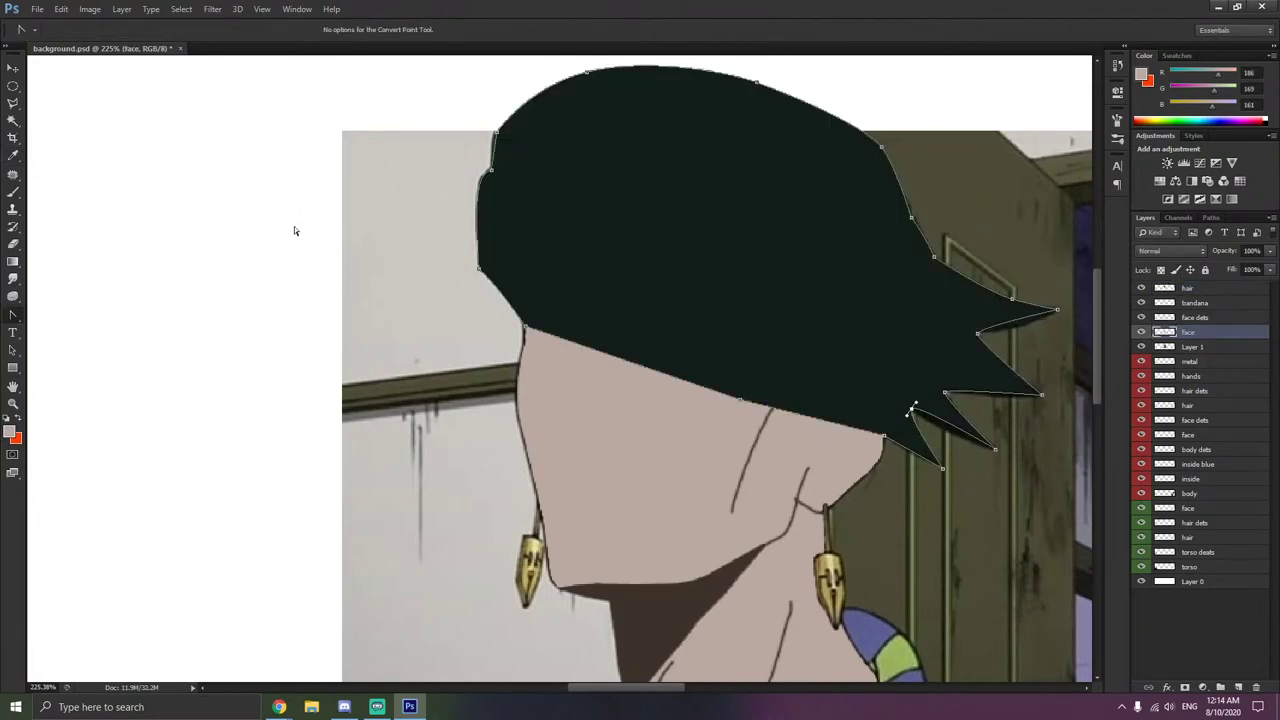
left_click(13, 119)
left_click(606, 382)
left_click(1190, 288)
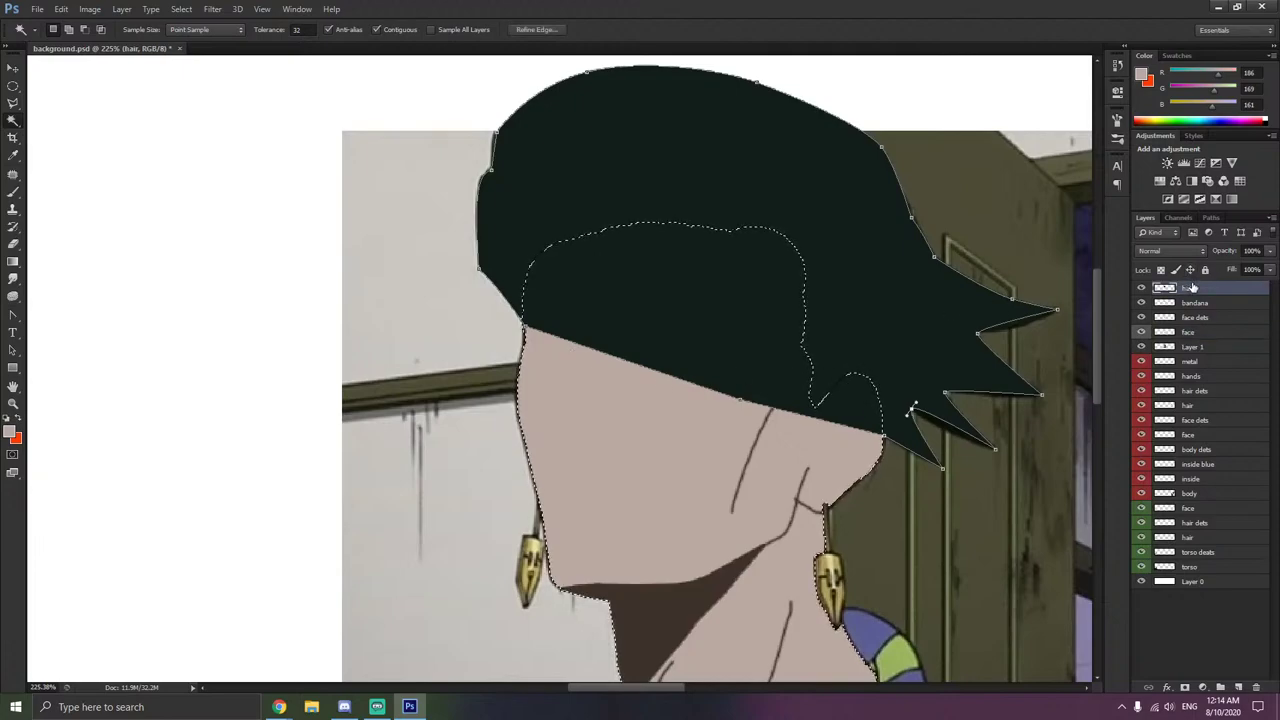
key("Delete")
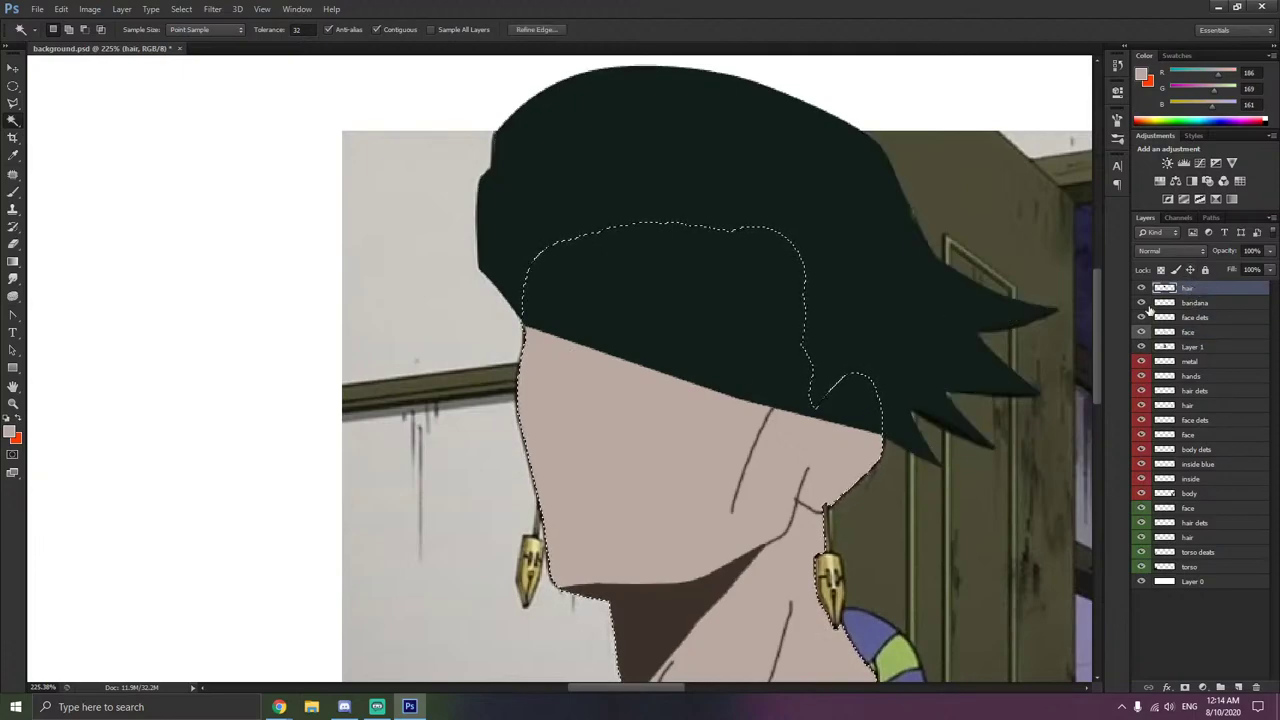
key("Delete")
- Select the purple shape on the bandana layer with the Magic Wand and delete the selected area from that layer
left_click(1200, 302)
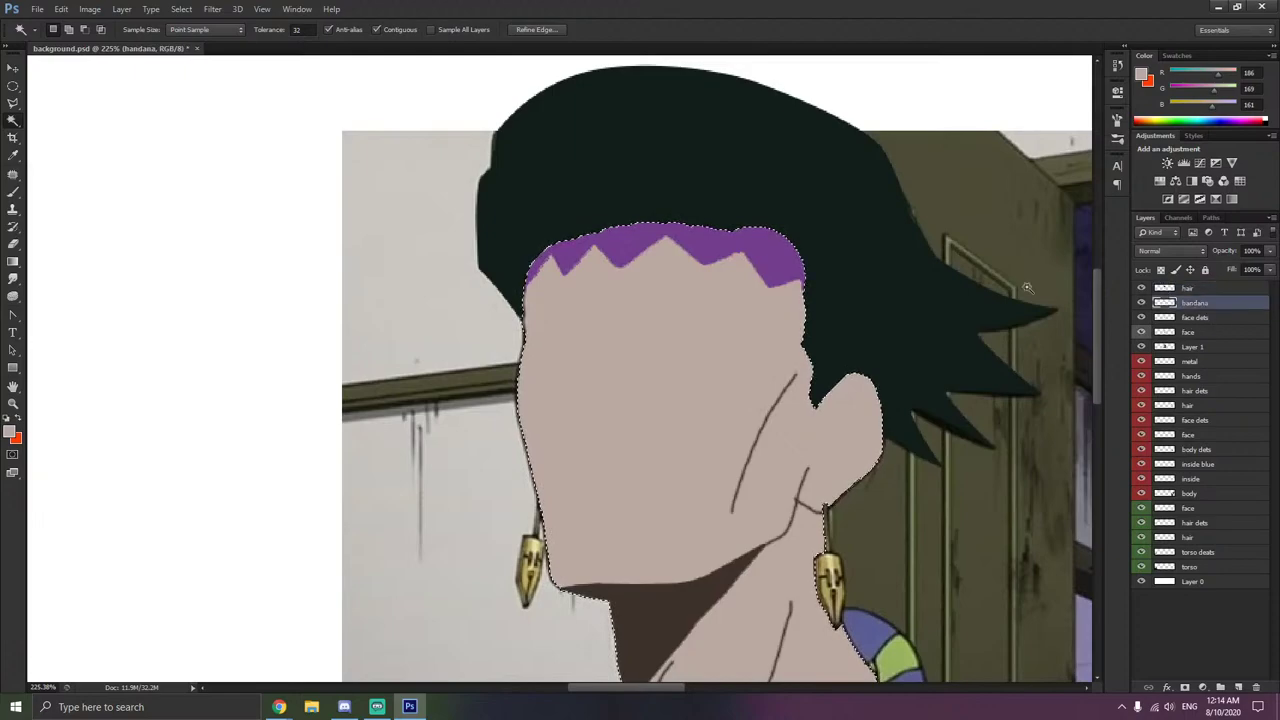
left_click(690, 244)
key("Delete")
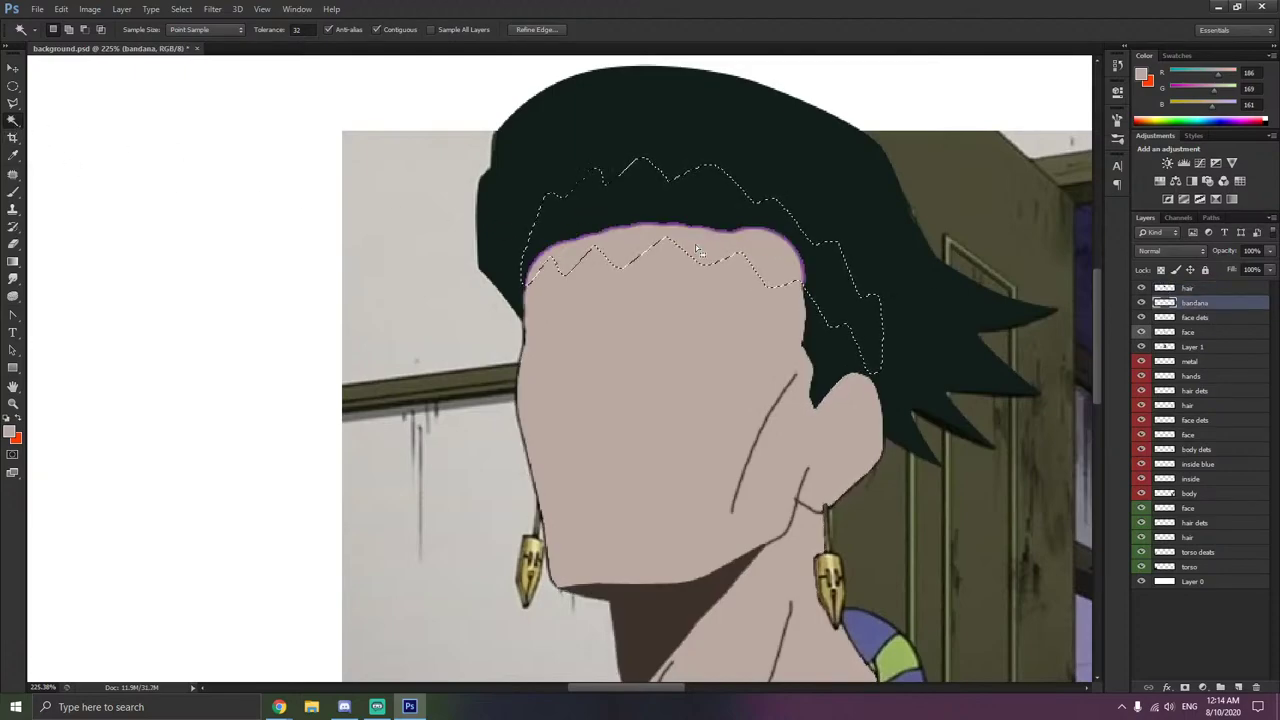
- Undo the deletion on the bandana layer, delete the selected bandana shape from the top hair layer instead, and deselect
key("ctrl+z")
left_click(1168, 290)
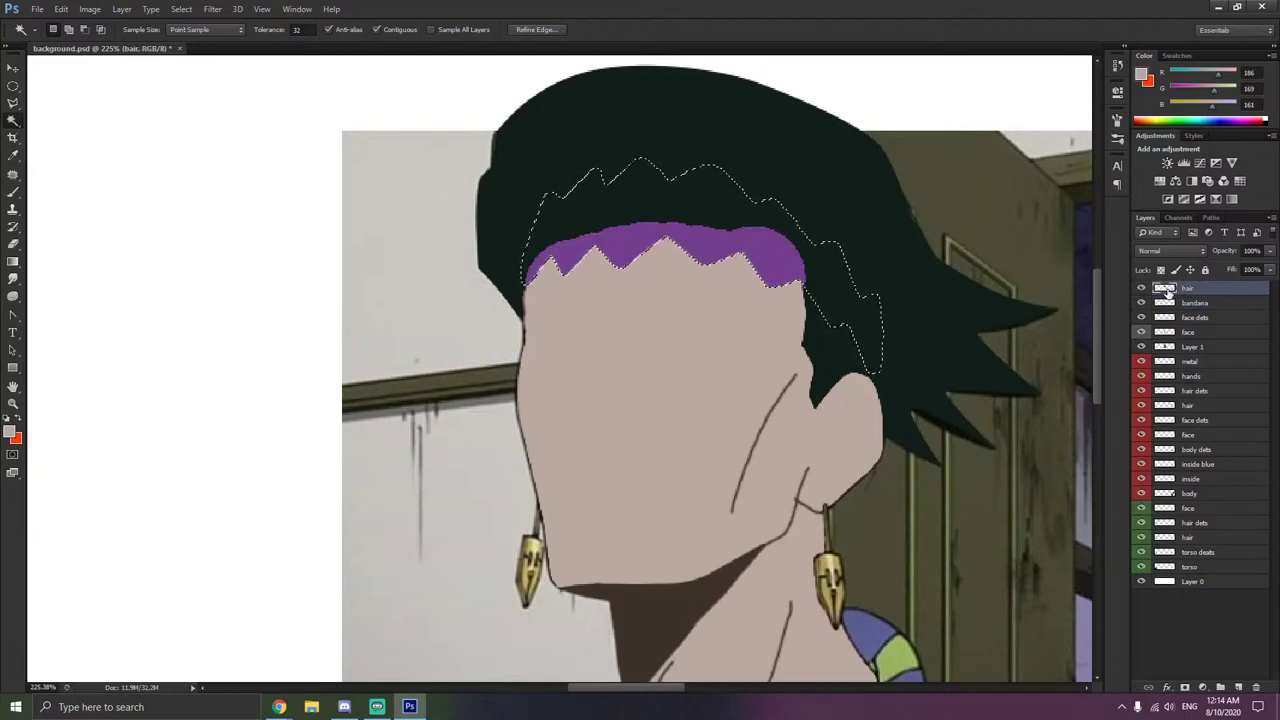
key("Delete")
right_click(557, 339)
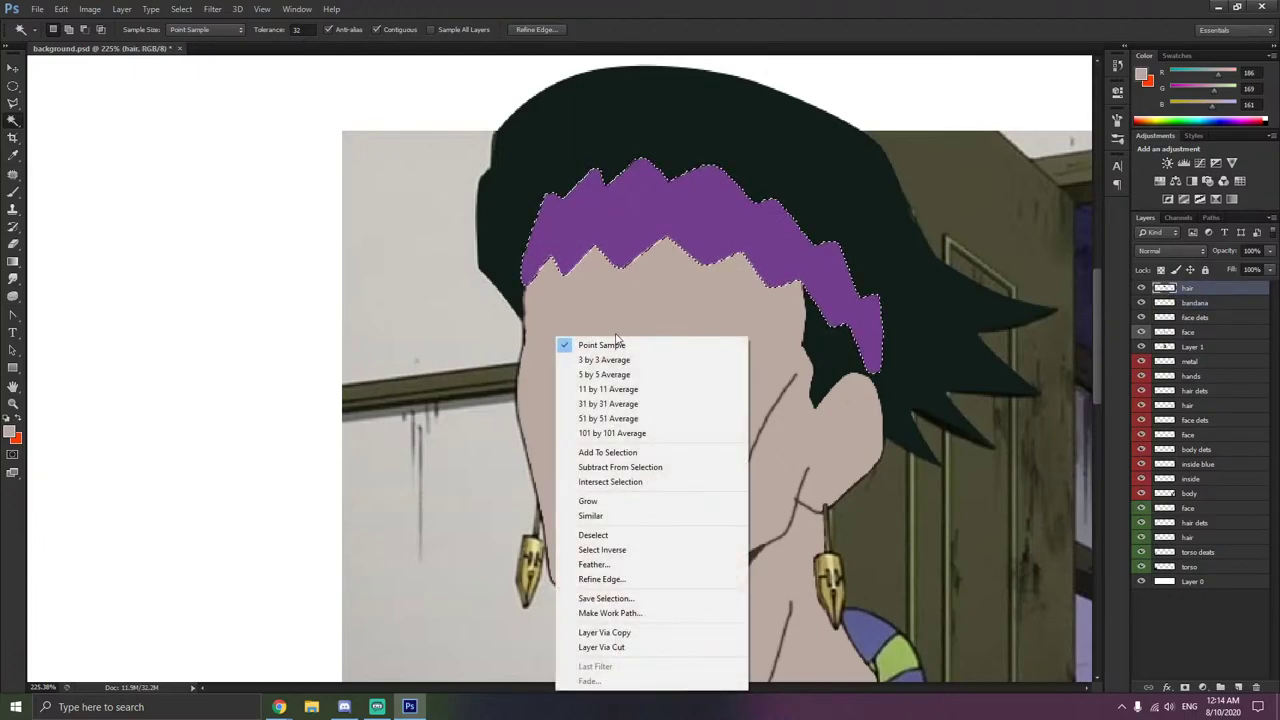
left_click(614, 535)
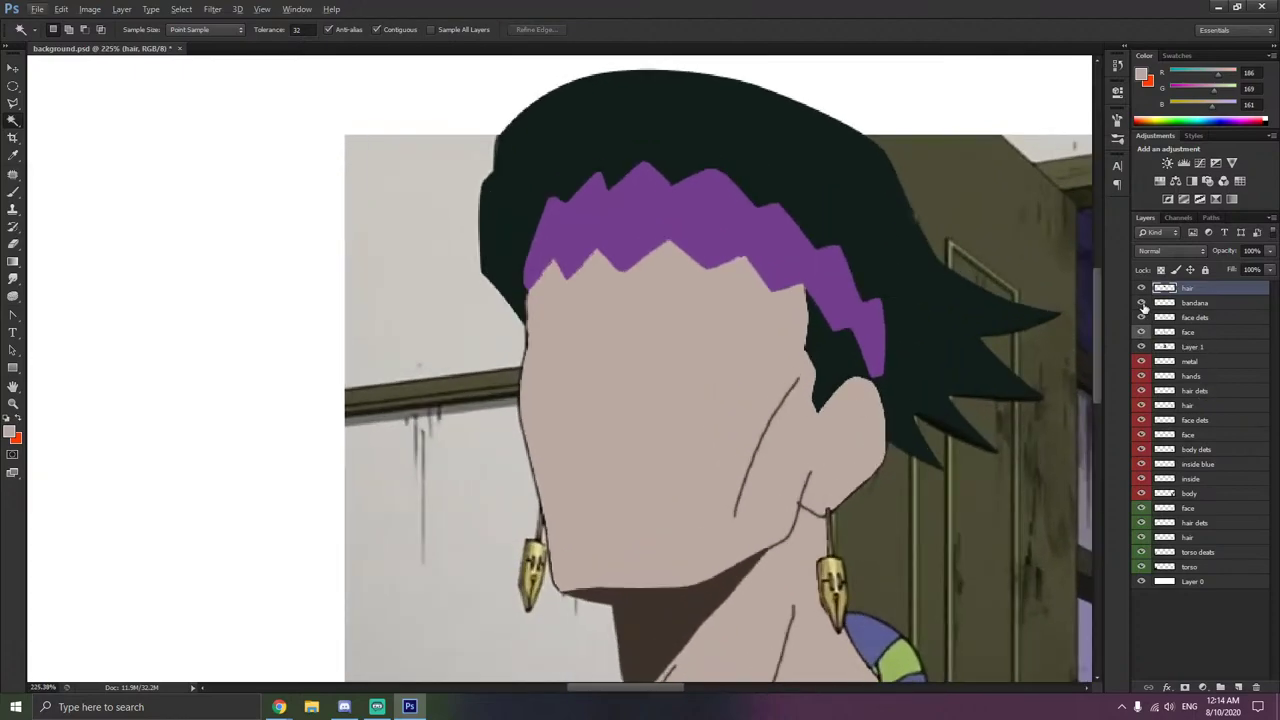
- Hide the top hair layer to sample the grey-green sideburn colour from the reference, and show the layer again
left_click(1142, 289)
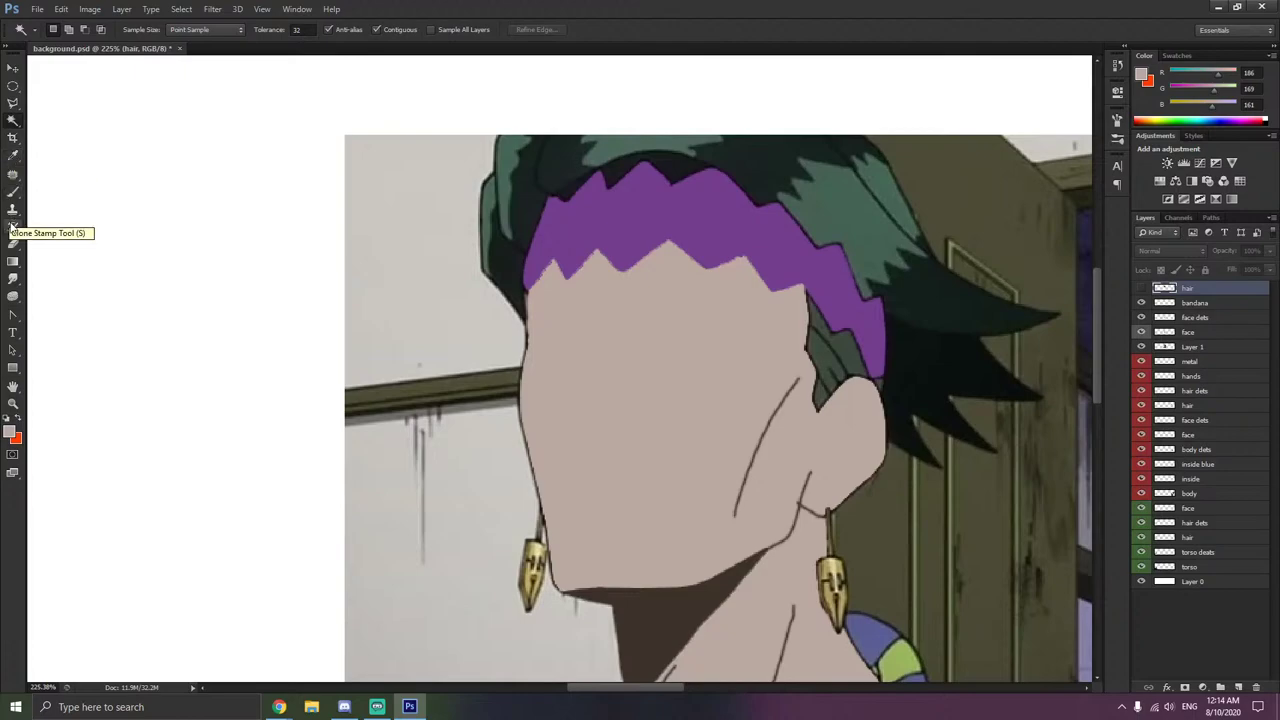
left_click(13, 156)
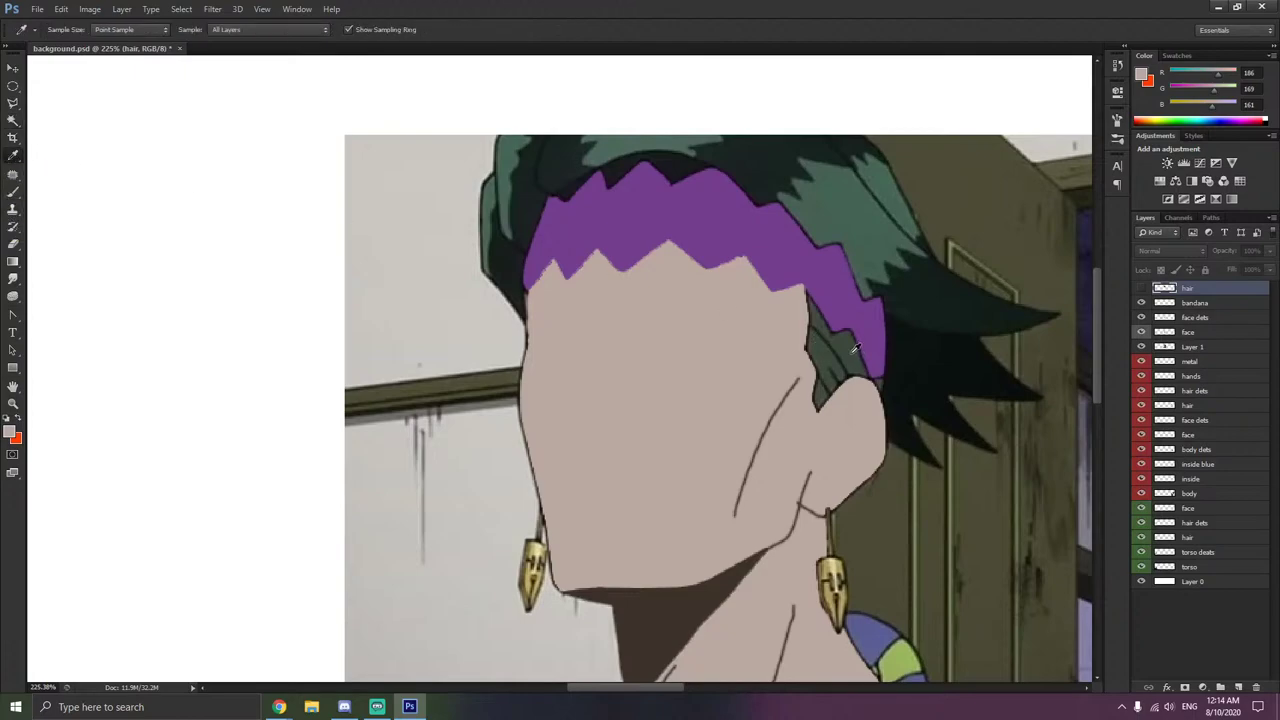
left_click(855, 347)
left_click(13, 191)
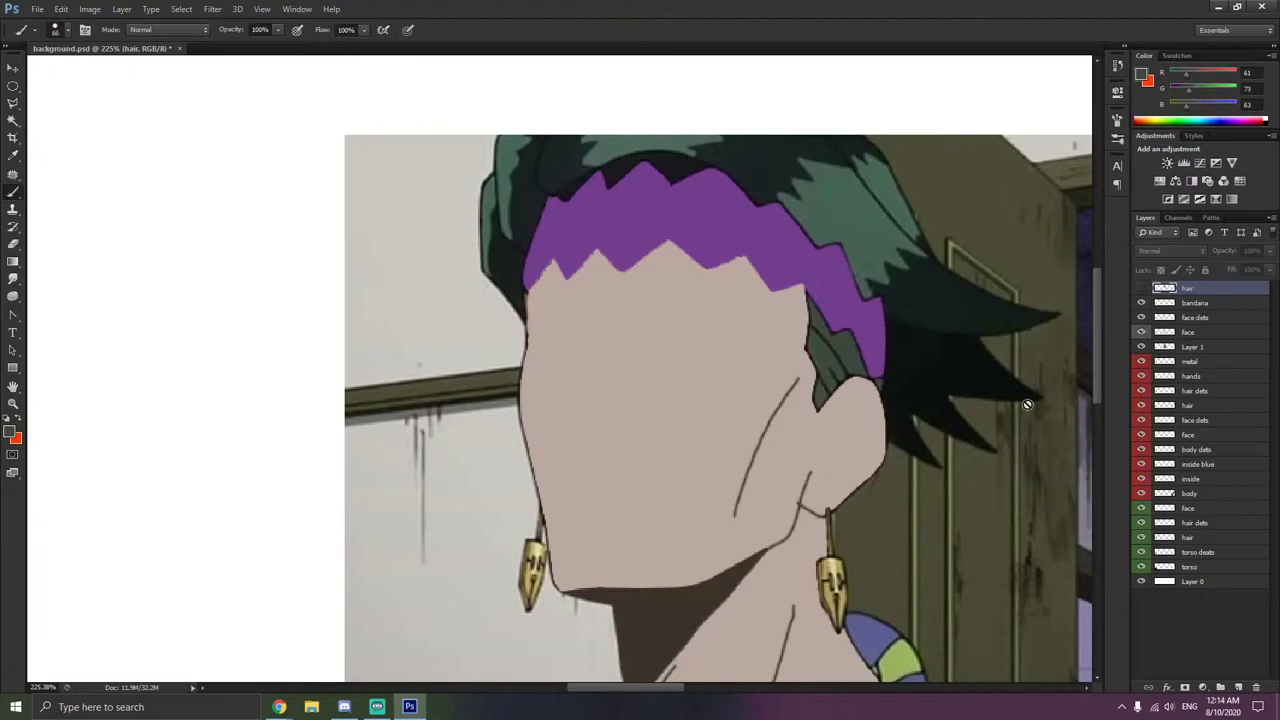
scroll(1027, 404, "up", 5)
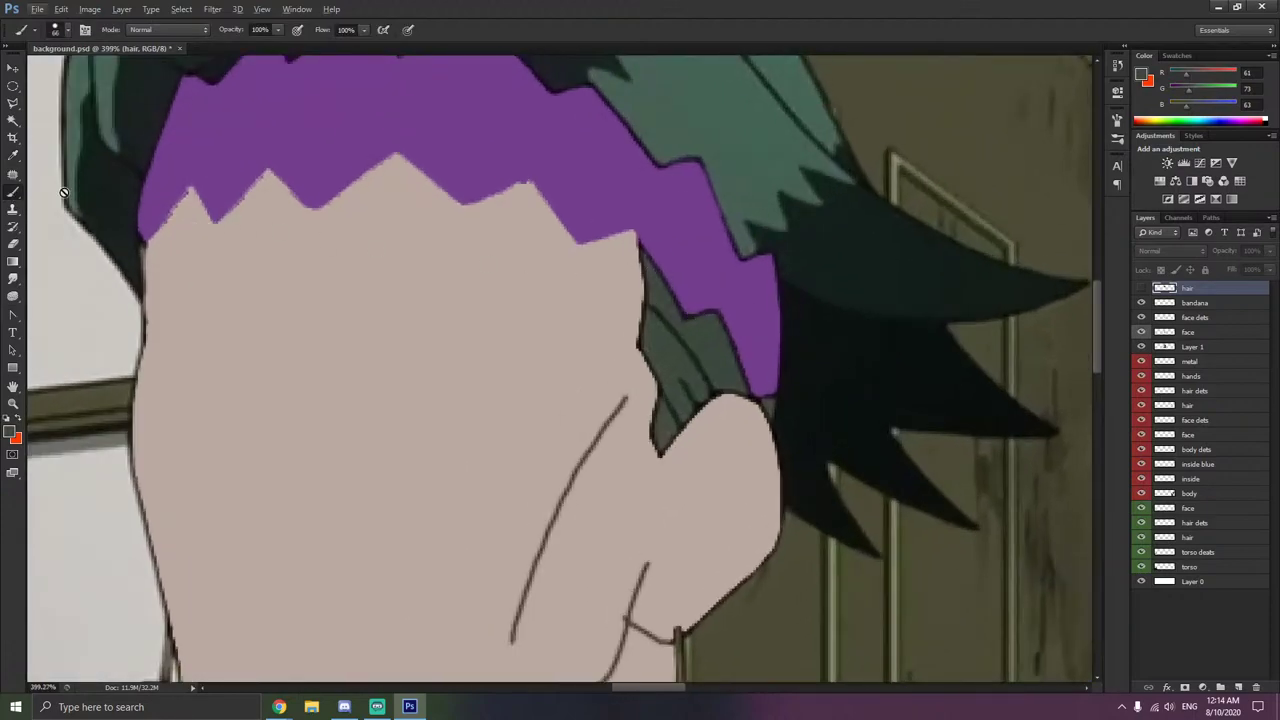
left_click(1141, 288)
- Select the dark hair shape with the Magic Wand and paint the sideburn patch between face, bandana and ear grey-green
mouse_move(650, 240)
left_mouse_down()
mouse_move(634, 271)
mouse_move(675, 375)
left_mouse_up()
key("ctrl+z")
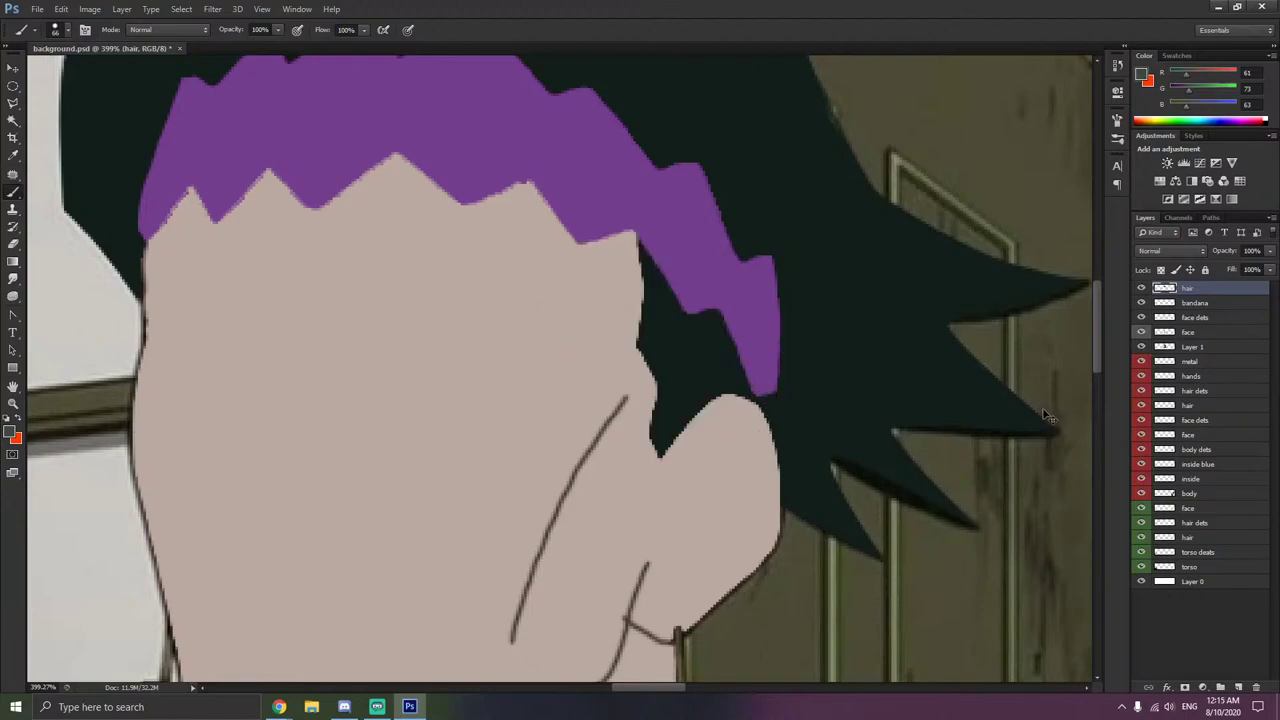
key("w")
left_click(669, 360)
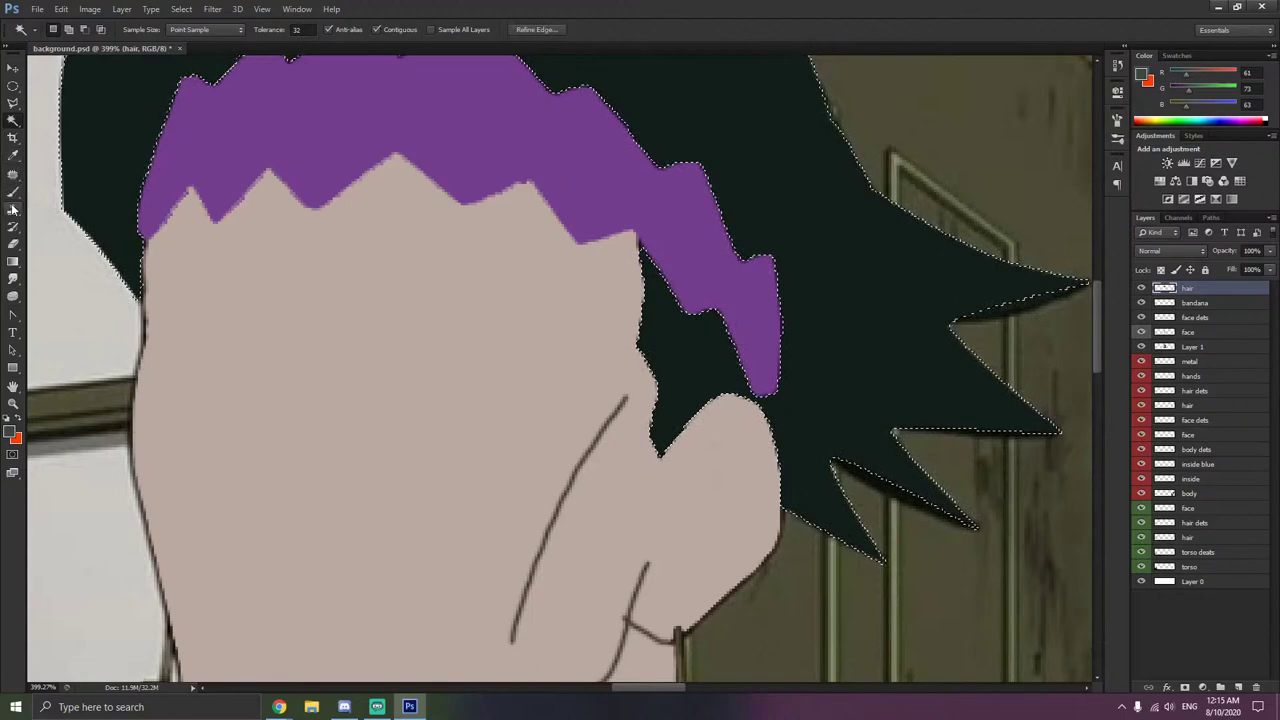
key("b")
mouse_move(600, 329)
left_mouse_down()
mouse_move(677, 374)
mouse_move(678, 392)
left_mouse_up()
scroll(678, 390, "up", 2)
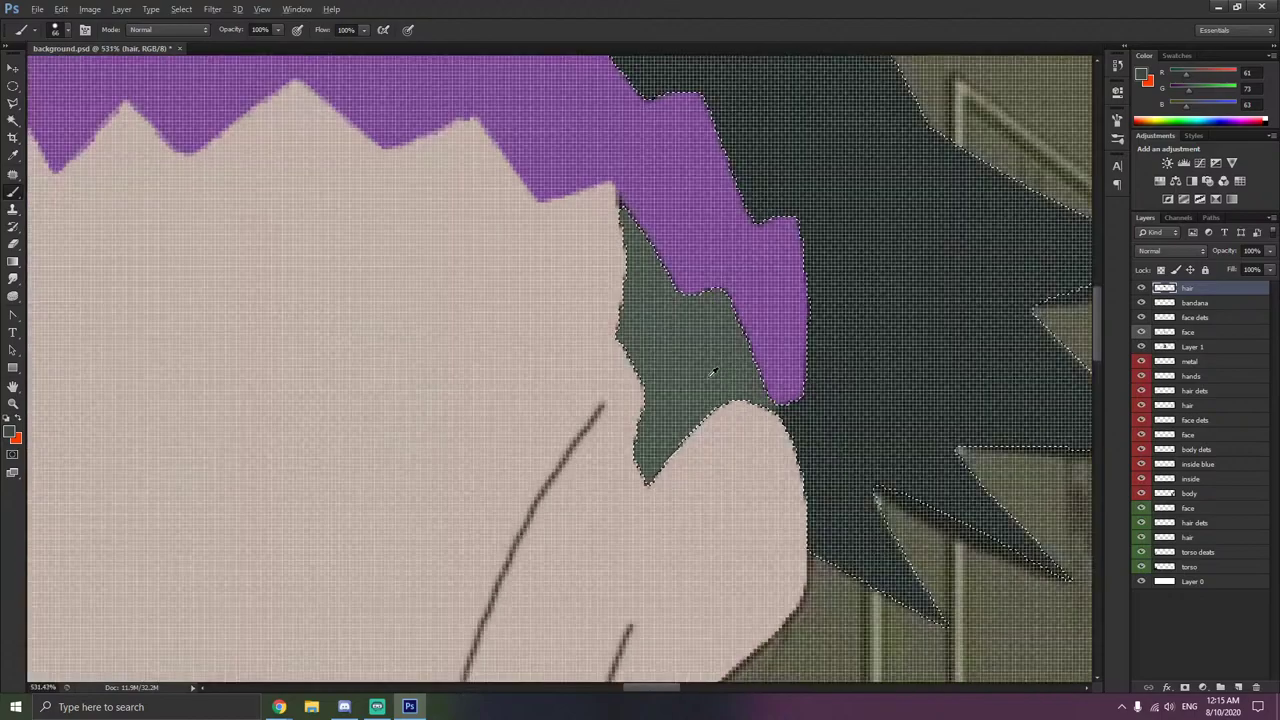
- Clear the selection and outline the bandana's lower tip down to the ear with the Polygonal Lasso
left_click(1195, 302)
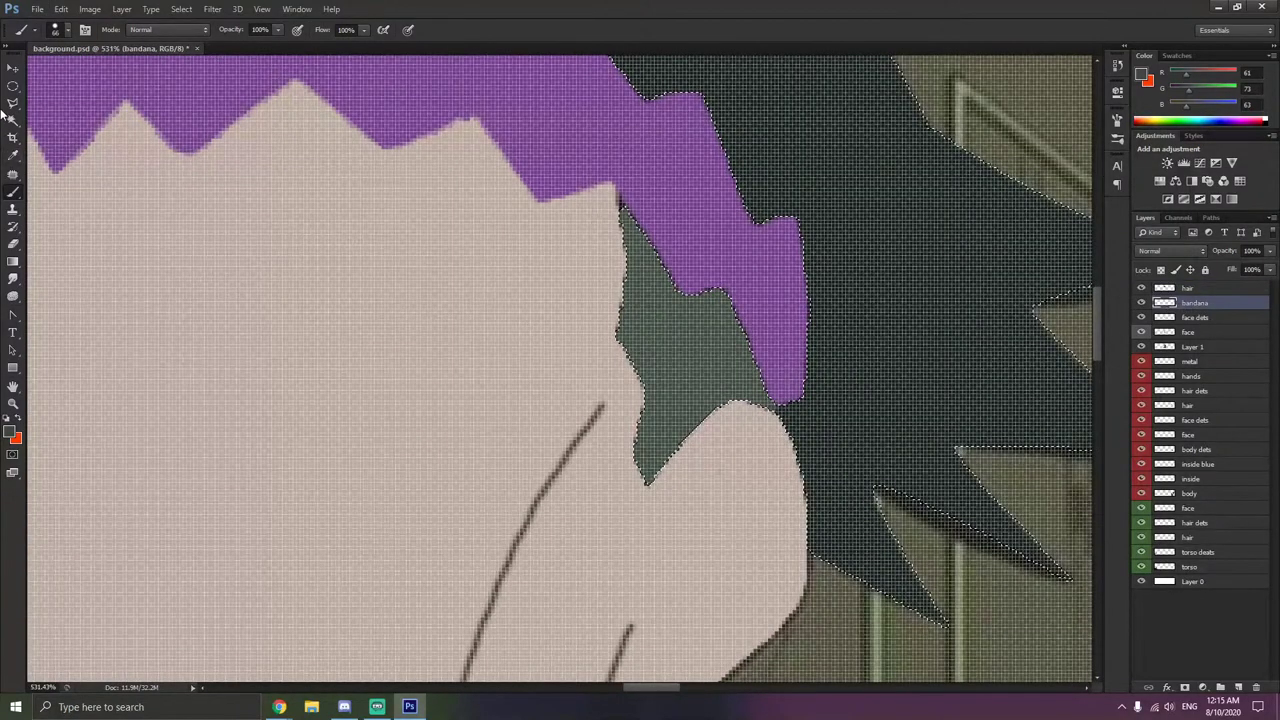
key("l")
right_click(238, 207)
left_click(268, 214)
scroll(818, 390, "down", 1)
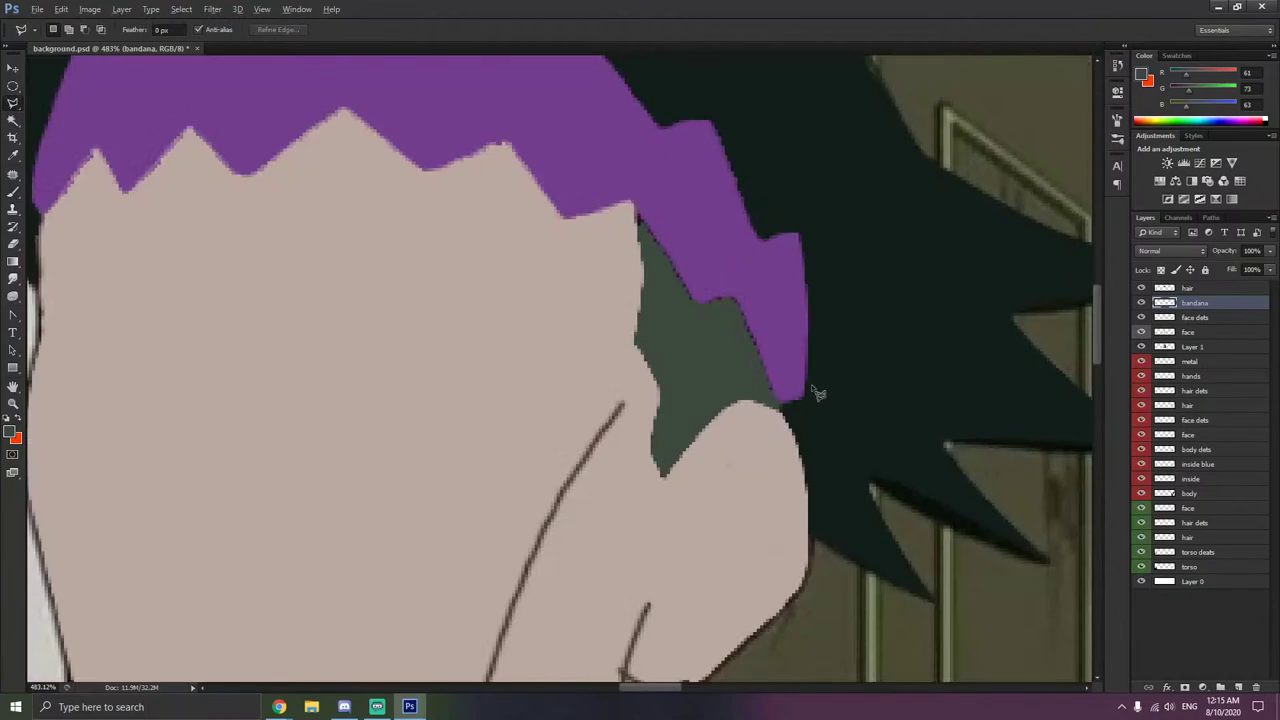
mouse_move(806, 399)
left_mouse_down()
mouse_move(802, 440)
mouse_move(790, 366)
mouse_move(843, 400)
mouse_move(814, 372)
mouse_move(812, 396)
mouse_move(812, 381)
left_mouse_up()
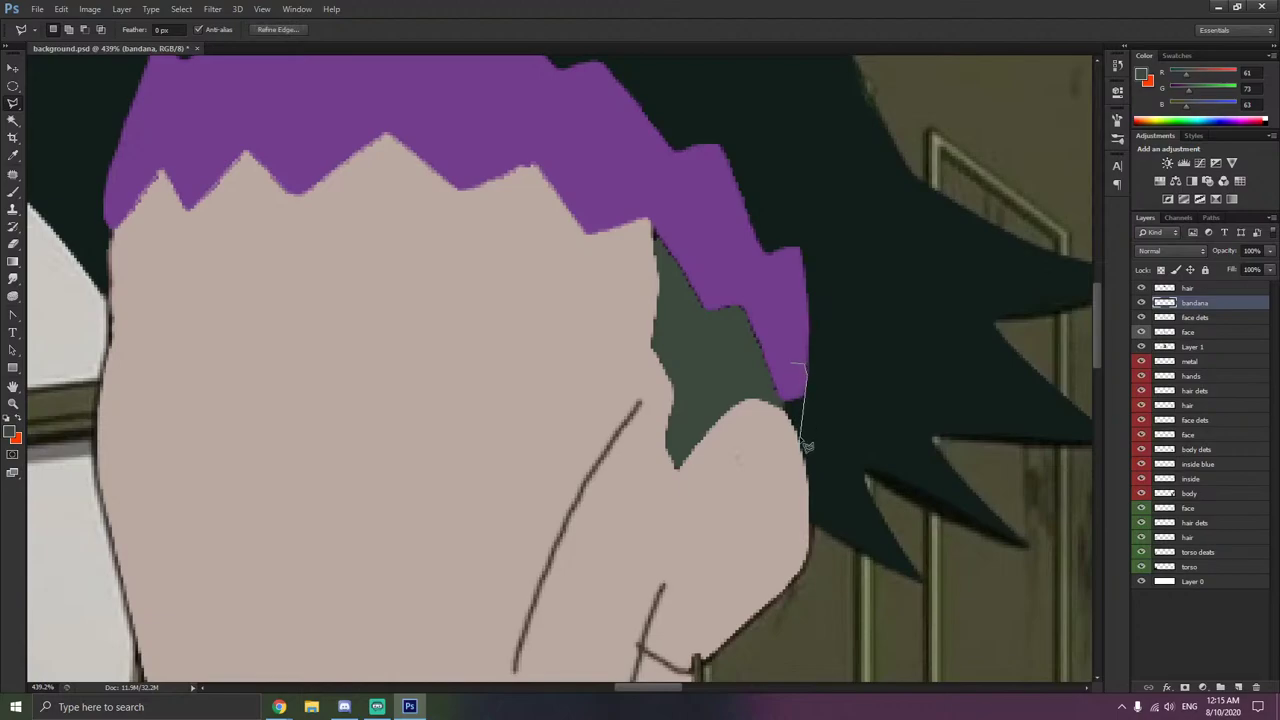
mouse_move(806, 446)
left_mouse_down()
mouse_move(781, 389)
mouse_move(796, 372)
left_mouse_up()
- Sample the bandana purple, paint the selected tip on the top hair layer so it reaches the ear, and deselect
left_click(13, 155)
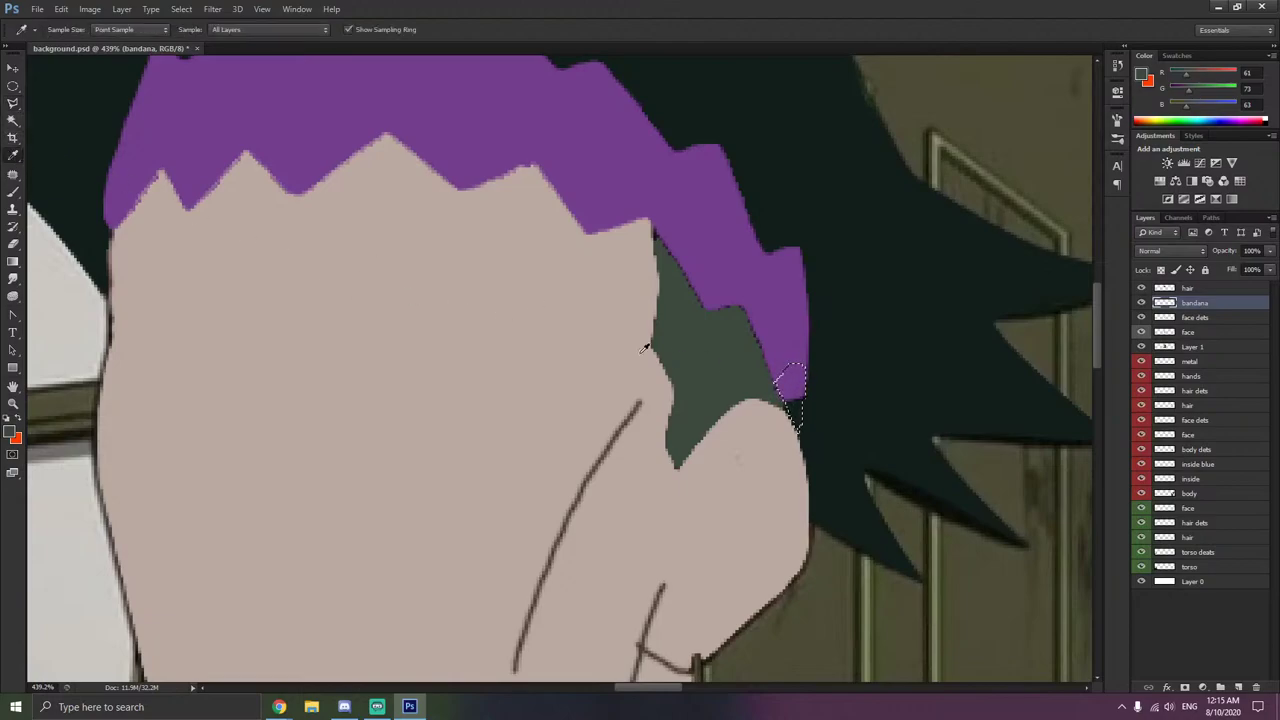
left_click(796, 380)
key("b")
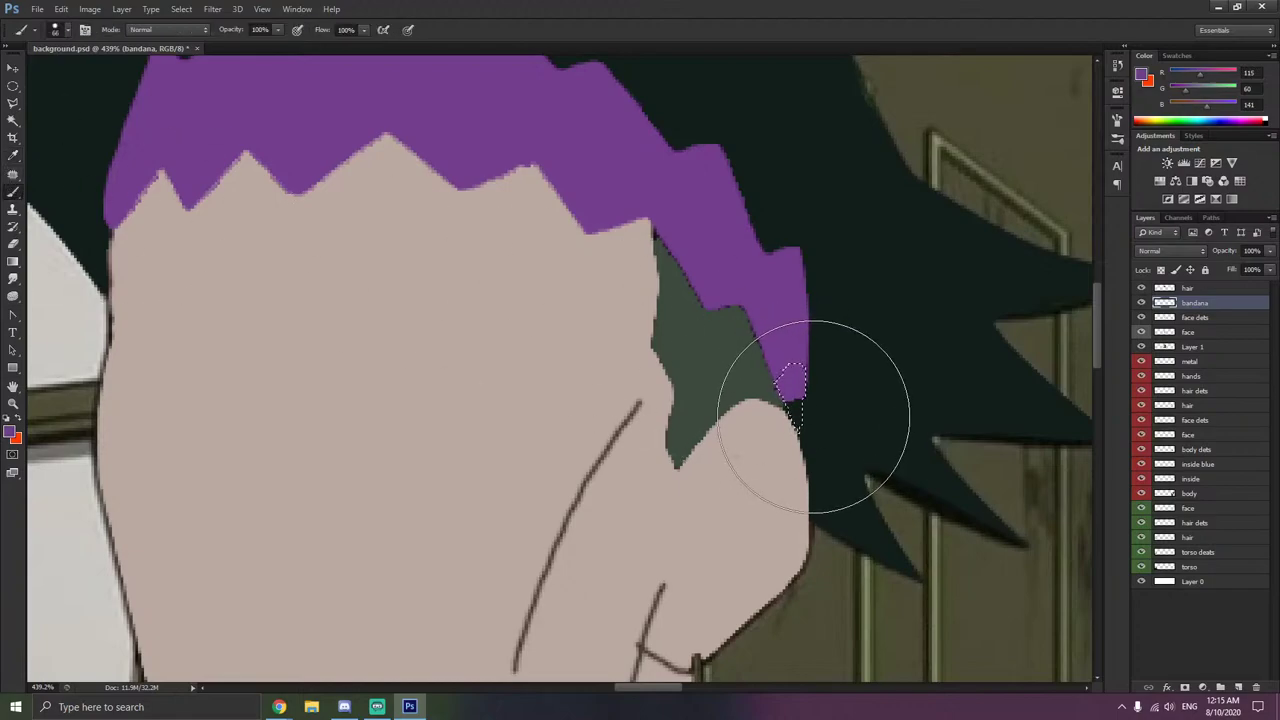
left_click(13, 155)
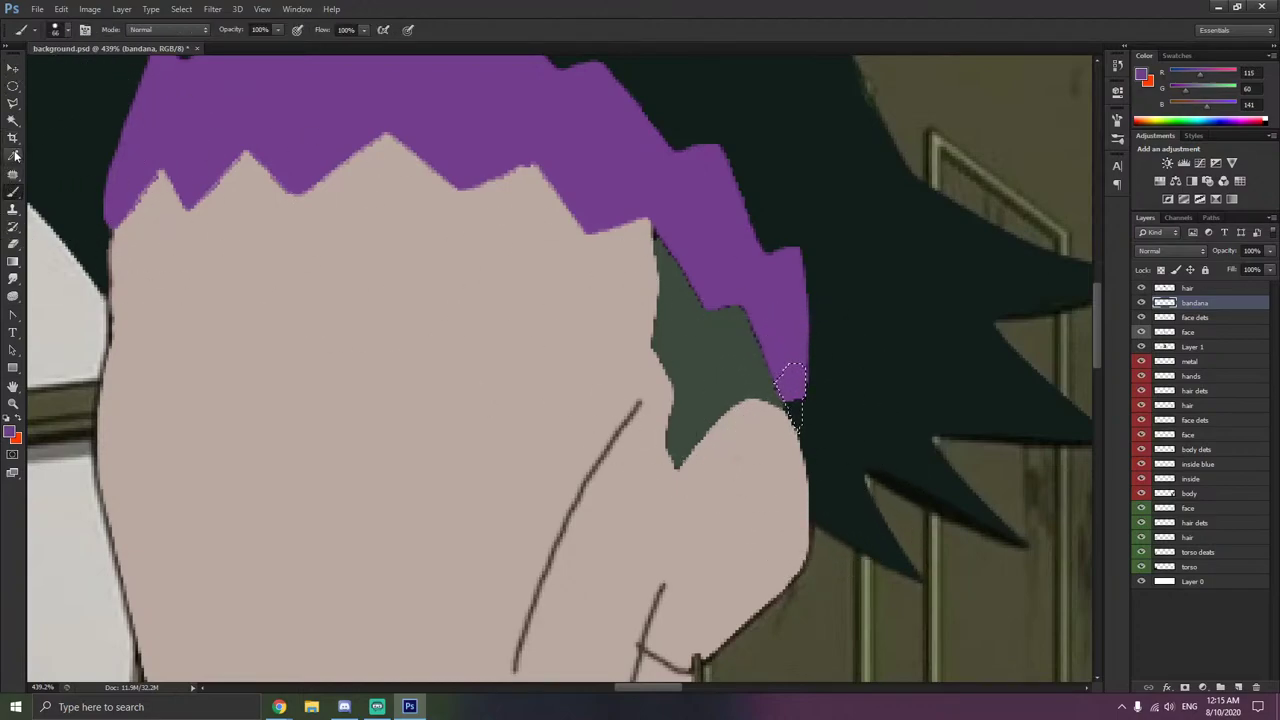
left_click(744, 290)
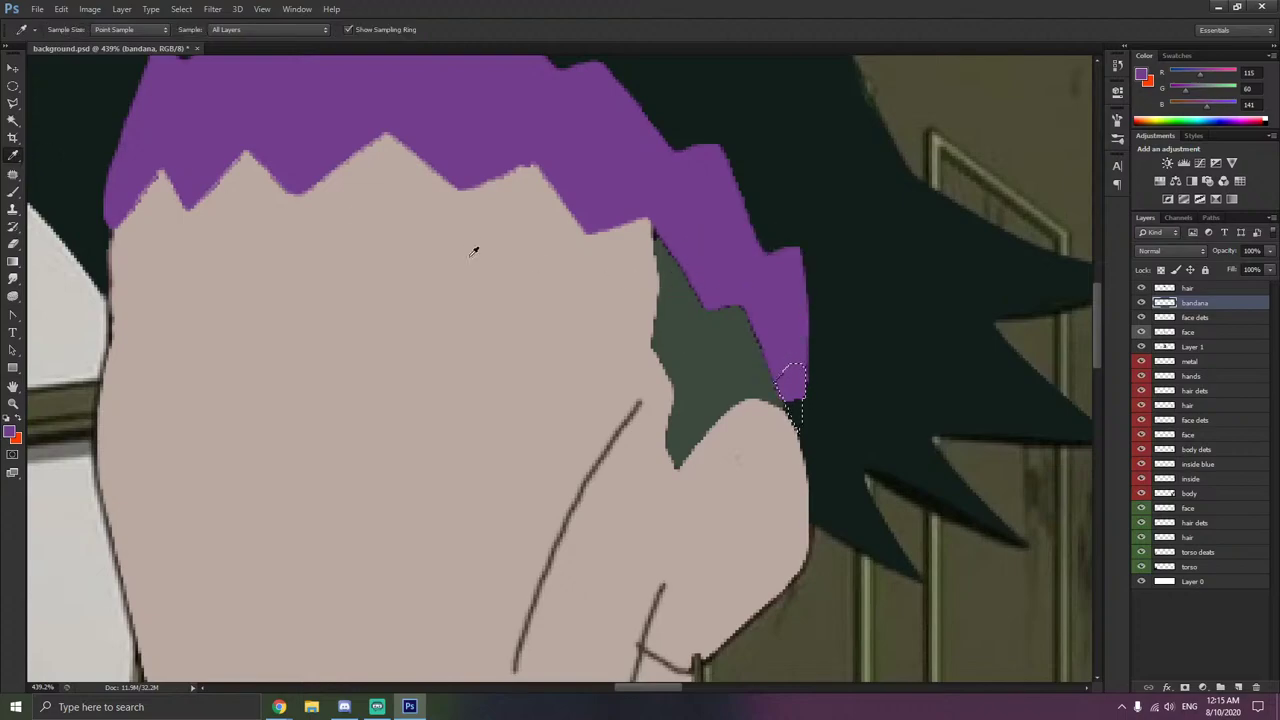
key("b")
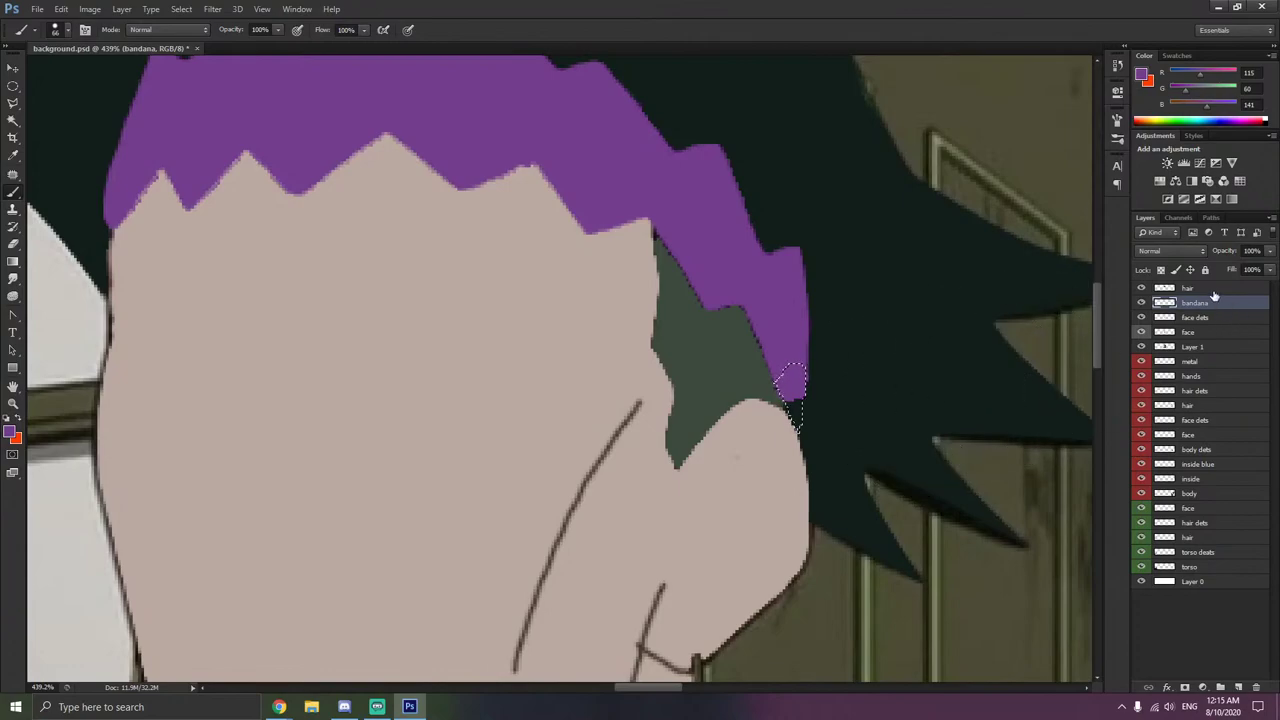
left_click(1214, 289)
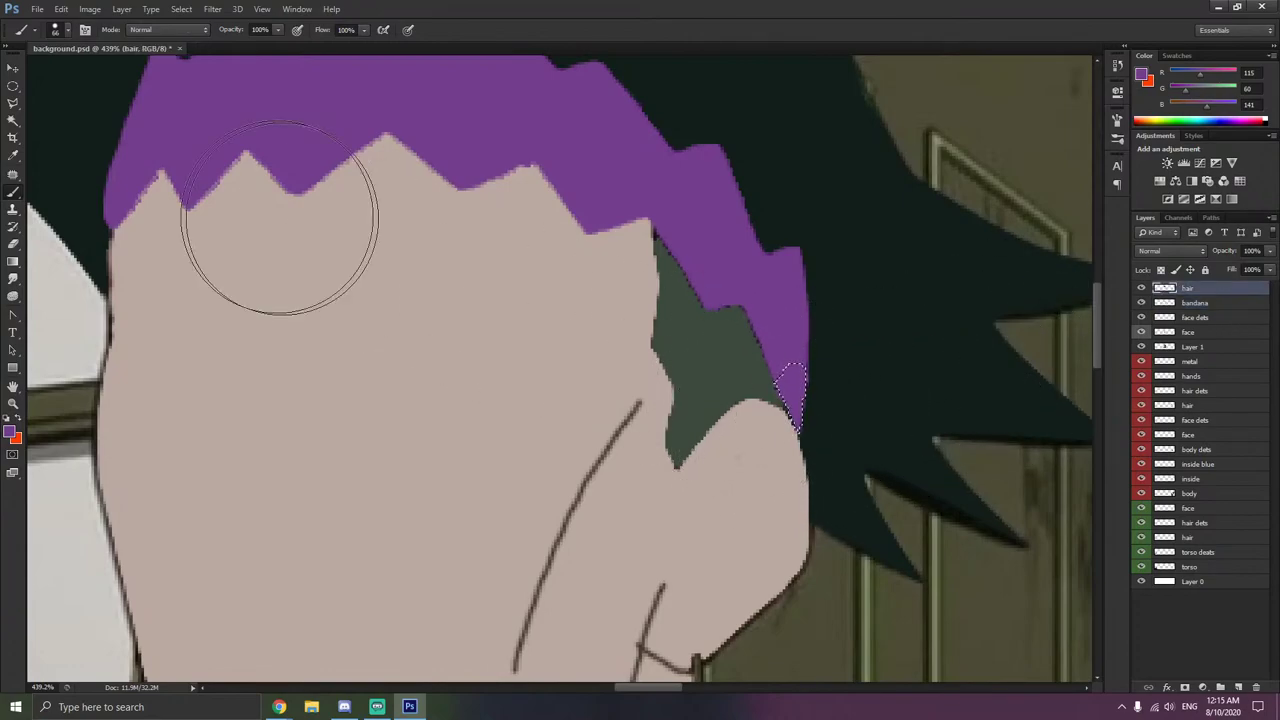
key("l")
right_click(408, 293)
left_click(455, 302)
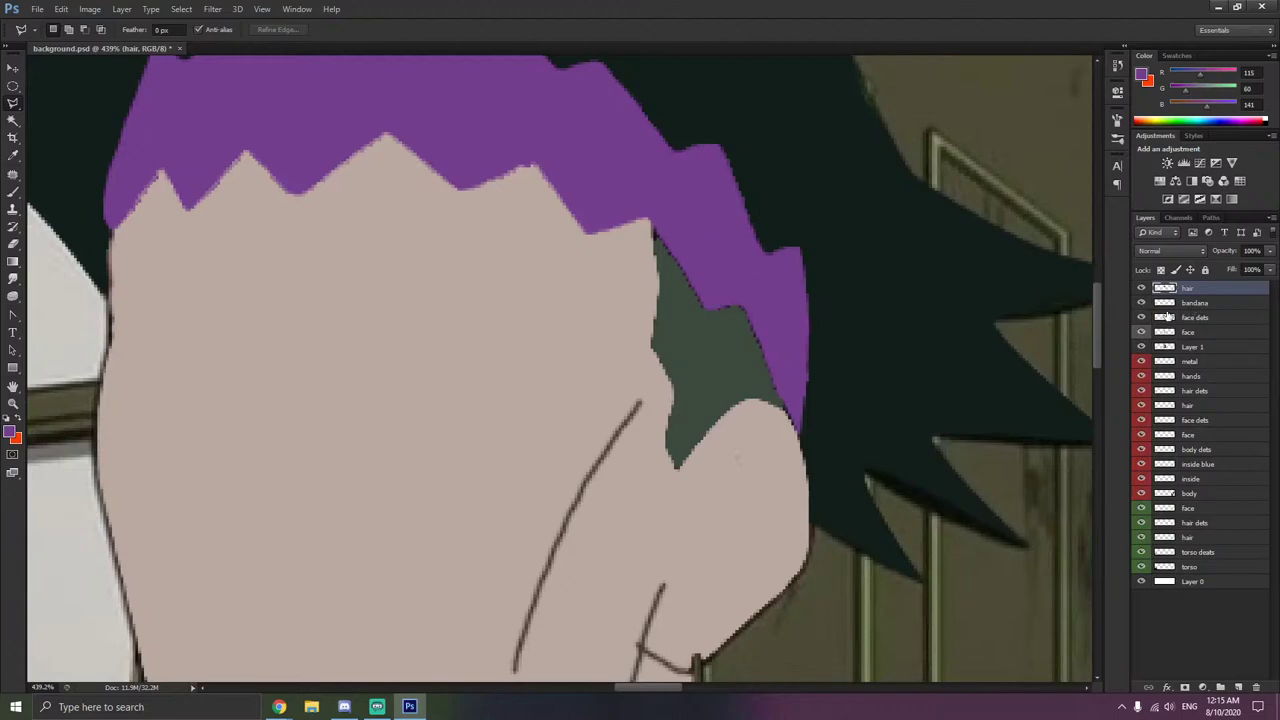
- Compare the hair with the reference, sample the dark green hair colour and set the brush size to 2 px
left_click(1142, 288)
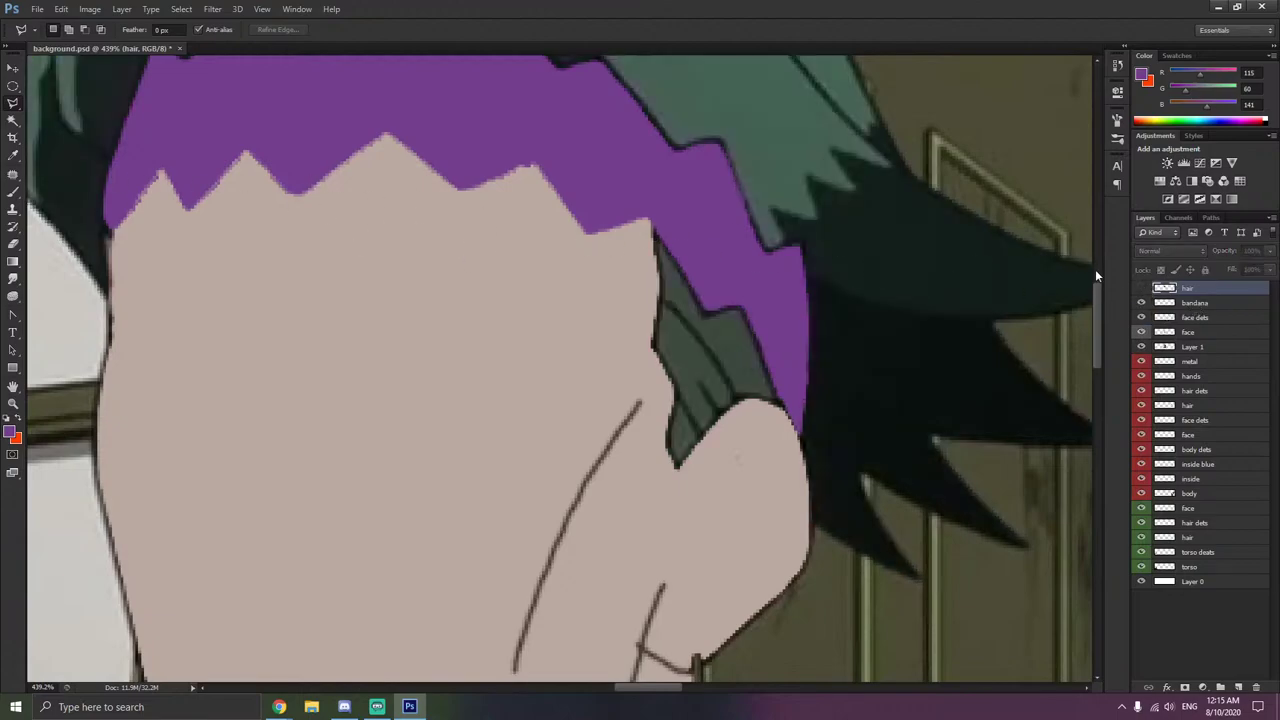
left_click(1142, 288)
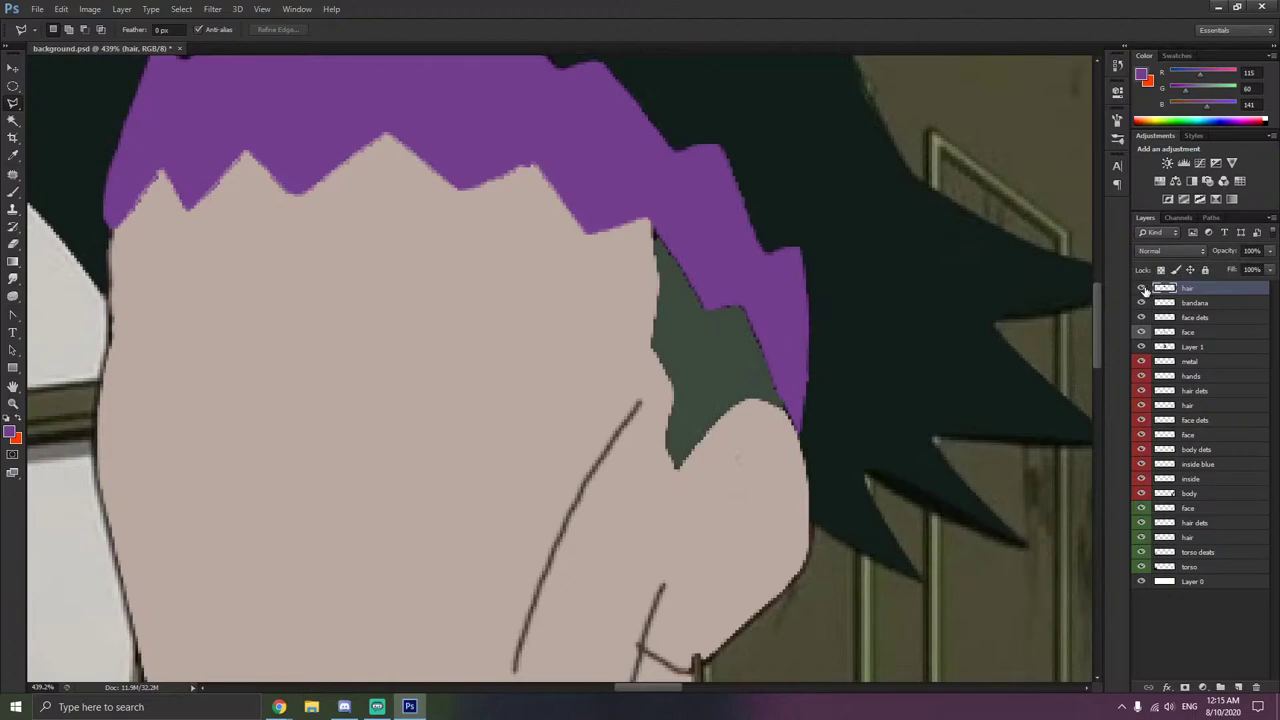
left_click(13, 155)
left_click(835, 236)
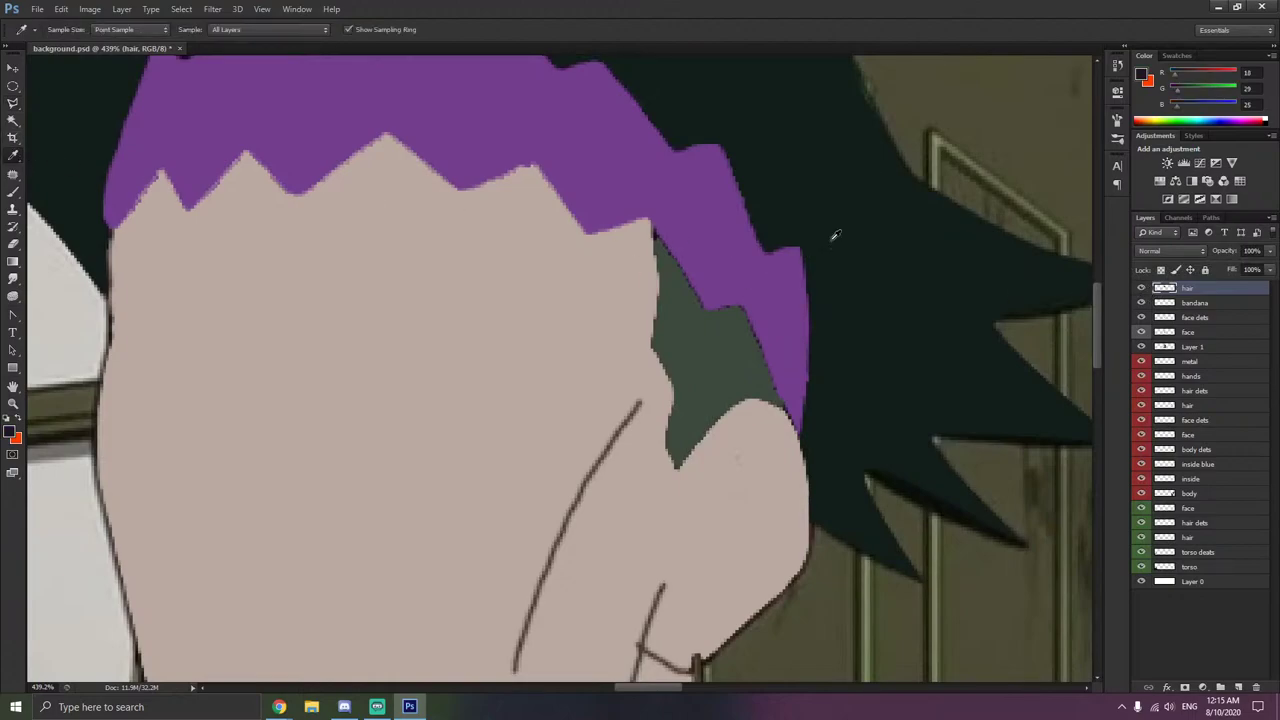
left_click(13, 191)
right_click(340, 288)
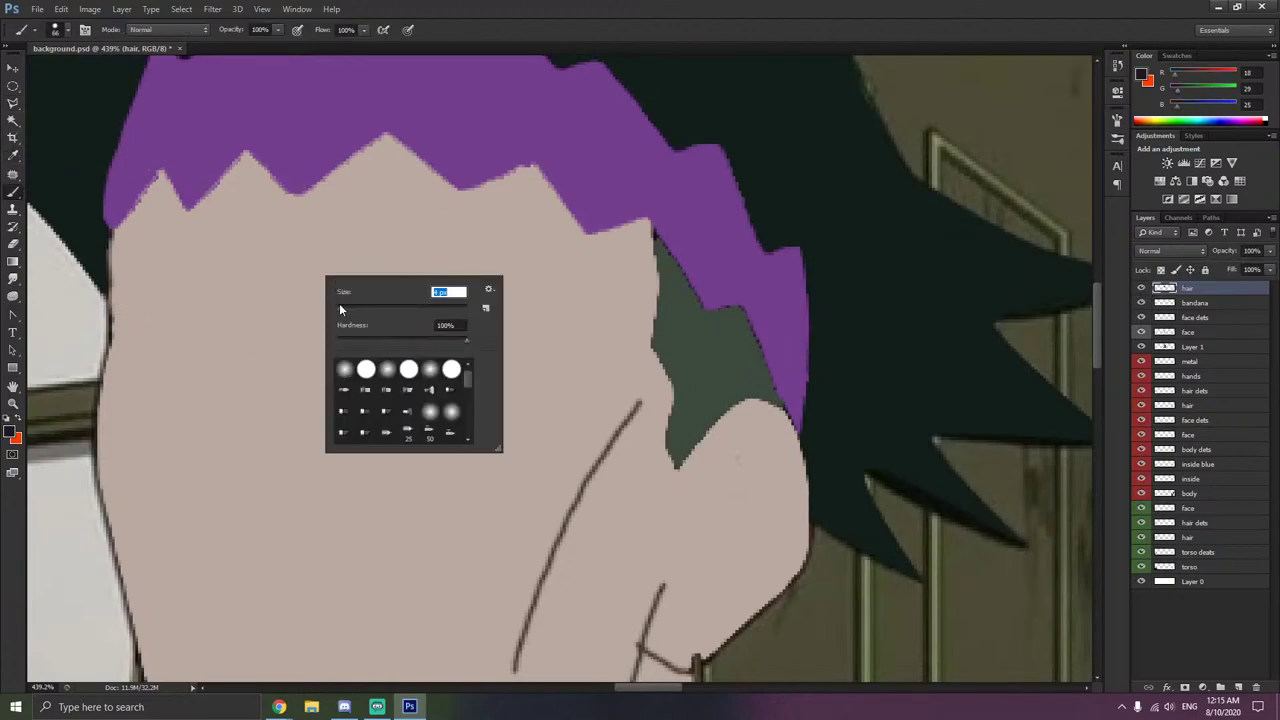
- Draw thin dark strand lines over the grey-green sideburn patch on the top hair layer, following the reference
left_click(1142, 289)
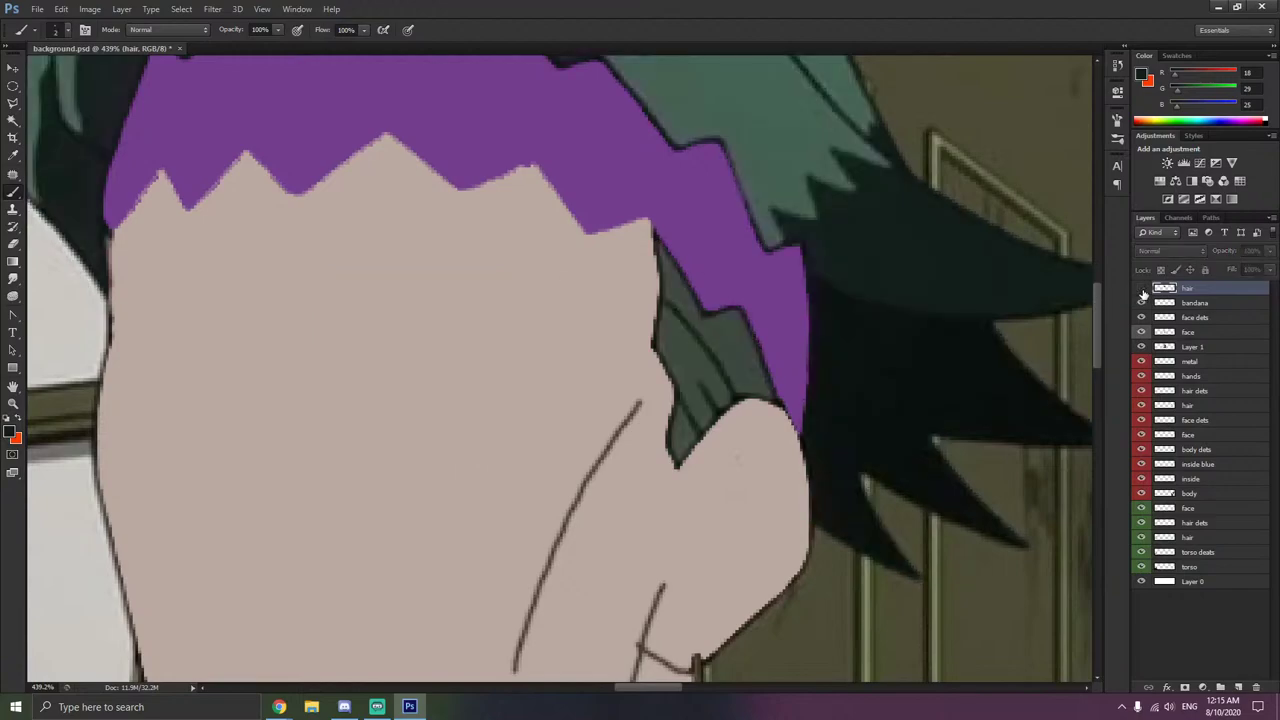
left_click(1142, 289)
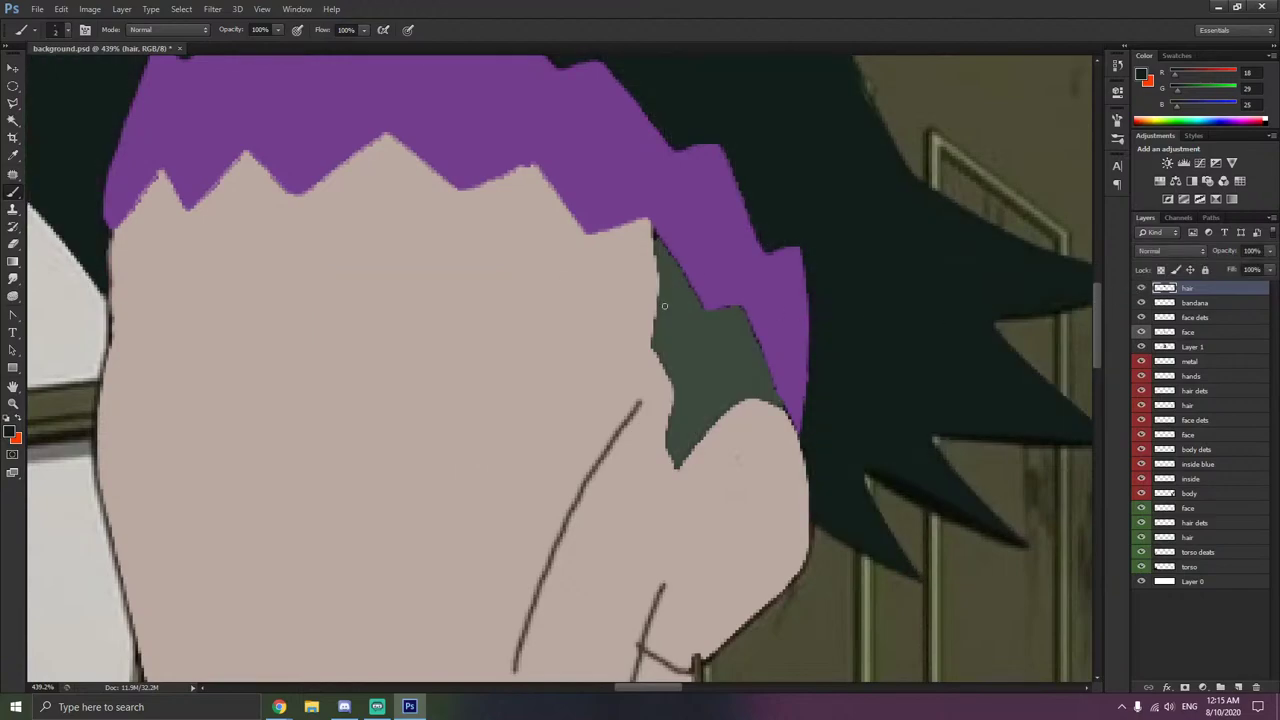
left_click_drag(660, 304, 719, 364)
left_click(1142, 289)
left_click(1142, 289)
mouse_move(691, 386)
left_mouse_down()
mouse_move(716, 419)
mouse_move(698, 439)
left_mouse_up()
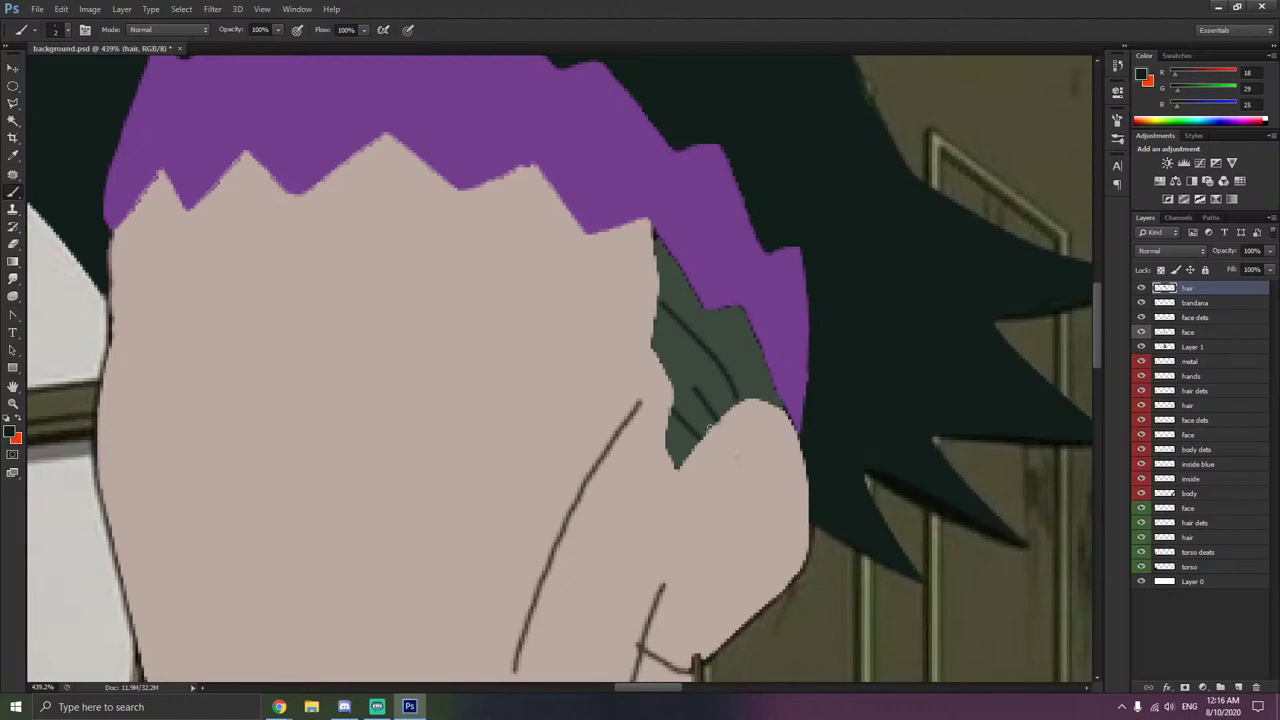
scroll(733, 280, "down", 5)
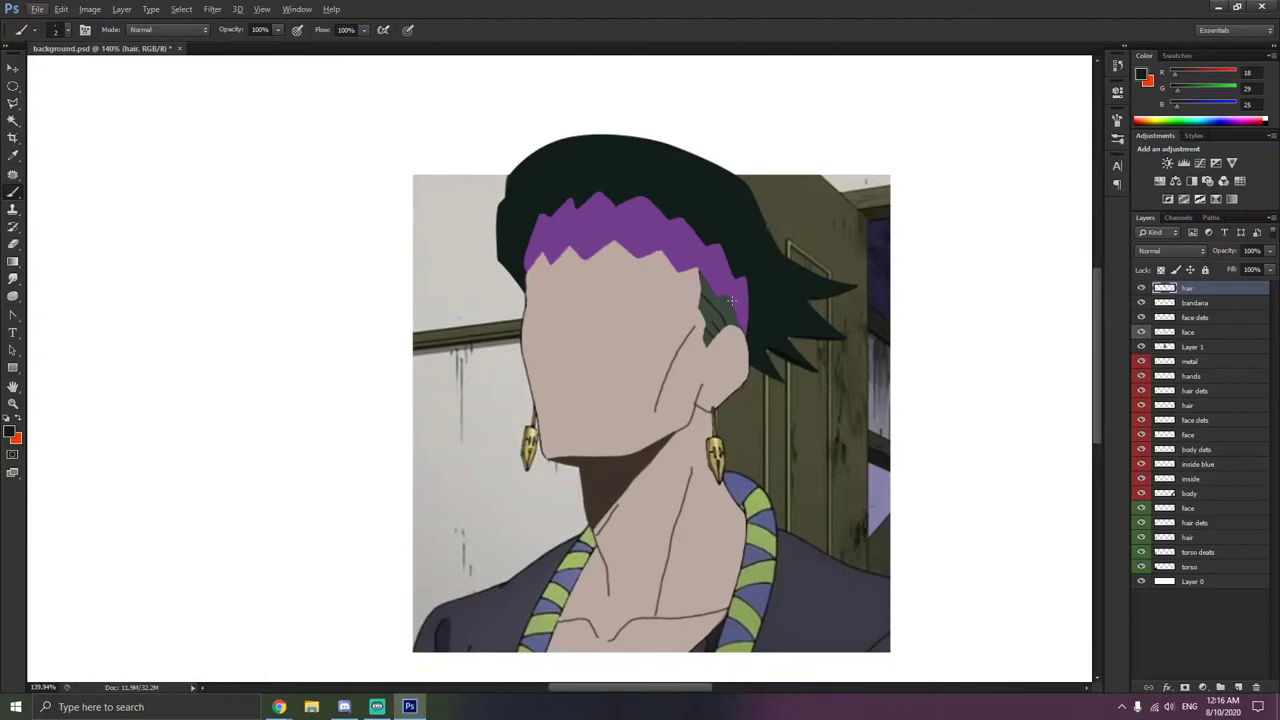
- Create a new layer named earings above the top hair layer
scroll(740, 452, "up", 5)
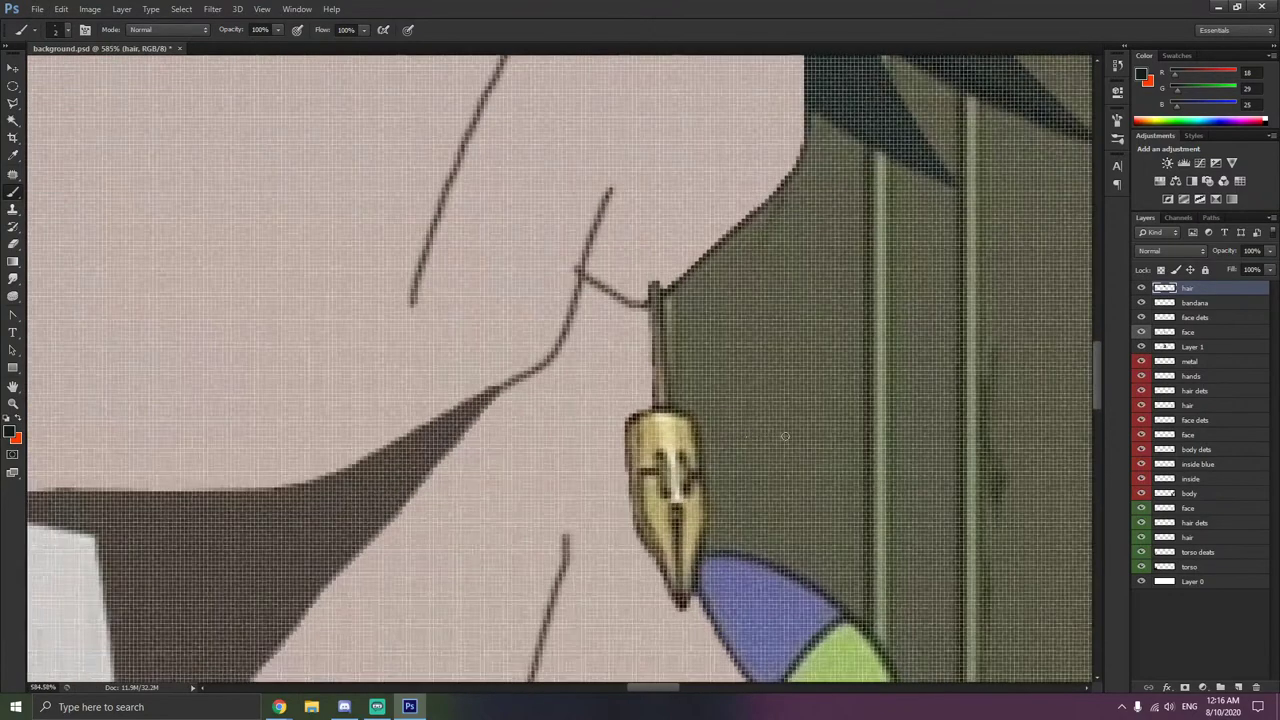
key("ctrl+shift+n")
type("earings")
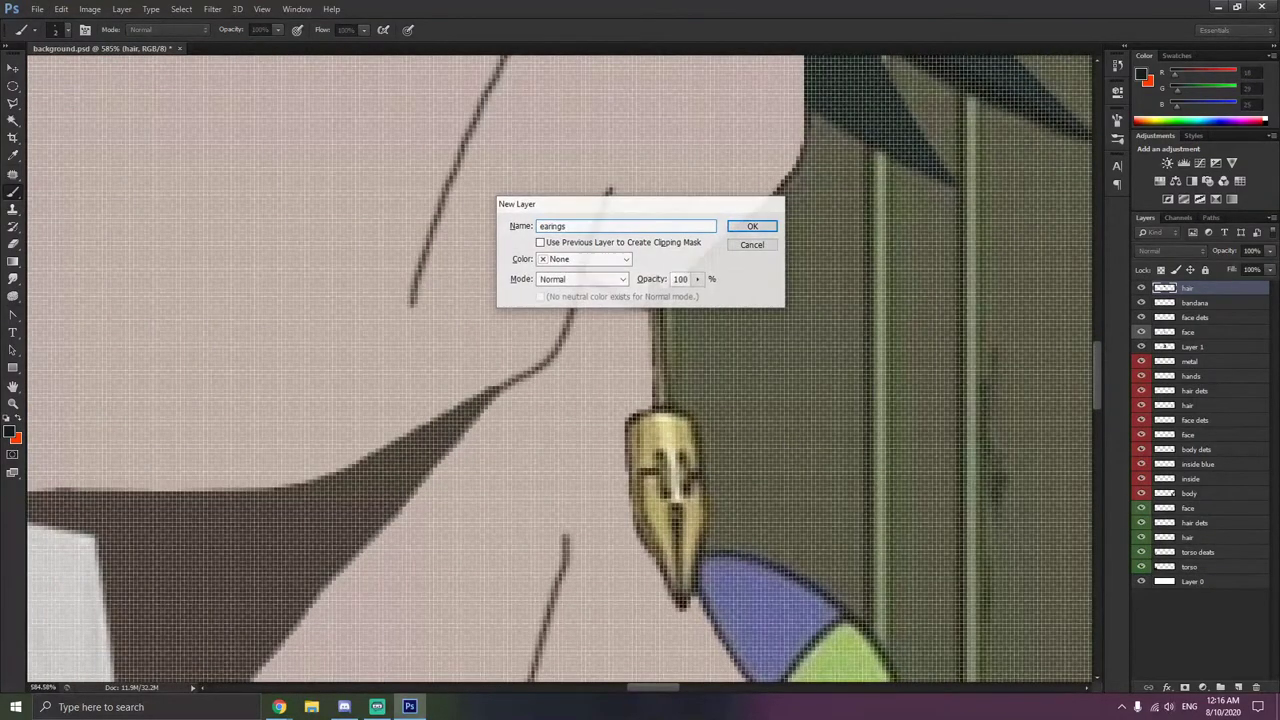
key("Return")
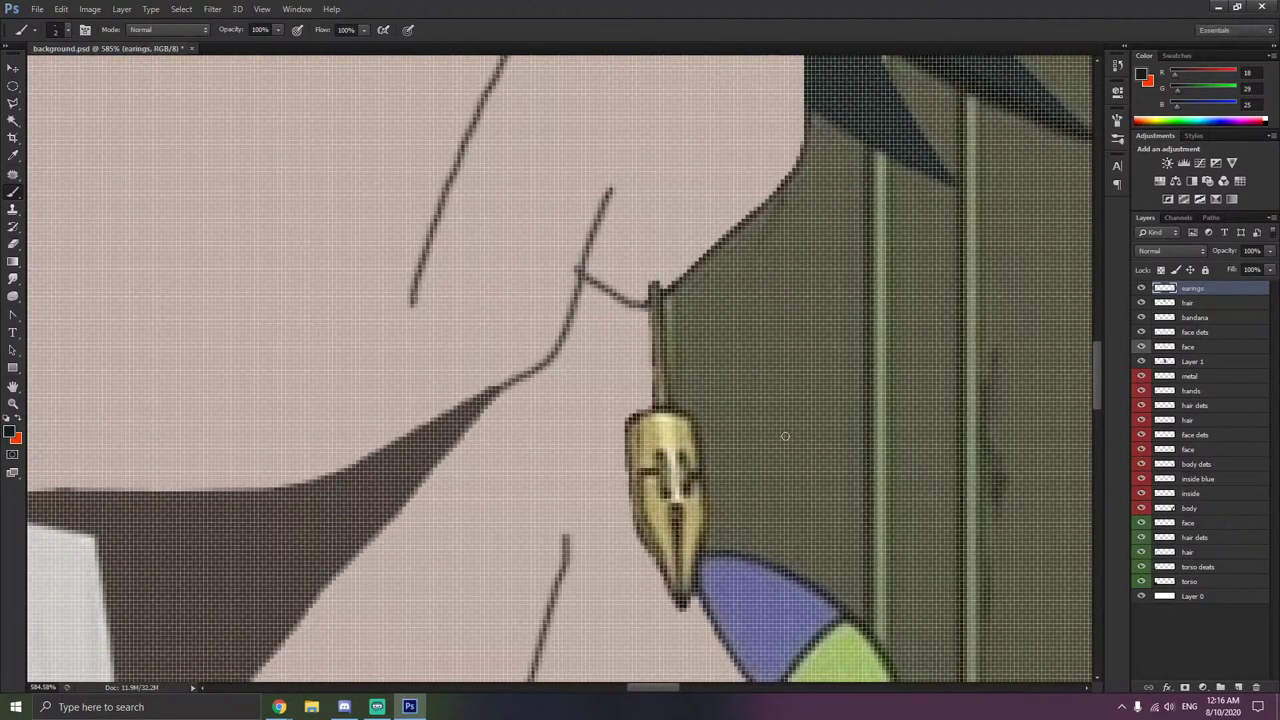
- Label the earings, top hair, bandana and top face dets layers with the Gray colour
left_click(1208, 331, "shift")
right_click(1208, 331)
left_click(1075, 635)
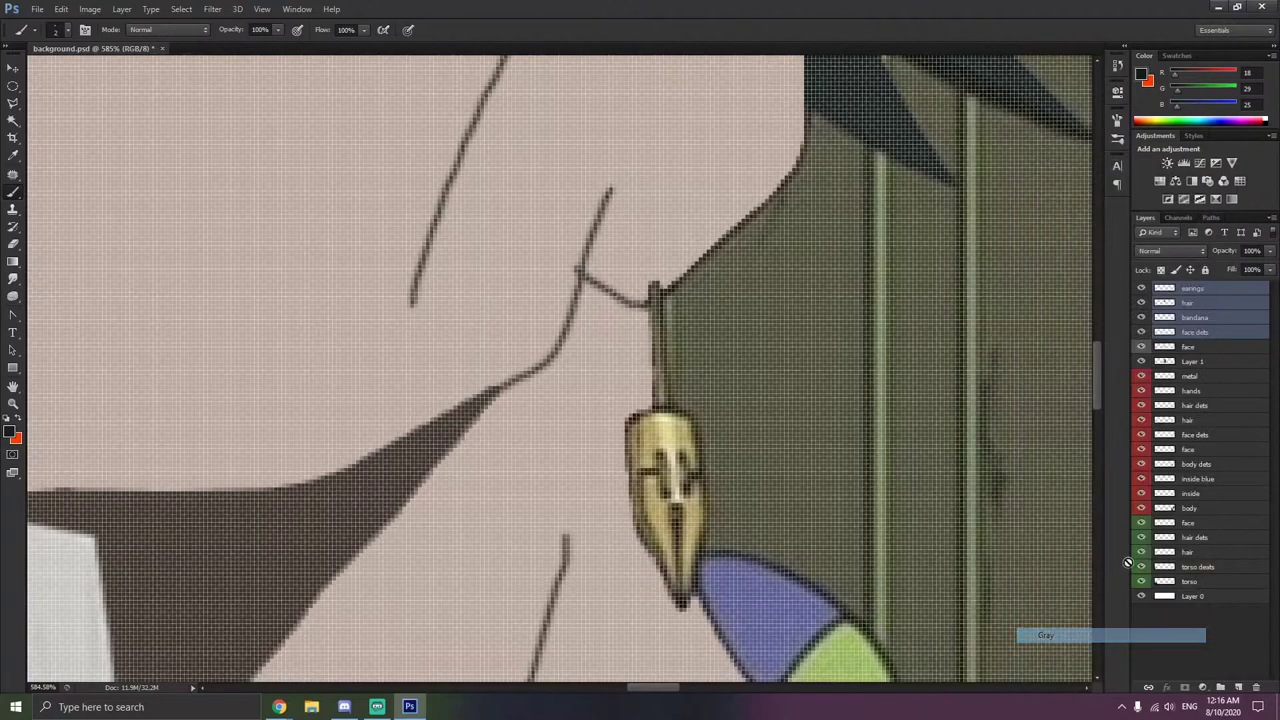
left_click(1206, 392)
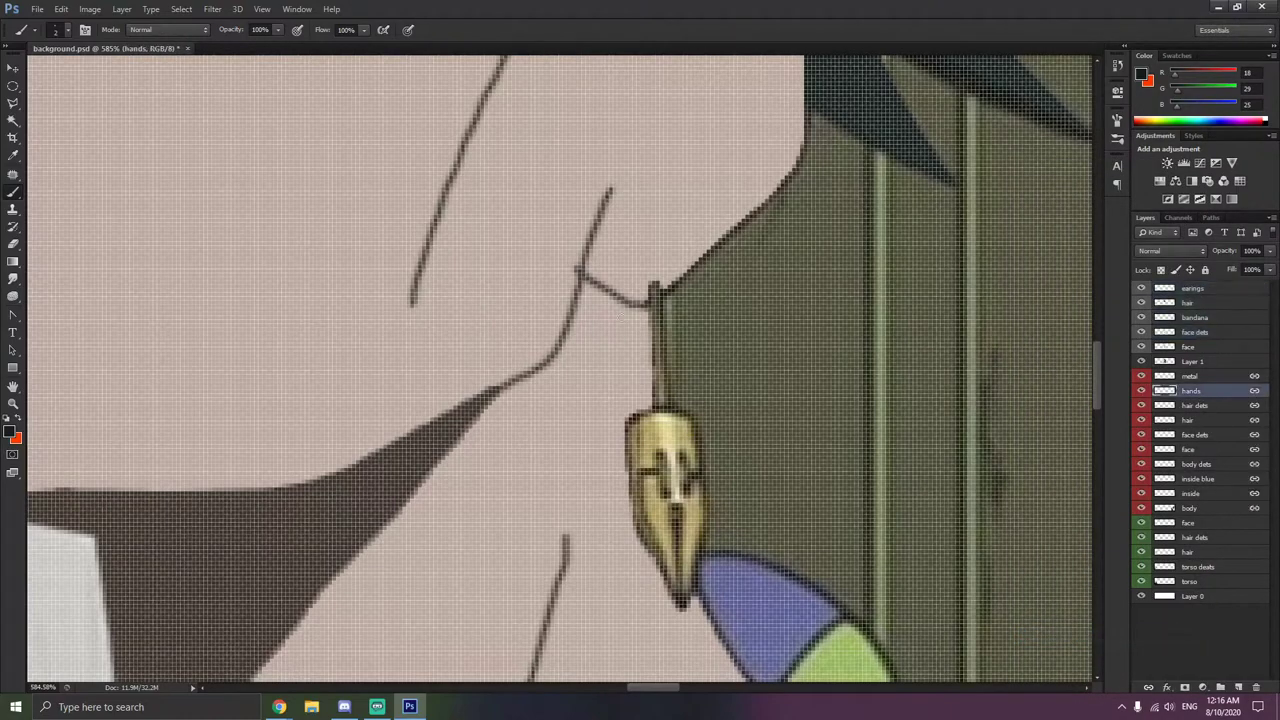
left_click(13, 102)
scroll(640, 330, "down", 2)
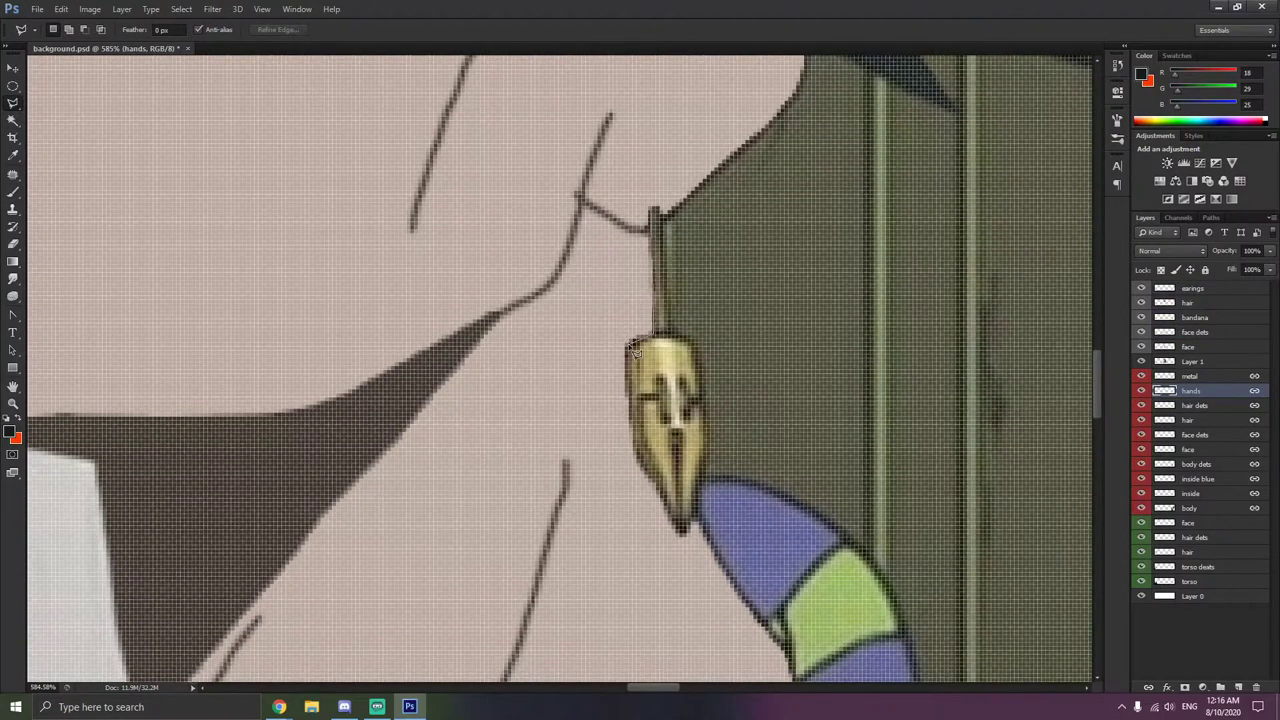
left_click(629, 388)
left_click(682, 530)
left_click(671, 331)
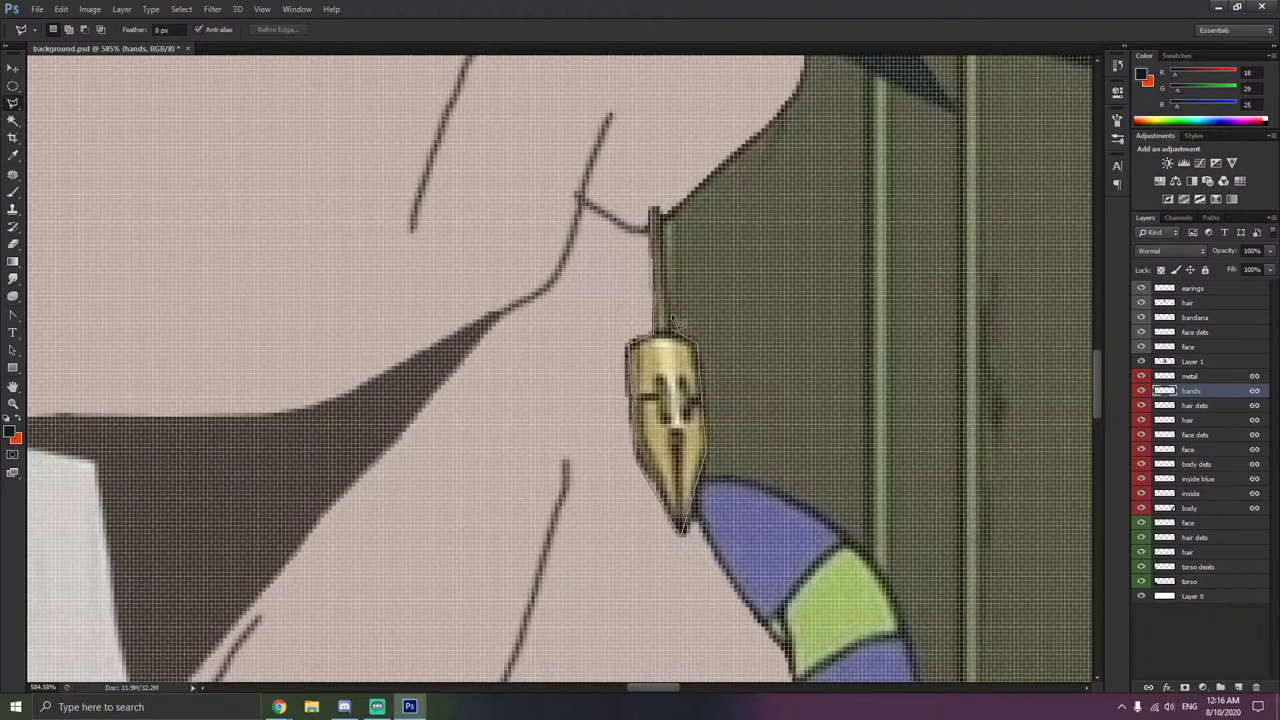
double_click(654, 213)
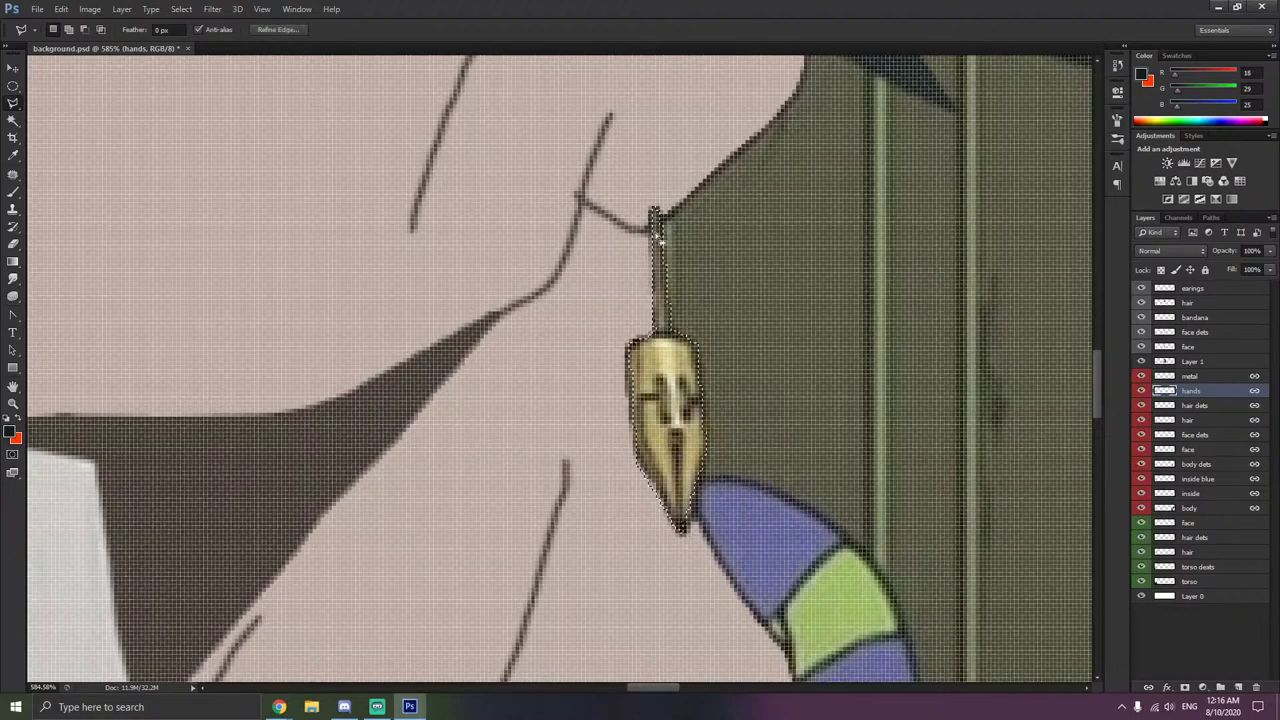
scroll(669, 295, "down", 3)
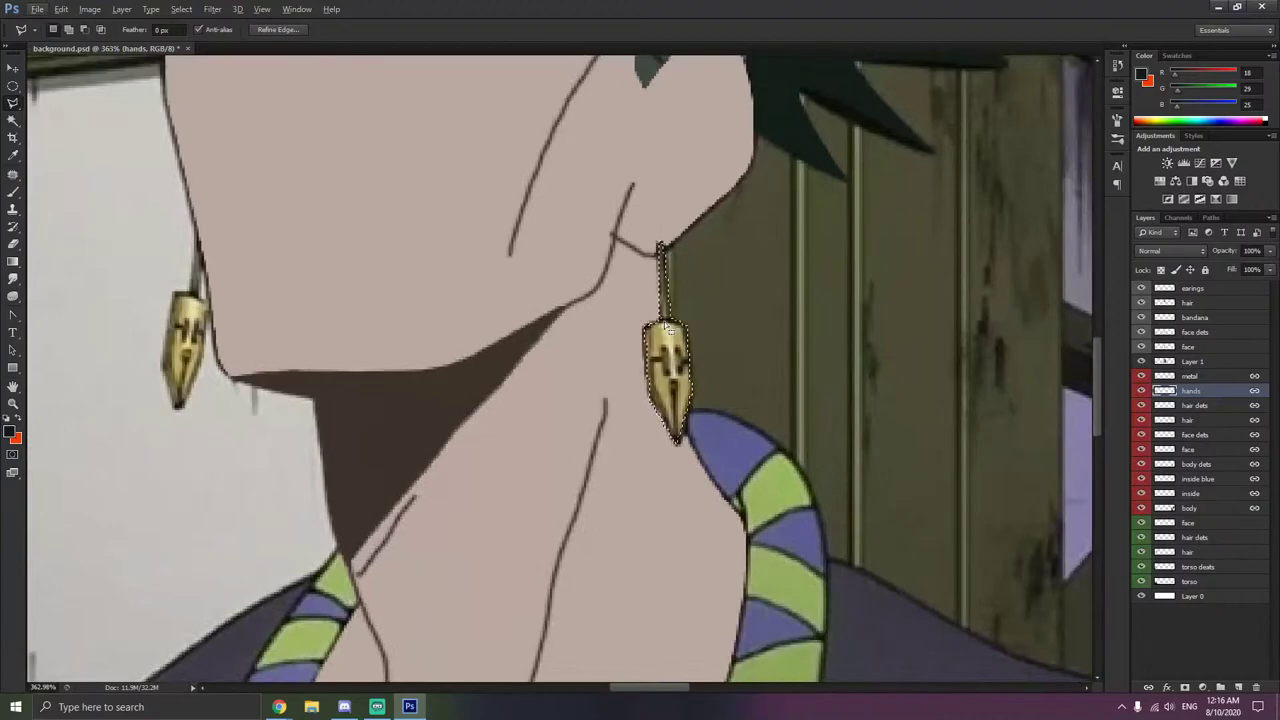
right_click(661, 349)
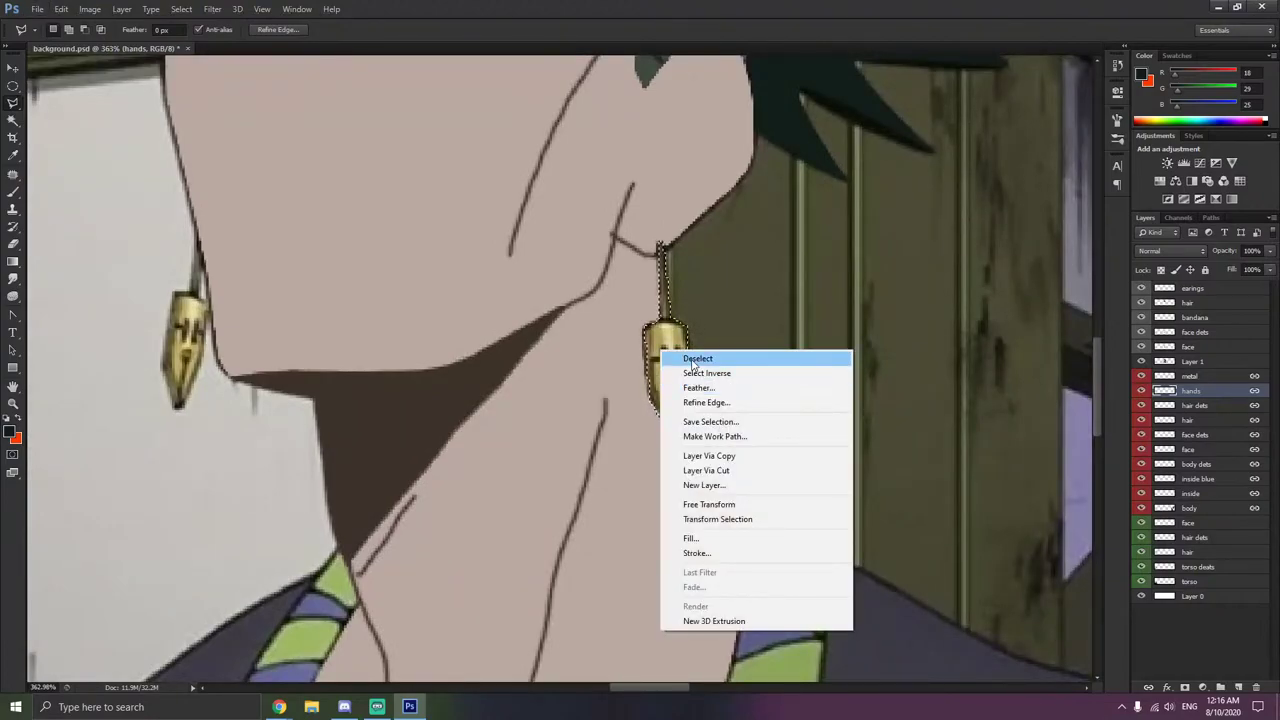
left_click(697, 359)
- Outline the pen-nib earring below the ear, including its thin stem, with a Polygonal Lasso selection
scroll(659, 245, "up", 2)
left_click(655, 237)
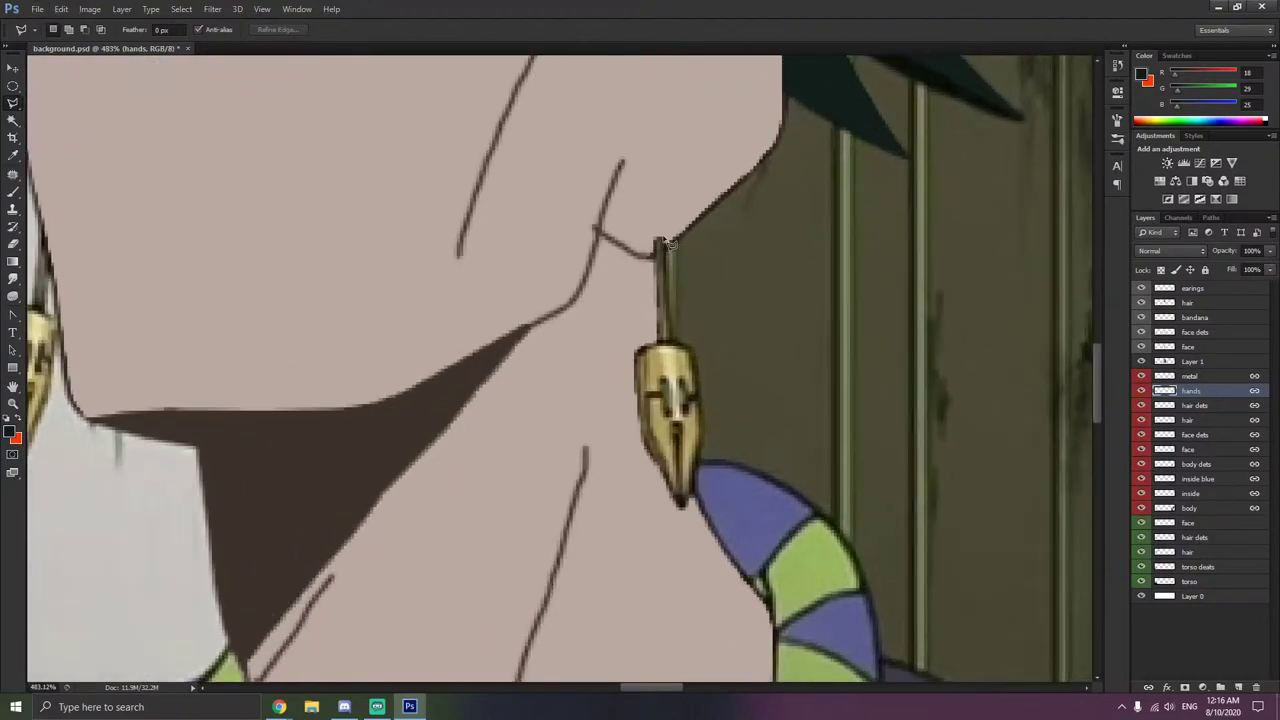
left_click(672, 340)
left_click(692, 350)
left_click(703, 411)
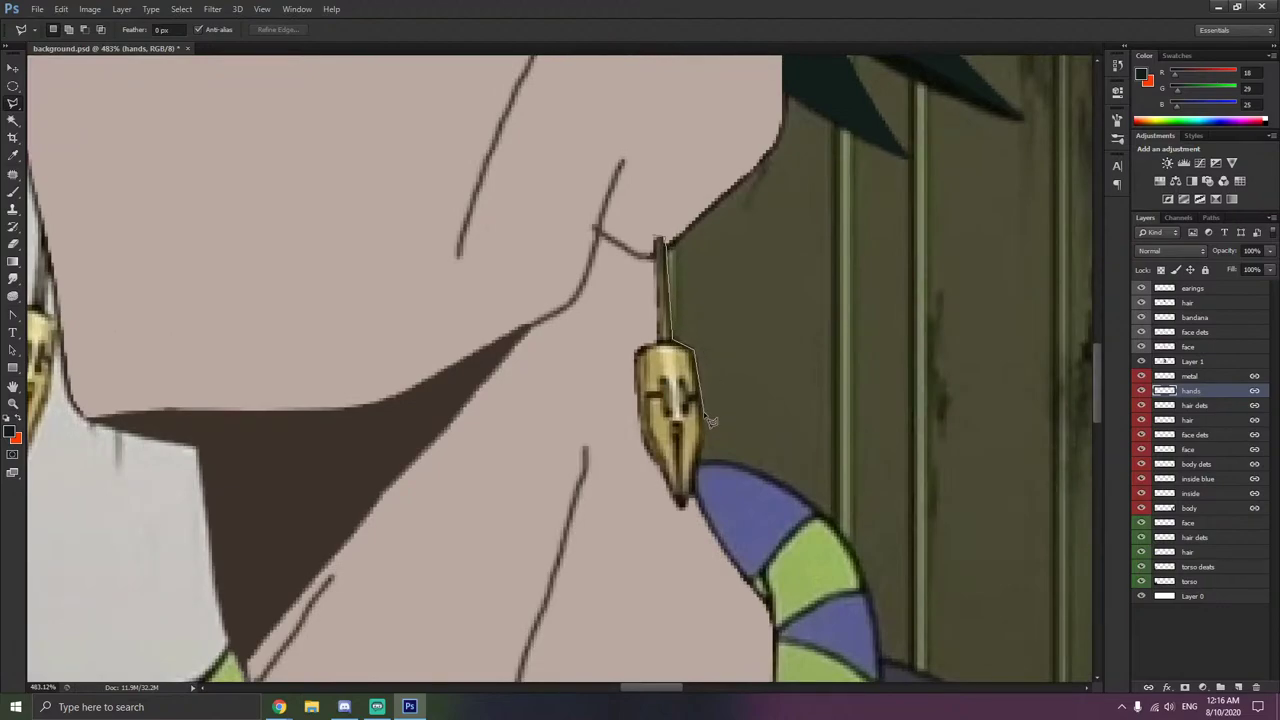
left_click(683, 507)
left_click(637, 351)
left_click(658, 242)
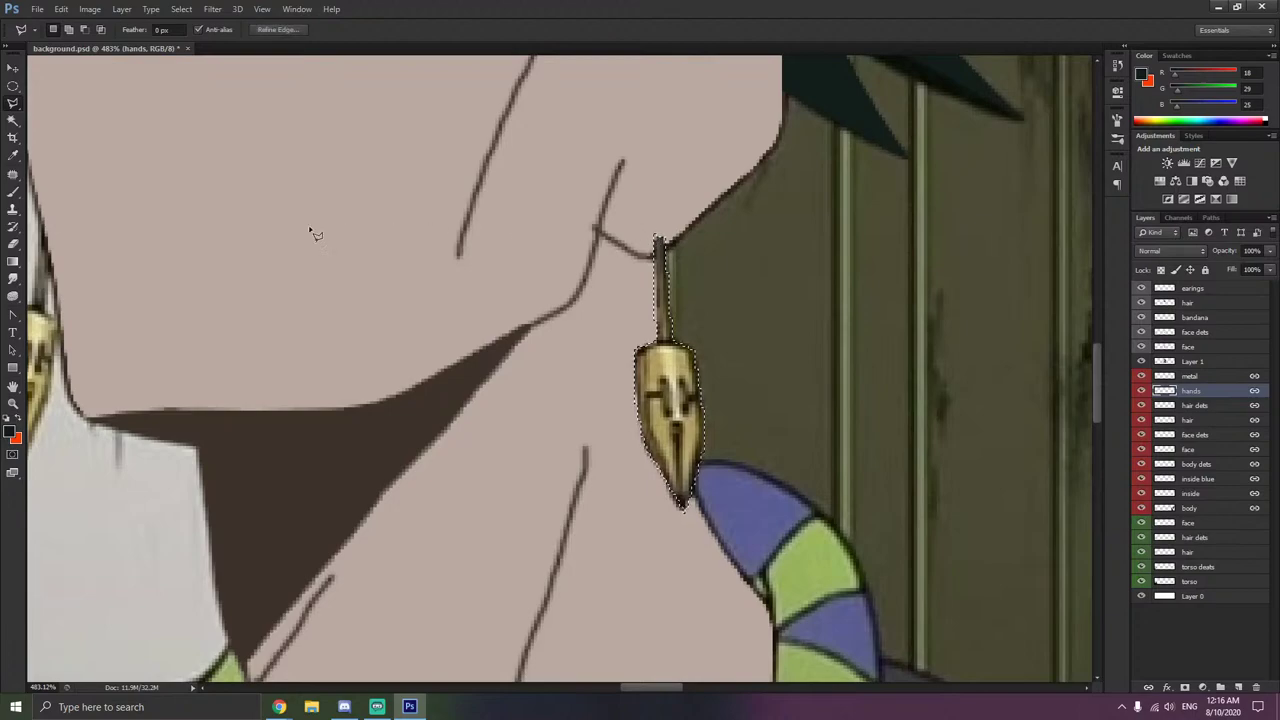
- Sample the dull gold colour (RGB 143, 123, 70) from the selected earring and switch to the Brush tool
left_click(13, 174)
left_click(14, 156)
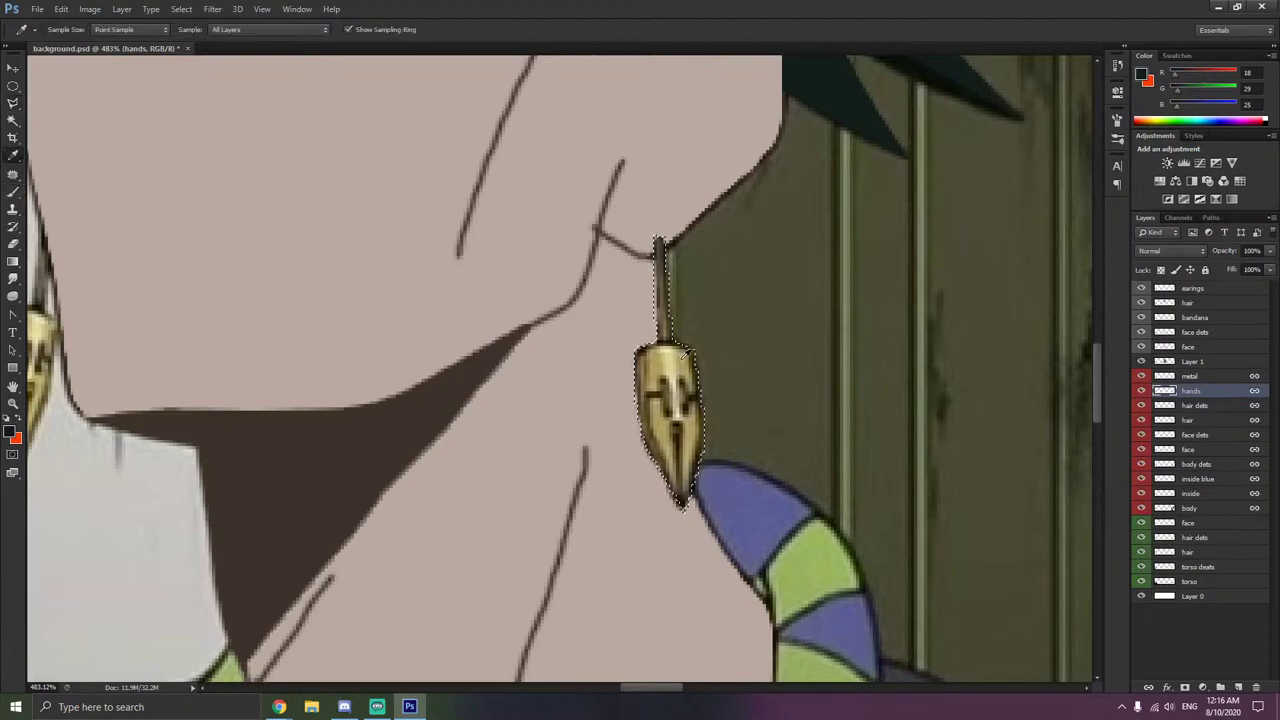
left_click(686, 364)
left_click_drag(686, 364, 655, 360)
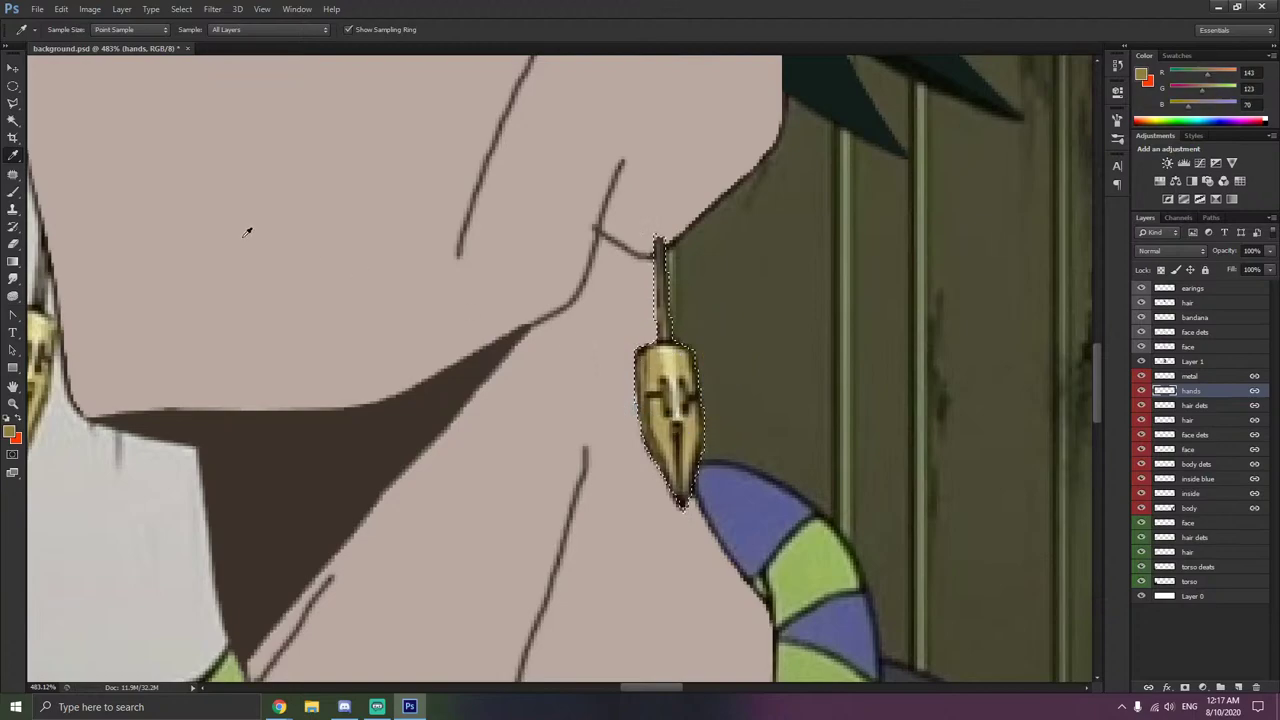
key("b")
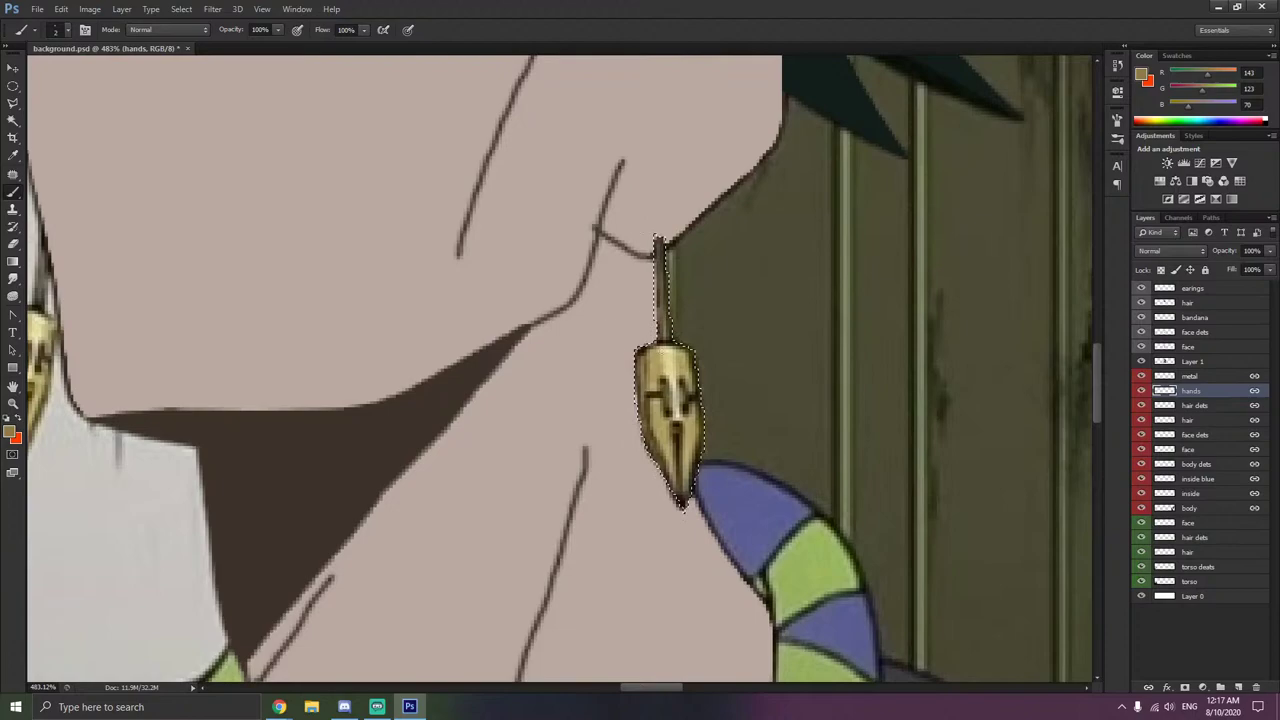
- Paint the selected earring flat gold on the earings layer with a larger brush and clear the selection
left_click(1212, 289)
right_click(699, 390)
left_click(662, 318)
mouse_move(699, 392)
left_mouse_down()
mouse_move(659, 234)
mouse_move(664, 482)
left_mouse_up()
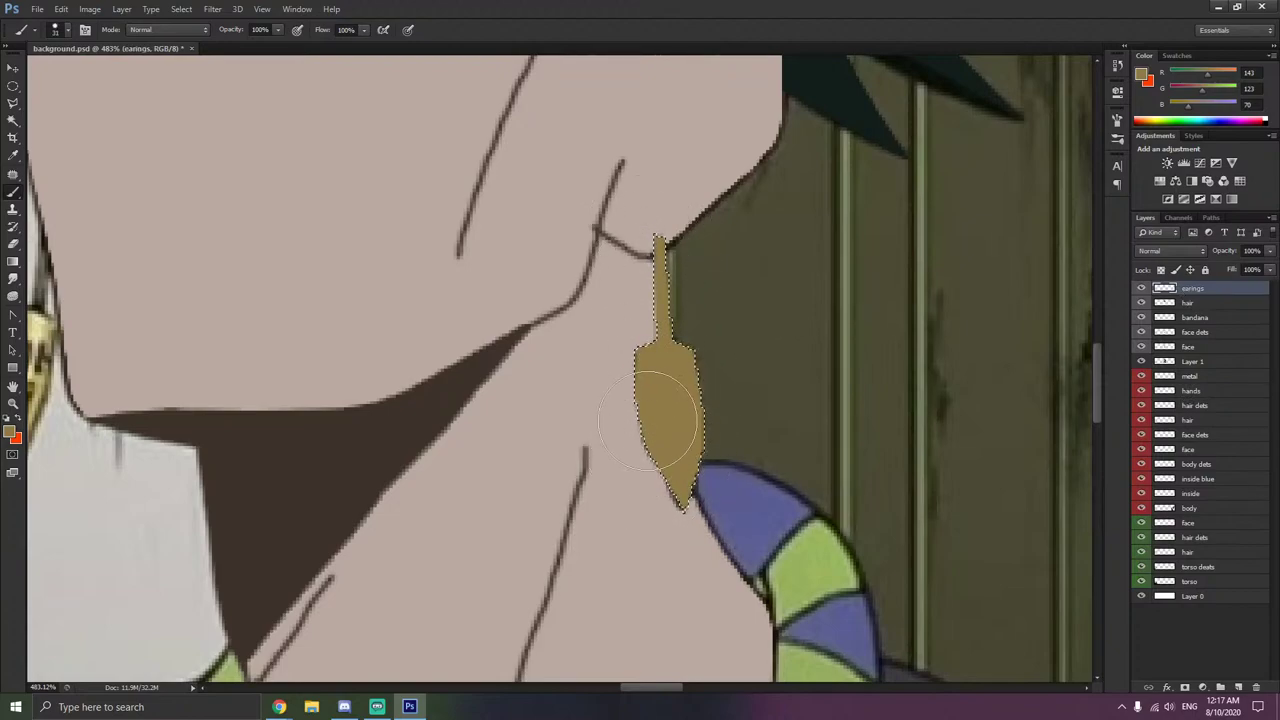
left_click(13, 102)
right_click(546, 168)
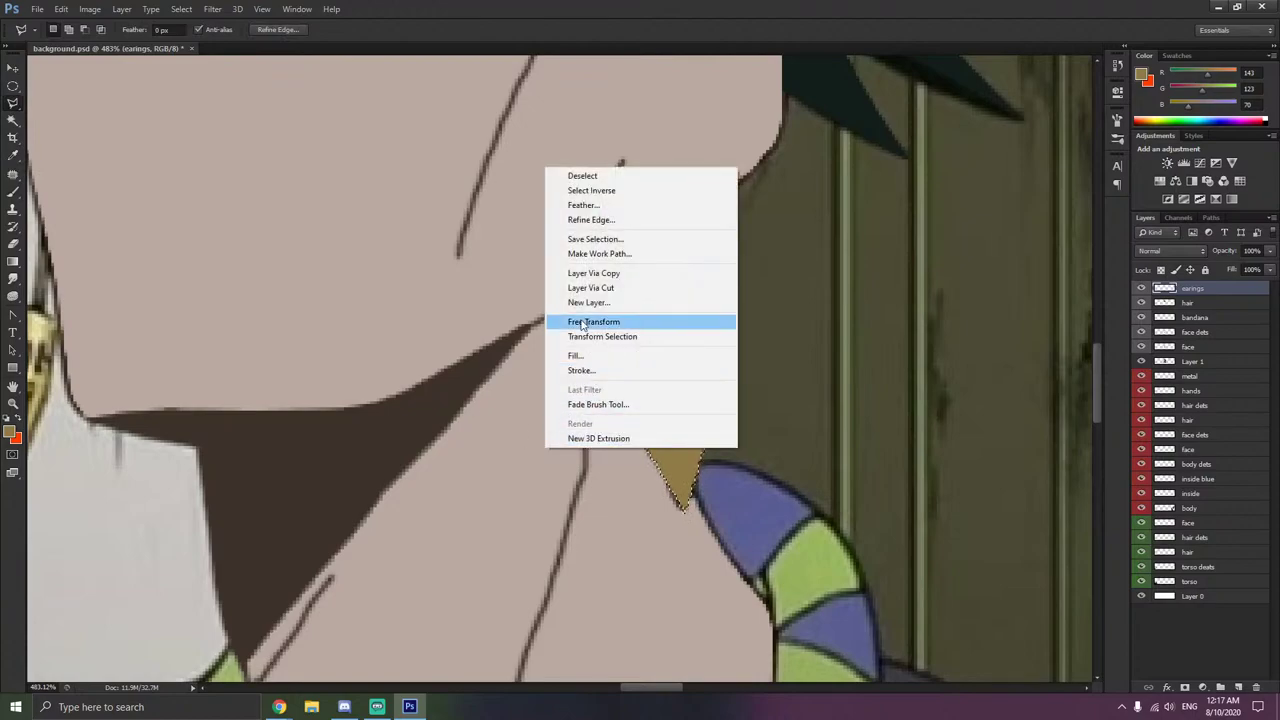
left_click(600, 186)
- With Layer 1 hidden, paint sampled skin colour over the white gap beside the earring's tip on the top face layer, and show Layer 1 again
scroll(613, 242, "down", 3)
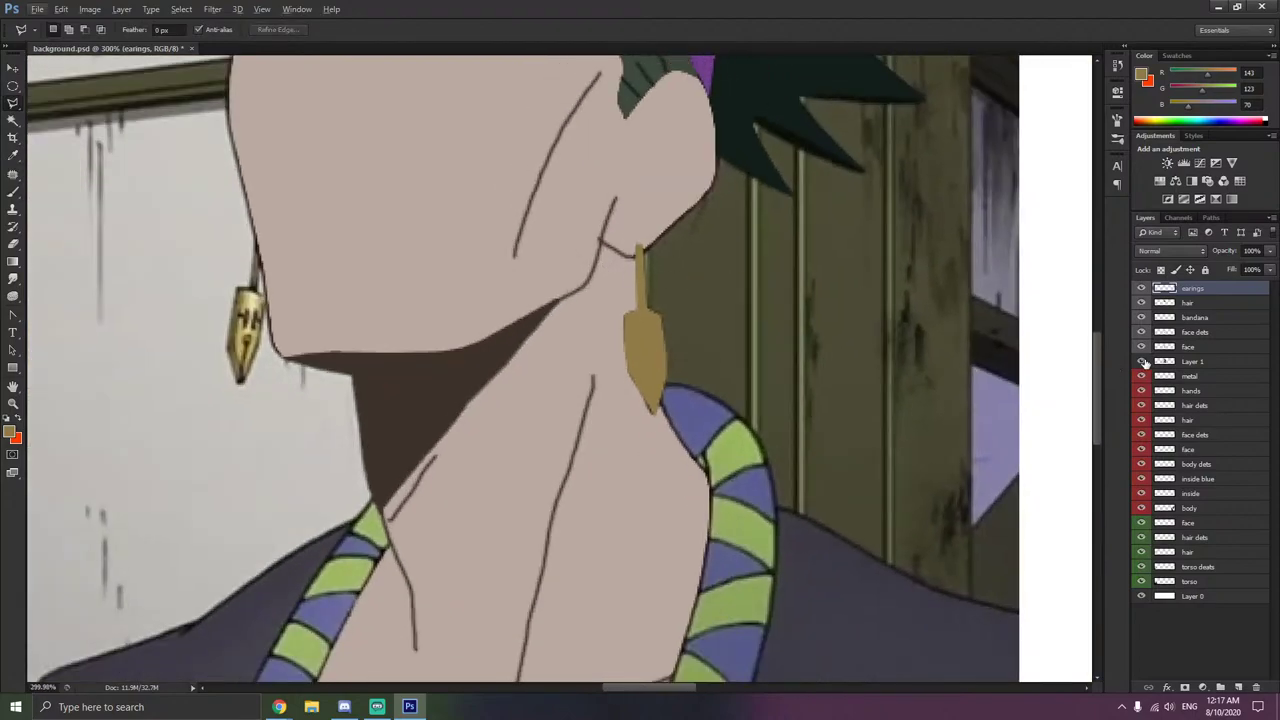
left_click(1141, 361)
scroll(775, 387, "up", 2)
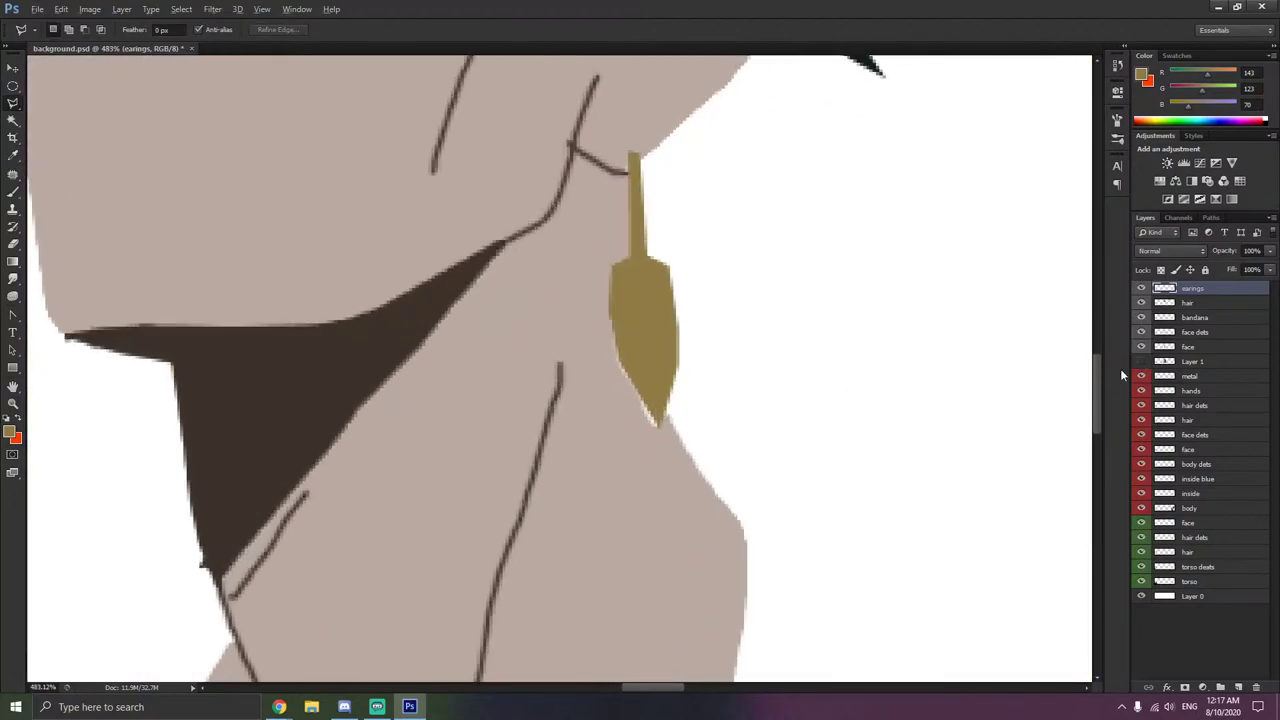
left_click(1188, 346)
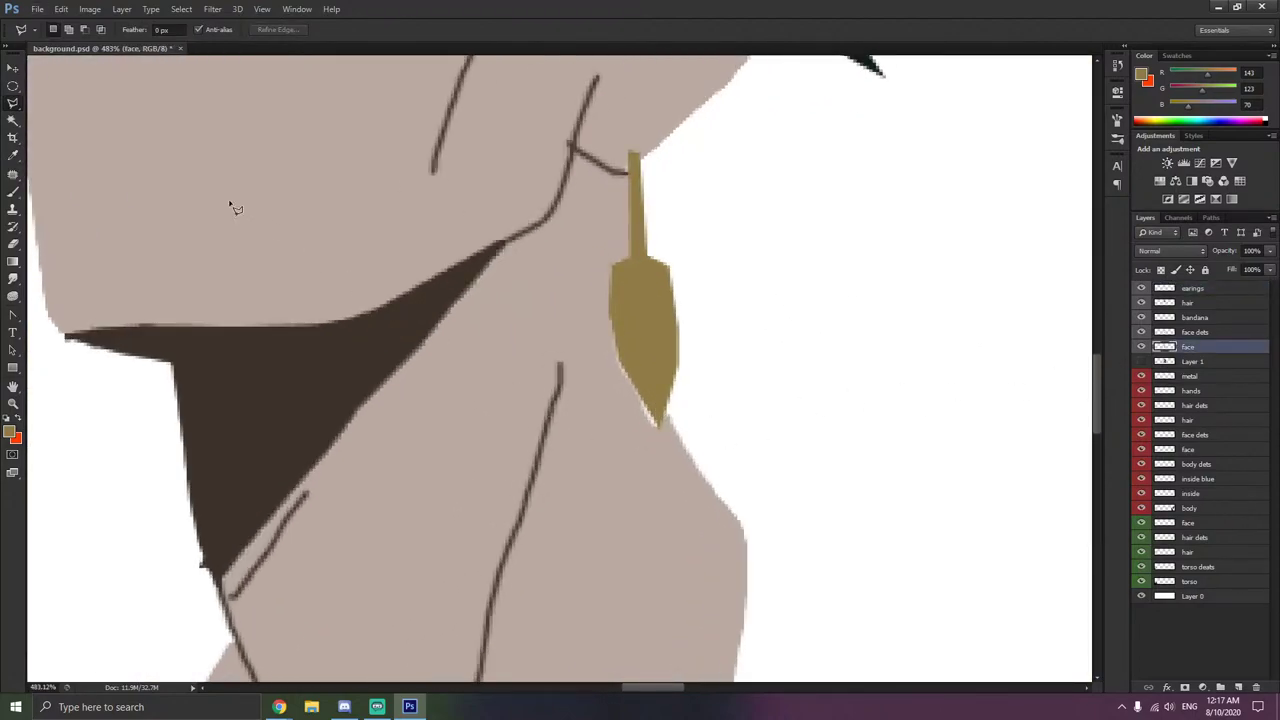
left_click(14, 156)
left_click(489, 375)
key("b")
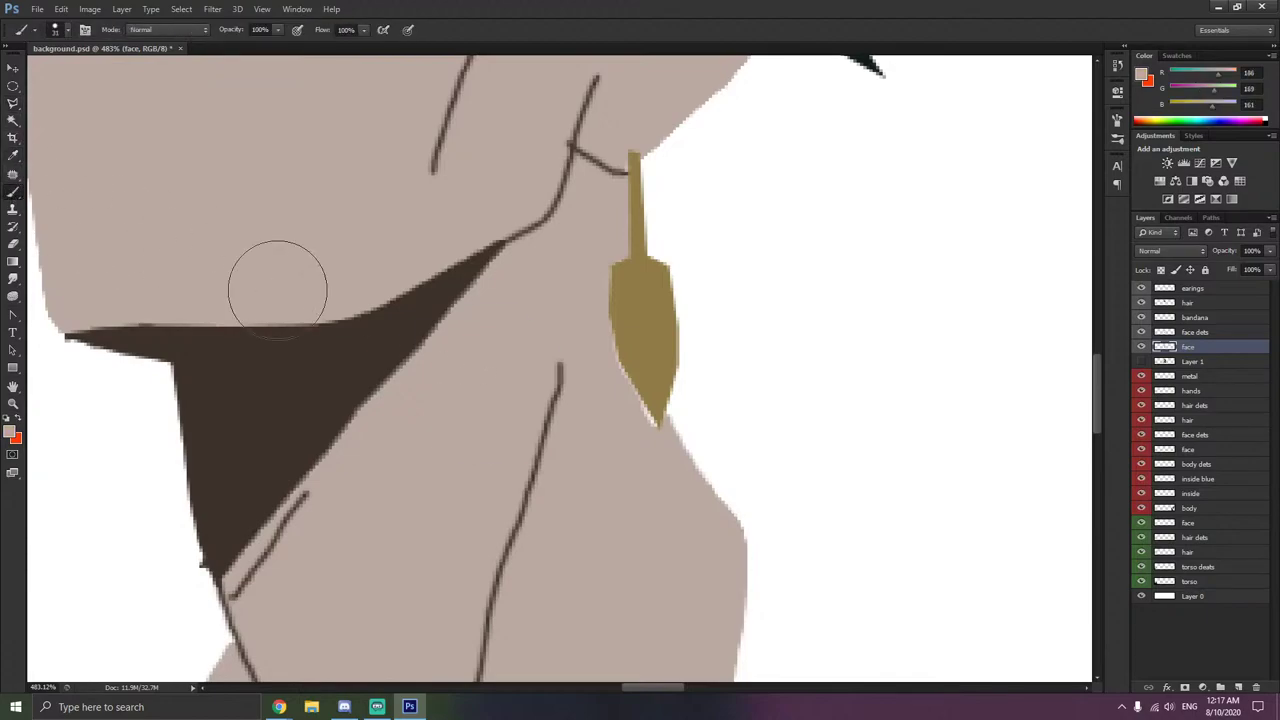
left_click(615, 430)
left_click(1142, 361)
- Activate the earings layer and the Polygonal Lasso for the second earring, beside the jaw
scroll(409, 308, "left", 13)
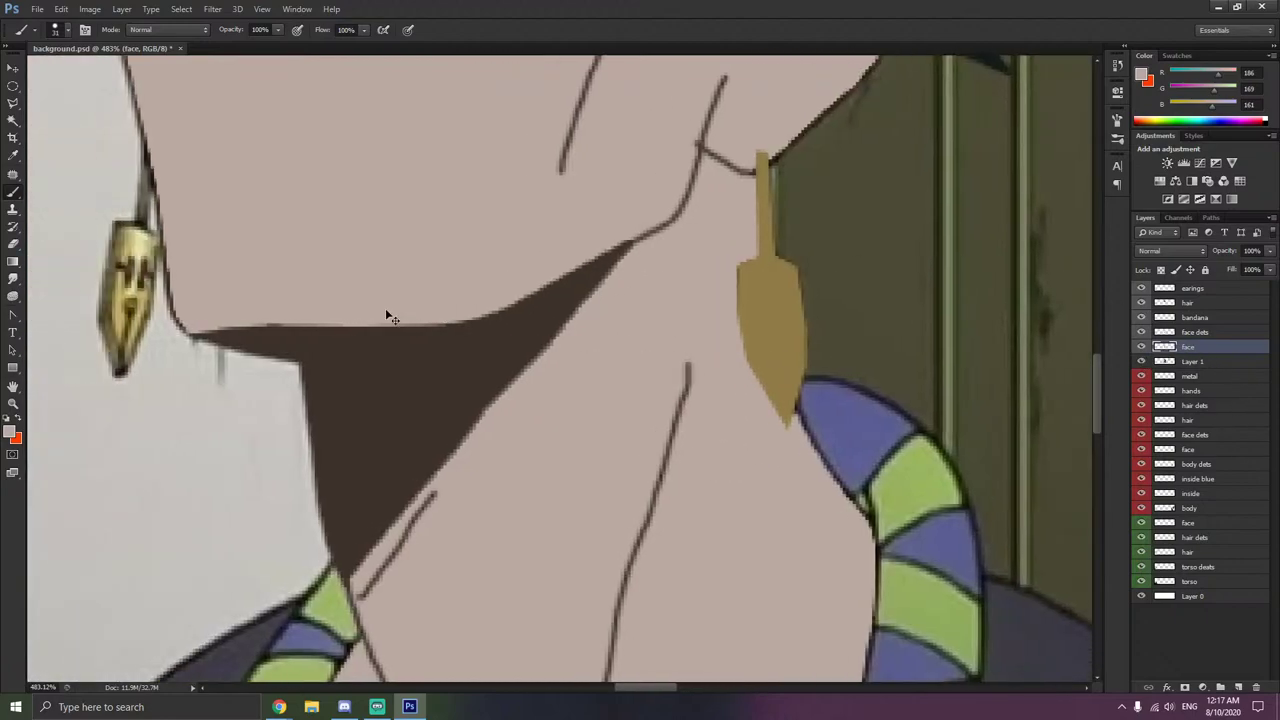
scroll(250, 205, "up", 2)
scroll(390, 278, "up", 4)
scroll(399, 280, "up", 1)
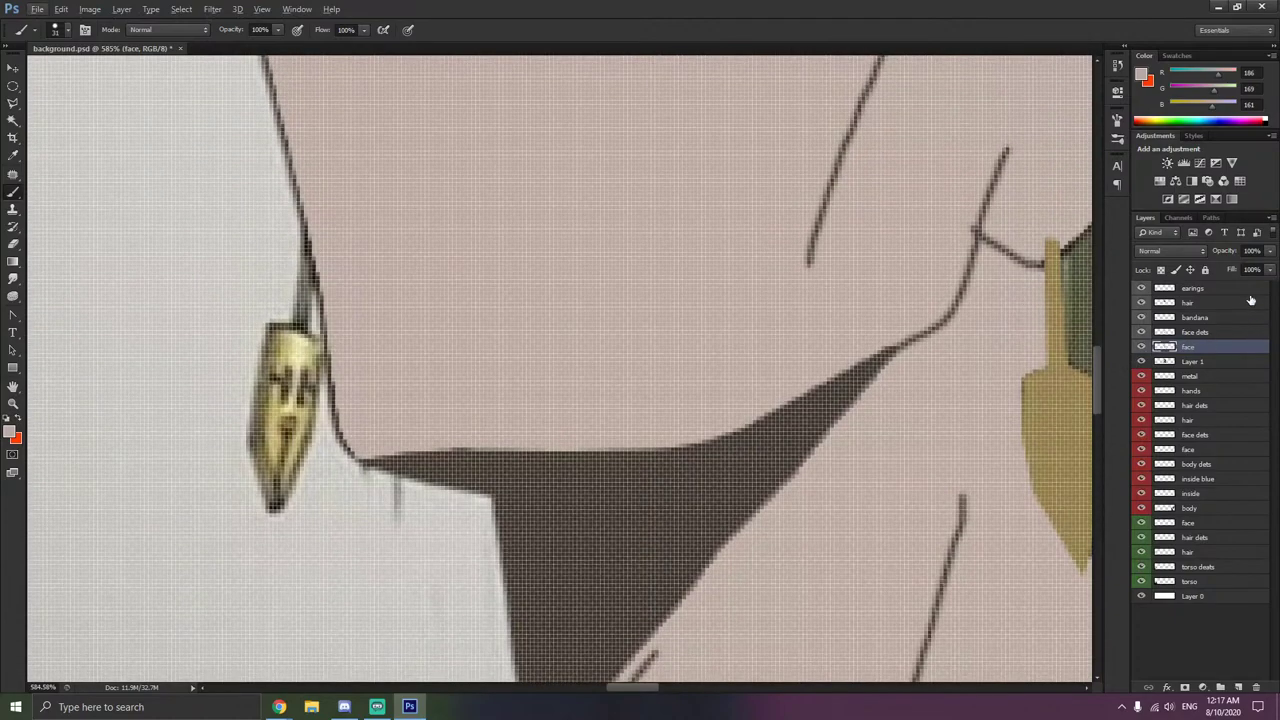
left_click(1195, 288)
left_click(13, 102)
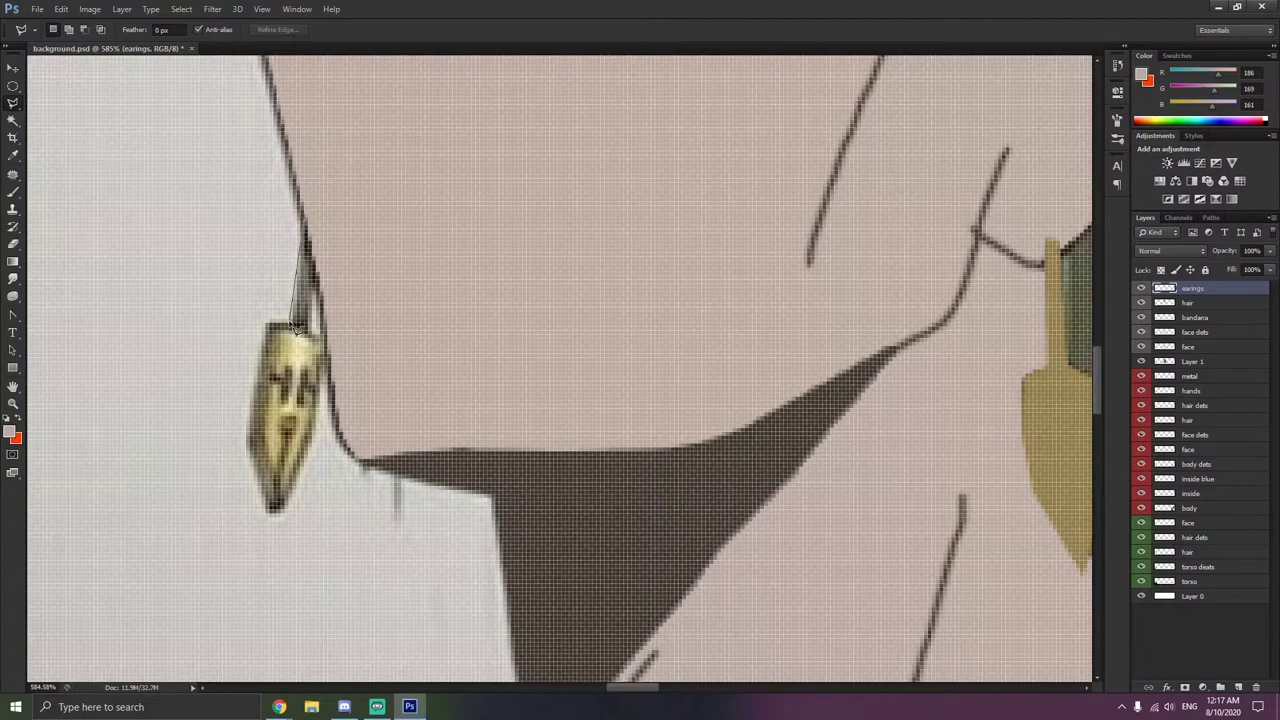
left_click_drag(268, 342, 248, 452)
mouse_move(261, 516)
left_mouse_down()
mouse_move(285, 511)
mouse_move(315, 442)
left_mouse_up()
left_click_drag(326, 369, 327, 344)
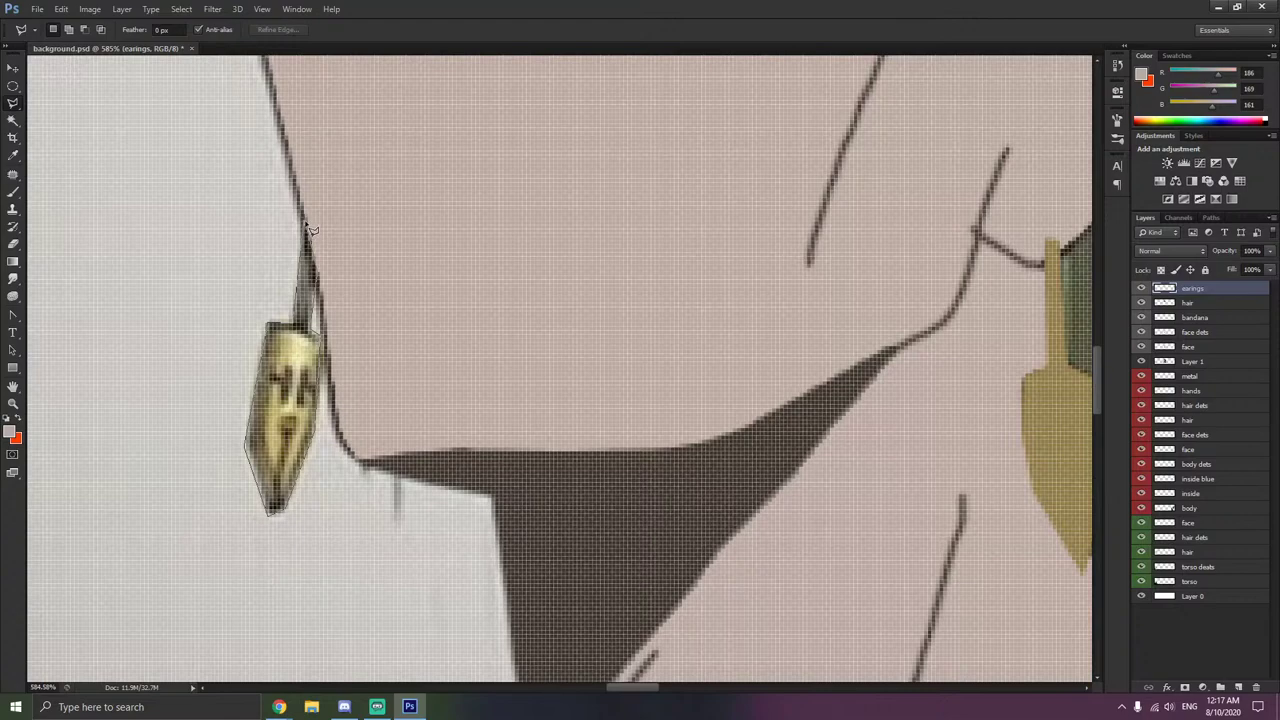
mouse_move(310, 230)
left_mouse_down()
mouse_move(336, 211)
mouse_move(306, 225)
left_mouse_up()
key("Escape")
- Outline the earring beside the jaw, from the top of its stem around the pen nib, with a Polygonal Lasso selection
left_click(305, 229)
left_click(245, 452)
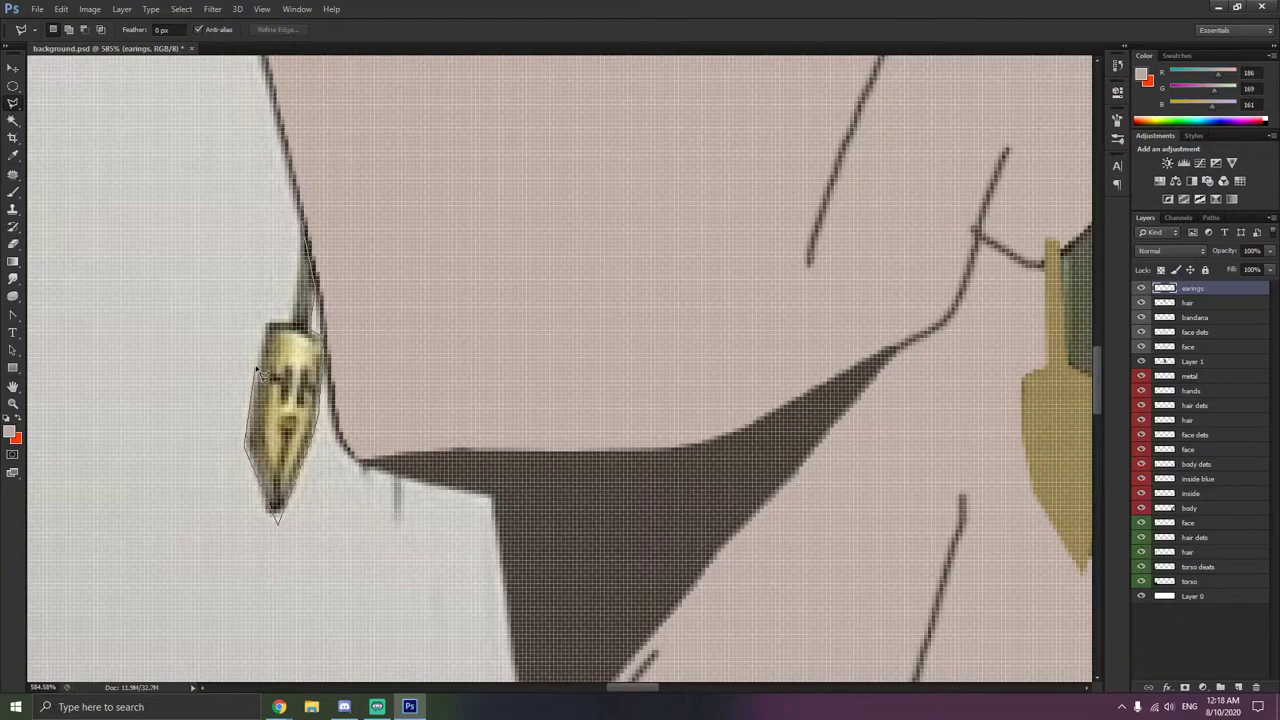
left_click(266, 323)
left_click(296, 325)
left_click(309, 228)
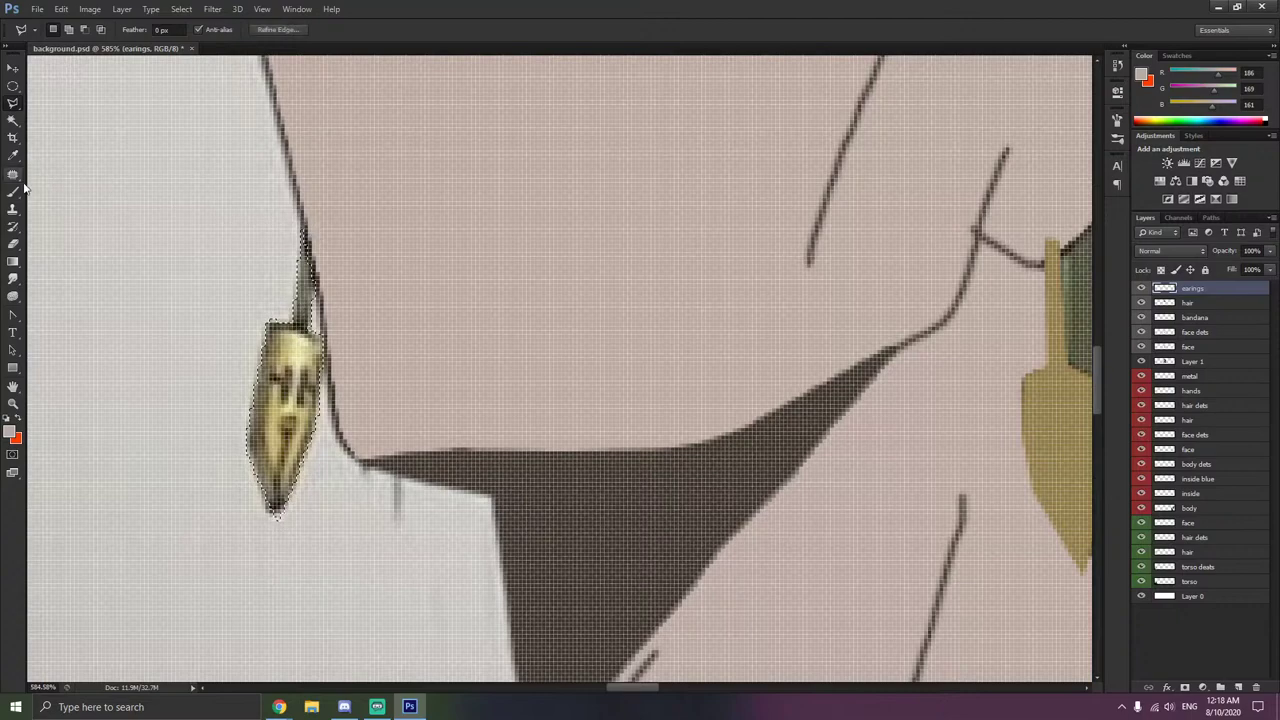
key("b")
left_click_drag(257, 486, 274, 367)
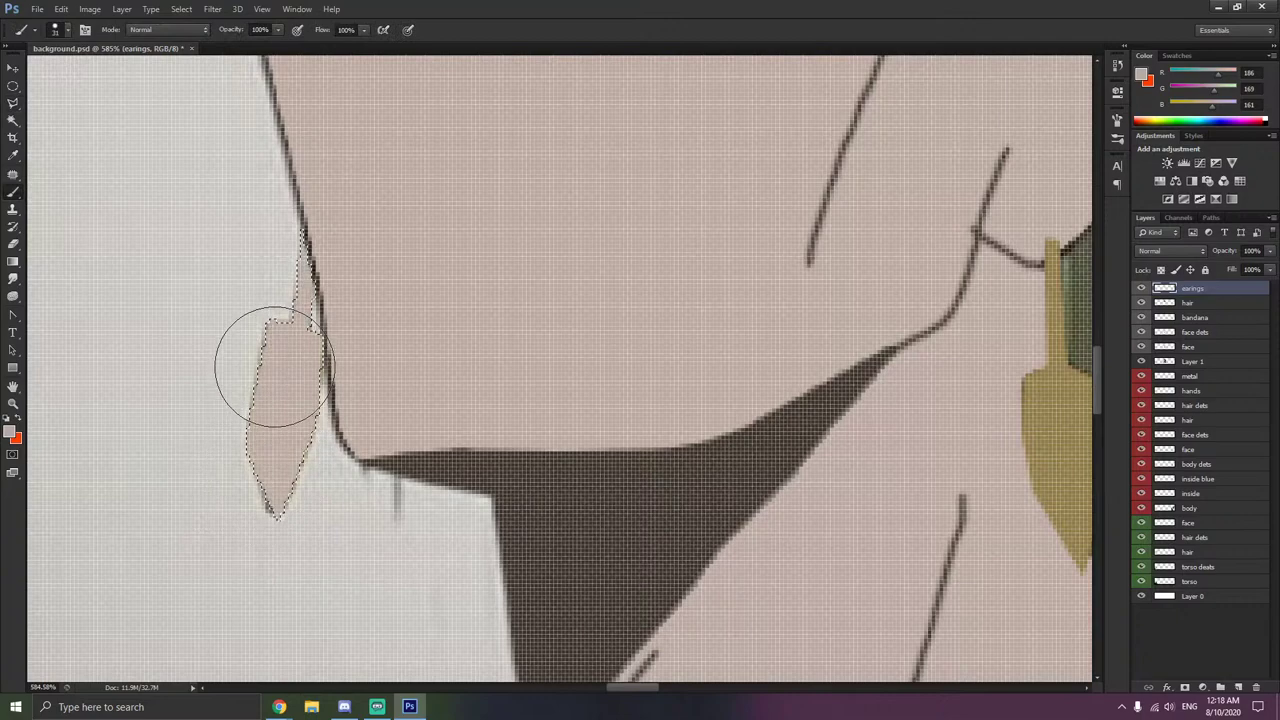
key("ctrl+z")
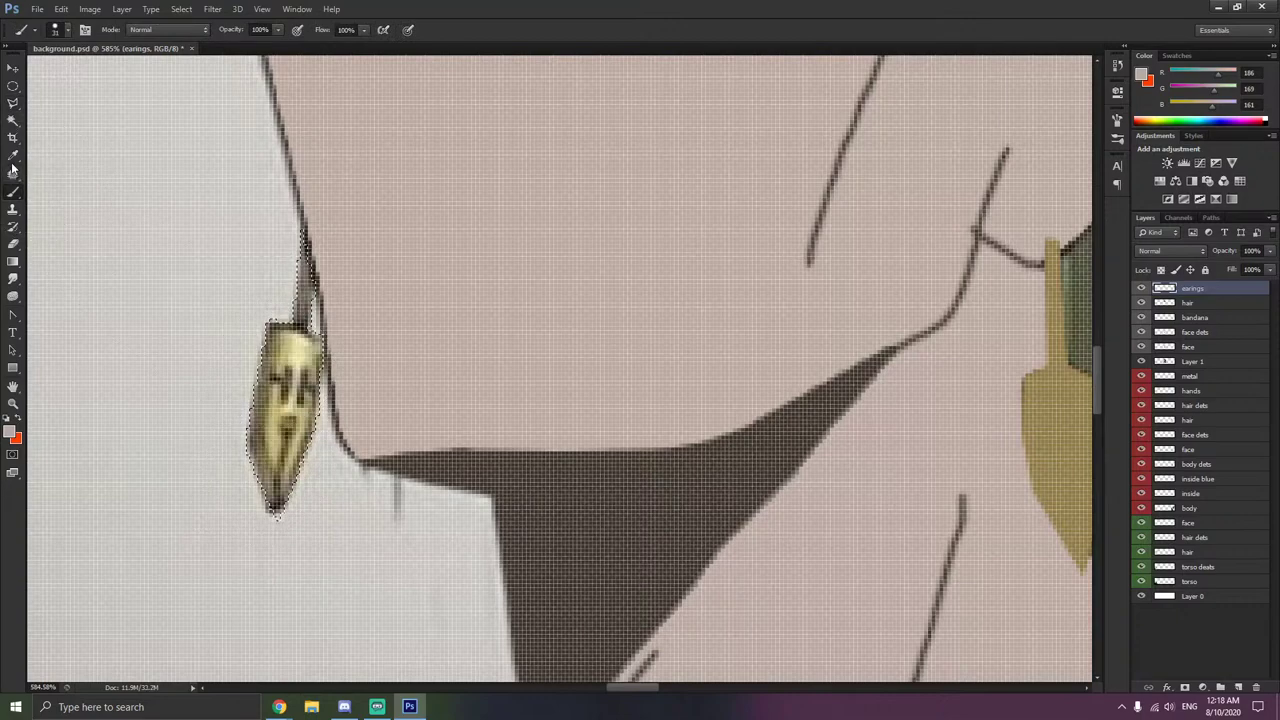
- Sample the gold (RGB 143, 123, 70), paint the selected earring beside the jaw with it, and clear the selection
key("i")
left_click(310, 270)
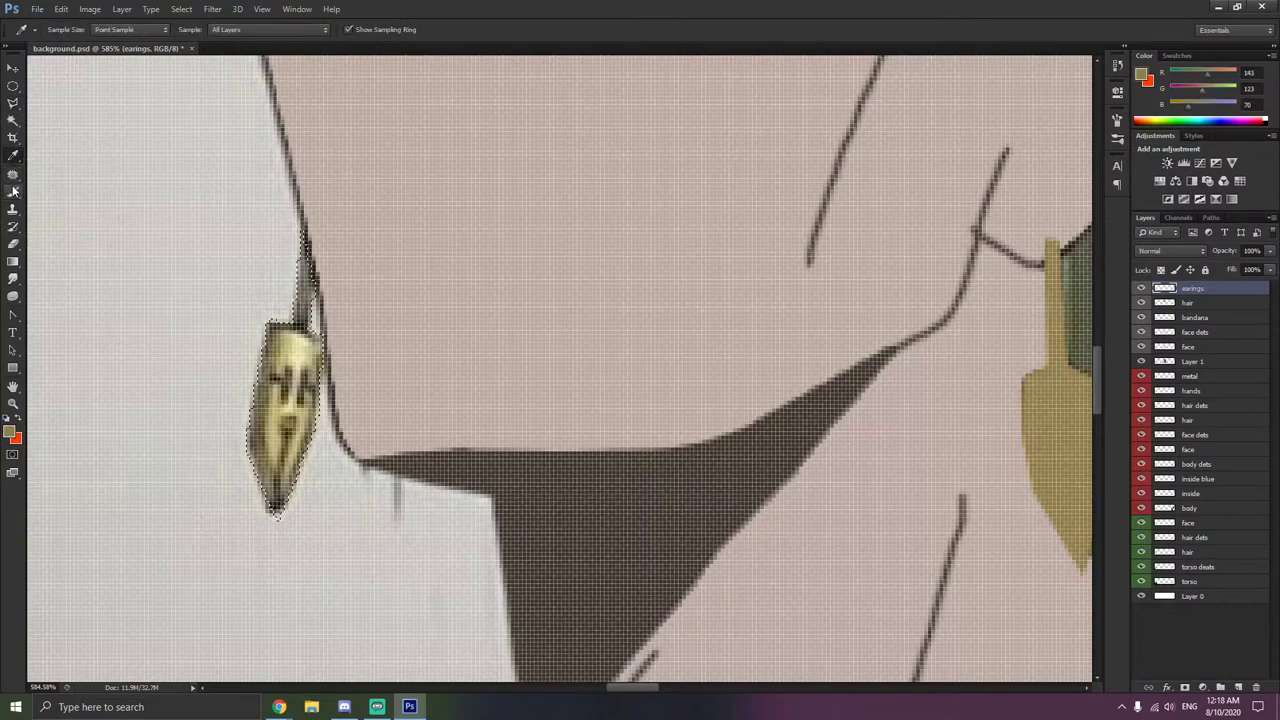
key("b")
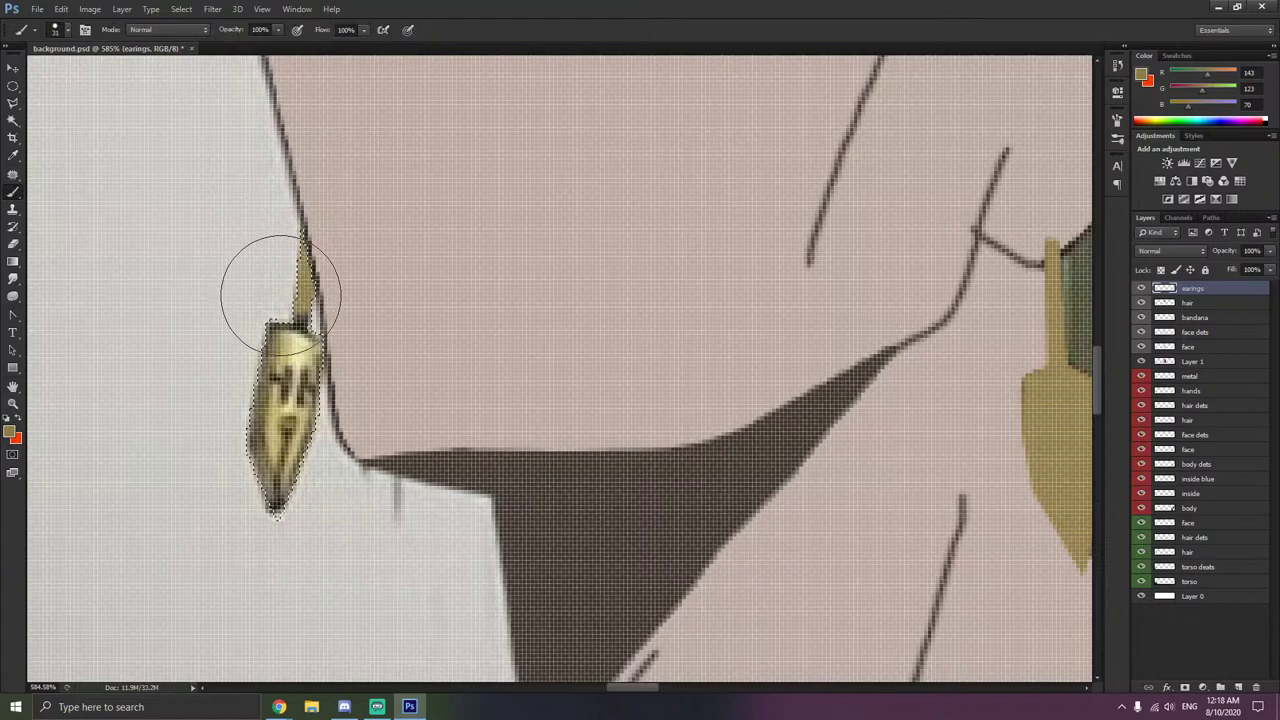
left_click_drag(264, 278, 290, 331)
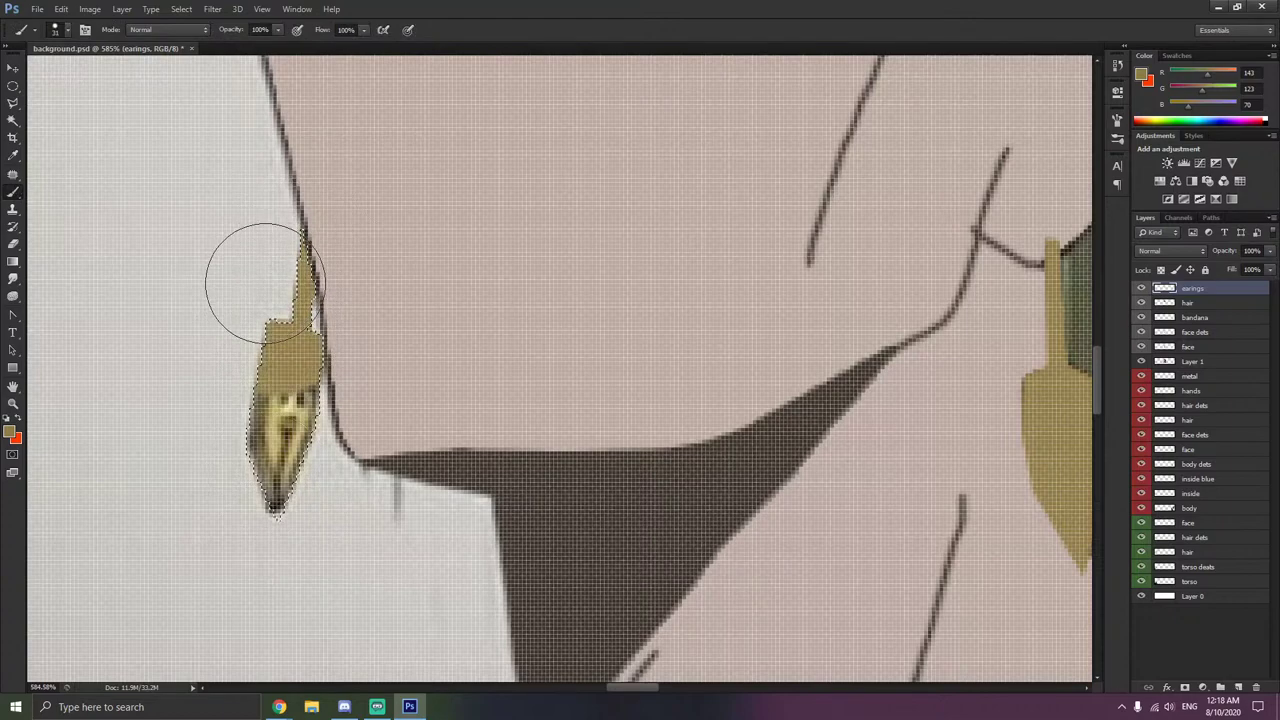
mouse_move(283, 432)
left_mouse_down()
mouse_move(280, 500)
mouse_move(257, 414)
mouse_move(143, 263)
left_mouse_up()
key("w")
right_click(183, 209)
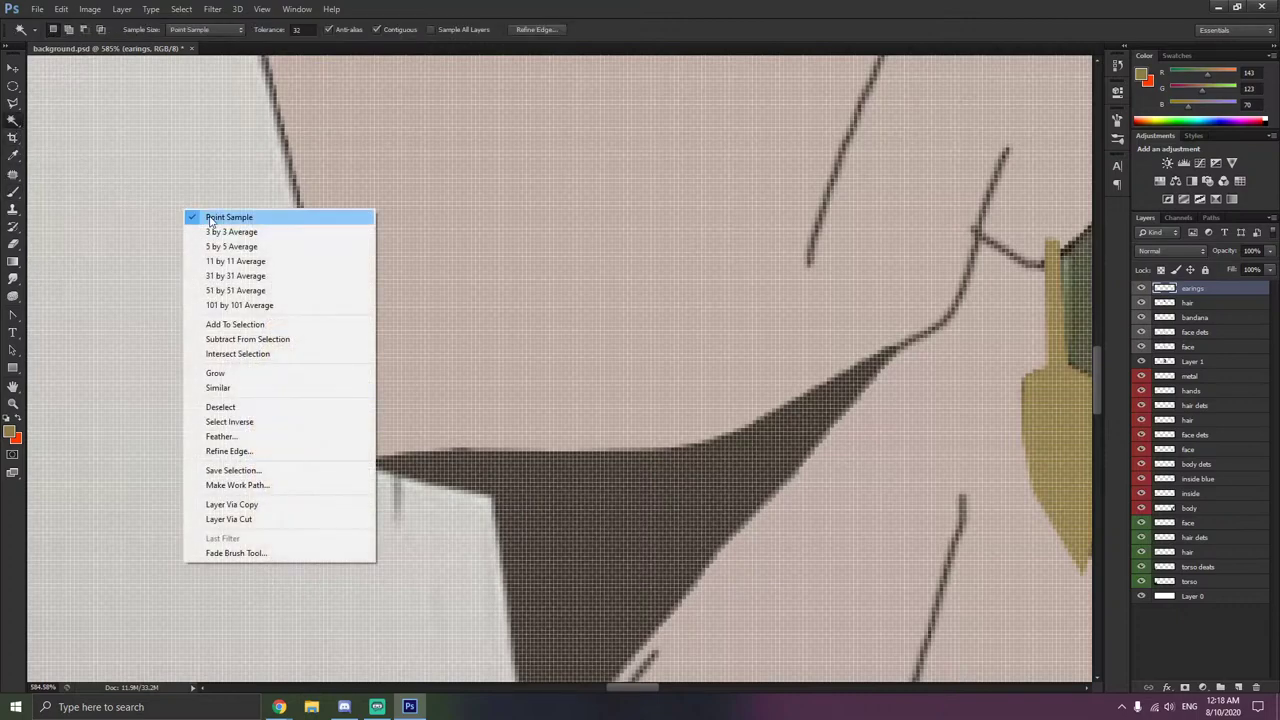
left_click(243, 407)
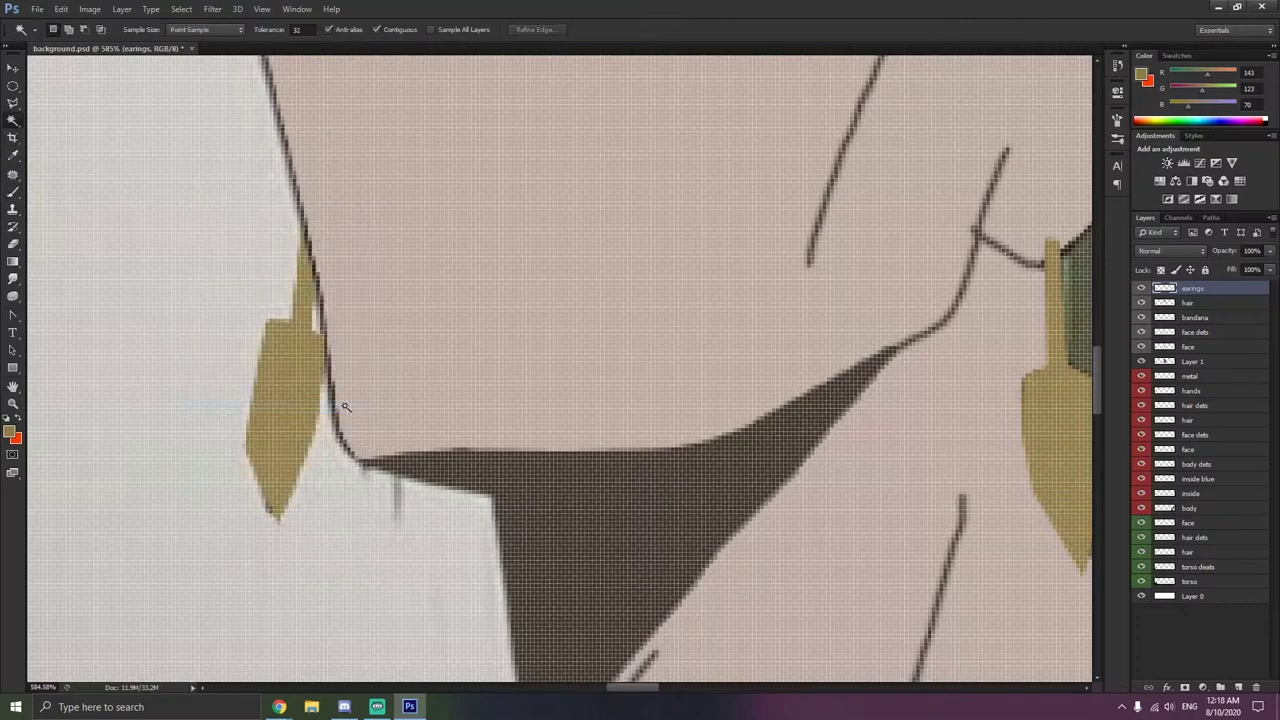
- Hide Layer 1 and paint gold over the gap between the jaw and the earring's stem on the earings layer with a 1 px brush
scroll(440, 426, "down", 3)
scroll(458, 468, "down", 1)
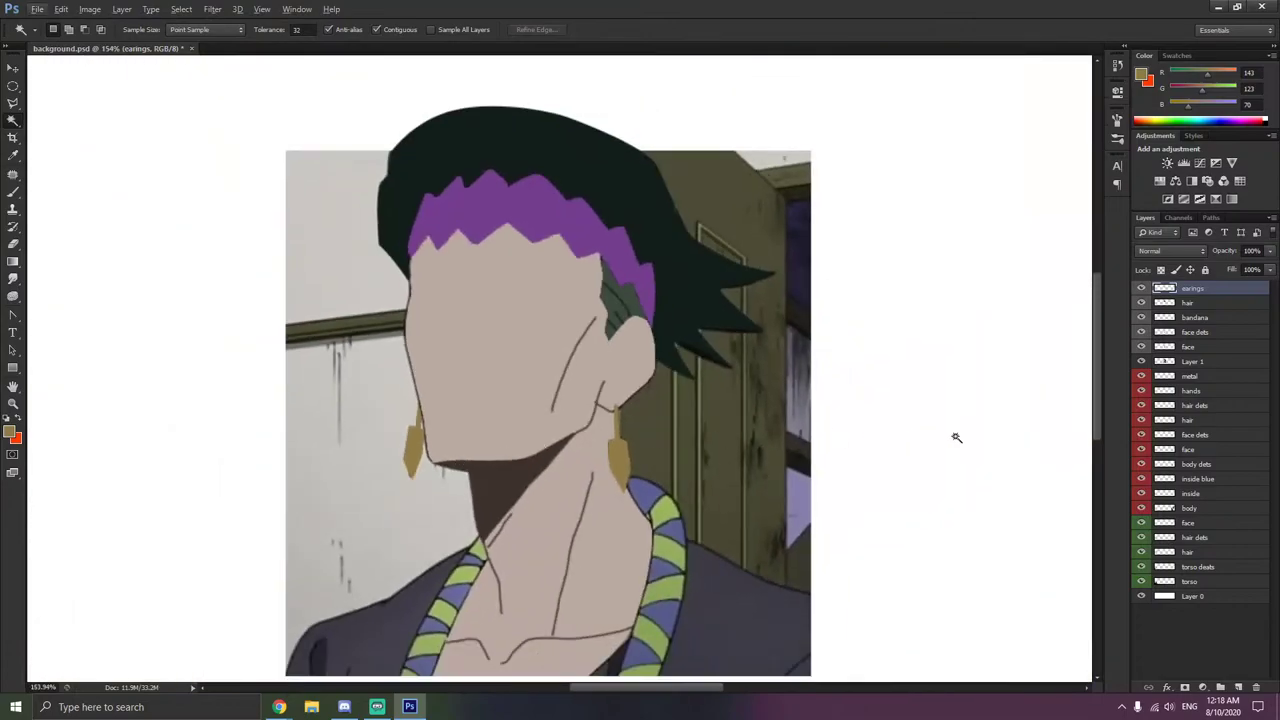
left_click(1140, 361)
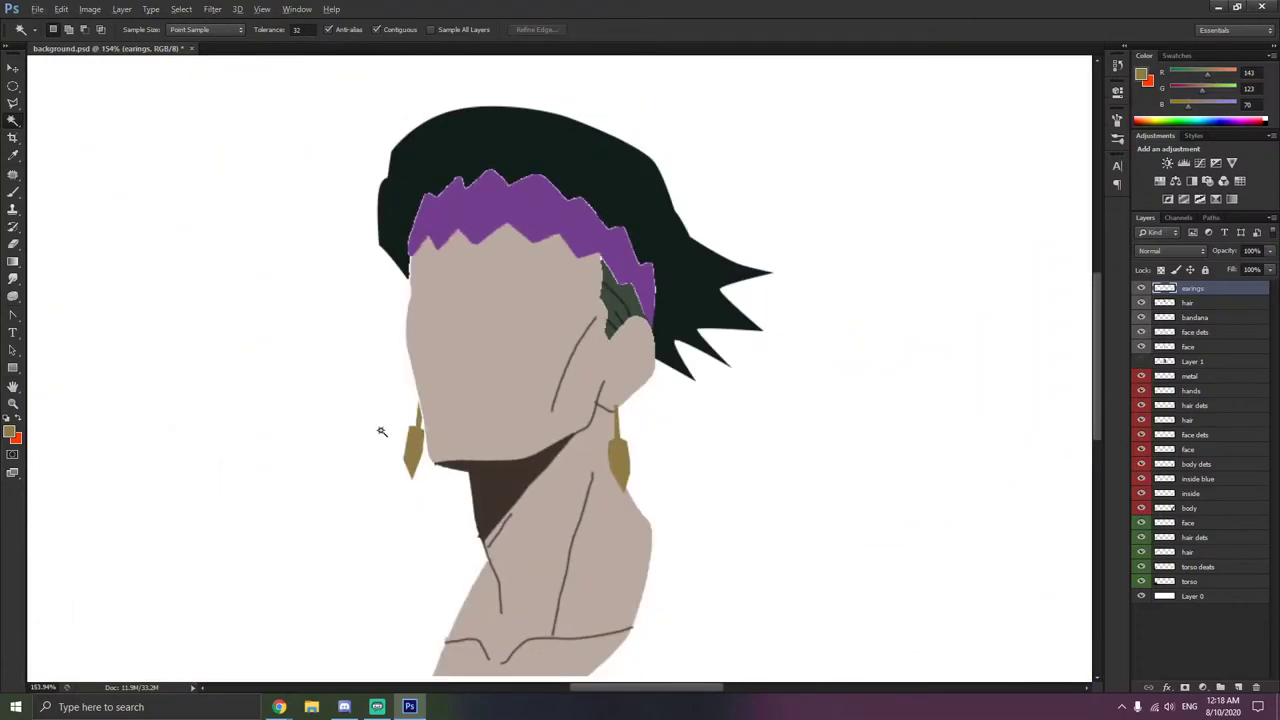
scroll(380, 431, "up", 6)
key("b")
right_click(376, 353)
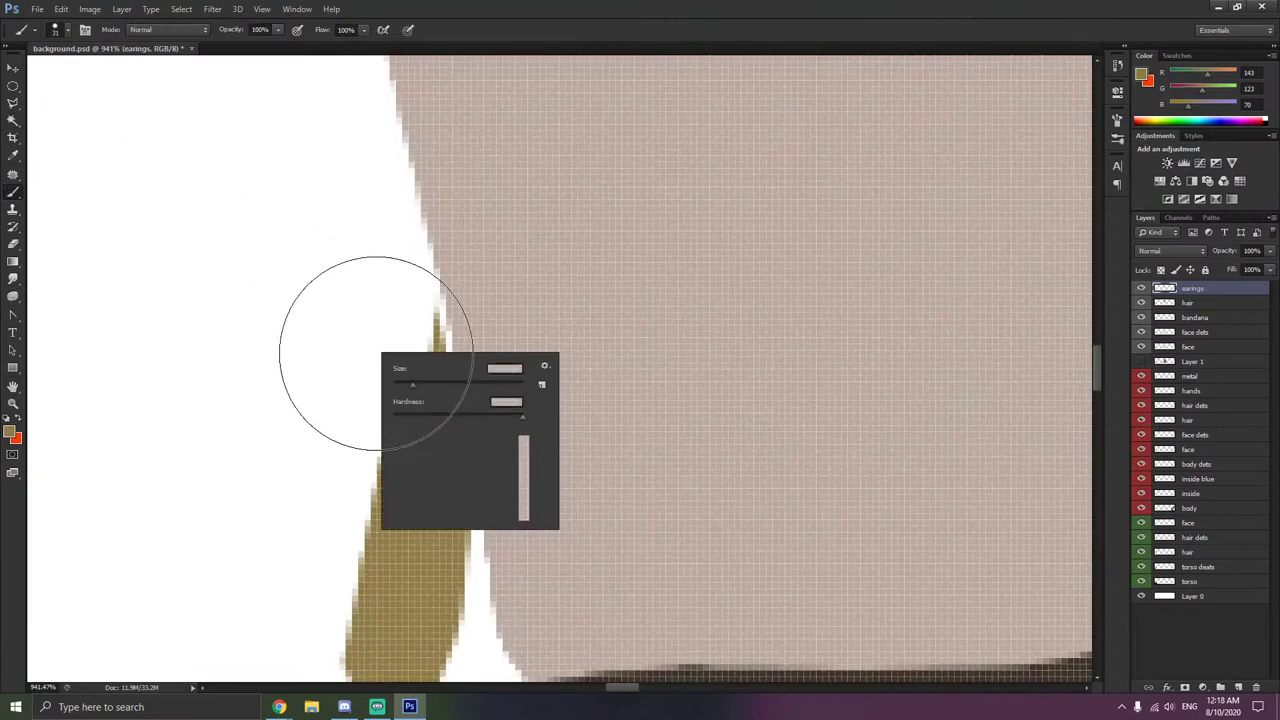
type("1")
key("Return")
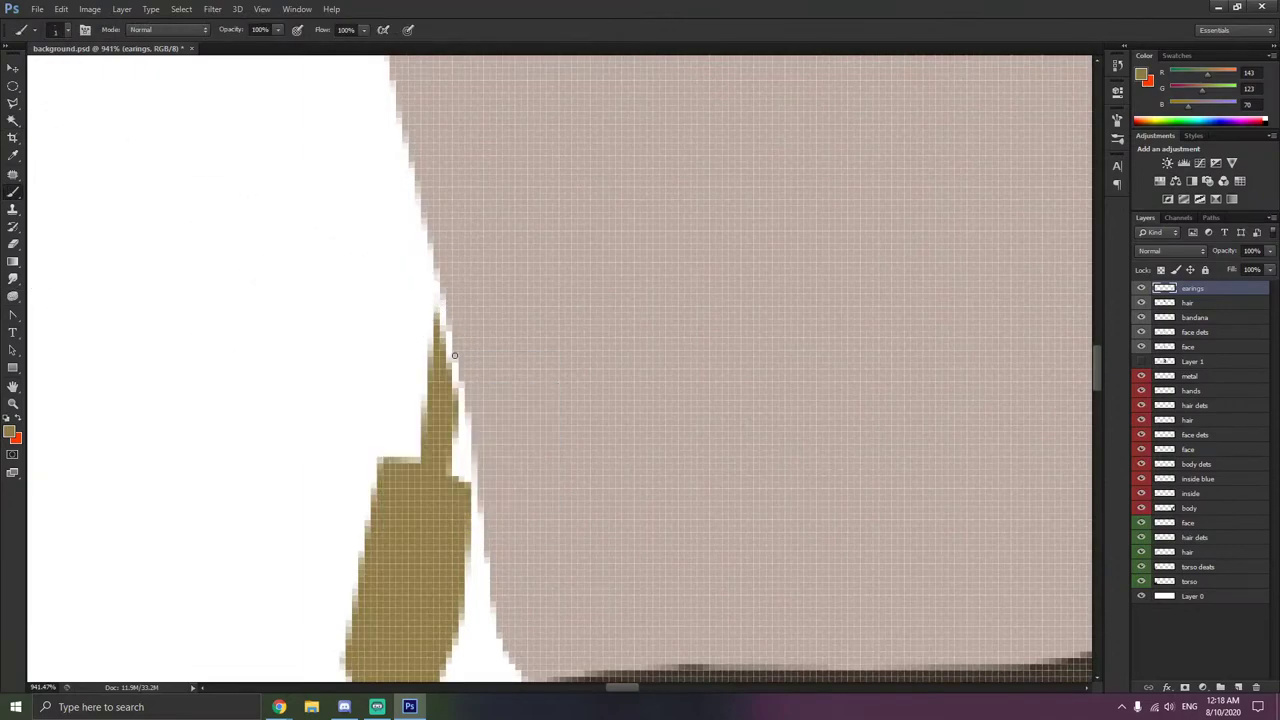
mouse_move(451, 346)
left_mouse_down()
mouse_move(458, 380)
mouse_move(441, 336)
mouse_move(456, 375)
left_mouse_up()
scroll(438, 476, "down", 10)
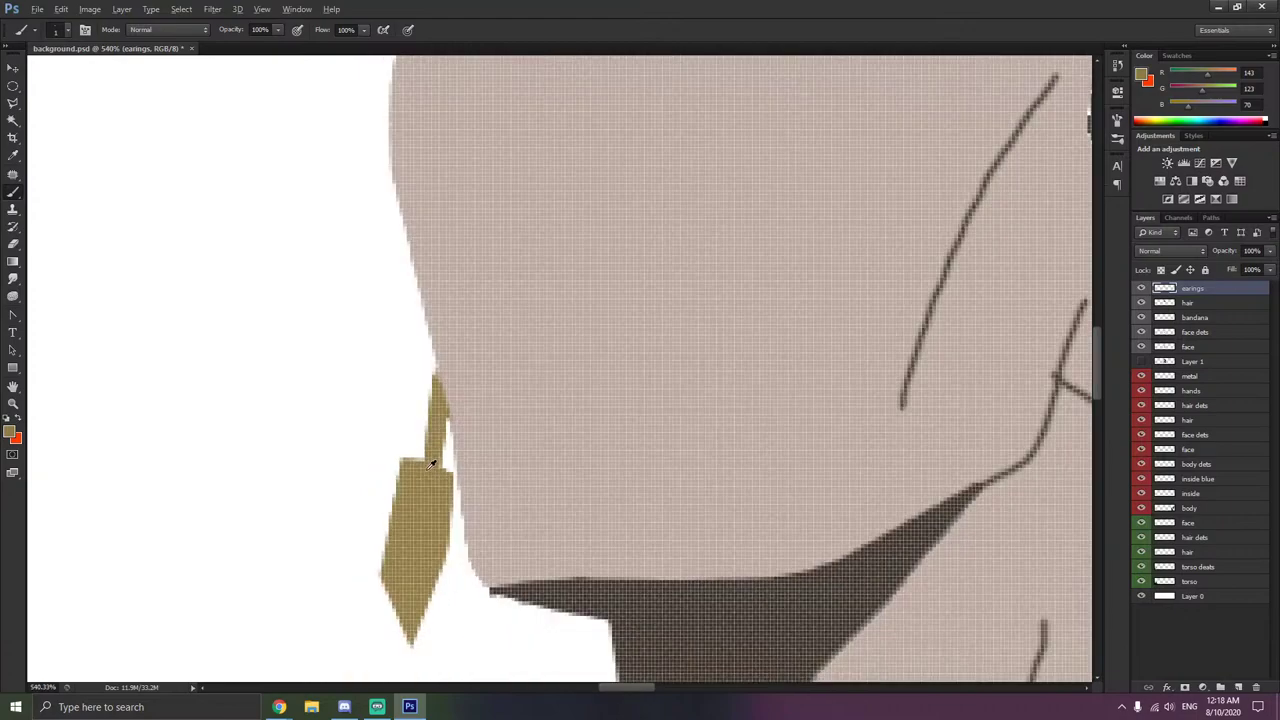
scroll(415, 469, "down", 2)
scroll(488, 458, "up", 5)
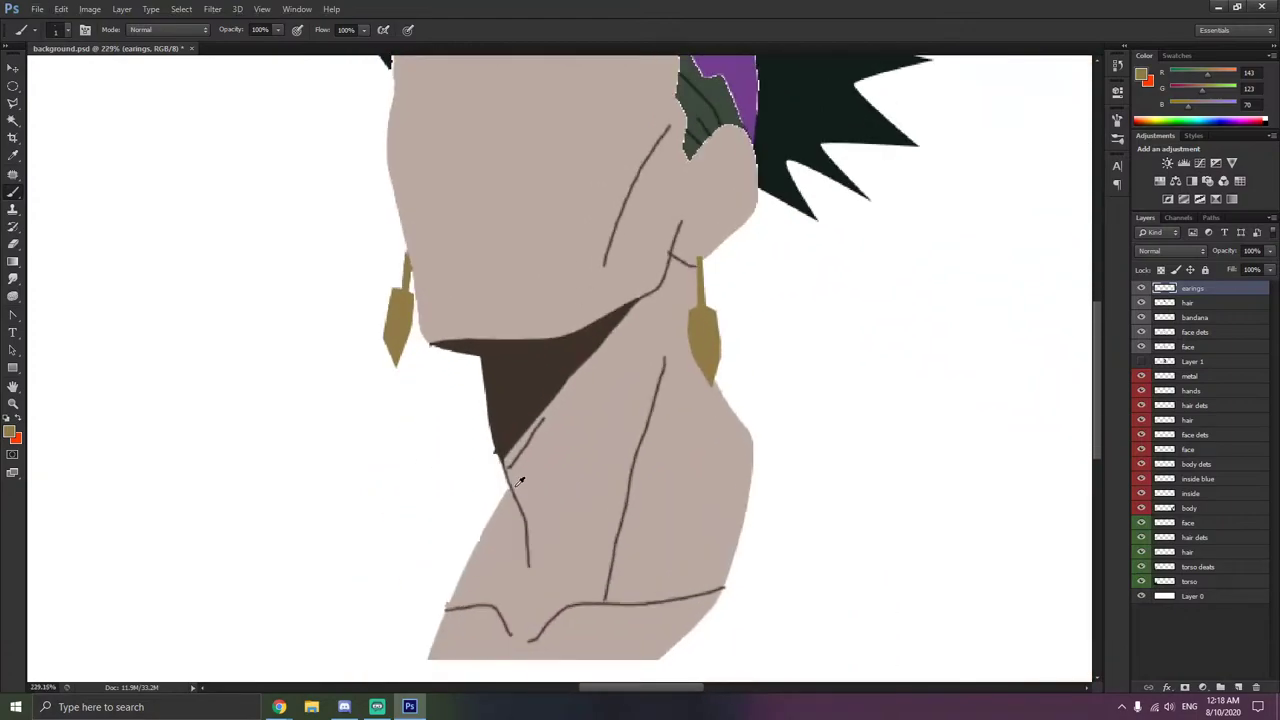
- Try to erase the stray mark beside the neck shadow's lower tip on the top face dets layer
left_click(1196, 333)
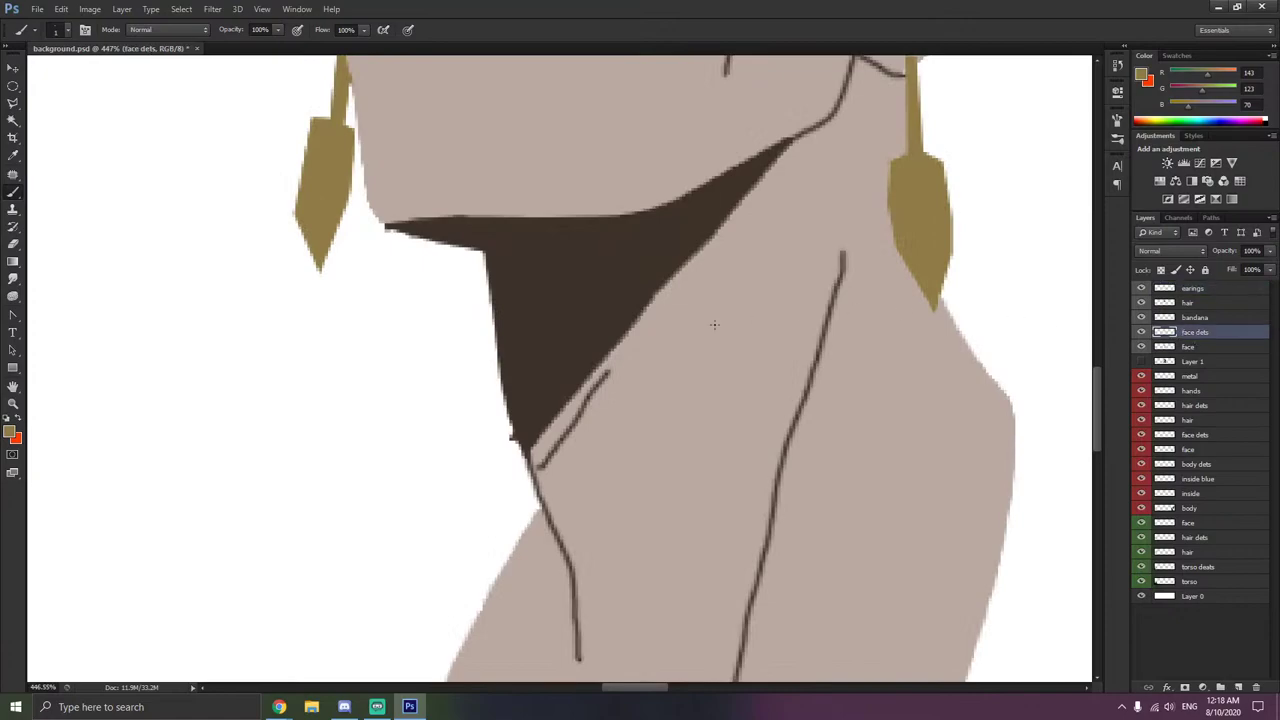
left_click(13, 243)
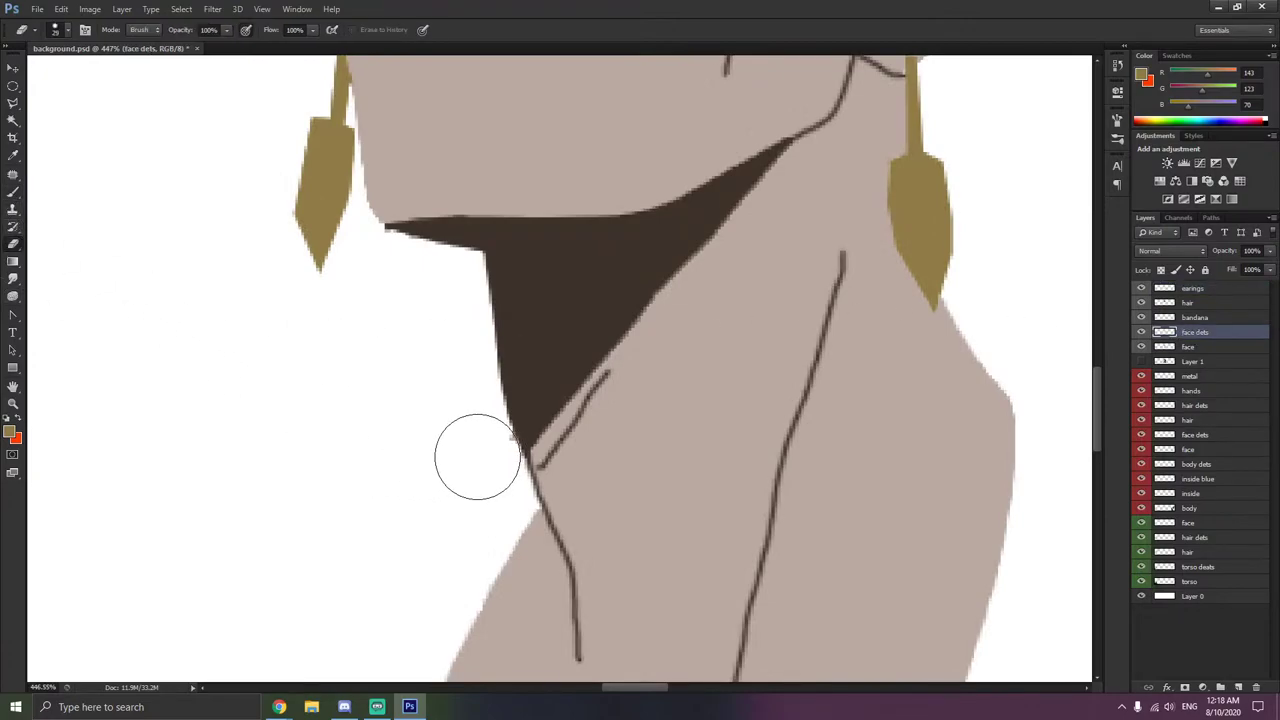
mouse_move(475, 454)
left_mouse_down()
mouse_move(1092, 391)
mouse_move(1197, 338)
left_mouse_up()
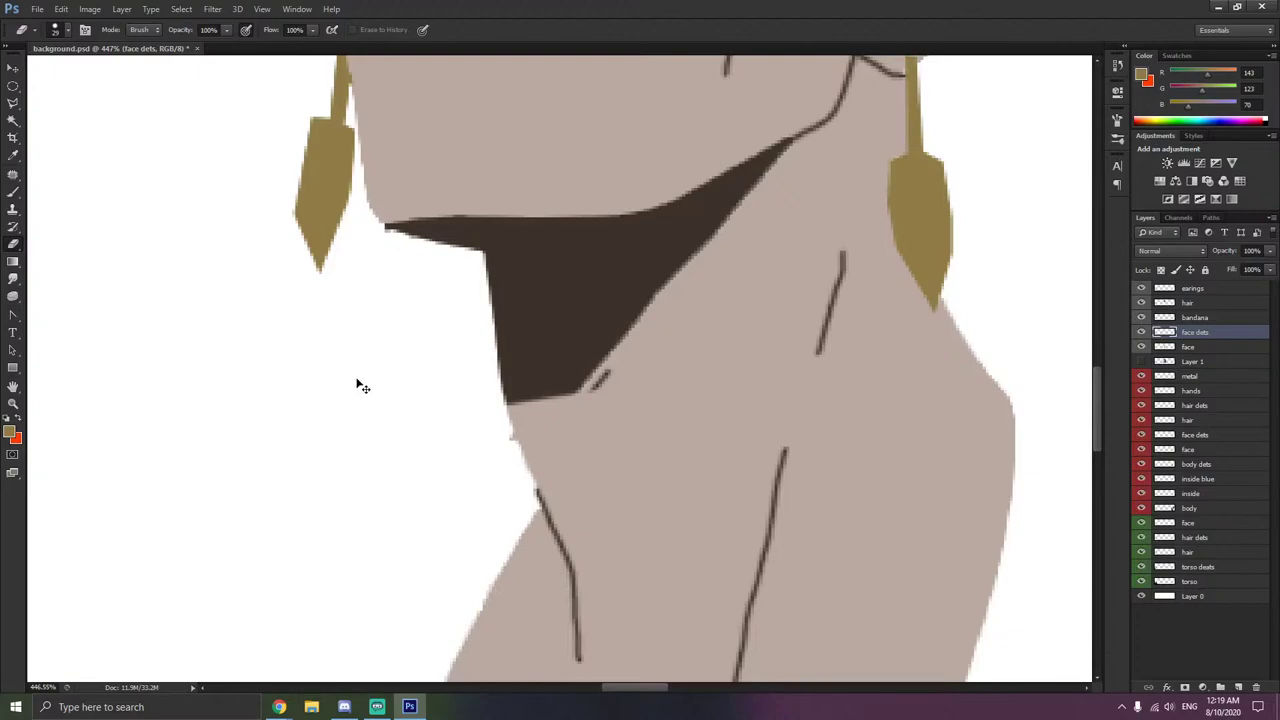
left_click(13, 68)
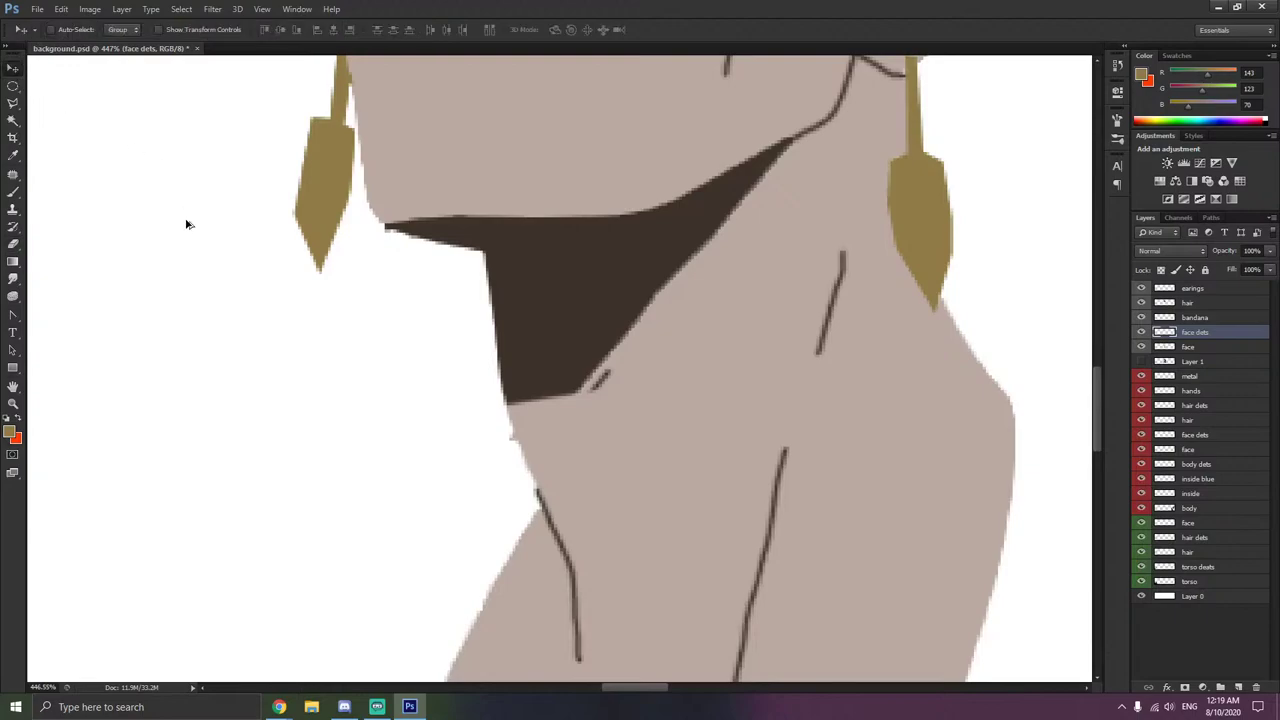
key("ctrl+z")
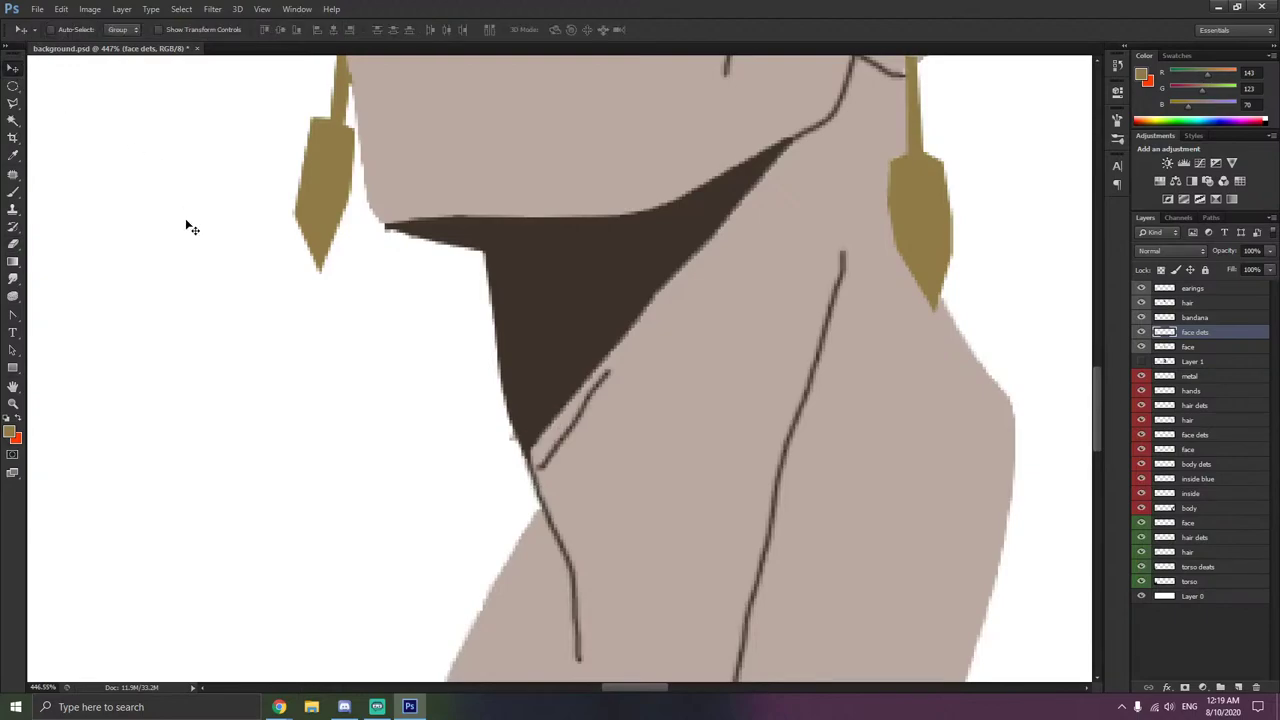
scroll(240, 236, "up", 1)
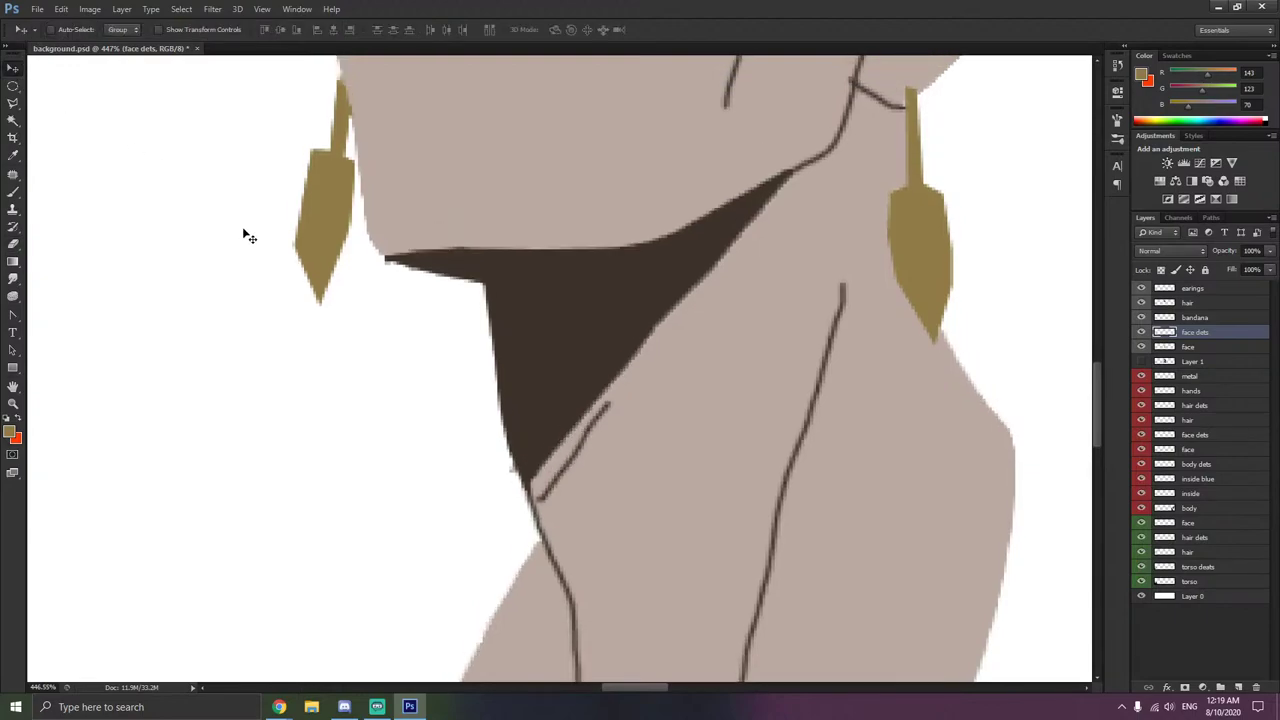
scroll(309, 277, "down", 2)
- Erase the stray skin pixels beside the neck shadow's lower tip on the top face layer
left_click(1184, 349)
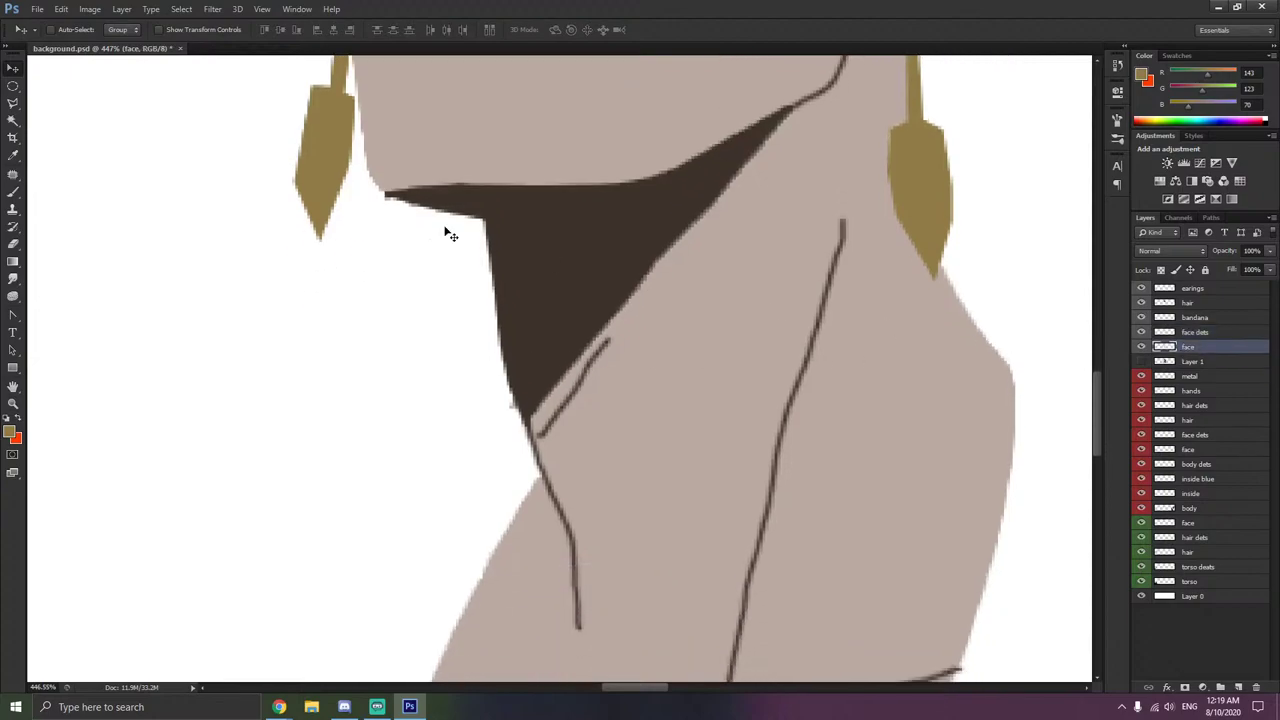
left_click(13, 246)
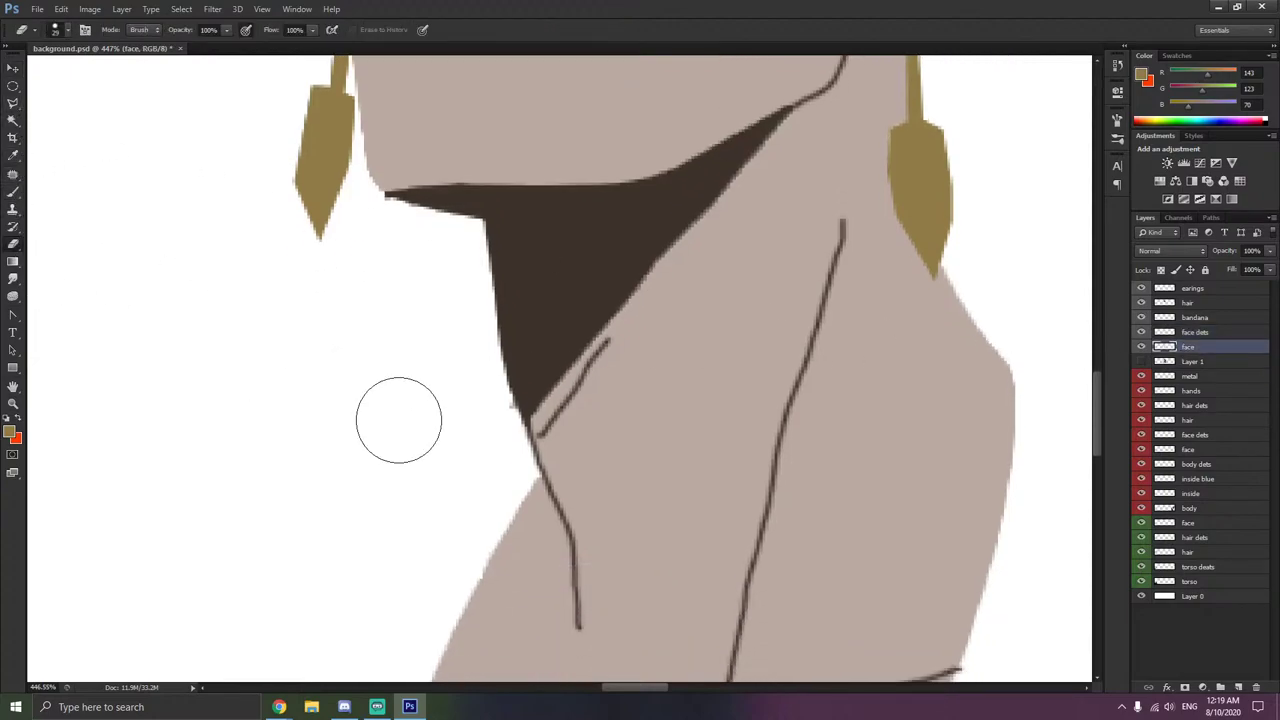
scroll(357, 405, "down", 5)
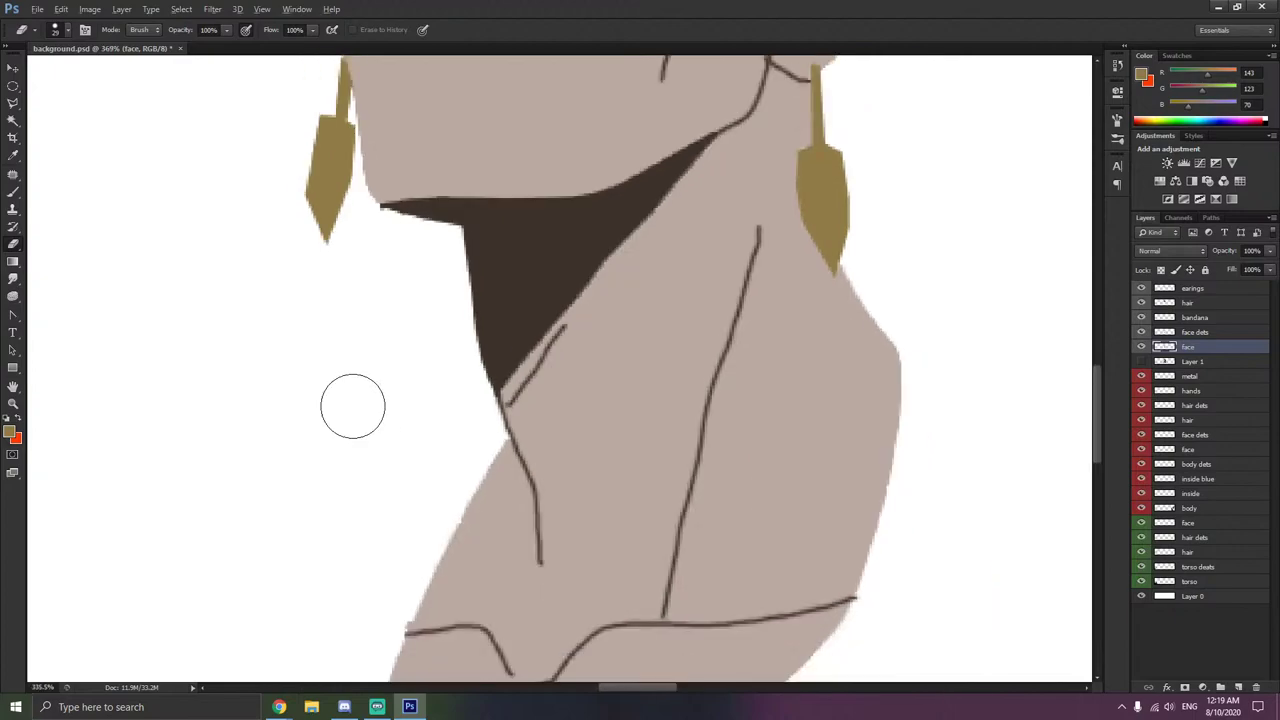
- Activate the bandana layer, sample the bandana's purple (RGB 115, 60, 141), and enlarge the brush
scroll(346, 129, "up", 5)
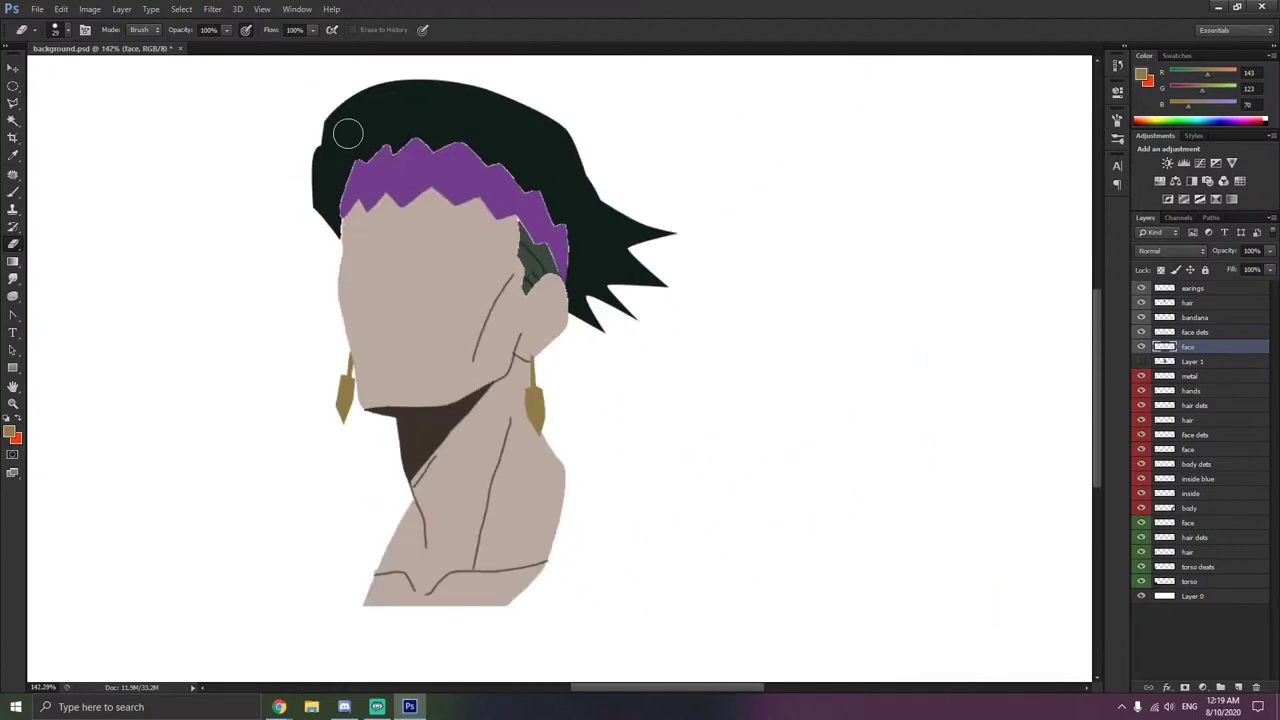
left_click(1141, 314)
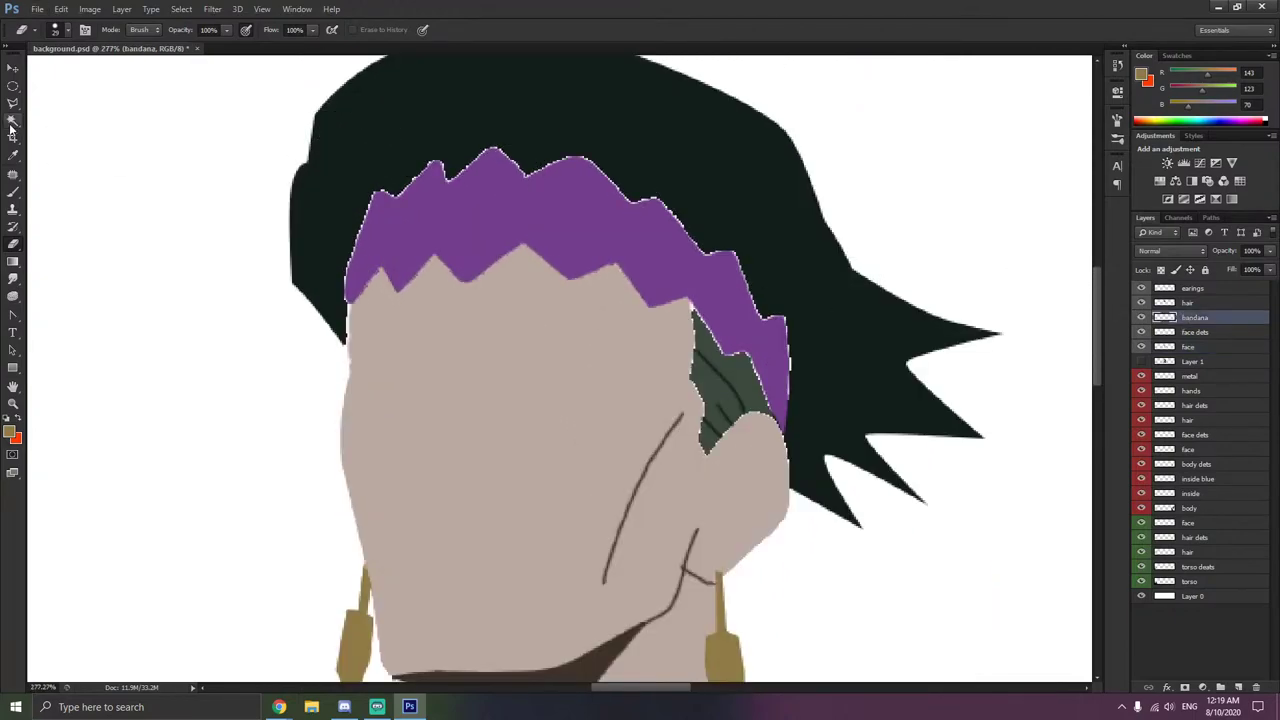
left_click(13, 155)
left_click(438, 205)
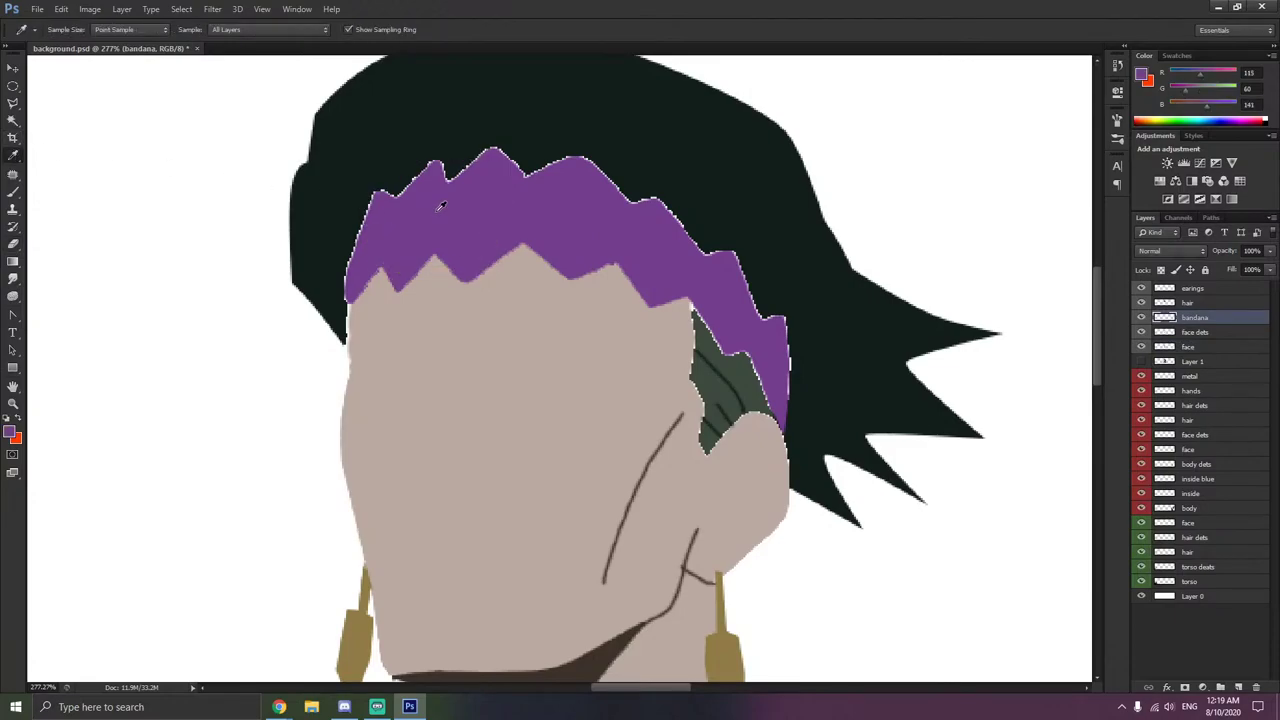
key("b")
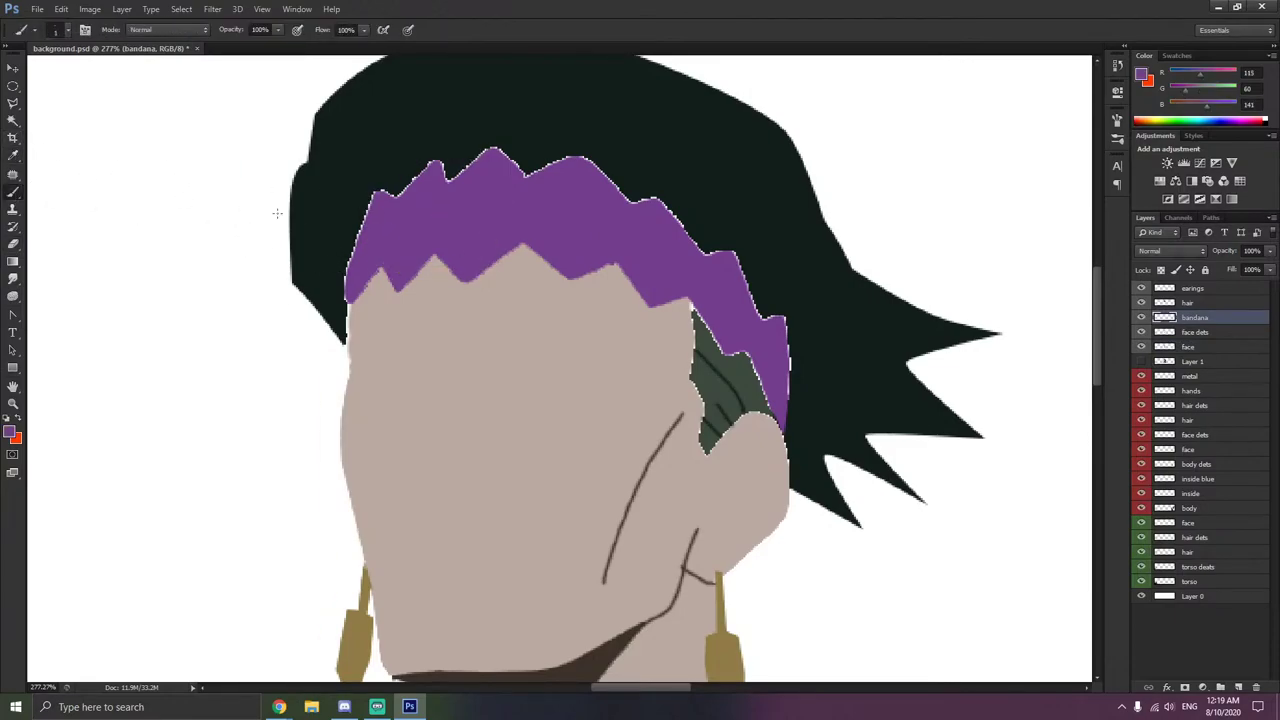
right_click(328, 221)
left_click(363, 253)
left_click(371, 177)
- Try painting purple over the white gaps around the bandana on the bandana and top face layers, and undo the strokes
mouse_move(337, 262)
left_mouse_down()
mouse_move(405, 185)
mouse_move(555, 155)
mouse_move(646, 185)
mouse_move(736, 253)
mouse_move(771, 297)
mouse_move(805, 412)
mouse_move(703, 286)
left_mouse_up()
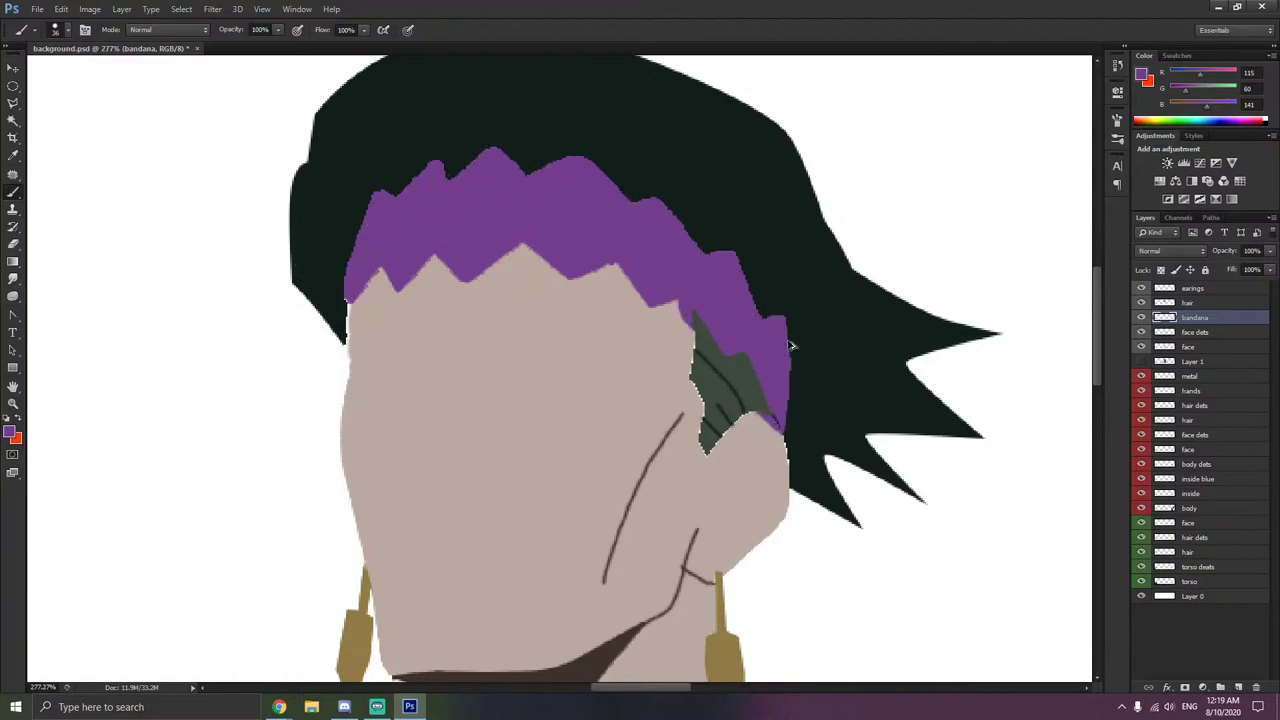
key("ctrl+z")
mouse_move(706, 229)
left_mouse_down()
mouse_move(650, 184)
mouse_move(532, 147)
mouse_move(438, 160)
mouse_move(364, 215)
left_mouse_up()
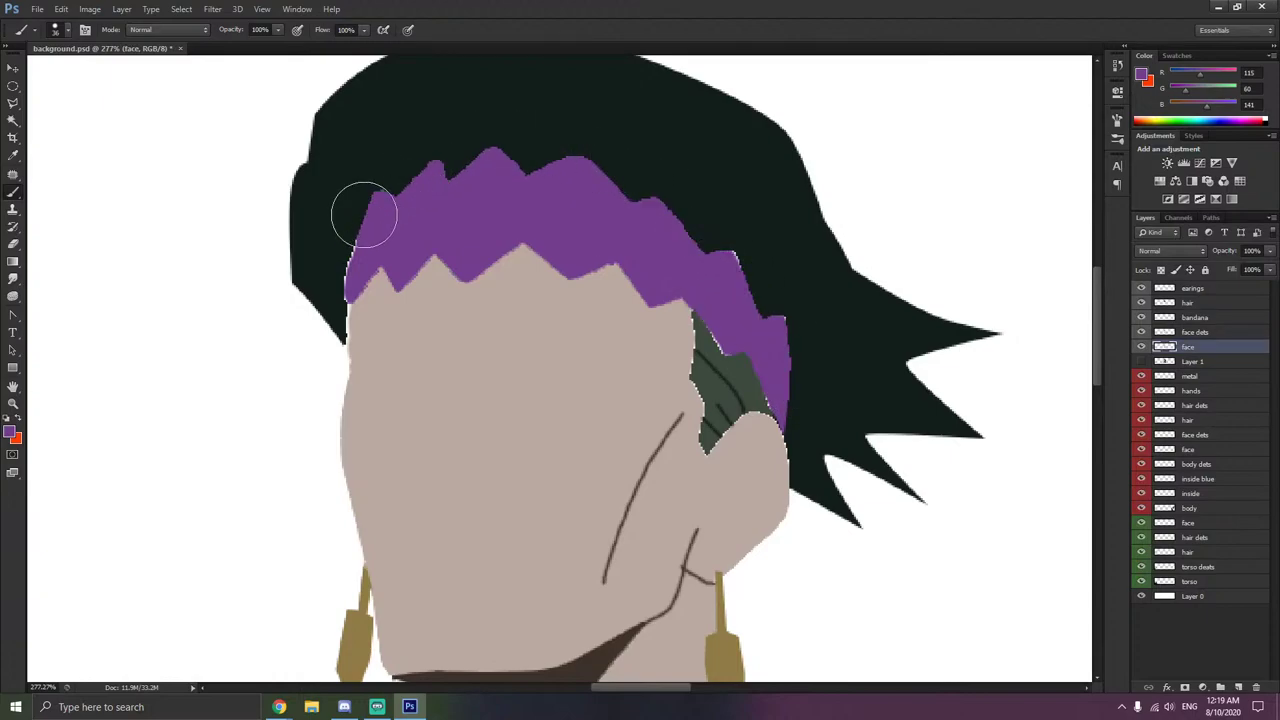
left_click(327, 275)
key("ctrl+z")
left_click(1201, 317)
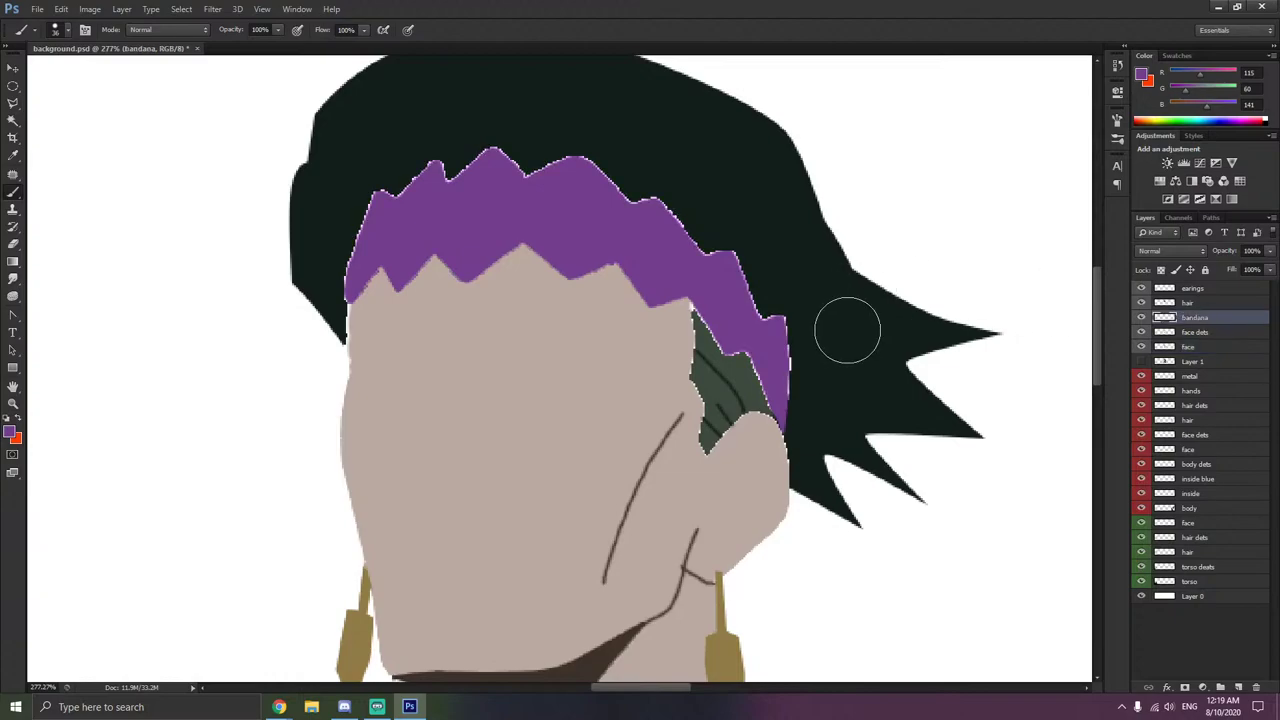
mouse_move(748, 278)
left_mouse_down()
mouse_move(582, 169)
mouse_move(461, 149)
mouse_move(372, 189)
mouse_move(322, 281)
left_mouse_up()
key("ctrl+z")
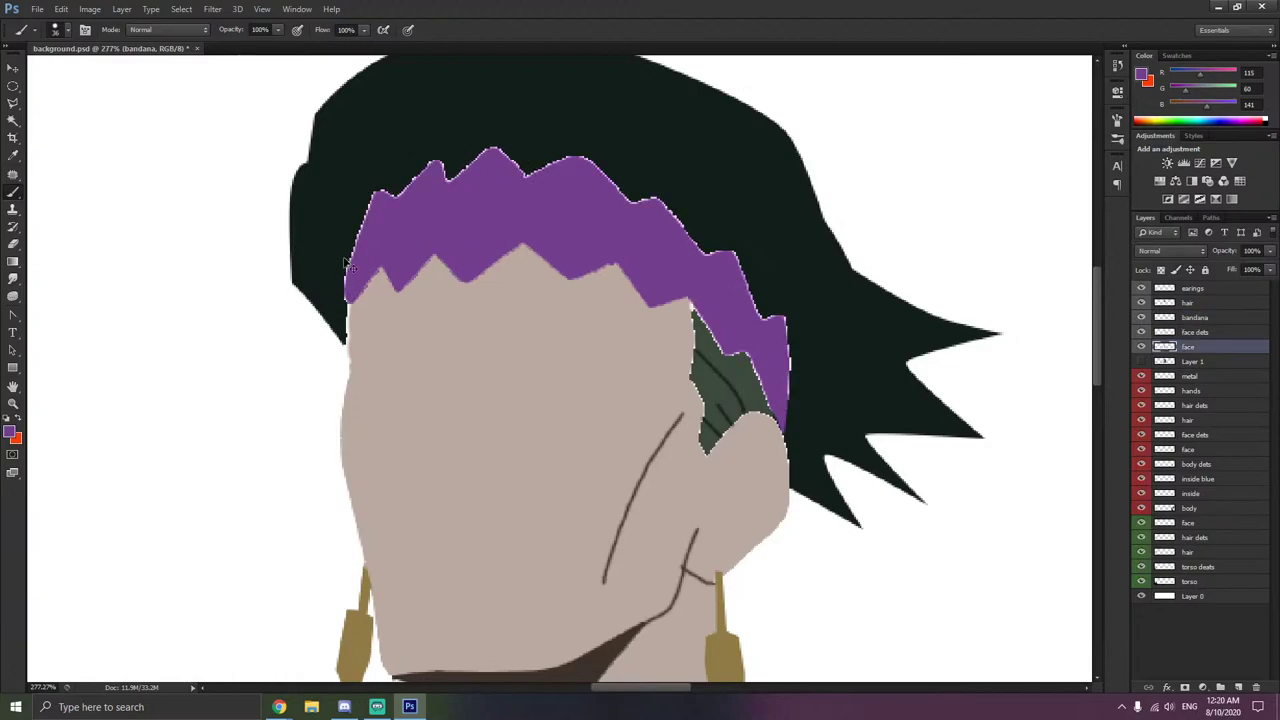
mouse_move(346, 230)
left_mouse_down()
mouse_move(372, 200)
mouse_move(435, 176)
mouse_move(538, 176)
mouse_move(666, 212)
mouse_move(786, 326)
mouse_move(809, 394)
mouse_move(761, 331)
left_mouse_up()
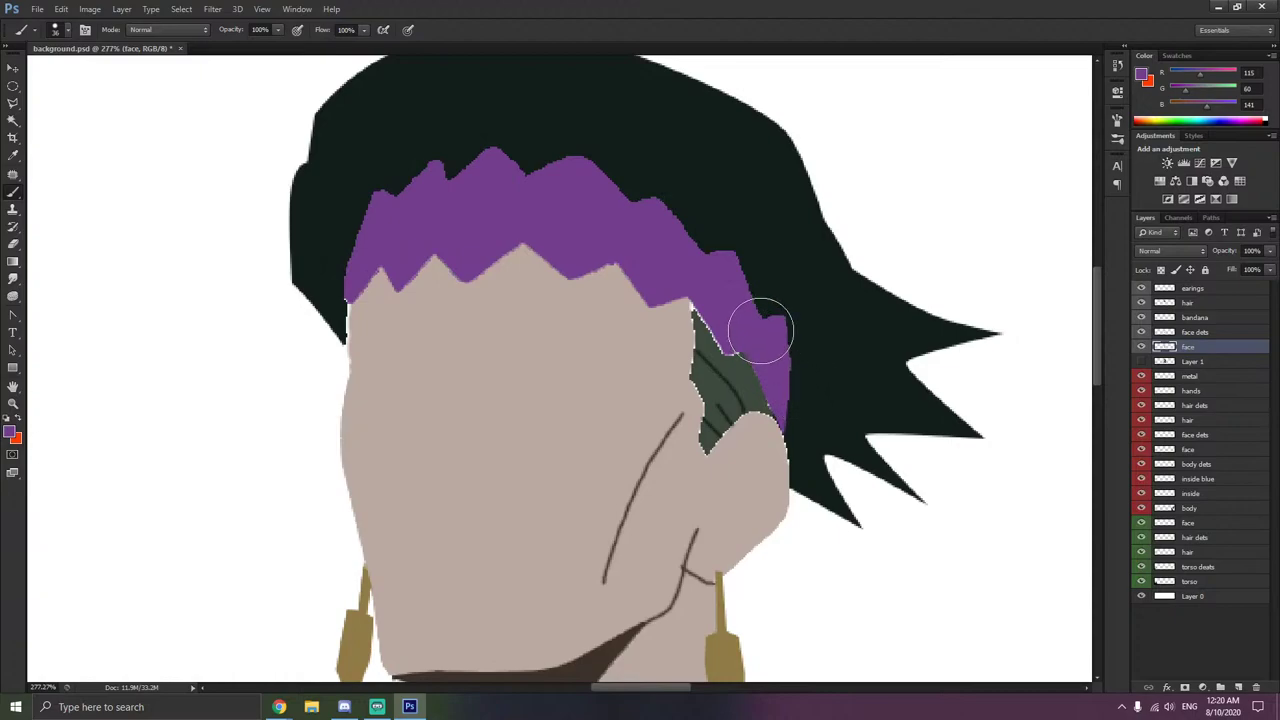
key("ctrl+z")
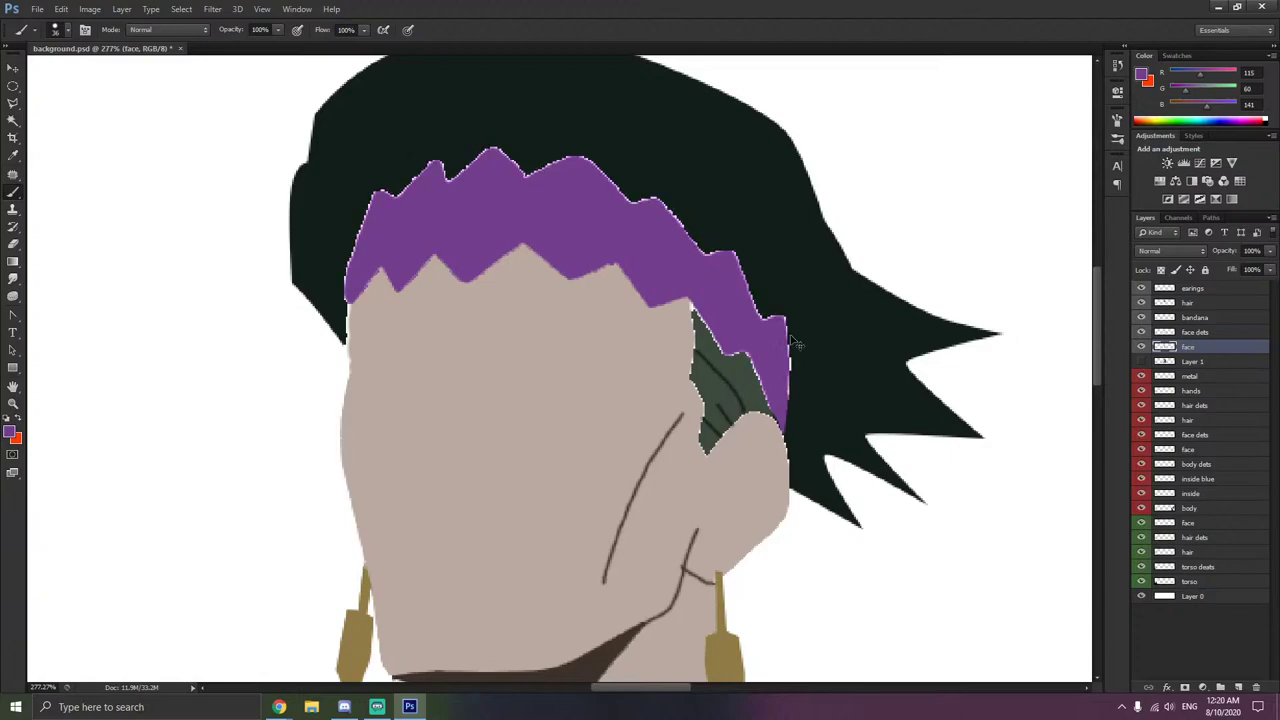
- Paint purple over the white gaps between the bandana and the hair and sideburn on the bandana layer
left_click(1186, 318)
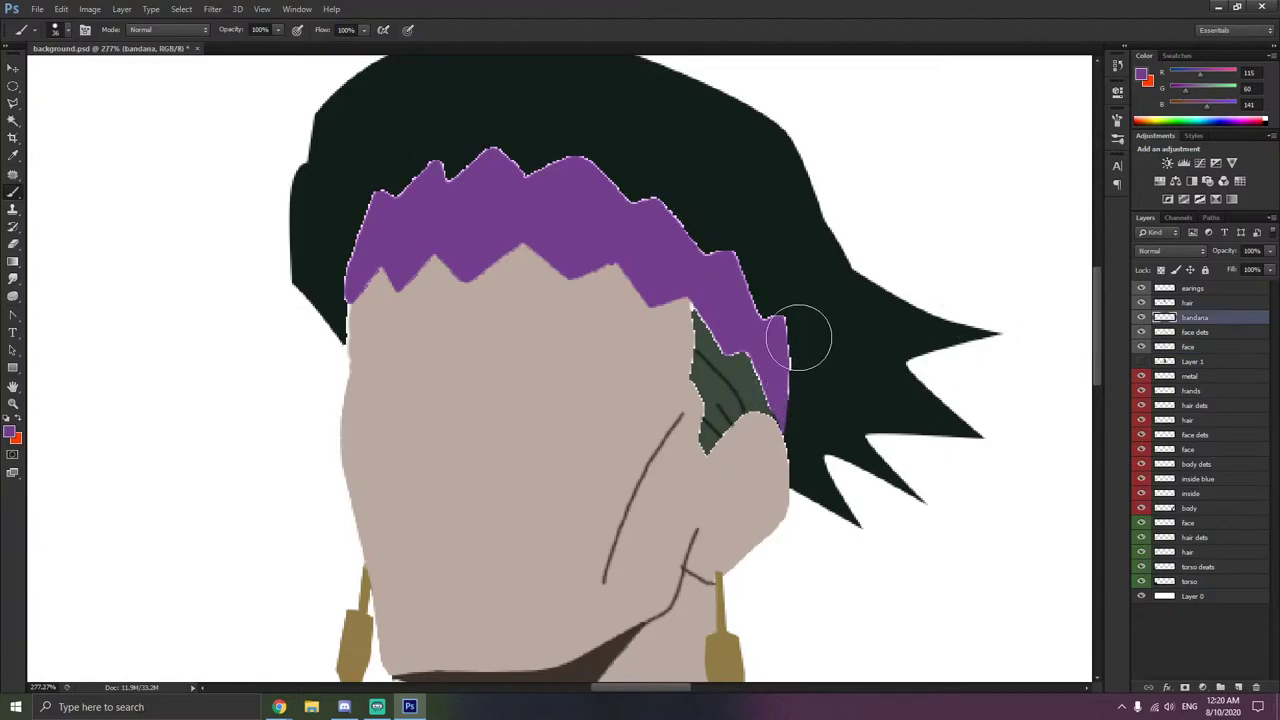
mouse_move(686, 237)
left_mouse_down()
mouse_move(543, 169)
mouse_move(461, 163)
mouse_move(389, 190)
mouse_move(332, 271)
left_mouse_up()
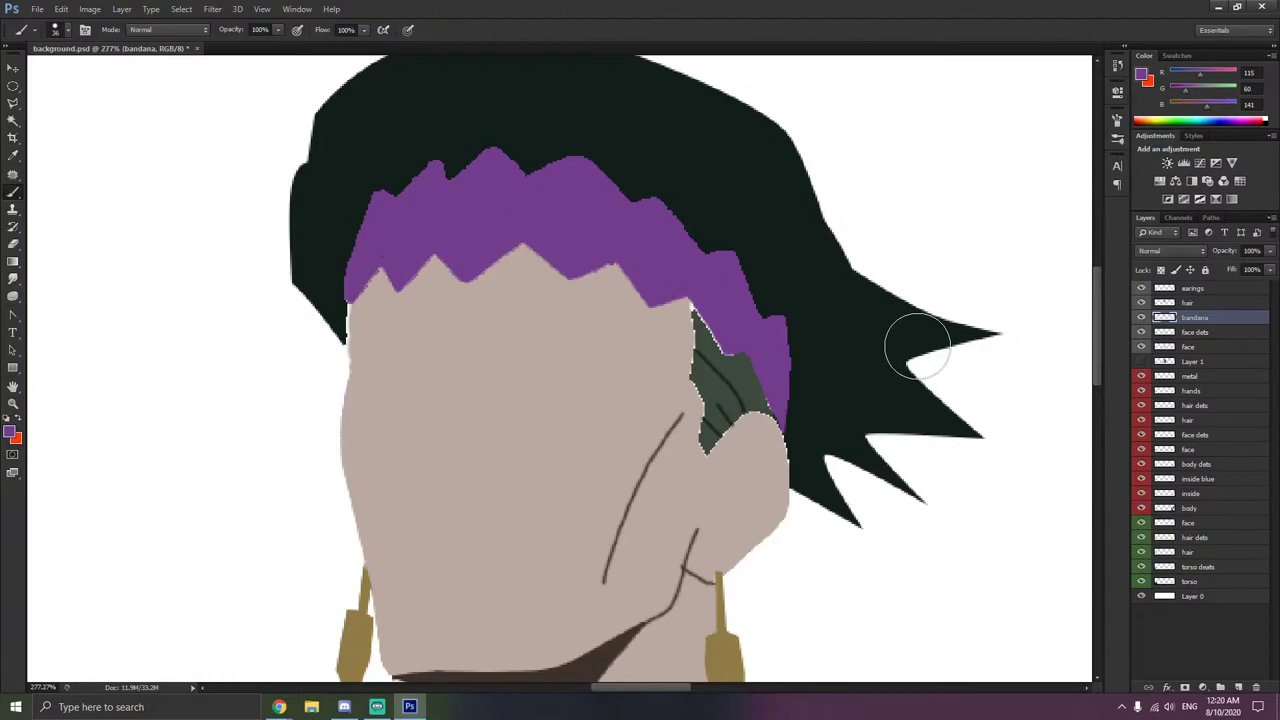
mouse_move(709, 286)
left_mouse_down()
mouse_move(720, 340)
mouse_move(729, 309)
mouse_move(744, 354)
left_mouse_up()
key("ctrl+z")
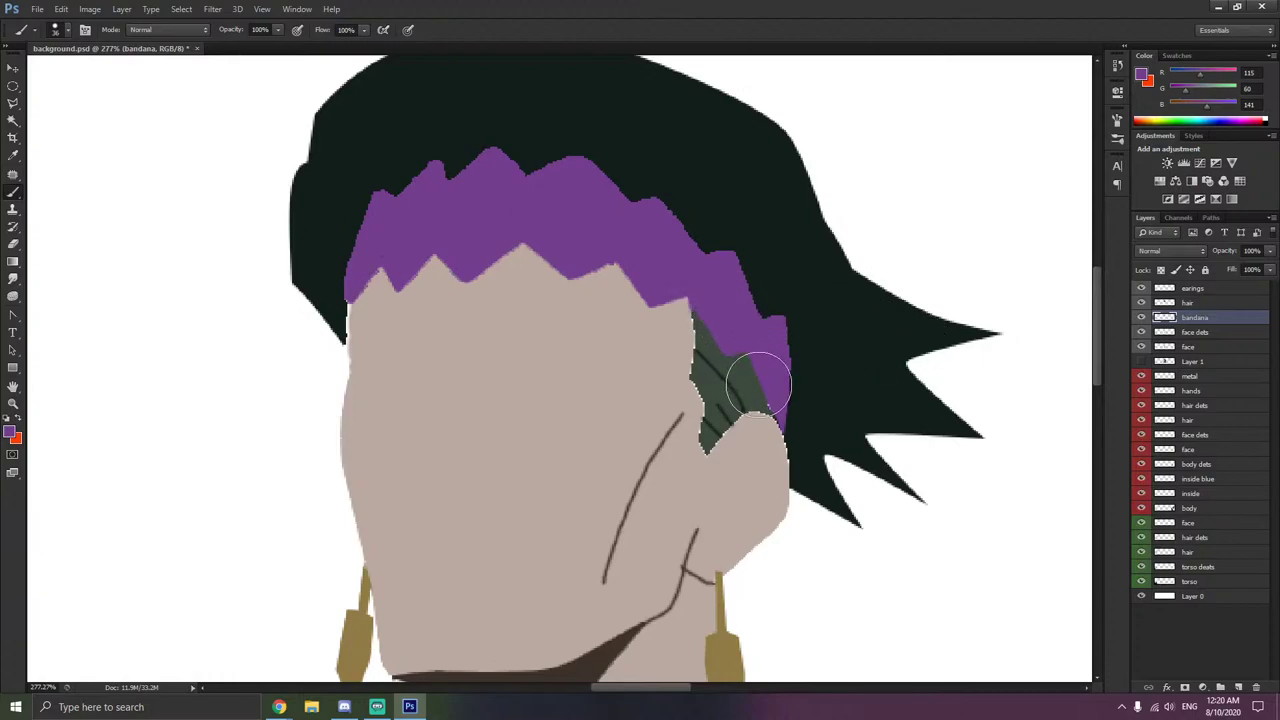
- On the top face dets layer, paint sampled skin colour (RGB 186, 169, 161) over the white gaps around the sideburn, ear and opposite temple
left_click(1199, 332)
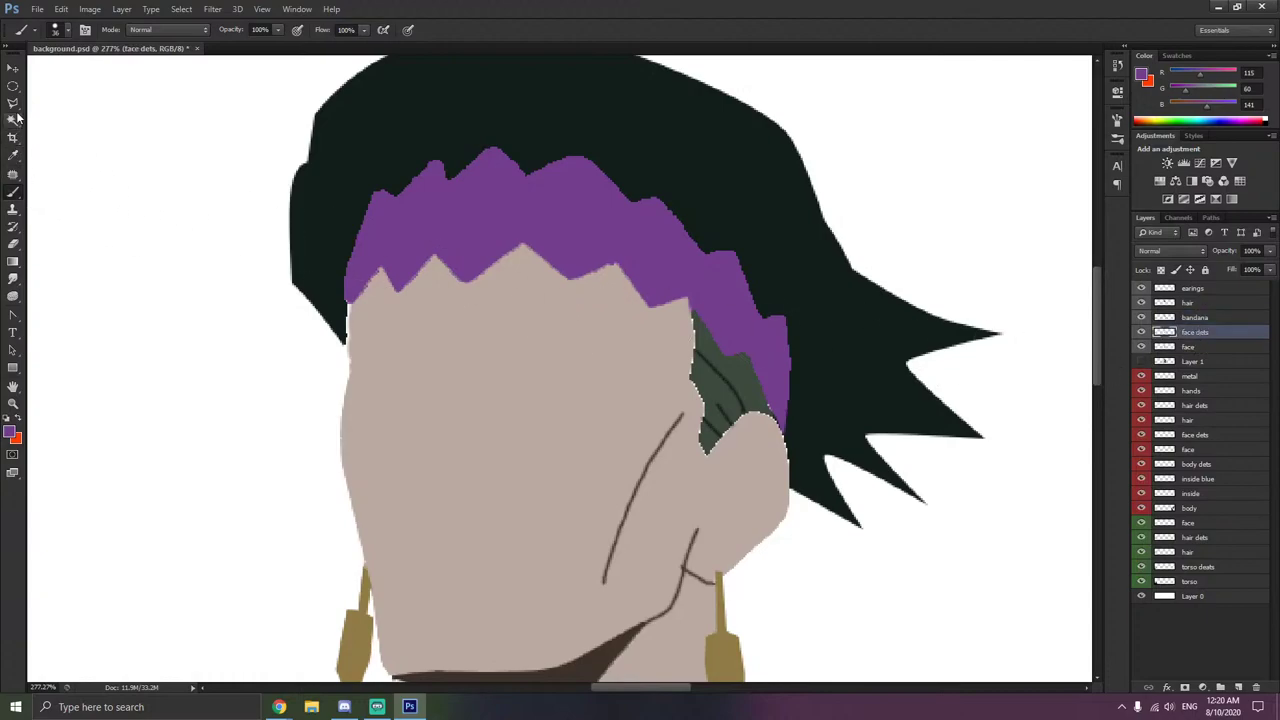
left_click(13, 156)
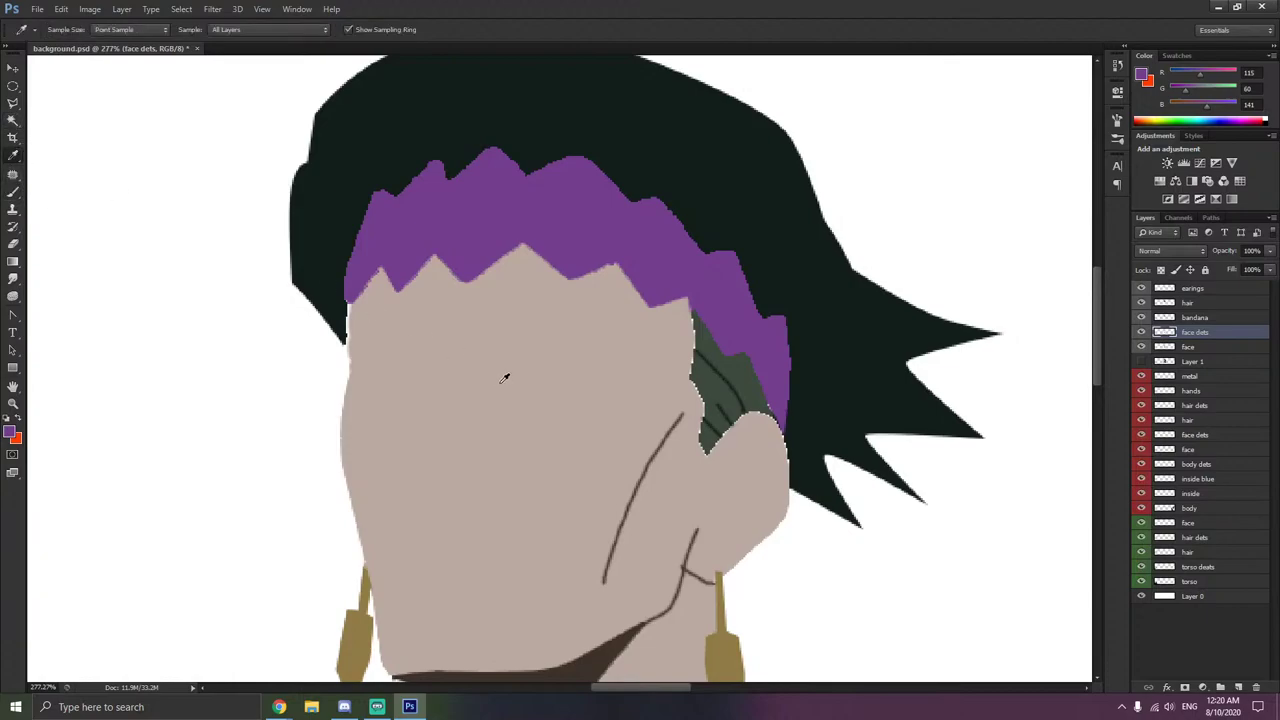
left_click(504, 377)
left_click(13, 191)
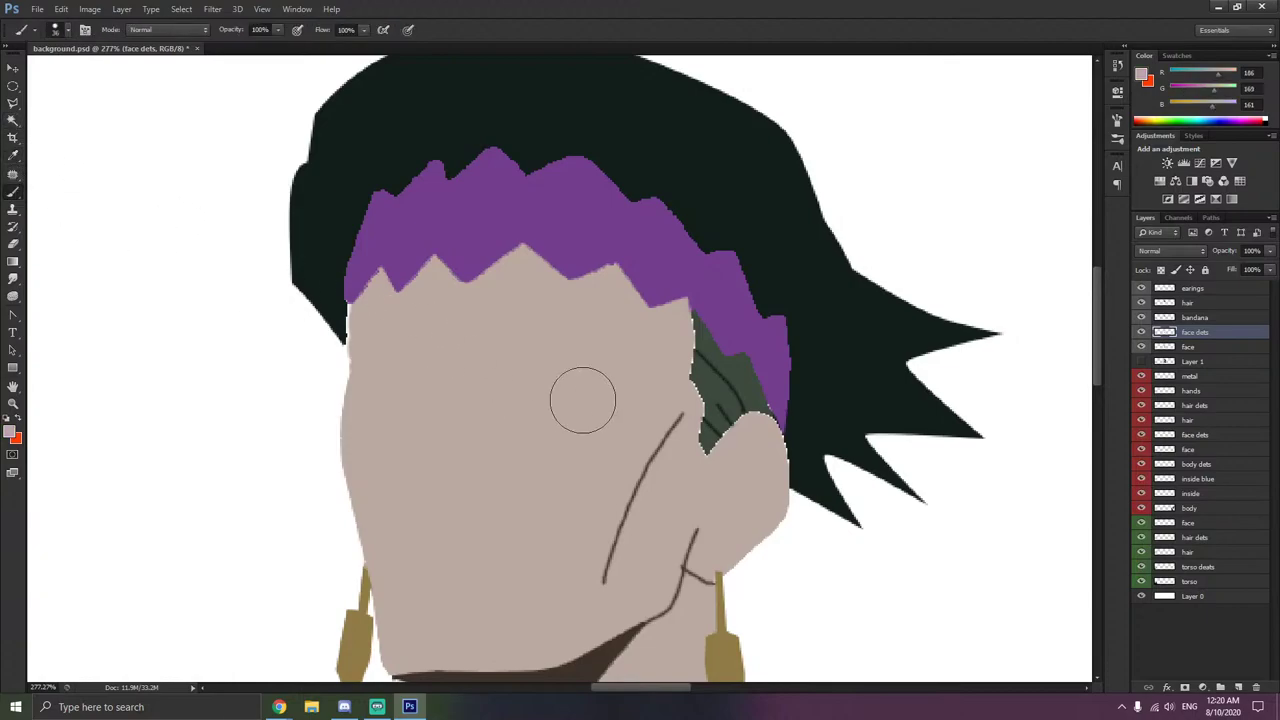
mouse_move(708, 385)
left_mouse_down()
mouse_move(748, 441)
mouse_move(763, 415)
mouse_move(748, 441)
mouse_move(766, 461)
left_mouse_up()
left_click_drag(370, 296, 374, 326)
scroll(403, 360, "down", 5)
scroll(656, 269, "down", 5)
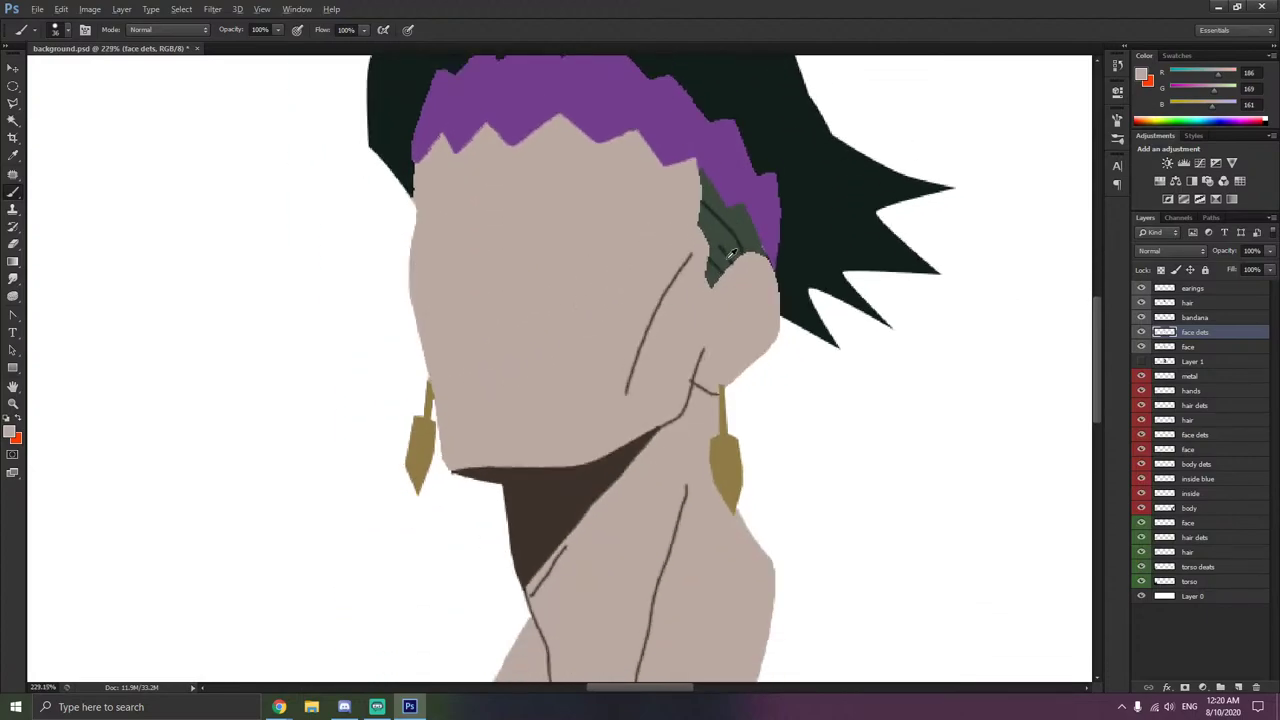
- Show Layer 1 again and try to select the jacket with the Magic Wand while the top face dets layer is active
left_click(1141, 362)
scroll(949, 429, "up", 2)
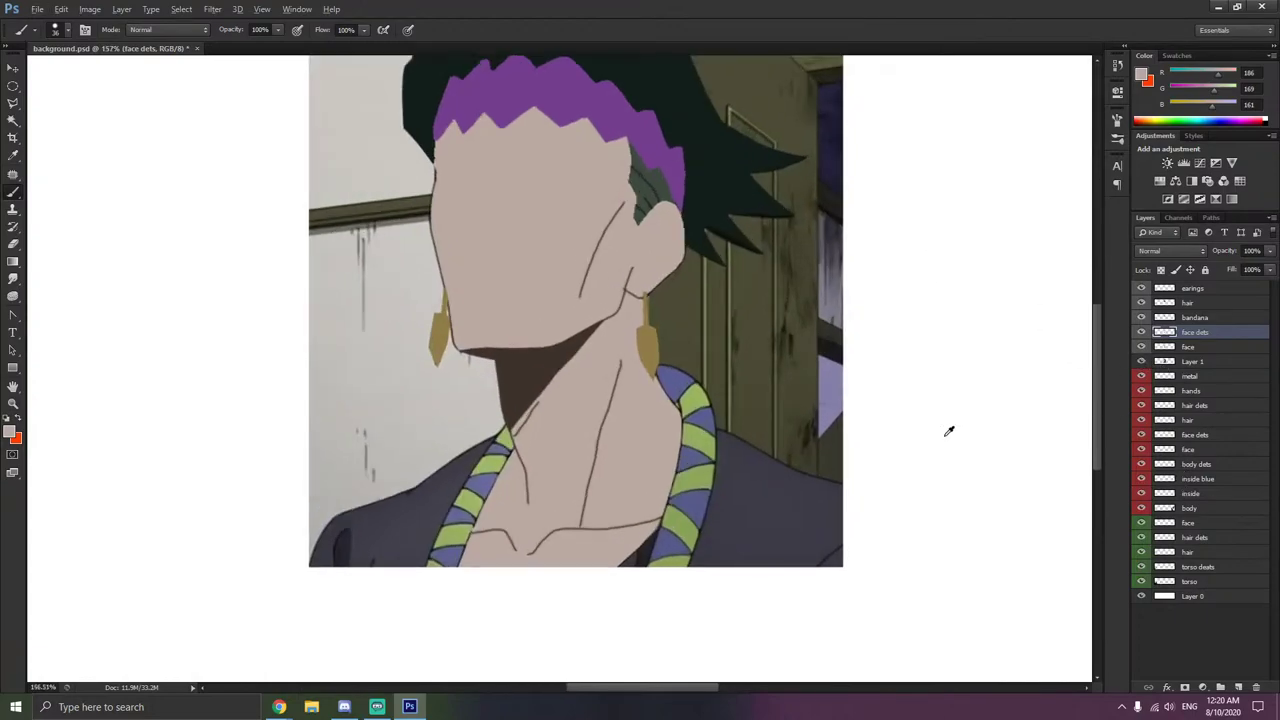
scroll(688, 403, "up", 2)
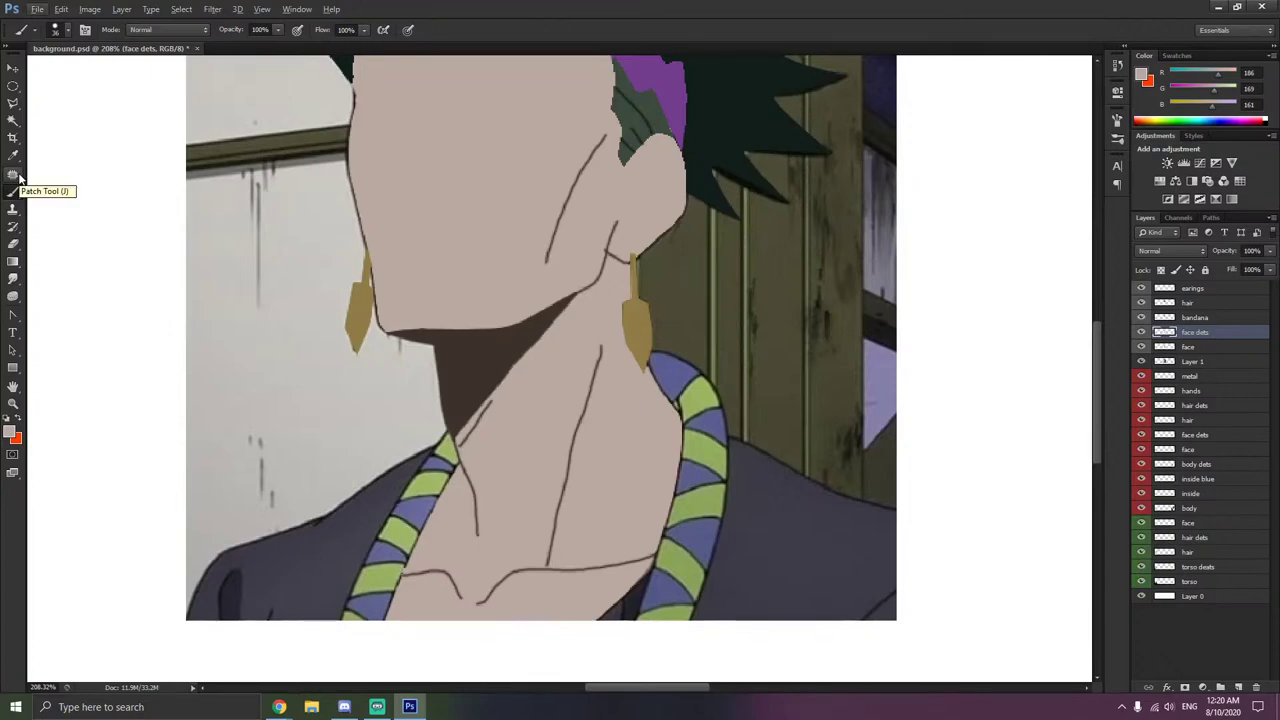
left_click(13, 120)
left_click(304, 550)
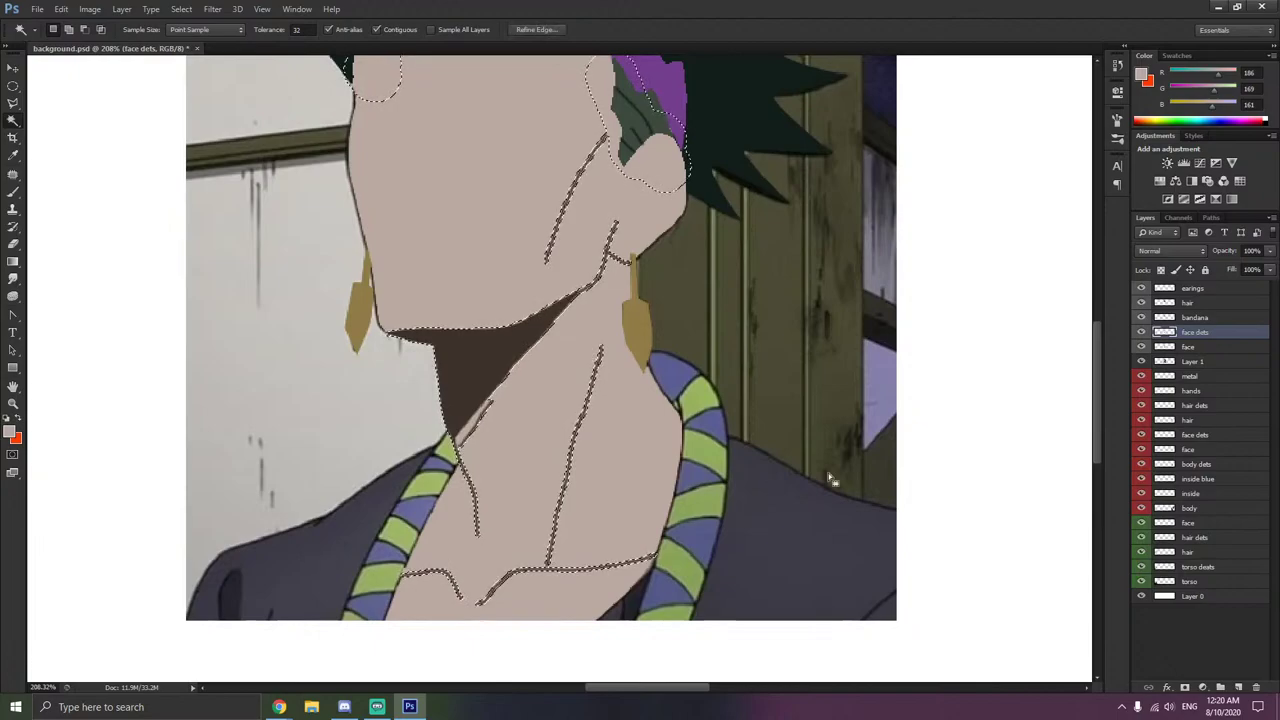
- Clear the current selection and select both sides of the dark jacket on Layer 1 with the Magic Wand
right_click(1005, 450)
left_click(1042, 287)
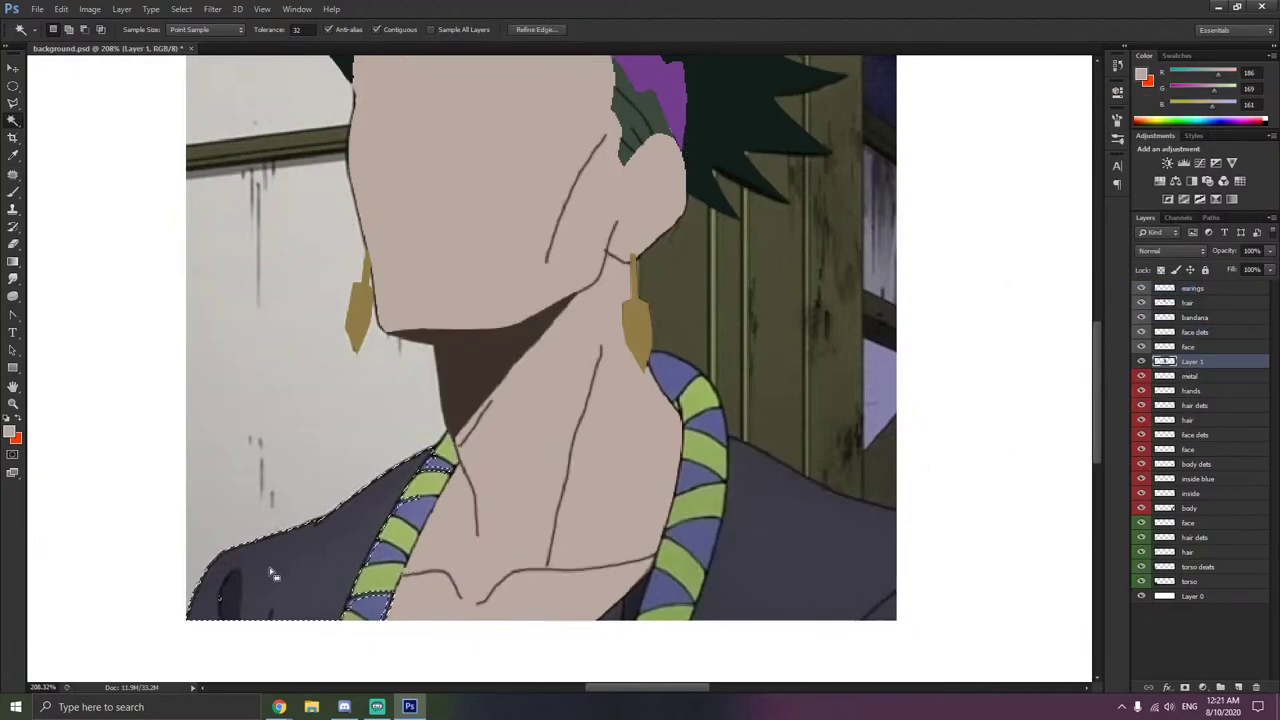
left_click(274, 572)
left_click(840, 524, "shift")
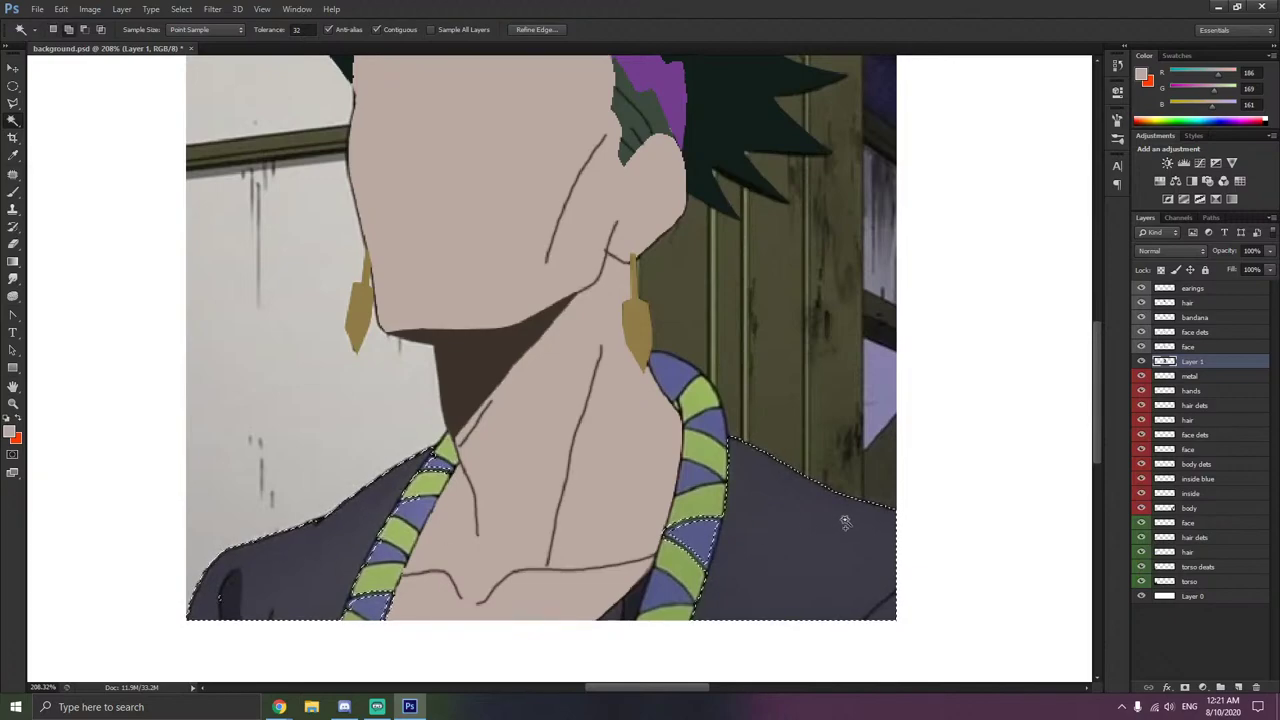
- Sample the jacket's dark colour (RGB 65, 63, 76) and add a new layer named shirt above Layer 1
key("i")
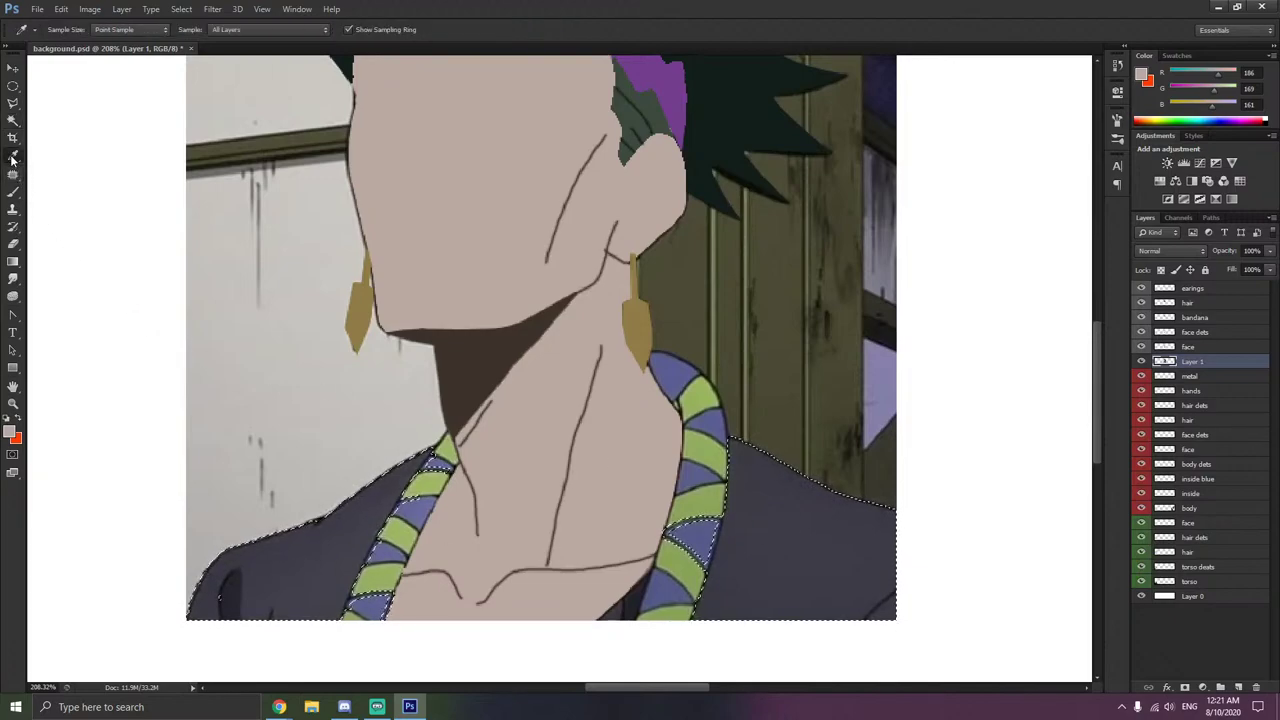
left_click(326, 563)
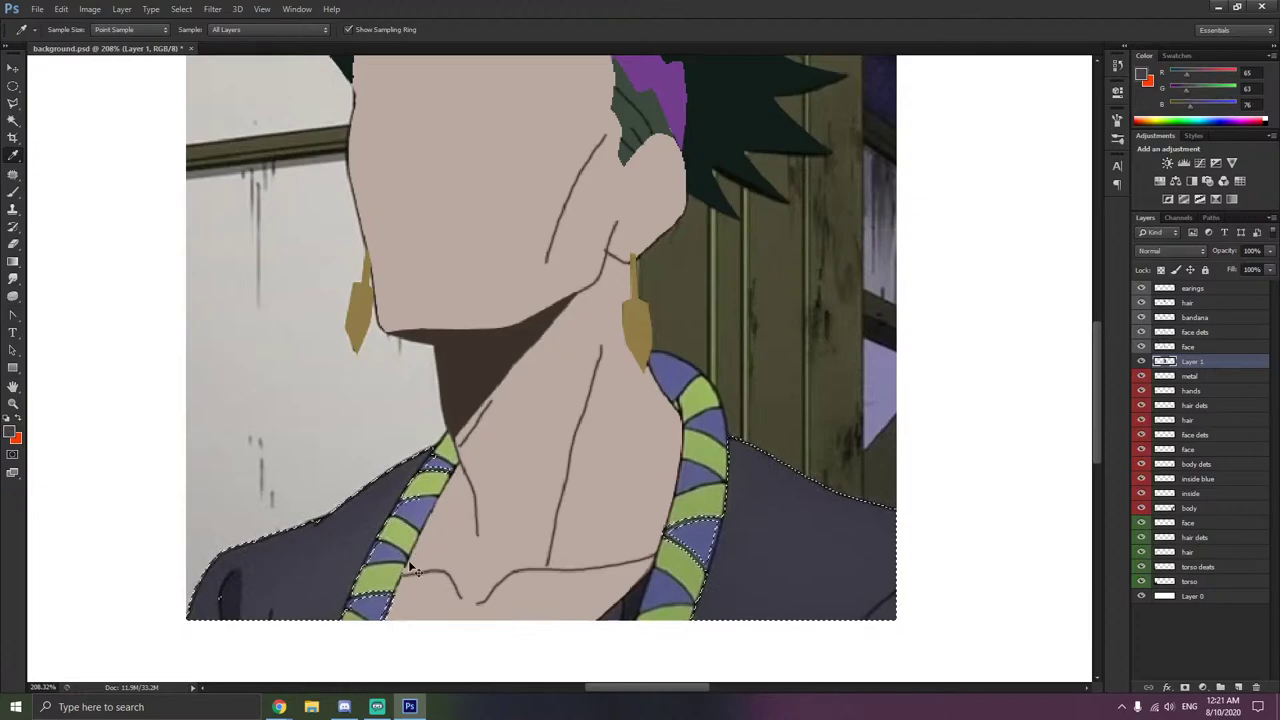
key("ctrl+shift+n")
type("shirt")
key("Return")
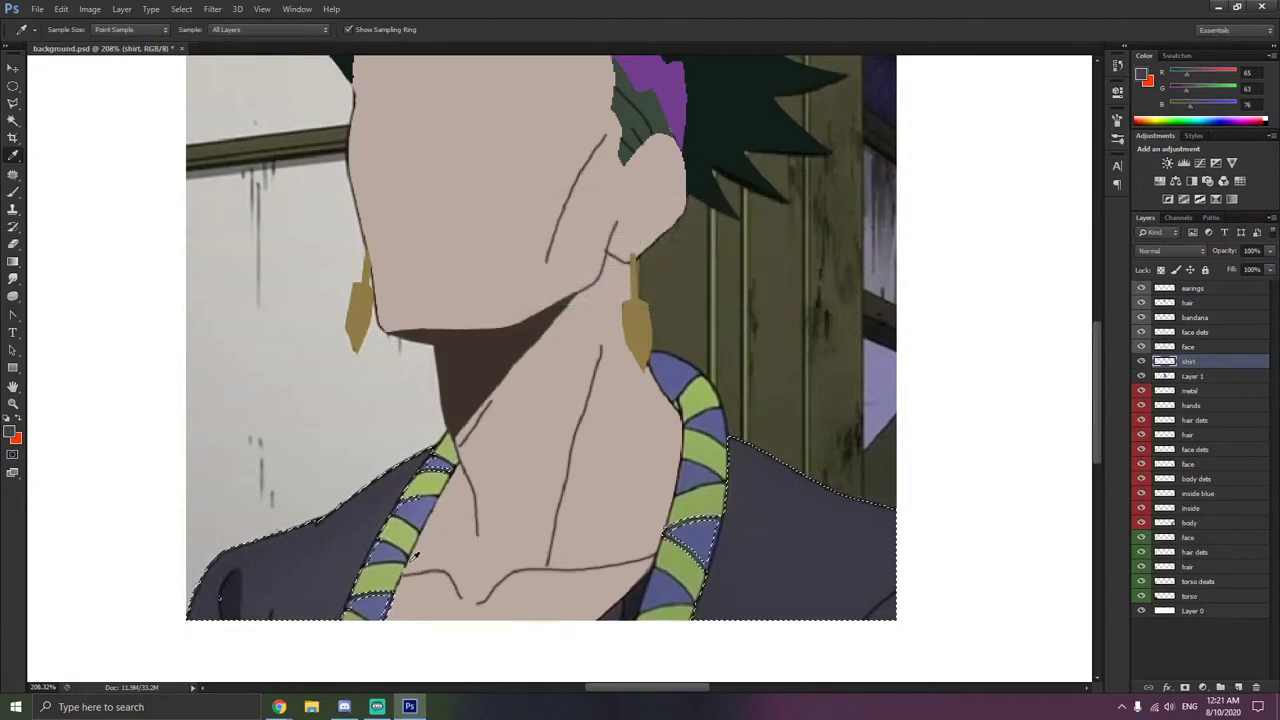
- Brush the sampled dark colour over both selected jacket shoulders on the shirt layer
left_click(13, 191)
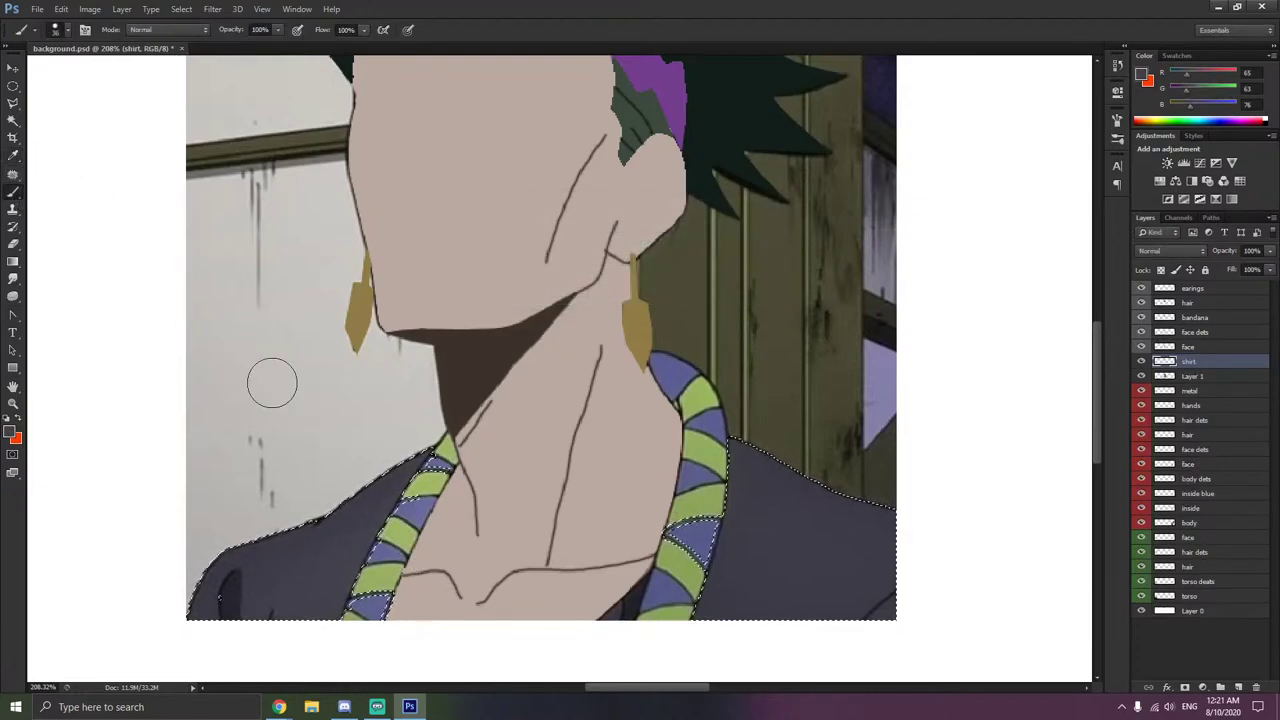
left_click_drag(330, 537, 376, 497)
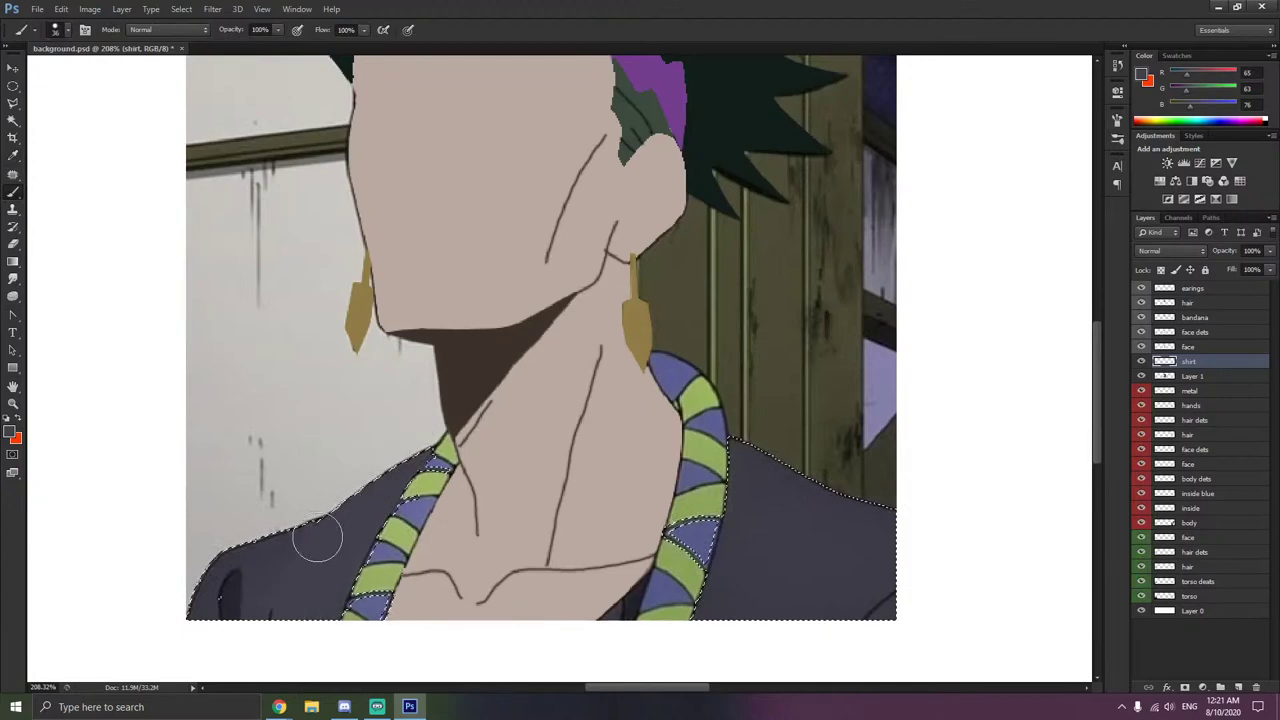
mouse_move(318, 540)
left_mouse_down()
mouse_move(201, 606)
mouse_move(311, 549)
left_mouse_up()
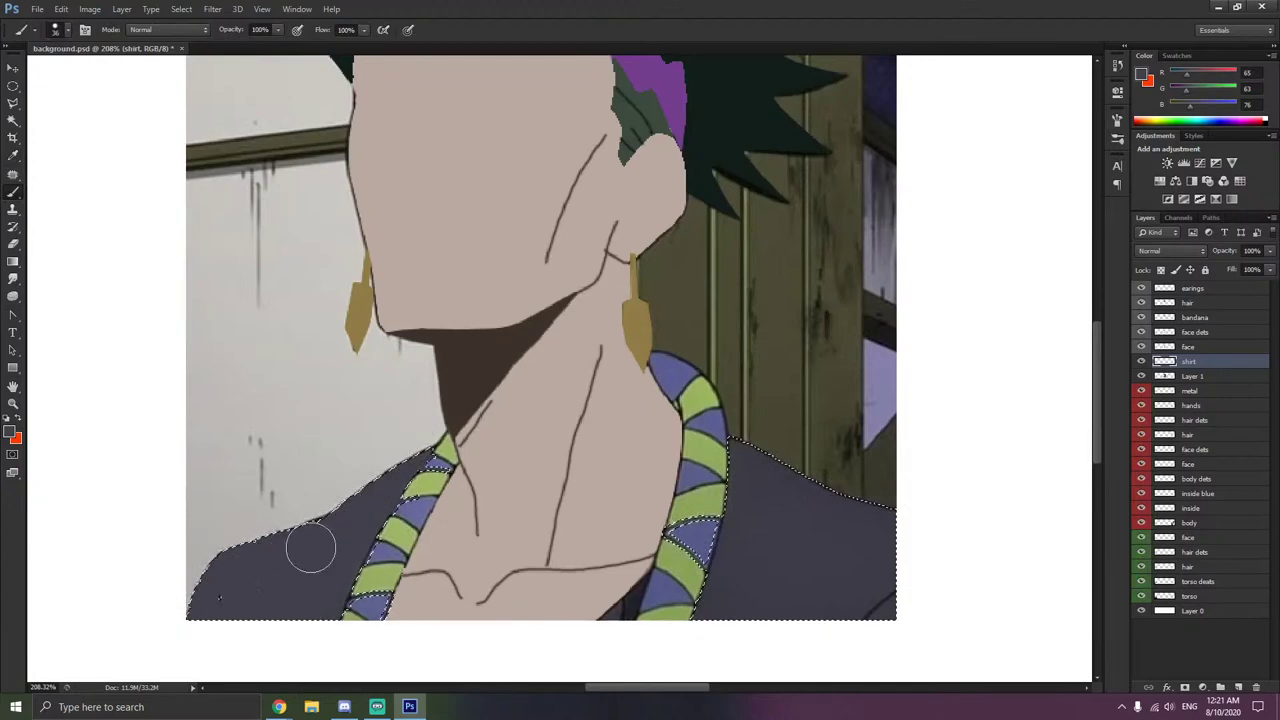
mouse_move(751, 446)
left_mouse_down()
mouse_move(746, 586)
mouse_move(748, 502)
mouse_move(695, 627)
mouse_move(775, 467)
mouse_move(847, 607)
mouse_move(900, 623)
left_mouse_up()
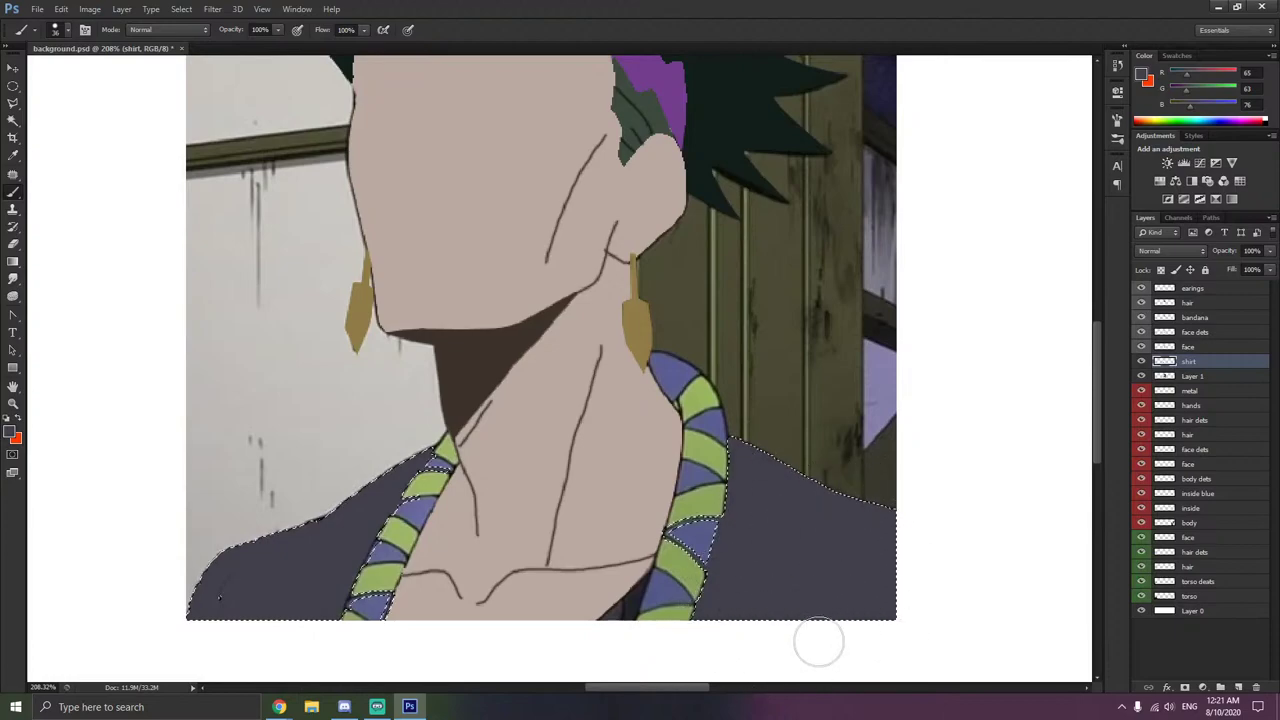
- Select the dark jacket sliver between the neck and the striped collar on Layer 1, and paint it on the shirt layer
key("w")
scroll(623, 643, "up", 1)
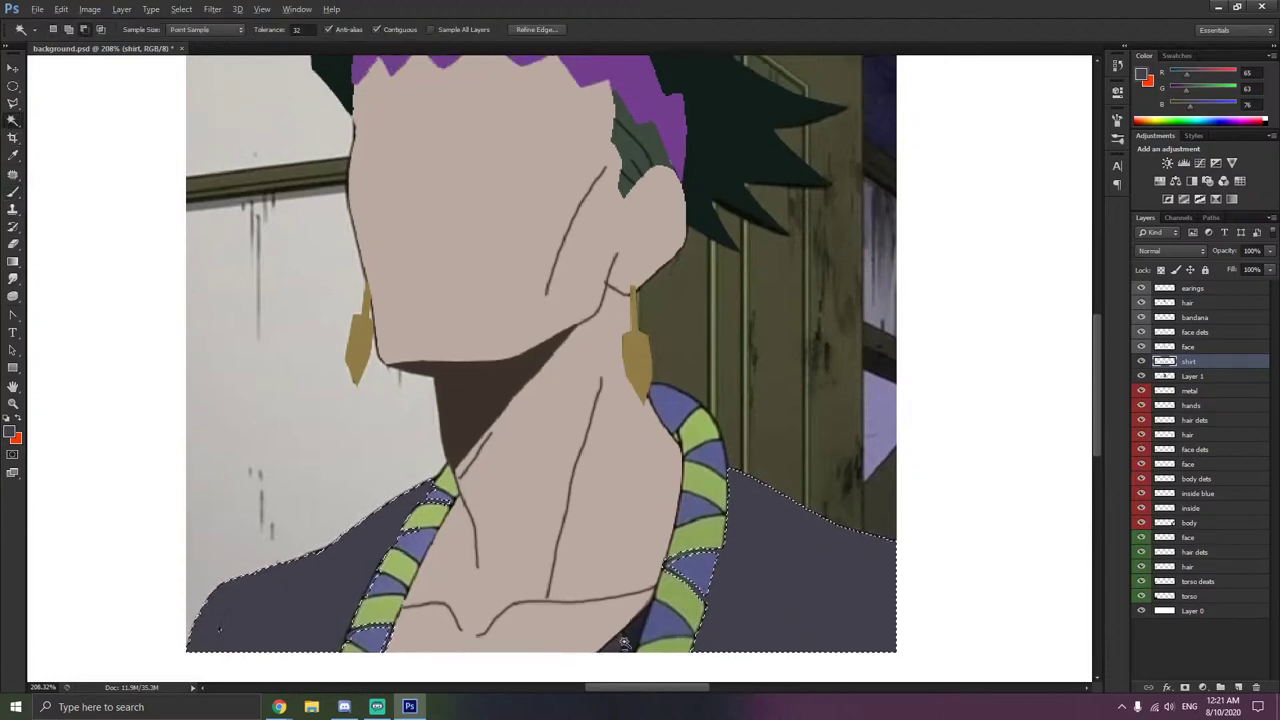
scroll(623, 643, "down", 3)
scroll(646, 634, "up", 3)
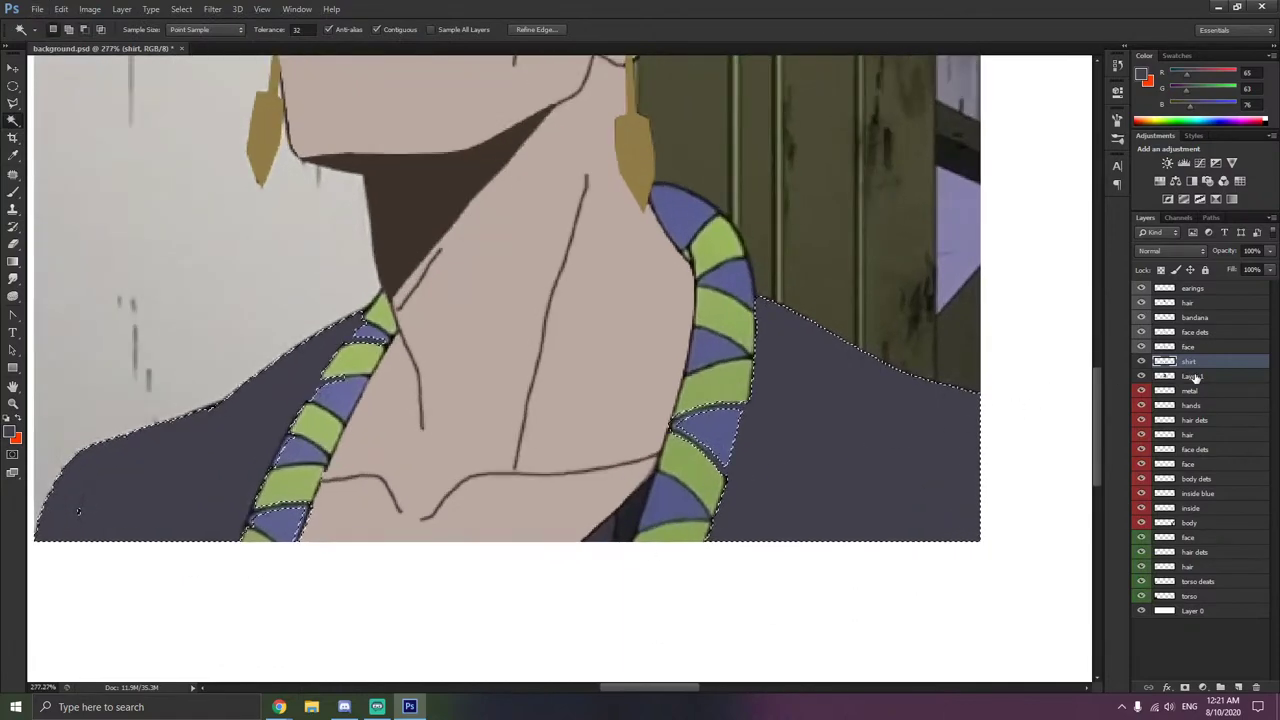
left_click(1195, 377)
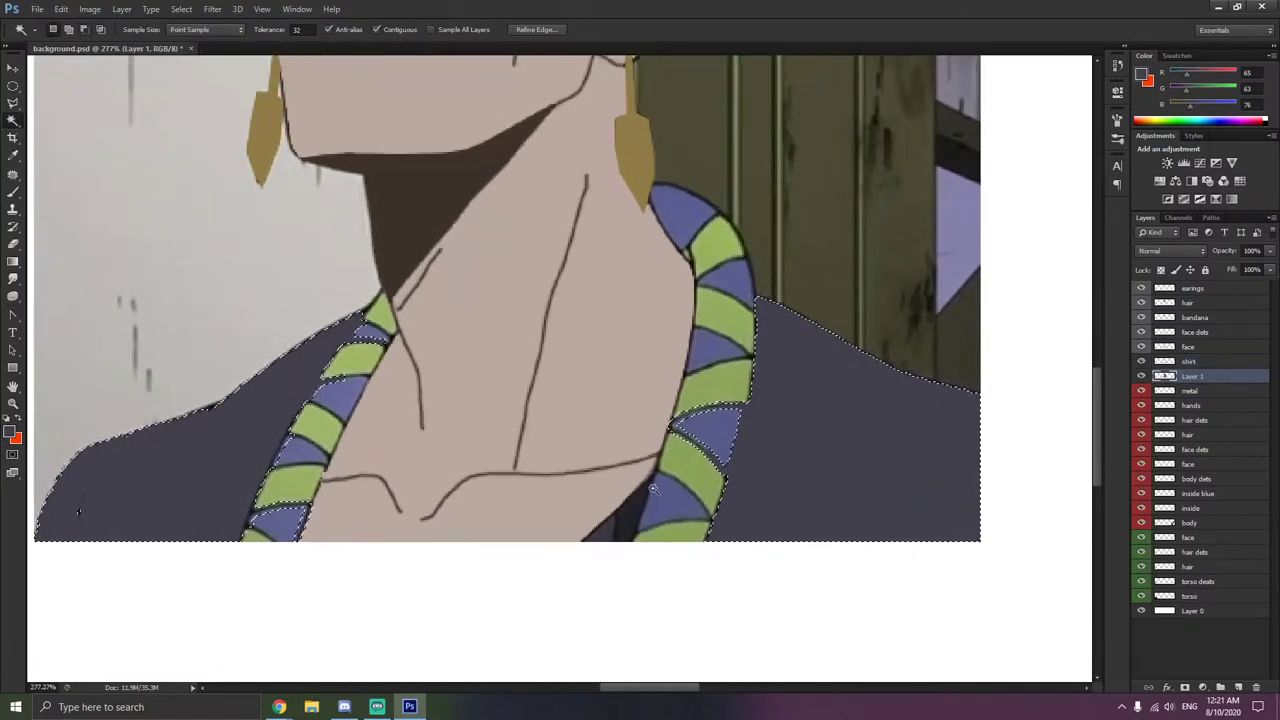
left_click(1188, 361)
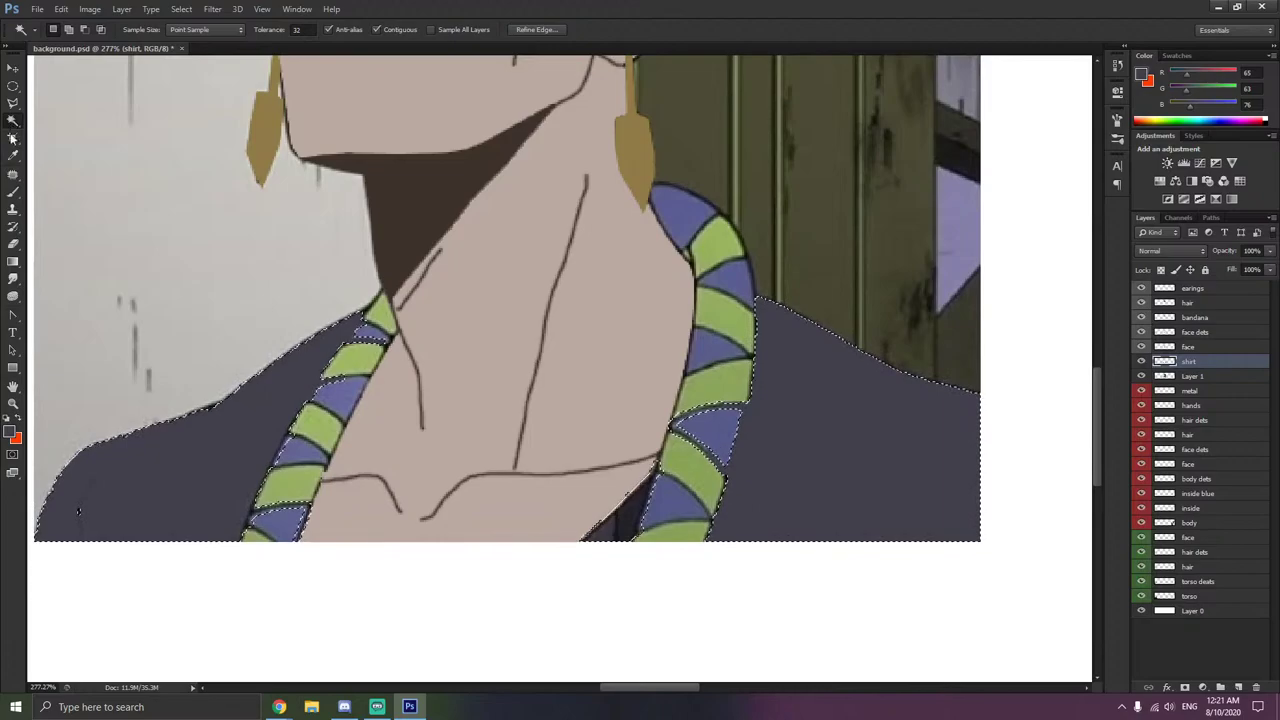
left_click(13, 190)
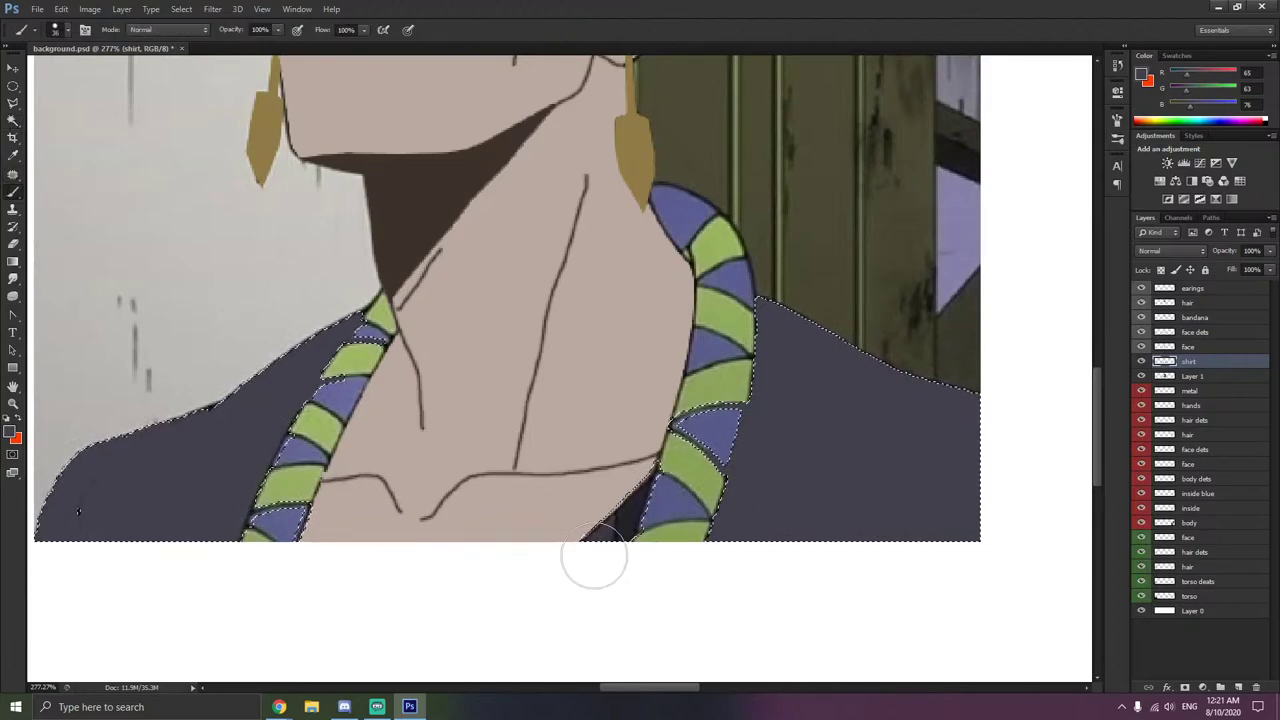
left_click_drag(594, 556, 592, 557)
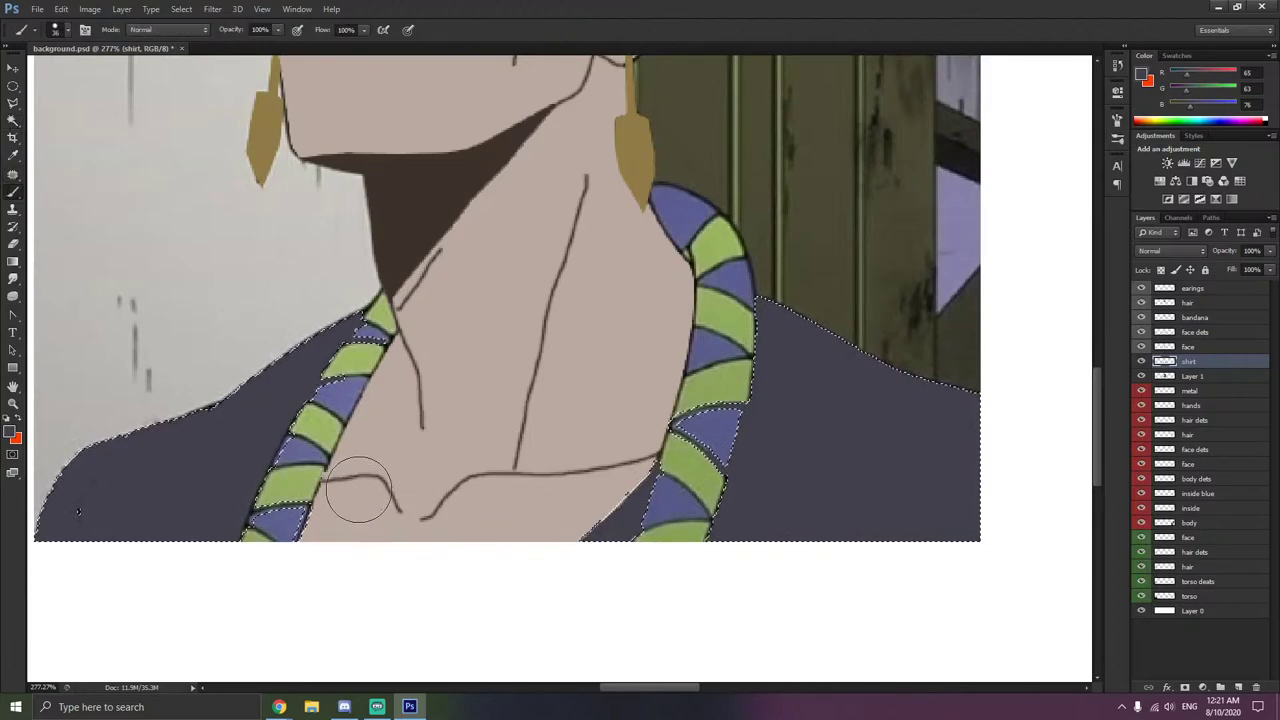
scroll(344, 483, "down", 2)
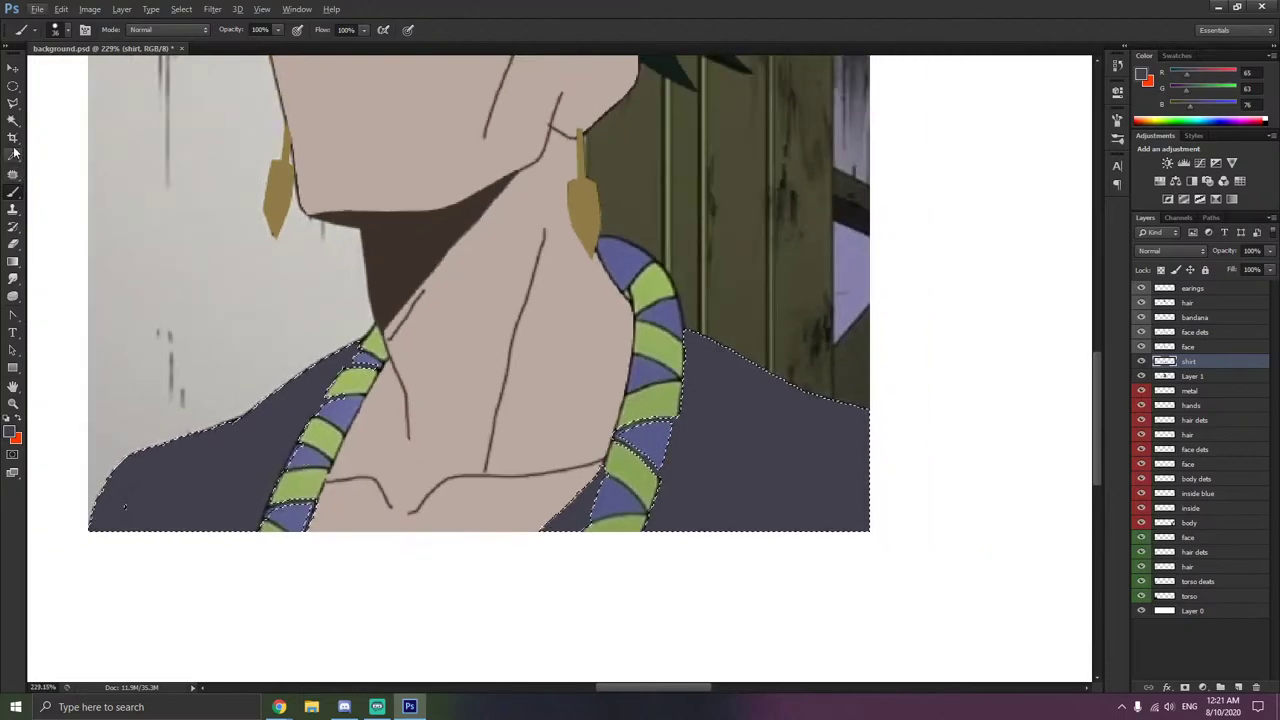
- Outline the leftover dark crease on the jacket's sleeve with the Polygonal Lasso, paint it in the shirt colour, and deselect
left_click(13, 103)
right_click(151, 208)
left_click(200, 216)
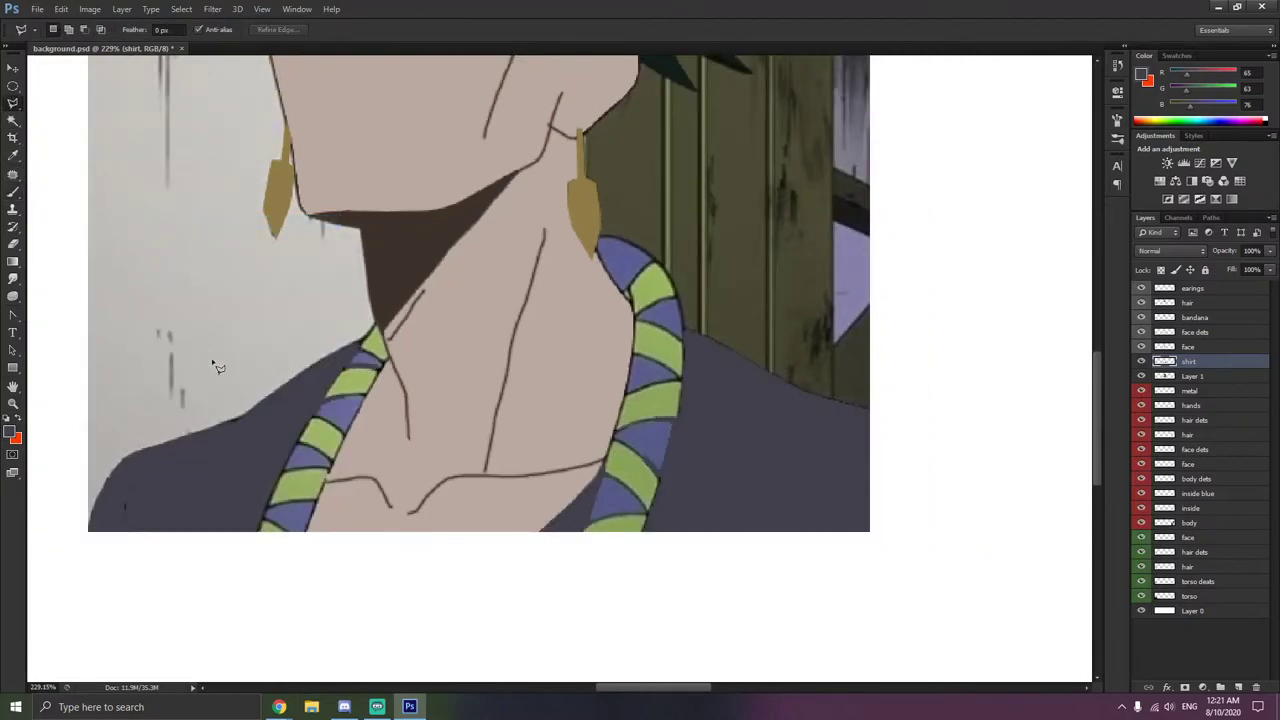
scroll(150, 497, "up", 2)
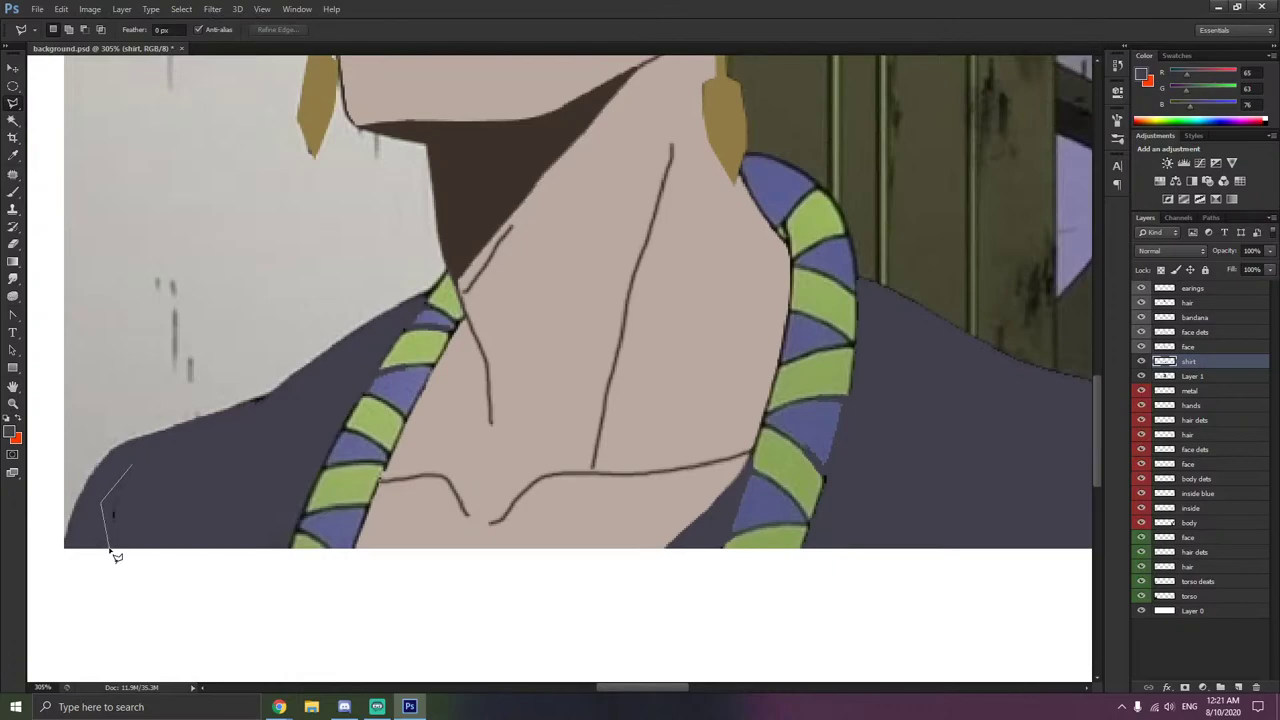
left_click(132, 464)
left_click(13, 193)
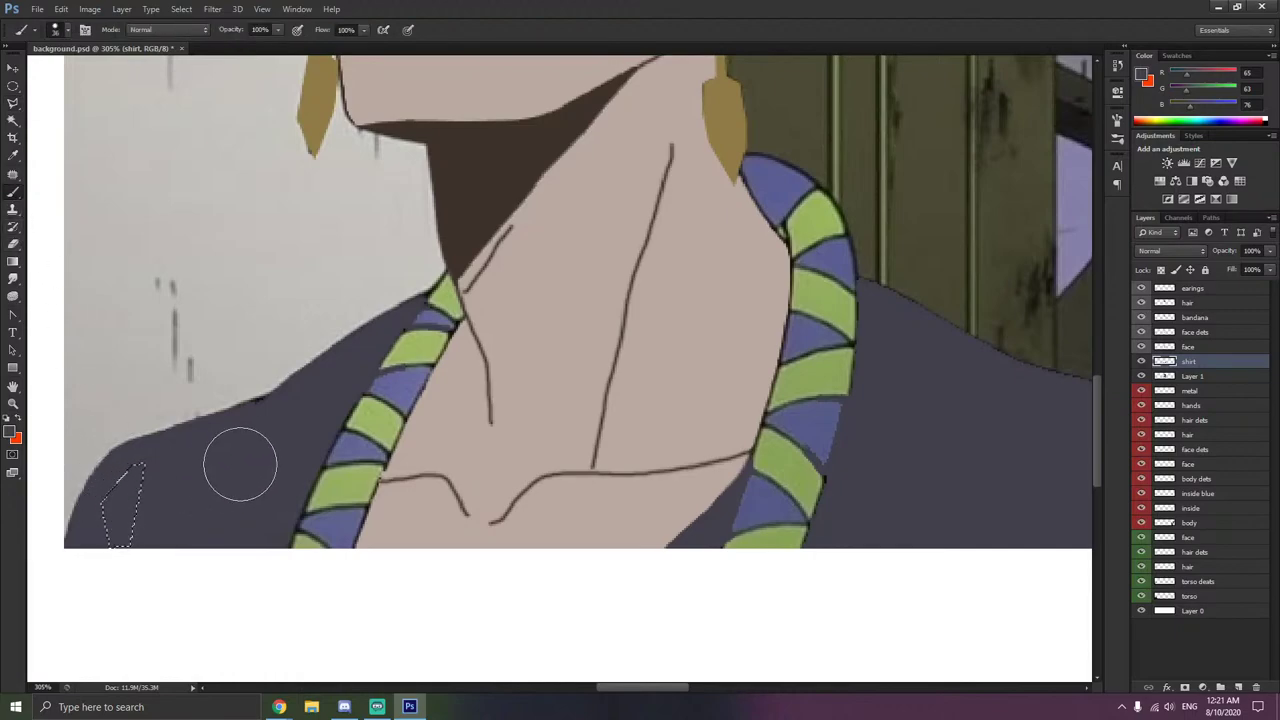
left_click(13, 104)
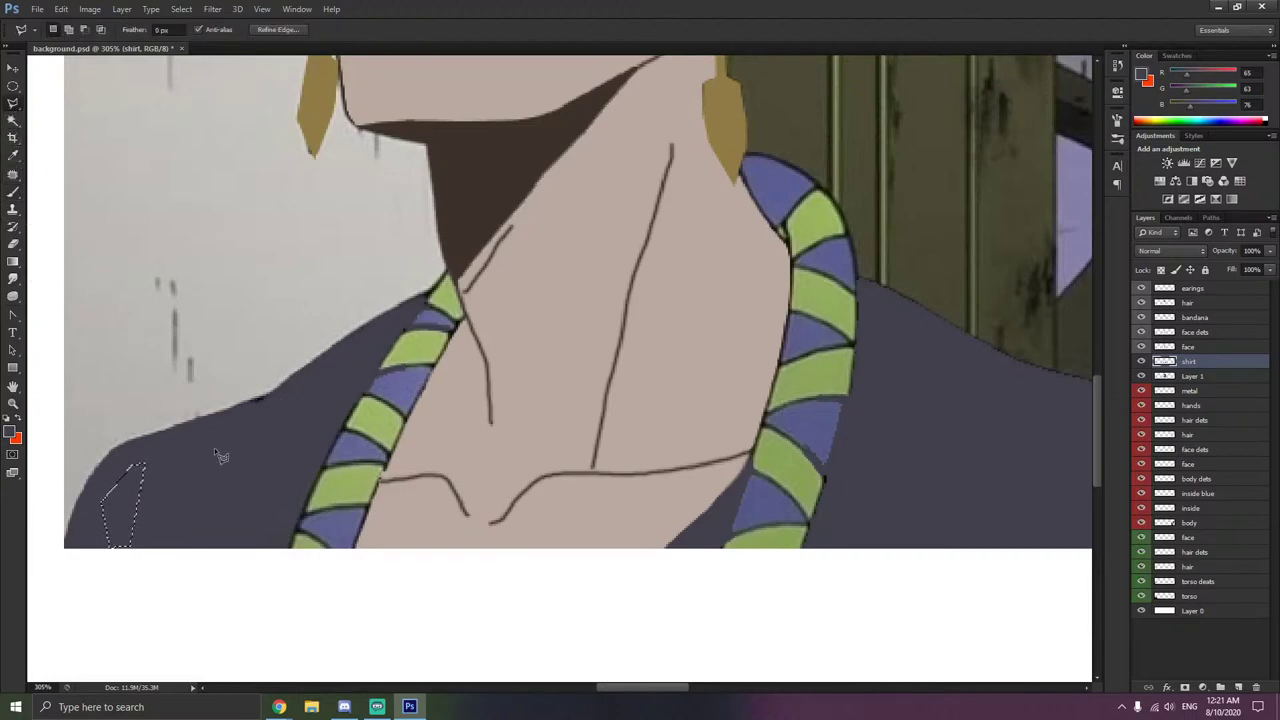
right_click(216, 462)
left_click(240, 178)
- Select the light wall area below the wooden beam on Layer 1 with the Magic Wand and delete it
left_click(13, 120)
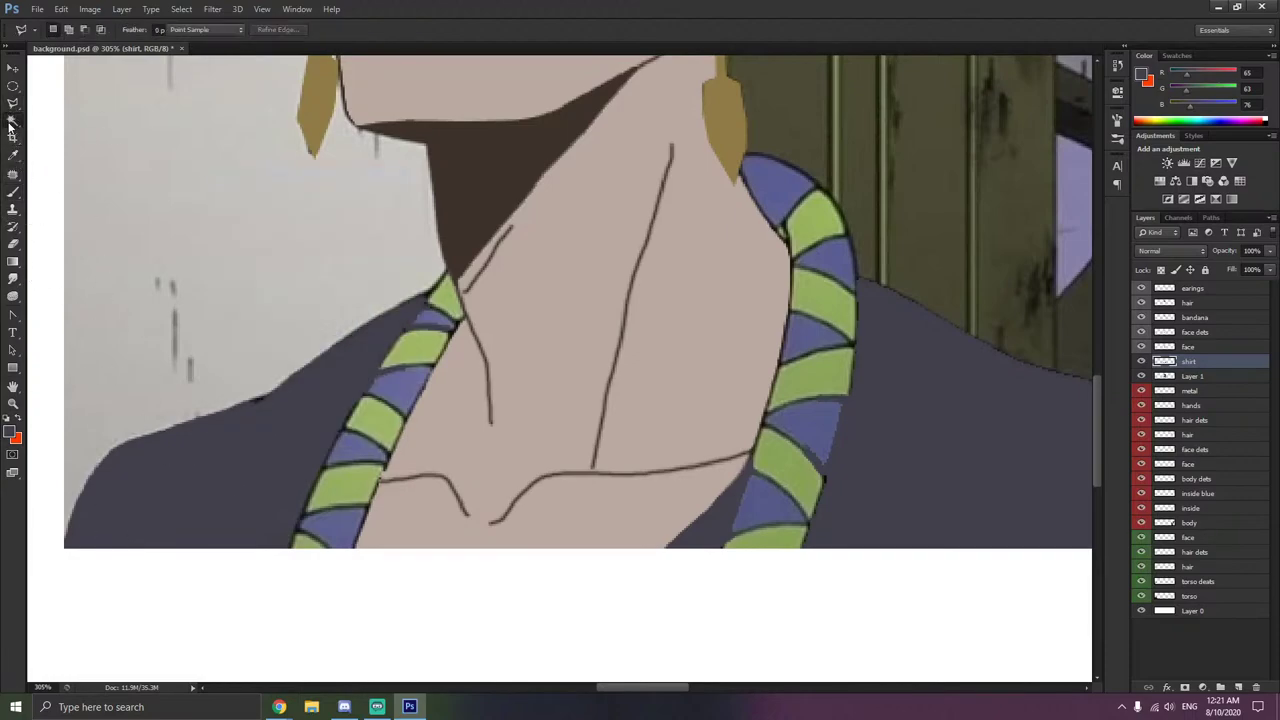
left_click(191, 175)
left_click(1190, 375)
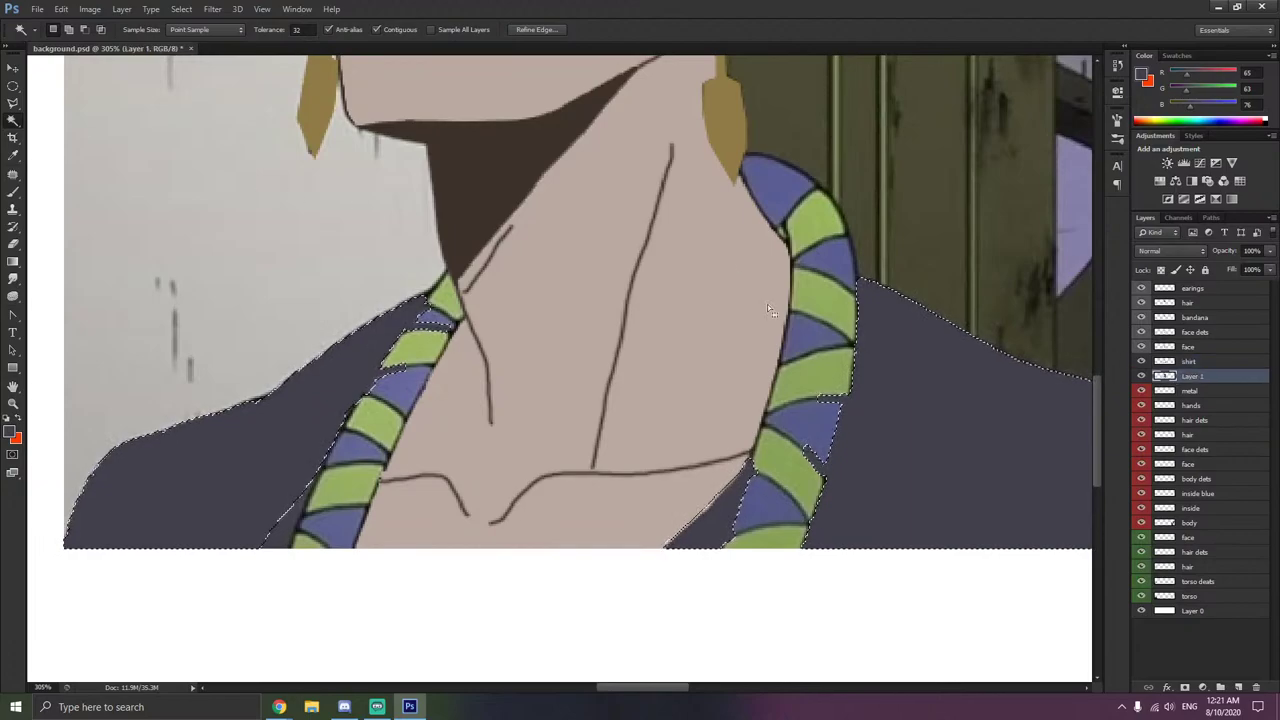
key("ctrl+d")
left_click(106, 143)
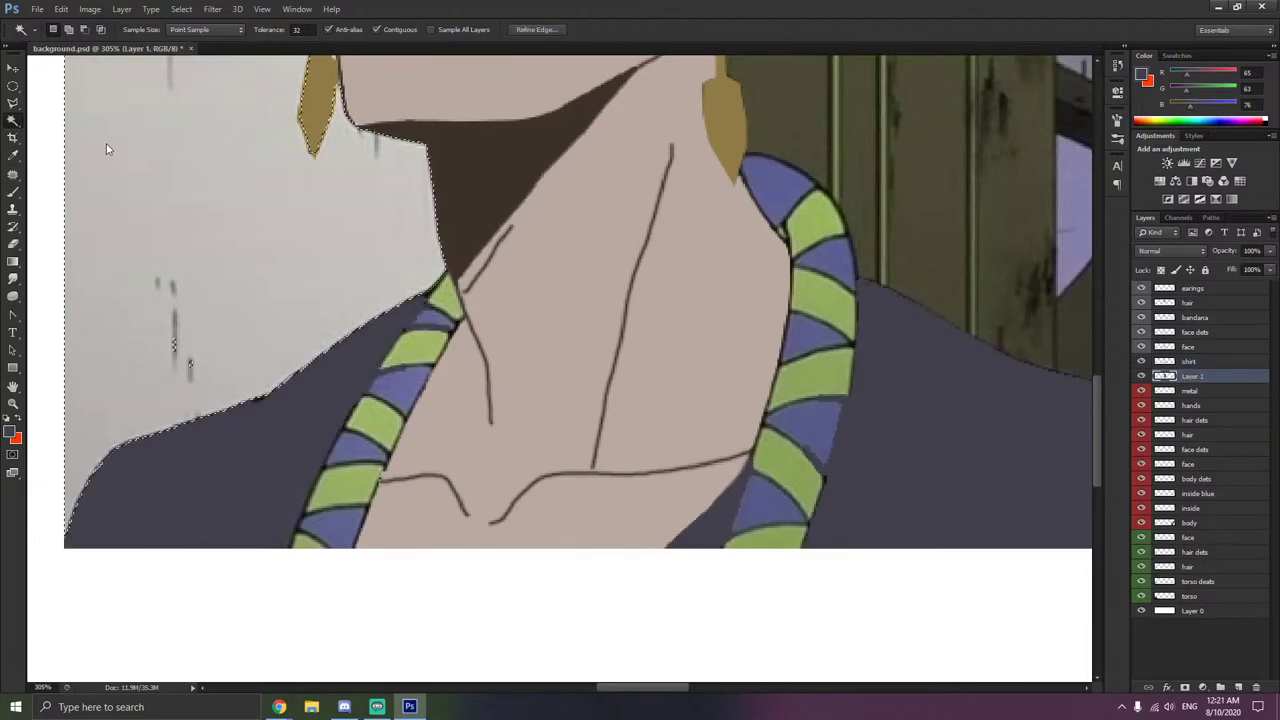
scroll(158, 189, "down", 3)
scroll(158, 189, "down", 3)
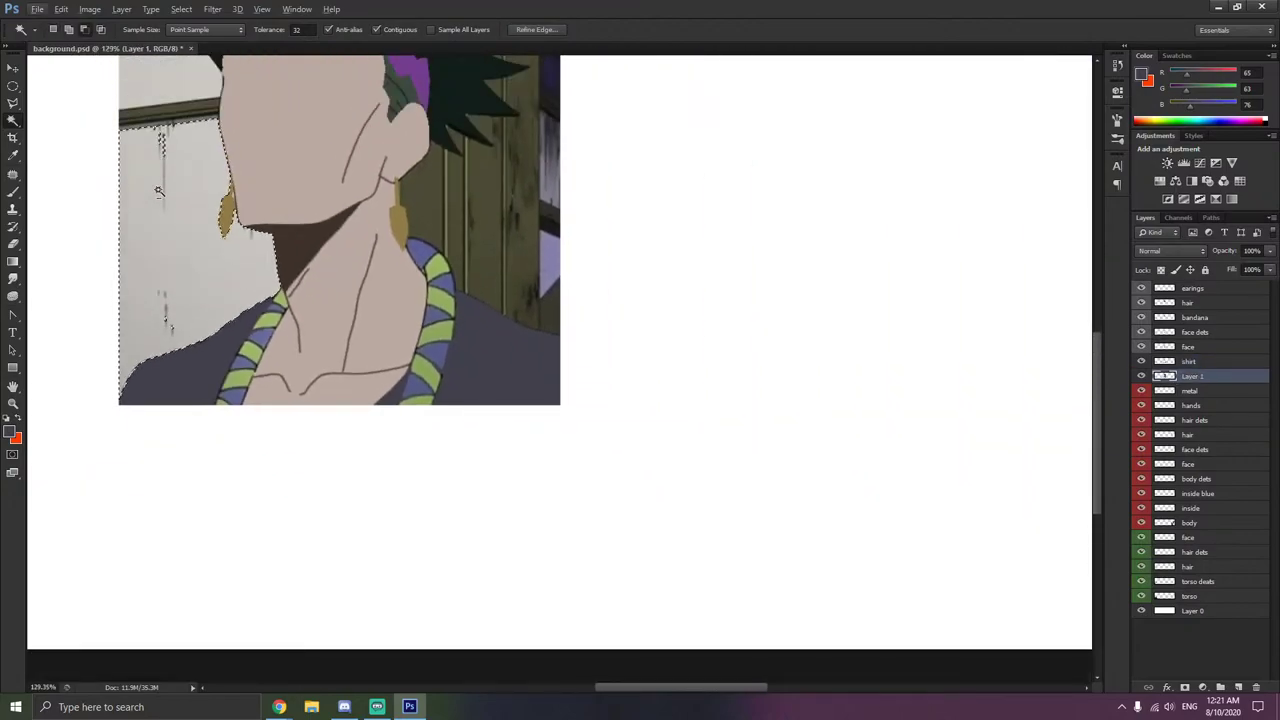
key("Delete")
scroll(183, 385, "down", 2)
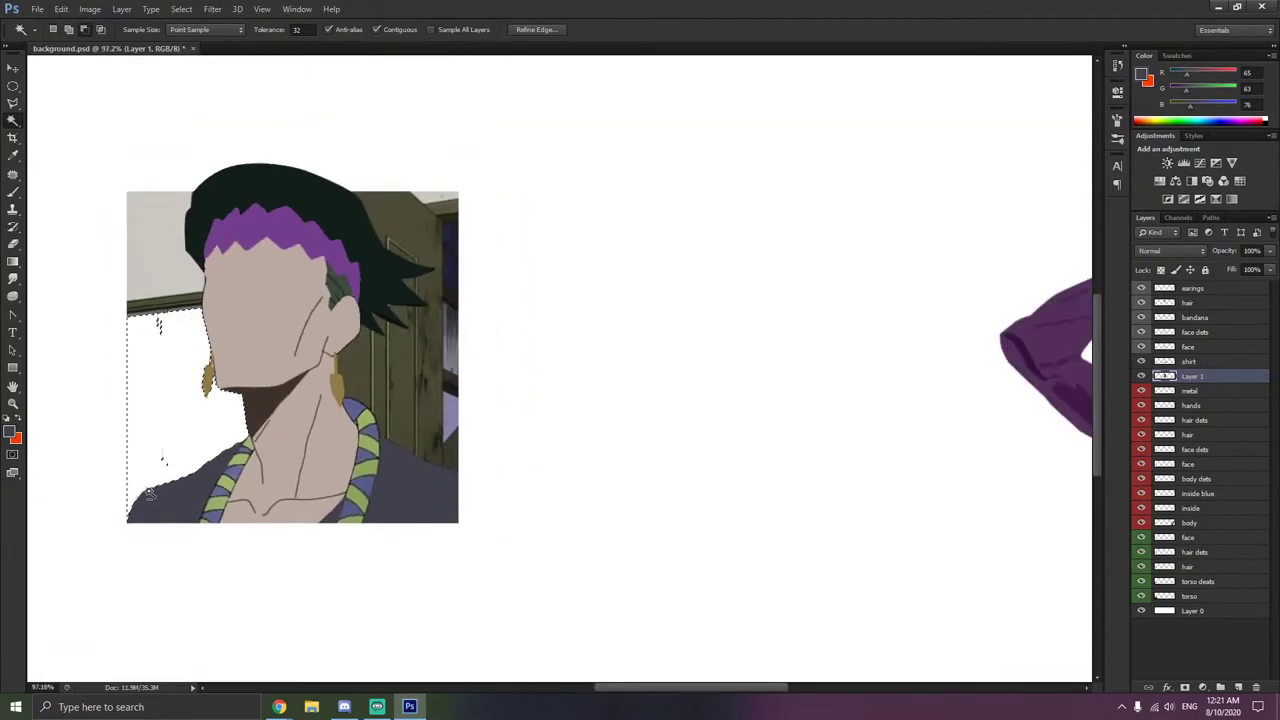
scroll(183, 385, "up", 3)
left_click(533, 393)
left_click(562, 413)
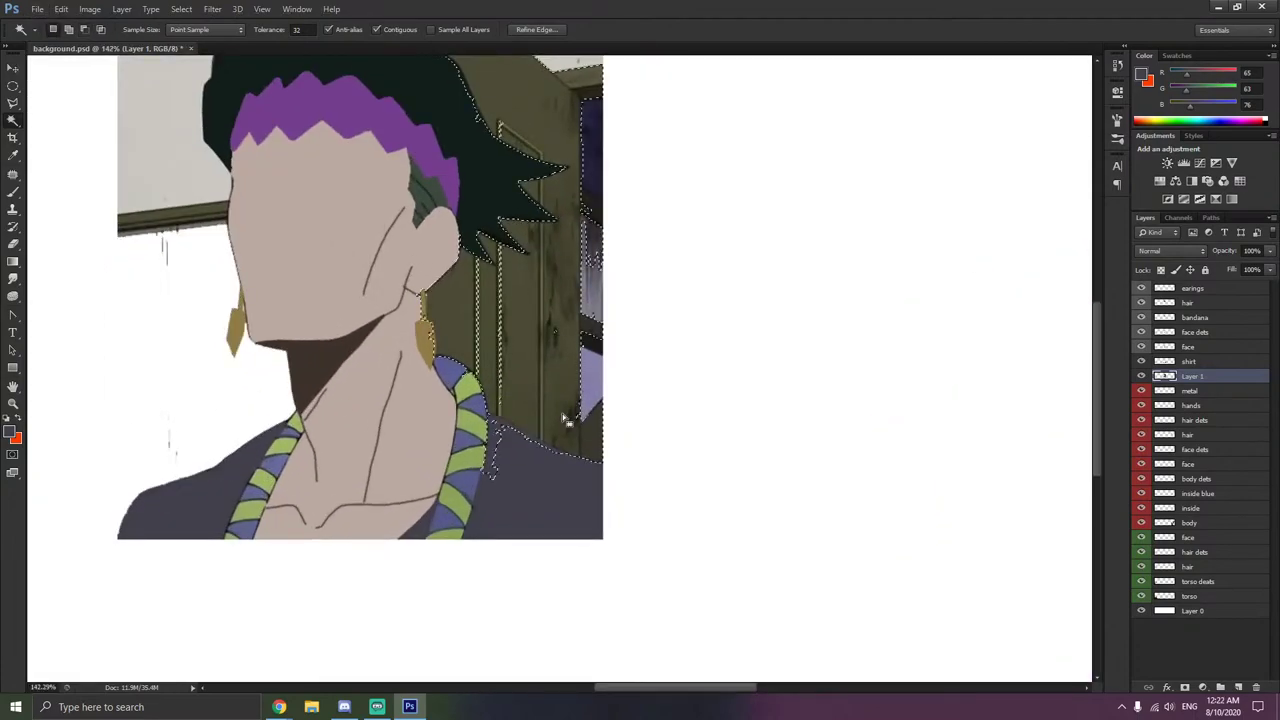
right_click(551, 405)
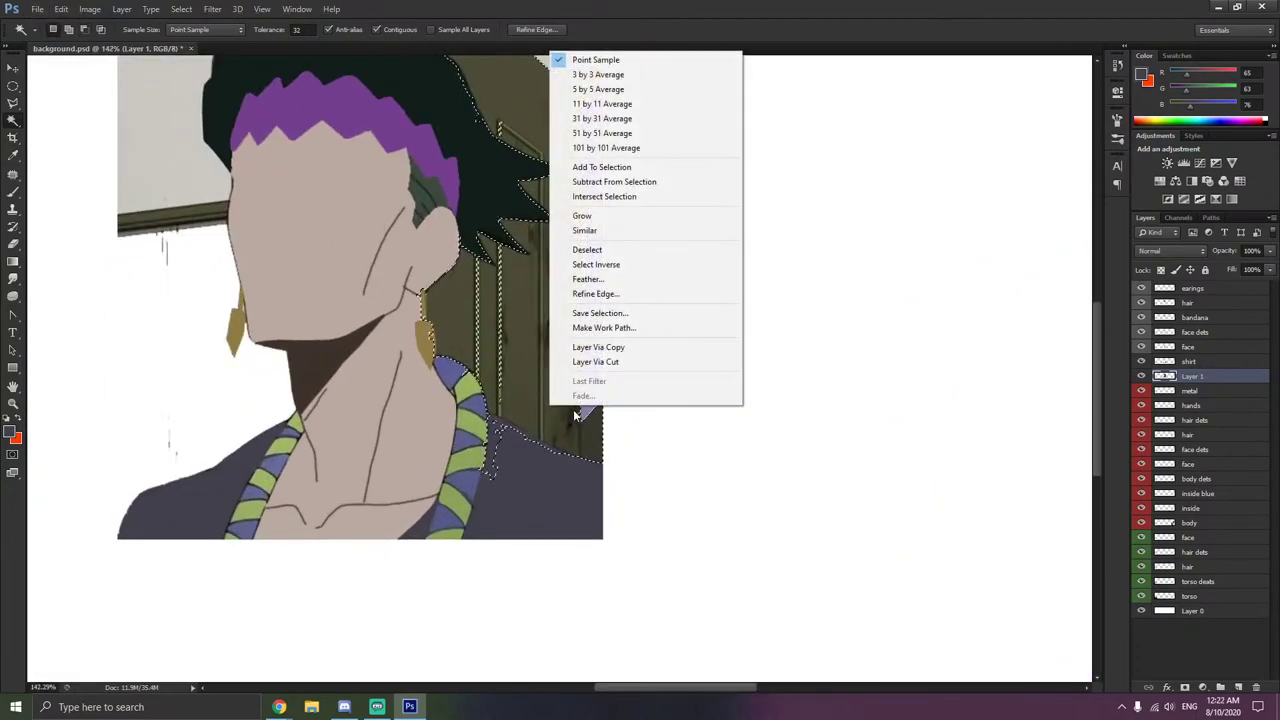
left_click(588, 249)
left_click(1141, 376)
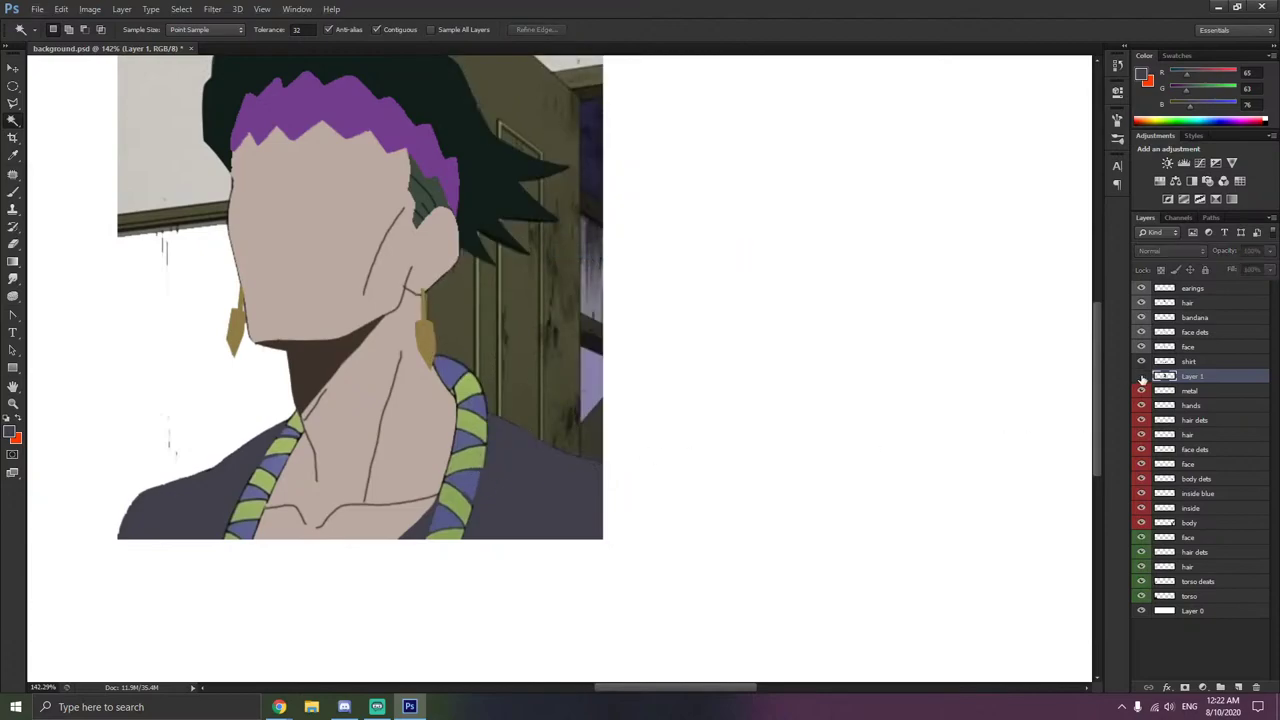
left_click(1141, 376)
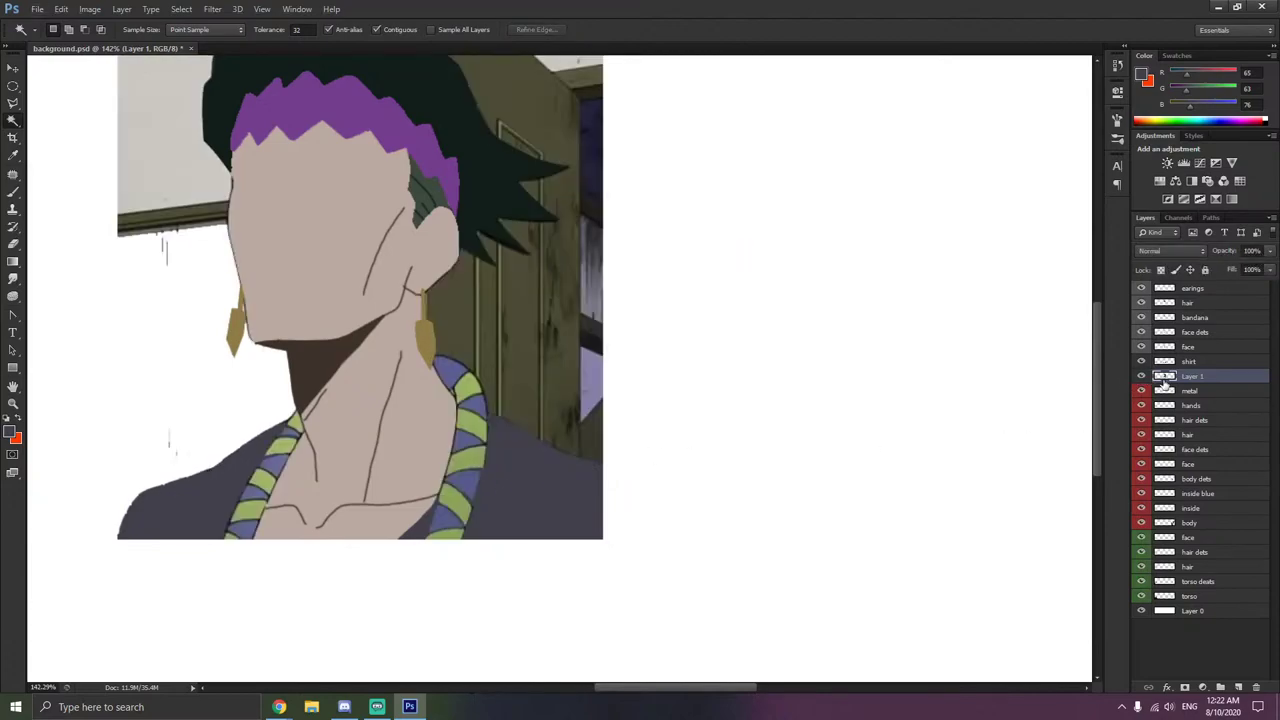
- Add a new layer named shirt dets directly above Layer 1
scroll(508, 358, "up", 2)
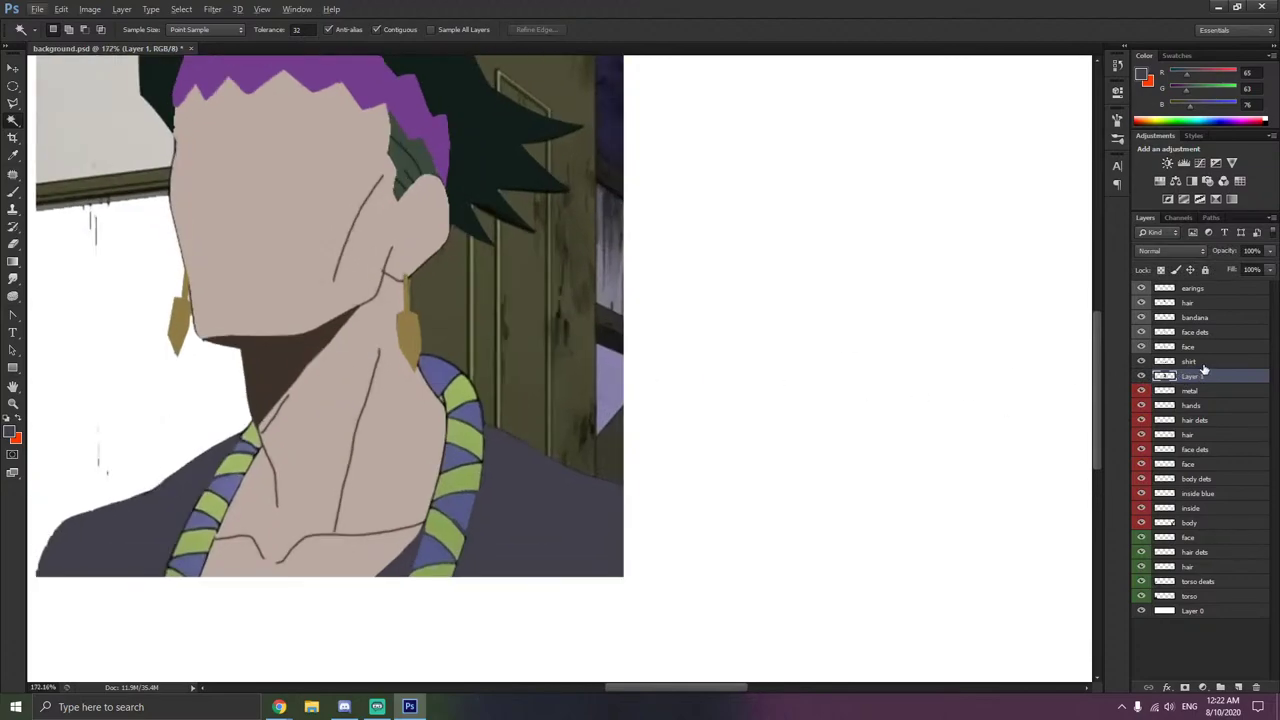
key("ctrl+shift+n")
type("shirt dets")
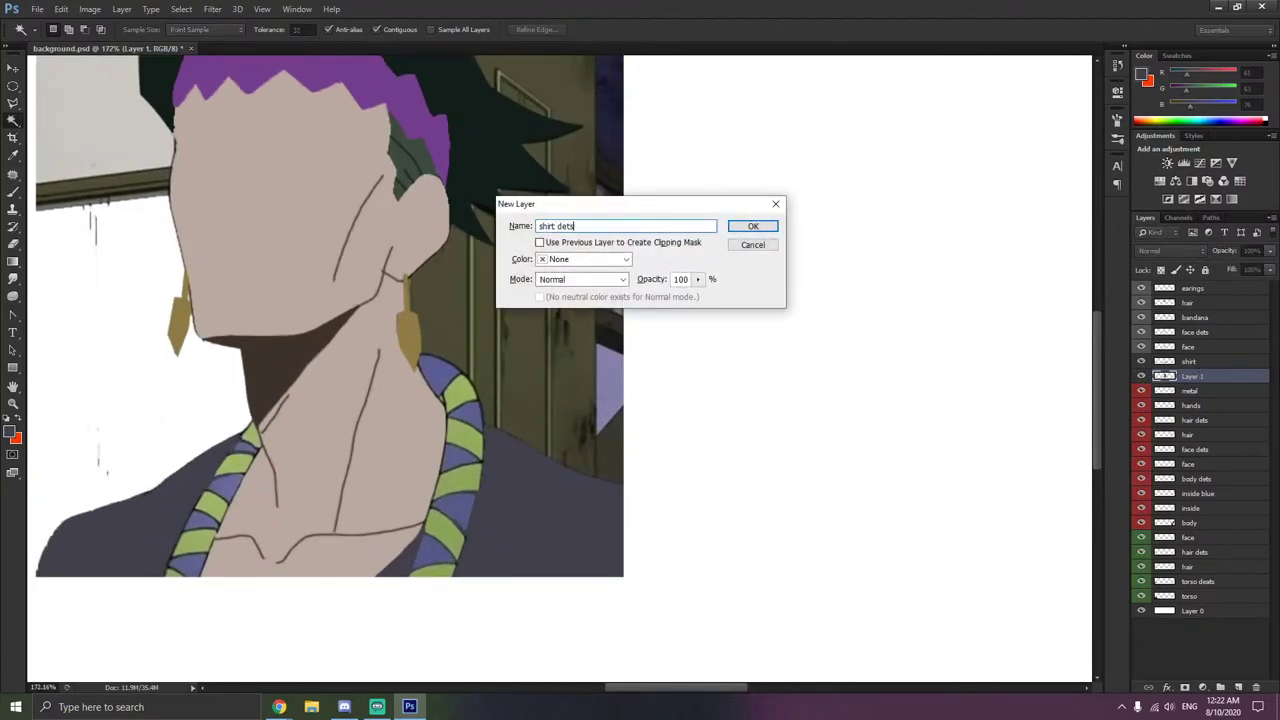
key("Return")
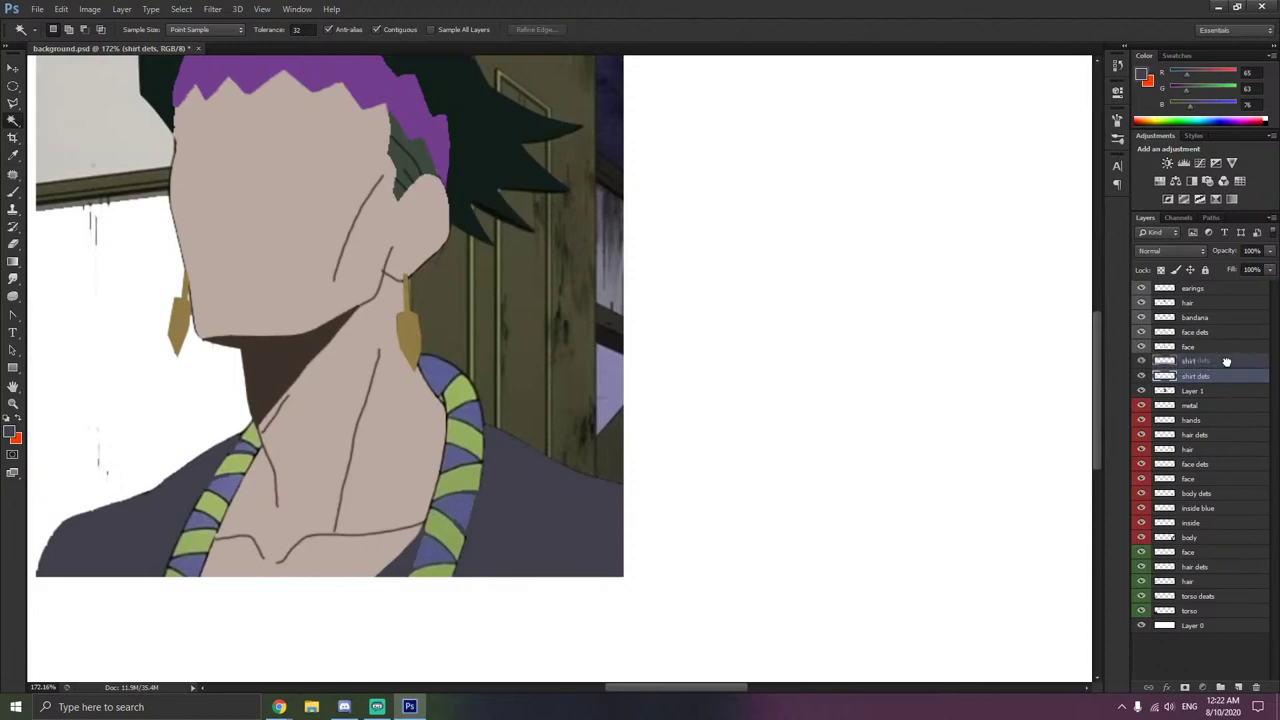
key("alt+Tab")
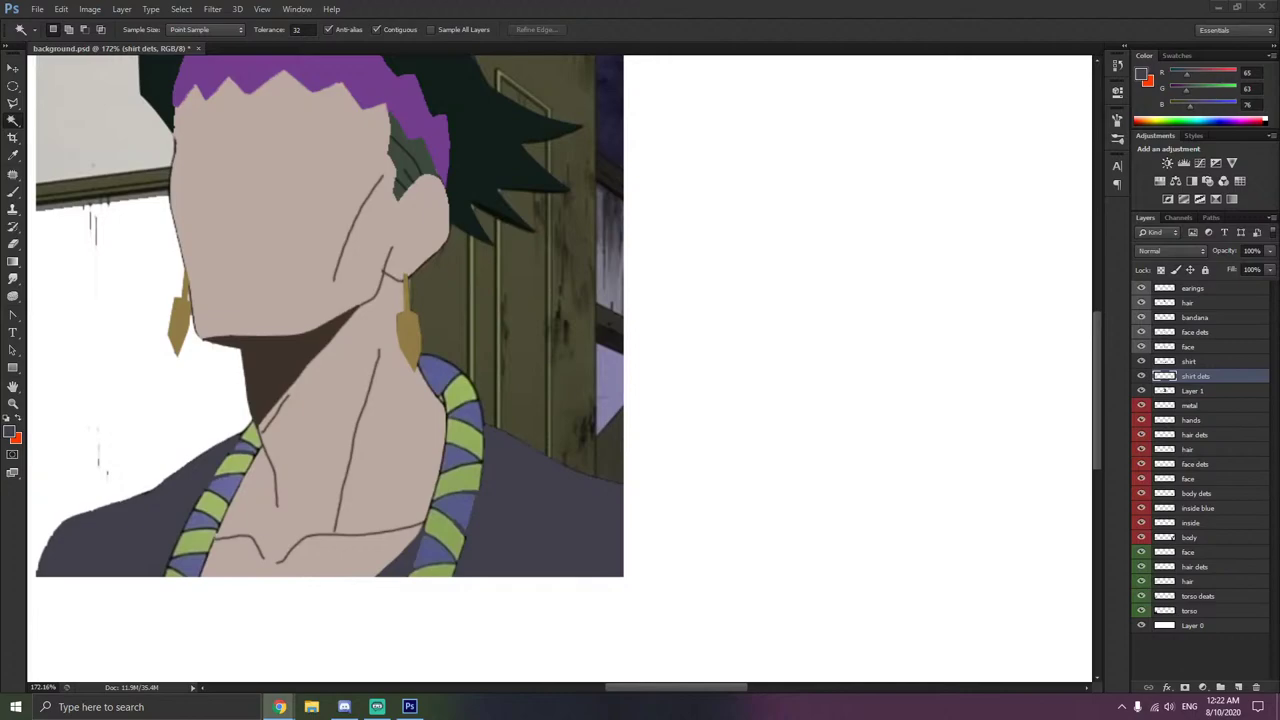
left_click(478, 228)
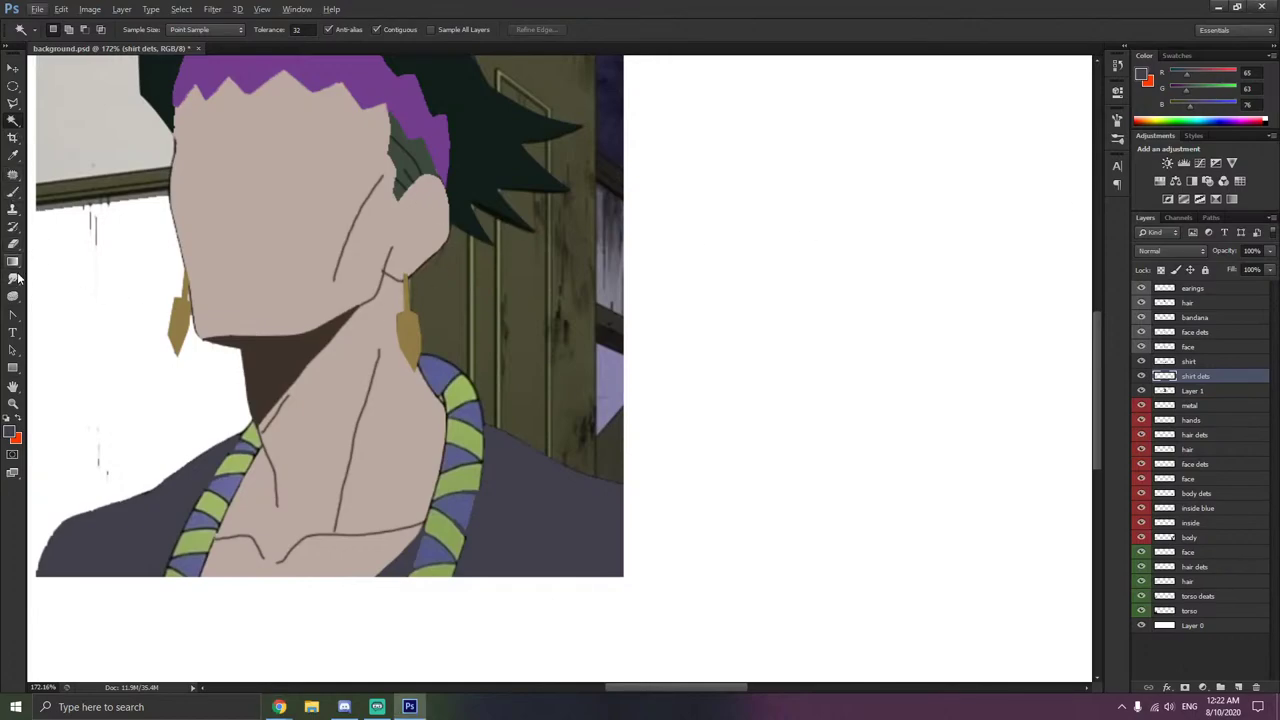
right_click(16, 318)
left_click(58, 313)
scroll(455, 348, "up", 5)
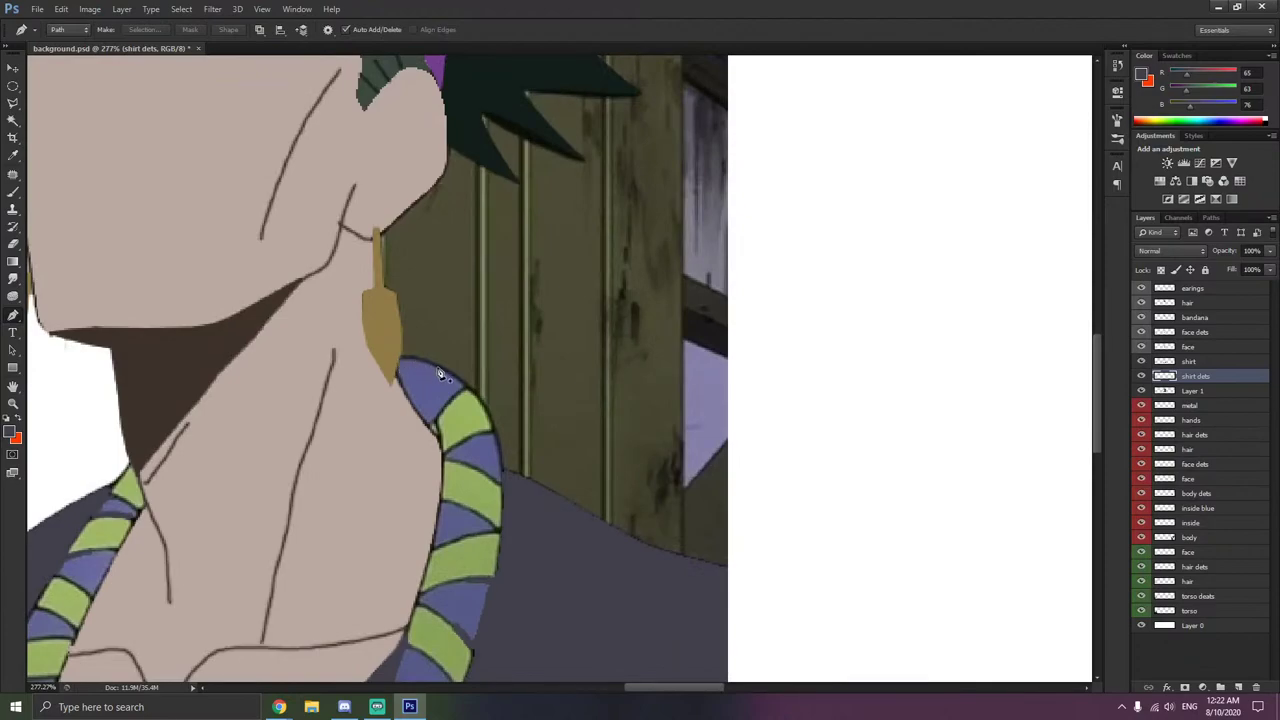
left_click(440, 373)
right_click(440, 373)
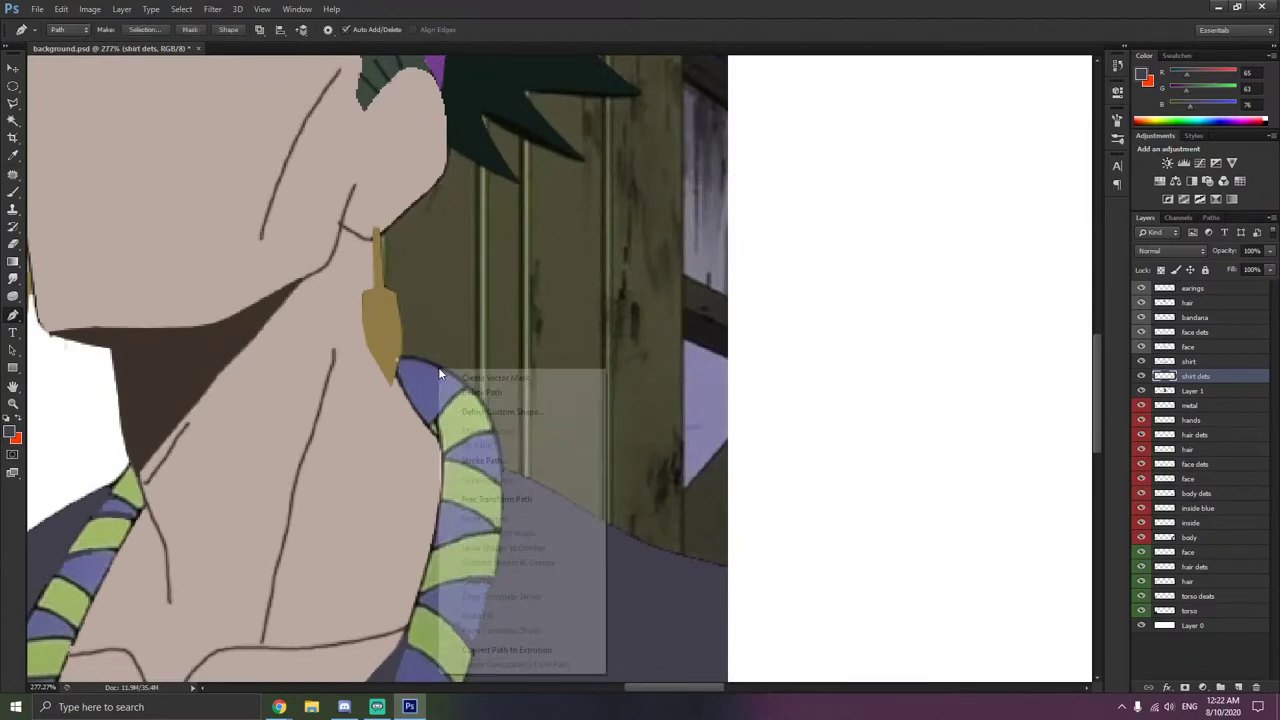
left_click(467, 390)
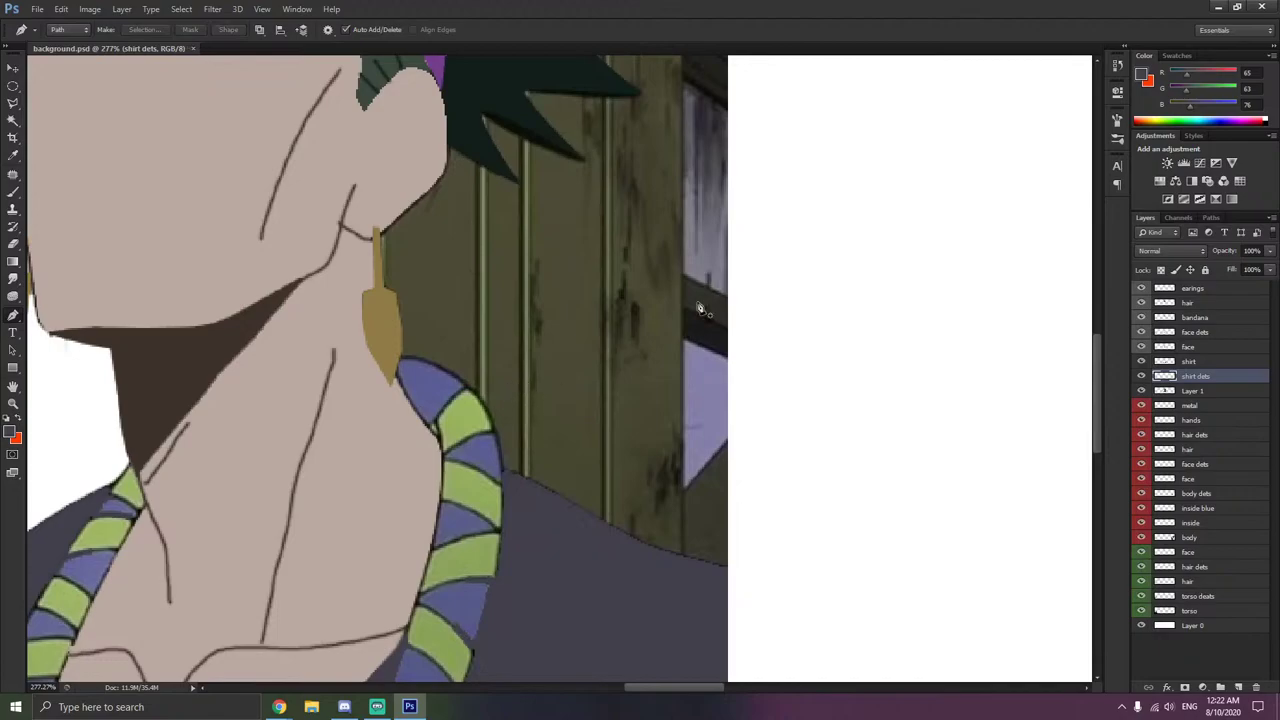
- Restart Photoshop and reopen background.psd
left_click(1237, 6)
key("super")
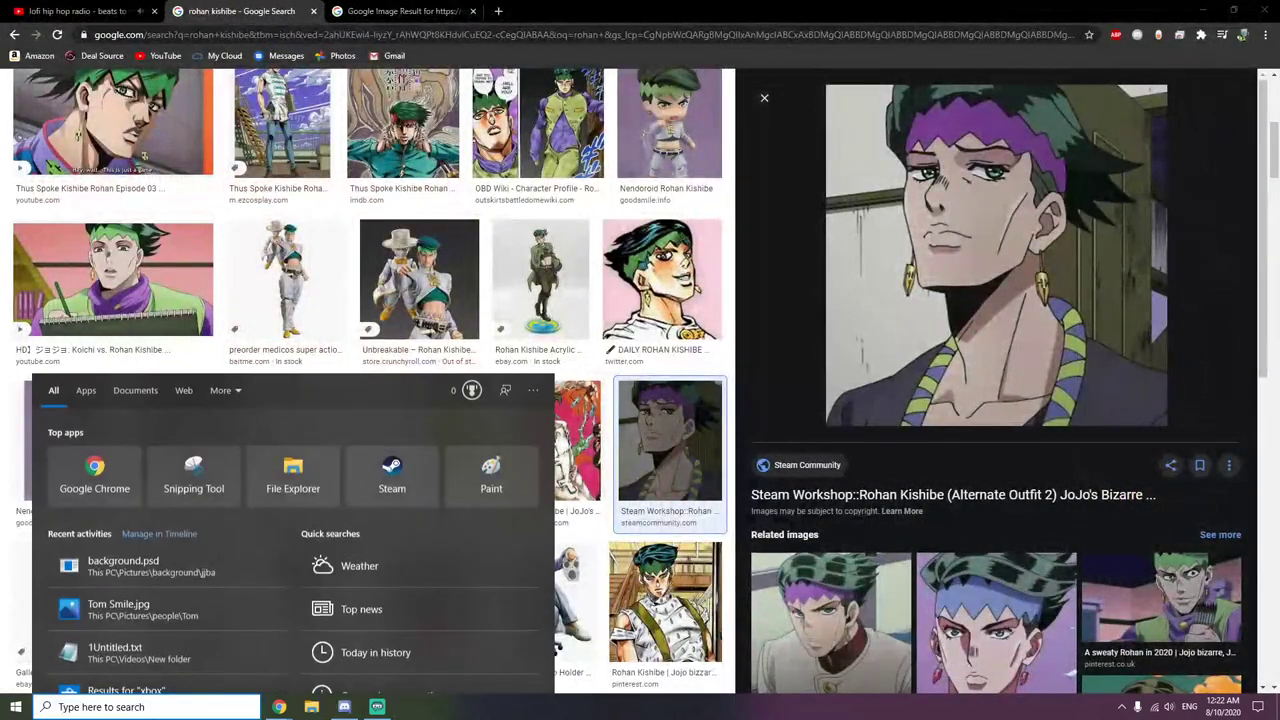
type("phot")
key("Down")
key("Return")
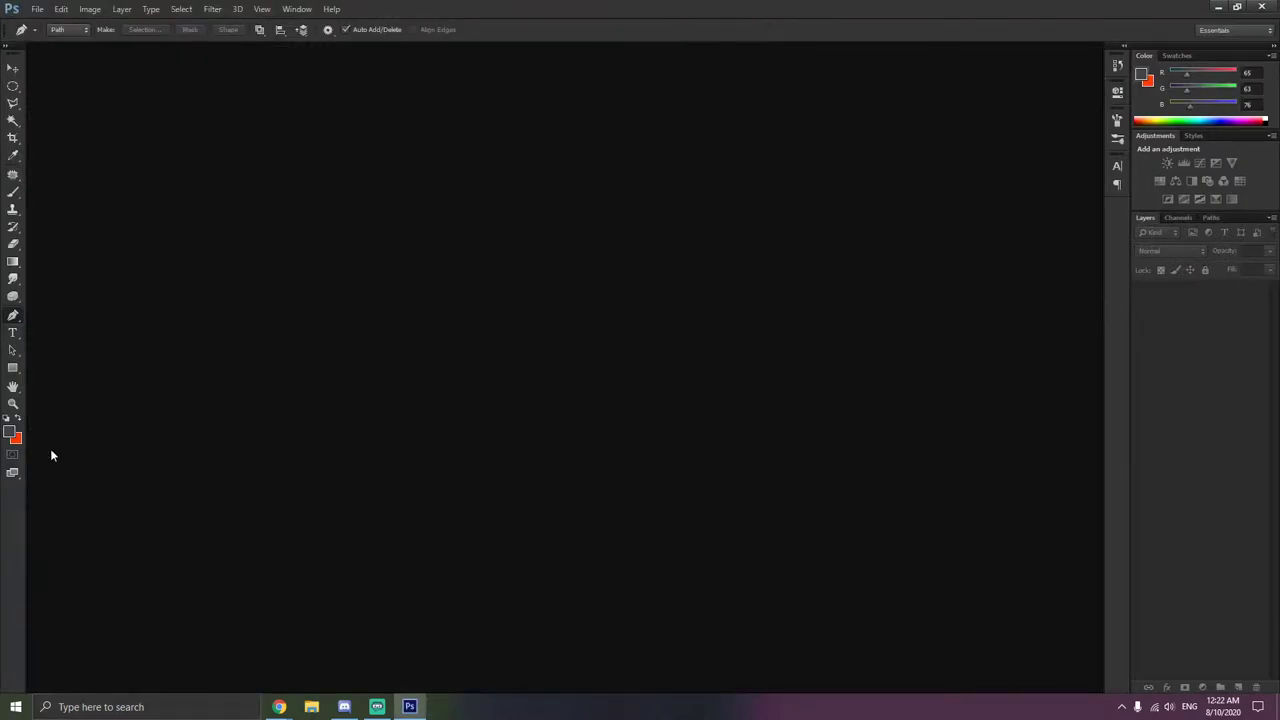
left_click(37, 10)
left_click(50, 36)
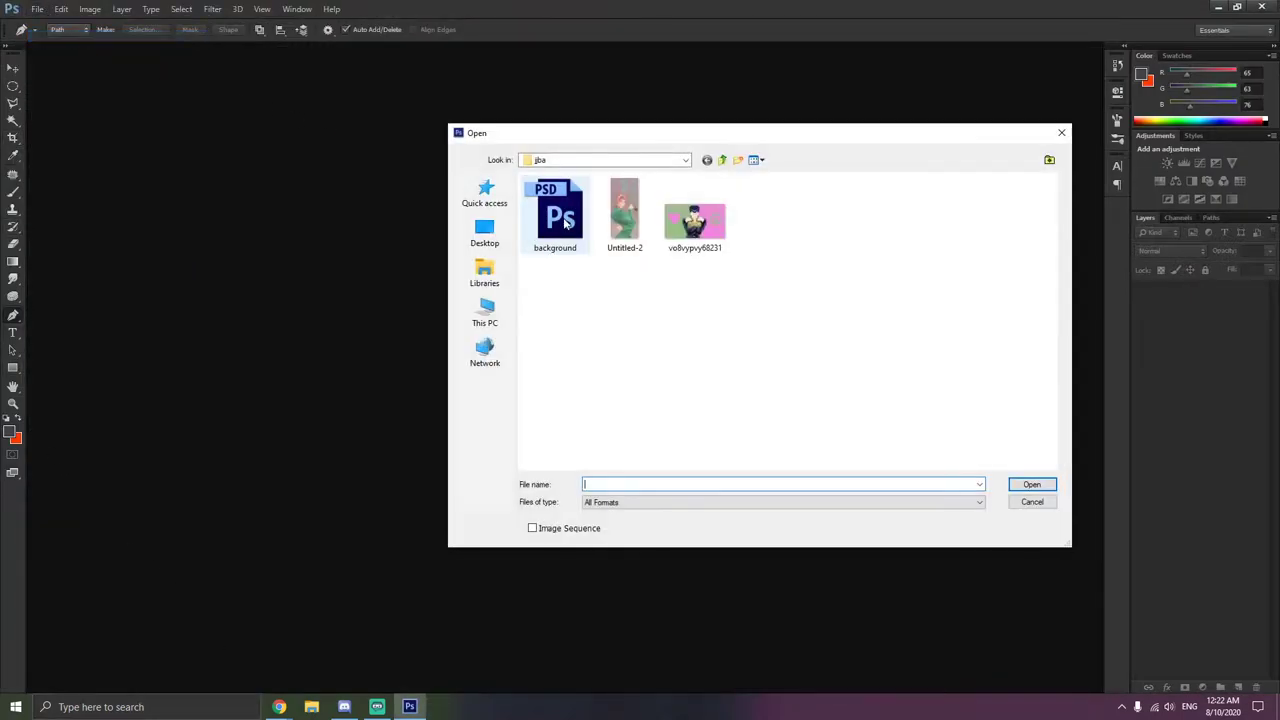
double_click(563, 217)
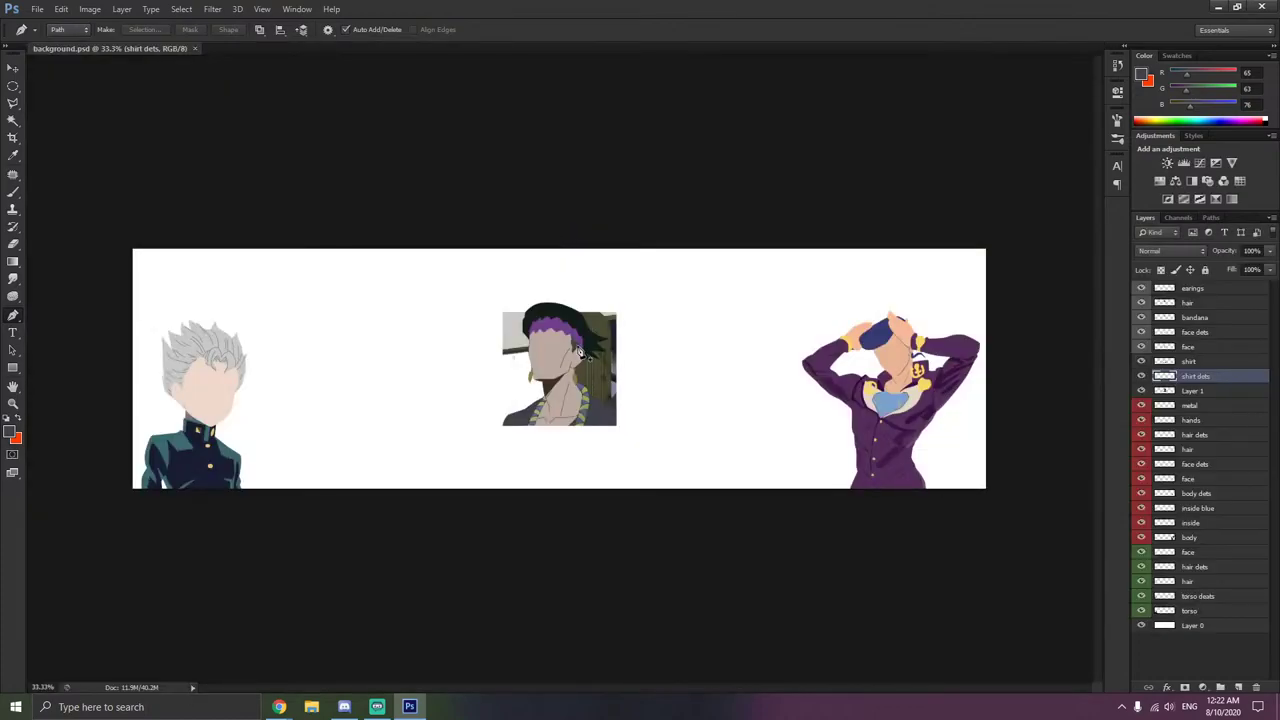
- Outline the striped collar below the ear-side earring with a closed Pen path on the shirt dets layer
scroll(579, 345, "up", 2)
scroll(579, 345, "up", 4)
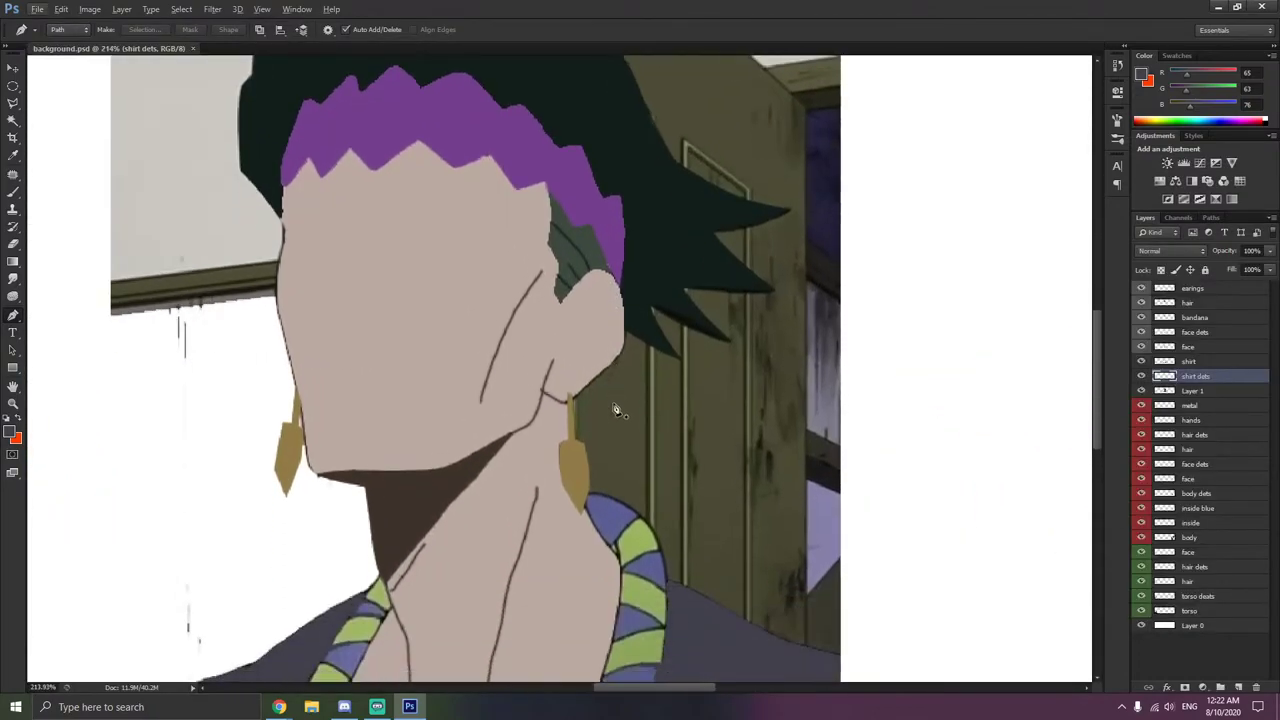
scroll(600, 390, "down", 5)
left_click(582, 285)
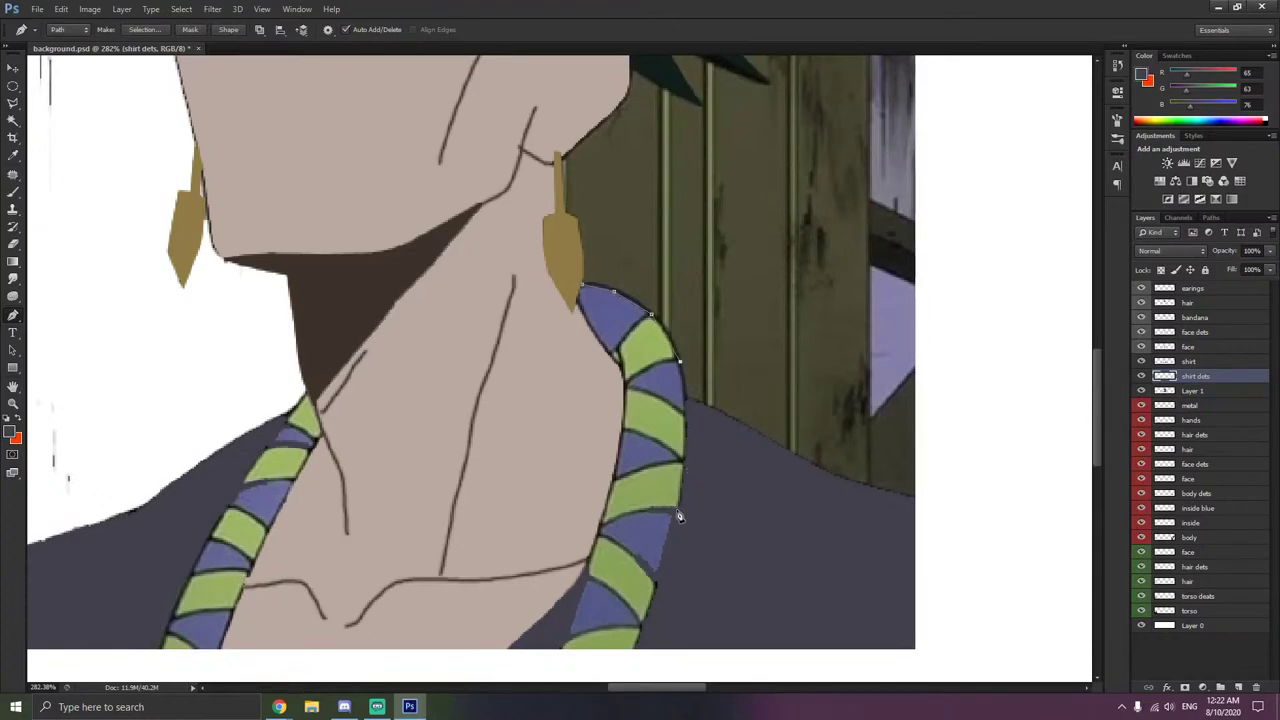
left_click(560, 651)
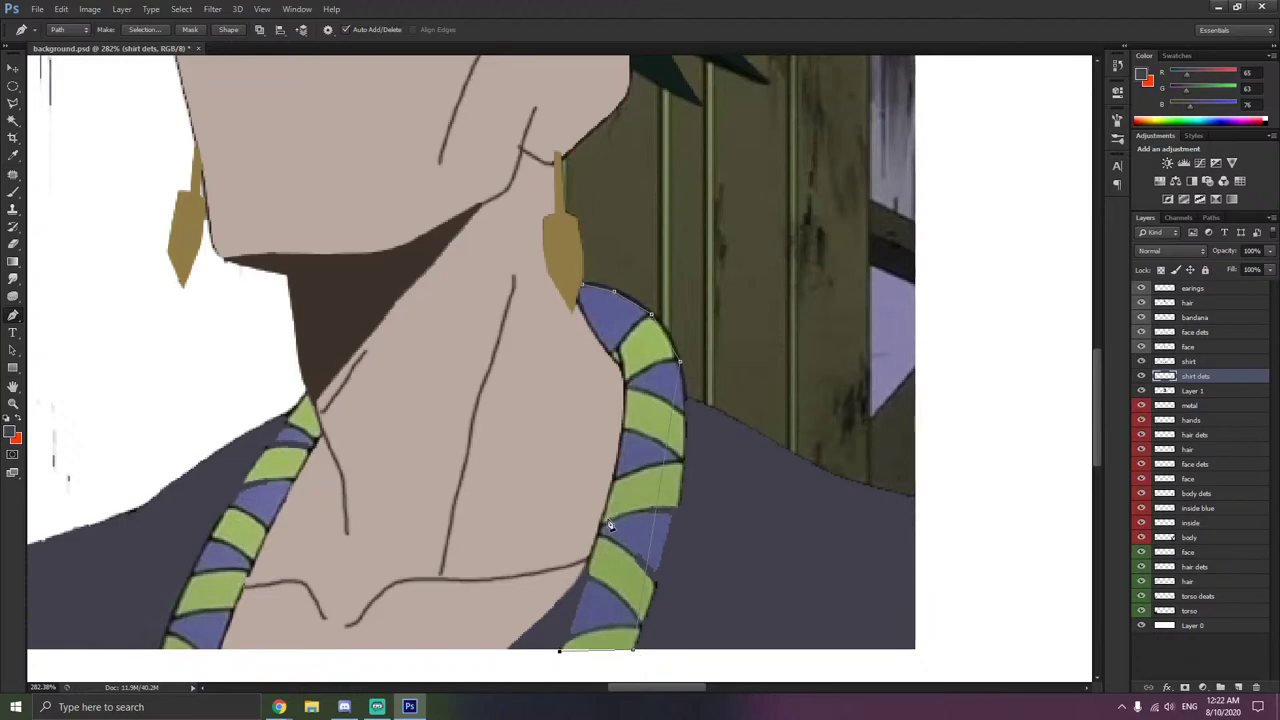
left_click(622, 371)
left_click(584, 291)
- Curve the path's outer and inner edges with the Convert Point Tool so they follow the striped collar
right_click(12, 313)
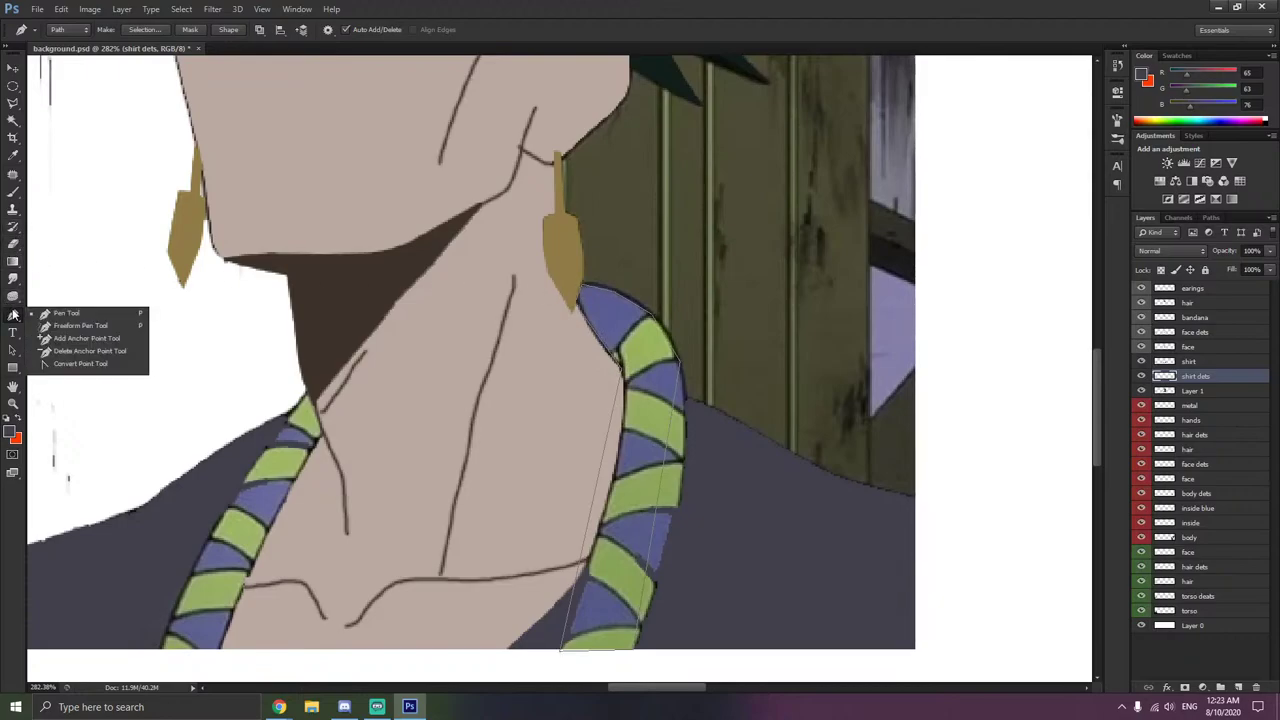
left_click(78, 364)
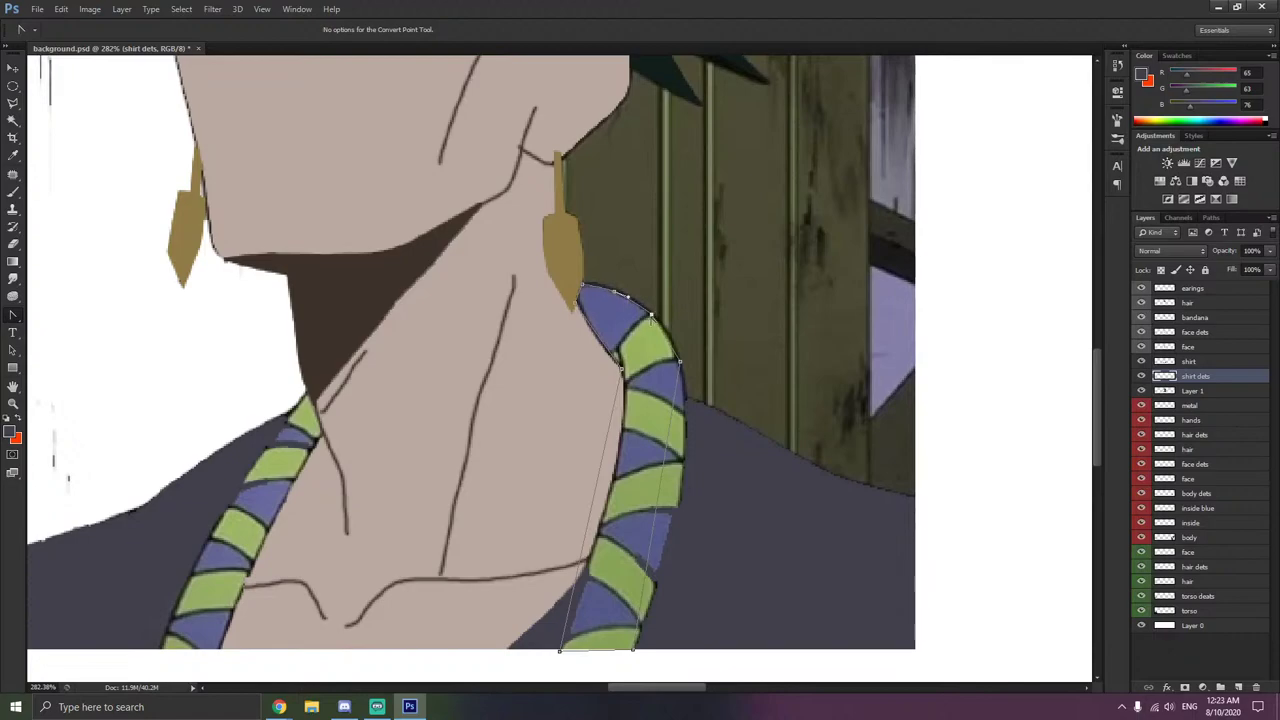
left_click_drag(681, 363, 692, 525)
left_click(622, 370)
left_click_drag(619, 373, 629, 488)
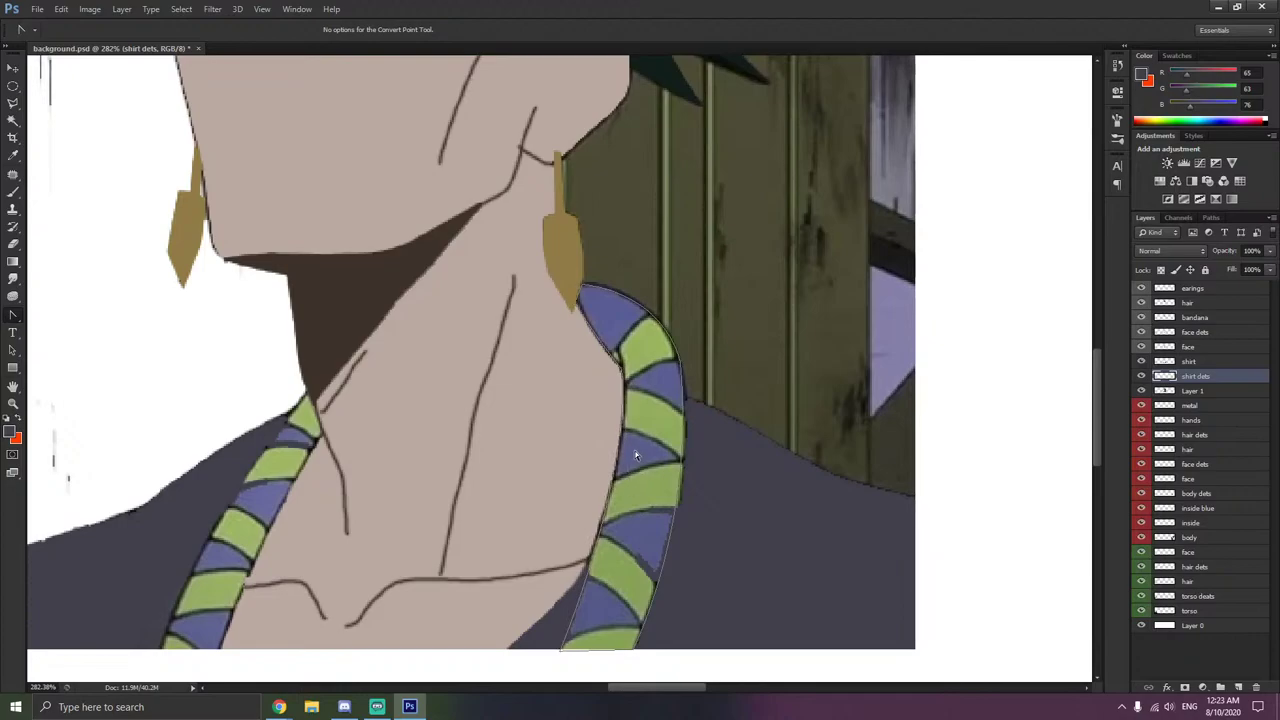
- Select all five blue stripes of the ear-side collar on Layer 1 with the Magic Wand
scroll(613, 384, "down", 3)
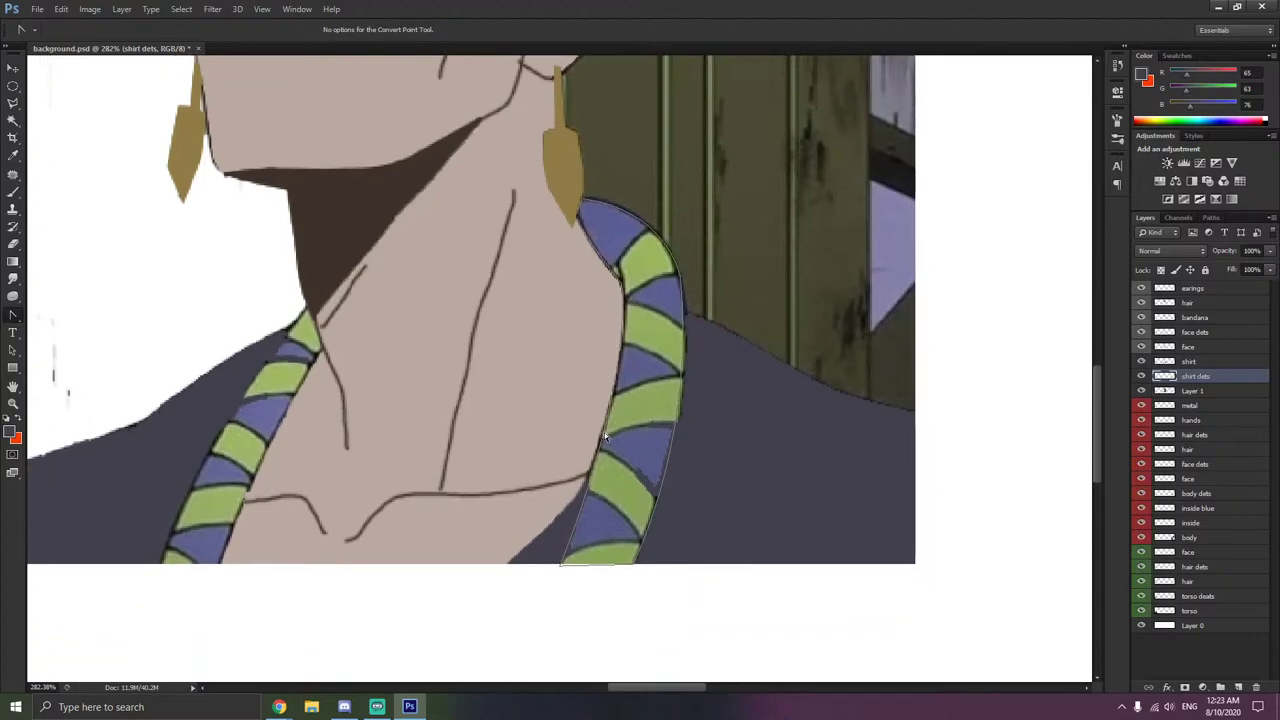
left_click(14, 121)
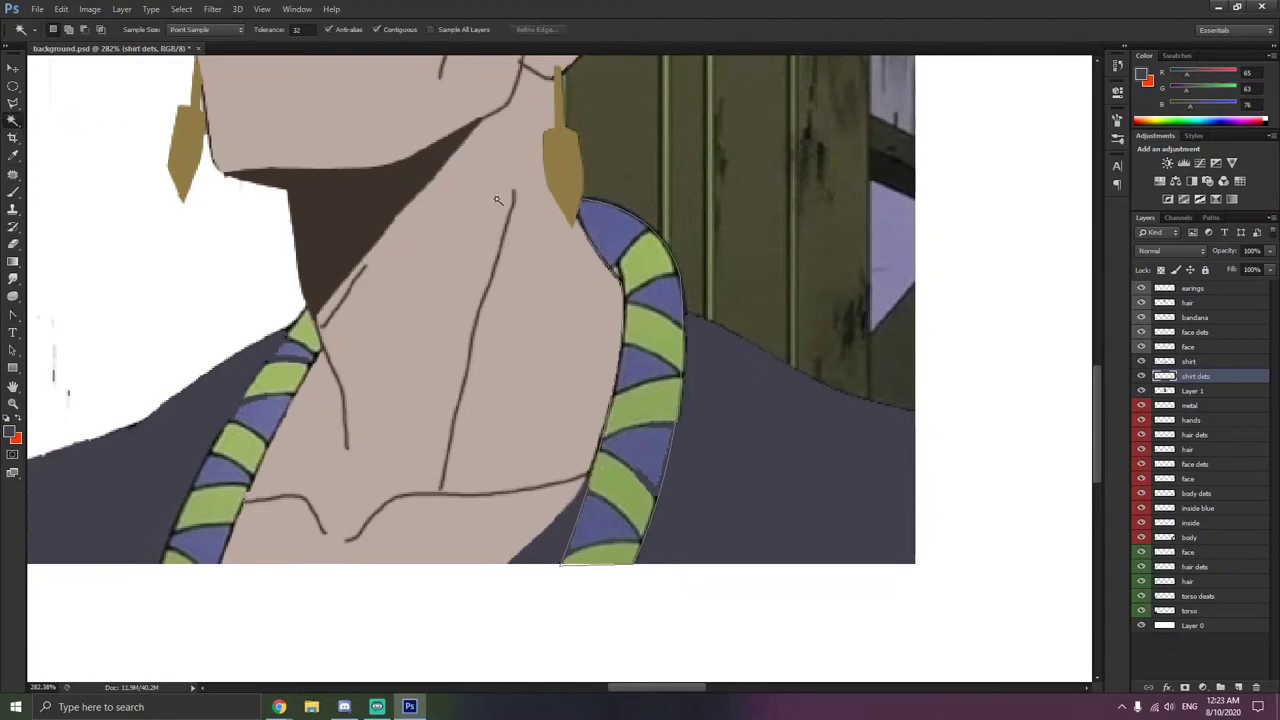
left_click(612, 226)
left_click(1198, 391)
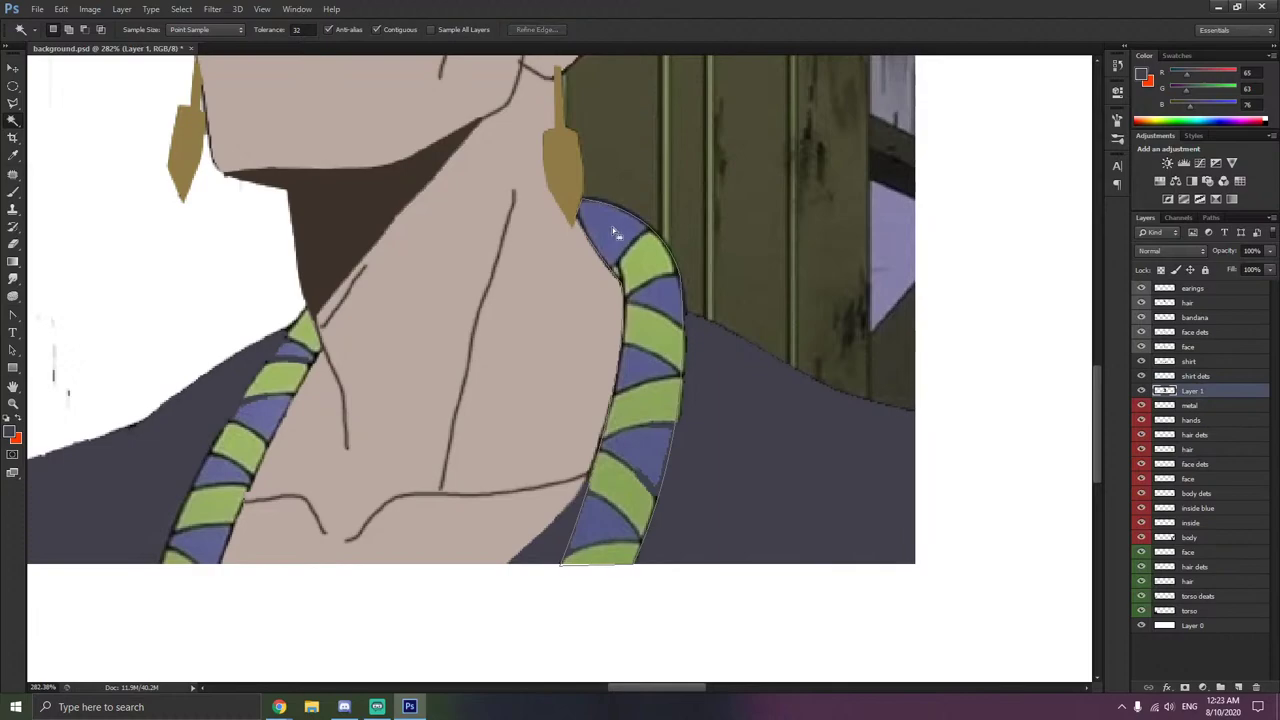
left_click(671, 305, "shift")
left_click(652, 364, "shift")
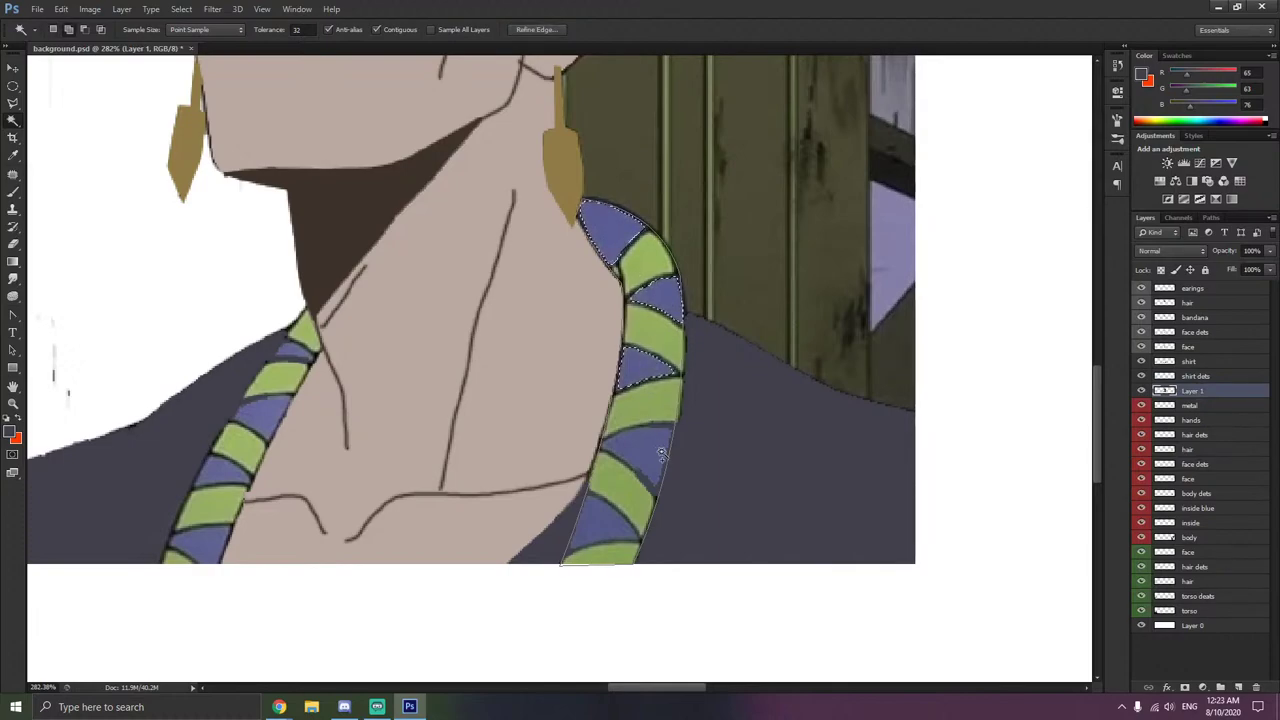
left_click(661, 454, "shift")
left_click(602, 522, "shift")
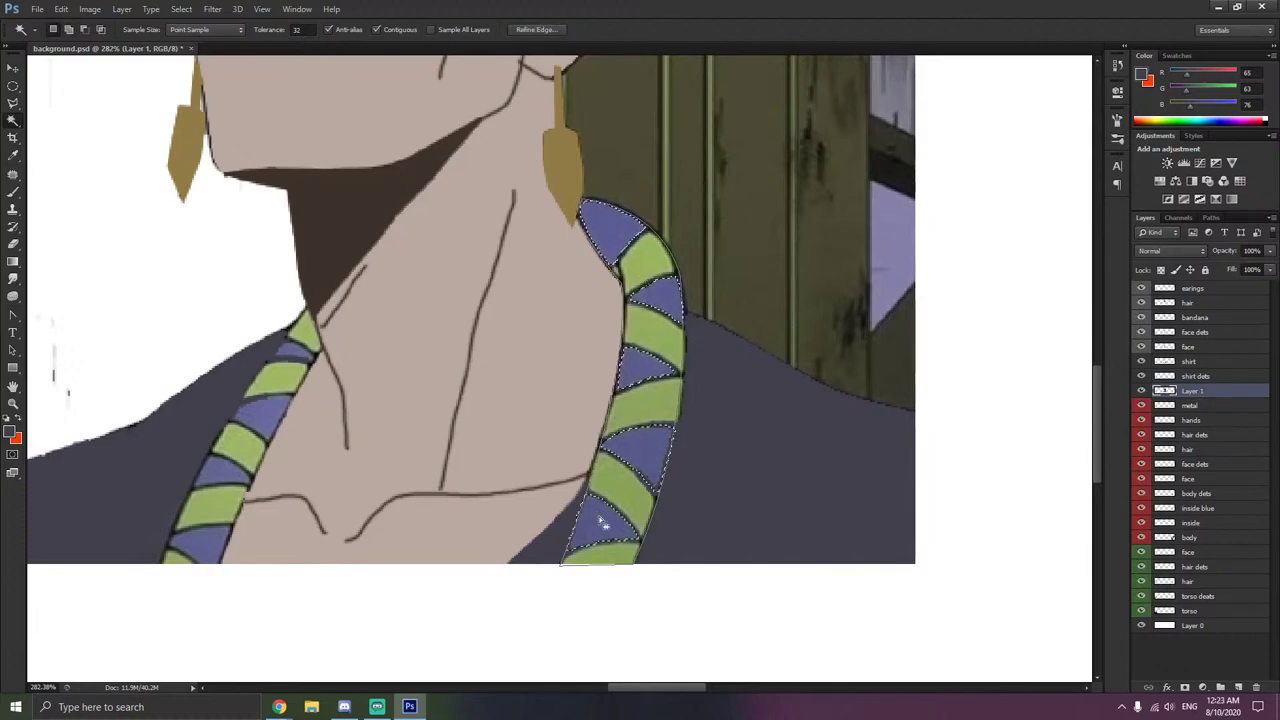
- Sample the collar's blue and paint the selected stripes on the shirt dets layer
left_click(12, 191)
left_click(606, 237, "alt")
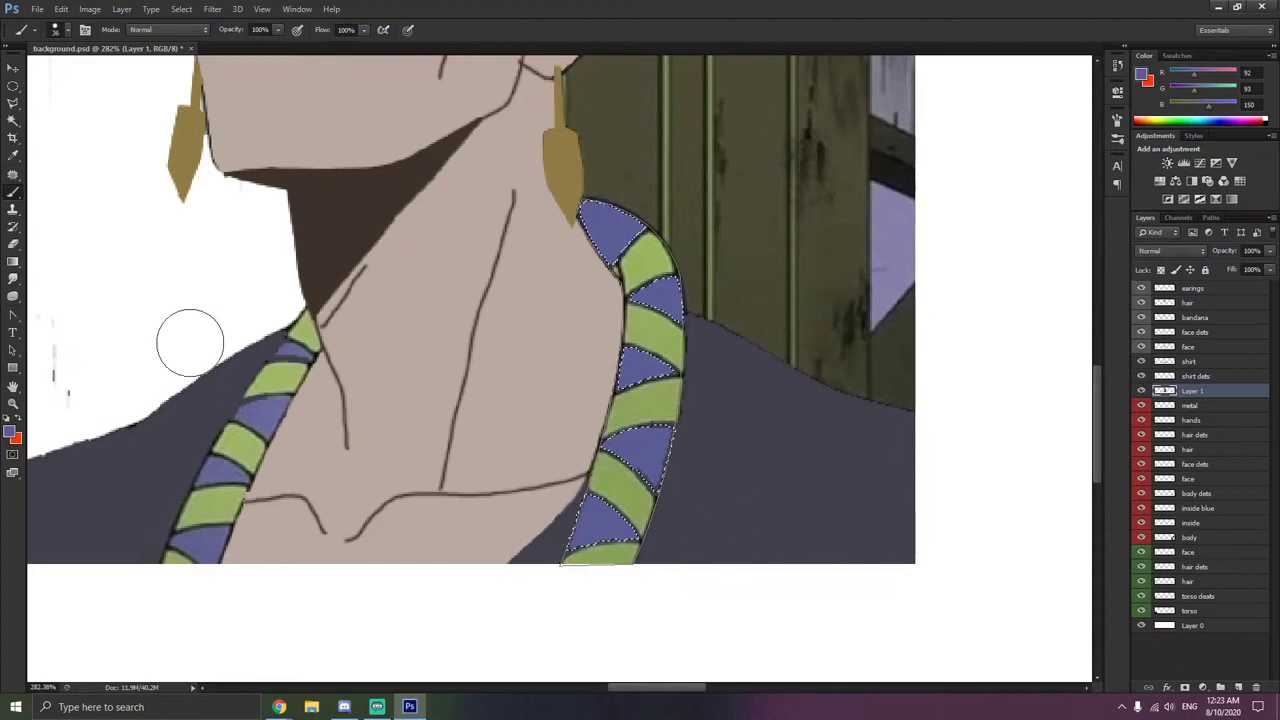
left_click(12, 122)
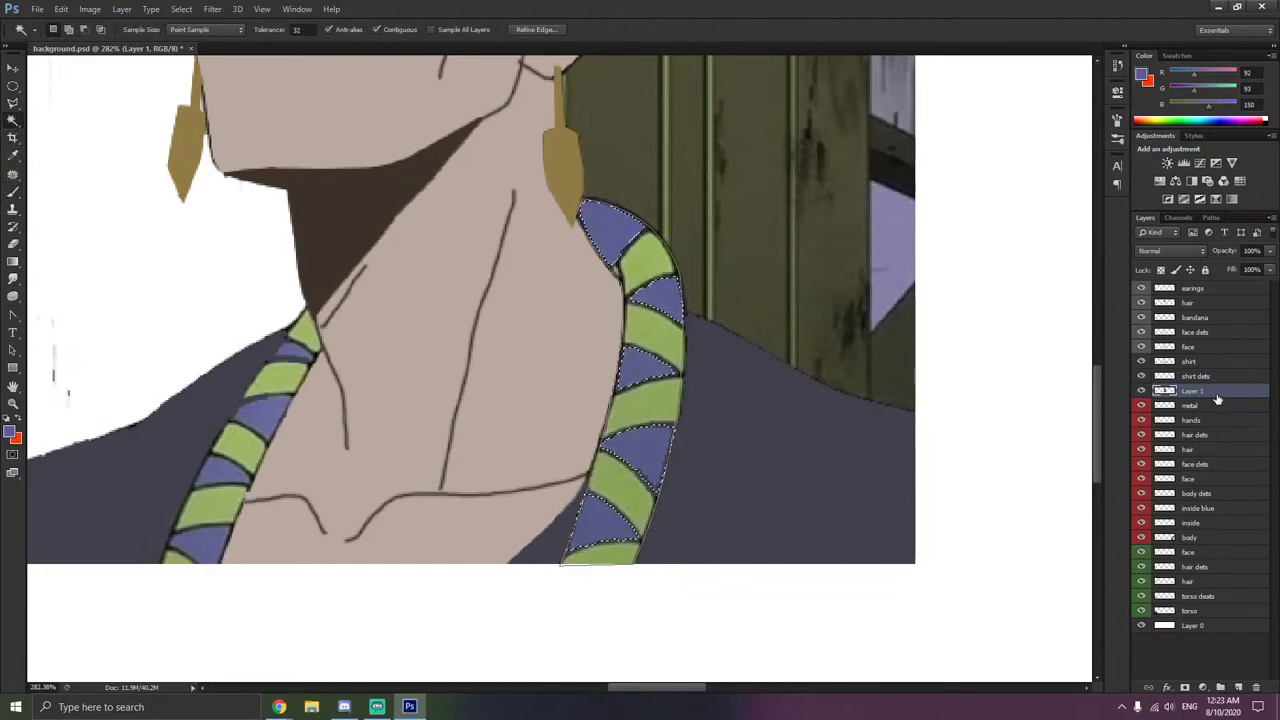
left_click(1218, 377)
left_click(14, 156)
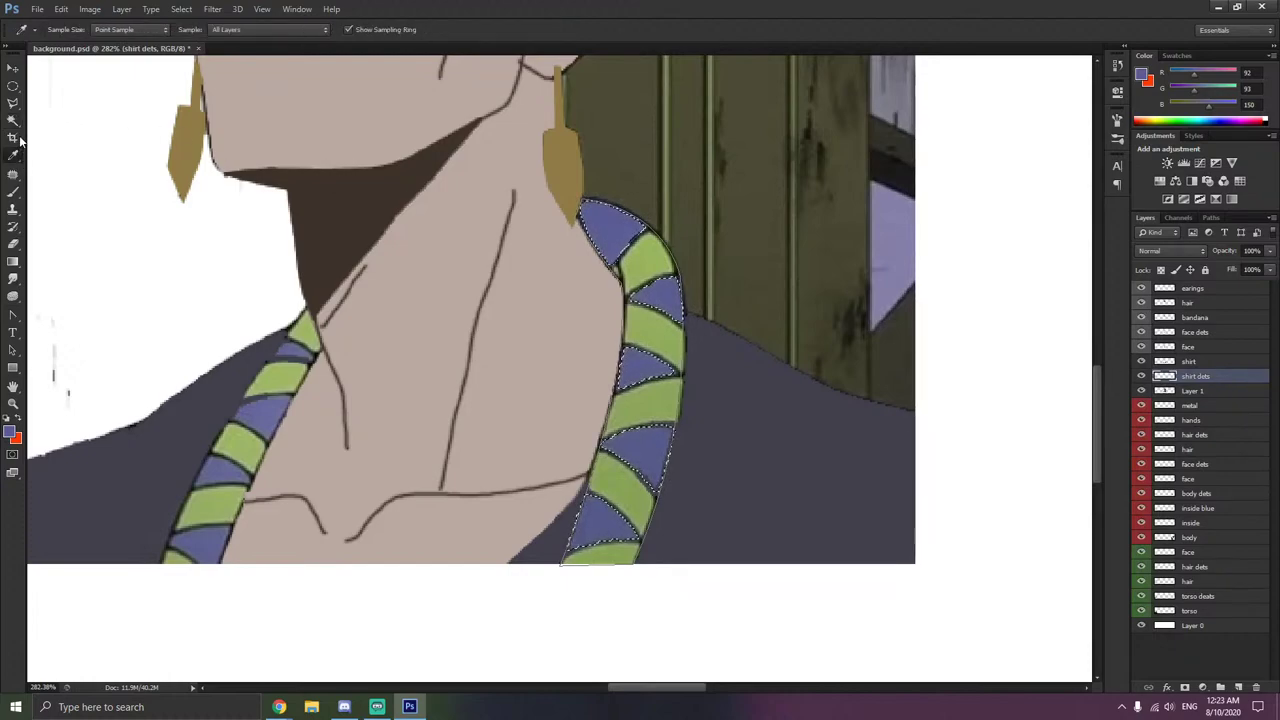
left_click(13, 192)
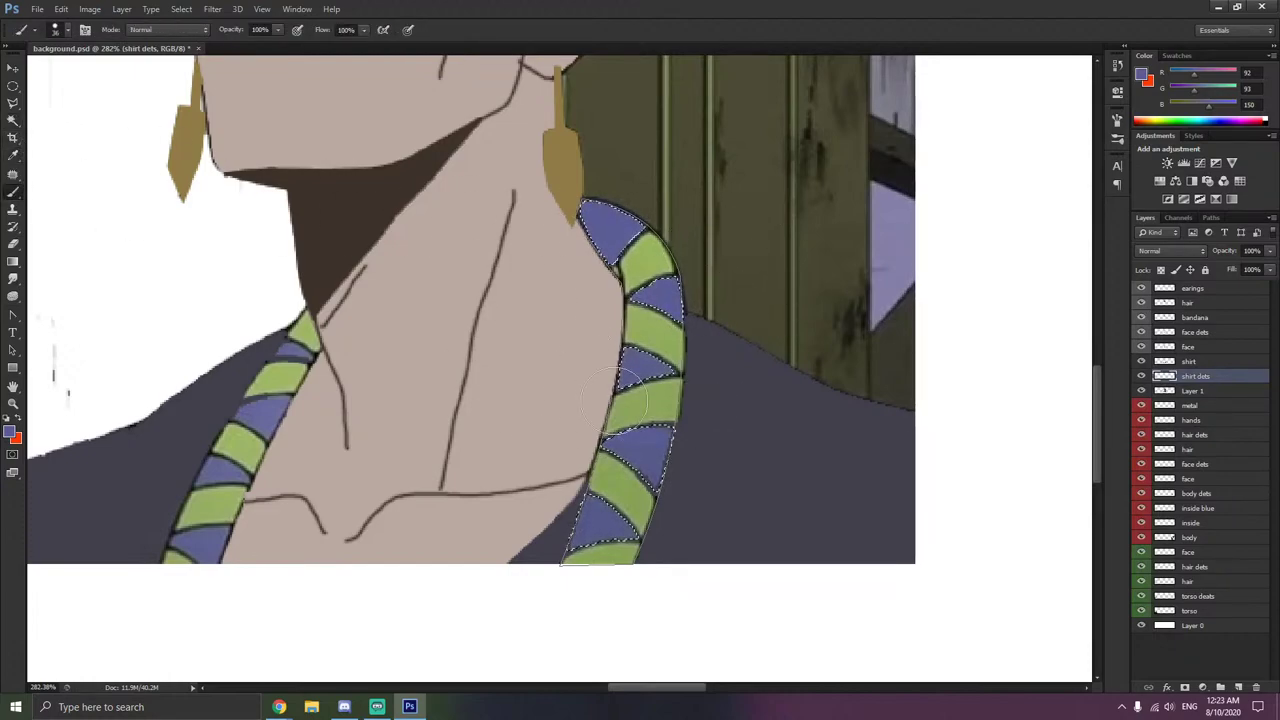
- Select all the green stripes of the ear-side collar on Layer 1 with the Magic Wand
left_click(1208, 391)
left_click(12, 120)
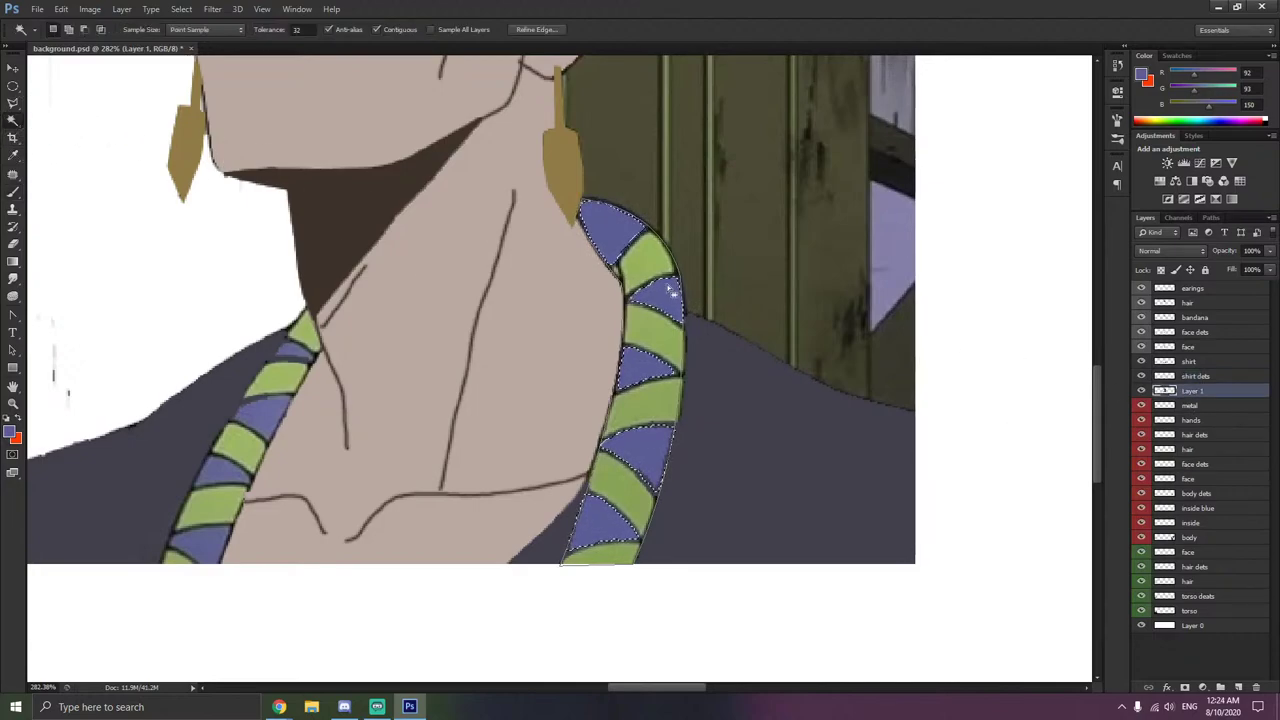
left_click(646, 252)
left_click(657, 345)
left_click(646, 403)
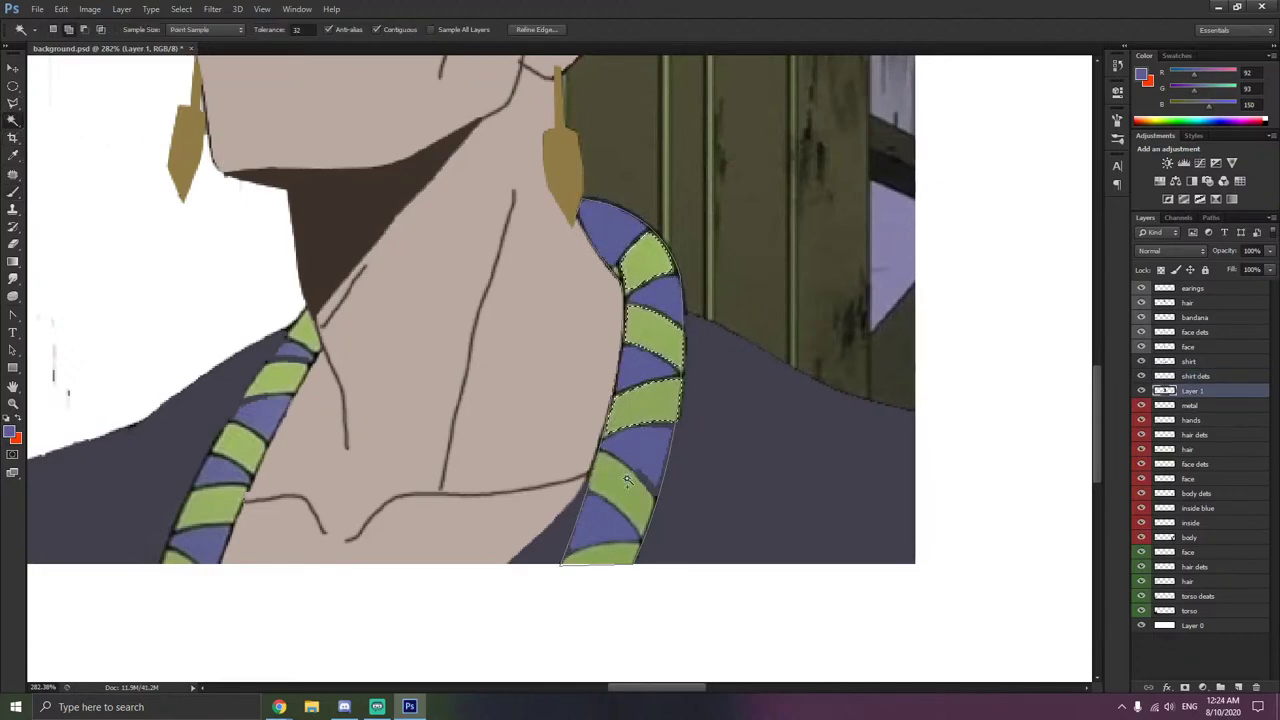
left_click(624, 484)
- Sample the collar's green and paint the selected stripes on the shirt dets layer
key("i")
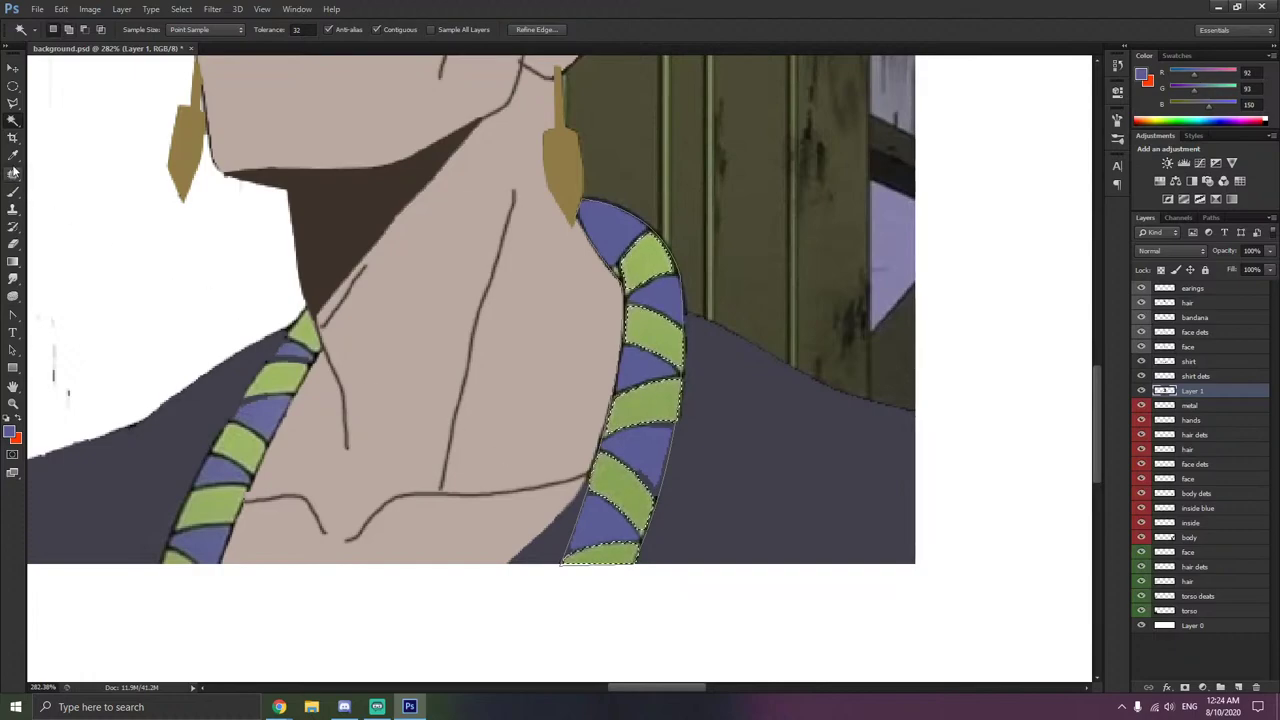
left_click(646, 402)
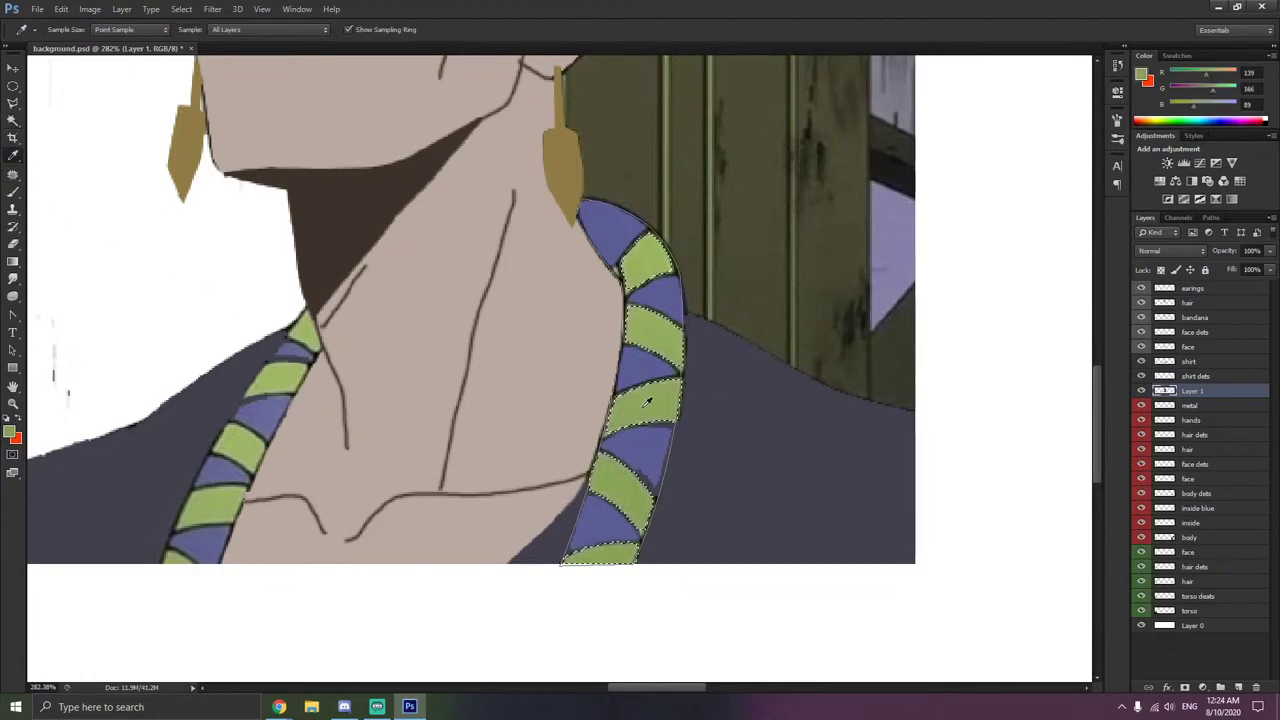
left_click(1194, 376)
left_click(13, 191)
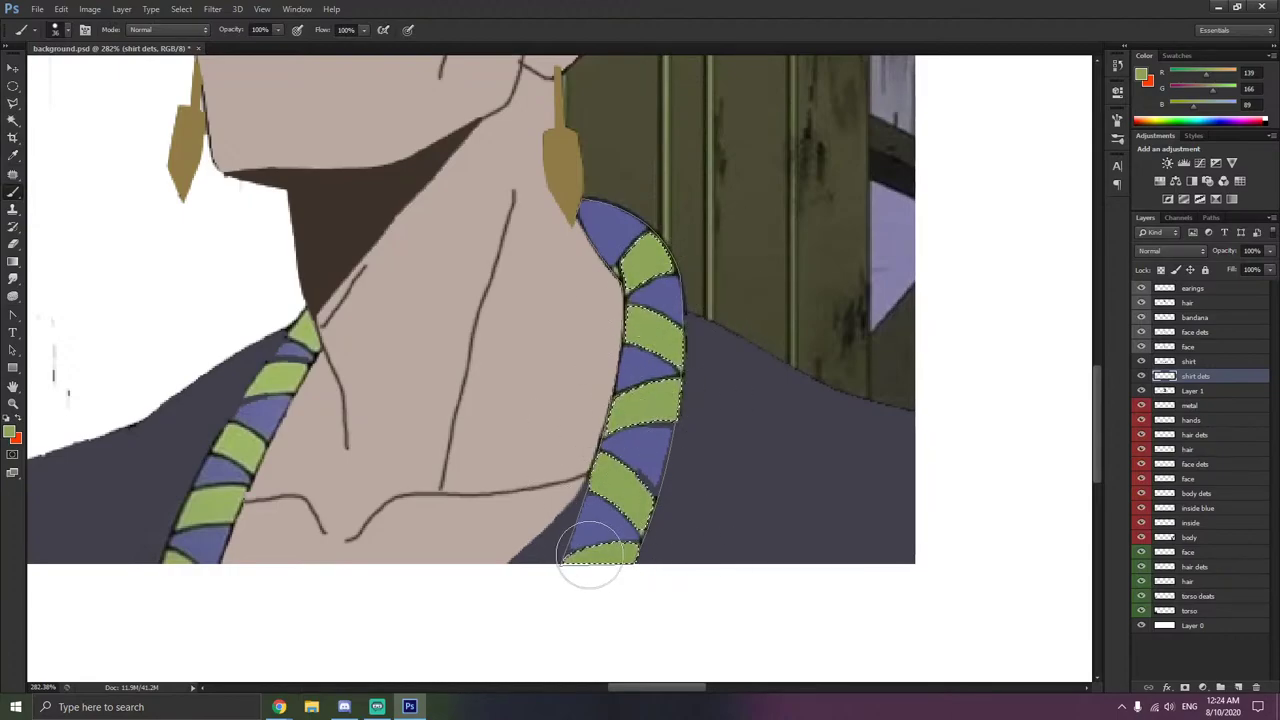
- Replace the selection with a Polygonal Lasso outline around the fourth blue stripe's rough outer end, and paint it in the sampled blue
scroll(689, 451, "up", 5)
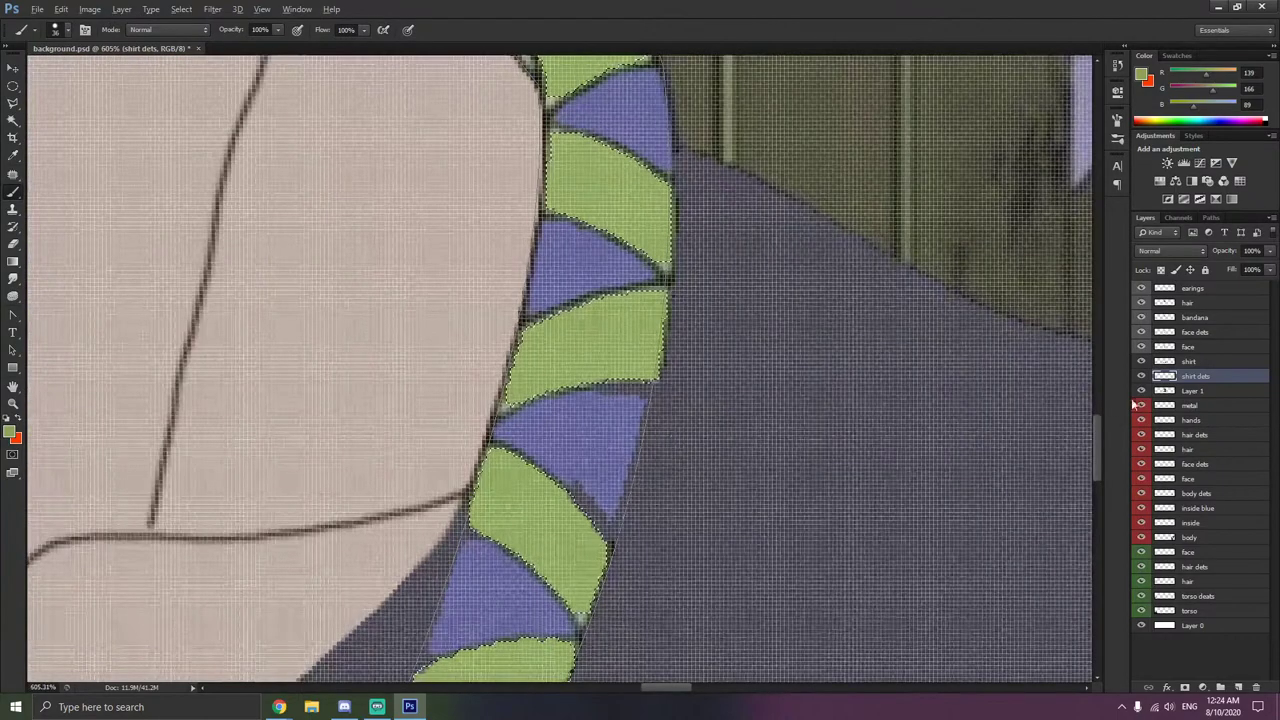
left_click(13, 103)
right_click(157, 177)
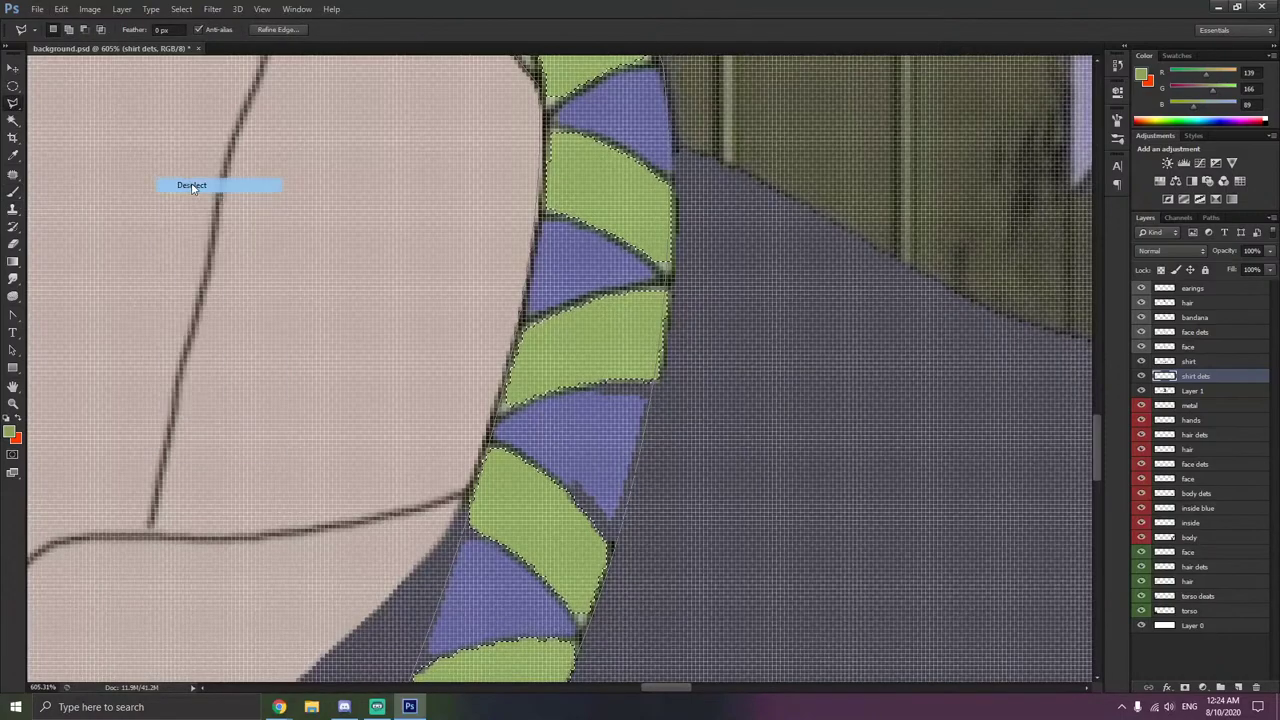
left_click(193, 186)
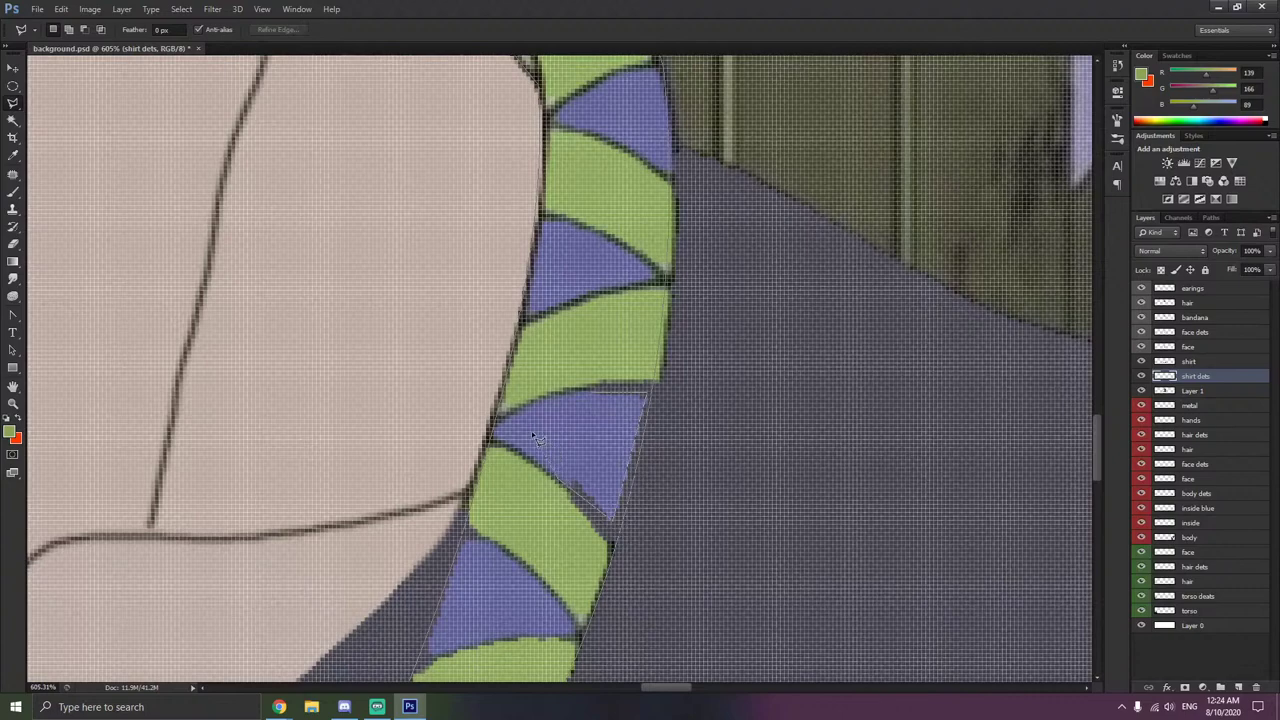
left_click(13, 190)
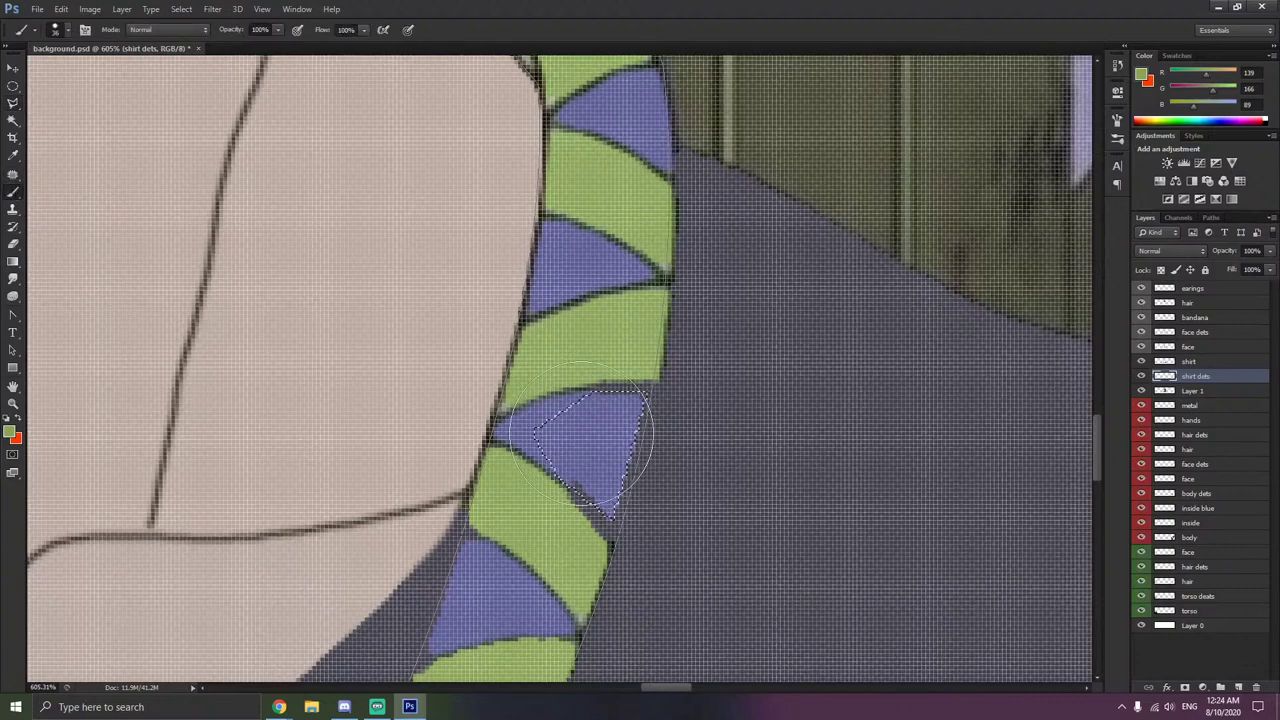
left_click(13, 155)
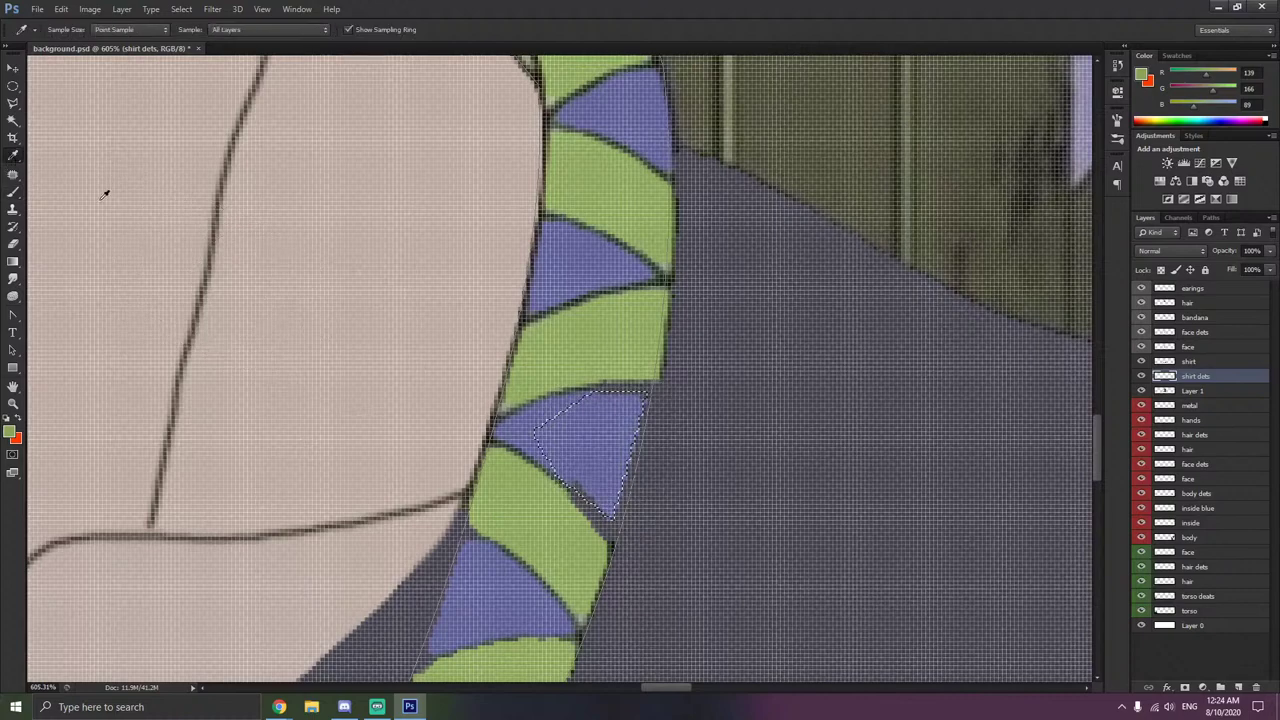
left_click(613, 450)
left_click(13, 190)
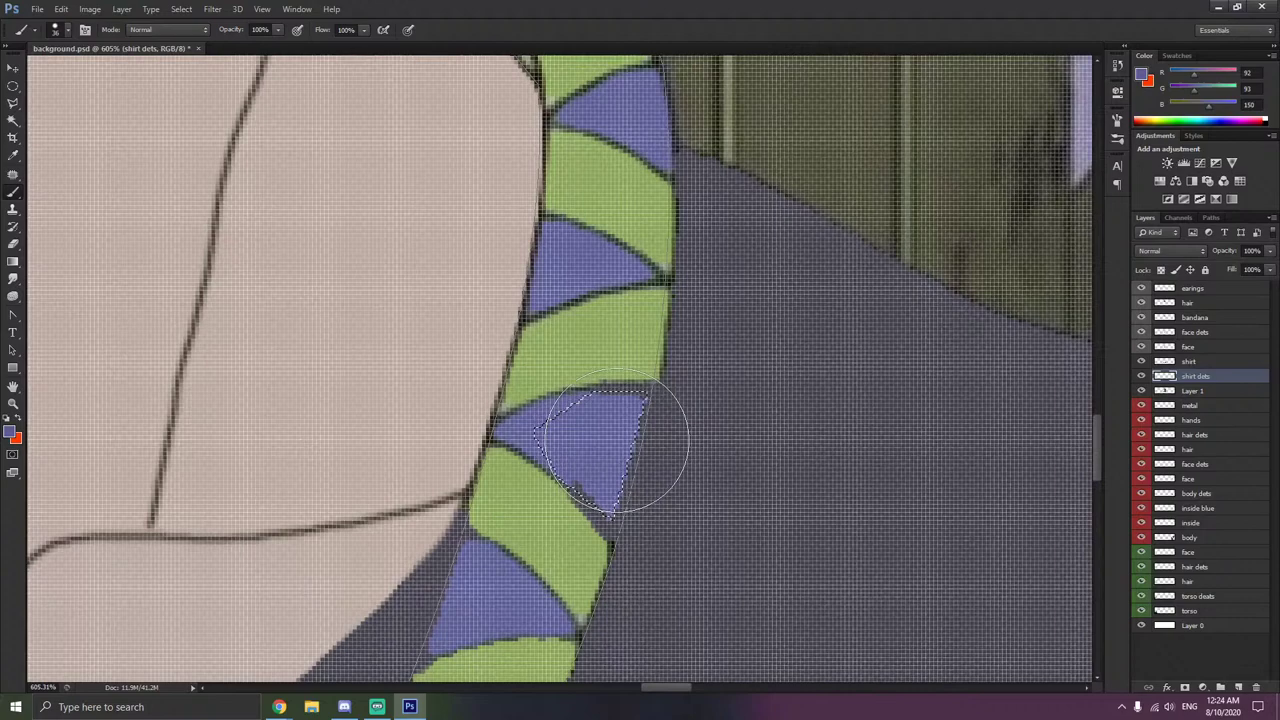
- Reorder the layers so that shirt dets sits directly above shirt
left_click(1186, 391)
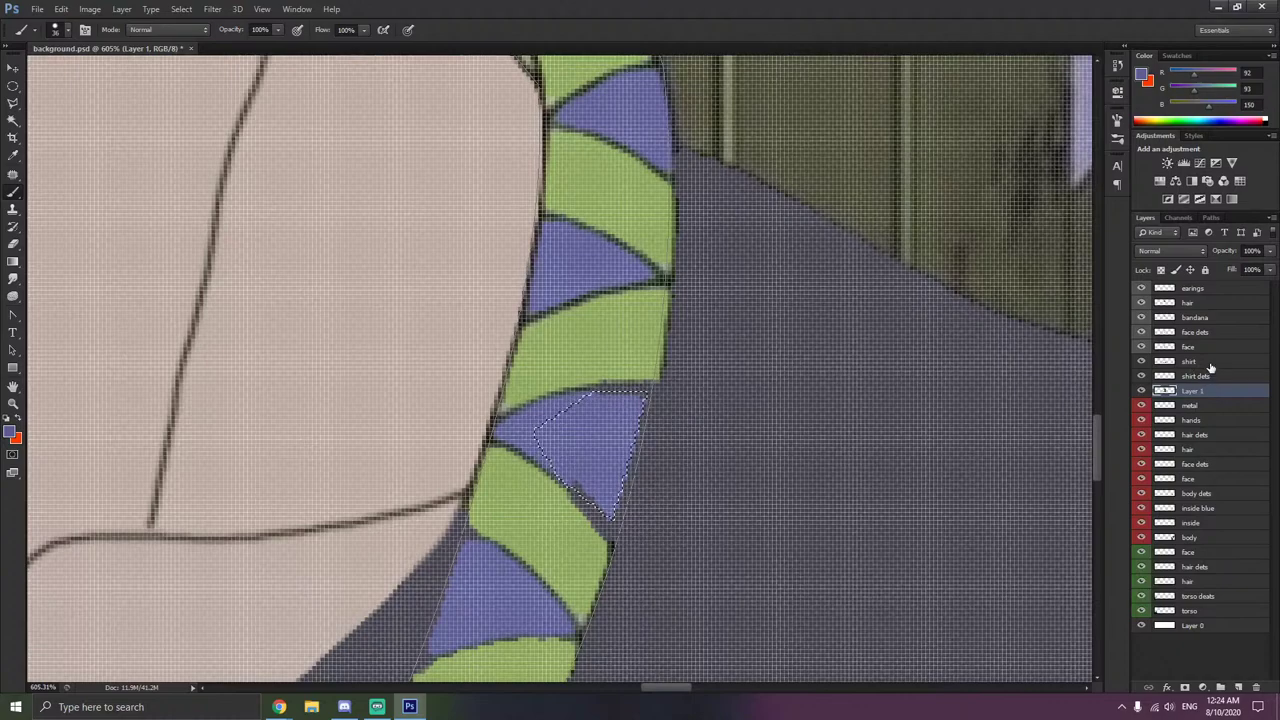
left_click(1208, 363)
mouse_move(1165, 369)
left_mouse_down()
mouse_move(1200, 366)
mouse_move(1203, 387)
left_mouse_up()
scroll(697, 407, "down", 4)
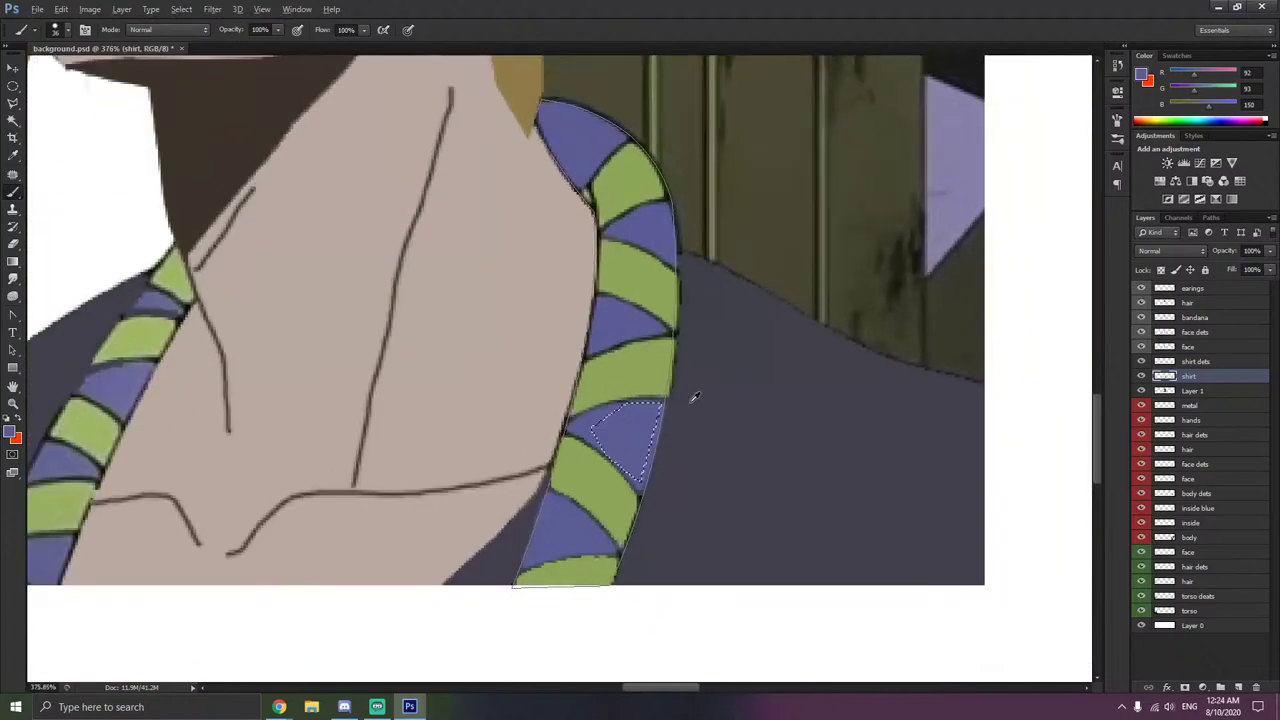
- Clear the selection around the fourth blue stripe of the ear-side collar
right_click(682, 398)
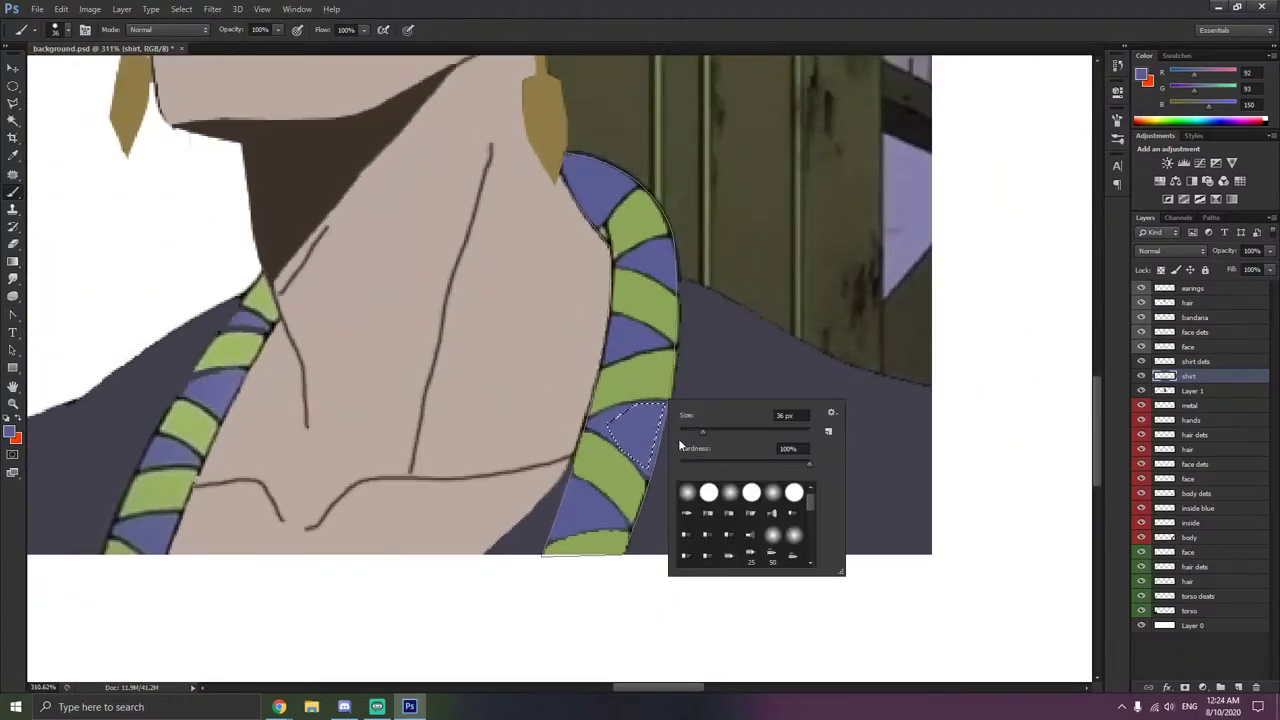
left_click(13, 121)
right_click(202, 256)
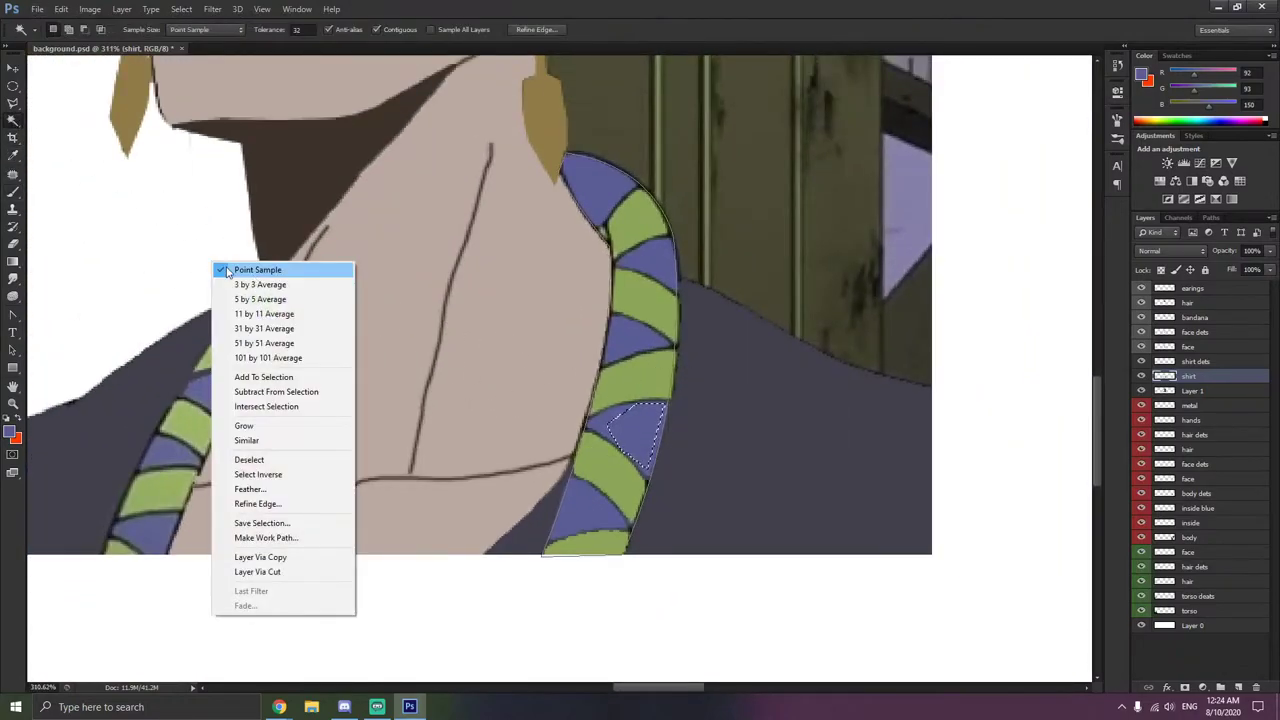
left_click(290, 456)
- Outline the striped collar on the chin side with a closed Pen path
scroll(280, 448, "left", 3)
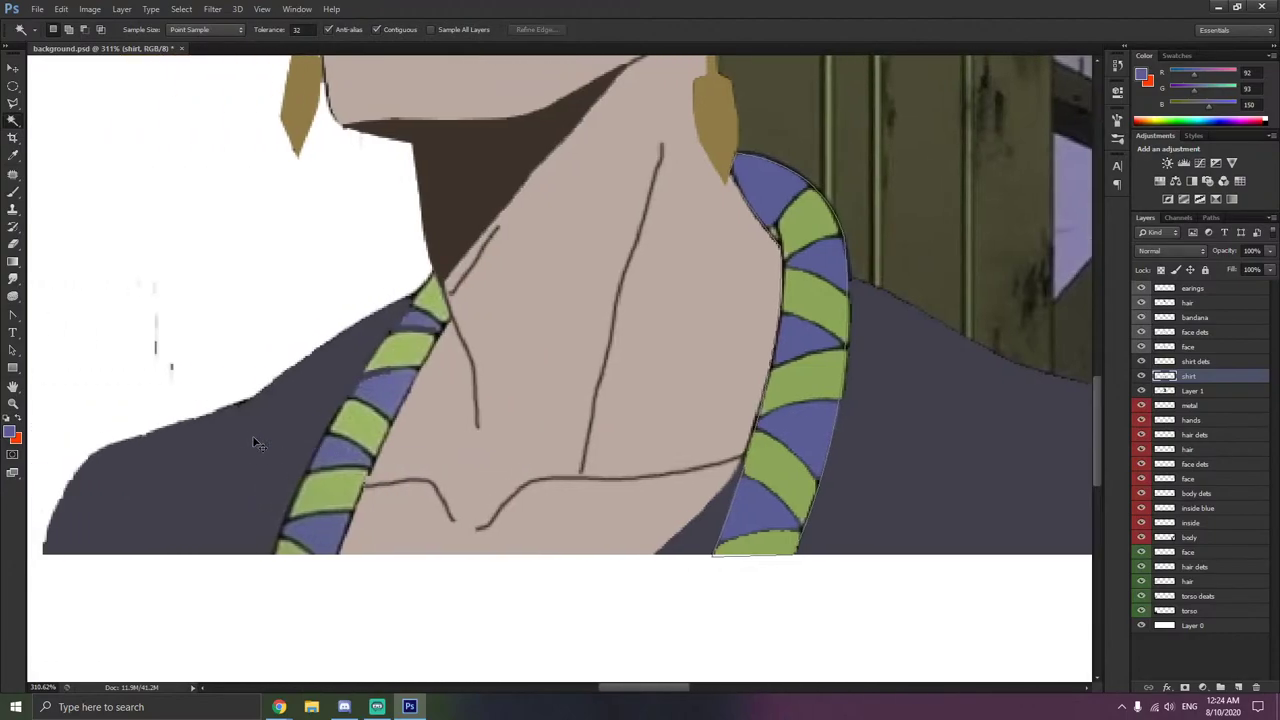
scroll(233, 418, "up", 1)
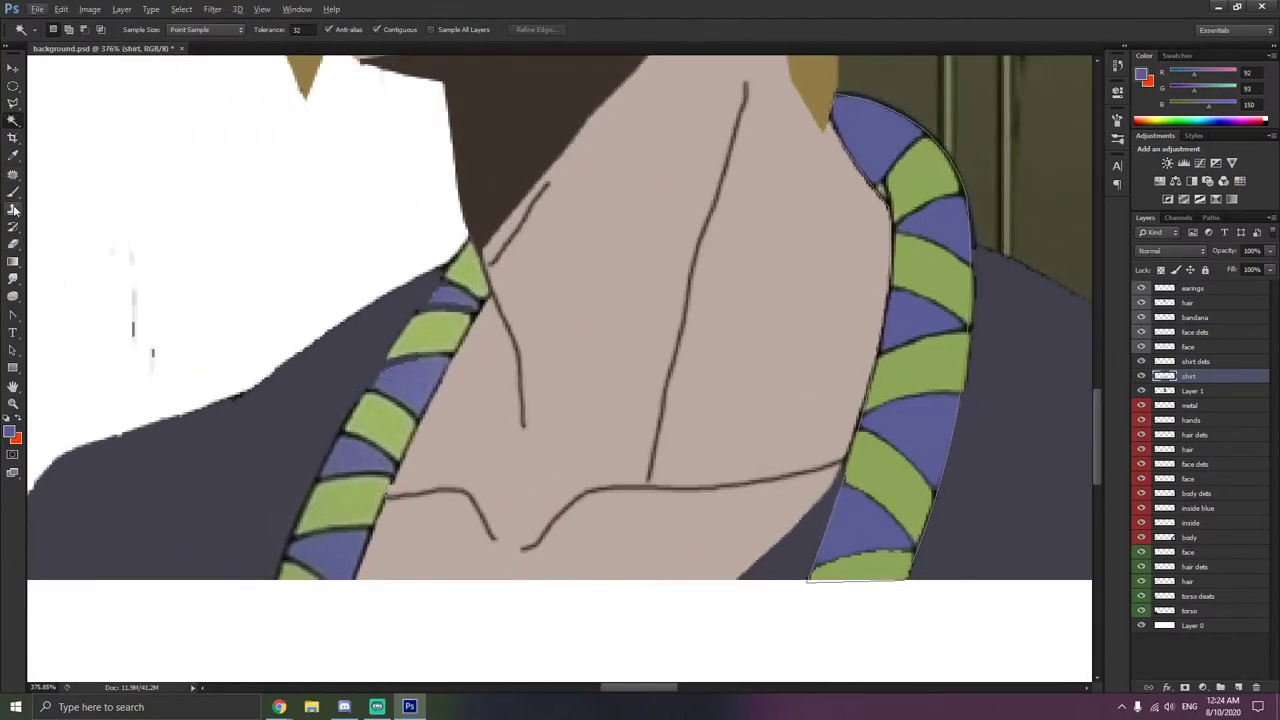
left_click(13, 317)
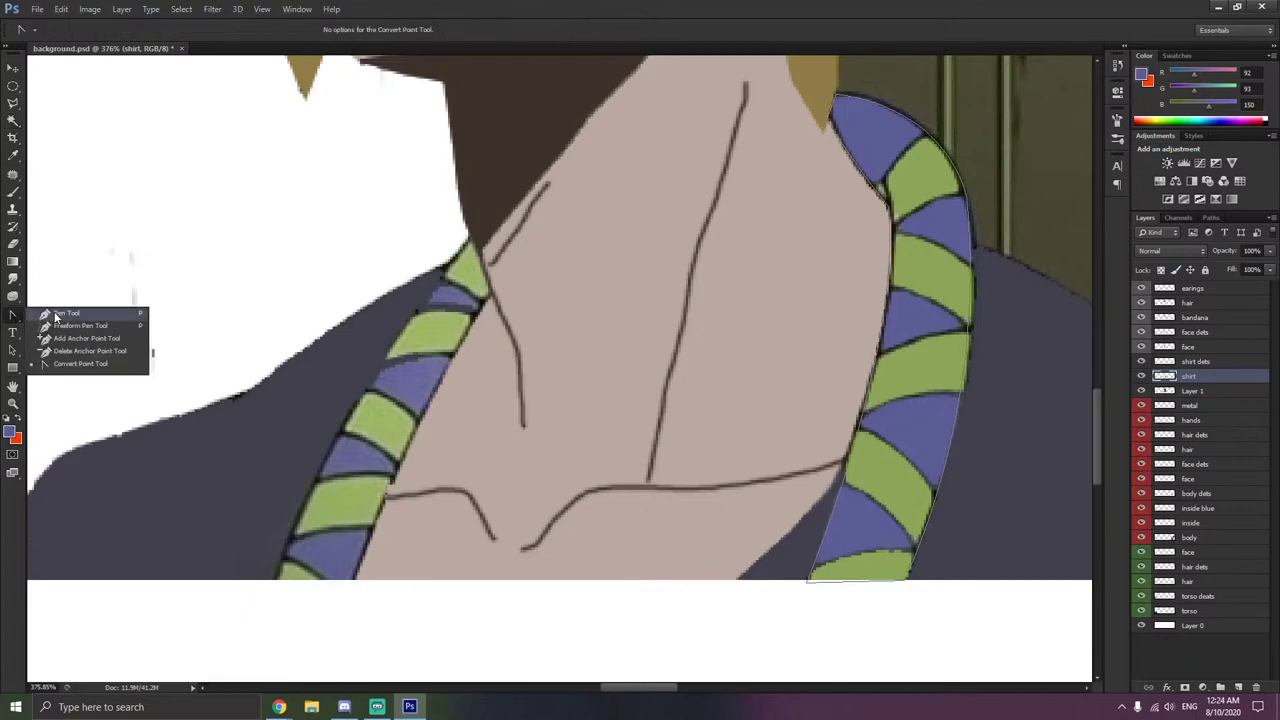
left_click(70, 318)
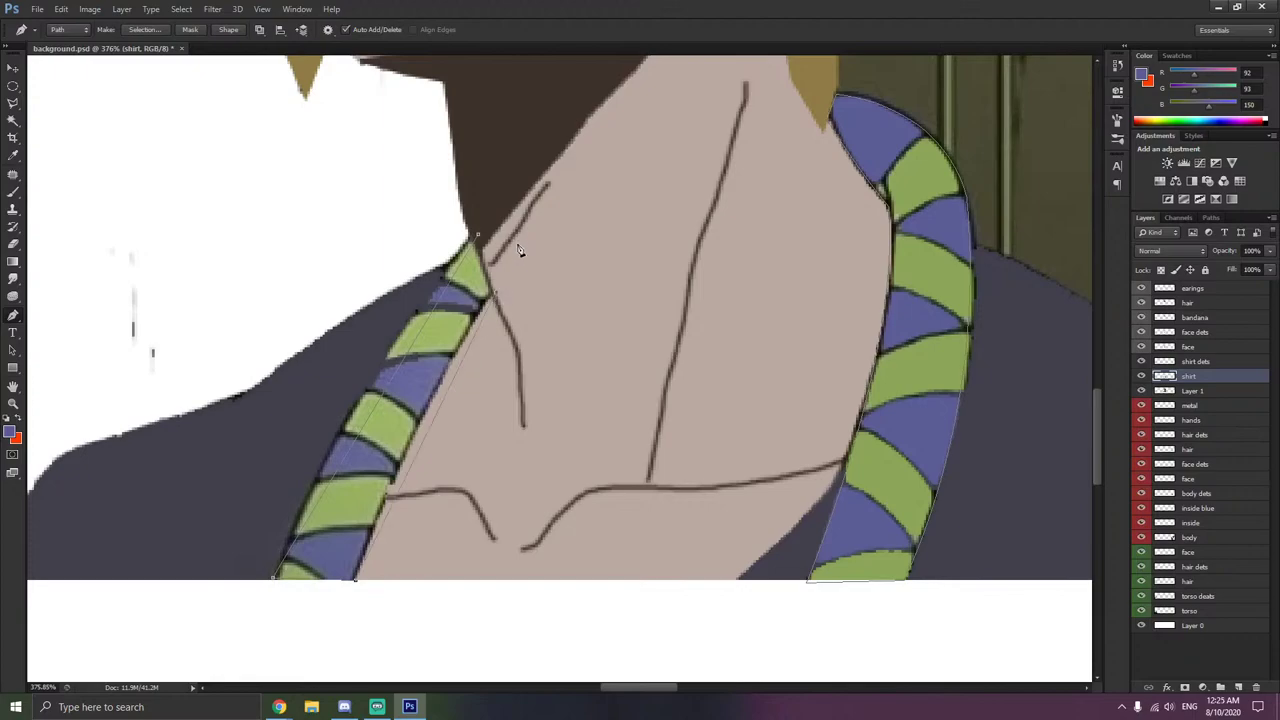
- Curve the new path's edges to follow the chin-side collar with the Convert Point tool
left_click(13, 314)
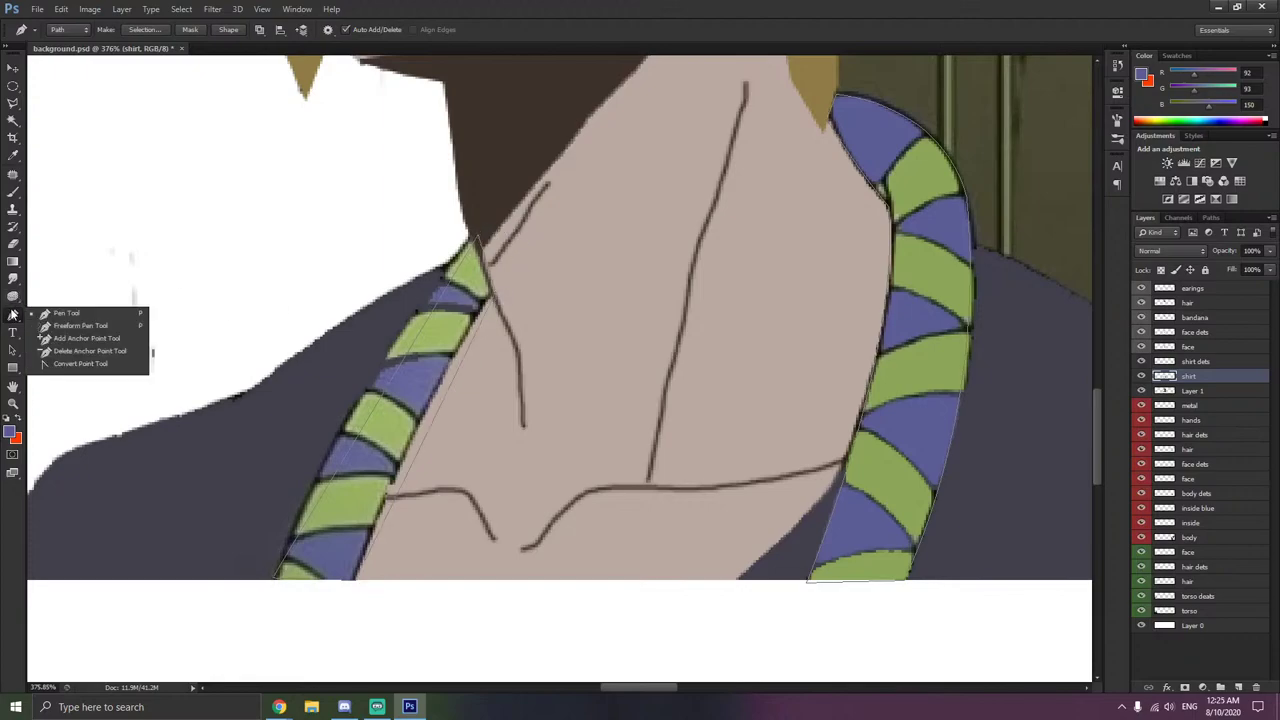
left_click(82, 366)
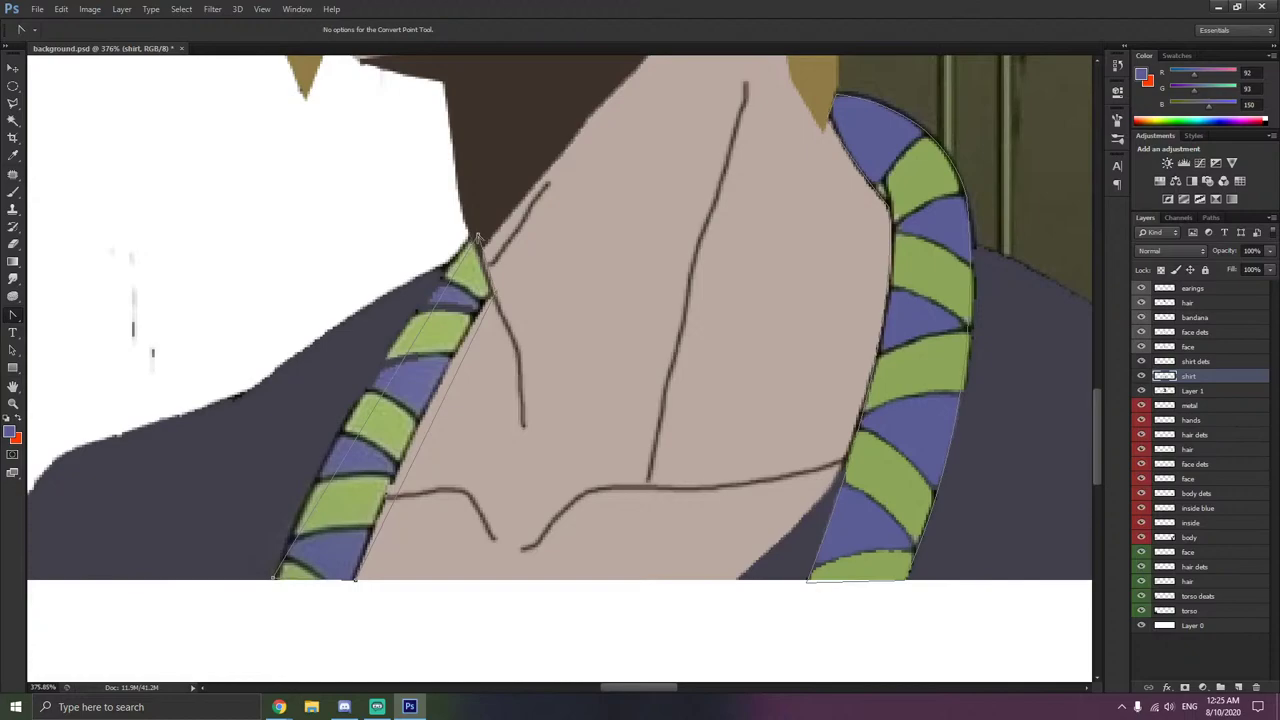
left_click_drag(477, 237, 444, 248)
left_click_drag(287, 550, 305, 472)
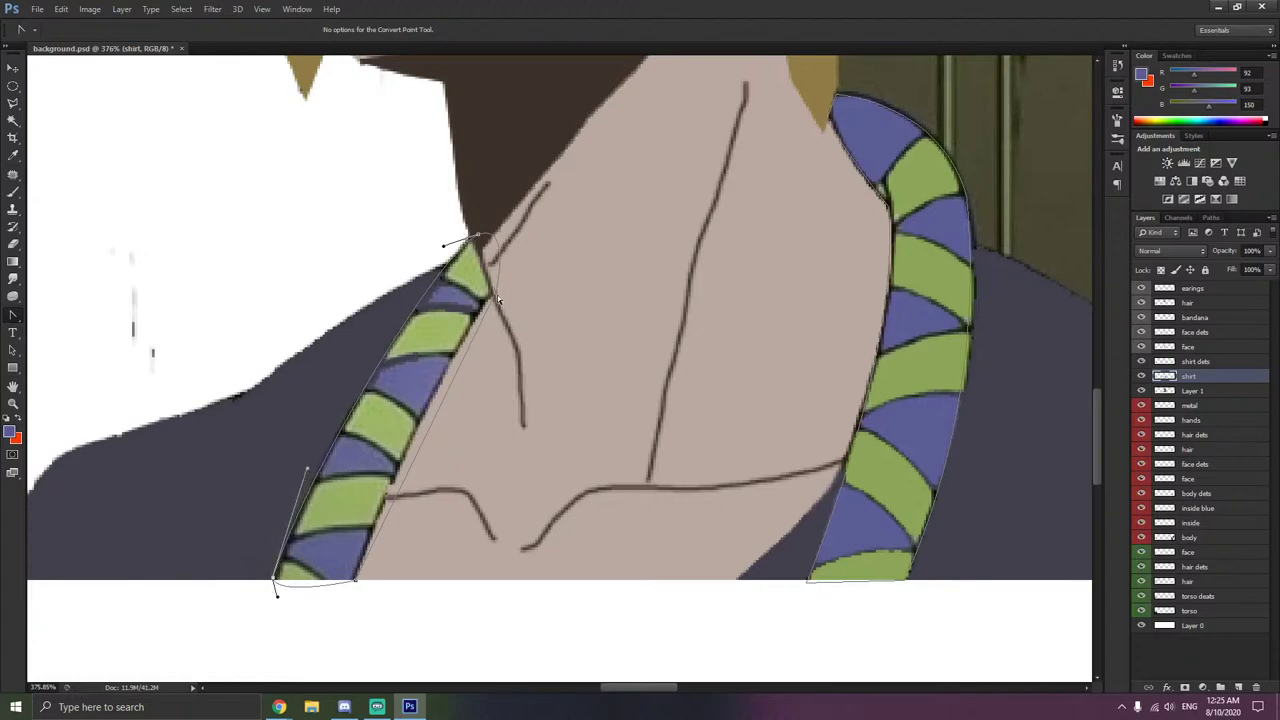
left_click_drag(497, 297, 497, 287)
left_click_drag(362, 563, 358, 553)
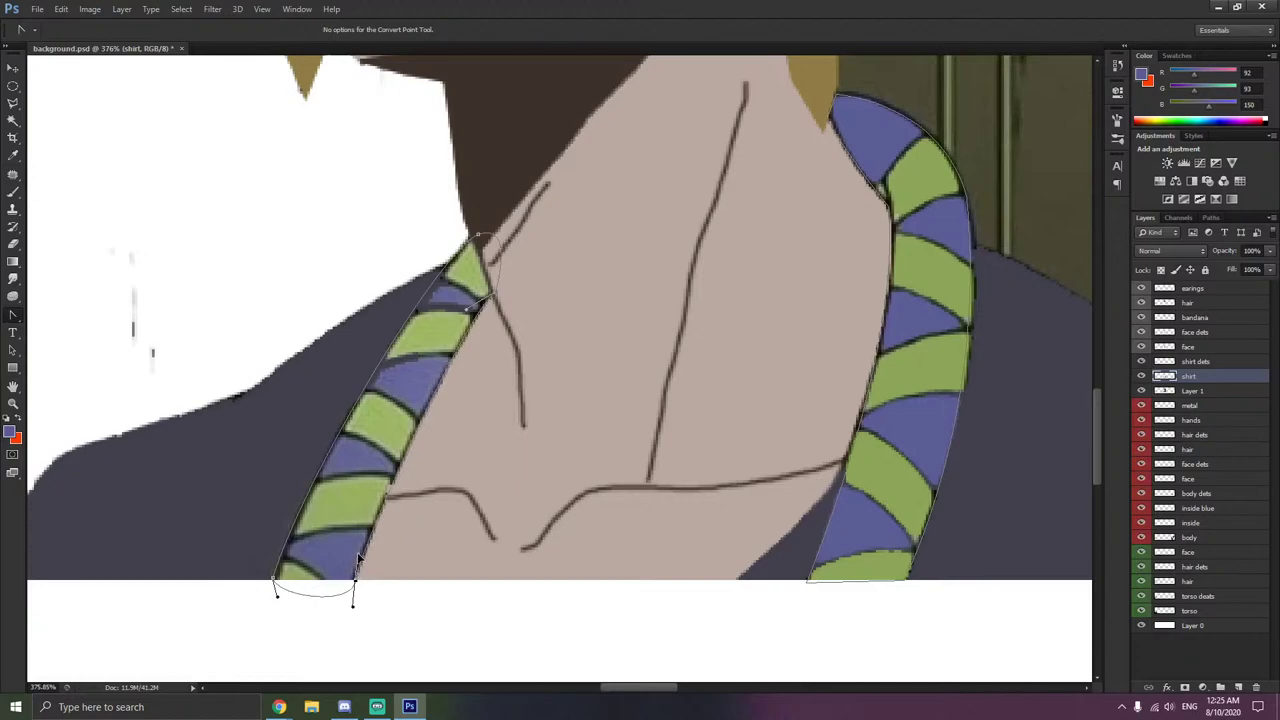
- Delete the path outlining both striped collars
right_click(468, 433)
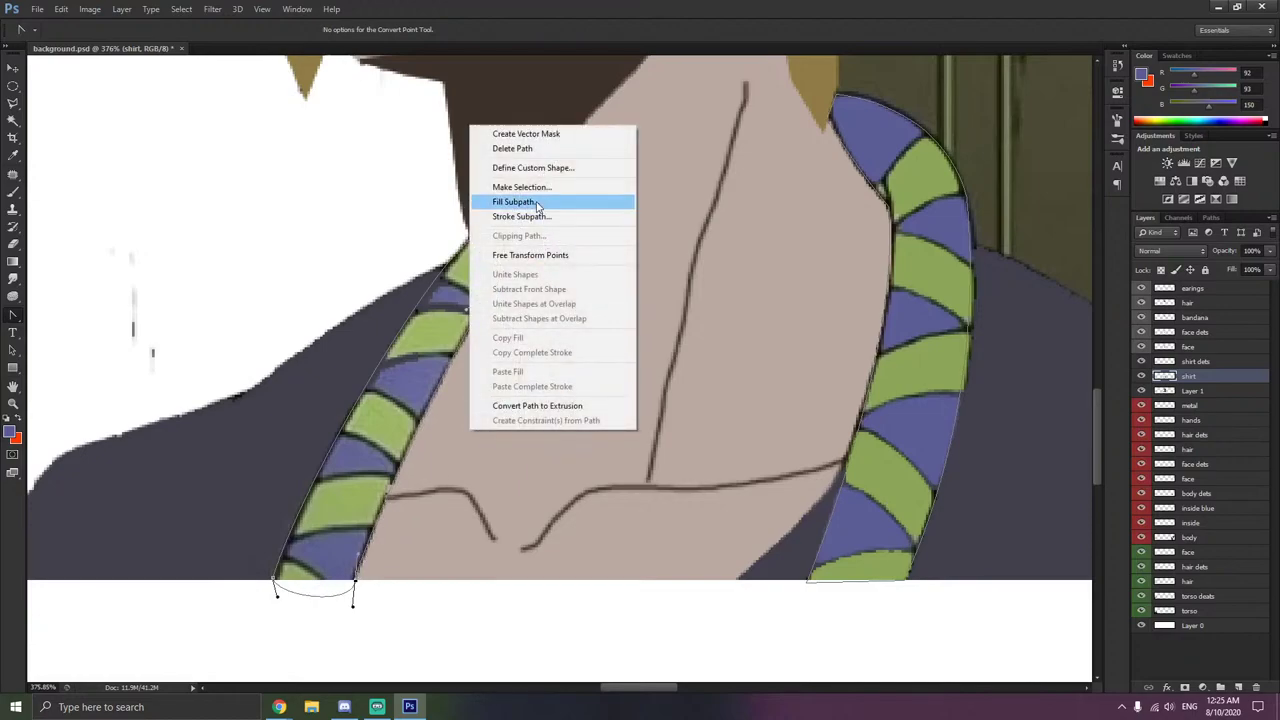
left_click(74, 190)
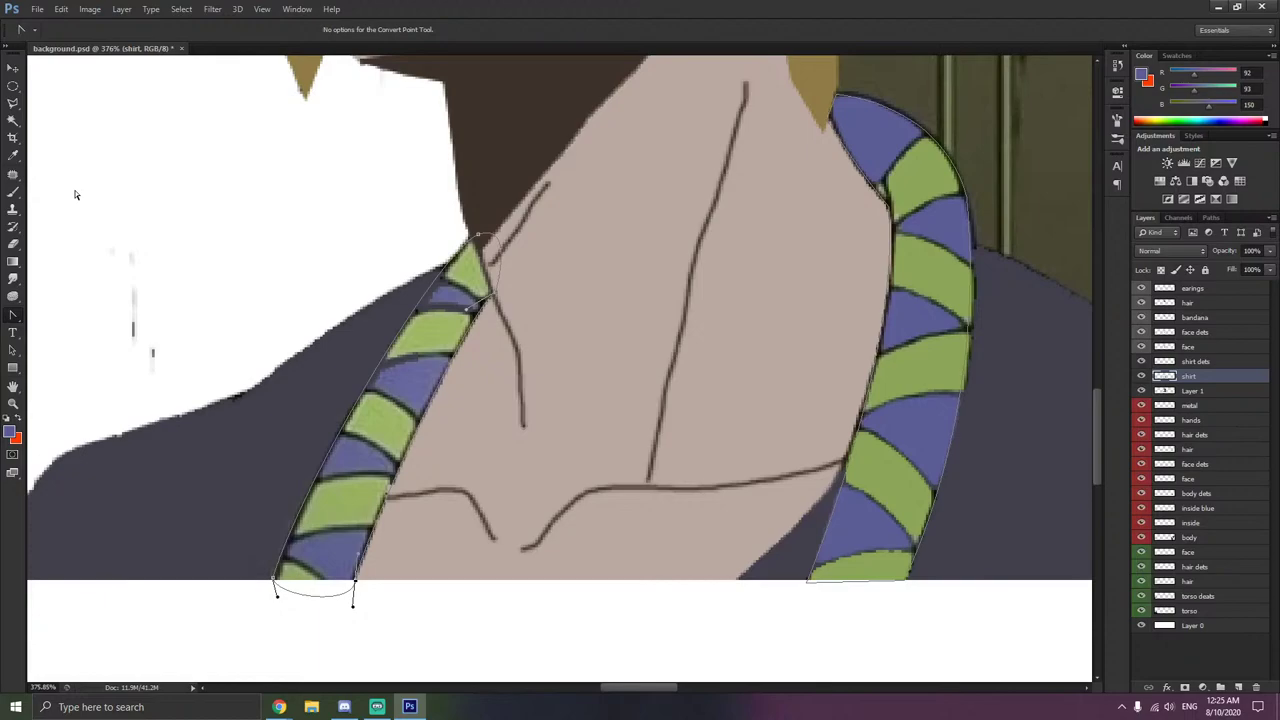
right_click(351, 345)
left_click(408, 374)
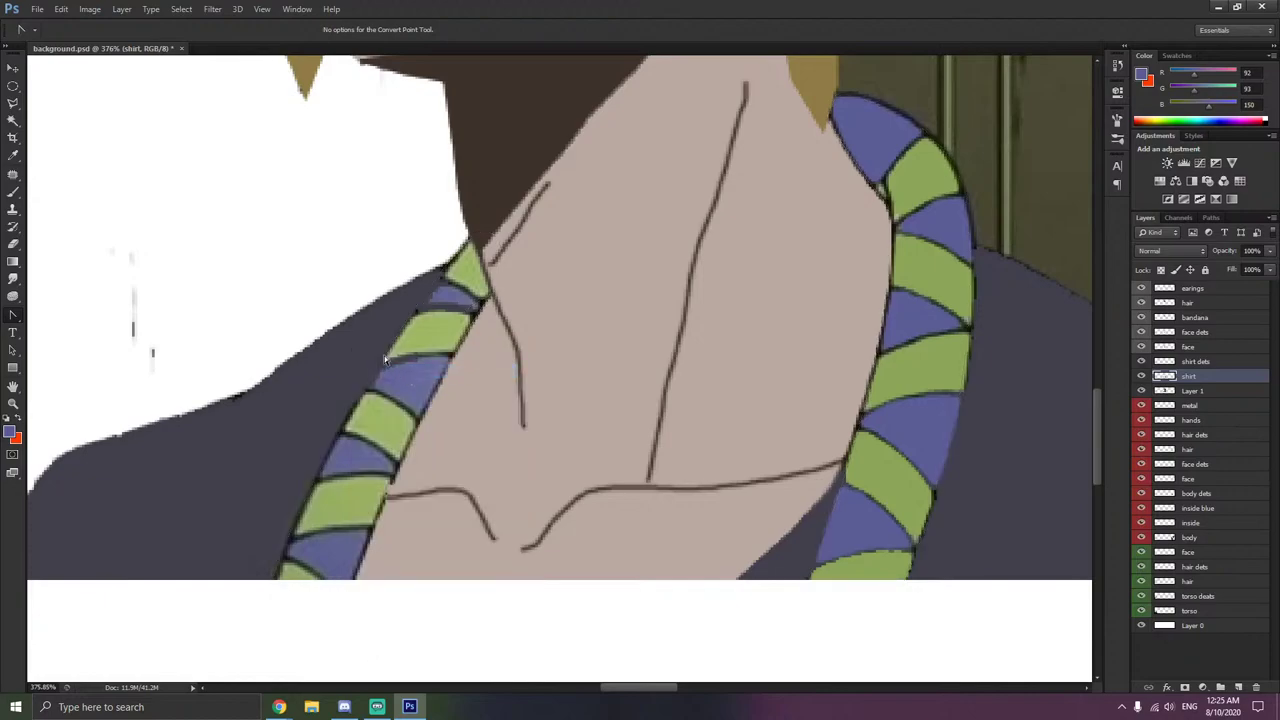
- Select all the green stripes of the chin-side collar on Layer 1 with the Magic Wand
left_click(1190, 391)
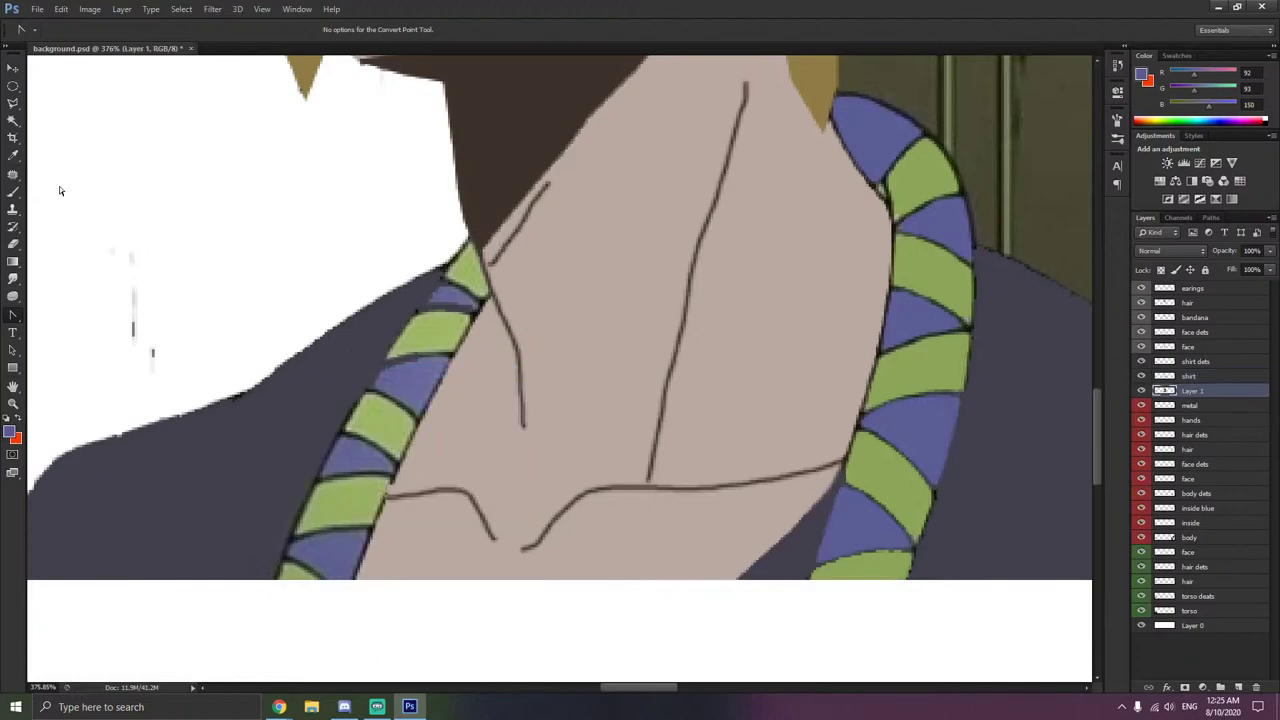
left_click(13, 120)
left_click(472, 284)
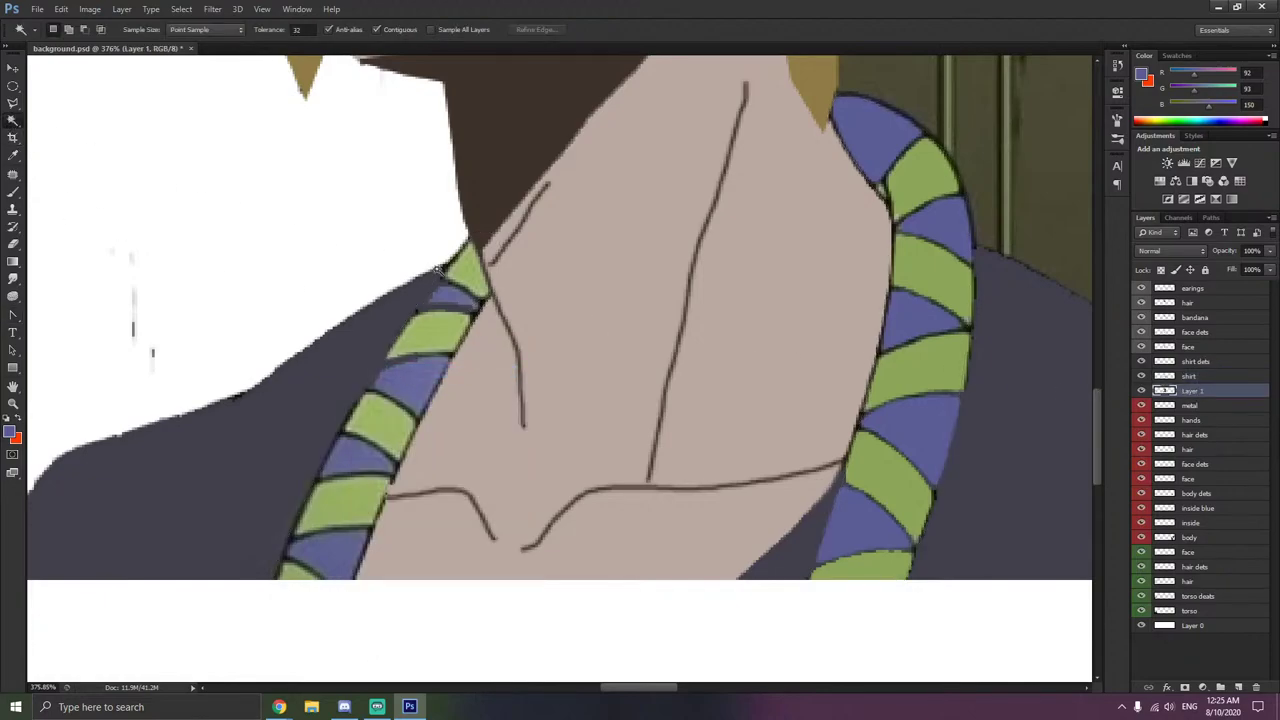
left_click(435, 329, "shift")
left_click(372, 425, "shift")
left_click(345, 502, "shift")
left_click(297, 571, "shift")
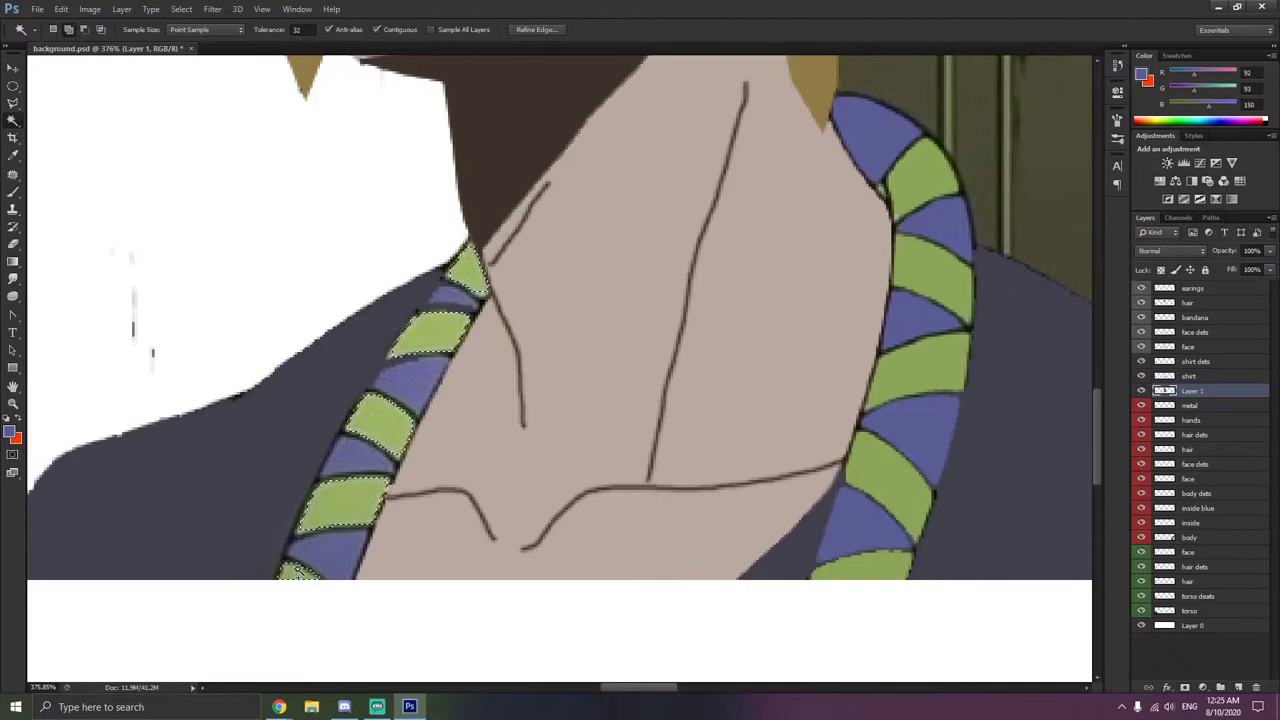
- Sample the ear-side collar's green and paint the selected chin-side stripes on Layer 1 with it
left_click(13, 191)
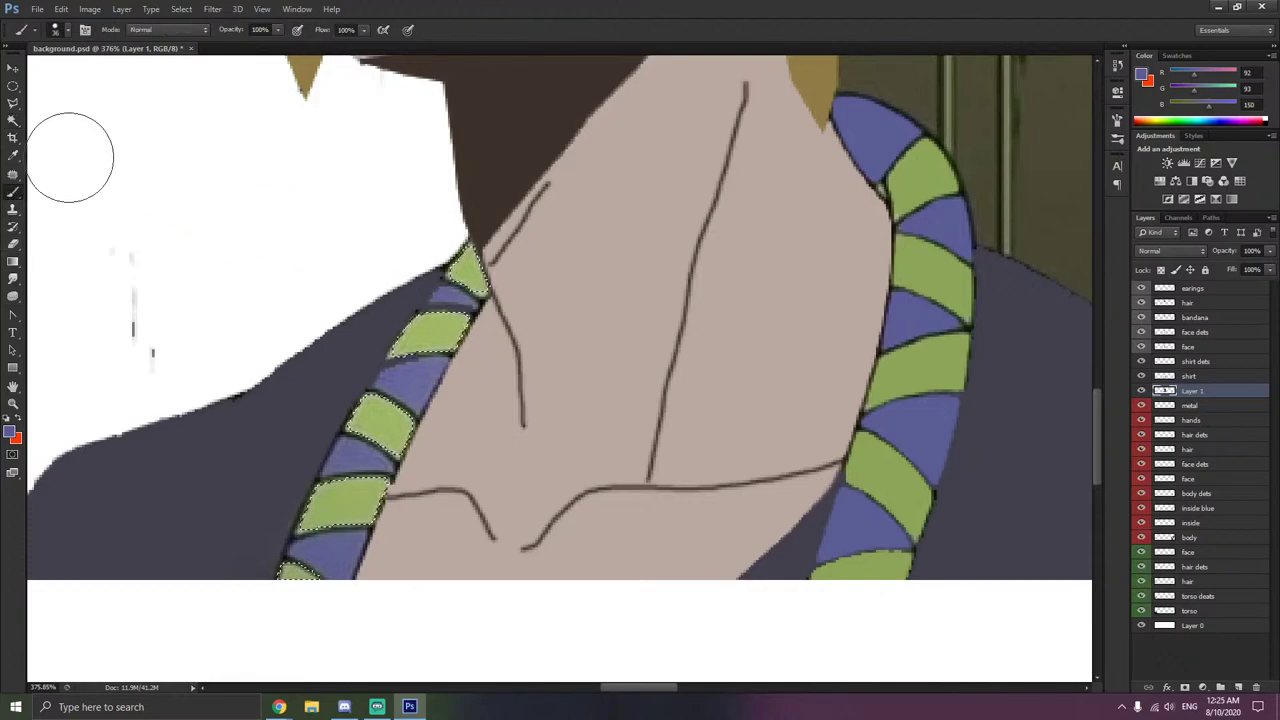
left_click(13, 155)
left_click(935, 258)
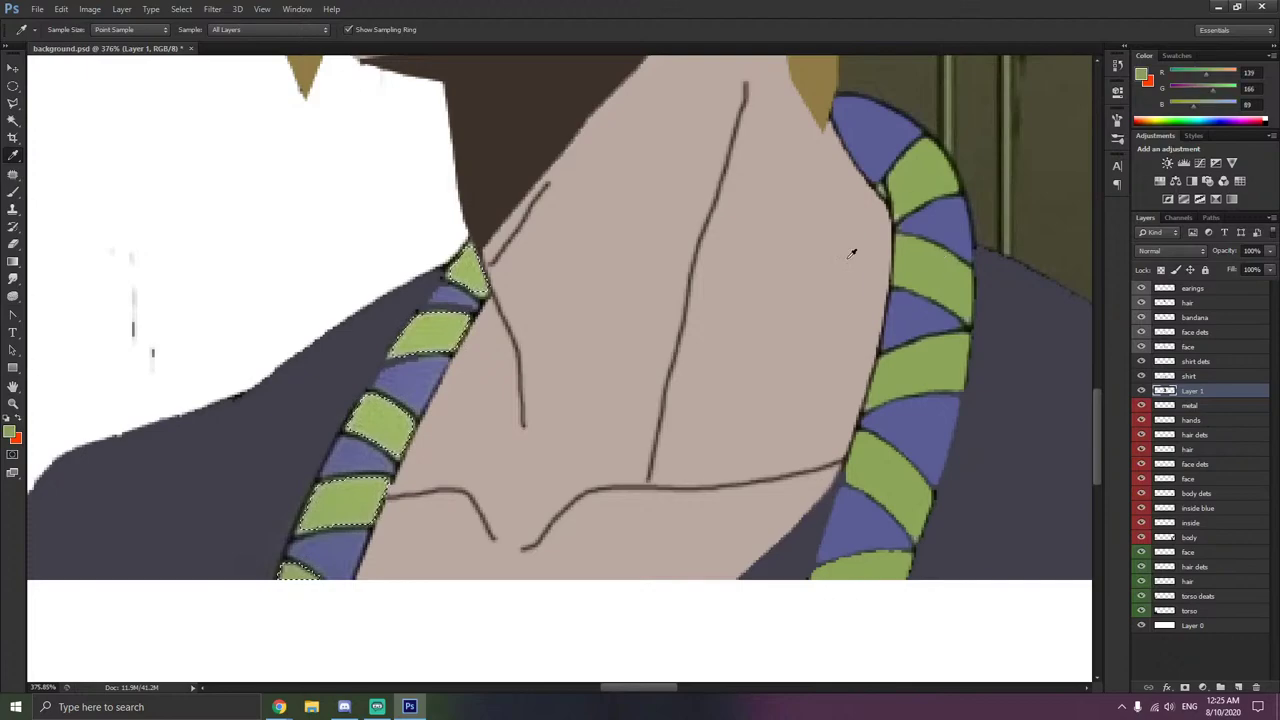
left_click(13, 191)
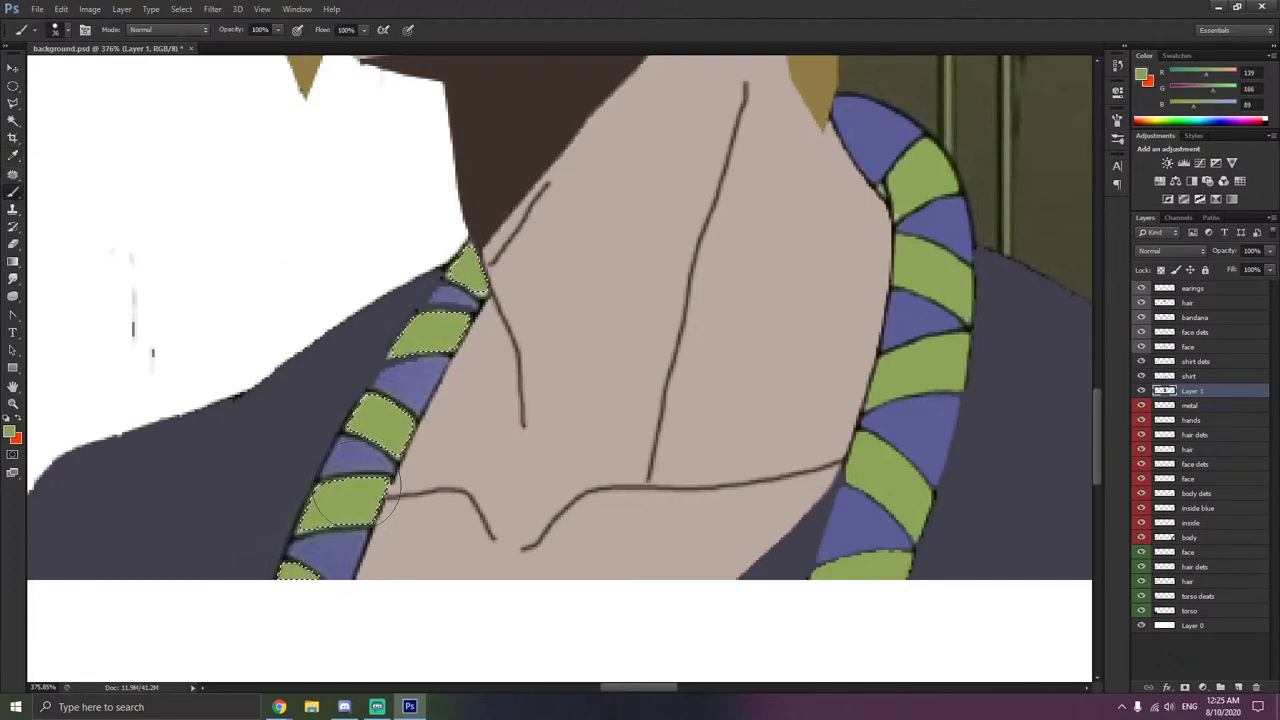
- Replace the selection with the four blue stripes of the chin-side collar using the Magic Wand
left_click(13, 119)
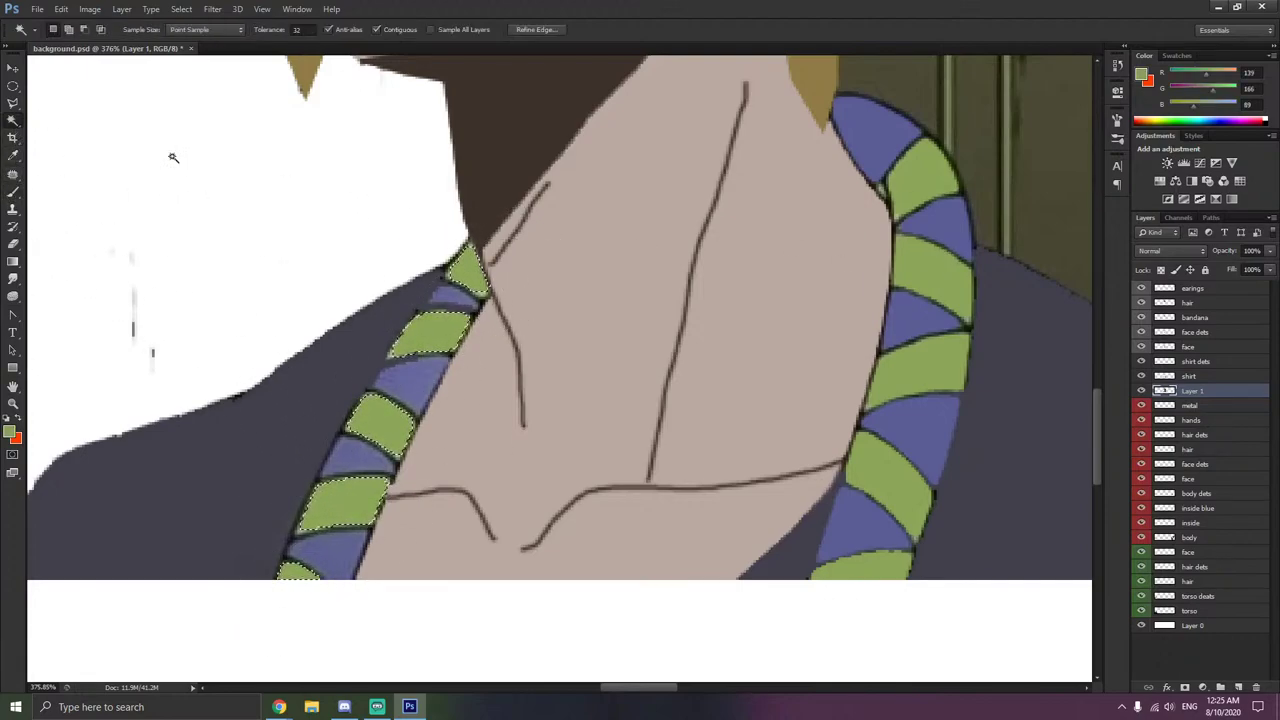
left_click(455, 296)
left_click(412, 382, "shift")
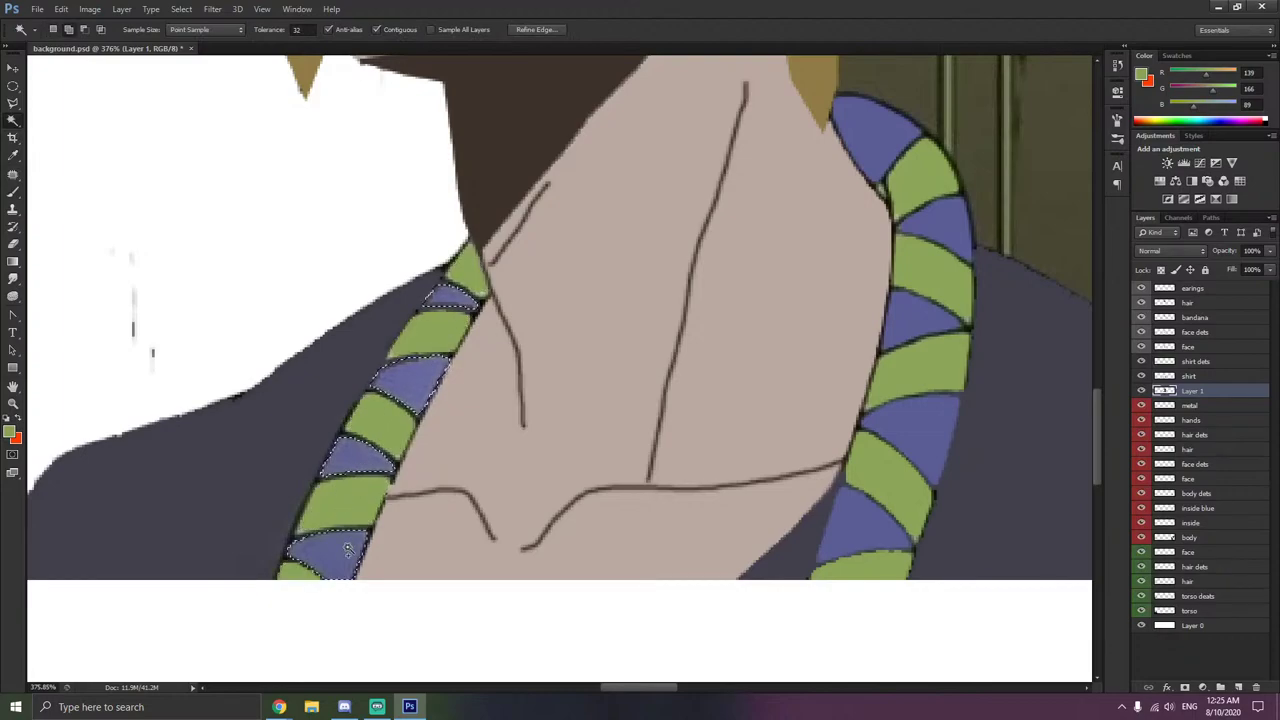
- Paint the selected blue stripes on Layer 1 in the blue sampled from the ear-side collar, and deselect them
left_click(13, 191)
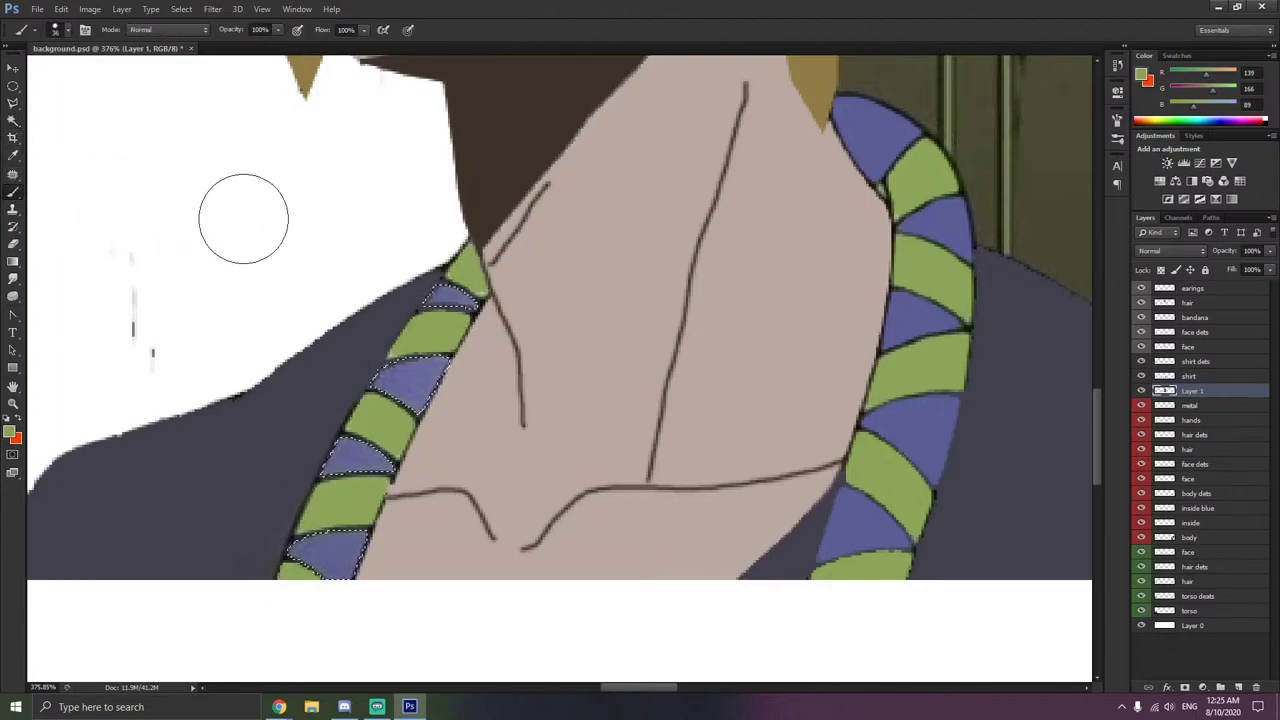
left_click(13, 155)
left_click(922, 318)
key("b")
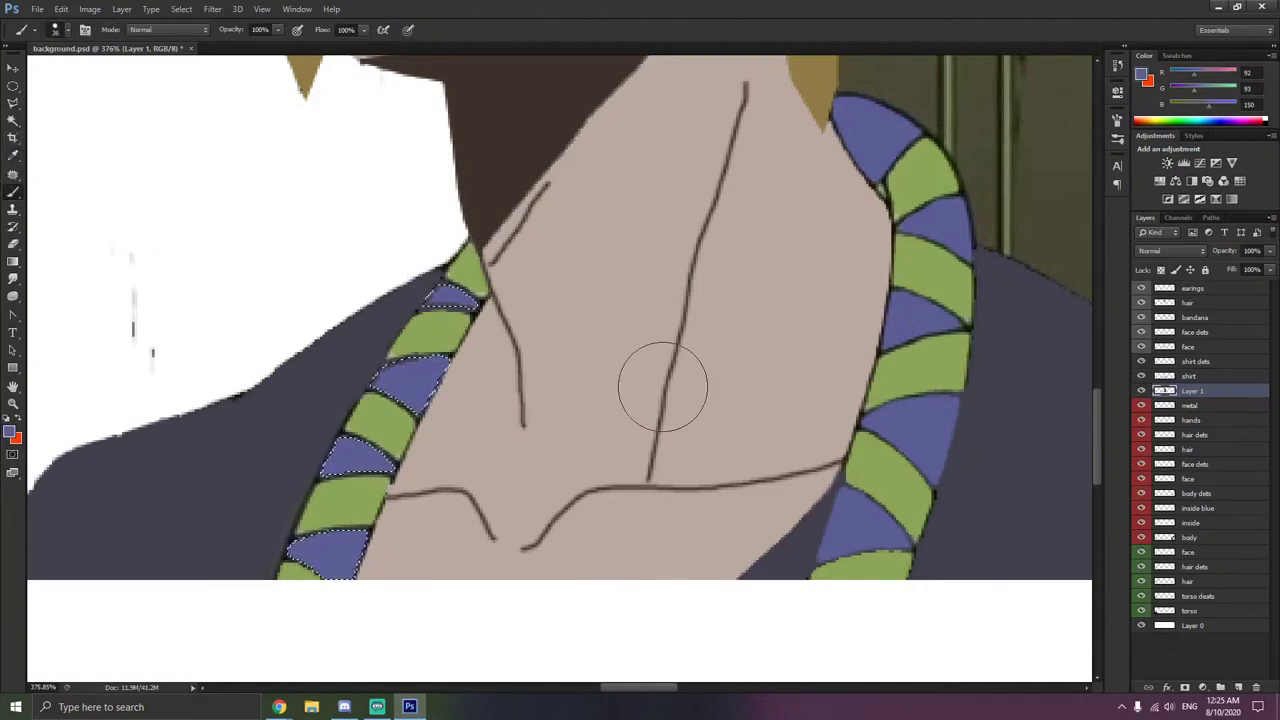
left_click(13, 102)
right_click(250, 203)
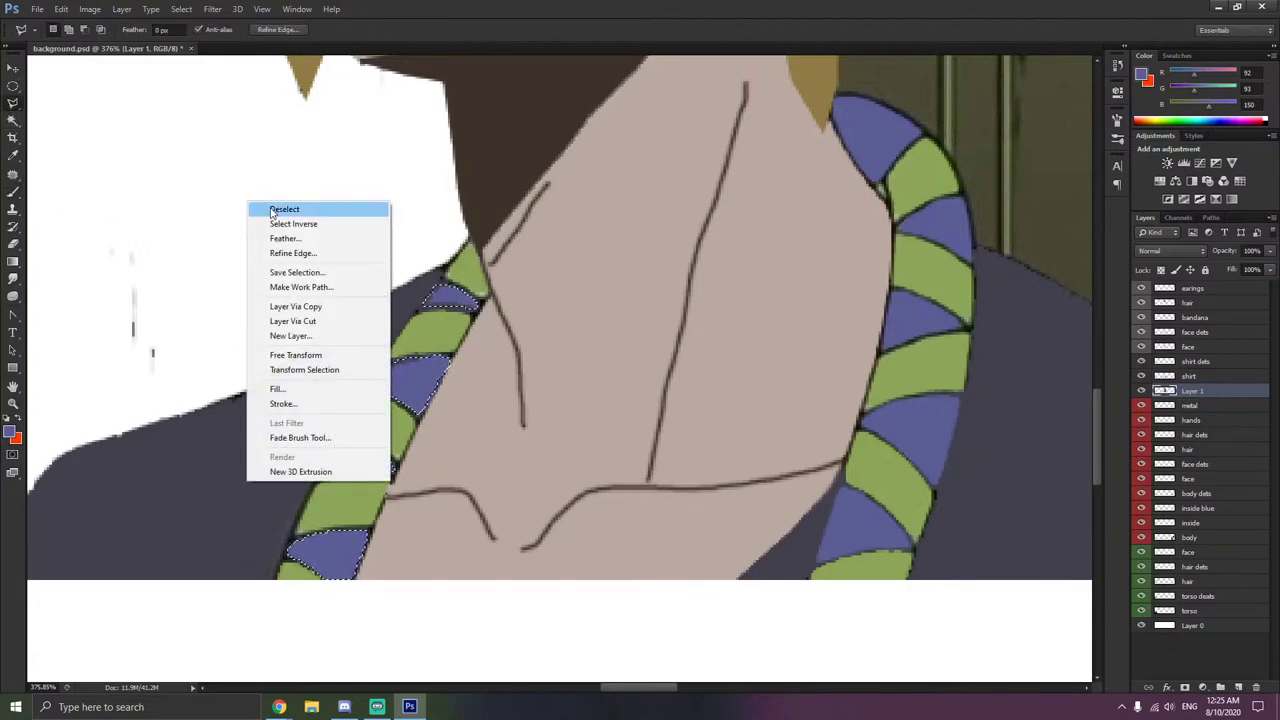
left_click(280, 207)
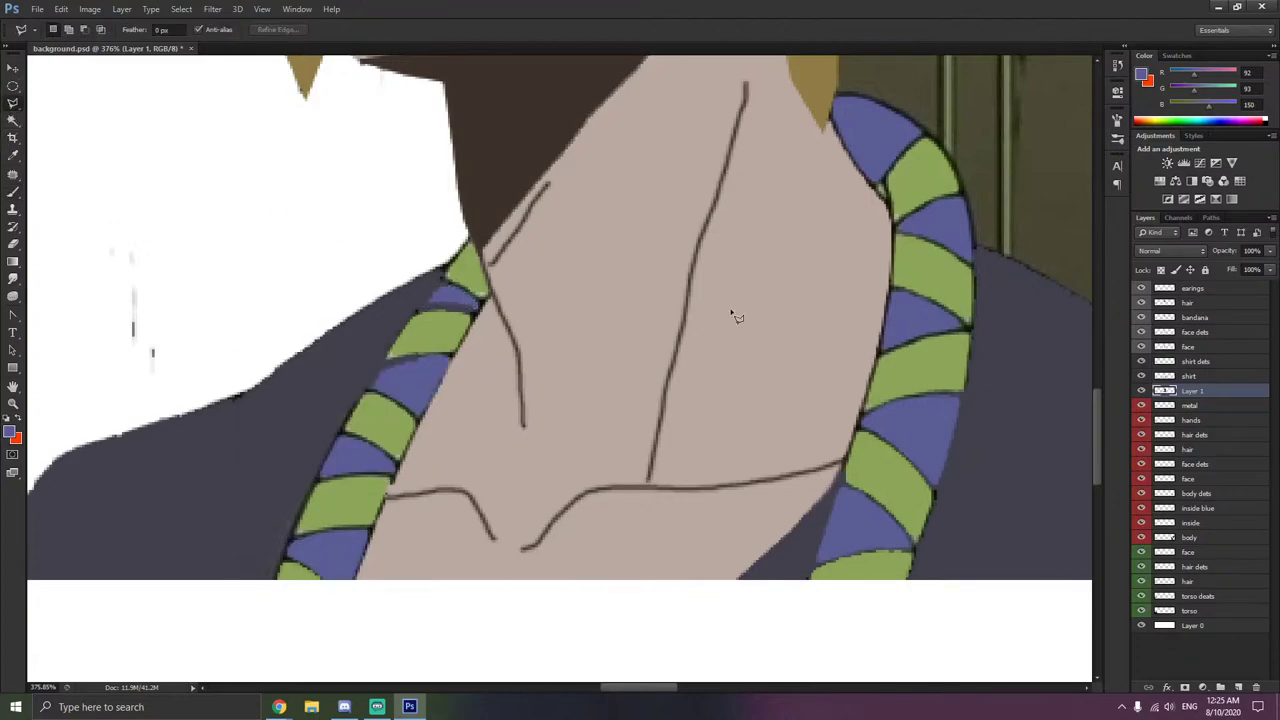
- Restore the selection of the chin-side blue stripes, paint them blue on the shirt dets layer, and deselect
left_click(1194, 377)
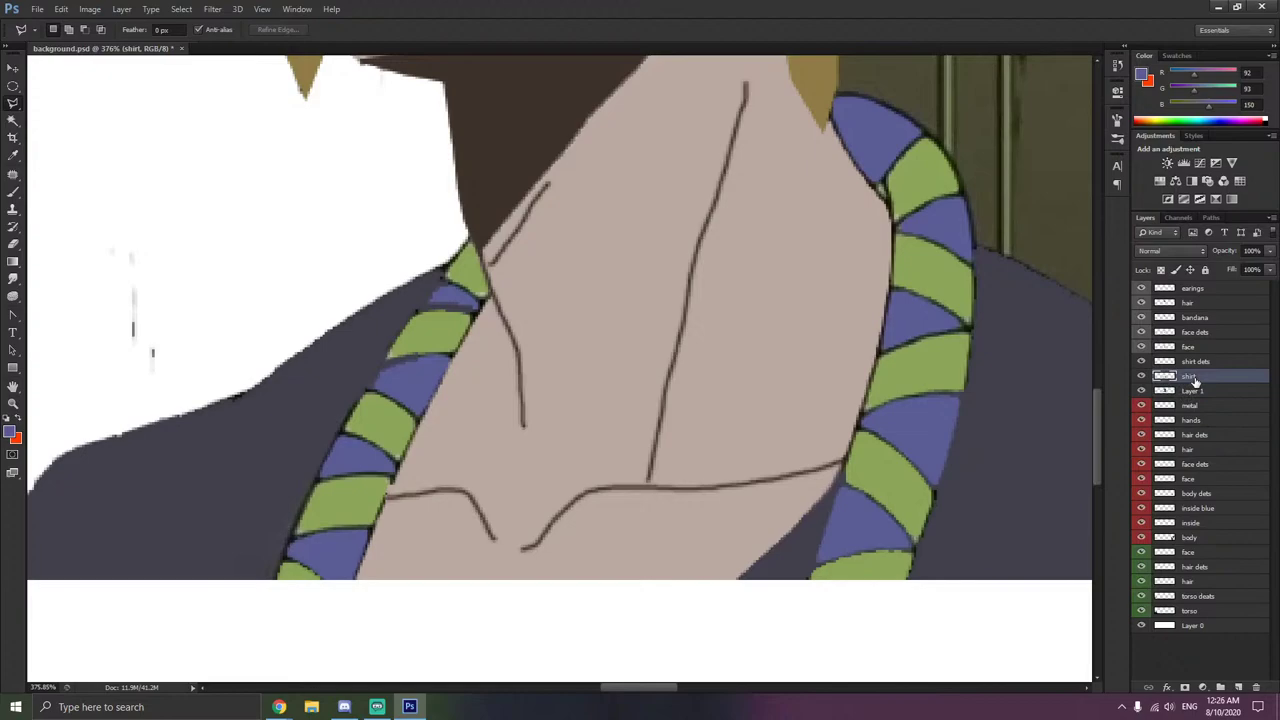
left_click(1192, 390)
left_click(1185, 391, "ctrl")
left_click(1196, 362)
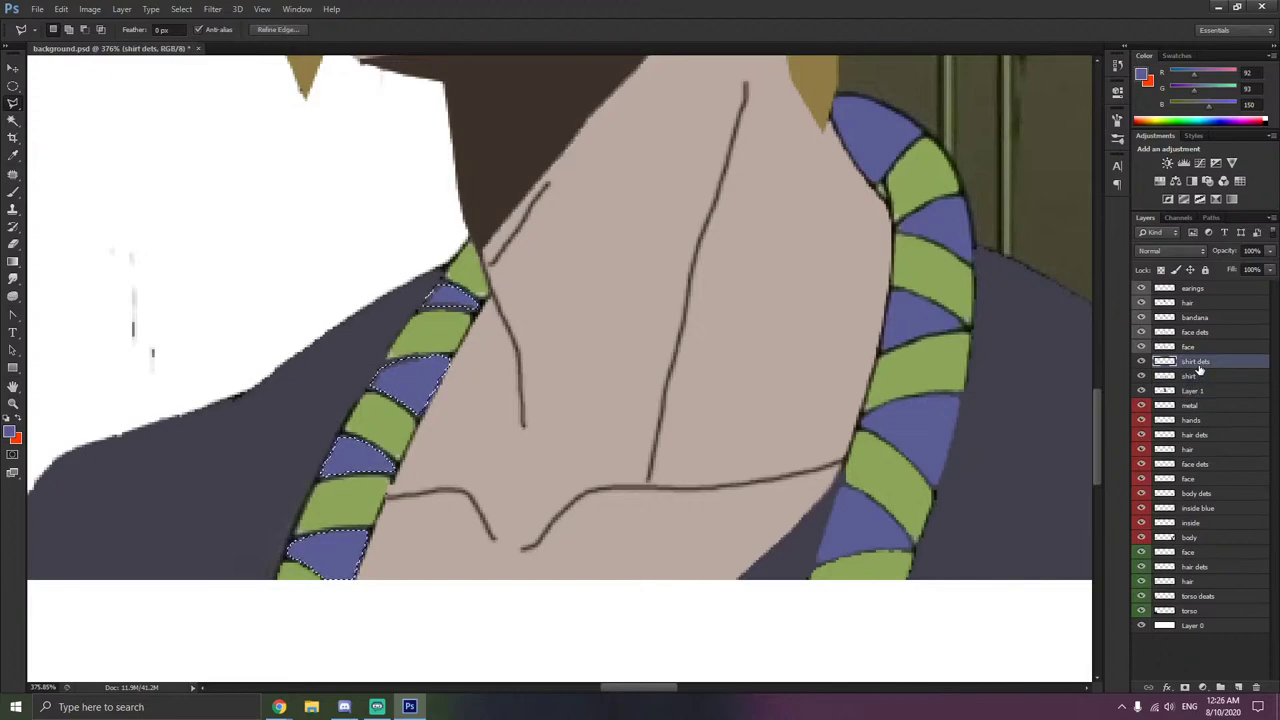
left_click(13, 191)
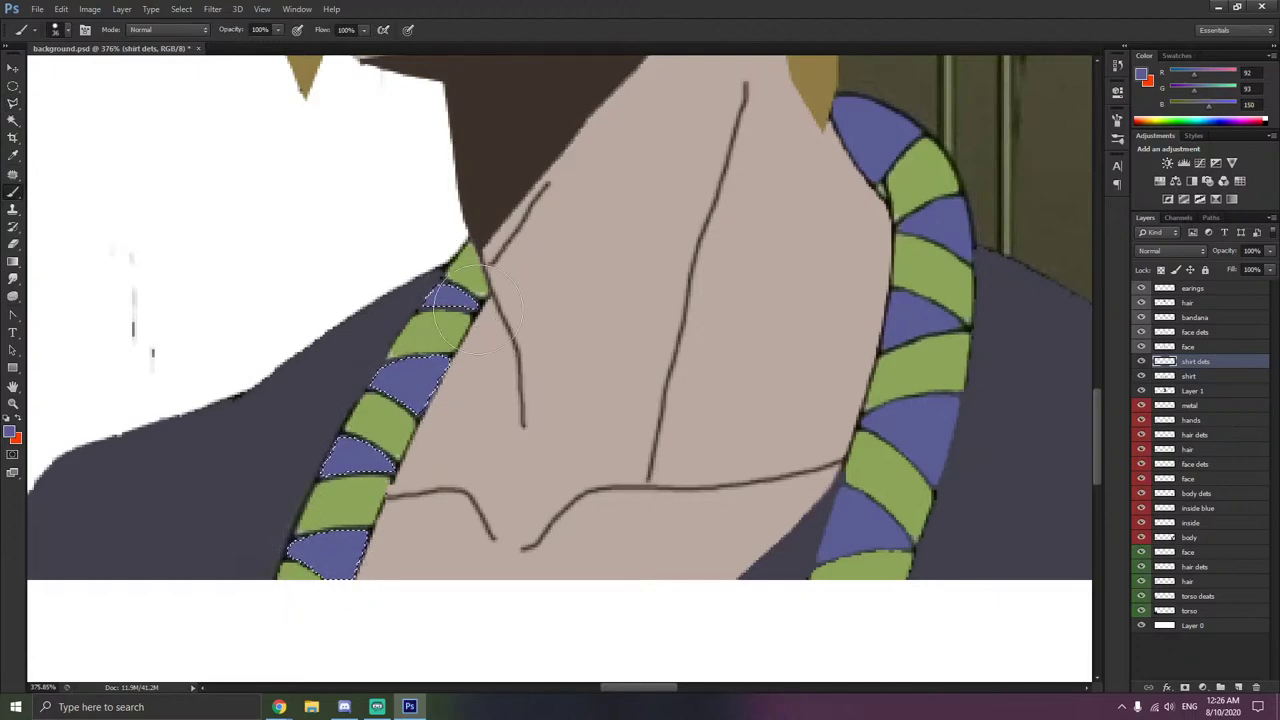
left_click(13, 119)
right_click(187, 197)
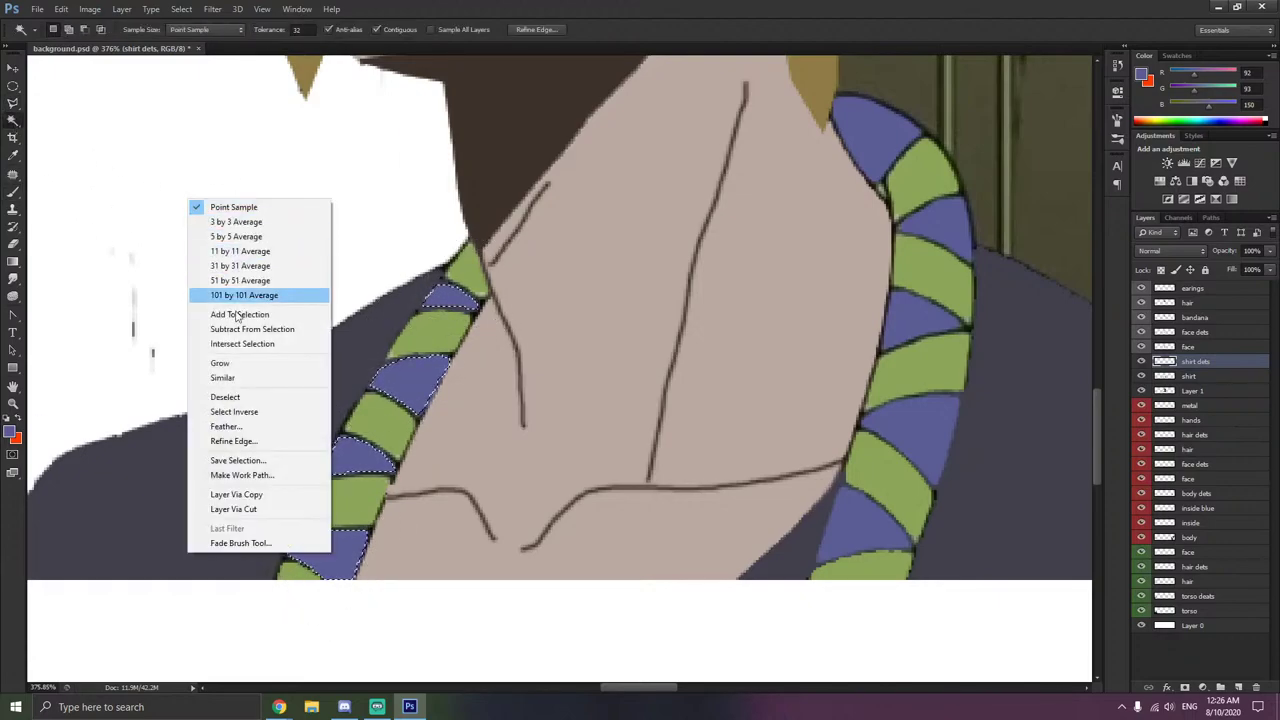
left_click(240, 395)
- Make shirt the active layer and sample the shirt's dark grey-blue as the foreground colour
scroll(258, 390, "down", 2)
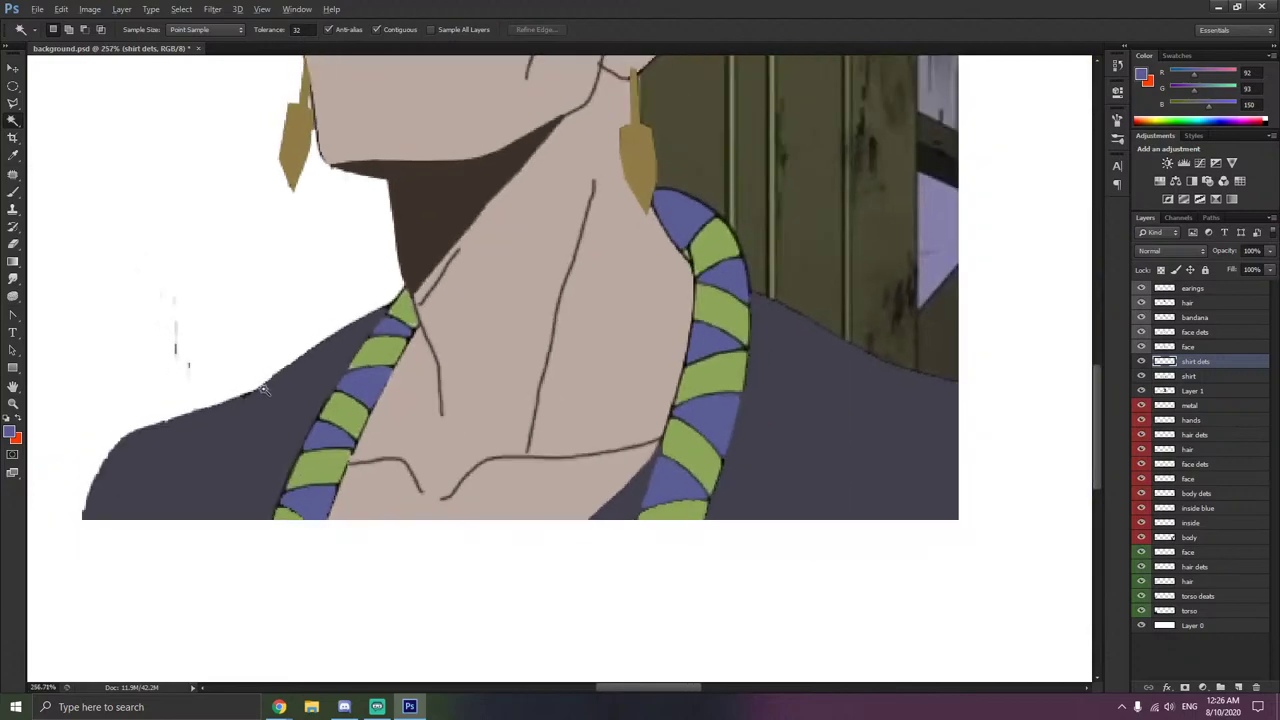
left_click(13, 191)
left_click(1188, 376)
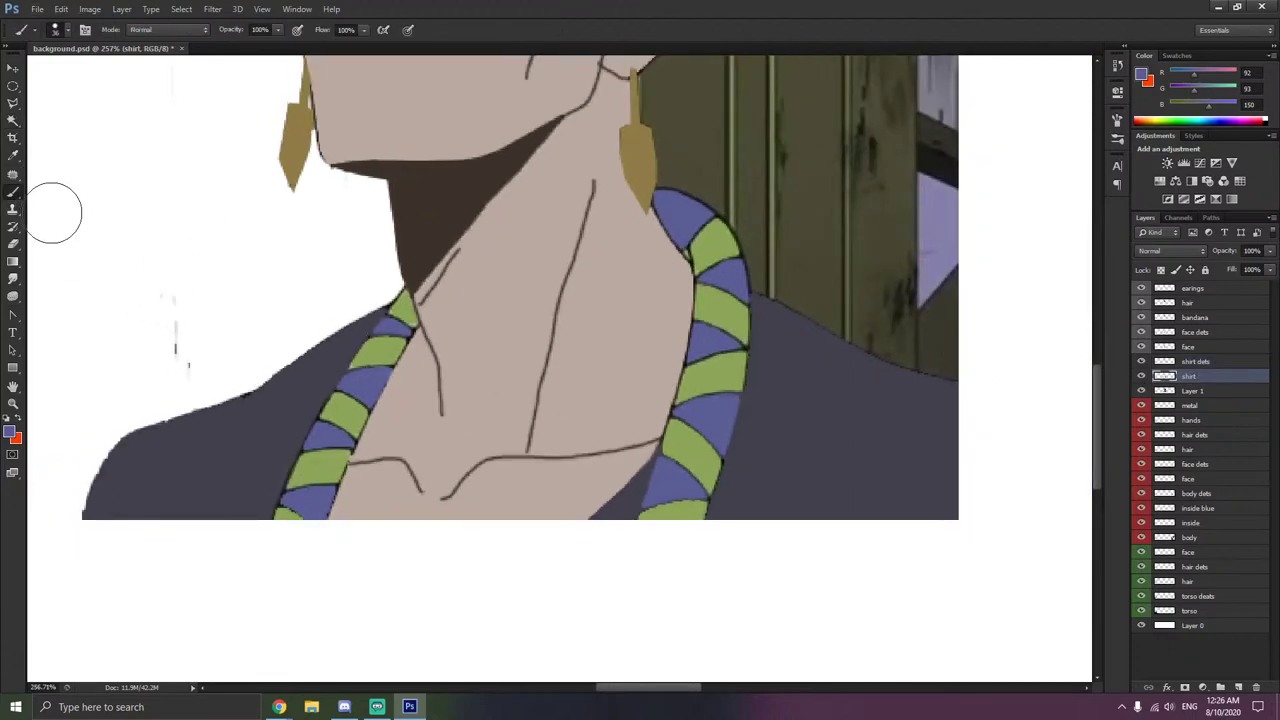
left_click(13, 155)
left_click(249, 442)
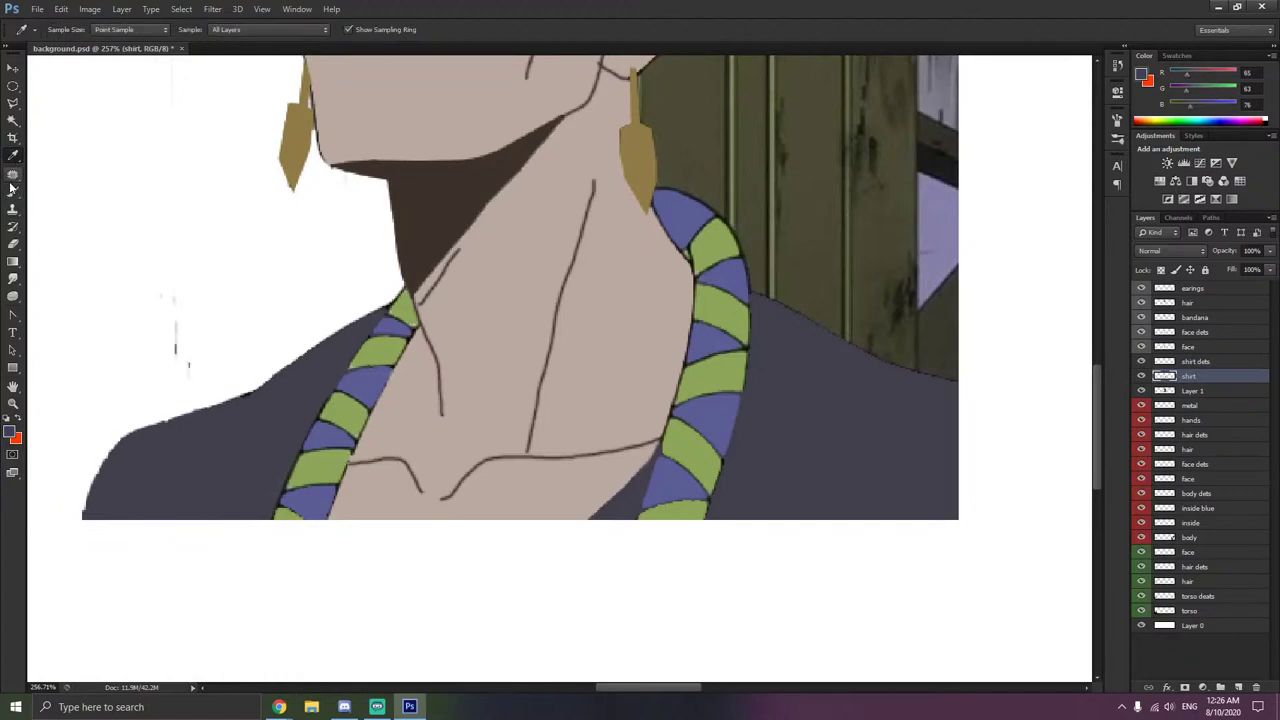
- Try painting the sampled shirt colour over the chin-side collar on the shirt layer
left_click(13, 191)
left_click(318, 462)
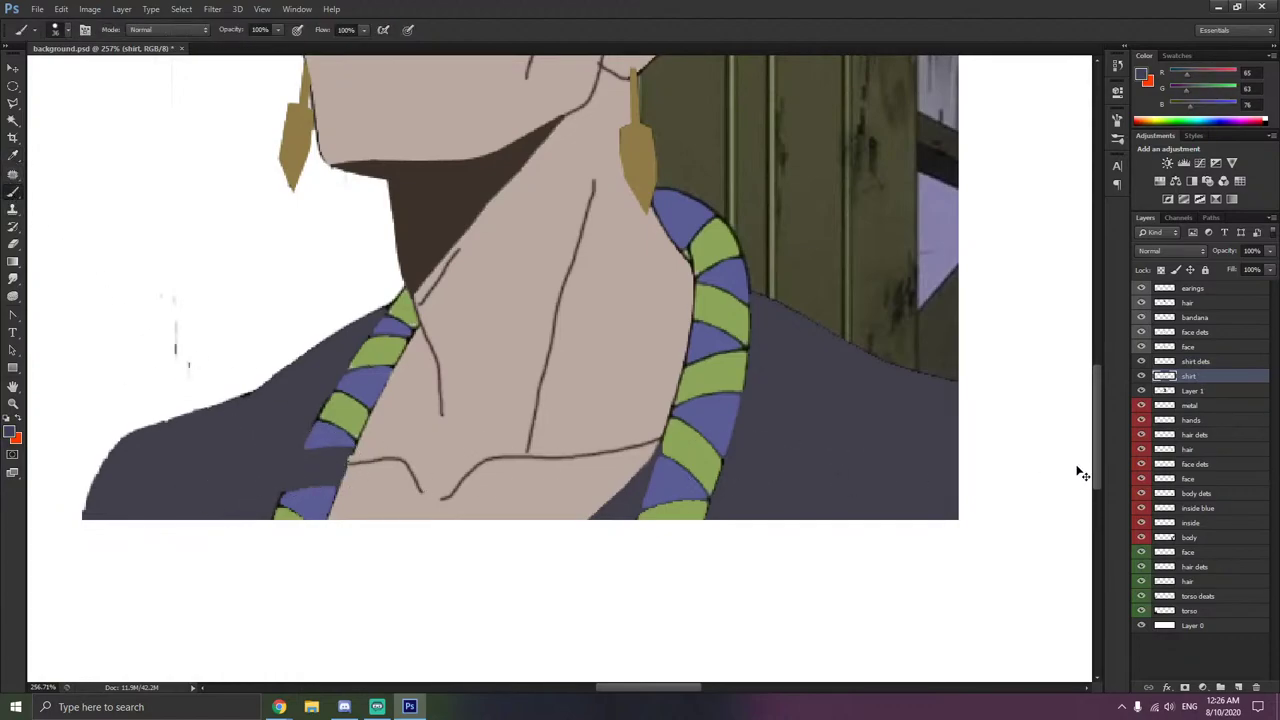
key("ctrl+z")
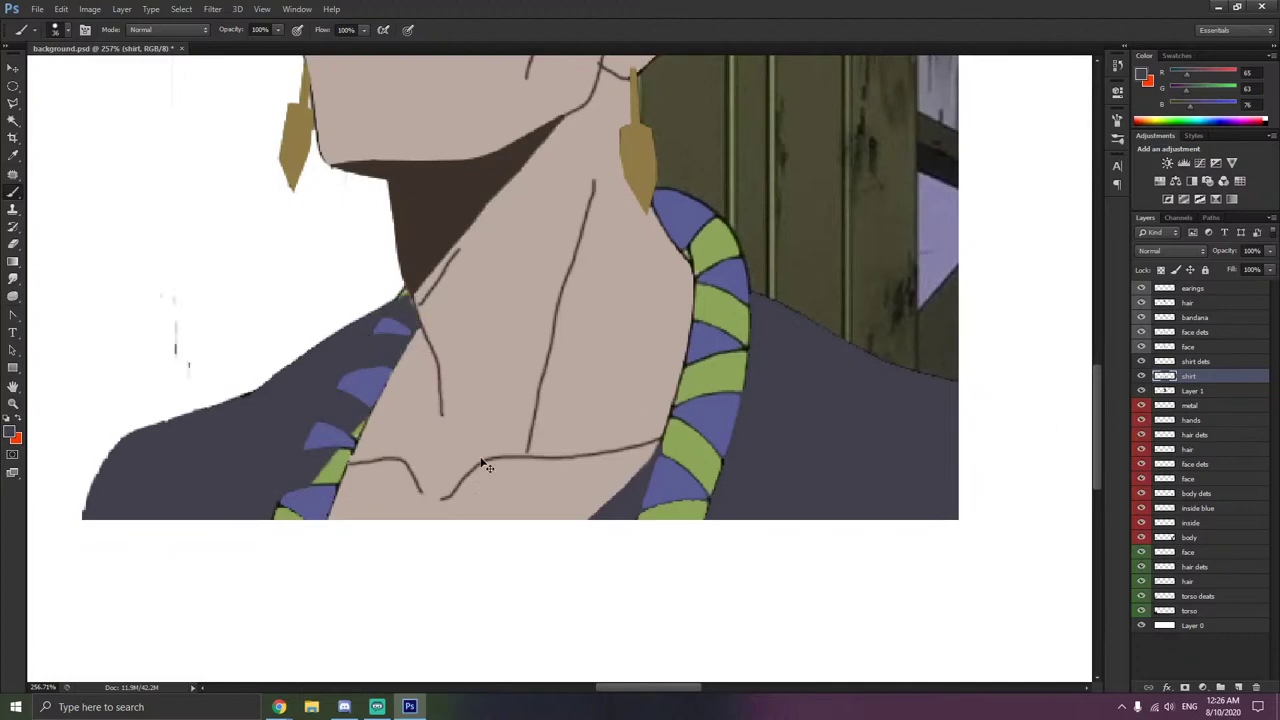
left_click(1190, 362)
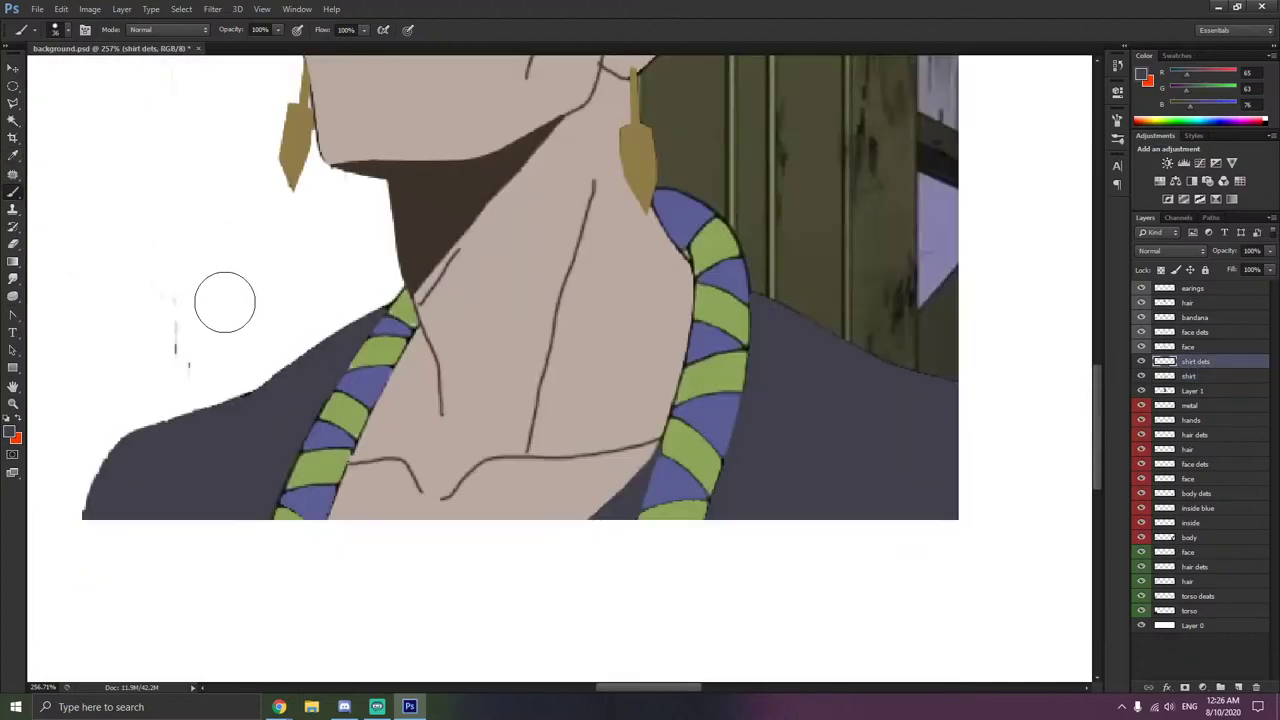
left_click(13, 120)
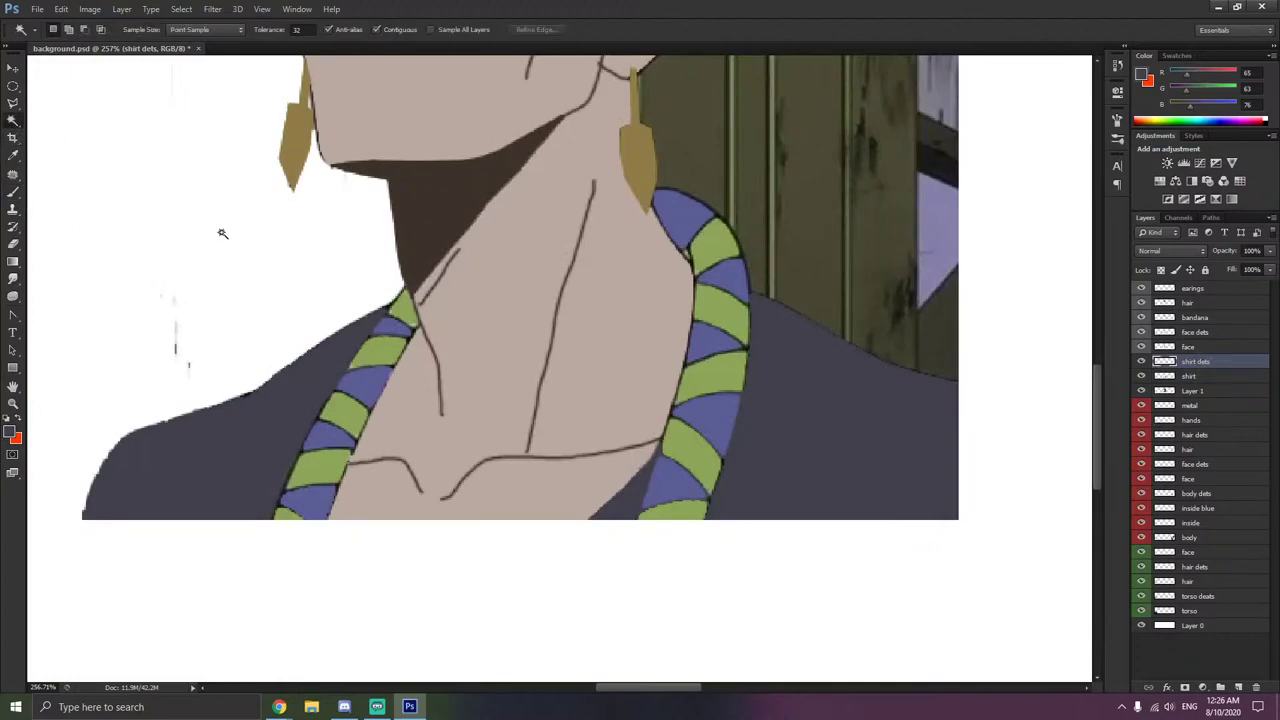
left_click(409, 314)
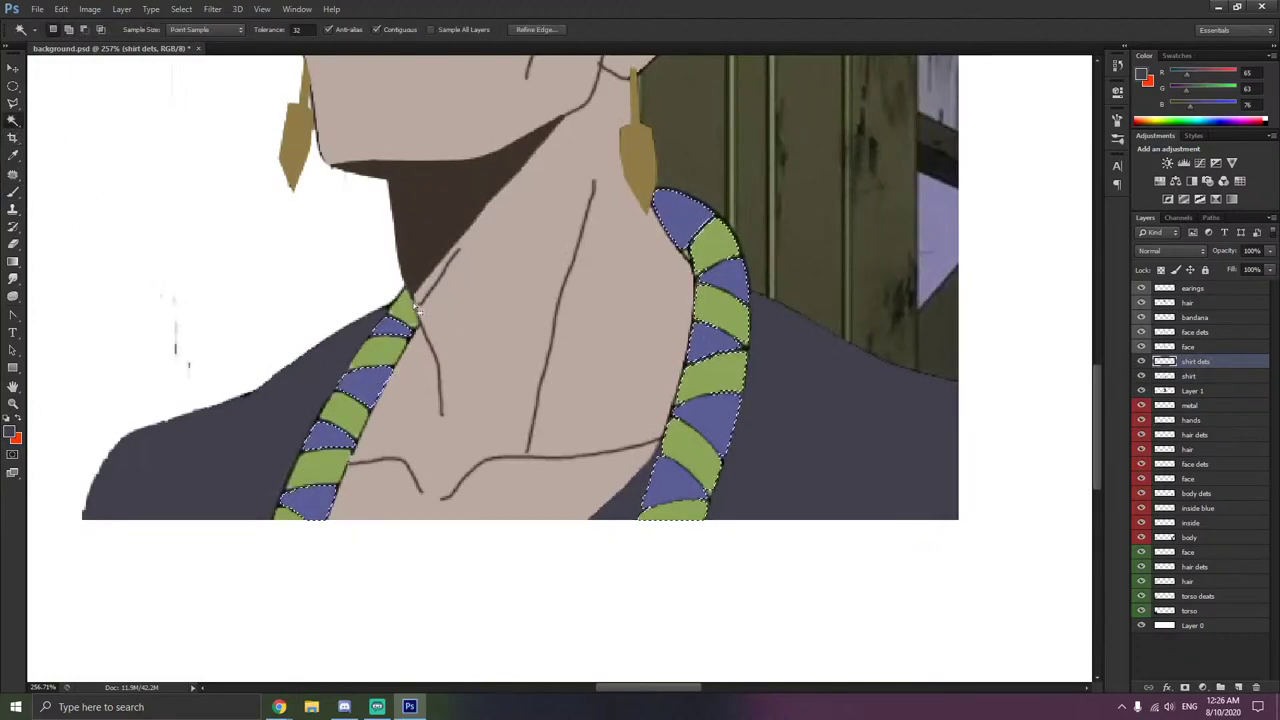
key("ctrl+d")
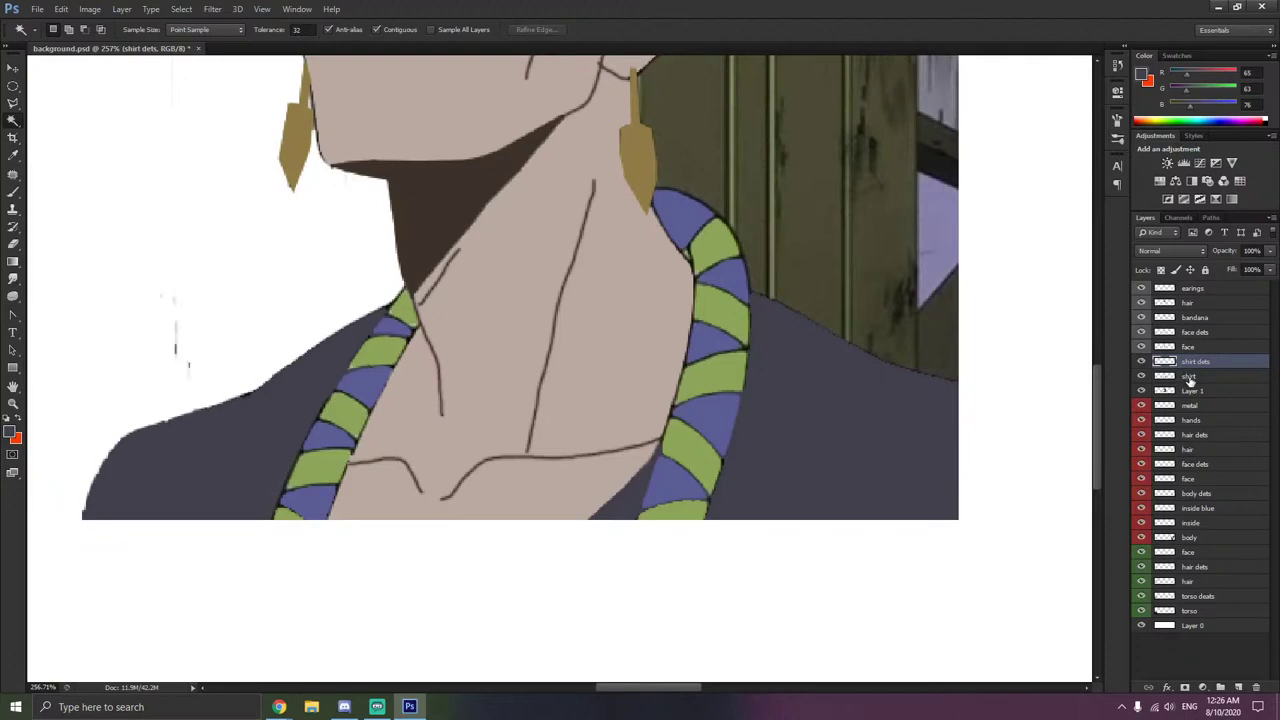
left_click(1198, 390)
left_click(1190, 376)
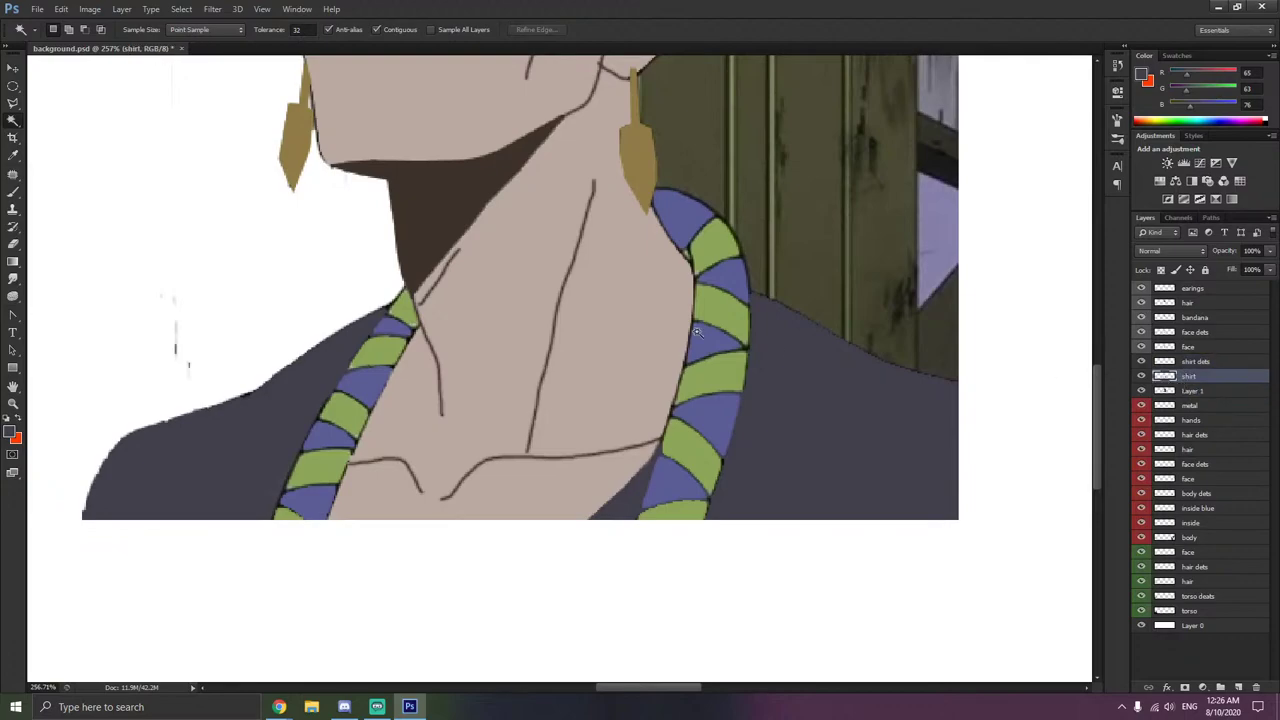
left_click(401, 308)
- Select the green stripes of the chin-side collar on Layer 1
left_click(1190, 393)
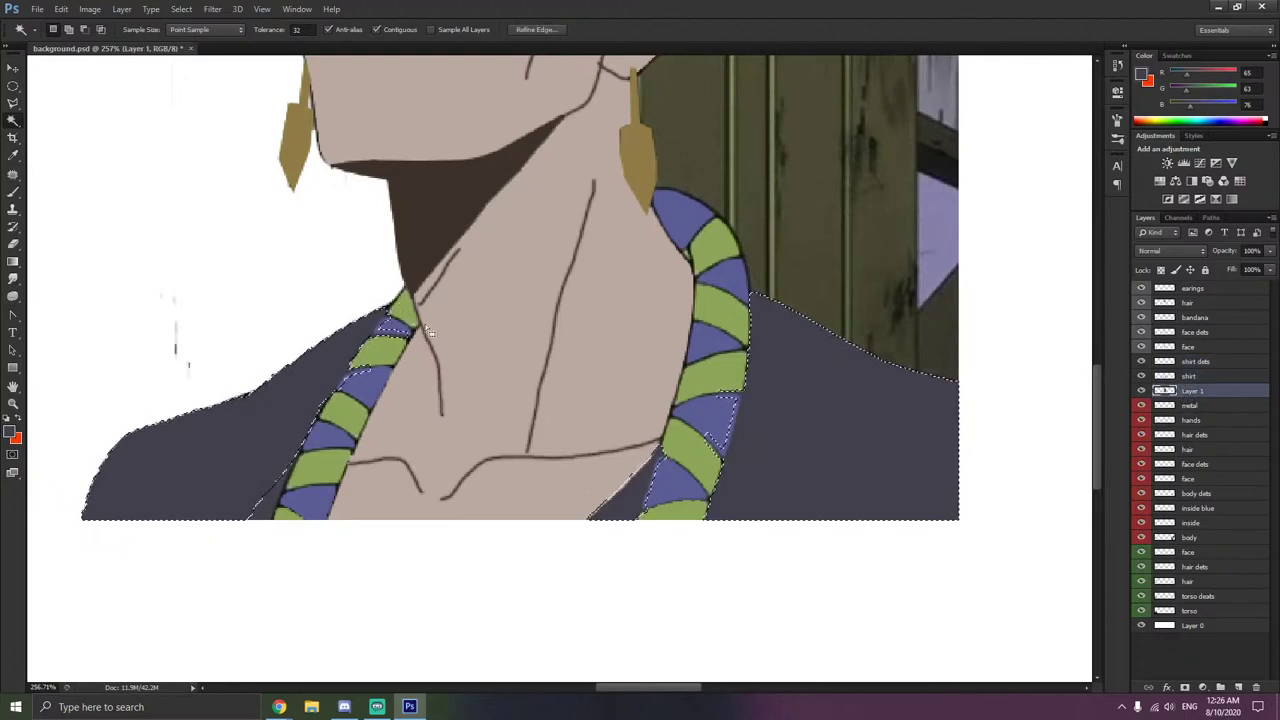
left_click(401, 322)
left_click(382, 352, "shift")
left_click(345, 418, "shift")
left_click(325, 463, "shift")
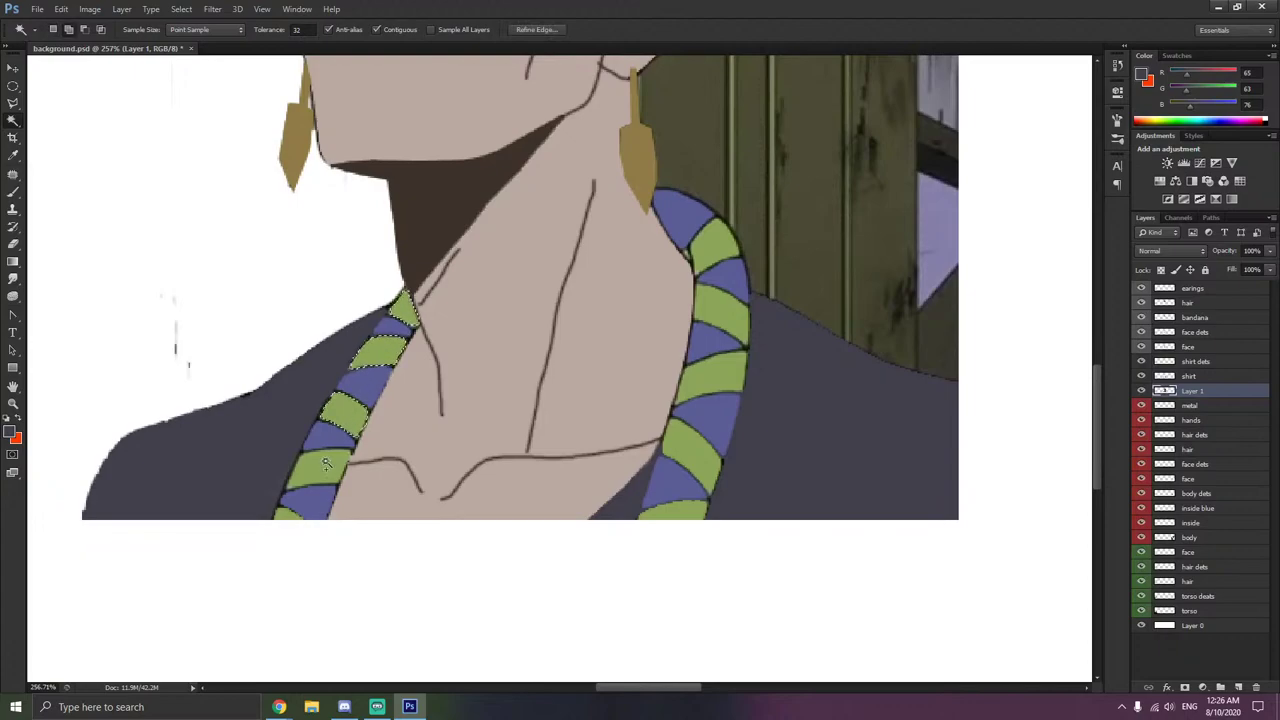
- Paint the selected stripes on the shirt dets layer in the green sampled from the ear-side collar, and deselect them
left_click(1172, 375)
left_click(1172, 361)
left_click(13, 155)
left_click(740, 305)
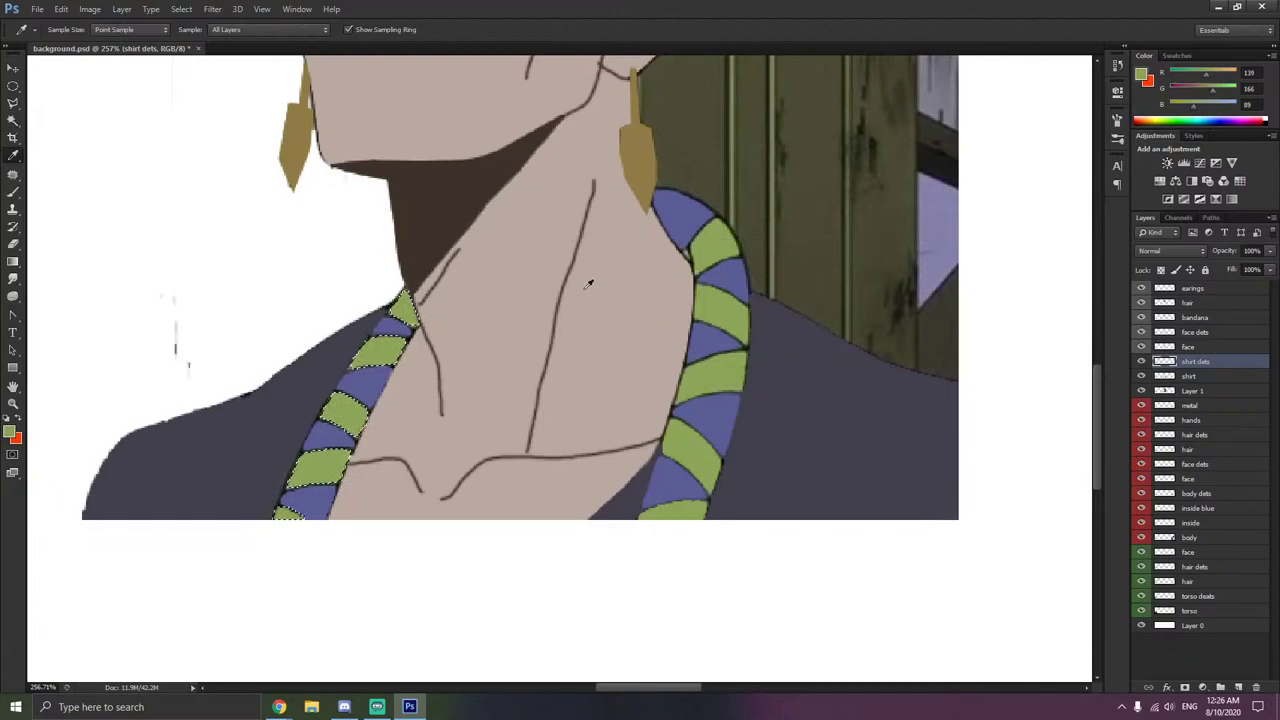
left_click(13, 190)
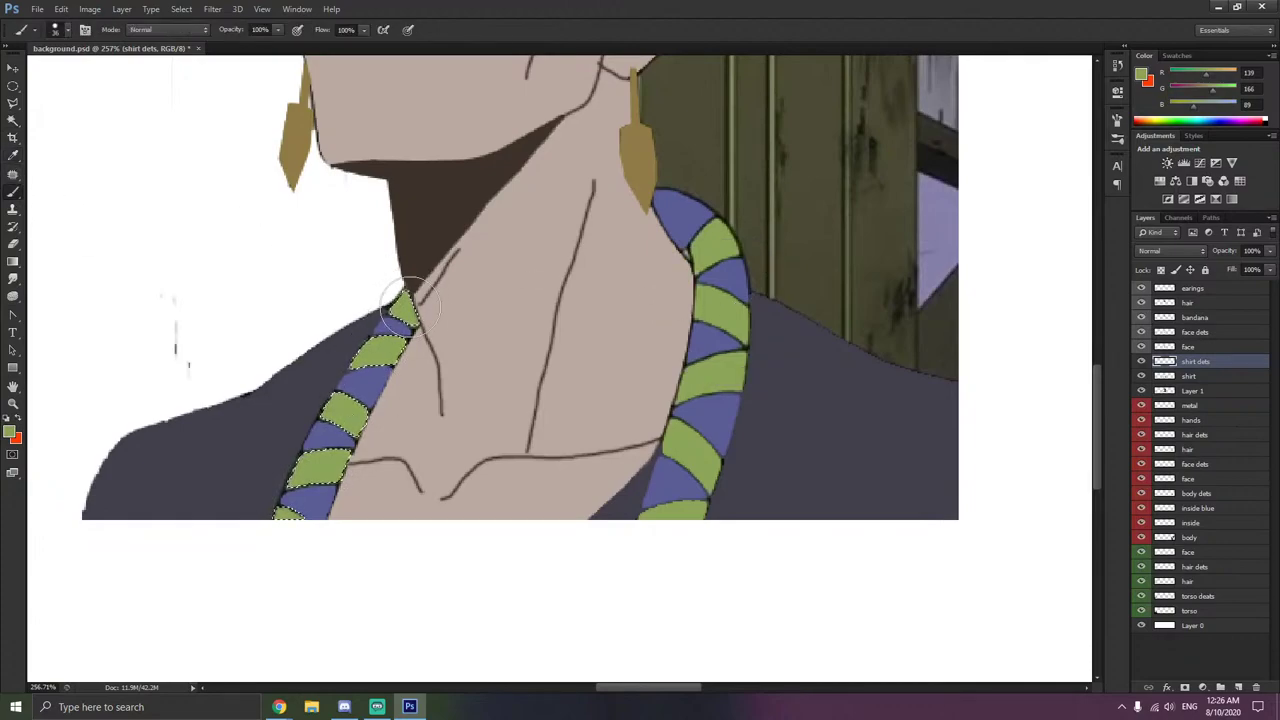
left_click(13, 103)
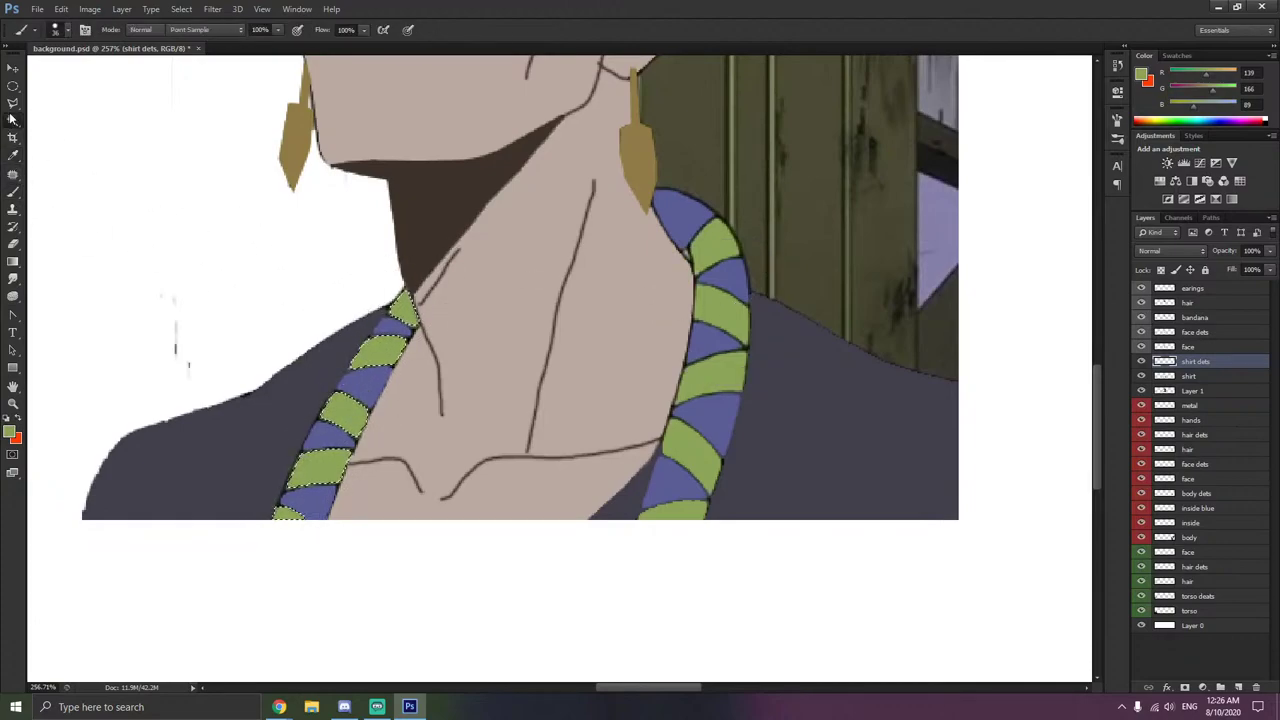
right_click(180, 222)
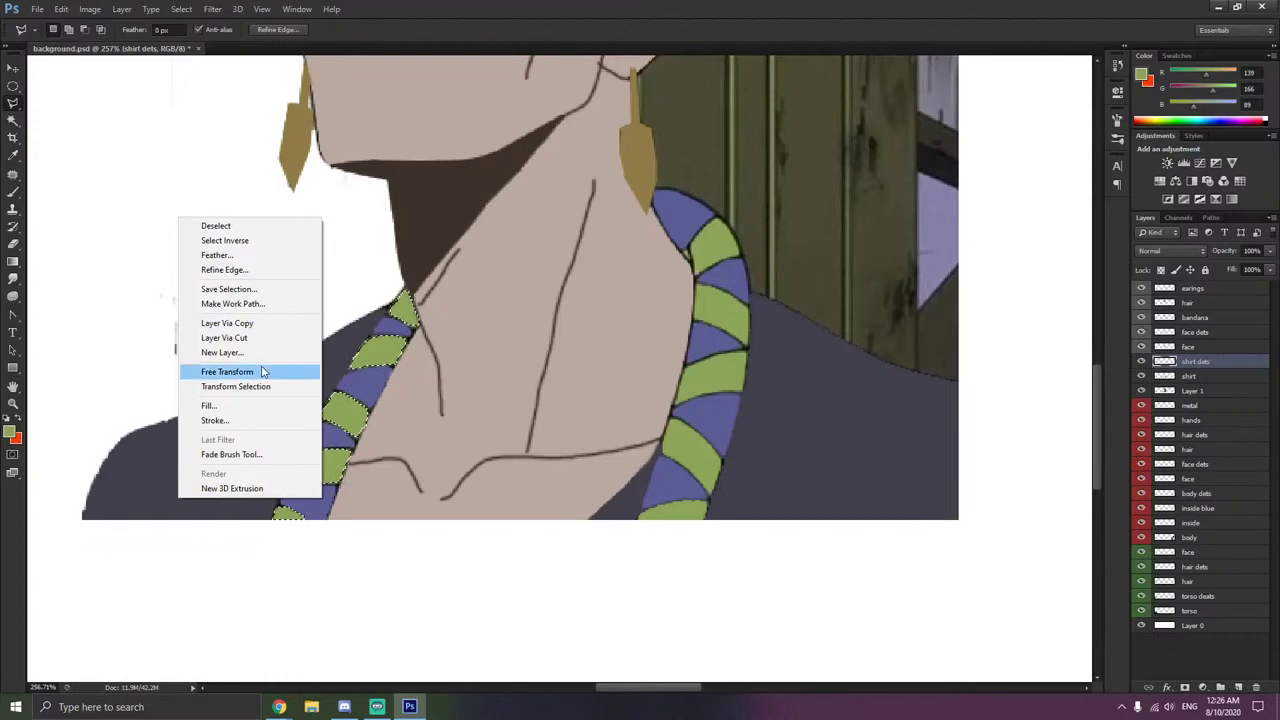
left_click(210, 222)
- Sample the shirt's dark grey-blue and paint it on the shirt layer behind the stripes of both collar sides
left_click(1228, 391)
left_click(1171, 375)
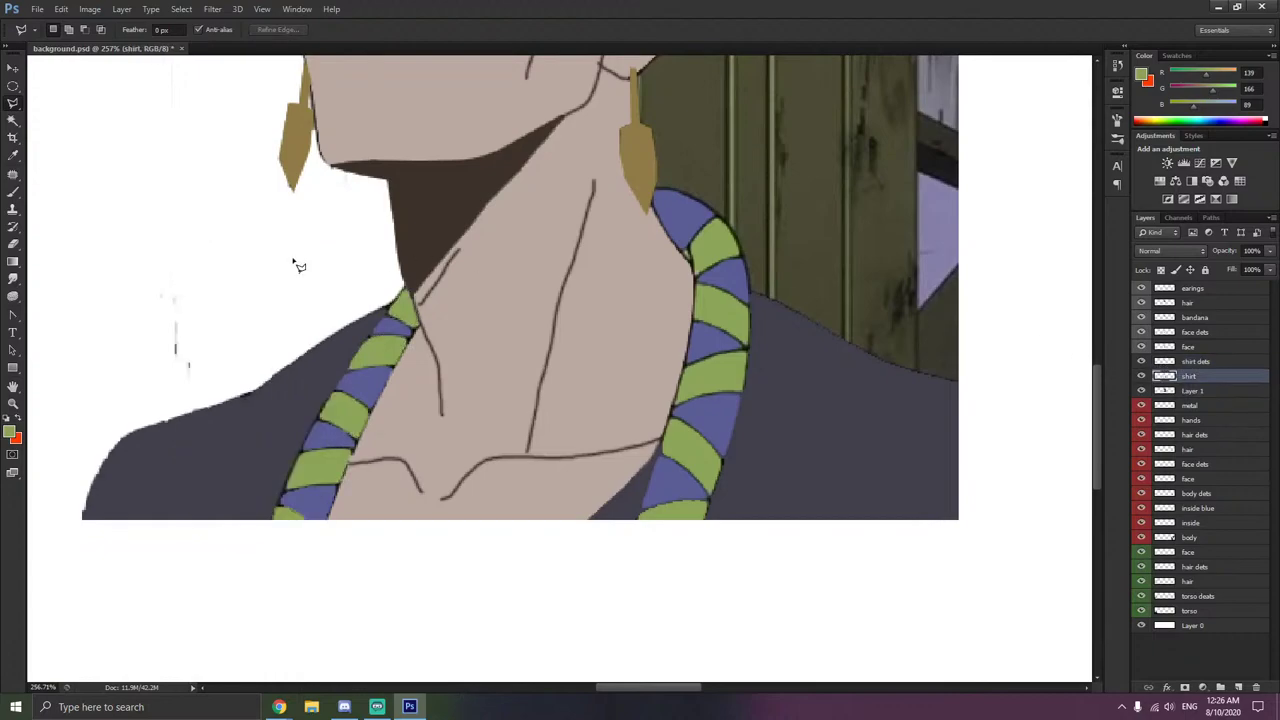
left_click(13, 156)
left_click(249, 436)
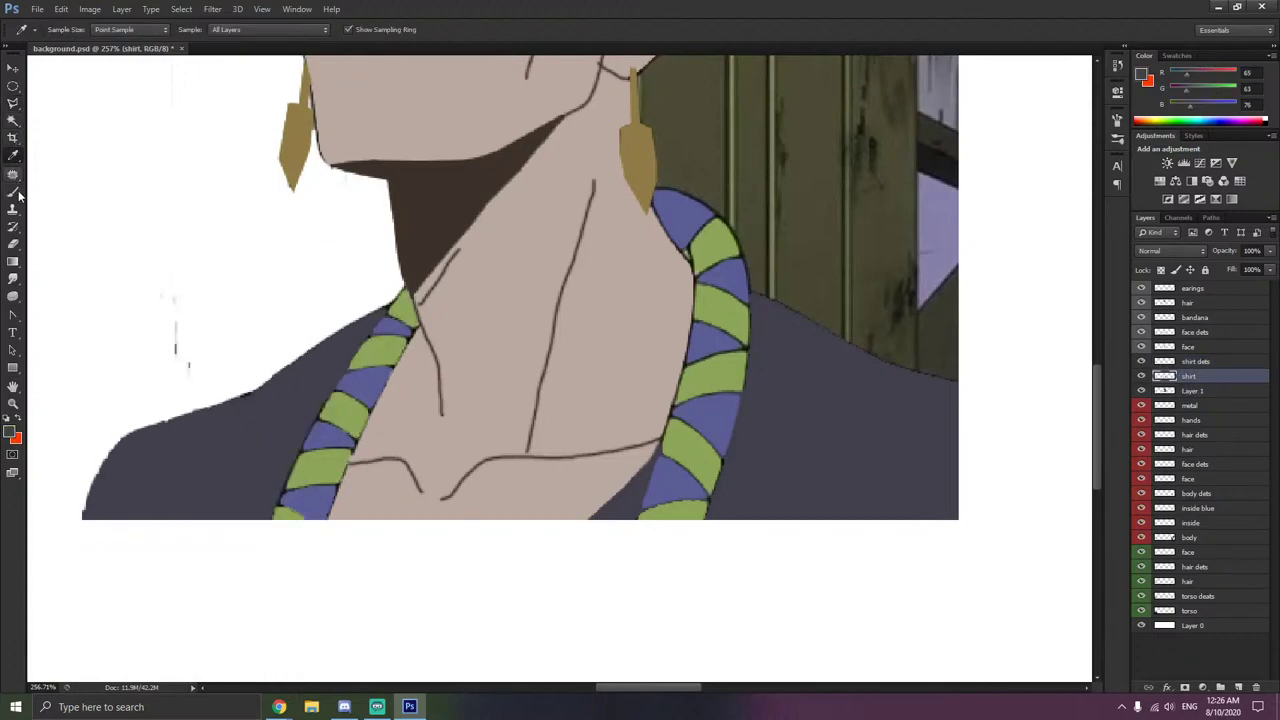
left_click(13, 192)
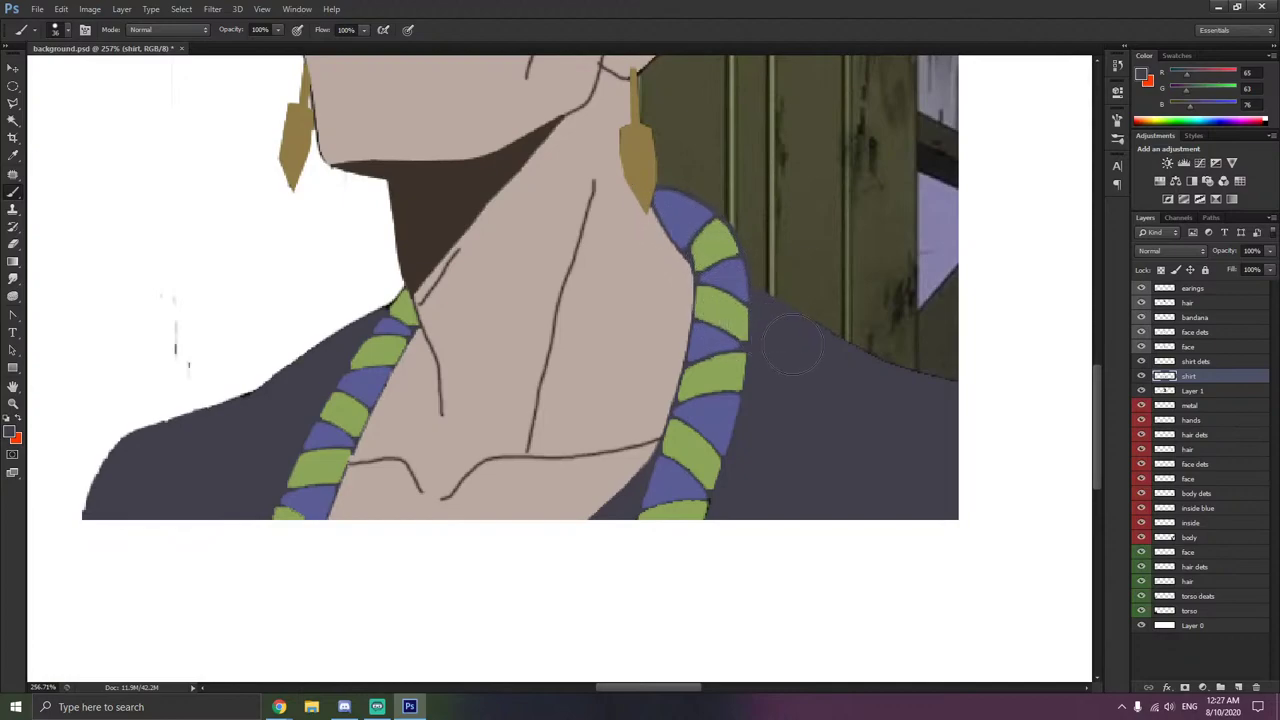
left_click_drag(856, 375, 908, 408)
key("ctrl+z")
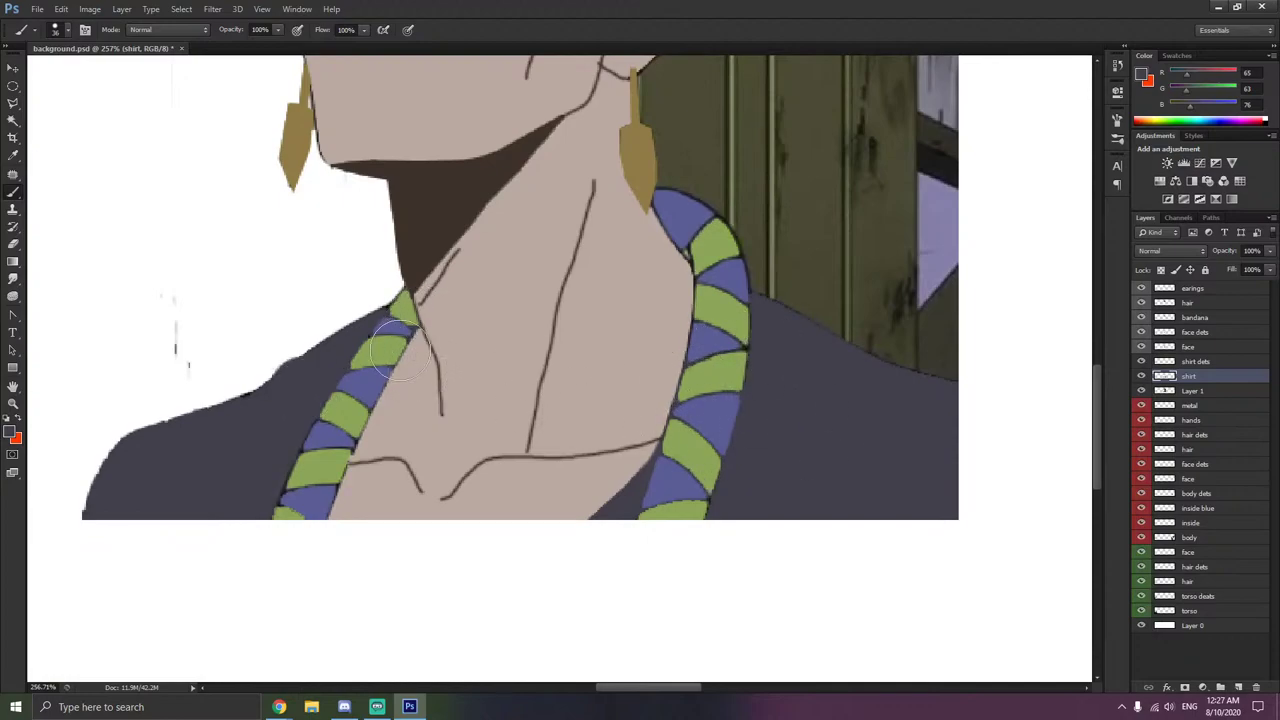
left_click_drag(293, 473, 326, 481)
mouse_move(643, 281)
left_mouse_down()
mouse_move(664, 266)
mouse_move(649, 237)
mouse_move(684, 232)
mouse_move(720, 283)
left_mouse_up()
left_click(748, 371)
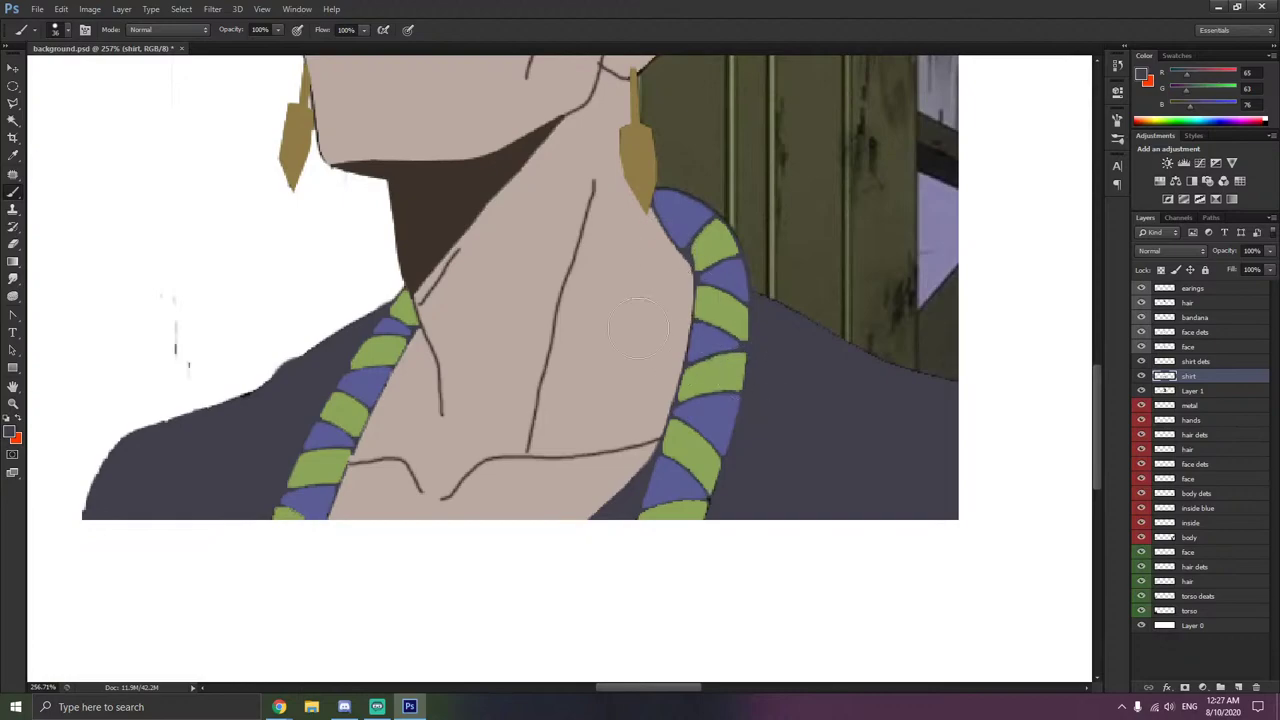
- Hide Layer 1 and fill the gaps around the collar and along the chin-side shoulder on the shirt layer
scroll(655, 388, "right", 2)
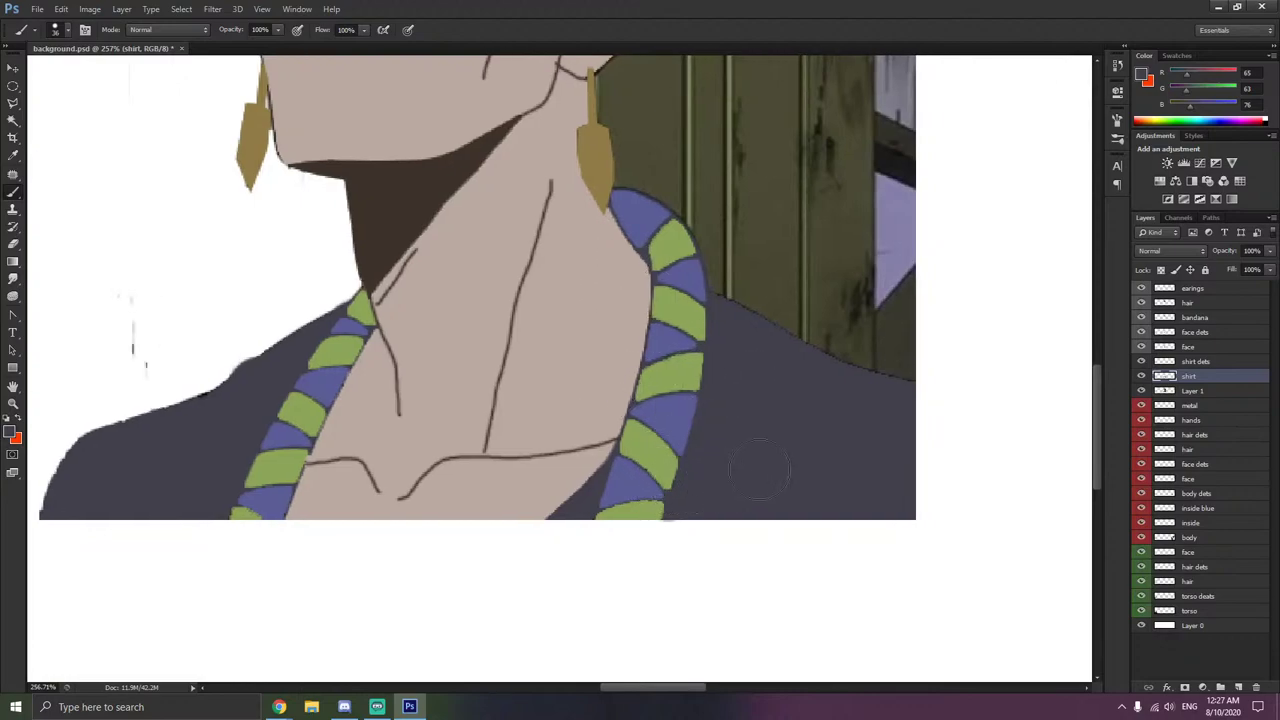
left_click(1142, 391)
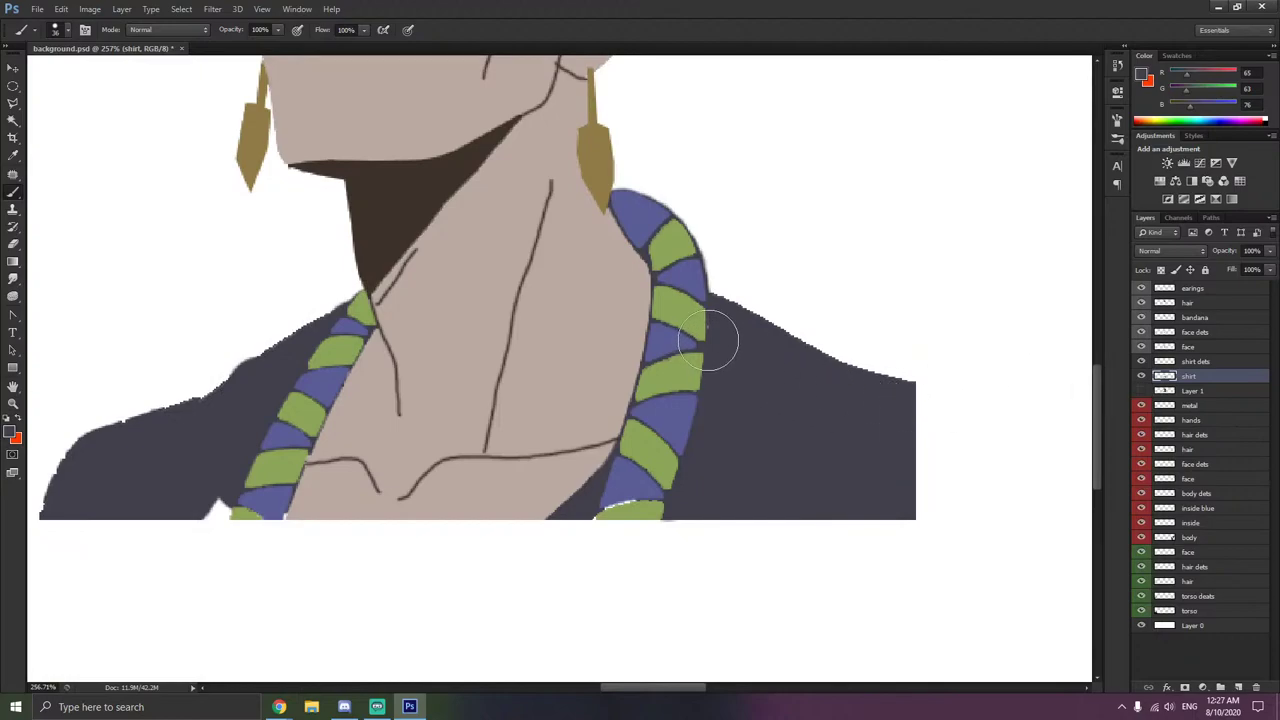
left_click_drag(672, 458, 600, 487)
mouse_move(225, 495)
left_mouse_down()
mouse_move(200, 486)
mouse_move(243, 490)
mouse_move(198, 488)
left_mouse_up()
key("ctrl+z")
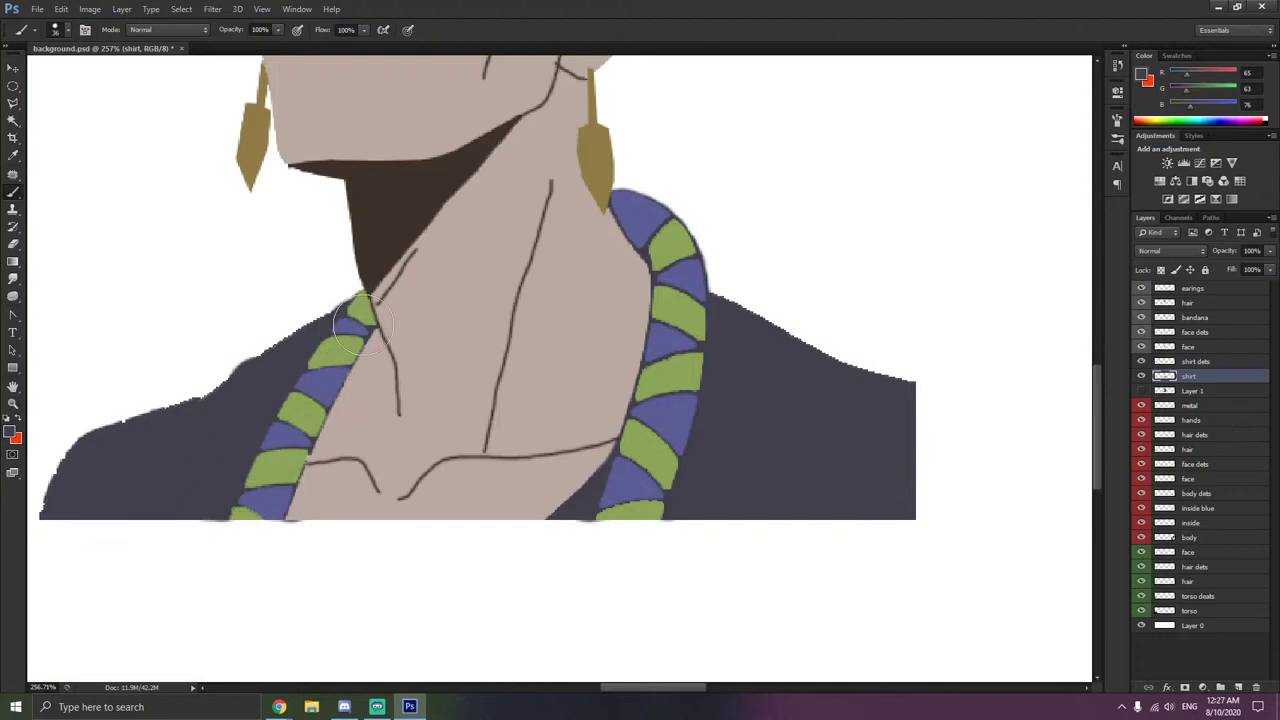
left_click_drag(362, 325, 338, 348)
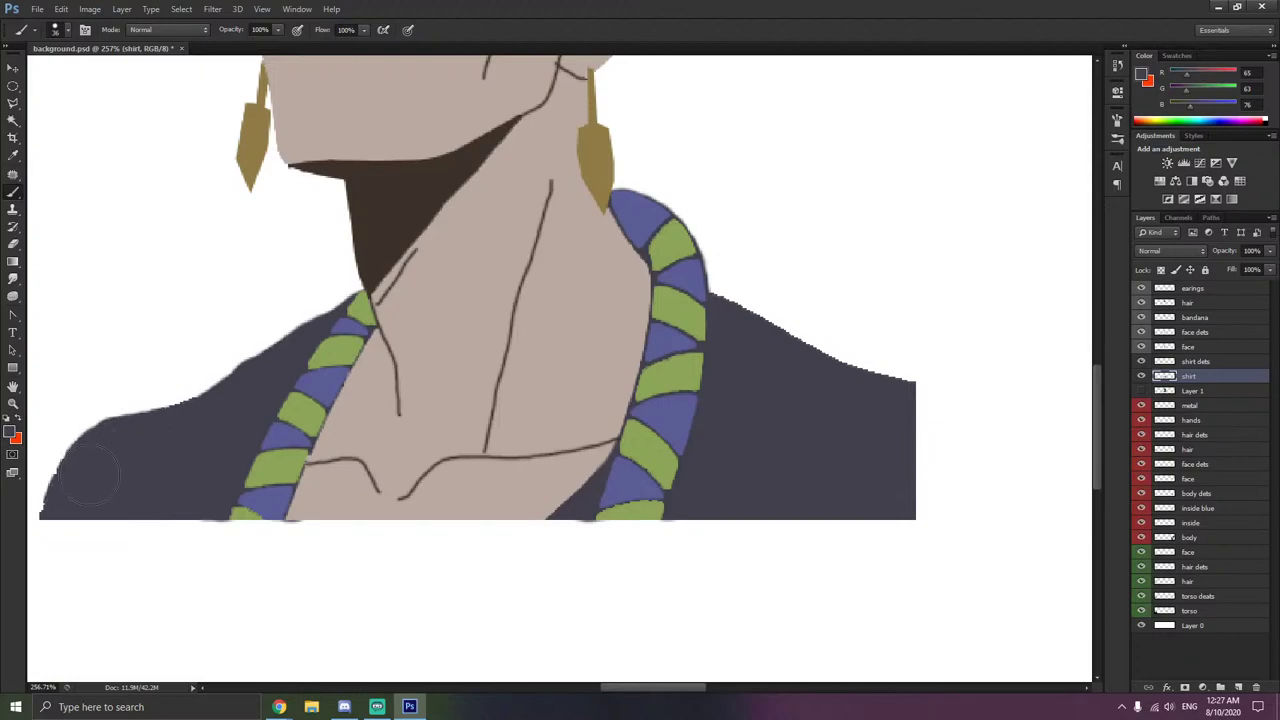
- Reduce the brush size to 5 px and smooth the jagged edges of both shoulders on the shirt layer
scroll(64, 472, "up", 2)
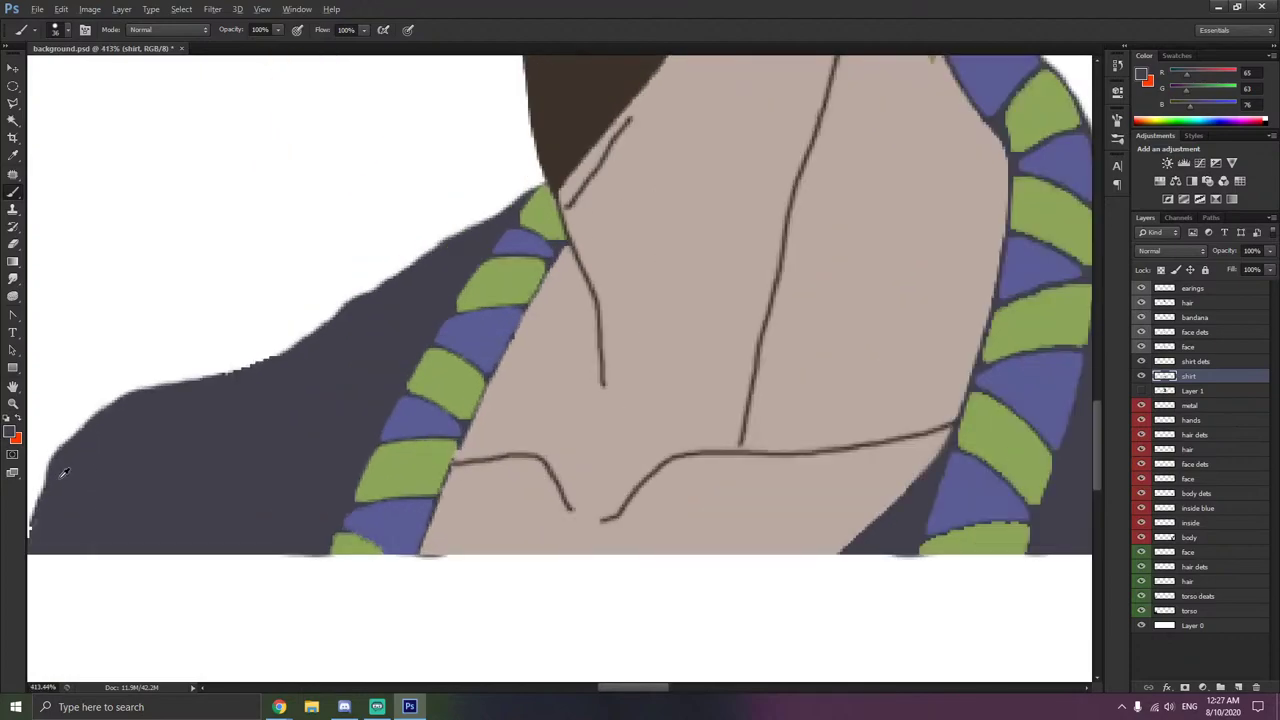
scroll(66, 480, "up", 2)
scroll(86, 529, "left", 5)
scroll(165, 545, "up", 3)
right_click(178, 559)
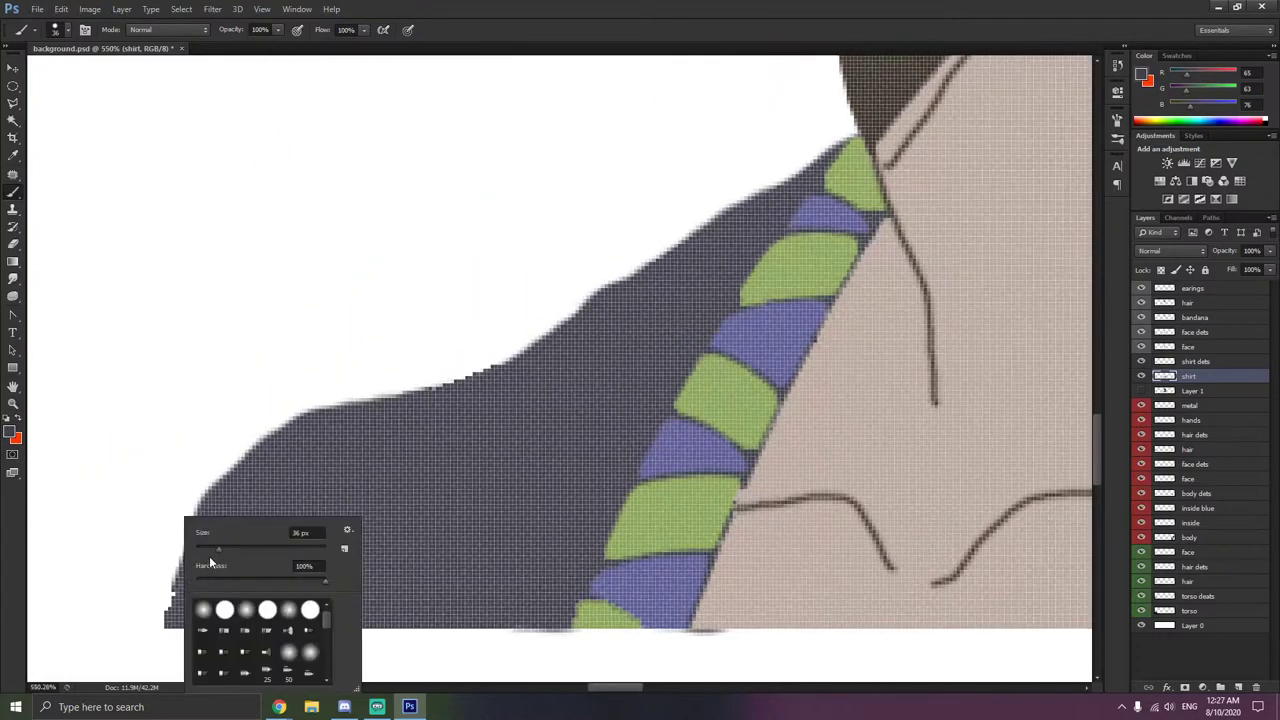
left_click_drag(198, 547, 199, 547)
left_click(327, 484)
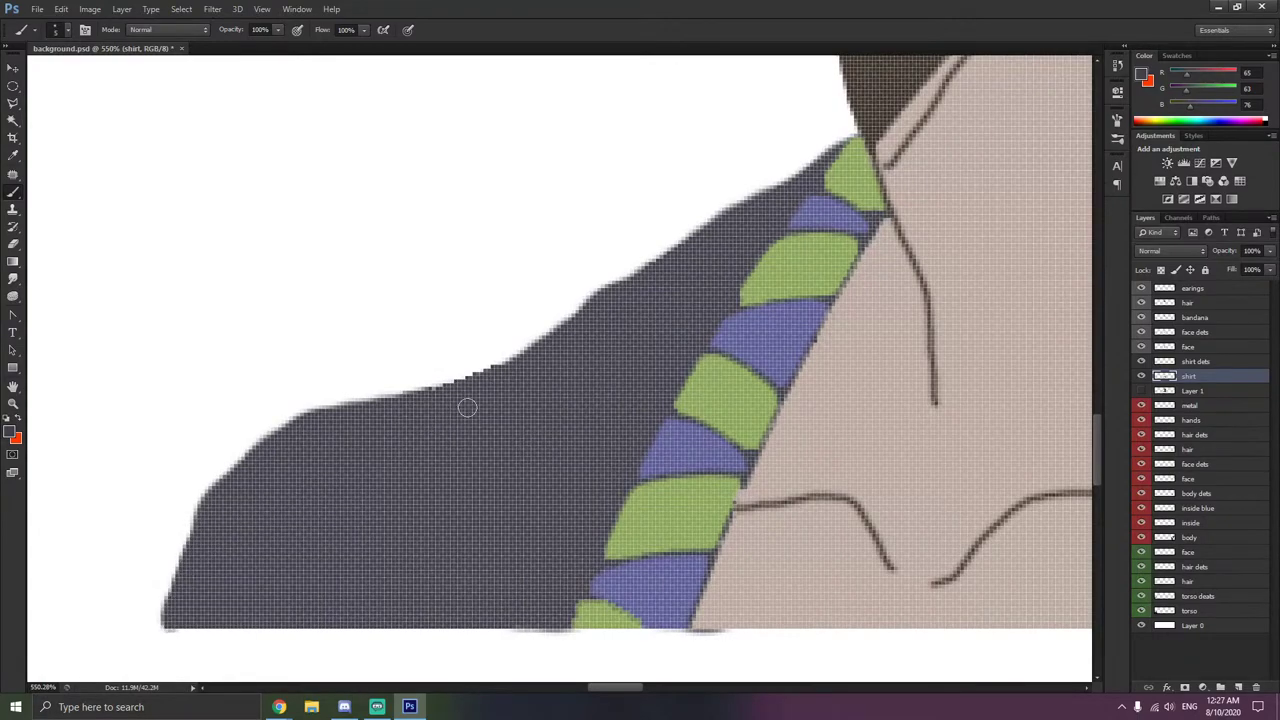
scroll(615, 339, "down", 2)
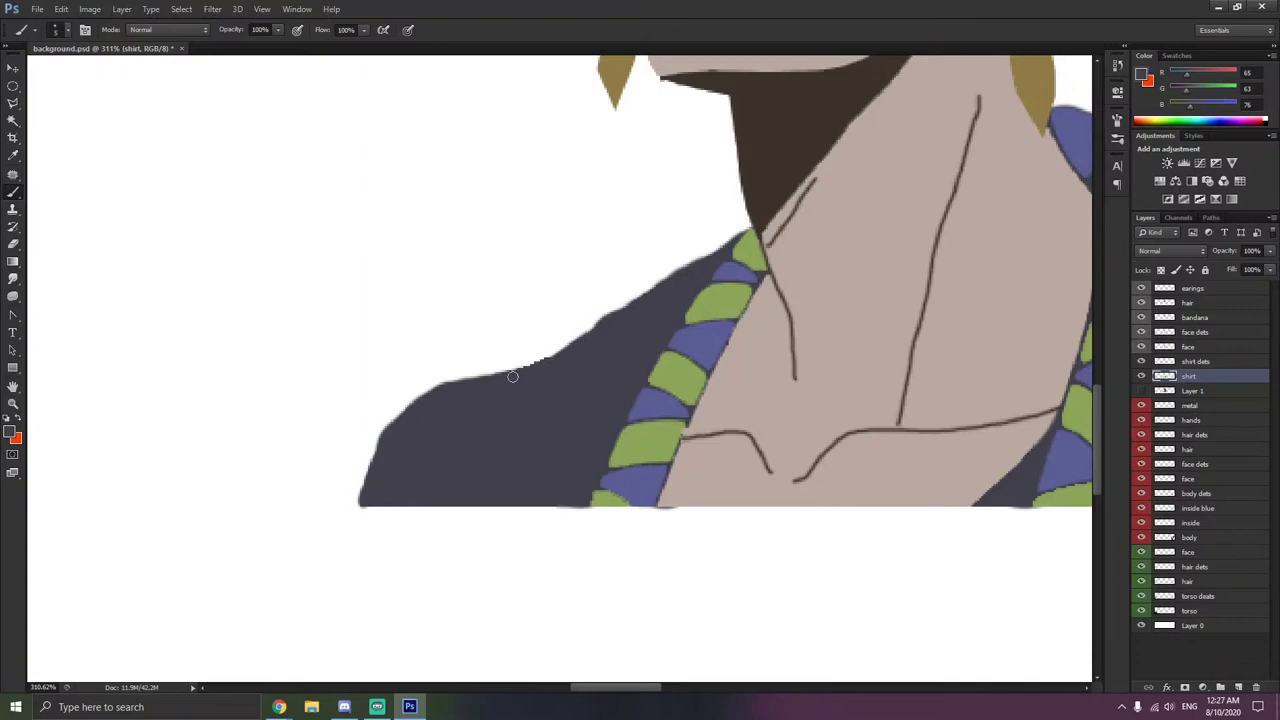
scroll(530, 367, "right", 8)
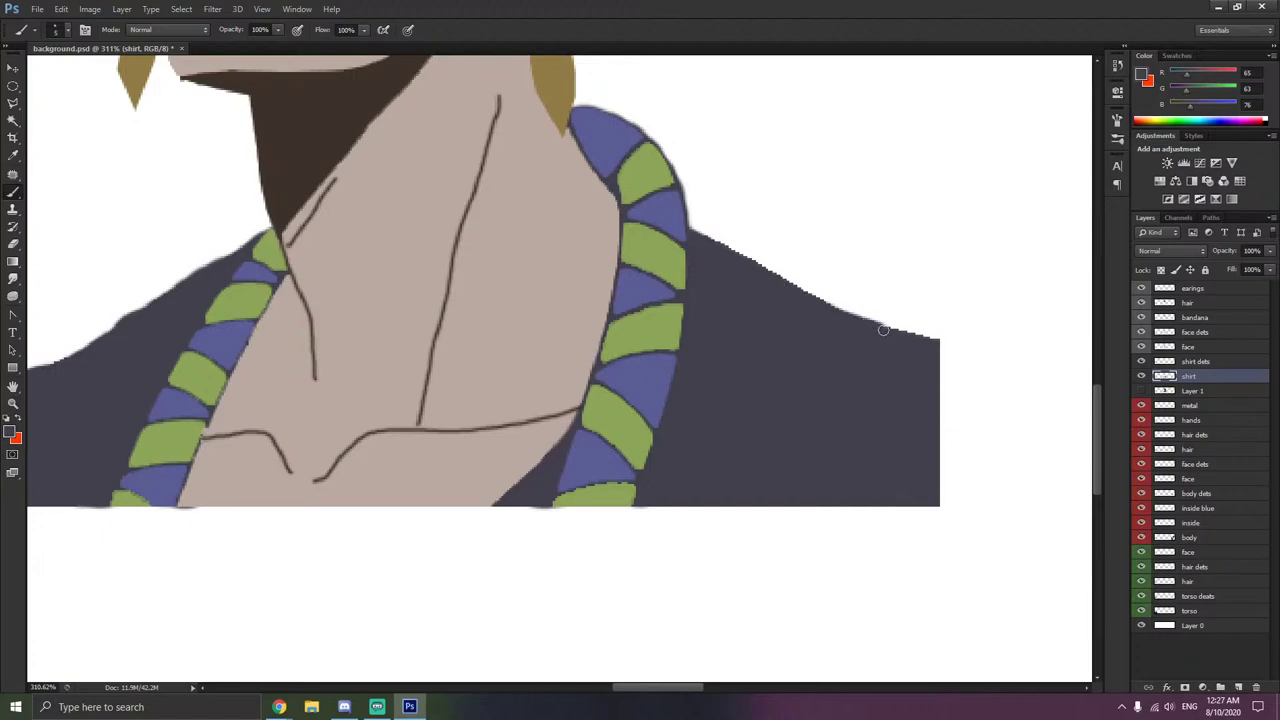
- Show Layer 1, hide the top hair layer, and select the reference's light green hair highlights on Layer 1
scroll(932, 343, "down", 10)
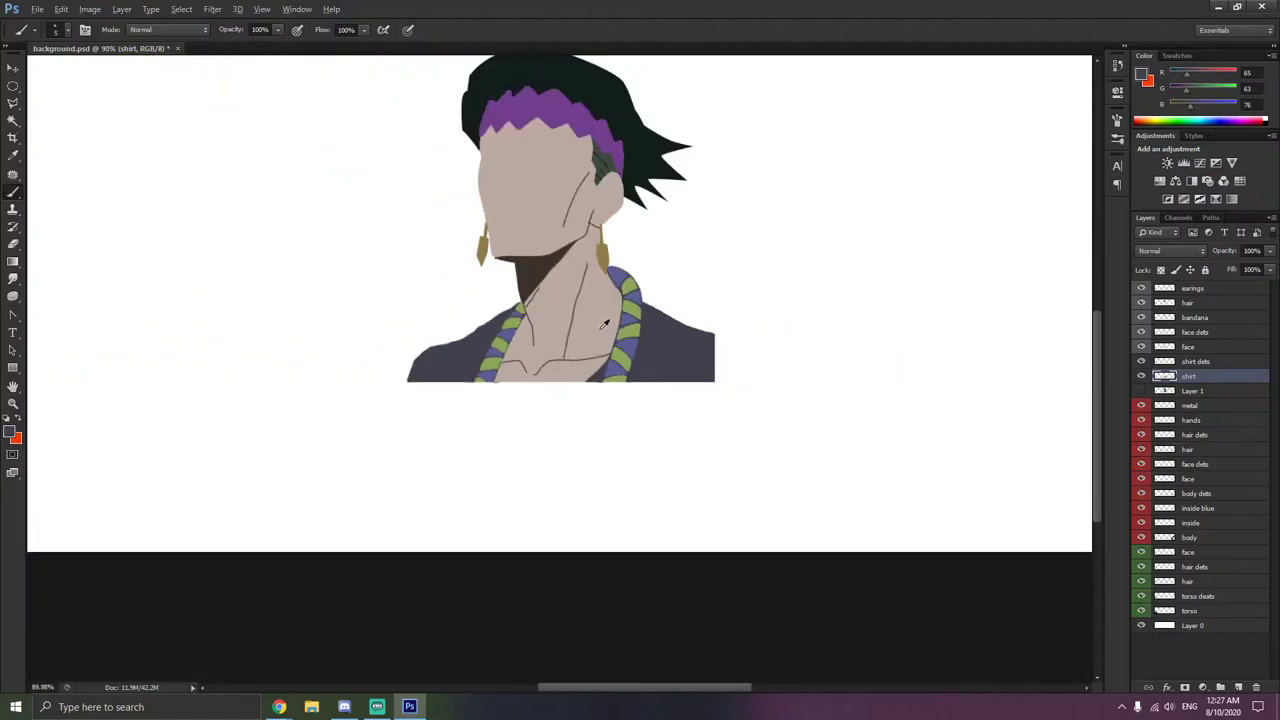
scroll(595, 311, "up", 5)
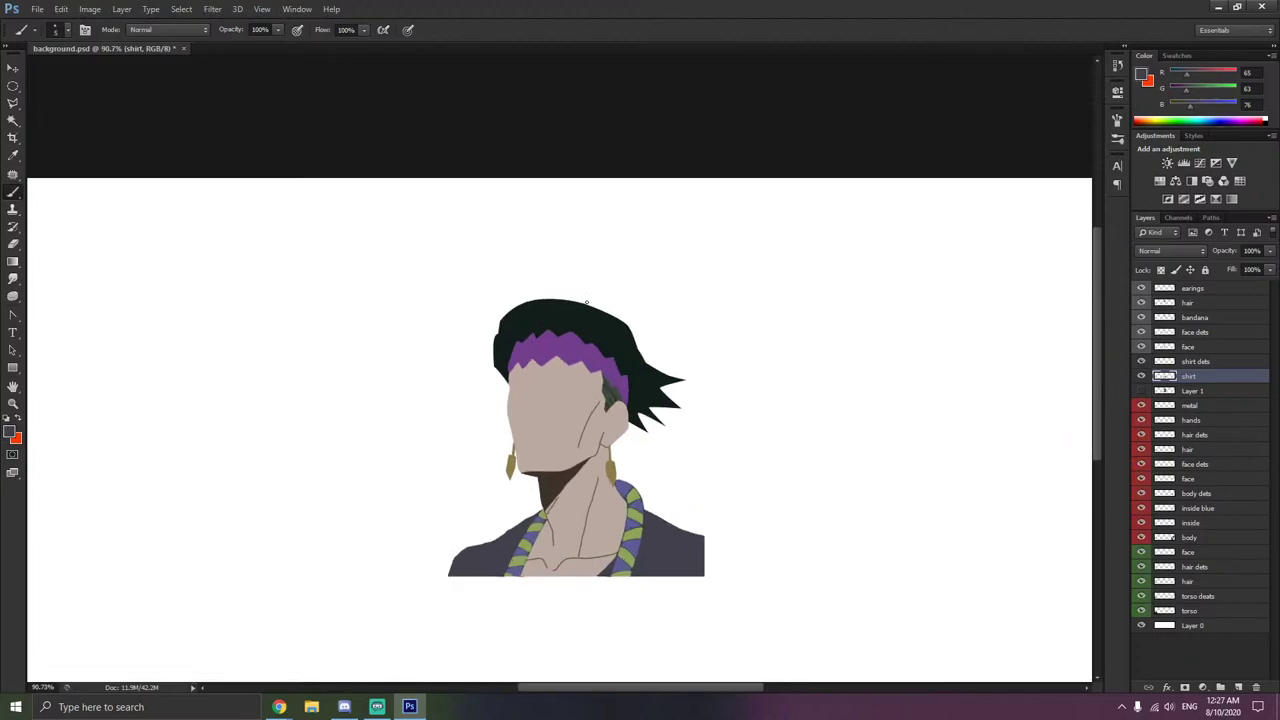
left_click(1141, 391)
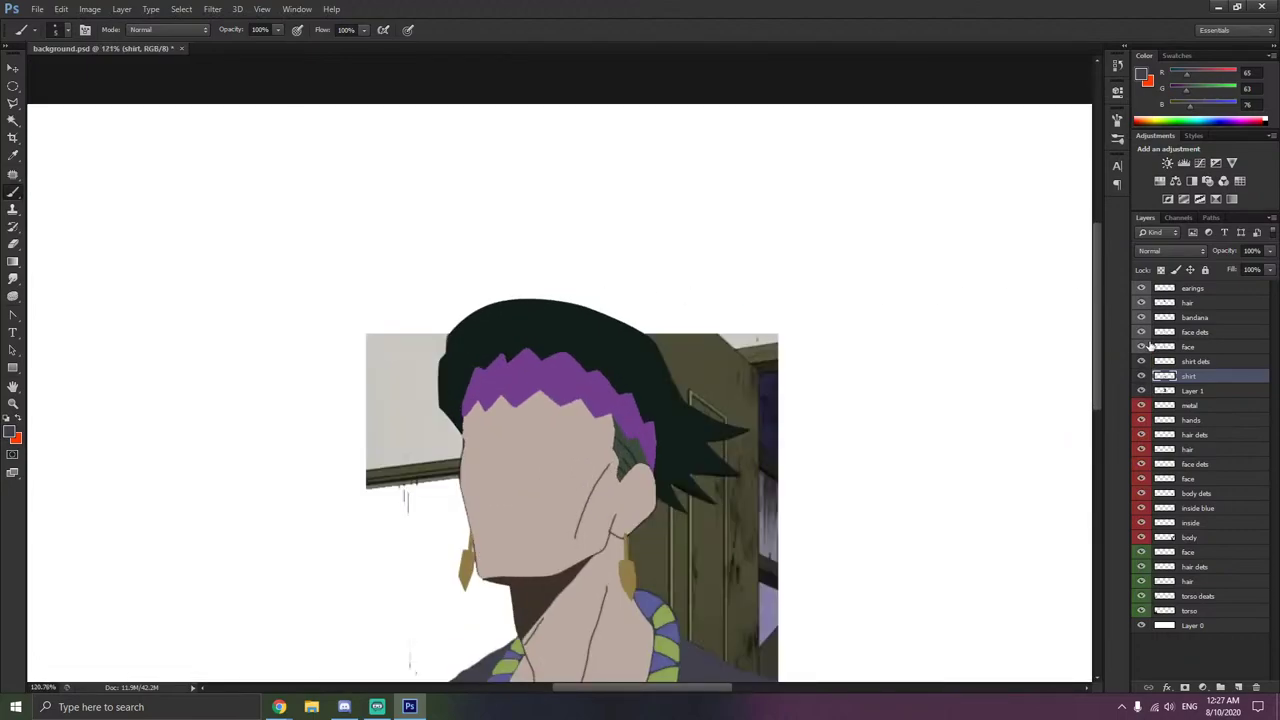
left_click(1142, 304)
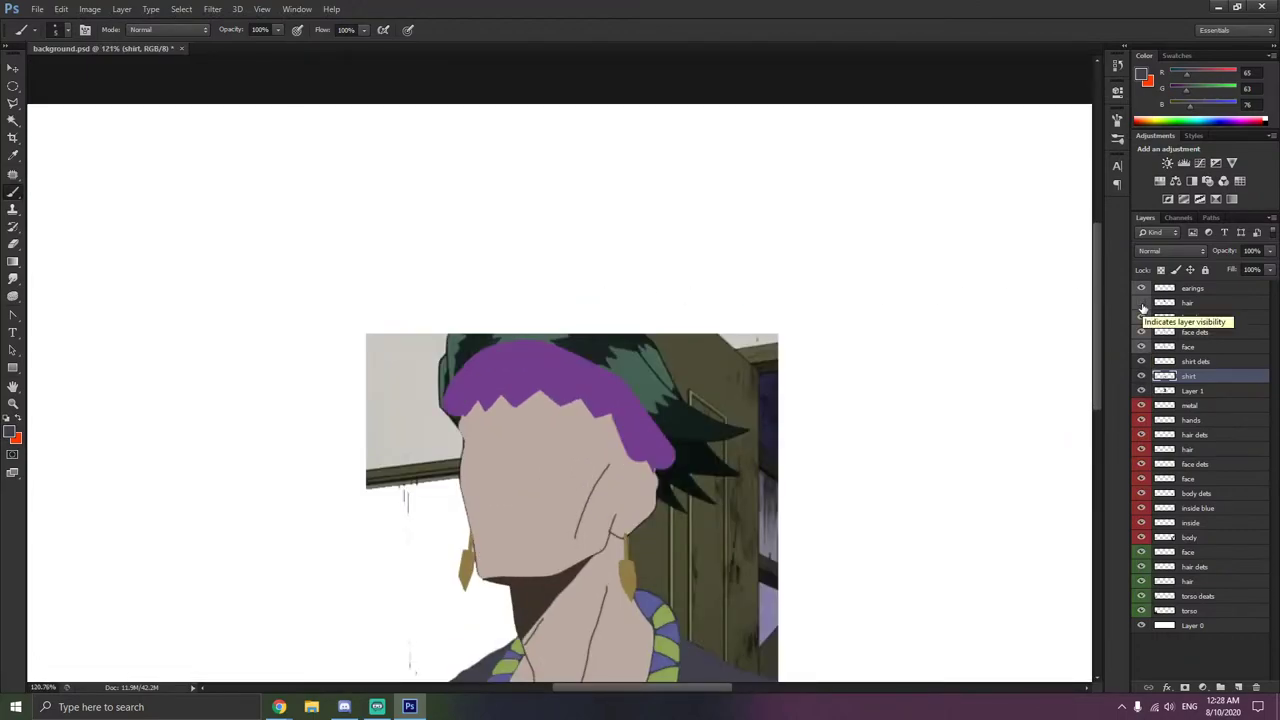
scroll(609, 374, "up", 8)
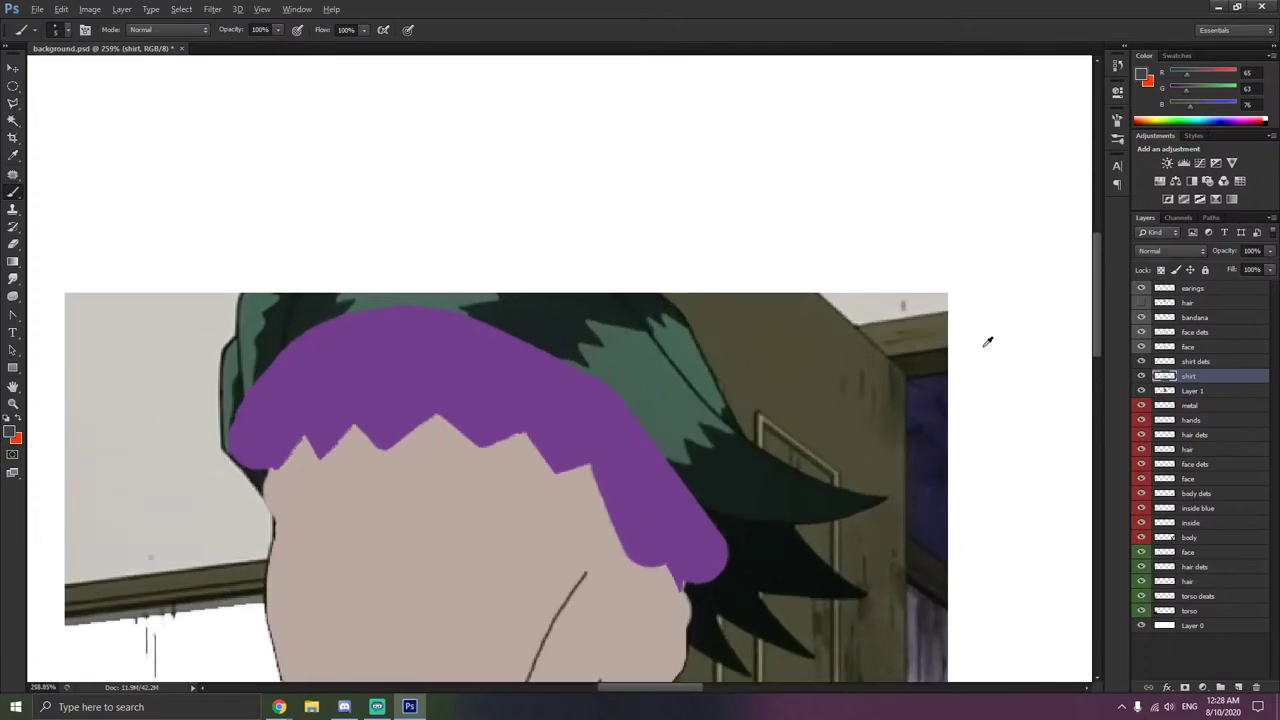
left_click(1200, 391)
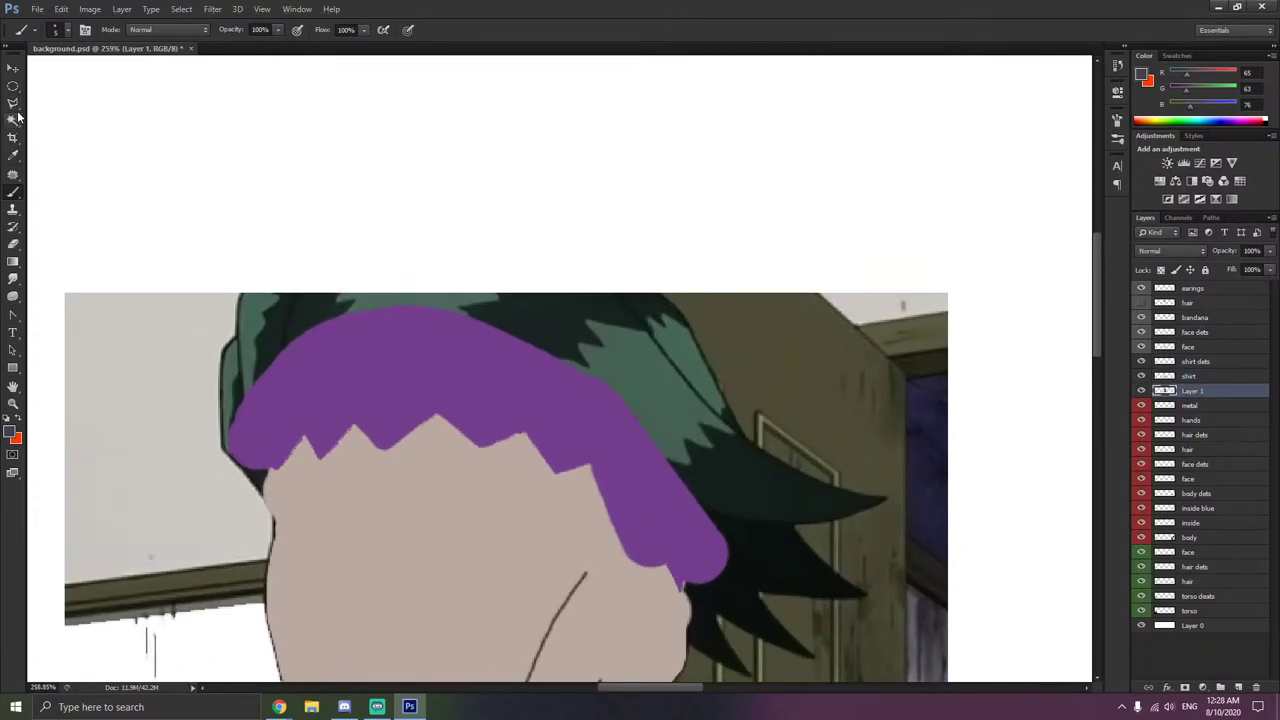
left_click(13, 119)
left_click(679, 371)
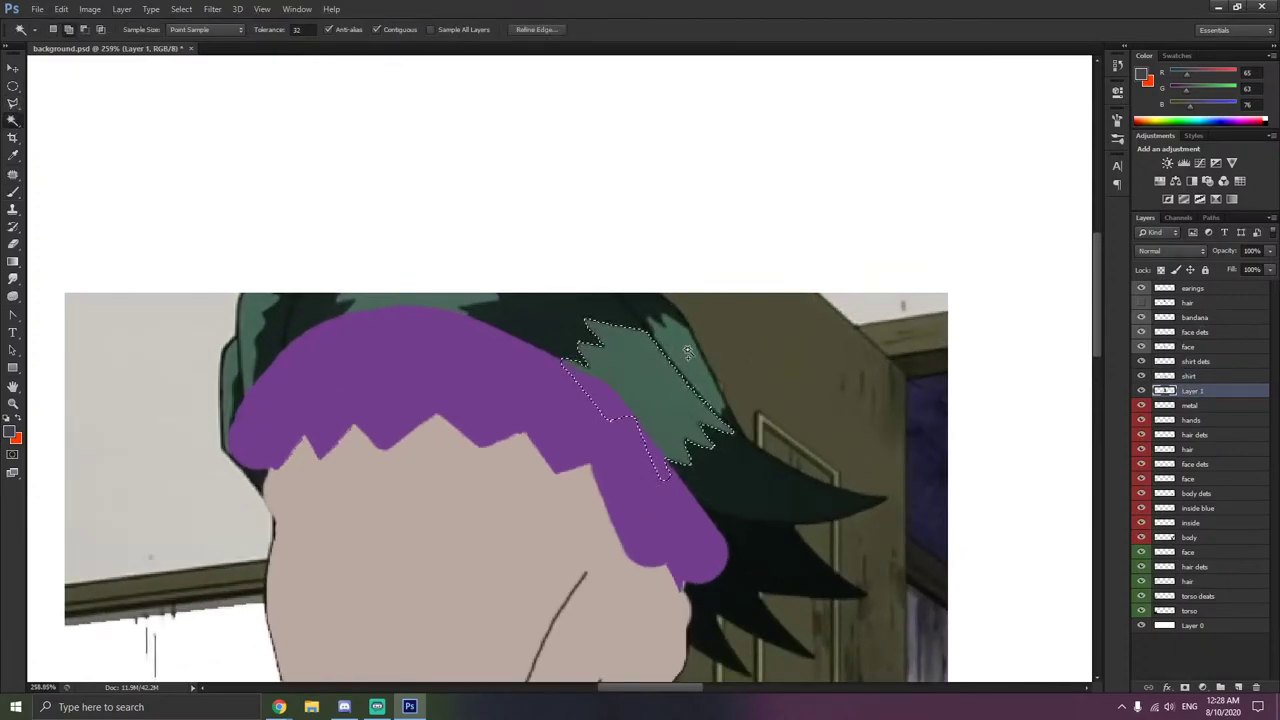
left_click(248, 340, "shift")
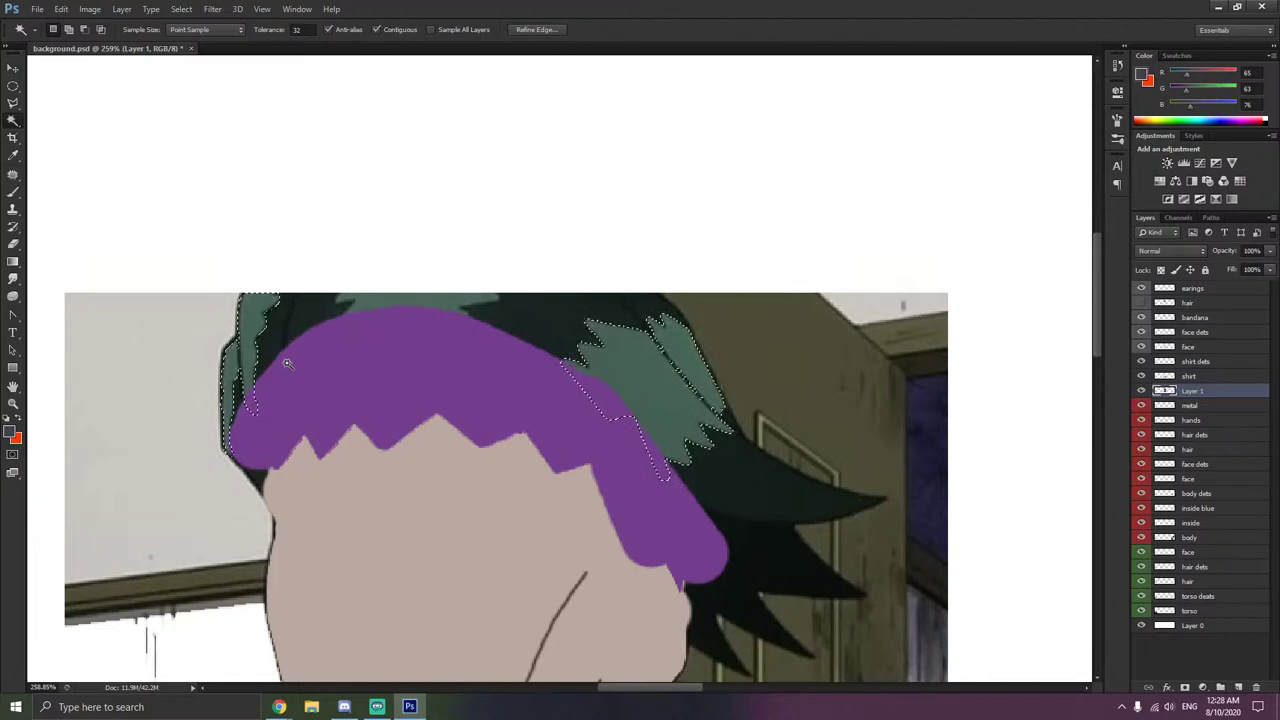
- Sample the reference's light green highlight, show the top hair layer, and paint the selected highlights on it with a 44 px brush
key("i")
left_click(658, 389)
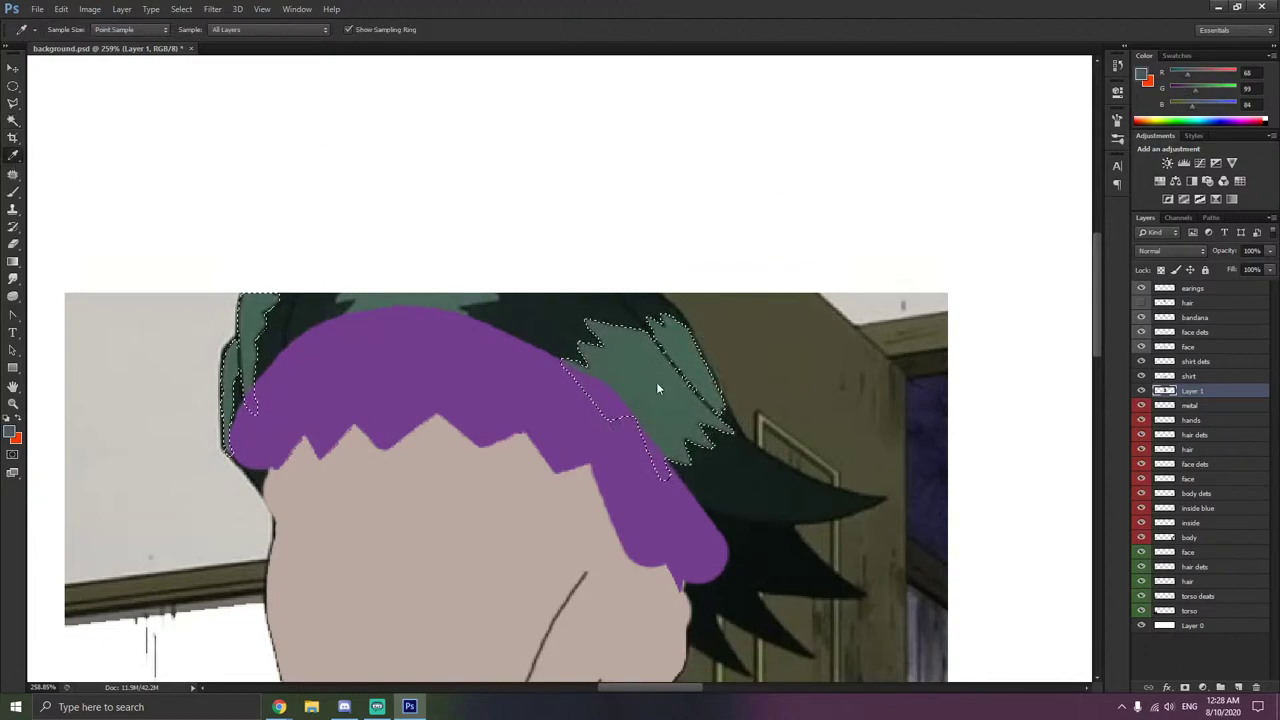
left_click(1190, 303)
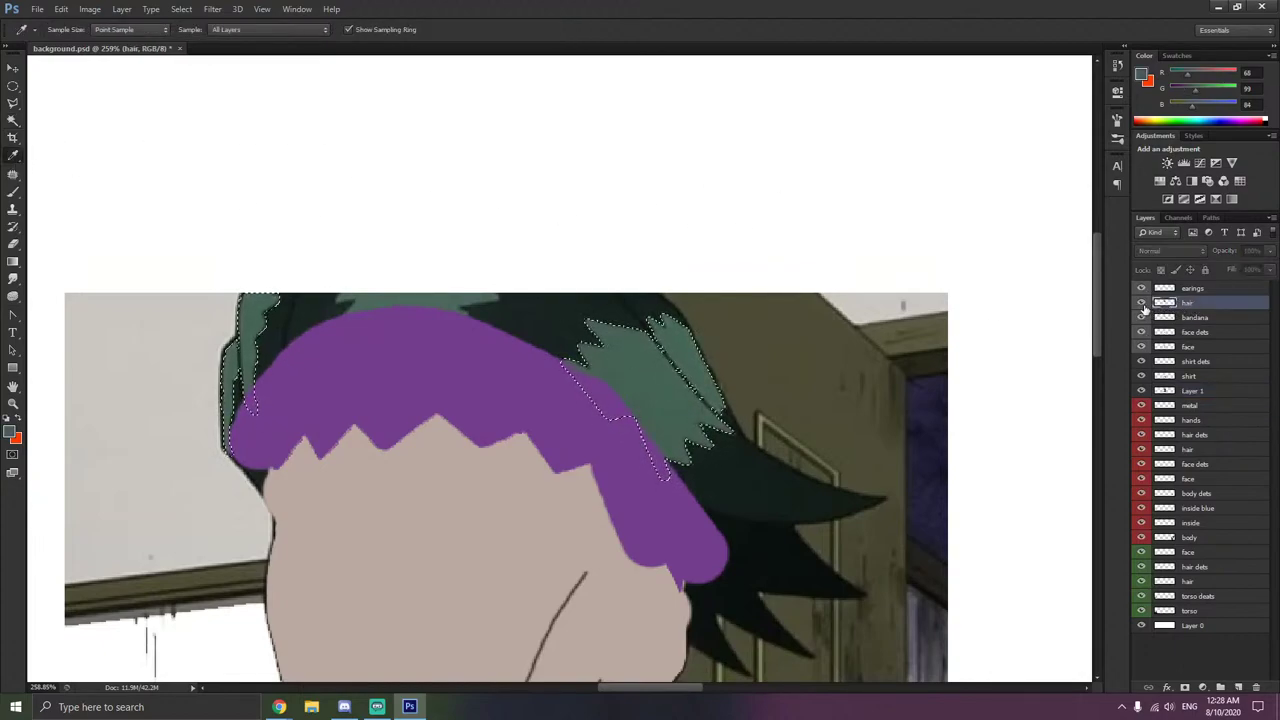
left_click(1141, 302)
key("b")
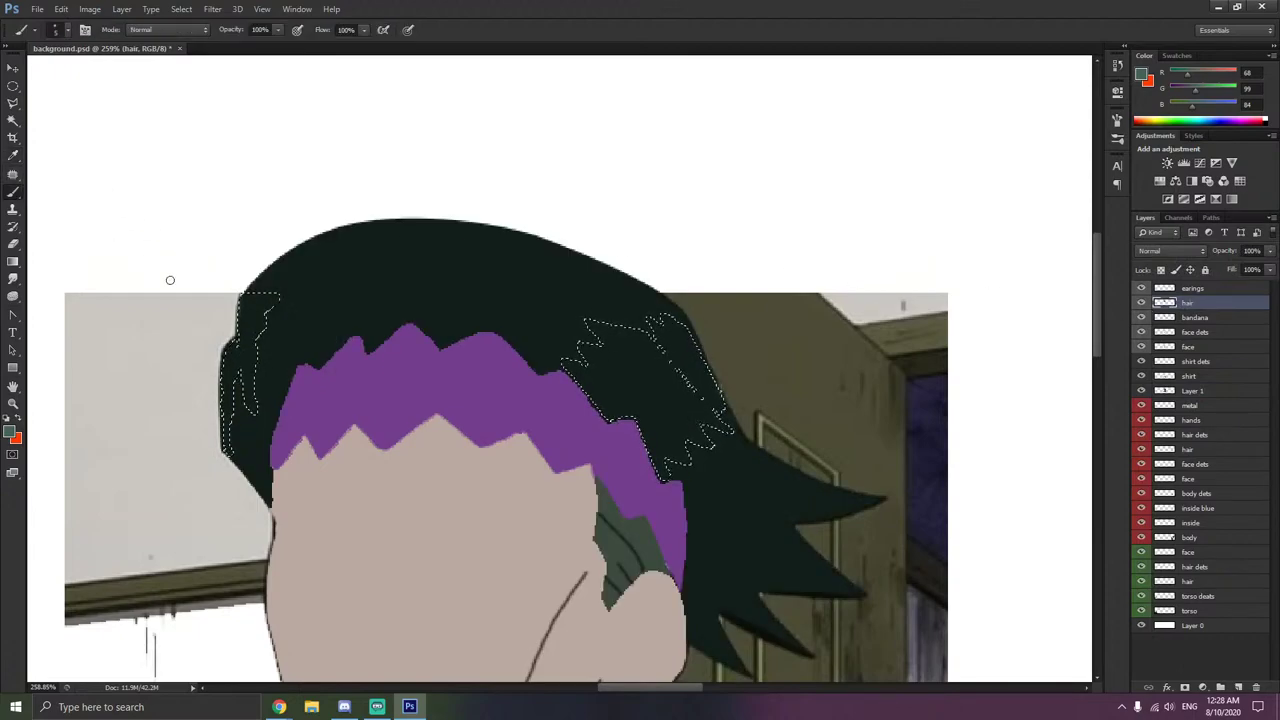
right_click(293, 347)
left_click(264, 306)
mouse_move(257, 331)
left_mouse_down()
mouse_move(224, 317)
mouse_move(235, 405)
left_mouse_up()
left_click_drag(632, 334, 584, 380)
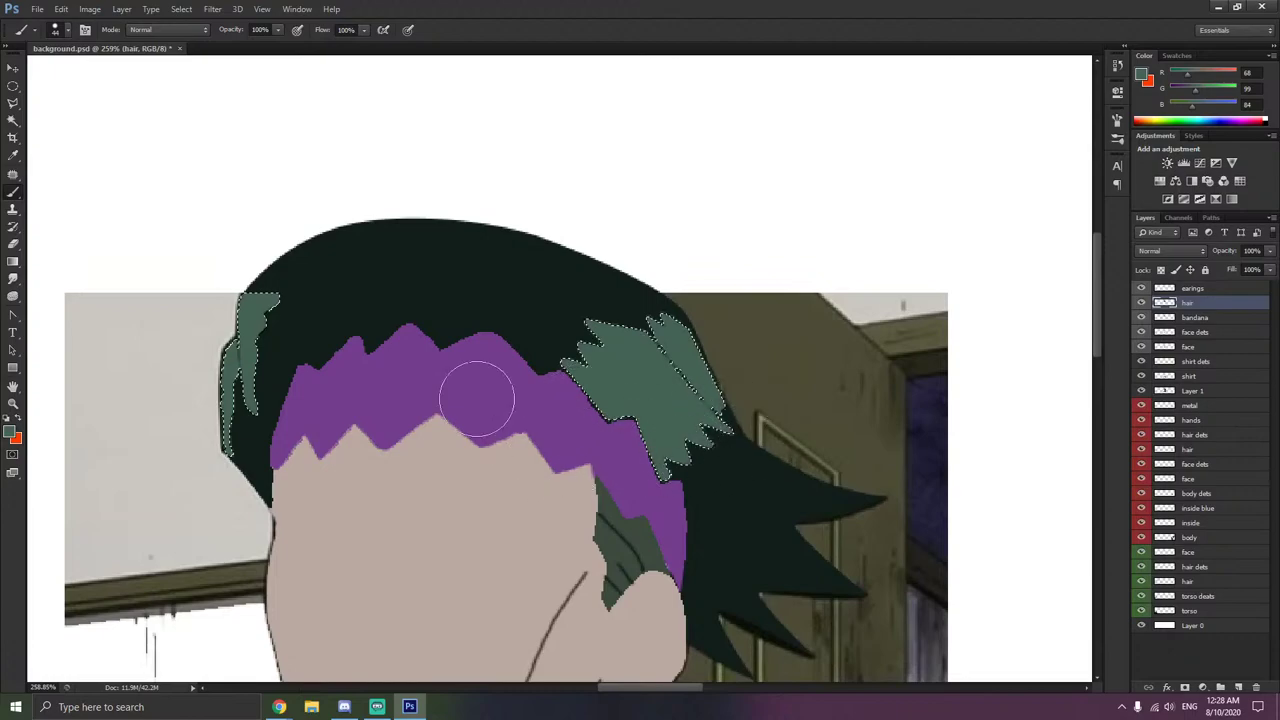
- Clear the selection around the painted hair highlights
scroll(237, 286, "up", 3)
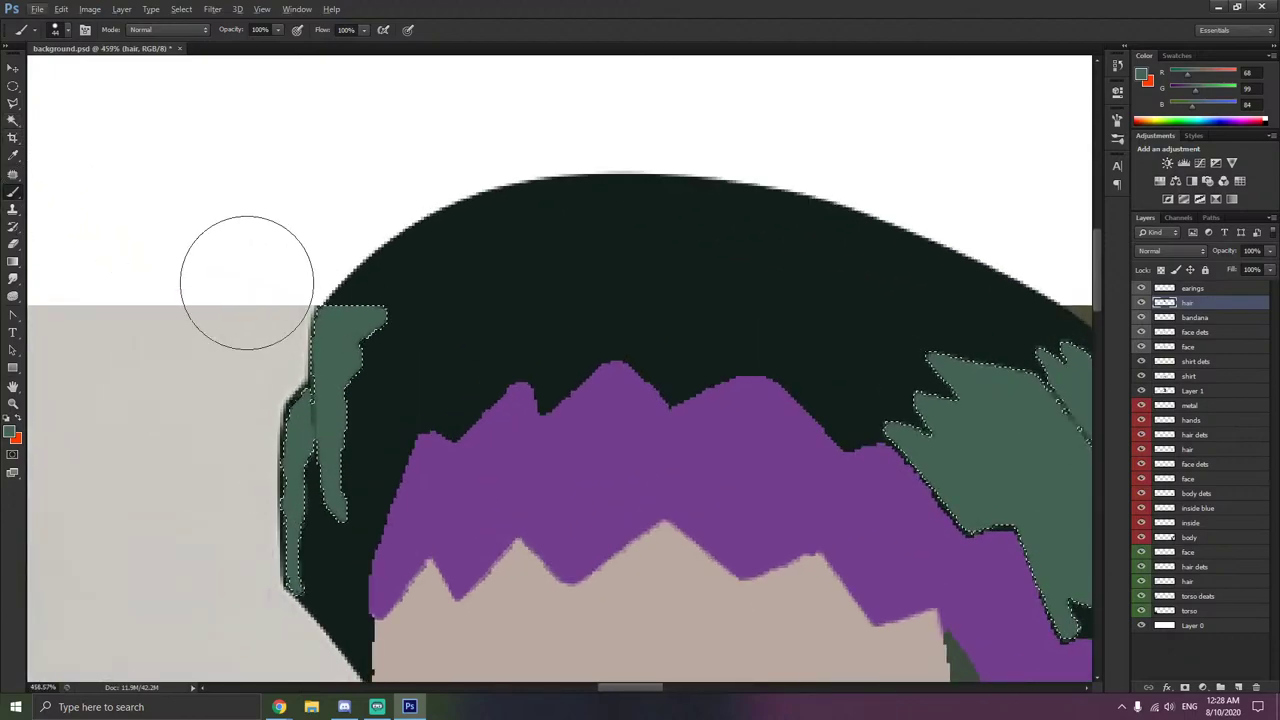
left_click(13, 103)
right_click(200, 200)
left_click(225, 207)
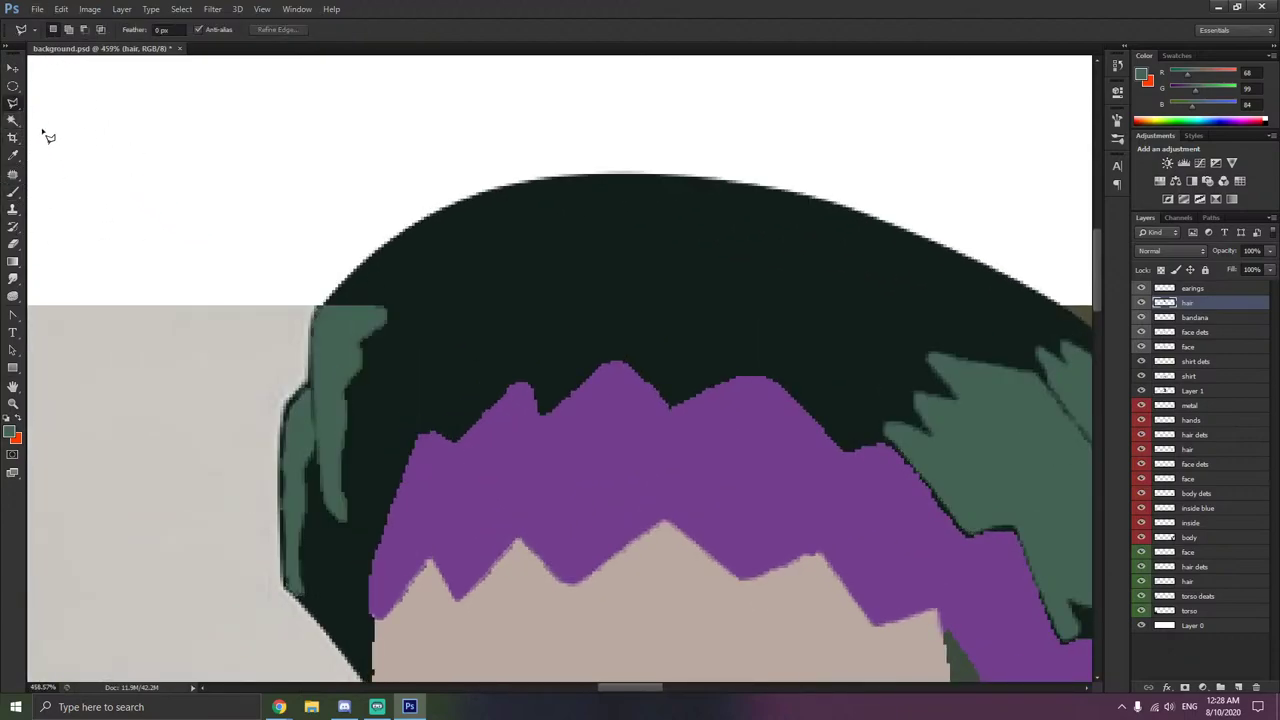
- Select a thin elliptical strip along the flat upper edge of the left hair highlight on the hair layer
left_click(13, 86)
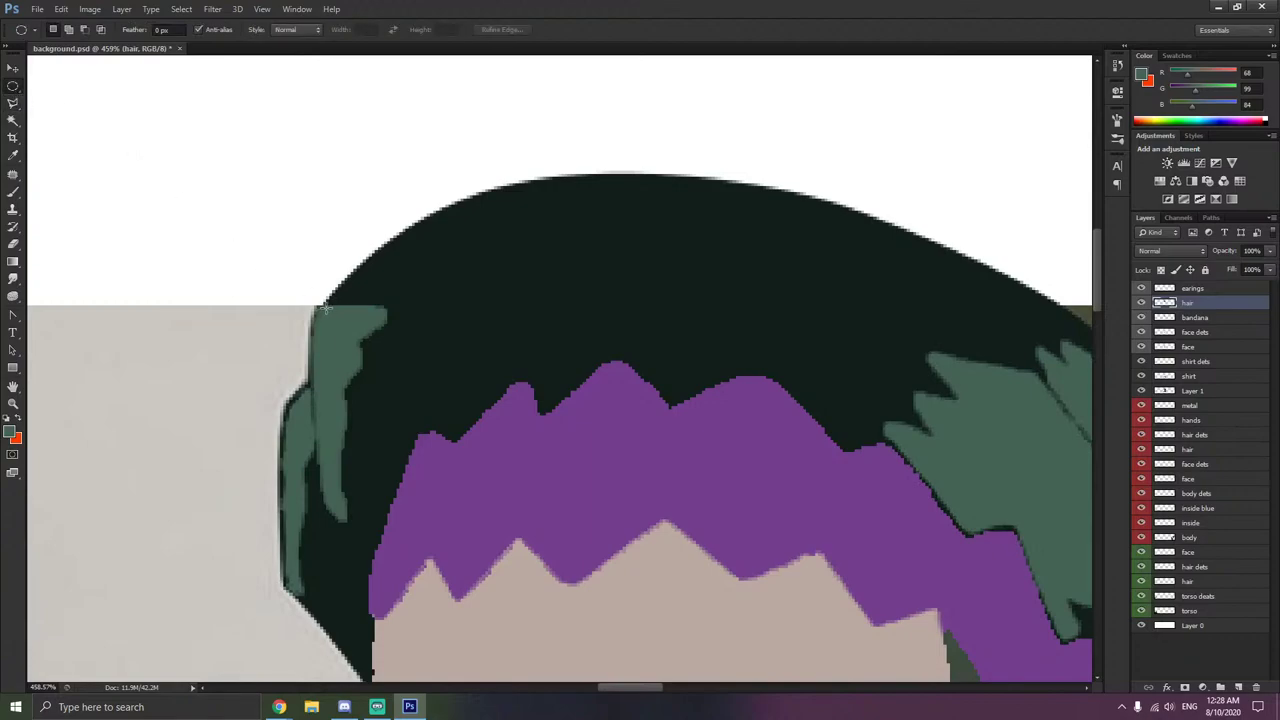
left_click_drag(325, 300, 382, 301)
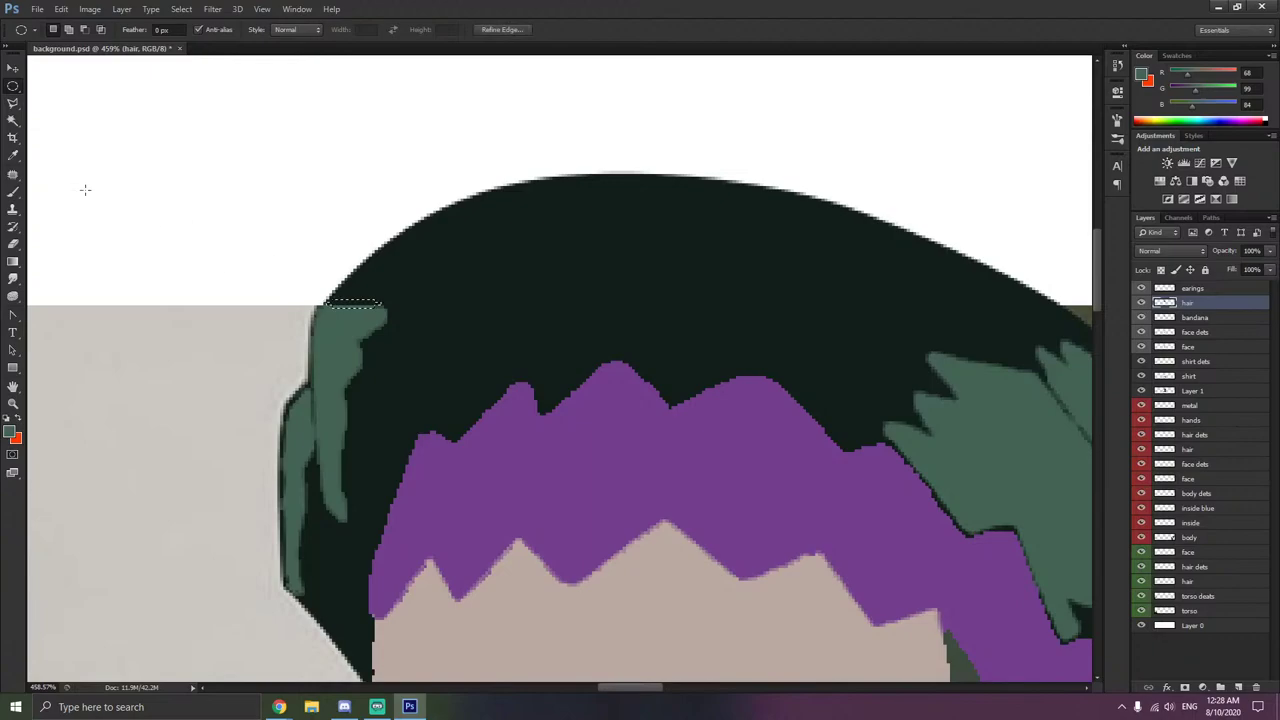
left_click(13, 191)
left_click(13, 104)
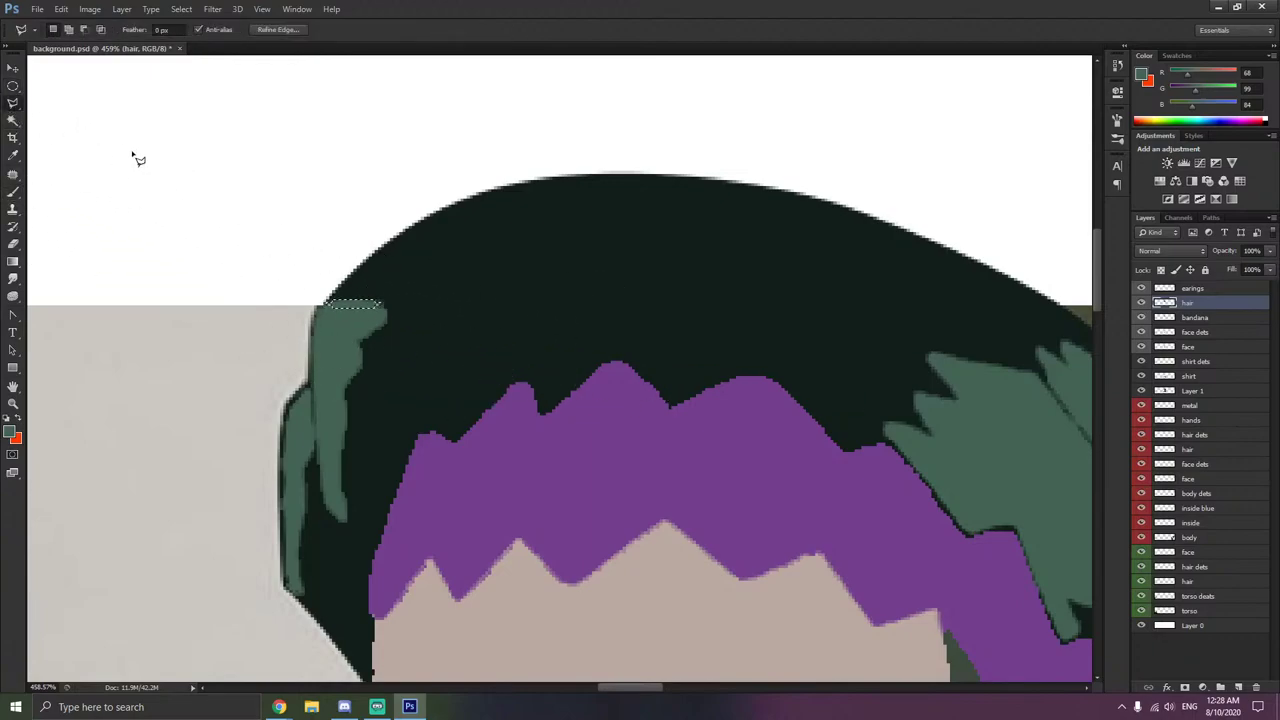
- Deselect the area on the hair layer and delete Layer 1 holding the middle character's reference image
right_click(132, 152)
left_click(165, 164)
scroll(242, 191, "down", 4)
scroll(250, 198, "down", 4)
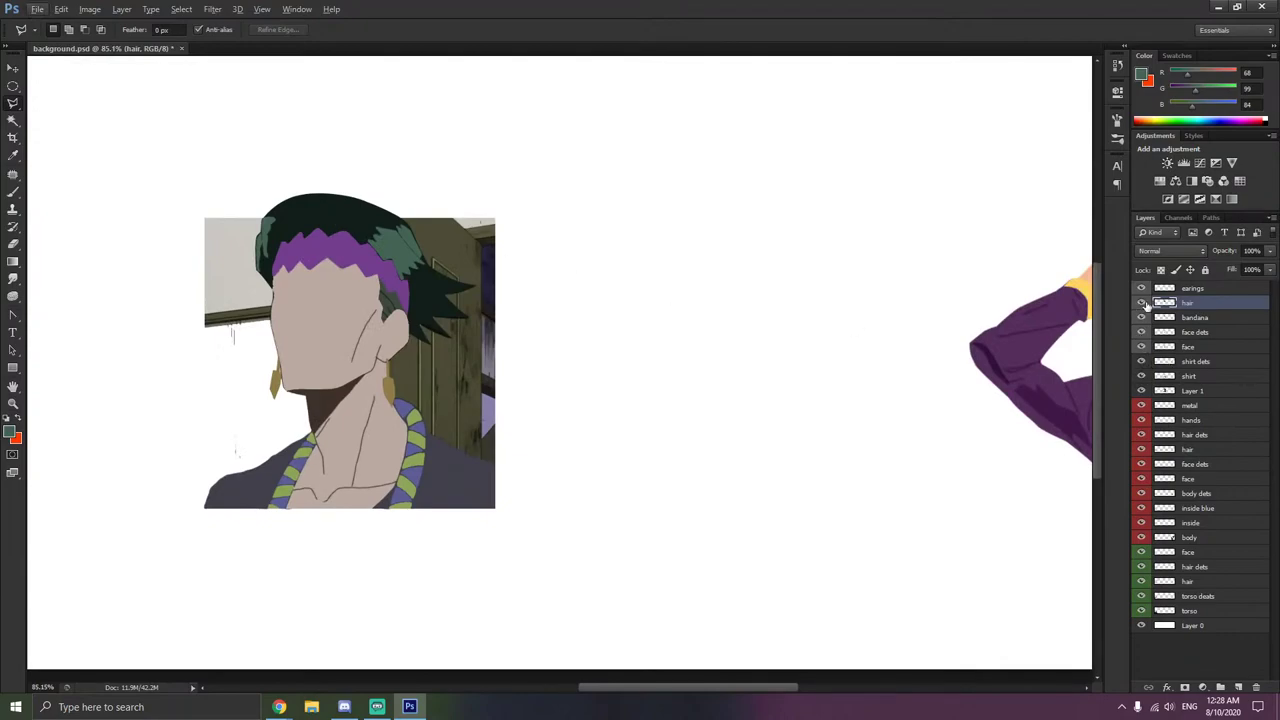
left_click(1176, 392)
scroll(1177, 391, "right", 5)
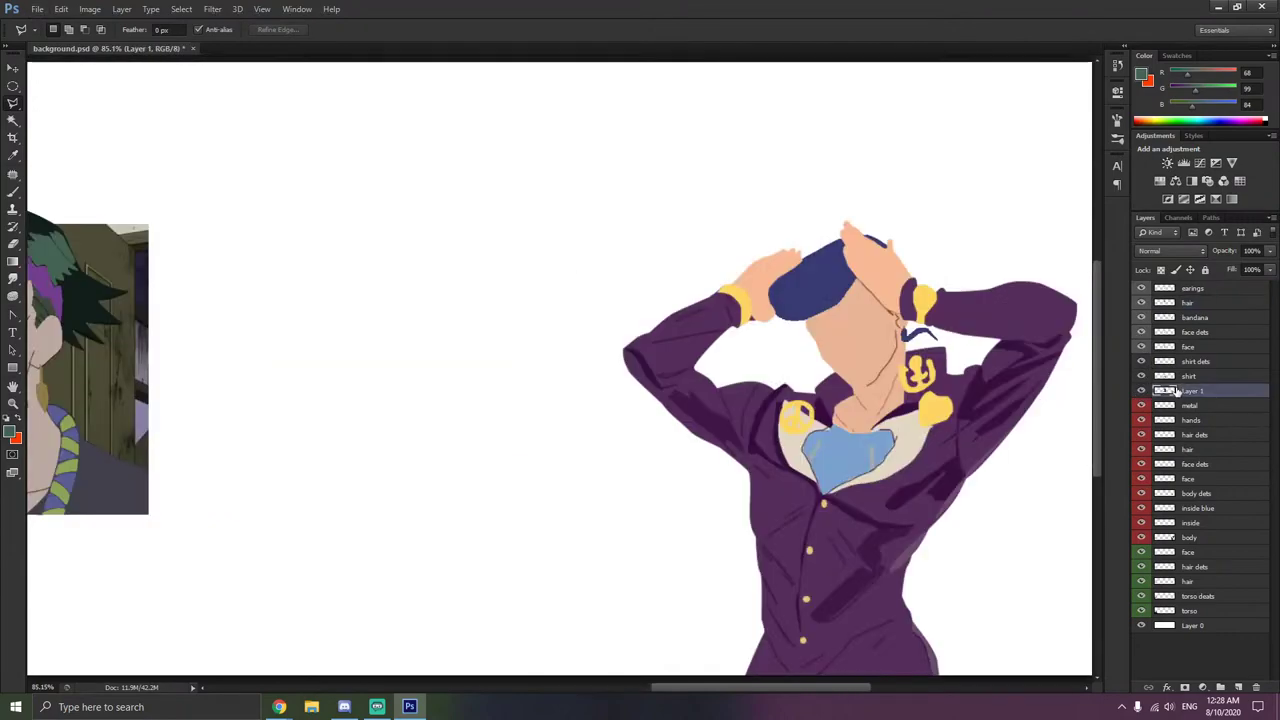
key("ctrl+e")
scroll(429, 403, "left", 6)
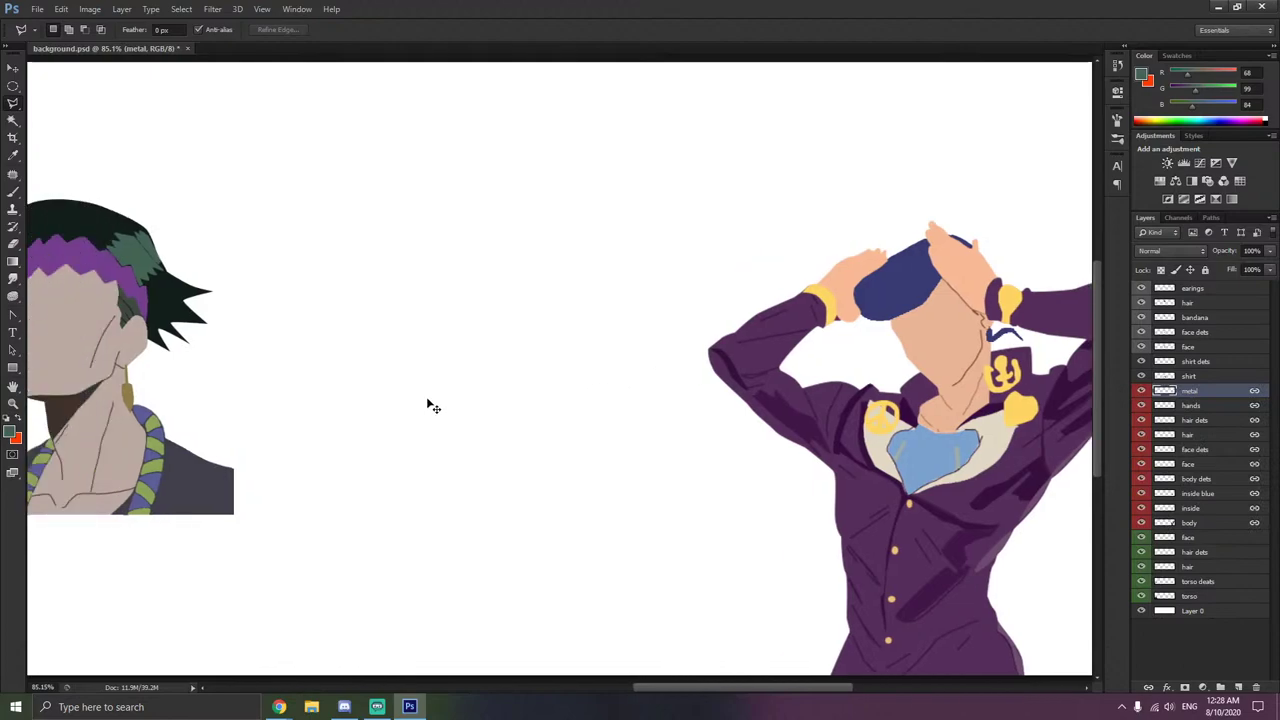
scroll(424, 401, "down", 3)
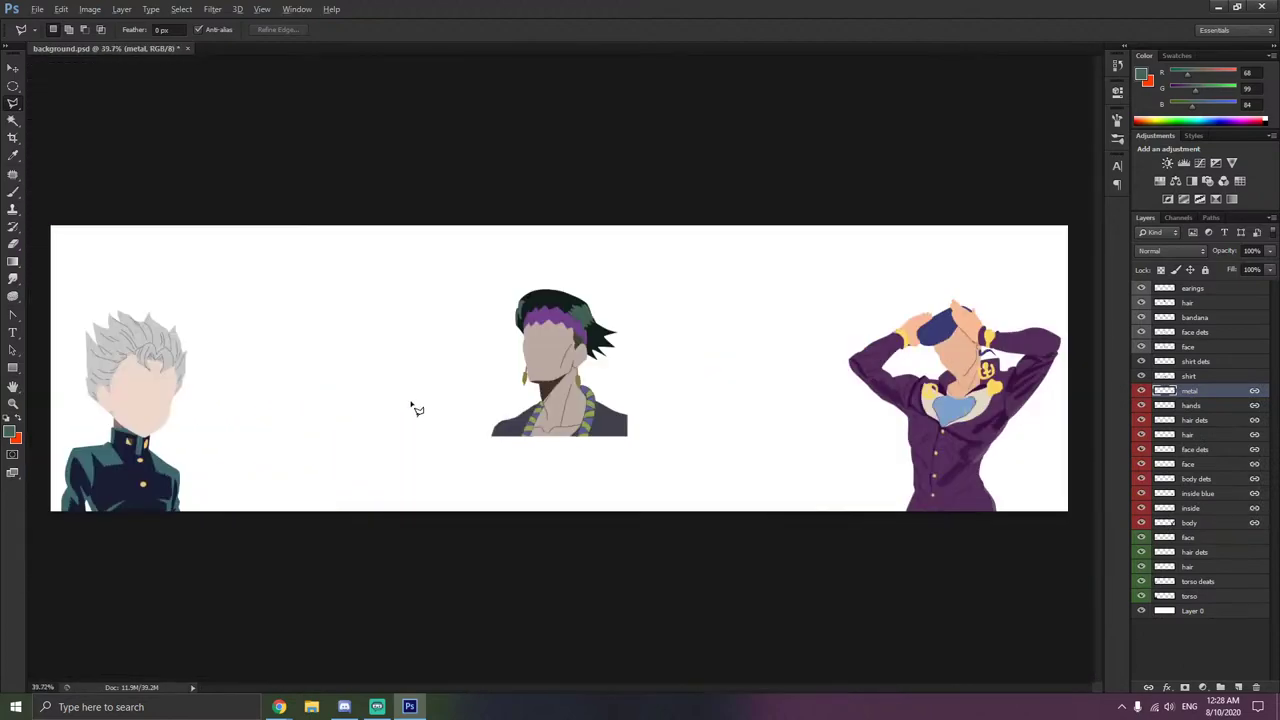
- Assign the gray color label to the middle character's shirt dets and shirt layers
left_click(13, 67)
left_click(1200, 361)
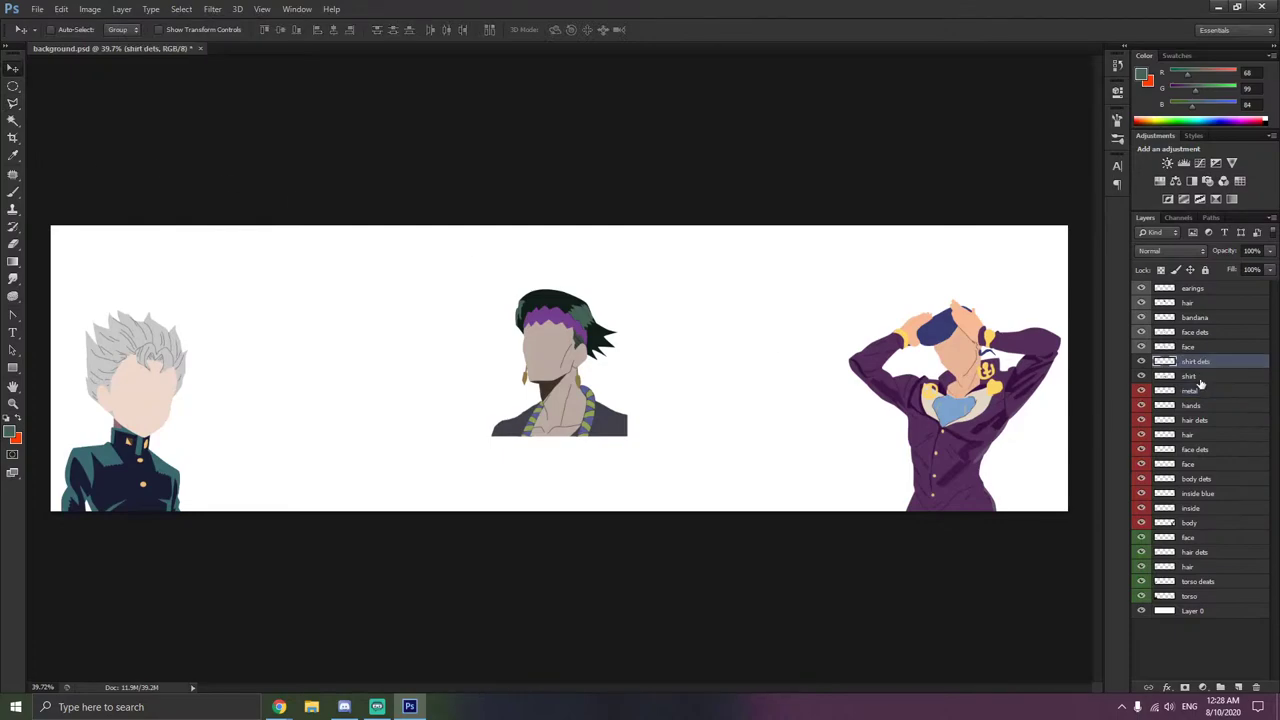
left_click(1200, 378, "shift")
right_click(1200, 378)
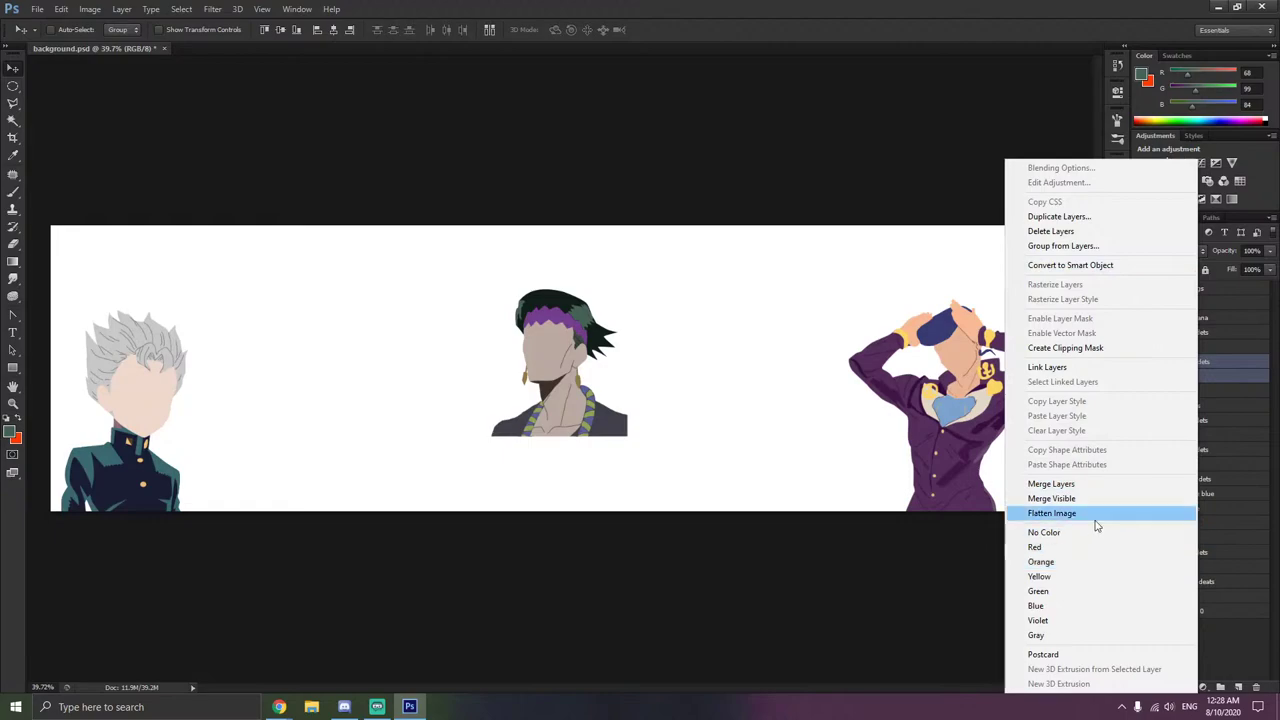
left_click(1040, 636)
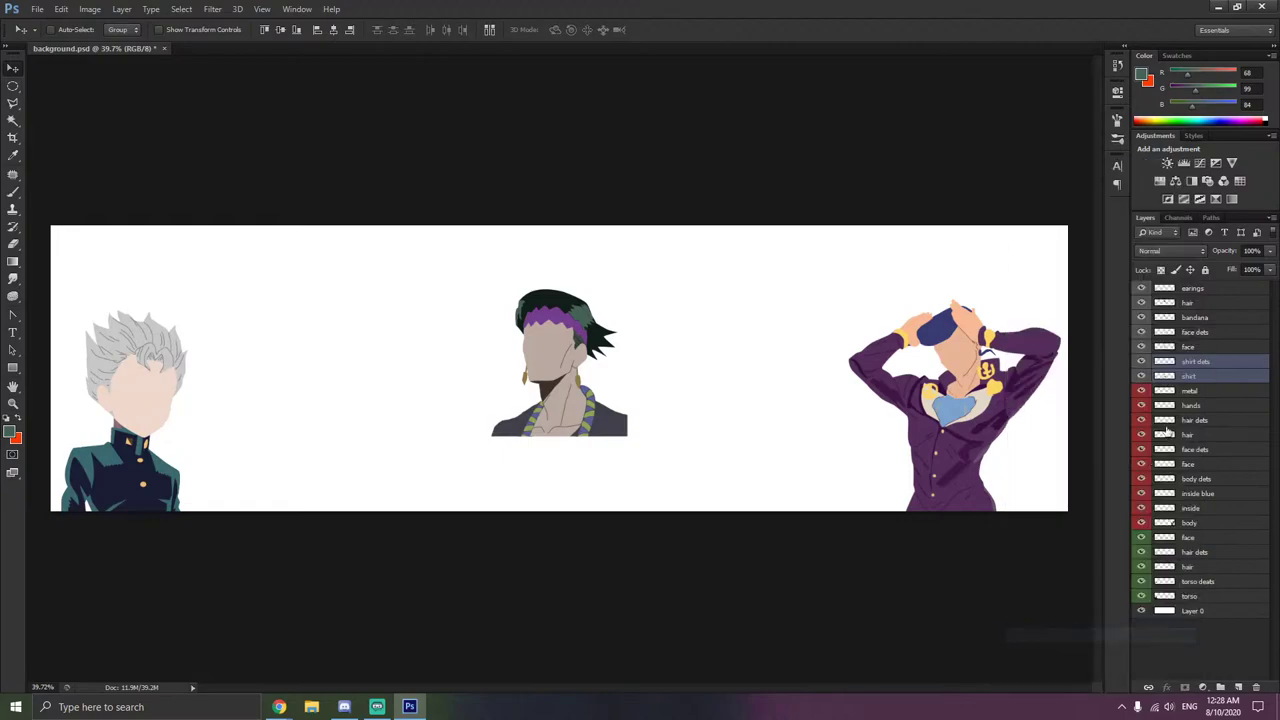
- Create a new 1000 x 1000 pixel document named profile with a white background
left_click(37, 8)
left_click(50, 22)
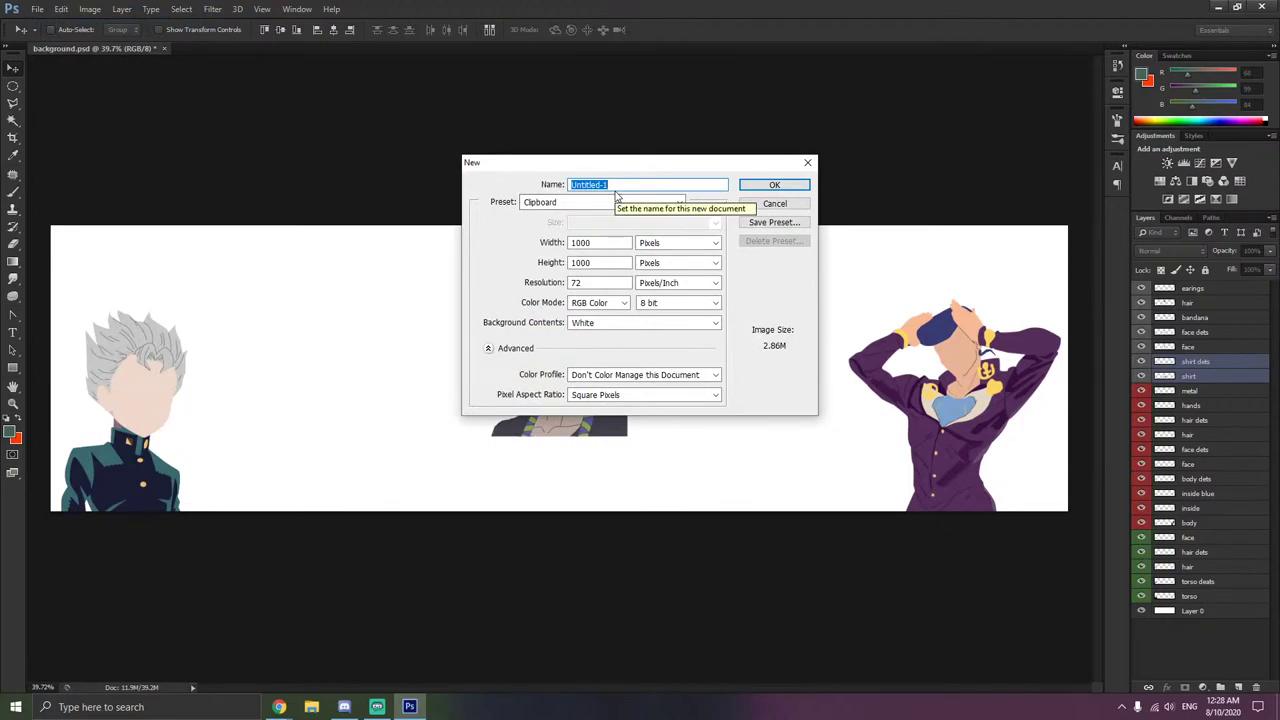
type("prf")
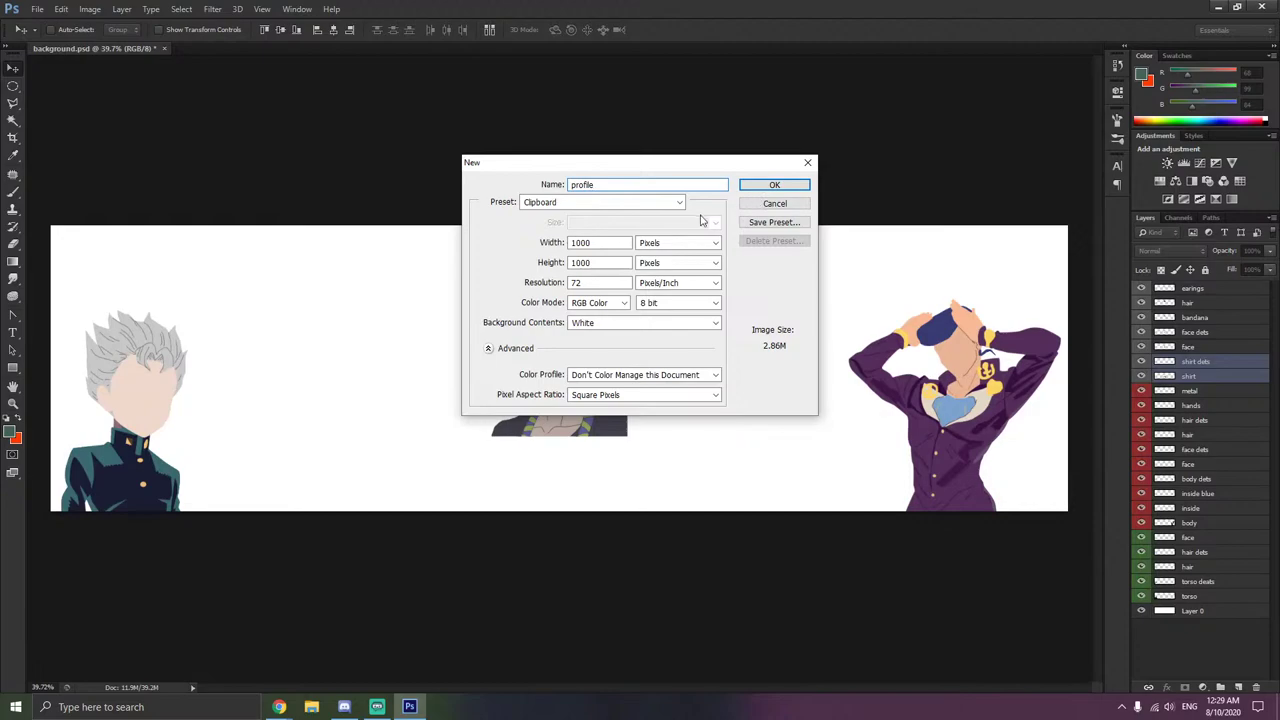
left_click(765, 184)
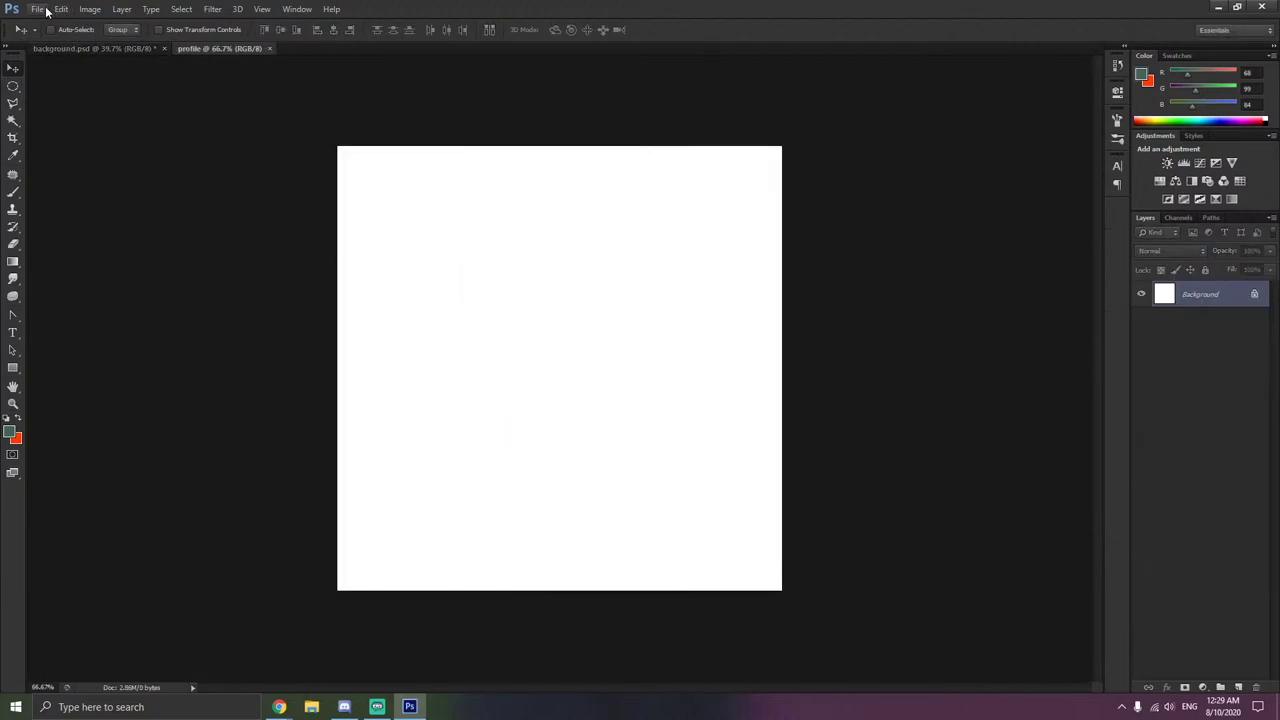
- In background.psd, select all of the middle character's layers from earings through shirt
left_click(38, 9)
left_click(67, 48)
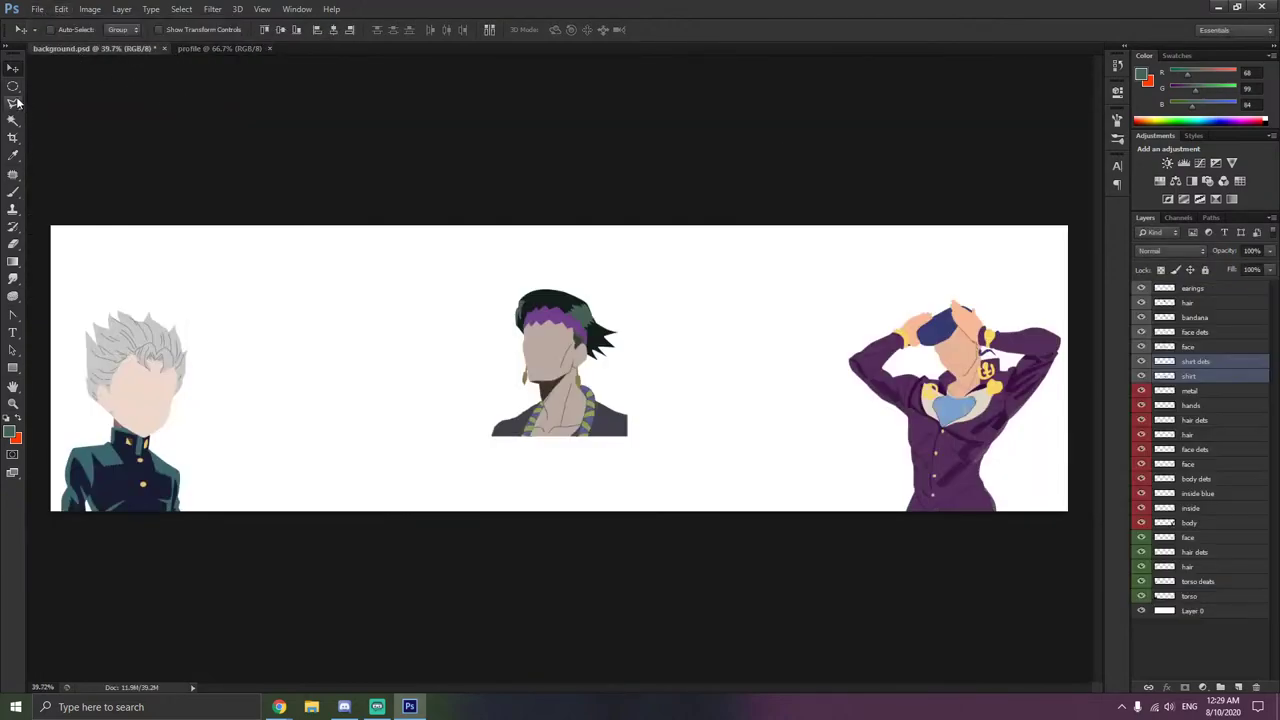
left_click(14, 103)
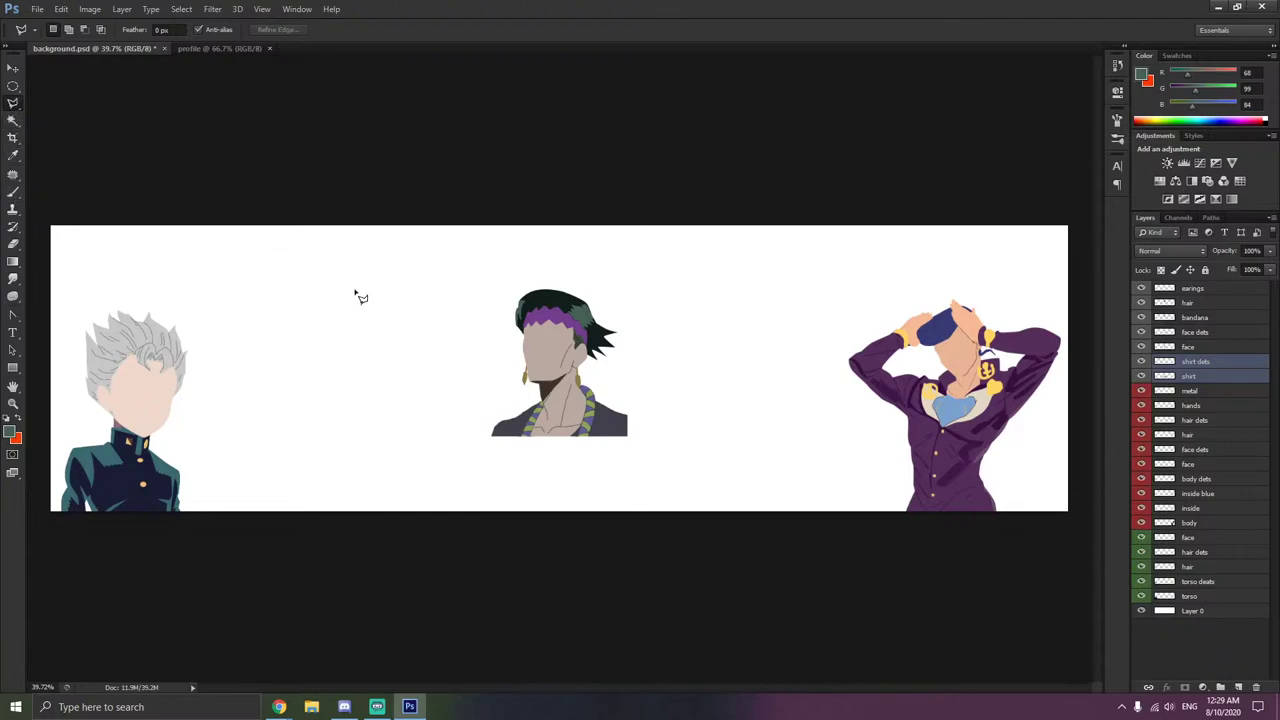
left_click(1195, 288, "shift")
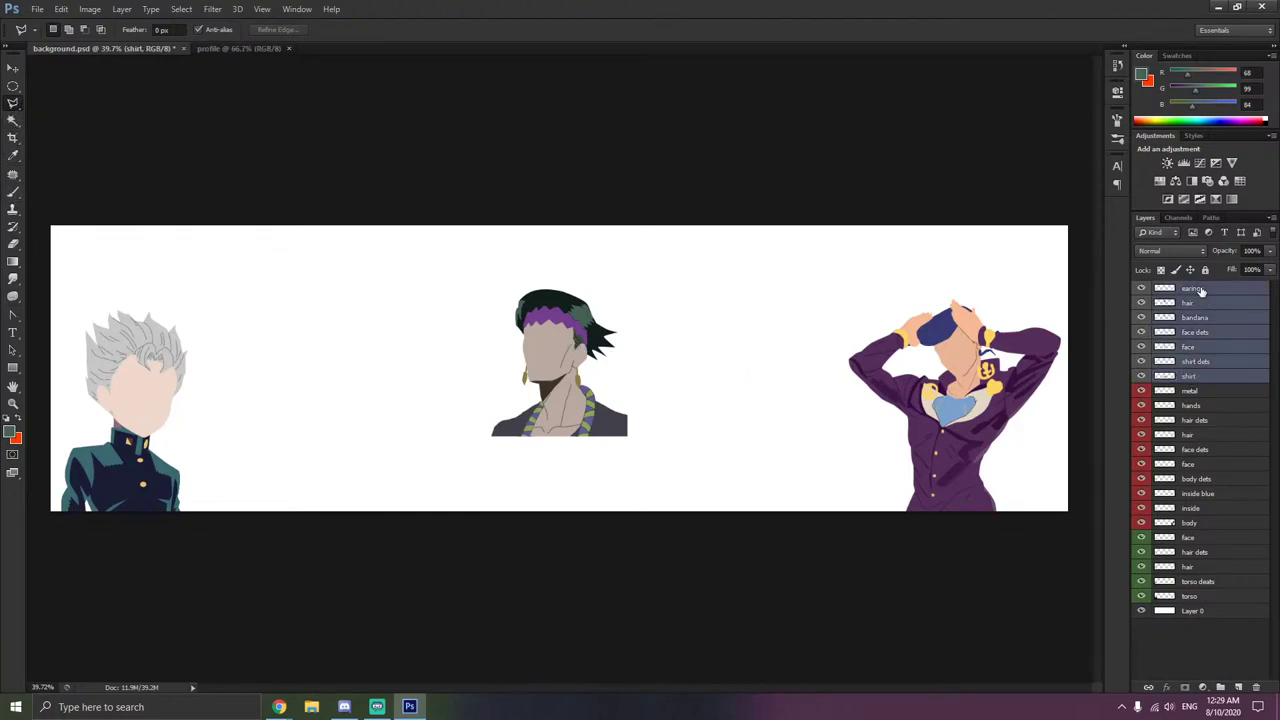
- Try to paste the selected character layers into the profile document, and undo the paste
key("ctrl+t")
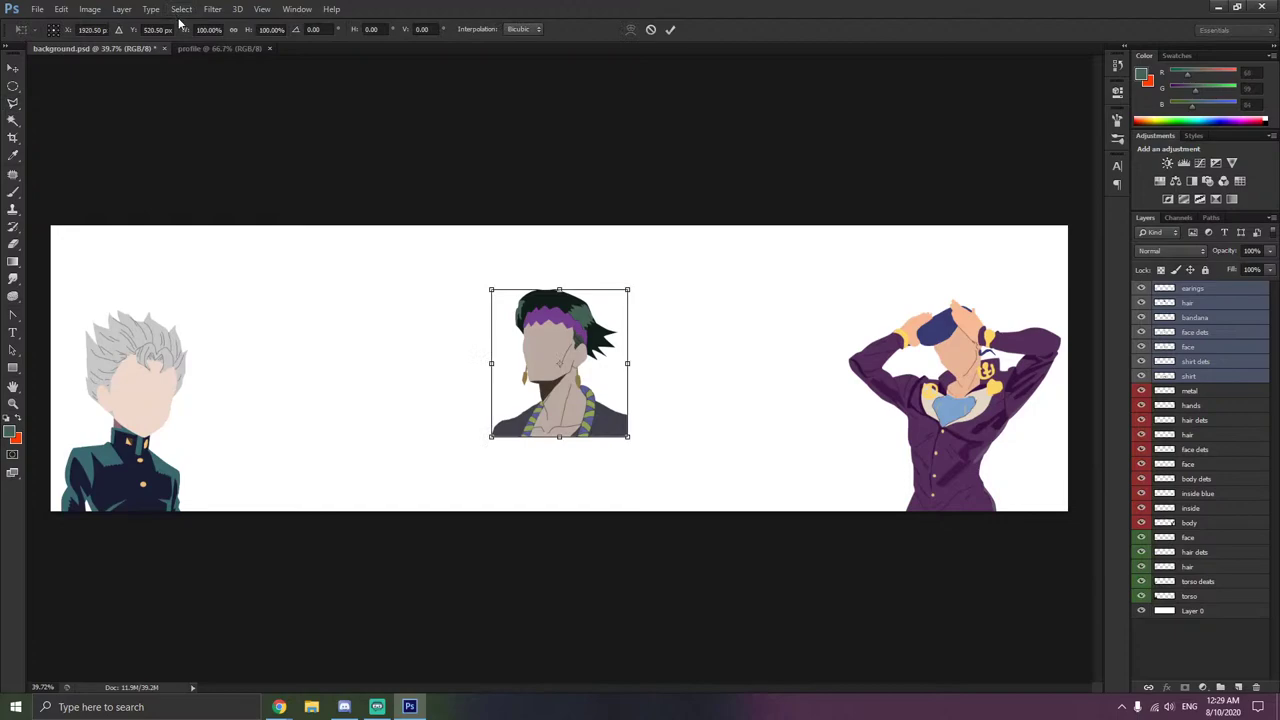
left_click(216, 46)
key("ctrl+v")
key("ctrl+z")
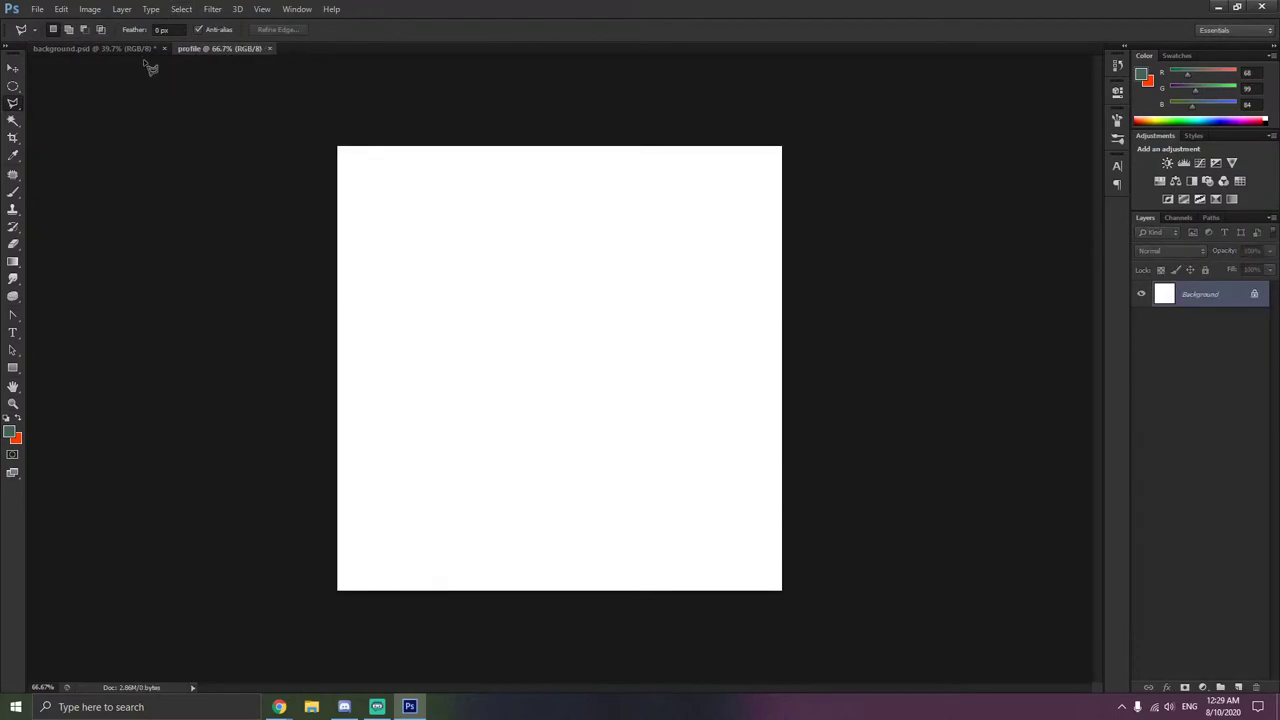
left_click(140, 49)
key("v")
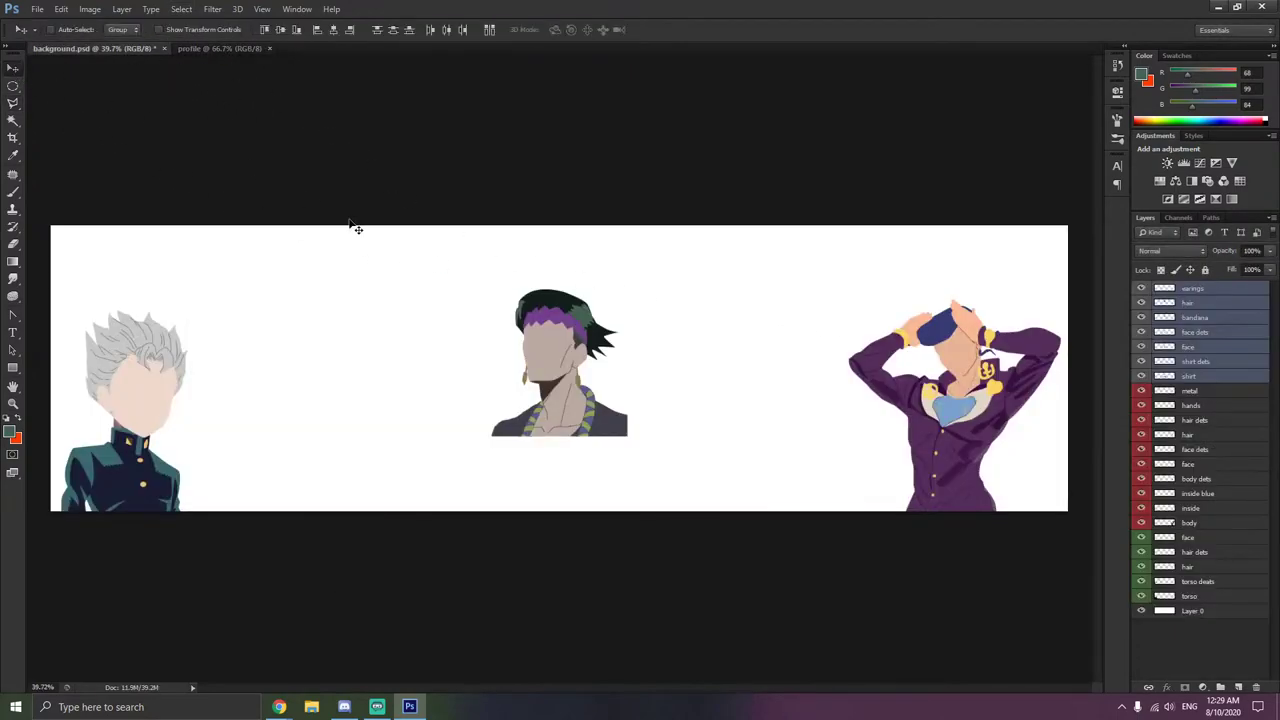
key("ctrl+t")
right_click(508, 344)
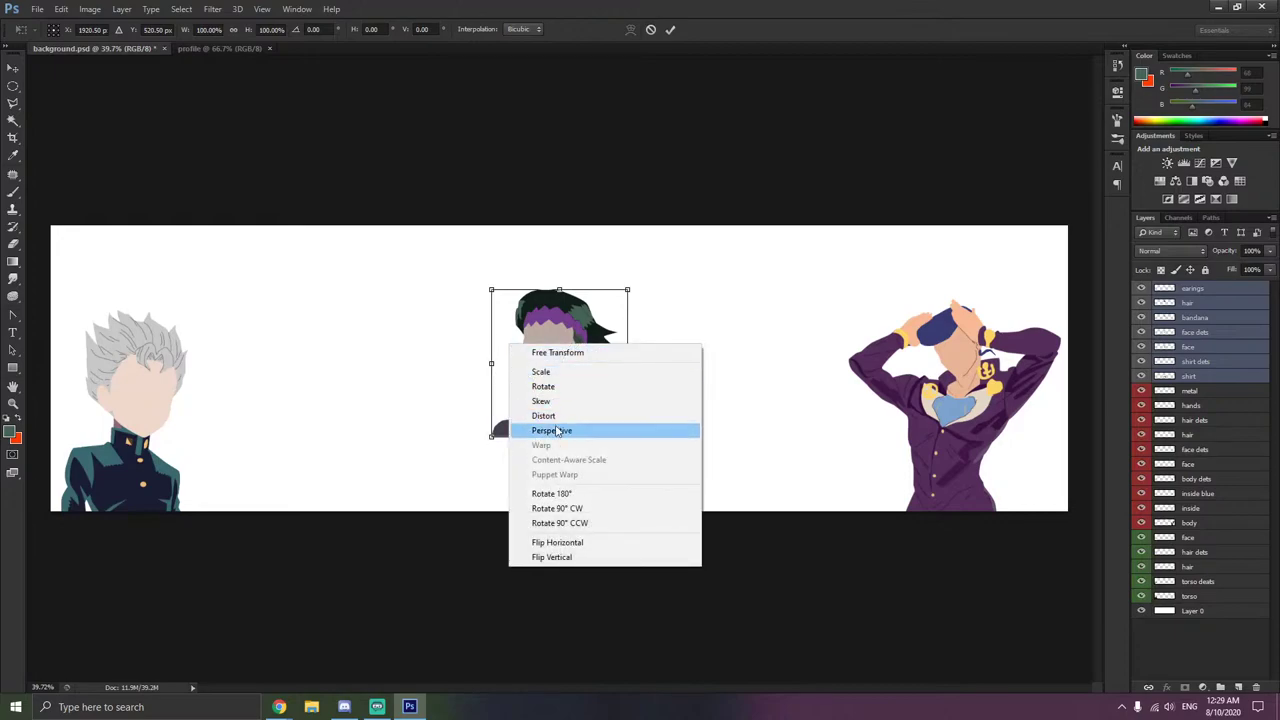
left_click(475, 455)
- Draw a rectangular marquee selection around the middle character in background.psd
right_click(12, 88)
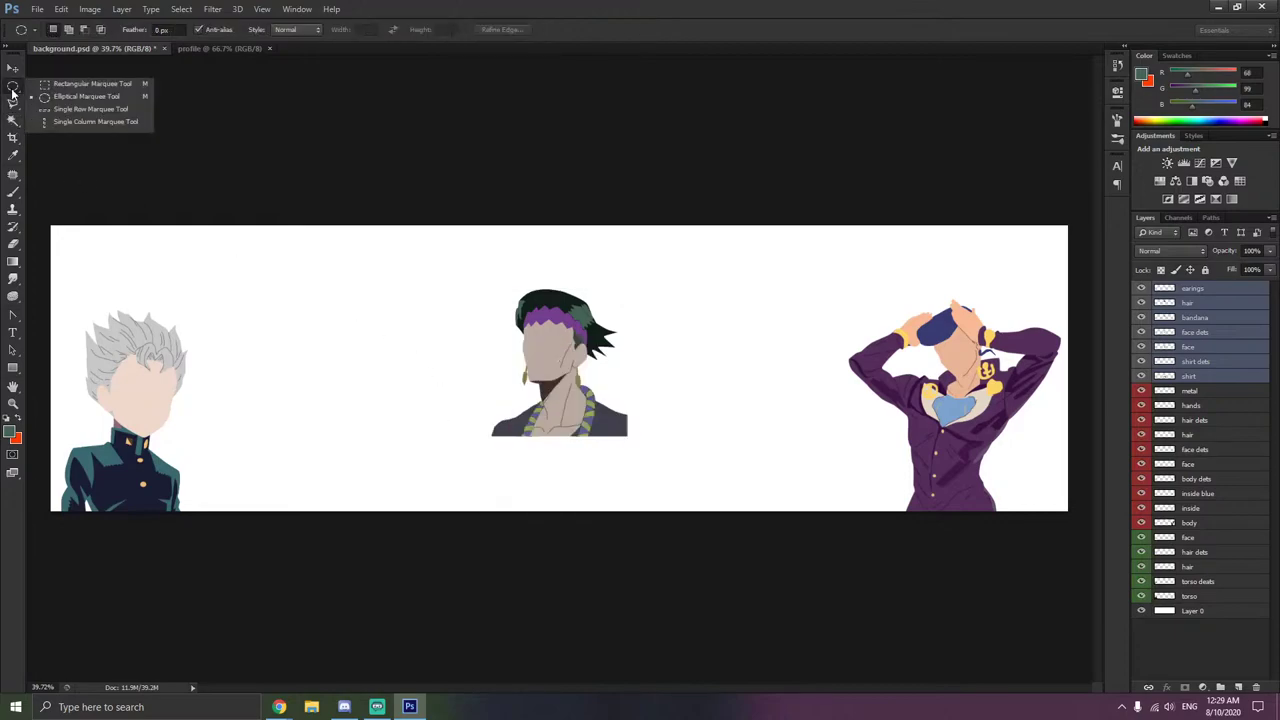
left_click(60, 87)
left_click_drag(425, 267, 689, 460)
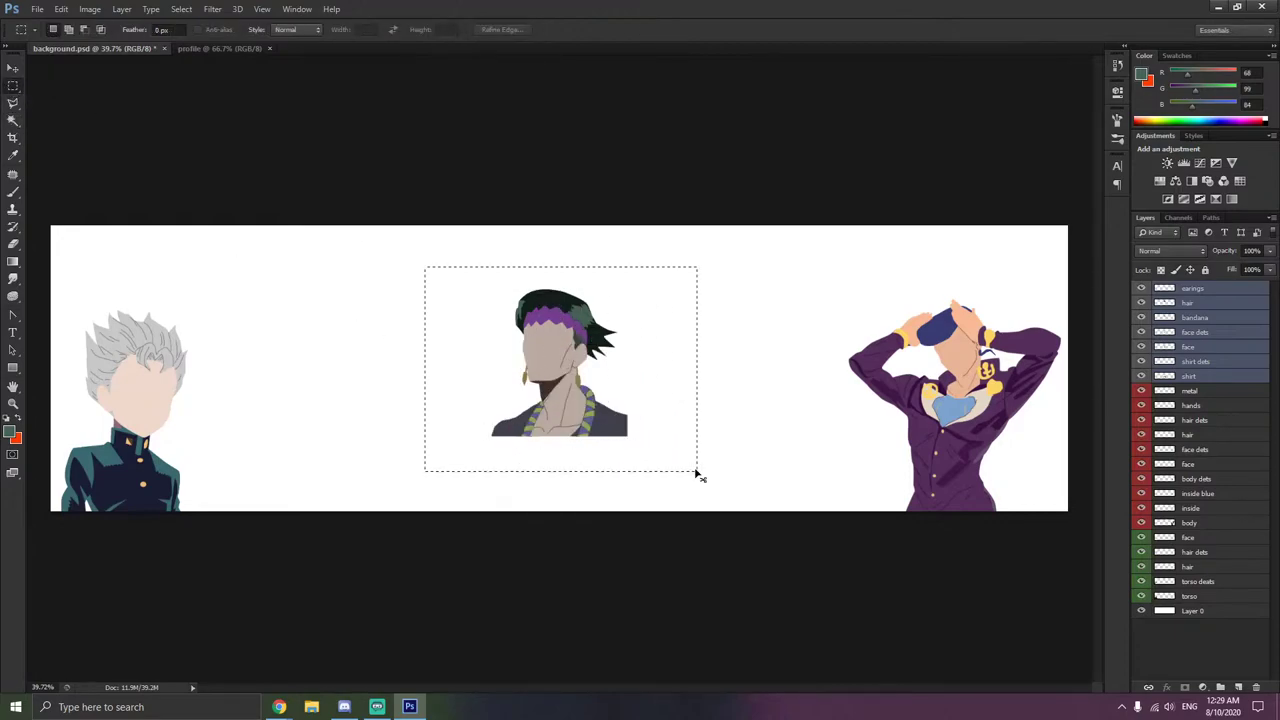
- Try pasting into the profile document, undo the paste, and go back to the marquee selection in background.psd
left_click(221, 47)
key("ctrl+z")
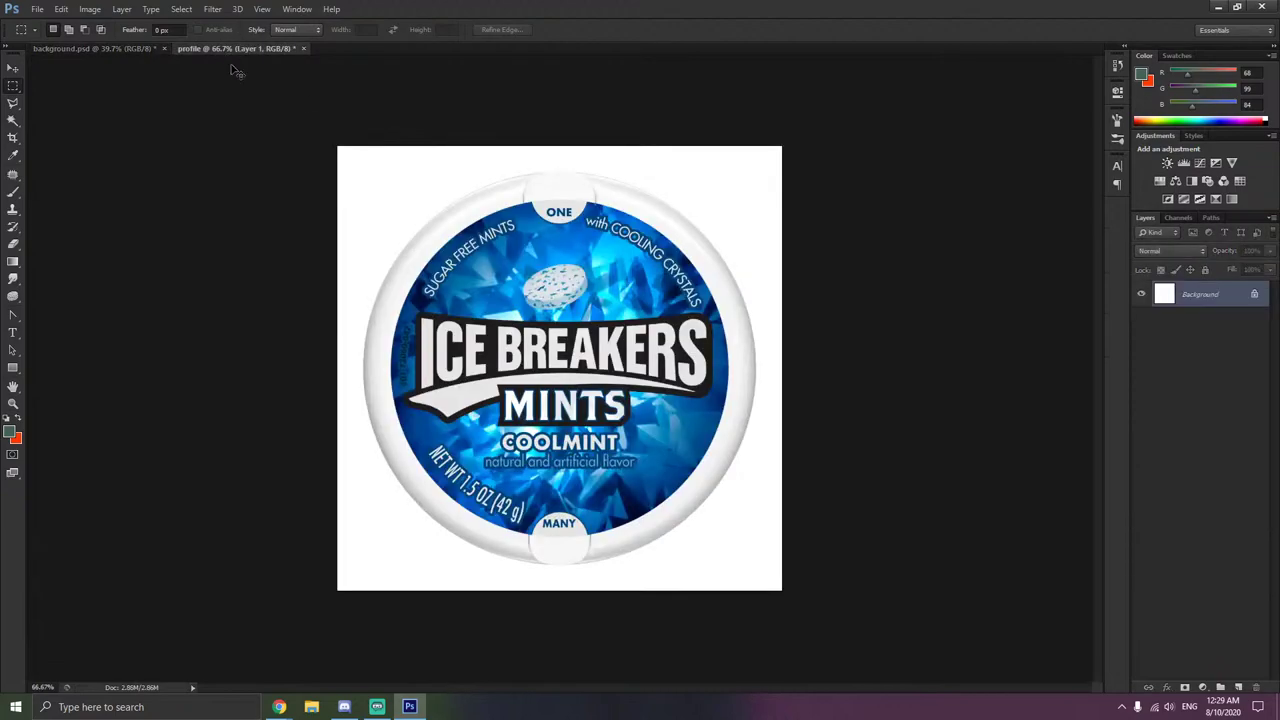
left_click(148, 50)
right_click(576, 289)
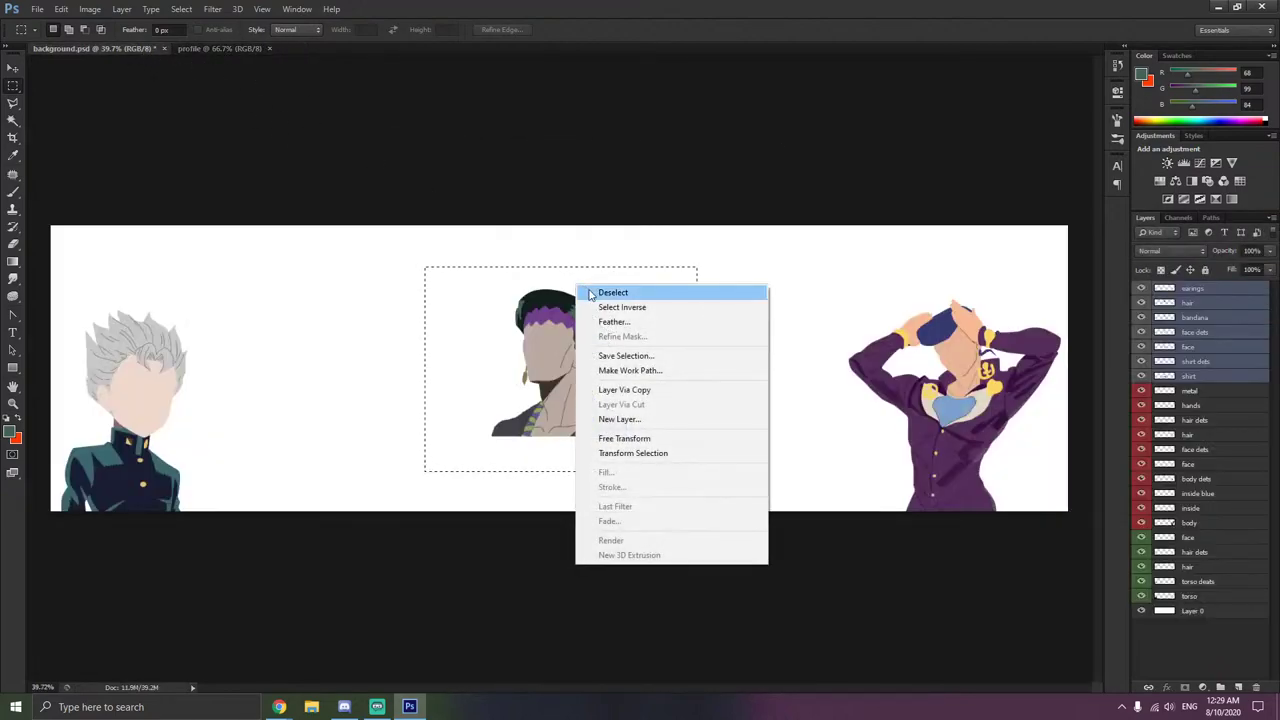
right_click(546, 323)
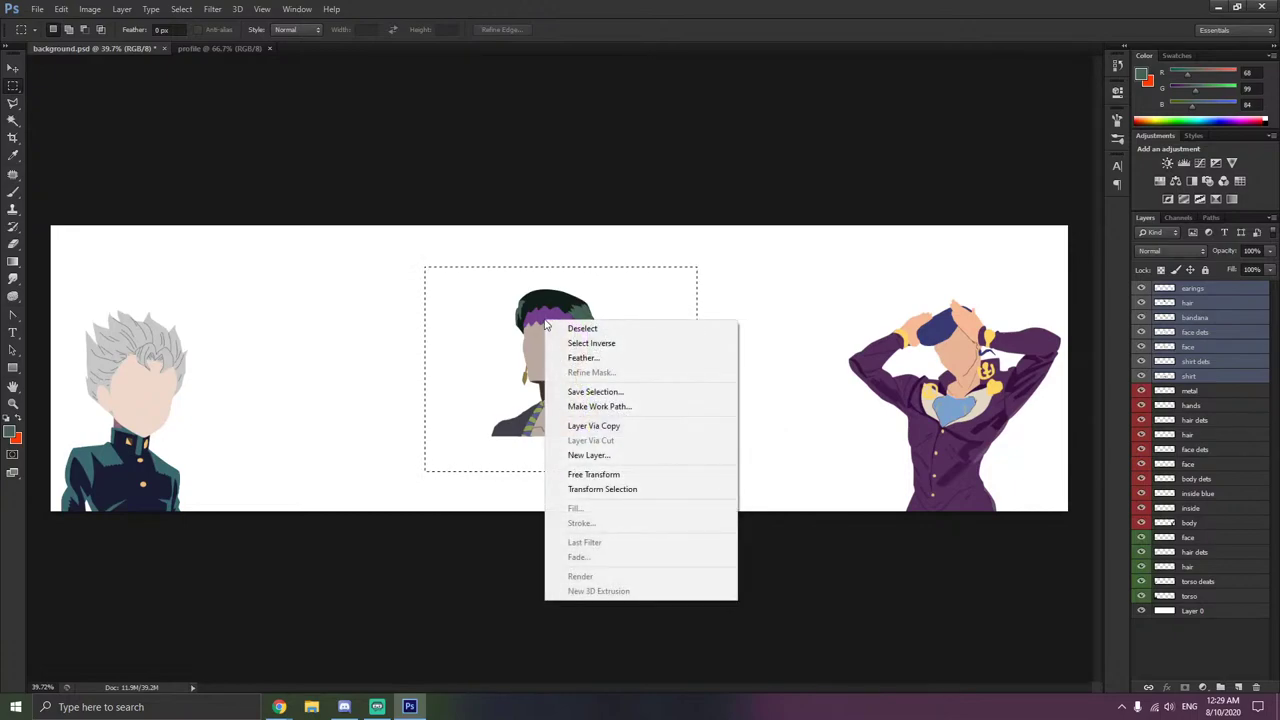
- Try merging the layers earings through shirt and marquee-selecting the character, and undo back to the separate layers
right_click(1204, 350)
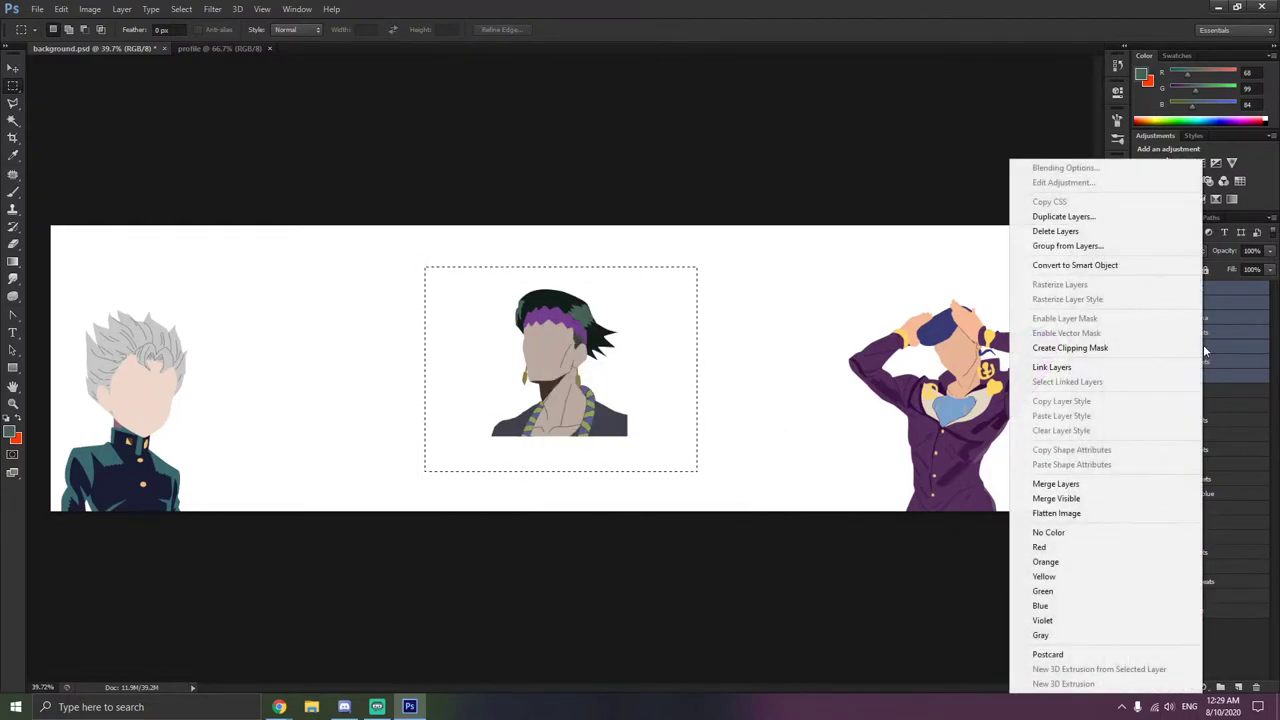
left_click(1090, 484)
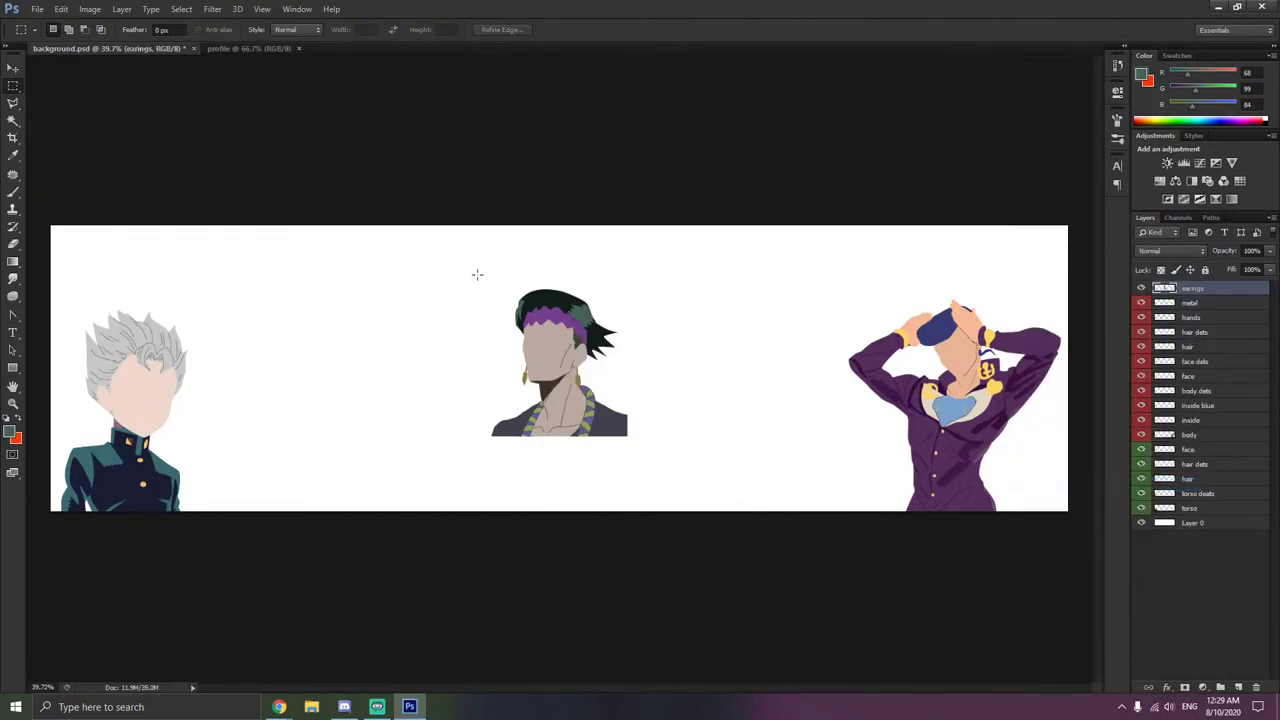
left_click_drag(437, 266, 665, 482)
right_click(1197, 295)
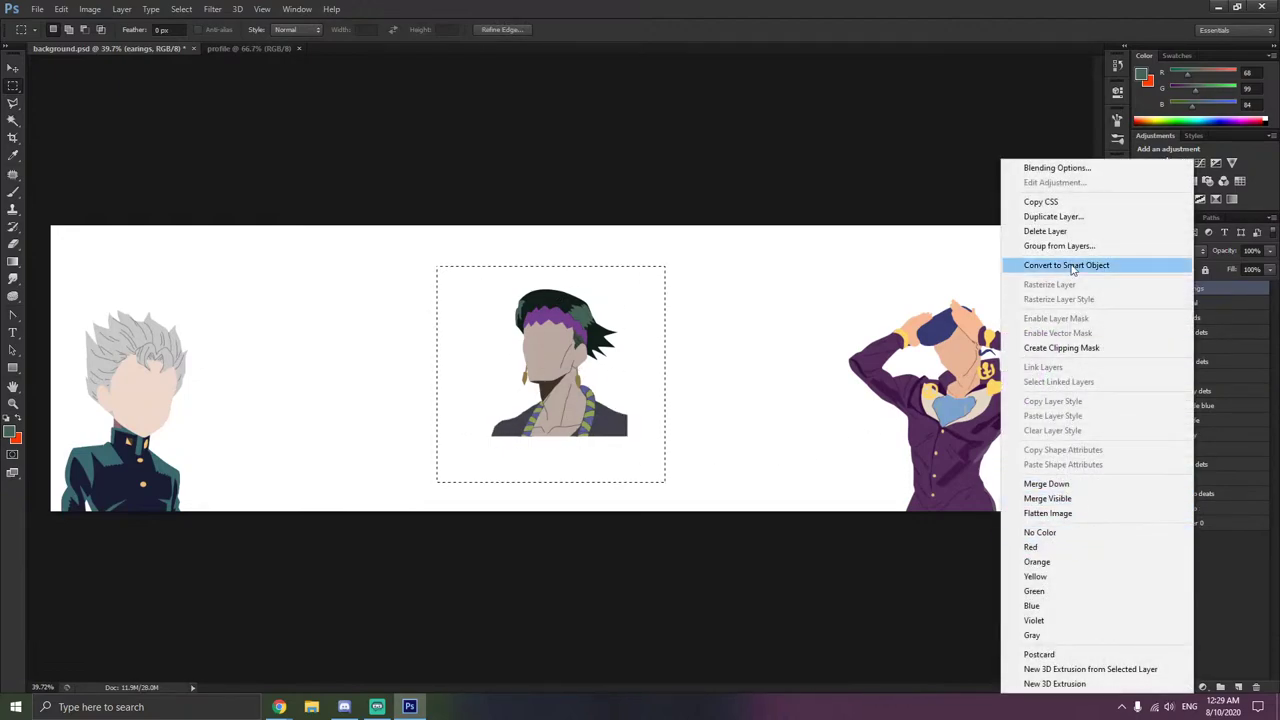
left_click(840, 384)
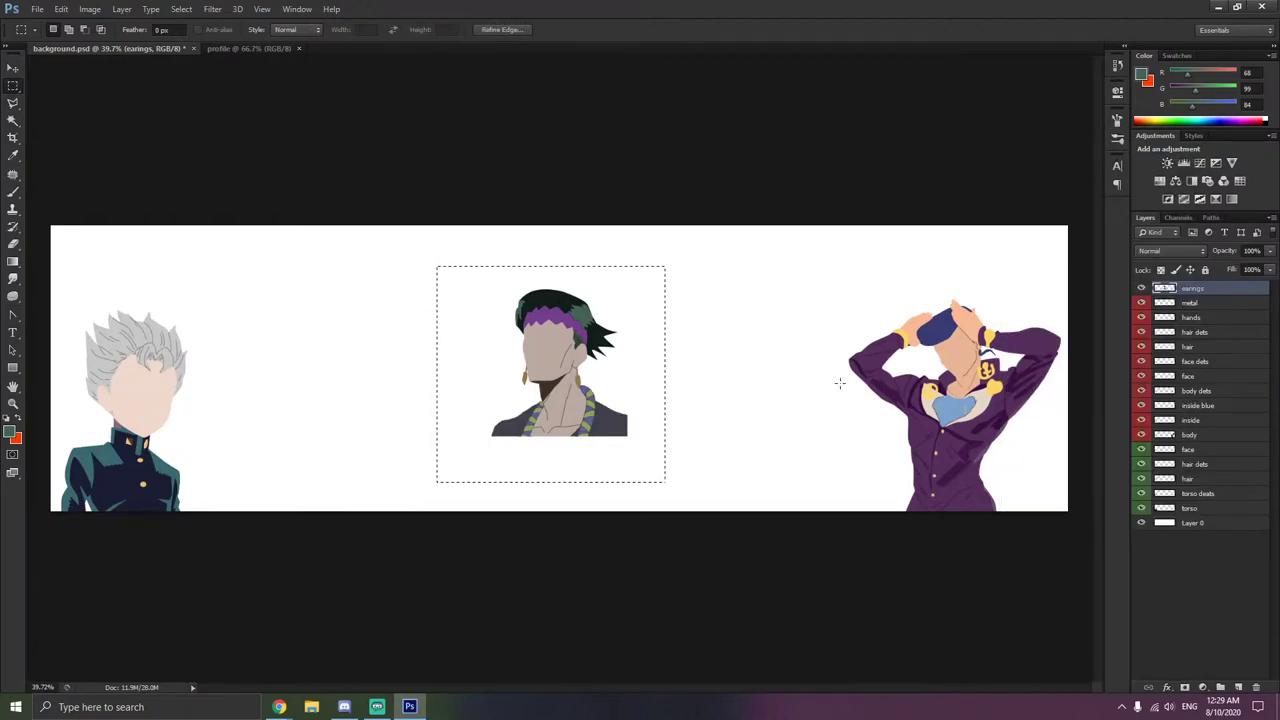
right_click(696, 316)
left_click(726, 325)
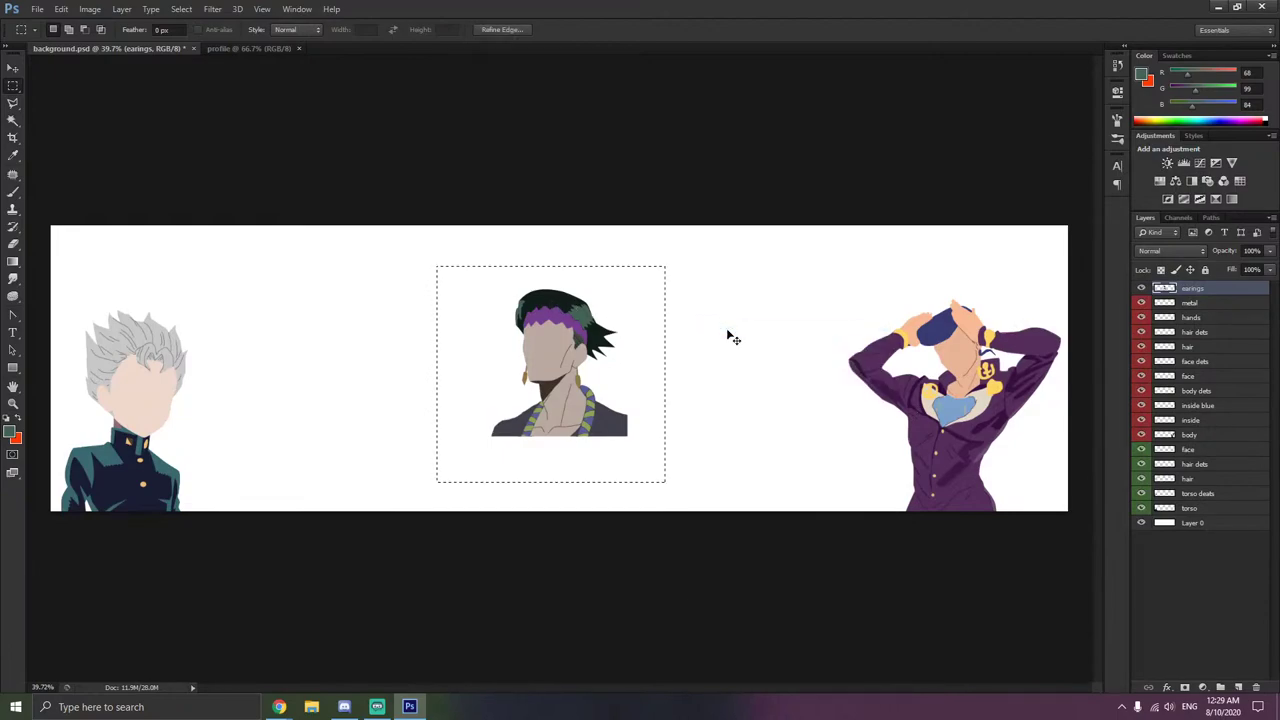
key("ctrl+alt+z")
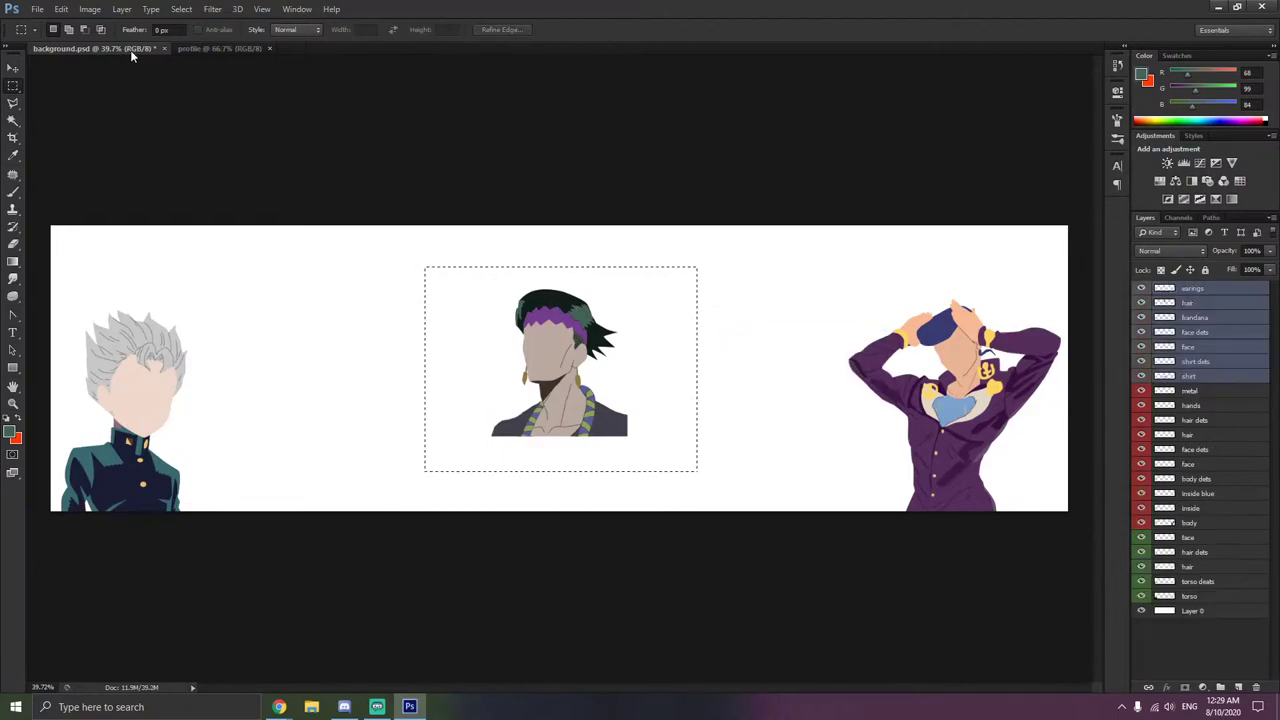
- Try another paste into the profile document, undo it, and return to background.psd
left_click(207, 50)
key("ctrl+v")
key("ctrl+z")
left_click(112, 50)
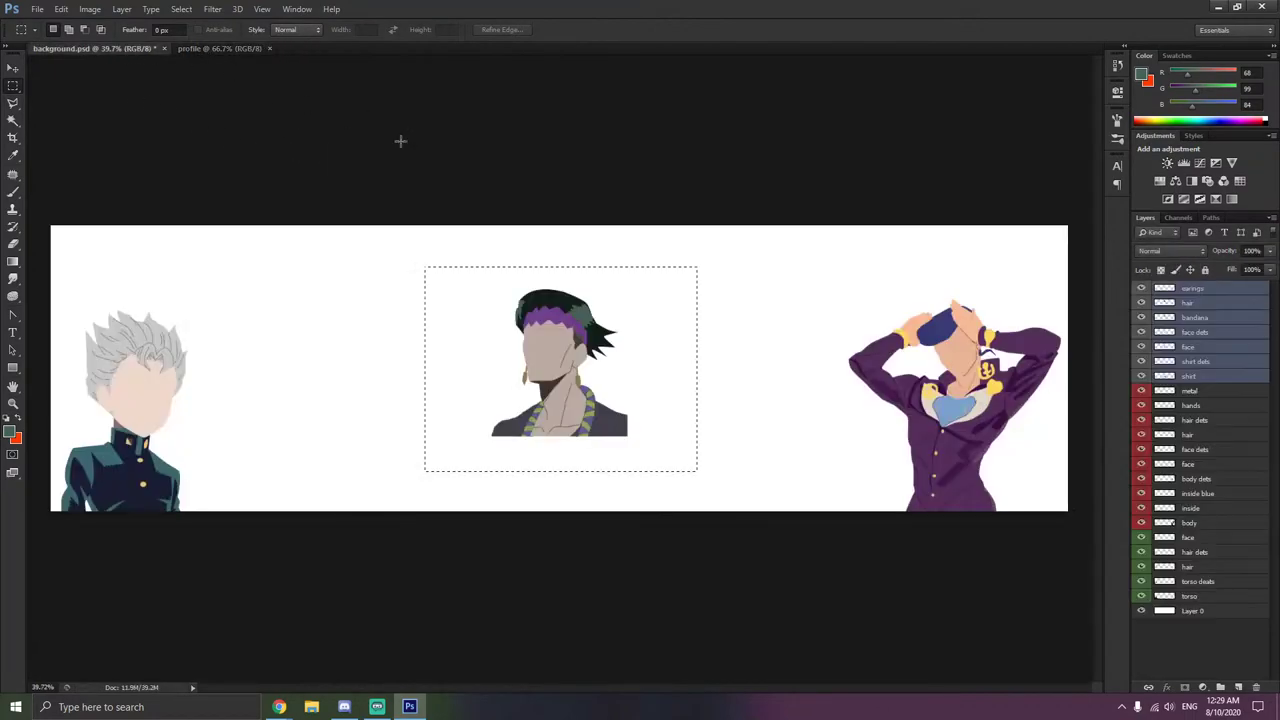
- Merge the layers earings through shirt and paste a copy of the marquee-selected character into the profile document
right_click(1177, 341)
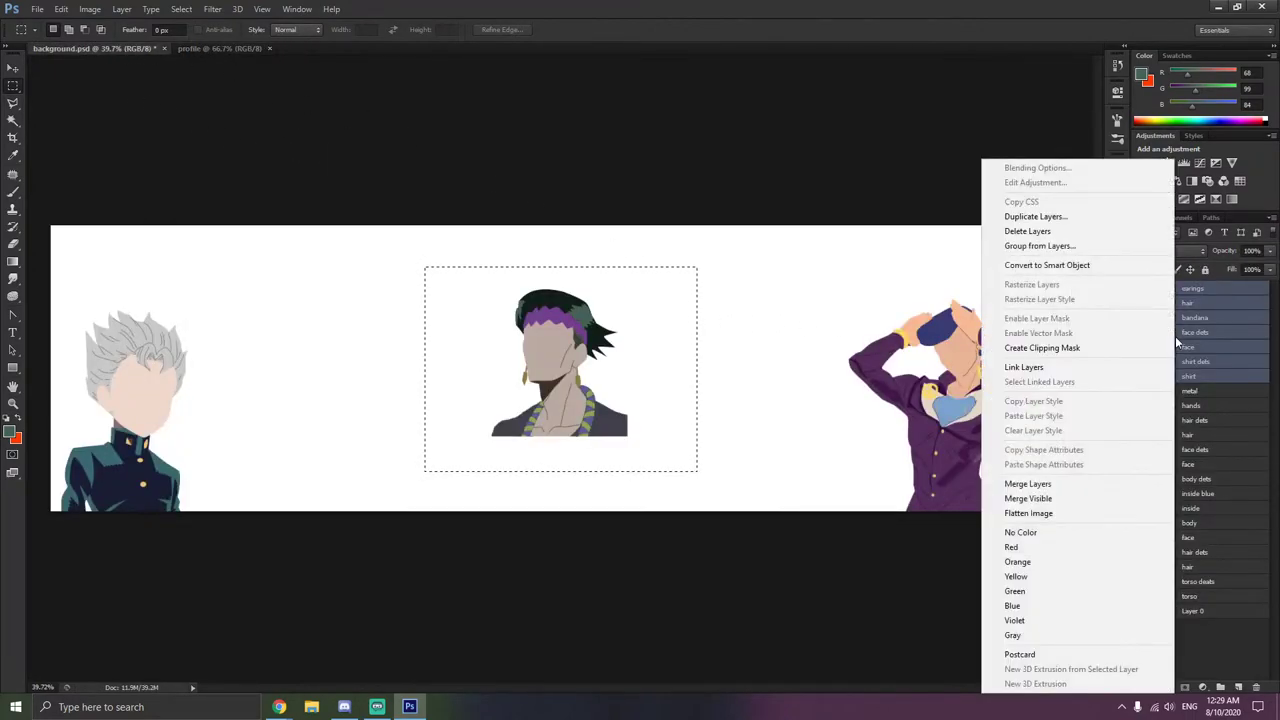
left_click(1050, 484)
left_click_drag(443, 266, 663, 456)
right_click(569, 396)
left_click(520, 451)
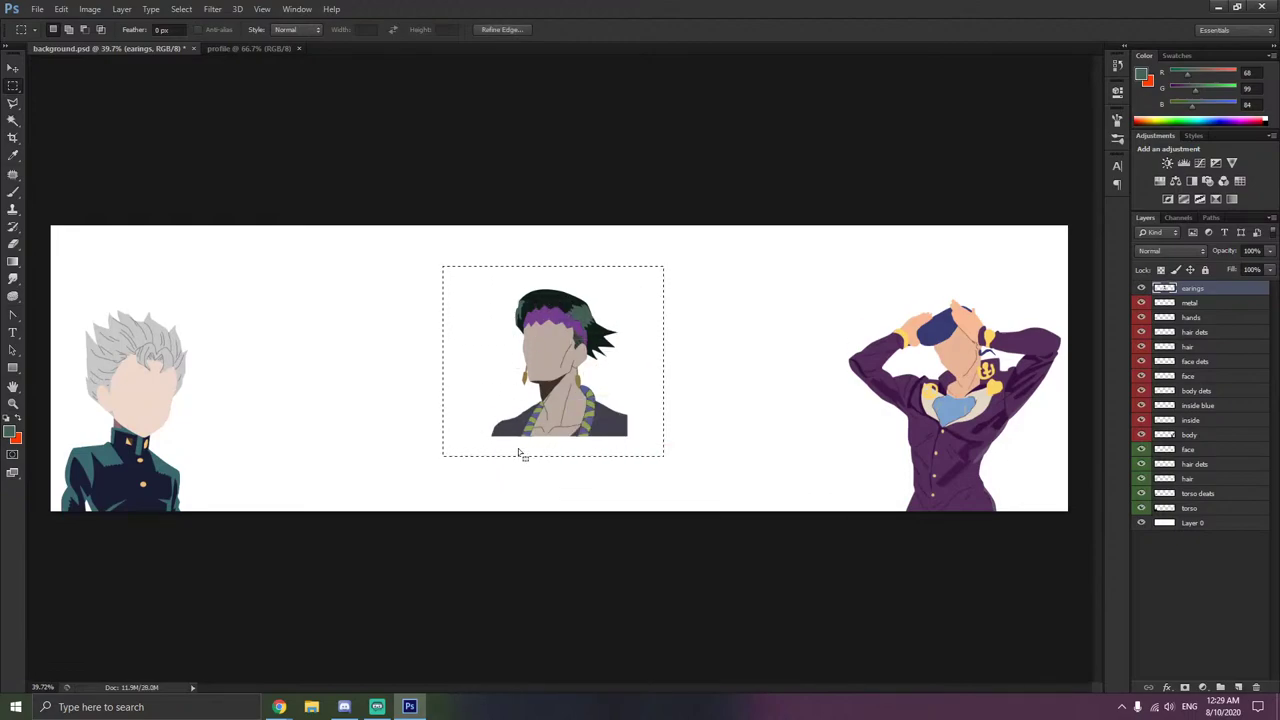
left_click(256, 50)
key("ctrl+v")
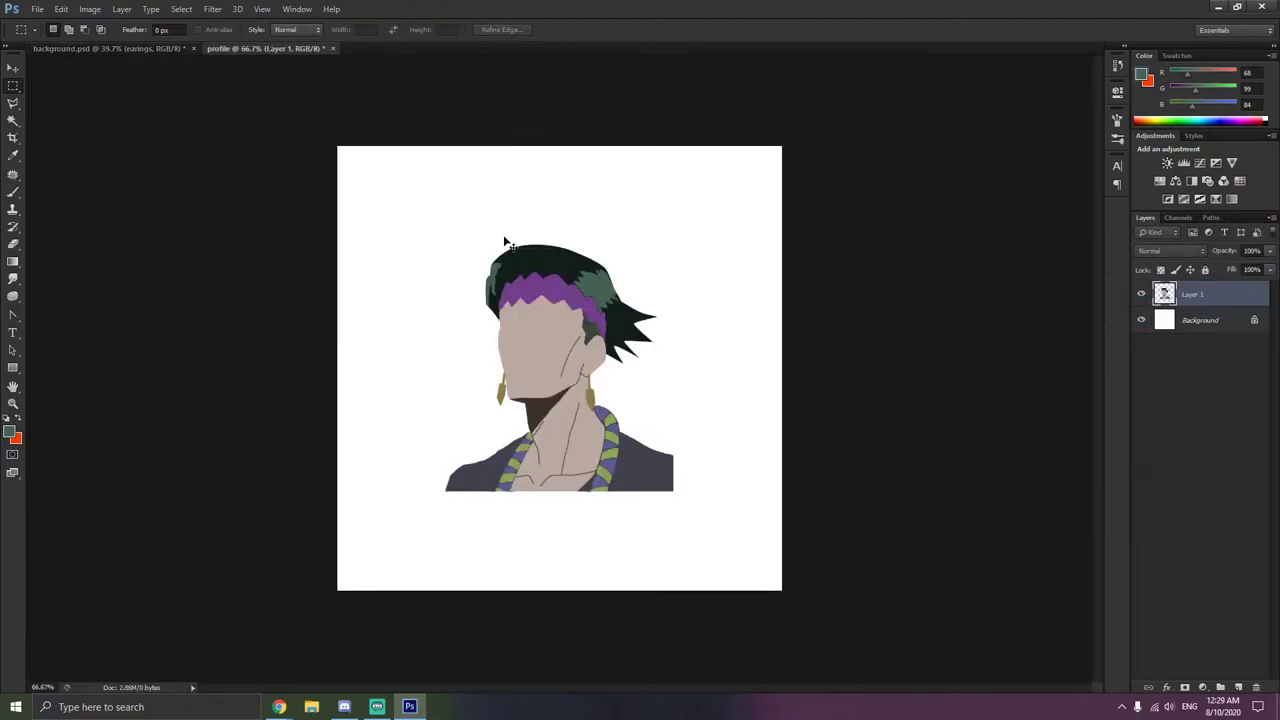
- Undo the layer merge in background.psd and return to the profile document
left_click(160, 49)
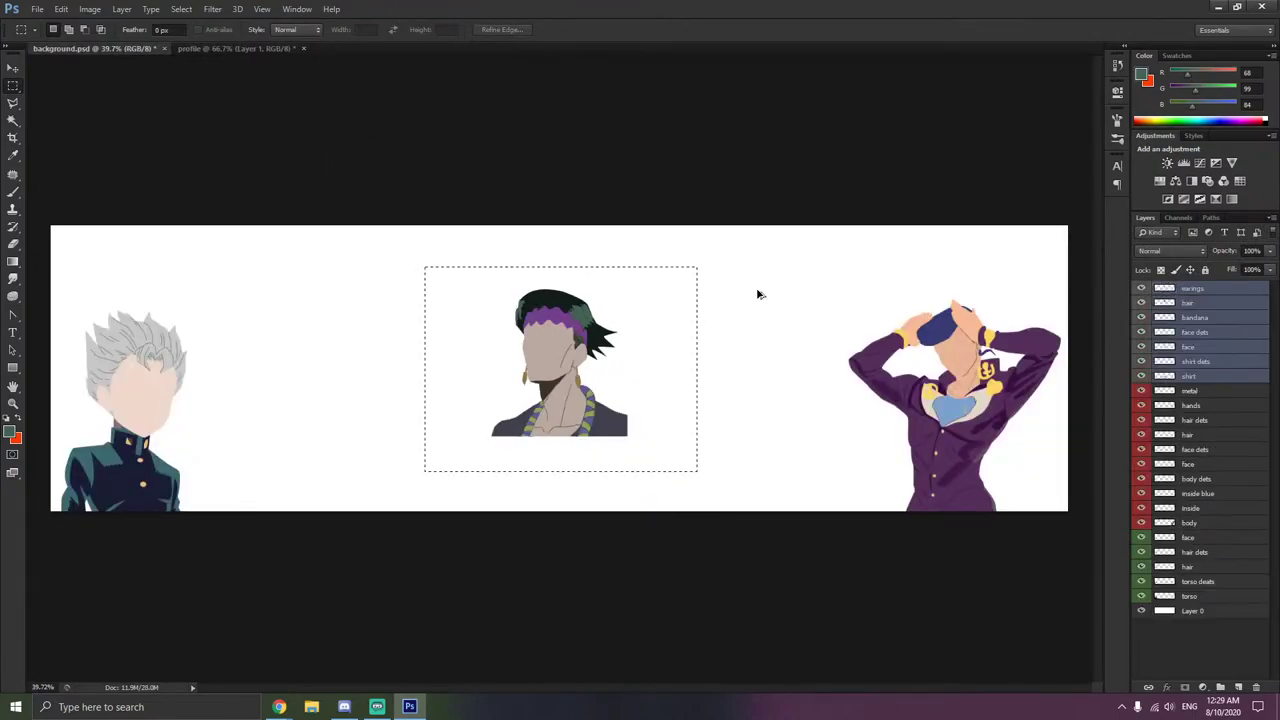
left_click(268, 49)
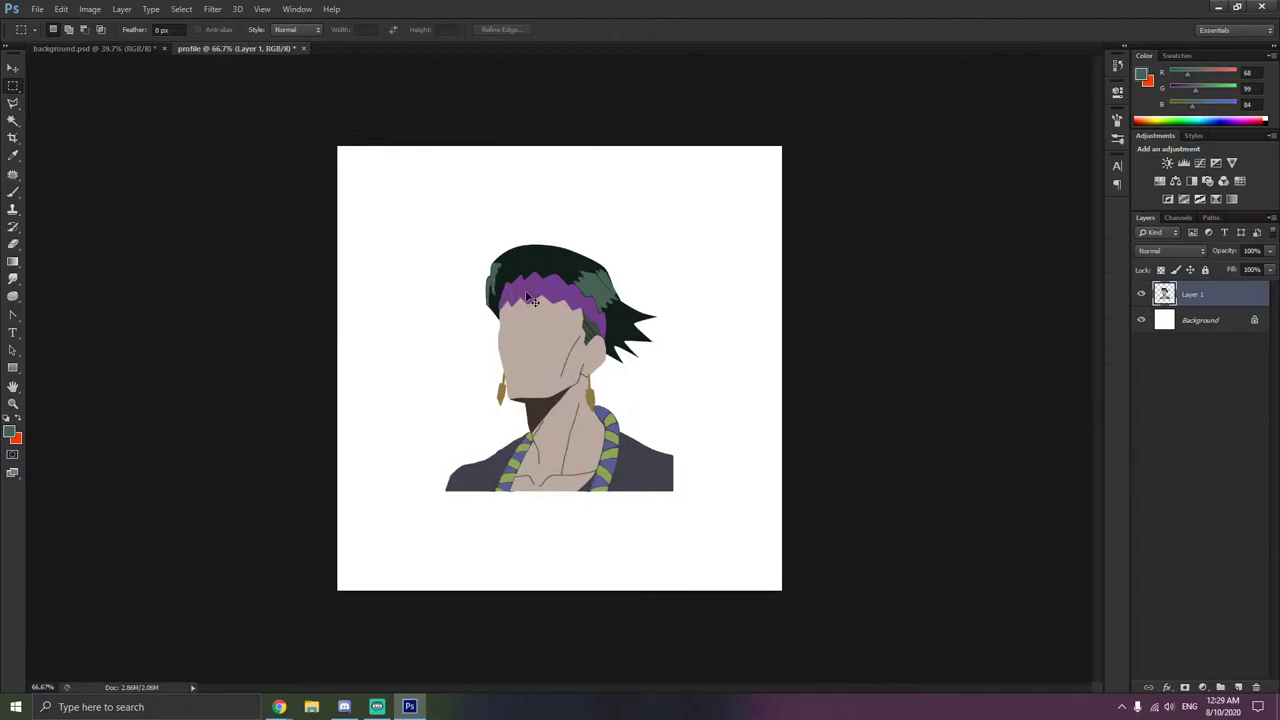
- Enlarge the pasted character with Free Transform to nearly fill the canvas, with the cut-off chest resting on the canvas's lower edge
key("ctrl+t")
left_click_drag(436, 238, 338, 132)
left_click_drag(551, 340, 542, 444)
left_click_drag(664, 244, 777, 220)
left_click_drag(525, 333, 553, 335)
key("Return")
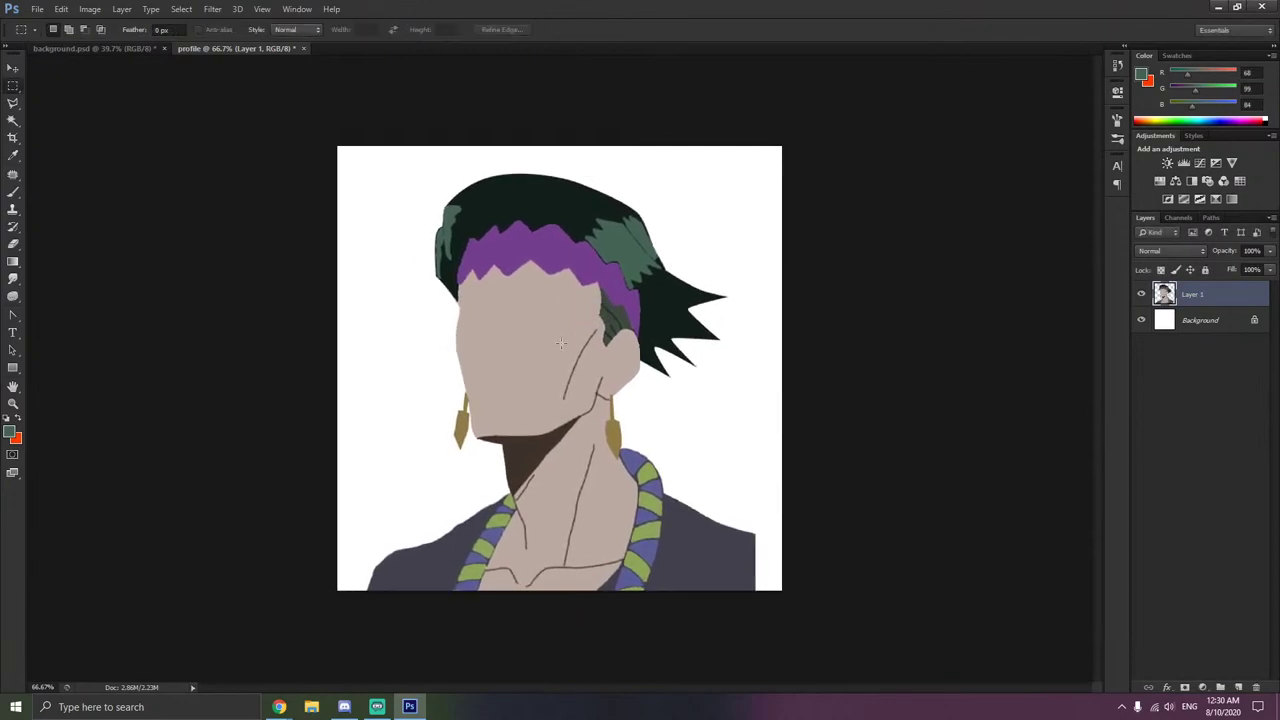
- Sample the dark shirt colour and brush in the cut-off shoulder out to the canvas edge with a rounded outline
scroll(717, 545, "up", 5)
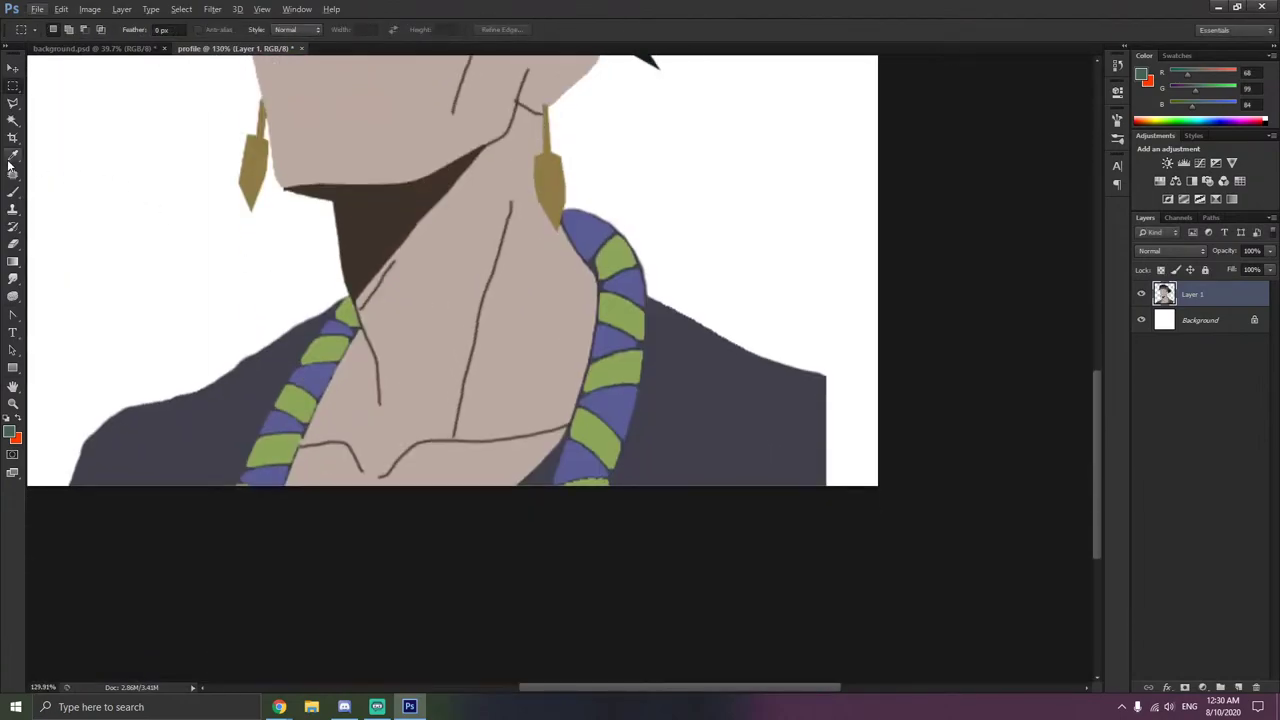
left_click(12, 156)
left_click(714, 400)
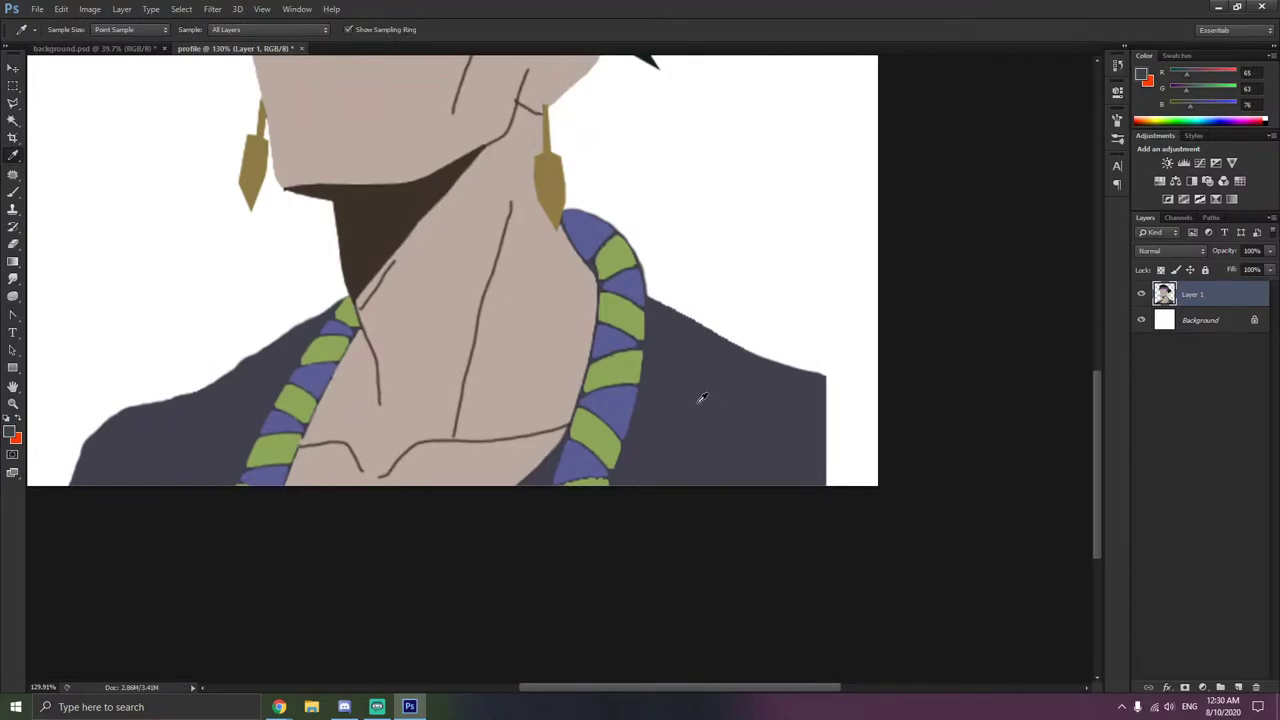
left_click(14, 192)
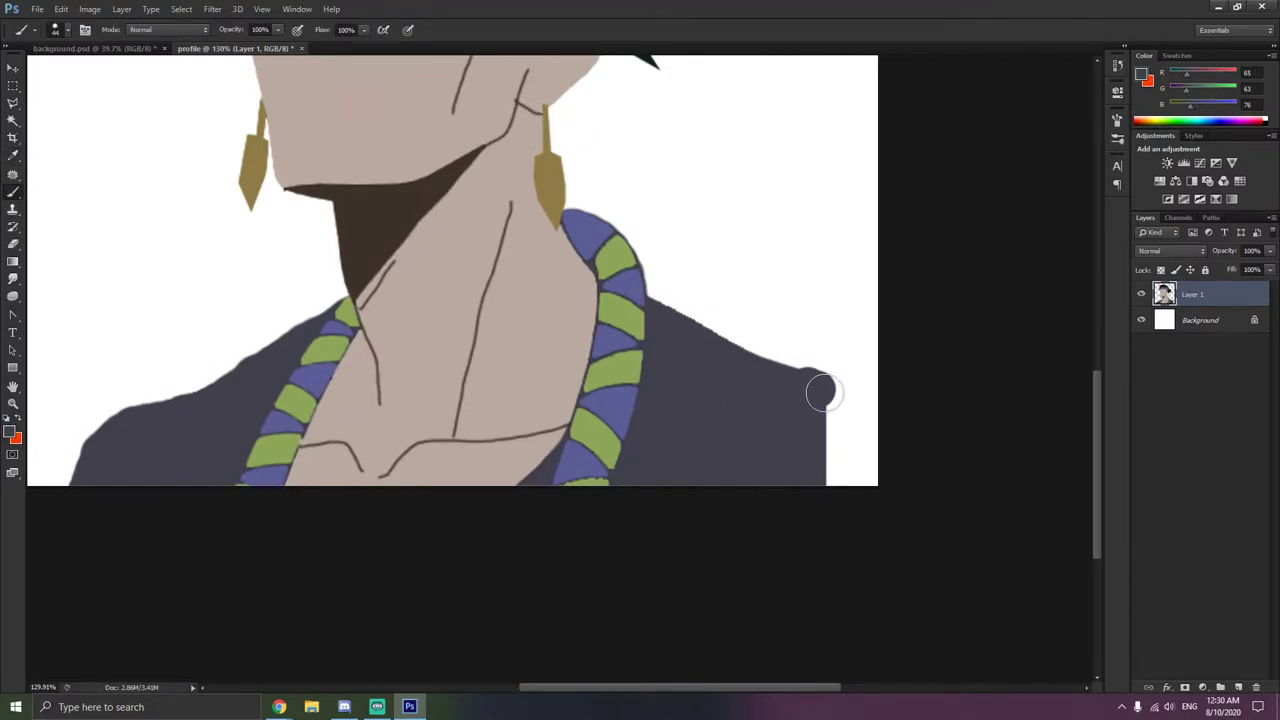
mouse_move(825, 393)
left_mouse_down()
mouse_move(883, 494)
mouse_move(826, 433)
mouse_move(849, 462)
mouse_move(807, 452)
mouse_move(837, 481)
mouse_move(759, 485)
left_mouse_up()
key("ctrl+z")
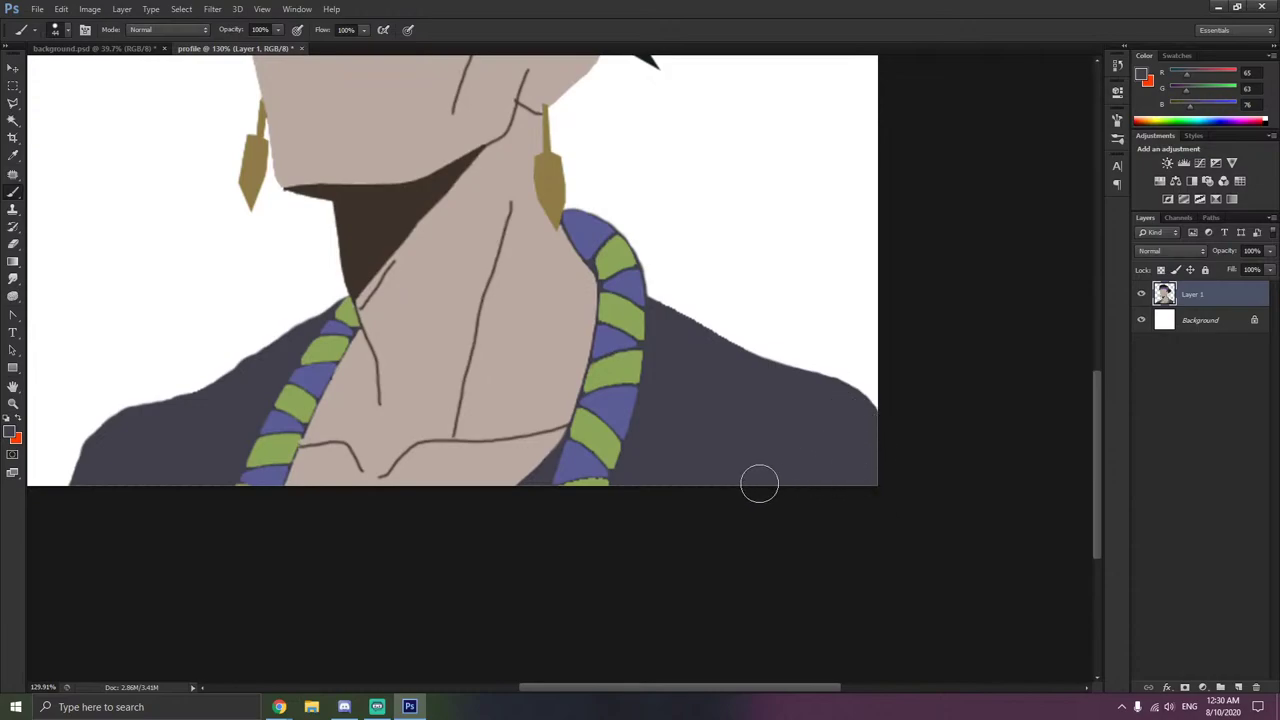
key("ctrl+z")
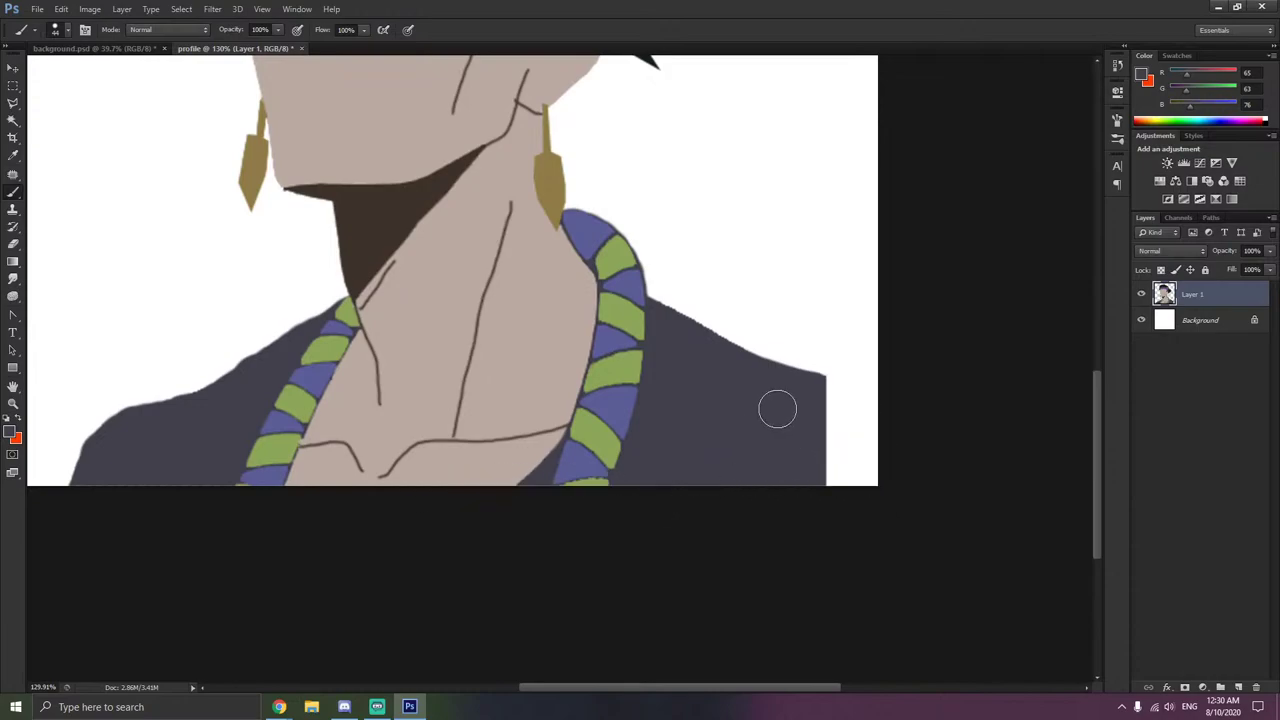
mouse_move(797, 386)
left_mouse_down()
mouse_move(827, 396)
mouse_move(861, 456)
mouse_move(859, 499)
mouse_move(819, 419)
left_mouse_up()
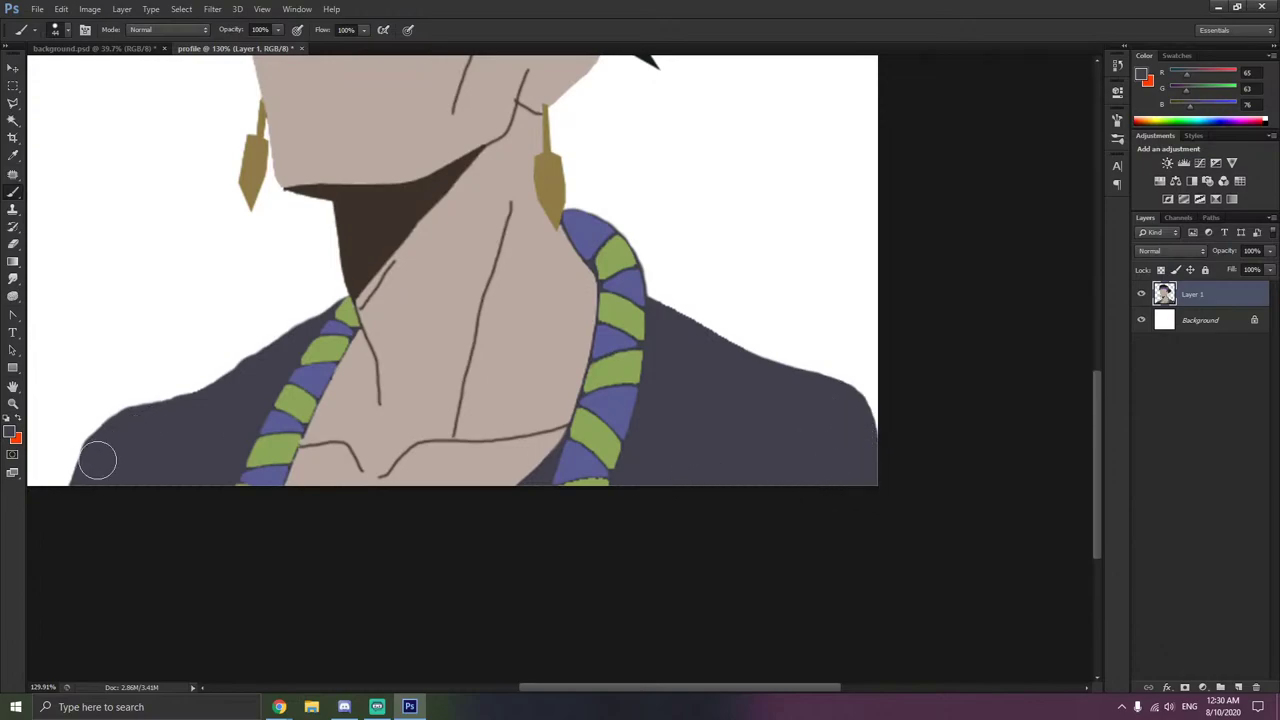
left_click_drag(97, 494, 77, 497)
scroll(220, 408, "down", 6)
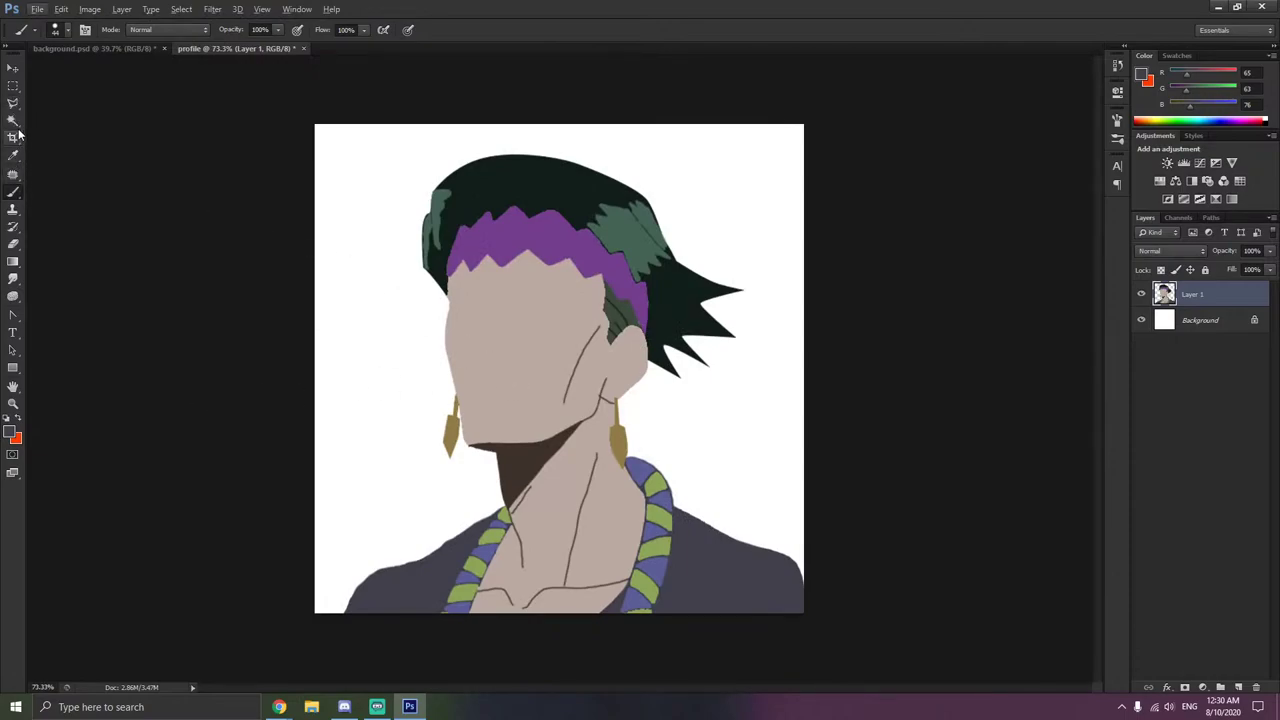
- Remove the white background layer and save the transparent picture as profile.png in the jjba folder
double_click(1242, 330)
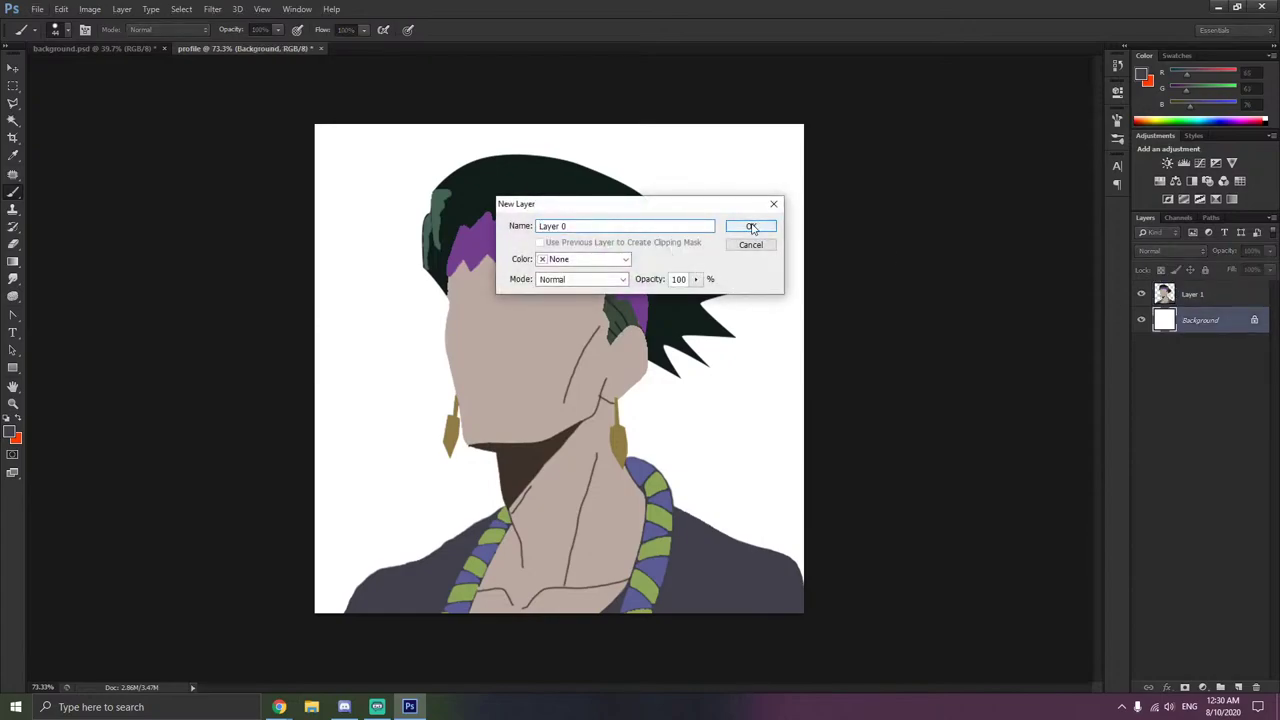
key("Return")
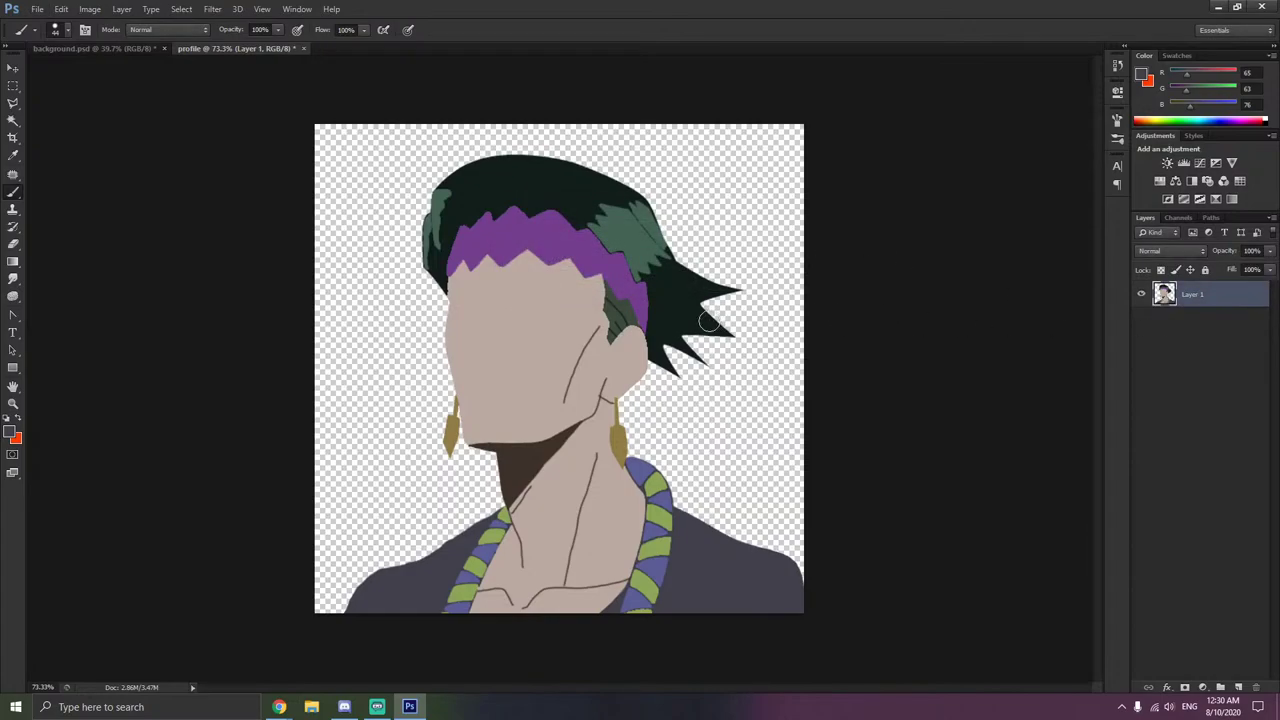
key("ctrl+shift+s")
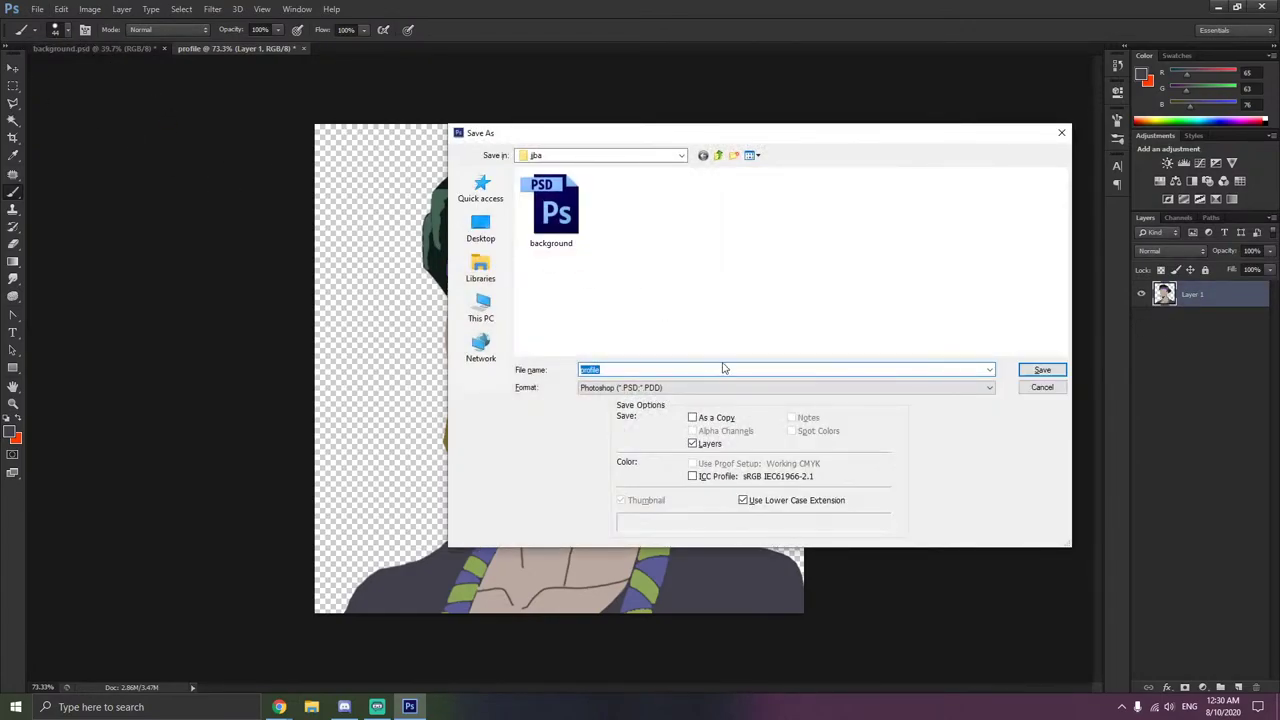
left_click(673, 387)
left_click(650, 547)
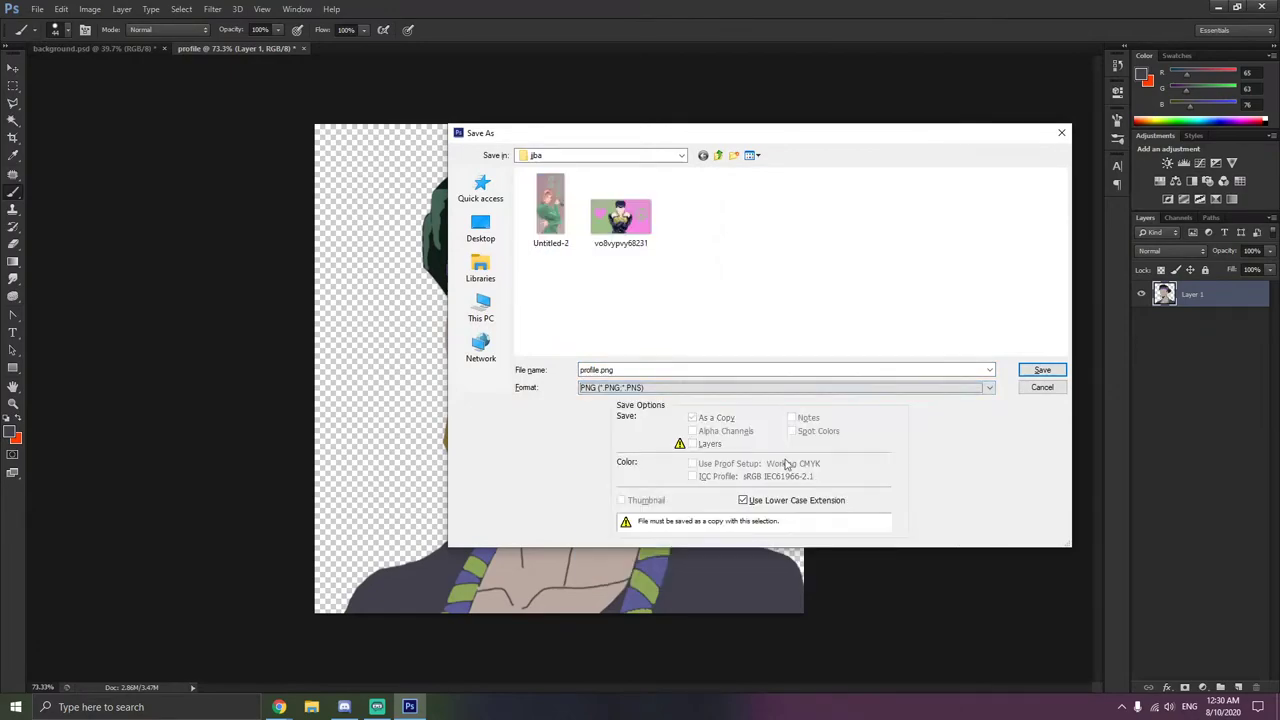
left_click(640, 158)
left_click(814, 237)
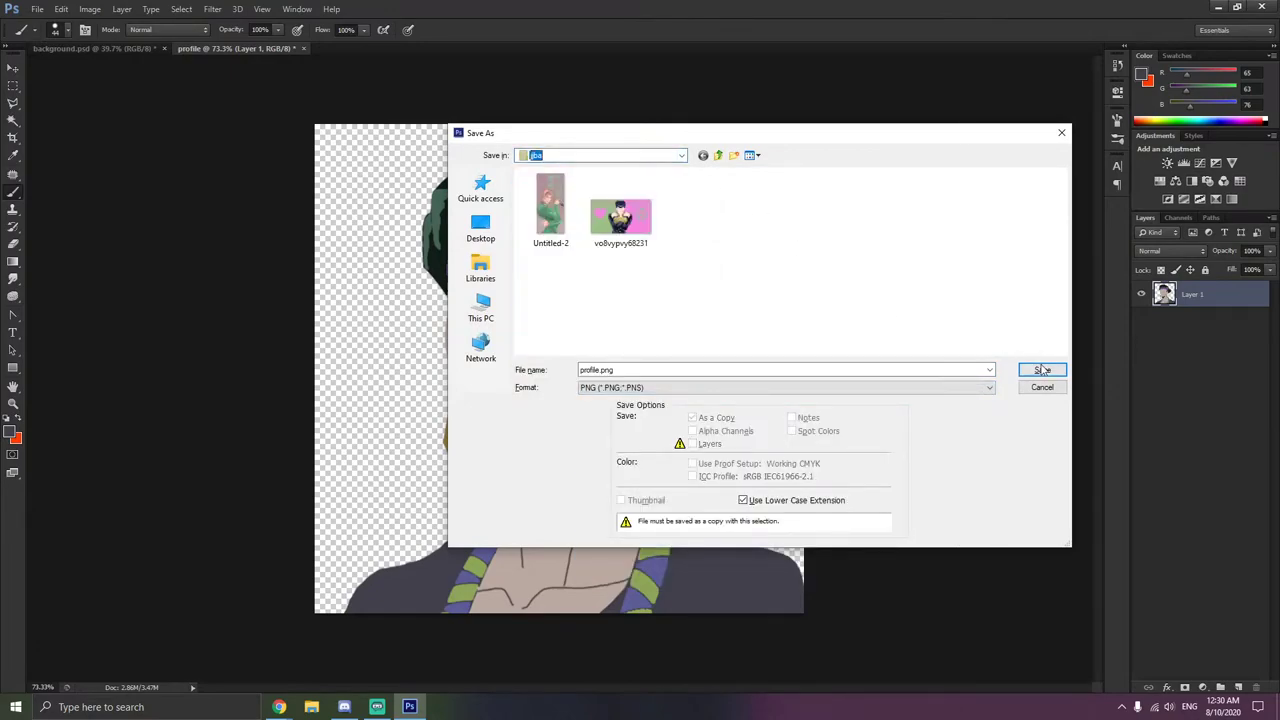
left_click(1042, 370)
left_click(673, 222)
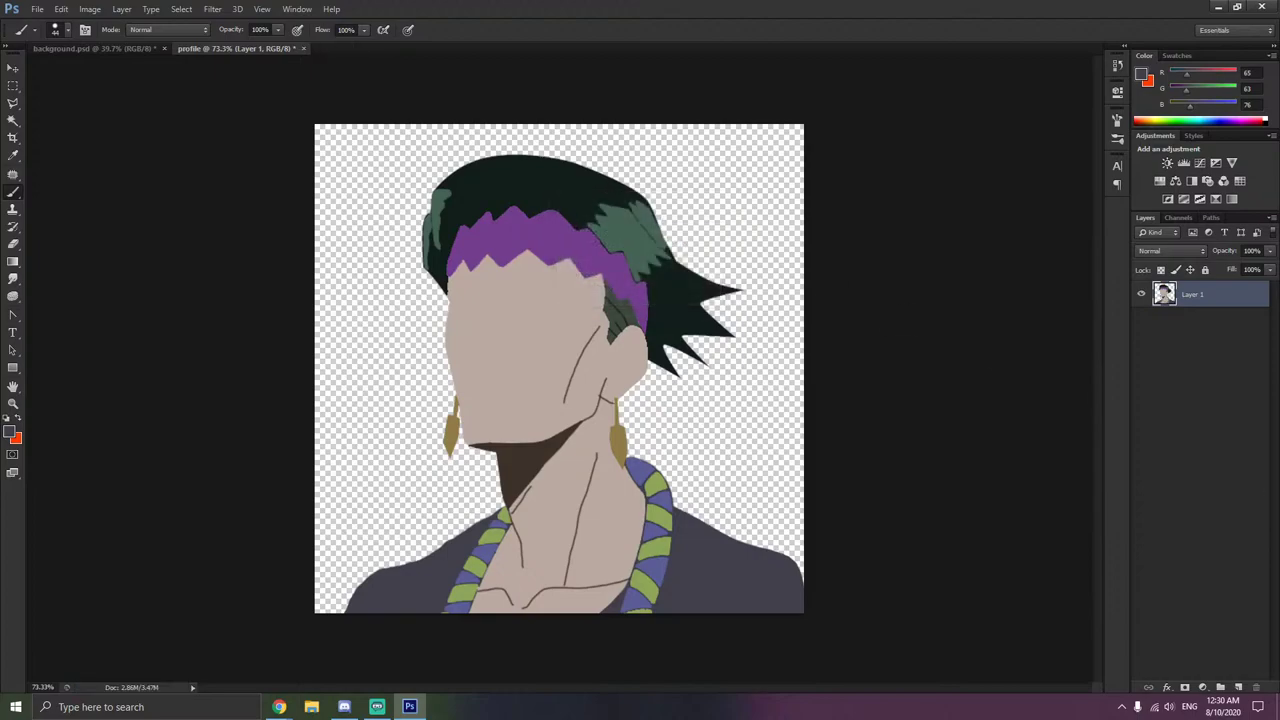
- Switch to Discord and choose the profile image from Pictures > background > jjba for upload
left_click(344, 707)
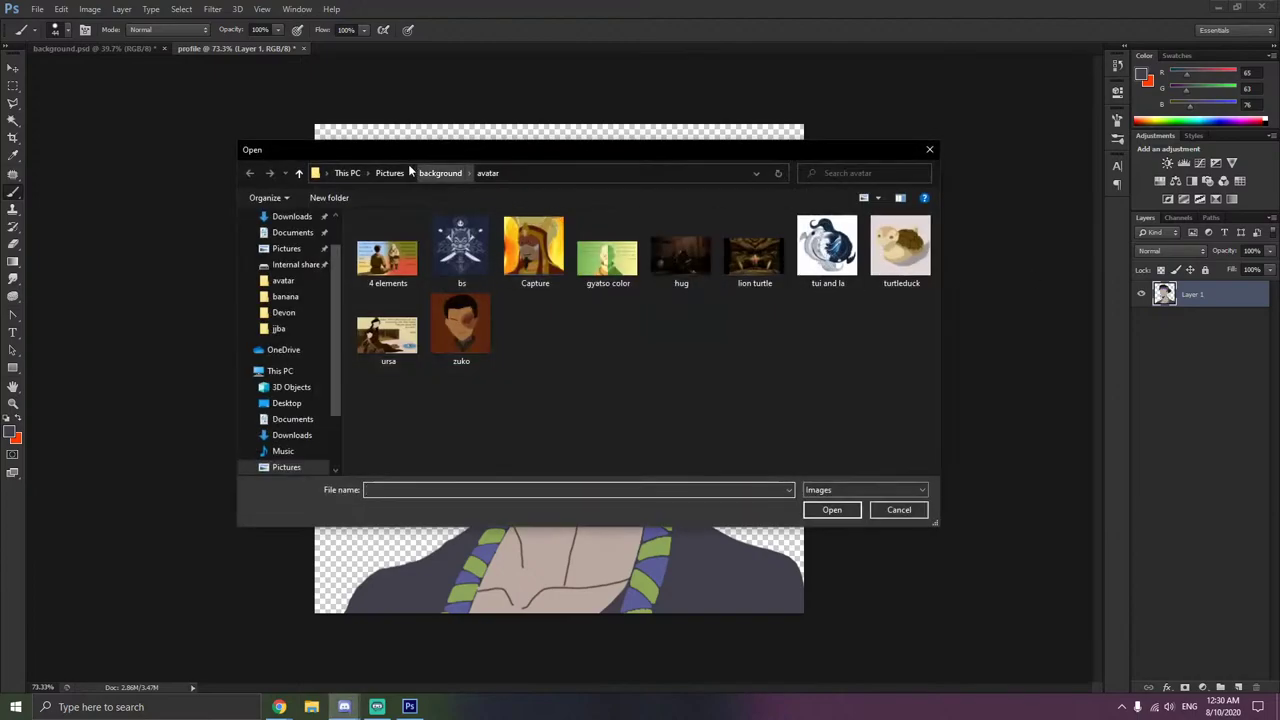
left_click(390, 173)
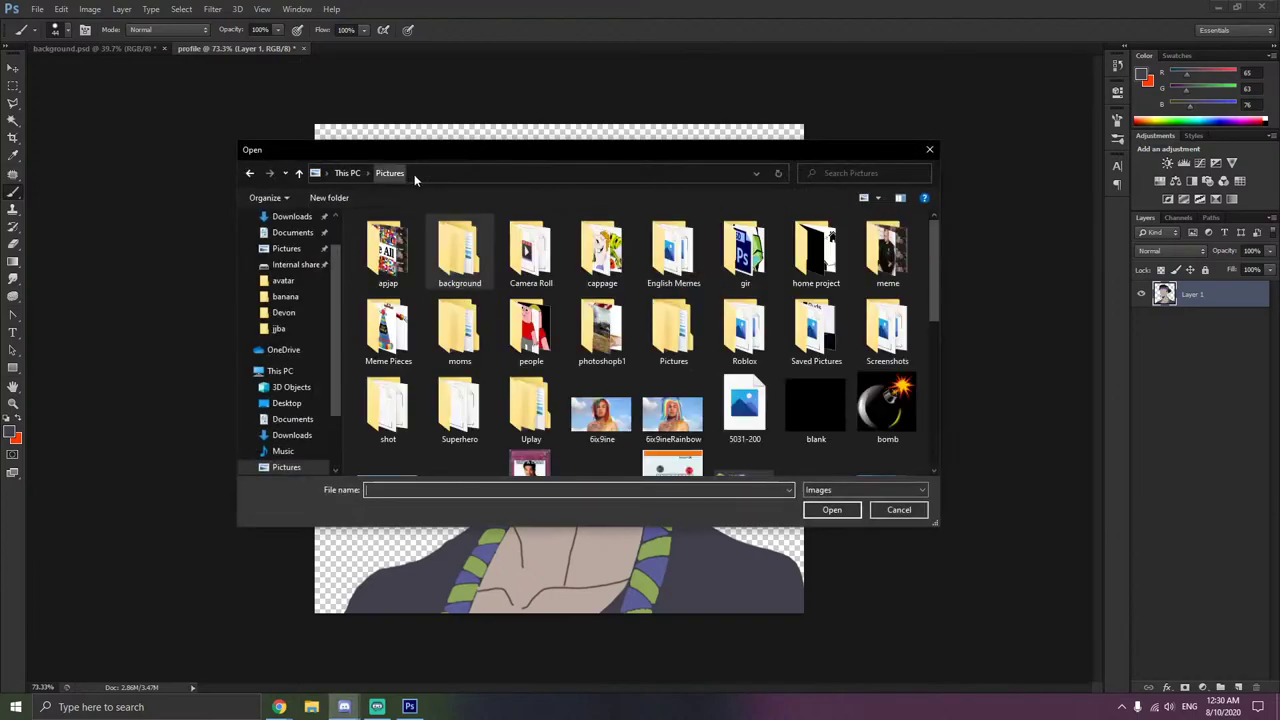
double_click(466, 258)
double_click(605, 258)
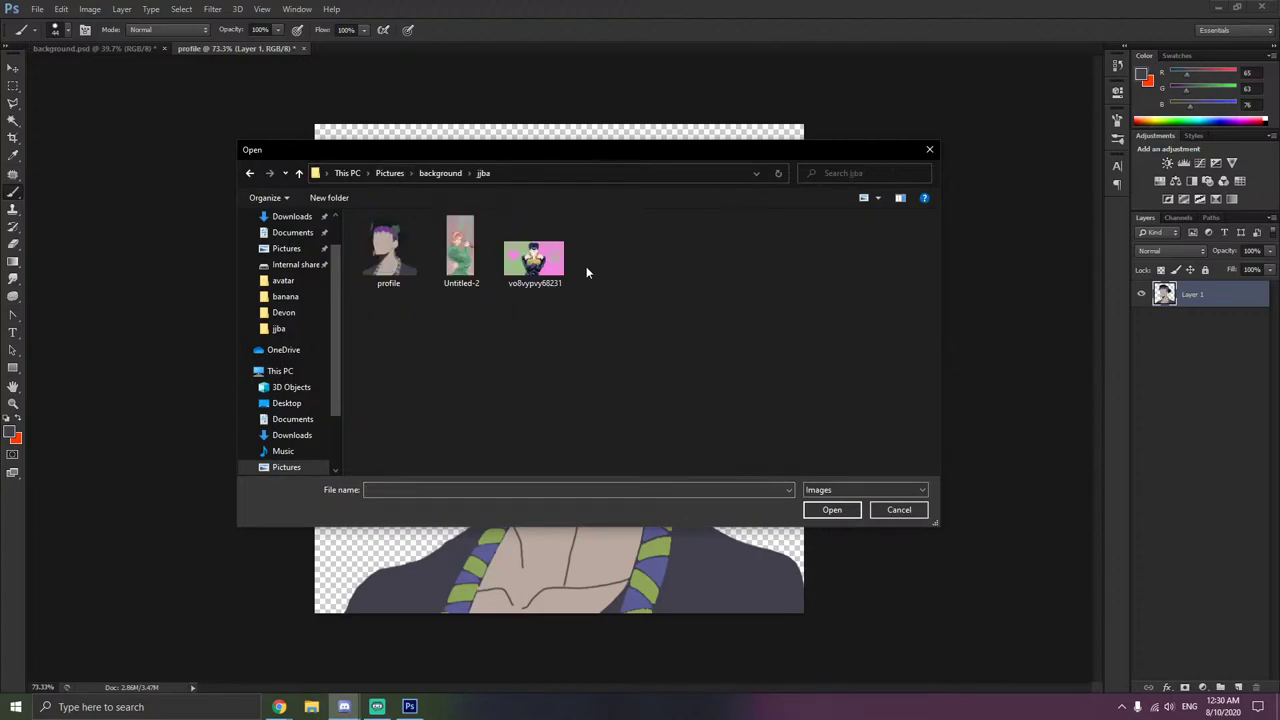
double_click(408, 265)
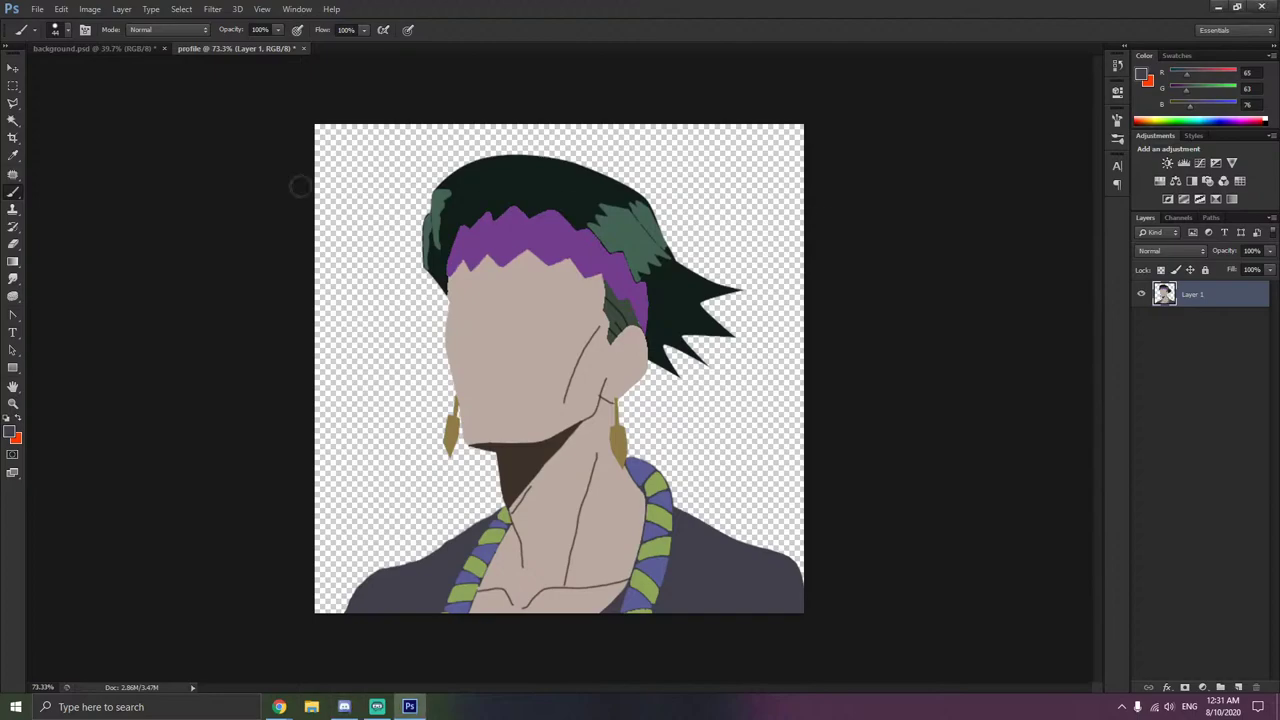
- Add a new layer beneath the character layer and sample the headband's purple as the foreground colour
key("ctrl+shift+n")
key("Return")
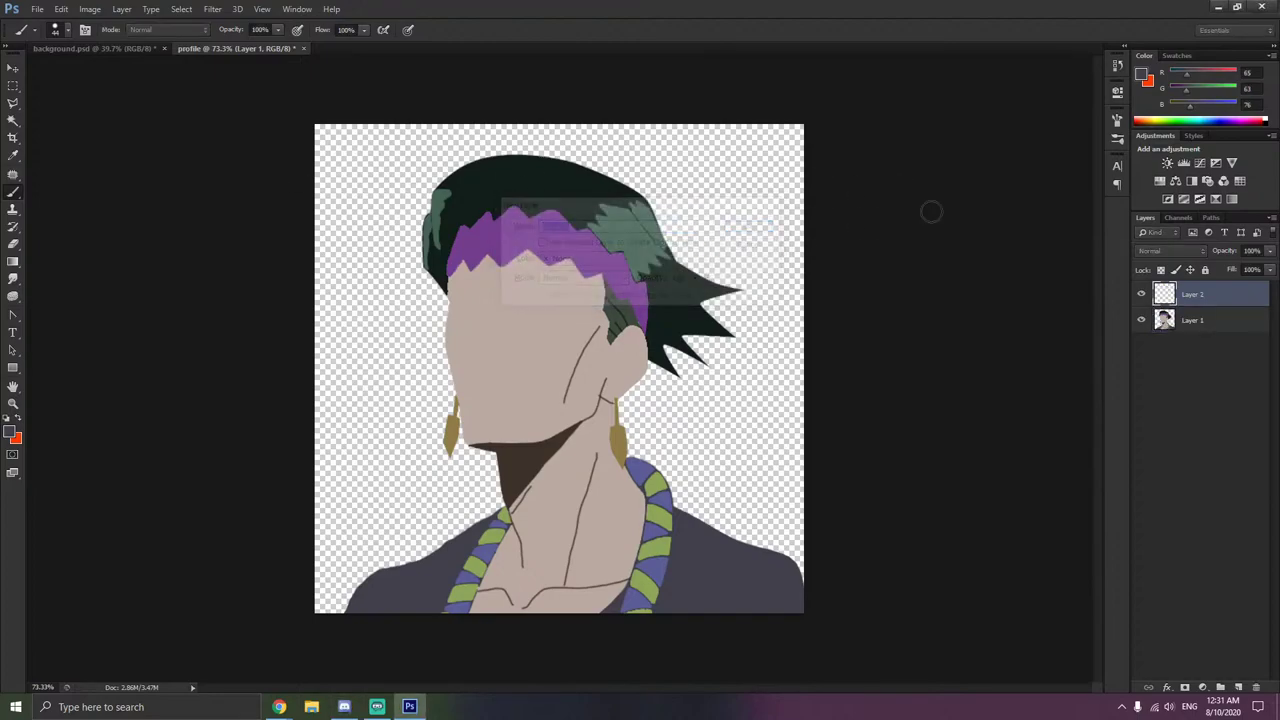
left_click_drag(1184, 291, 1204, 338)
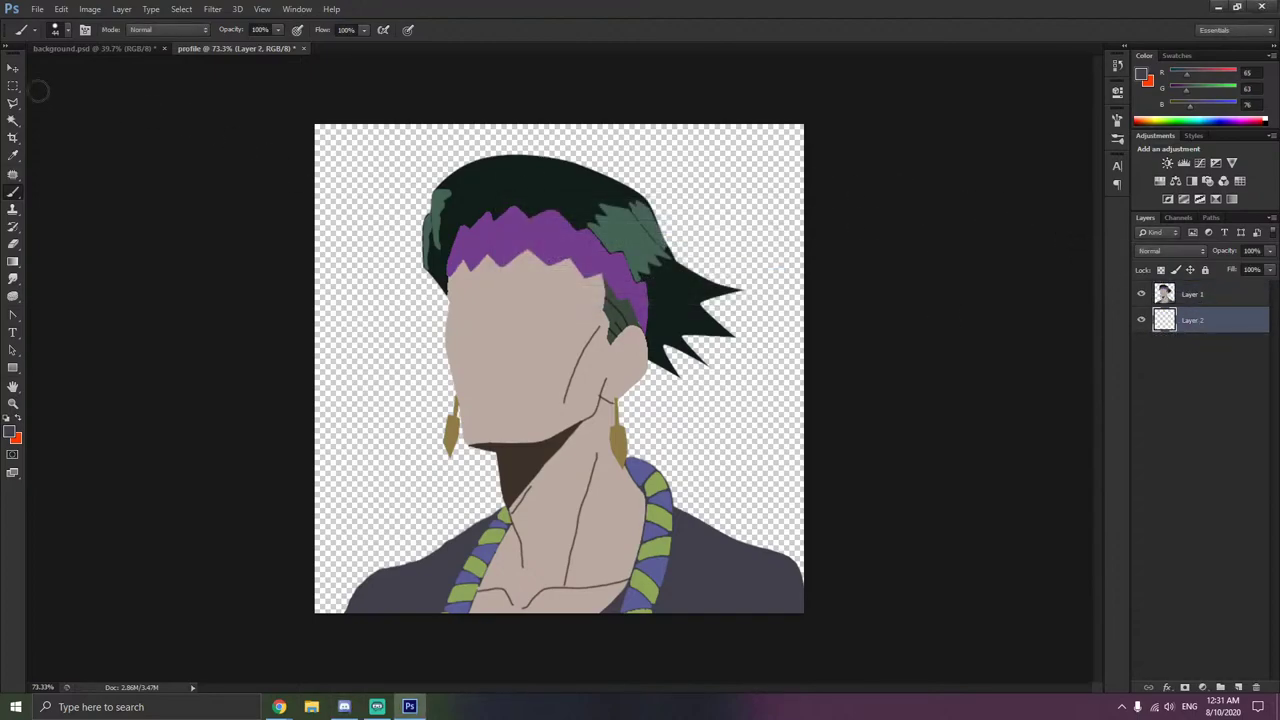
left_click(14, 154)
left_click(505, 235)
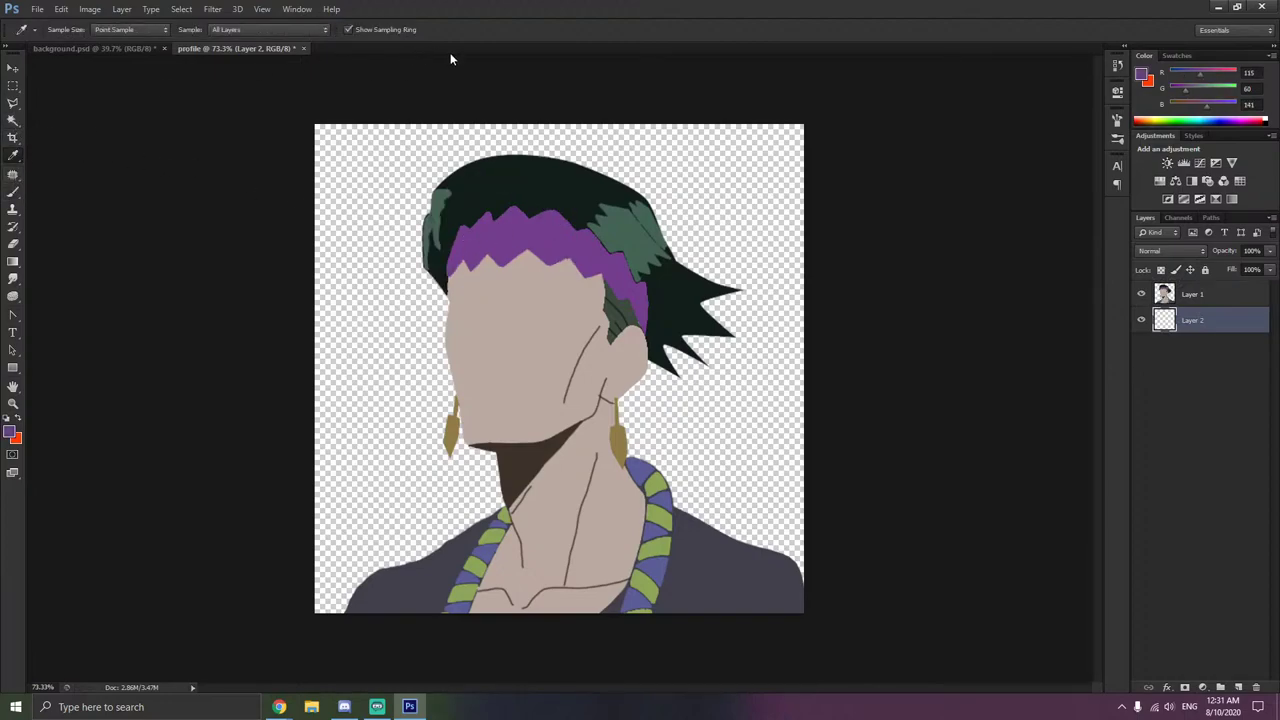
- Show the rulers and place a horizontal and a vertical guide crossing at the canvas's centre
key("ctrl+r")
left_click_drag(487, 58, 508, 374)
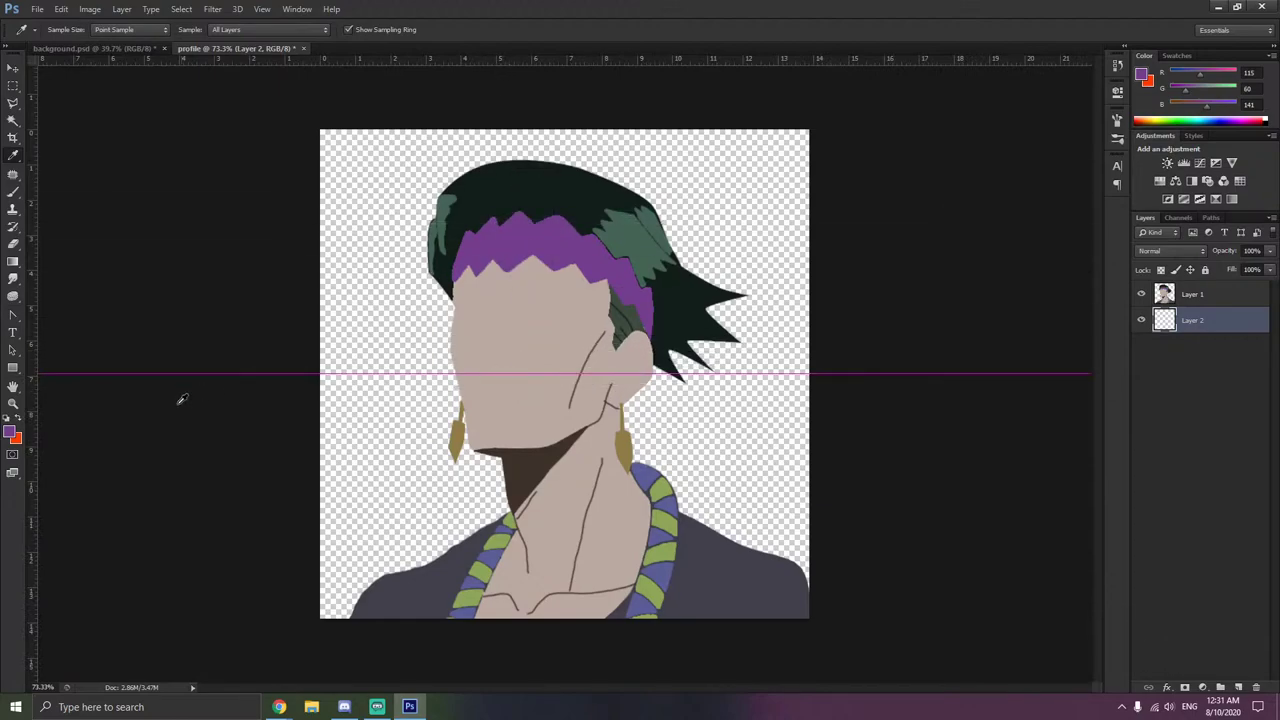
left_click_drag(38, 493, 566, 471)
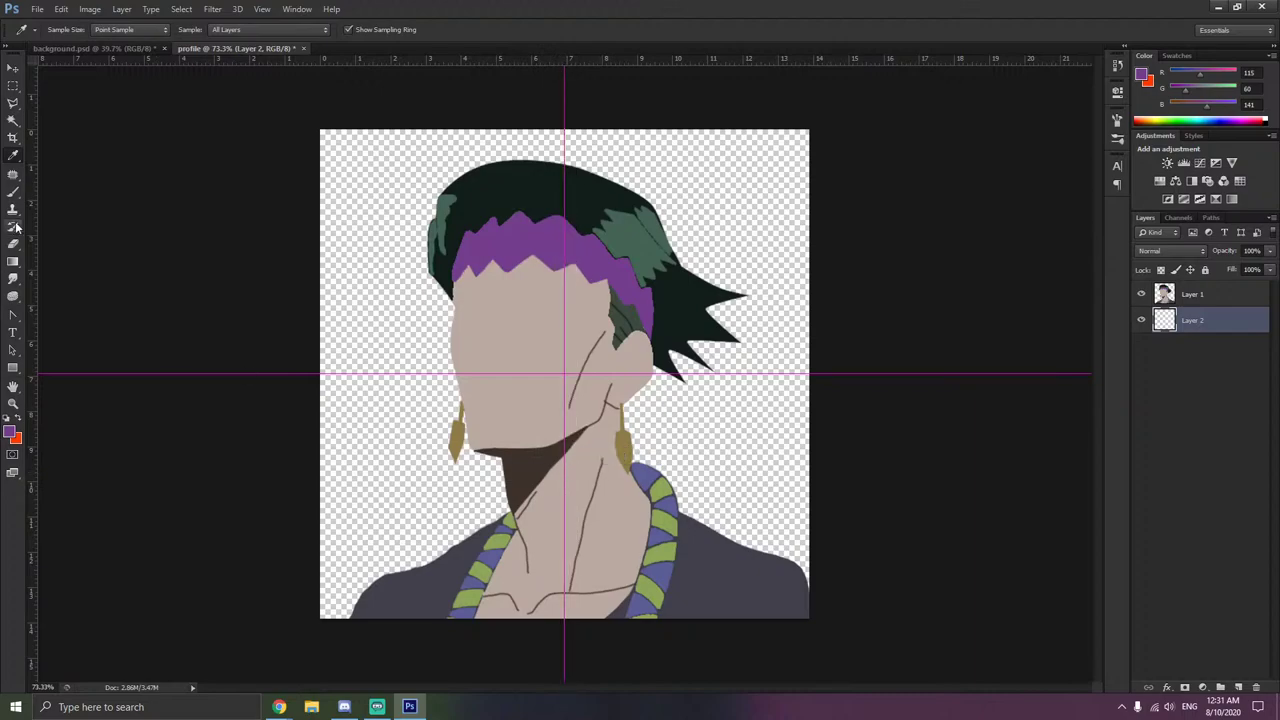
- Try stamping a purple circle with a 360 px hard round brush where the guides cross, and undo it
left_click(13, 191)
right_click(610, 377)
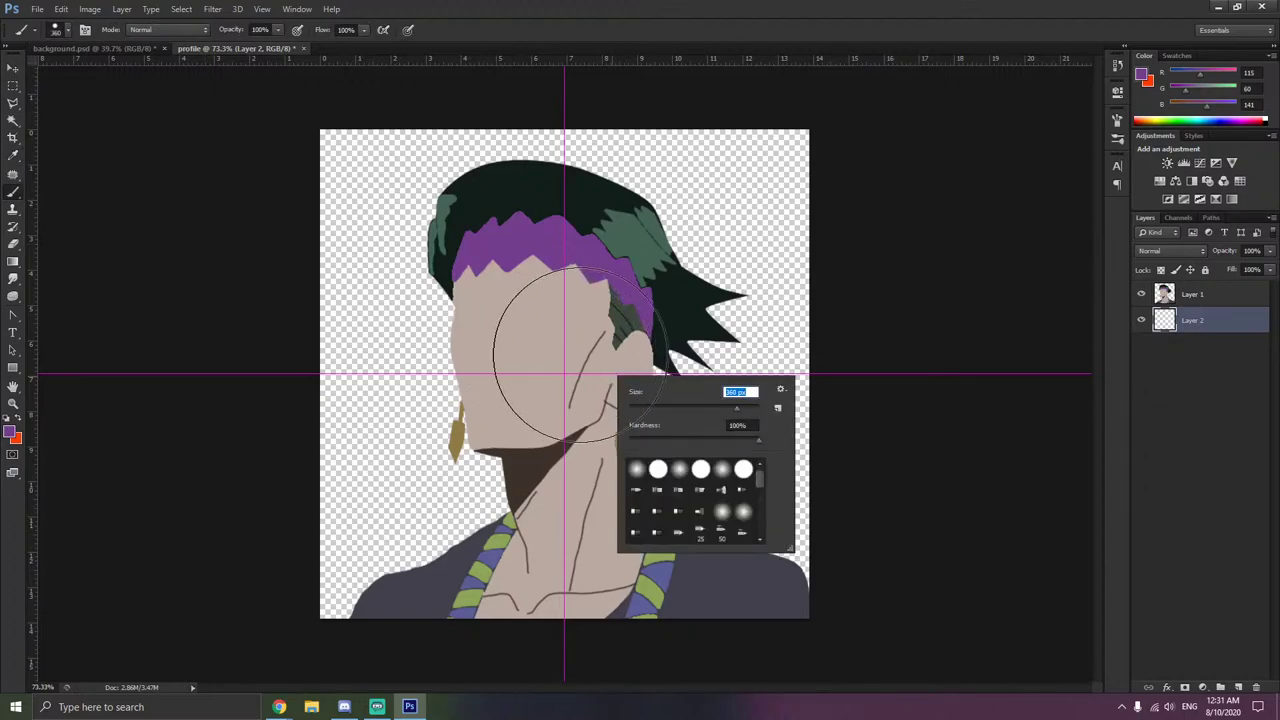
left_click(958, 392)
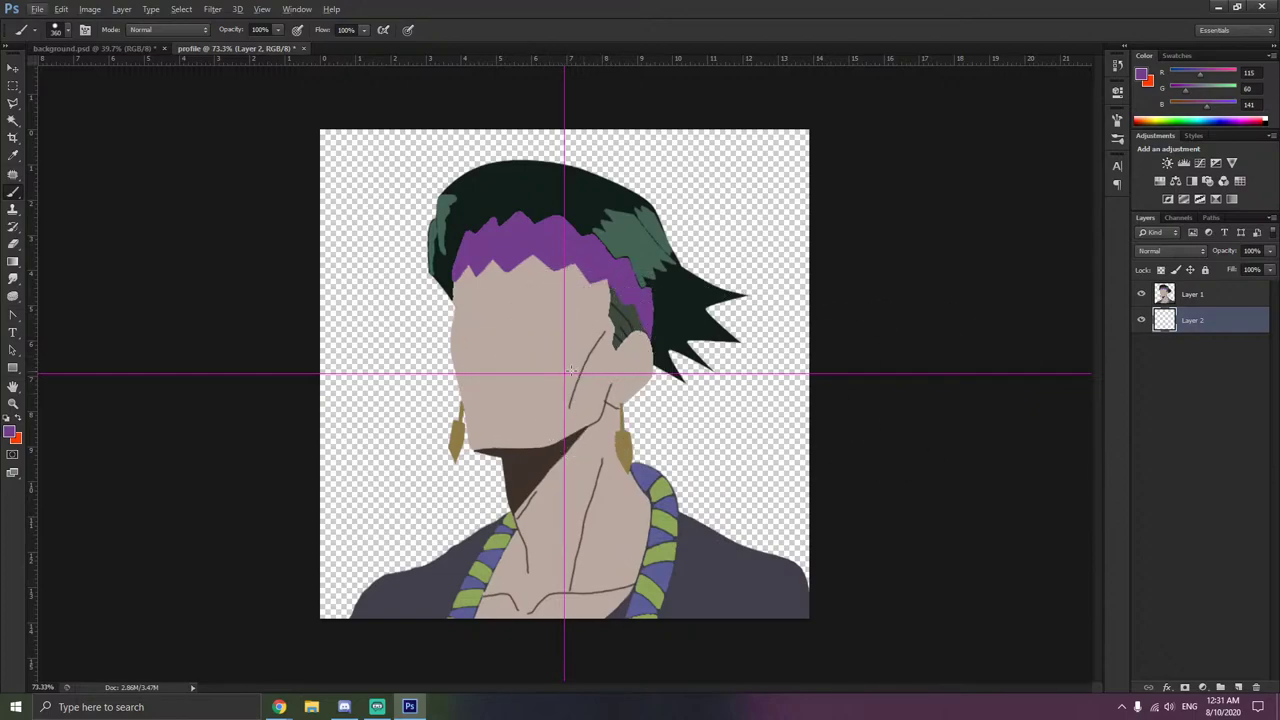
left_click(564, 374)
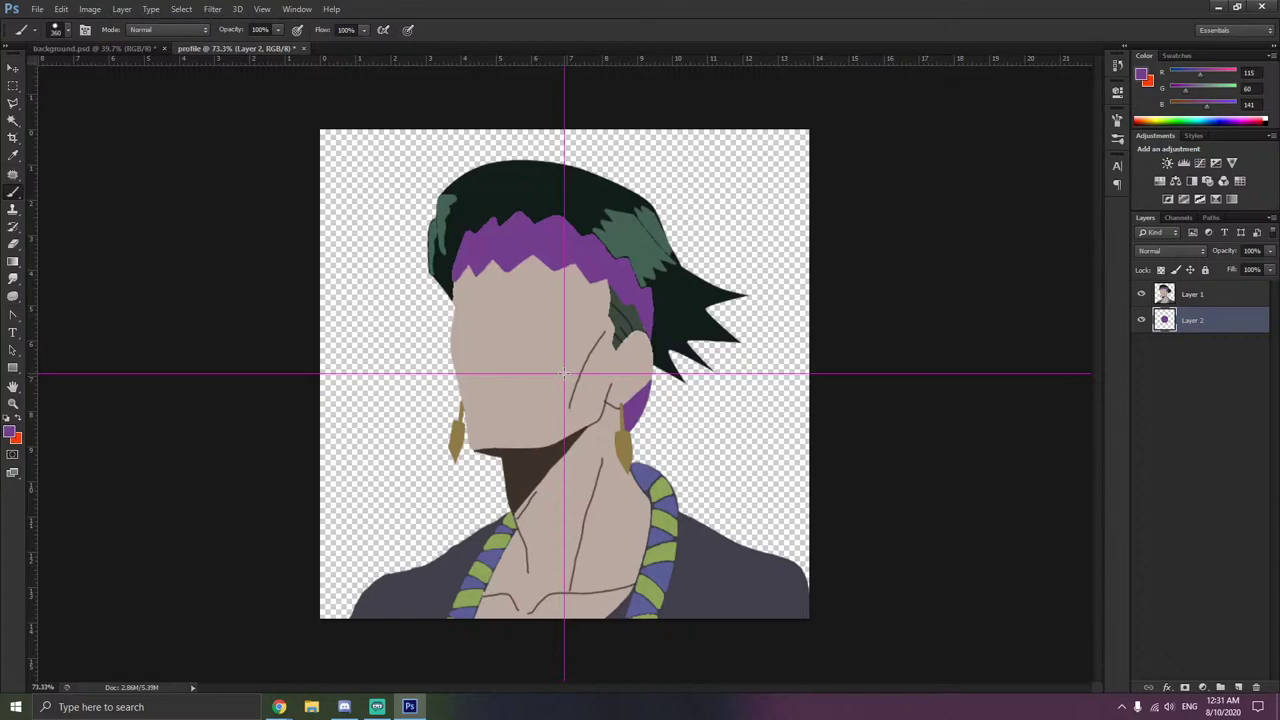
key("ctrl+z")
- Set the brush size to 1057 px and stamp one large purple circle centred on the guides' crossing
right_click(566, 374)
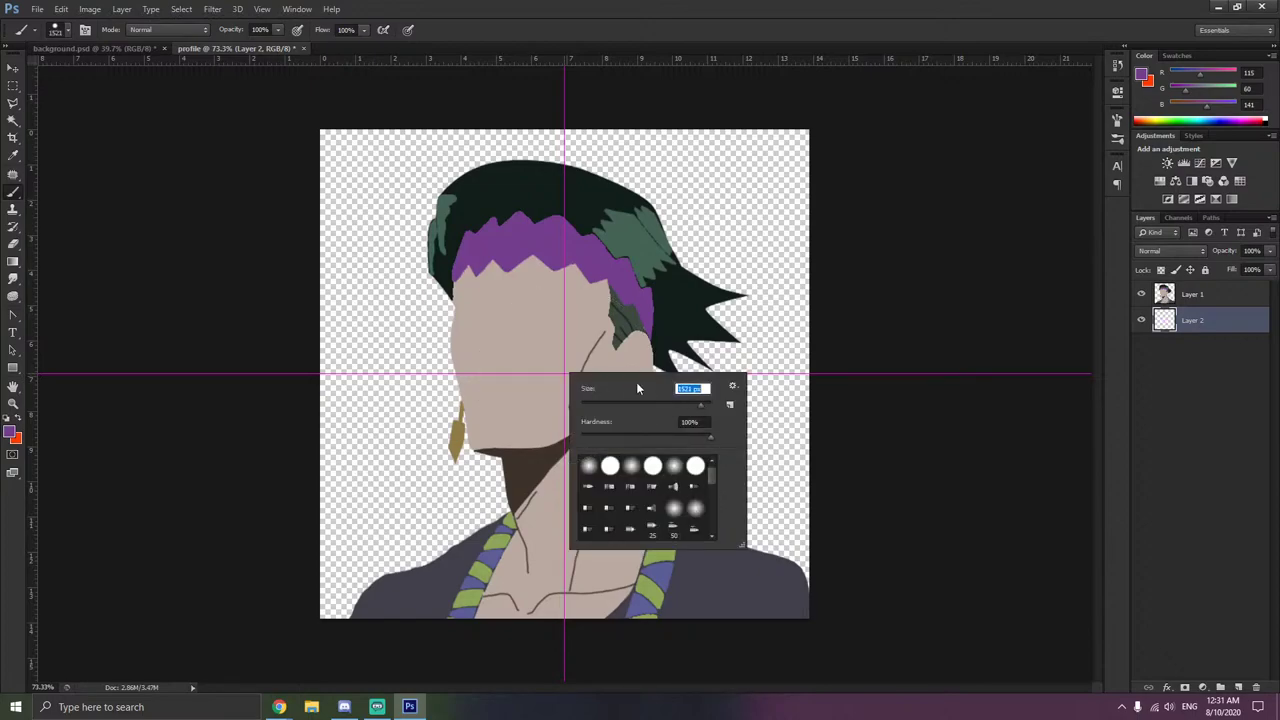
left_click_drag(695, 404, 693, 404)
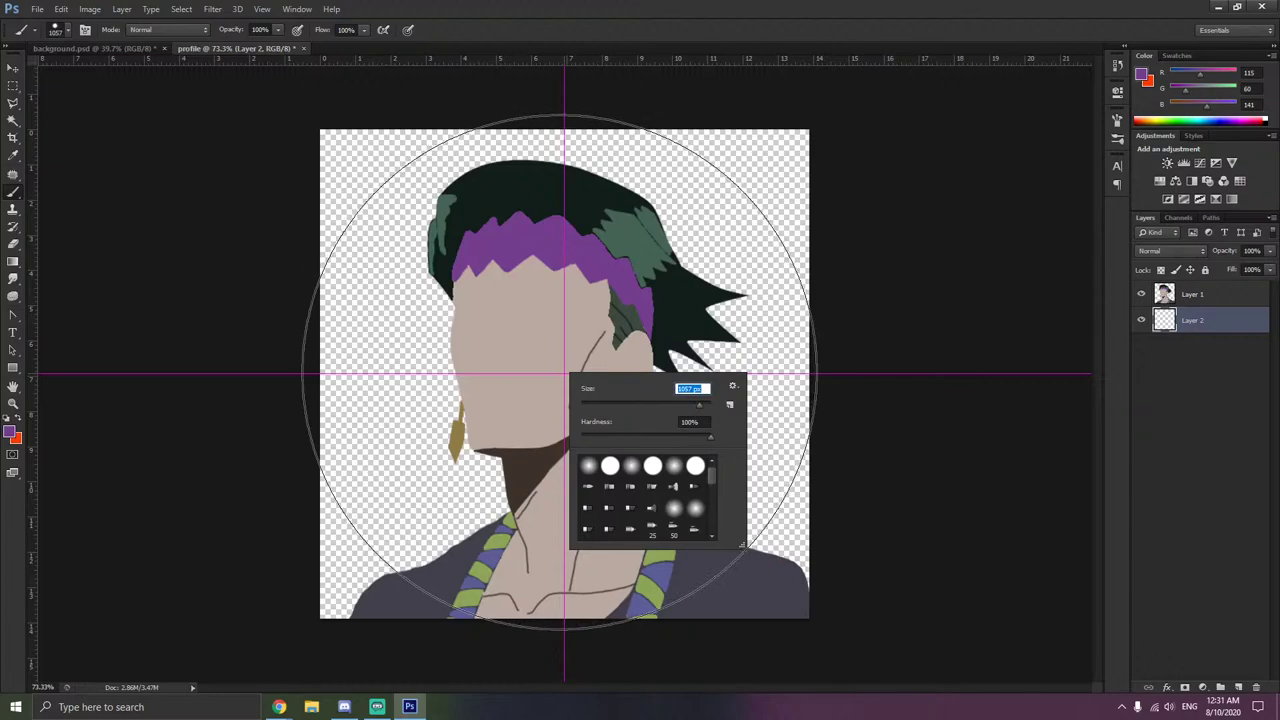
left_click(903, 427)
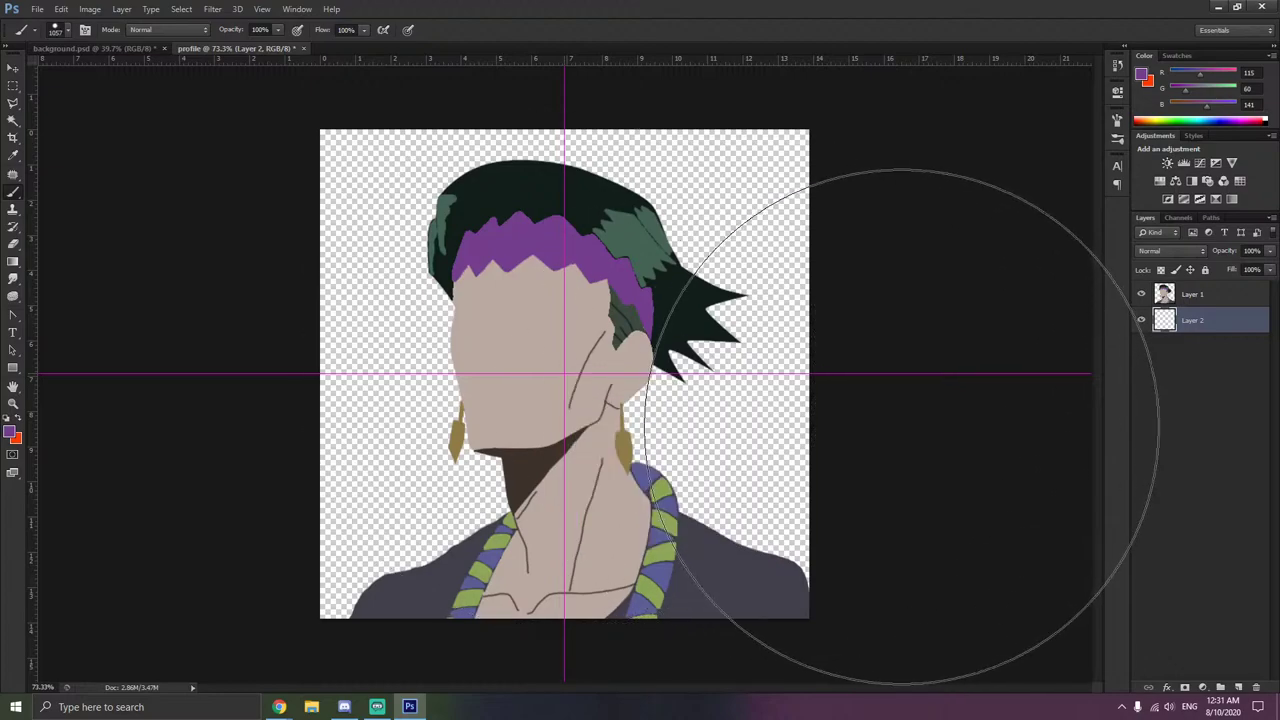
key("ctrl+z")
key("Caps_Lock")
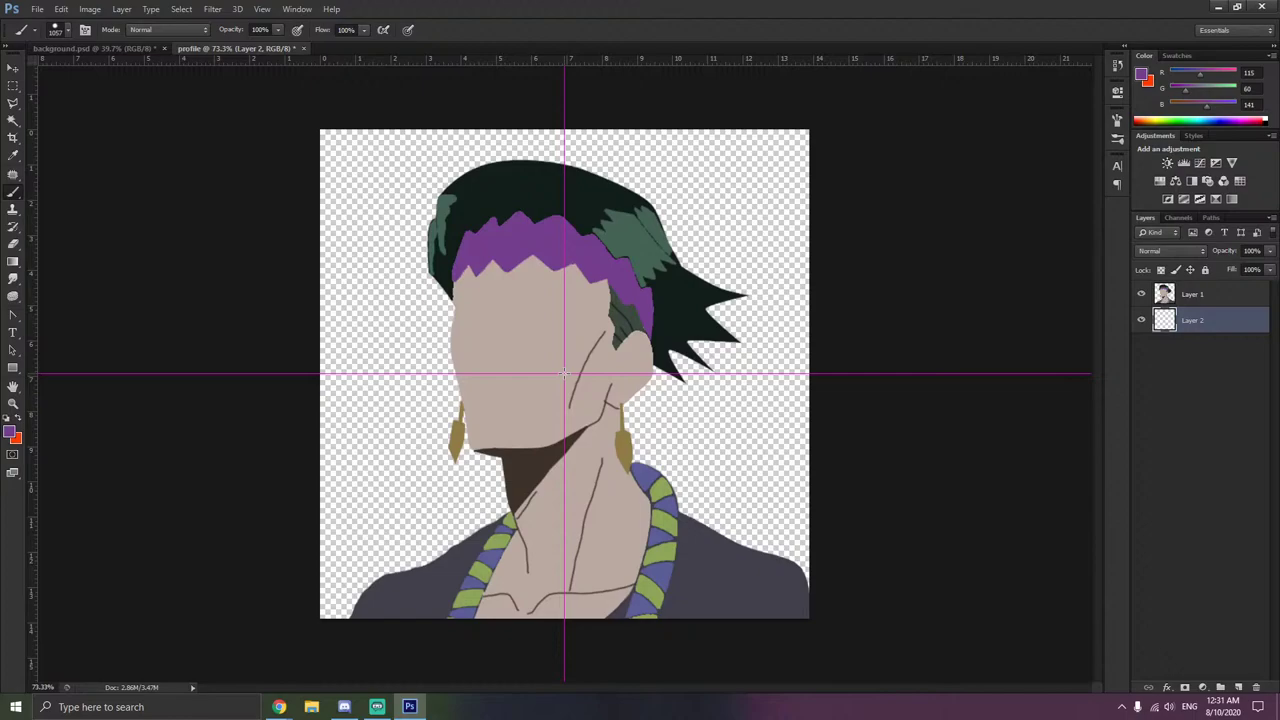
left_click(564, 375)
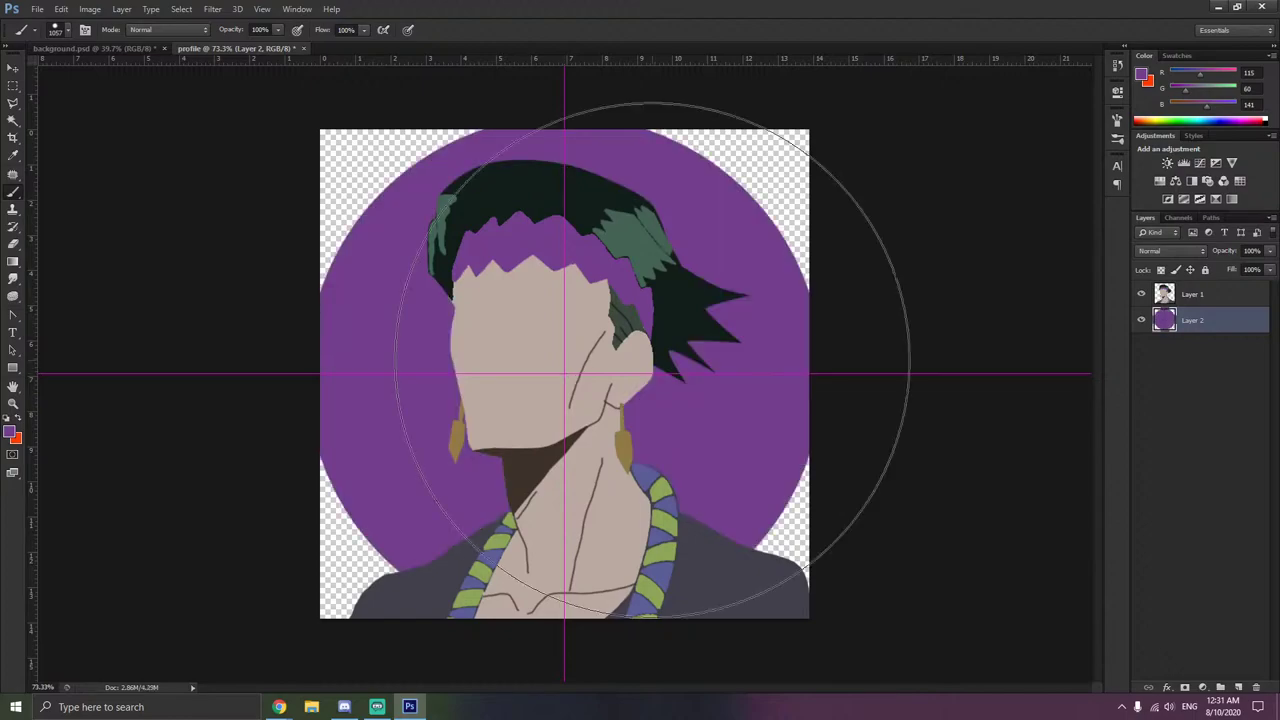
- Reduce the brush size to about 37 px
right_click(274, 257)
right_click(560, 293)
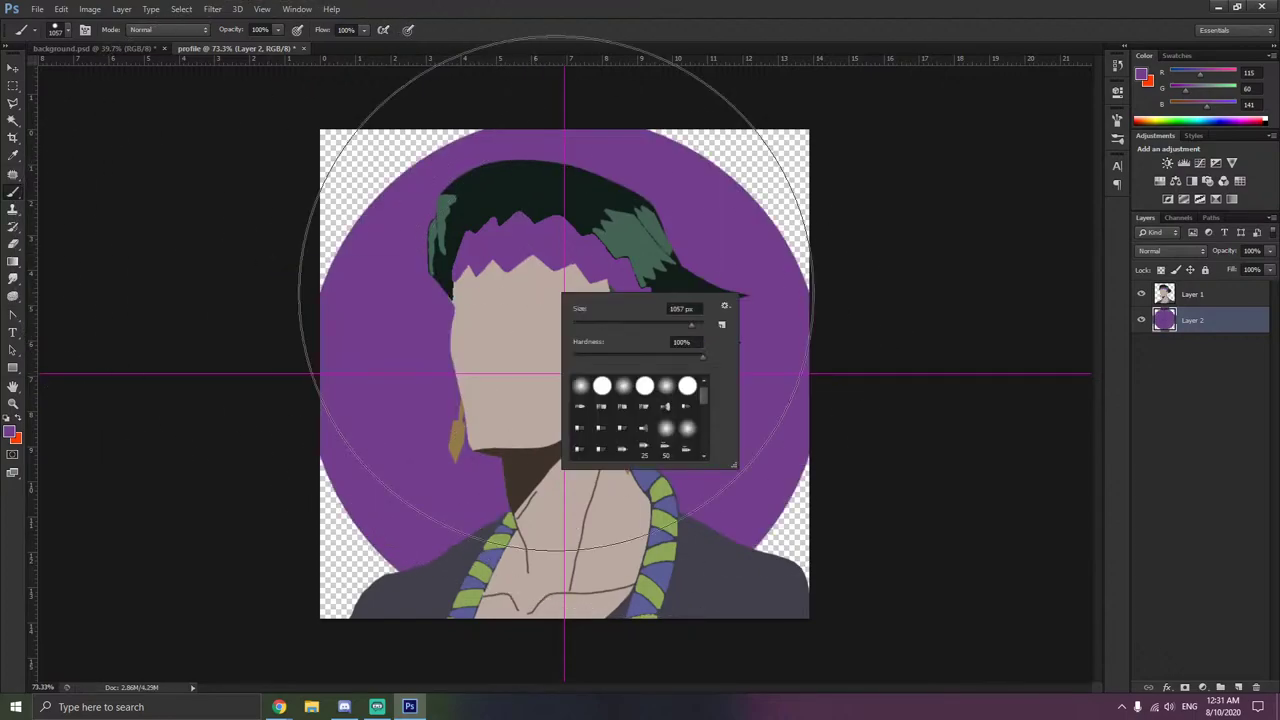
left_click(598, 323)
left_click(226, 195)
- Apply a Gaussian Blur with a 191.7 px radius to the purple circle layer
left_click(66, 8)
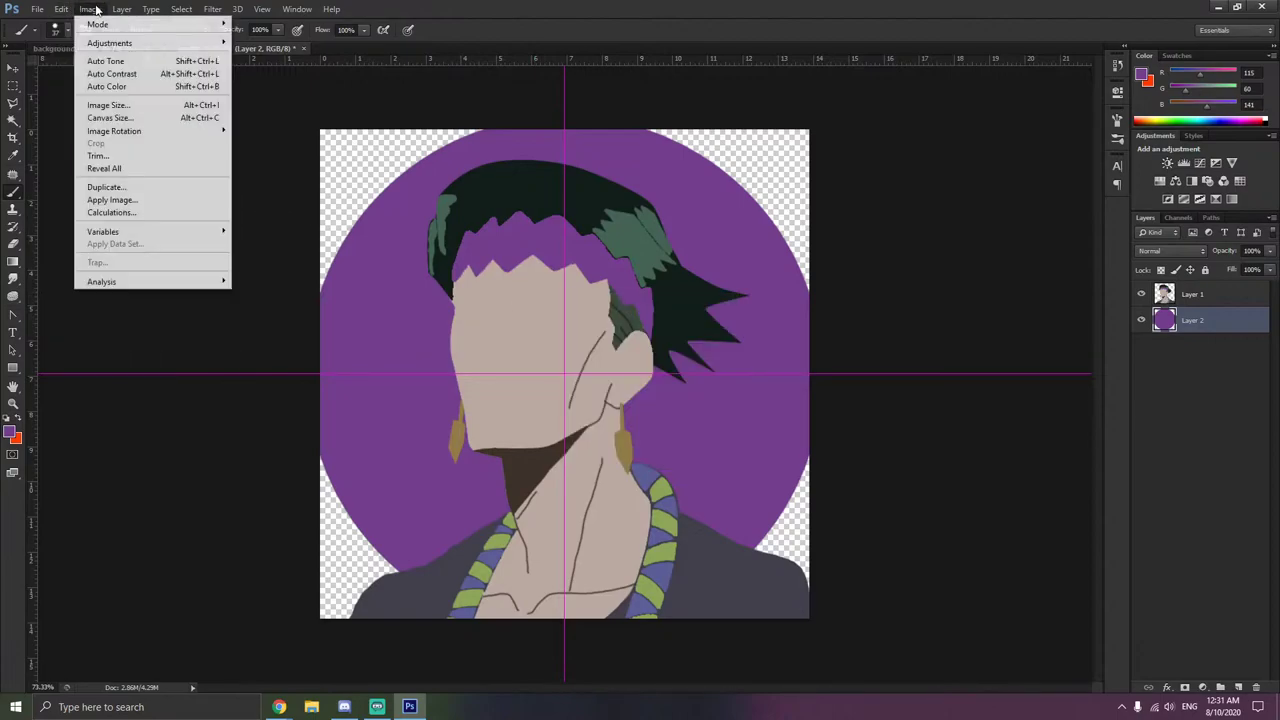
left_click(90, 10)
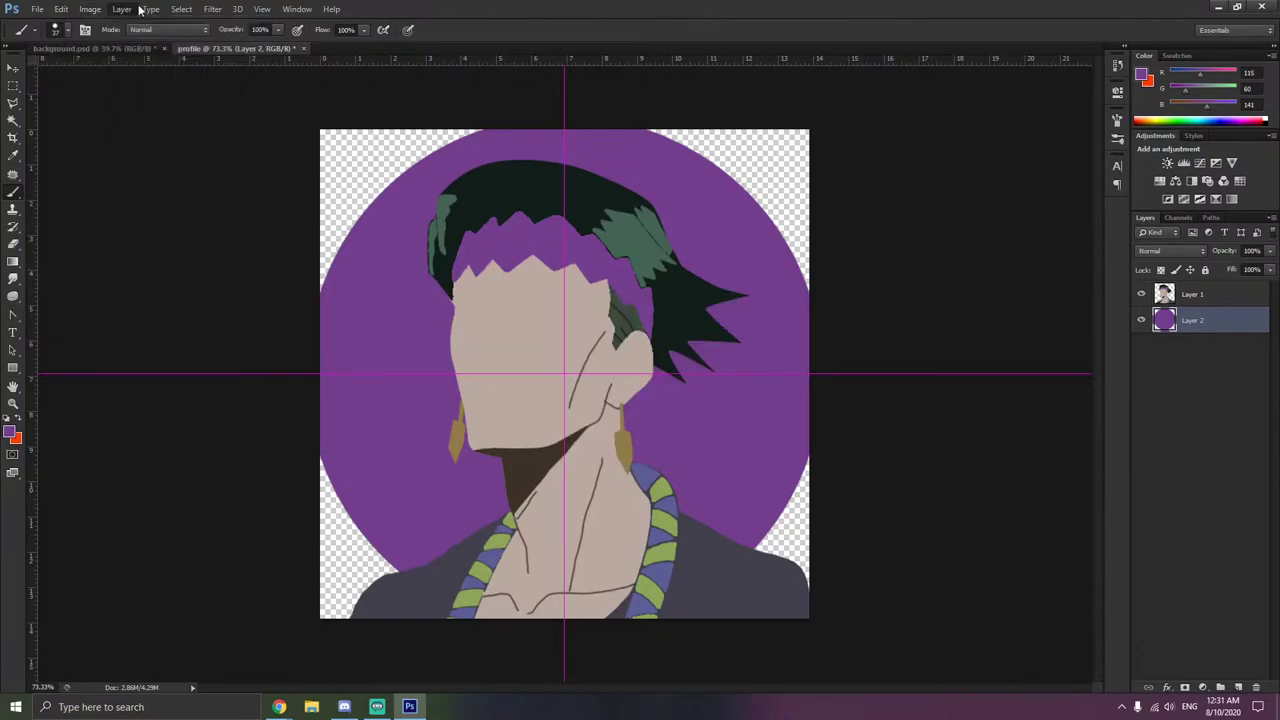
left_click(212, 9)
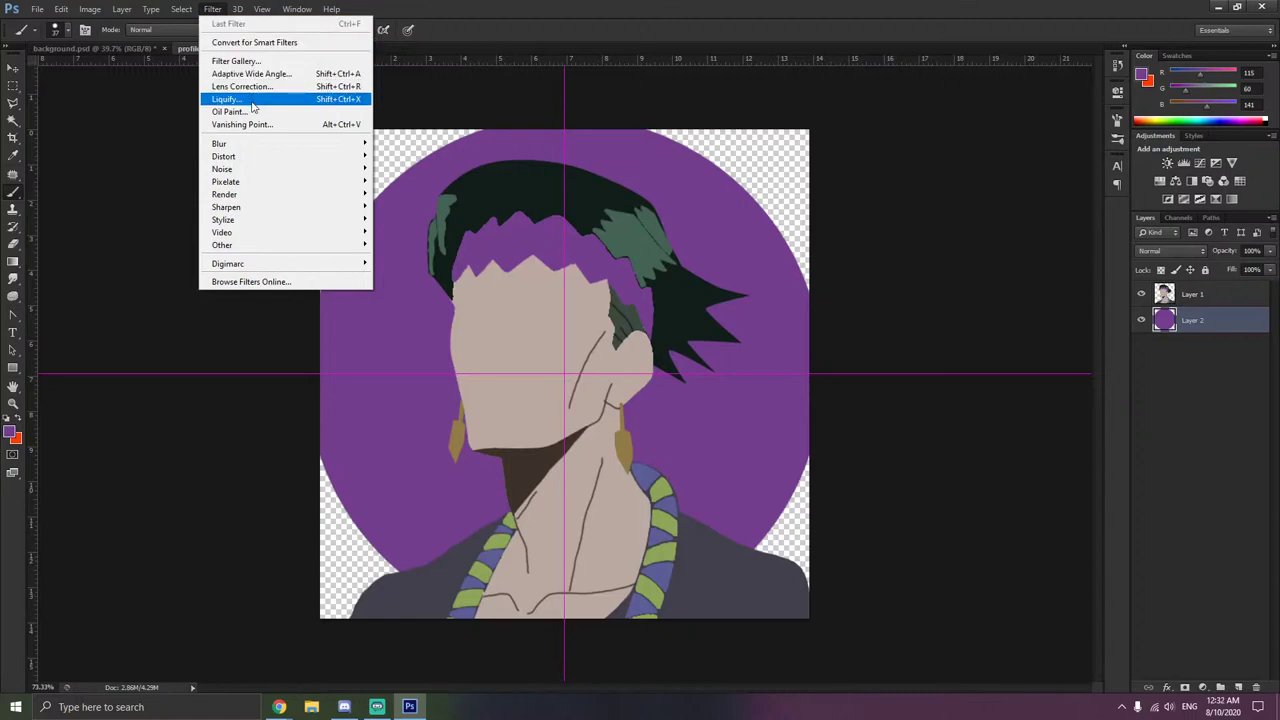
mouse_move(255, 143)
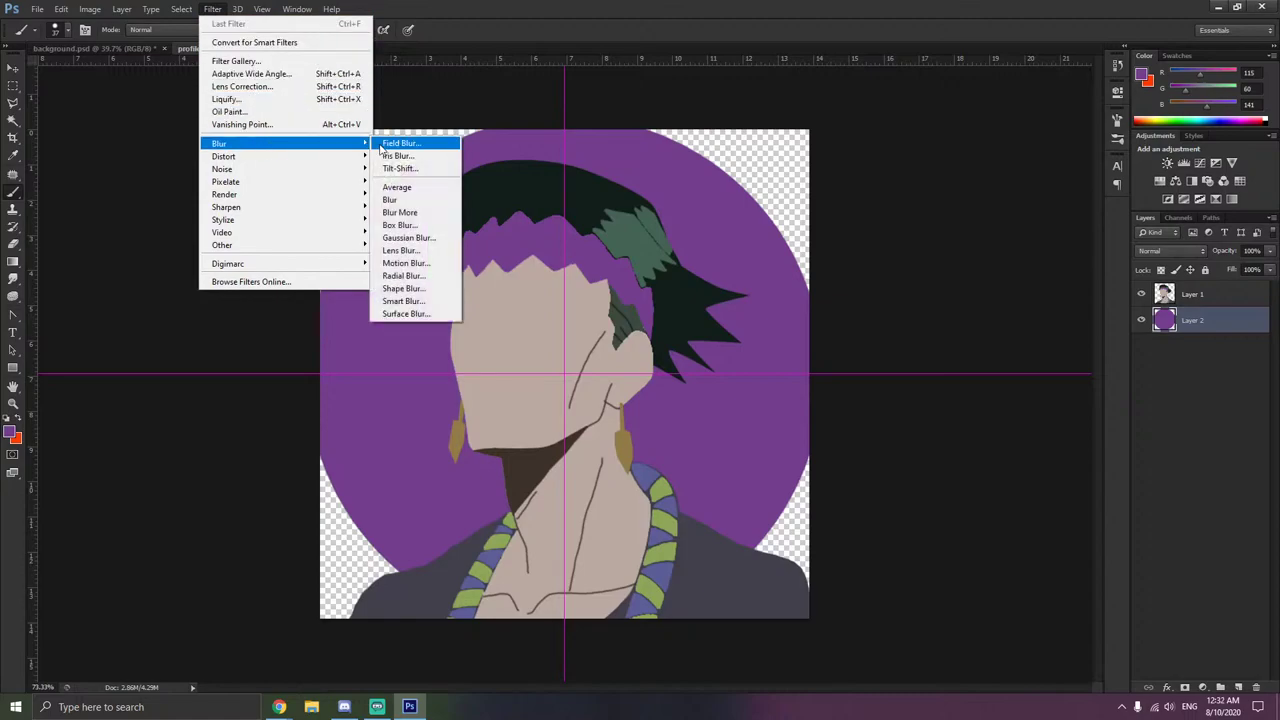
left_click(408, 237)
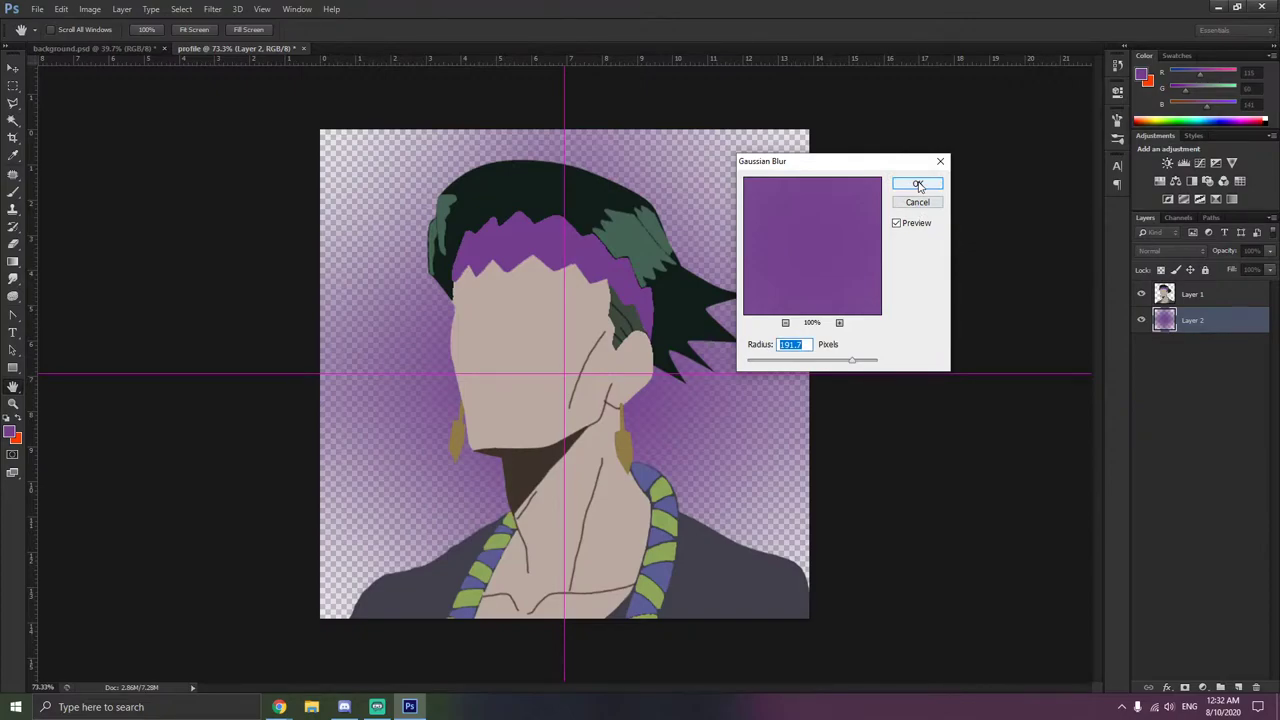
left_click(919, 185)
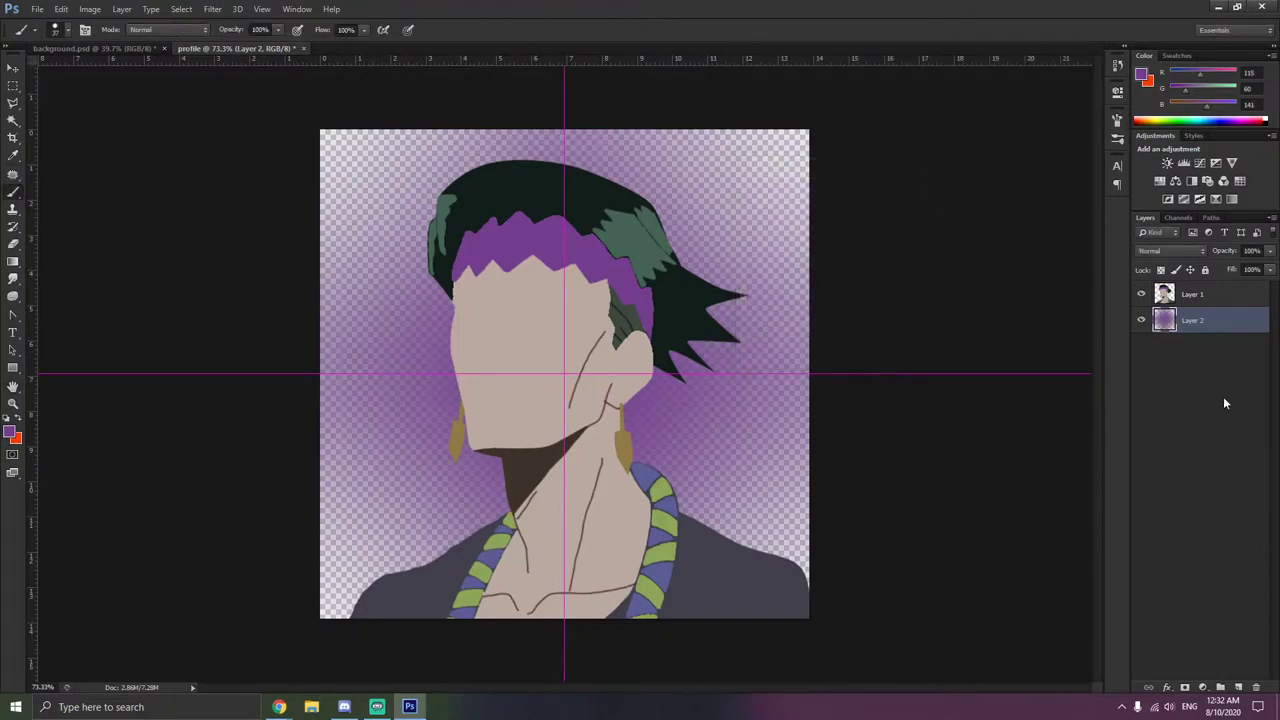
- Create a new layer with no colour tag and Normal mode, and place it beneath the blurred circle layer
key("ctrl+shift+n")
left_click(607, 264)
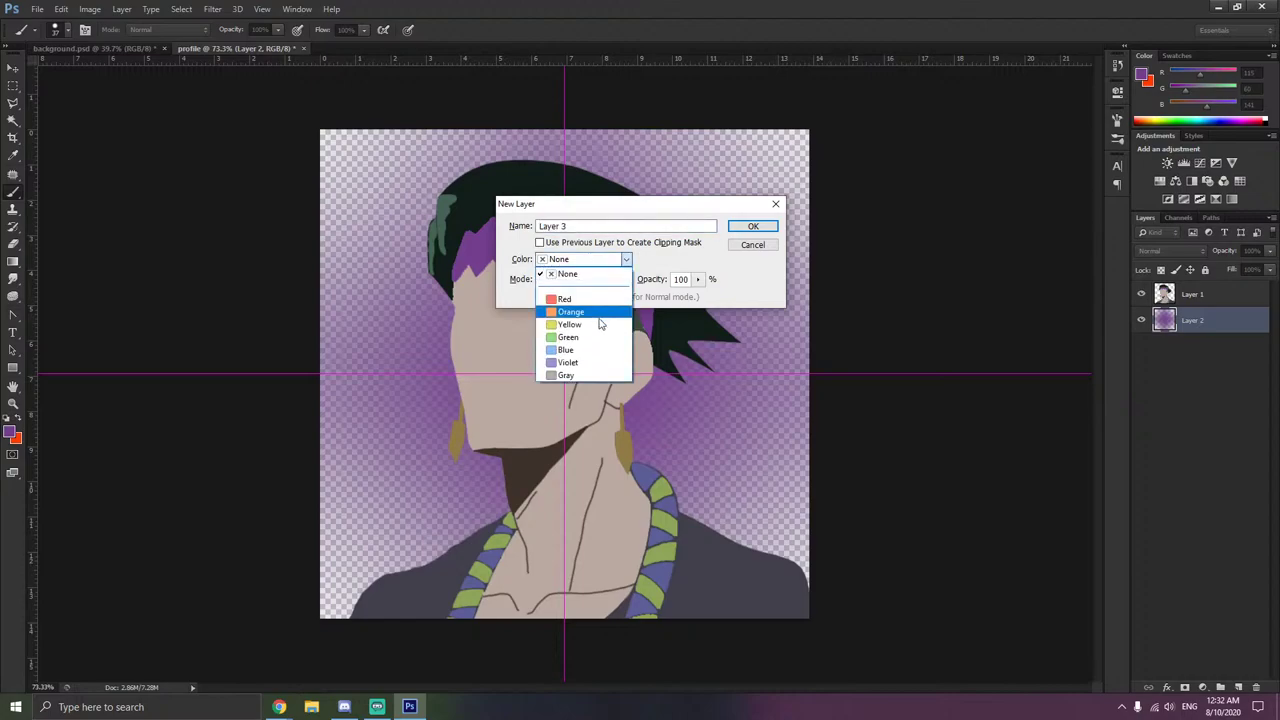
left_click(612, 277)
left_click(616, 285)
left_click(617, 285)
left_click(617, 285)
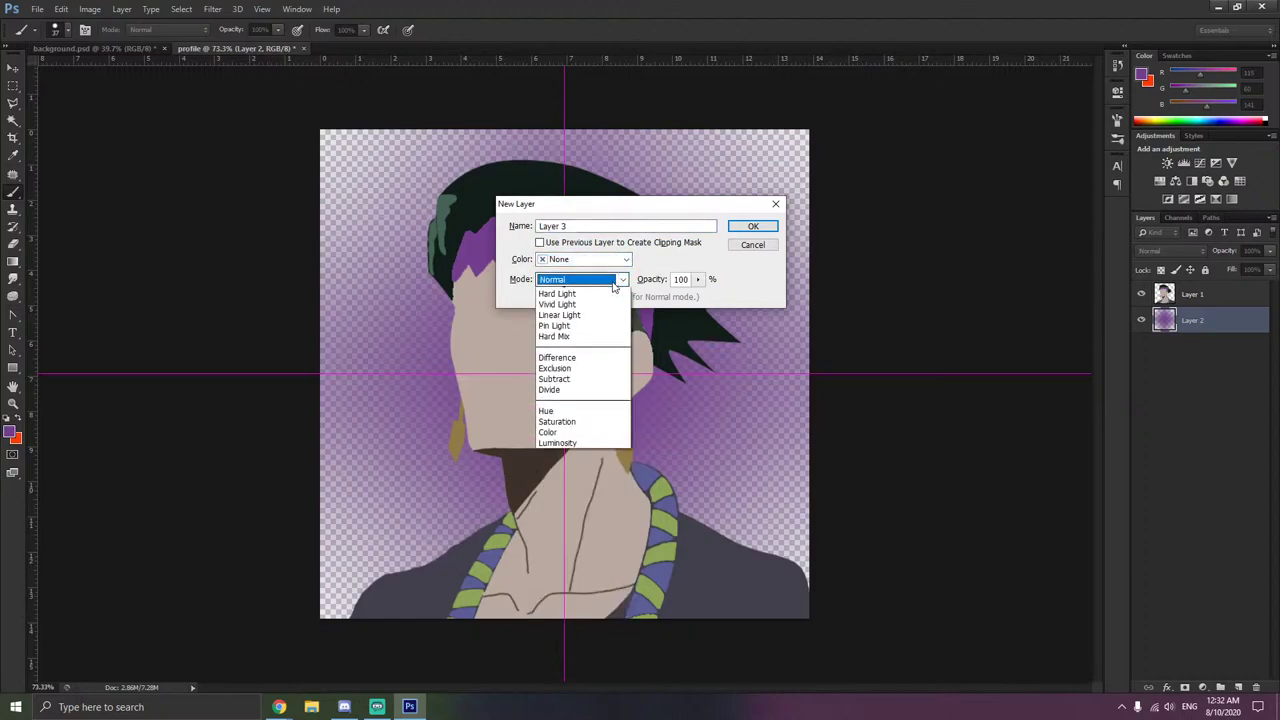
left_click(618, 284)
left_click(753, 226)
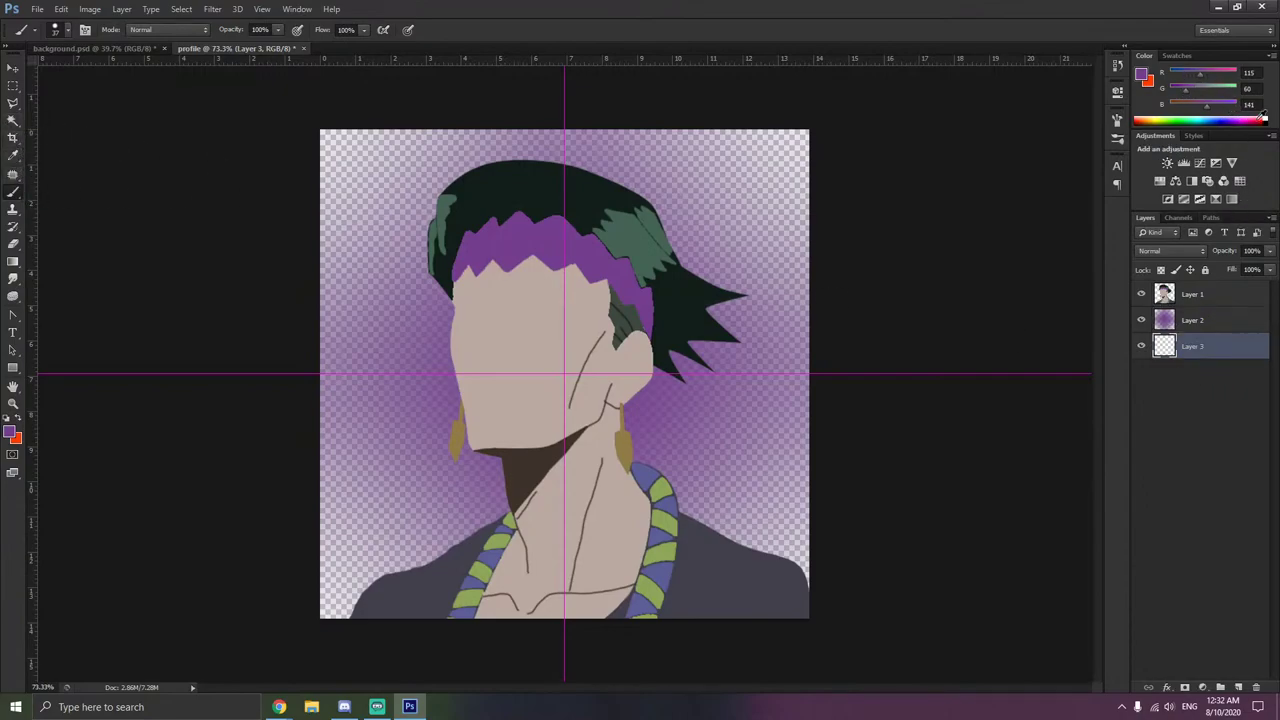
- Set the foreground colour to white, enlarge the brush to 1521 px and paint the whole bottom layer white
left_click(1262, 117)
right_click(697, 251)
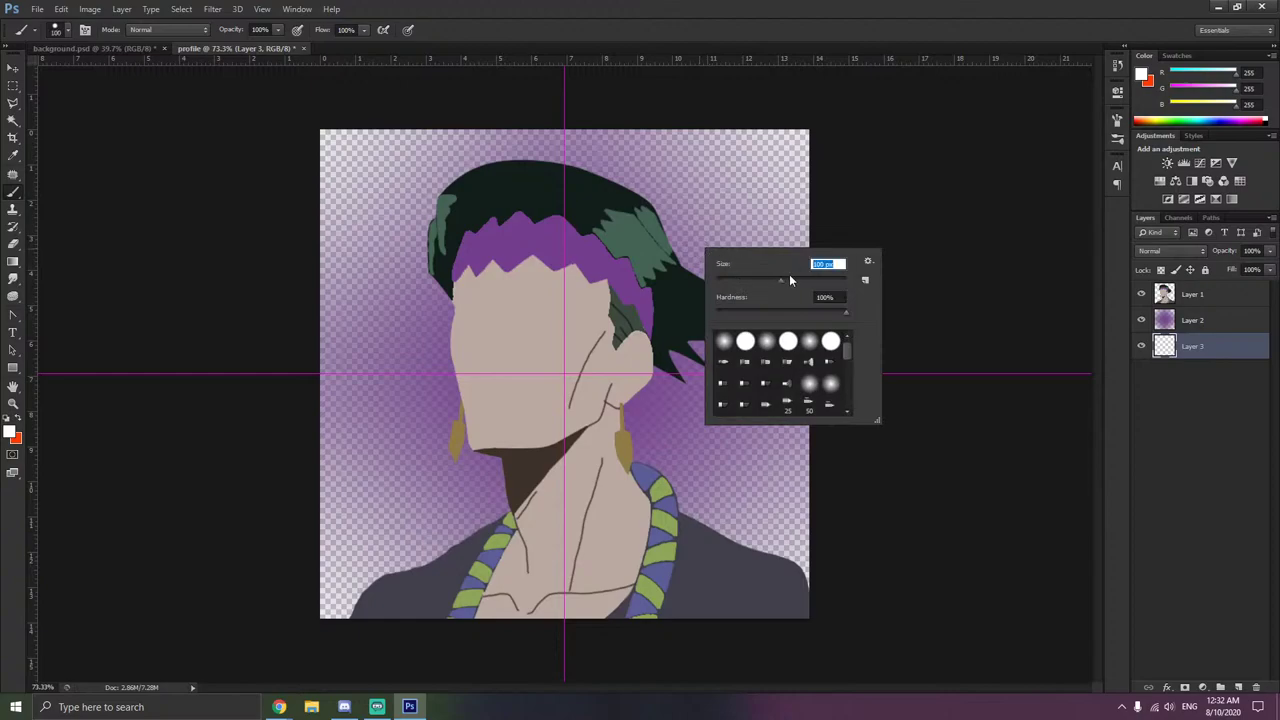
left_click_drag(789, 279, 839, 286)
left_click(722, 238)
left_click_drag(685, 310, 456, 354)
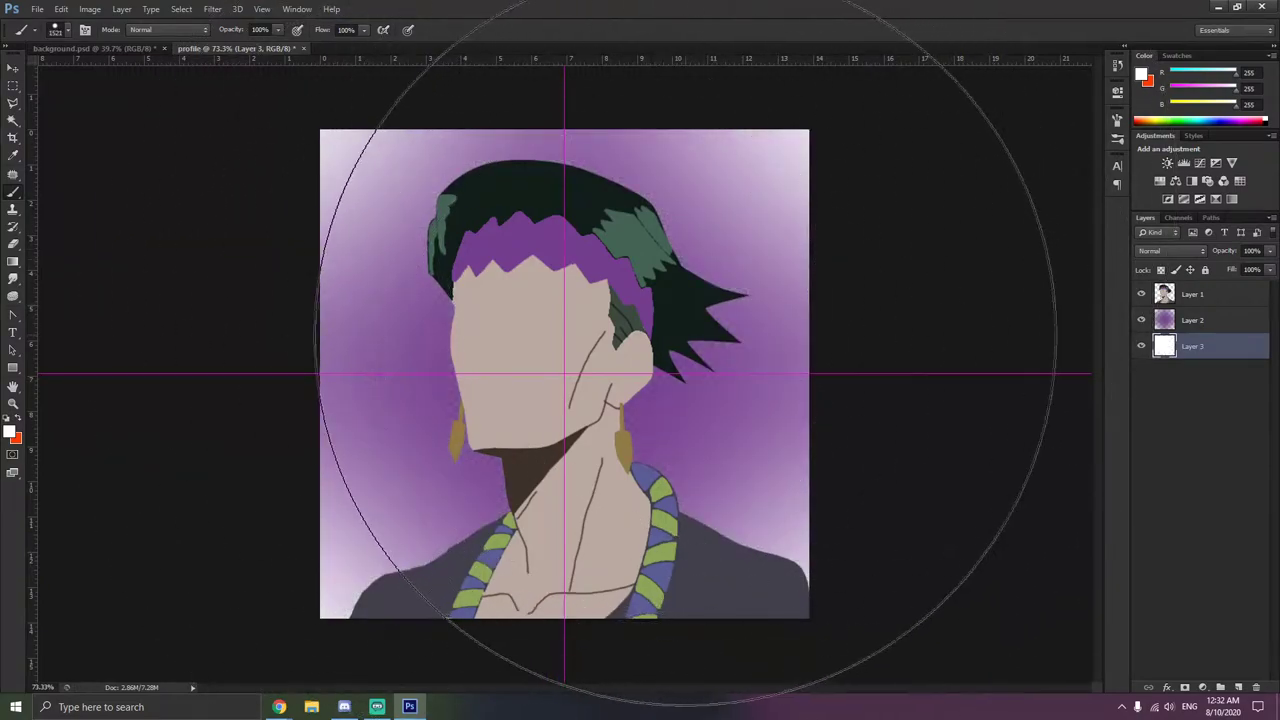
- Reduce the brush size to 25 px
right_click(181, 193)
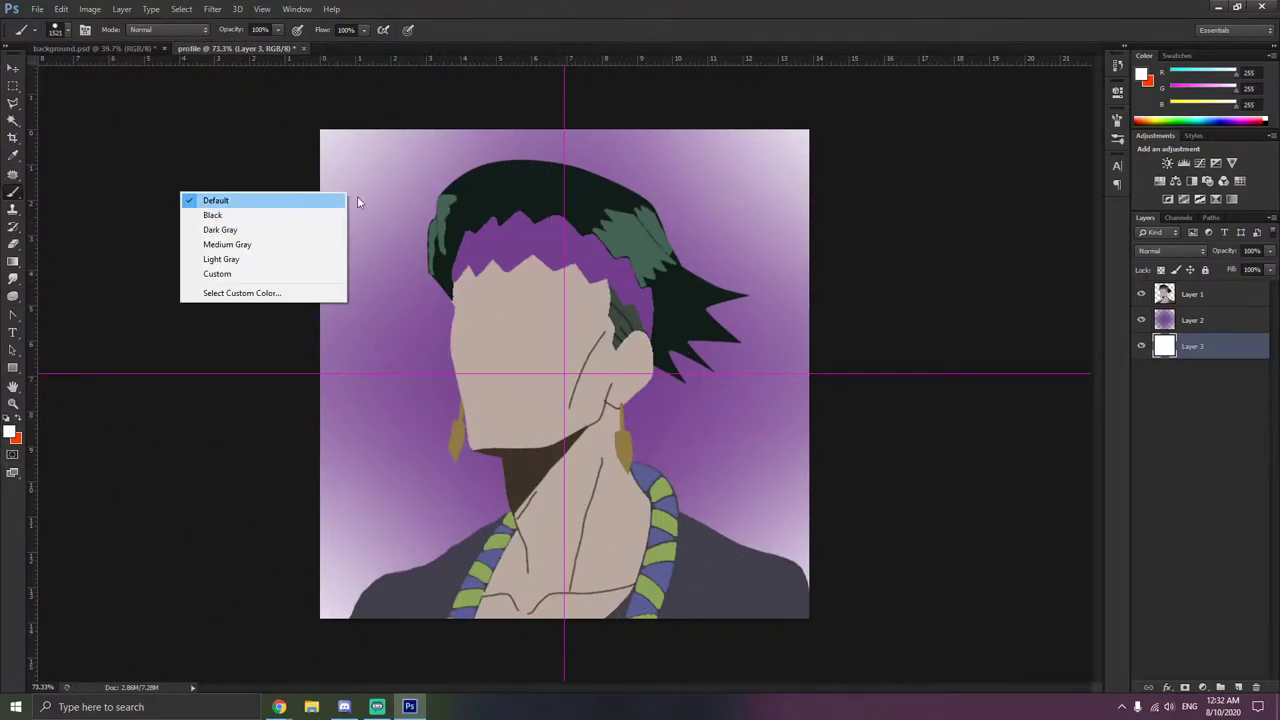
right_click(643, 242)
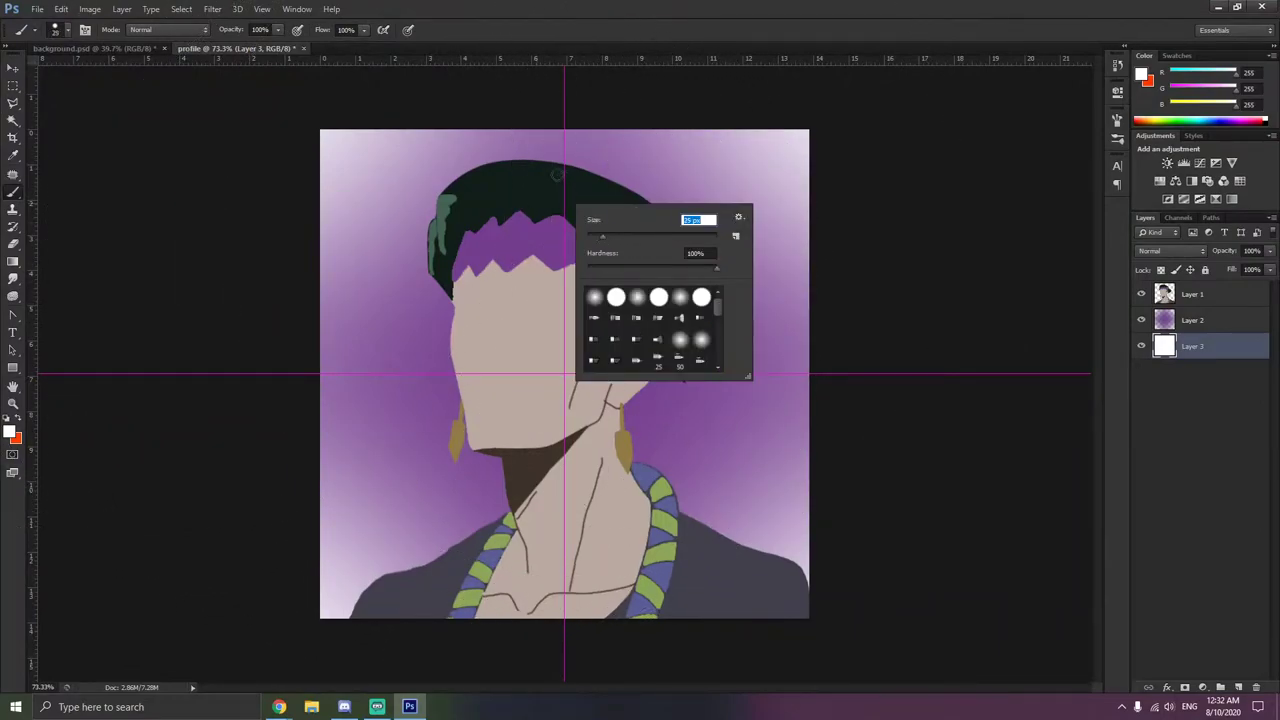
key("Return")
- Save the layered document as profile in Photoshop format with Maximize Compatibility on
key("ctrl+s")
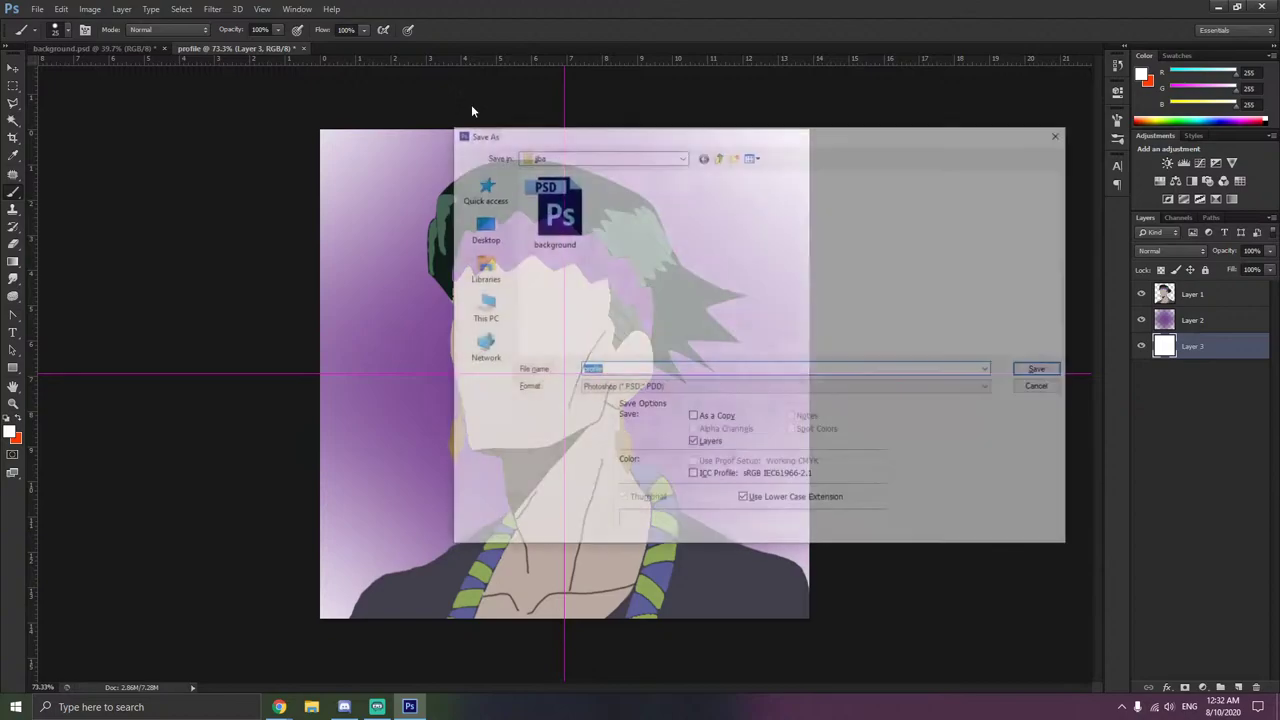
left_click(1038, 369)
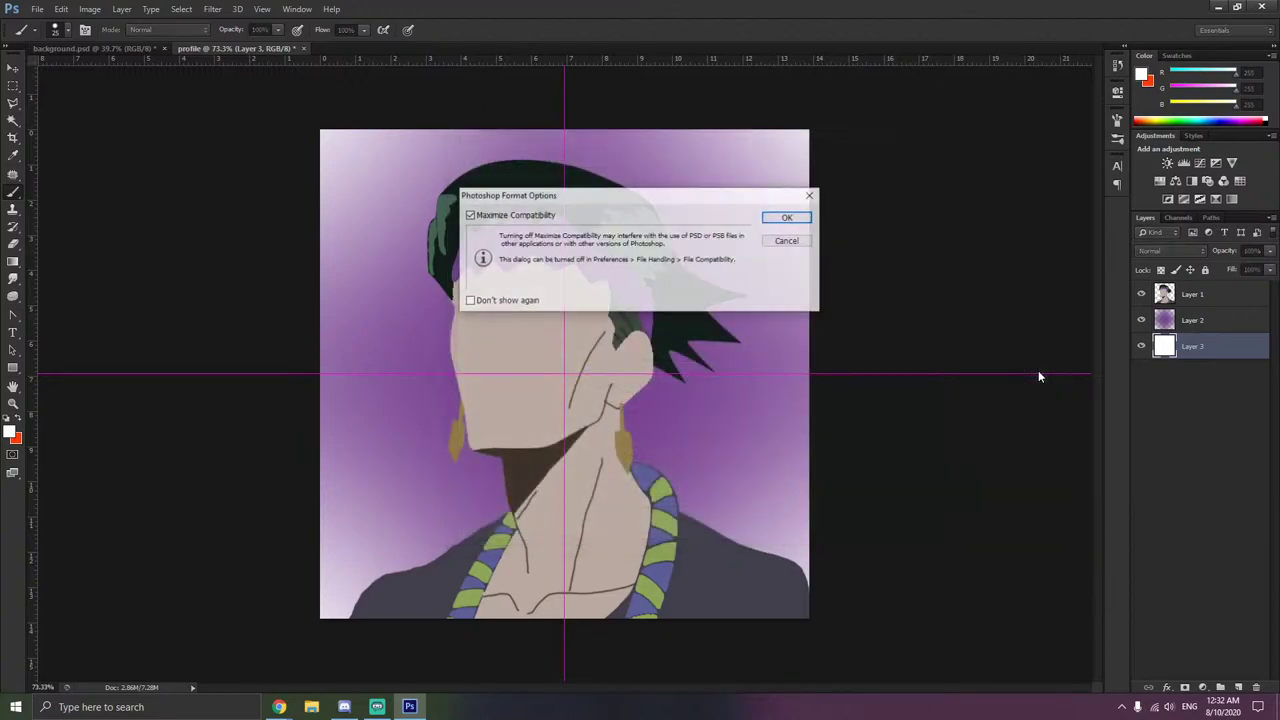
left_click(790, 217)
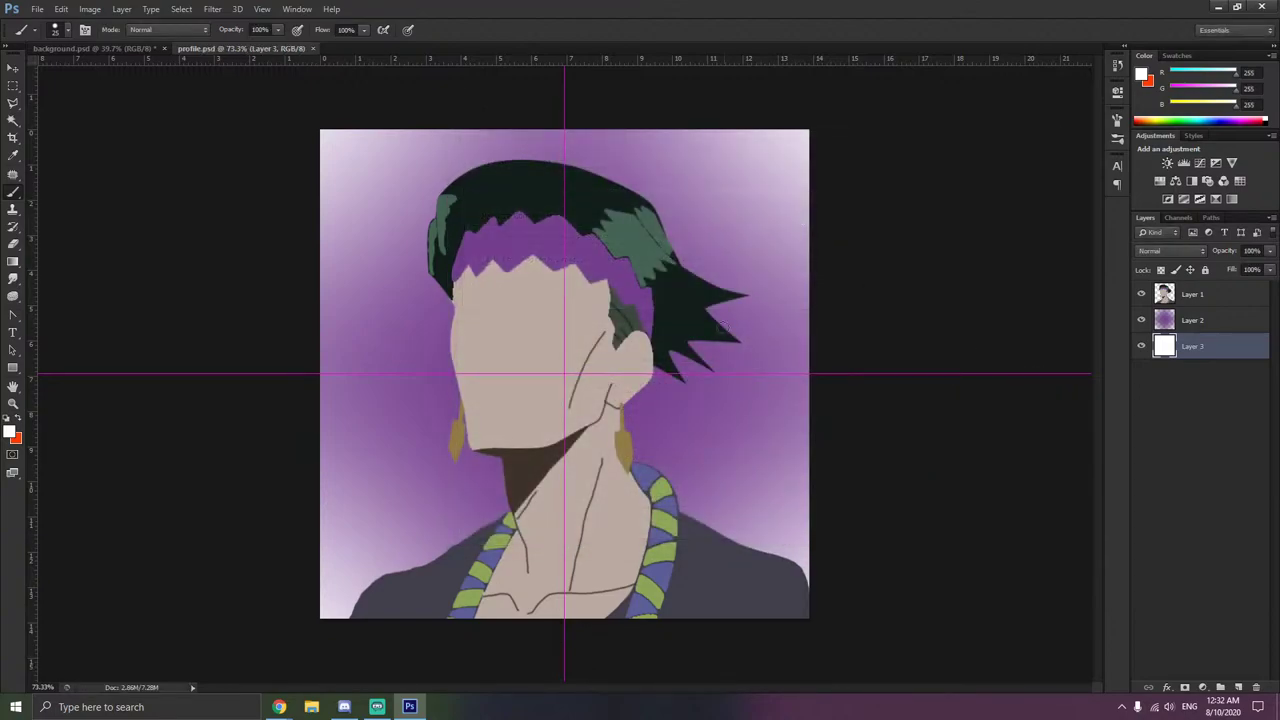
- Save a PNG copy named profile.png, replacing the existing file and accepting the PNG options
left_click(37, 10)
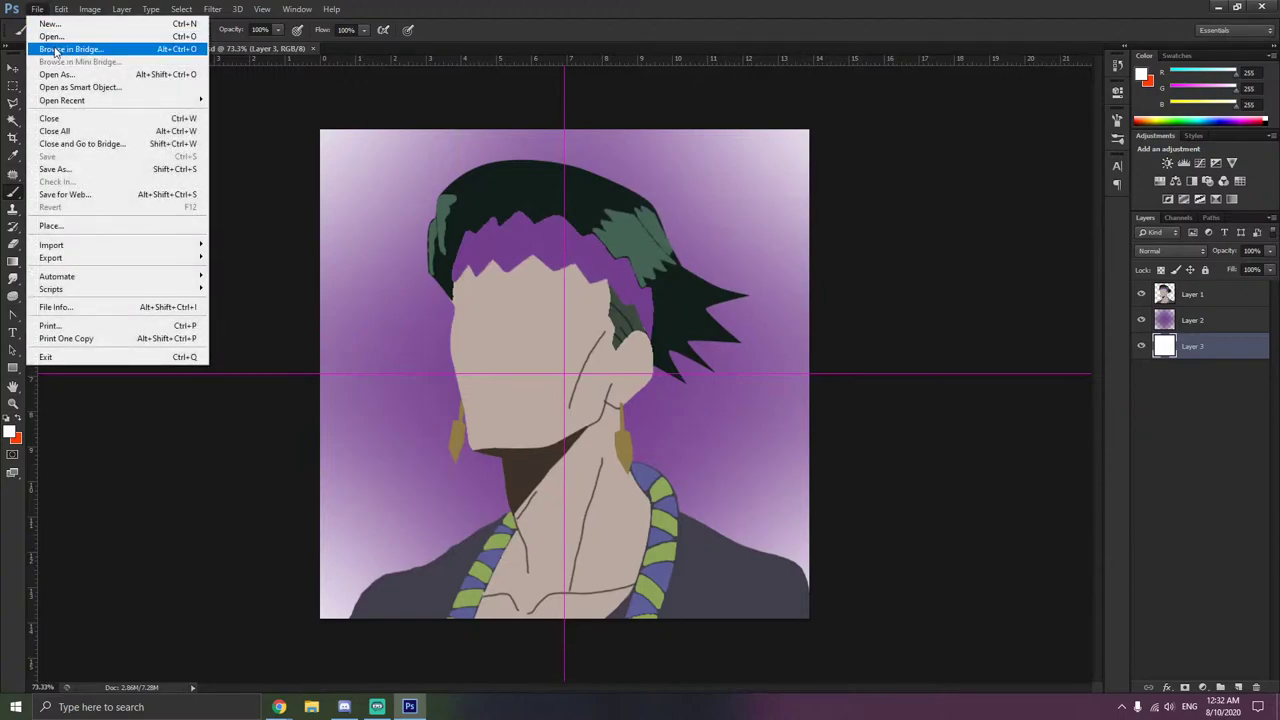
left_click(60, 169)
left_click(632, 387)
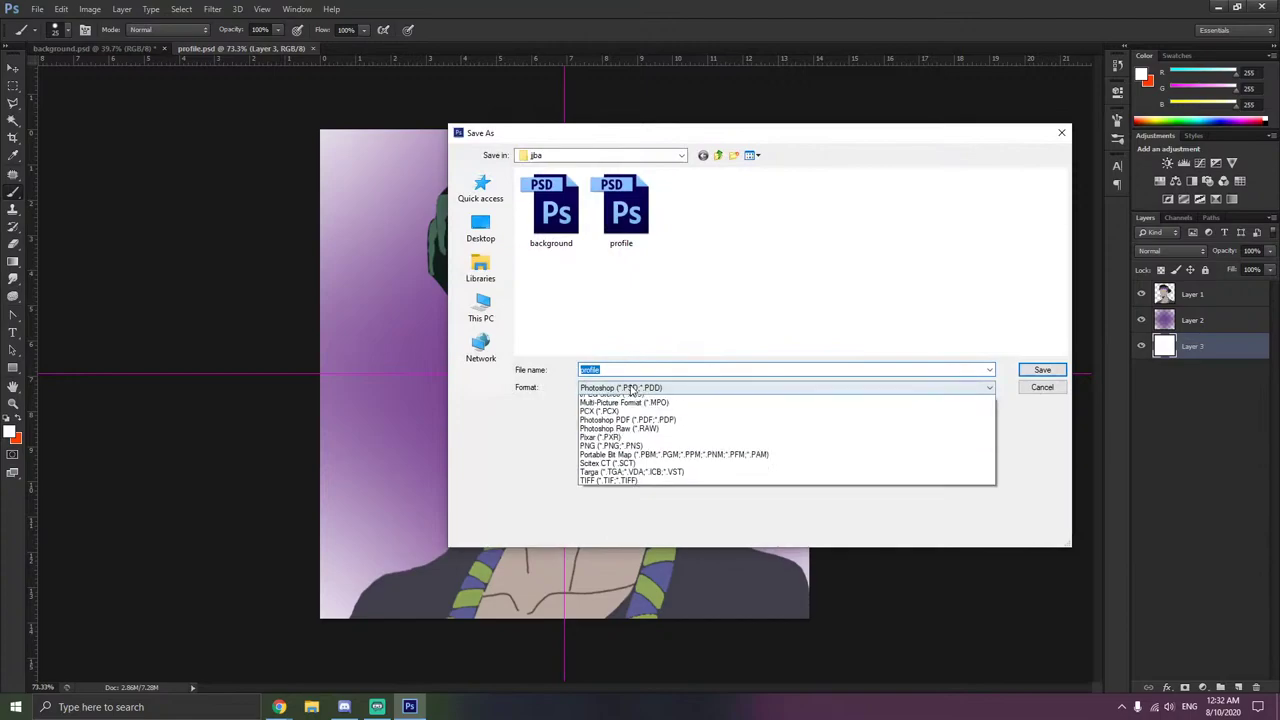
left_click(610, 548)
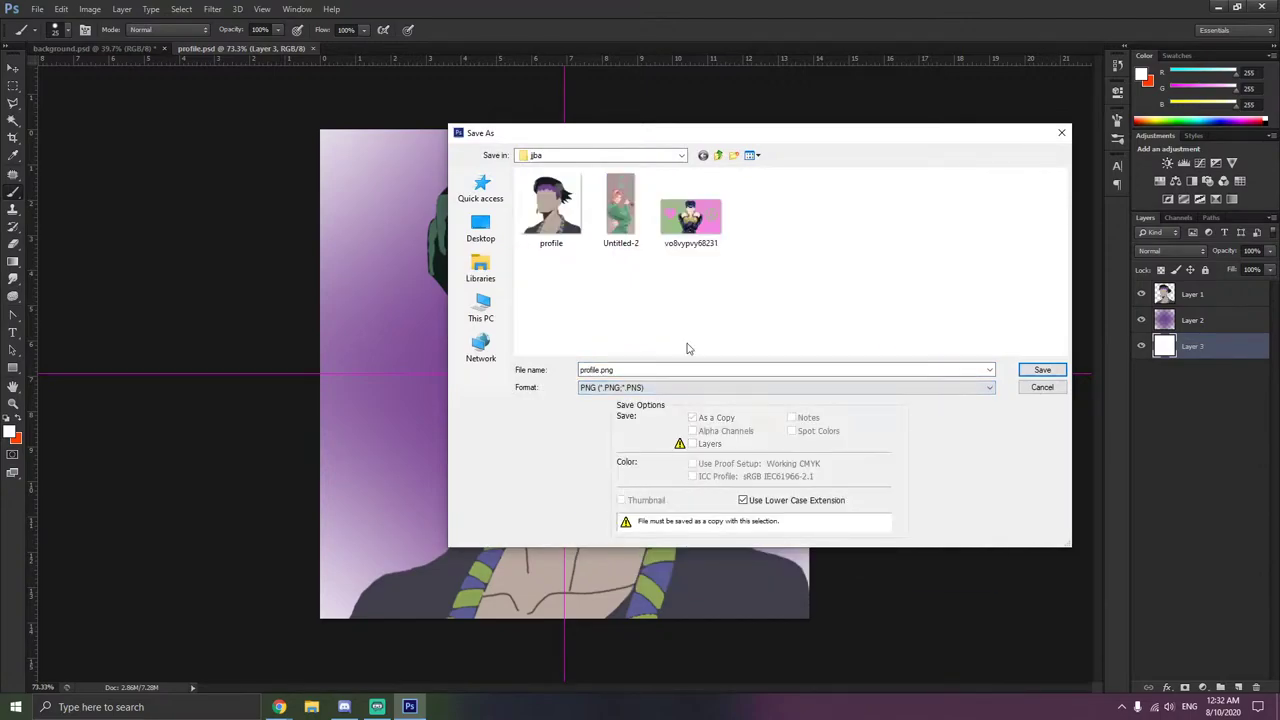
left_click(1041, 370)
left_click(610, 267)
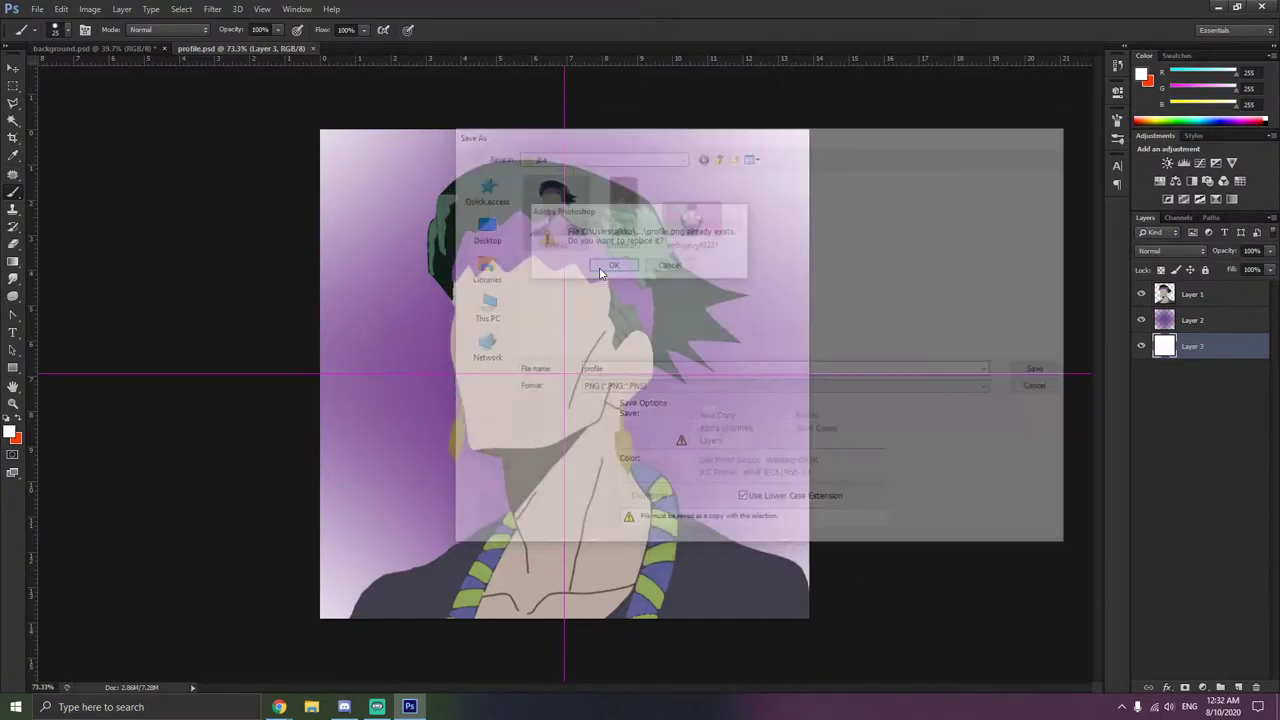
left_click(714, 226)
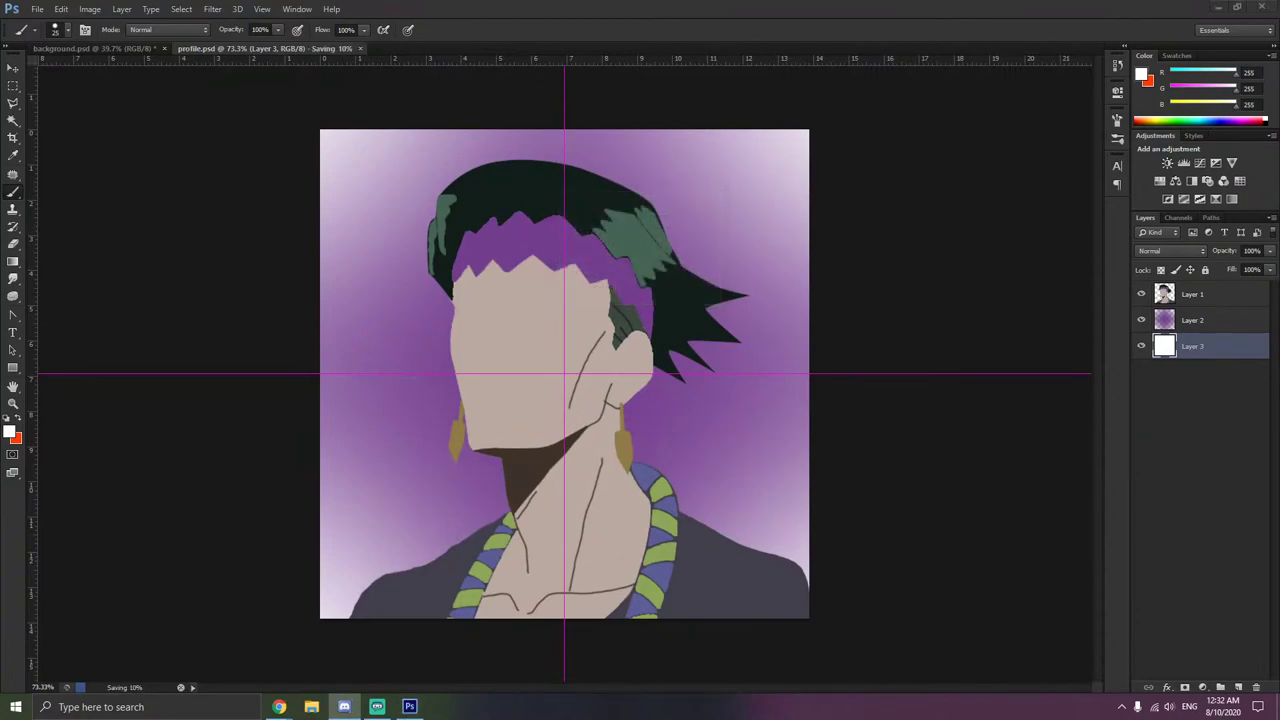
- Close the profile document and clear the rectangular selection around the middle character in background.psd
key("ctrl+o")
key("Escape")
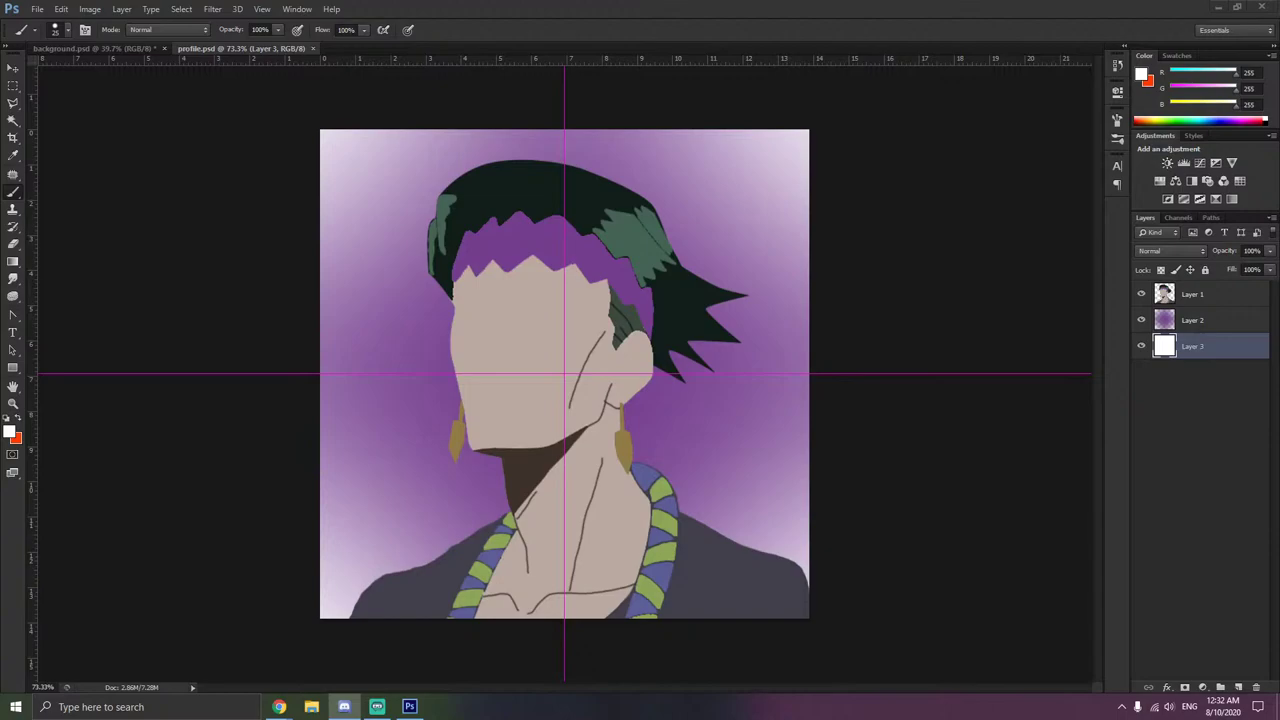
left_click(313, 48)
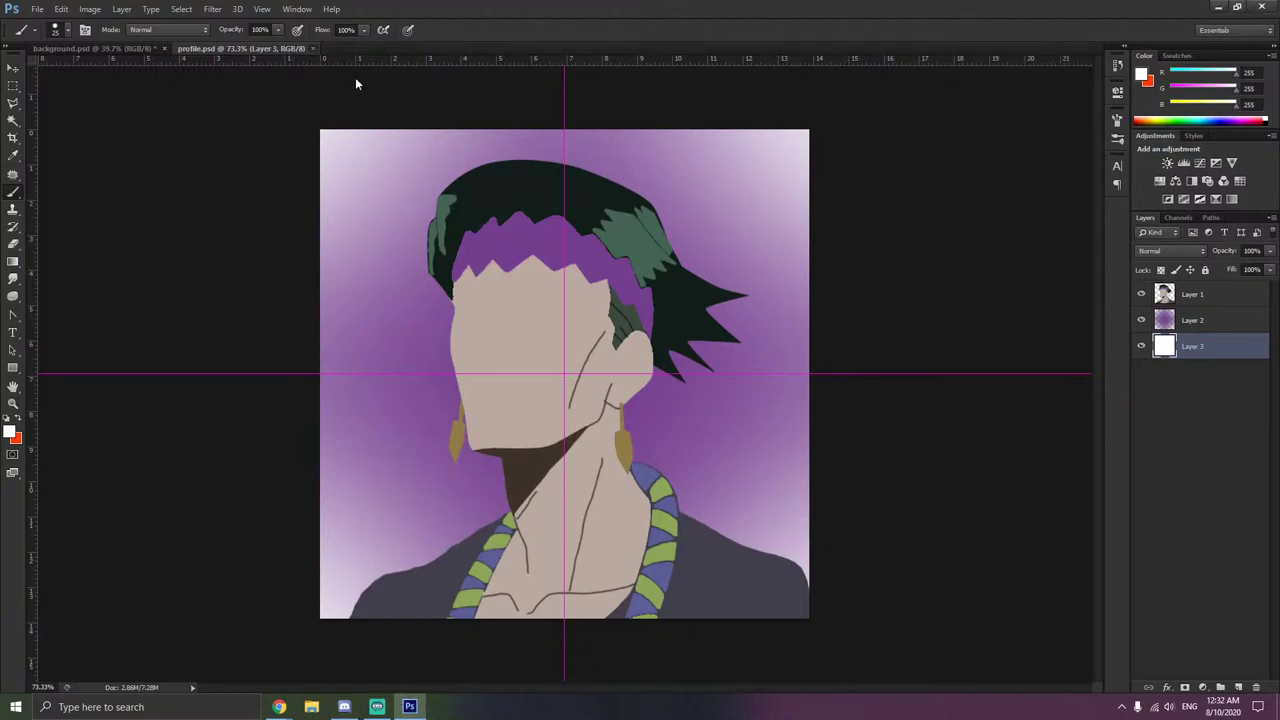
left_click(12, 88)
right_click(338, 306)
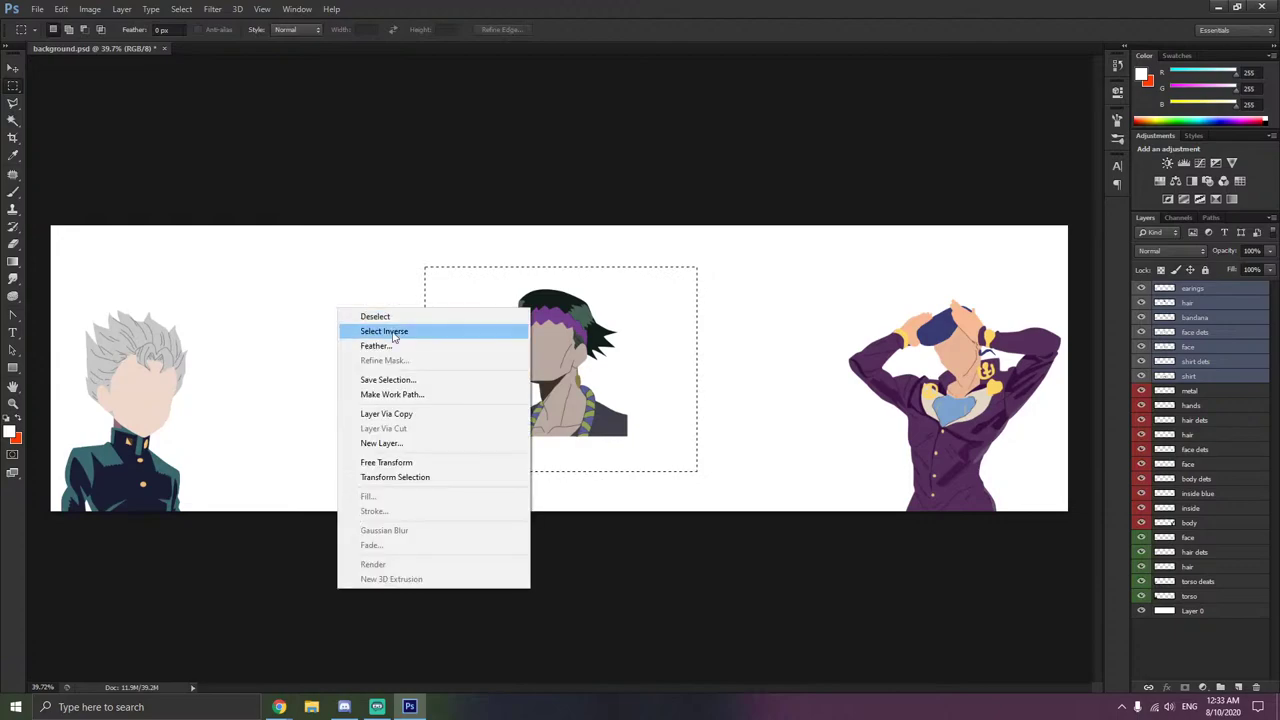
left_click(362, 314)
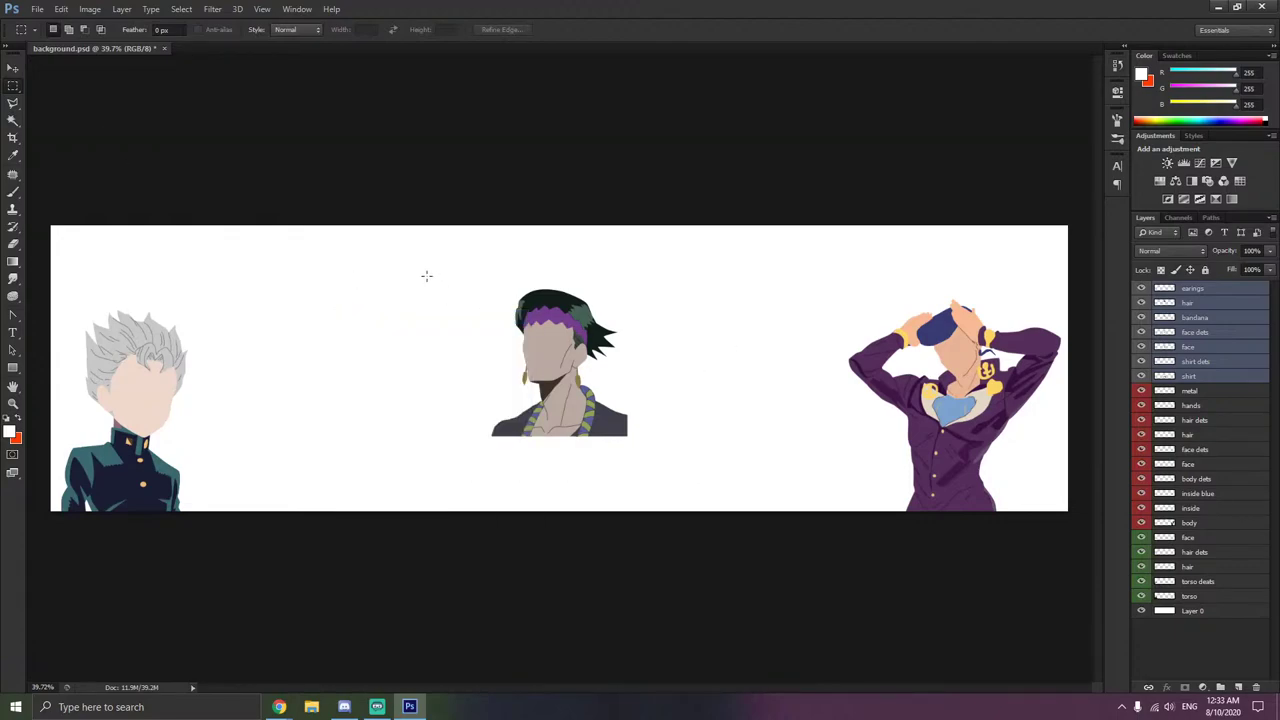
- Select a rectangle around the middle character and move the figure down to the canvas's lower edge, slightly left
left_click_drag(423, 259, 704, 456)
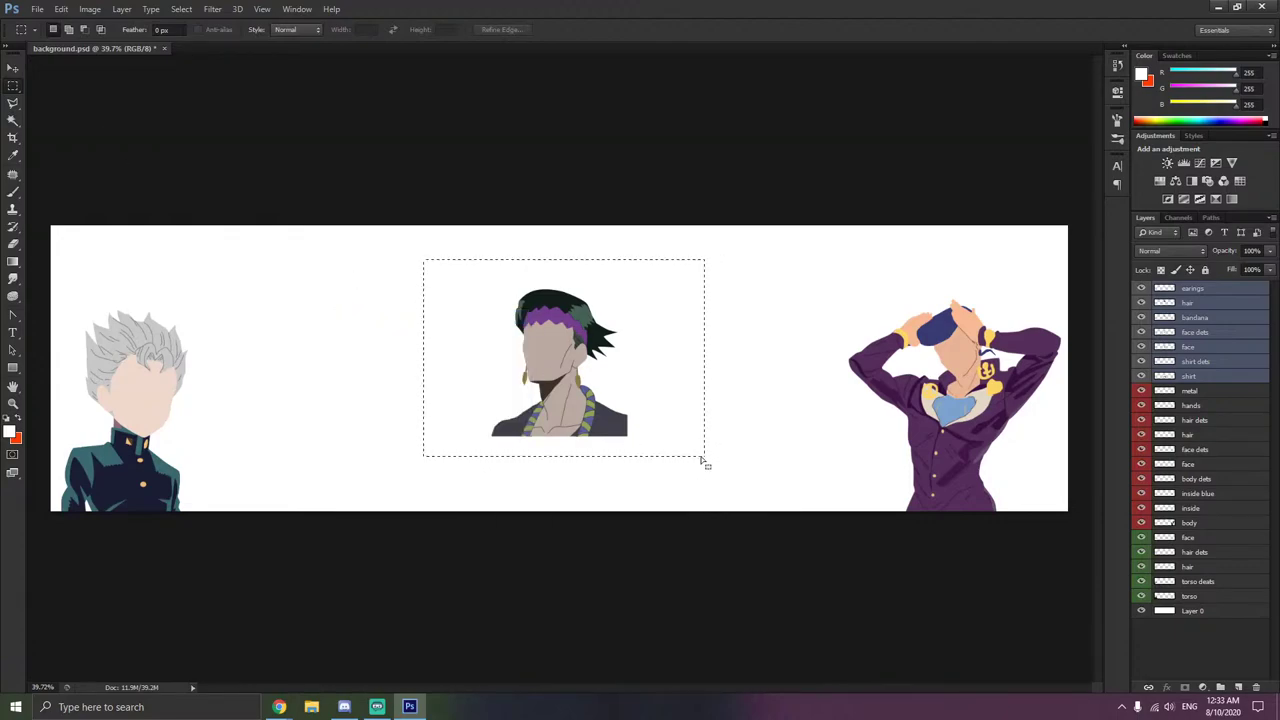
left_click(12, 69)
left_click_drag(529, 350, 478, 425)
- Scale the middle character up to about 134.7% with Free Transform and shift it left
key("ctrl+t")
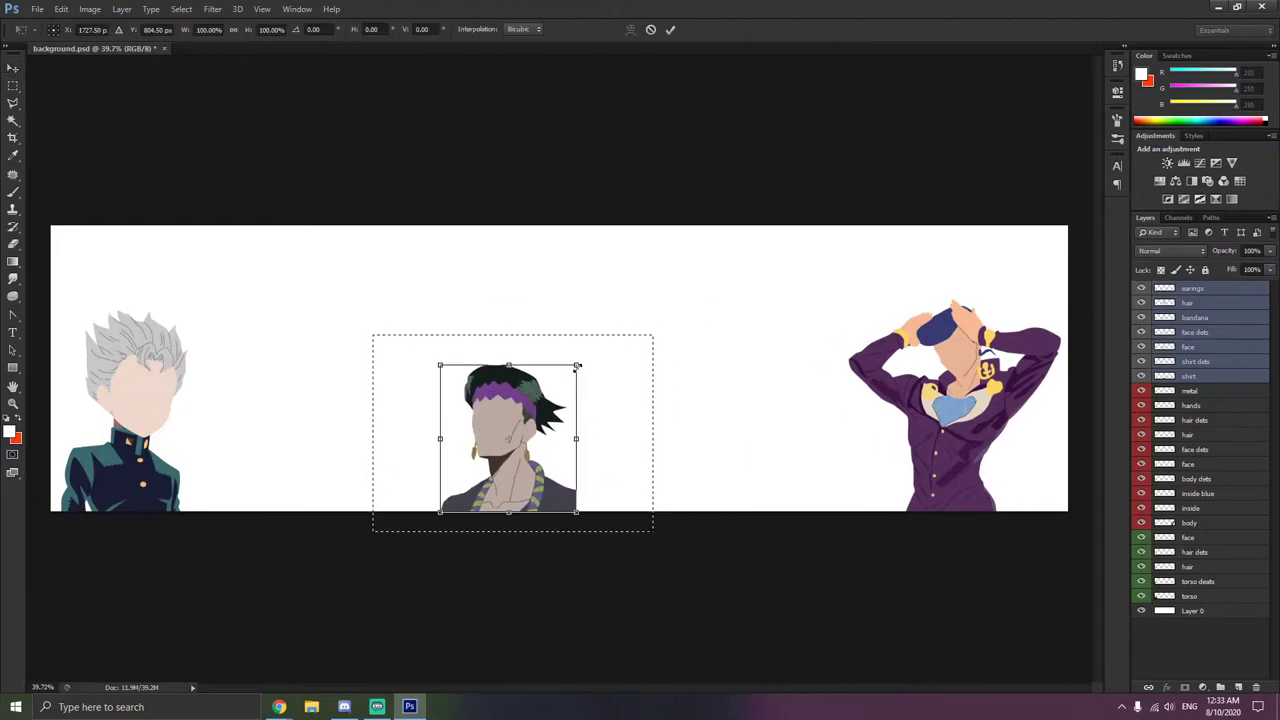
left_click_drag(577, 366, 624, 310)
left_click_drag(550, 399, 474, 382)
- Try mirroring the character by stretching its side across and by flipping it vertically, and undo both attempts
left_click_drag(380, 396, 654, 404)
key("ctrl+z")
right_click(507, 395)
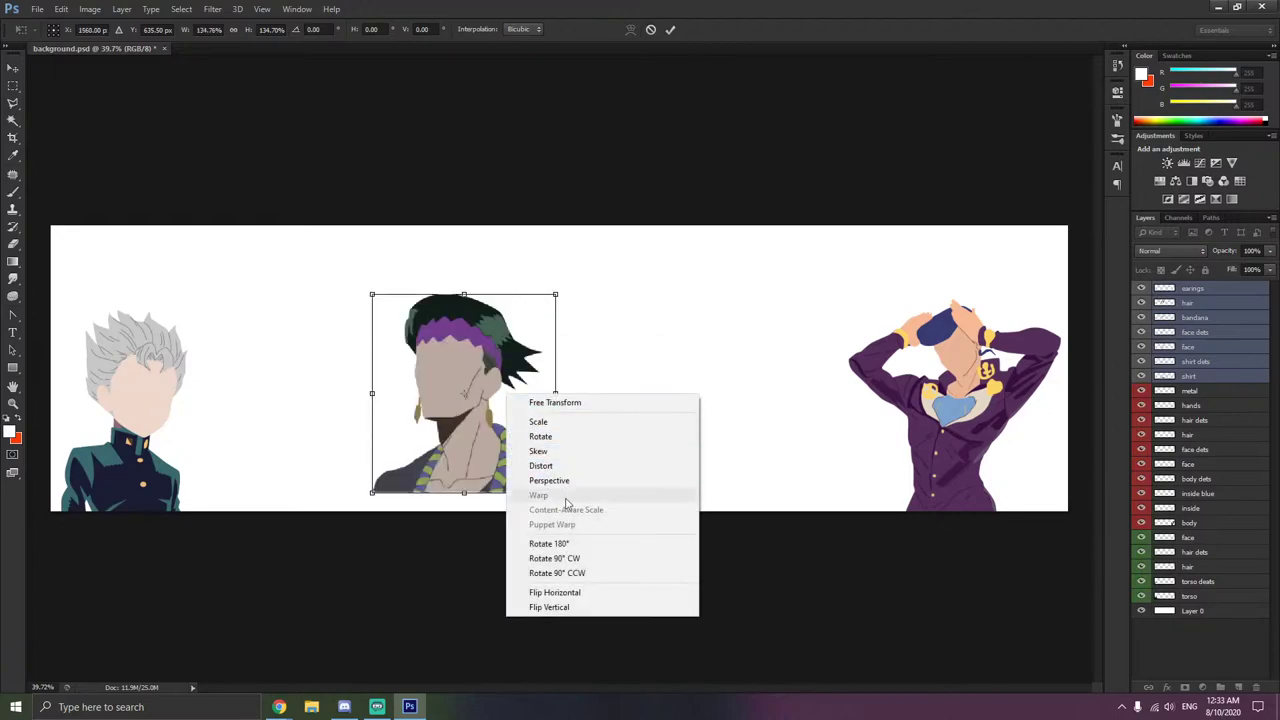
left_click(566, 607)
key("ctrl+z")
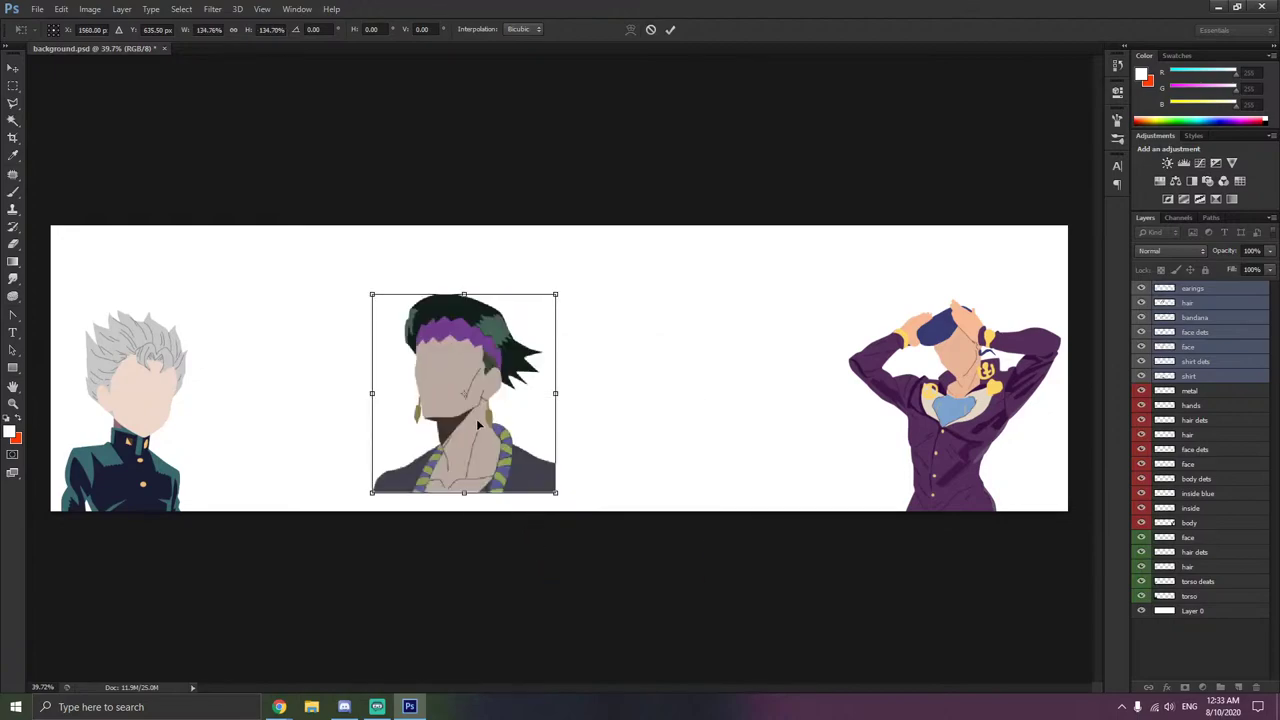
- Flip the character horizontally and move it next to the silver-haired figure, with its base on the canvas's lower edge
right_click(476, 418)
left_click(572, 615)
left_click_drag(487, 417, 346, 440)
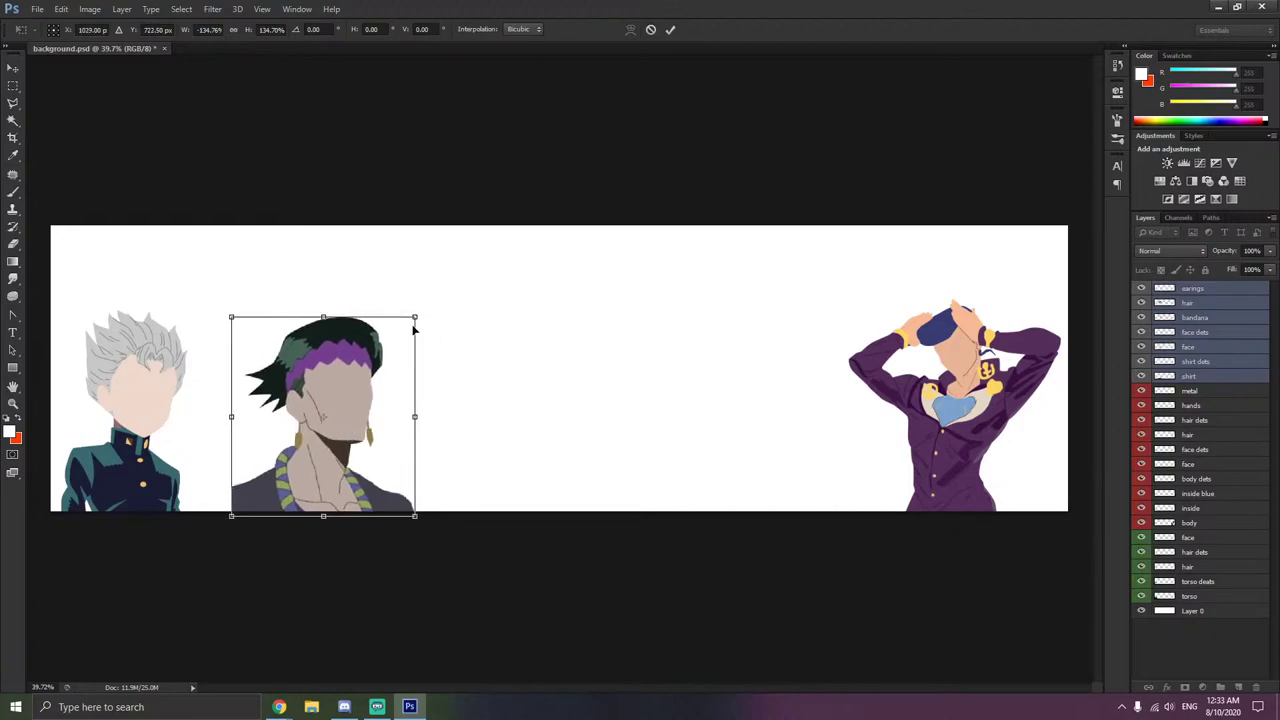
- Enlarge the flipped character to about 195% wide and 189% high, apply the transform and move it right toward the centre
left_click_drag(415, 318, 438, 291)
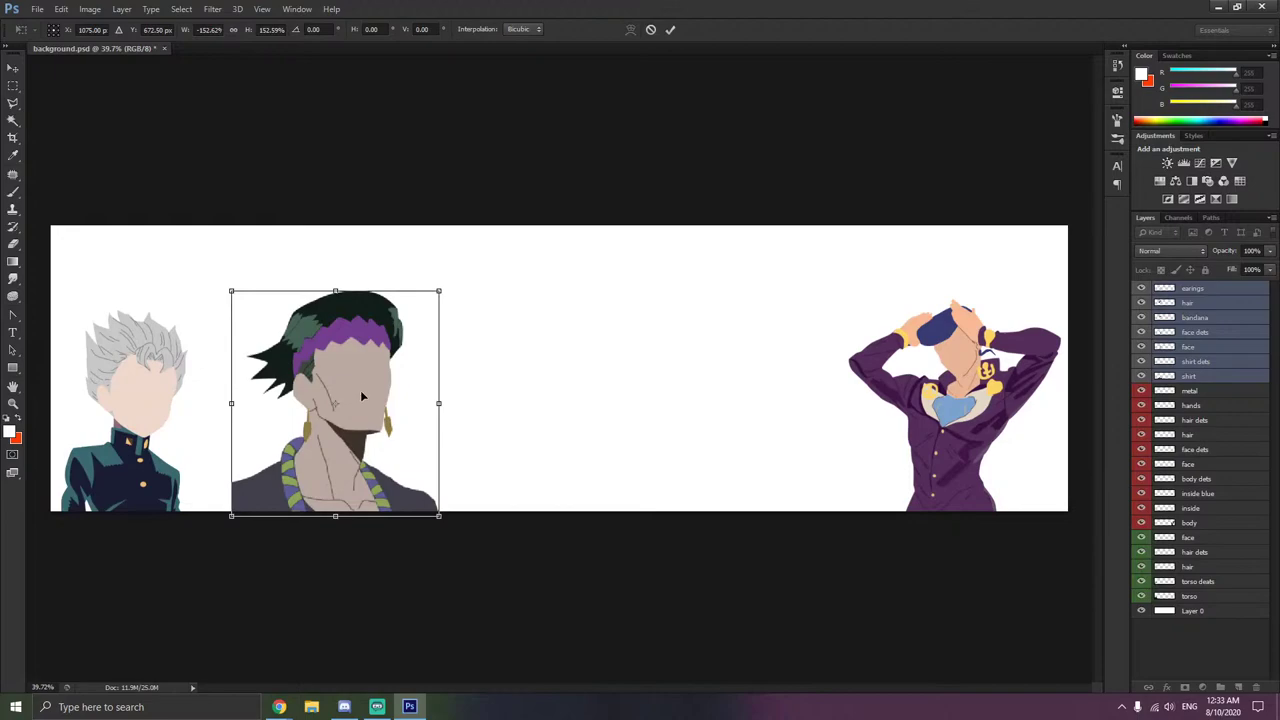
left_click_drag(438, 290, 498, 236)
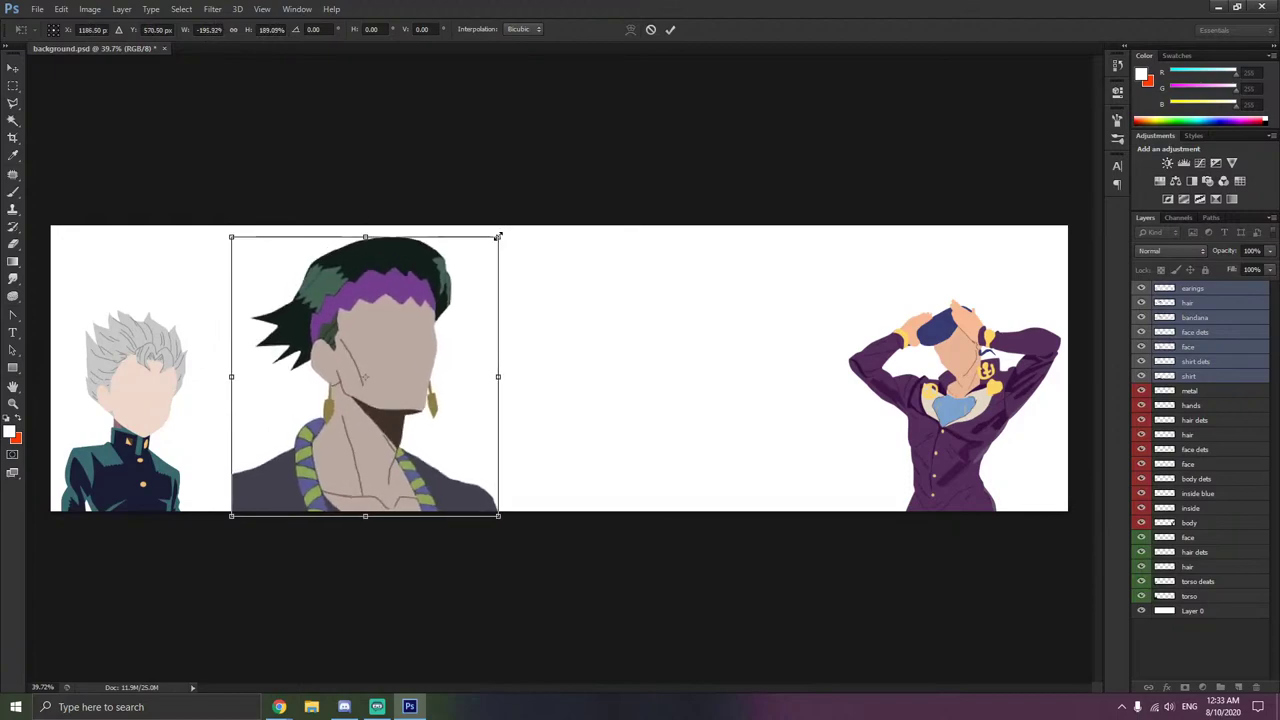
key("Return")
left_click_drag(382, 326, 486, 329)
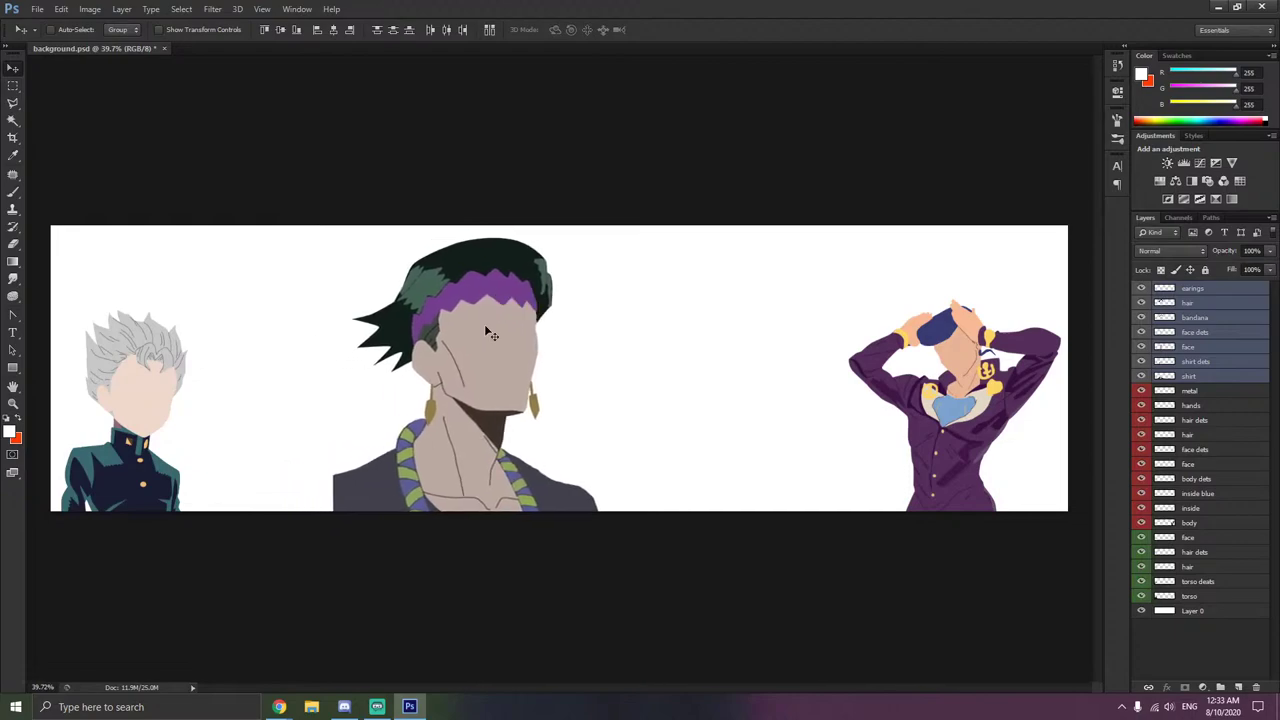
- Enlarge the linked layers of the silver-haired character to nearly the full canvas height, keeping its lower-left corner in place
left_click(1214, 552)
left_click(1212, 539)
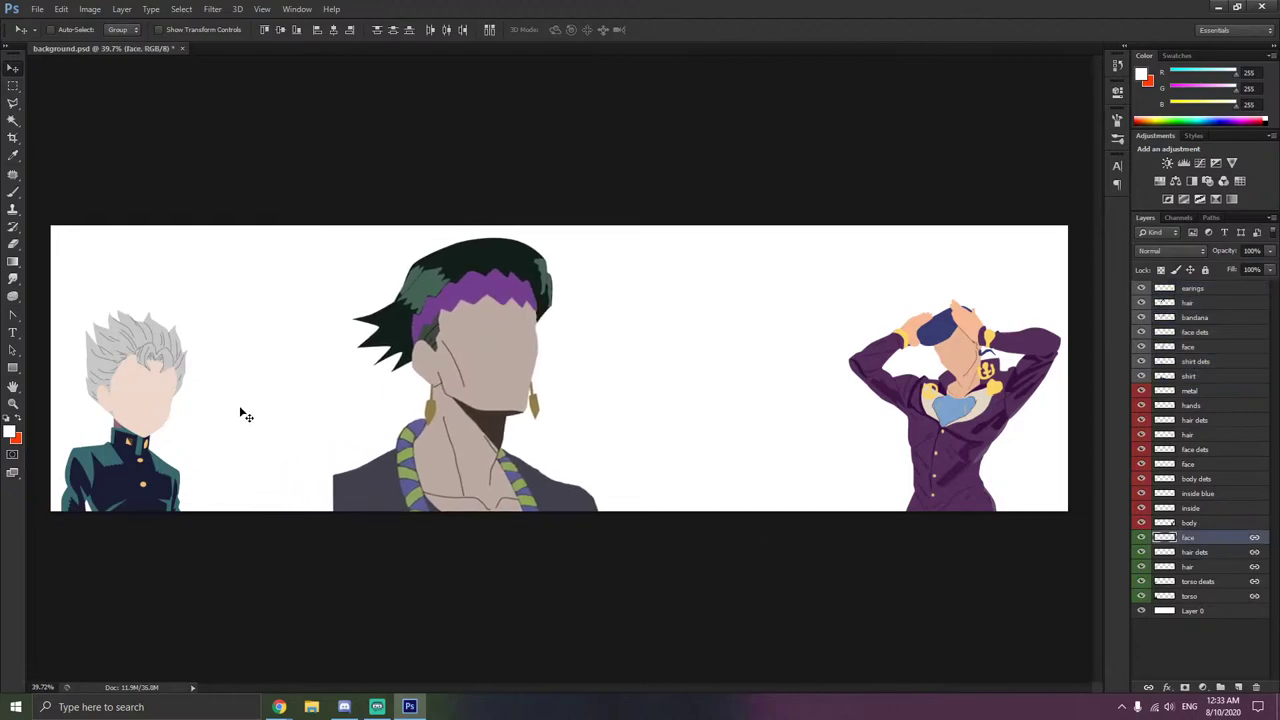
key("ctrl+t")
left_click_drag(186, 308, 270, 241)
key("Return")
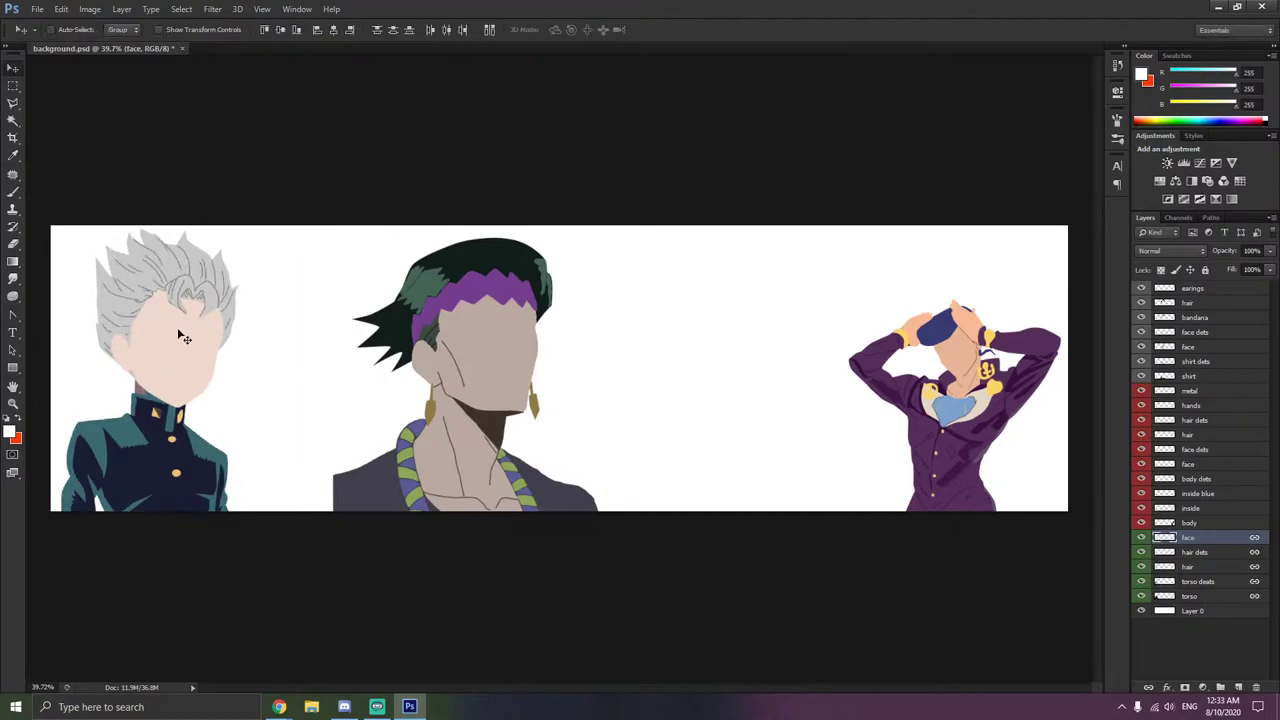
- Nudge the silver-haired character slightly left, then enlarge the purple-uniformed character's linked layers to nearly the full canvas height at the banner's right edge
left_click_drag(179, 336, 177, 330)
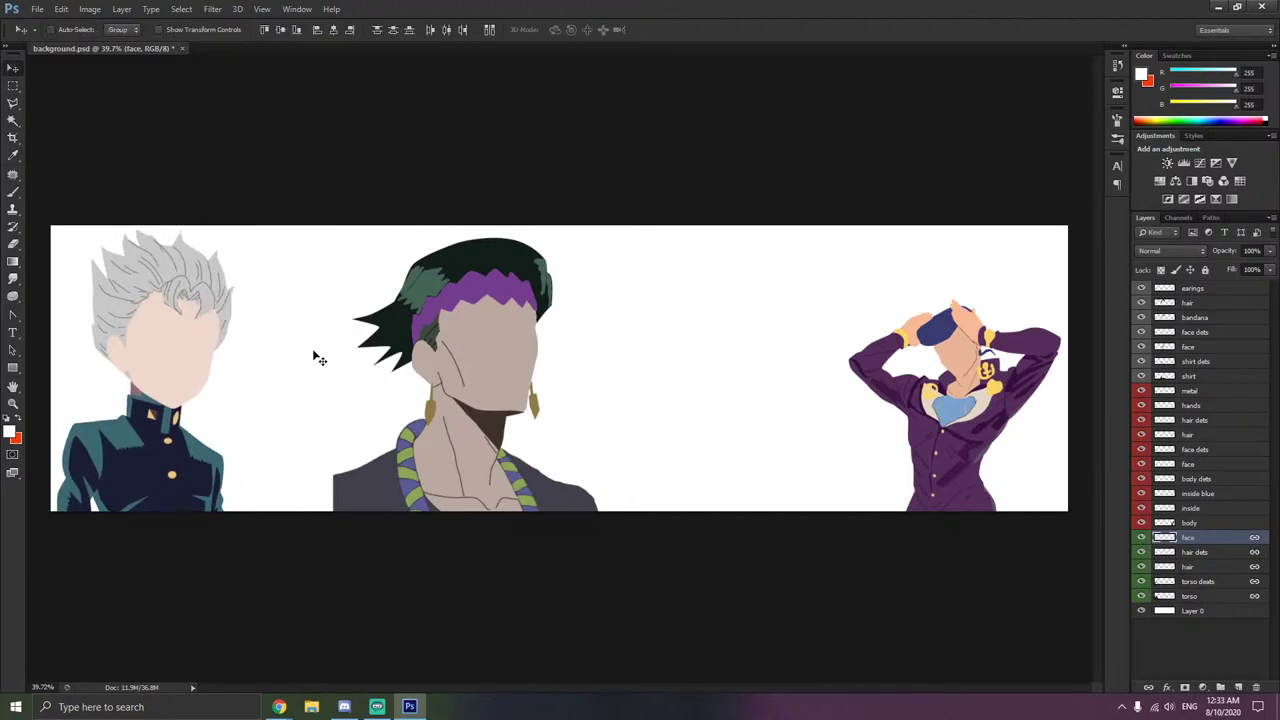
left_click(1200, 436)
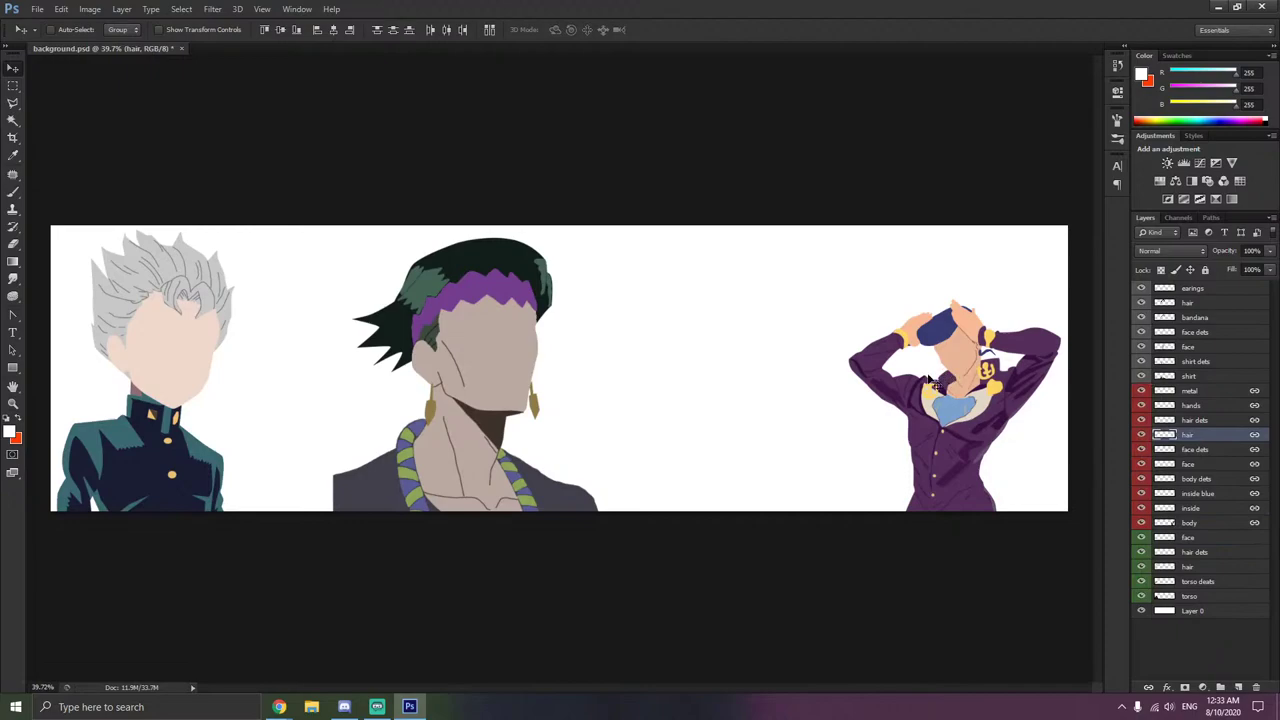
key("ctrl+t")
left_click_drag(846, 298, 738, 256)
left_click_drag(914, 333, 926, 337)
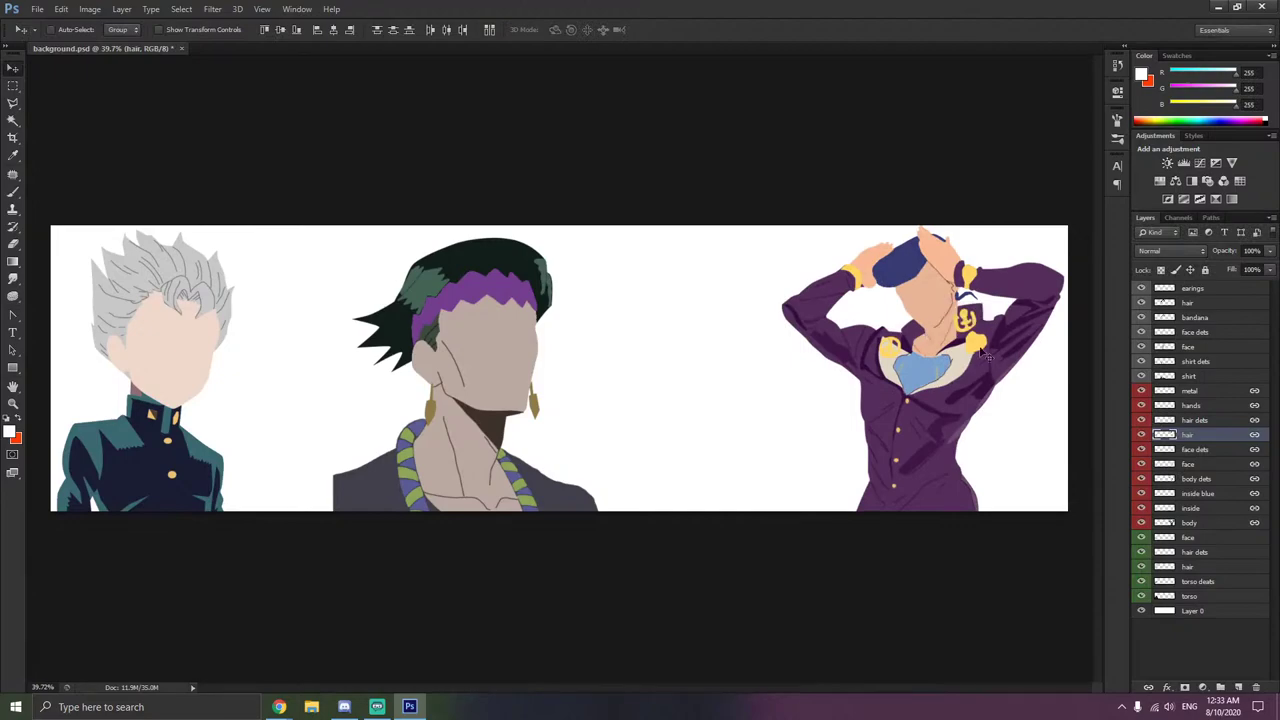
- Link the bandana character's seven layers from earings to shirt and move the figure left, close to the silver-haired character
left_click(1200, 376)
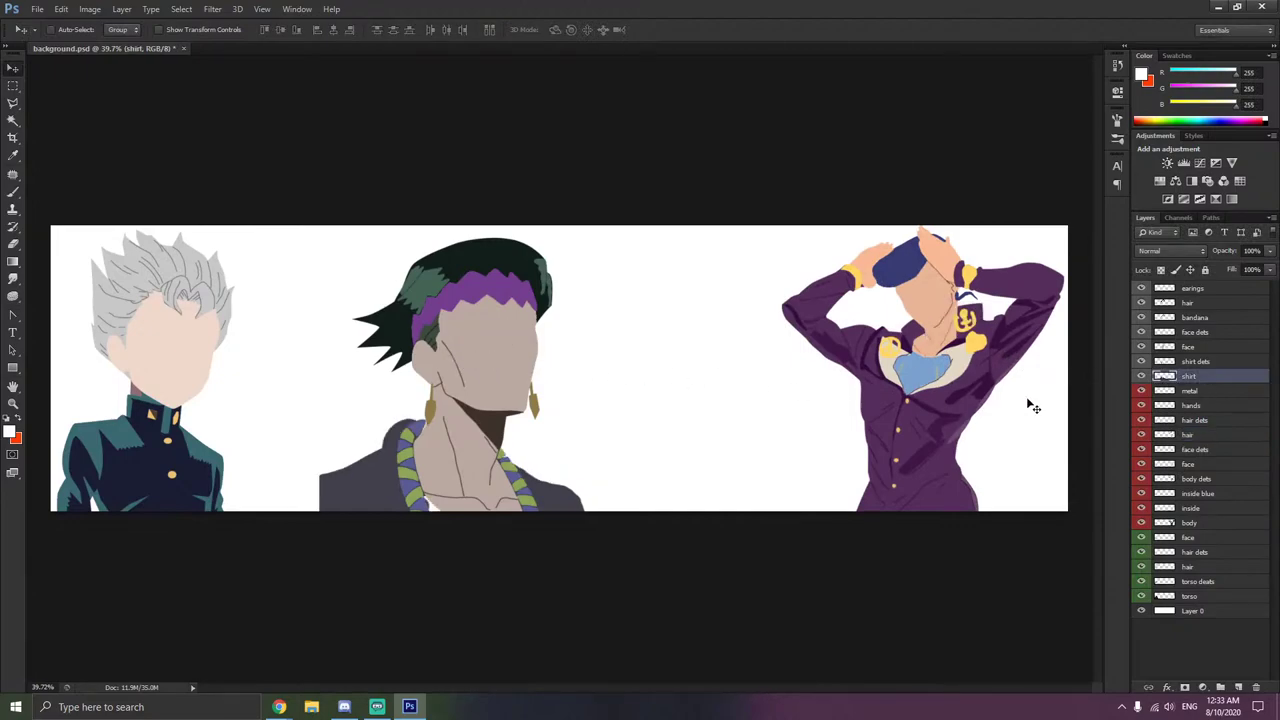
left_click(1208, 290, "shift")
right_click(1208, 298)
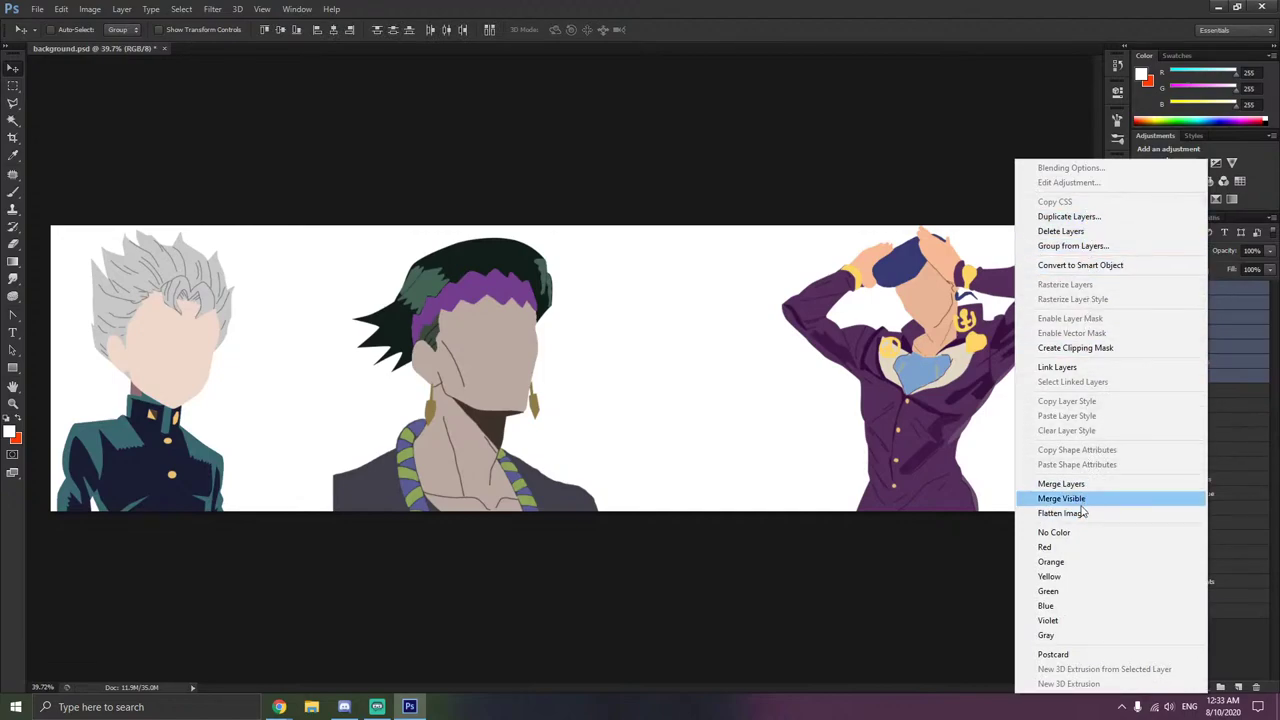
left_click(1057, 367)
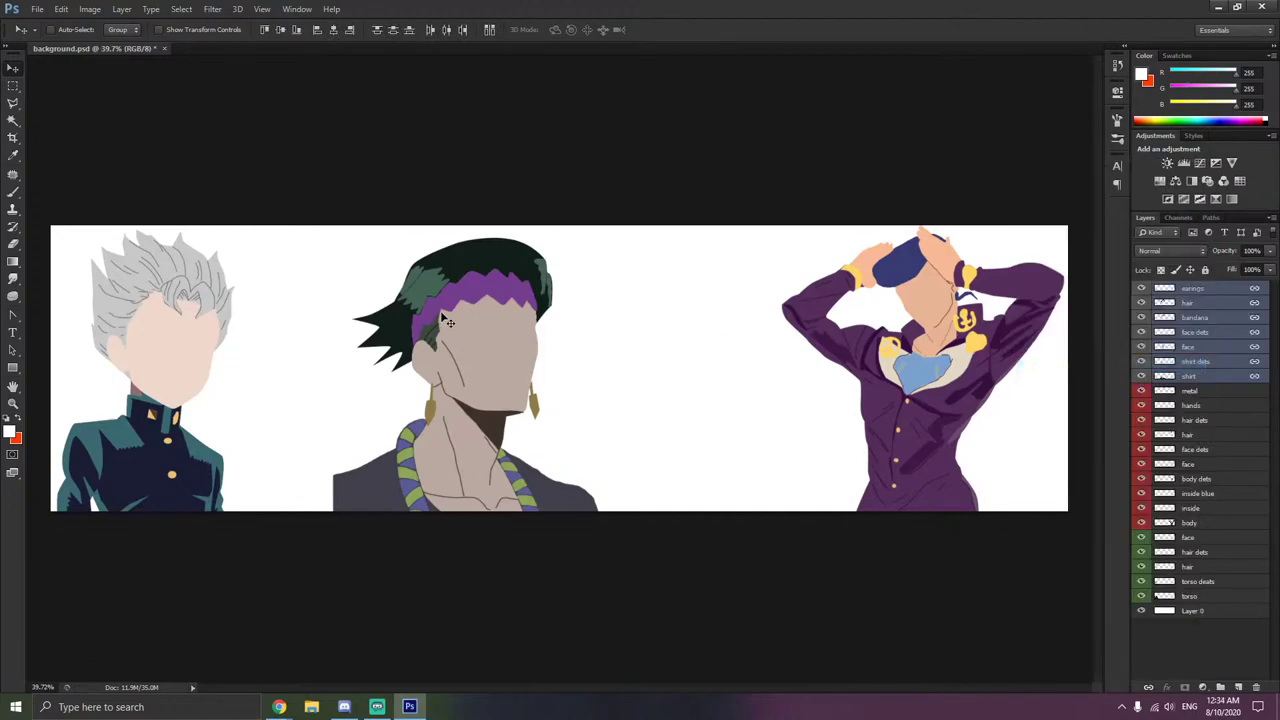
left_click_drag(450, 318, 370, 312)
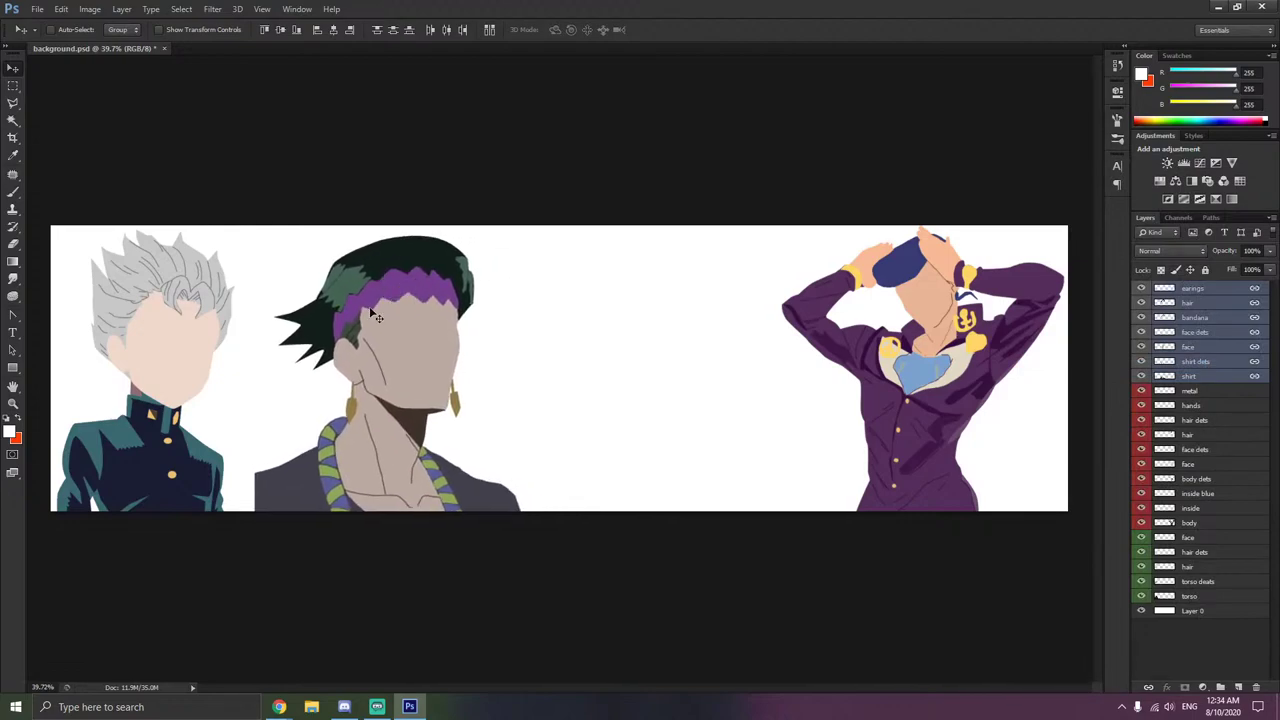
- On the bandana character's shirt layer, extend the cut-off left shoulder into a rounded shape using a 25 px brush and the sampled shirt colour
scroll(250, 478, "up", 5)
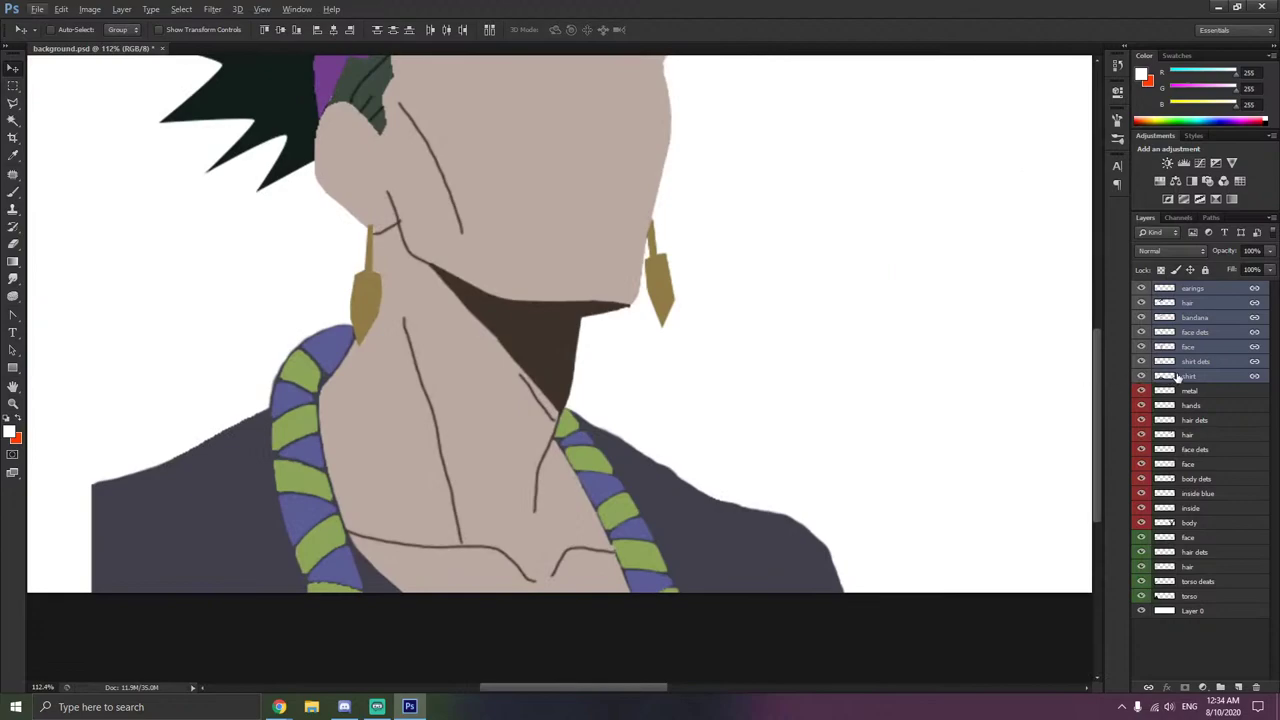
left_click(1193, 364)
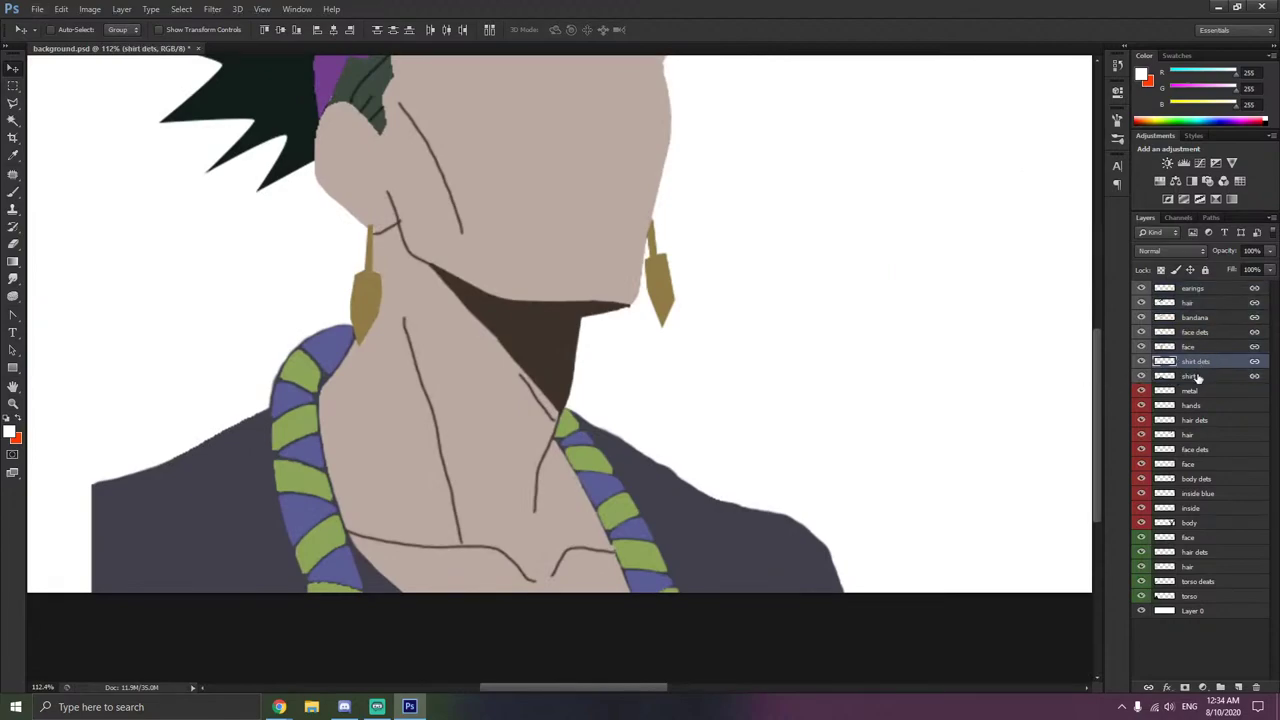
left_click(1200, 376)
scroll(468, 437, "up", 3)
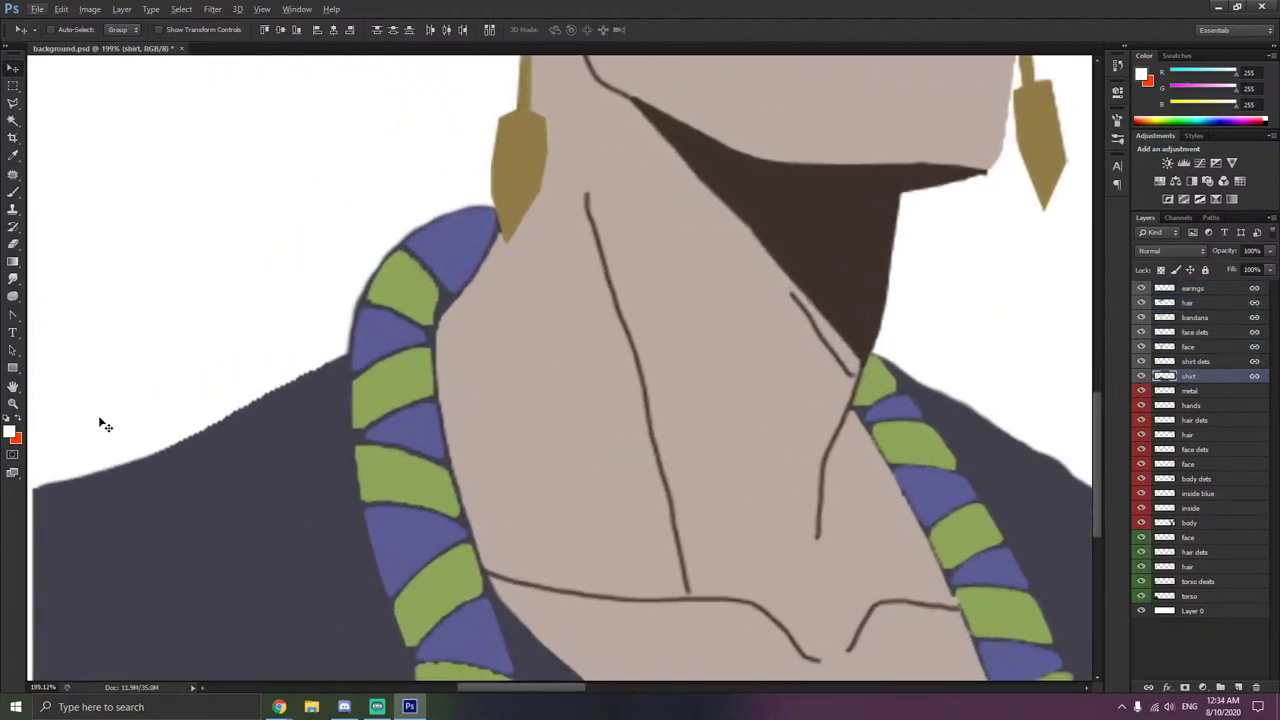
left_click(19, 196)
right_click(246, 500)
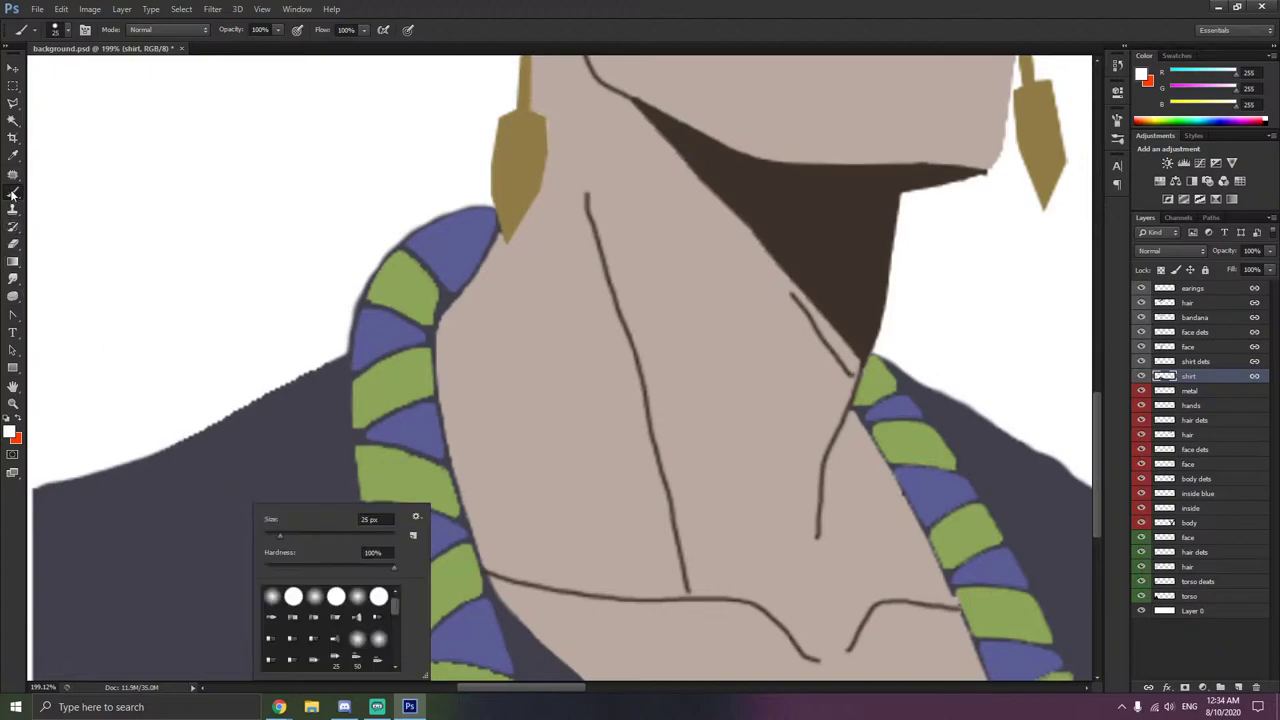
left_click(204, 487, "alt")
scroll(150, 385, "left", 3)
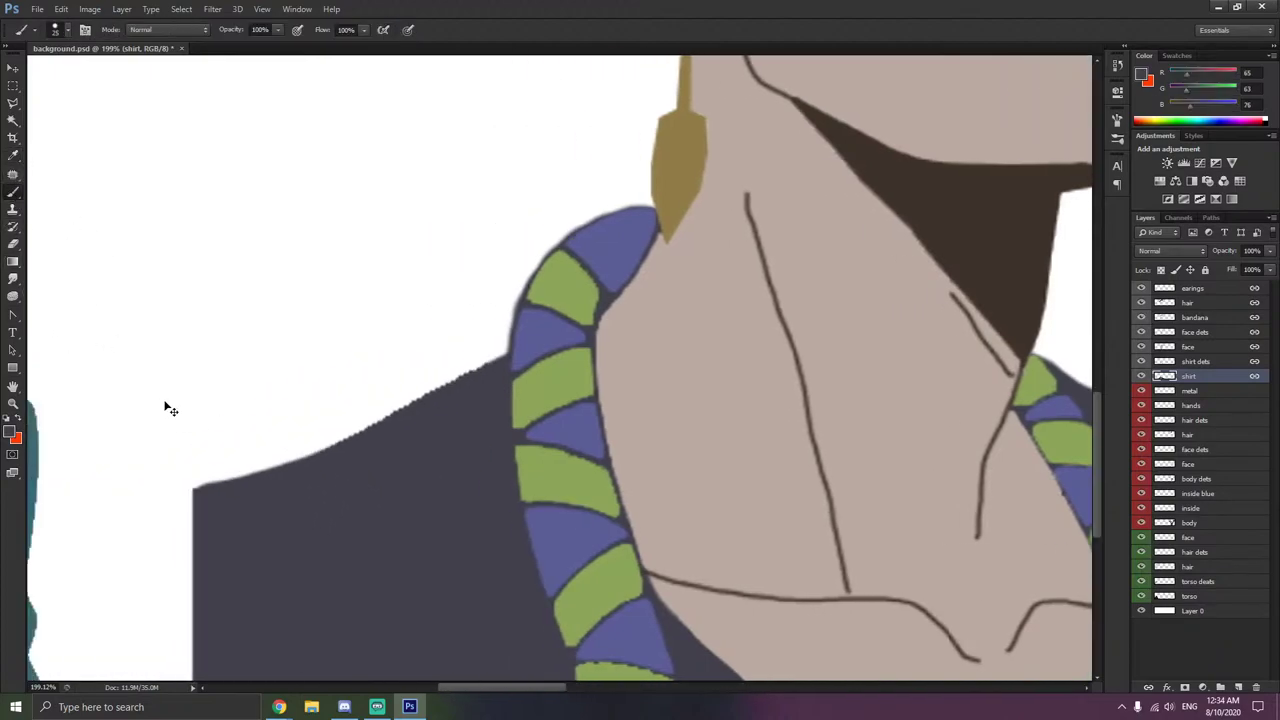
scroll(178, 405, "left", 1)
scroll(186, 400, "down", 3)
mouse_move(266, 354)
left_mouse_down()
mouse_move(195, 398)
mouse_move(168, 539)
mouse_move(270, 481)
mouse_move(282, 533)
mouse_move(210, 507)
mouse_move(218, 402)
mouse_move(244, 368)
mouse_move(240, 436)
mouse_move(212, 456)
mouse_move(226, 486)
left_mouse_up()
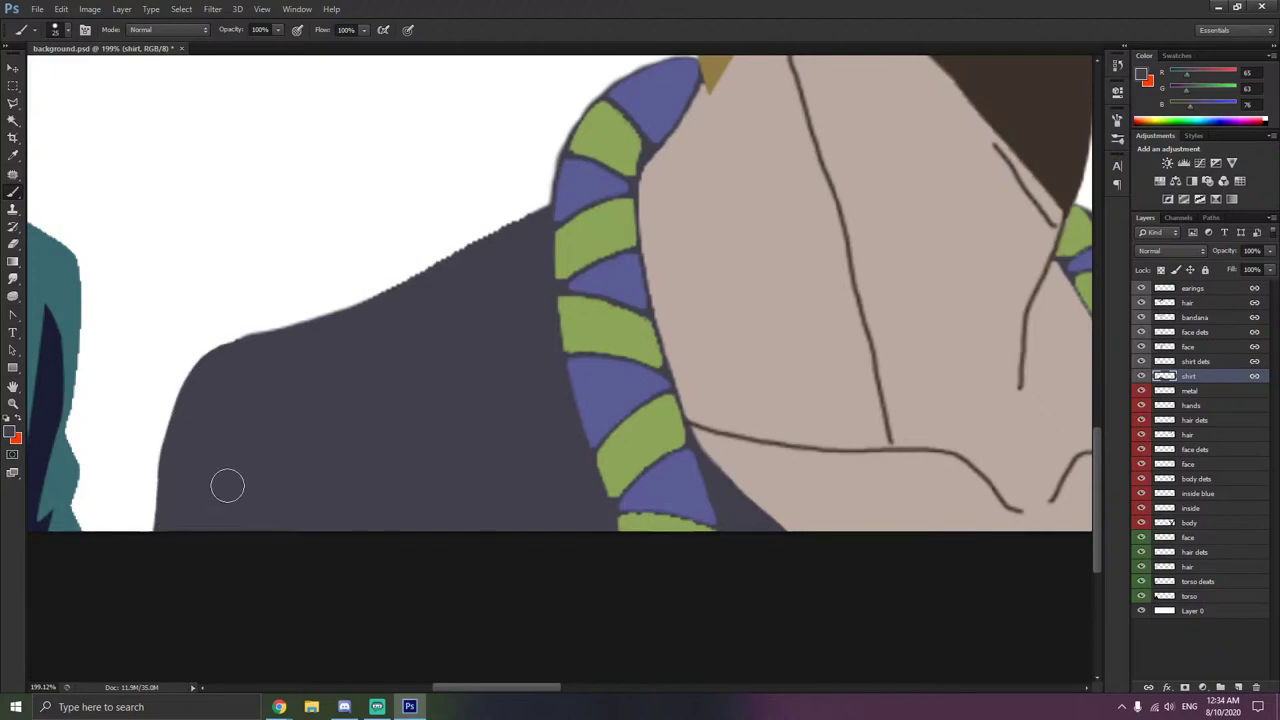
scroll(349, 434, "down", 5)
scroll(362, 434, "down", 1)
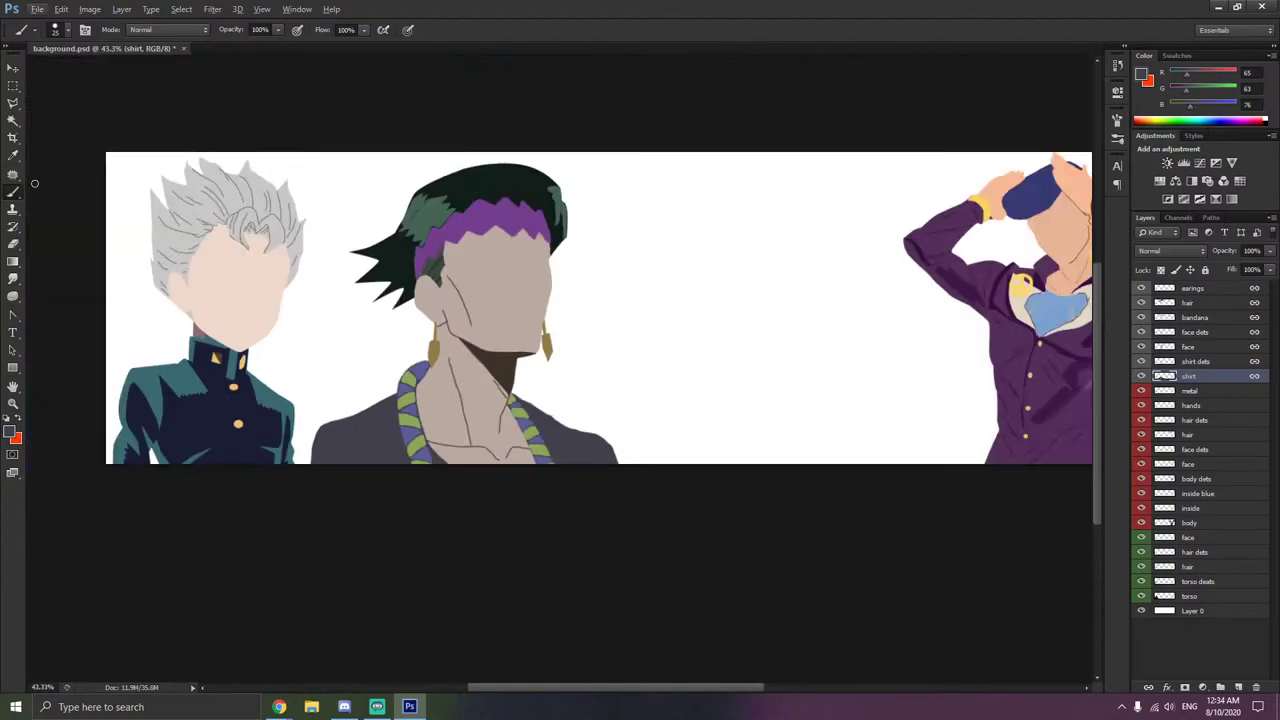
left_click(12, 87)
right_click(155, 134)
right_click(312, 292)
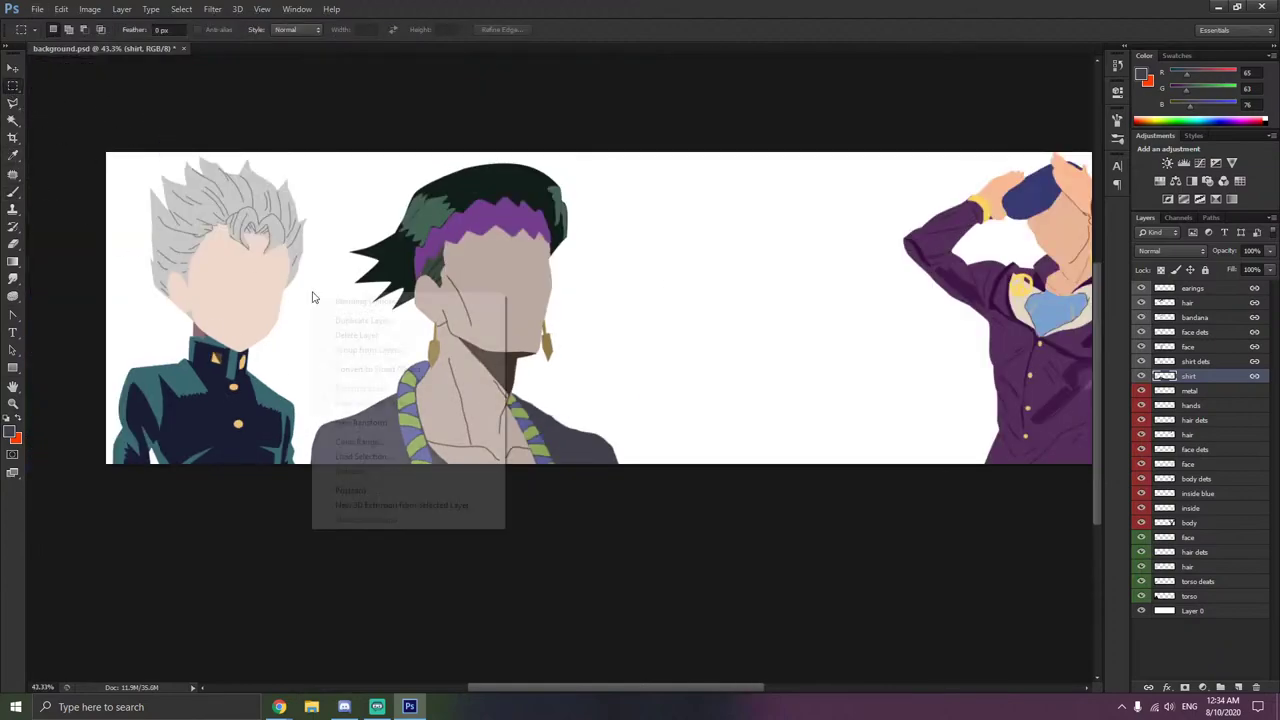
left_click(13, 68)
scroll(531, 246, "down", 3)
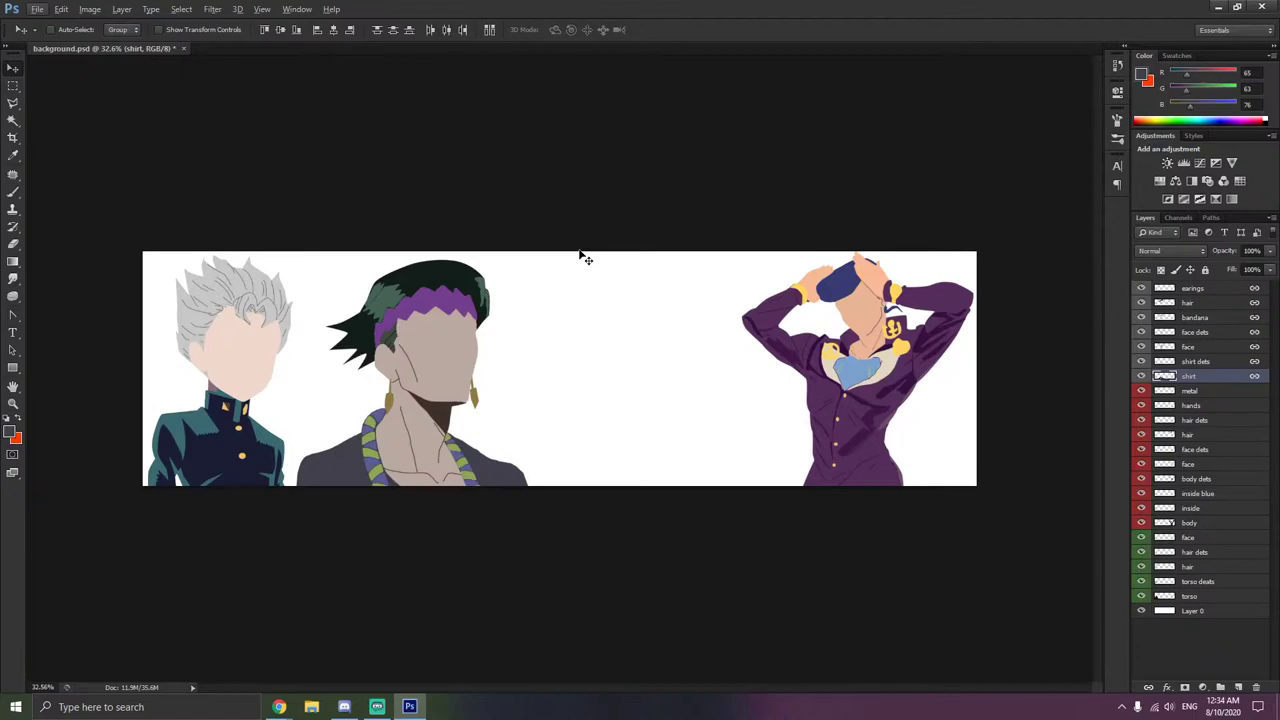
- On the purple-uniformed character's body dets layer, paint over the thin creases left of the jacket buttons with the sampled jacket purple
left_click(1186, 434)
left_click(1195, 463)
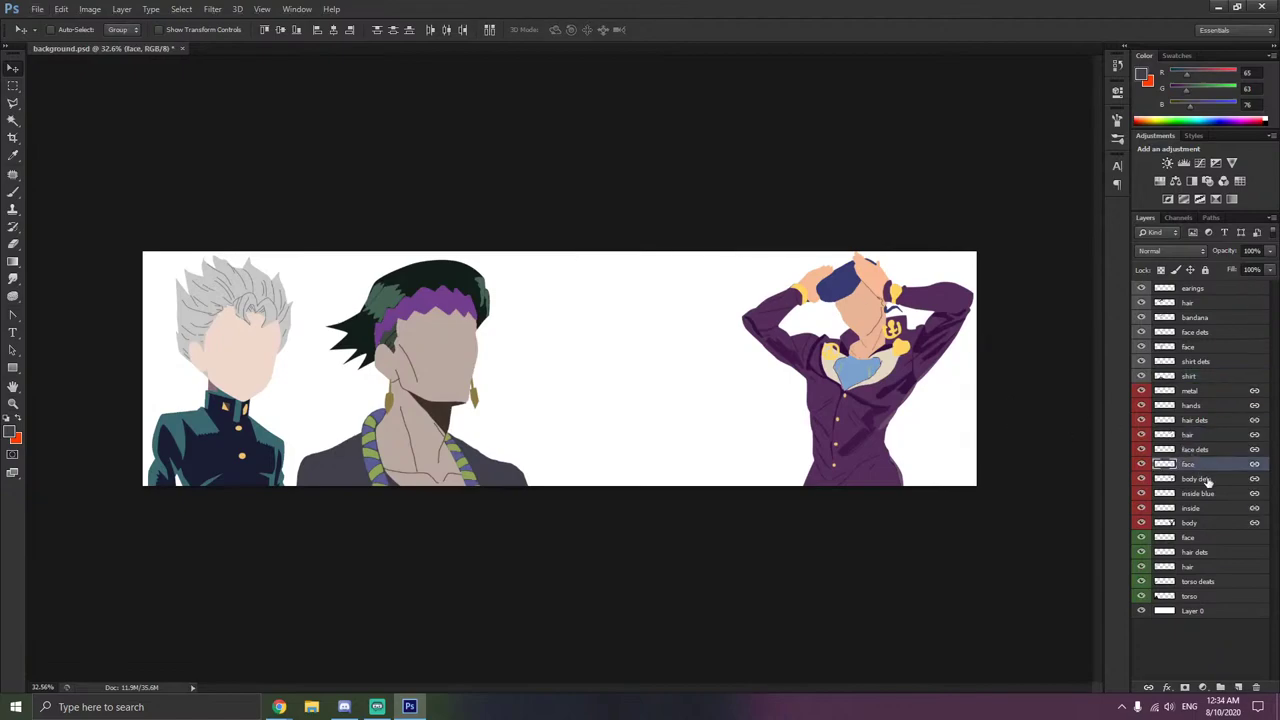
left_click(1200, 478)
scroll(890, 458, "up", 2)
scroll(890, 458, "up", 4)
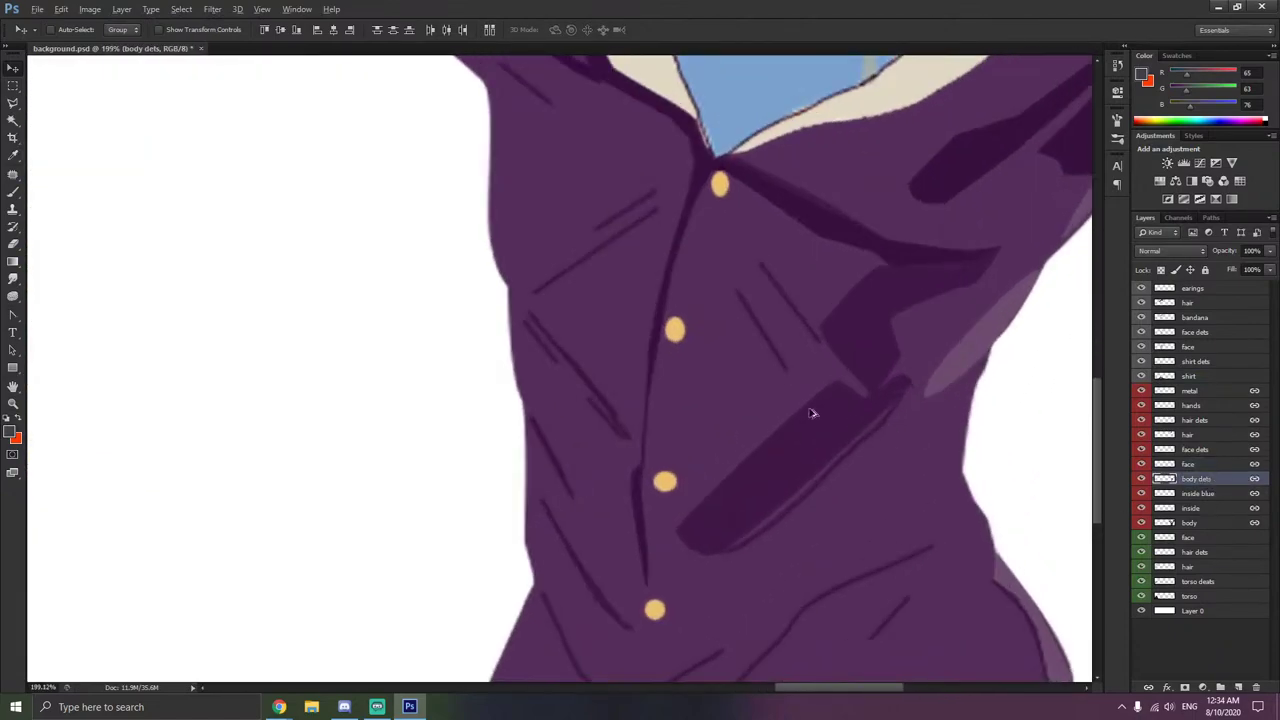
left_click(14, 118)
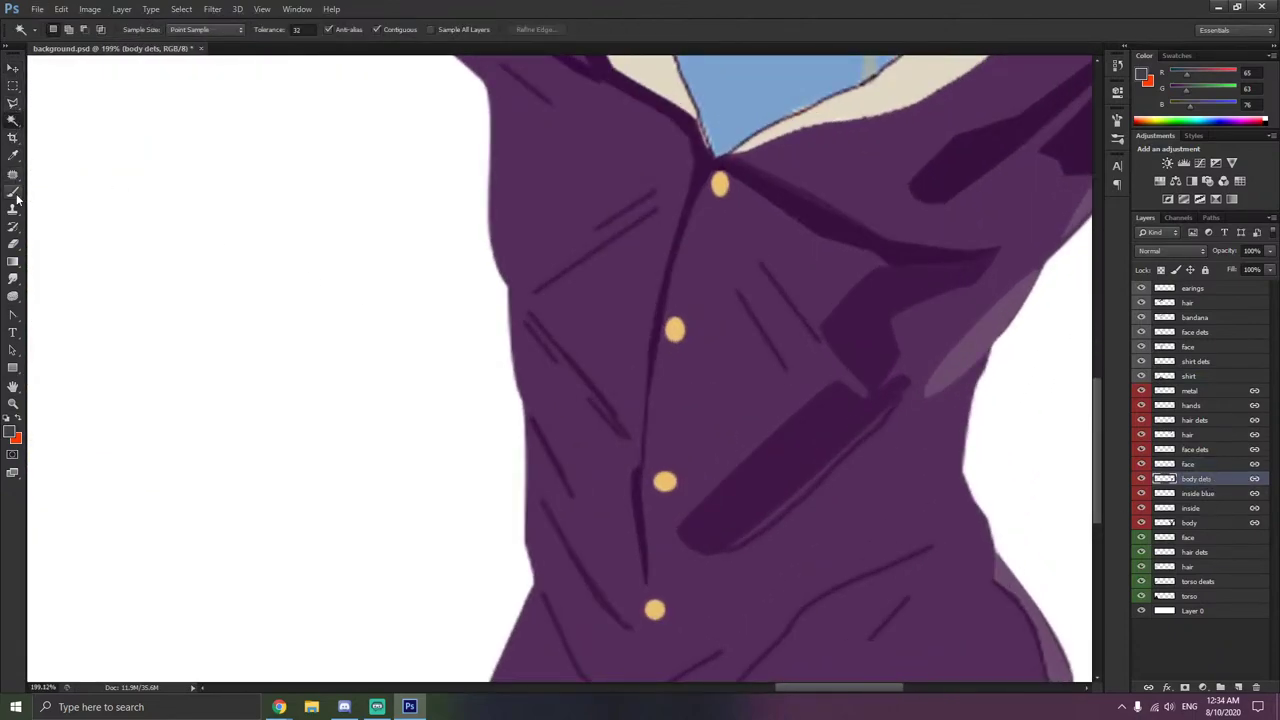
left_click(15, 155)
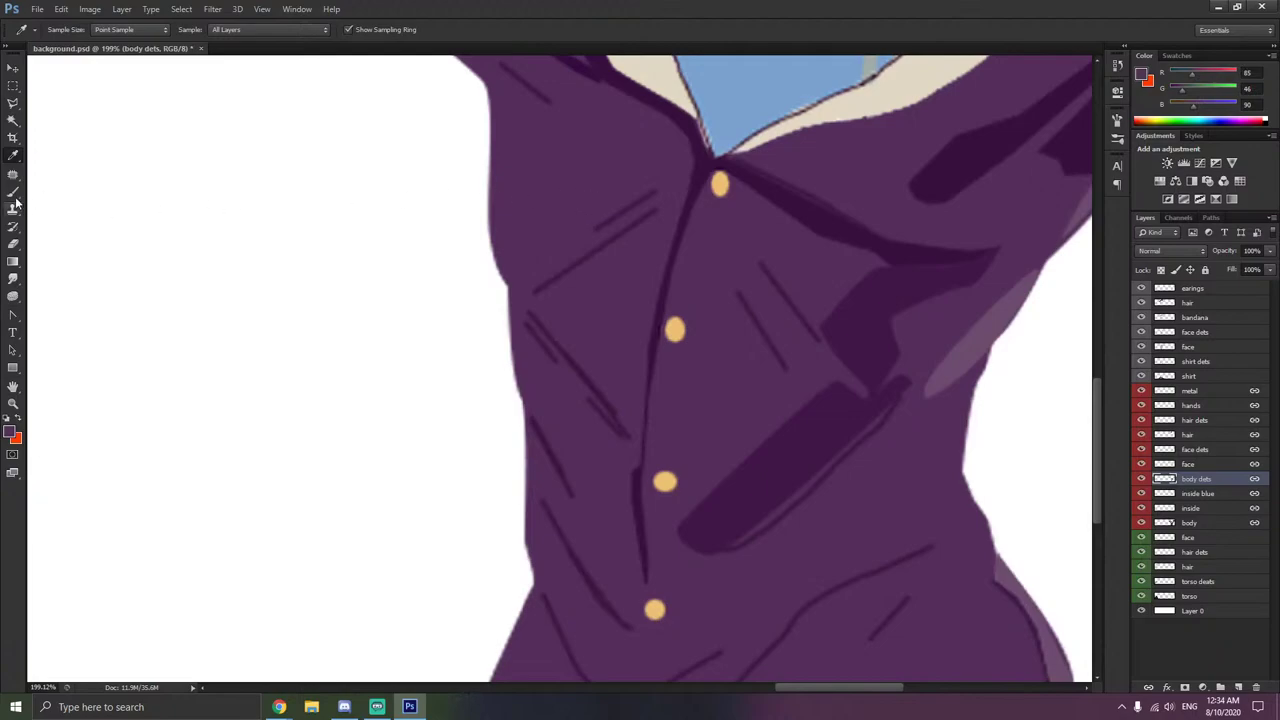
left_click(14, 193)
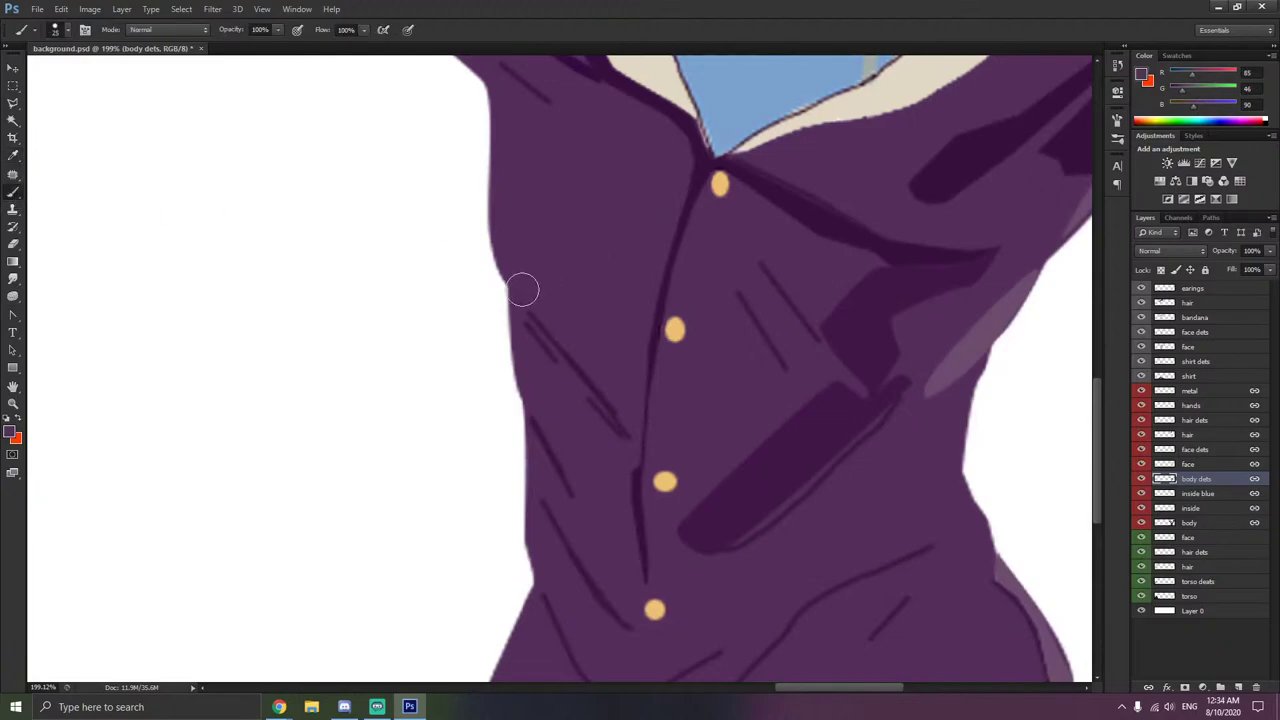
mouse_move(522, 290)
left_mouse_down()
mouse_move(621, 443)
mouse_move(546, 422)
mouse_move(562, 532)
mouse_move(626, 634)
left_mouse_up()
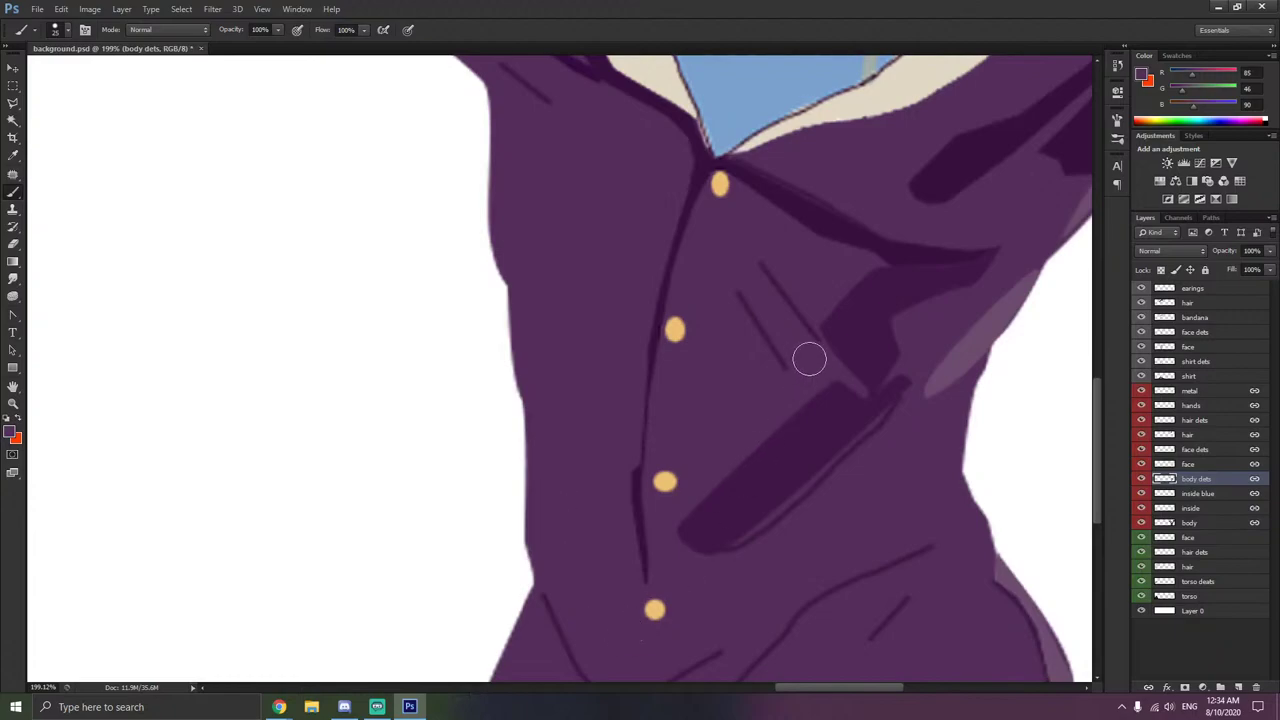
- Paint over the two thin creases right of the buttons, the diagonal shadow's thin lower edge line and the short crease near the waist
mouse_move(809, 358)
left_mouse_down()
mouse_move(757, 283)
mouse_move(807, 330)
mouse_move(745, 297)
mouse_move(789, 353)
left_mouse_up()
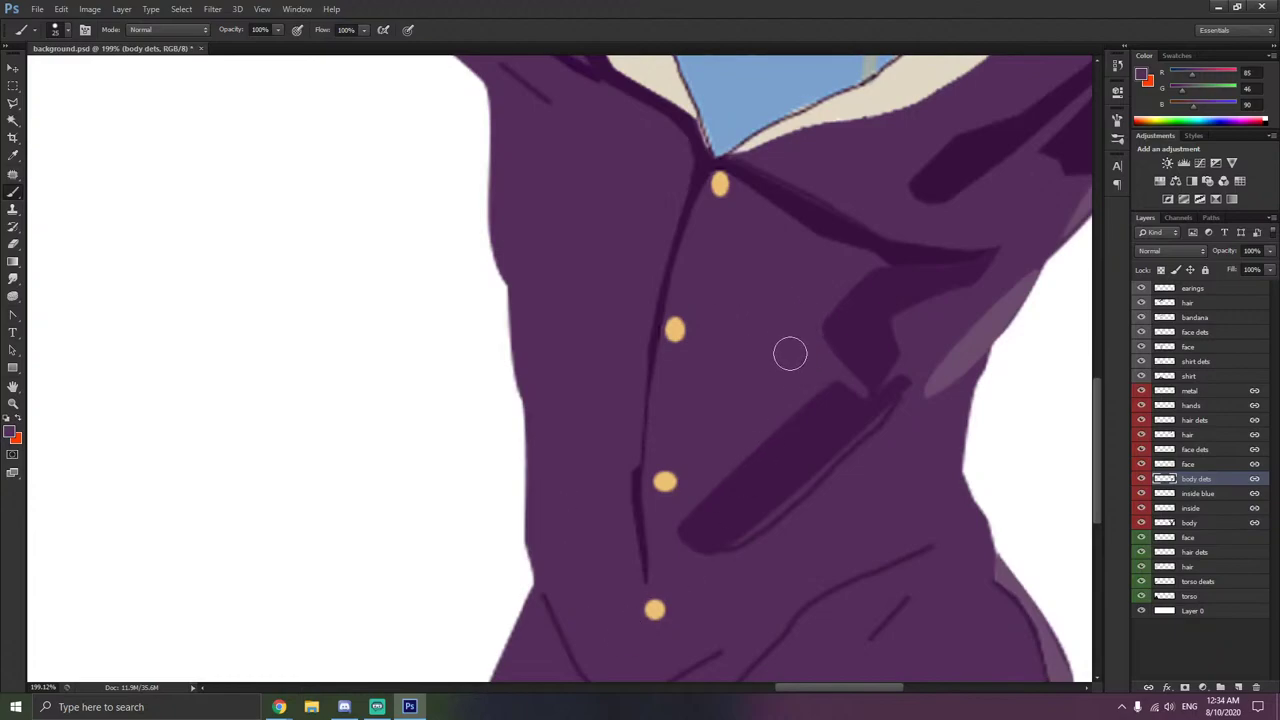
mouse_move(909, 410)
left_mouse_down()
mouse_move(844, 473)
mouse_move(896, 420)
mouse_move(739, 562)
left_mouse_up()
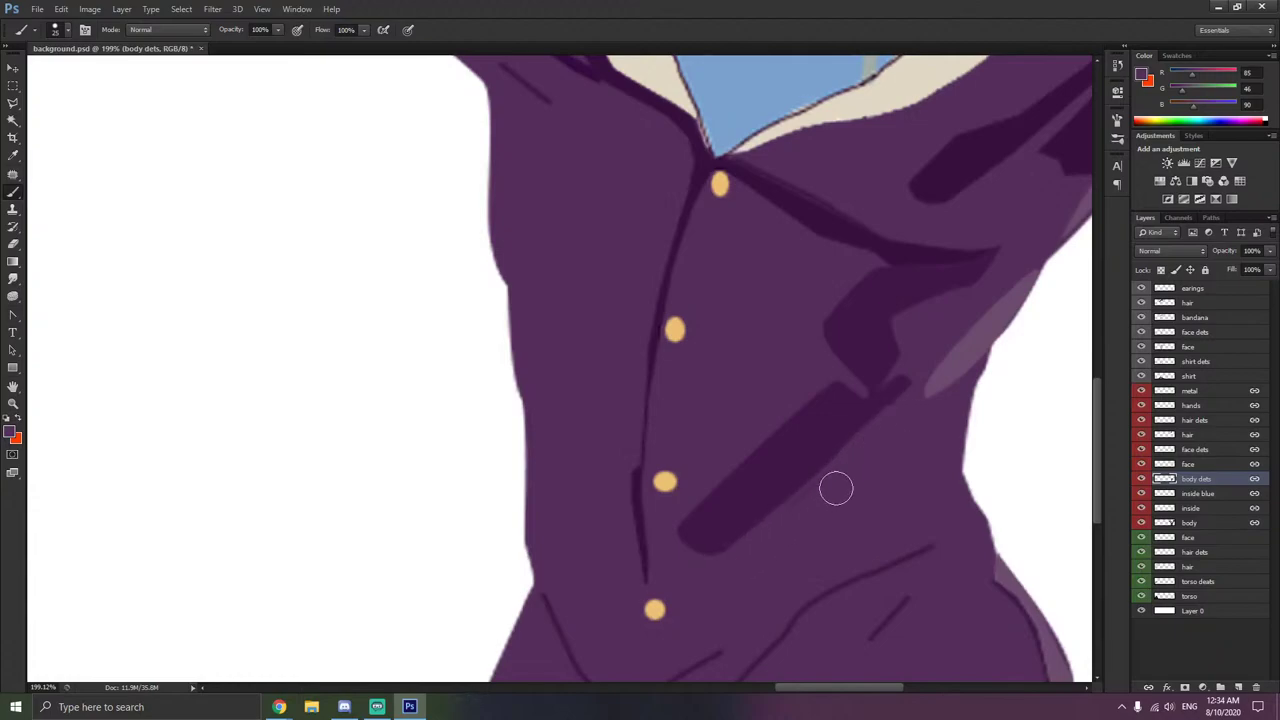
scroll(917, 531, "down", 3)
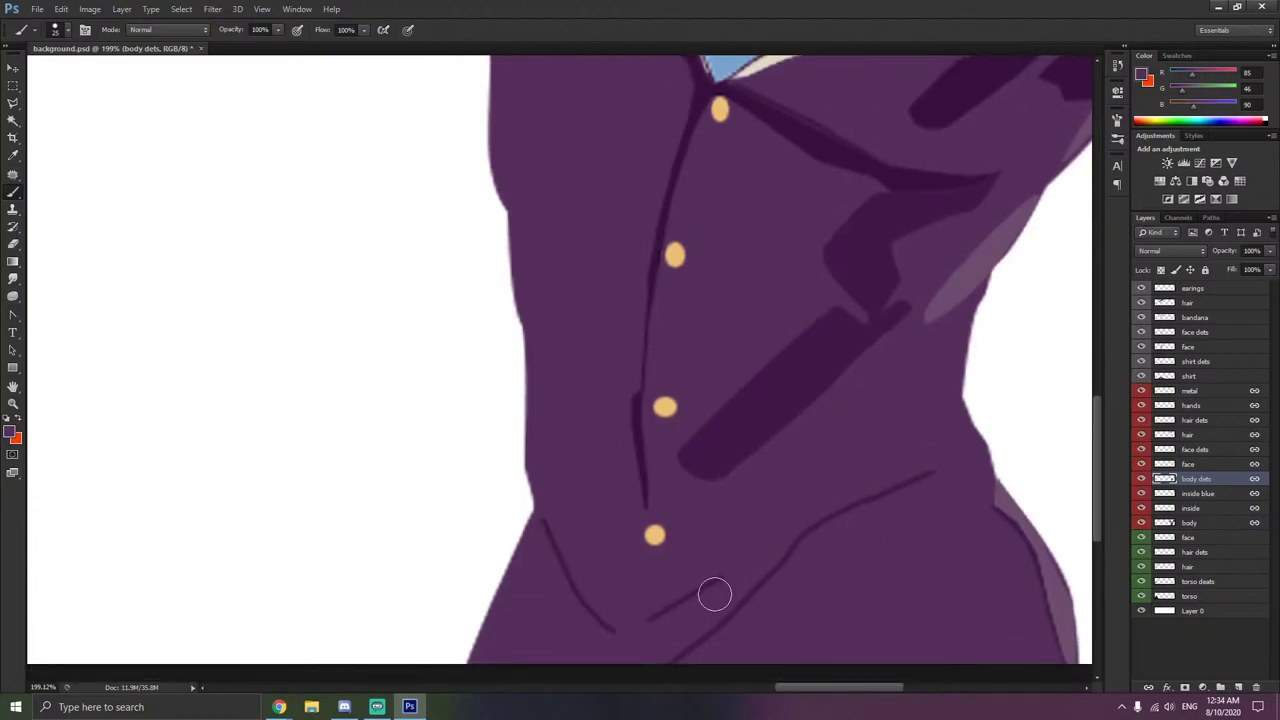
left_click_drag(656, 603, 619, 614)
scroll(678, 580, "down", 10)
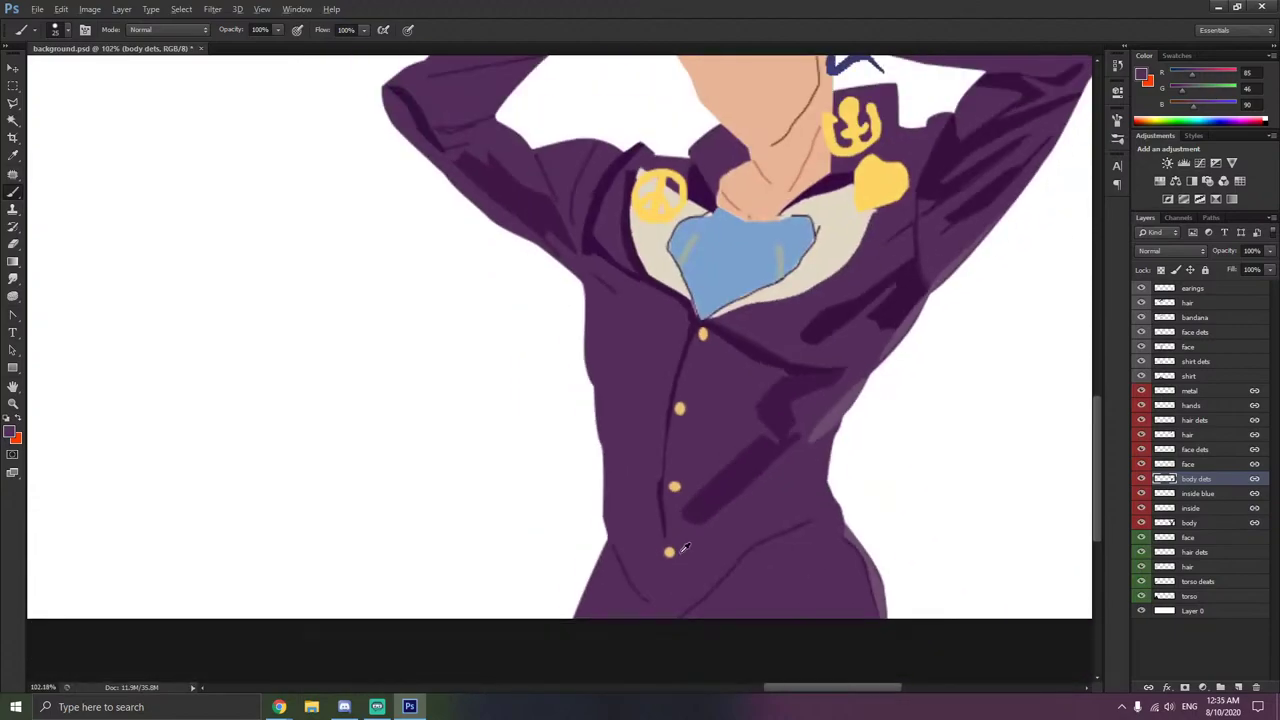
- Paint over the short thin crease lines around the elbow and upper forearm of the left raised sleeve
scroll(584, 240, "up", 7)
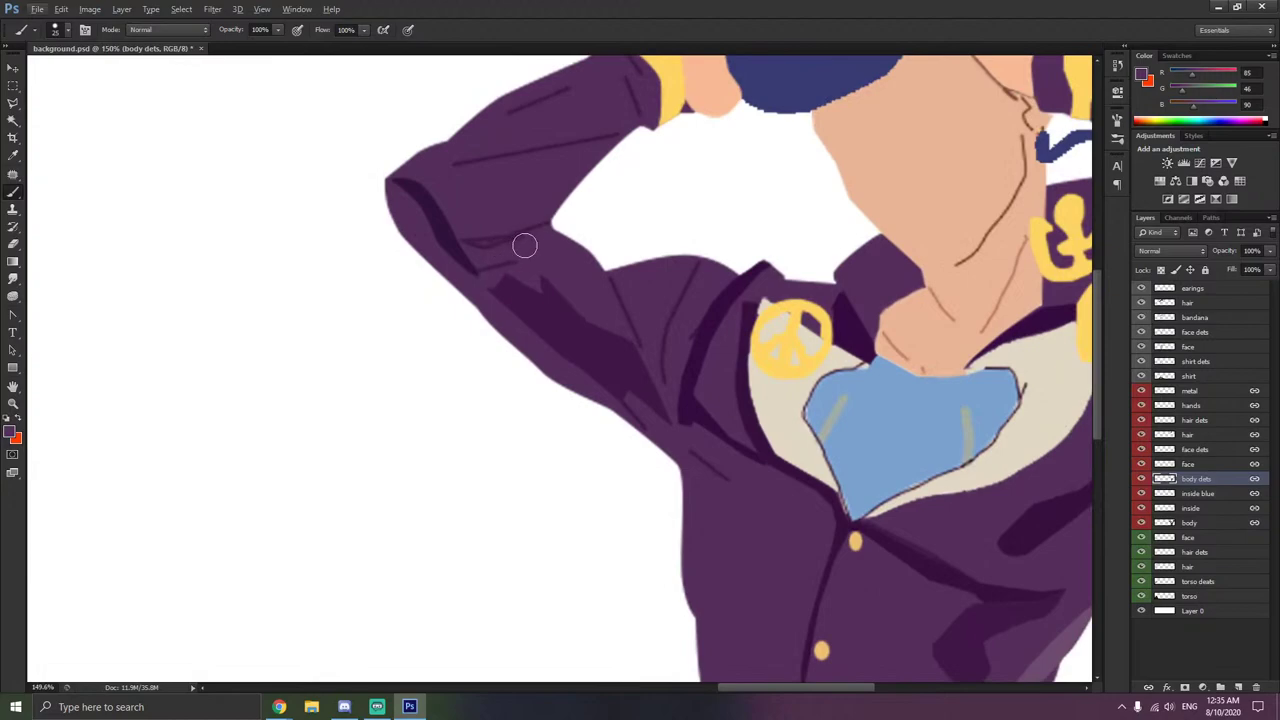
left_click_drag(502, 250, 480, 251)
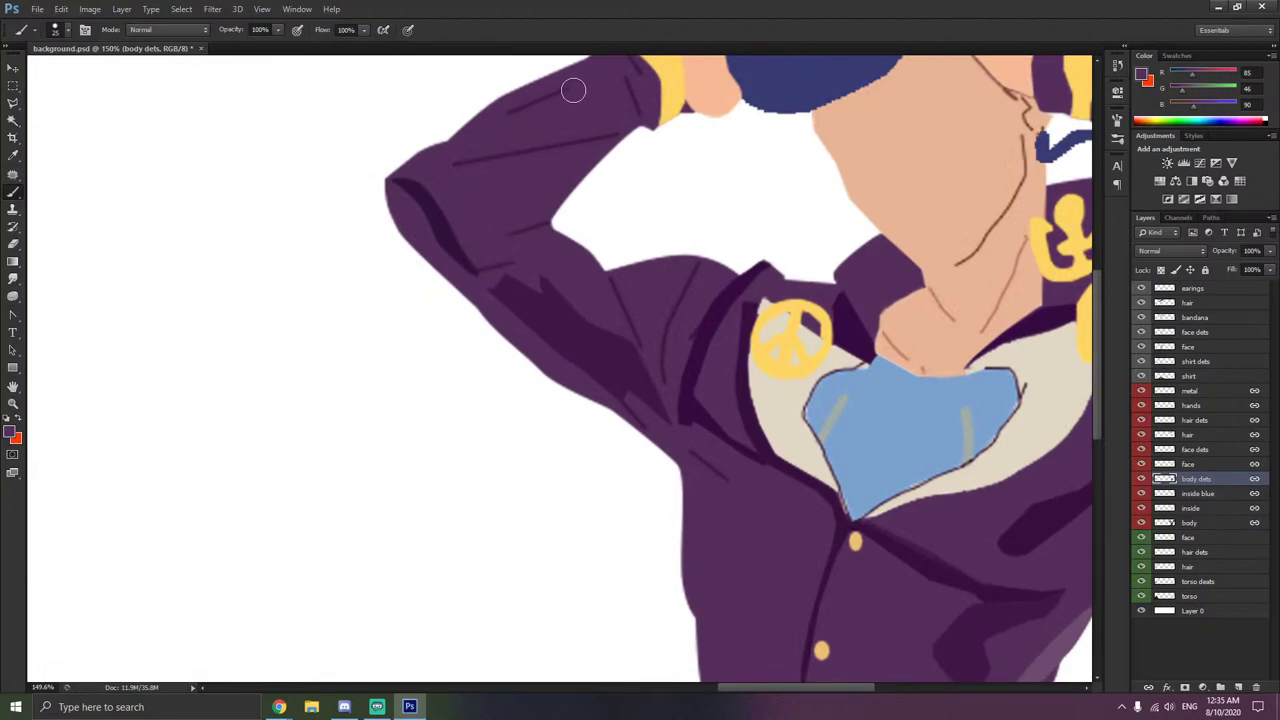
scroll(547, 141, "down", 3)
scroll(592, 118, "up", 3)
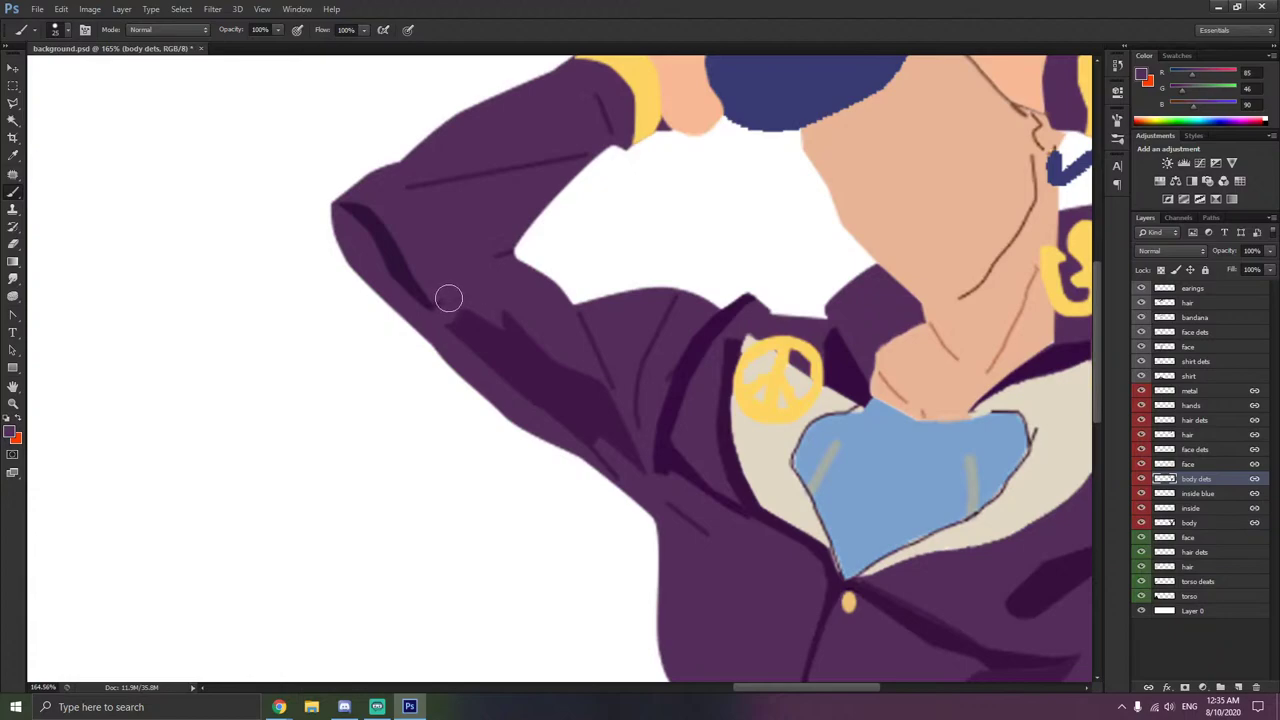
scroll(553, 287, "down", 5)
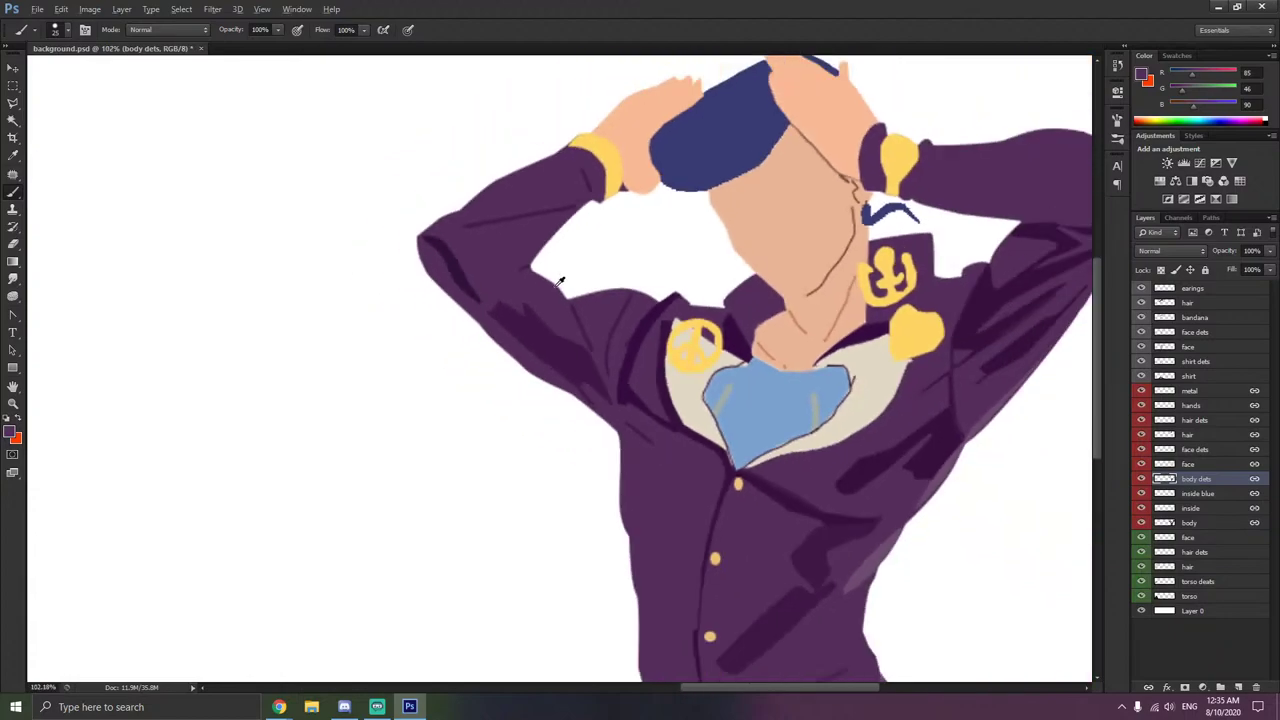
- Paint over the large diagonal shadow right of the jacket buttons, then hide and reshow the body dets layer to compare
scroll(910, 440, "up", 3)
scroll(910, 440, "up", 4)
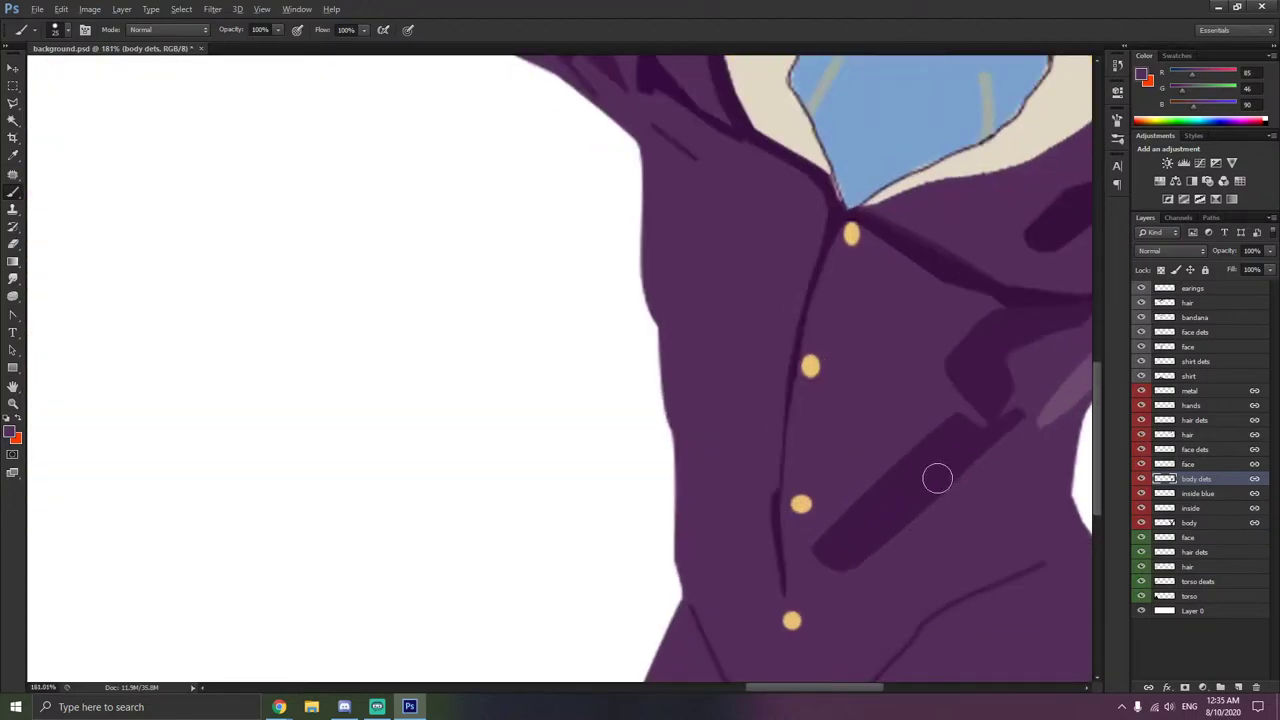
mouse_move(859, 573)
left_mouse_down()
mouse_move(847, 544)
mouse_move(869, 531)
mouse_move(859, 488)
mouse_move(907, 477)
mouse_move(1013, 416)
mouse_move(947, 362)
mouse_move(1007, 376)
left_mouse_up()
left_click(1141, 479)
scroll(846, 408, "down", 4)
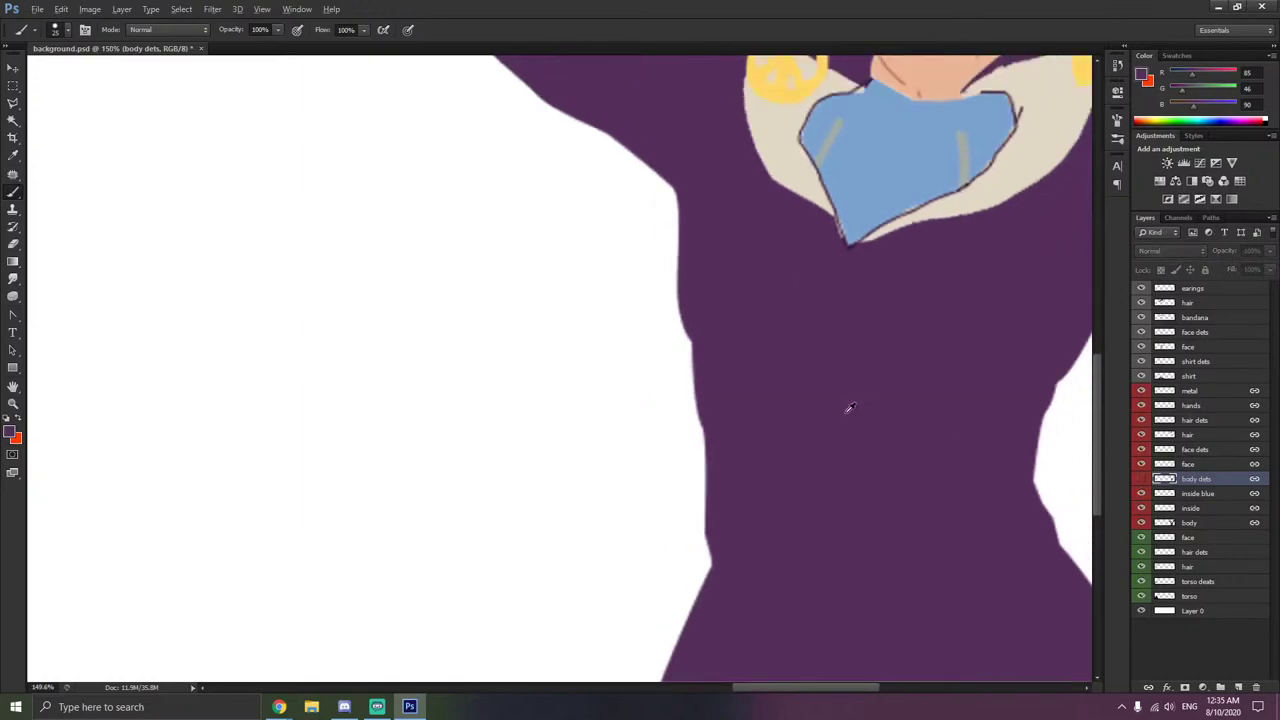
left_click(1141, 479)
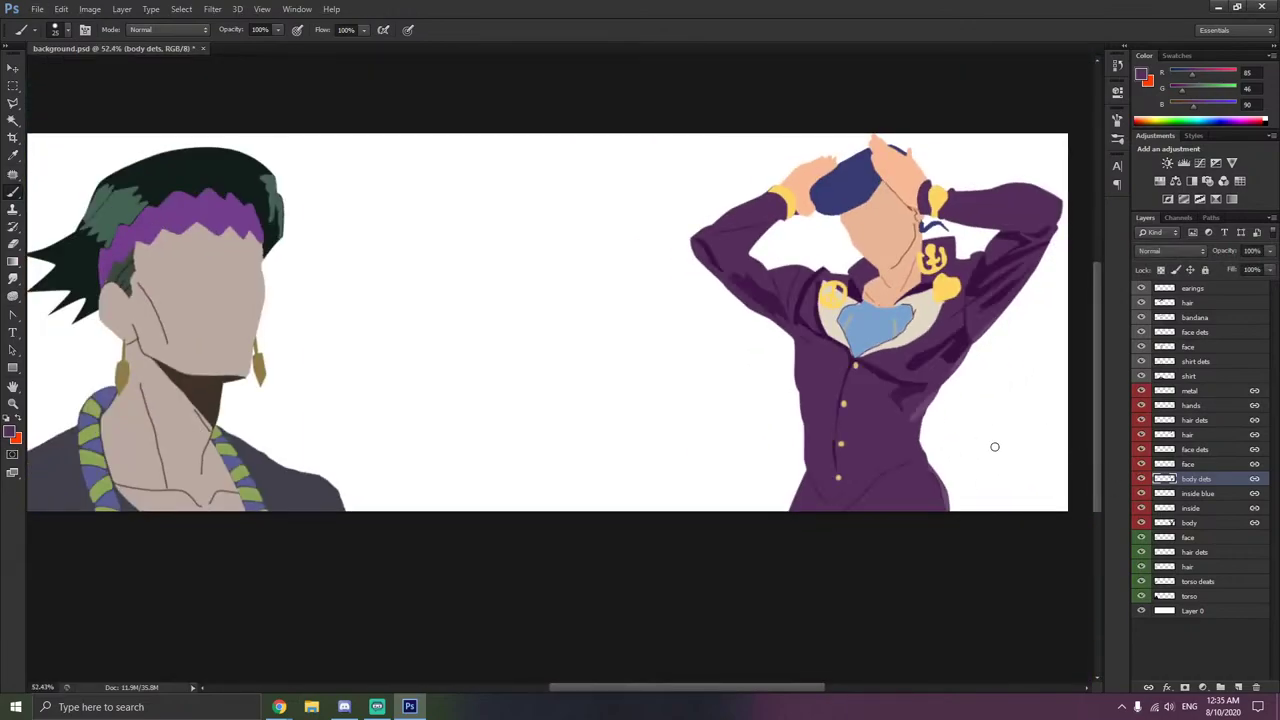
- Paint away the lower part of the shadow beneath the chest fold and smooth the fold's upper edge
scroll(991, 446, "up", 5)
mouse_move(821, 334)
left_mouse_down()
mouse_move(866, 357)
mouse_move(829, 328)
mouse_move(851, 342)
mouse_move(929, 335)
mouse_move(852, 340)
left_mouse_up()
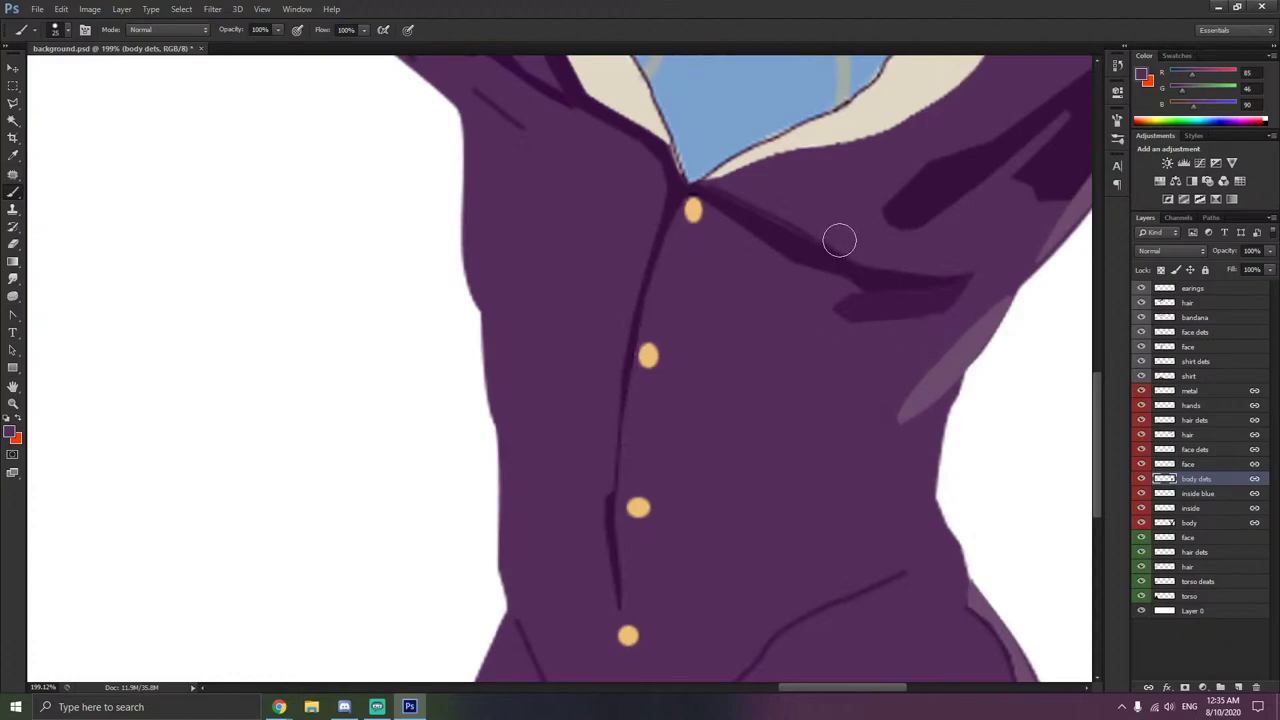
mouse_move(830, 233)
left_mouse_down()
mouse_move(736, 187)
mouse_move(855, 240)
left_mouse_up()
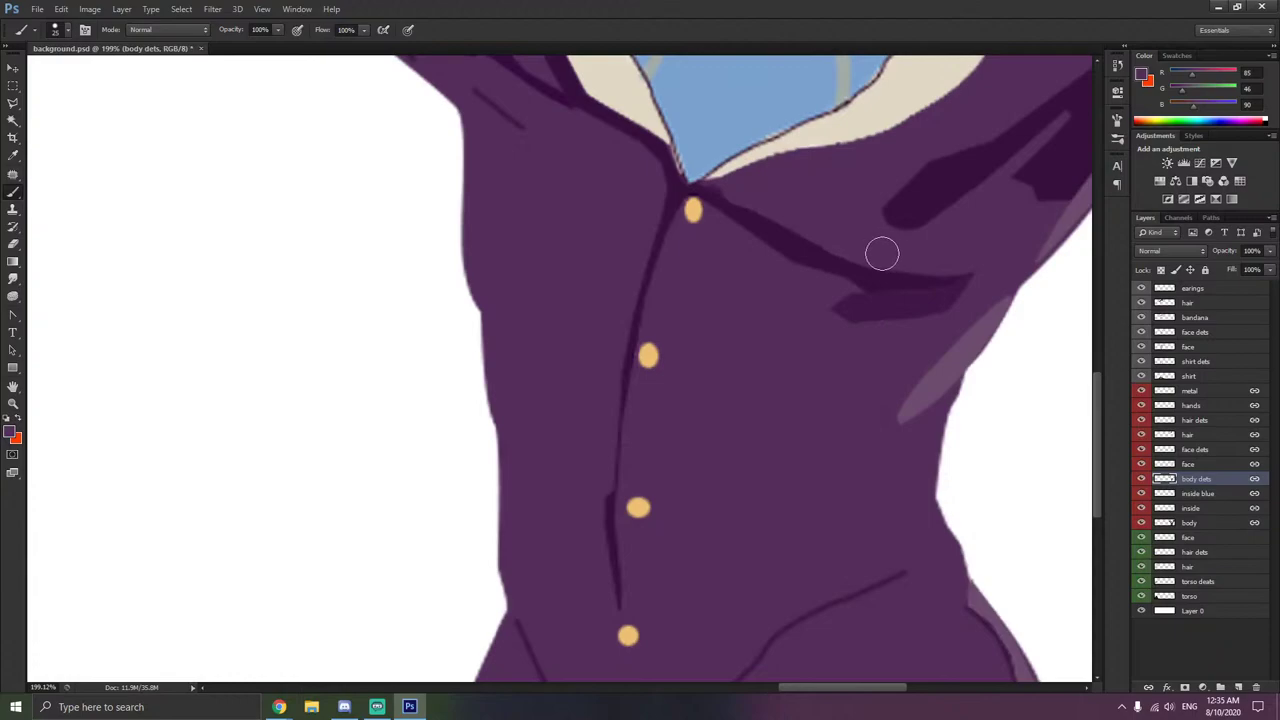
- Examine the jacket's remaining creases and shadows and compare its level of detail with the other characters in the banner
scroll(894, 248, "down", 1)
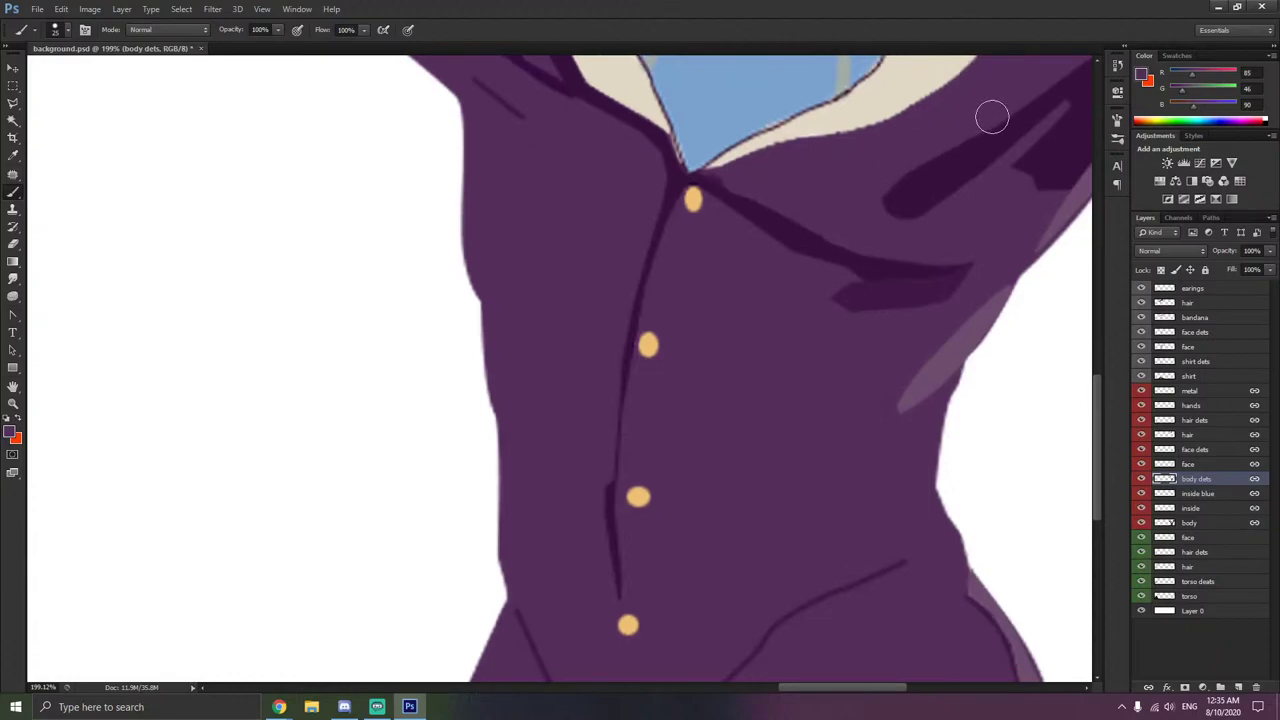
scroll(855, 175, "down", 2)
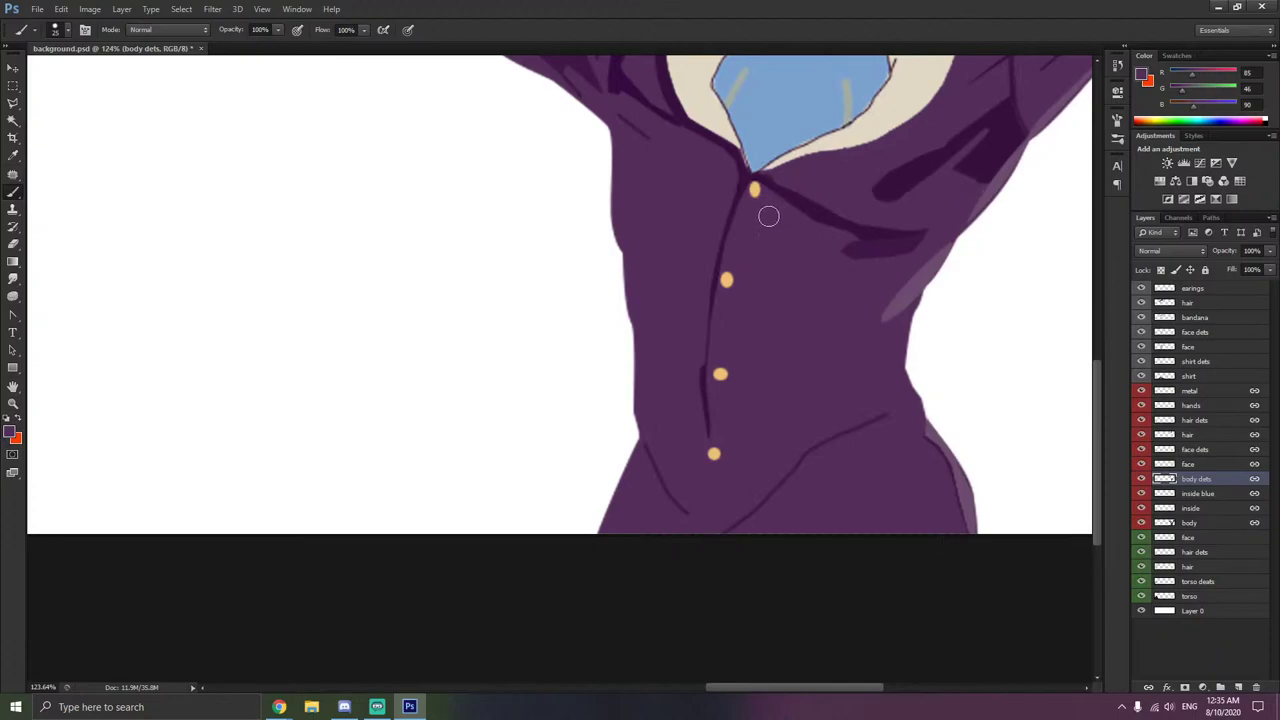
scroll(768, 216, "right", 3)
scroll(877, 300, "up", 5)
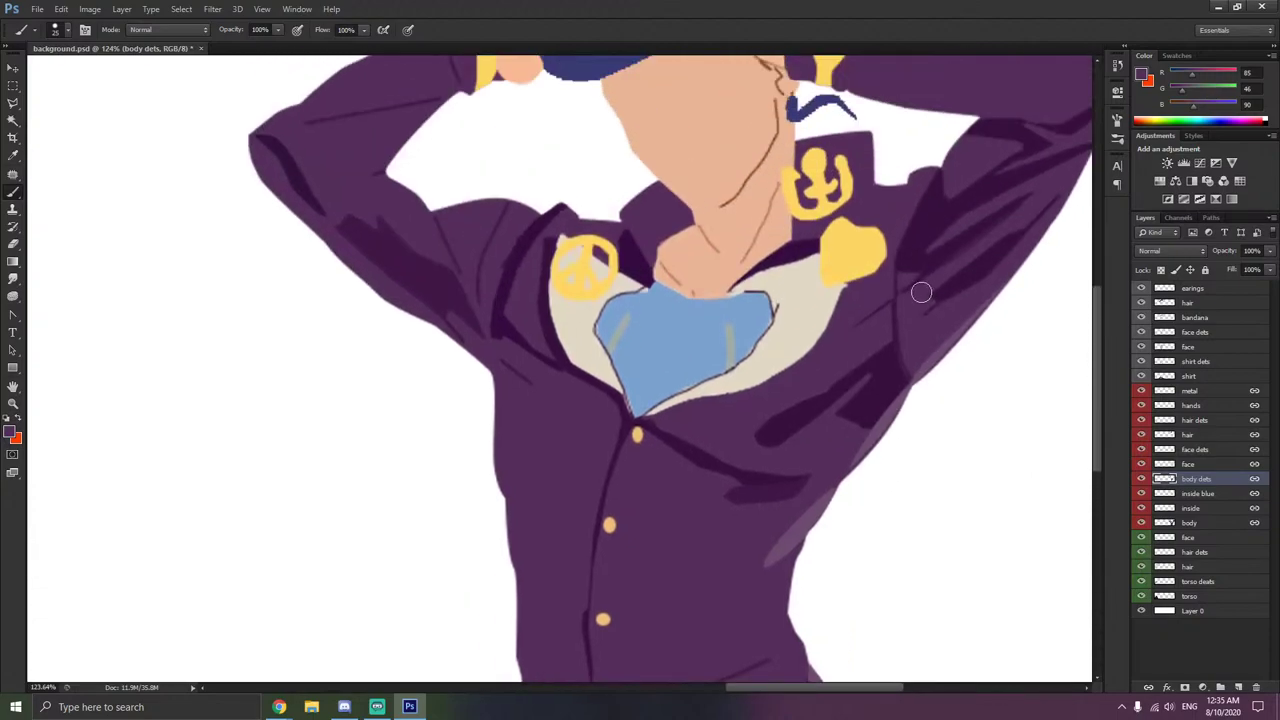
scroll(920, 316, "down", 4)
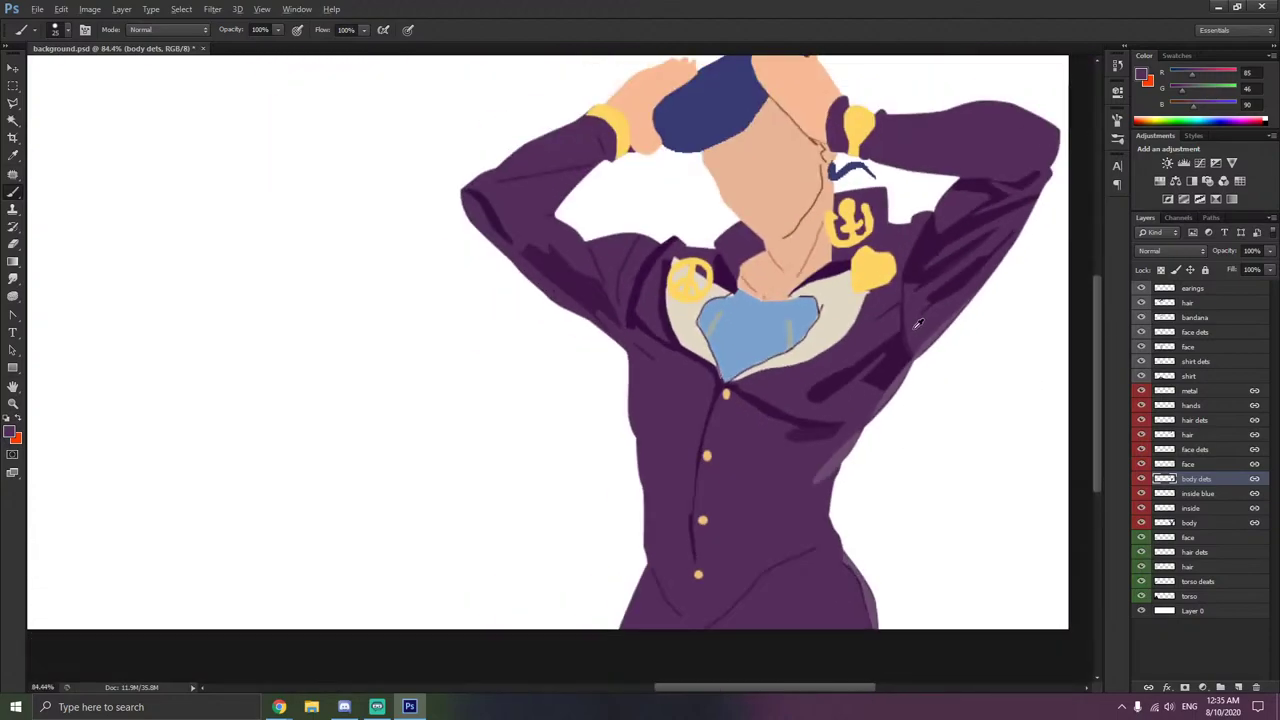
scroll(583, 343, "down", 2)
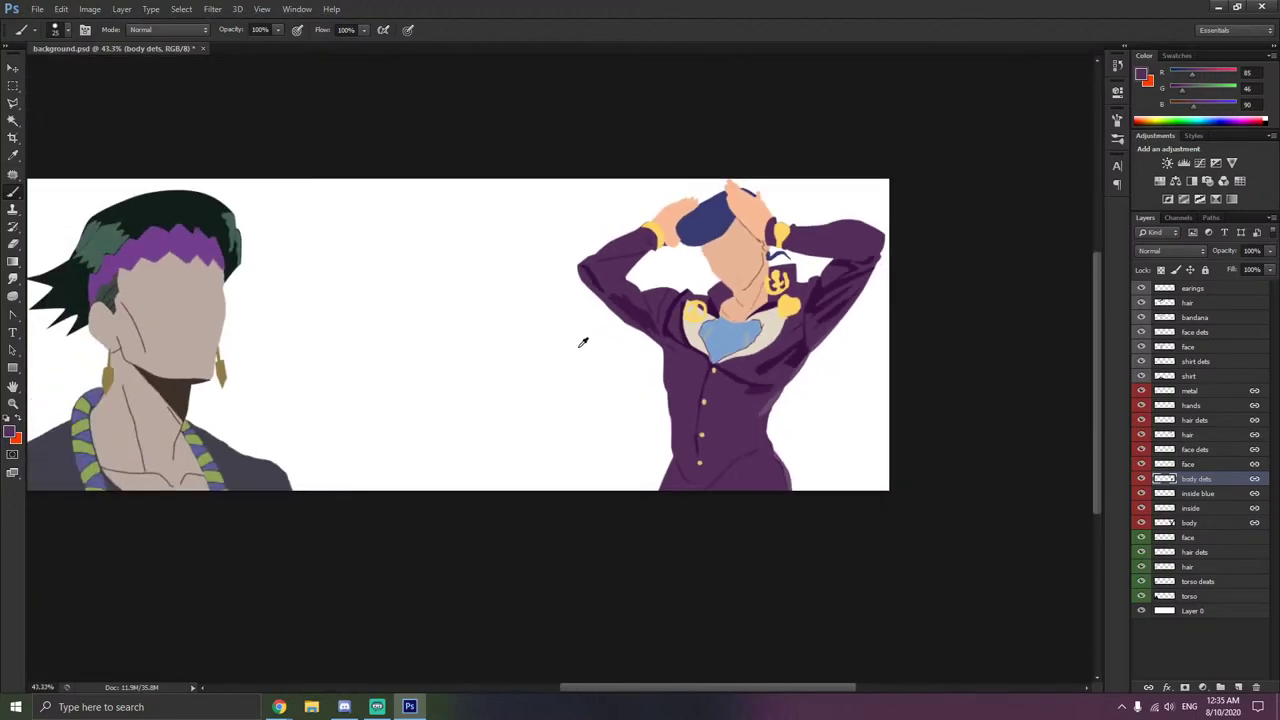
scroll(557, 365, "left", 5)
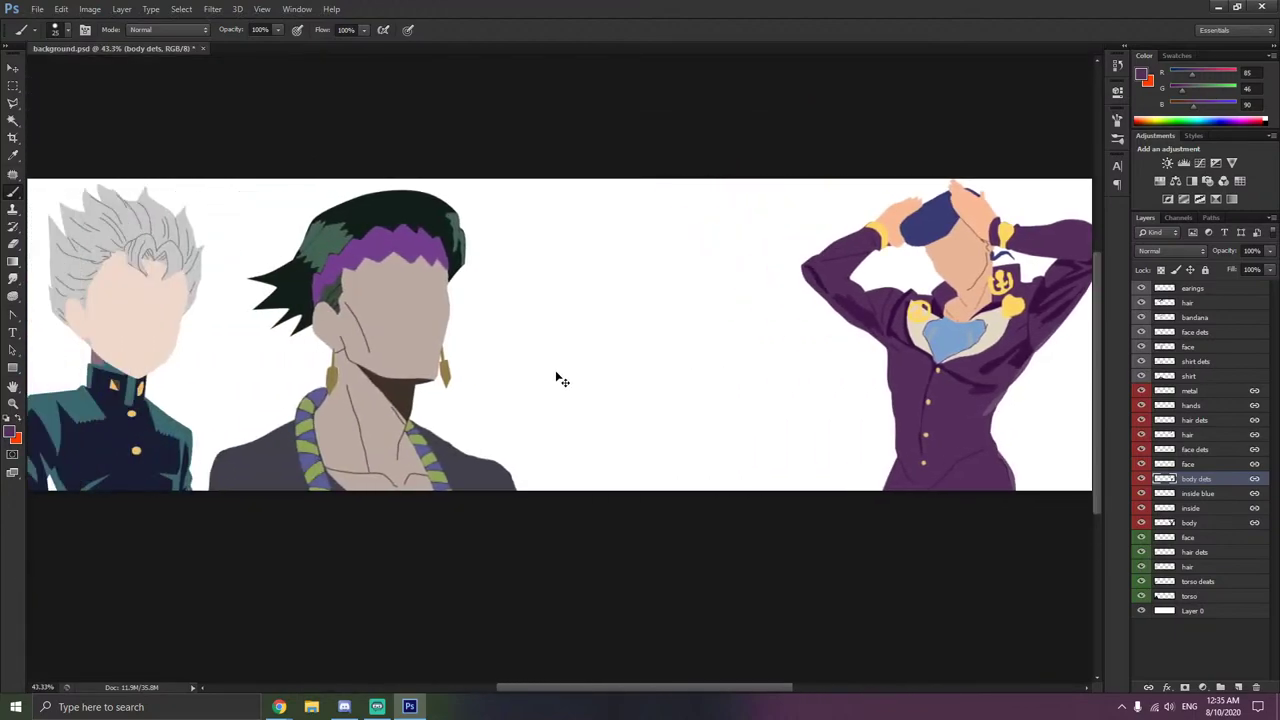
scroll(883, 309, "up", 9)
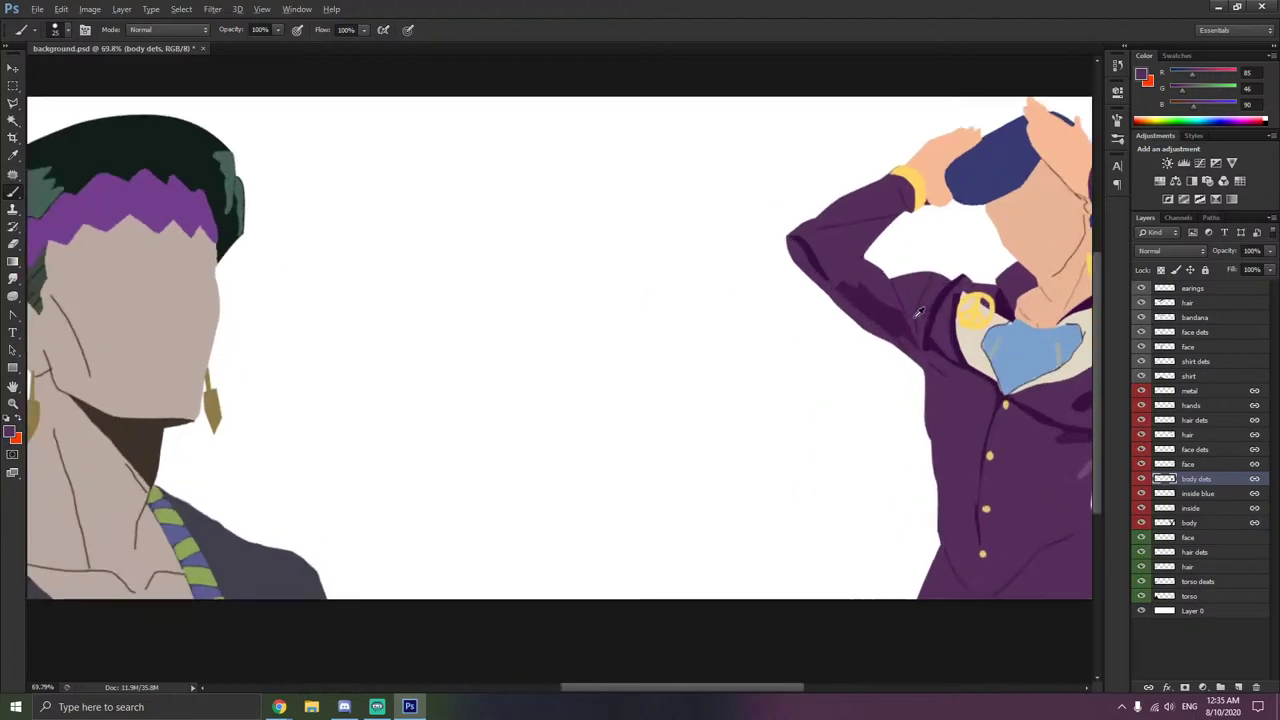
- Paint over the dark upper-arm shadow and the elbow shadow on the left raised sleeve with the jacket purple
mouse_move(744, 260)
left_mouse_down()
mouse_move(778, 271)
mouse_move(769, 284)
mouse_move(863, 290)
mouse_move(911, 329)
mouse_move(944, 398)
mouse_move(822, 324)
mouse_move(892, 353)
mouse_move(876, 340)
mouse_move(945, 414)
mouse_move(812, 327)
mouse_move(952, 402)
left_mouse_up()
scroll(940, 391, "down", 6)
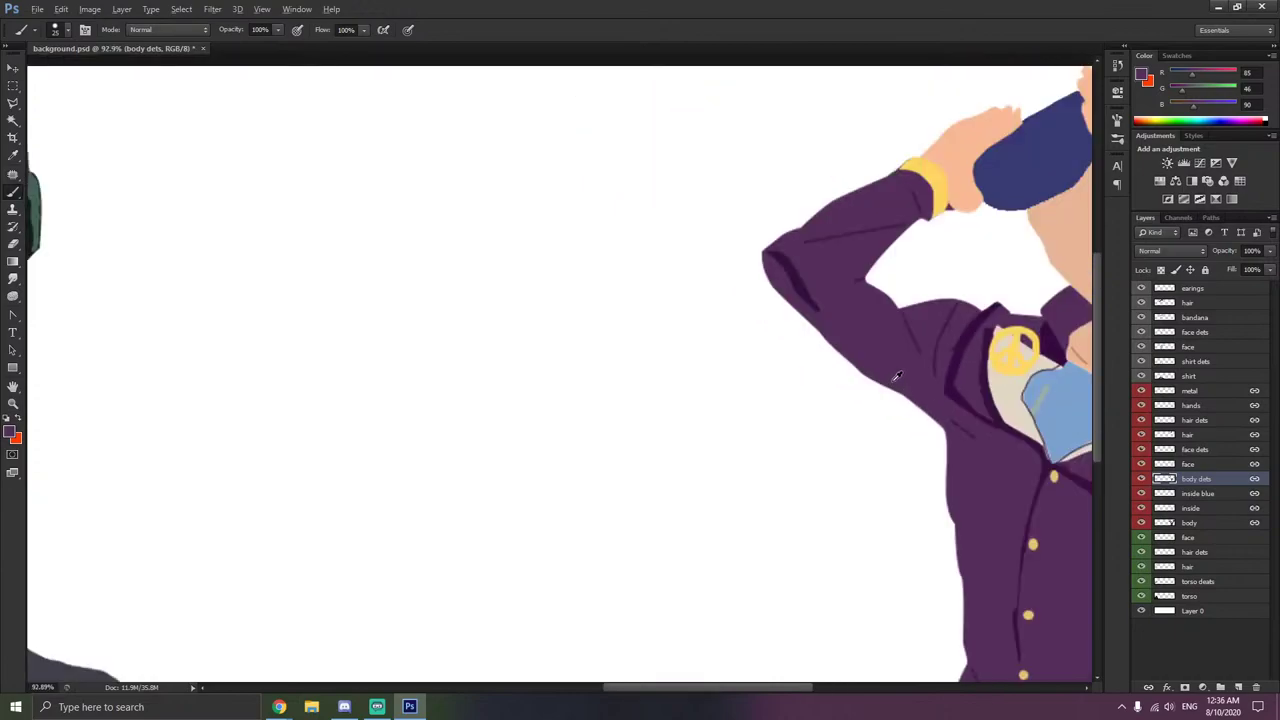
scroll(899, 387, "up", 6)
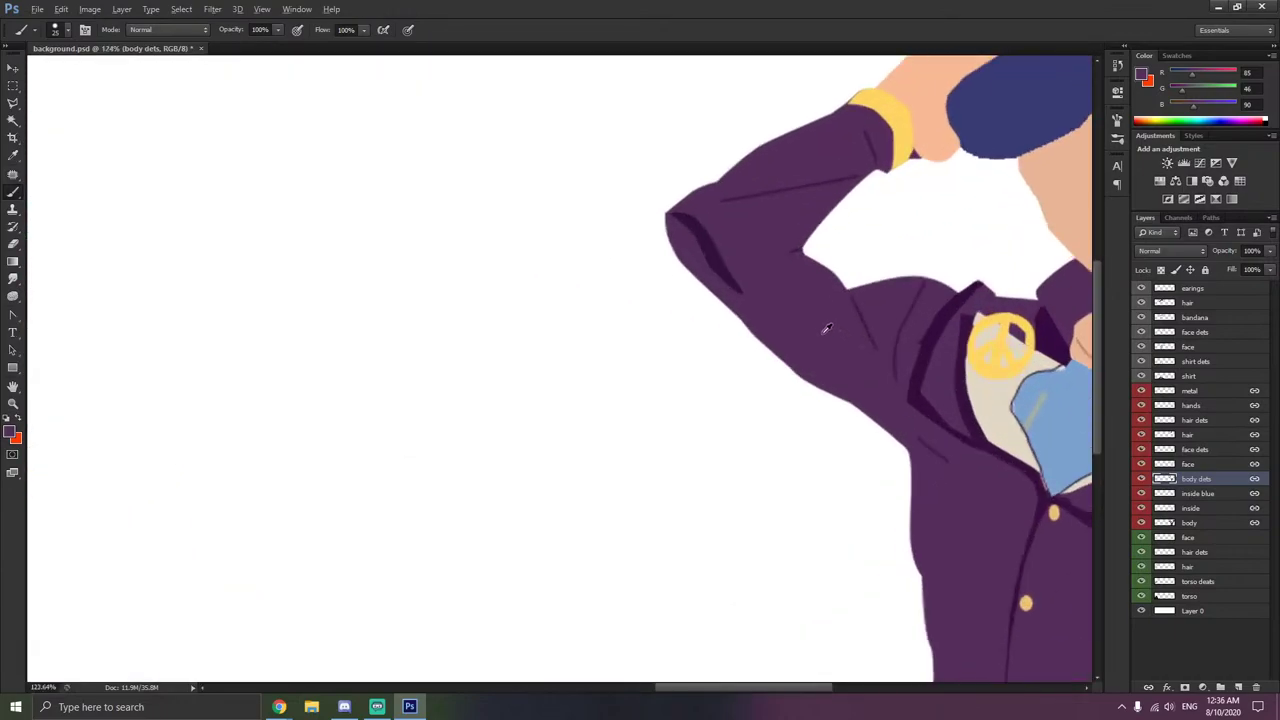
left_click_drag(663, 240, 596, 149)
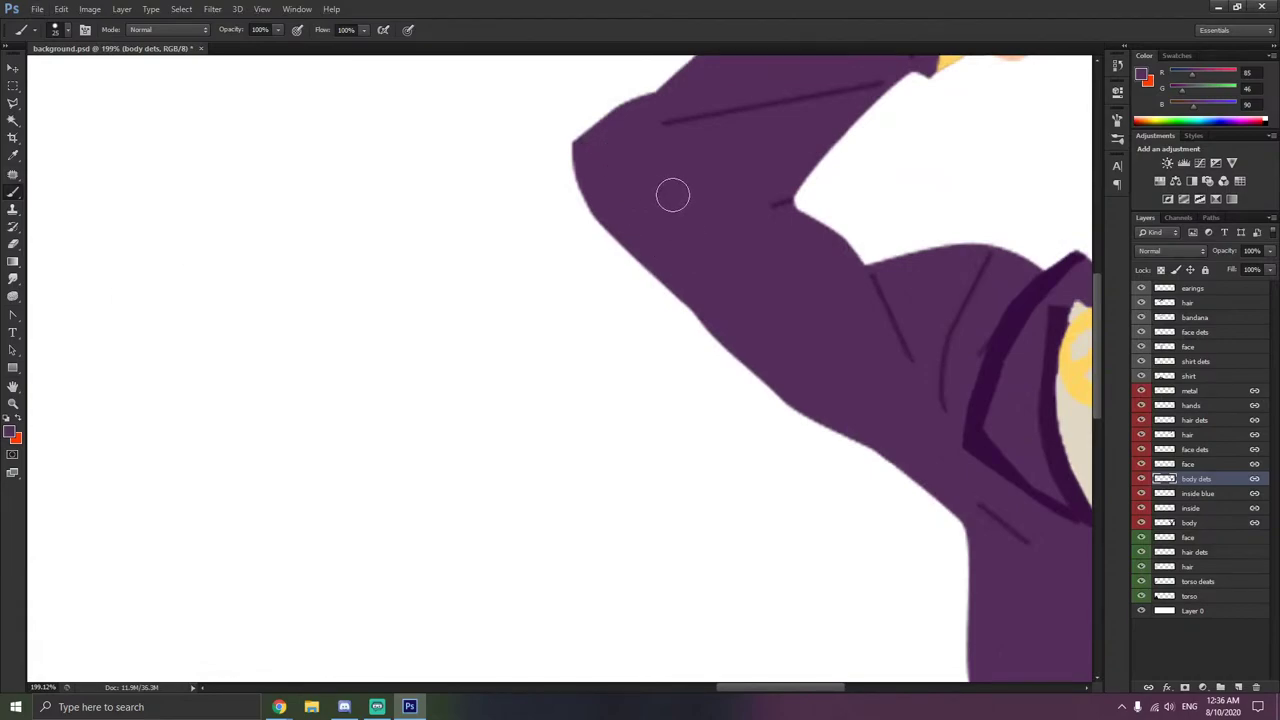
- Paint over the remaining thin crease lines on the left sleeve's forearm, inner elbow, cuff, shoulder and armpit
scroll(746, 249, "down", 6)
scroll(748, 251, "up", 2)
scroll(802, 289, "up", 4)
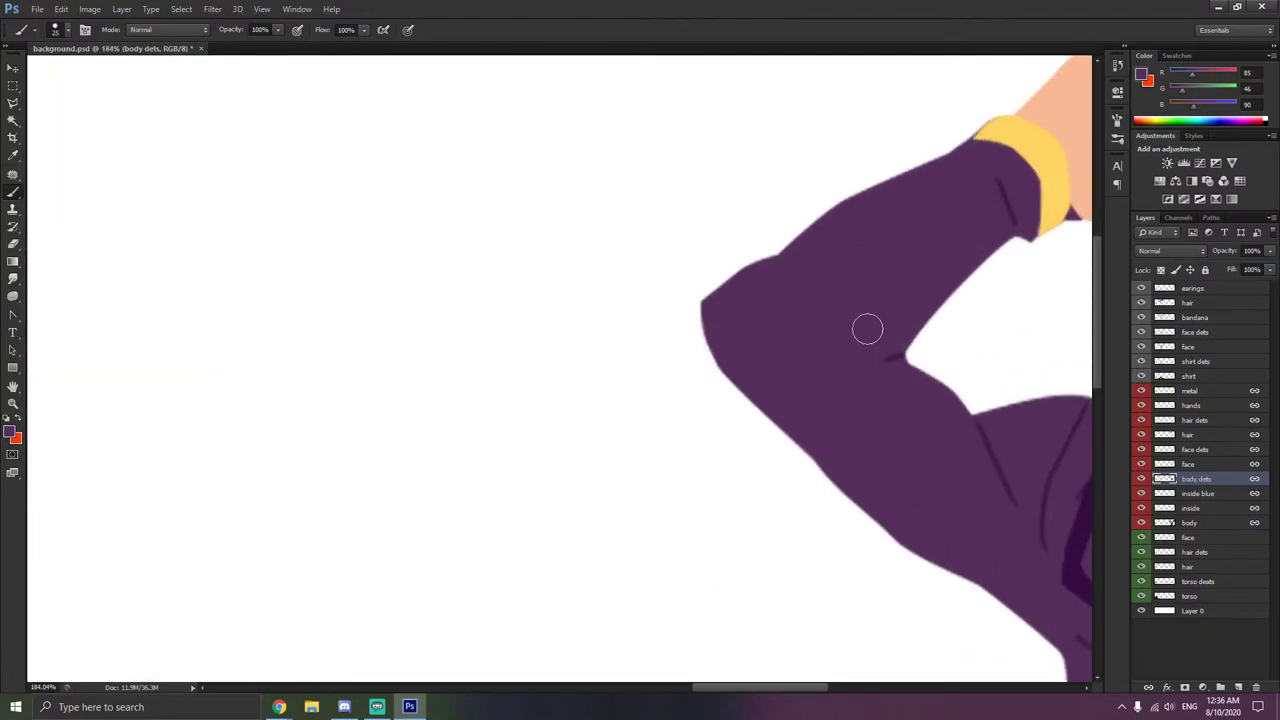
scroll(910, 412, "down", 1)
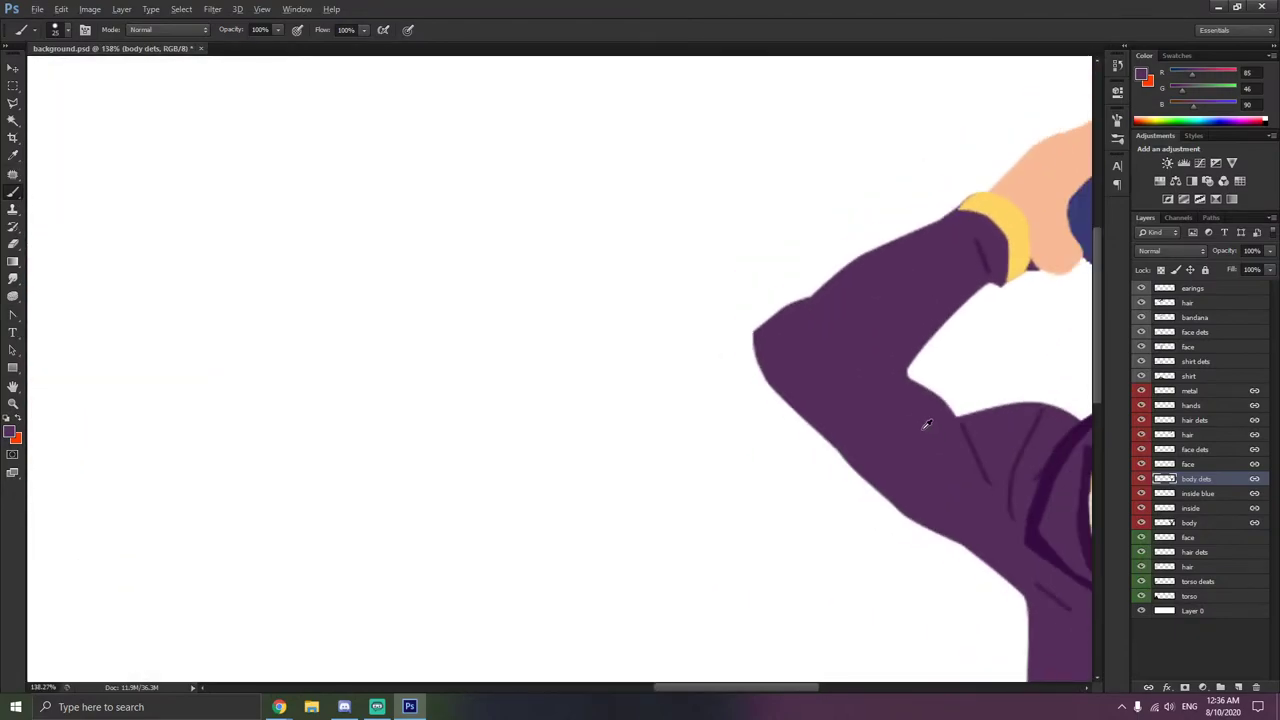
scroll(966, 449, "down", 4)
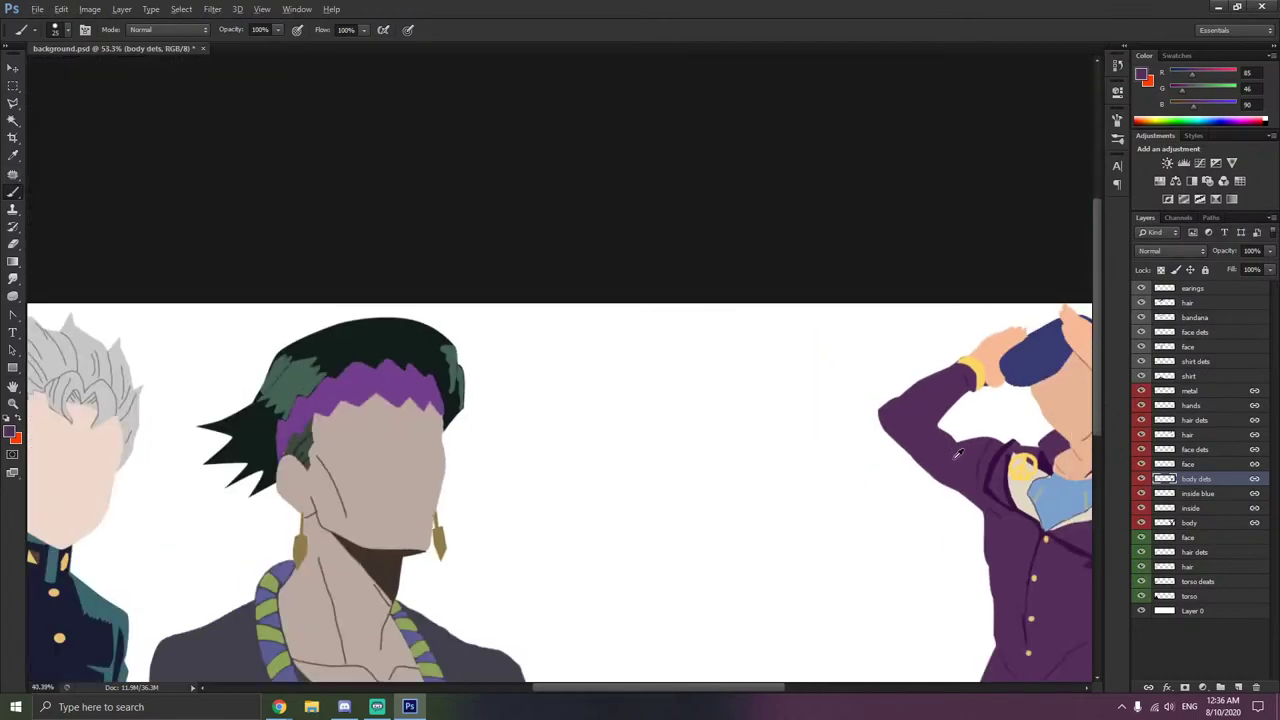
scroll(910, 371, "up", 3)
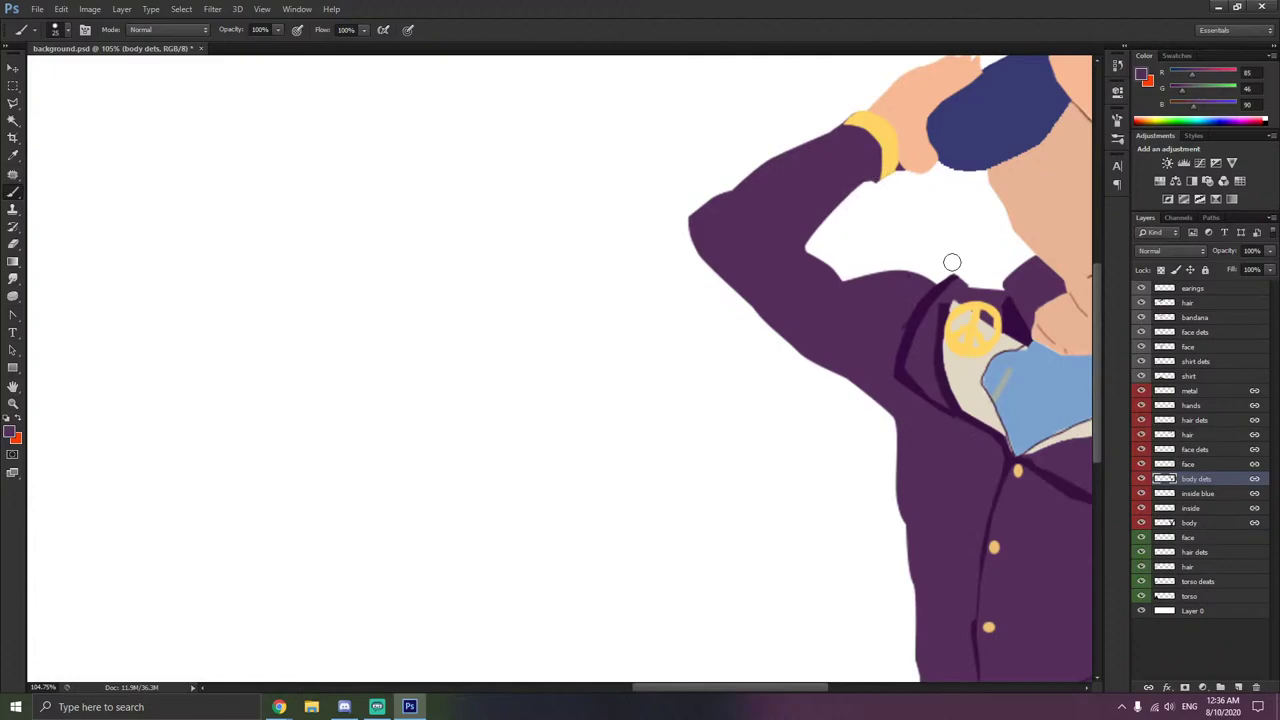
- Paint over the dark outer lapel outline beside the peace badge, up to the tip at the left shoulder
scroll(886, 197, "down", 1)
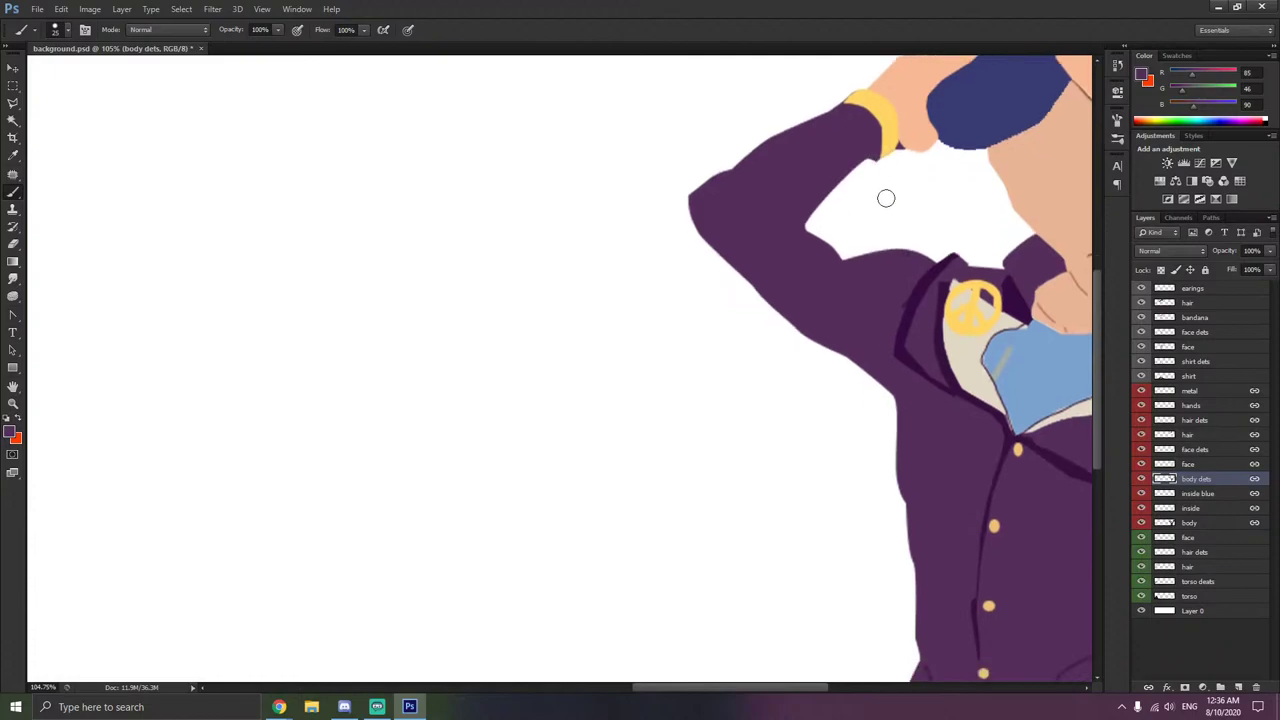
scroll(900, 190, "right", 6)
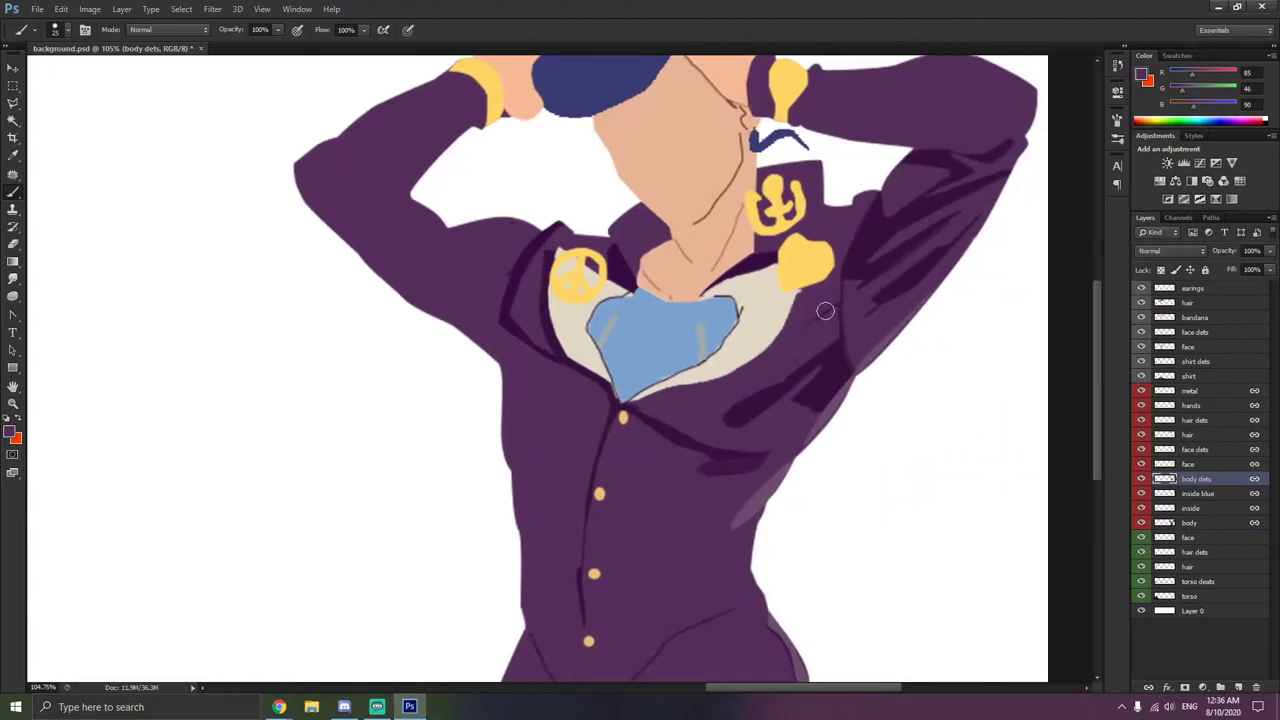
scroll(738, 378, "down", 1)
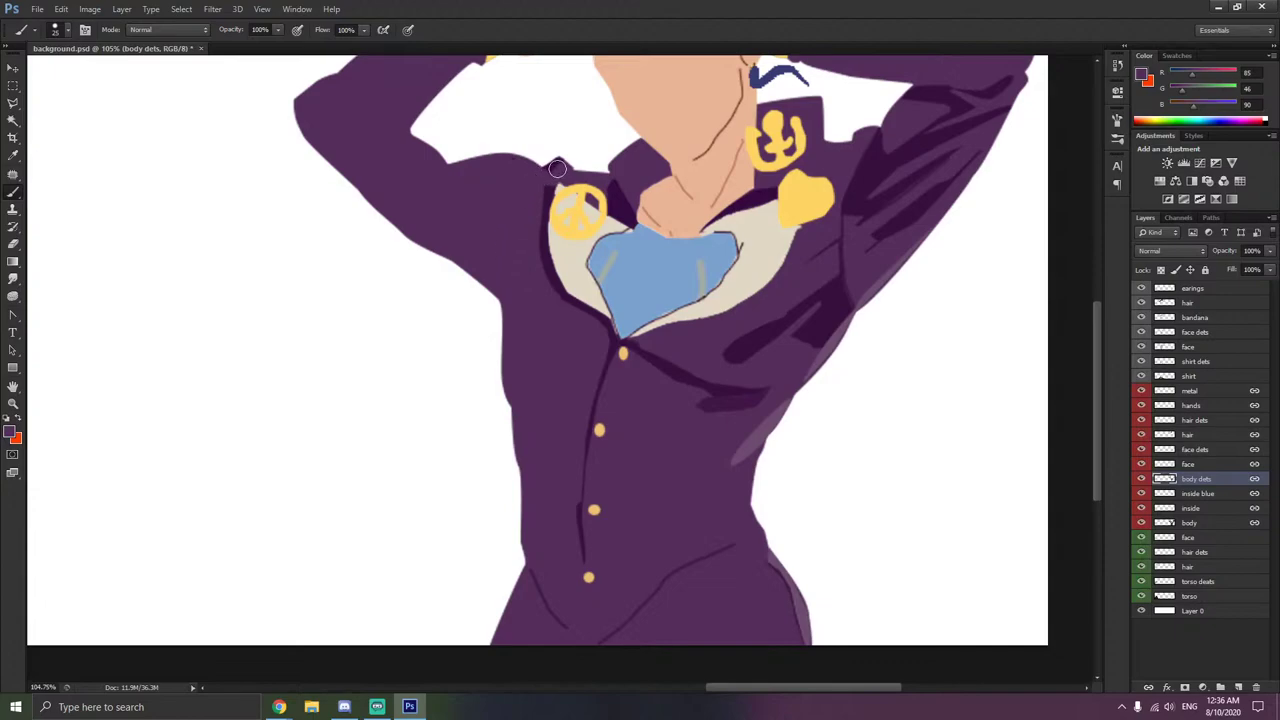
scroll(555, 170, "up", 5)
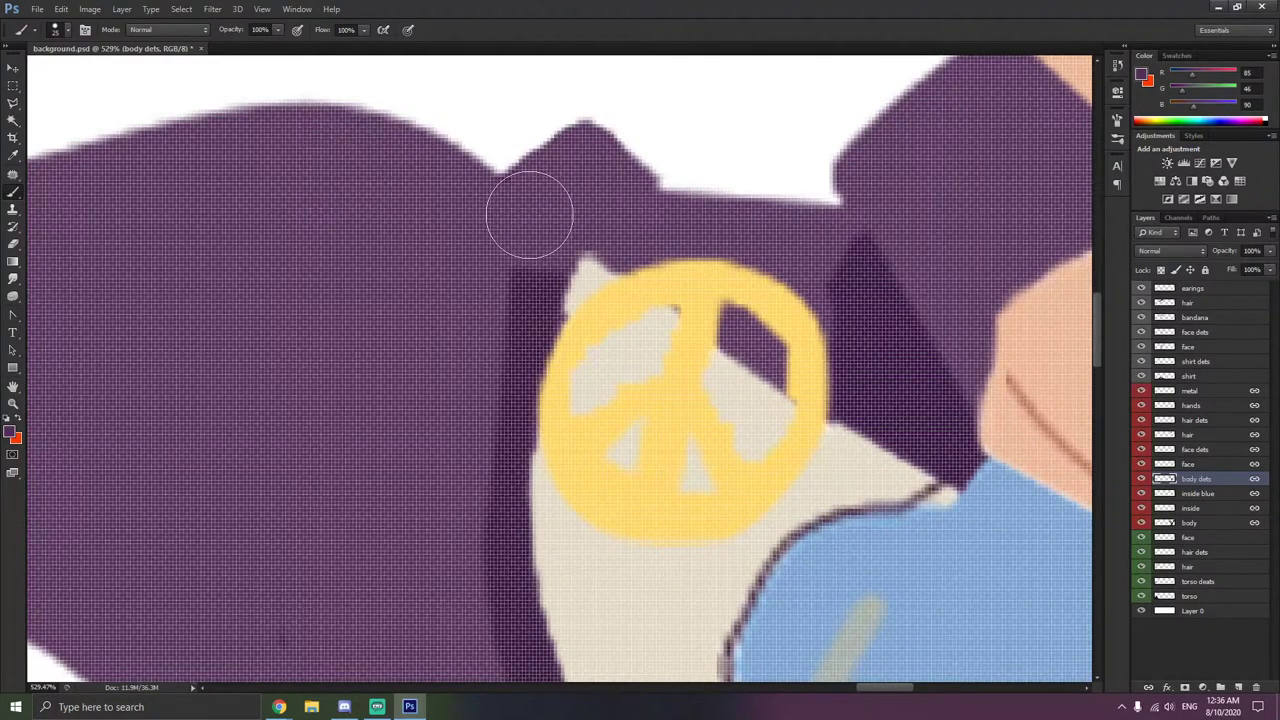
scroll(485, 235, "down", 5)
scroll(500, 243, "up", 4)
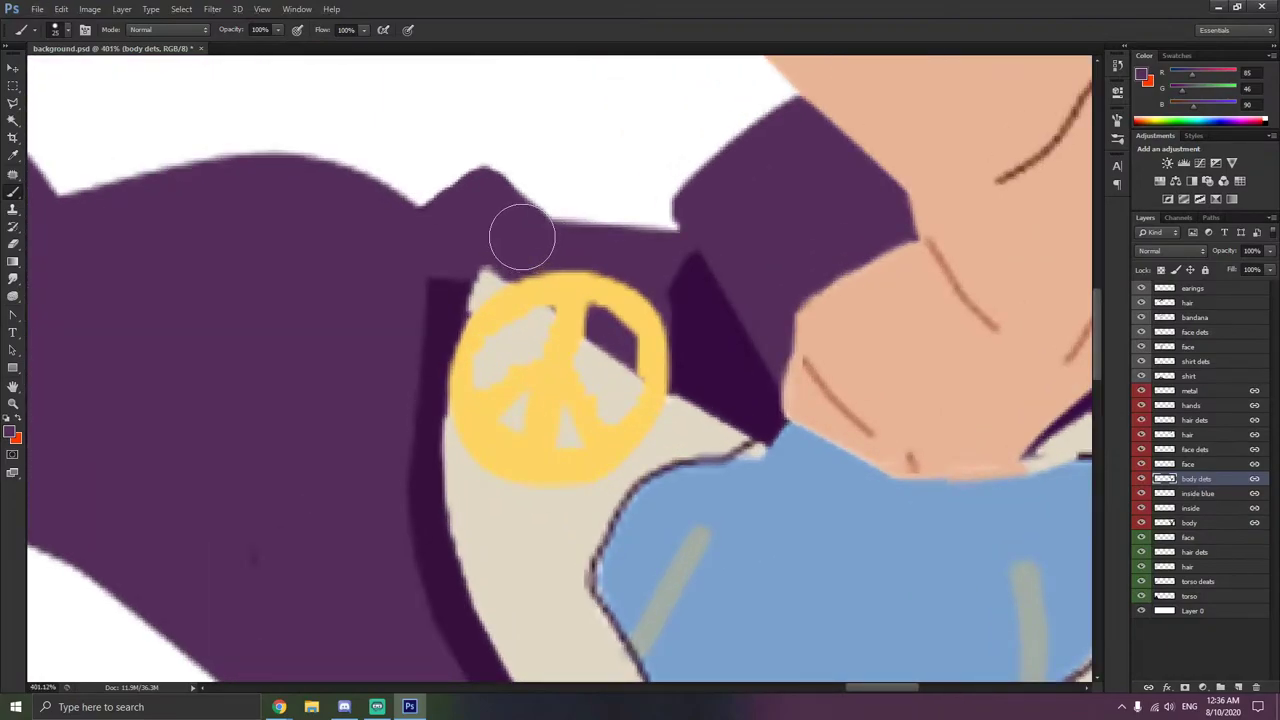
scroll(294, 491, "down", 5)
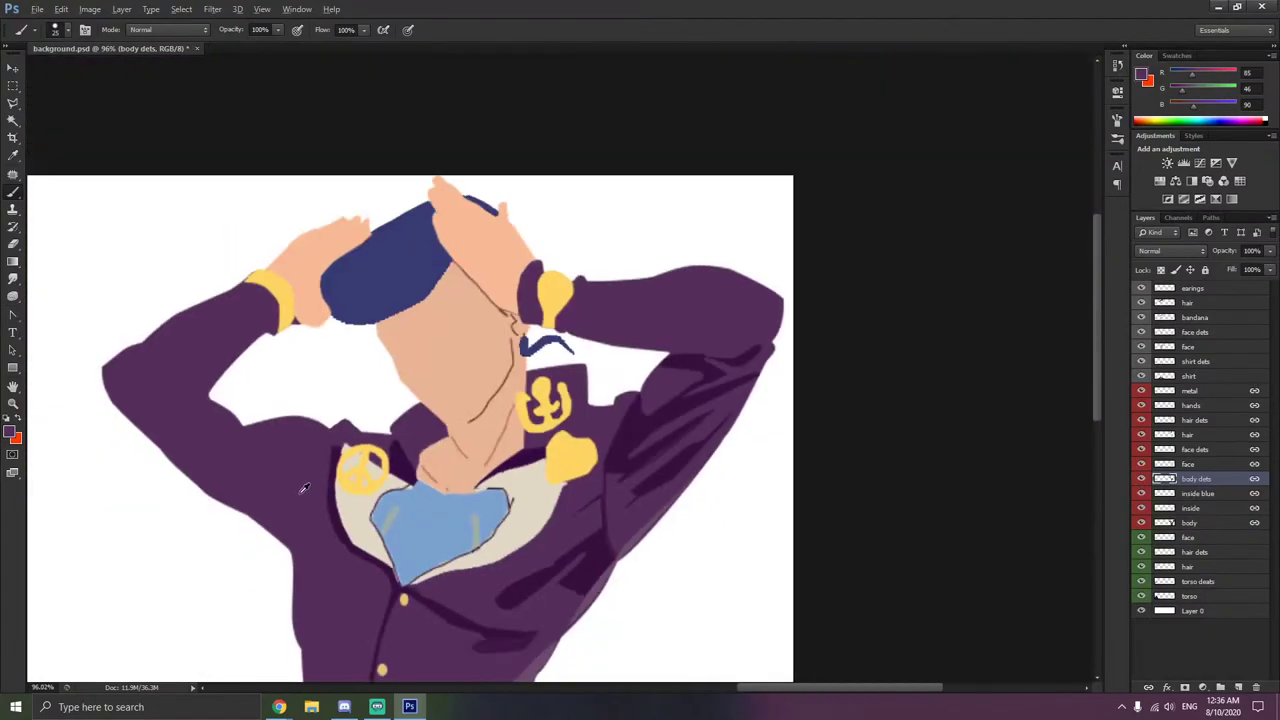
- Paint over the dark fold shadows on the right raised sleeve, from the elbow down to the upper arm
scroll(304, 488, "down", 2)
scroll(520, 472, "up", 3)
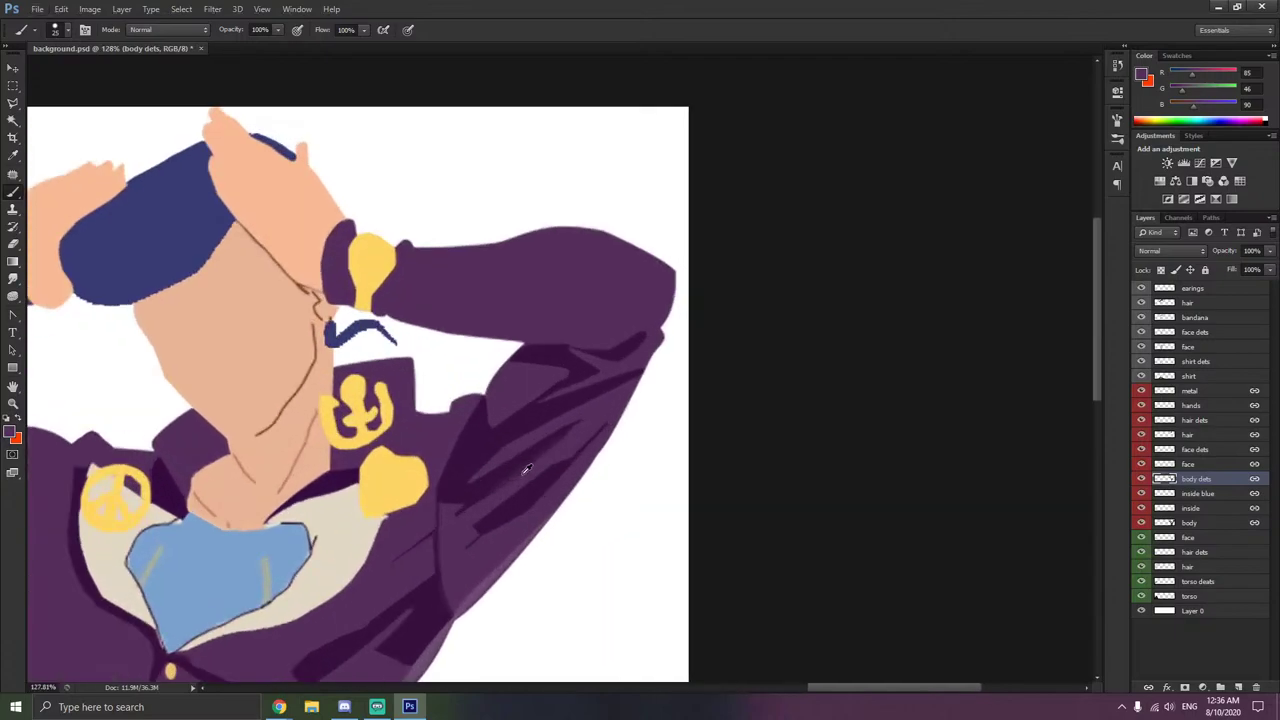
mouse_move(643, 334)
left_mouse_down()
mouse_move(534, 347)
mouse_move(522, 365)
mouse_move(557, 381)
mouse_move(630, 371)
left_mouse_up()
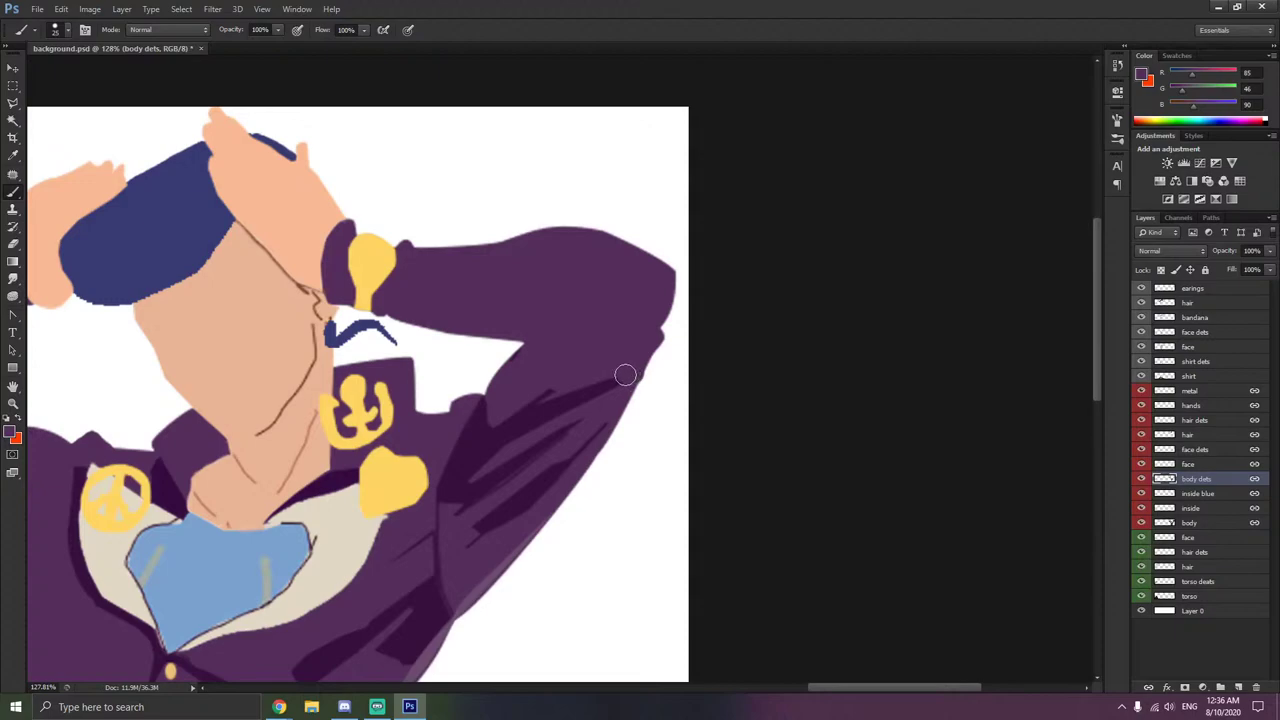
left_click_drag(522, 352, 626, 362)
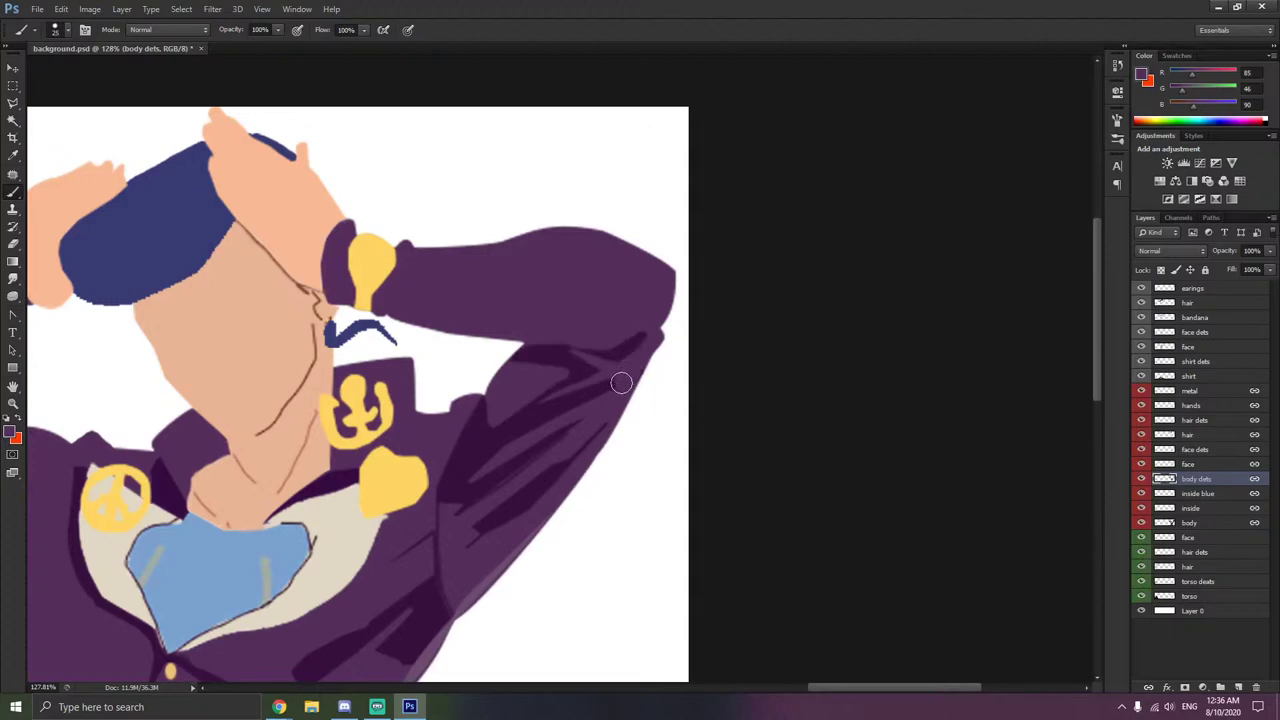
mouse_move(597, 429)
left_mouse_down()
mouse_move(469, 542)
mouse_move(535, 482)
mouse_move(504, 520)
mouse_move(620, 346)
mouse_move(641, 336)
mouse_move(612, 334)
mouse_move(586, 353)
mouse_move(525, 443)
mouse_move(545, 342)
left_mouse_up()
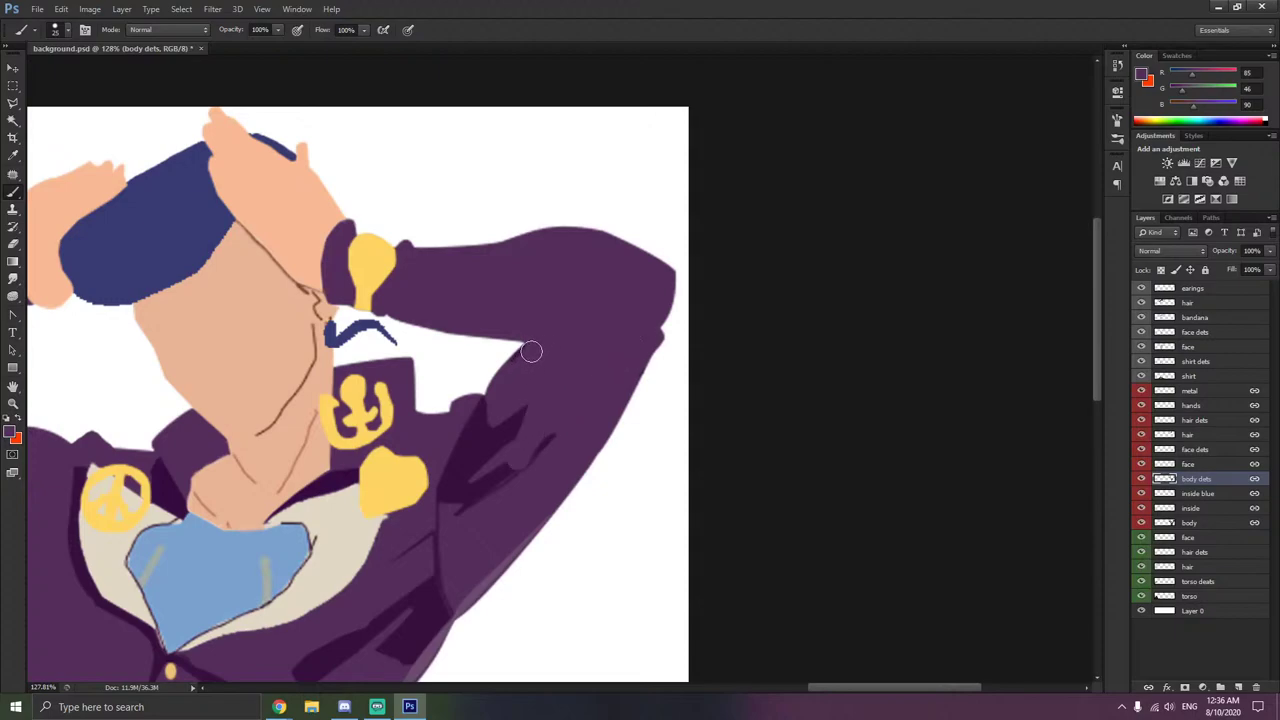
mouse_move(539, 440)
left_mouse_down()
mouse_move(493, 459)
mouse_move(463, 512)
mouse_move(462, 475)
mouse_move(522, 430)
left_mouse_up()
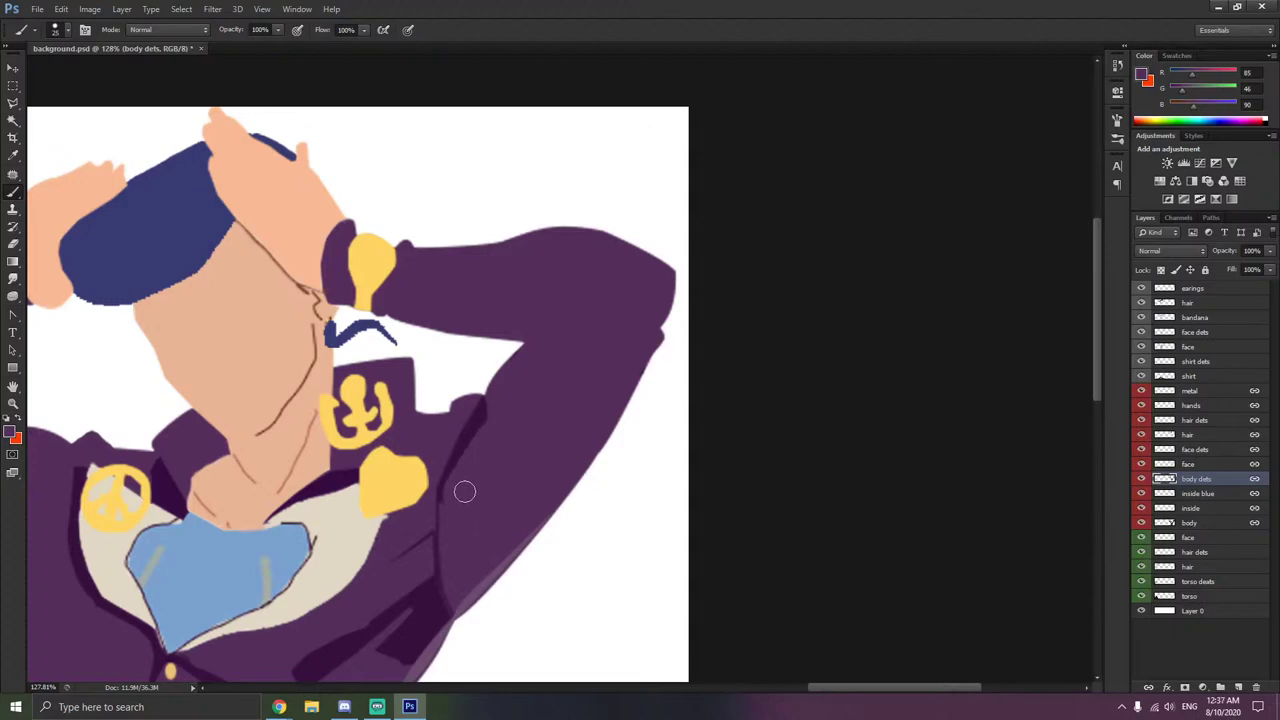
- Trim the right shoulder seam's shadow to a thin line and paint over the dark patch just below the armpit
scroll(450, 498, "up", 5)
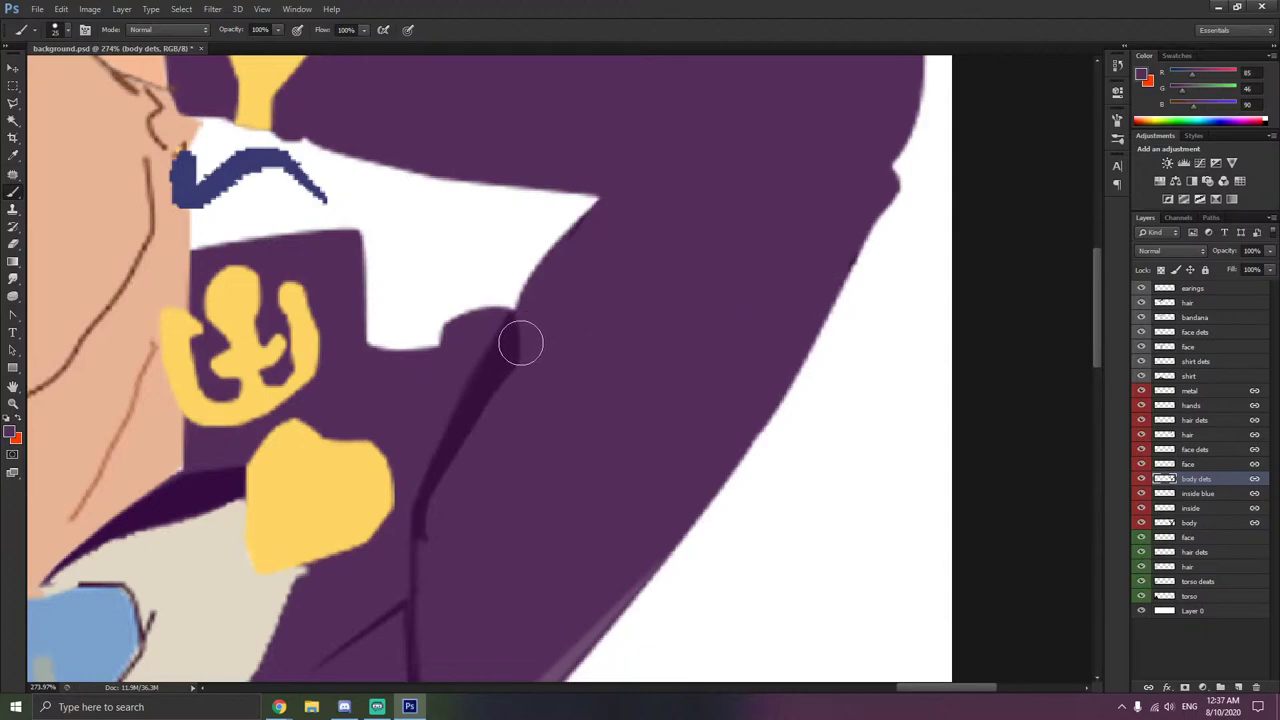
mouse_move(520, 343)
left_mouse_down()
mouse_move(445, 490)
mouse_move(437, 533)
mouse_move(460, 566)
left_mouse_up()
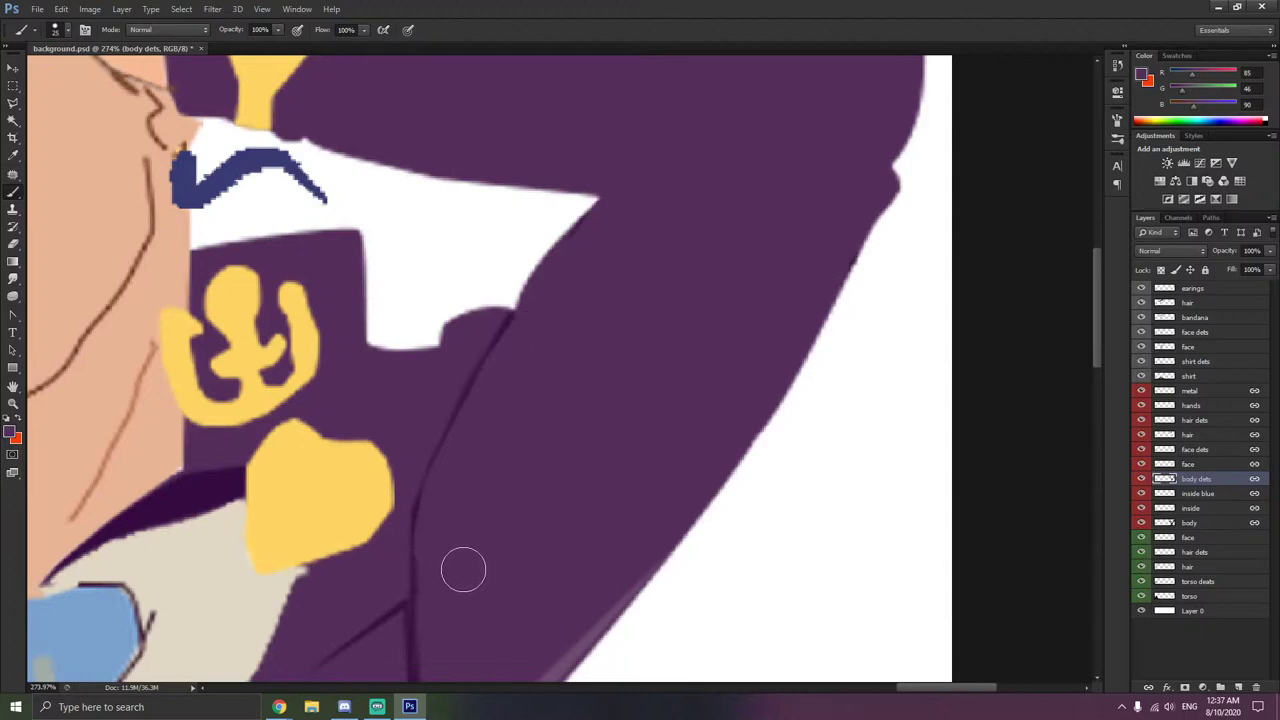
scroll(450, 550, "down", 3)
scroll(344, 543, "down", 1)
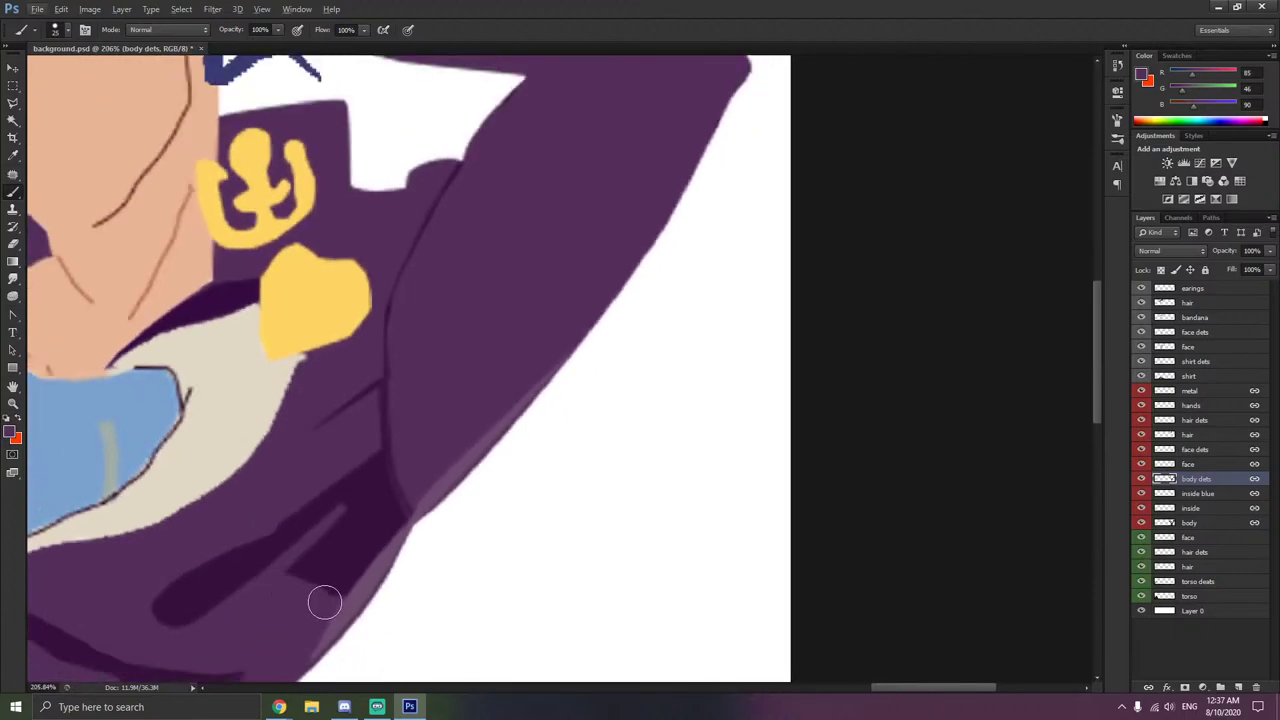
mouse_move(285, 592)
left_mouse_down()
mouse_move(347, 519)
mouse_move(307, 599)
left_mouse_up()
scroll(311, 562, "down", 5)
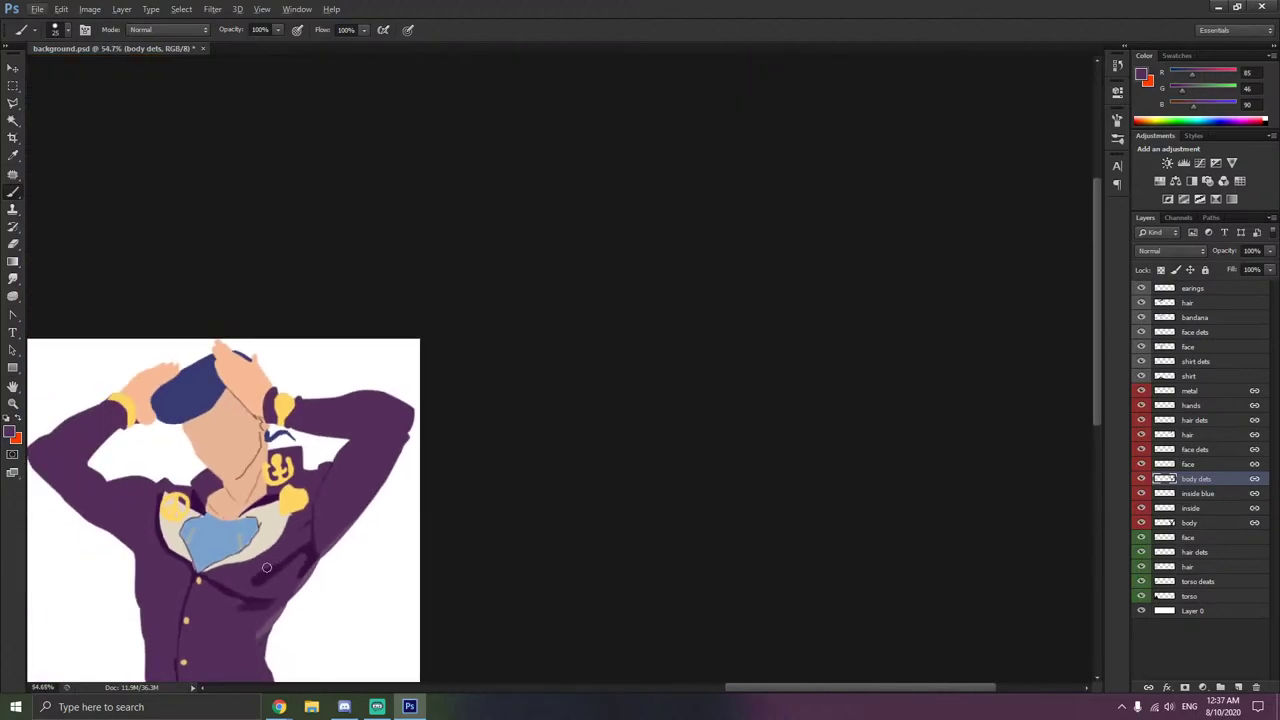
- Select the painted purple areas around the jacket's chest folds on the body dets layer with the Magic Wand
scroll(240, 567, "up", 1)
scroll(240, 567, "left", 10)
scroll(400, 556, "down", 4)
scroll(463, 546, "up", 4)
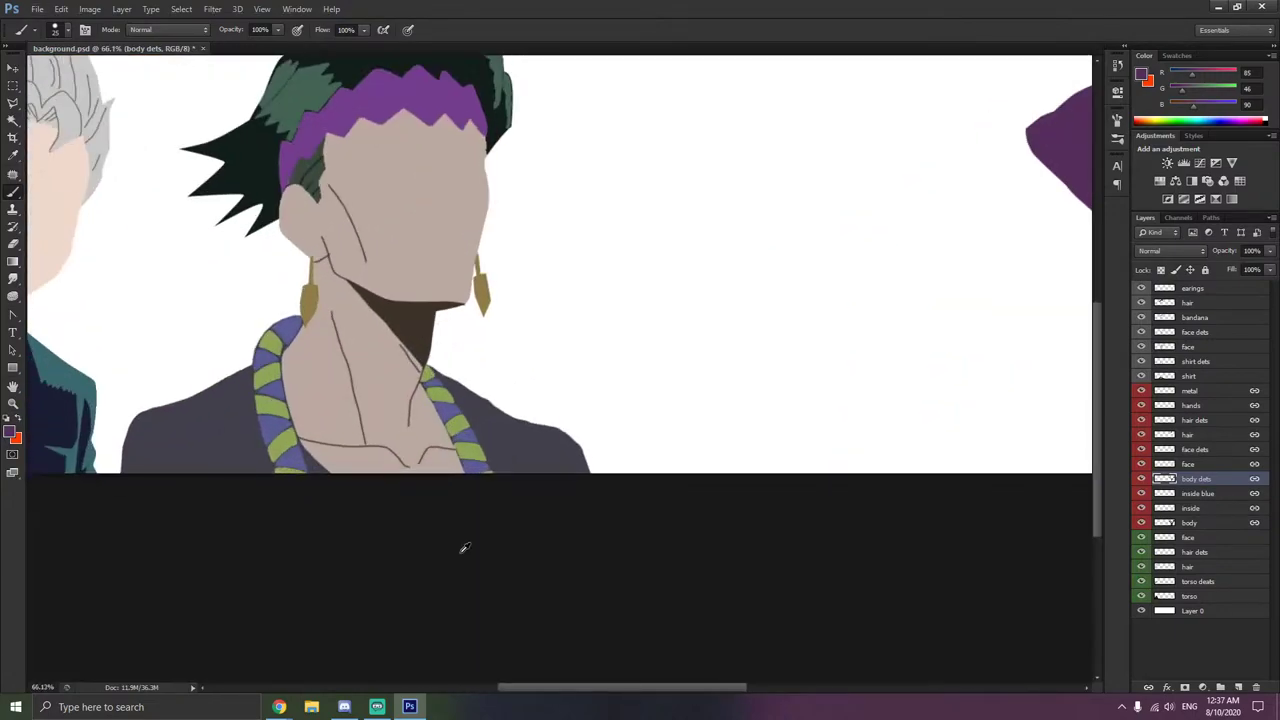
scroll(657, 437, "right", 4)
scroll(745, 408, "right", 5)
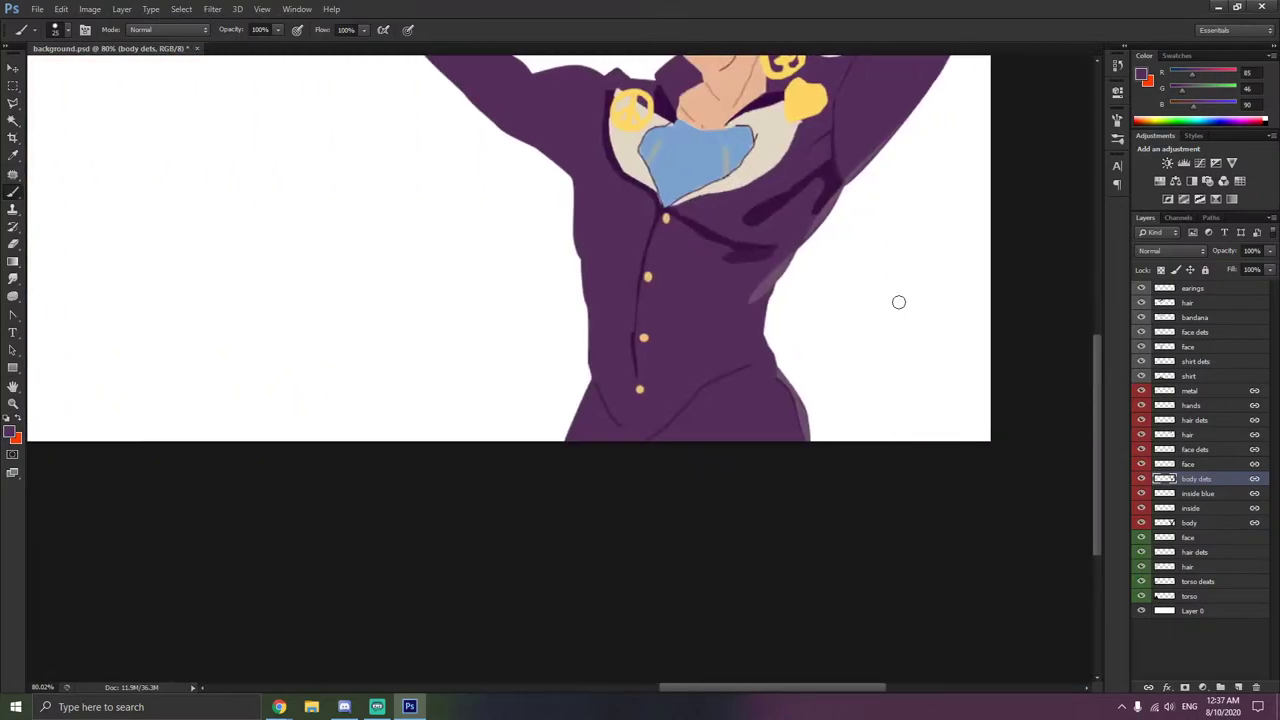
scroll(897, 300, "up", 3)
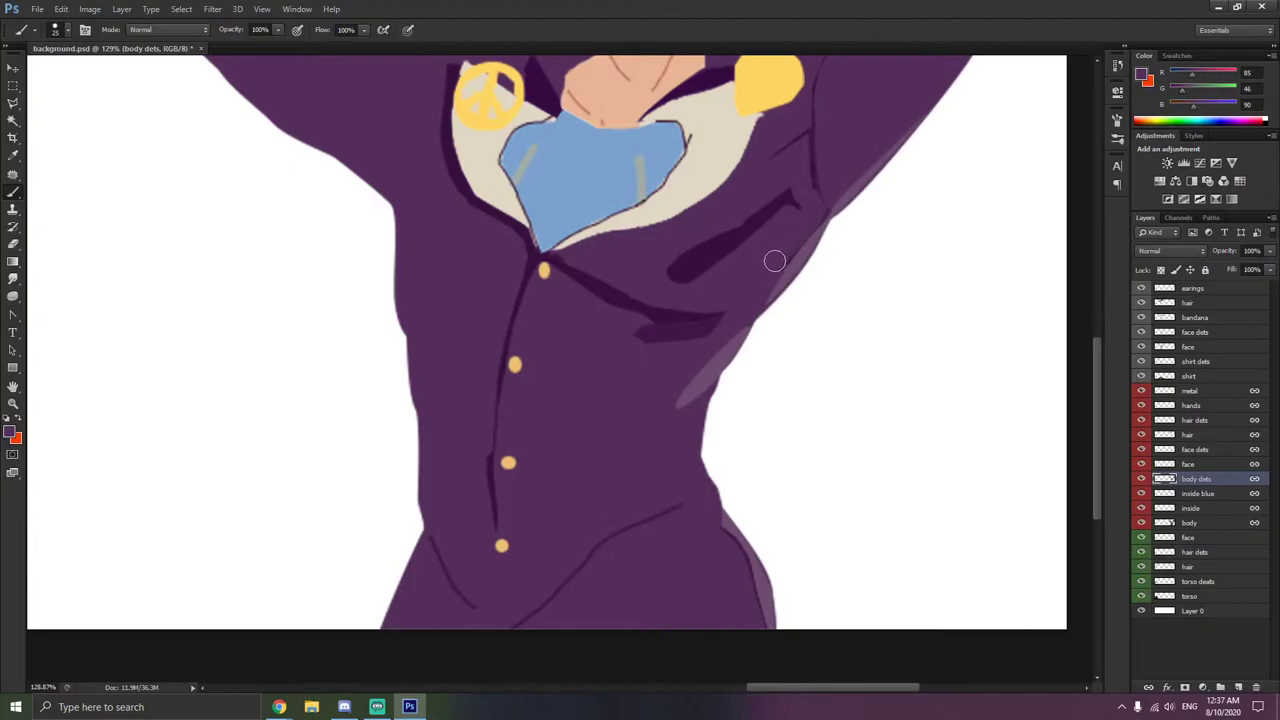
left_click(13, 120)
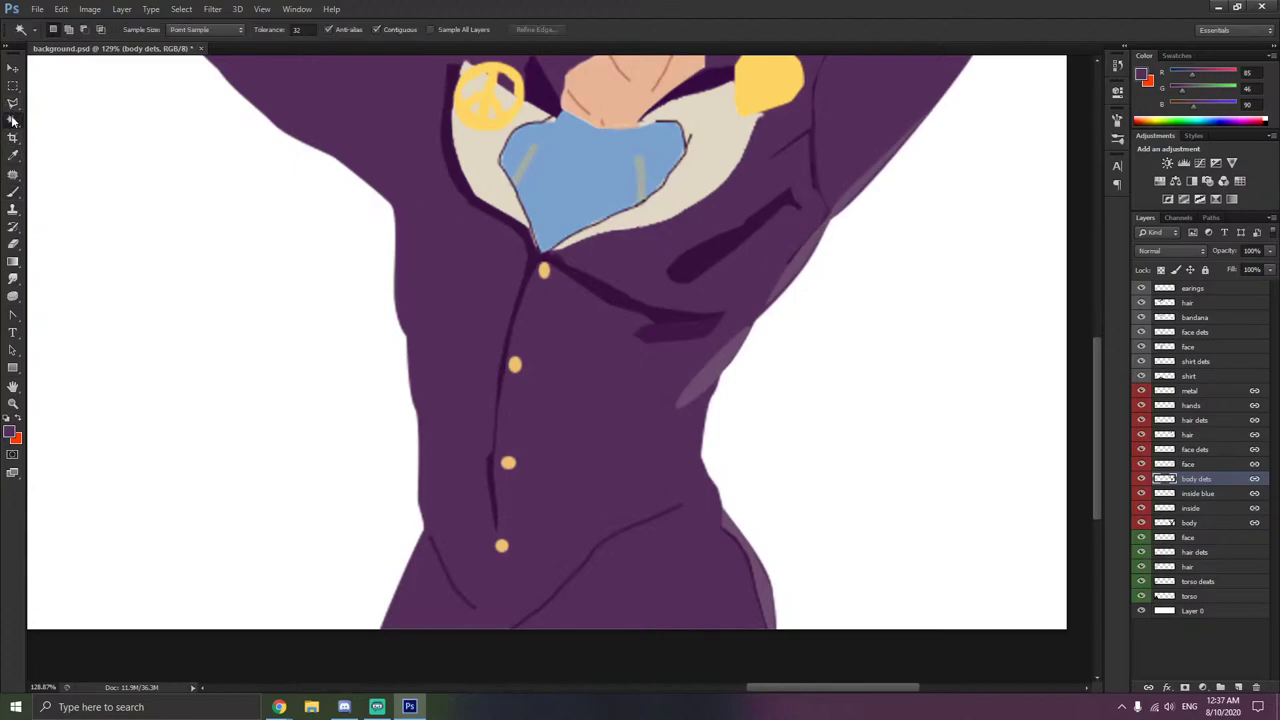
left_click(697, 237)
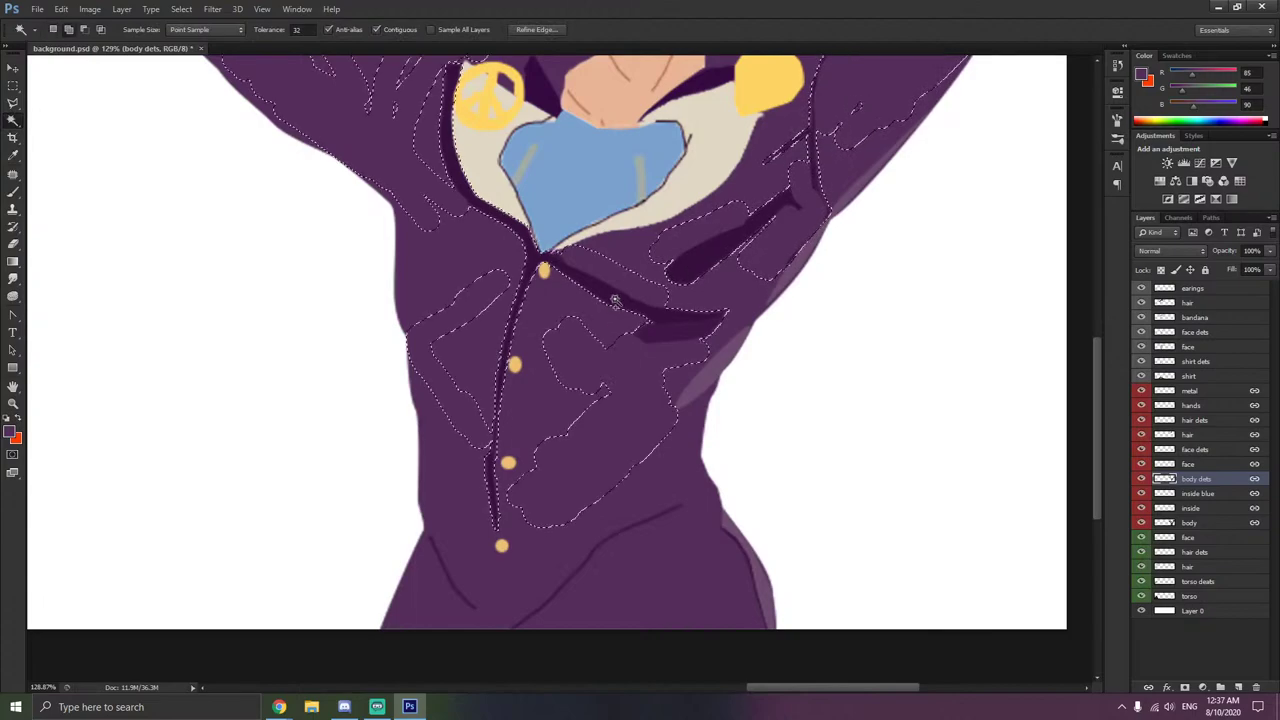
- Try to paint over the chest fold shadows inside the selection, including the line running from the top button
left_click(13, 191)
mouse_move(680, 303)
left_mouse_down()
mouse_move(689, 328)
mouse_move(595, 297)
mouse_move(570, 260)
left_mouse_up()
left_click_drag(708, 319, 686, 330)
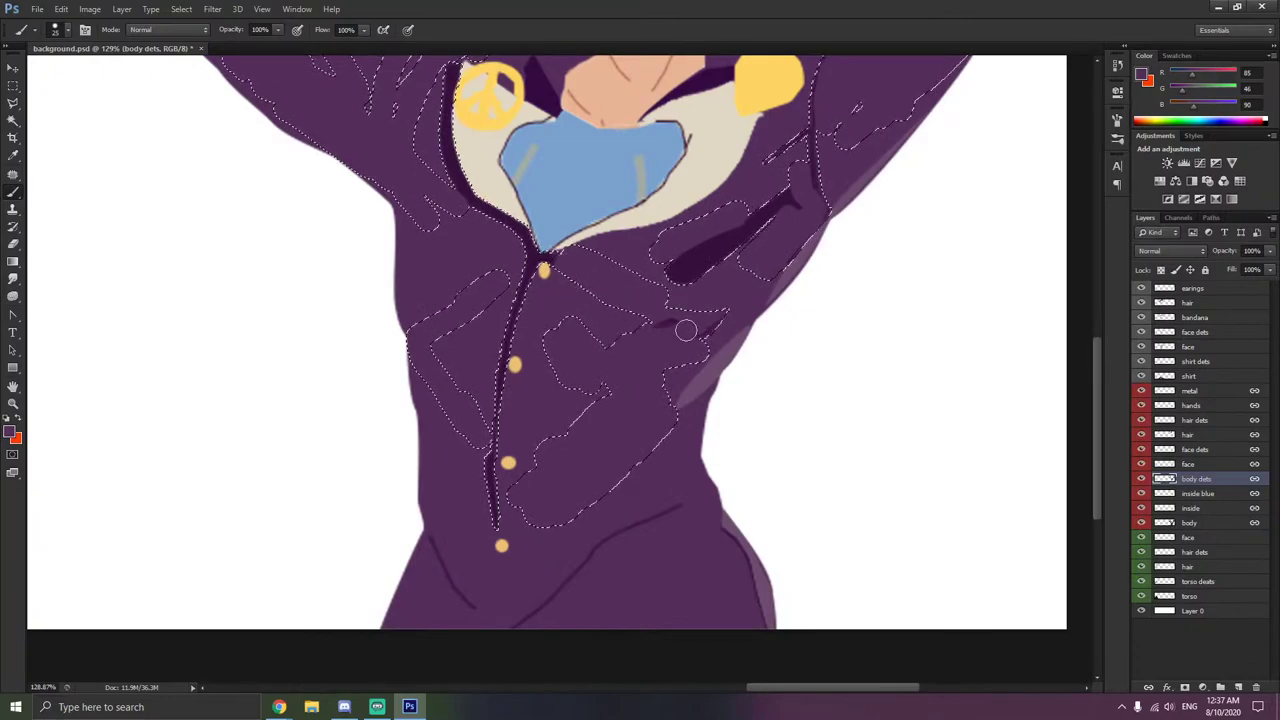
mouse_move(733, 289)
left_mouse_down()
mouse_move(720, 255)
mouse_move(738, 256)
mouse_move(791, 186)
mouse_move(791, 202)
mouse_move(728, 241)
mouse_move(694, 224)
left_mouse_up()
key("ctrl+alt+z")
key("ctrl+alt+z")
key("ctrl+alt+z")
mouse_move(649, 279)
left_mouse_down()
mouse_move(577, 295)
mouse_move(578, 265)
mouse_move(570, 283)
mouse_move(640, 276)
mouse_move(695, 321)
left_mouse_up()
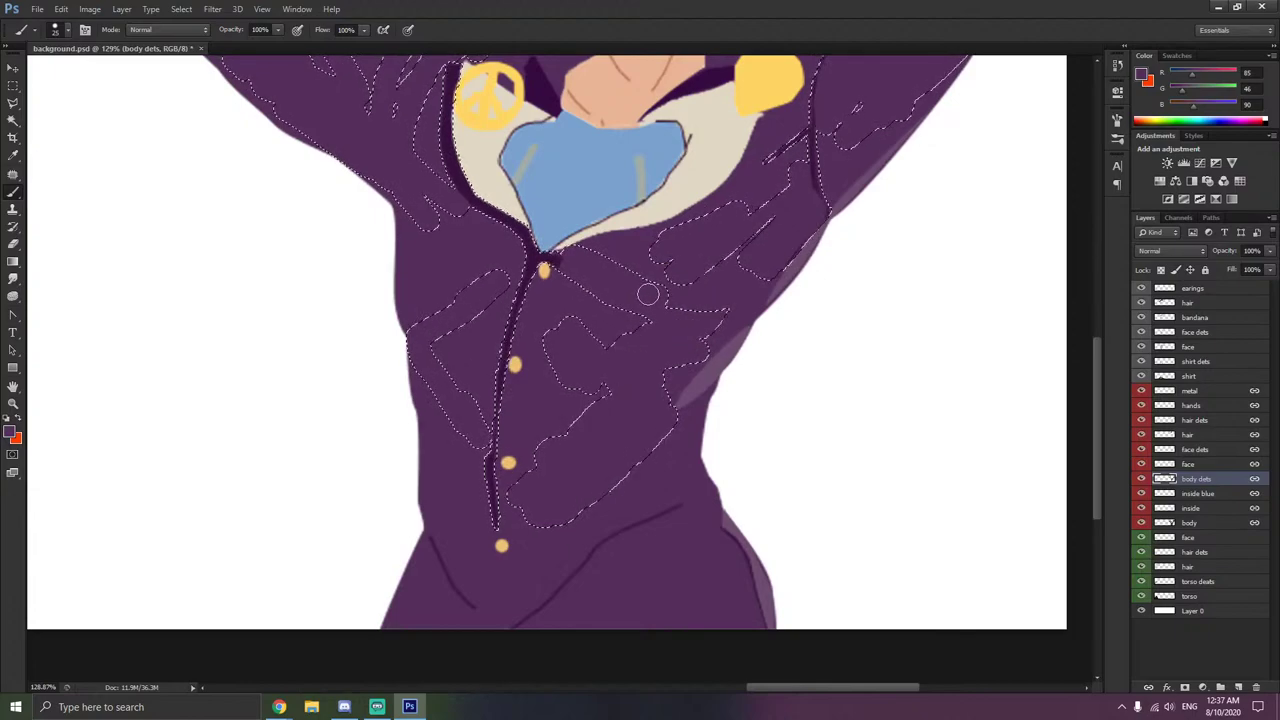
key("ctrl+alt+z")
key("ctrl+alt+z")
key("ctrl+alt+z")
key("ctrl+alt+z")
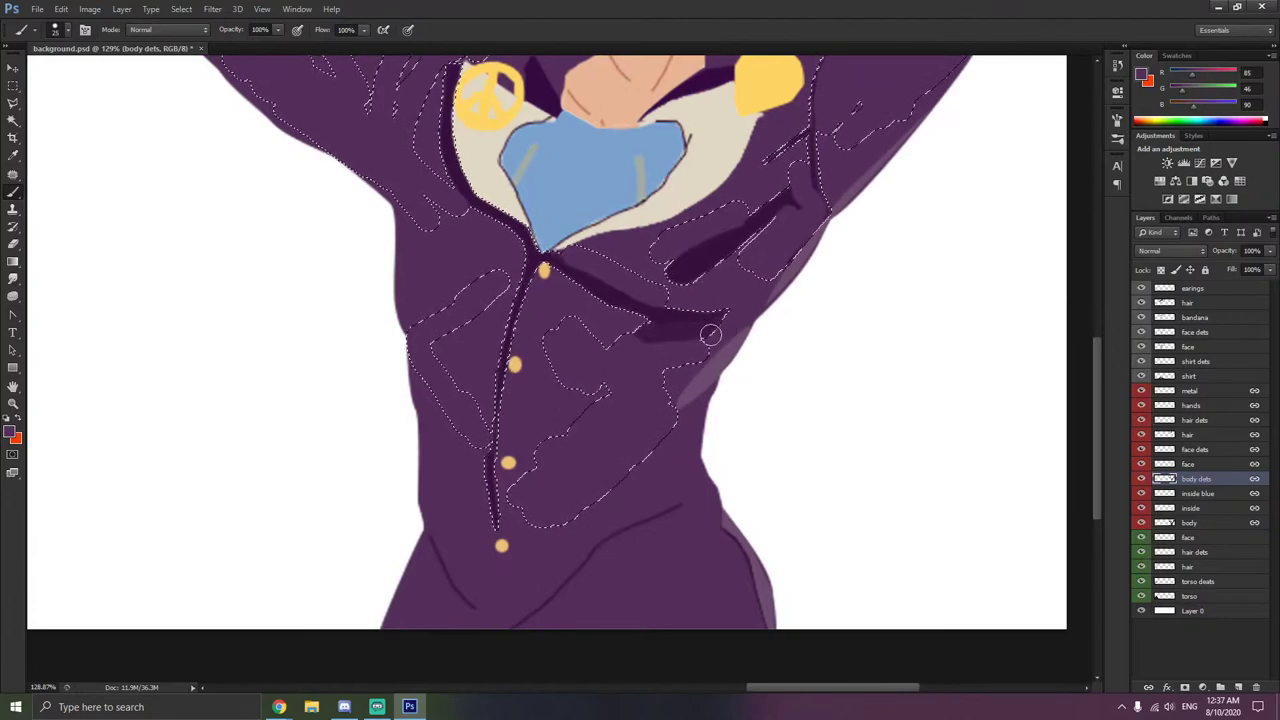
- Paint over the dark shadows below the right armpit and under the chest fold, thin the fold line, and clear the selection
mouse_move(711, 334)
left_mouse_down()
mouse_move(616, 347)
mouse_move(724, 320)
left_mouse_up()
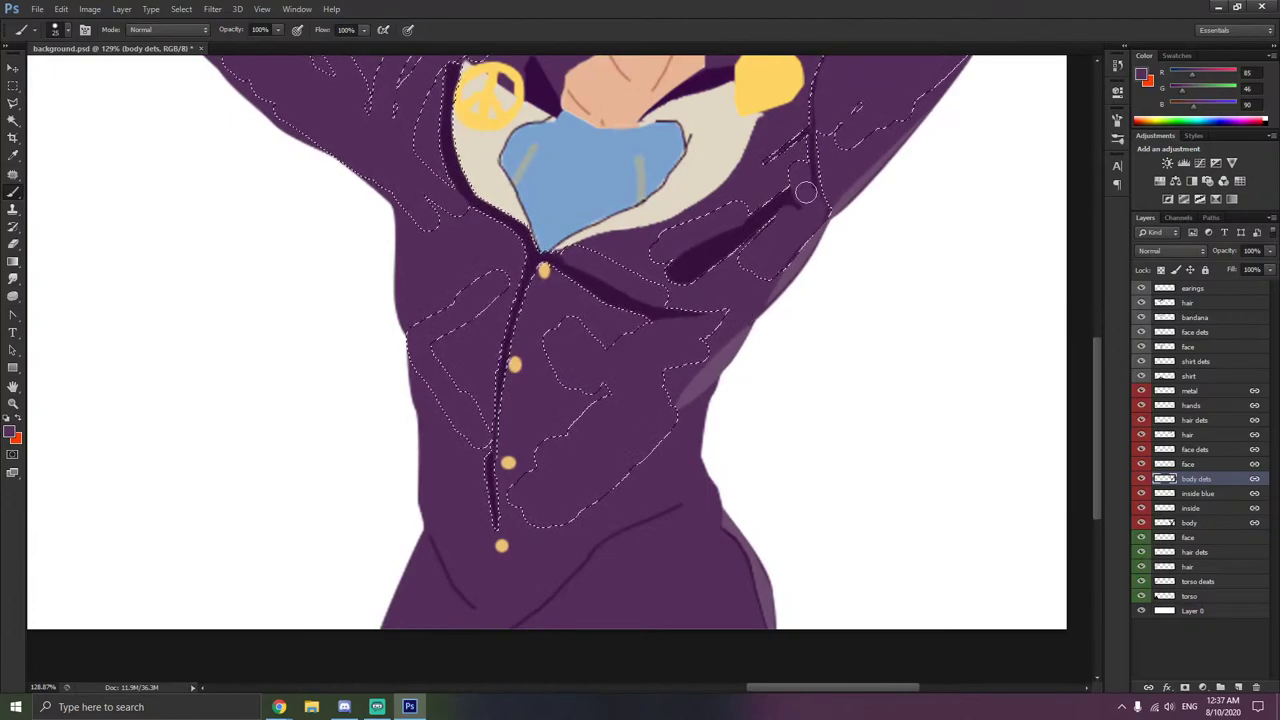
mouse_move(806, 191)
left_mouse_down()
mouse_move(758, 236)
mouse_move(779, 222)
mouse_move(700, 260)
left_mouse_up()
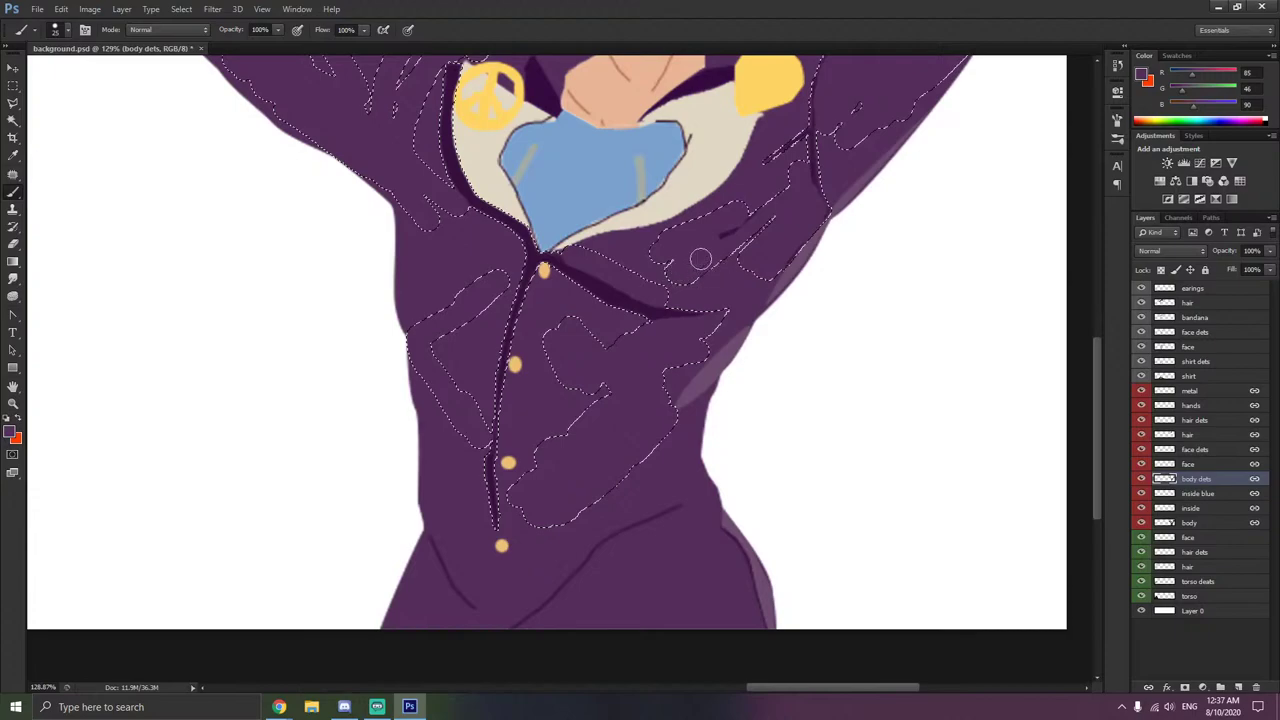
mouse_move(774, 154)
left_mouse_down()
mouse_move(780, 134)
mouse_move(795, 134)
mouse_move(786, 149)
left_mouse_up()
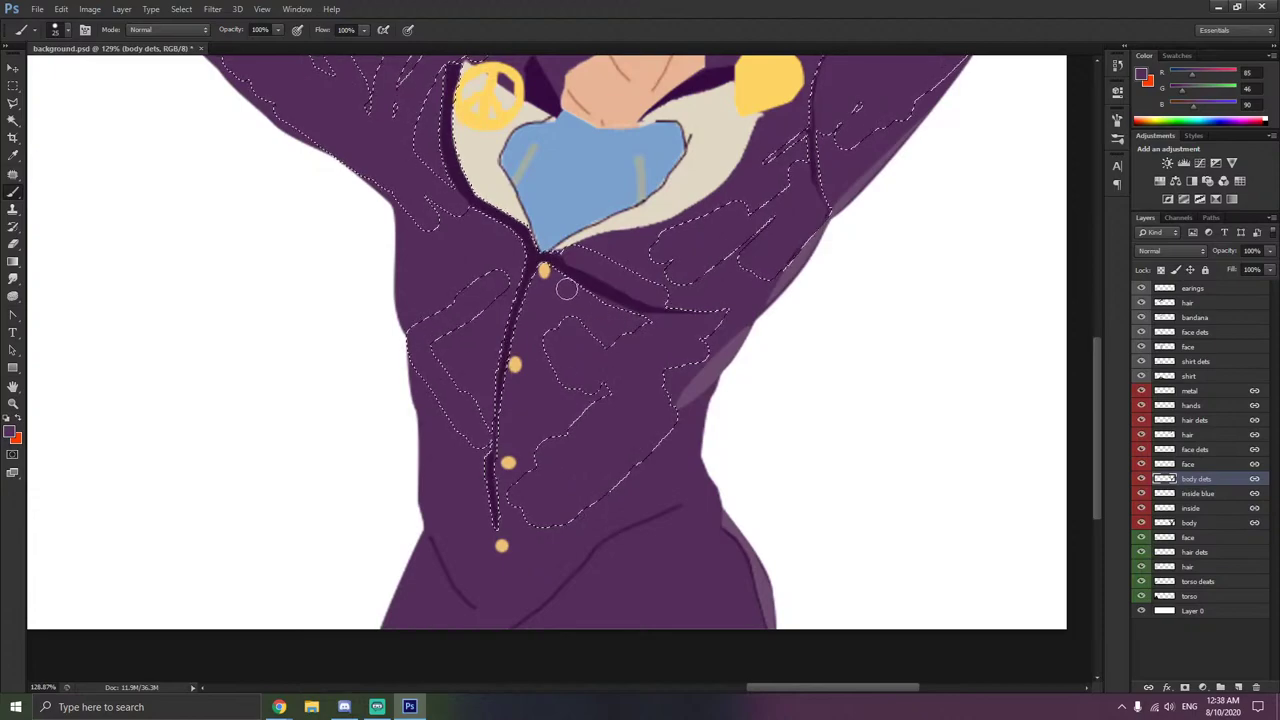
left_click_drag(567, 290, 662, 328)
key("m")
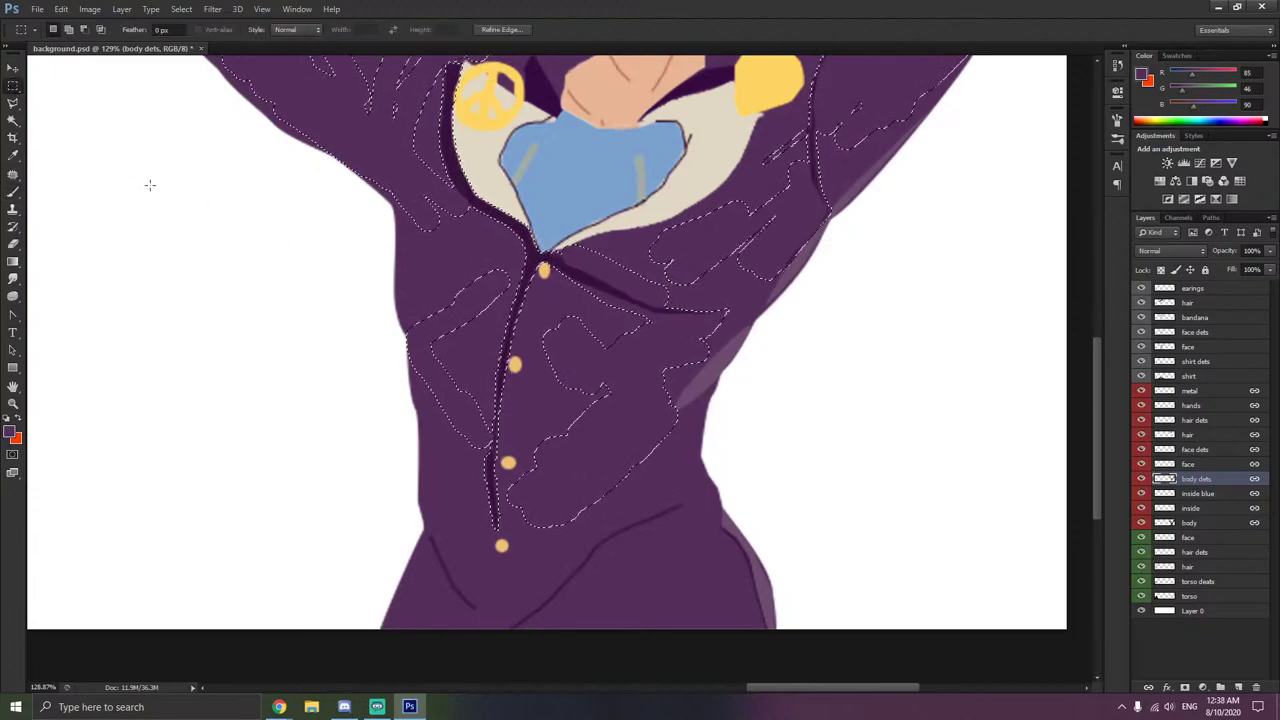
right_click(153, 189)
left_click(190, 197)
- Outline the bump along the right shoulder seam with the Polygonal Lasso, erase the dark edge inside it, and deselect
scroll(263, 211, "down", 5)
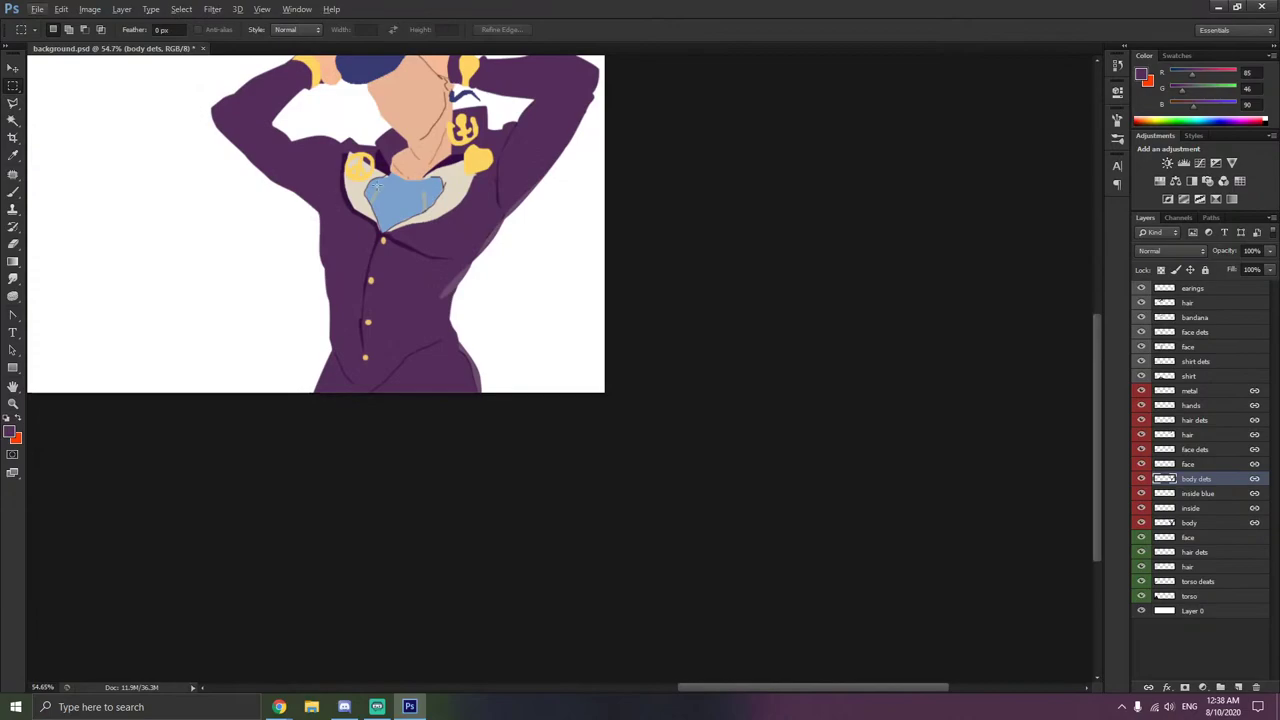
scroll(376, 187, "up", 10)
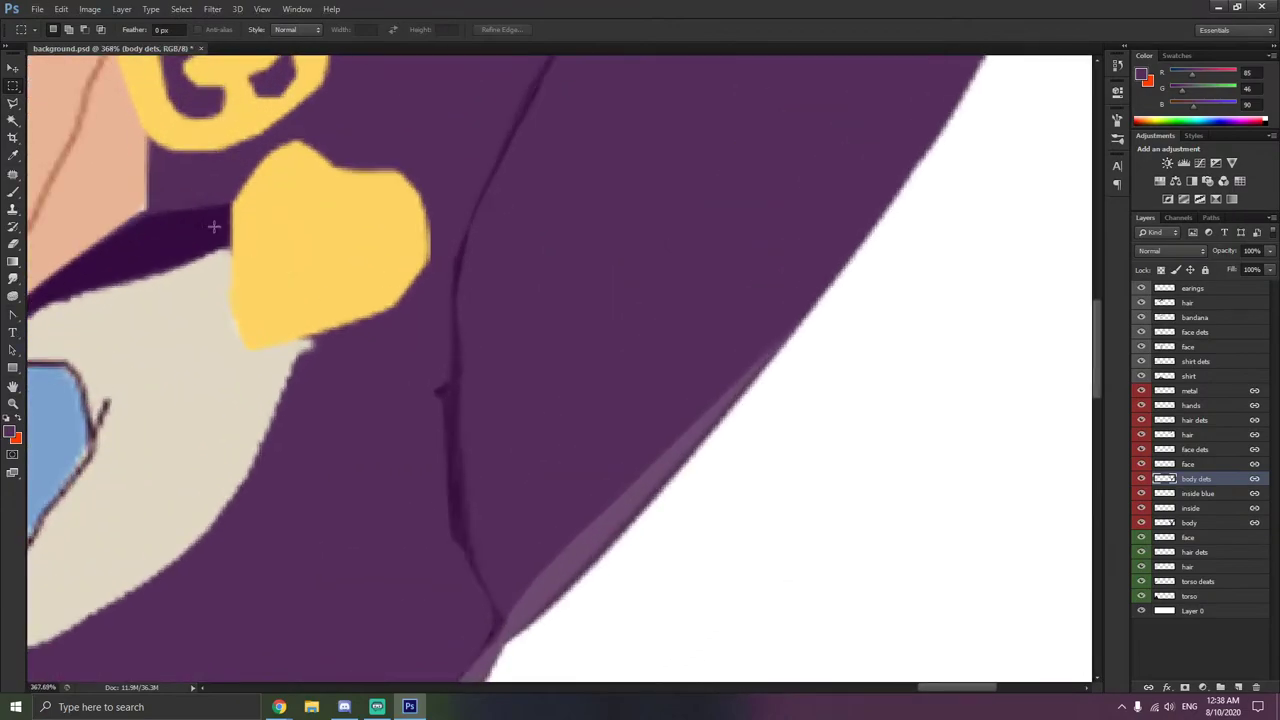
left_click(13, 103)
left_click(443, 358)
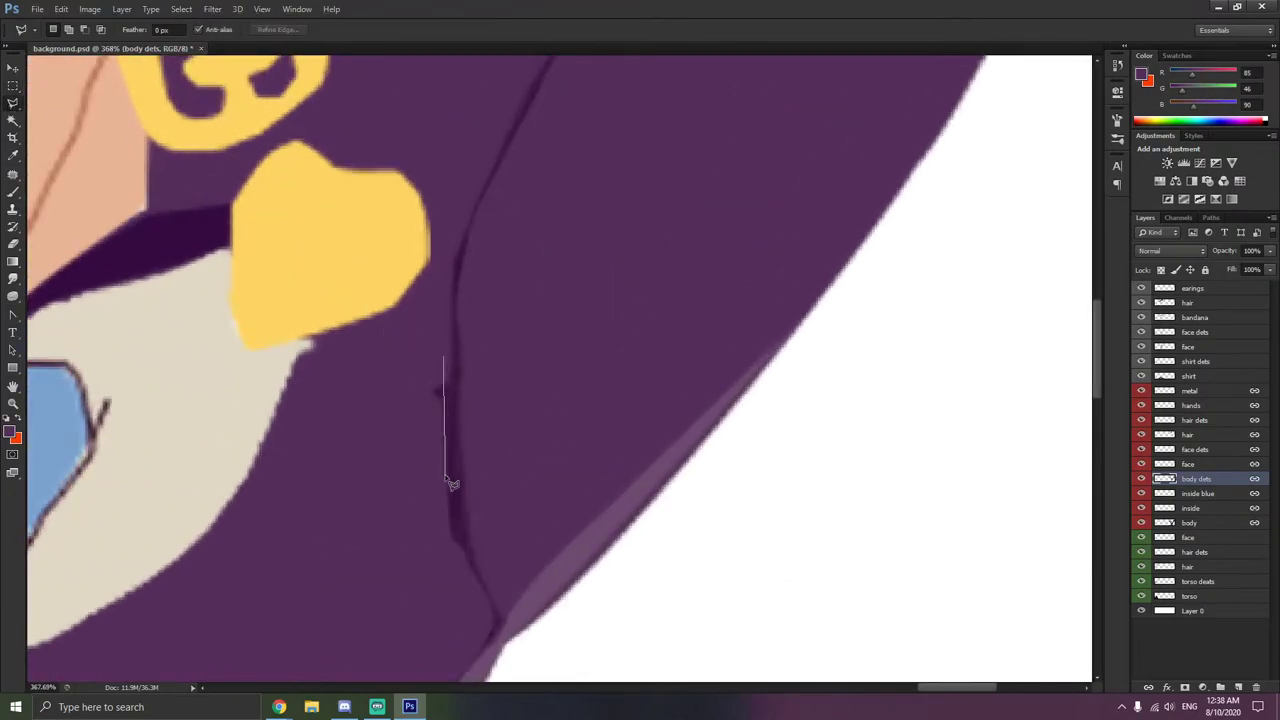
left_click(459, 573)
left_click(379, 513)
double_click(407, 346)
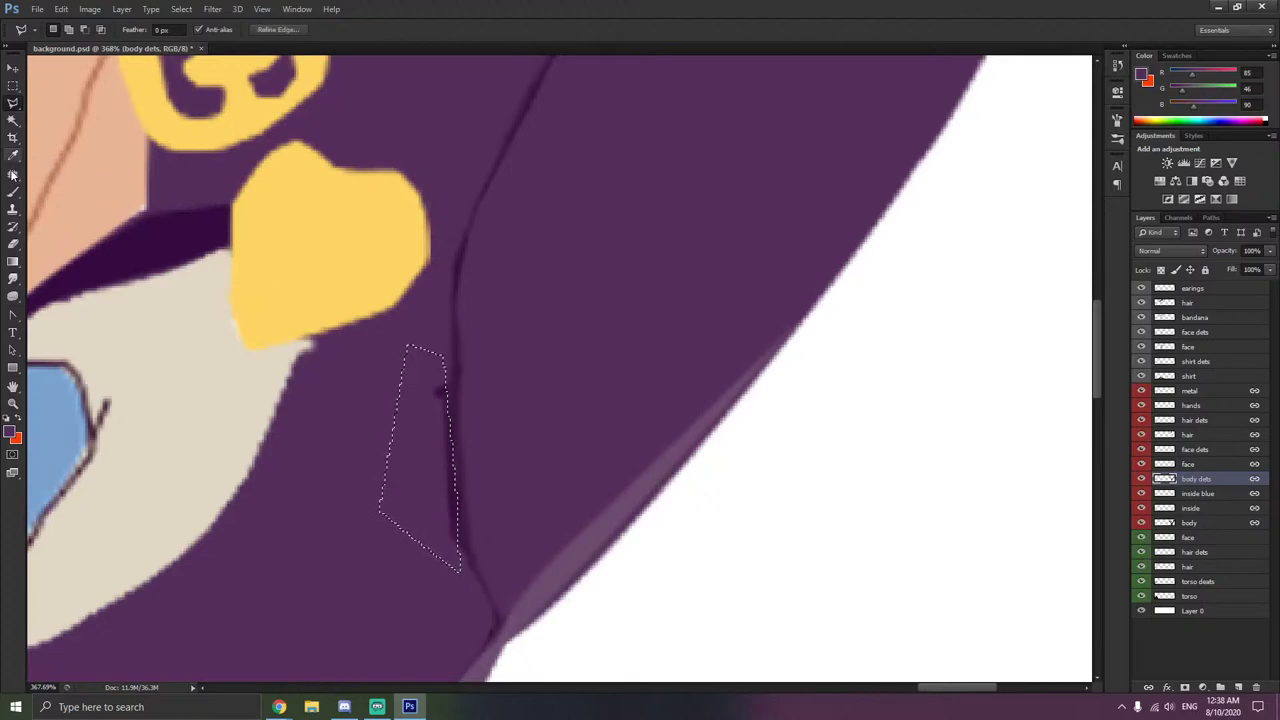
left_click(19, 249)
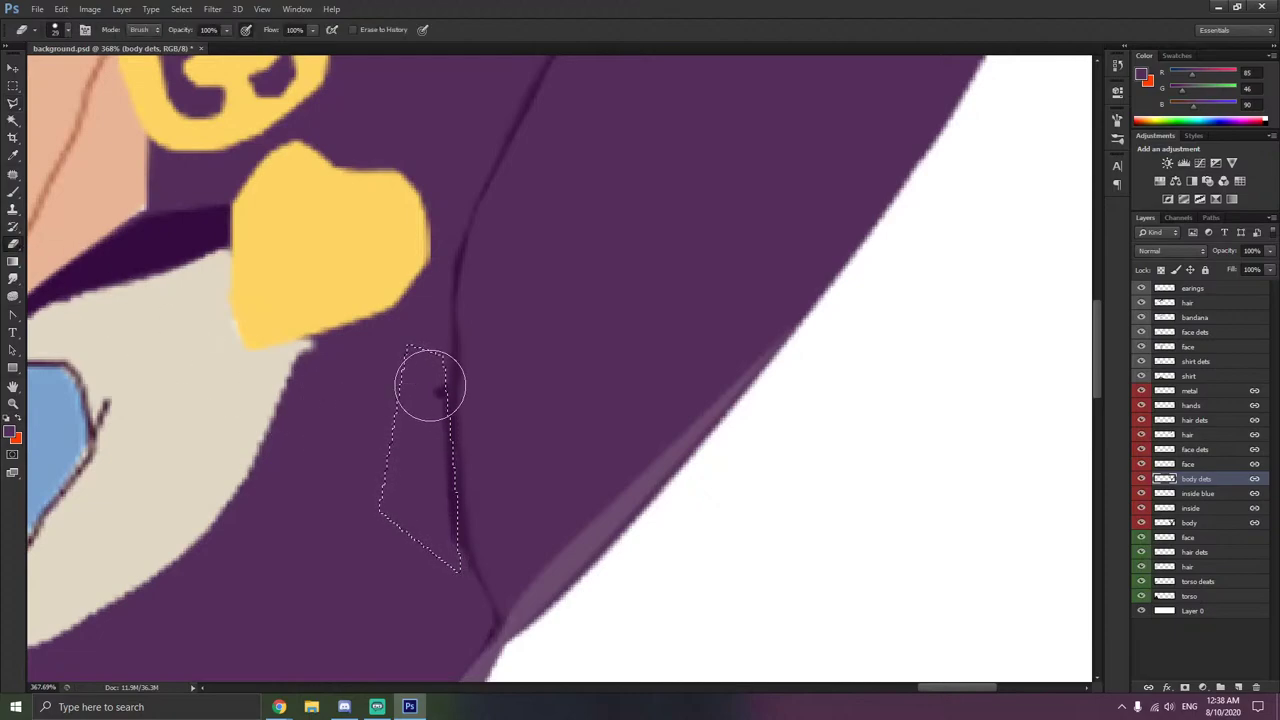
left_click_drag(428, 380, 428, 528)
key("m")
right_click(146, 195)
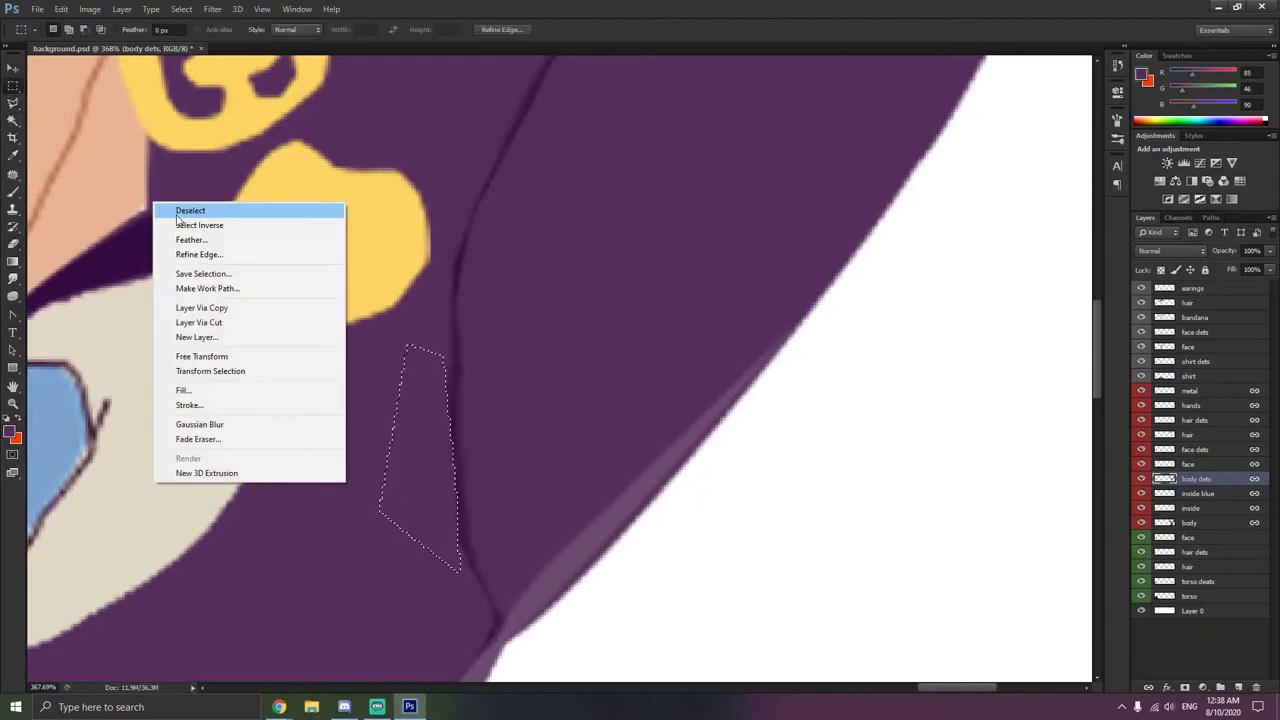
left_click(170, 210)
- Switch to Chrome and run a Google image search for "josuke higashikata"
key("ctrl+0")
scroll(336, 289, "down", 3)
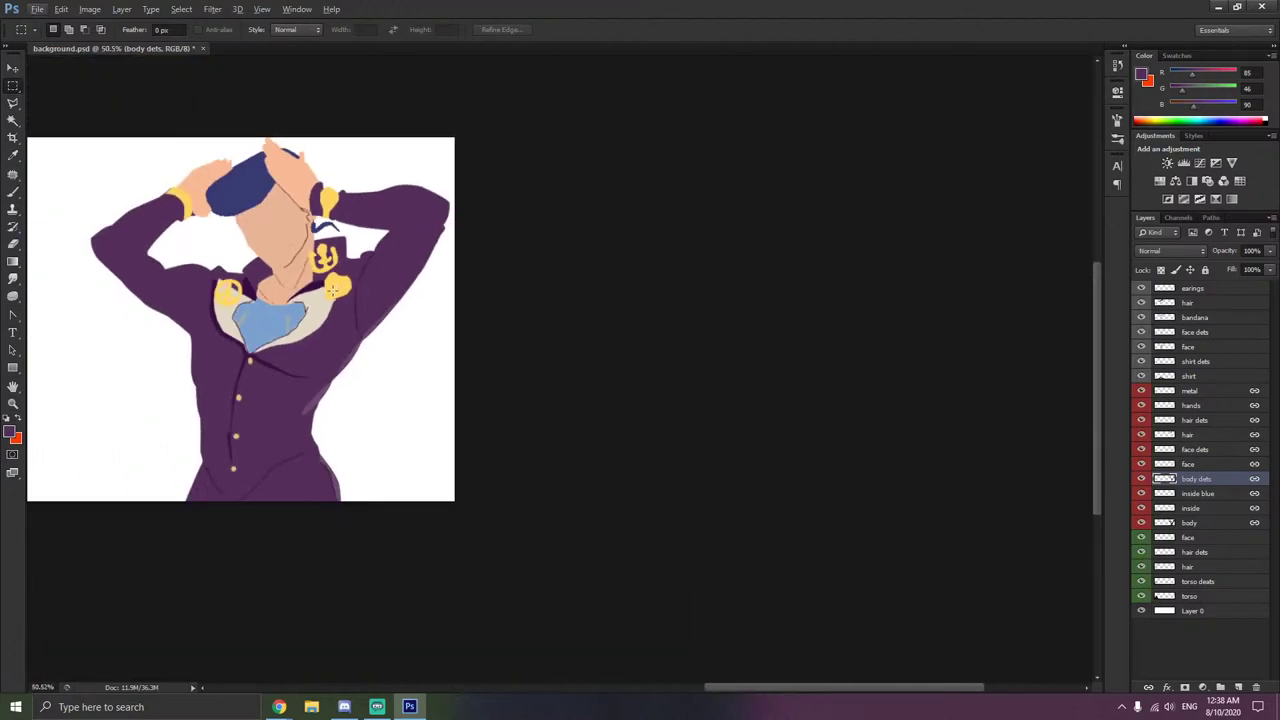
scroll(336, 289, "left", 10)
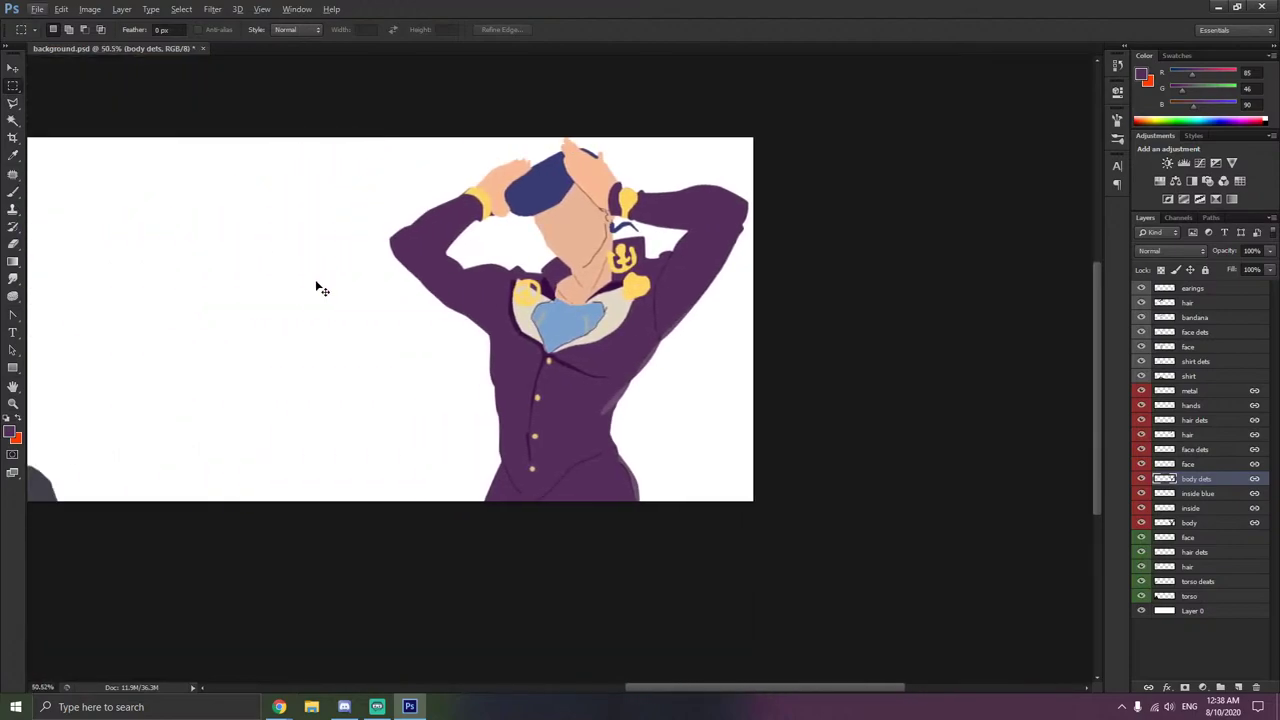
mouse_move(280, 707)
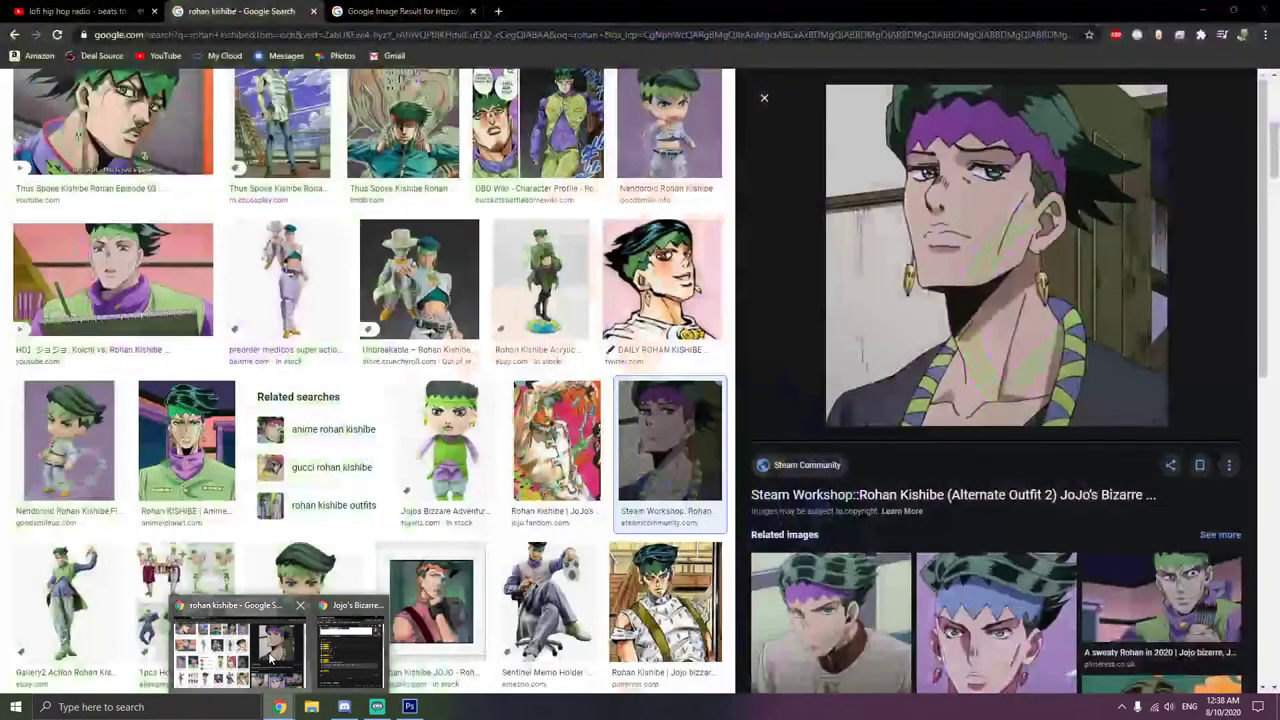
left_click(235, 645)
left_click(248, 35)
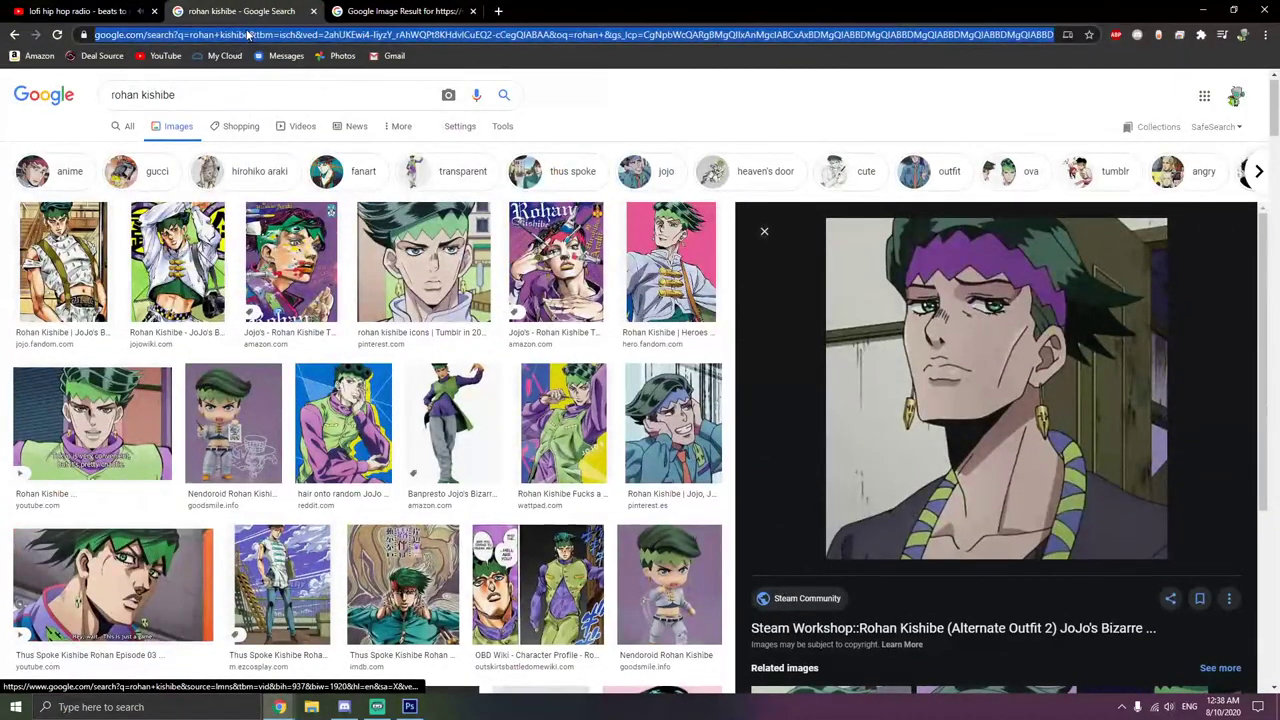
type("josuke higashikata")
key("Return")
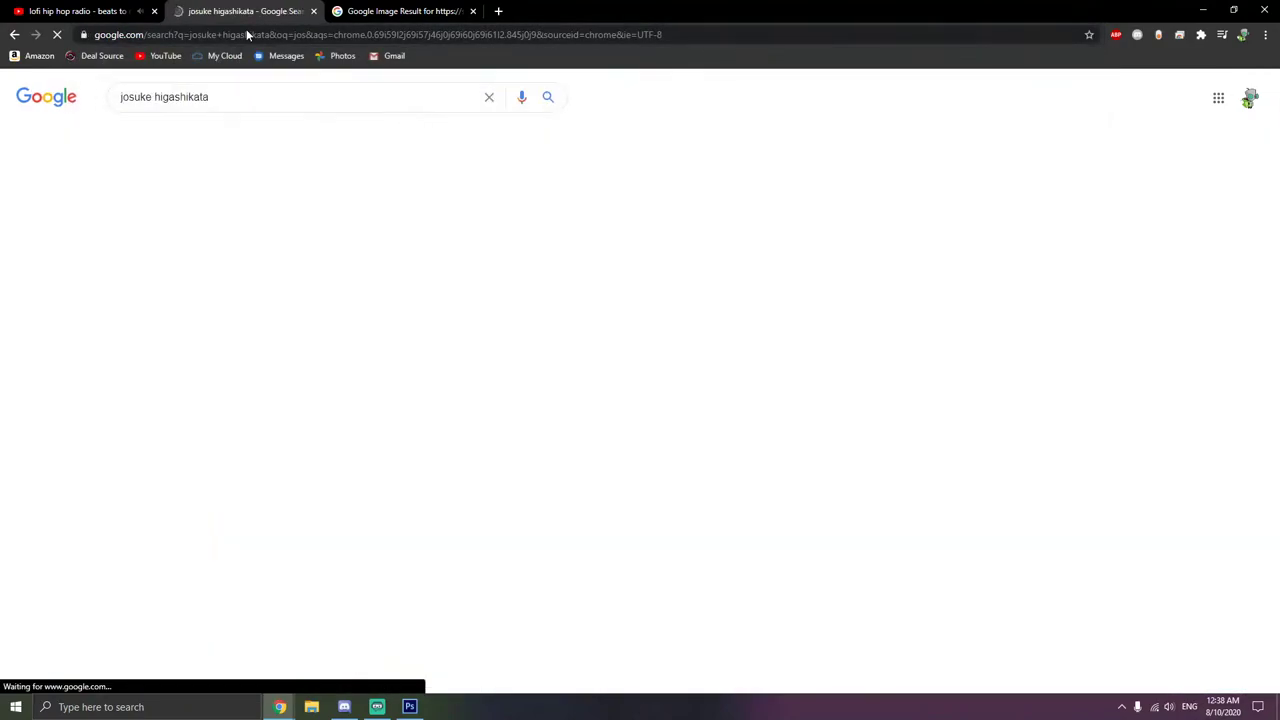
left_click(196, 136)
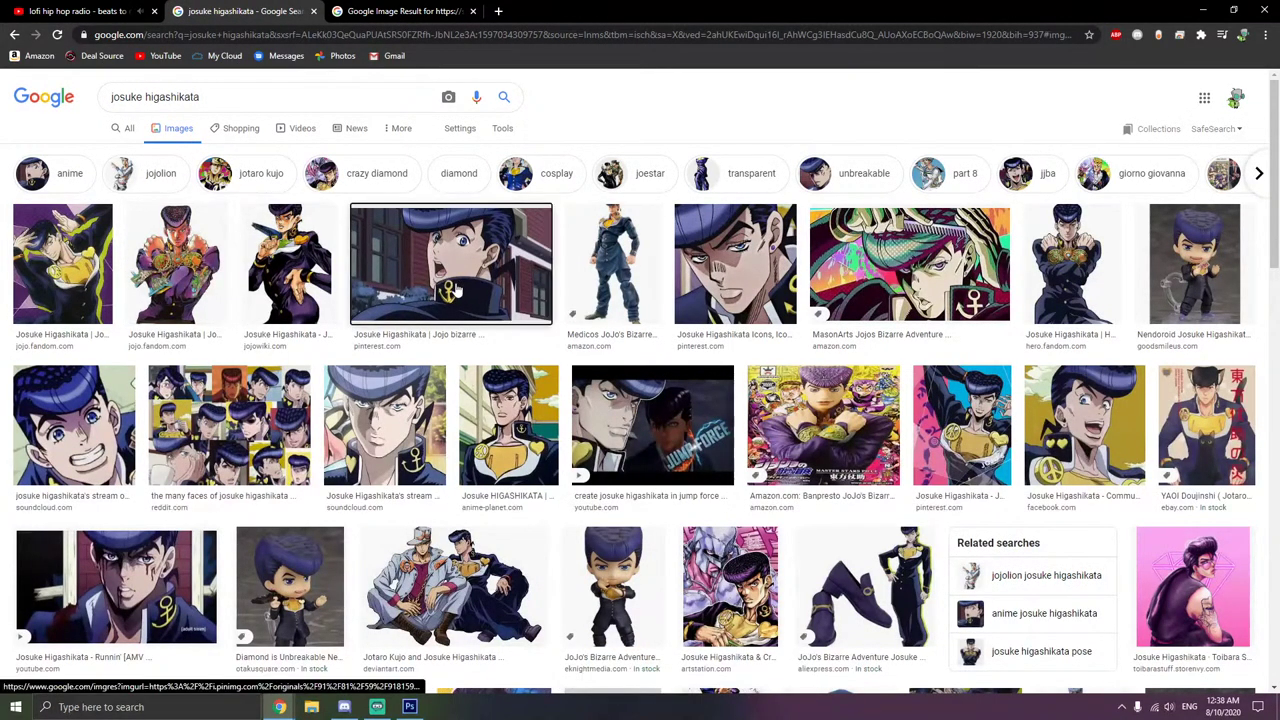
- Copy the Pinterest picture of the shouting Josuke with the anchor collar from the image results
left_click(460, 265)
left_click(938, 278)
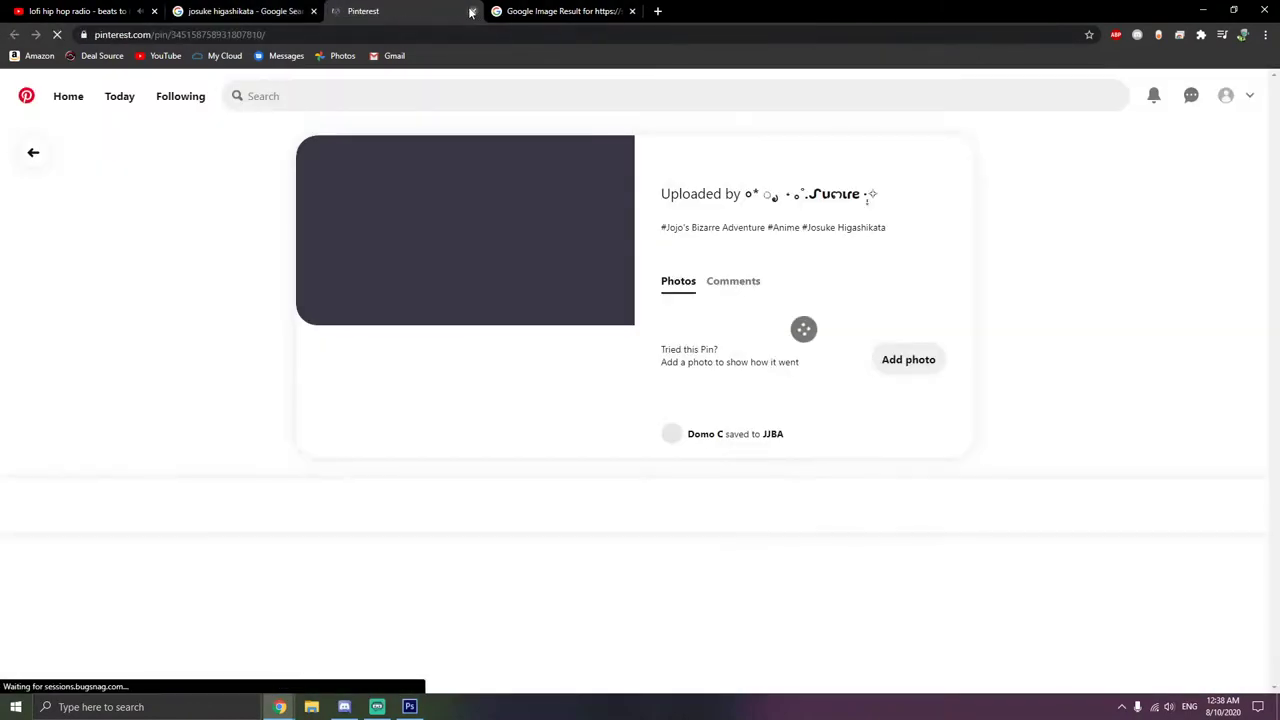
left_click(470, 12)
right_click(894, 264)
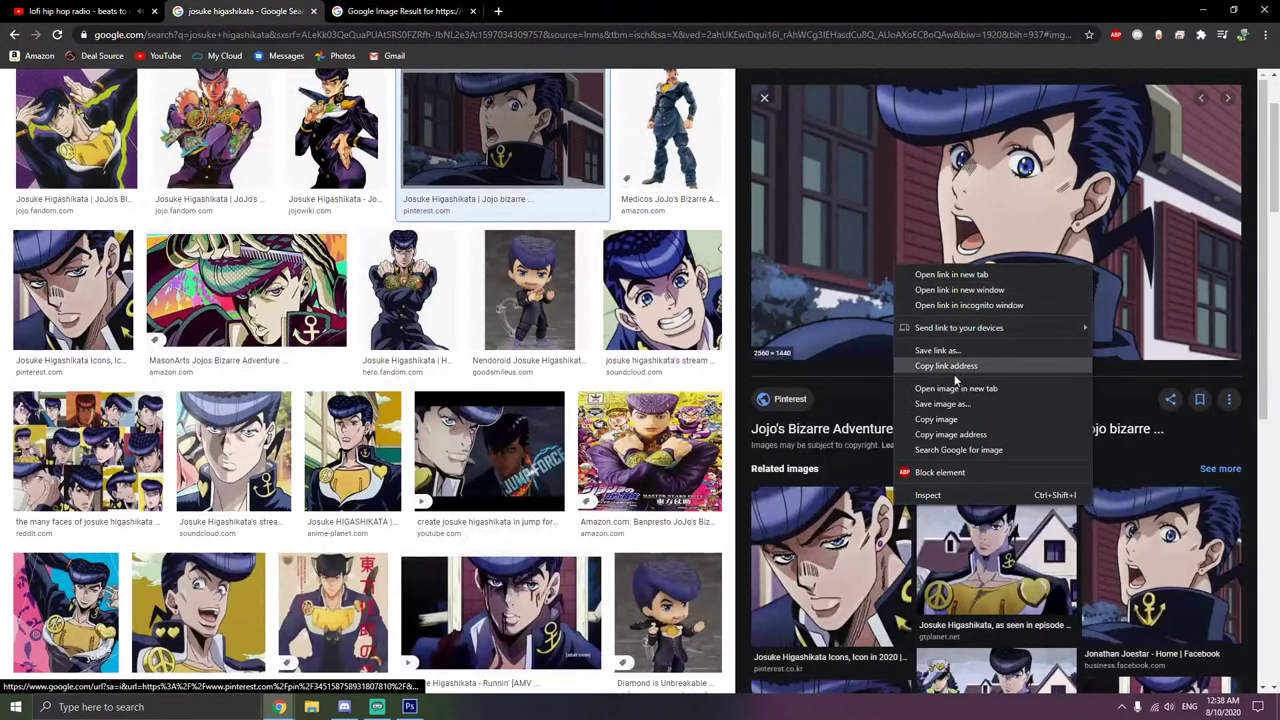
left_click(951, 422)
- Switch to Photoshop, paste the copied picture into background.psd, and scale it to about 45% between the two characters
left_click(409, 707)
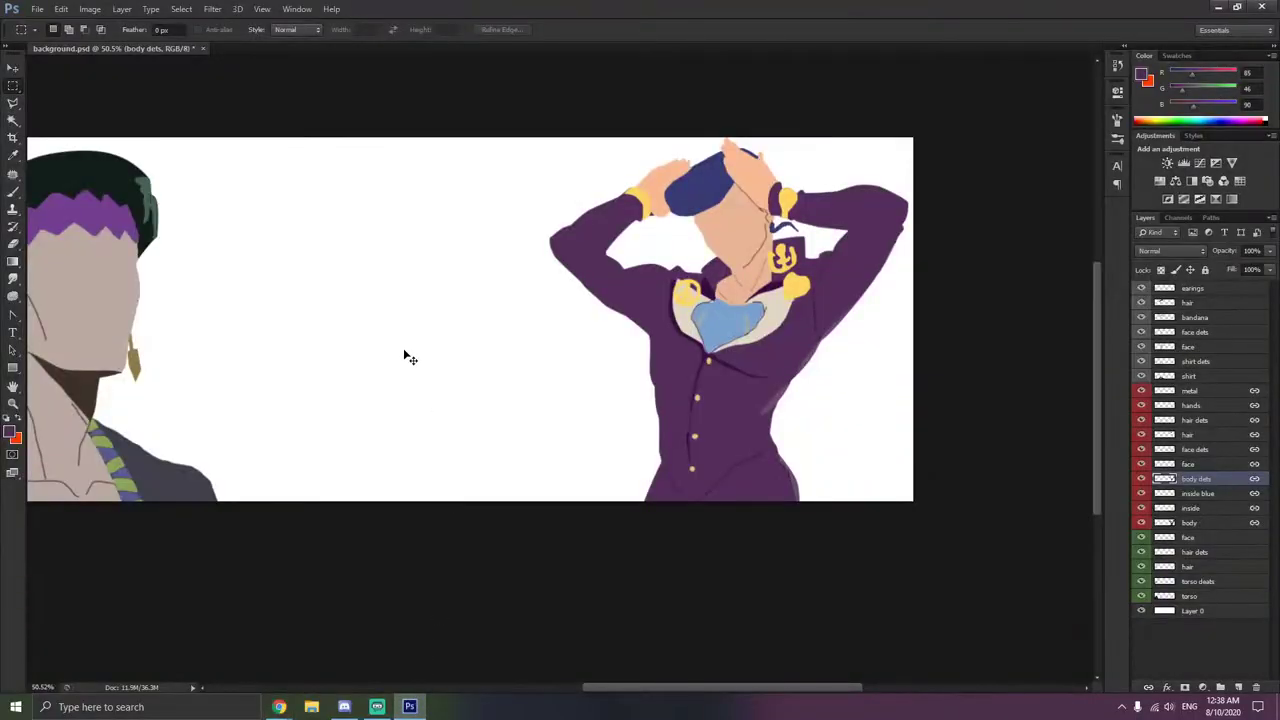
key("ctrl+v")
key("ctrl+t")
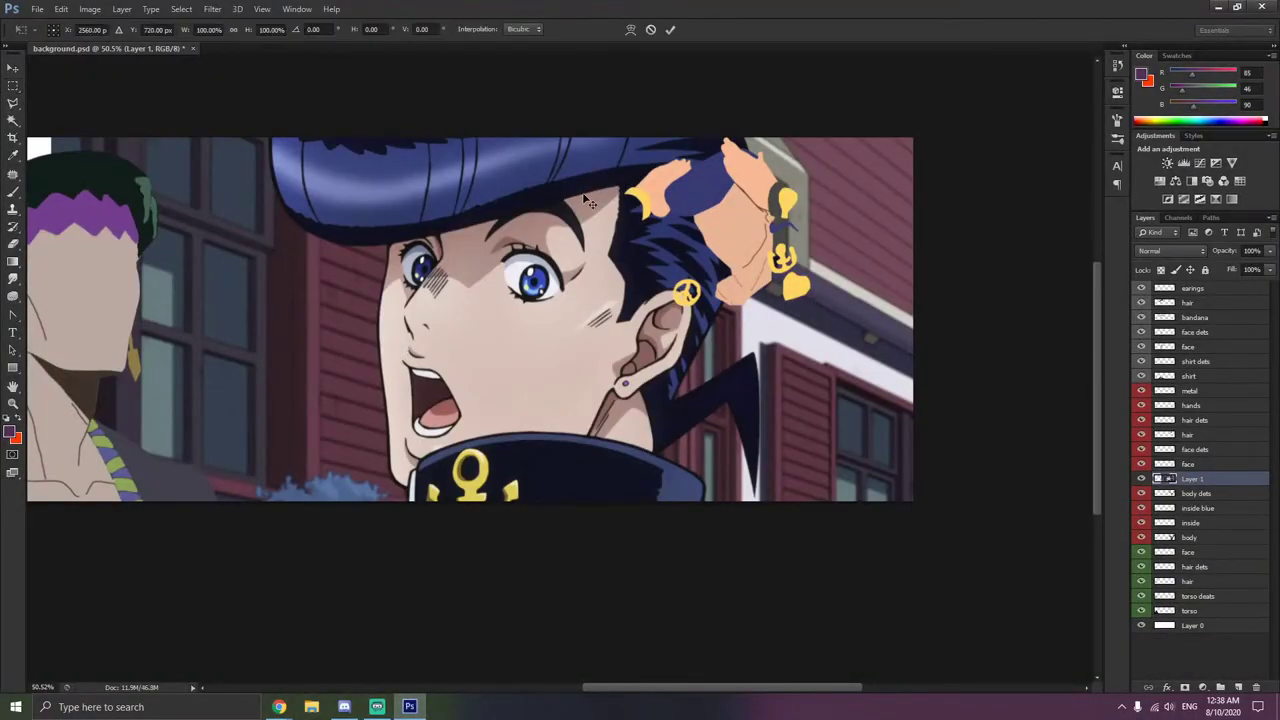
left_click_drag(57, 141, 323, 216)
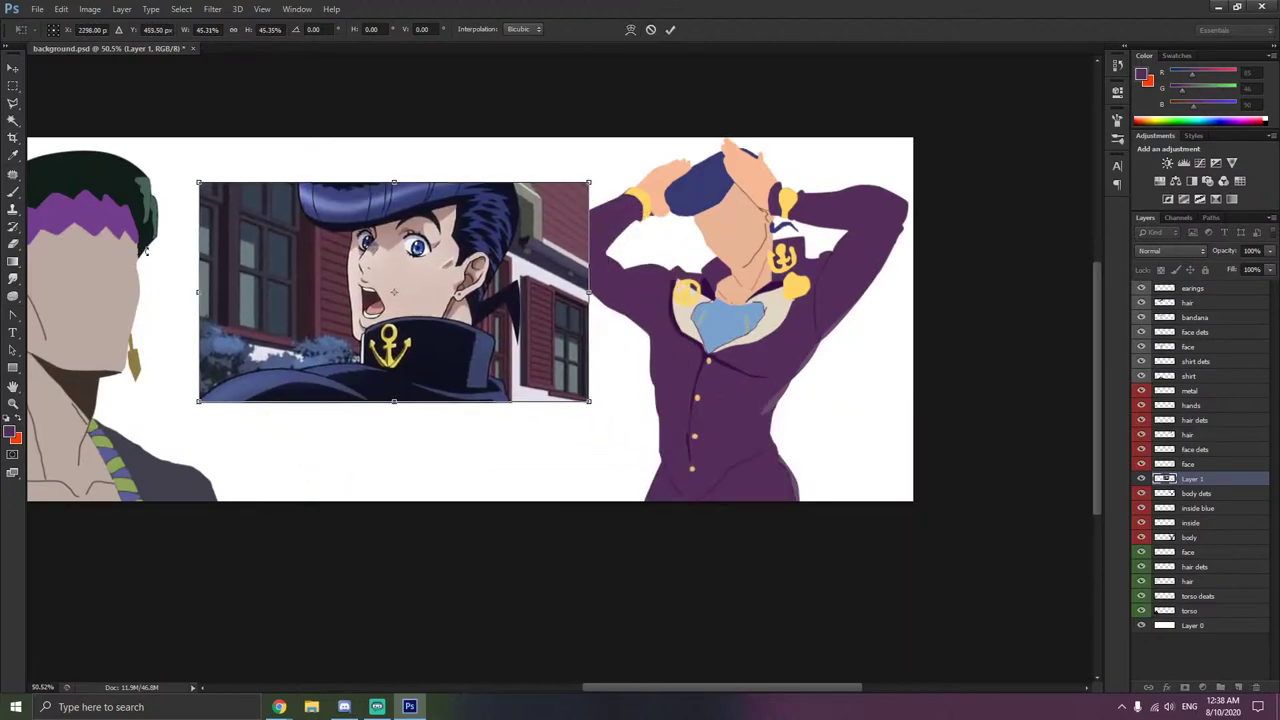
key("Return")
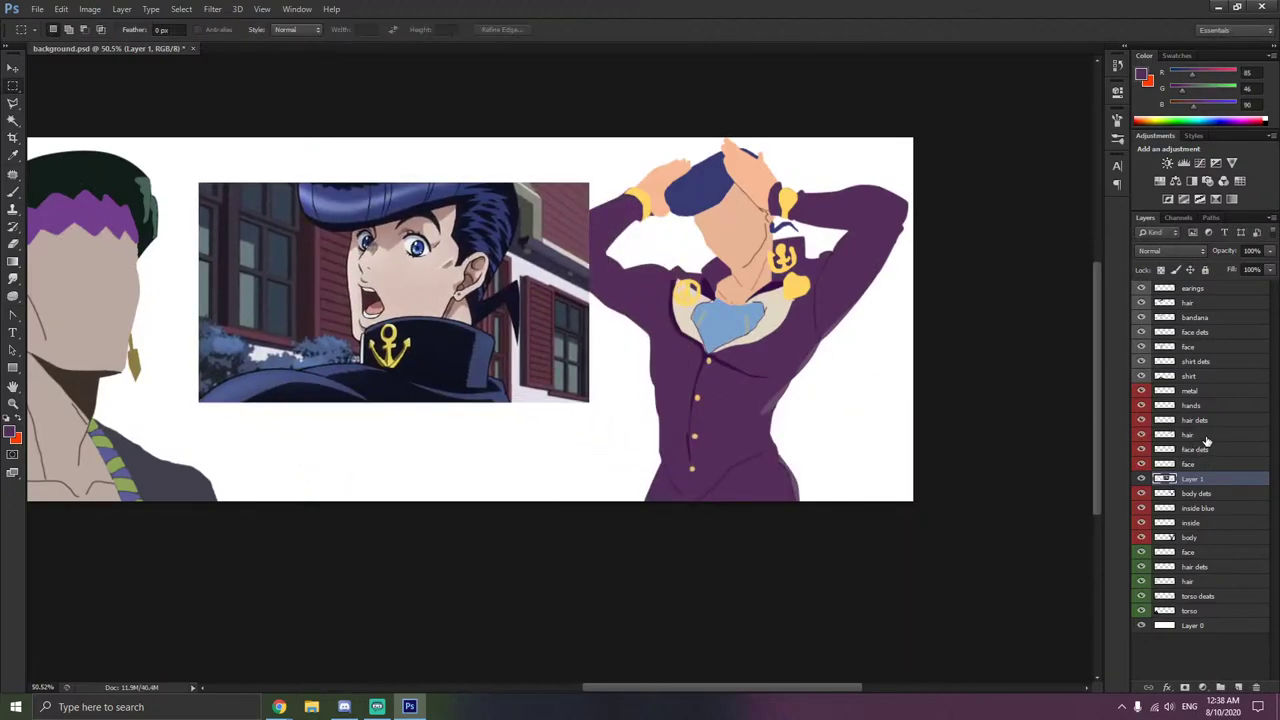
- Move the reference picture's layer directly below the red-labelled body layer and make the body layer active
left_click(1208, 494)
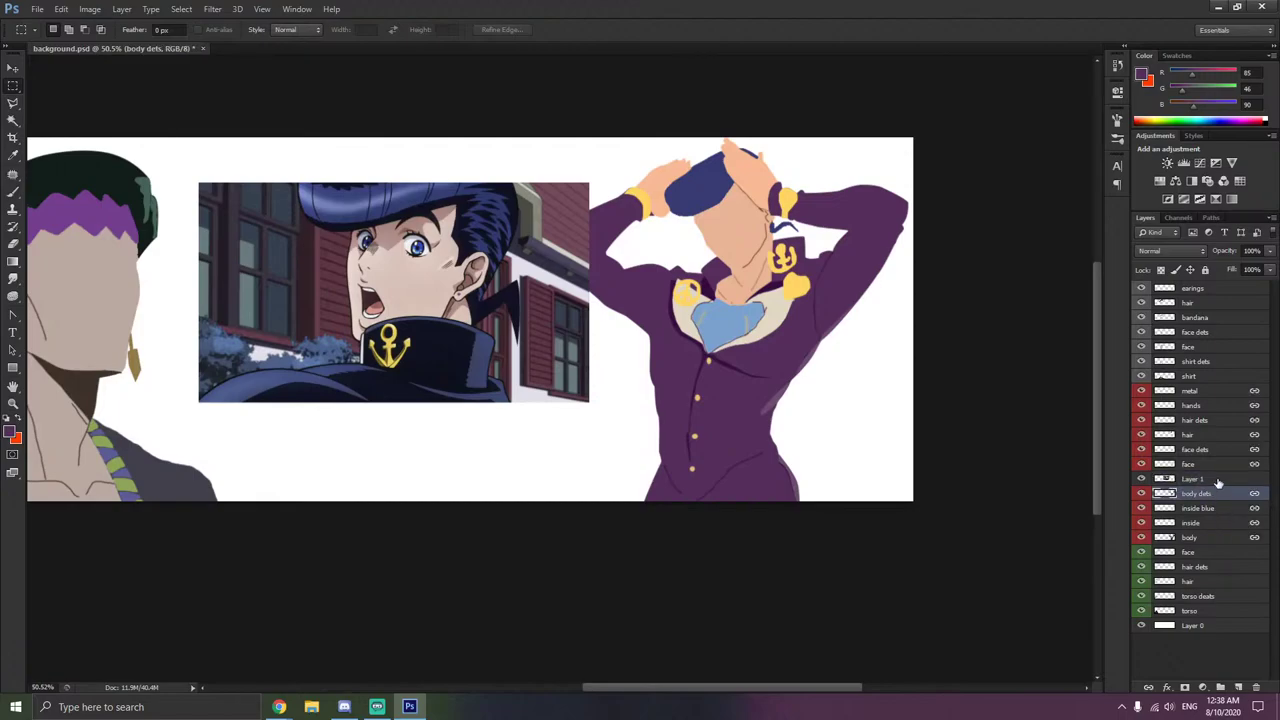
left_click_drag(1218, 483, 1220, 537)
left_click(1212, 527)
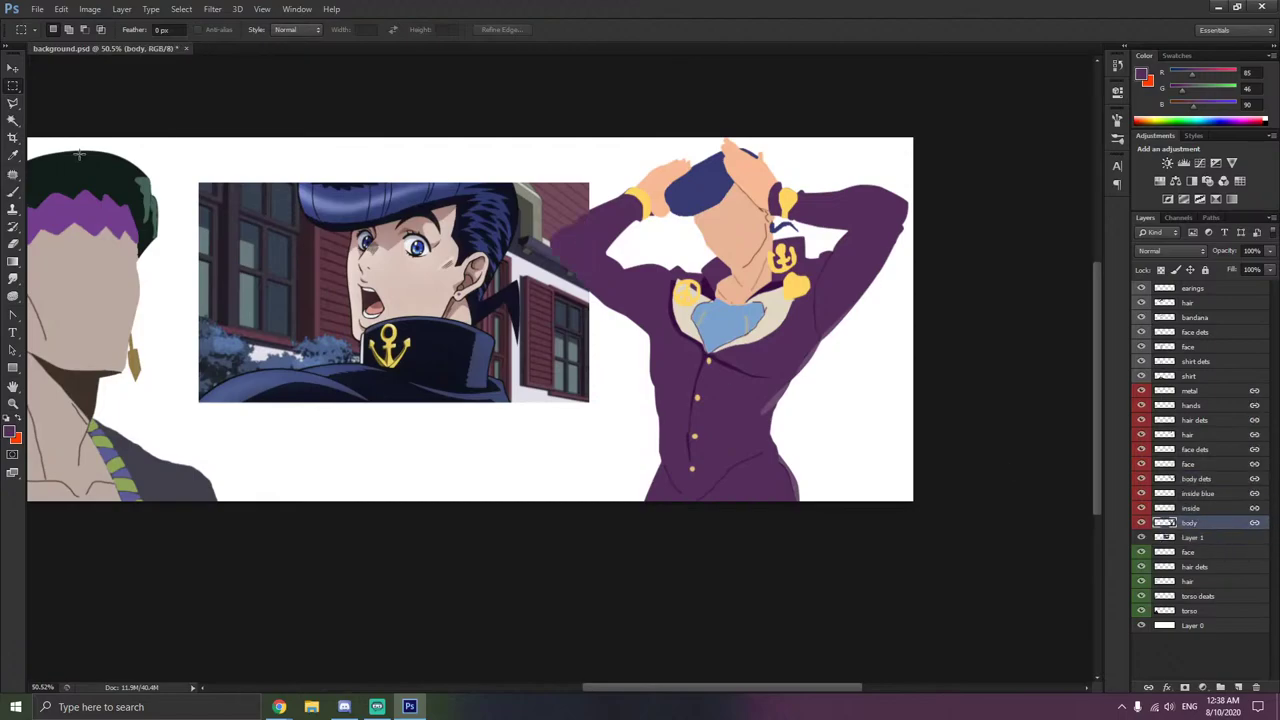
- Select the jacket on the body layer and paint most of it with a 360 px brush in the blue sampled from the reference picture's shoulder
left_click(13, 155)
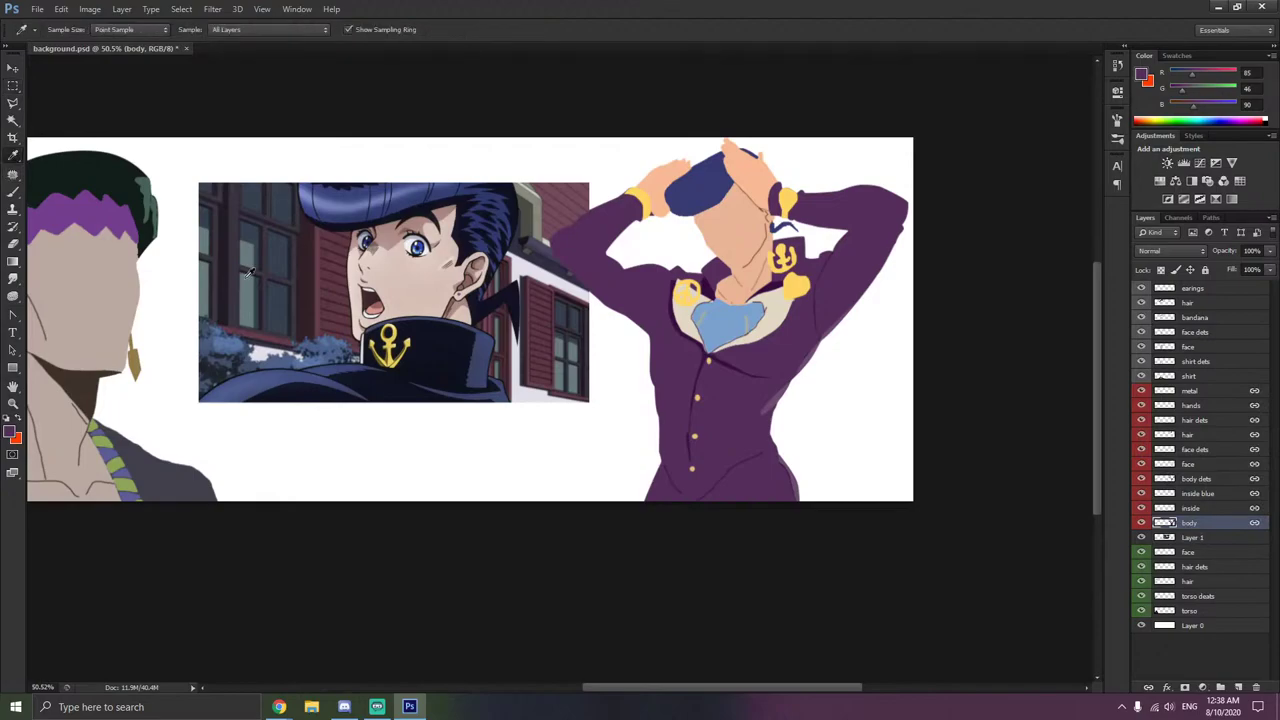
left_click(271, 382)
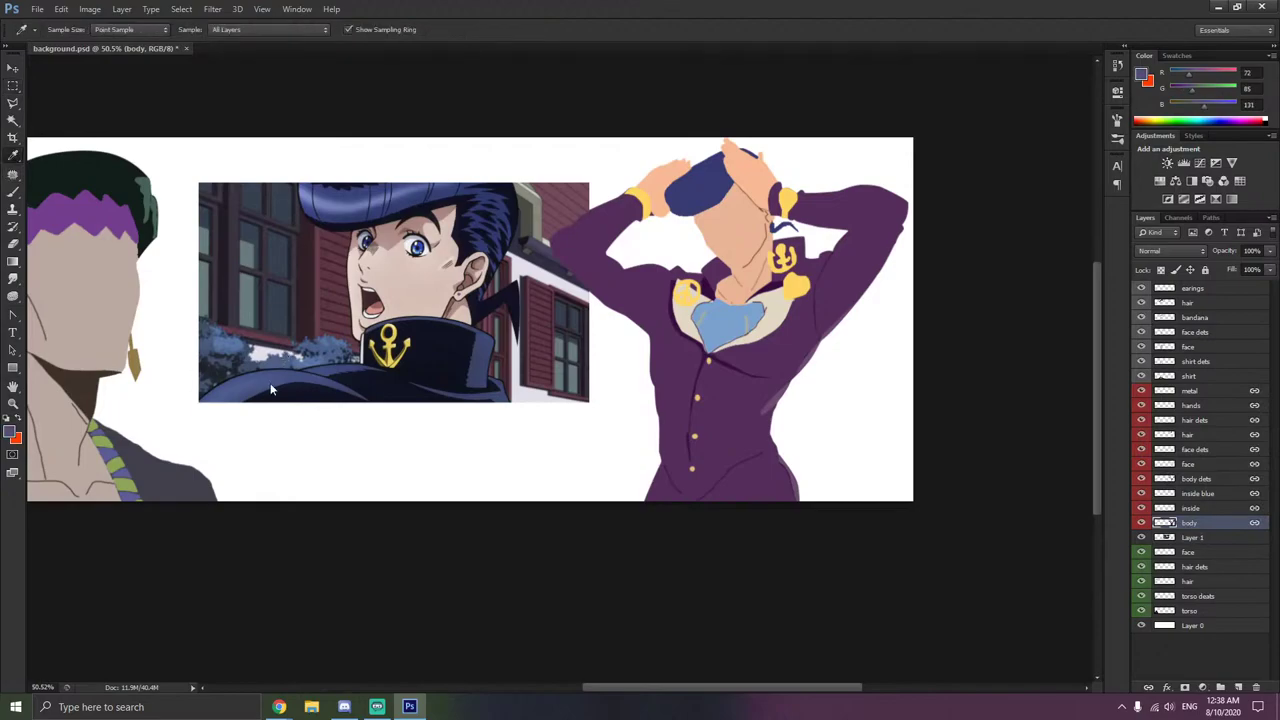
left_click(13, 120)
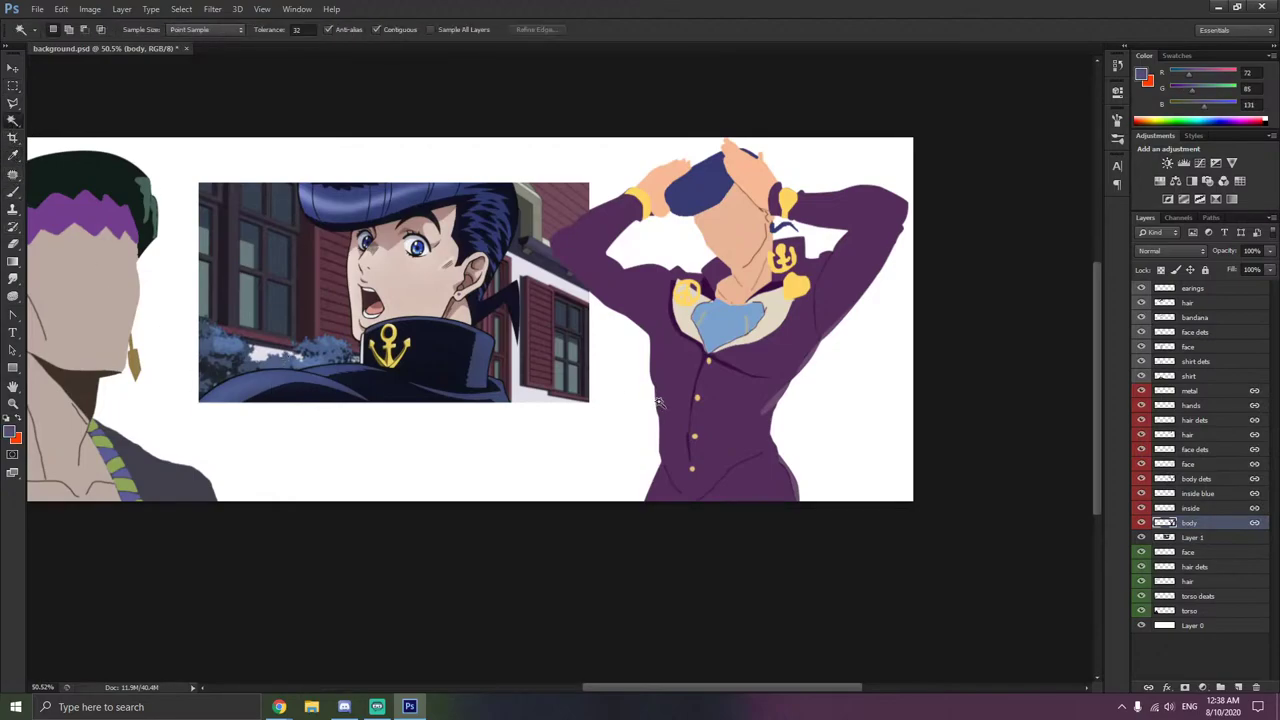
left_click(715, 410)
left_click(13, 191)
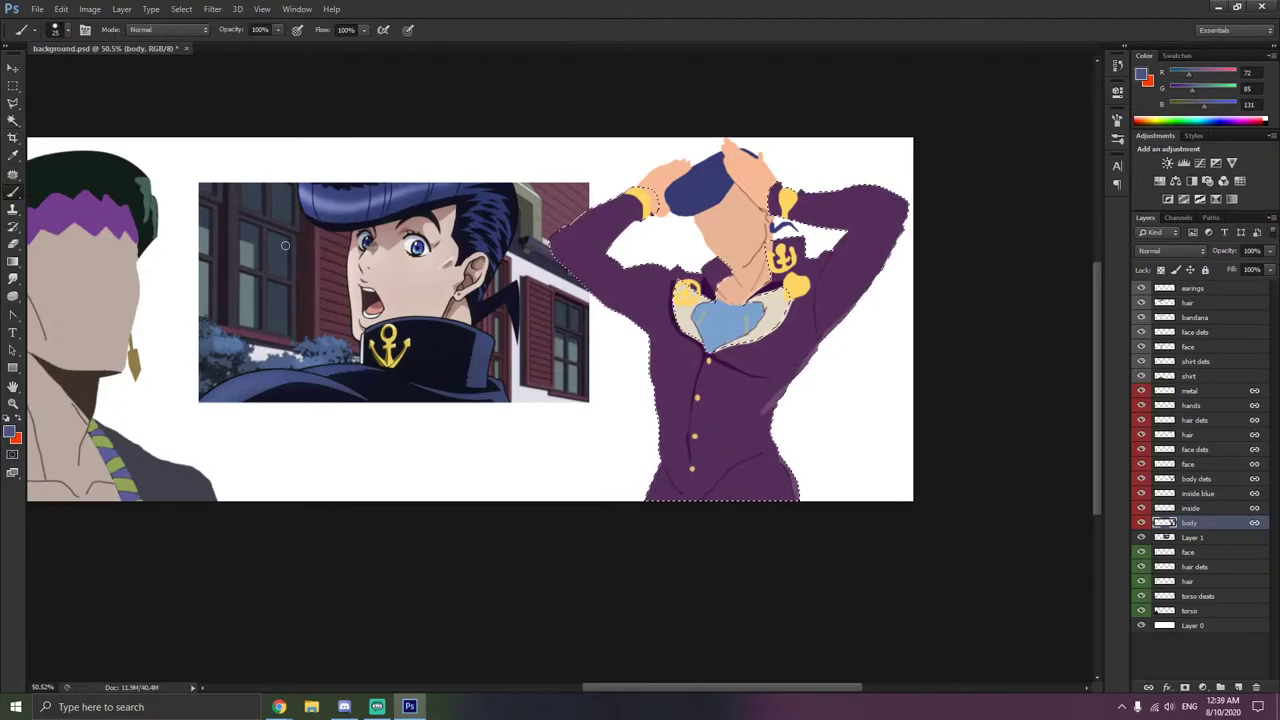
right_click(553, 354)
left_click_drag(620, 388, 673, 389)
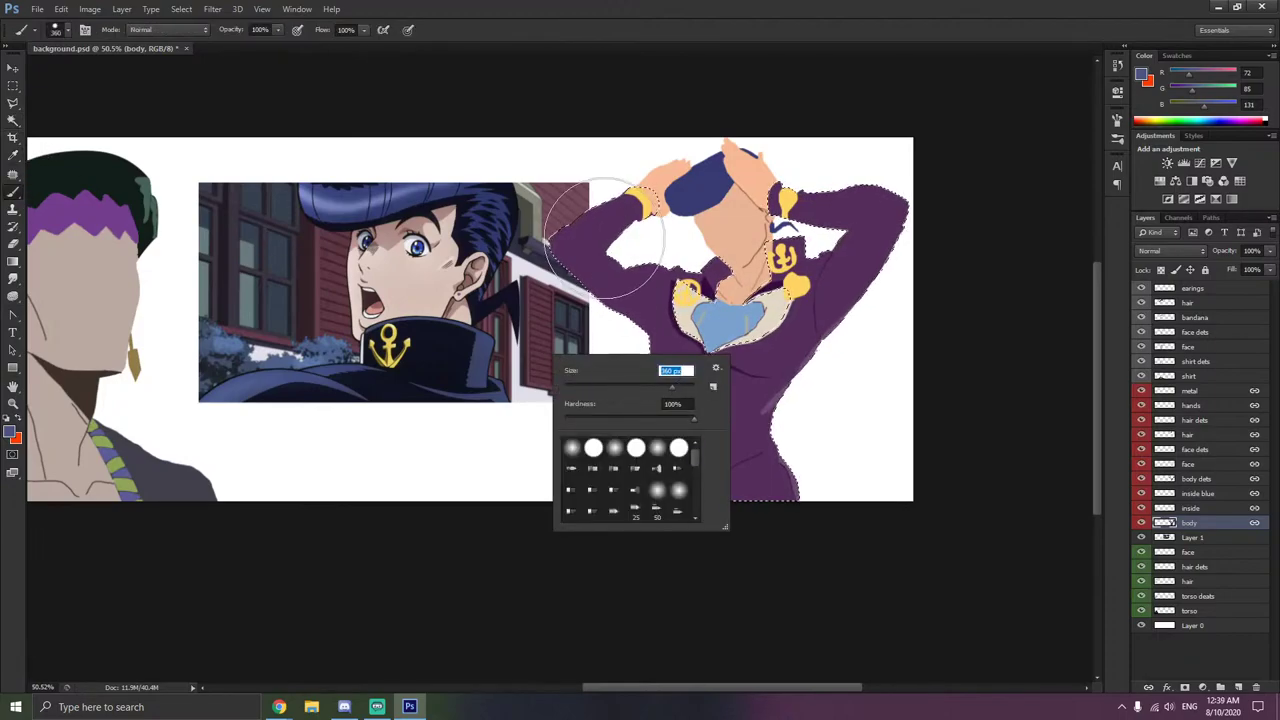
mouse_move(605, 238)
left_mouse_down()
mouse_move(595, 287)
mouse_move(677, 215)
mouse_move(725, 198)
mouse_move(637, 245)
mouse_move(565, 327)
mouse_move(673, 324)
mouse_move(859, 222)
mouse_move(895, 224)
mouse_move(789, 332)
mouse_move(699, 375)
mouse_move(640, 357)
mouse_move(653, 418)
left_mouse_up()
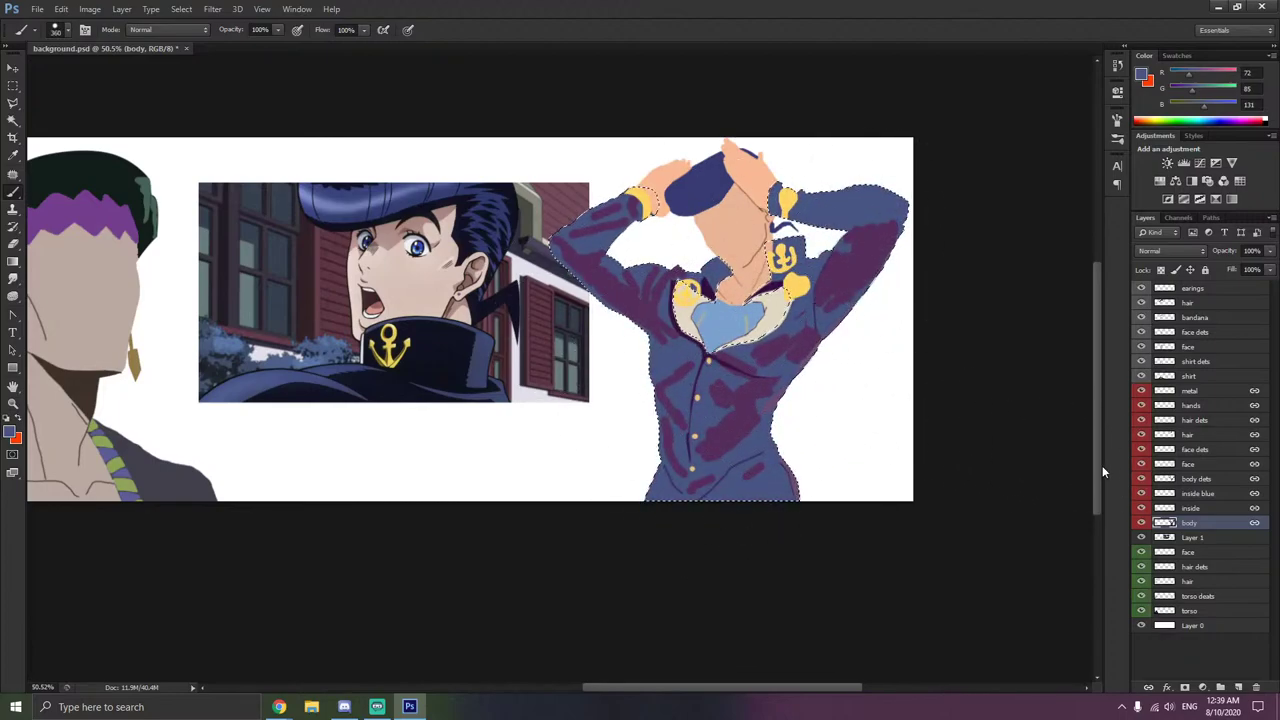
- Deselect the jacket and select the remaining purple shadow patches together on the red-labelled body dets layer with the Magic Wand
left_click(1197, 479)
scroll(829, 414, "up", 3)
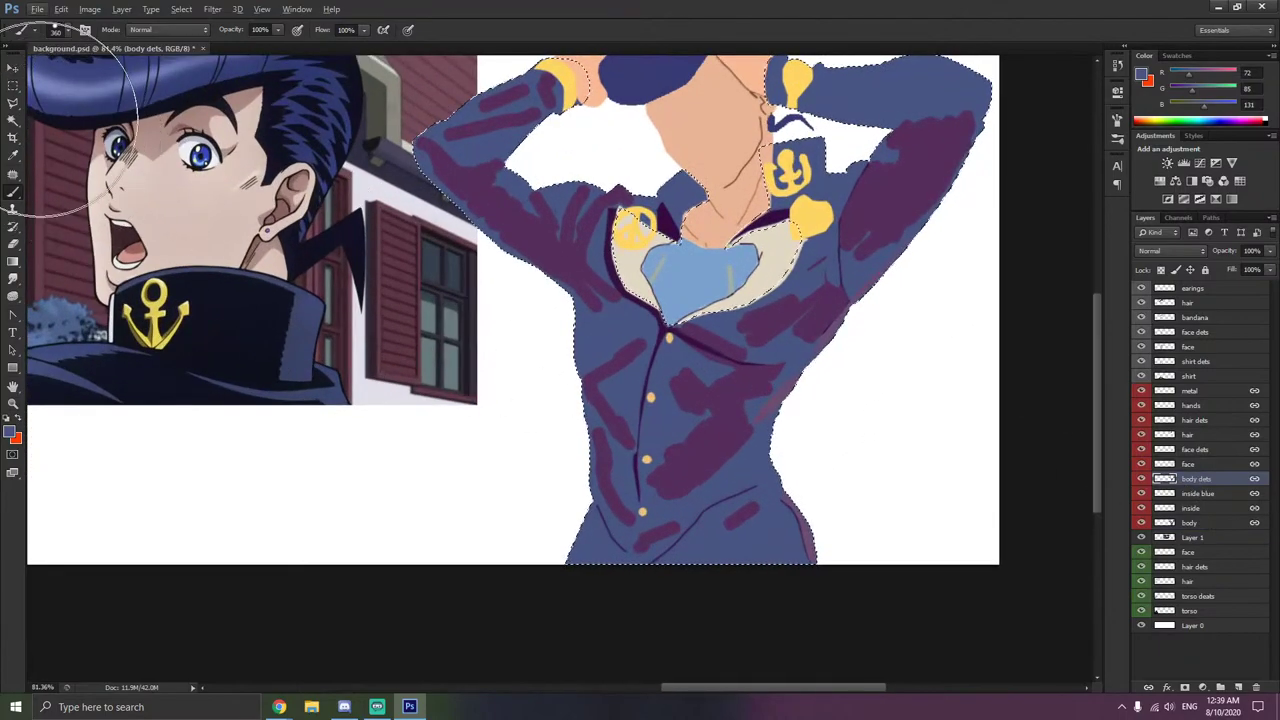
key("w")
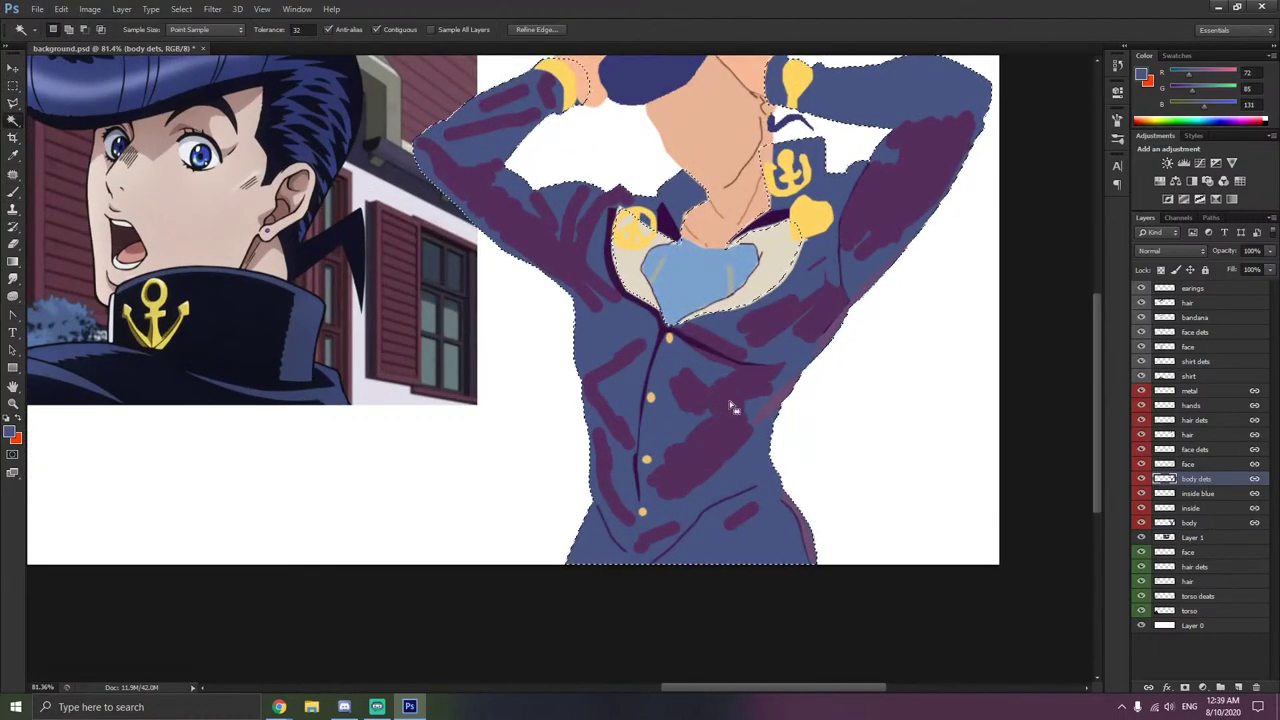
key("ctrl+d")
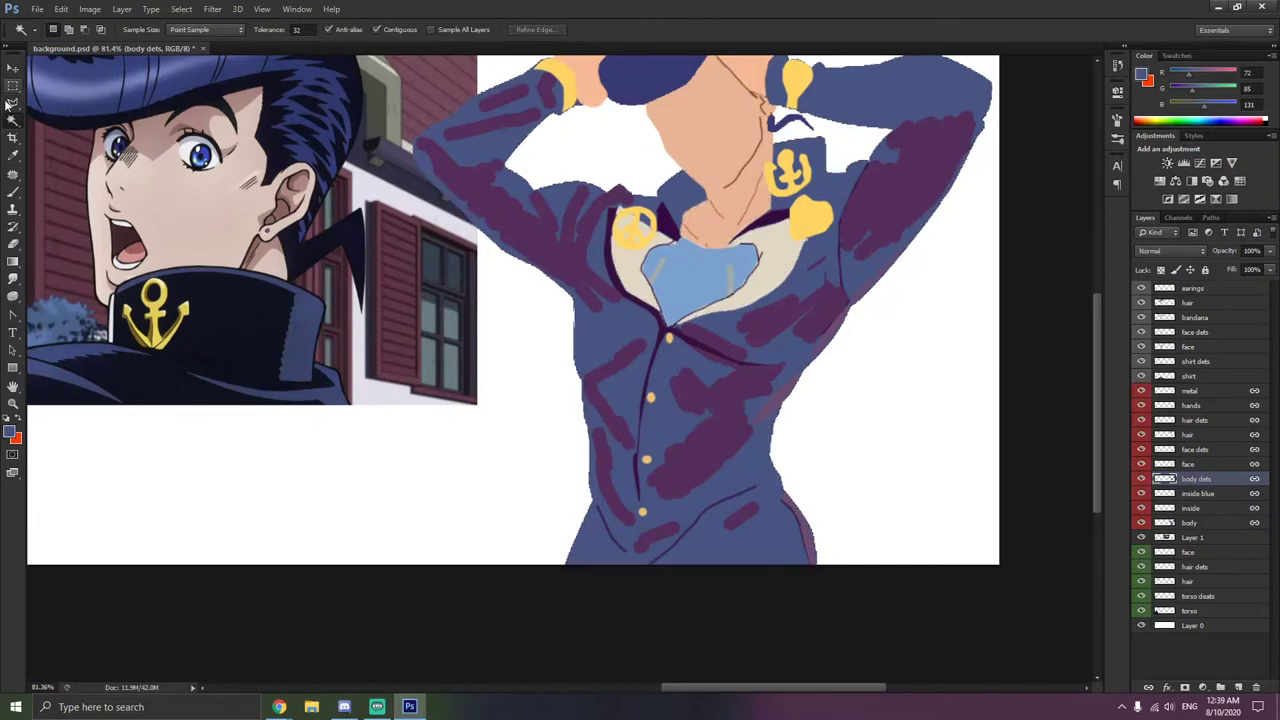
right_click(675, 413)
left_click(711, 368)
left_click(723, 397)
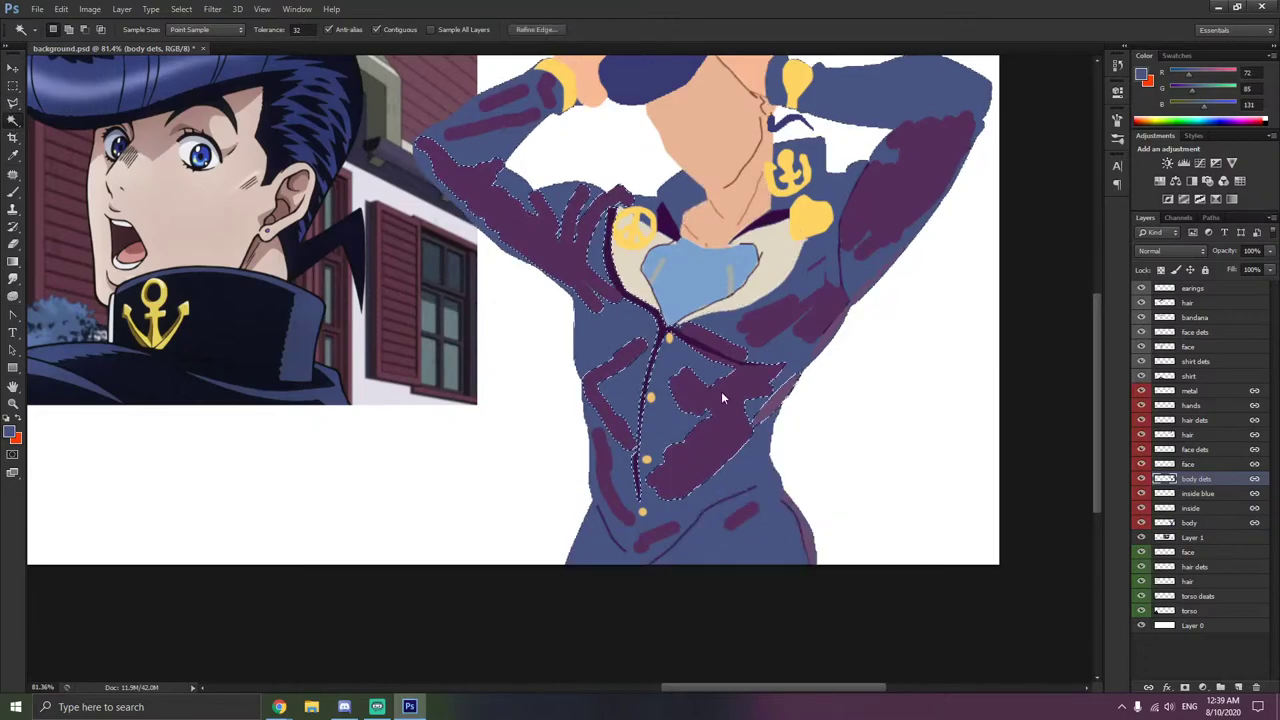
left_click(771, 326)
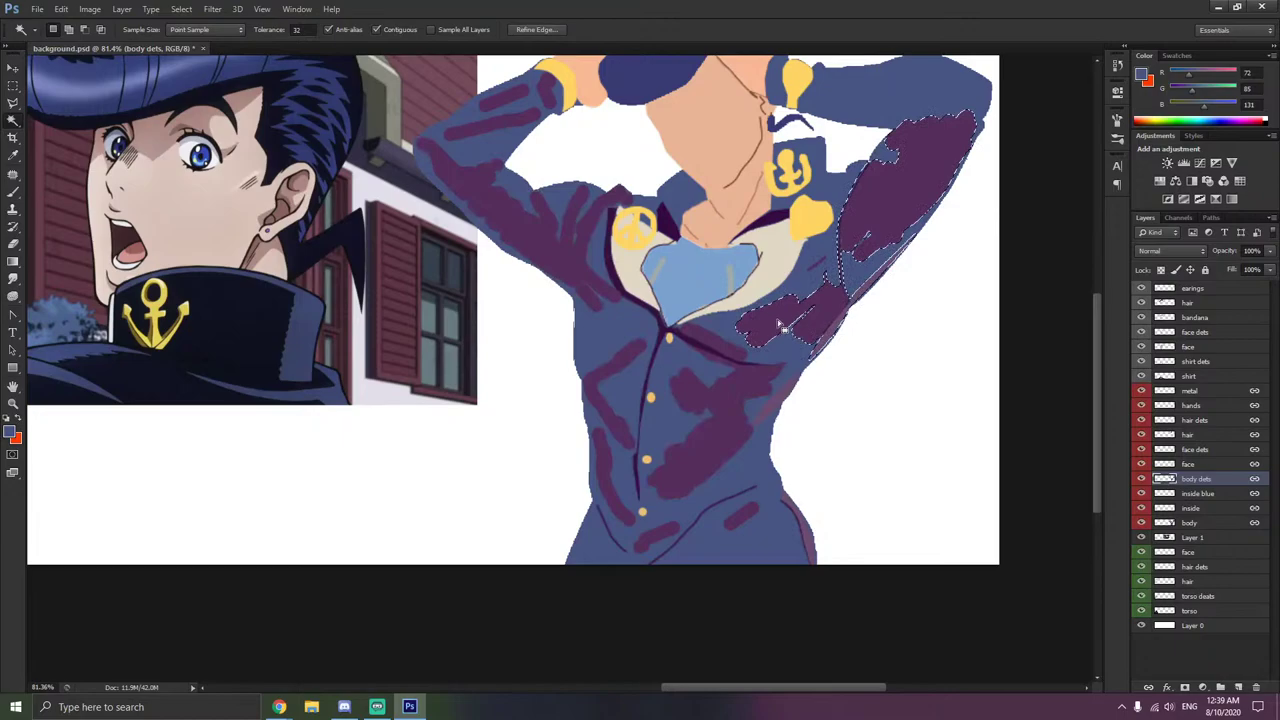
left_click(782, 325)
left_click(838, 320, "shift")
left_click(733, 427, "shift")
left_click(741, 516, "shift")
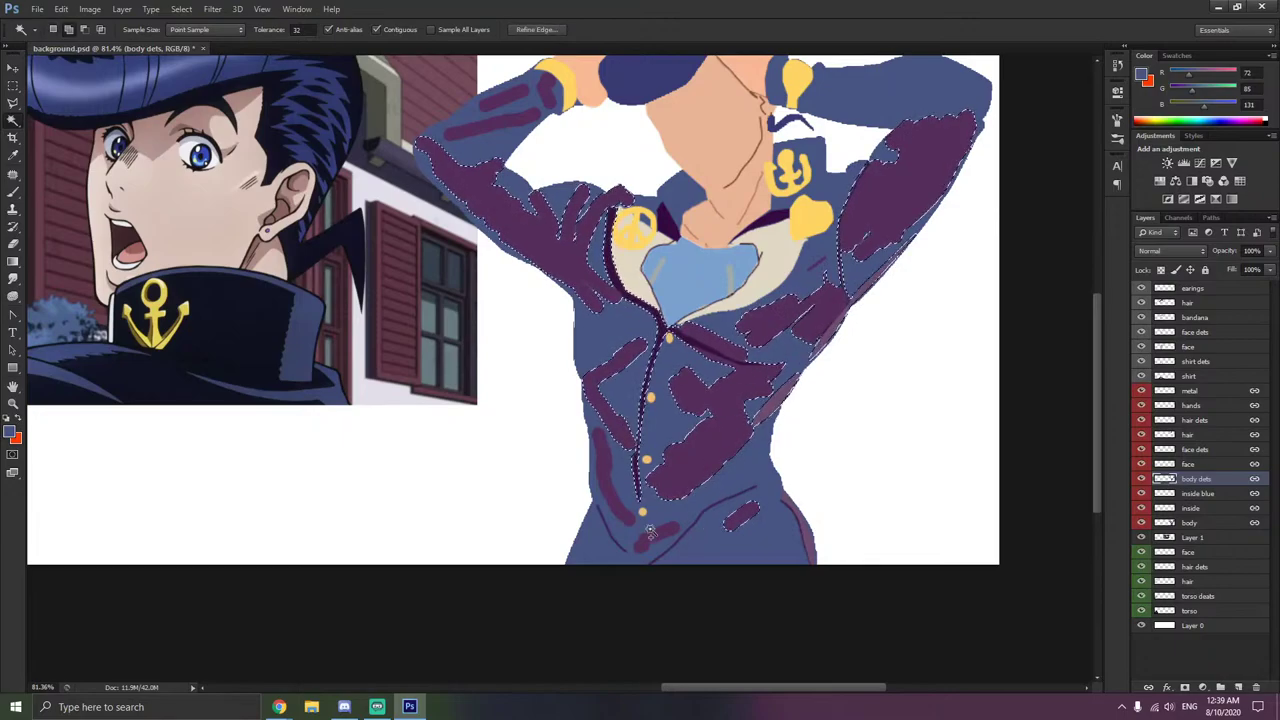
left_click(650, 533, "shift")
left_click(545, 92, "shift")
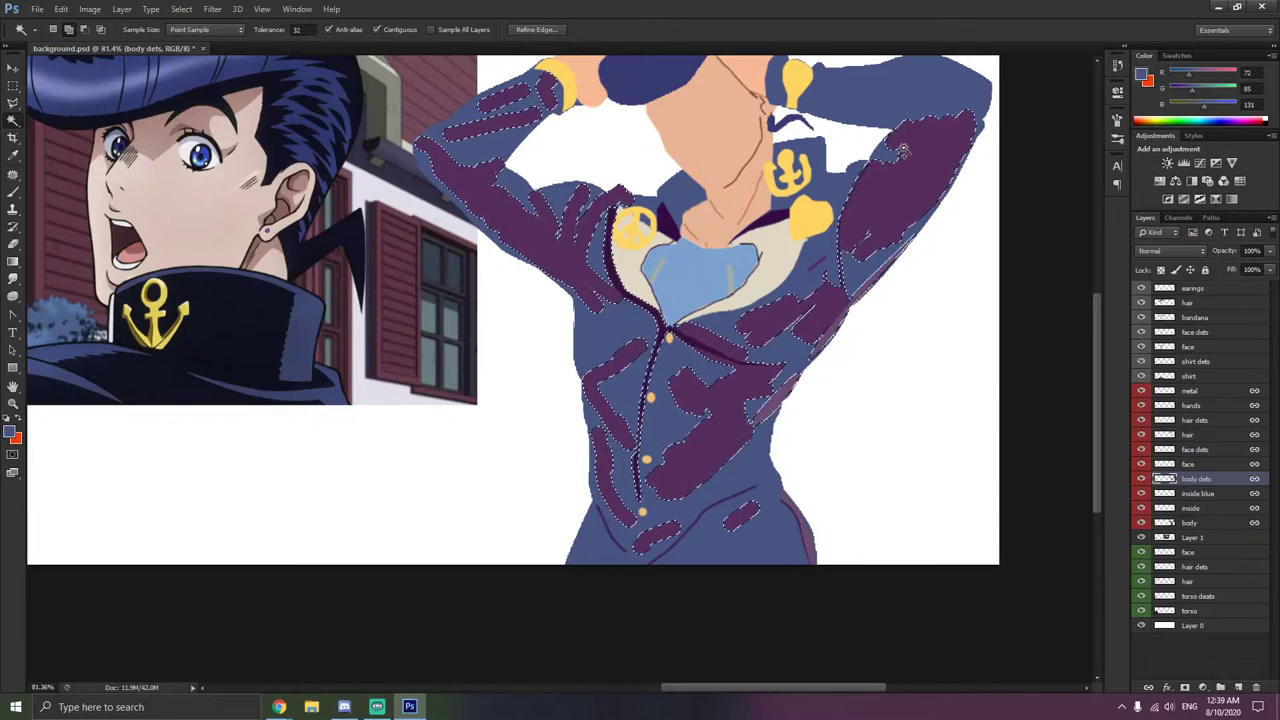
scroll(550, 335, "up", 1)
scroll(530, 345, "left", 3)
scroll(590, 364, "up", 2)
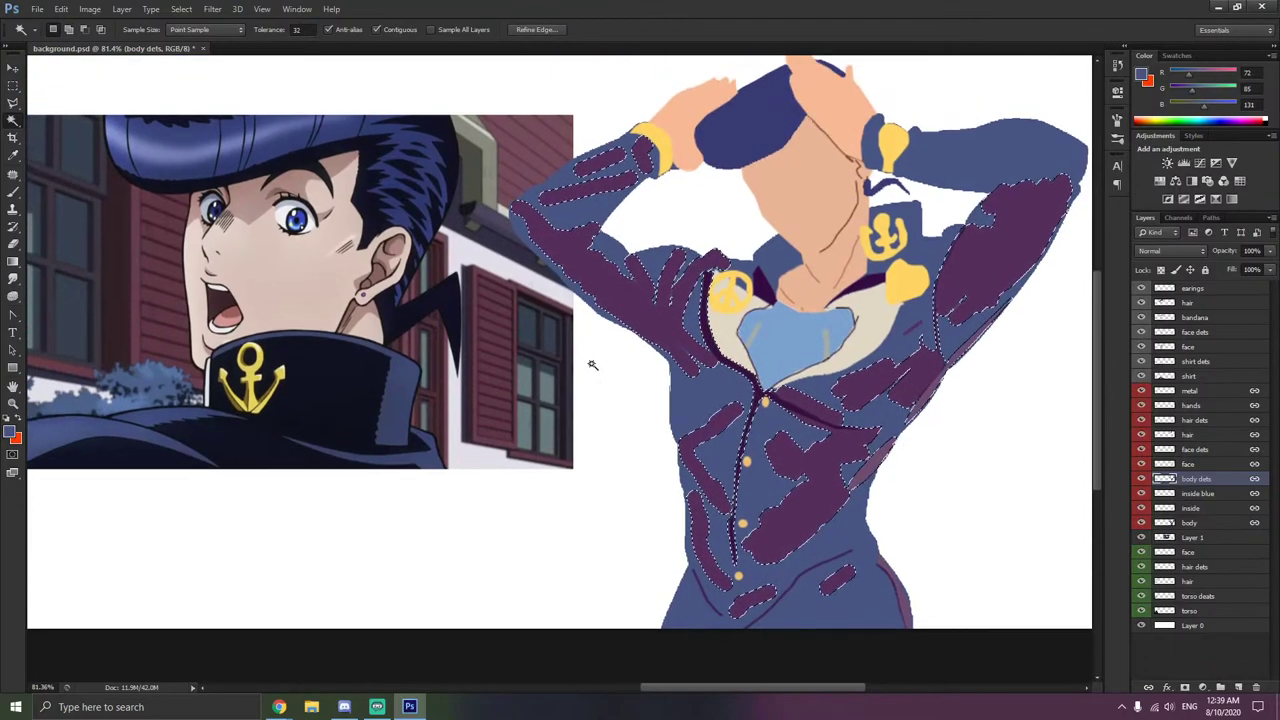
scroll(592, 365, "left", 2)
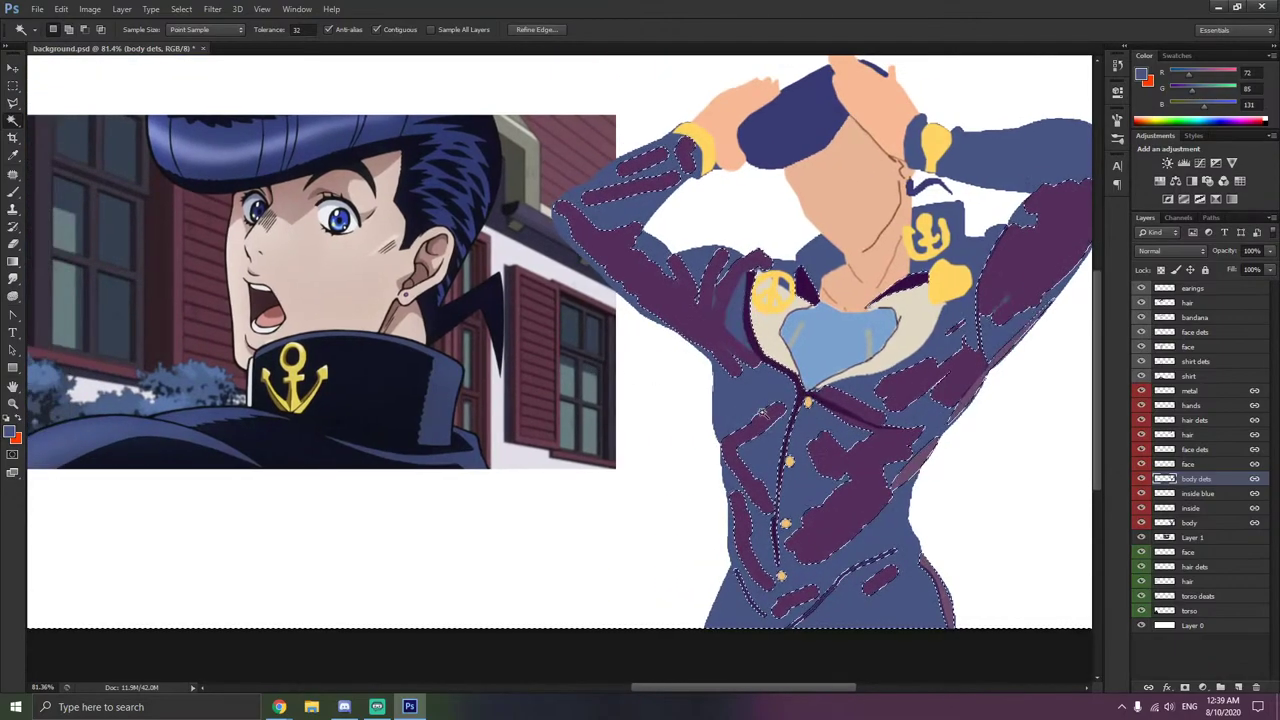
- Switch to Chrome and copy the Anime-Planet picture of Josuke in the open jacket from the image results
mouse_move(279, 707)
left_click(240, 645)
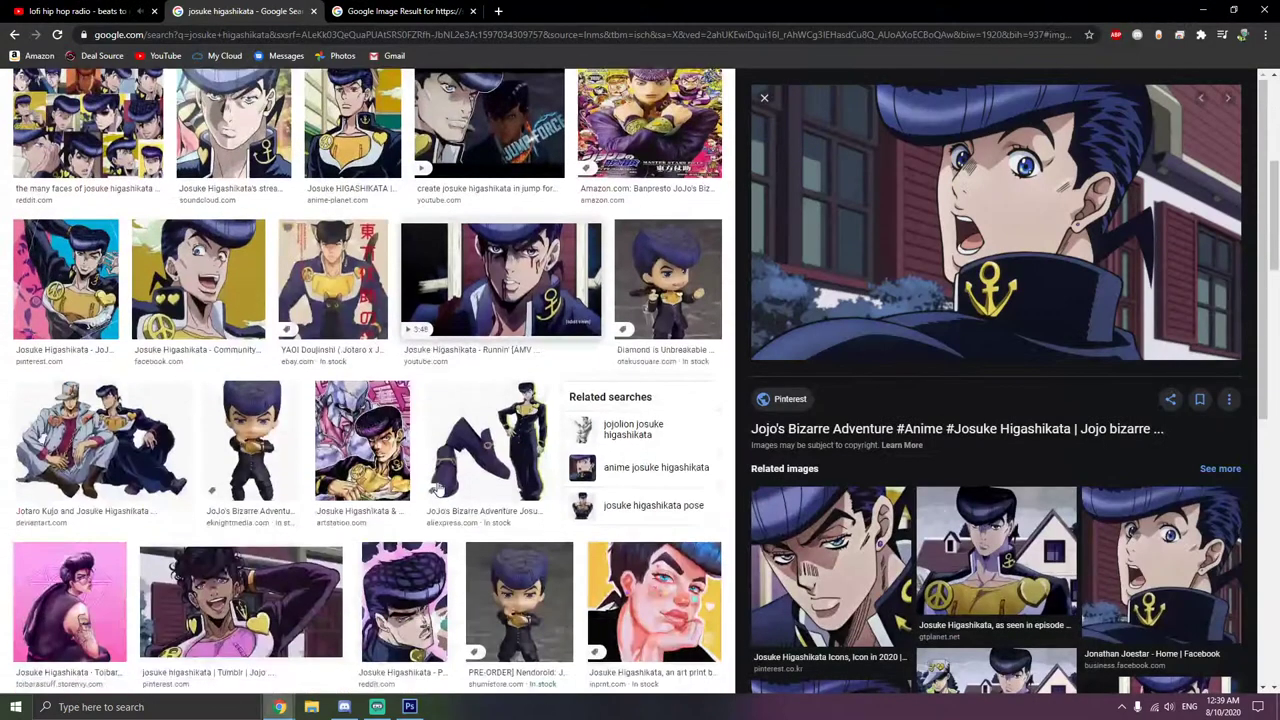
scroll(437, 489, "up", 3)
left_click(352, 450)
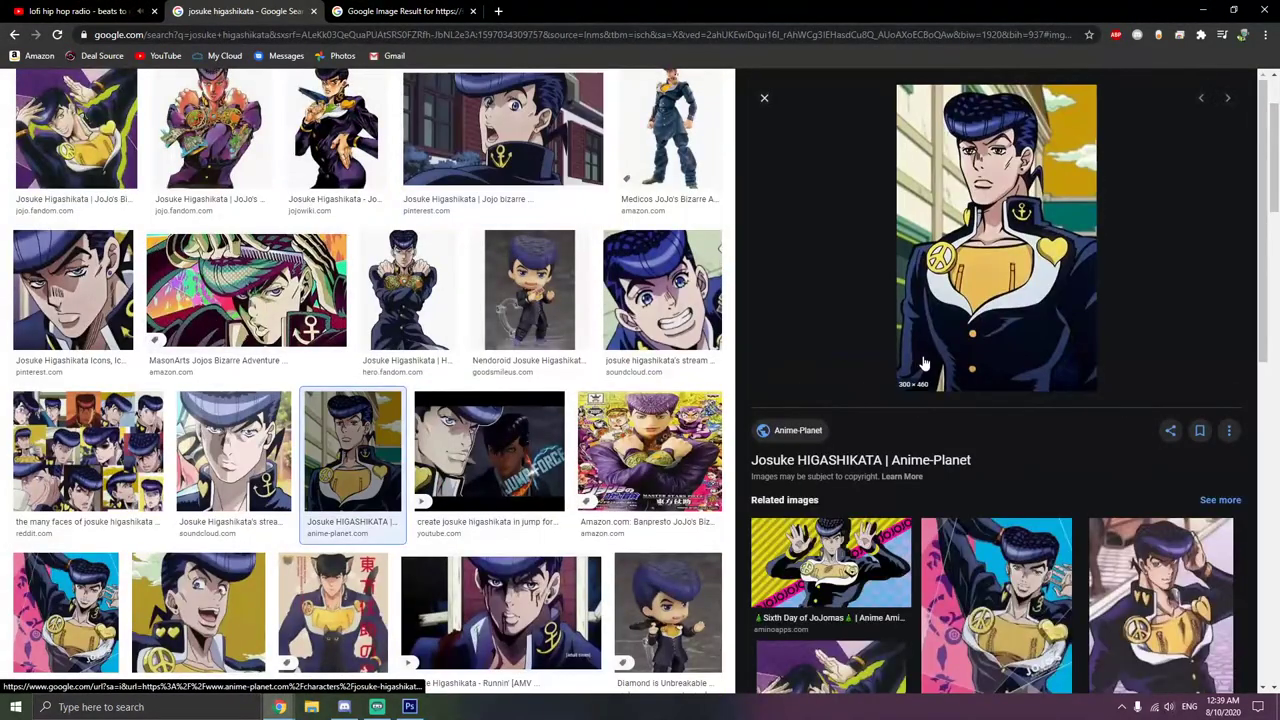
right_click(997, 331)
left_click(1069, 495)
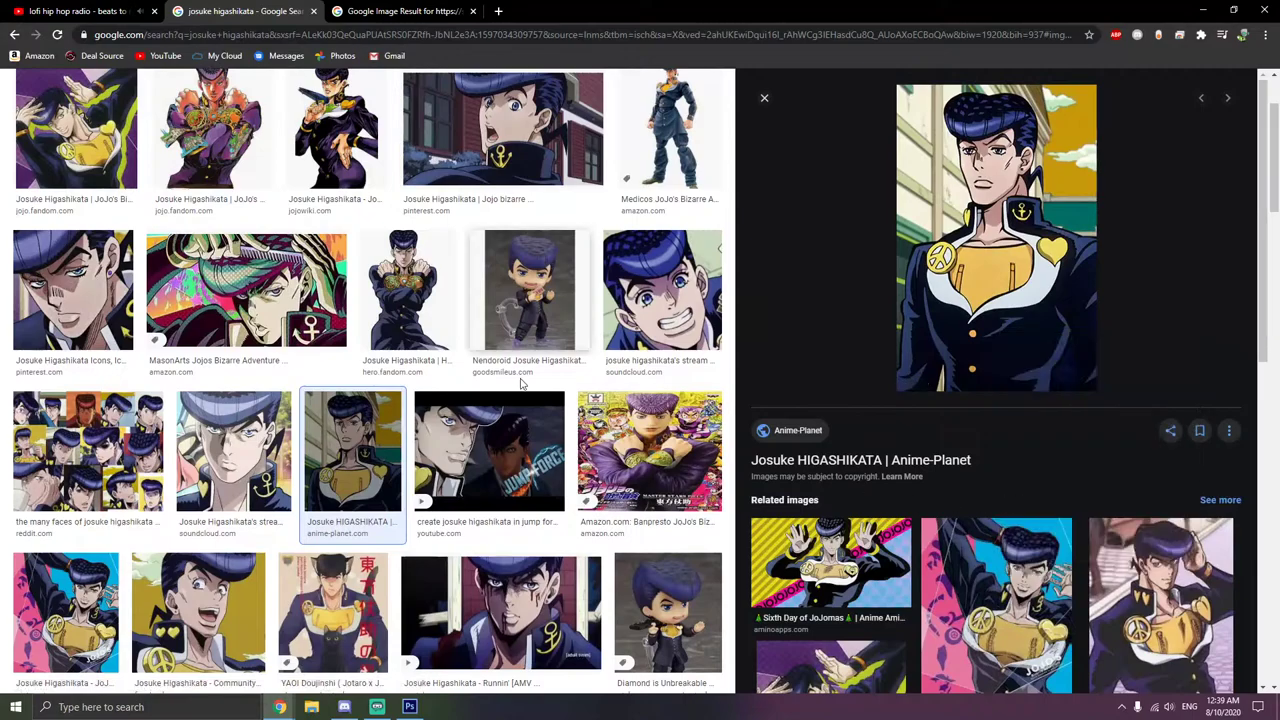
scroll(520, 383, "up", 2)
- Switch to Photoshop, clear the selection, and replace the shouting Josuke reference layer with the newly copied picture
left_click(409, 706)
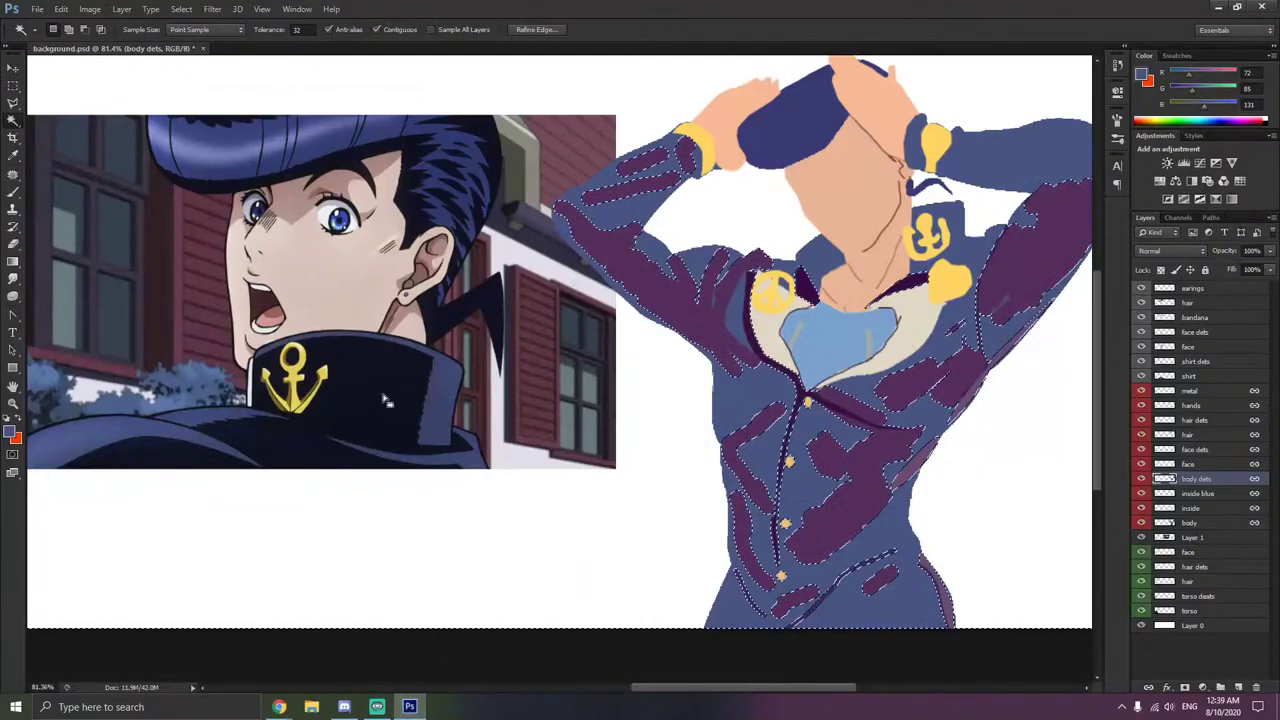
right_click(505, 463)
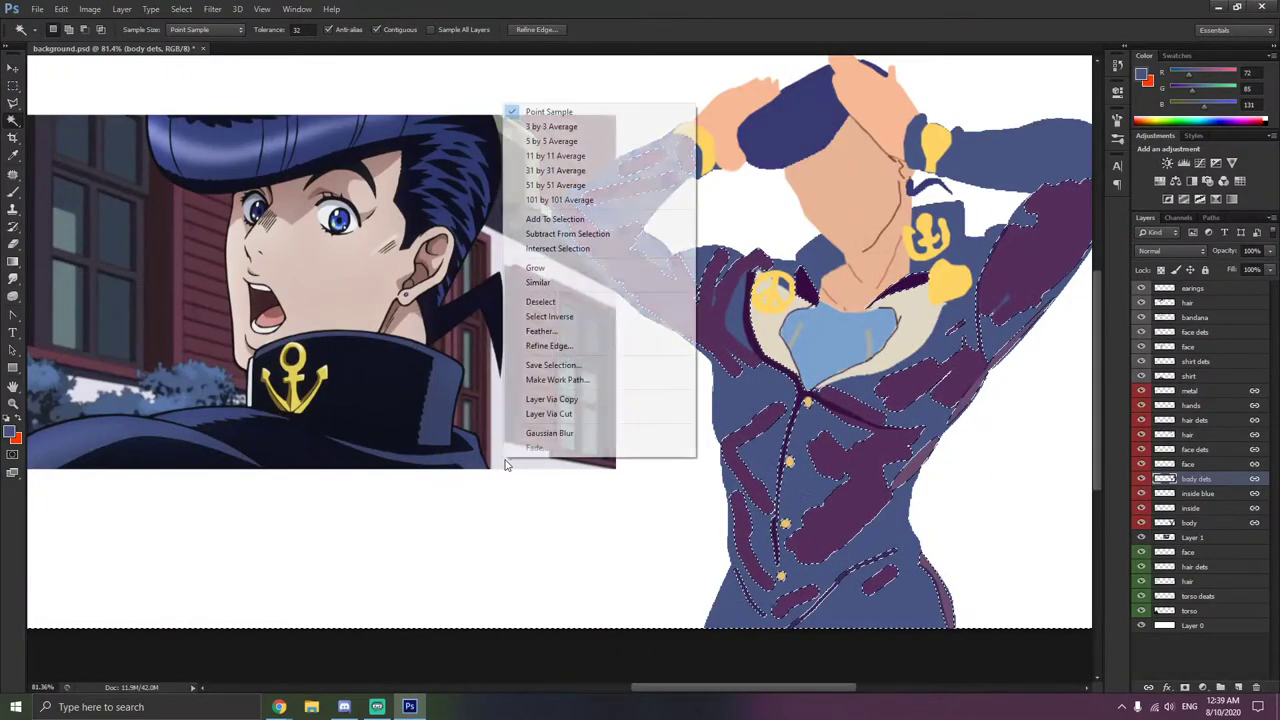
left_click(541, 302)
left_click(1215, 540)
key("Delete")
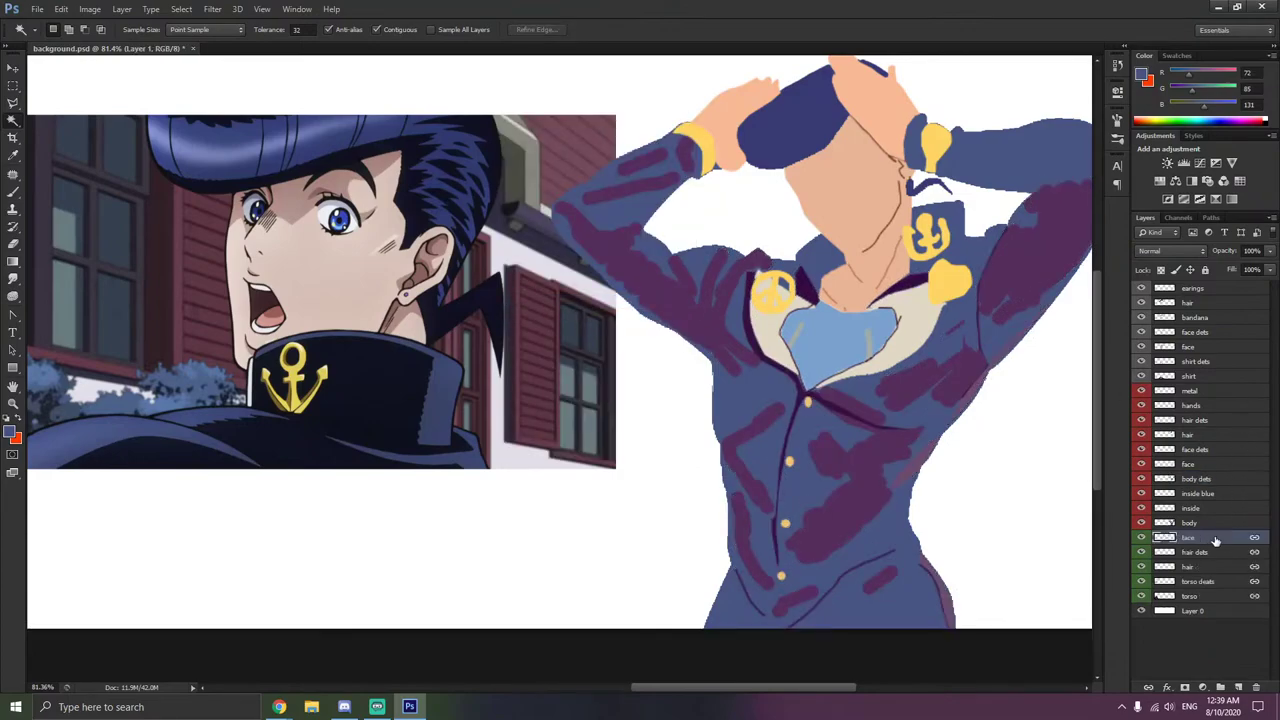
key("ctrl+v")
key("ctrl+z")
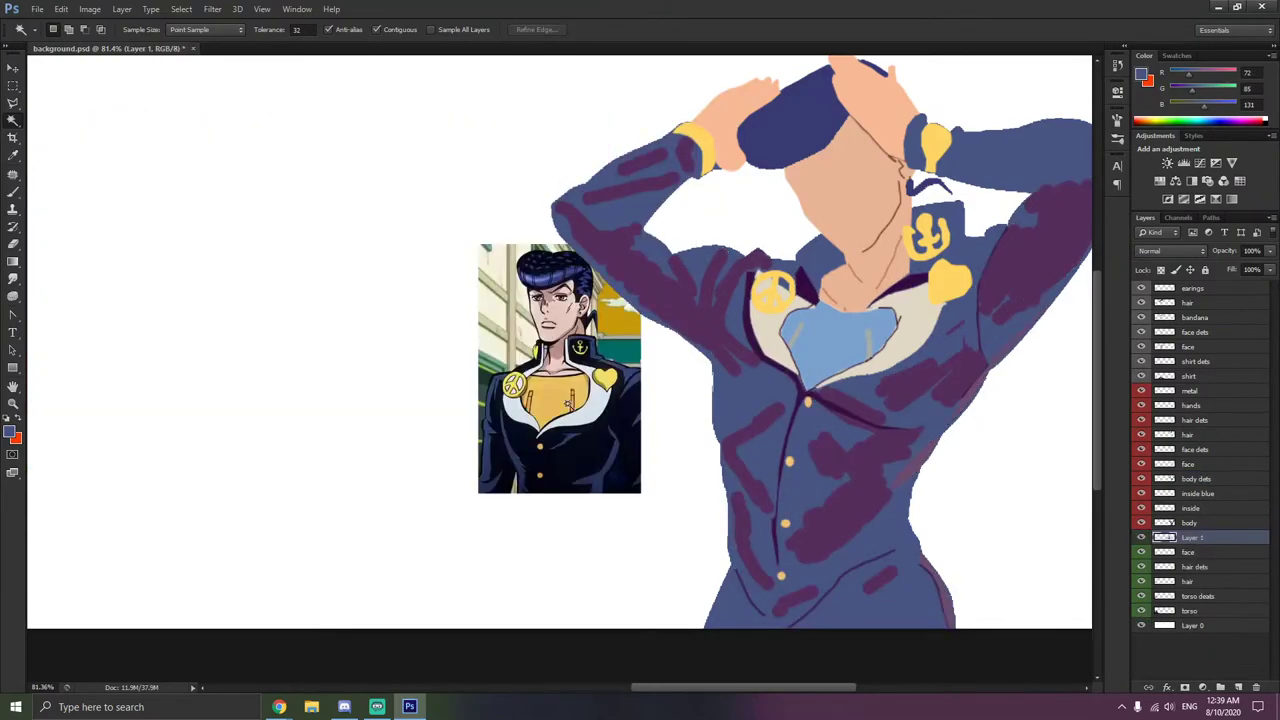
- Try to free-transform the pasted reference picture into the empty area away from the jacket
left_click(32, 70)
key("v")
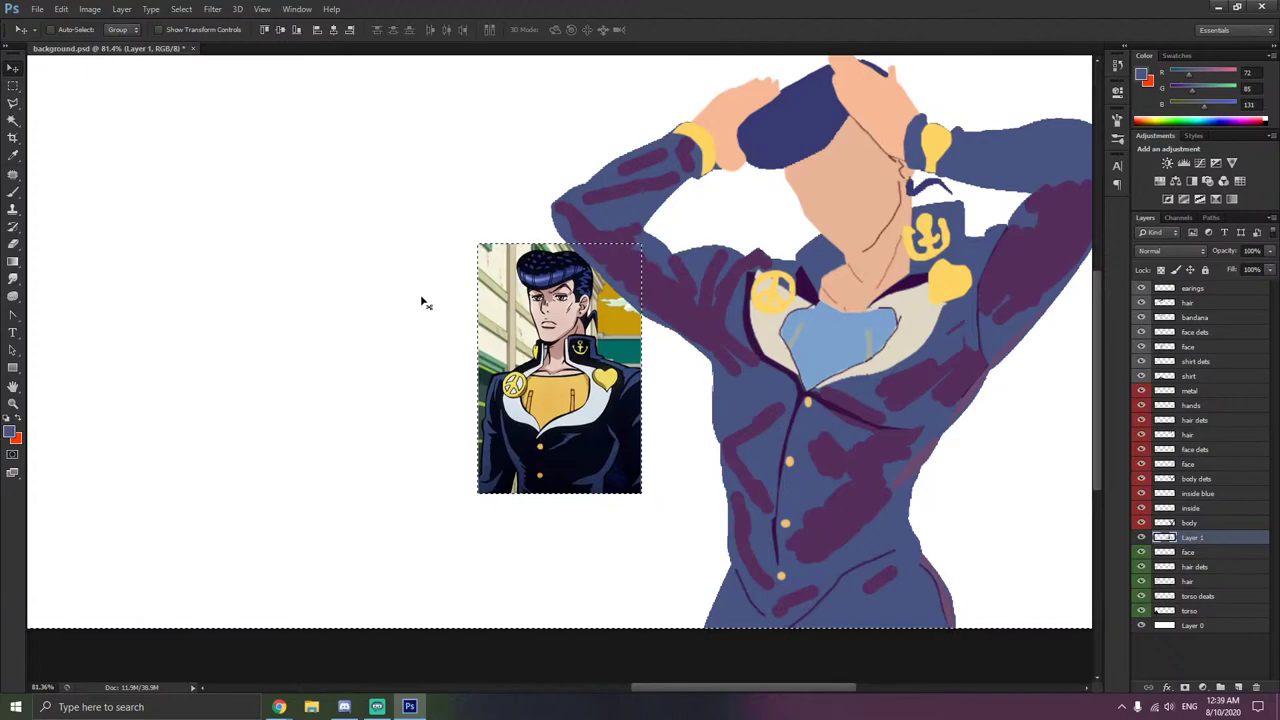
right_click(517, 345)
key("Escape")
key("m")
right_click(170, 162)
left_click(208, 173)
key("v")
key("ctrl+t")
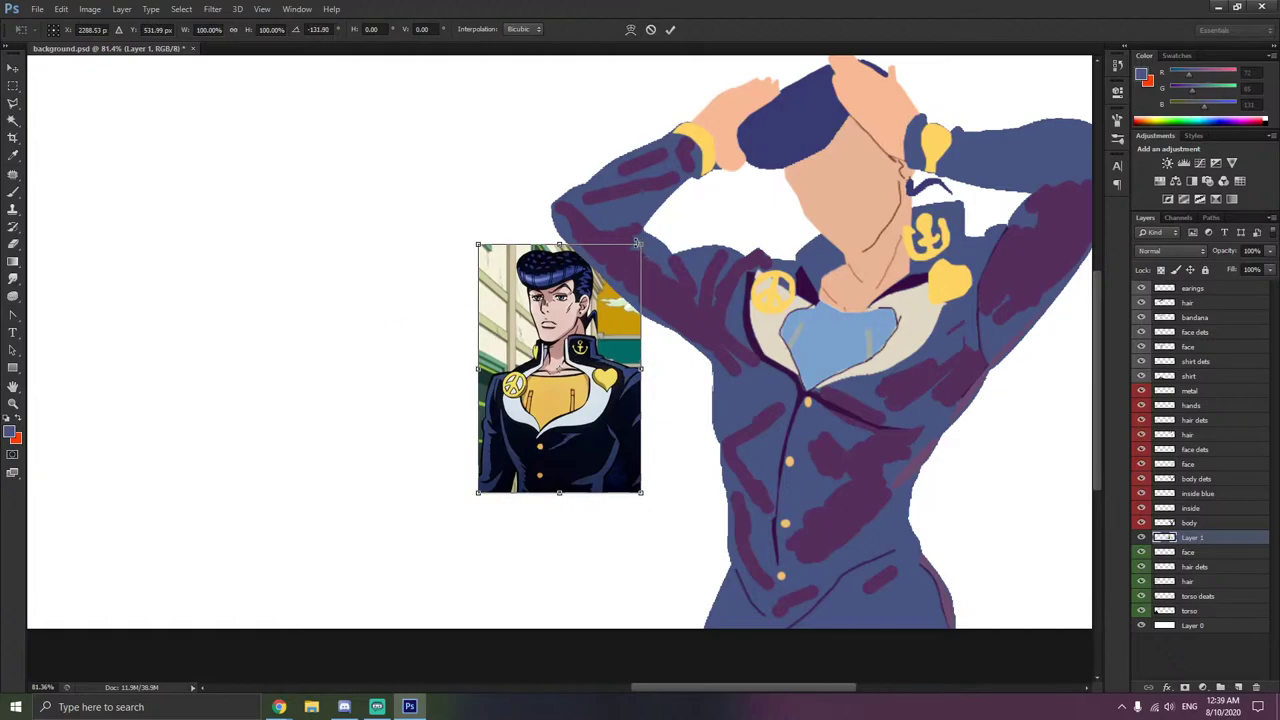
right_click(120, 190)
left_click(262, 224)
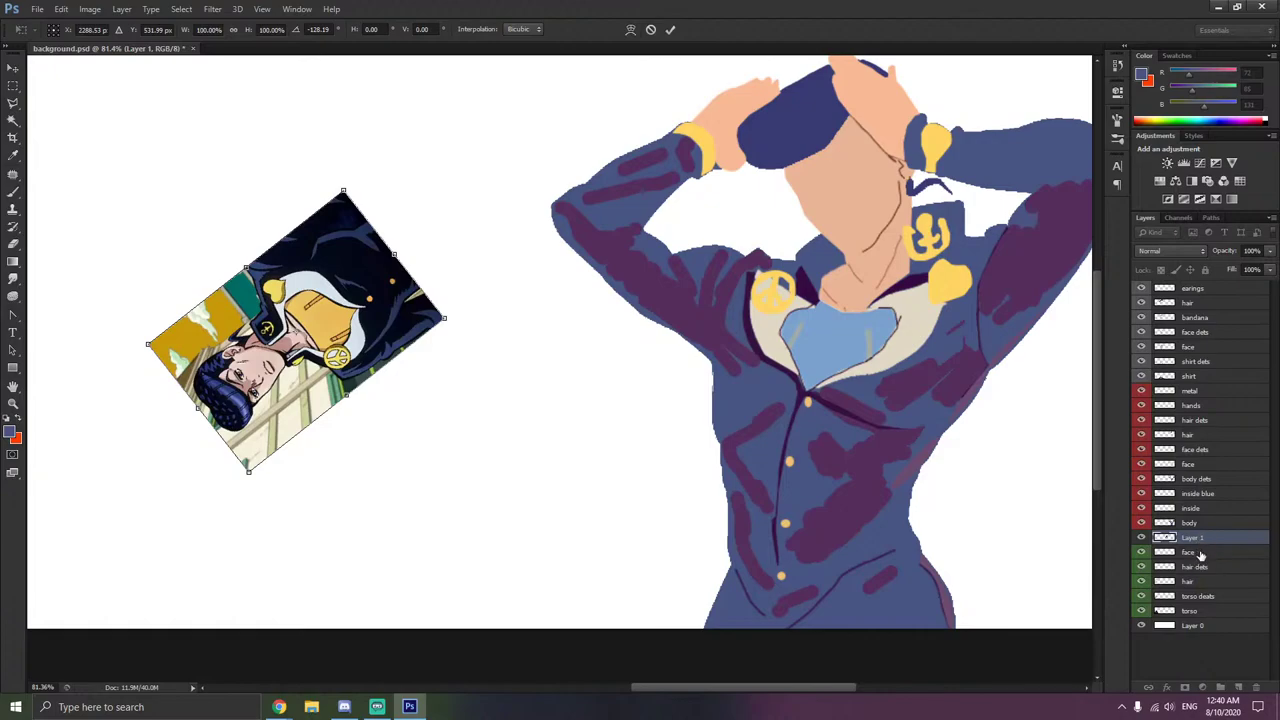
- Check the running processes in Task Manager and close it
right_click(628, 712)
left_click(687, 641)
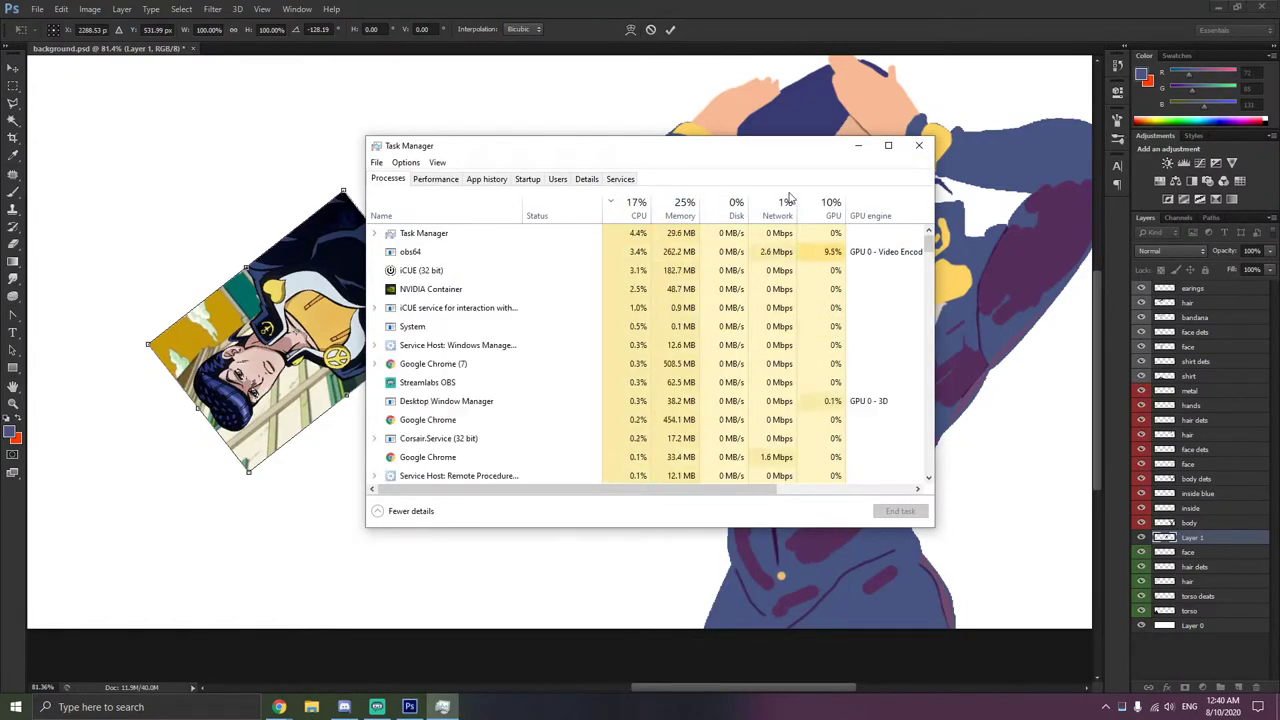
left_click(920, 147)
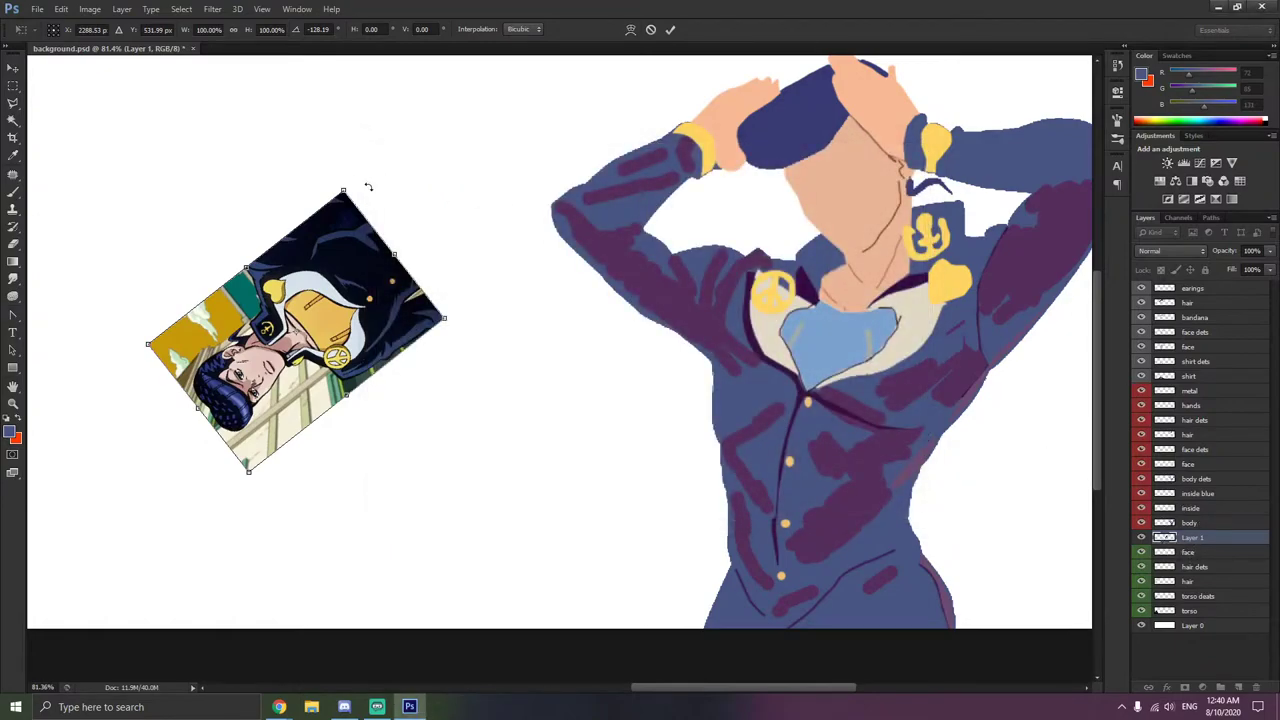
- Save background.psd without applying the pending rotation of the reference picture
key("ctrl+s")
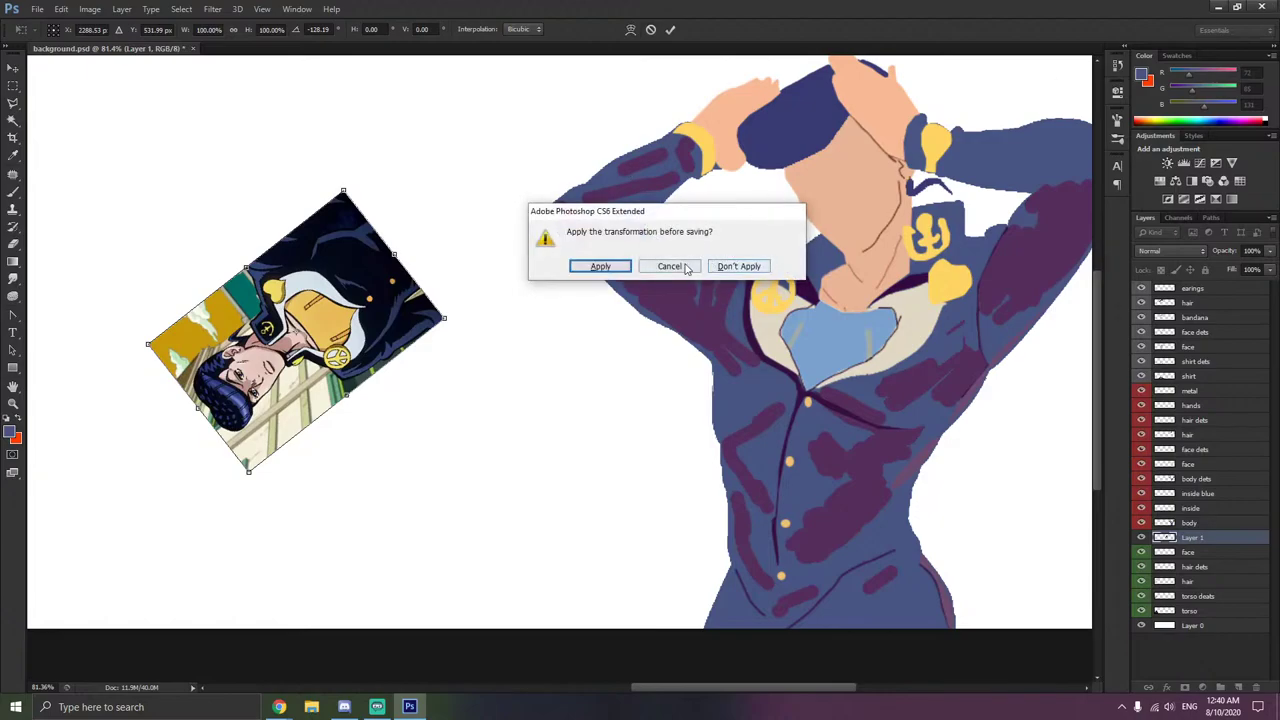
left_click(738, 266)
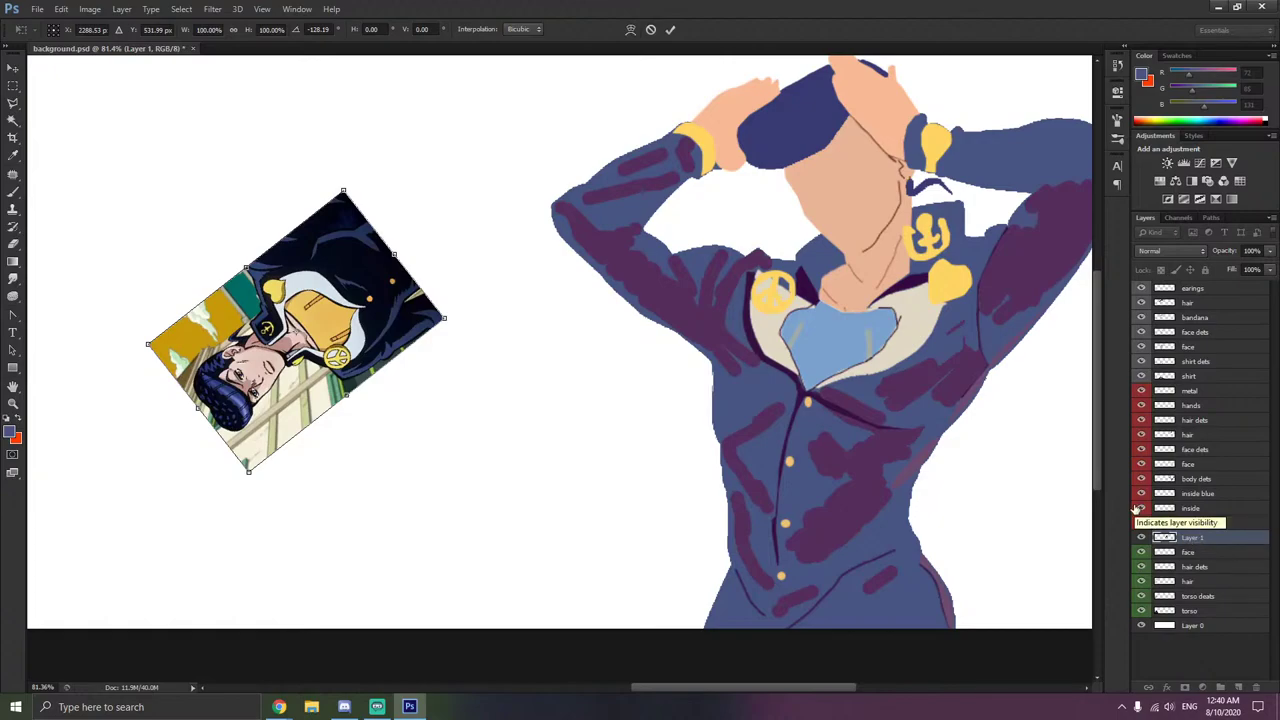
key("ctrl+s")
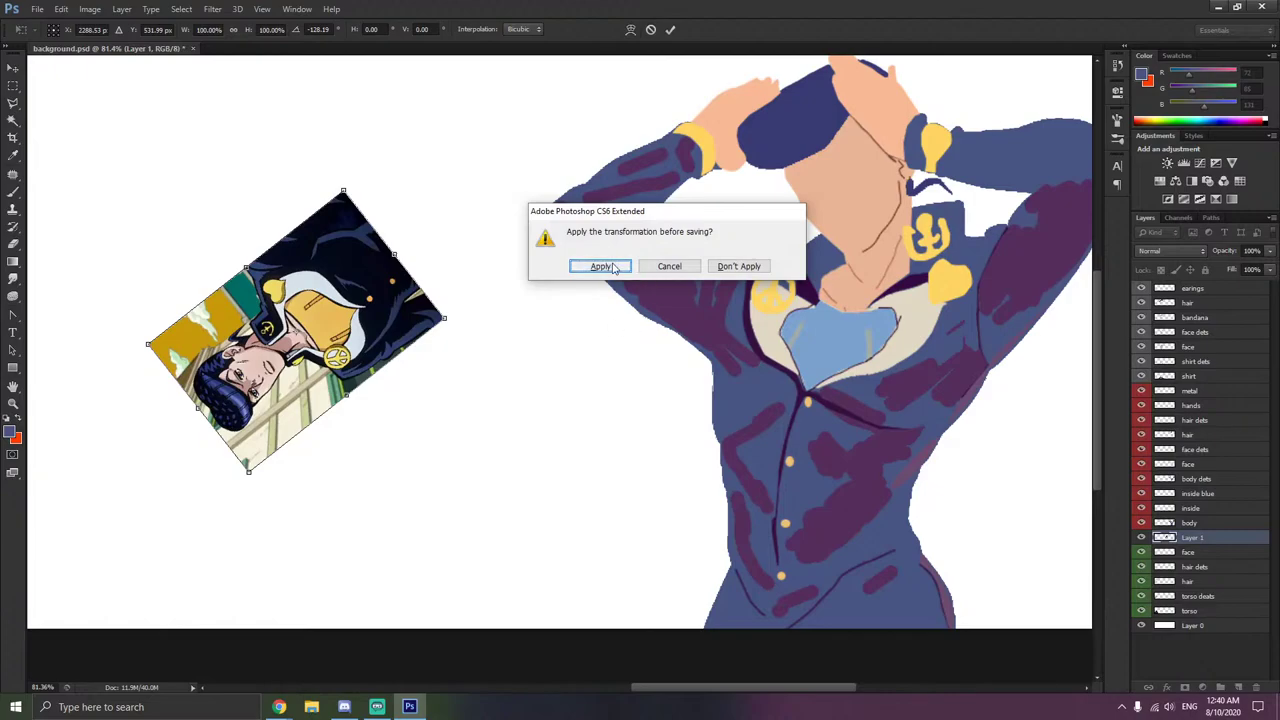
left_click(740, 266)
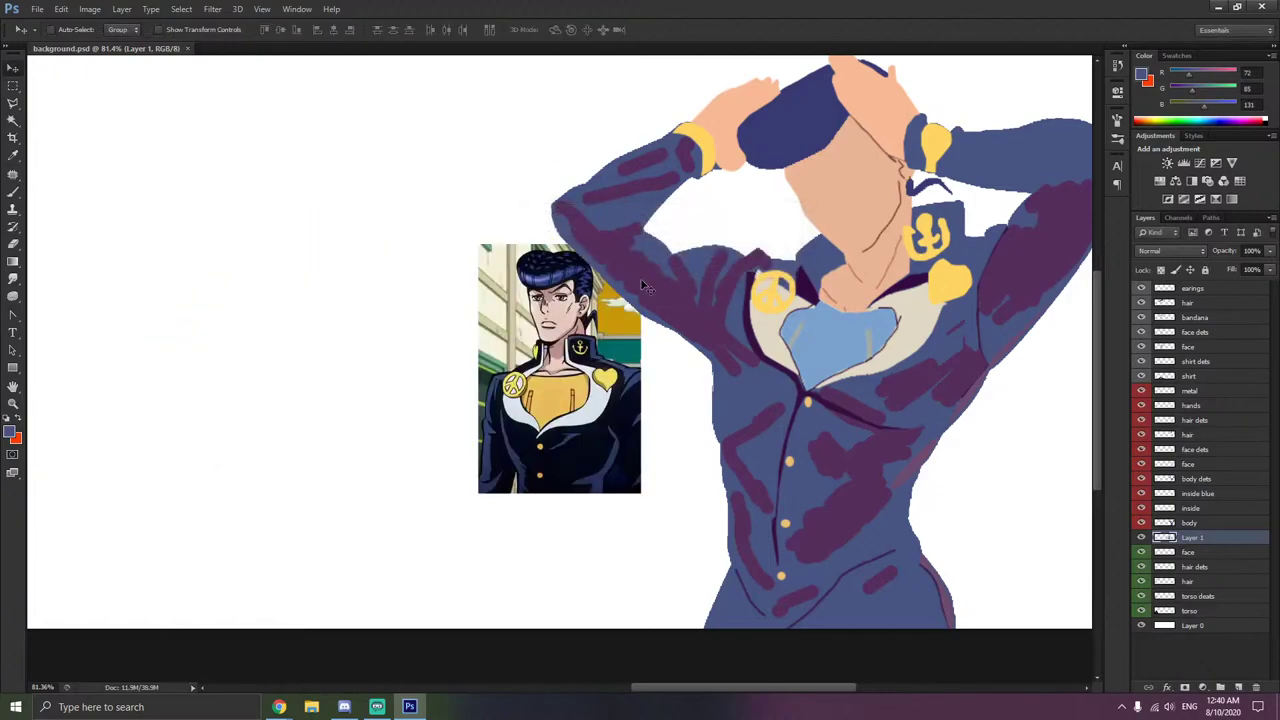
- Move the reference picture on Layer 1 into the empty white area away from the jacket and enlarge it to nearly double size
left_click(1192, 522)
left_click(1203, 540)
left_click_drag(451, 333, 326, 311)
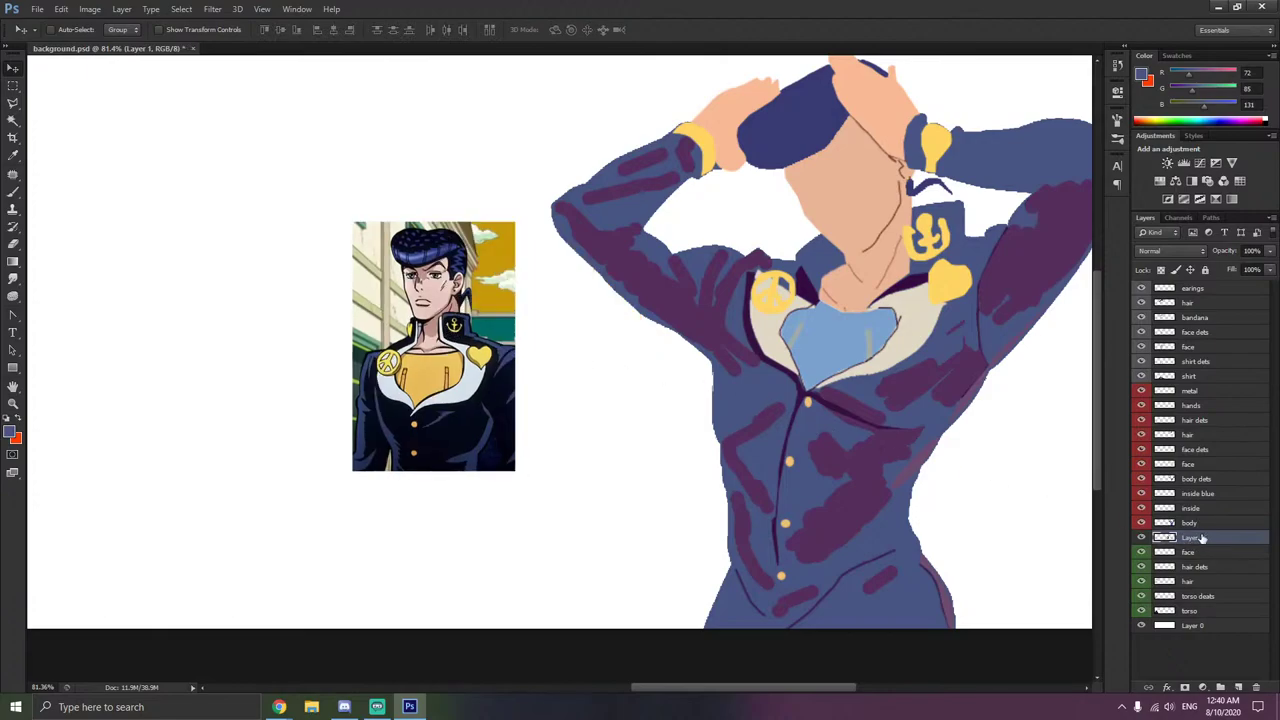
left_click_drag(425, 363, 203, 216)
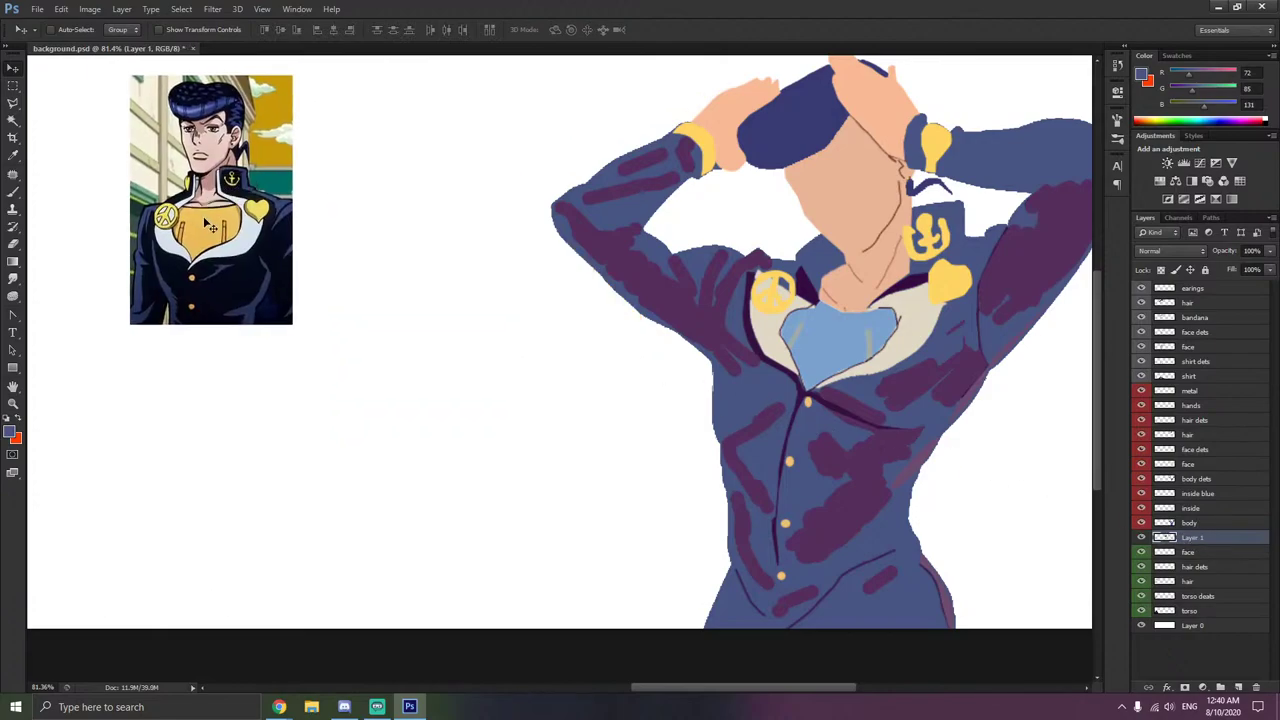
key("ctrl+t")
left_click_drag(437, 466, 466, 491)
key("Return")
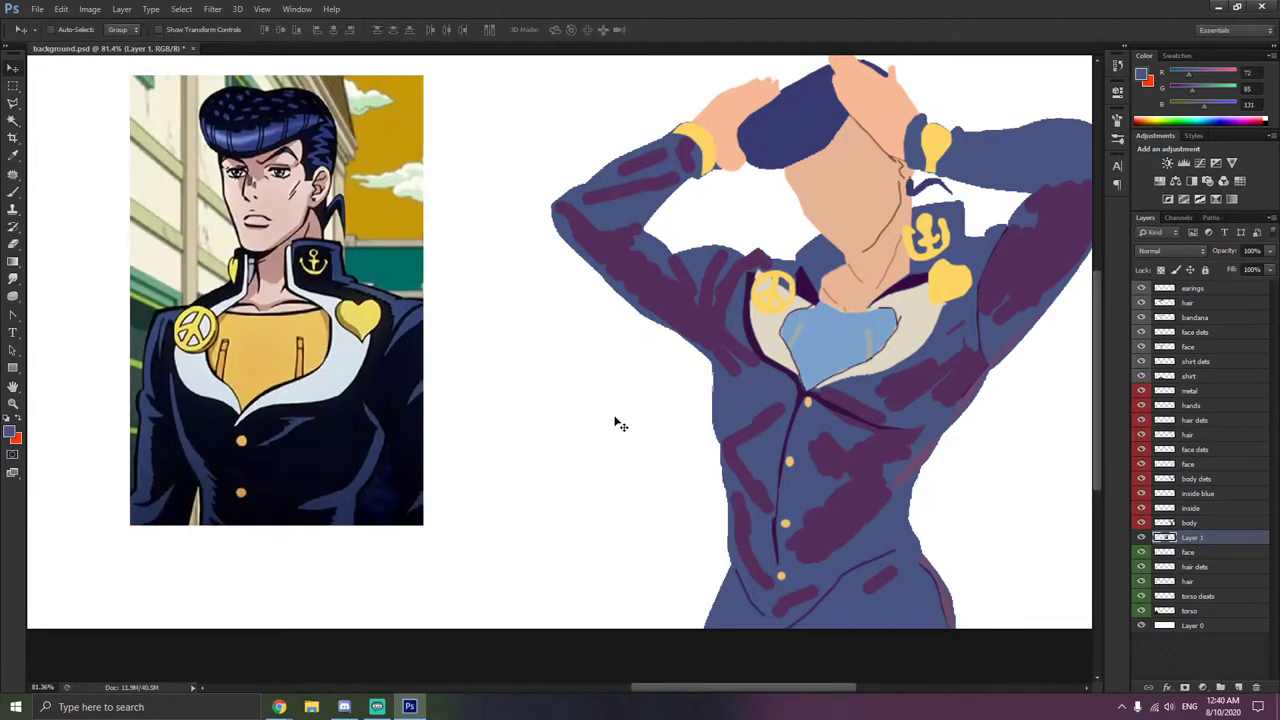
- Sample the dark blue (RGB 36, 50, 87) from the reference jacket and paint the magic-wand-selected jacket on the body layer with it
left_click(12, 155)
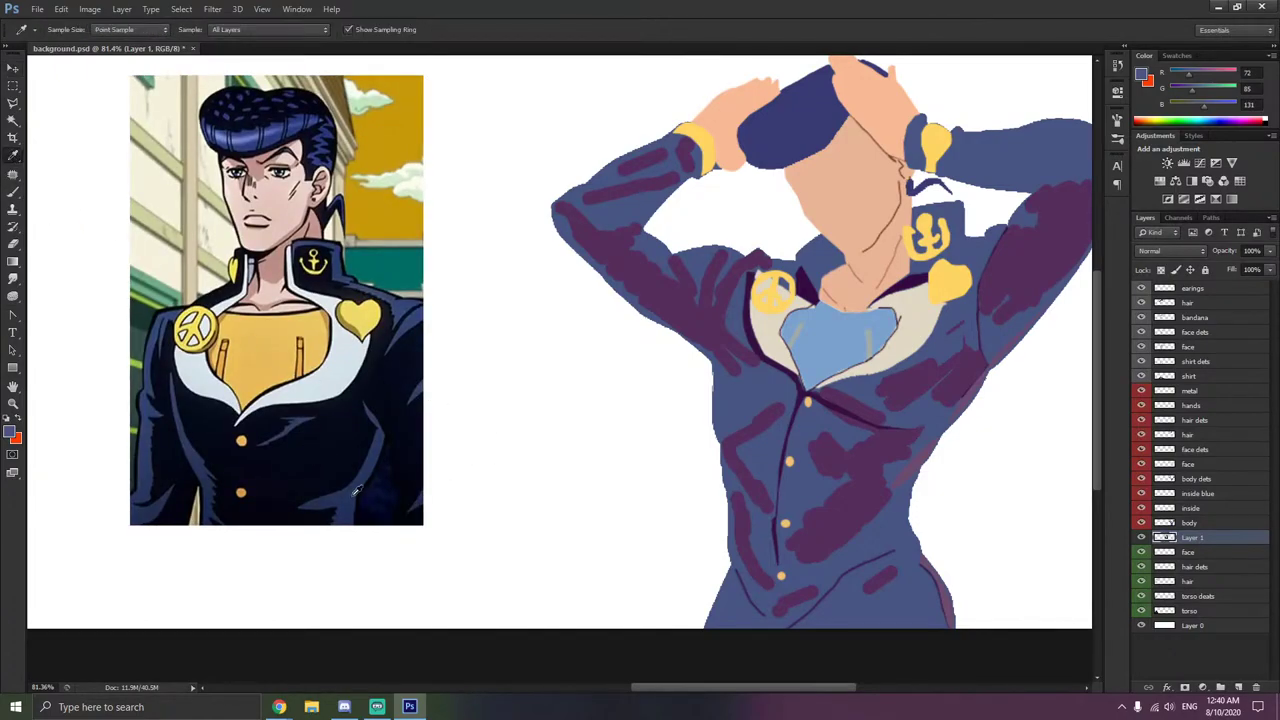
left_click(353, 490)
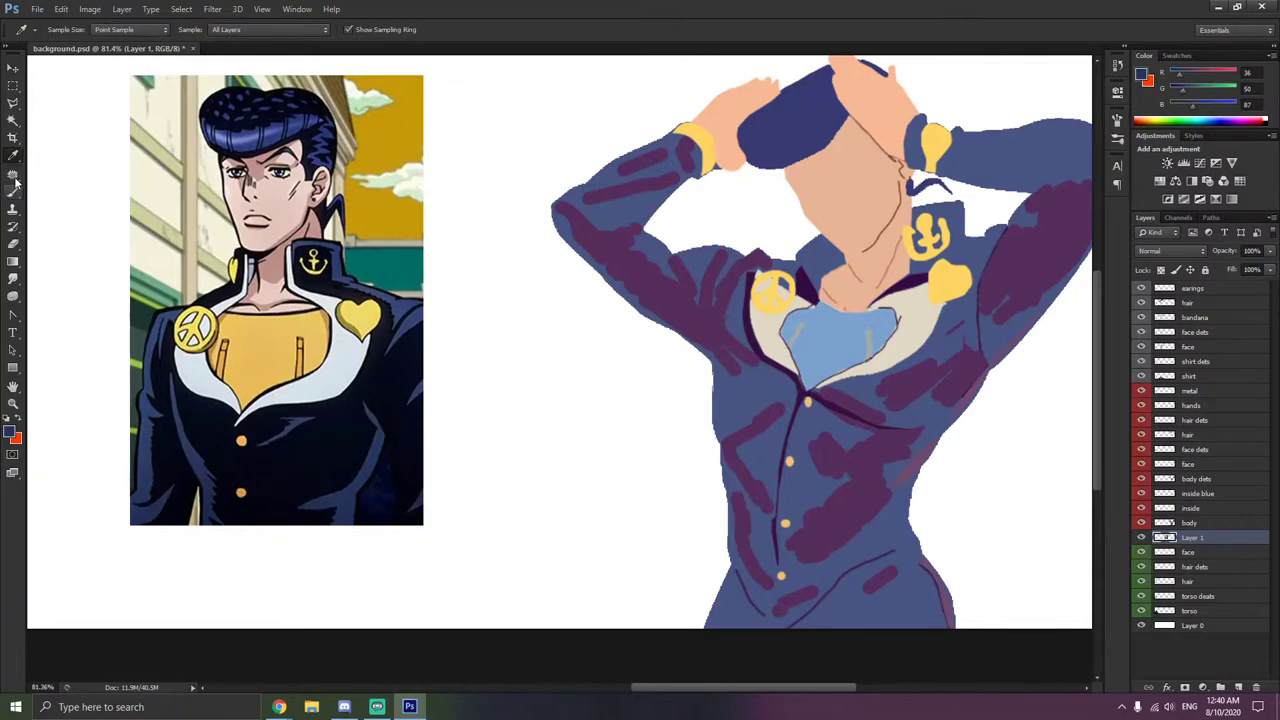
left_click(12, 120)
left_click(1188, 522)
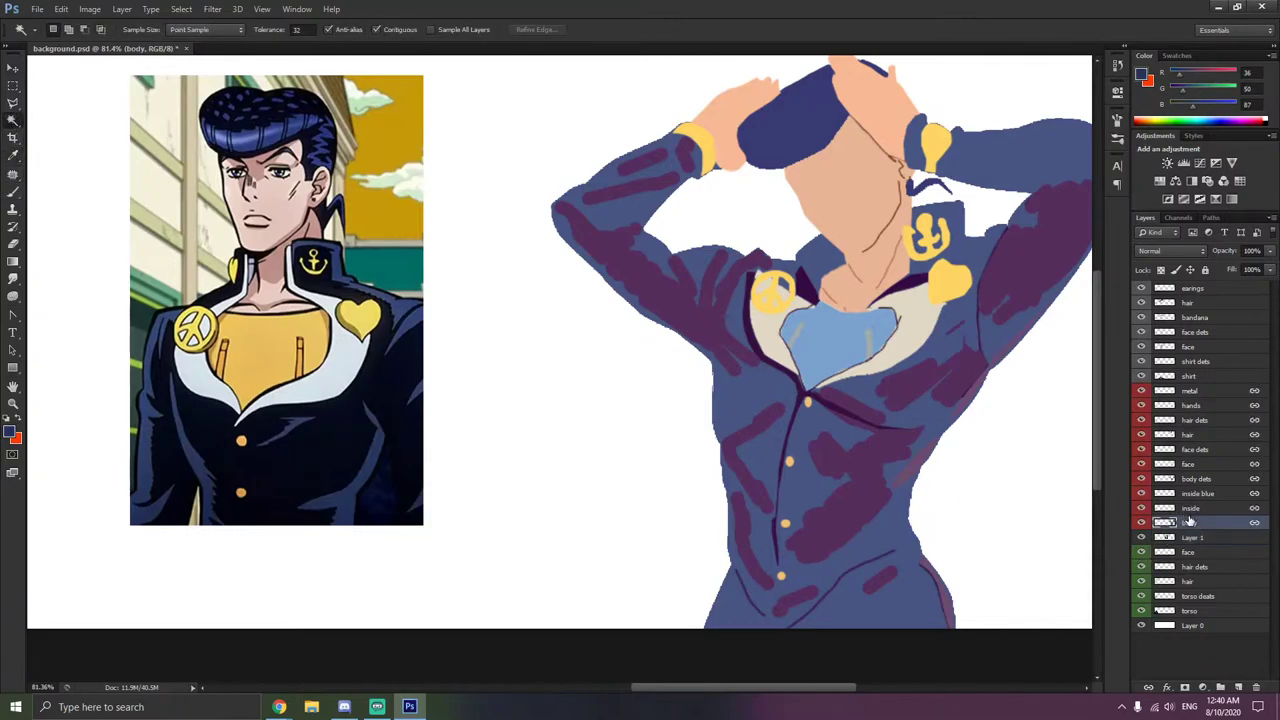
left_click(889, 545)
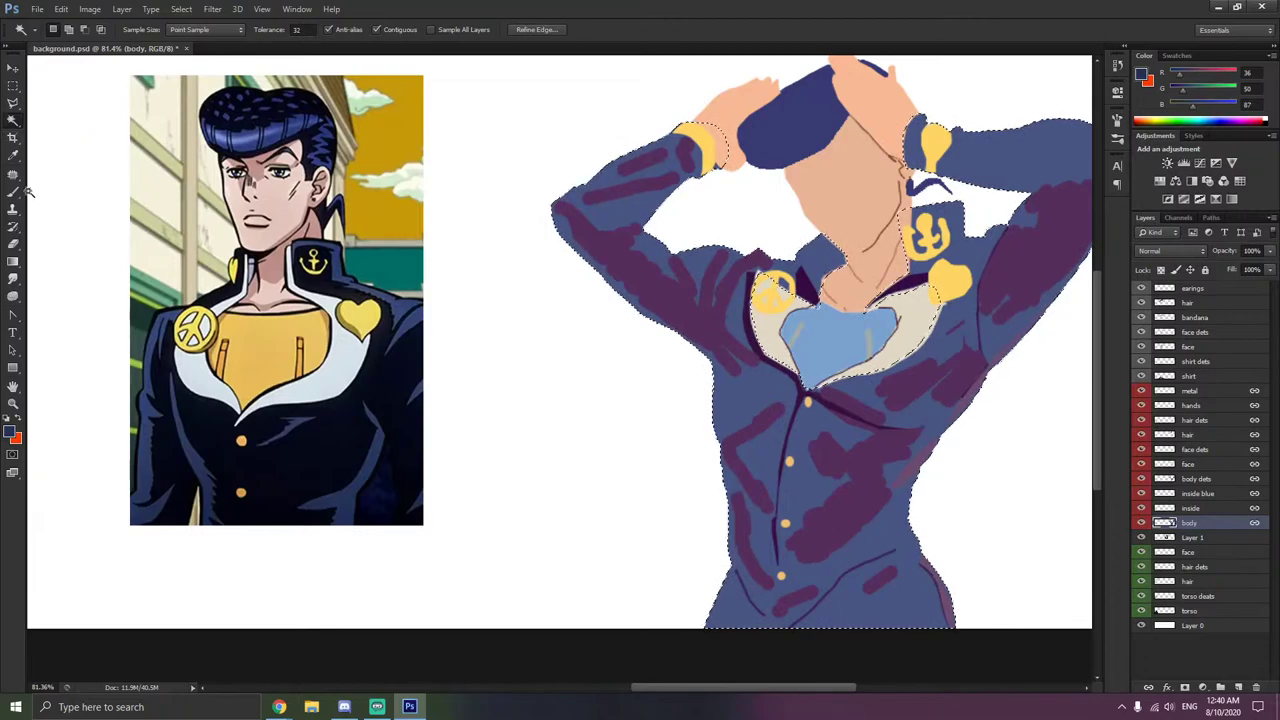
key("b")
mouse_move(750, 170)
left_mouse_down()
mouse_move(748, 205)
mouse_move(645, 217)
mouse_move(968, 220)
mouse_move(993, 275)
mouse_move(953, 345)
mouse_move(960, 435)
mouse_move(651, 286)
left_mouse_up()
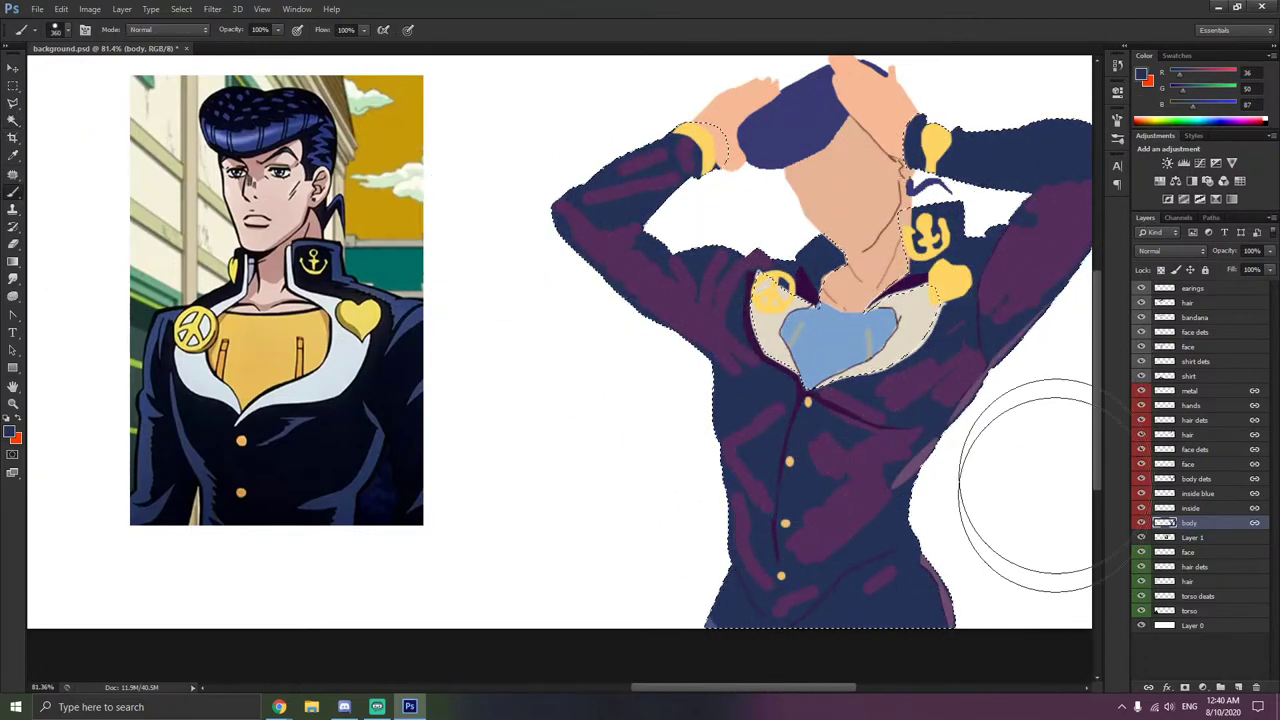
- Clear the jacket selection and select the purple shading patches on the body dets layer with the Magic Wand
left_click(10, 126)
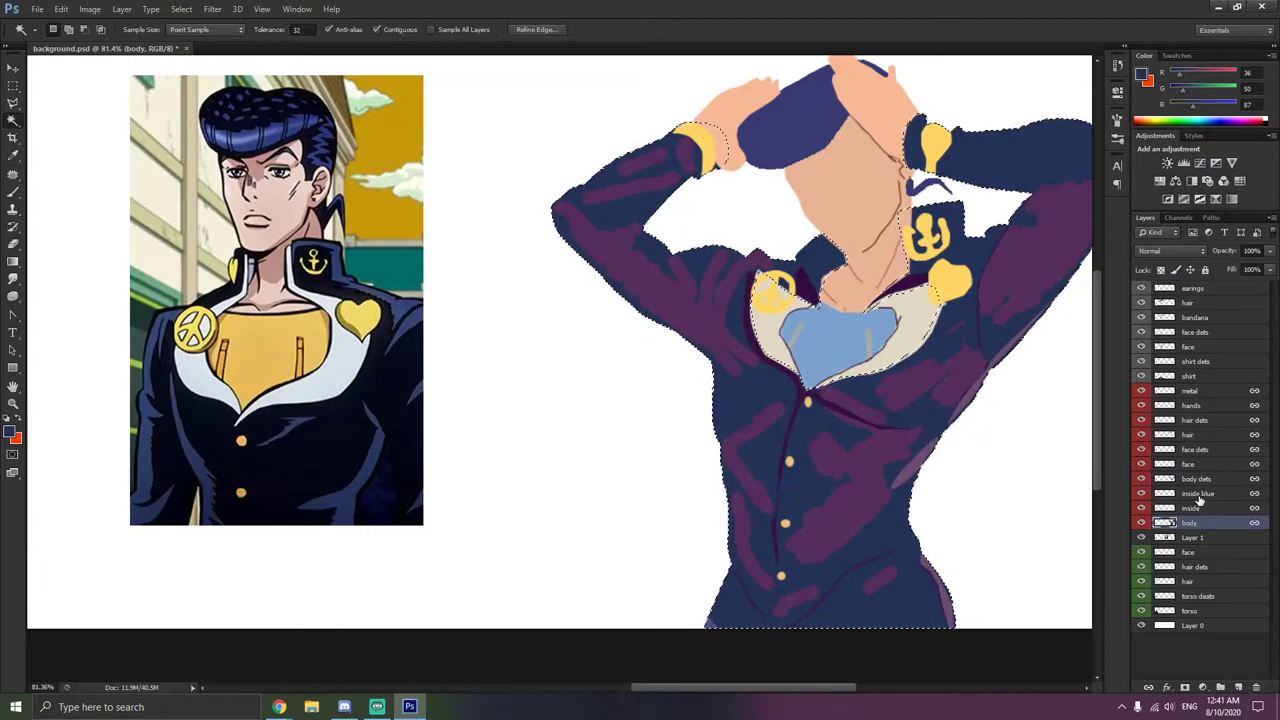
left_click(1198, 494)
left_click(1194, 479)
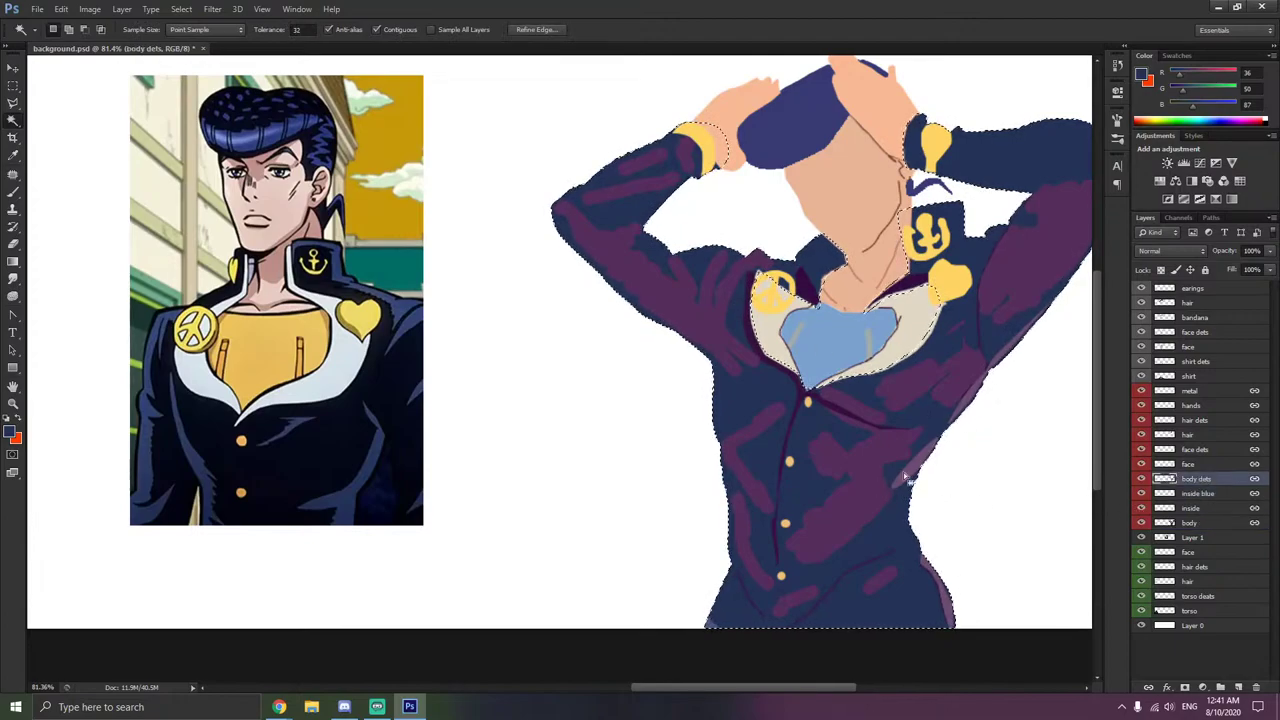
key("ctrl+d")
left_click(862, 472)
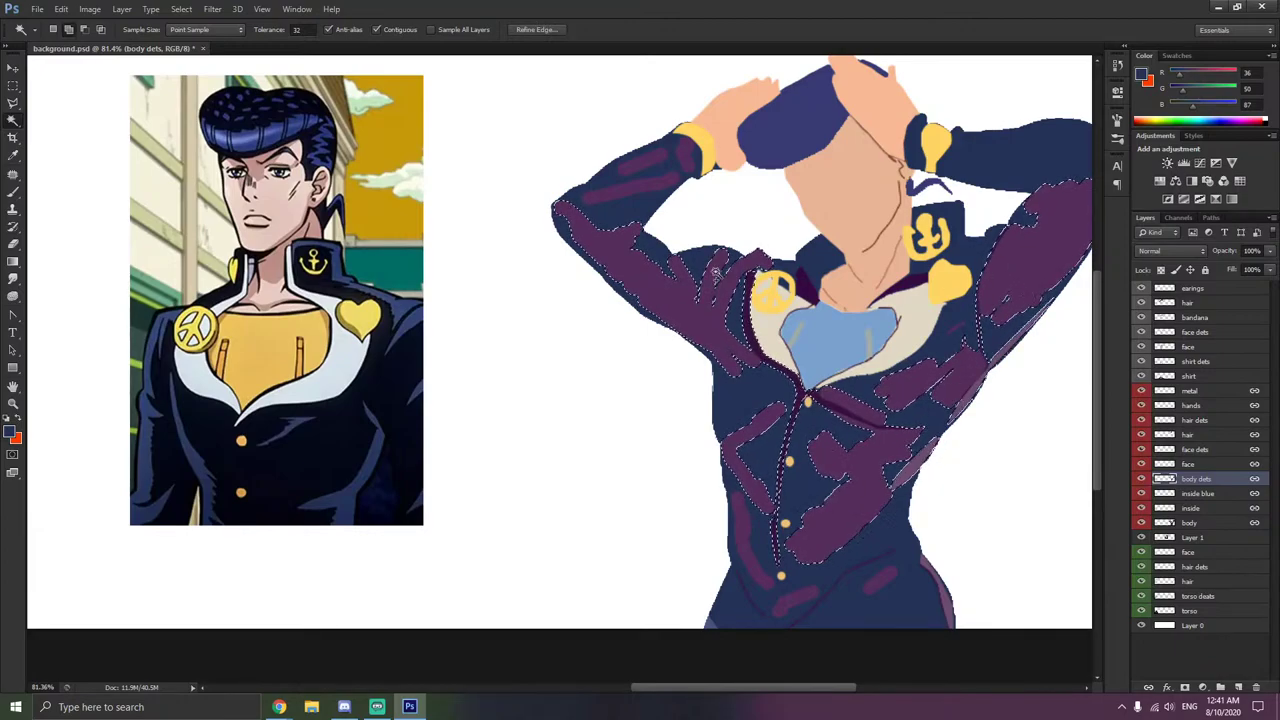
left_click(622, 189)
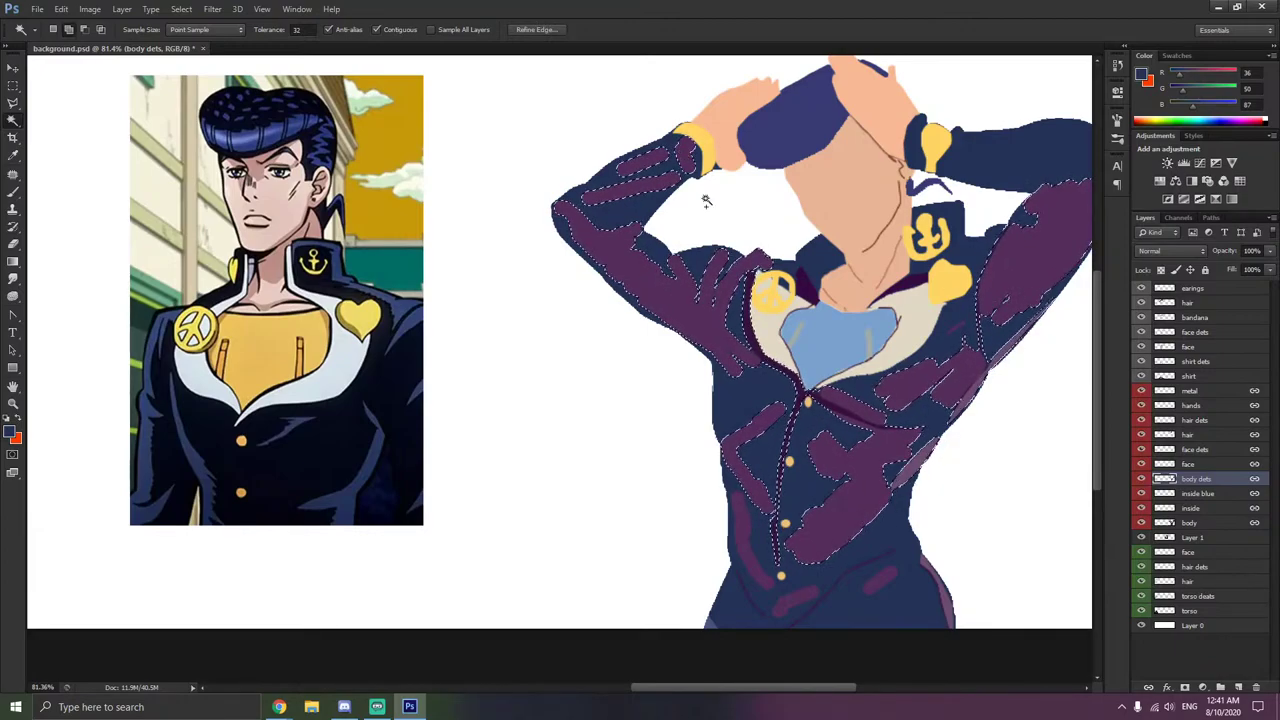
left_click(770, 568)
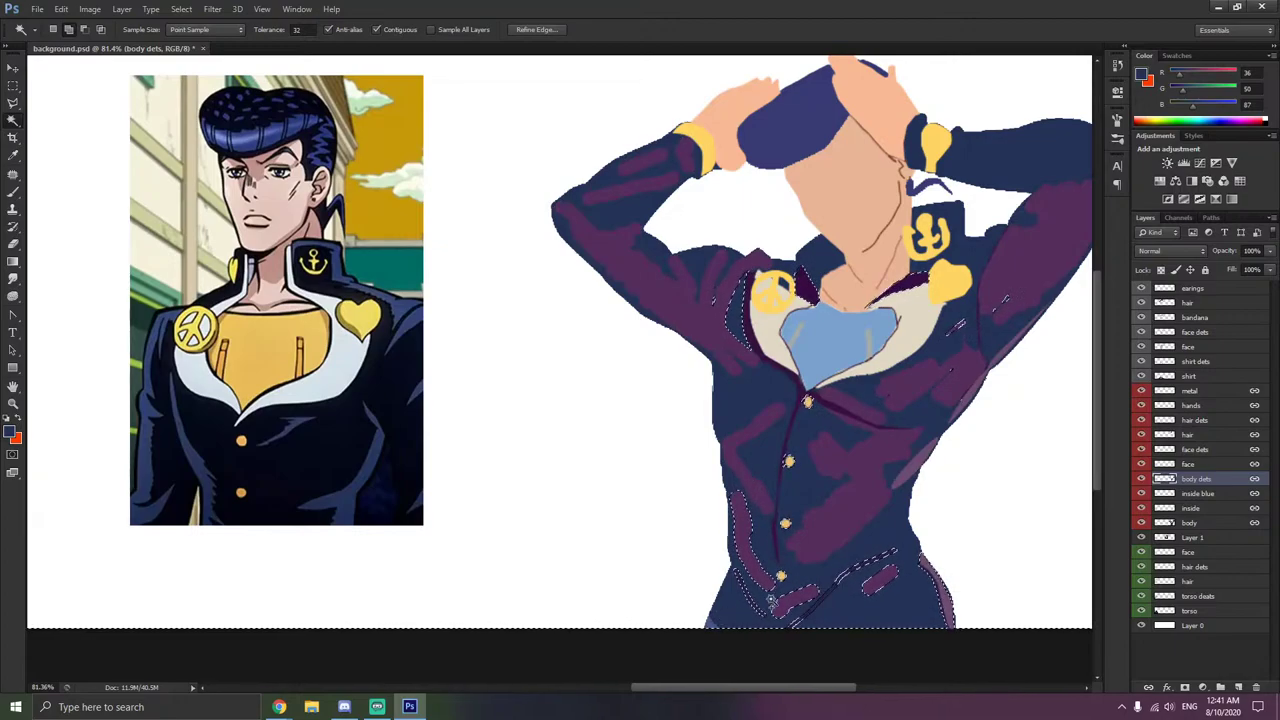
- Try to brush the sampled dark blue over the selected shading on the body dets layer and step back through the history
left_click(12, 193)
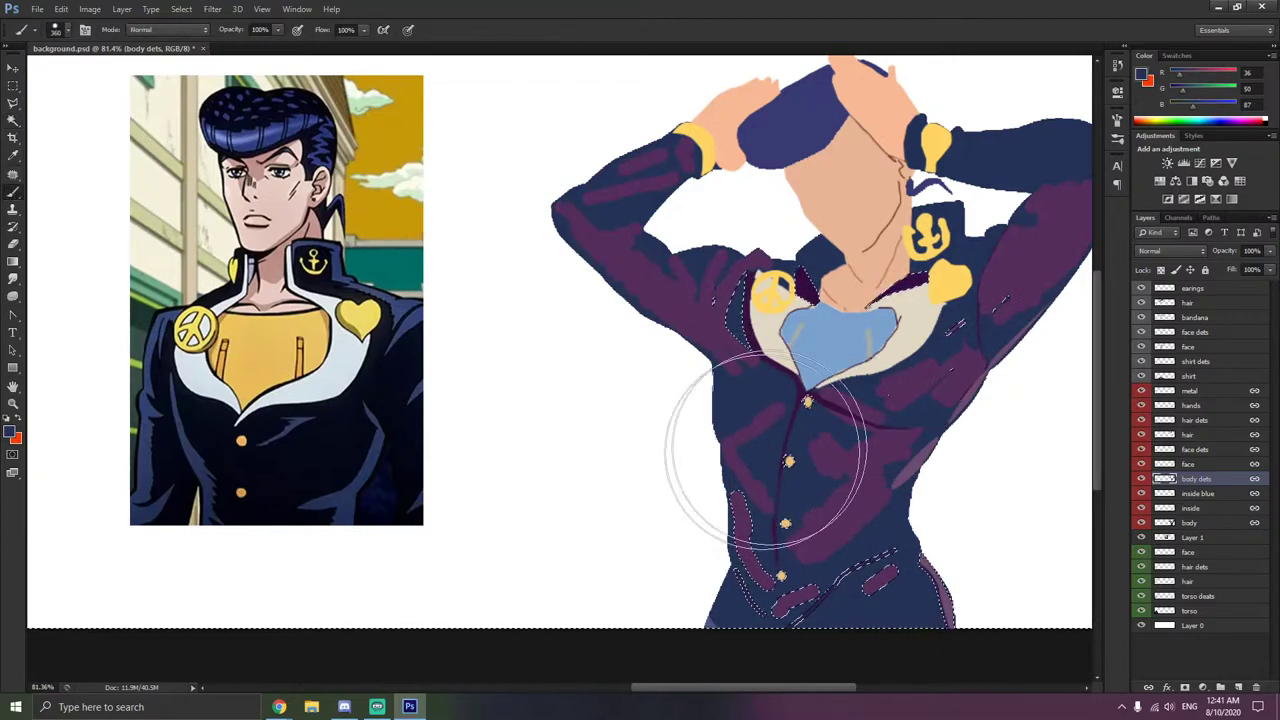
mouse_move(766, 457)
left_mouse_down()
mouse_move(957, 344)
mouse_move(674, 307)
mouse_move(900, 245)
left_mouse_up()
key("ctrl+alt+z")
key("ctrl+alt+z")
key("ctrl+alt+z")
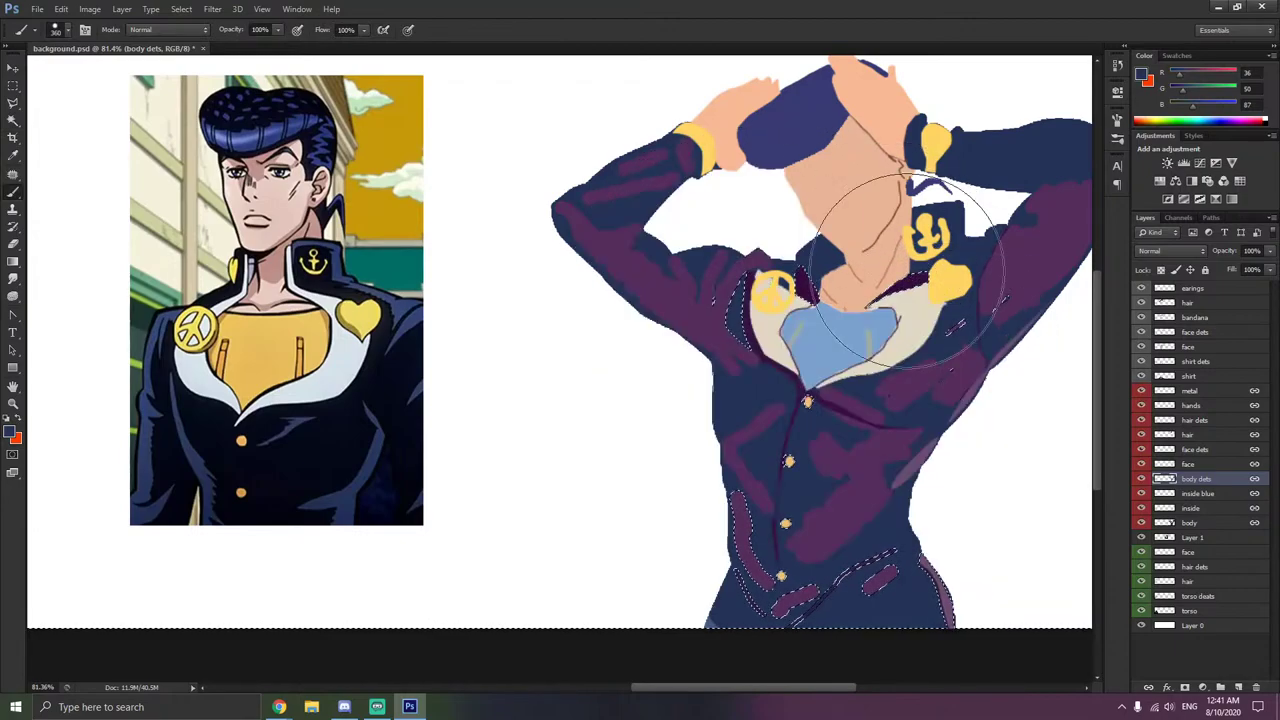
key("ctrl+shift+z")
- Reselect the connected purple shading on the bent arm and chest with the Magic Wand
right_click(538, 316)
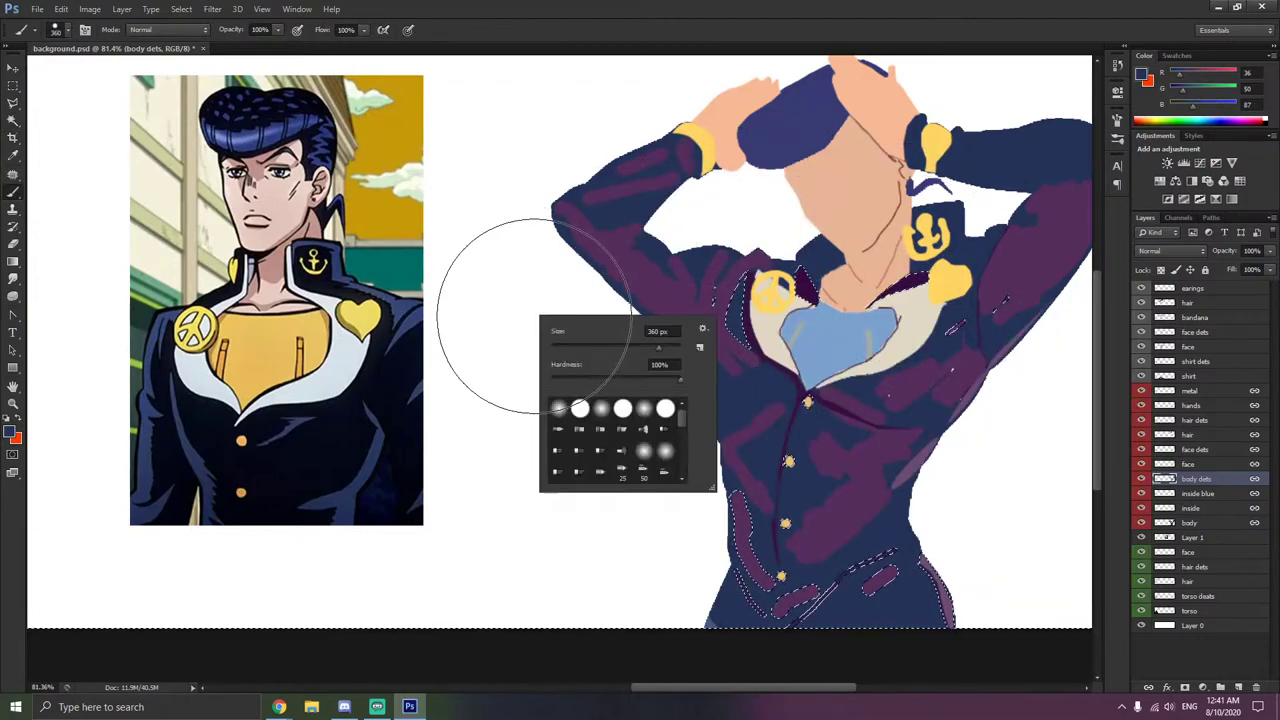
left_click(12, 118)
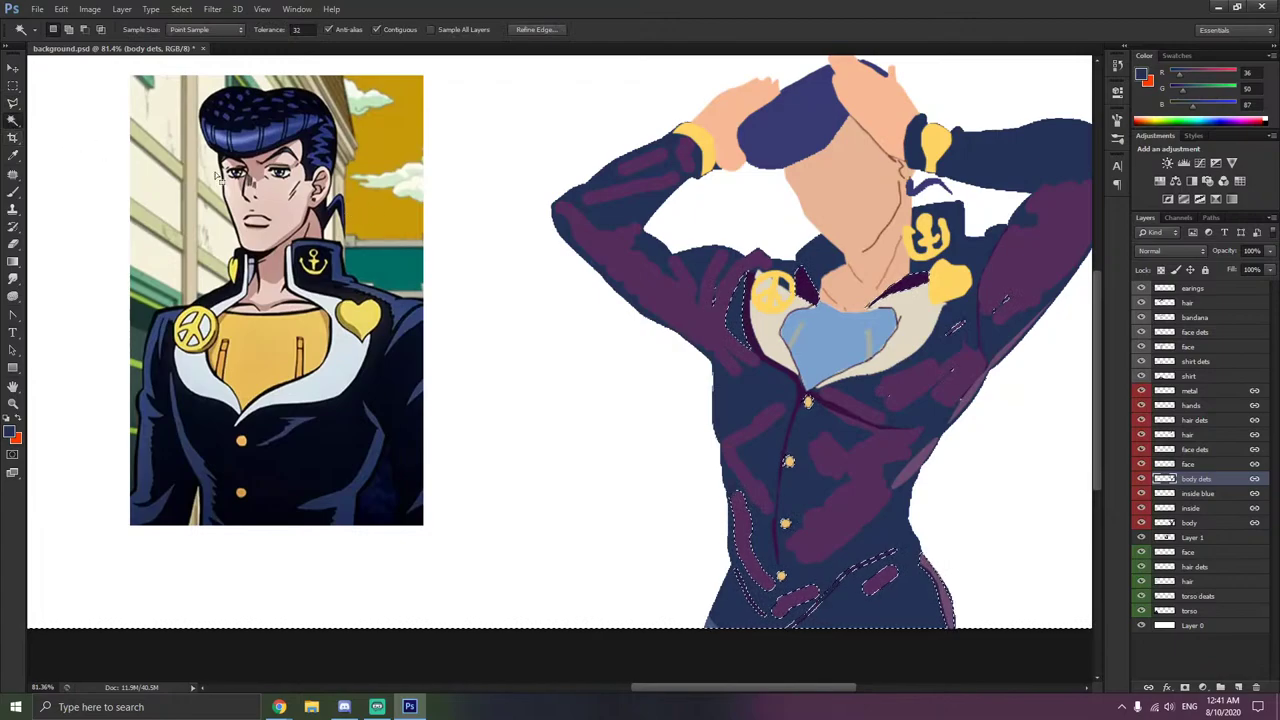
left_click(677, 307)
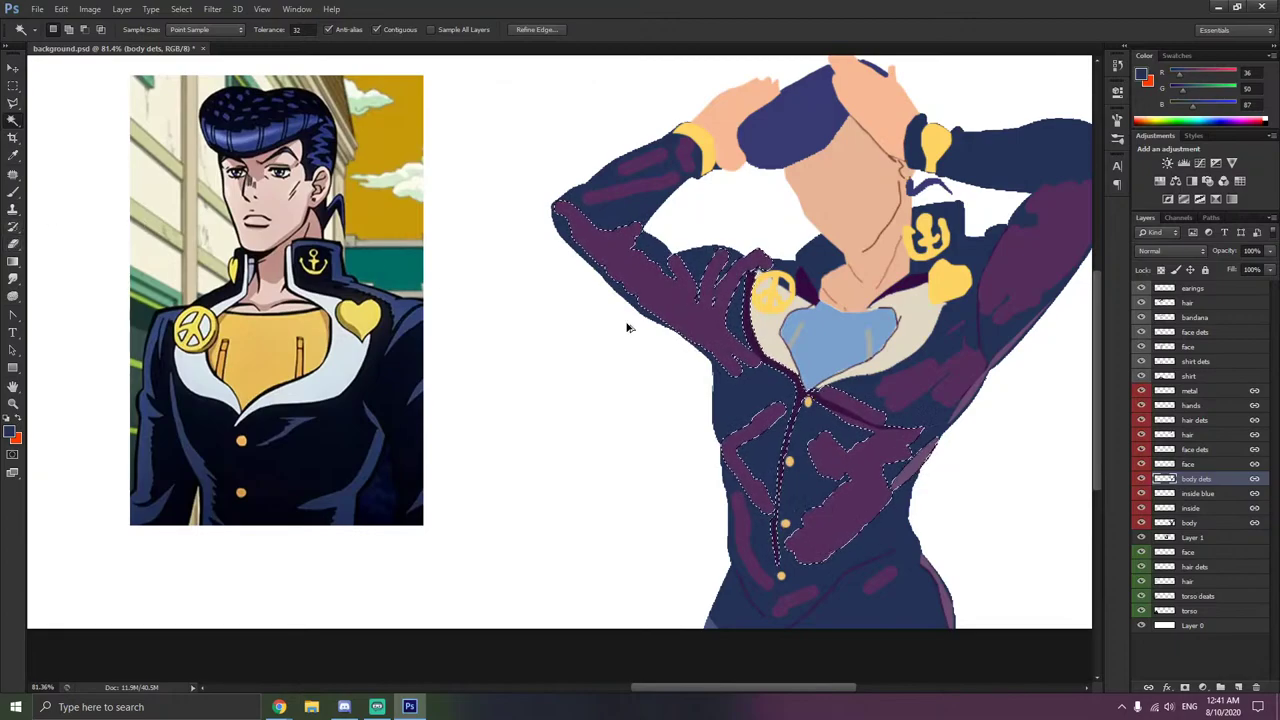
- Undo the jacket recolouring and reference picture changes back to the purple jacket with its outline selected on the body layer
key("ctrl+alt+z")
key("ctrl+alt+z")
key("ctrl+alt+z")
key("ctrl+alt+z")
key("ctrl+alt+z")
key("ctrl+alt+z")
key("ctrl+alt+z")
key("ctrl+alt+z")
key("ctrl+alt+z")
key("ctrl+alt+z")
key("ctrl+alt+z")
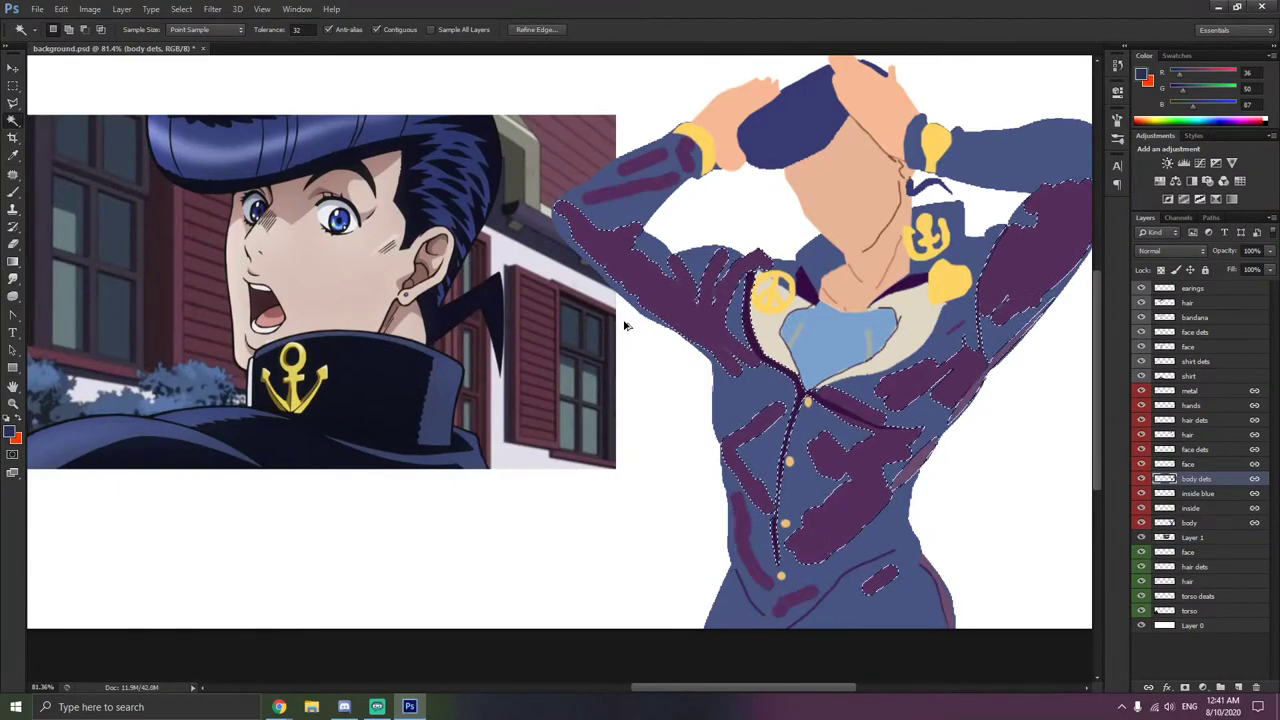
key("ctrl+alt+z")
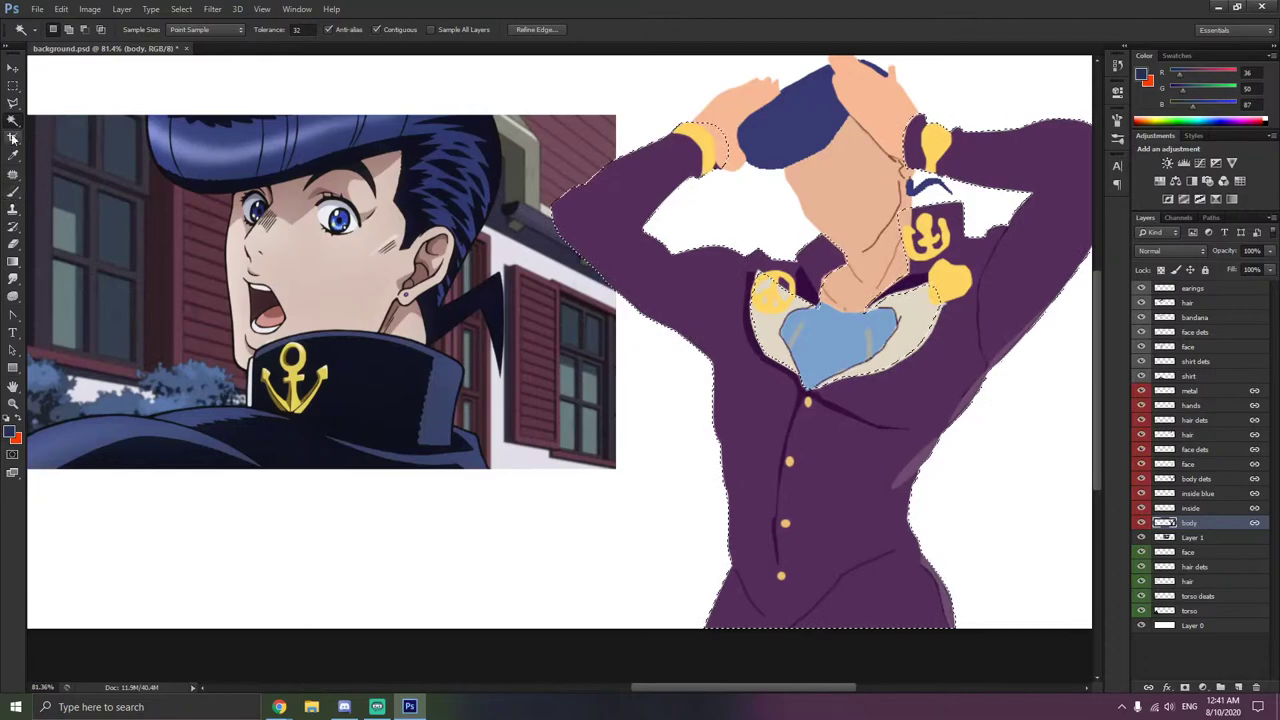
- Paint the selected jacket on the body layer in dark blue (RGB 36, 50, 87) with the large 360 px brush
left_click(12, 198)
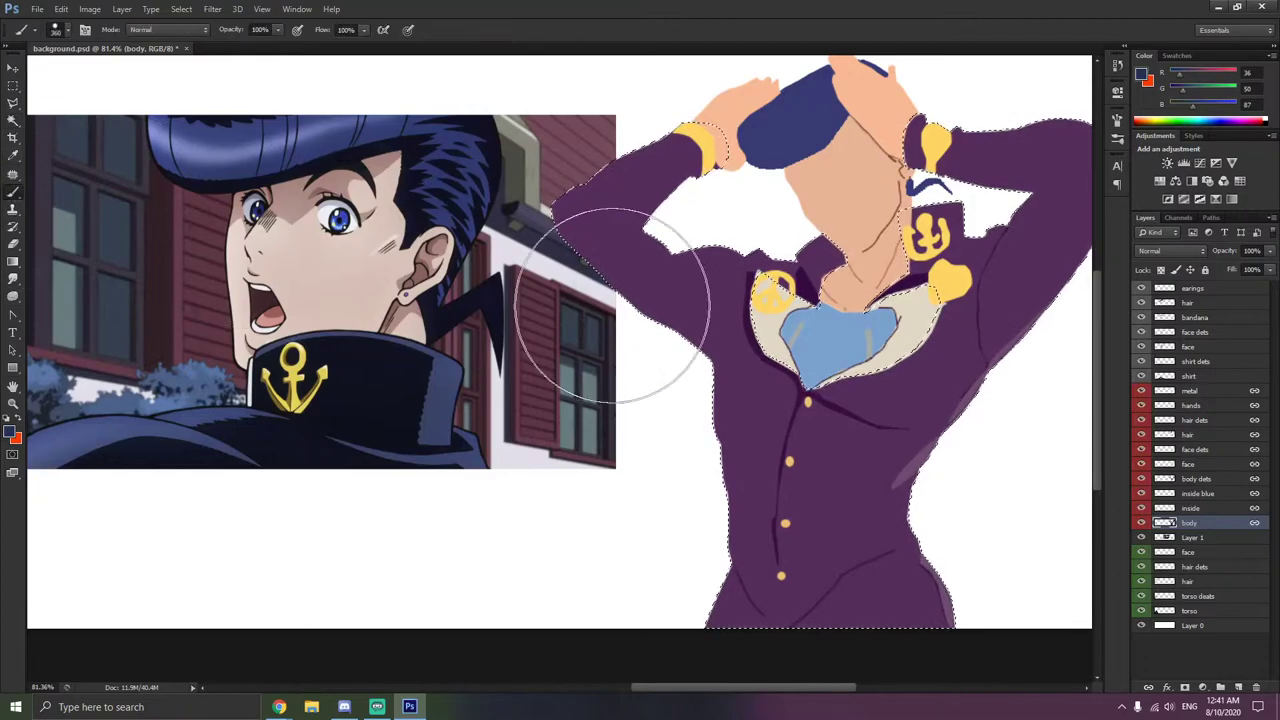
mouse_move(971, 186)
left_mouse_down()
mouse_move(891, 222)
mouse_move(1005, 172)
mouse_move(988, 306)
mouse_move(761, 426)
mouse_move(800, 285)
left_mouse_up()
mouse_move(718, 343)
left_mouse_down()
mouse_move(819, 581)
mouse_move(979, 525)
mouse_move(810, 431)
mouse_move(903, 596)
mouse_move(1060, 477)
mouse_move(828, 379)
mouse_move(978, 373)
left_mouse_up()
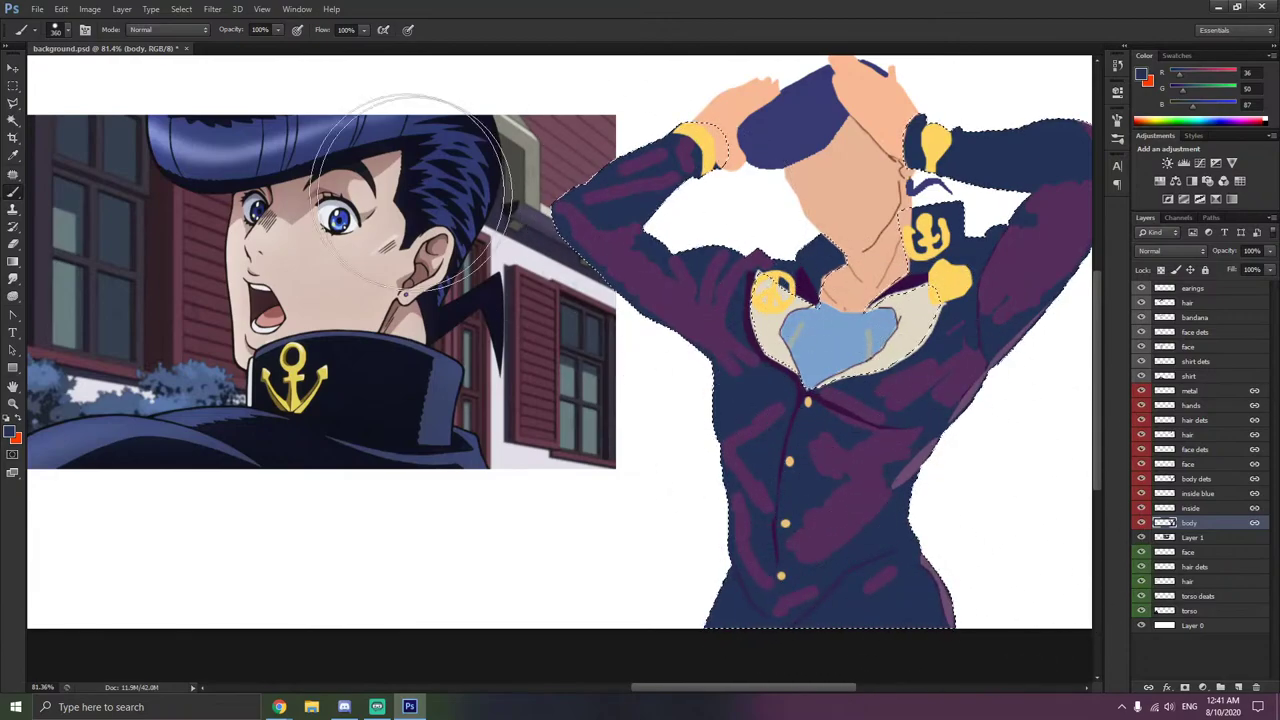
- Make body dets the active layer with the Magic Wand ready for its purple shading
left_click(13, 120)
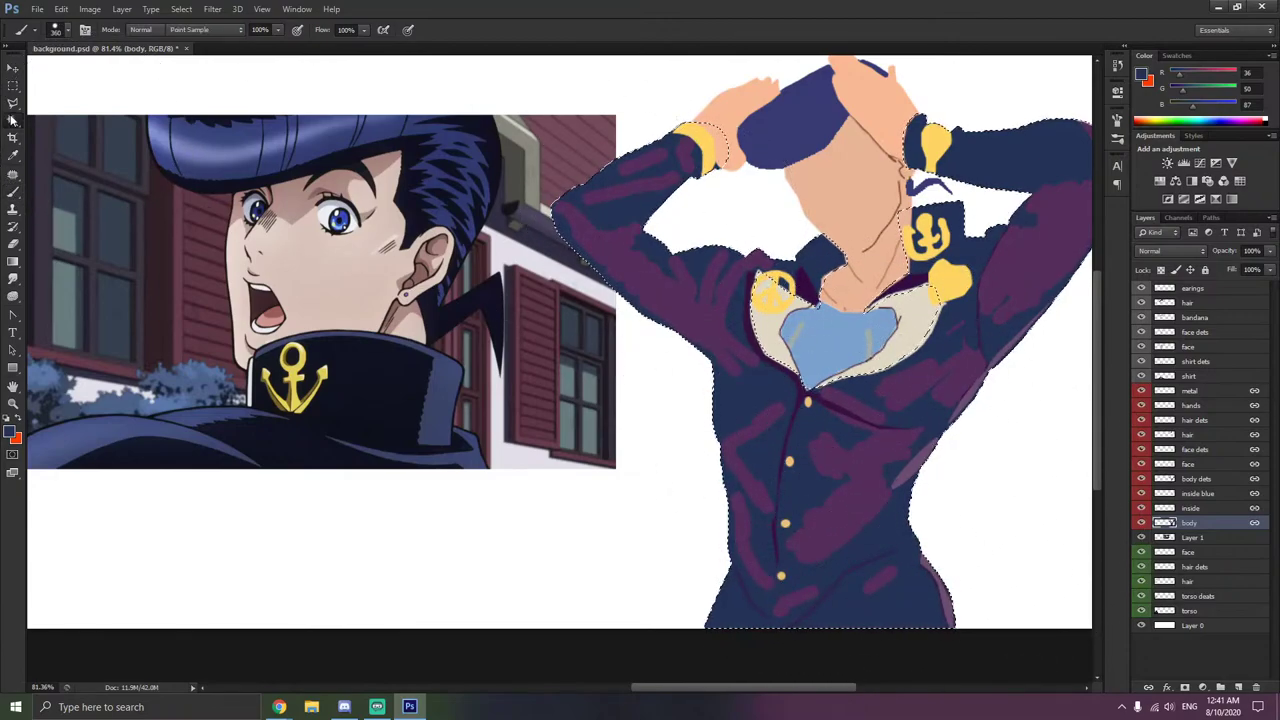
left_click(1200, 508)
left_click(1190, 479)
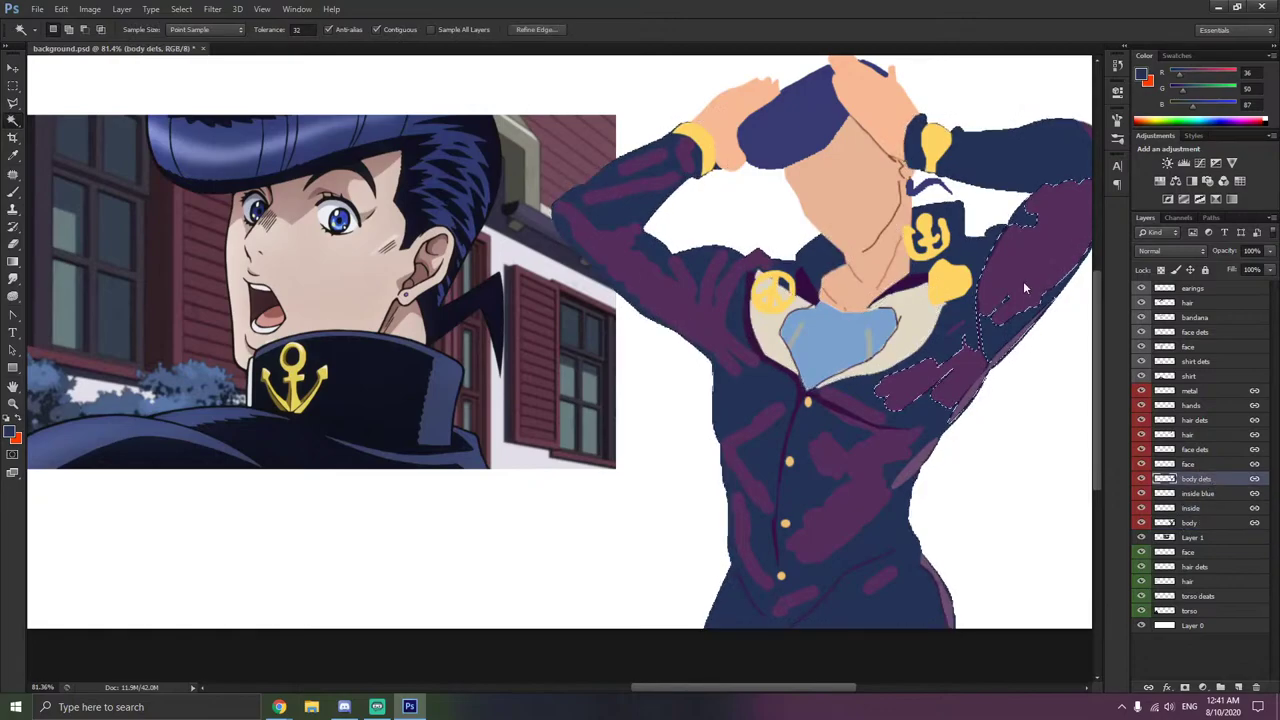
- Try to select the purple shading patches across the chest, sleeves and waist together with the Magic Wand
left_click(868, 481)
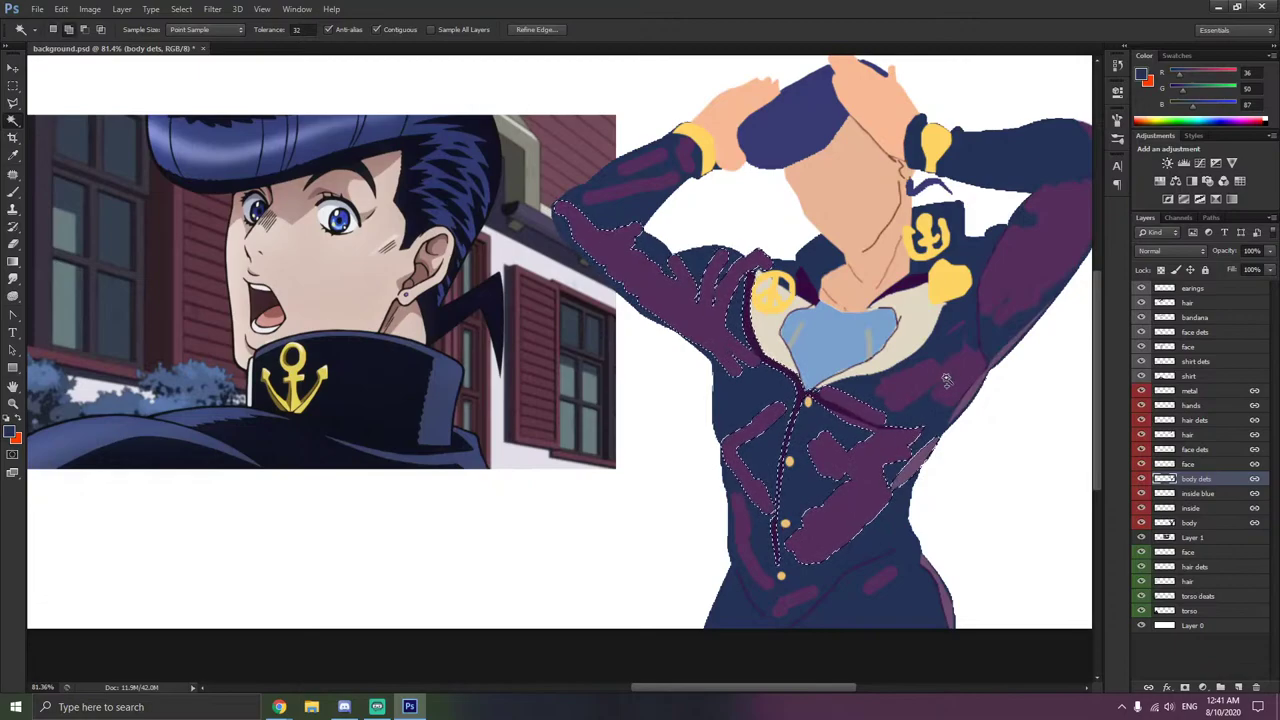
left_click(1014, 281, "shift")
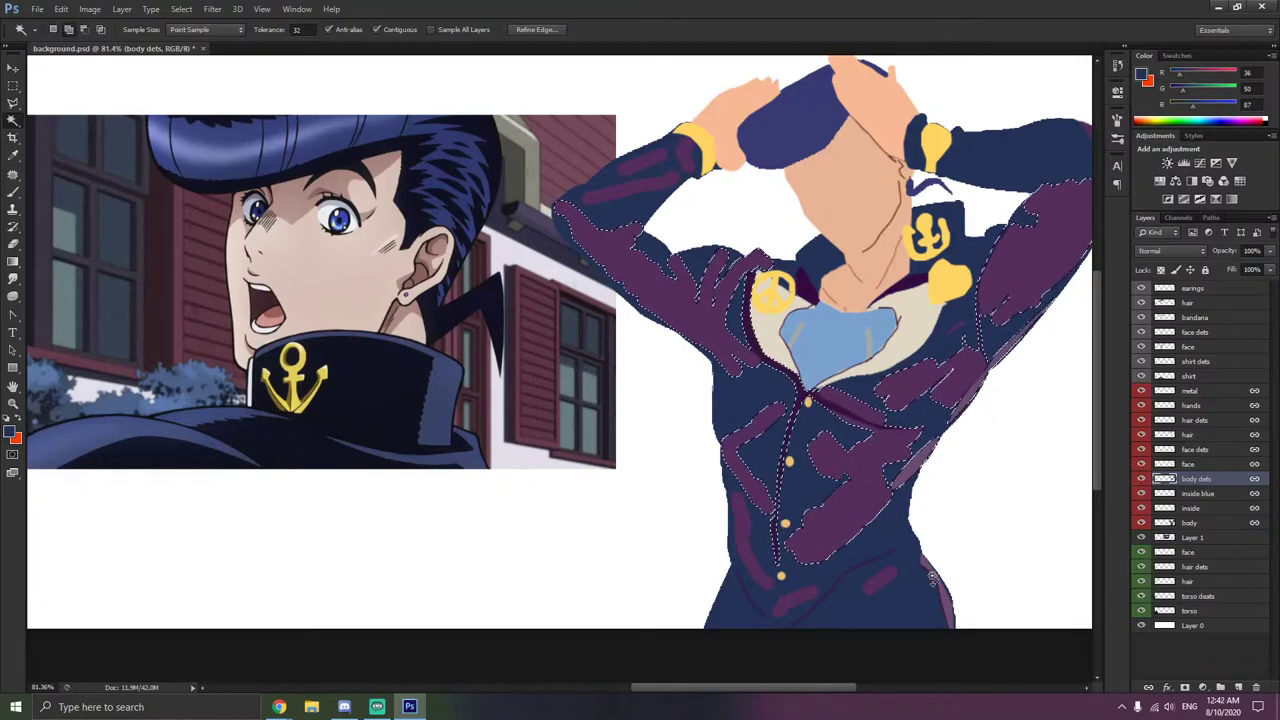
left_click(881, 580, "shift")
left_click(794, 597, "shift")
left_click(756, 567, "shift")
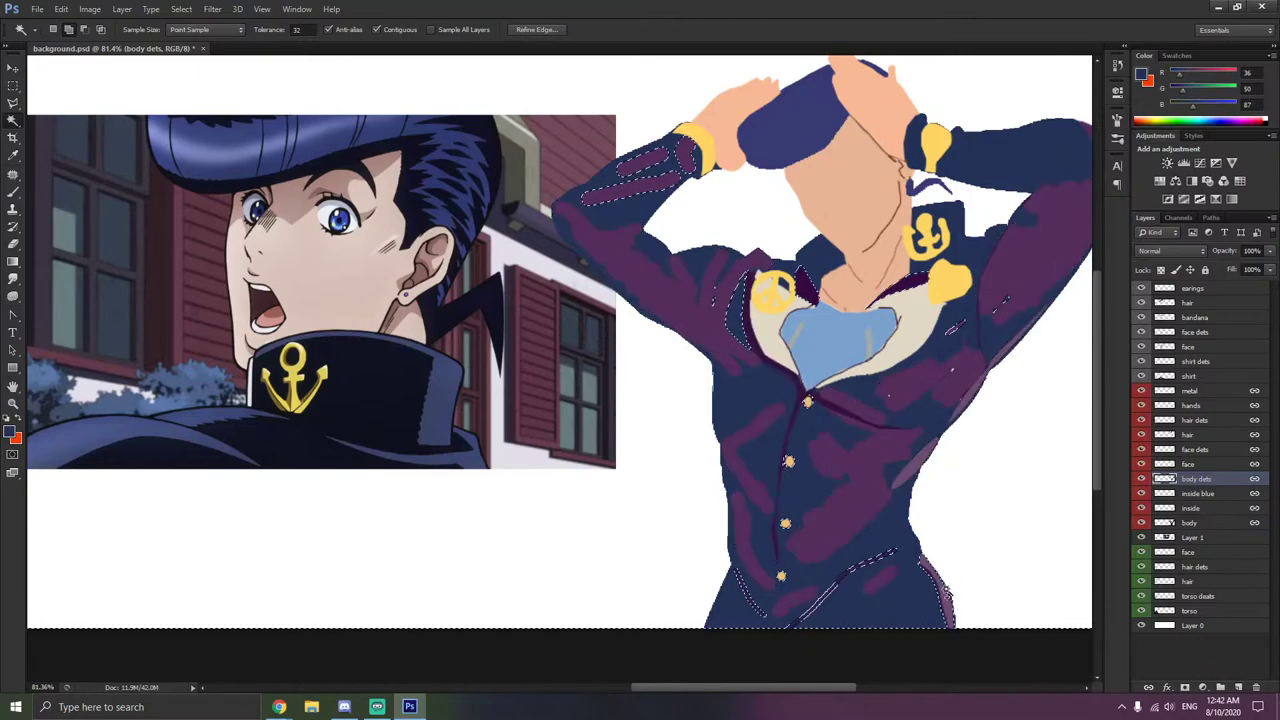
- Try to add the forearm, cuff and lapel shading patches to the selection, ending by deselecting everything
left_click(648, 178, "shift")
left_click(649, 180, "shift")
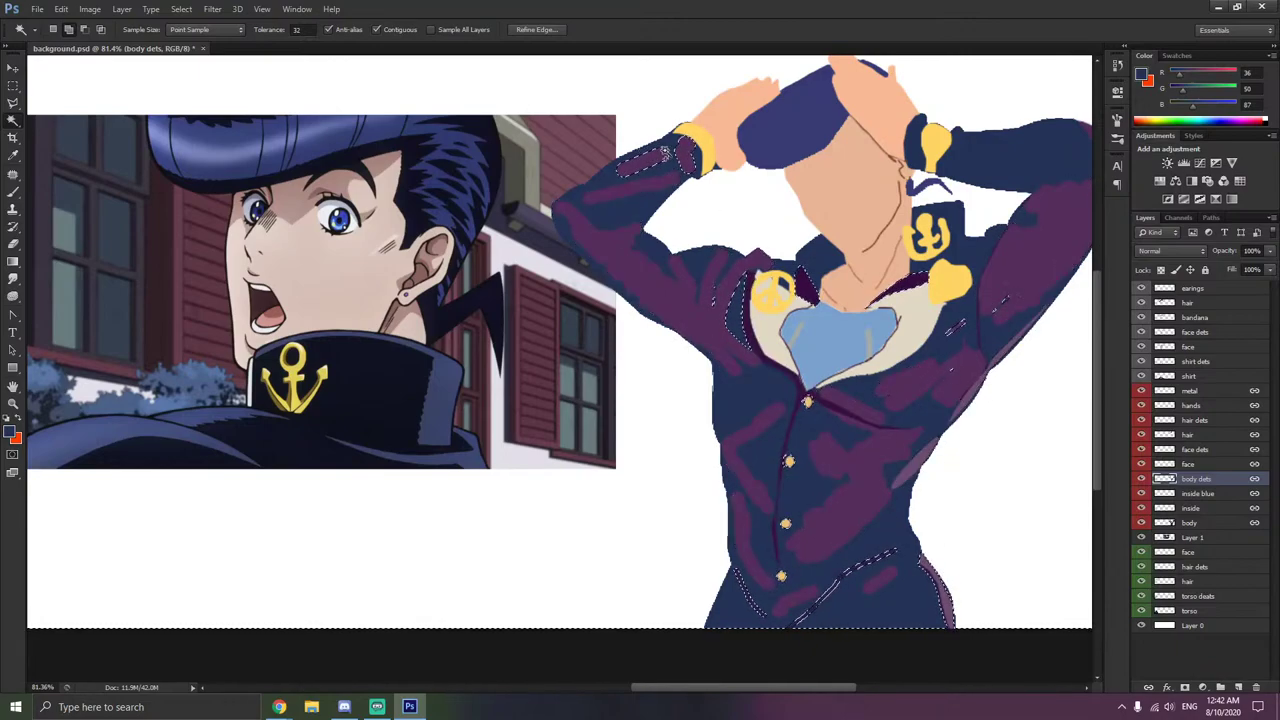
left_click(689, 152, "shift")
left_click(739, 316, "shift")
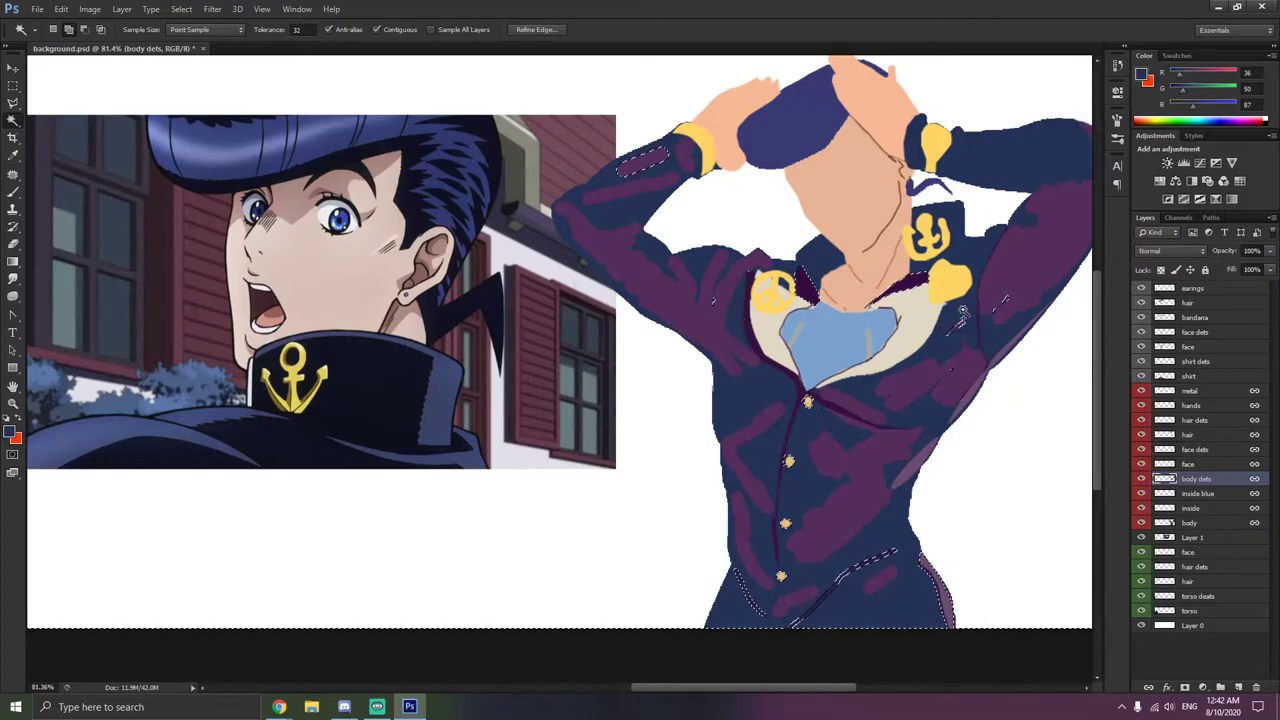
left_click(641, 161, "shift")
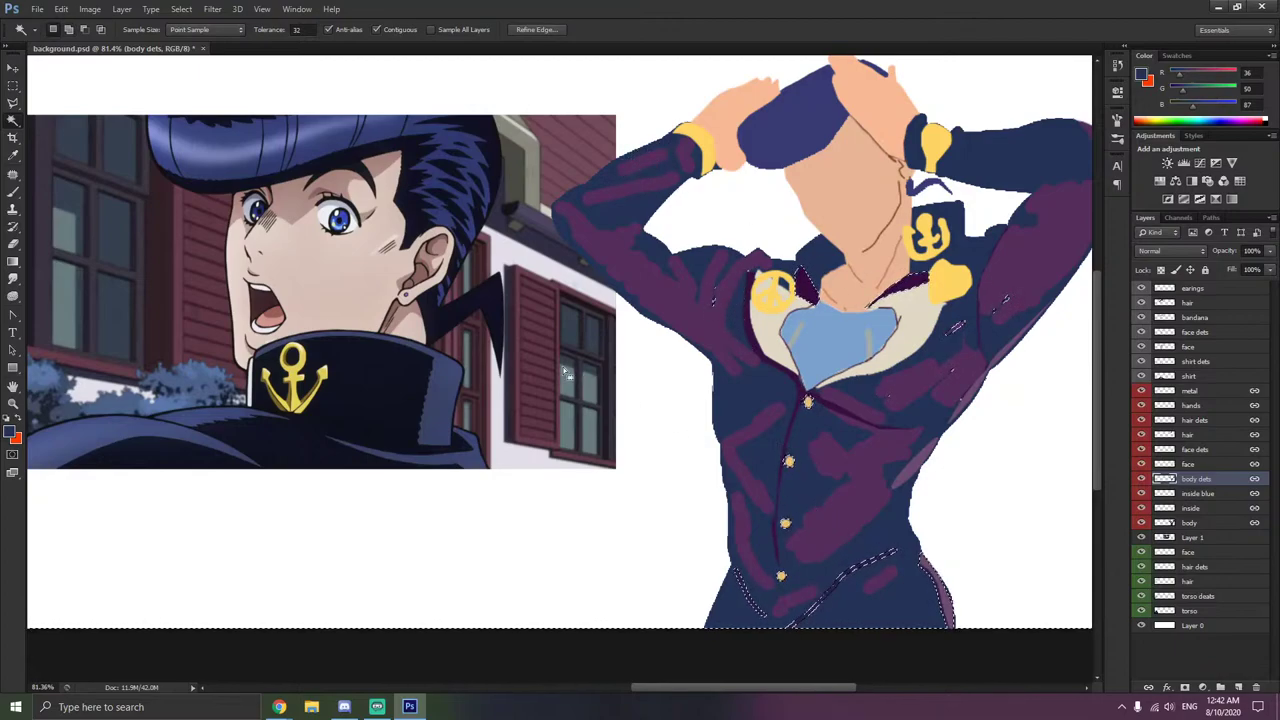
right_click(614, 257)
left_click(611, 211)
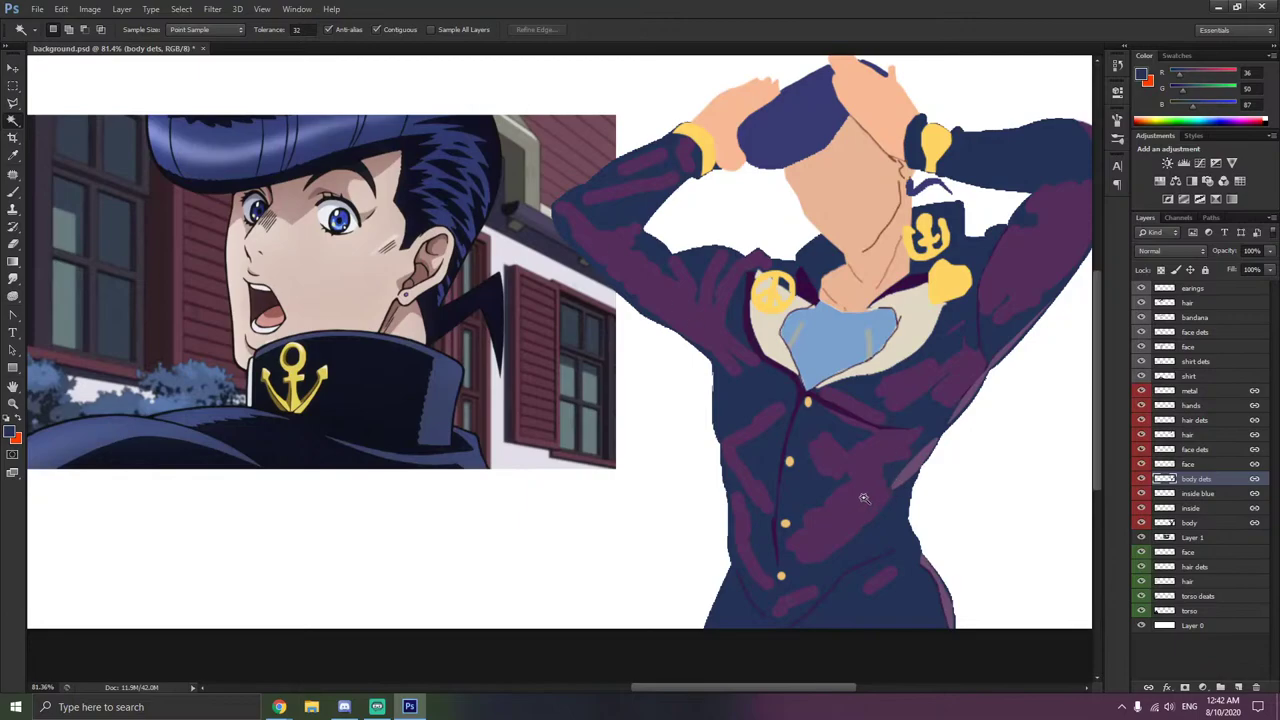
- Shrink the brush to about 47 px, paint dark blue over the purple patch beside the middle buttons, and save background.psd
left_click(11, 193)
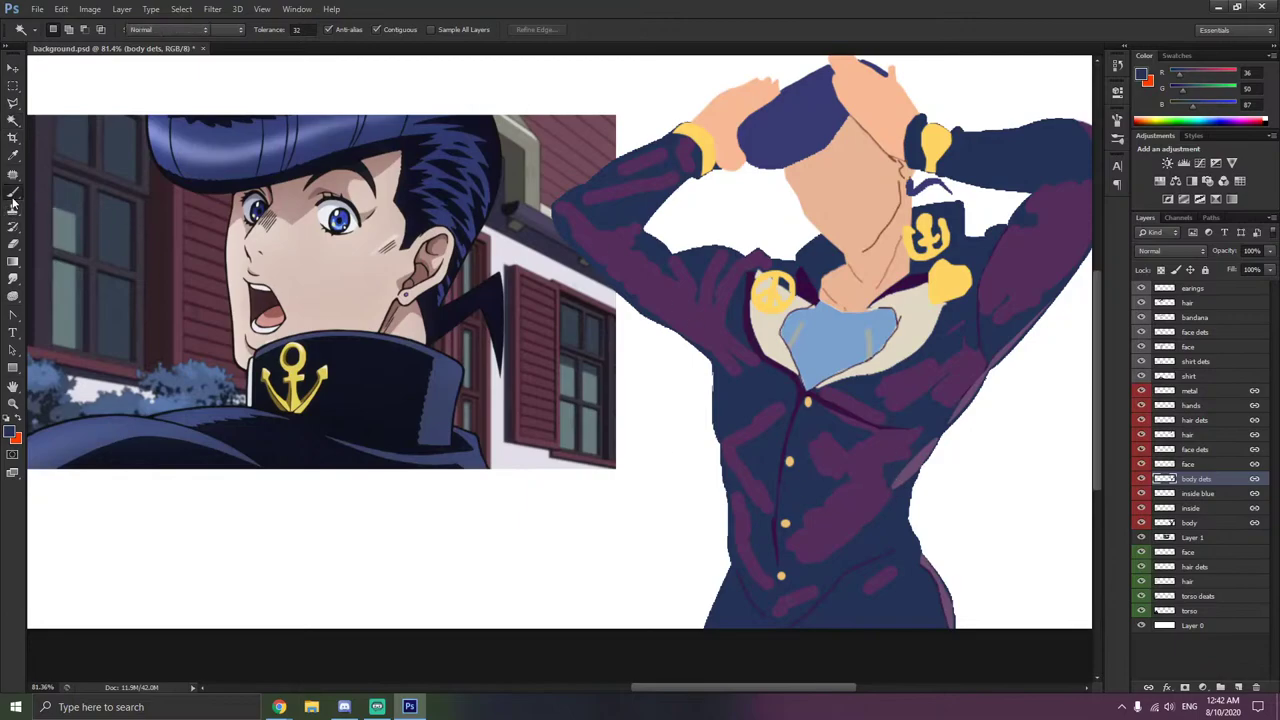
scroll(920, 514, "up", 3)
right_click(828, 525)
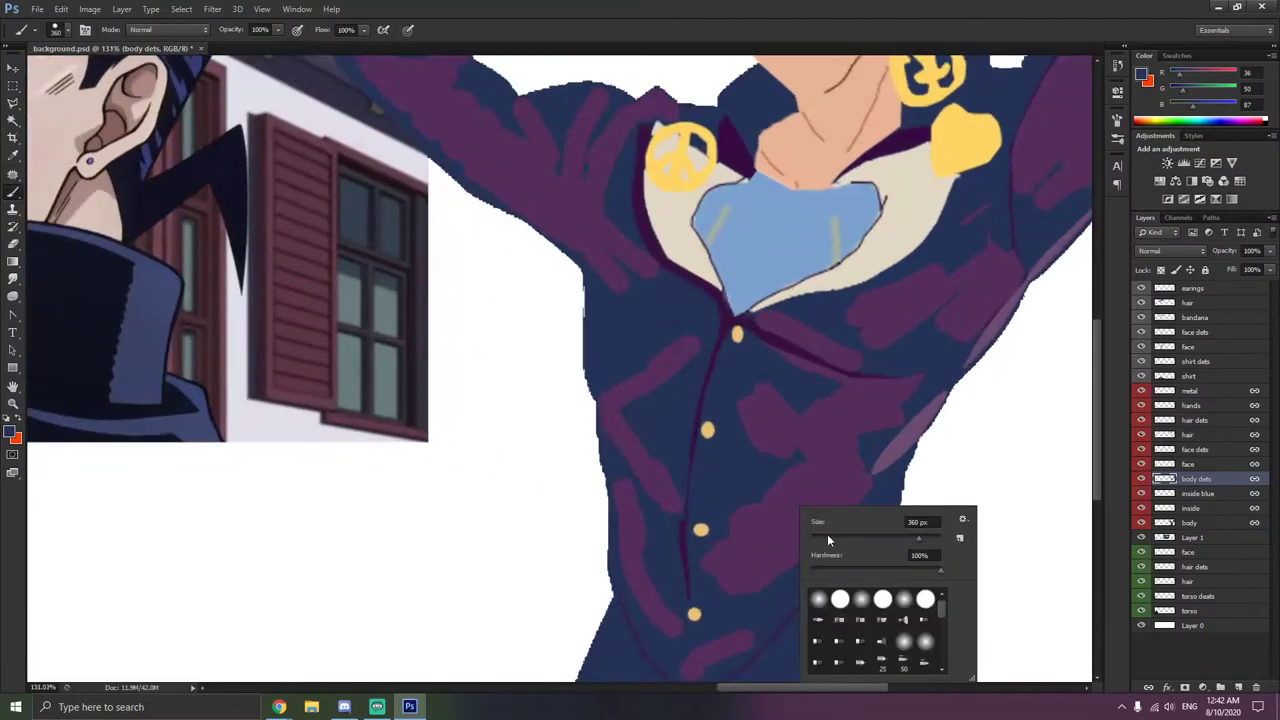
left_click(825, 538)
left_click(837, 537)
left_click(824, 476)
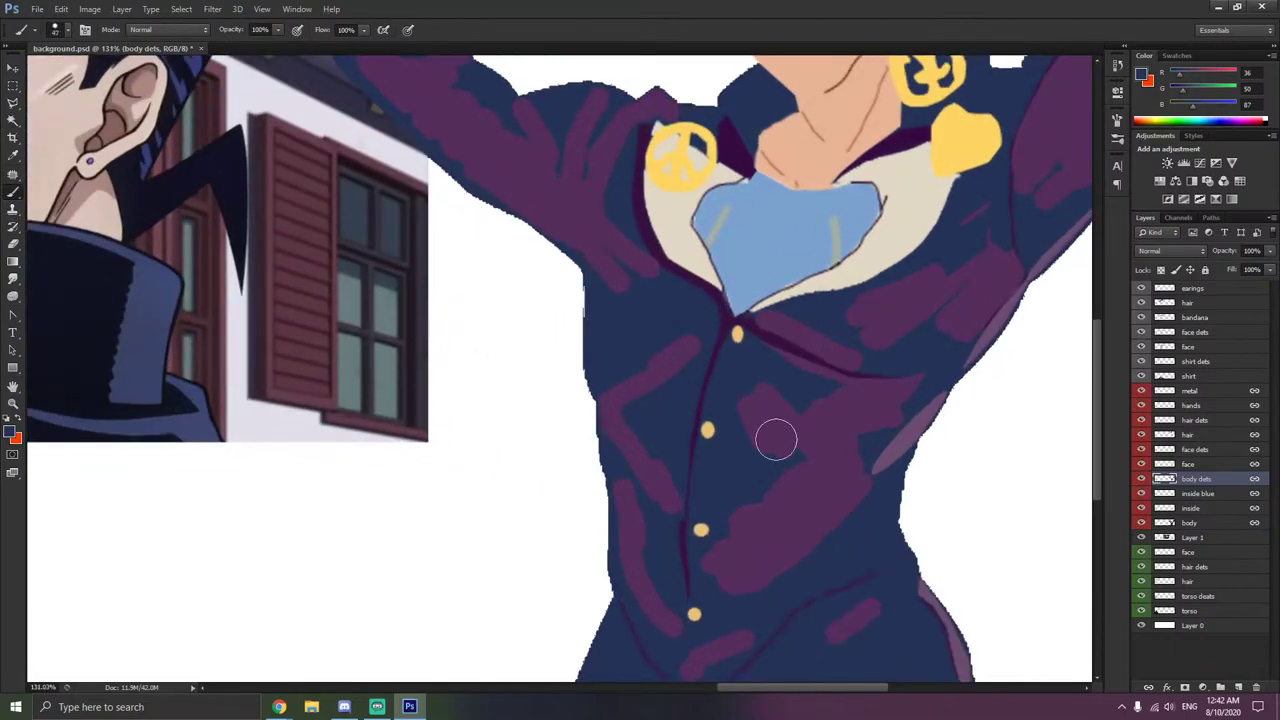
left_click_drag(776, 440, 818, 425)
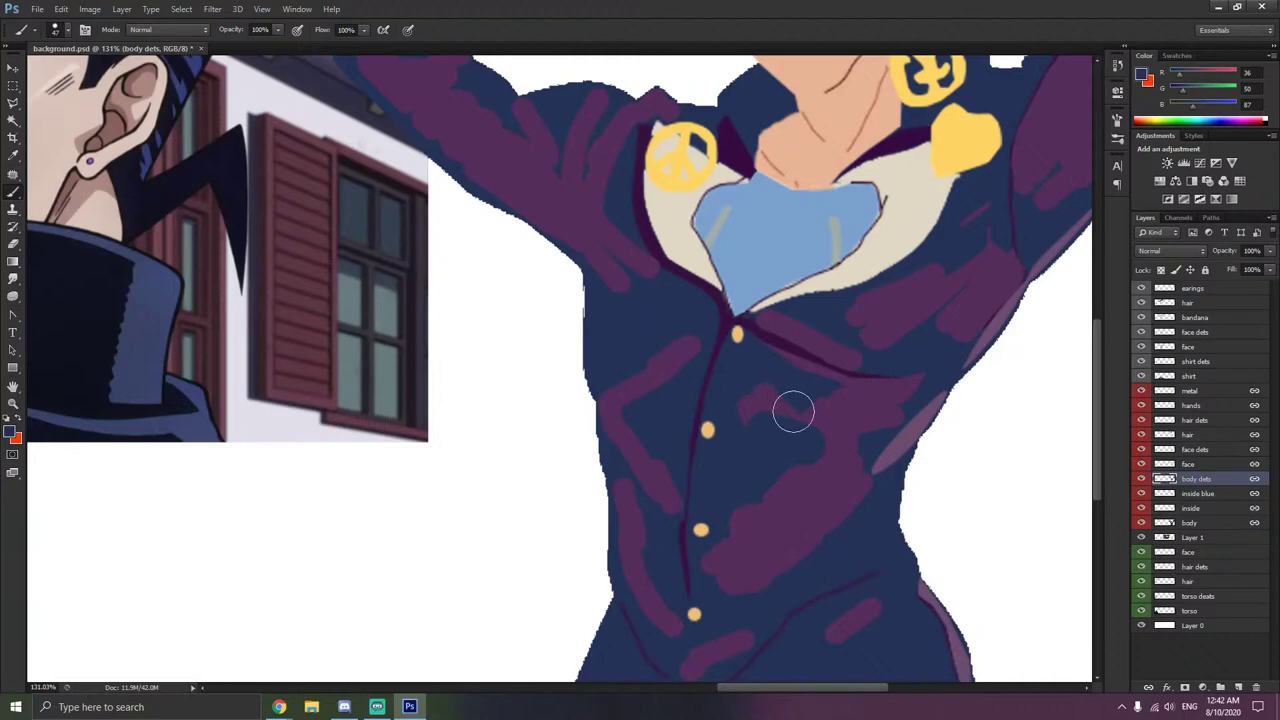
key("ctrl+z")
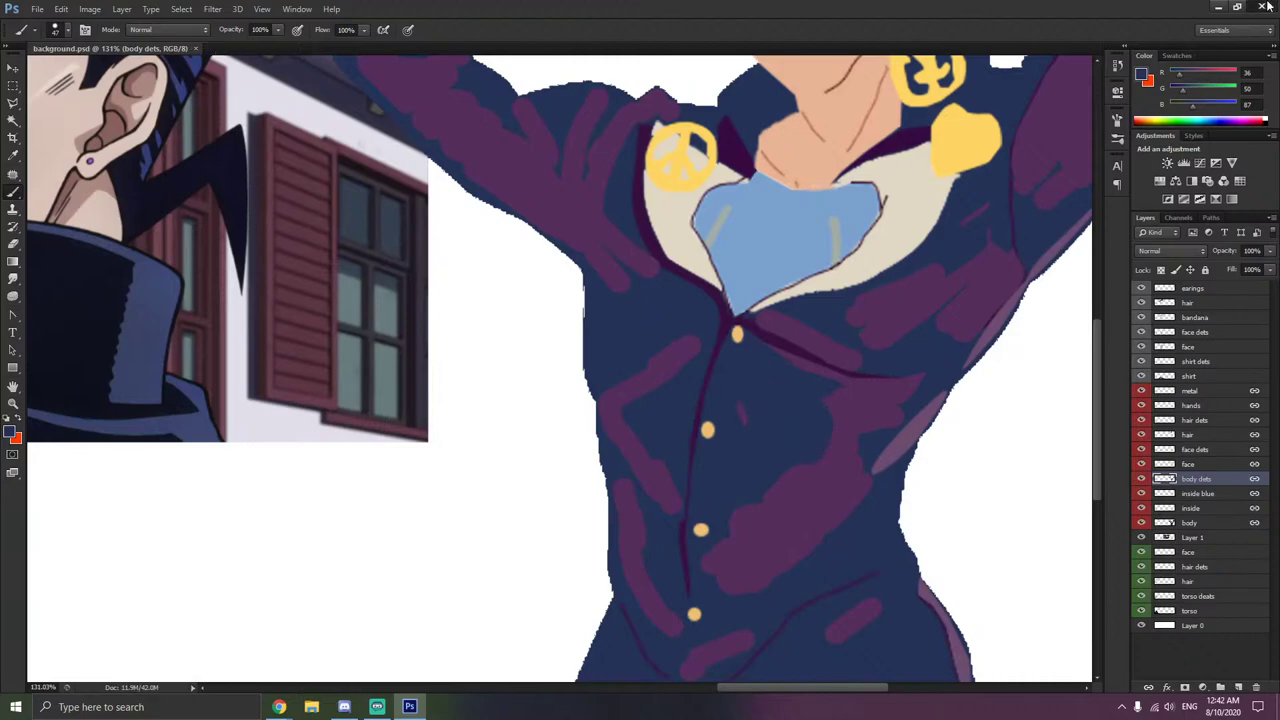
- Close Photoshop and launch it again
left_click(1266, 7)
key("super")
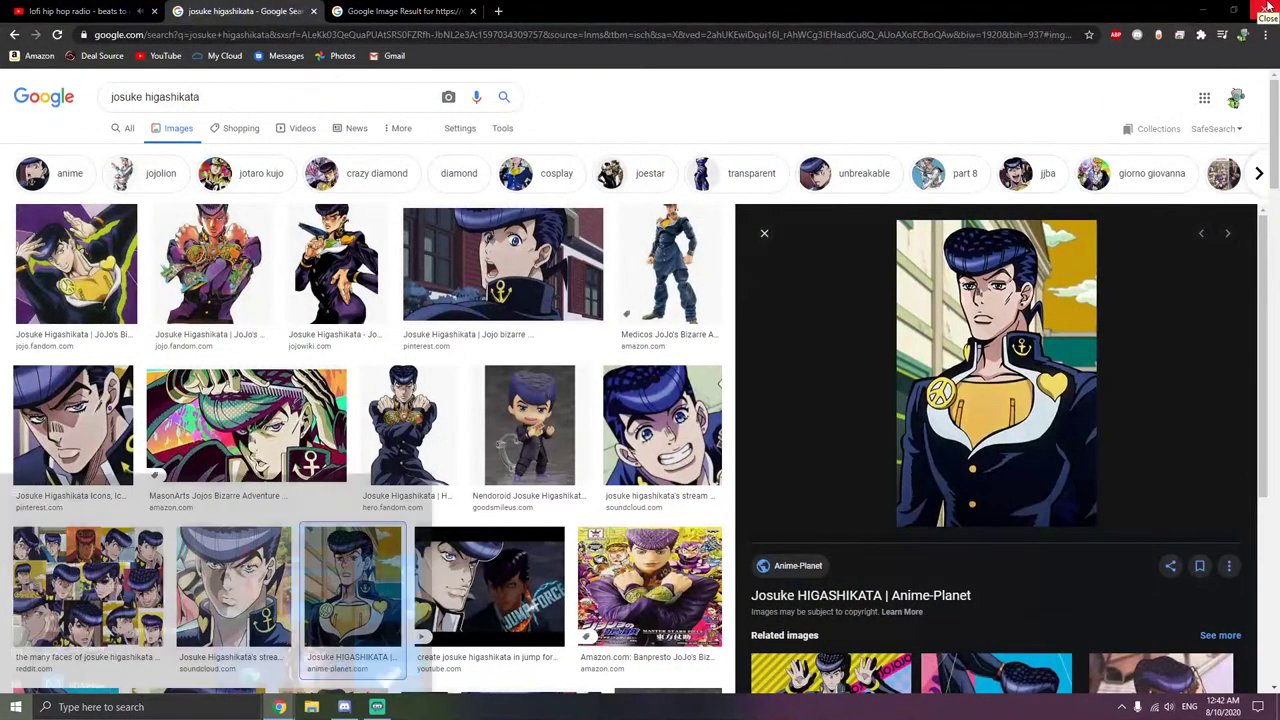
type("photosh")
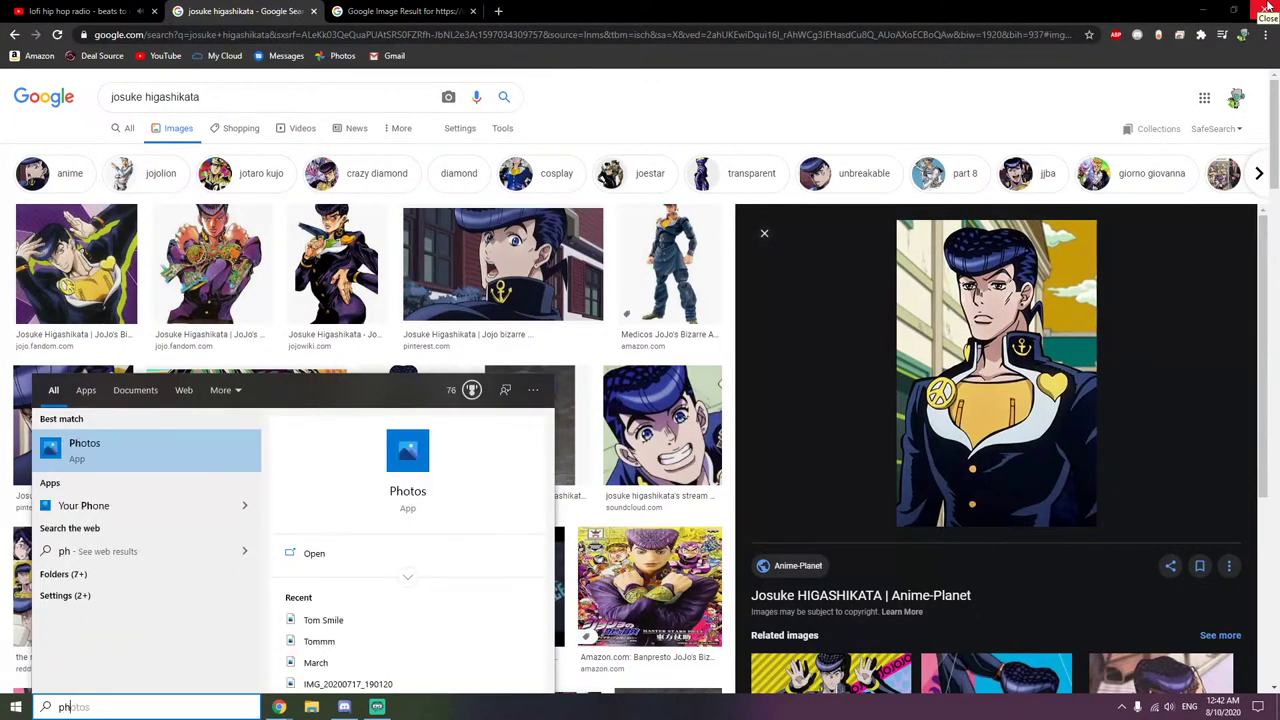
key("Return")
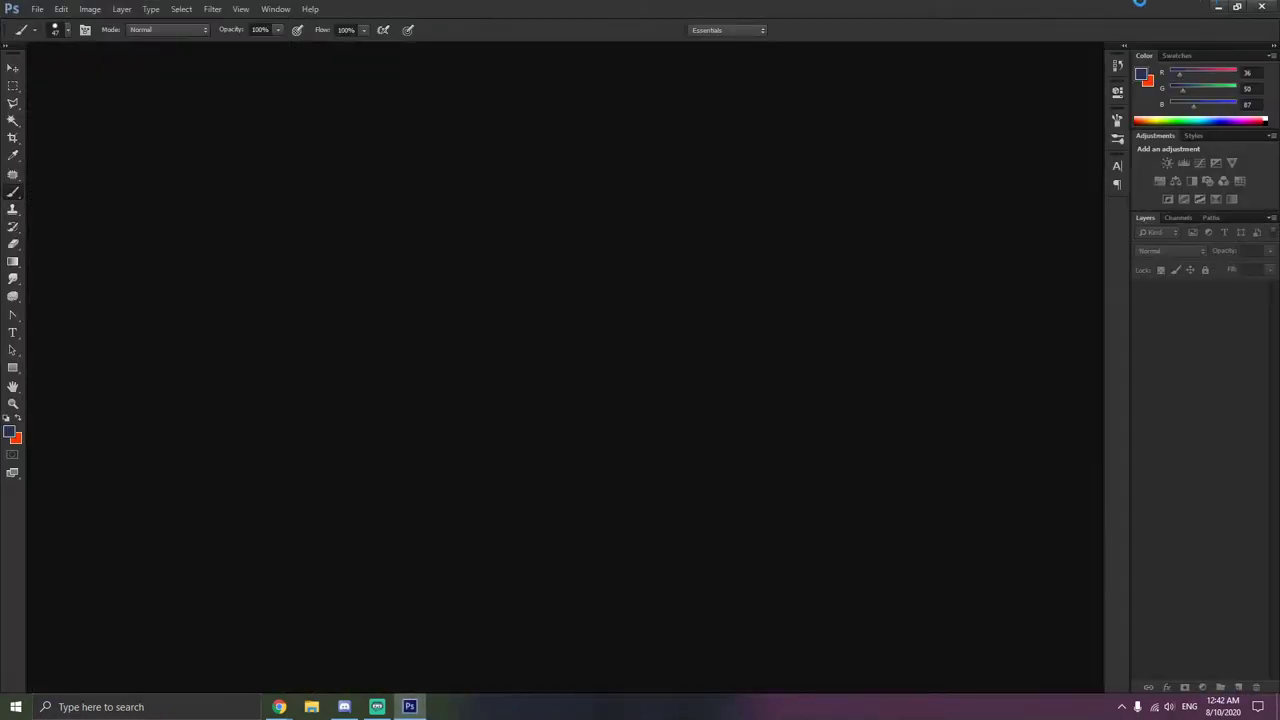
- Open background.psd from the jba folder
left_click(37, 9)
left_click(40, 20)
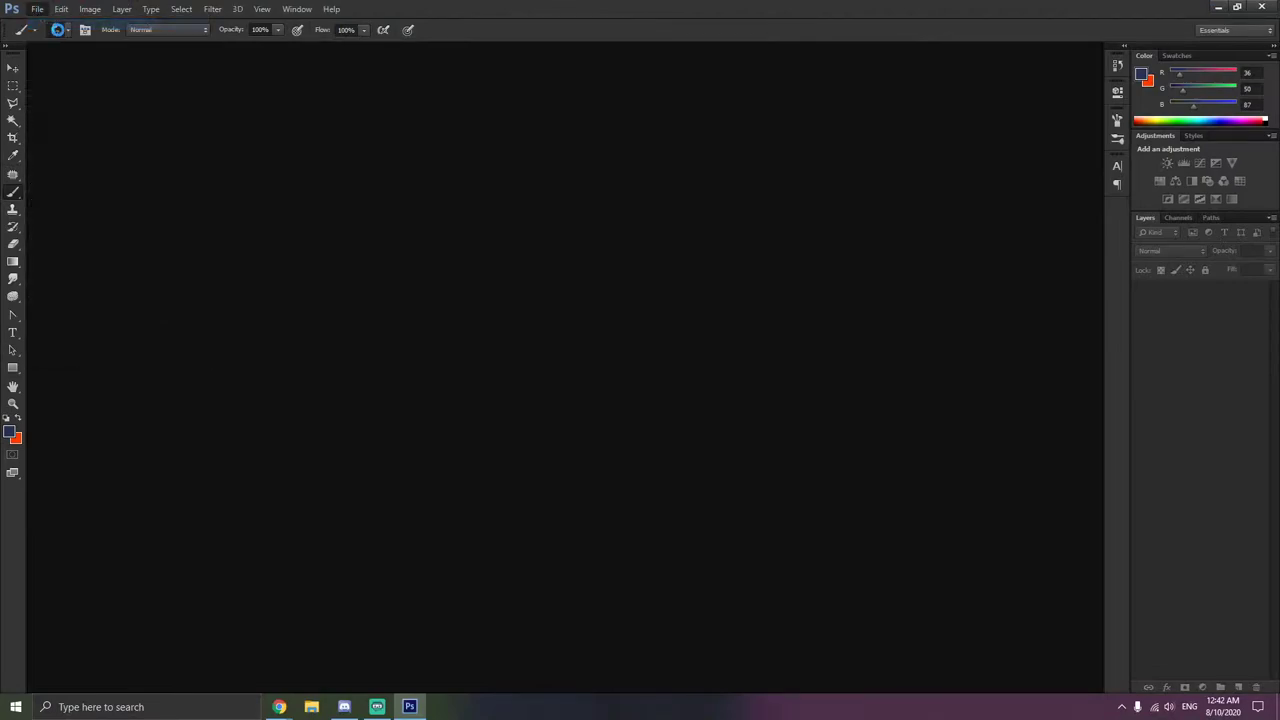
key("Escape")
left_click(37, 9)
left_click(45, 31)
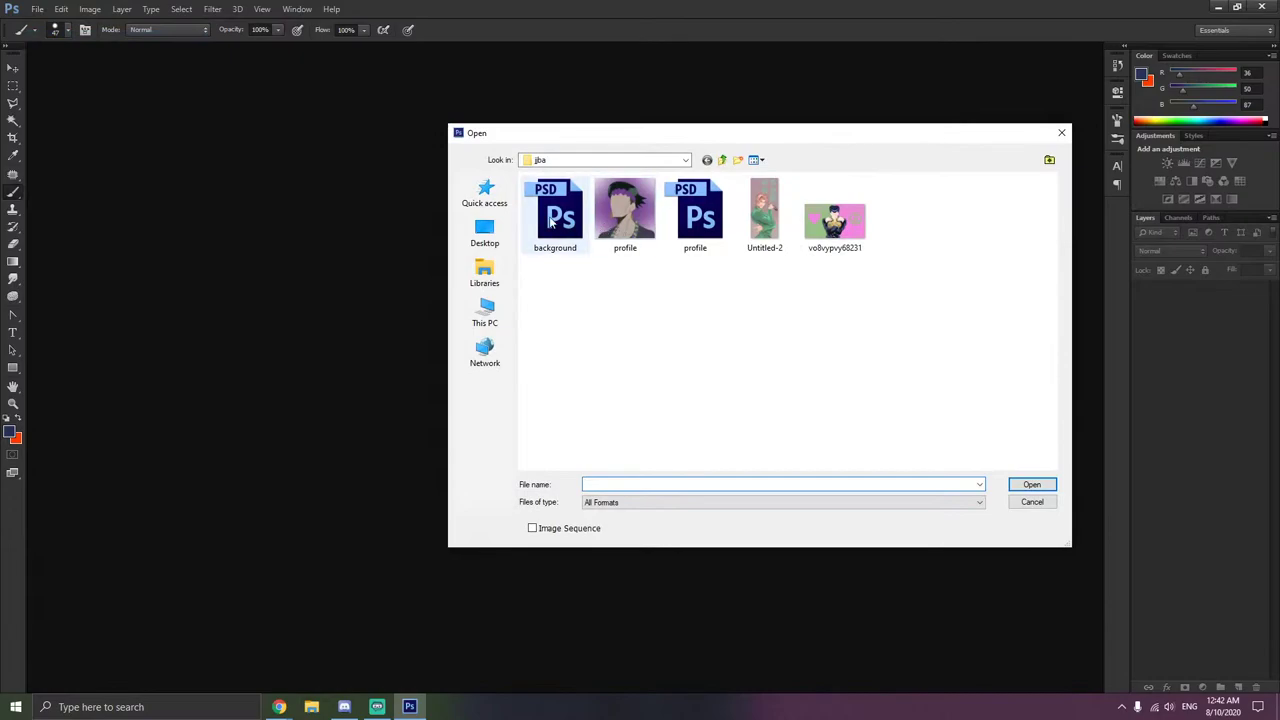
double_click(549, 224)
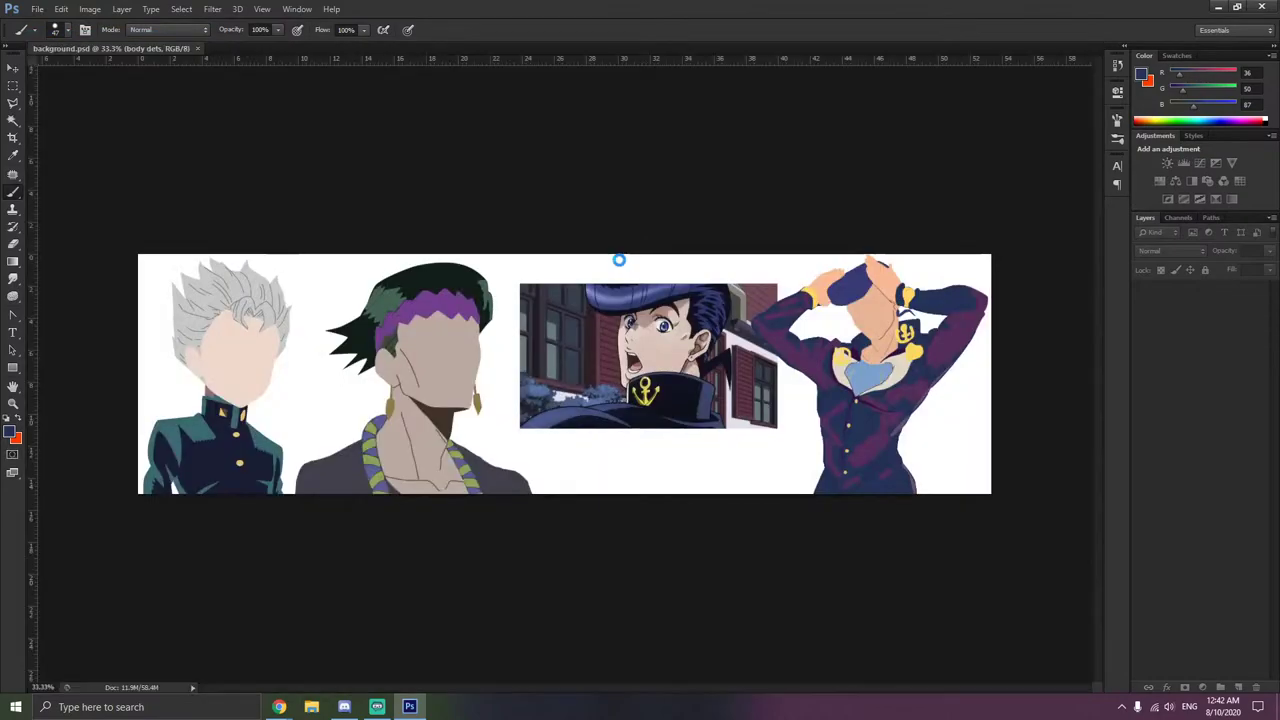
- Select the four gold jacket buttons on body dets with the Magic Wand, cut them out and clear the selection
scroll(910, 375, "up", 3)
scroll(966, 420, "up", 3)
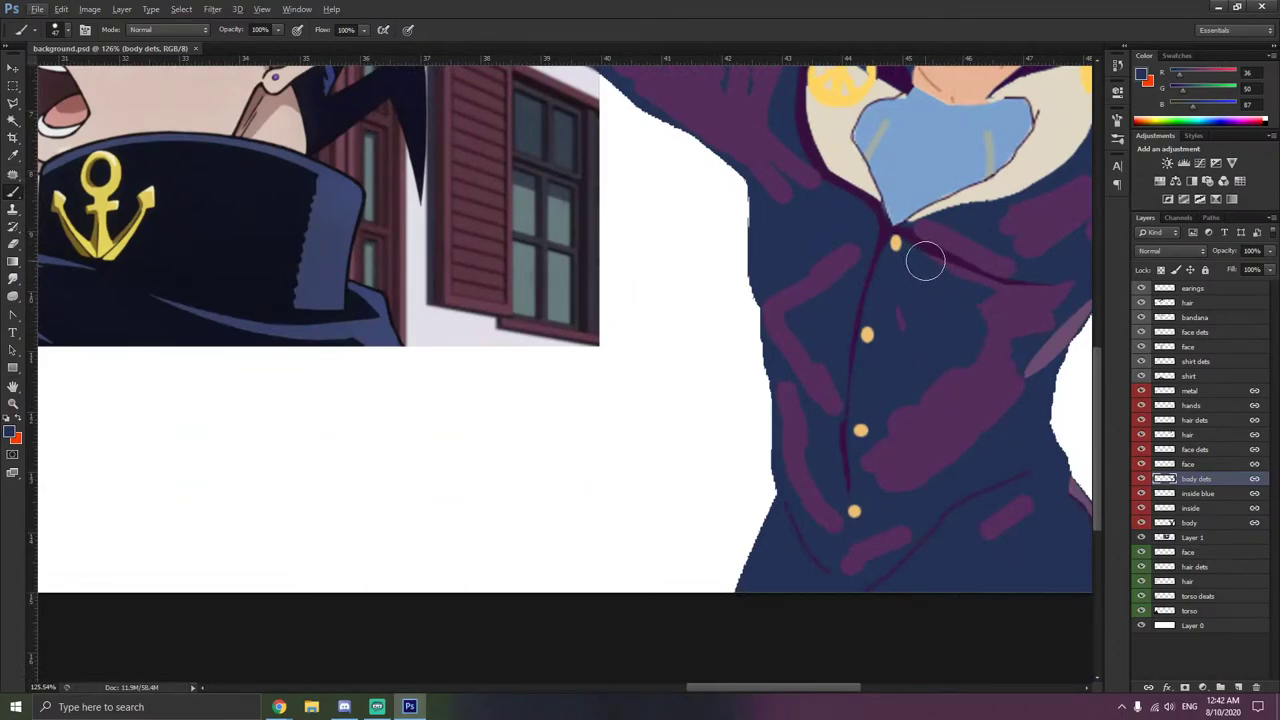
scroll(927, 265, "down", 4)
scroll(927, 265, "right", 7)
scroll(927, 265, "up", 5)
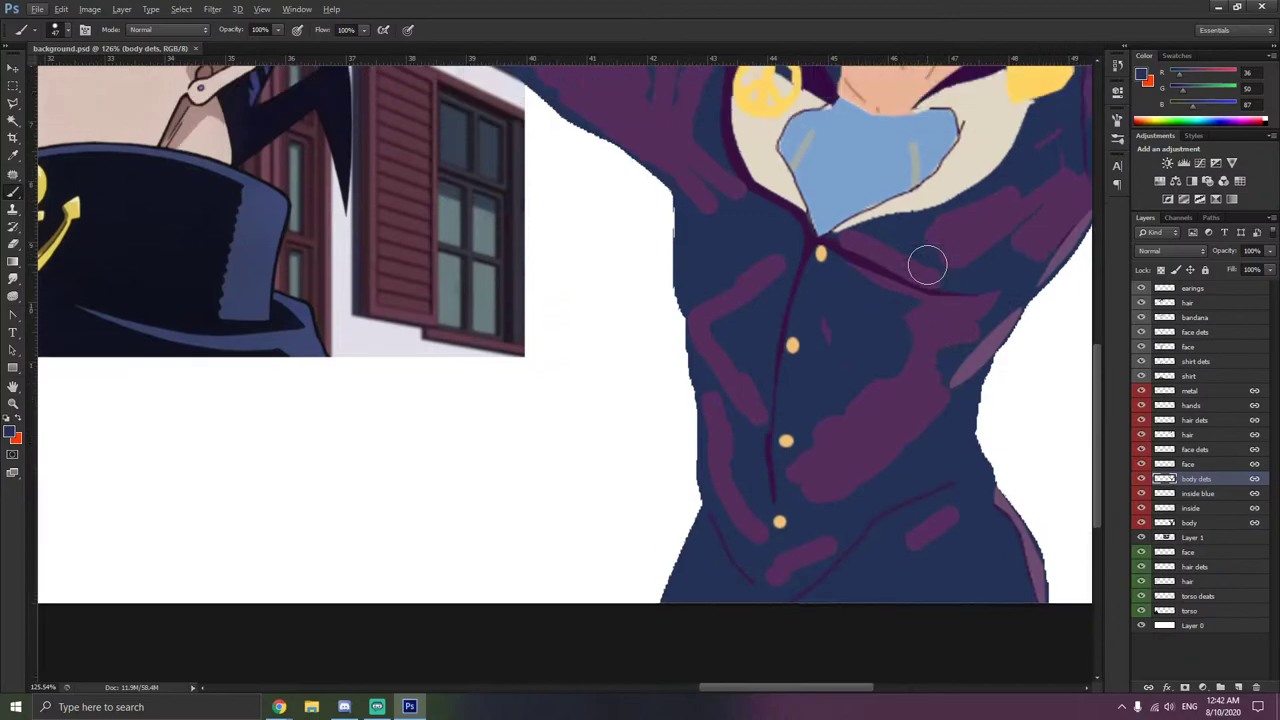
scroll(927, 263, "up", 2)
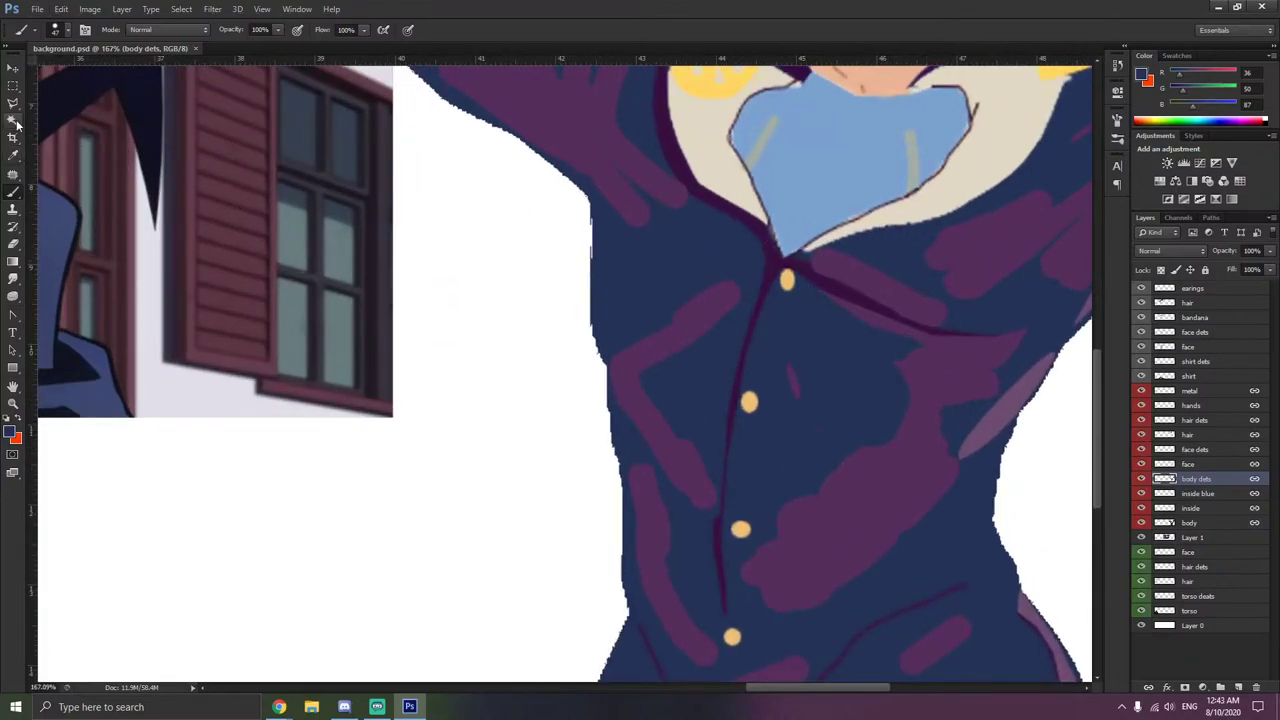
left_click(14, 120)
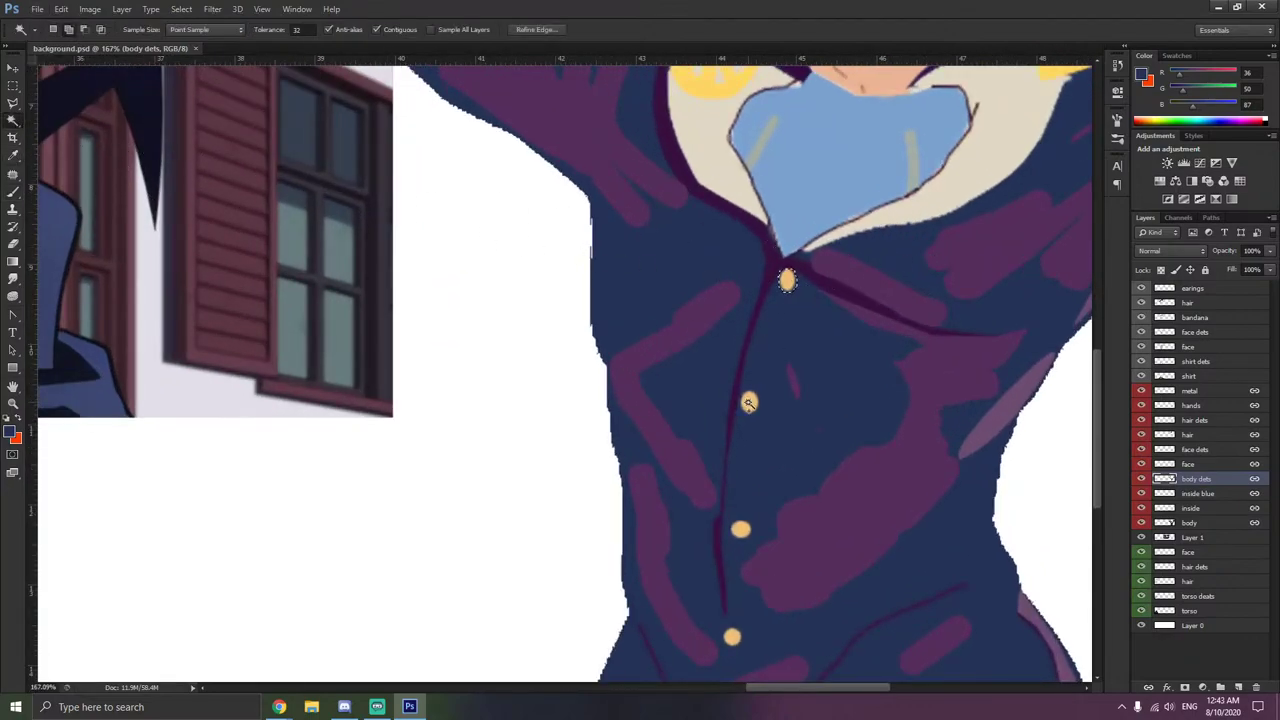
left_click(740, 528, "shift")
left_click(733, 637, "shift")
key("Delete")
right_click(878, 436)
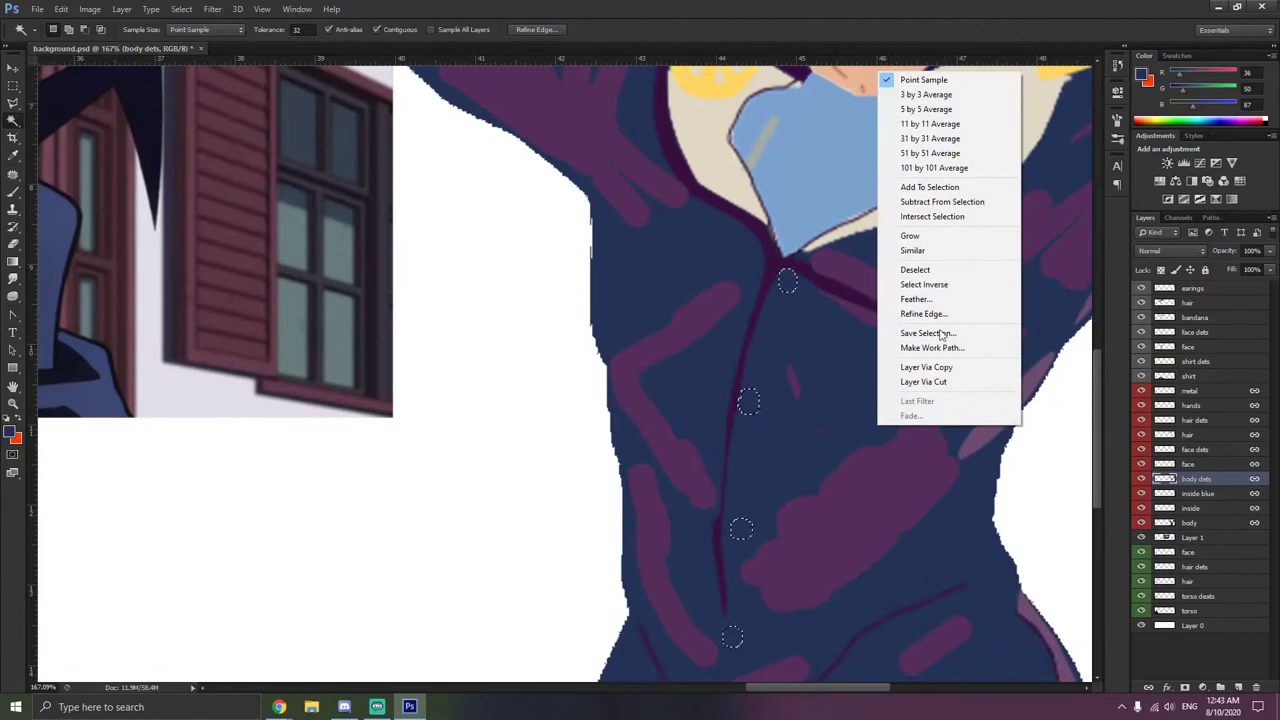
left_click(930, 271)
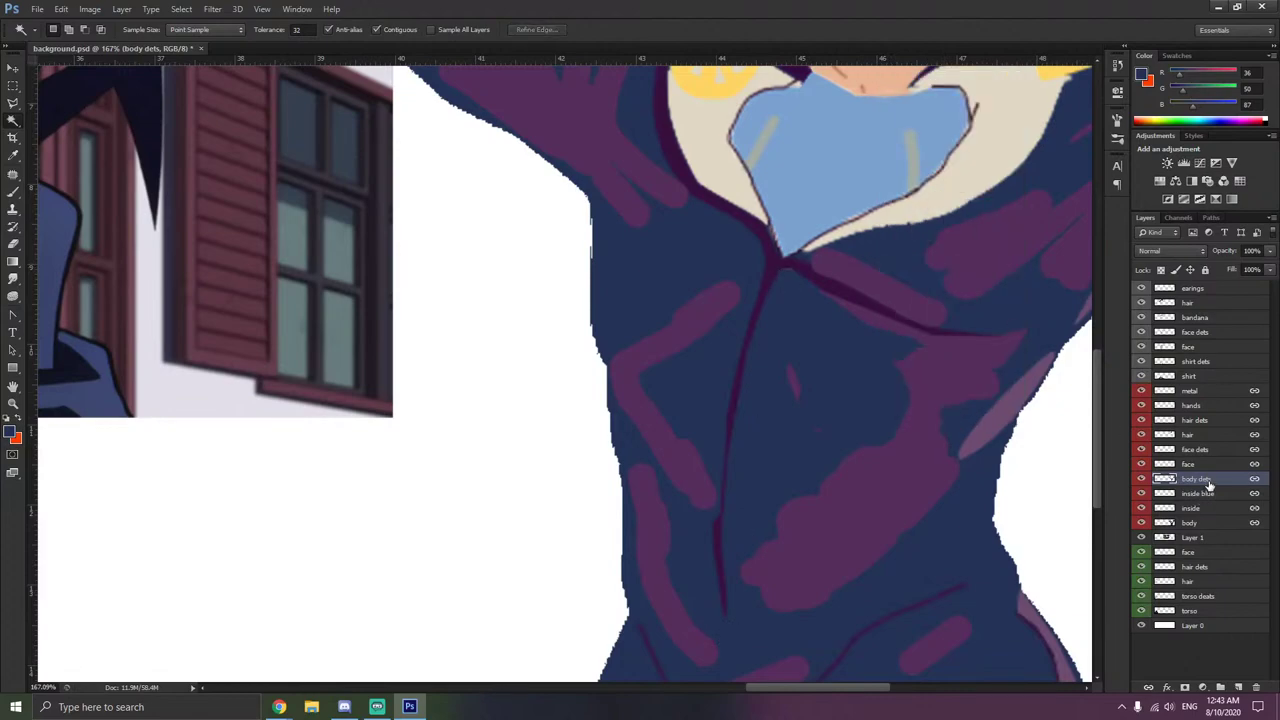
- Replace the body dets layer with a new layer holding the pasted gold buttons, and label it red
key("Delete")
key("ctrl+v")
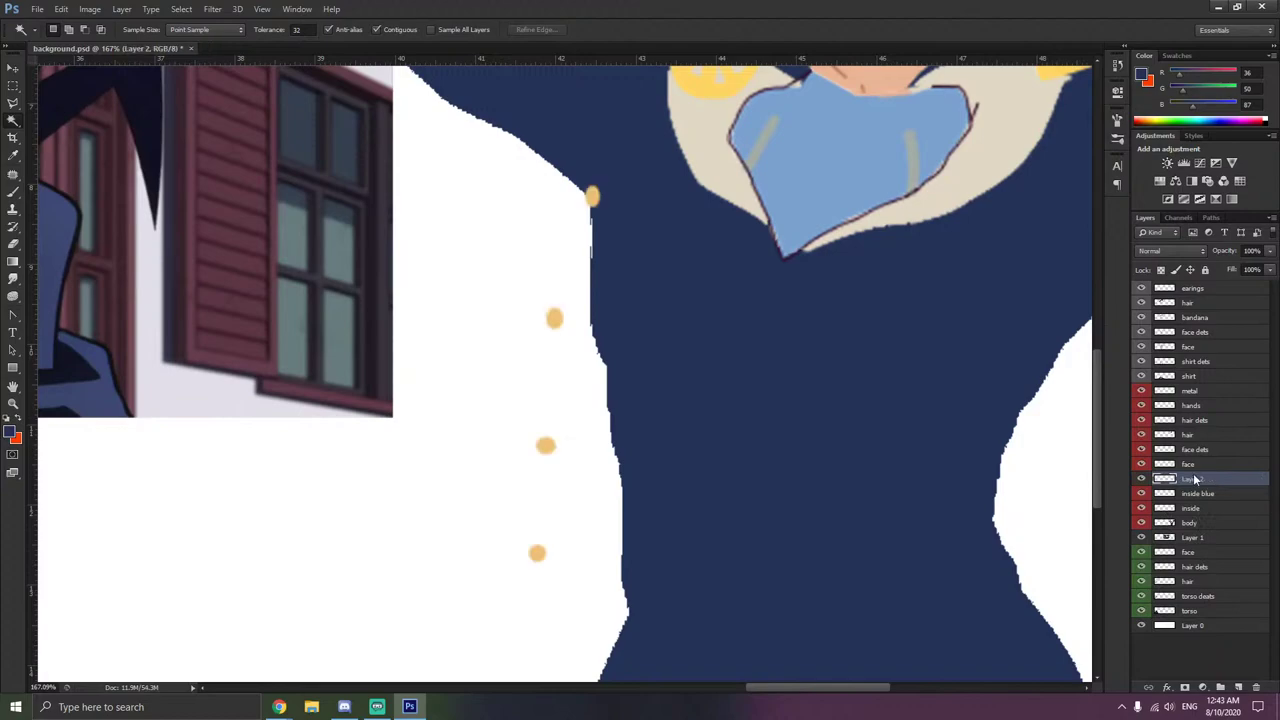
right_click(1195, 480)
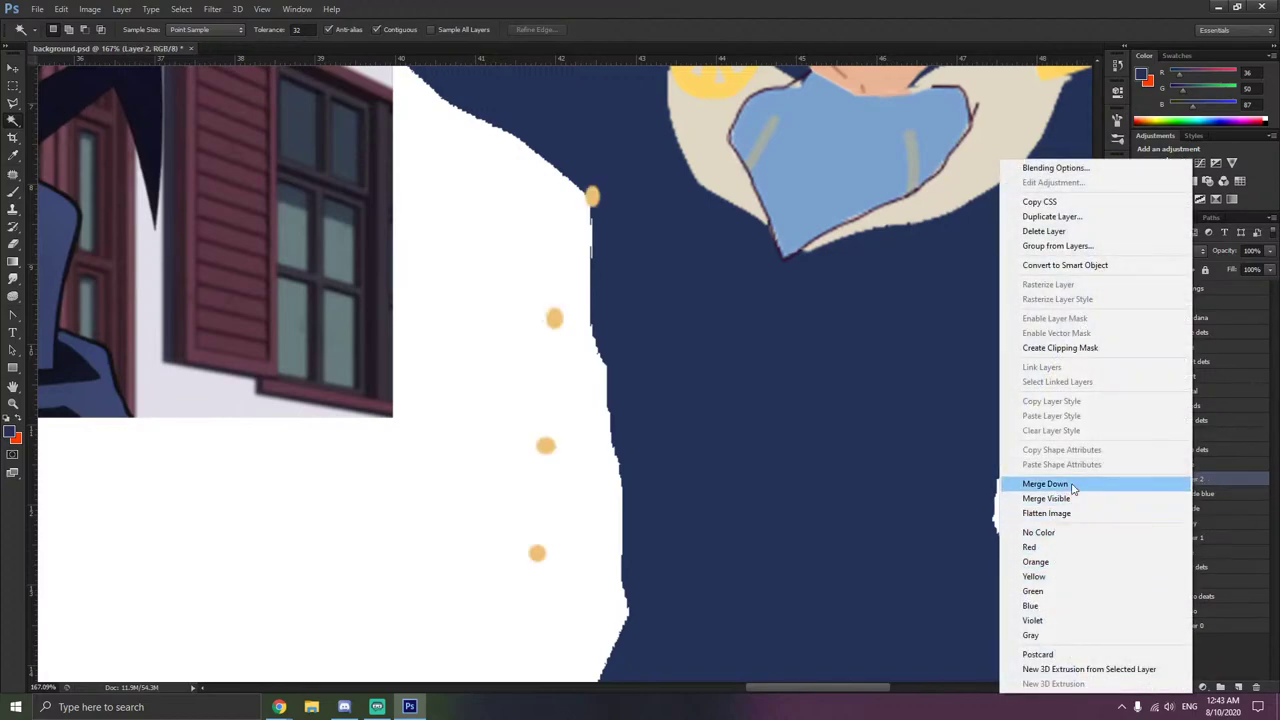
left_click(1032, 547)
- Link the new buttons layer with the character's other red-labelled layers, from body up to metal
left_click(1207, 524)
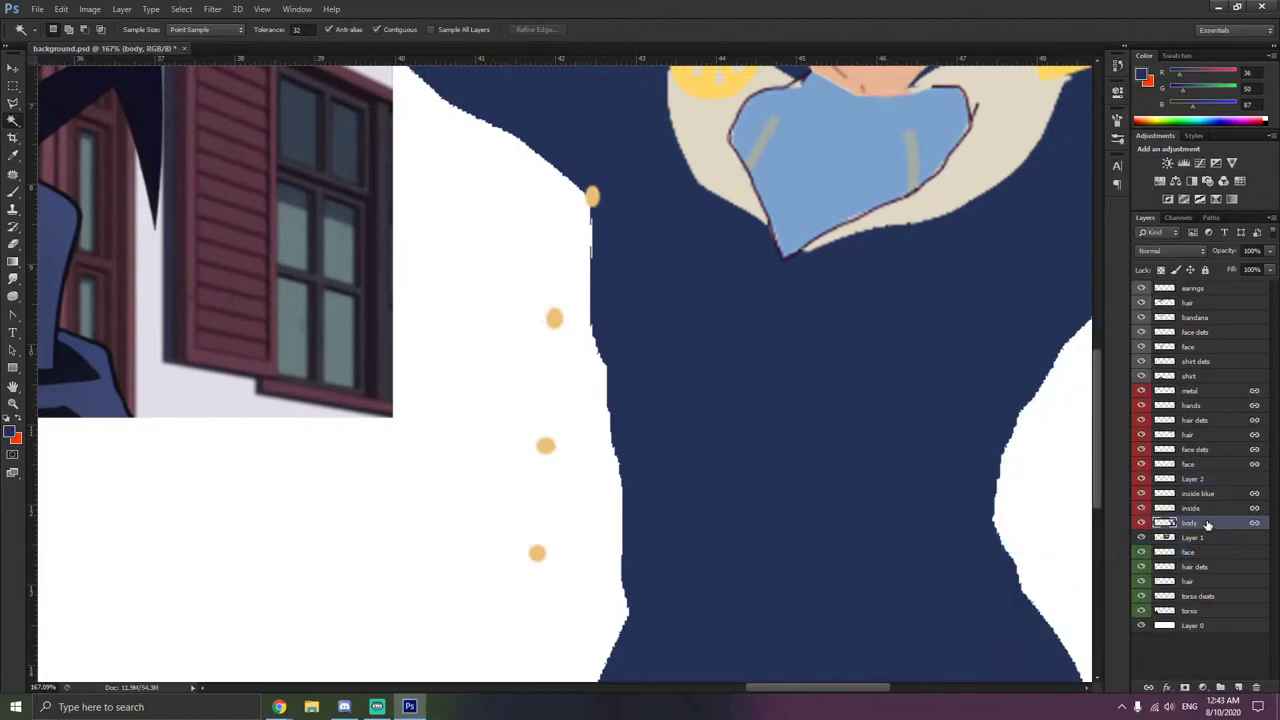
left_click(1211, 394, "shift")
right_click(1202, 420)
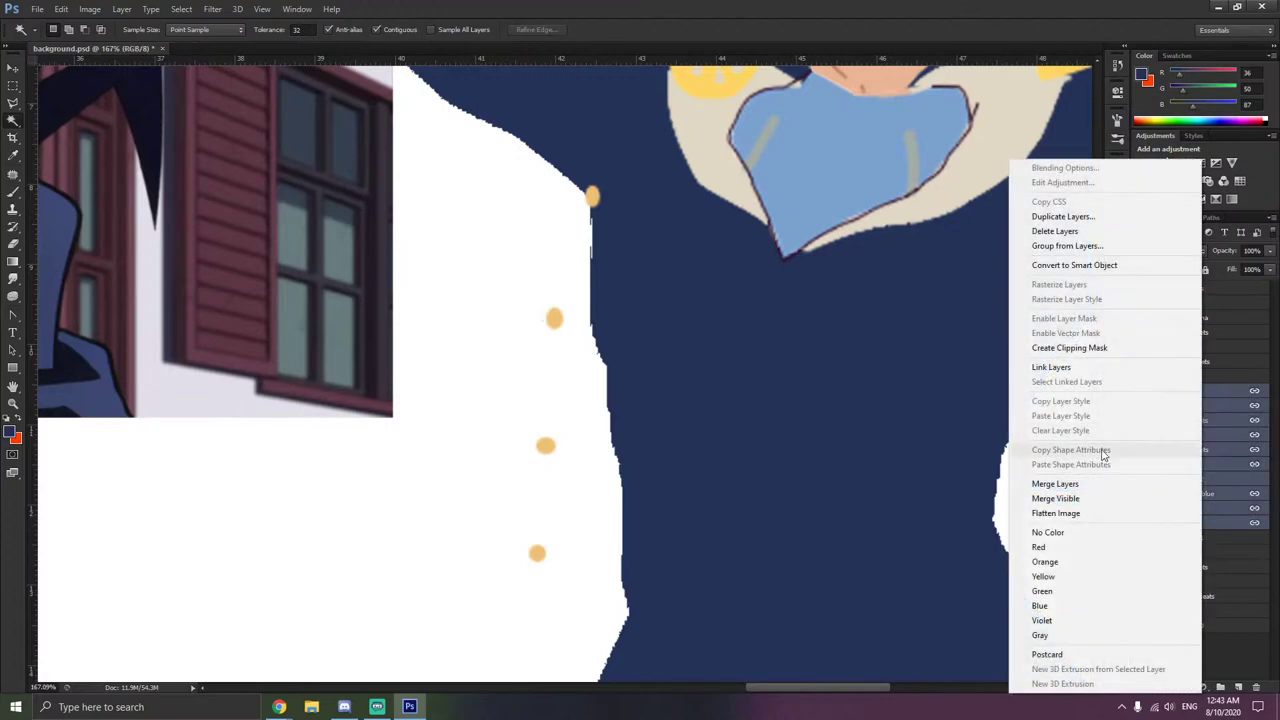
left_click(1081, 373)
- Rename the buttons layer as dets
left_click(1204, 479)
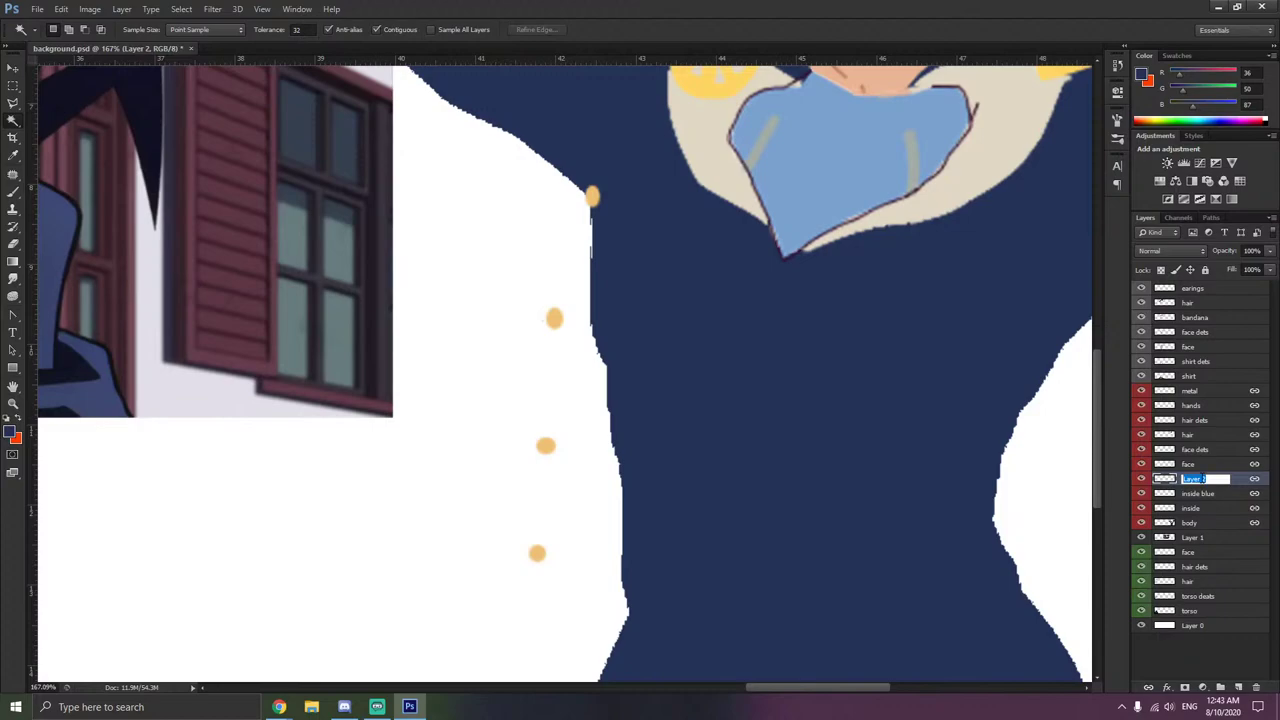
type("dets")
key("Return")
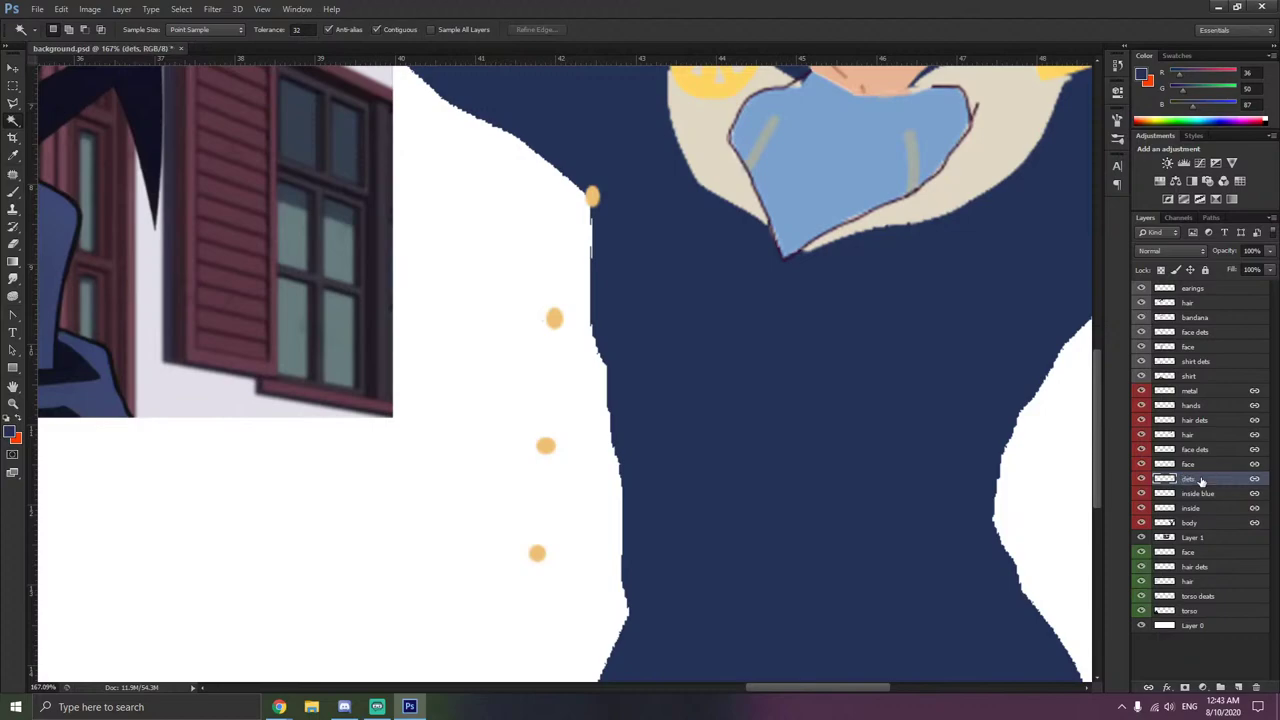
- Try to move the gold buttons toward the jacket front with the Move tool, and undo the move
left_click(1142, 537)
left_click(1142, 537)
key("v")
left_click_drag(596, 200, 645, 214)
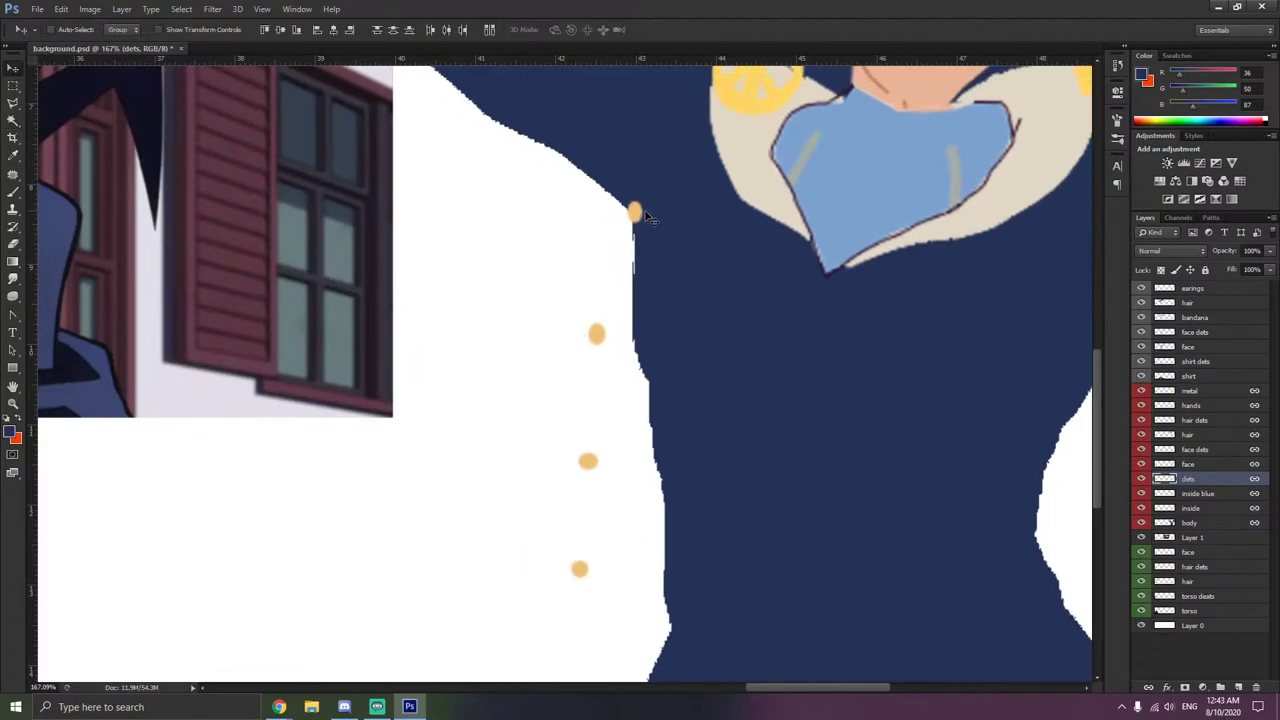
key("ctrl+z")
- Unlink the dets layer and move the gold buttons back onto the jacket's front, starting just below the collar point
right_click(1163, 481)
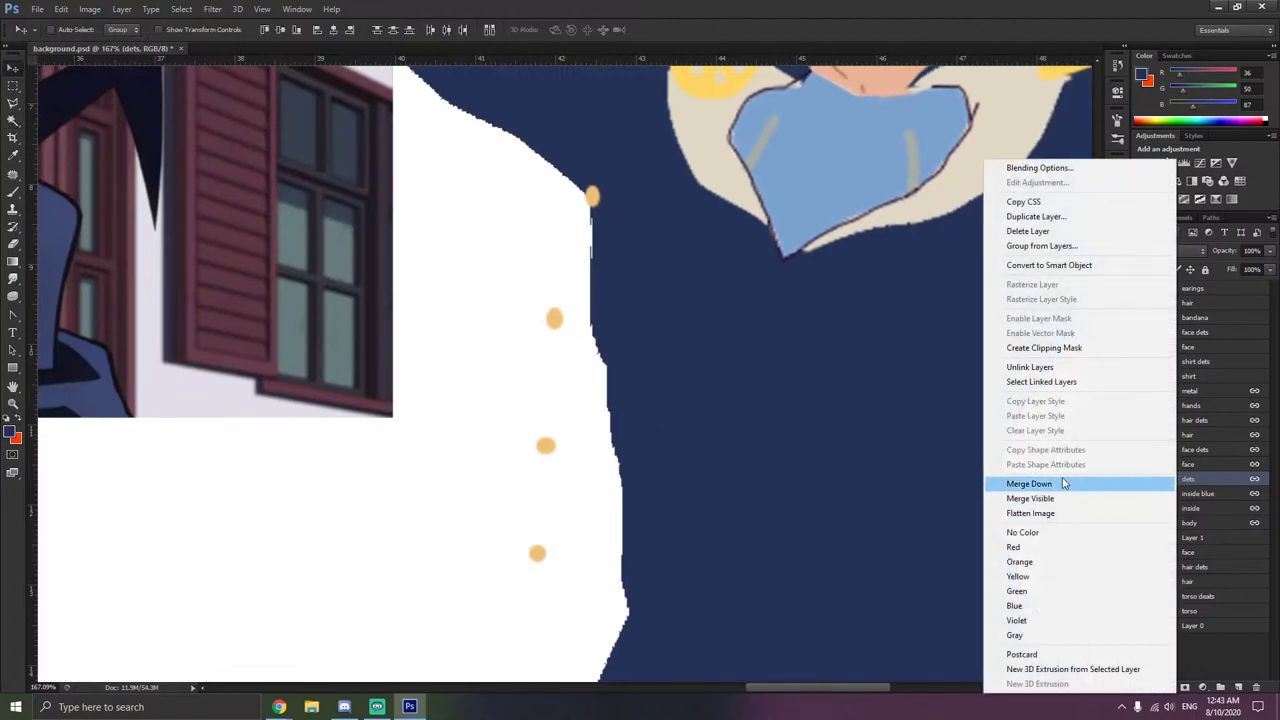
left_click(1000, 364)
left_click_drag(590, 201, 790, 278)
- Switch to Chrome and look through the Josuke image results, previewing the Gfycat pose picture and its related images
key("alt+Tab")
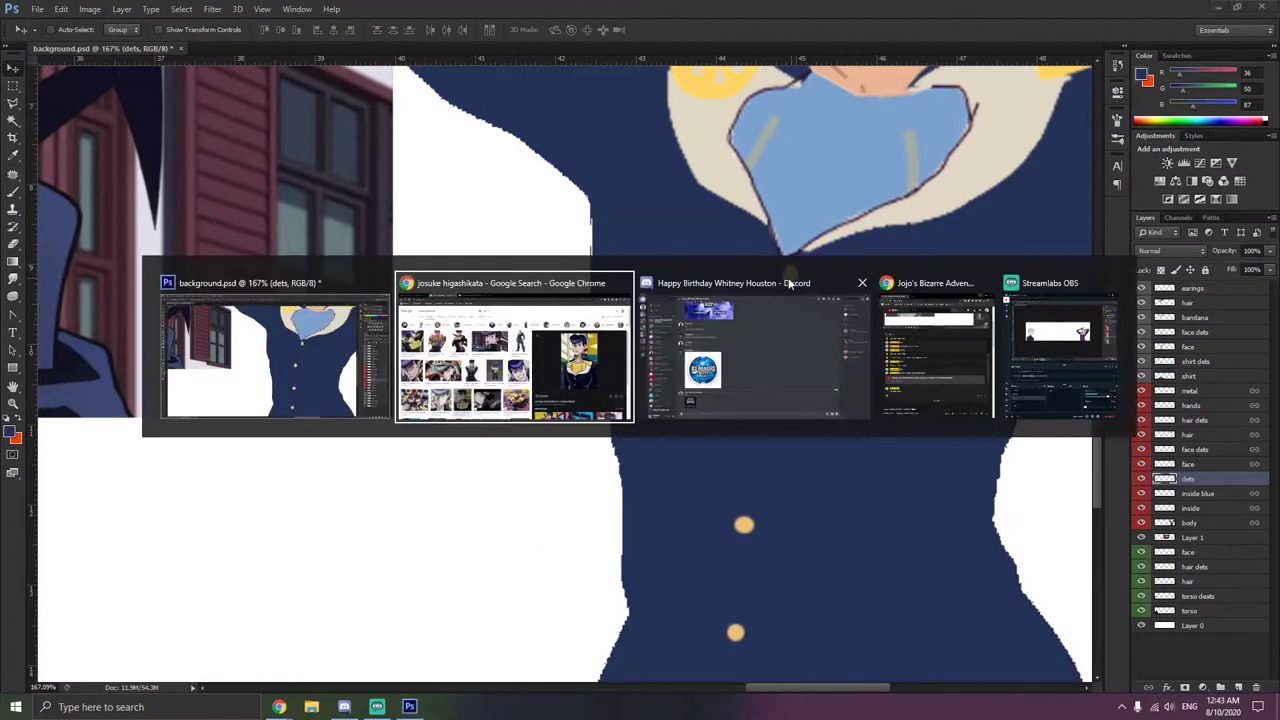
scroll(525, 350, "down", 4)
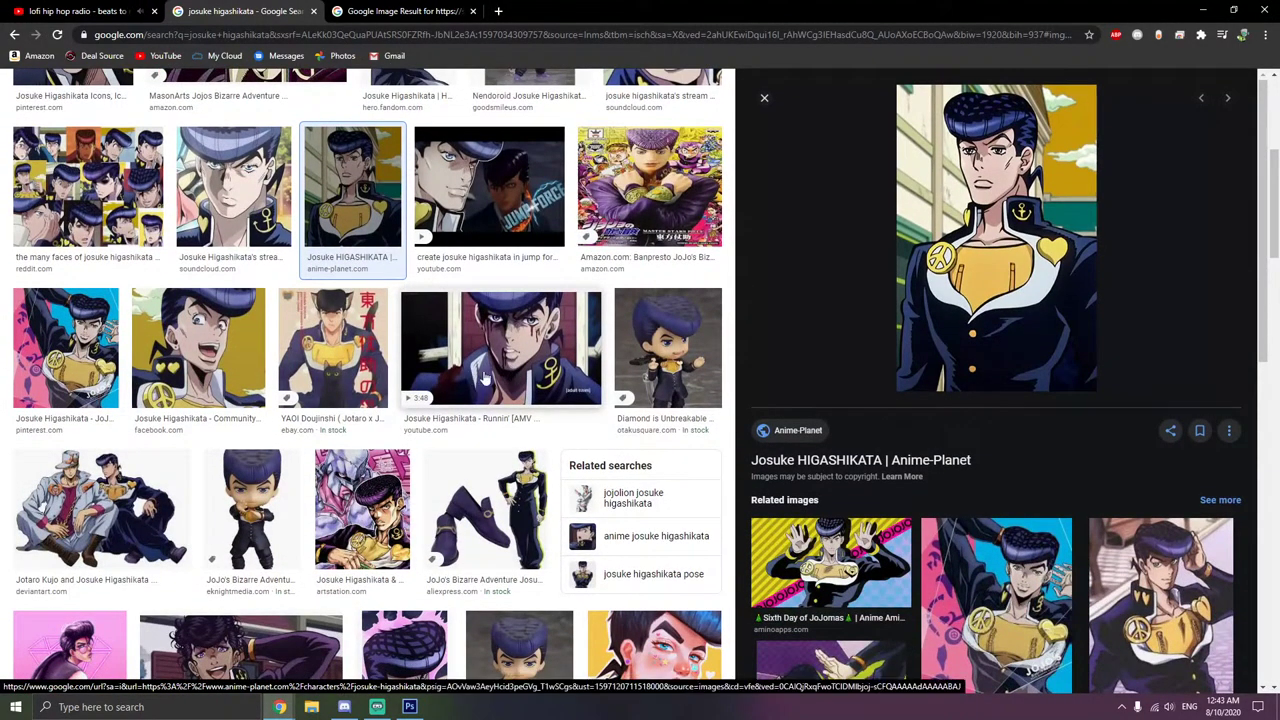
scroll(497, 383, "down", 4)
scroll(505, 380, "down", 4)
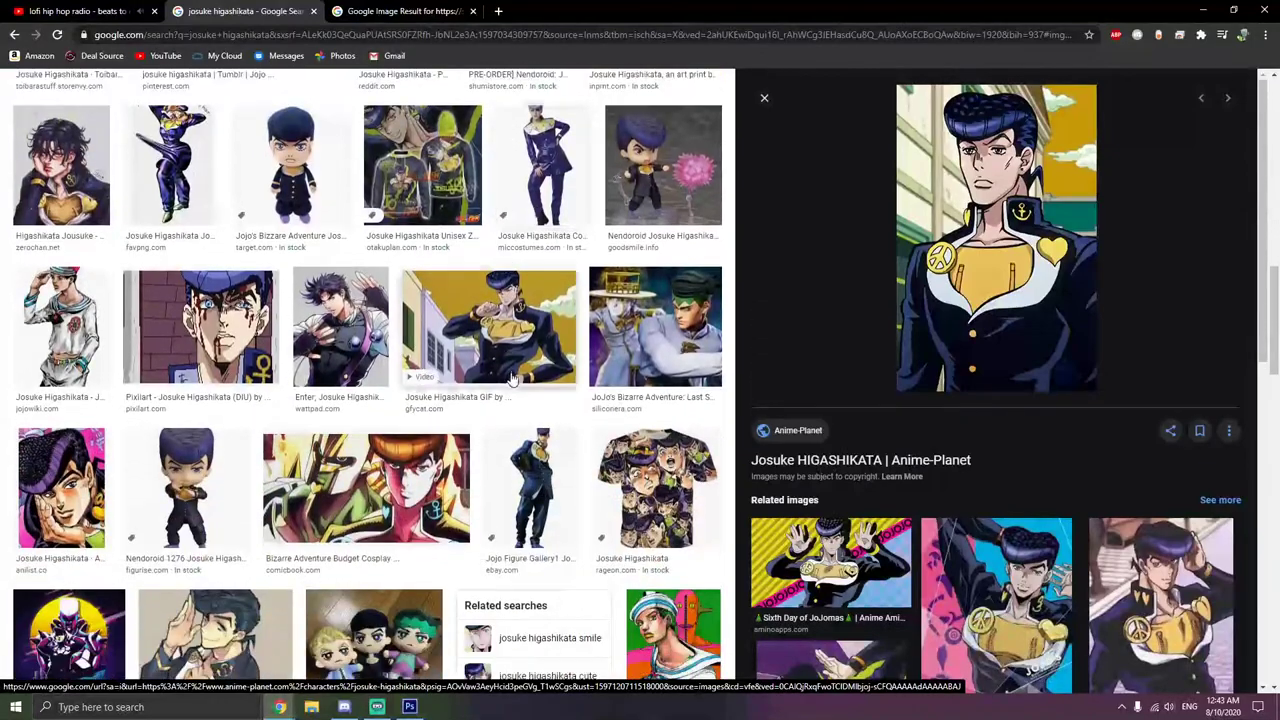
left_click(535, 352)
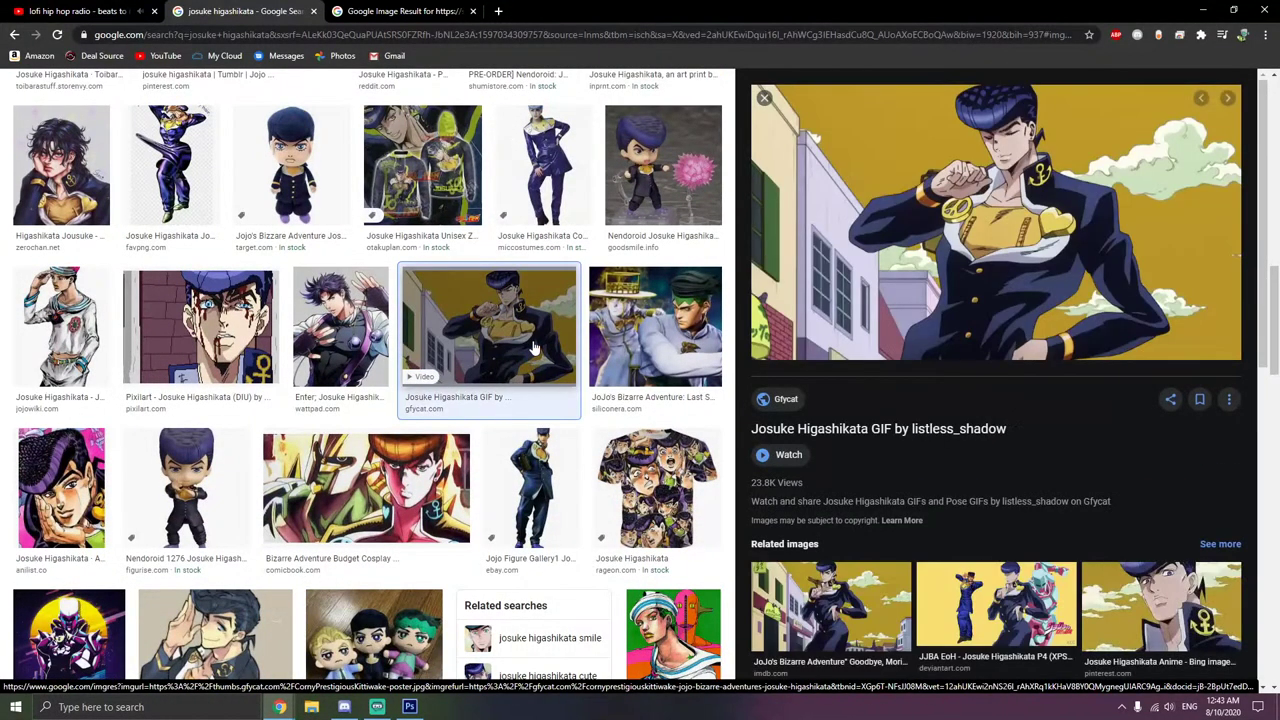
scroll(983, 517, "down", 2)
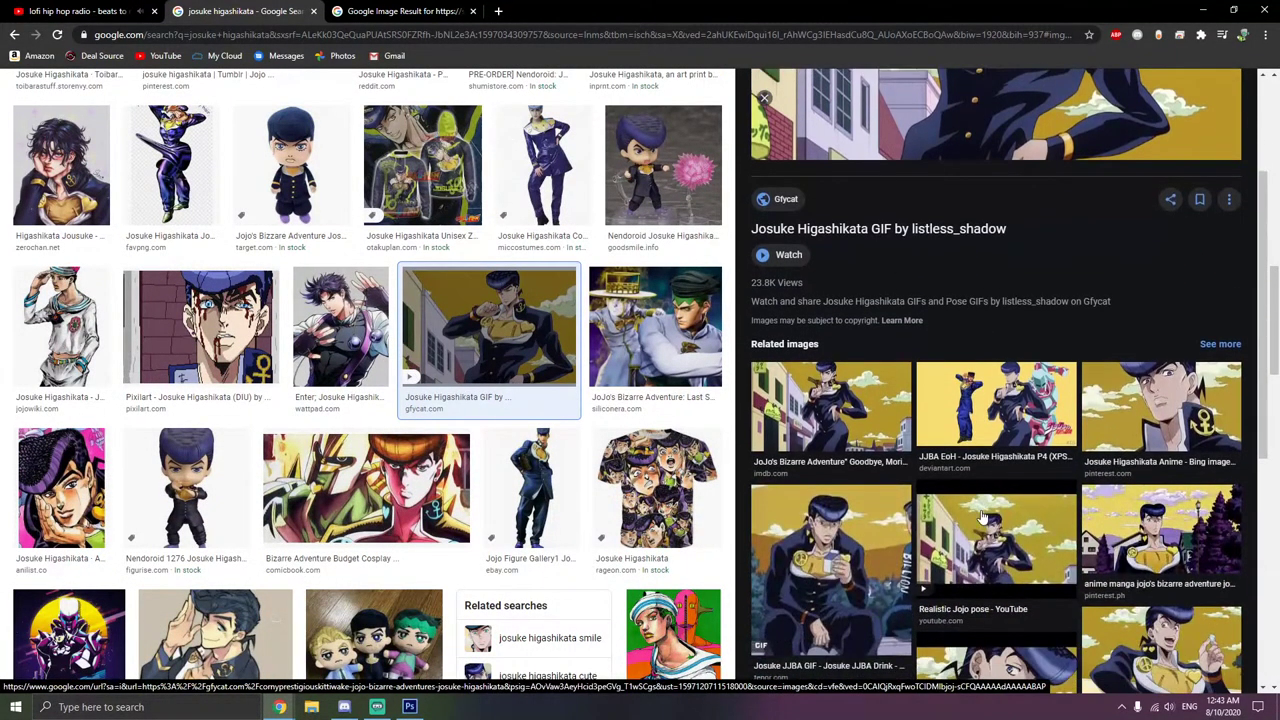
scroll(1062, 563, "down", 1)
scroll(1063, 562, "down", 1)
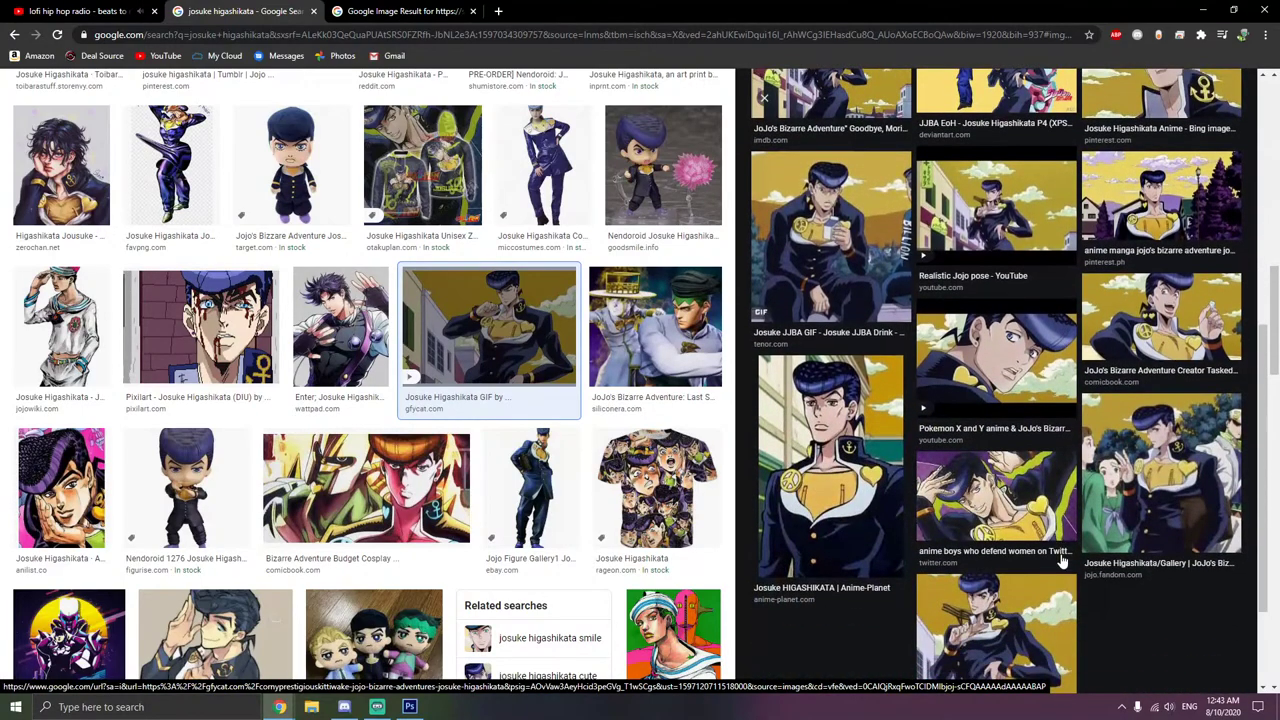
scroll(960, 530, "down", 1)
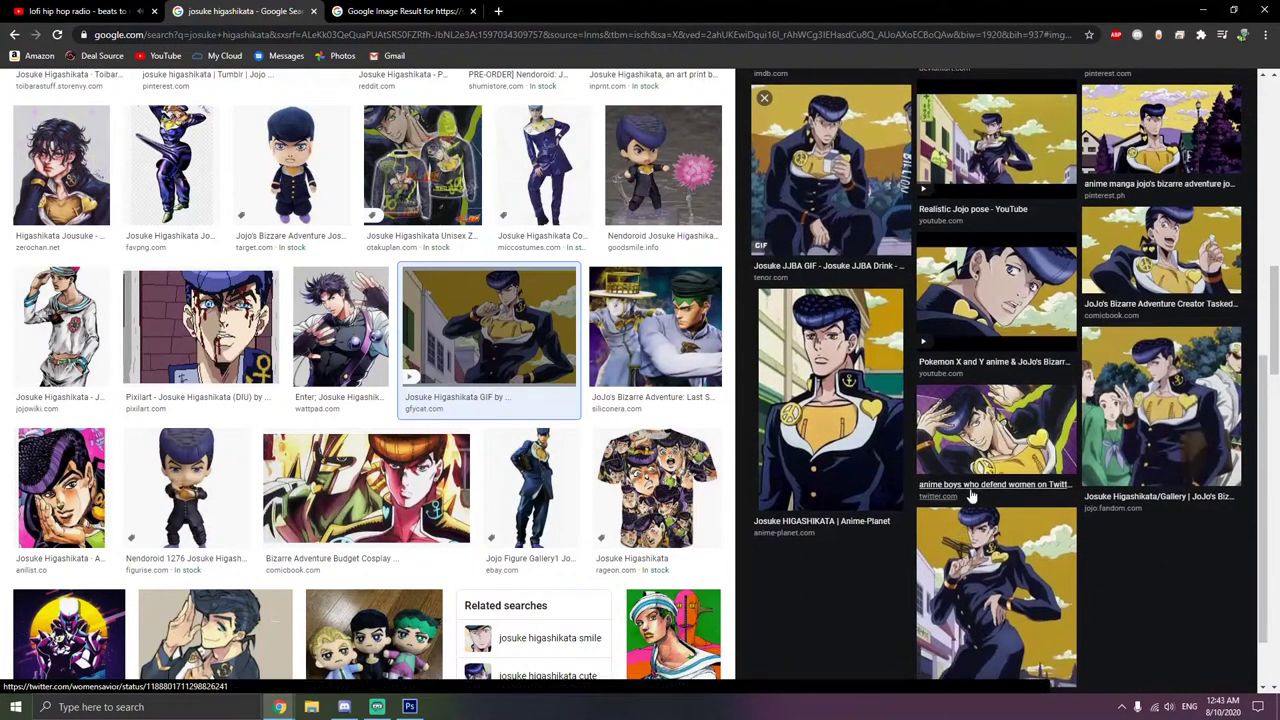
- Look further through the Josuke image results, previewing the JoJoSS Wiki render and the Carbon Costume picture with its related images
scroll(546, 392, "down", 3)
scroll(546, 392, "down", 3)
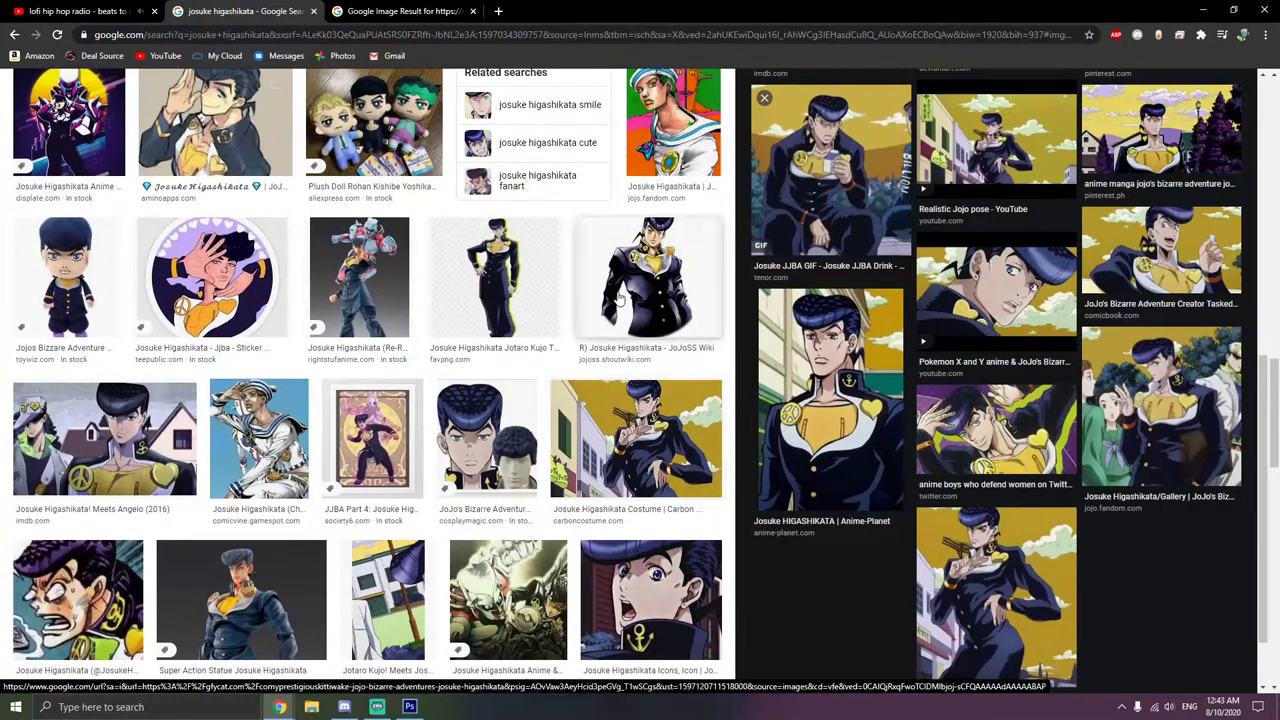
left_click(618, 298)
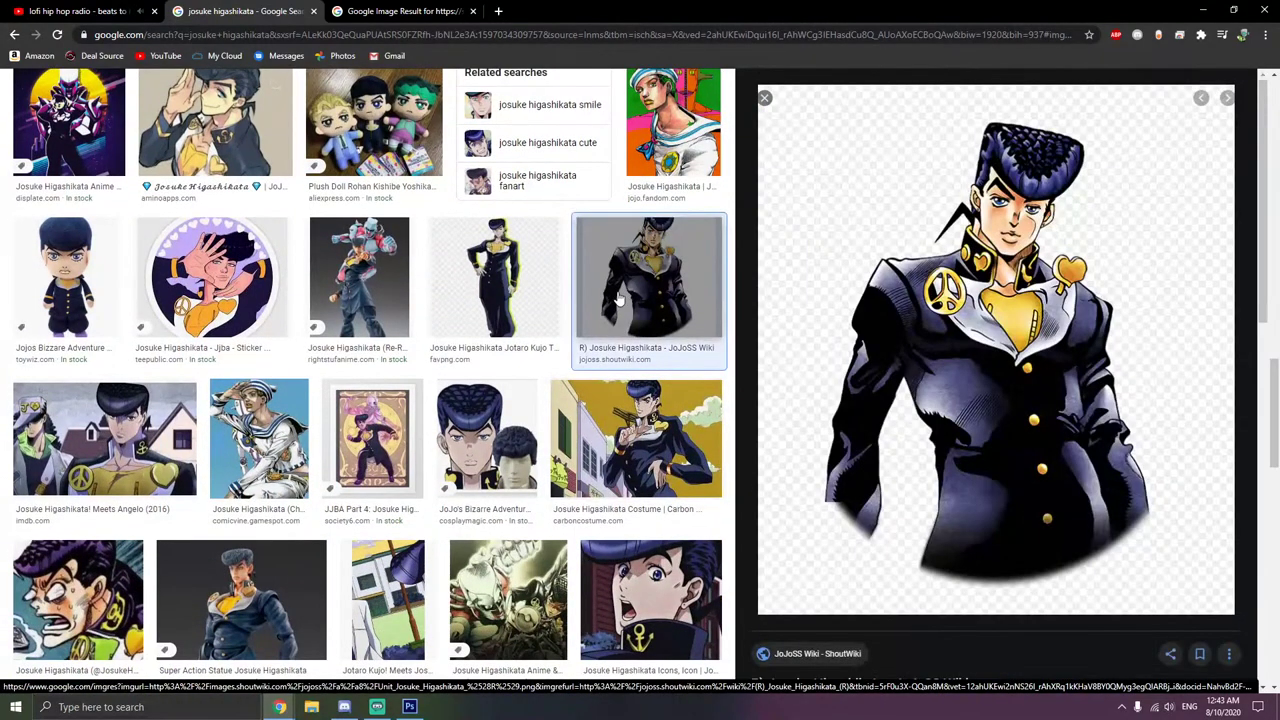
scroll(600, 295, "down", 2)
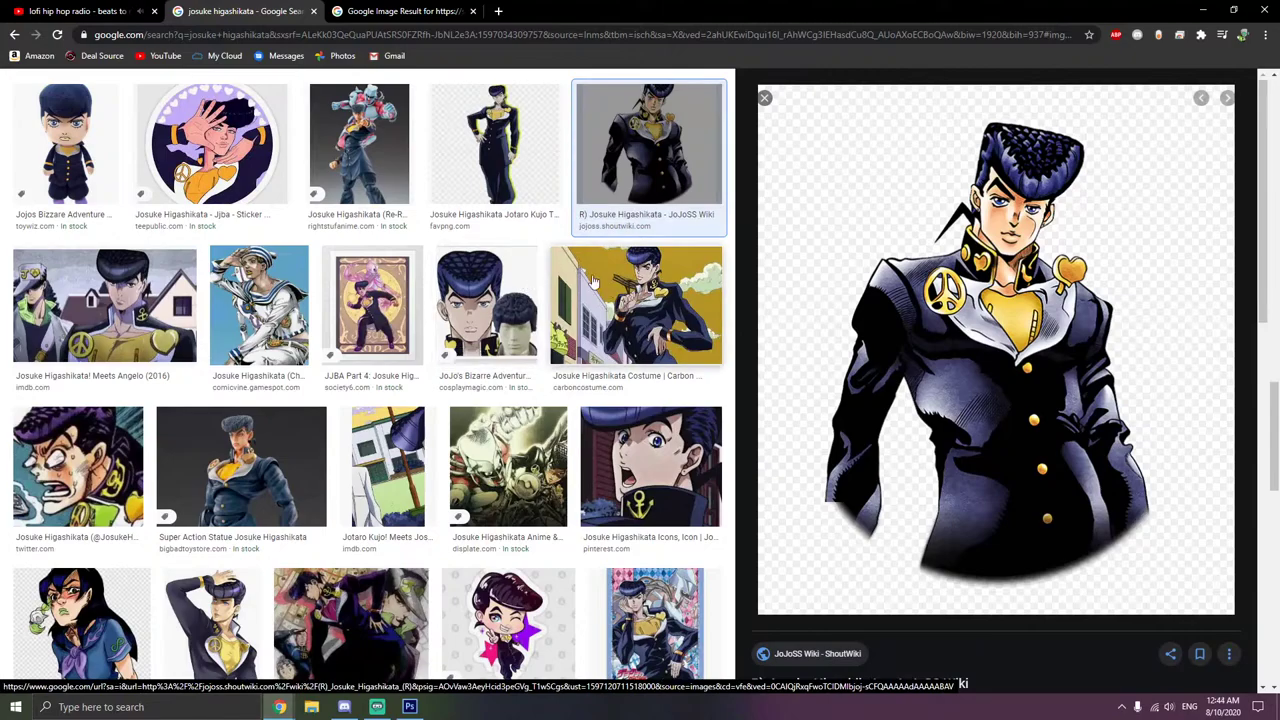
left_click(680, 306)
scroll(1035, 540, "down", 5)
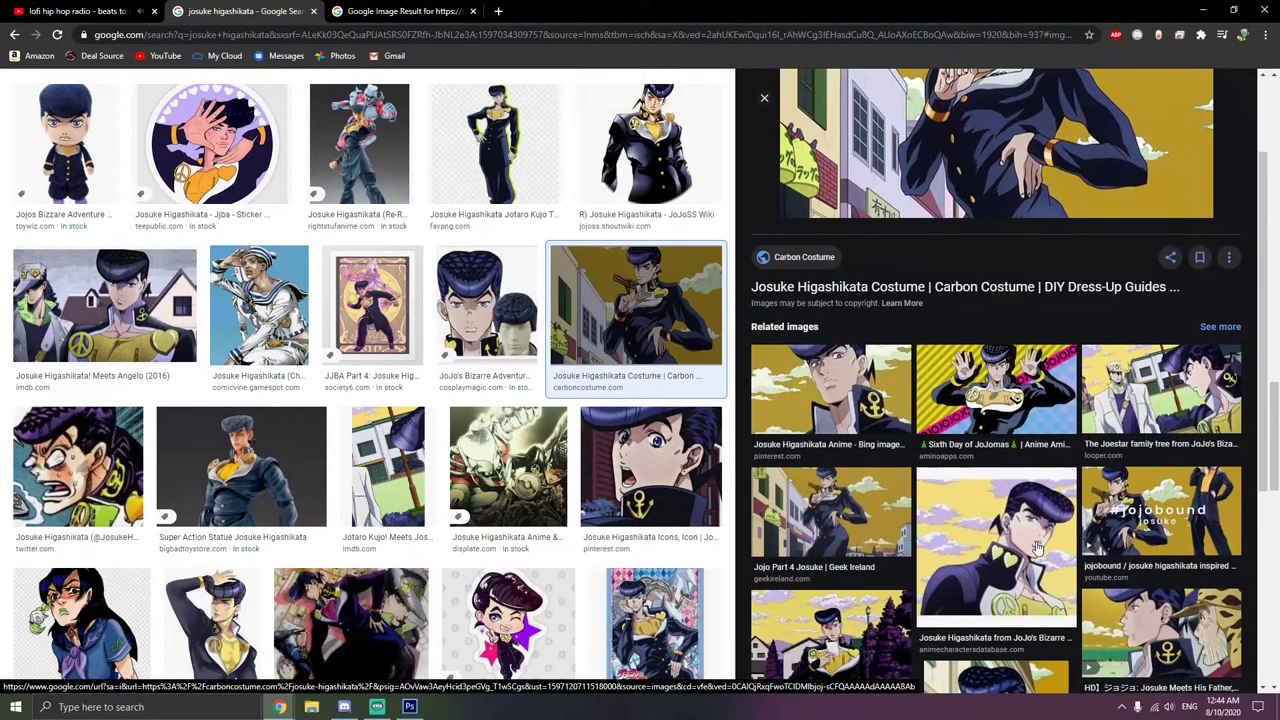
scroll(1000, 400, "down", 2)
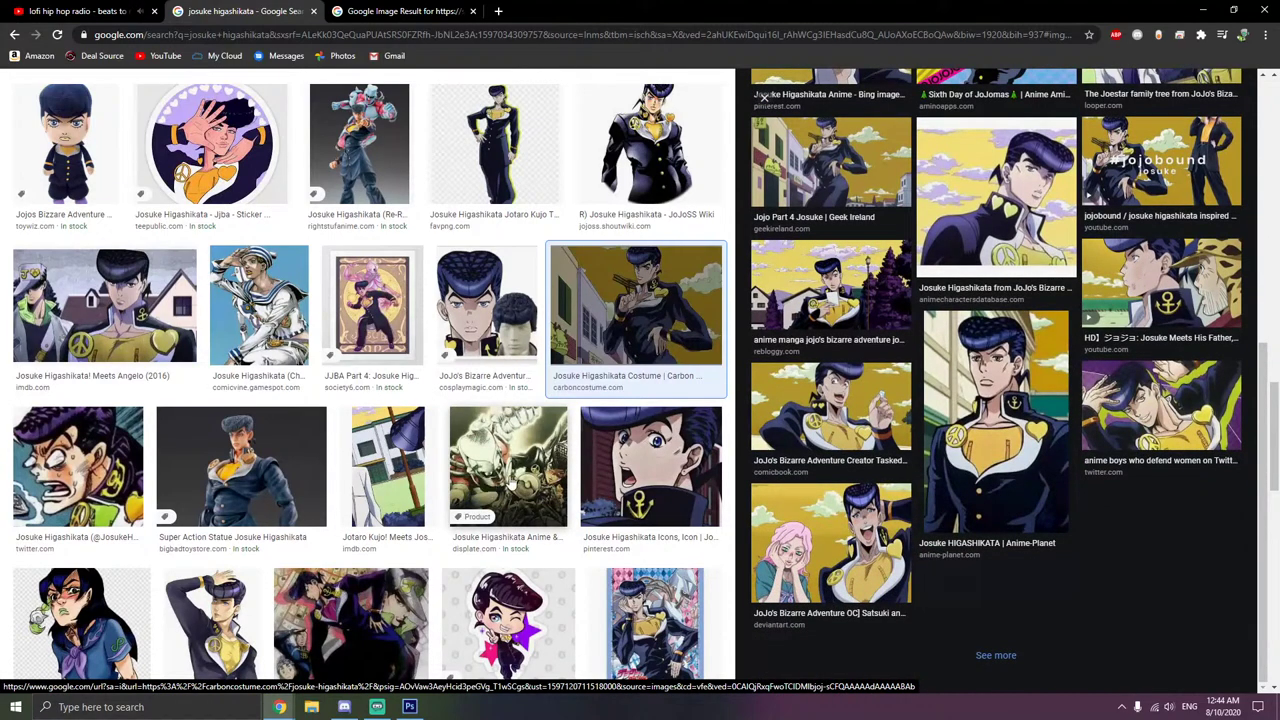
- Browse the remaining Josuke results for jacket references, then return to the first rows and preview the Reddit "many faces" collage
scroll(519, 446, "down", 5)
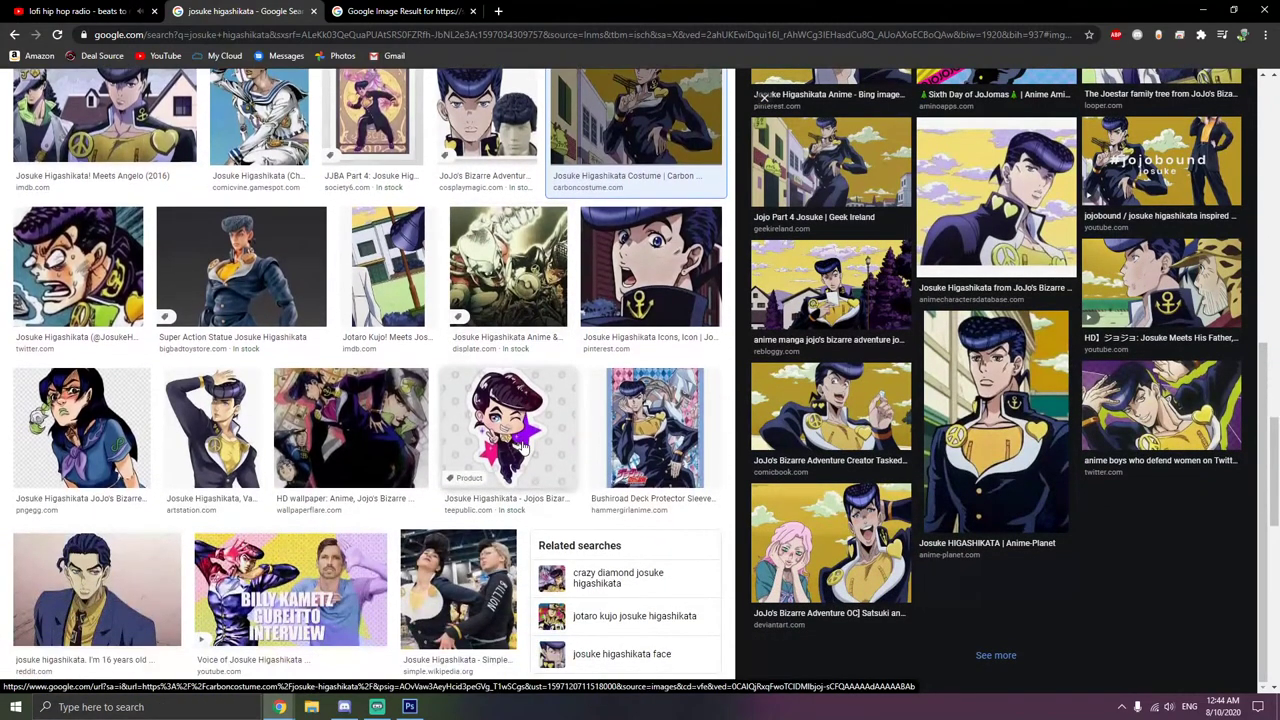
scroll(522, 447, "down", 15)
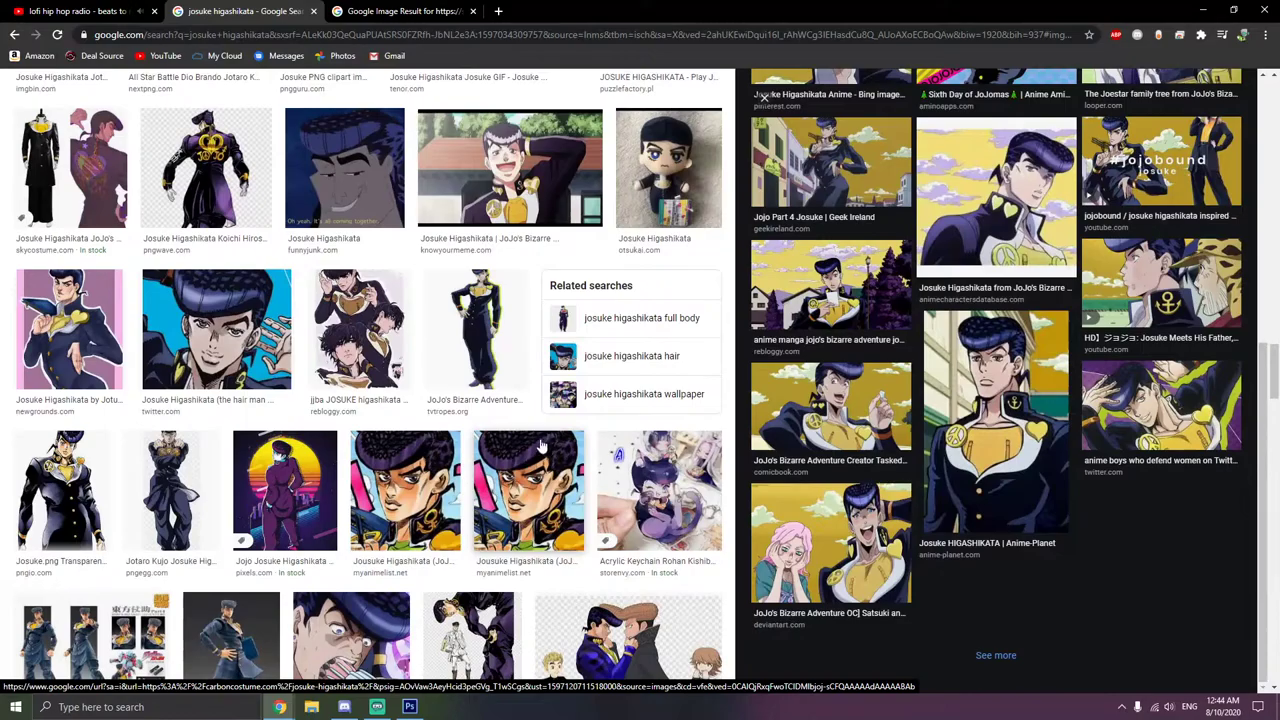
scroll(540, 446, "down", 3)
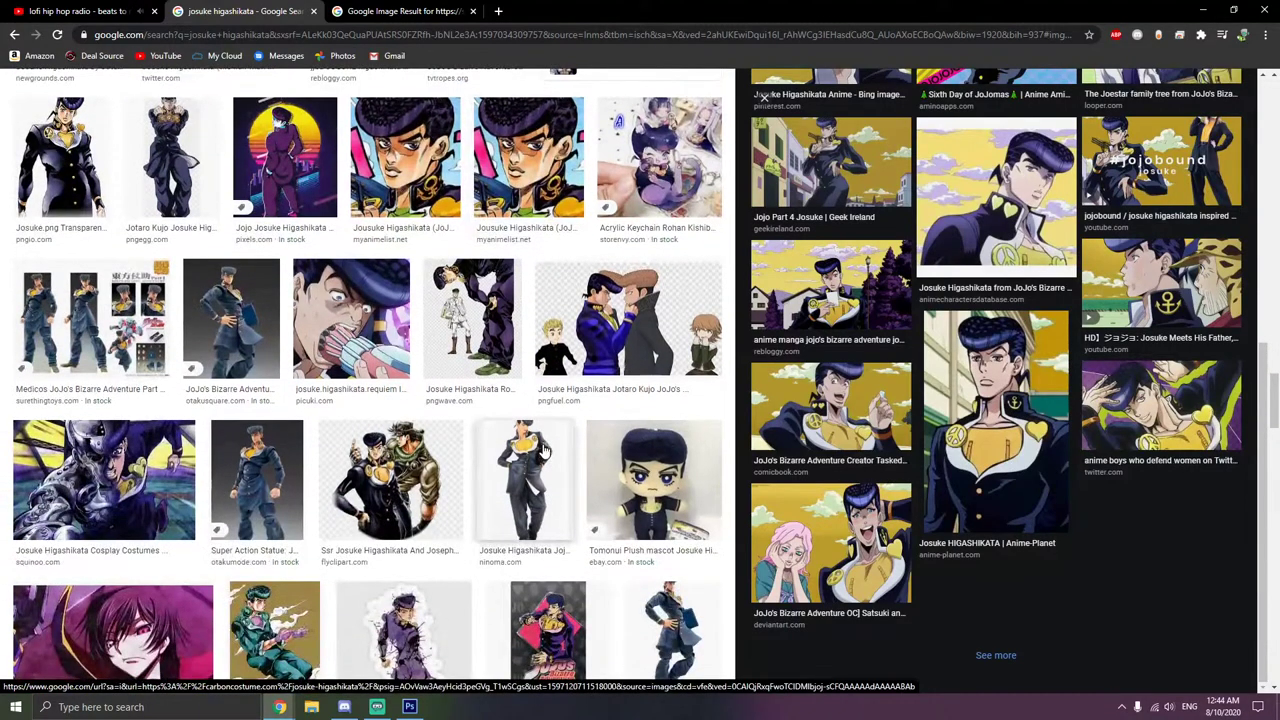
scroll(543, 452, "down", 2)
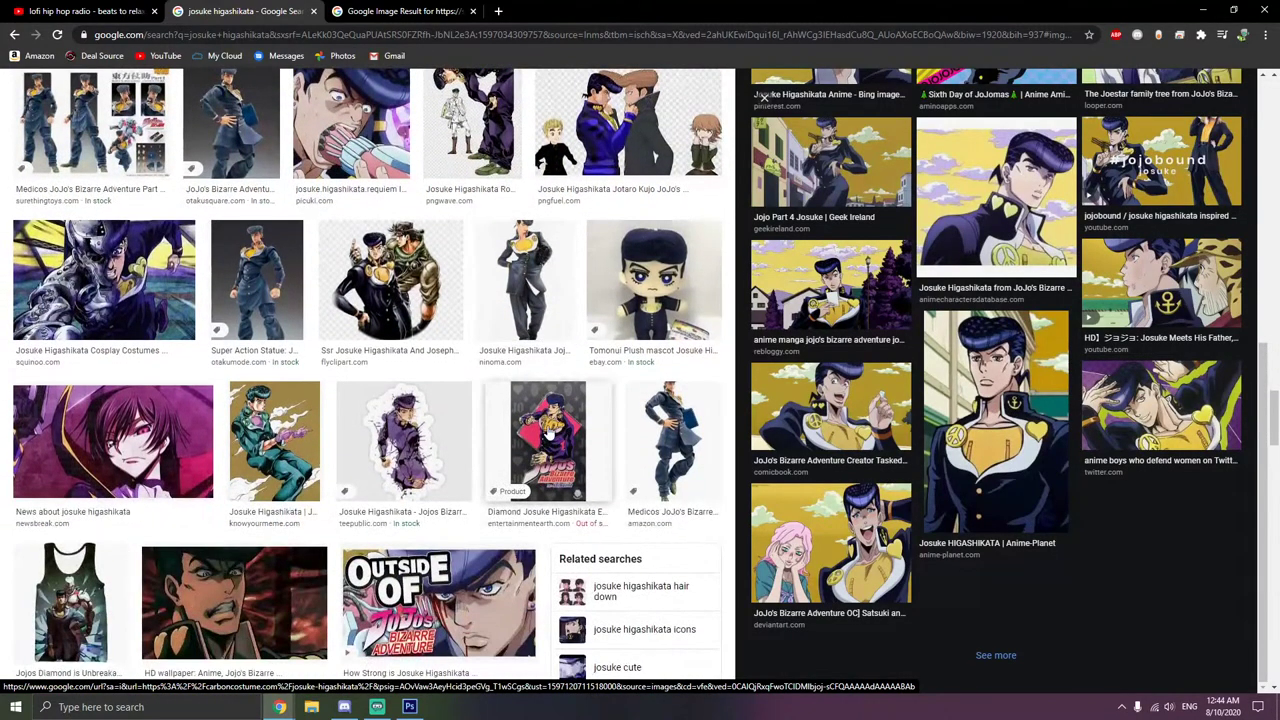
scroll(570, 445, "down", 8)
scroll(593, 457, "up", 15)
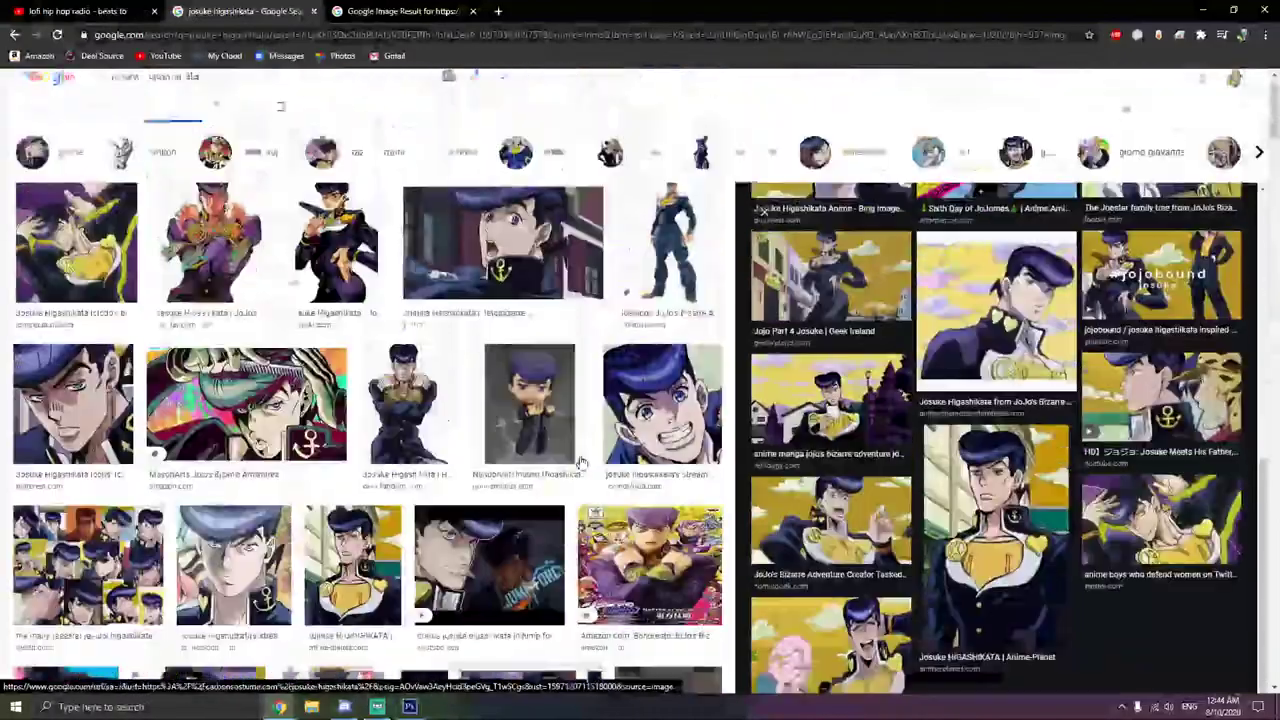
scroll(186, 472, "down", 1)
left_click(130, 515)
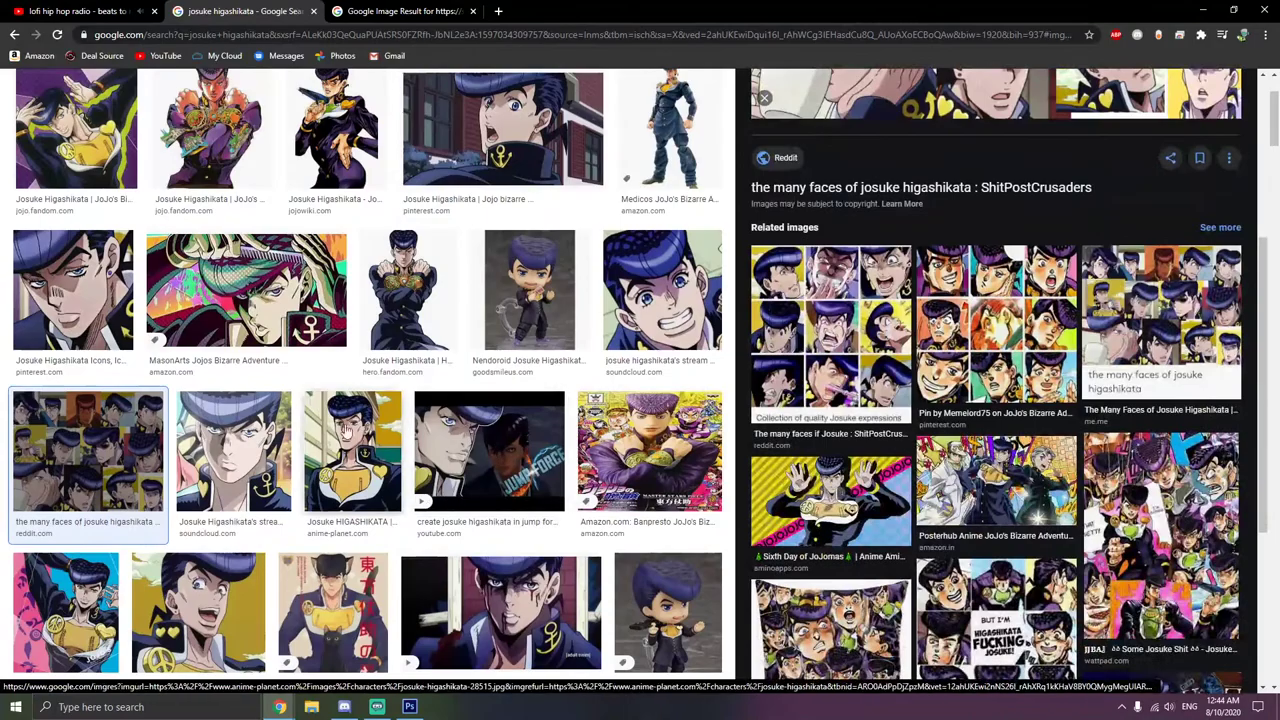
- Preview the Gfycat Josuke pose picture again and examine its jacket and related images
scroll(460, 475, "down", 2)
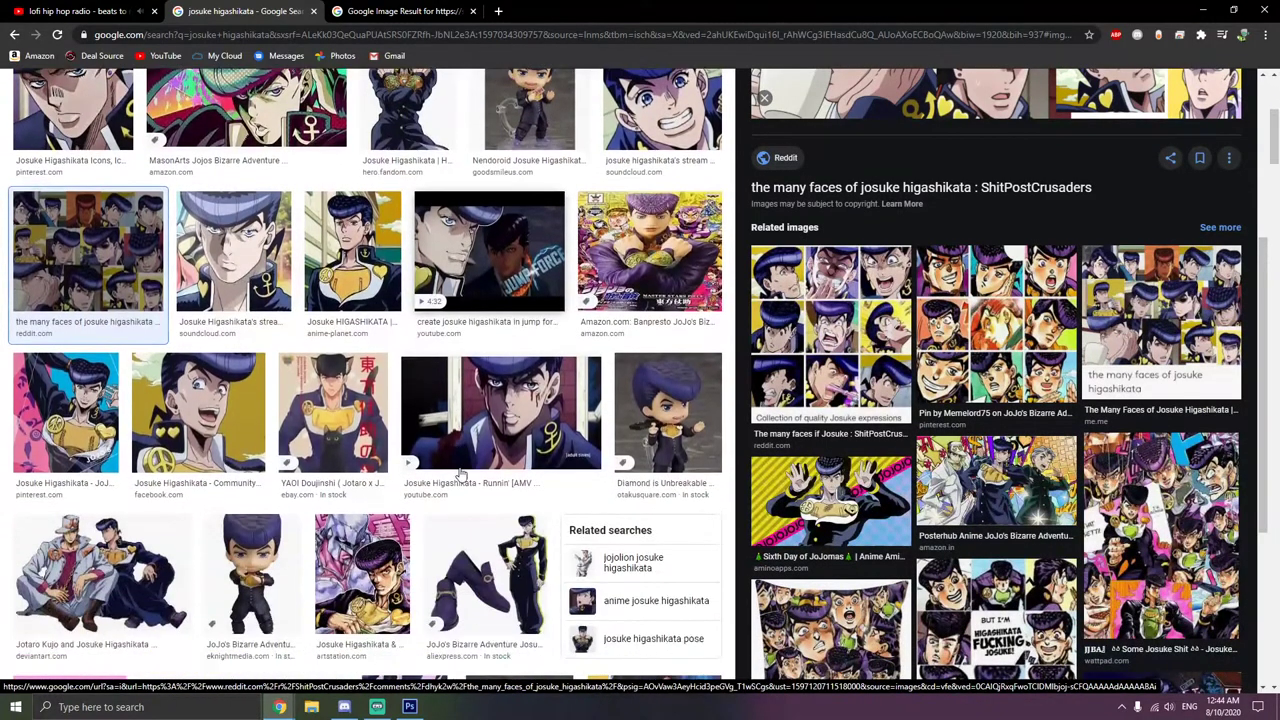
scroll(460, 475, "down", 4)
scroll(460, 475, "down", 3)
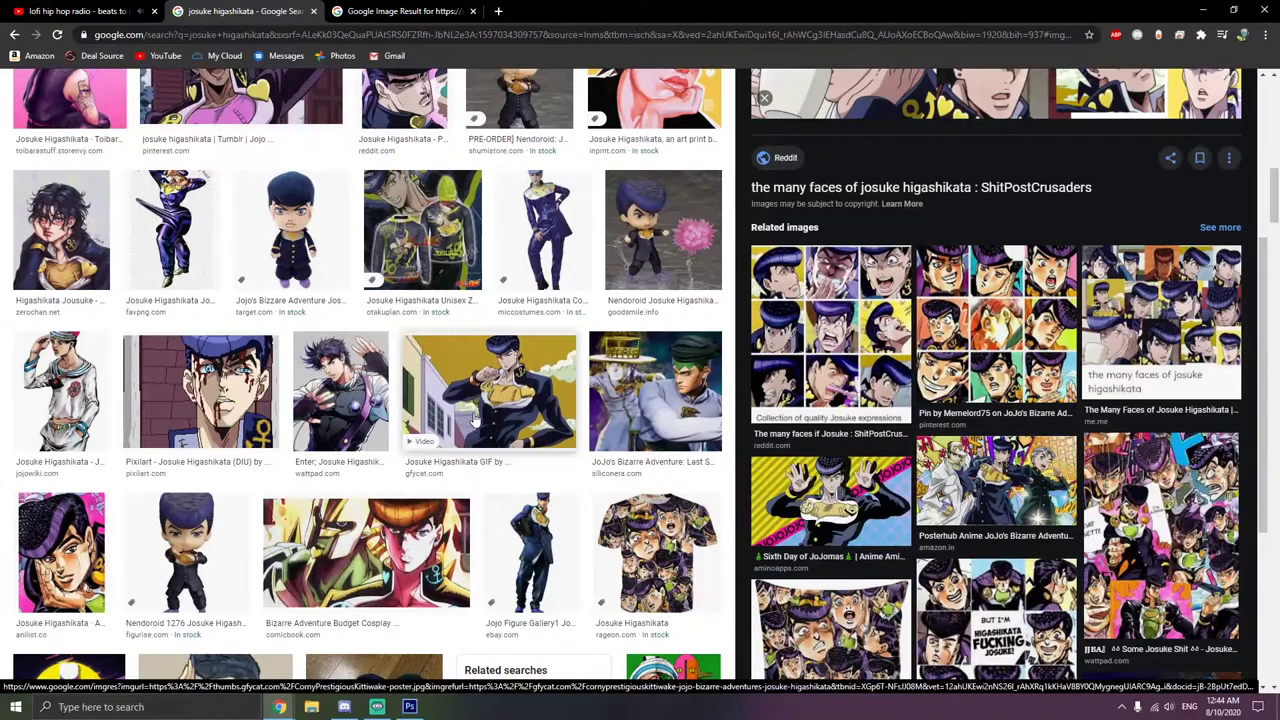
left_click(475, 420)
scroll(840, 428, "down", 3)
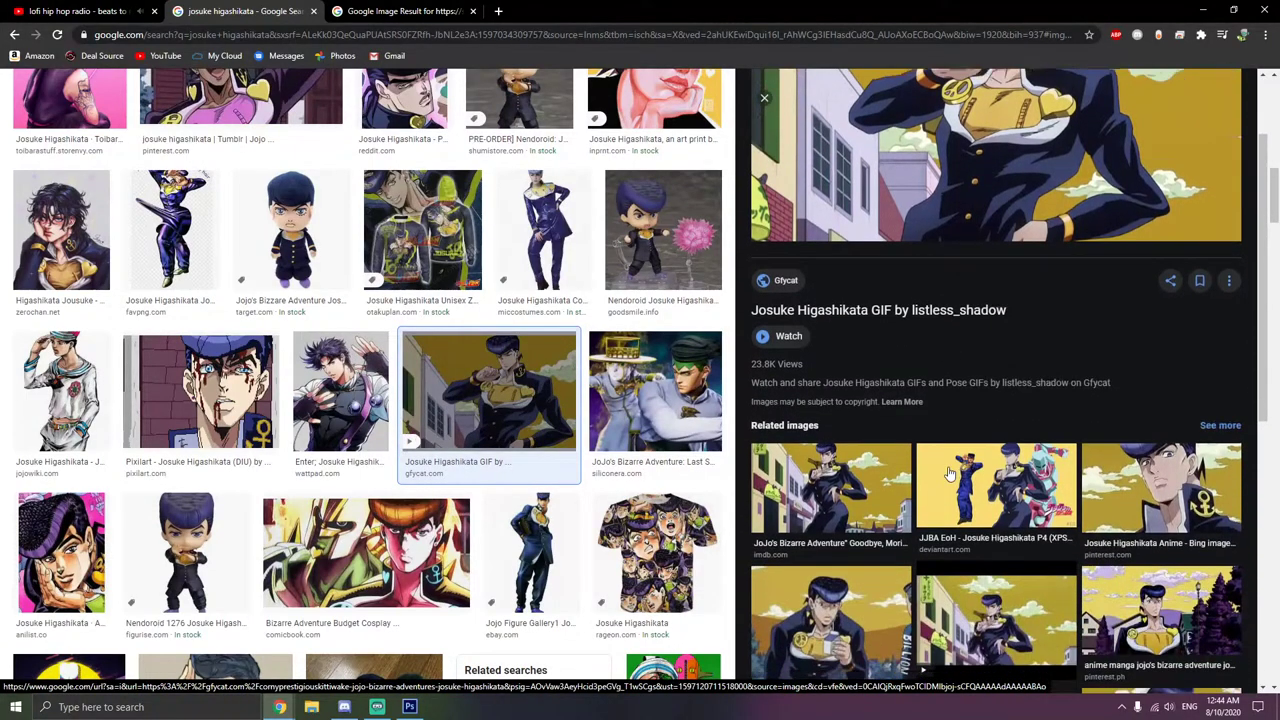
scroll(840, 428, "up", 3)
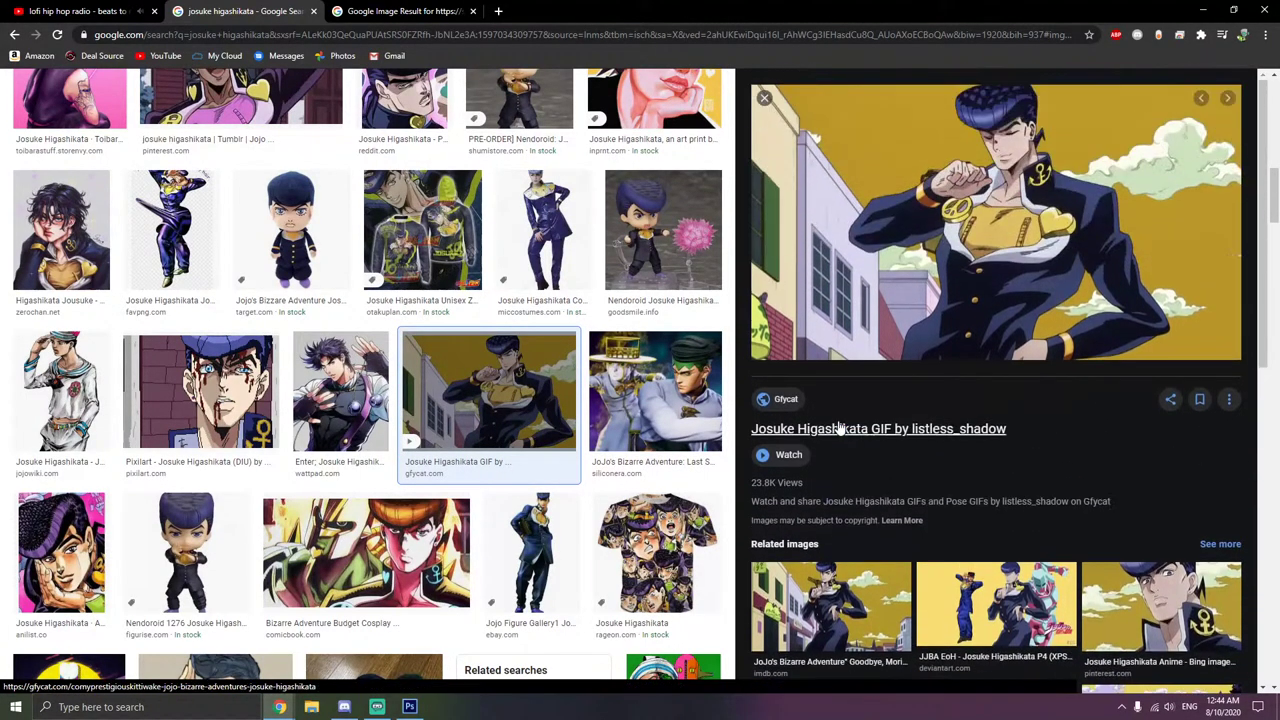
scroll(840, 428, "down", 3)
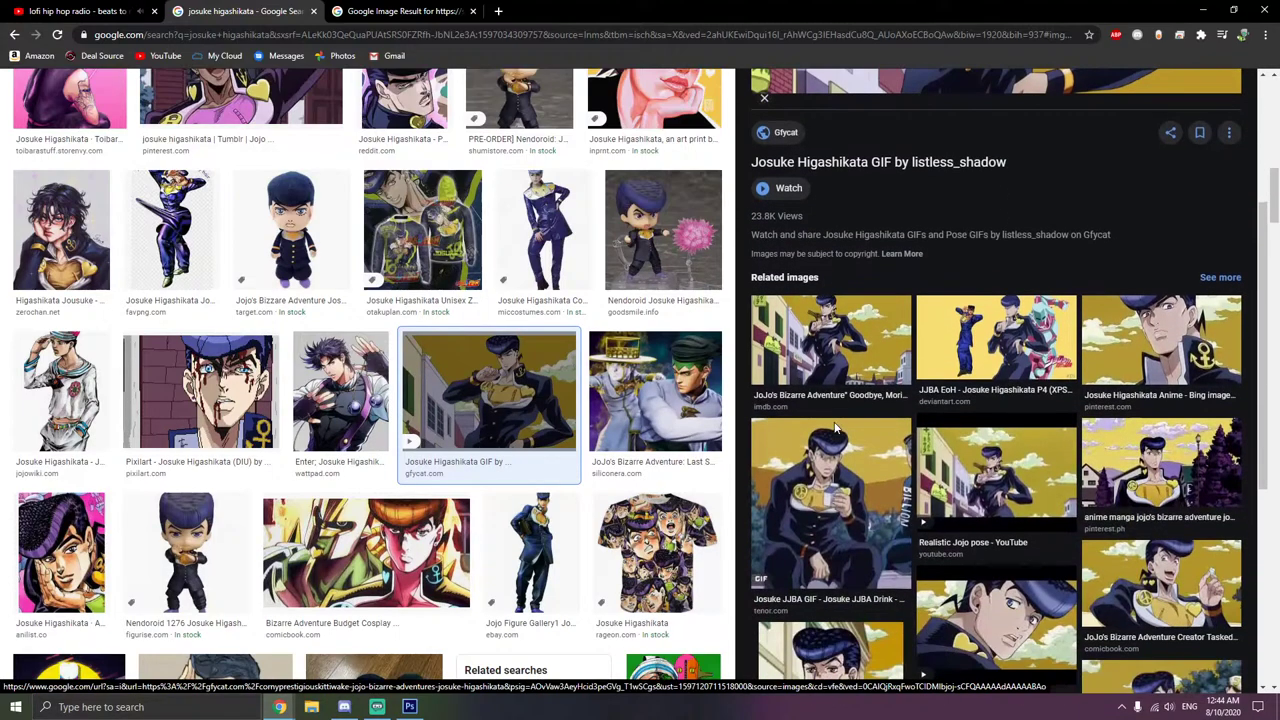
scroll(833, 428, "down", 5)
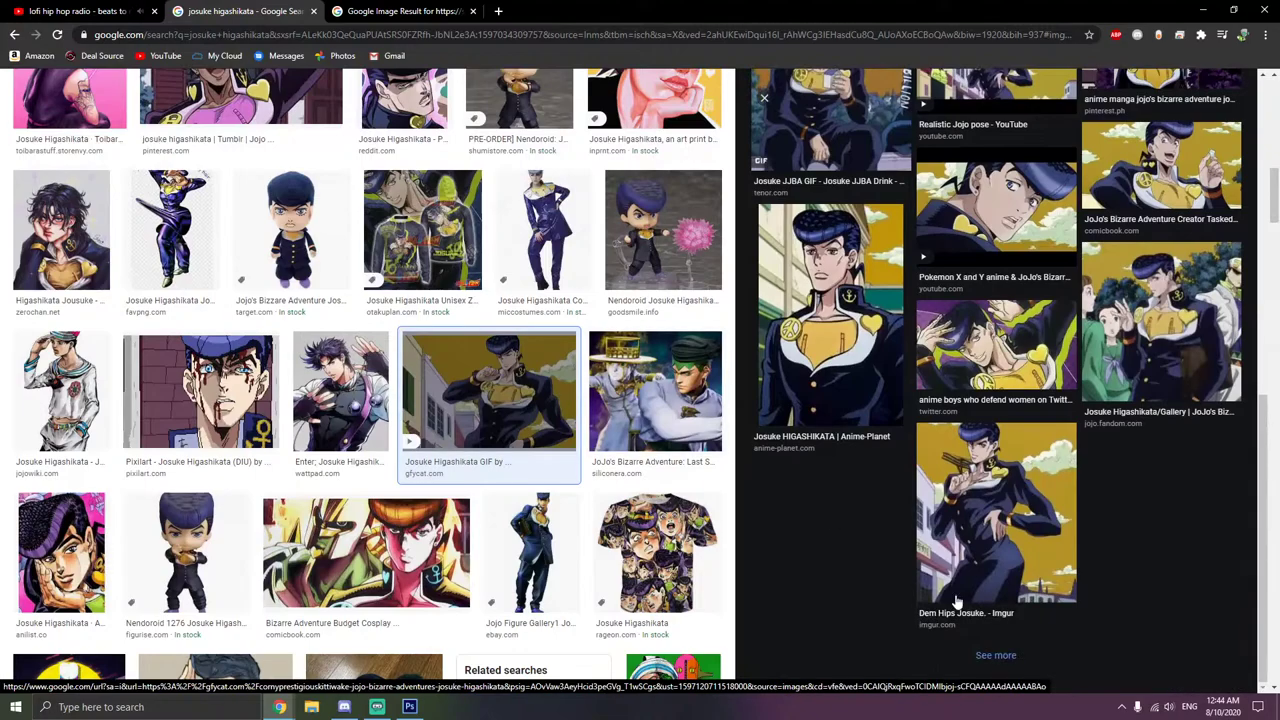
- Examine the lower rows of the Josuke image results for further jacket color and shading references
scroll(530, 423, "down", 3)
scroll(530, 423, "down", 5)
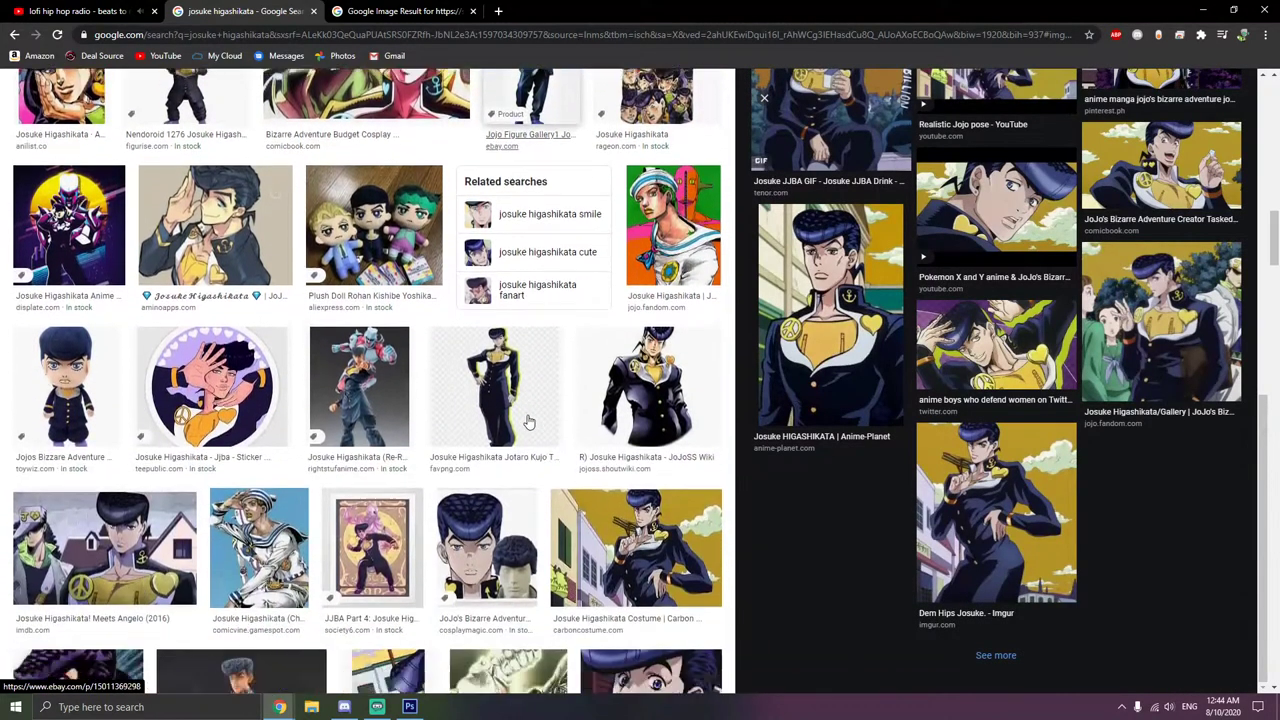
scroll(530, 423, "down", 1)
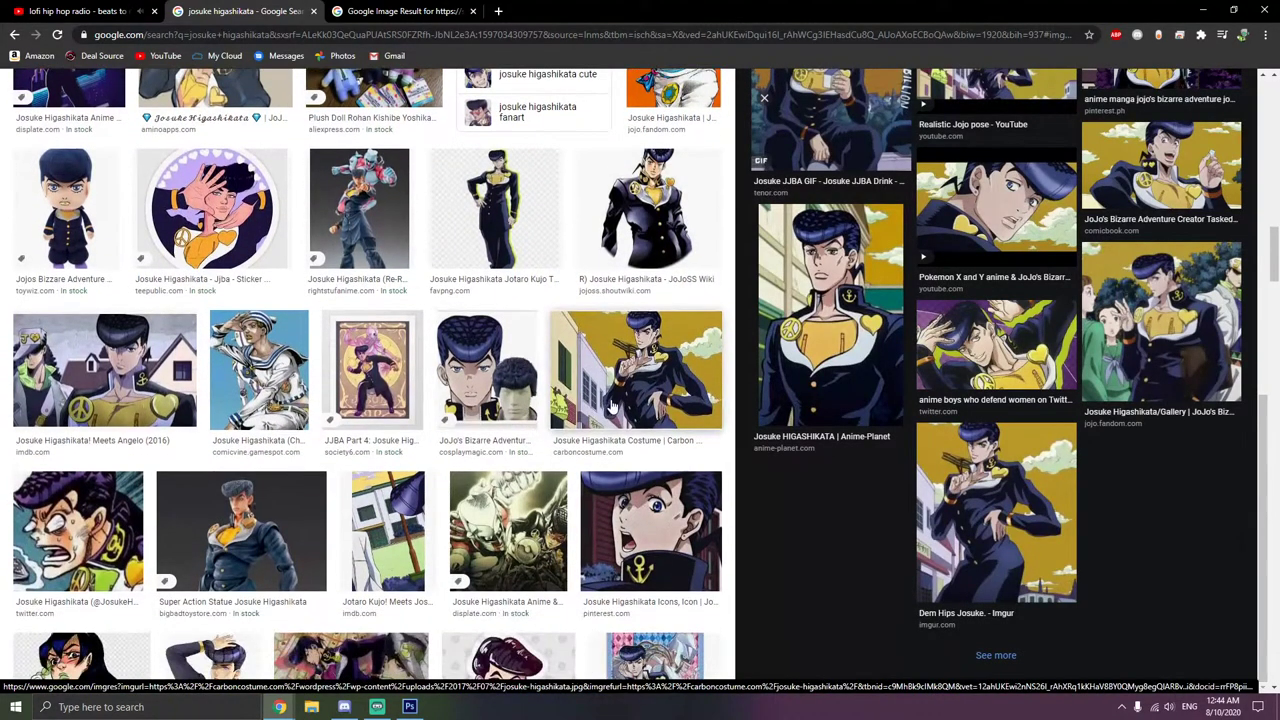
scroll(607, 410, "down", 3)
scroll(607, 410, "down", 8)
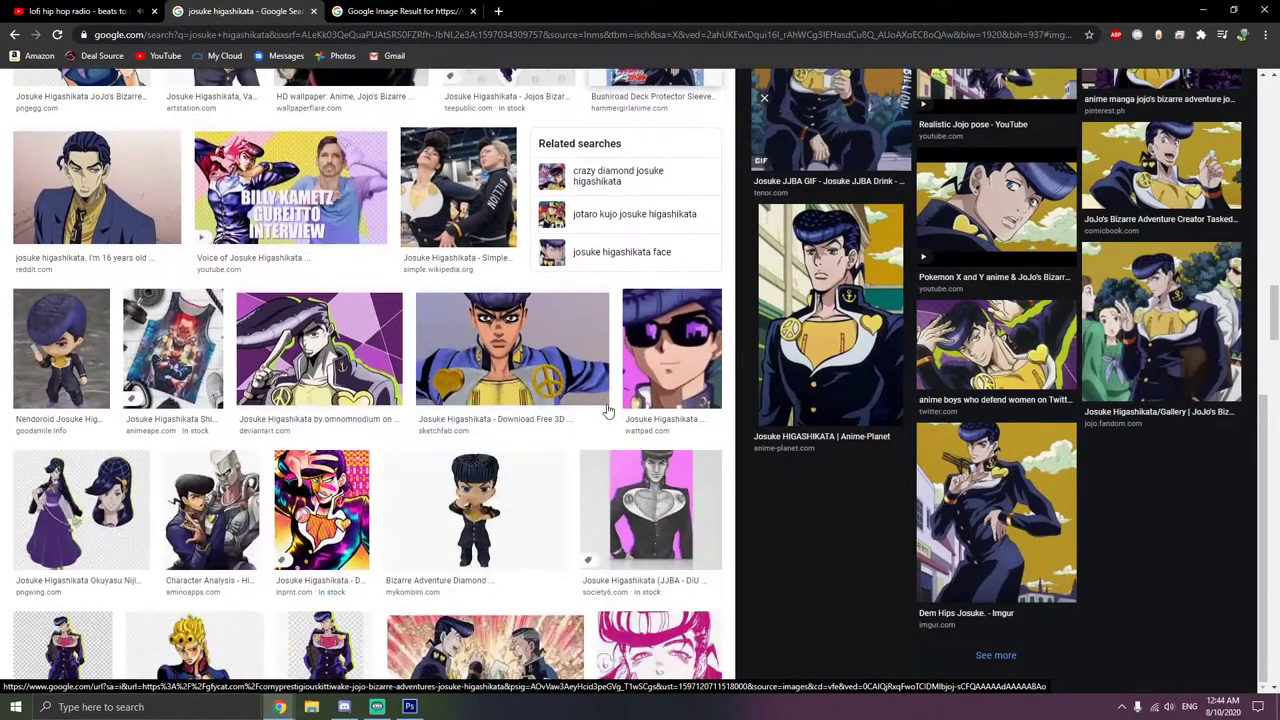
scroll(607, 410, "down", 5)
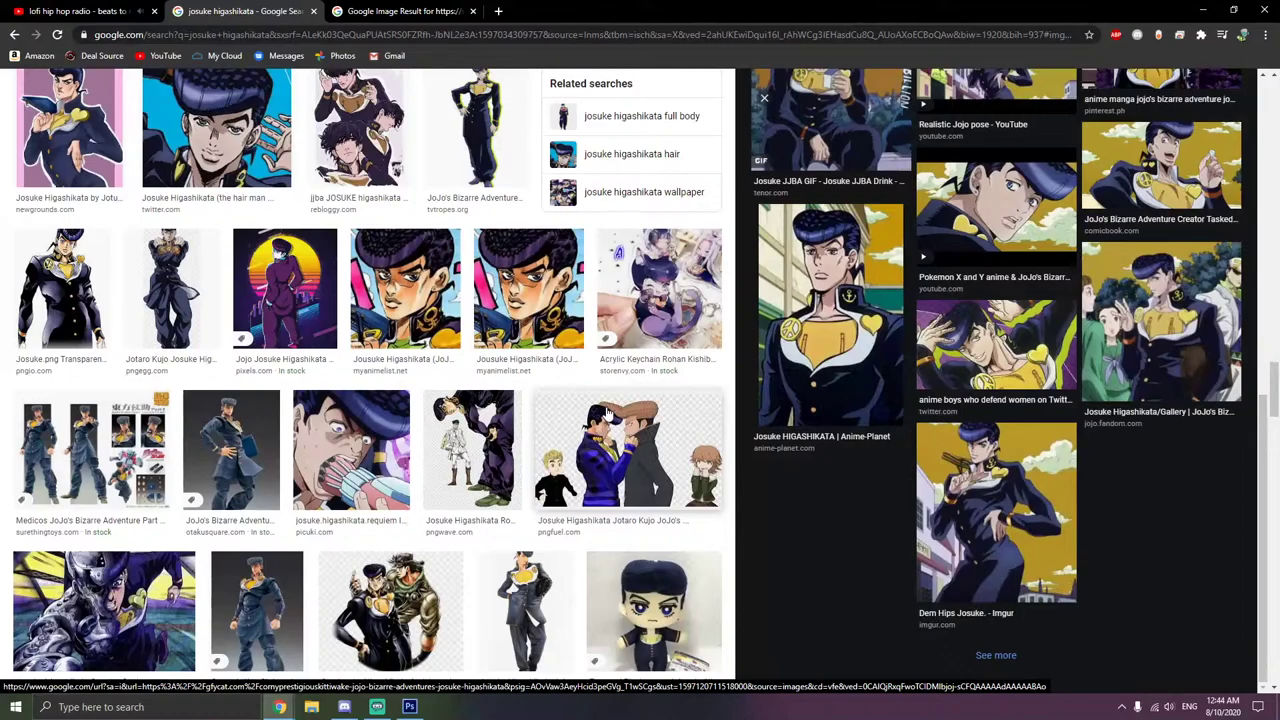
scroll(607, 412, "down", 2)
scroll(600, 430, "down", 4)
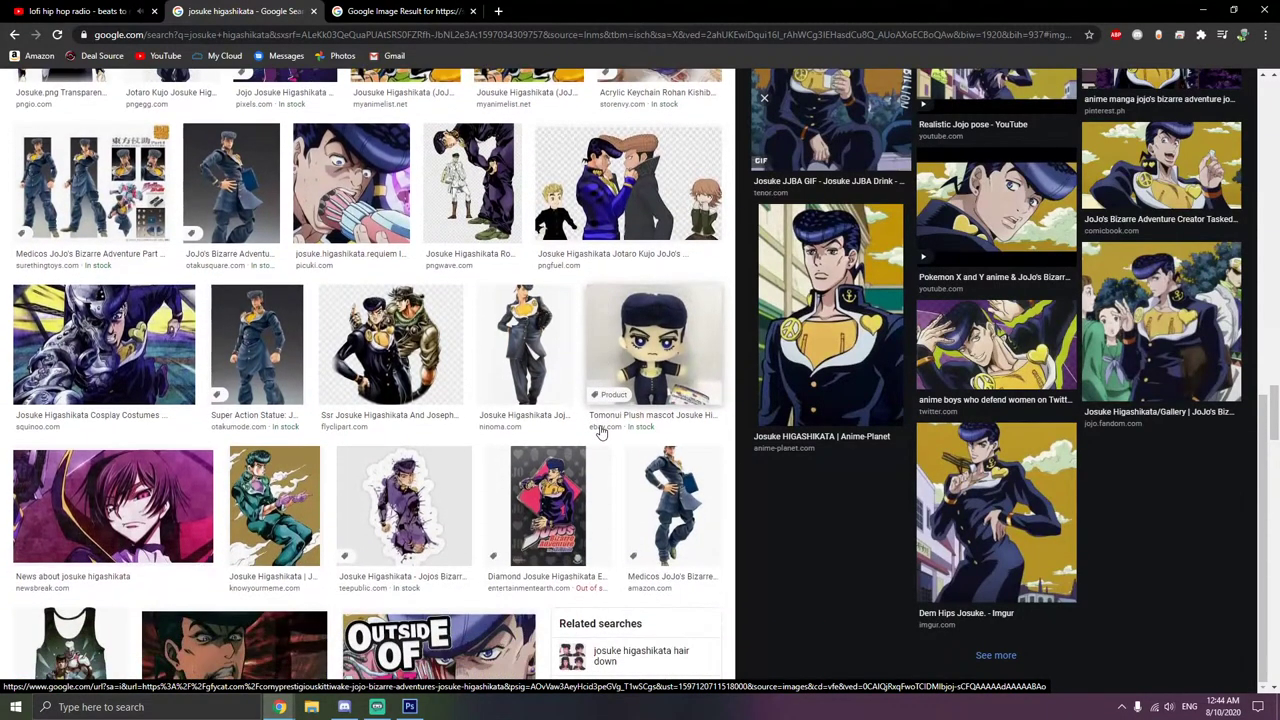
scroll(605, 400, "down", 3)
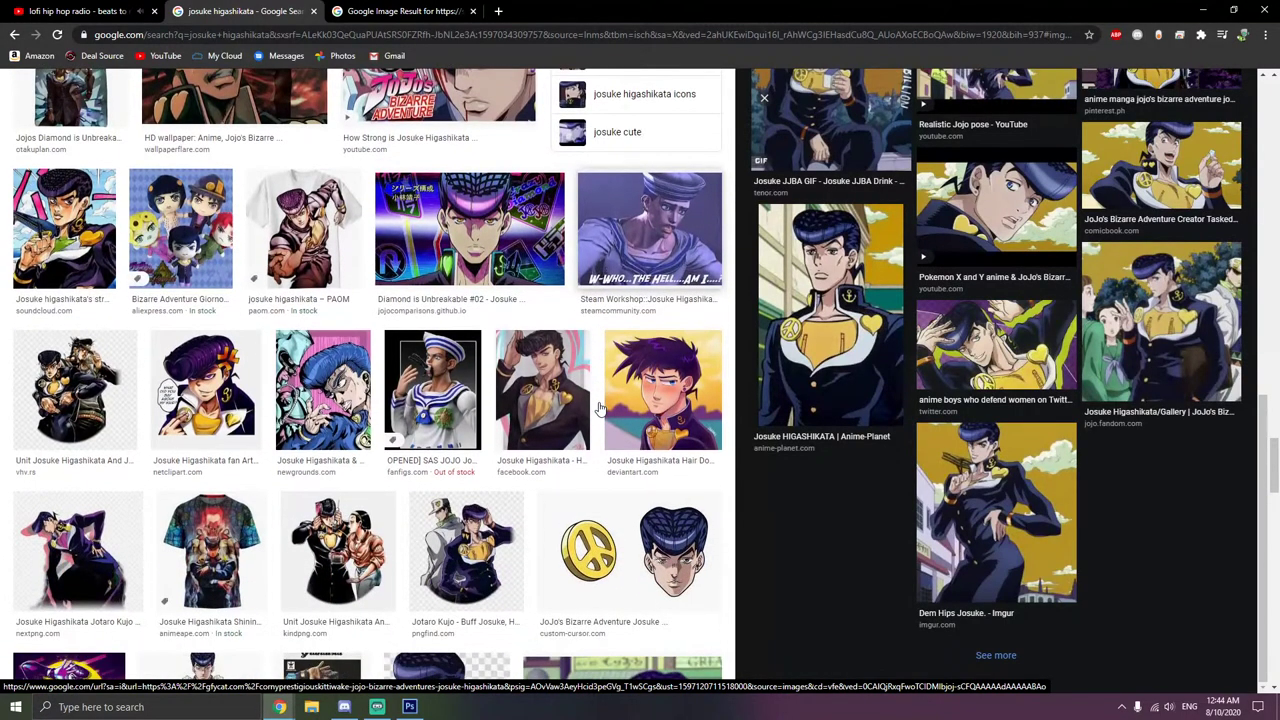
scroll(600, 408, "down", 4)
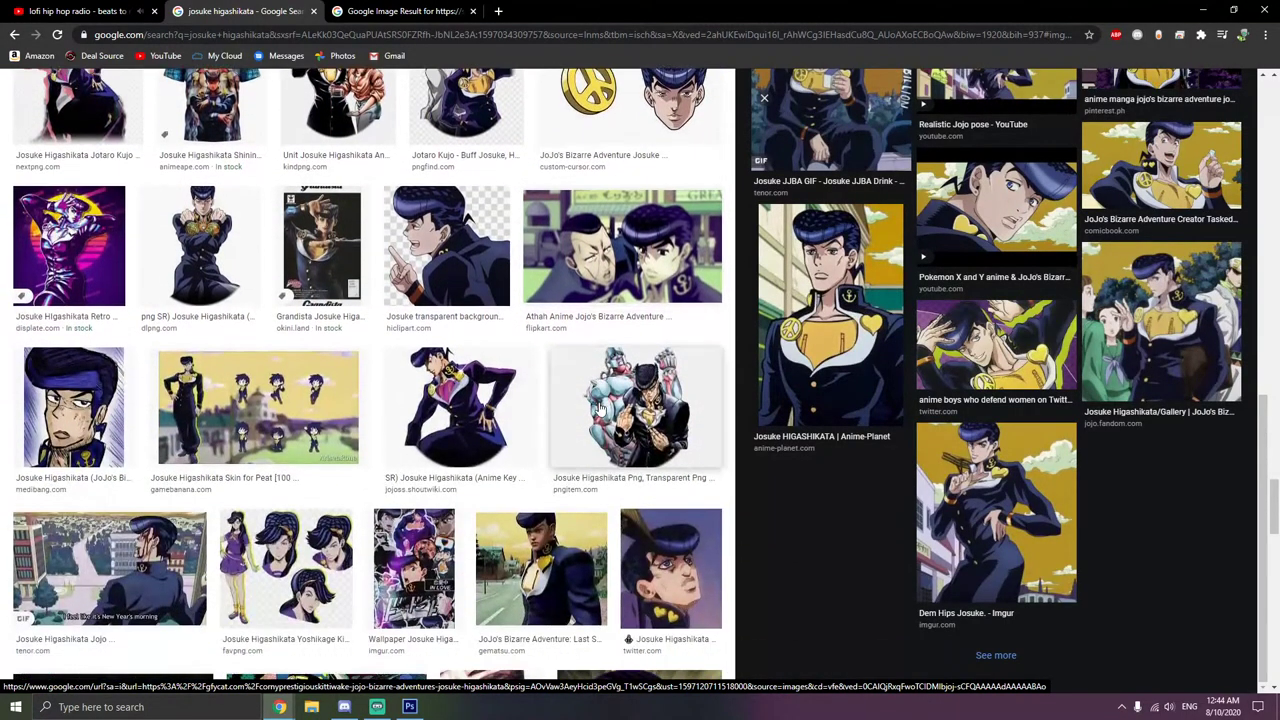
scroll(600, 408, "down", 5)
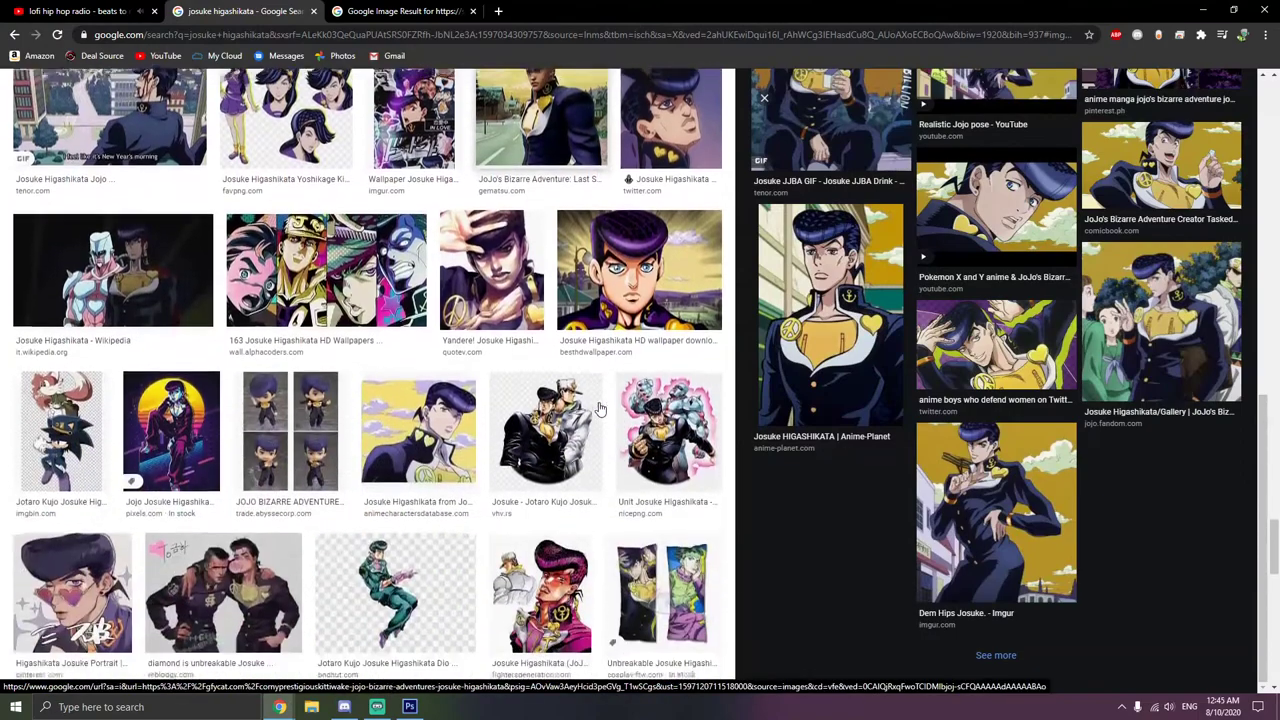
scroll(600, 408, "down", 6)
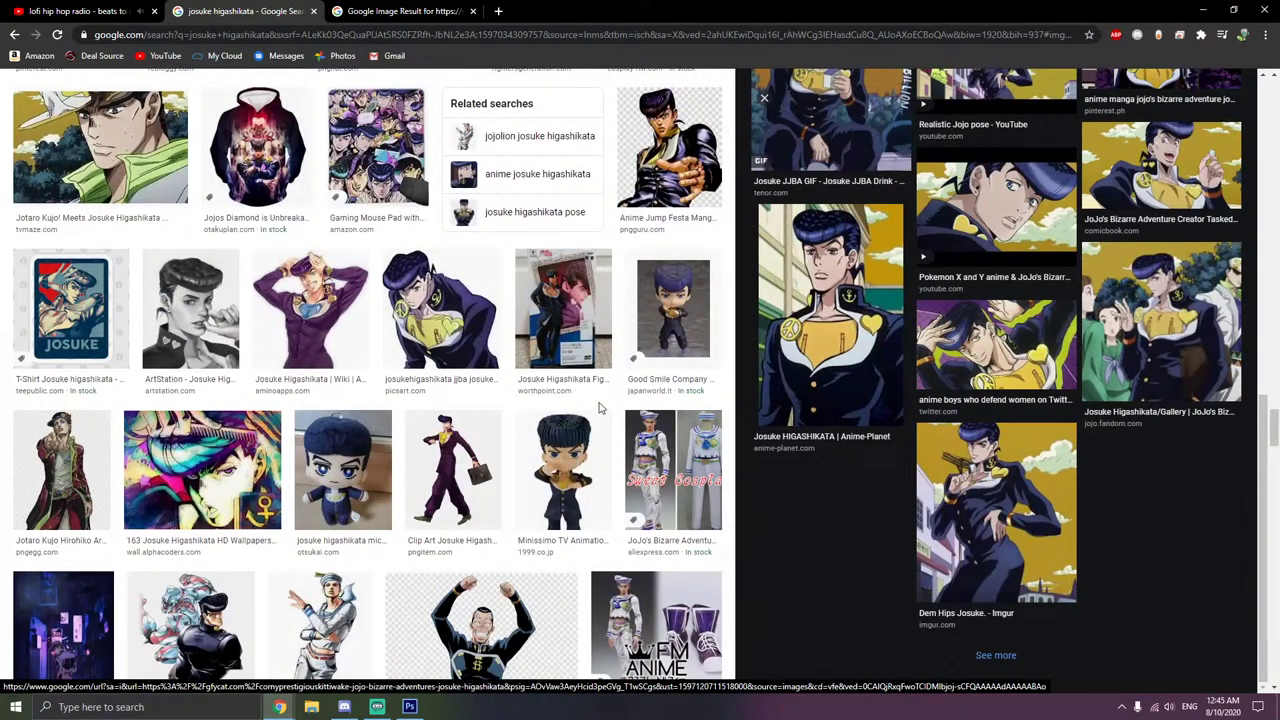
scroll(600, 408, "down", 5)
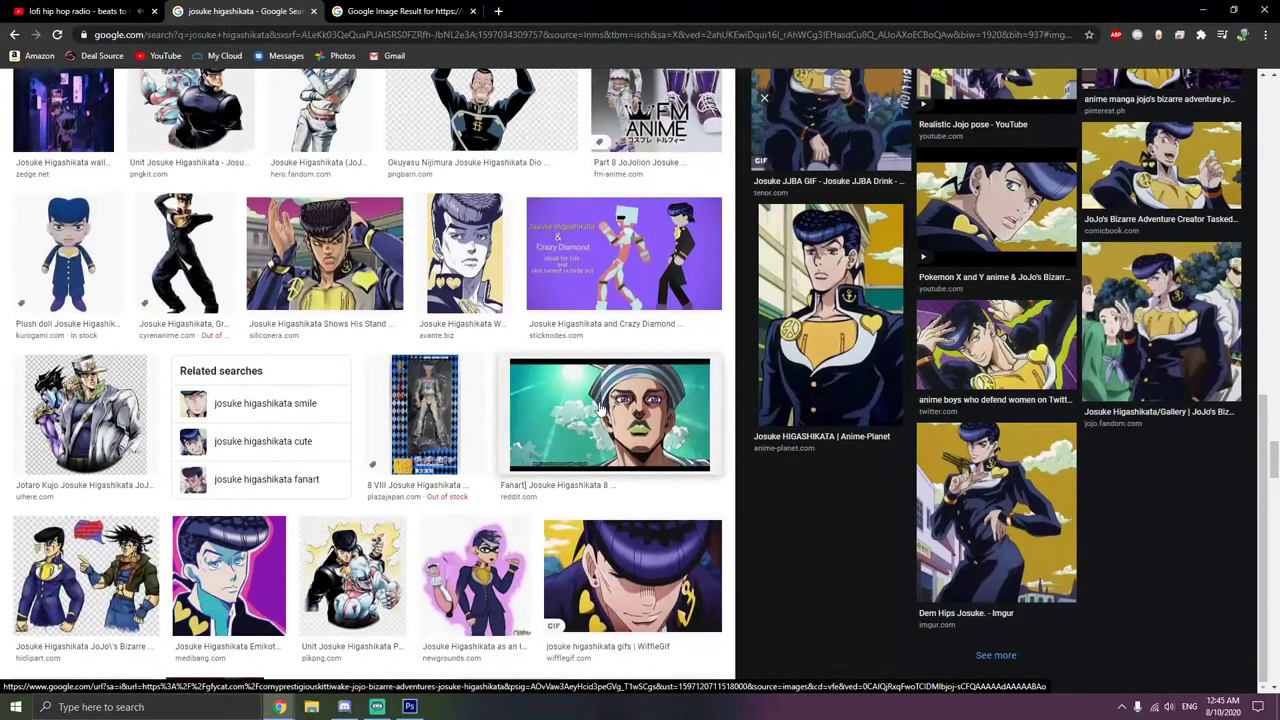
scroll(600, 408, "down", 1)
- Switch back to Photoshop, make the body layer active and sample the dark navy from the collar in the reference picture
left_click(409, 707)
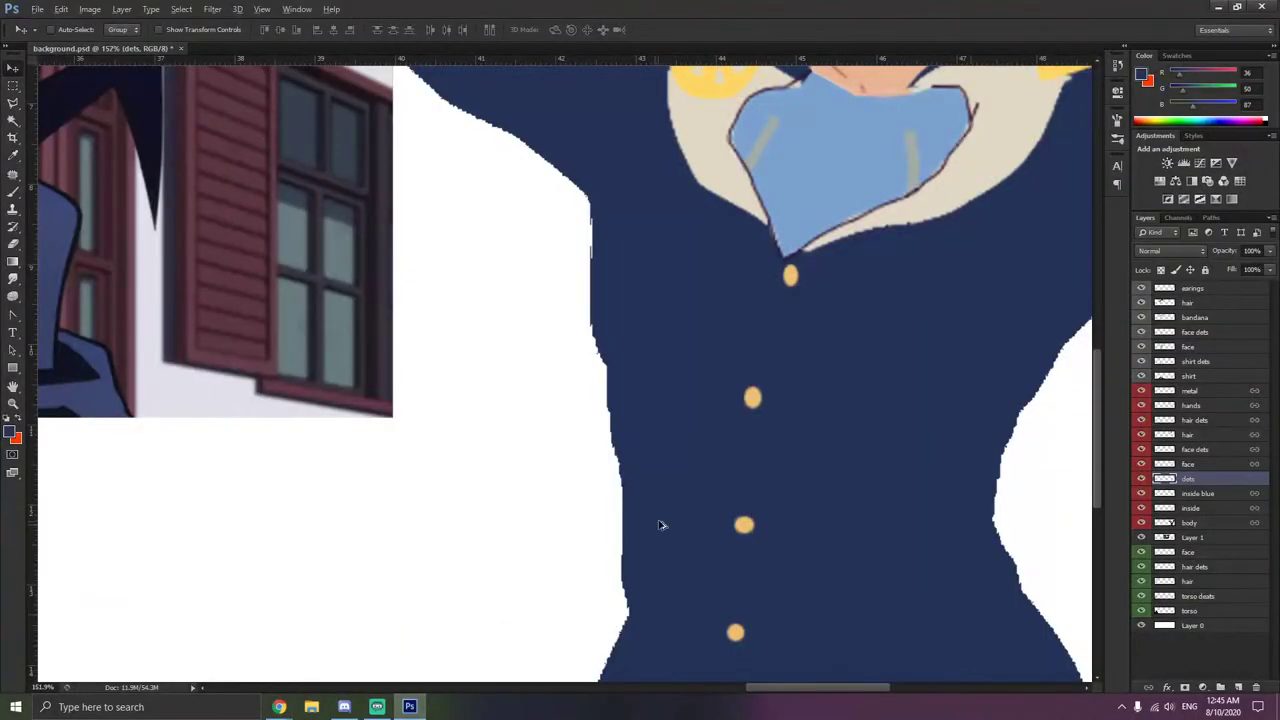
key("ctrl+0")
left_click(1188, 522)
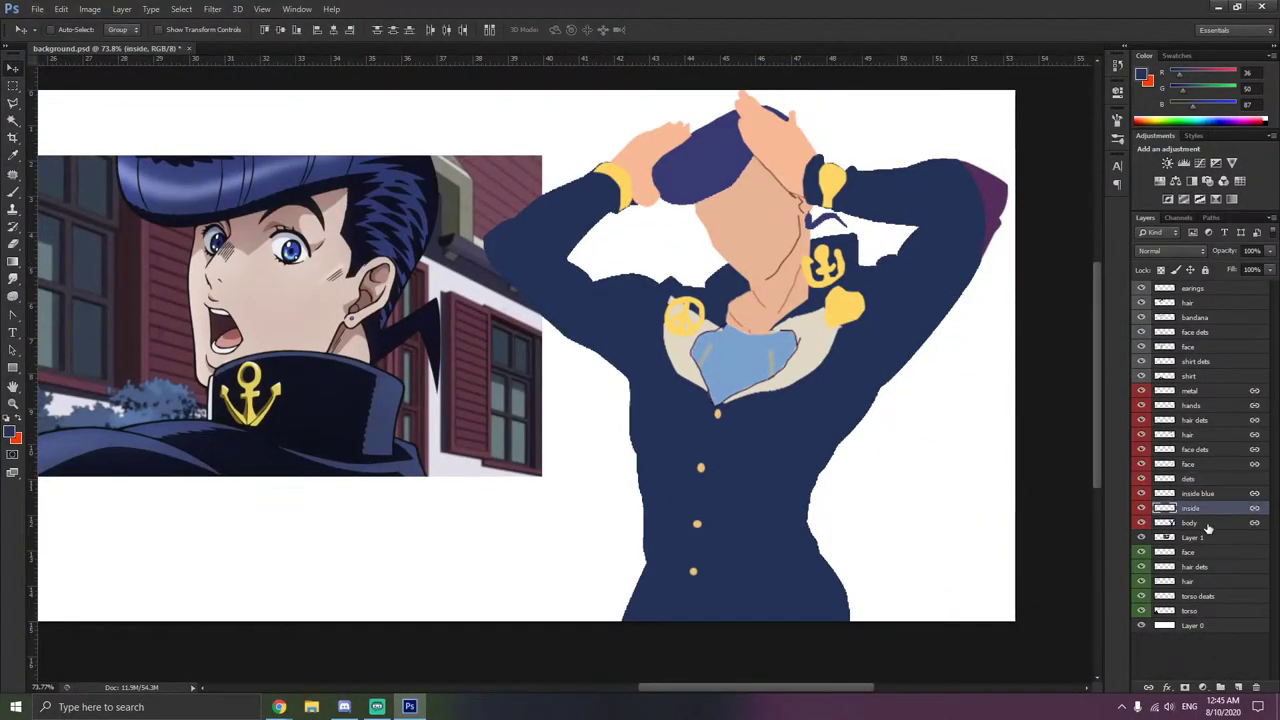
left_click(13, 155)
left_click(337, 404)
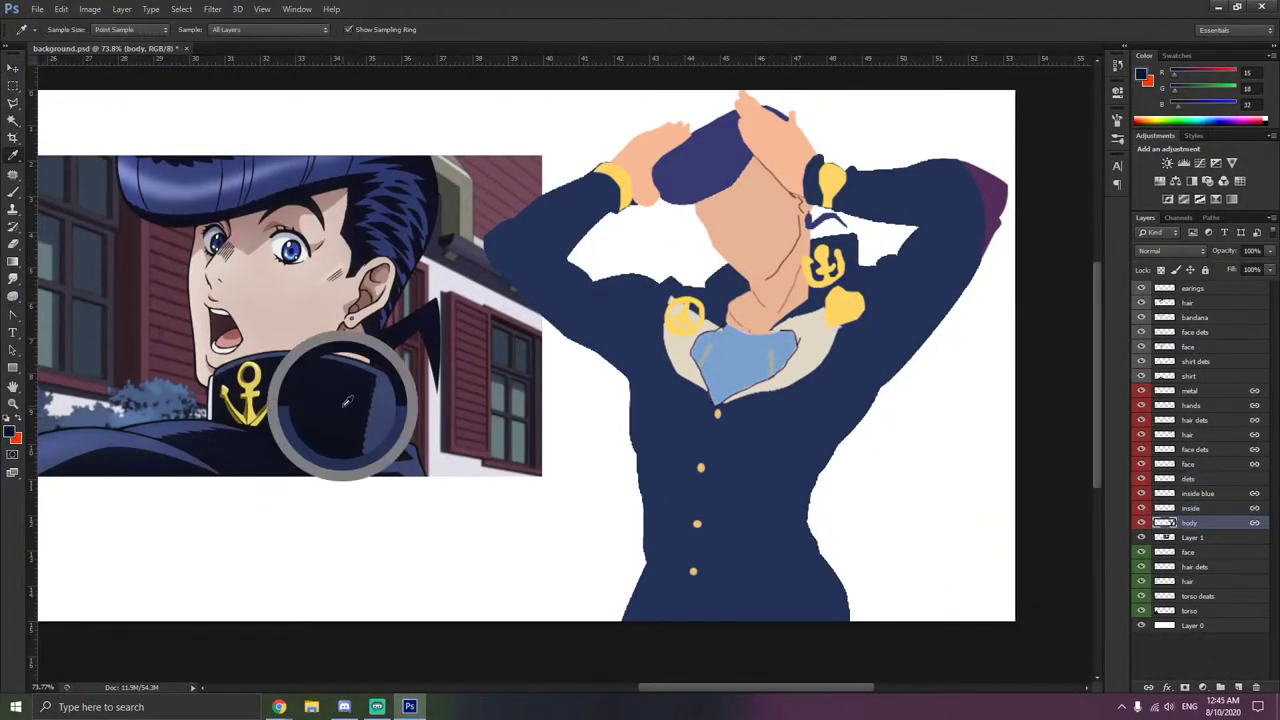
- Select the jacket on the body layer with the Magic Wand, enlarge the brush and paint the whole jacket in the sampled dark navy
left_click(13, 119)
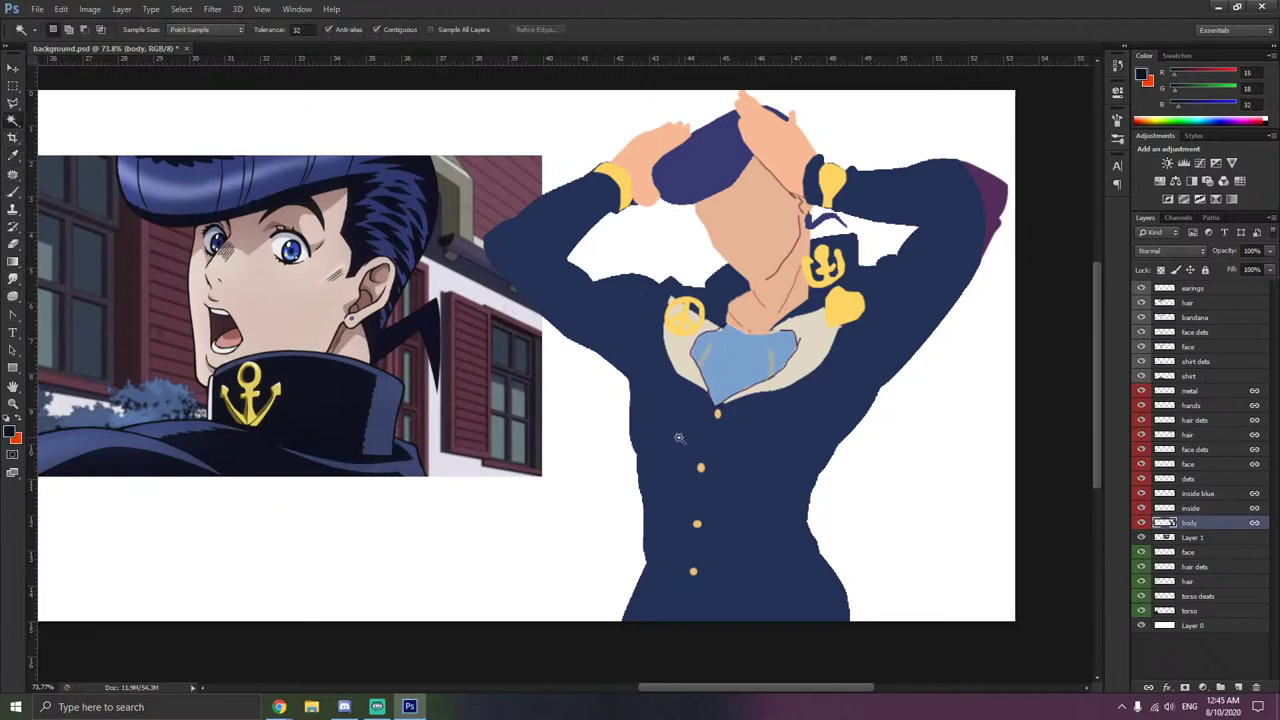
left_click(857, 360)
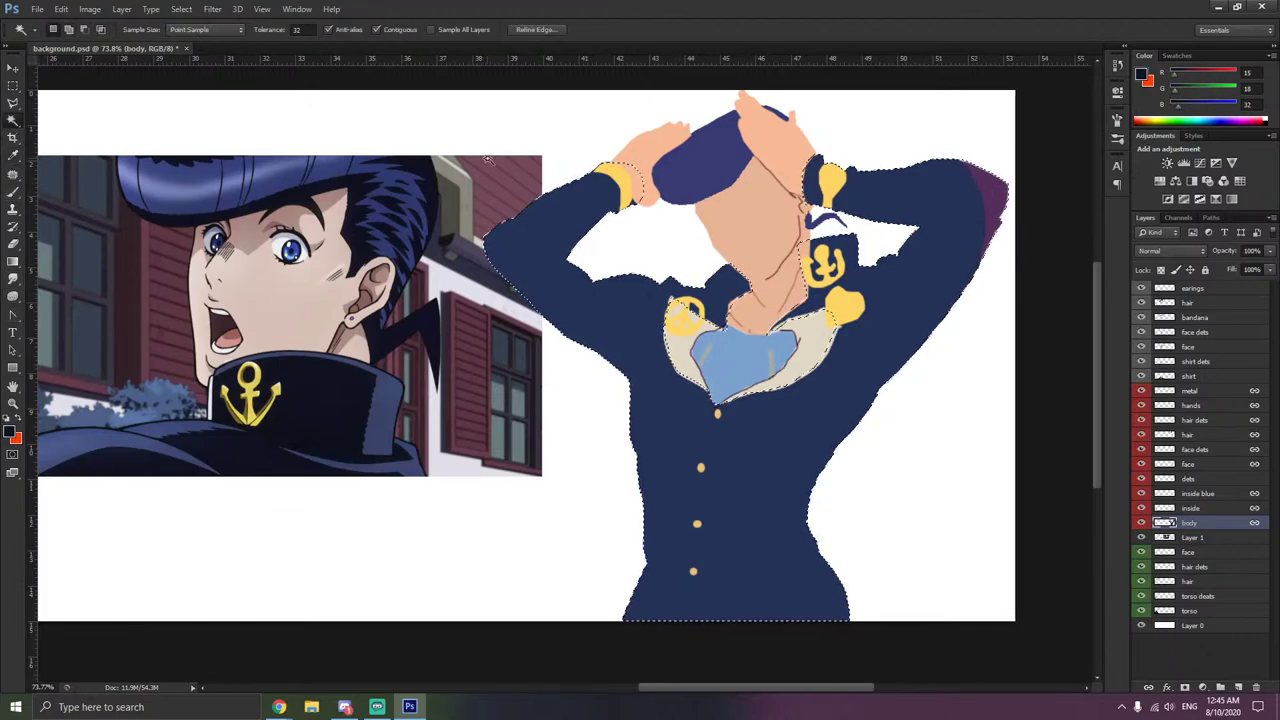
left_click(13, 190)
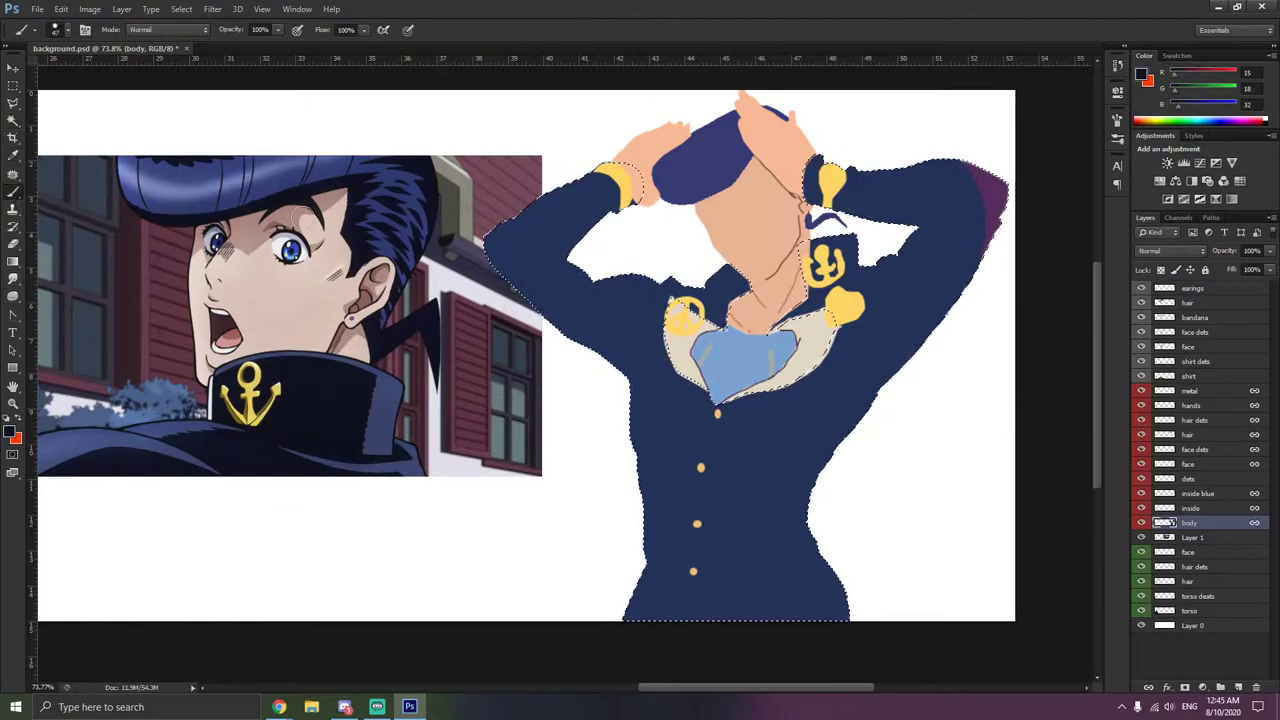
right_click(576, 267)
left_click(670, 309)
left_click(592, 200)
mouse_move(592, 200)
left_mouse_down()
mouse_move(618, 327)
mouse_move(532, 327)
mouse_move(555, 327)
mouse_move(614, 398)
mouse_move(778, 423)
mouse_move(911, 486)
mouse_move(858, 544)
mouse_move(890, 618)
mouse_move(749, 553)
mouse_move(1007, 138)
mouse_move(836, 283)
mouse_move(885, 333)
mouse_move(855, 200)
left_mouse_up()
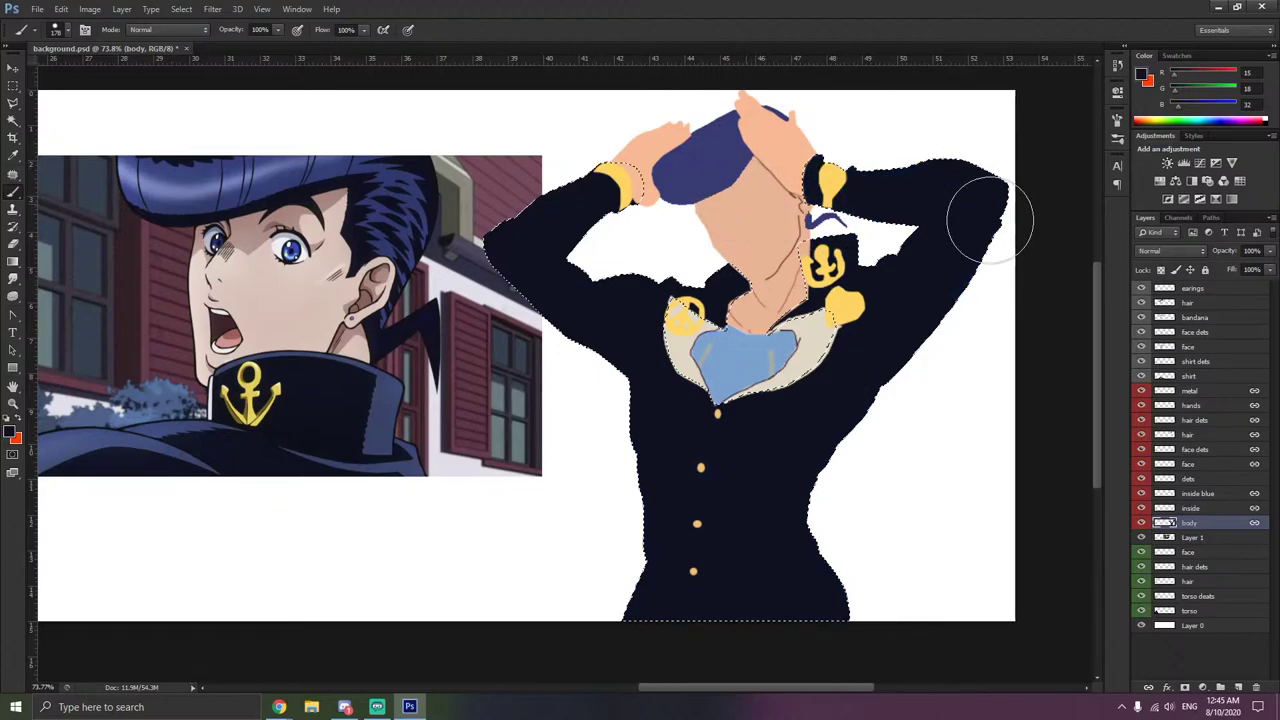
- Clear the jacket selection and delete Layer 1 holding the reference picture
left_click(1197, 540)
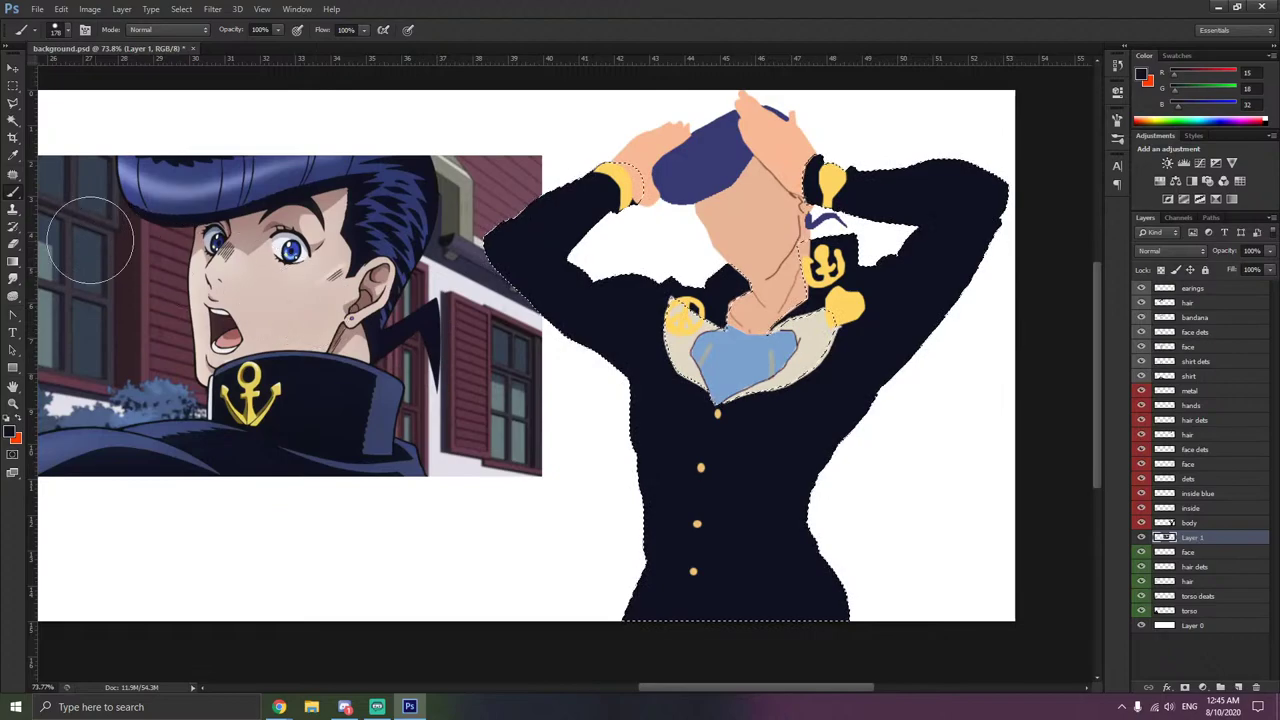
left_click(13, 119)
right_click(178, 206)
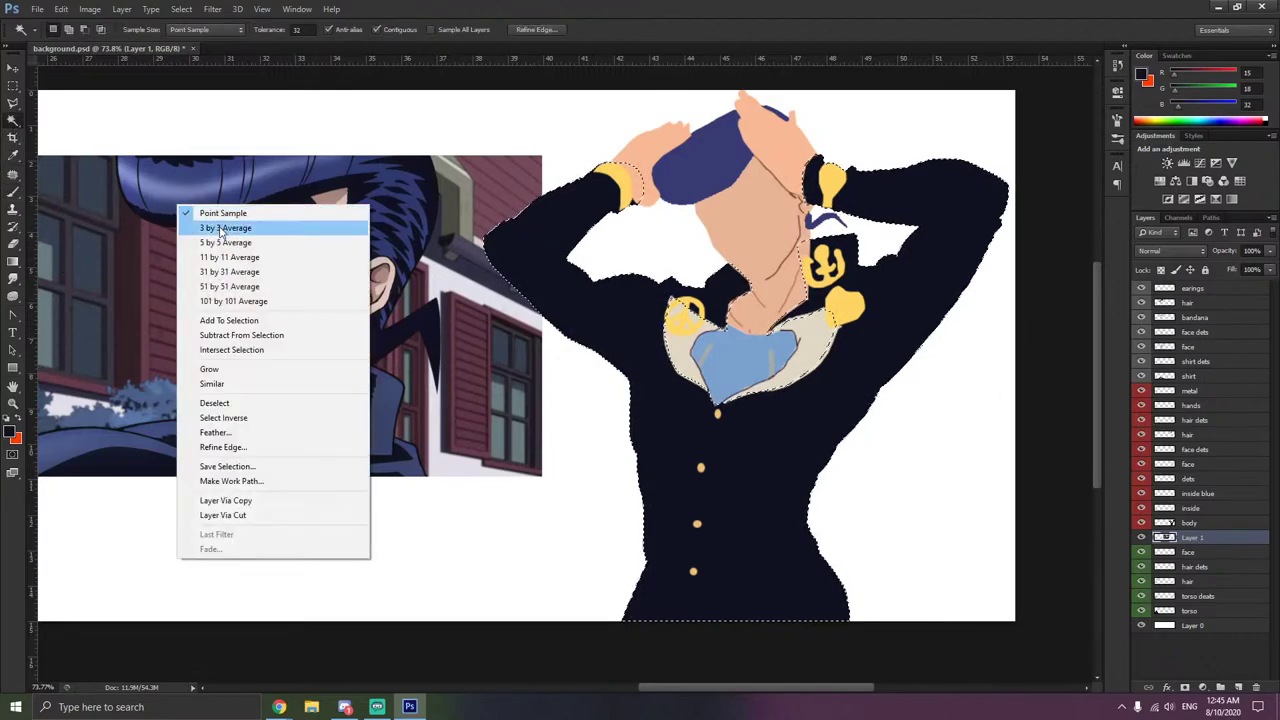
left_click(214, 403)
key("Delete")
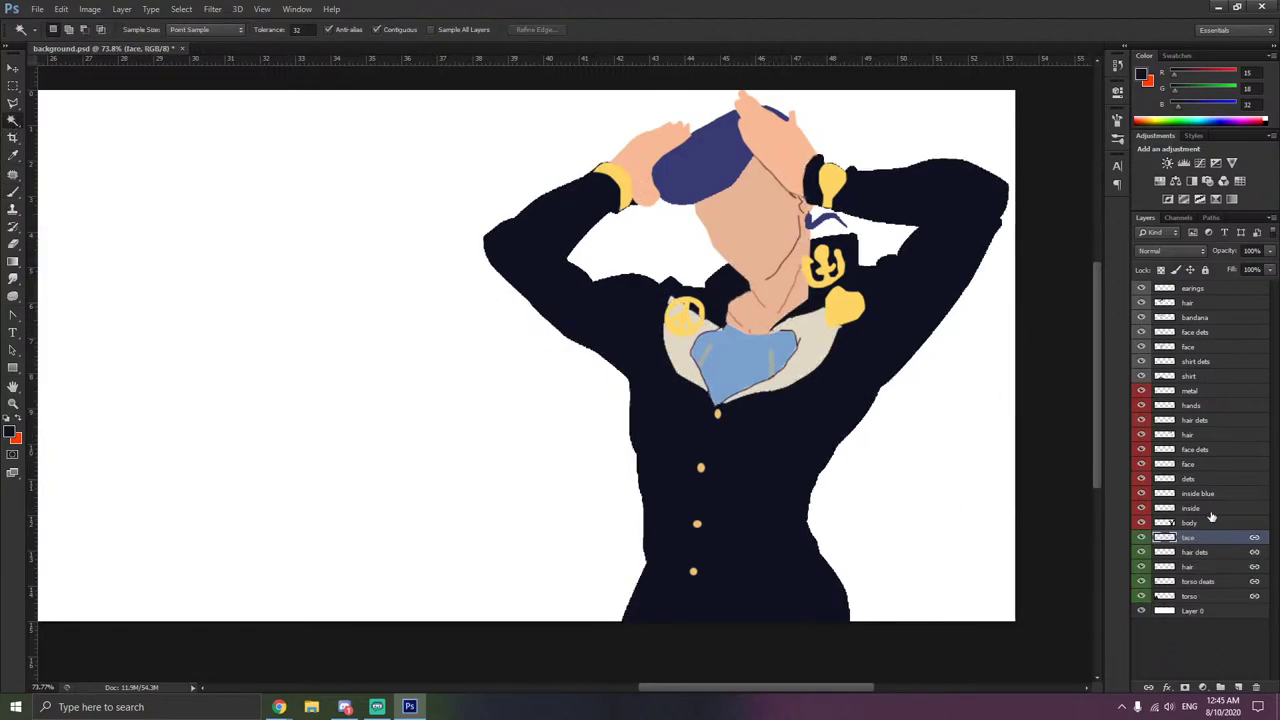
- Link all the red-labelled layers from body up to metal, including the dets layer
left_click(1211, 508)
left_click(1211, 494)
left_click(1212, 481)
right_click(1212, 480)
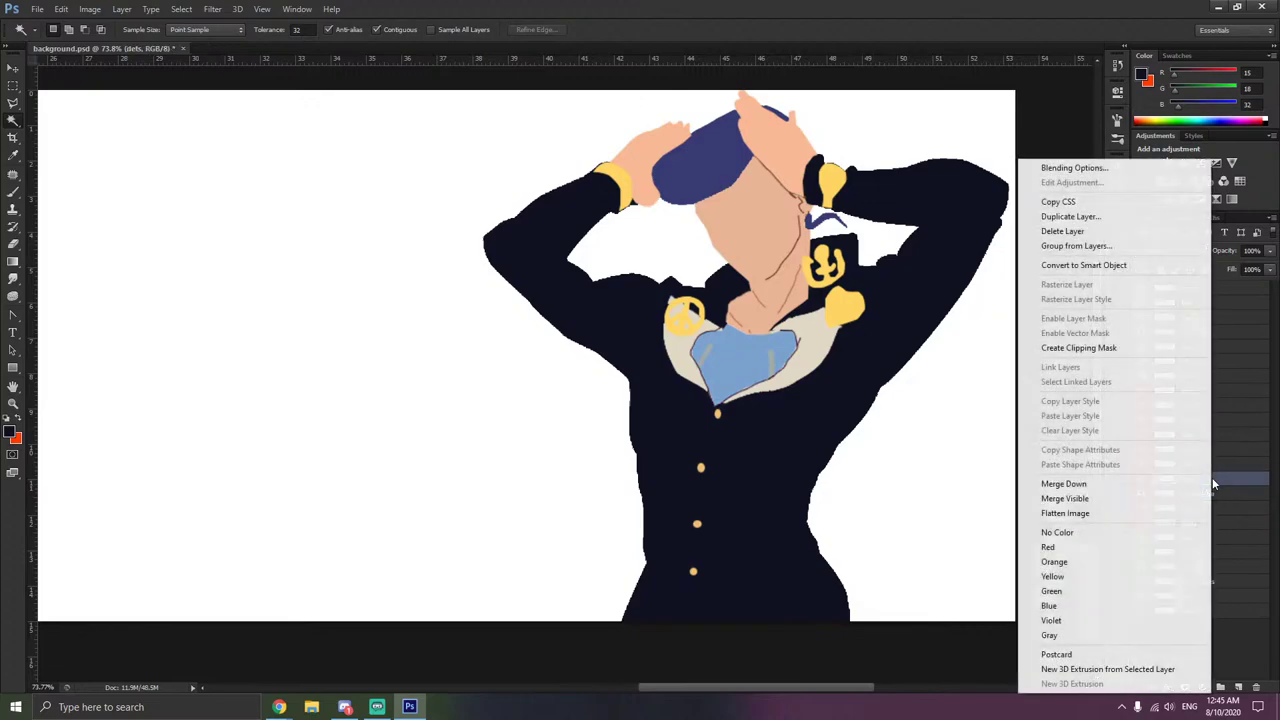
left_click(1217, 501)
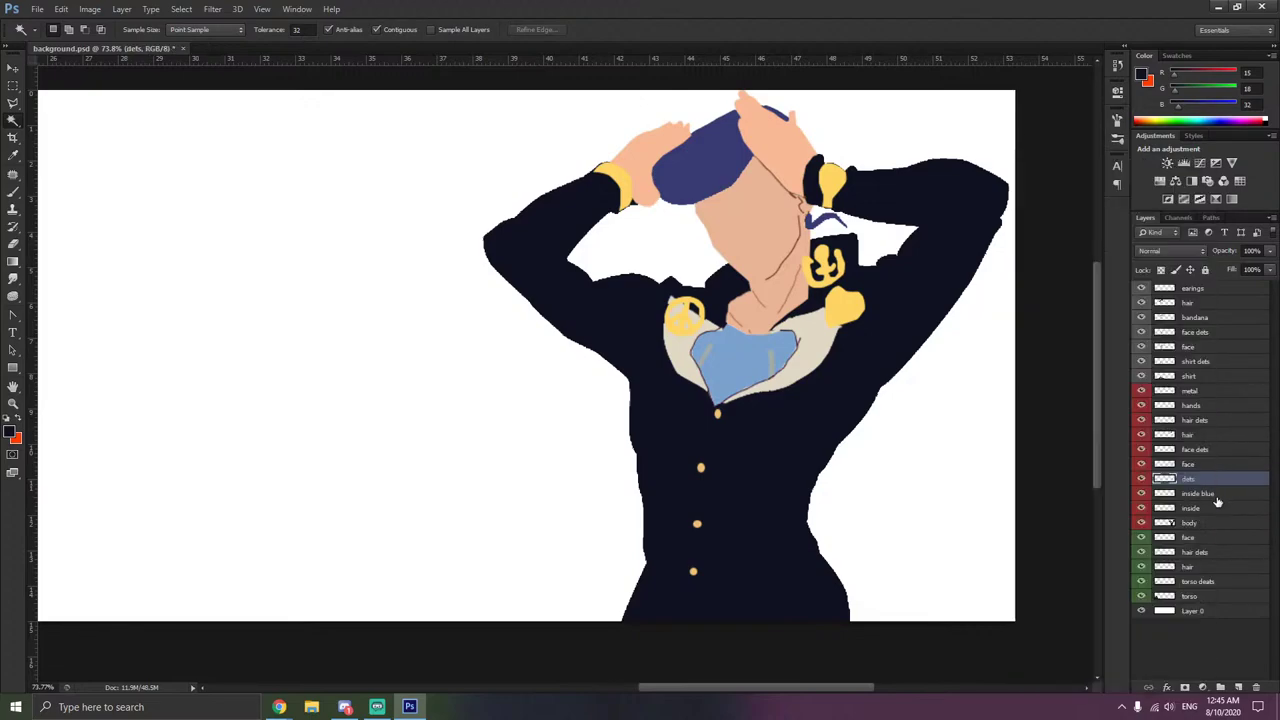
left_click(1204, 523)
left_click(1193, 391, "shift")
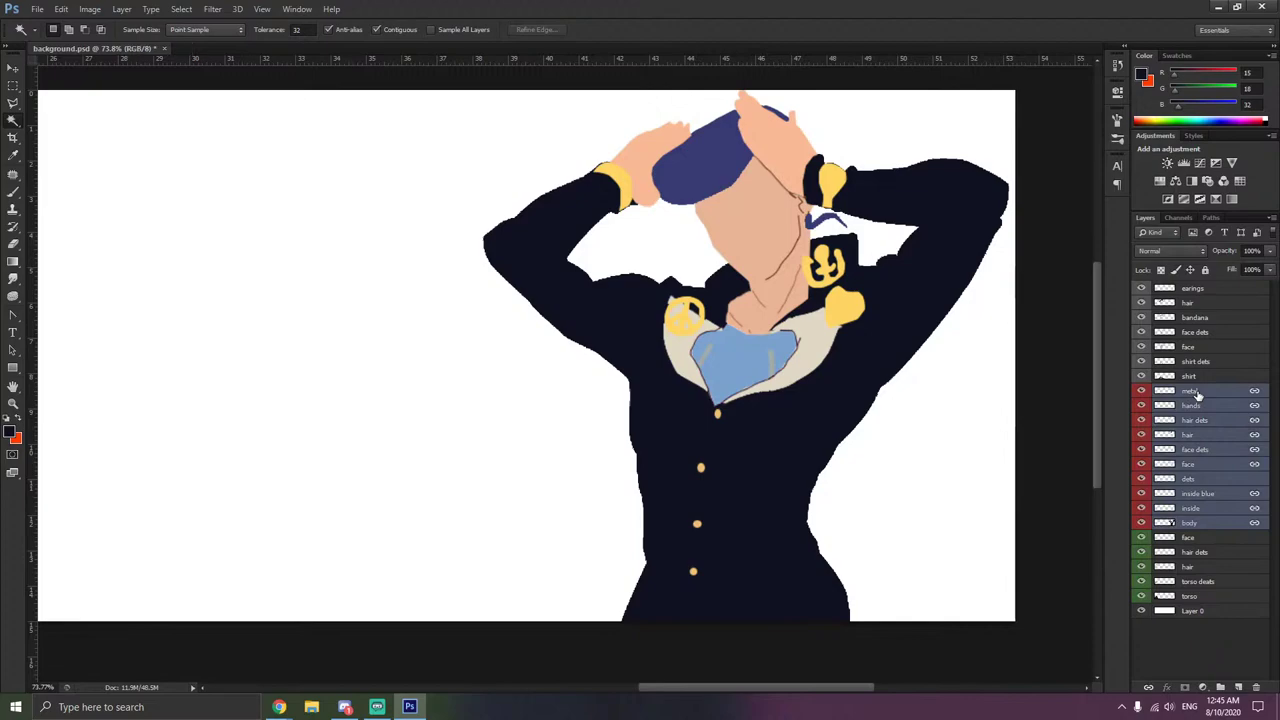
right_click(1193, 391)
left_click(1067, 368)
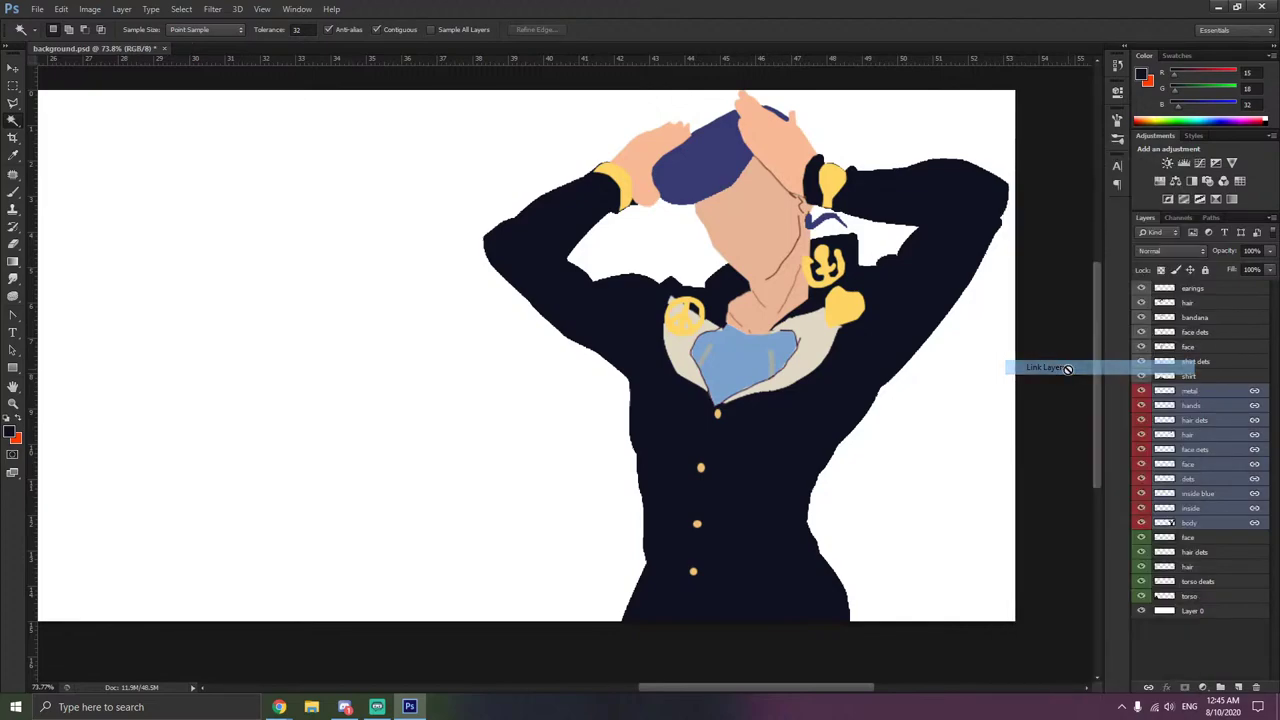
left_click(1187, 464)
scroll(885, 511, "down", 5)
scroll(885, 511, "up", 1)
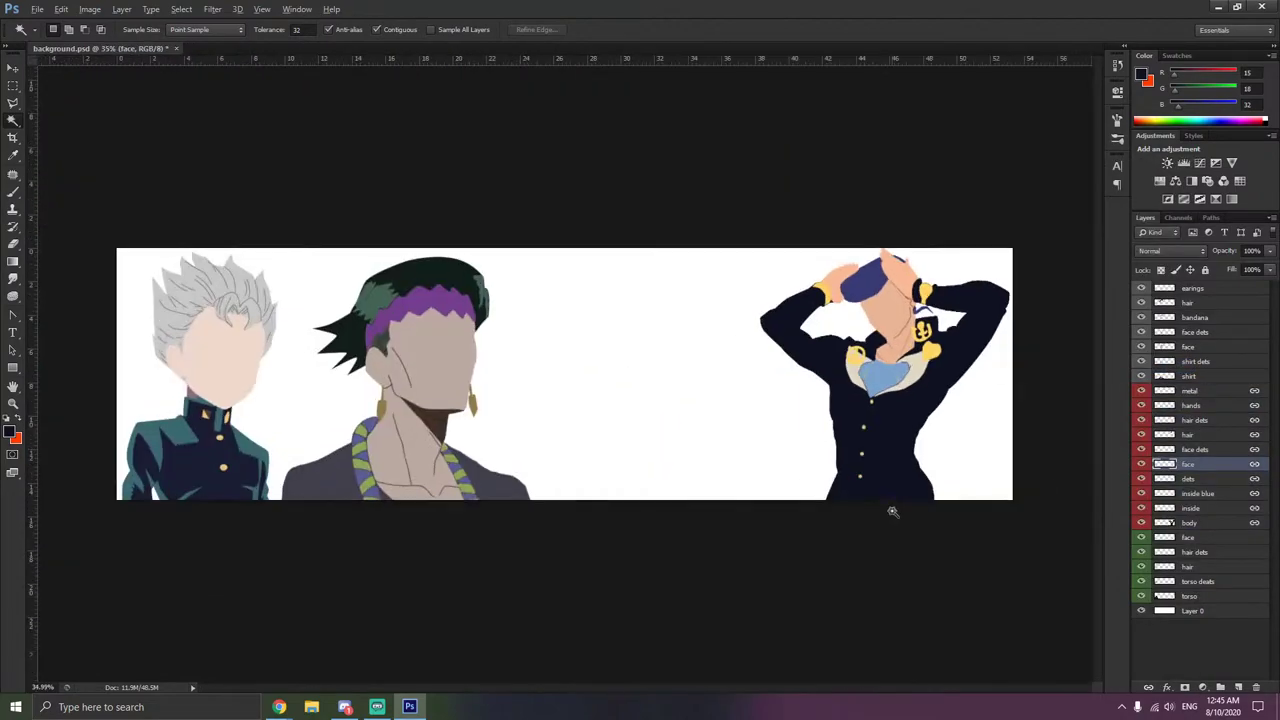
scroll(890, 512, "down", 1)
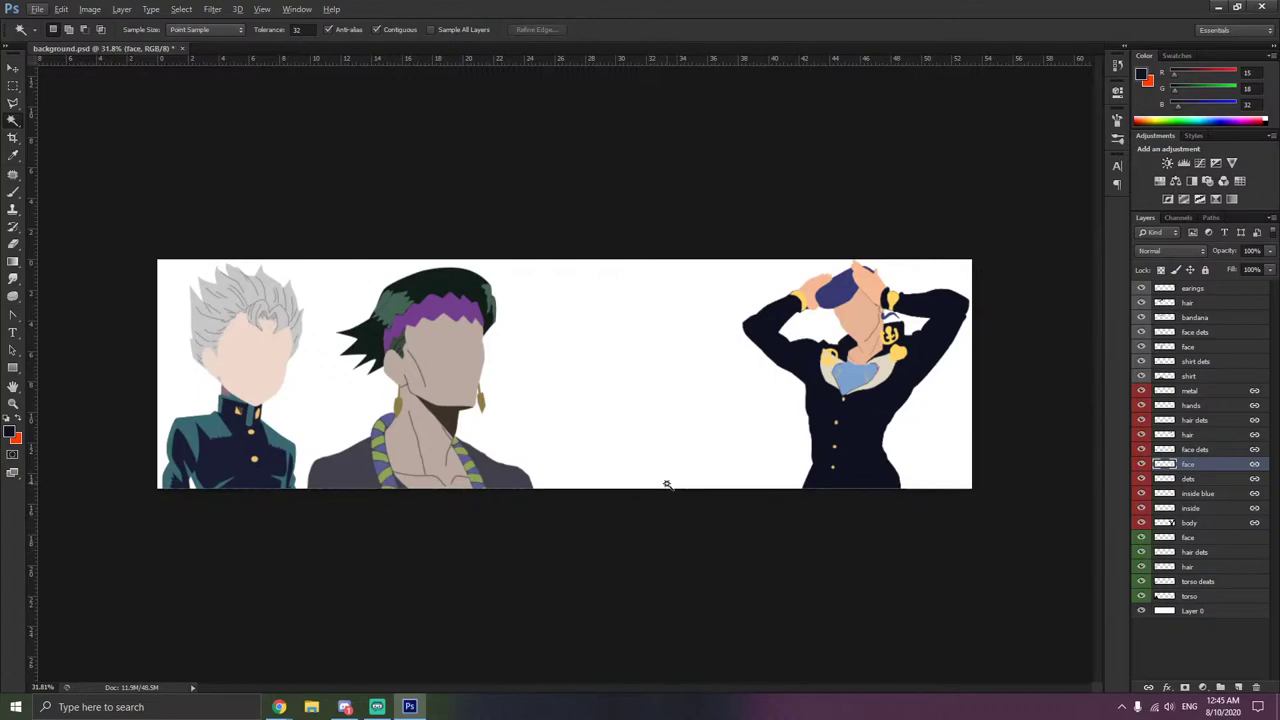
- Open Notepad and write "thats all folks" and "im tired" on separate lines of a new note
key("alt+Tab")
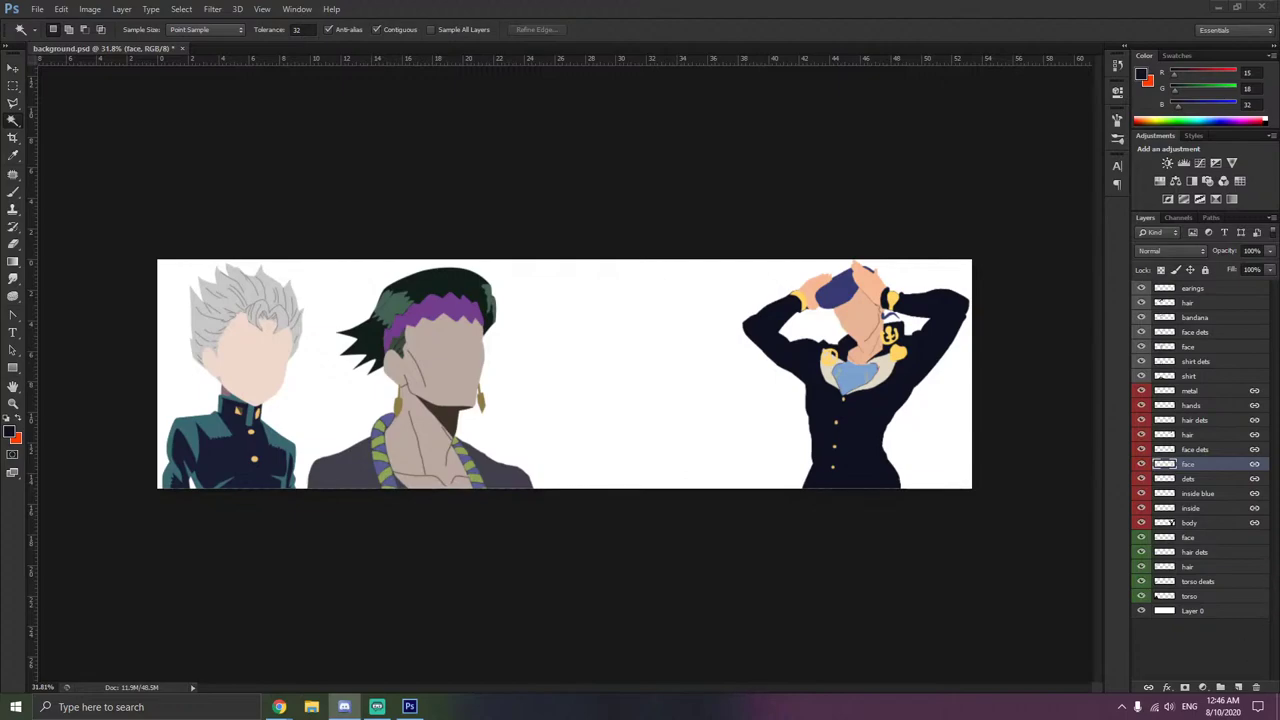
left_click(205, 707)
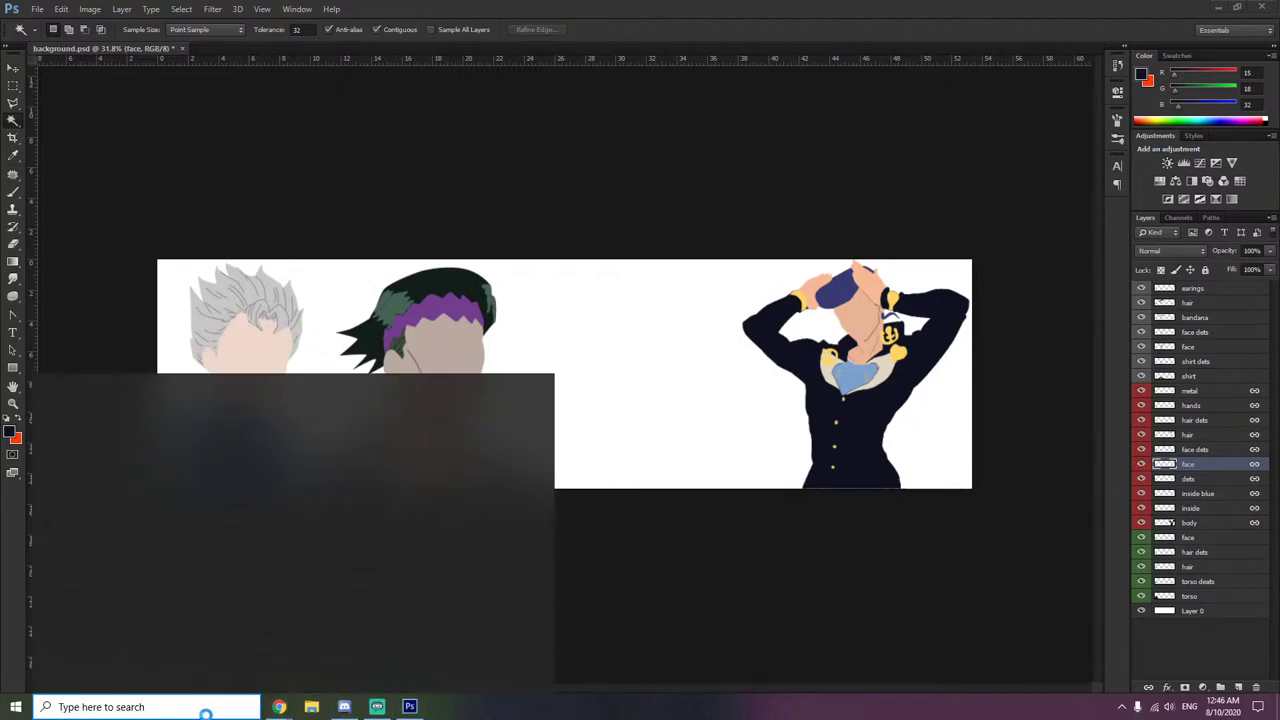
type("notes")
key("Return")
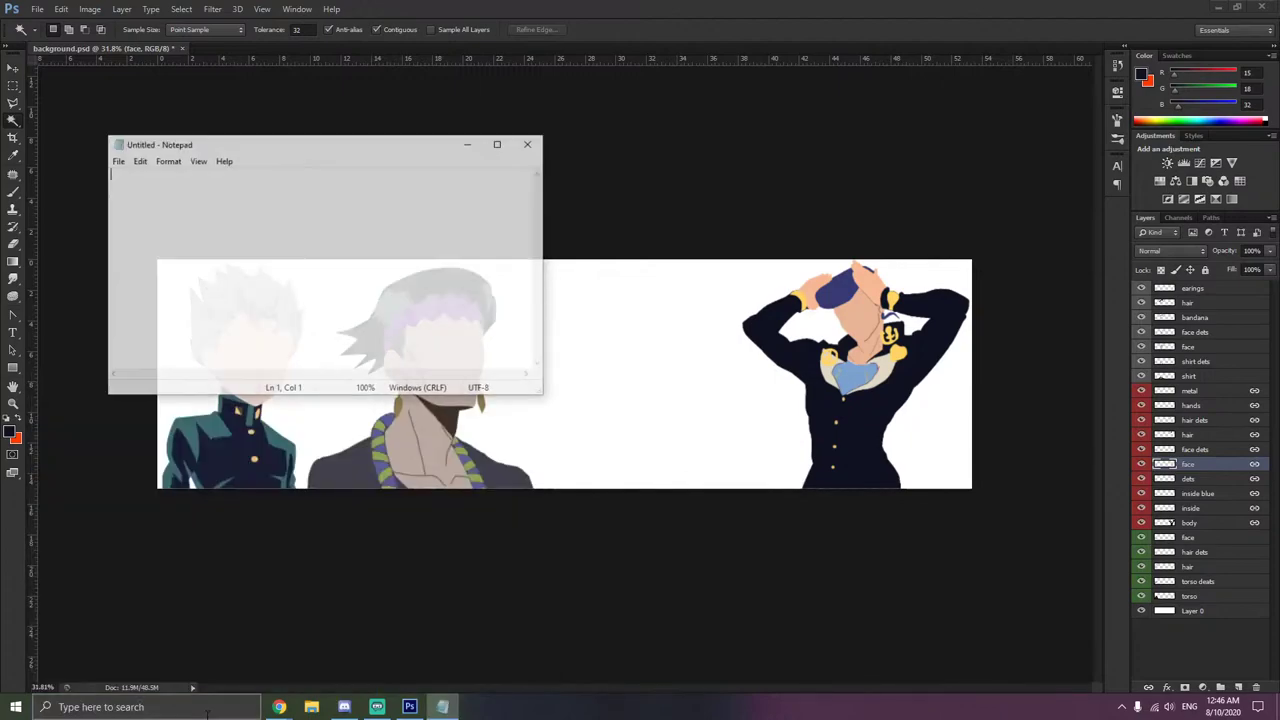
type("thats all fol")
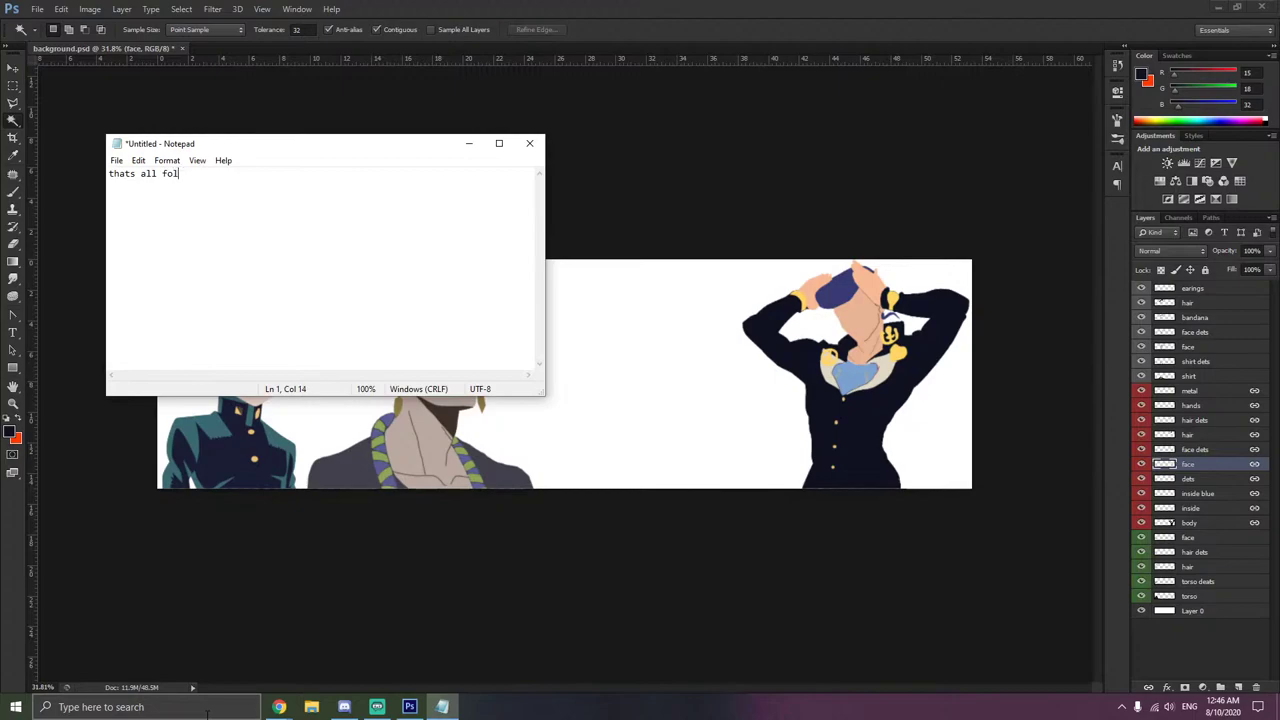
type("ks")
left_click_drag(386, 148, 569, 214)
key("Return")
type("im ti")
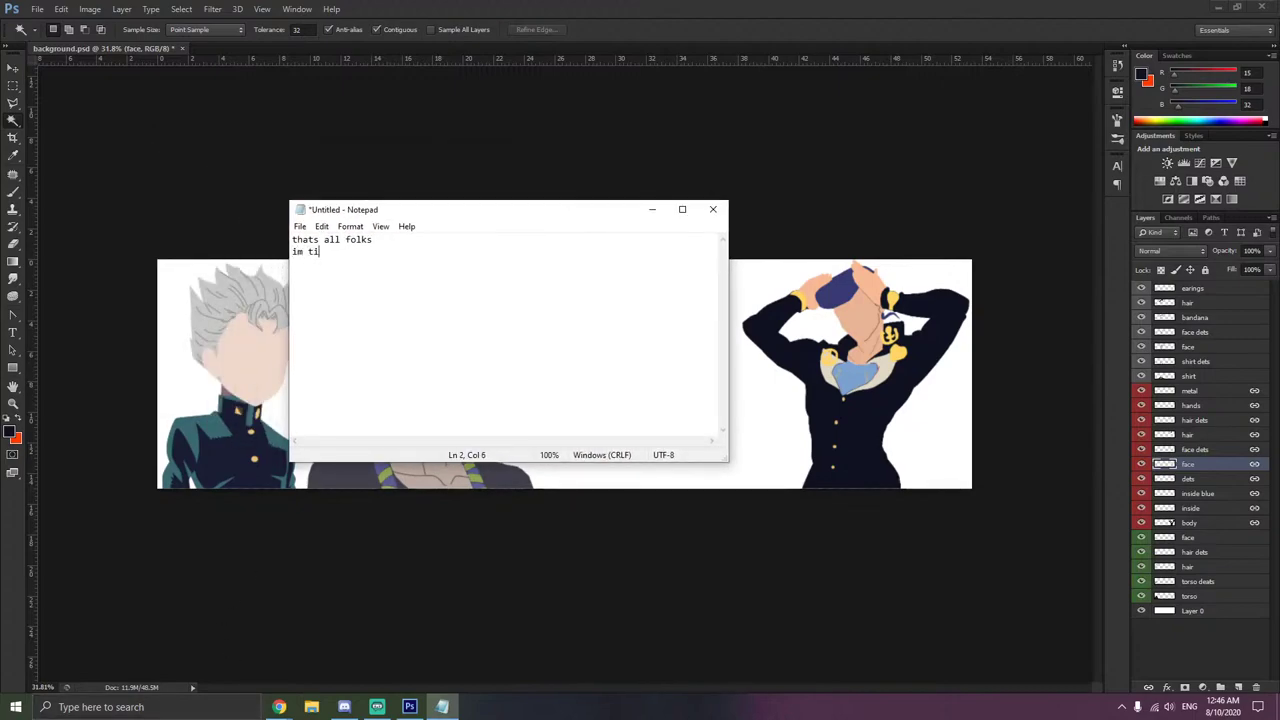
type("red")
key("Return")
- Add the lines "gn", "or goodmorning" and "i guess just good bye", and close the note without saving it
type("gn or goodmorning i gu")
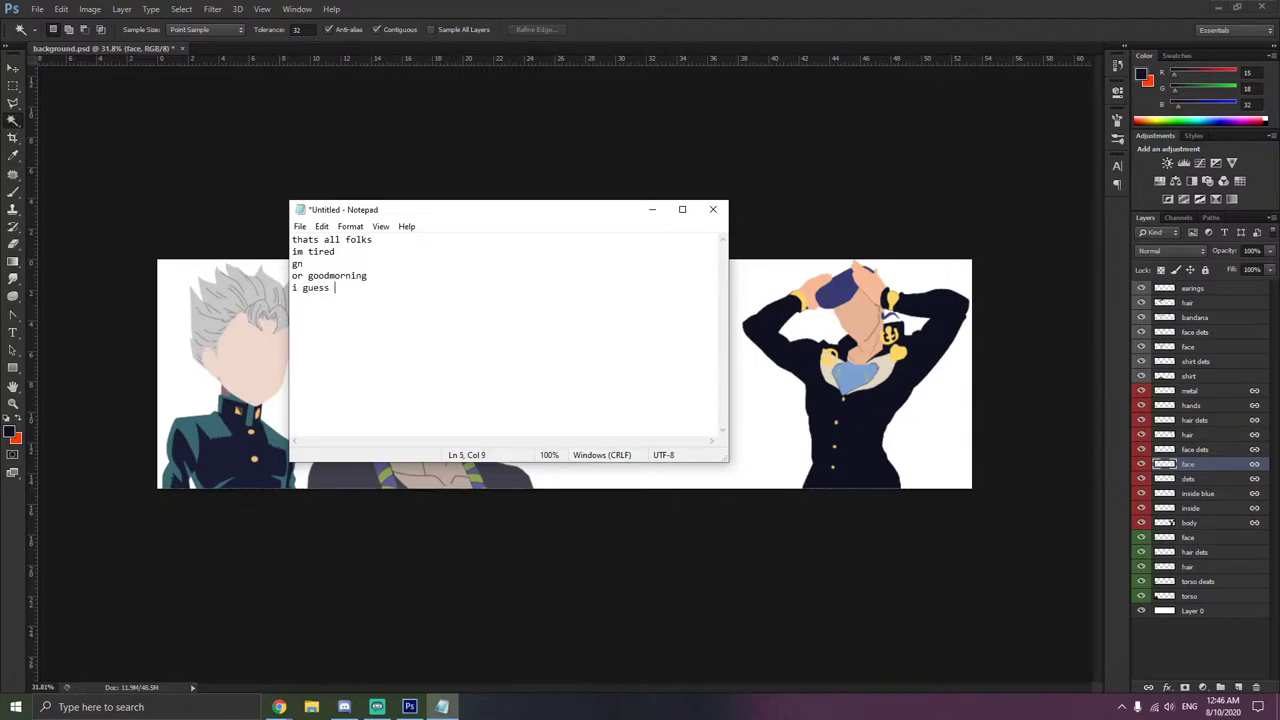
type("ess just good bye")
left_click(712, 209)
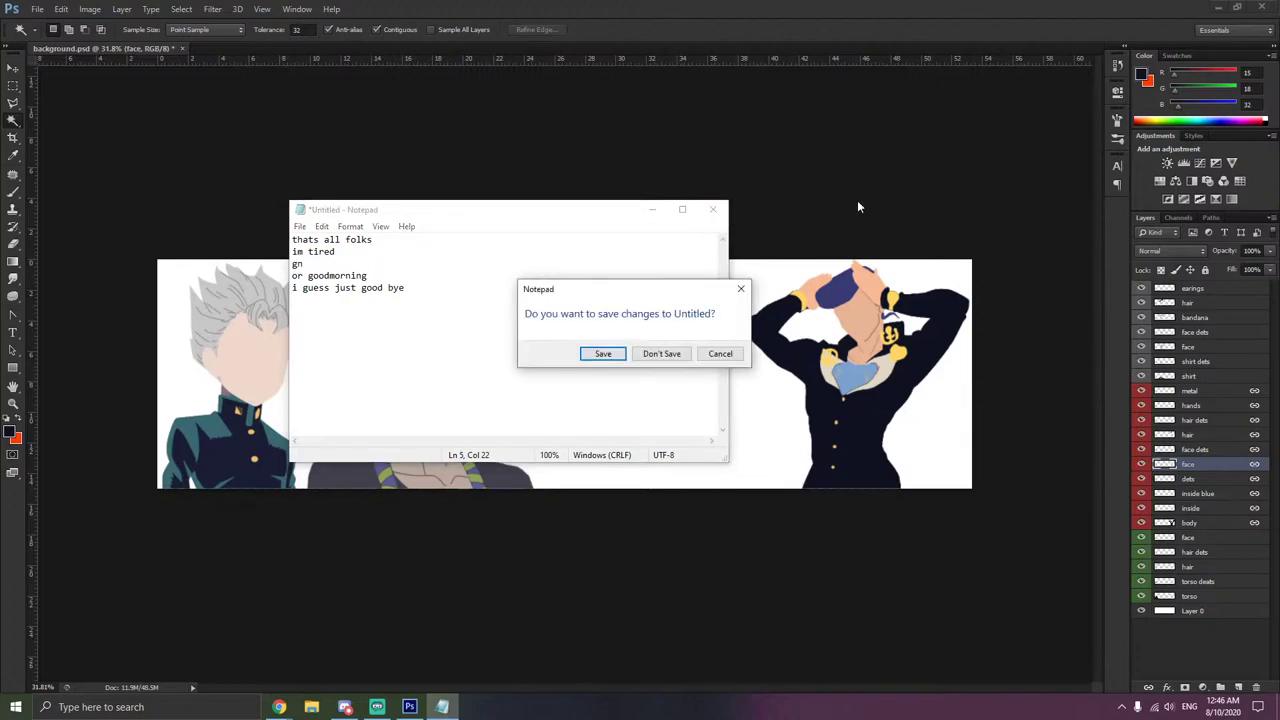
left_click(660, 353)
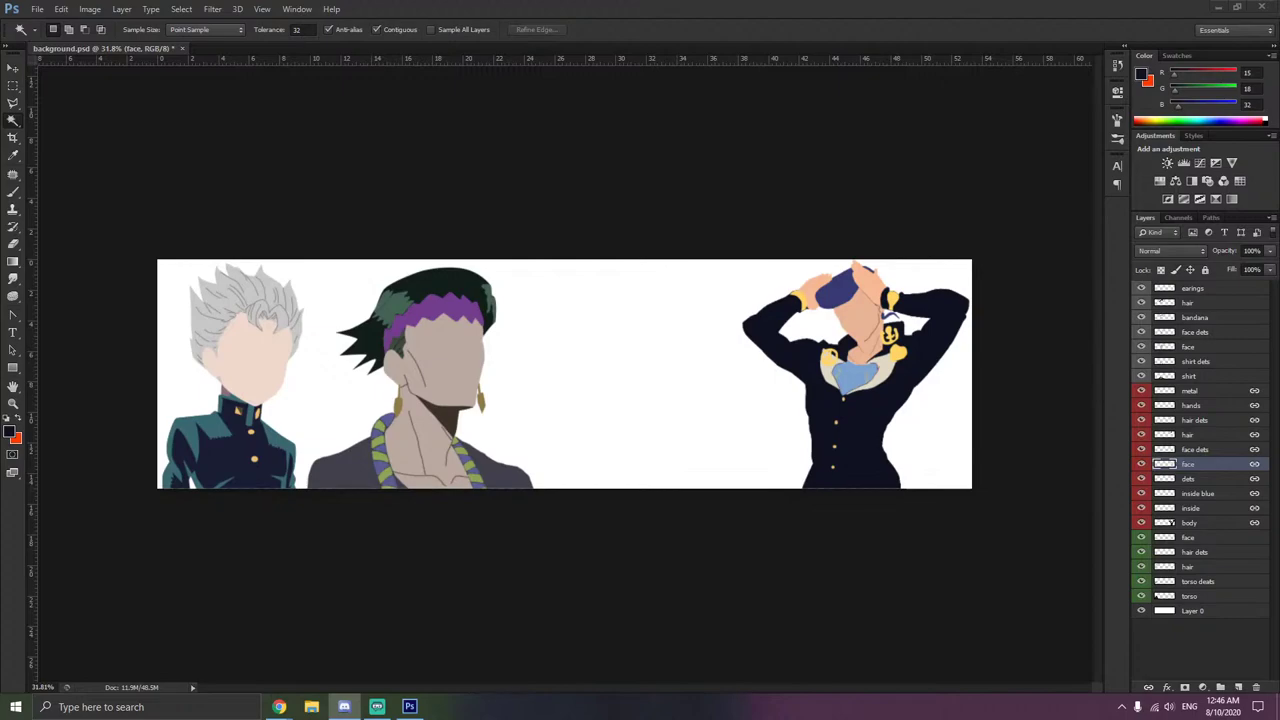
- Quit Photoshop and save the changes to background.psd
left_click(1262, 7)
left_click(585, 266)
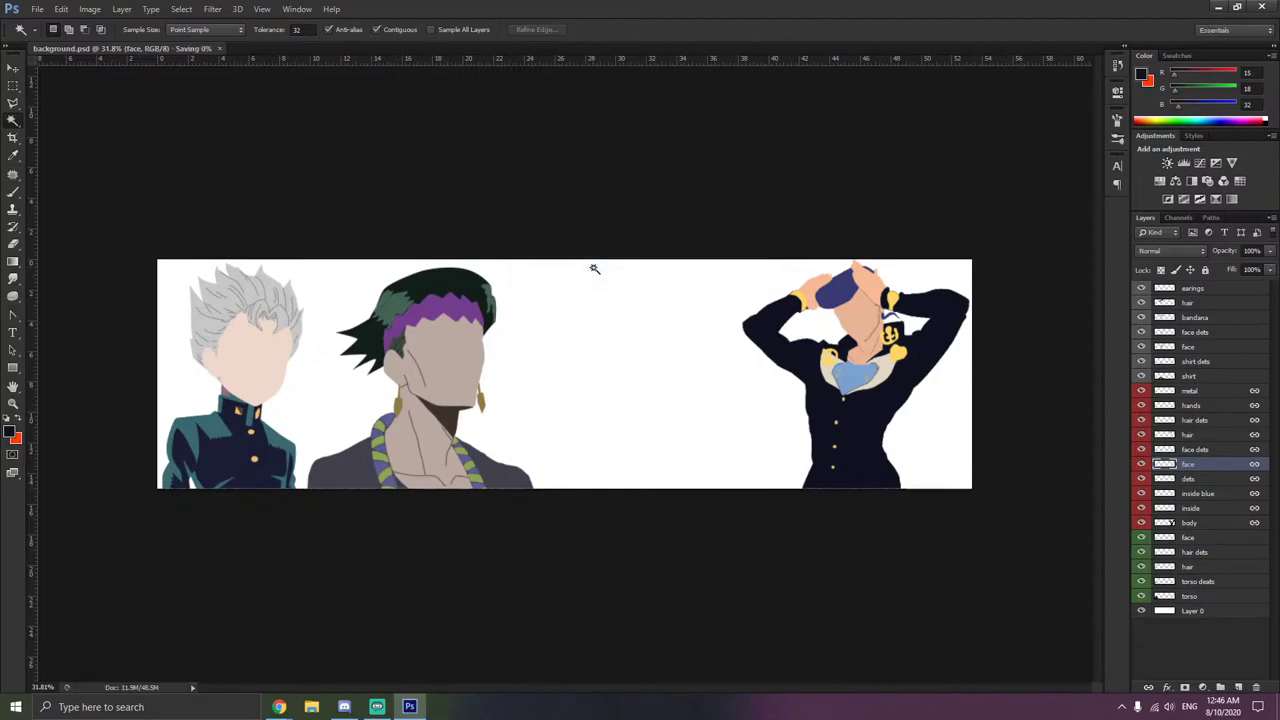